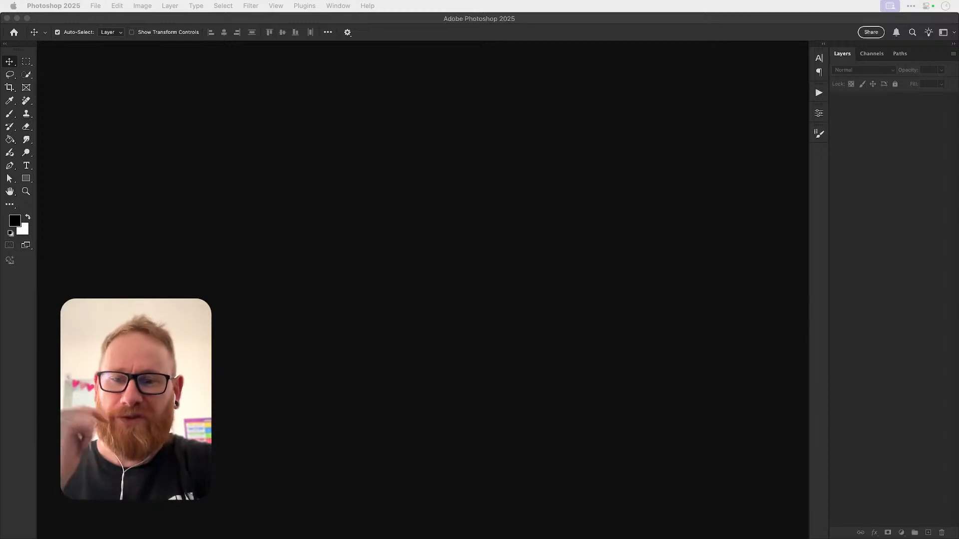
key(F11)
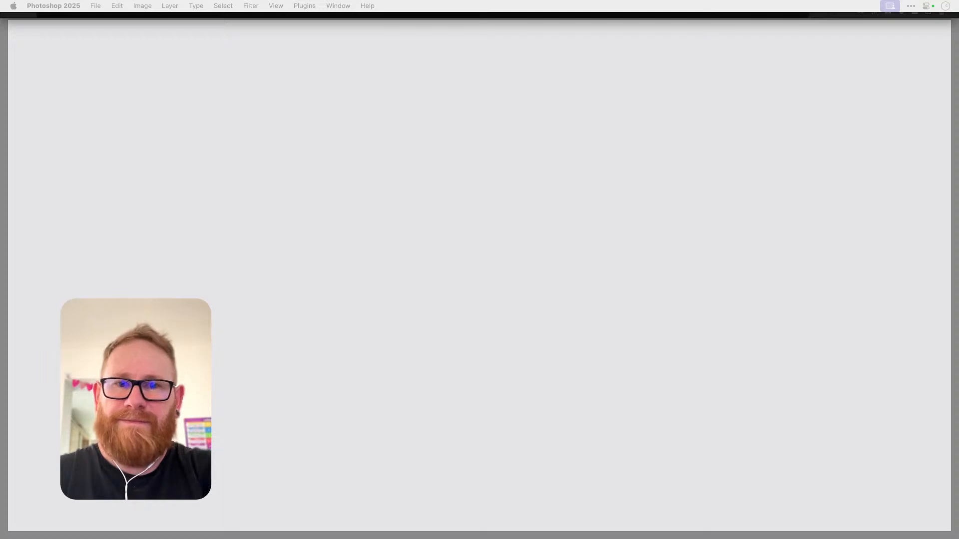
key(F11)
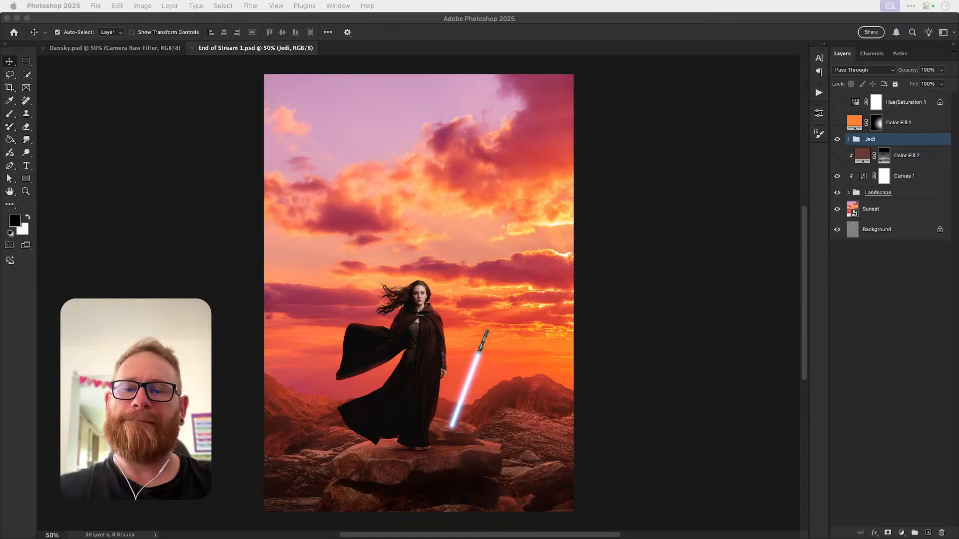
Step: Reorder the open documents so End of Stream 1.psd comes before Dansky.psd, and deselect the Jedi group
click(705, 273)
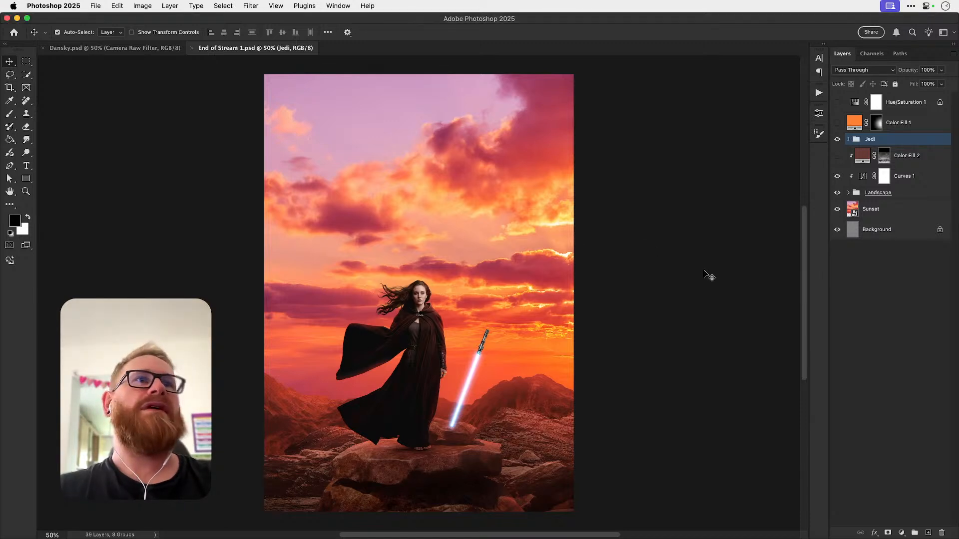
drag(96, 48, 345, 48)
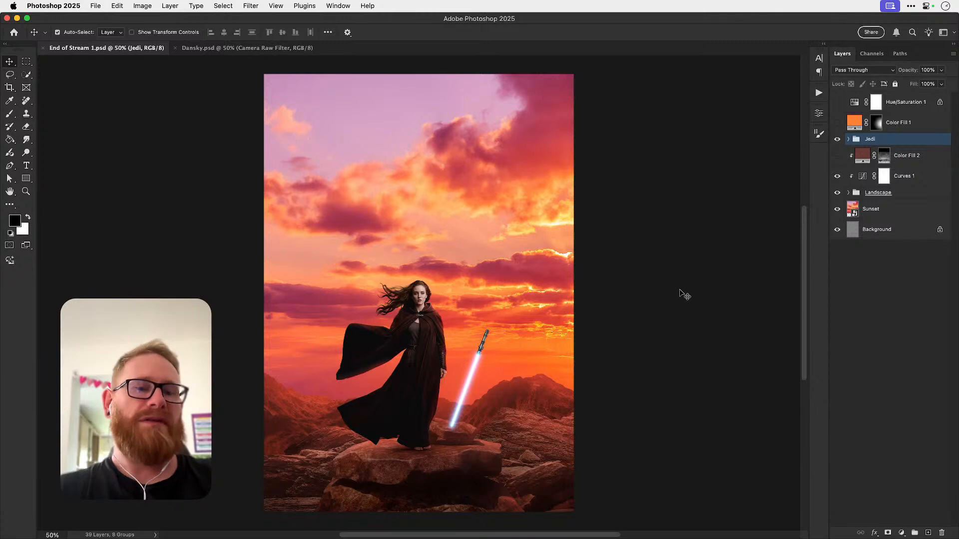
key(super+equal)
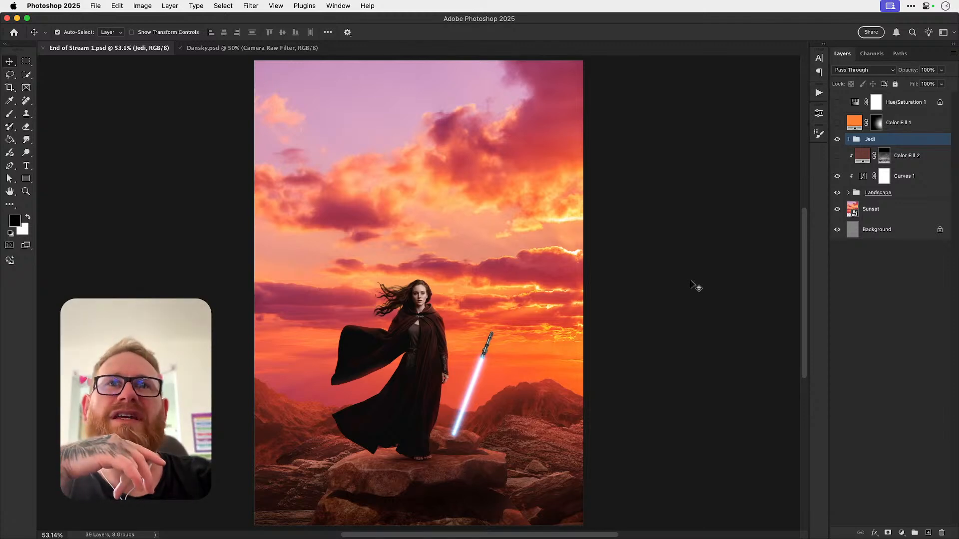
click(692, 282)
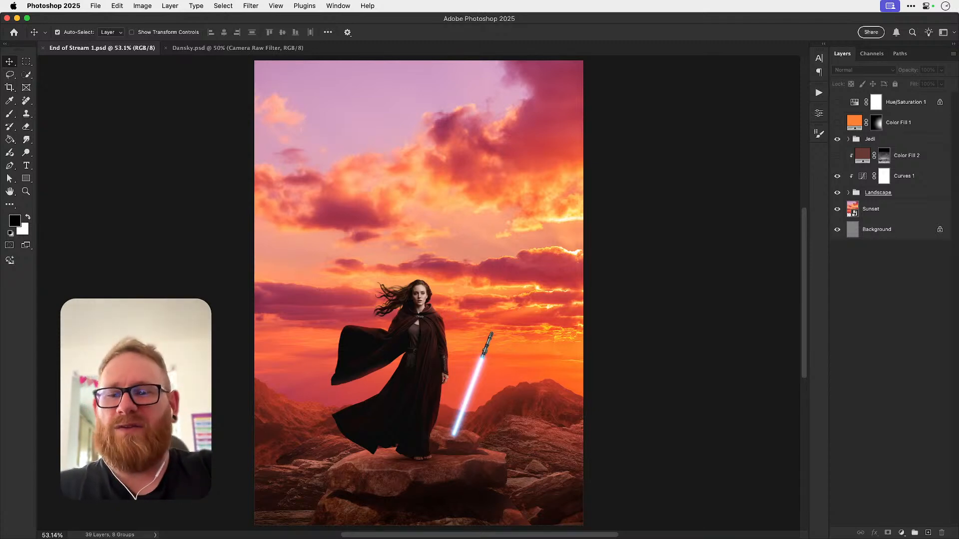
key(super+Tab)
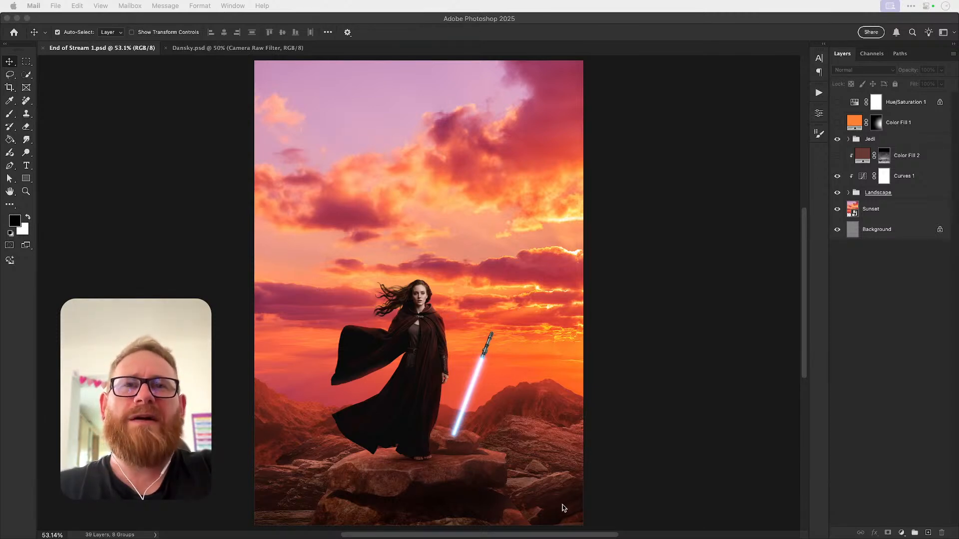
click(664, 308)
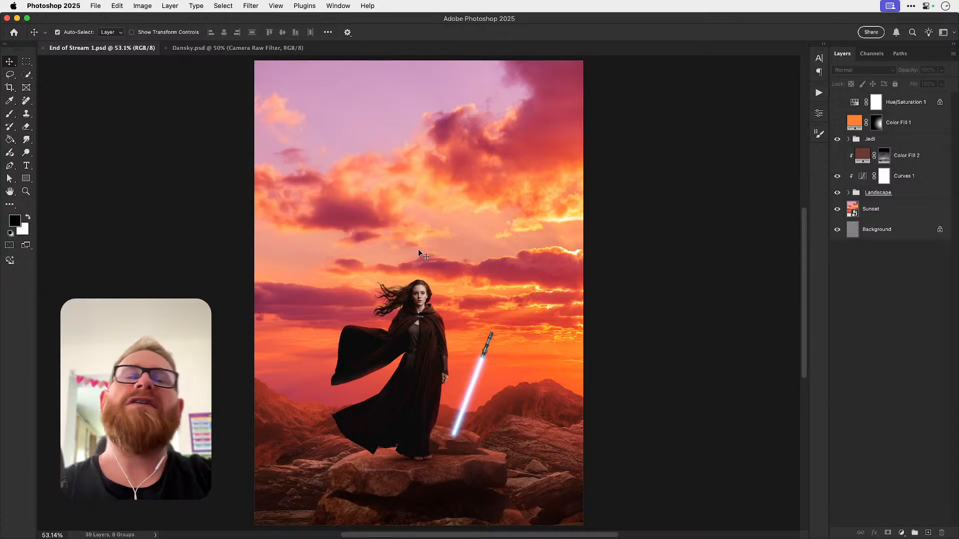
Step: Compare the full composite in Dansky.psd with the version in End of Stream 1.psd
click(240, 48)
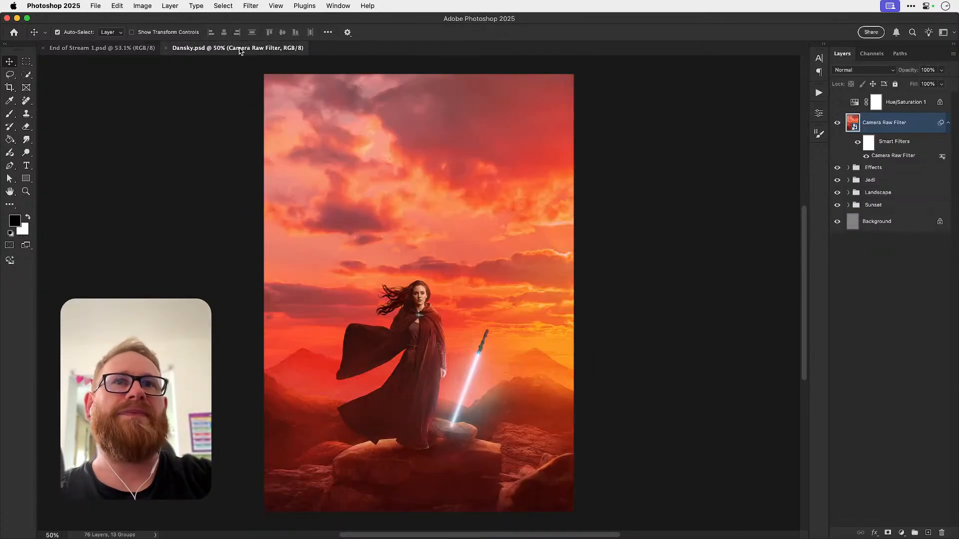
key(super+0)
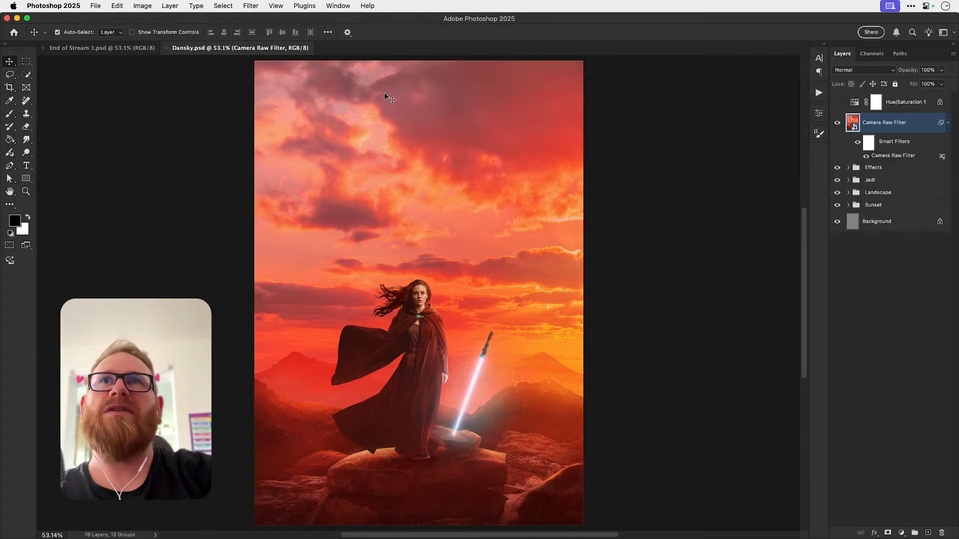
click(131, 49)
click(229, 48)
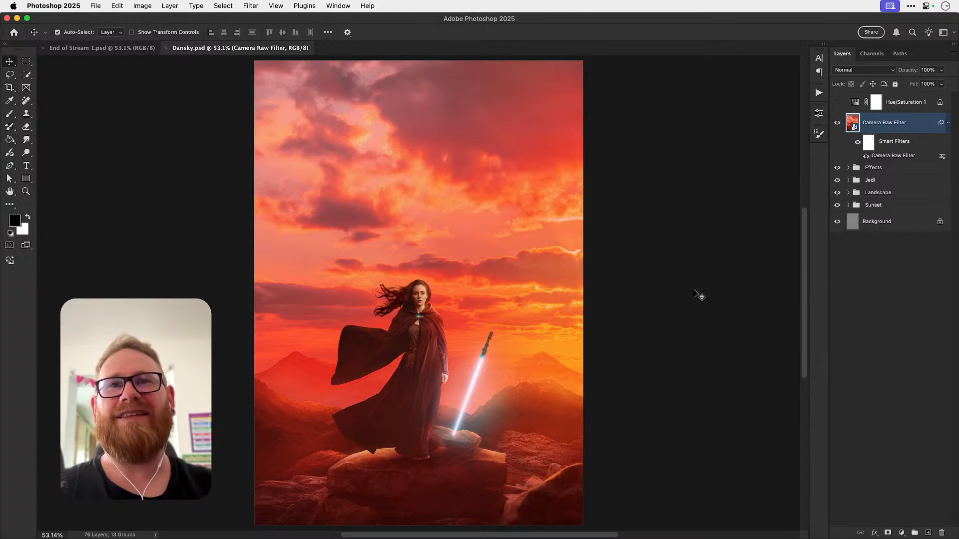
Step: Examine the woman's face, cloak and the lightsaber up close in Dansky.psd
key(z)
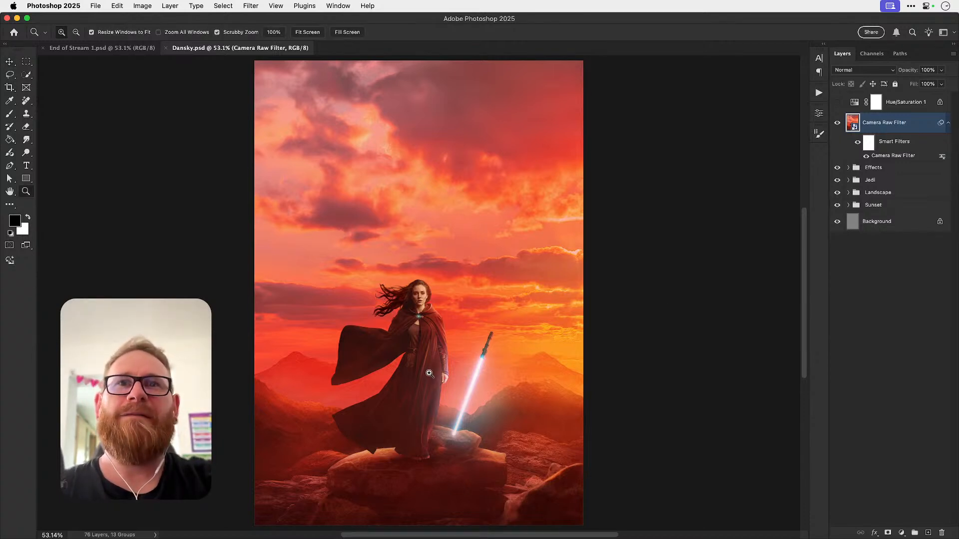
key(super+equal)
key(v)
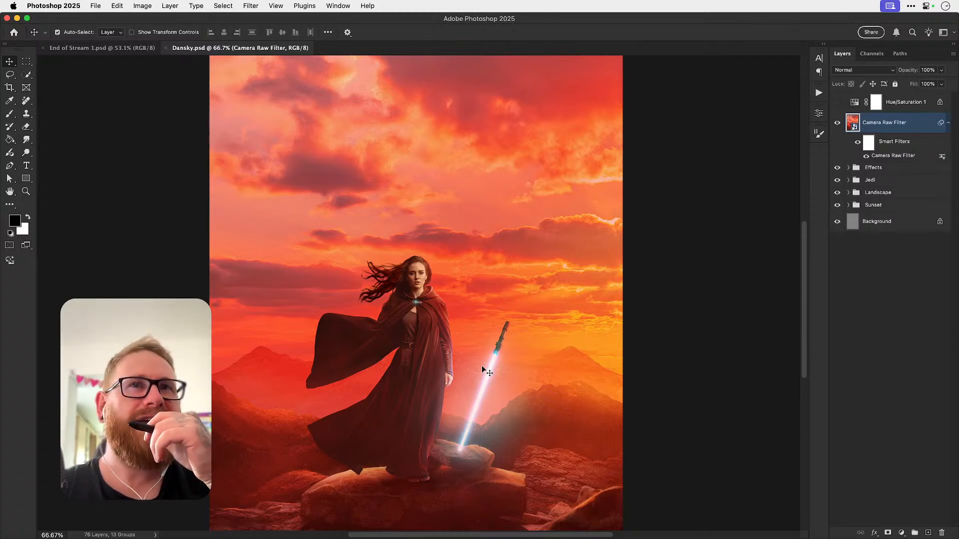
key(z)
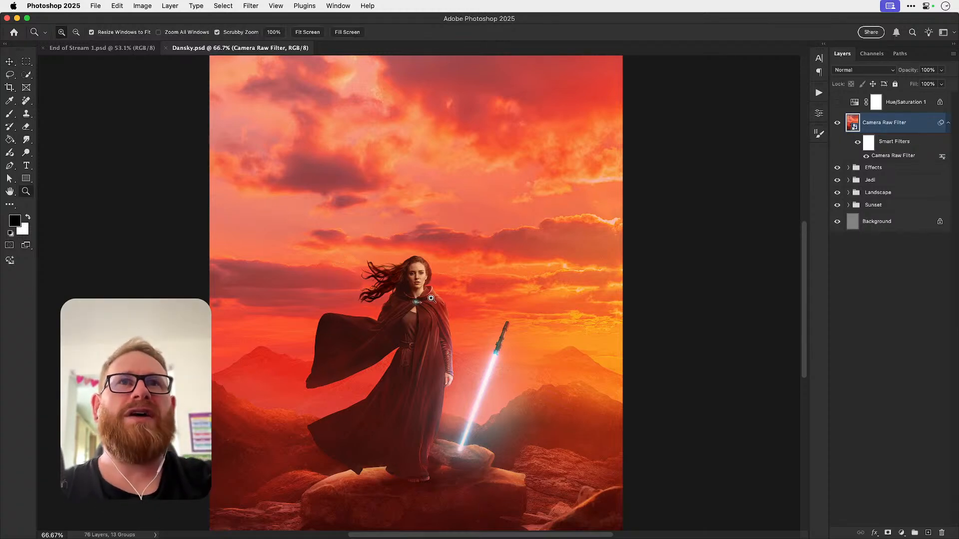
click(438, 306)
click(439, 306)
key(v)
scroll(438, 306, down, 8)
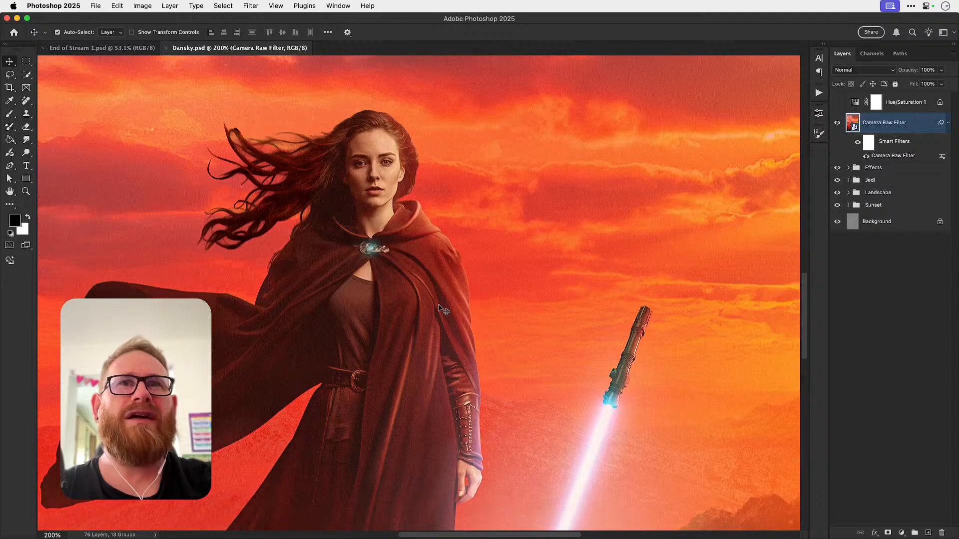
scroll(439, 307, down, 2)
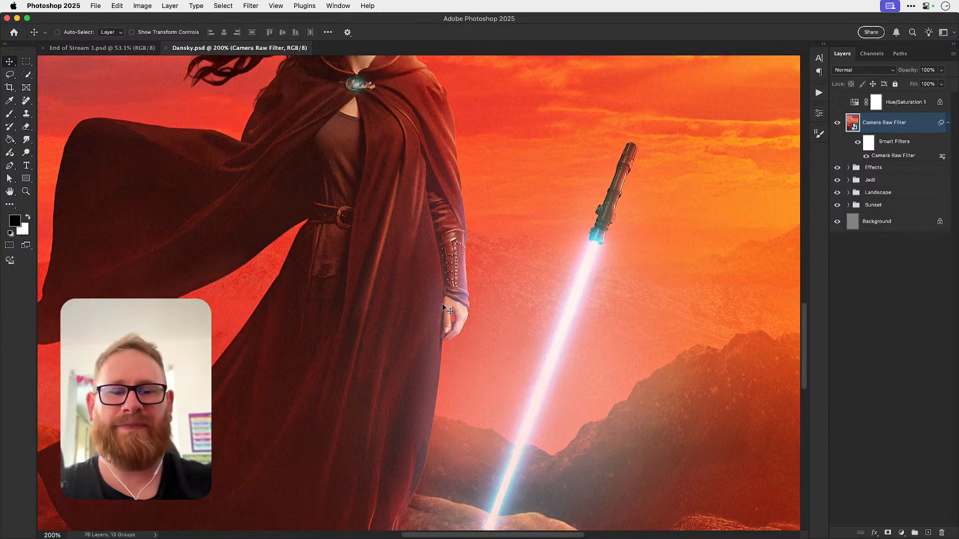
key(super+0)
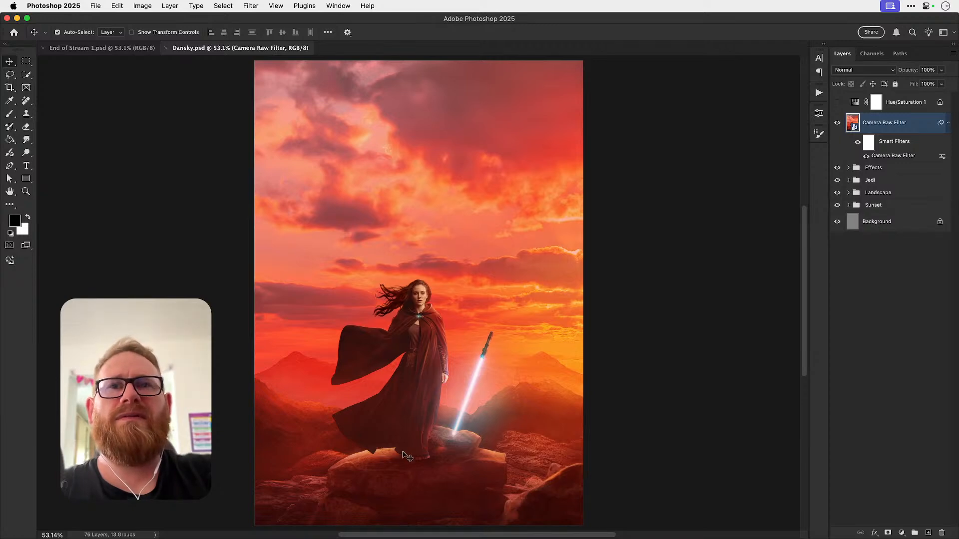
Step: Inspect the foreground rocks beneath the woman and the flowing edge of her cloak
super+click(374, 480)
scroll(374, 484, down, 3)
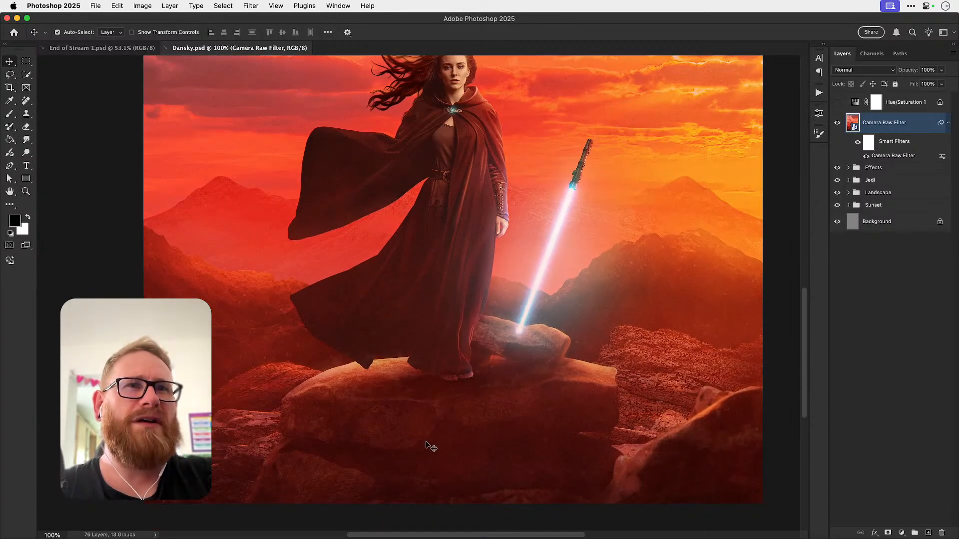
key(super)
key(super+0)
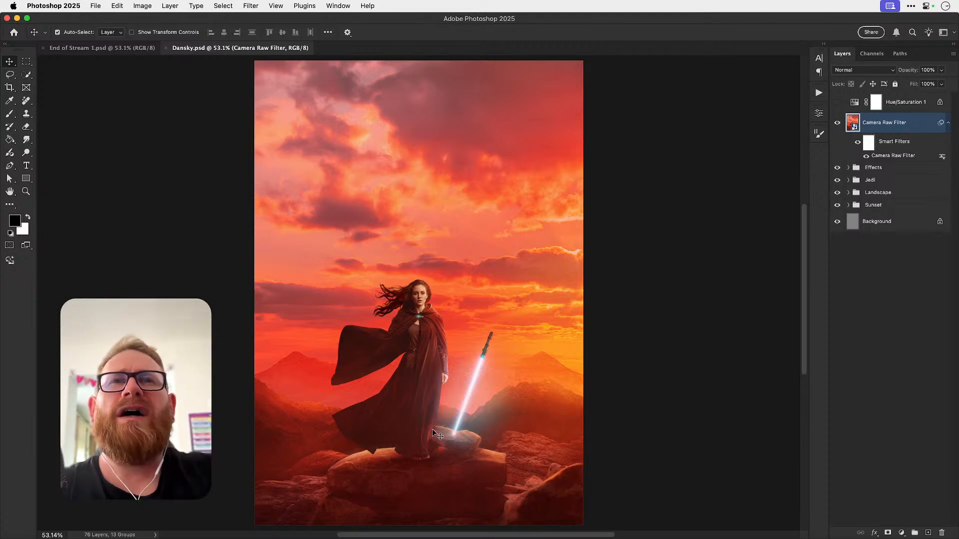
key(z)
click(353, 376)
click(353, 376)
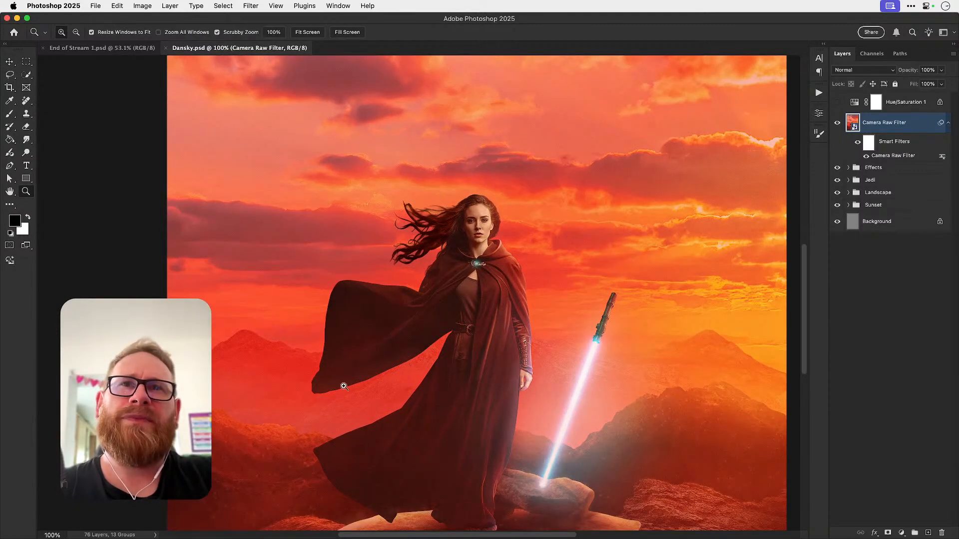
key(v)
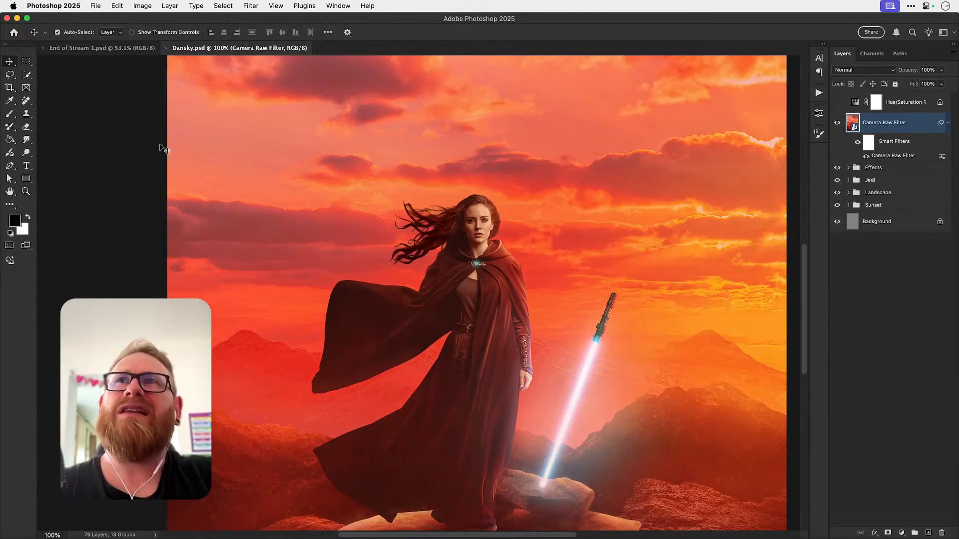
Step: Close End of Stream 1.psd and show the whole Dansky.psd composite
click(98, 48)
key(super+w)
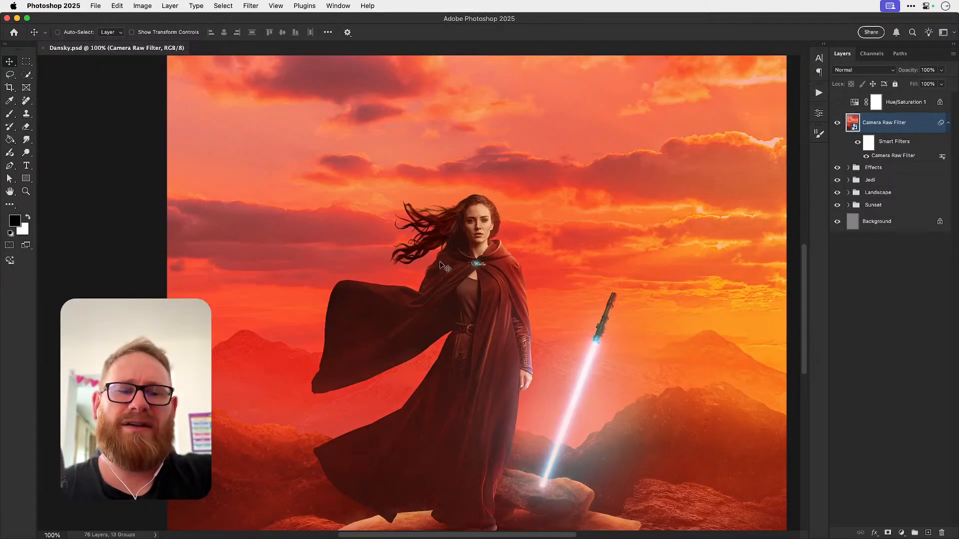
key(super+0)
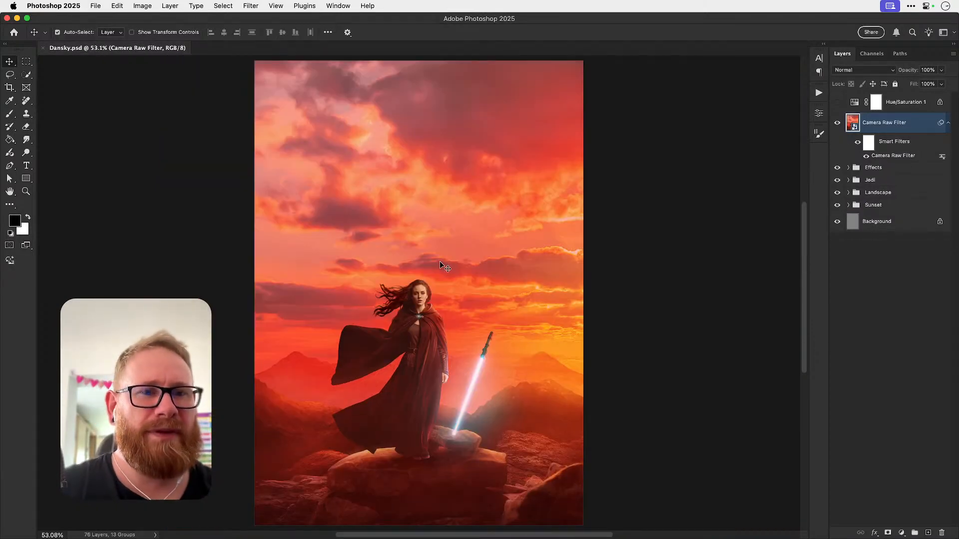
Step: Examine the detail and grain on the woman's face, hair and cloak clasp at 400% magnification
key(z)
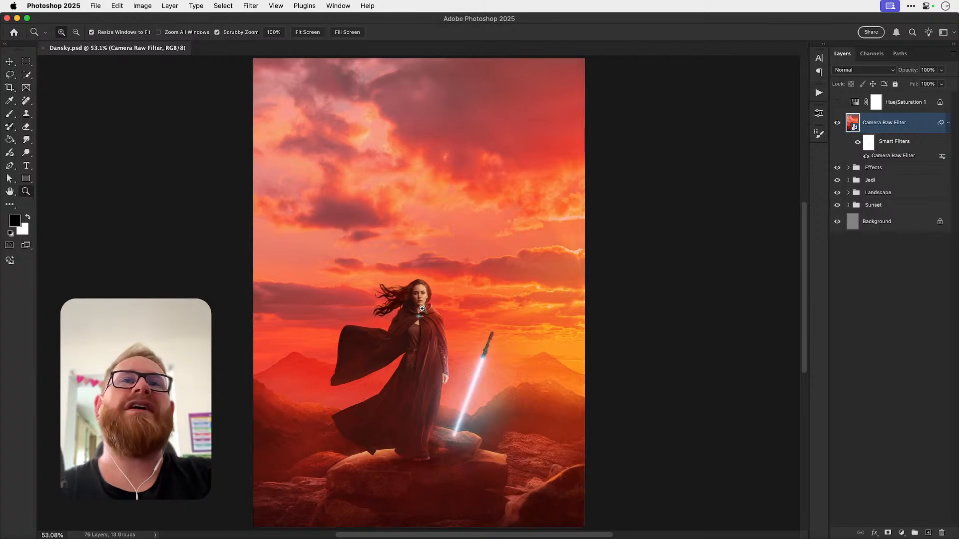
click(422, 310)
click(422, 310)
scroll(422, 308, up, 5)
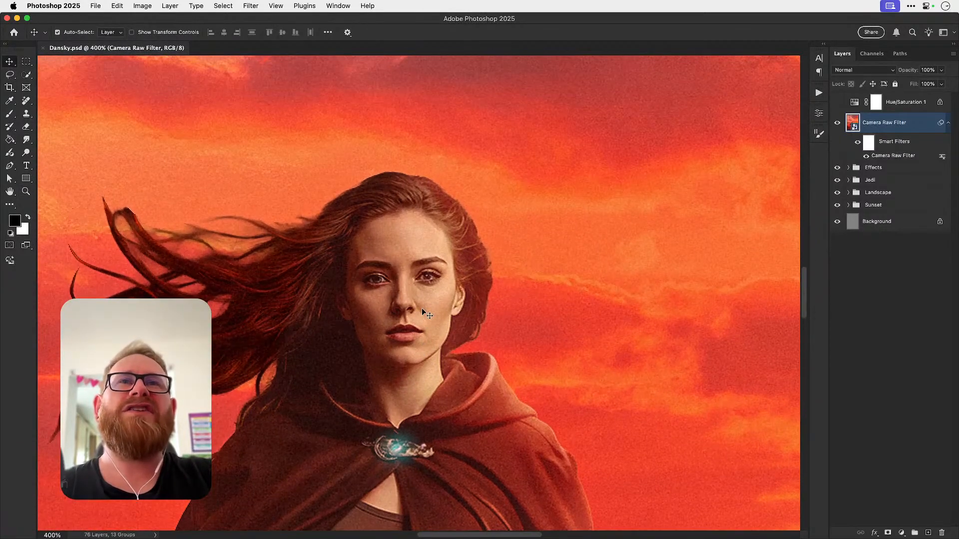
key(v)
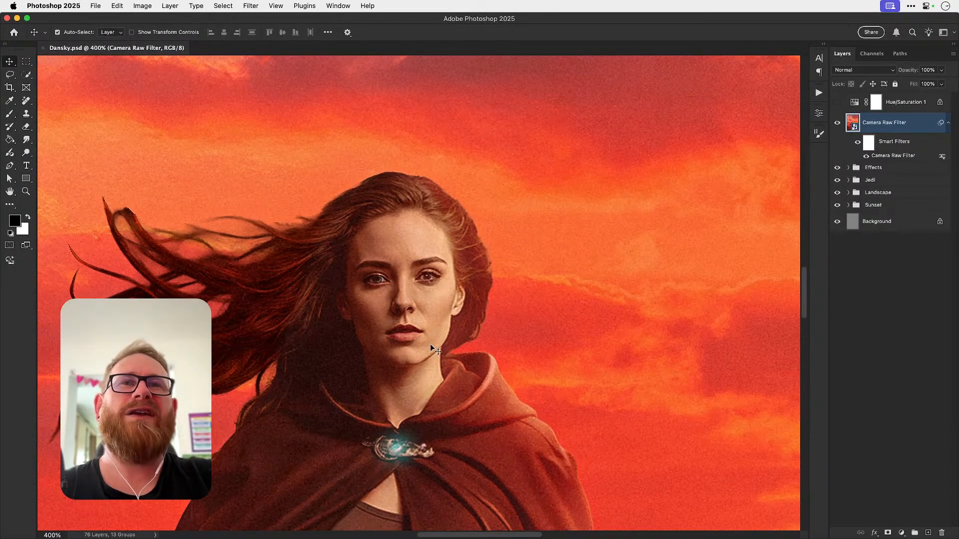
scroll(434, 421, down, 5)
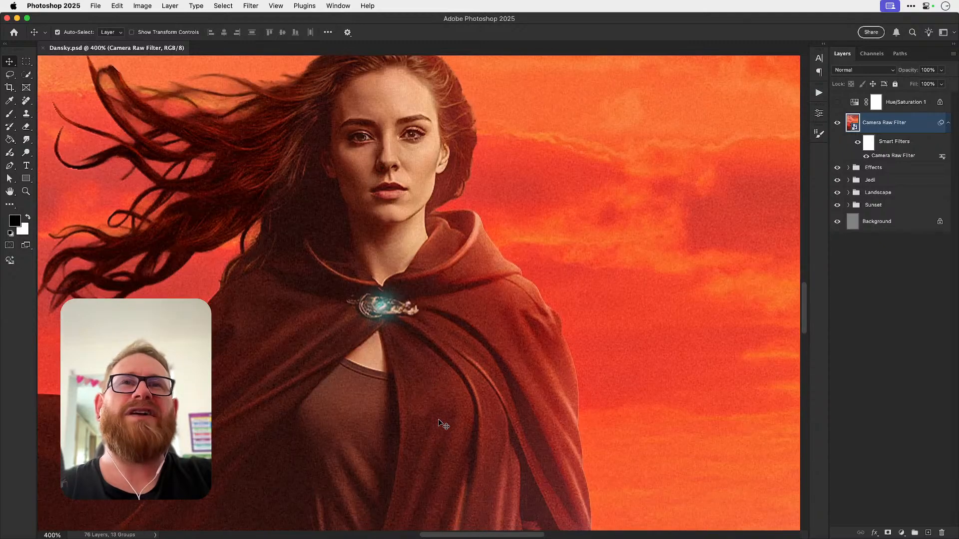
key(super+1)
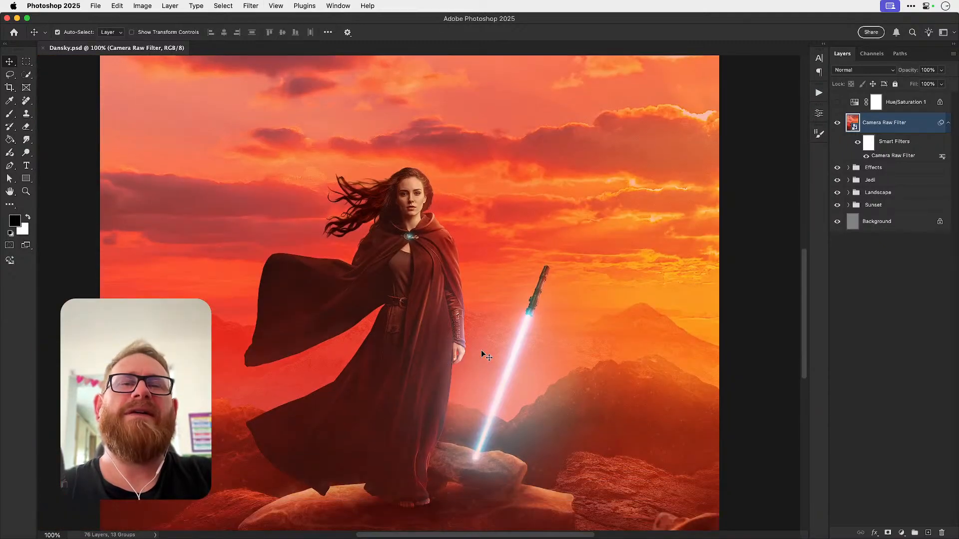
Step: Hide the Camera Raw Filter layer while viewing the woman's face at 500% magnification
key(z)
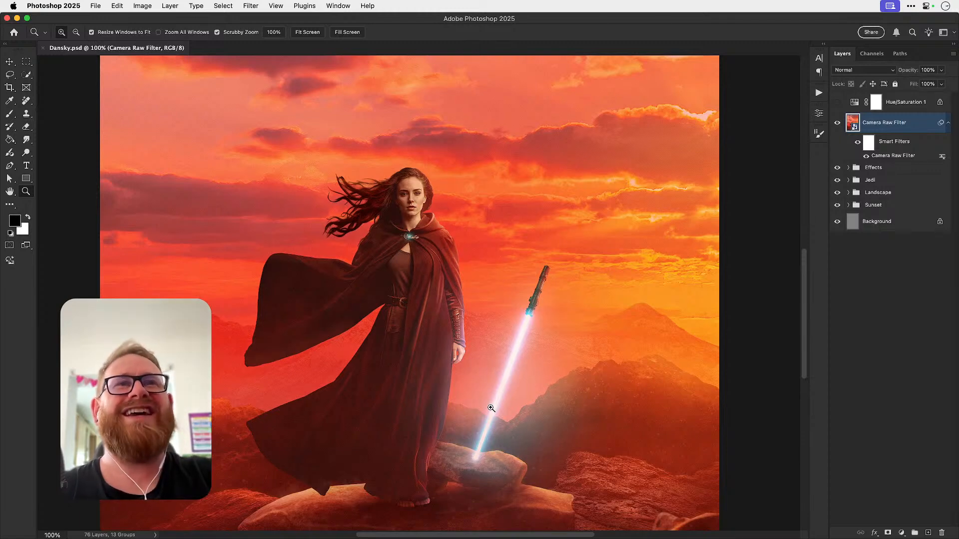
drag(417, 200, 428, 305)
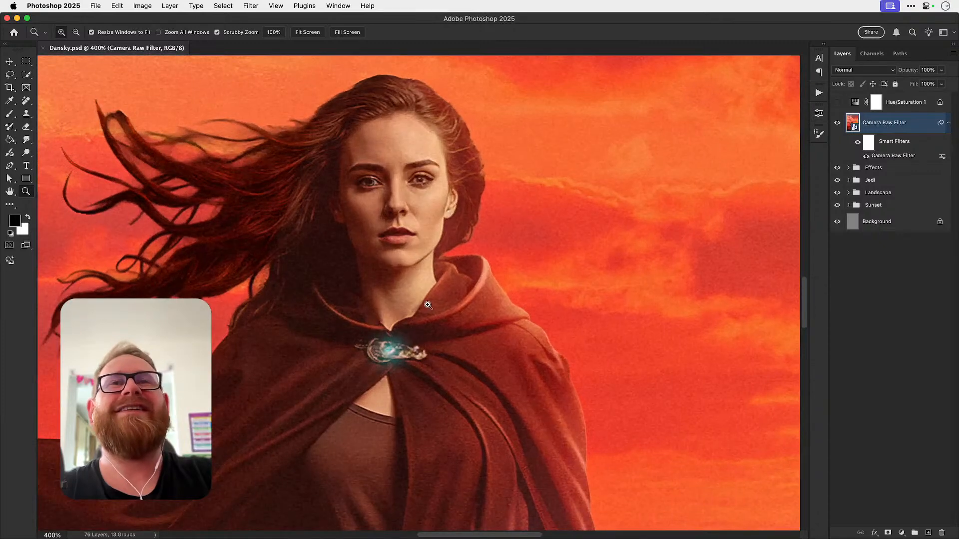
scroll(428, 306, up, 3)
click(428, 305)
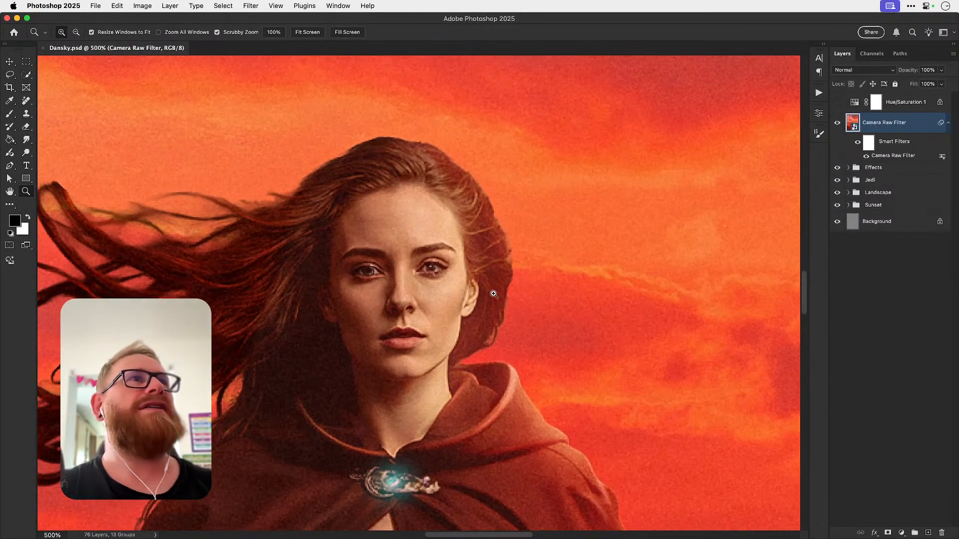
click(838, 124)
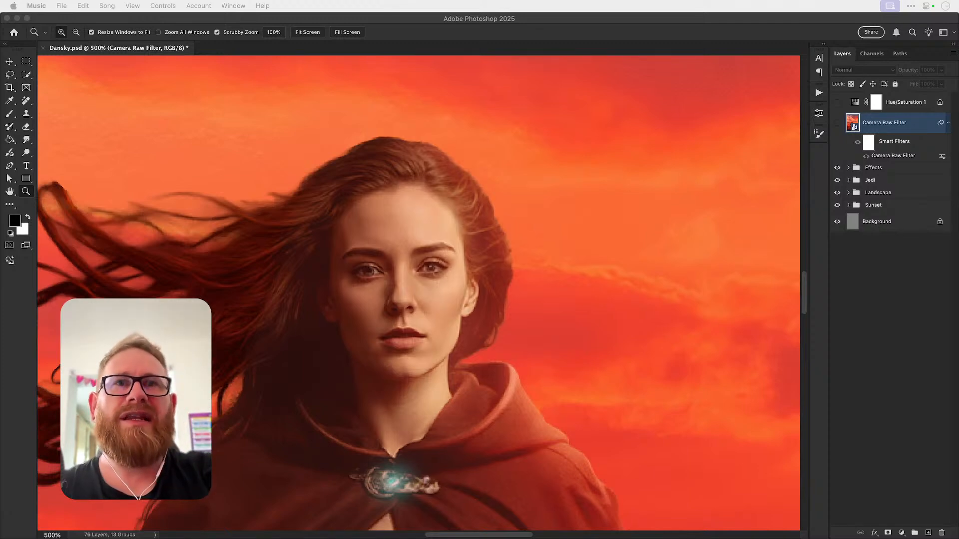
Step: Examine the woman's feet, the lightsaber's glow on the rock and the hazy mountains without the Camera Raw Filter layer
click(662, 409)
key(super+0)
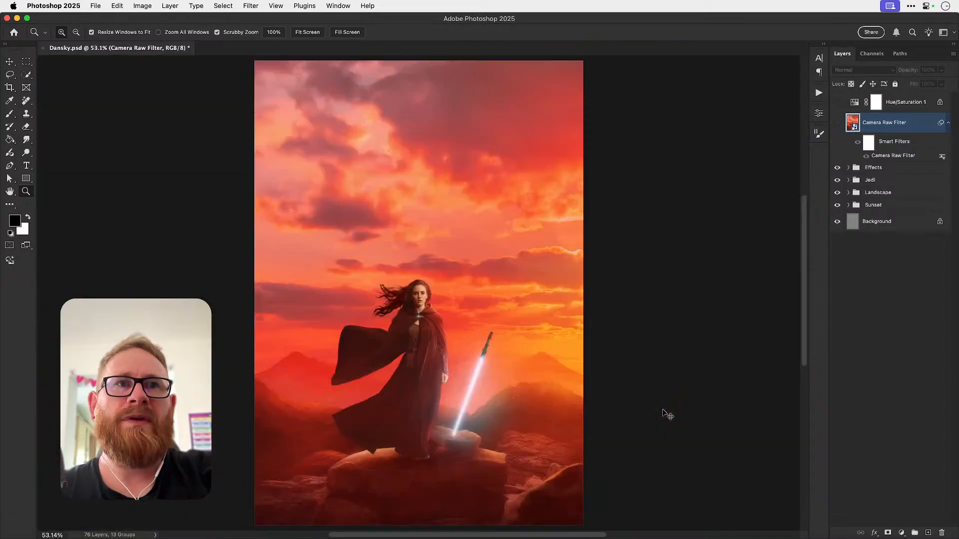
click(433, 465)
key(v)
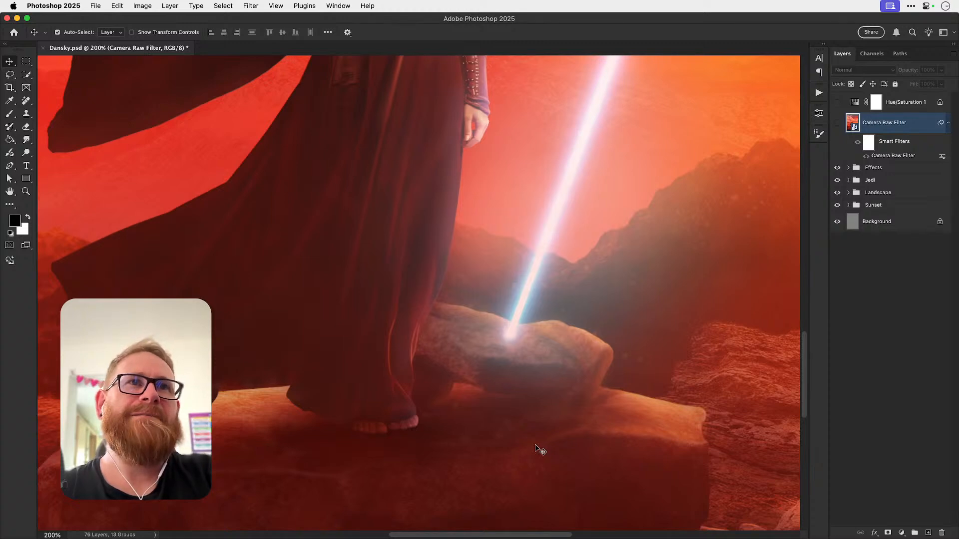
scroll(535, 446, right, 5)
scroll(549, 430, up, 2)
scroll(689, 292, right, 5)
scroll(689, 292, up, 2)
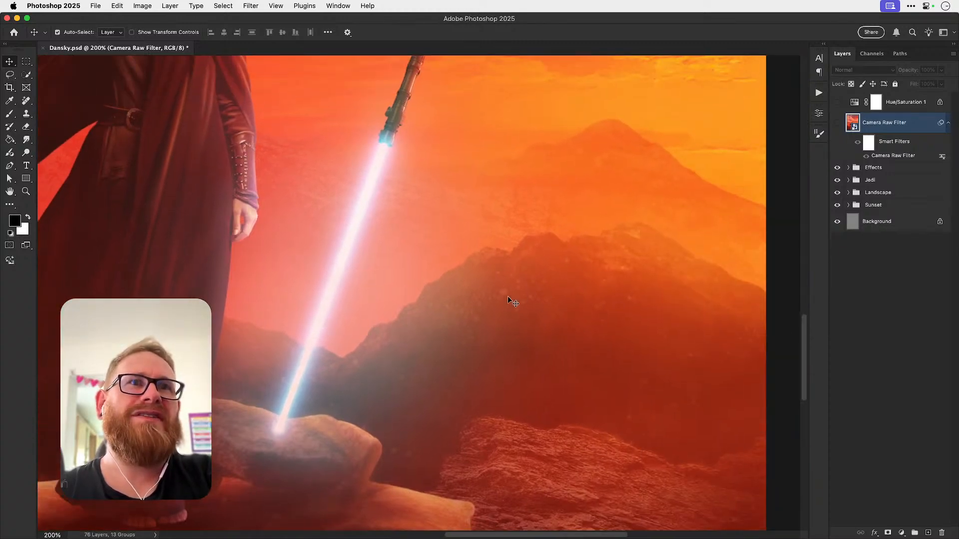
Step: Show the whole composite, compare it with and without the Effects group, and leave that group hidden
key(super+0)
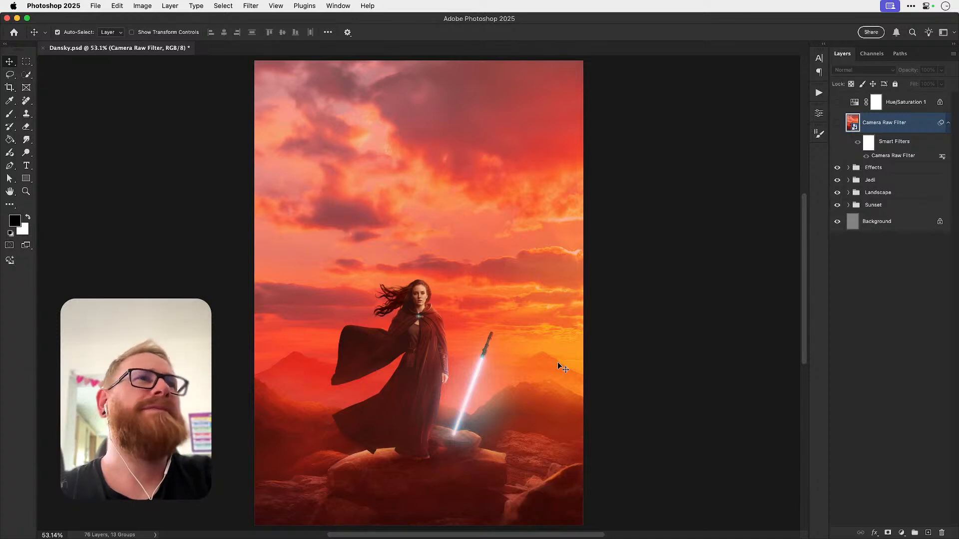
click(838, 168)
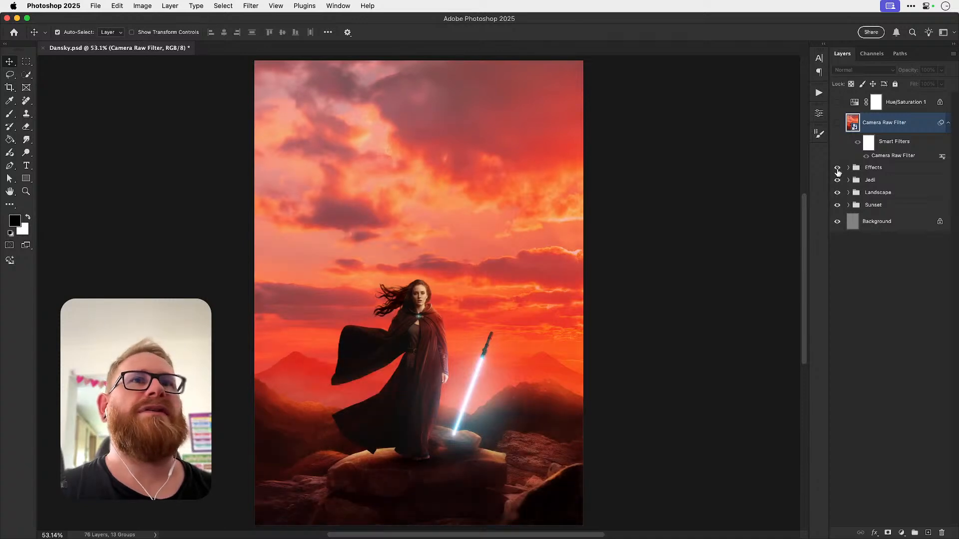
click(838, 170)
click(838, 170)
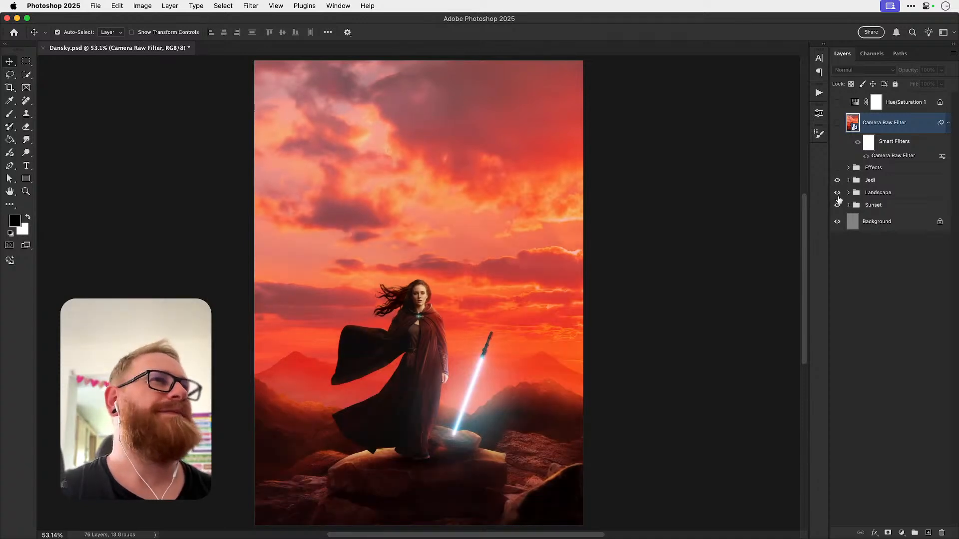
Step: Look inside the Sunset group, then expand the Landscape group and its nested Landscape group down to the Distant Rocks layers
click(848, 205)
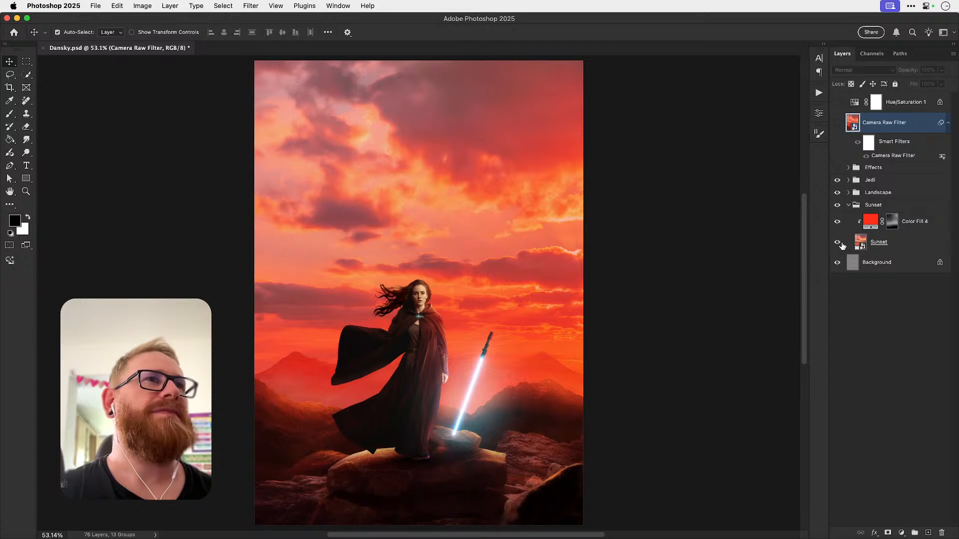
click(848, 204)
click(847, 193)
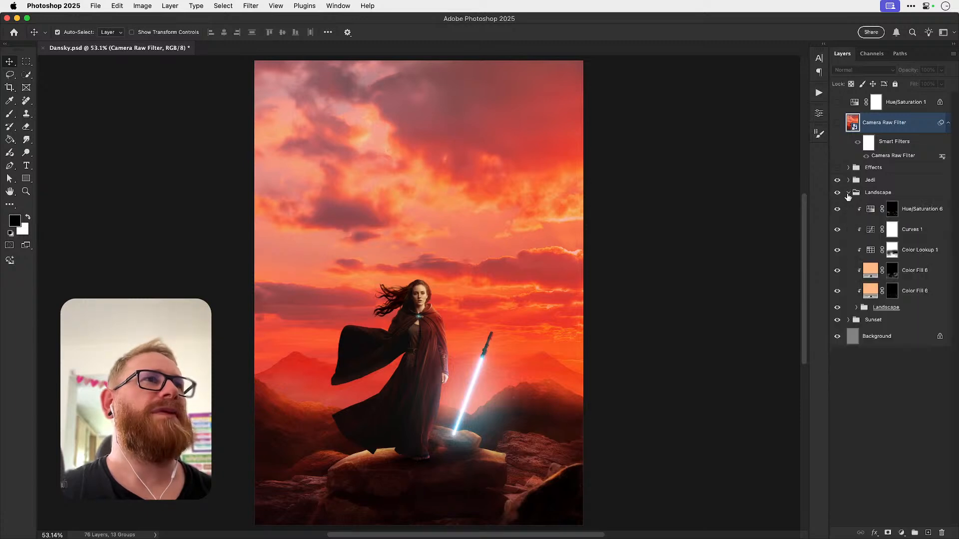
click(857, 308)
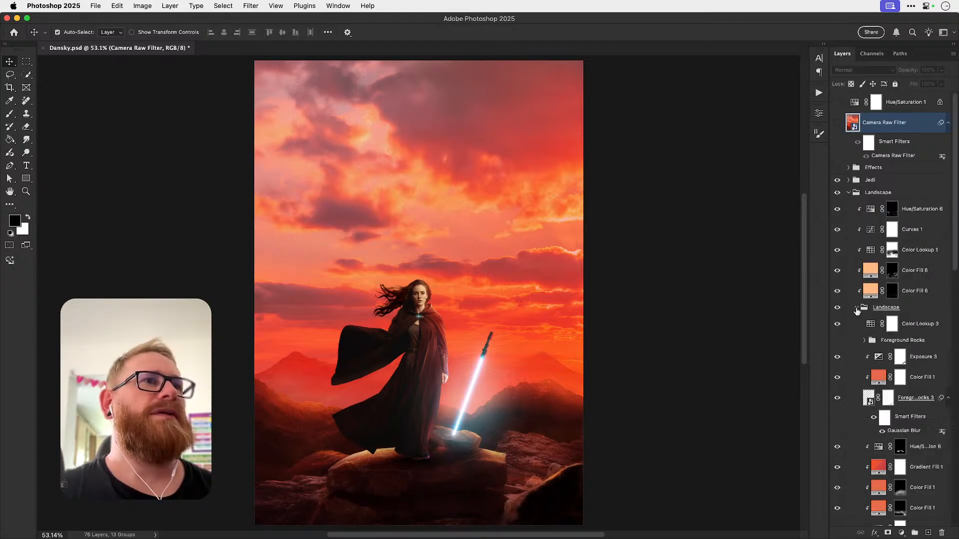
scroll(892, 391, down, 2)
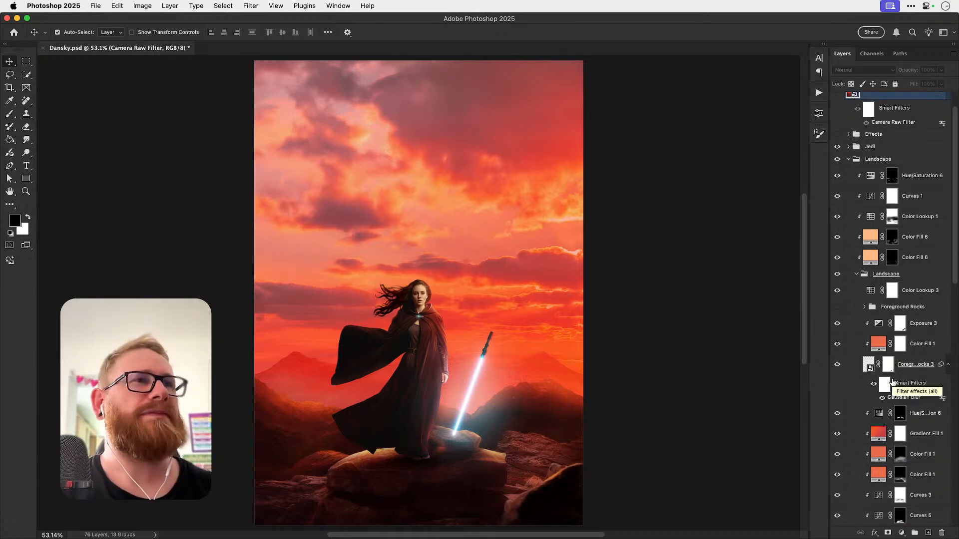
scroll(895, 348, down, 1)
scroll(896, 348, down, 10)
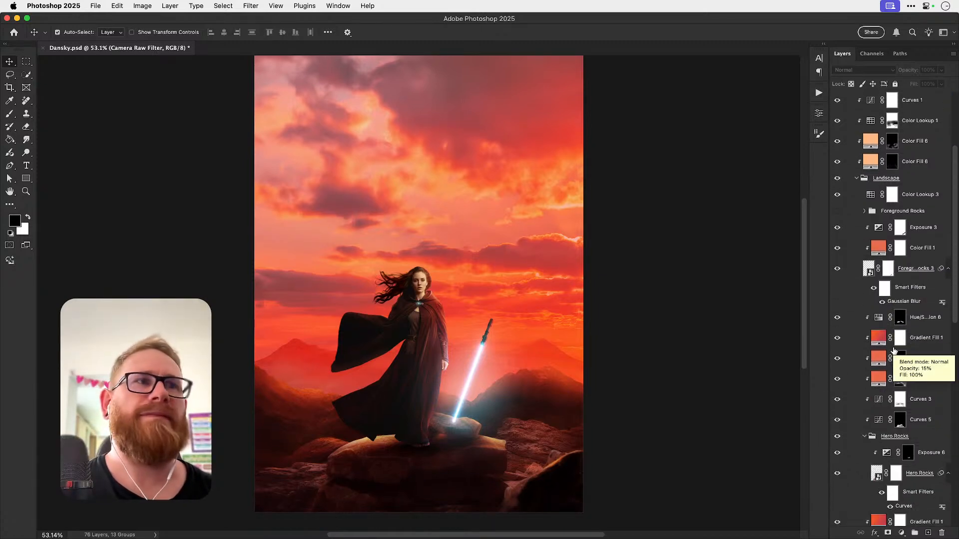
scroll(893, 353, down, 5)
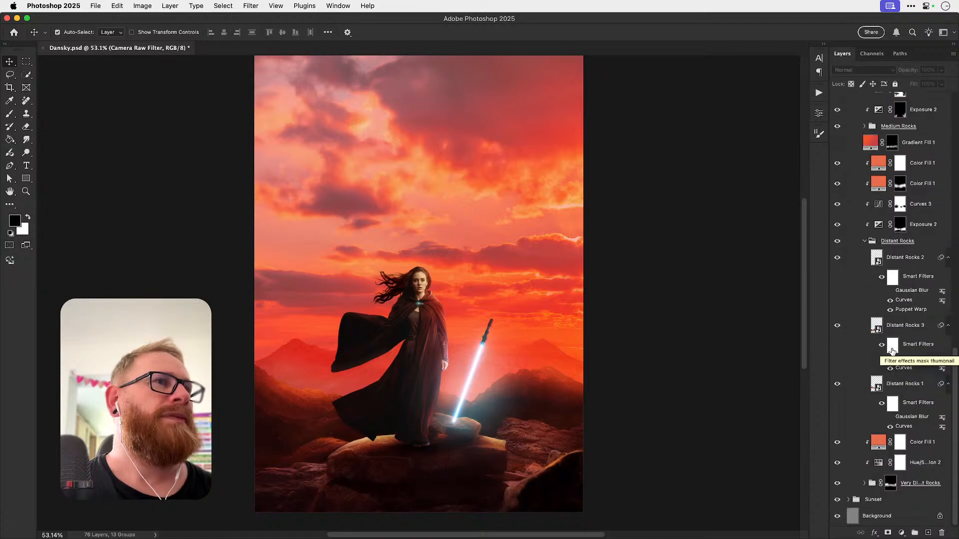
Step: Compare the composite with and without the Distant Rocks group, then collapse that group
click(837, 242)
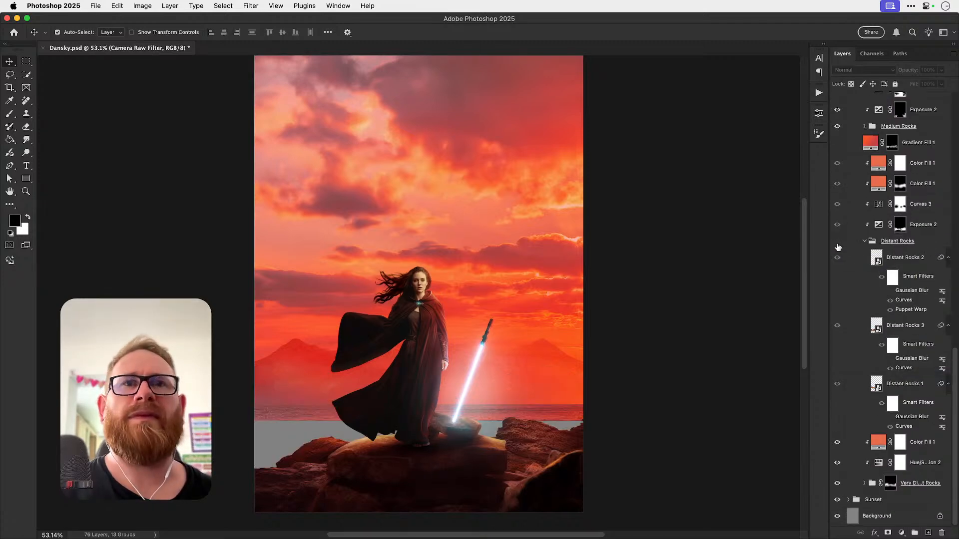
click(838, 241)
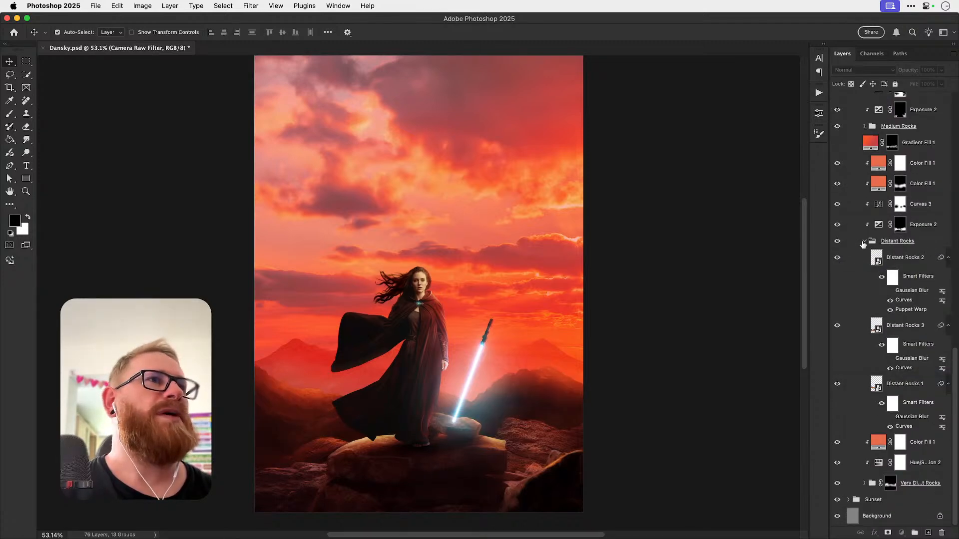
click(863, 243)
click(864, 242)
scroll(856, 276, up, 1)
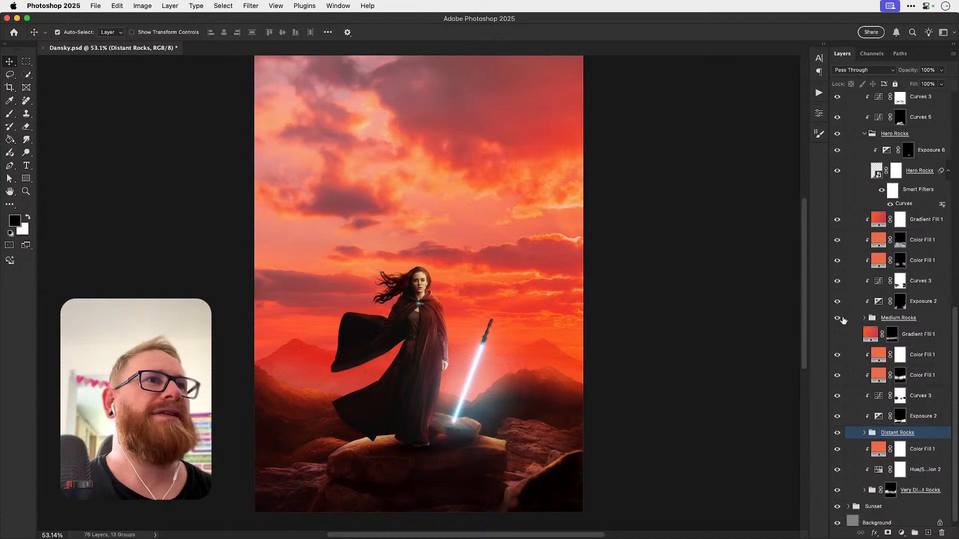
Step: Compare the composite with and without the Medium Rocks group and inspect the layers in it and the adjustments above it
click(838, 318)
click(838, 320)
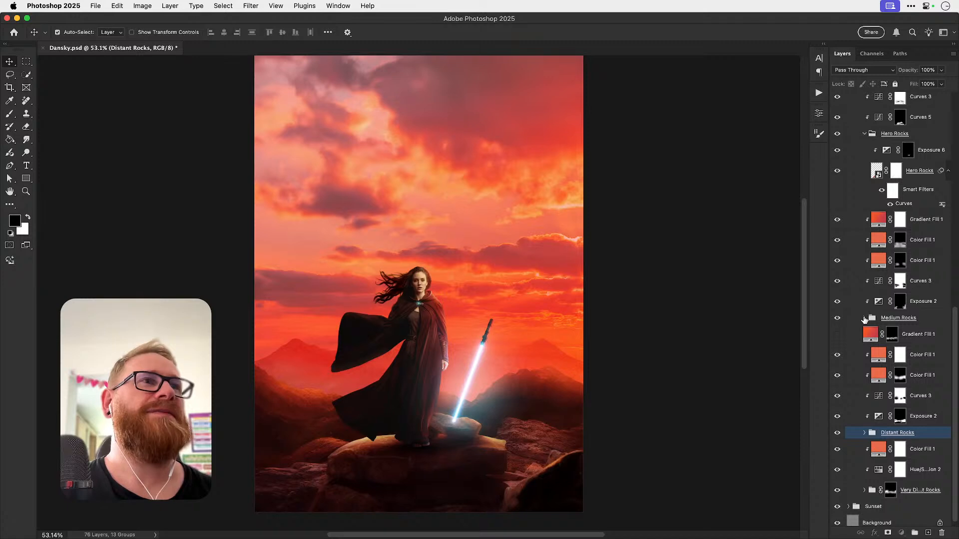
click(864, 318)
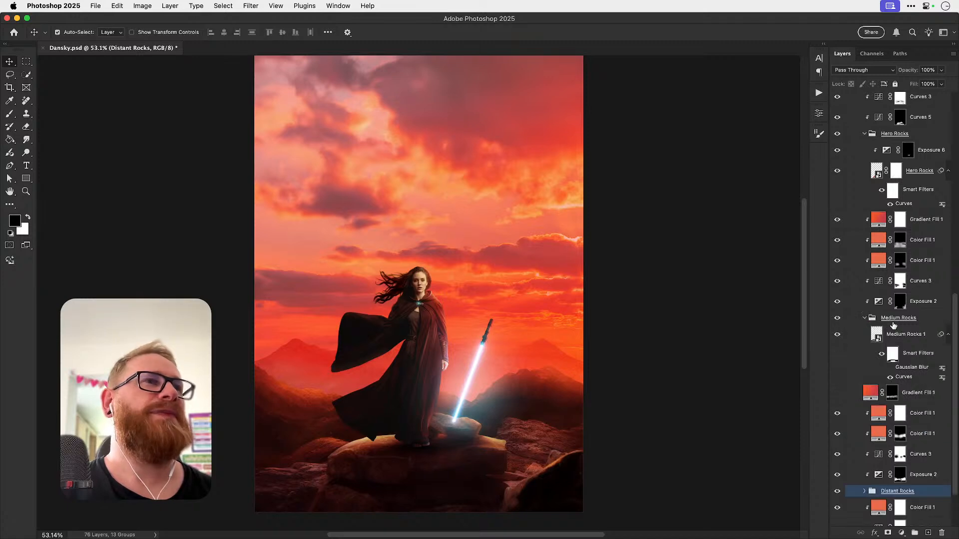
click(838, 281)
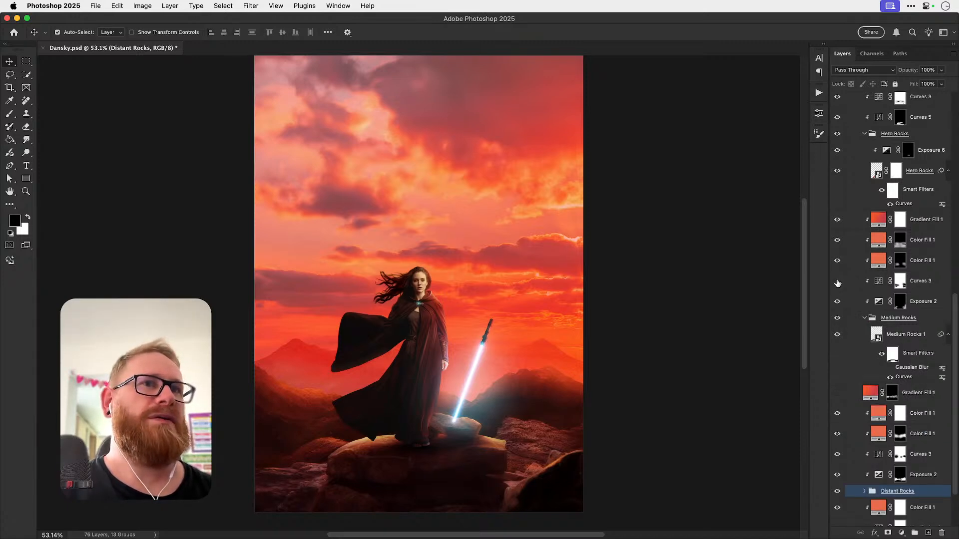
click(864, 318)
Step: Add an Exposure adjustment clipped to the Medium Rocks group with exposure +0.59 and gamma correction 0.52
click(895, 321)
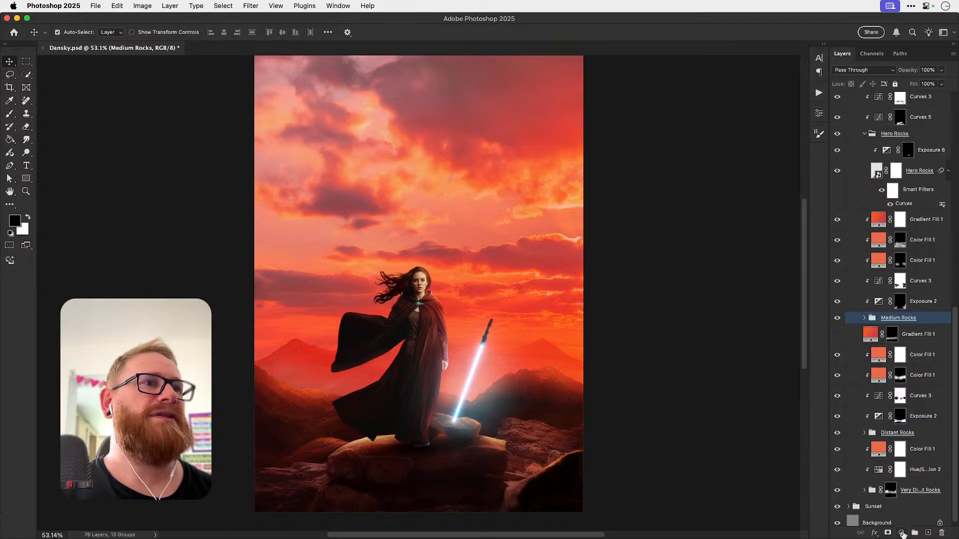
click(902, 533)
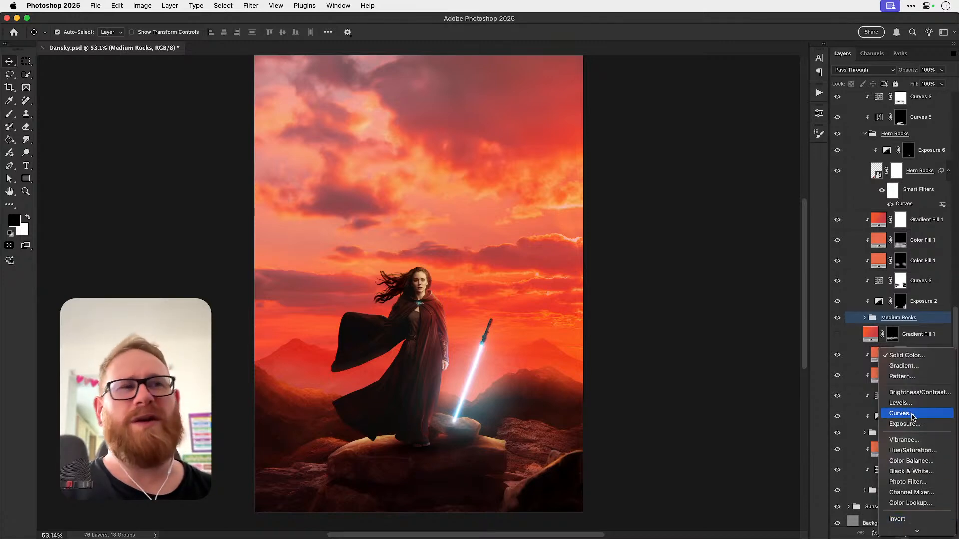
click(905, 424)
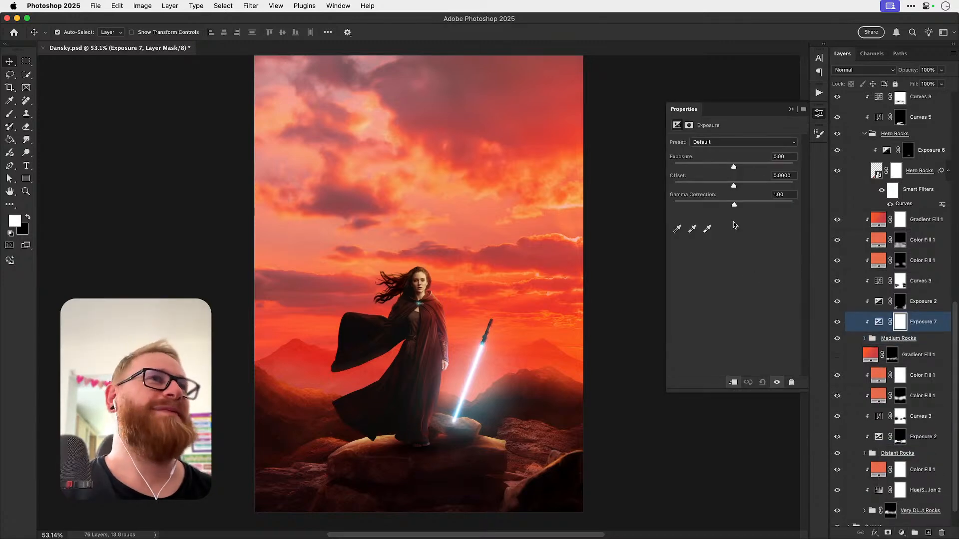
drag(743, 205, 757, 205)
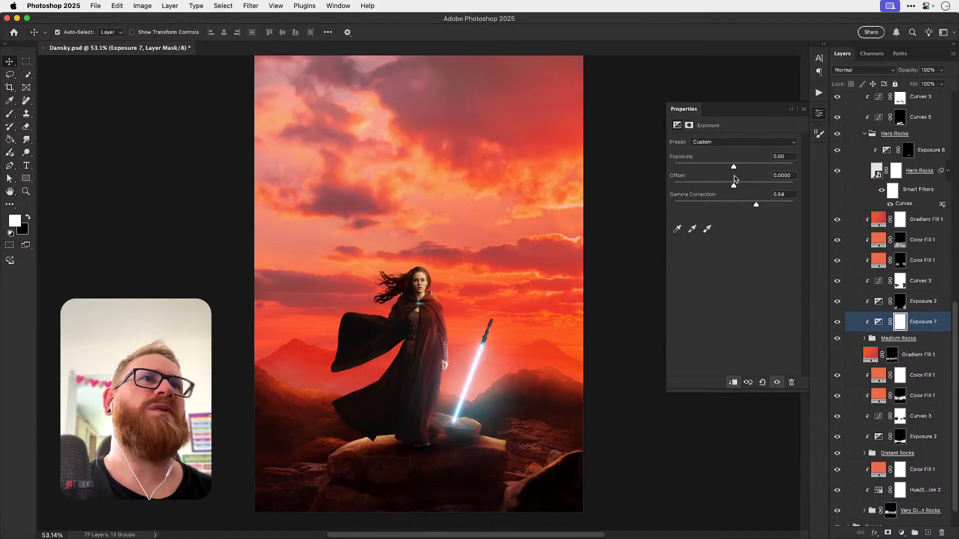
drag(734, 167, 739, 167)
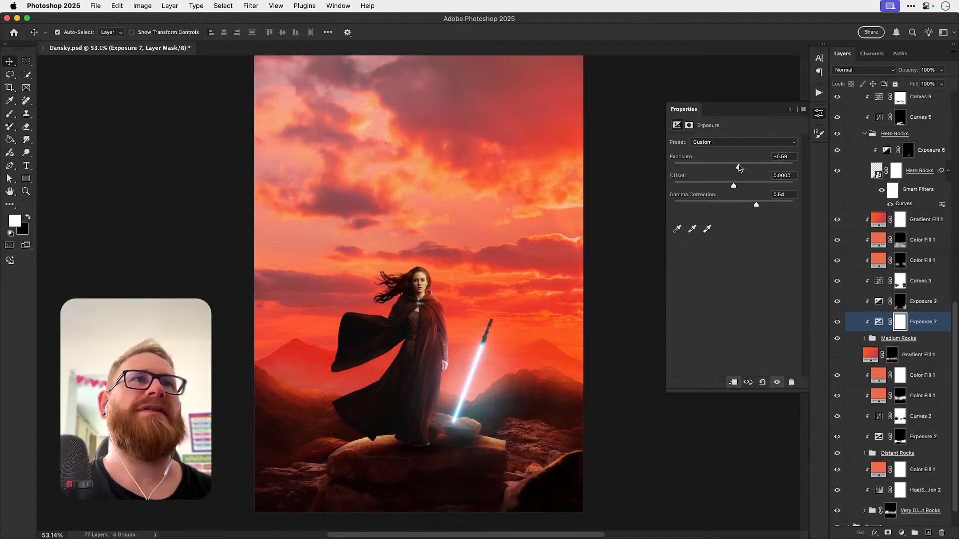
drag(763, 207, 756, 205)
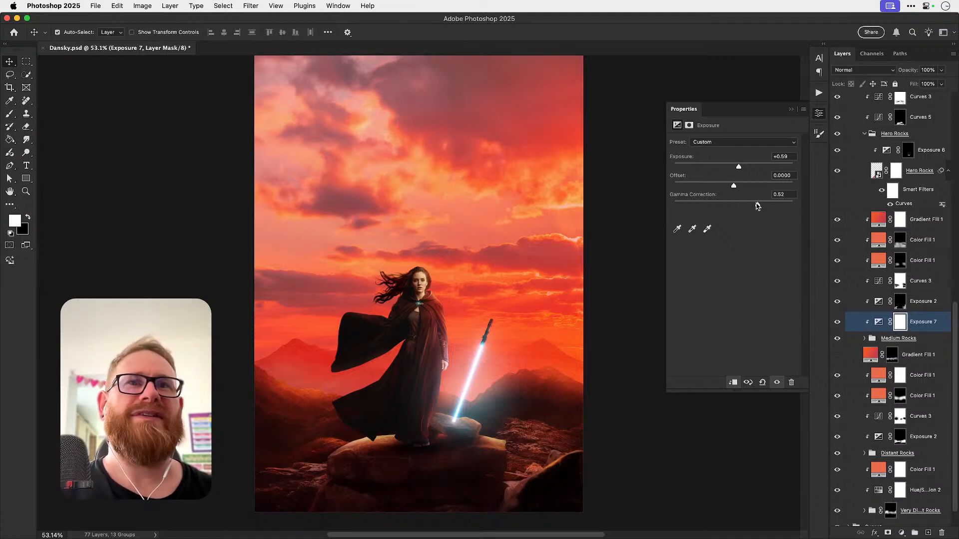
click(817, 114)
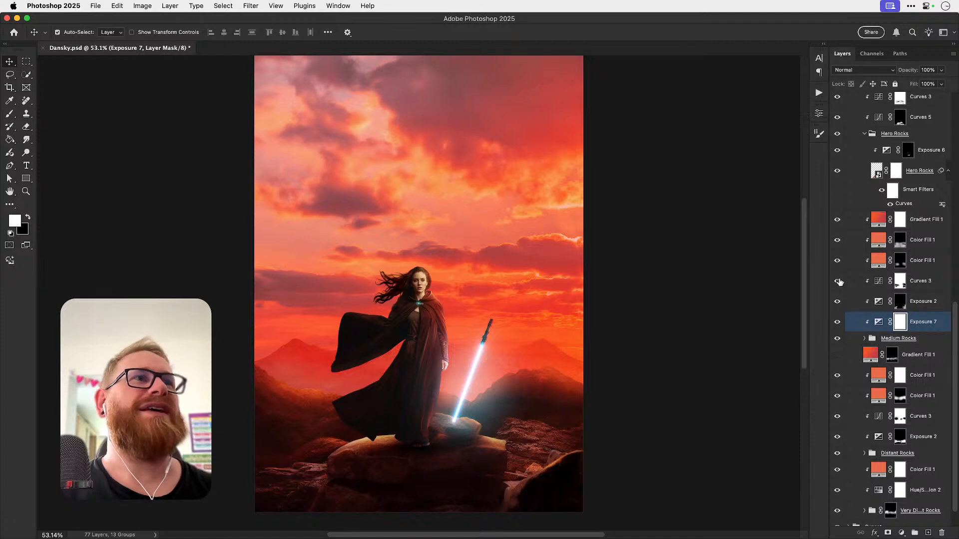
click(838, 322)
click(837, 322)
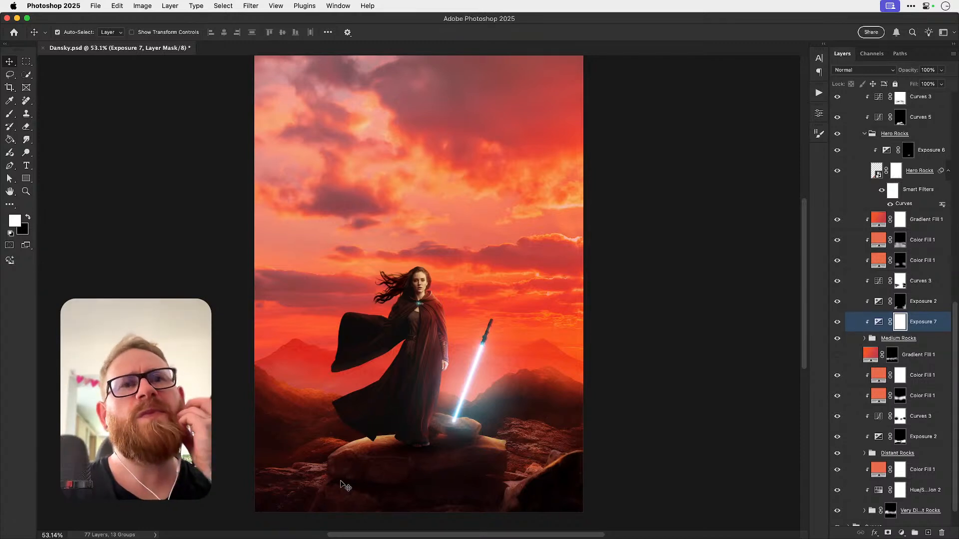
Step: Examine the left edge of the large foreground rock at 500% magnification and identify its layer by toggling Hero Rocks
key(z)
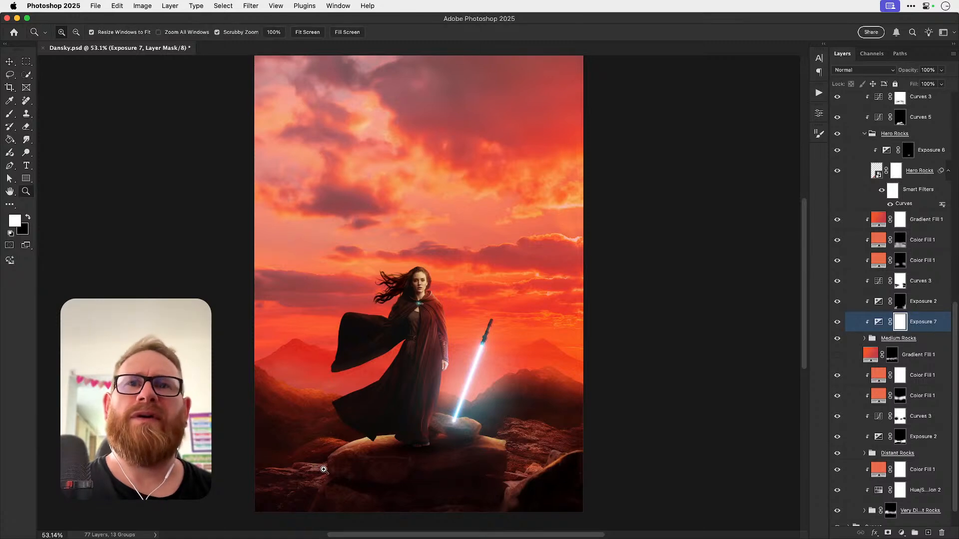
click(333, 467)
drag(343, 422, 349, 414)
click(348, 416)
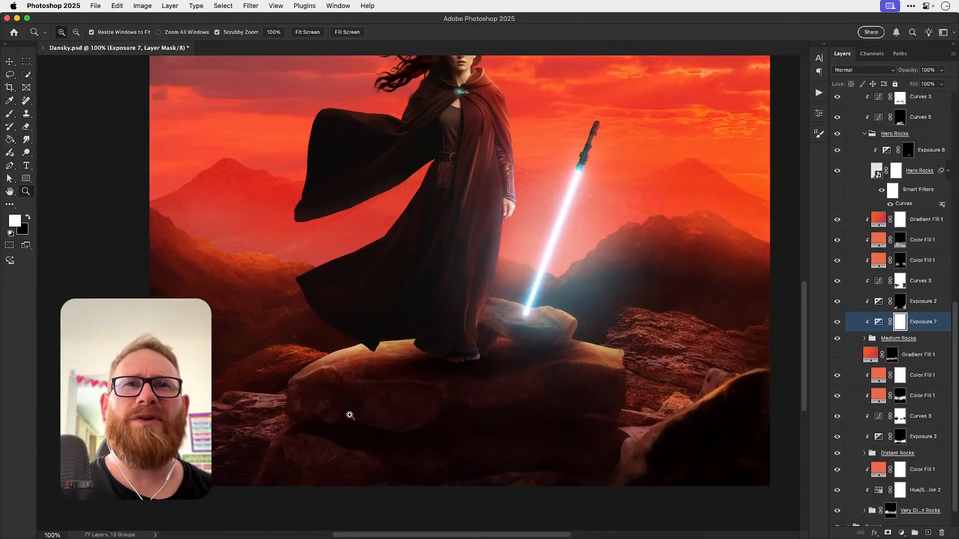
click(349, 415)
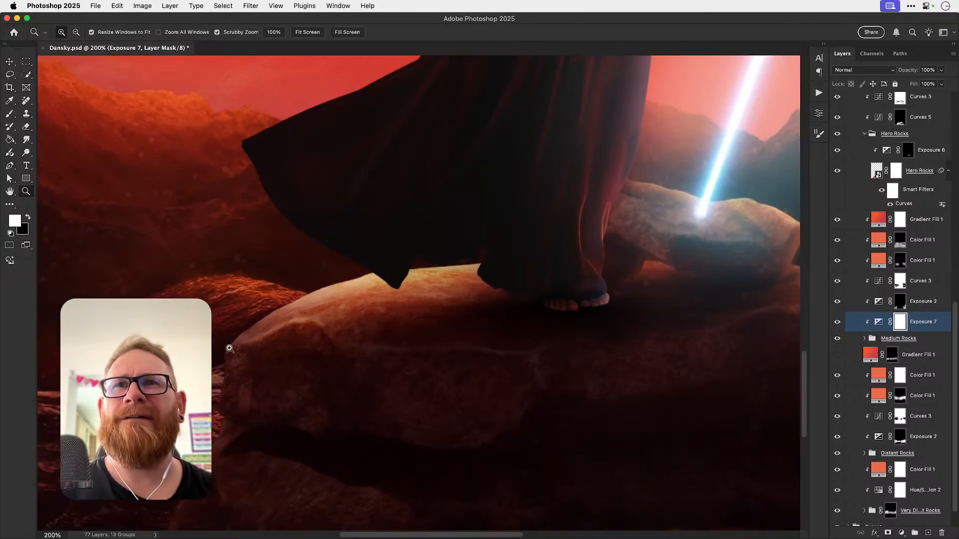
click(229, 372)
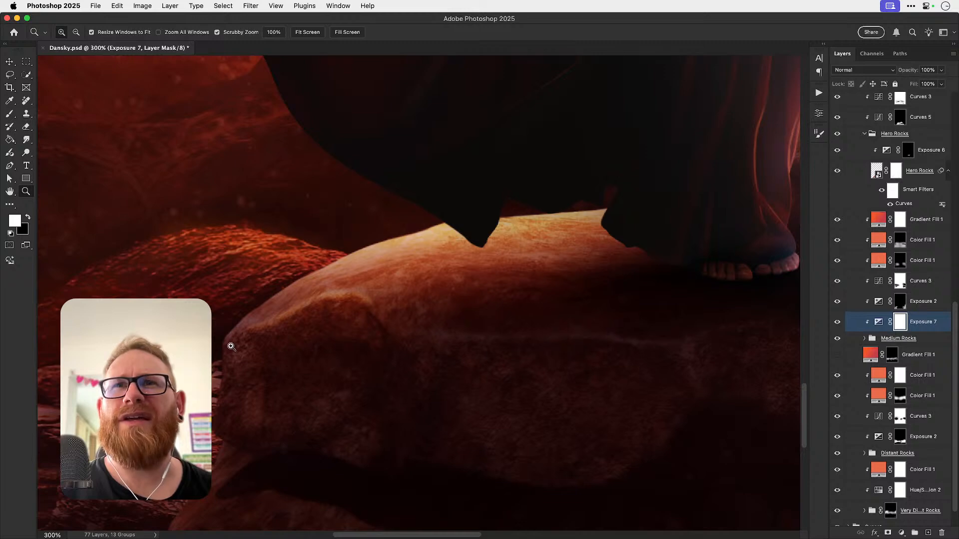
click(226, 365)
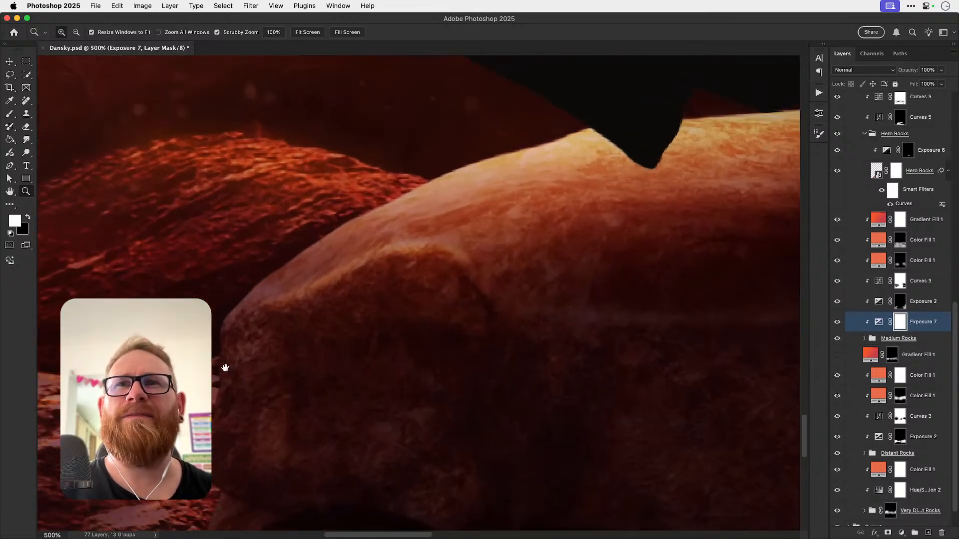
click(224, 368)
key(v)
scroll(875, 261, up, 3)
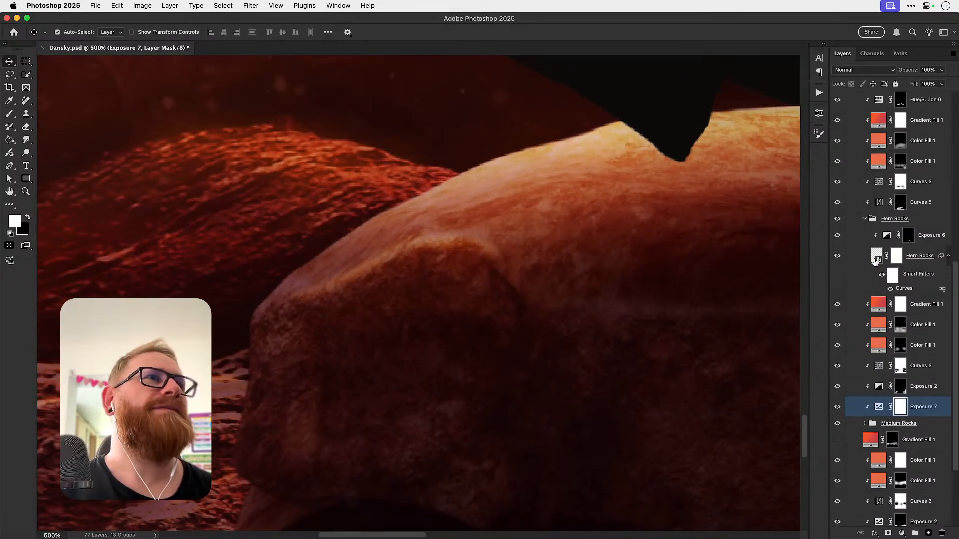
click(837, 259)
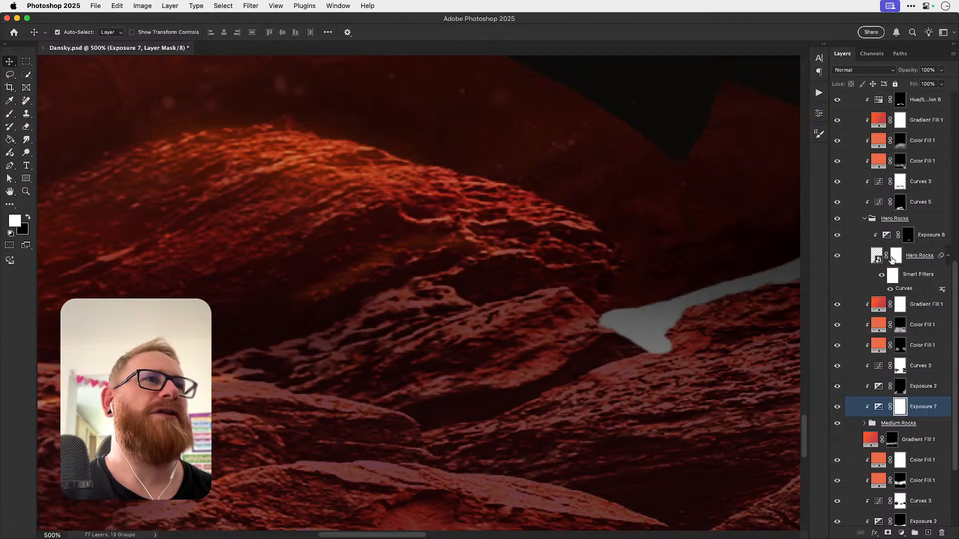
Step: Select the Hero Rocks layer mask and set up a small black brush, 2 px in size
click(892, 259)
key(b)
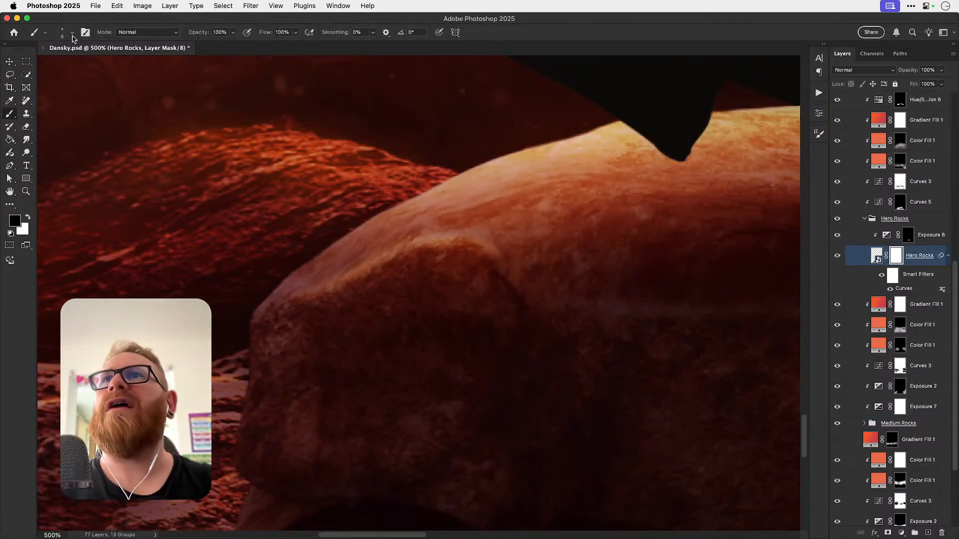
click(73, 32)
drag(102, 86, 113, 86)
click(73, 33)
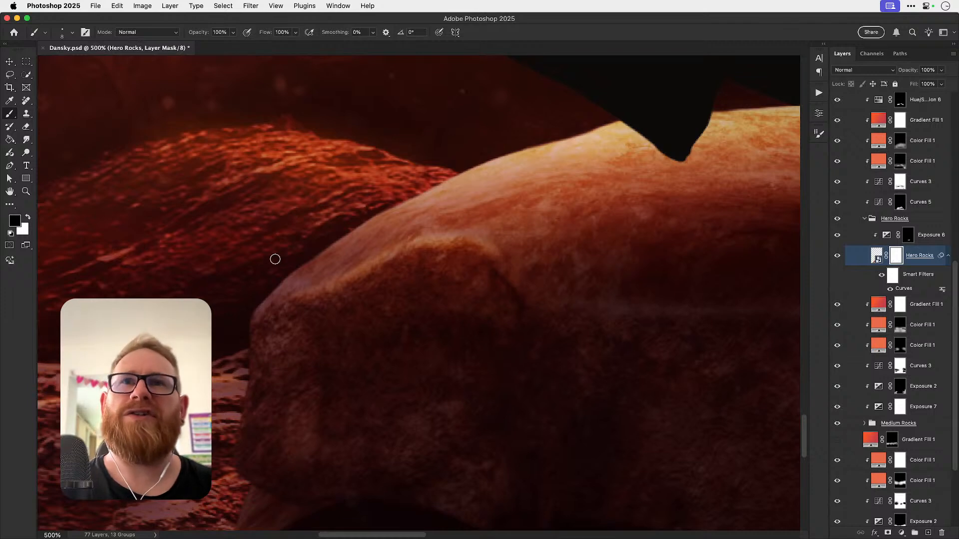
key(bracketleft)
key(bracketleft)
key(bracketleft)
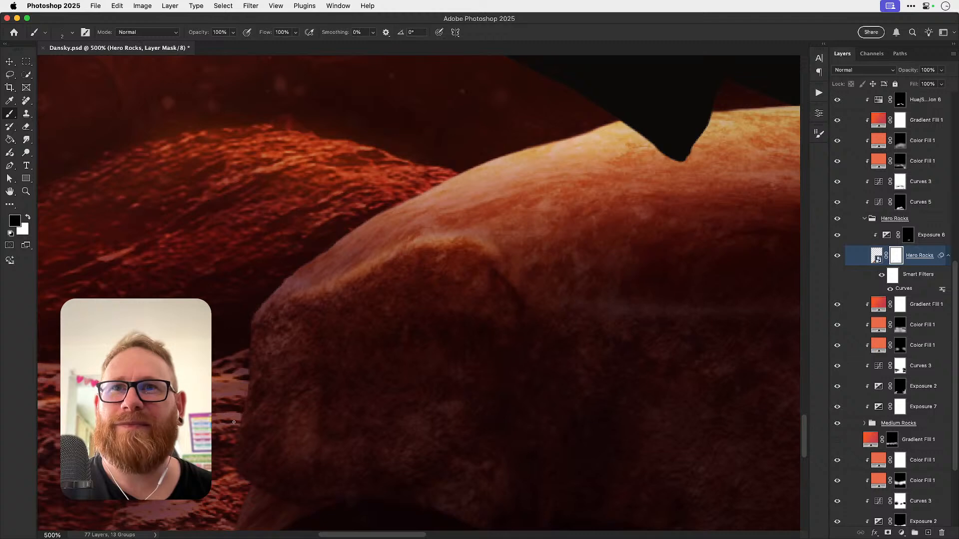
Step: Paint black on the Hero Rocks mask along the large rock's left edge, down to the lower canvas border
drag(230, 444, 262, 329)
drag(276, 365, 295, 368)
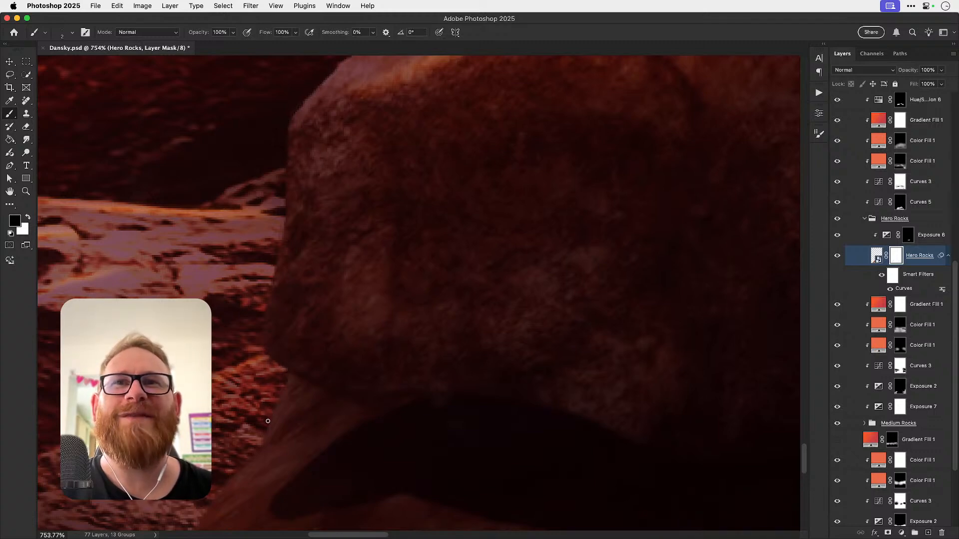
drag(246, 449, 304, 275)
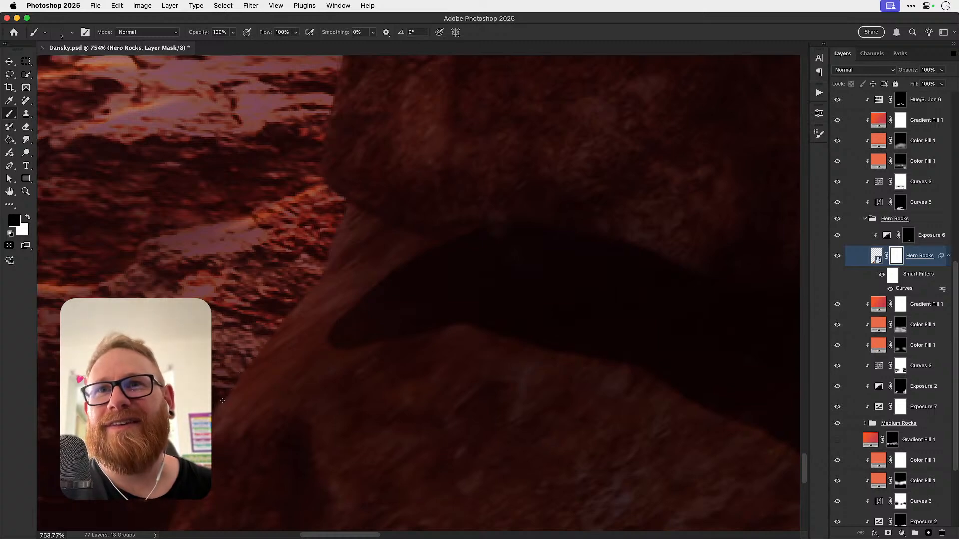
drag(219, 396, 279, 272)
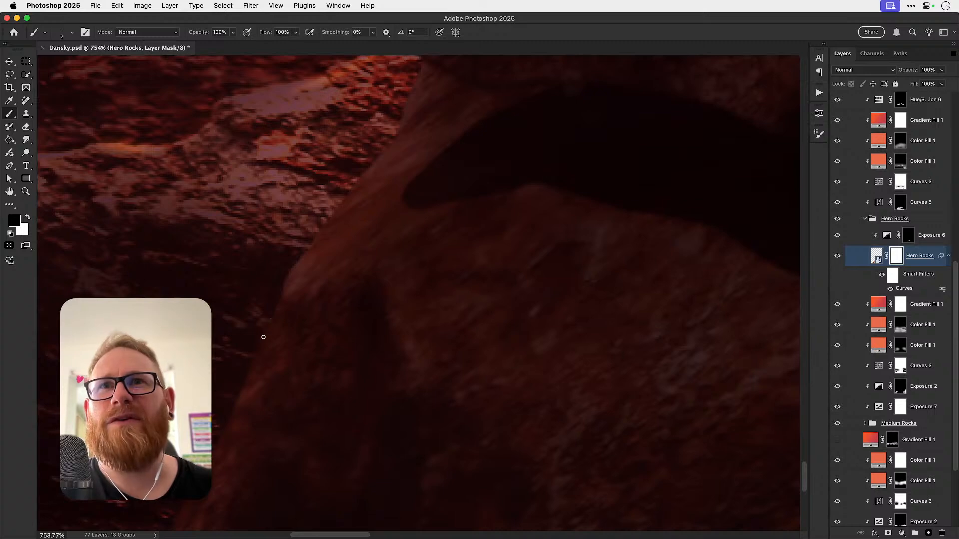
scroll(272, 305, down, 3)
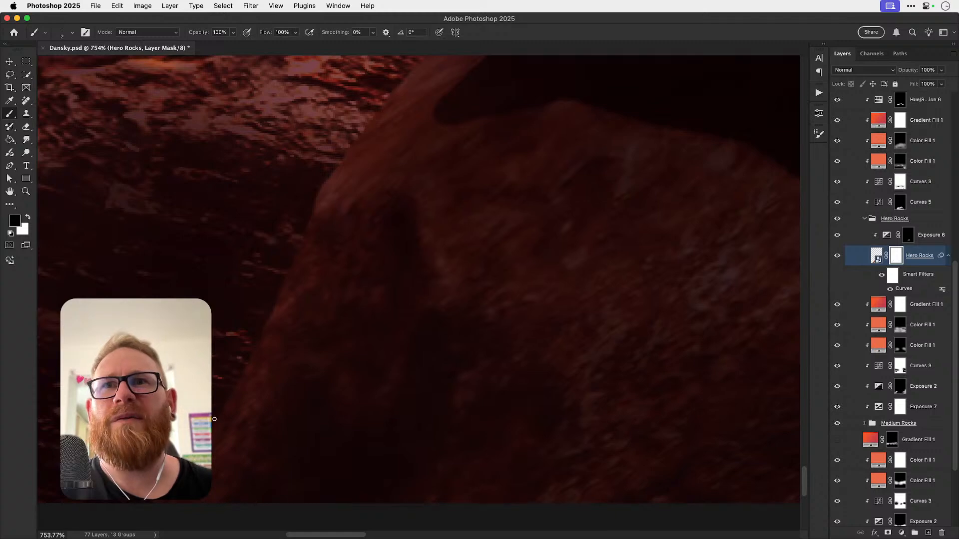
scroll(231, 398, down, 4)
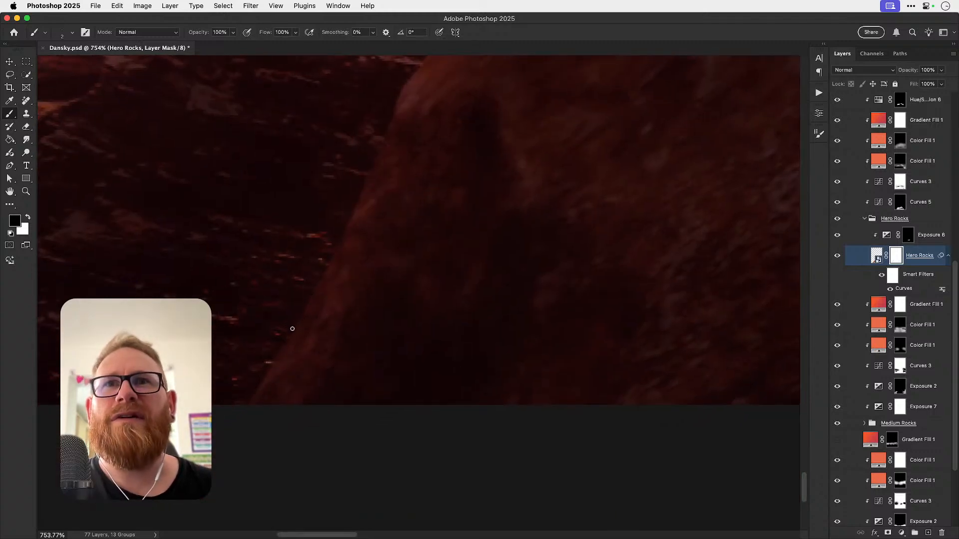
drag(271, 365, 248, 410)
Step: Paint black on the Hero Rocks mask along the rock's upper-left edge, up towards the cloak, undoing any faulty stroke
key(super+0)
drag(460, 211, 351, 286)
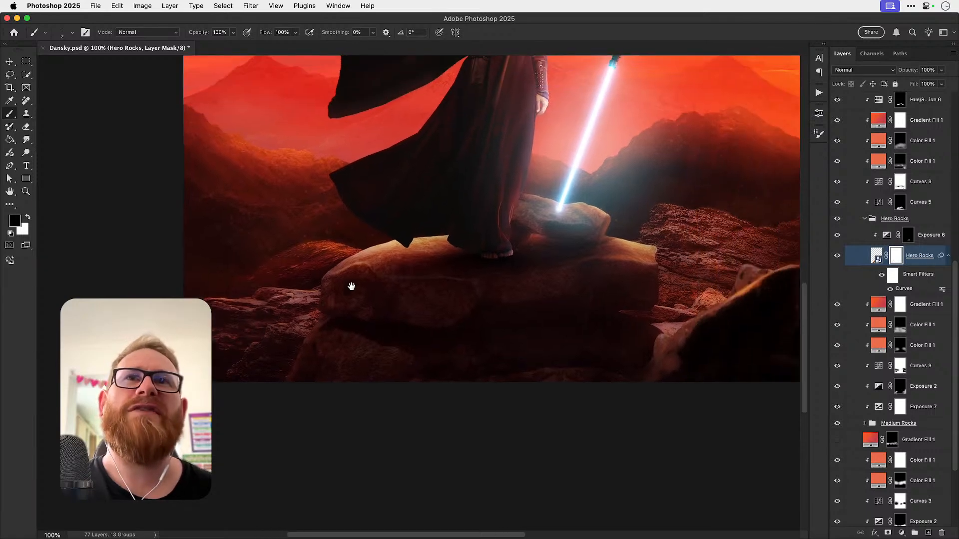
drag(395, 311, 352, 343)
super+drag(286, 305, 348, 302)
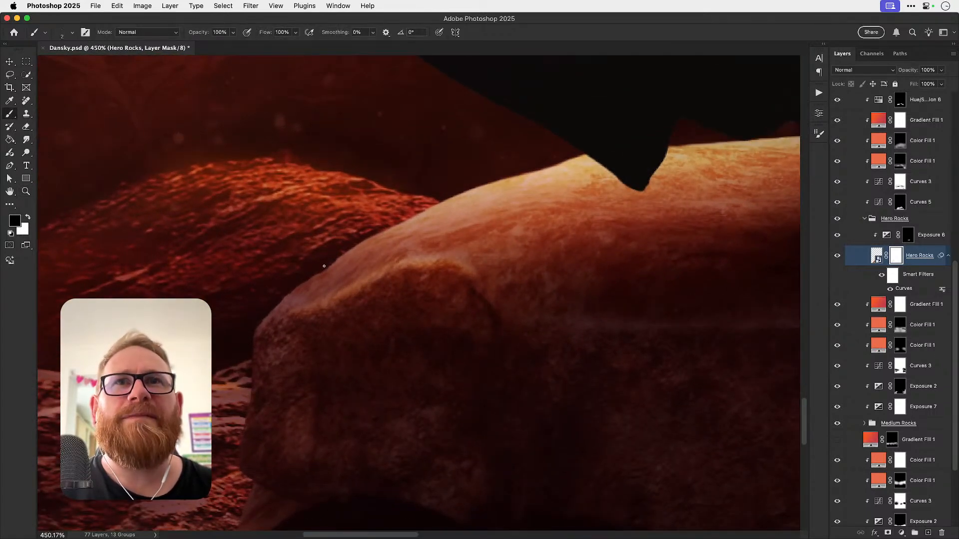
drag(323, 269, 339, 258)
key(super+z)
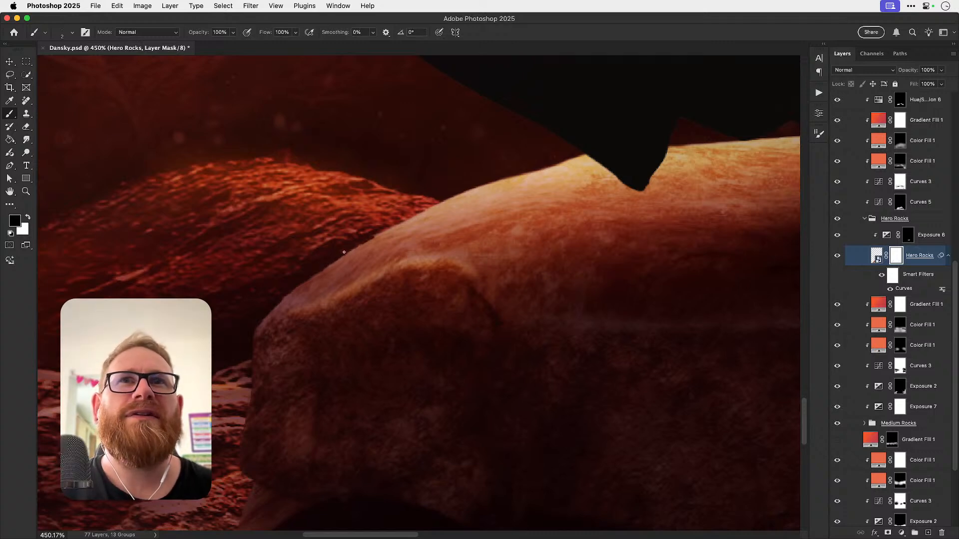
scroll(377, 216, right, 3)
scroll(377, 216, up, 2)
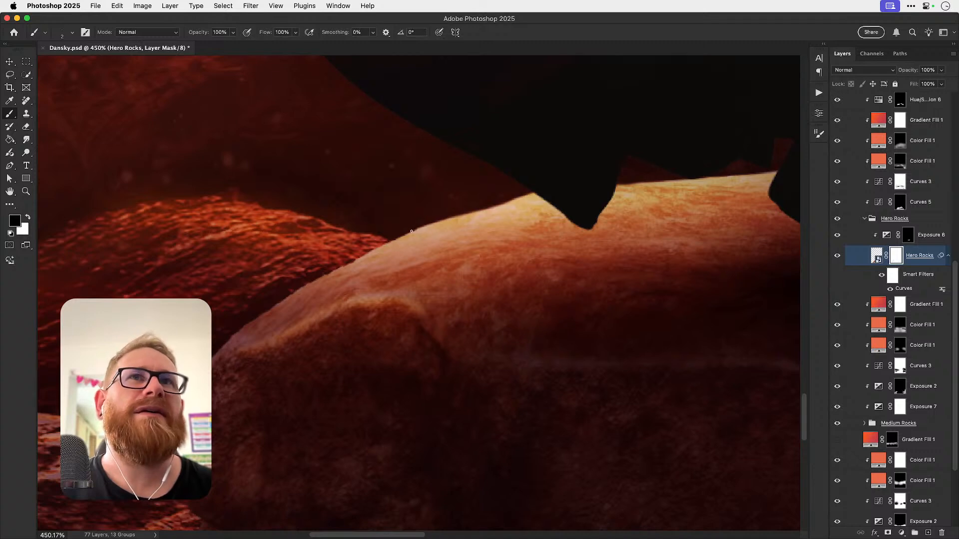
mouse_move(412, 231)
mouse_down()
mouse_move(534, 195)
mouse_move(431, 220)
mouse_up()
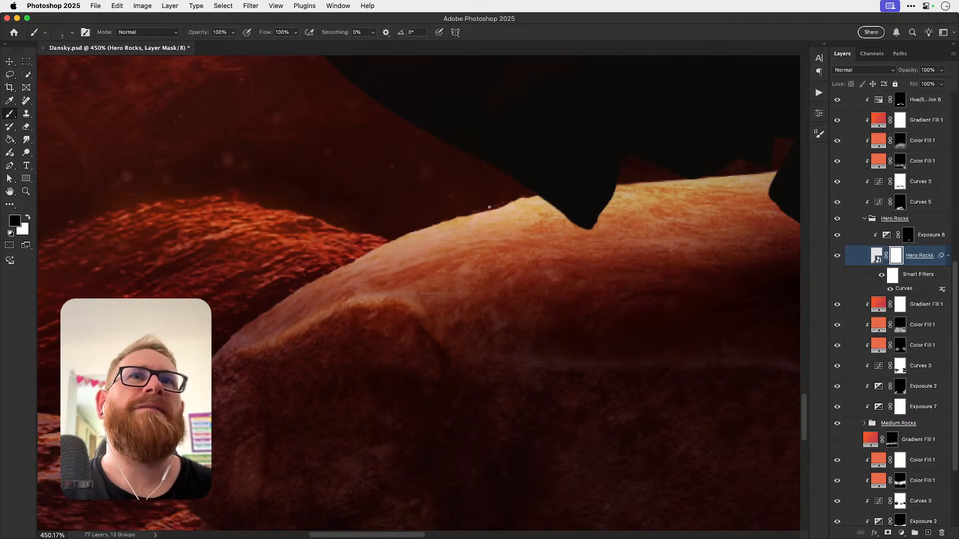
Step: Check the upper-left rock edge at 100% and try restoring part of it by painting white on the mask
key(super+1)
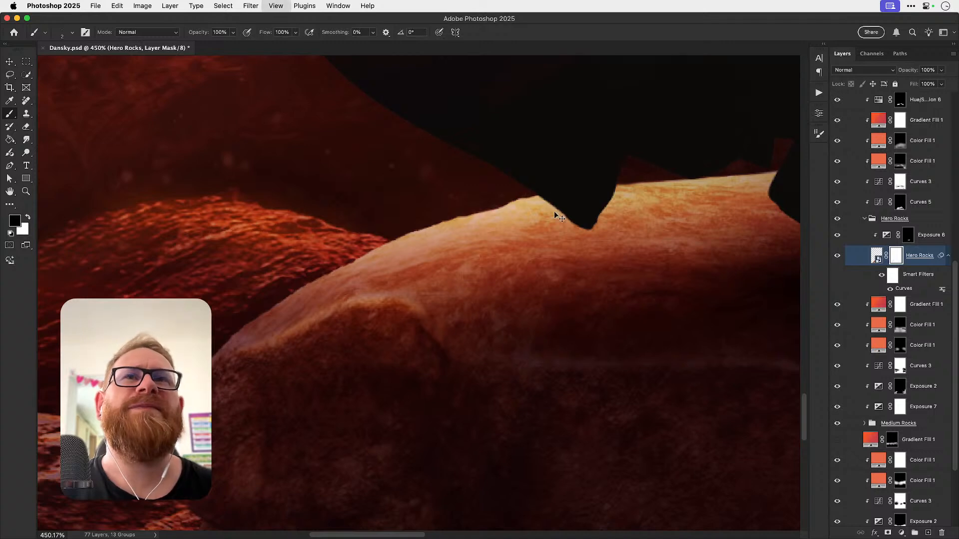
key(super+space)
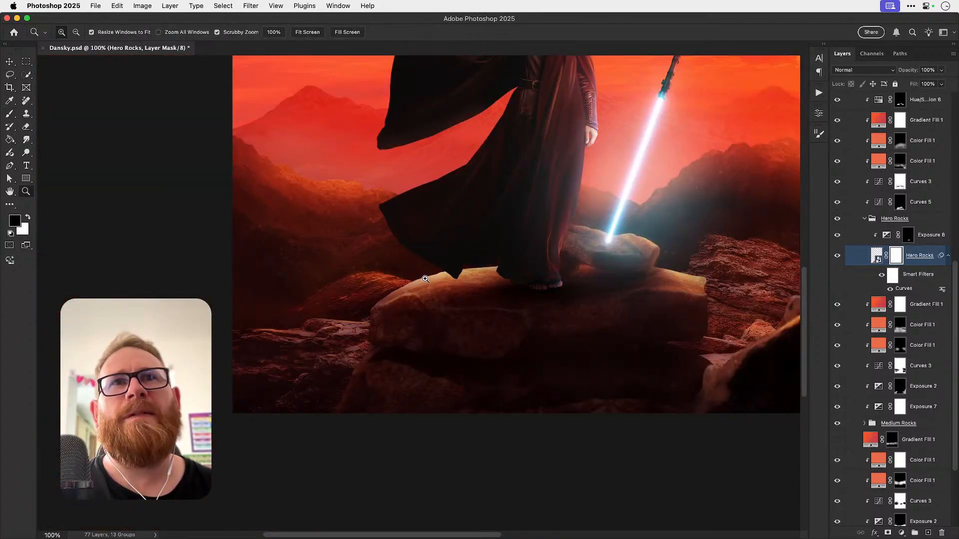
drag(424, 278, 484, 274)
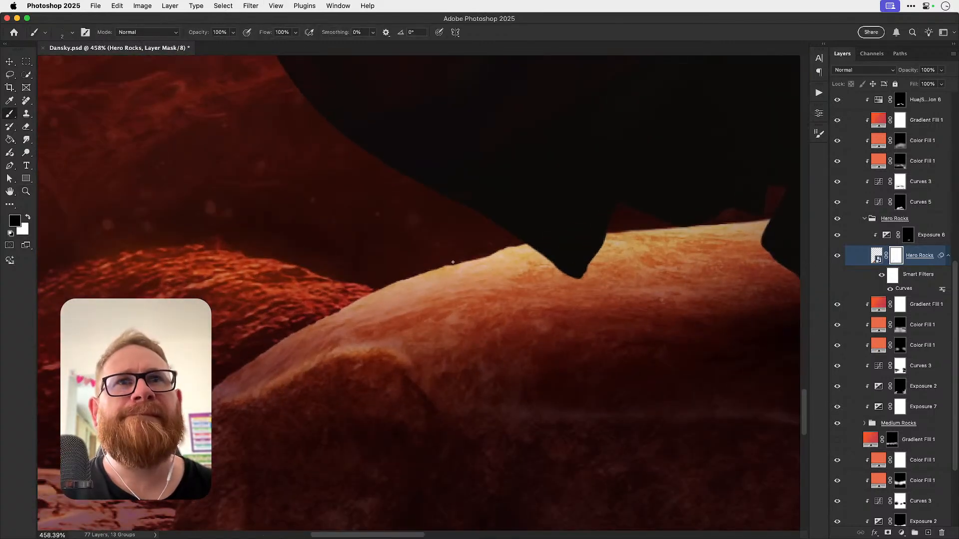
key(super+1)
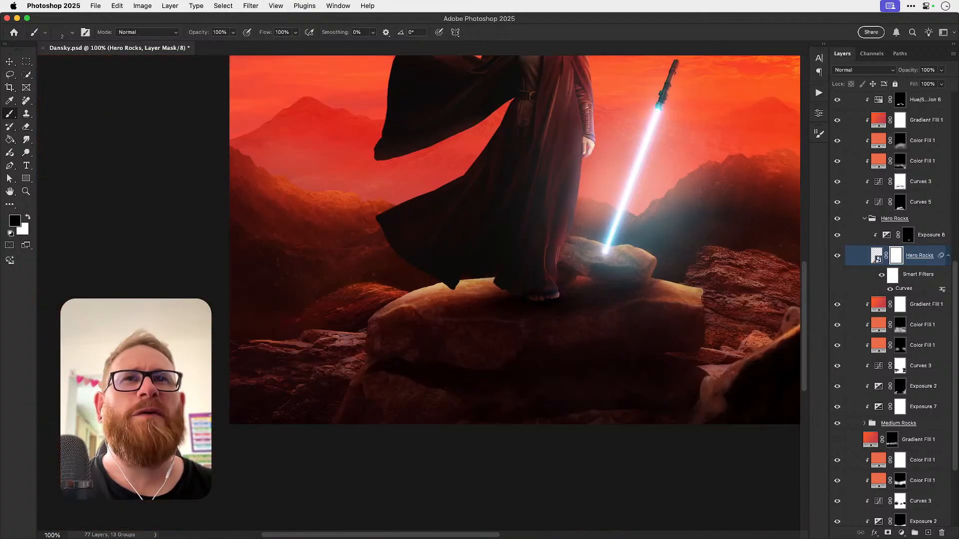
key(super+space)
drag(449, 295, 505, 295)
key(x)
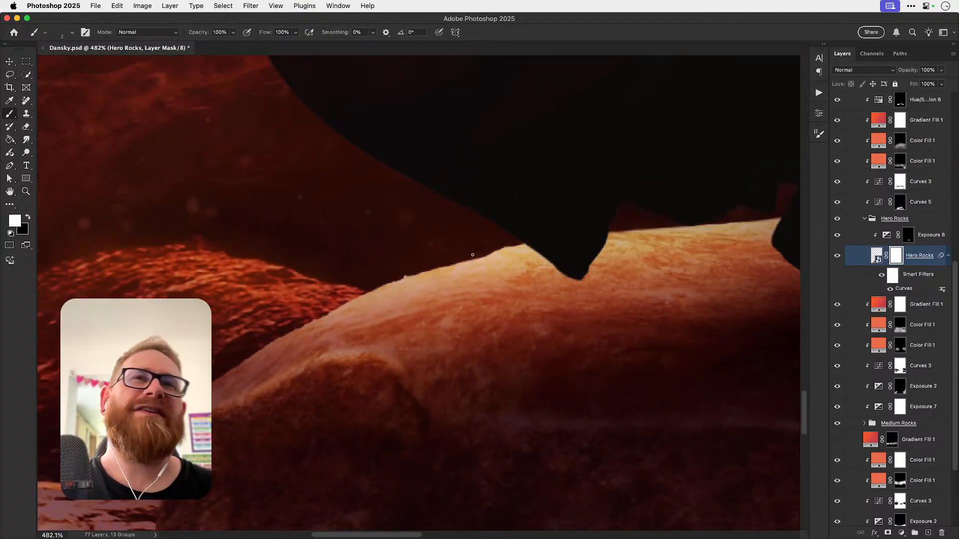
key(super+z)
key(x)
Step: Paint black on the Hero Rocks mask along the bright top edge of the rock beneath the cloak's hem
scroll(443, 265, right, 5)
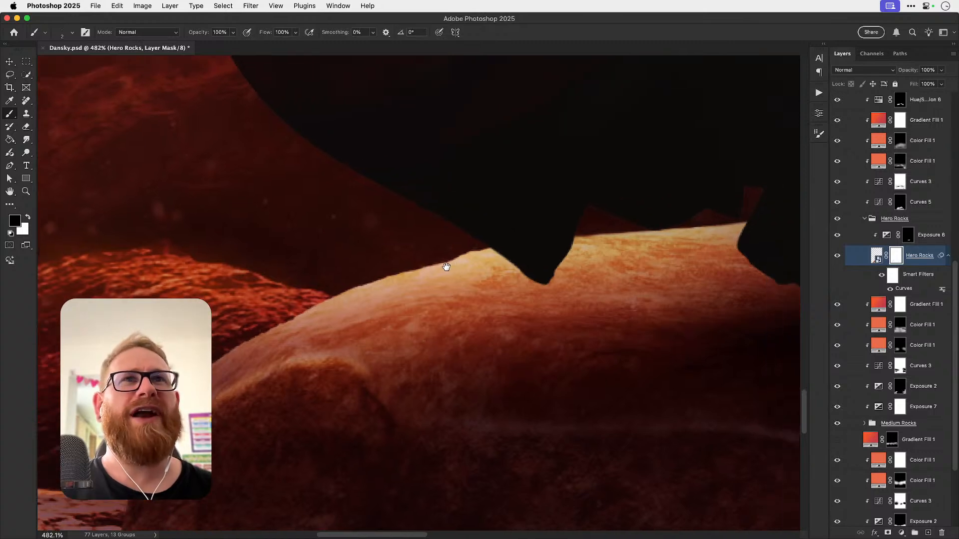
mouse_move(431, 253)
mouse_down()
mouse_move(600, 241)
mouse_move(580, 243)
mouse_up()
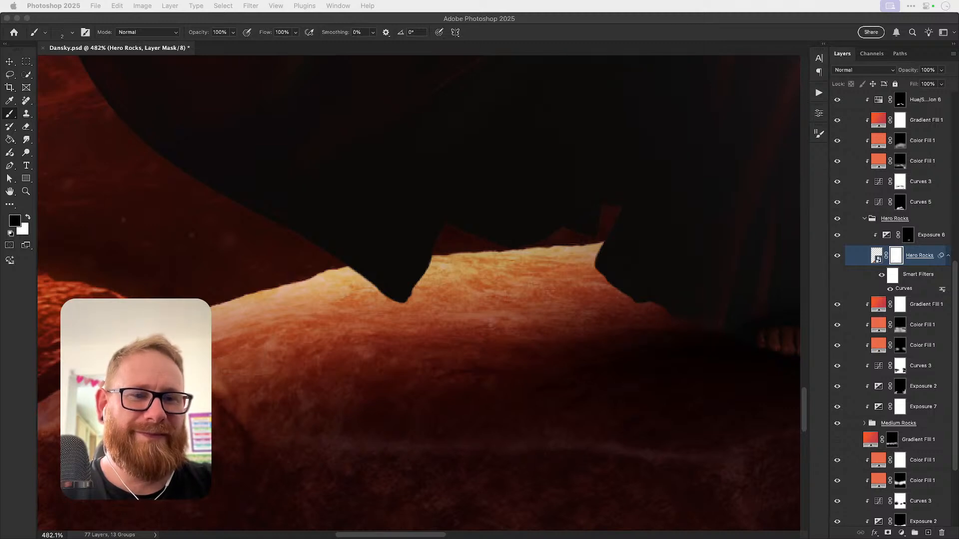
click(564, 254)
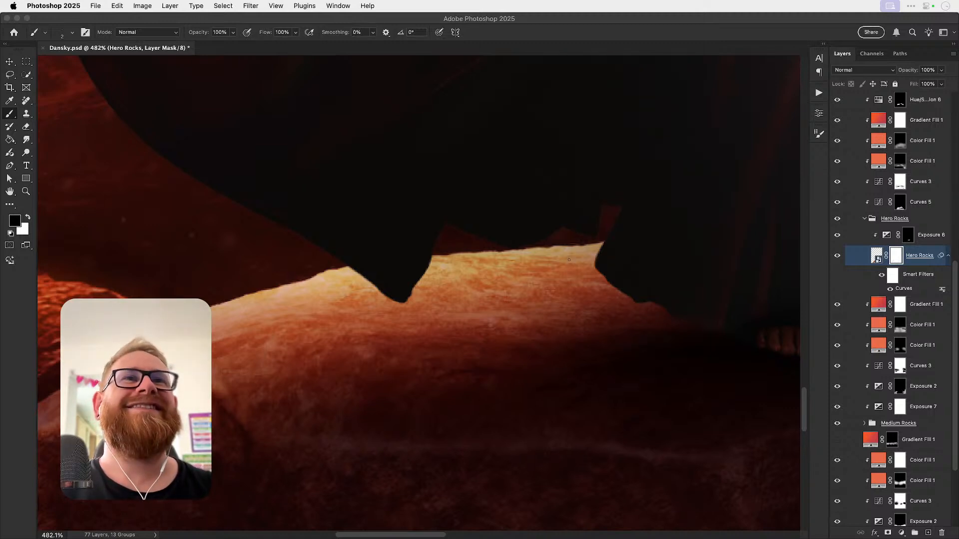
Step: Paint black on the Hero Rocks mask along the upper and right edges of the smaller rock beneath the lightsaber
drag(597, 259, 332, 283)
drag(690, 259, 398, 276)
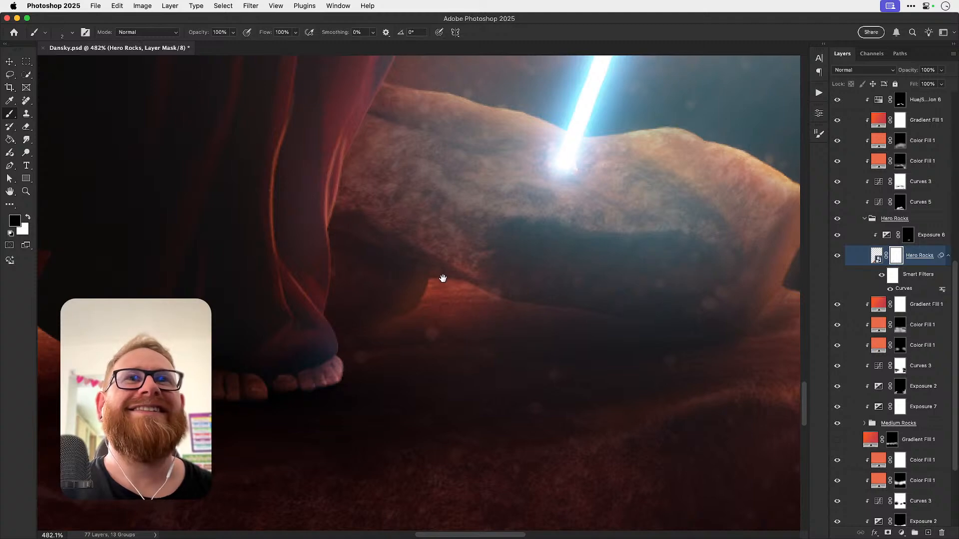
drag(457, 186, 391, 278)
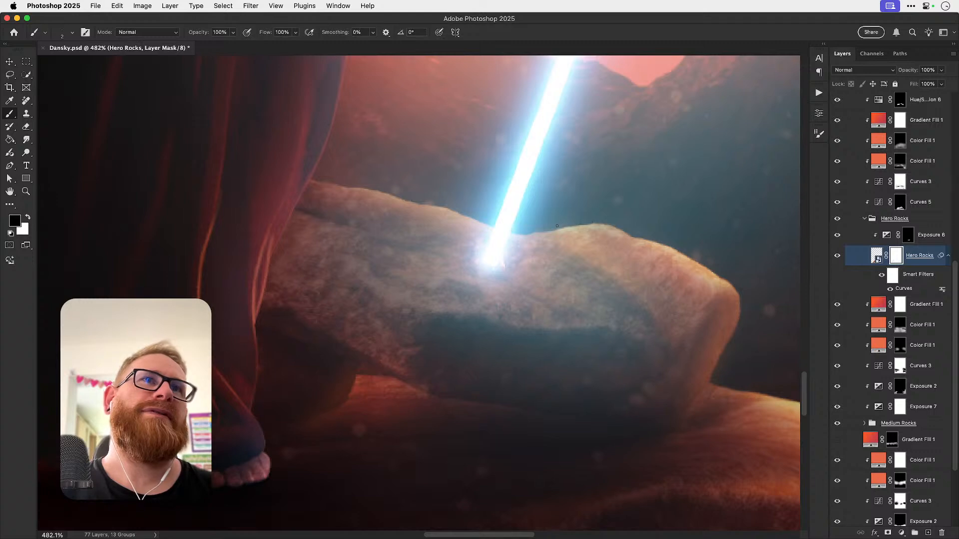
scroll(500, 307, up, 10)
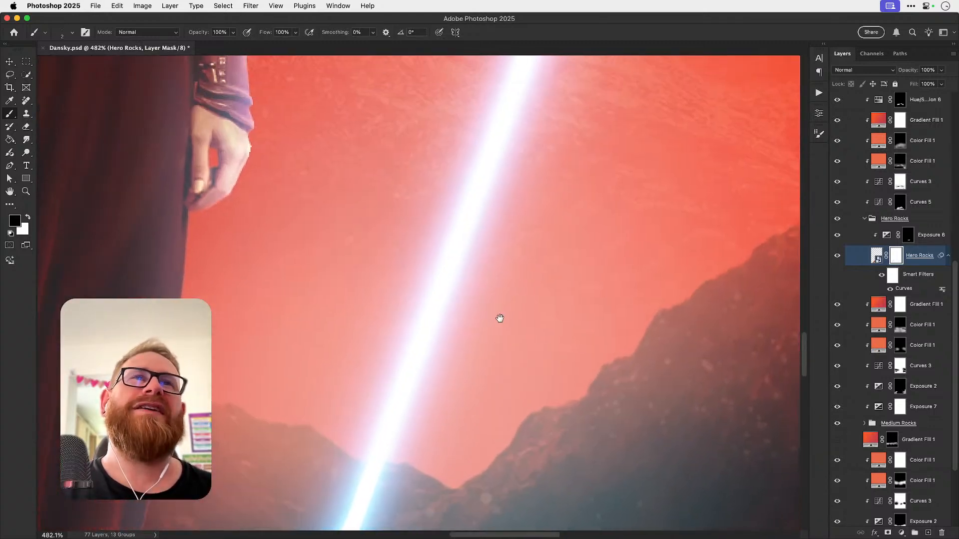
drag(488, 214, 470, 225)
drag(456, 374, 454, 275)
drag(464, 434, 469, 260)
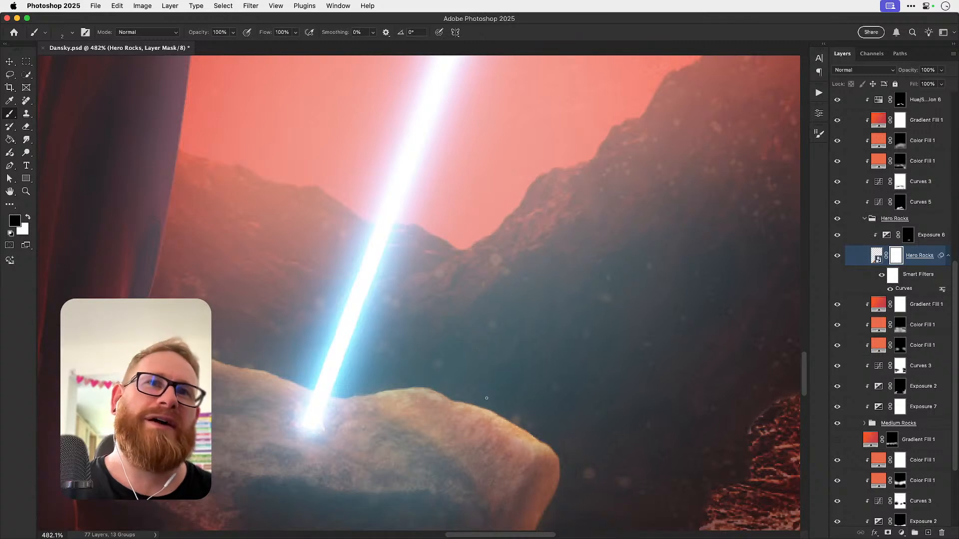
drag(481, 350, 487, 260)
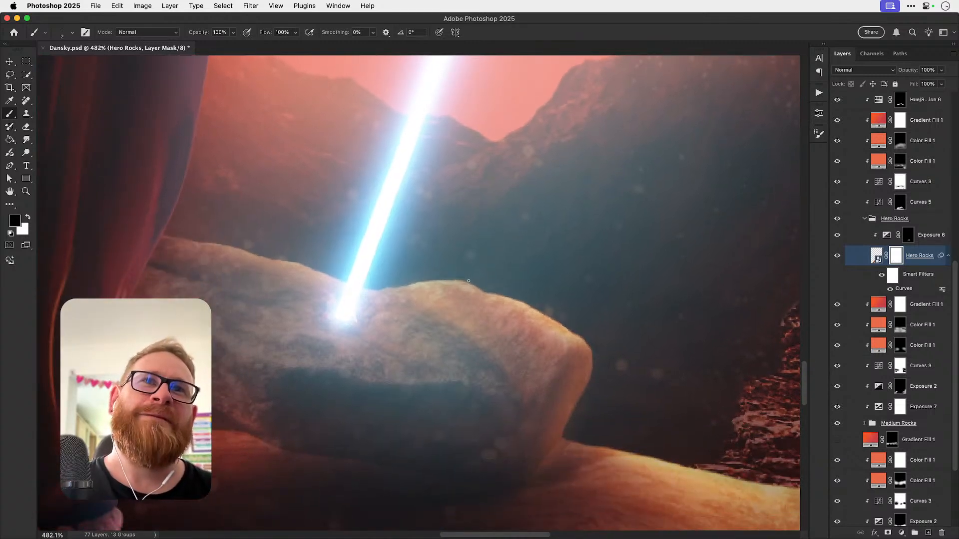
drag(485, 292, 572, 333)
mouse_move(451, 293)
mouse_down()
mouse_move(405, 418)
mouse_move(336, 278)
mouse_move(368, 445)
mouse_move(346, 252)
mouse_up()
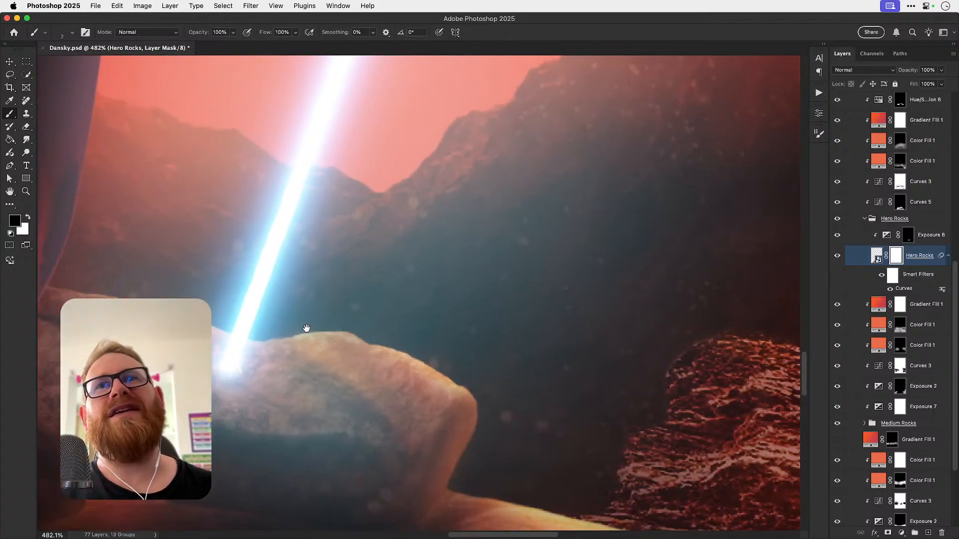
drag(371, 384, 334, 253)
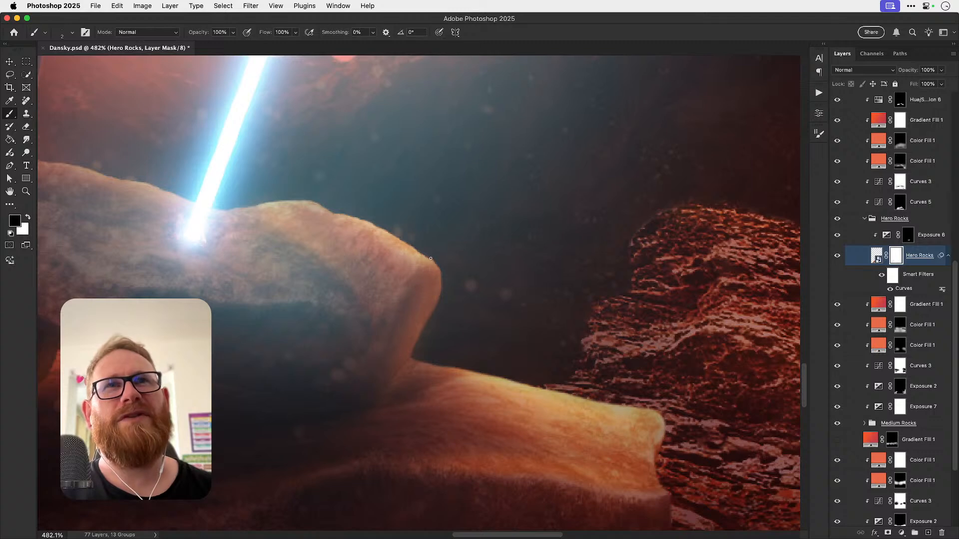
mouse_move(430, 258)
mouse_down()
mouse_move(441, 278)
mouse_move(426, 318)
mouse_up()
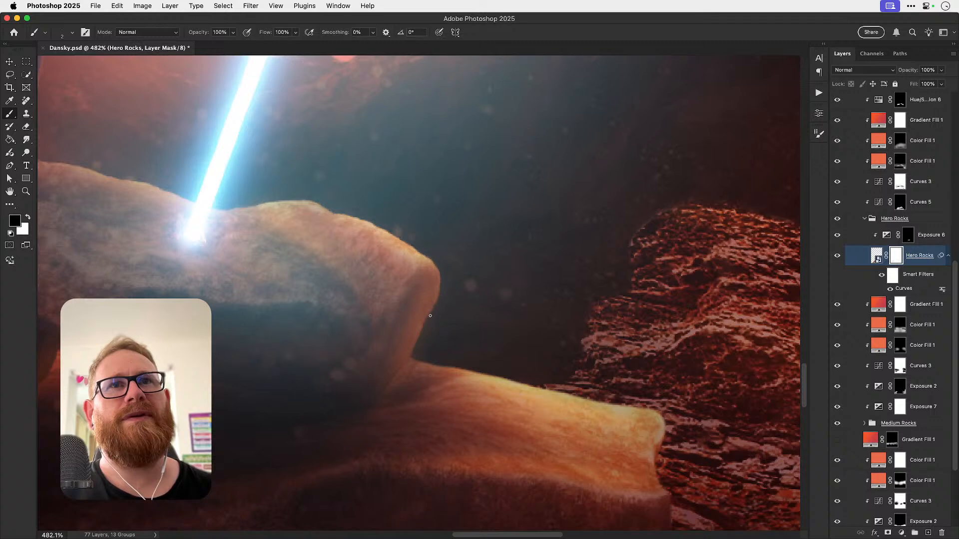
Step: Paint black on the Hero Rocks mask around the bright right corner of the large rock and down its right side
mouse_move(443, 338)
mouse_down()
mouse_move(353, 280)
mouse_move(349, 294)
mouse_move(336, 291)
mouse_move(548, 338)
mouse_move(460, 299)
mouse_move(374, 281)
mouse_move(403, 300)
mouse_up()
key(z)
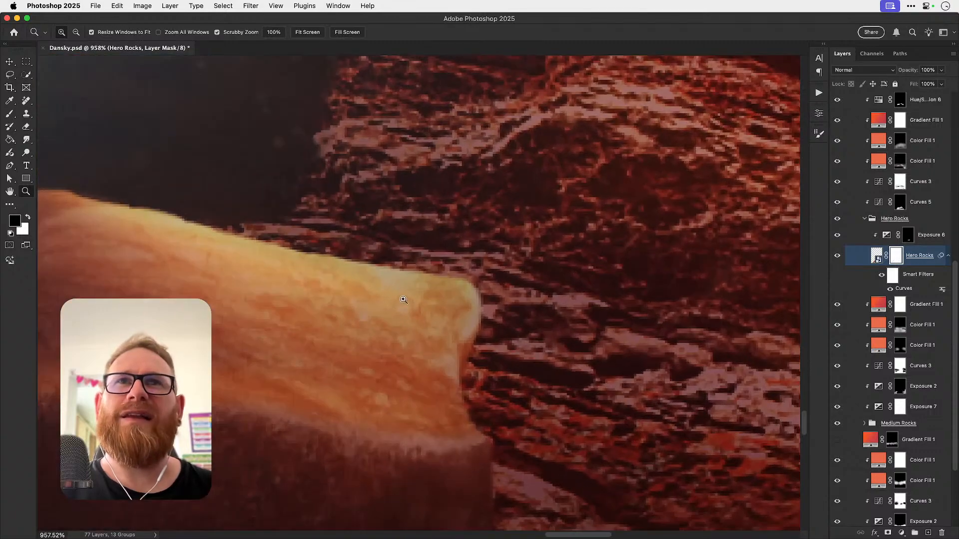
key(b)
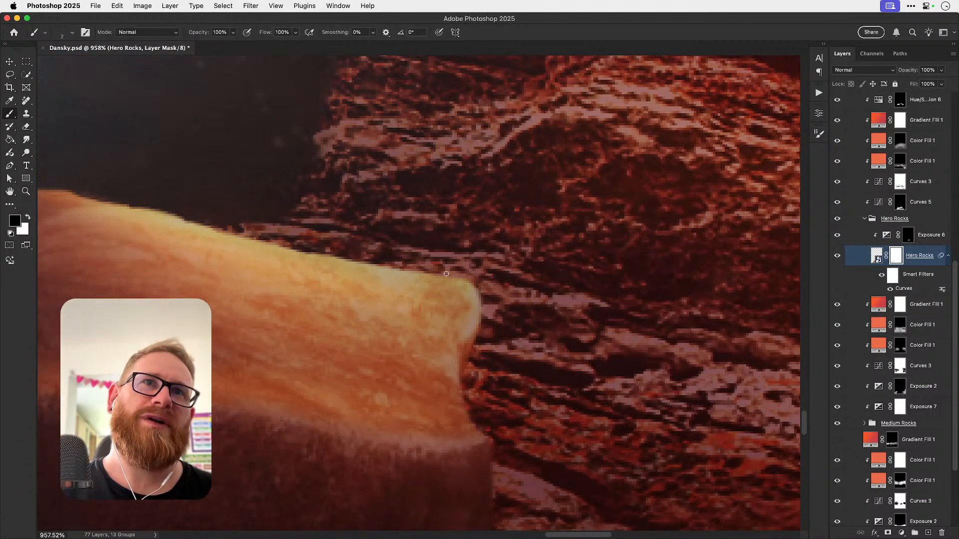
mouse_move(474, 281)
mouse_down()
mouse_move(483, 319)
mouse_move(473, 349)
mouse_up()
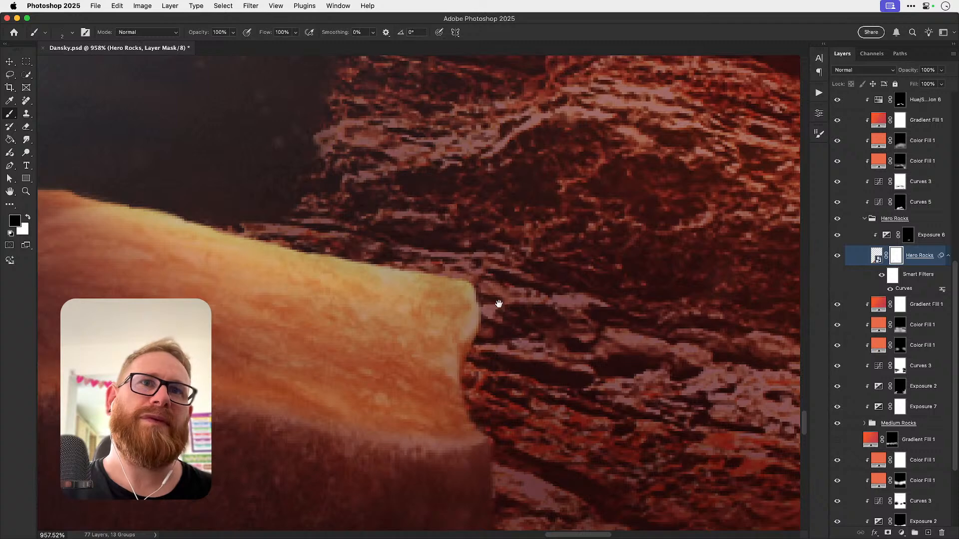
drag(497, 305, 301, 213)
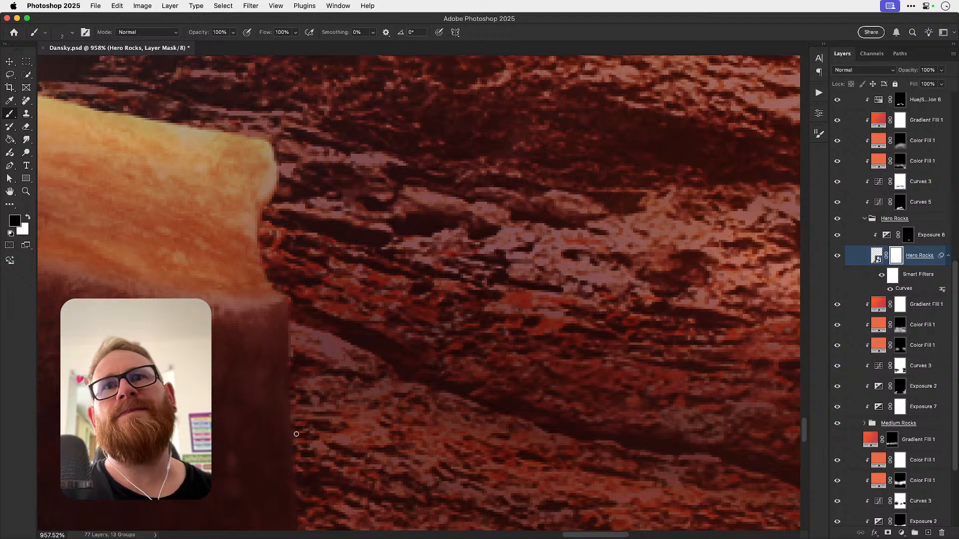
drag(308, 416, 312, 324)
Step: Paint black on the Hero Rocks mask along the large rock's lower-right underside, where it meets the red rocks behind
key(super+1)
key(z)
click(411, 308)
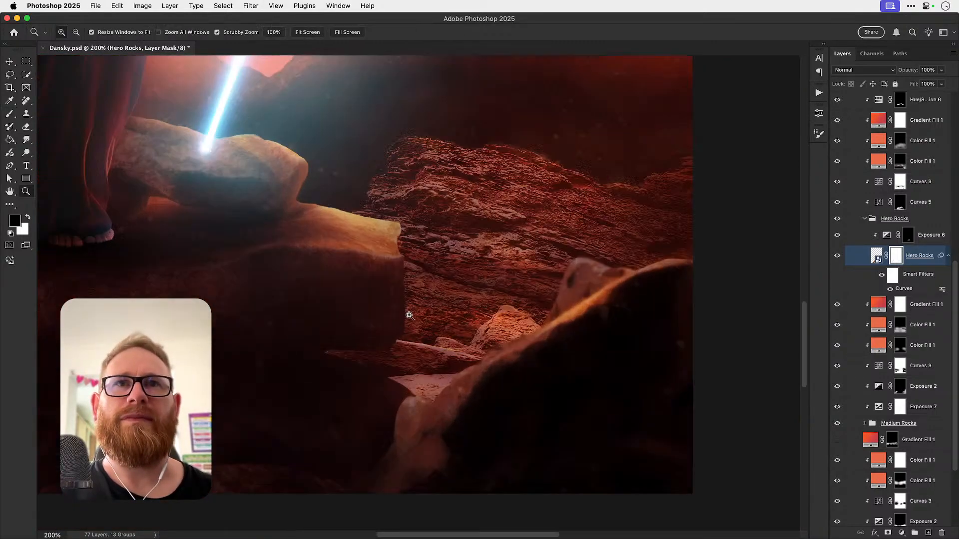
click(412, 308)
key(b)
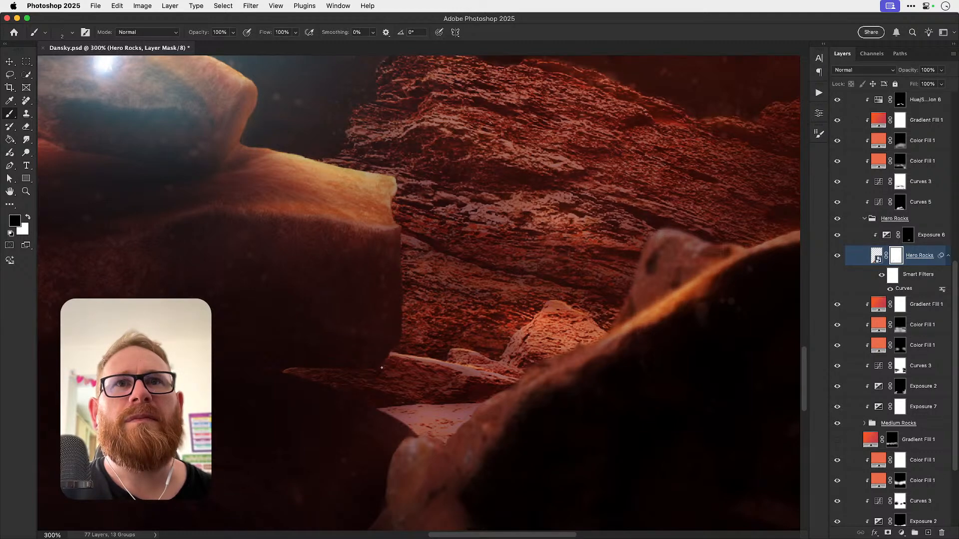
click(335, 386)
click(304, 385)
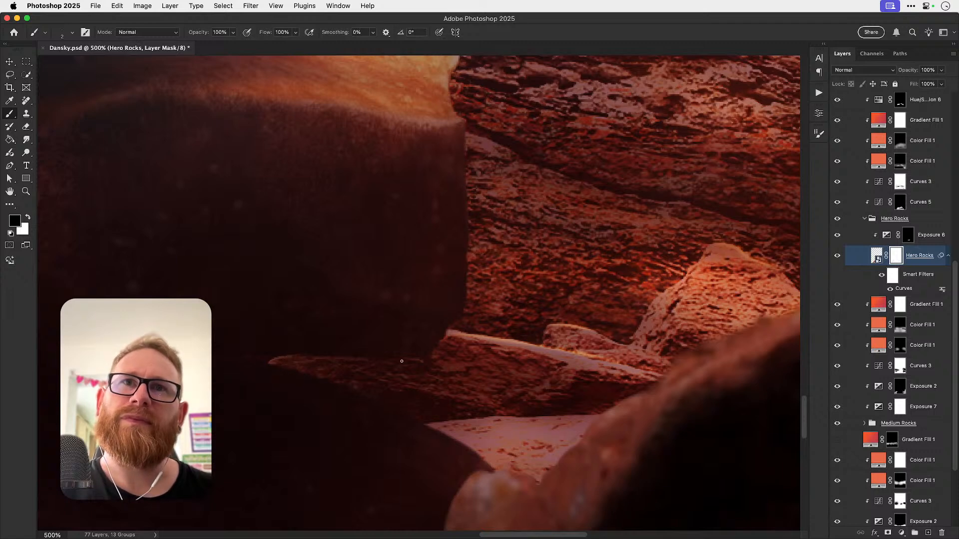
drag(441, 361, 459, 295)
Step: Inspect the large rock's dark underside and the foreground boulder's edge from rotated close-up views, and reset the view to 100%
key(r)
mouse_move(469, 347)
mouse_down()
mouse_move(387, 426)
mouse_move(368, 398)
mouse_up()
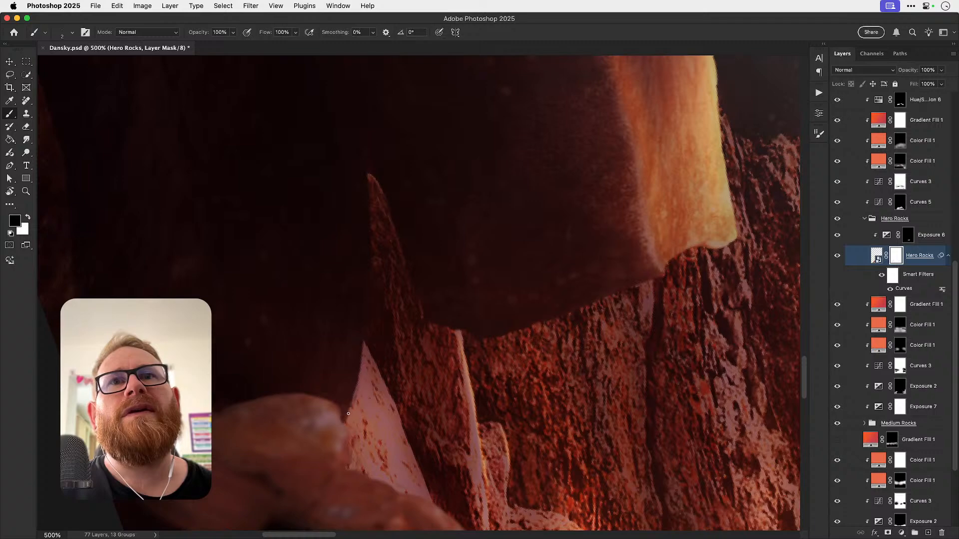
key(r)
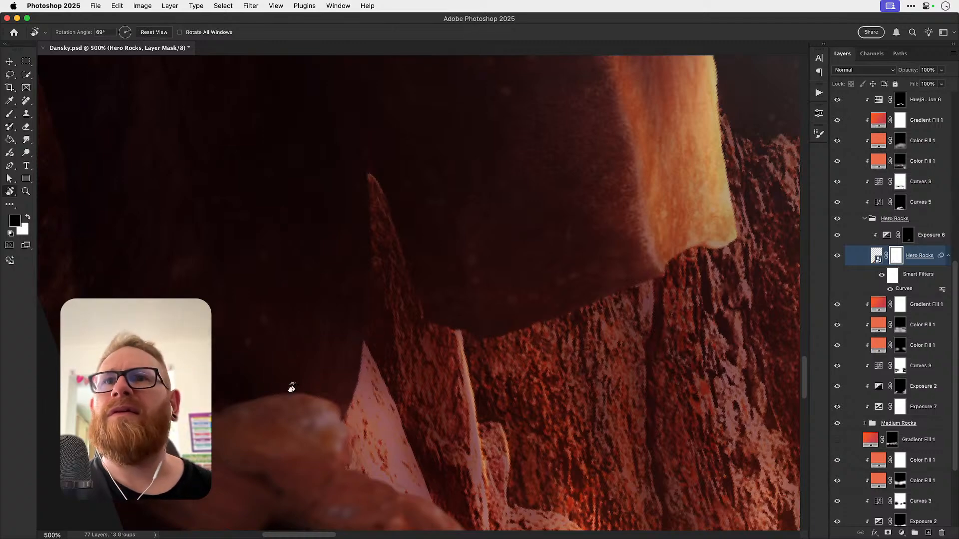
drag(291, 387, 535, 194)
key(z)
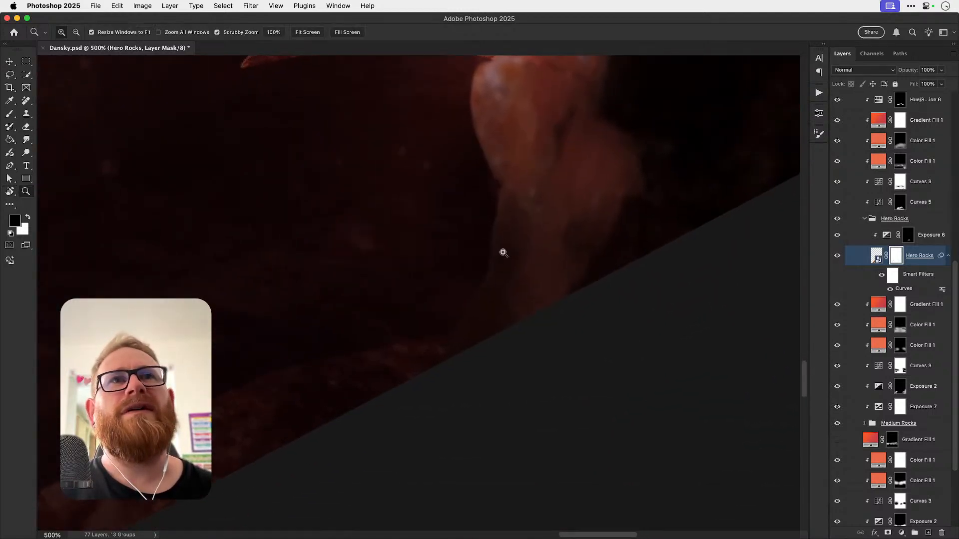
click(501, 253)
click(499, 248)
key(b)
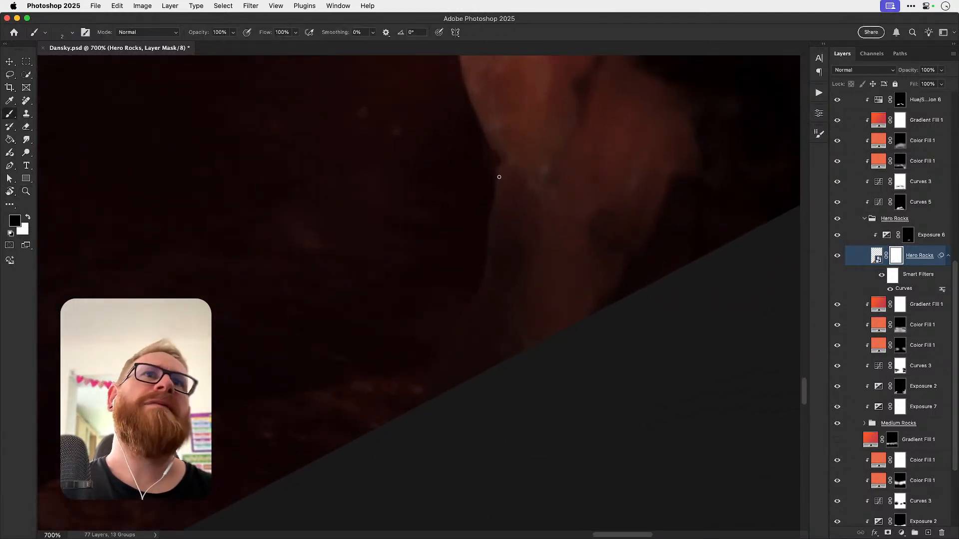
key(r)
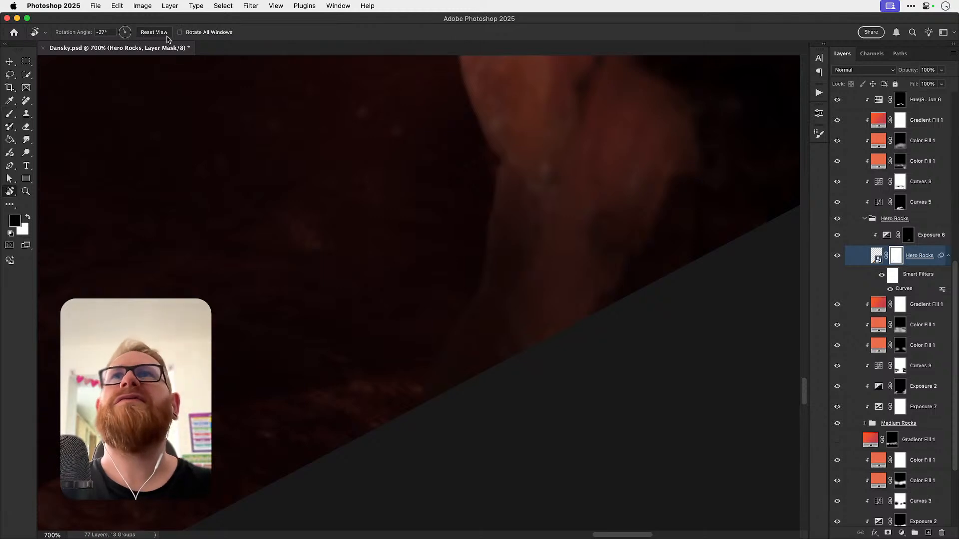
click(154, 32)
key(super+1)
drag(390, 269, 444, 323)
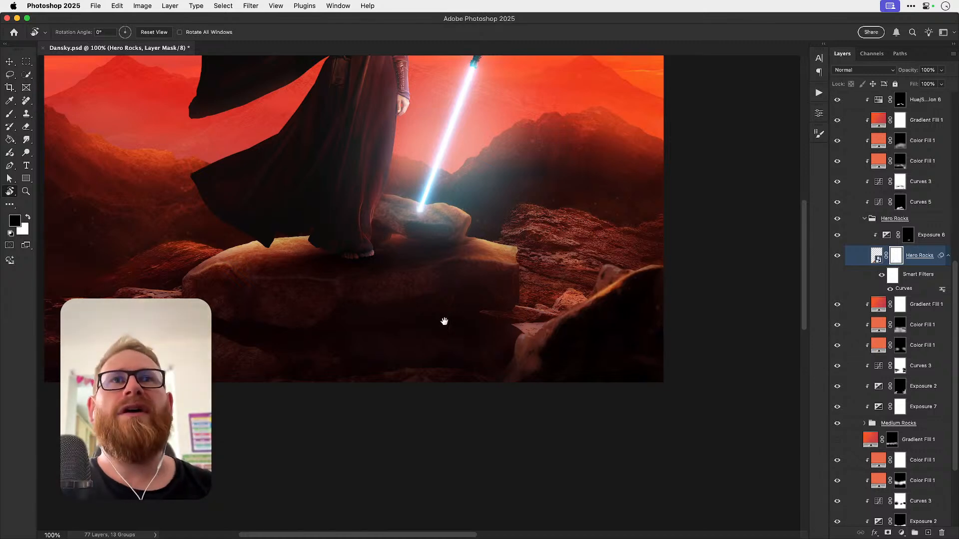
Step: Select the Burn Hole layer inside the Jedi group's Lightsaber folder
scroll(444, 321, up, 3)
key(z)
drag(419, 274, 469, 271)
key(v)
drag(414, 290, 407, 294)
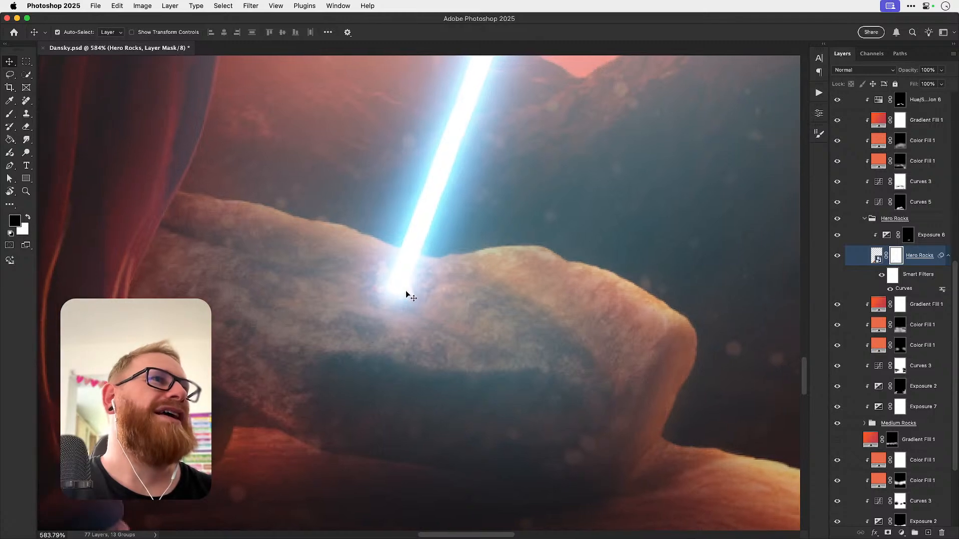
scroll(875, 229, up, 8)
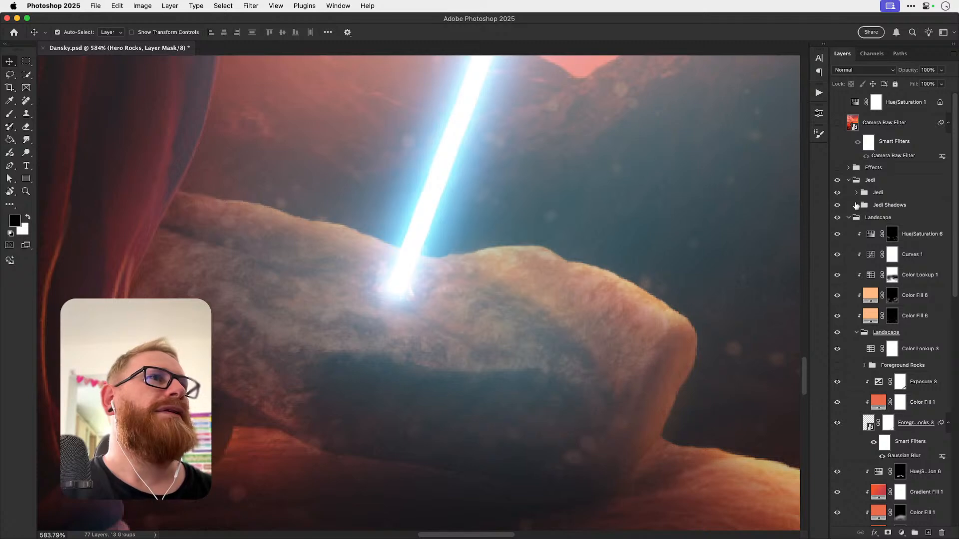
click(856, 192)
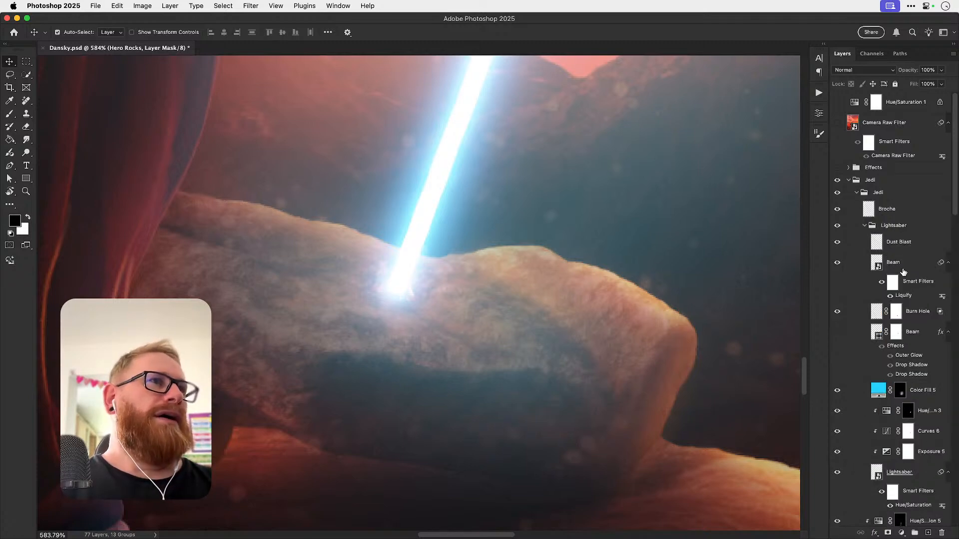
click(908, 313)
Step: Move the Burn Hole layer off the beam's tip onto the dark background to reveal its embers, and return it to its place
key(super+t)
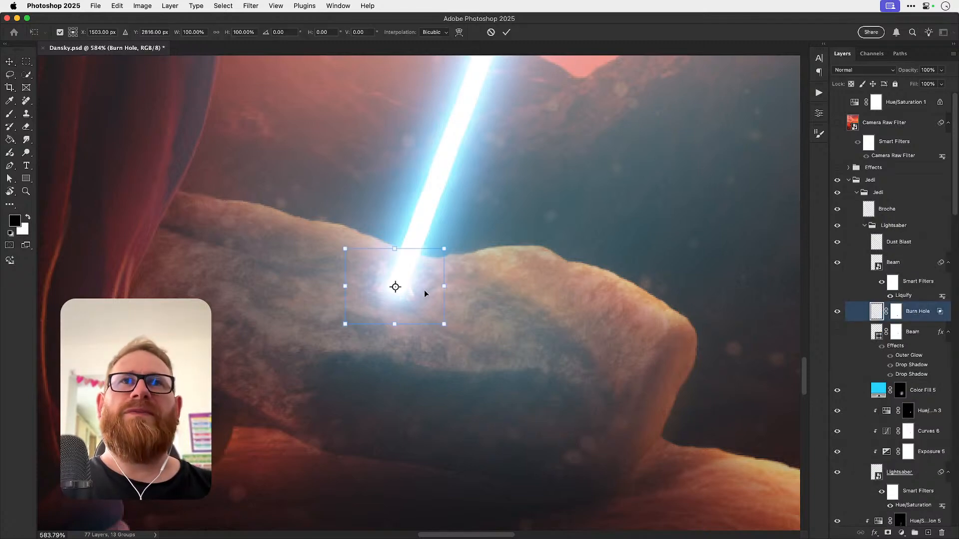
drag(411, 292, 580, 208)
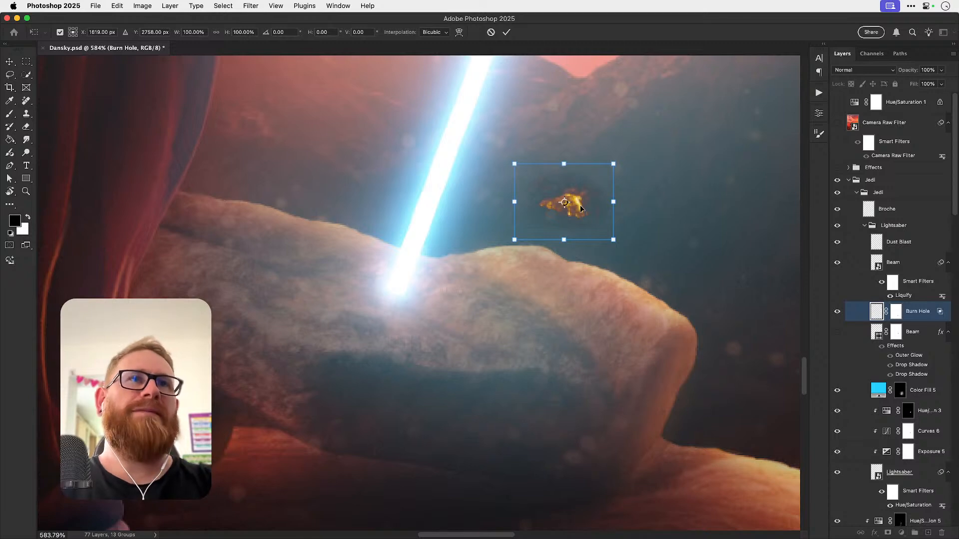
key(Return)
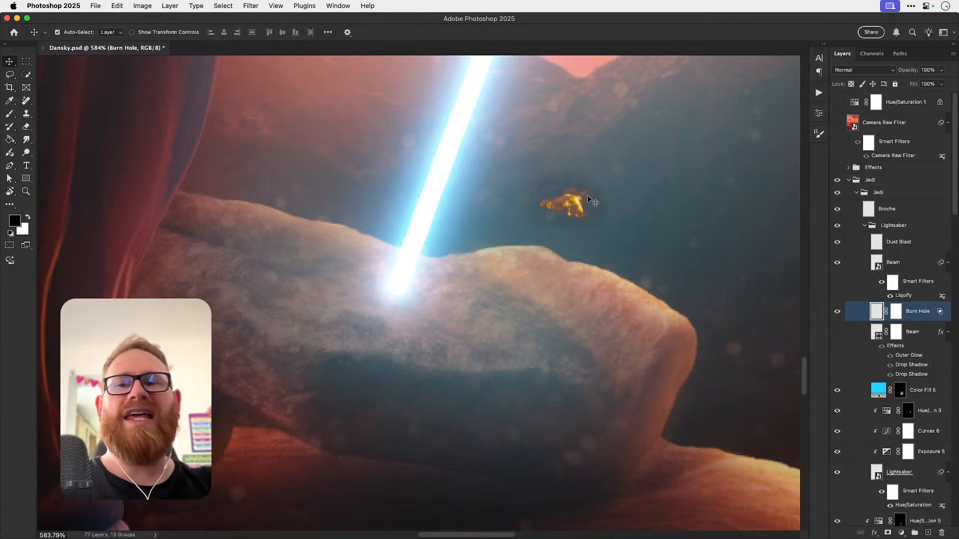
mouse_move(588, 195)
mouse_down()
mouse_move(453, 302)
mouse_move(422, 288)
mouse_up()
Step: Try nudging the burn hole slightly down and to the left beneath the lightsaber's tip
key(super+t)
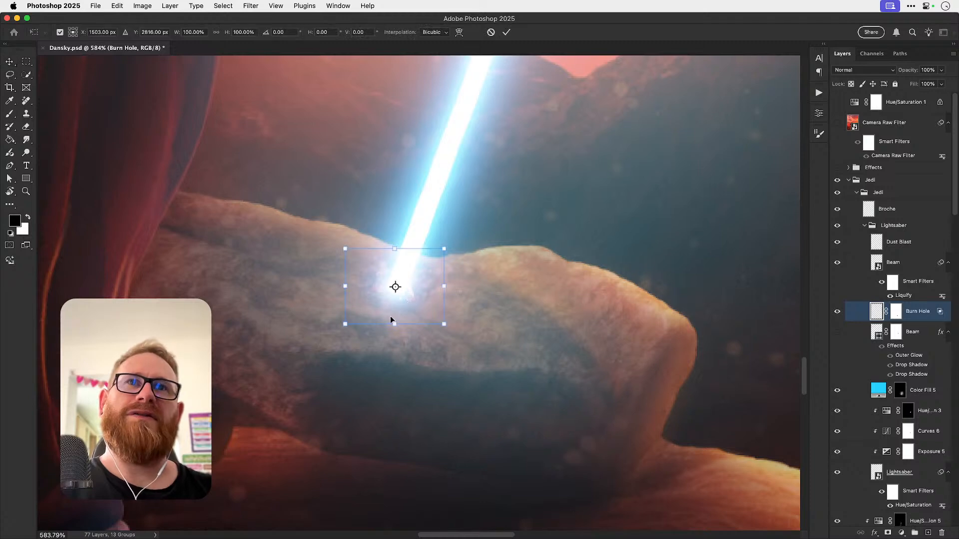
drag(410, 308, 401, 310)
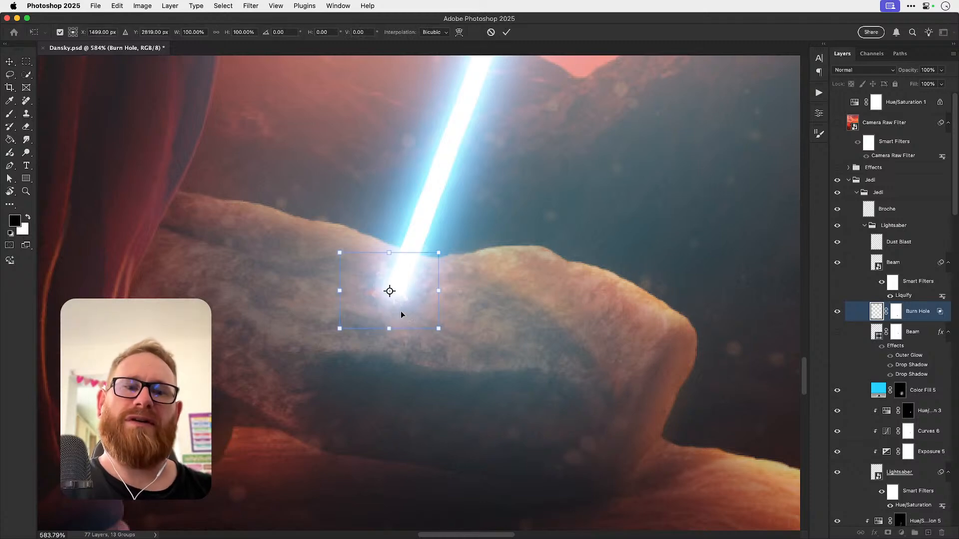
key(Return)
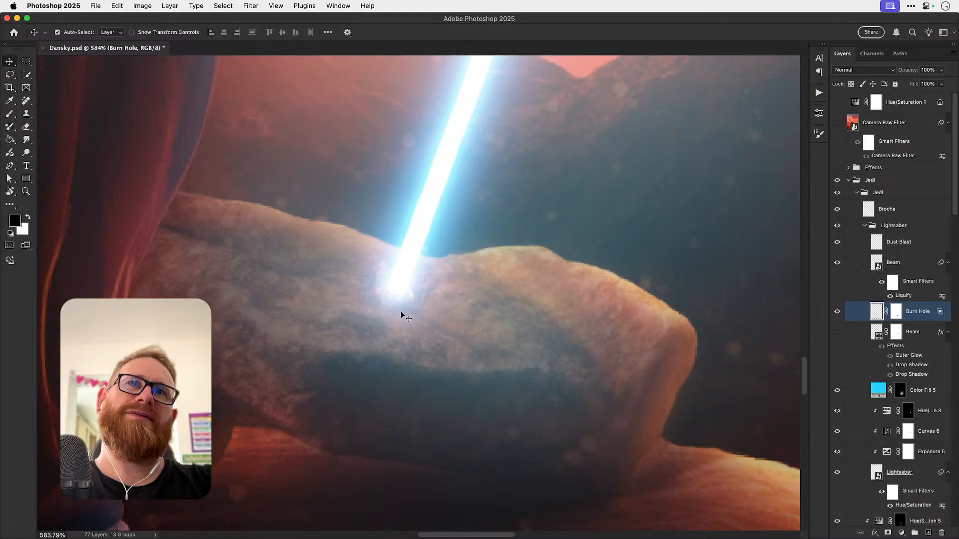
Step: Examine the lightsaber's contact point and the surrounding rock edges at 100%, 200% and 300% magnification
key(super+1)
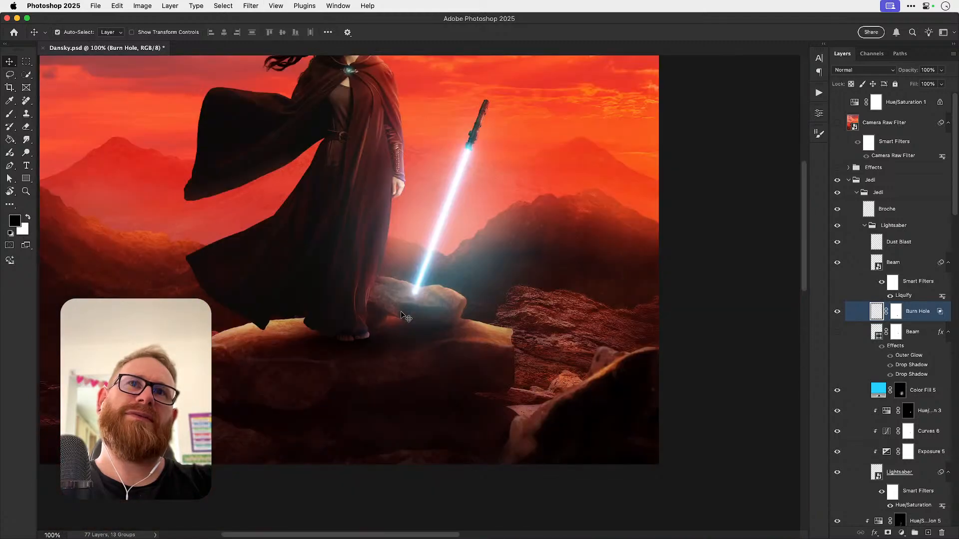
key(z)
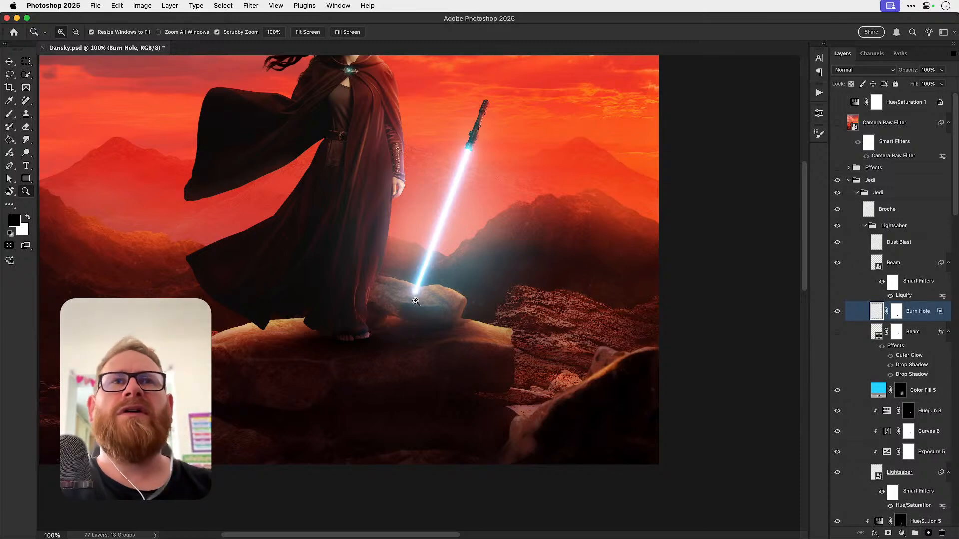
key(v)
scroll(509, 338, down, 1)
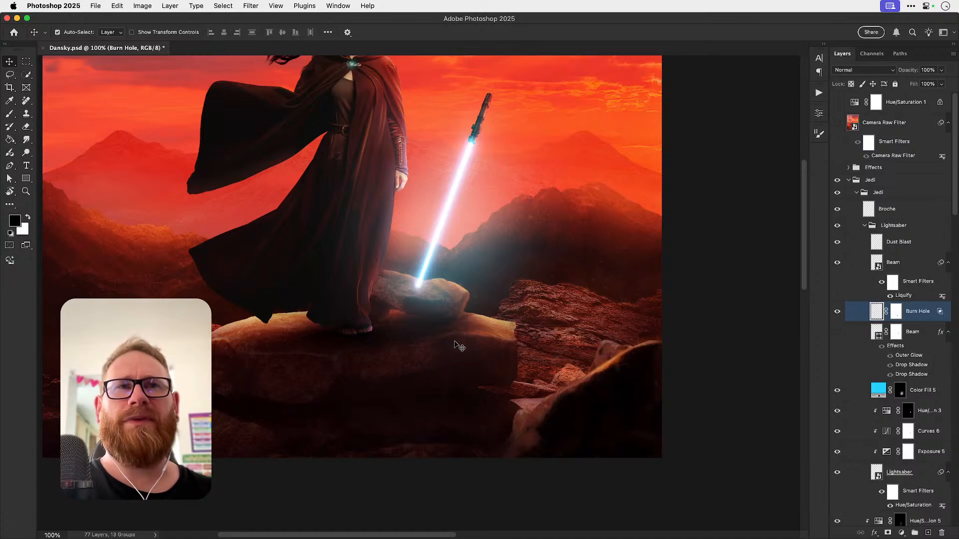
key(z)
click(452, 344)
key(v)
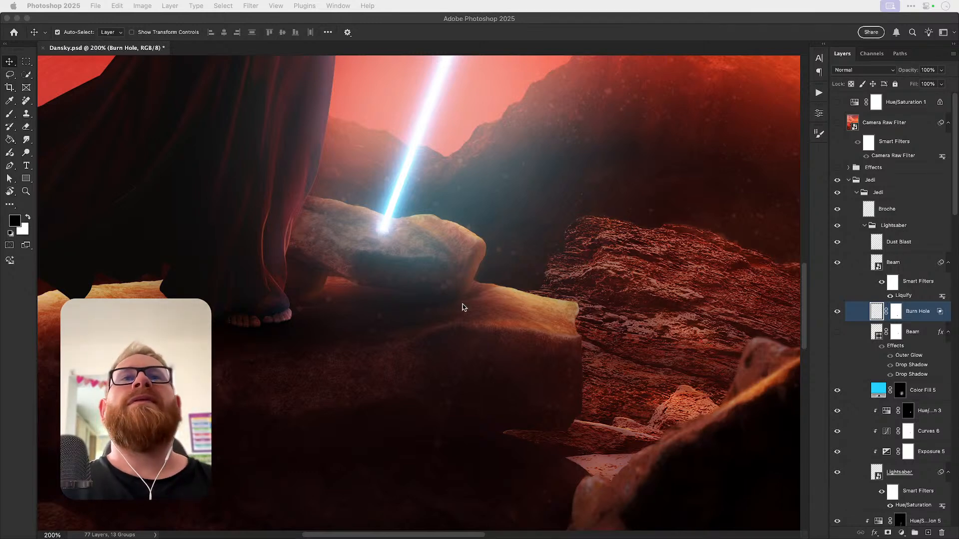
click(455, 256)
drag(456, 279, 483, 288)
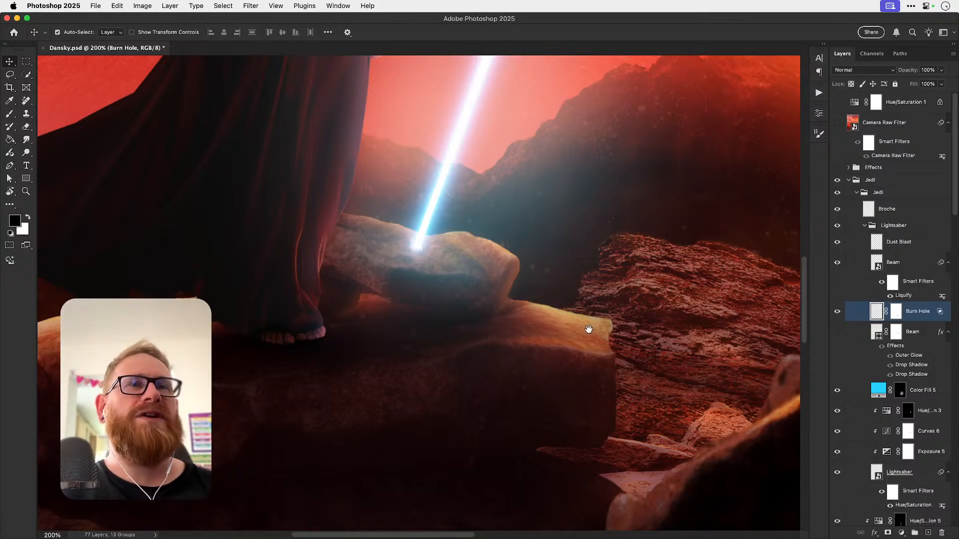
drag(589, 329, 500, 317)
key(z)
click(513, 323)
key(v)
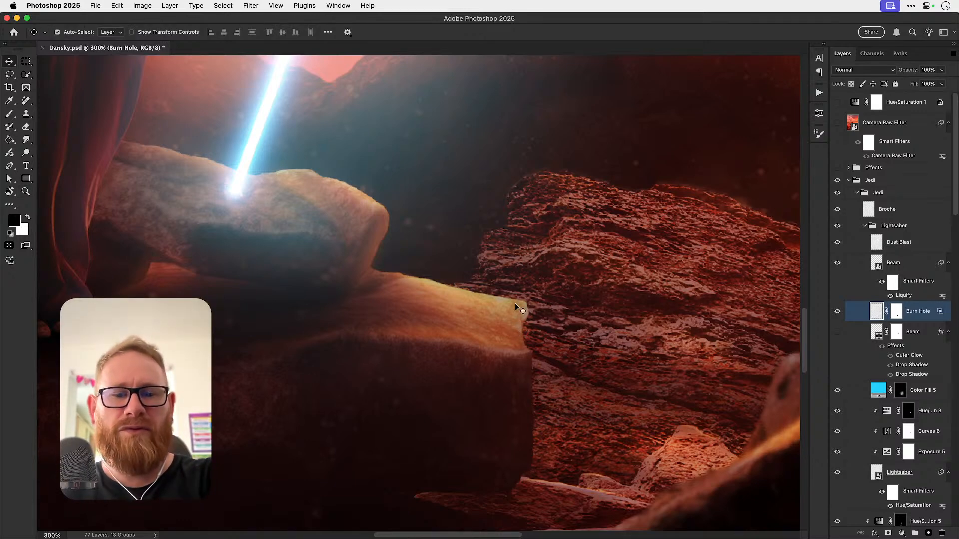
Step: Review the whole composite, and examine the Jedi's face, hair and brooch up close
key(super+0)
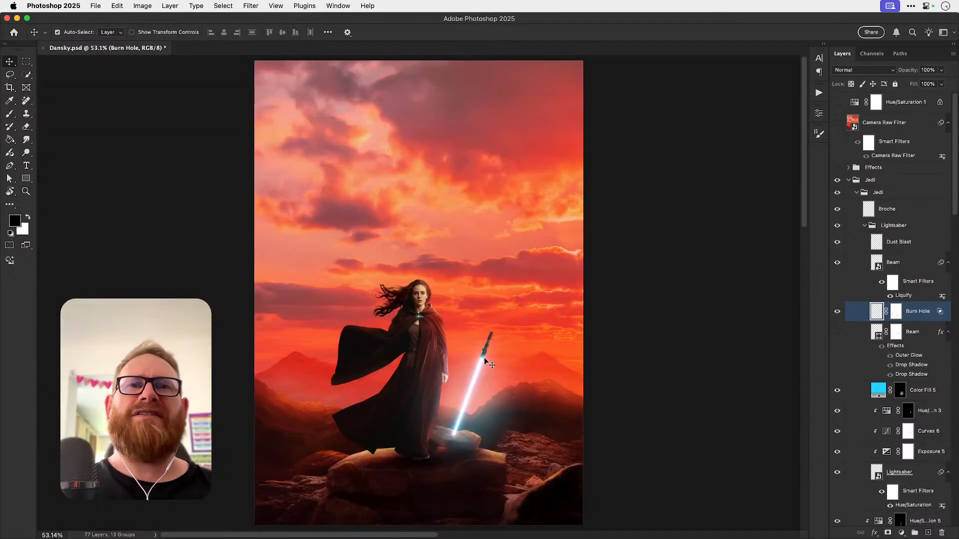
key(z)
click(412, 440)
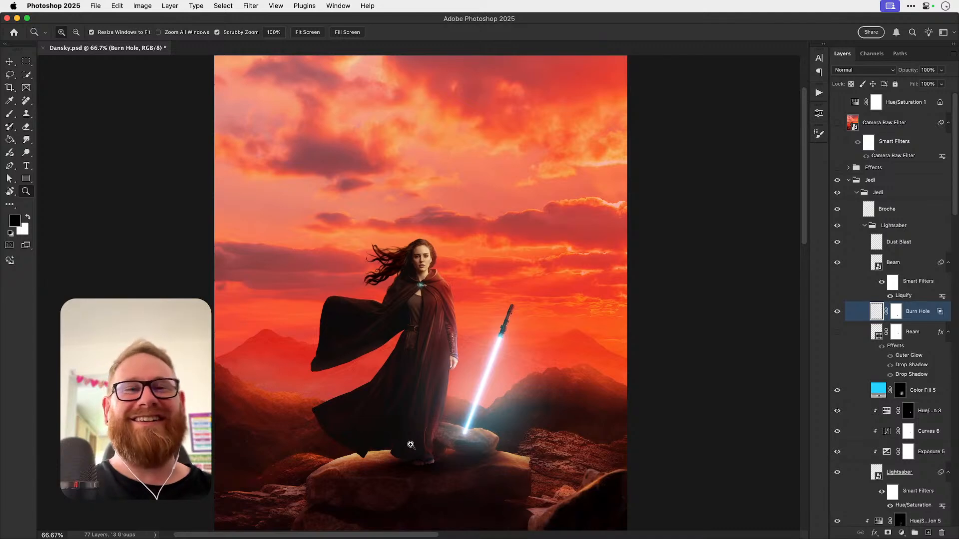
click(410, 448)
key(v)
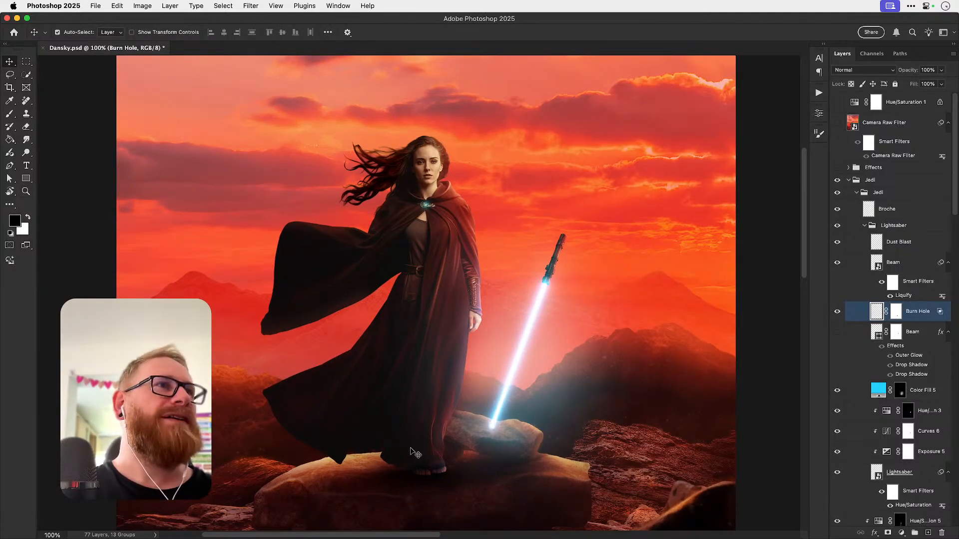
scroll(427, 314, up, 3)
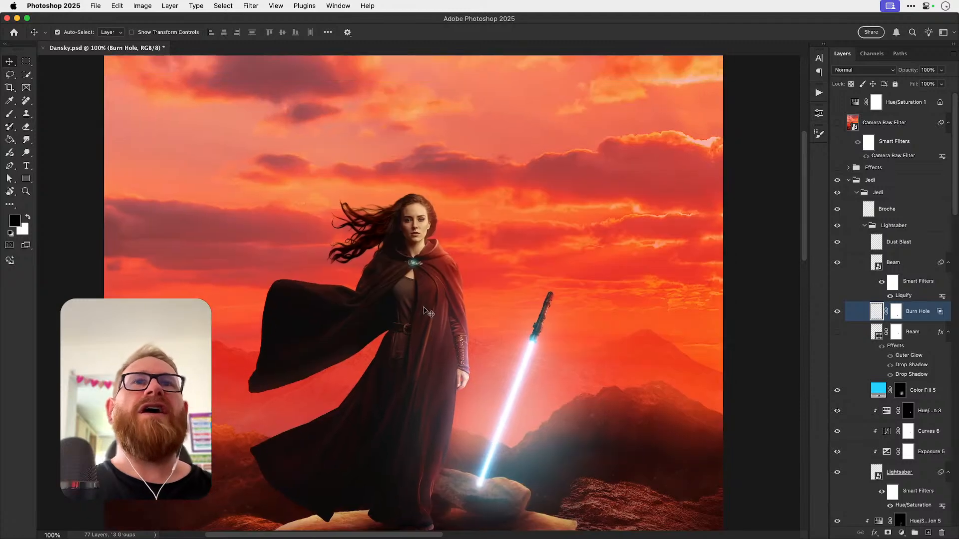
key(z)
drag(410, 225, 468, 234)
key(v)
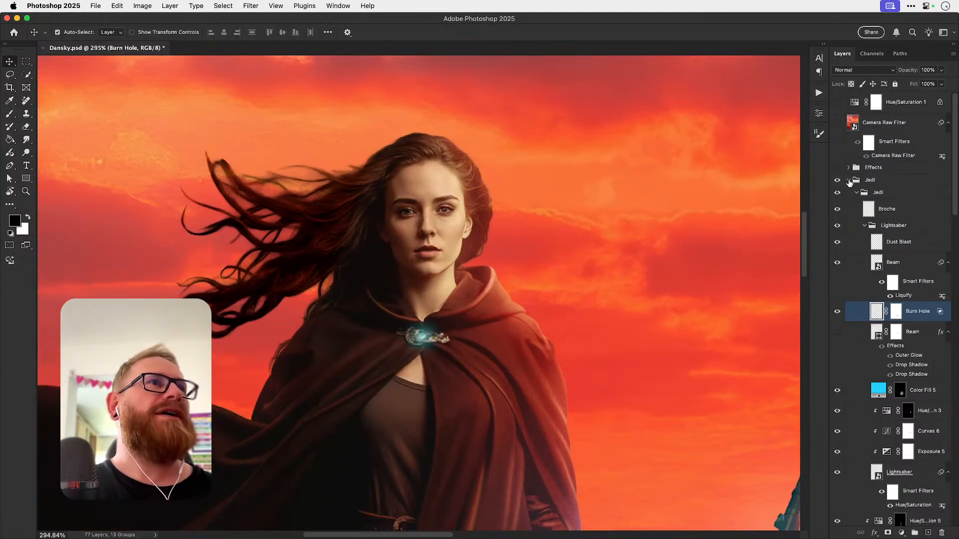
Step: Collapse the Lightsaber group and open the contents of the Jedi smart object for editing
click(857, 192)
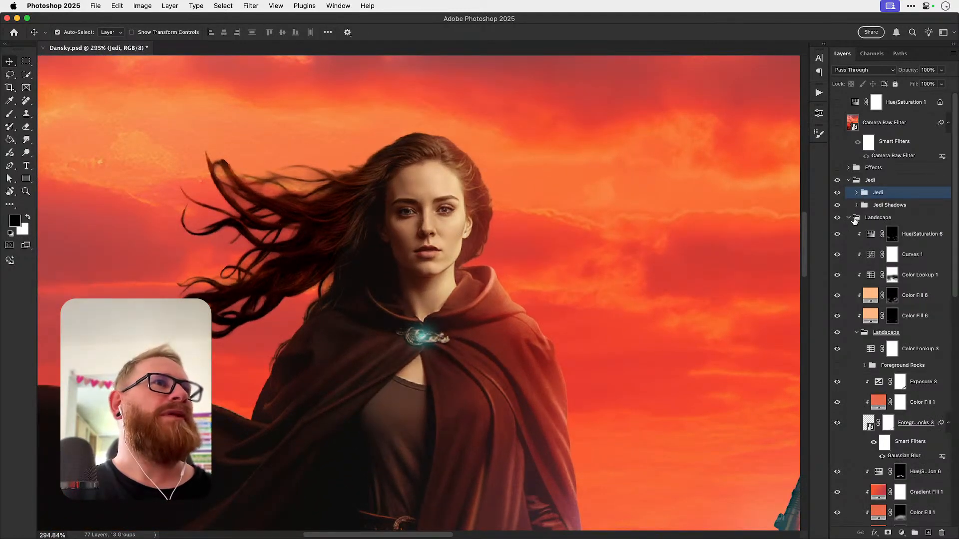
click(857, 192)
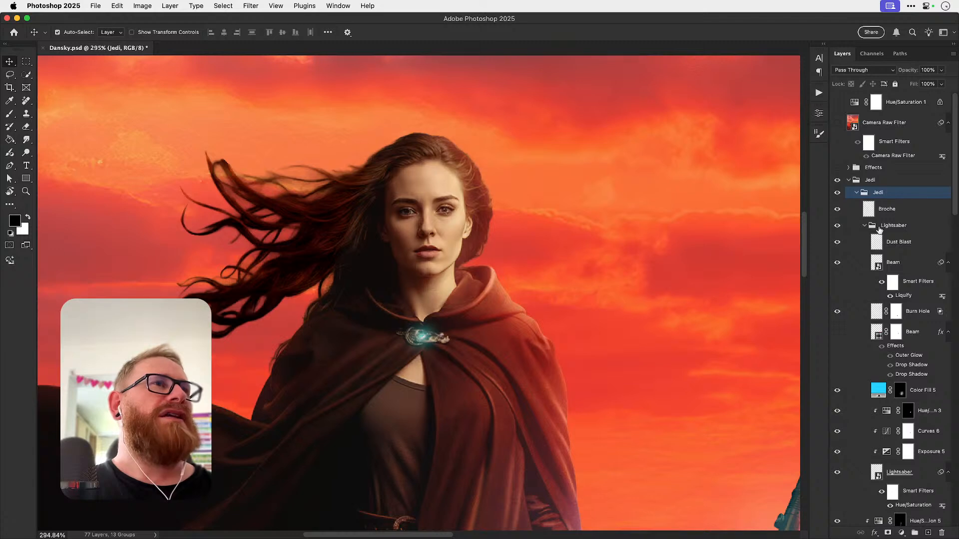
click(865, 226)
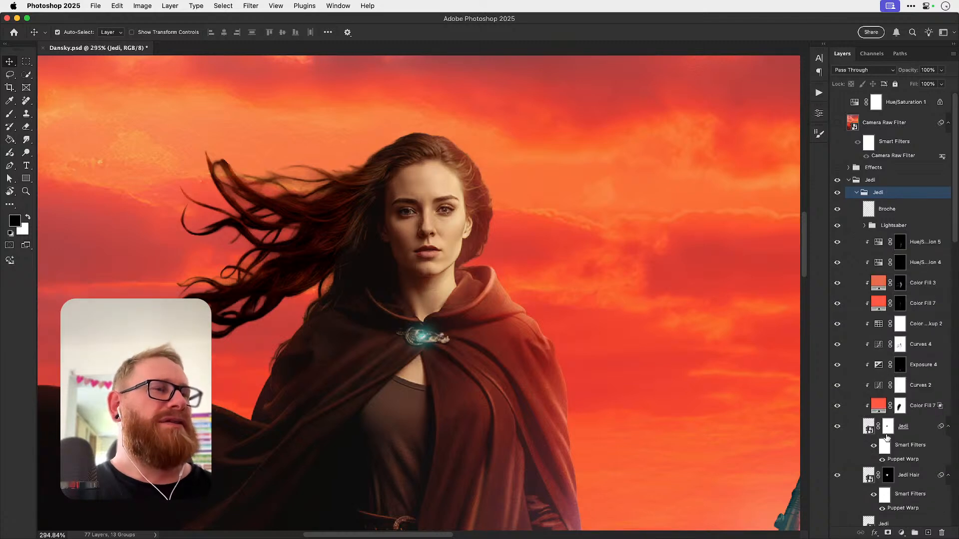
click(869, 428)
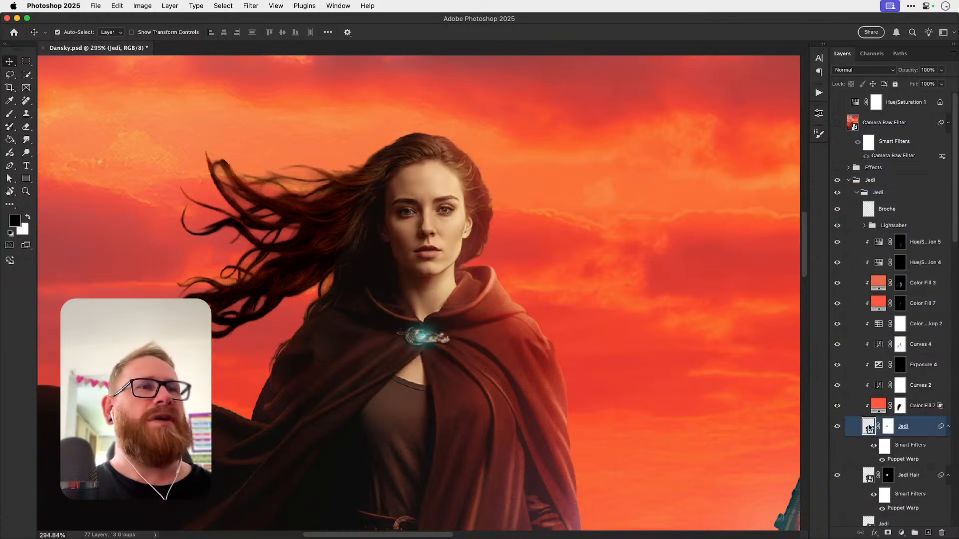
double_click(869, 428)
Step: Add a new empty layer above Cloak Material in Jedi.psb
key(z)
drag(480, 175, 560, 200)
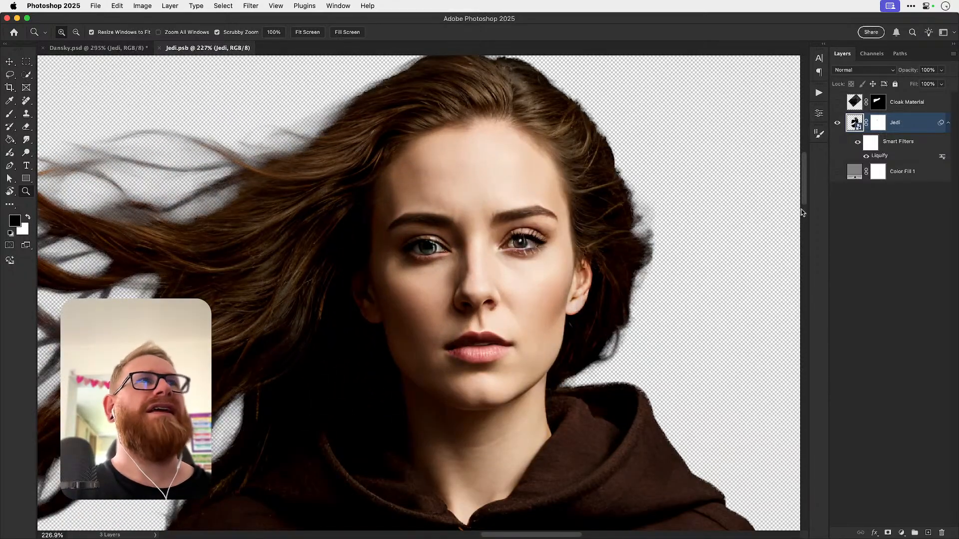
click(890, 104)
click(928, 530)
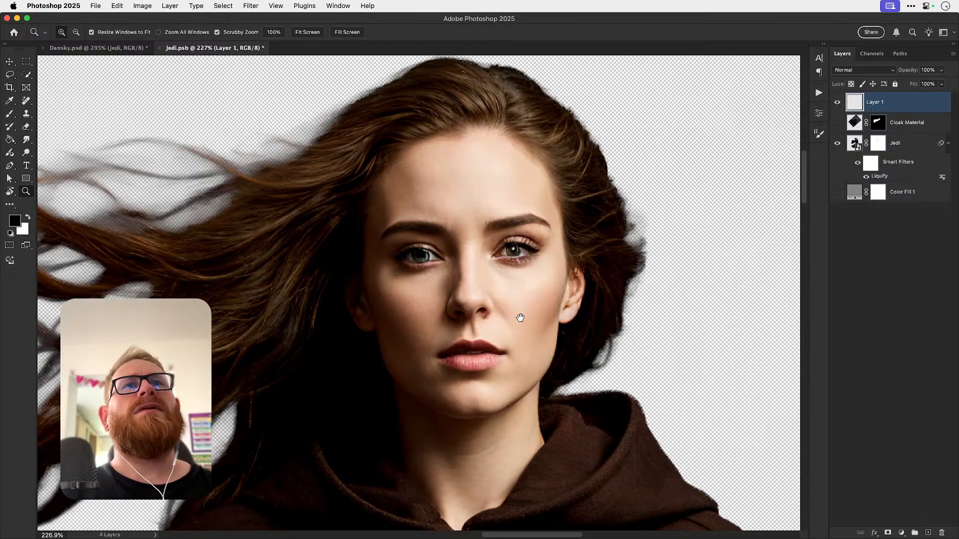
Step: Fill Layer 1 with neutral gray and set its blend mode to Overlay
scroll(520, 315, up, 5)
scroll(445, 281, up, 5)
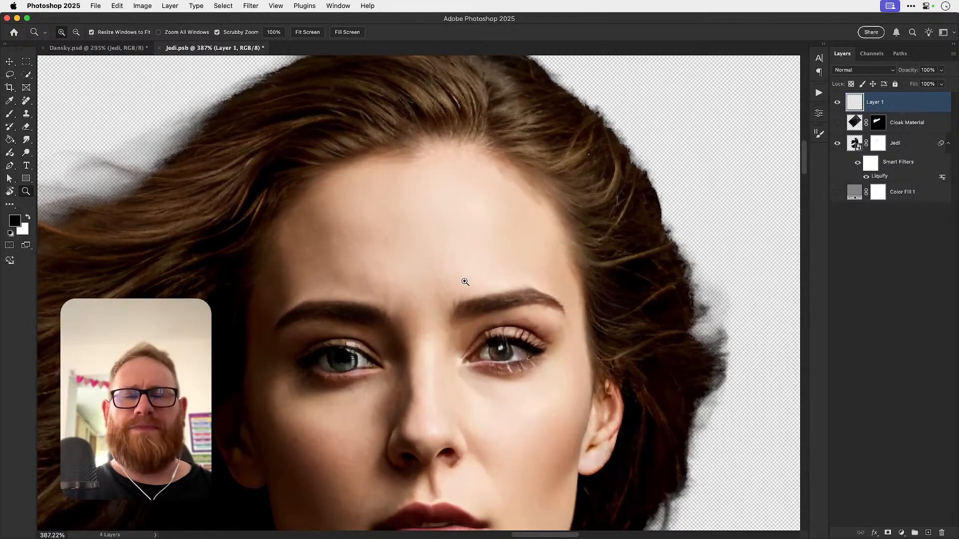
key(b)
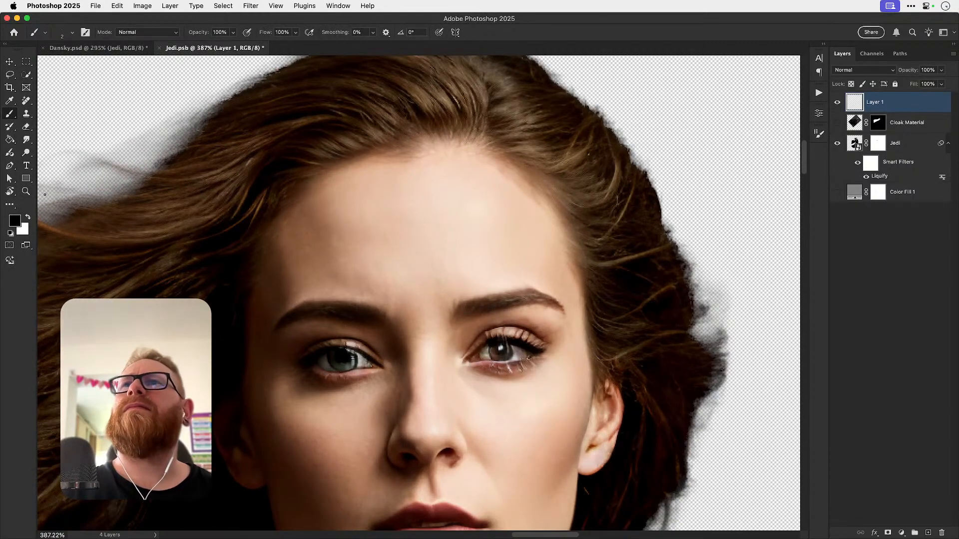
click(116, 6)
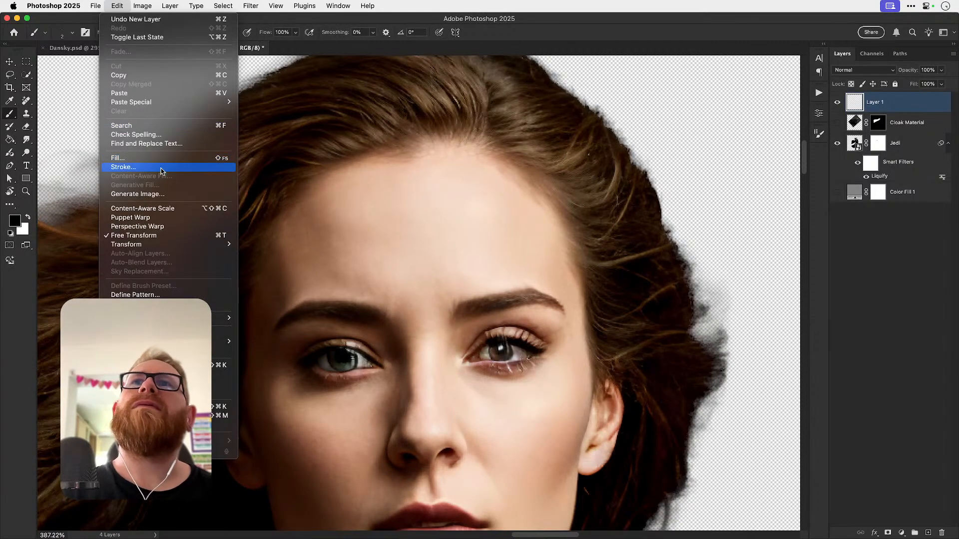
key(Escape)
key(i)
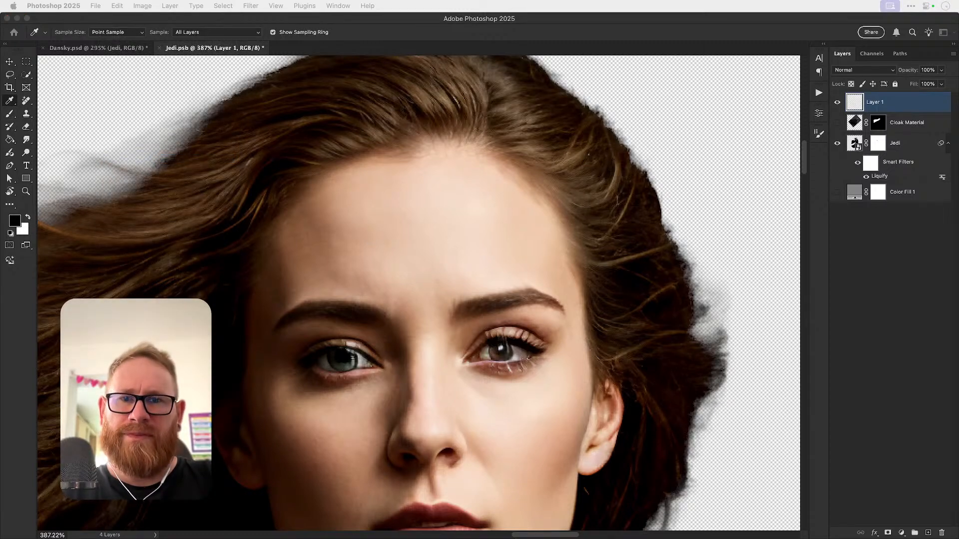
key(b)
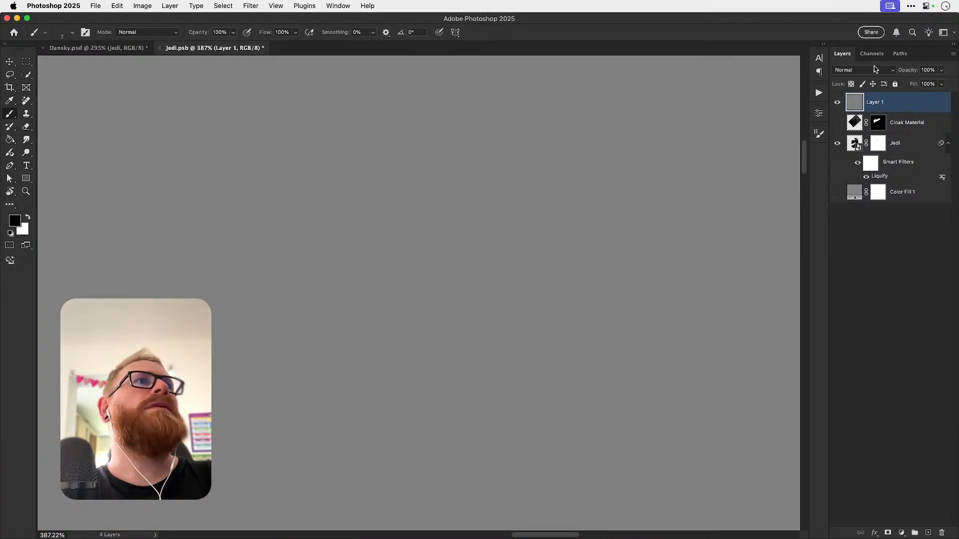
click(872, 71)
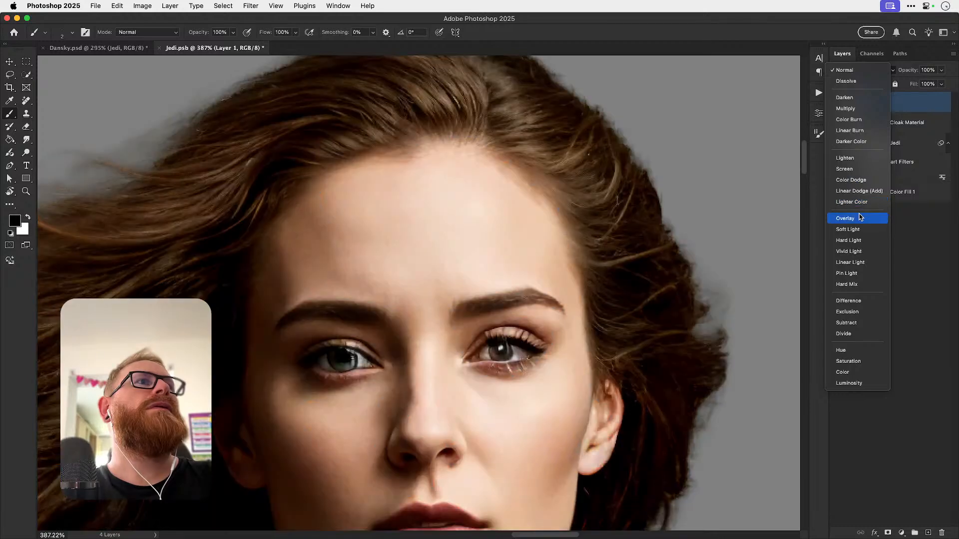
click(861, 219)
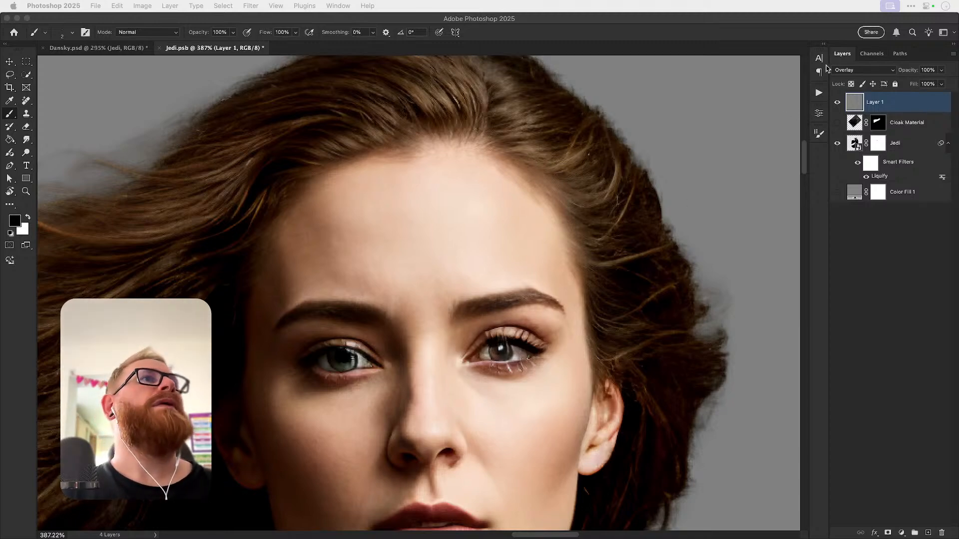
Step: Try black brush strokes on the middle of the forehead and undo them
click(426, 261)
mouse_move(420, 273)
mouse_down()
mouse_move(428, 262)
mouse_move(458, 275)
mouse_up()
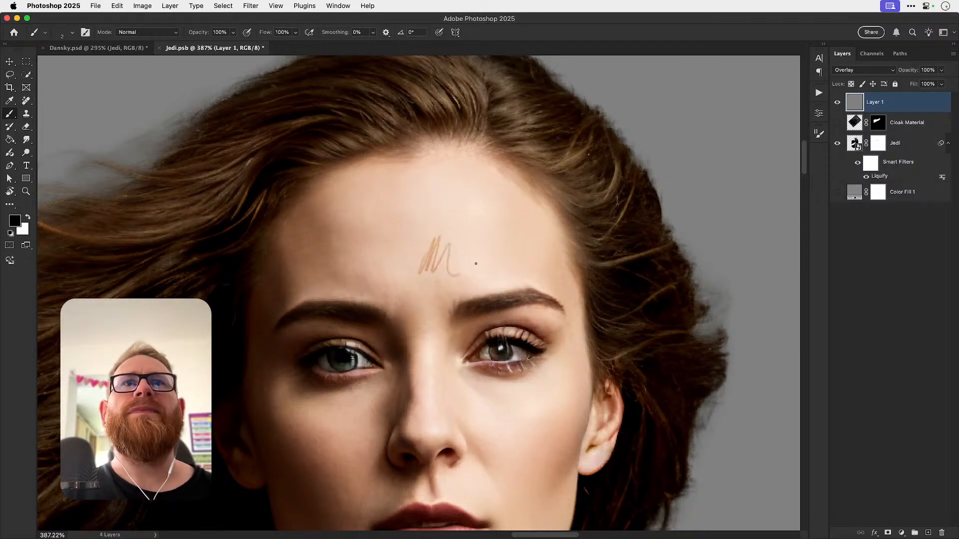
key(super+z)
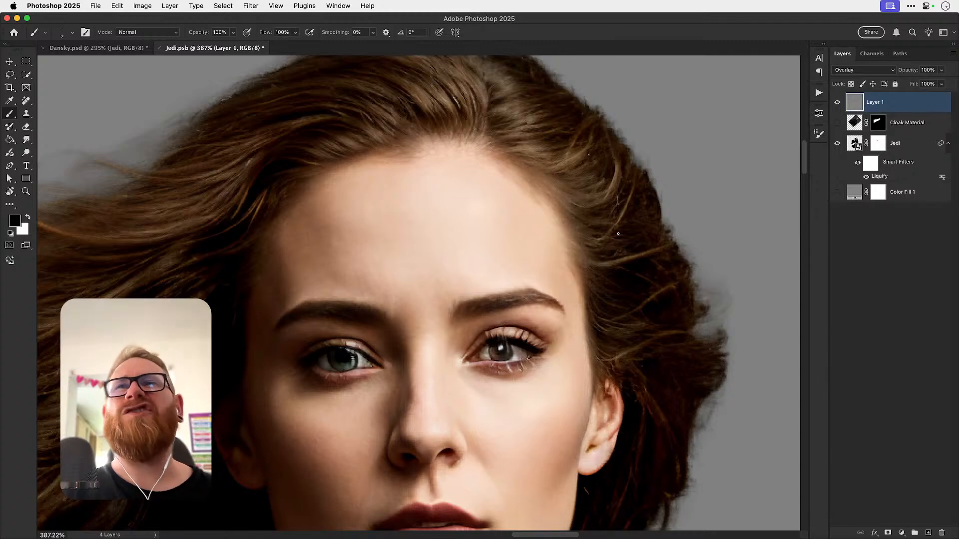
click(26, 152)
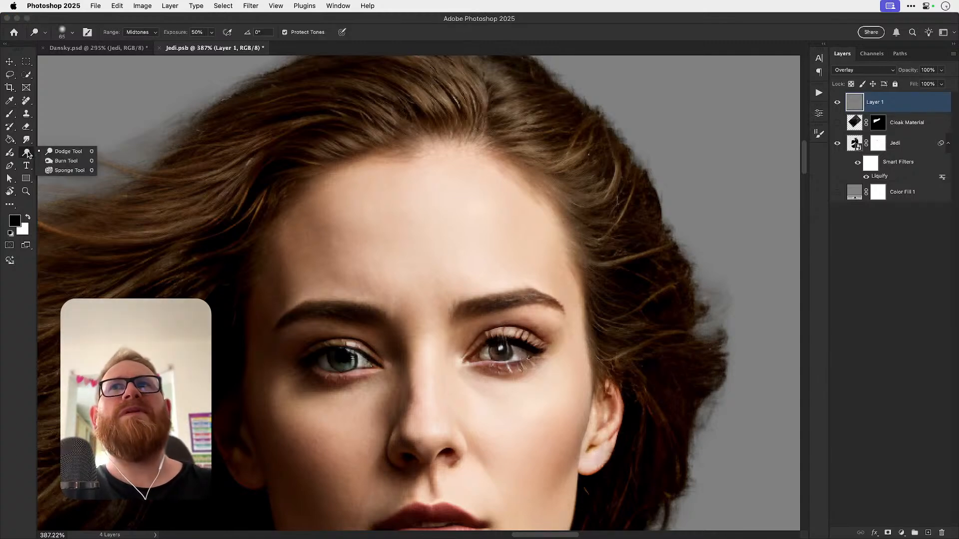
click(32, 150)
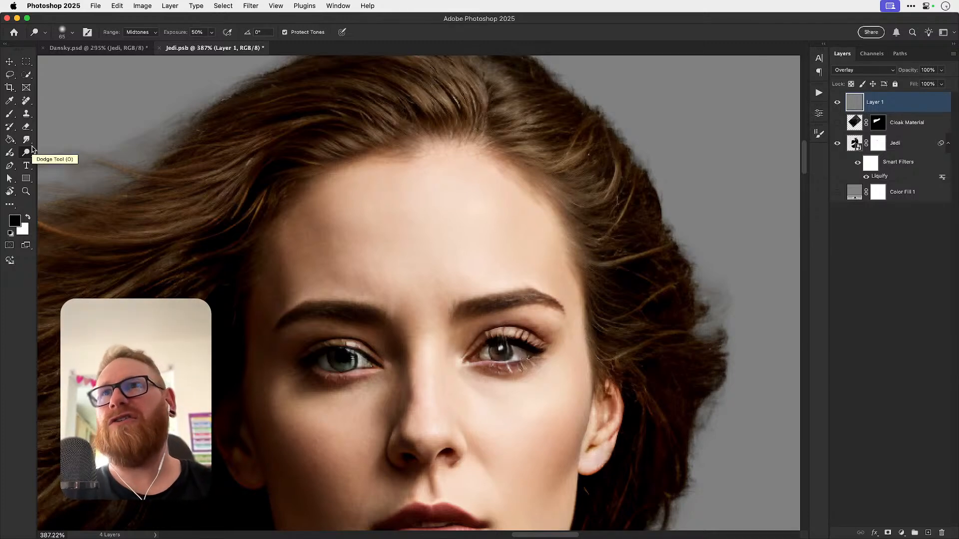
key(b)
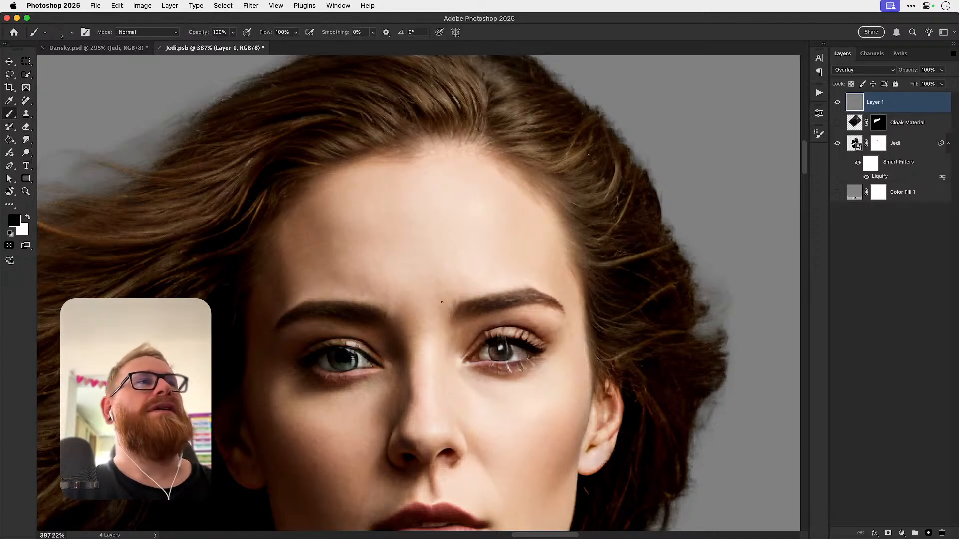
Step: Rename the gray Overlay layer as Burn
double_click(877, 101)
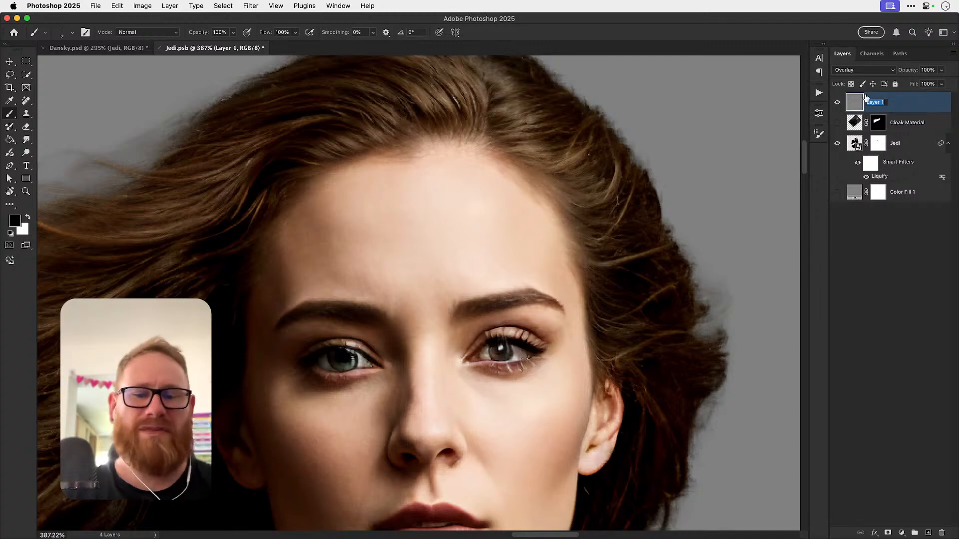
text(Burn)
key(Return)
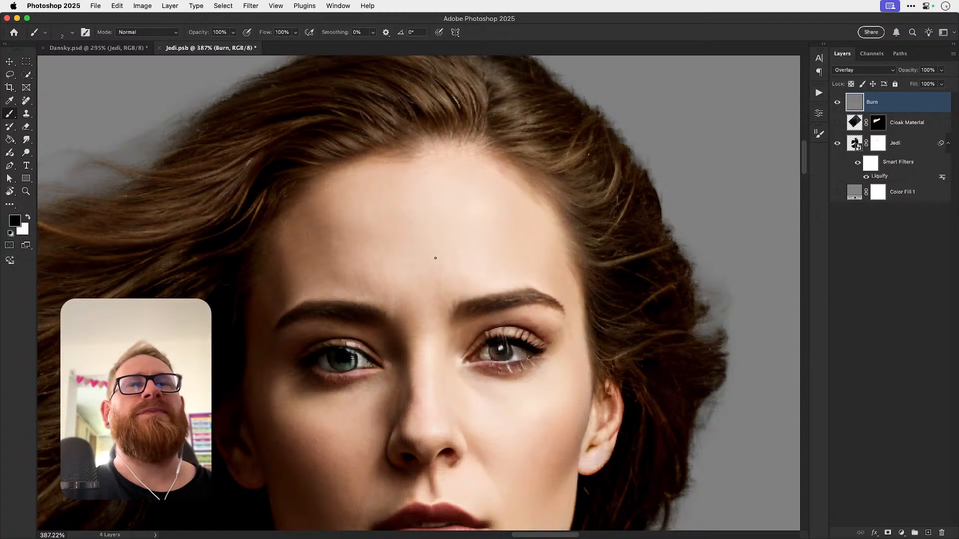
Step: Try a black forehead stroke and a lightening blend mode on the Burn layer, undoing both
drag(434, 273, 472, 269)
key(super+z)
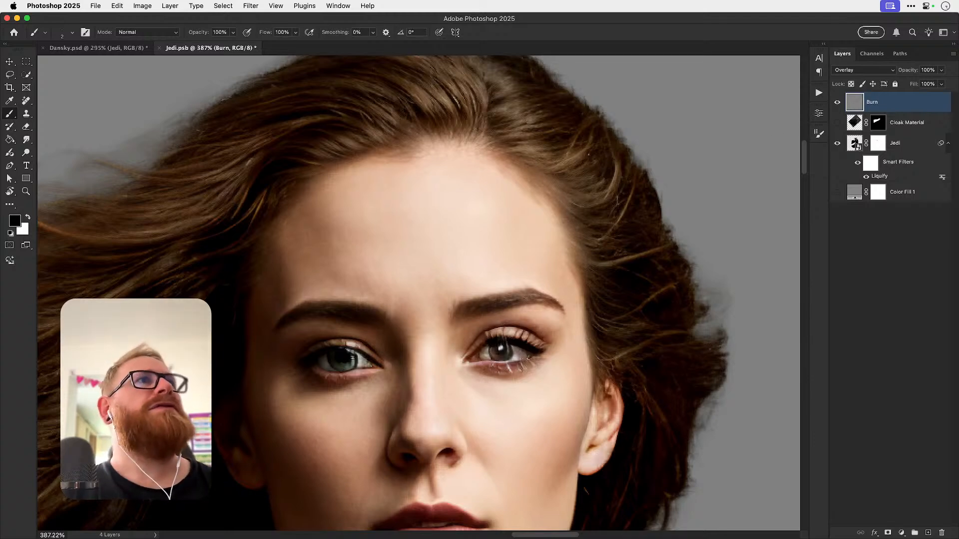
click(860, 70)
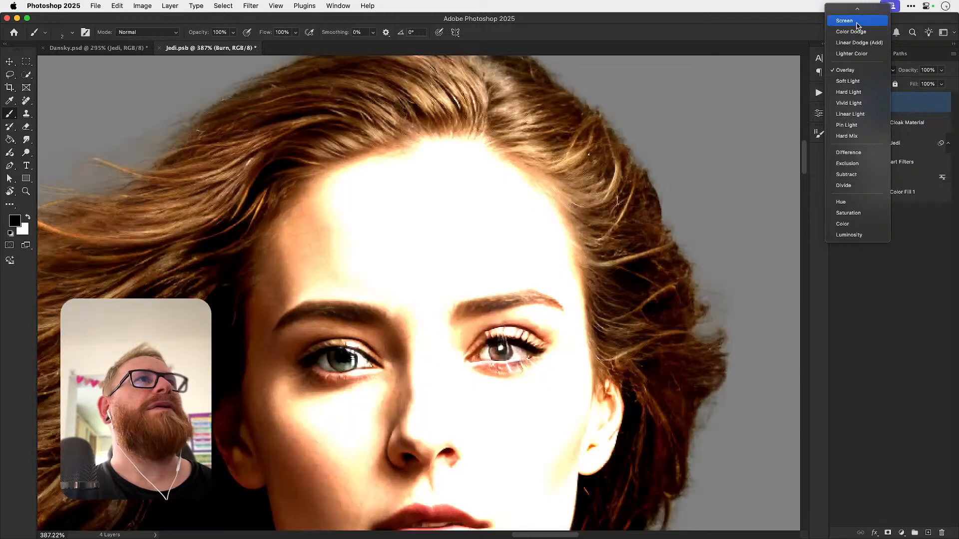
click(857, 25)
key(super+z)
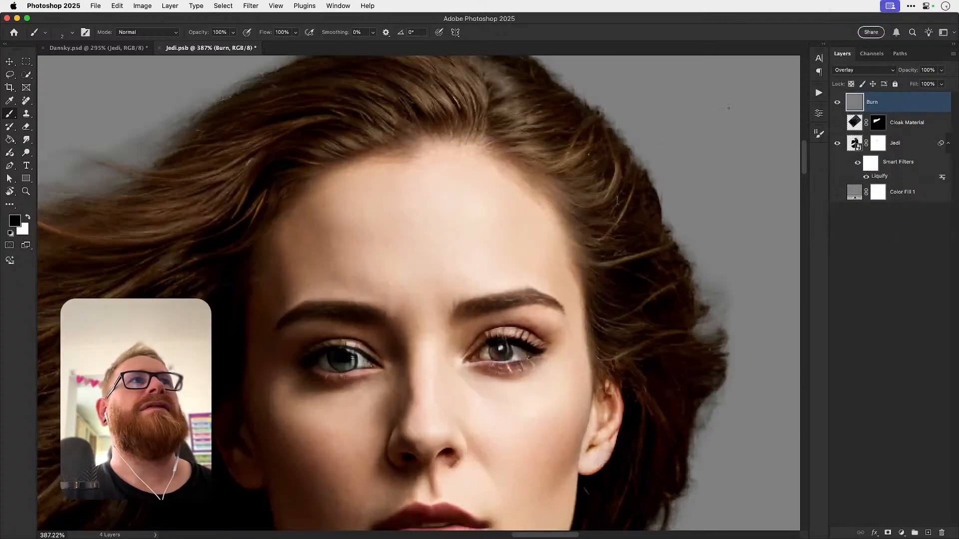
Step: Try brush strokes on the forehead with the foreground and background colors swapped, and undo them
key(x)
mouse_move(442, 271)
mouse_down()
mouse_move(464, 261)
mouse_move(419, 270)
mouse_move(460, 264)
mouse_up()
key(super+z)
key(x)
key(super+z)
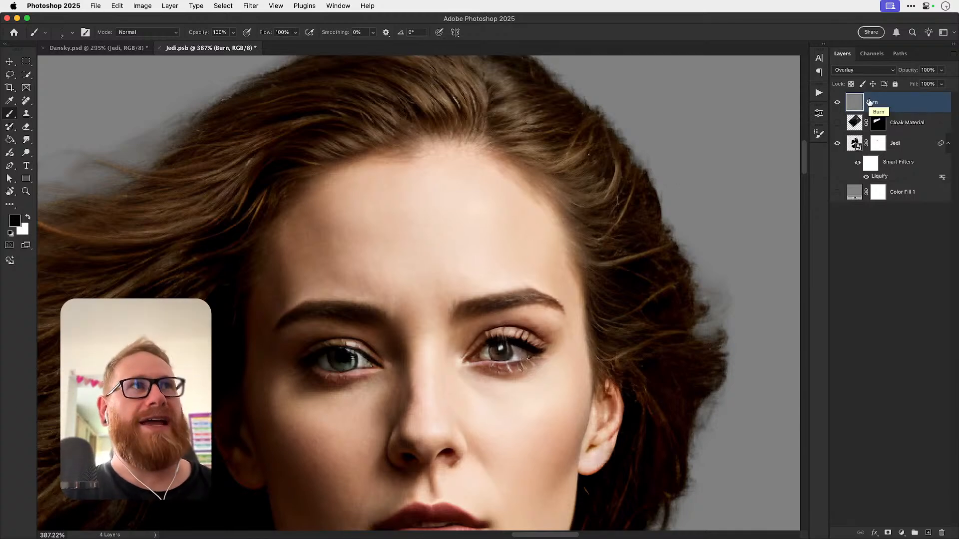
Step: Keep Overlay blending on the Burn layer, compare a white and a black stroke on the forehead, and undo both
click(860, 72)
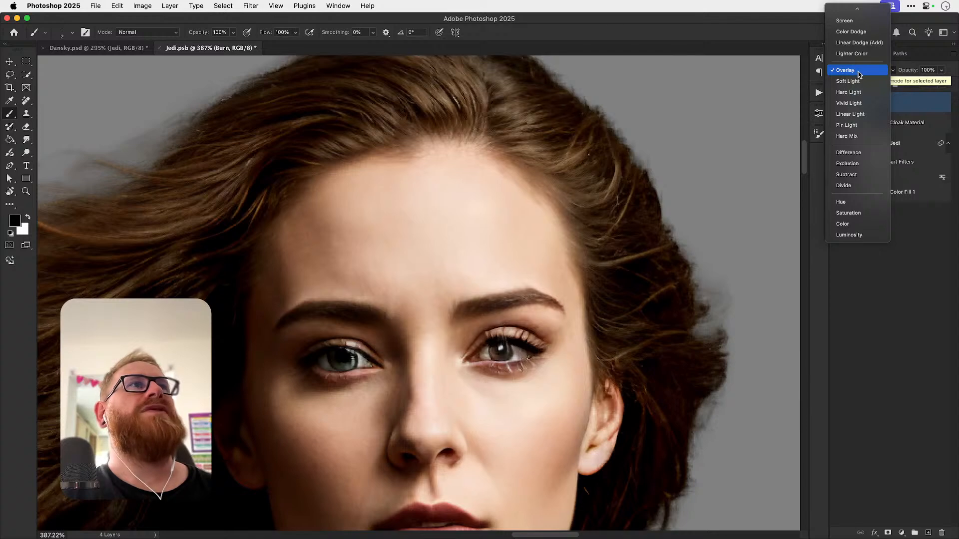
click(860, 71)
key(x)
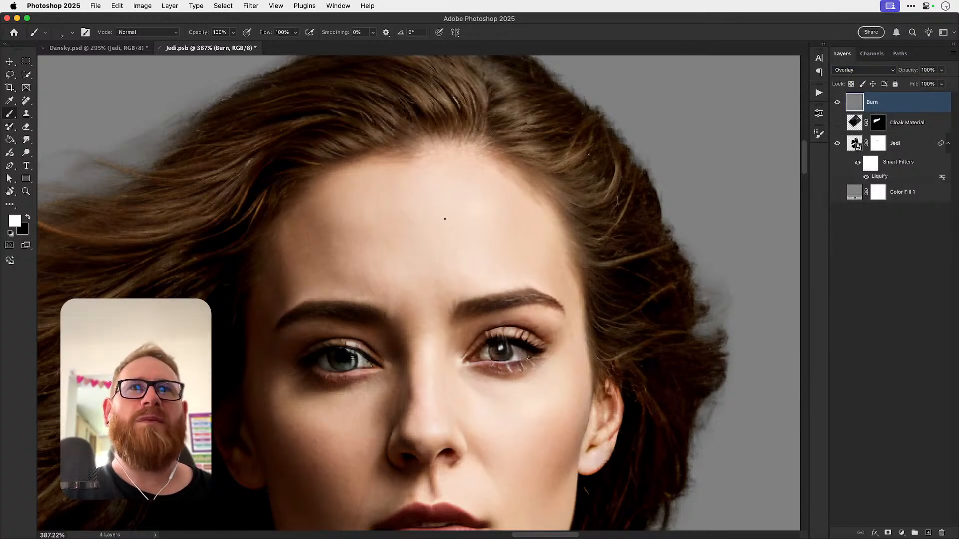
drag(444, 224, 421, 294)
key(x)
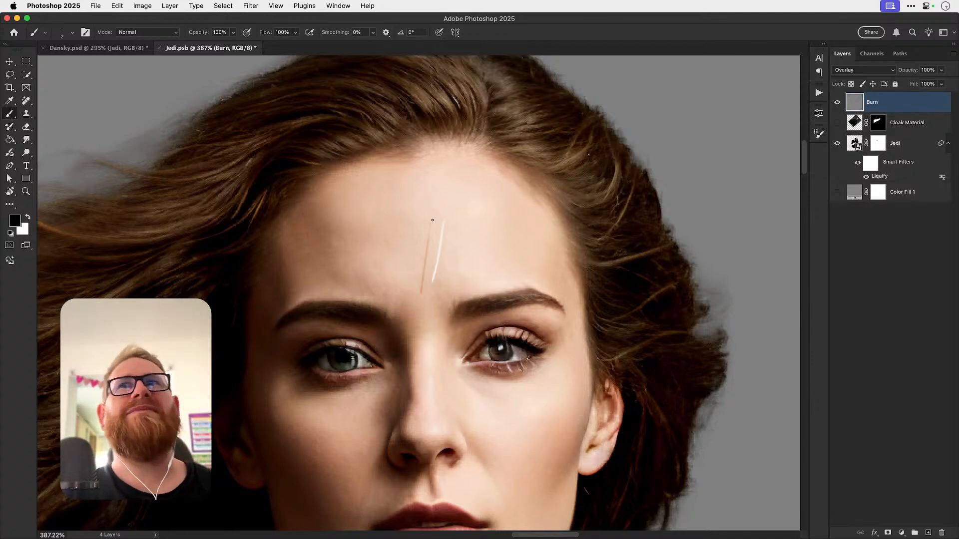
key(super+z)
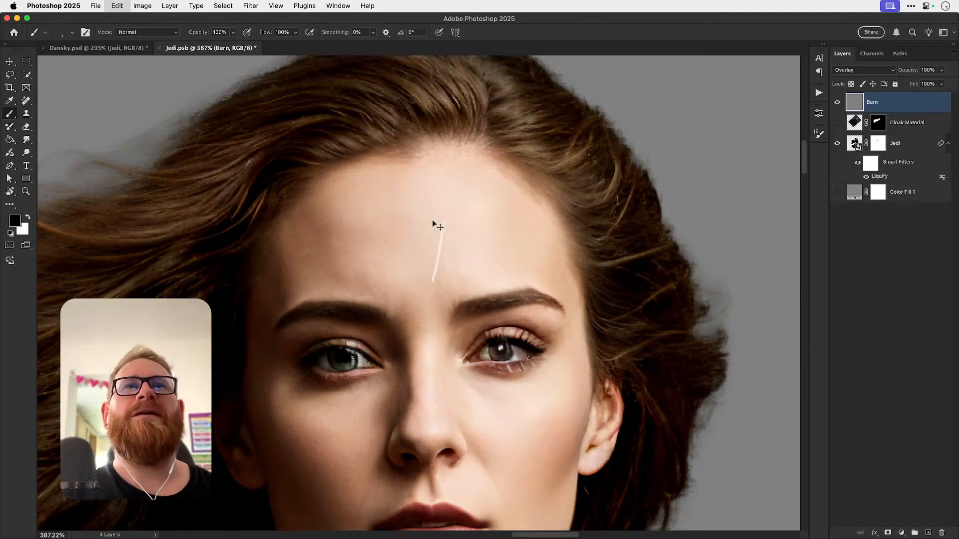
key(super+z)
Step: Examine the Jedi's forehead, eyes, cheek, lips and jaw up close at 500% magnification
key(z)
click(441, 266)
click(441, 267)
key(b)
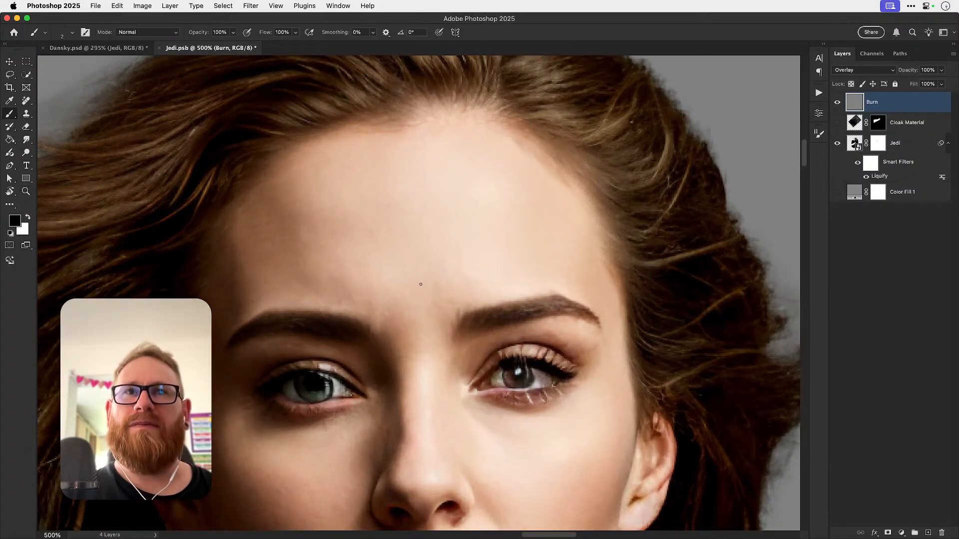
drag(419, 288, 398, 305)
key(z)
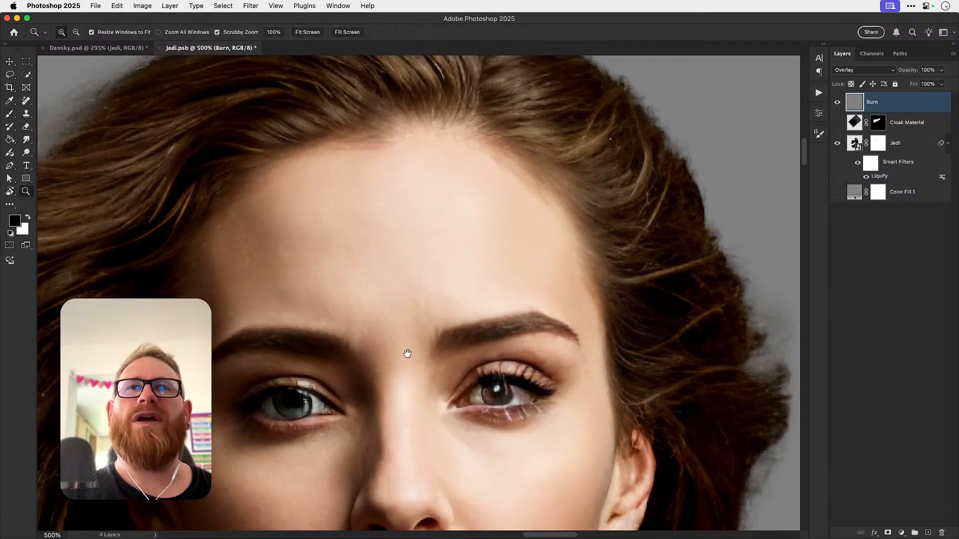
drag(406, 353, 402, 313)
drag(403, 356, 398, 329)
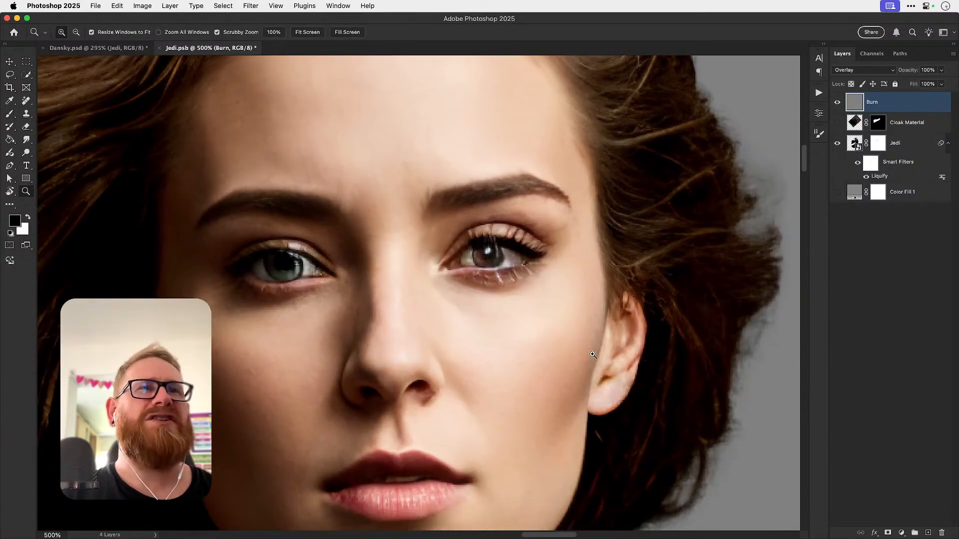
scroll(357, 383, up, 3)
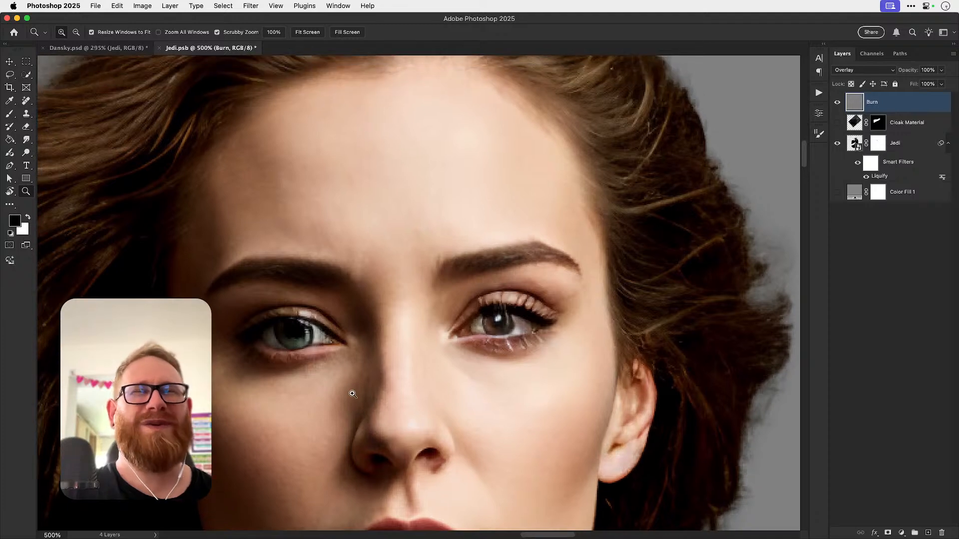
scroll(405, 289, up, 3)
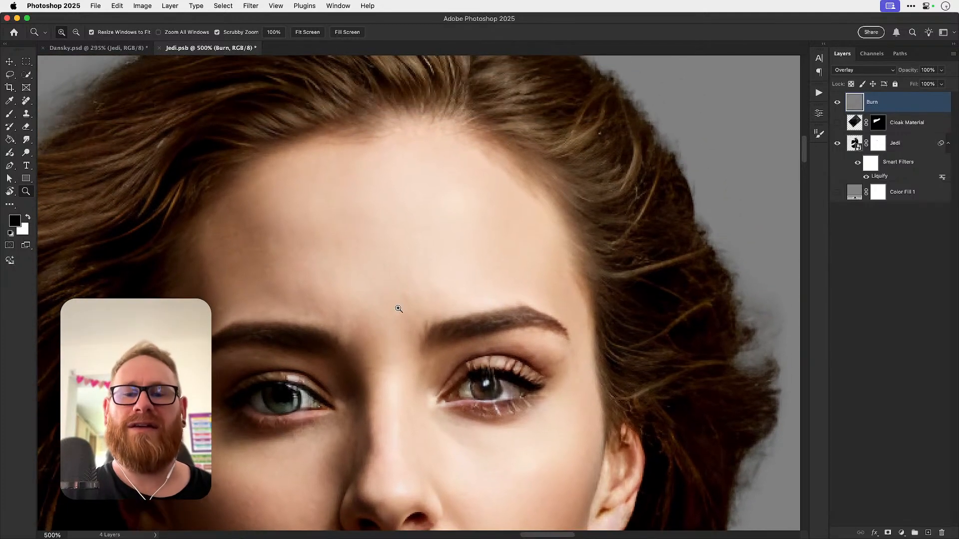
key(b)
drag(396, 334, 363, 183)
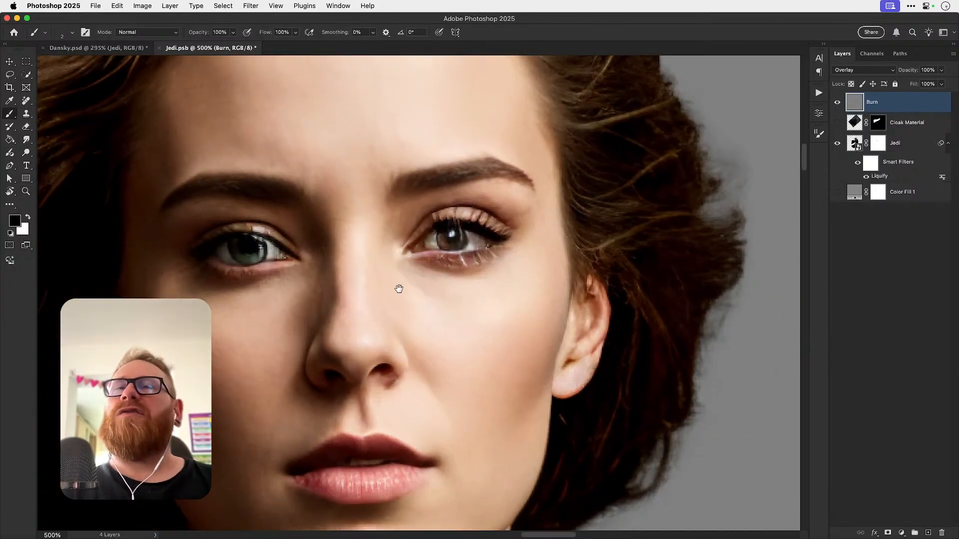
drag(398, 285, 388, 240)
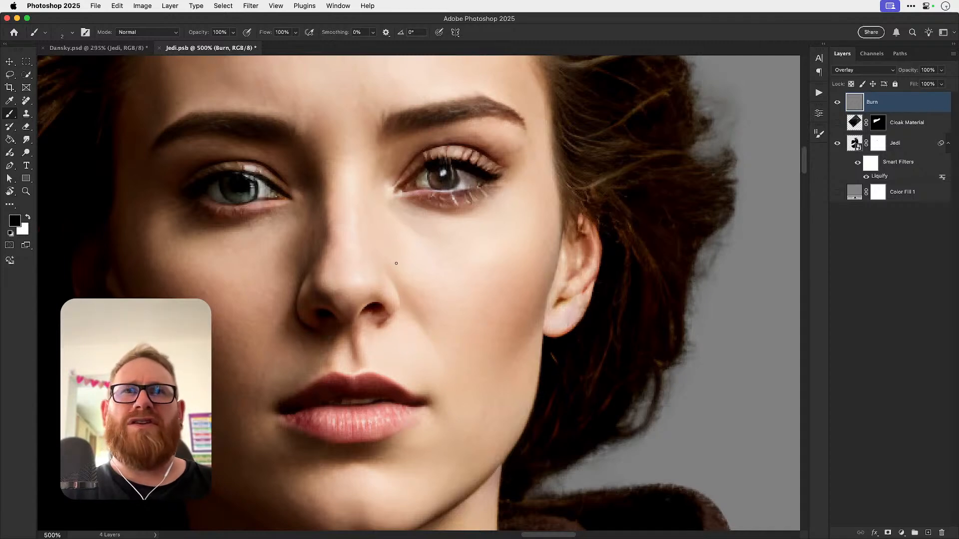
drag(422, 320, 390, 223)
key(z)
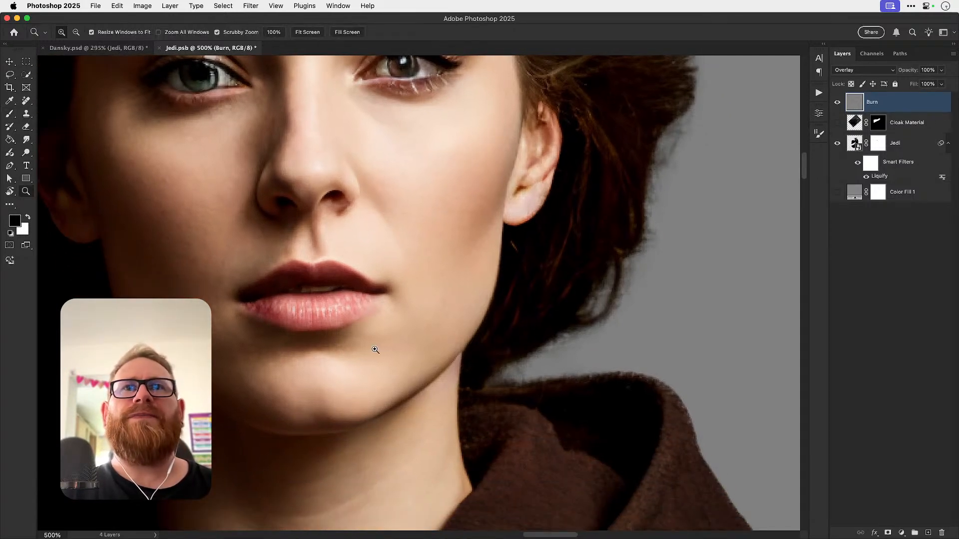
Step: Rotate the canvas view to 33° around the jaw and try black strokes running up from the jawline, undoing each
drag(378, 350, 398, 354)
key(r)
mouse_move(535, 284)
mouse_down()
mouse_move(507, 330)
mouse_move(471, 325)
mouse_up()
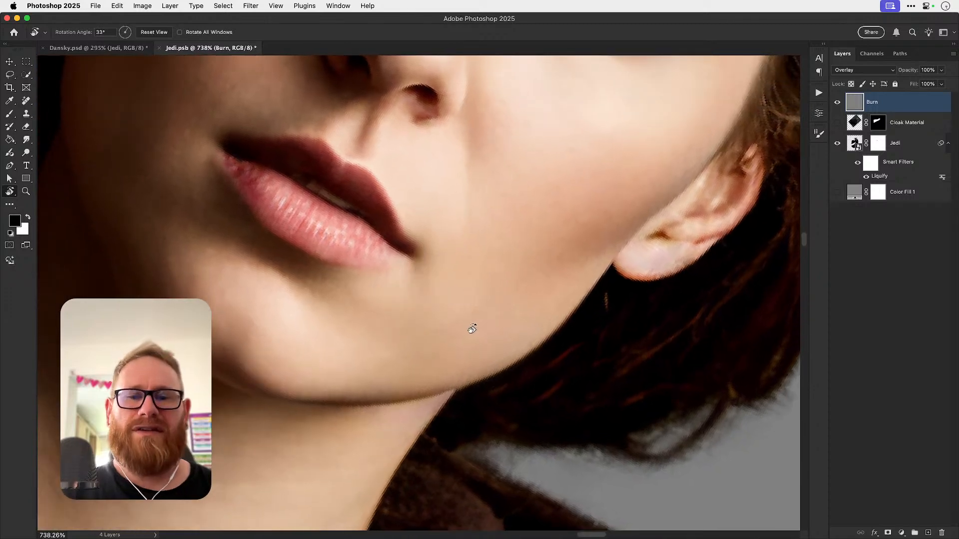
key(b)
drag(466, 389, 467, 255)
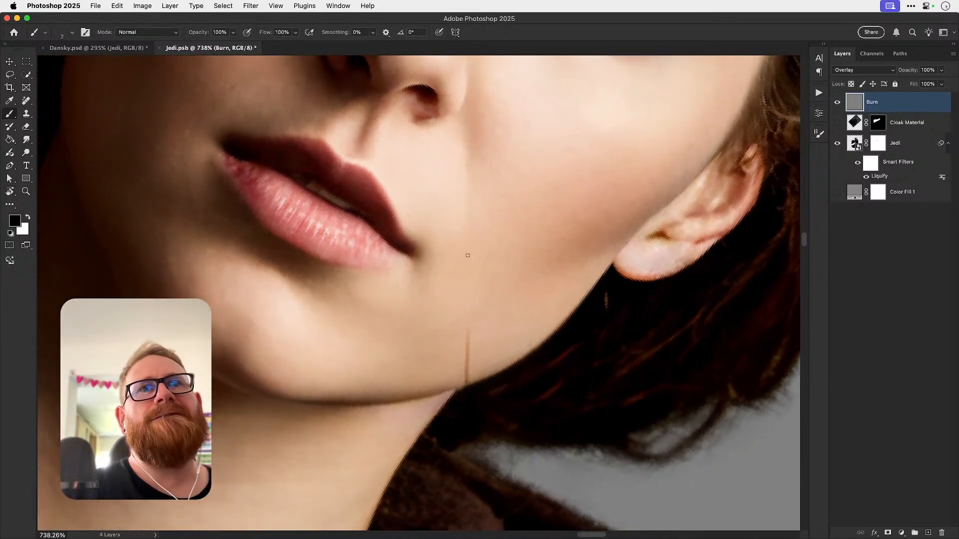
key(ctrl+z)
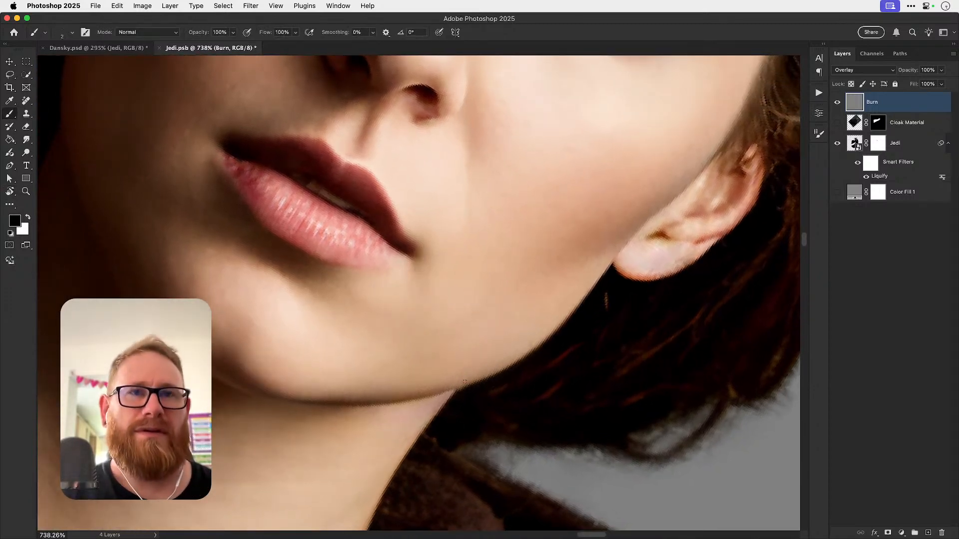
drag(467, 390, 466, 291)
key(super+z)
Step: Draw a fine black line on the Burn layer from the jawline up the cheek, redoing it until it leans slightly toward the ear
drag(469, 386, 474, 319)
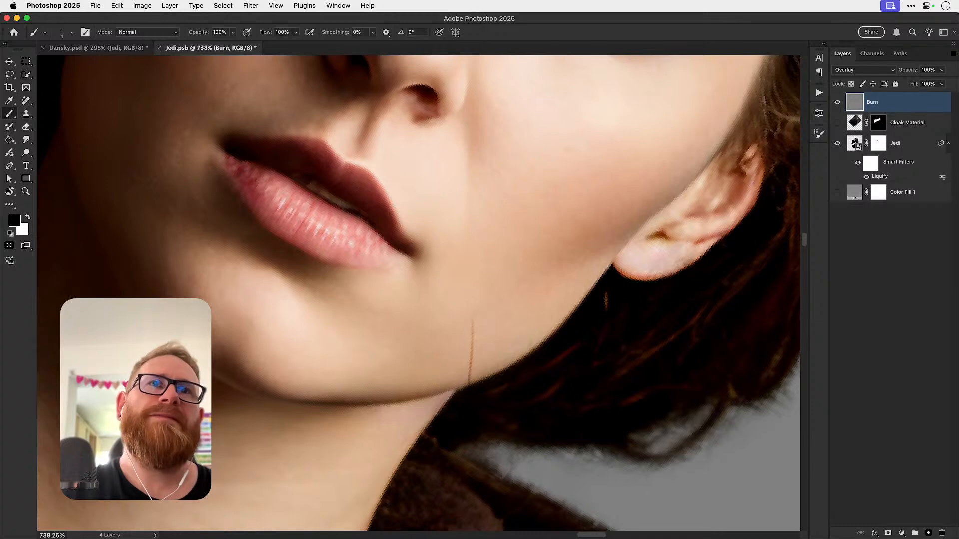
key(super+z)
drag(470, 385, 475, 344)
key(super+z)
drag(472, 385, 485, 308)
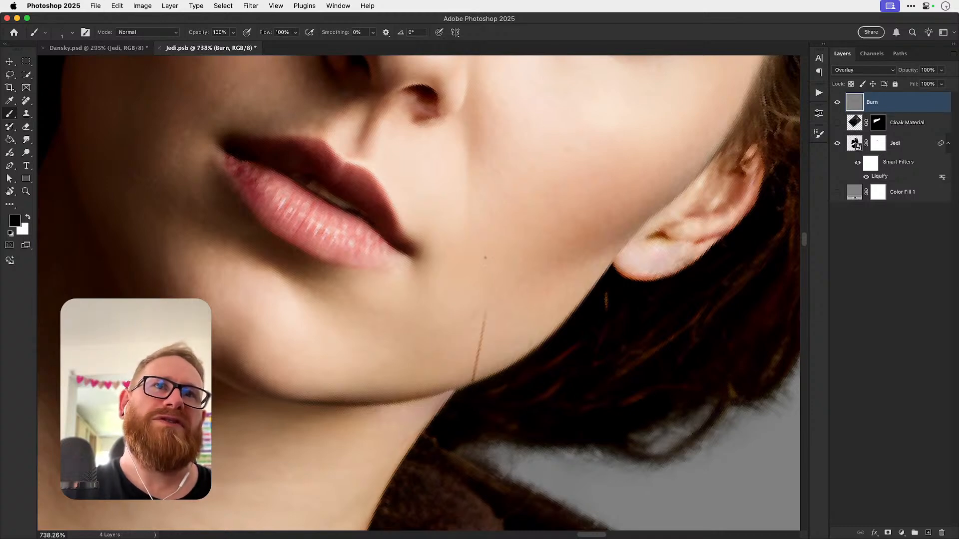
Step: Replace the jawline stroke with a shorter fine black line and add a thin white highlight along its ear side on the Burn layer
key(super+z)
drag(476, 382, 483, 341)
key(x)
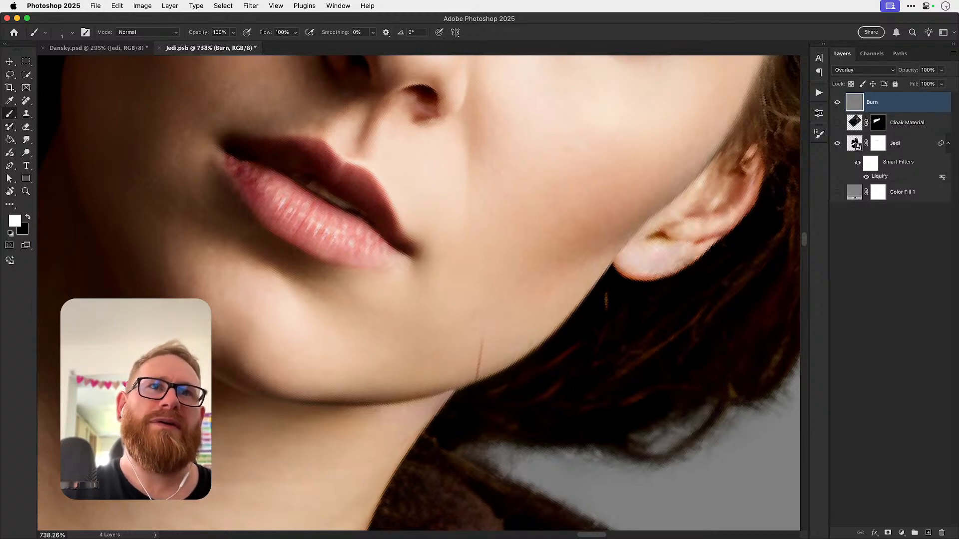
drag(478, 383, 485, 342)
key(super+z)
drag(478, 384, 485, 338)
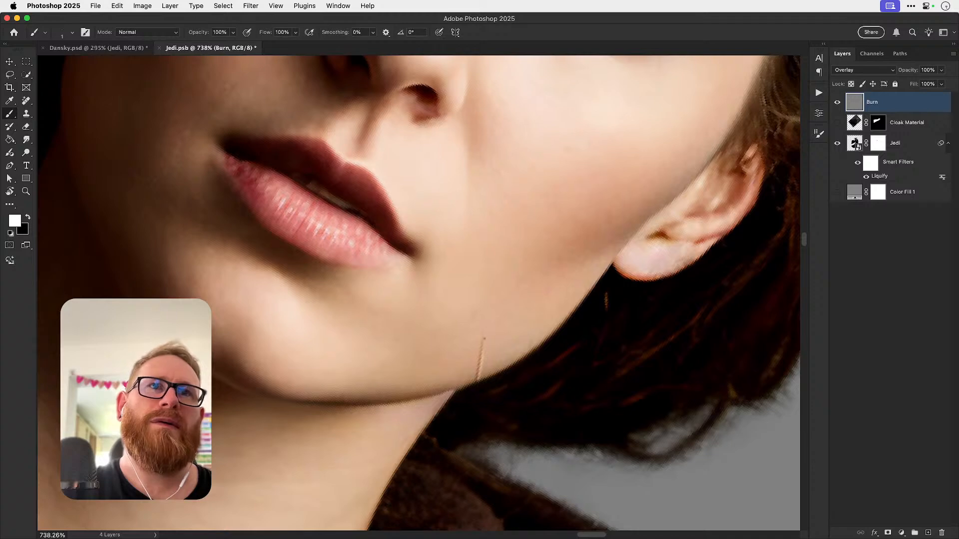
Step: Inspect the jawline scar at 100% and at close-up magnification, and undo the last touch-up
key(super+1)
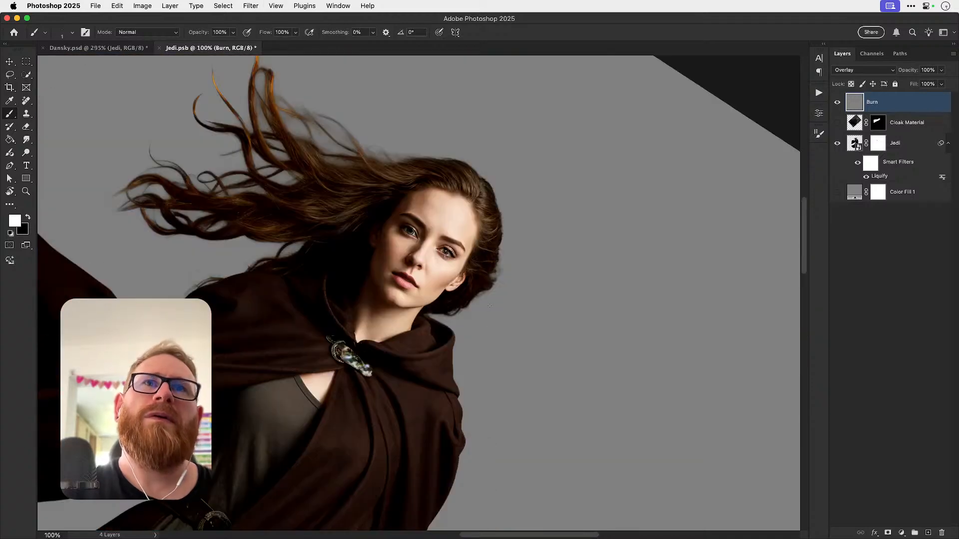
key(z)
drag(429, 303, 470, 315)
key(r)
drag(536, 298, 505, 228)
key(z)
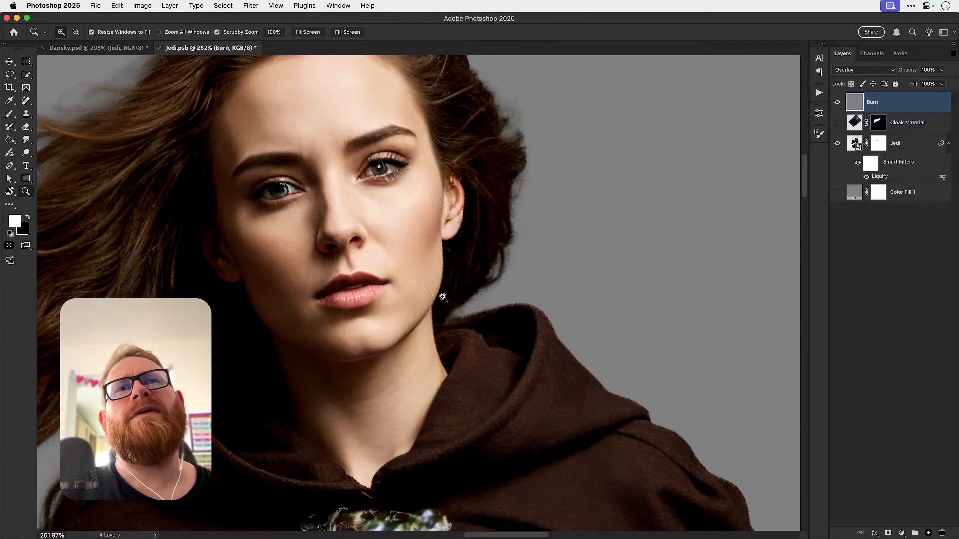
mouse_move(442, 298)
mouse_down()
mouse_move(488, 300)
mouse_move(472, 302)
mouse_move(456, 329)
mouse_move(435, 294)
mouse_up()
key(r)
key(b)
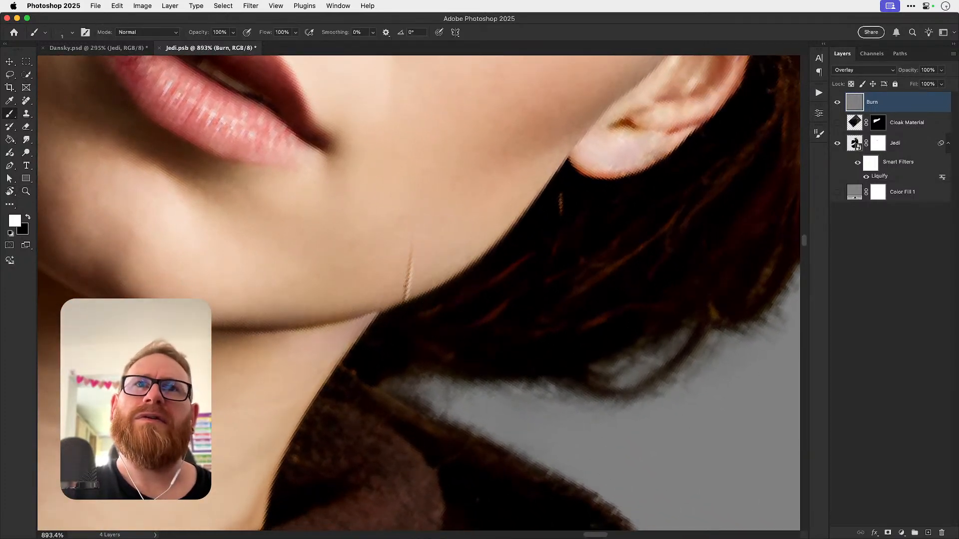
key(super+z)
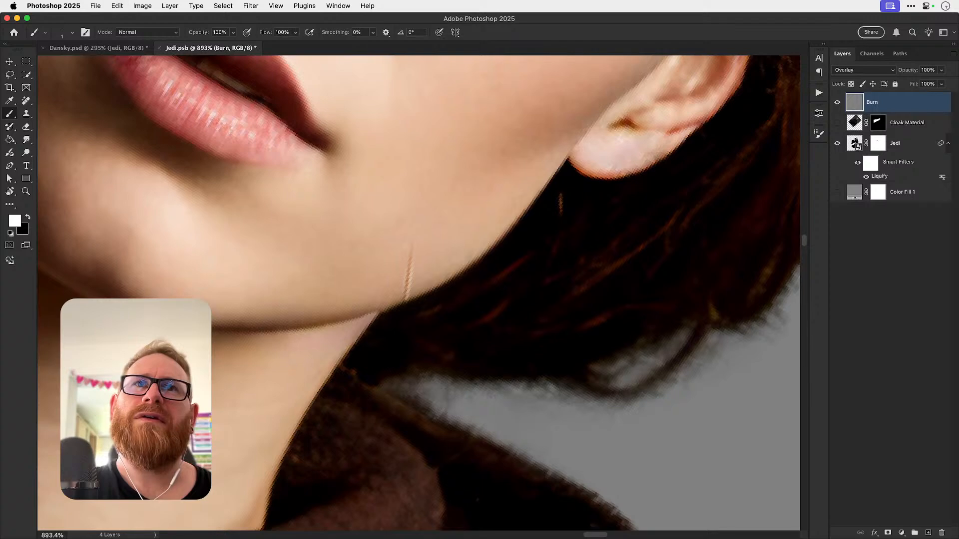
Step: Draw a fine curved black line on the side of the nose bridge on the Burn layer
key(r)
mouse_move(439, 247)
mouse_down()
mouse_move(428, 232)
mouse_move(429, 285)
mouse_move(482, 285)
mouse_move(435, 310)
mouse_move(448, 315)
mouse_move(415, 309)
mouse_move(406, 271)
mouse_move(416, 272)
mouse_up()
key(super+1)
key(z)
mouse_move(382, 220)
mouse_down()
mouse_move(406, 221)
mouse_move(395, 212)
mouse_up()
key(x)
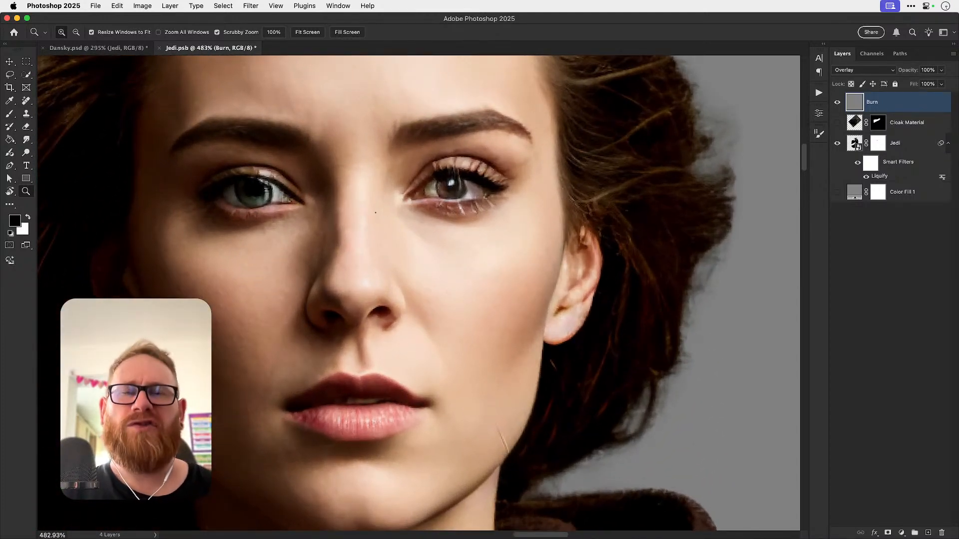
key(b)
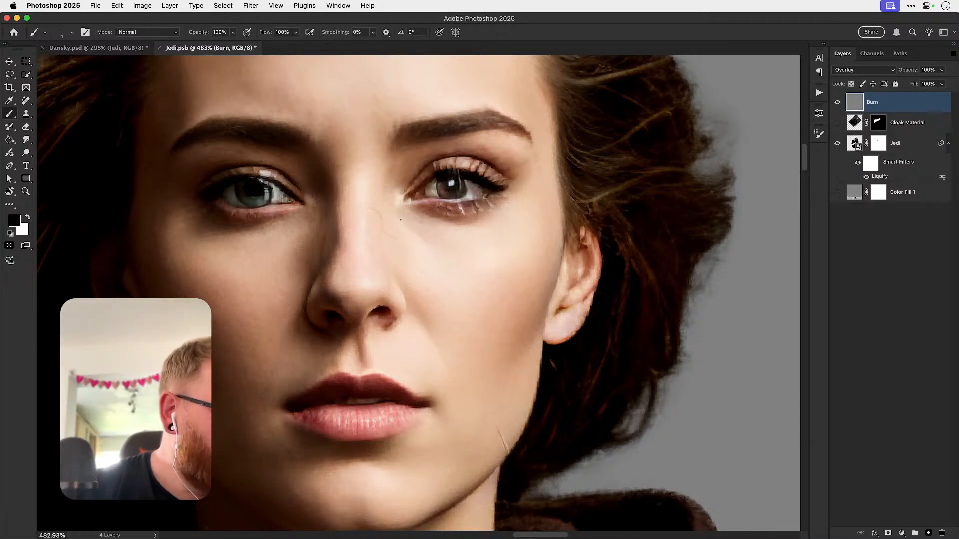
Step: Add a thin white highlight along the curved nose line and extend it down toward the cheek
key(z)
mouse_move(383, 212)
mouse_down()
mouse_move(393, 199)
mouse_move(422, 207)
mouse_move(385, 200)
mouse_up()
key(r)
key(b)
key(x)
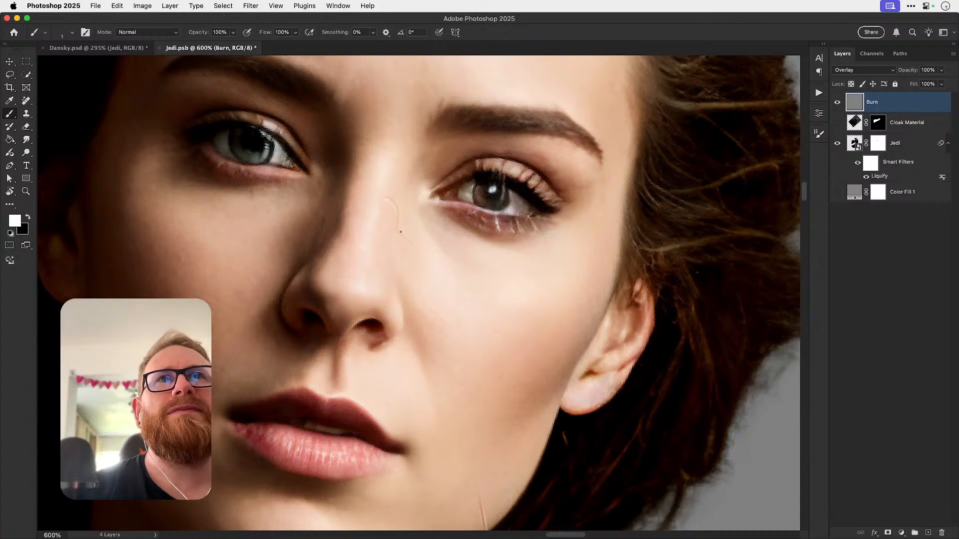
key(x)
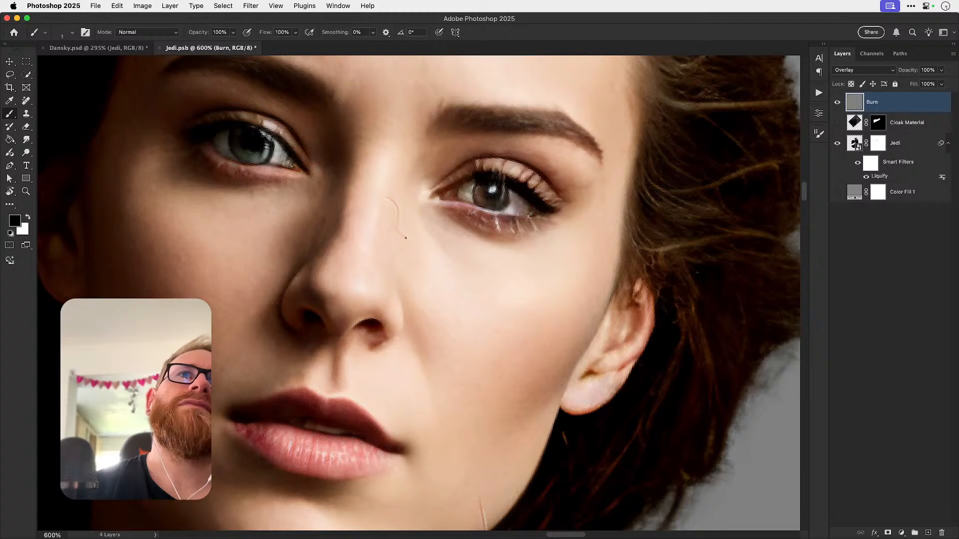
Step: Reduce the Eraser to about 4 px and trim the lower end of the curved nose scar, undoing the last pass
key(e)
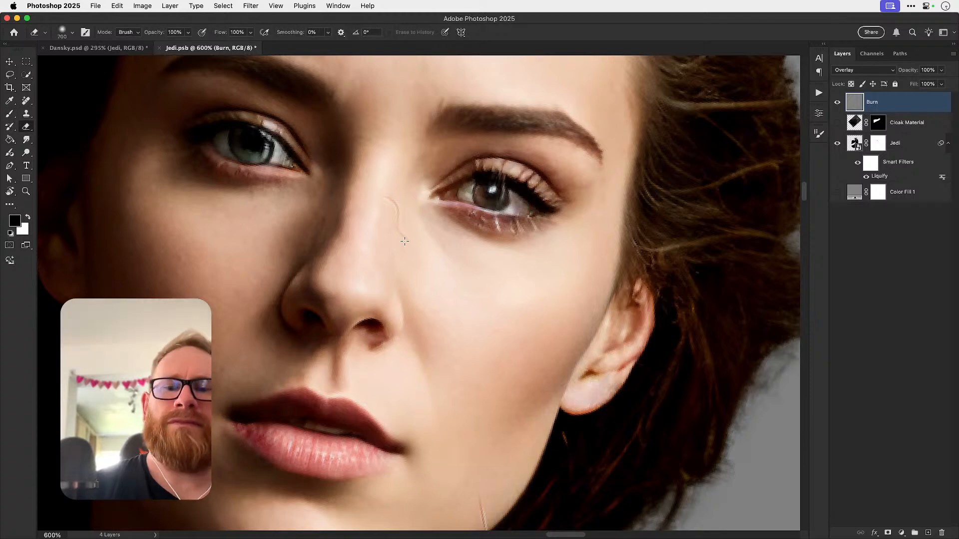
key(bracketleft)
key(bracketleft)
key(bracketleft)
key(bracketleft)
key(bracketleft)
key(bracketleft)
key(bracketleft)
key(bracketleft)
key(bracketleft)
key(bracketleft)
key(bracketleft)
key(bracketleft)
key(bracketleft)
key(bracketleft)
key(bracketleft)
key(bracketleft)
key(bracketleft)
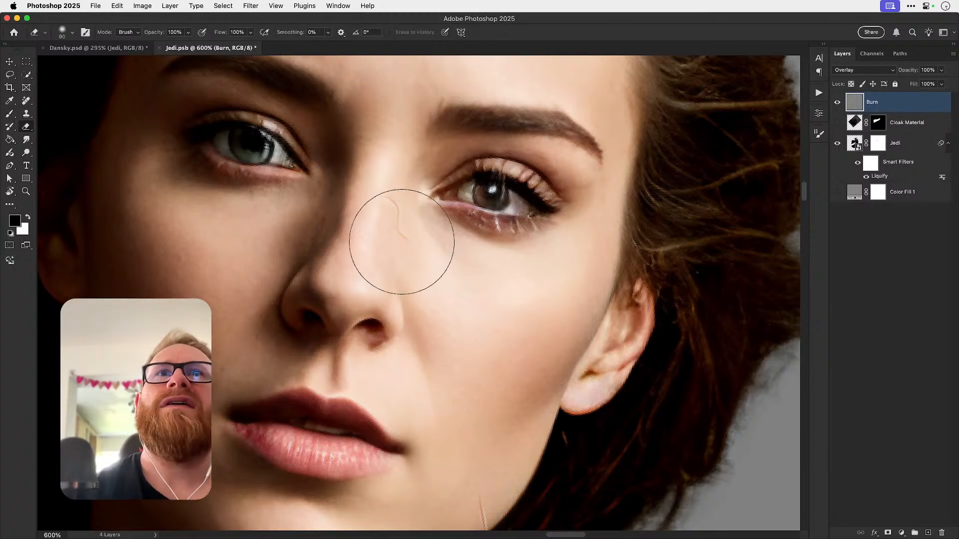
key(bracketleft)
key(bracketleft)
key(bracketleft)
key(bracketleft)
key(bracketleft)
key(bracketleft)
key(bracketleft)
key(bracketleft)
key(bracketleft)
key(bracketleft)
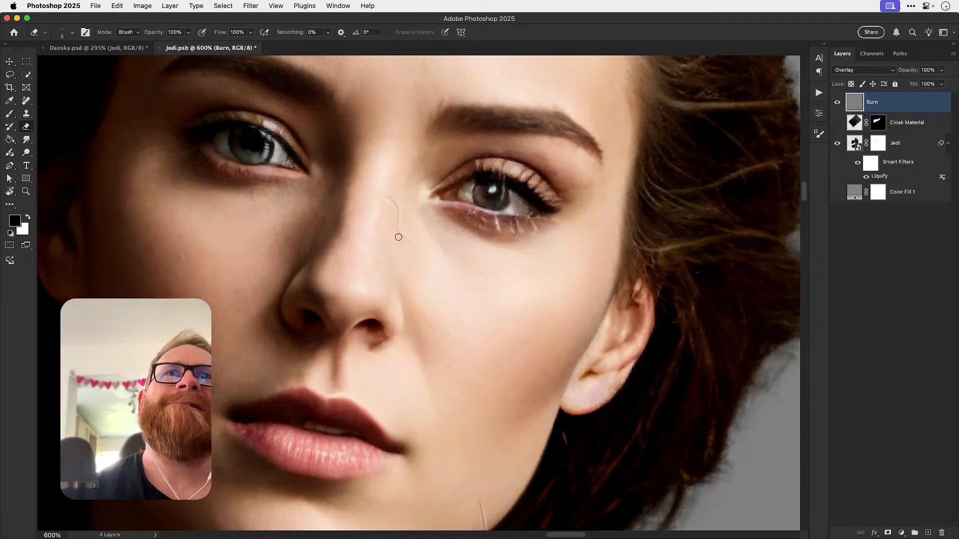
drag(409, 242, 394, 233)
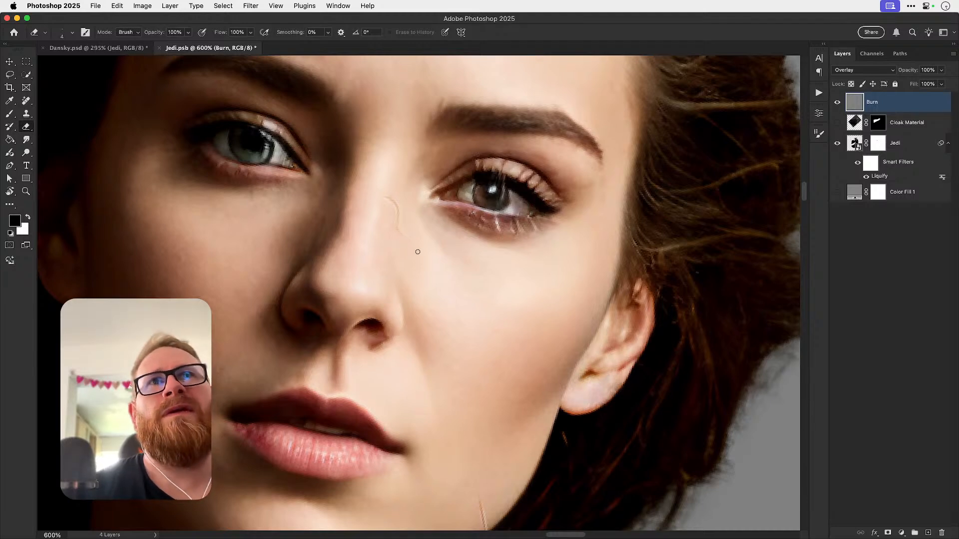
key(super+z)
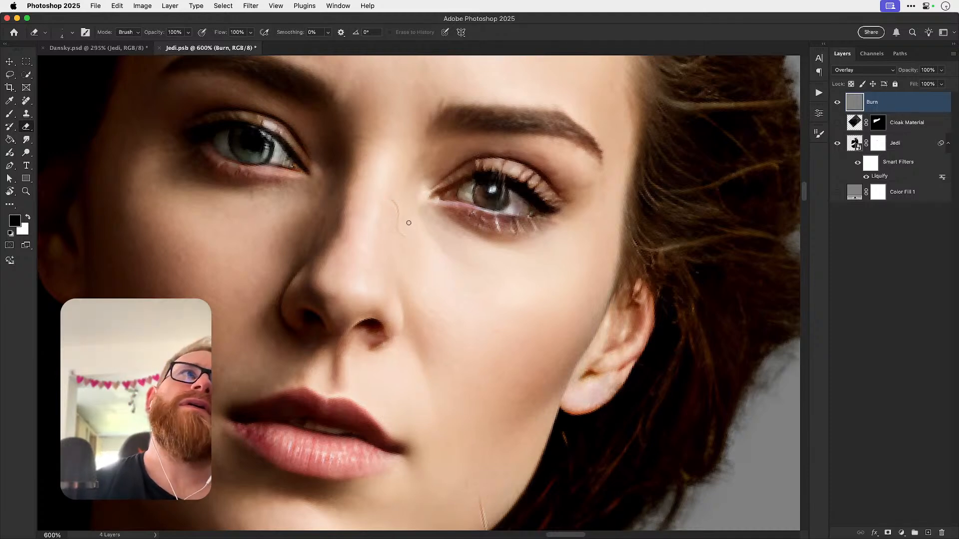
Step: Enlarge the Eraser to 15 px and soften the ends of the nose scar
key(bracketright)
key(bracketright)
key(bracketright)
key(bracketright)
key(bracketright)
key(bracketright)
key(bracketright)
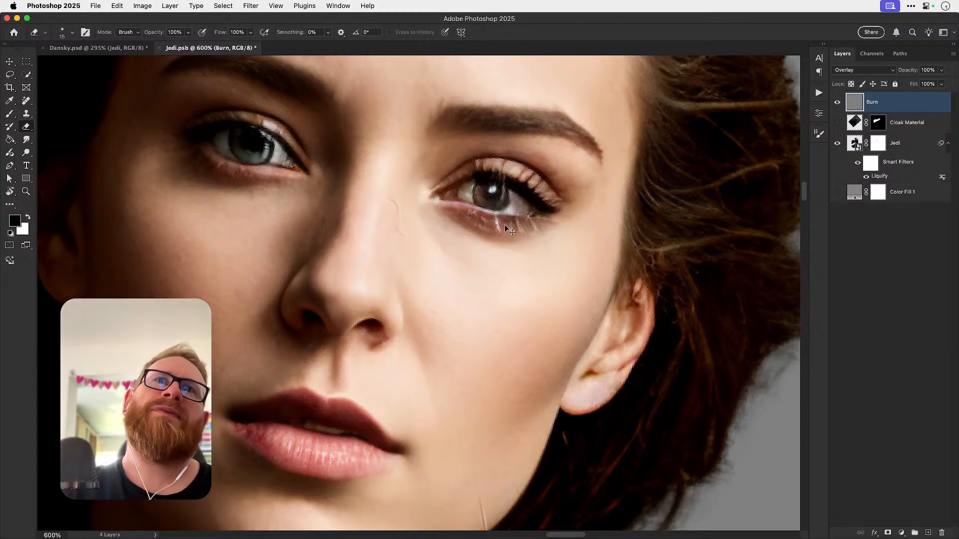
Step: Review the nose and jaw scars with the whole face in view at 300% and 400%
key(super+1)
key(z)
click(427, 287)
click(434, 253)
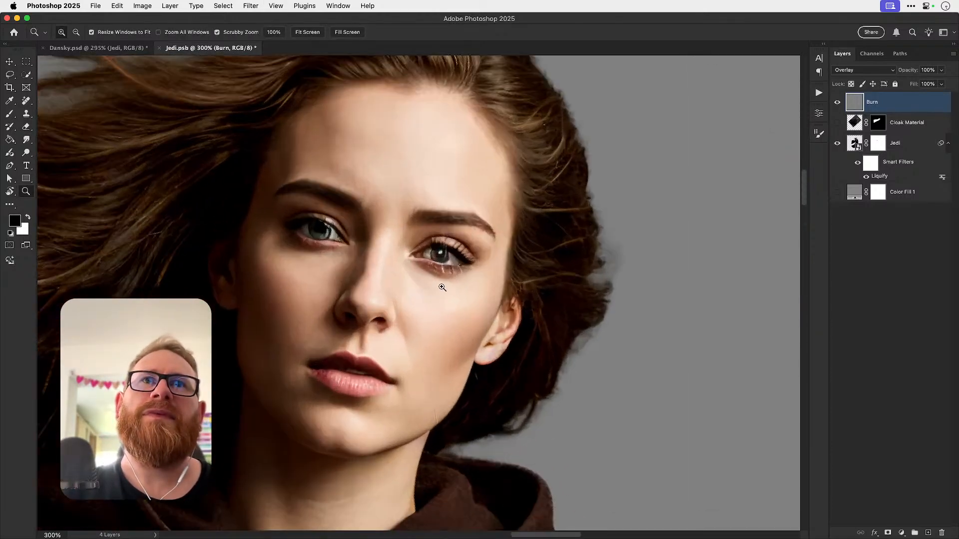
key(r)
drag(440, 253, 505, 235)
key(z)
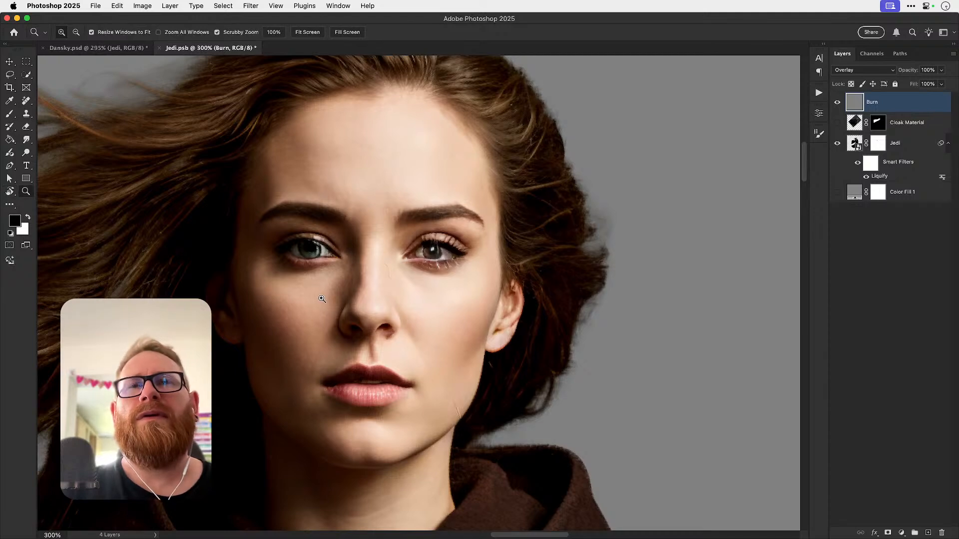
click(345, 297)
key(r)
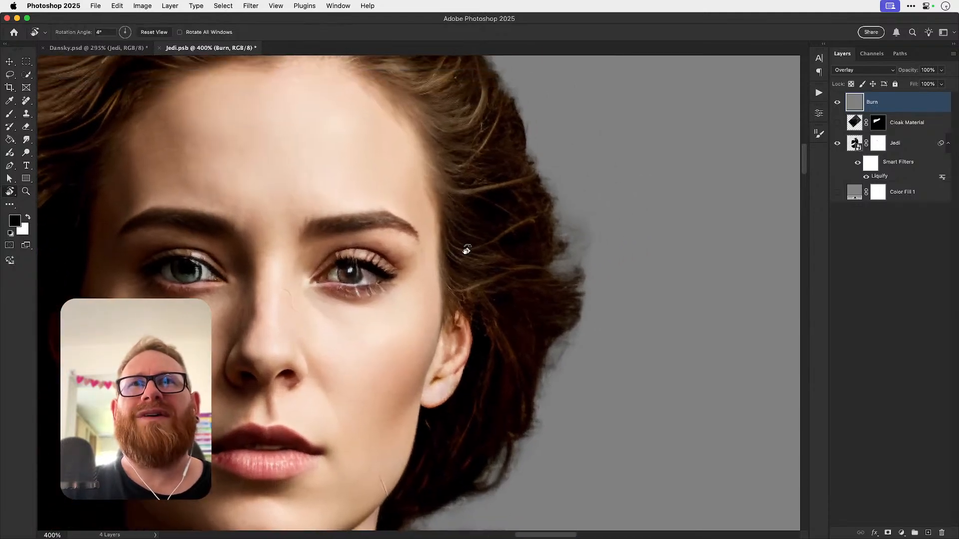
Step: Try black 3 px strokes from the upper eyelid across the eyebrow onto the forehead, undoing each
drag(462, 252, 453, 269)
key(b)
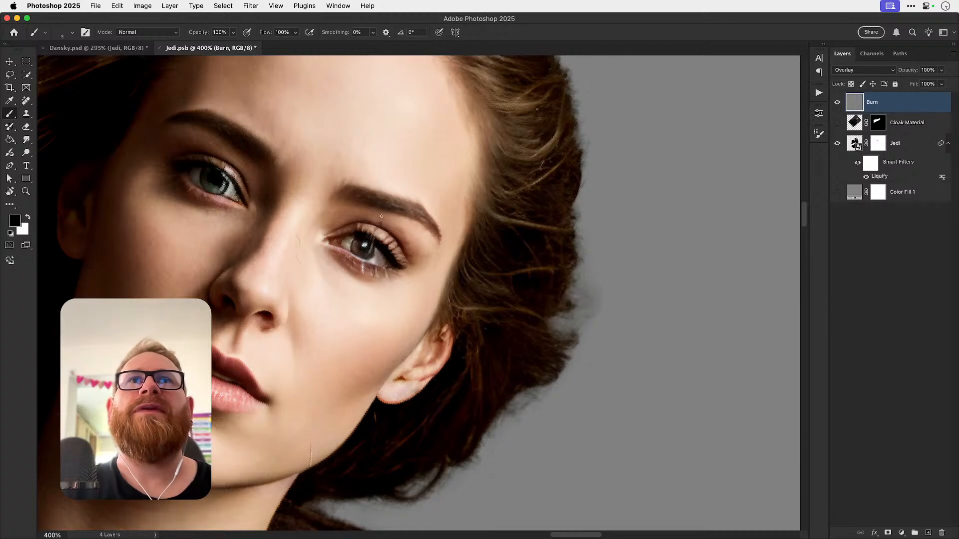
drag(381, 216, 402, 131)
key(super+z)
drag(378, 227, 392, 163)
key(super+z)
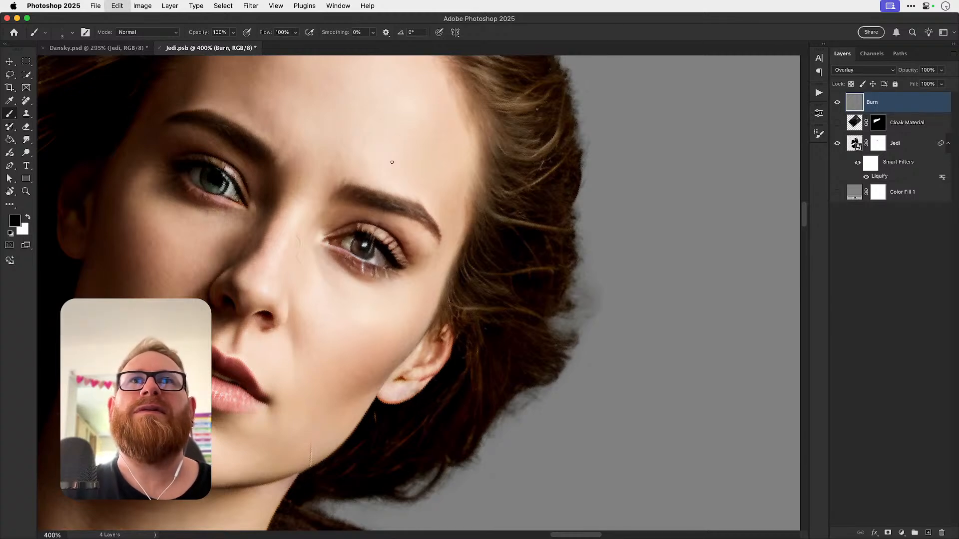
drag(381, 203, 393, 159)
key(super+z)
drag(391, 202, 401, 146)
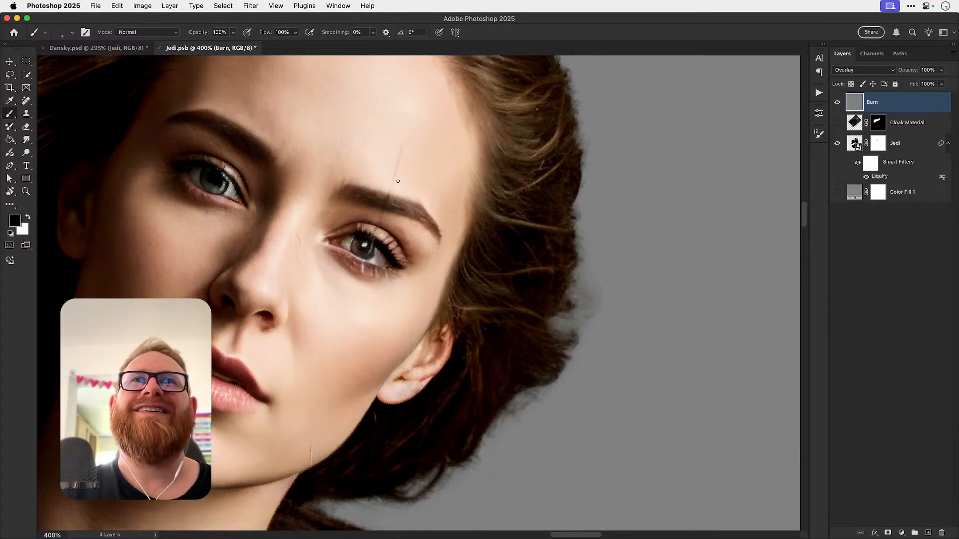
drag(378, 226, 392, 186)
key(super+z)
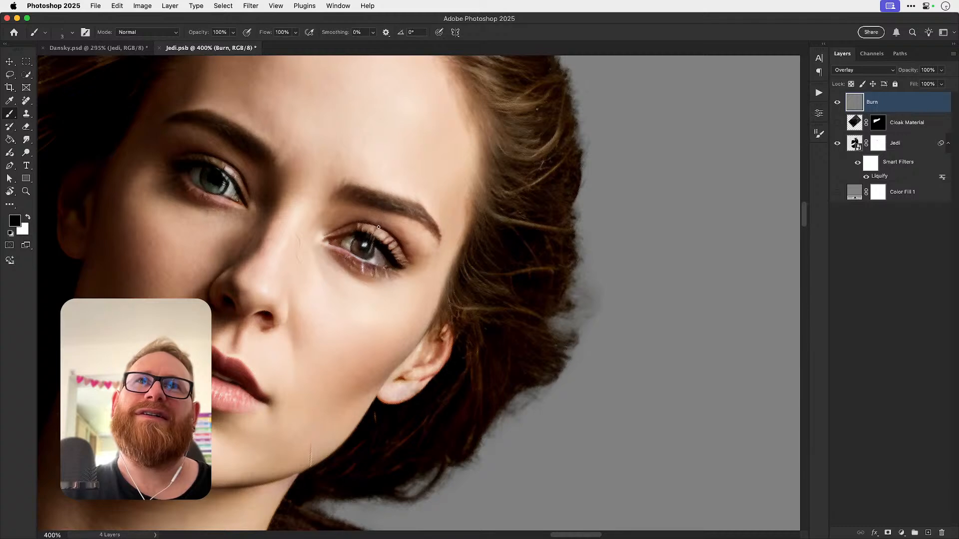
Step: Draw a fine black scar from the eyelid through the eyebrow onto the forehead, continue it below the eye, and switch to white for highlights
drag(379, 227, 400, 137)
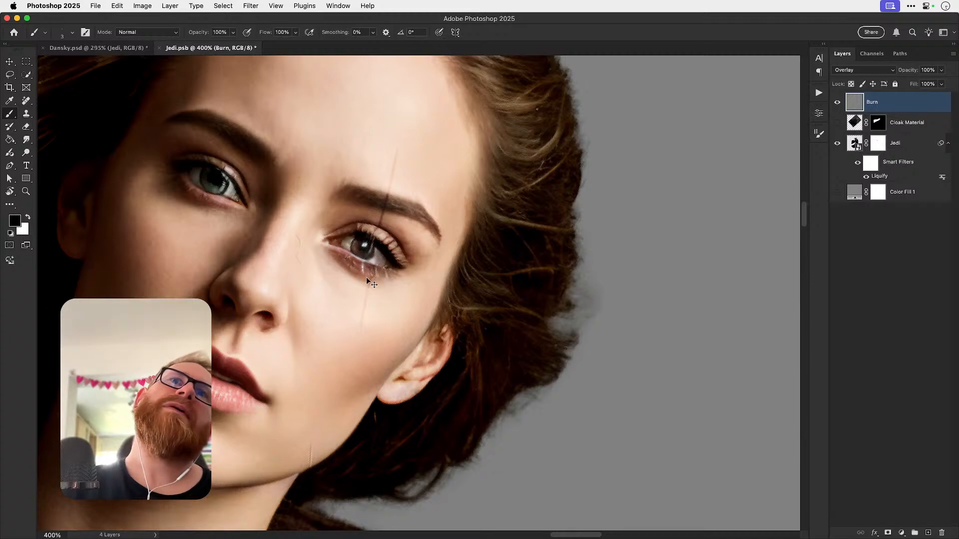
key(super+z)
drag(371, 265, 364, 314)
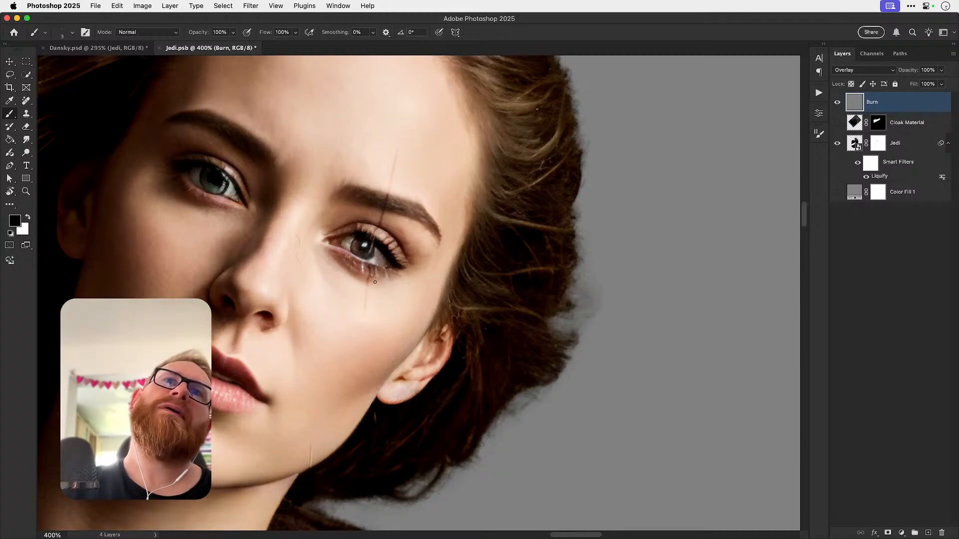
key(x)
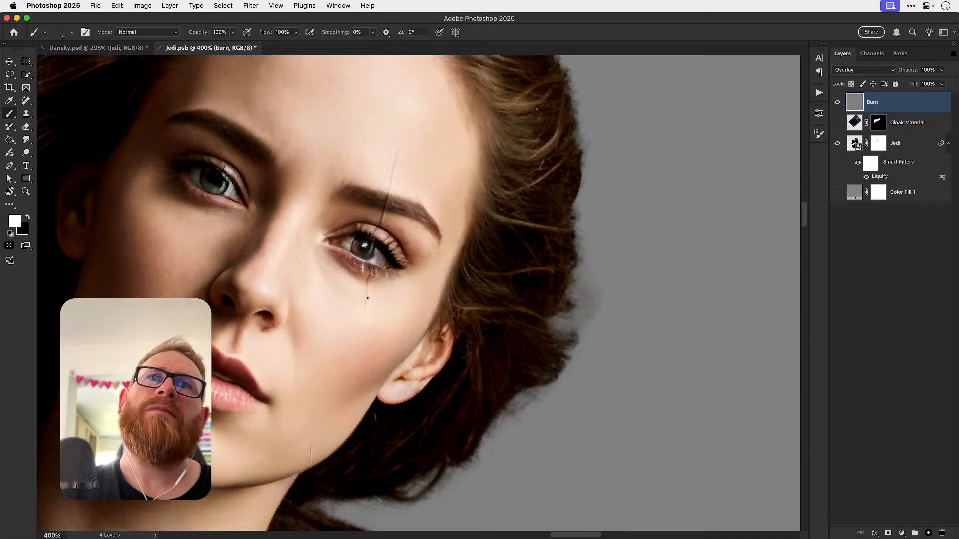
Step: Review the eye, nose and jaw scars from a wider upright view of the face and again at 400%
key(r)
drag(473, 203, 442, 177)
key(super+minus)
key(super+minus)
key(super+minus)
key(z)
click(408, 273)
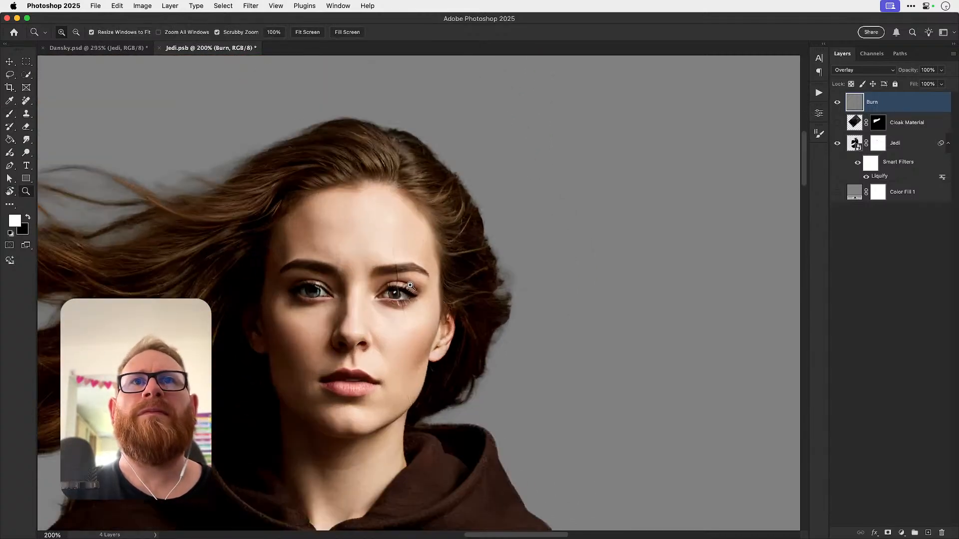
click(411, 287)
click(411, 287)
key(e)
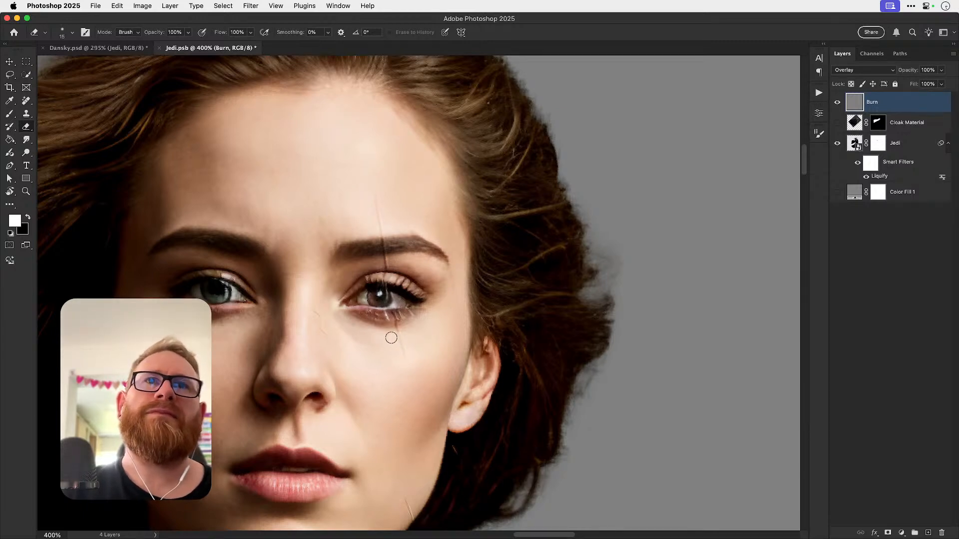
Step: Try duplicating the Burn layer to strengthen the scars, and undo the duplicate
key(v)
key(super+j)
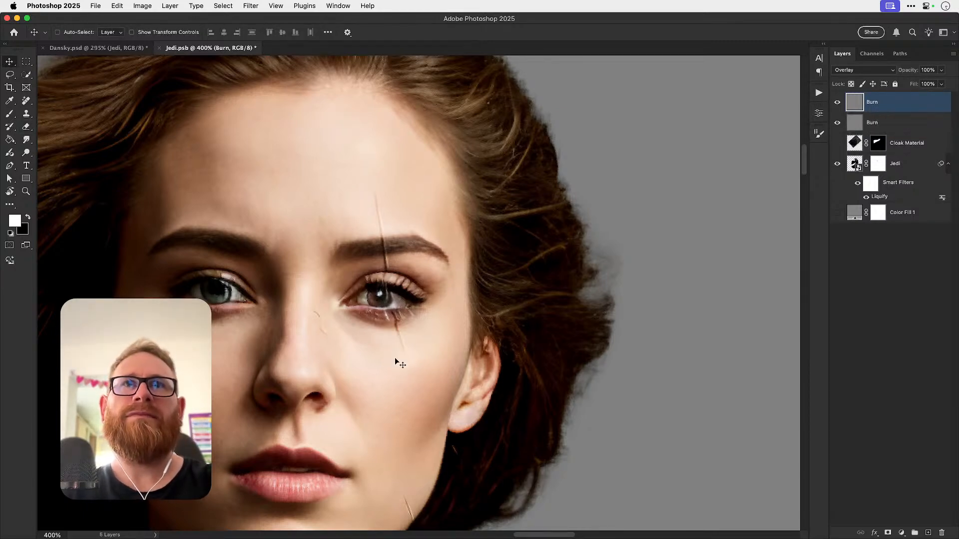
key(super+z)
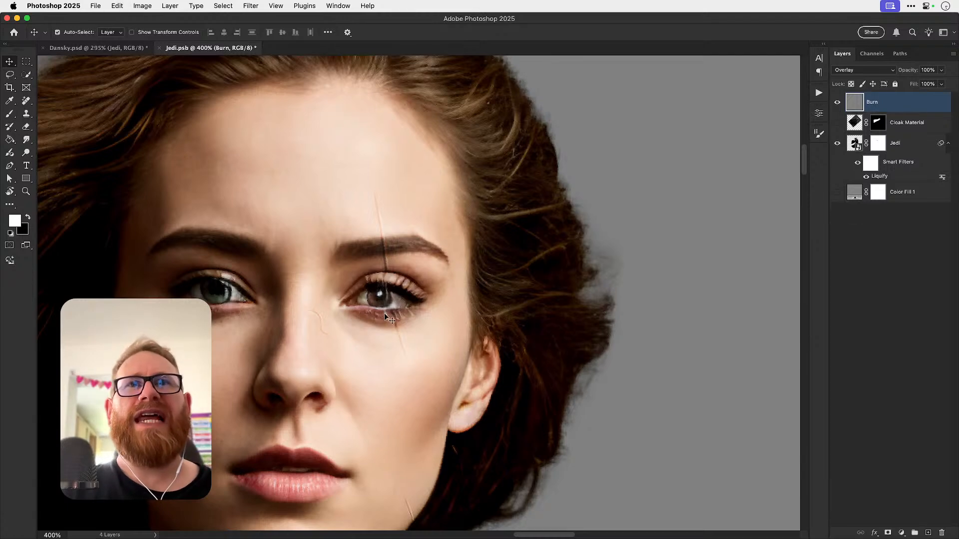
Step: Add a layer mask to the Burn layer and ready a black 2 px brush for masking
key(x)
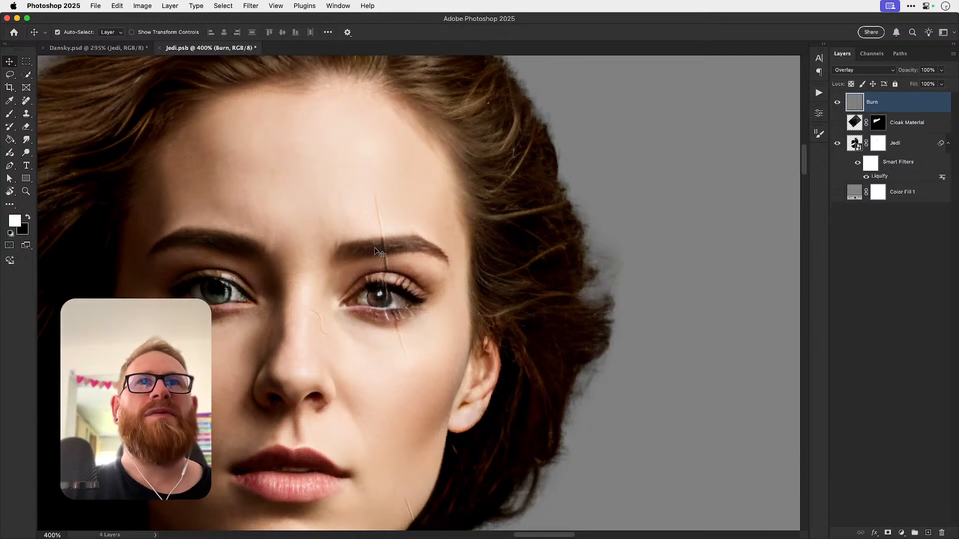
click(888, 533)
key(b)
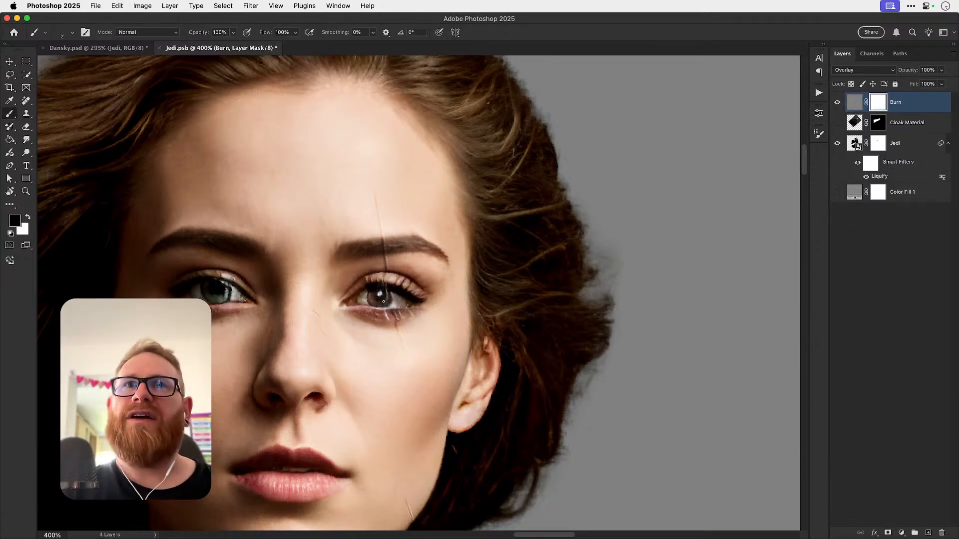
Step: Examine where the eye scar crosses the eyebrow and eyelid, up to 1200% magnification
key(z)
click(387, 252)
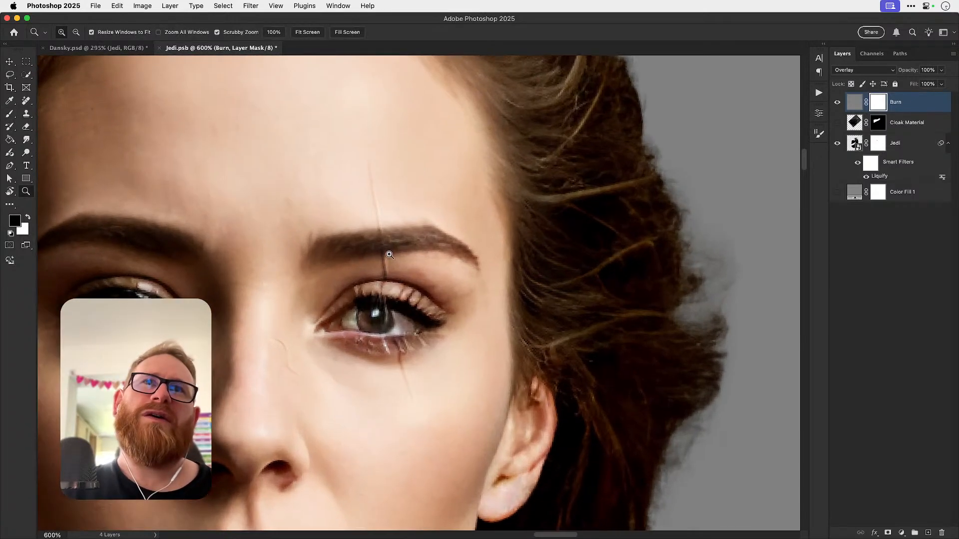
click(386, 250)
key(b)
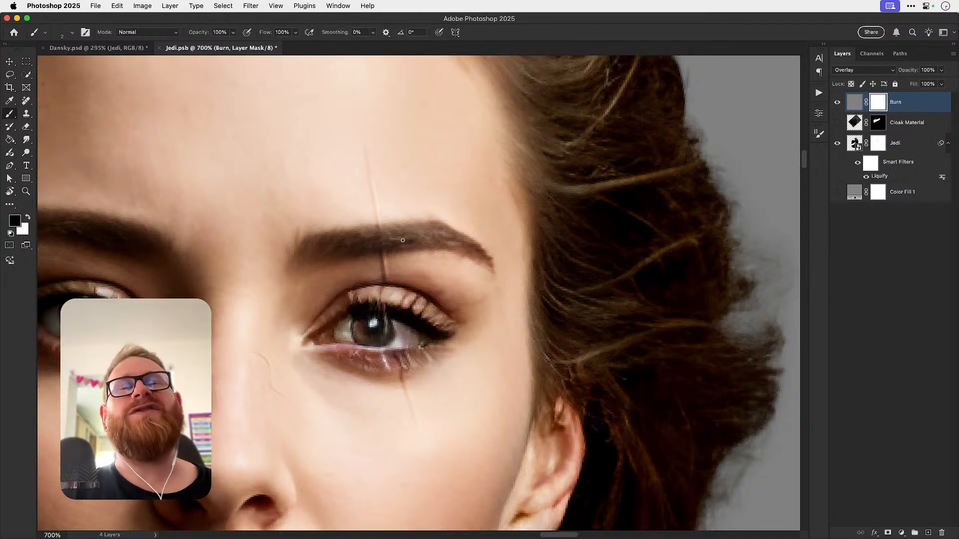
key(z)
click(390, 253)
click(389, 253)
key(v)
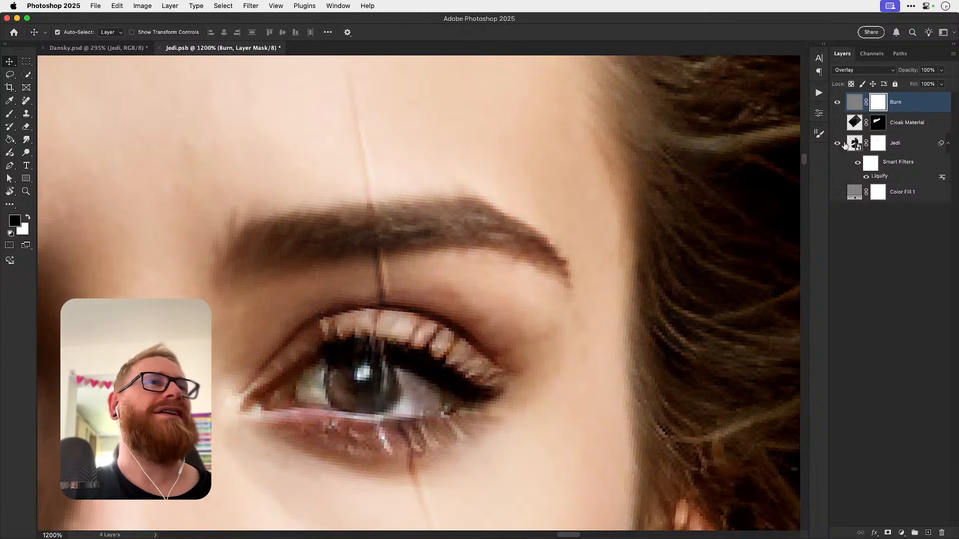
Step: Hide the Jedi layer to inspect the Burn layer's strokes on their own, and show it again
key(super+minus)
key(super+minus)
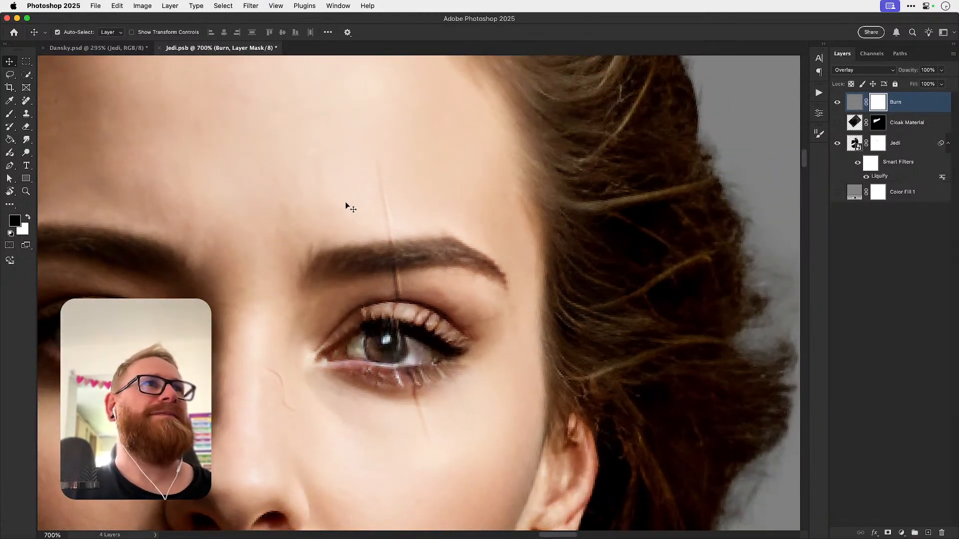
click(838, 144)
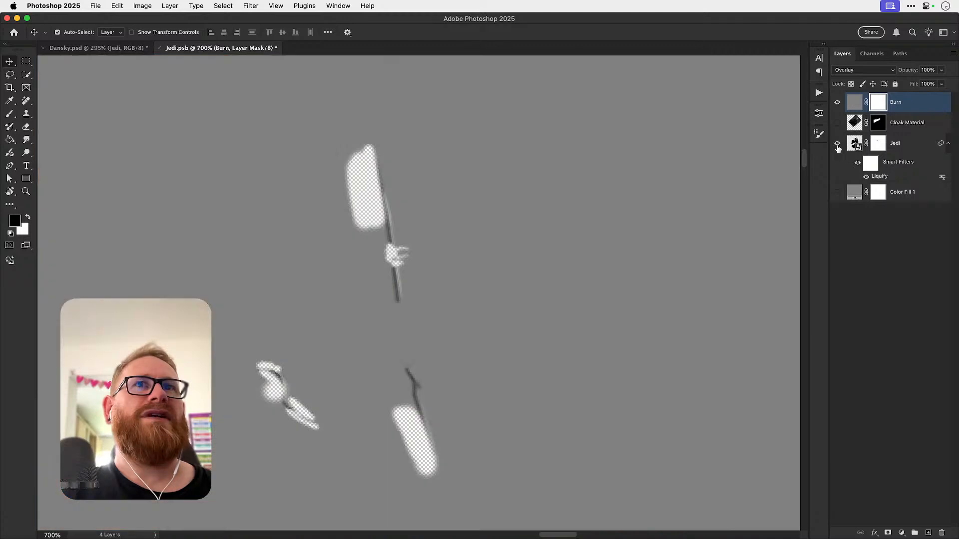
click(838, 145)
Step: Create a new layer above Burn and set up the Clone Stamp to sample all layers
key(x)
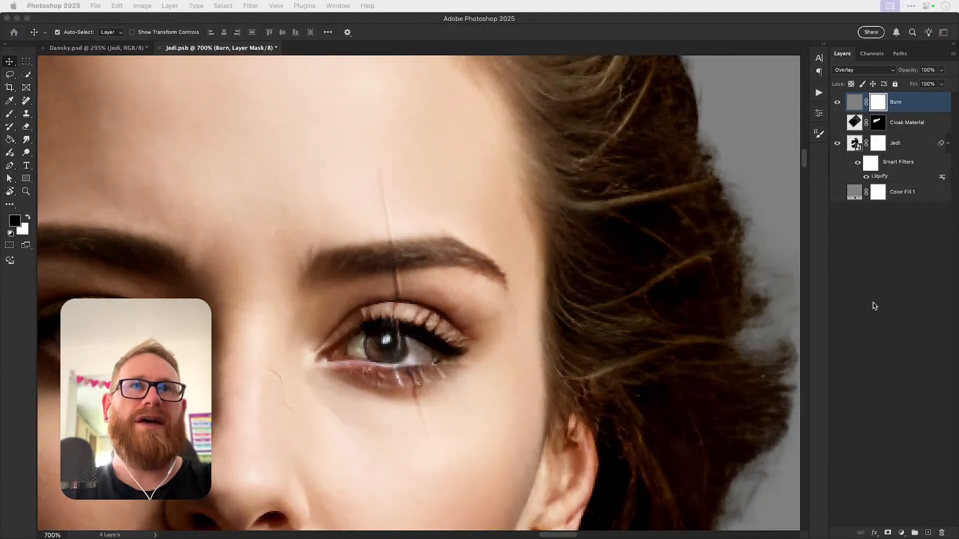
key(super+shift+alt+n)
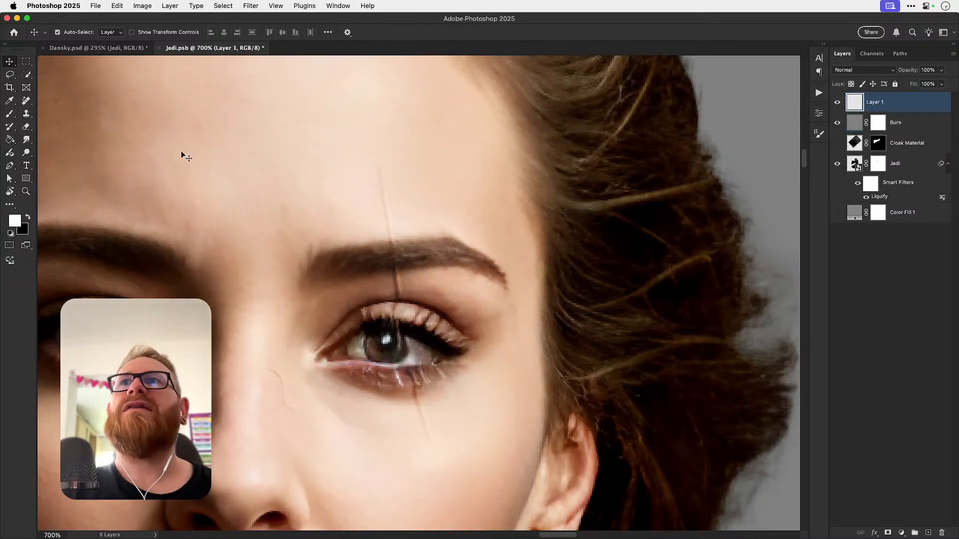
key(s)
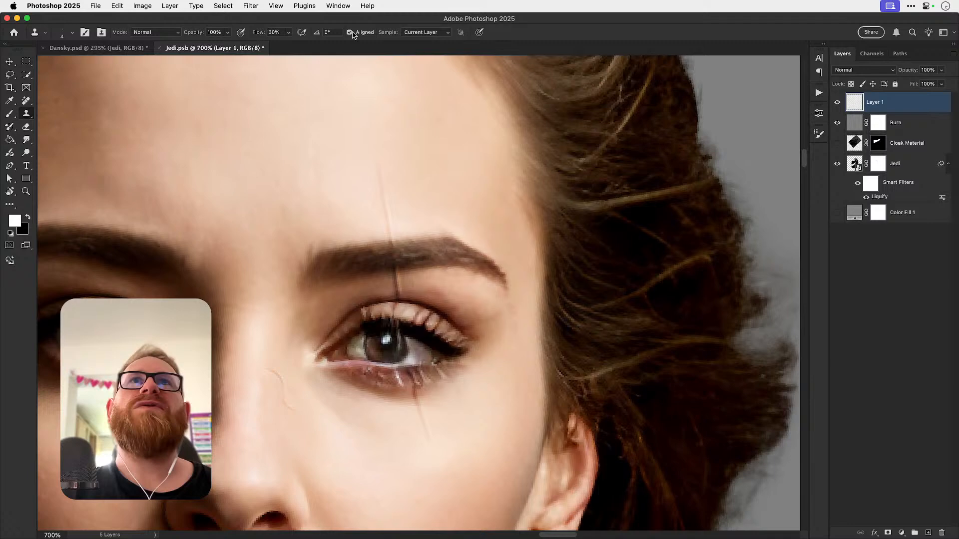
click(424, 32)
click(422, 54)
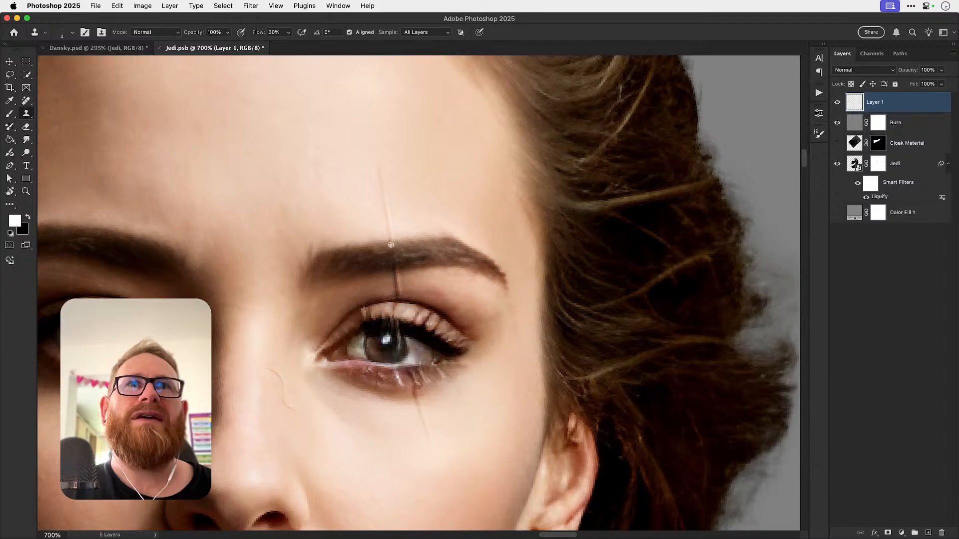
Step: Raise the Clone Stamp flow to 100% and clone skin into the eyebrow where the scar crosses it
drag(392, 246, 394, 252)
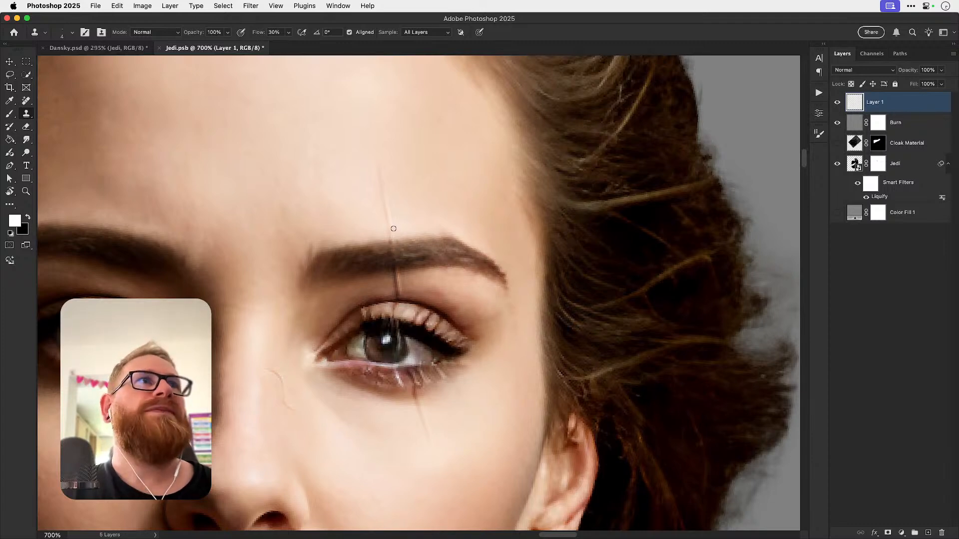
click(289, 32)
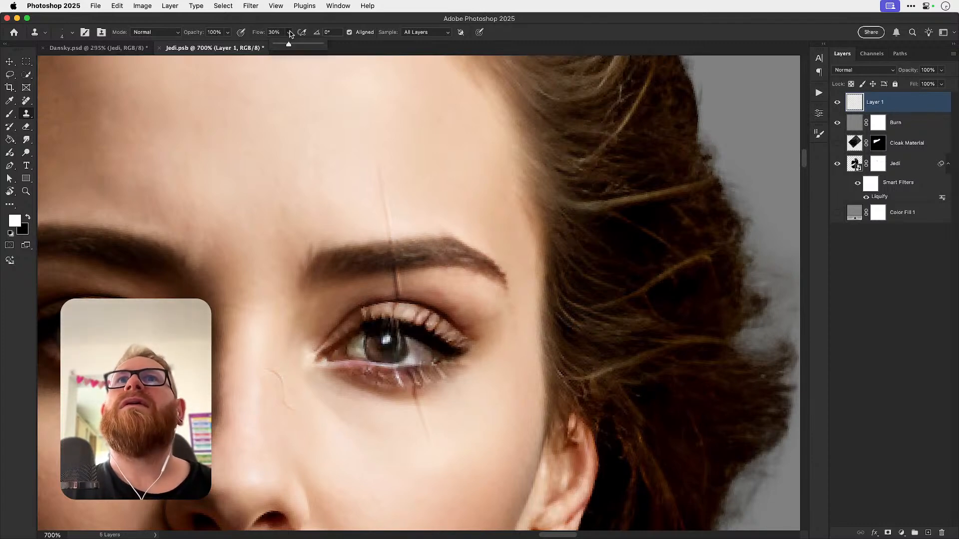
drag(288, 44, 322, 44)
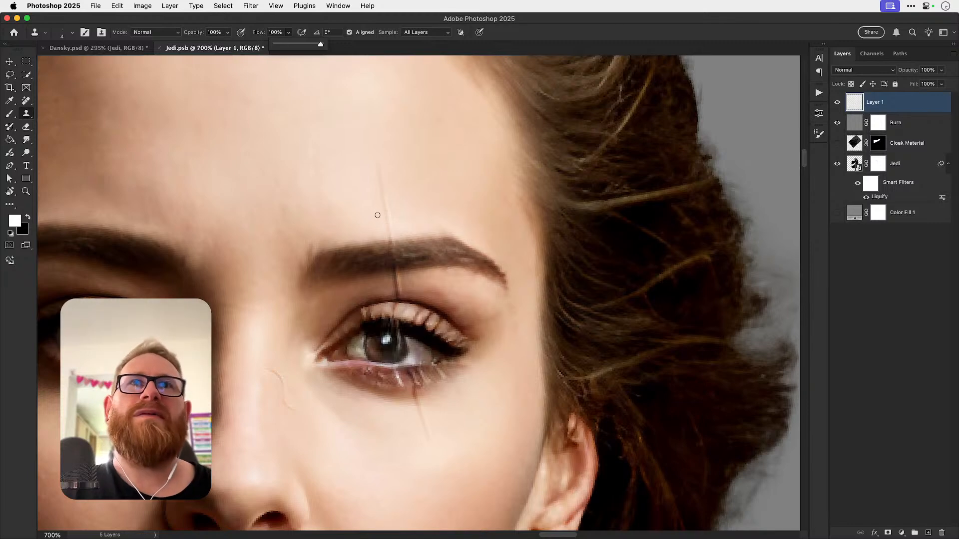
key(super+z)
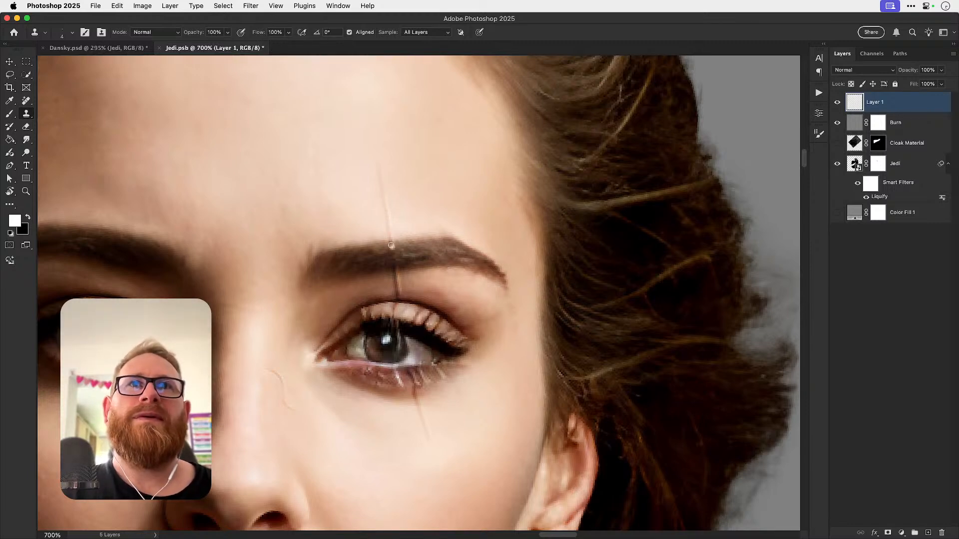
drag(392, 243, 395, 263)
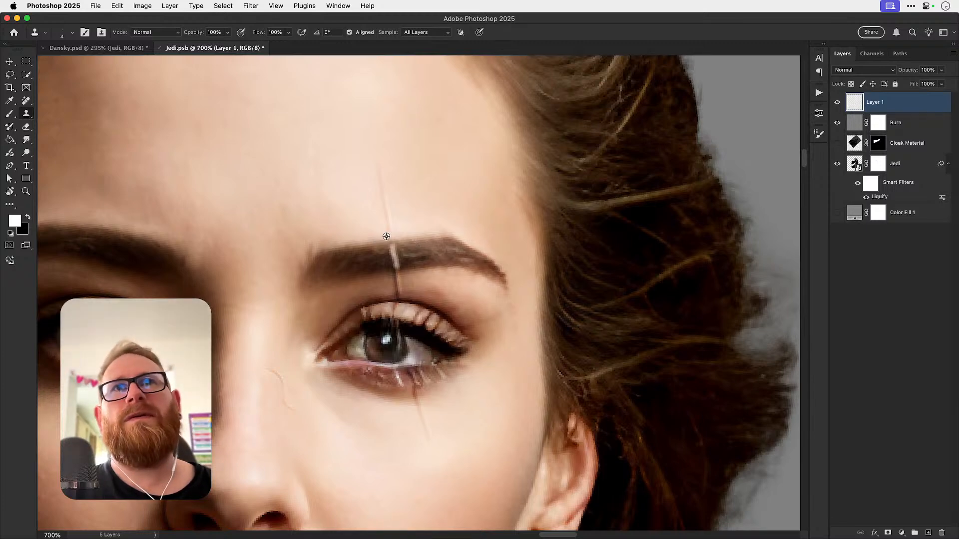
Step: Lower the Clone Stamp flow to 67% and clone eyebrow hair over the edges of the gap to narrow it
key(super+1)
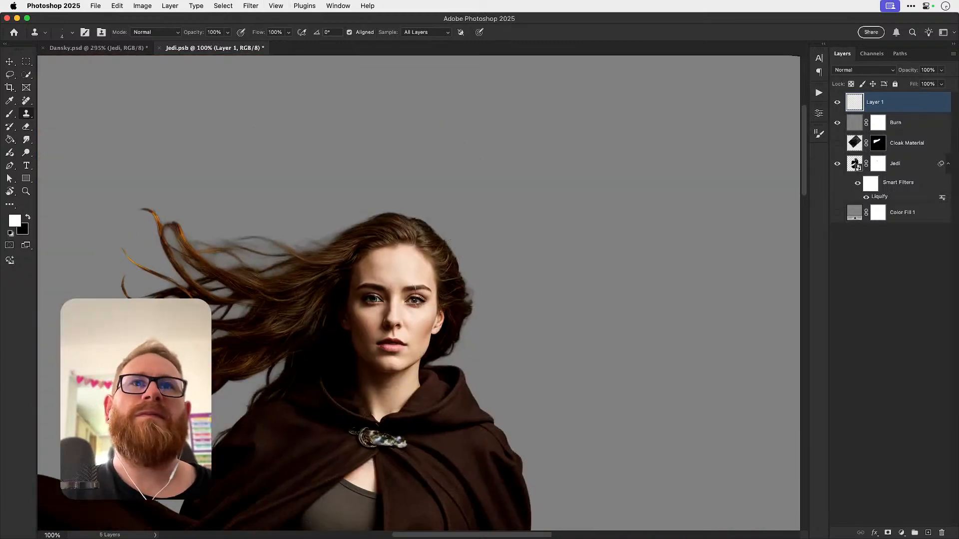
key(z)
drag(419, 294, 462, 295)
key(s)
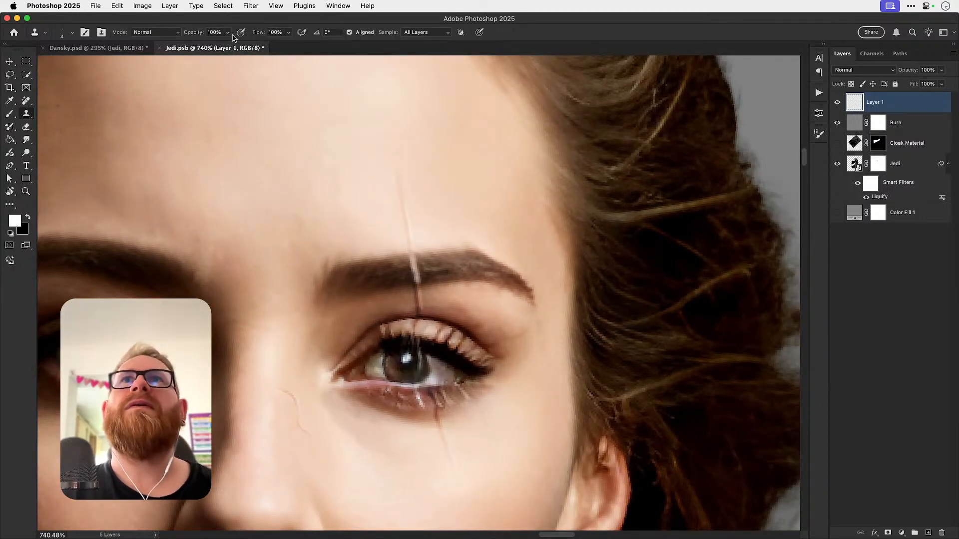
click(288, 32)
drag(288, 44, 273, 44)
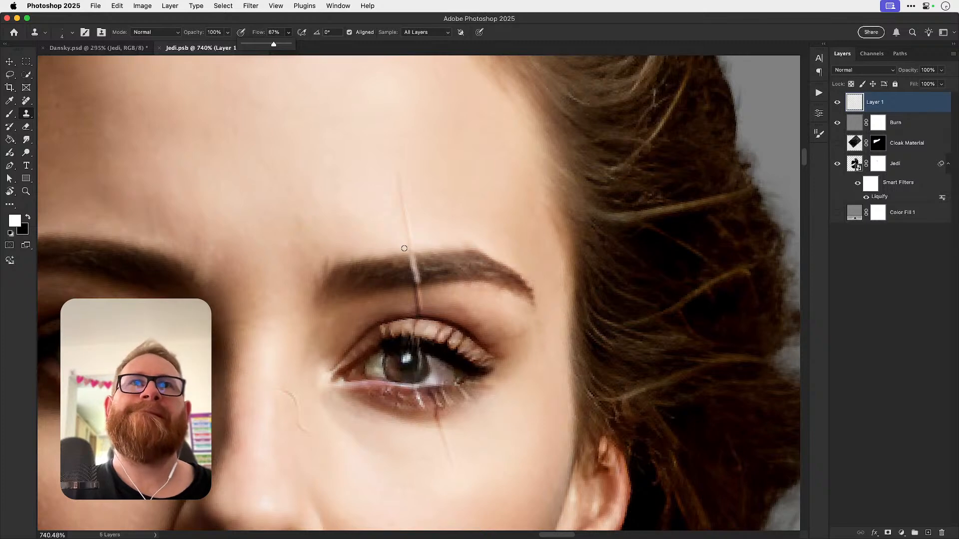
alt+click(402, 270)
mouse_move(415, 280)
mouse_down()
mouse_move(412, 261)
mouse_move(421, 271)
mouse_move(415, 258)
mouse_move(410, 274)
mouse_move(409, 259)
mouse_up()
alt+click(425, 279)
alt+click(410, 274)
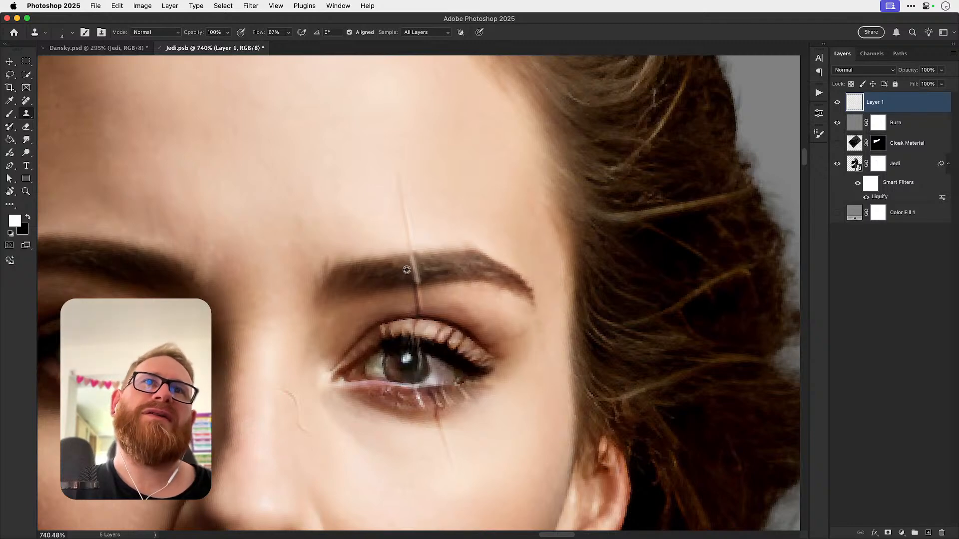
Step: Clone forehead skin beside the scar into the lower part of the eyebrow gap
alt+click(398, 237)
mouse_move(415, 285)
mouse_down()
mouse_move(412, 265)
mouse_move(447, 297)
mouse_move(514, 301)
mouse_up()
alt+click(396, 229)
alt+click(400, 235)
Step: Extend the cloned skin gap to the eyebrow's lower edge and refine its upper end along the scar
key(ctrl+0)
key(z)
key(s)
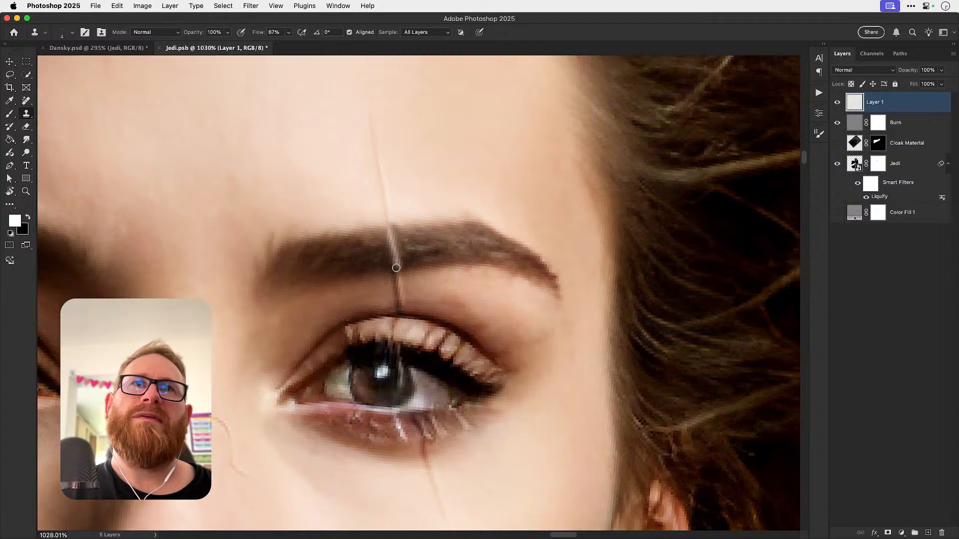
alt+click(367, 209)
drag(395, 265, 397, 270)
alt+click(416, 260)
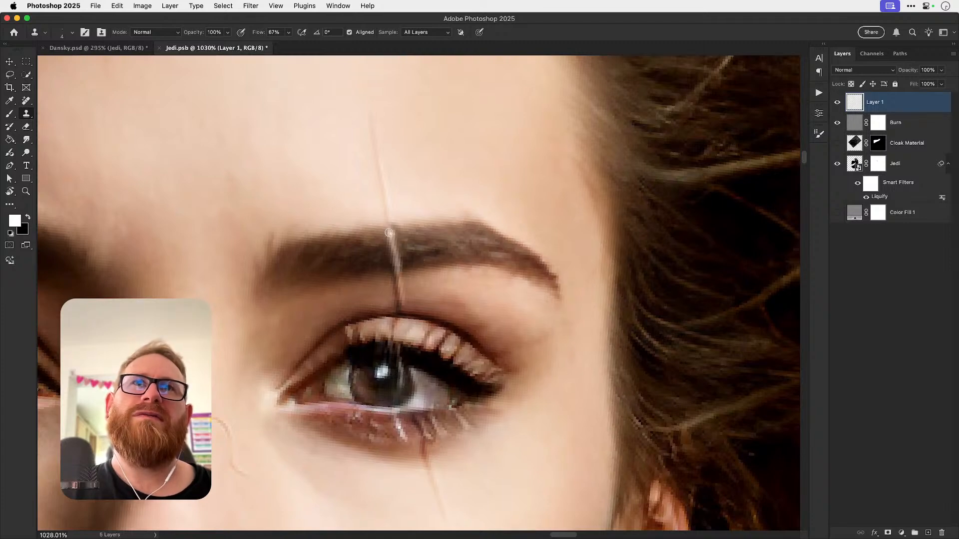
alt+click(360, 166)
click(388, 226)
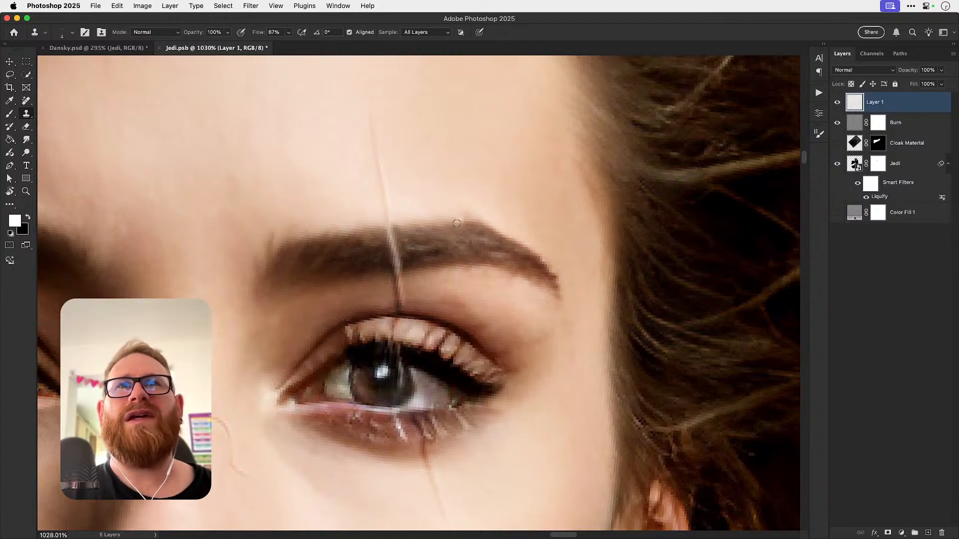
Step: Review how the scar's gap in the eyebrow reads from a wider view of the whole face at 200%
key(v)
key(super+minus)
key(super+minus)
key(super+minus)
key(super+minus)
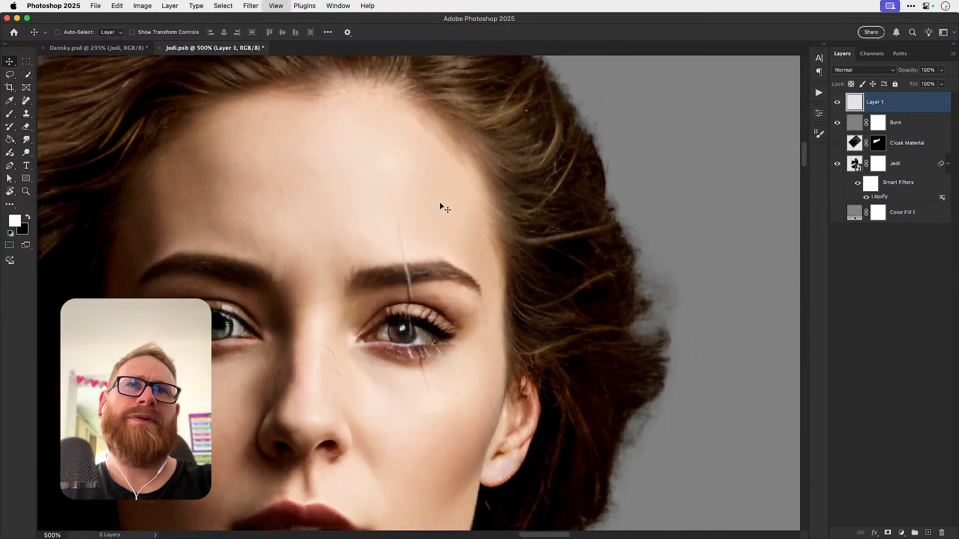
key(super+minus)
key(super+minus)
key(super+minus)
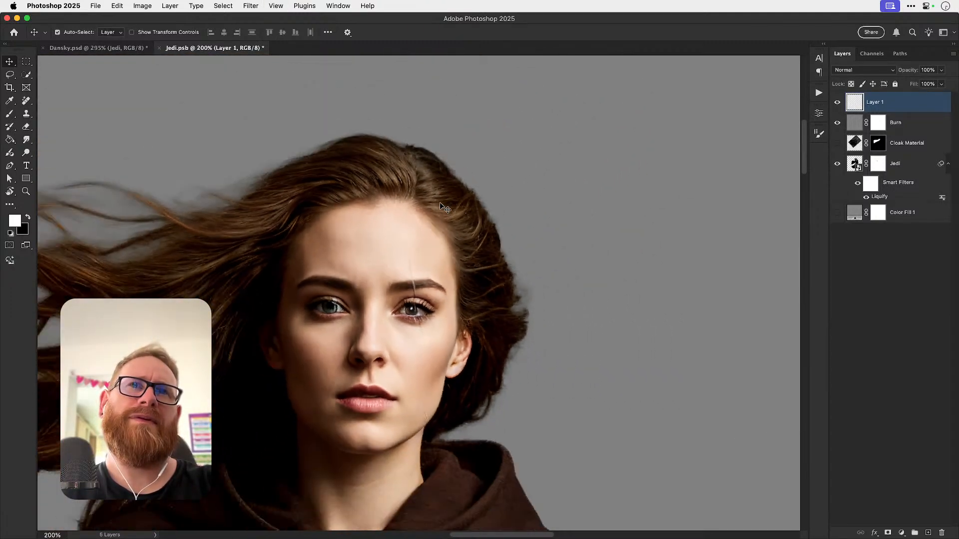
key(r)
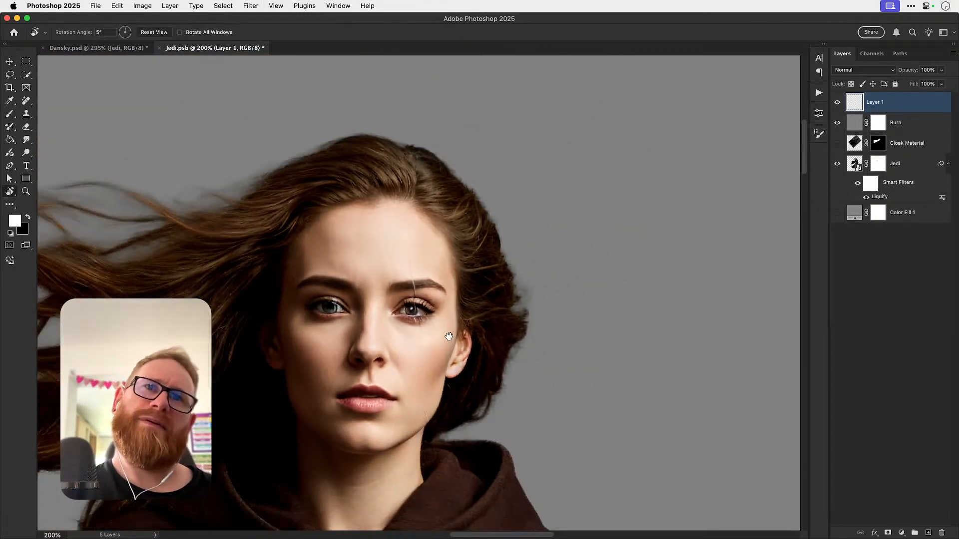
drag(448, 336, 457, 283)
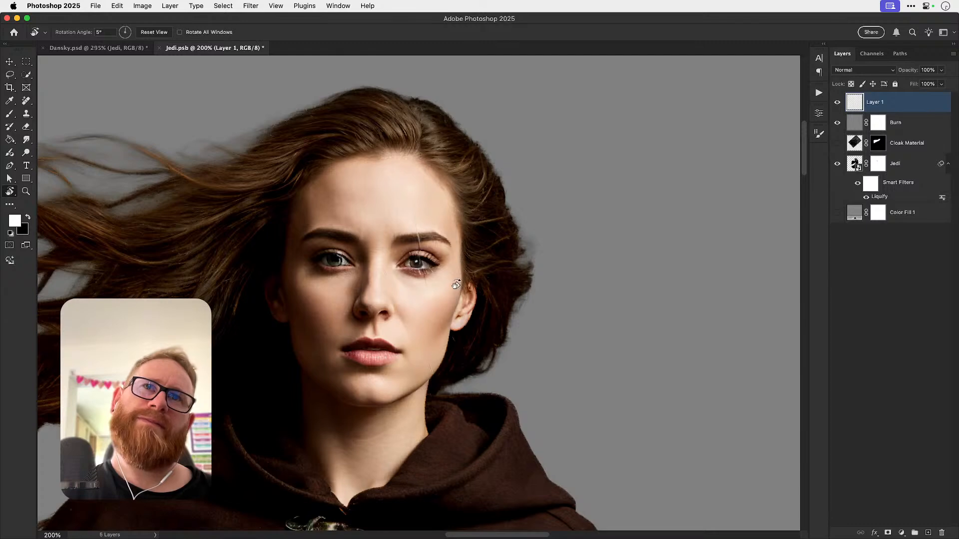
key(super+Tab)
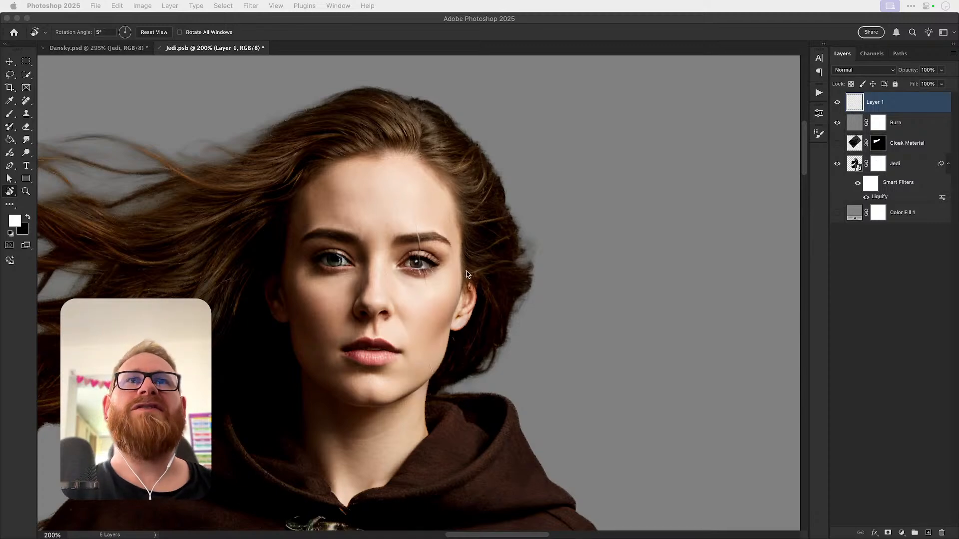
Step: Examine the eye, nose and jaw scars in a re-levelled, closer view of the face at about 364%
drag(397, 270, 382, 256)
click(146, 31)
key(z)
key(v)
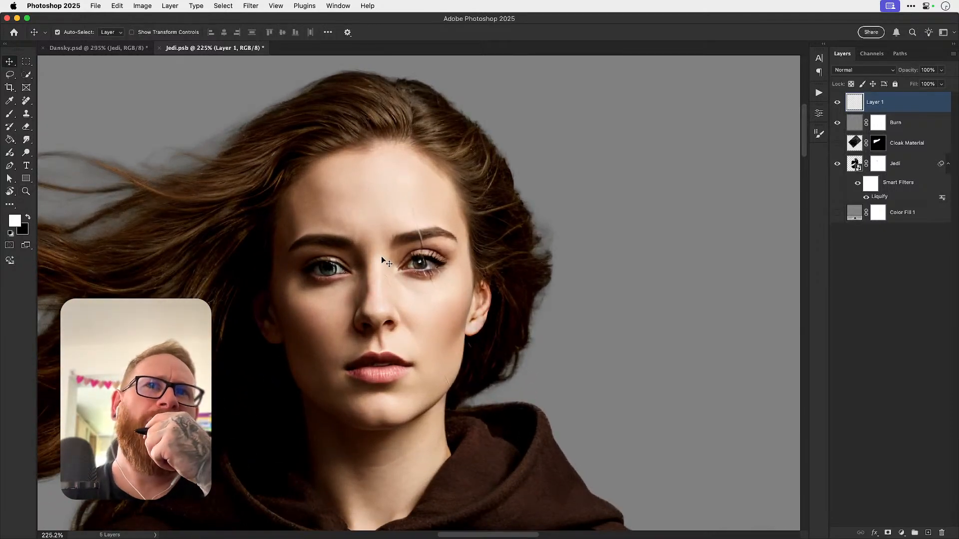
click(371, 306)
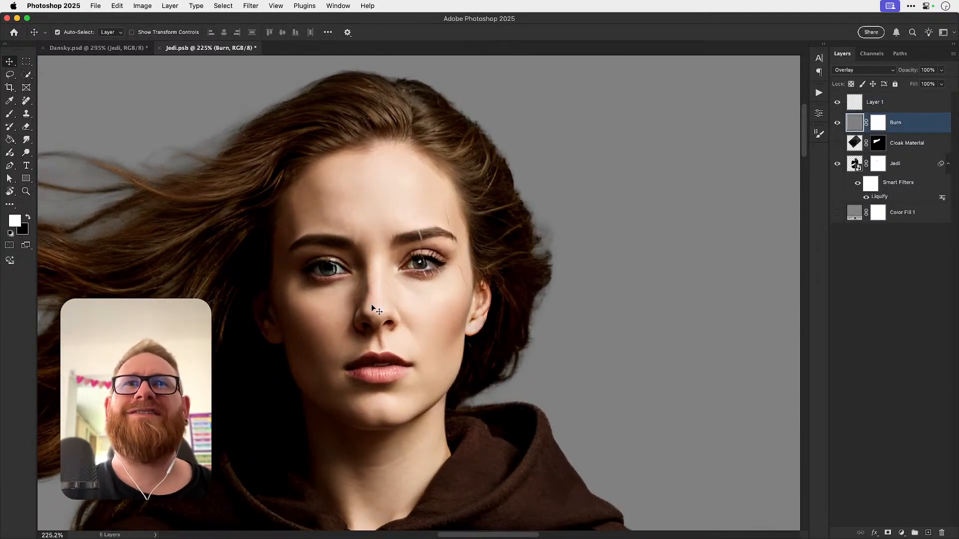
key(z)
drag(373, 294, 397, 285)
key(r)
drag(573, 268, 572, 258)
key(v)
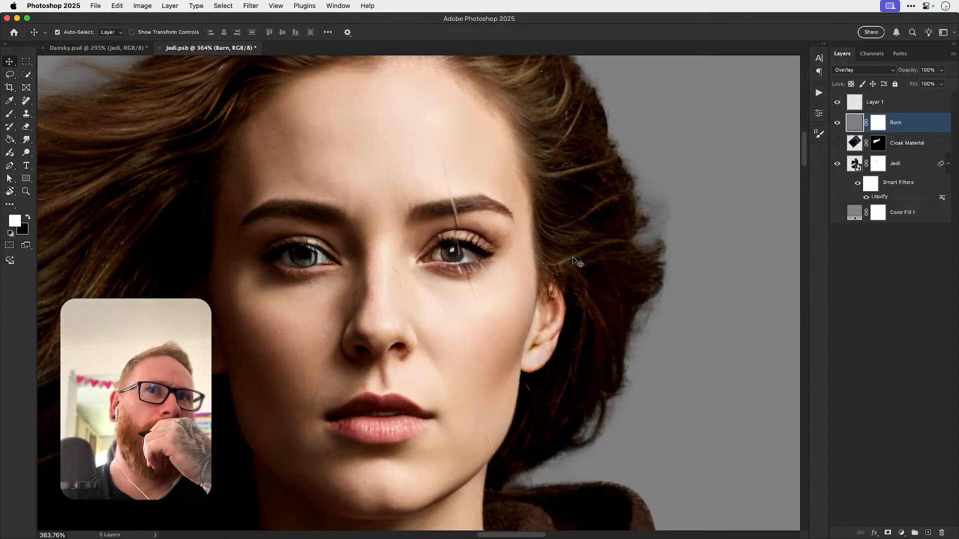
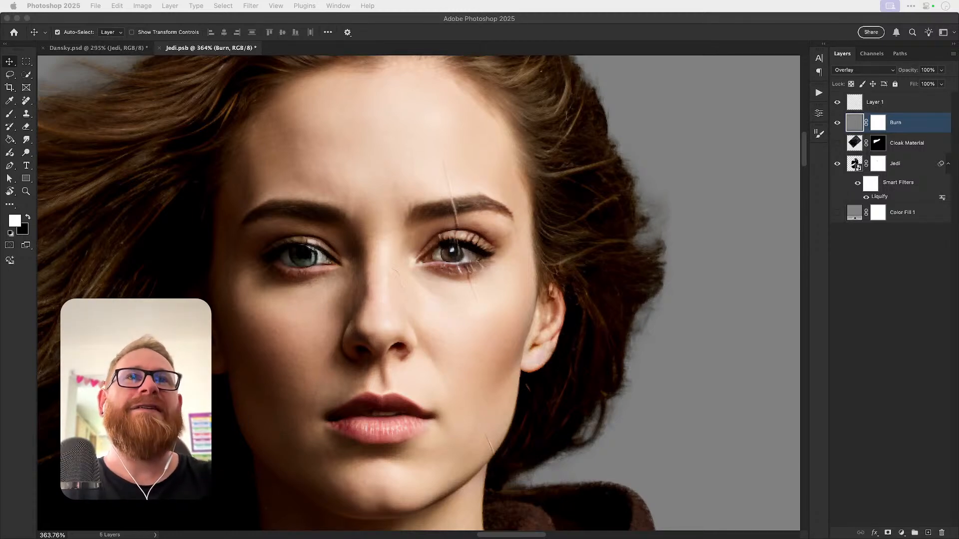
Step: Outline the red scratch in the spray-antiseptic wound photo with a loose freehand selection and copy it
click(472, 263)
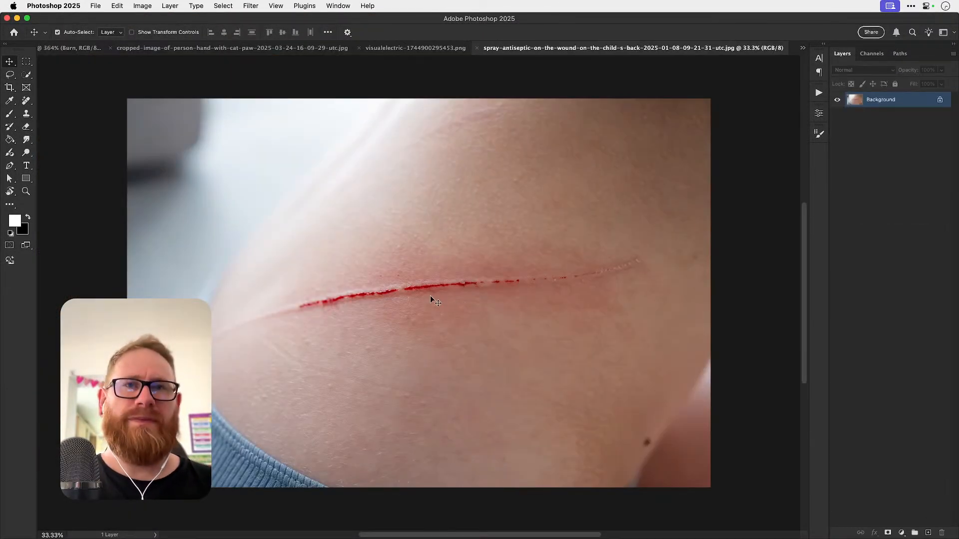
key(l)
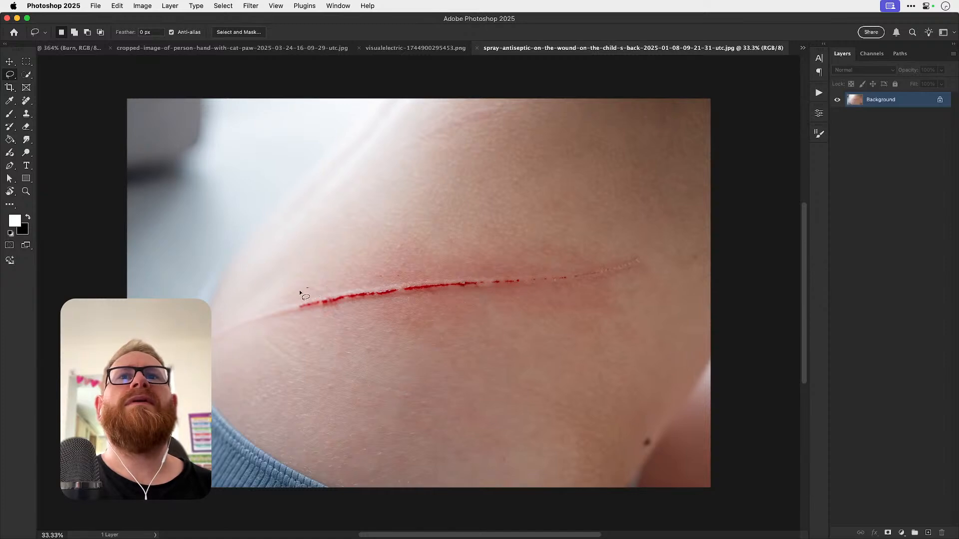
mouse_move(300, 291)
mouse_down()
mouse_move(376, 312)
mouse_move(568, 296)
mouse_up()
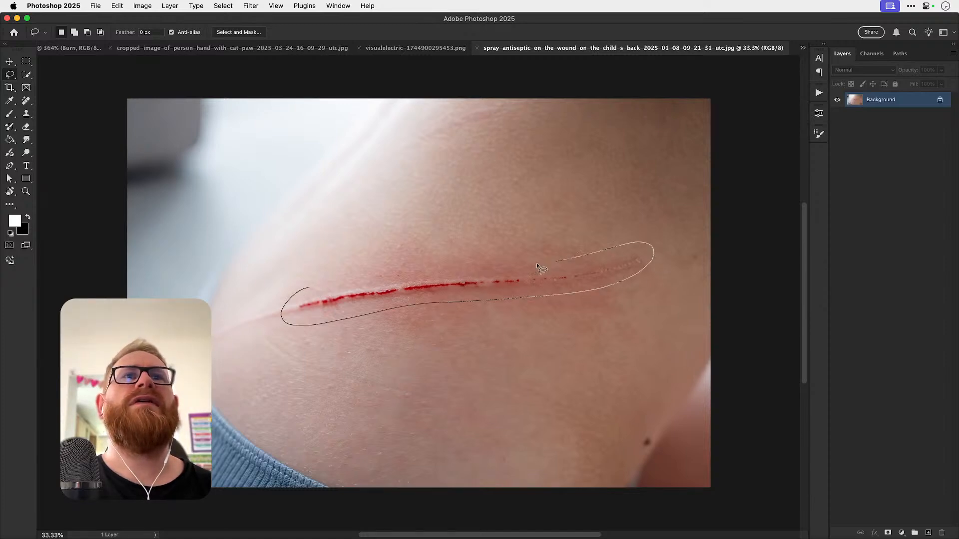
drag(537, 263, 312, 289)
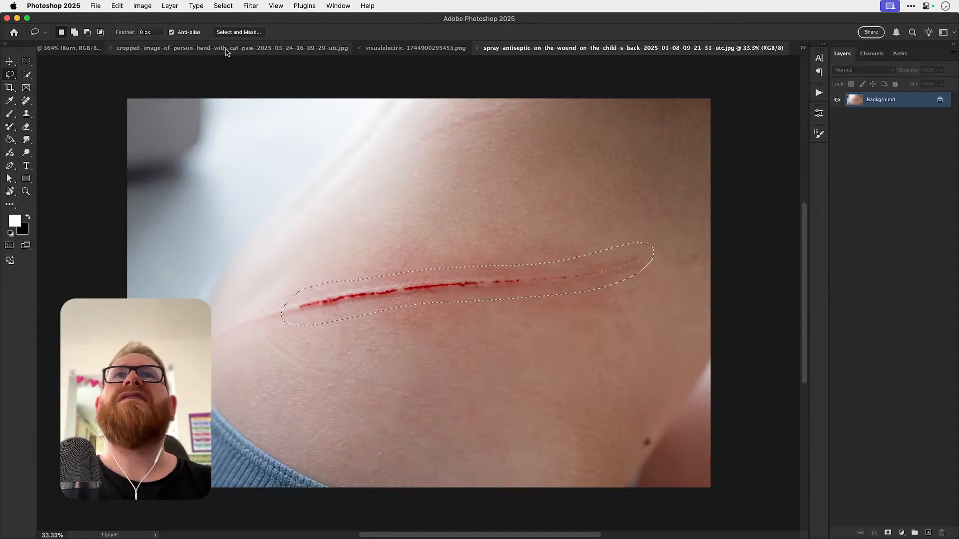
Step: Paste the copied scratch into Jedi.psb as a new layer above Layer 1
click(89, 48)
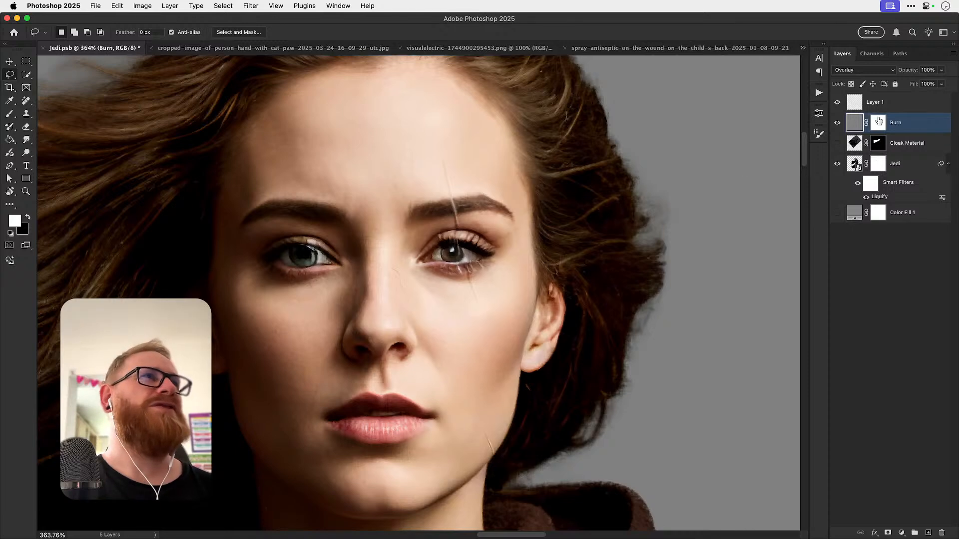
click(885, 107)
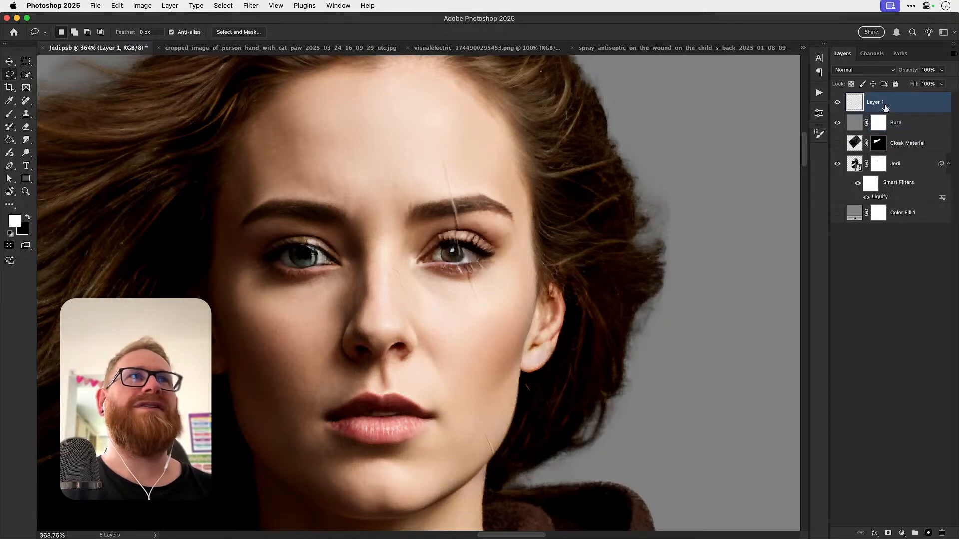
key(cmd+v)
key(v)
Step: Scale the pasted scratch on Layer 2 down to about 16.8% of its size
key(cmd+t)
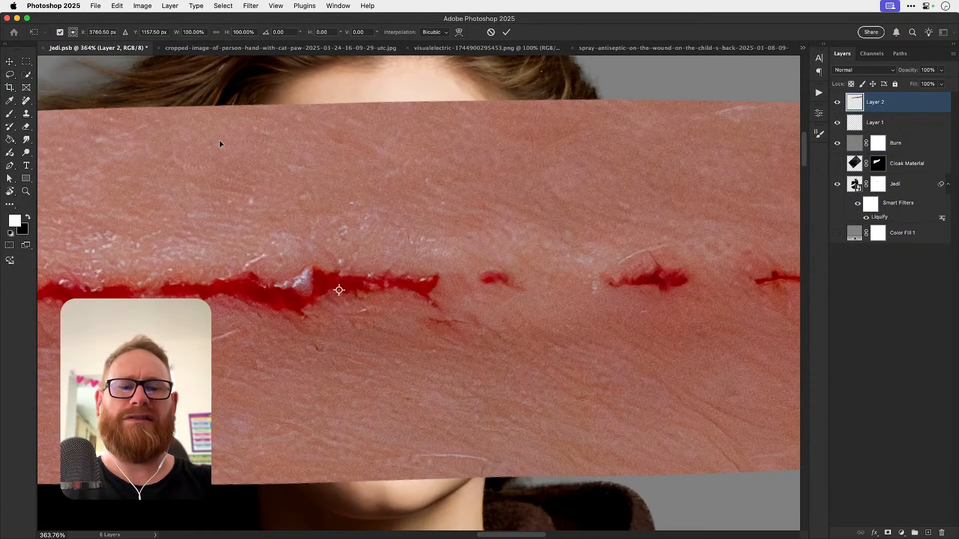
key(cmd+minus)
key(cmd+minus)
key(cmd+minus)
key(cmd+minus)
key(cmd+minus)
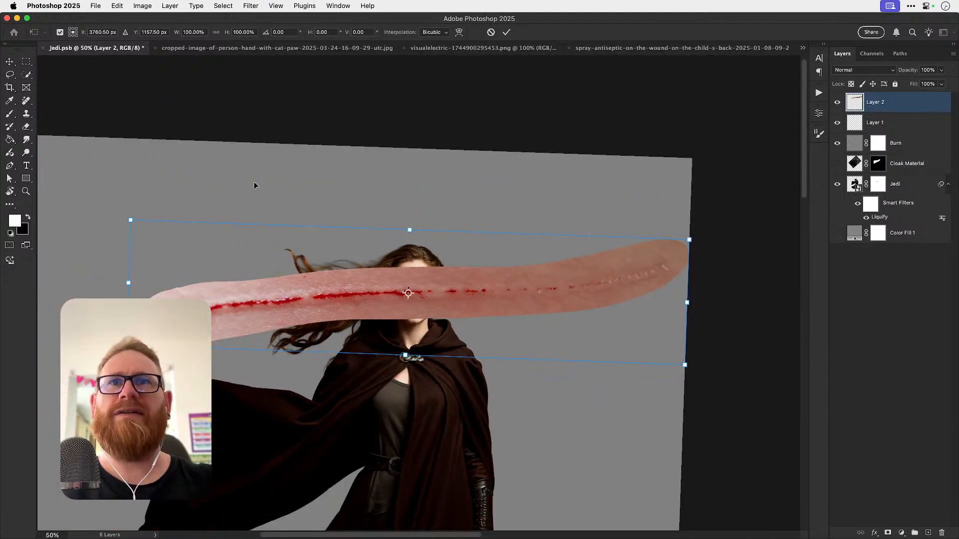
drag(130, 219, 367, 255)
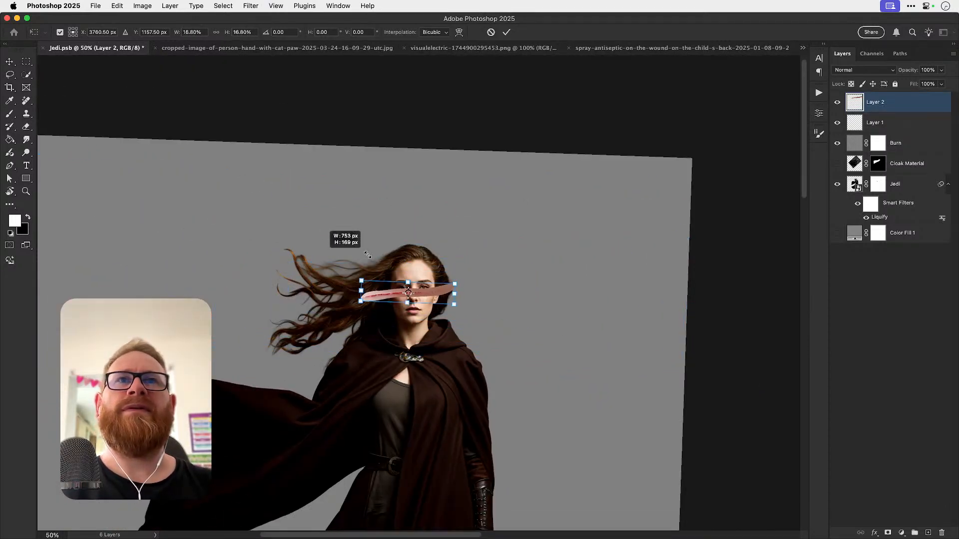
key(Return)
Step: Move the reduced scratch off the face onto the empty grey background above the flowing hair
key(z)
click(398, 295)
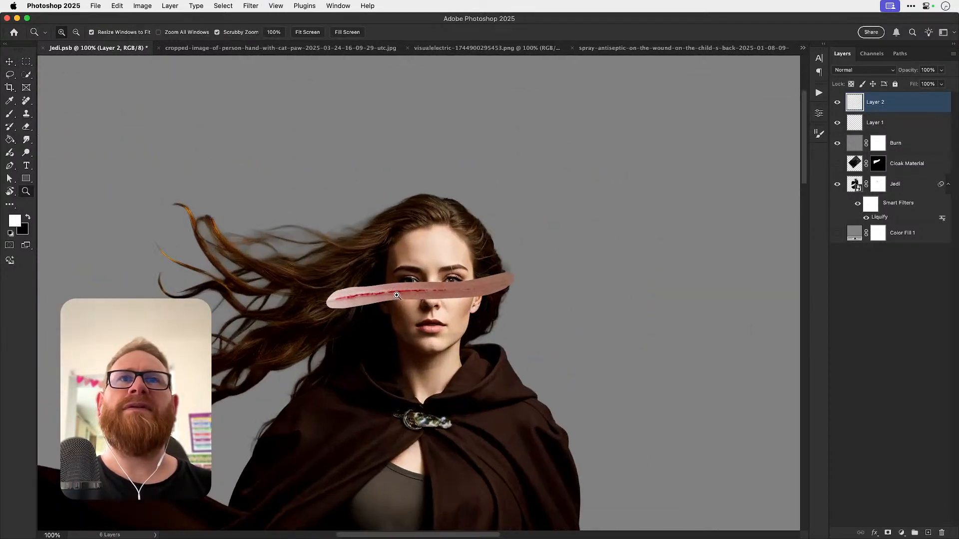
key(cmd+t)
drag(456, 265, 340, 146)
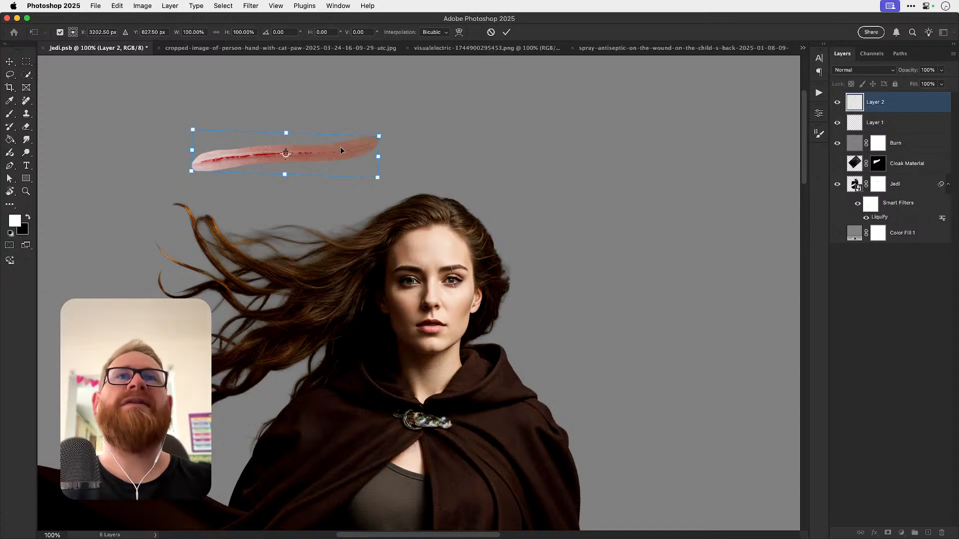
key(Return)
Step: Outline the blue eye with its lashes in the visualelectric eye image with a loose freehand selection and copy it
click(501, 48)
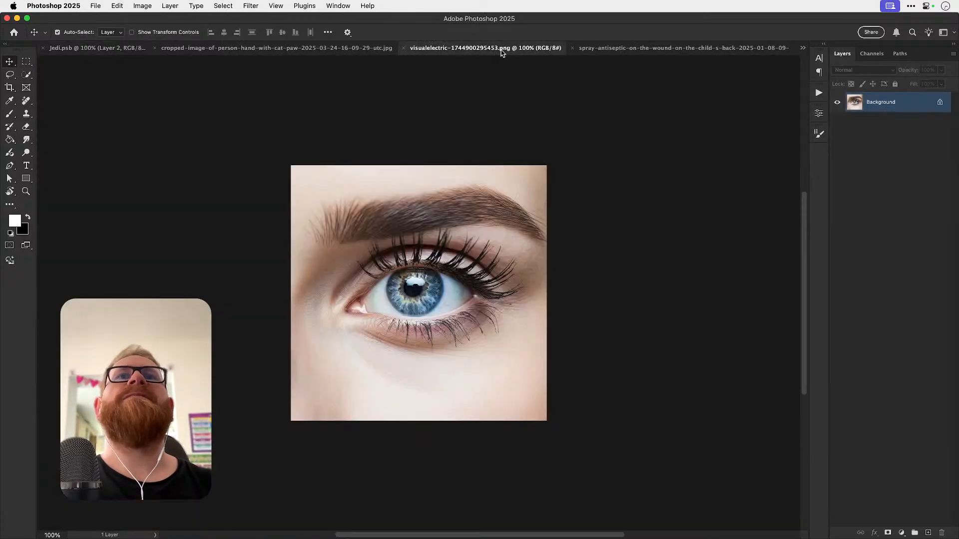
key(m)
key(cmd+plus)
key(cmd+plus)
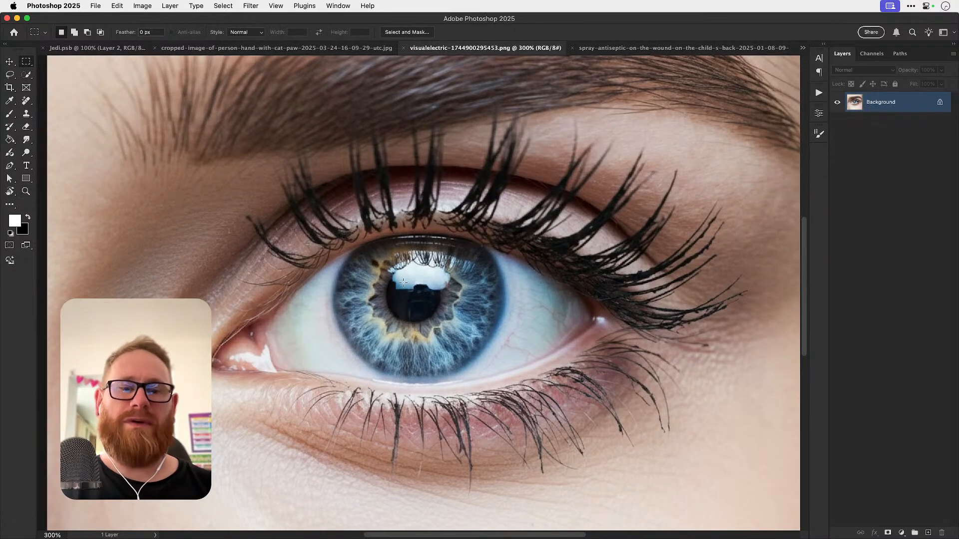
key(l)
key(cmd+minus)
key(cmd+minus)
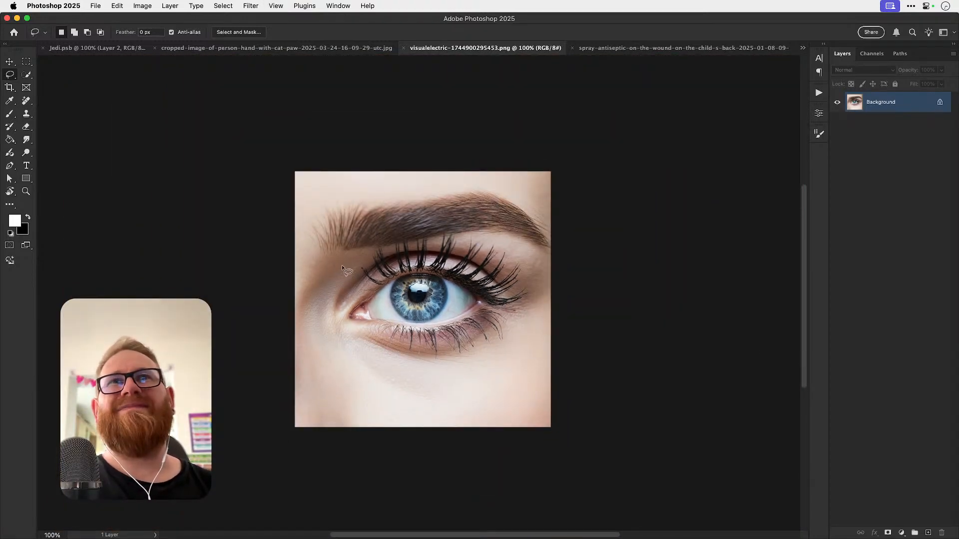
mouse_move(352, 273)
mouse_down()
mouse_move(379, 245)
mouse_move(436, 232)
mouse_up()
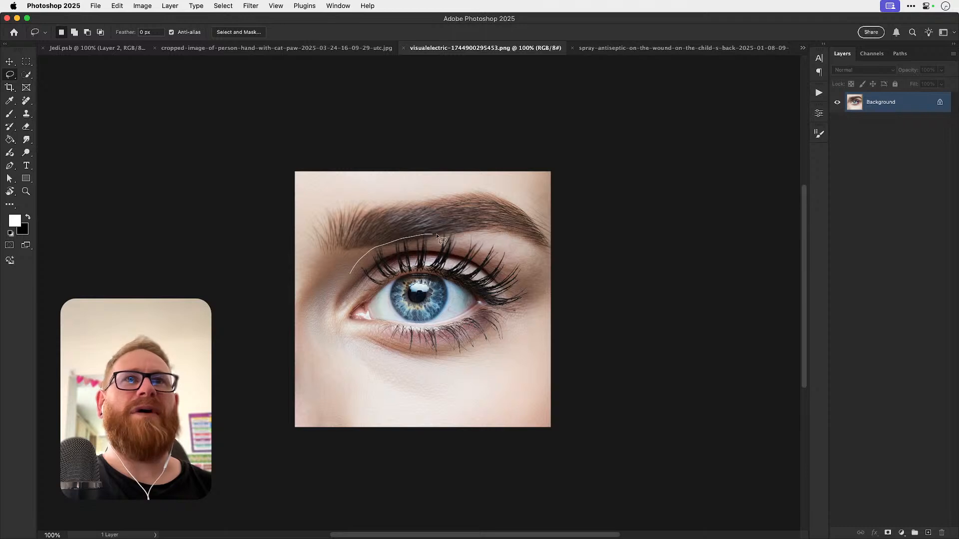
mouse_move(516, 255)
mouse_down()
mouse_move(536, 290)
mouse_move(508, 340)
mouse_up()
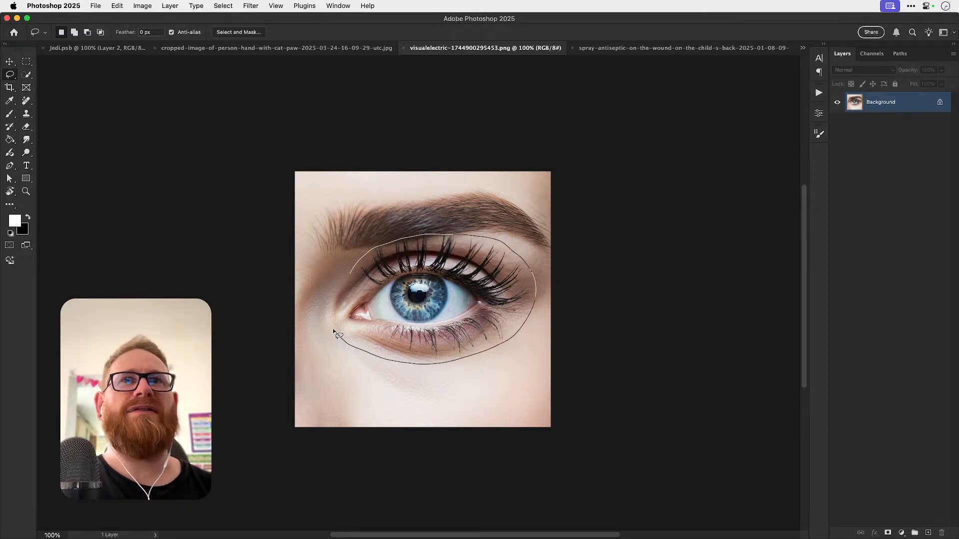
mouse_move(333, 330)
mouse_down()
mouse_move(326, 312)
mouse_move(345, 277)
mouse_up()
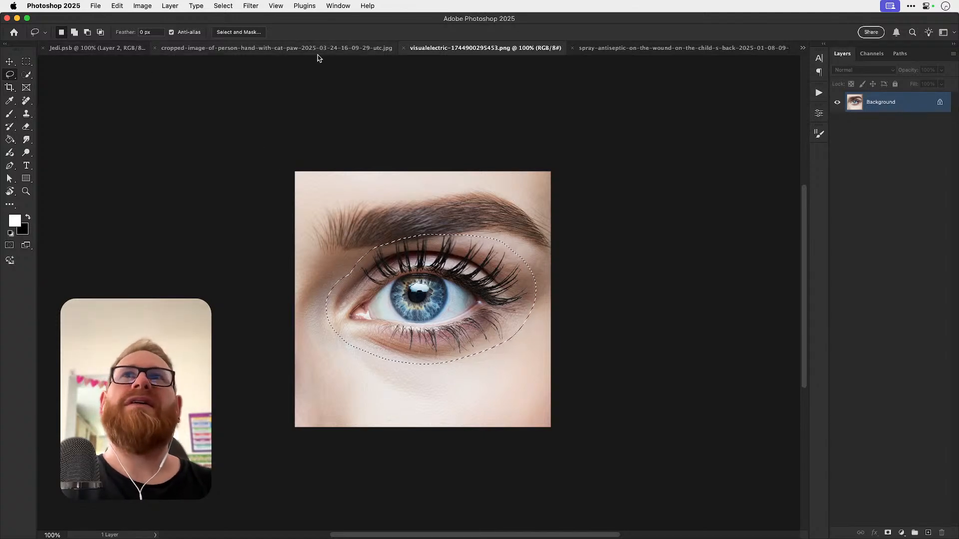
Step: Paste the copied eye into Jedi.psb as a new layer above Layer 2
click(803, 47)
click(800, 61)
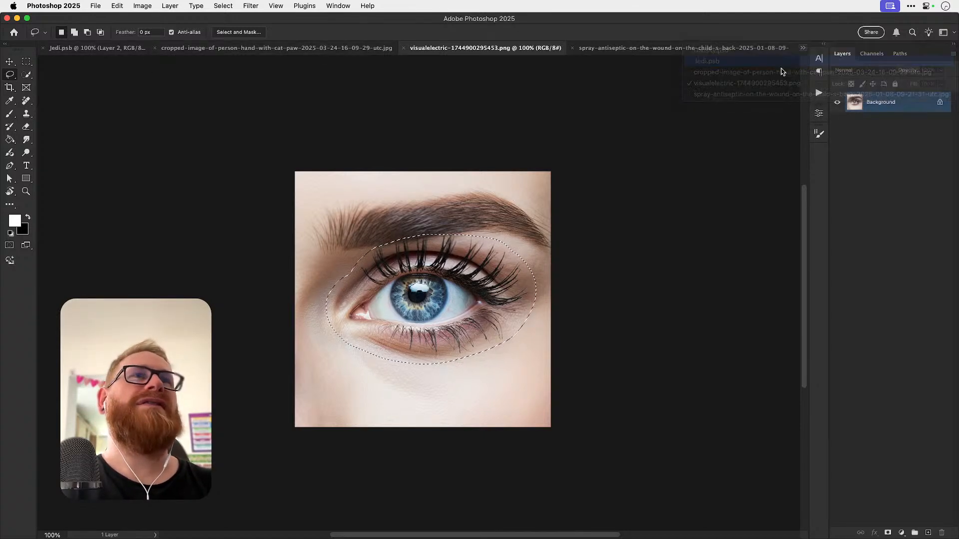
key(super+v)
key(v)
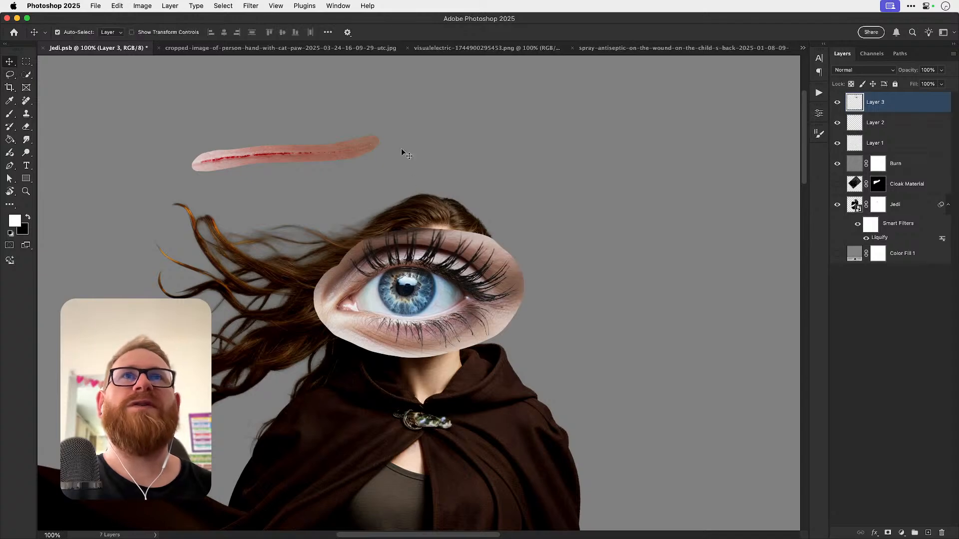
Step: Outline both scratches on the wrist in the cat-scratched hand photo with freehand selections and cut them out
click(443, 48)
click(363, 49)
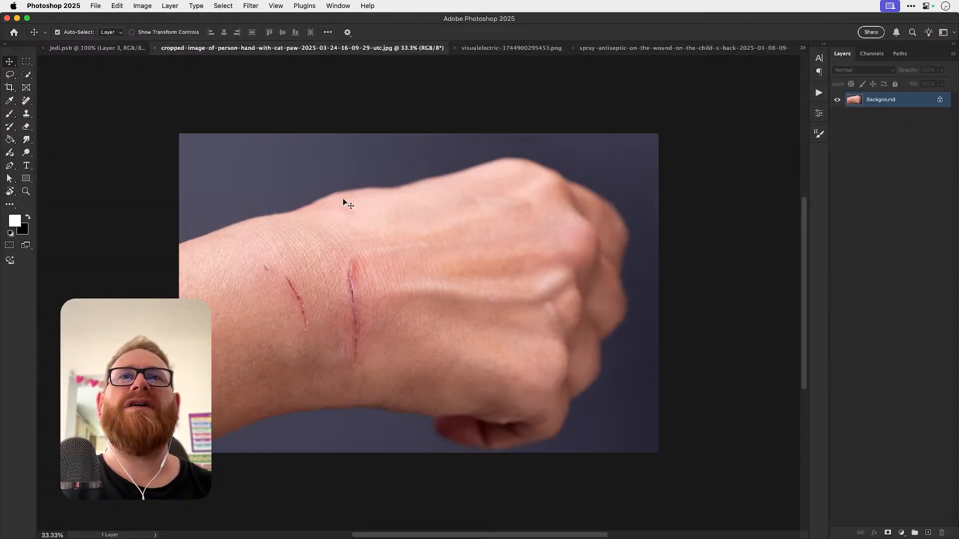
key(l)
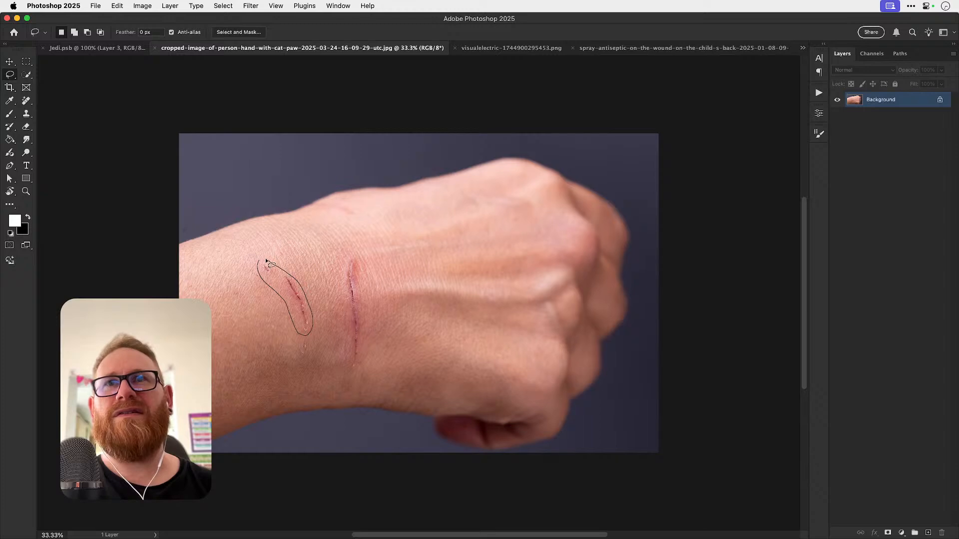
drag(267, 261, 265, 259)
drag(341, 258, 343, 311)
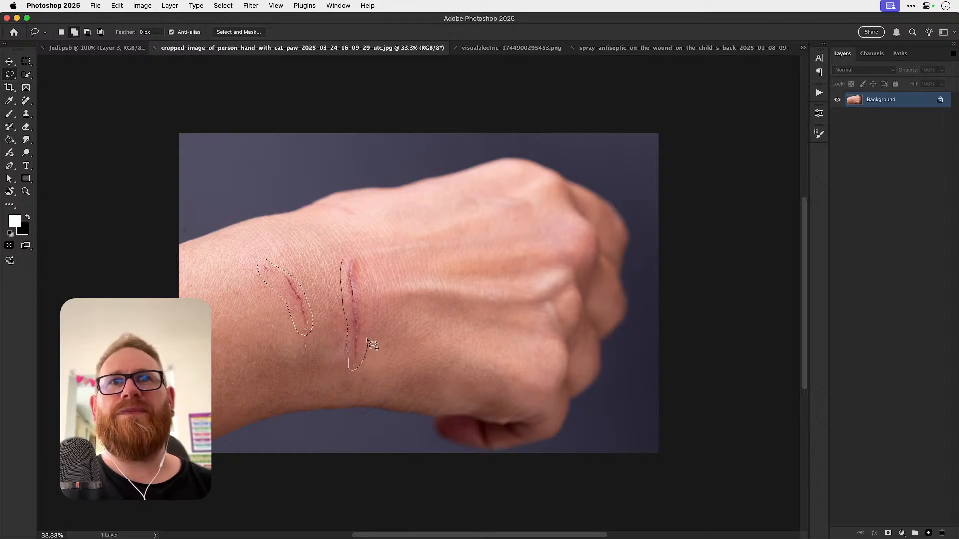
drag(346, 250, 350, 249)
key(super+BackSpace)
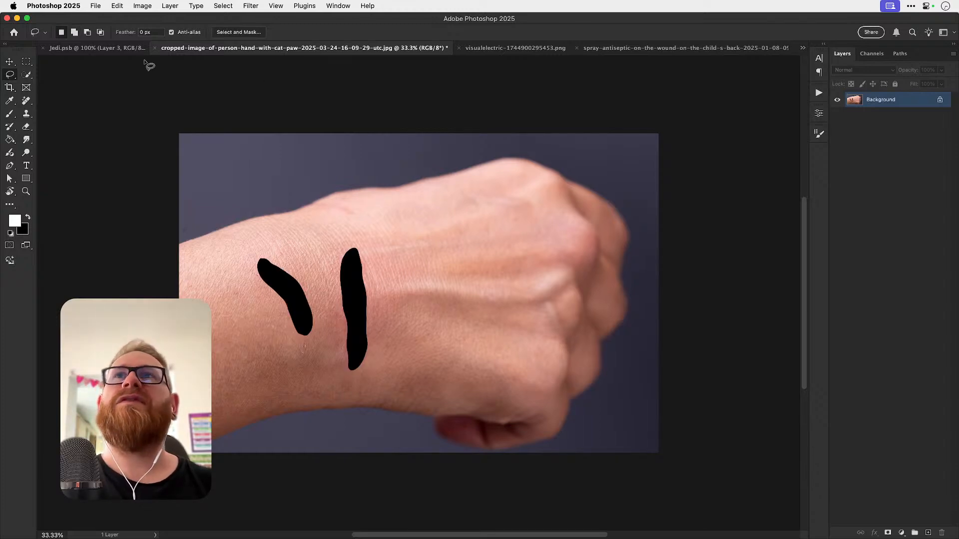
Step: Paste the two scratches into Jedi.psb as a new layer and shrink them on the grey background beside the head
click(87, 48)
key(super+v)
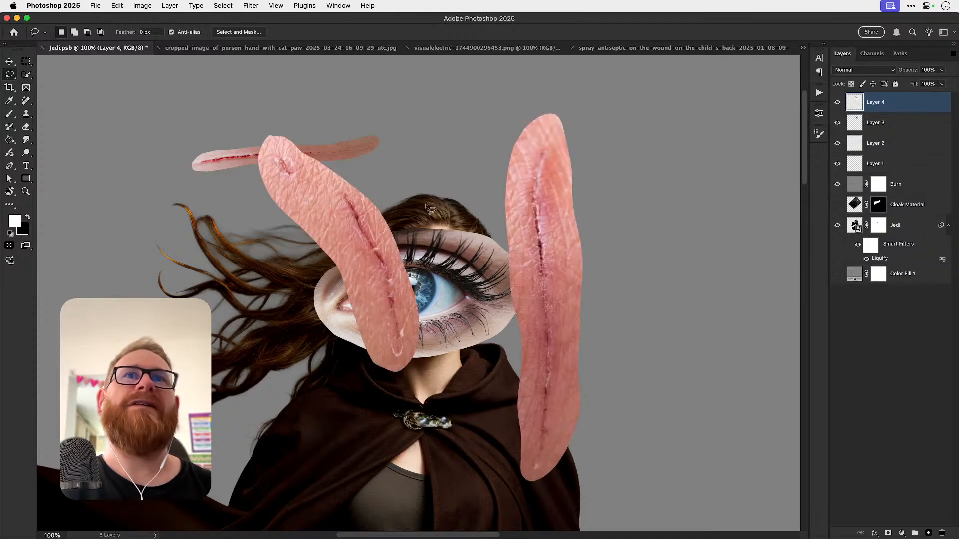
key(v)
drag(400, 306, 536, 251)
key(super+t)
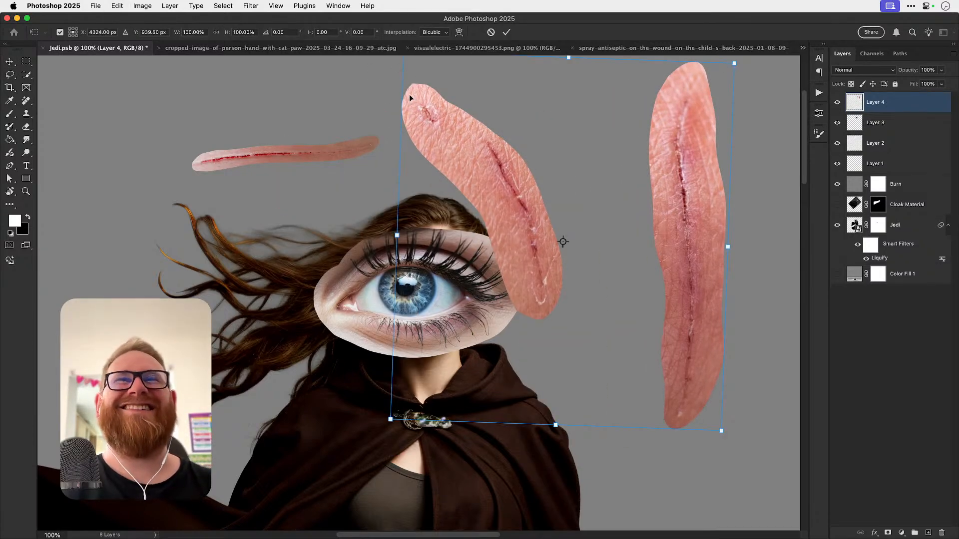
scroll(409, 98, up, 2)
drag(409, 104, 524, 242)
key(Return)
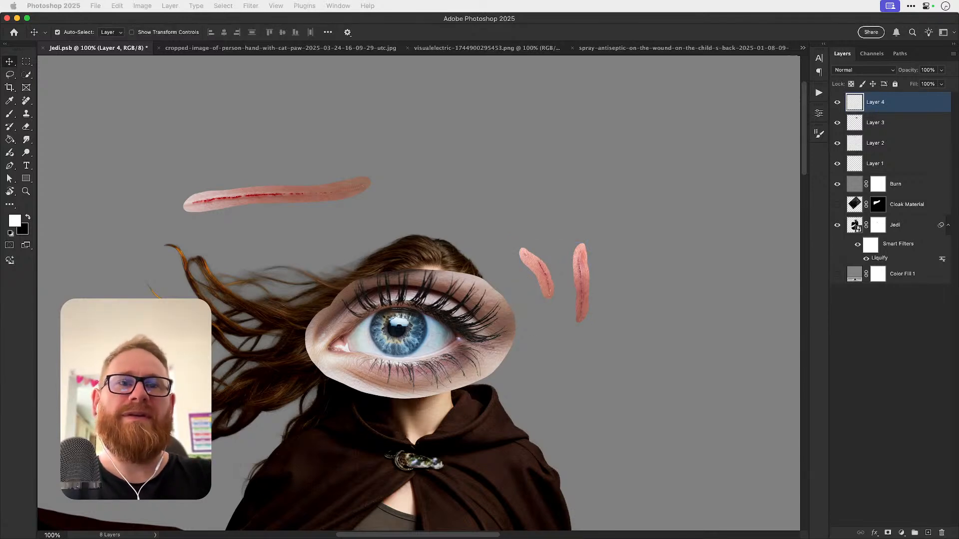
Step: Scale the pasted blue eye down in two passes, the second to 55.97%, so it fits on the forehead
click(452, 343)
key(super+t)
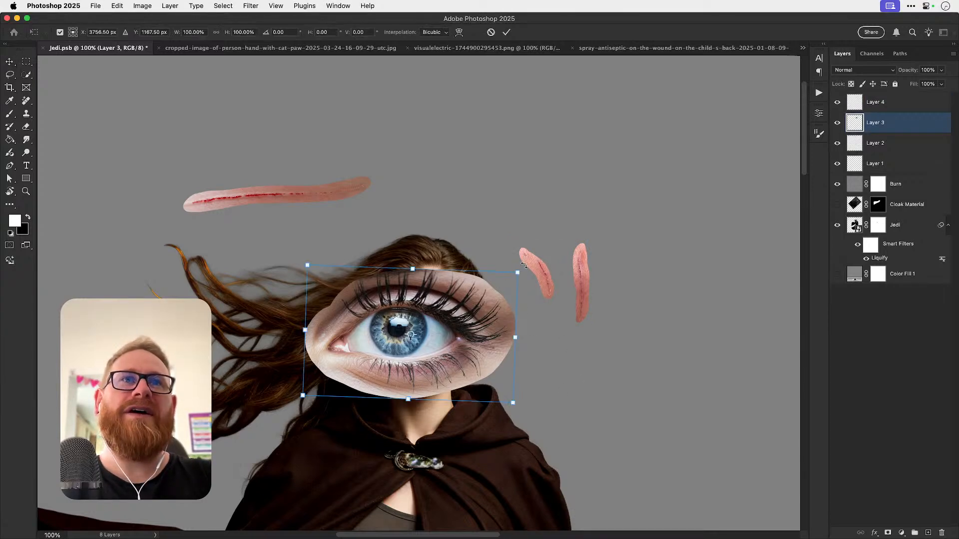
drag(525, 266, 459, 283)
key(Return)
key(super+t)
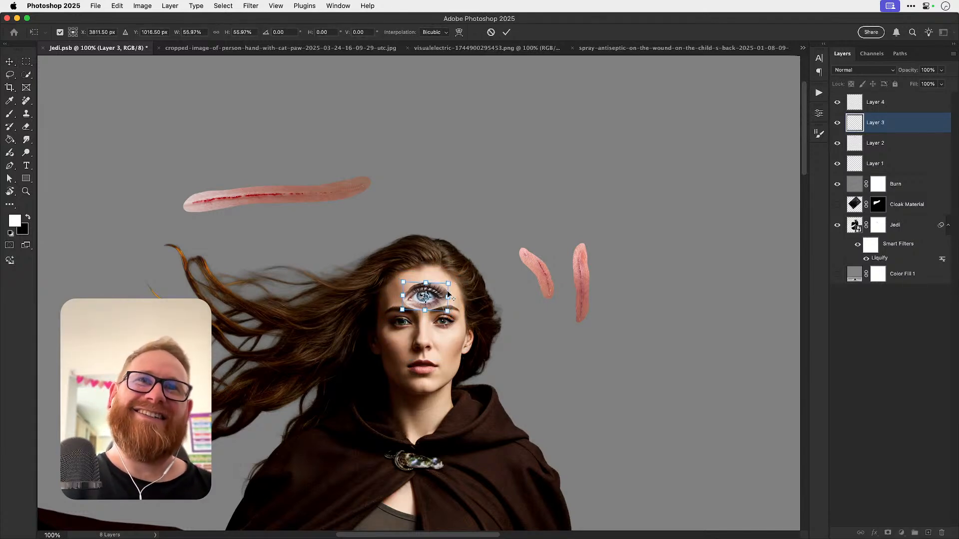
key(Return)
Step: Move the blue eye over the woman's scarred eye and scale it down closer to that eye's size
key(z)
click(441, 321)
click(440, 320)
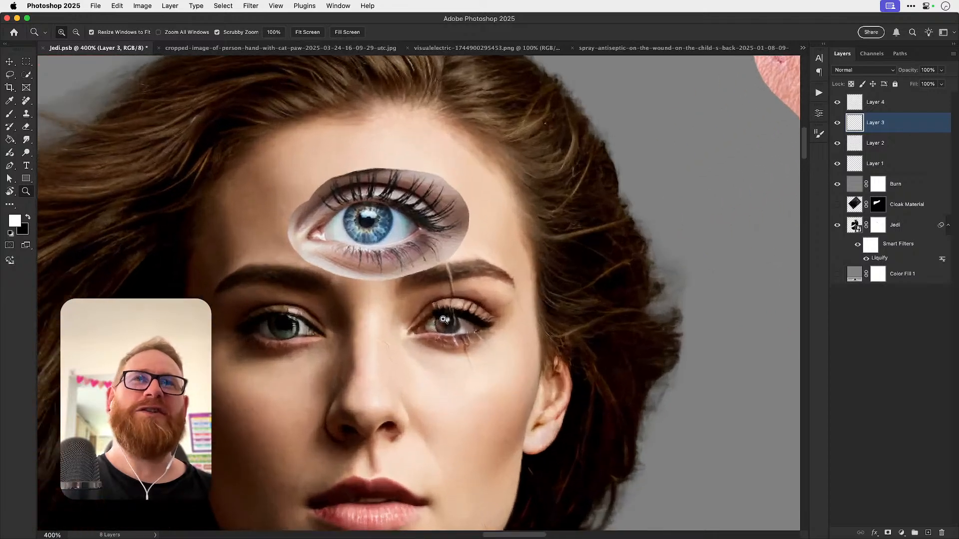
click(441, 320)
key(v)
drag(370, 200, 456, 299)
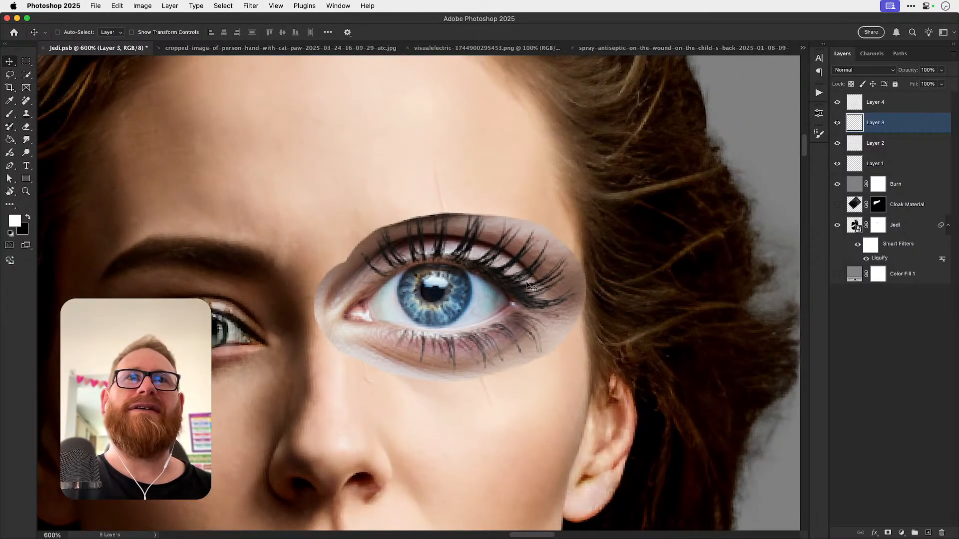
key(super+t)
drag(586, 216, 524, 257)
drag(492, 290, 488, 346)
key(Return)
Step: Set Layer 3 to 50% opacity and align the blue eye with the original, scaled to 105.15% and rotated -2.94°
key(5)
key(super+t)
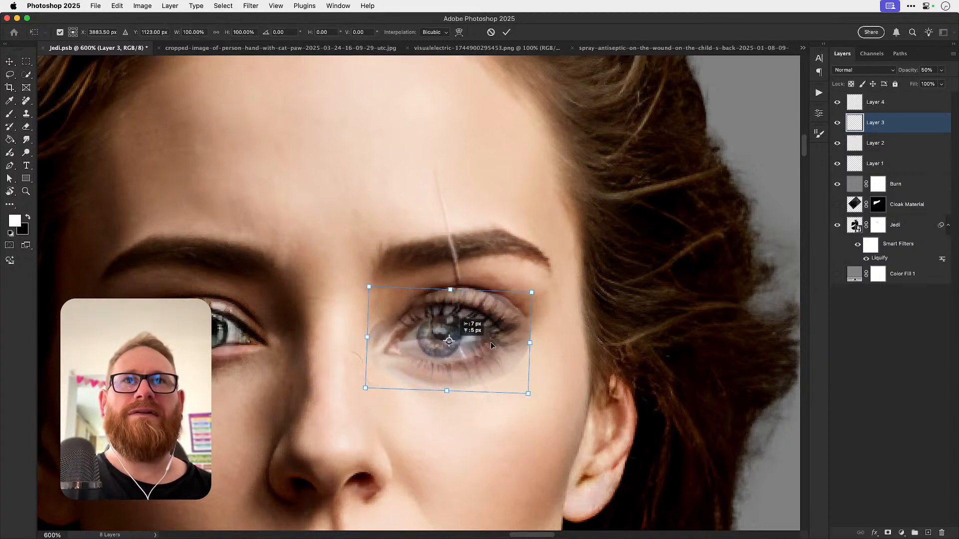
drag(525, 299, 534, 275)
mouse_move(522, 331)
mouse_down()
mouse_move(525, 301)
mouse_move(522, 323)
mouse_move(517, 317)
mouse_up()
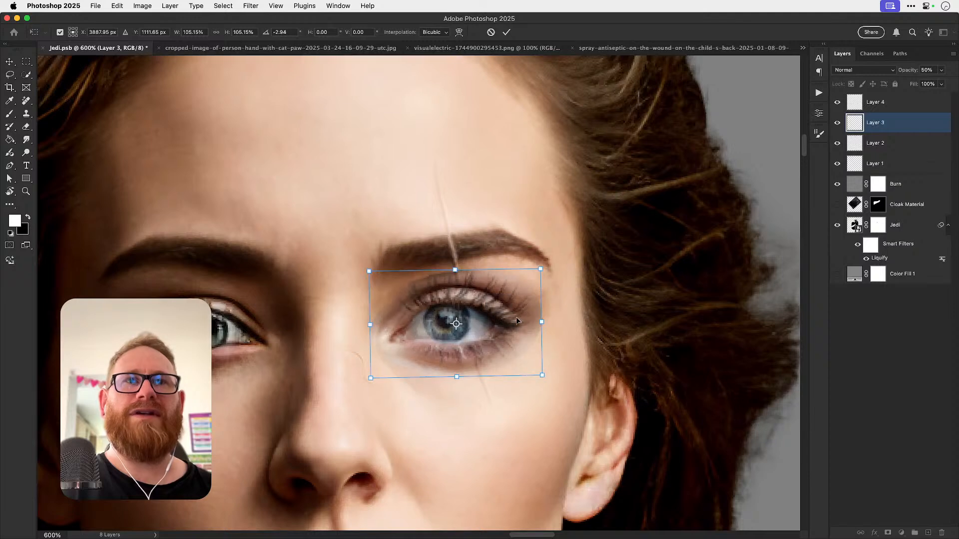
key(Return)
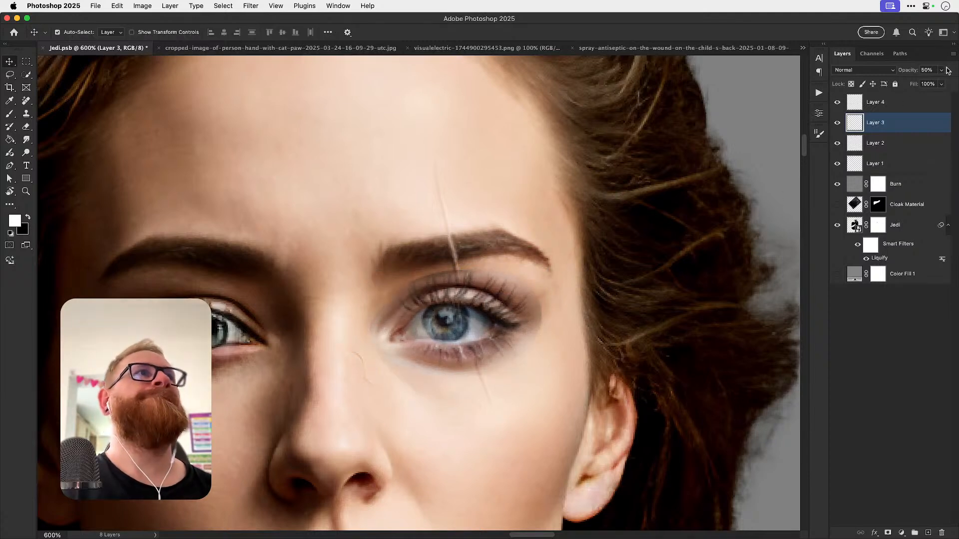
Step: Try the blue eye at 100% opacity in a shifted position, undo the shift and return the layer to 50% opacity
click(942, 71)
drag(944, 83, 952, 84)
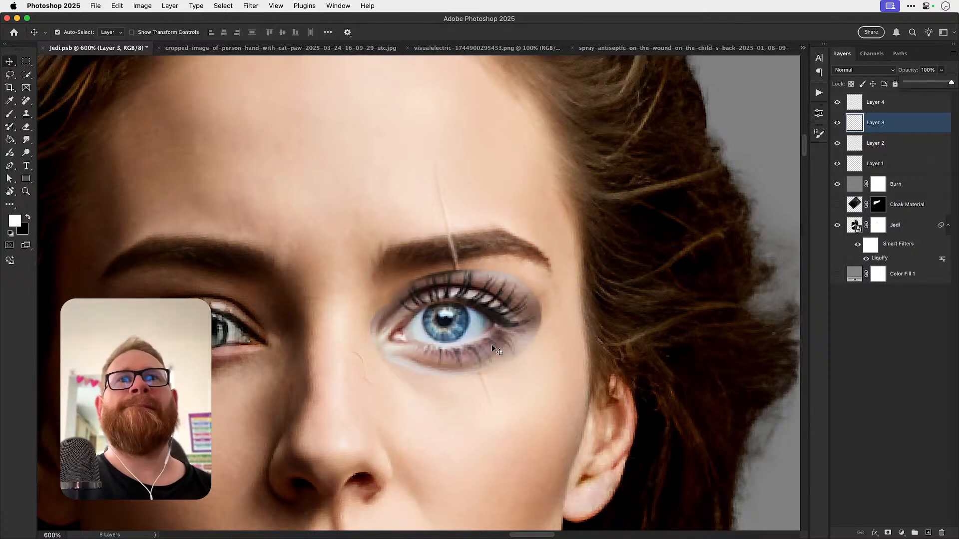
drag(491, 344, 553, 309)
key(super+z)
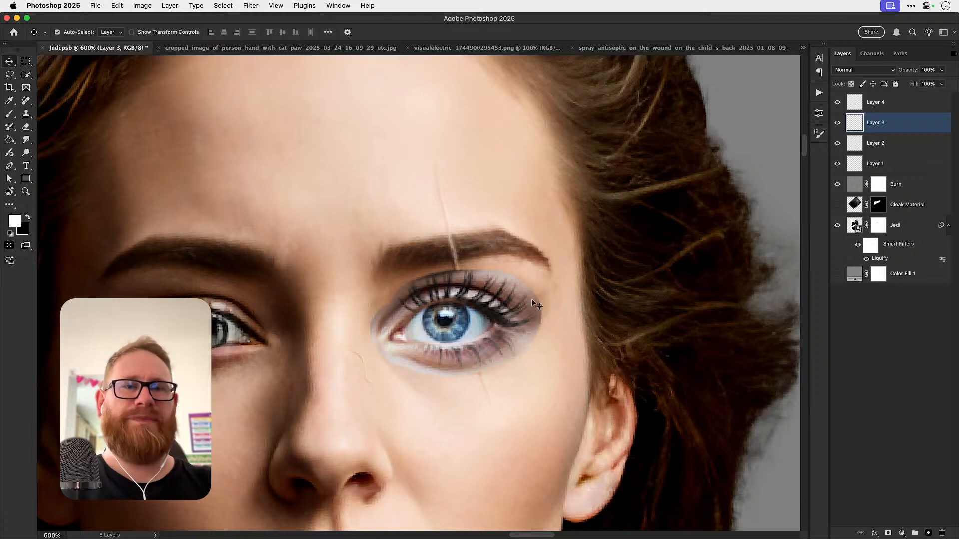
key(5)
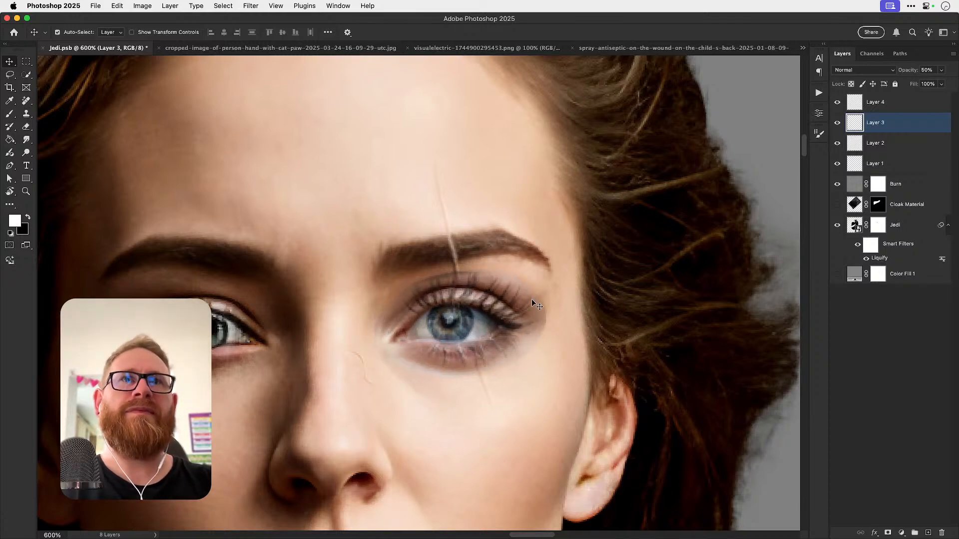
Step: Set Layer 3's opacity to 100% and check the replaced eye at 100% zoom
click(942, 70)
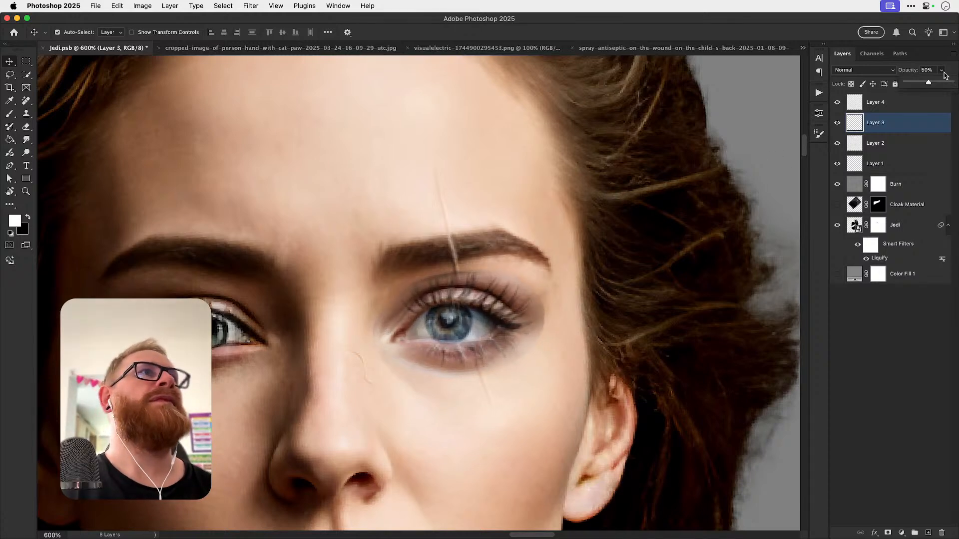
drag(943, 83, 952, 83)
drag(462, 366, 489, 347)
key(super+1)
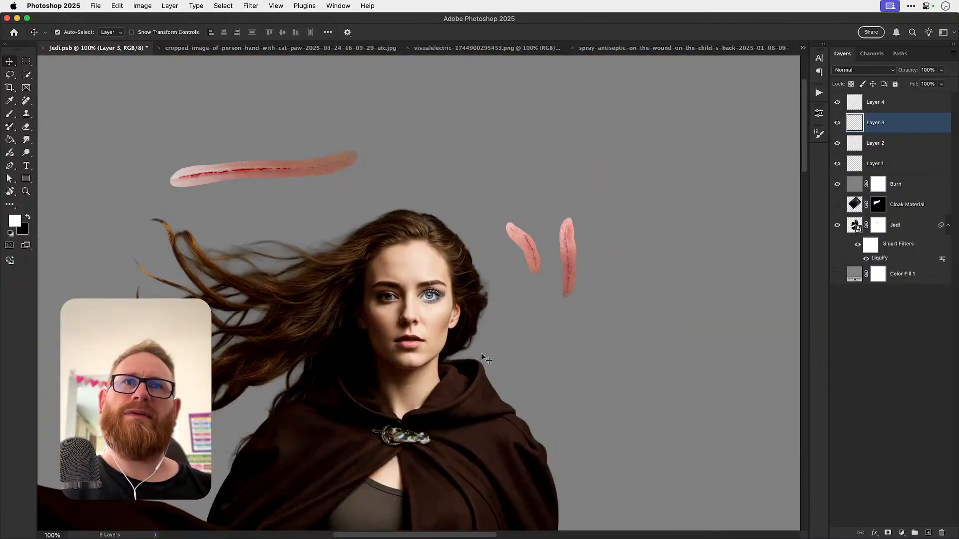
Step: Add a layer mask to Layer 3 and prepare a black brush at 50% hardness, enlarged to 10 px
key(z)
drag(430, 299, 490, 293)
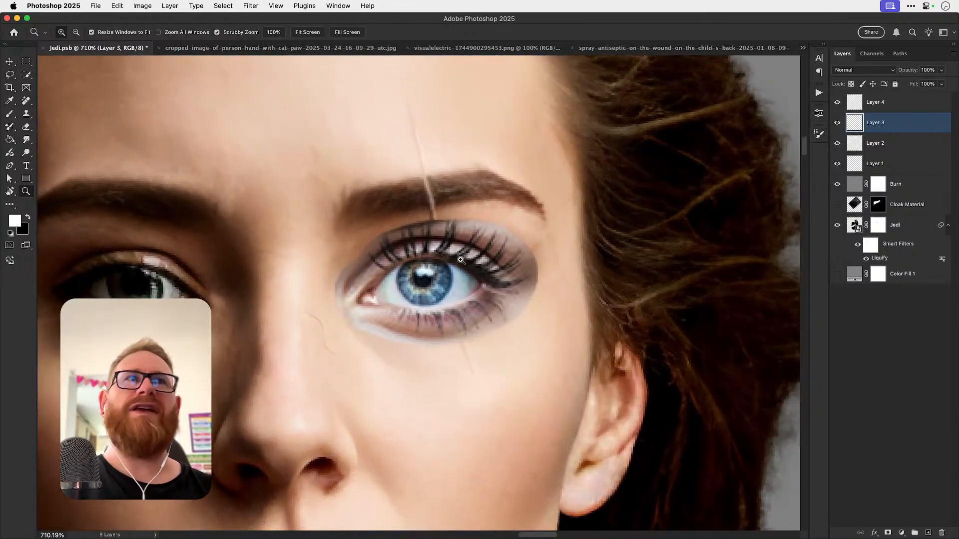
key(b)
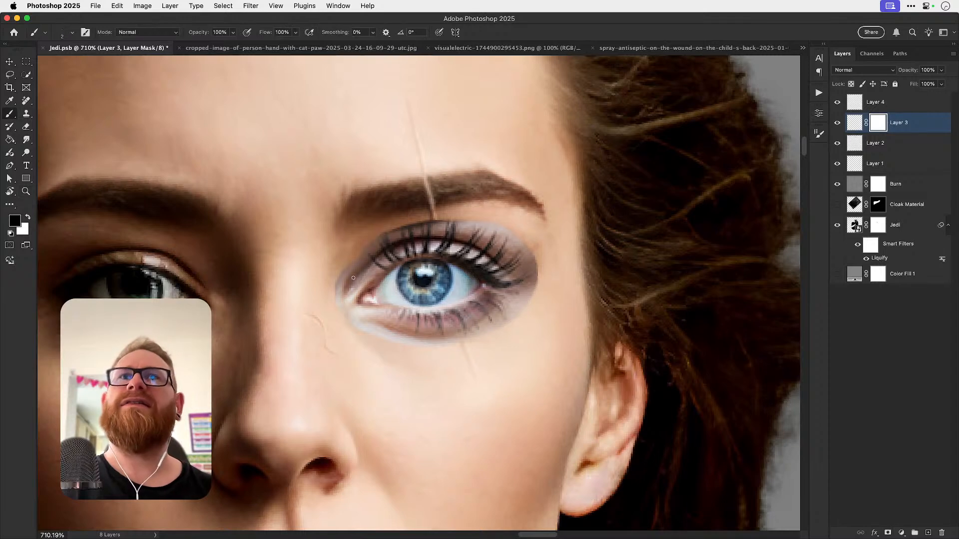
click(72, 32)
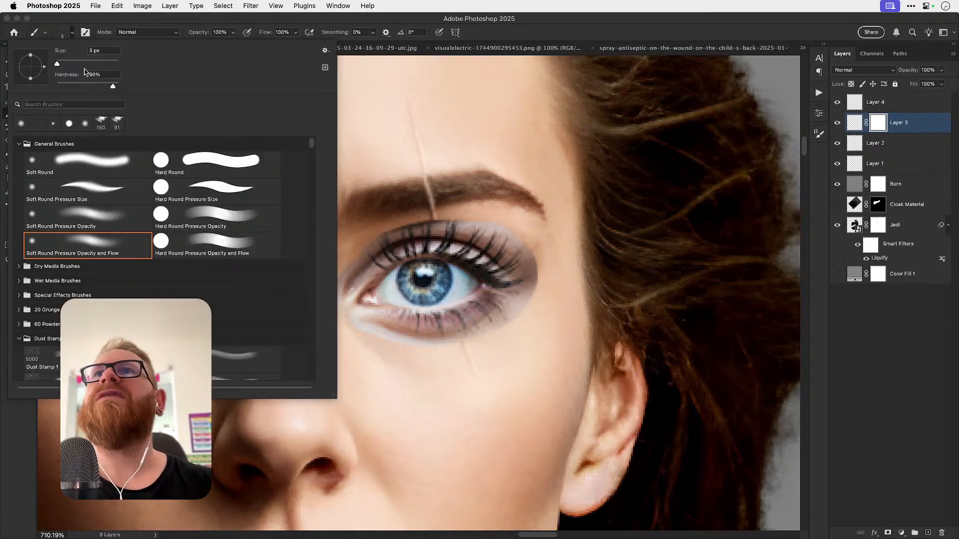
click(88, 85)
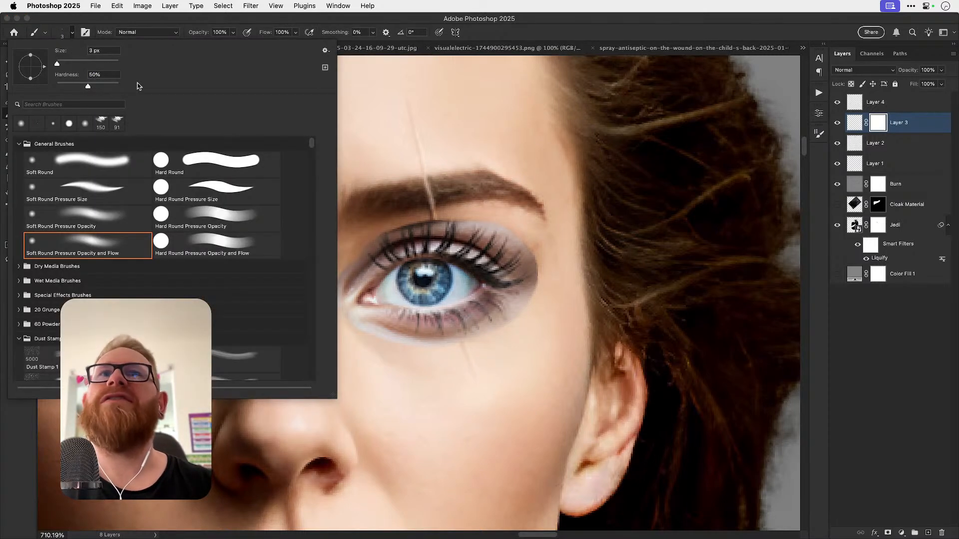
key(Return)
key(bracketright)
key(bracketright)
key(bracketright)
key(bracketright)
key(bracketright)
key(bracketright)
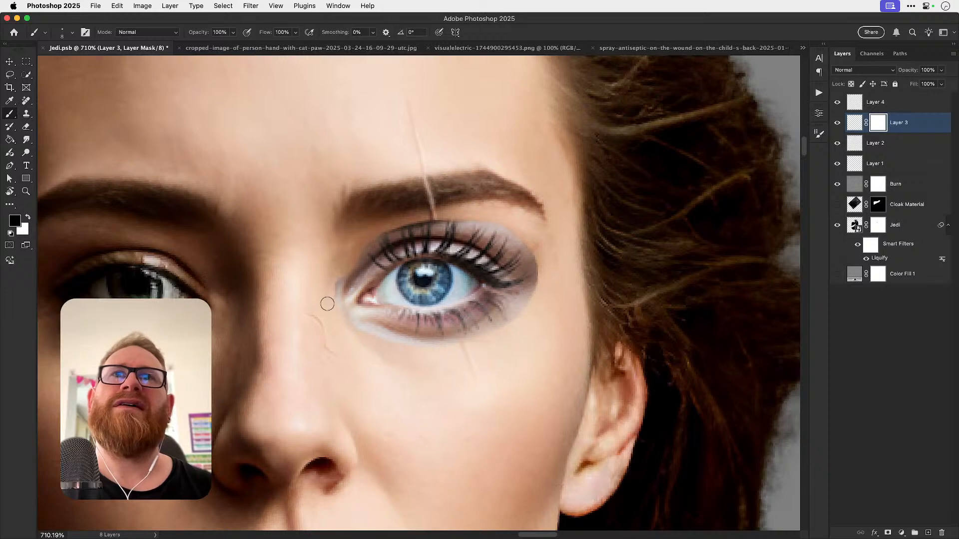
Step: Lower the brush hardness to 20% and mask away the pale outer edge around the blue eye with a 15 px brush
click(73, 33)
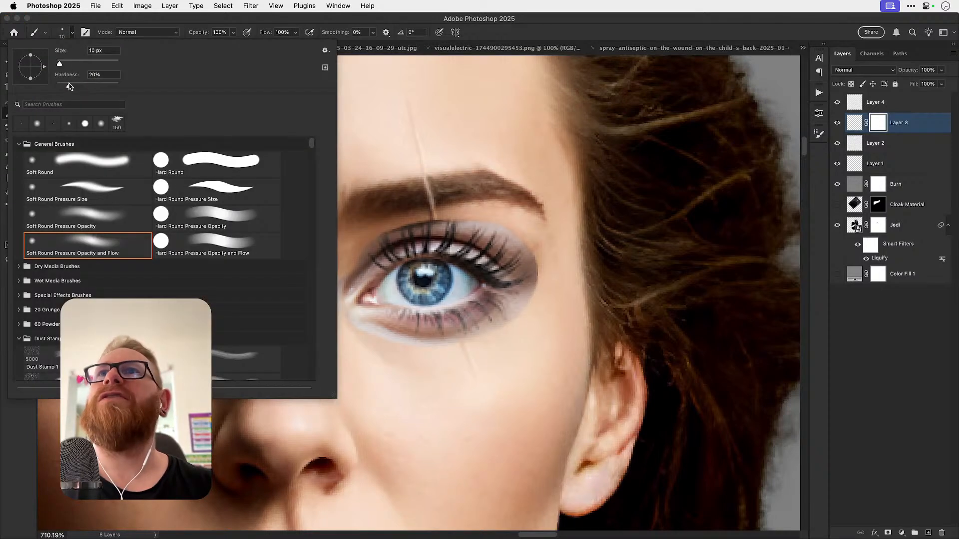
click(68, 86)
key(Return)
key(bracketright)
key(bracketright)
key(bracketright)
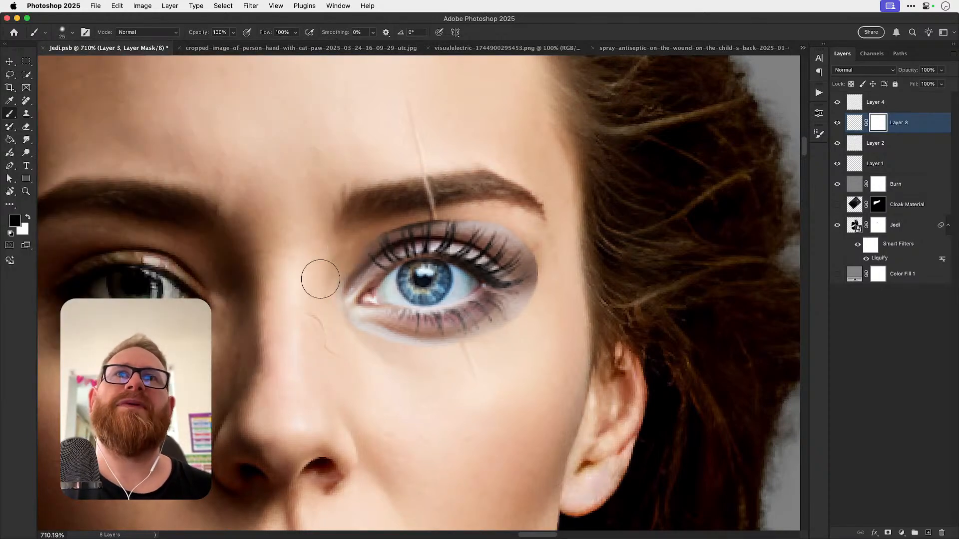
key(bracketleft)
key(bracketleft)
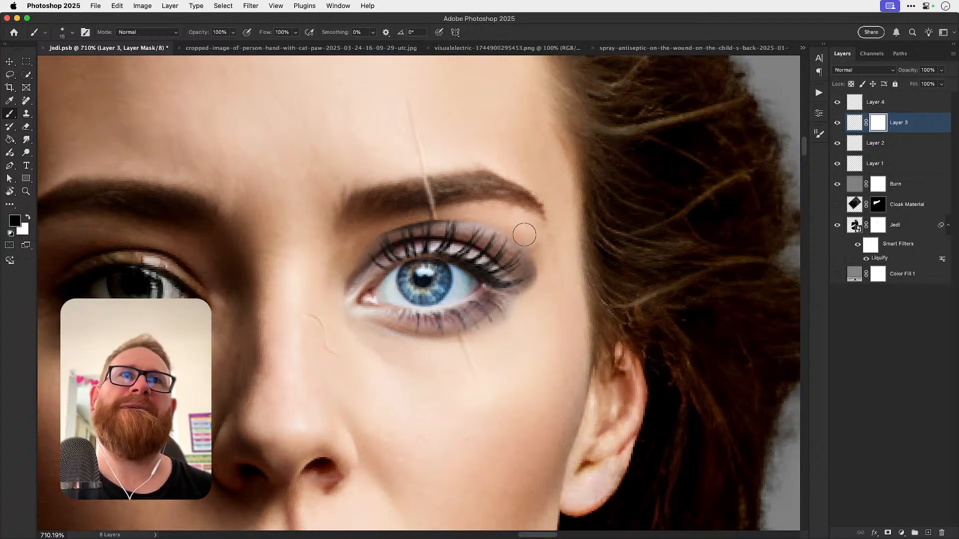
Step: Mask out the leftover purple eyelid skin above and between the upper lashes on Layer 3 with a smaller brush
key(bracketleft)
key(bracketleft)
key(bracketleft)
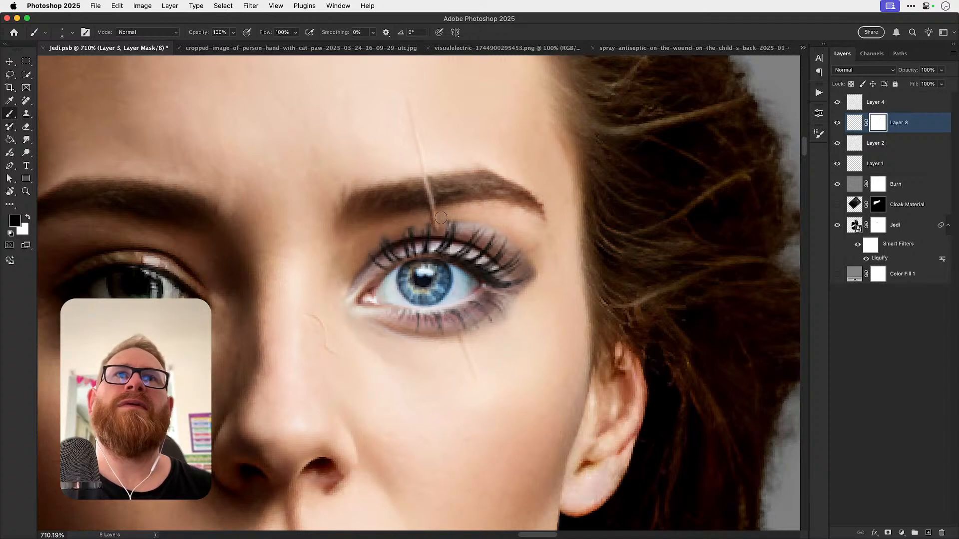
drag(463, 220, 471, 220)
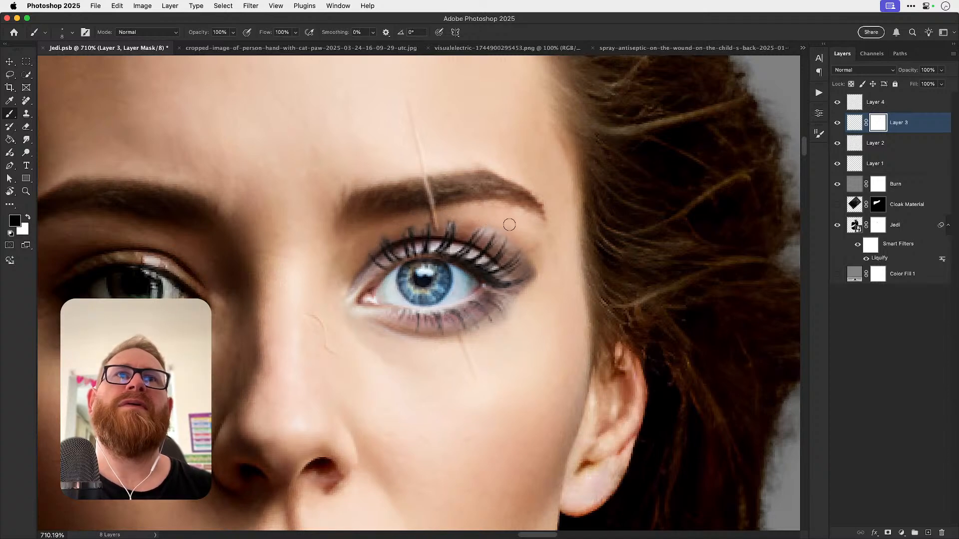
key(bracketleft)
key(bracketleft)
key(bracketleft)
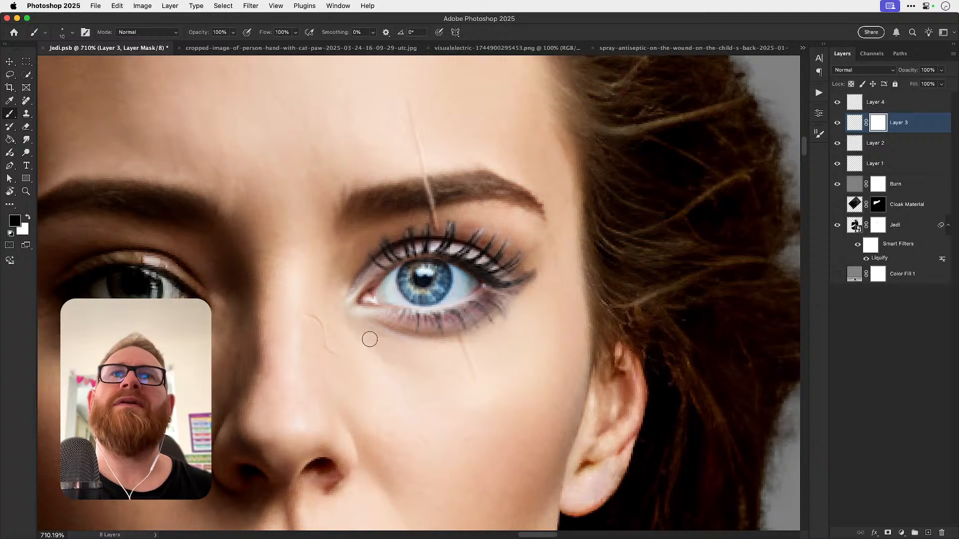
Step: Enlarge the brush to 15 px for blending the skin beneath the blue eye and check the result at 100% zoom
key(bracketright)
key(bracketright)
key(bracketright)
key(bracketright)
key(bracketright)
key(bracketright)
key(super+1)
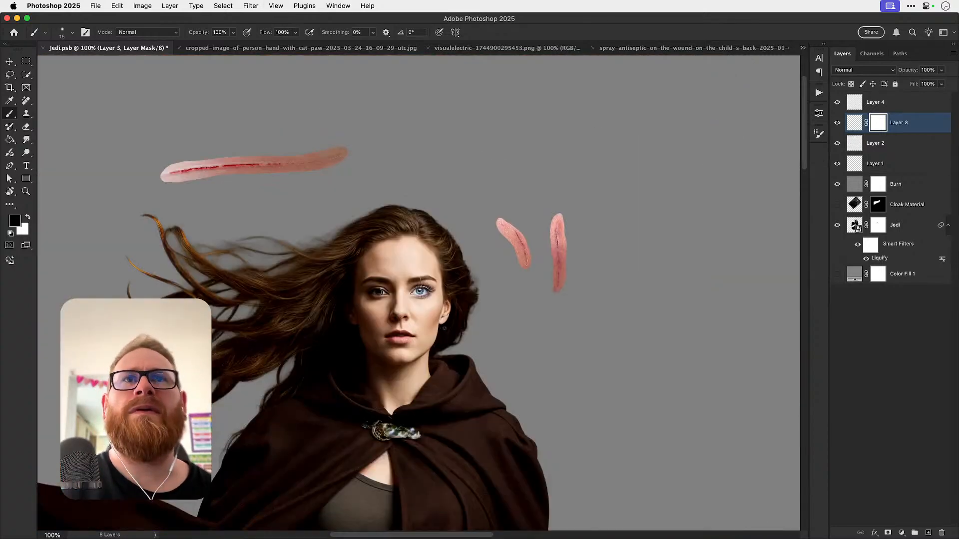
Step: Scale the blue eye on Layer 3 down slightly with Free Transform
key(v)
scroll(418, 293, up, 10)
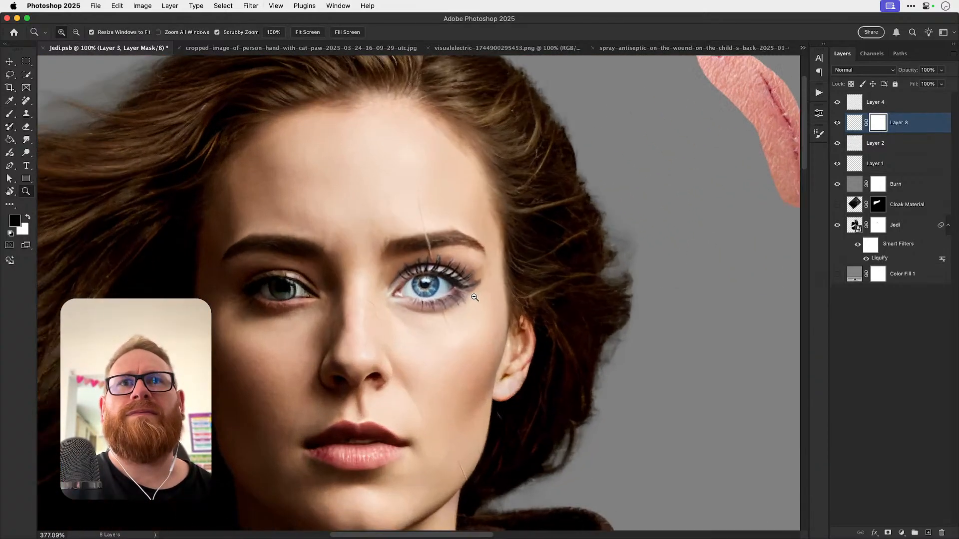
click(855, 123)
key(super+t)
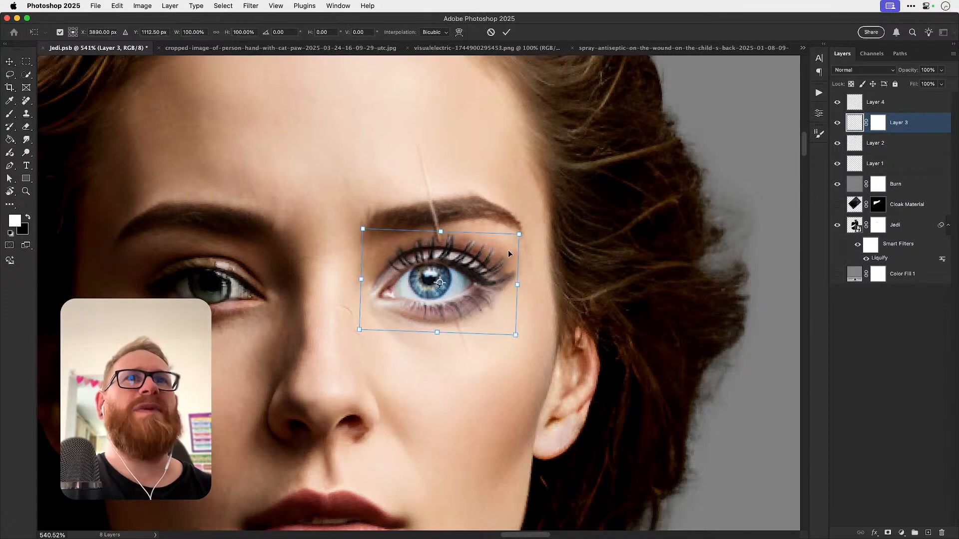
drag(521, 234, 515, 235)
key(Return)
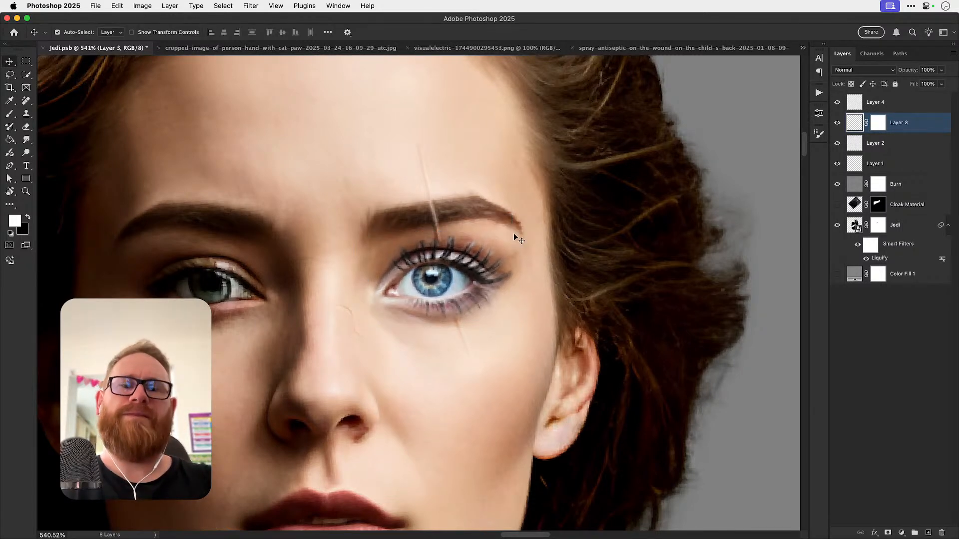
Step: Compare the blue eye with the original by toggling Layer 3's visibility and examine the face at 100% zoom
key(5)
key(0)
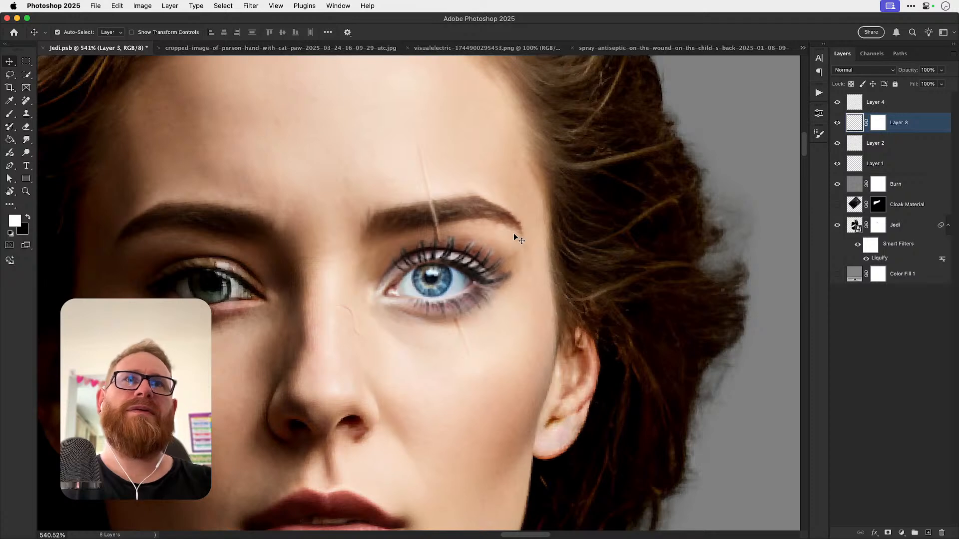
click(838, 123)
click(838, 123)
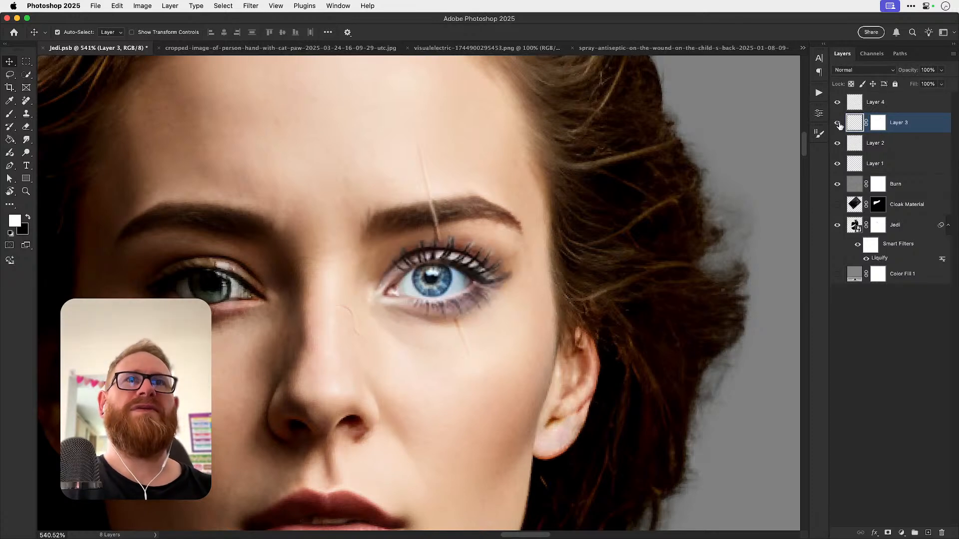
click(838, 124)
click(839, 125)
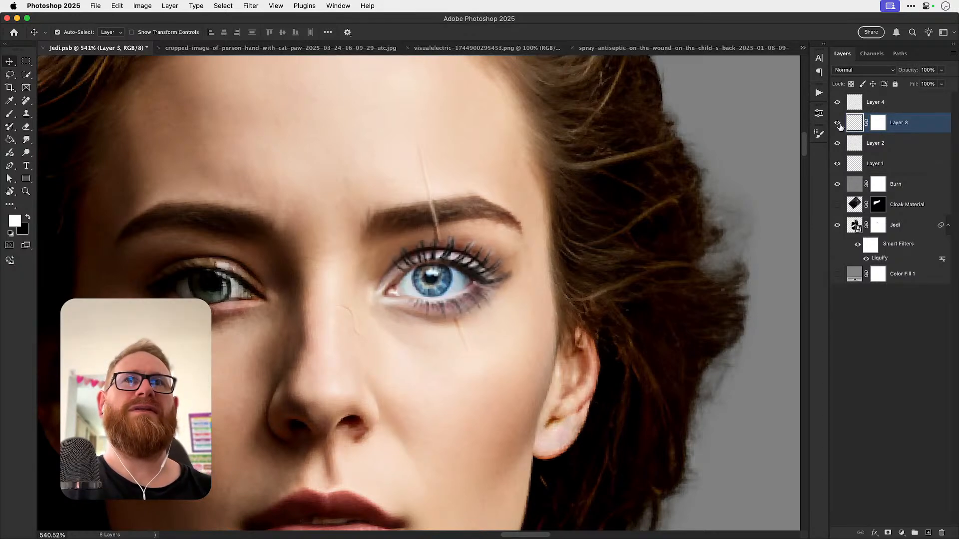
key(super+1)
scroll(461, 294, down, 3)
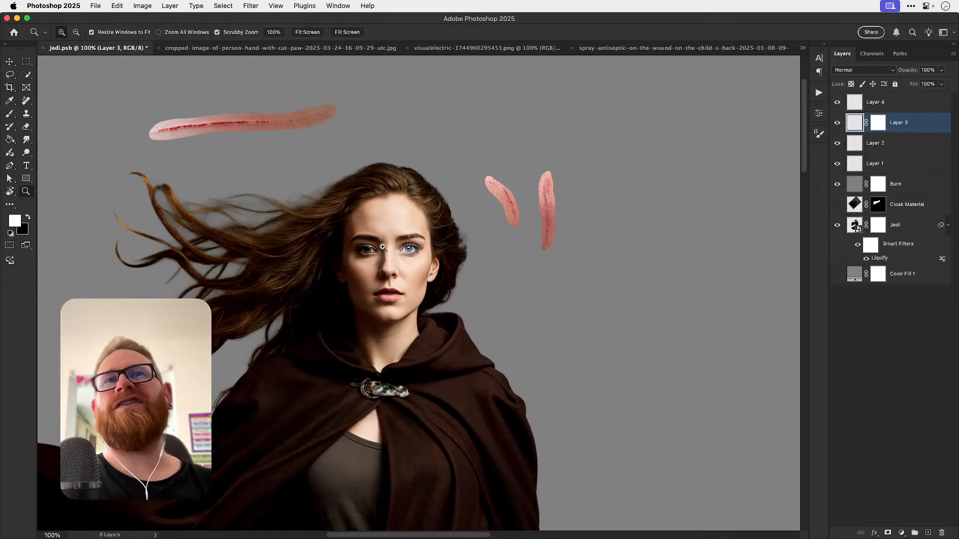
scroll(400, 253, up, 3)
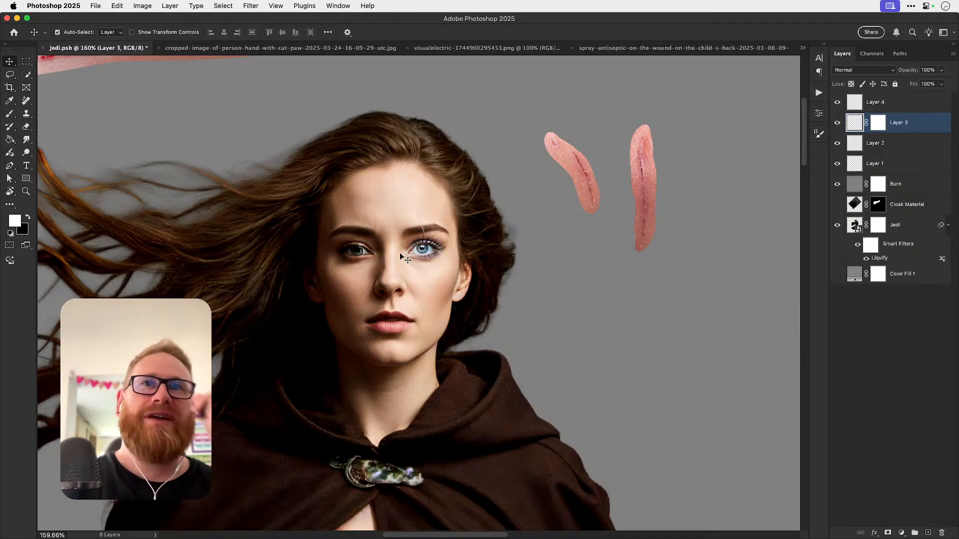
Step: Copy the blue iris from Layer 3 with a lasso selection and paste it over the iris of the woman's other eye
key(z)
drag(365, 259, 420, 257)
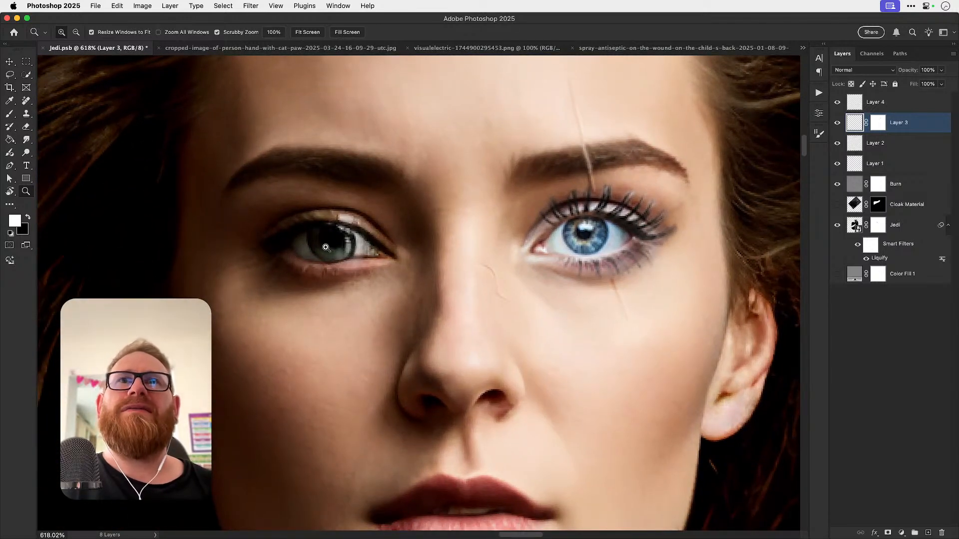
drag(326, 248, 236, 297)
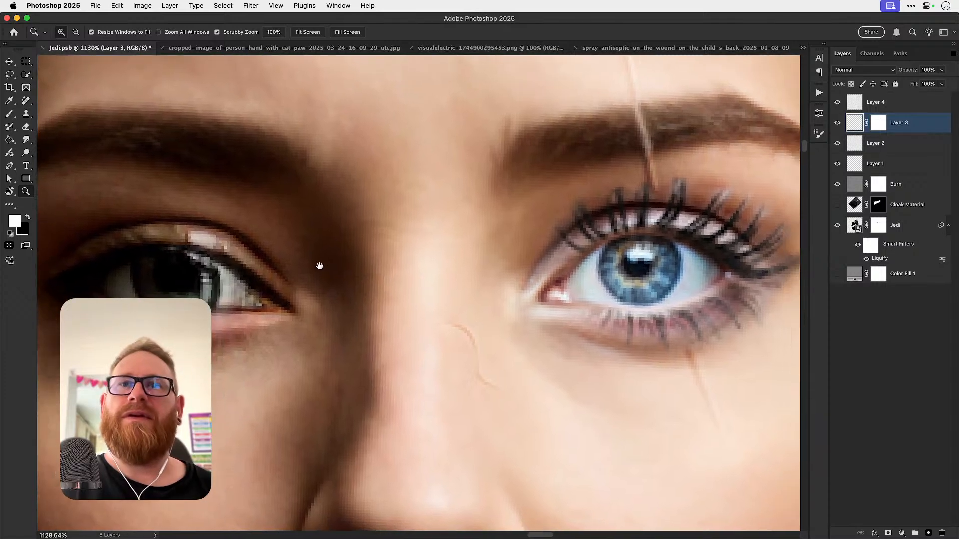
key(m)
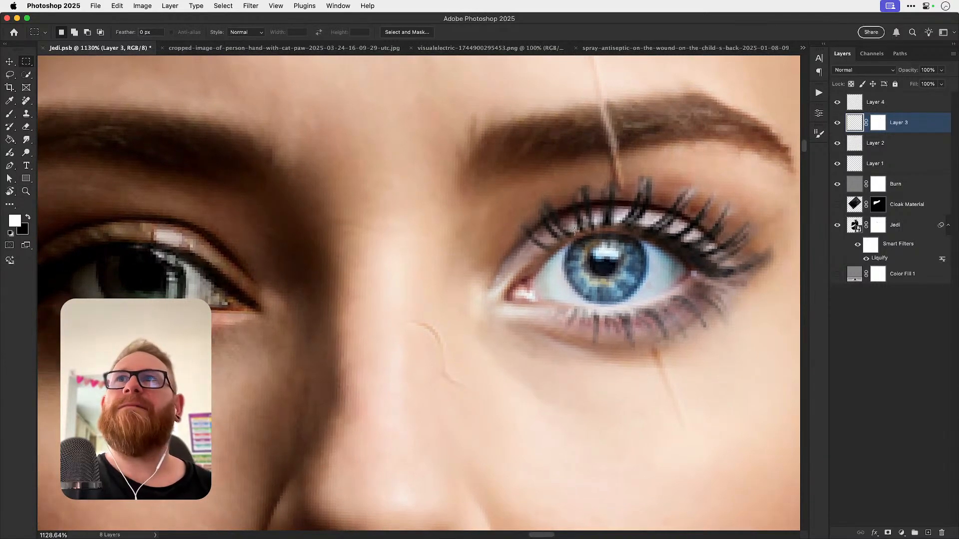
key(l)
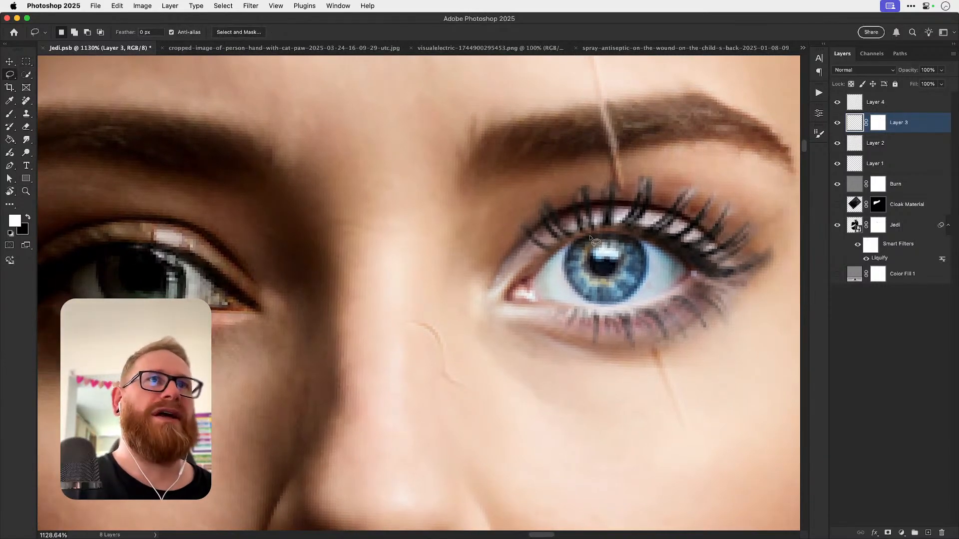
mouse_move(593, 236)
mouse_down()
mouse_move(561, 265)
mouse_move(571, 293)
mouse_move(591, 306)
mouse_move(619, 305)
mouse_move(644, 291)
mouse_move(654, 265)
mouse_move(646, 241)
mouse_move(595, 233)
mouse_up()
key(super+c)
key(super+v)
key(v)
drag(564, 276, 119, 275)
drag(235, 290, 431, 288)
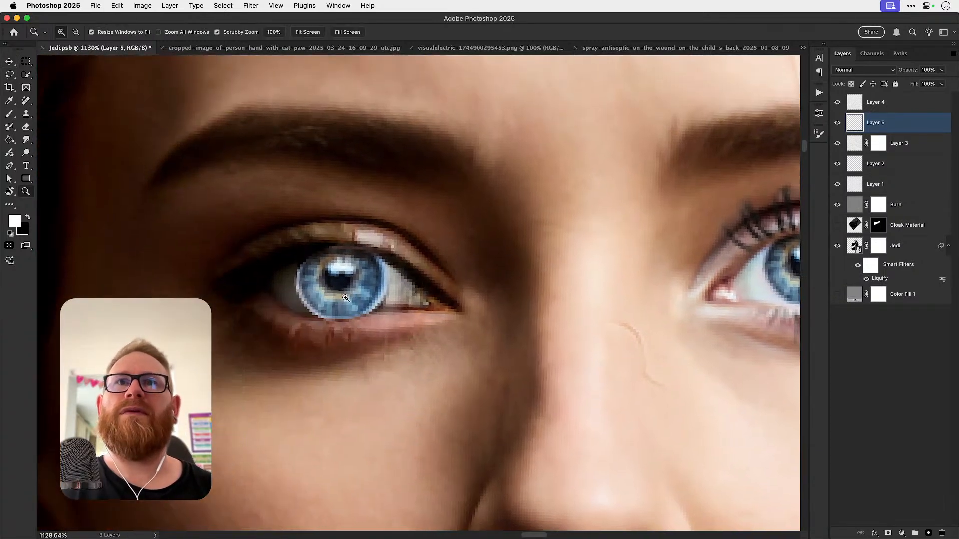
Step: Rotate the pasted iris about 8.3° and nudge it into place between the eyelids
super+click(349, 299)
super+click(356, 296)
key(super+t)
drag(437, 250, 438, 253)
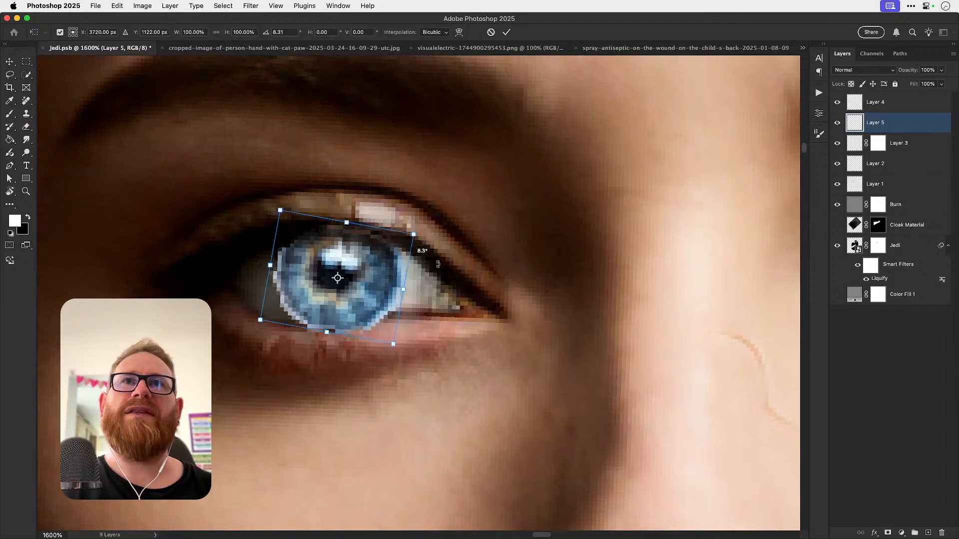
key(Return)
mouse_move(379, 281)
mouse_down()
mouse_move(388, 307)
mouse_move(379, 283)
mouse_up()
Step: Add a layer mask to Layer 5 and paint away the iris edges overlapping the eyelids and eye white with a small black brush
click(888, 532)
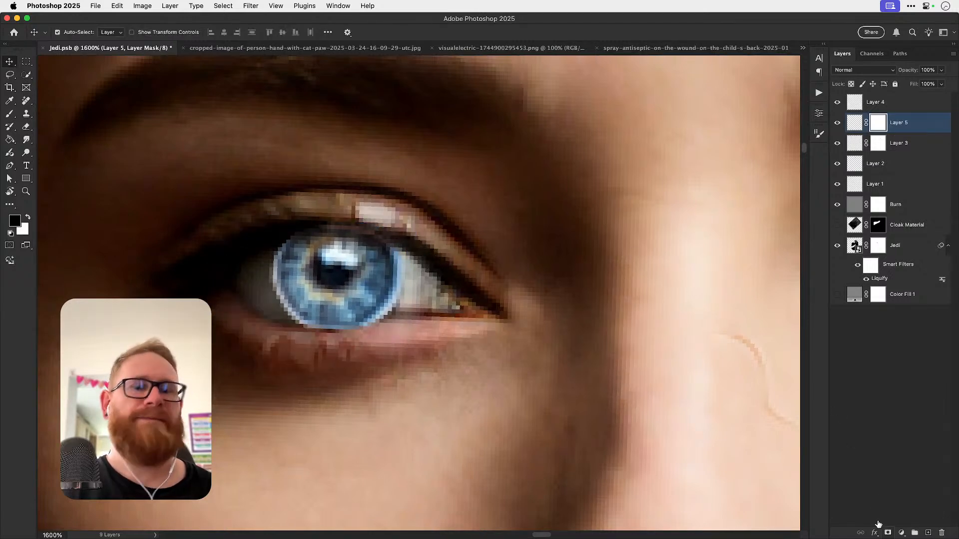
key(b)
key(x)
key(bracketleft)
key(bracketleft)
key(bracketleft)
key(bracketleft)
key(bracketleft)
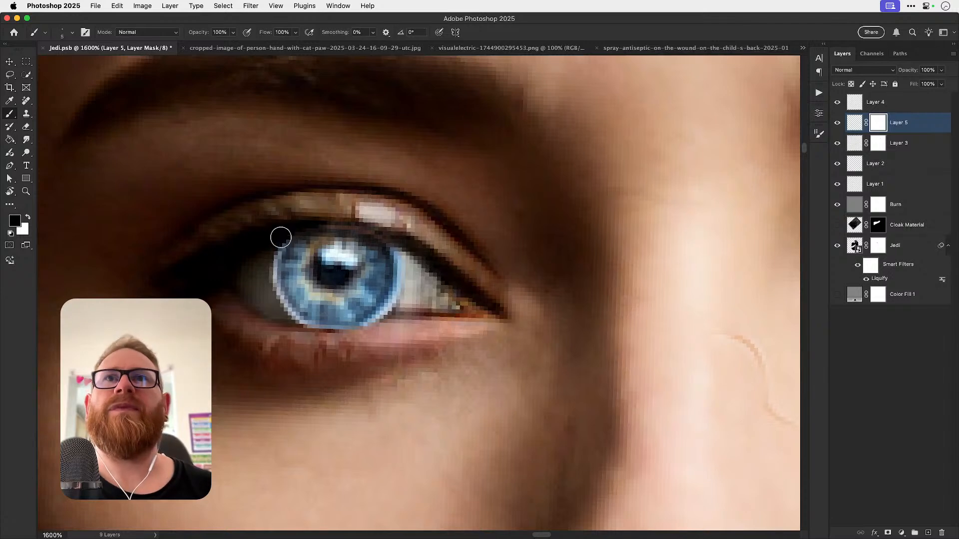
mouse_move(278, 235)
mouse_down()
mouse_move(269, 258)
mouse_move(281, 234)
mouse_move(270, 271)
mouse_move(286, 319)
mouse_move(312, 336)
mouse_move(377, 333)
mouse_move(343, 338)
mouse_move(318, 335)
mouse_move(338, 329)
mouse_move(305, 333)
mouse_move(416, 313)
mouse_move(383, 318)
mouse_move(400, 293)
mouse_move(397, 241)
mouse_up()
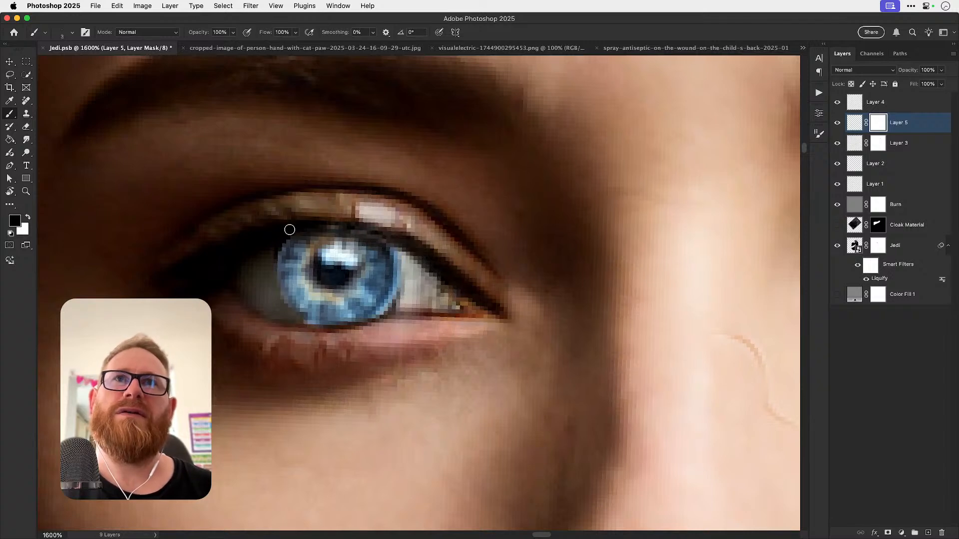
key(bracketright)
key(bracketright)
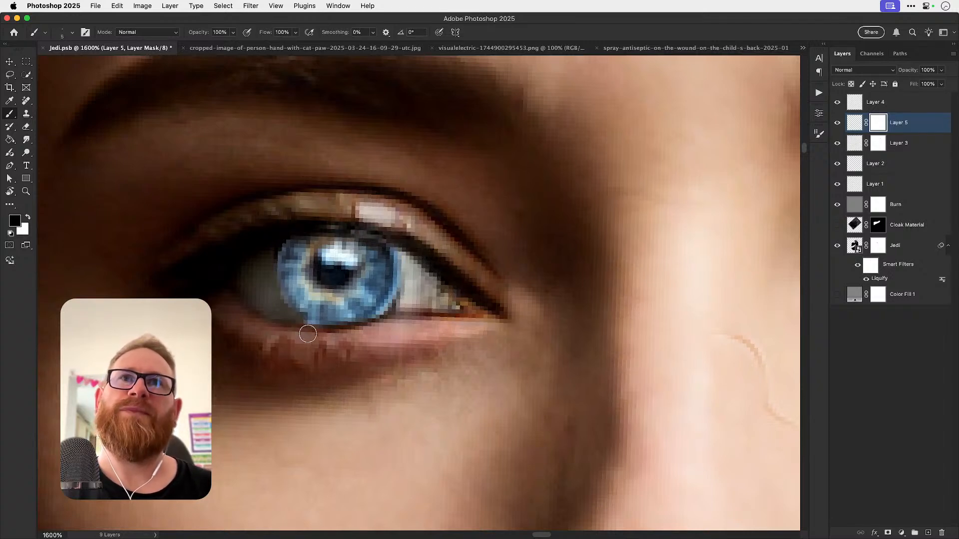
key(super+1)
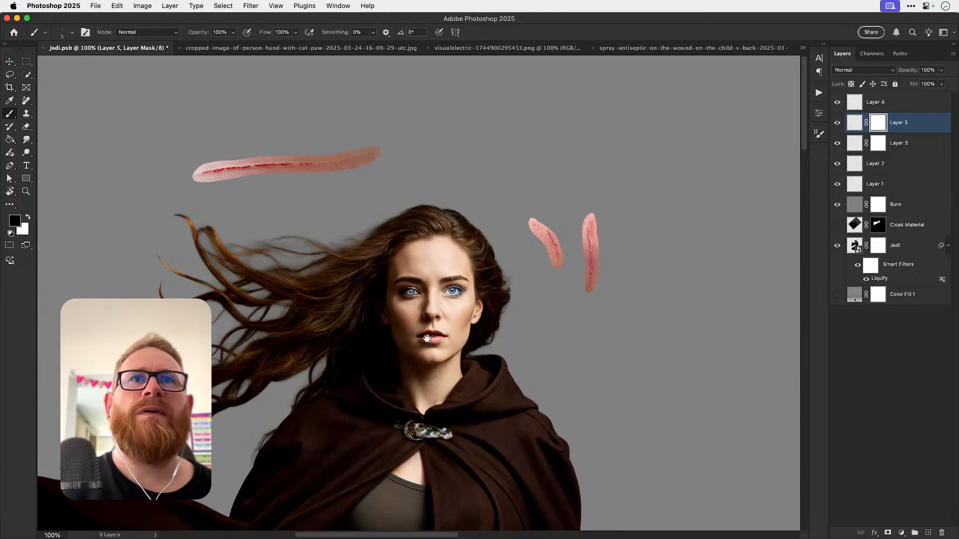
Step: Try a Levels adjustment clipped to Layer 5 with midtones at 0.70 to darken the iris, and delete it
drag(427, 338, 409, 350)
key(z)
drag(411, 310, 460, 313)
key(v)
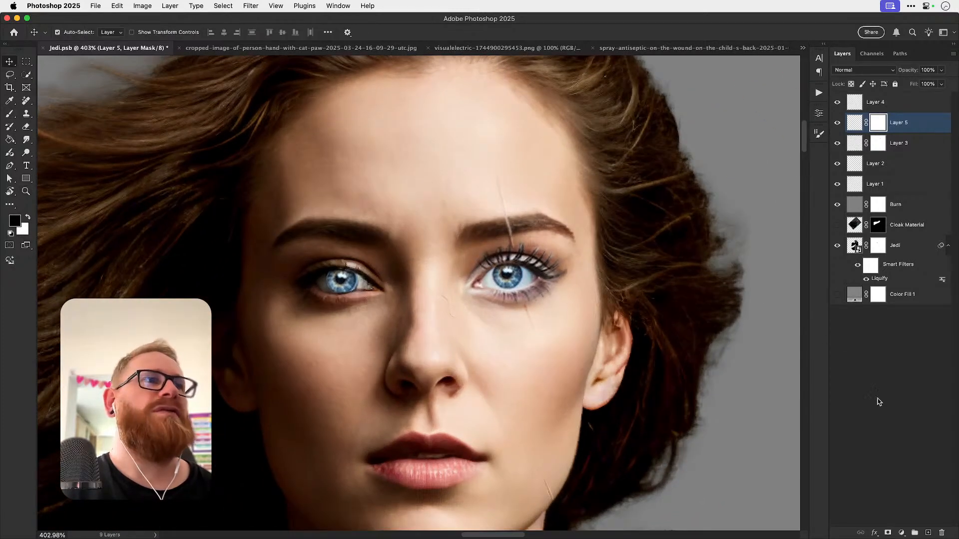
click(901, 531)
click(912, 413)
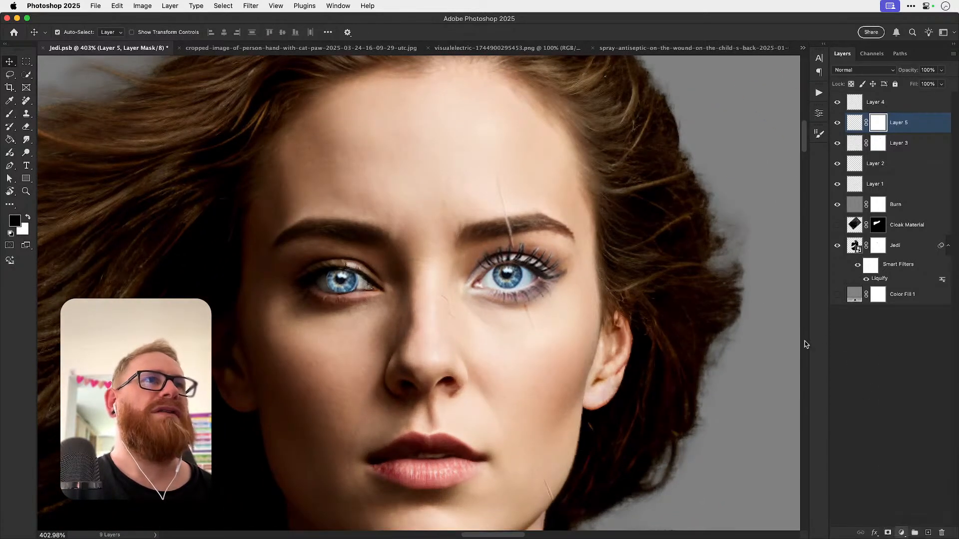
click(732, 382)
drag(741, 216, 754, 216)
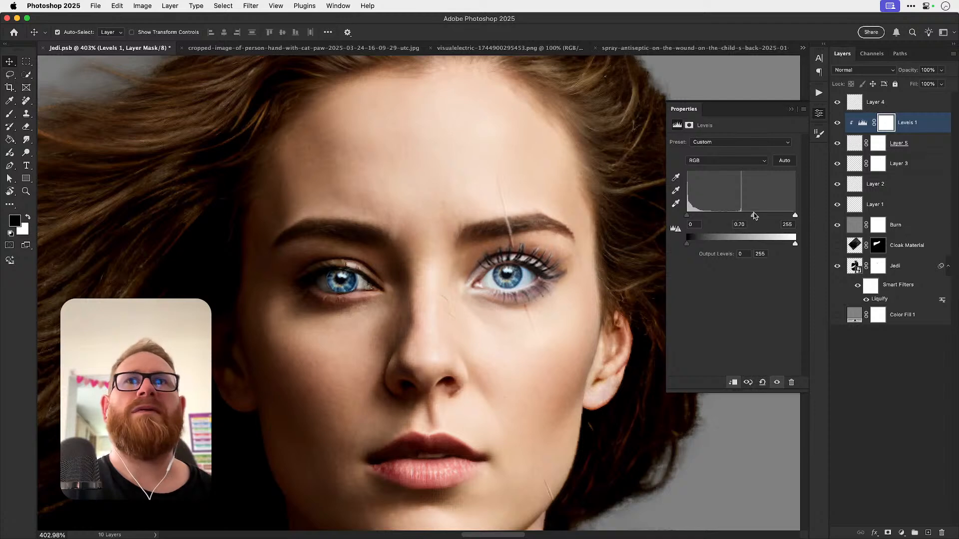
key(BackSpace)
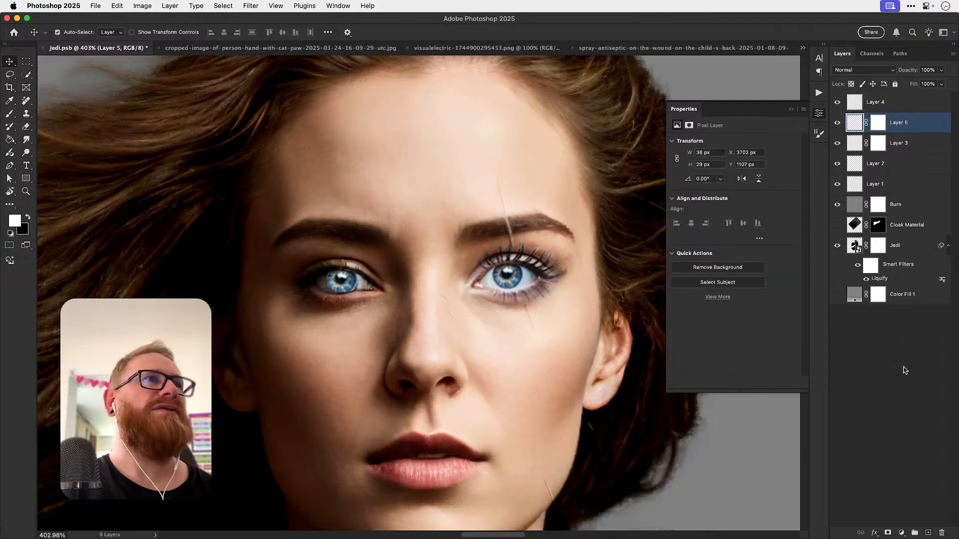
Step: Add a Curves adjustment clipped to Layer 5 and lower its white point and midtones to darken the pasted iris
click(904, 533)
click(912, 425)
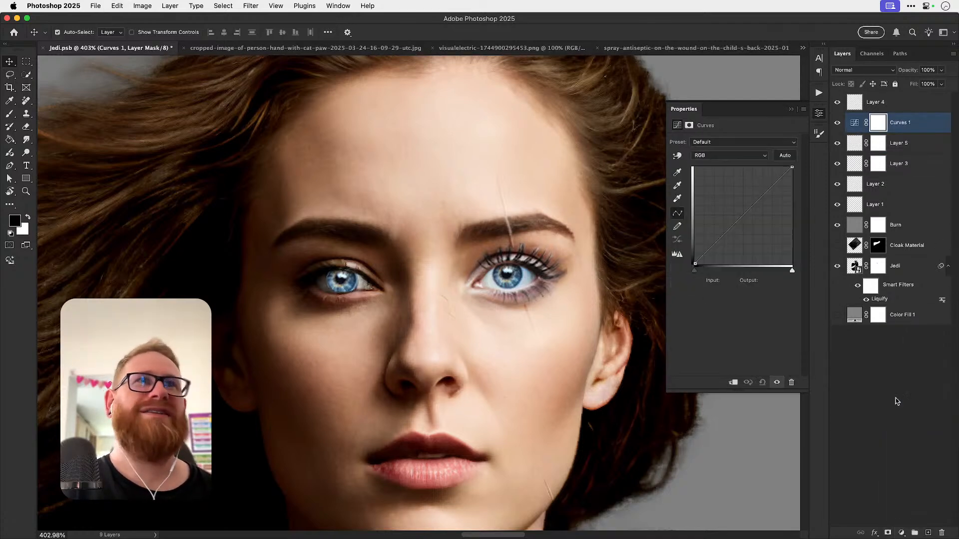
click(732, 382)
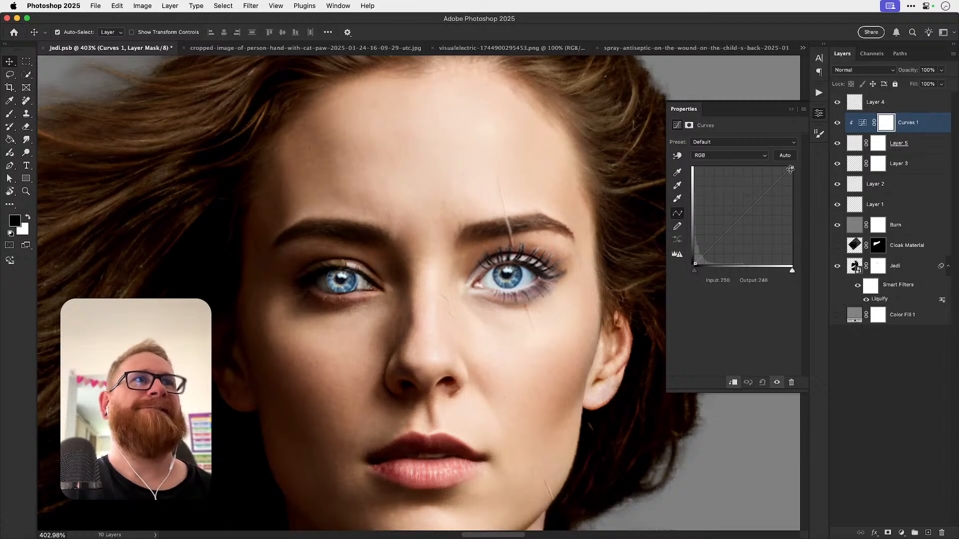
drag(792, 168, 791, 189)
drag(742, 228, 741, 240)
click(821, 134)
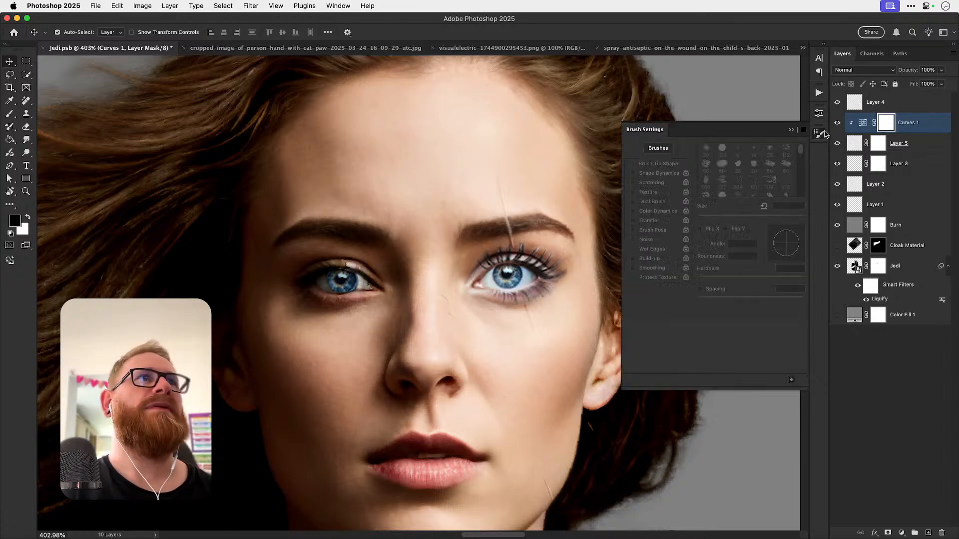
click(819, 114)
click(819, 114)
Step: Compare the eyes with and without Curves 1, Layer 5 and Layer 3 to judge how well the irises blend
click(838, 124)
click(838, 124)
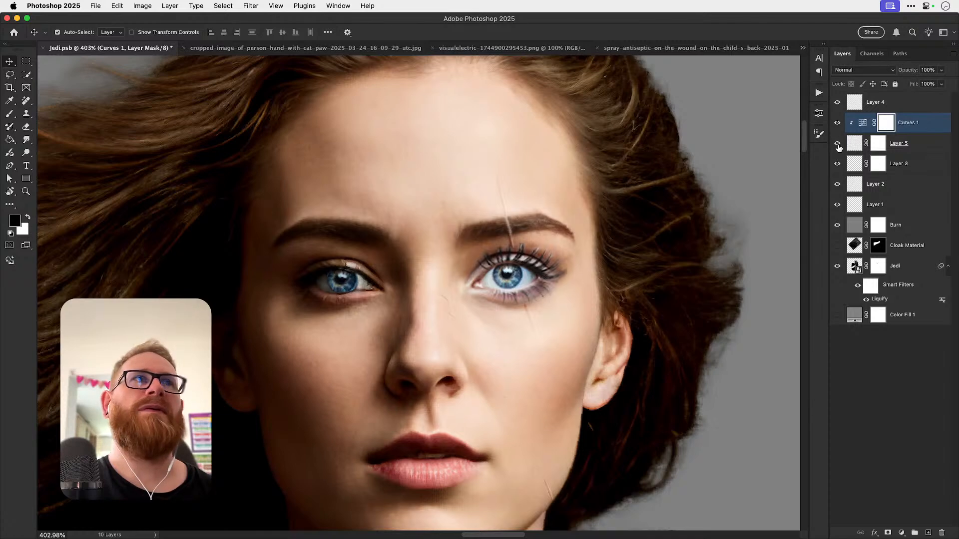
click(837, 145)
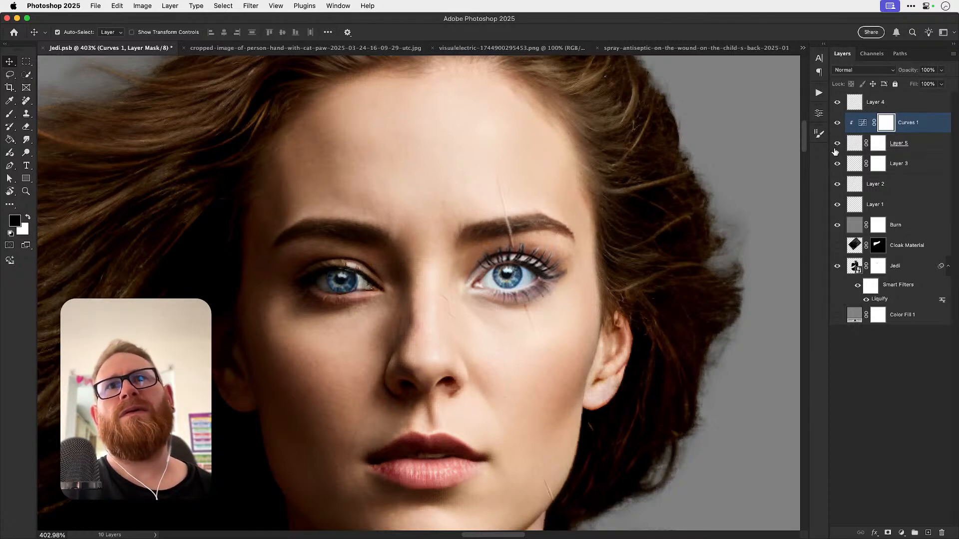
click(878, 143)
key(b)
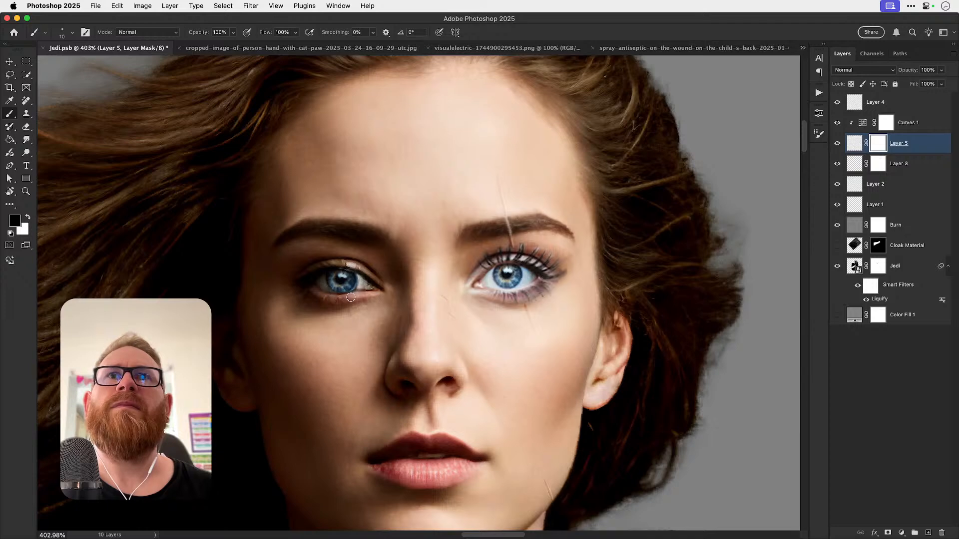
click(838, 164)
click(837, 164)
click(838, 145)
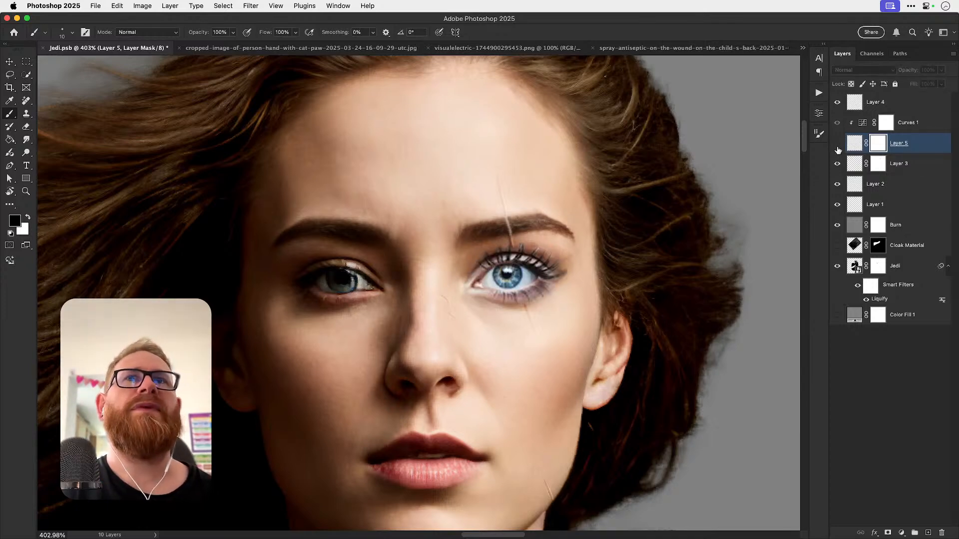
click(838, 144)
Step: Examine how the two blue eyes match, both in close-up and with the whole figure at 100%
key(z)
click(346, 291)
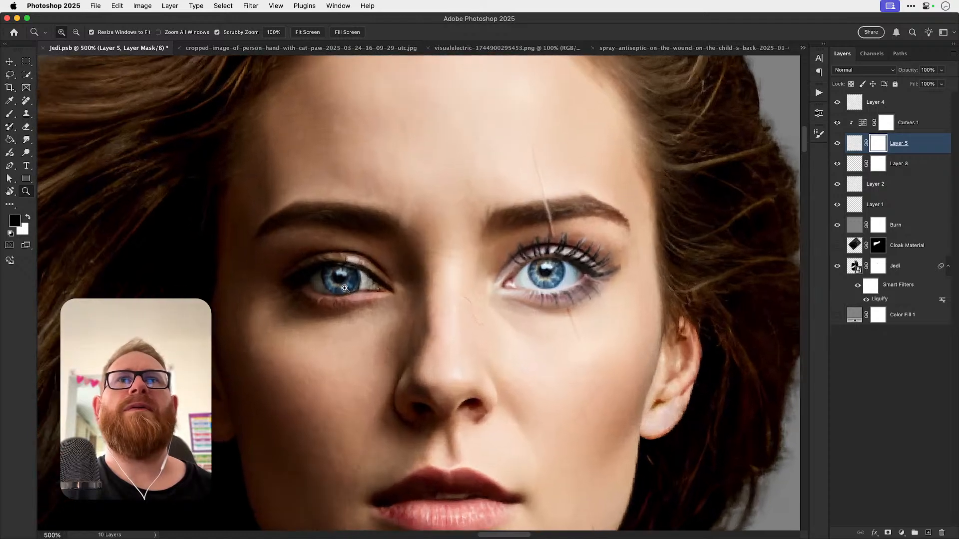
click(345, 290)
click(345, 290)
key(b)
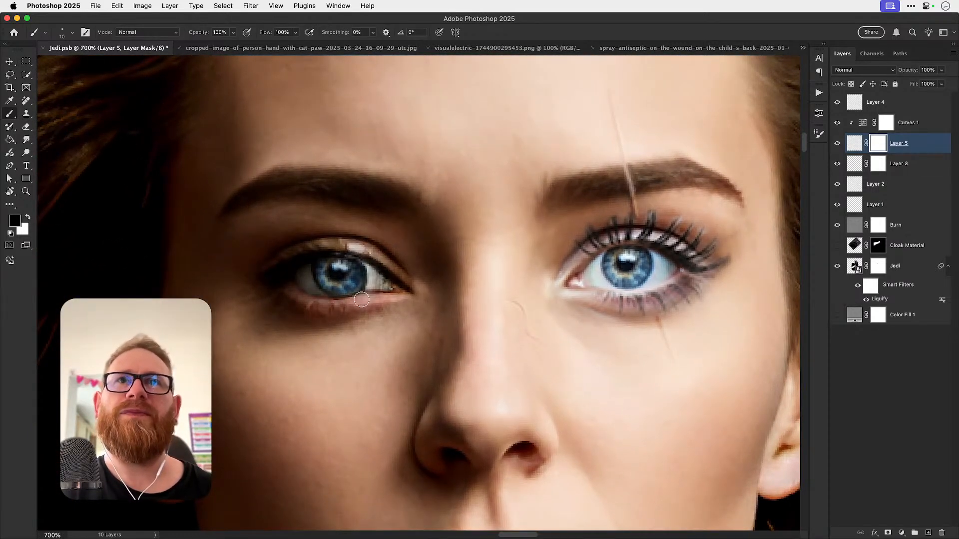
key(v)
key(super+1)
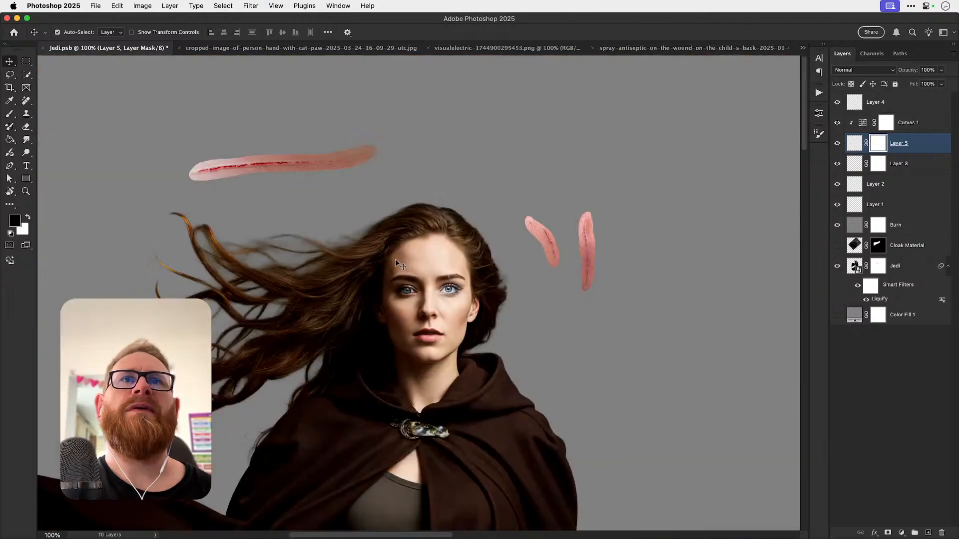
drag(401, 262, 388, 259)
key(z)
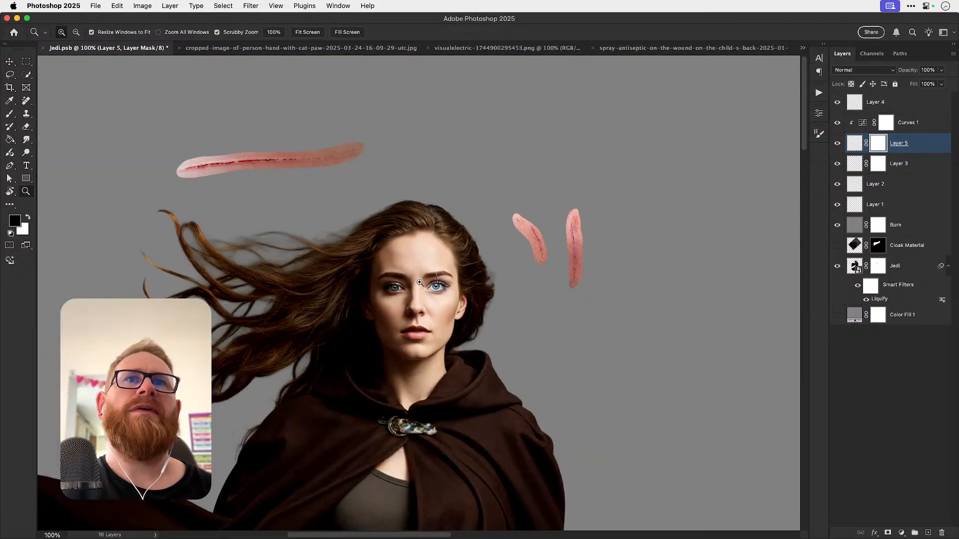
drag(404, 291, 452, 292)
double_click(394, 285)
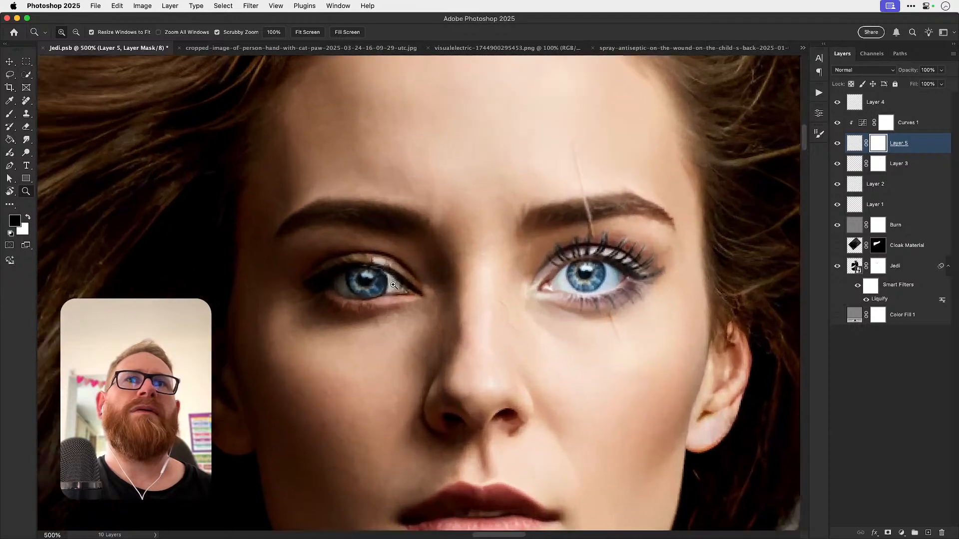
Step: Scale the iris on Layer 5 up slightly with Free Transform
click(394, 285)
key(super+t)
drag(394, 258, 399, 254)
key(Return)
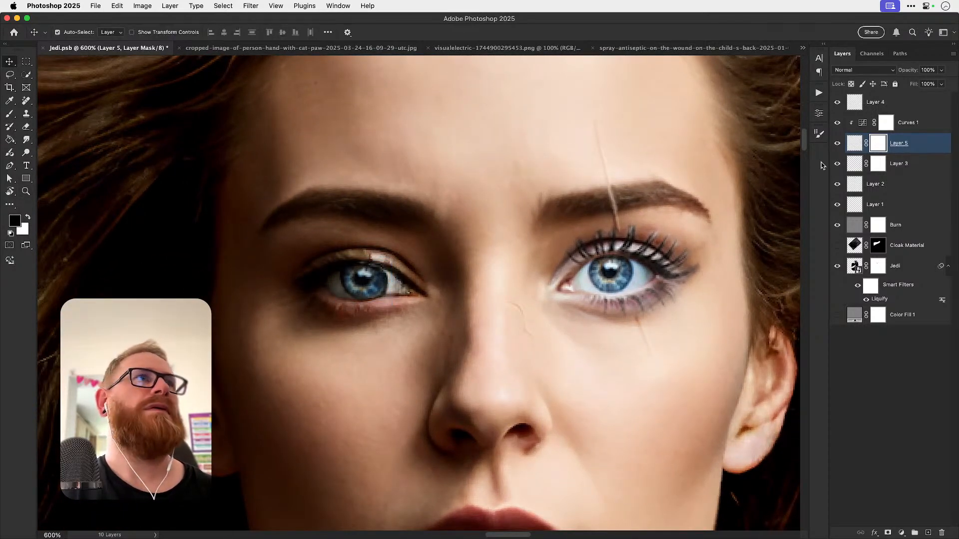
Step: Check which eye Layer 3 affects and rename that layer "Right Eye"
click(837, 165)
click(837, 165)
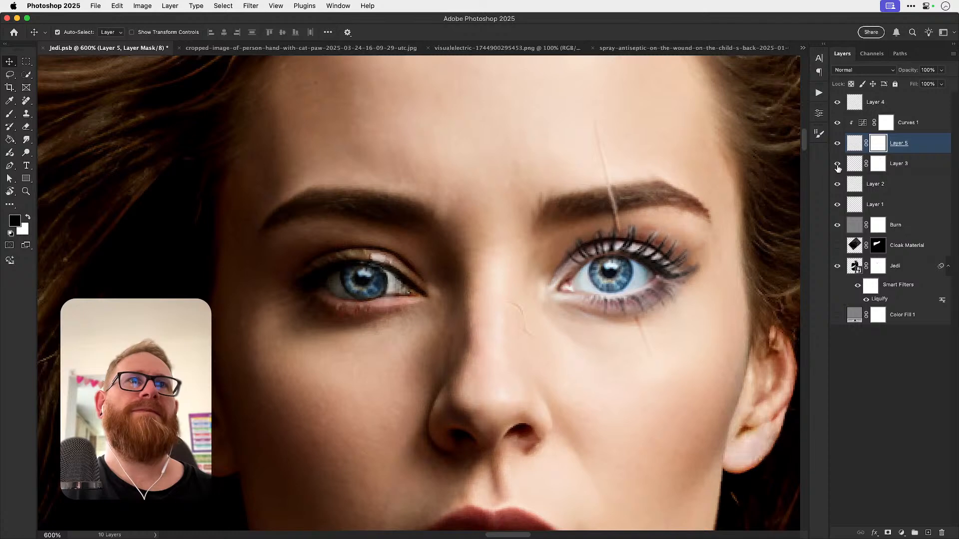
click(838, 165)
click(838, 165)
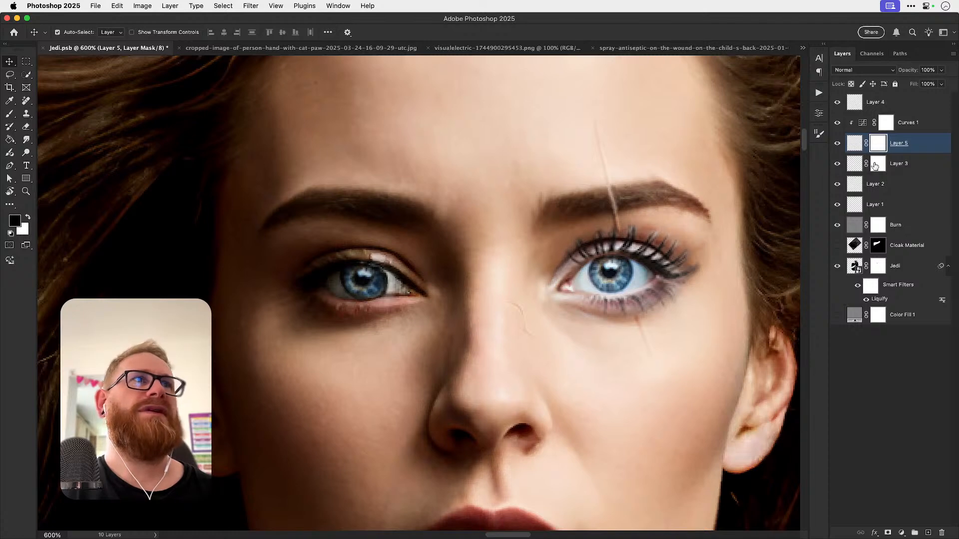
click(892, 168)
key(x)
double_click(900, 169)
text(Right Eye)
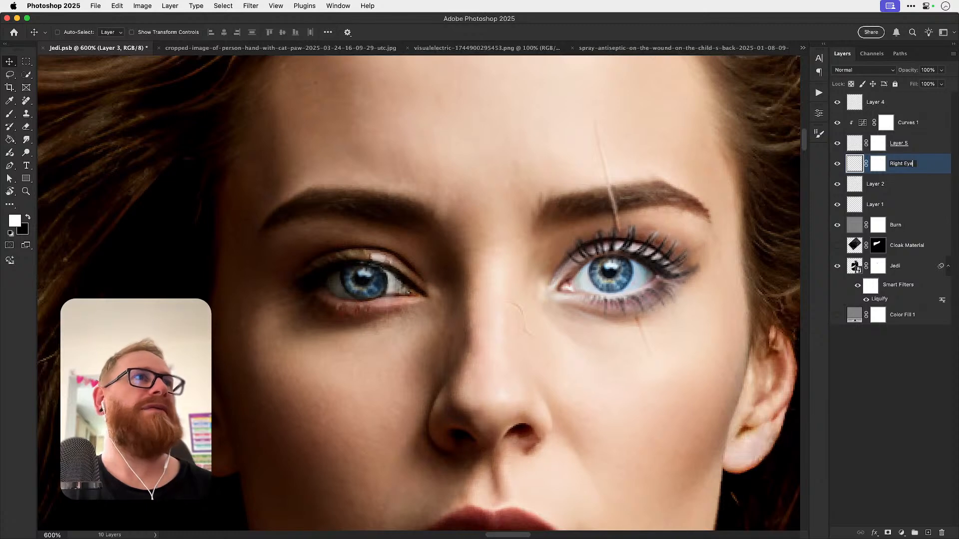
Step: Rename Layer 5 as "Left Eye", reusing the text of the other eye layer's name
key(super+a)
key(super+c)
double_click(902, 145)
key(super+v)
drag(903, 144, 823, 144)
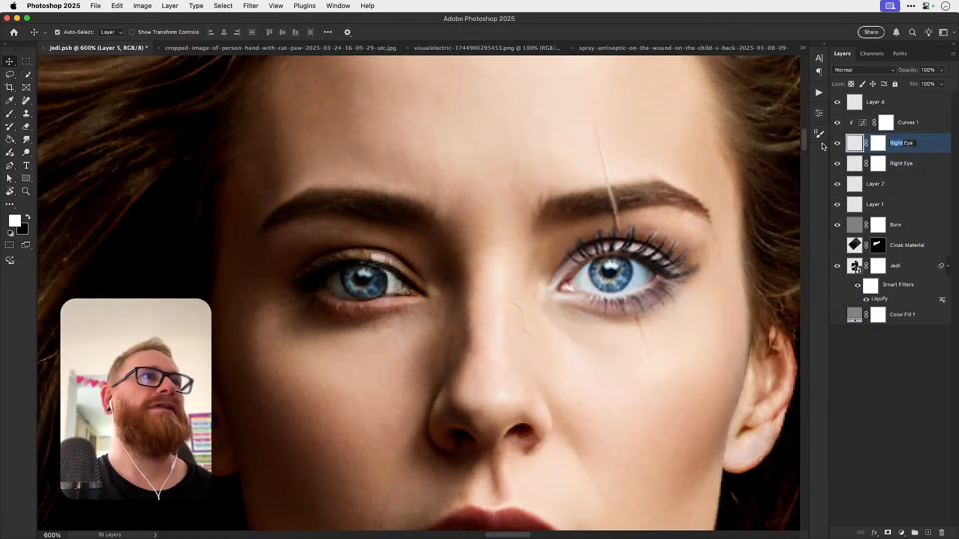
text(Left)
key(Return)
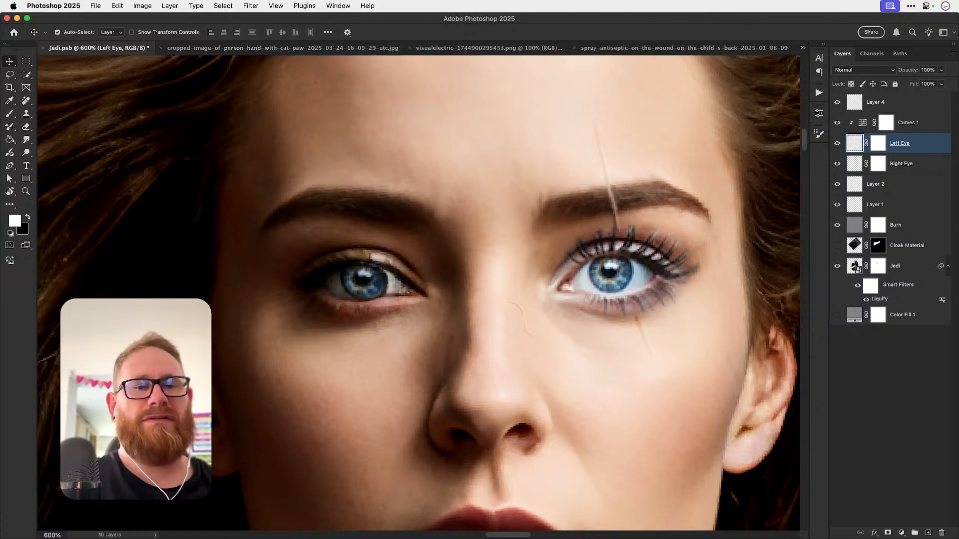
Step: Check what Left Eye, Curves 1, Layer 4 and Layer 1 each contribute to the face by hiding and showing them
click(838, 144)
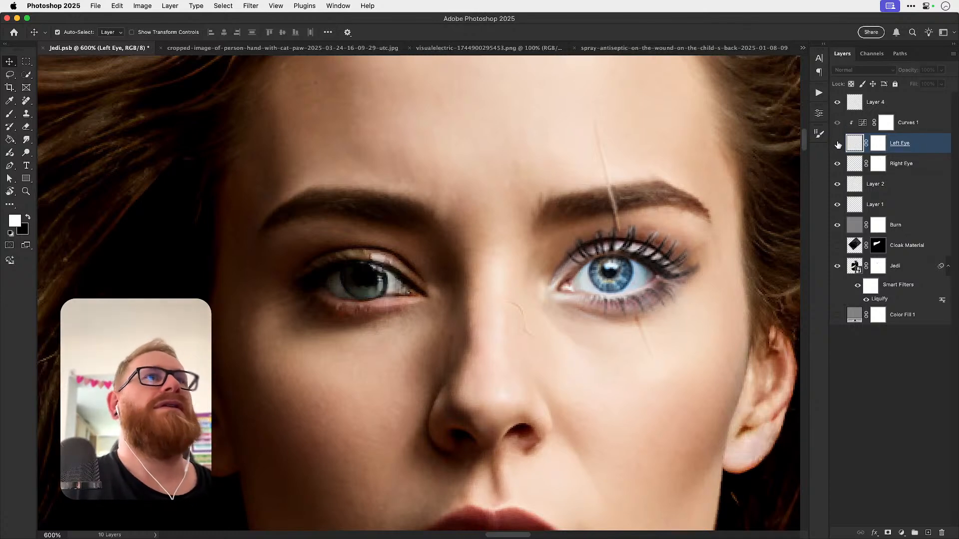
click(837, 146)
click(836, 146)
click(837, 145)
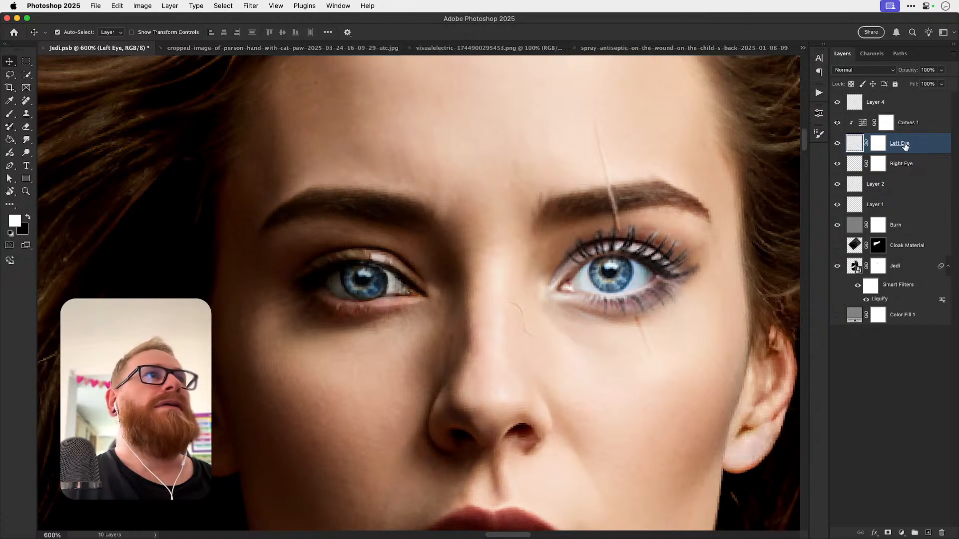
click(840, 123)
click(839, 123)
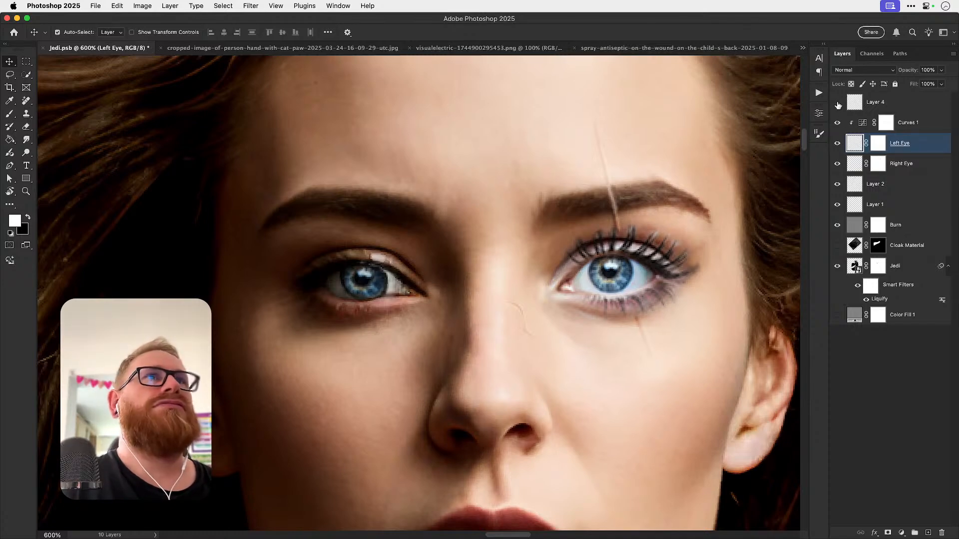
click(904, 166)
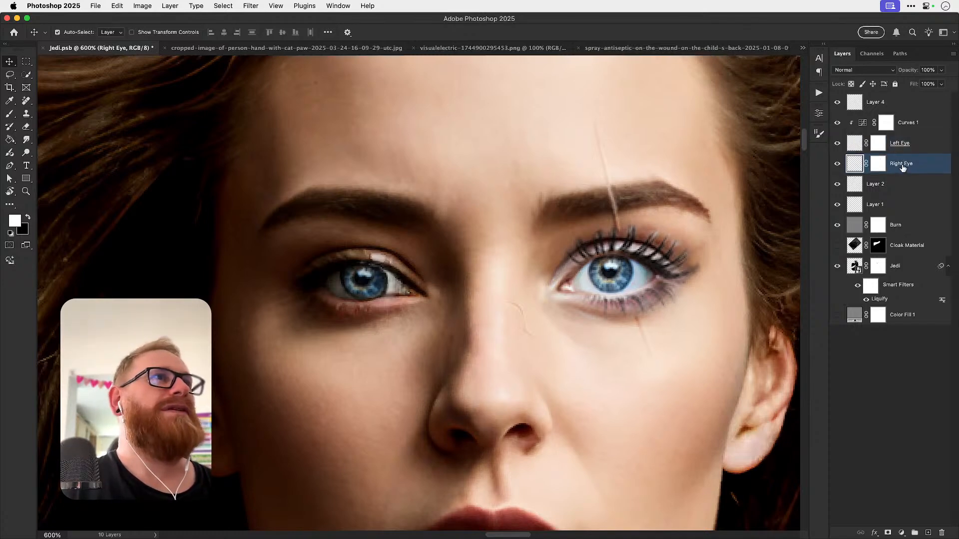
click(840, 206)
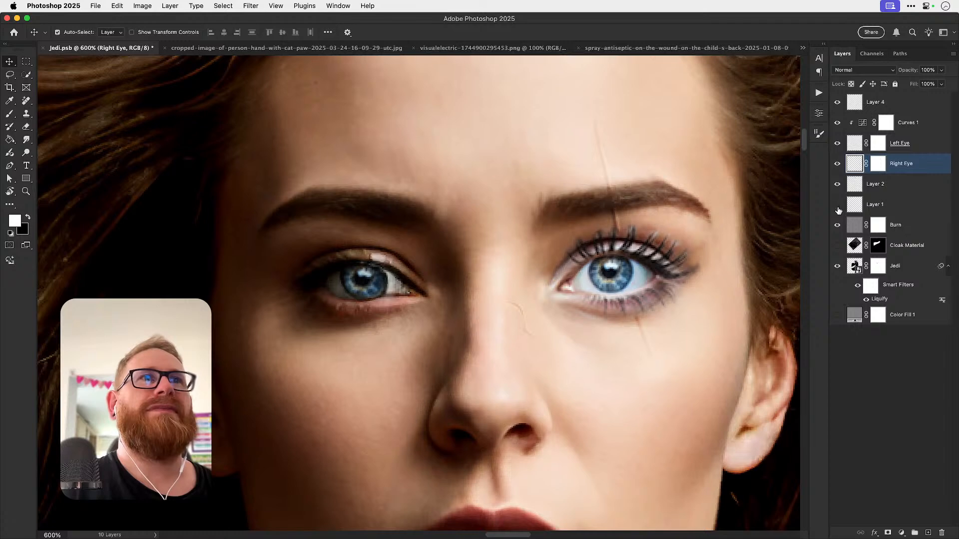
click(840, 207)
click(839, 207)
click(838, 207)
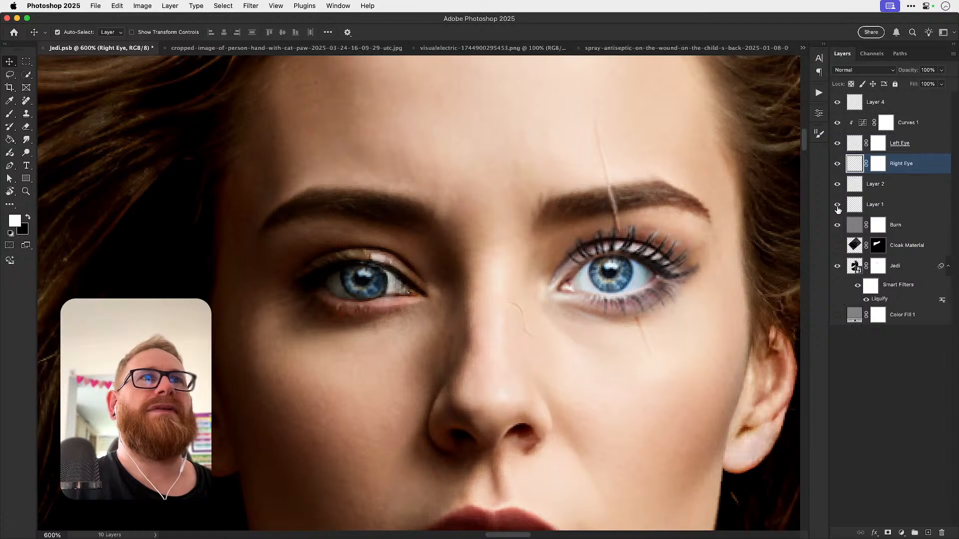
Step: Delete Layer 2 and rename Layer 1, which holds the scar through the eyebrow, as "Earbrow Scar"
click(881, 185)
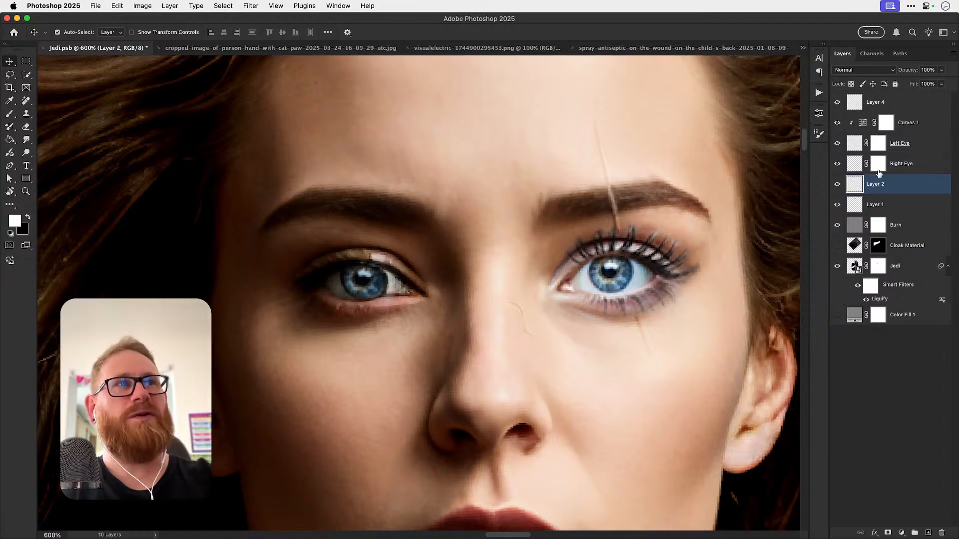
key(BackSpace)
click(838, 185)
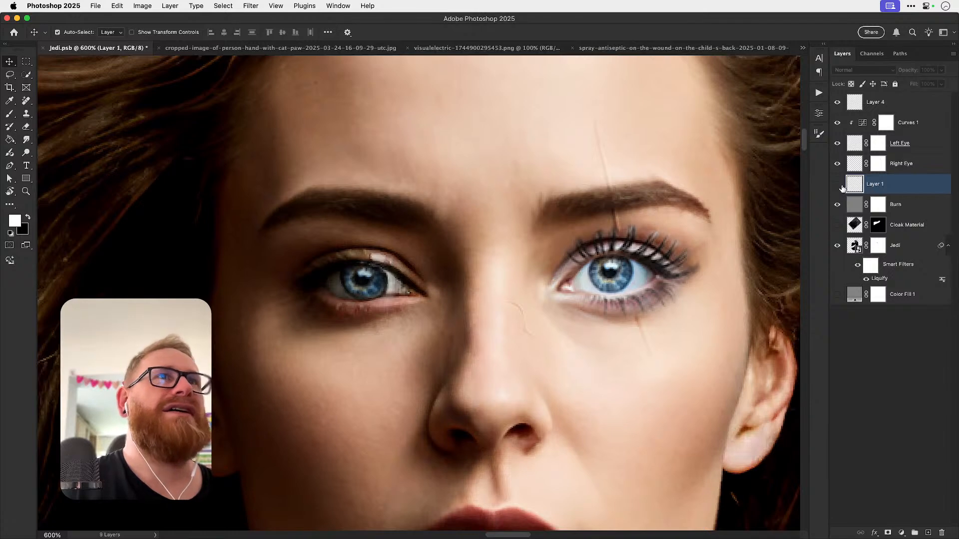
click(838, 184)
double_click(876, 184)
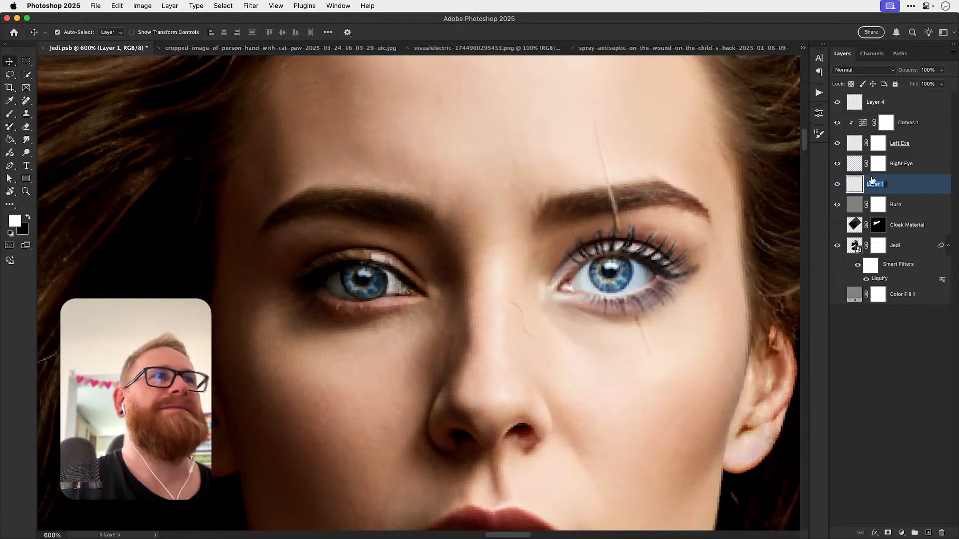
text(Earbrow)
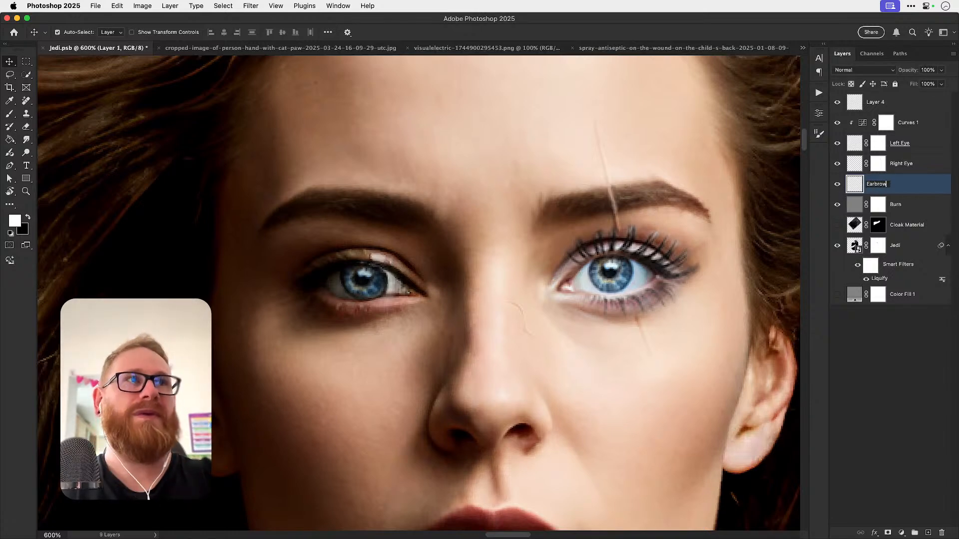
text( Scar)
key(Return)
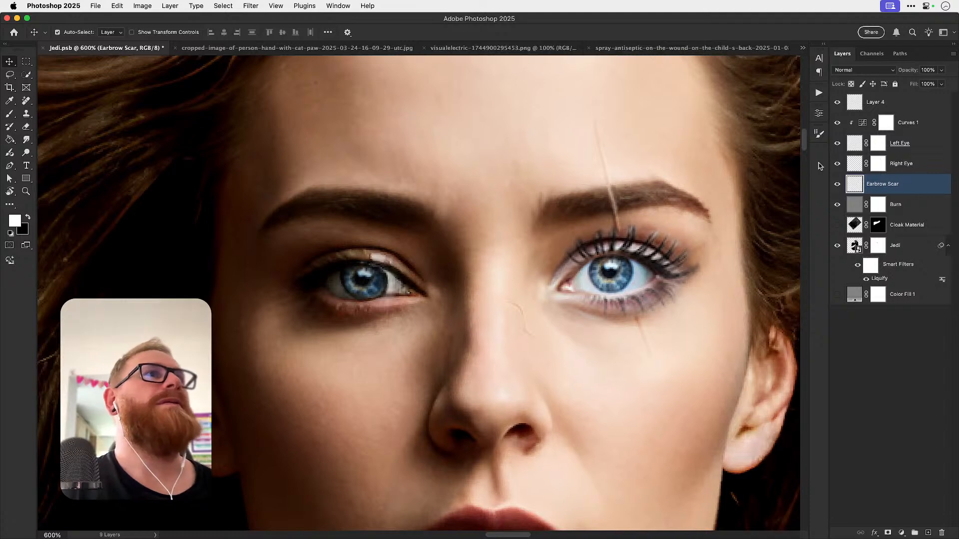
Step: Add a Curves adjustment clipped to the Right Eye layer and lower the RGB midtones from input 127 to output 96
click(837, 163)
click(896, 165)
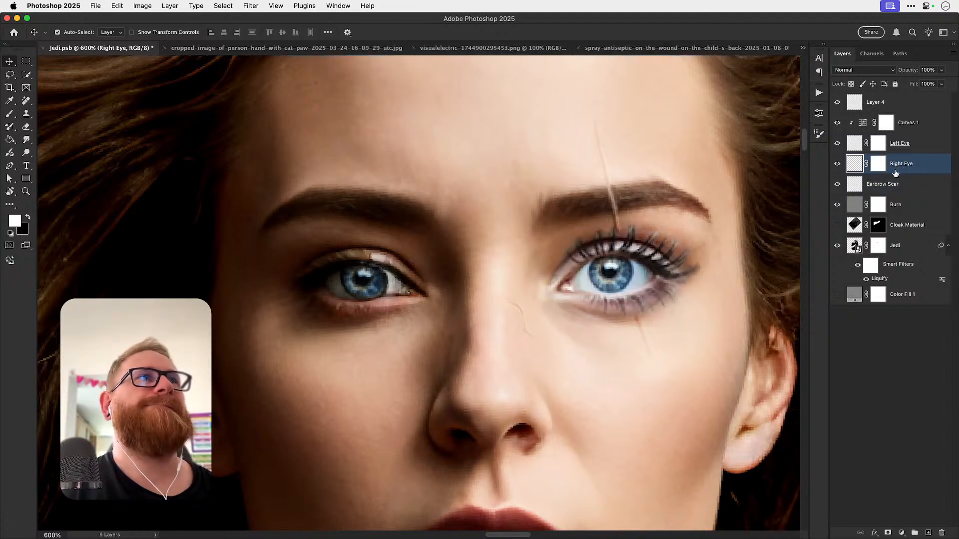
click(901, 533)
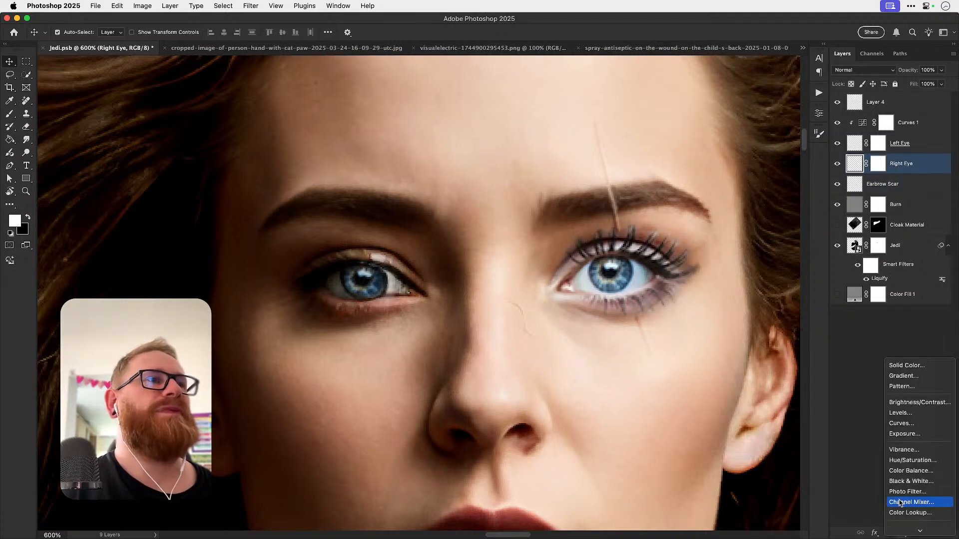
click(901, 424)
drag(745, 216, 743, 227)
click(734, 383)
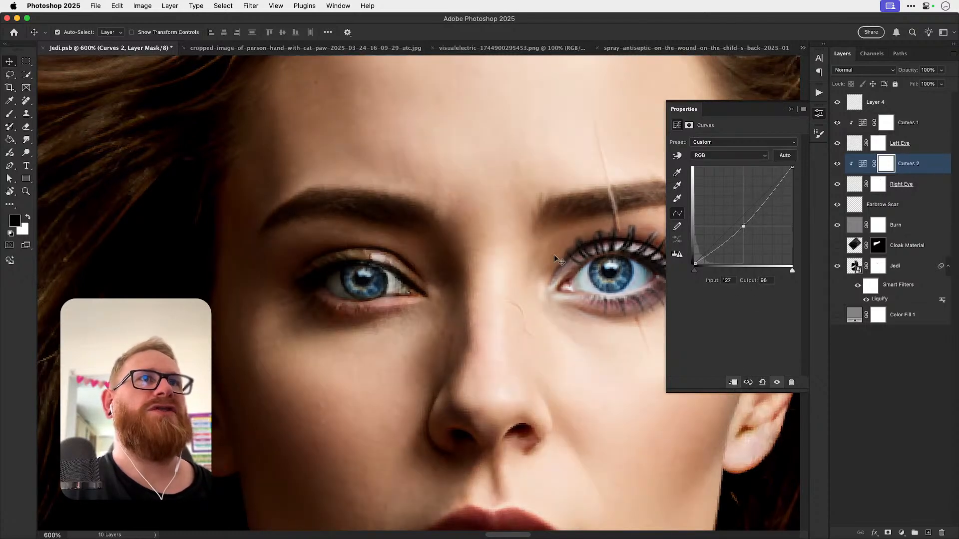
Step: In Curves 2, raise the Red channel at input 119 to output 130 and lower the Blue channel at input 134 to 121
click(709, 156)
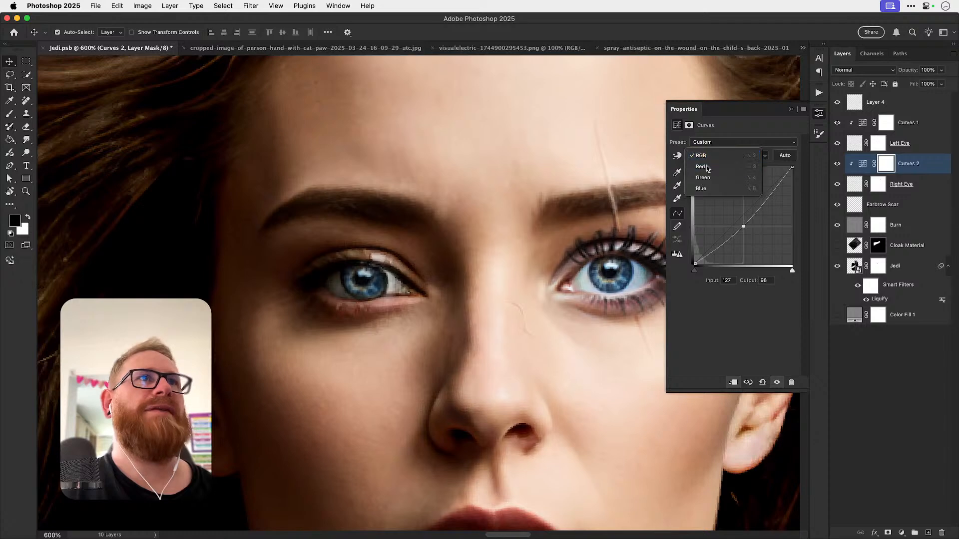
click(704, 167)
drag(739, 213, 741, 214)
click(724, 156)
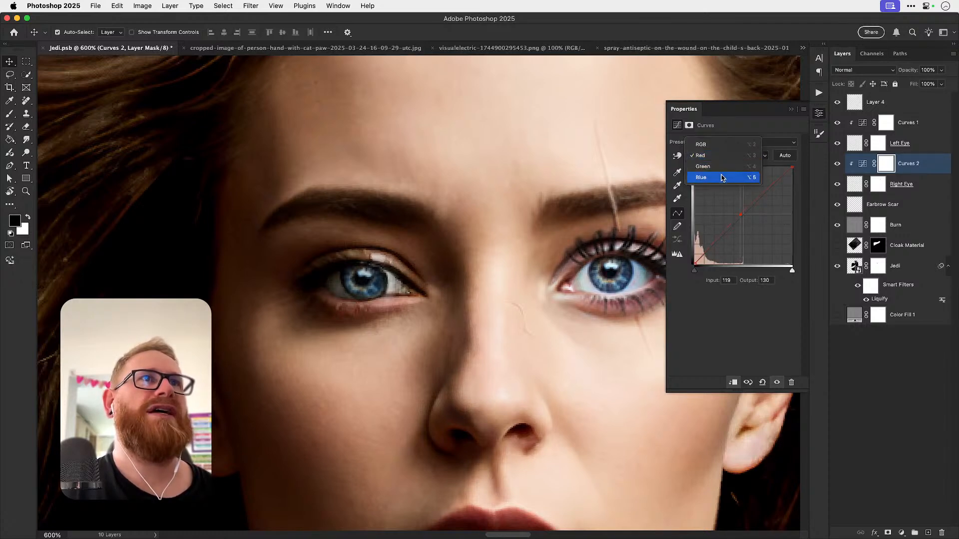
click(723, 178)
drag(749, 220, 745, 218)
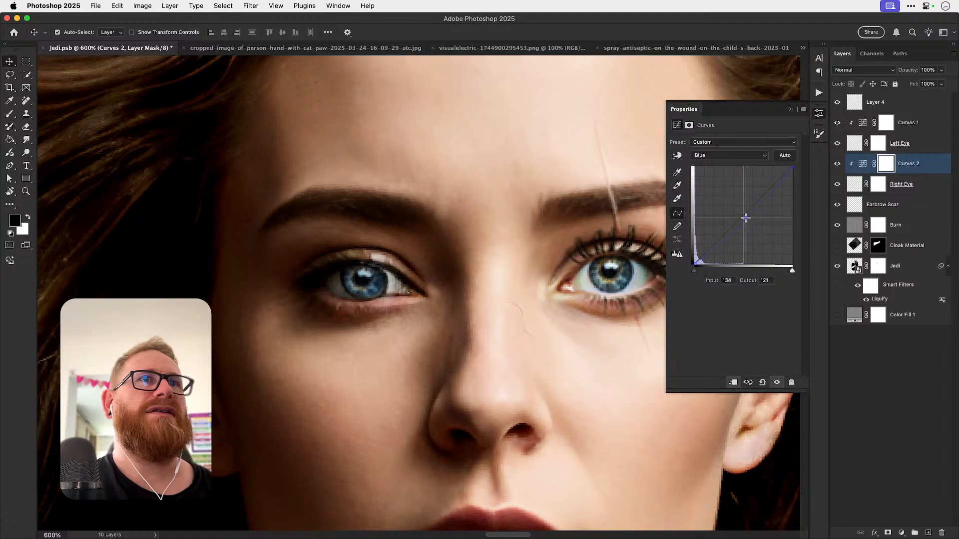
Step: Check what the Curves 2 adjustment does to the right eye by hiding and showing it, and view the image at 100%
click(819, 114)
click(837, 164)
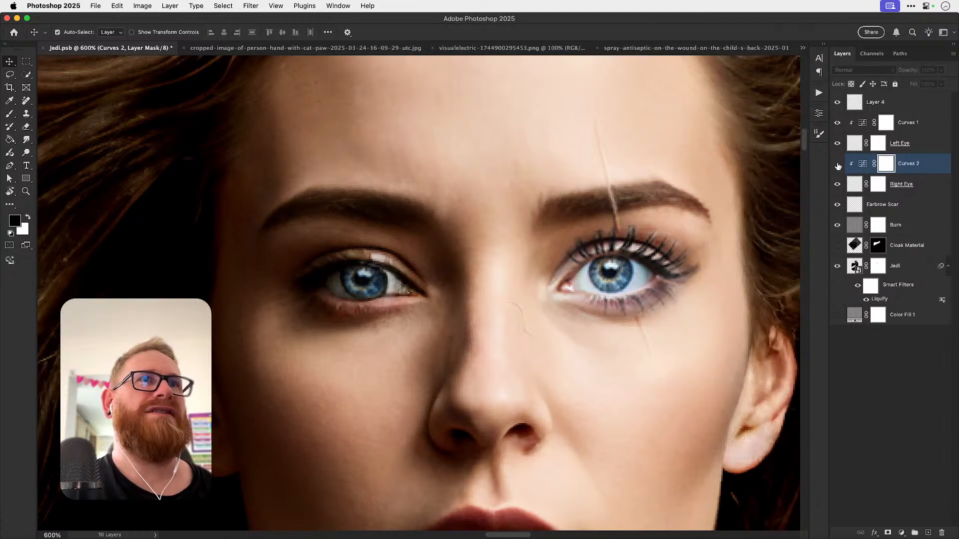
click(838, 164)
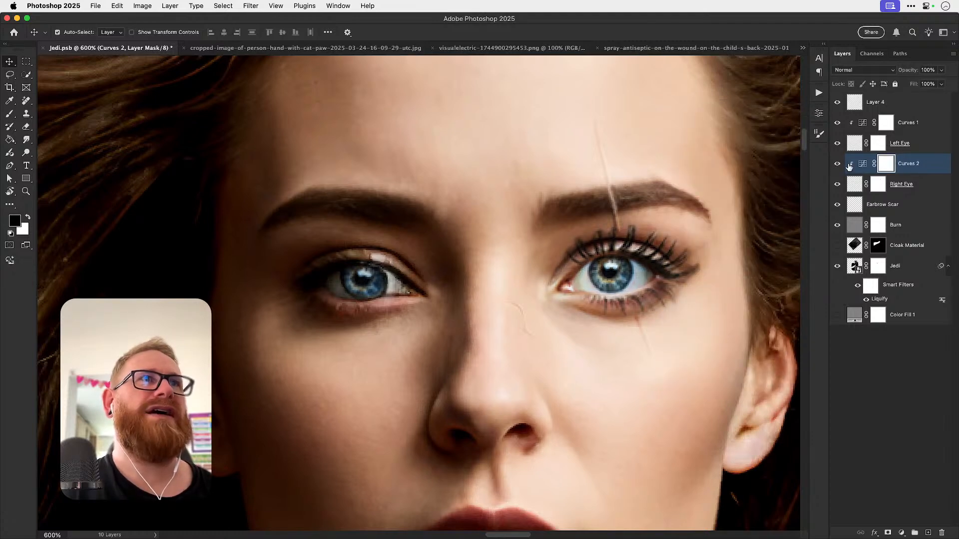
key(super+1)
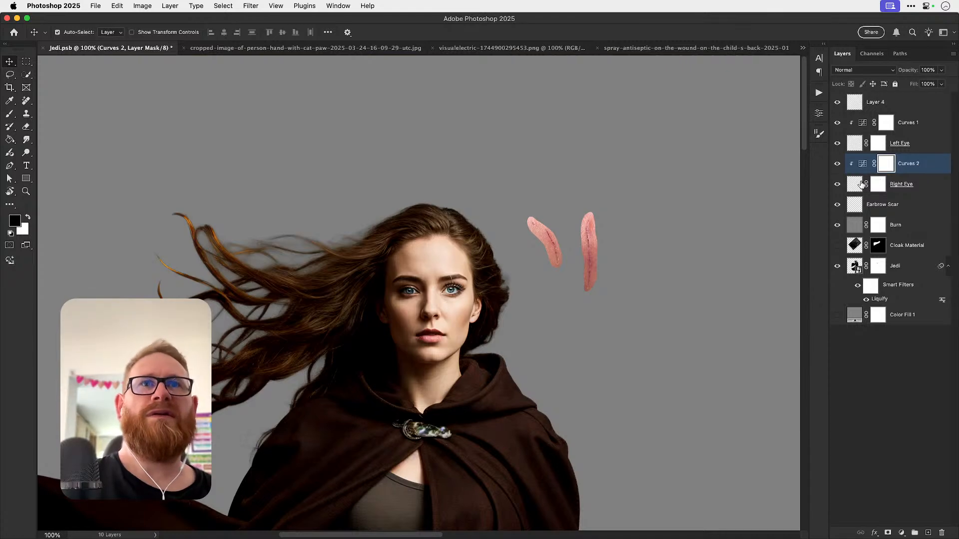
Step: Transform the Right Eye and Curves 2 layers together, scaling the height to 91.55% and rotating by -2.52 degrees
key(z)
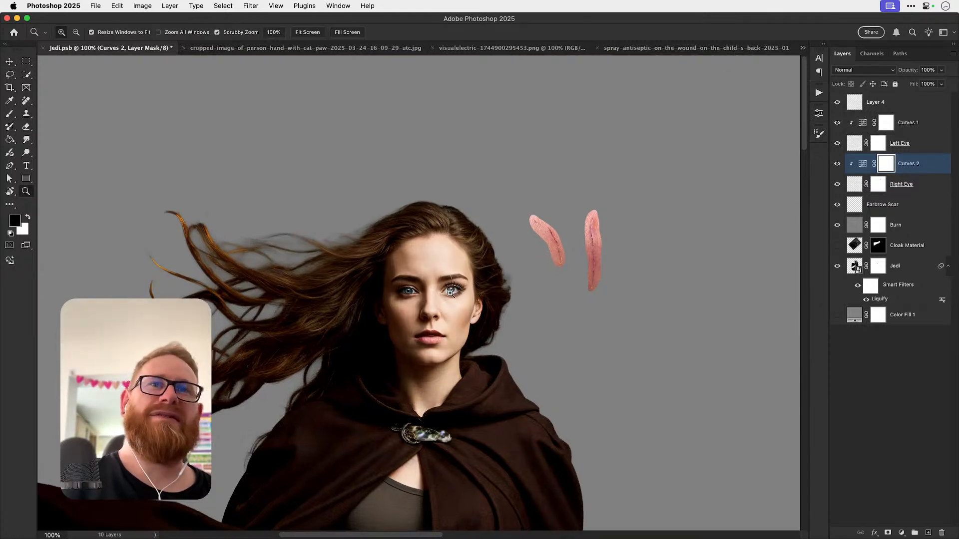
click(451, 288)
click(452, 290)
click(451, 298)
key(v)
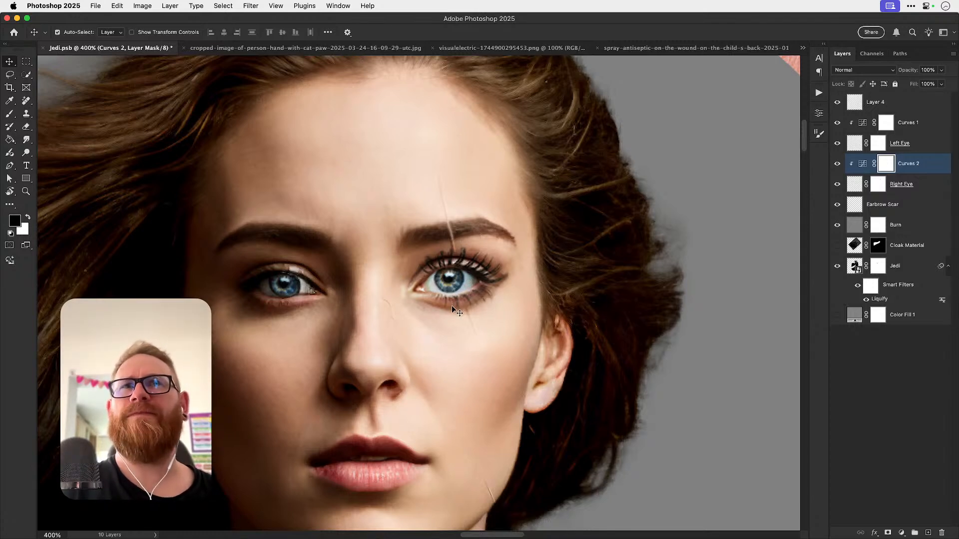
shift+click(905, 184)
key(super+t)
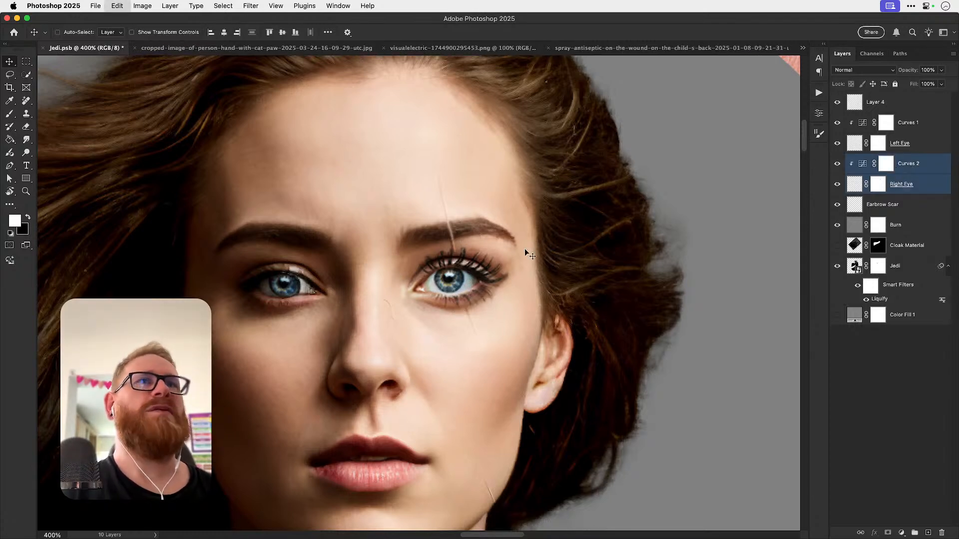
drag(456, 245, 456, 252)
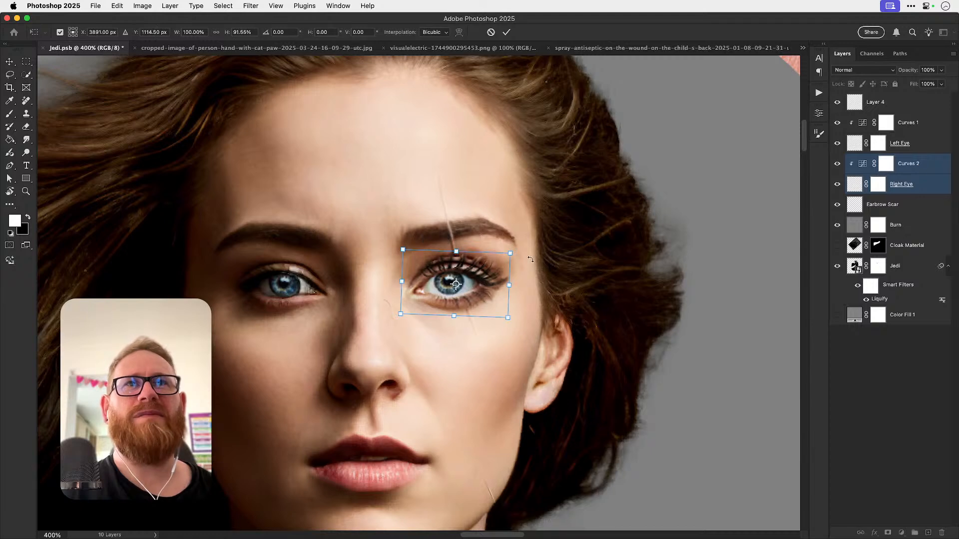
drag(531, 259, 529, 256)
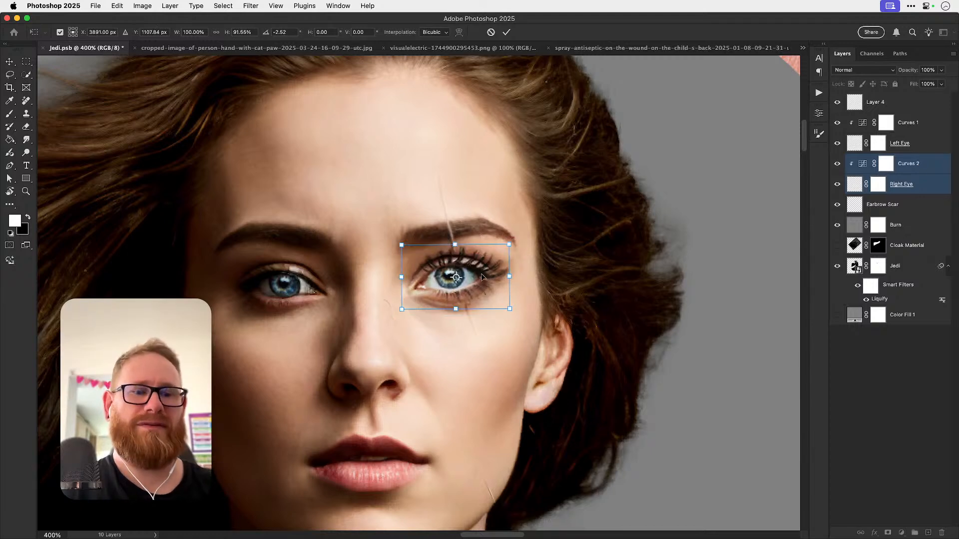
key(Return)
key(super+1)
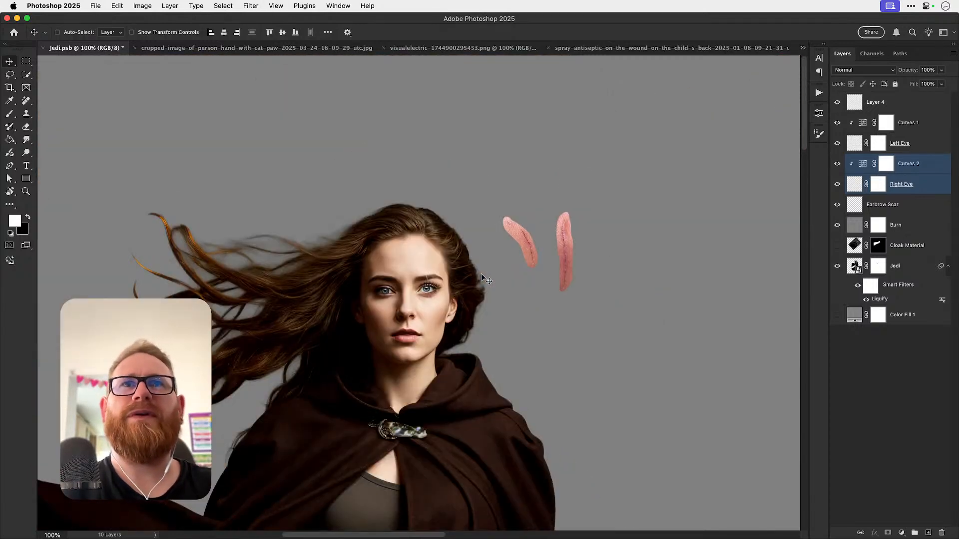
Step: Free-transform the Right Eye and Curves 2 layers again, making the eye flatter at 91.55% height with no rotation
key(super+t)
scroll(422, 272, up, 5)
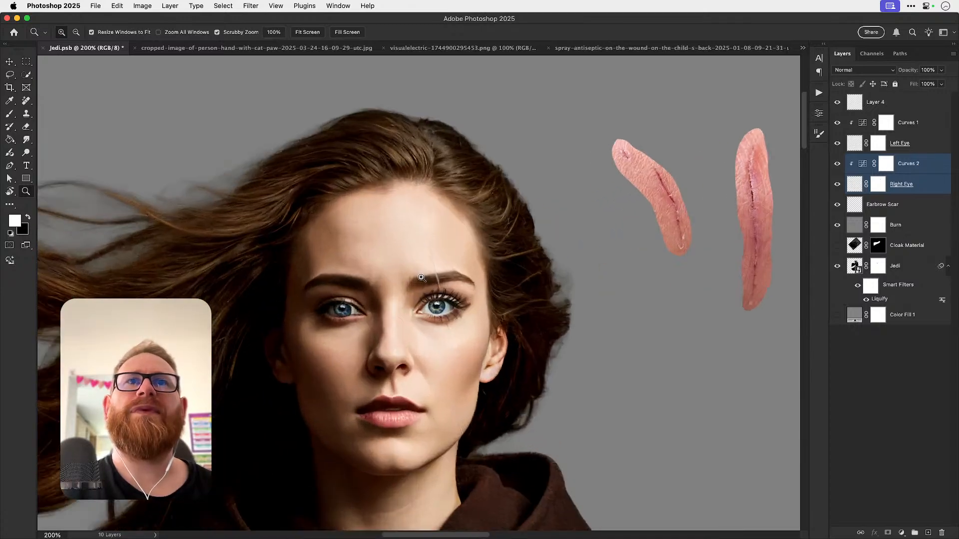
drag(455, 291, 448, 286)
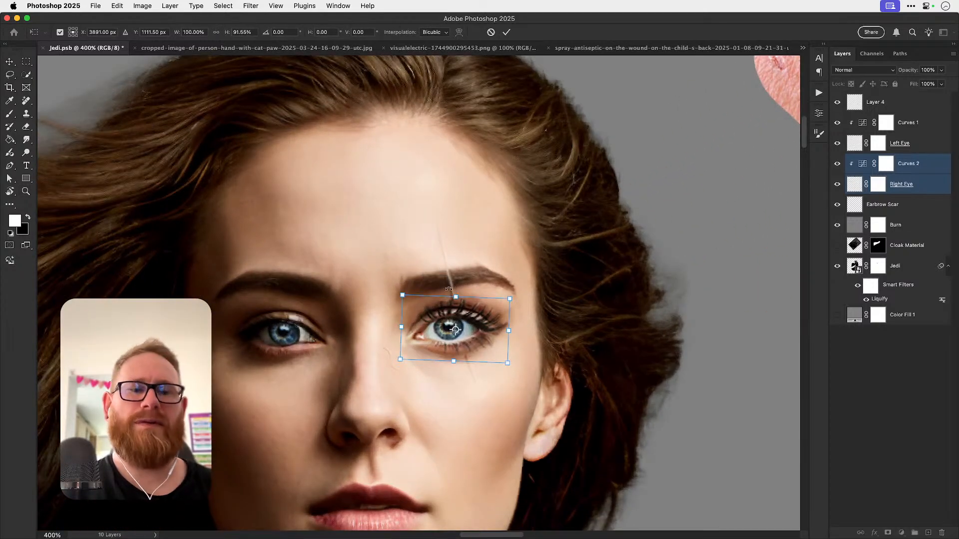
key(Return)
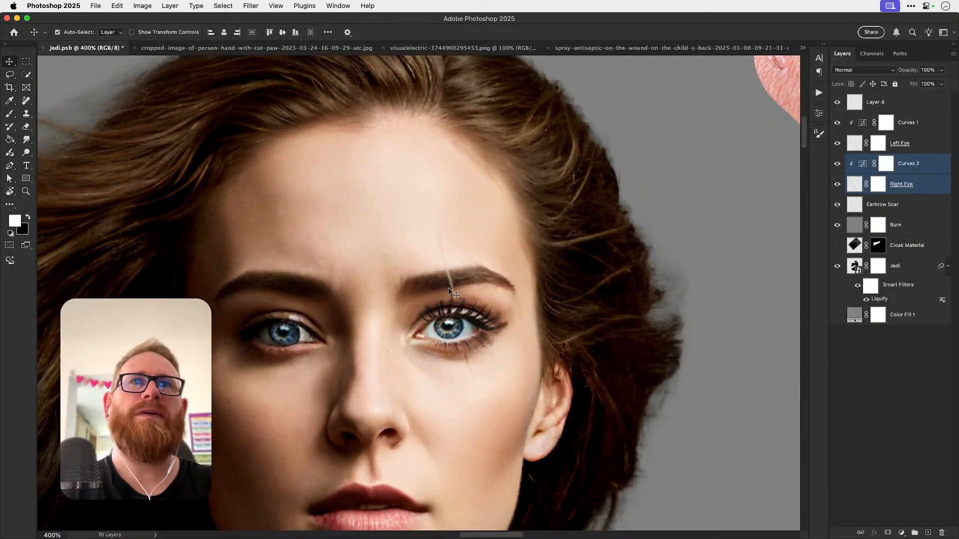
Step: Compare the right eye before and after its last transform at 100%, and inspect both eyes close up
key(super+1)
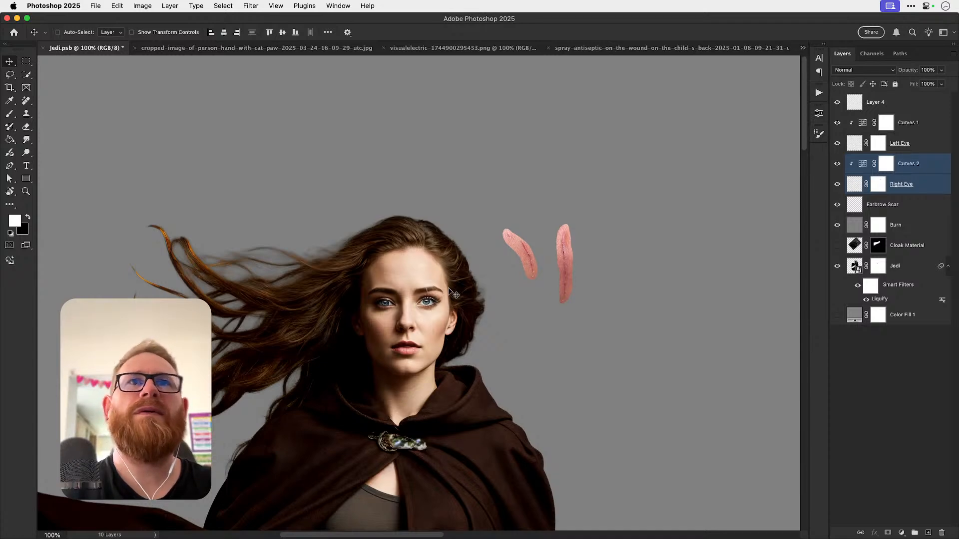
key(super+z)
key(super+z)
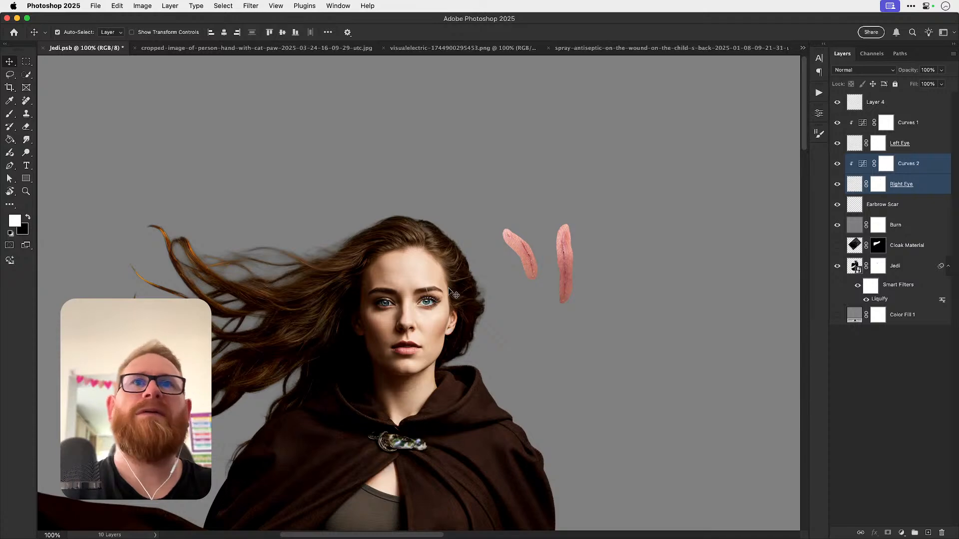
key(z)
drag(417, 302, 456, 303)
drag(317, 315, 320, 306)
key(v)
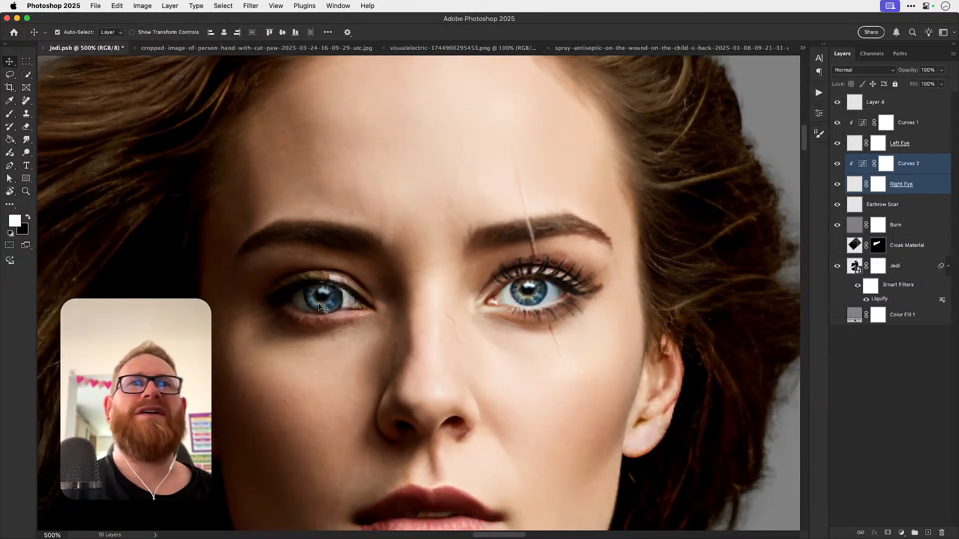
Step: Compare the retouched eye with the Left Eye layer hidden and shown, and with its layer mask disabled and enabled
click(837, 143)
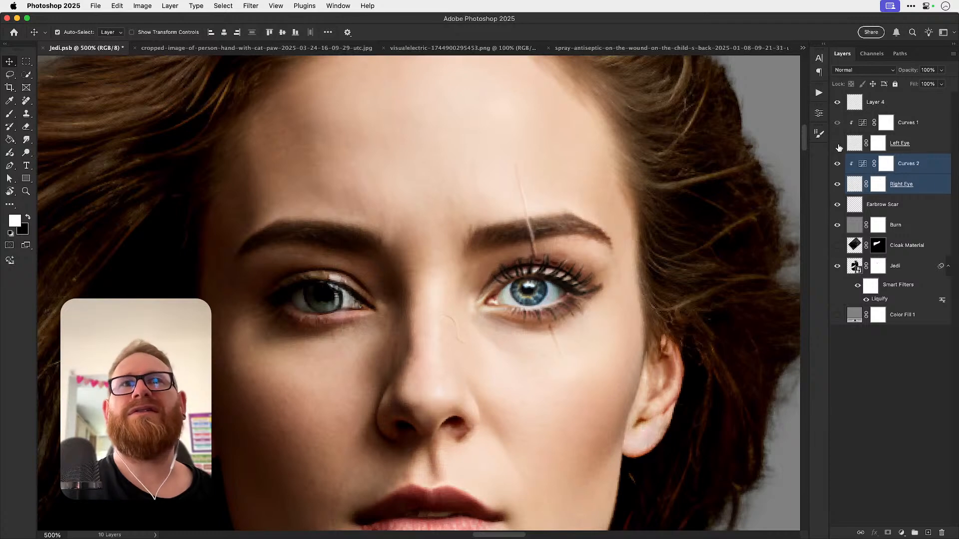
click(838, 145)
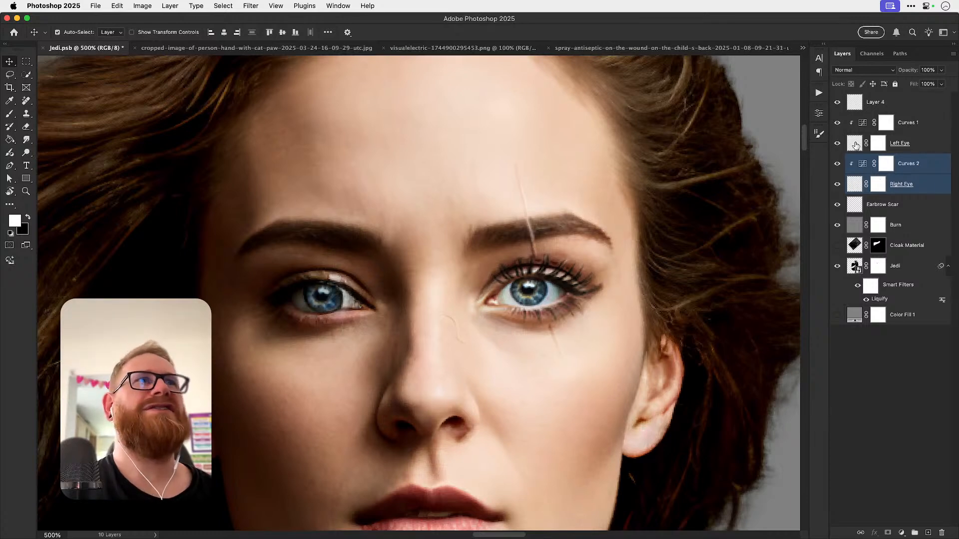
super+click(855, 145)
key(super+d)
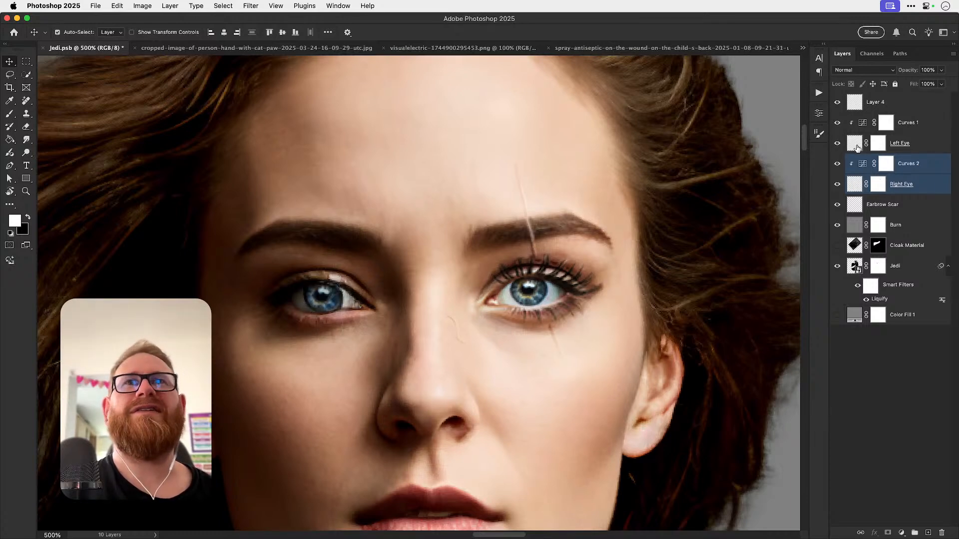
shift+click(878, 146)
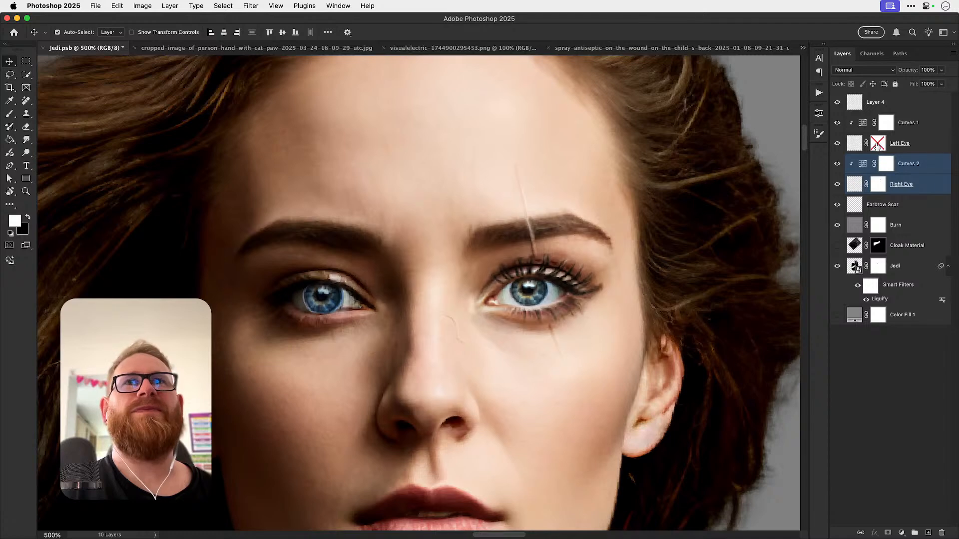
shift+click(877, 145)
click(878, 146)
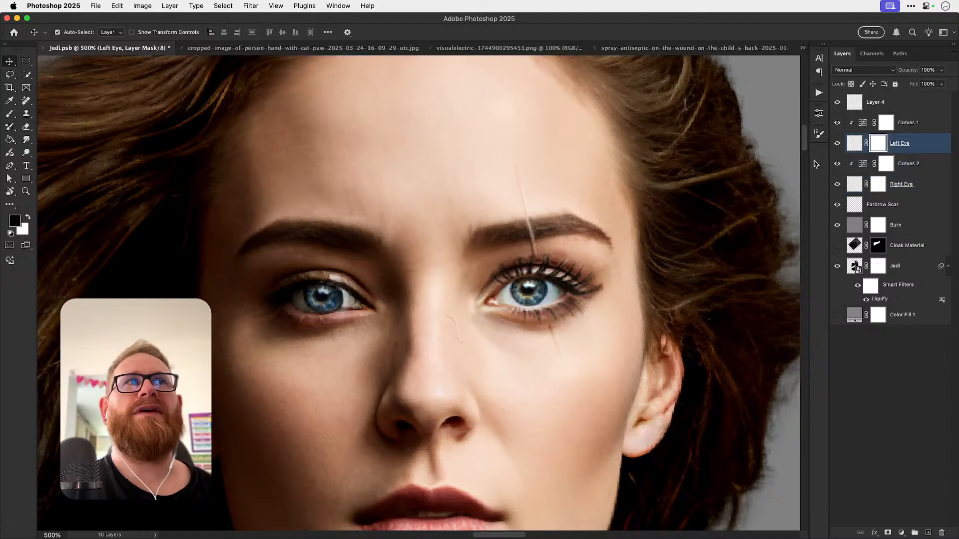
key(b)
key(x)
scroll(332, 294, up, 2)
key(x)
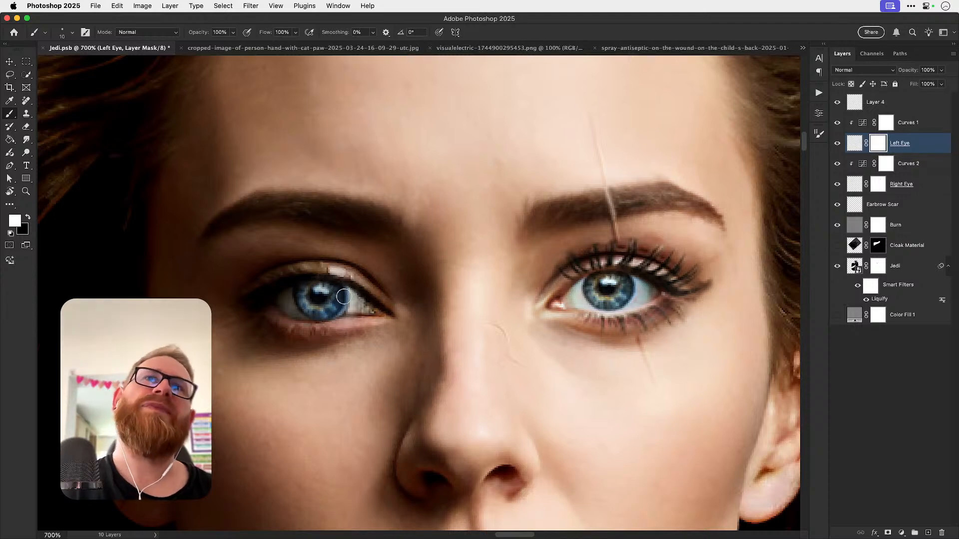
key(x)
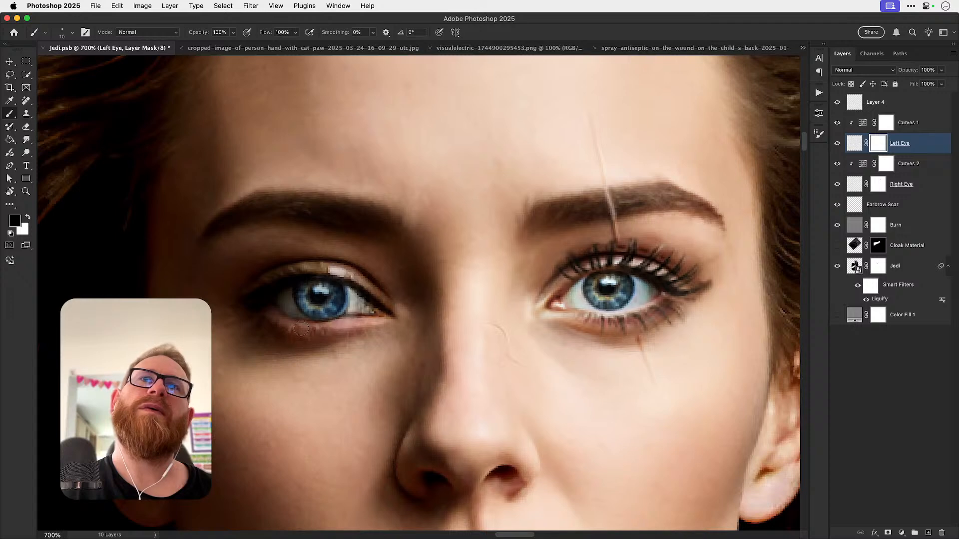
key(v)
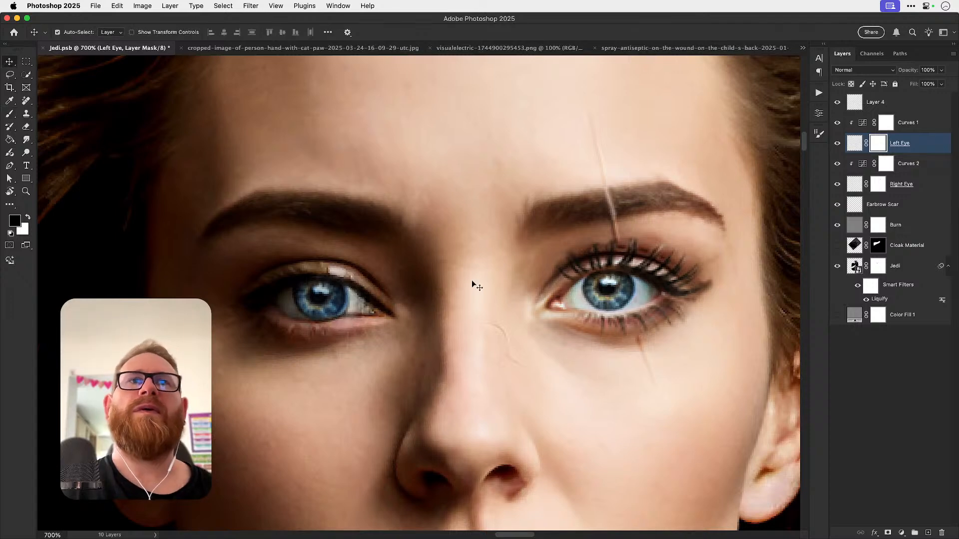
Step: Darken the left iris by lowering the highlight end and the midtones of the Curves 1 adjustment
click(913, 169)
double_click(863, 122)
drag(793, 168, 793, 204)
drag(741, 241, 741, 247)
click(819, 125)
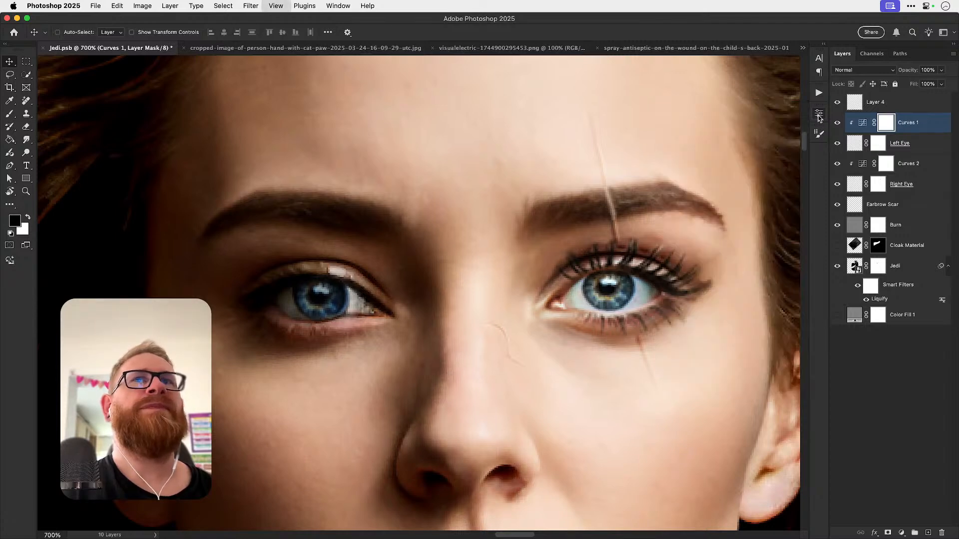
Step: Compare both eyes in the full portrait and close up, toggling the Right Eye layer's visibility
key(super+1)
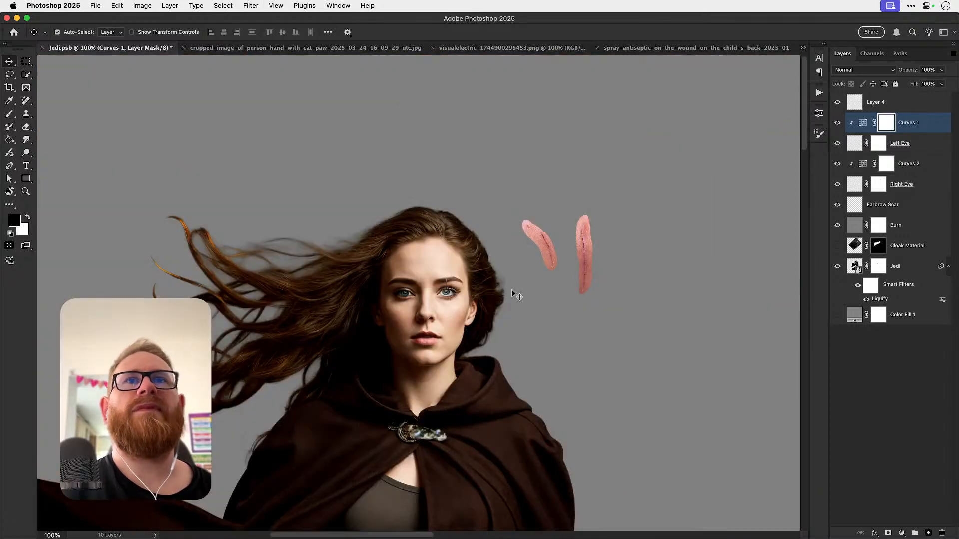
key(z)
click(416, 297)
click(416, 296)
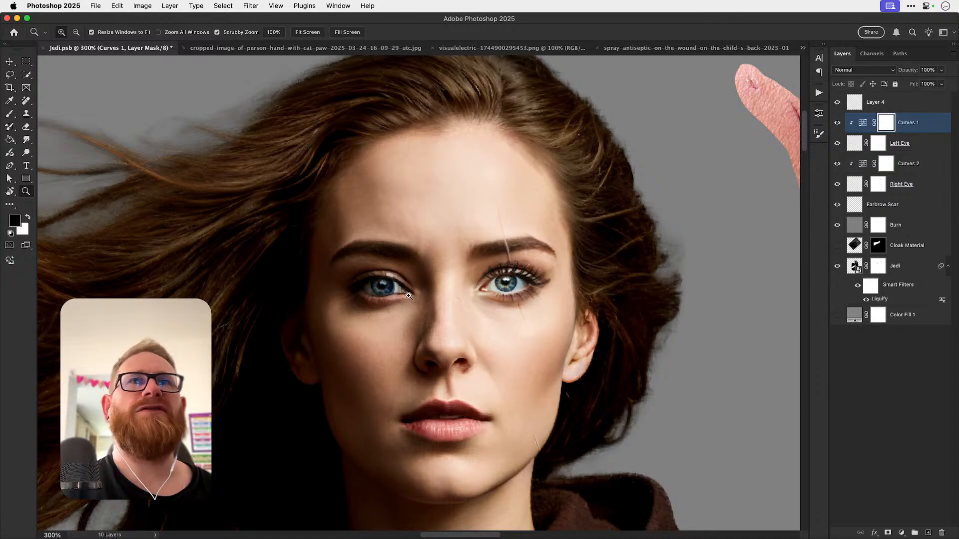
key(v)
key(z)
click(498, 285)
click(498, 285)
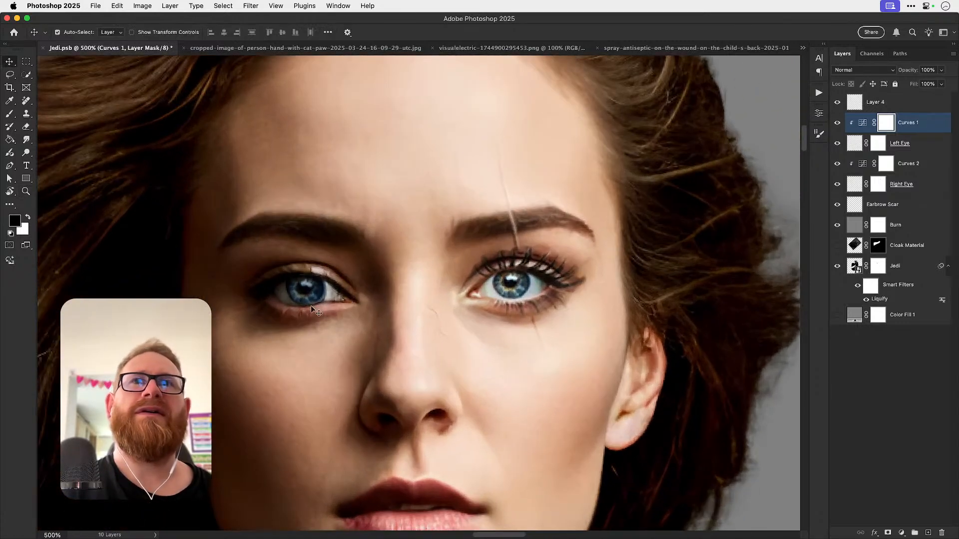
click(498, 290)
key(v)
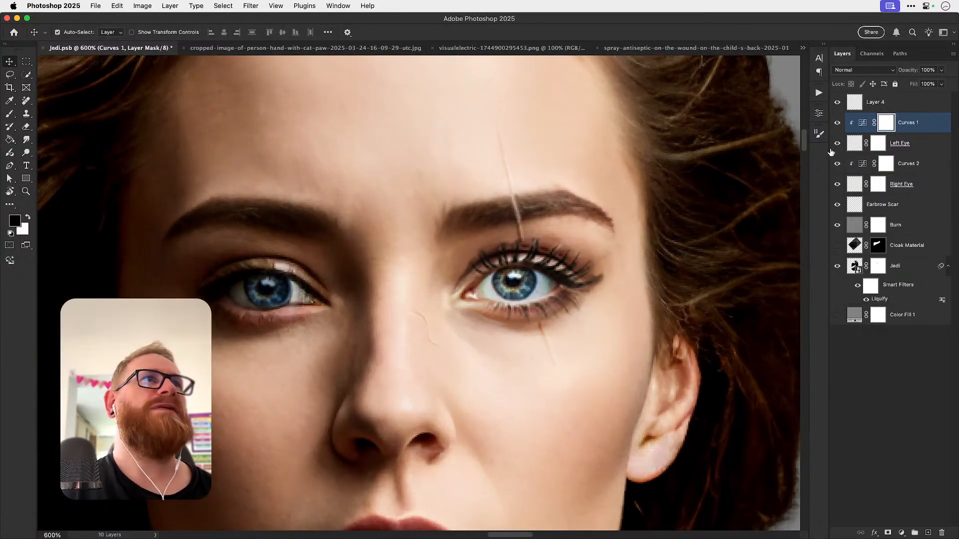
click(836, 186)
click(837, 187)
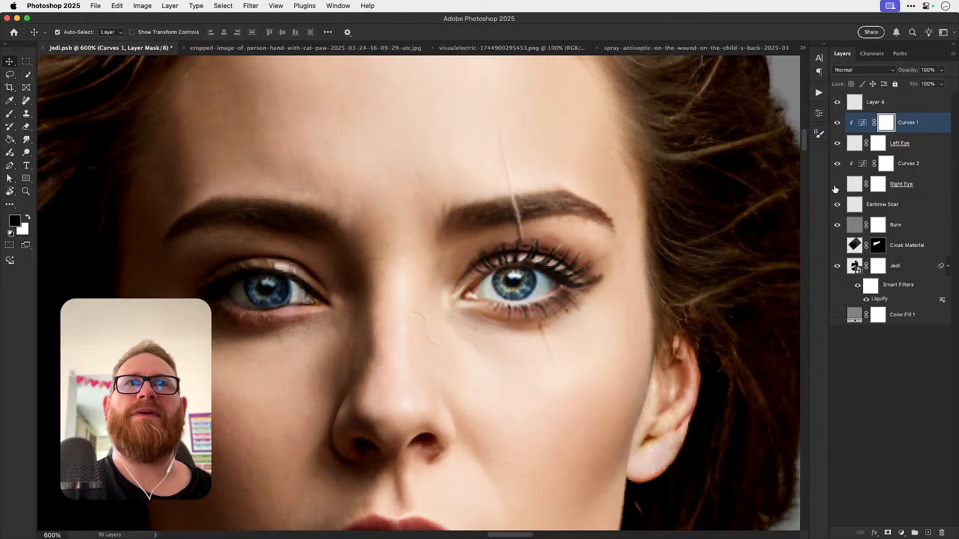
click(836, 186)
Step: Add a darkening Curves adjustment clipped to the Right Eye layer, with the midpoint at 118 to 87 and the white point output at 211
key(z)
click(549, 293)
click(549, 294)
key(v)
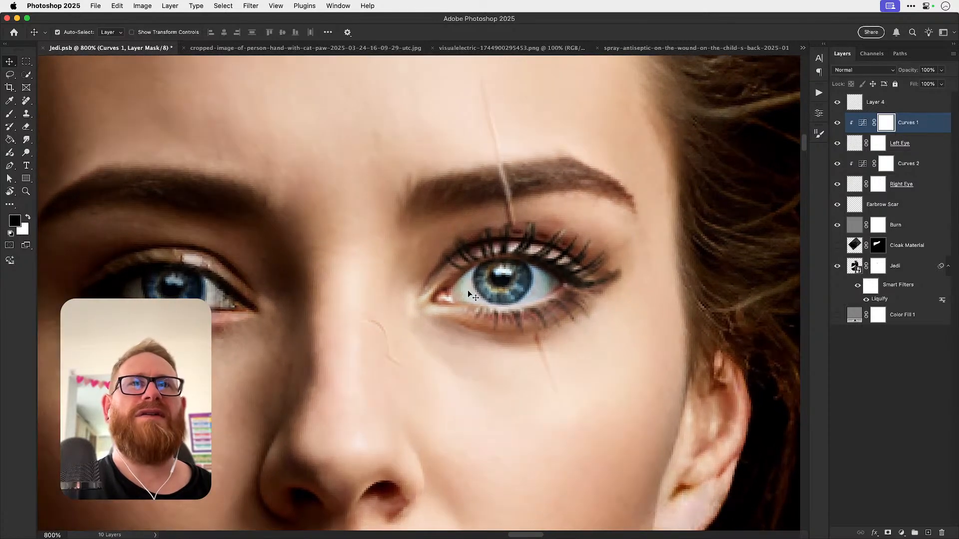
key(x)
click(899, 185)
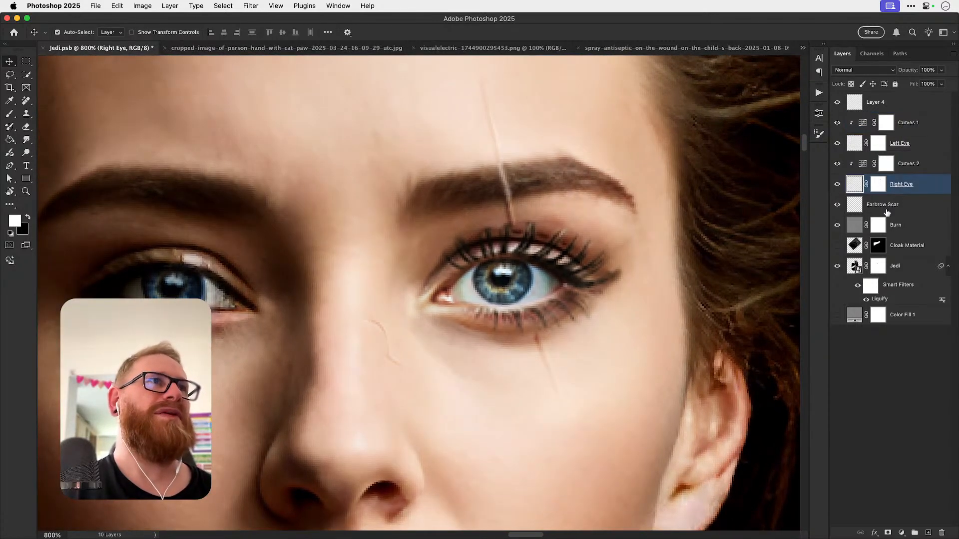
click(901, 533)
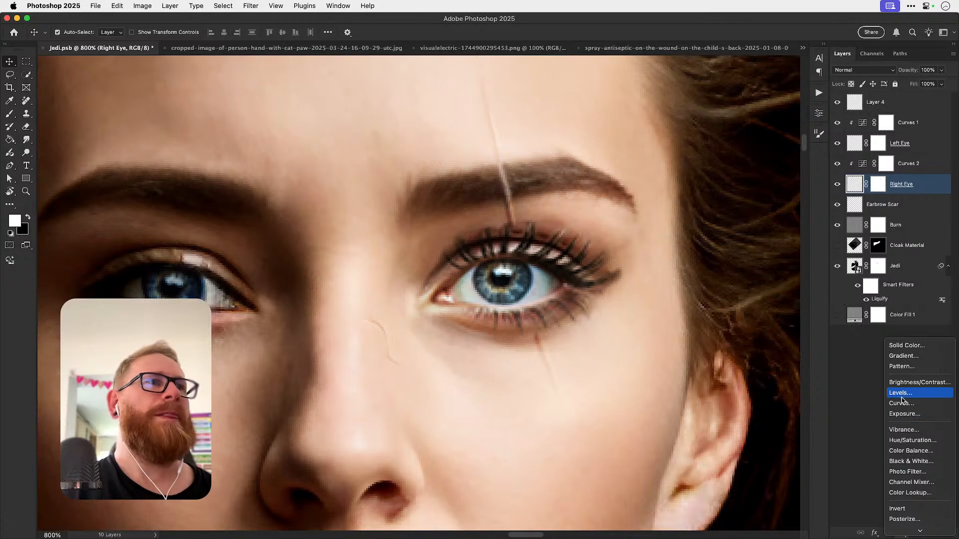
click(901, 403)
drag(793, 168, 795, 186)
drag(740, 227, 740, 230)
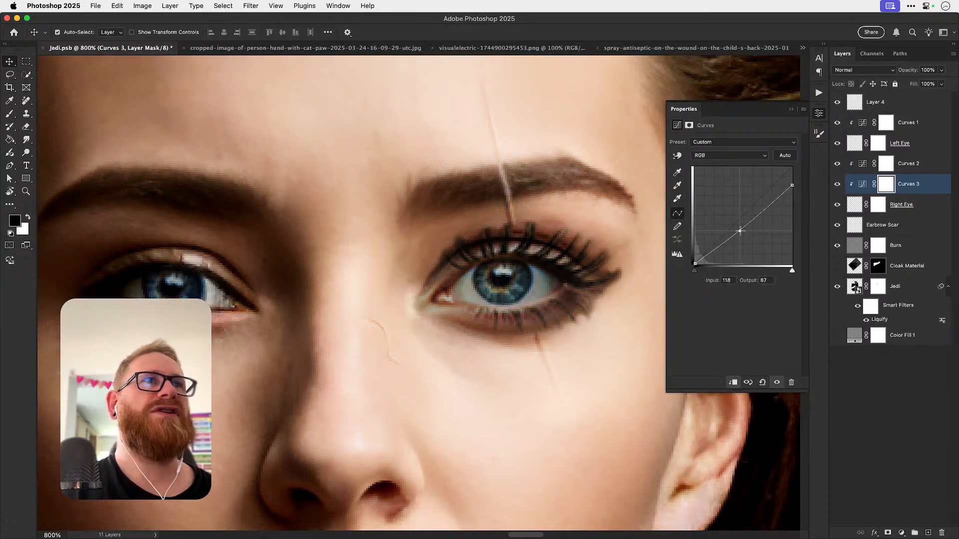
drag(792, 187, 791, 184)
Step: Invert the Curves 3 mask and paint white with a small brush to darken the white of the right eye
key(ctrl+i)
key(b)
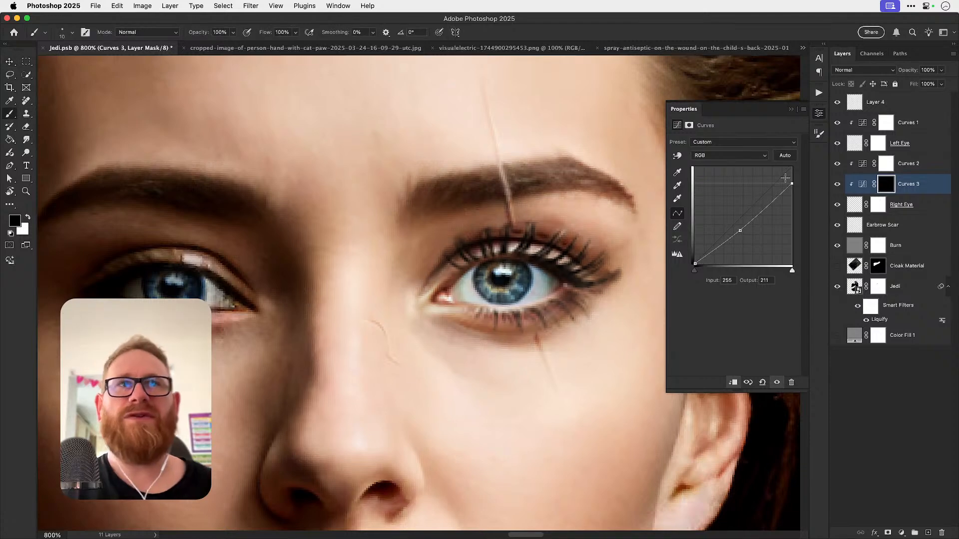
key(x)
key(bracketleft)
key(bracketleft)
key(bracketleft)
key(bracketleft)
key(bracketleft)
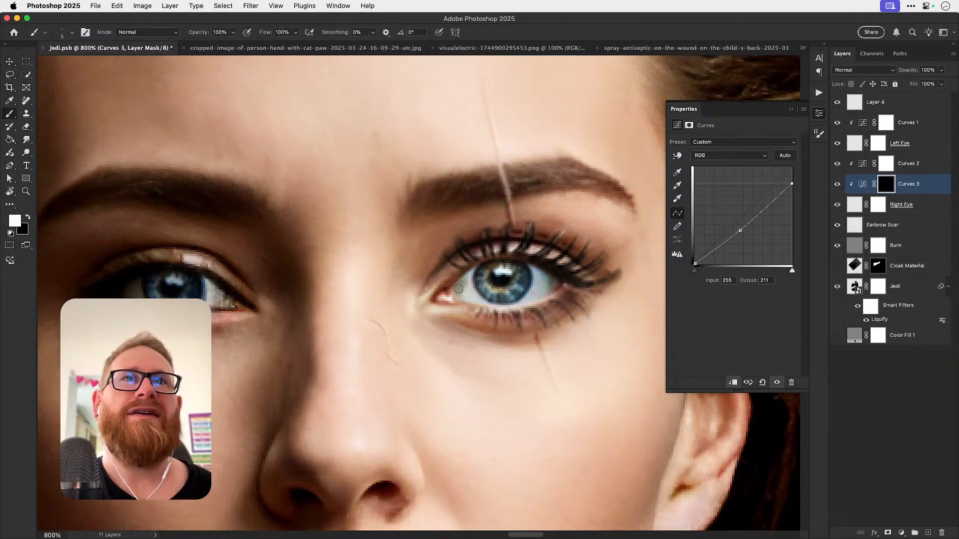
drag(471, 273, 480, 299)
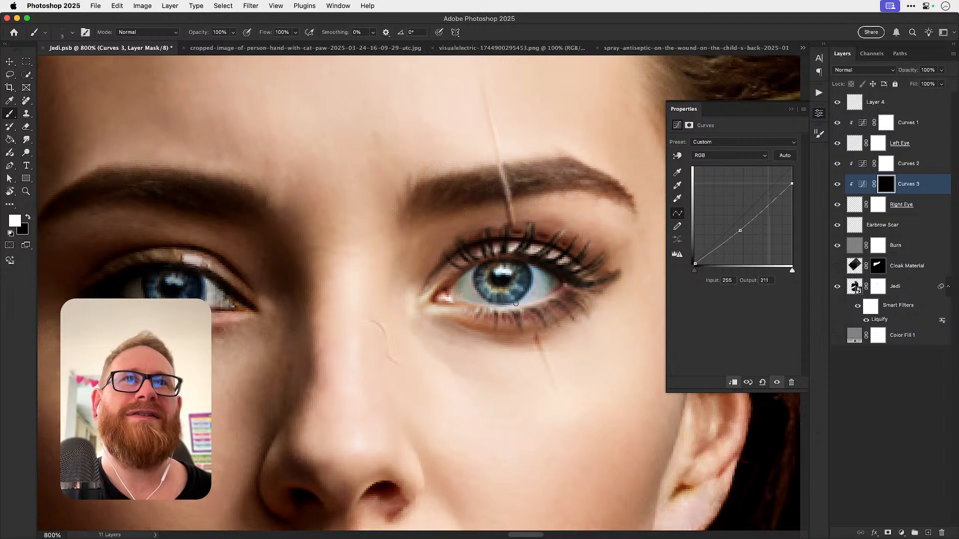
key(bracketright)
key(bracketright)
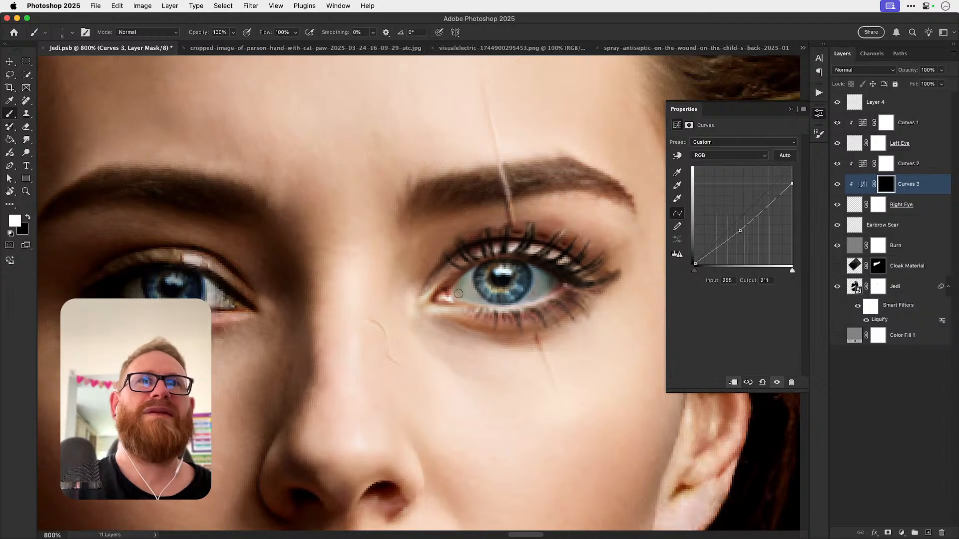
Step: Soften the Curves 3 darkening by raising the white point and setting the midpoint to input 122, output 94, and compare before and after
key(v)
drag(792, 185, 792, 171)
drag(740, 231, 741, 228)
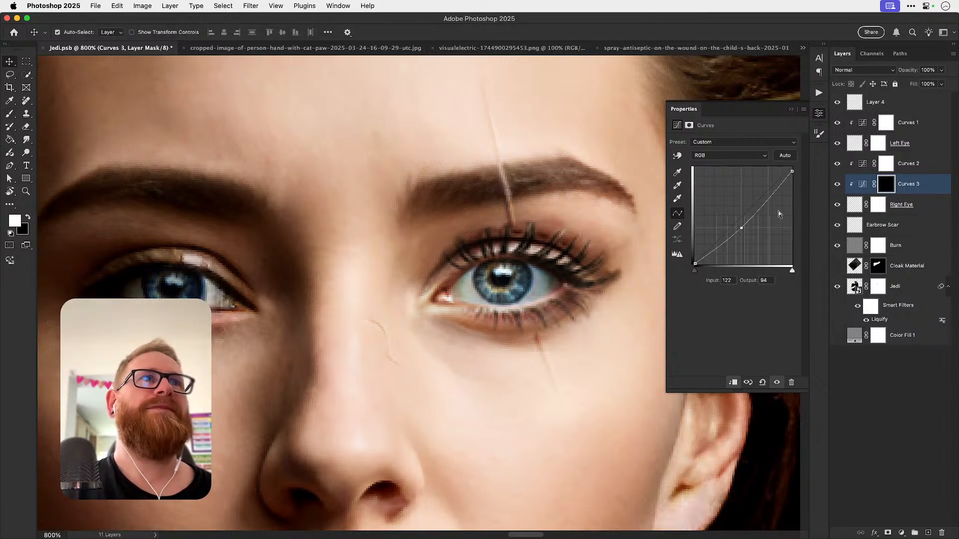
click(837, 184)
click(837, 185)
Step: Raise the Curves 3 midpoint slightly, set its white point output to 246, and check the effect on the whole portrait
key(super+1)
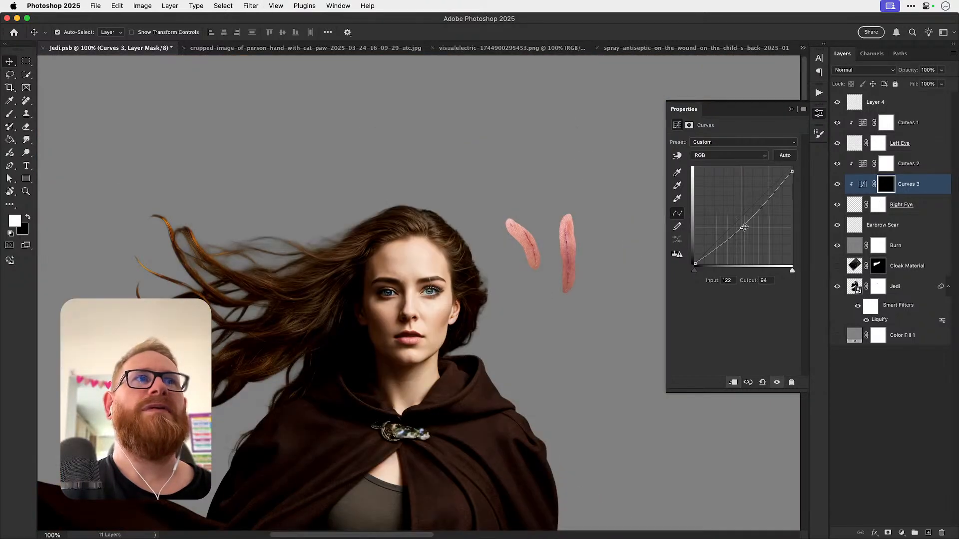
drag(742, 228, 742, 225)
drag(792, 172, 793, 171)
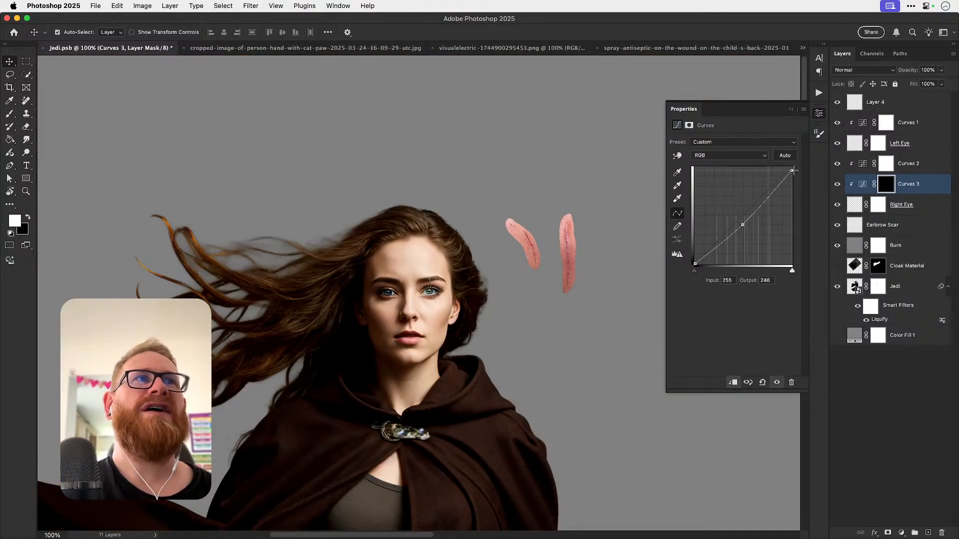
click(836, 186)
click(838, 185)
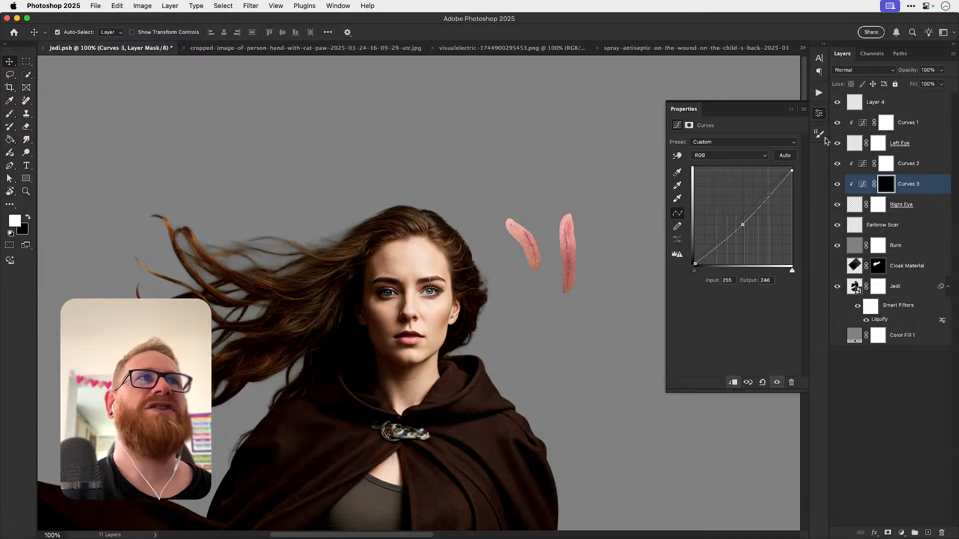
click(818, 115)
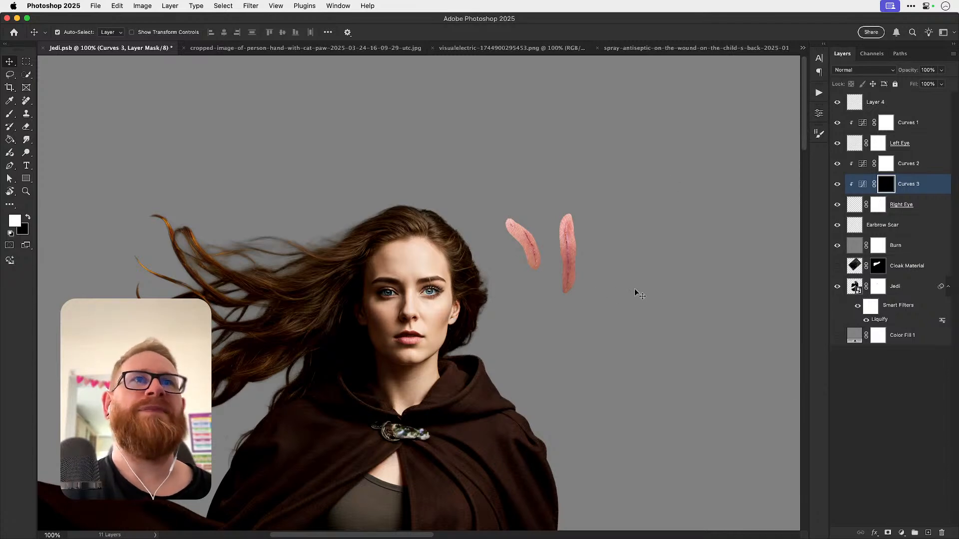
Step: Reset the canvas view rotation so the document is displayed straight at 100%
scroll(439, 307, up, 2)
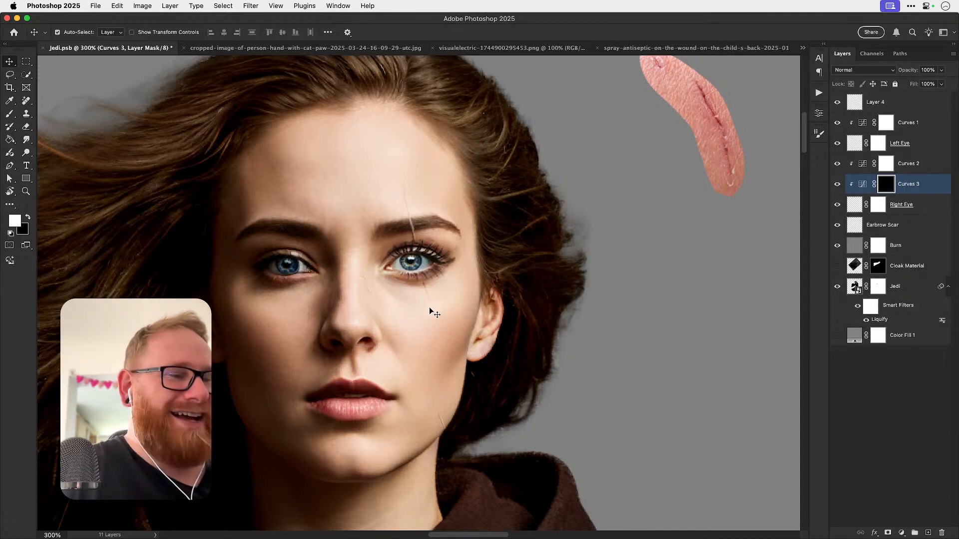
key(super+1)
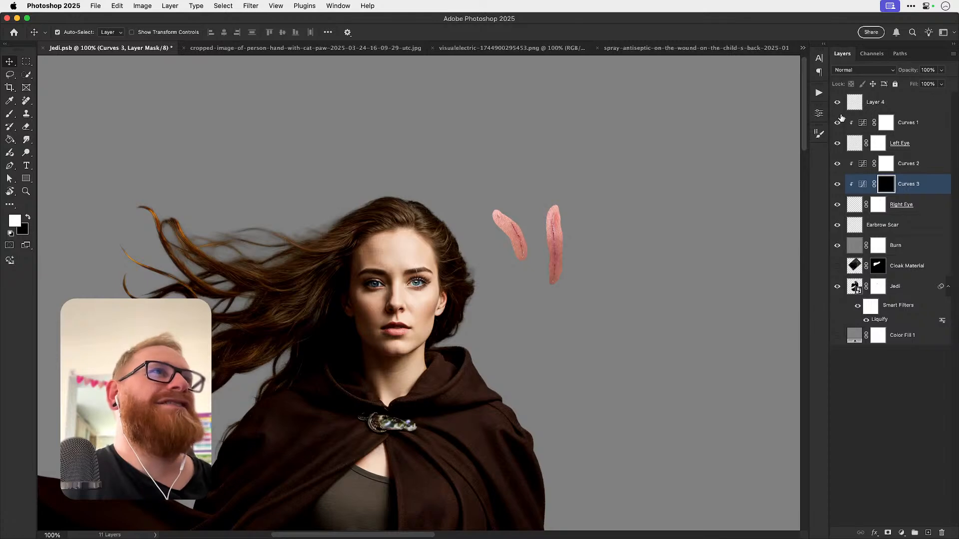
drag(483, 250, 666, 389)
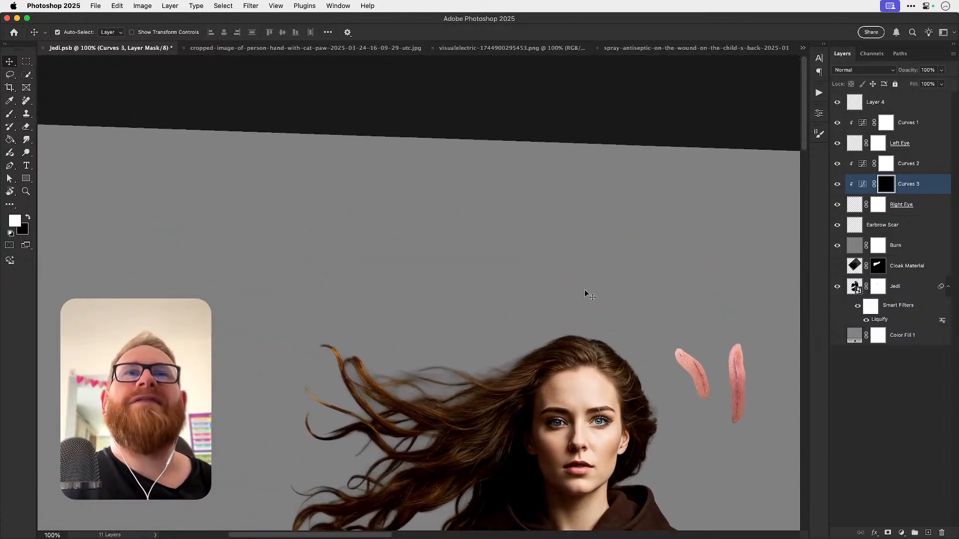
key(super+minus)
key(super+minus)
key(r)
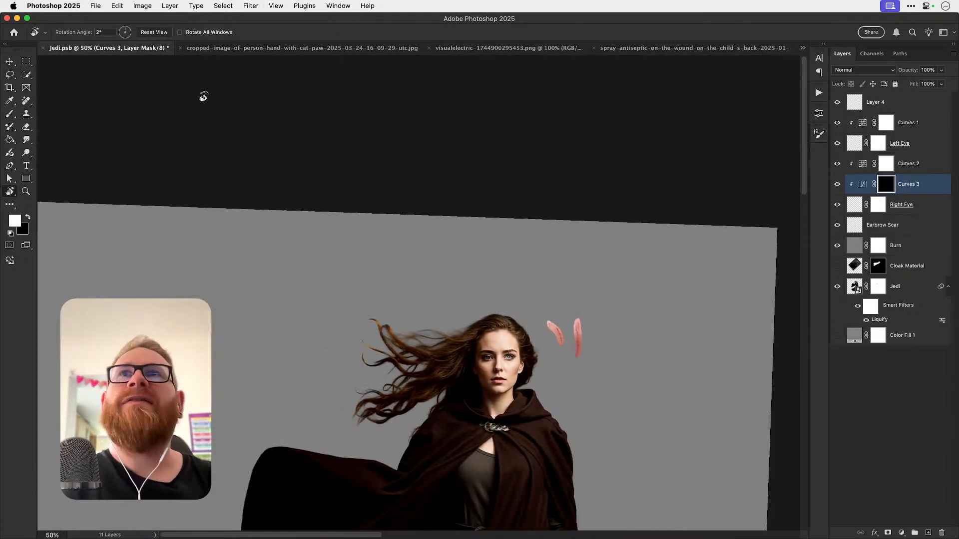
click(142, 33)
key(super+1)
Step: Inspect the extent of Layer 4 around the two scar pieces using its transform bounds
click(875, 102)
key(super+t)
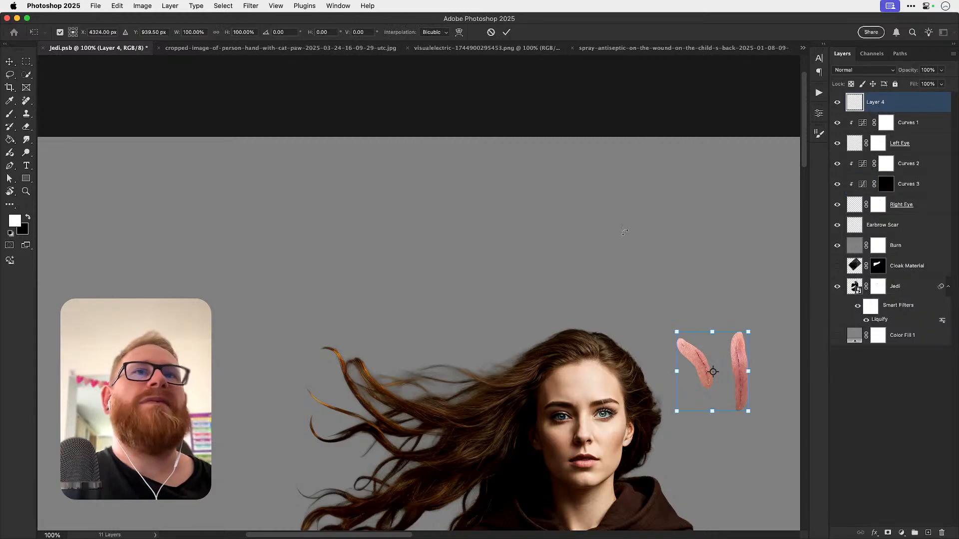
scroll(600, 260, down, 3)
scroll(600, 260, right, 5)
key(Return)
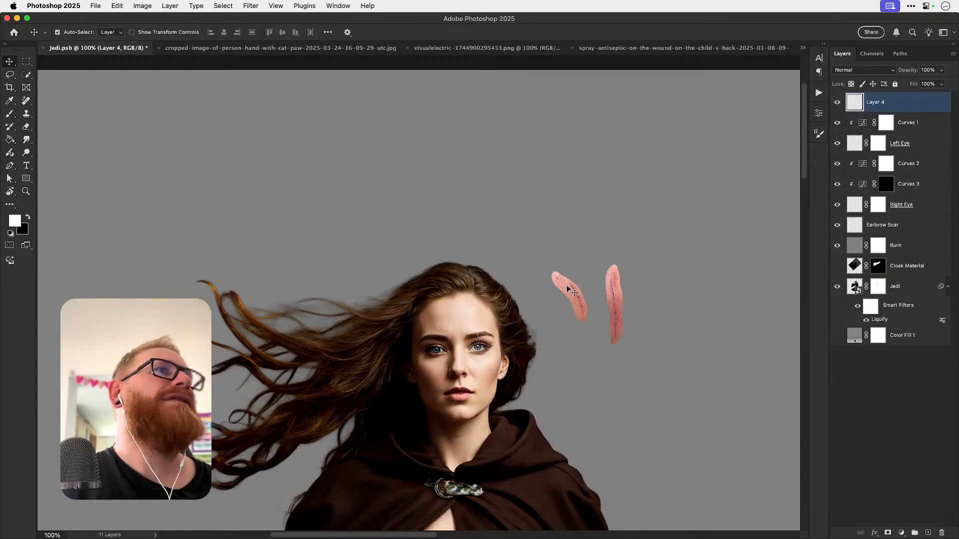
Step: Cut the shorter curved scar from Layer 4 onto its own new layer
click(871, 226)
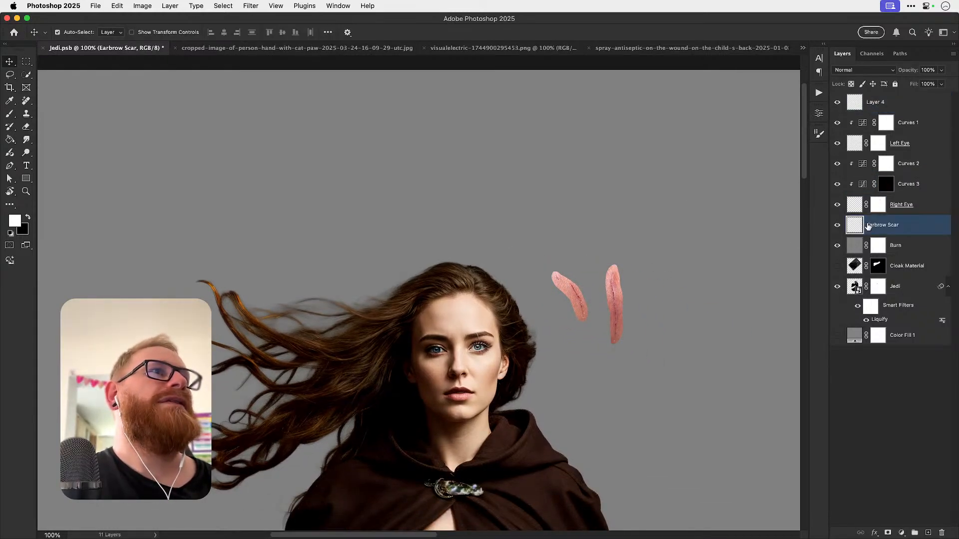
super+click(564, 299)
super+click(565, 301)
drag(598, 319, 297, 418)
drag(371, 381, 426, 229)
drag(451, 287, 571, 329)
key(m)
drag(325, 170, 507, 388)
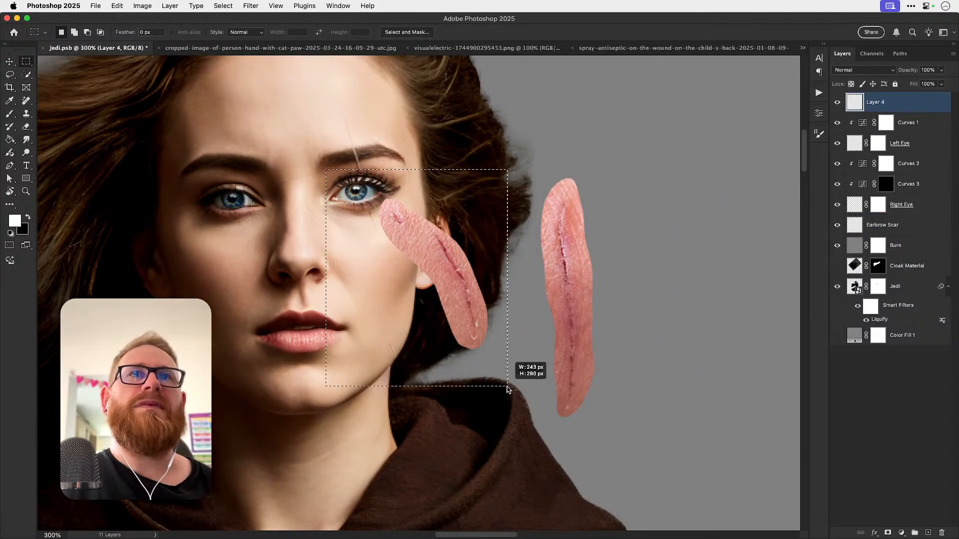
key(super+shift+j)
Step: Move the shorter scar aside on the grey background and place the long scar over the cheek and jaw
key(v)
drag(469, 273, 712, 207)
drag(576, 298, 396, 336)
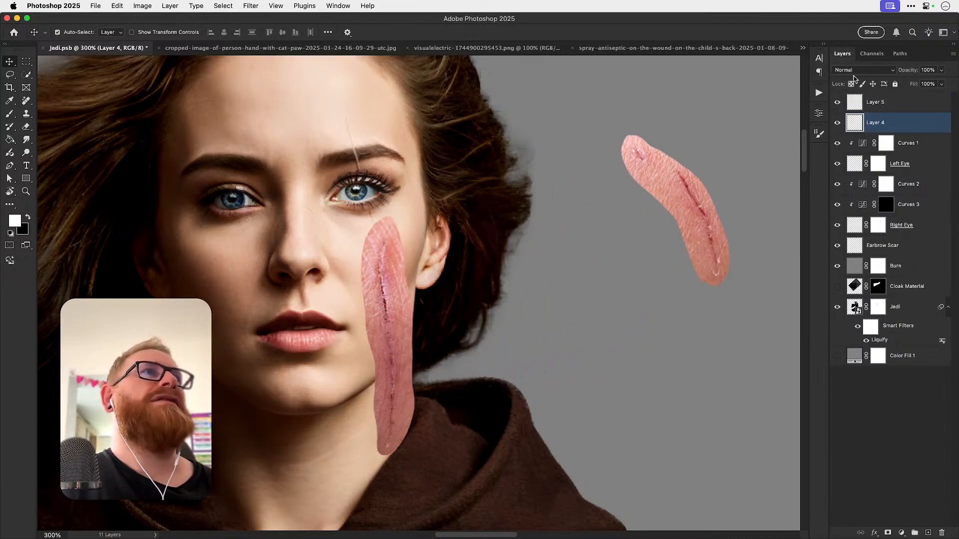
Step: Split Layer 4's underlying-layer white point in Blend If to 120 / 255
key(h)
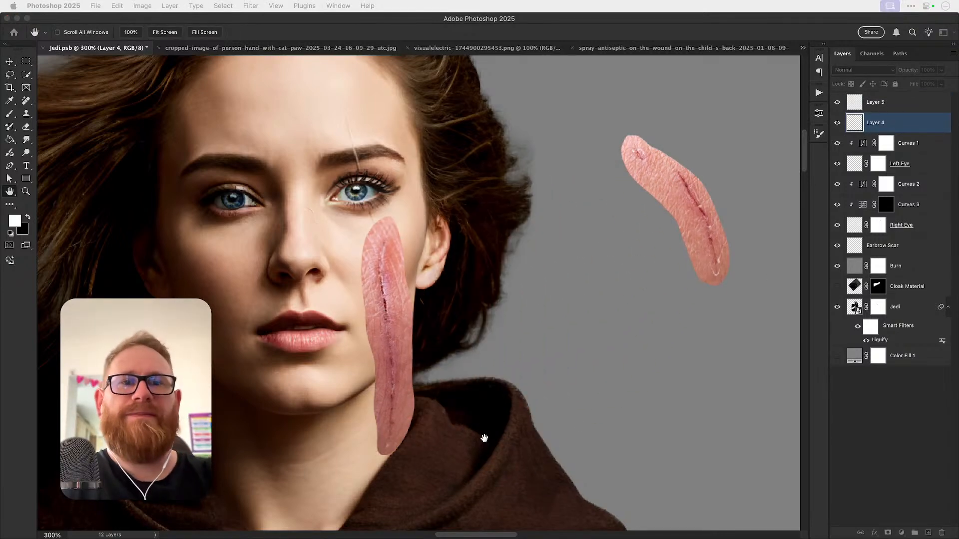
drag(680, 287, 679, 227)
mouse_move(656, 437)
mouse_down()
mouse_move(677, 436)
mouse_move(653, 436)
mouse_up()
drag(779, 436, 712, 437)
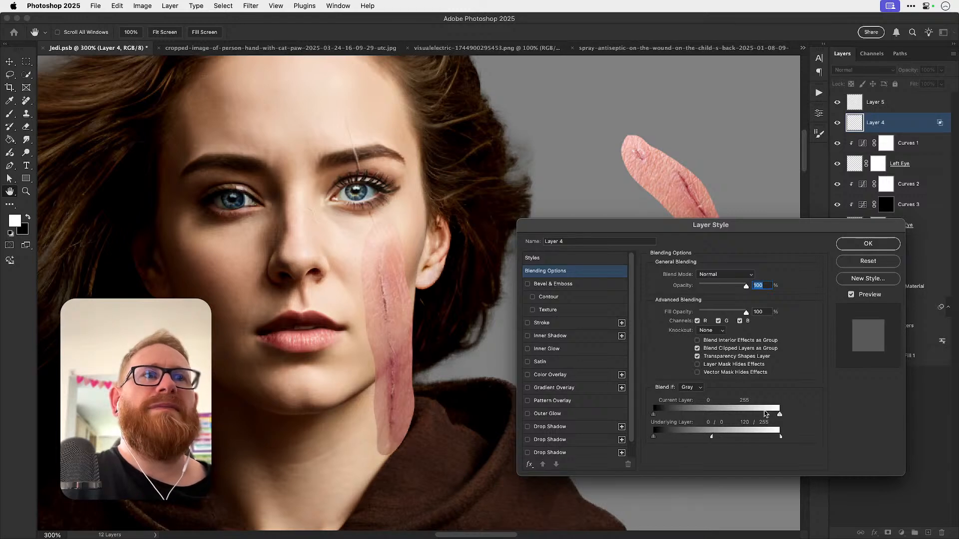
Step: Try shifting the current-layer highlight and shadow limits in Layer 4's Blend If settings
drag(779, 415, 728, 414)
key(super+z)
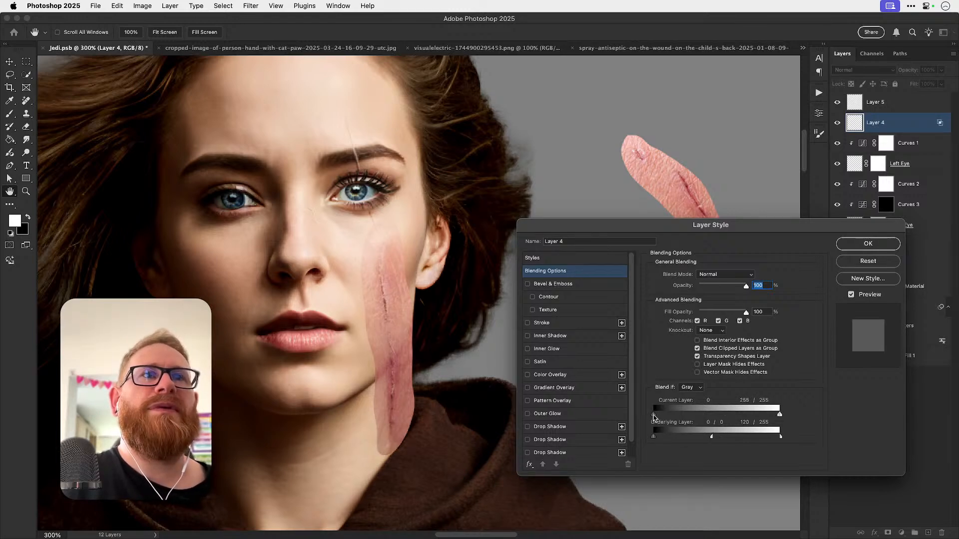
drag(681, 416, 654, 416)
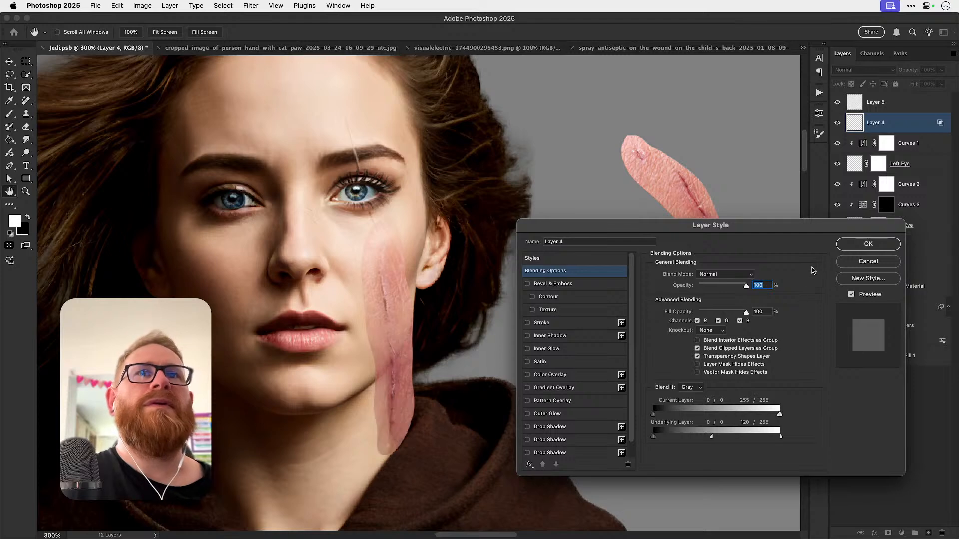
Step: Apply the blending options and set Layer 4's blend mode to Hard Light
click(853, 243)
click(847, 70)
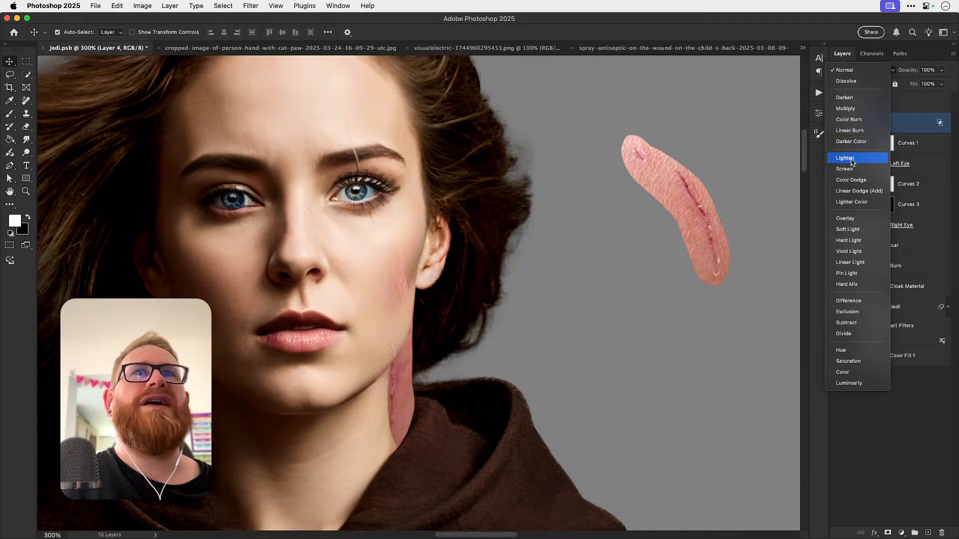
click(848, 241)
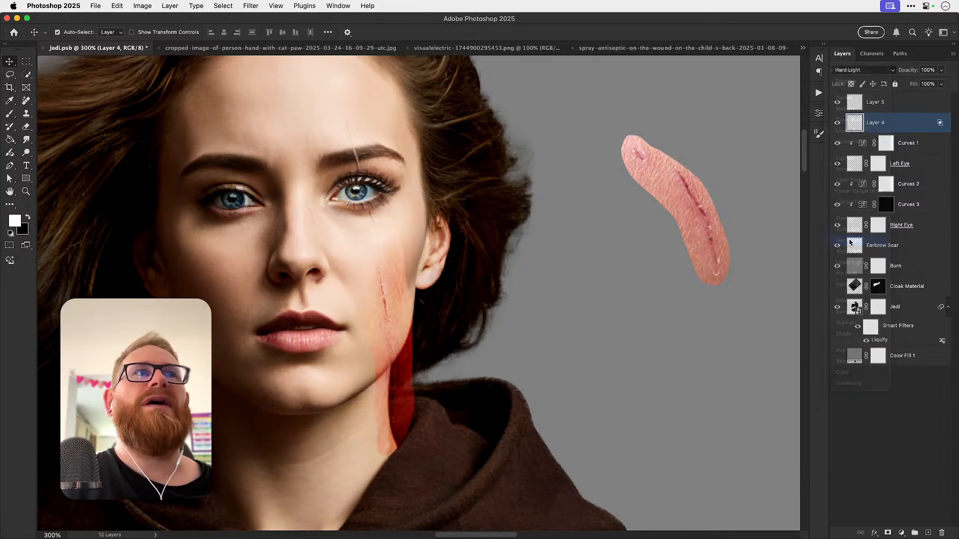
Step: Move the long scar onto the grey background and mask away the skin around its wound with a black brush
drag(427, 329, 609, 304)
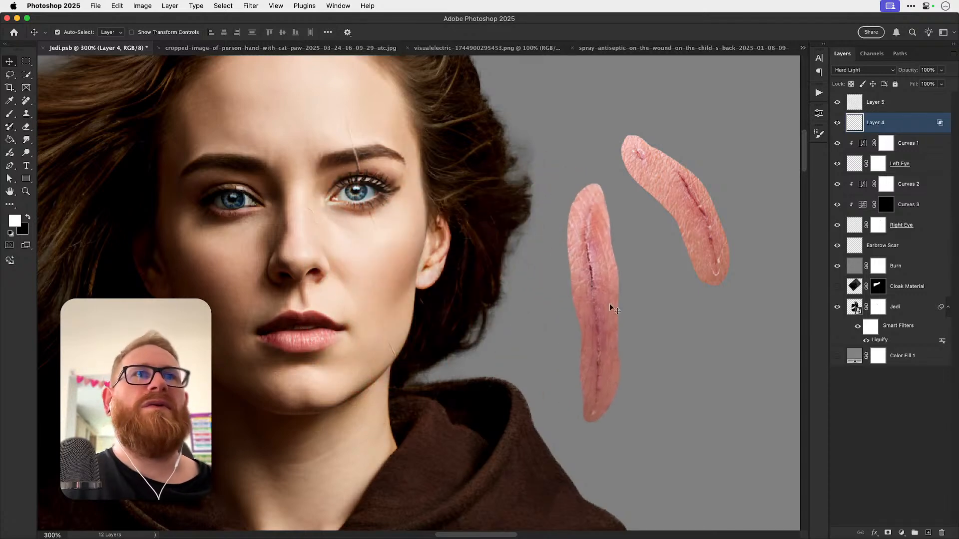
scroll(609, 303, right, 5)
key(z)
click(505, 262)
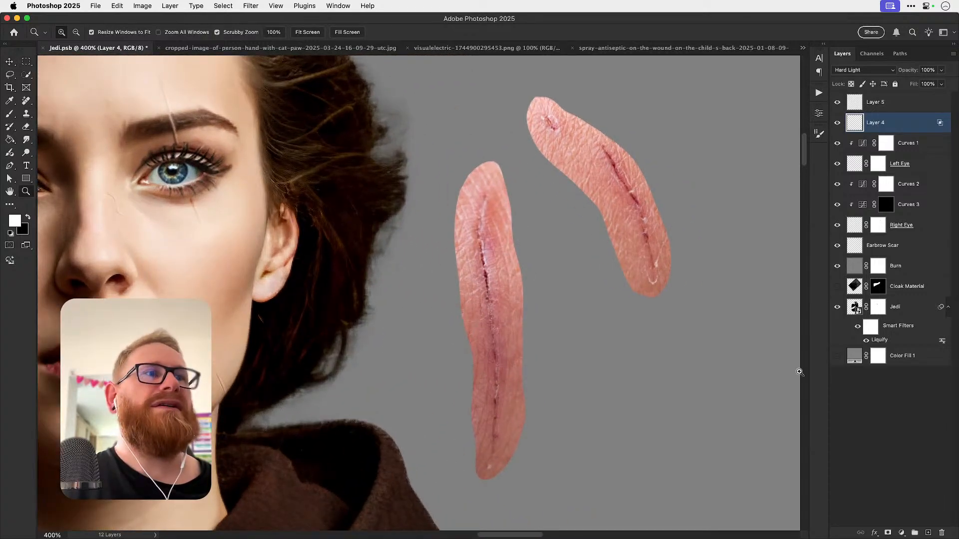
click(890, 534)
key(b)
key(x)
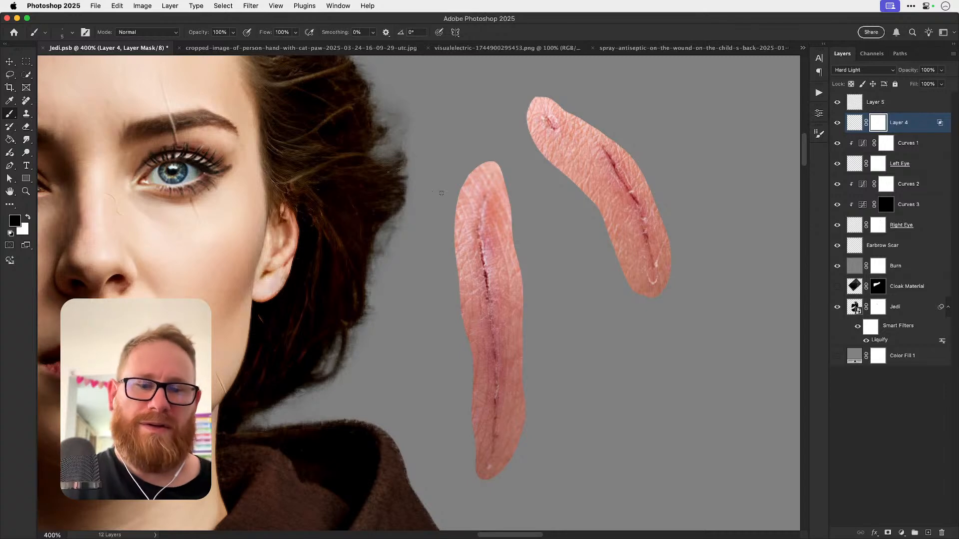
key(bracketright)
mouse_move(476, 154)
mouse_down()
mouse_move(455, 211)
mouse_move(453, 200)
mouse_move(463, 327)
mouse_up()
mouse_move(454, 226)
mouse_down()
mouse_move(470, 485)
mouse_move(488, 493)
mouse_move(518, 456)
mouse_move(526, 364)
mouse_move(510, 235)
mouse_move(487, 150)
mouse_move(502, 163)
mouse_move(479, 163)
mouse_move(518, 222)
mouse_up()
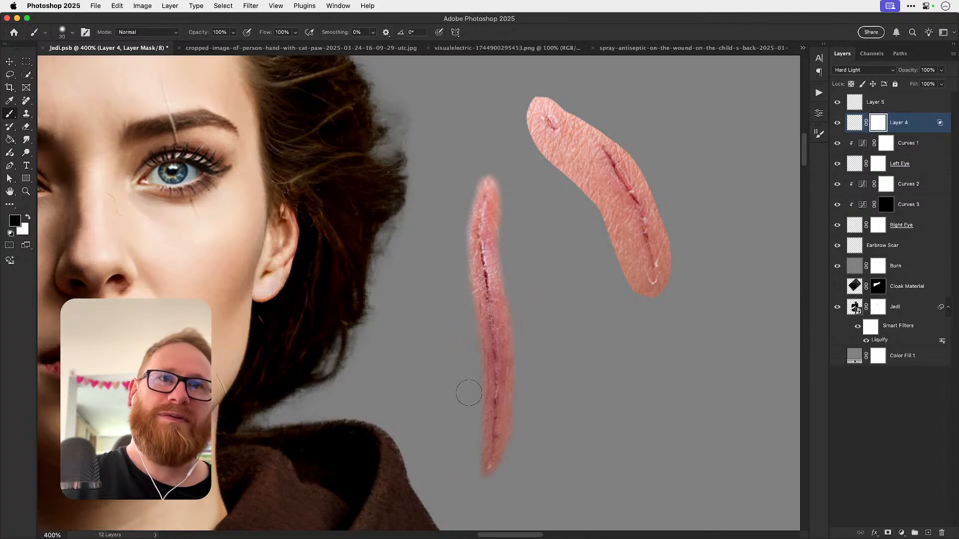
Step: Place the masked scar over the cheek below the eye and rotate it to about 165 degrees
key(v)
drag(489, 345, 392, 314)
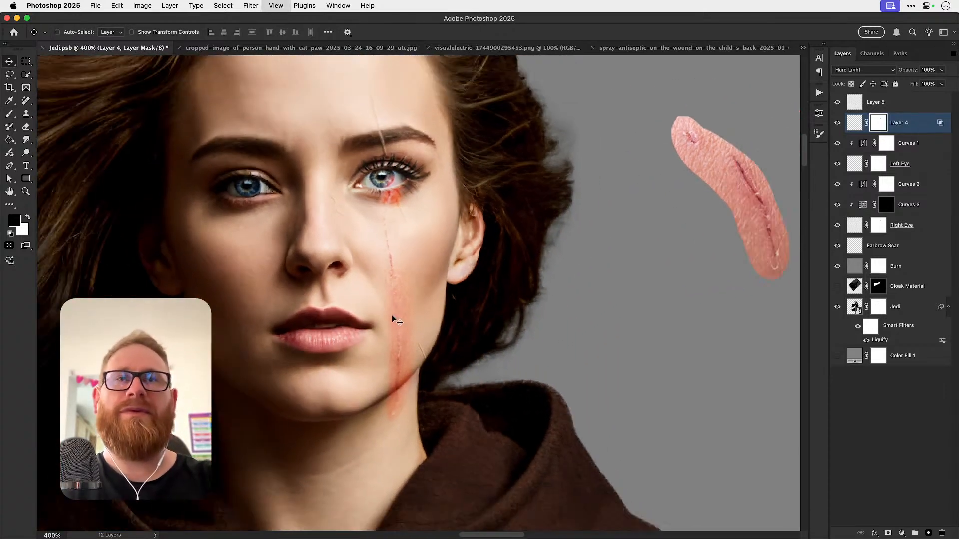
key(ctrl+minus)
scroll(382, 332, up, 2)
key(ctrl+t)
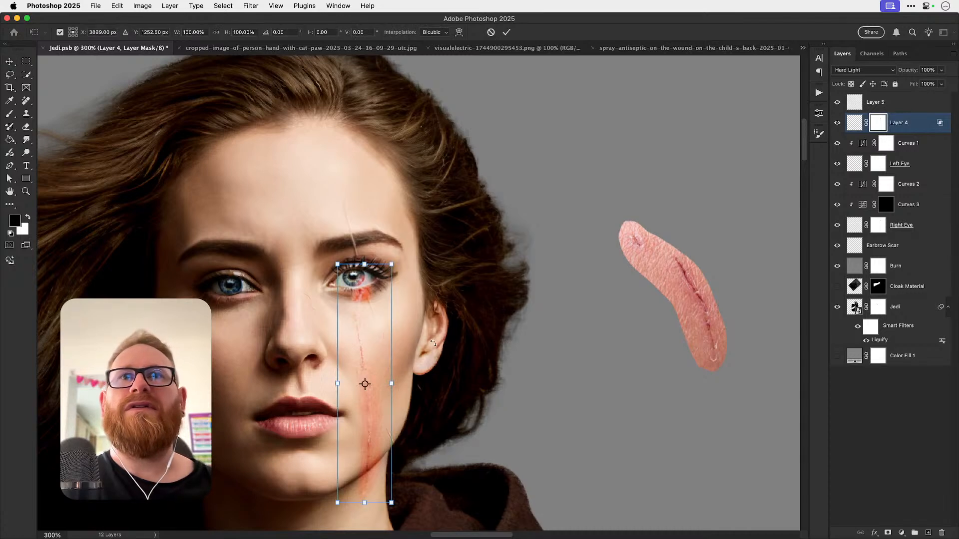
drag(429, 345, 414, 328)
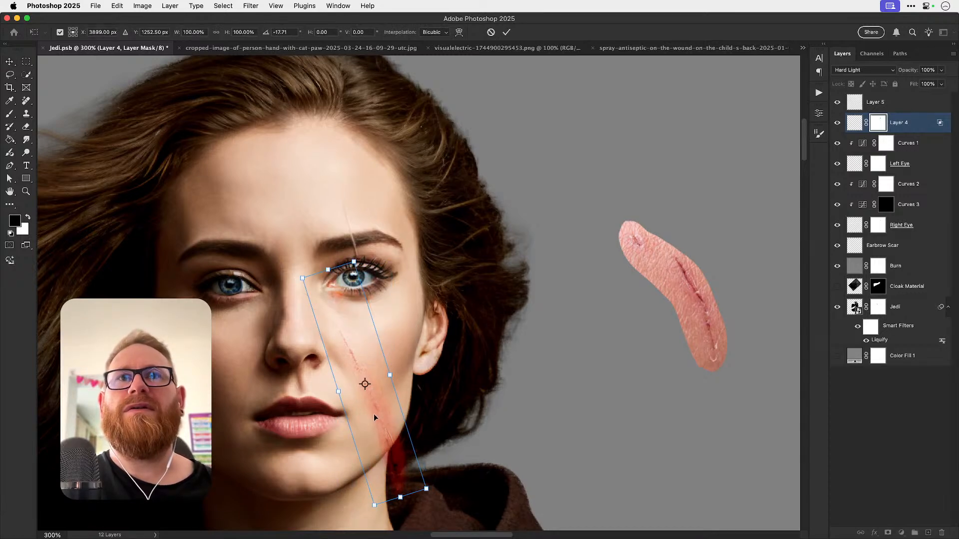
drag(374, 414, 368, 314)
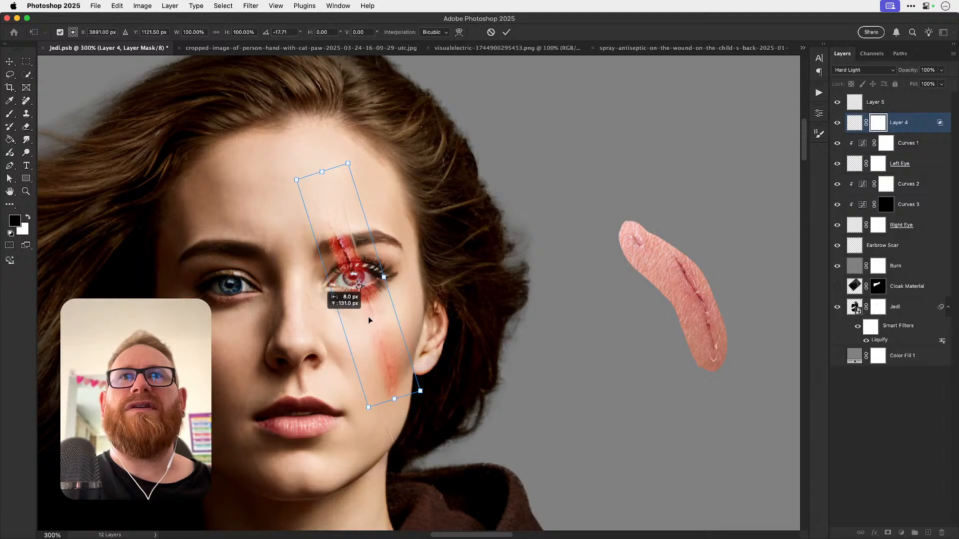
drag(390, 153, 319, 415)
drag(376, 372, 398, 454)
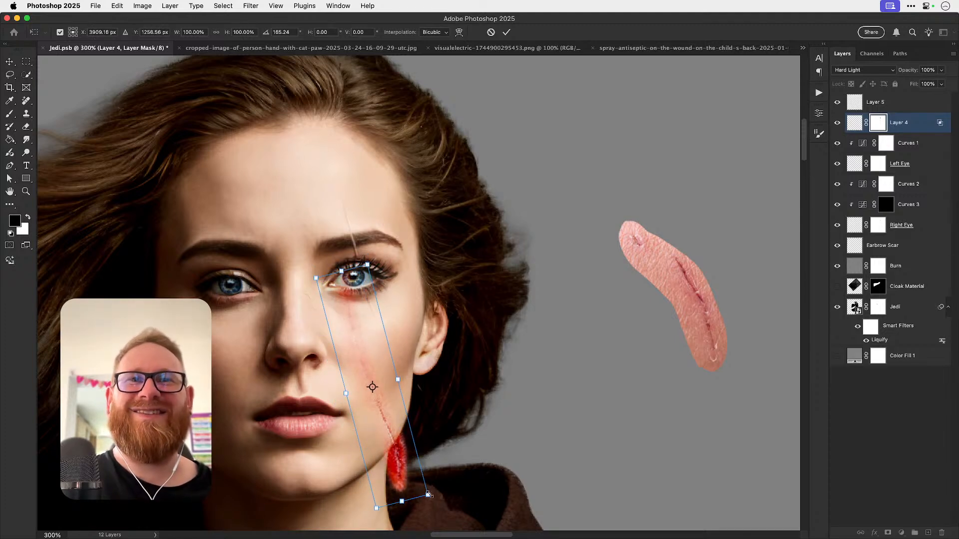
Step: Scale the scar to about 60% and position it diagonally down the cheek to the jaw edge
drag(428, 495, 398, 446)
drag(364, 359, 357, 353)
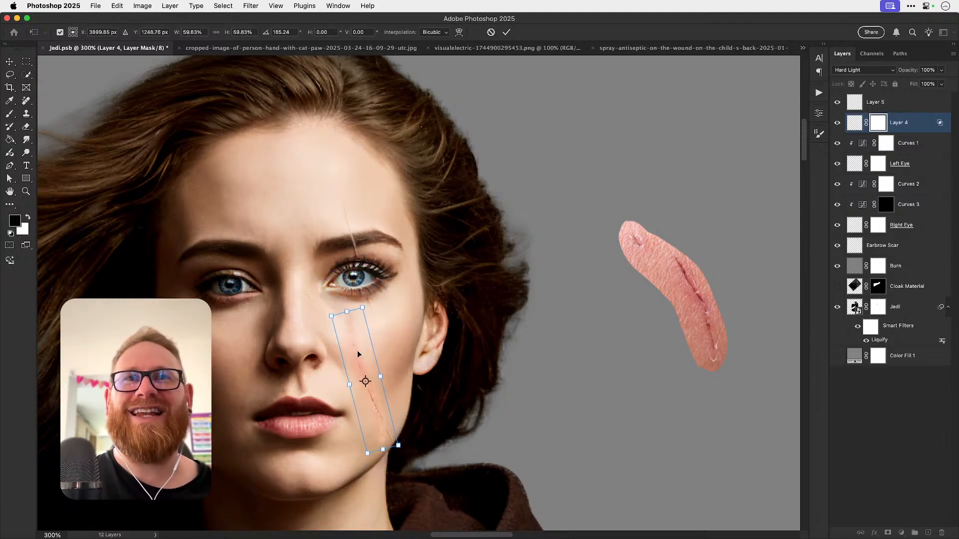
key(Return)
scroll(424, 340, down, 3)
key(z)
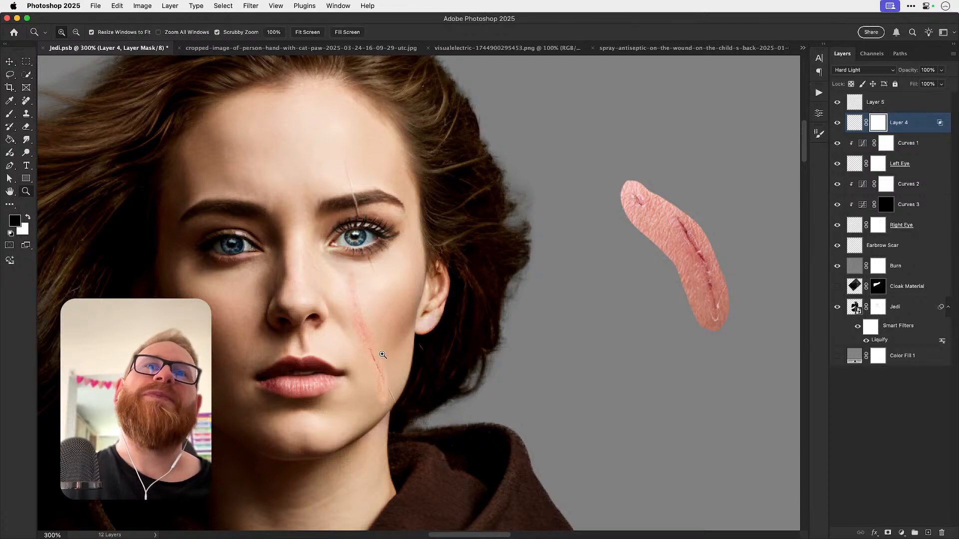
click(378, 358)
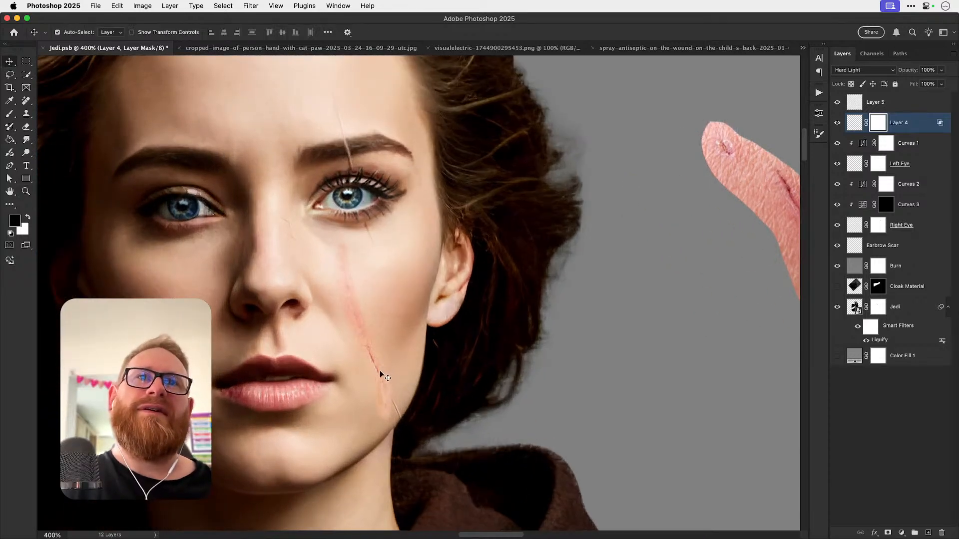
key(super+t)
drag(381, 379, 394, 407)
key(Return)
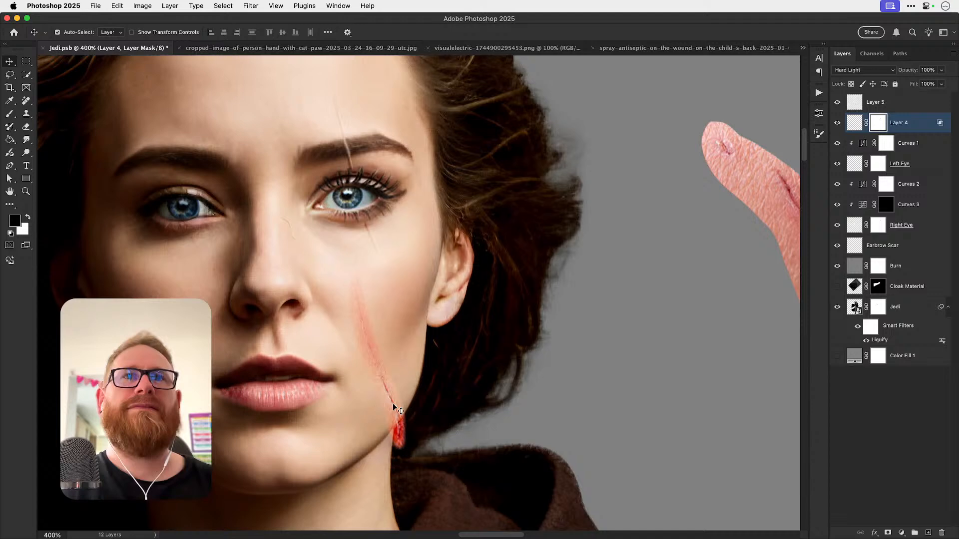
Step: Compare the face with and without the Earbrow Scar layer
click(837, 246)
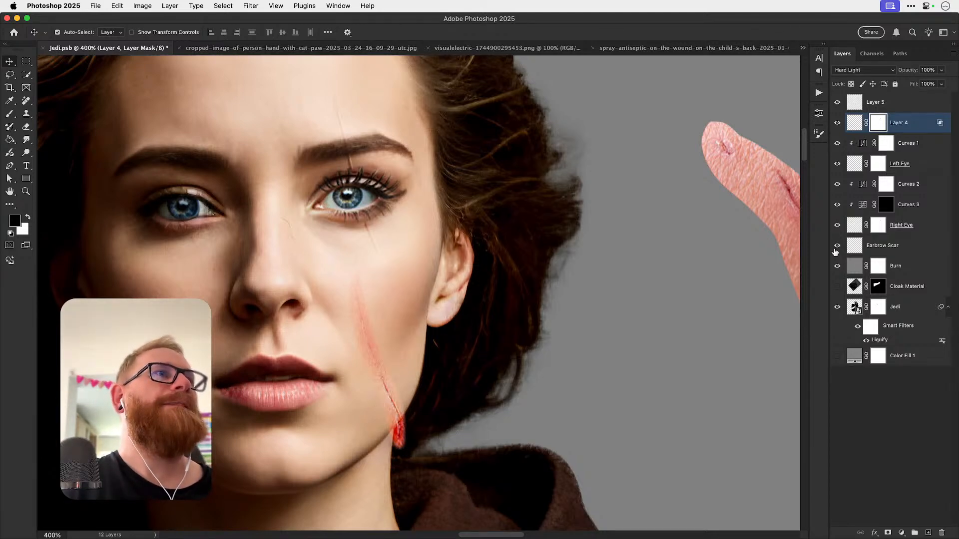
click(838, 246)
click(837, 246)
click(837, 246)
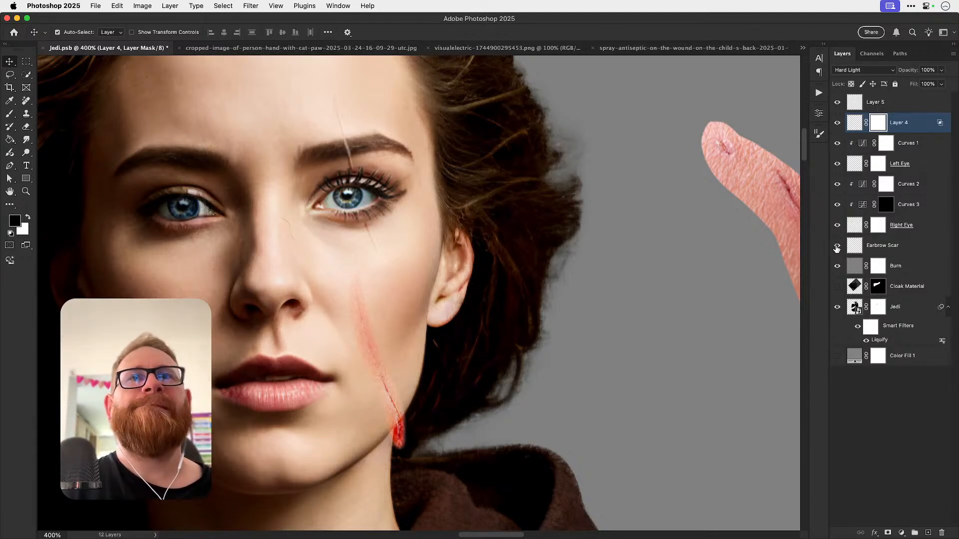
Step: Mask away the red scar end extending past the jaw and set Layer 4's blend mode to Overlay
key(b)
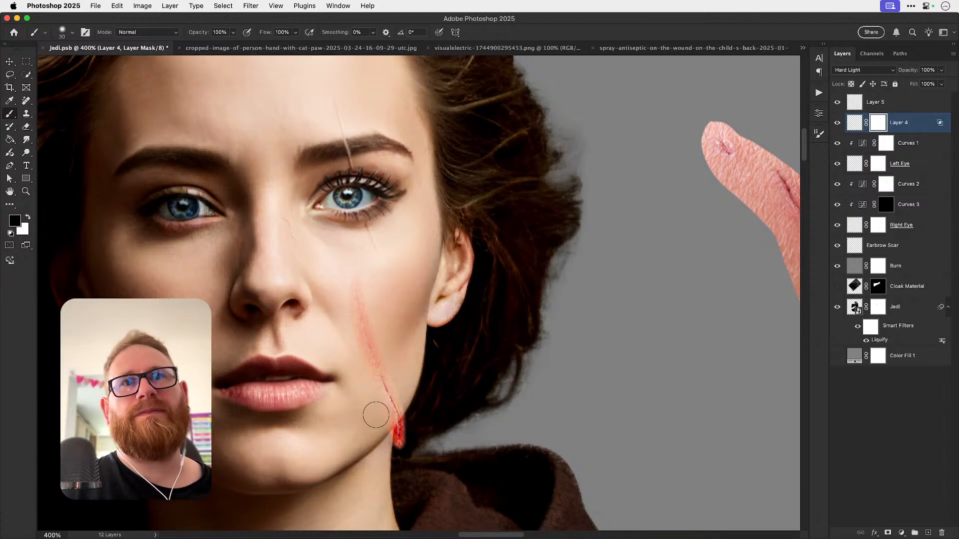
drag(392, 428, 397, 444)
key(bracketleft)
key(bracketleft)
key(bracketleft)
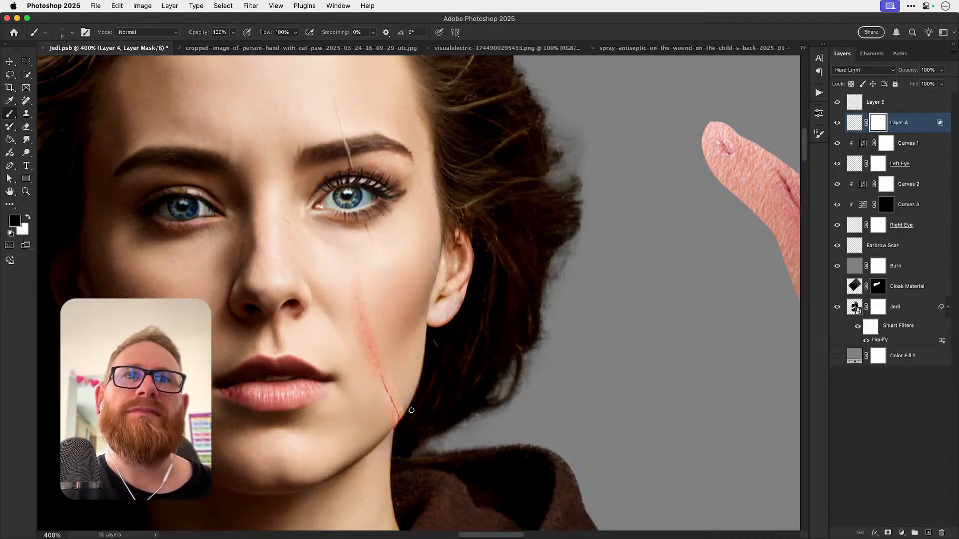
click(874, 71)
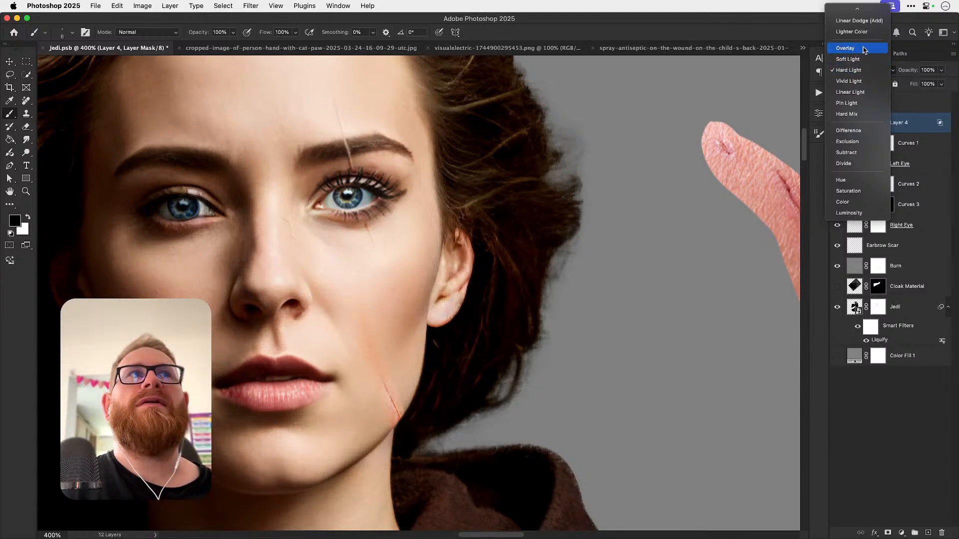
click(866, 49)
Step: Try an Exposure adjustment clipped to Layer 4 with exposure about -0.08 and gamma correction about 0.77
click(914, 126)
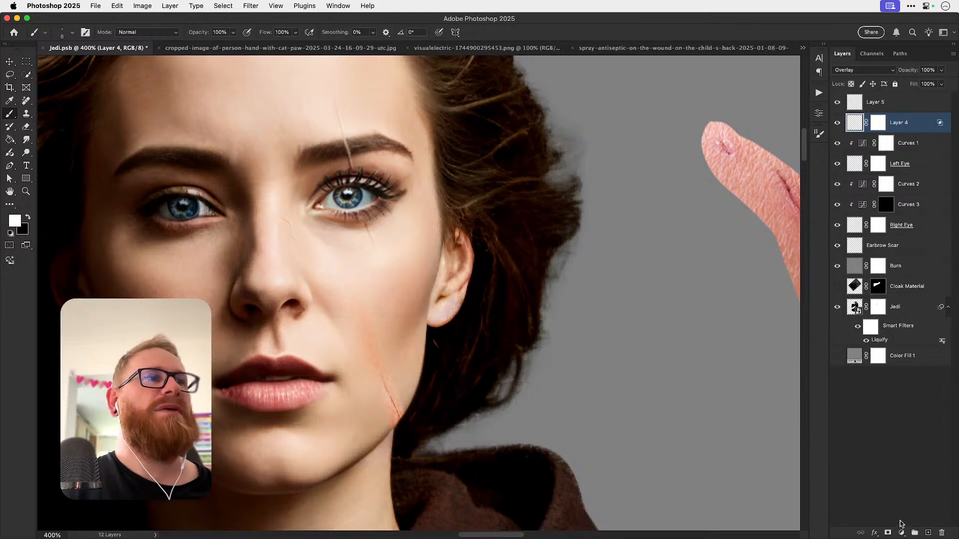
click(901, 533)
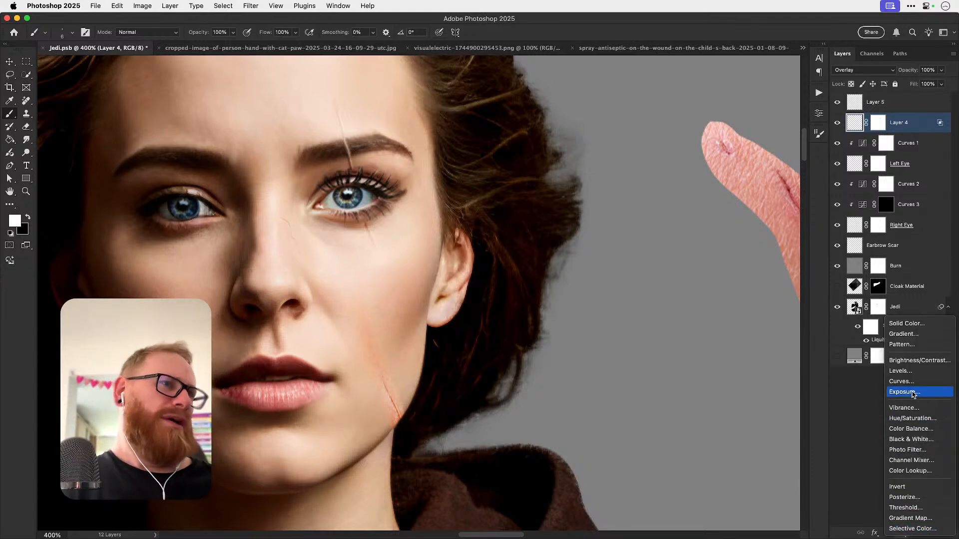
click(912, 394)
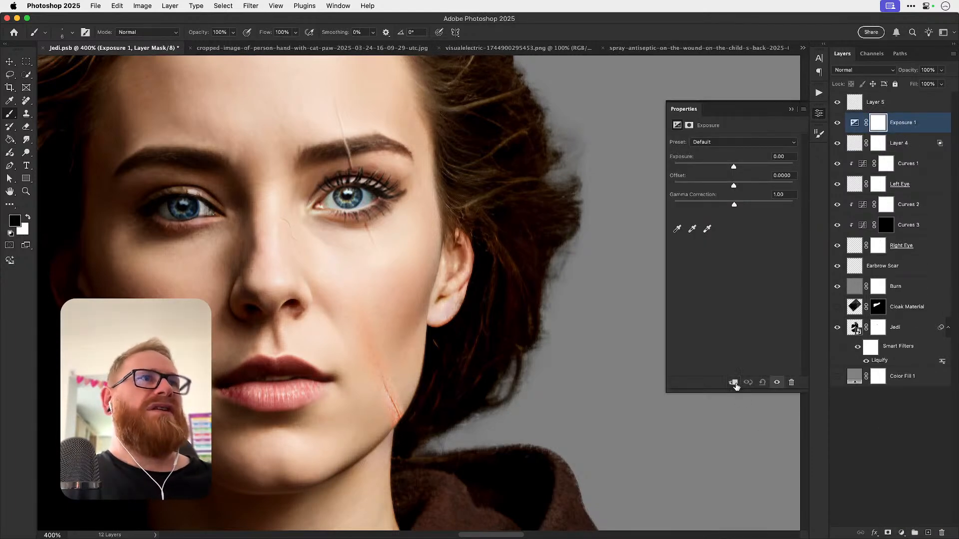
click(734, 383)
mouse_move(733, 169)
mouse_down()
mouse_move(725, 169)
mouse_move(735, 168)
mouse_up()
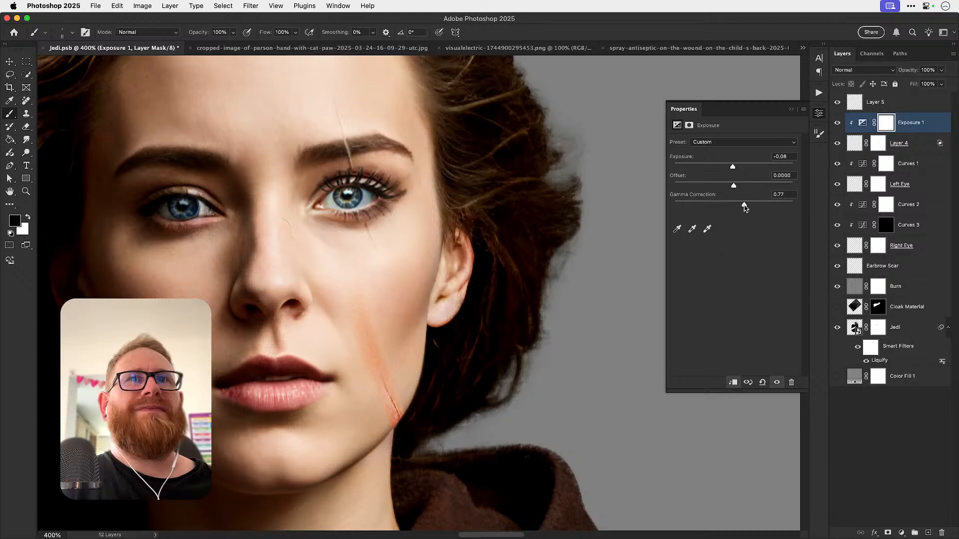
click(819, 114)
Step: Delete the Exposure adjustment's mask and then the adjustment layer itself
right_click(889, 126)
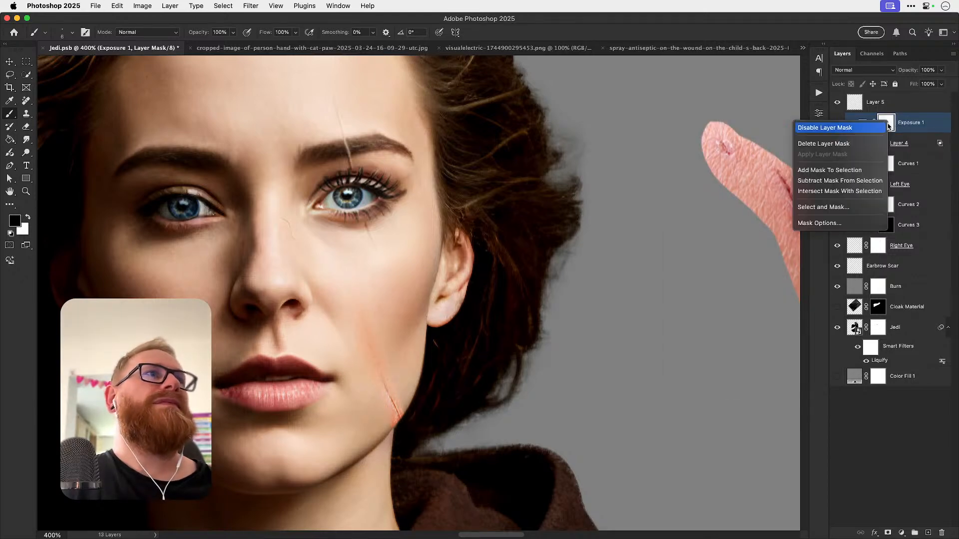
click(874, 144)
right_click(892, 123)
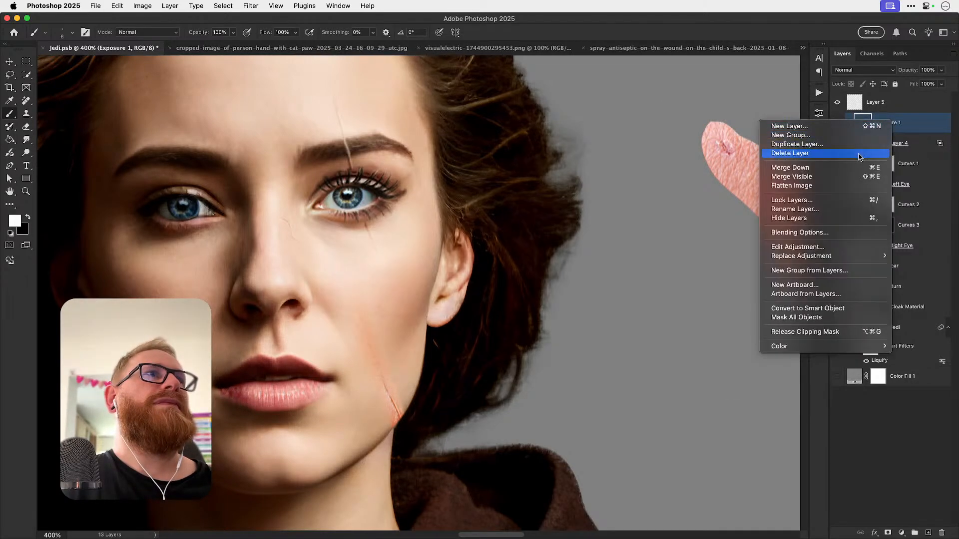
click(859, 154)
Step: Mask away the reddish skin tint around the cheek scar on Layer 4's mask with a small black brush
click(879, 124)
key(z)
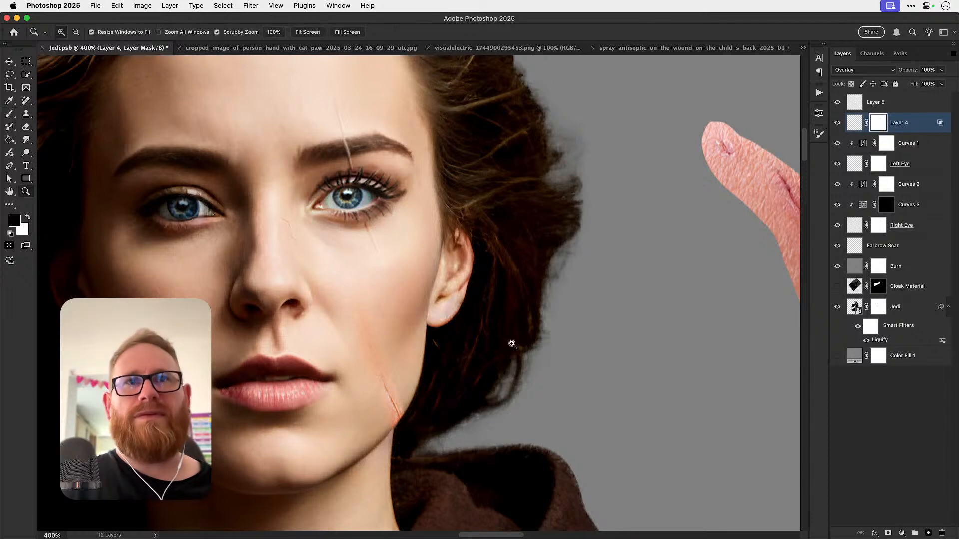
click(406, 416)
click(428, 342)
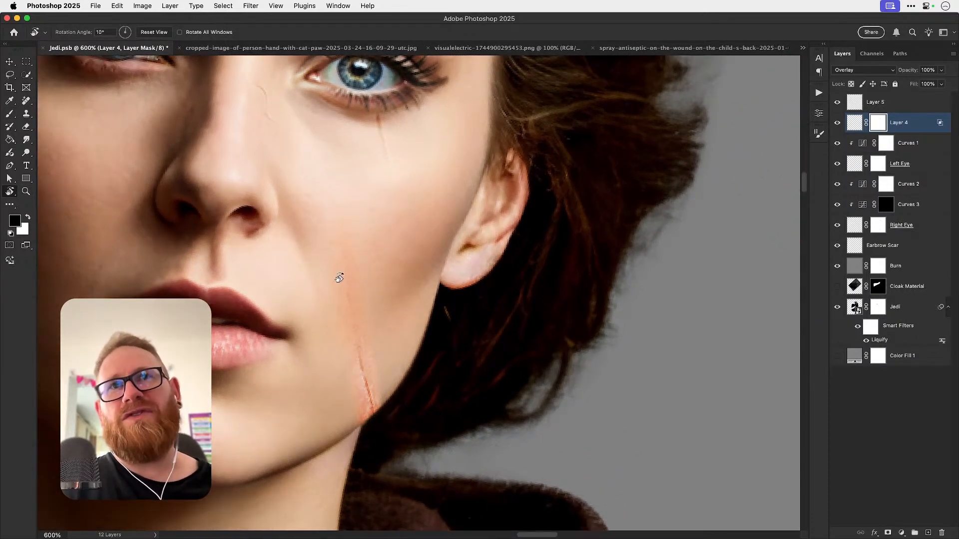
key(b)
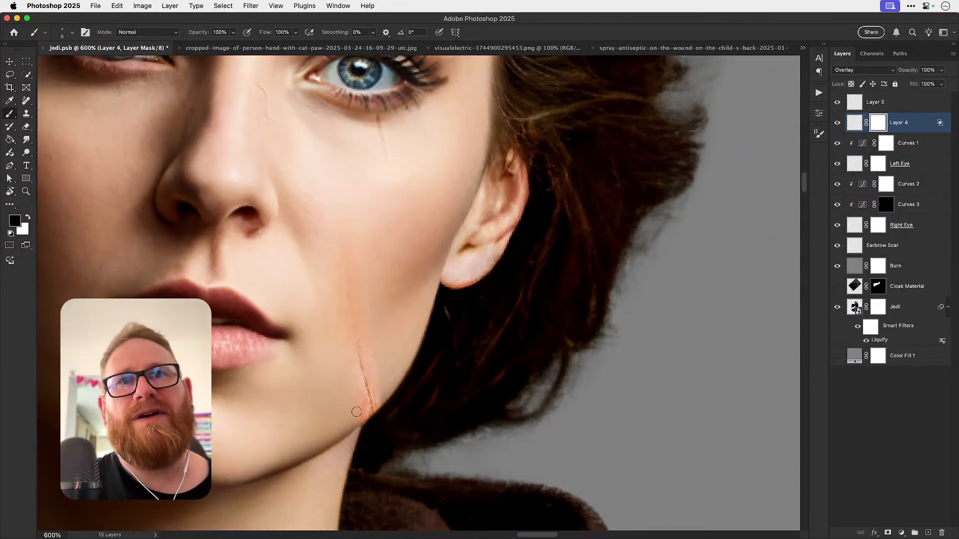
mouse_move(364, 433)
mouse_down()
mouse_move(339, 367)
mouse_move(357, 432)
mouse_move(349, 410)
mouse_up()
key([)
key([)
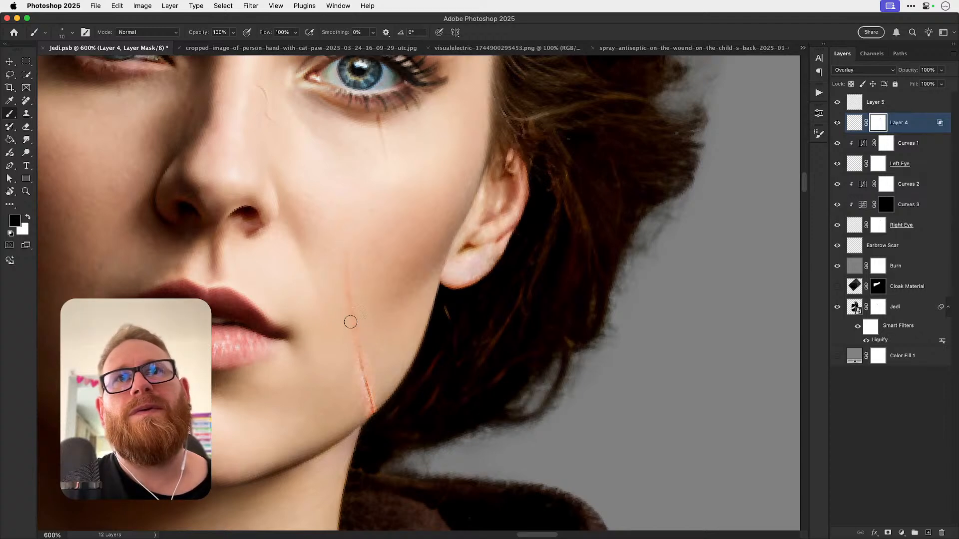
key(])
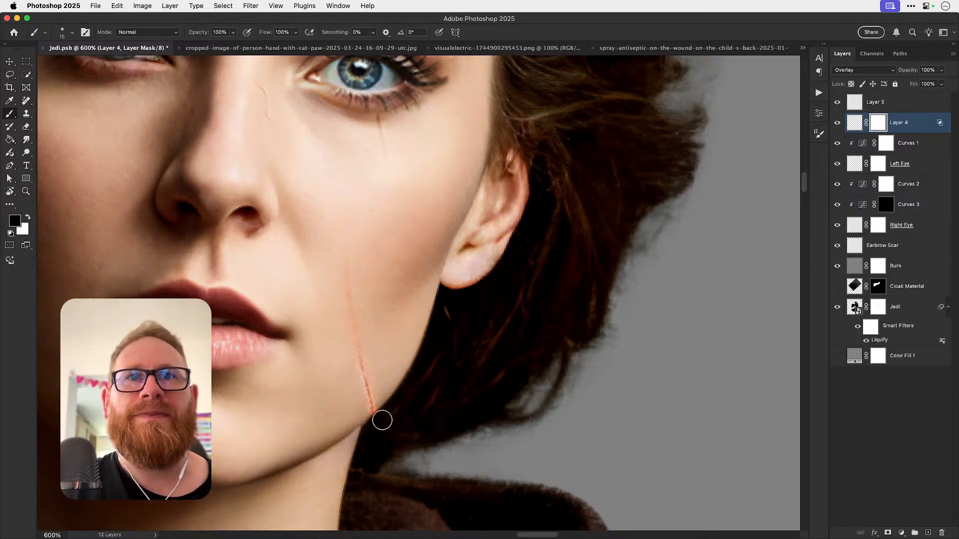
key(])
key(])
key(])
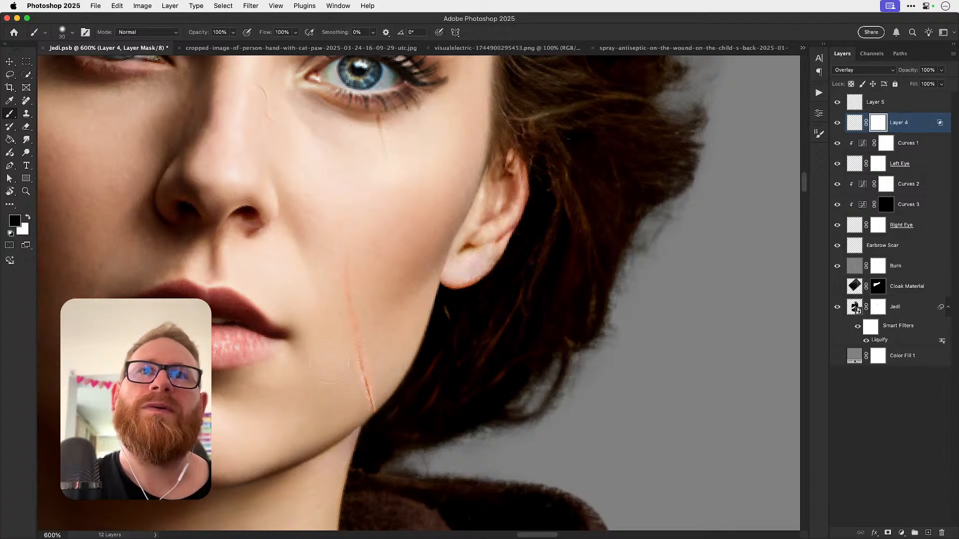
Step: Refine Layer 4's mask beside the lower cheek scar, clearing leftover texture and softening the scar toward the jaw
key([)
key([)
key([)
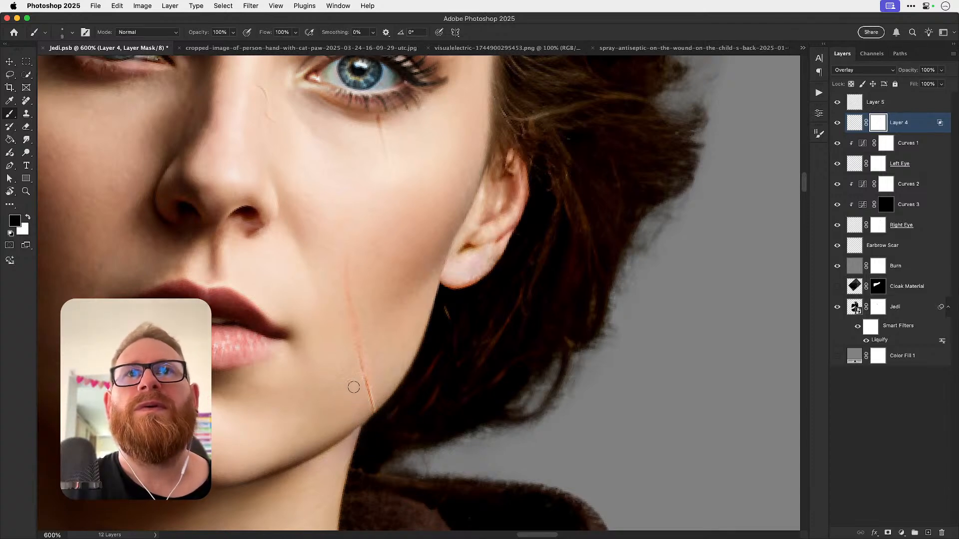
key(])
key(])
key(])
key(])
key(])
key(])
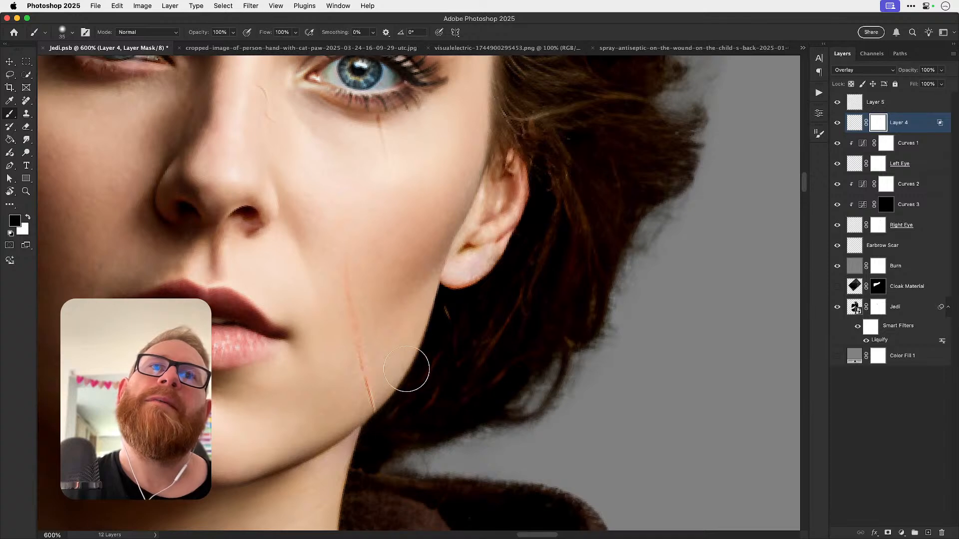
key(])
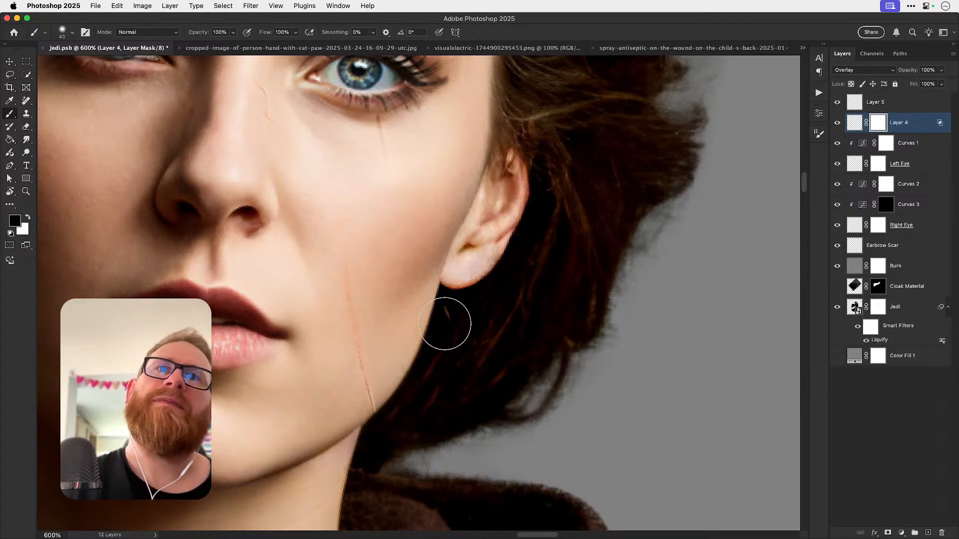
Step: Try painting white on Layer 4's mask to restore part of the scar near the jaw
key(x)
click(377, 381)
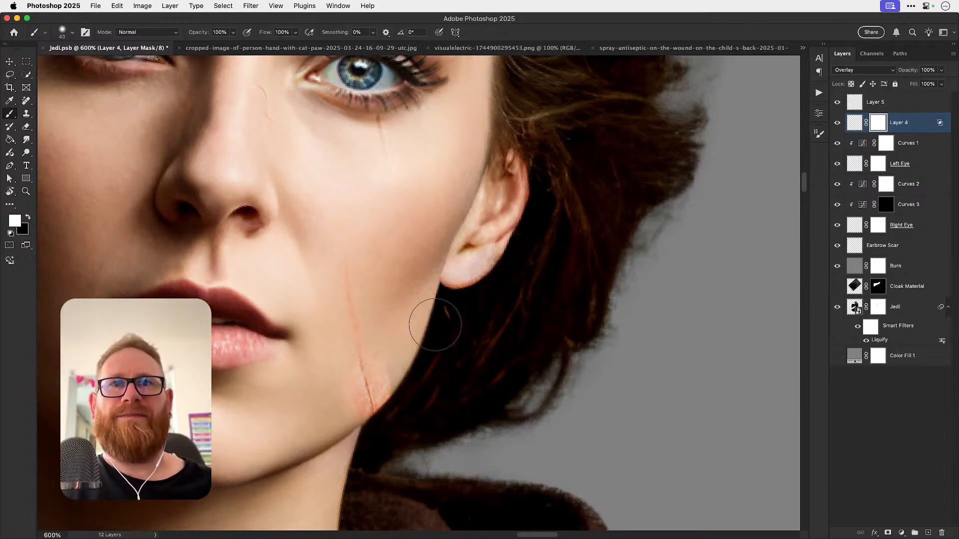
key([)
key([)
key([)
key([)
key([)
key([)
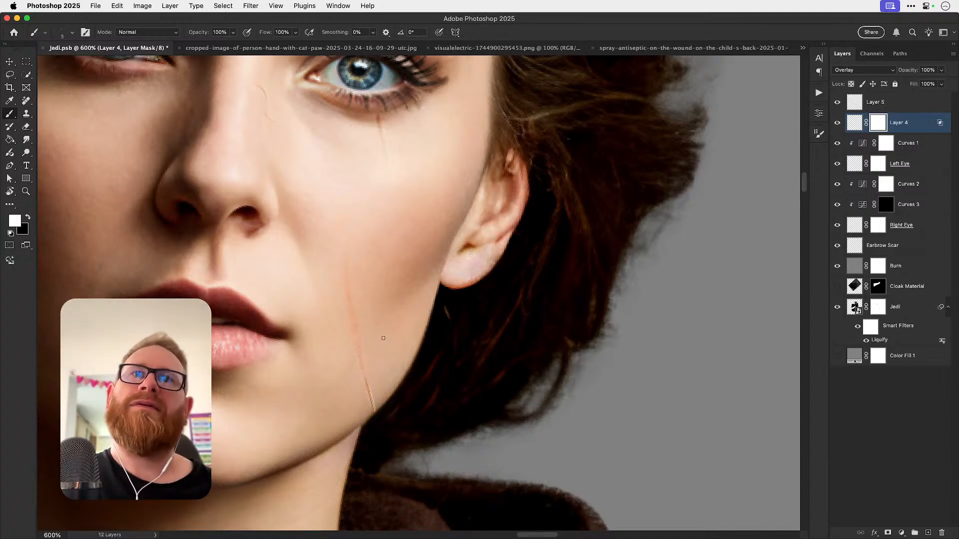
Step: Fade the cheek scar on Layer 4's mask using a larger black brush at 30% flow
key(r)
click(158, 33)
key(super+1)
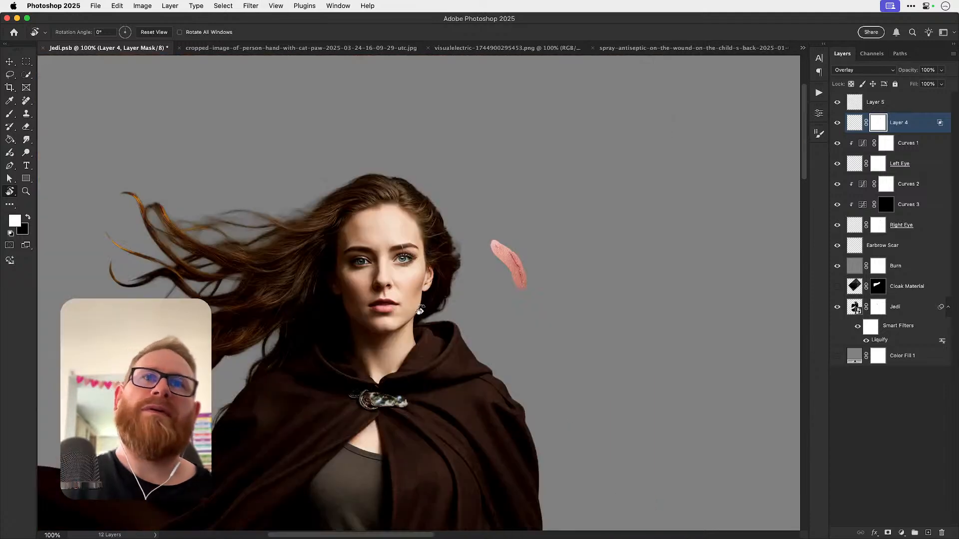
key(z)
click(421, 310)
click(420, 310)
click(420, 310)
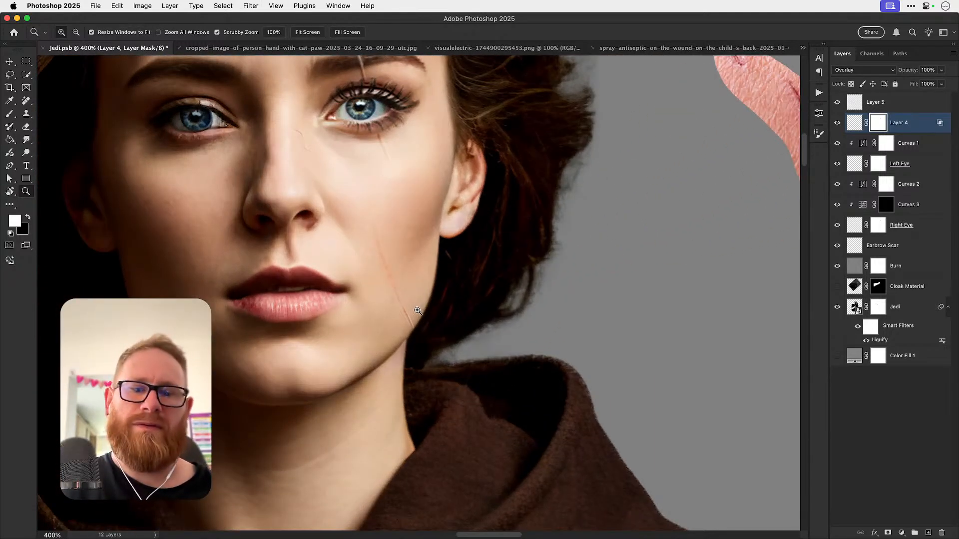
key(b)
key(bracketright)
key(bracketright)
key(bracketright)
key(bracketright)
key(bracketright)
key(bracketright)
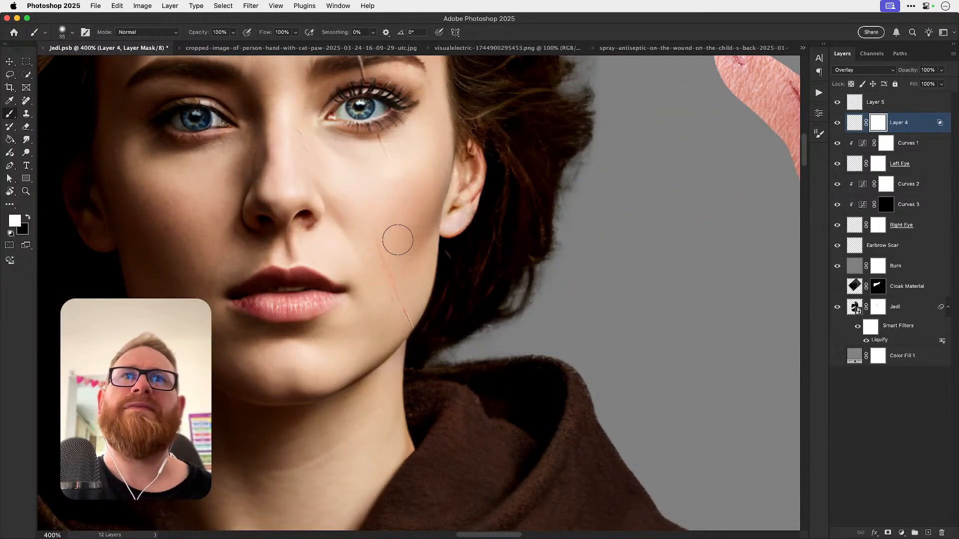
key(x)
key(shift+3)
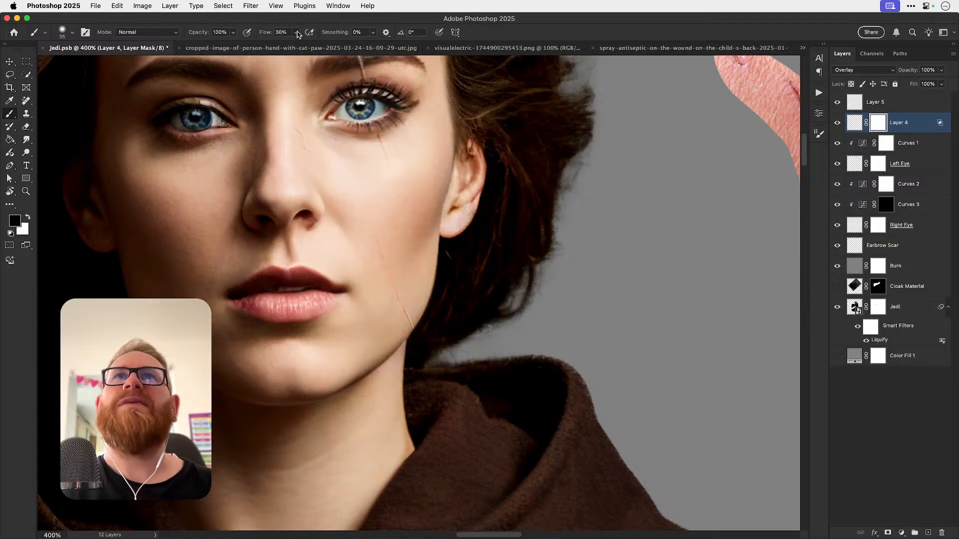
Step: Hide Layer 5, the spare wound piece beside the head
key(v)
key(super+1)
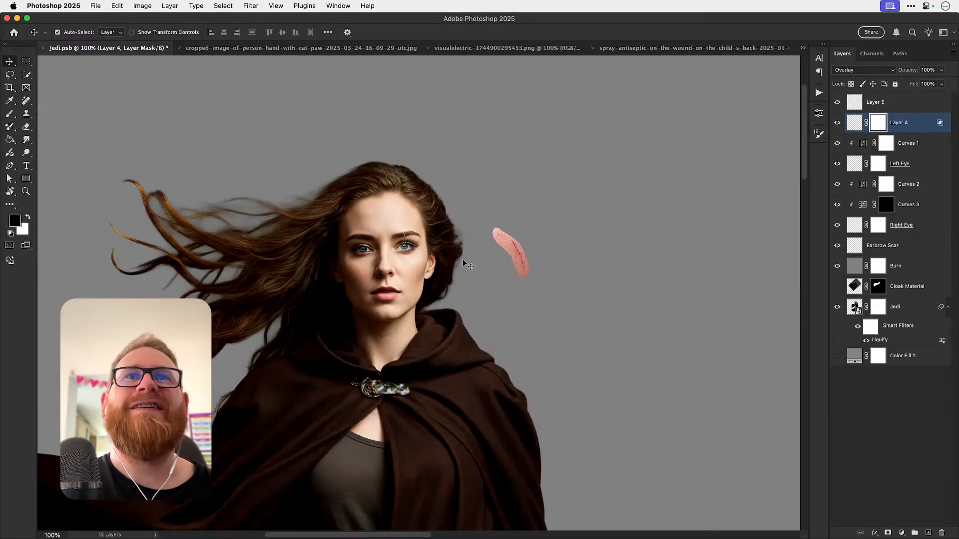
key(r)
click(155, 31)
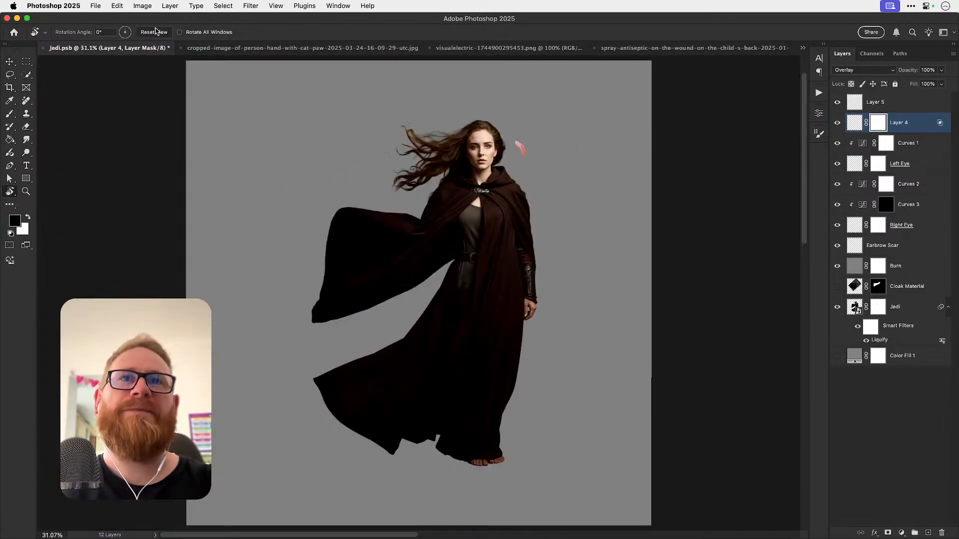
key(z)
drag(505, 137, 526, 168)
mouse_move(457, 199)
mouse_down()
mouse_move(490, 201)
mouse_move(465, 199)
mouse_up()
key(v)
click(631, 192)
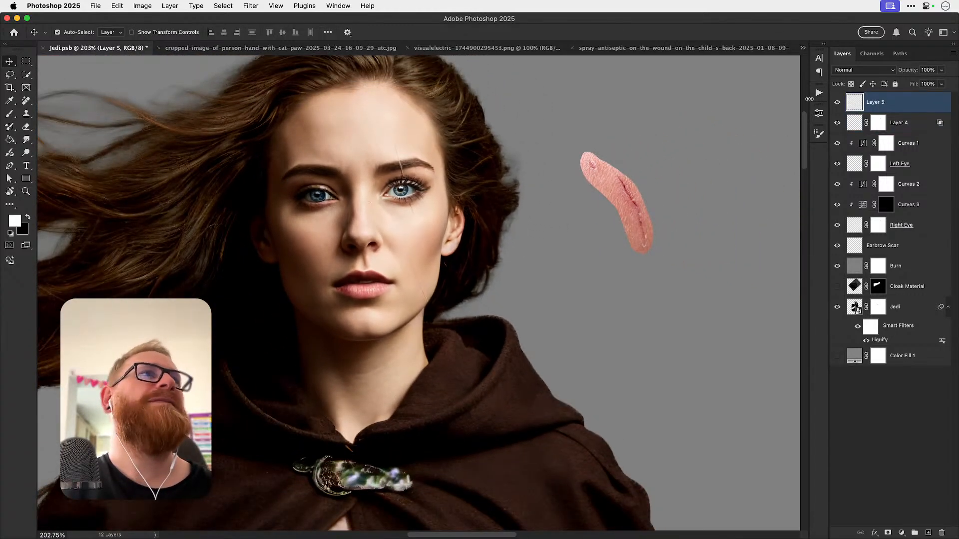
click(837, 102)
Step: Rename Layer 4 as Scar 1 and Layer 5 as Scar 2
double_click(900, 123)
text(Scar 1)
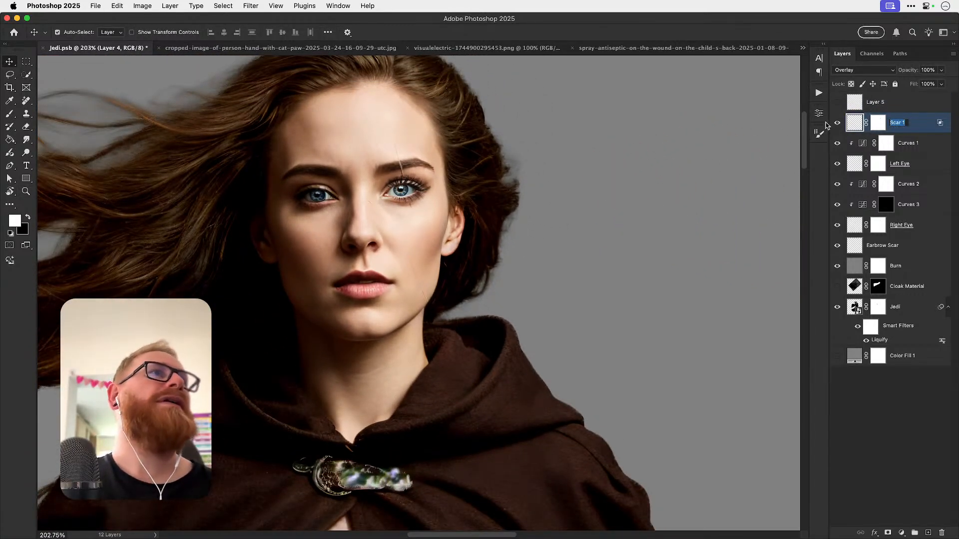
double_click(875, 102)
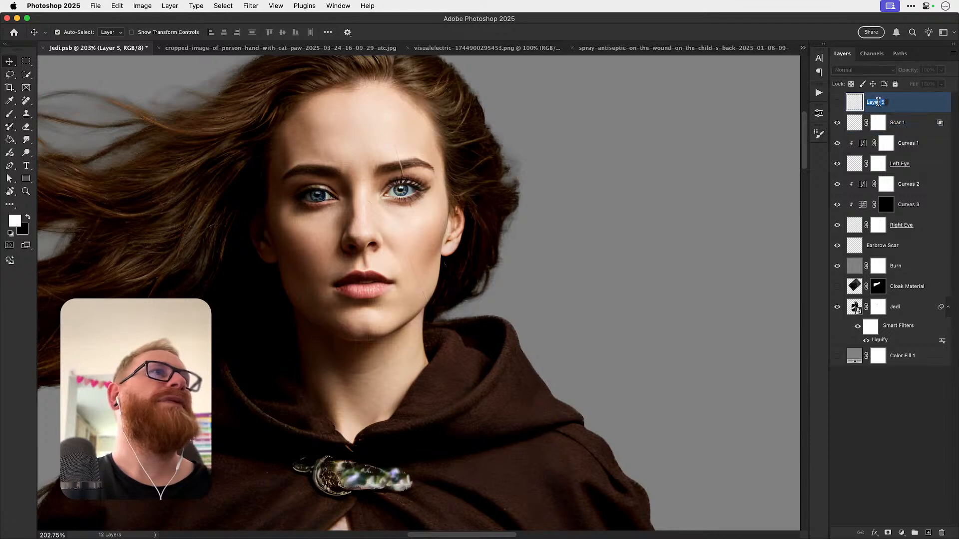
text(Scar 1)
text(2)
key(Return)
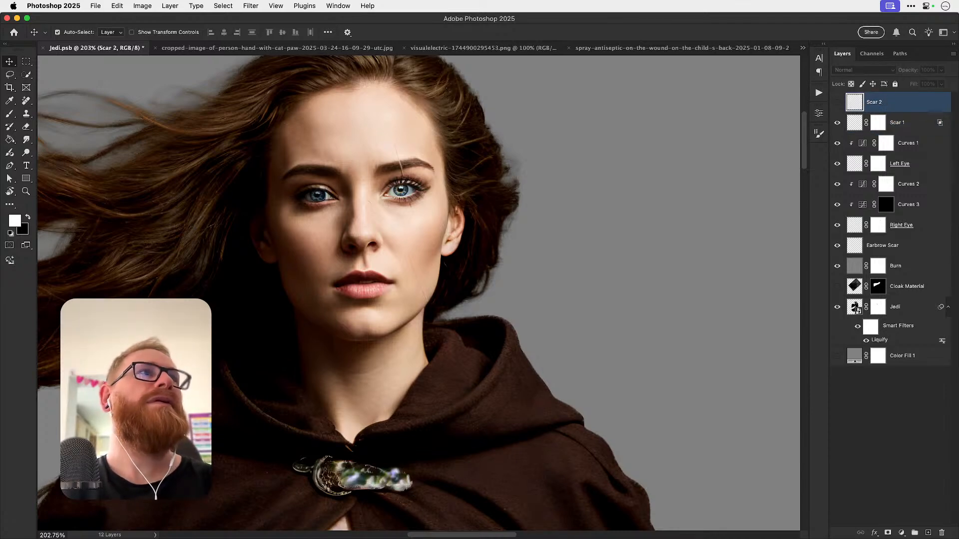
Step: Check the Earbrow Scar layer's effect on the face and save the document with the Burn layer's mask selected
scroll(375, 215, up, 3)
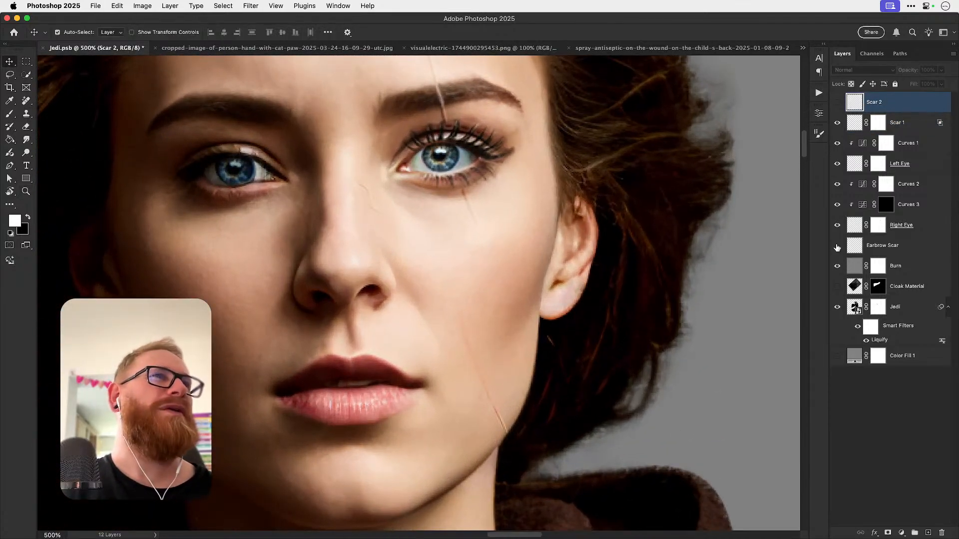
click(838, 246)
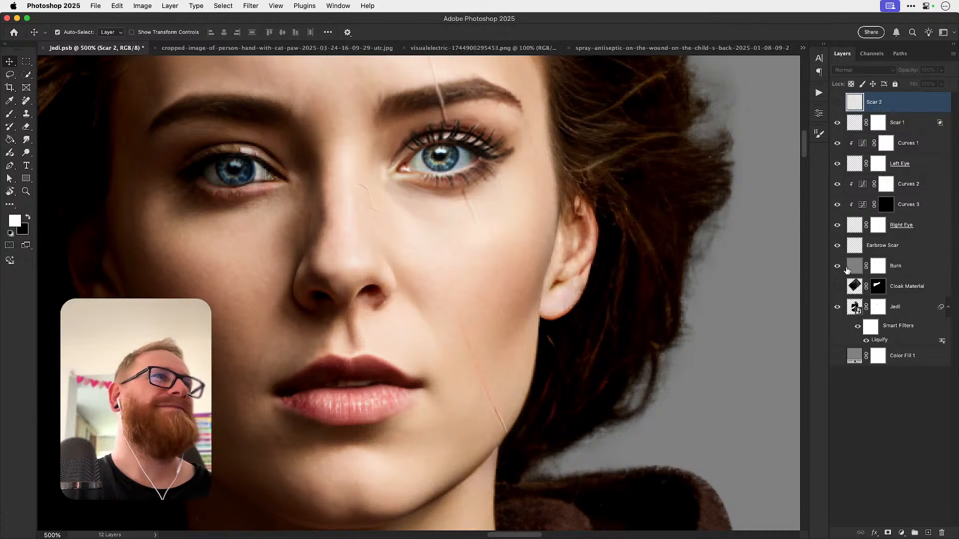
click(878, 266)
key(b)
key(x)
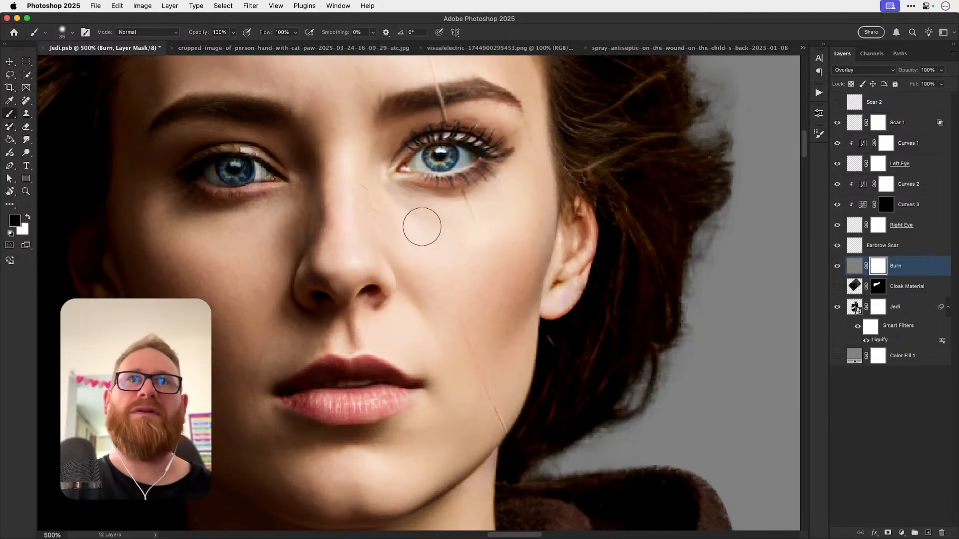
key(v)
key(super+0)
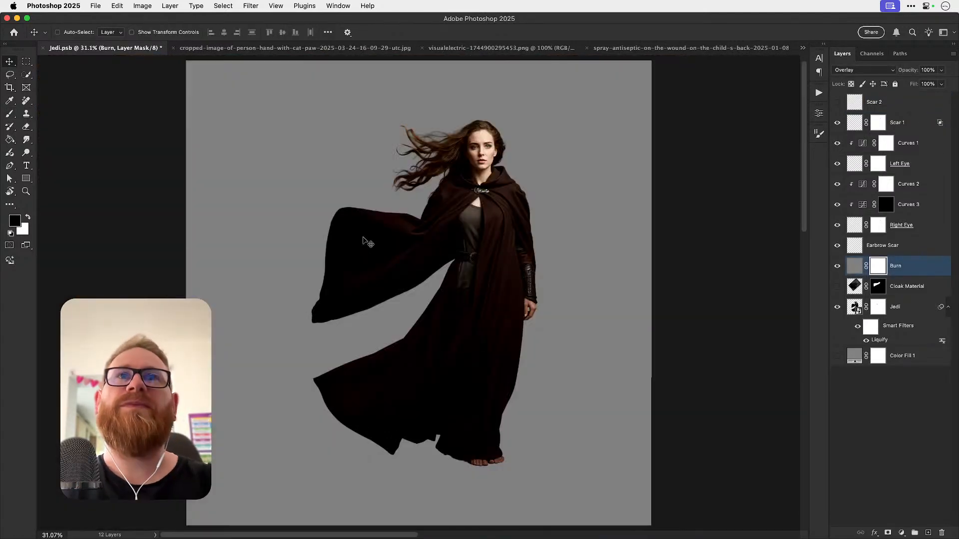
key(super+s)
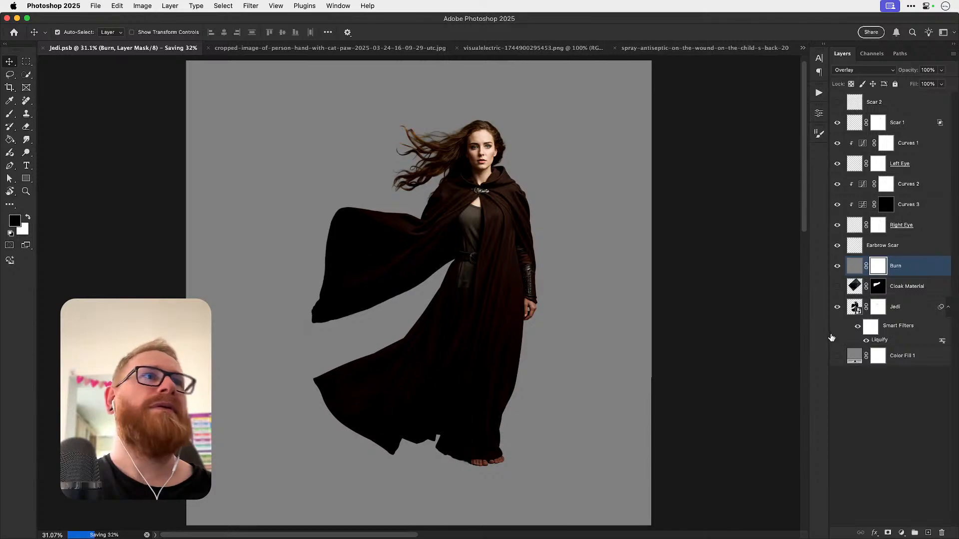
Step: Compare the portrait with and without the Burn layer
click(838, 270)
key(z)
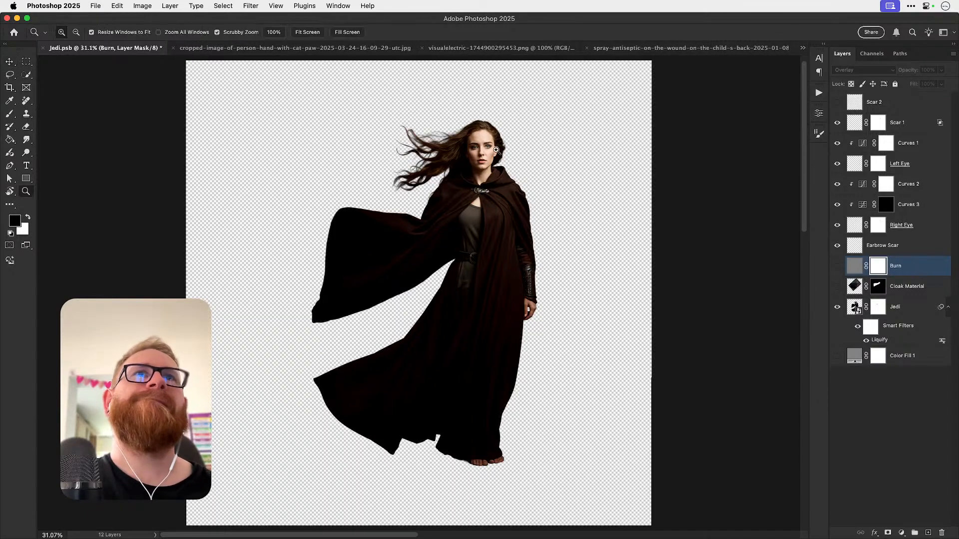
drag(496, 152, 586, 181)
key(v)
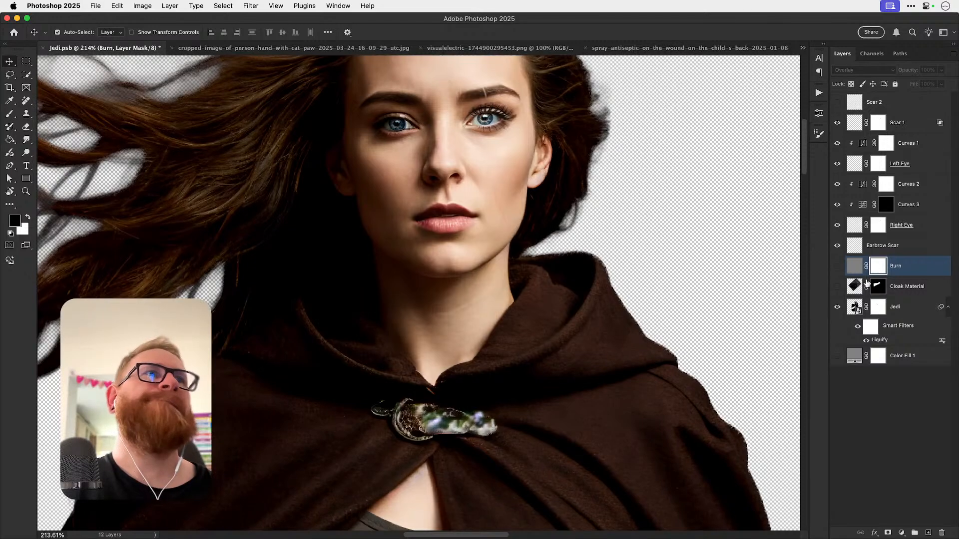
click(837, 266)
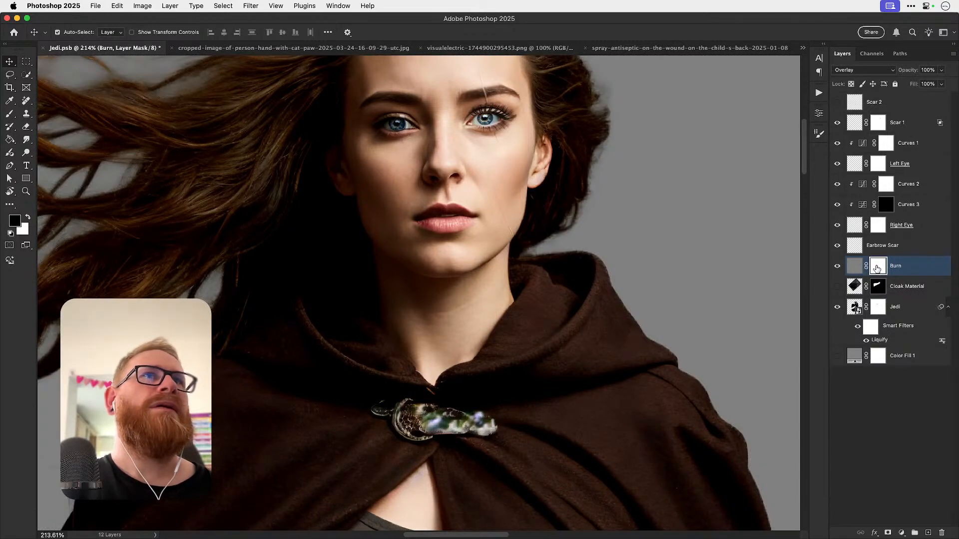
Step: Clip the Burn layer to the Jedi layer, directly beneath Cloak Material, and save the document
drag(898, 276, 903, 297)
alt+click(905, 295)
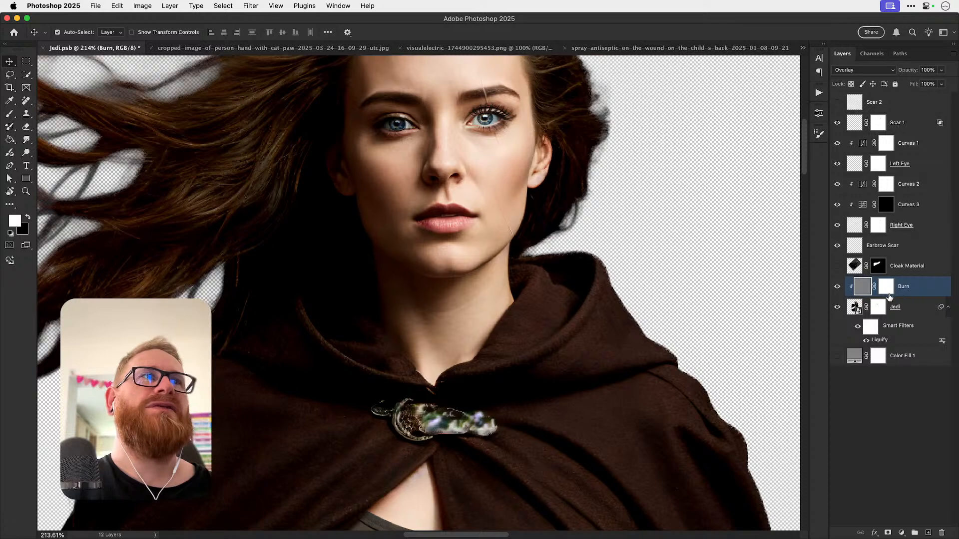
click(838, 287)
click(838, 289)
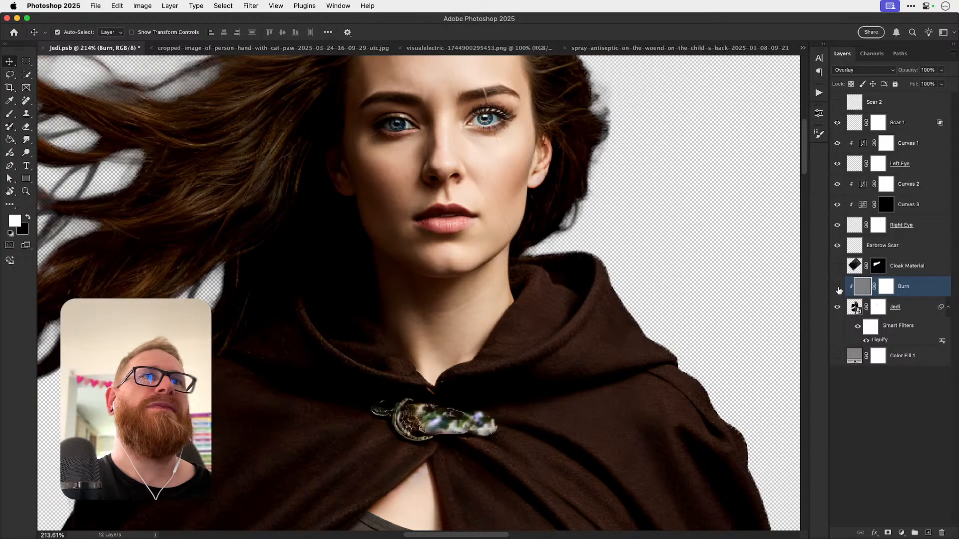
click(837, 288)
click(838, 287)
key(super+s)
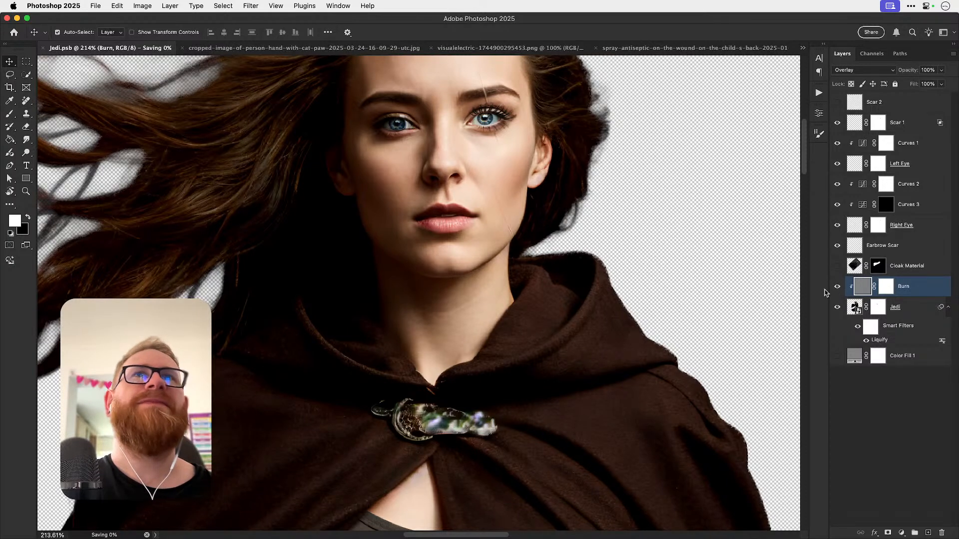
Step: Examine the full figure and the face at 200% to review the finished scars
key(super+0)
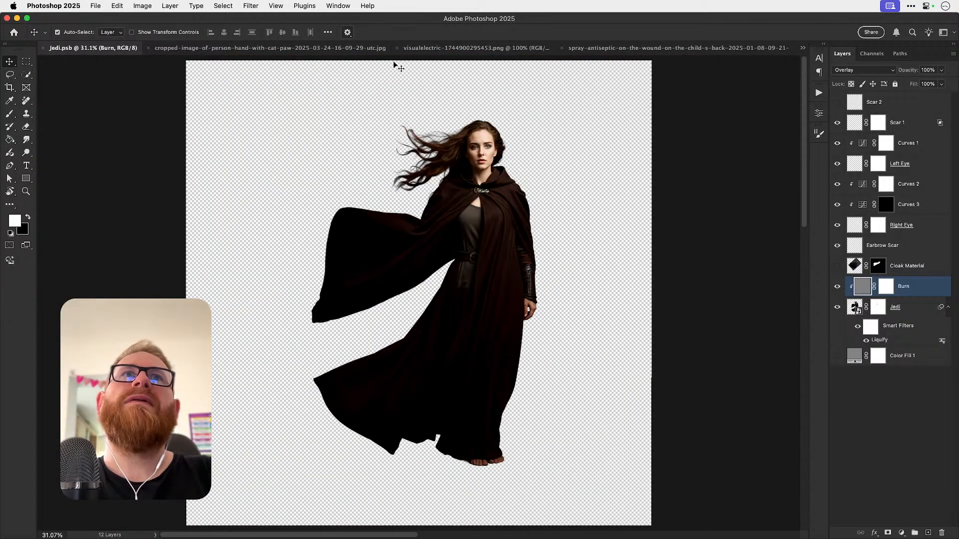
key(z)
click(492, 140)
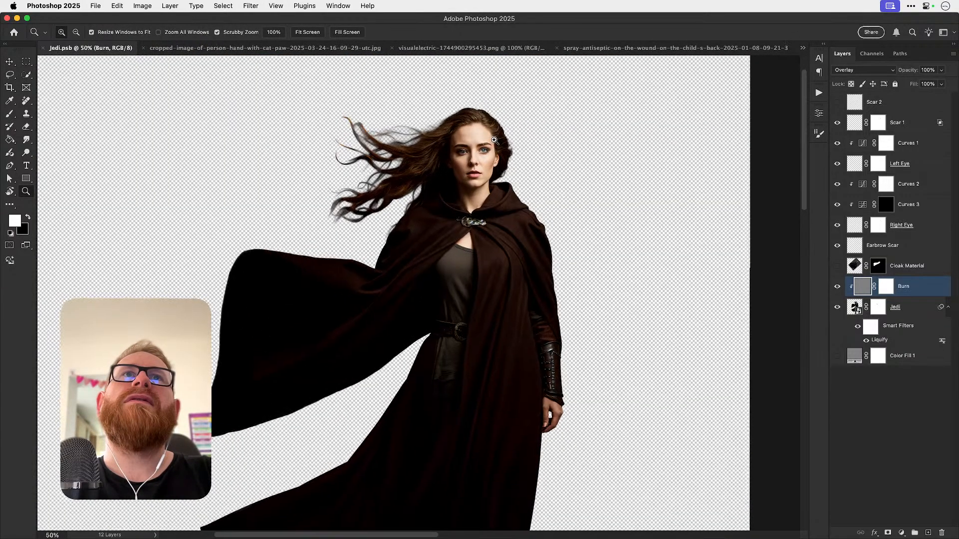
click(493, 141)
click(493, 140)
click(493, 141)
key(v)
scroll(493, 196, up, 3)
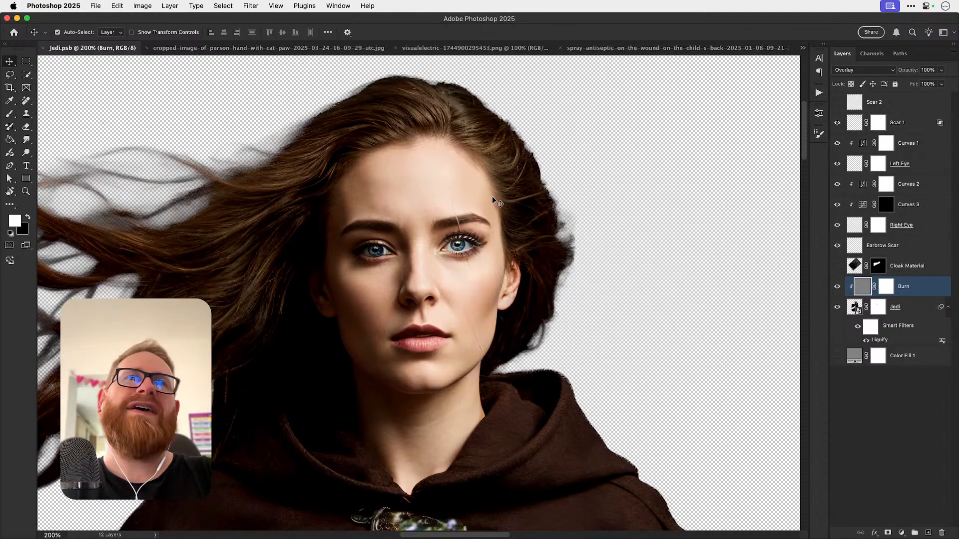
Step: Close the hand, eye and antiseptic-spray source images, discarding the changes to the hand image
key(super+minus)
key(super+minus)
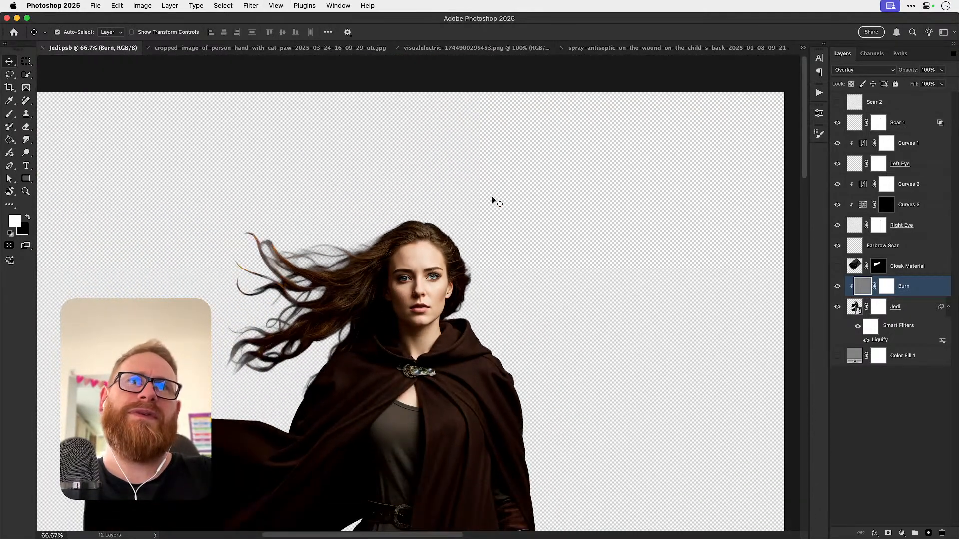
click(333, 48)
key(super+w)
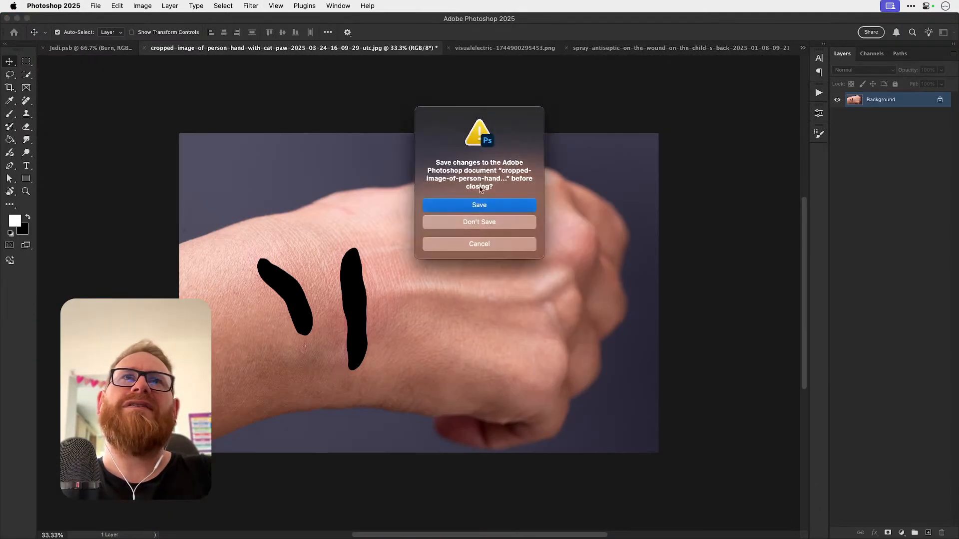
click(478, 220)
click(358, 49)
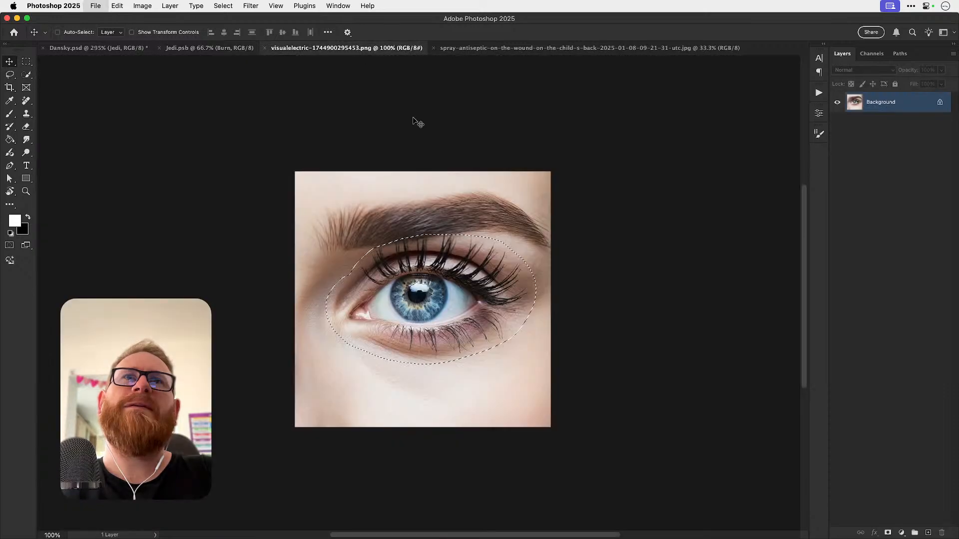
key(super+w)
click(407, 47)
key(super+w)
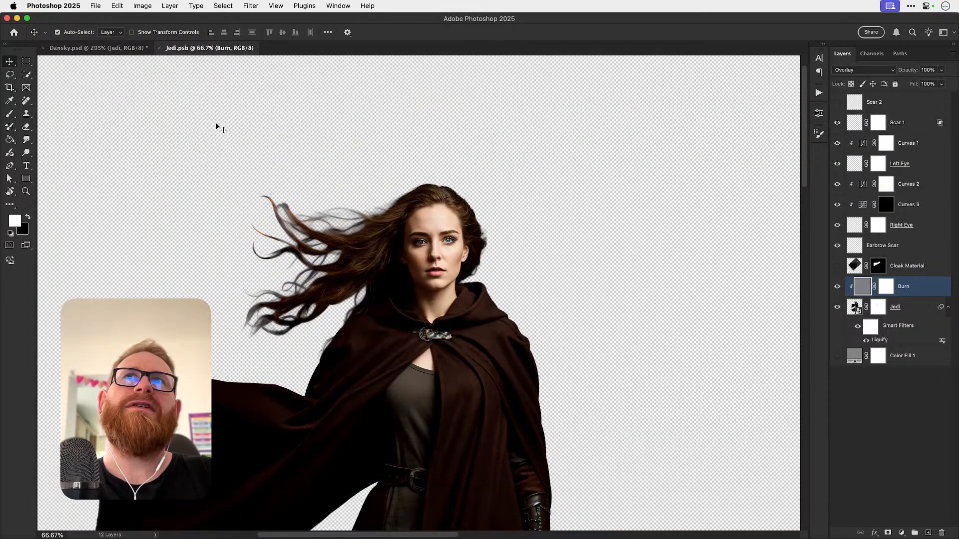
Step: Review the whole composite in Dansky.psd, and inspect the scarred face in Jedi.psb at several magnifications
click(106, 48)
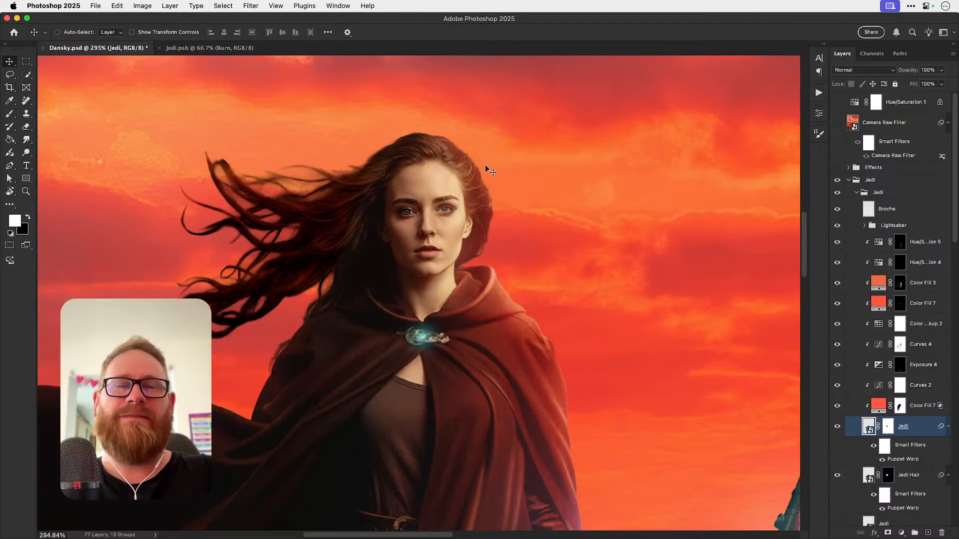
key(super+0)
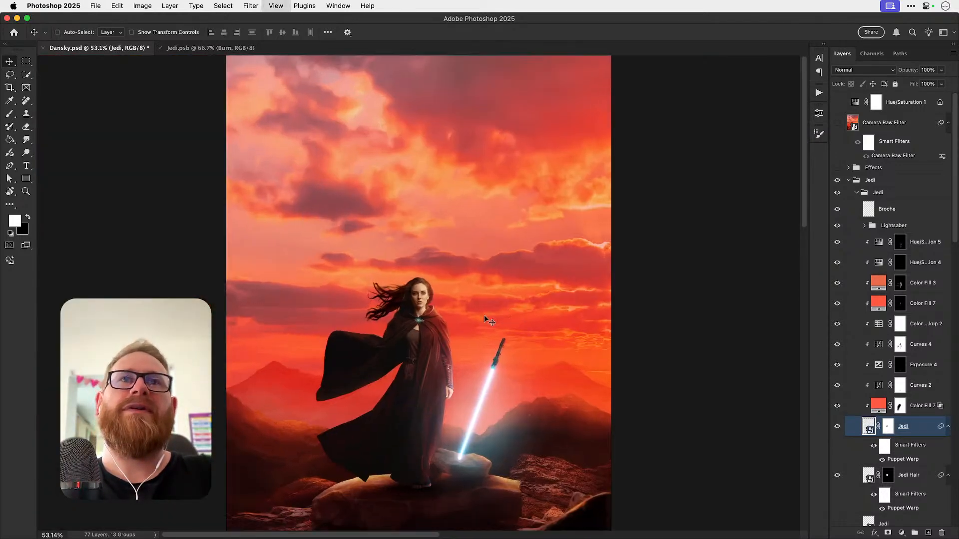
key(super+1)
click(210, 48)
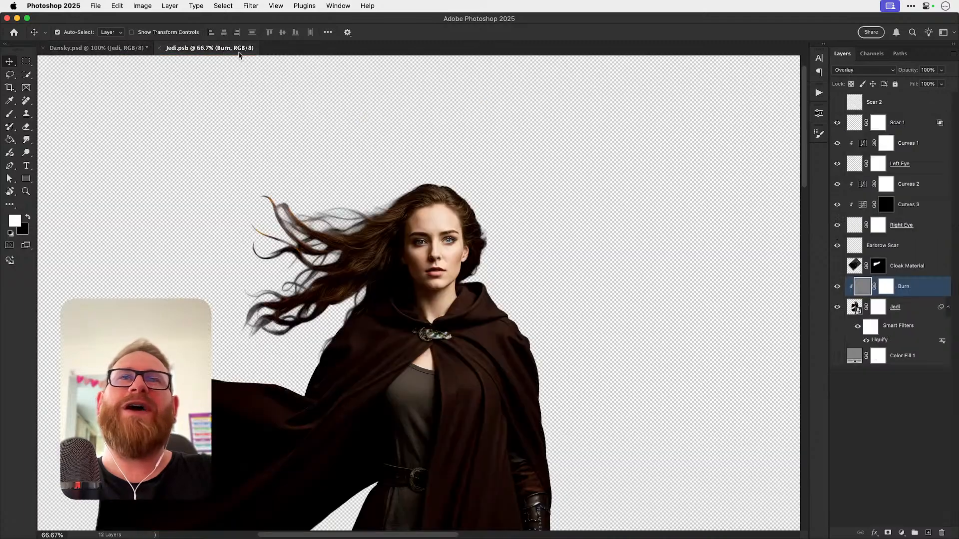
key(z)
drag(434, 249, 433, 248)
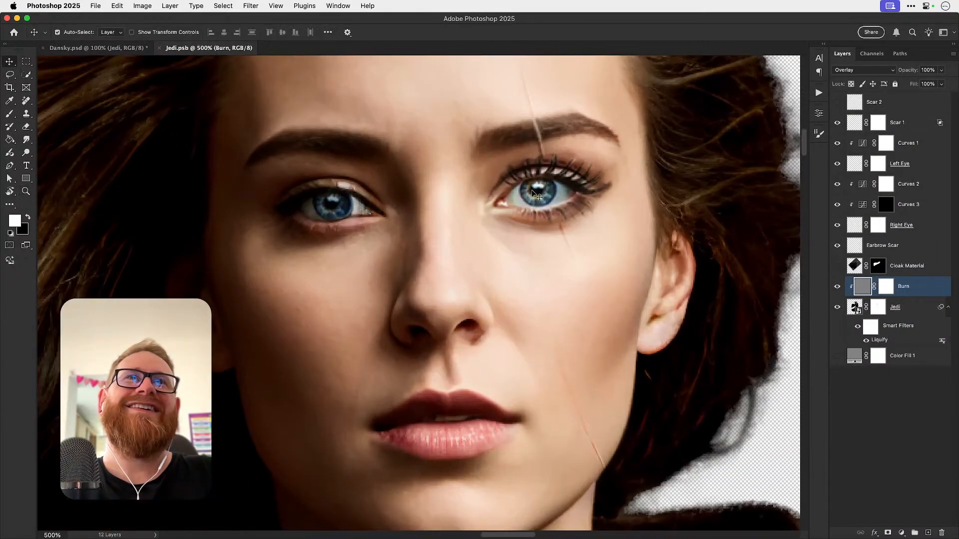
key(v)
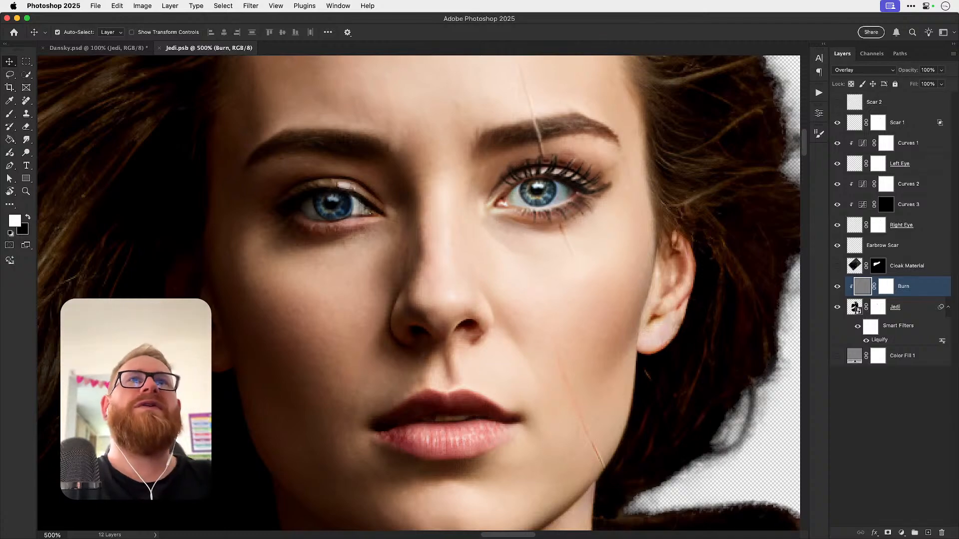
key(super+0)
key(z)
click(428, 290)
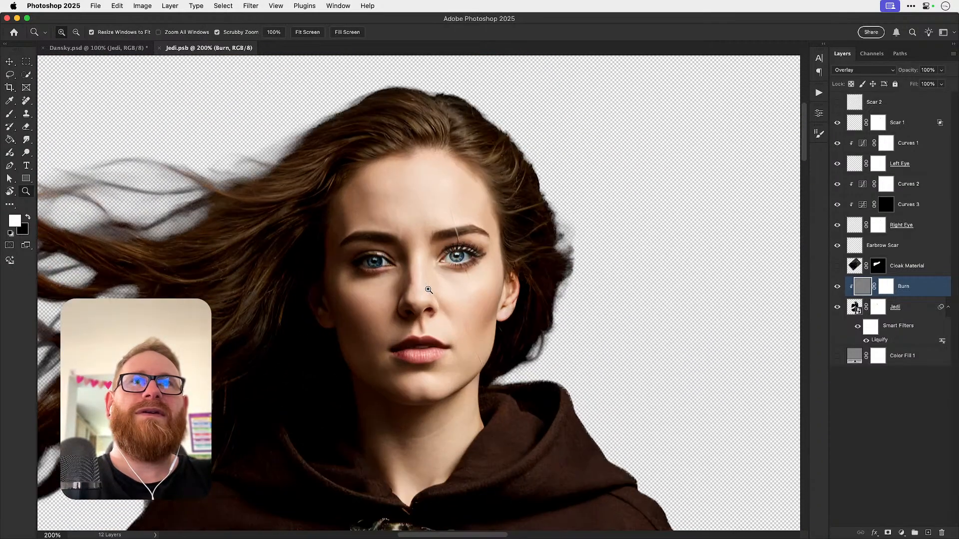
click(429, 290)
key(v)
Step: Select the Right Eye layer with Curves 2 and Curves 3, and reposition the eye using Free Transform and a small move
click(487, 243)
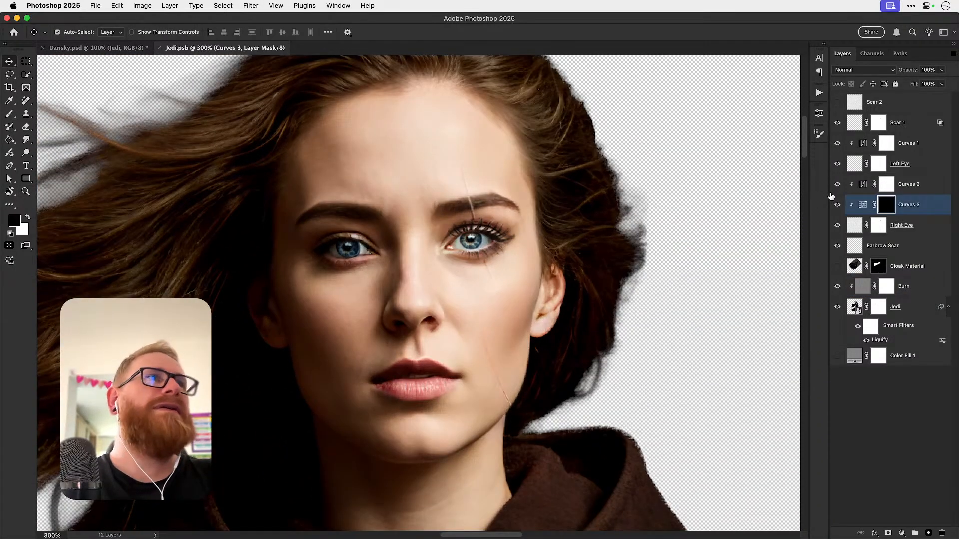
click(911, 228)
shift+click(909, 185)
key(super+t)
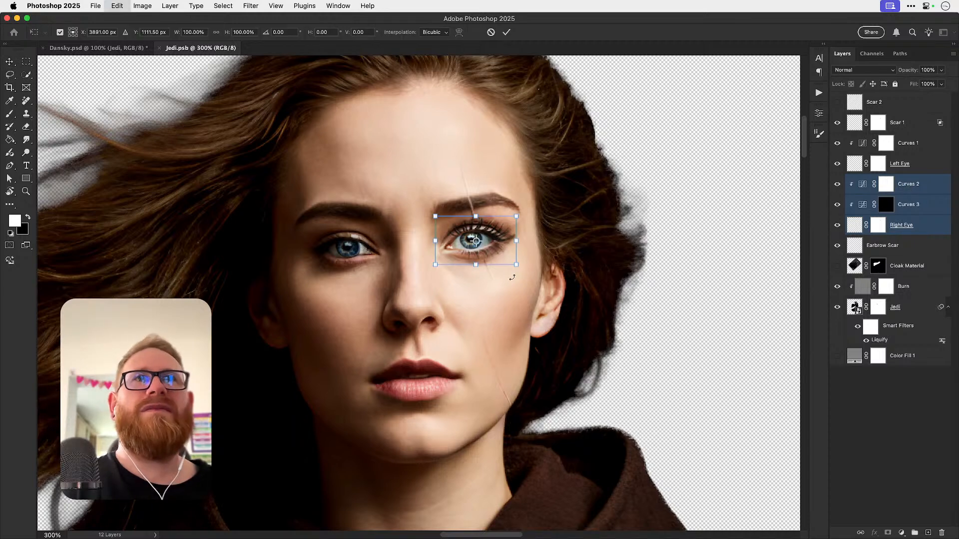
key(Return)
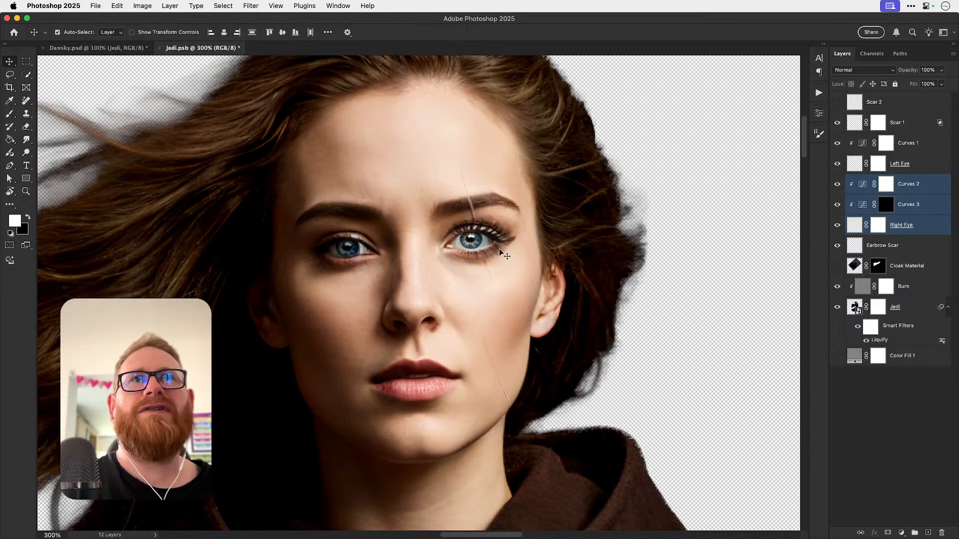
mouse_move(499, 245)
mouse_down()
mouse_move(508, 260)
mouse_move(496, 254)
mouse_up()
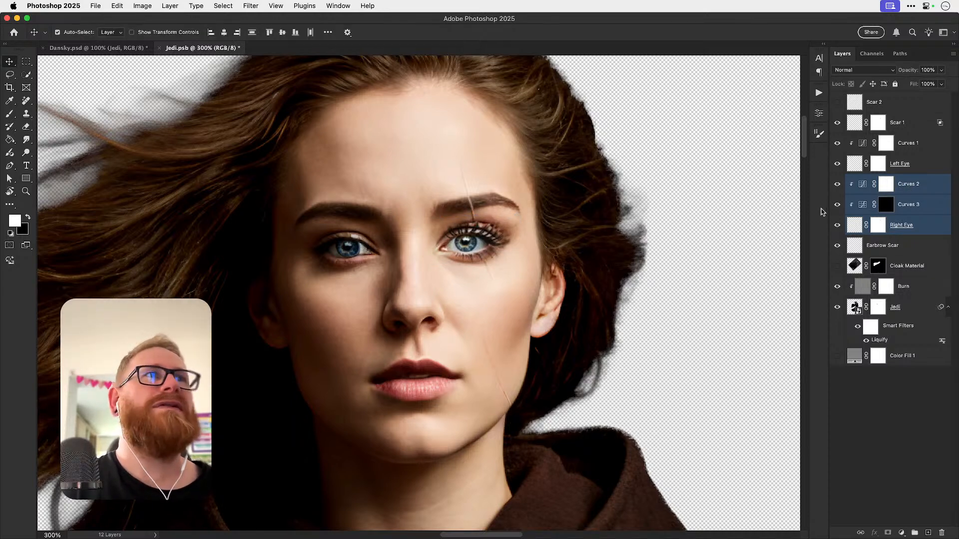
Step: Compare the Right Eye layer with the original eye beneath it, and nudge it right and up to align
click(838, 226)
click(838, 226)
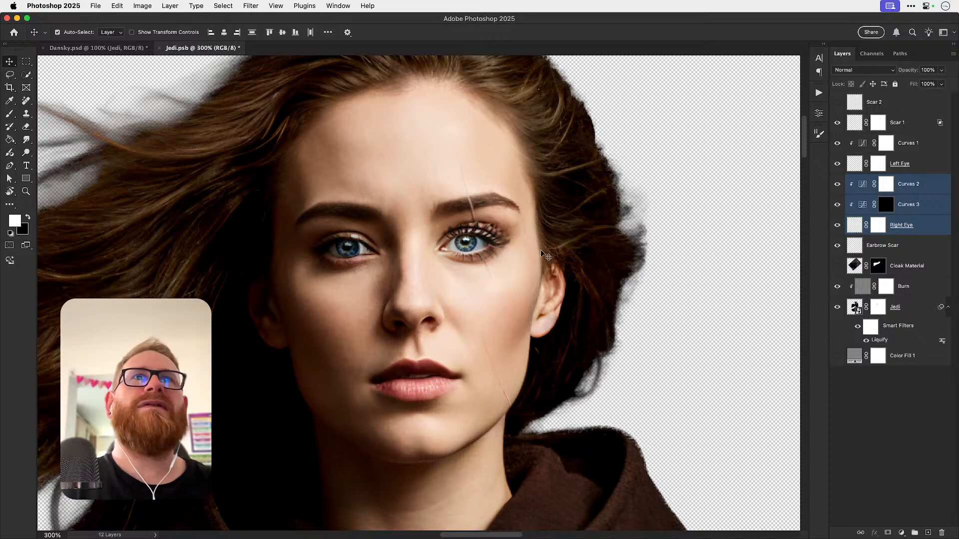
key(Right)
key(Right)
key(Right)
key(Up)
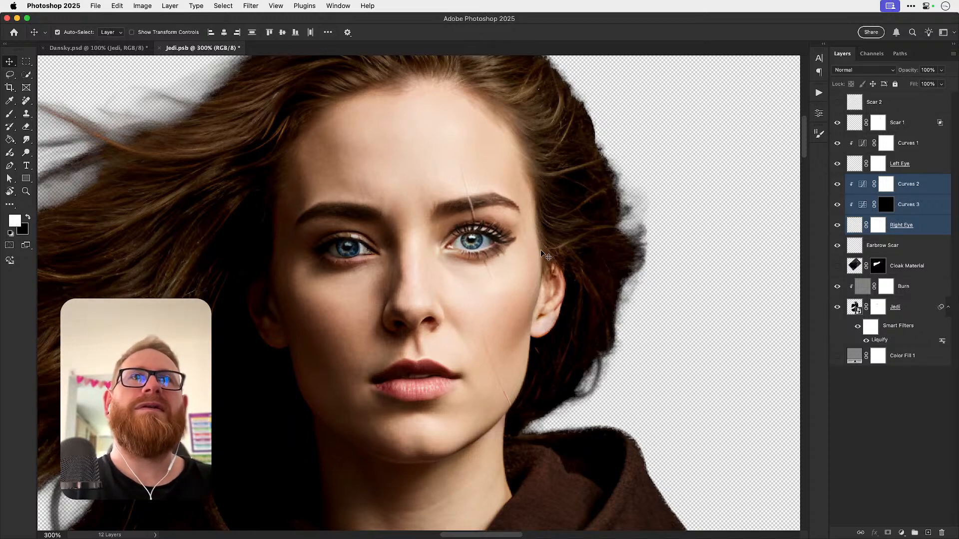
key(Up)
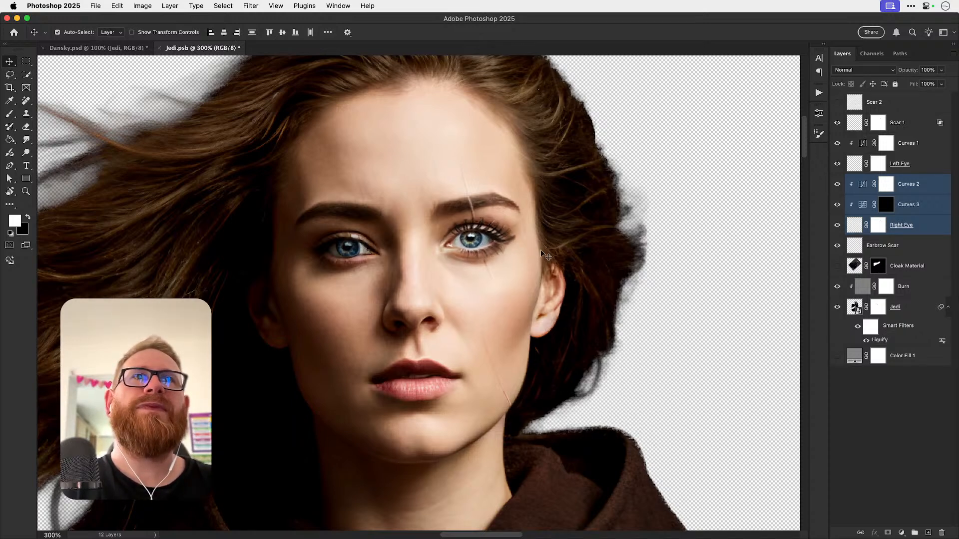
key(Up)
key(super+z)
key(super+z)
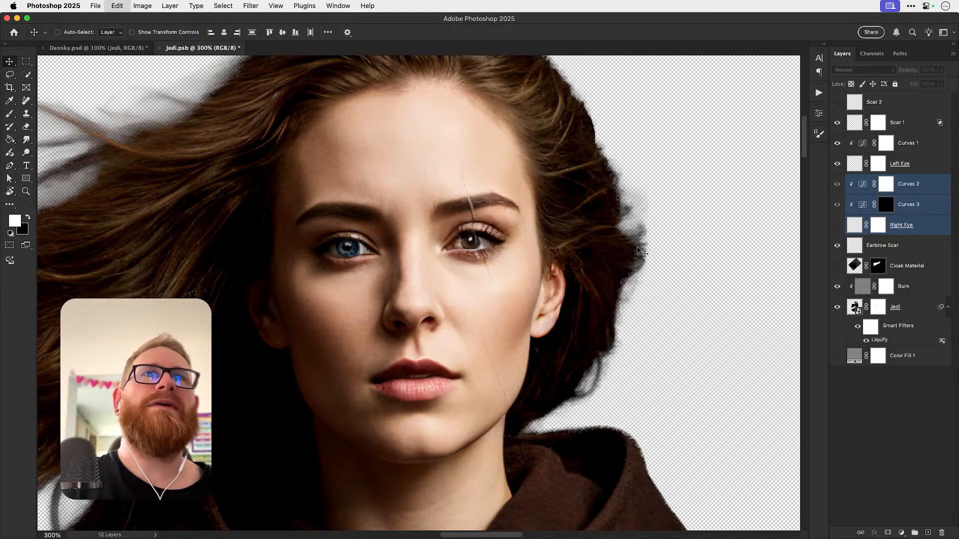
key(super+shift+z)
key(super+shift+z)
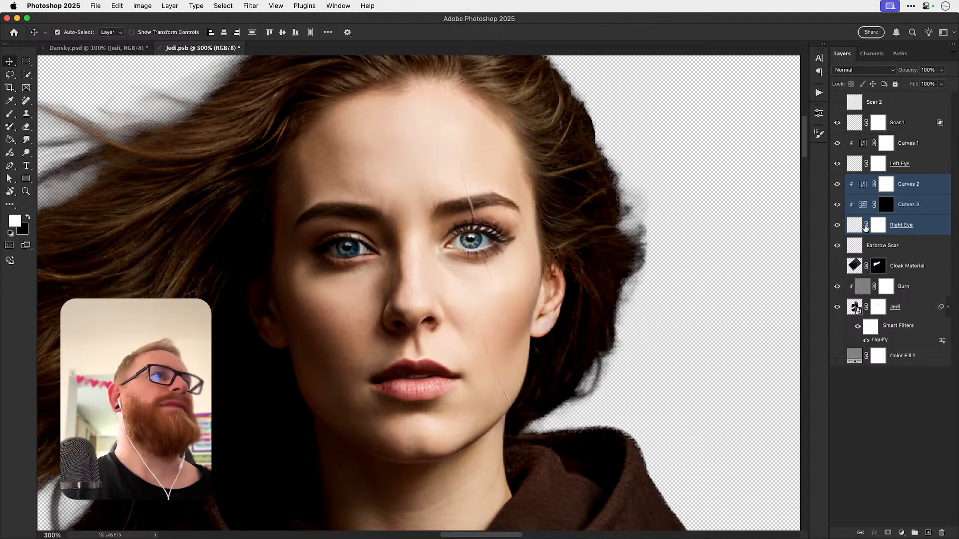
Step: Compare the face with and without the Left Eye layer, at 100% and close up on the eye
click(837, 164)
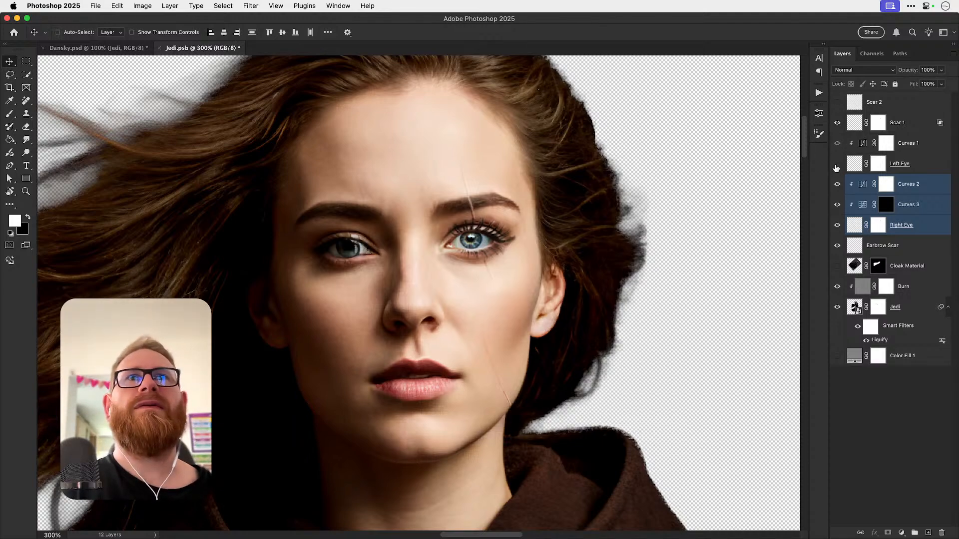
key(super+1)
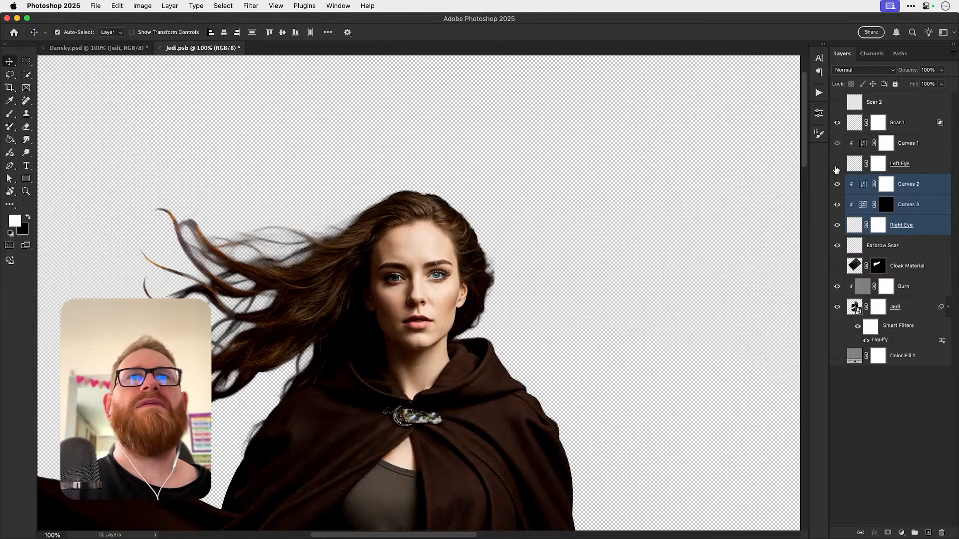
click(836, 164)
key(z)
mouse_move(394, 277)
mouse_down()
mouse_move(445, 288)
mouse_move(368, 281)
mouse_move(388, 278)
mouse_up()
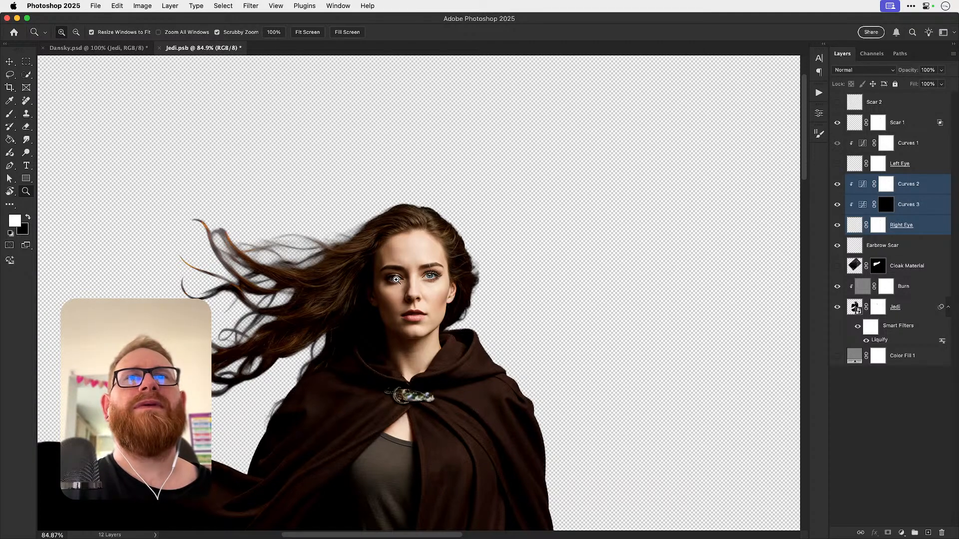
drag(396, 280, 517, 264)
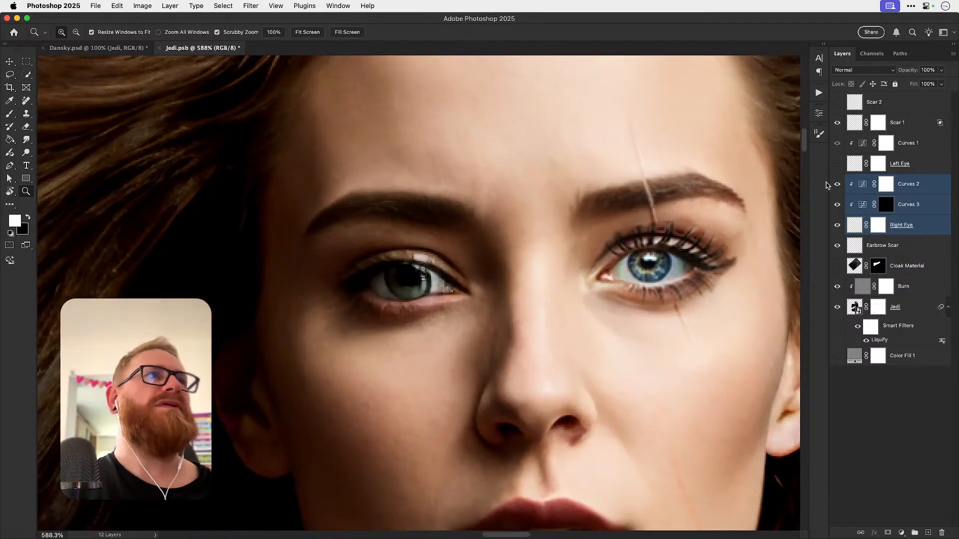
click(837, 164)
drag(407, 280, 433, 282)
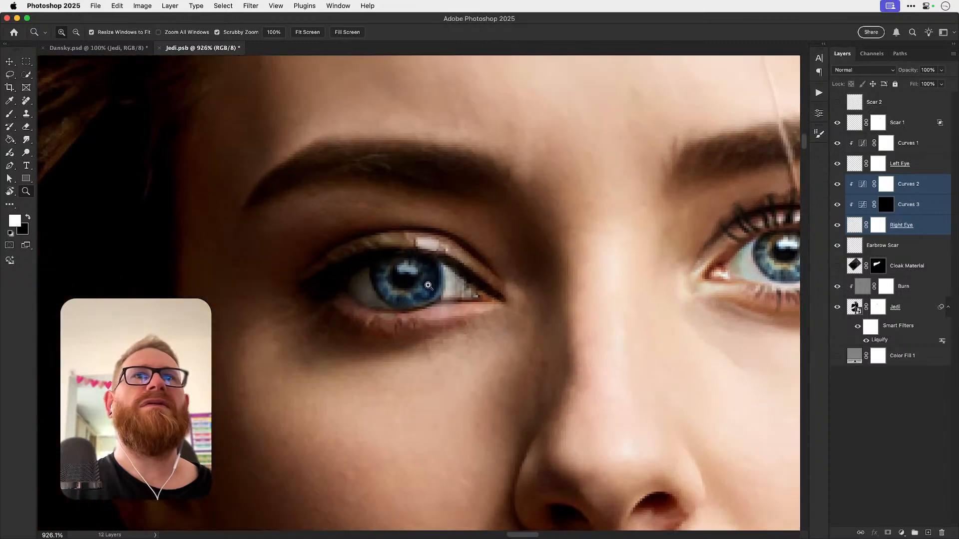
Step: Add a new layer clipped to Left Eye and paint out the pupil's catch light with dark colour sampled from the eye
key(v)
click(424, 289)
click(928, 533)
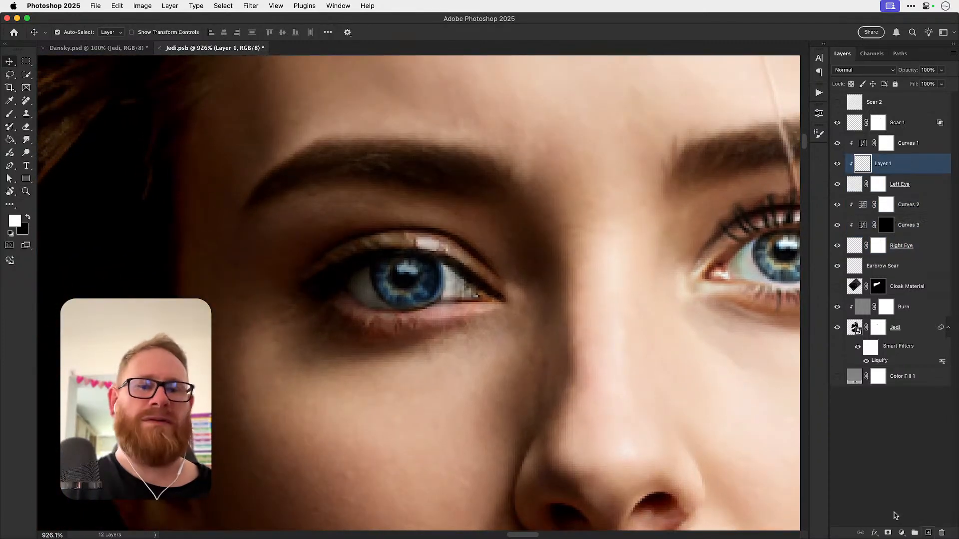
key(i)
click(405, 277)
key(b)
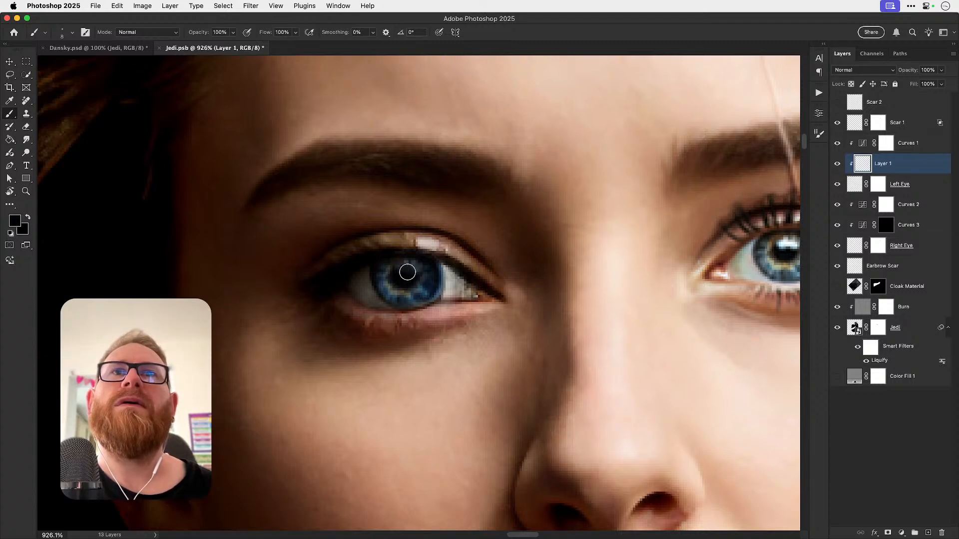
Step: Examine the retouched pupil at several magnifications, and compare the face with and without the new clipped layer
key(super+1)
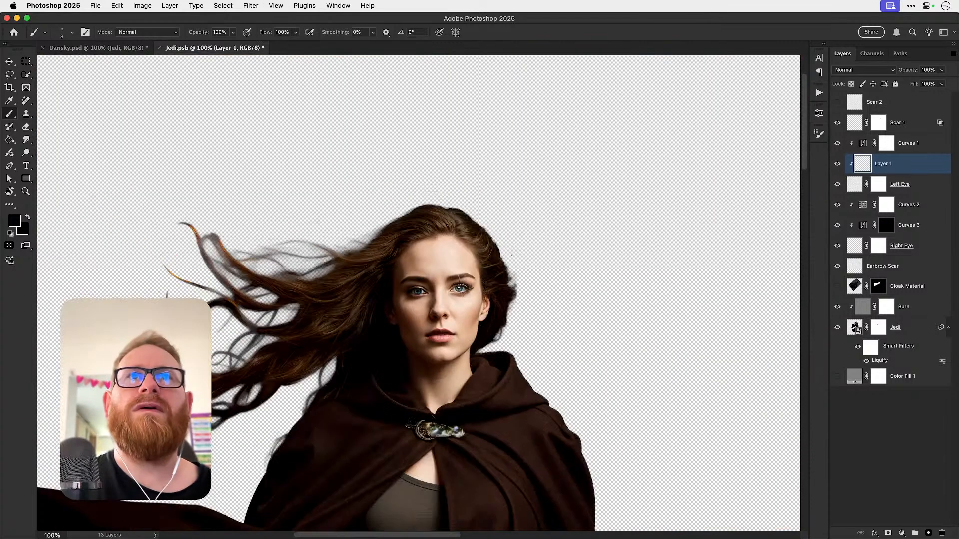
key(e)
key(super+equal)
key(super+equal)
key(super+equal)
key(super+equal)
key(super+equal)
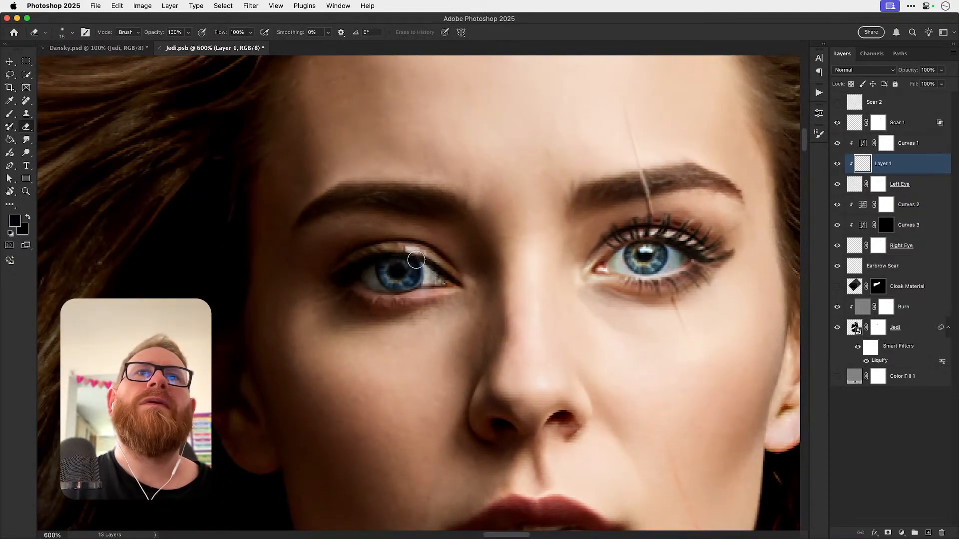
key(super+minus)
key(super+minus)
key(super+minus)
key(super+minus)
key(super+minus)
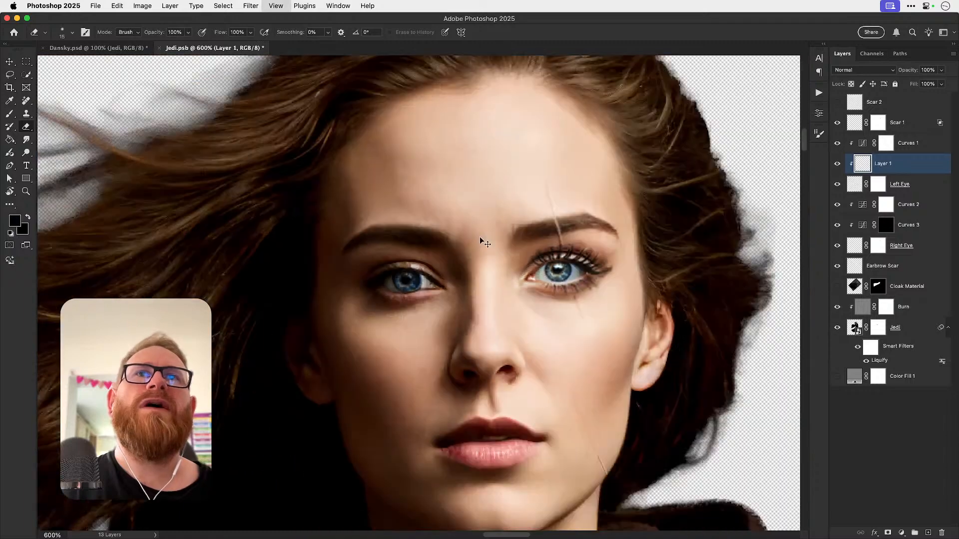
key(z)
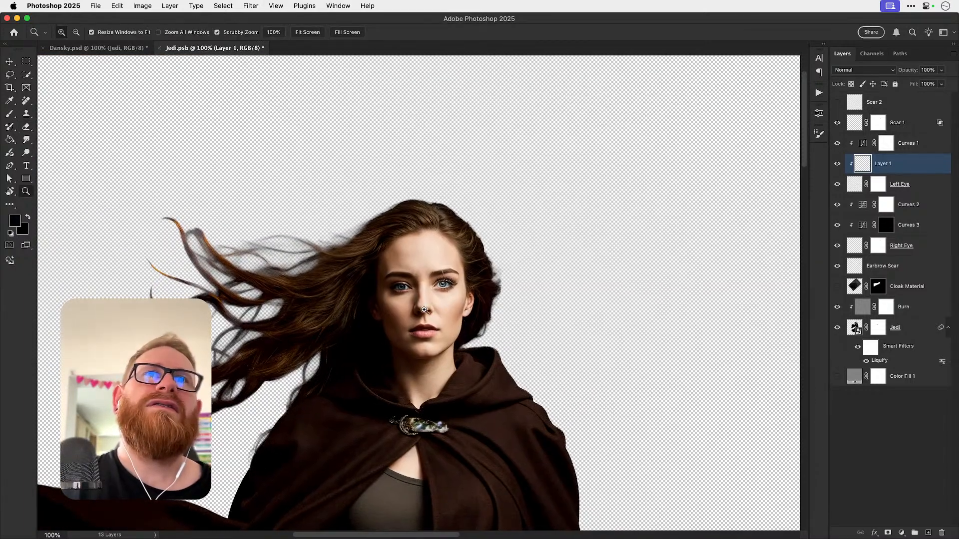
click(420, 306)
key(v)
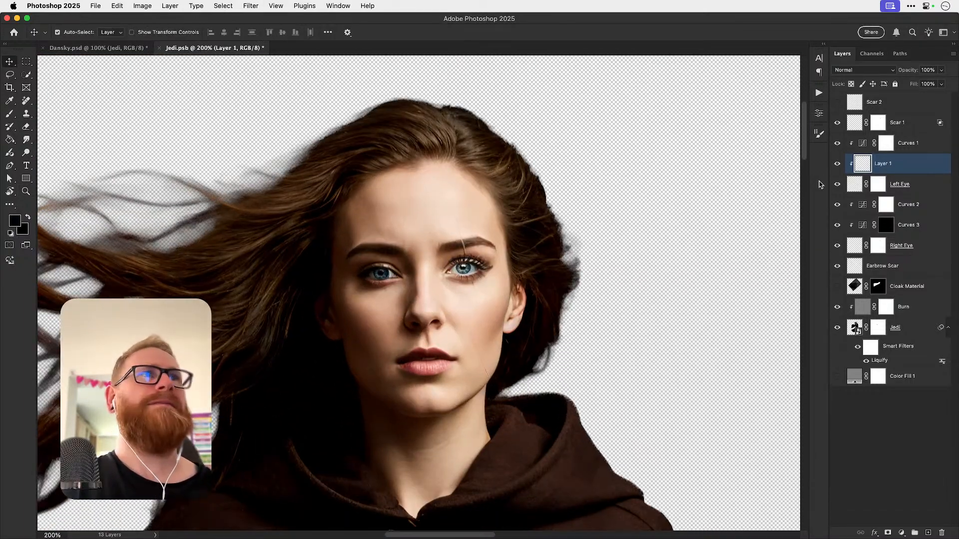
click(836, 165)
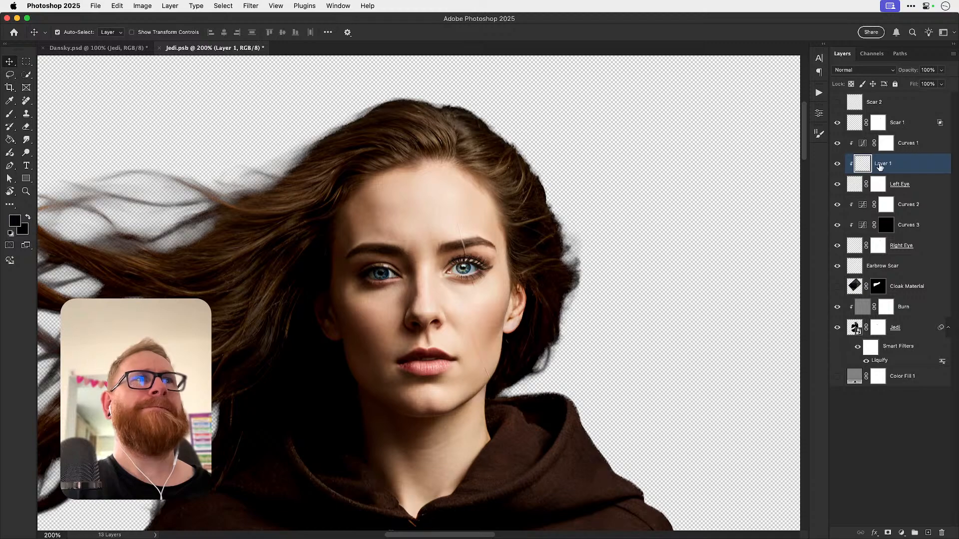
Step: Rename the new clipped layer to Catch Light Removal, and compare the face with and without the Right Eye layer
double_click(882, 163)
text(Catch Light)
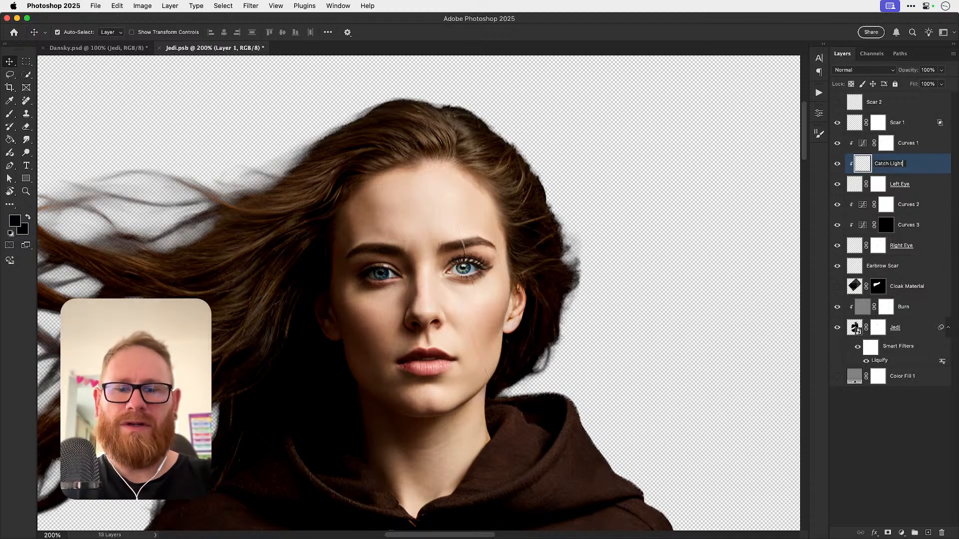
text( Removal)
key(Return)
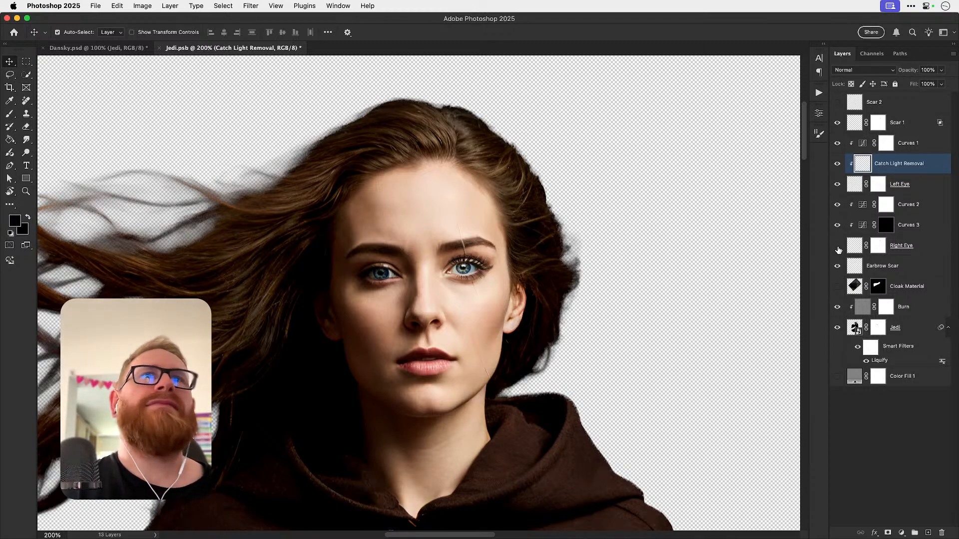
click(838, 248)
click(839, 250)
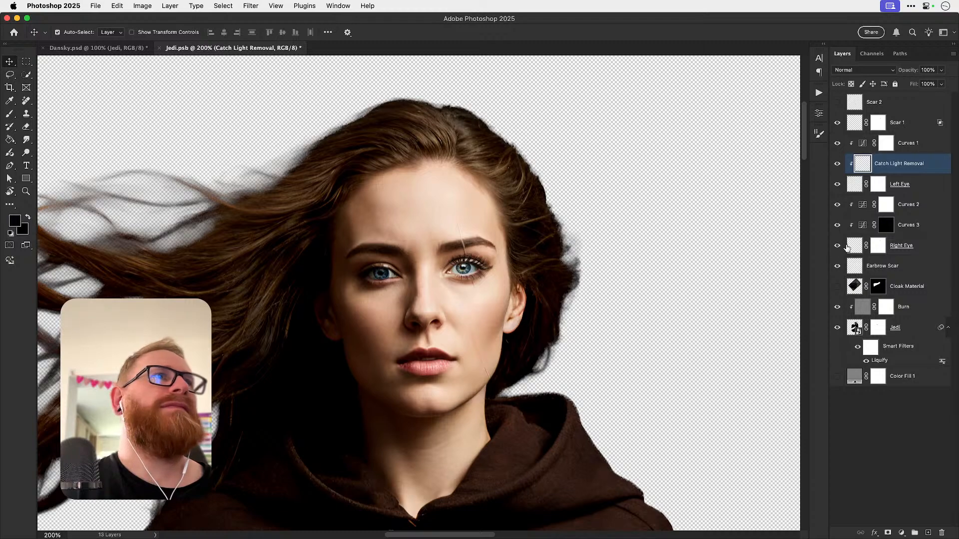
Step: Hide the Right Eye layer and add a new clipped layer above the Burn layer
click(837, 248)
click(904, 333)
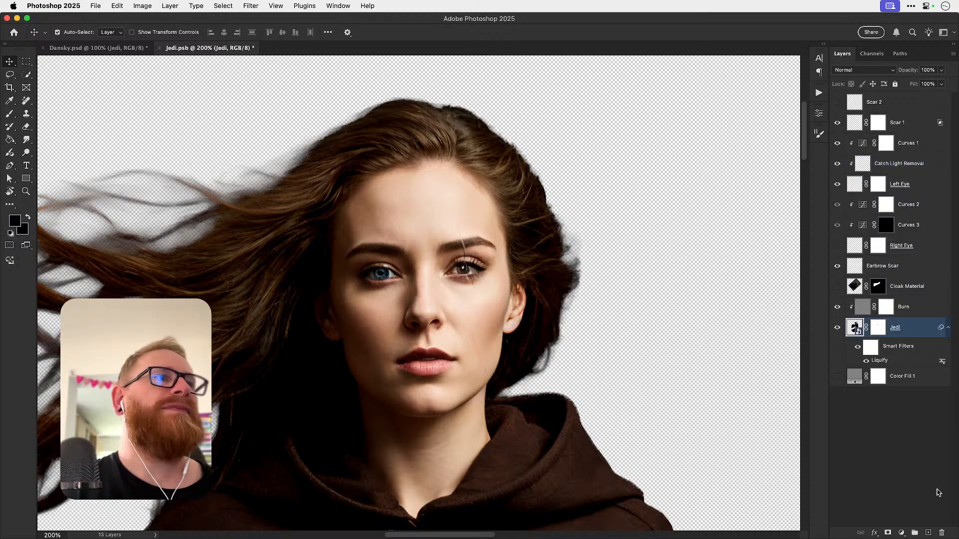
click(928, 533)
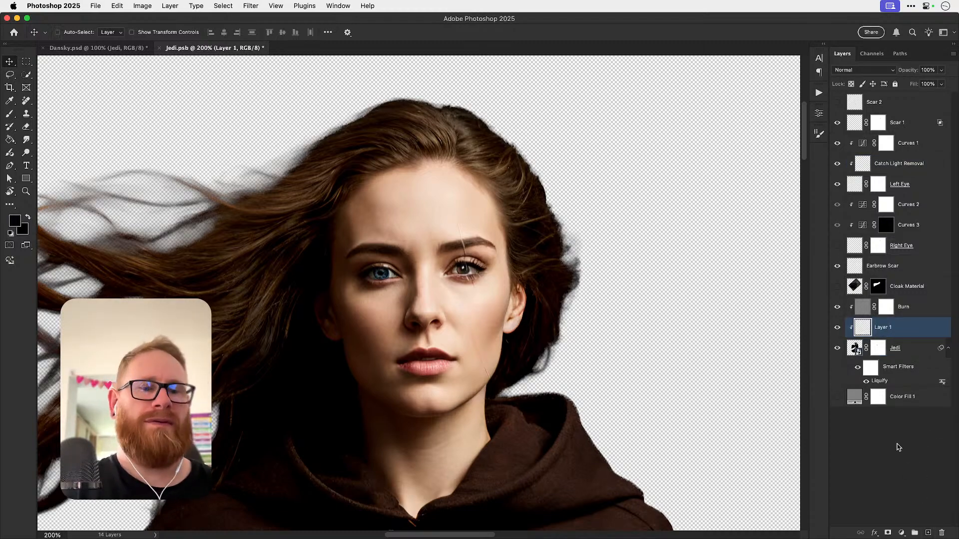
key(super+bracketright)
Step: Clone nearby skin onto the new clipped layer around the inner corner of the original eye beneath the eyebrow scar
key(z)
click(471, 258)
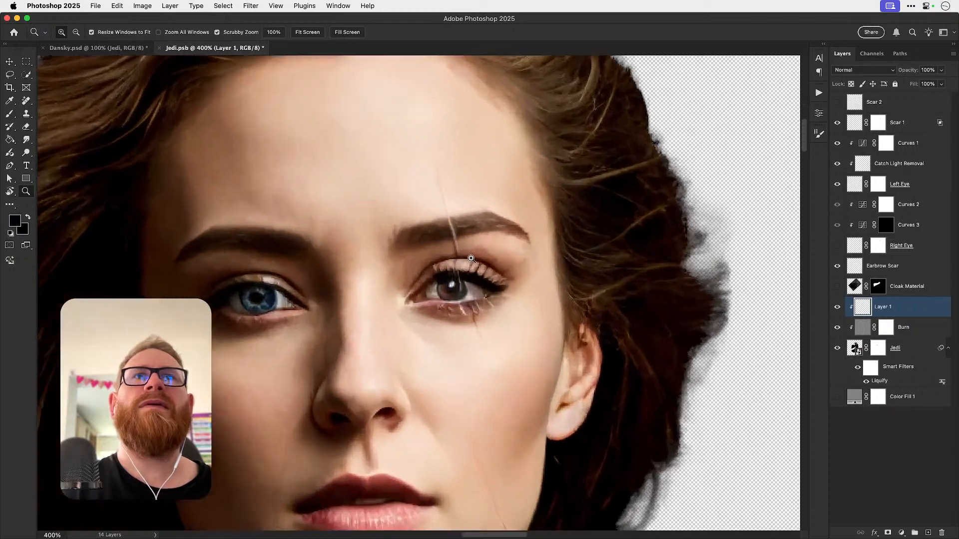
click(471, 259)
key(s)
alt+click(423, 267)
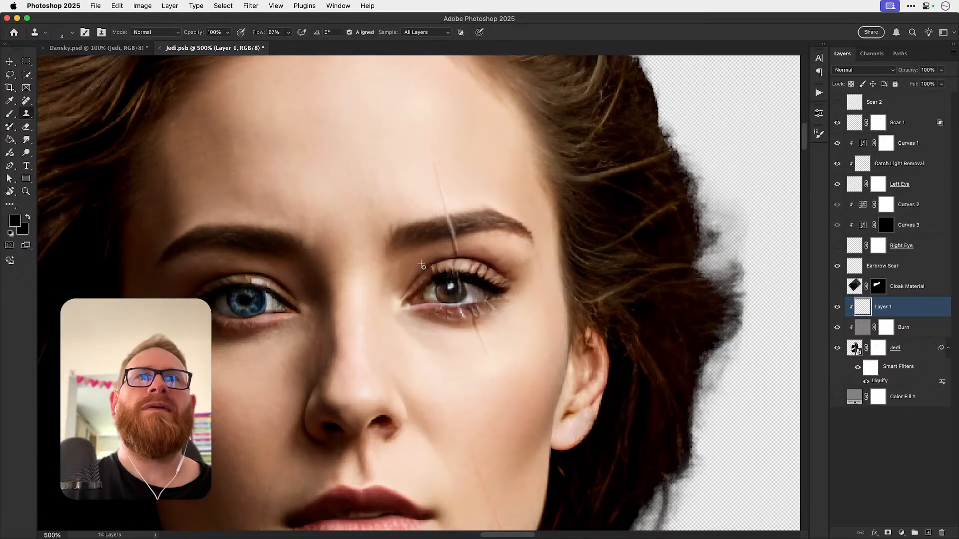
drag(423, 268, 427, 263)
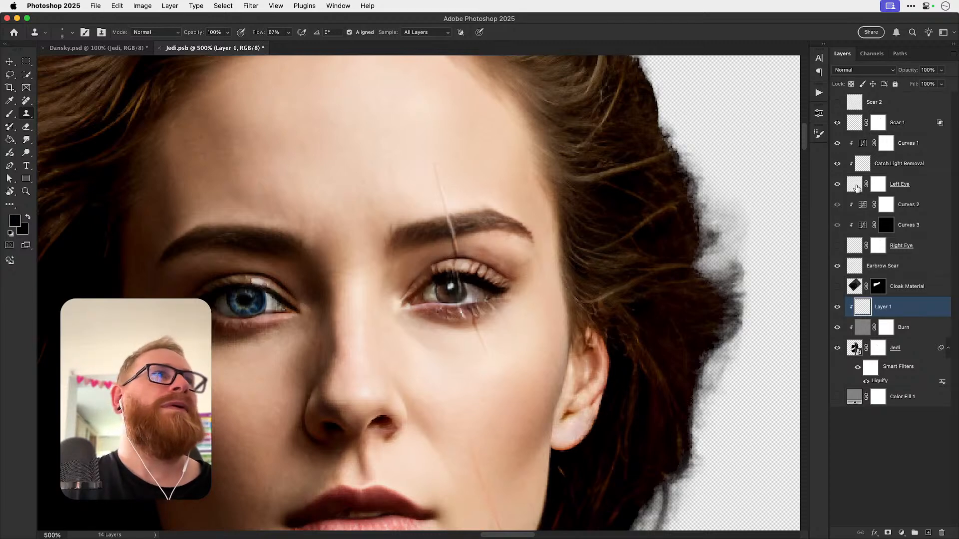
Step: Compare the face with and without the Right Eye layer at several magnifications, leaving the layer visible
click(838, 246)
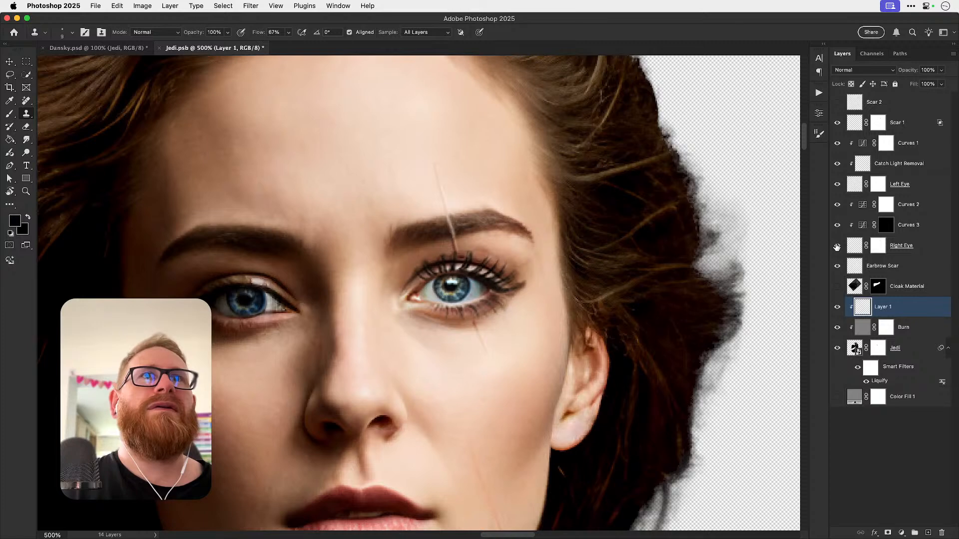
click(838, 246)
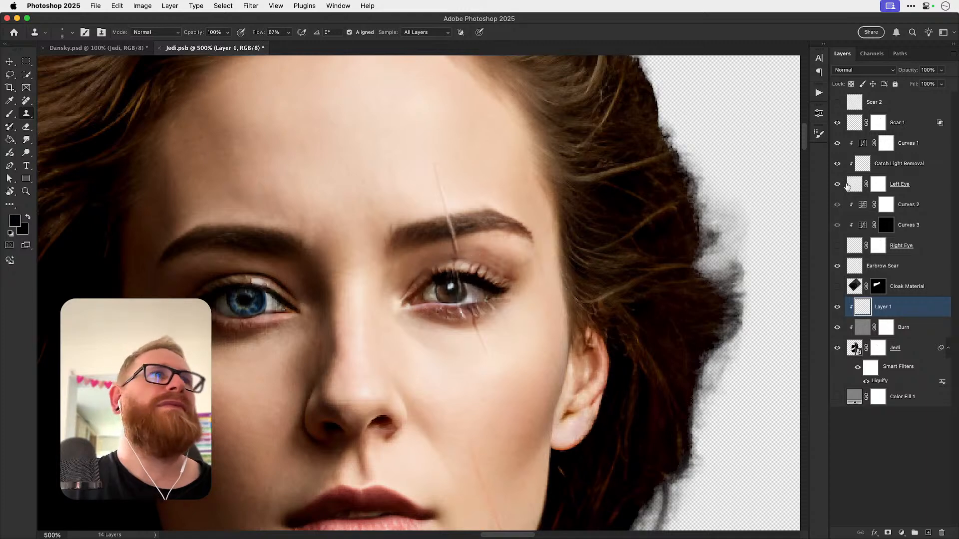
drag(837, 205, 838, 249)
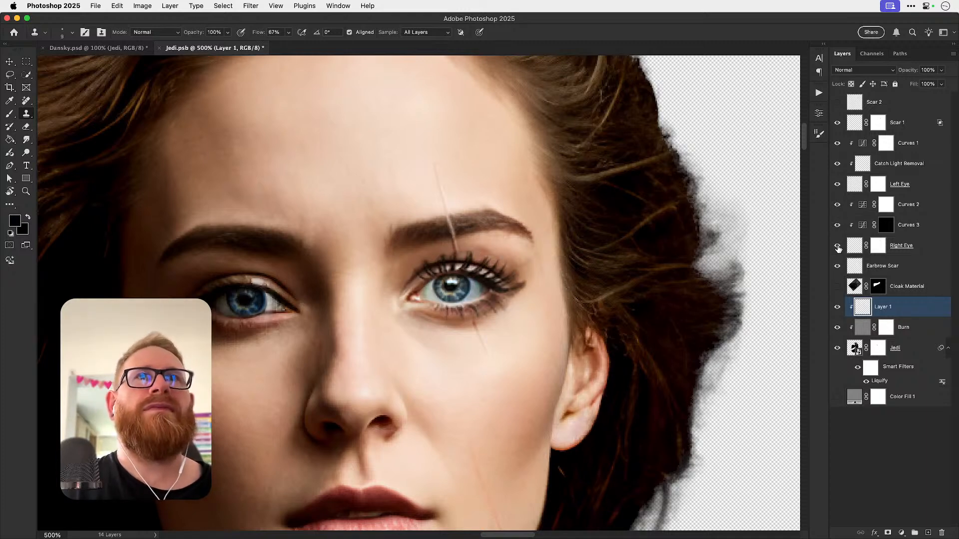
key(z)
click(465, 320)
click(465, 320)
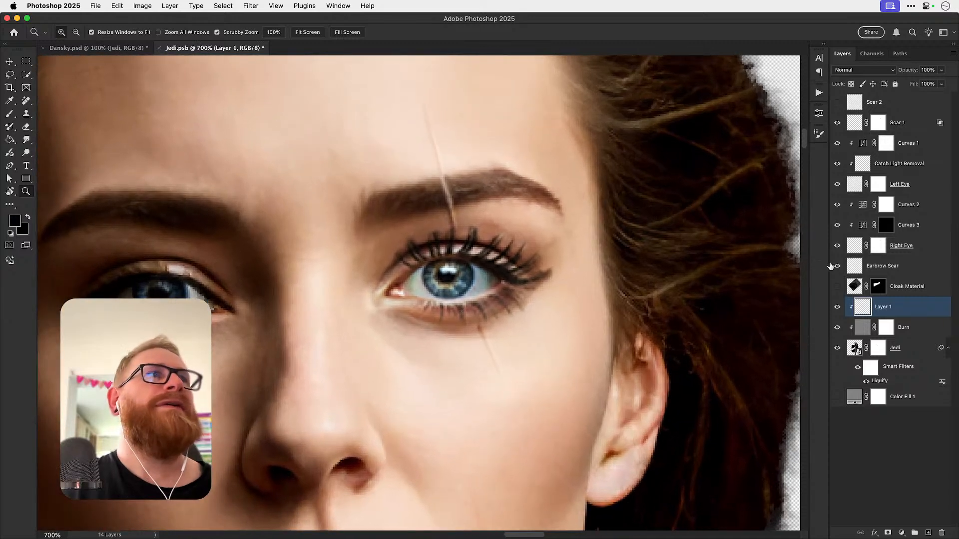
click(838, 246)
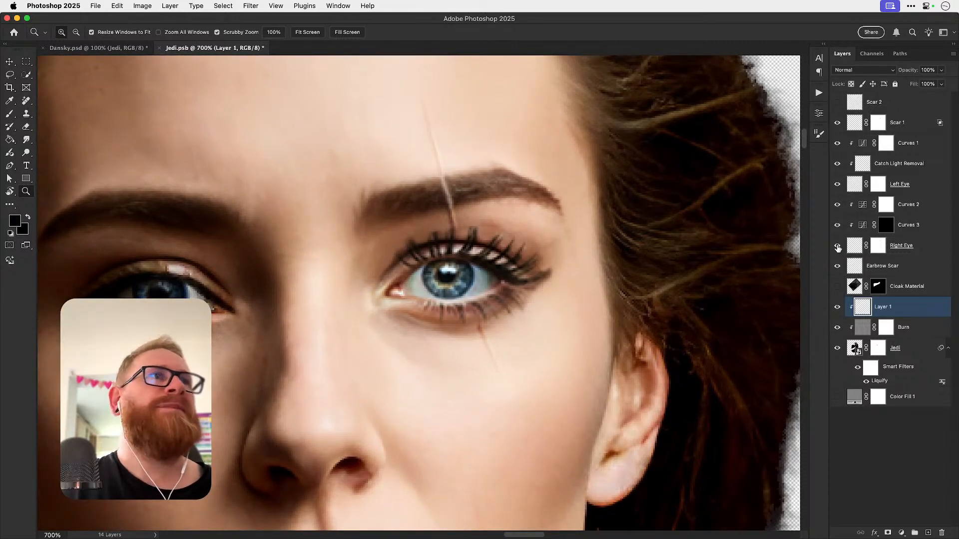
click(838, 246)
alt+click(404, 323)
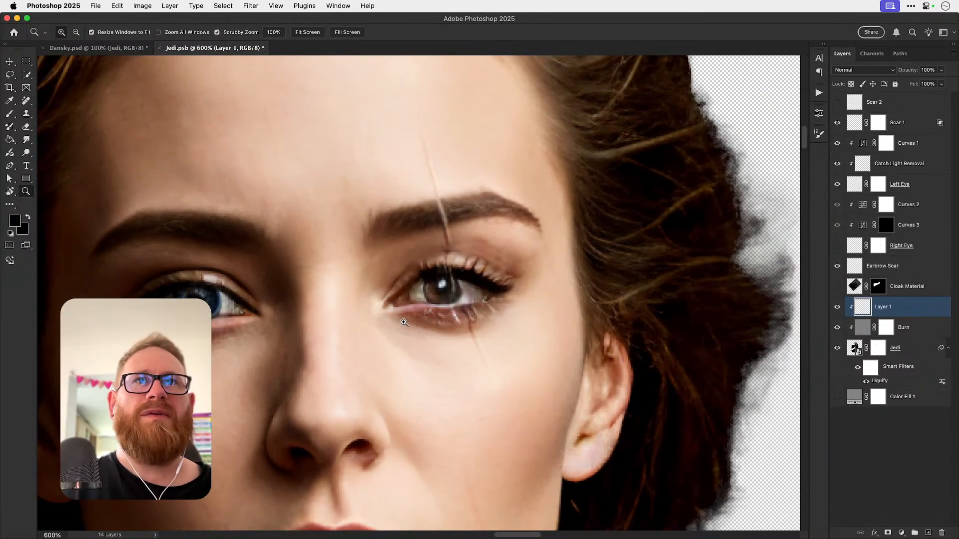
key(s)
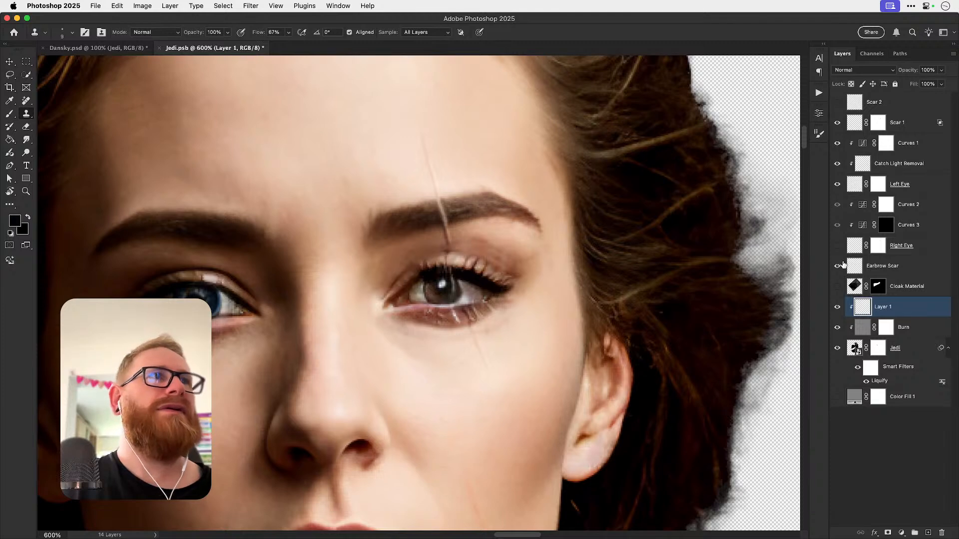
click(837, 245)
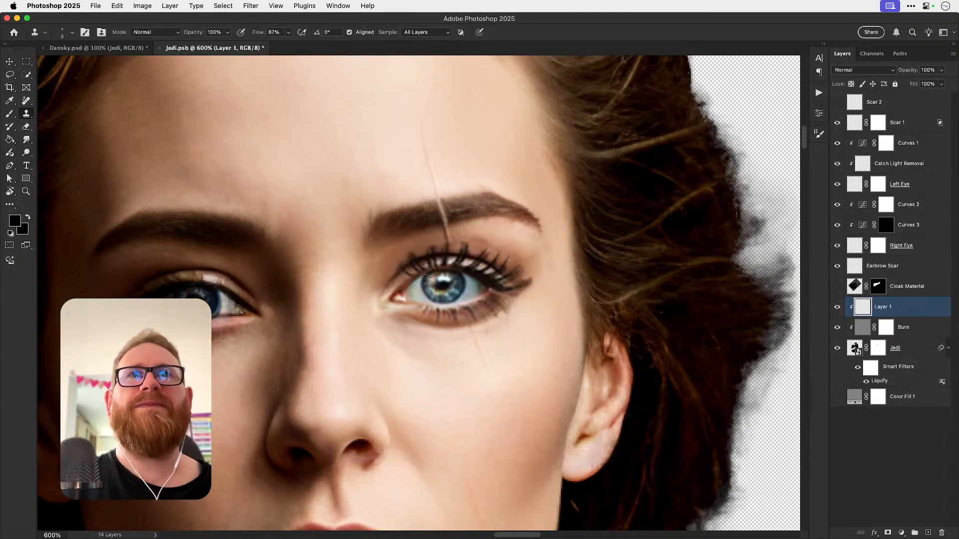
Step: Refine the Right Eye layer's mask around the outer lashes with a very small brush, alternating black and white
key(z)
key(super+equal)
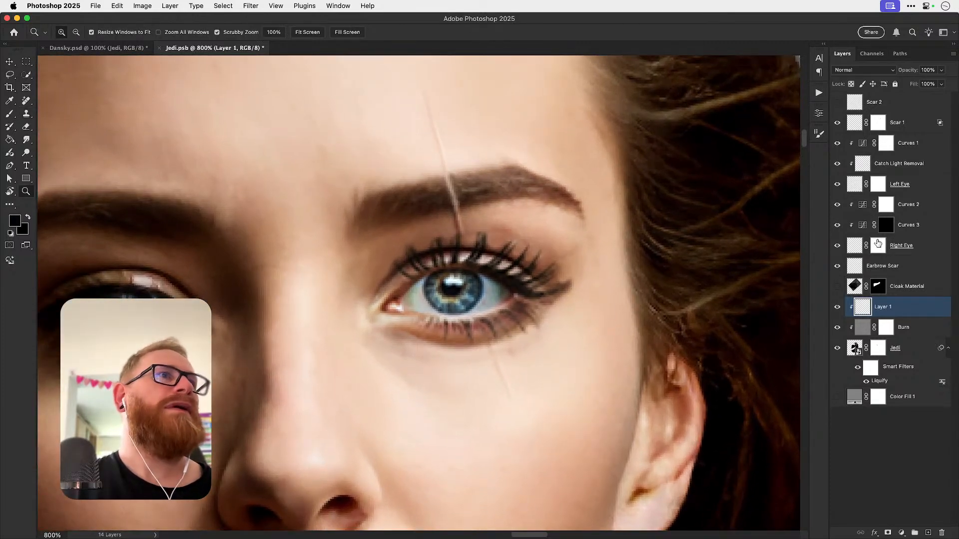
click(877, 245)
key(b)
key(d)
key(bracketleft)
key(bracketleft)
key(bracketleft)
key(bracketleft)
key(bracketleft)
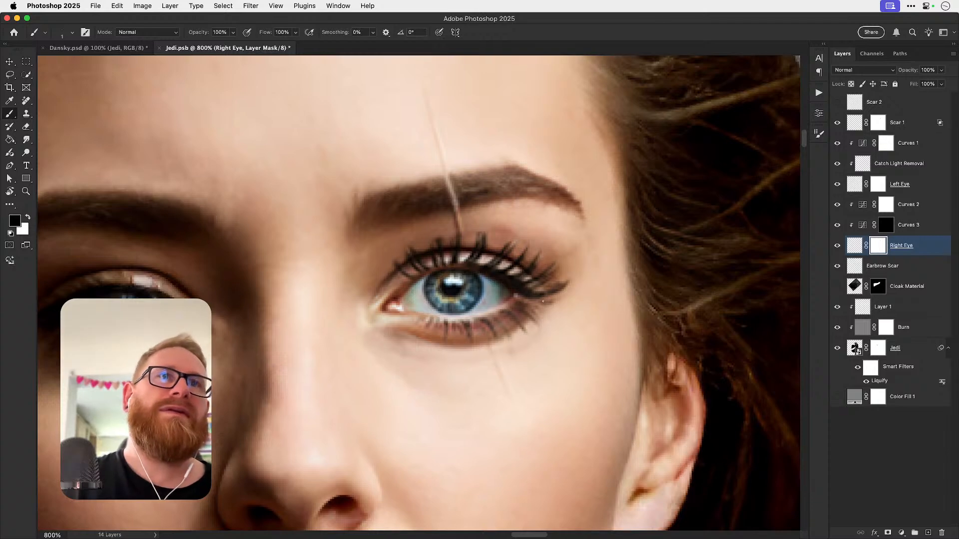
key(x)
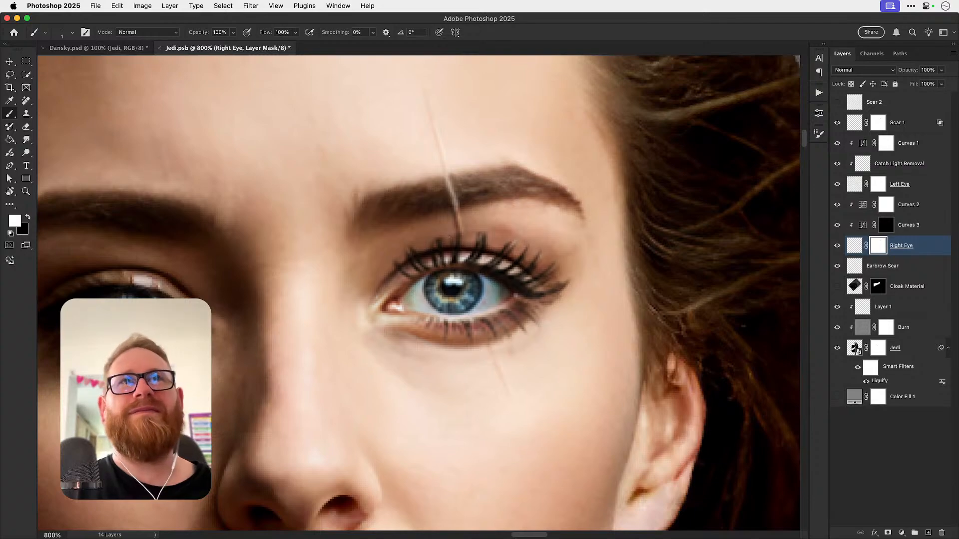
key(x)
Step: View the whole figure, save Jedi.psb, and check the updated Jedi in Dansky.psd
key(v)
key(super+1)
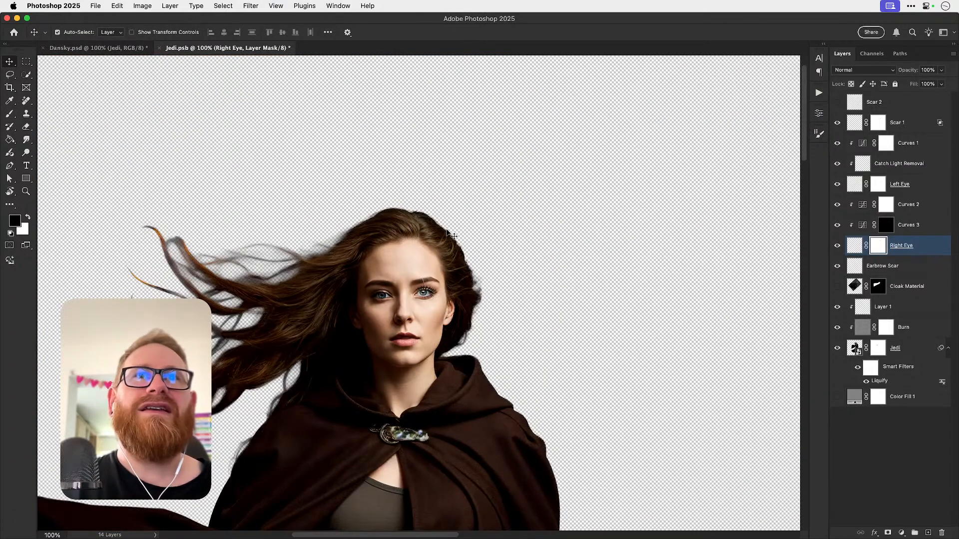
key(super+0)
key(super+s)
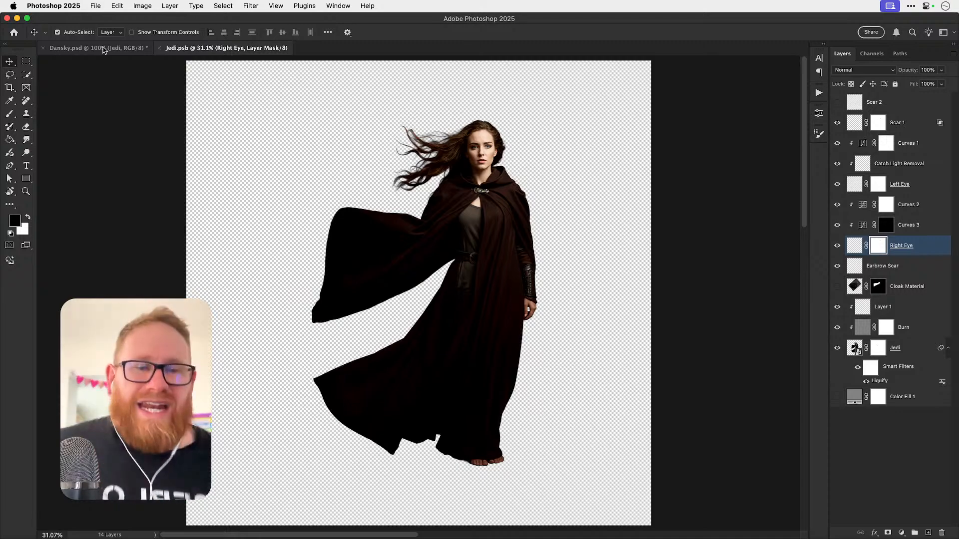
click(115, 48)
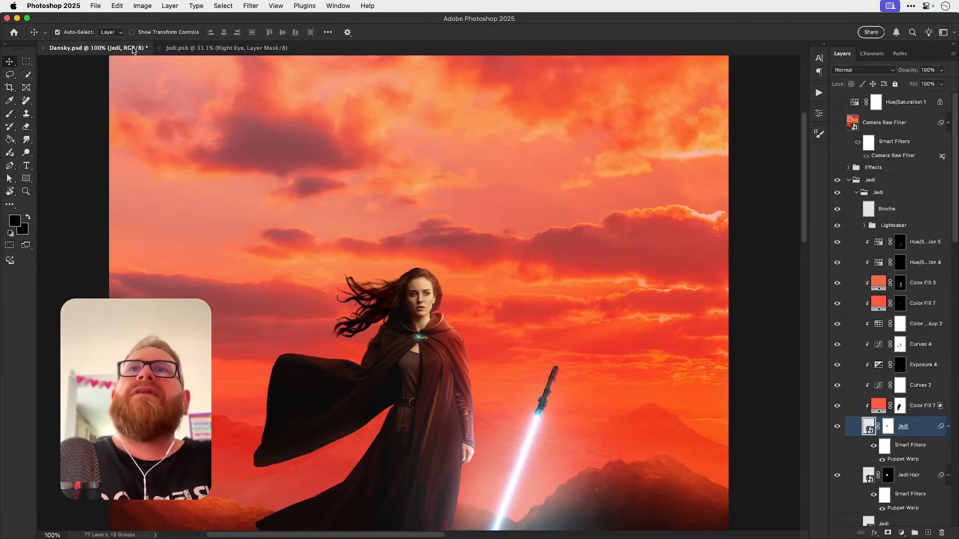
Step: Return to Jedi.psb, duplicate the Earbrow Scar and Scar 1 layers to strengthen the scars, and save the file
click(196, 48)
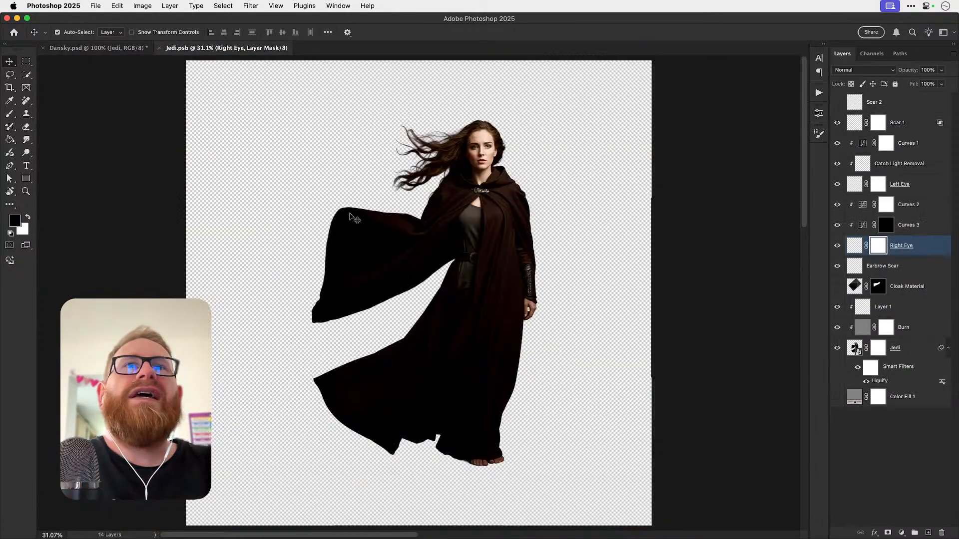
key(z)
click(484, 134)
click(484, 134)
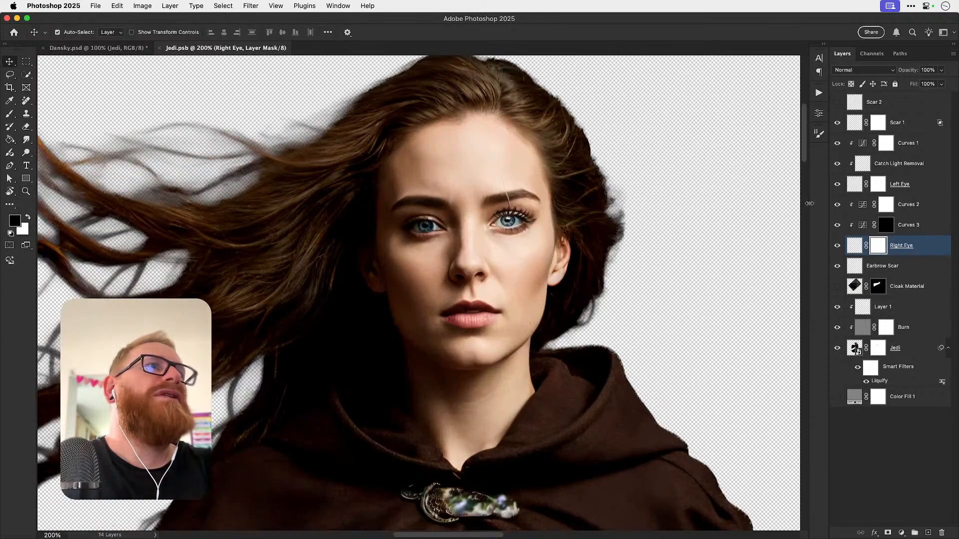
click(905, 267)
key(v)
key(super+j)
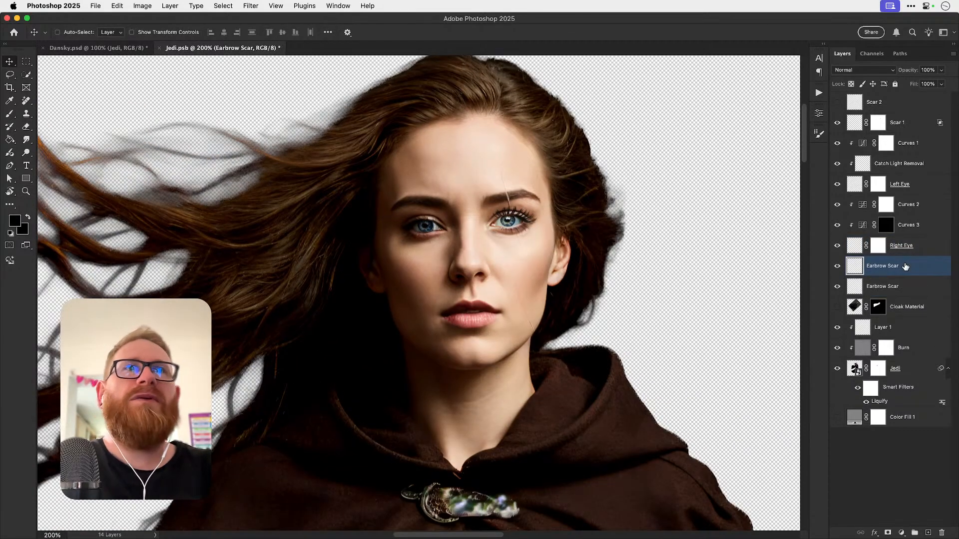
click(898, 126)
key(super+j)
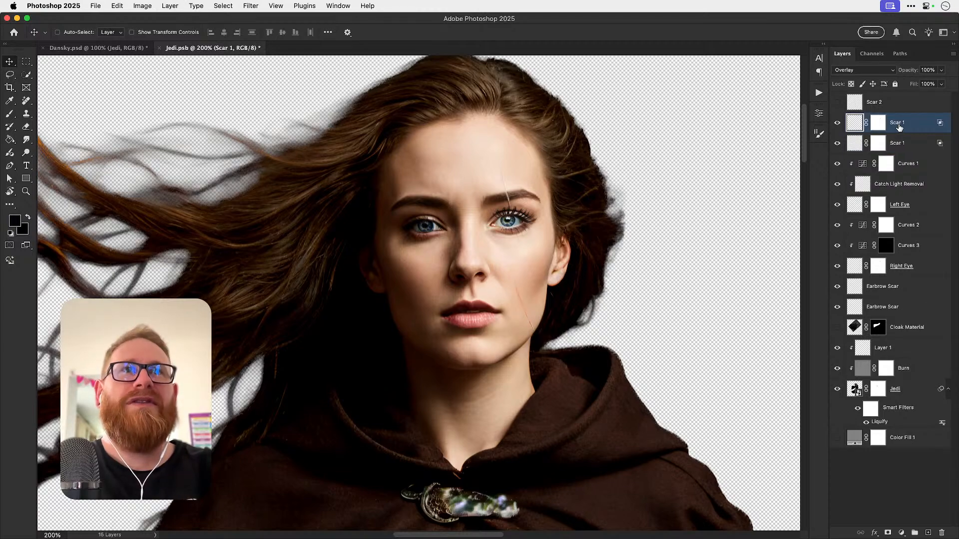
key(super+s)
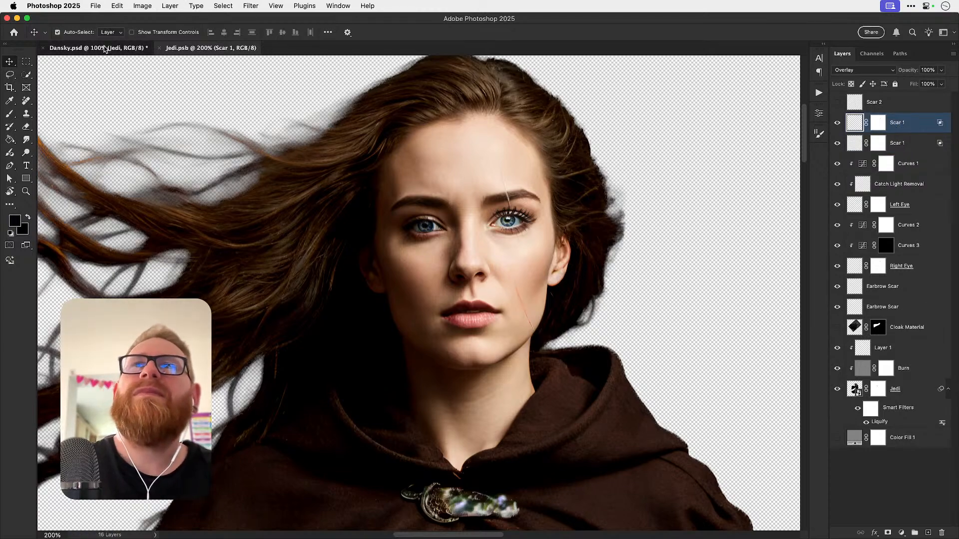
Step: Examine the Jedi's updated face in the Dansky.psd composite, both close up and with the whole image in view
click(105, 48)
click(437, 313)
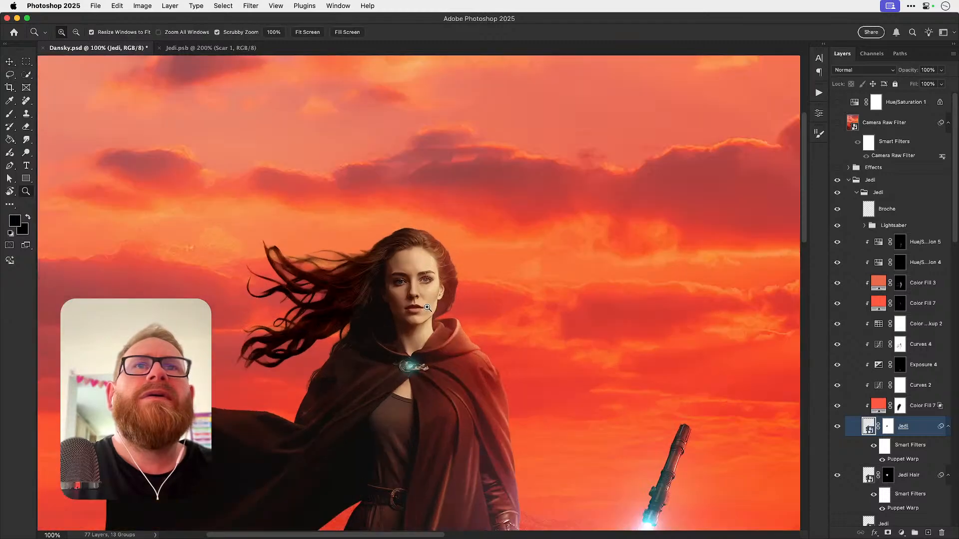
click(437, 312)
key(super+minus)
key(super+minus)
key(super+minus)
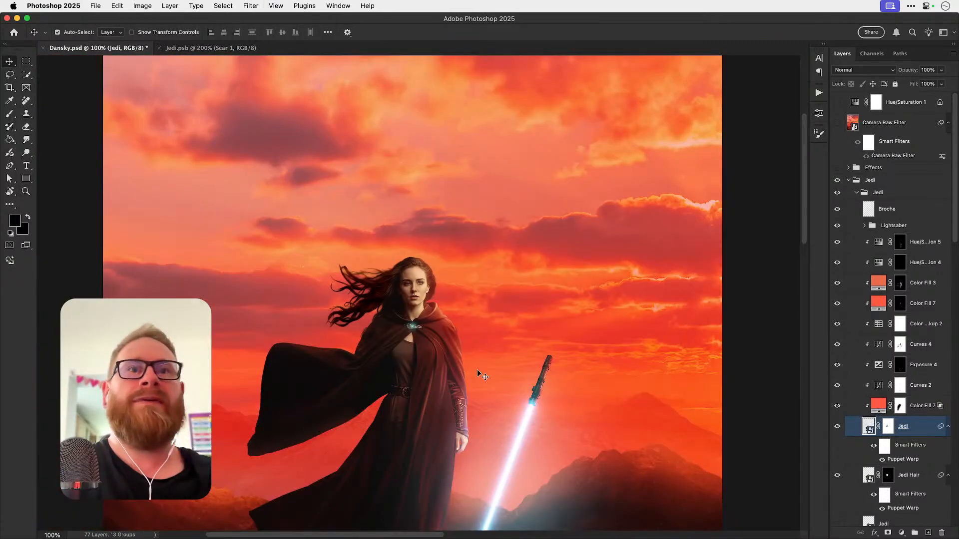
key(super+0)
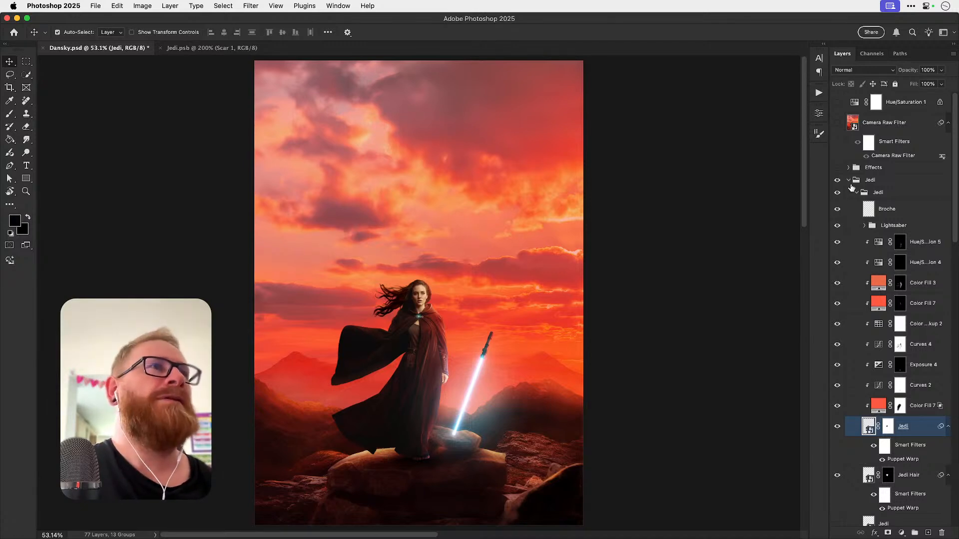
Step: Save the Dansky.psd composite and close Jedi.psb
key(super)
key(super+s)
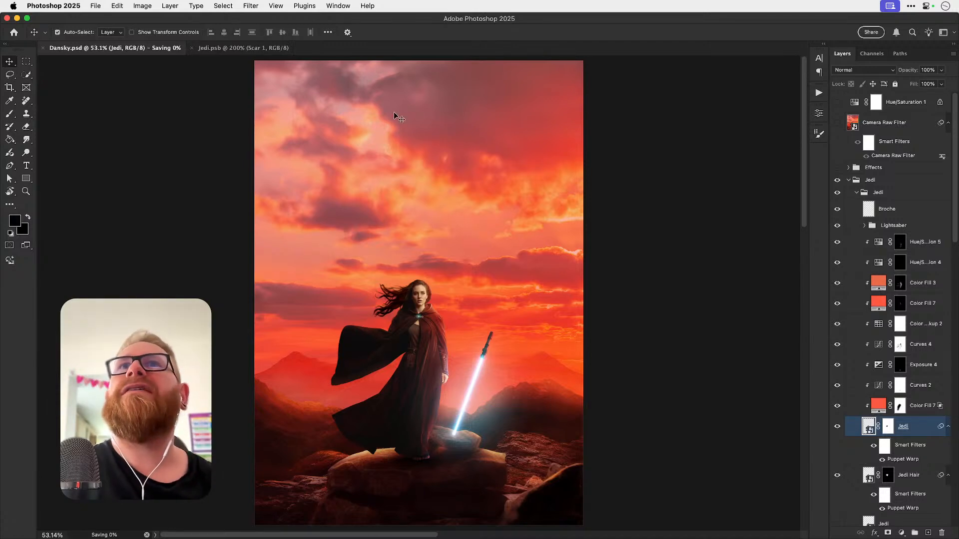
click(259, 50)
key(super+w)
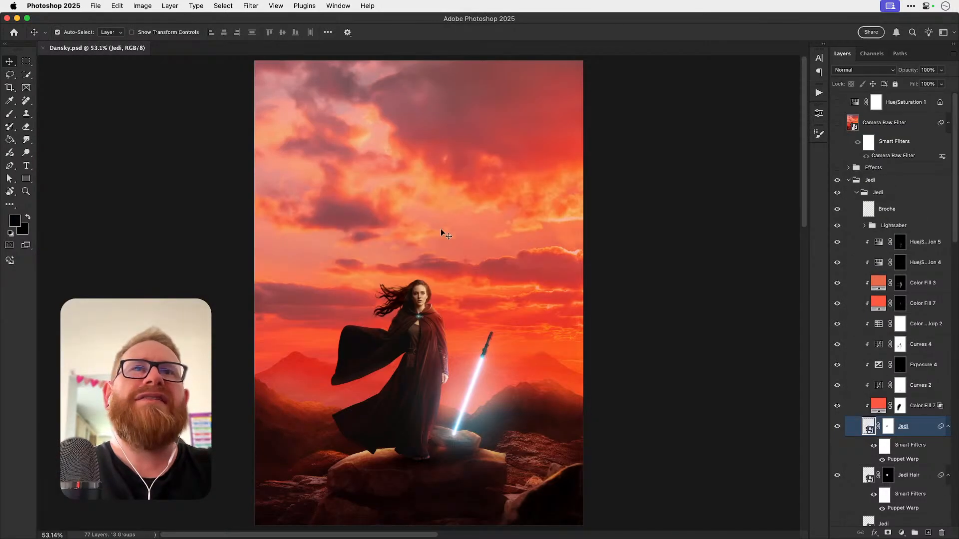
Step: Expand the Sunset group, open its Sunset smart object, show the Planet layer and save Sunset.psb
scroll(904, 345, down, 15)
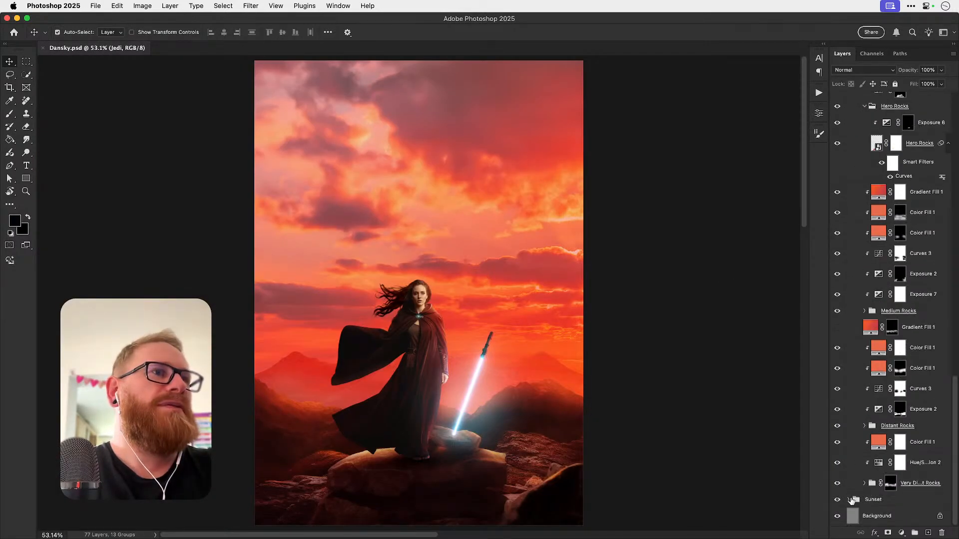
click(851, 500)
click(864, 497)
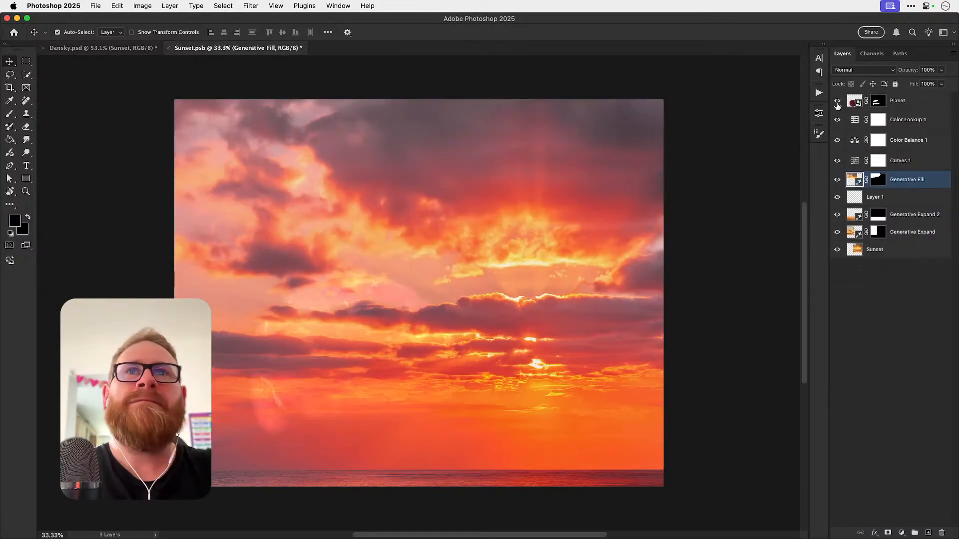
key(super+s)
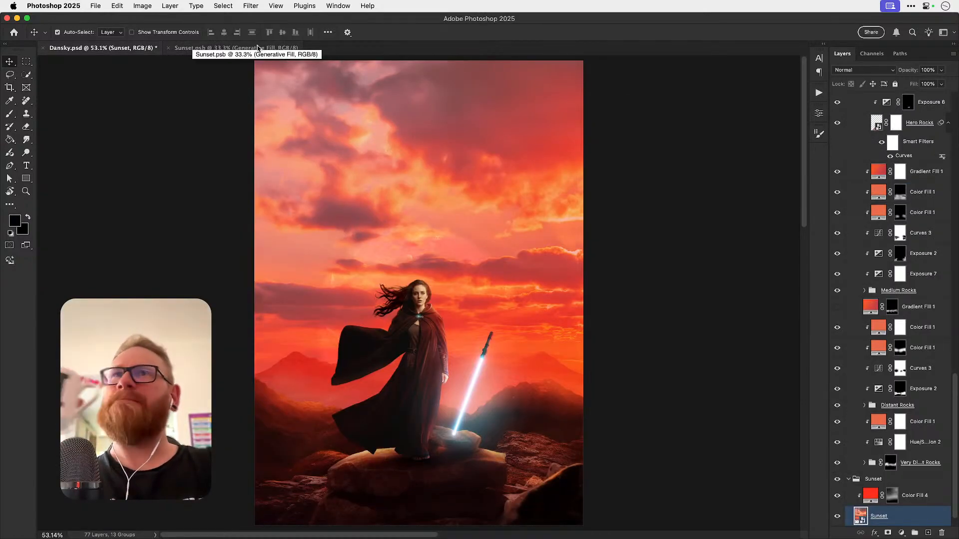
Step: In Sunset.psb, compare the sky with and without the Generative Fill layer, and hide the Planet layer
click(259, 48)
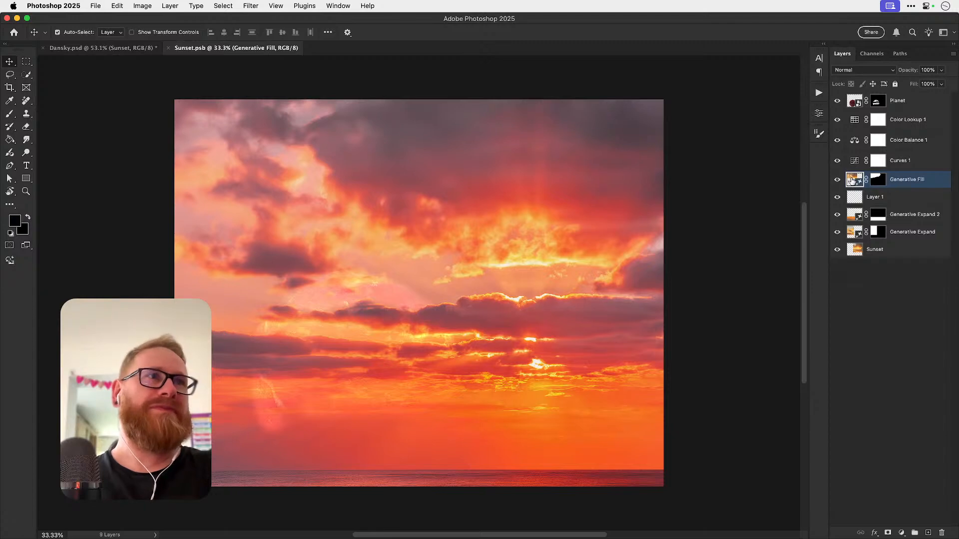
click(838, 180)
click(837, 180)
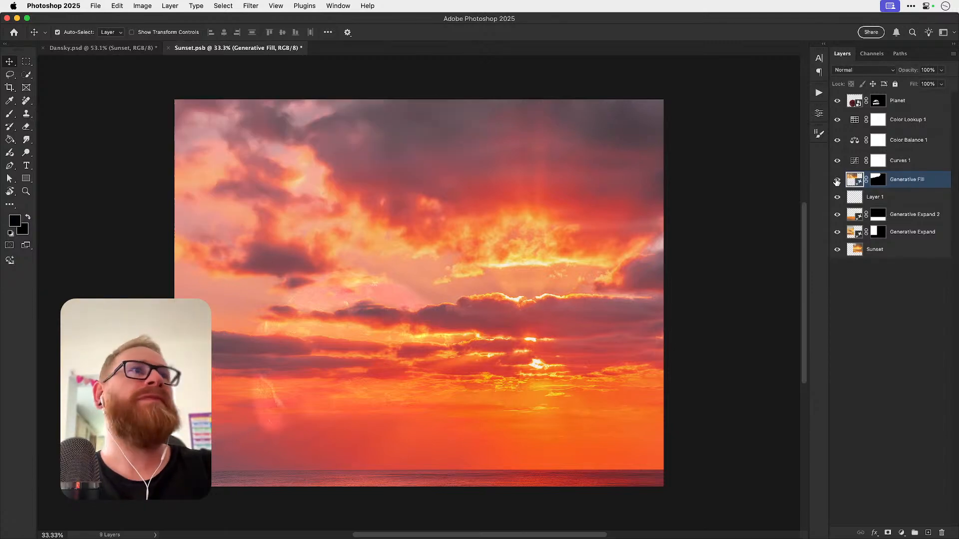
click(837, 101)
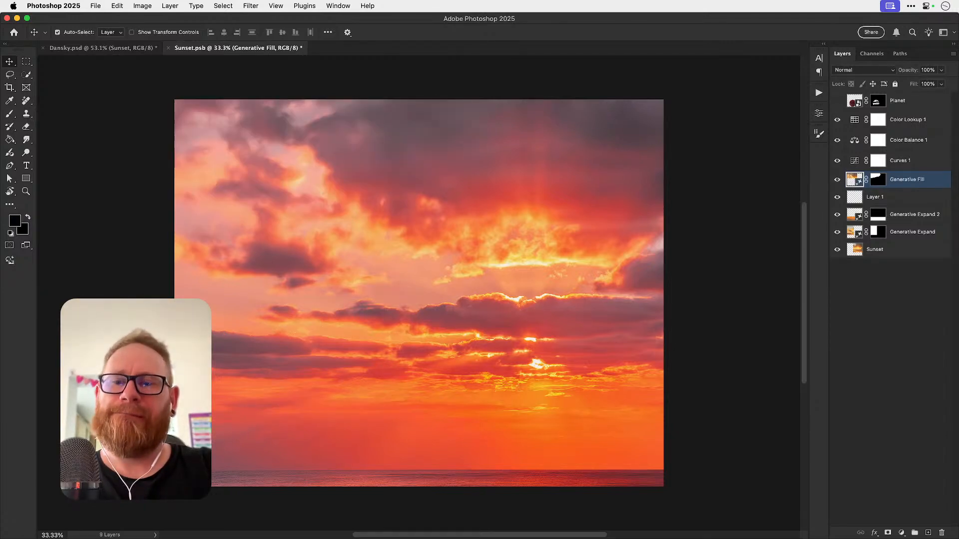
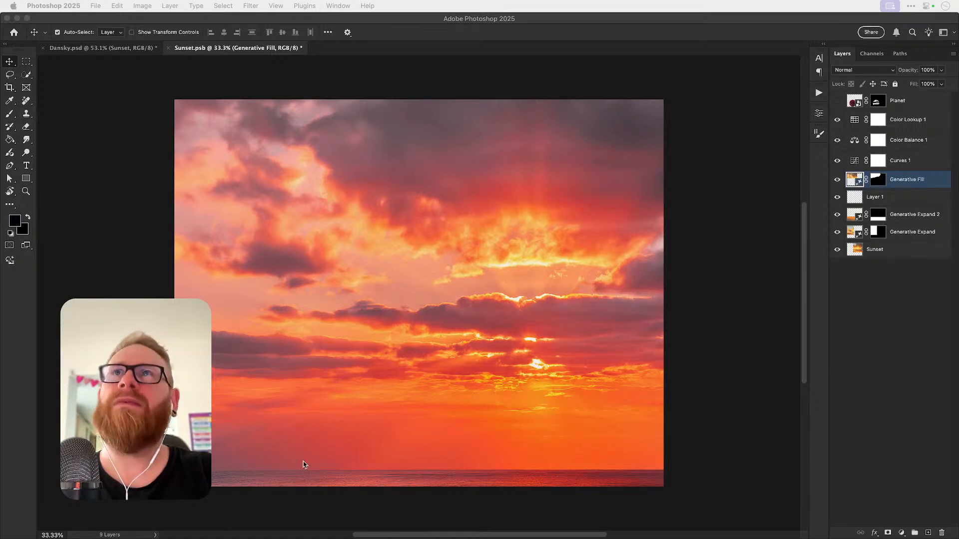
Step: Open Jupiter.J01.psd, duplicate its Subject [Flat] layer into Sunset.psb, and close the Jupiter document
click(105, 57)
click(89, 50)
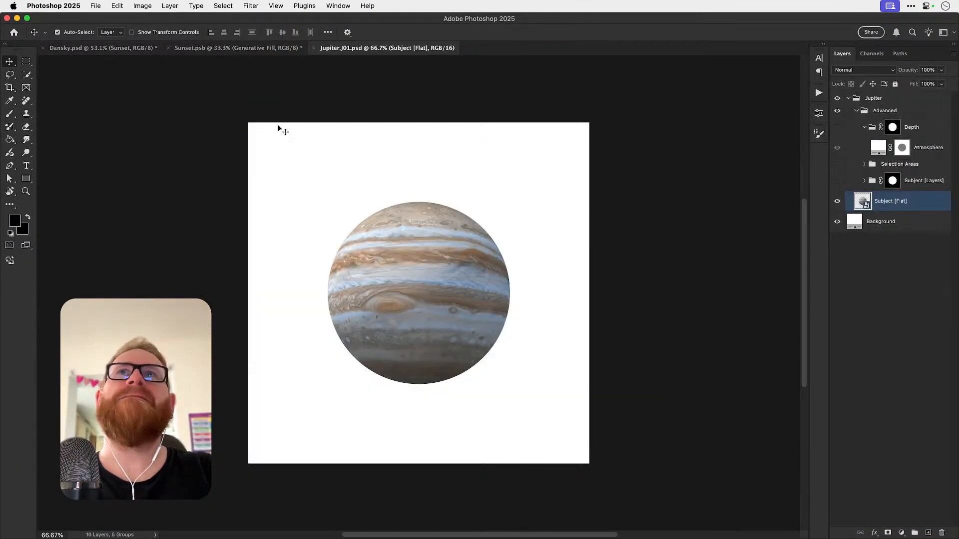
right_click(889, 198)
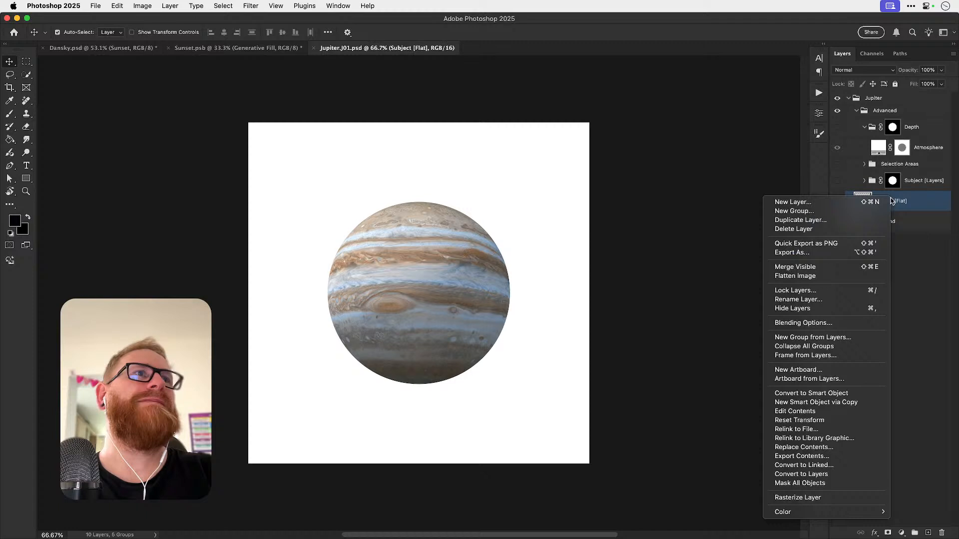
click(848, 219)
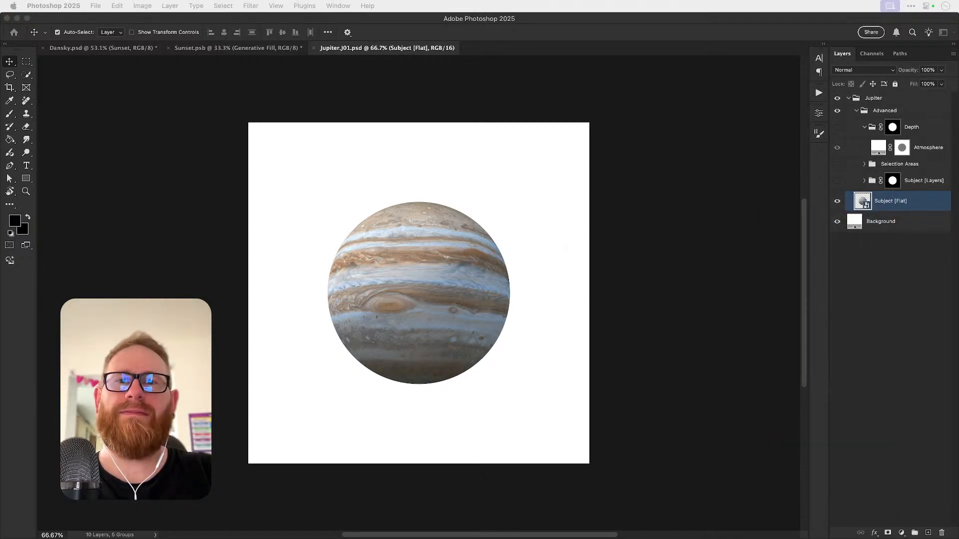
key(Return)
key(super+w)
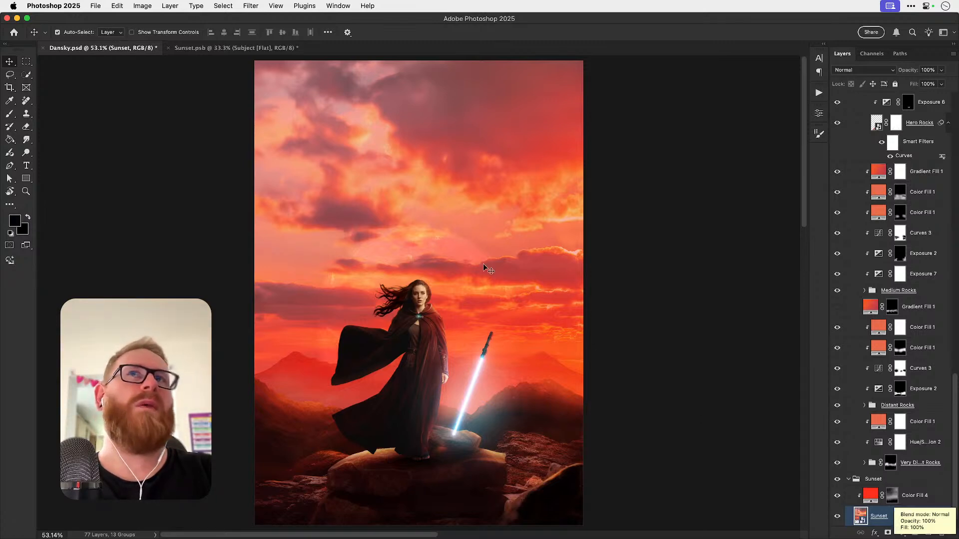
Step: In Sunset.psb, place the Subject [Flat] layer above Color Lookup 1, move the planet near the middle of the sky, and save
click(230, 48)
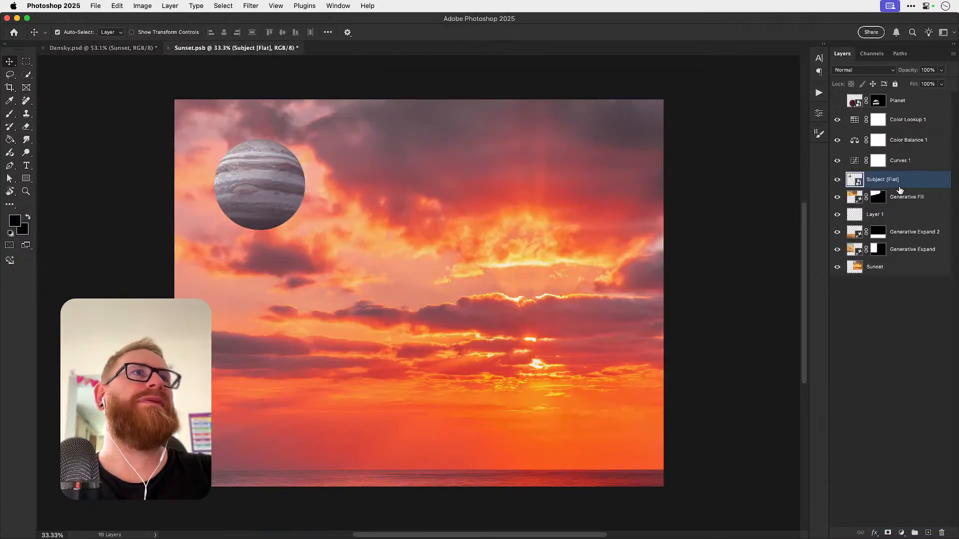
key(BackSpace)
key(super+z)
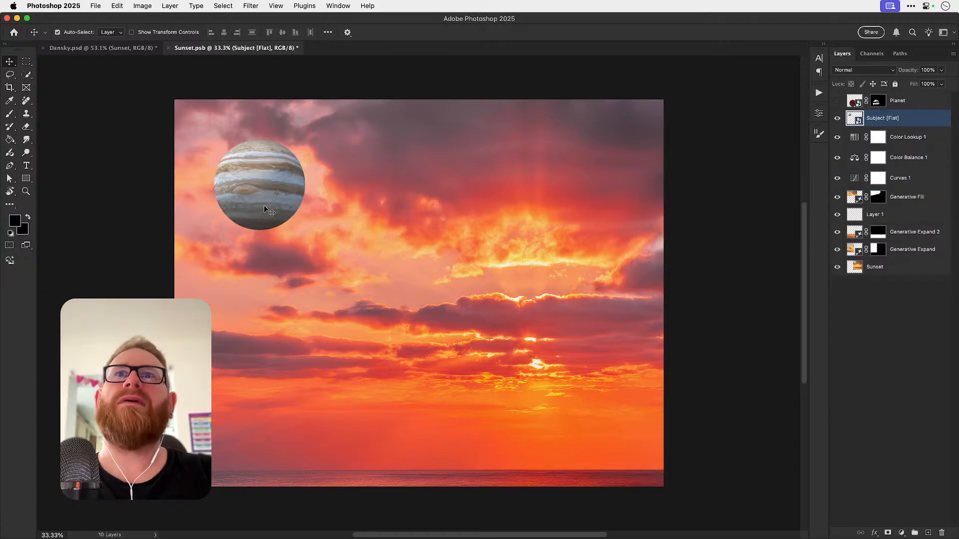
drag(264, 209, 405, 299)
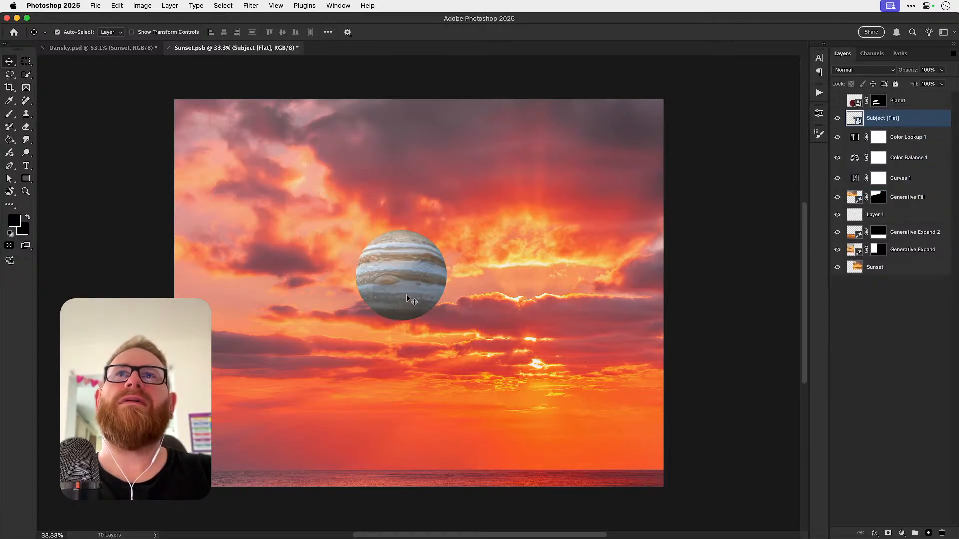
key(super+s)
Step: Compare the planet's position and colouring in the Dansky.psd composite with the Sunset.psb document
click(107, 48)
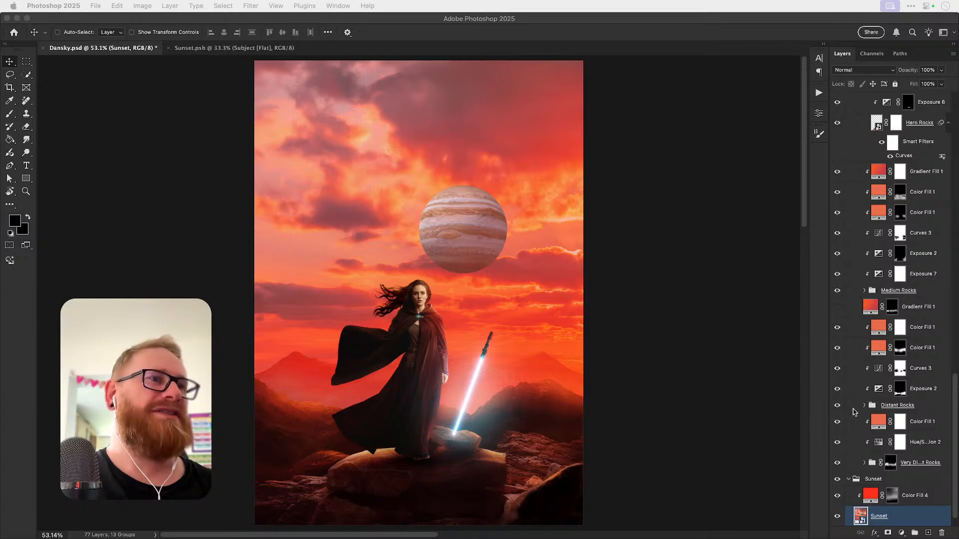
click(245, 48)
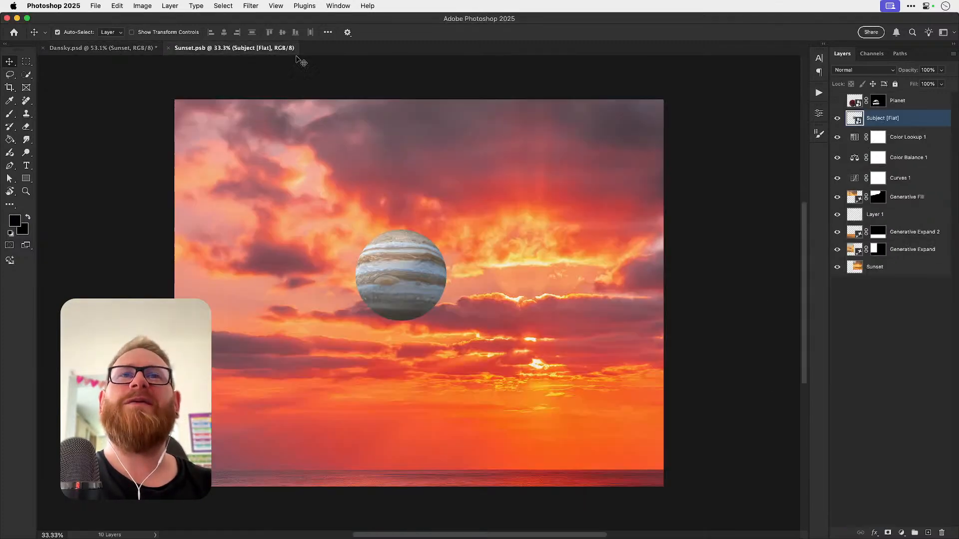
click(131, 49)
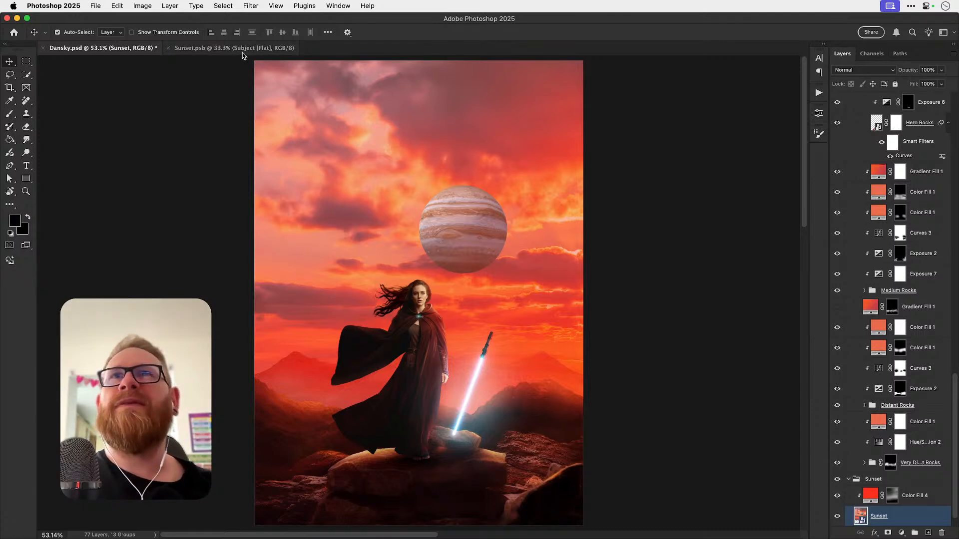
click(244, 48)
click(141, 46)
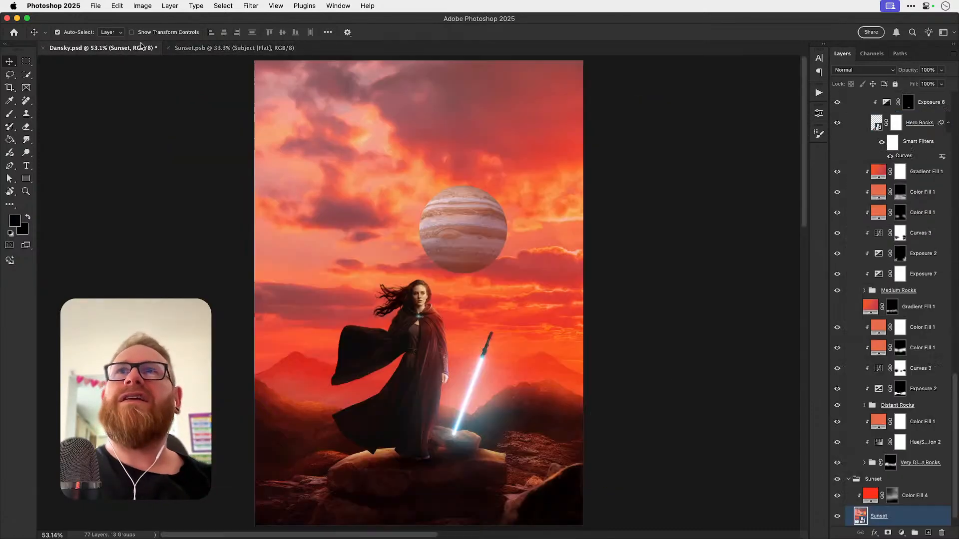
click(221, 48)
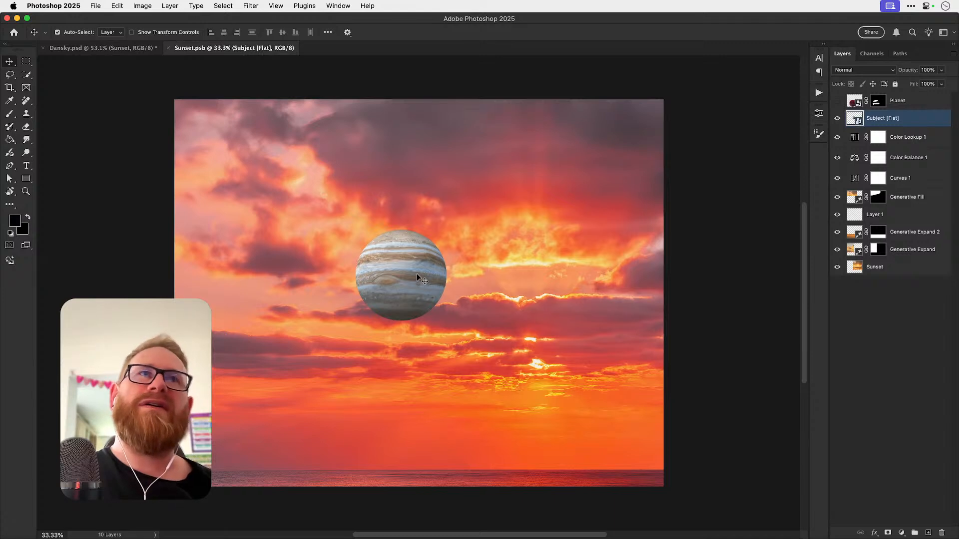
Step: Rotate the Jupiter planet about 18° clockwise and move it into the clouds on the sky's left side
key(super+t)
drag(428, 282, 396, 275)
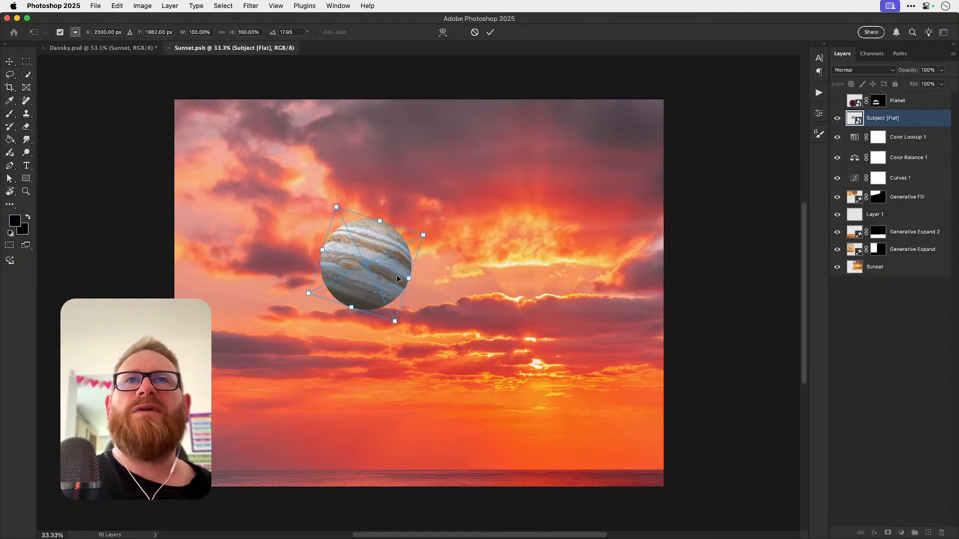
key(Return)
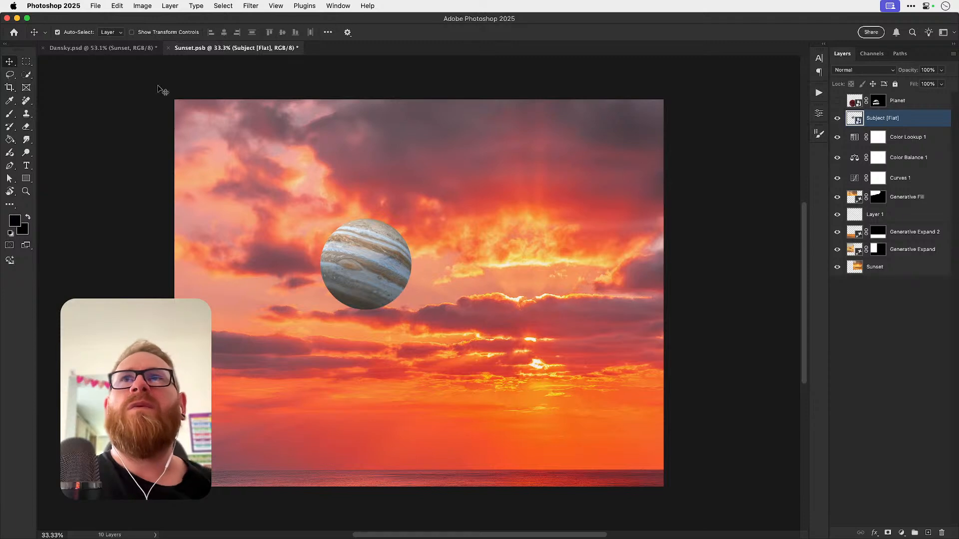
click(115, 48)
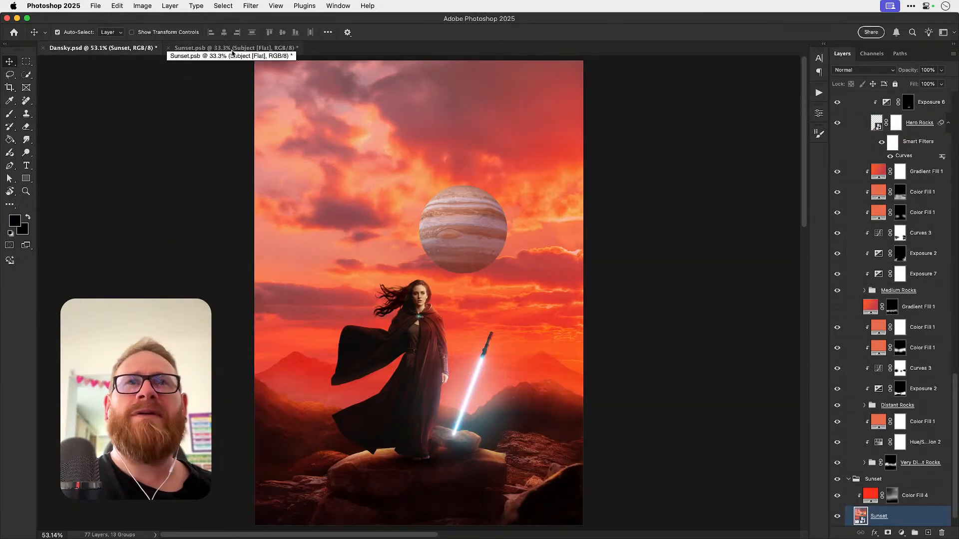
click(235, 48)
drag(352, 247, 263, 270)
Step: Rename the Subject [Flat] layer as Jupiter
scroll(264, 270, up, 3)
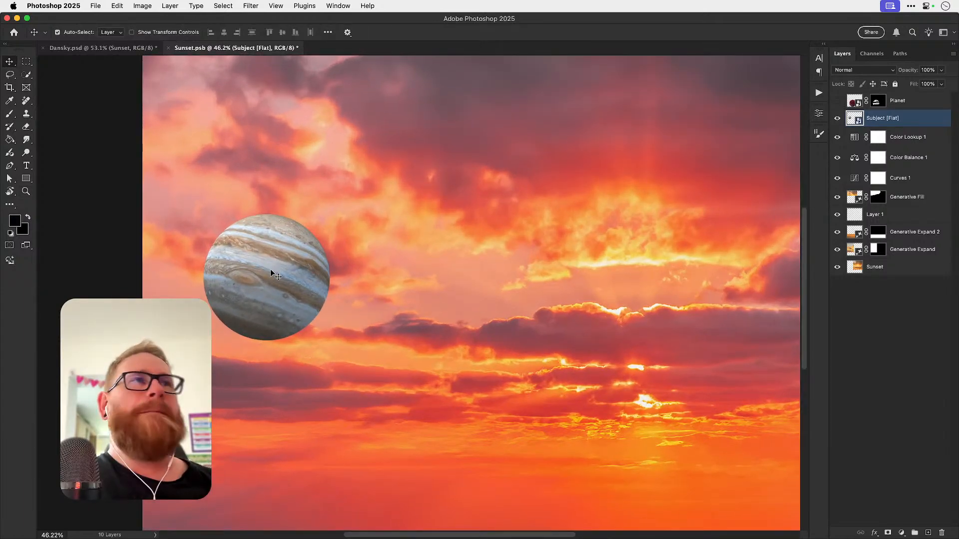
scroll(271, 269, up, 3)
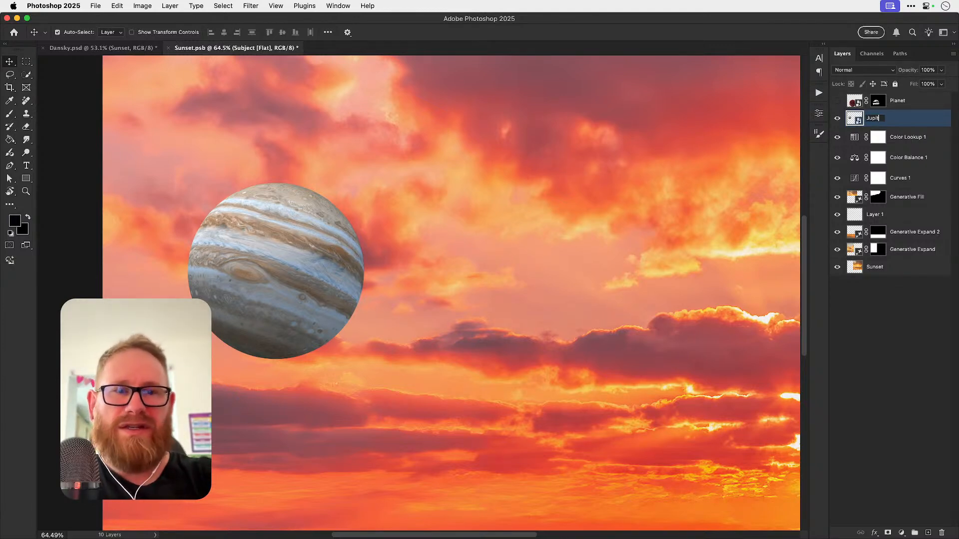
key(Return)
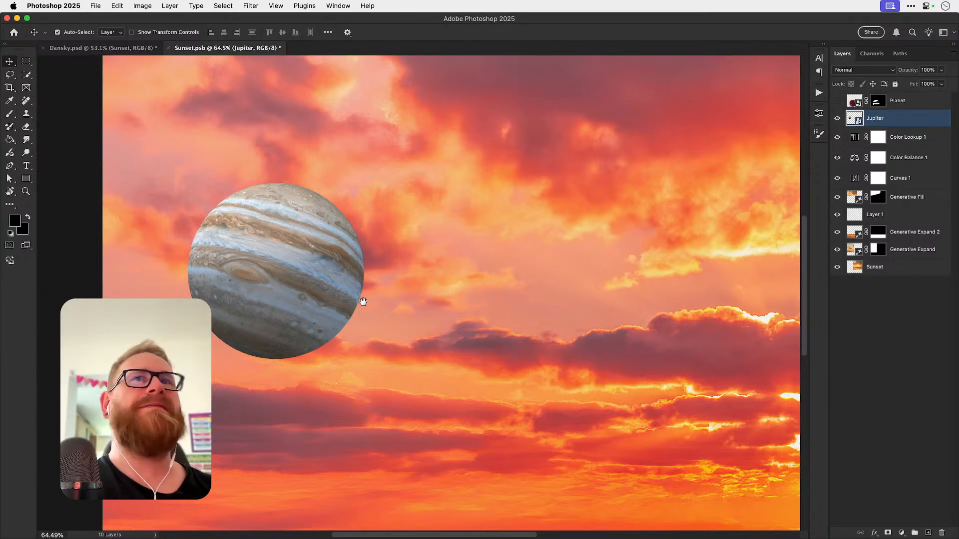
Step: Preview blend modes on the Jupiter layer, leave it at Normal, and compare the sky with and without the planet
drag(363, 301, 424, 273)
click(840, 70)
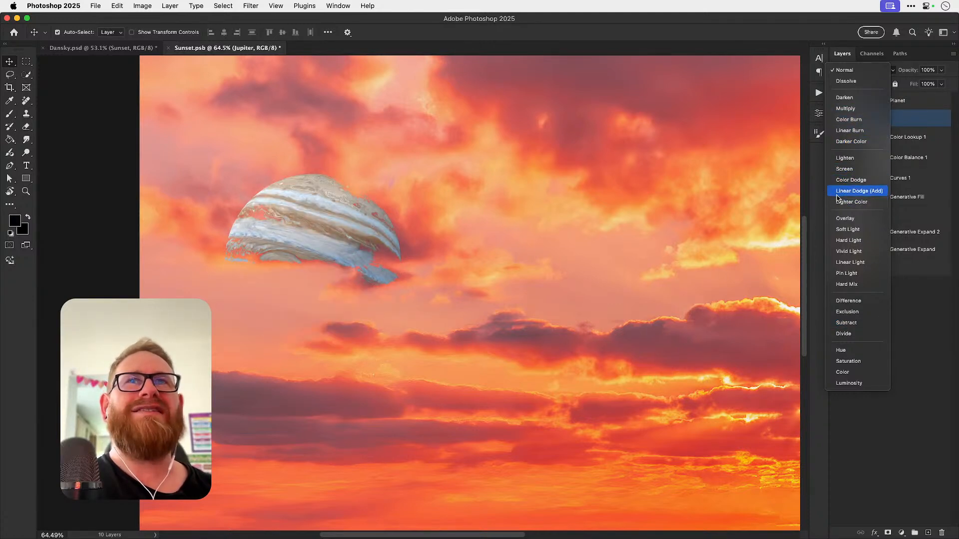
click(838, 74)
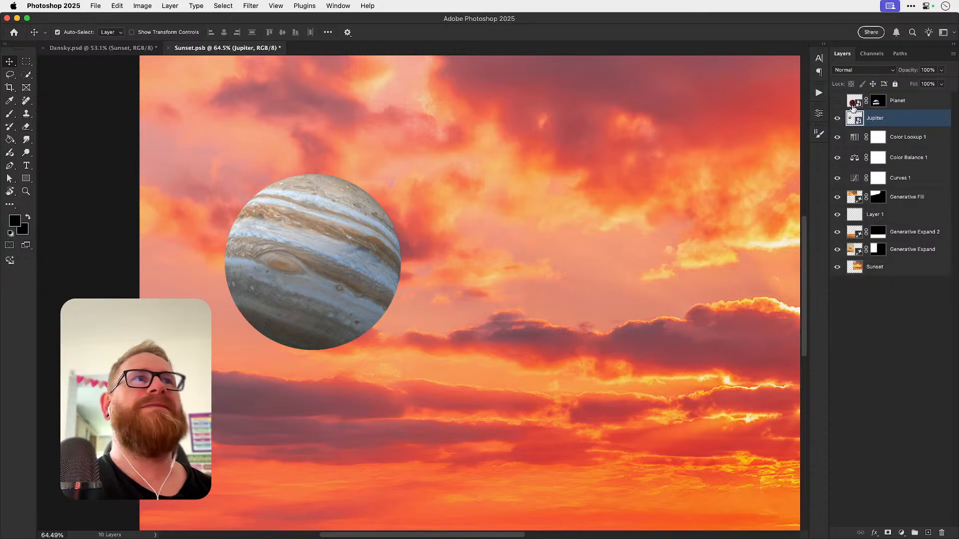
click(838, 119)
click(838, 119)
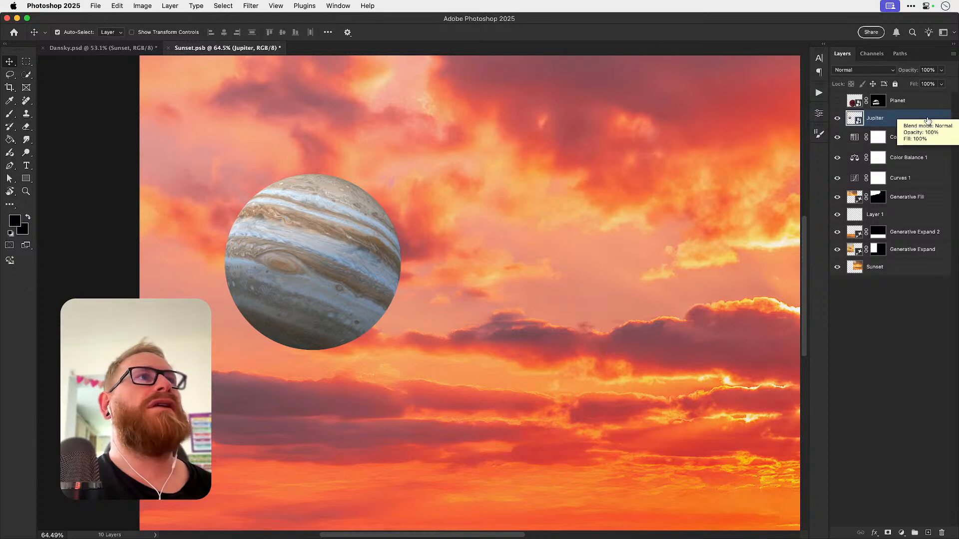
Step: Try blending the Jupiter layer into the clouds with split Blend If sliders, and preview other blend modes on it
double_click(899, 119)
alt+click(654, 436)
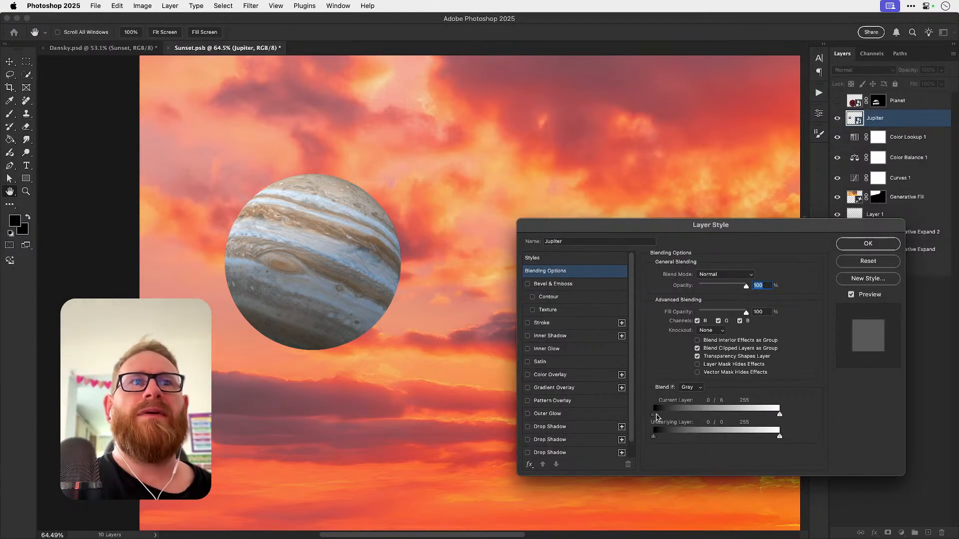
drag(656, 418, 694, 435)
click(848, 249)
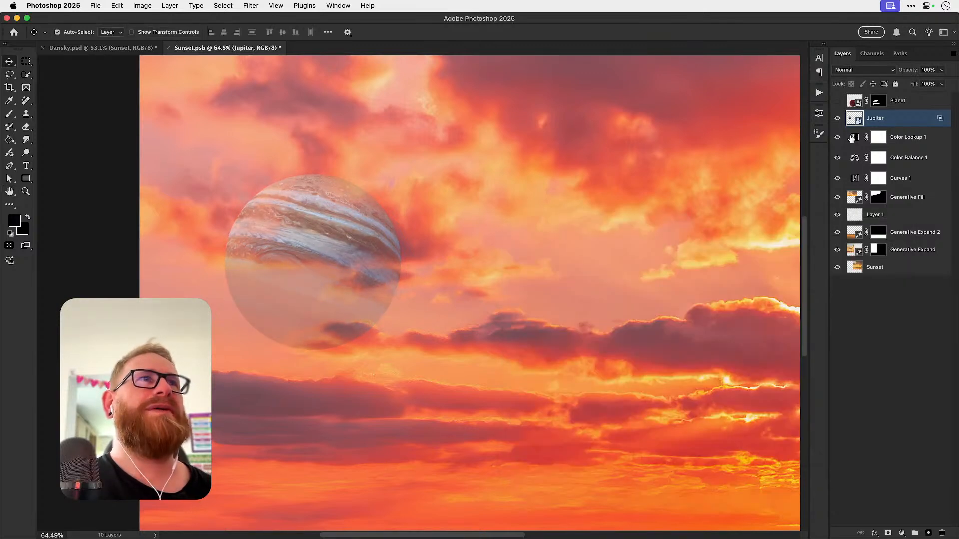
click(850, 70)
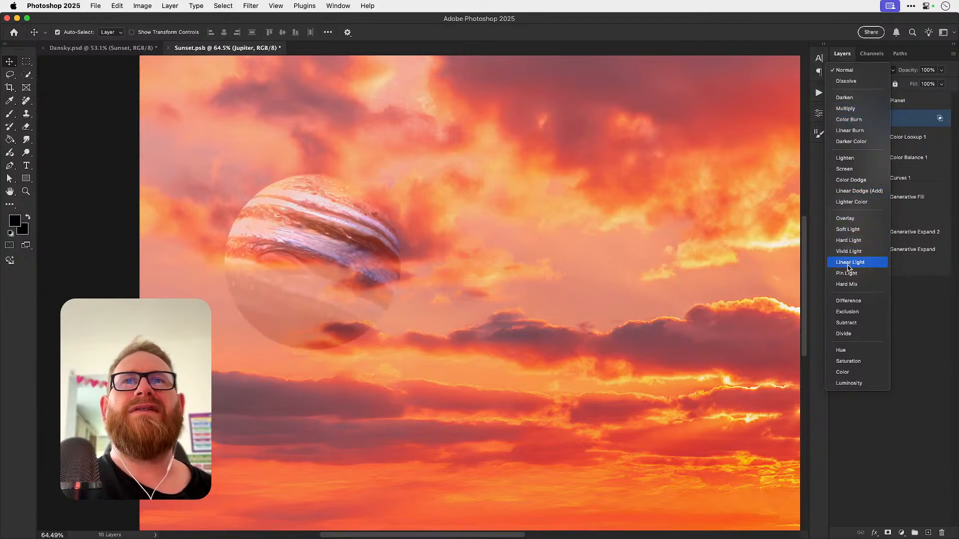
key(Escape)
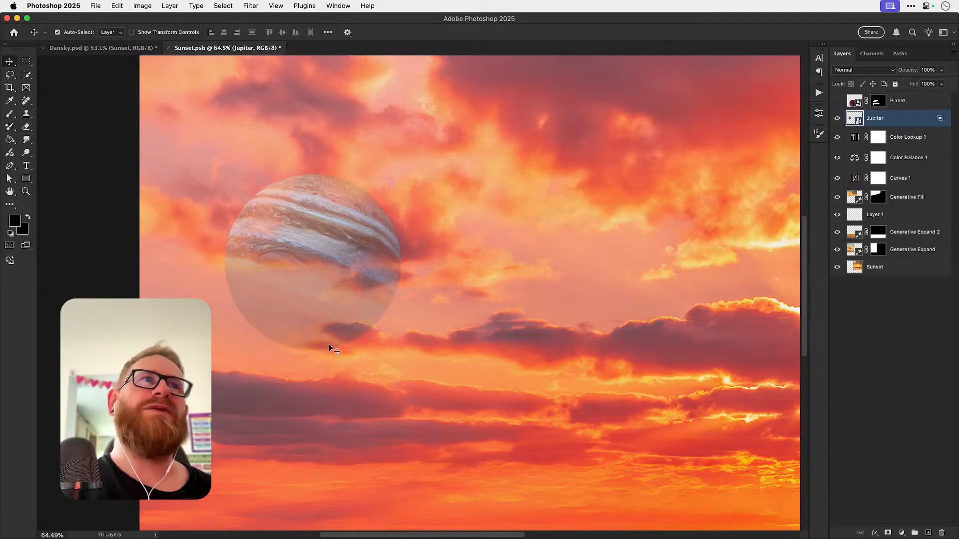
Step: Add a layer mask to Jupiter and try fading the planet's lower-left edge with a black brush at size 500
click(887, 533)
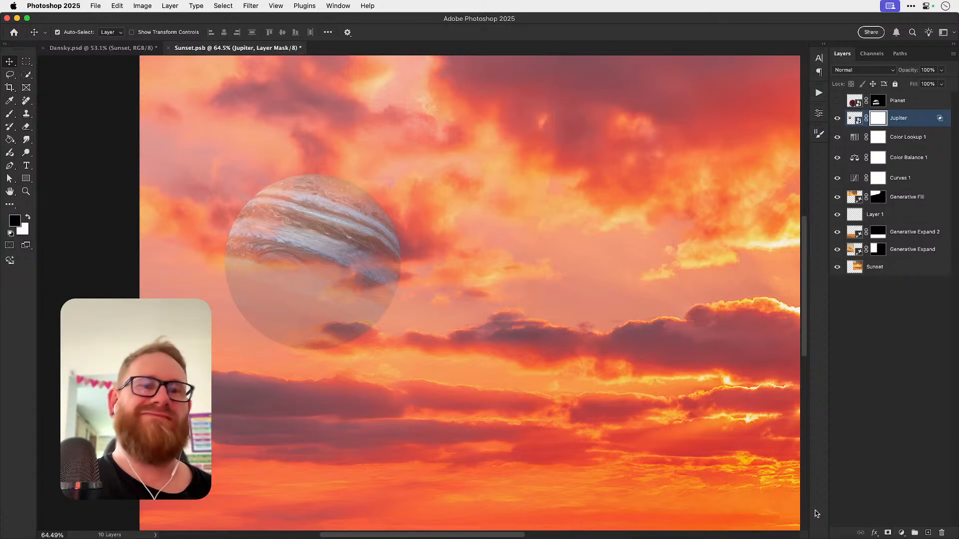
key(b)
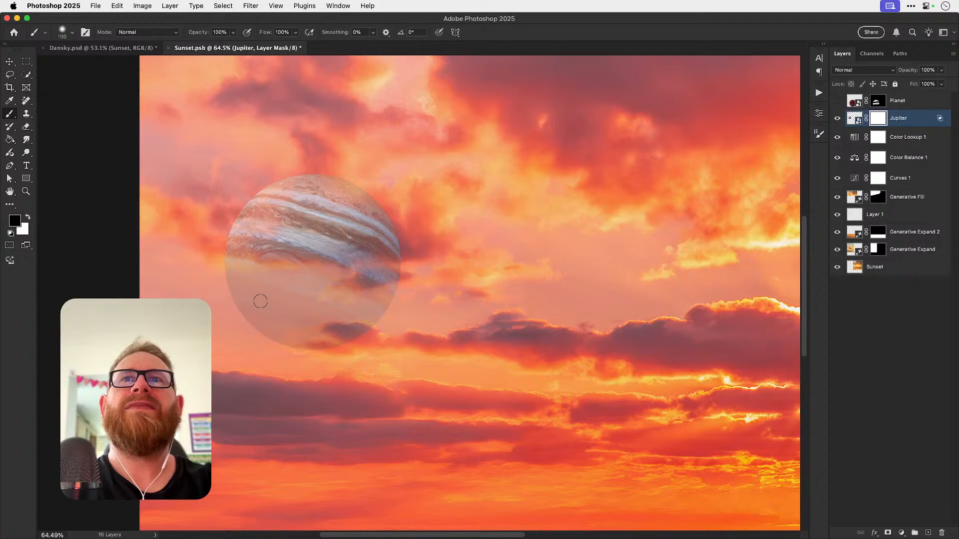
key(bracketright)
key(bracketright)
key(bracketright)
key(bracketright)
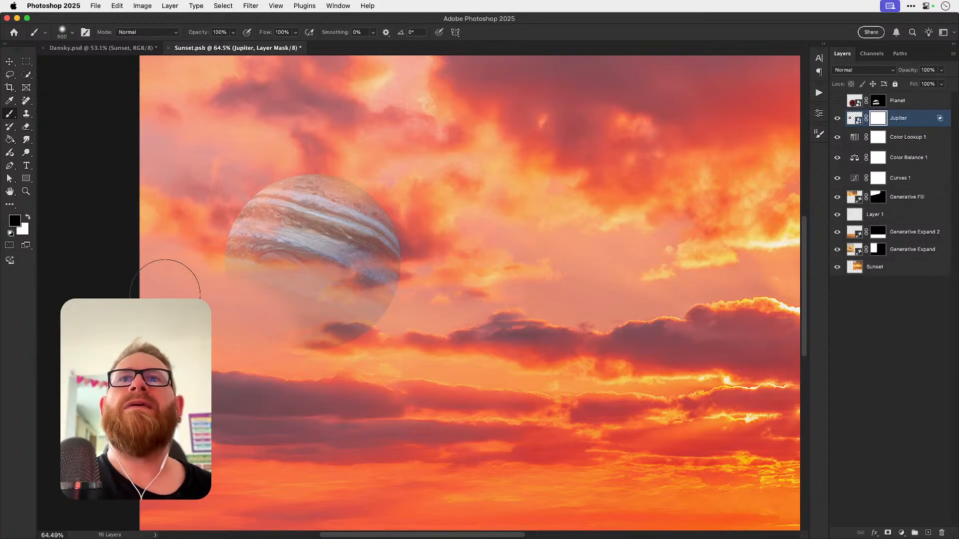
key(v)
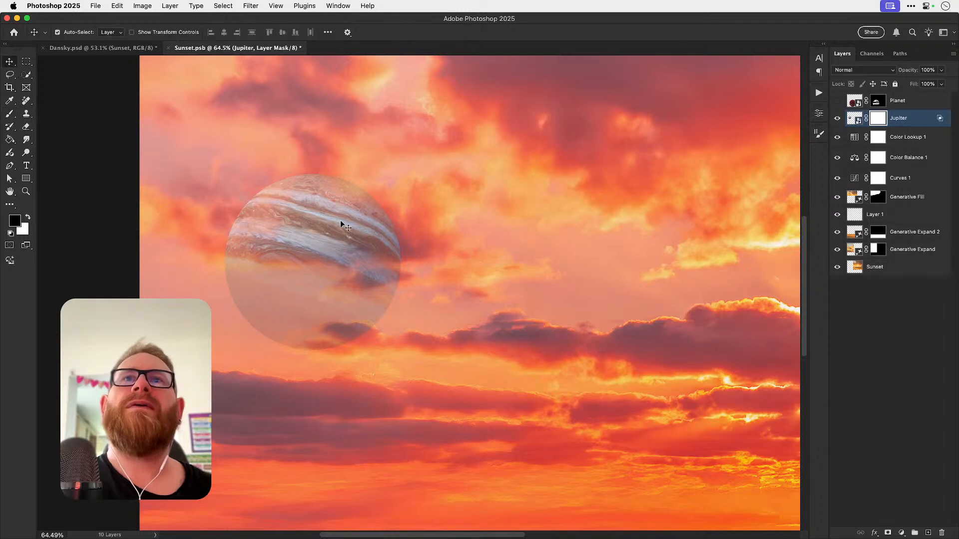
Step: Clear the Jupiter layer's style to remove its Blend If settings
key(super+1)
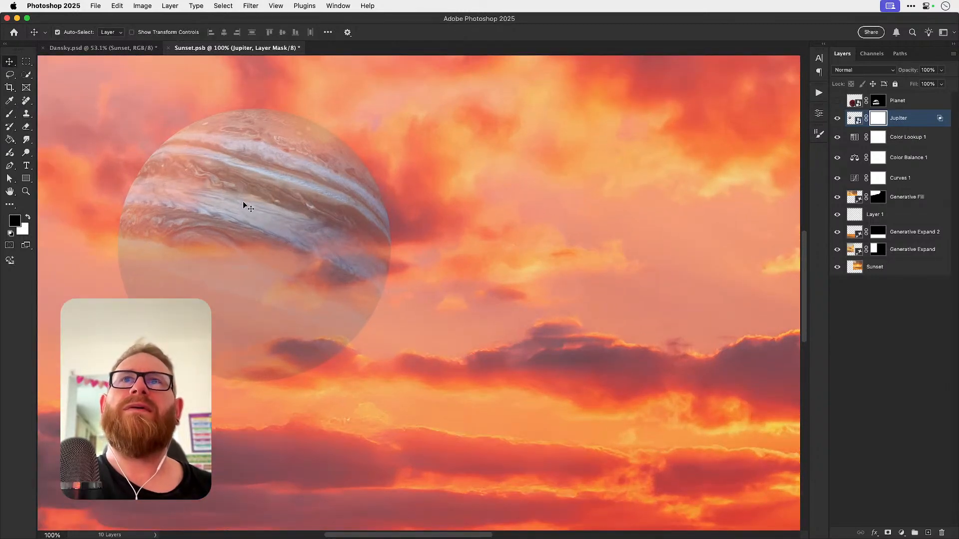
right_click(907, 118)
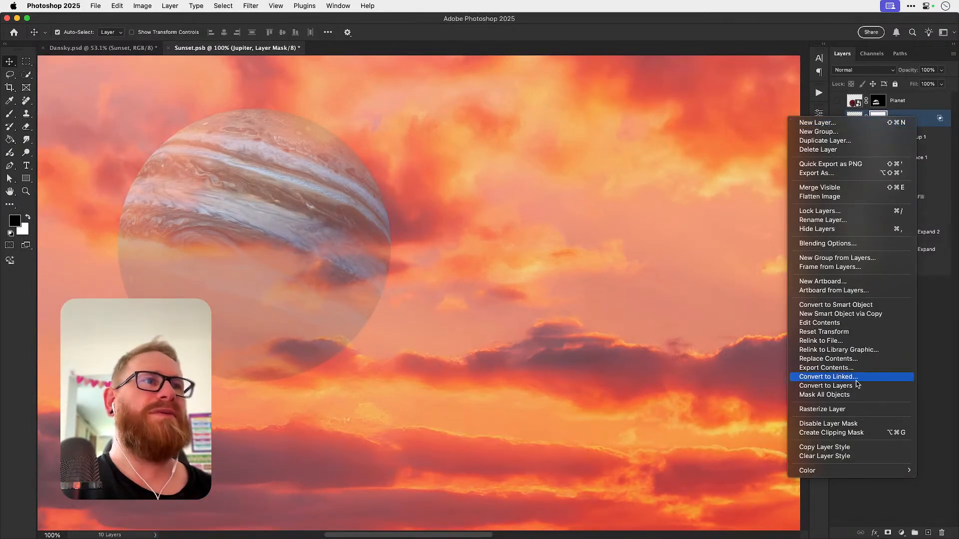
click(833, 456)
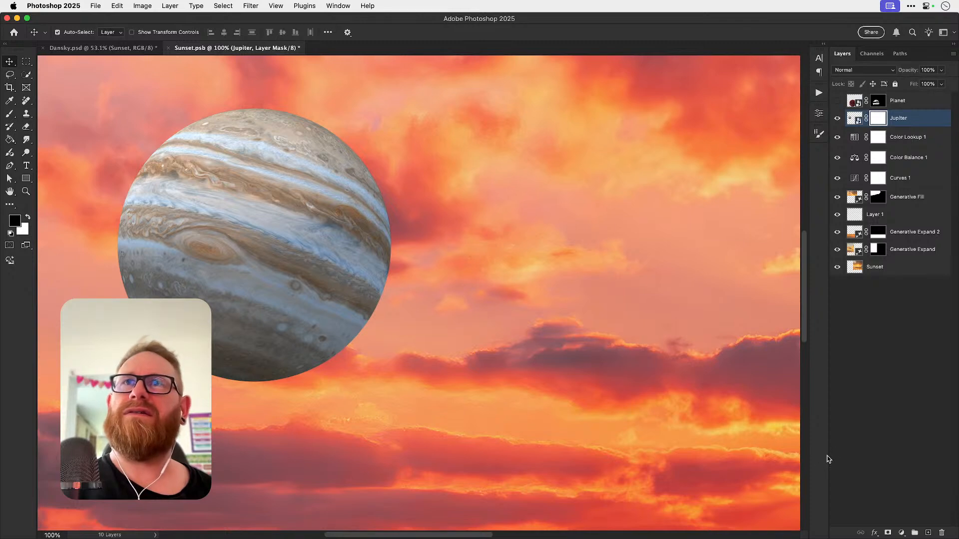
Step: Add a second, hide-all mask to the Jupiter layer and reduce the brush size to 200 with black as foreground
alt+click(887, 533)
key(b)
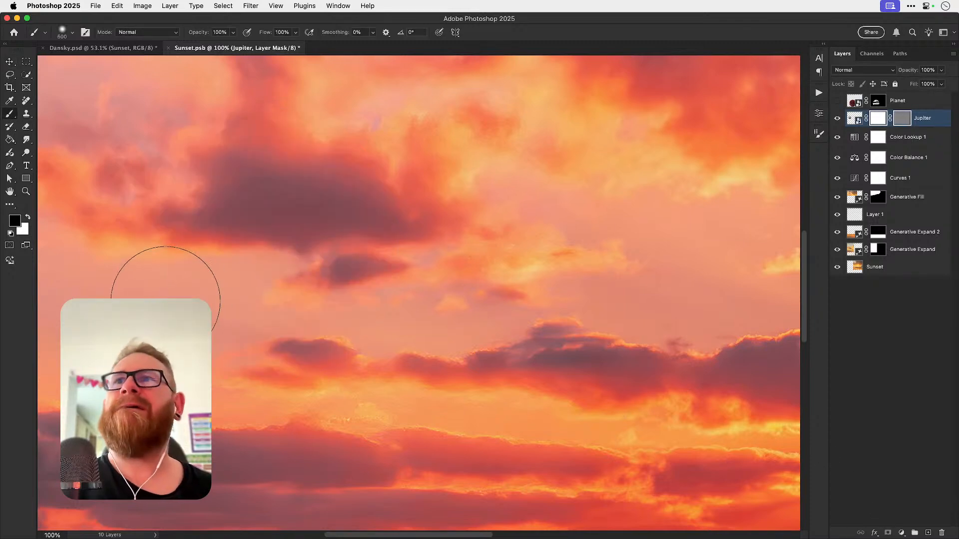
key(x)
key(bracketleft)
key(bracketleft)
key(bracketleft)
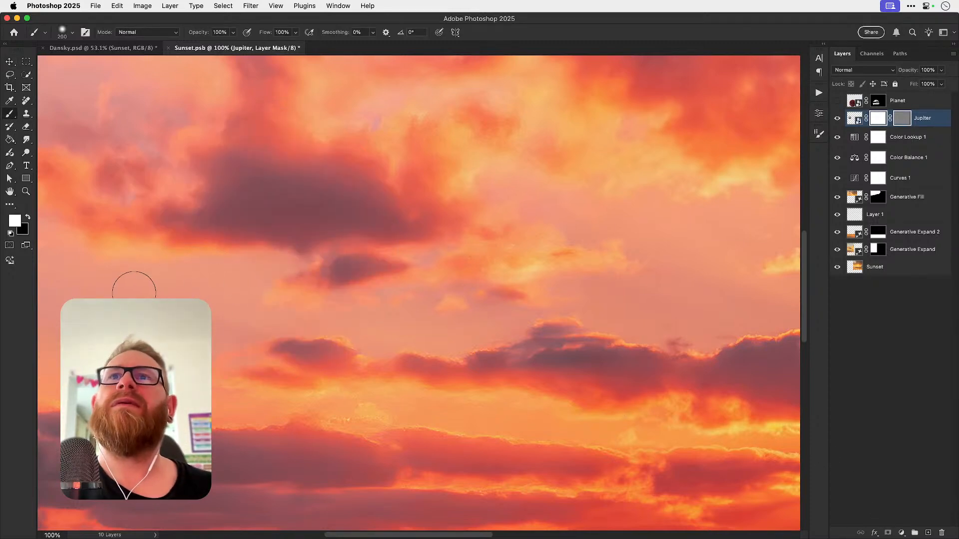
key(x)
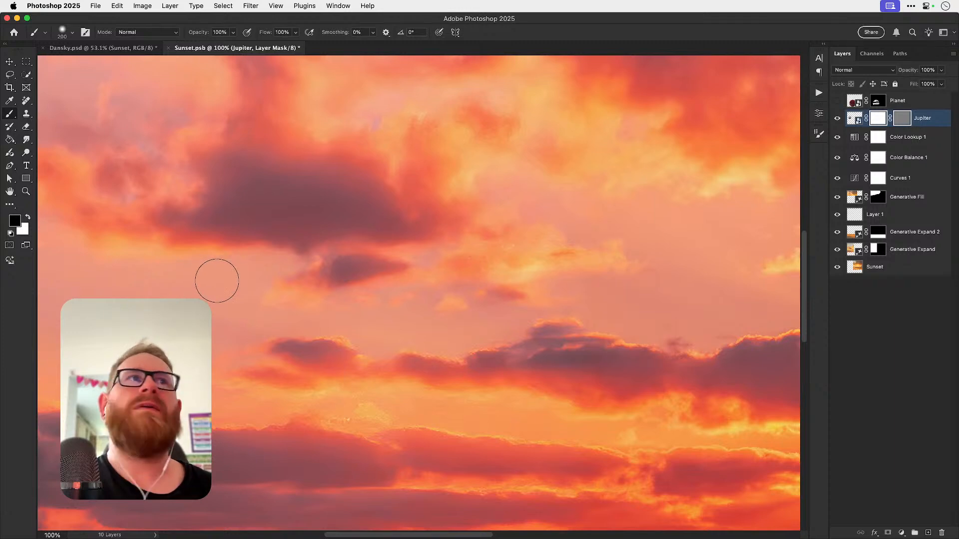
Step: Delete both existing masks from the Jupiter layer and add a new black layer mask that hides the planet
right_click(880, 116)
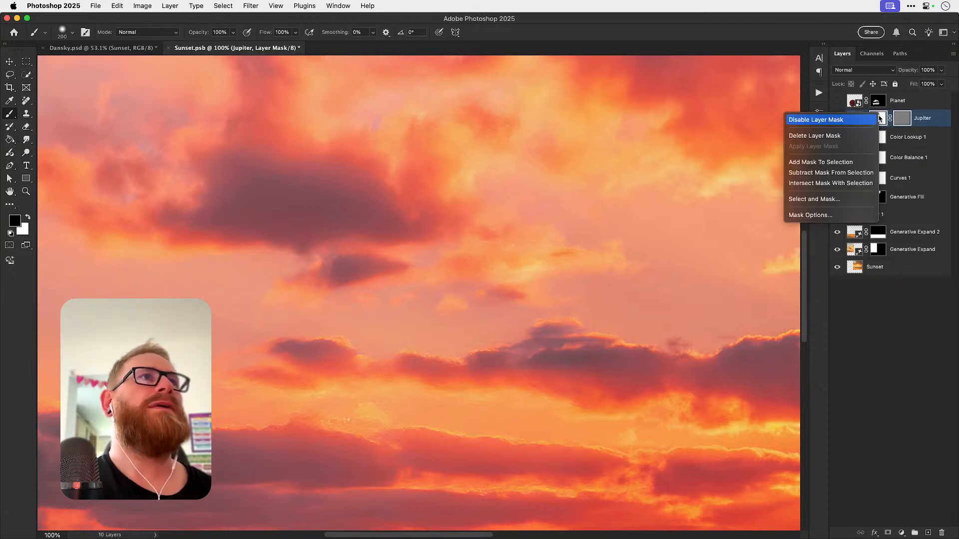
click(870, 136)
right_click(877, 121)
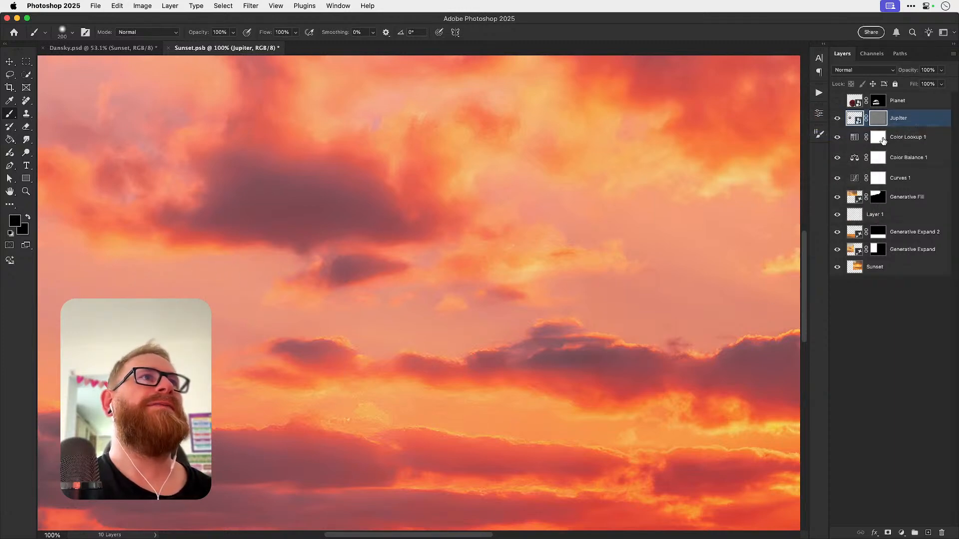
right_click(877, 120)
click(911, 141)
alt+click(888, 533)
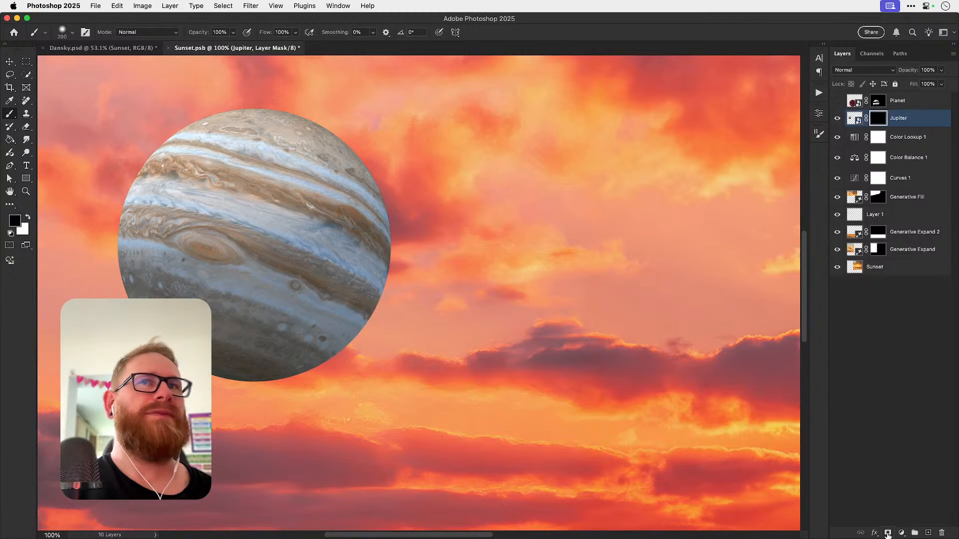
Step: Paint white on Jupiter's mask to reveal its lower part between the clouds, and hide its bottom edge again with black
key(x)
mouse_move(227, 285)
mouse_down()
mouse_move(198, 279)
mouse_move(313, 264)
mouse_up()
mouse_move(180, 287)
mouse_down()
mouse_move(270, 324)
mouse_move(331, 322)
mouse_move(212, 309)
mouse_move(161, 286)
mouse_move(104, 295)
mouse_move(150, 294)
mouse_up()
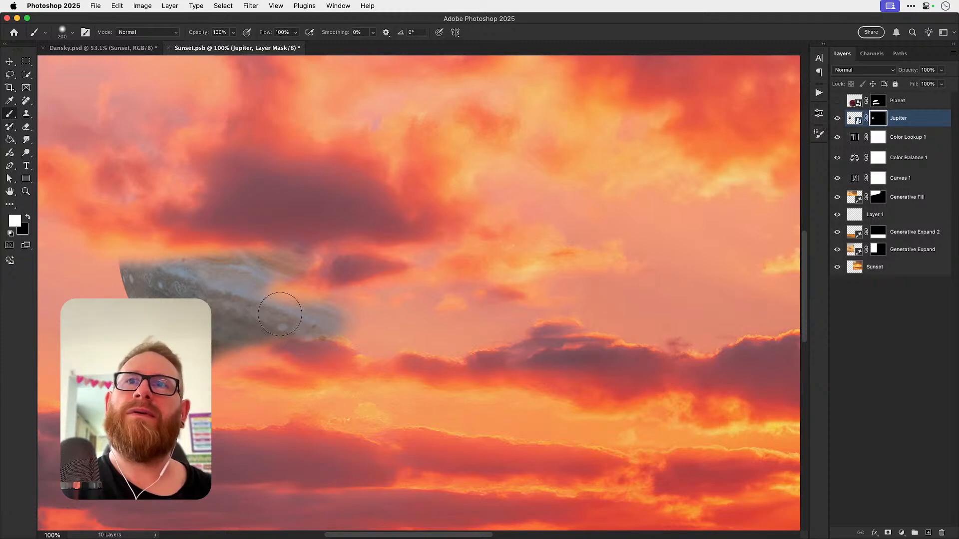
mouse_move(287, 325)
mouse_down()
mouse_move(364, 320)
mouse_move(352, 322)
mouse_move(375, 305)
mouse_up()
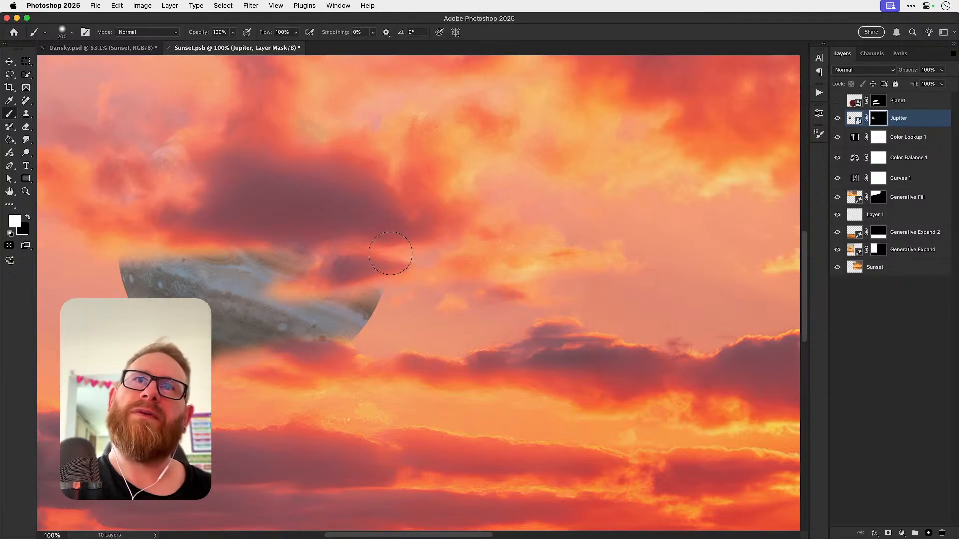
key(x)
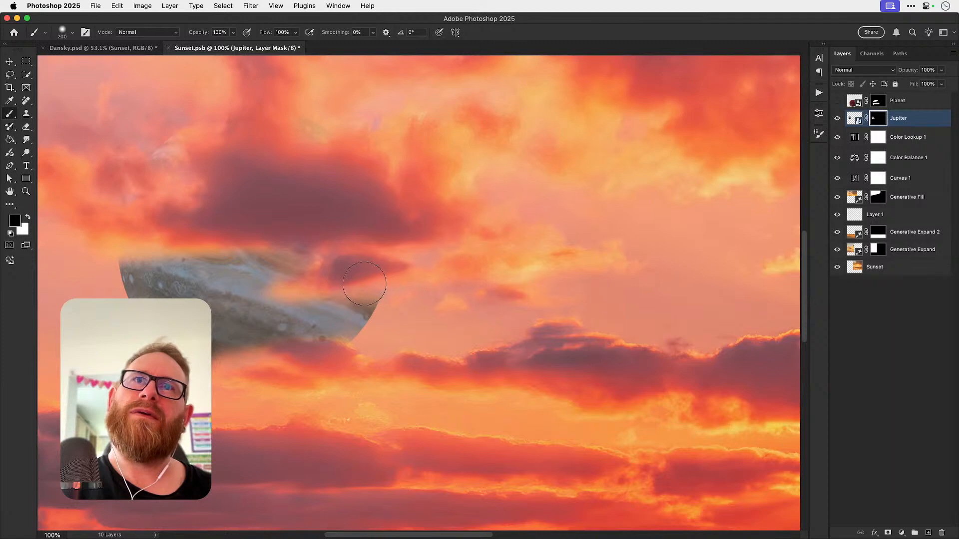
mouse_move(337, 361)
mouse_down()
mouse_move(261, 365)
mouse_move(210, 399)
mouse_up()
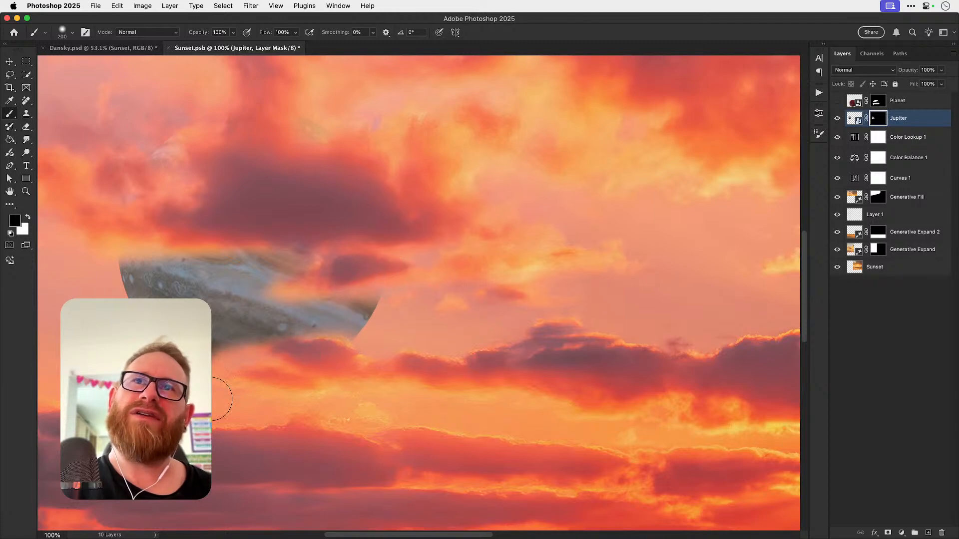
Step: Softly reveal more of Jupiter's lower edge above the clouds with a white brush at size 300 and 30% flow
key(bracketright)
key(x)
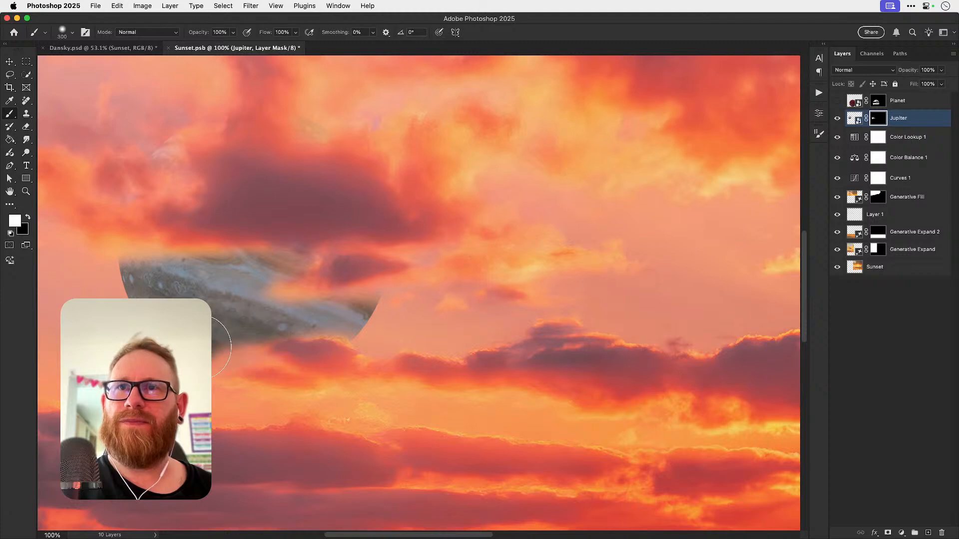
key(shift+3)
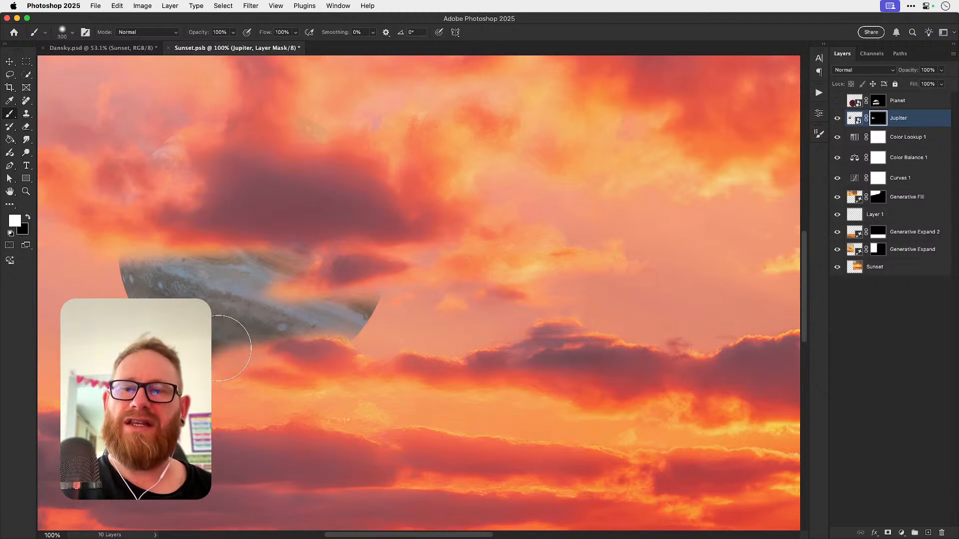
mouse_move(197, 365)
mouse_down()
mouse_move(247, 332)
mouse_move(276, 326)
mouse_move(219, 342)
mouse_move(235, 340)
mouse_move(186, 377)
mouse_move(216, 311)
mouse_move(202, 360)
mouse_move(294, 329)
mouse_up()
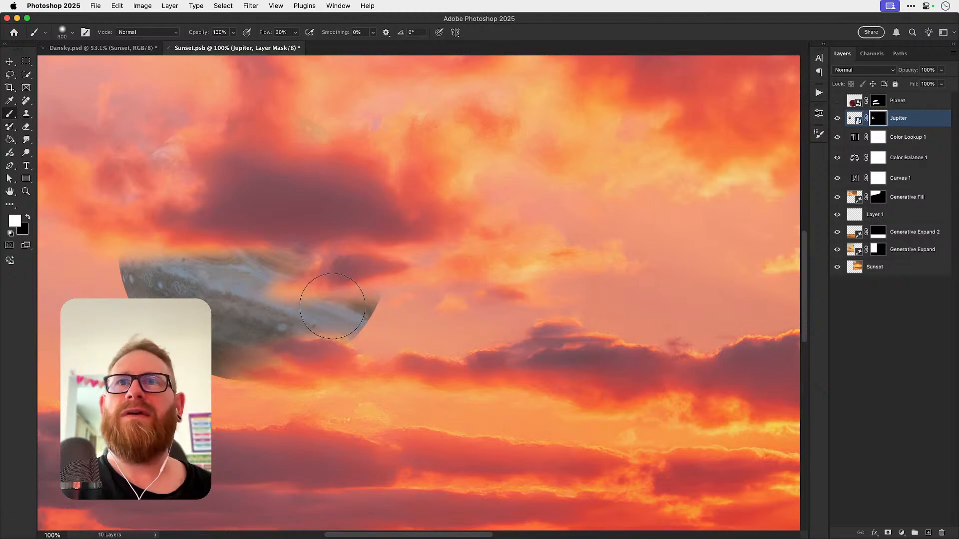
key(v)
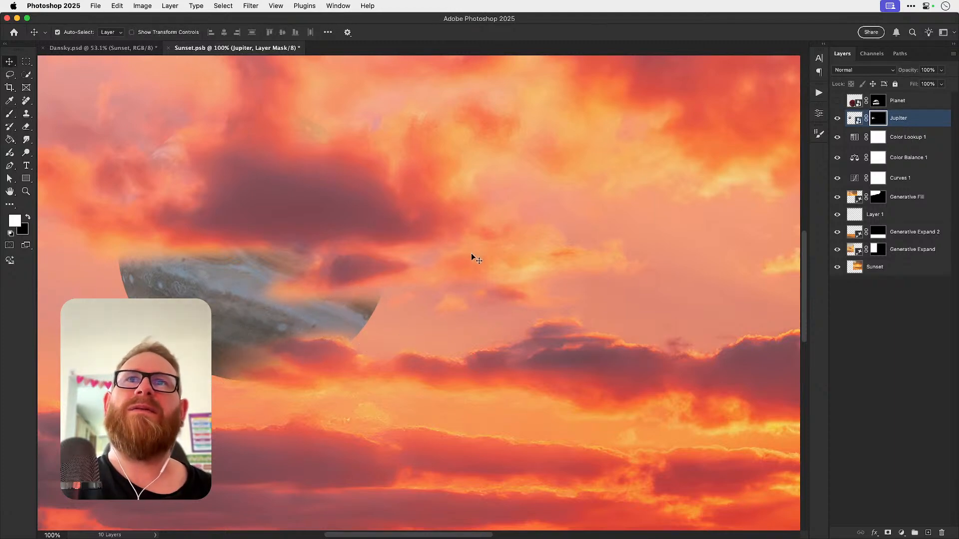
key(super+minus)
key(b)
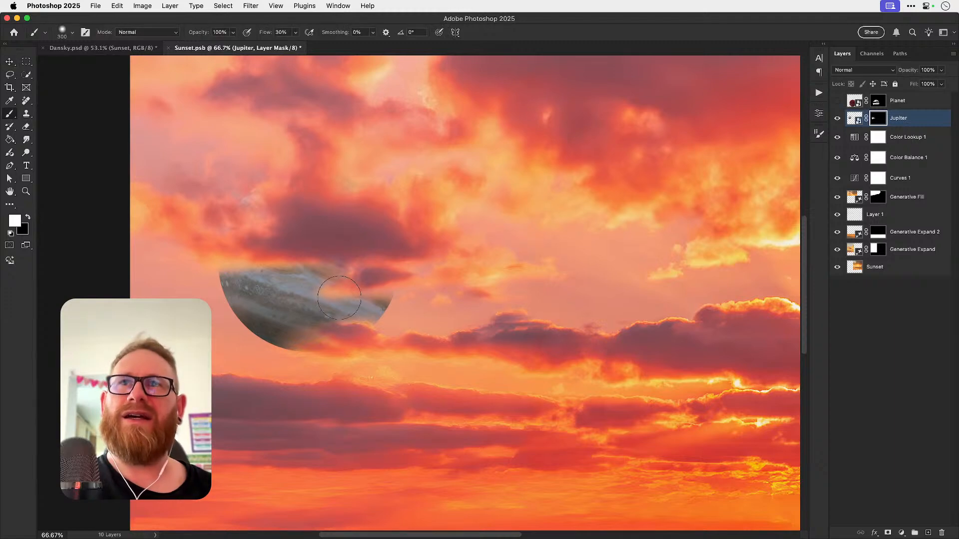
key(x)
key(x)
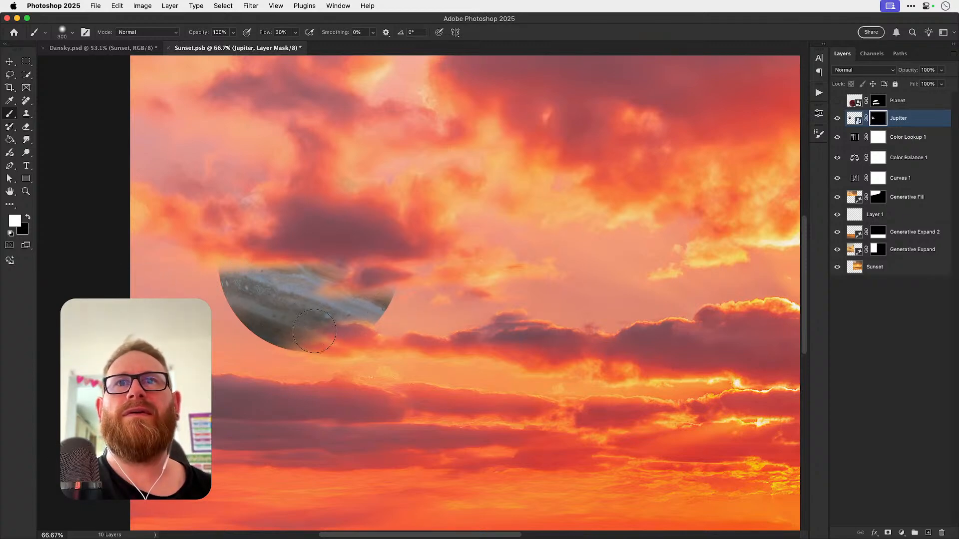
key(x)
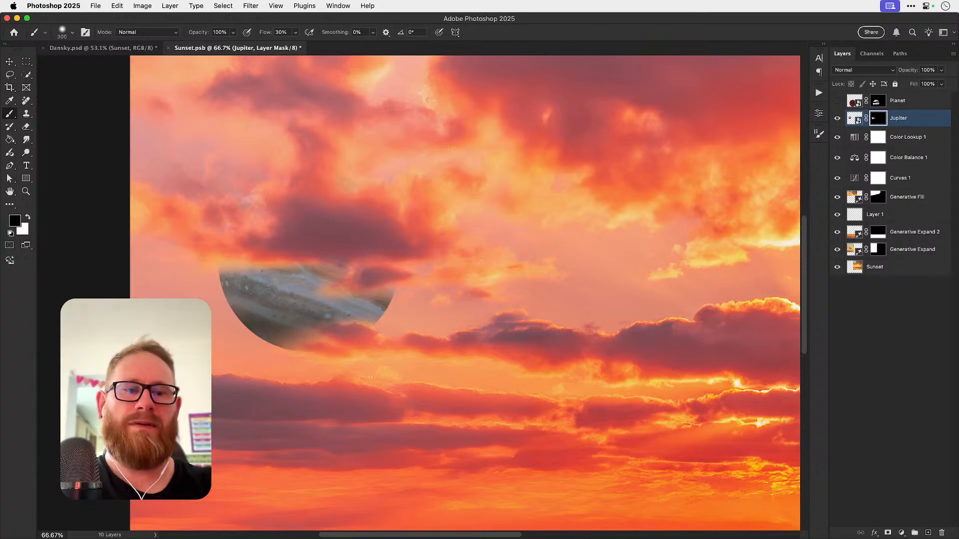
Step: Fade Jupiter's lower-left edge into the sky with a black brush at size 800, using 10% and 20% flow
key(bracketright)
key(bracketright)
key(bracketright)
key(bracketright)
key(bracketright)
key(shift+1)
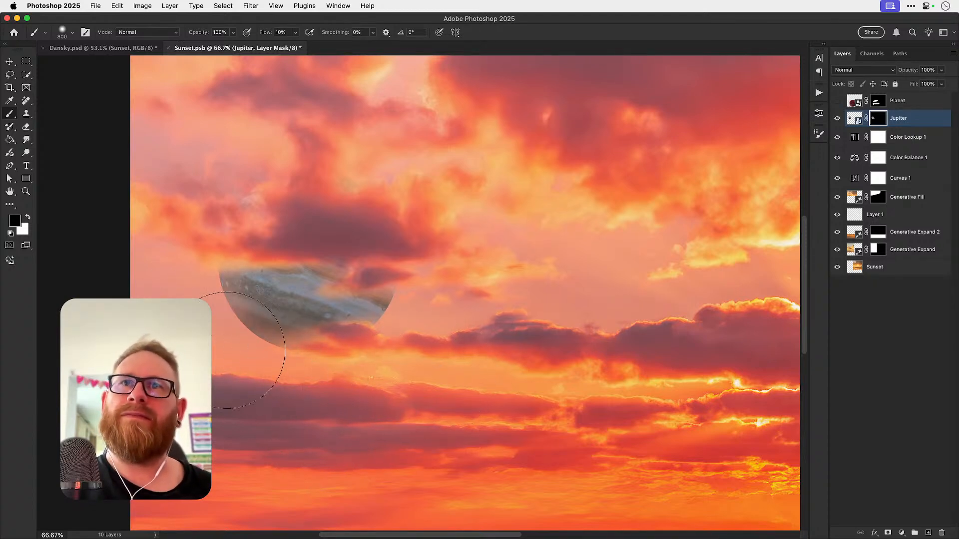
key(shift+2)
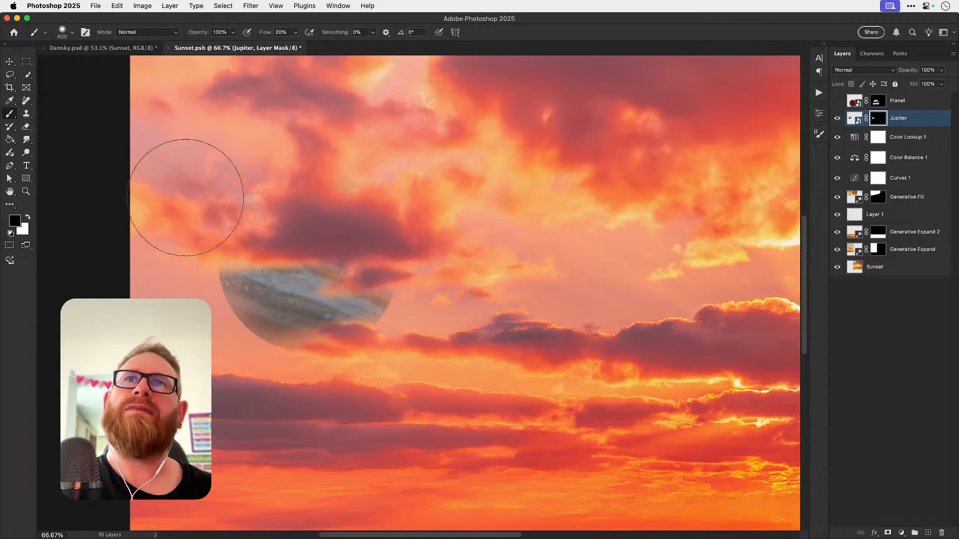
Step: Try brightening the visible planet band on the mask with a white brush at size 500, and undo the strokes
key(bracketleft)
key(bracketleft)
key(bracketleft)
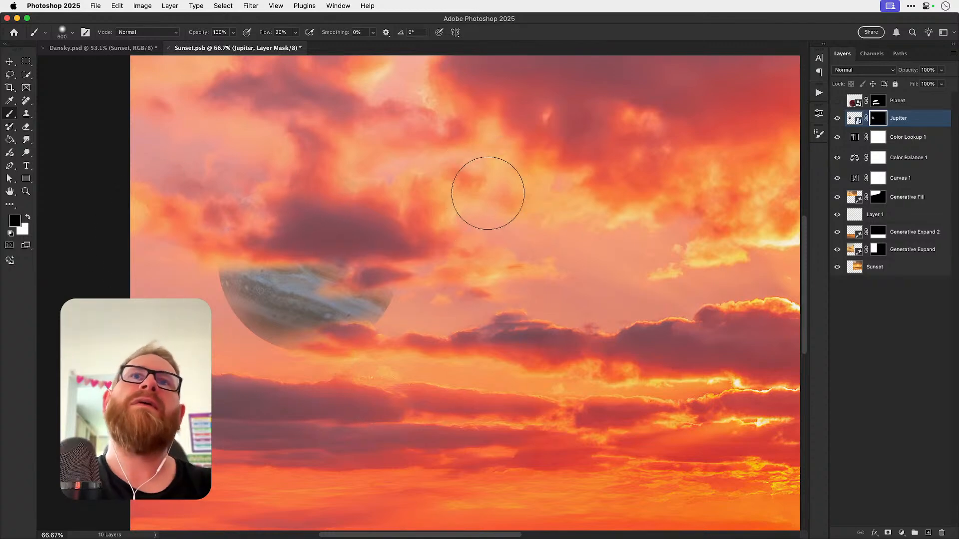
key(x)
mouse_move(257, 282)
mouse_down()
mouse_move(228, 266)
mouse_move(383, 284)
mouse_move(259, 299)
mouse_move(234, 287)
mouse_move(236, 296)
mouse_move(271, 284)
mouse_move(374, 302)
mouse_up()
key(super+z)
key(super+z)
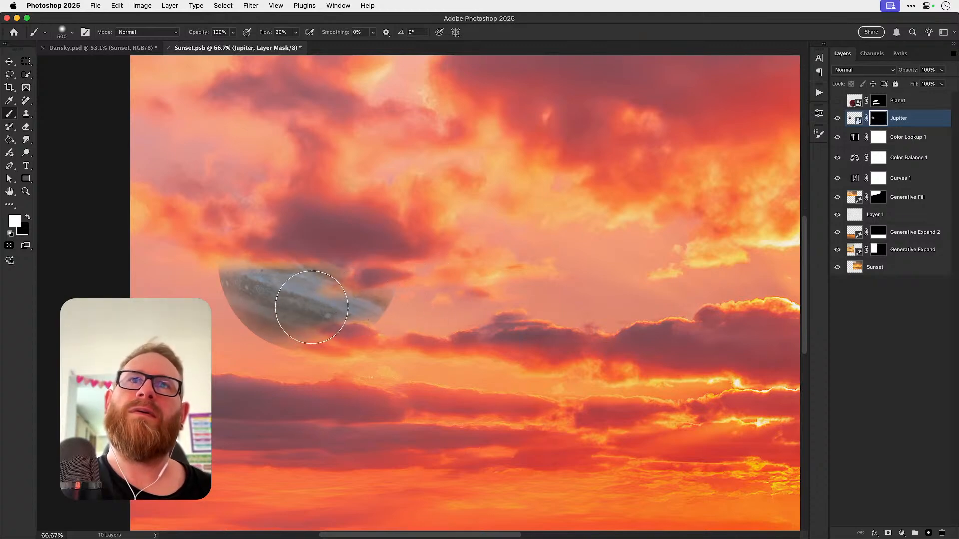
key(v)
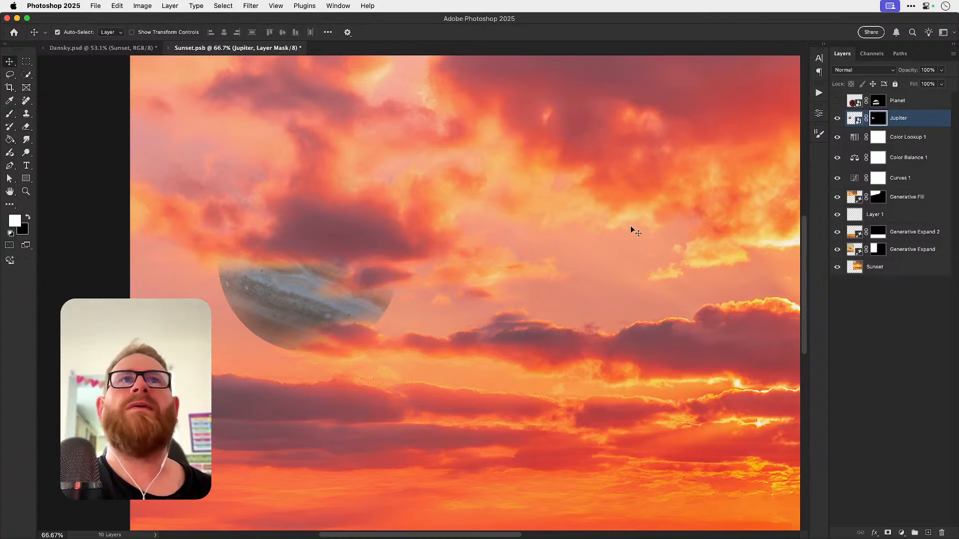
Step: Preview darkening blend modes on the masked Jupiter layer, keep Normal, and save Sunset.psb
click(855, 119)
click(852, 70)
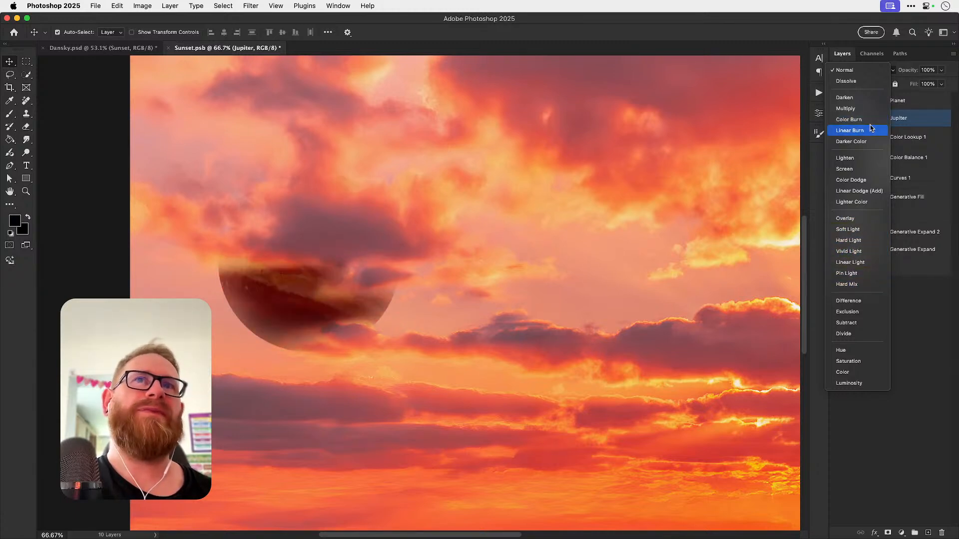
click(845, 72)
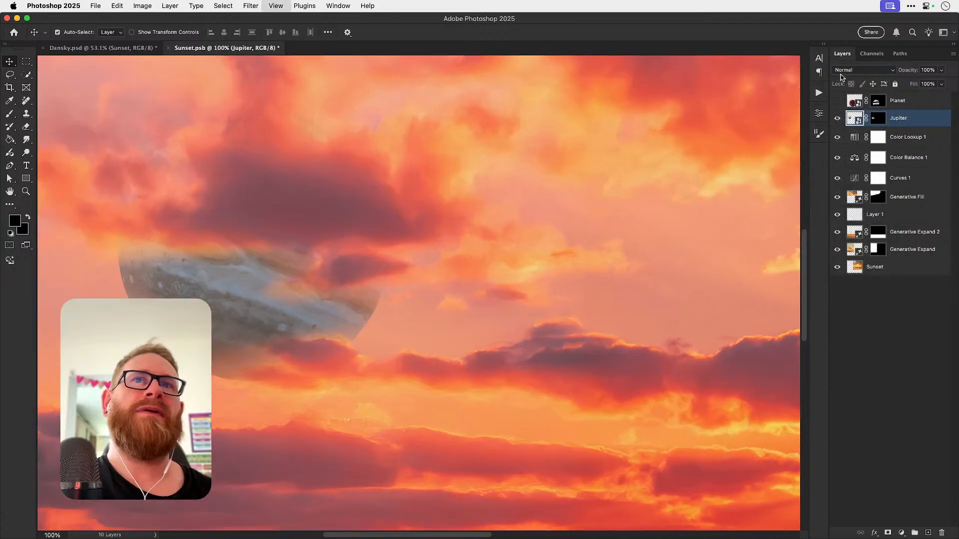
key(super+0)
key(super+s)
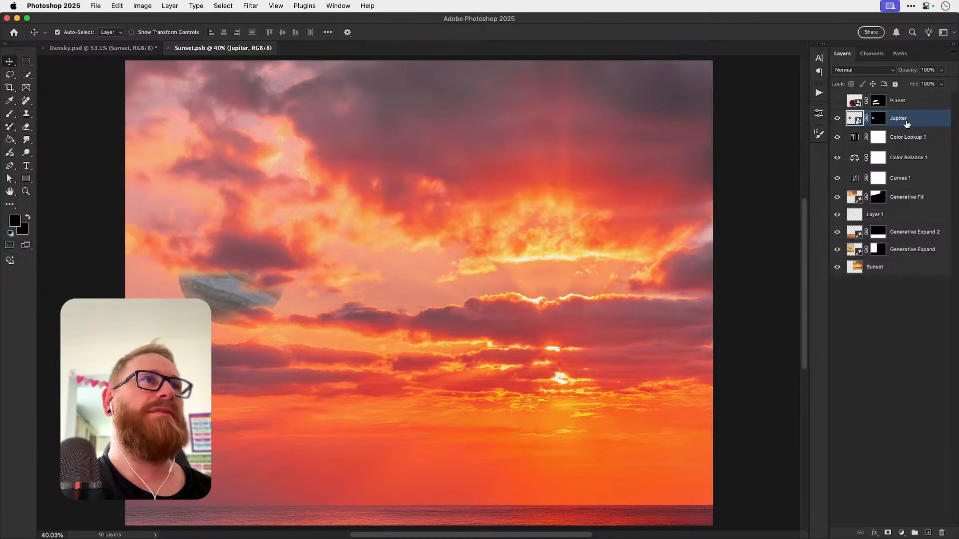
Step: Add a Curves adjustment clipped to Jupiter and shape its RGB curve into an S by darkening shadows and lifting highlights
click(902, 533)
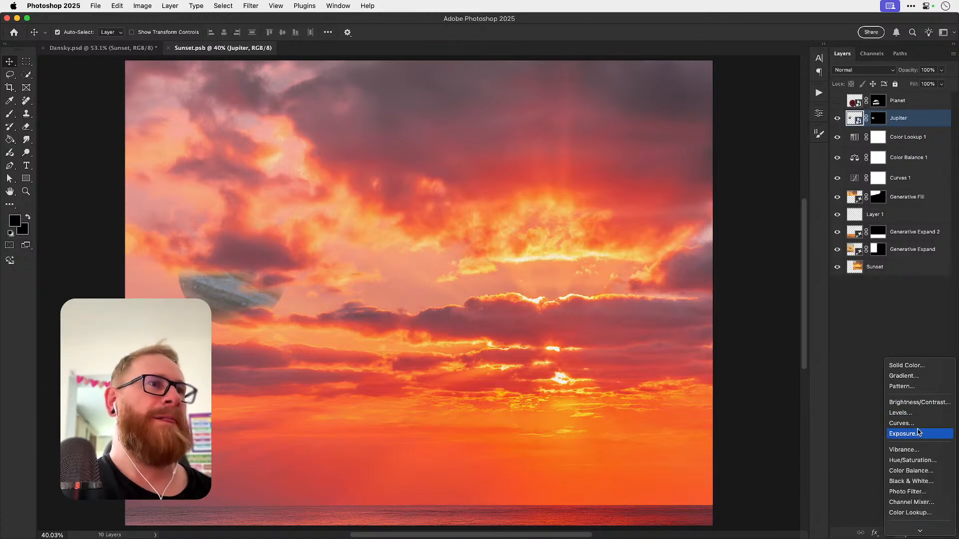
click(918, 424)
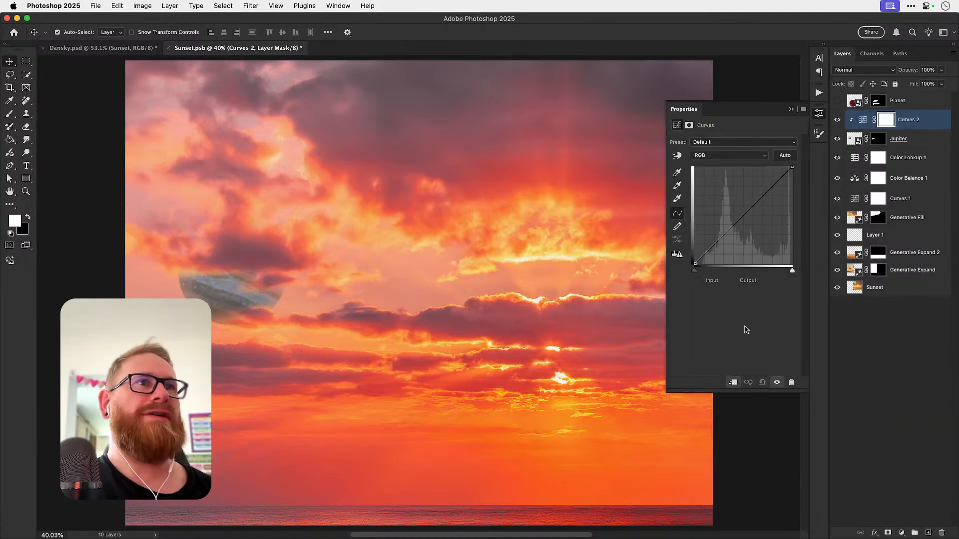
drag(731, 227, 731, 235)
click(760, 199)
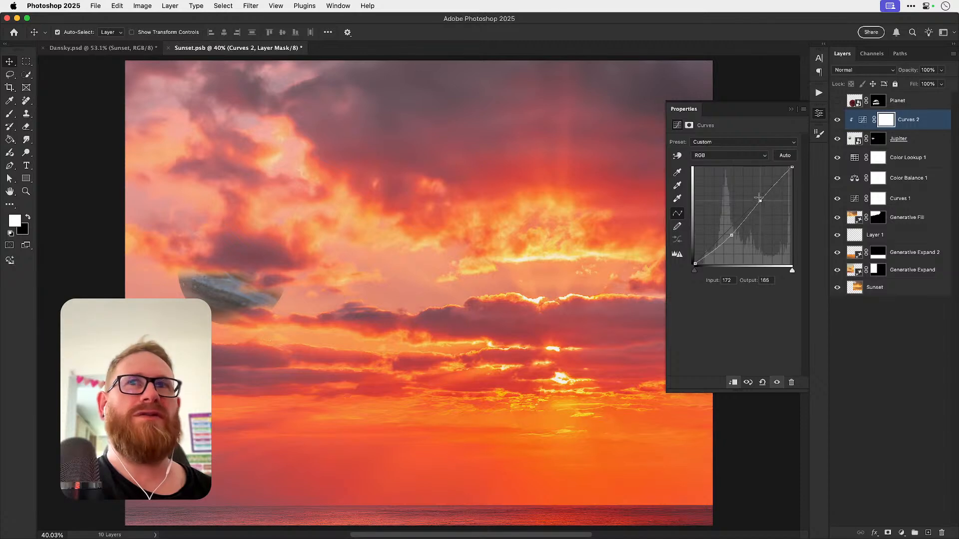
Step: In the red curve for Jupiter, raise the midtones to input 107, output 143 and the black point to output 58
click(731, 156)
click(715, 164)
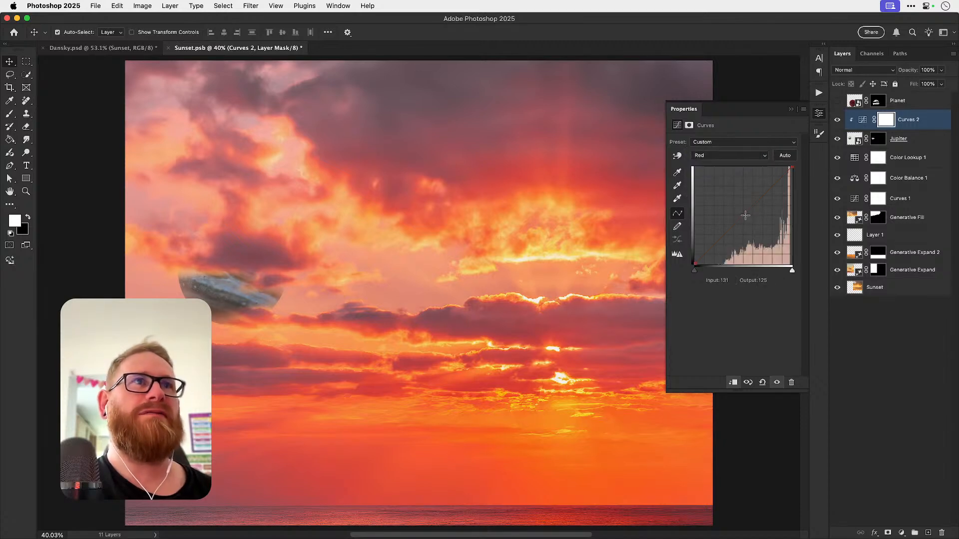
mouse_move(745, 216)
mouse_down()
mouse_move(726, 199)
mouse_move(752, 227)
mouse_move(736, 210)
mouse_up()
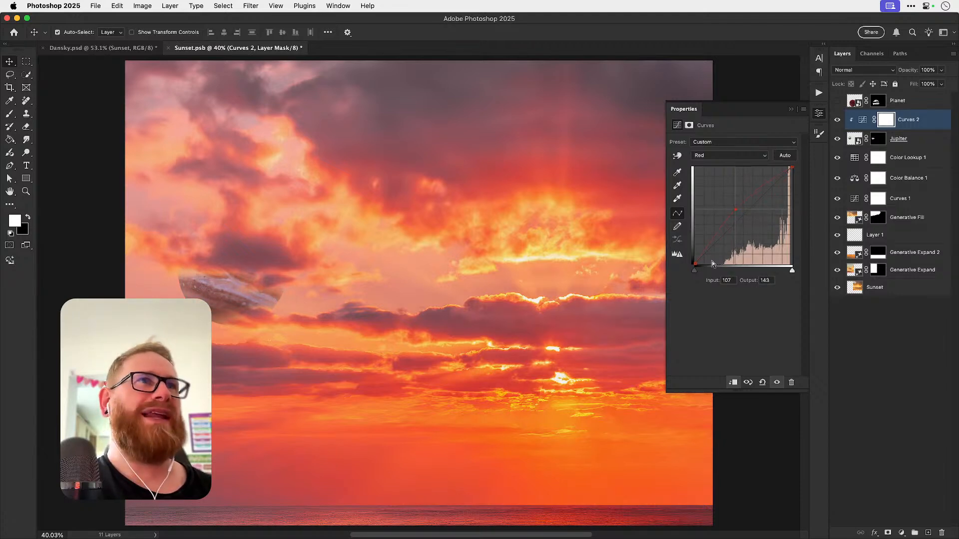
drag(694, 264, 691, 244)
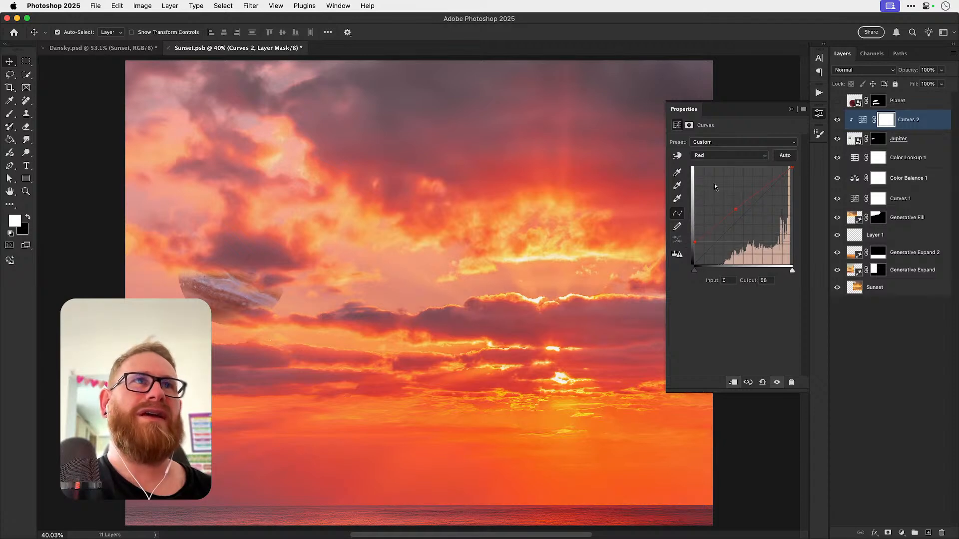
Step: Check the RGB curve and readjust the red midtone point to input 100, output 152
click(716, 156)
click(715, 148)
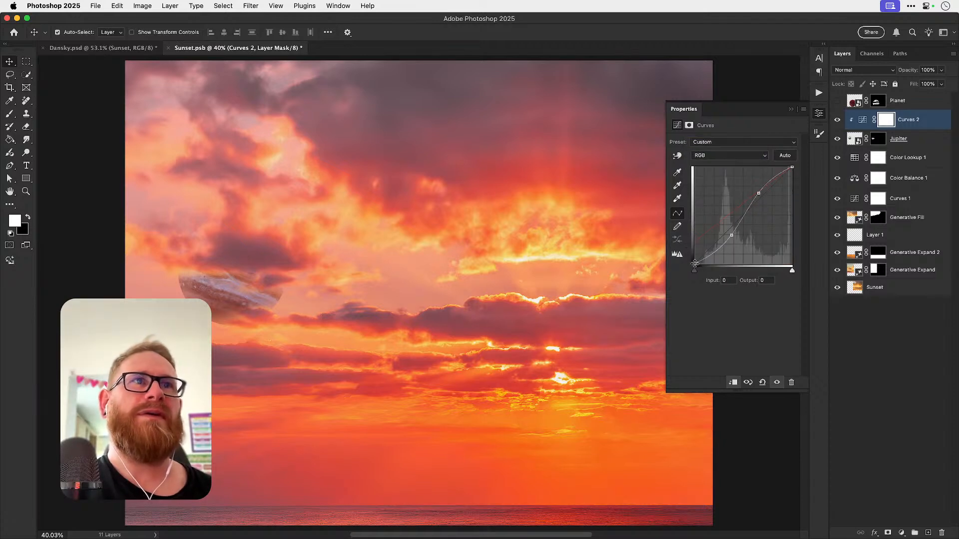
mouse_move(694, 264)
mouse_down()
mouse_move(695, 235)
mouse_move(695, 264)
mouse_up()
drag(731, 235, 733, 206)
click(729, 156)
click(710, 167)
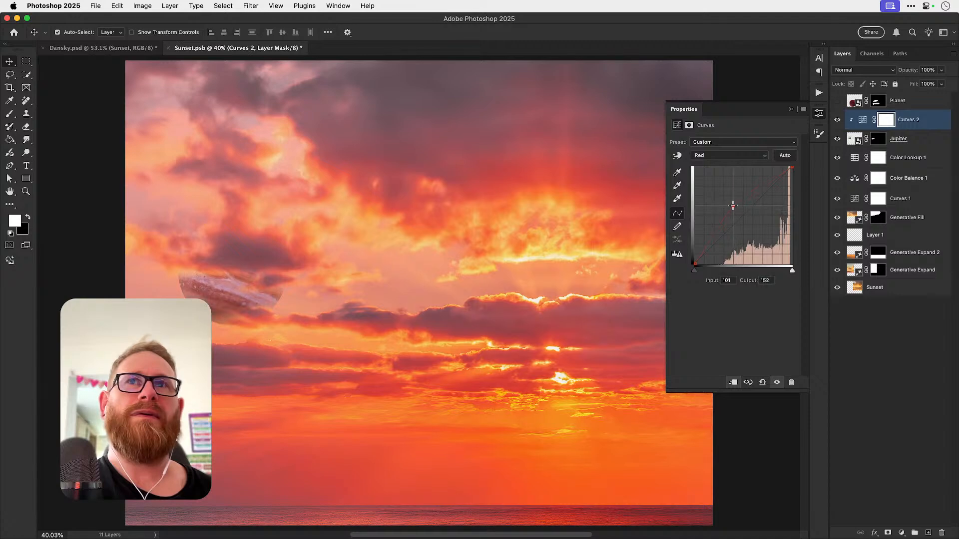
Step: Compare the planet with and without the Curves 2 adjustment, close its settings, and save Sunset.psb
click(837, 120)
click(837, 120)
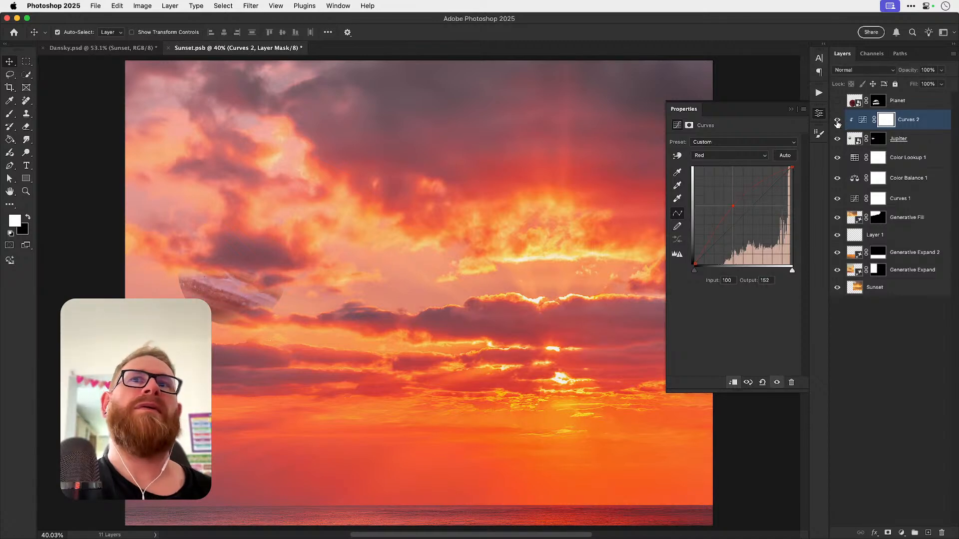
click(819, 114)
key(super+s)
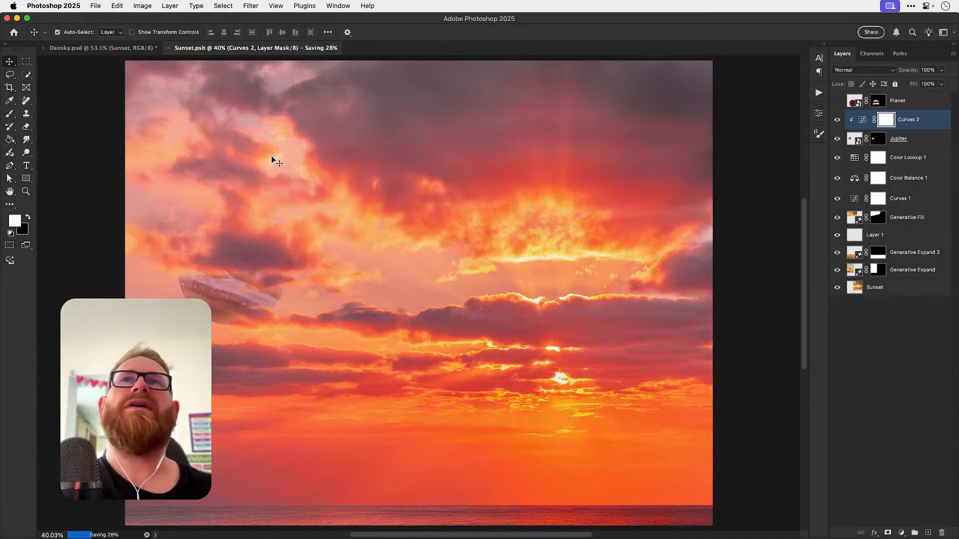
Step: Check the planet in the Dansky.psd composite, then inspect it up close in Sunset.psb
click(101, 50)
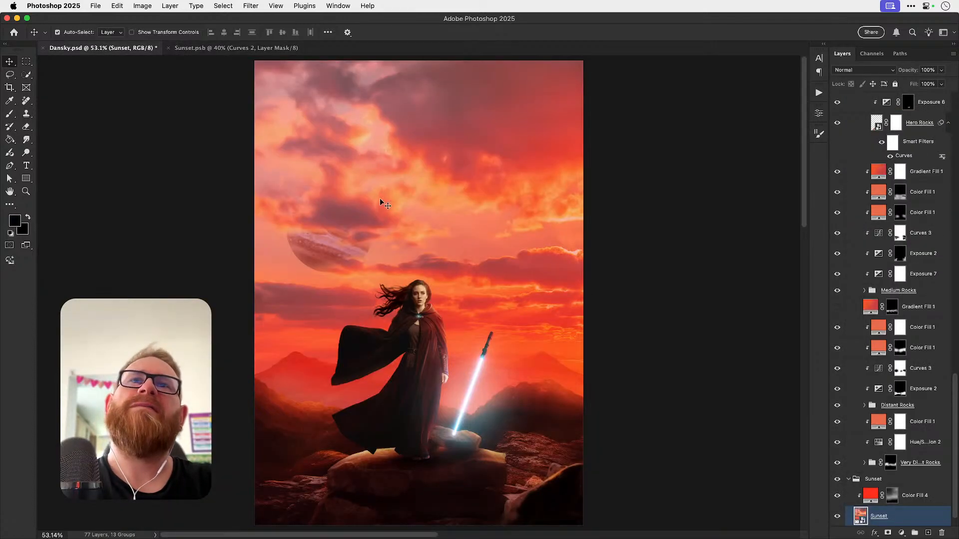
click(254, 49)
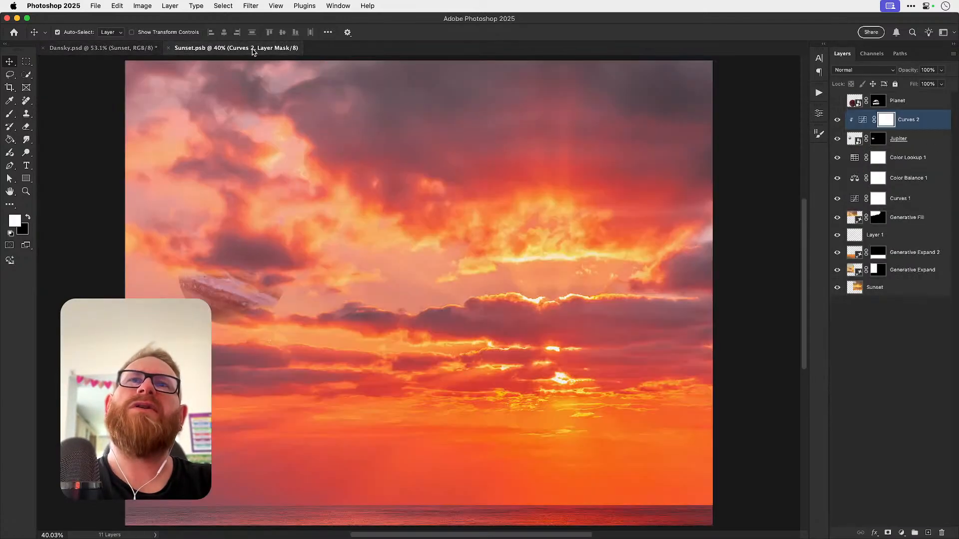
key(z)
click(234, 300)
click(233, 299)
click(234, 299)
key(v)
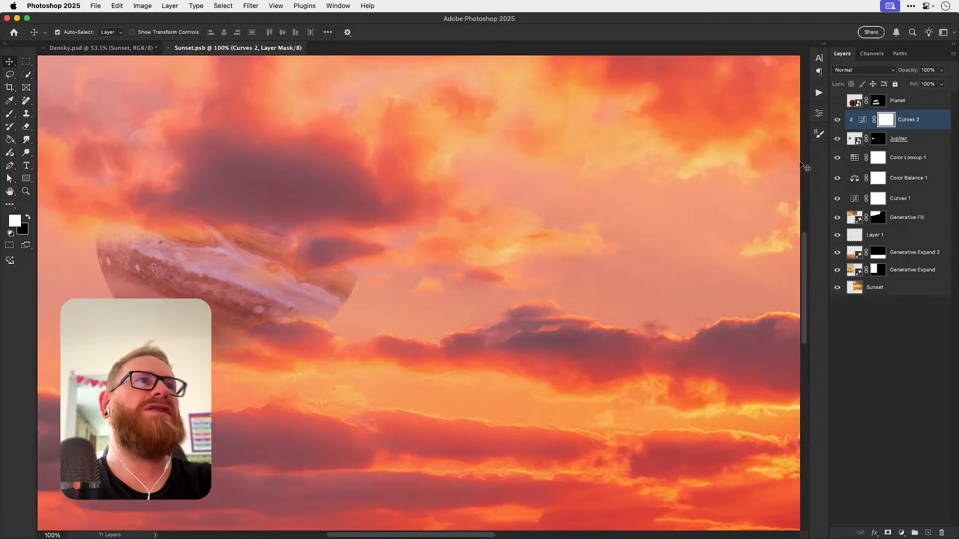
Step: Apply a Gaussian Blur with a 2-pixel radius to the Jupiter layer and save Sunset.psb
click(899, 139)
click(251, 6)
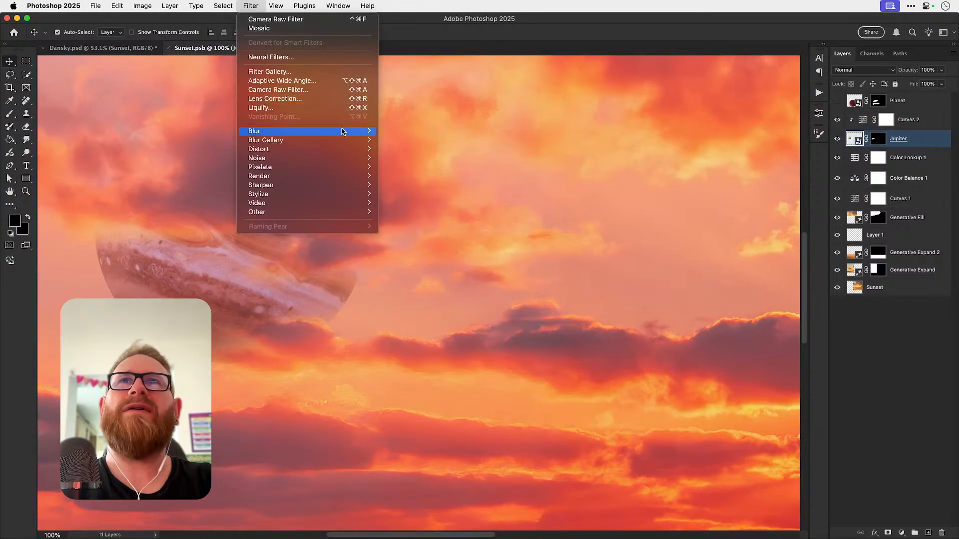
mouse_move(367, 131)
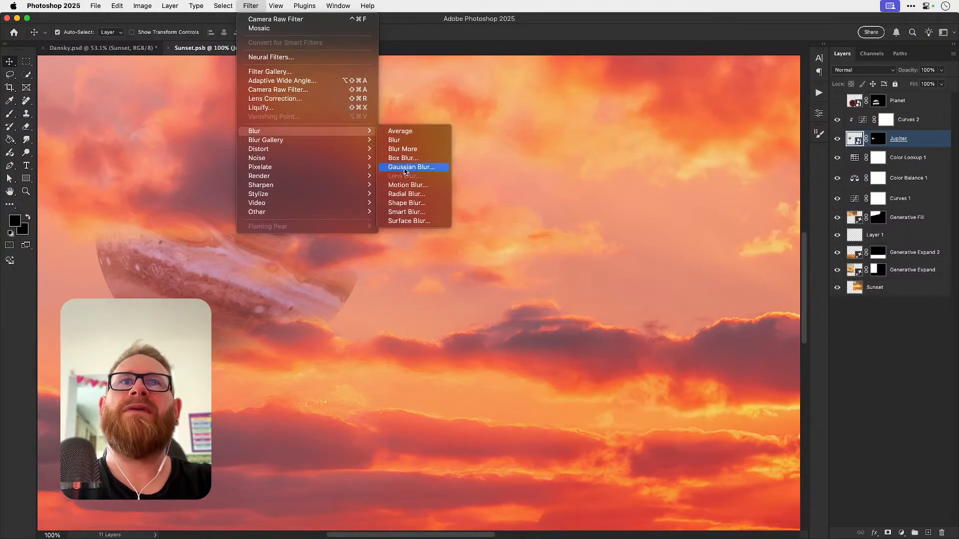
click(405, 167)
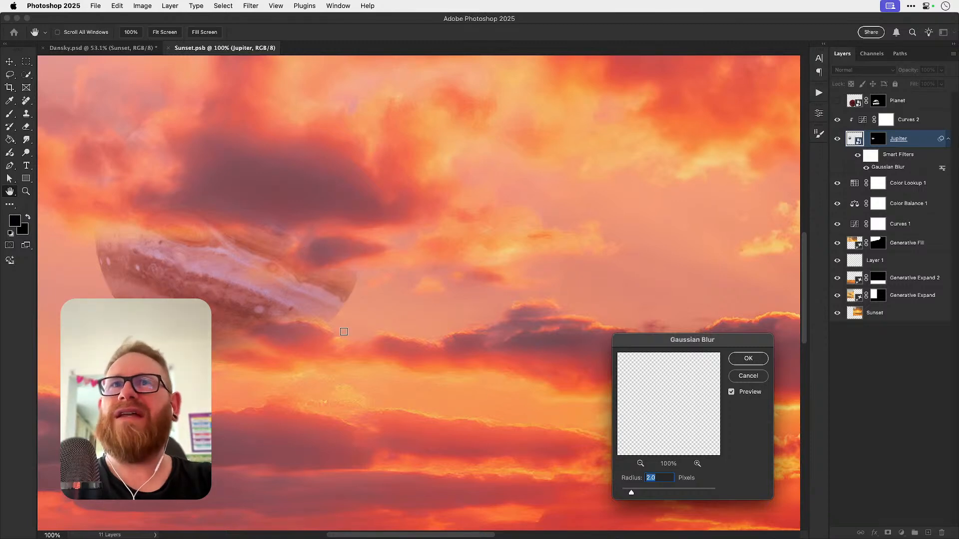
text(2)
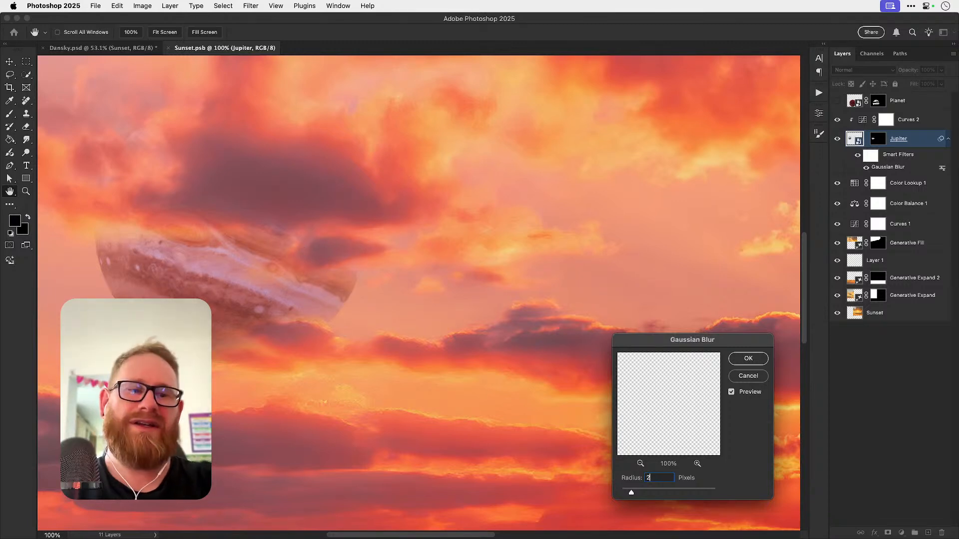
key(Return)
key(super+0)
key(super+s)
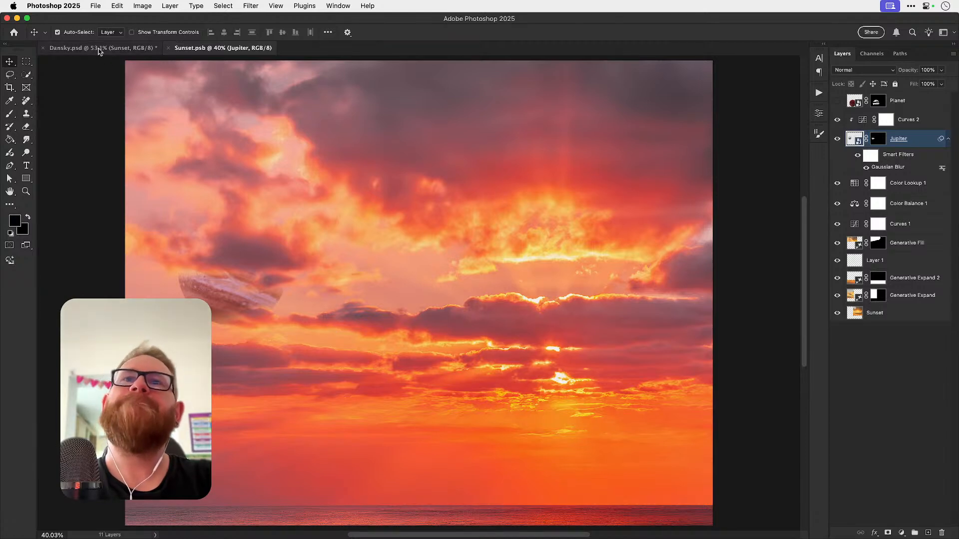
Step: Check the blurred planet in Dansky.psd, review Jupiter's Gaussian Blur settings in Sunset.psb, and save the file again
click(99, 48)
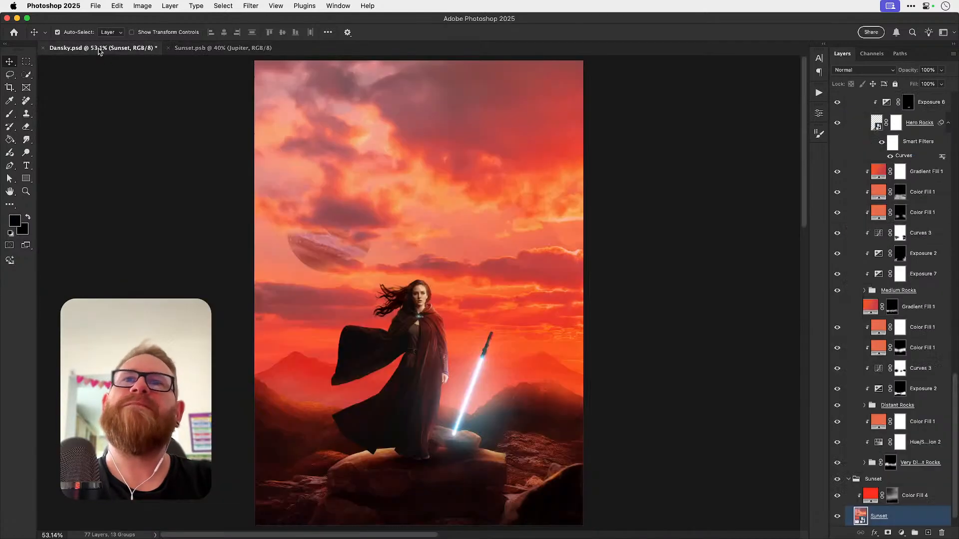
click(228, 48)
double_click(898, 168)
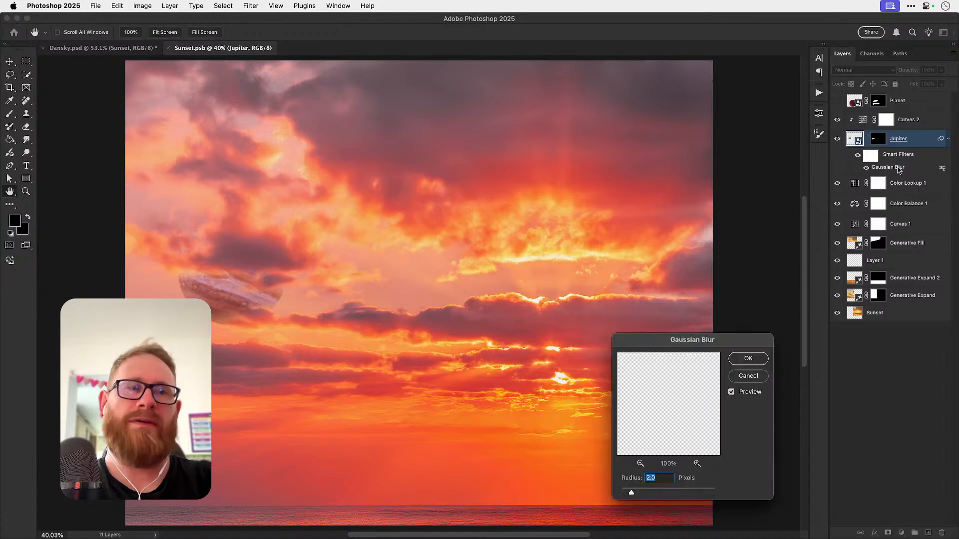
key(Return)
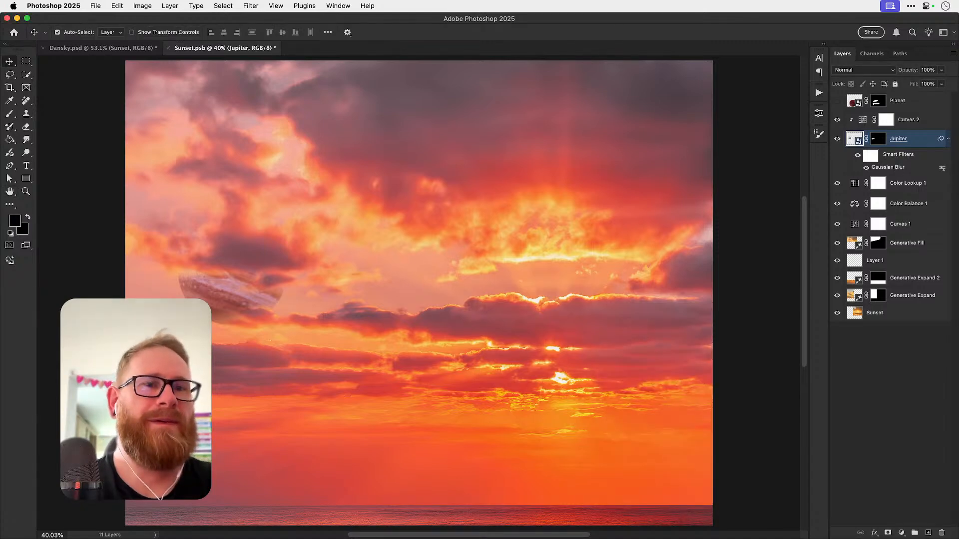
key(super+s)
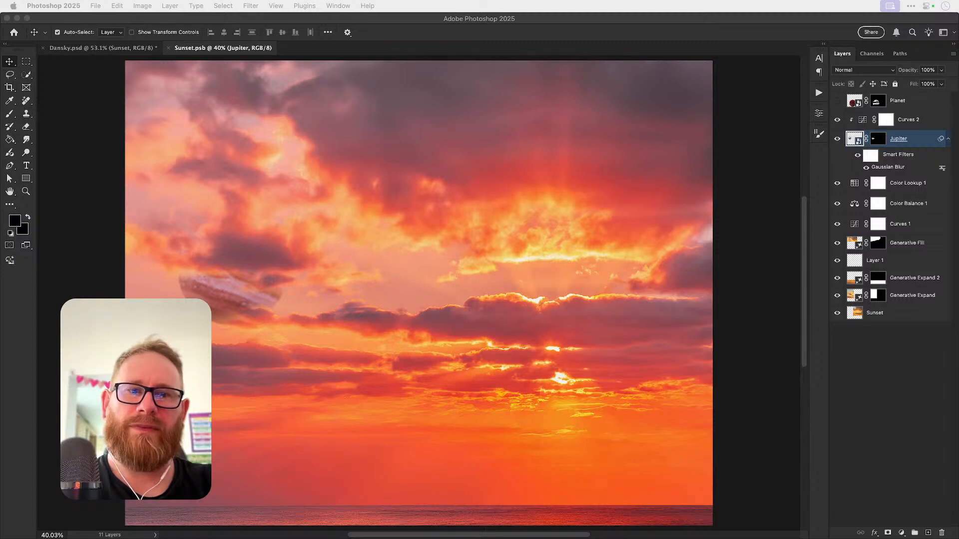
Step: Paste the copied twin-suns desert reference above the Planet layer and enlarge it to about 530%
click(569, 173)
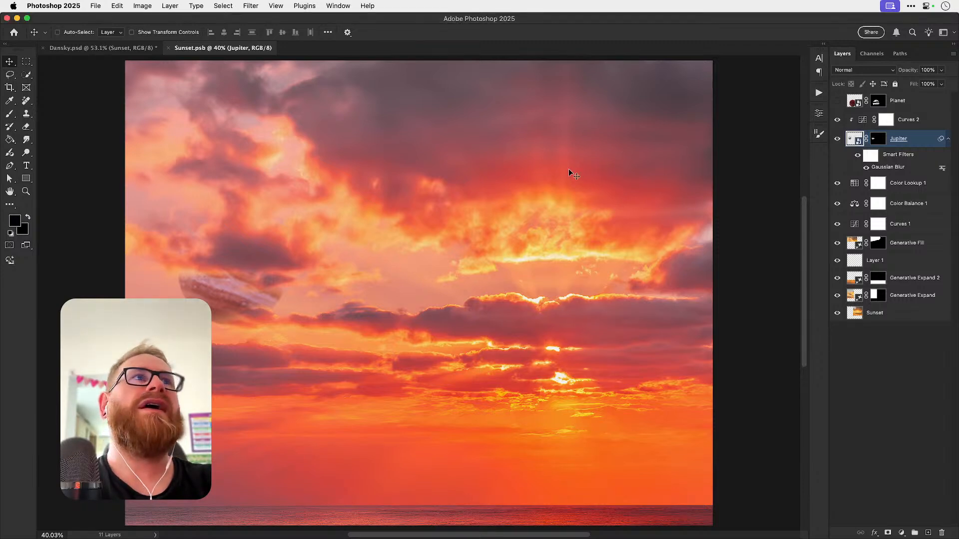
key(super+shift+alt+n)
key(super+alt+g)
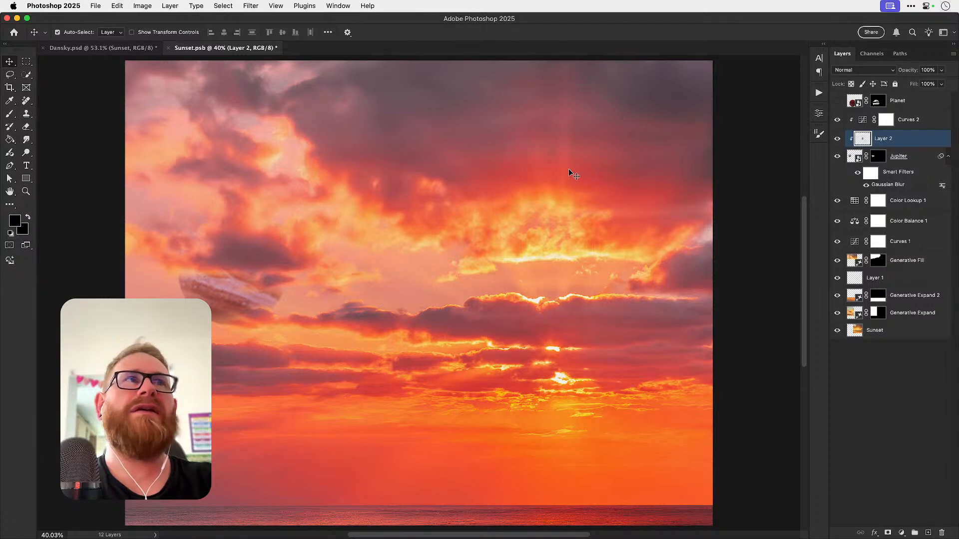
click(923, 103)
key(super+v)
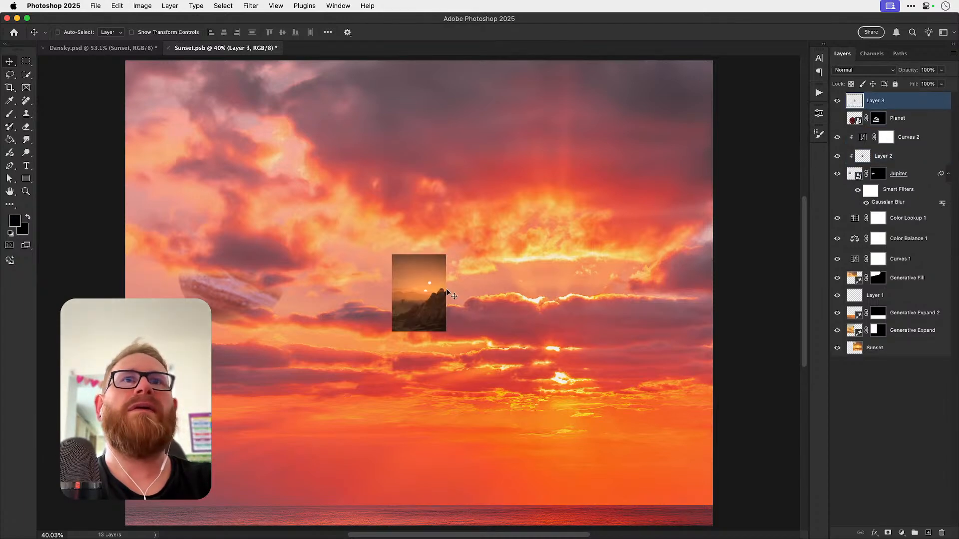
key(super+t)
drag(445, 252, 582, 101)
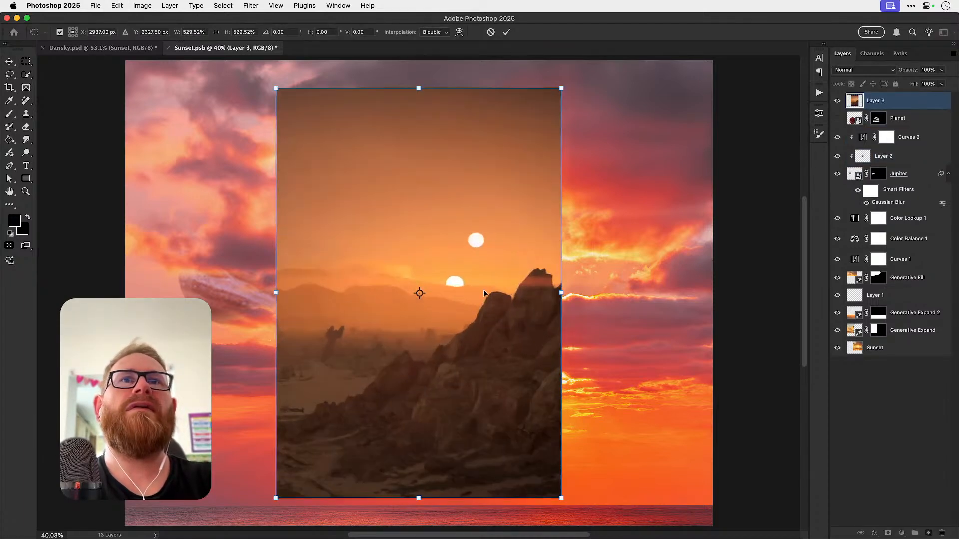
key(Return)
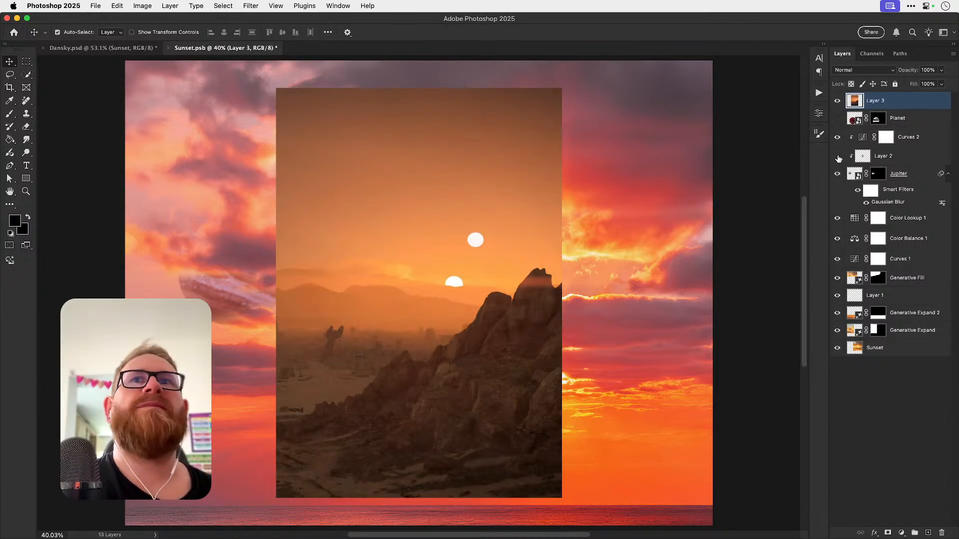
Step: Hide the enlarged twin-suns reference and delete the small pasted copy clipped to Jupiter
click(837, 156)
click(838, 101)
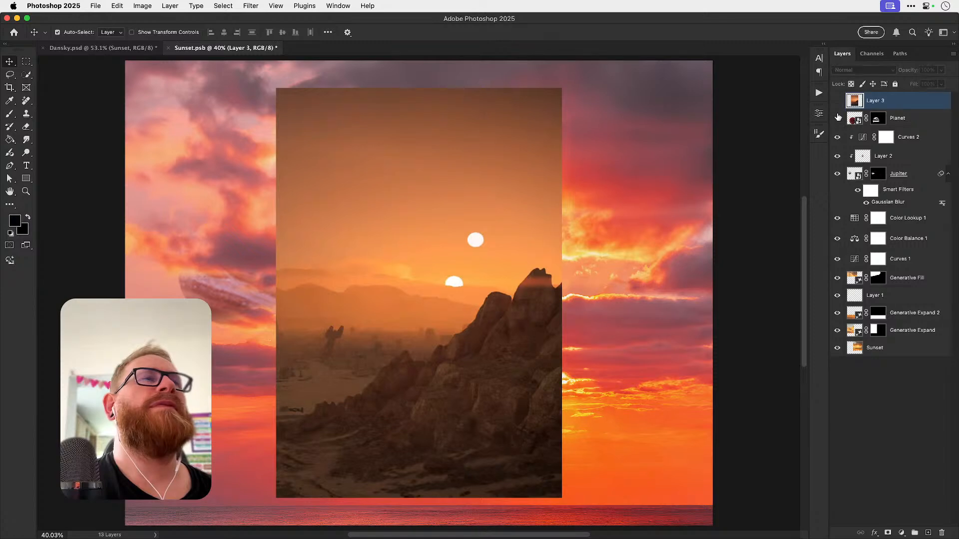
click(838, 118)
click(837, 156)
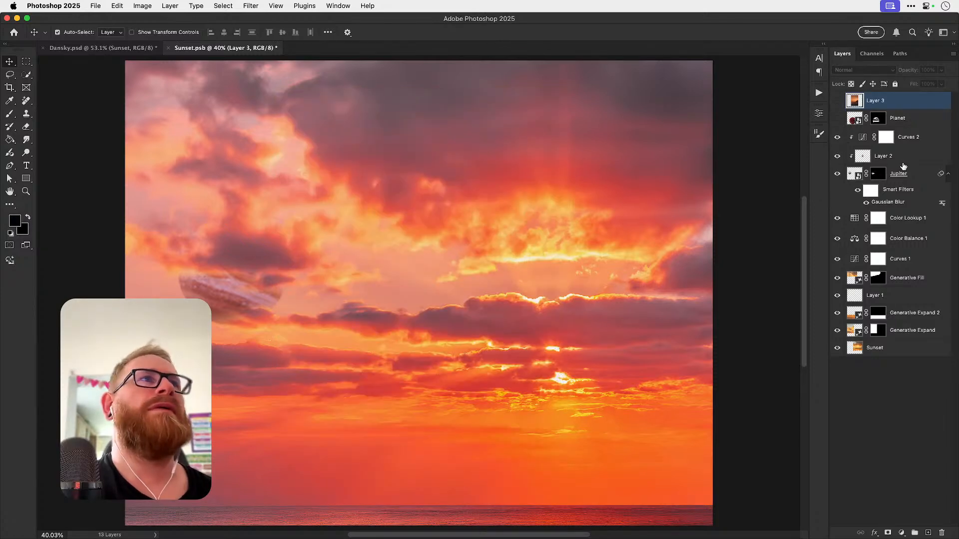
click(855, 159)
key(super+t)
drag(444, 280, 253, 275)
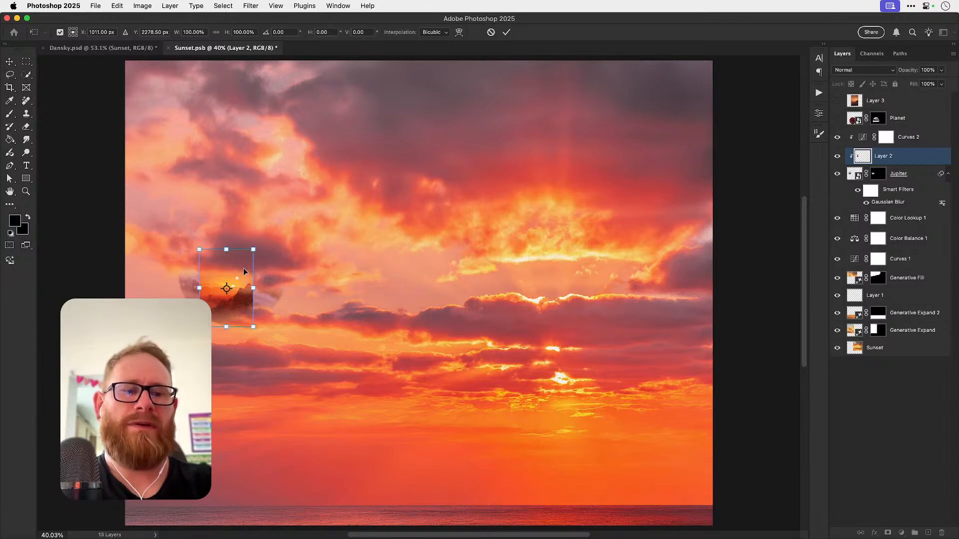
key(Return)
key(BackSpace)
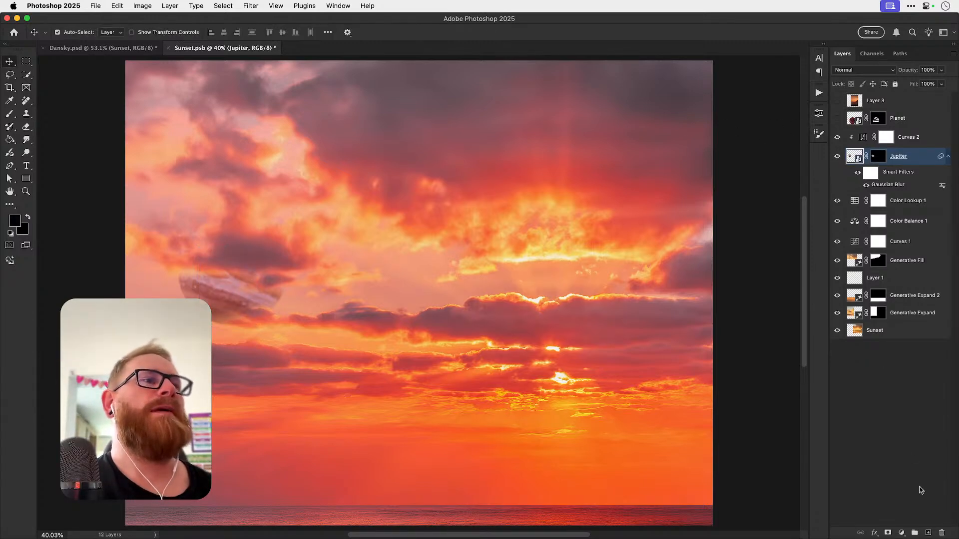
Step: On a new layer above all others, stamp one white circle to the right of Jupiter using a 500 px, 86% hardness brush at 100% flow
click(927, 532)
drag(894, 156, 902, 103)
key(d)
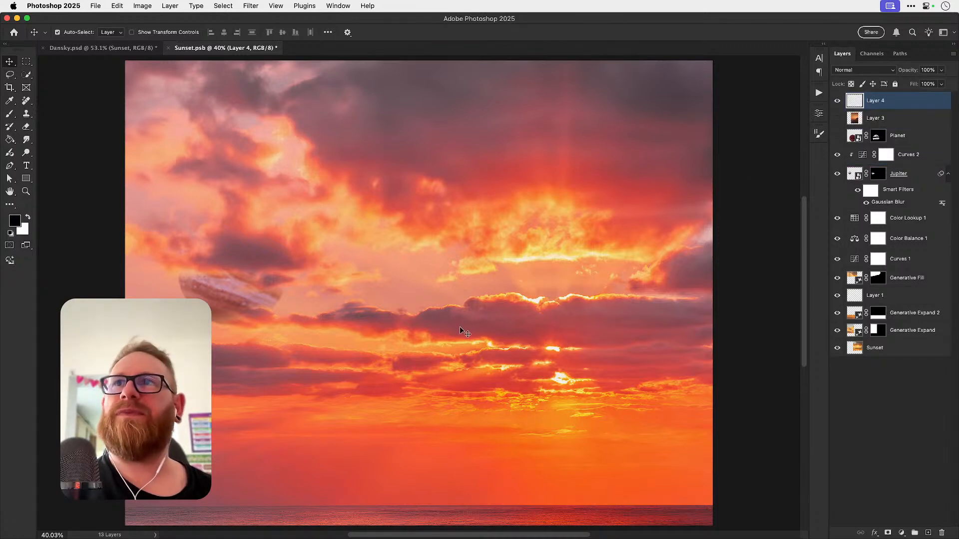
key(x)
key(b)
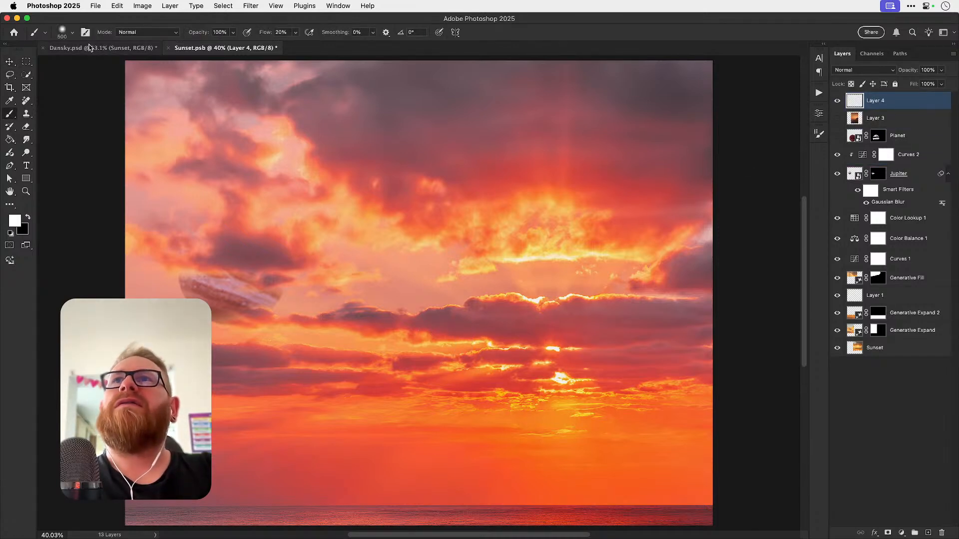
click(72, 33)
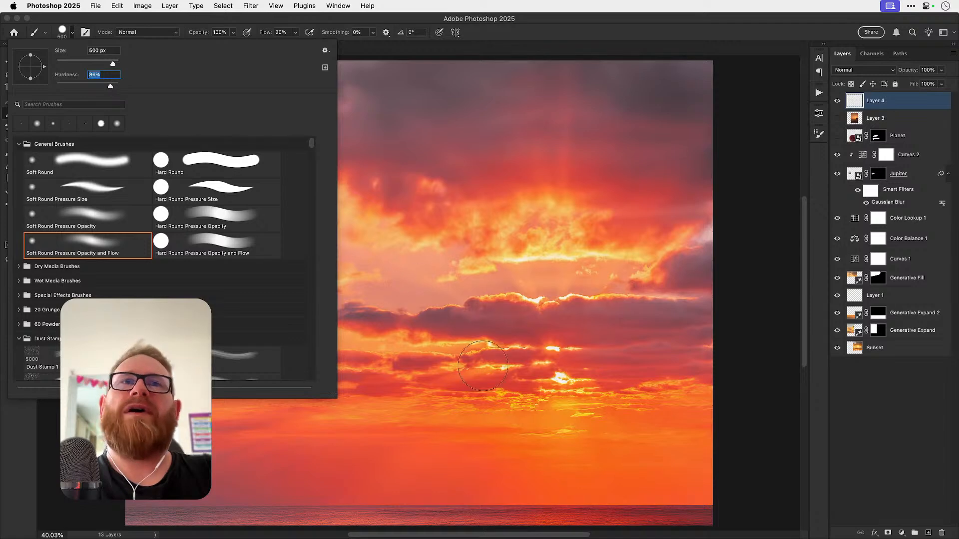
click(487, 372)
key(super+z)
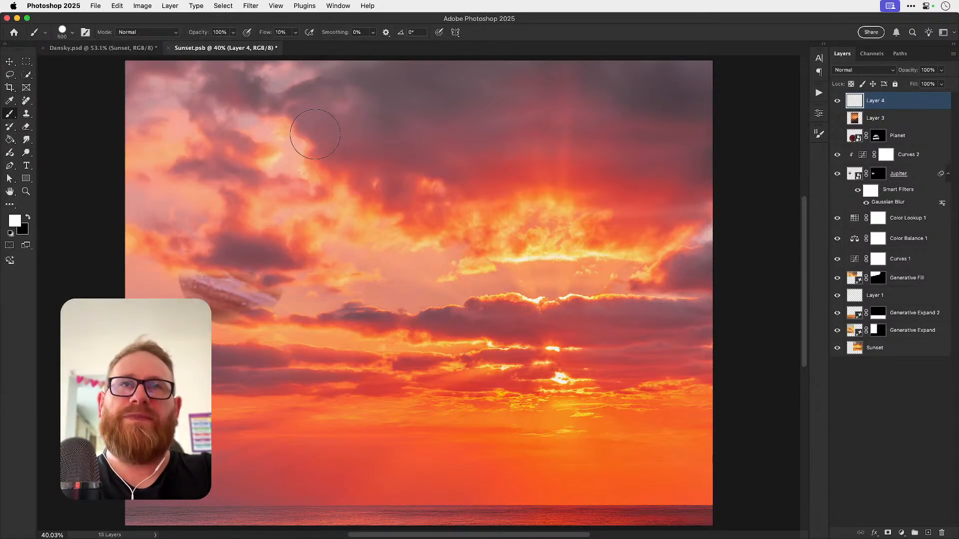
key(shift+0)
click(388, 278)
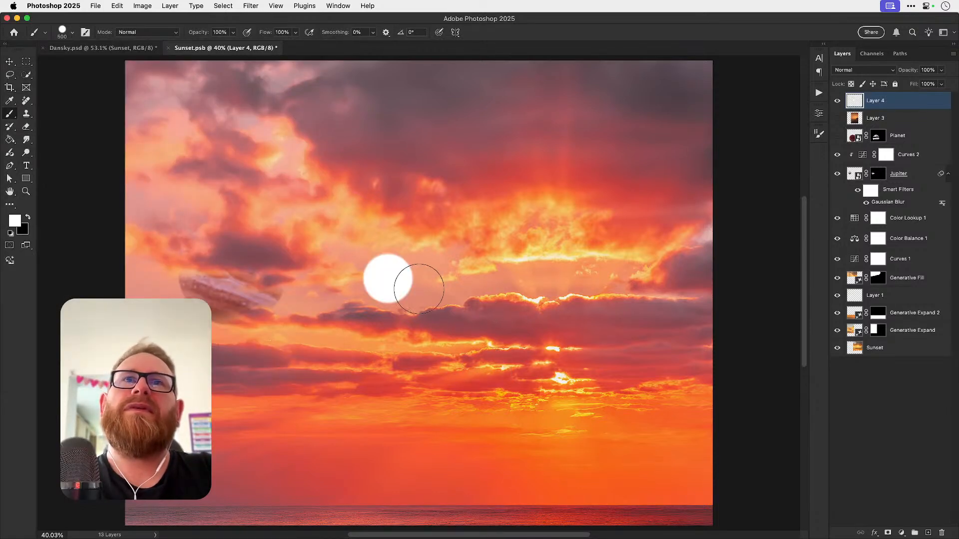
Step: Duplicate the white circle layer and enlarge the lower copy slightly around its centre
key(v)
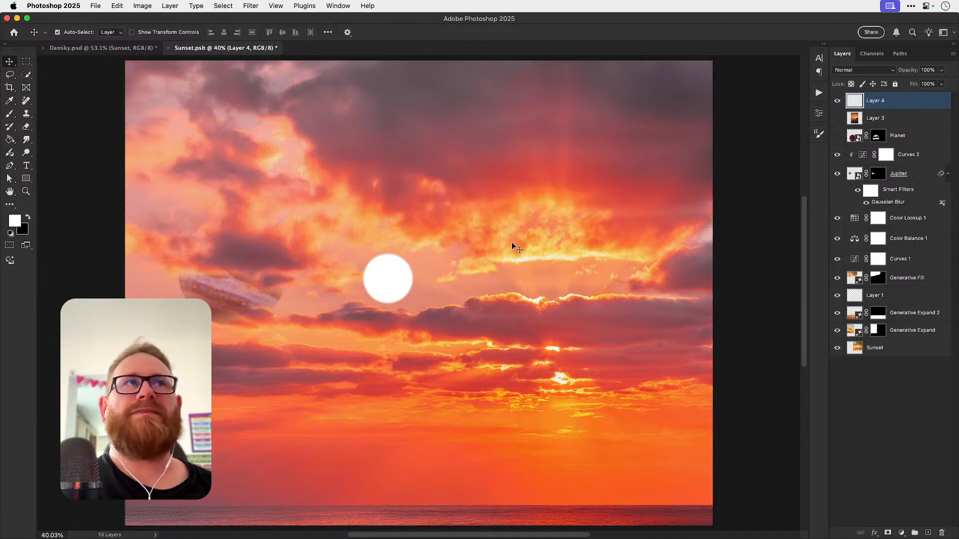
right_click(902, 101)
click(918, 103)
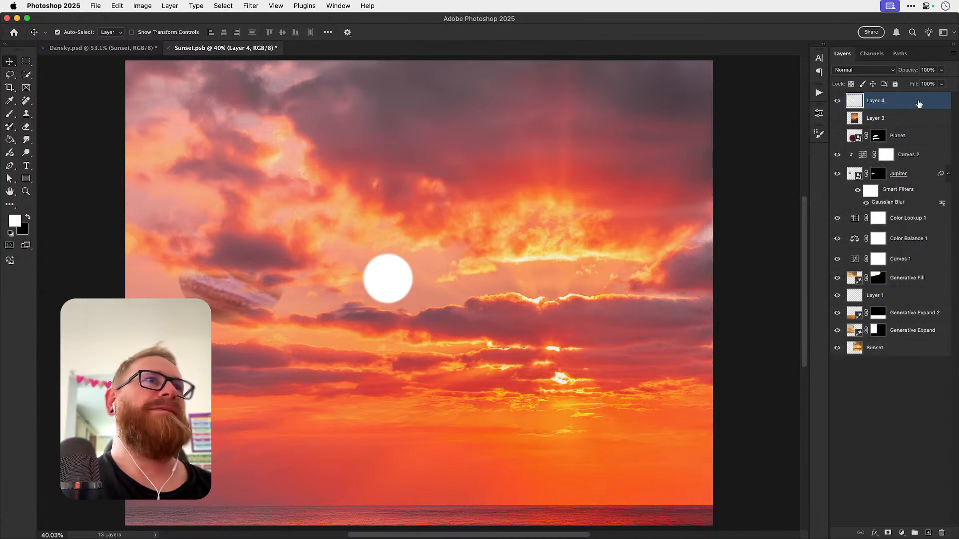
key(super+j)
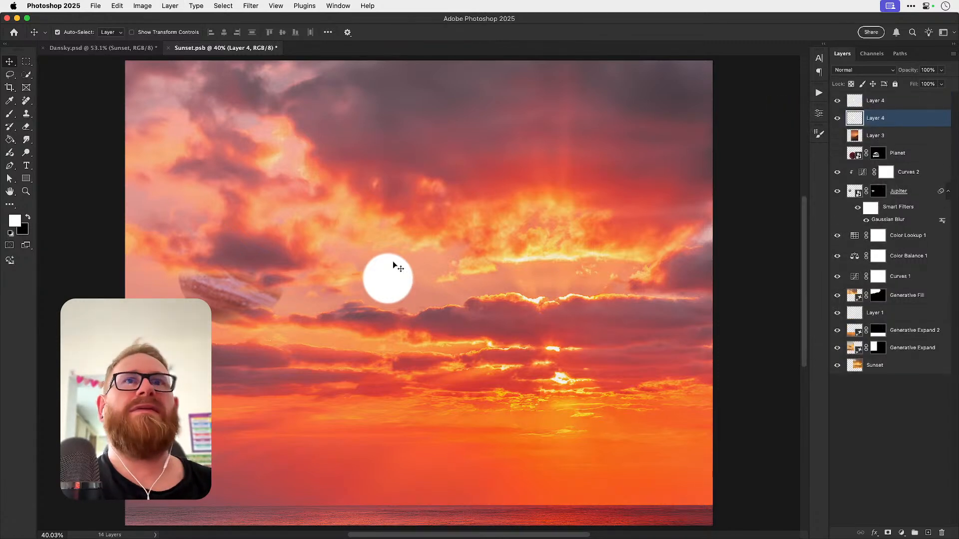
key(super+t)
scroll(395, 270, up, 5)
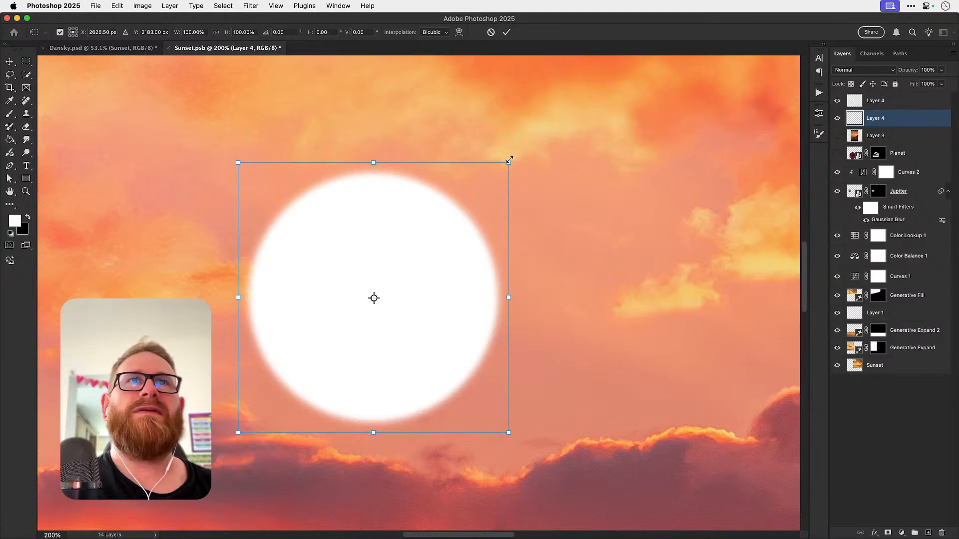
drag(509, 160, 513, 149)
key(Return)
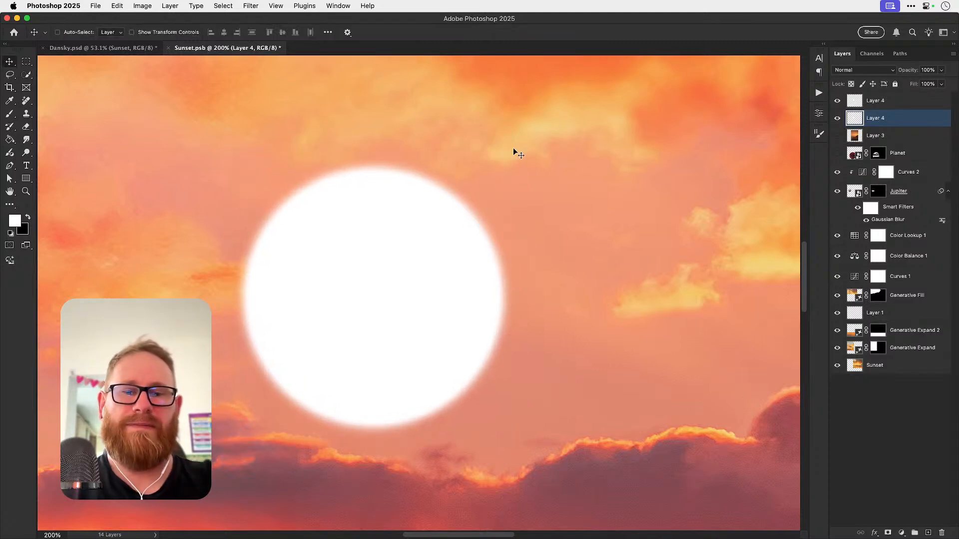
Step: Colorize the enlarged circle behind the white sun with Hue 41, Saturation 92 and Lightness -25
key(i)
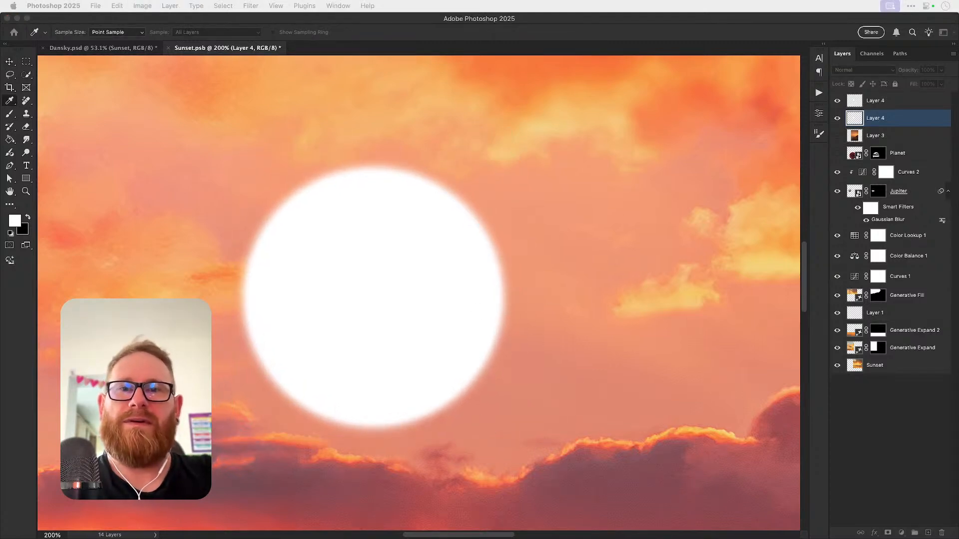
key(super+u)
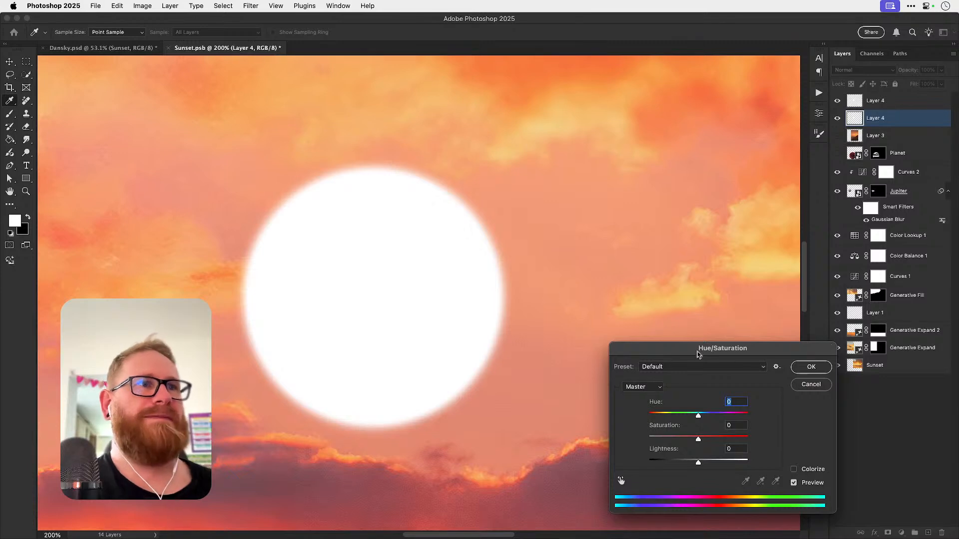
click(800, 466)
drag(704, 439, 686, 463)
mouse_move(663, 415)
mouse_down()
mouse_move(674, 417)
mouse_move(659, 417)
mouse_up()
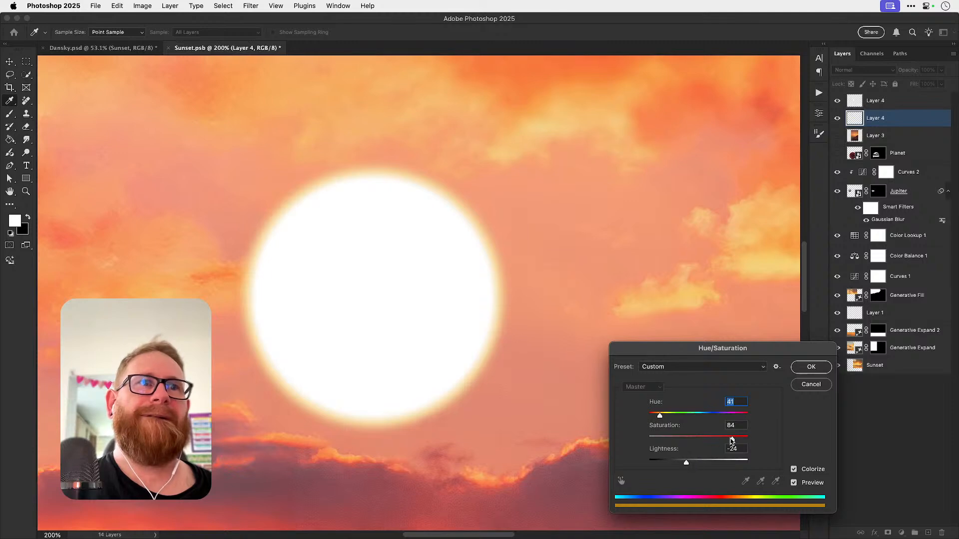
drag(732, 440, 740, 440)
mouse_move(686, 464)
mouse_down()
mouse_move(678, 465)
mouse_move(686, 464)
mouse_up()
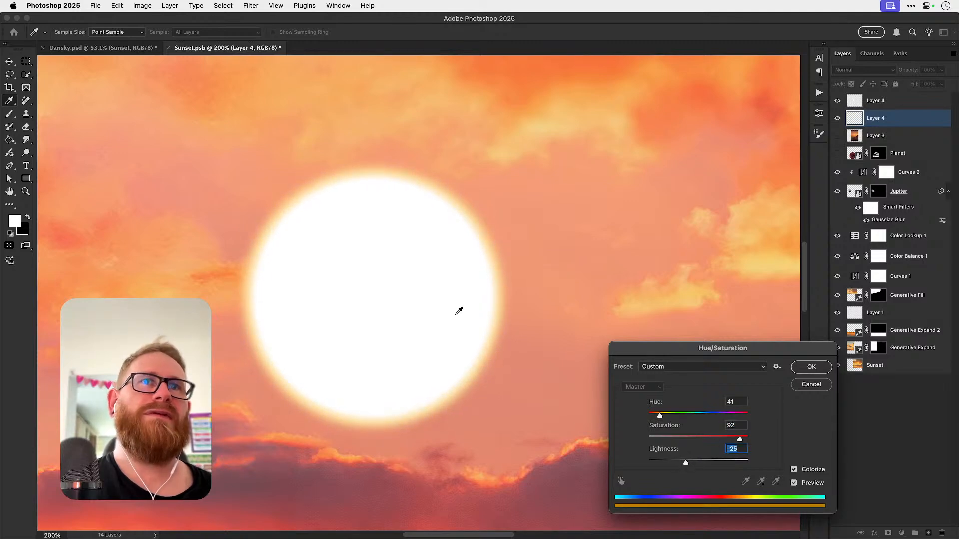
click(794, 367)
Step: Apply a Gaussian Blur of just under 8 pixels to the yellow glow layer
click(251, 6)
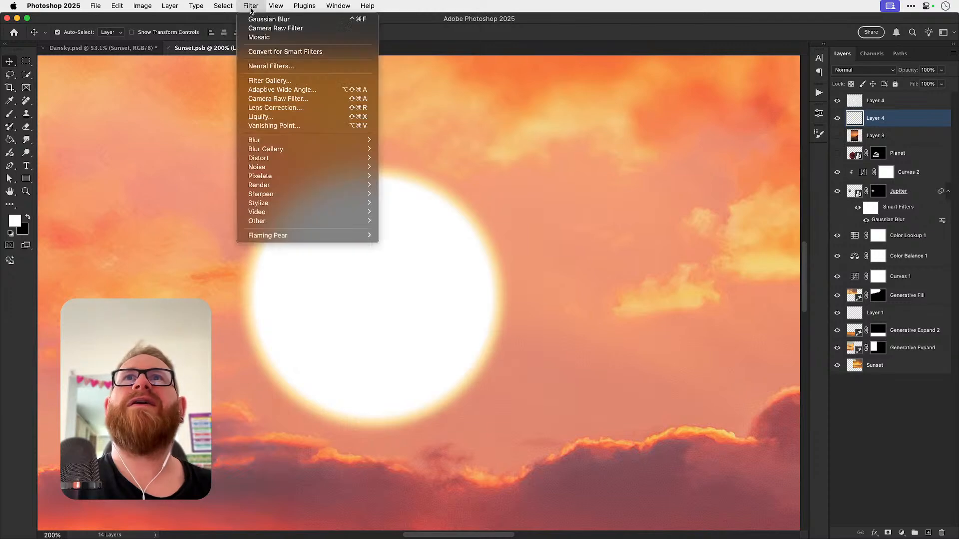
mouse_move(345, 140)
click(408, 175)
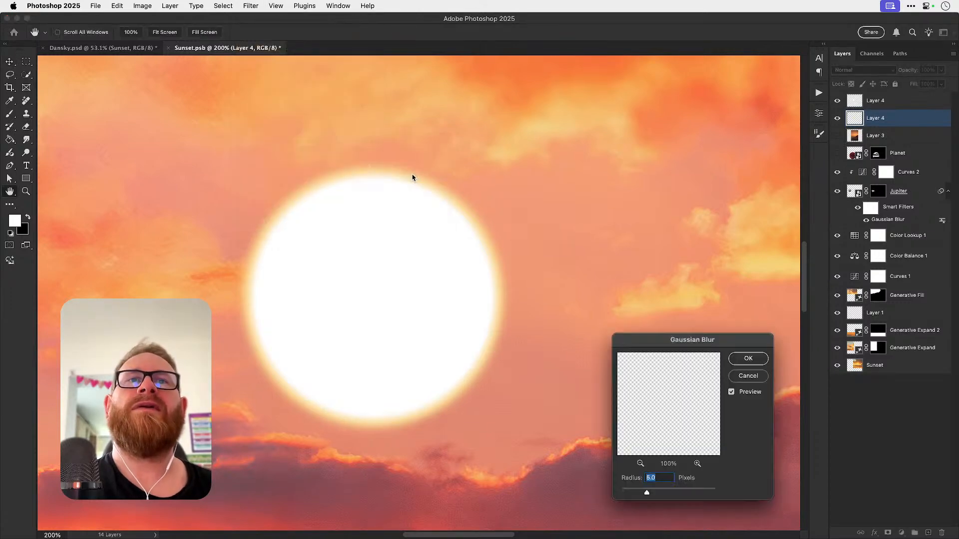
drag(649, 493, 654, 494)
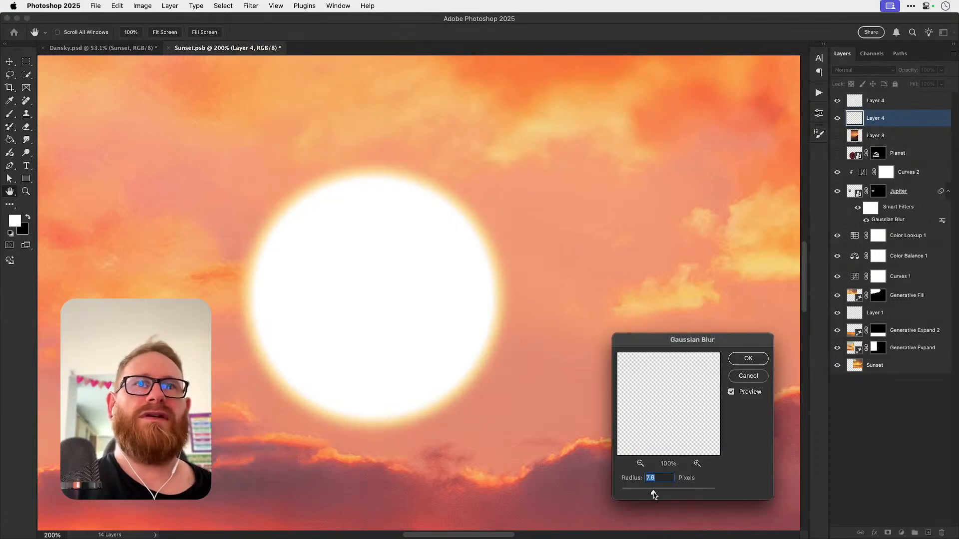
click(748, 358)
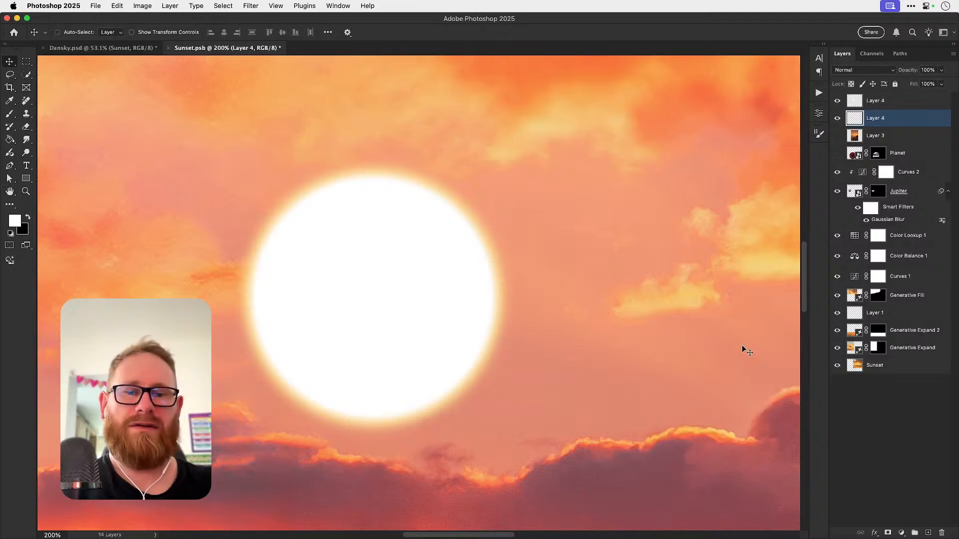
Step: Duplicate the blurred yellow glow layer and enlarge the lower copy slightly around its centre
key(super+j)
key(super+t)
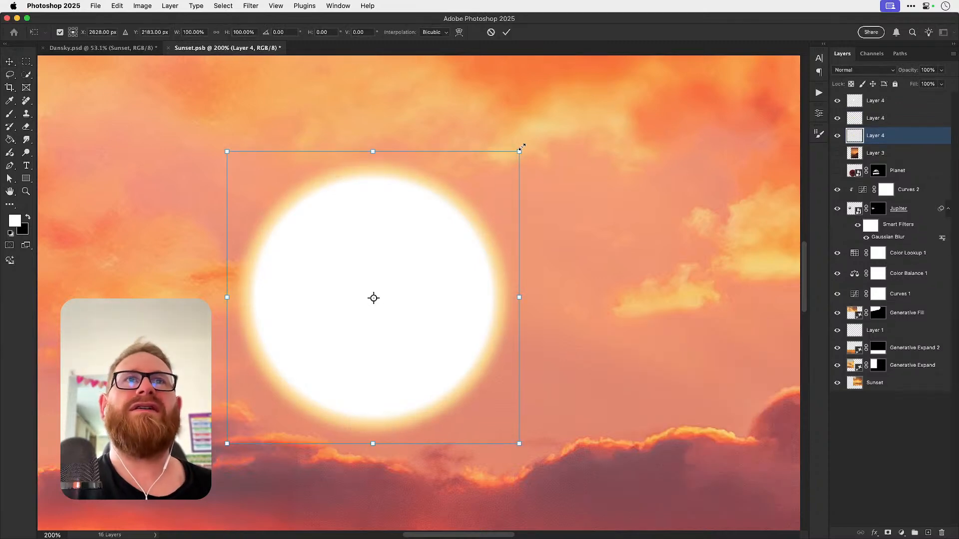
drag(521, 147, 529, 132)
key(Return)
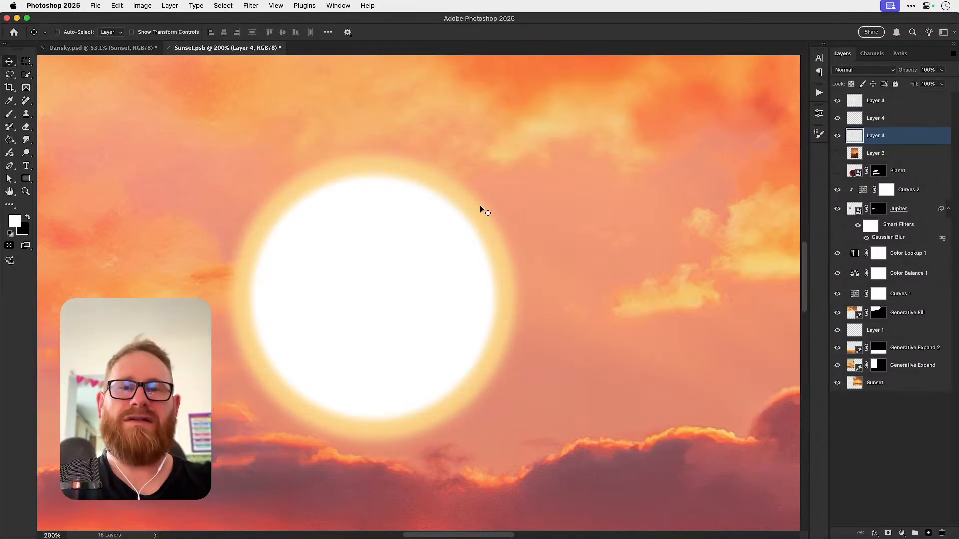
Step: Colorize the larger outer glow orange with Hue 25, Saturation 88 and Lightness -13
key(super+u)
click(815, 470)
click(736, 440)
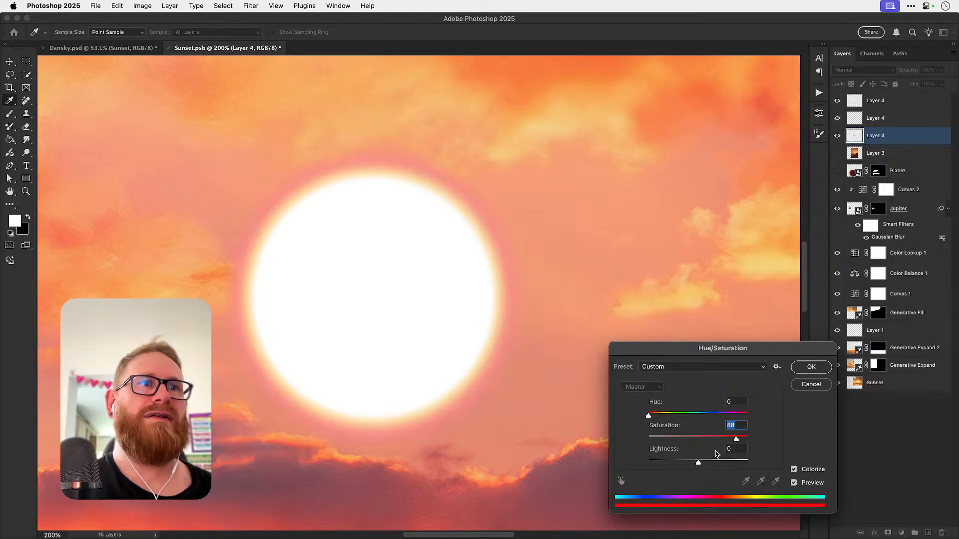
click(688, 461)
click(653, 414)
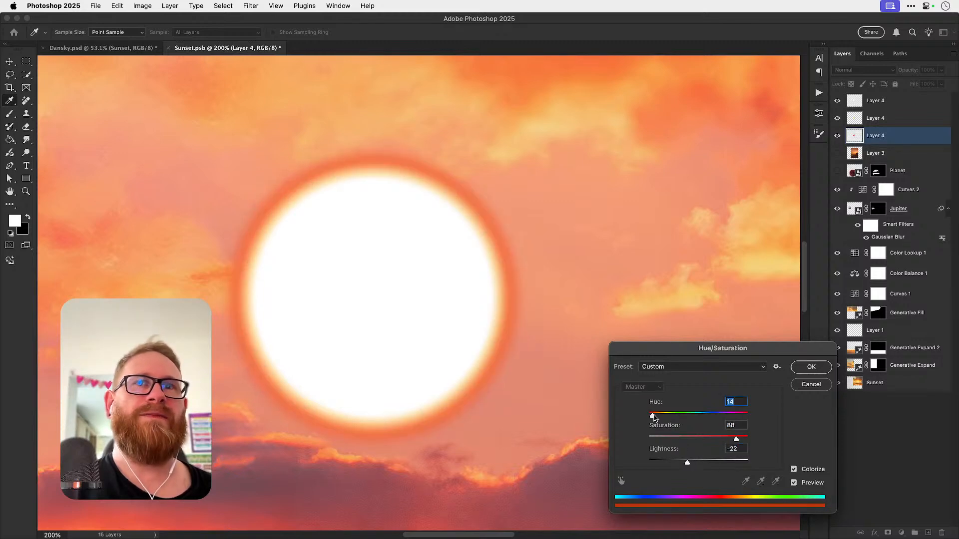
drag(654, 418, 655, 418)
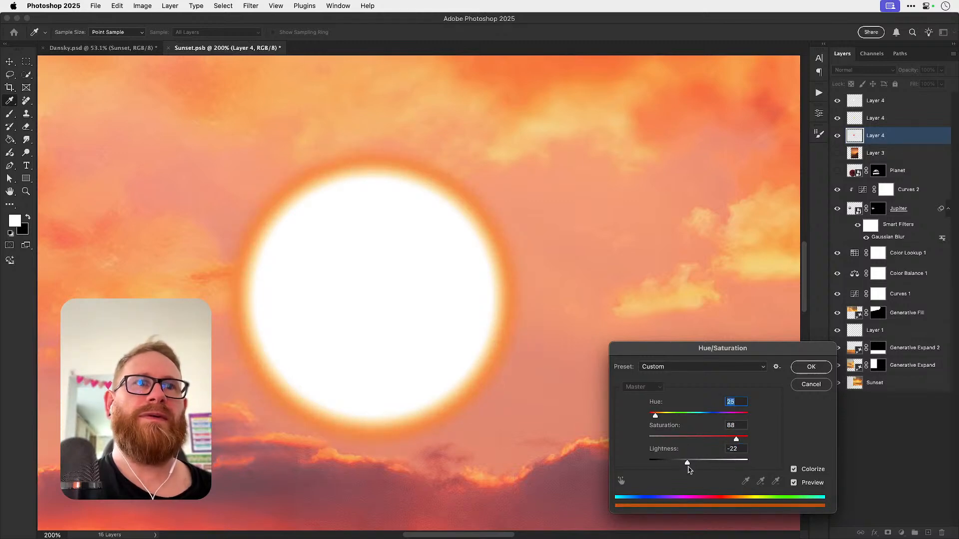
drag(688, 462, 695, 464)
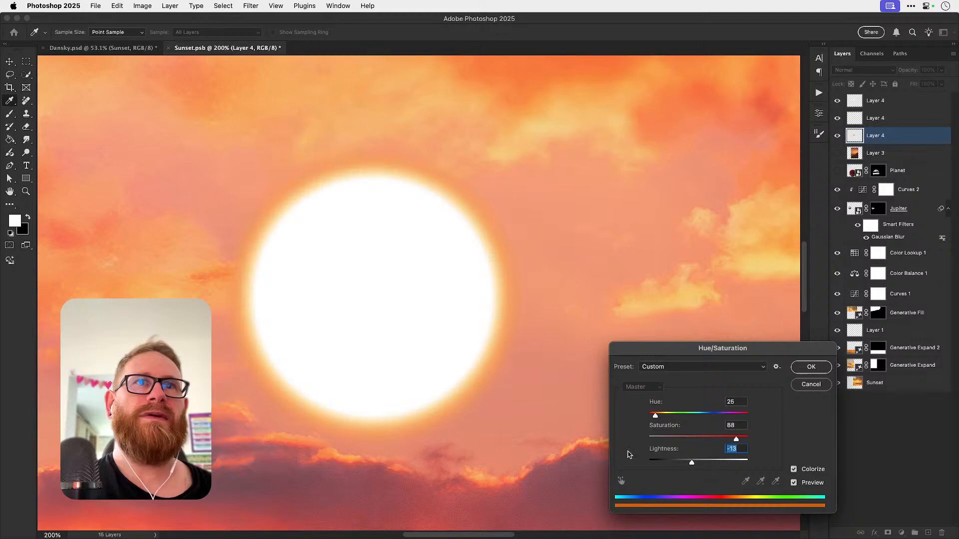
click(811, 368)
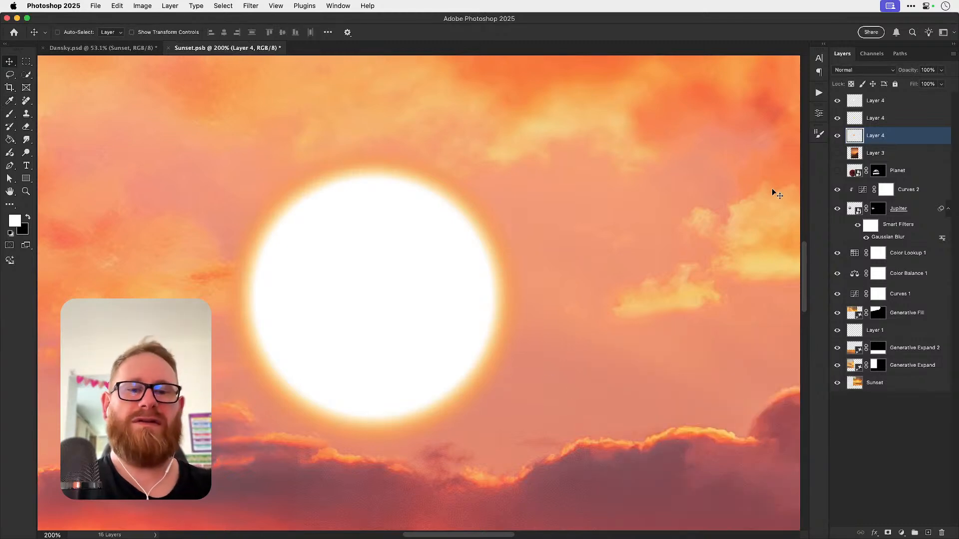
Step: Try grouping the three sun circle layers
key(super+0)
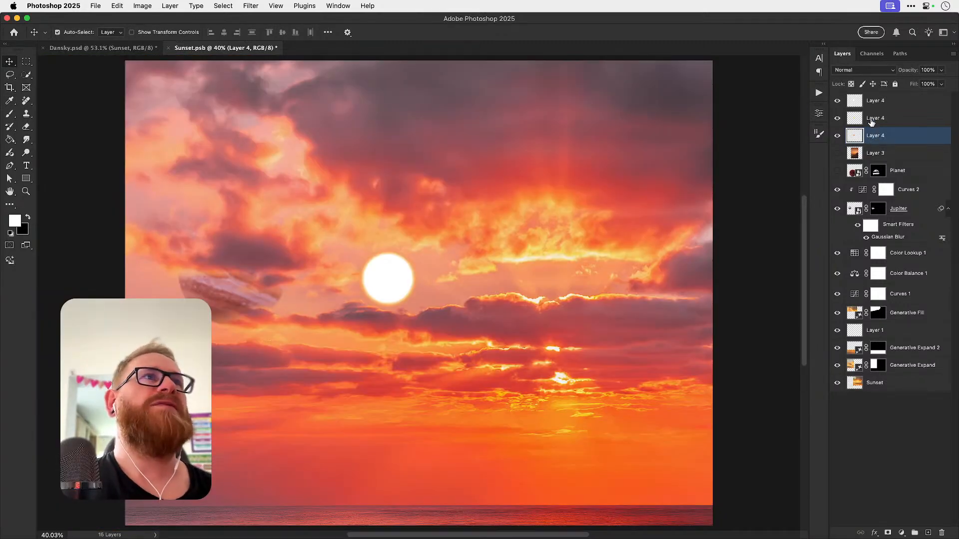
shift+click(876, 119)
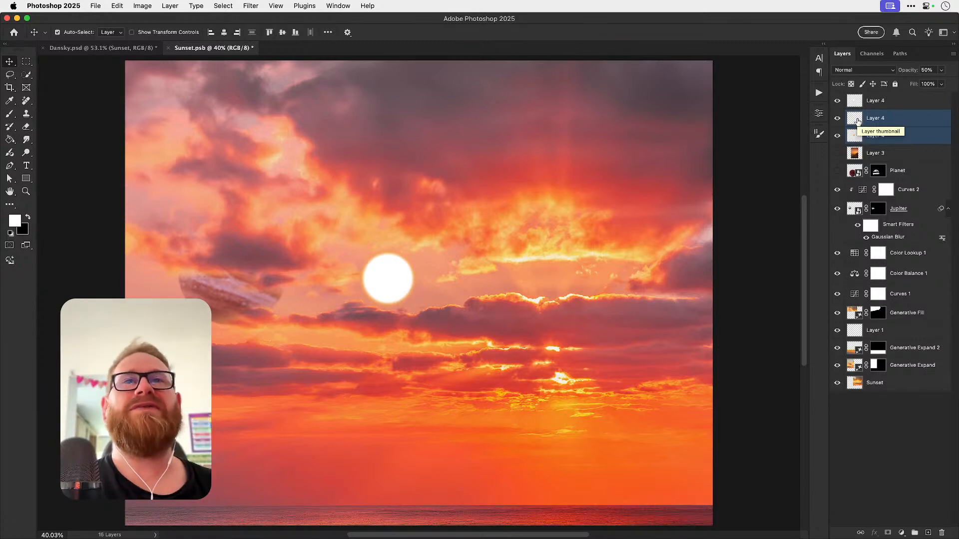
click(874, 101)
shift+click(886, 135)
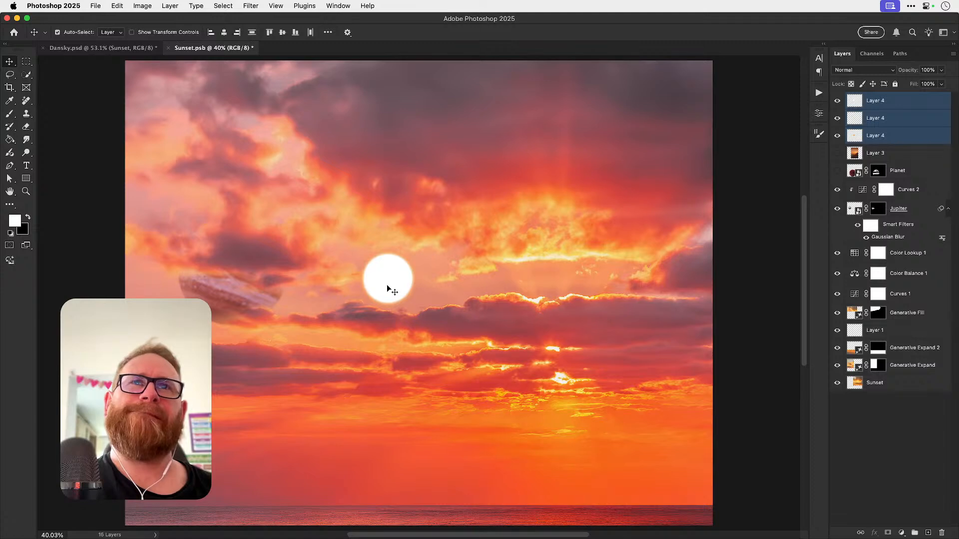
key(super+g)
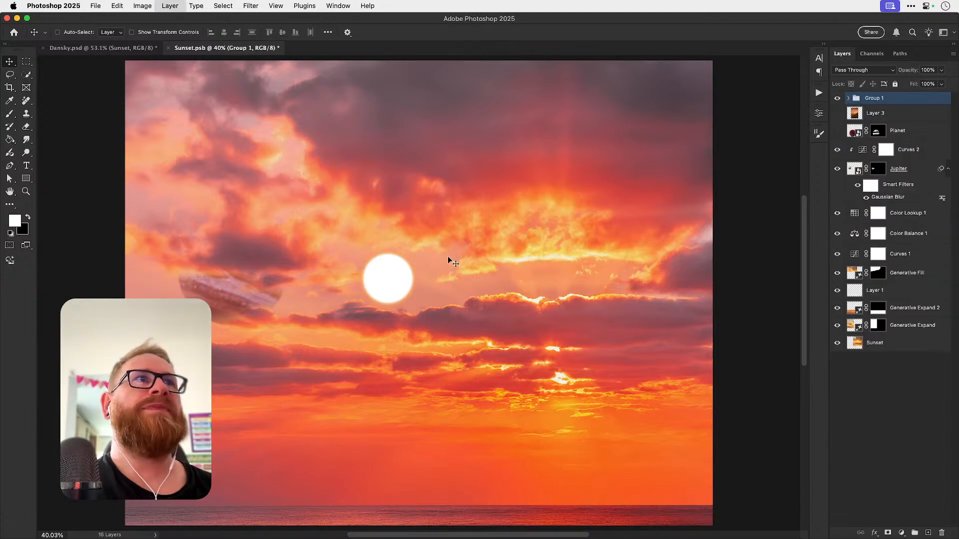
click(875, 74)
key(Escape)
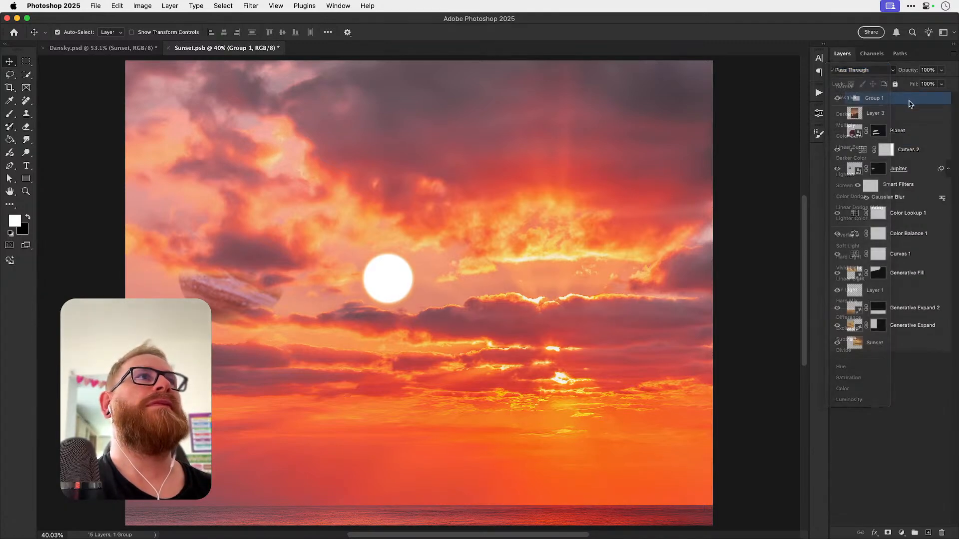
key(super+z)
Step: Merge the three sun circle layers into one and move the sun about 385 px right and 1297 px down, above the sea horizon
click(869, 73)
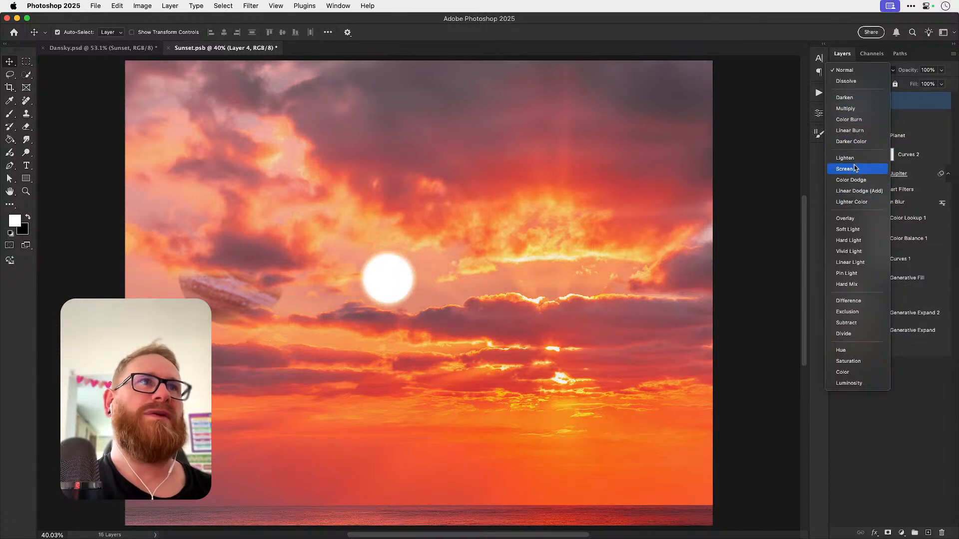
key(Escape)
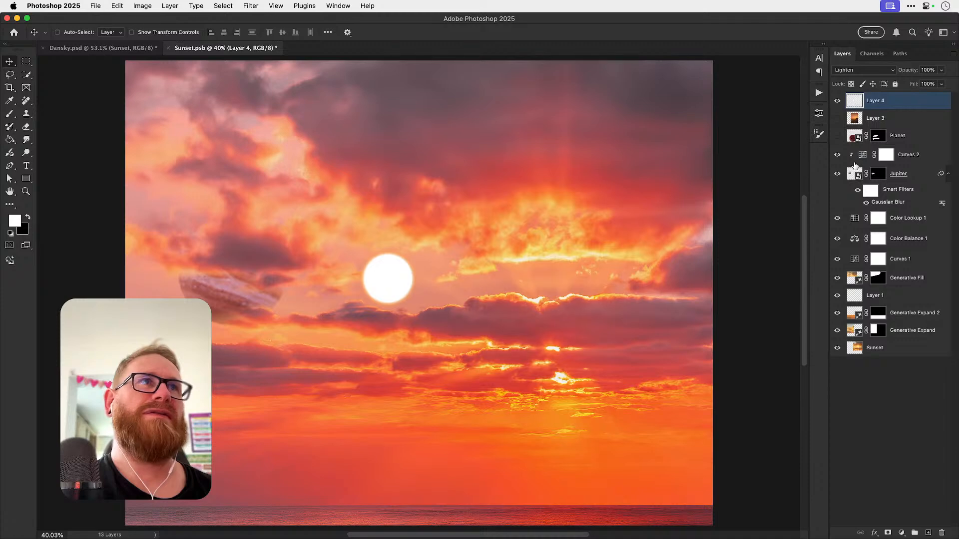
key(super+t)
scroll(355, 258, down, 2)
scroll(354, 258, right, 2)
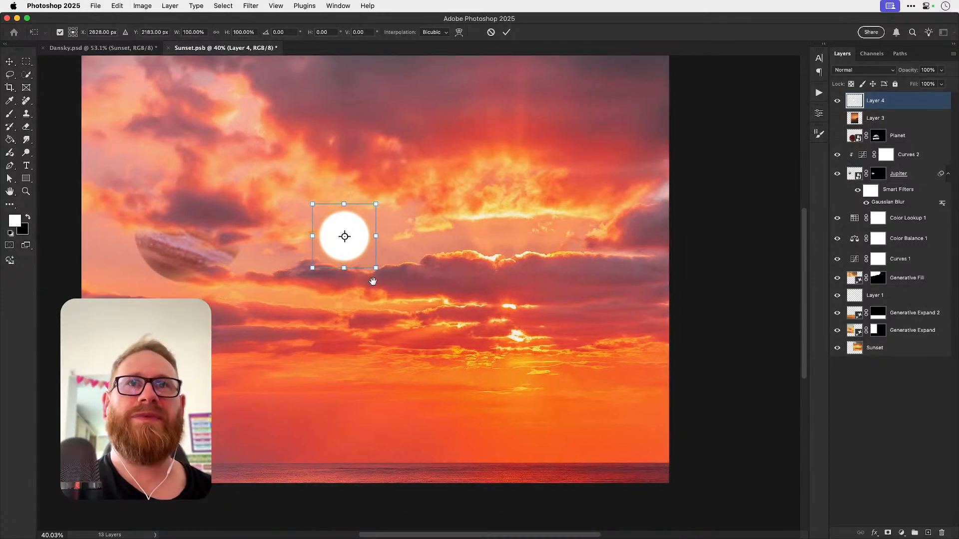
drag(354, 258, 394, 388)
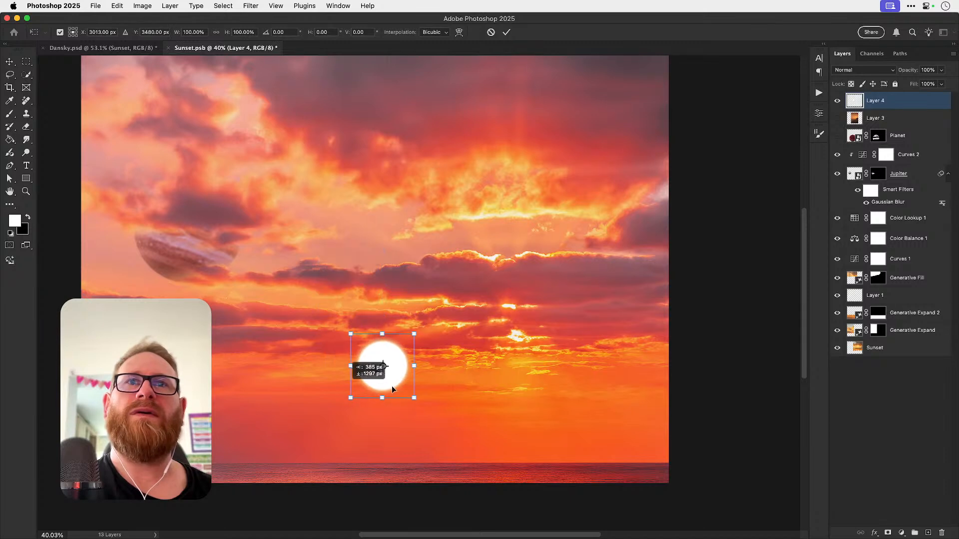
key(Return)
Step: Hide the Jupiter layer and save Sunset.psb to update the sky in Dansky.psd
click(837, 173)
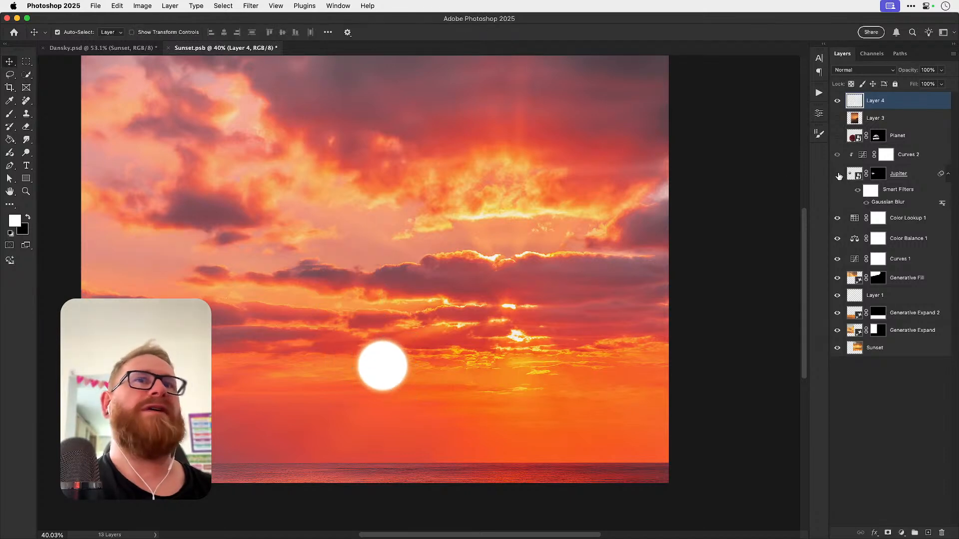
key(super+s)
click(107, 48)
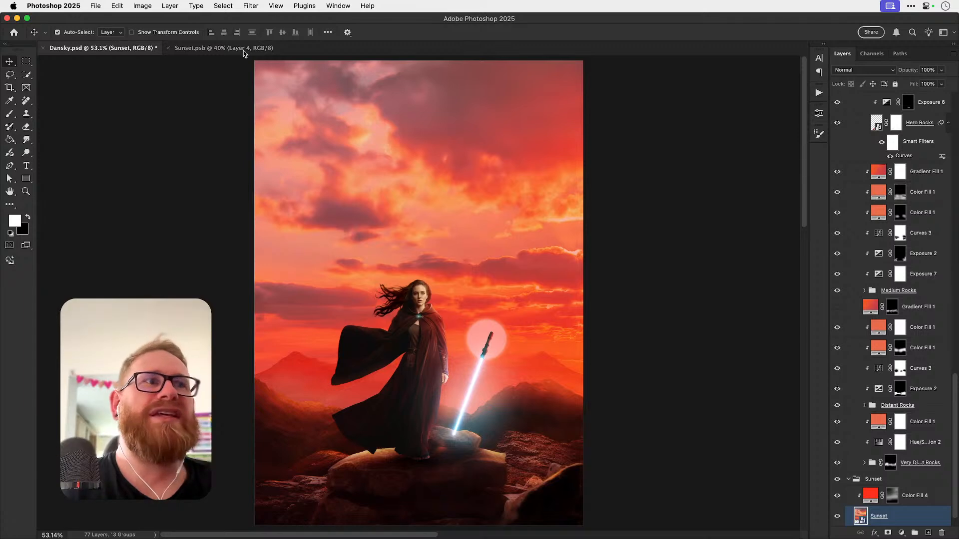
Step: Compare the sun and sky with and without the red Color Fill 4 layer
click(838, 497)
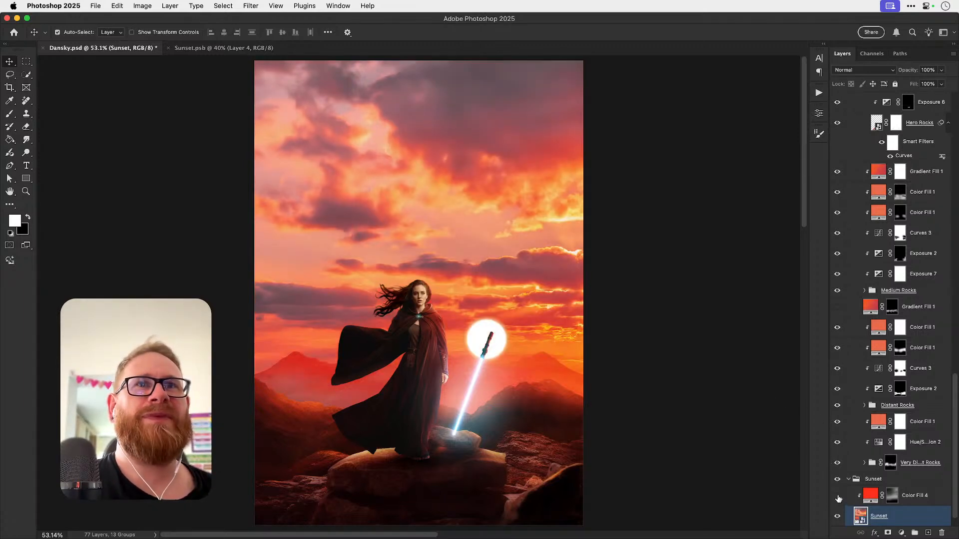
click(838, 498)
click(839, 497)
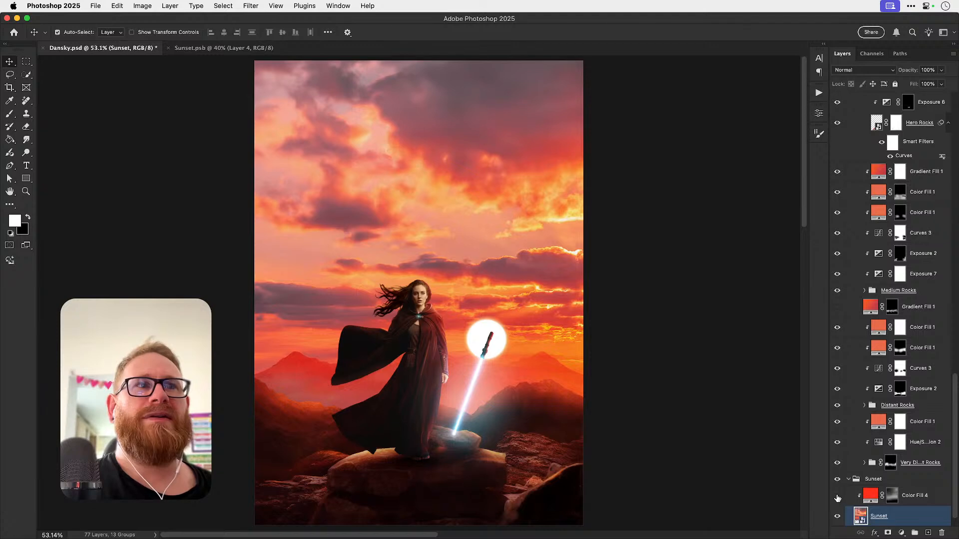
click(837, 498)
Step: Collapse the Jedi and Landscape layer groups
scroll(879, 175, up, 15)
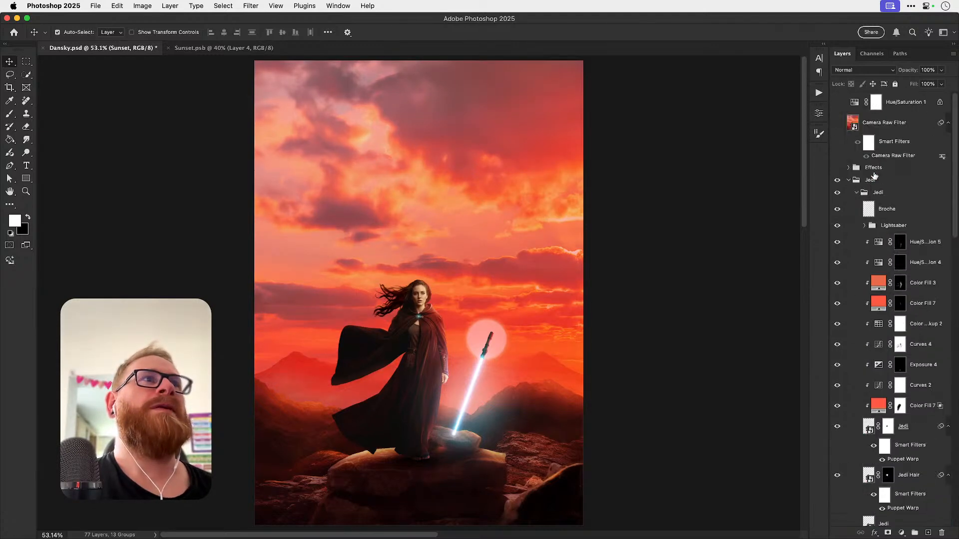
click(848, 181)
click(848, 179)
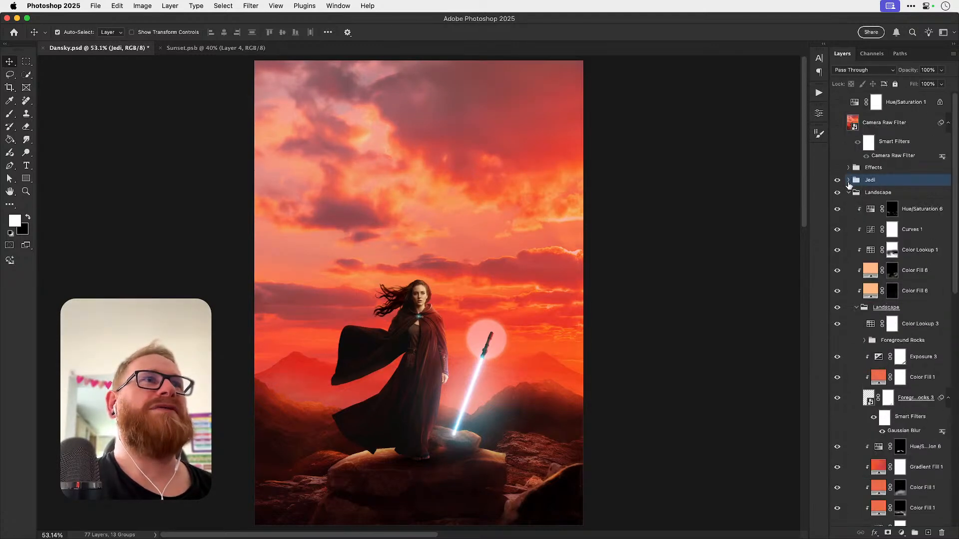
click(848, 194)
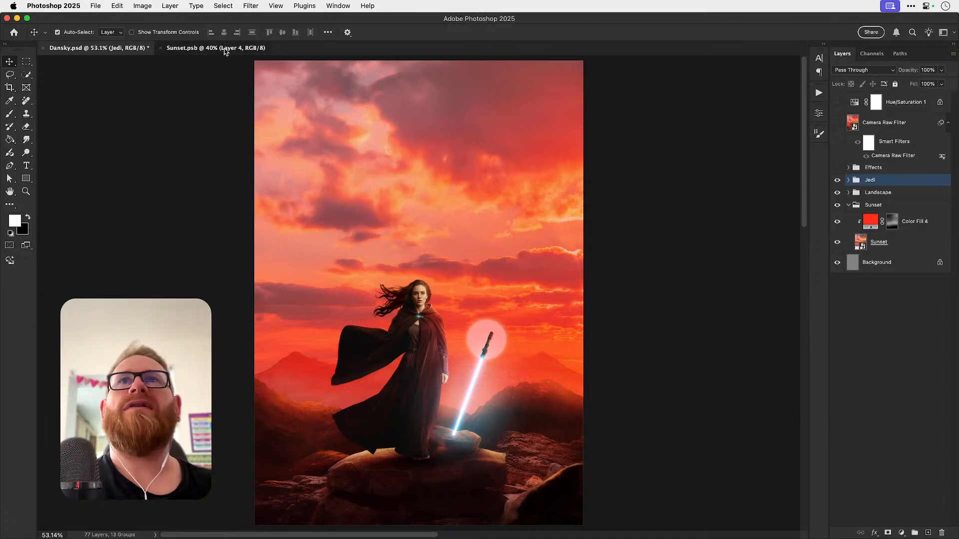
Step: Copy the merged sun from Sunset.psb into Dansky.psd as a new layer above the Jedi group
click(226, 48)
right_click(891, 99)
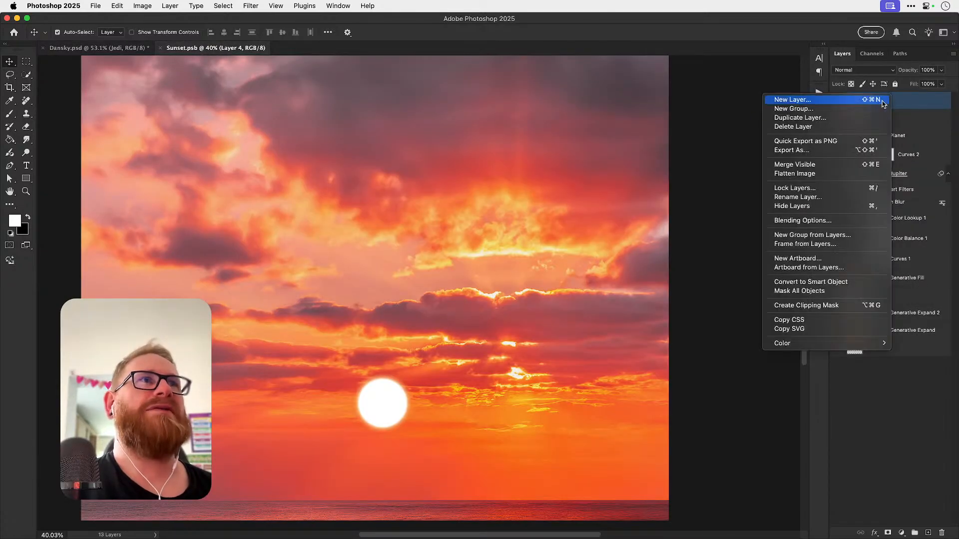
click(861, 118)
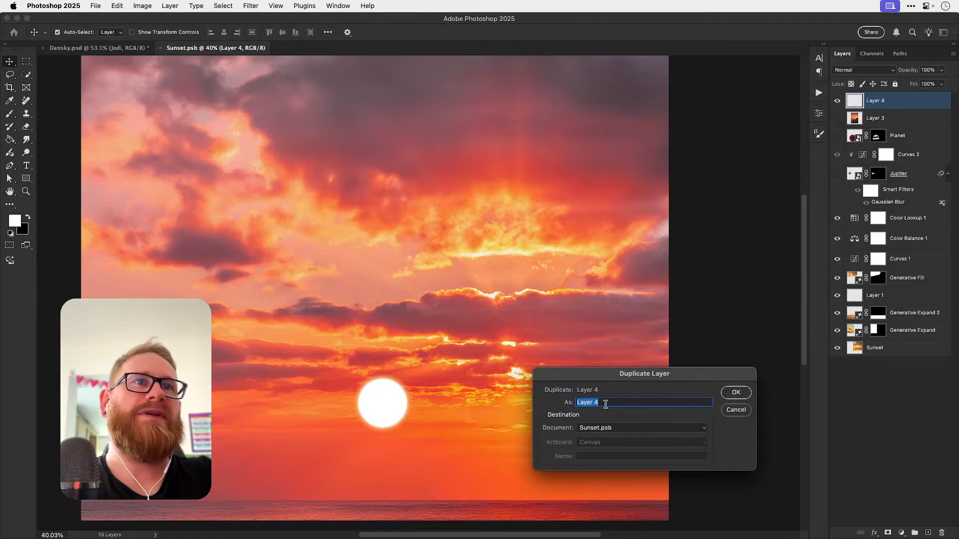
click(602, 427)
click(598, 416)
key(Return)
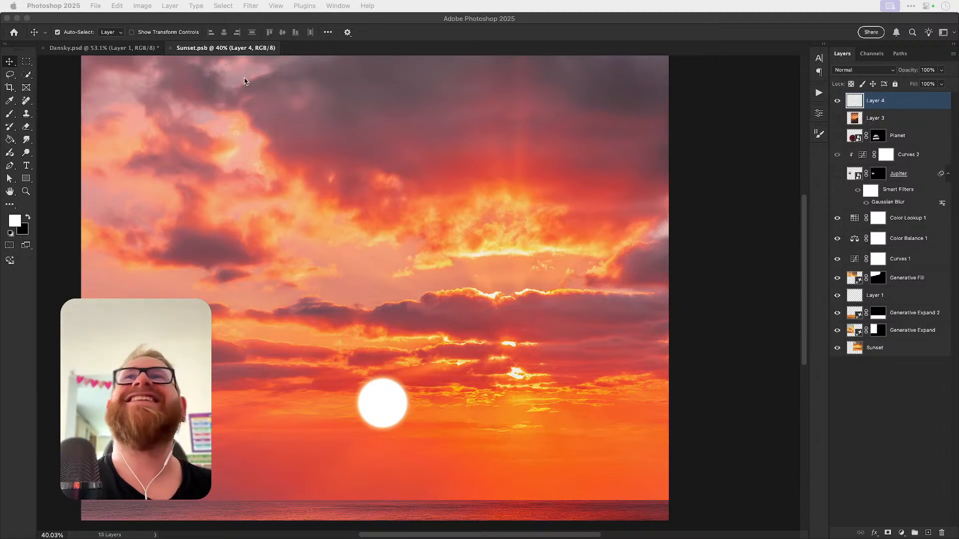
click(116, 49)
click(125, 50)
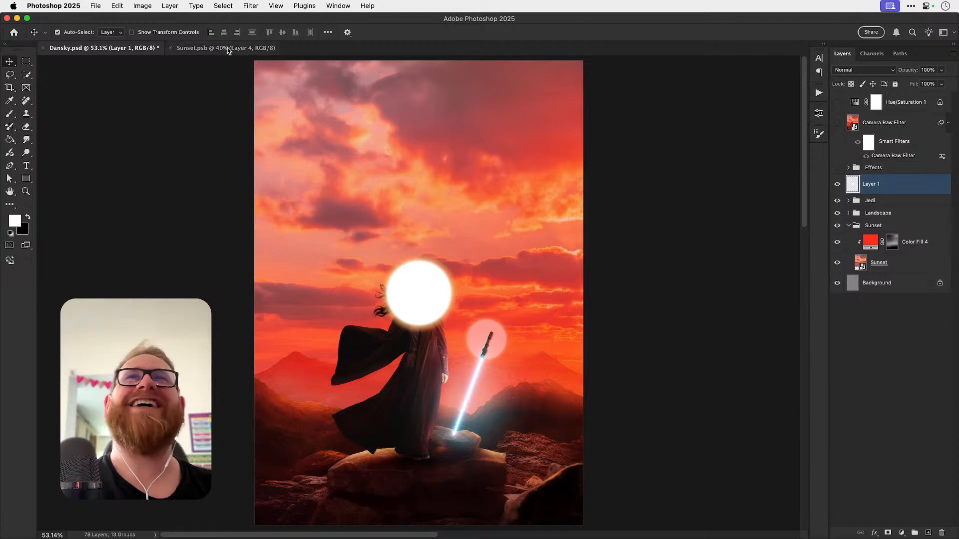
Step: Hide the sun on Layer 4 in Sunset.psb, and return to Dansky.psd
click(227, 49)
click(838, 101)
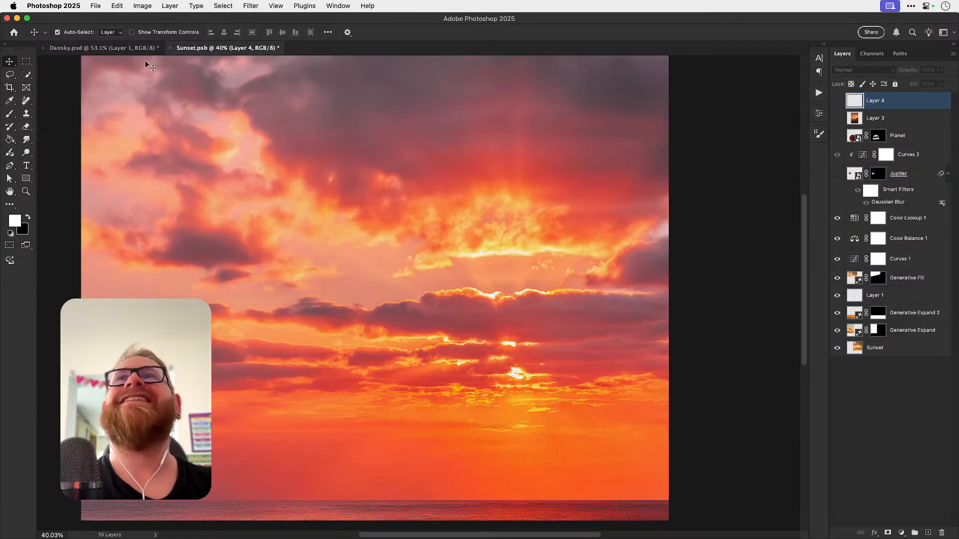
click(125, 49)
Step: Scale the pasted sun down to about 36% and place it in the sky beside the Jedi's billowing cloak
key(ctrl+t)
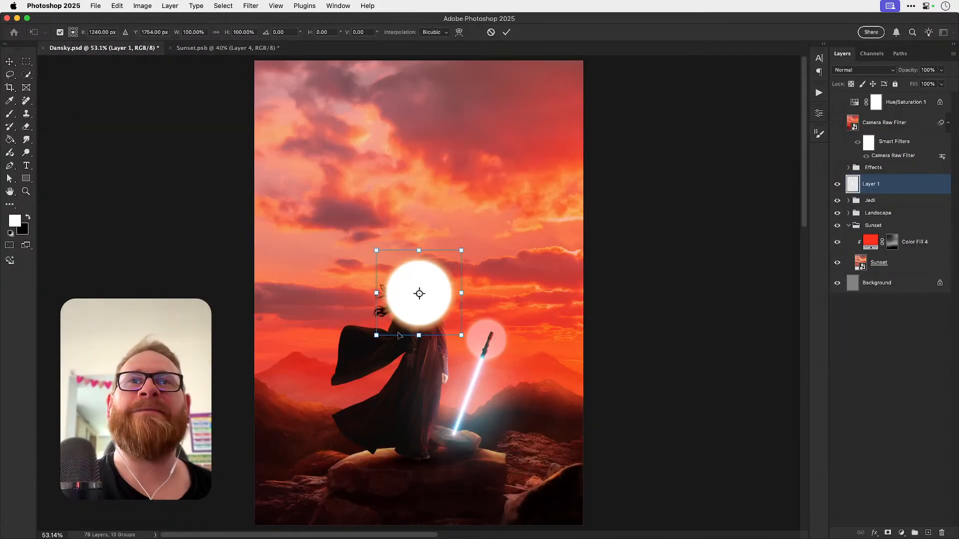
drag(445, 314, 344, 358)
drag(359, 295, 333, 324)
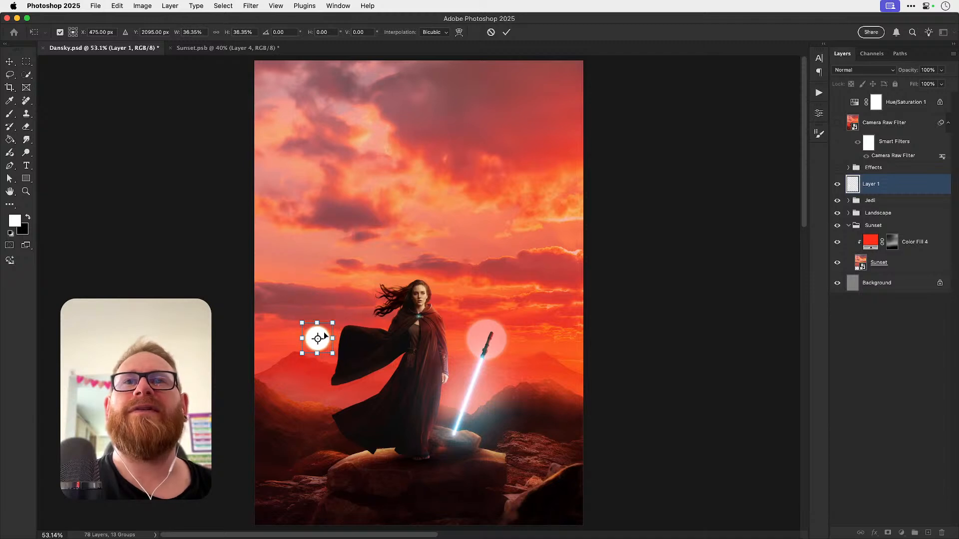
key(Return)
Step: Duplicate the sun, scale the copy down and place it diagonally above the larger one near the image's edge
key(ctrl+j)
key(ctrl+t)
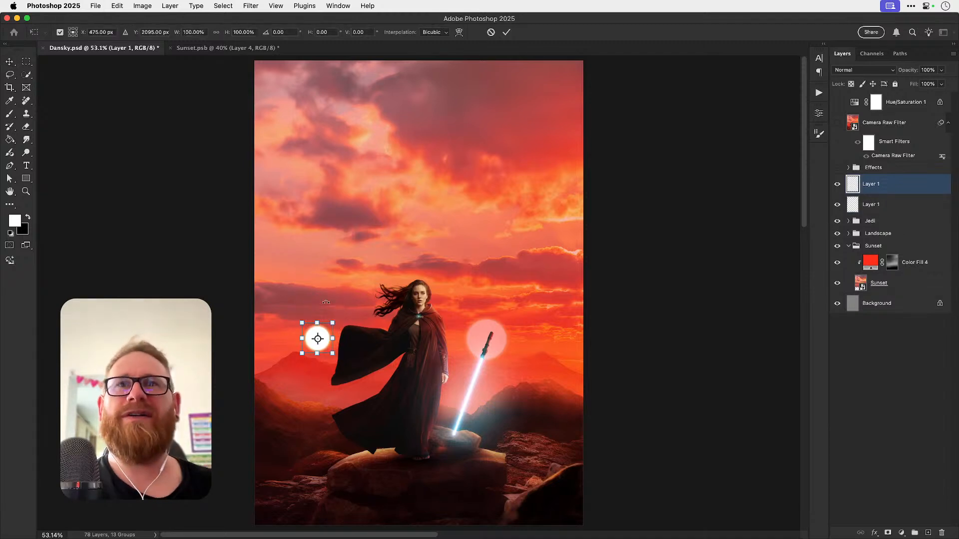
drag(333, 323, 310, 335)
key(Return)
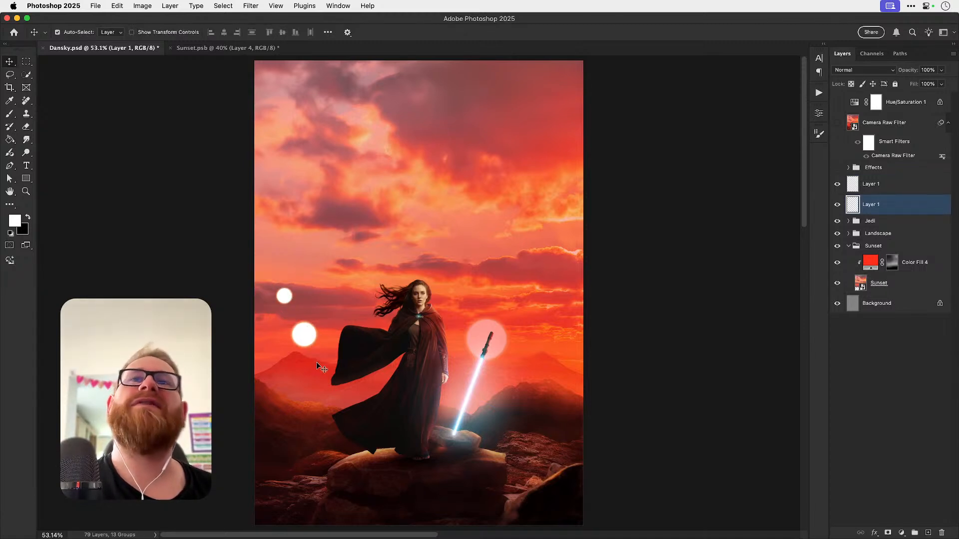
Step: Compare the sky with and without the smaller sun
shift+click(294, 300)
click(890, 184)
click(837, 185)
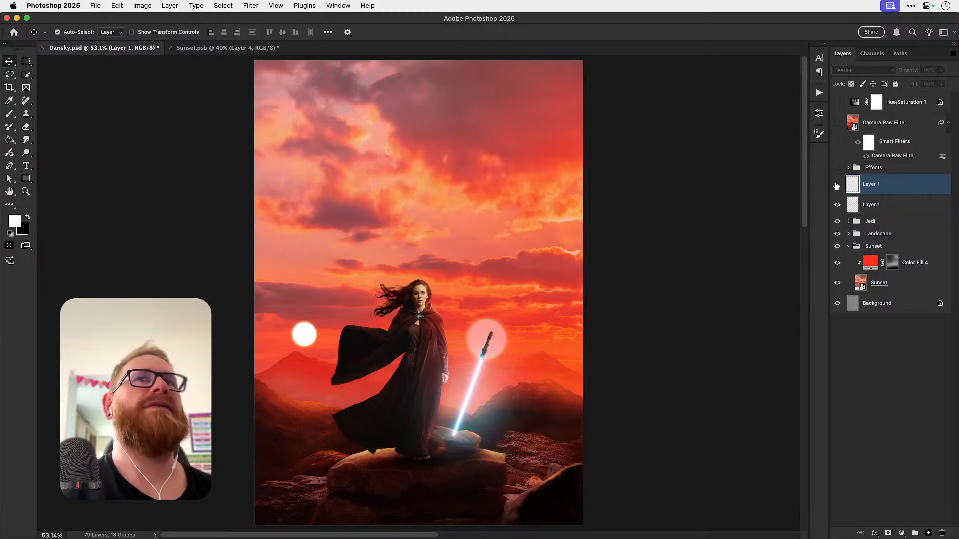
click(837, 184)
double_click(897, 185)
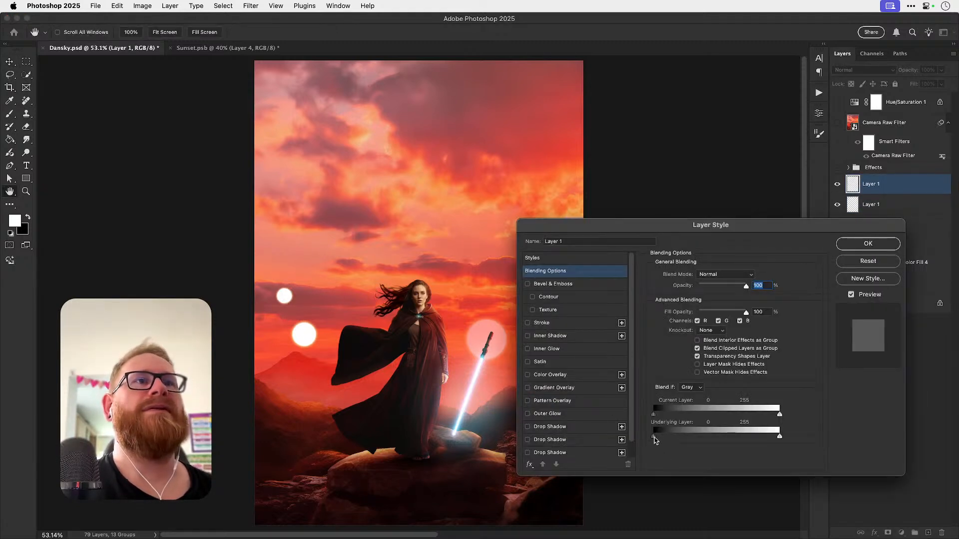
drag(654, 437, 706, 436)
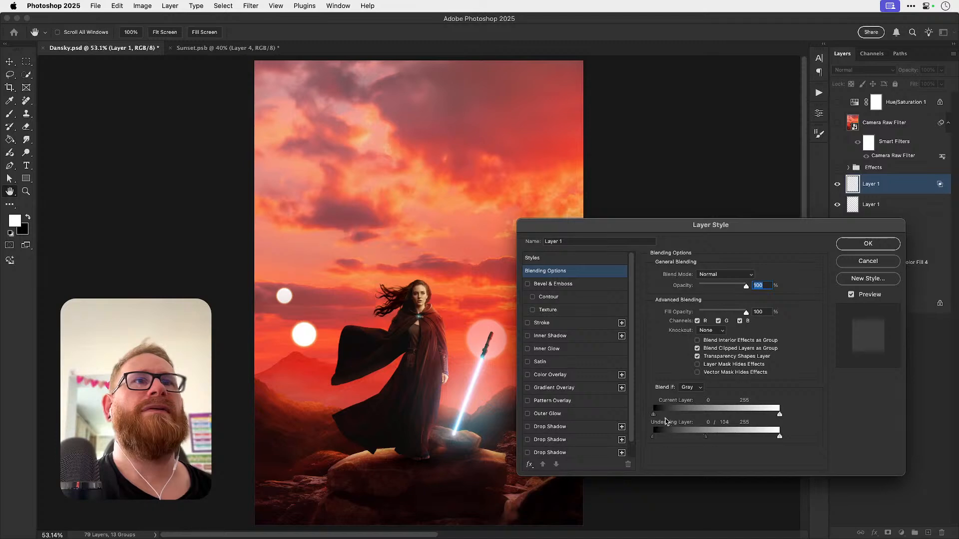
key(super+z)
drag(654, 415, 770, 413)
key(super+z)
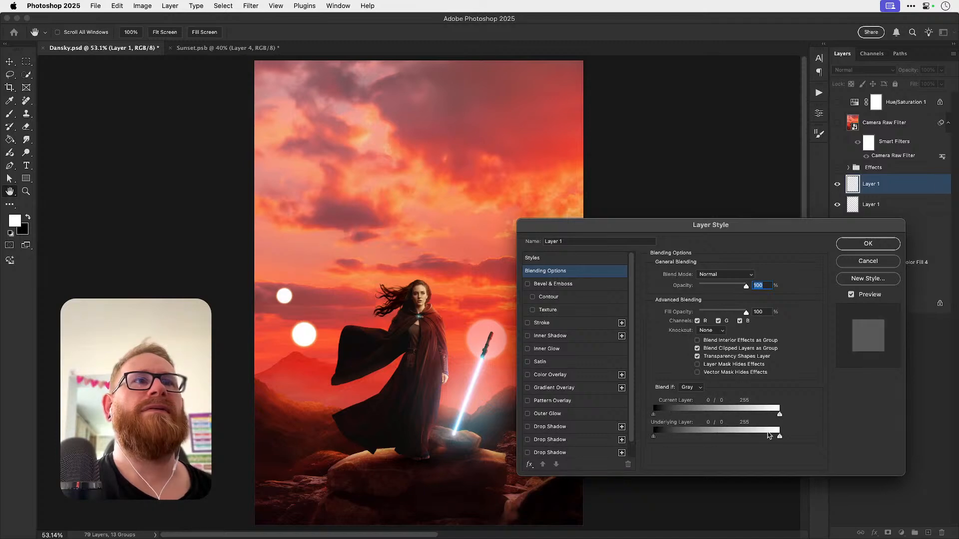
alt+click(777, 436)
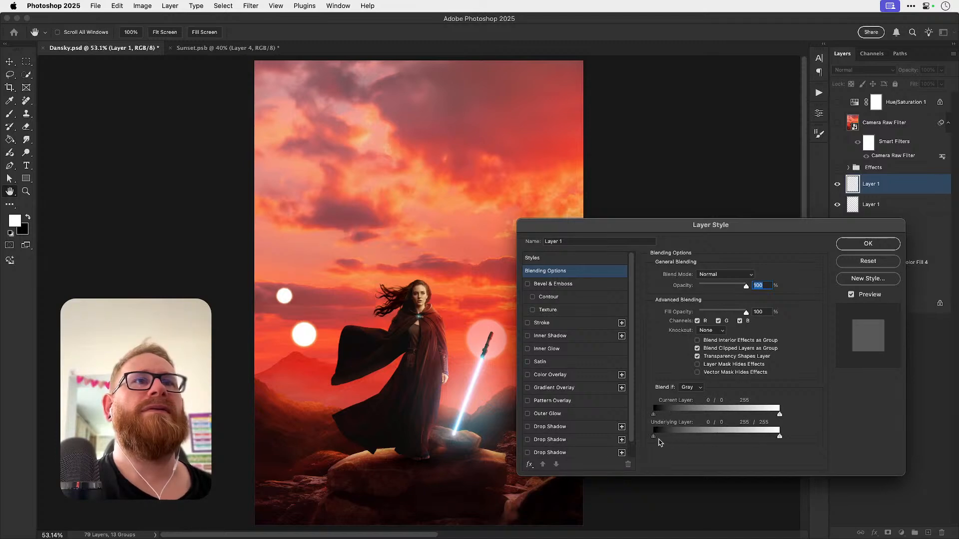
mouse_move(779, 415)
mouse_down()
mouse_move(709, 414)
mouse_move(772, 414)
mouse_up()
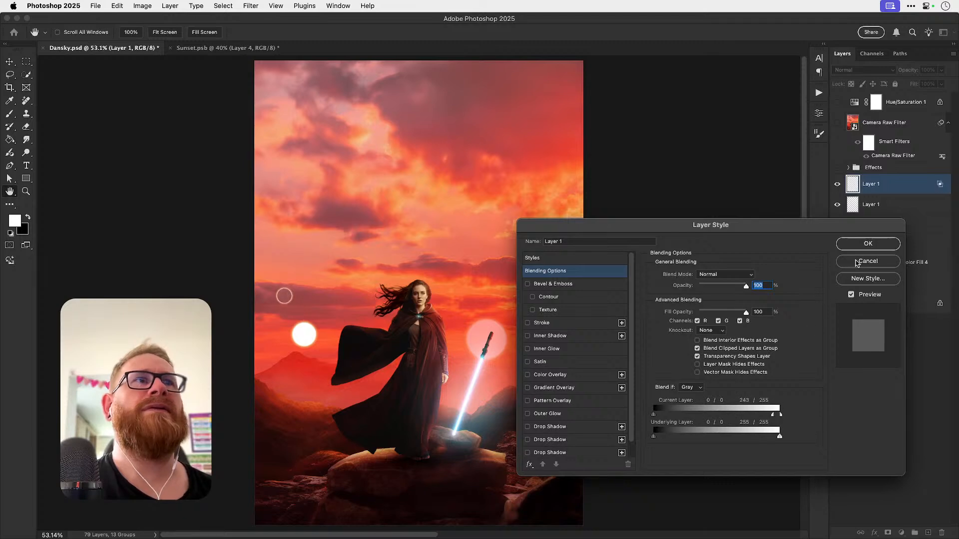
click(857, 261)
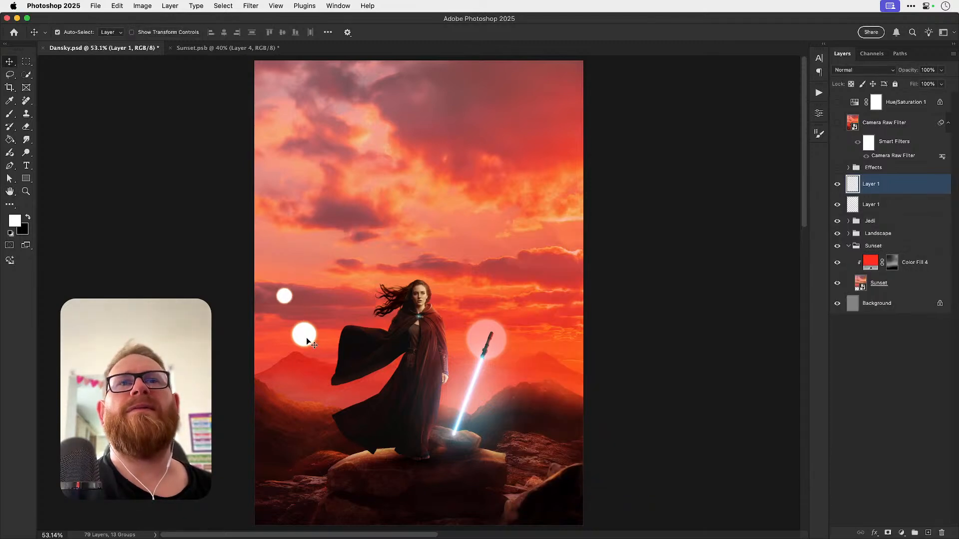
Step: Move the larger sun to the far side of the lightsaber, and save Sunset.psb to update the sky in Dansky.psd
drag(307, 342, 539, 339)
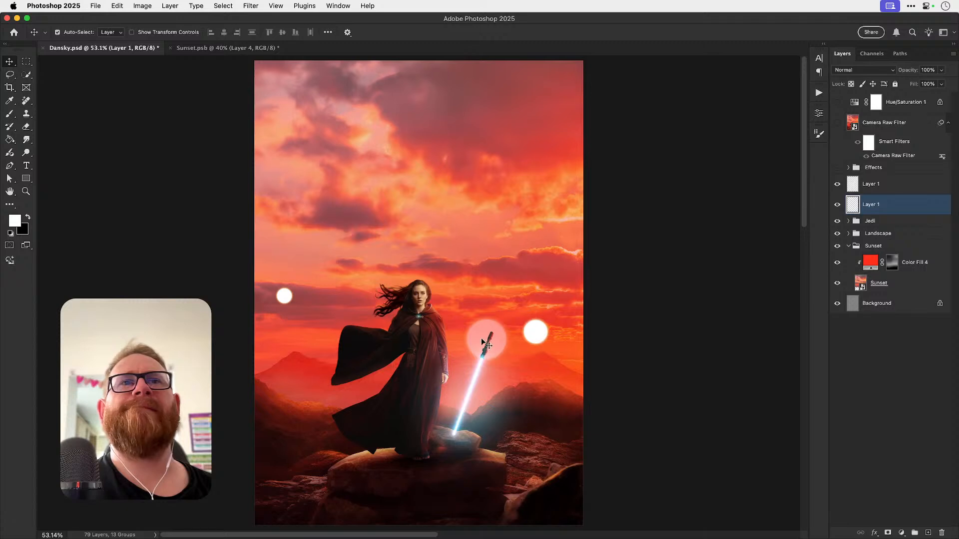
click(480, 342)
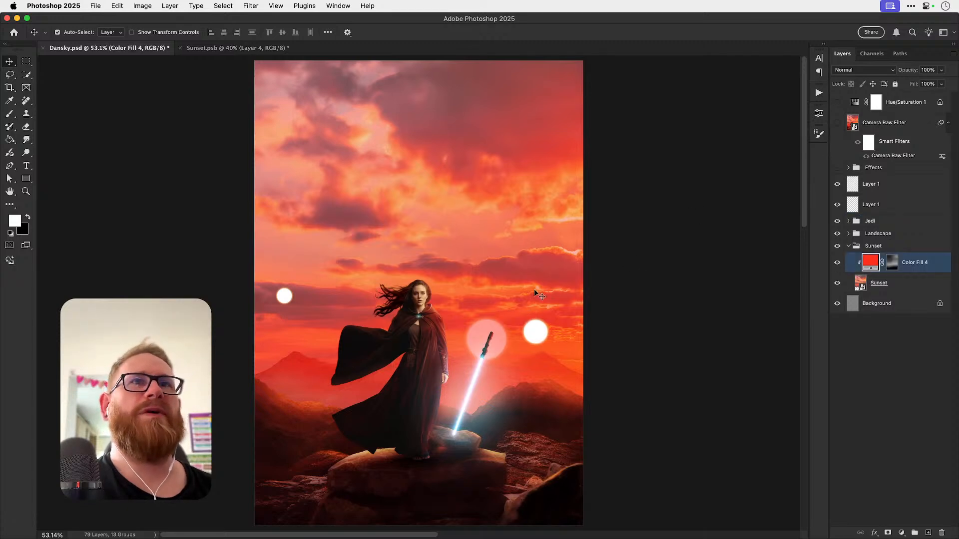
click(234, 48)
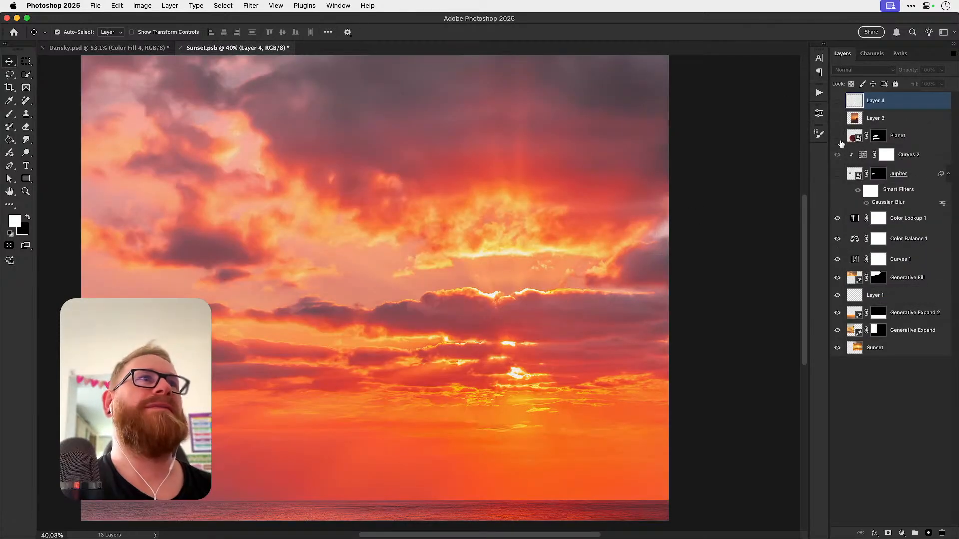
key(super+s)
click(148, 48)
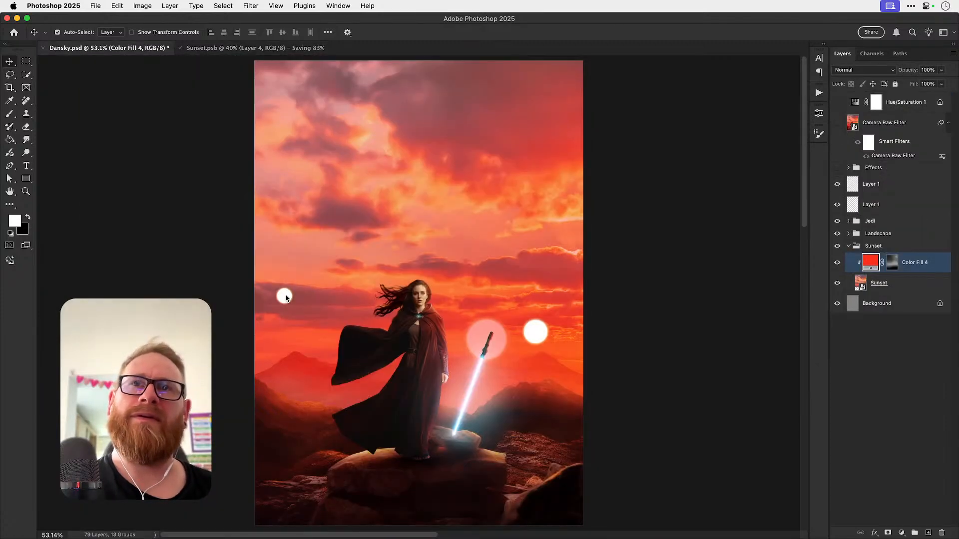
Step: Move both suns higher beside the Jedi, with the larger one diagonally below the smaller one
drag(287, 298, 294, 261)
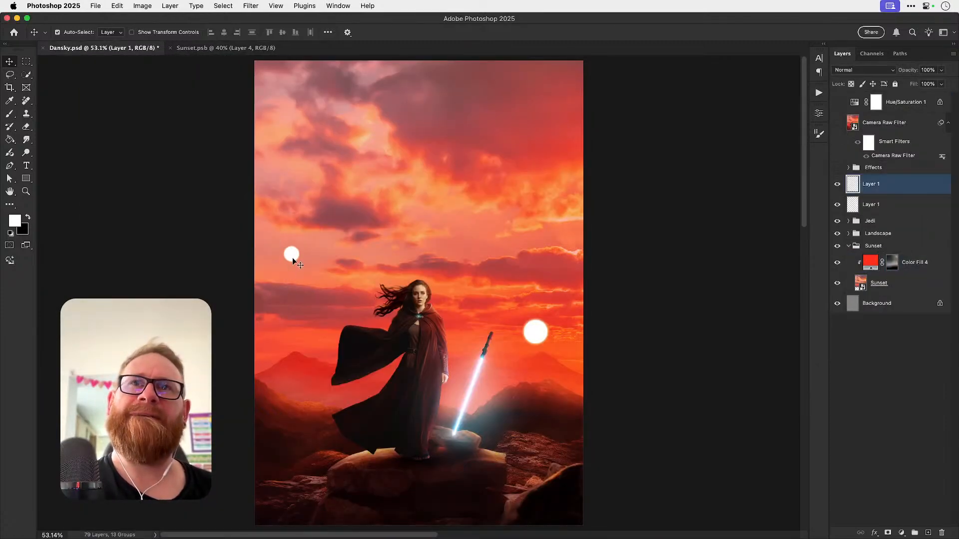
drag(530, 328, 300, 322)
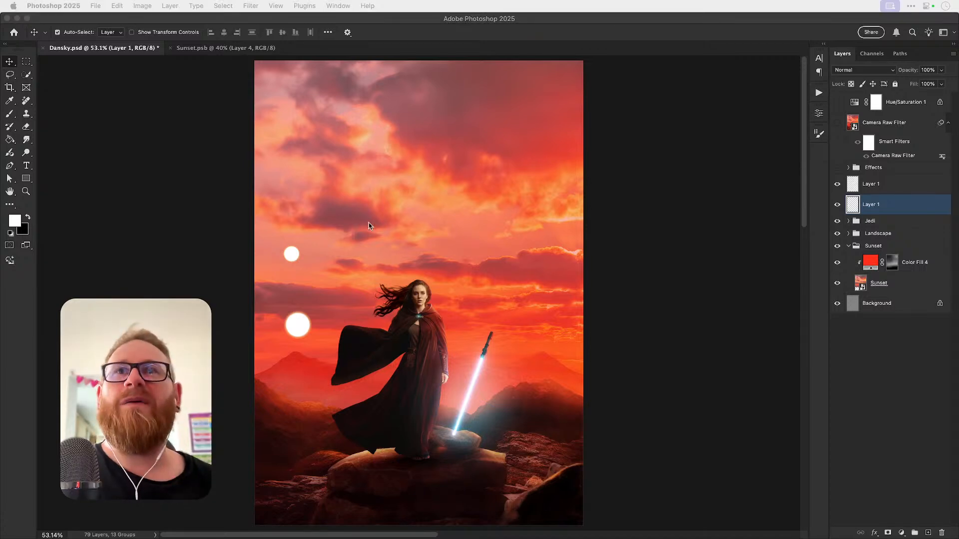
drag(305, 326, 313, 289)
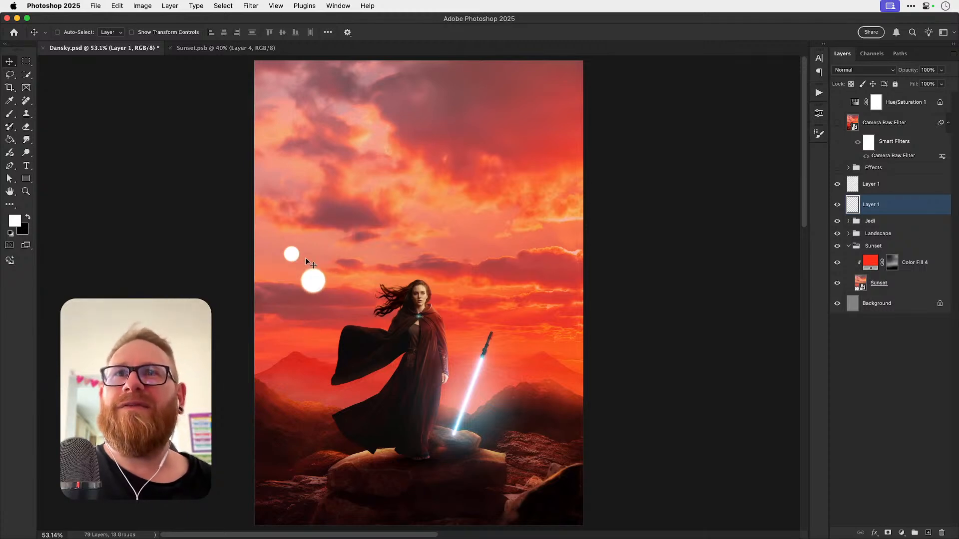
key(super+t)
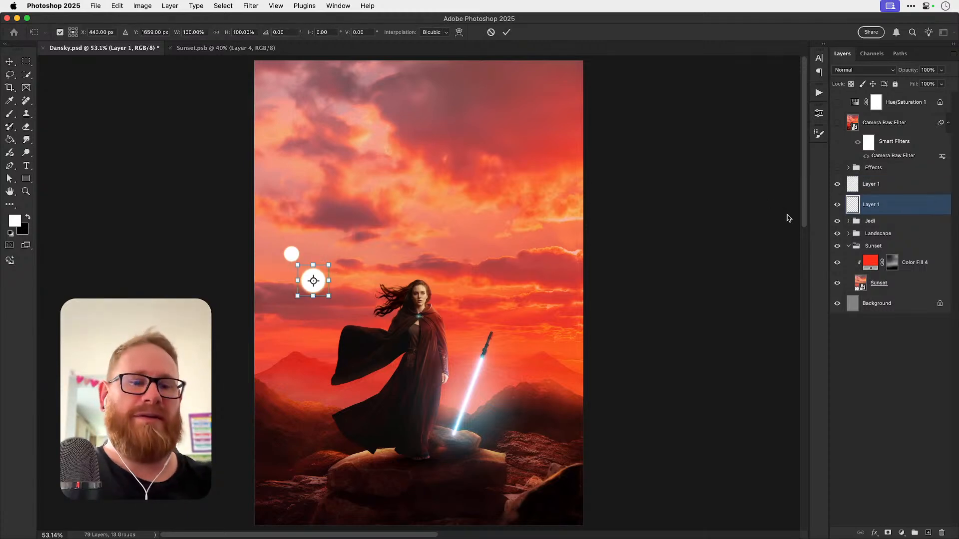
key(Return)
Step: Hide the larger sun's layer, and duplicate the smaller sun with the copy scaled down and offset up to its left
click(837, 204)
click(869, 183)
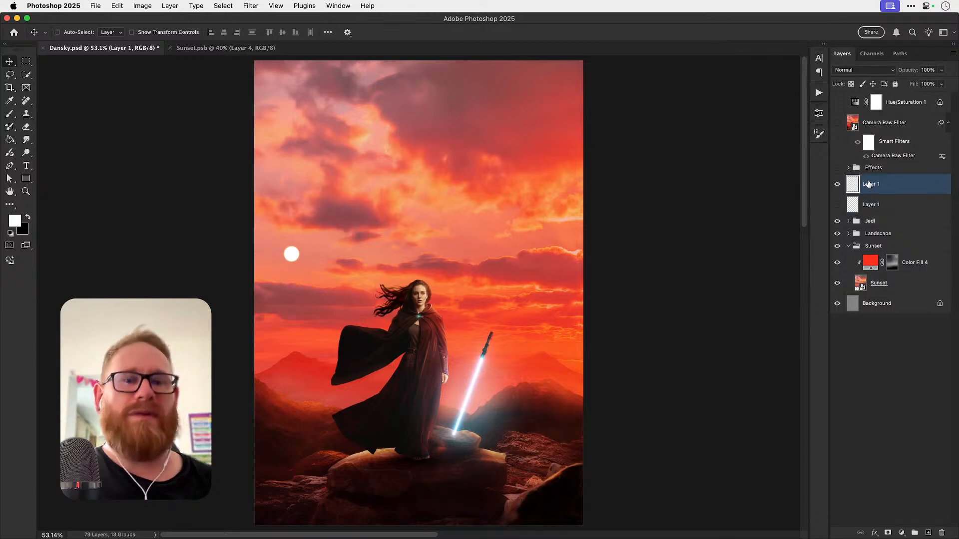
key(super+j)
key(super+t)
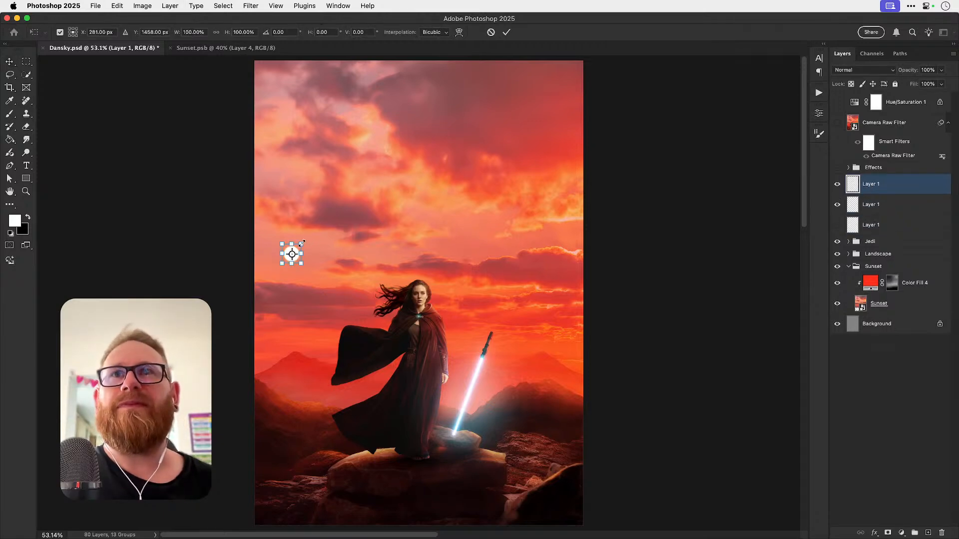
drag(301, 244, 248, 190)
key(Return)
Step: Space the two visible suns apart diagonally, with the smaller one above and to the left of the larger one
key(z)
triple_click(294, 263)
key(v)
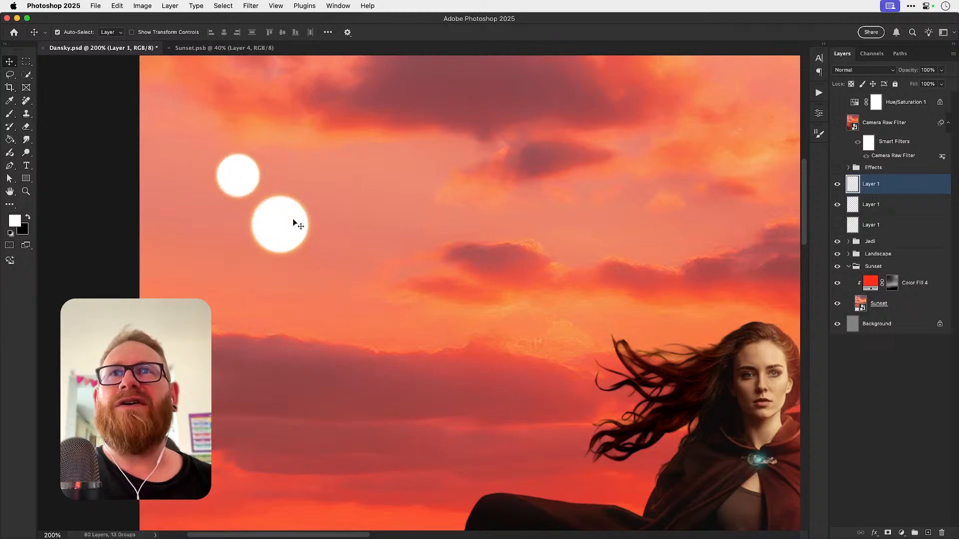
drag(293, 222, 315, 284)
drag(230, 187, 217, 173)
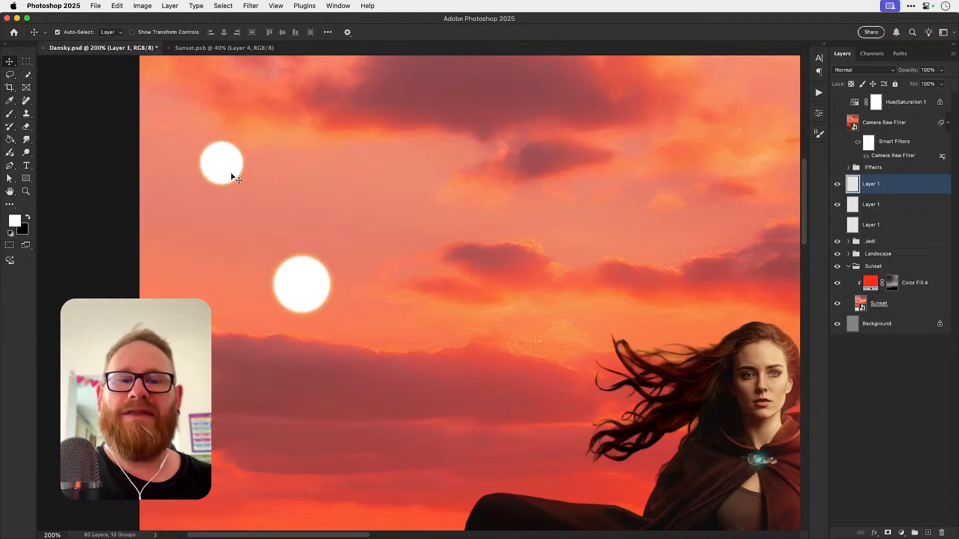
key(super+0)
key(z)
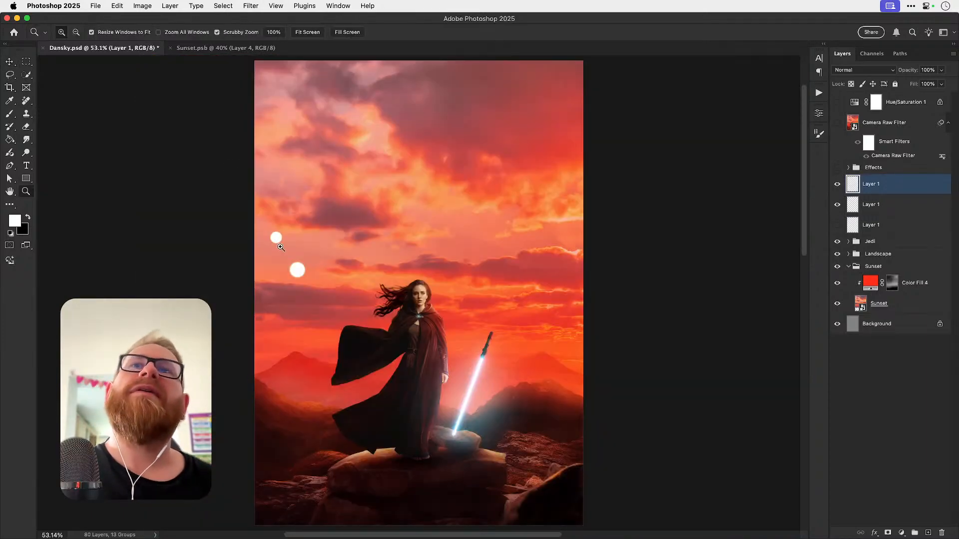
key(v)
drag(275, 237, 283, 245)
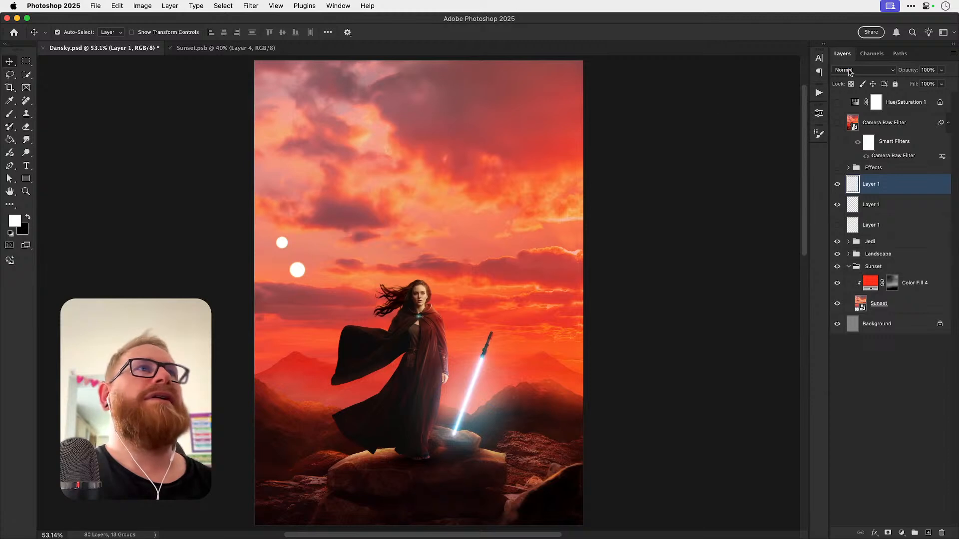
Step: Set the blend mode of both visible sun layers to Overlay, and check the sky without the smaller sun
click(850, 71)
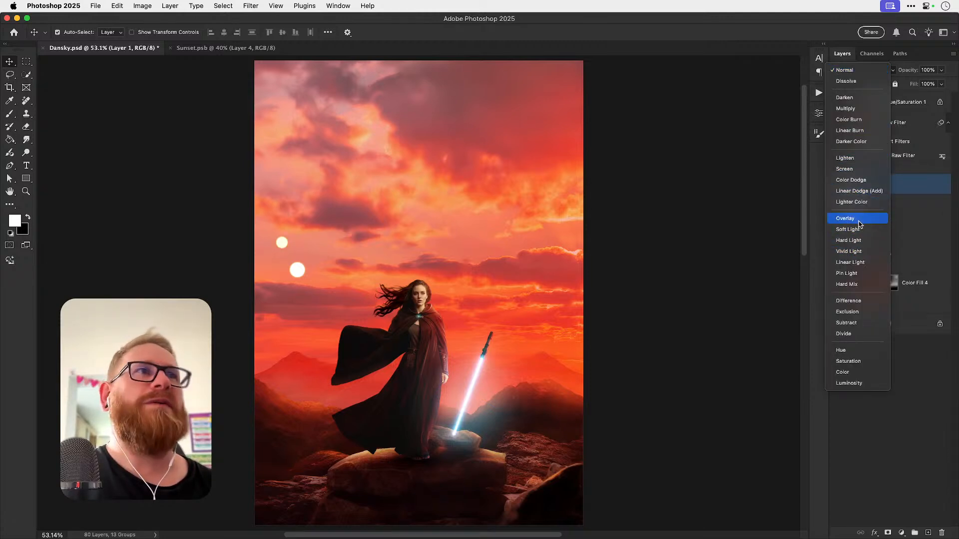
key(Escape)
click(297, 271)
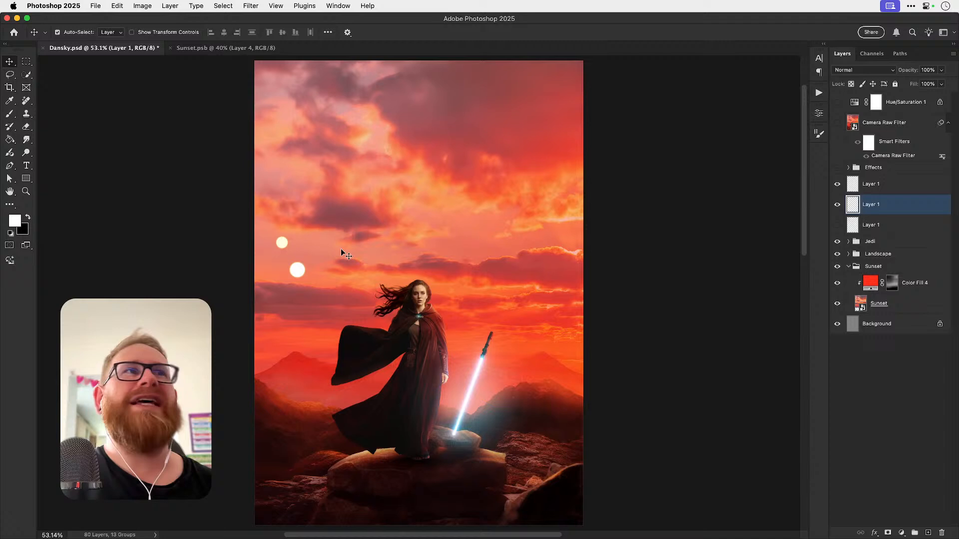
click(855, 71)
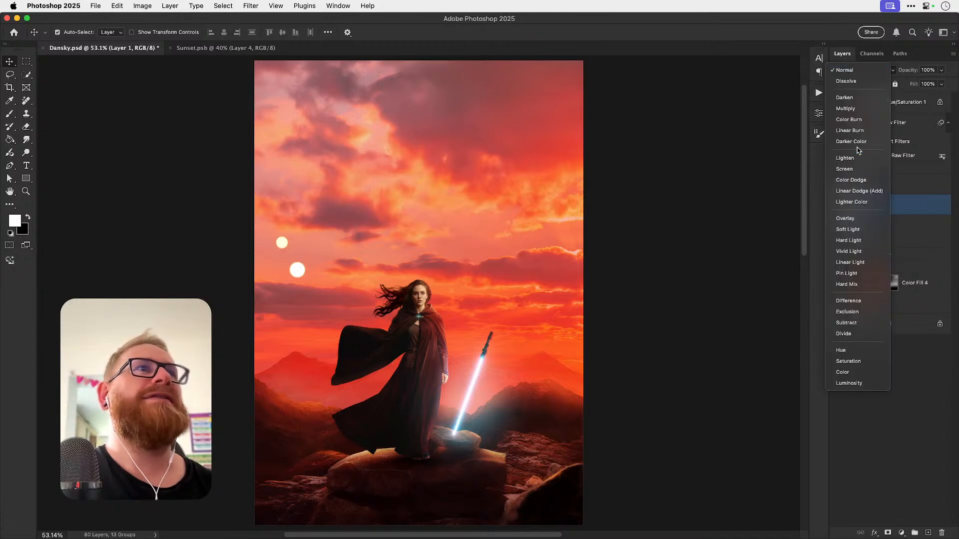
click(853, 218)
click(837, 185)
click(837, 184)
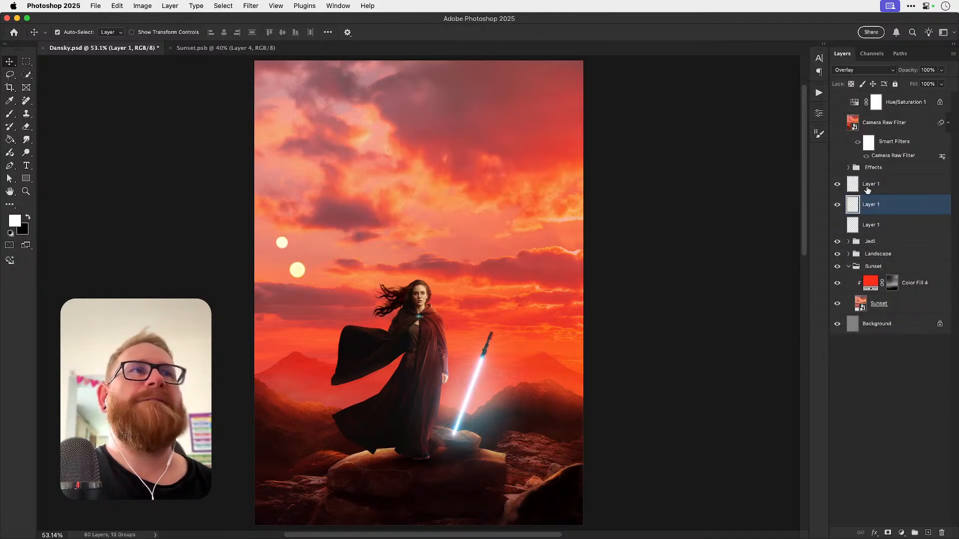
Step: Try opacities such as 50% and 80% on the smaller sun's layer, and restore it to 100%
click(868, 189)
key(5)
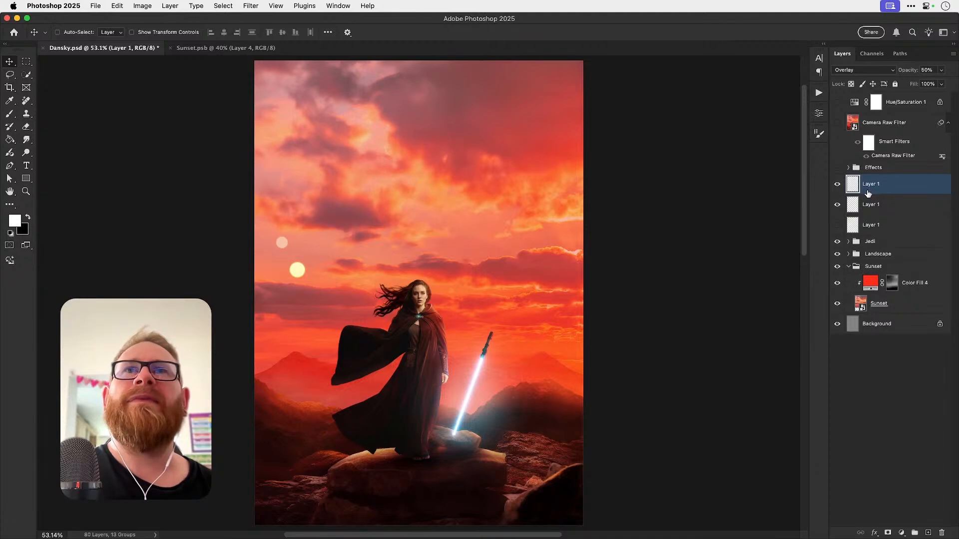
key(0)
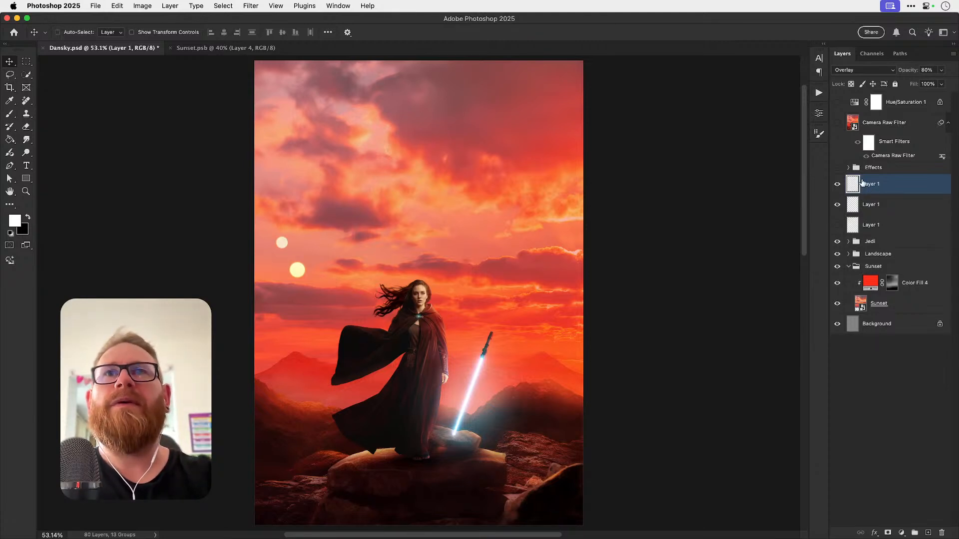
key(9)
key(0)
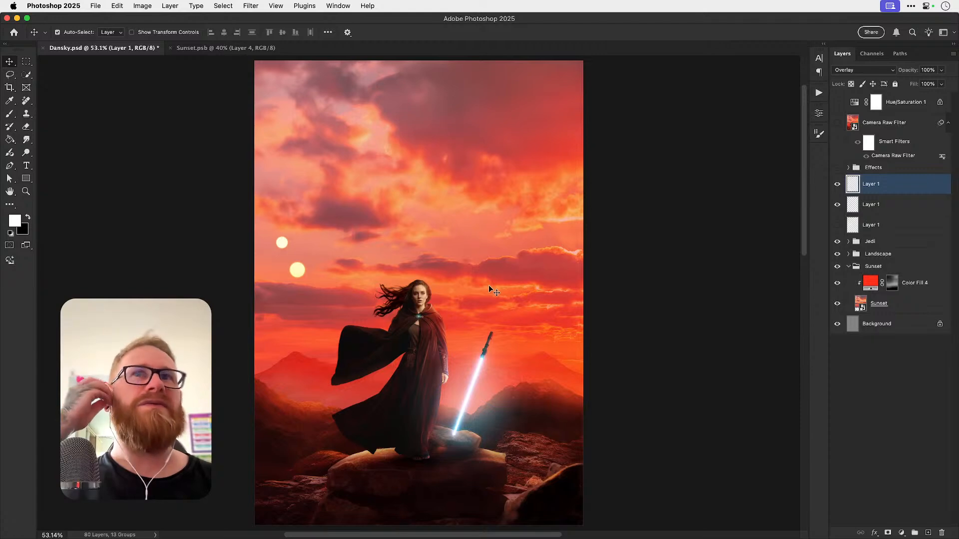
Step: Lower the opacity of the smaller sun's layer to 37%
key(z)
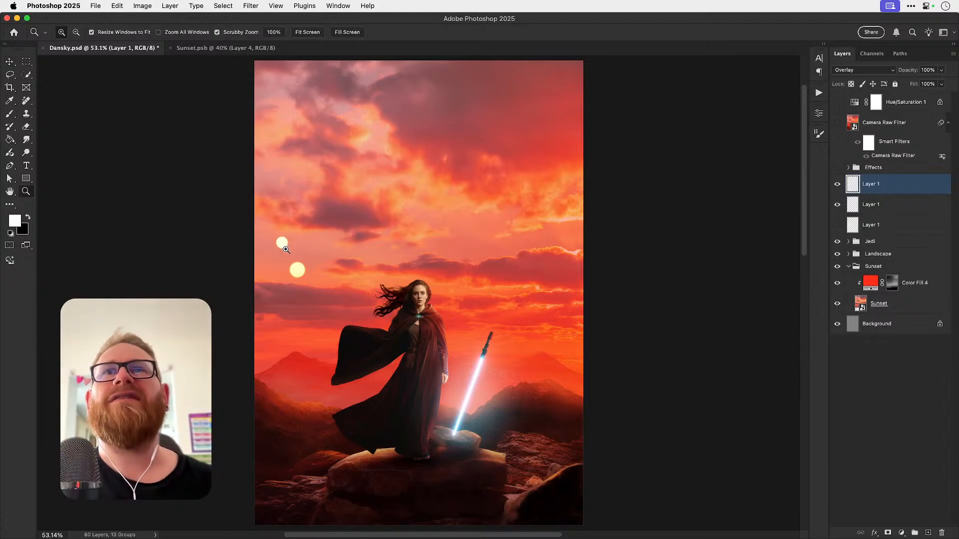
click(288, 248)
click(287, 249)
key(v)
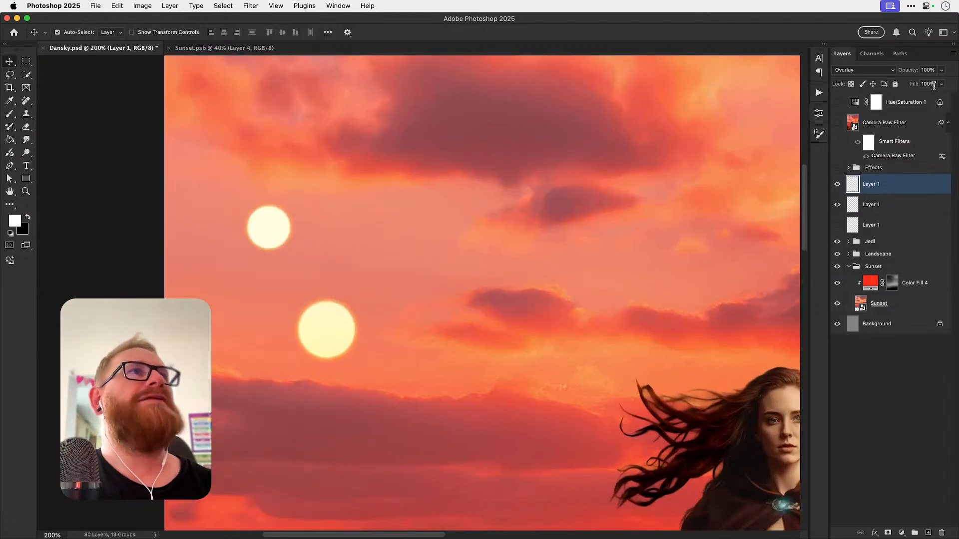
click(941, 70)
drag(939, 83, 913, 85)
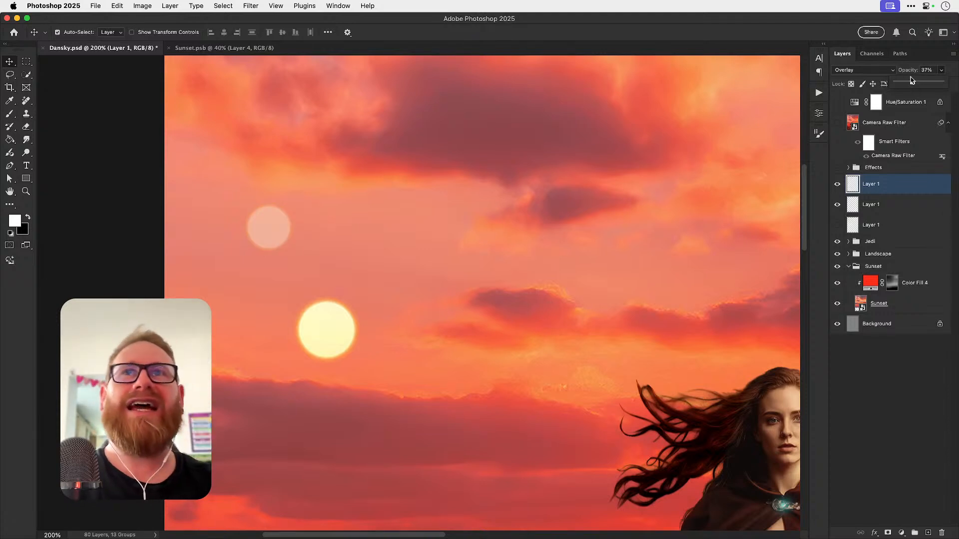
click(422, 272)
Step: Try opacities such as 89%, 58% and 16% on the smaller sun's layer, and settle on 20%
drag(435, 258, 413, 272)
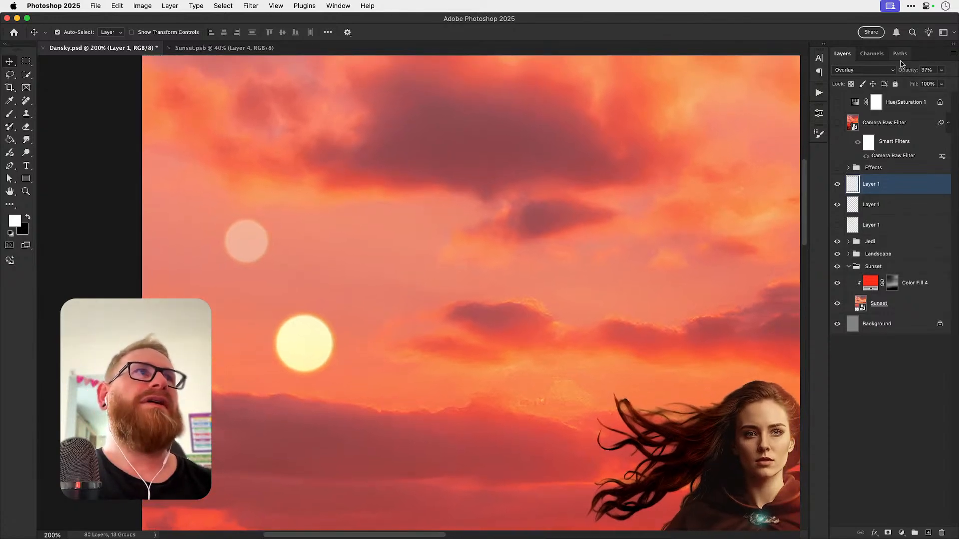
click(941, 70)
click(952, 85)
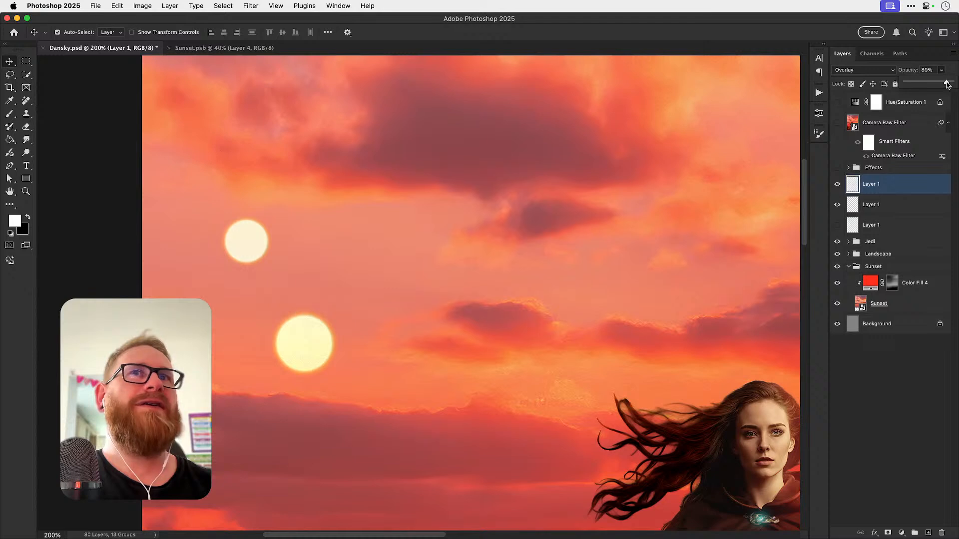
drag(945, 85, 933, 85)
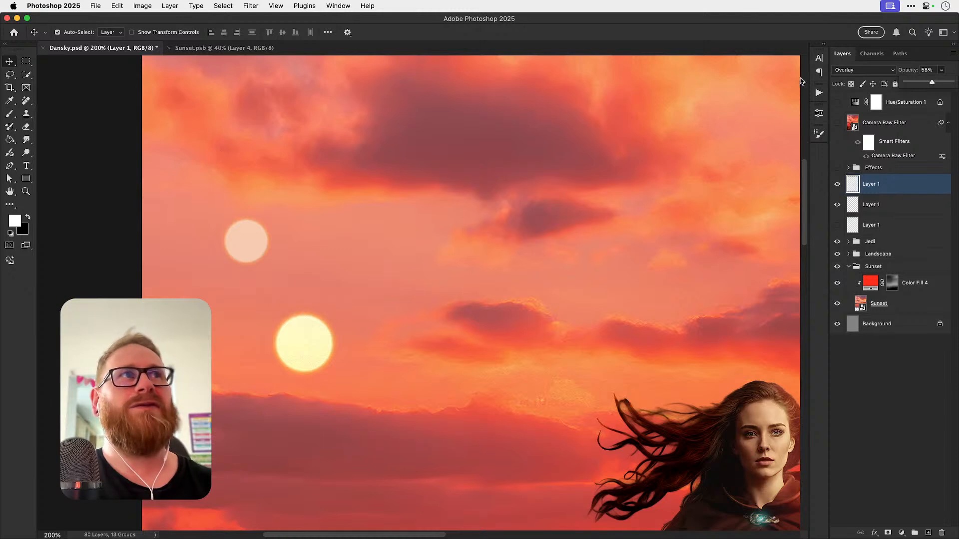
drag(909, 85, 910, 85)
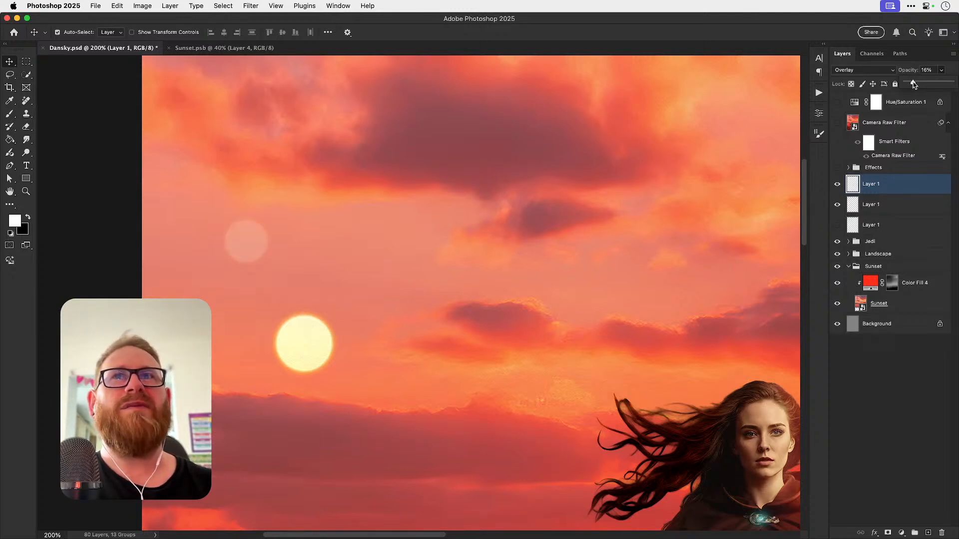
drag(913, 85, 917, 85)
Step: Move the larger sun slightly up and to the left, and set its layer opacity to 90%
click(309, 348)
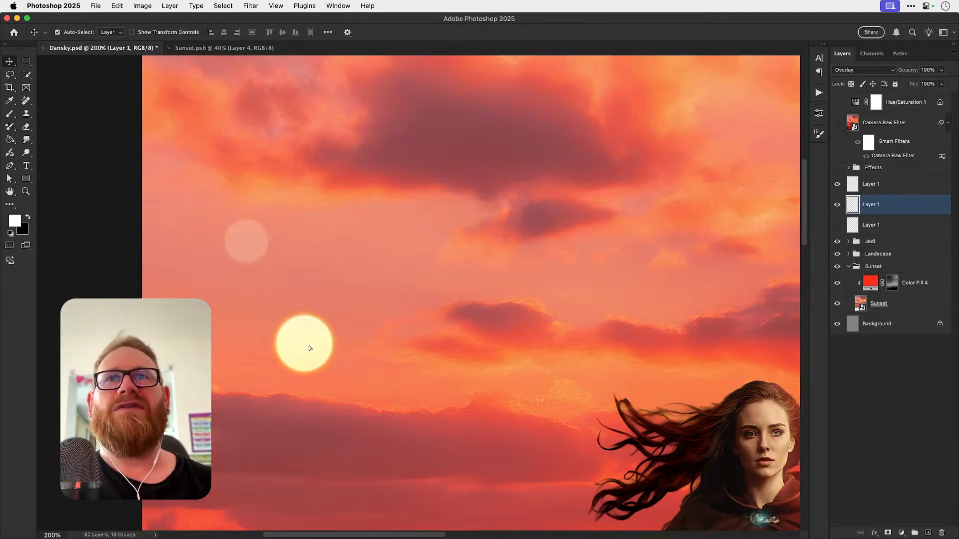
drag(309, 348, 296, 333)
click(928, 70)
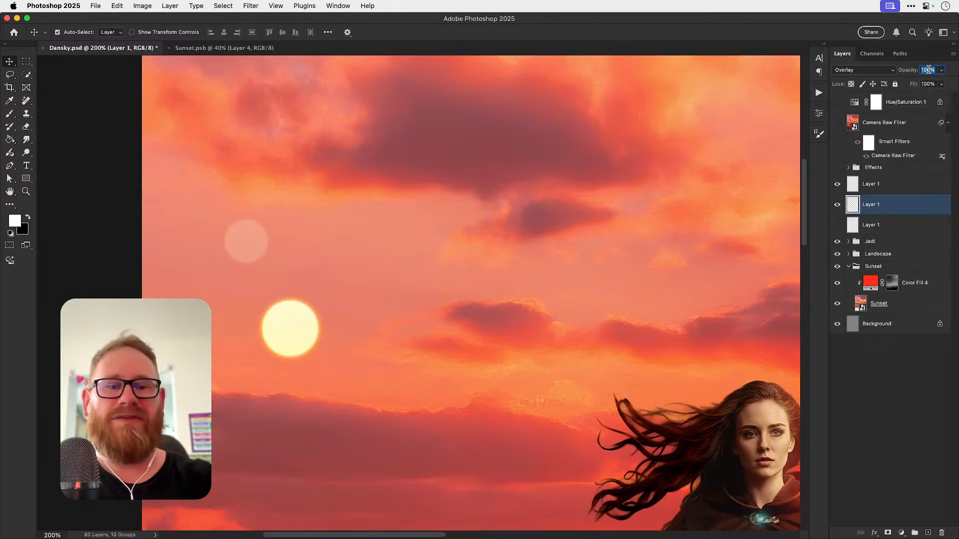
text(90)
Step: Move the smaller sun slightly down and to the left, and set its layer opacity to 30%
drag(250, 227, 239, 241)
click(931, 70)
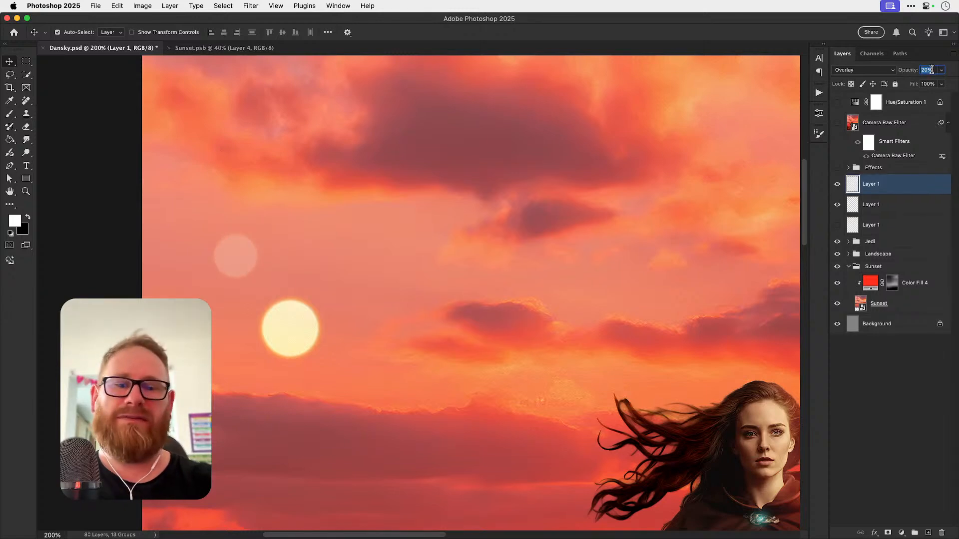
text(30)
key(Return)
Step: Set the smaller sun's layer opacity to 90%, and scale that sun down to about 49% around its centre
key(super+minus)
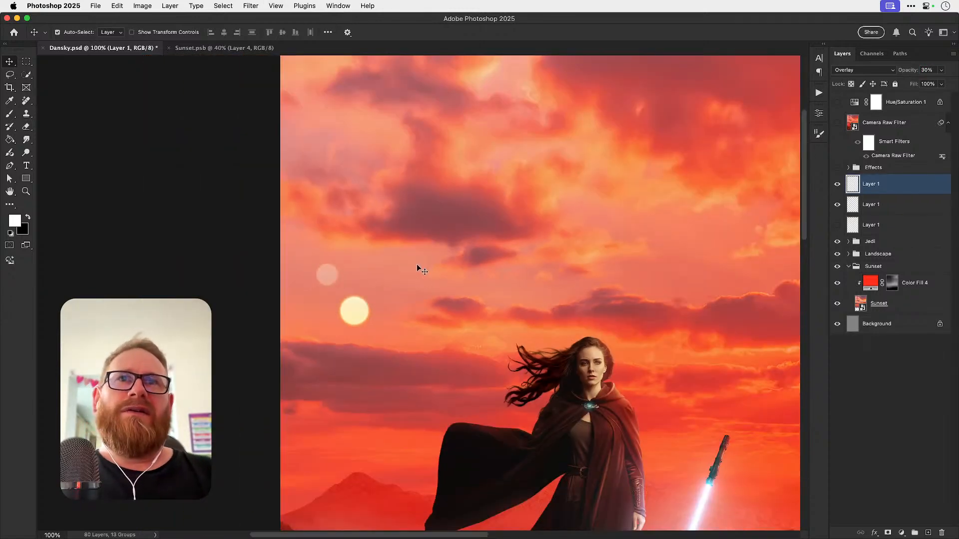
key(2)
key(super+minus)
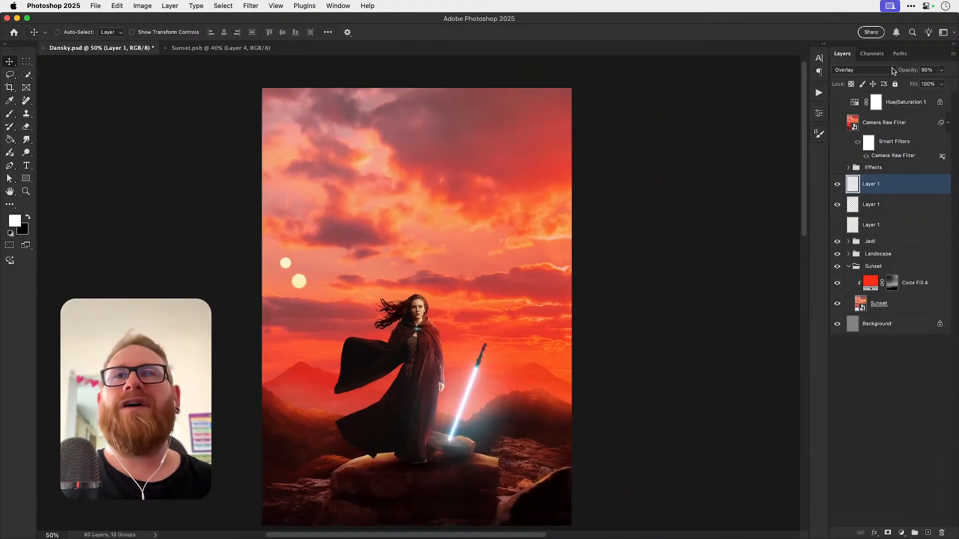
key(super+t)
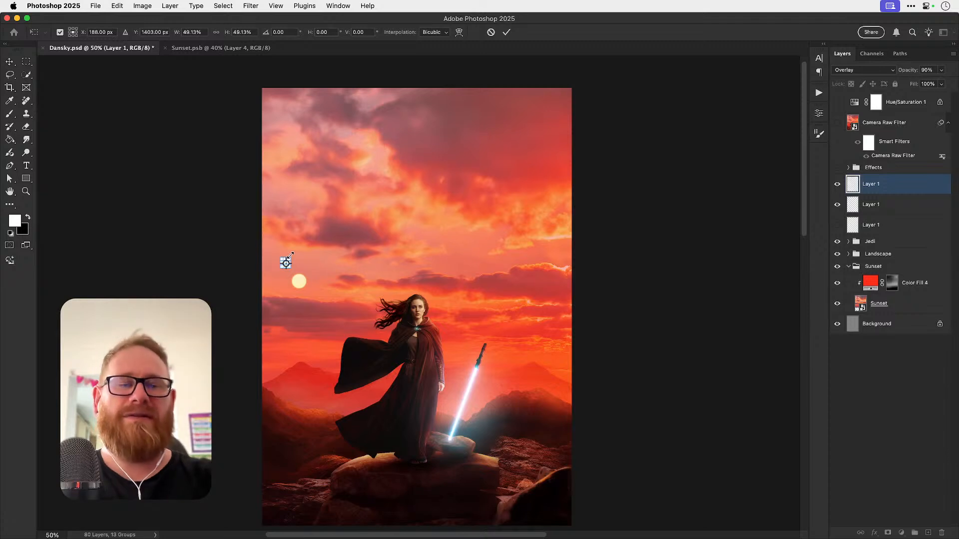
key(Return)
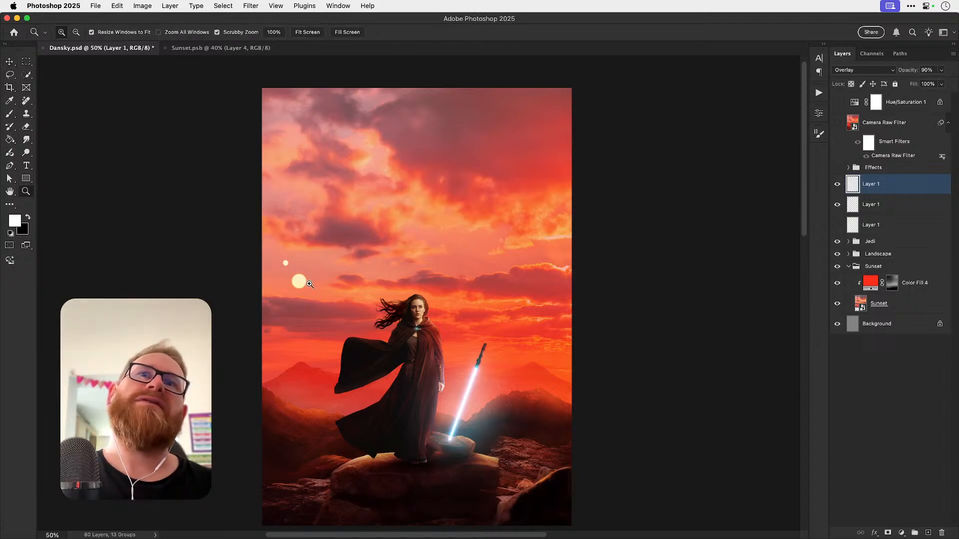
Step: Scale the larger moon in the sky down slightly with Free Transform
scroll(310, 284, up, 1)
drag(309, 283, 271, 249)
click(301, 281)
key(super+t)
scroll(300, 277, up, 4)
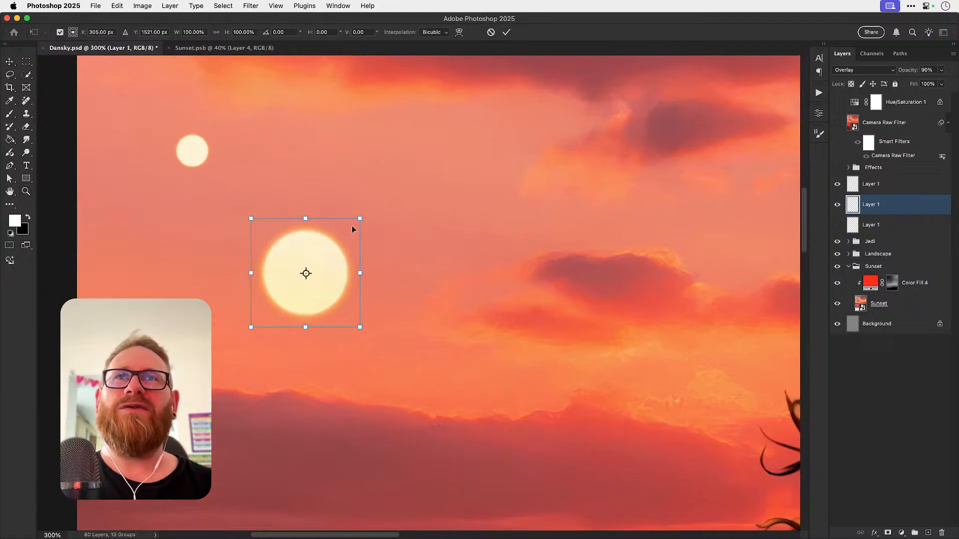
drag(359, 220, 351, 227)
key(Return)
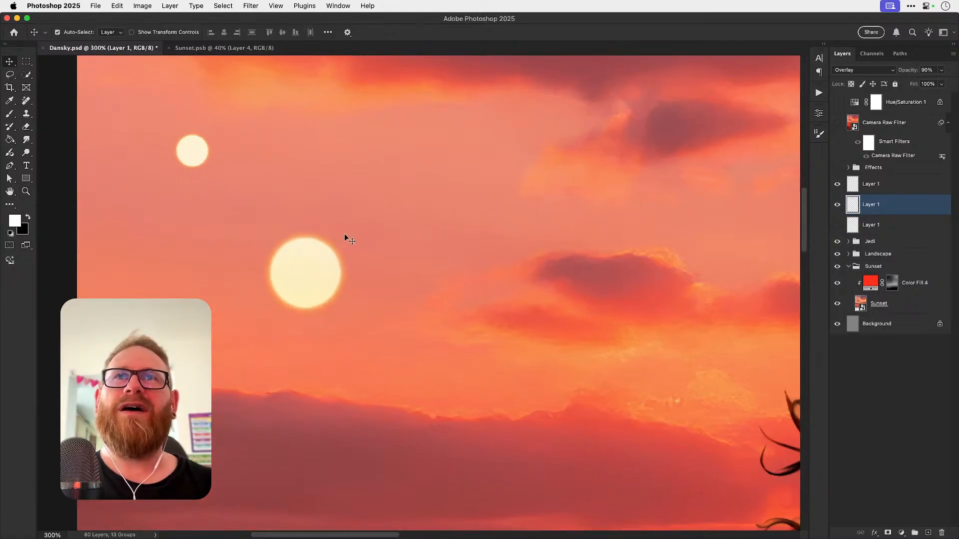
Step: Reposition the two moons so they sit closer together, and set the smaller moon layer's opacity to 90%
key(super+t)
key(Return)
drag(194, 162, 213, 184)
key(super+0)
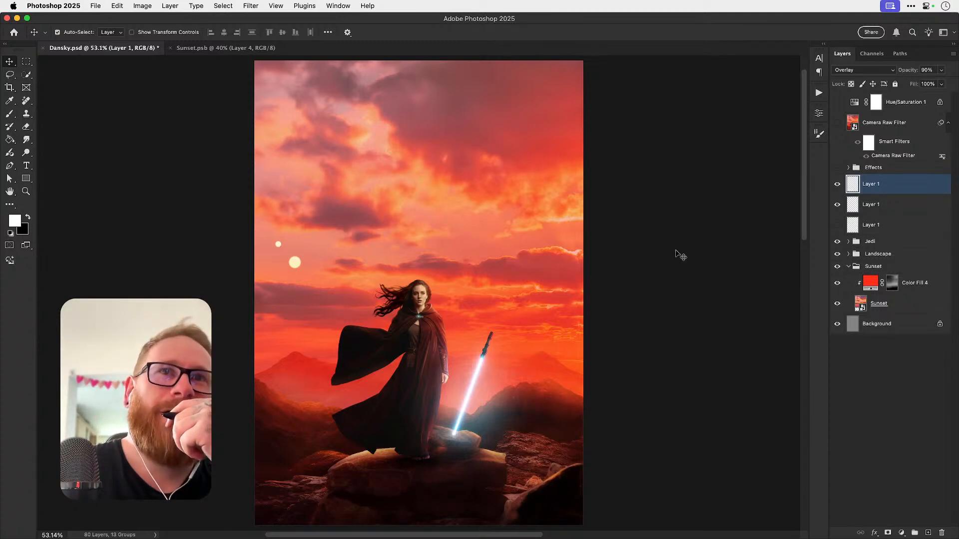
drag(299, 264, 292, 241)
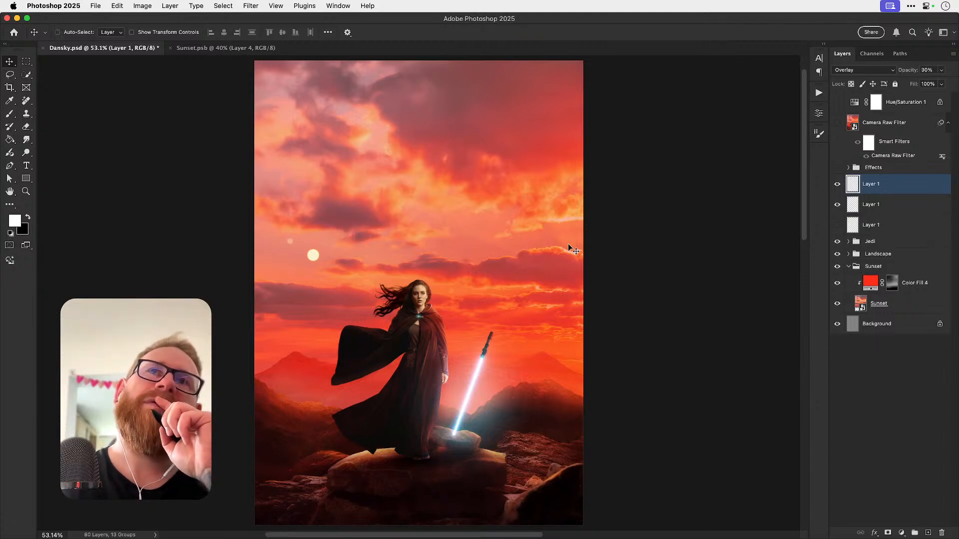
key(9)
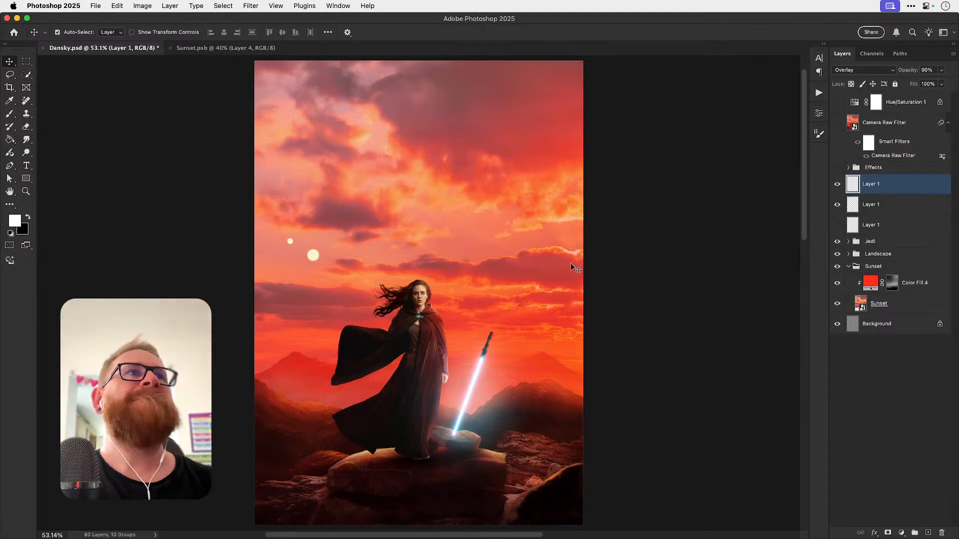
Step: Rename the larger moon's layer as Moon 1 and copy that name
key(z)
drag(308, 250, 342, 231)
key(v)
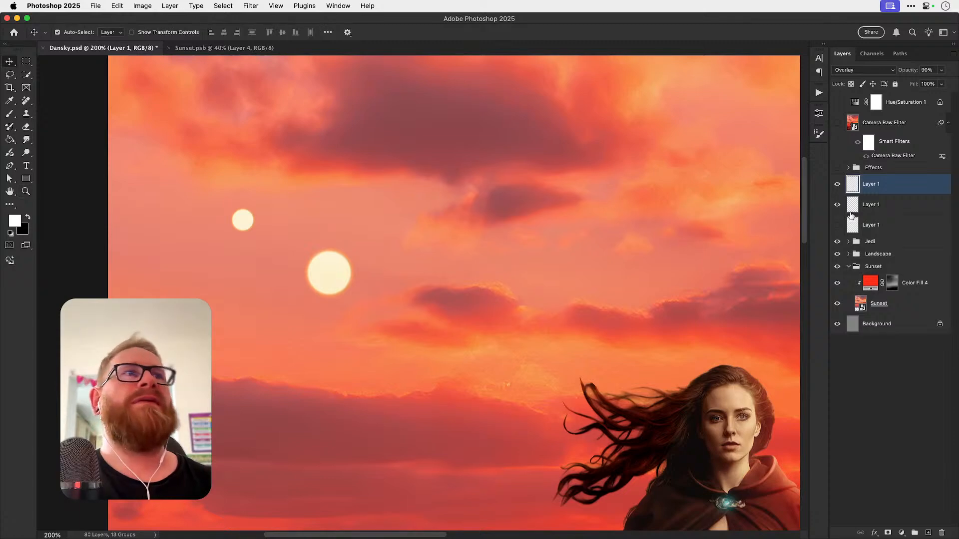
double_click(870, 204)
text(Moon)
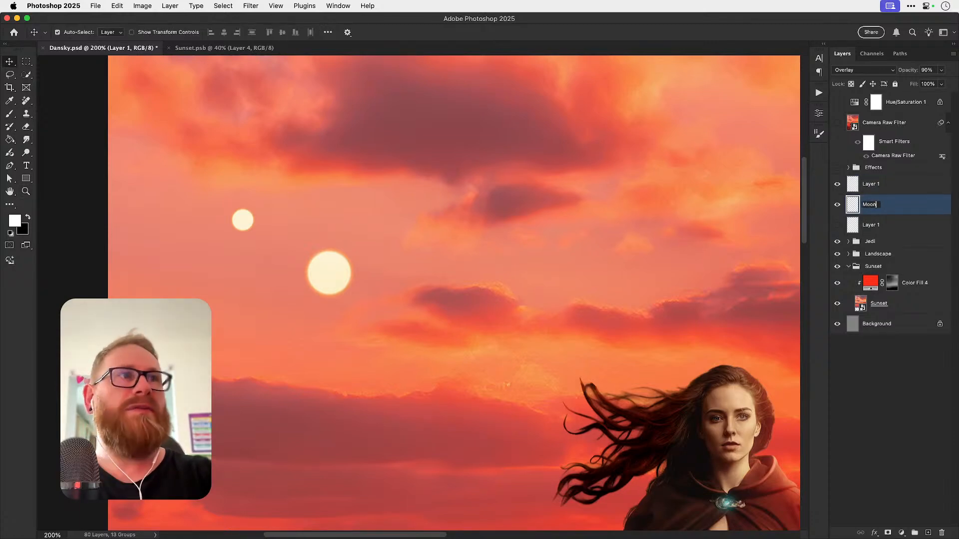
key(super+a)
key(super+c)
Step: Rename the smaller moon's layer as Moon 2
double_click(873, 185)
key(super+v)
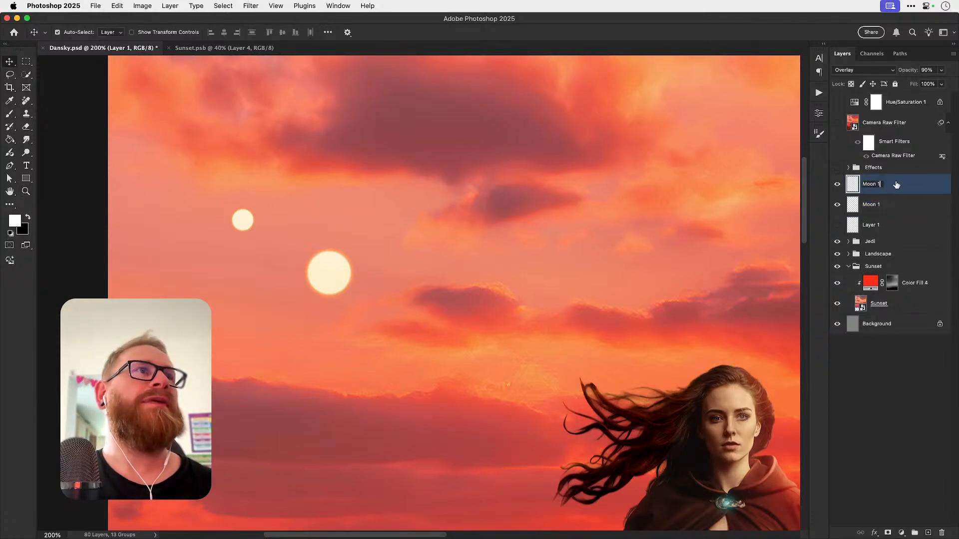
key(BackSpace)
text(2)
key(Return)
Step: Convert the Moon 1 and Moon 2 layers to separate Smart Objects
right_click(888, 209)
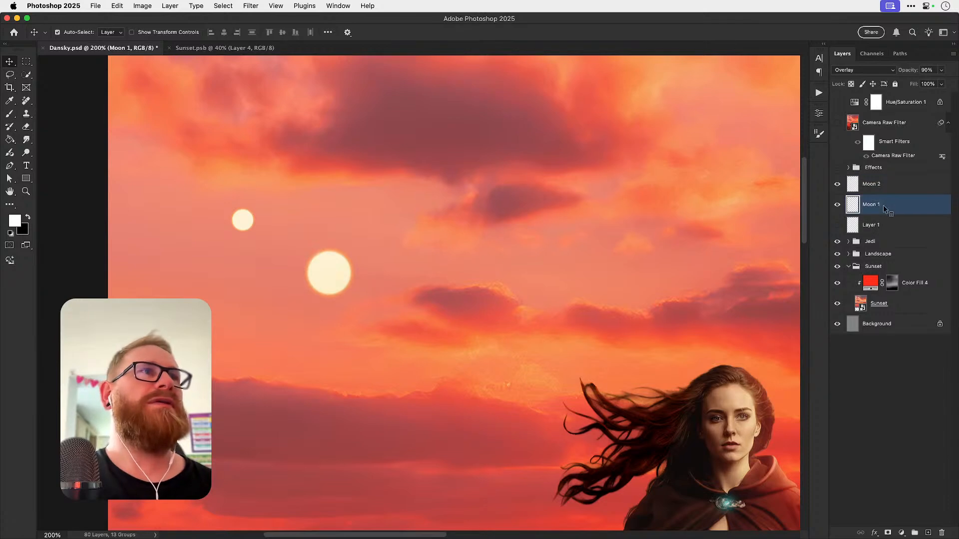
click(822, 400)
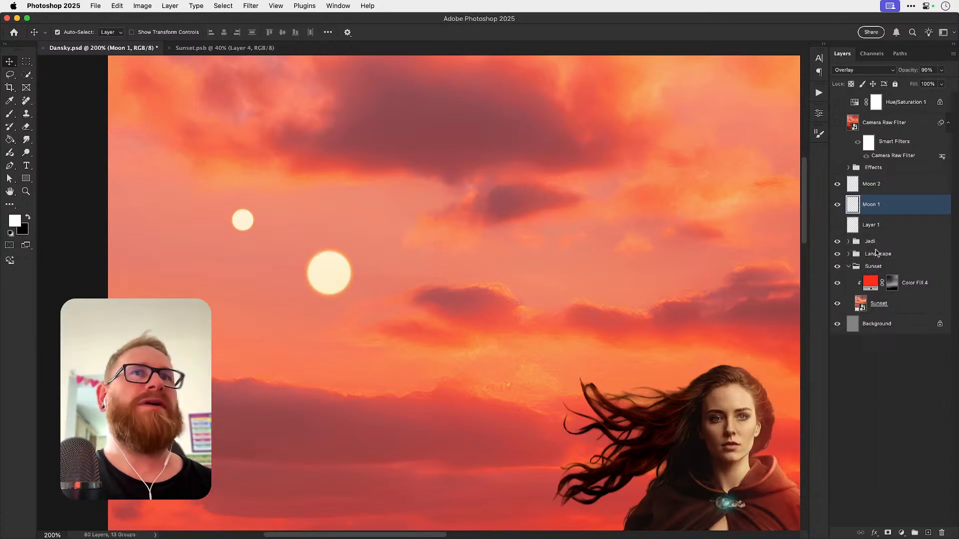
right_click(882, 186)
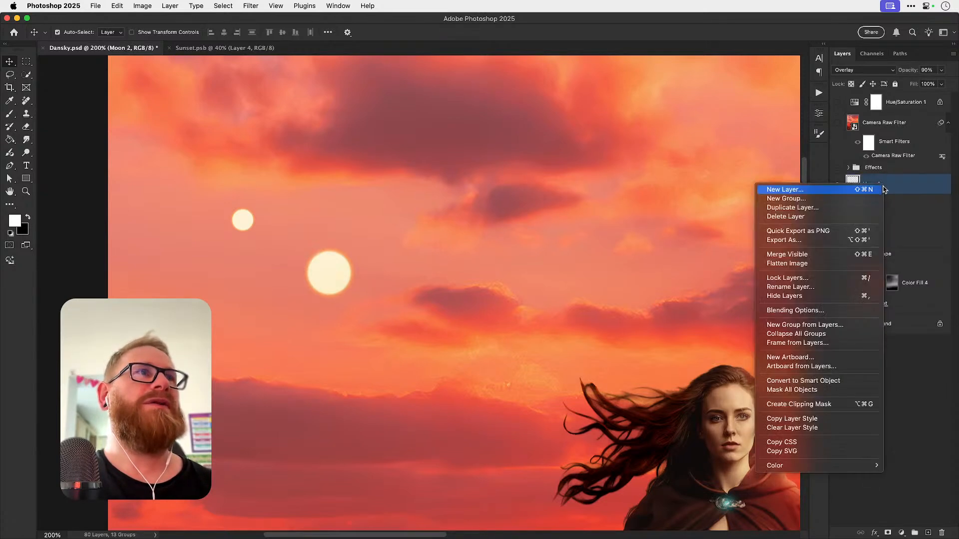
click(825, 383)
Step: Apply a Gaussian Blur with a 2-pixel radius to the Moon 2 layer
click(250, 6)
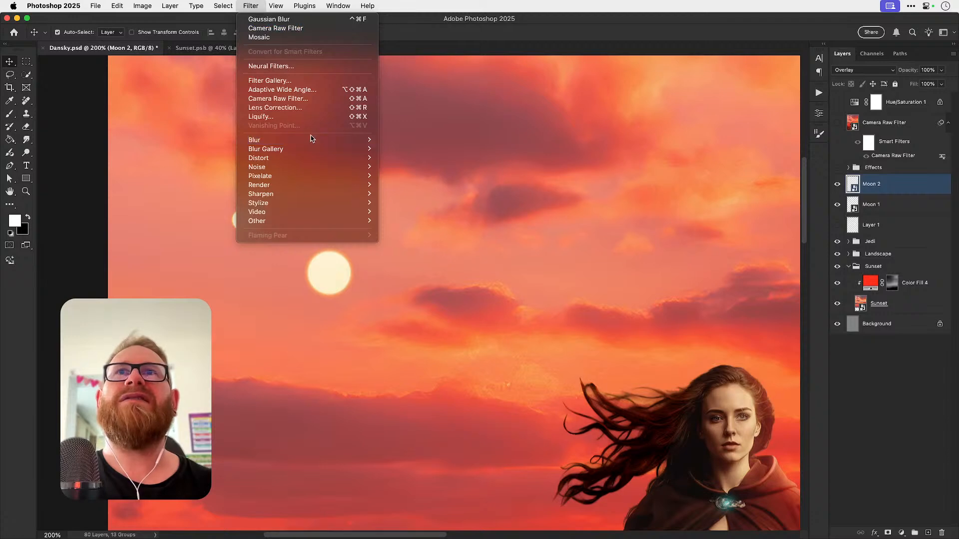
mouse_move(320, 140)
click(404, 177)
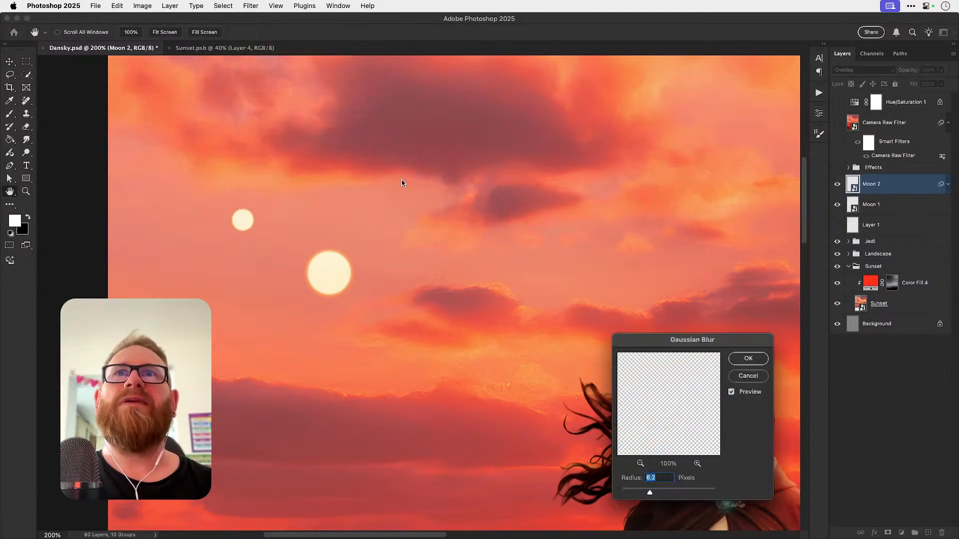
text(31)
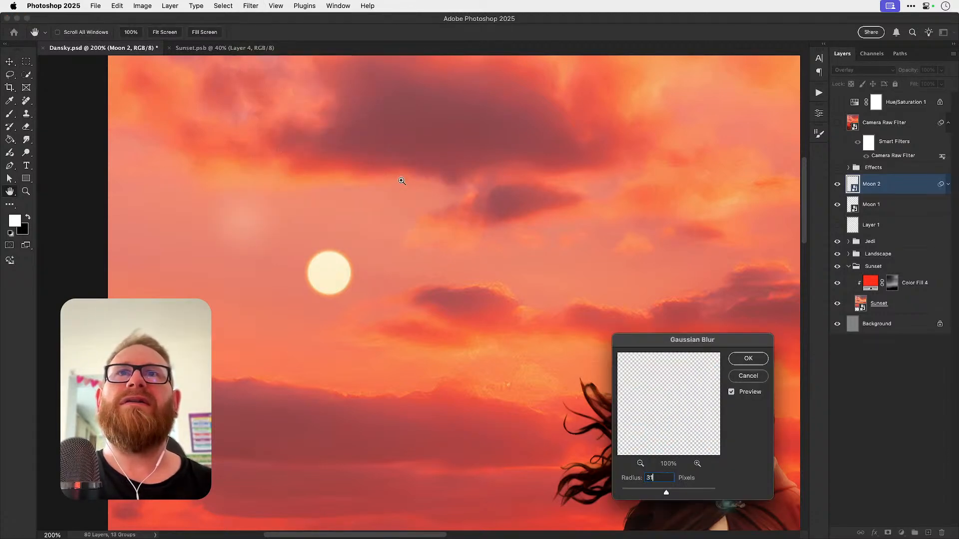
key(super+a)
text(1)
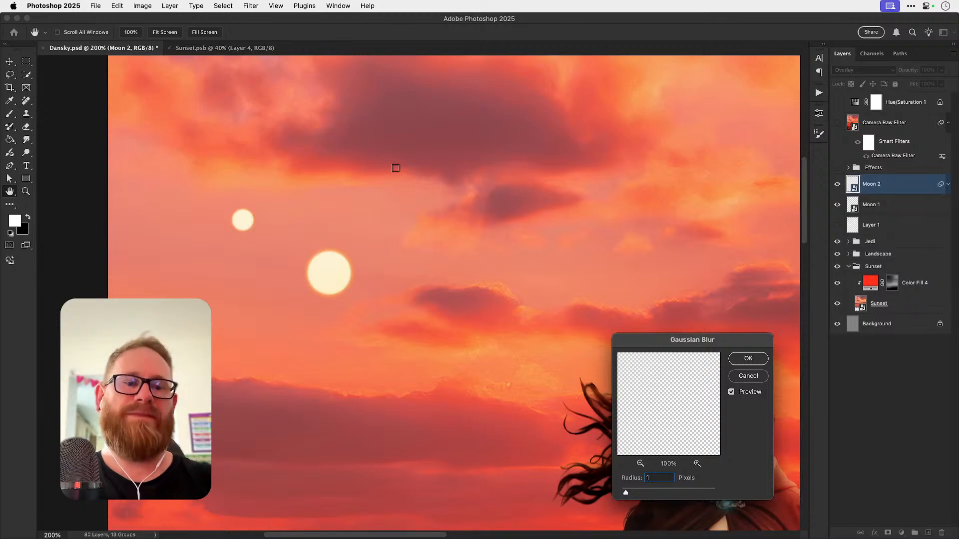
key(Up)
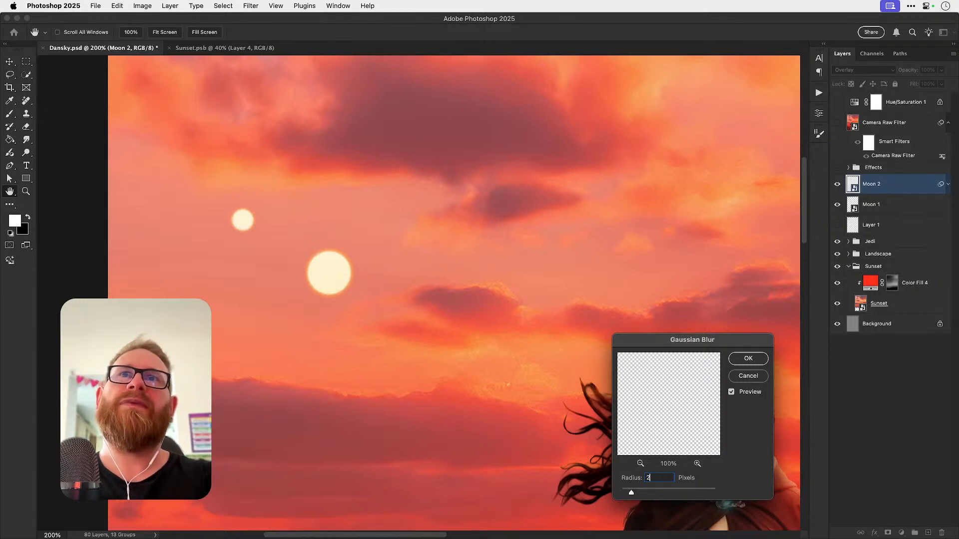
key(Return)
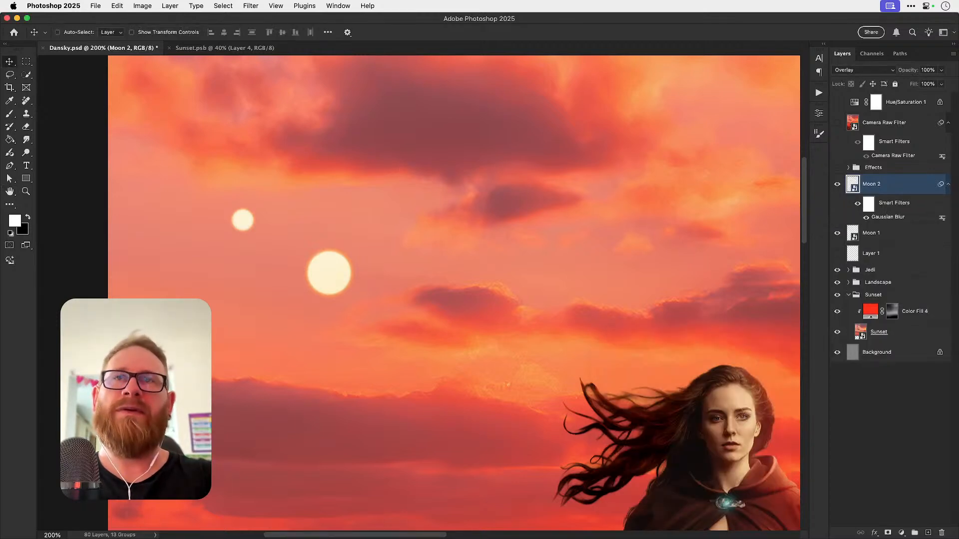
Step: Apply the same 2-pixel Gaussian Blur to the Moon 1 layer
key(super+0)
click(876, 233)
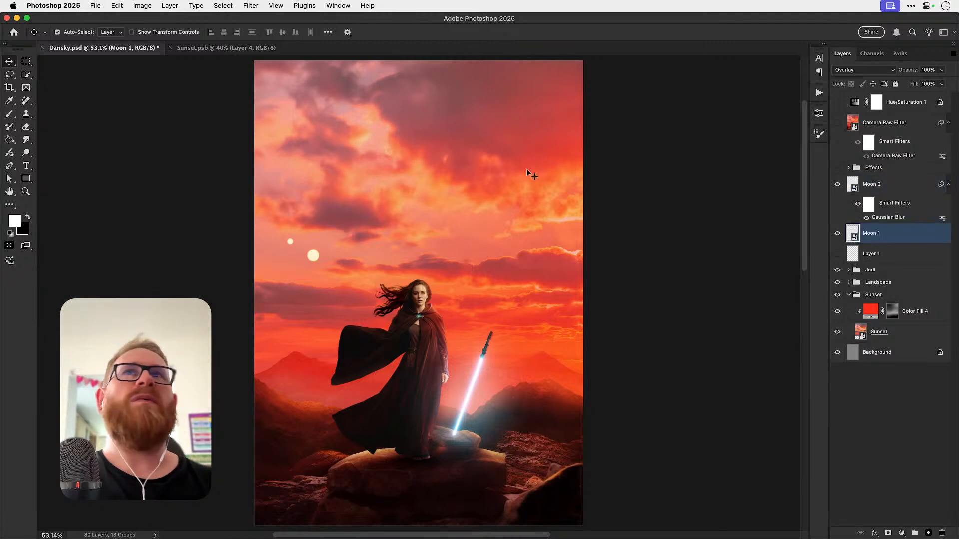
click(250, 6)
click(255, 19)
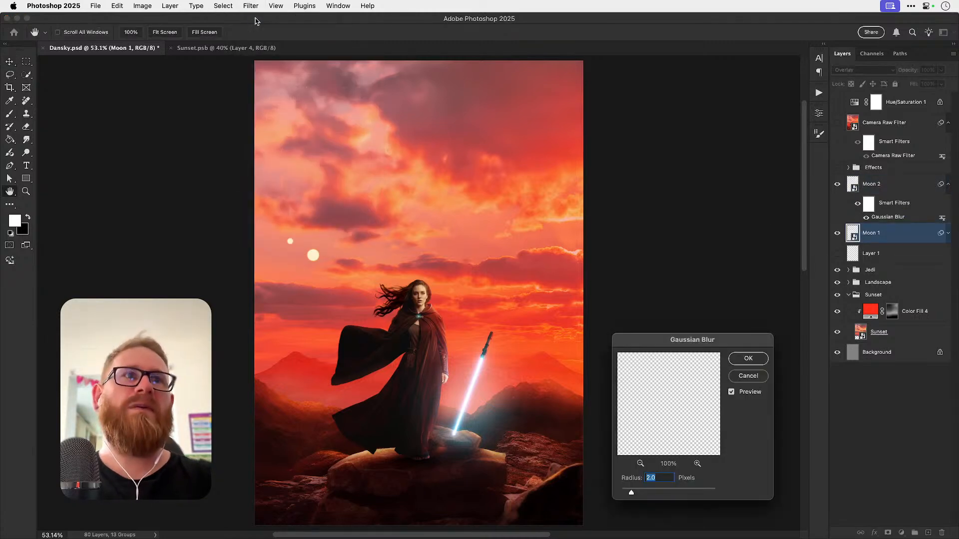
key(Return)
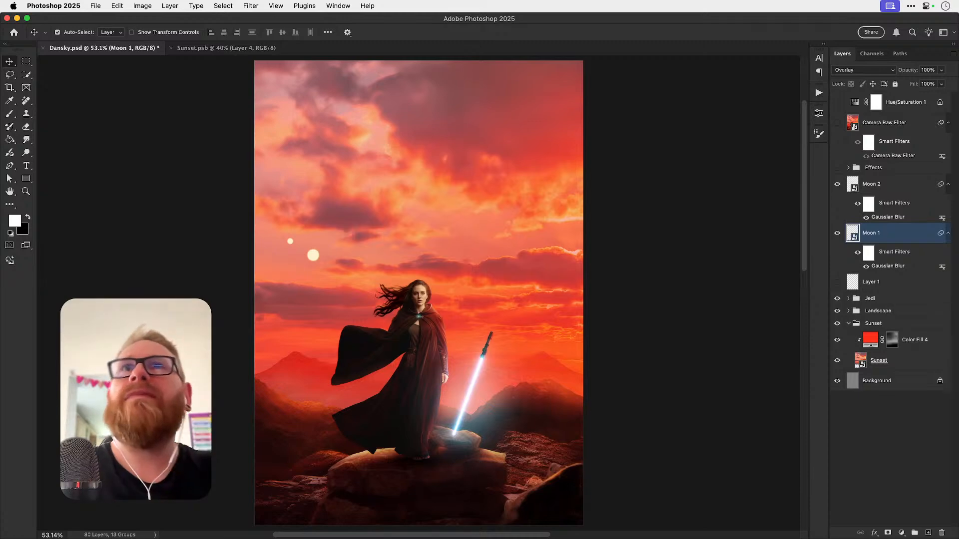
Step: Close the Sunset.psb document and save Dansky.psd
click(207, 49)
key(super+w)
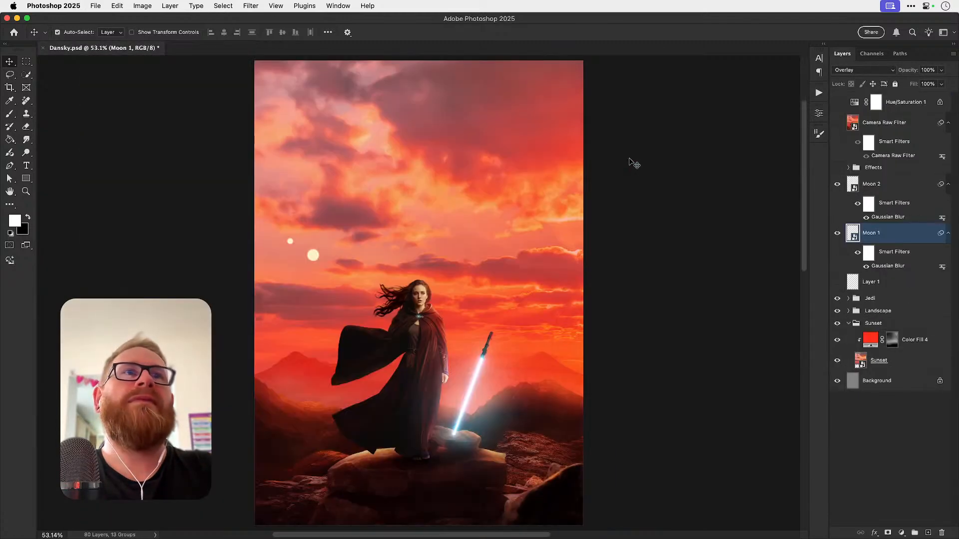
key(super+s)
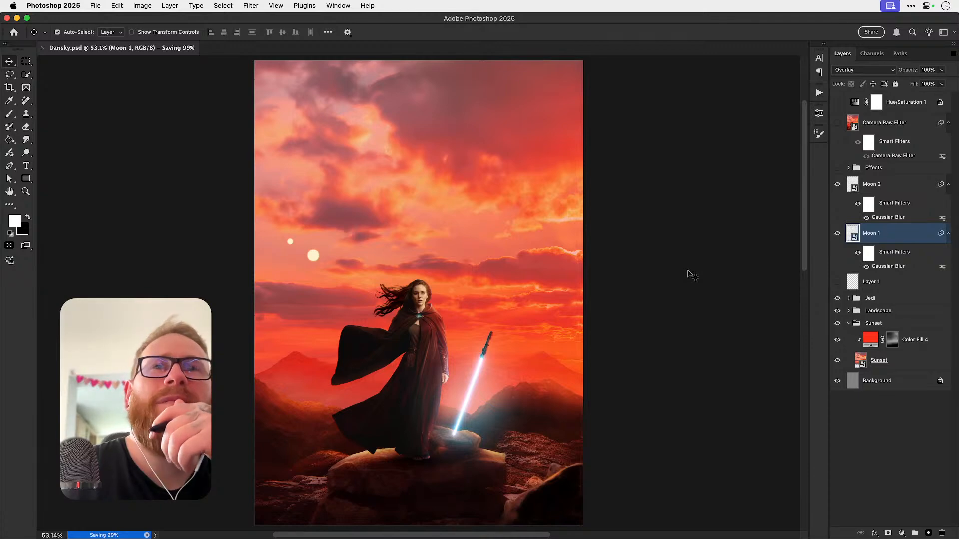
Step: Move both moon layers down together so the larger moon overlaps the upper edge of the dark cloud bank
key(z)
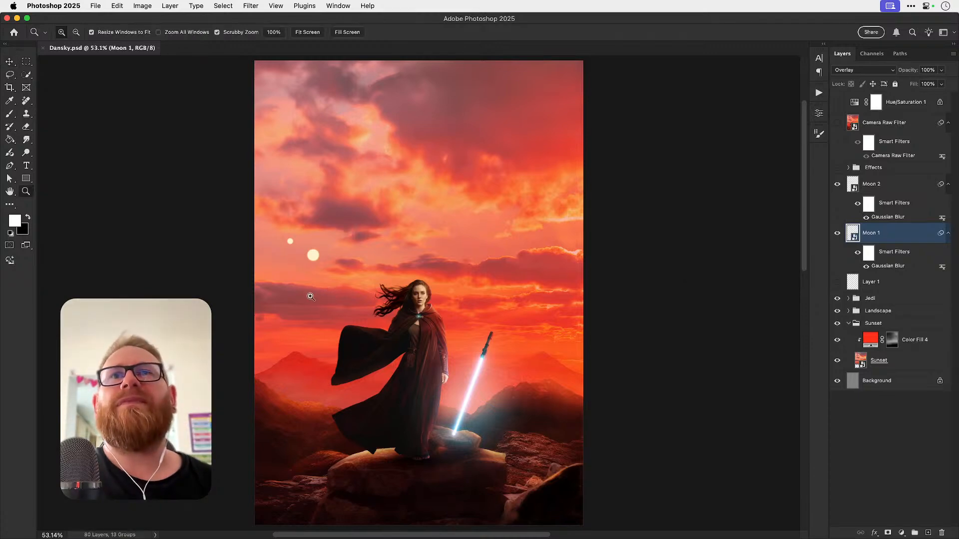
click(312, 293)
click(314, 290)
click(313, 290)
key(v)
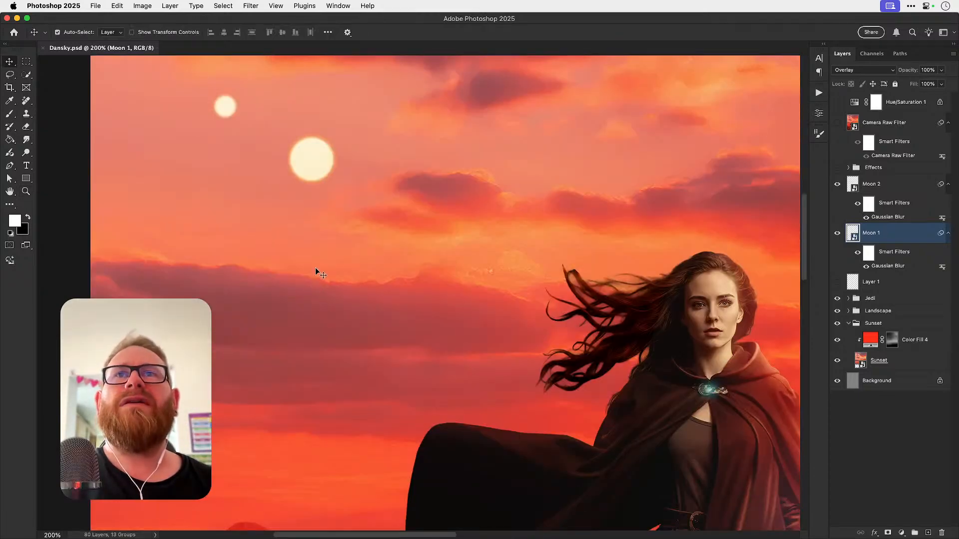
shift+click(869, 189)
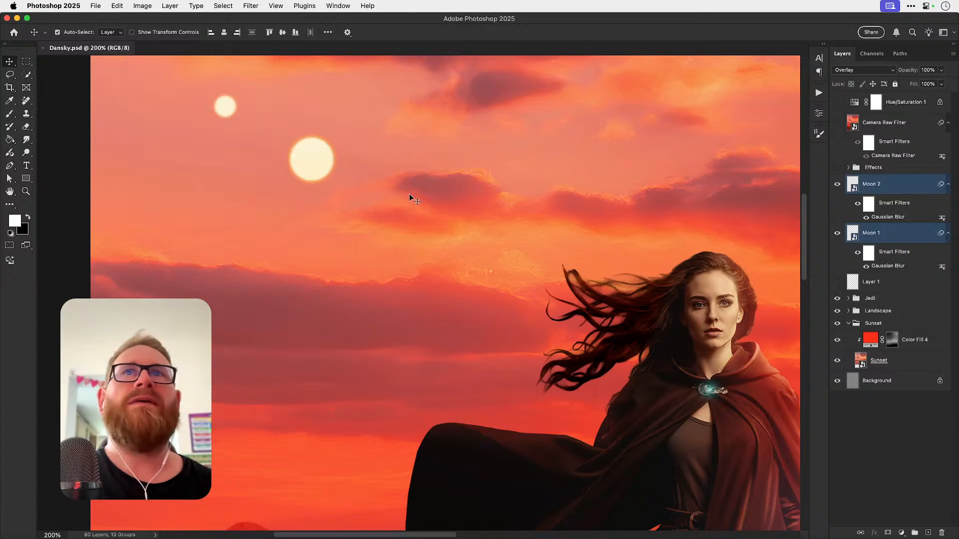
key(ctrl+t)
drag(323, 184, 327, 280)
key(Return)
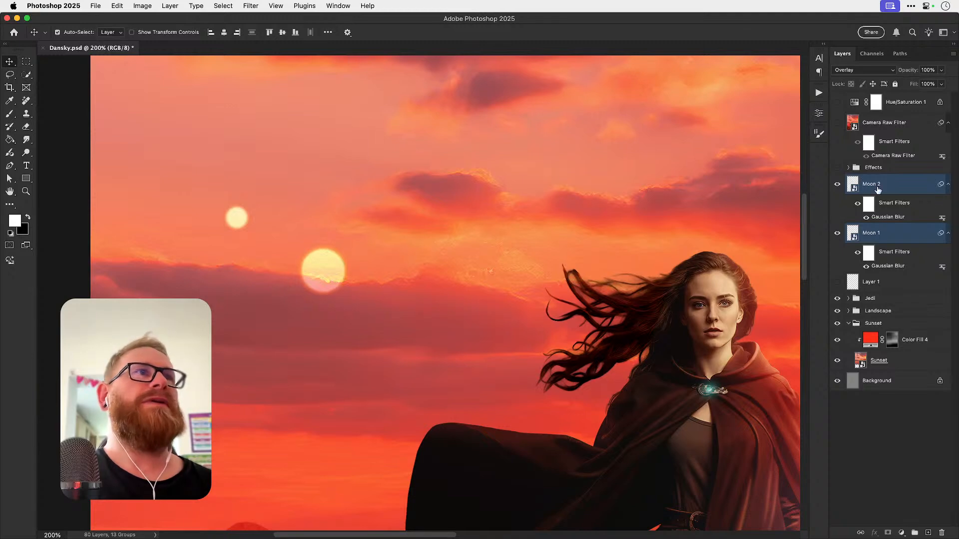
Step: Nudge the Moon 2 layer up and to the right, closer to the larger moon
click(878, 186)
key(shift+Up)
key(shift+Right)
key(shift+Right)
key(shift+Right)
key(shift+Right)
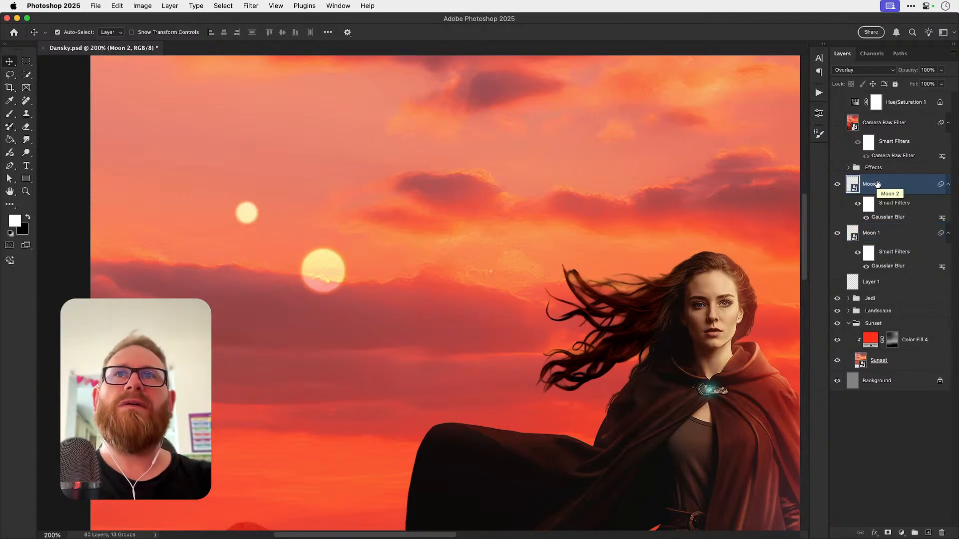
key(shift+Up)
key(shift+Up)
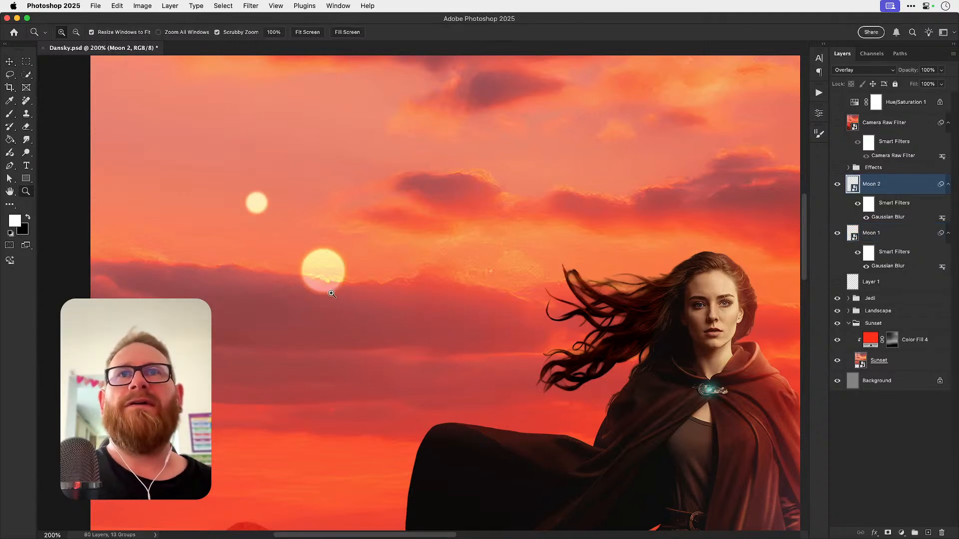
Step: Add a layer mask to the Moon 1 layer
scroll(331, 280, up, 3)
click(860, 239)
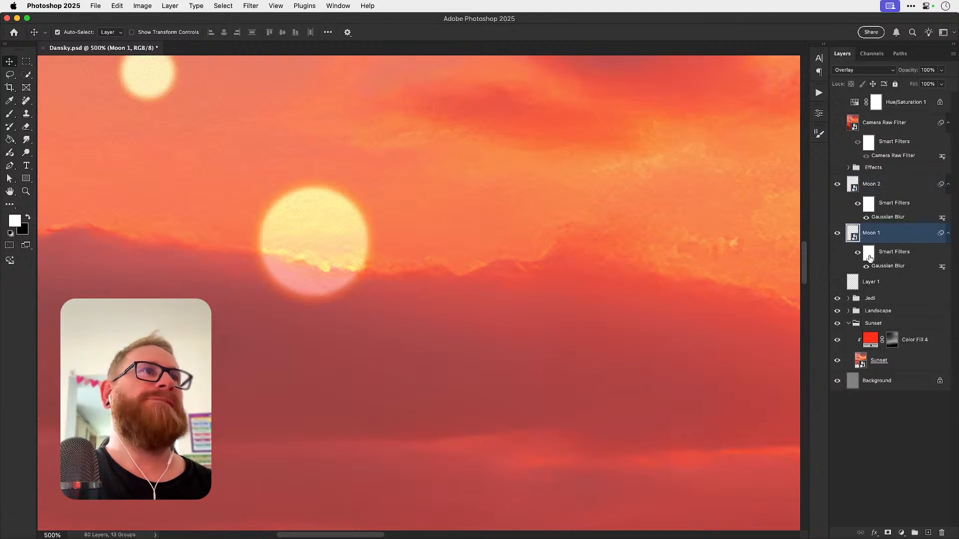
click(887, 533)
Step: Set up a soft black brush with 0% hardness, 20% flow and a size of 80 px
key(b)
key(x)
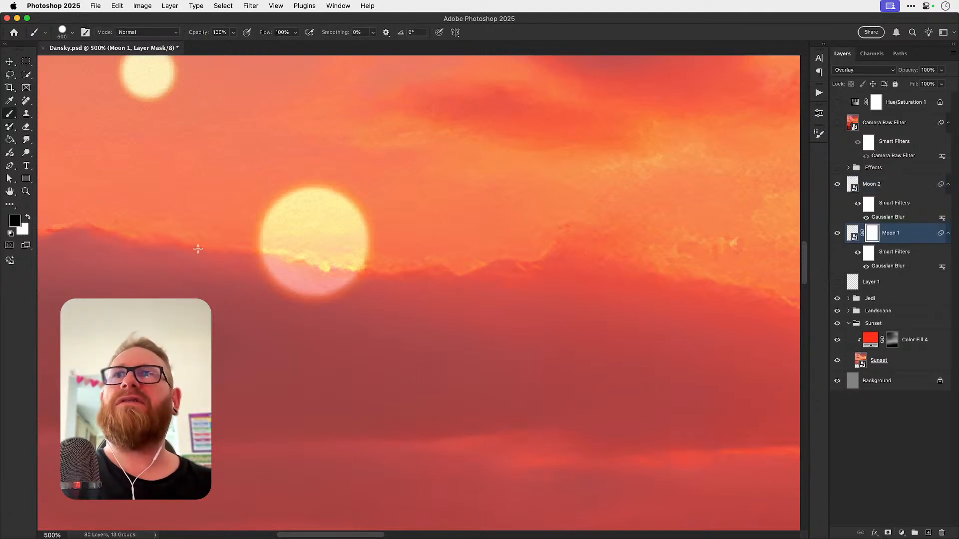
click(72, 32)
drag(83, 79, 41, 77)
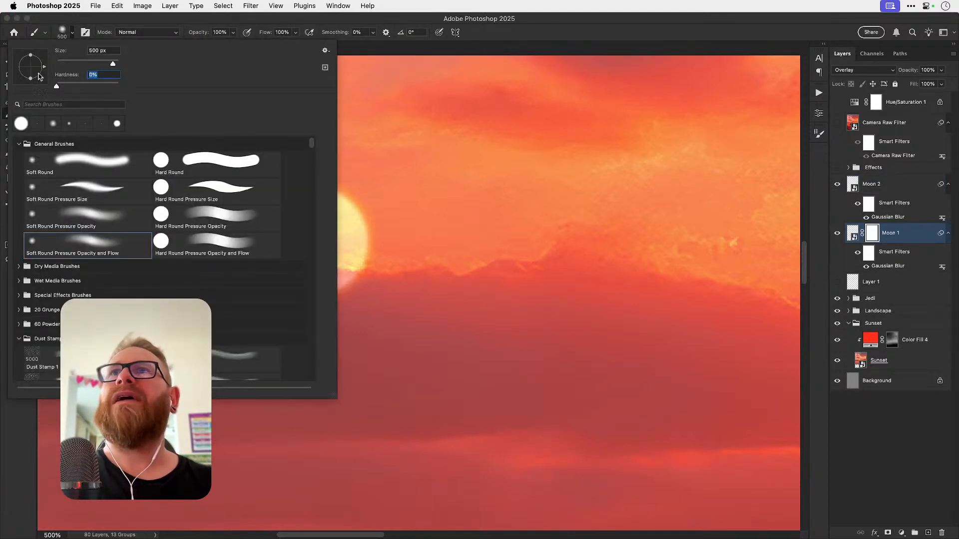
click(77, 32)
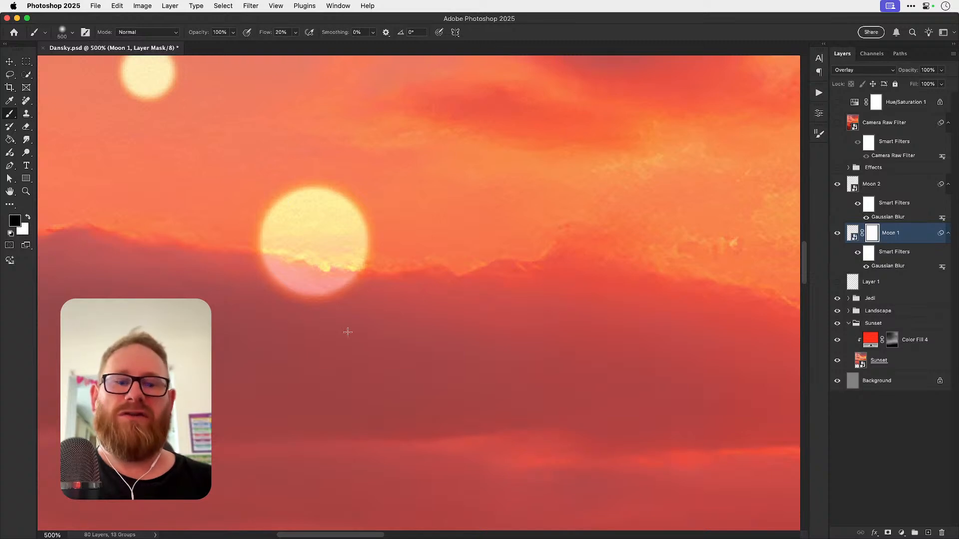
key(bracketleft)
key(bracketleft)
key(bracketleft)
key(bracketleft)
key(bracketleft)
key(bracketleft)
key(bracketleft)
key(bracketleft)
key(bracketleft)
key(bracketleft)
key(bracketleft)
key(bracketleft)
key(bracketleft)
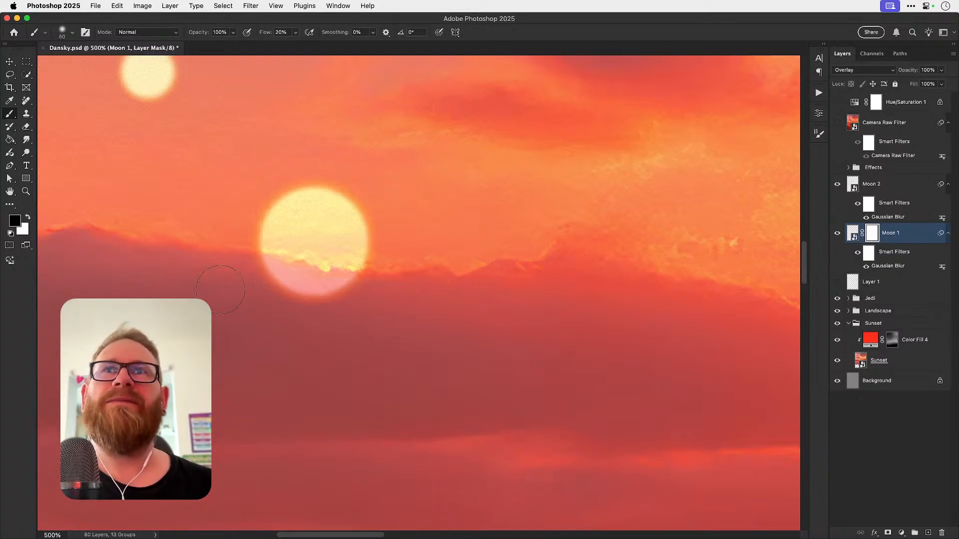
Step: Paint on the Moon 1 mask to hide the moon's lower part behind the cloud, and compare with the mask off and on
mouse_move(228, 282)
mouse_down()
mouse_move(471, 321)
mouse_move(491, 314)
mouse_move(303, 313)
mouse_move(253, 288)
mouse_move(328, 298)
mouse_move(307, 285)
mouse_move(428, 316)
mouse_move(240, 278)
mouse_move(216, 261)
mouse_move(422, 317)
mouse_move(324, 292)
mouse_move(365, 295)
mouse_move(287, 296)
mouse_move(277, 279)
mouse_move(252, 285)
mouse_move(344, 295)
mouse_up()
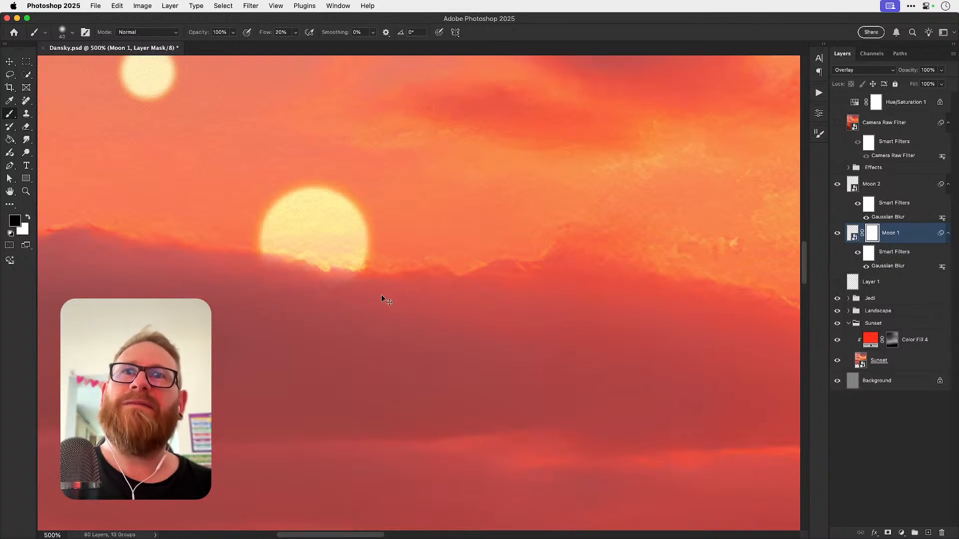
shift+click(872, 234)
shift+click(871, 233)
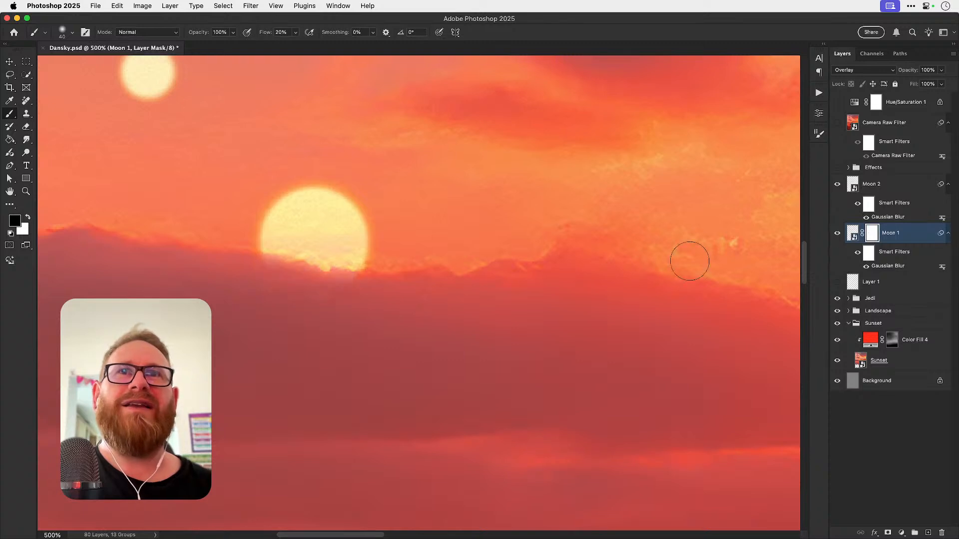
Step: Try to bring back part of the Moon 1 mask below the moon with a 100 px white brush at 10% flow
key(super+1)
drag(427, 266, 340, 271)
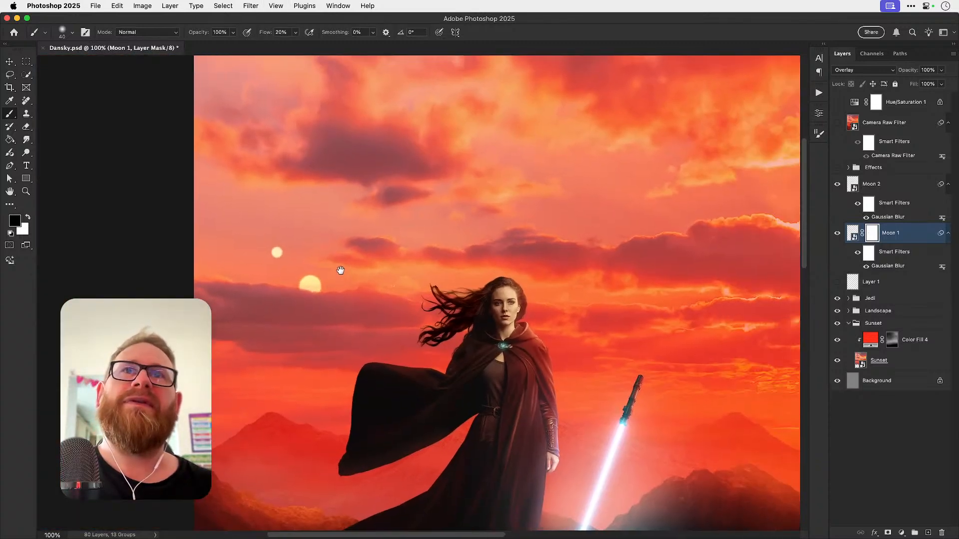
key(x)
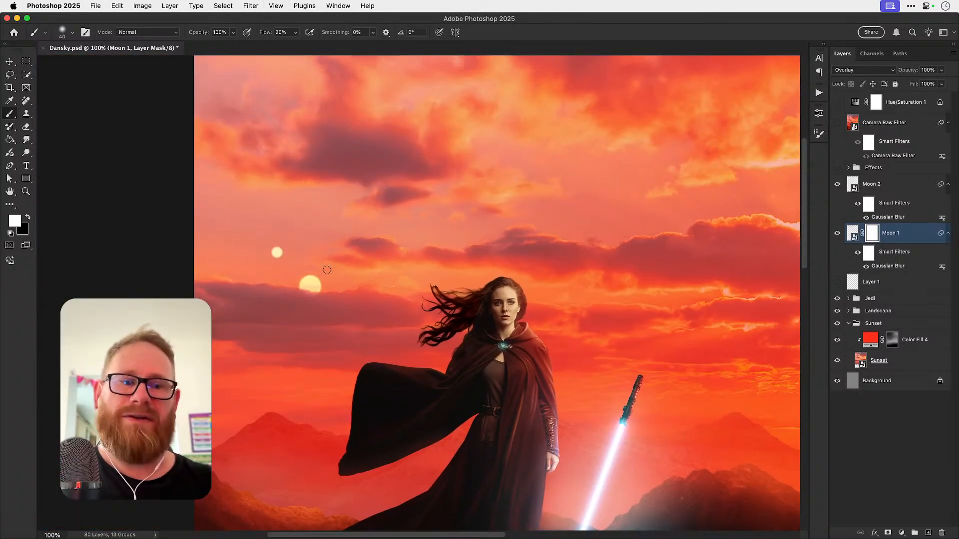
key(bracketright)
key(bracketright)
key(bracketright)
key(bracketright)
key(bracketright)
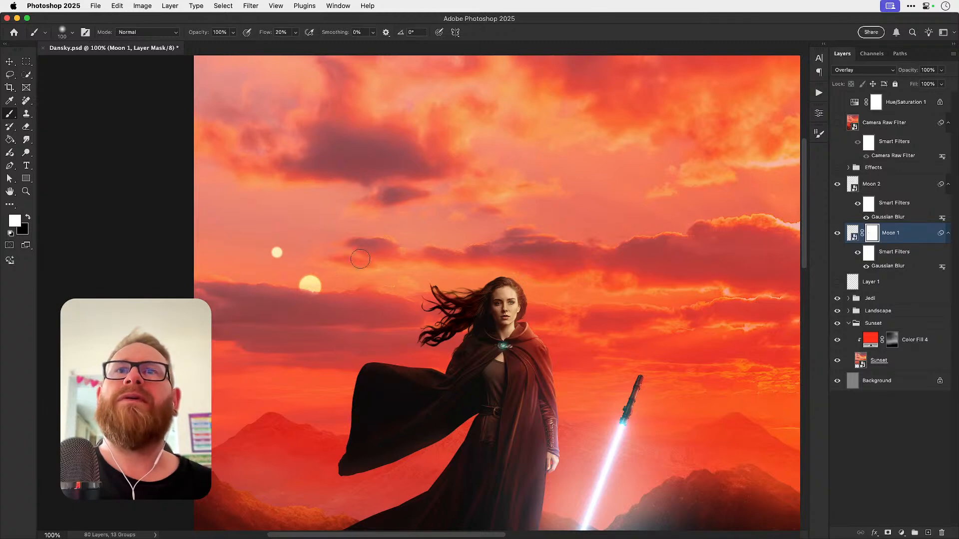
key(shift+1)
click(311, 293)
key(super+z)
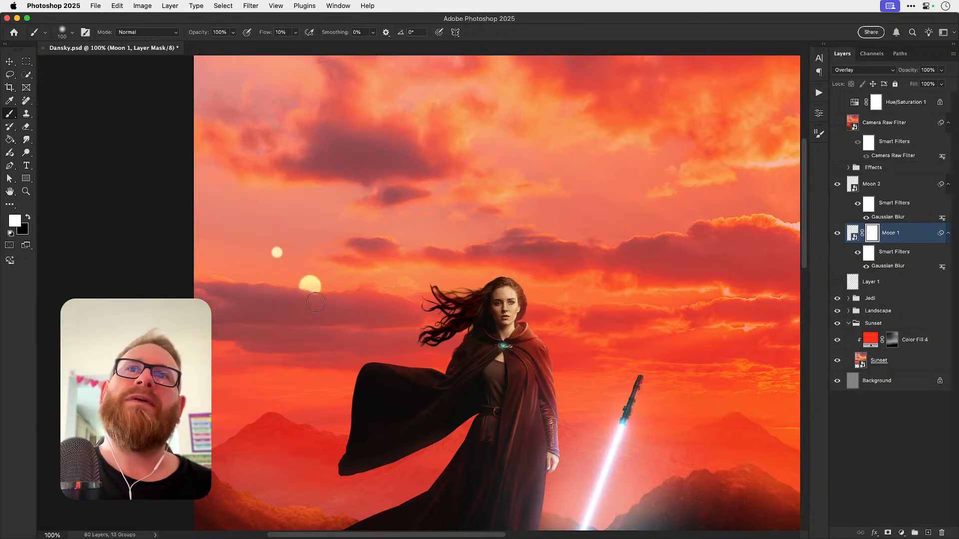
key(x)
key(v)
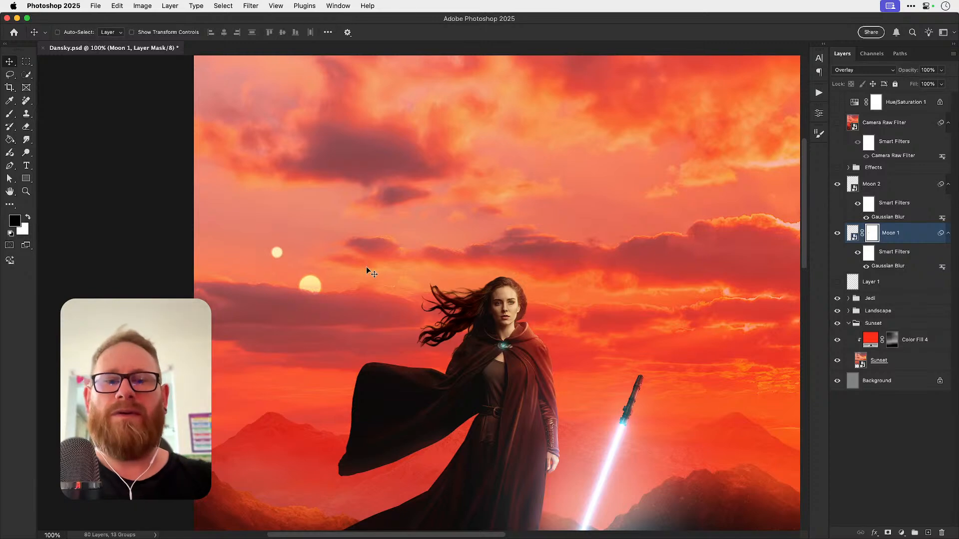
key(super+0)
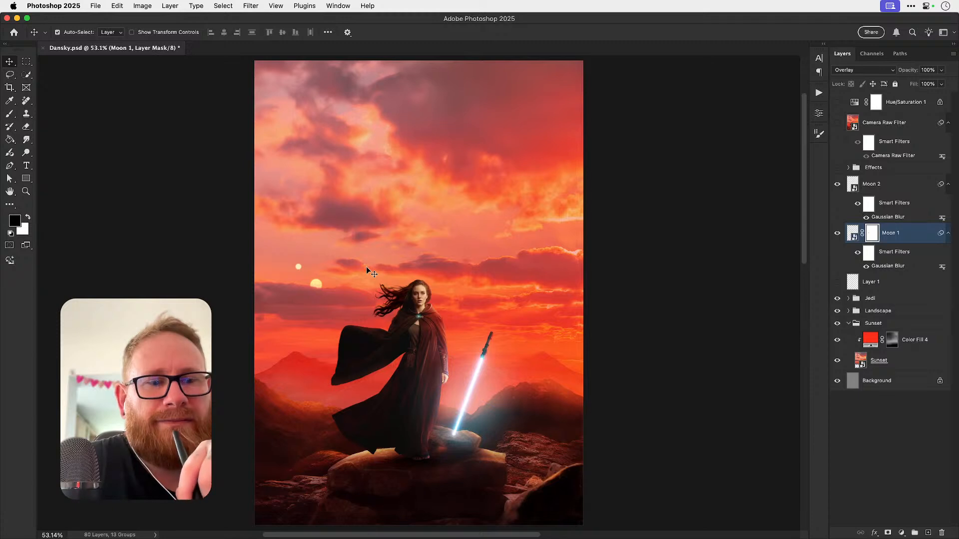
key(super+Tab)
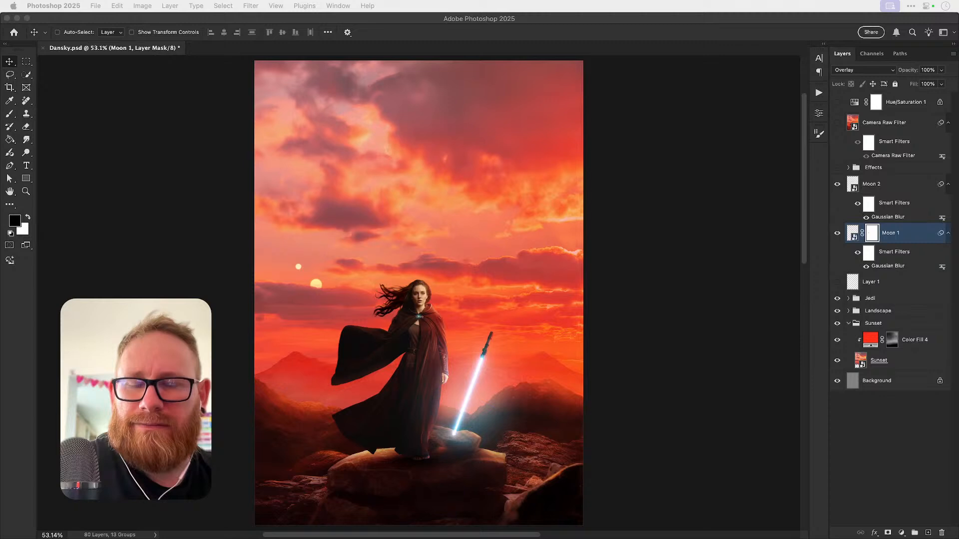
key(super+Tab)
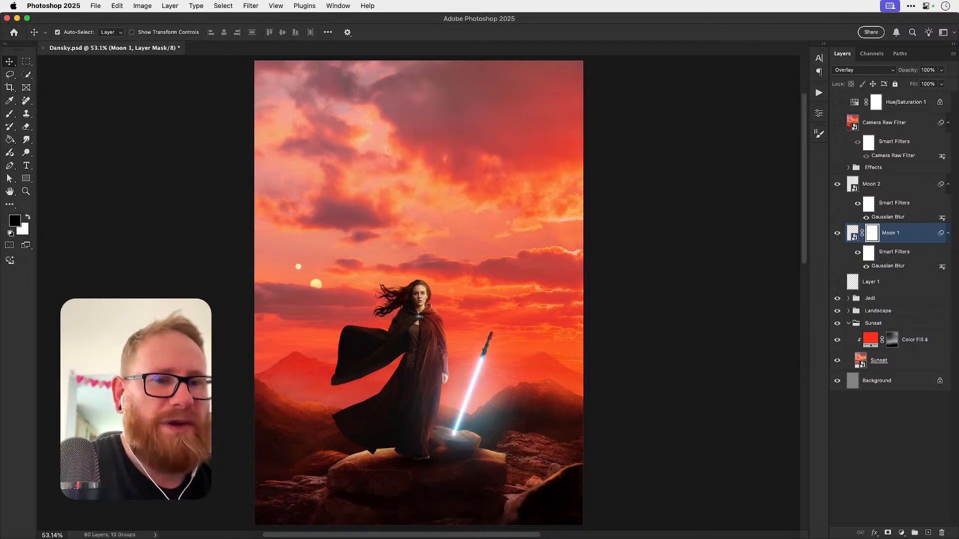
key(super+Tab)
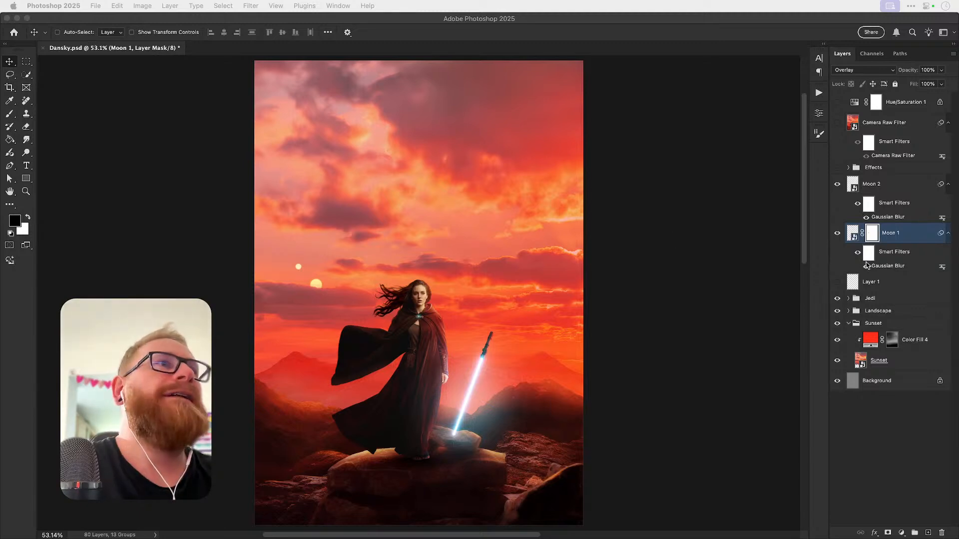
click(901, 237)
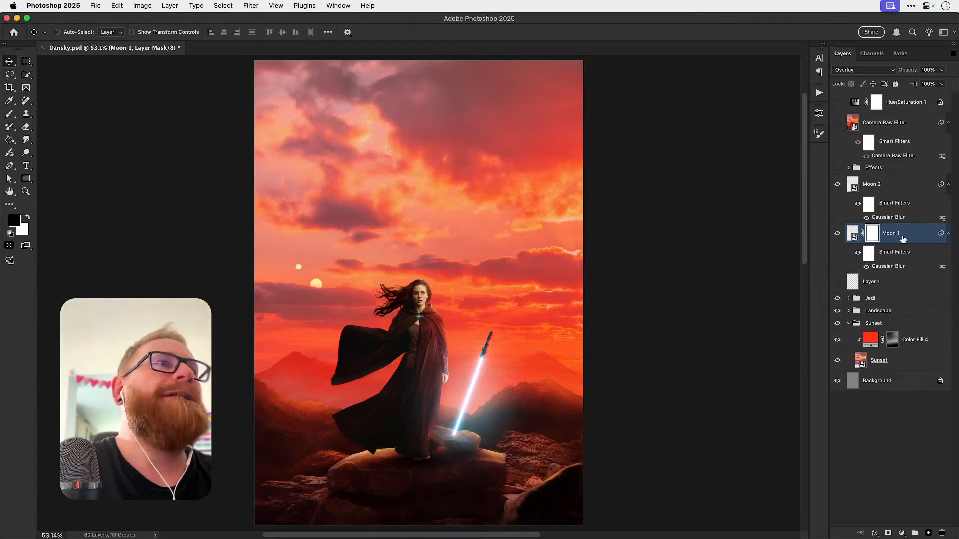
Step: Turn the Effects group's visibility back on, comparing the whole composite with and without it
click(836, 167)
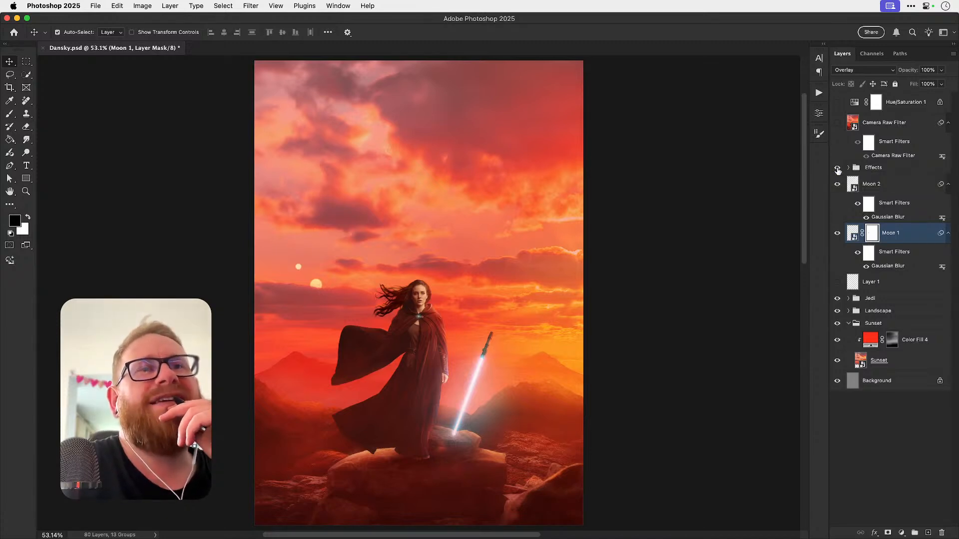
click(838, 169)
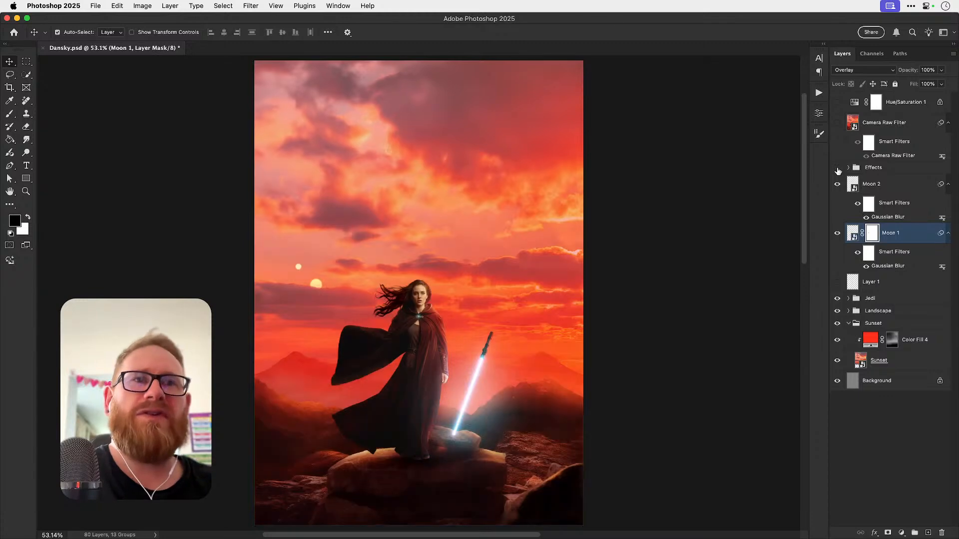
click(837, 168)
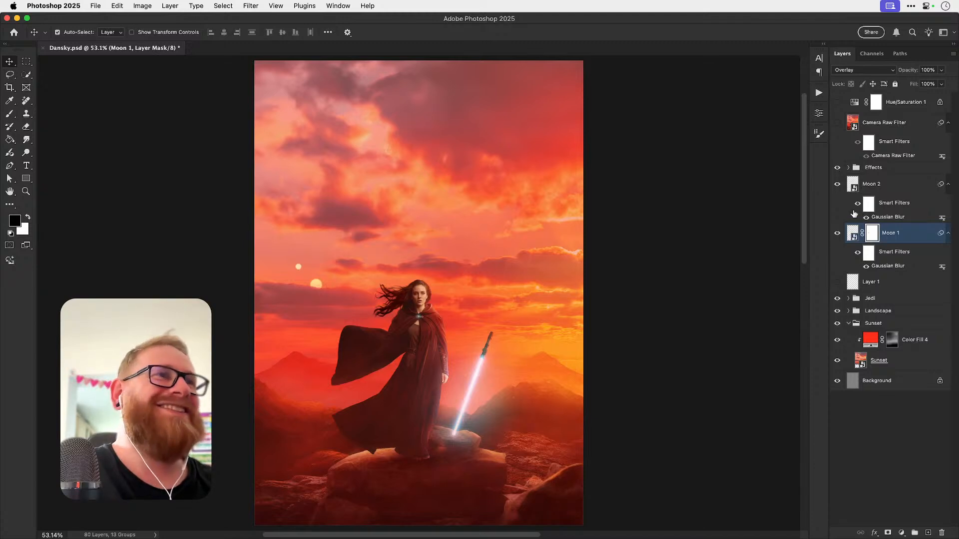
Step: Rename both the Sunset sky layer and the group that contains it to Sunrise
click(882, 365)
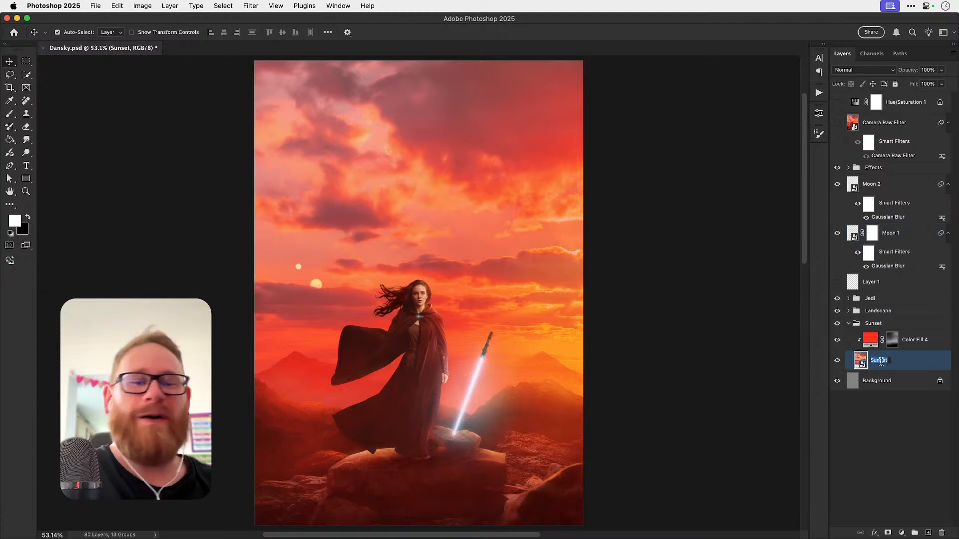
double_click(879, 361)
text(Su)
key(Return)
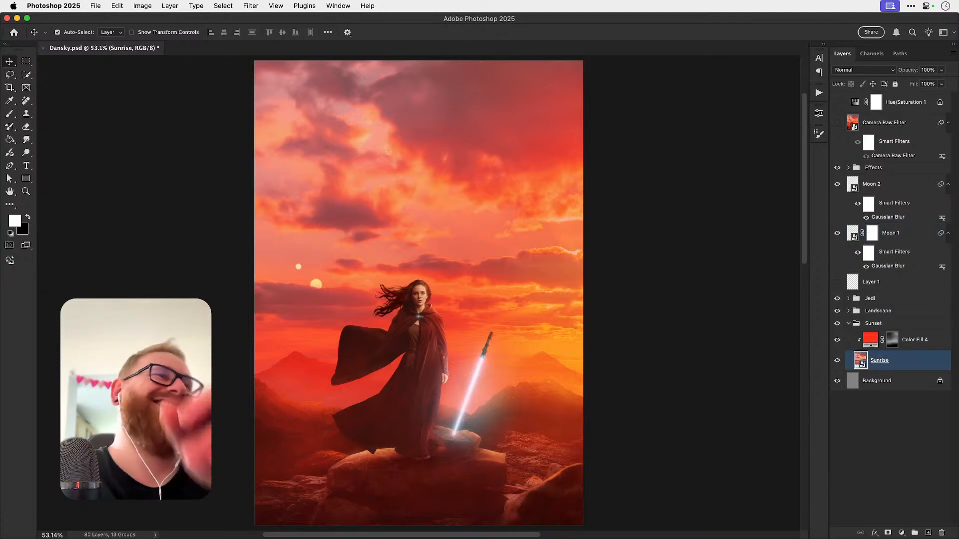
double_click(874, 323)
text(Sunris)
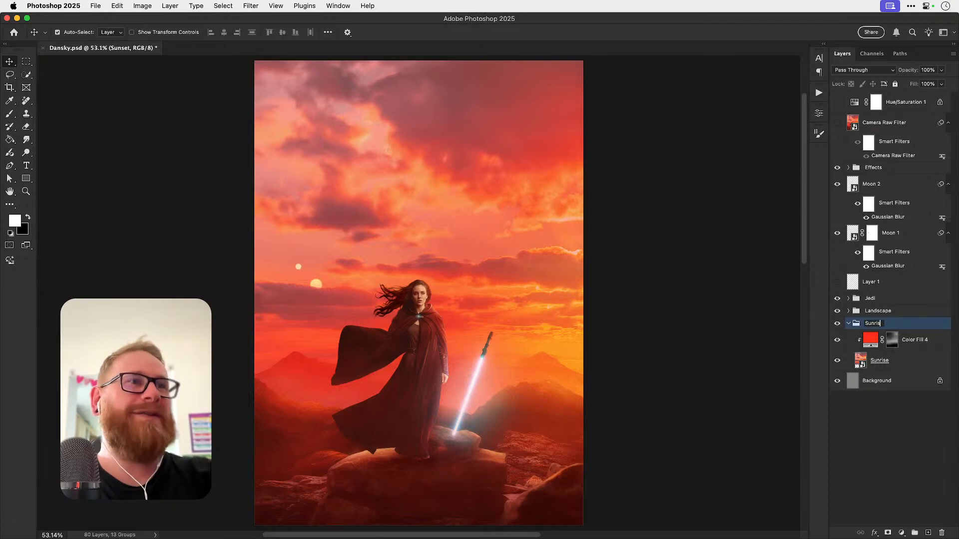
text(e)
key(Return)
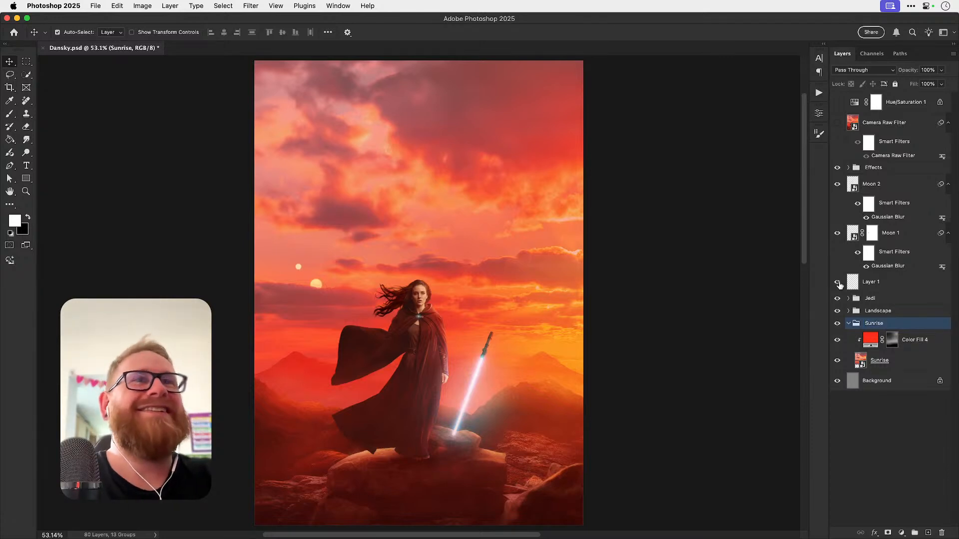
Step: Check what the hidden Layer 1 contains by toggling its visibility, and rename it Master Moon
click(838, 283)
click(838, 282)
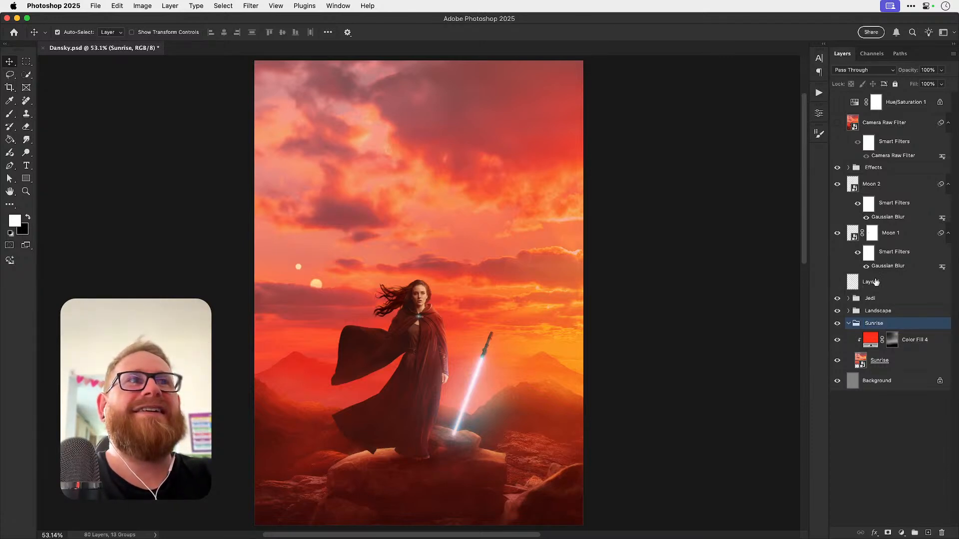
double_click(871, 282)
text(Original)
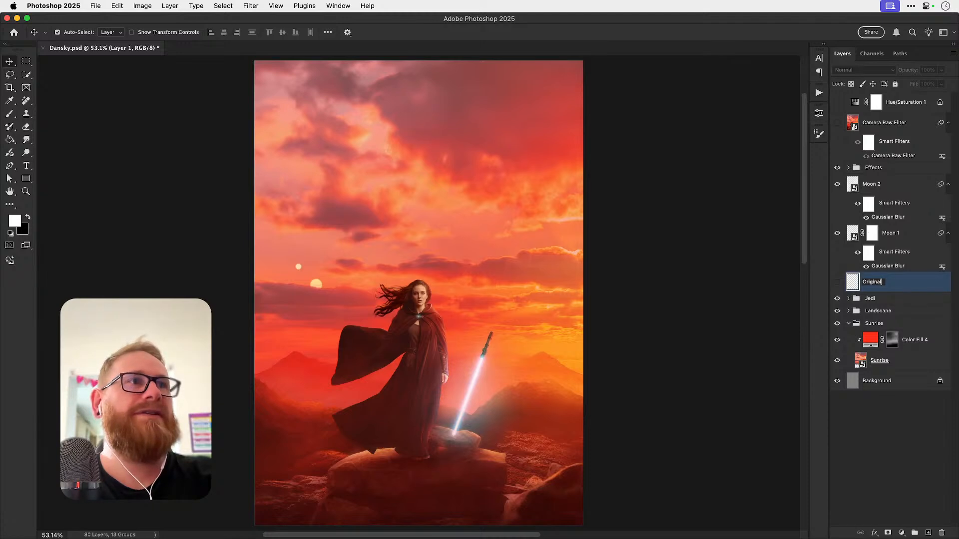
key(super+a)
text(M)
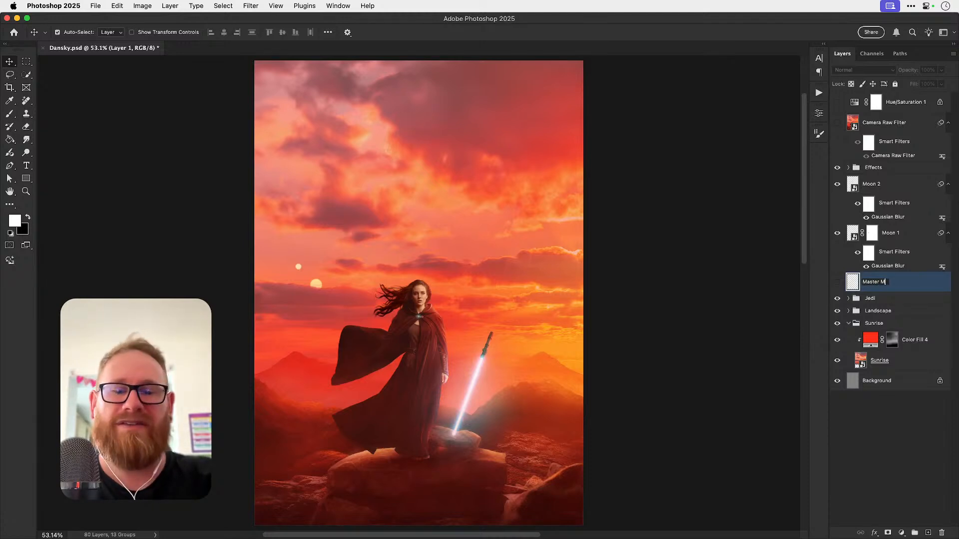
key(Return)
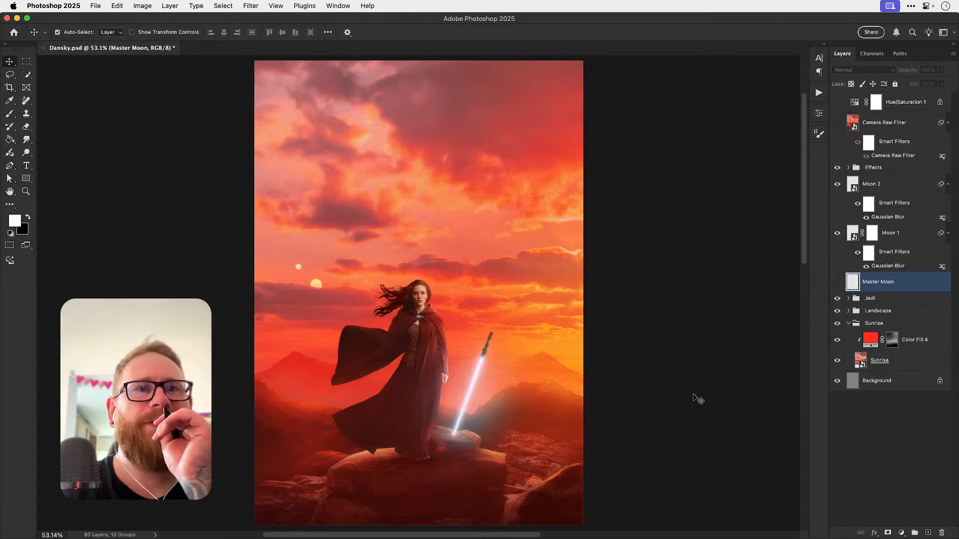
Step: Inspect the rocks around the Jedi up close and select the Hero Rocks smart object inside the Landscape group
click(402, 460)
click(403, 460)
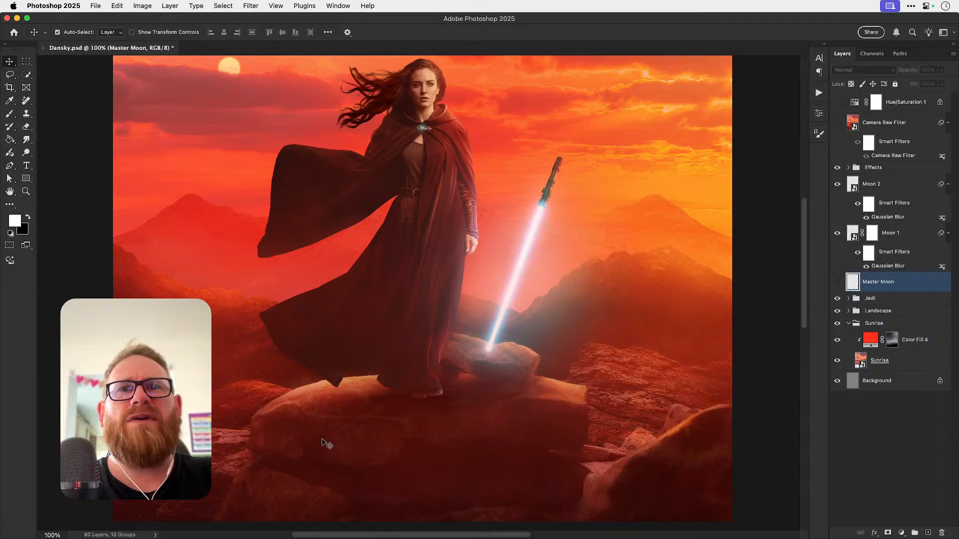
click(593, 415)
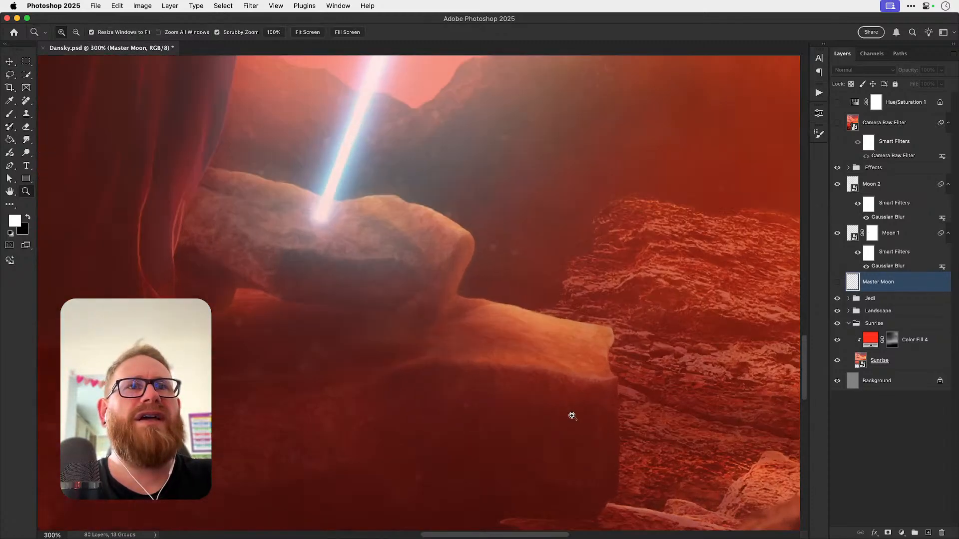
click(572, 413)
scroll(513, 416, right, 3)
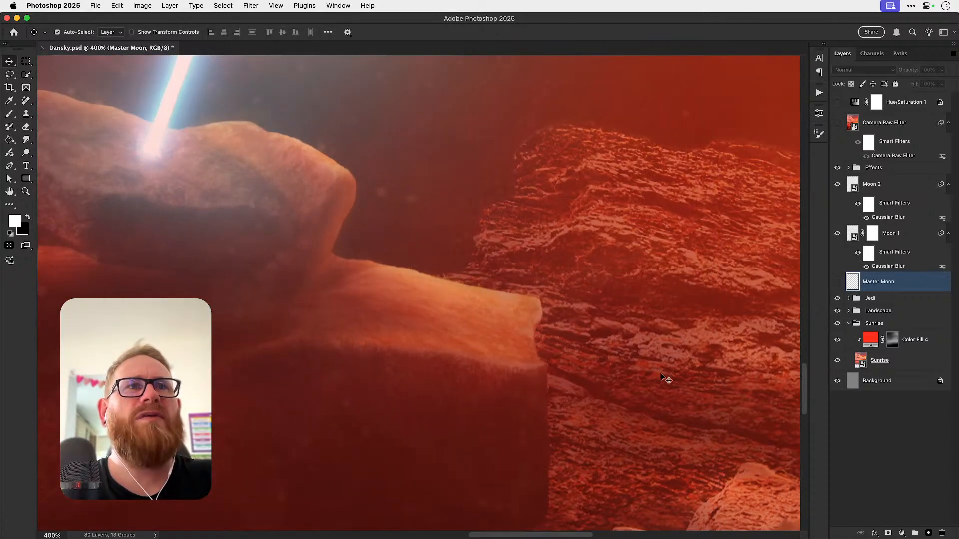
key(super+0)
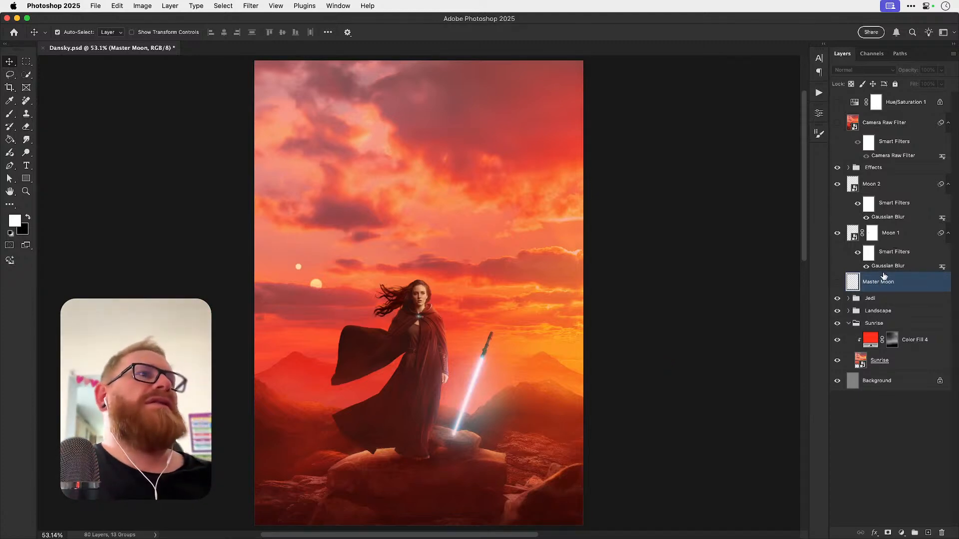
click(849, 310)
scroll(890, 327, down, 6)
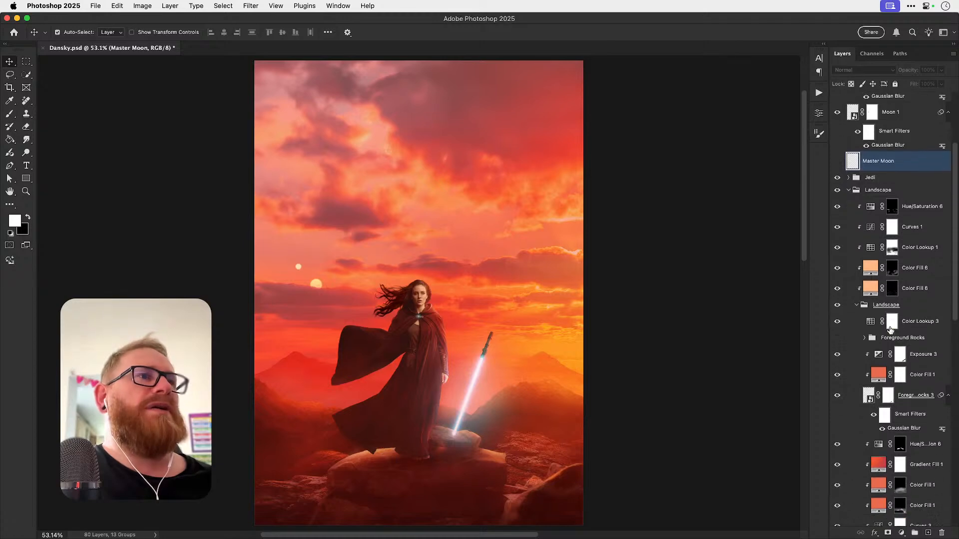
scroll(890, 330, down, 15)
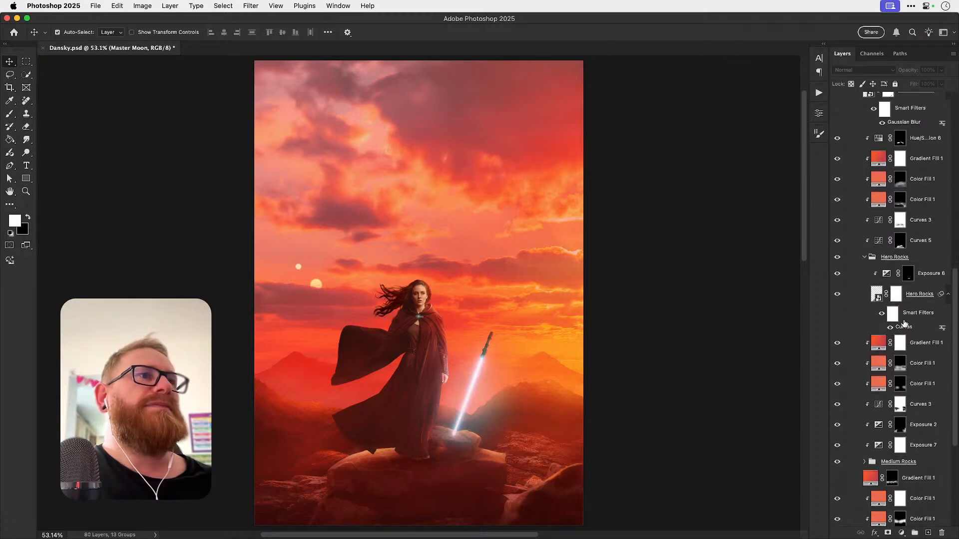
click(917, 302)
Step: Apply the Sharpen More filter to the Hero Rocks layer and check the rock texture up close
key(z)
scroll(452, 450, down, 5)
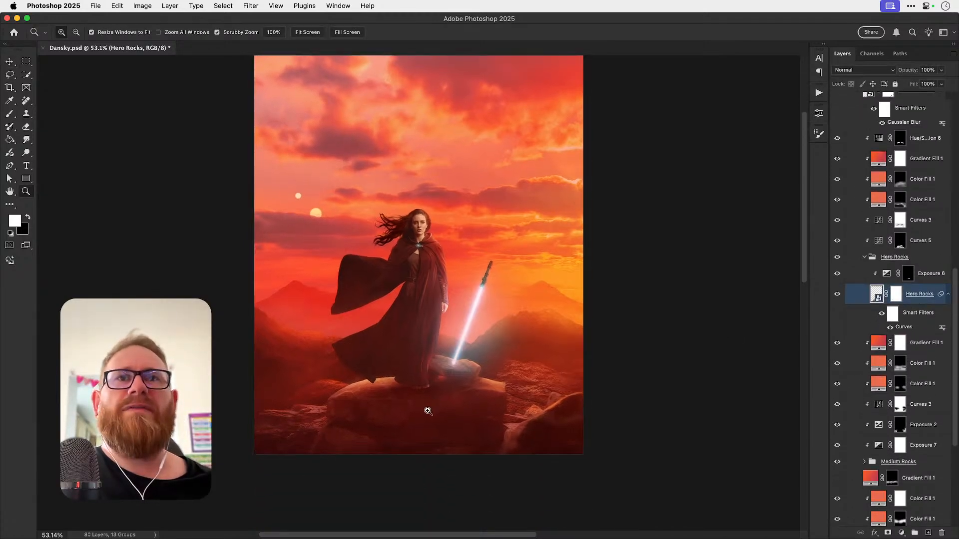
key(v)
click(251, 5)
mouse_move(313, 195)
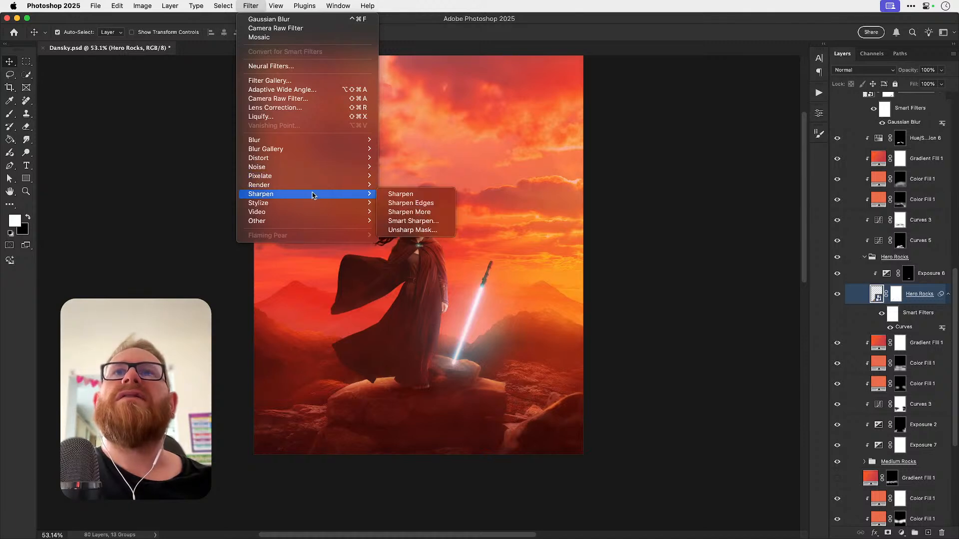
click(404, 212)
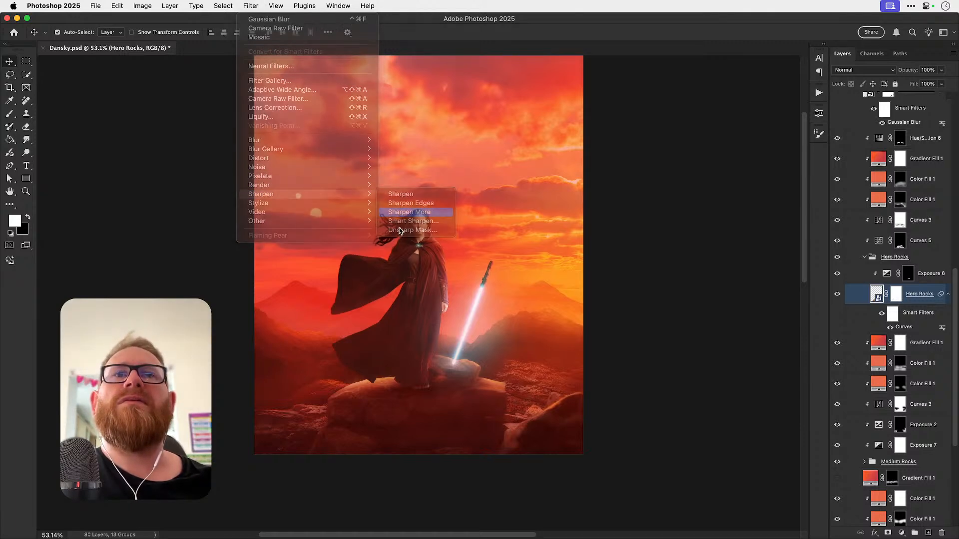
key(z)
drag(358, 410, 394, 413)
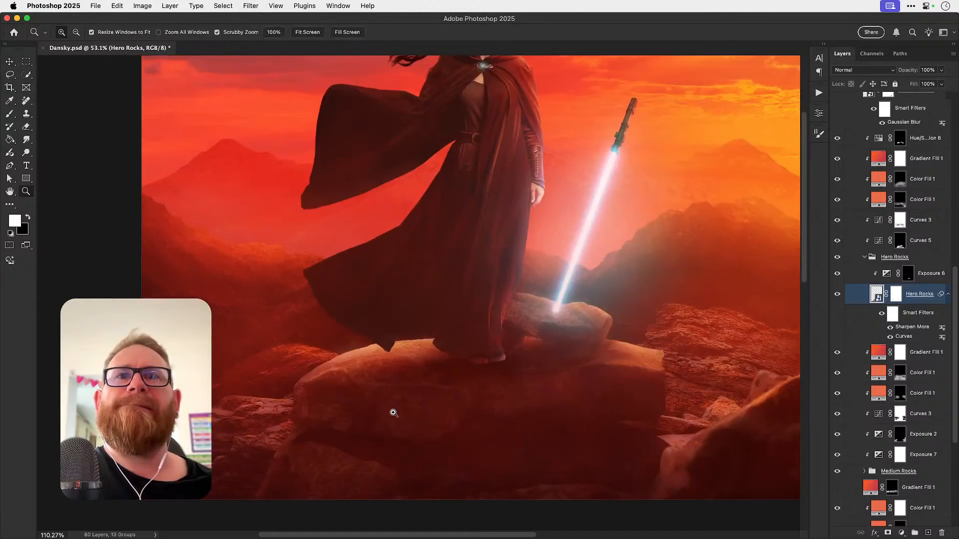
Step: Apply Sharpen More to the Hero Rocks layer a second time and compare the rocks with the added filter
key(v)
click(252, 6)
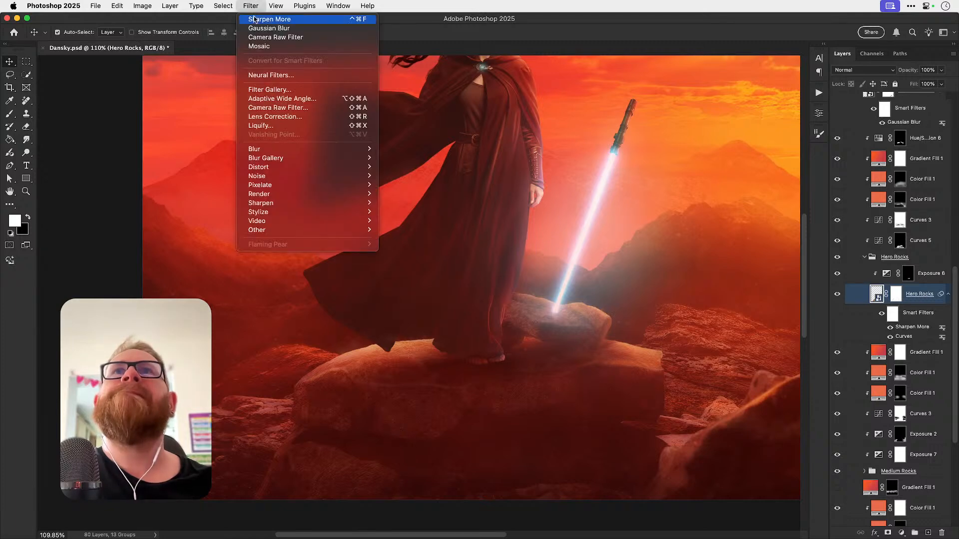
click(254, 19)
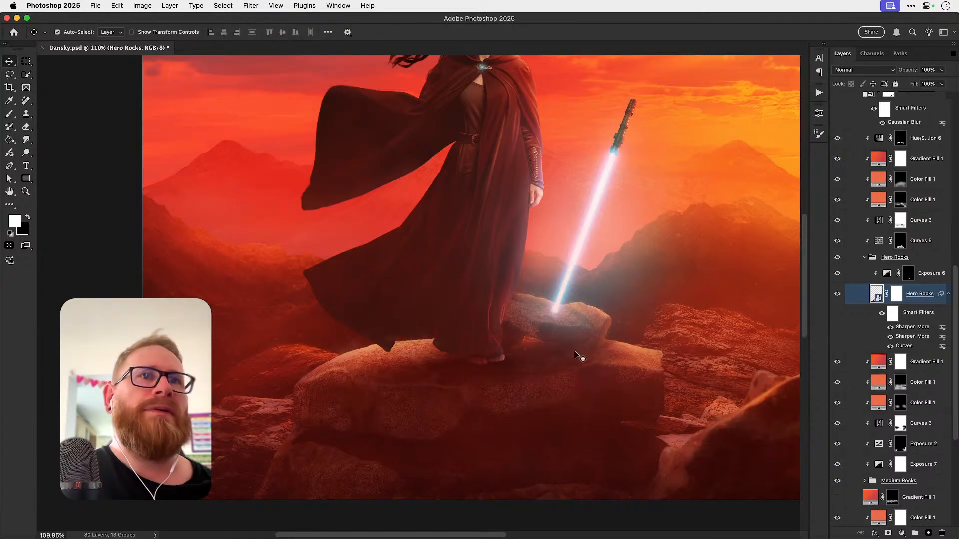
key(super+1)
key(super+0)
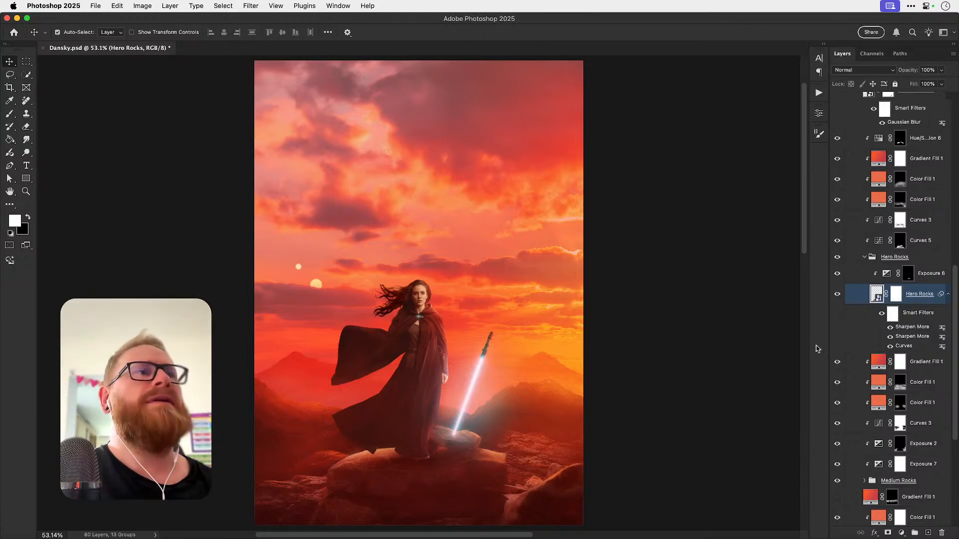
click(890, 329)
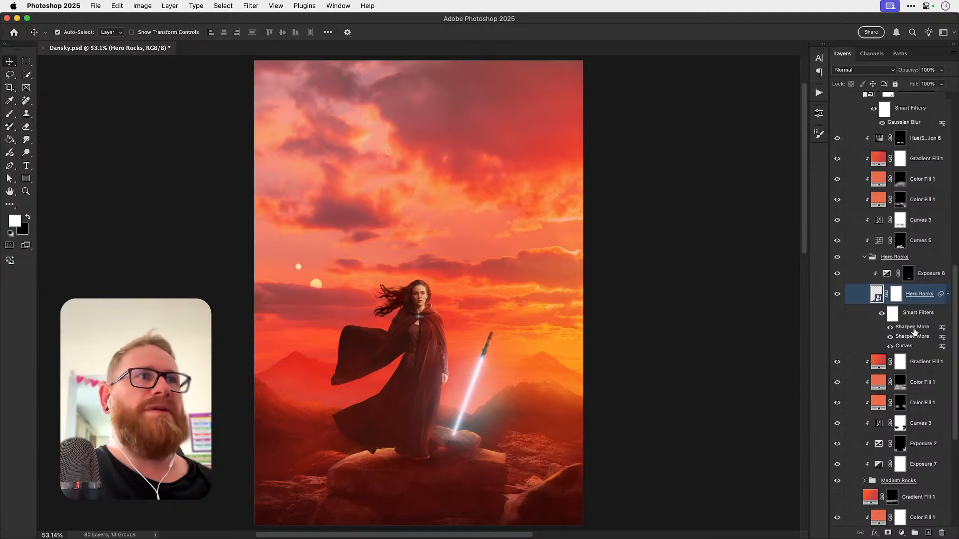
Step: Remove one of the two Sharpen More filters from the Hero Rocks layer and save the document
drag(913, 330, 942, 533)
key(super+s)
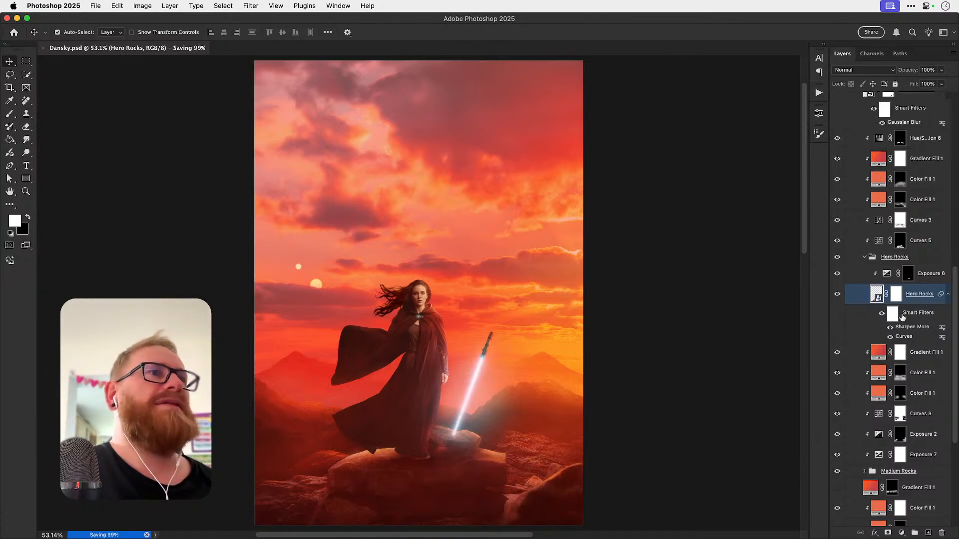
Step: Collapse the outer Landscape group and expand the Jedi group down to the figure's layers
scroll(901, 320, down, 5)
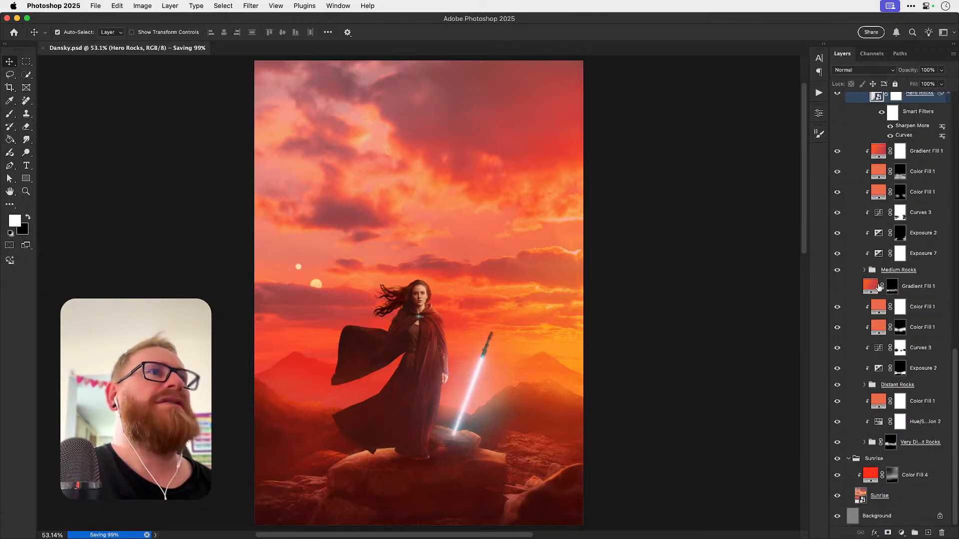
scroll(875, 289, up, 10)
scroll(875, 289, up, 8)
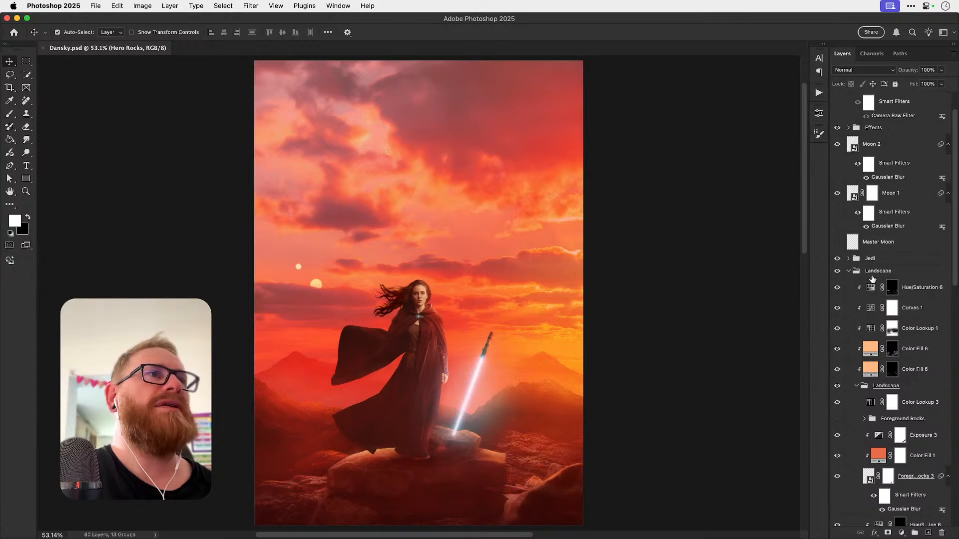
click(849, 258)
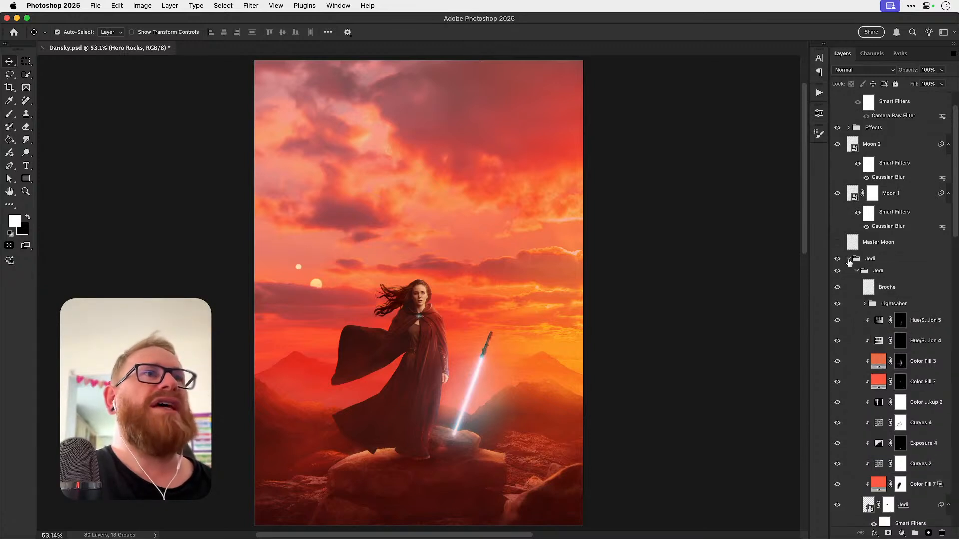
click(848, 259)
click(849, 272)
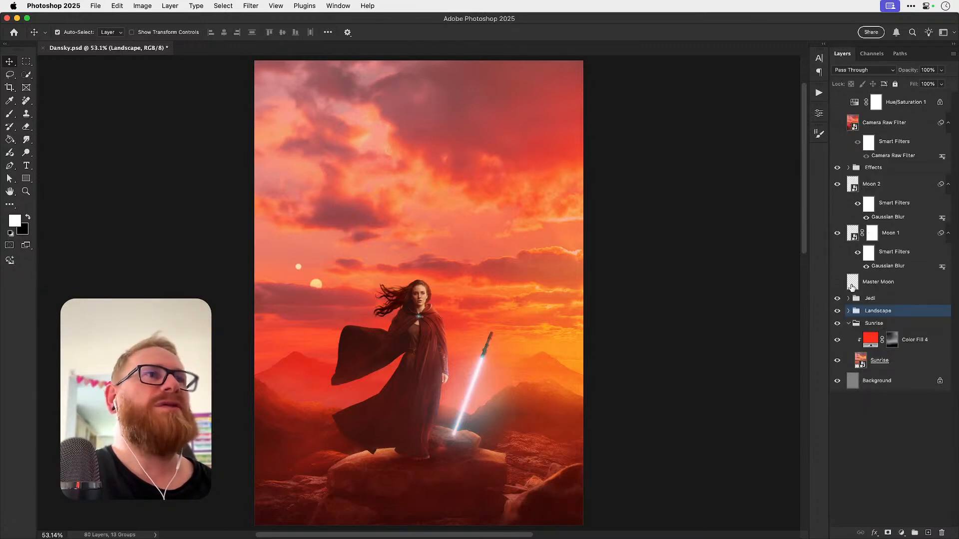
click(848, 299)
scroll(899, 328, down, 1)
scroll(899, 329, down, 1)
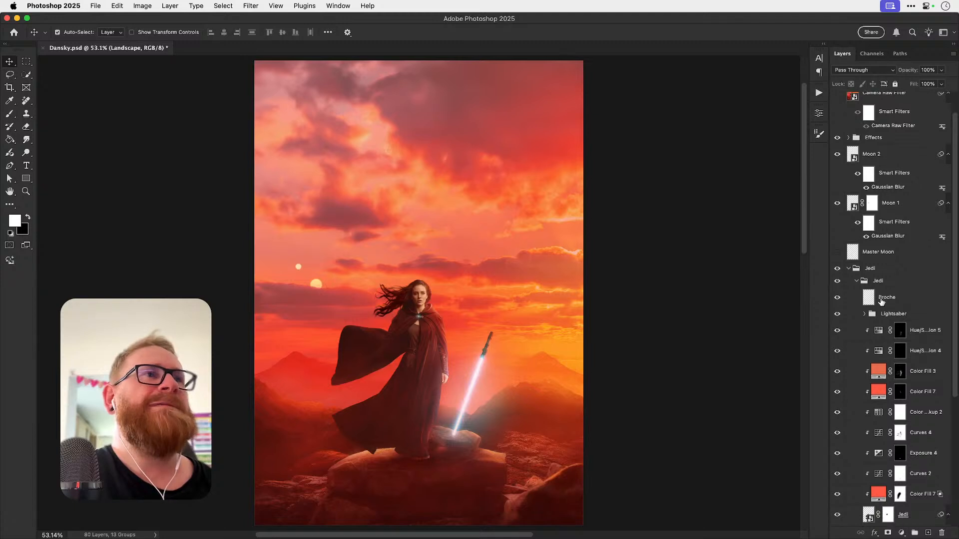
scroll(883, 303, down, 8)
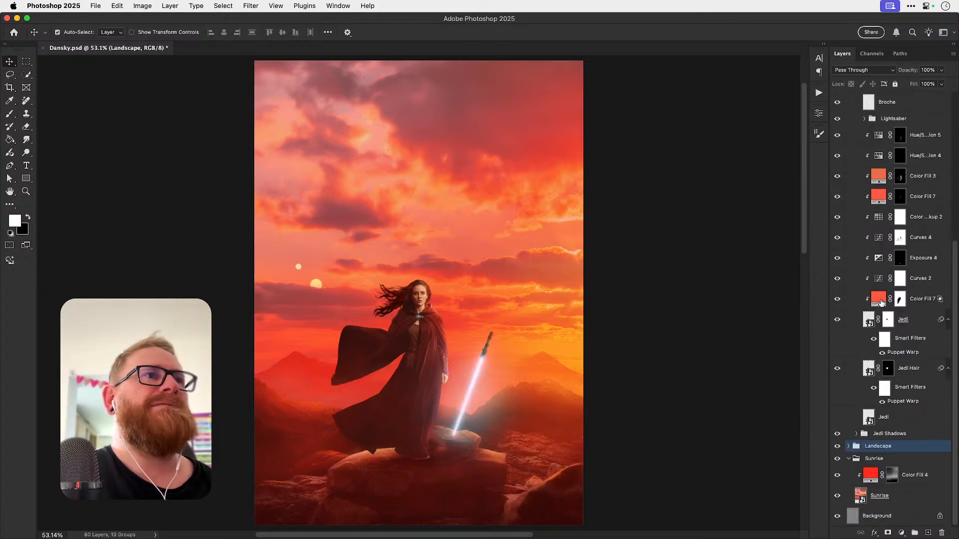
Step: Check the Jedi layer by toggling its visibility and layer mask, and convert it to a smart object
click(838, 320)
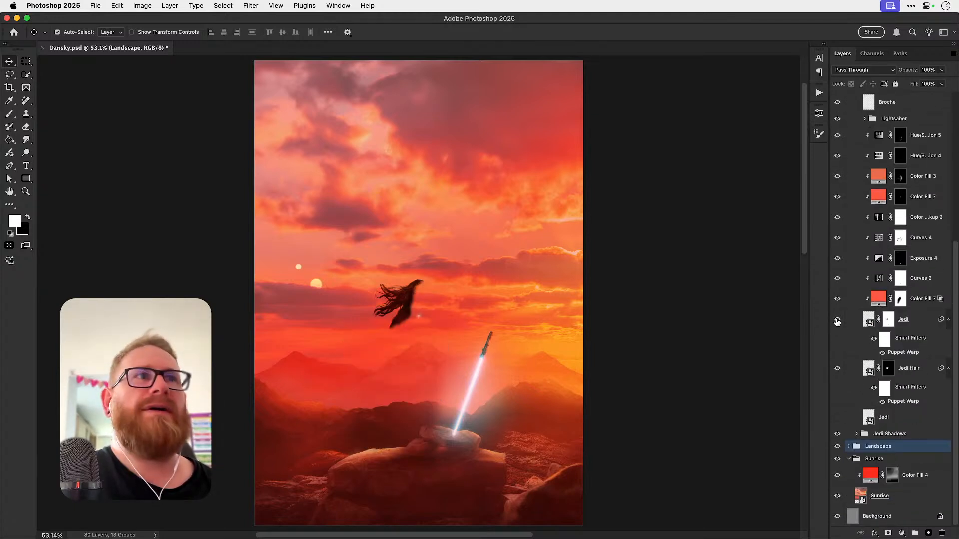
click(837, 321)
click(879, 322)
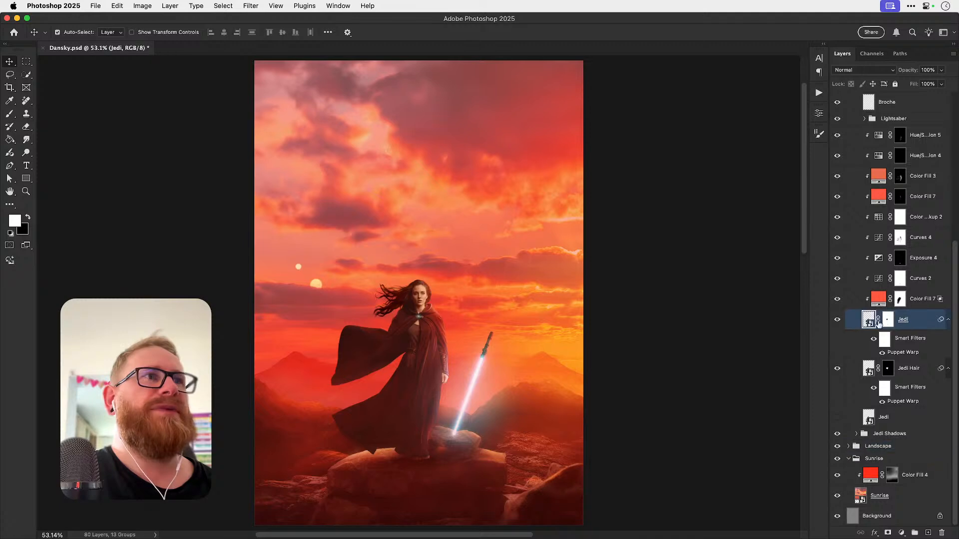
right_click(911, 322)
click(925, 325)
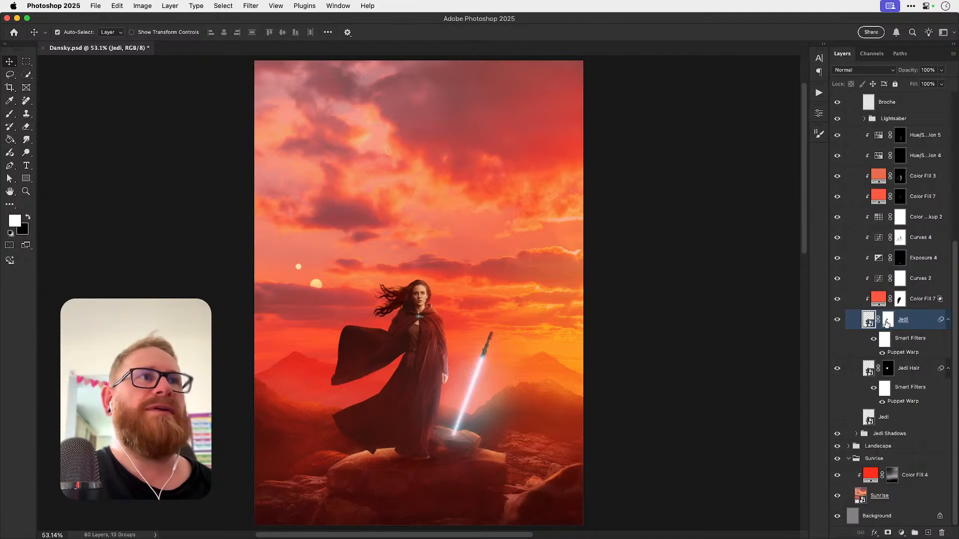
shift+click(886, 324)
shift+click(886, 324)
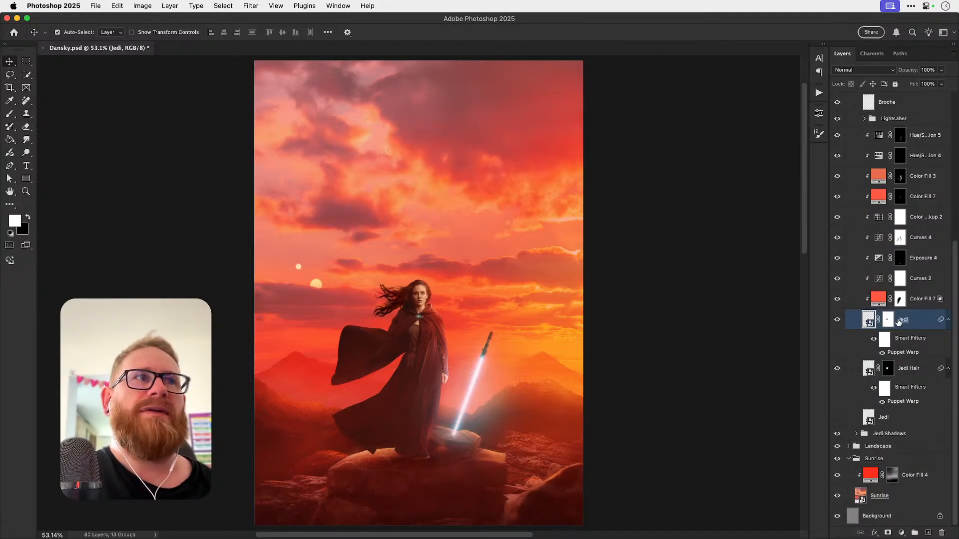
right_click(918, 322)
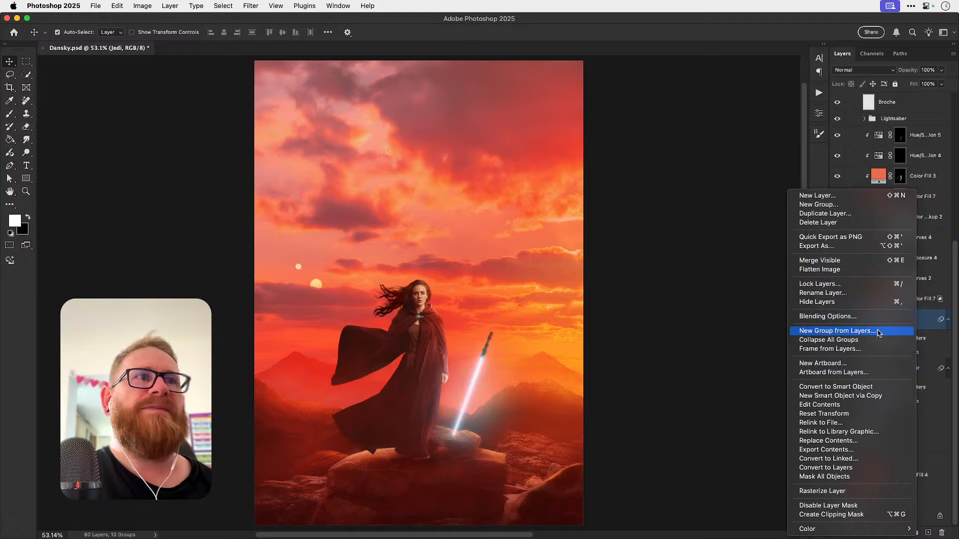
click(840, 386)
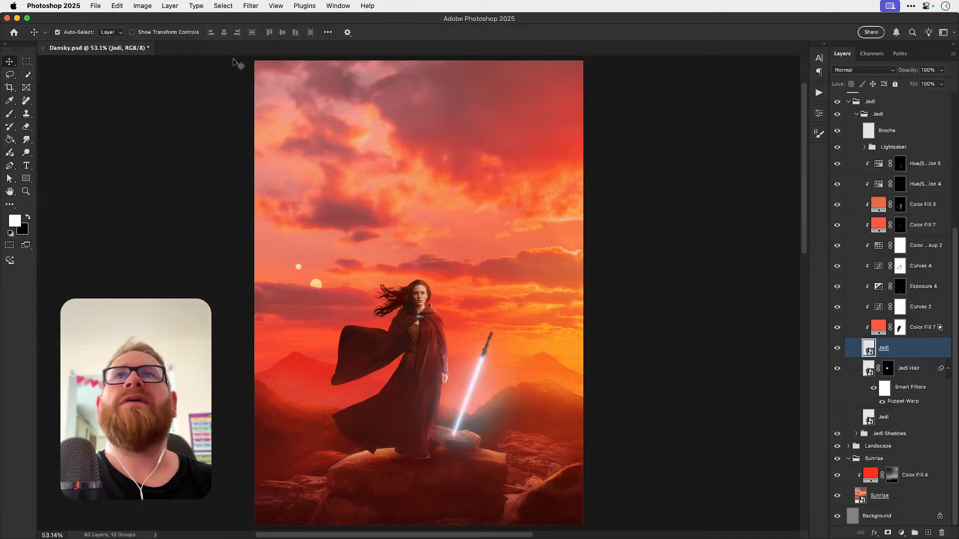
Step: Start a Path Blur on the Jedi layer and replace the default path with a curve from the shoulder out along the blowing cape
click(250, 5)
mouse_move(294, 158)
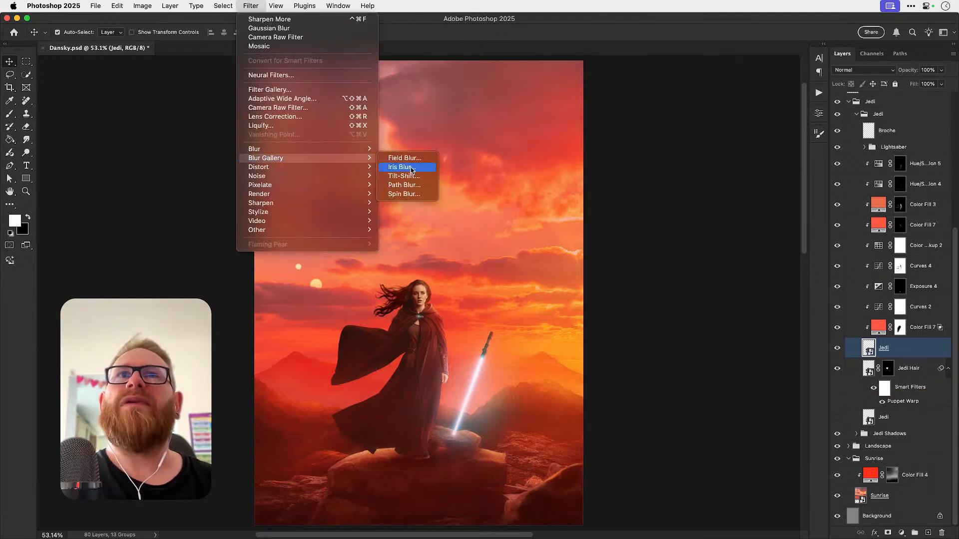
click(405, 185)
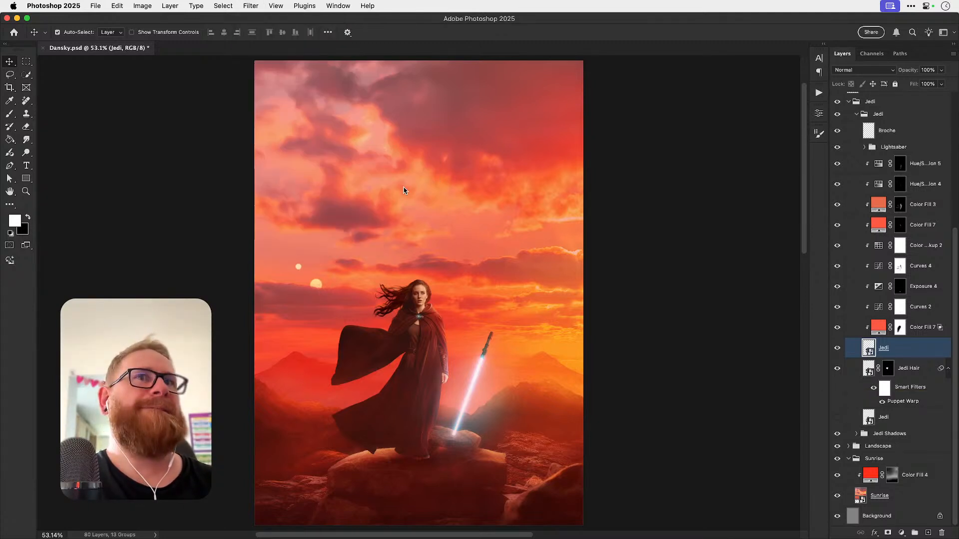
key(super+1)
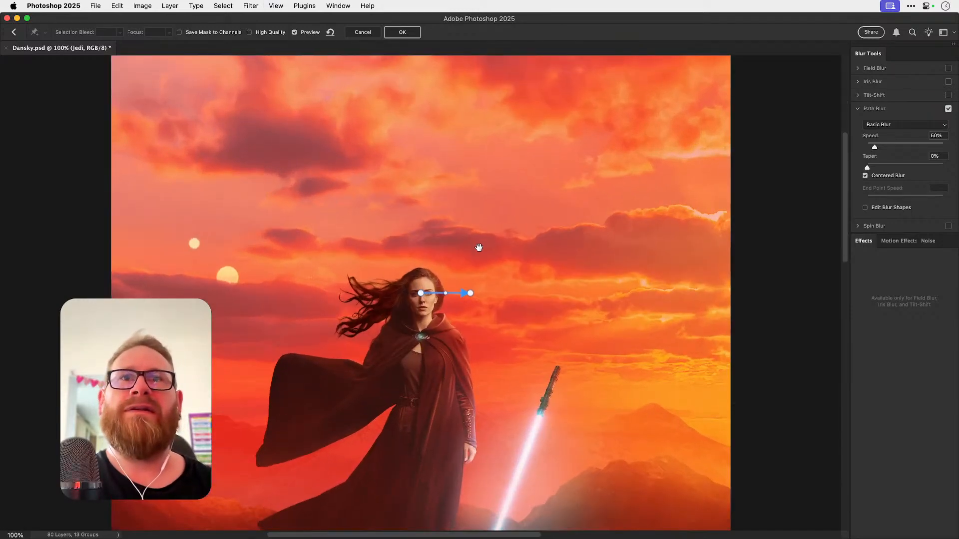
drag(382, 366, 484, 244)
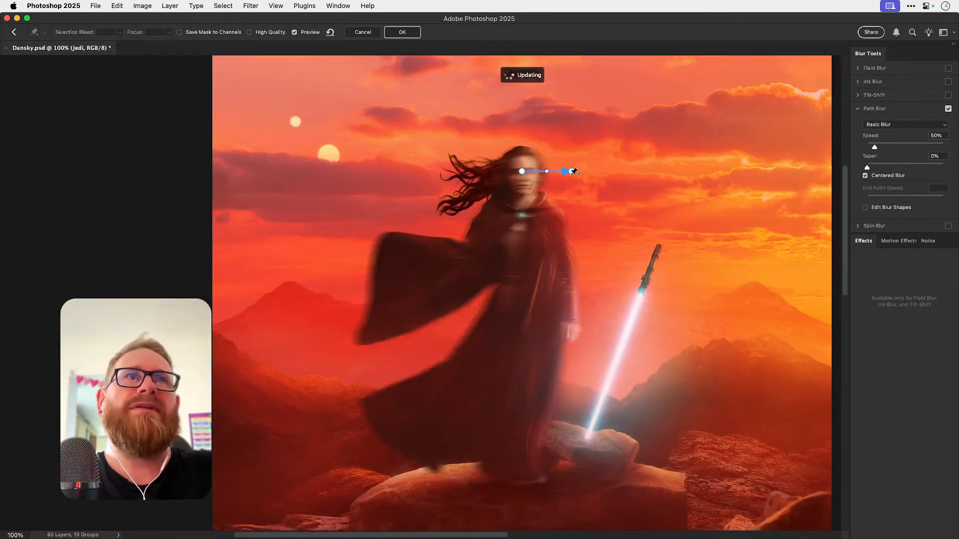
drag(571, 172, 326, 340)
key(Delete)
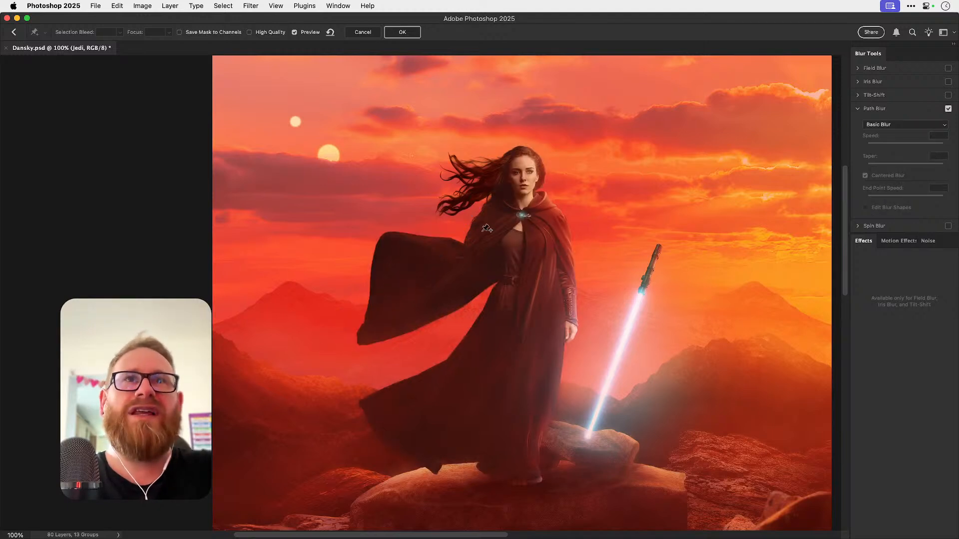
click(487, 220)
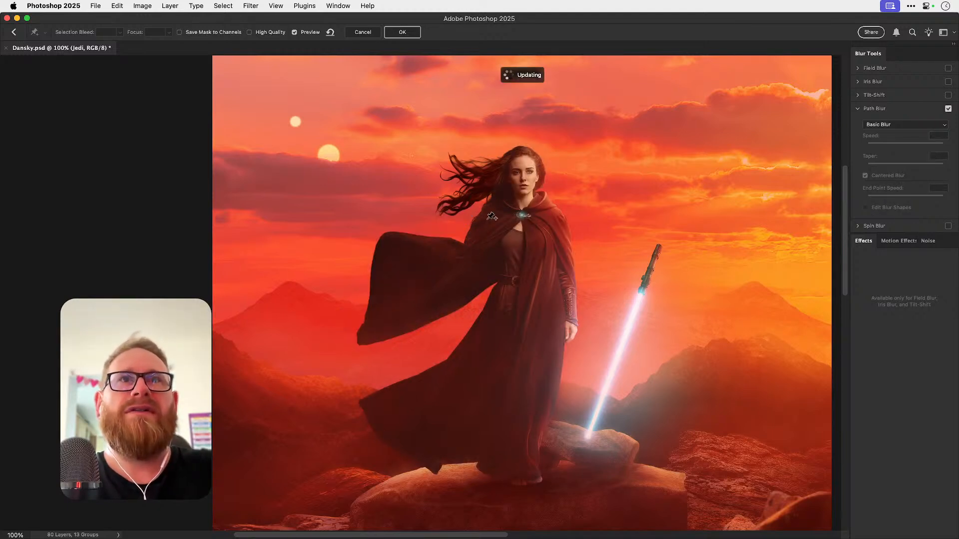
click(429, 289)
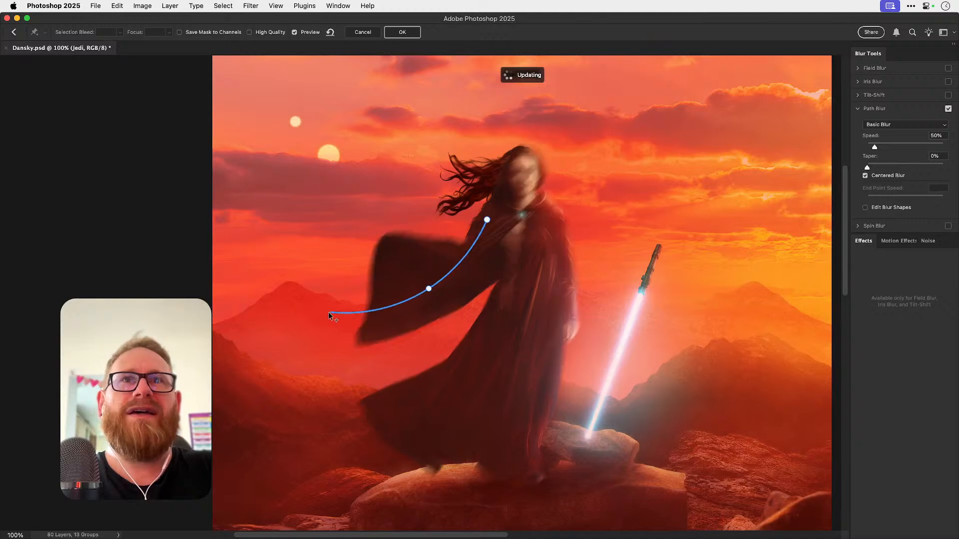
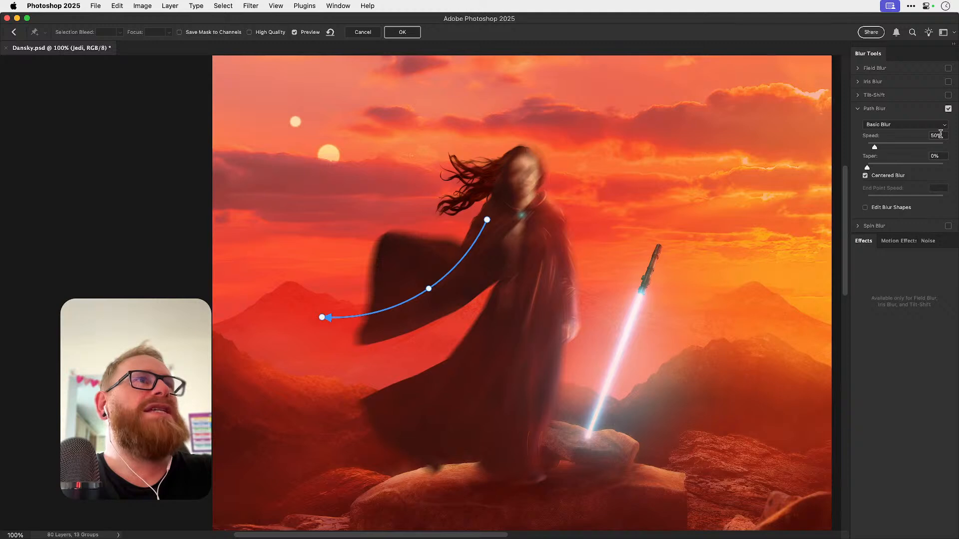
Step: Set the path blur to 44% taper and 111% speed with Centered Blur off, and apply it
drag(878, 170, 929, 167)
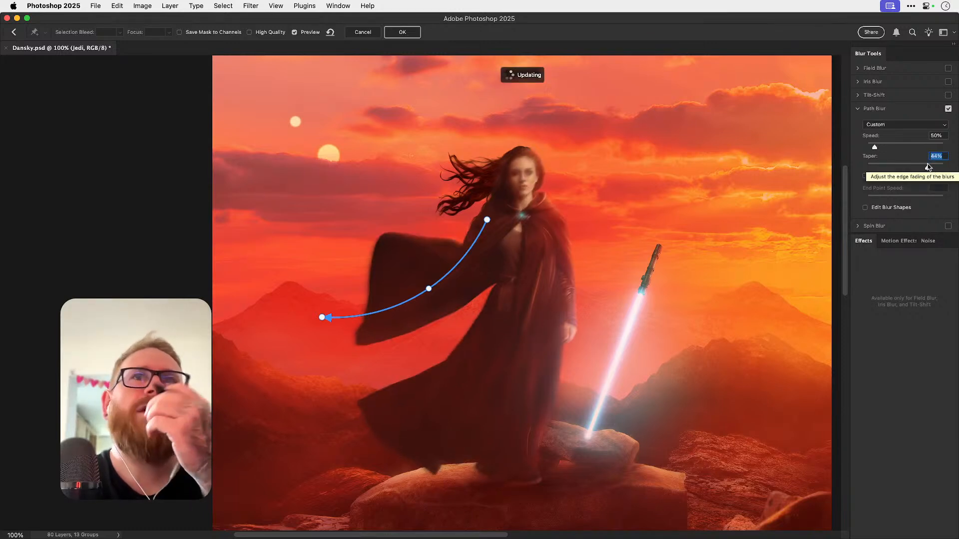
click(884, 146)
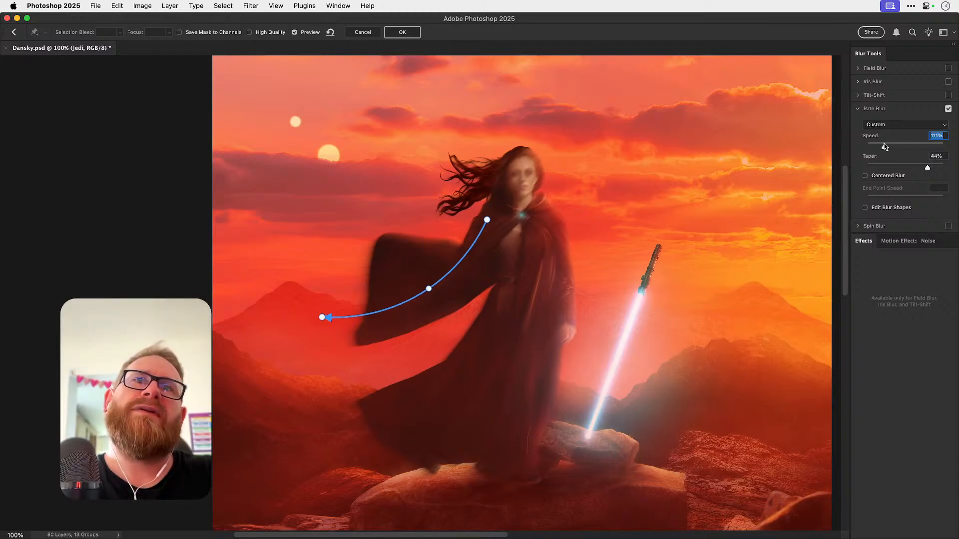
click(402, 32)
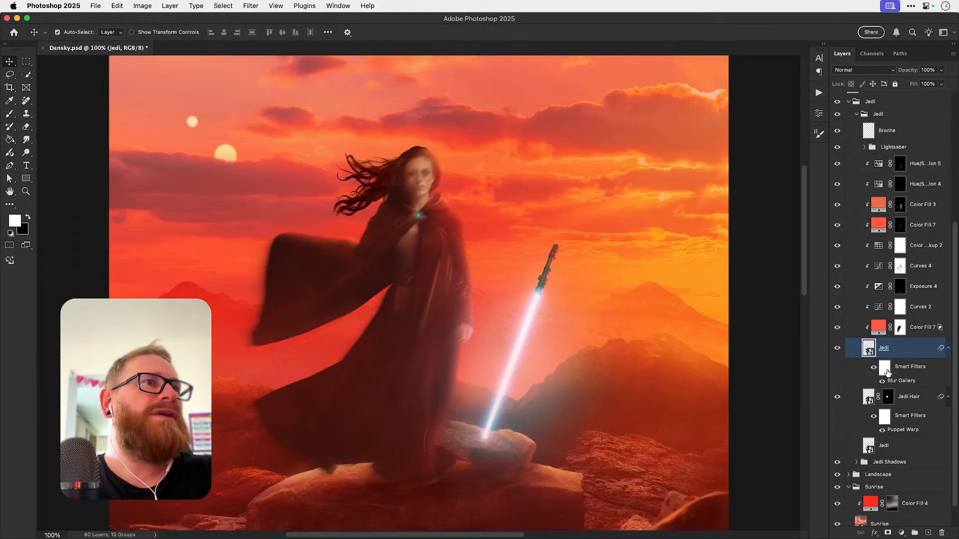
Step: Invert the Jedi layer's blur filter mask to black and paint white at 100% flow along the blowing cape's outer edge
click(885, 367)
key(super+i)
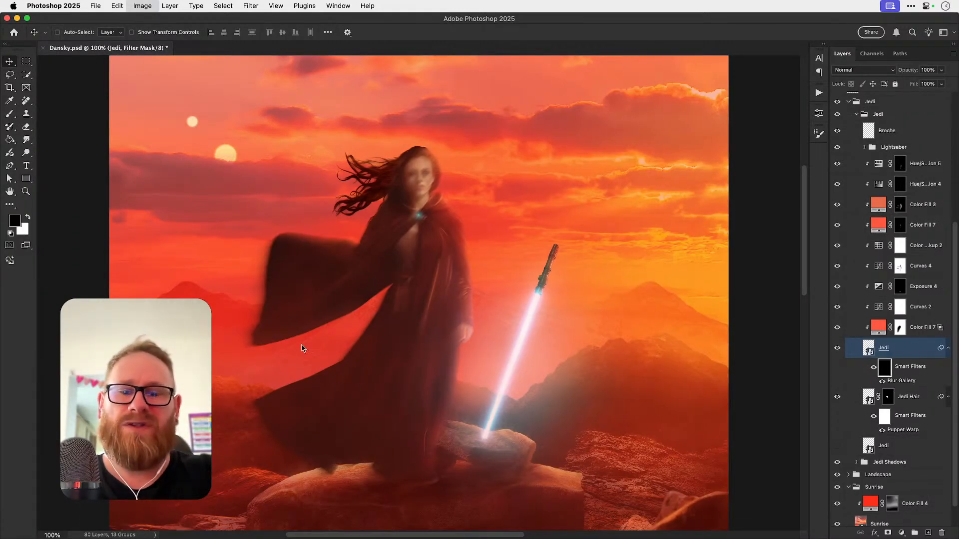
key(b)
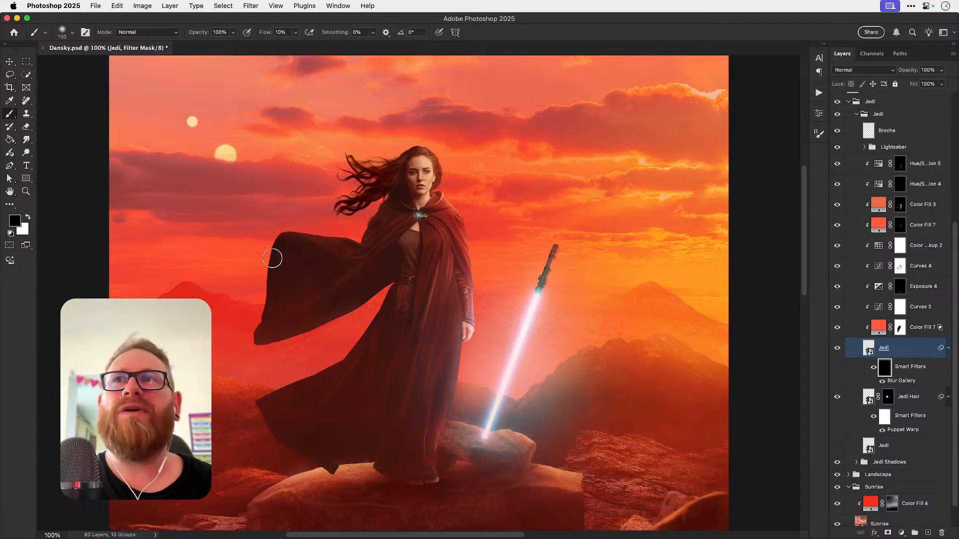
key(x)
drag(296, 32, 366, 57)
mouse_move(275, 240)
mouse_down()
mouse_move(248, 287)
mouse_move(261, 257)
mouse_move(255, 286)
mouse_move(266, 300)
mouse_move(243, 342)
mouse_up()
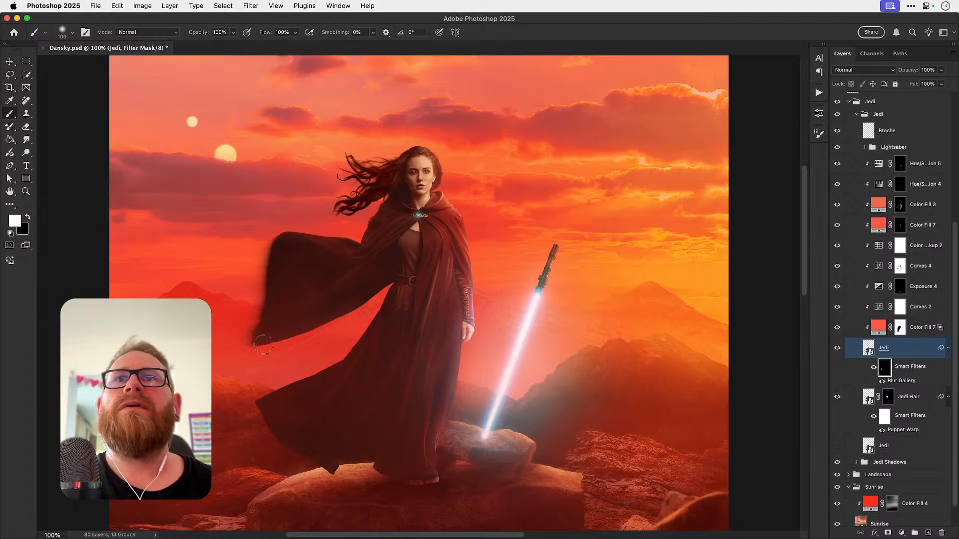
drag(280, 237, 323, 239)
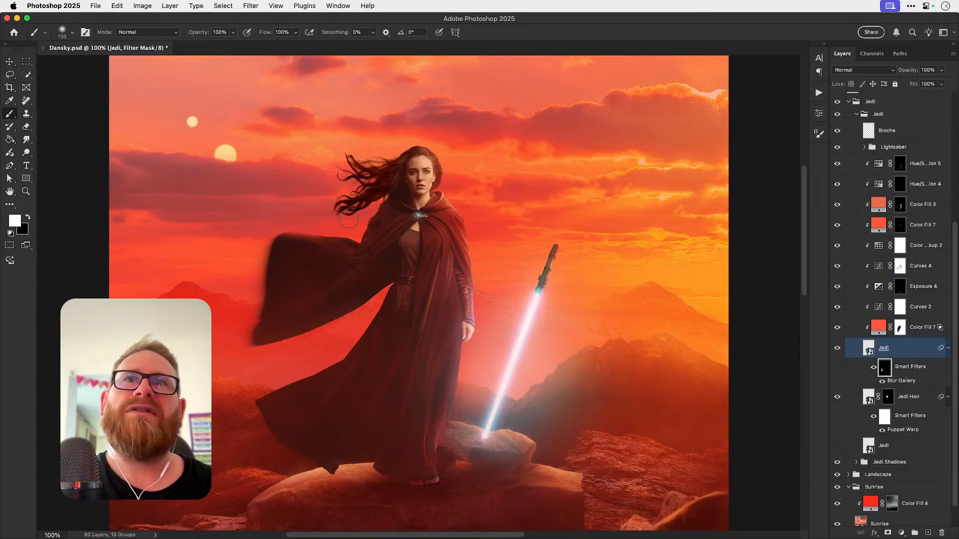
Step: Try revealing the blur along the cape's top edge with a smaller brush, and undo the strokes
key(bracketleft)
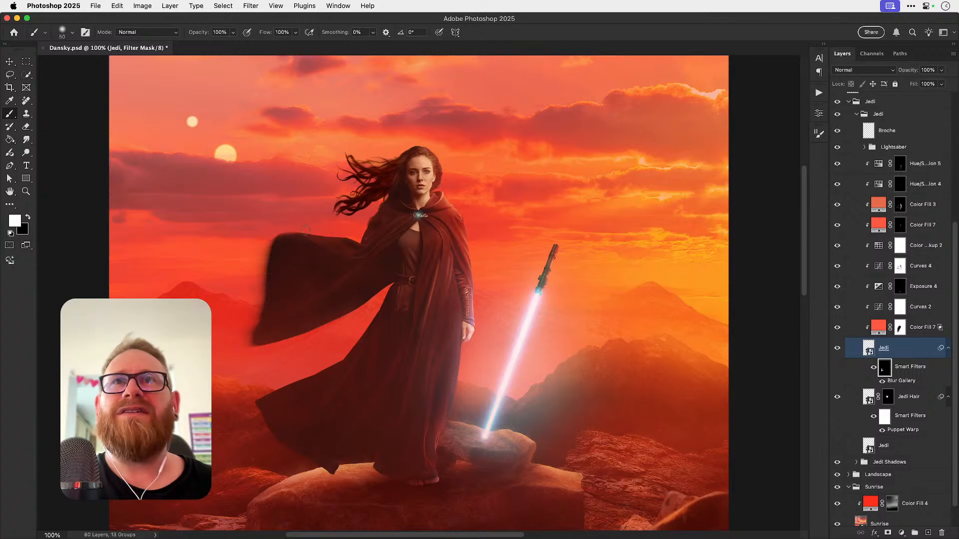
drag(308, 235, 334, 235)
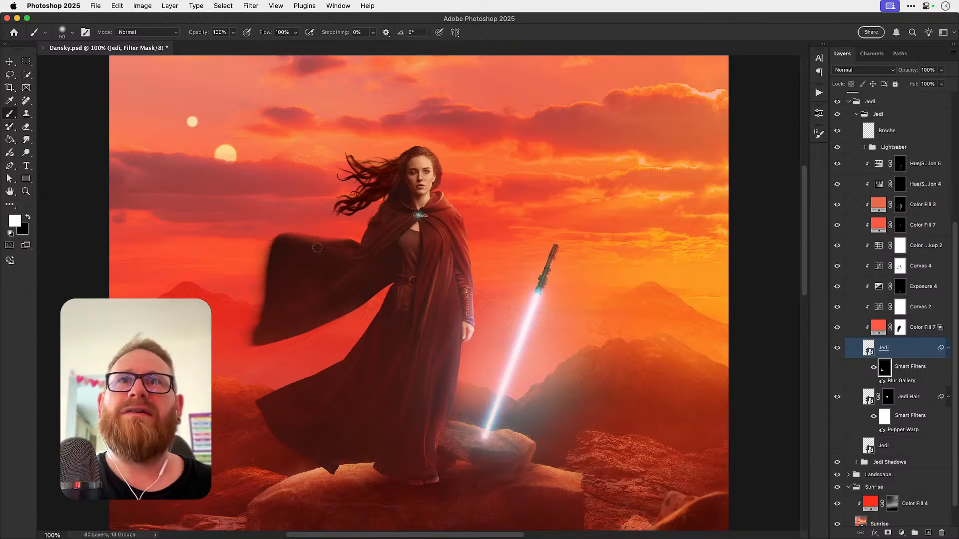
key(z)
drag(289, 238, 341, 235)
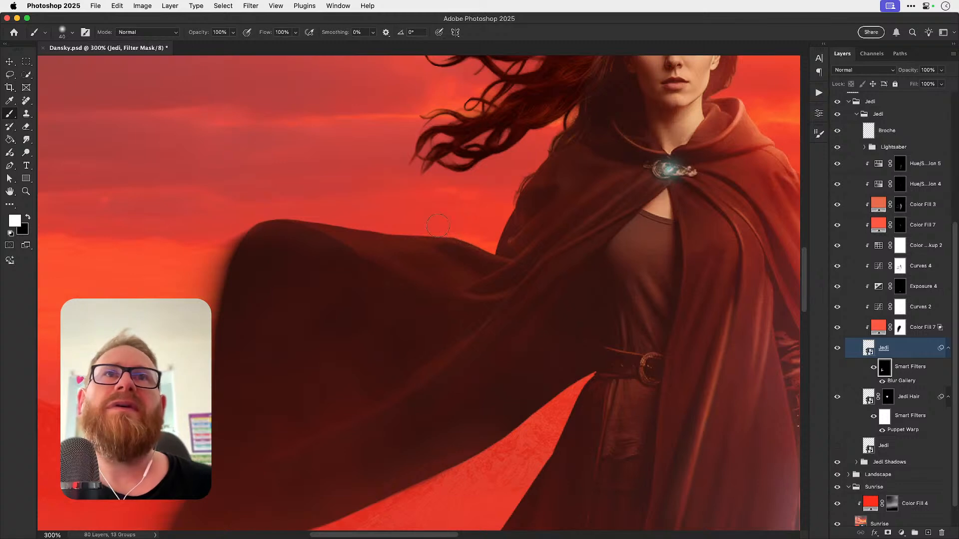
mouse_move(438, 226)
mouse_down()
mouse_move(314, 209)
mouse_move(425, 230)
mouse_move(280, 215)
mouse_move(355, 230)
mouse_move(368, 248)
mouse_move(336, 258)
mouse_move(378, 285)
mouse_move(499, 298)
mouse_up()
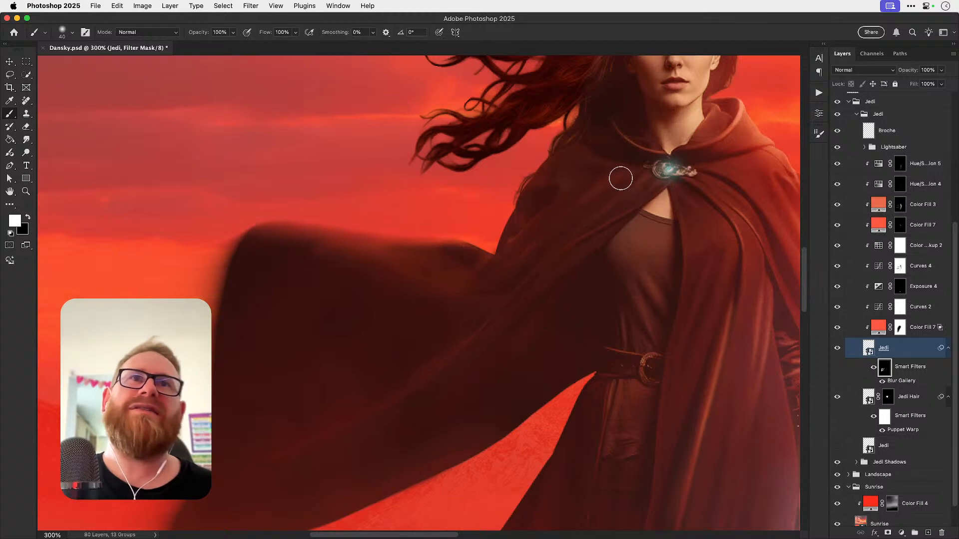
key(super+z)
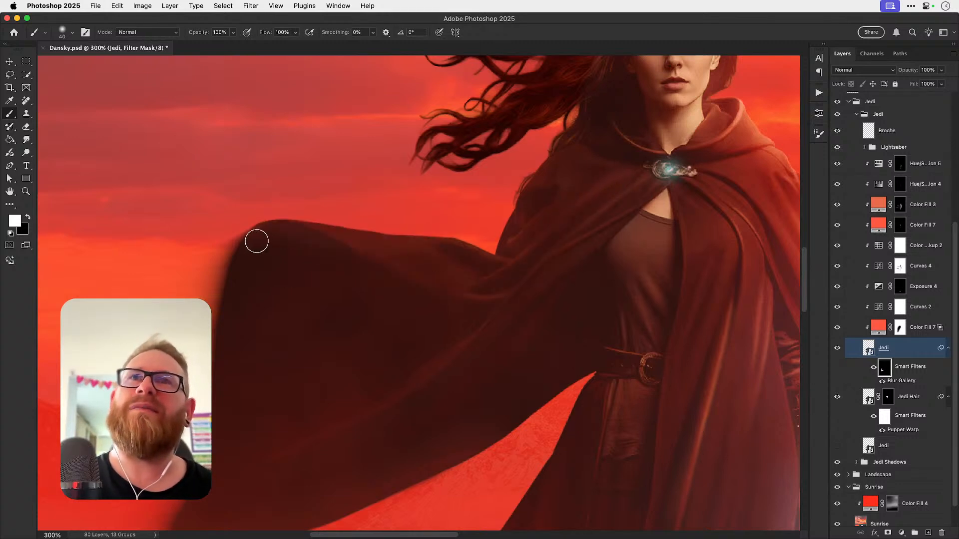
key(super+z)
Step: Paint white on the Jedi layer's blur filter mask along the cape's top edge and around the lower flap
drag(210, 269, 302, 207)
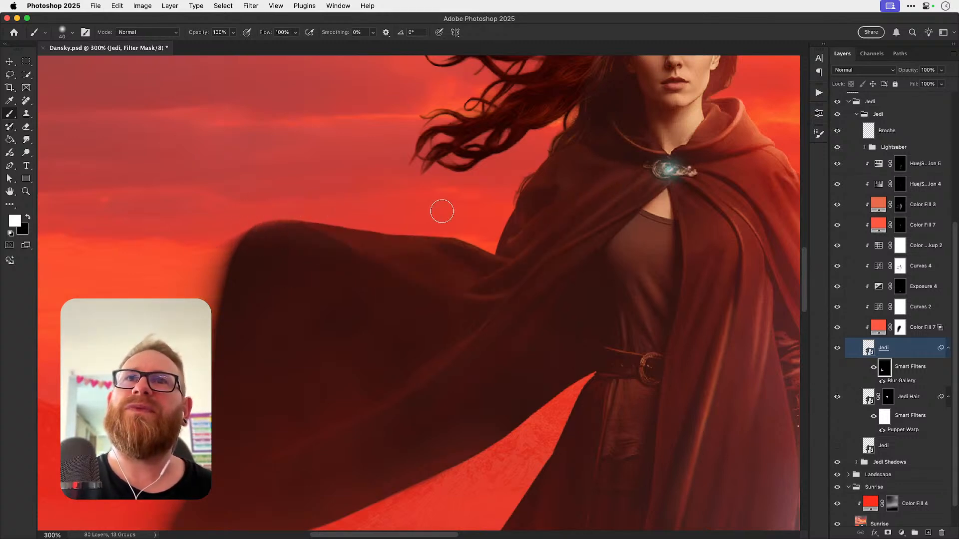
key(super+z)
mouse_move(210, 270)
mouse_down()
mouse_move(242, 226)
mouse_move(383, 217)
mouse_up()
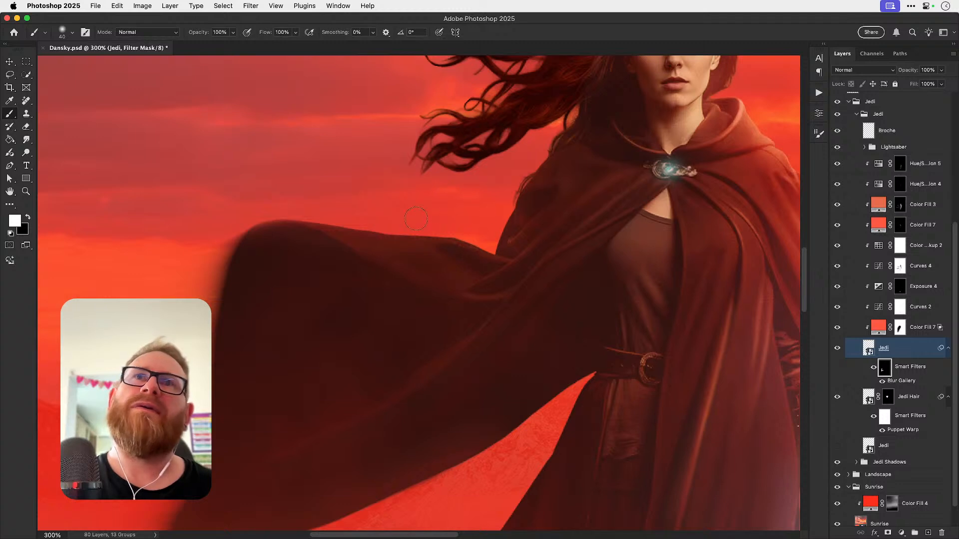
drag(316, 429, 326, 201)
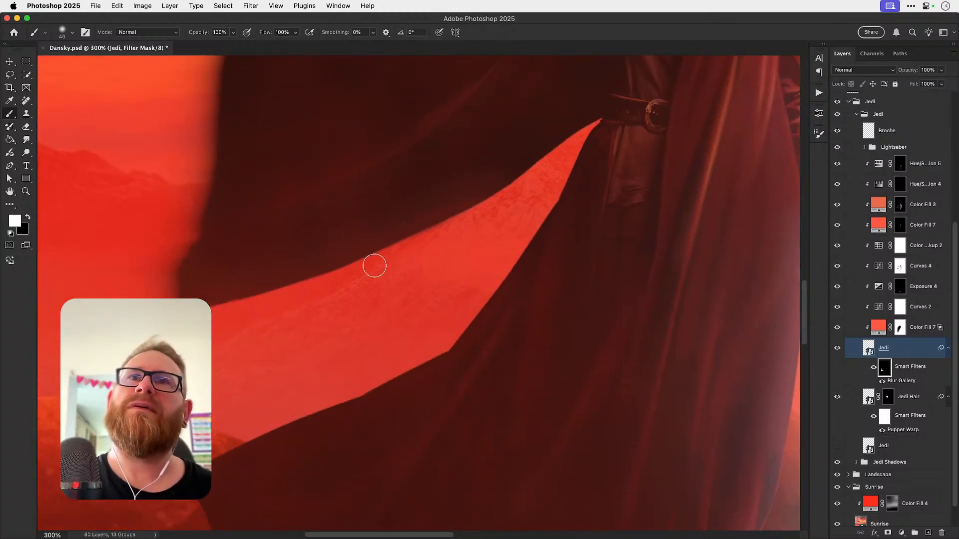
drag(331, 385, 403, 249)
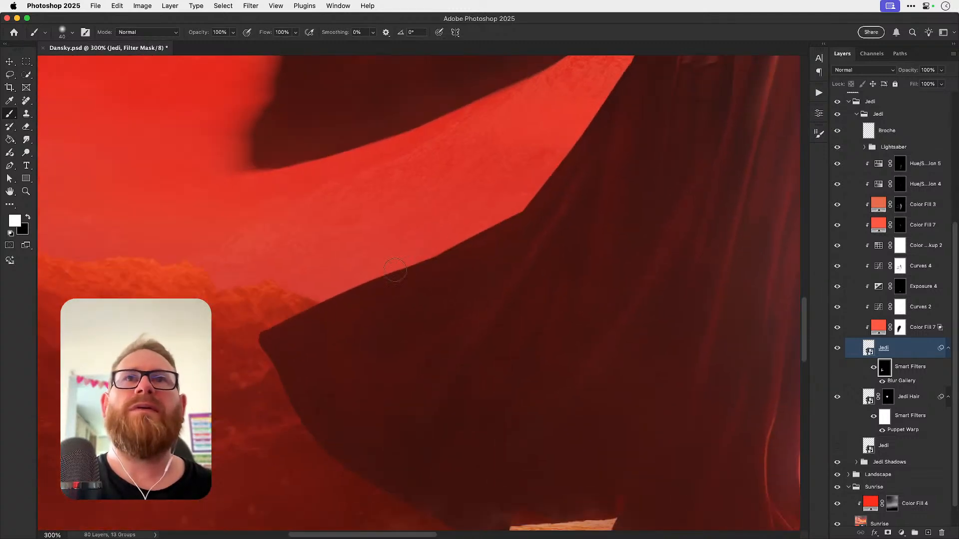
mouse_move(231, 349)
mouse_down()
mouse_move(255, 357)
mouse_move(295, 429)
mouse_up()
Step: Touch up the Jedi layer's blur filter mask along the cape's hem above the rock, switching to black
key(super+minus)
key(super+minus)
drag(333, 398, 280, 385)
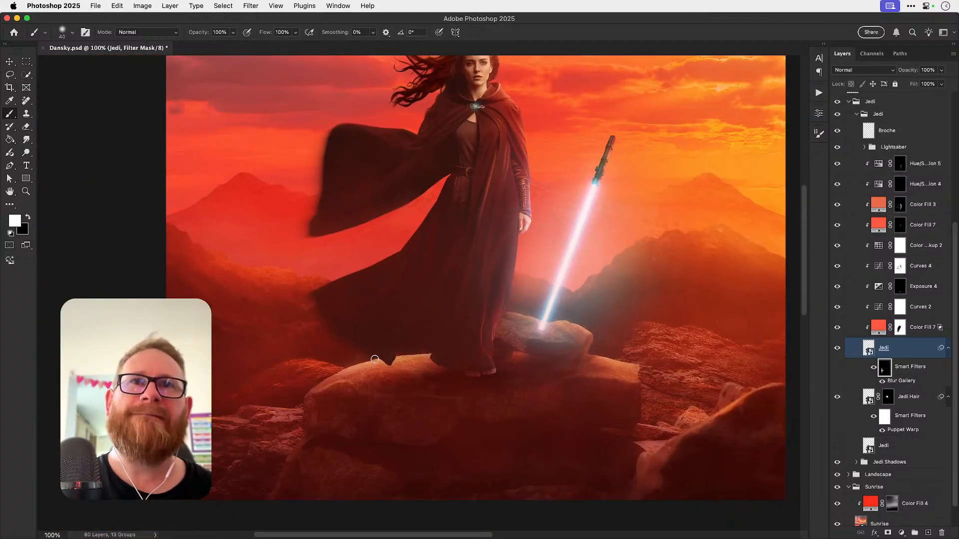
drag(385, 362, 365, 365)
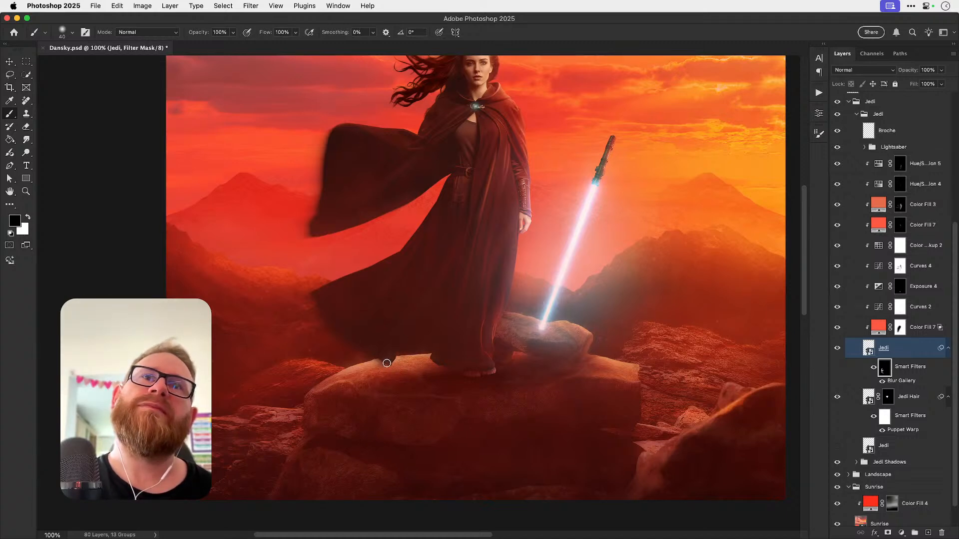
scroll(380, 330, up, 3)
scroll(380, 329, right, 3)
key(v)
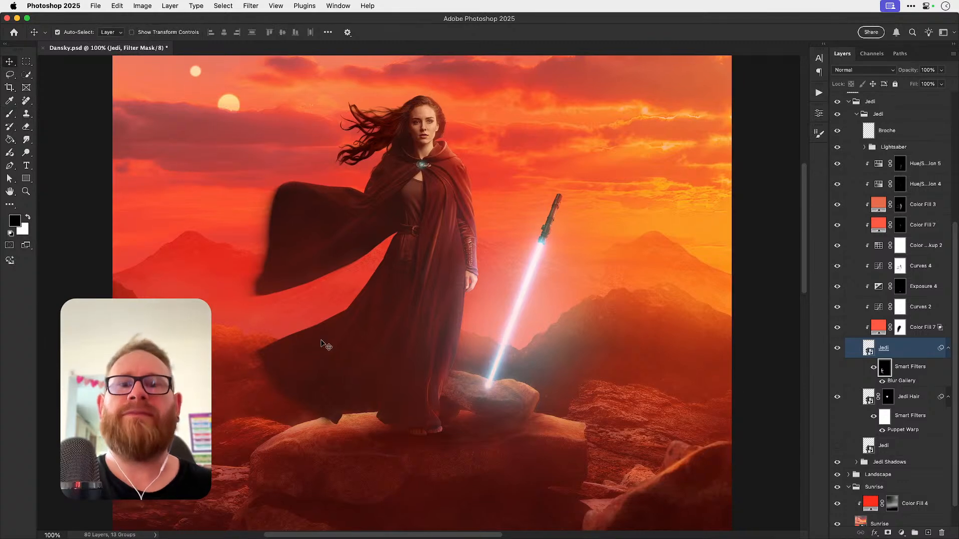
Step: Reopen the Jedi layer's path blur, set its speed to 50%, and apply it
key(super+0)
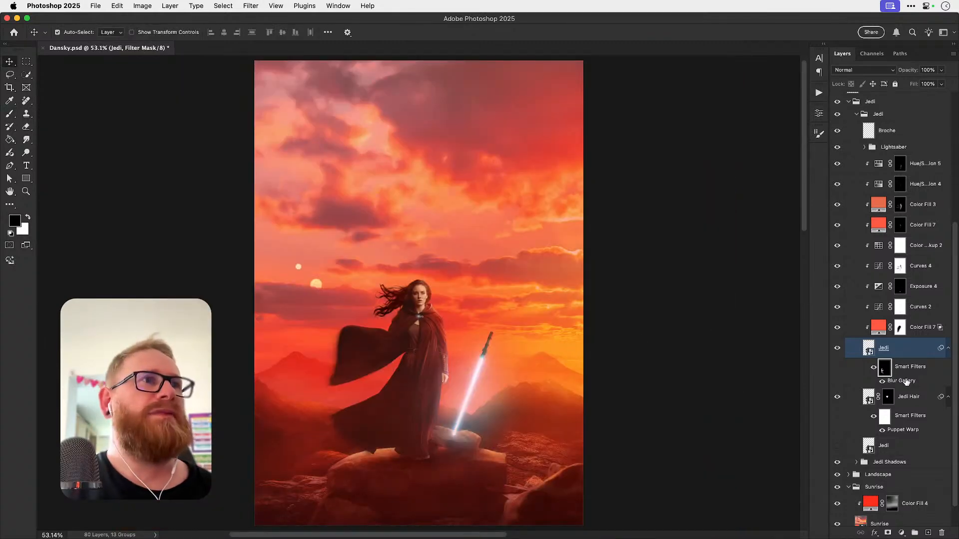
double_click(907, 383)
click(937, 134)
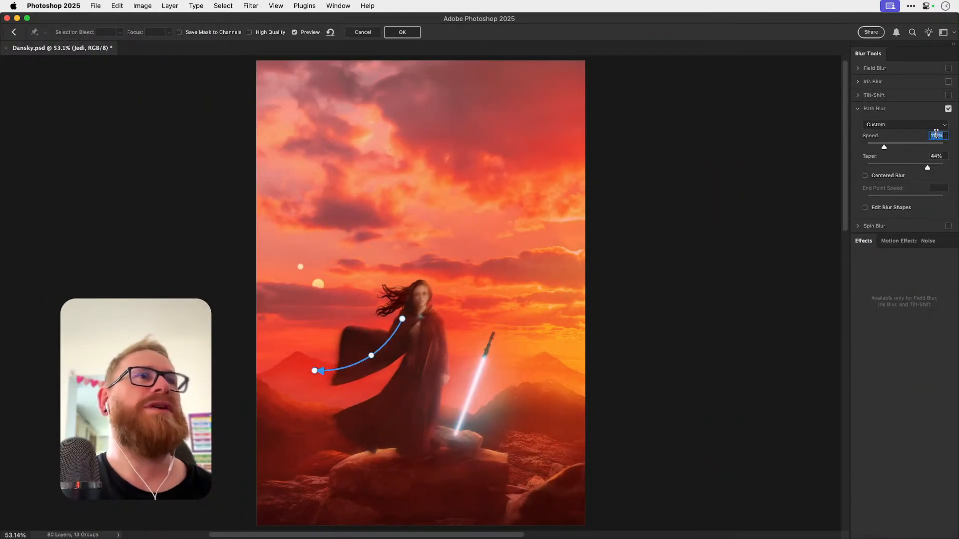
text(50)
key(Return)
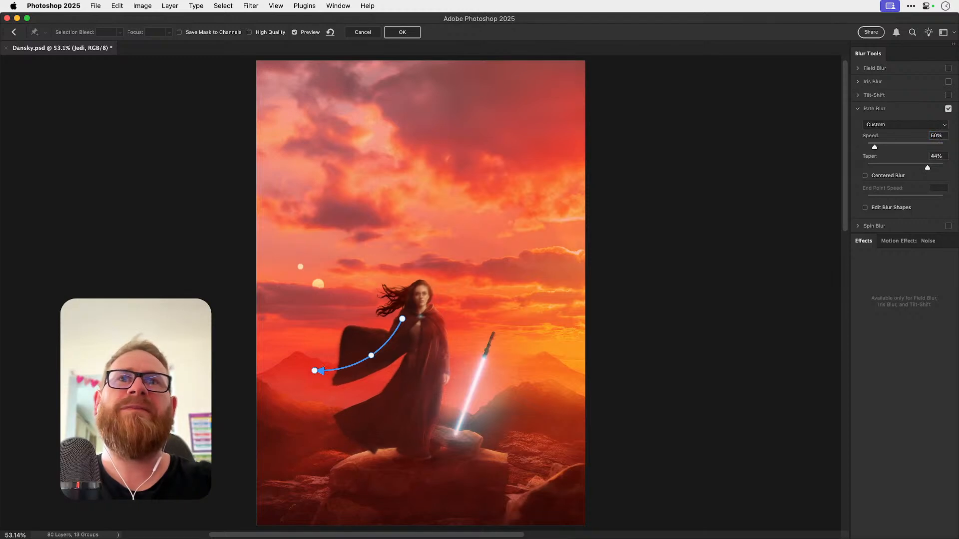
key(Return)
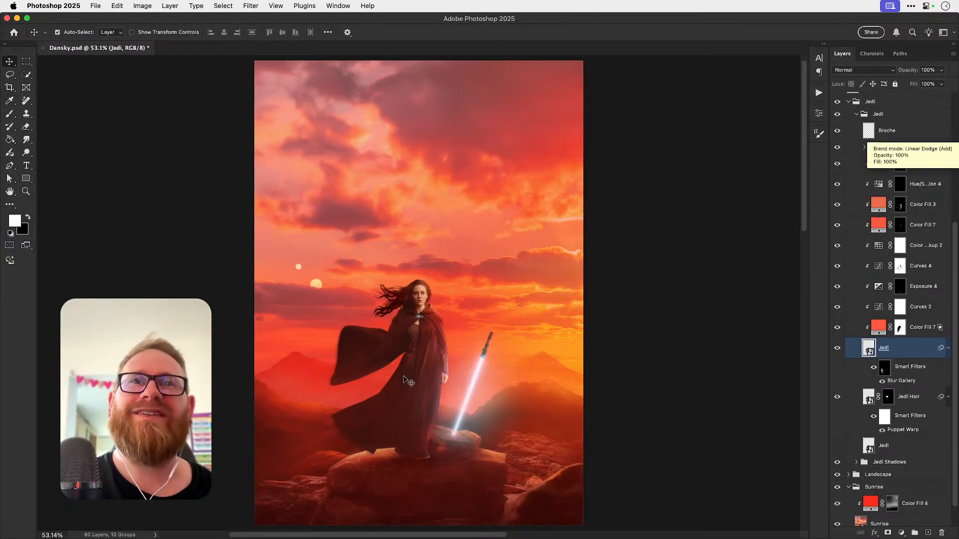
Step: Compare the cape with and without the blur speed change, and examine its edges up close
key(super+z)
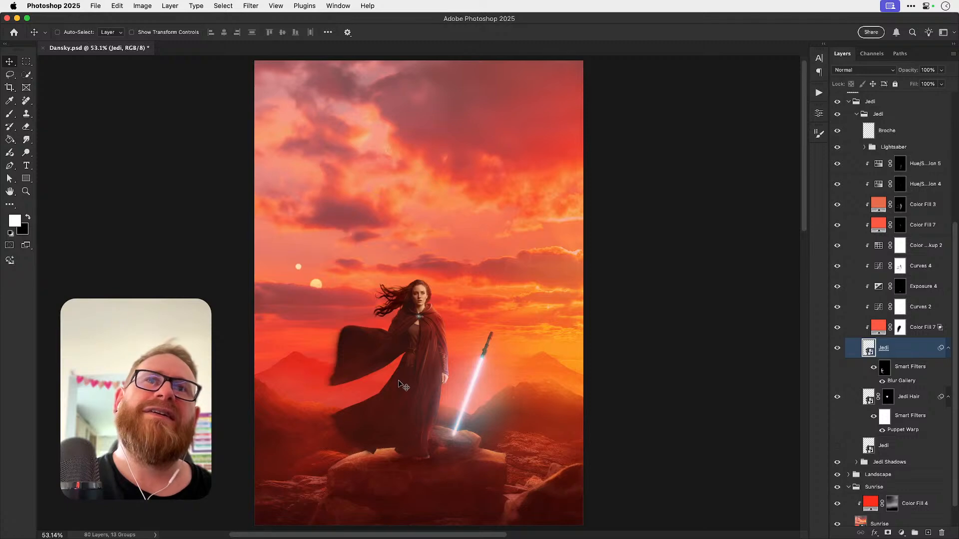
key(super+shift+z)
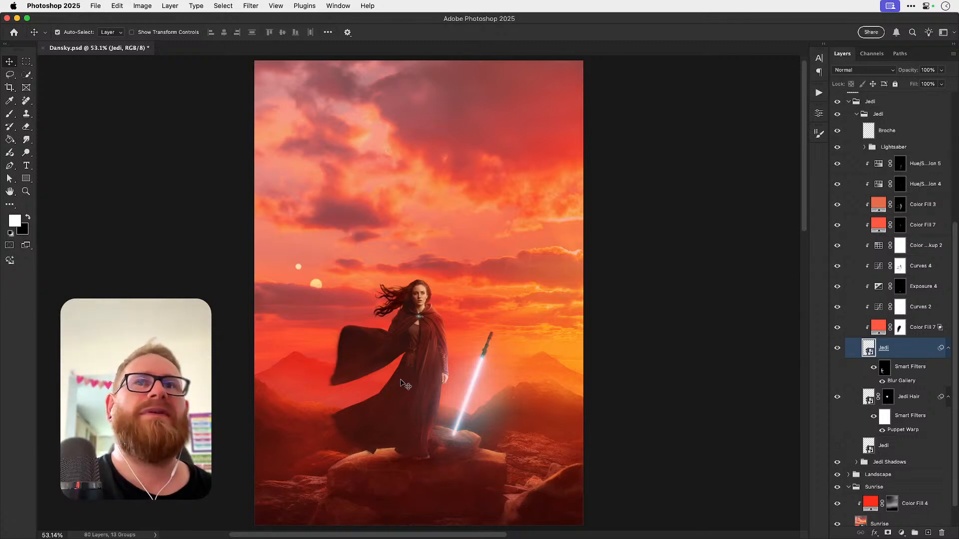
key(z)
click(385, 368)
click(386, 368)
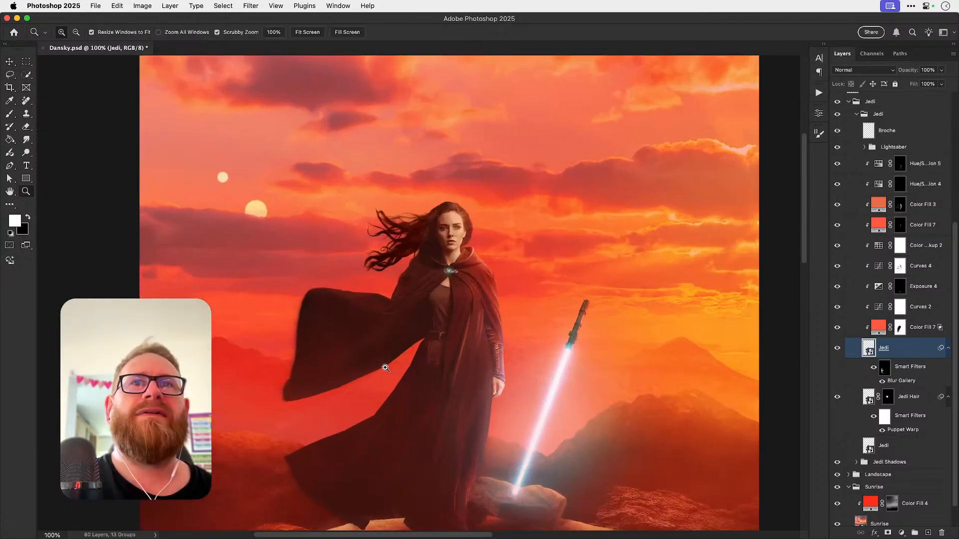
drag(390, 394, 391, 354)
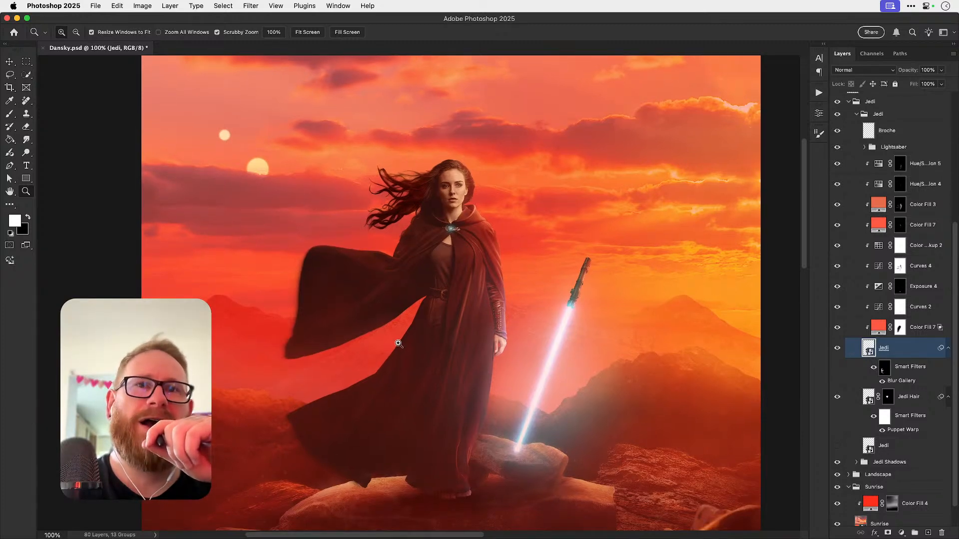
Step: Refine the Jedi layer's blur filter mask around the cape's lower hem, alternating between black and white
drag(413, 443, 546, 355)
key(b)
click(884, 368)
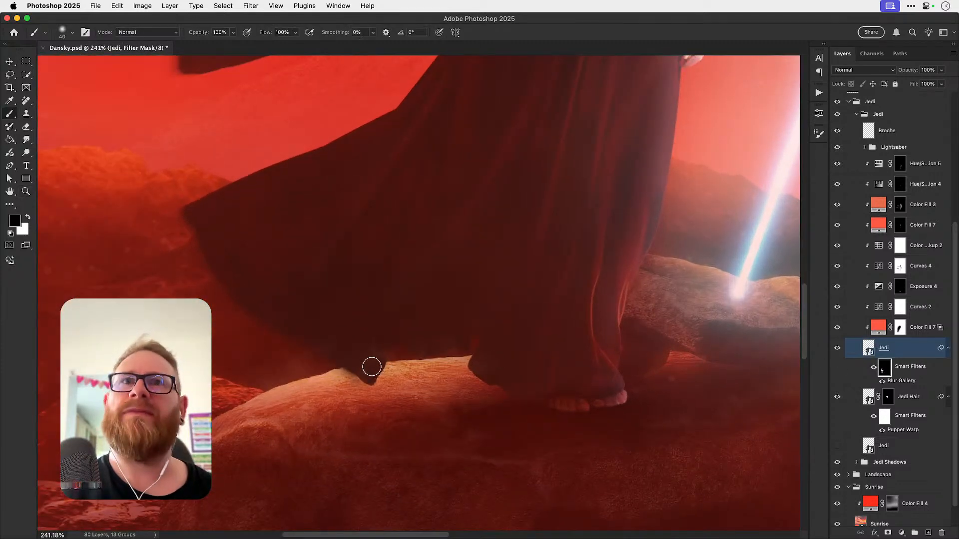
key(x)
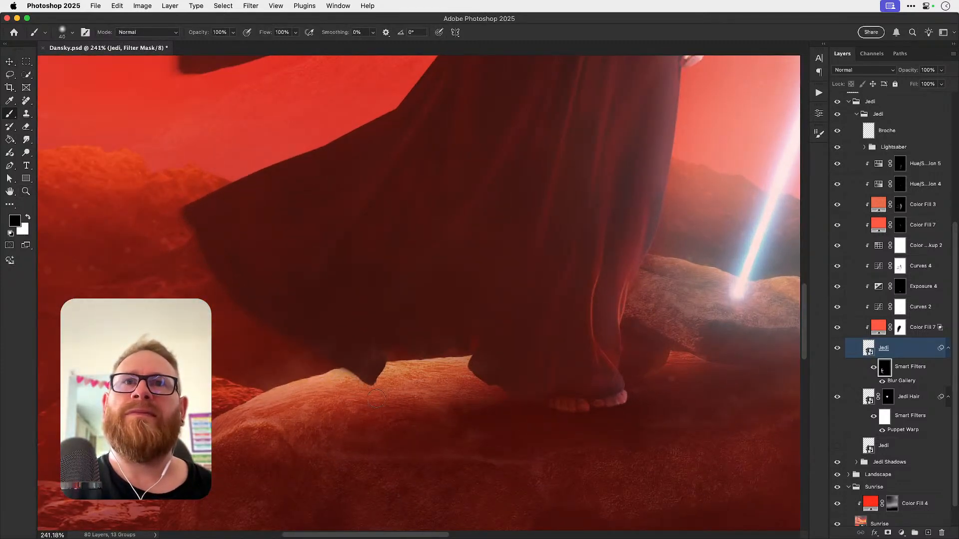
key(x)
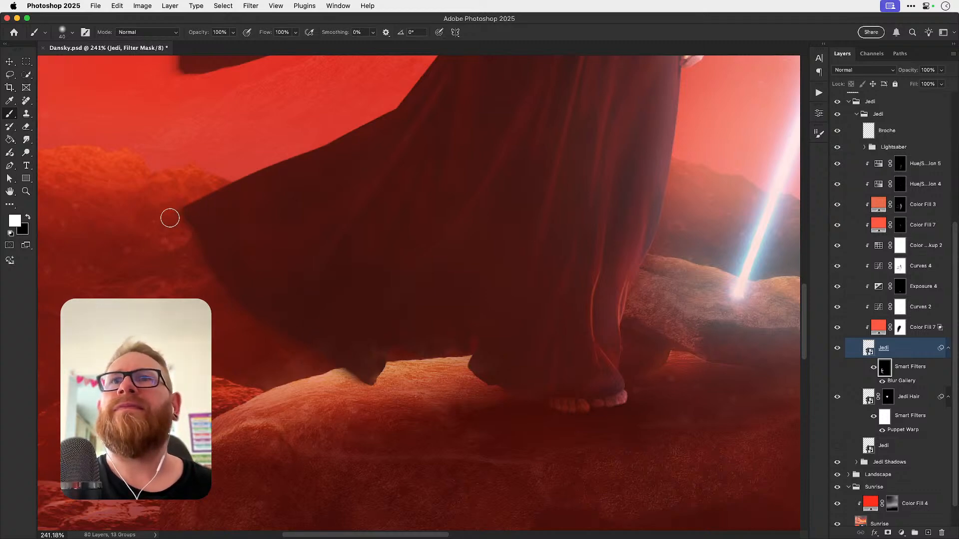
key(v)
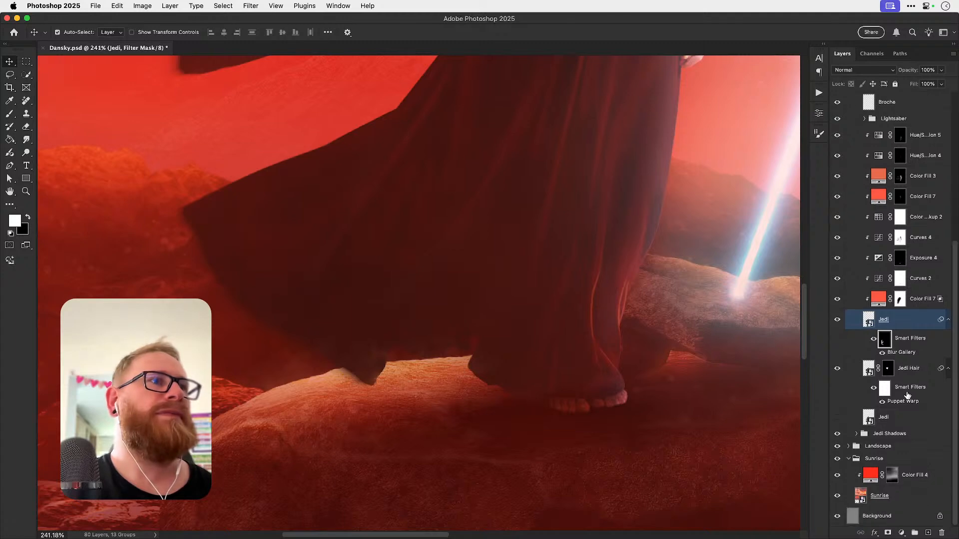
Step: Expand the Landscape group and toggle Color Fill 1 and Hue/Saturation 6 to check which one brightens the hero rock
scroll(907, 392, down, 2)
click(849, 446)
scroll(884, 395, down, 10)
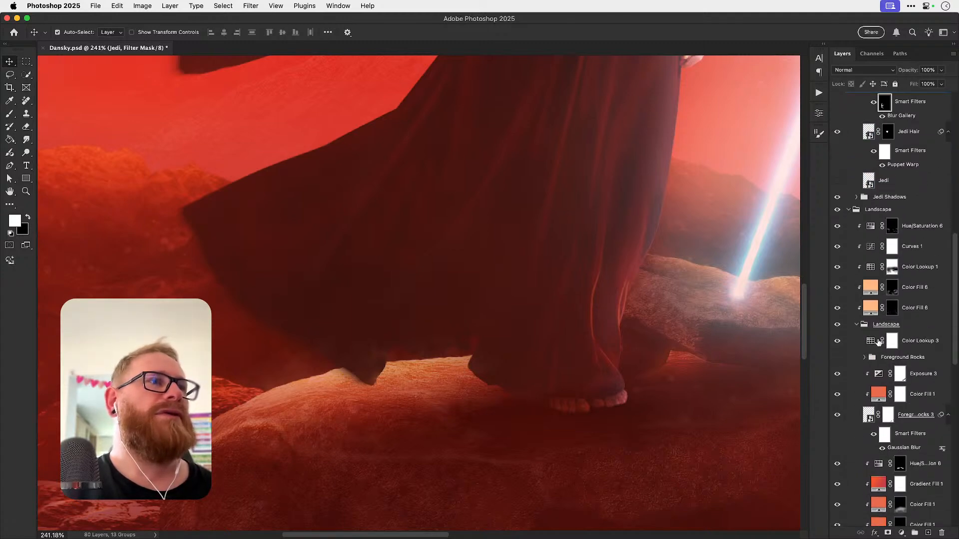
scroll(875, 344, down, 6)
scroll(876, 344, up, 2)
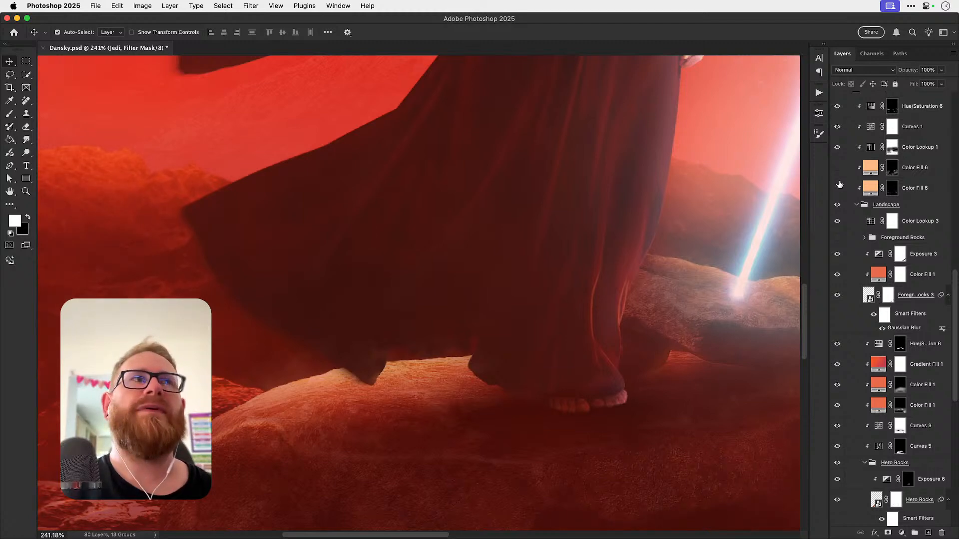
scroll(934, 440, down, 5)
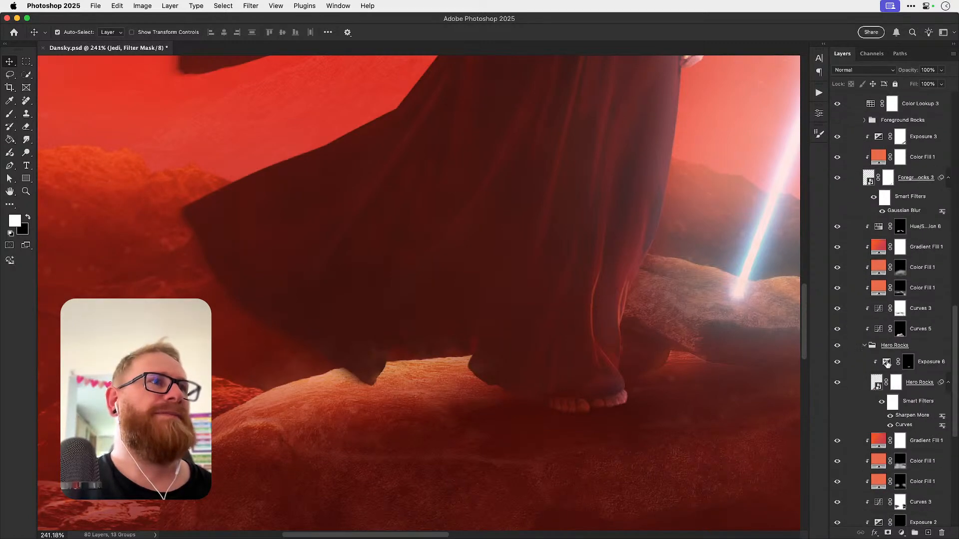
click(838, 269)
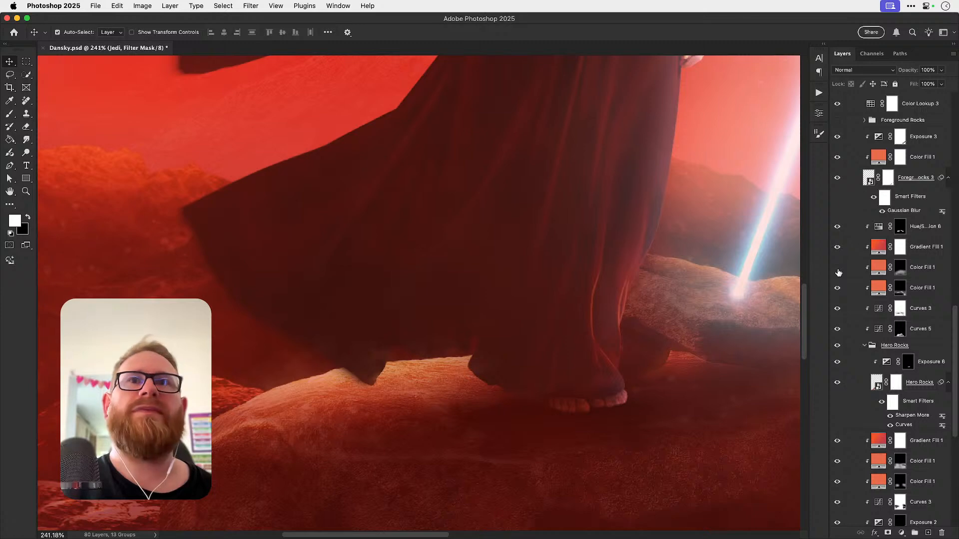
click(838, 269)
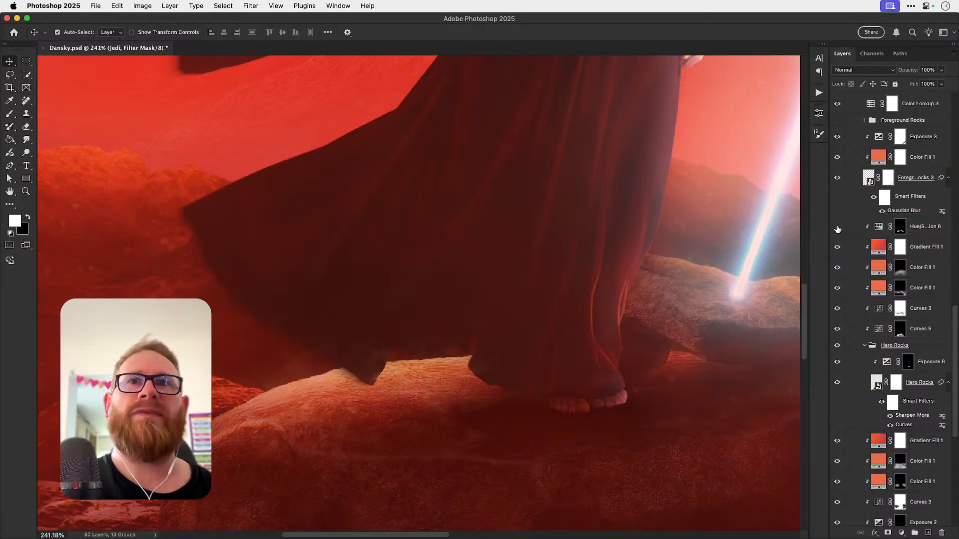
click(837, 227)
Step: Paint black at 20% flow with an enlarged soft brush on the Hue/Saturation 6 mask to reduce its effect on the hero rock
key(super+minus)
key(super+minus)
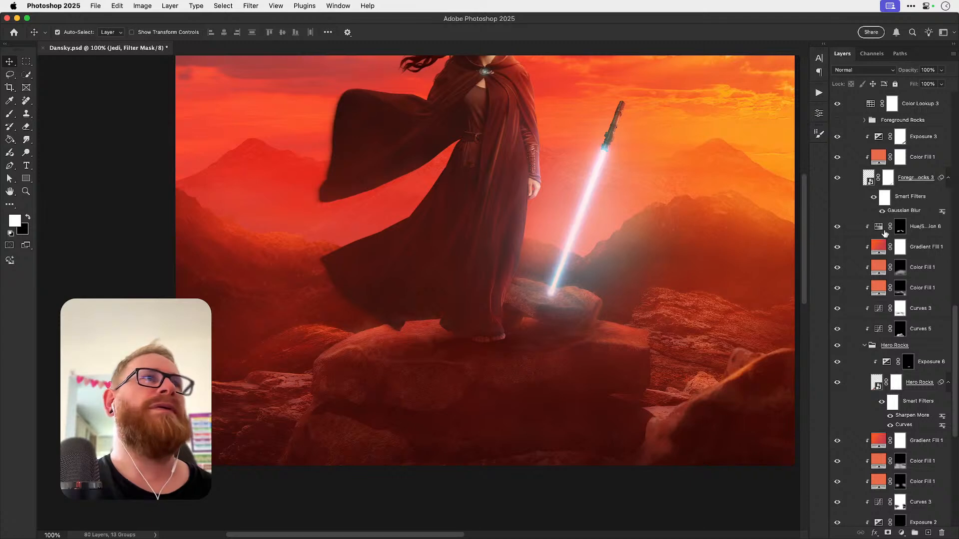
click(901, 227)
key(b)
key(x)
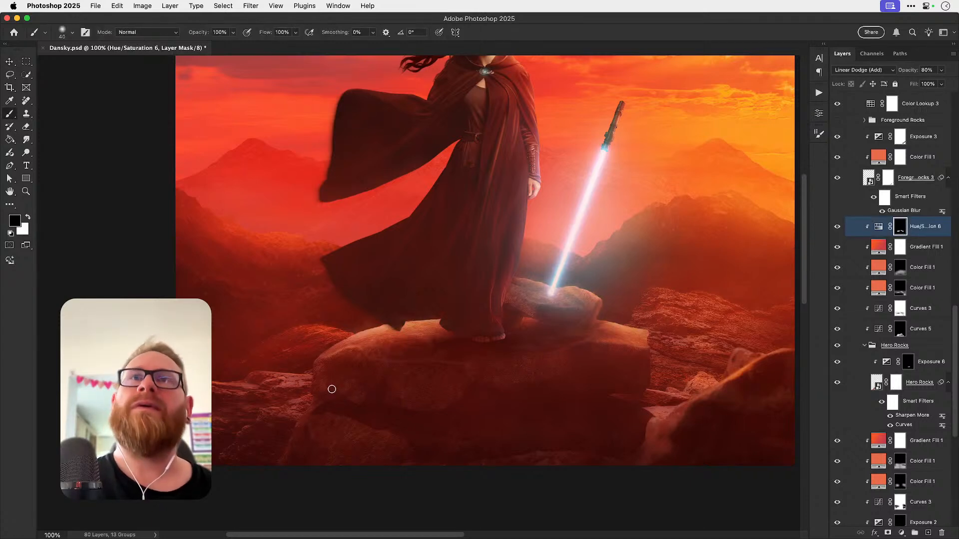
key(bracketright)
key(bracketright)
key(bracketright)
key(bracketright)
key(bracketright)
key(bracketright)
key(bracketright)
key(bracketright)
key(bracketright)
key(bracketright)
key(bracketright)
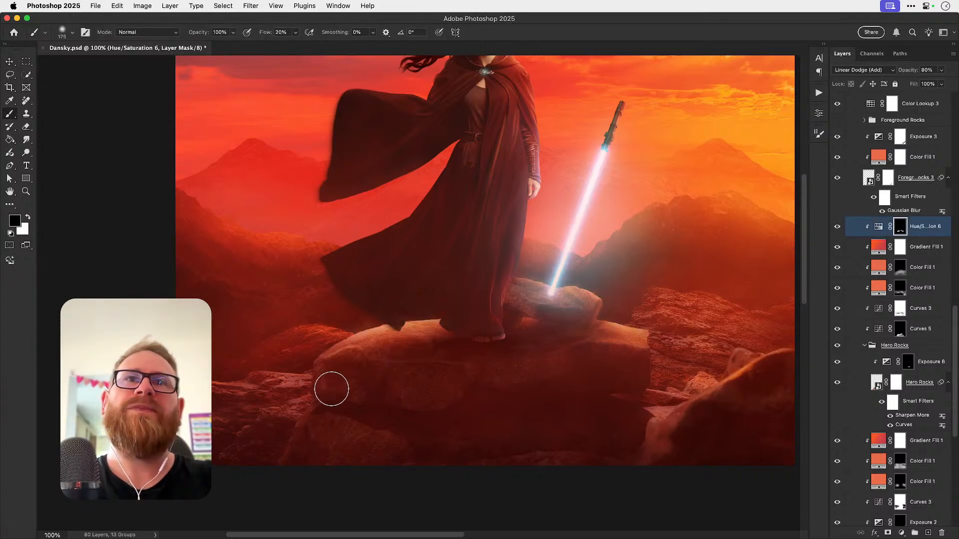
drag(372, 345, 354, 370)
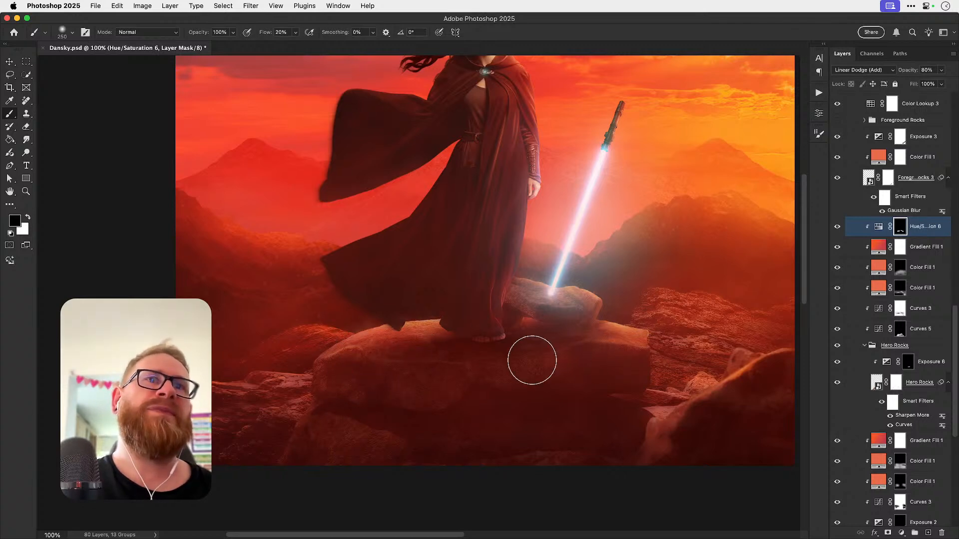
key(v)
key(super+0)
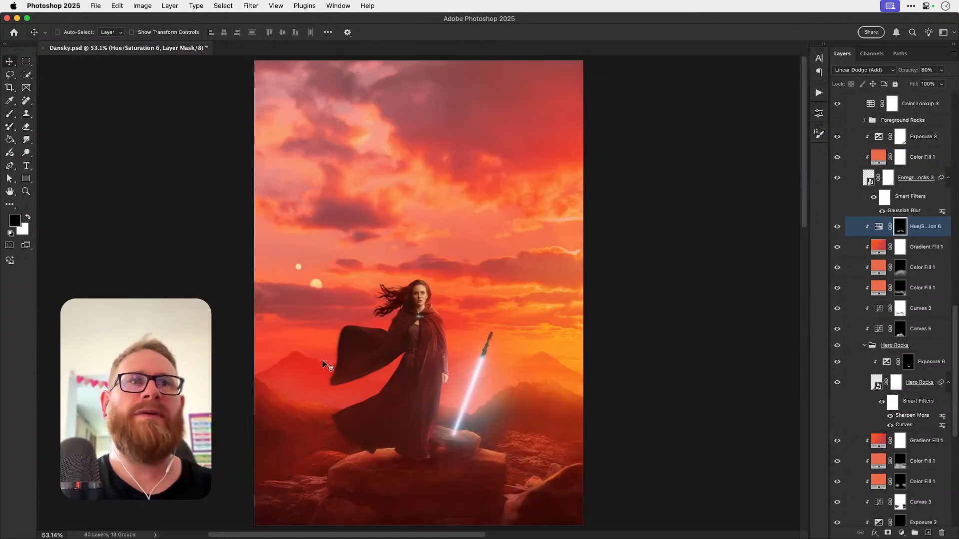
Step: Check what the Hero Rocks layer and the Medium Rocks group contribute by toggling their visibility
scroll(579, 399, down, 3)
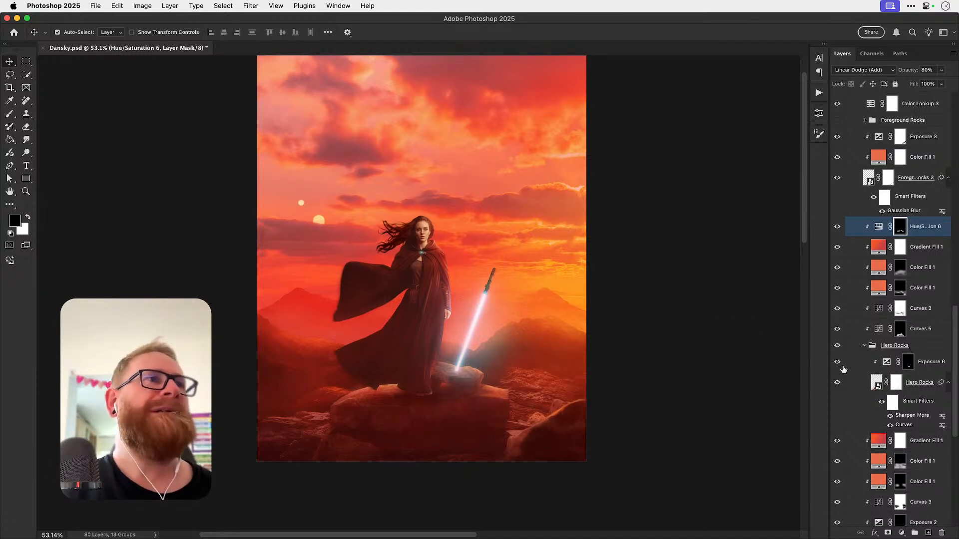
click(838, 386)
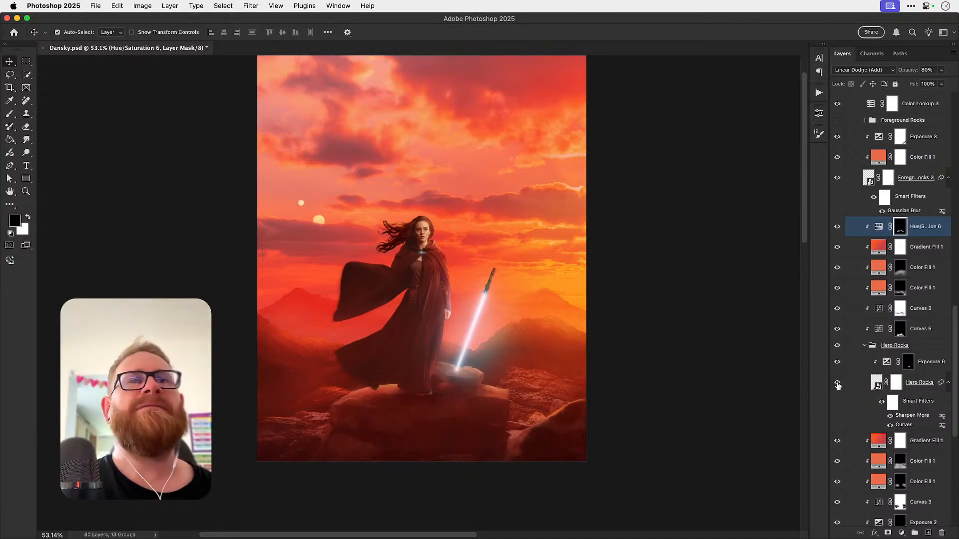
scroll(875, 375, down, 3)
scroll(875, 376, down, 2)
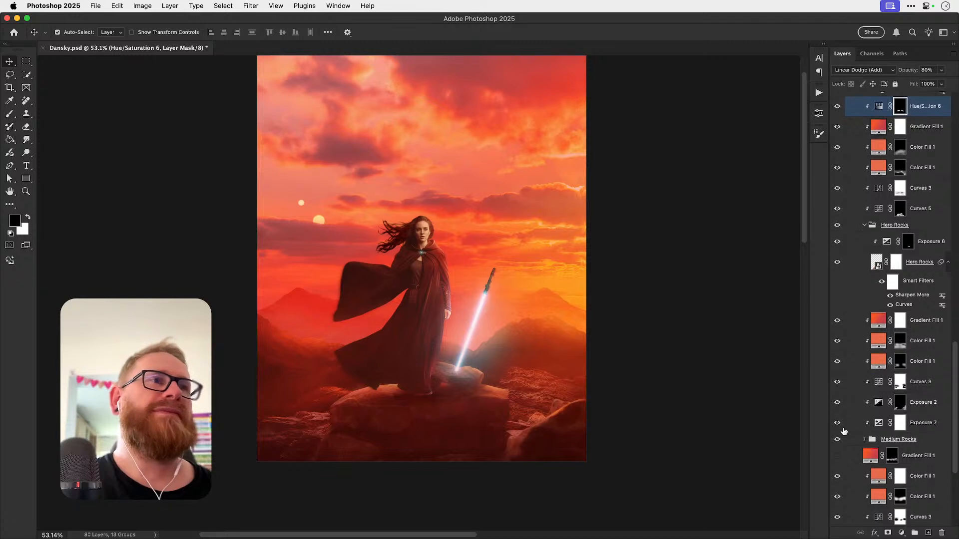
click(839, 443)
click(838, 442)
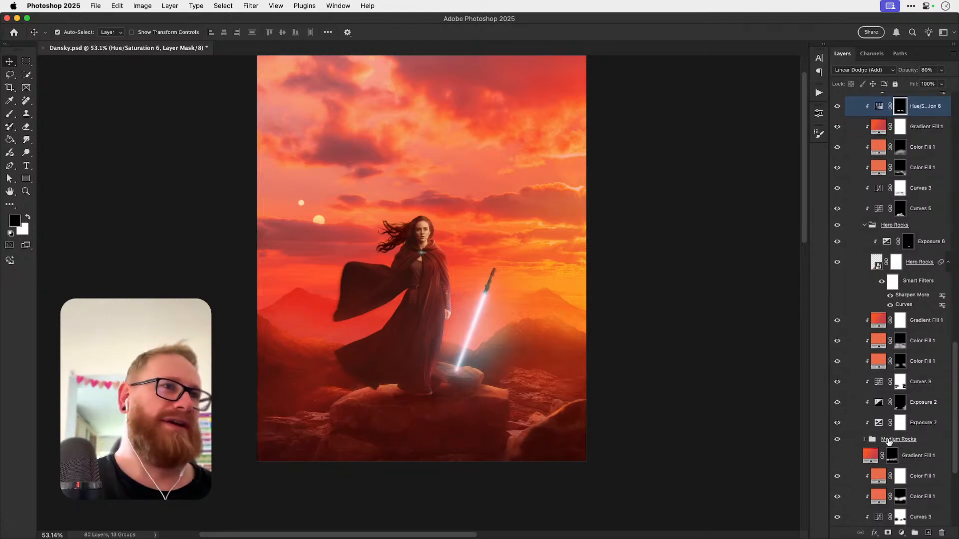
Step: Add an Exposure adjustment clipped above the Medium Rocks group, with exposure -2.15 and gamma correction 0.70
click(900, 443)
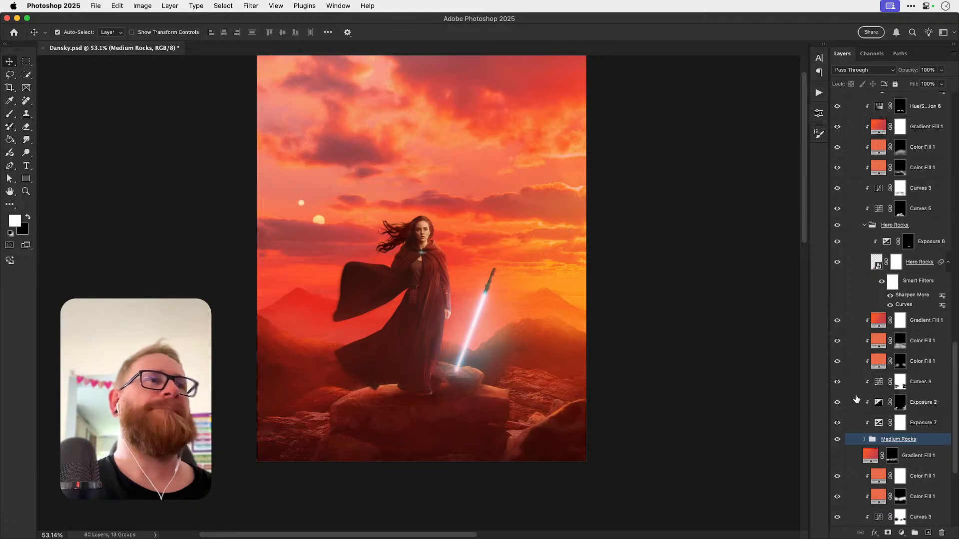
click(901, 533)
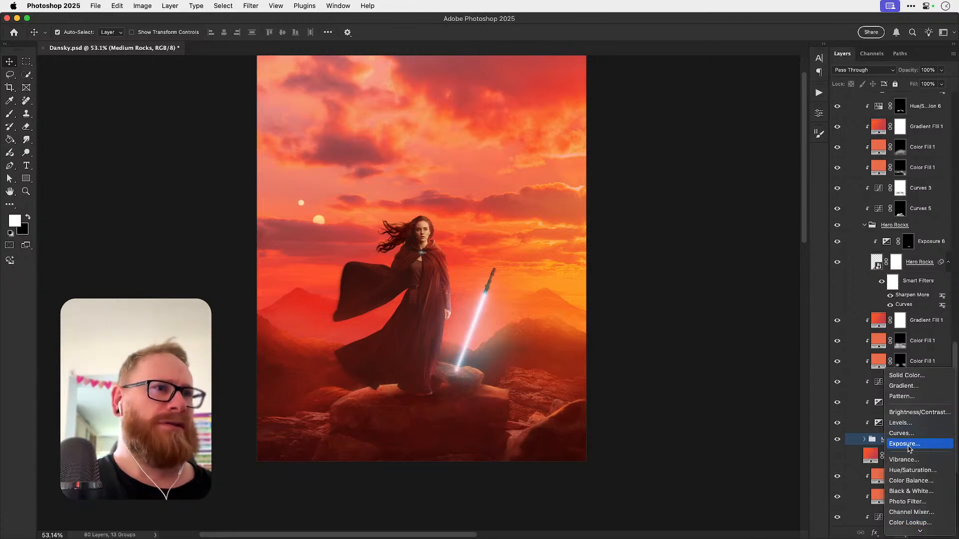
click(908, 445)
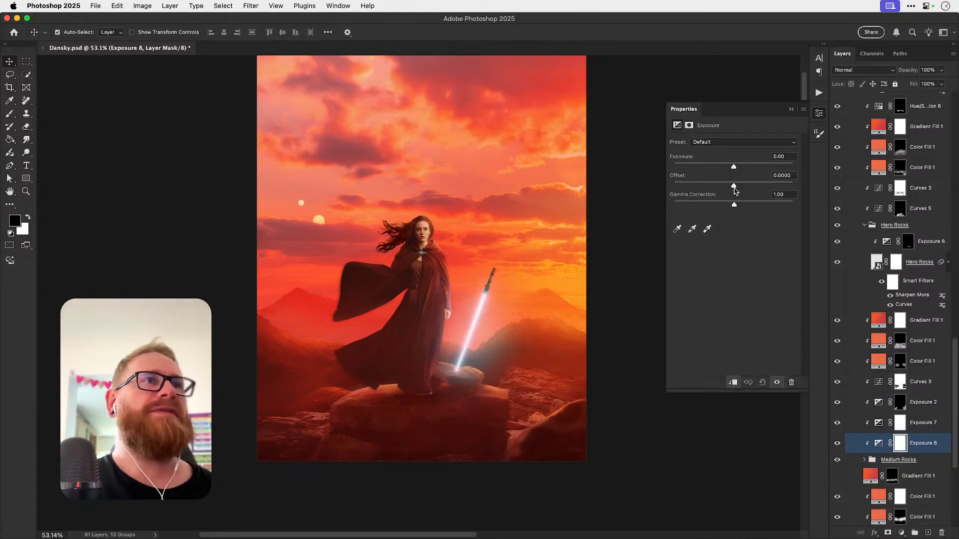
drag(734, 167, 739, 166)
drag(734, 204, 747, 205)
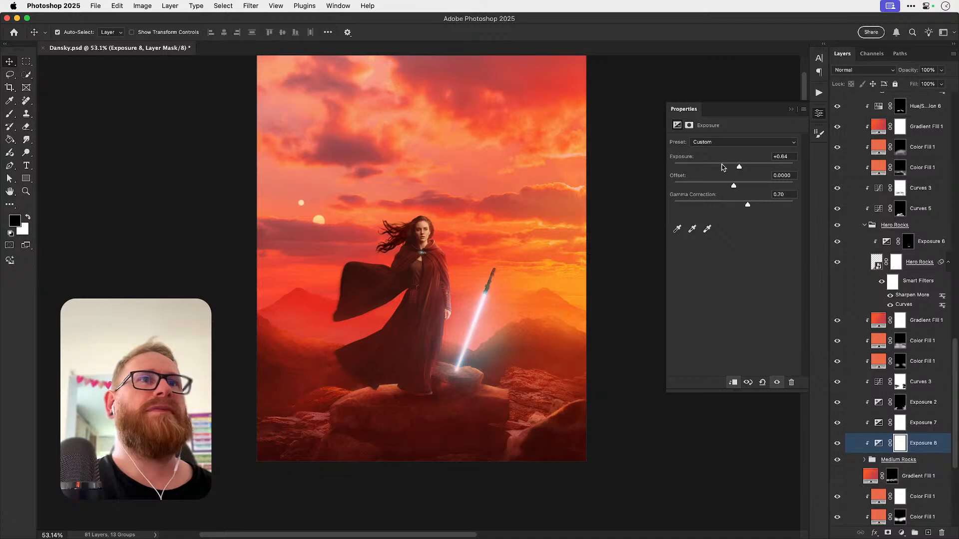
drag(727, 167, 722, 168)
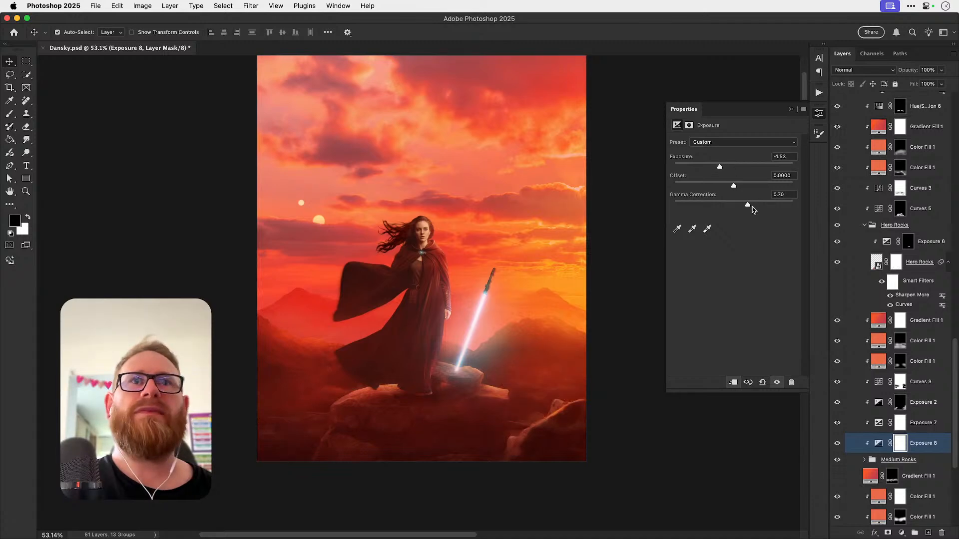
drag(537, 390, 507, 321)
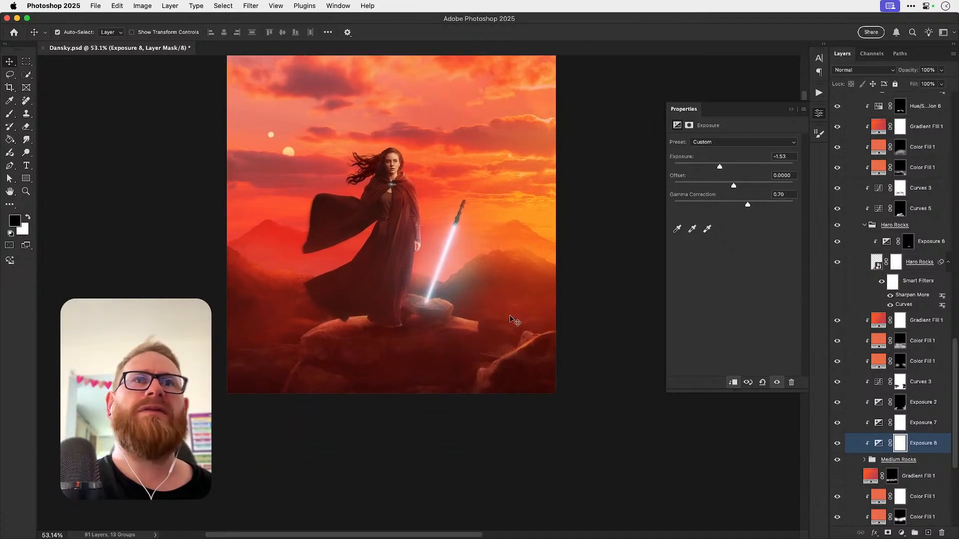
drag(719, 167, 714, 167)
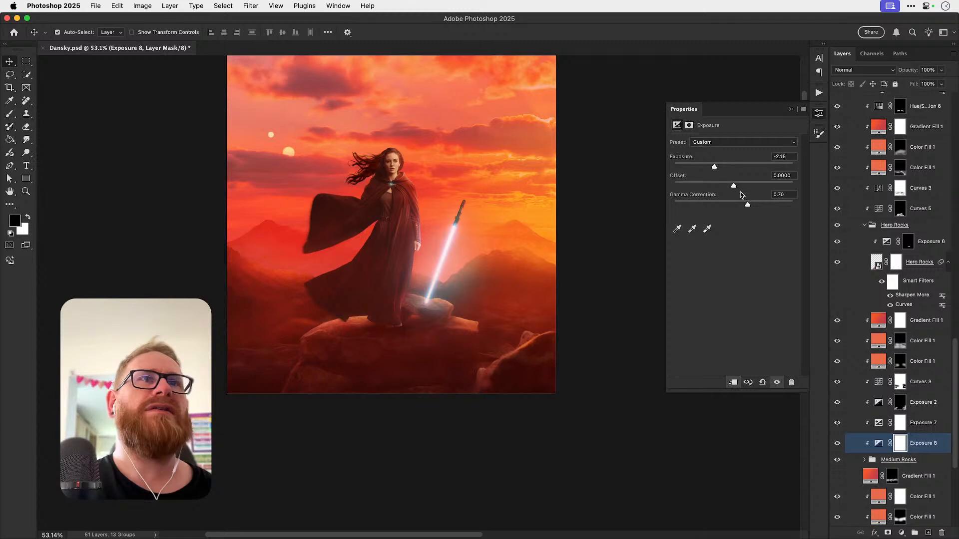
Step: Invert the Exposure 8 mask, paint the darkening onto the rocks in white at 20% flow, and compare by toggling the layer
key(ctrl+i)
key(b)
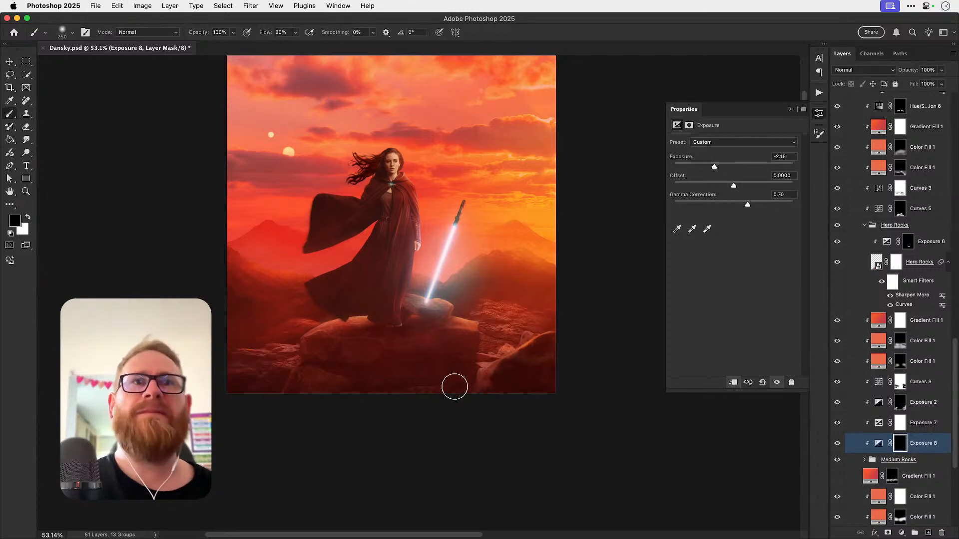
key(x)
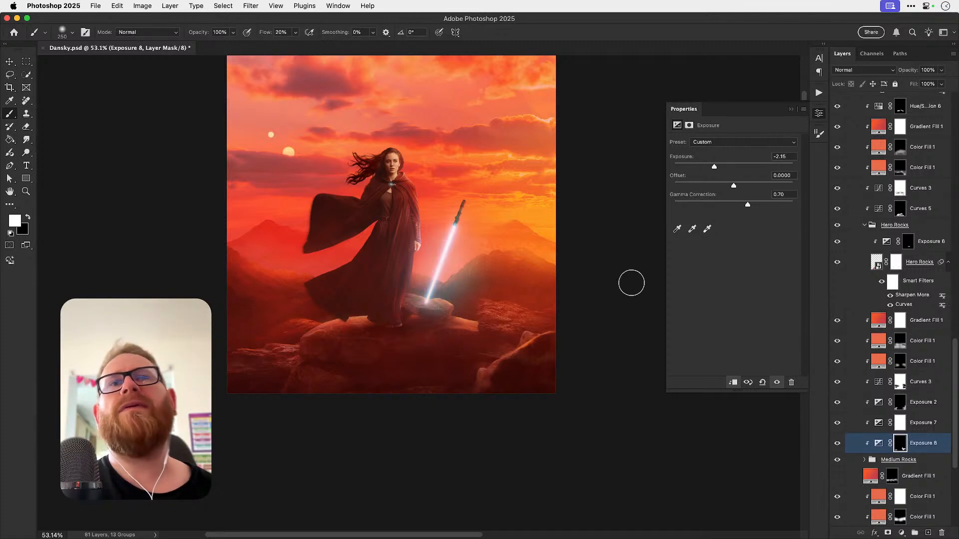
key(v)
click(837, 444)
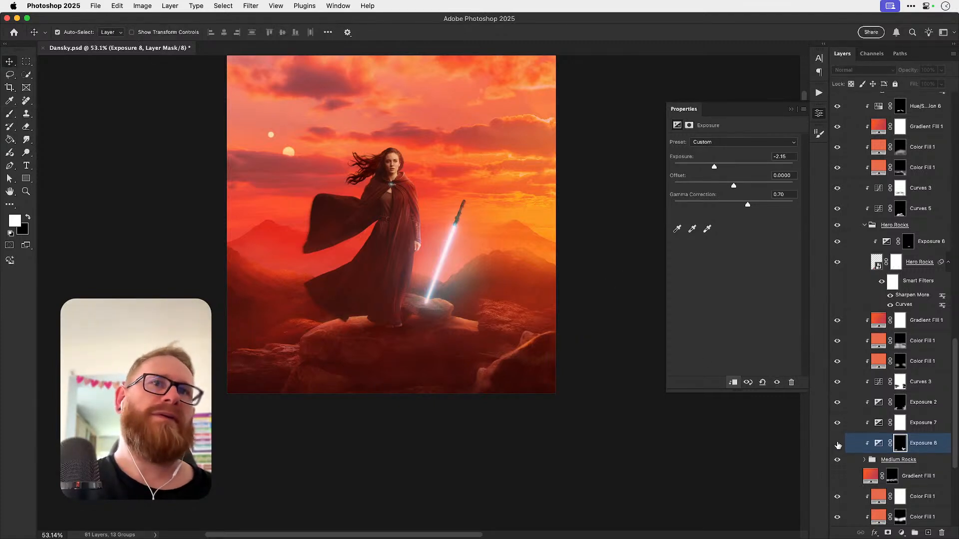
click(838, 444)
drag(581, 236, 570, 265)
click(819, 115)
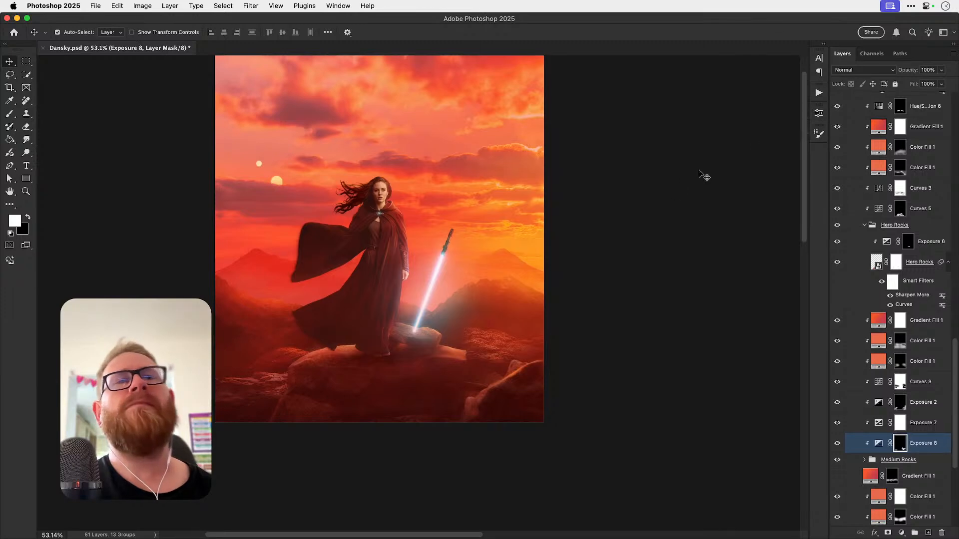
Step: Target the Hero Rocks layer mask and set up a hard black brush at 100% flow for detailed edge work
key(z)
click(464, 364)
click(464, 365)
click(464, 364)
key(v)
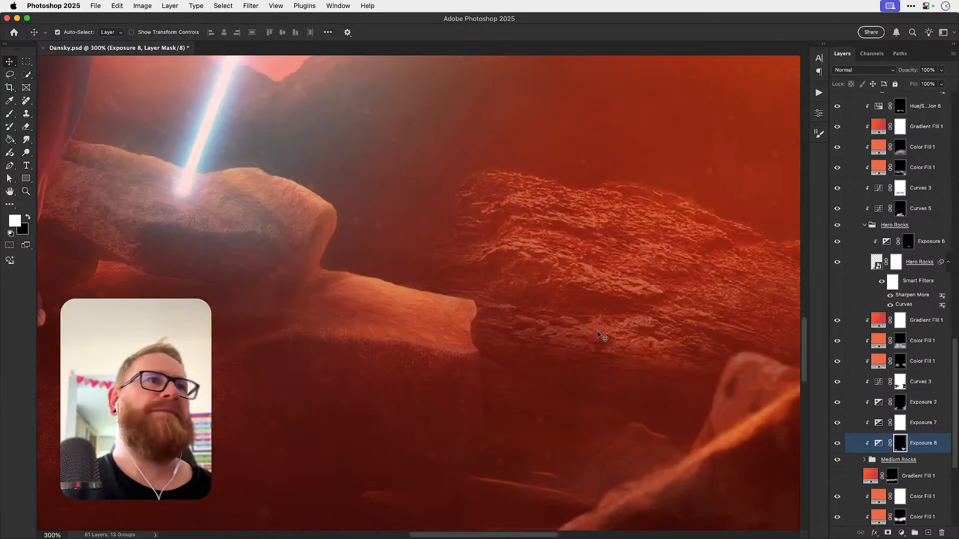
scroll(918, 294, up, 1)
click(896, 277)
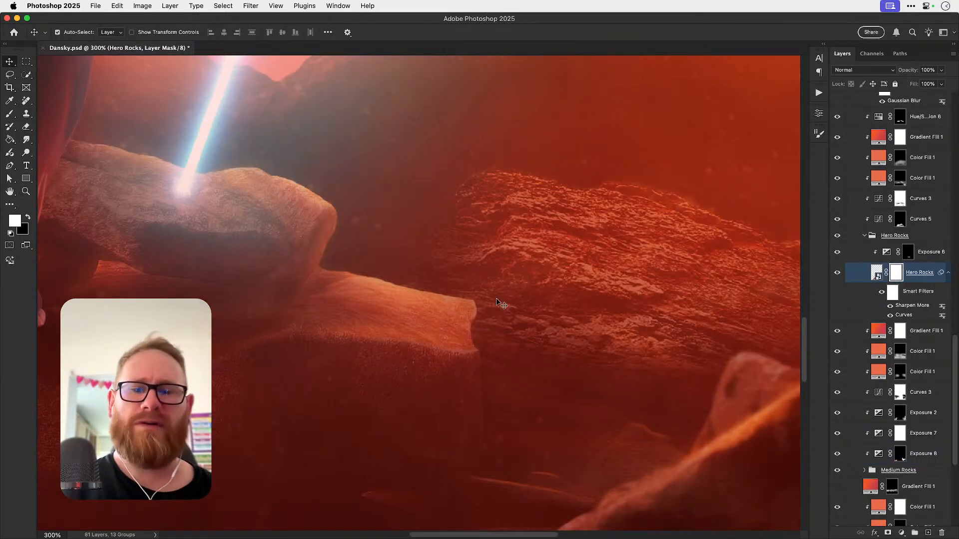
key(b)
click(72, 34)
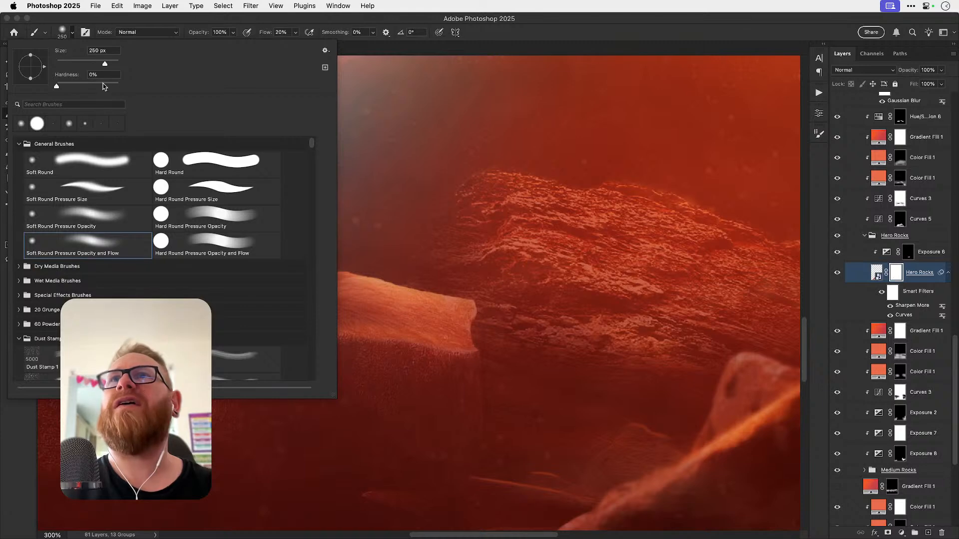
drag(103, 84, 108, 85)
click(72, 33)
click(296, 32)
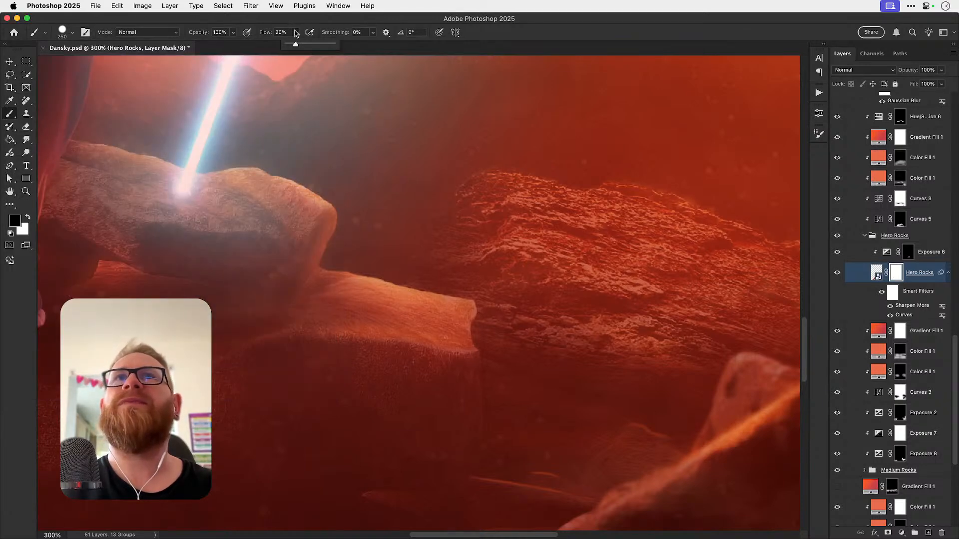
drag(296, 44, 338, 44)
Step: Shrink the brush to about 2 px and paint a thin black cut line across the hero rock's flat right-hand corner on its mask
key(bracketleft)
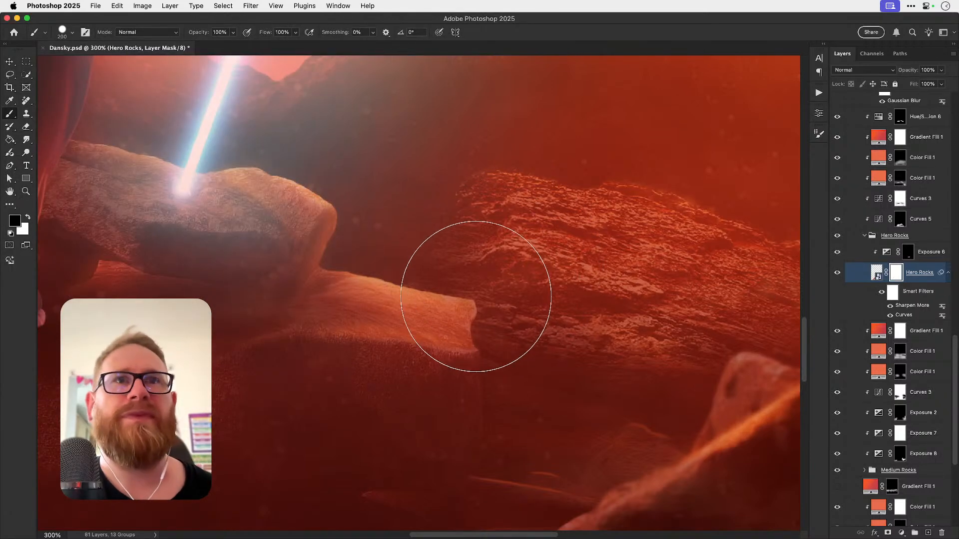
key(bracketleft)
key(bracketleft)
key(bracketleft)
key(bracketleft)
key(bracketleft)
key(bracketleft)
key(bracketleft)
key(bracketleft)
key(bracketleft)
key(bracketleft)
key(bracketleft)
key(bracketleft)
key(bracketleft)
key(bracketleft)
key(bracketleft)
key(bracketleft)
key(bracketleft)
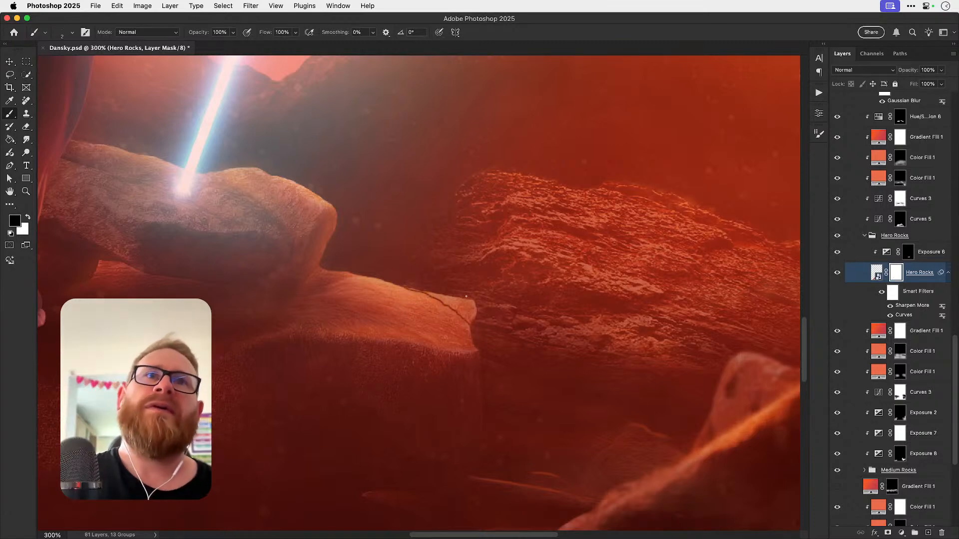
Step: Rotate the canvas, mask away the hero rock's corner beyond the cut line, then reset the rotation and check at 100%
key(r)
mouse_move(466, 297)
mouse_down()
mouse_move(349, 310)
mouse_move(439, 321)
mouse_move(430, 288)
mouse_move(439, 260)
mouse_move(420, 274)
mouse_move(416, 266)
mouse_move(472, 218)
mouse_move(502, 165)
mouse_move(457, 249)
mouse_move(423, 264)
mouse_move(434, 266)
mouse_move(430, 284)
mouse_move(471, 248)
mouse_up()
key(b)
scroll(458, 254, up, 3)
key(])
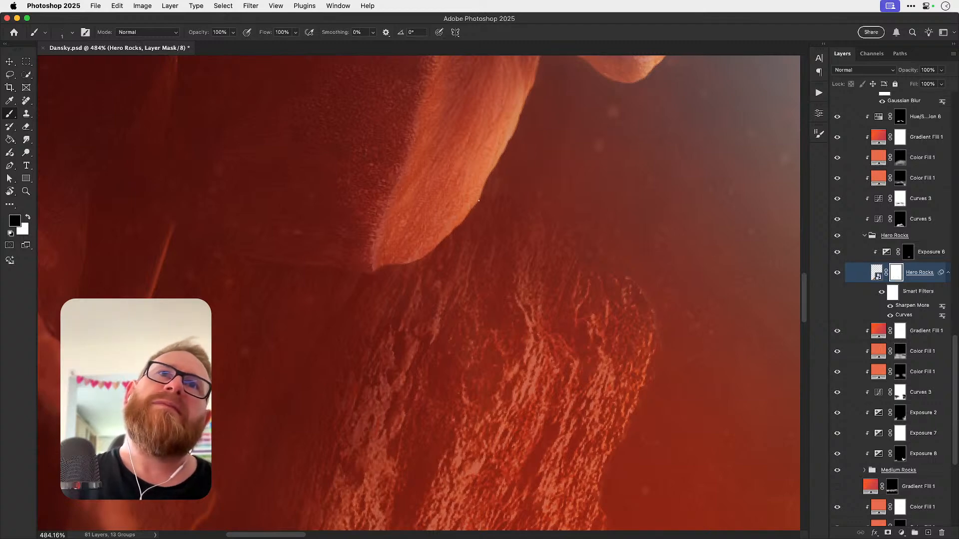
key(r)
click(150, 33)
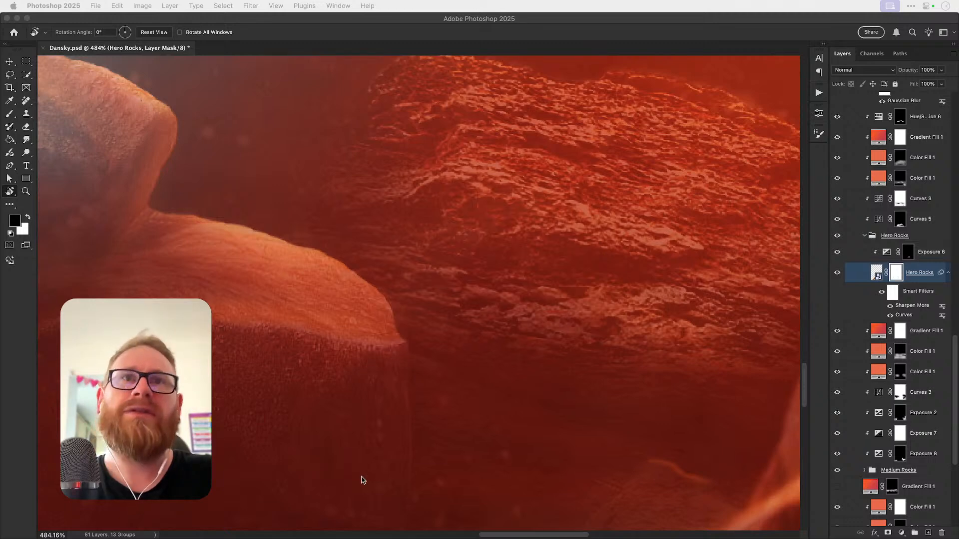
click(348, 255)
key(super+1)
scroll(340, 250, left, 4)
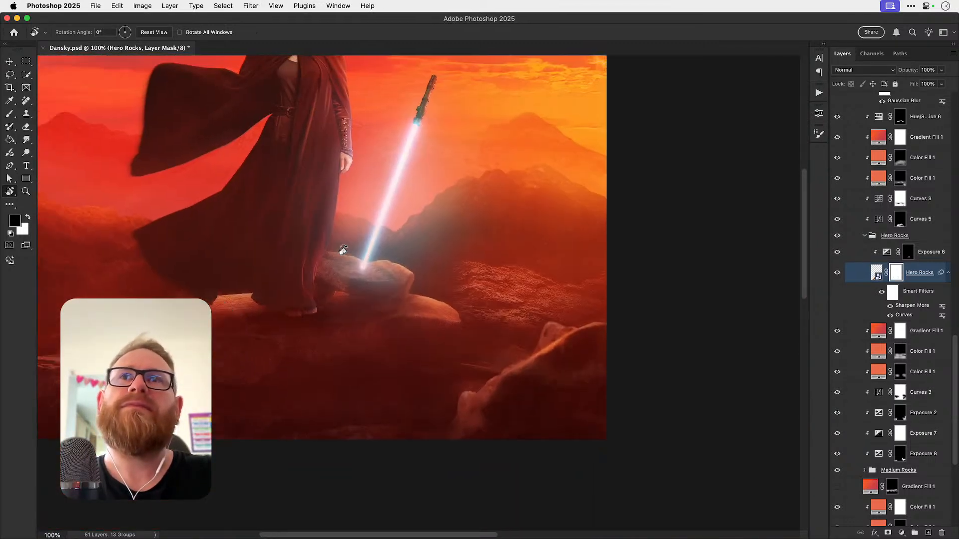
scroll(341, 251, left, 1)
scroll(341, 251, right, 4)
key(z)
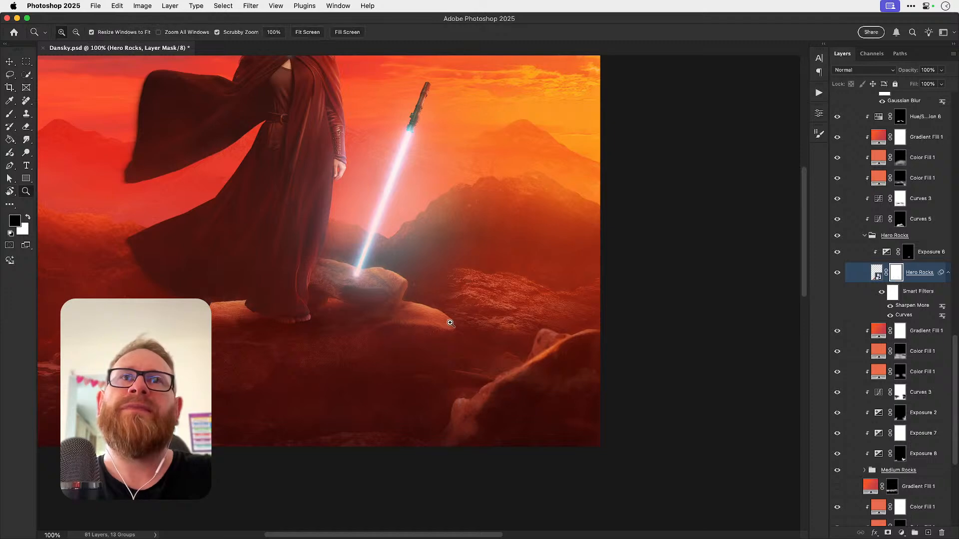
Step: Zoom to 500% with the canvas rotated and paint a fine irregular outline with a small chip along the rock's rounded edge
click(450, 324)
click(450, 323)
click(450, 323)
click(451, 323)
click(451, 324)
key(r)
drag(508, 331, 416, 395)
key(b)
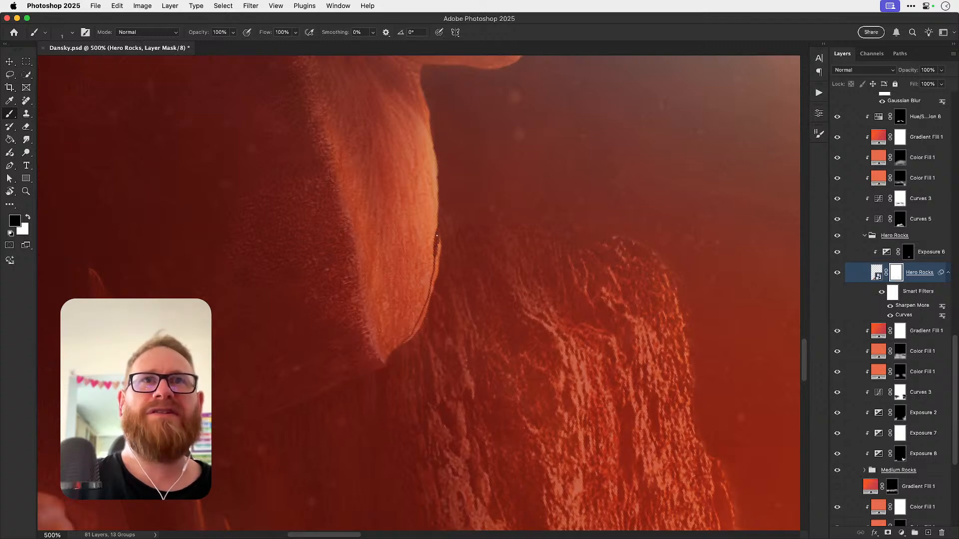
drag(440, 233, 440, 237)
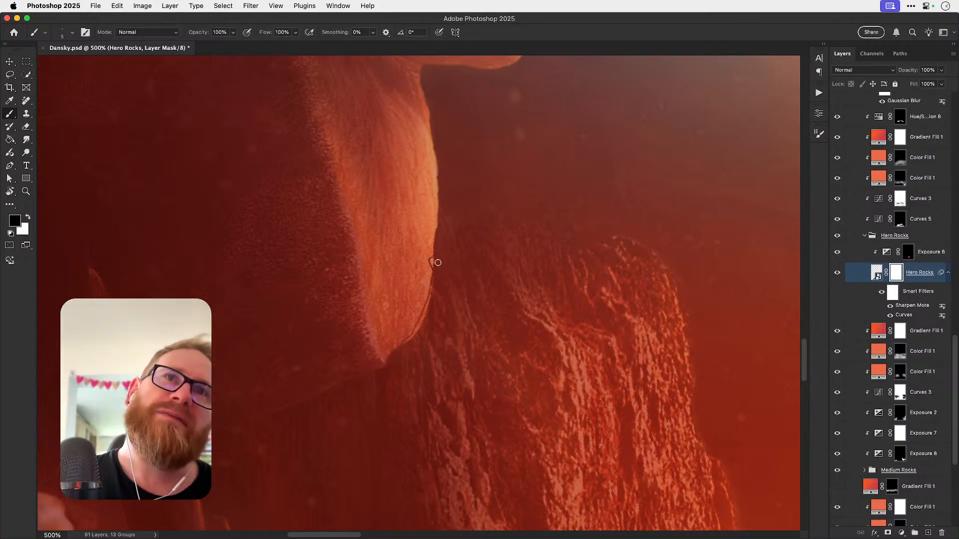
Step: Save the document and mask out the rock slivers outside the painted outline so the chipped edge is clean
scroll(499, 269, down, 2)
scroll(499, 269, right, 3)
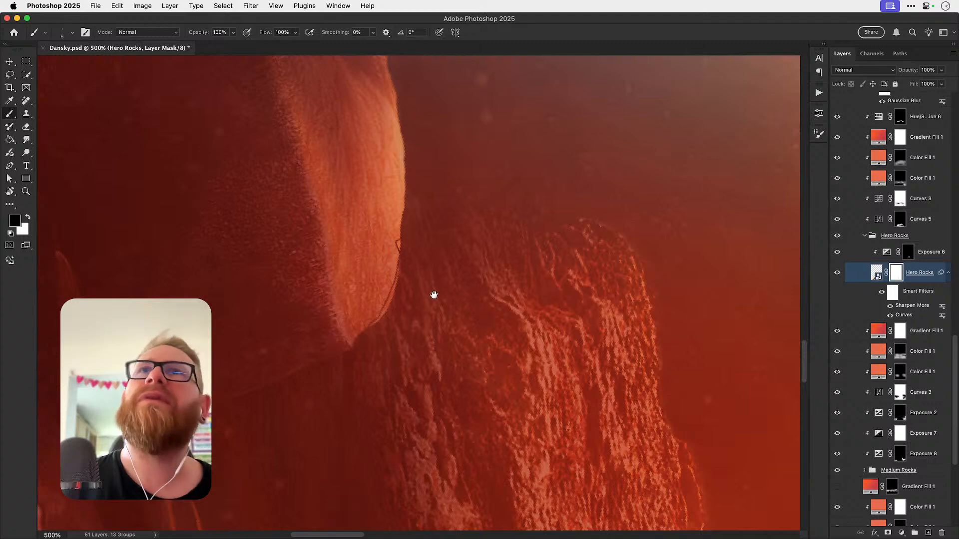
drag(434, 298, 438, 270)
key(z)
drag(391, 295, 387, 284)
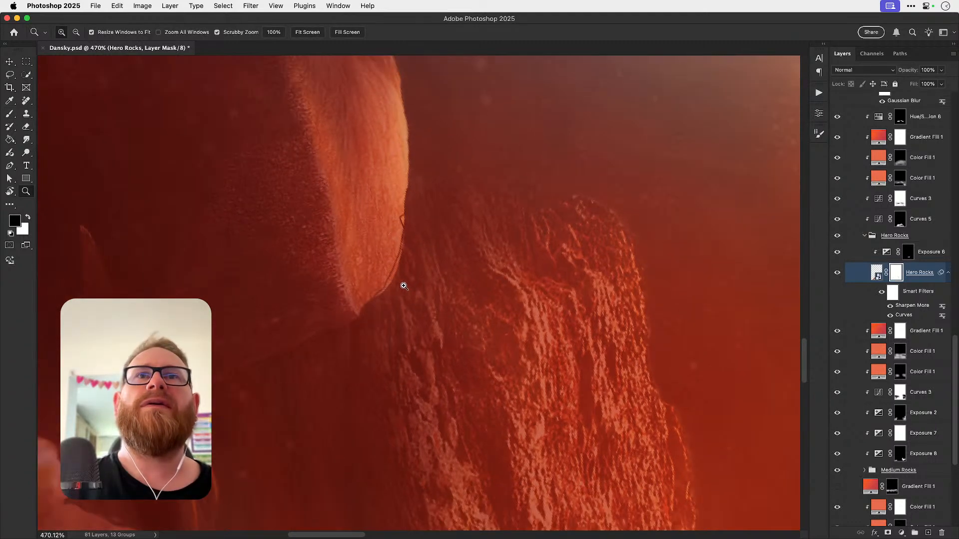
key(super+s)
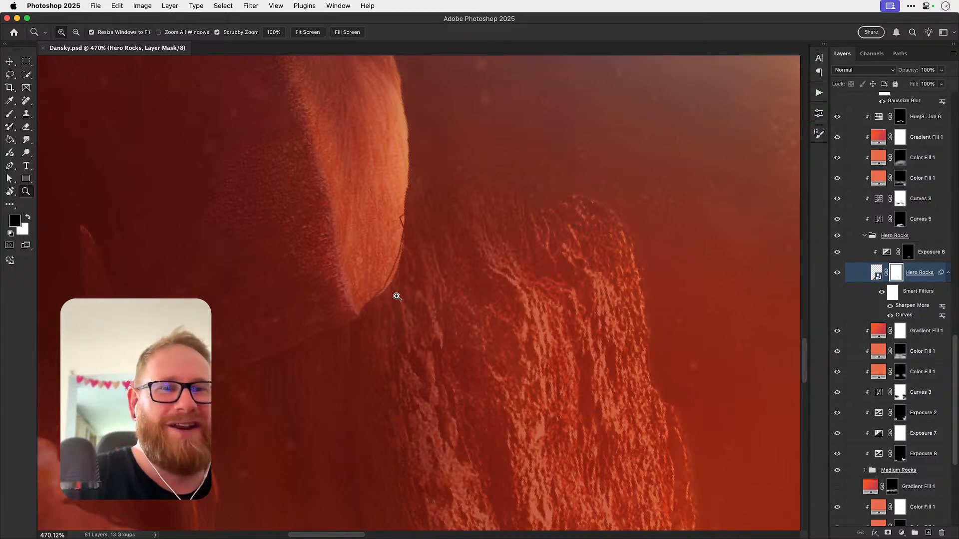
drag(403, 282, 428, 260)
key(b)
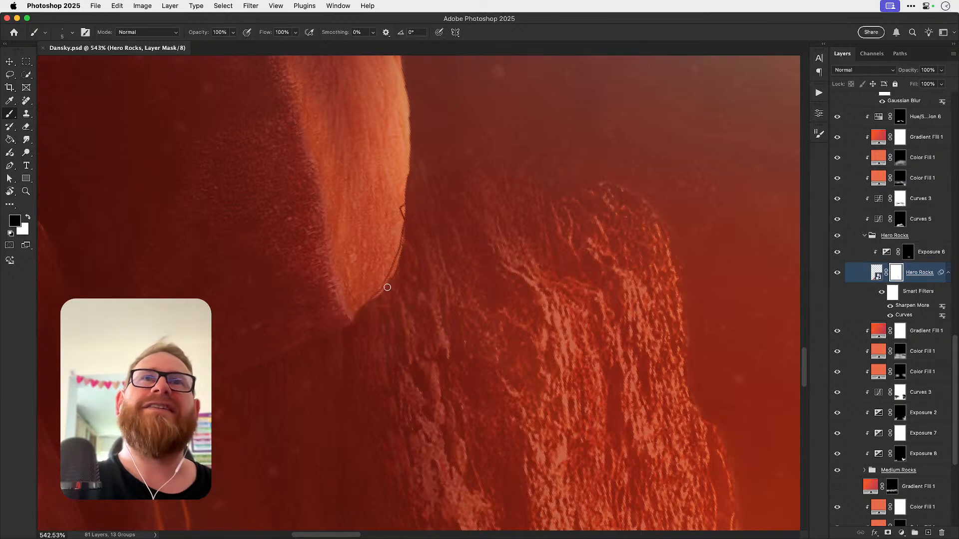
drag(385, 289, 409, 213)
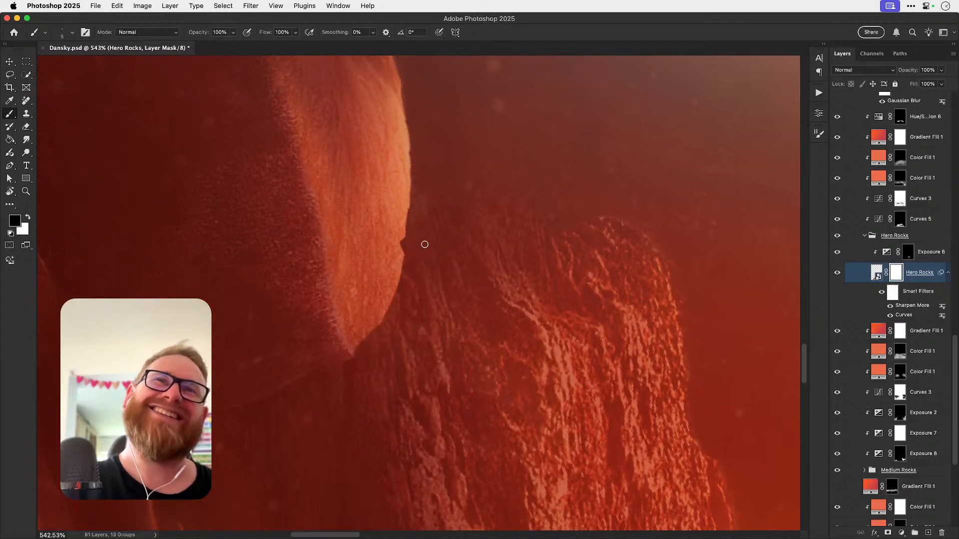
Step: Reset the canvas rotation and paint a second small nick into the hero rock's upper edge on its mask
key(r)
click(161, 33)
key(super+1)
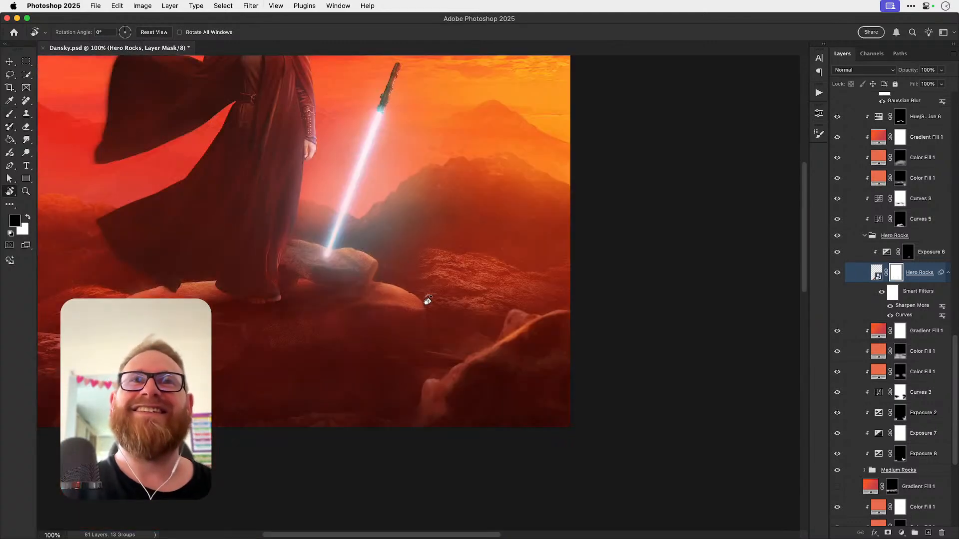
key(z)
drag(427, 299, 462, 298)
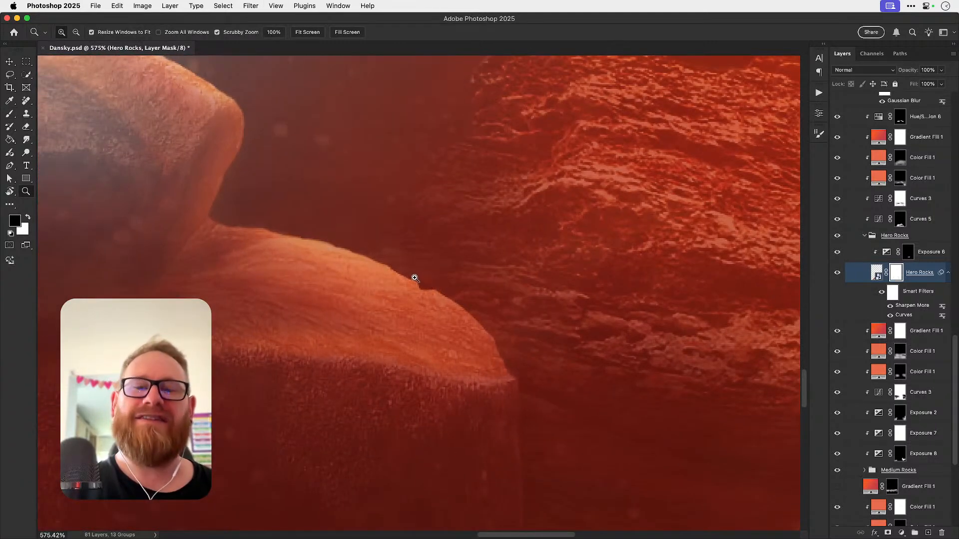
key(b)
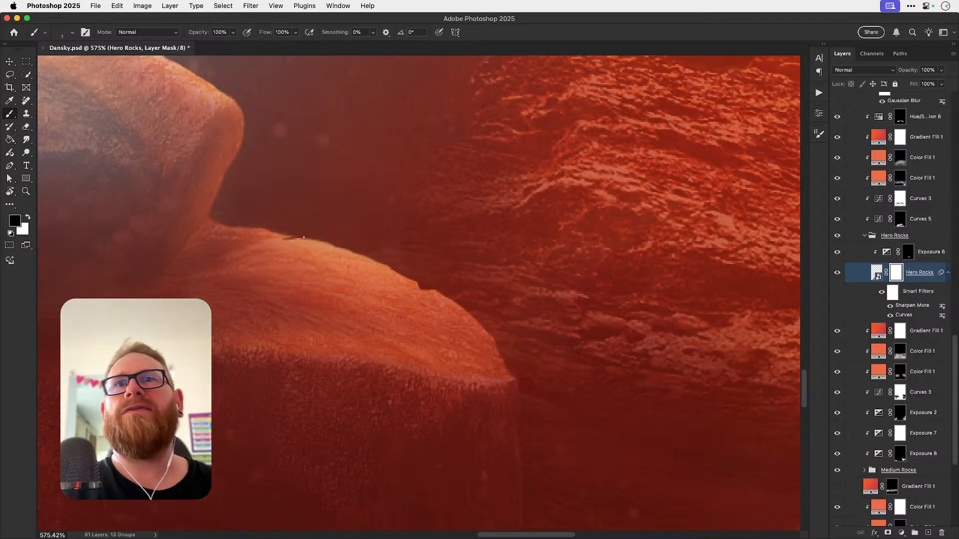
key(super+1)
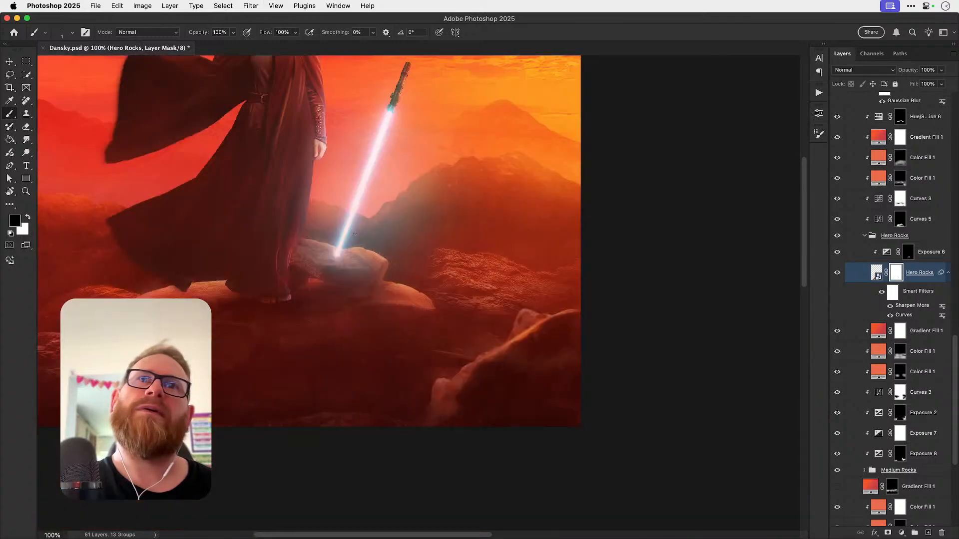
Step: Zoom in closely and widen the nick in the hero rock's upper edge with black, then view the image at 100%
key(z)
mouse_move(398, 280)
mouse_down()
mouse_move(480, 285)
mouse_move(397, 272)
mouse_move(406, 278)
mouse_up()
key(b)
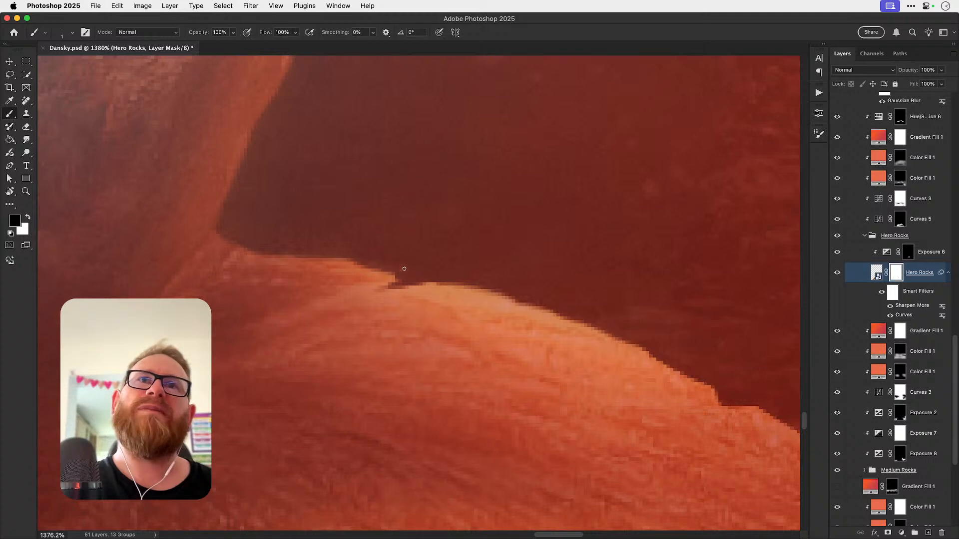
key(super+1)
drag(448, 262, 477, 254)
Step: Inspect the hero rock's edges near the lightsaber and below the cloak at 400% and 100%, then view the whole image
key(z)
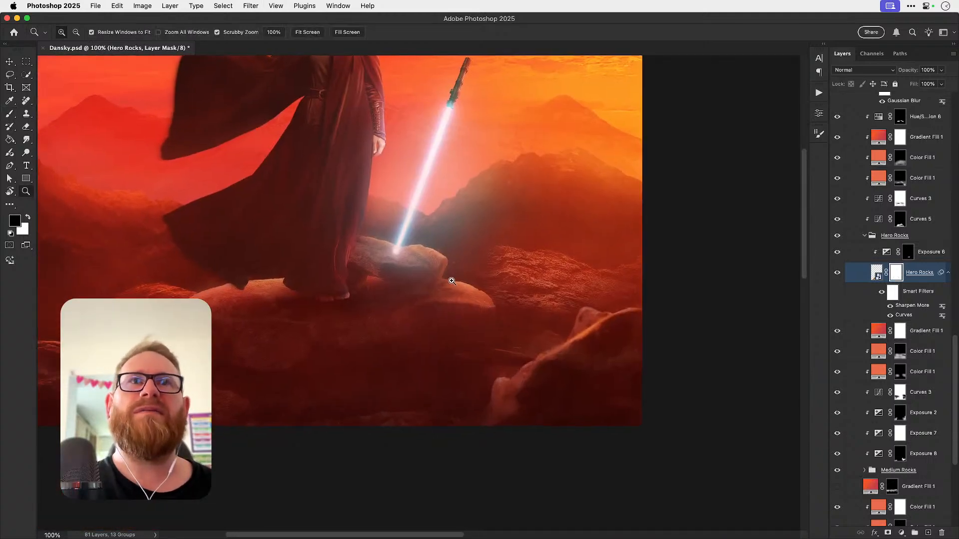
triple_click(452, 281)
key(b)
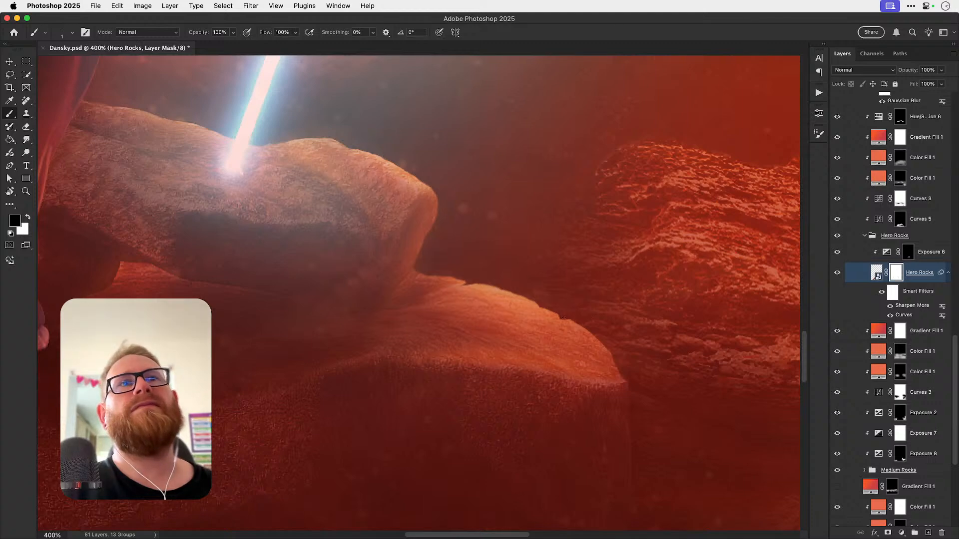
key(super+1)
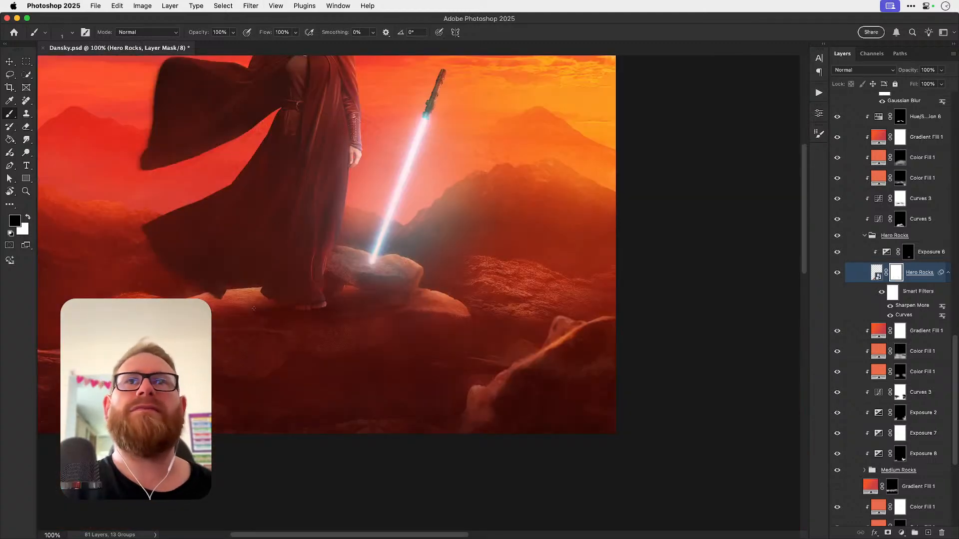
super+click(162, 309)
super+click(162, 309)
super+click(161, 309)
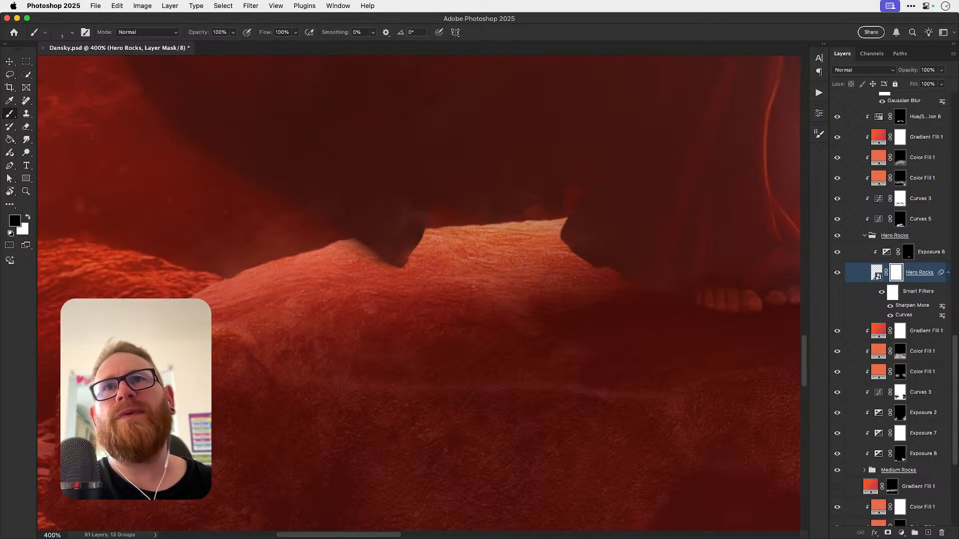
key(super+1)
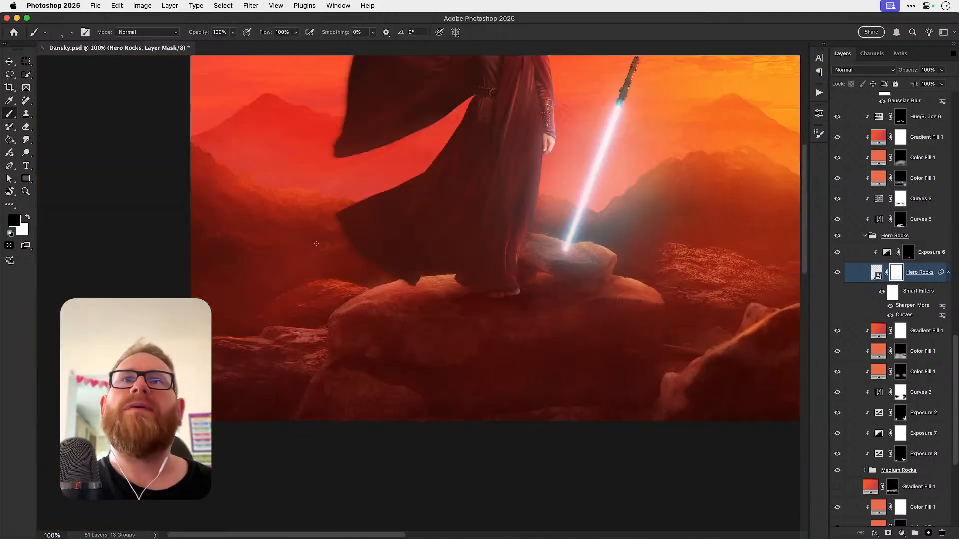
drag(441, 260, 408, 276)
key(v)
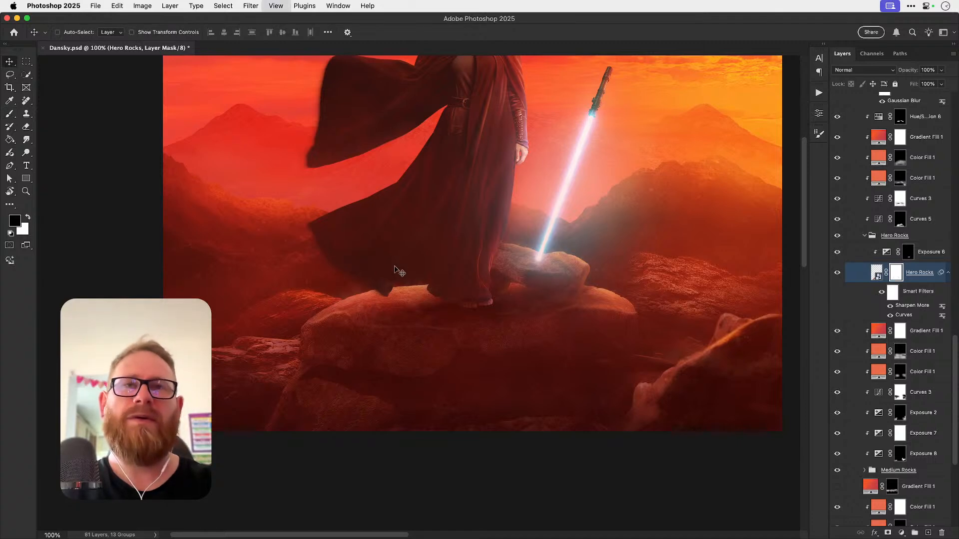
key(super+0)
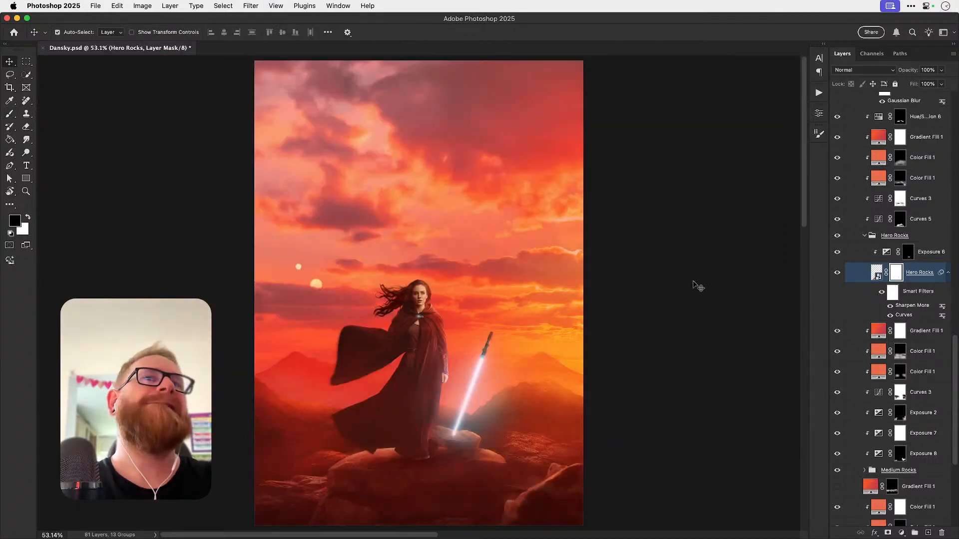
Step: Toggle the Effects group's visibility to compare the composite with and without it, then save the document
scroll(874, 233, up, 4)
scroll(874, 232, up, 10)
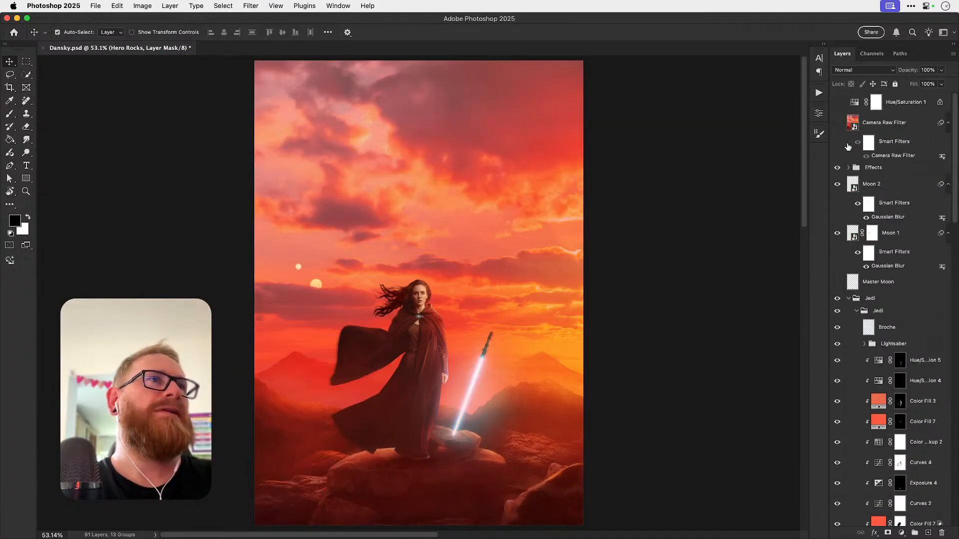
click(838, 168)
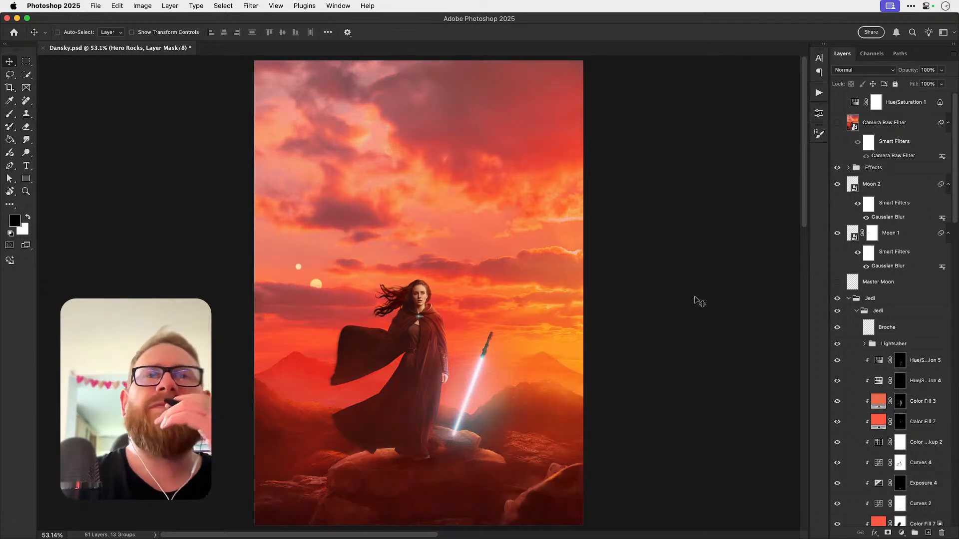
key(super+s)
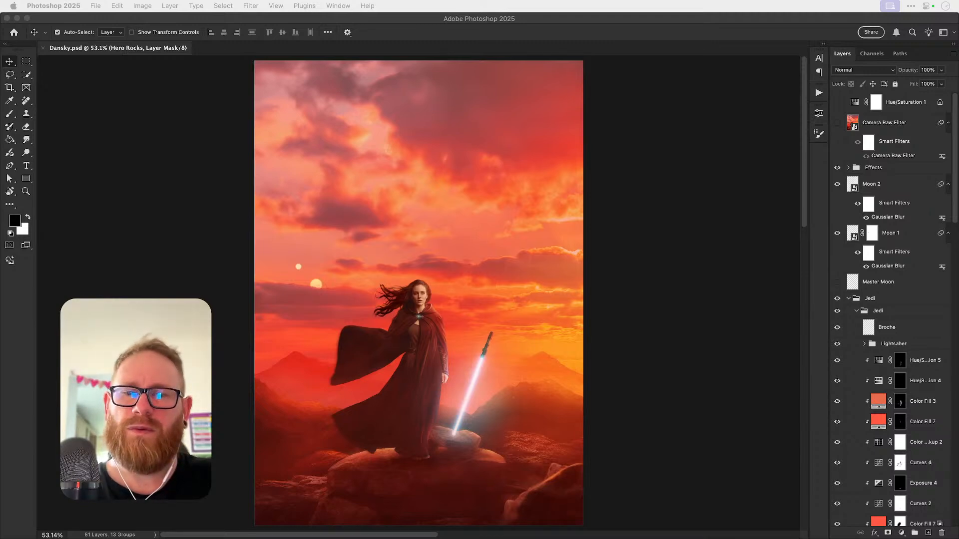
Step: Open the stock photo of granite stones on a black background
key(F11)
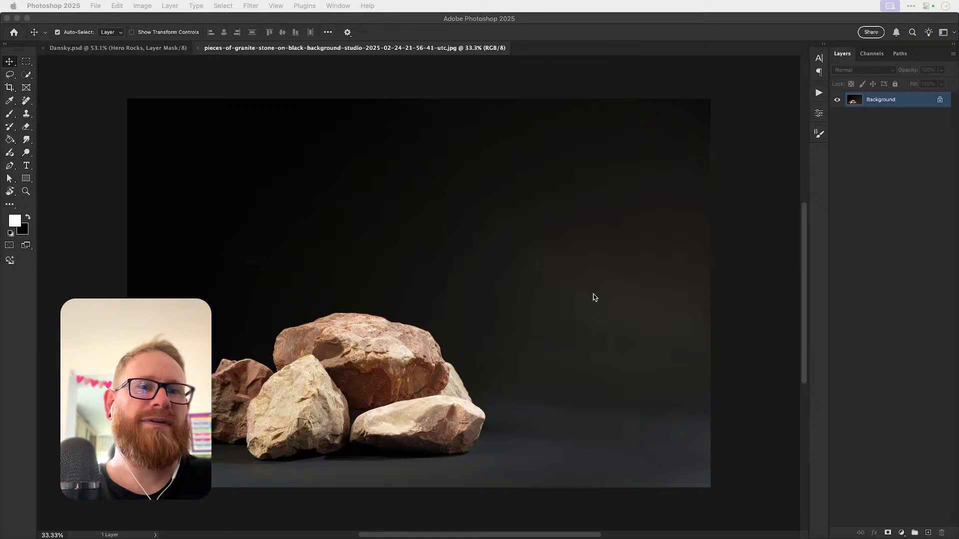
click(397, 394)
scroll(327, 357, up, 5)
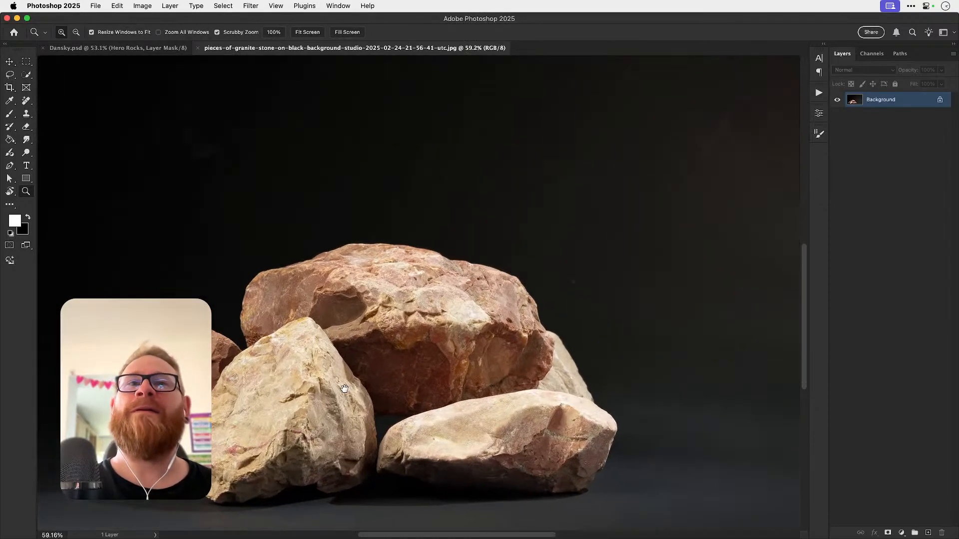
Step: Select the large rock, the reddish rock and the two pale front rocks with the Object Selection tool
click(27, 74)
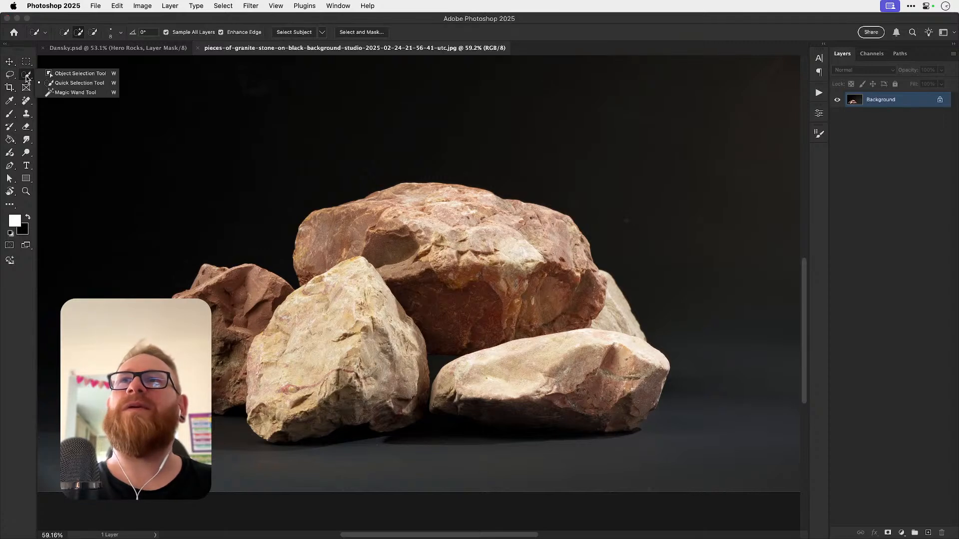
click(70, 74)
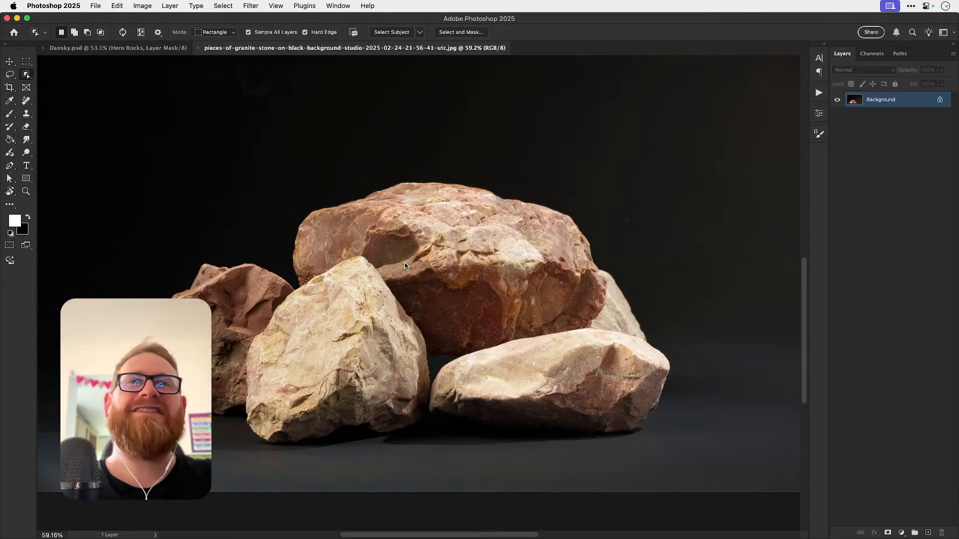
click(405, 265)
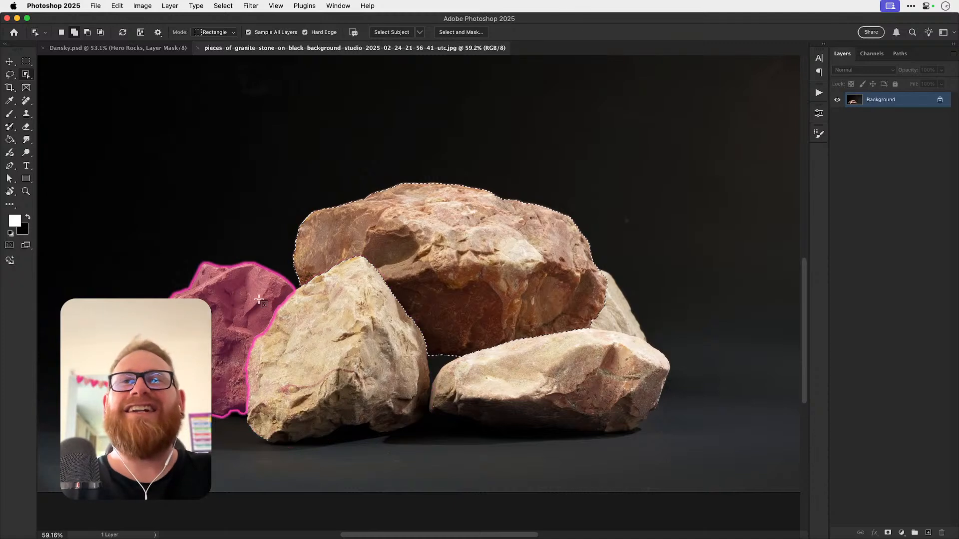
shift+click(333, 325)
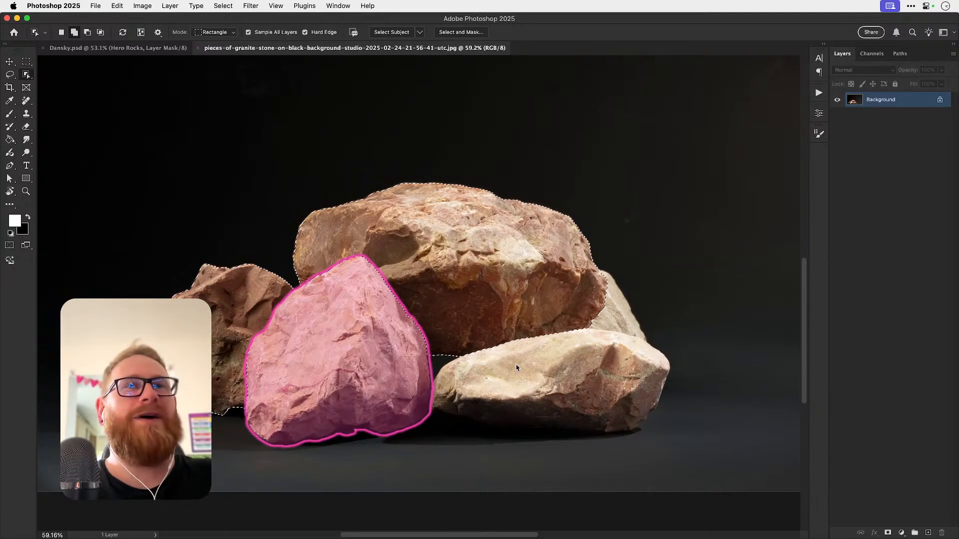
shift+click(536, 370)
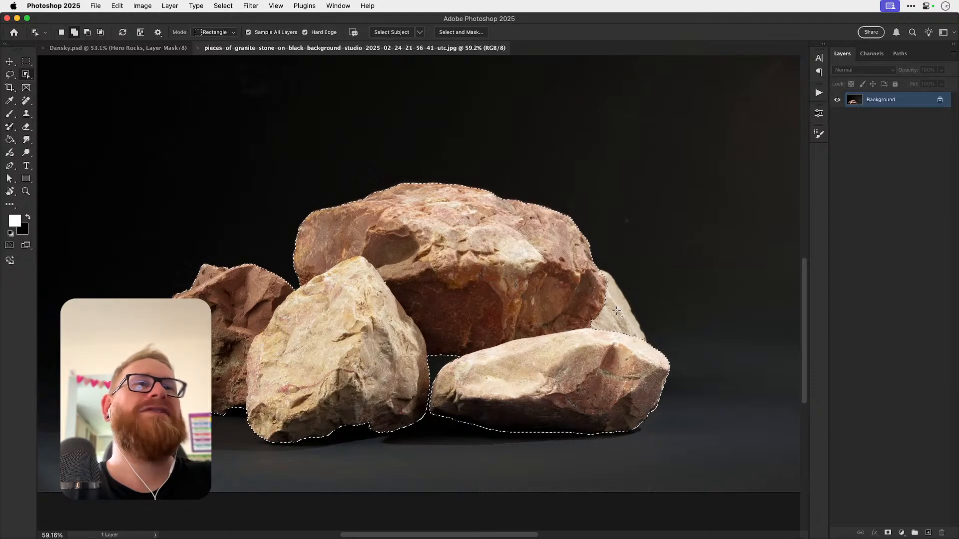
Step: Add the dark gap between the front rocks and the pale rock behind them to the selection with Quick Selection
key(shift+w)
click(437, 360)
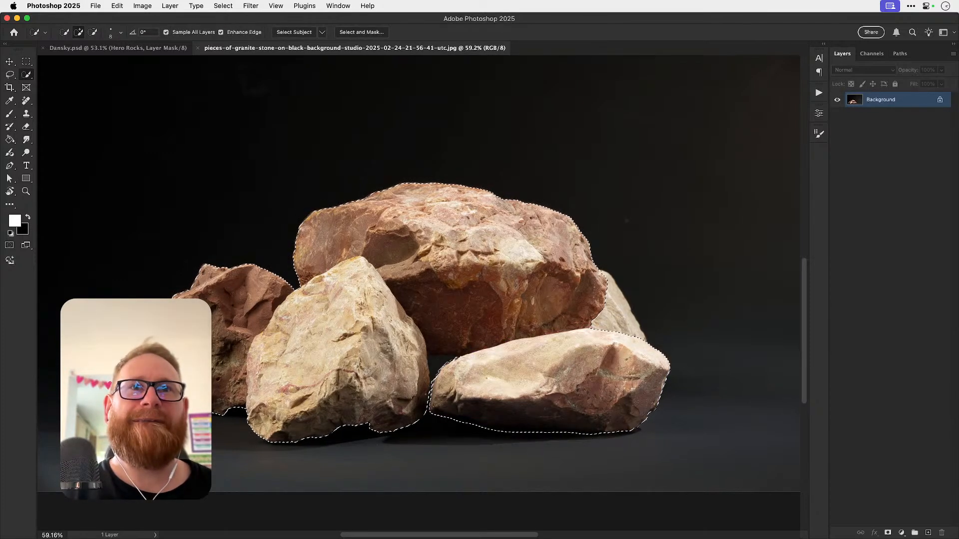
drag(437, 372, 453, 358)
drag(610, 304, 616, 329)
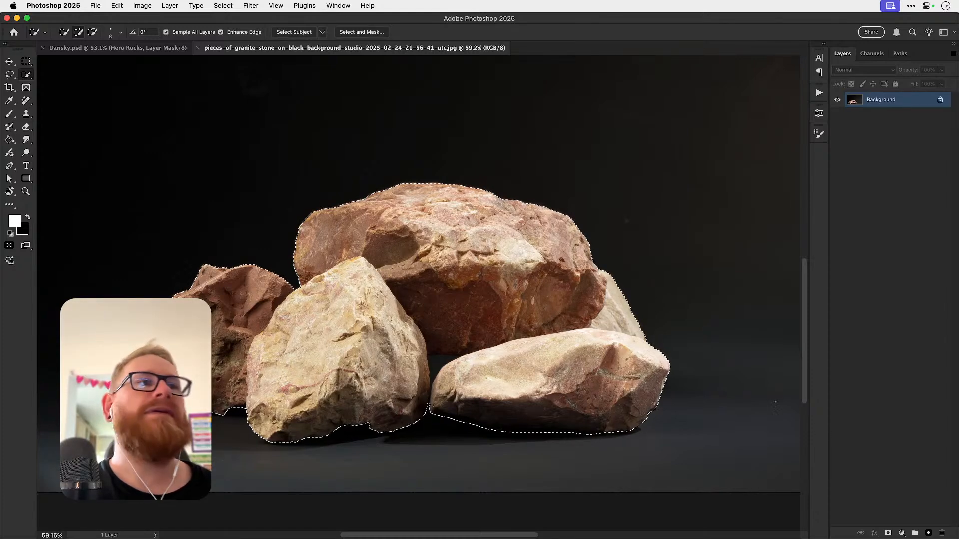
Step: Mask out the black background using the rock selection and rename the layer Rocks
click(888, 533)
double_click(899, 100)
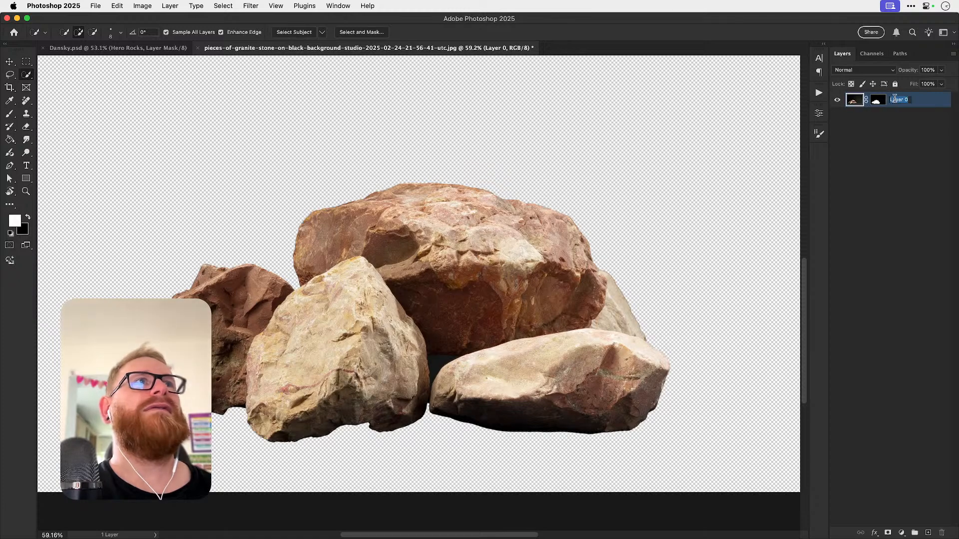
text(Rocks)
key(Return)
key(v)
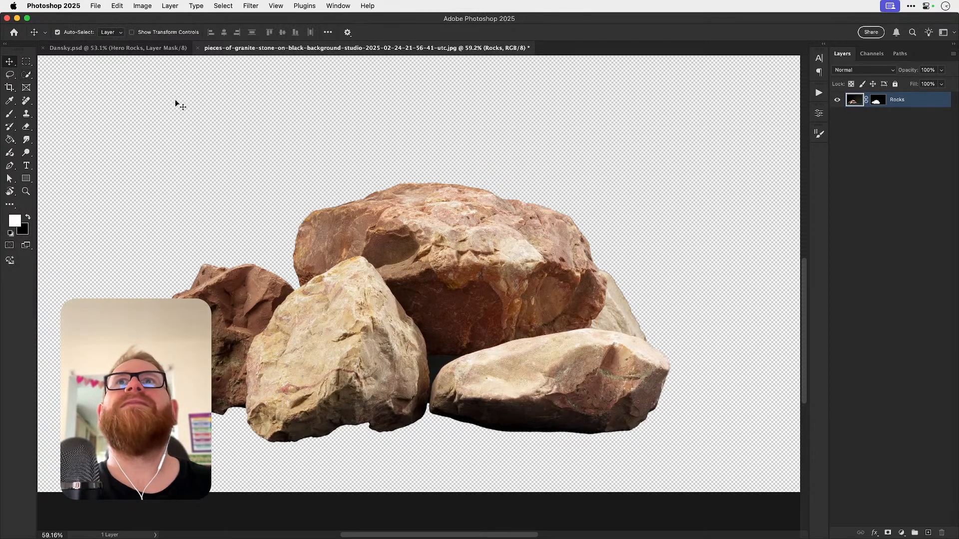
Step: In Dansky.psd, collapse the inner Landscape group and select the Hue/Saturation 6 layer above it
click(150, 48)
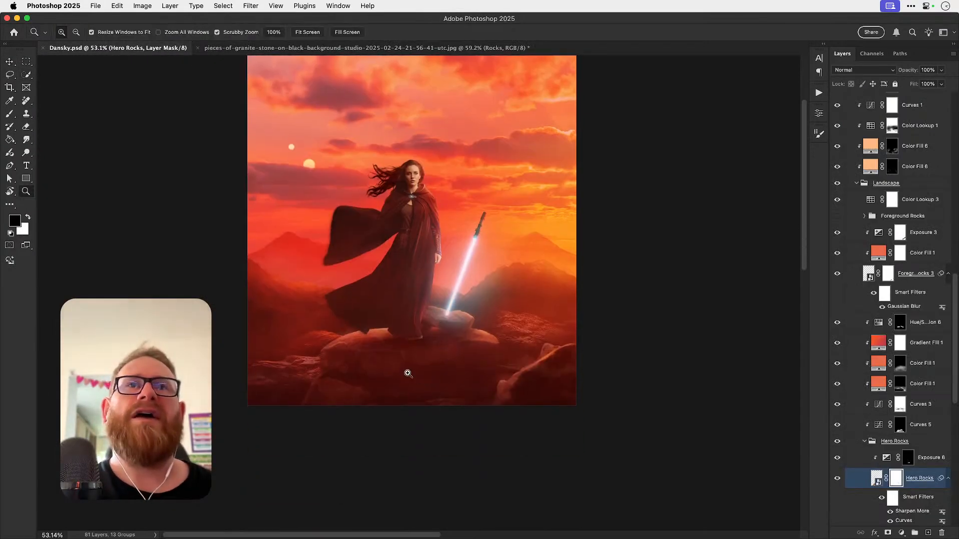
scroll(405, 371, up, 2)
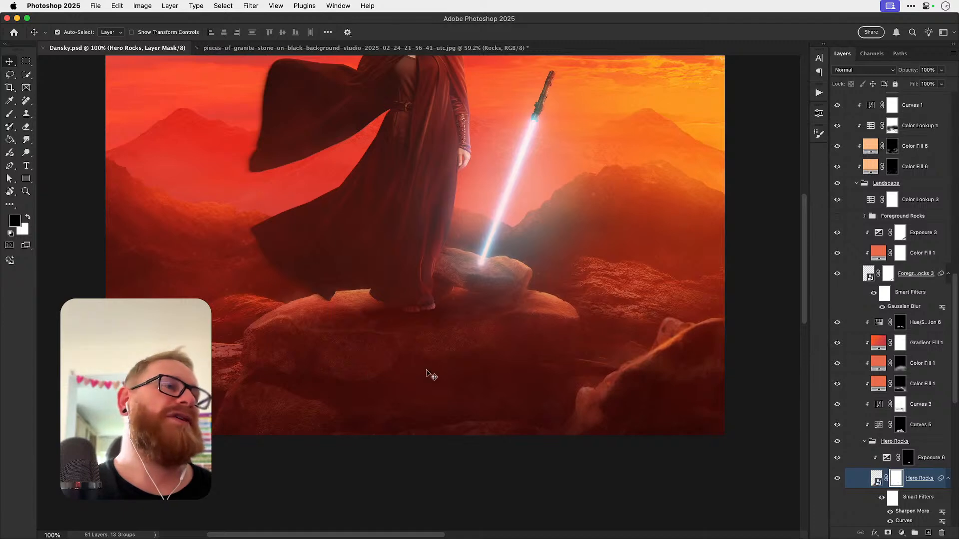
scroll(902, 285, up, 1)
scroll(902, 285, up, 4)
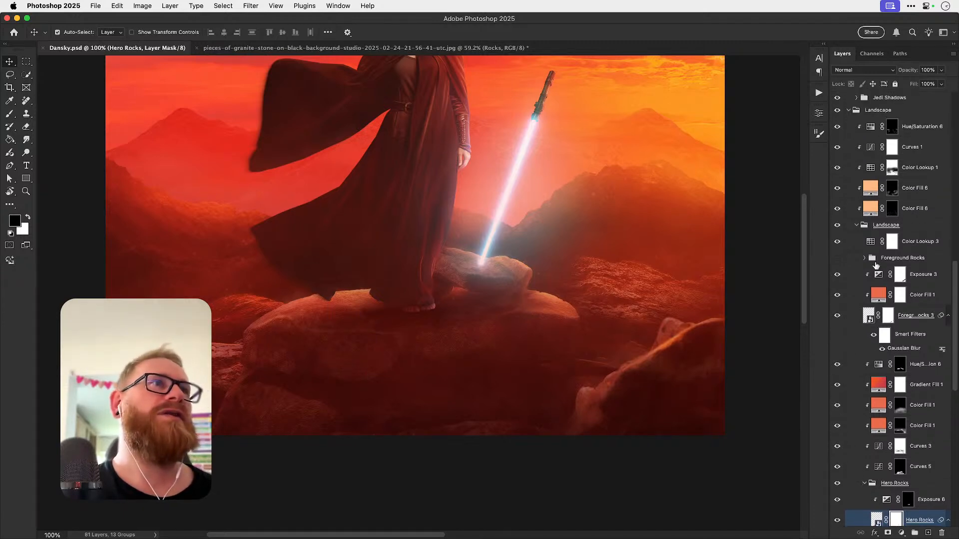
click(857, 270)
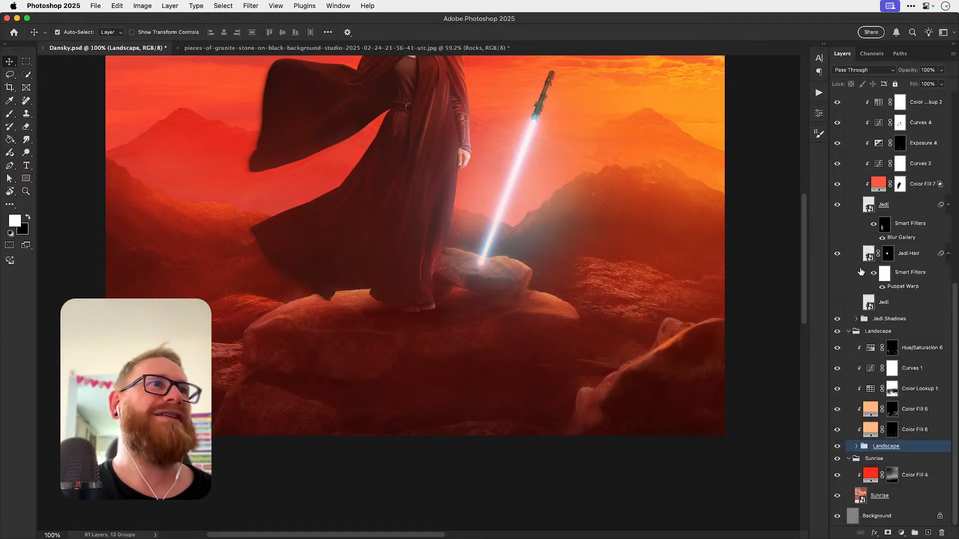
click(914, 350)
Step: Duplicate the Rocks layer from the granite stones file into Dansky.psd, then close the stones file without saving
click(383, 51)
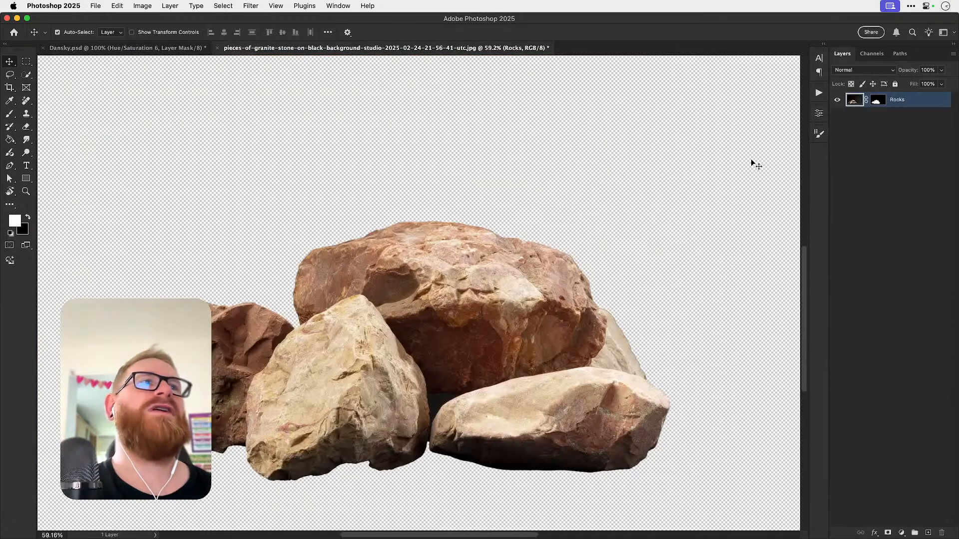
right_click(902, 100)
click(873, 125)
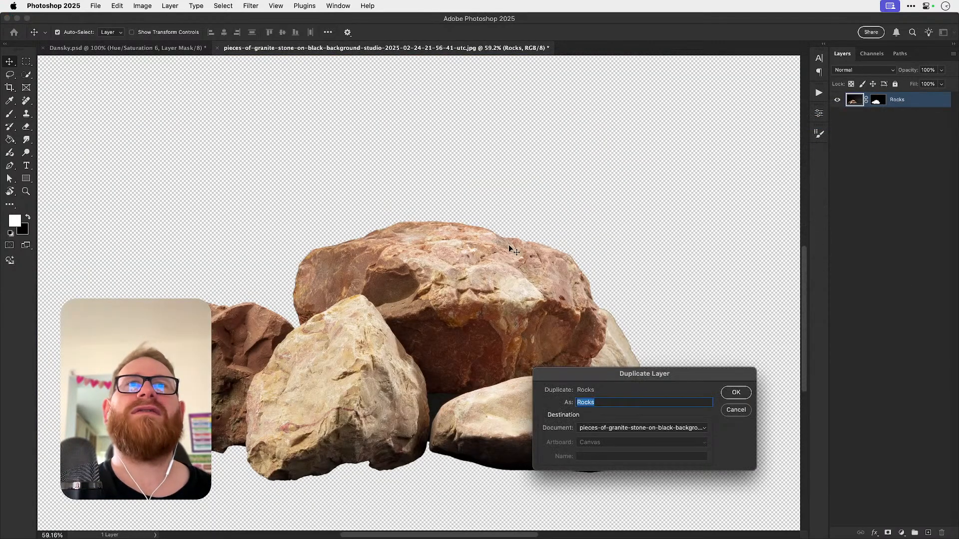
click(642, 429)
click(607, 418)
click(736, 393)
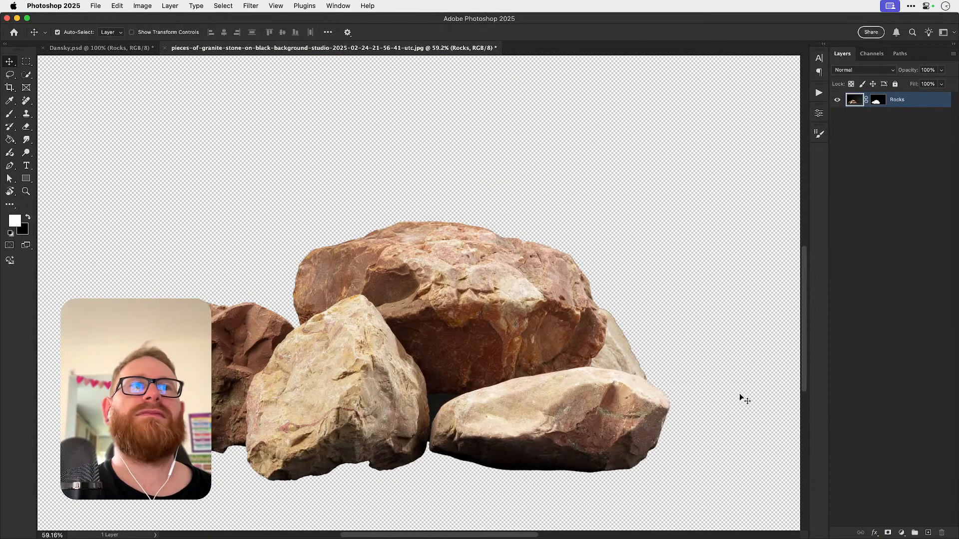
key(super+w)
click(478, 222)
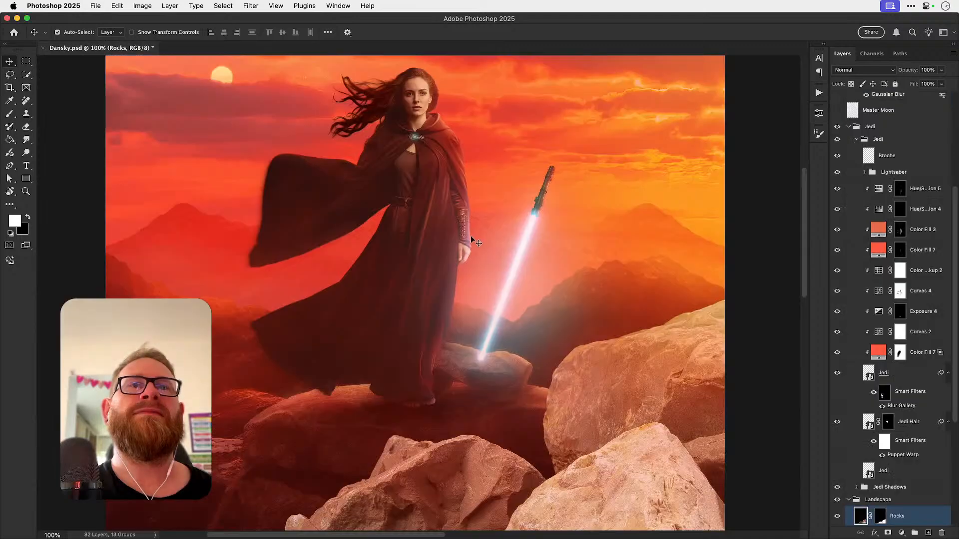
Step: Free-transform the Rocks layer, scaling it to 67.95% and placing the large rock beneath the Jedi's feet
key(super+minus)
key(super+minus)
key(super+minus)
key(super+t)
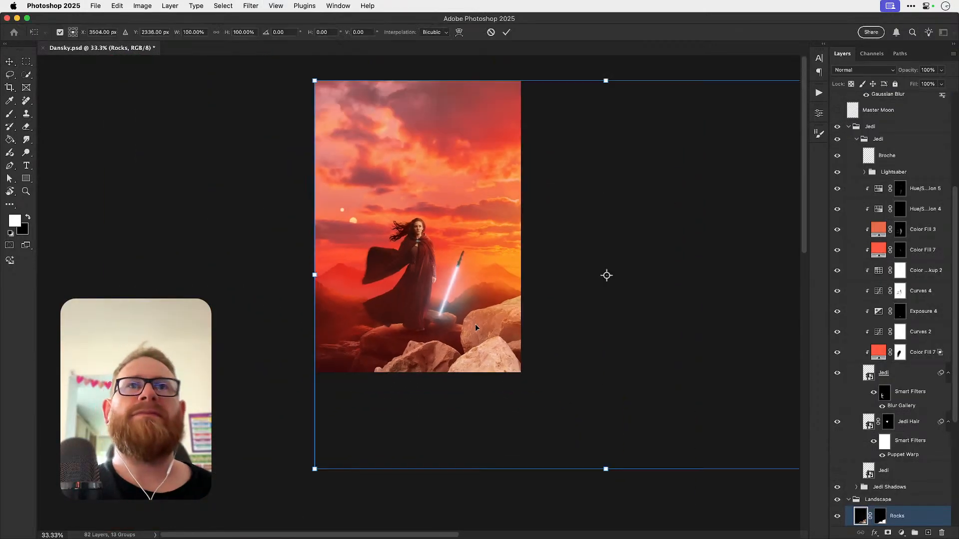
drag(477, 327, 363, 343)
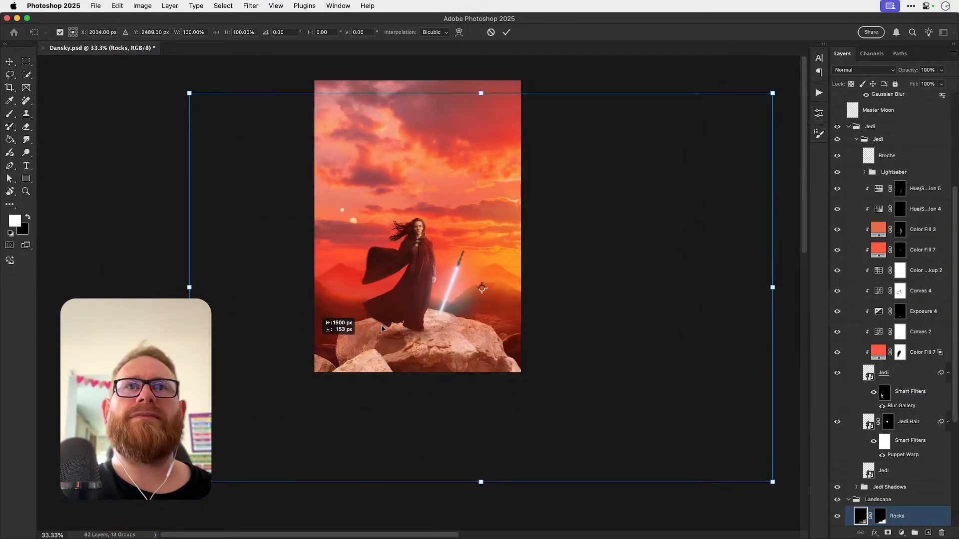
drag(776, 91, 672, 162)
drag(573, 330, 545, 341)
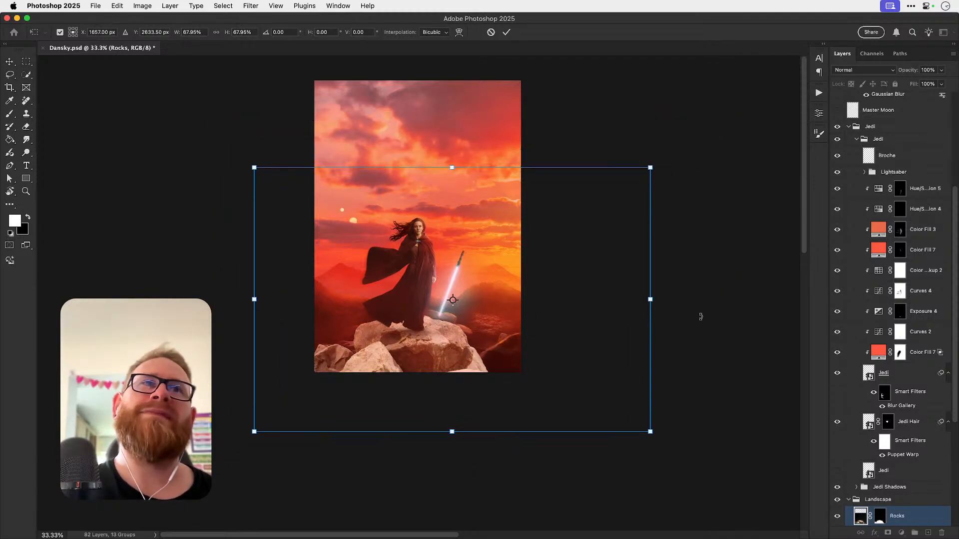
Step: Rotate the Rocks layer by -9.95°, reposition the large rock beneath the Jedi's feet, and apply the transform
drag(700, 317, 673, 273)
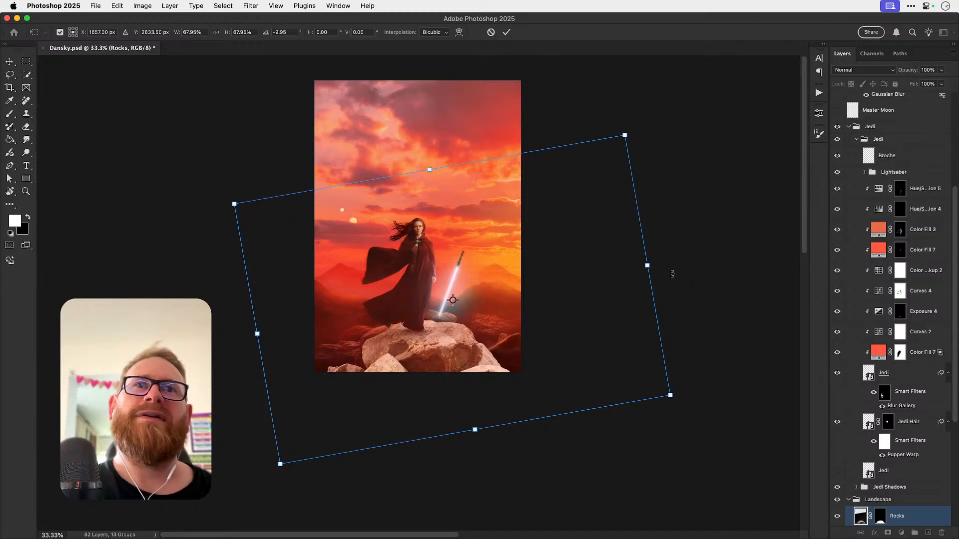
scroll(673, 274, up, 3)
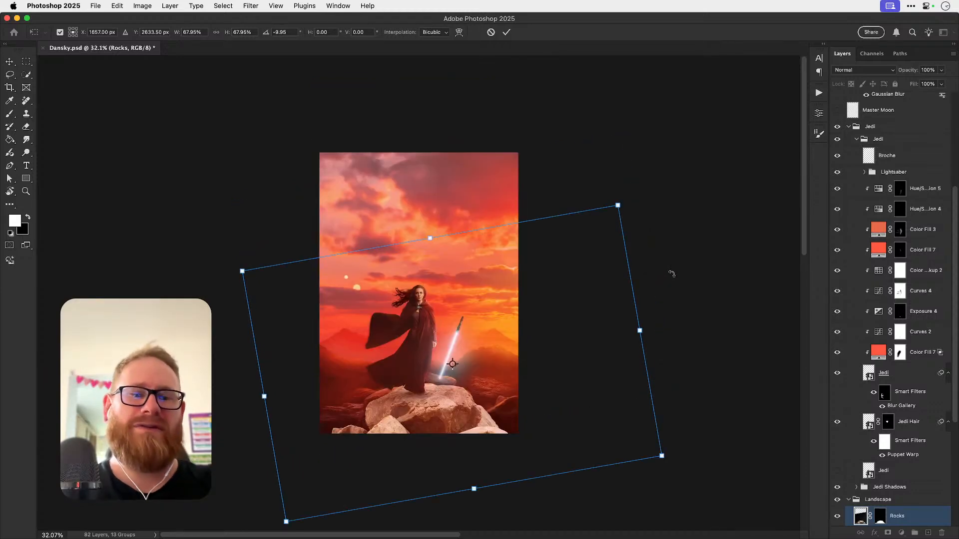
key(super+plus)
key(super+plus)
key(super+plus)
drag(549, 407, 501, 256)
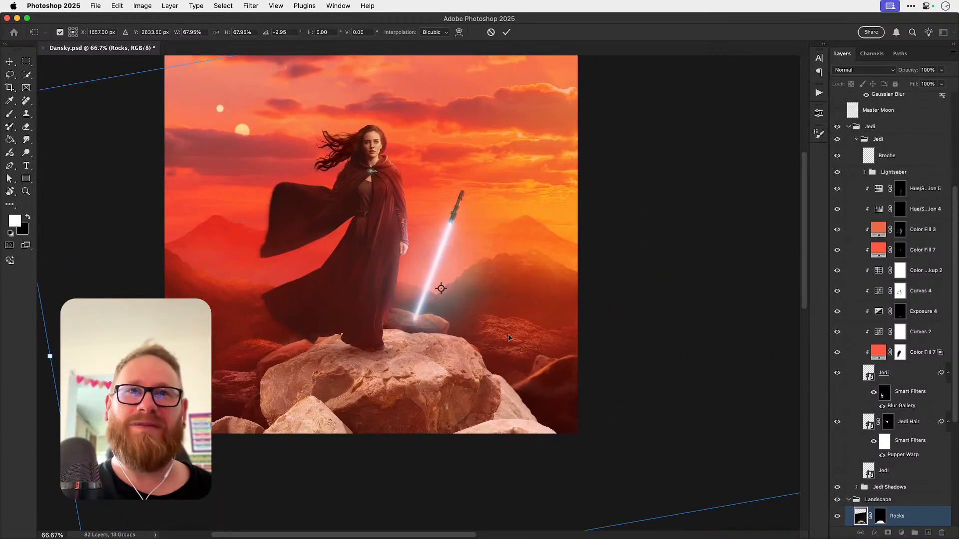
mouse_move(508, 335)
mouse_down()
mouse_move(497, 356)
mouse_move(464, 352)
mouse_move(492, 355)
mouse_move(490, 341)
mouse_up()
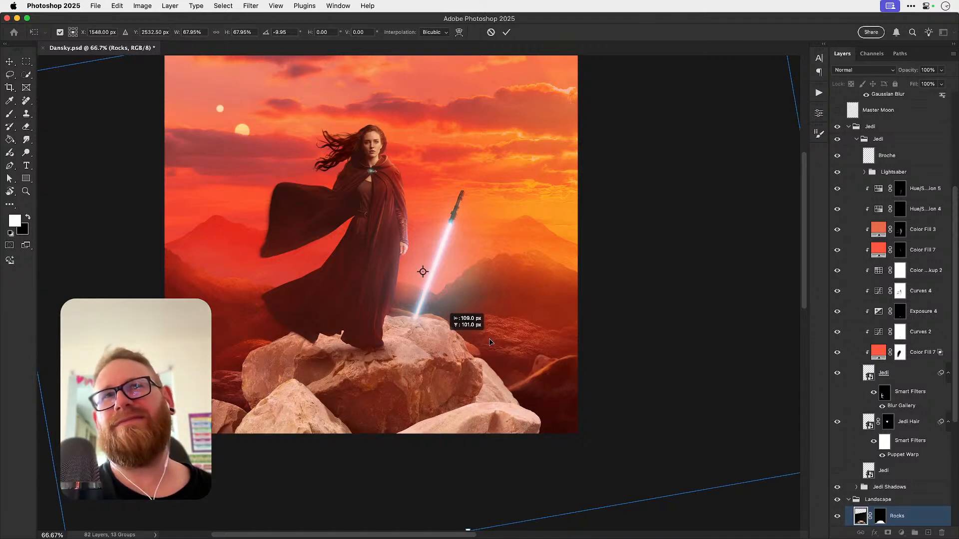
drag(489, 343, 485, 353)
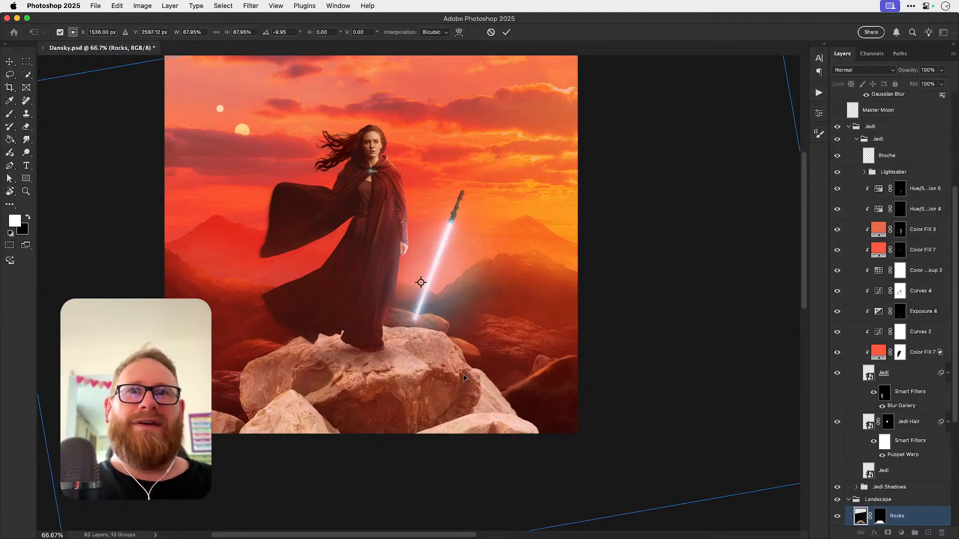
key(Return)
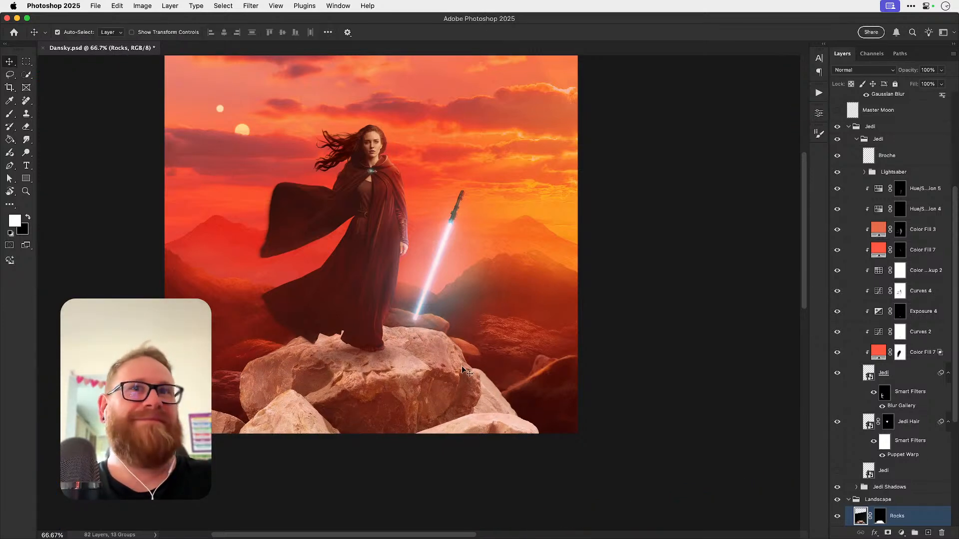
Step: Nudge the Rocks layer slightly to the right to centre the large rock beneath the Jedi
key(Right)
key(Right)
key(Right)
key(Right)
key(Right)
key(Right)
key(Right)
key(Right)
key(Right)
key(Right)
key(Right)
key(Right)
key(Right)
key(Right)
key(Right)
key(Right)
key(Right)
key(Right)
key(Right)
key(Right)
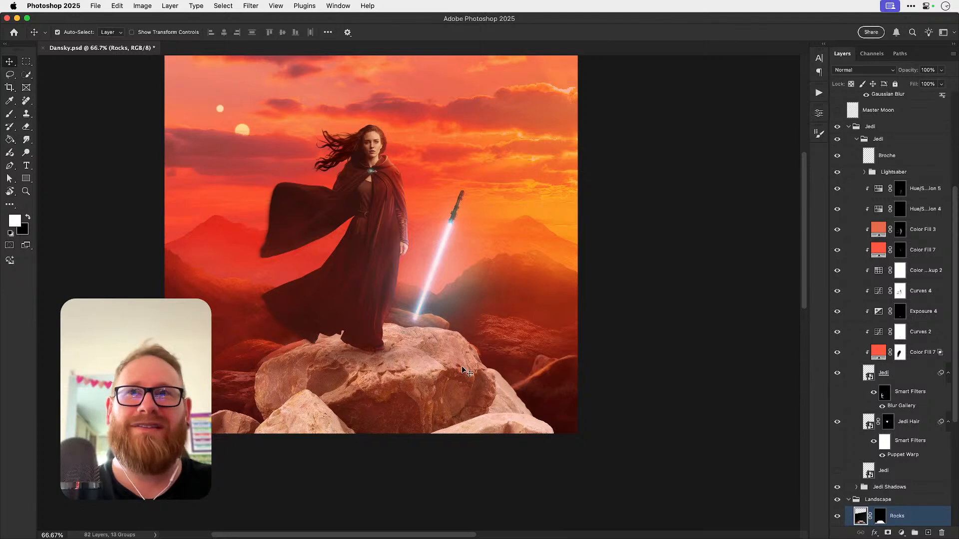
key(Right)
key(Right)
key(Right)
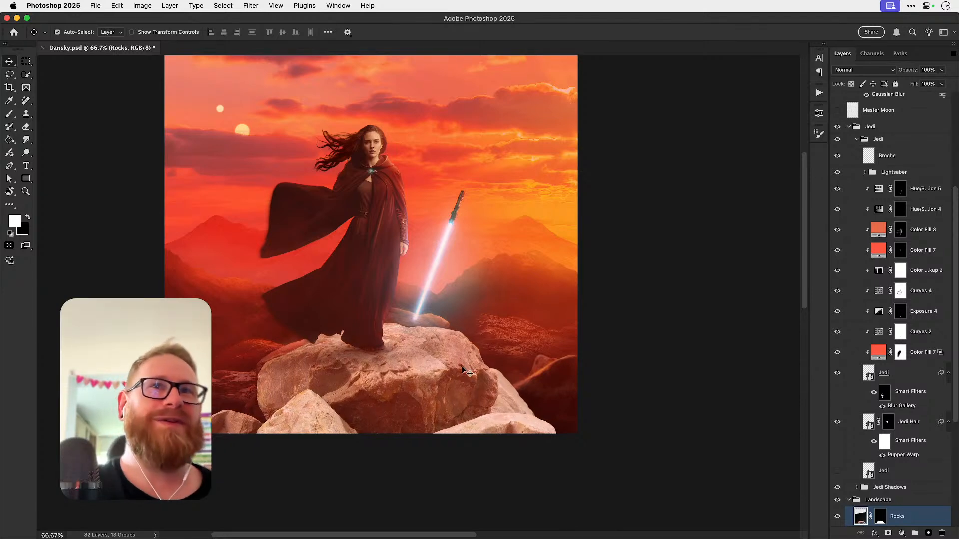
Step: Expand the inner Landscape group, move Rocks directly below Foreground Rocks 3, and compare the image with and without it
scroll(902, 484, down, 5)
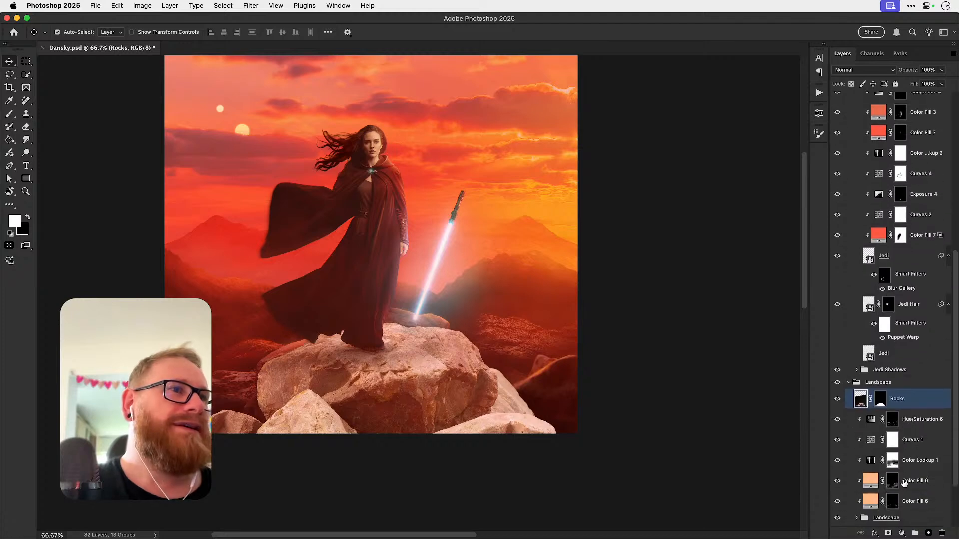
scroll(904, 482, down, 3)
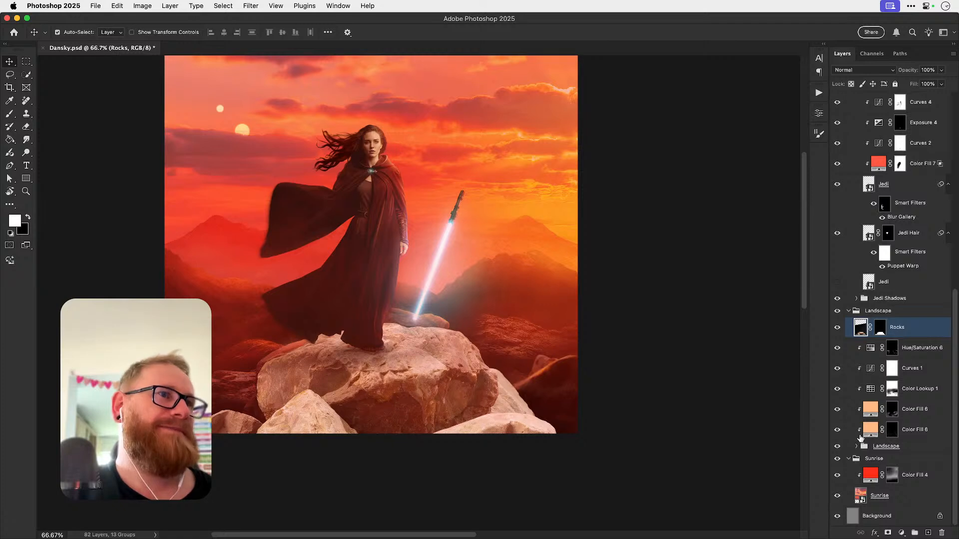
click(857, 445)
scroll(872, 434, down, 3)
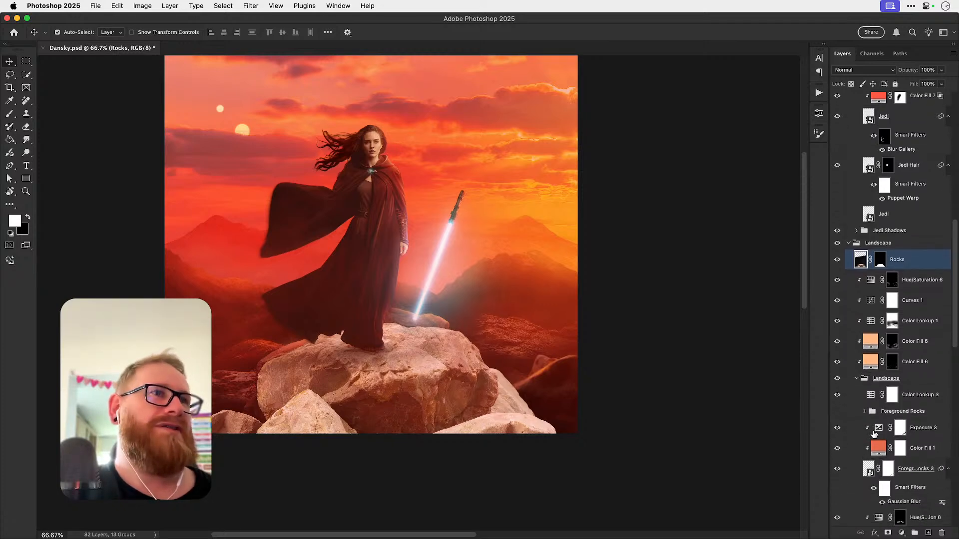
scroll(877, 421, down, 2)
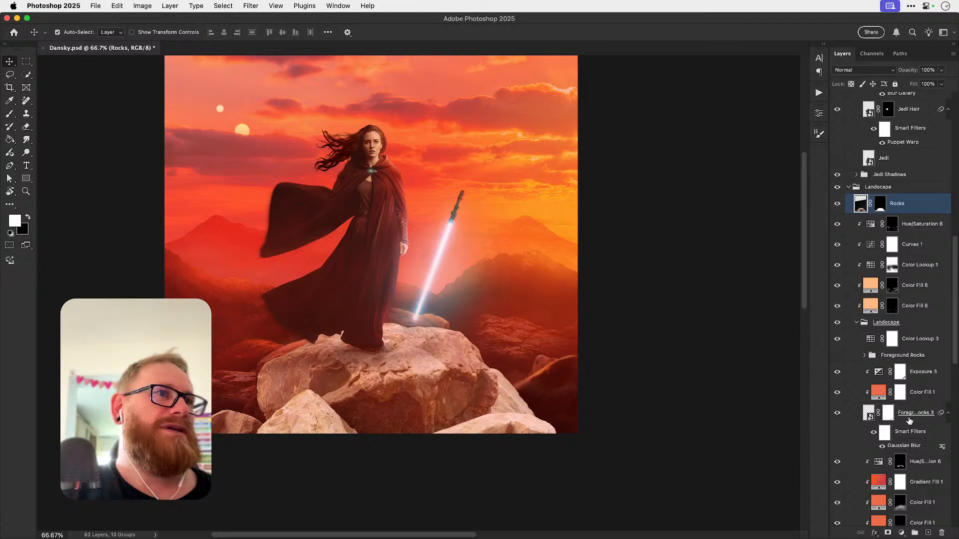
drag(889, 228, 898, 453)
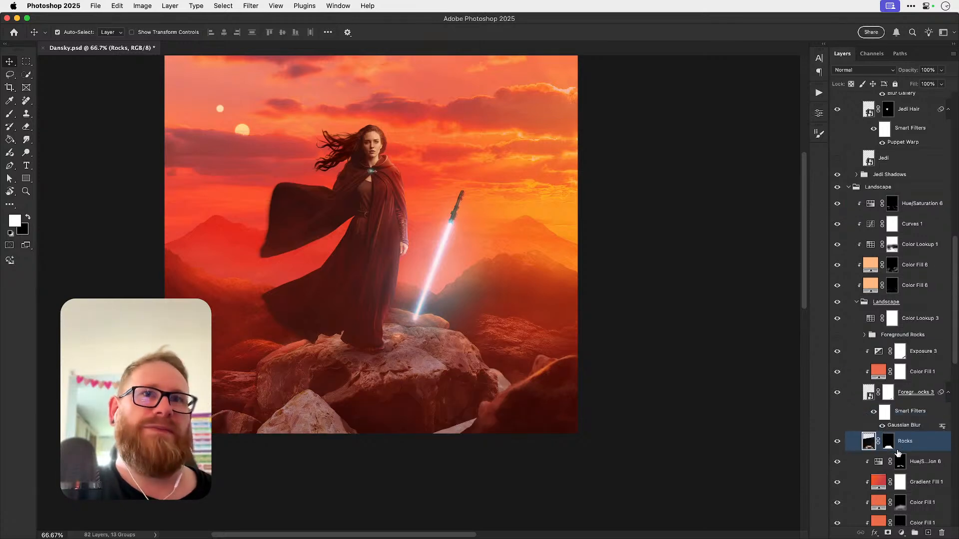
click(841, 443)
click(841, 443)
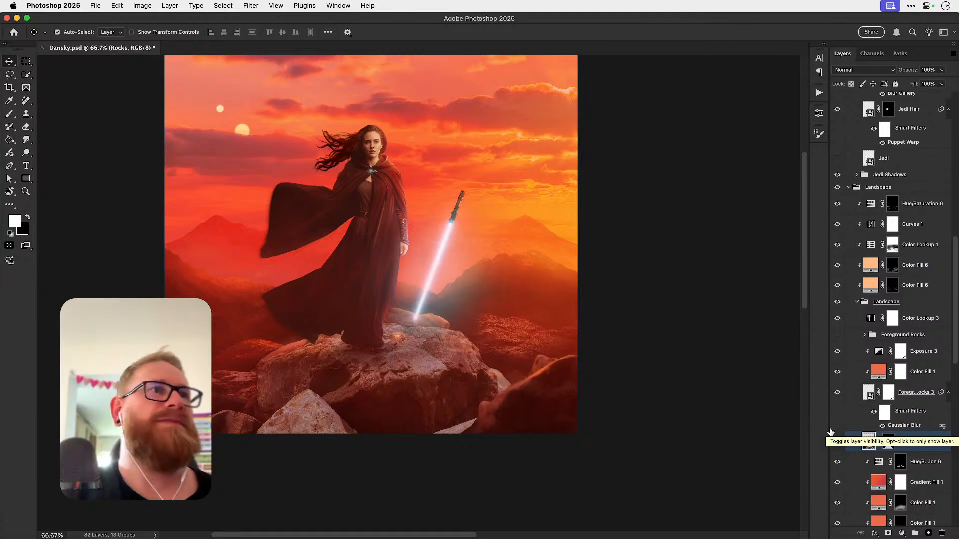
Step: Hide the Effects group, the adjustment and fill layers clipped to the inner Landscape group, and Color Lookup 3
scroll(833, 179, up, 10)
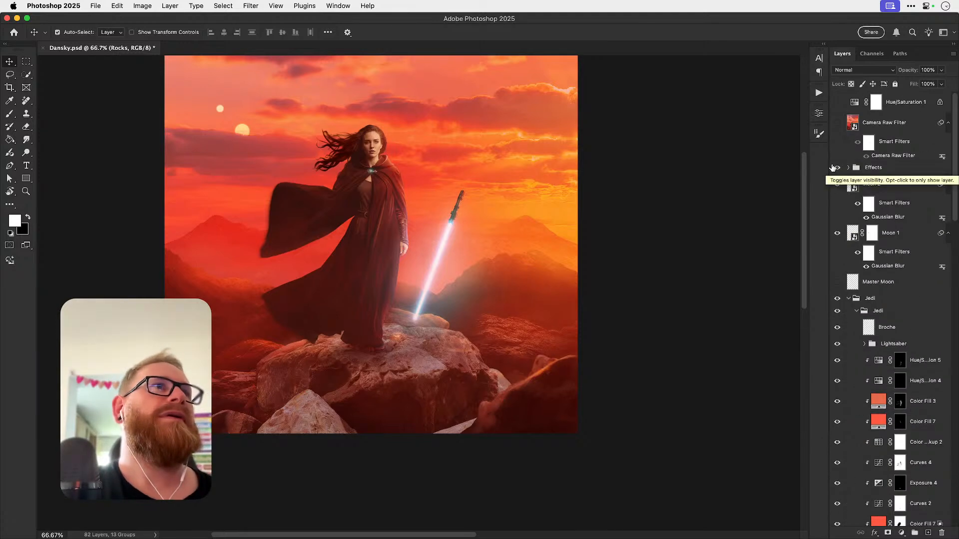
click(834, 167)
scroll(879, 324, down, 15)
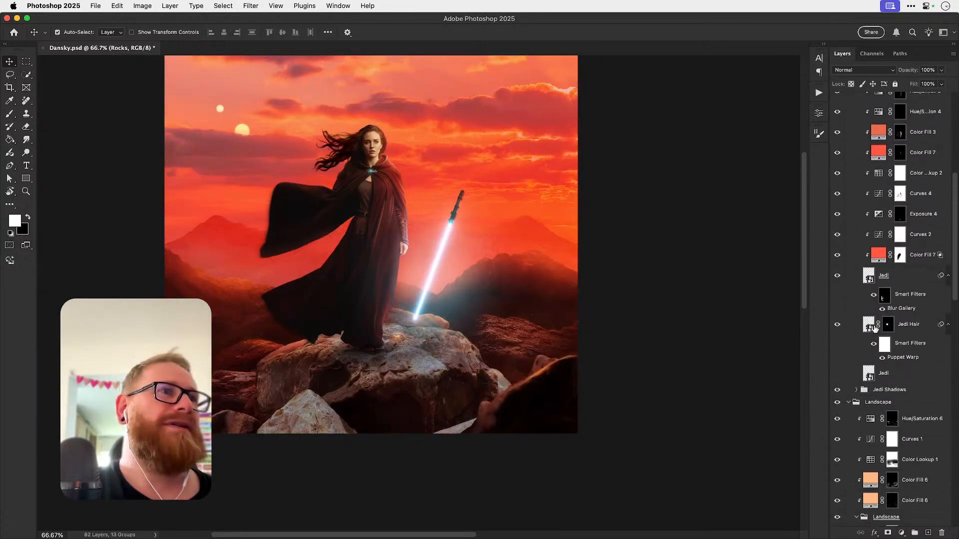
scroll(873, 329, down, 1)
scroll(873, 330, up, 3)
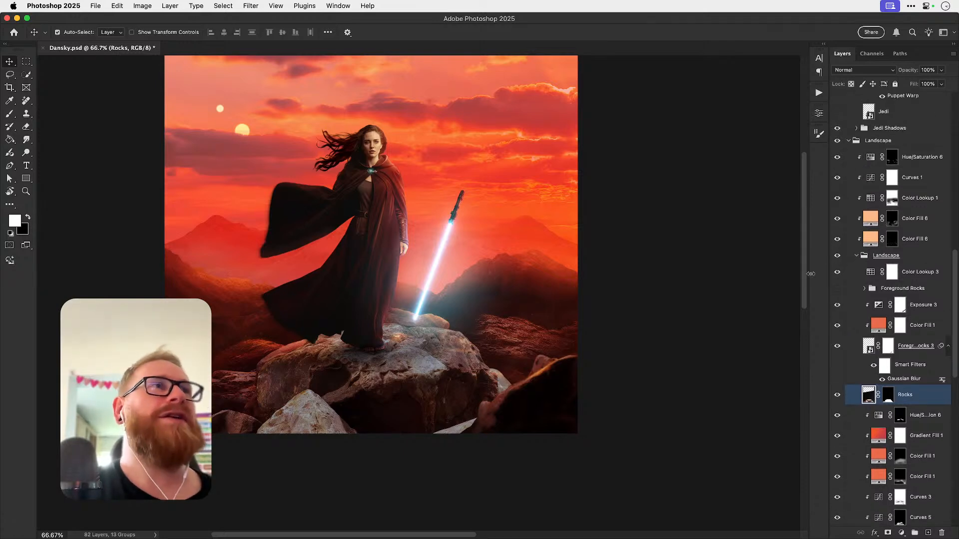
drag(837, 156, 838, 203)
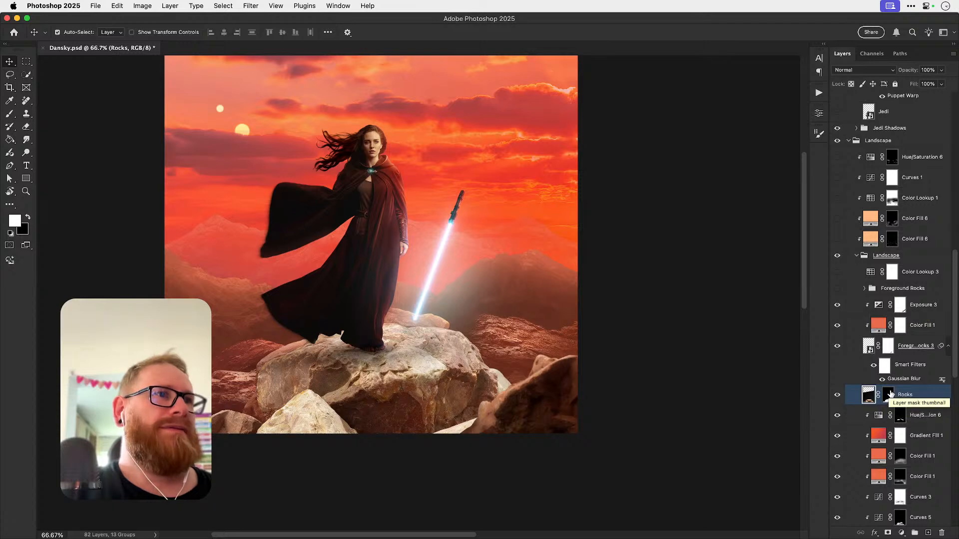
Step: Convert the Rocks layer to a smart object and compare it with the original hero rock
scroll(838, 394, down, 1)
click(838, 370)
click(839, 368)
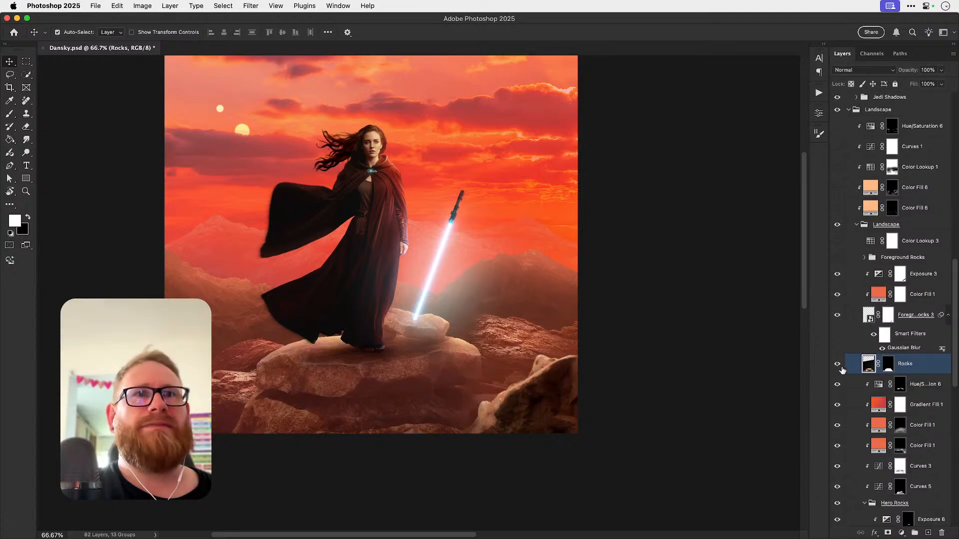
right_click(912, 376)
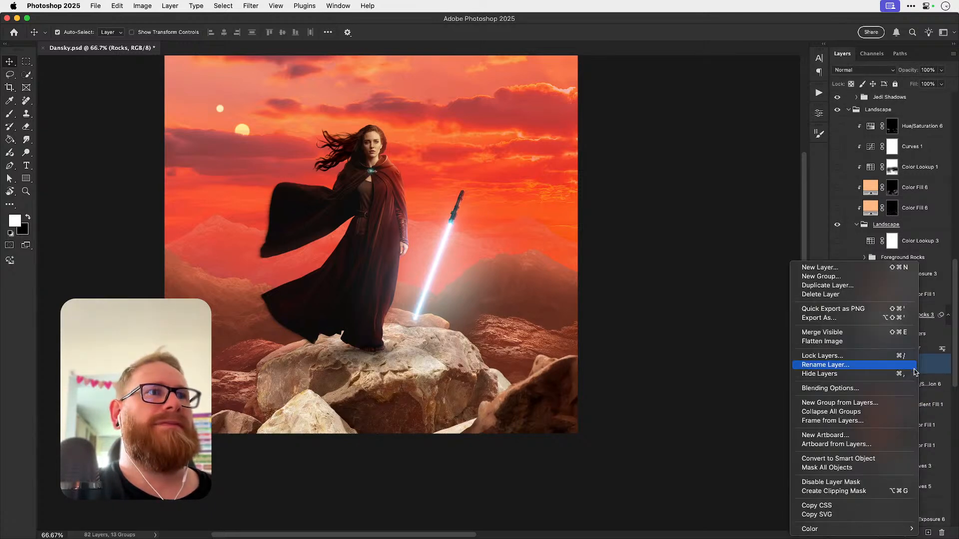
click(847, 456)
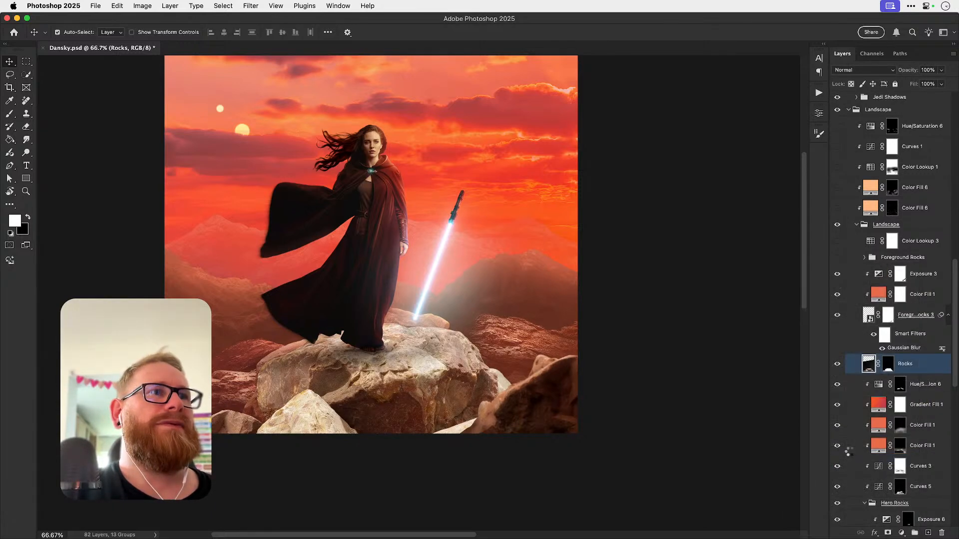
click(839, 365)
click(836, 365)
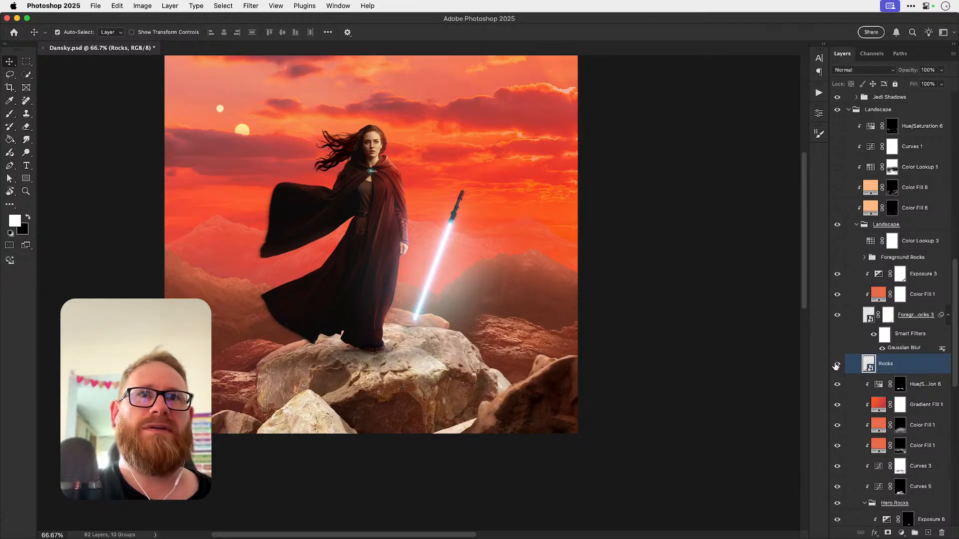
Step: Add a layer mask to Rocks and paint black over the area covering the small rock at the lightsaber's tip
click(887, 533)
key(b)
key(x)
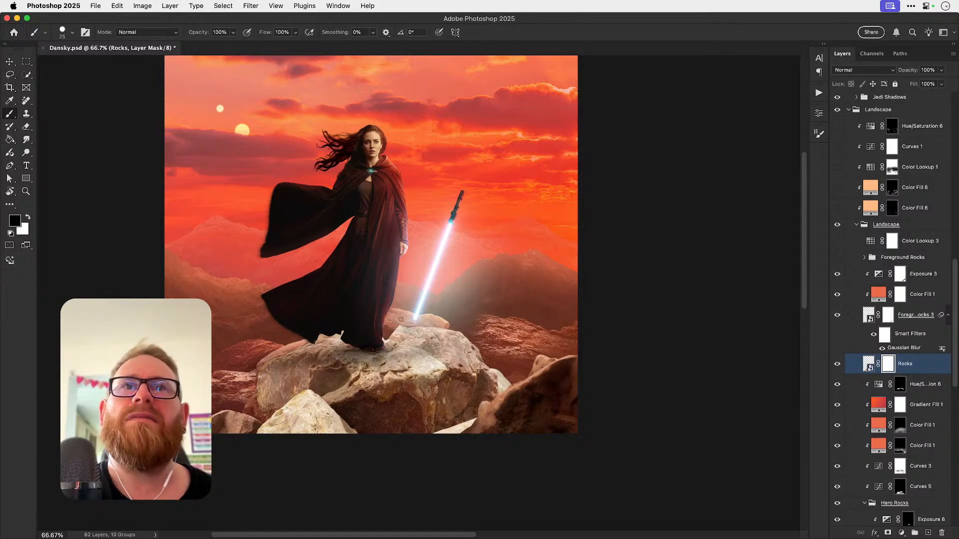
mouse_move(401, 321)
mouse_down()
mouse_move(430, 336)
mouse_move(400, 338)
mouse_up()
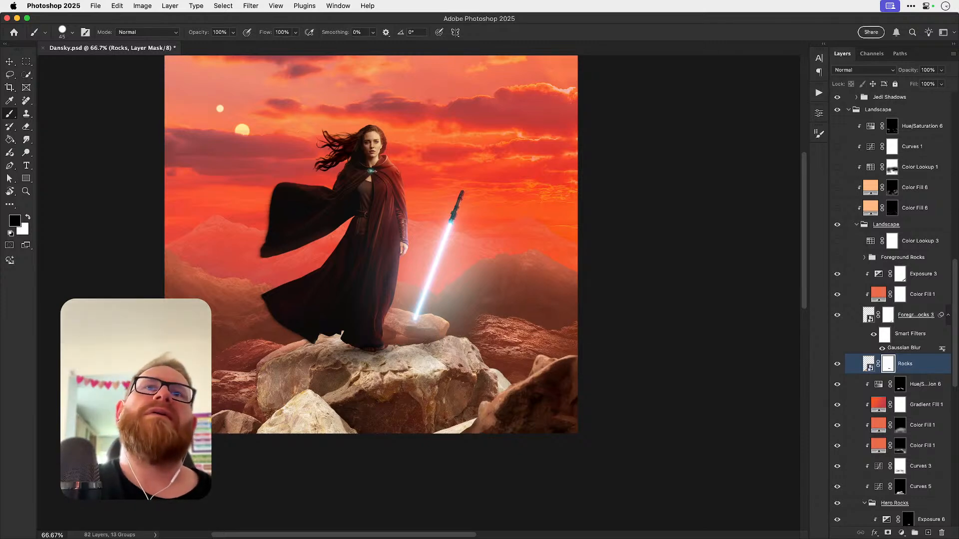
Step: Refine the Rocks mask with a smaller brush, painting black along the large rock's upper edge to the right of the lightsaber rock
key(z)
click(409, 346)
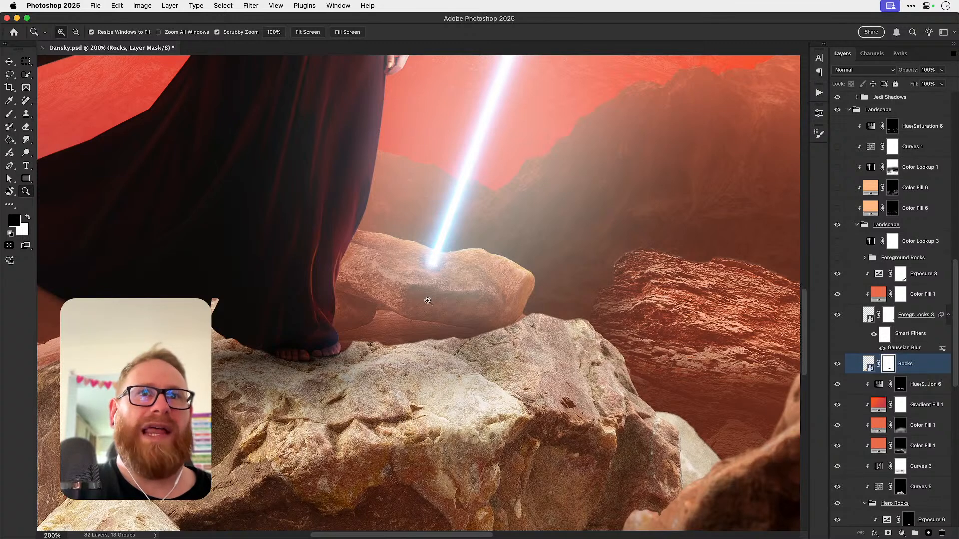
key(b)
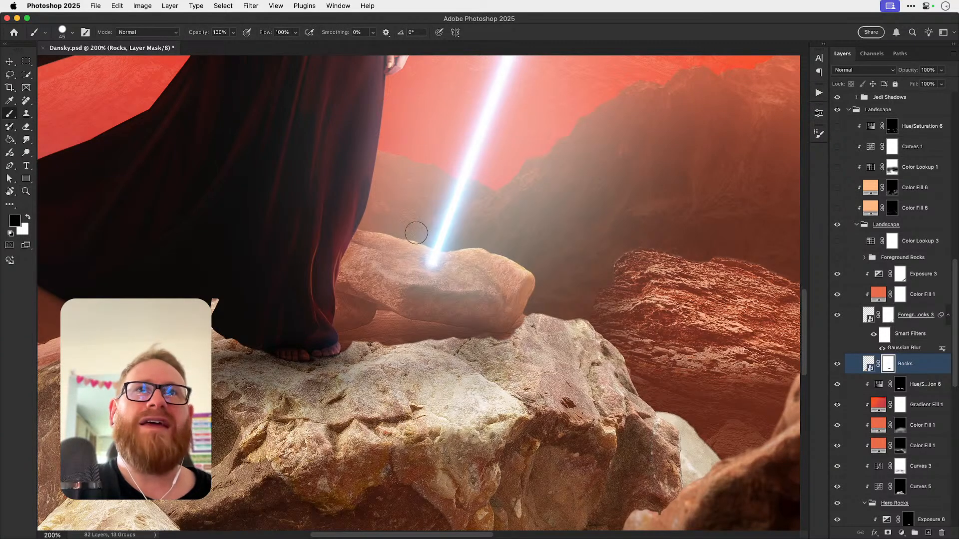
key(x)
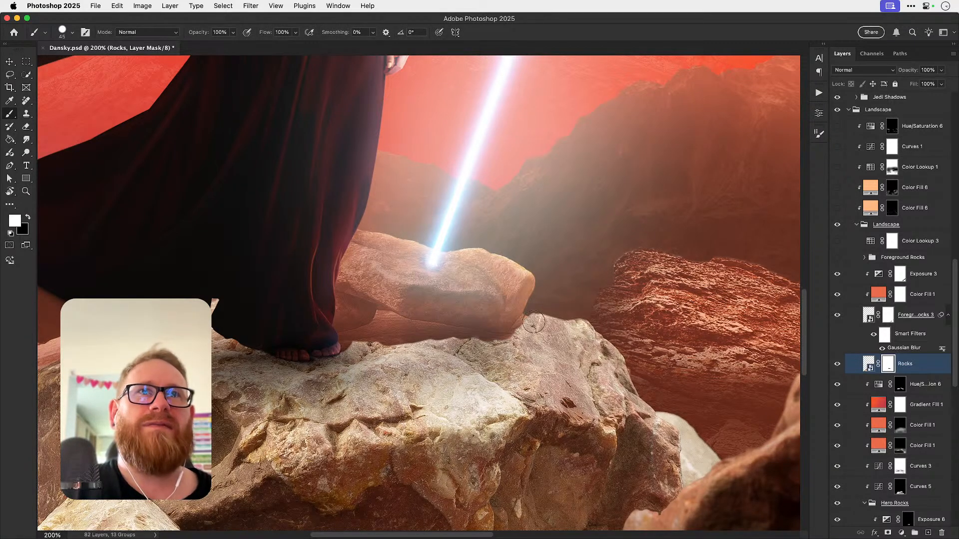
key(bracketleft)
key(bracketleft)
key(bracketleft)
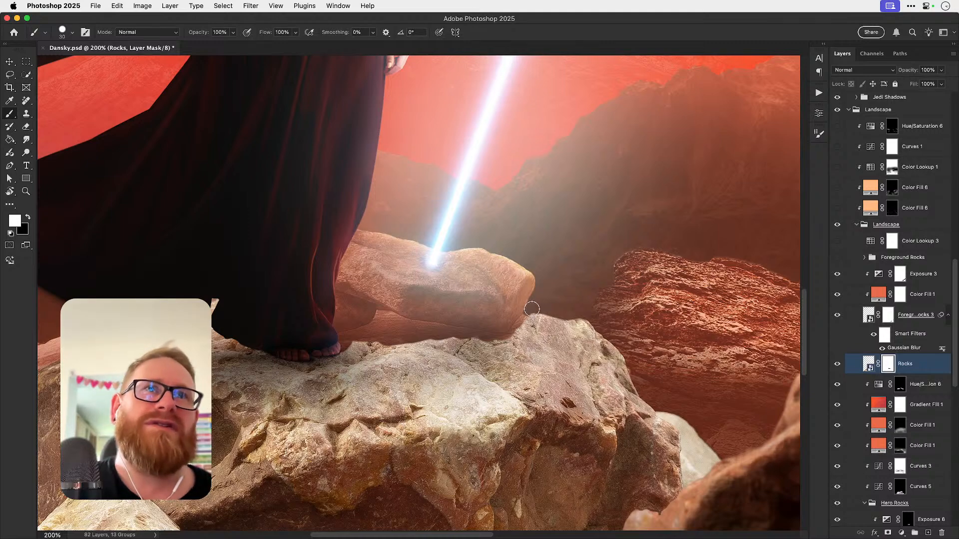
key(x)
mouse_move(544, 315)
mouse_down()
mouse_move(620, 352)
mouse_move(632, 336)
mouse_move(672, 338)
mouse_move(633, 367)
mouse_move(527, 324)
mouse_up()
key(z)
click(636, 361)
click(636, 361)
click(636, 362)
key(x)
key(b)
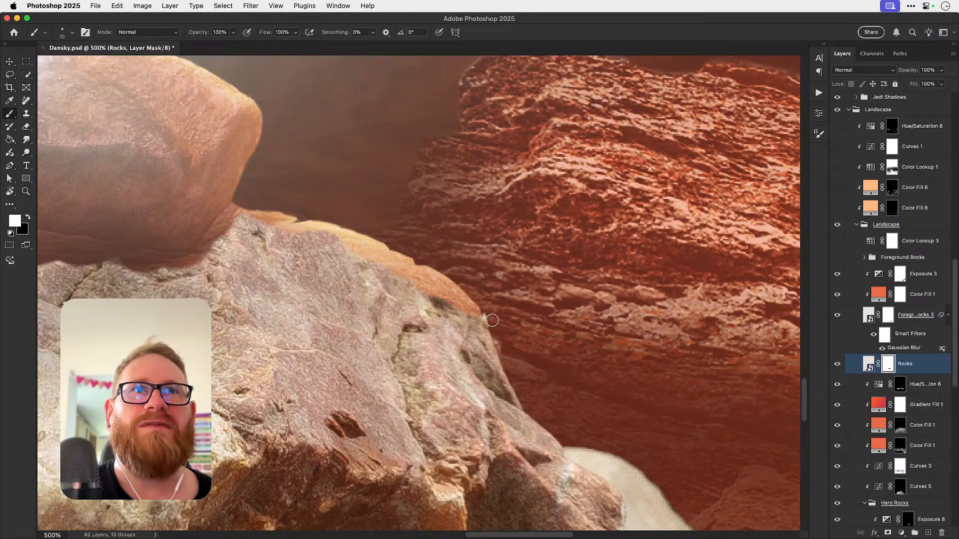
key(x)
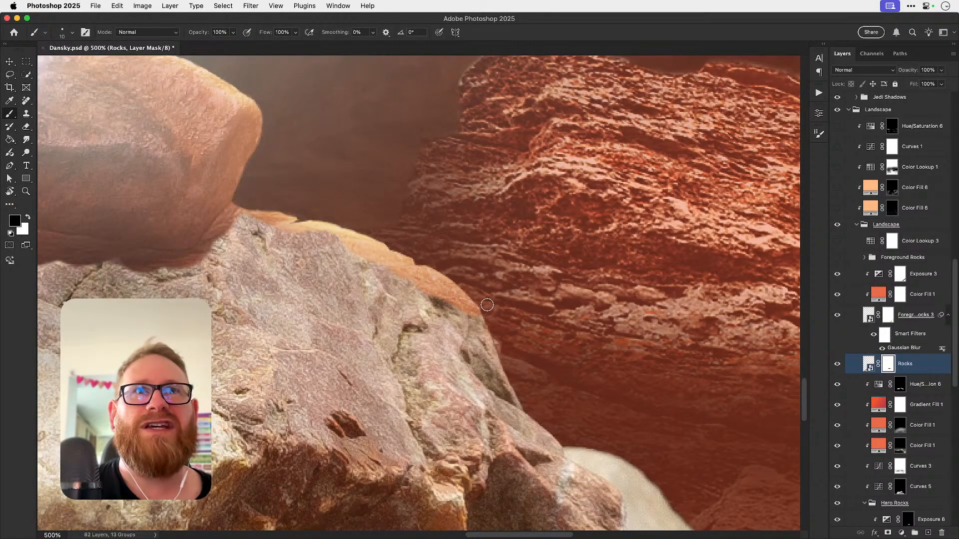
key(super+1)
drag(472, 315, 521, 321)
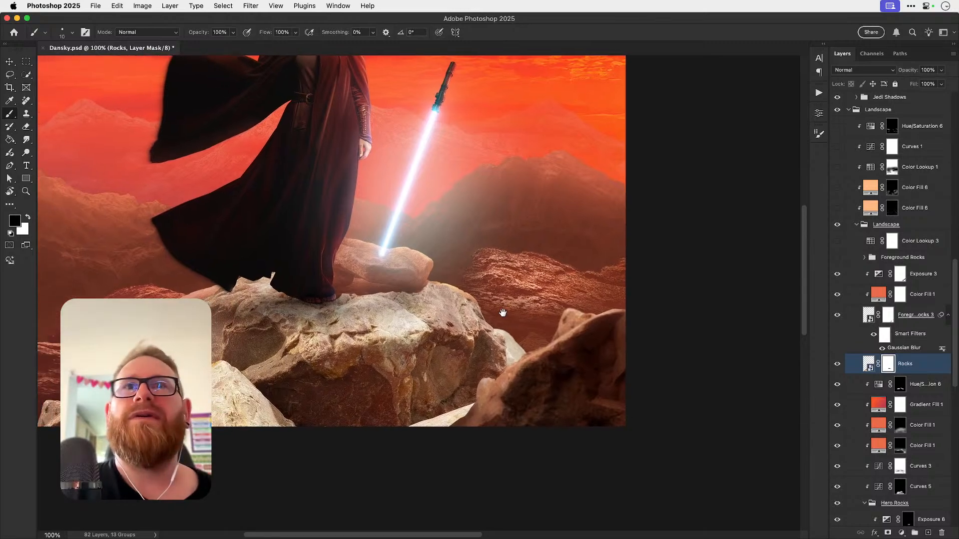
Step: Paint black on the Rocks mask with a 10 px brush along the edge from the Jedi's foot to beyond the lightsaber rock
key(z)
click(336, 300)
click(336, 300)
click(336, 299)
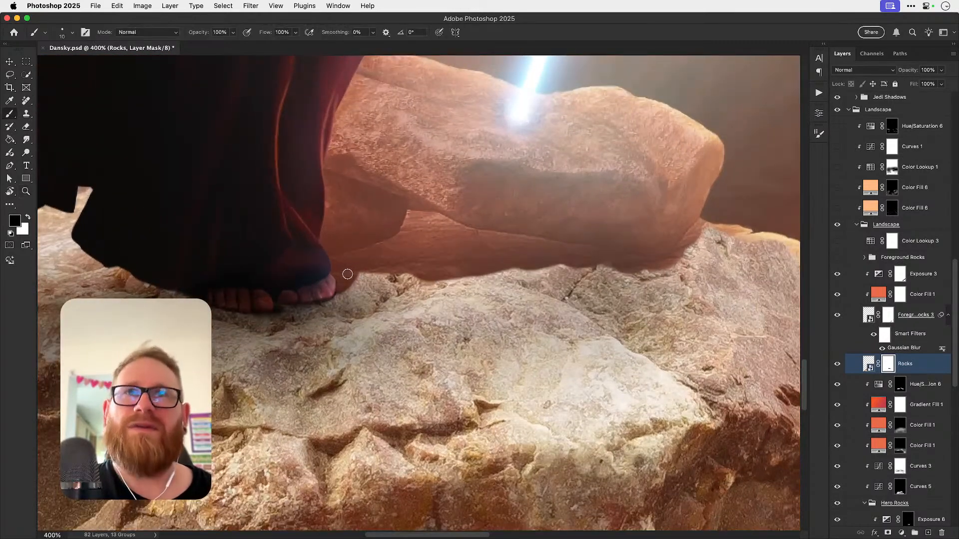
key(b)
key(x)
key(x)
mouse_move(351, 285)
mouse_down()
mouse_move(613, 264)
mouse_move(735, 240)
mouse_move(705, 227)
mouse_up()
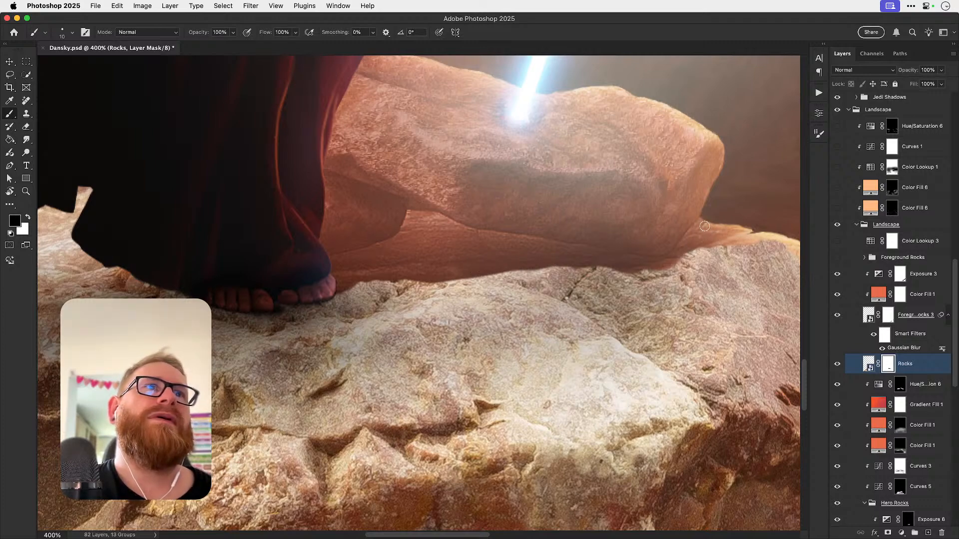
key(super+minus)
key(super+minus)
key(super+minus)
drag(552, 283, 549, 309)
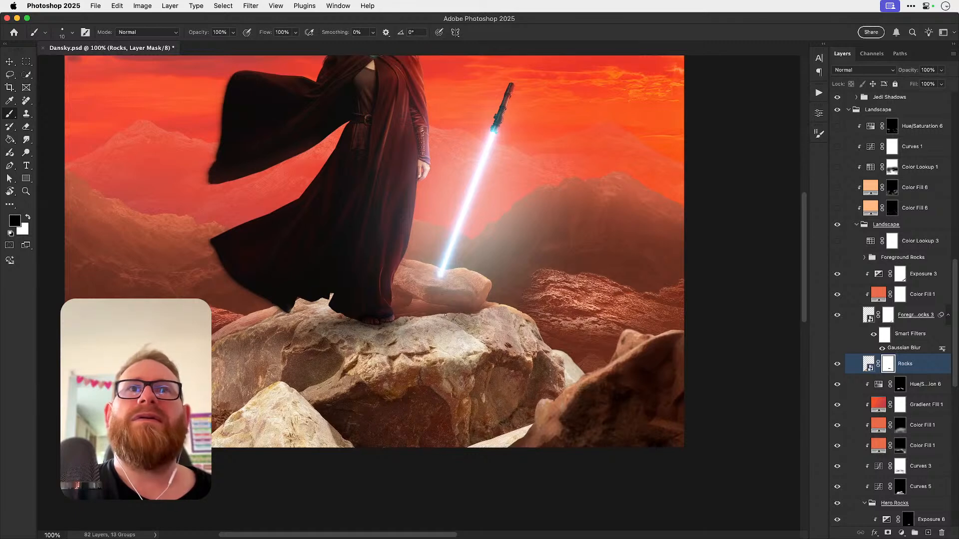
key(v)
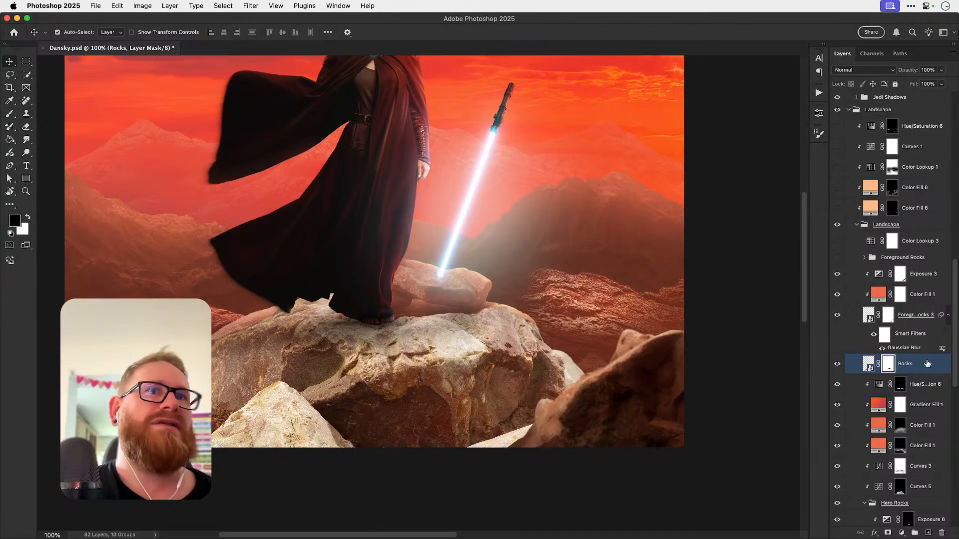
Step: Try to mask out the pale rock sliver at the image's bottom edge using an enlarged black brush on the Rocks mask
key(b)
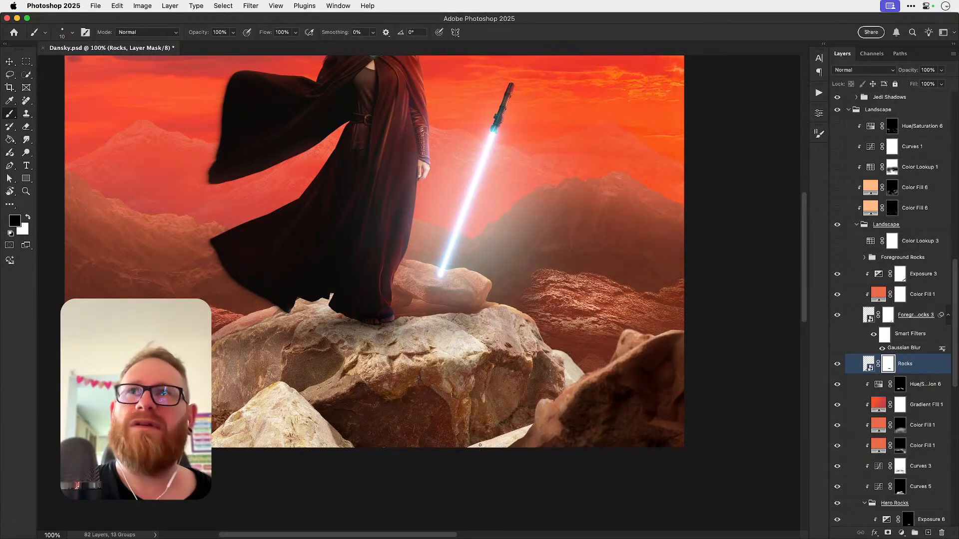
key(])
key(])
mouse_move(467, 448)
mouse_down()
mouse_move(495, 433)
mouse_move(468, 450)
mouse_move(520, 439)
mouse_move(563, 448)
mouse_move(503, 428)
mouse_up()
key(z)
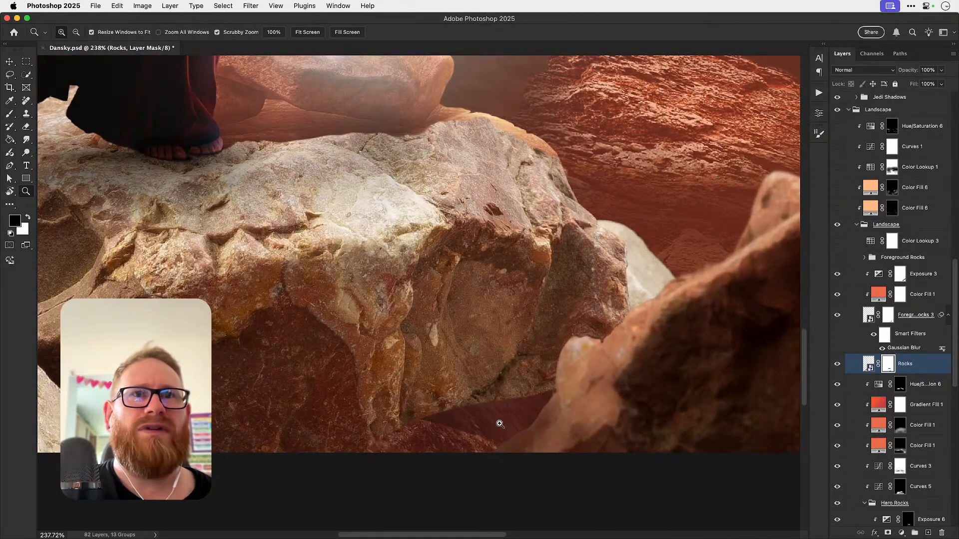
key(super+z)
key(super+z)
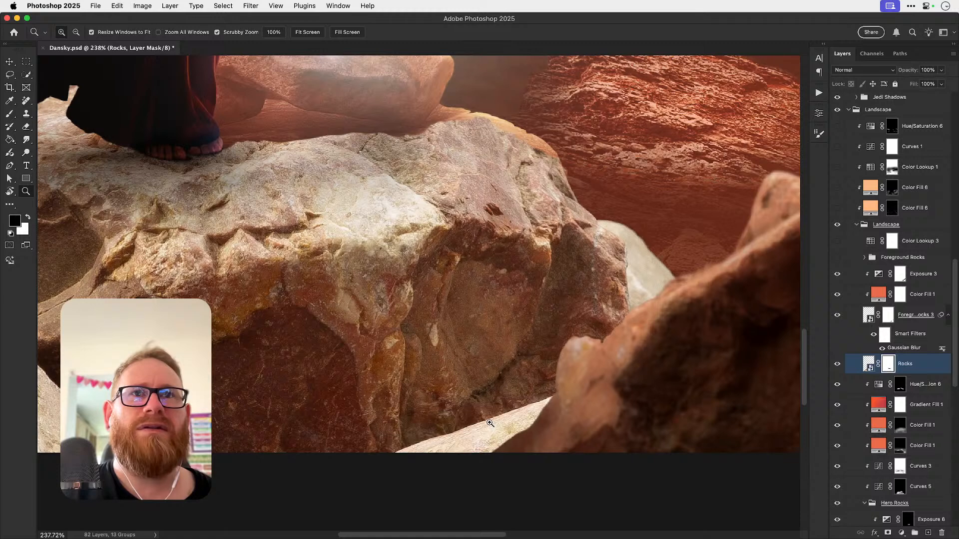
Step: Compare the composite with the Rocks layer hidden and shown, and examine the new rocks in the full image
key(v)
key(super+1)
drag(402, 320, 445, 401)
click(837, 364)
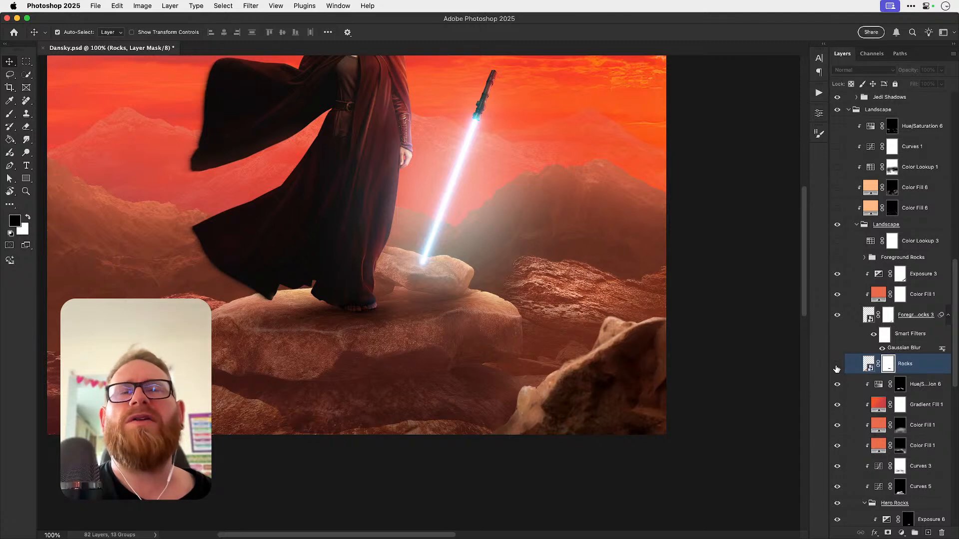
click(836, 365)
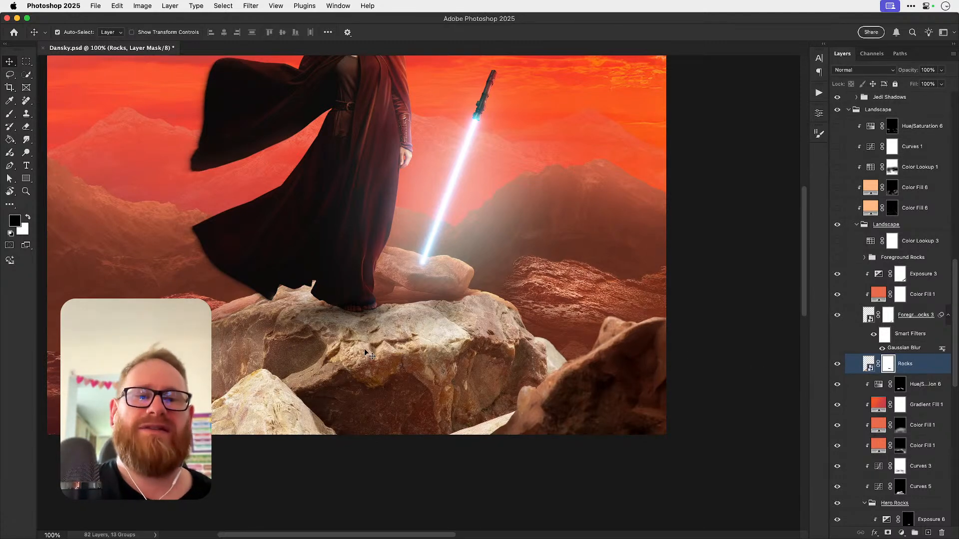
key(super+0)
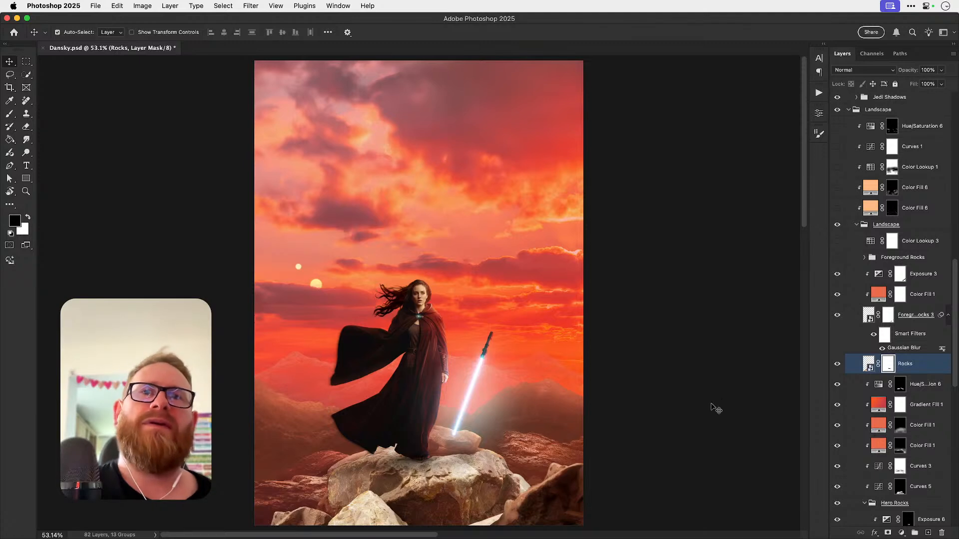
super+click(371, 492)
super+click(372, 492)
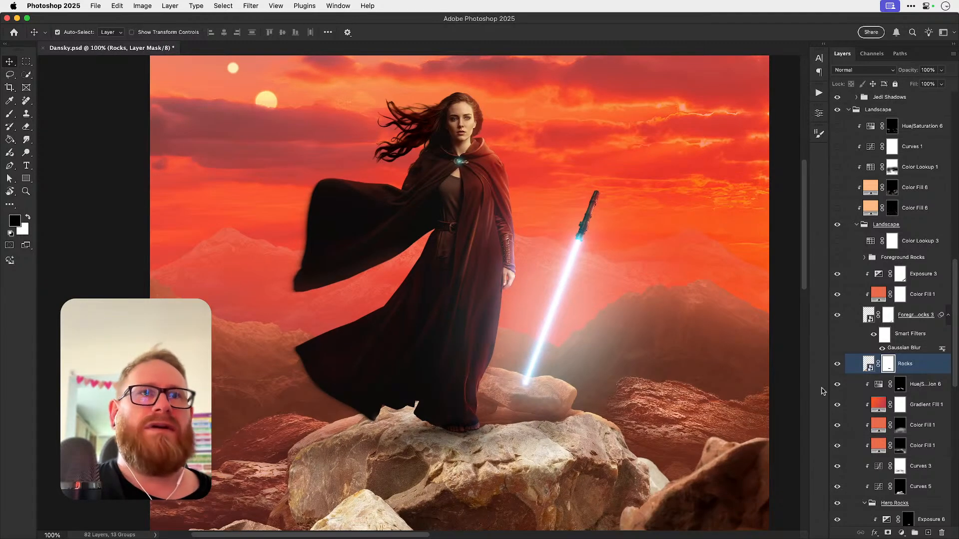
Step: Paint black on the Hero Rocks layer mask to hide the old rock peeking out beyond the lightsaber rock
scroll(881, 382, down, 5)
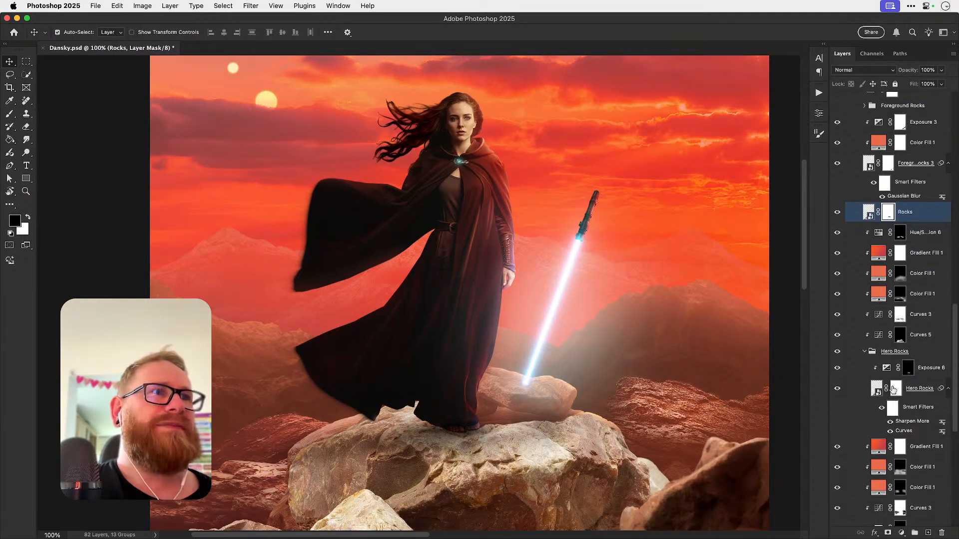
click(896, 388)
scroll(376, 368, down, 3)
key(b)
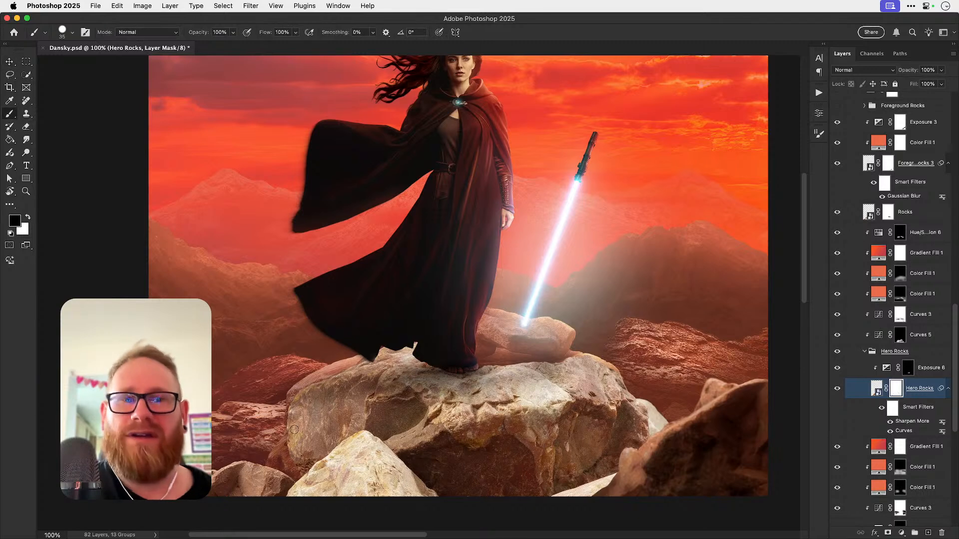
key(bracketright)
key(bracketright)
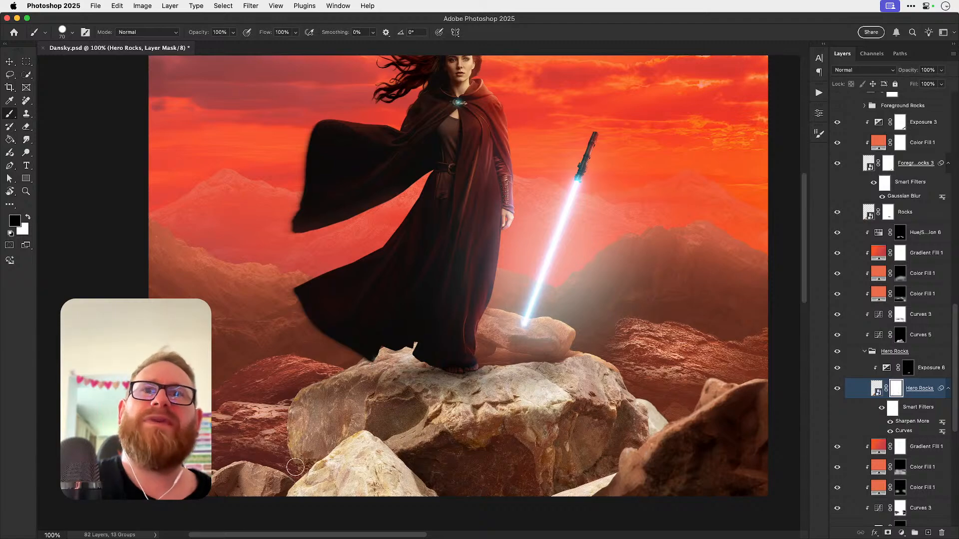
key(z)
click(585, 364)
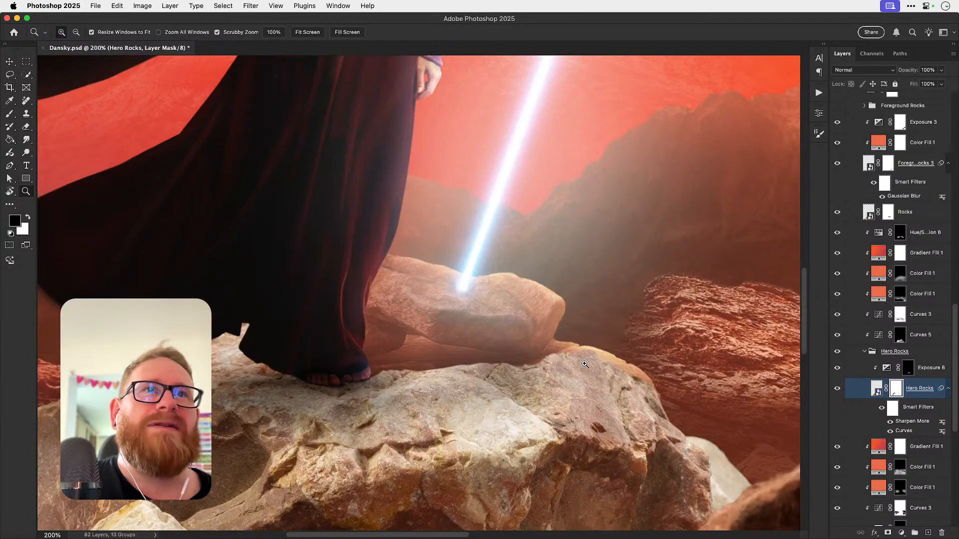
click(583, 364)
key(b)
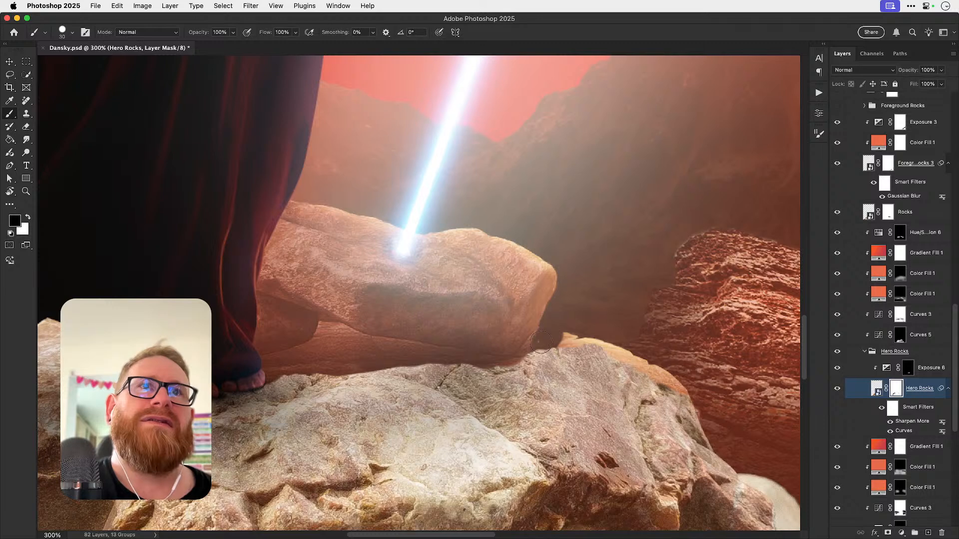
drag(541, 343, 536, 348)
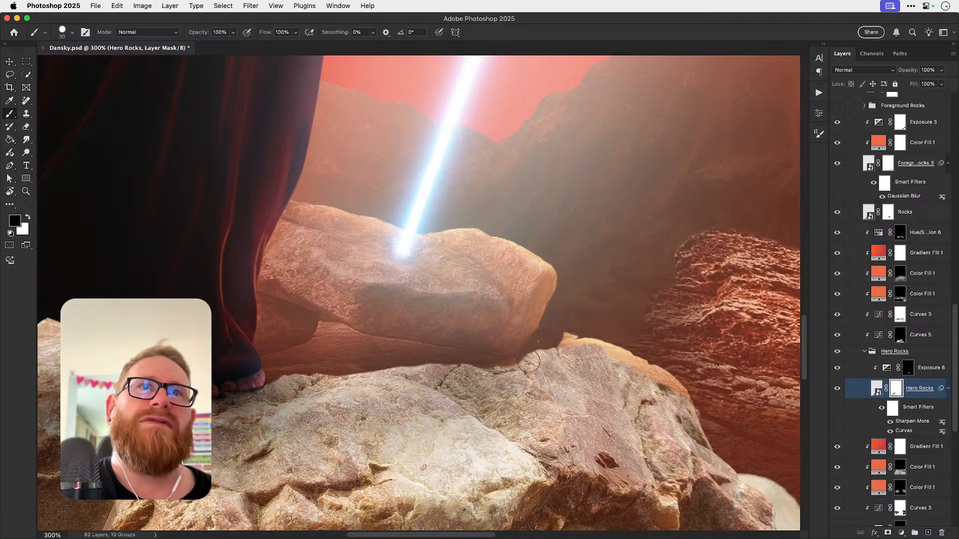
mouse_move(529, 362)
mouse_down()
mouse_move(563, 346)
mouse_move(542, 343)
mouse_move(569, 343)
mouse_move(705, 397)
mouse_up()
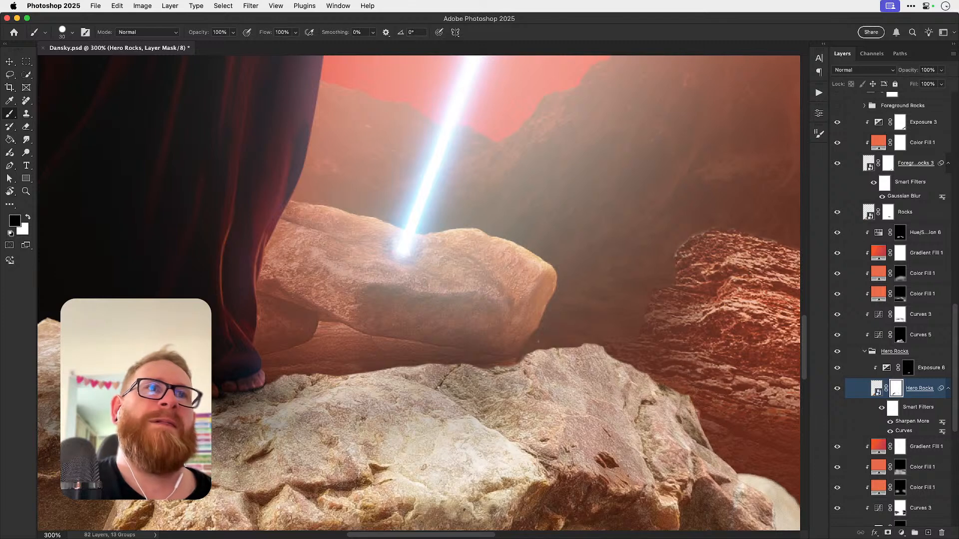
Step: Rename the Rocks layer as New Rocks
click(900, 215)
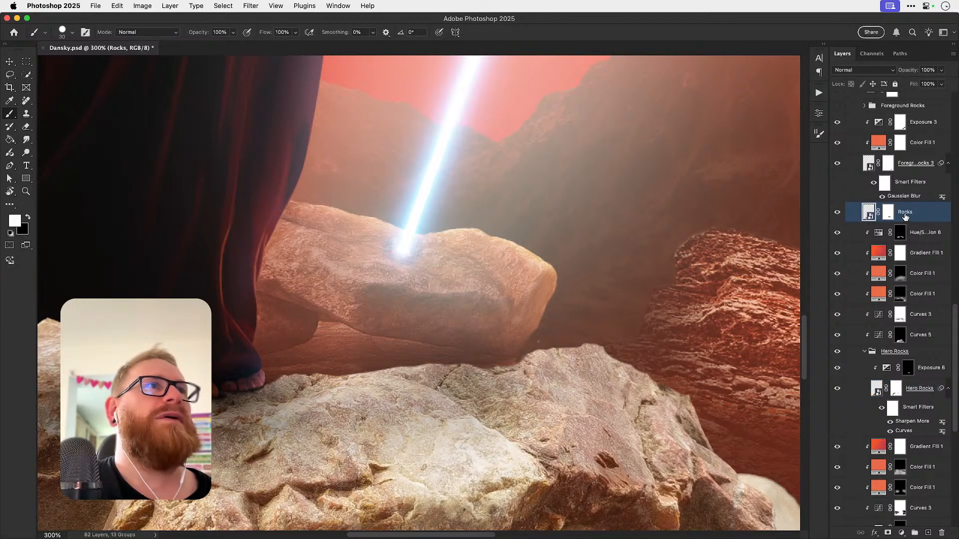
double_click(904, 212)
text(New Rocks)
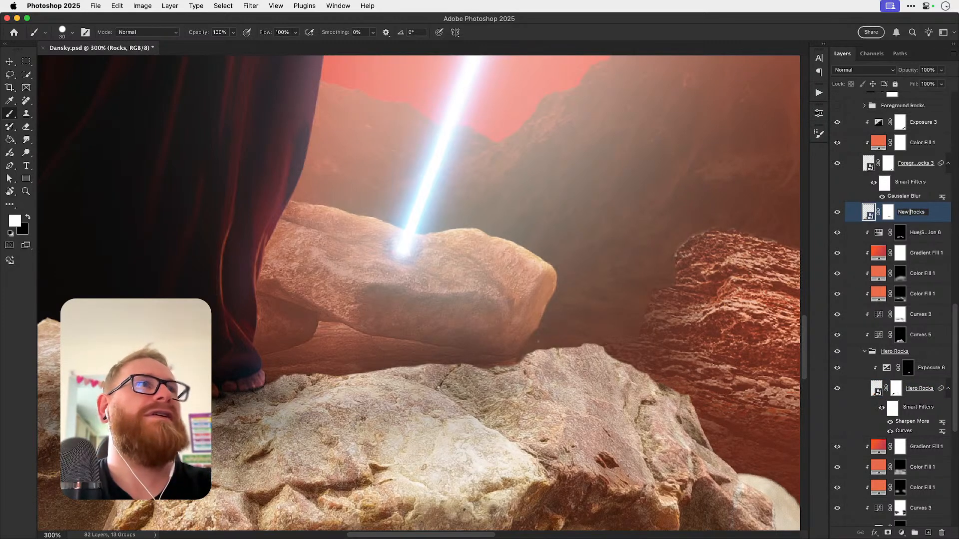
key(Return)
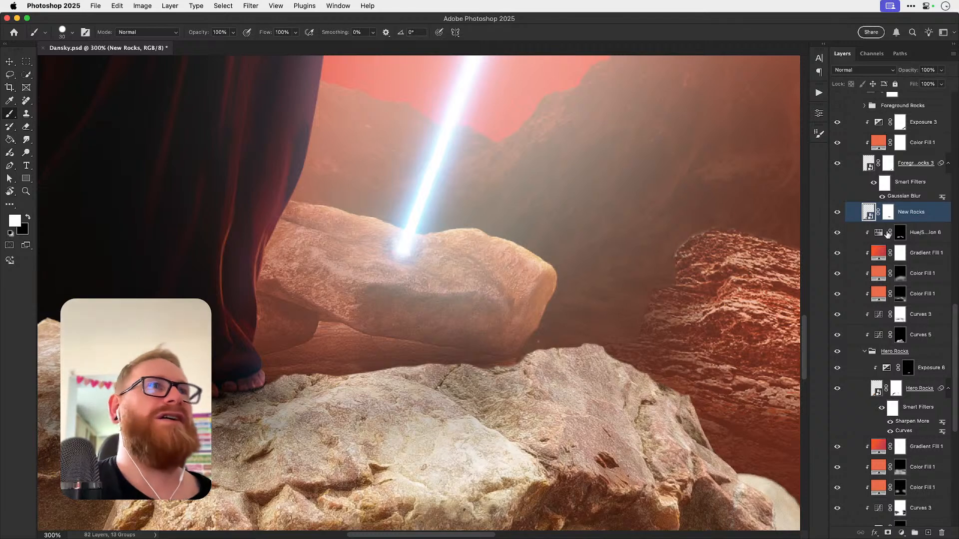
Step: Paint white on the New Rocks mask to restore the large rock's edge beside the lightsaber rock
click(889, 213)
scroll(497, 300, right, 3)
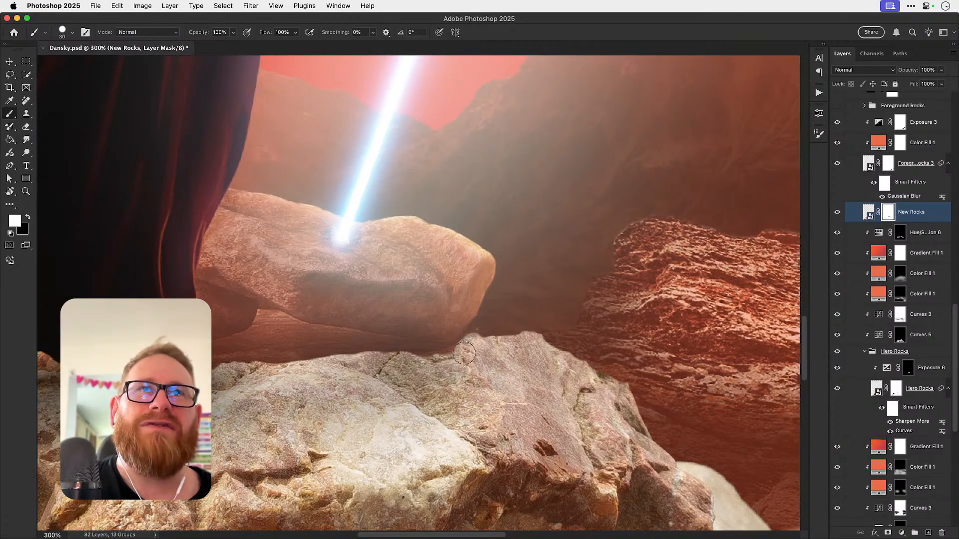
mouse_move(464, 353)
mouse_down()
mouse_move(485, 329)
mouse_move(532, 341)
mouse_move(584, 377)
mouse_move(481, 317)
mouse_move(495, 320)
mouse_up()
Step: Trim the restored rock edge beside the lightsaber rock by painting black on the New Rocks mask with a 10 px brush
key(x)
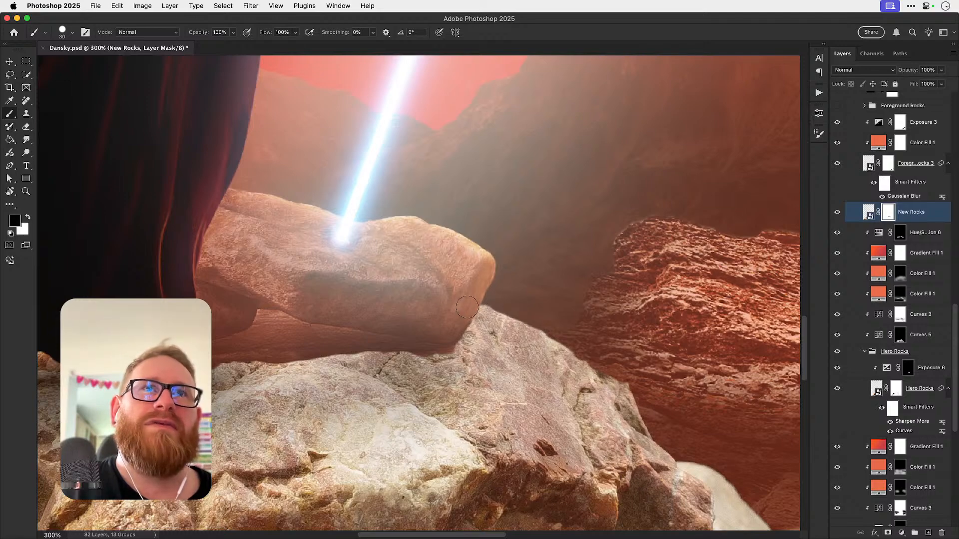
key(super+1)
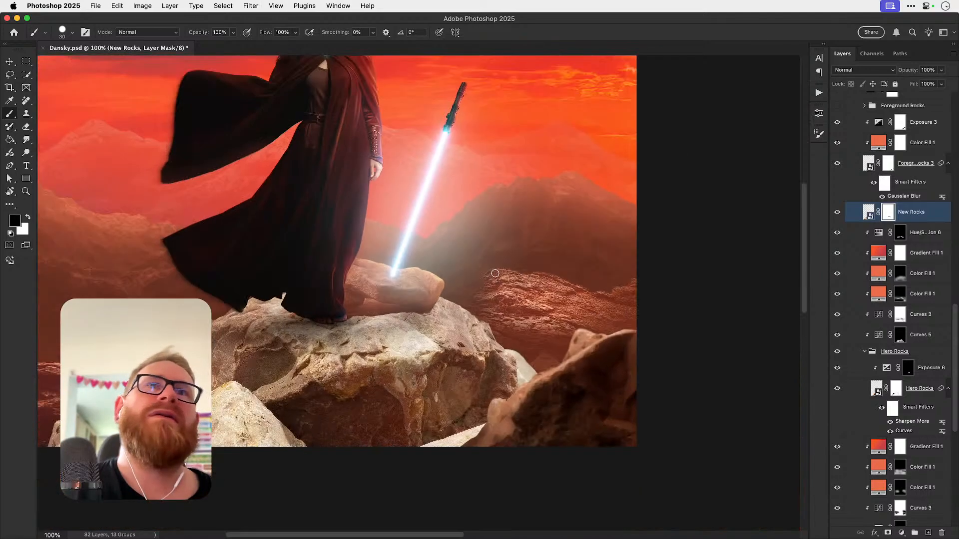
mouse_move(446, 276)
mouse_down()
mouse_move(439, 262)
mouse_move(483, 280)
mouse_up()
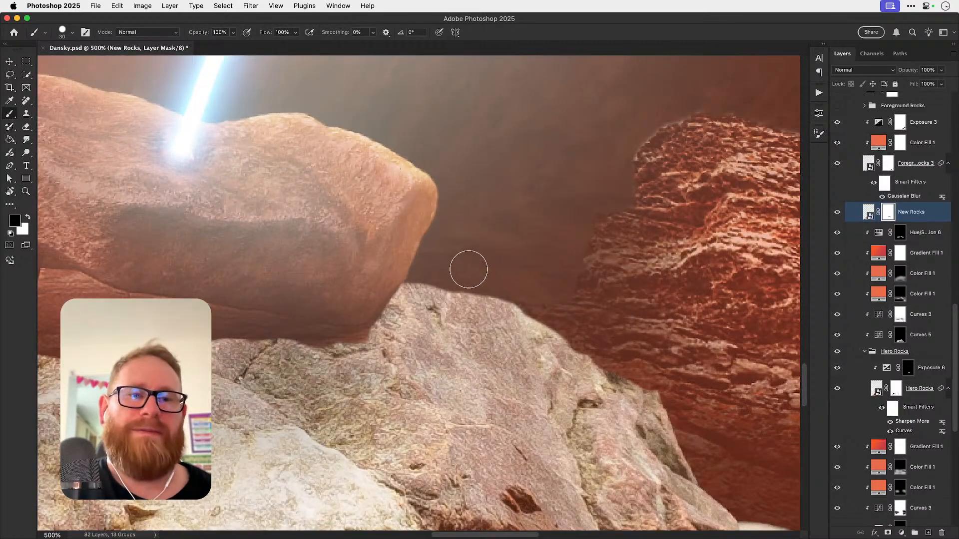
key(bracketleft)
key(bracketleft)
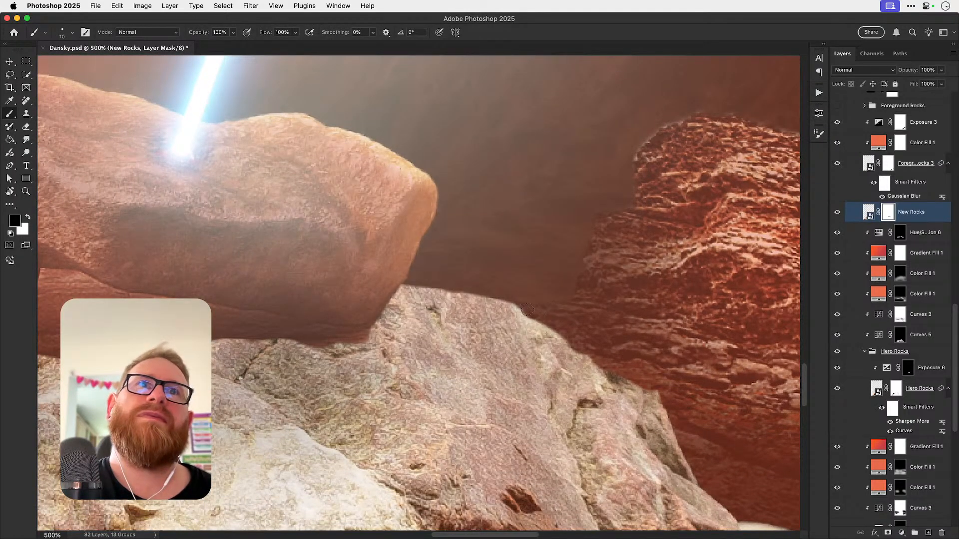
drag(528, 309, 401, 283)
key(super+minus)
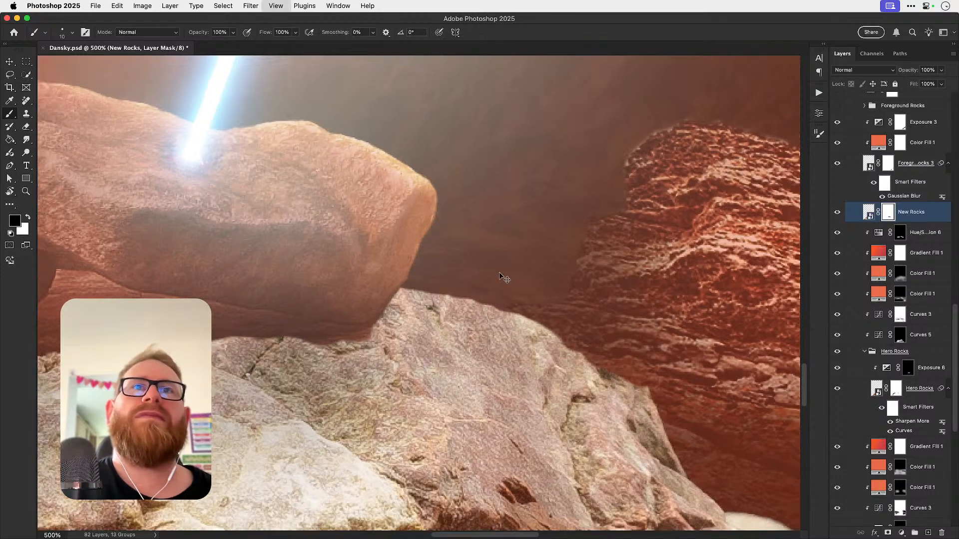
key(super+minus)
key(super+minus)
key(super+minus)
key(super+minus)
key(v)
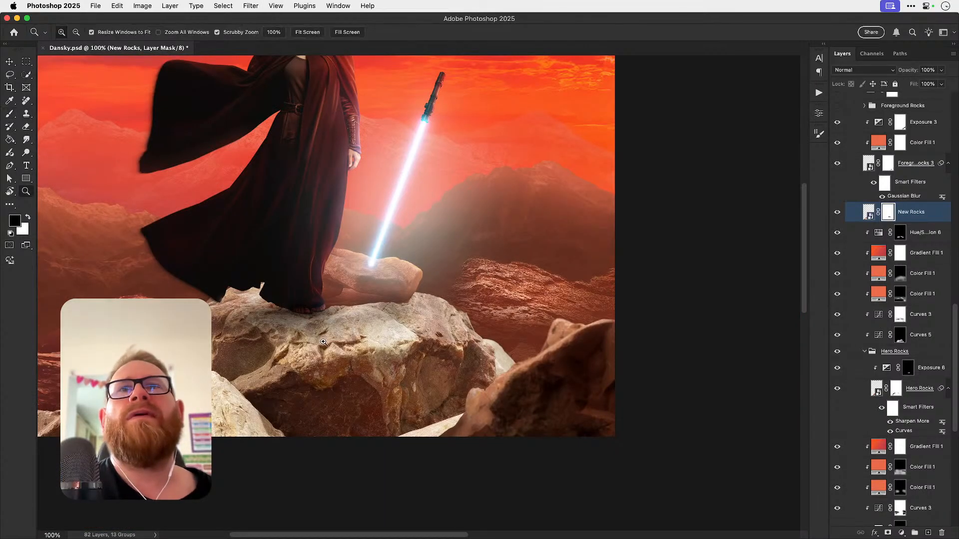
Step: Add a Curves adjustment layer directly above New Rocks and clip it to that layer
scroll(325, 342, up, 1)
click(909, 212)
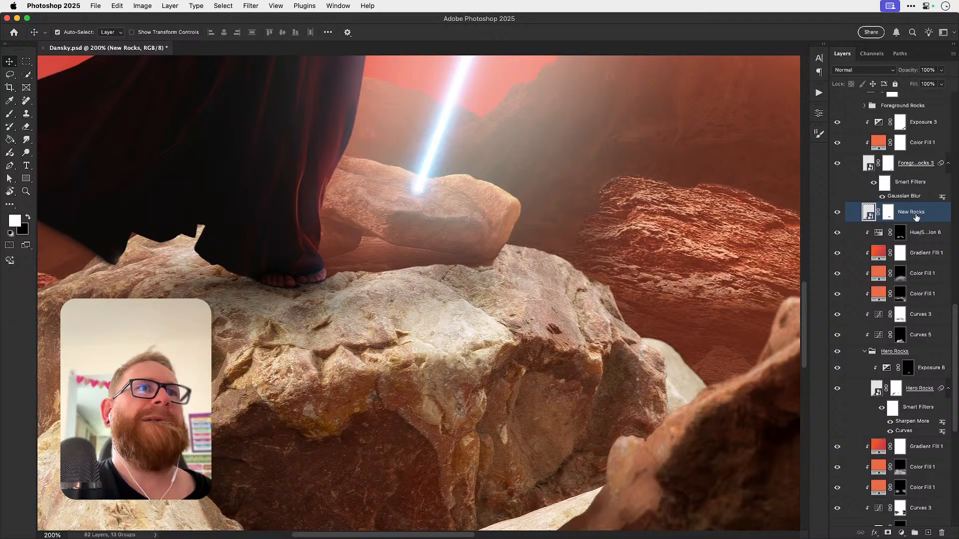
click(902, 533)
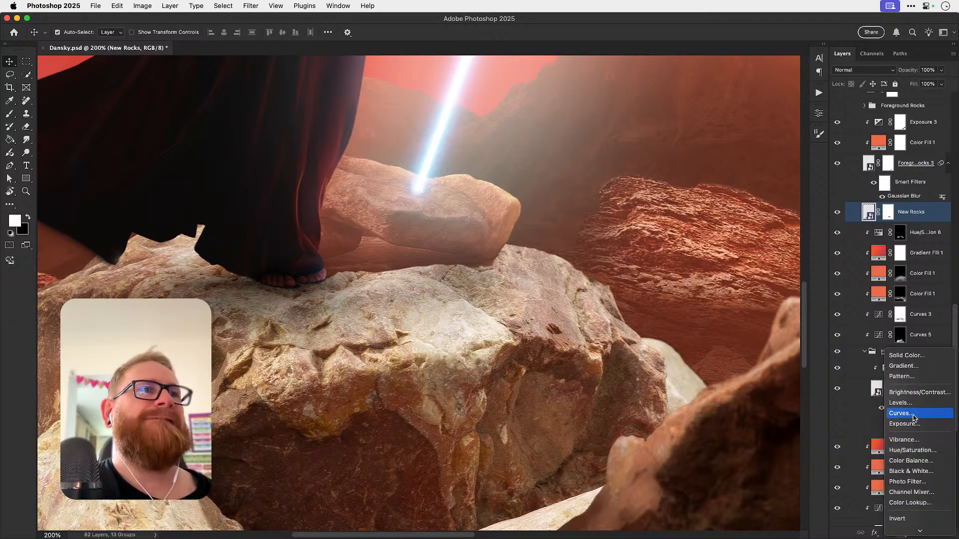
click(890, 359)
click(906, 233)
key(super+j)
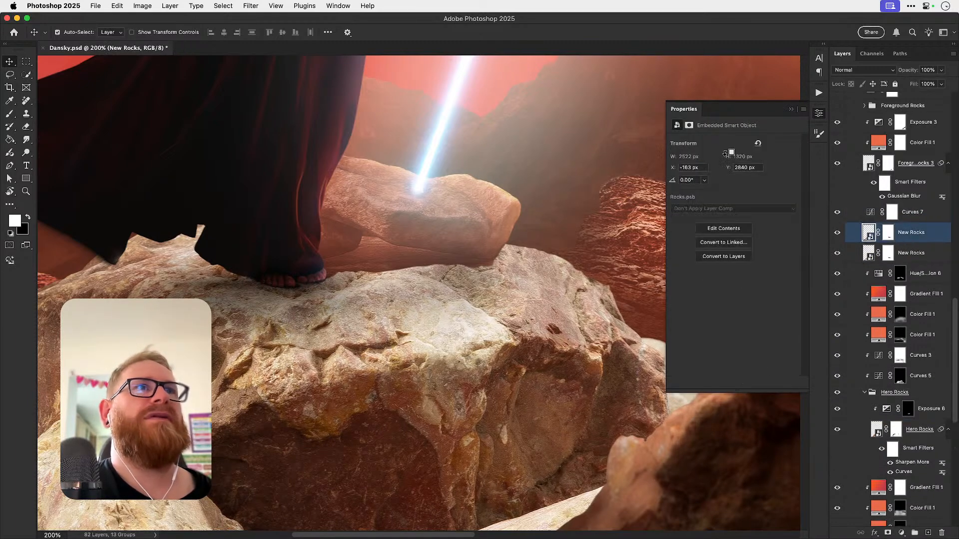
key(super+z)
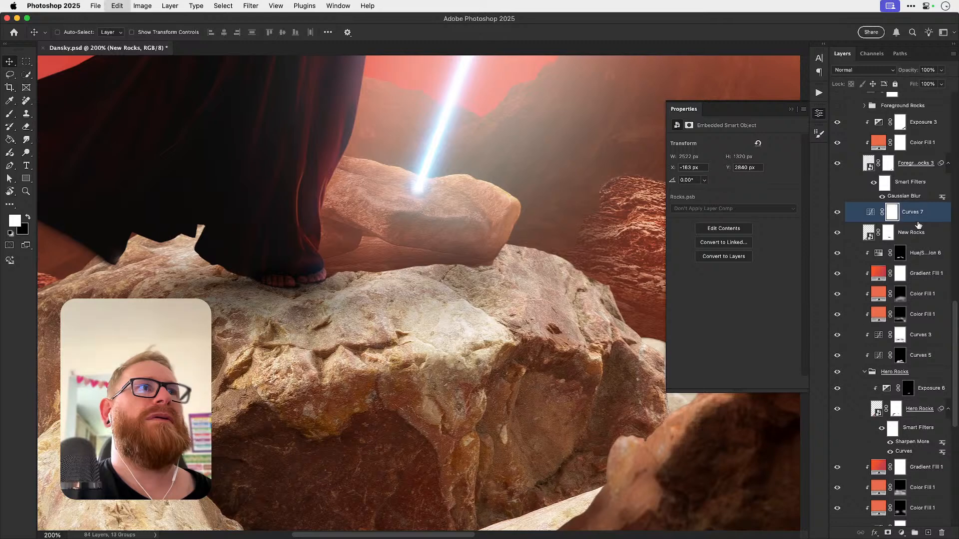
Step: Raise the red channel midtones in the clipped Curves layer to input 111, output 143
click(718, 157)
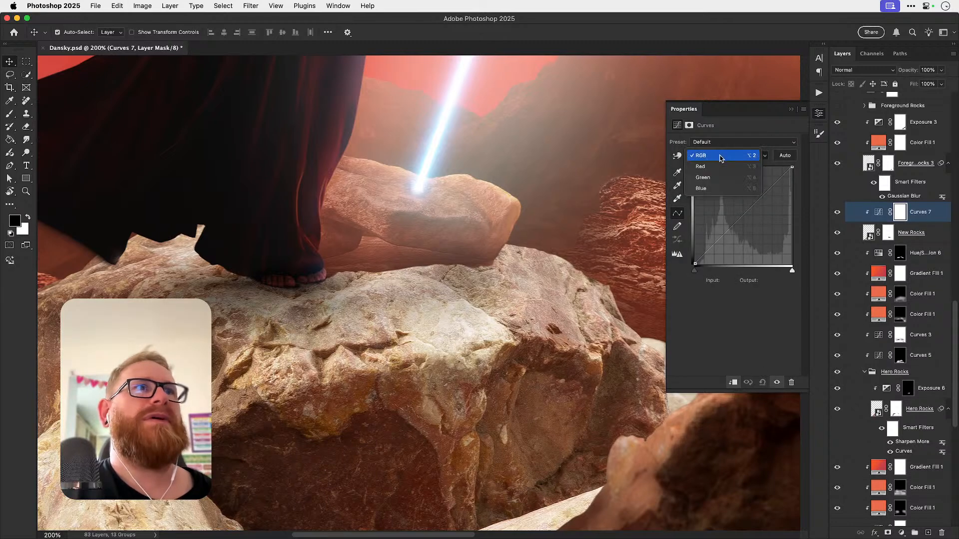
click(721, 165)
drag(740, 212, 738, 210)
key(super+minus)
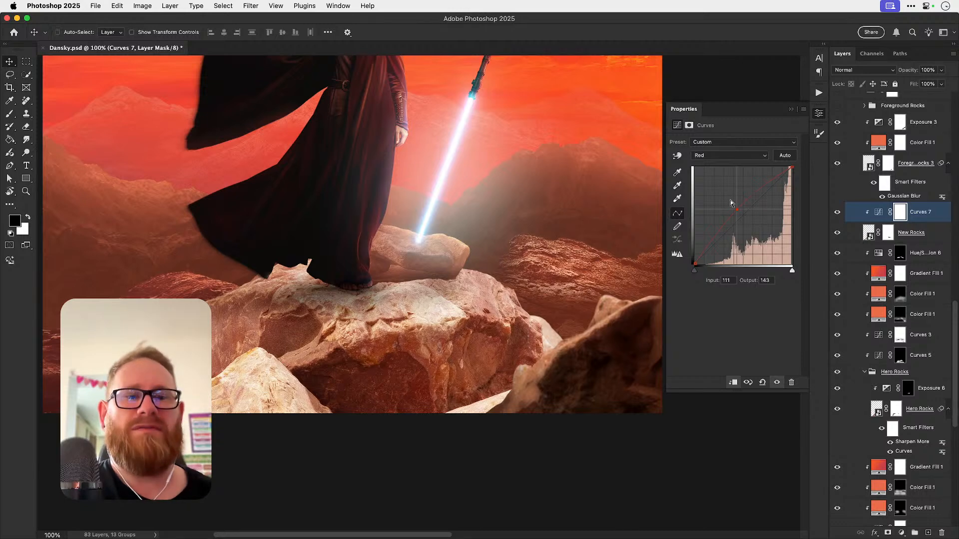
key(super+minus)
Step: Darken the New Rocks through the RGB curve, lowering the white endpoint and setting the midpoint to input 125, output 84
click(727, 155)
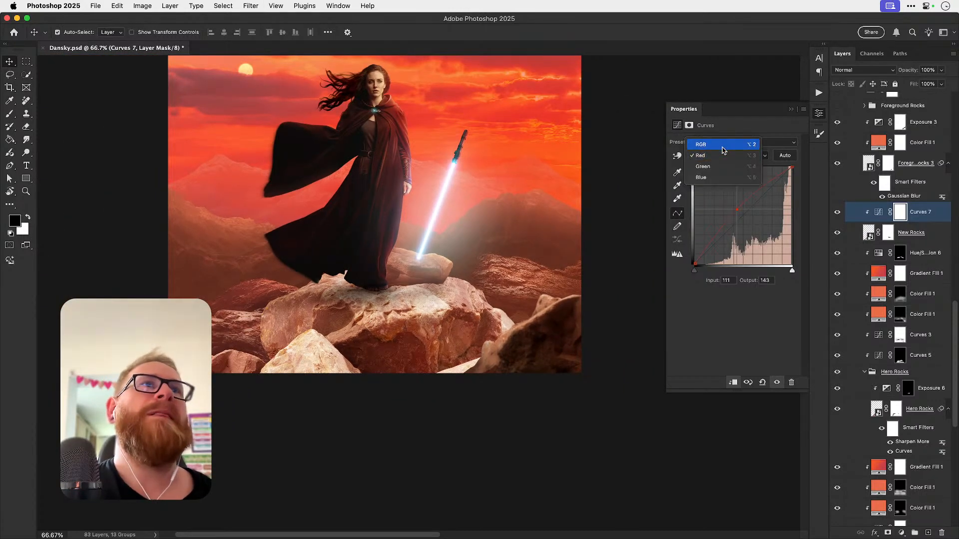
click(722, 147)
click(742, 217)
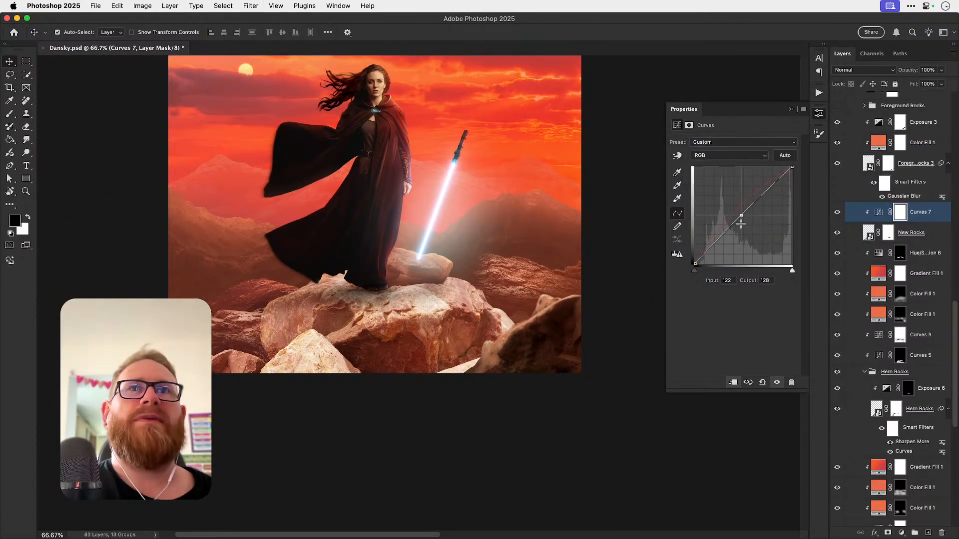
drag(741, 223, 741, 228)
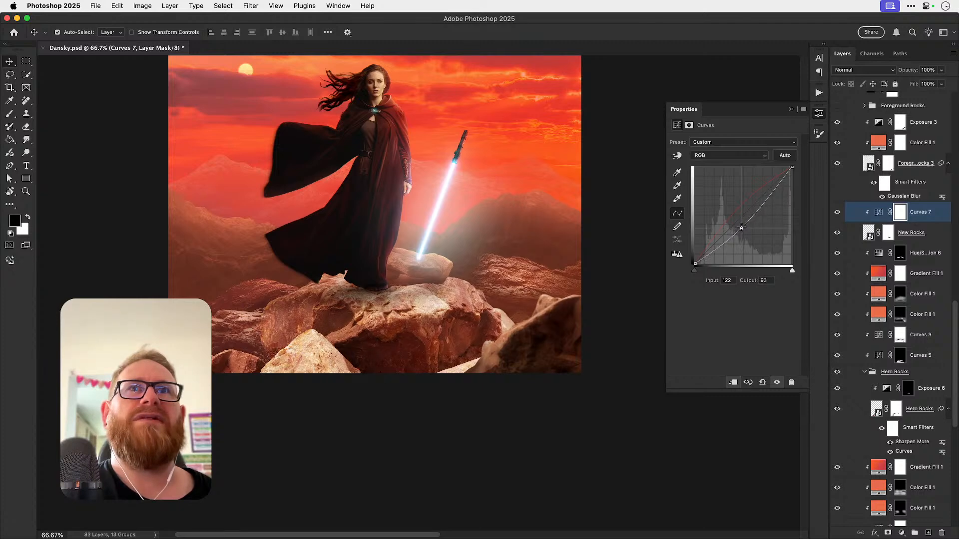
mouse_move(792, 168)
mouse_down()
mouse_move(794, 187)
mouse_move(792, 178)
mouse_up()
drag(742, 229, 743, 233)
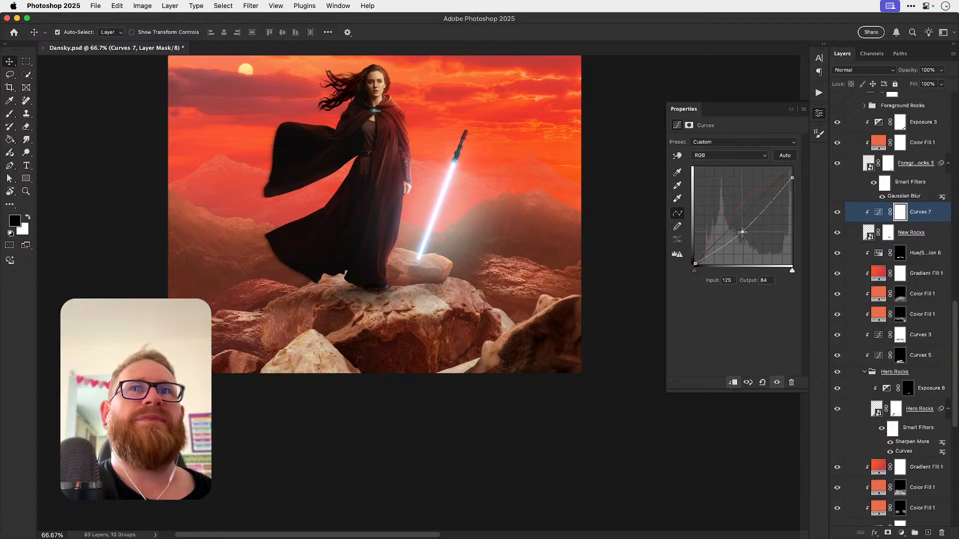
click(818, 116)
scroll(867, 232, up, 4)
scroll(864, 233, up, 3)
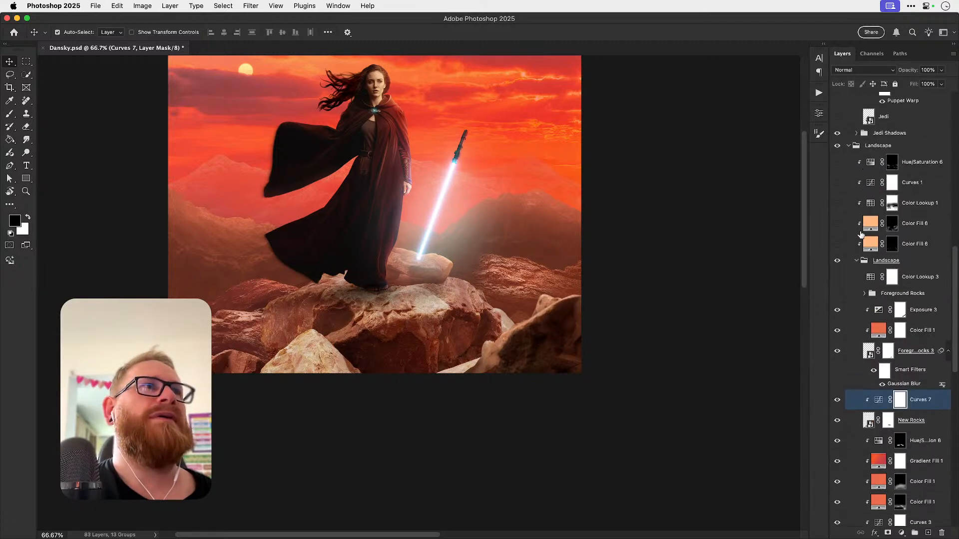
Step: Compare the image with the Foreground Rocks group shown and hidden, leaving it hidden, and show the Color Lookup 3 layer
click(837, 295)
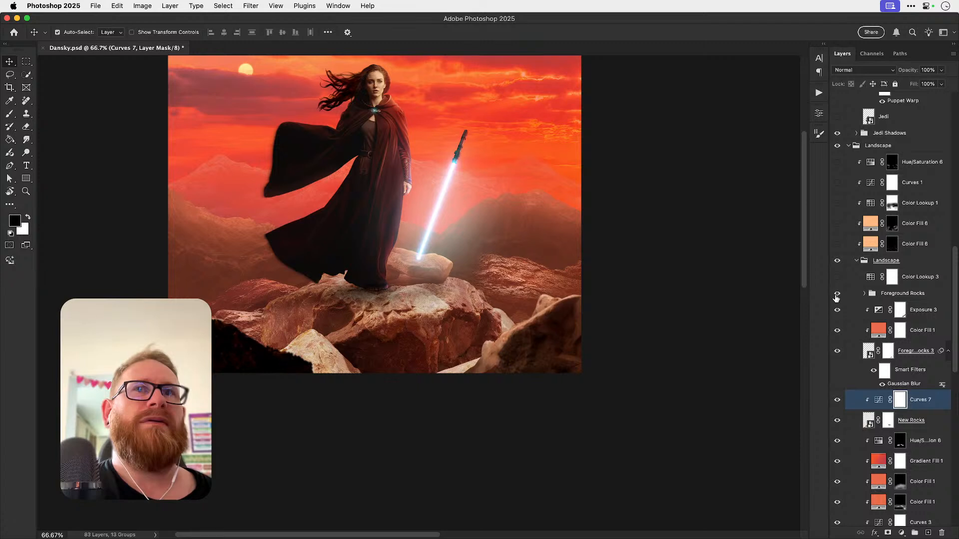
click(837, 294)
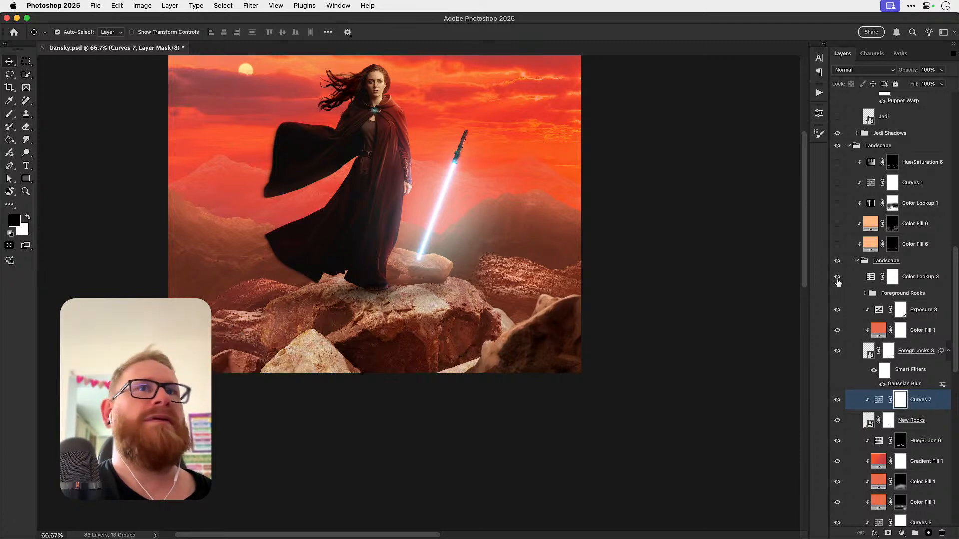
scroll(837, 283, up, 1)
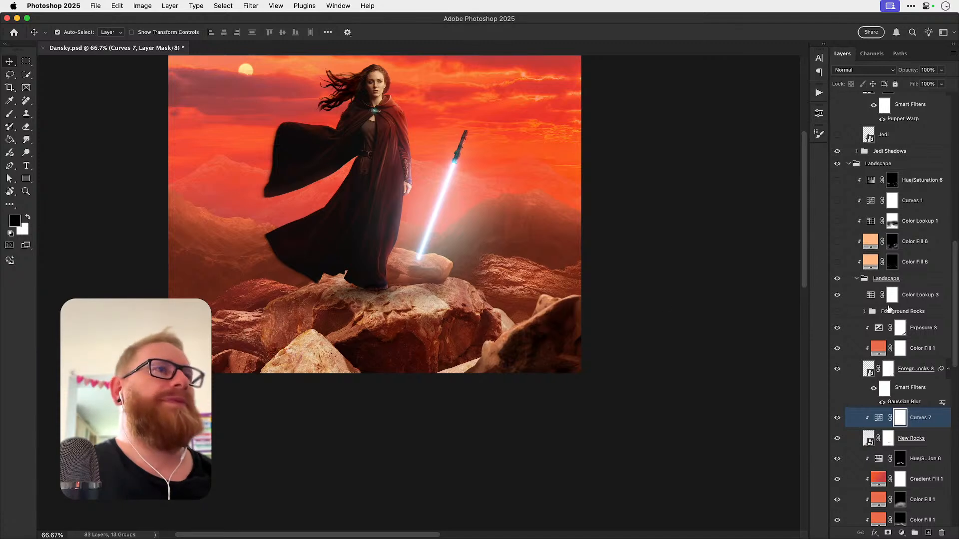
Step: Show both Color Fill 6 layers, Color Lookup 1 and Curves 1 clipped above the inner Landscape group, previewing their effect on the rocks
drag(841, 265, 842, 194)
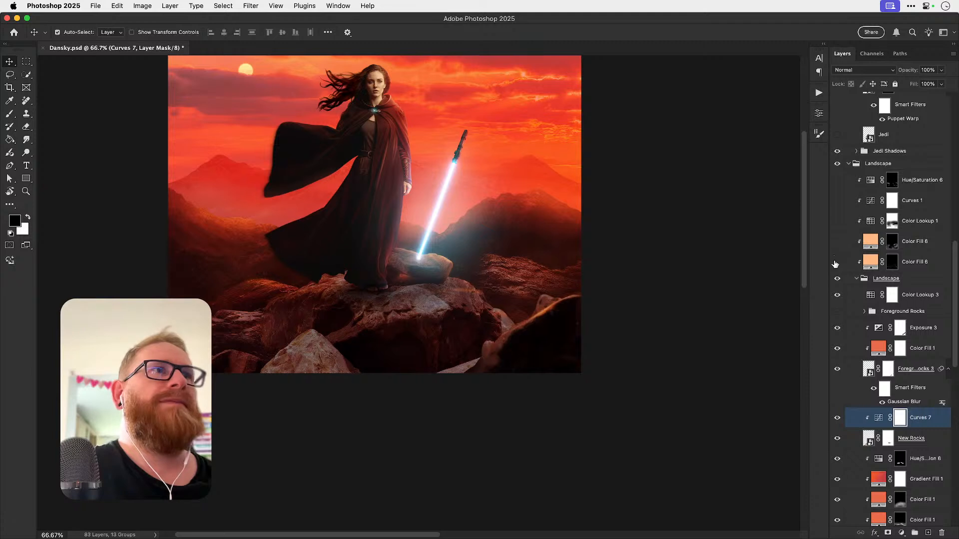
drag(837, 265, 836, 183)
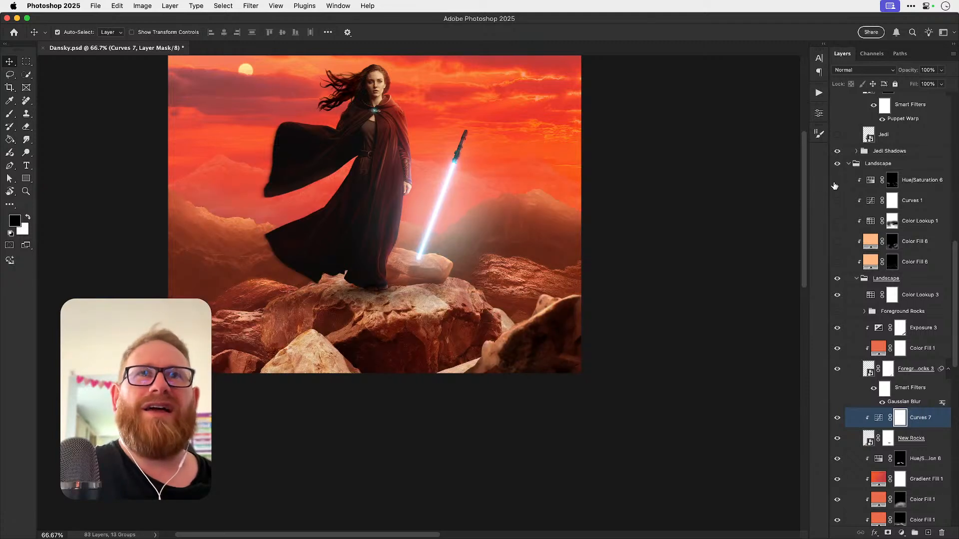
drag(837, 241, 837, 265)
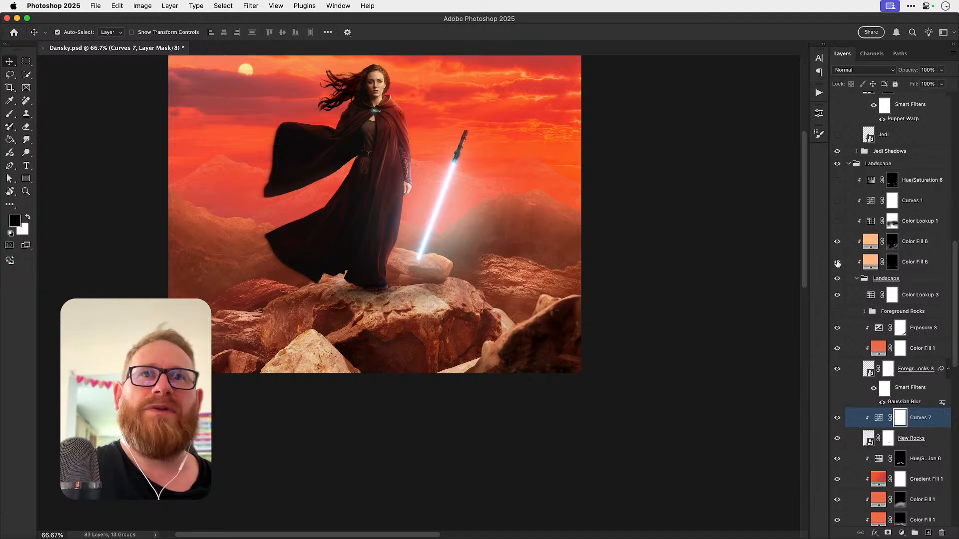
click(837, 222)
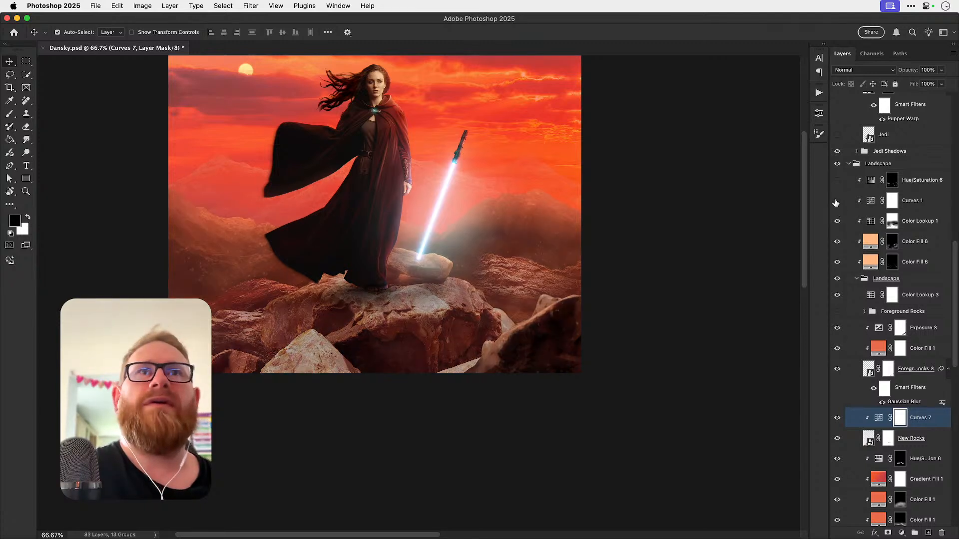
click(835, 226)
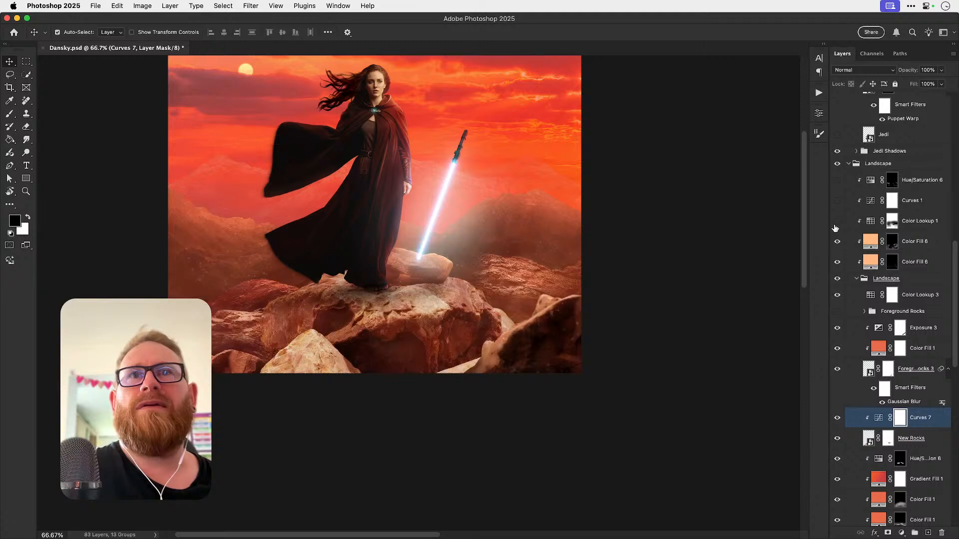
click(837, 200)
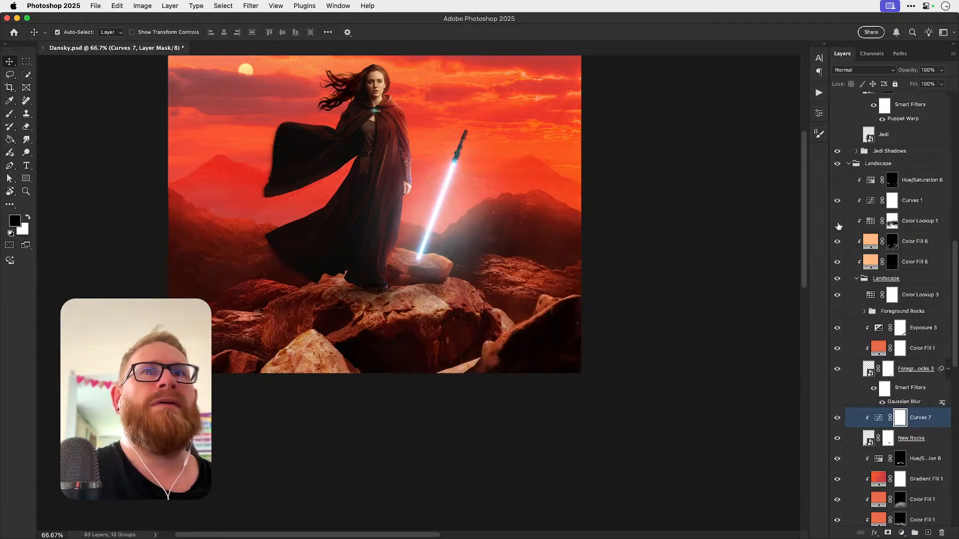
click(838, 225)
key(super+1)
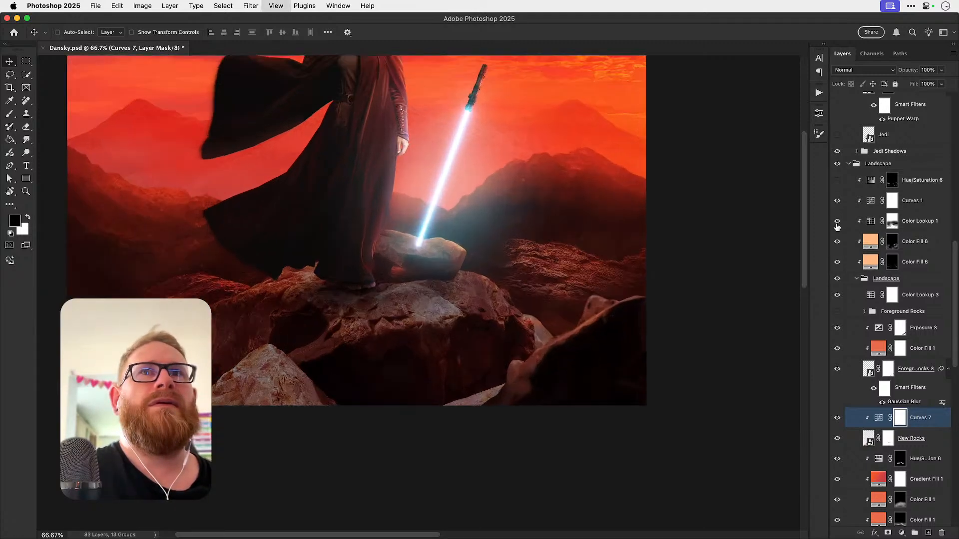
key(super+0)
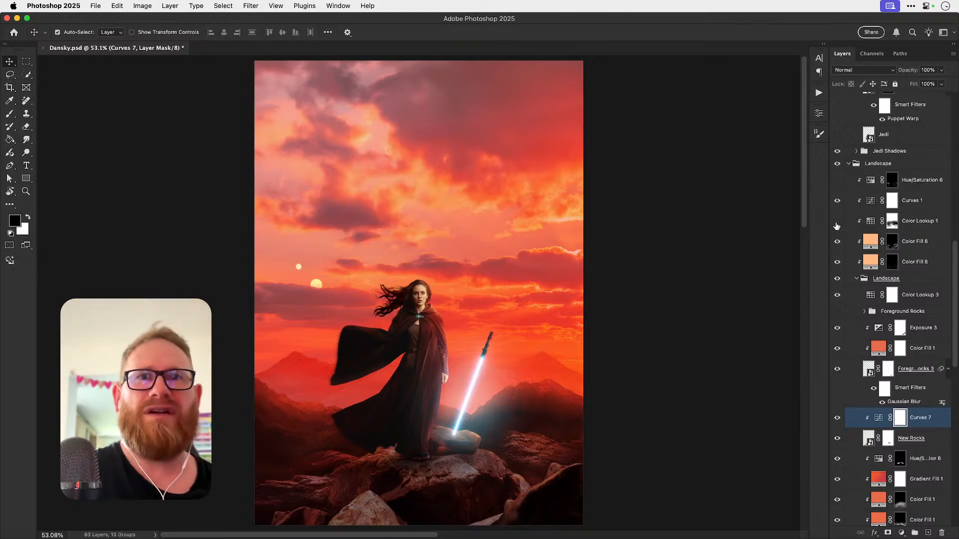
Step: Show the Effects group, then compare the landscape with and without Color Lookup 1 and leave that adjustment hidden
scroll(838, 225, up, 10)
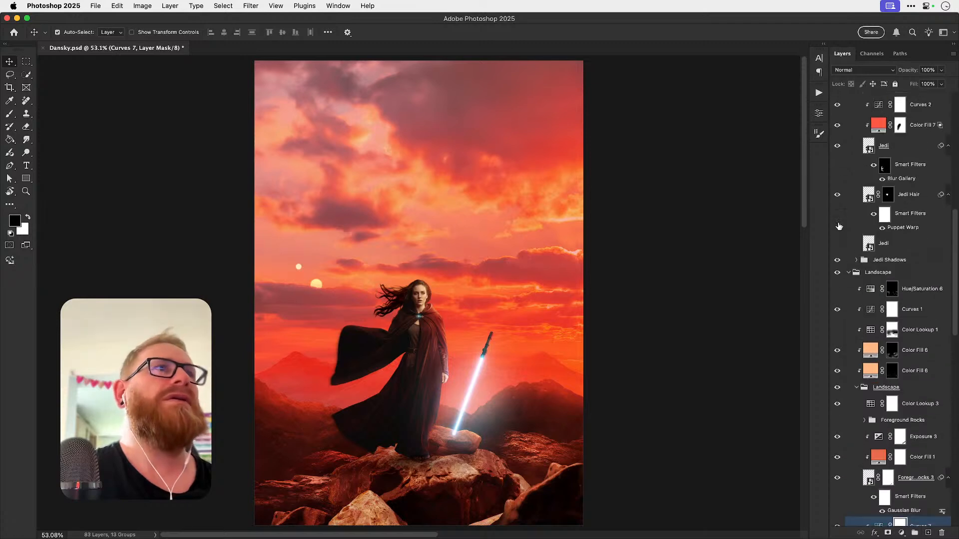
click(838, 168)
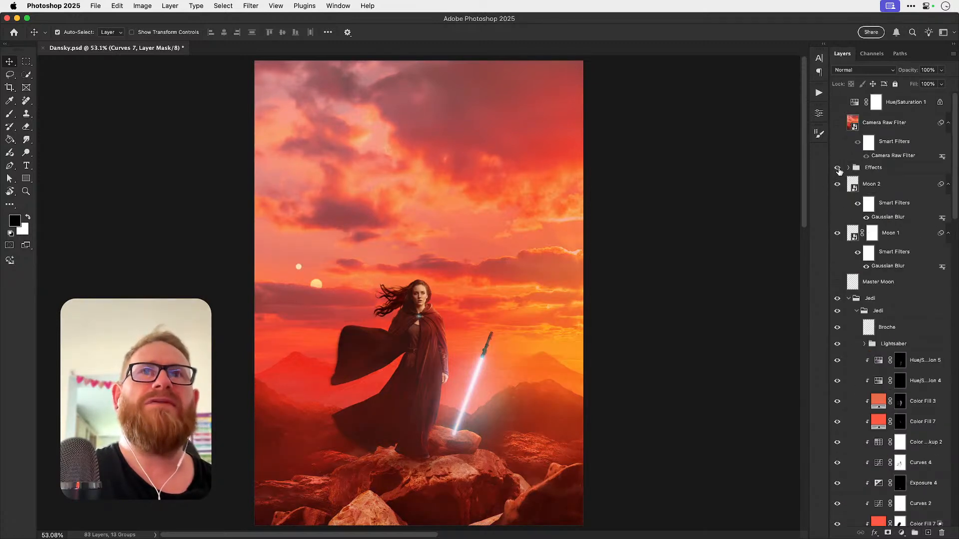
scroll(849, 200, down, 10)
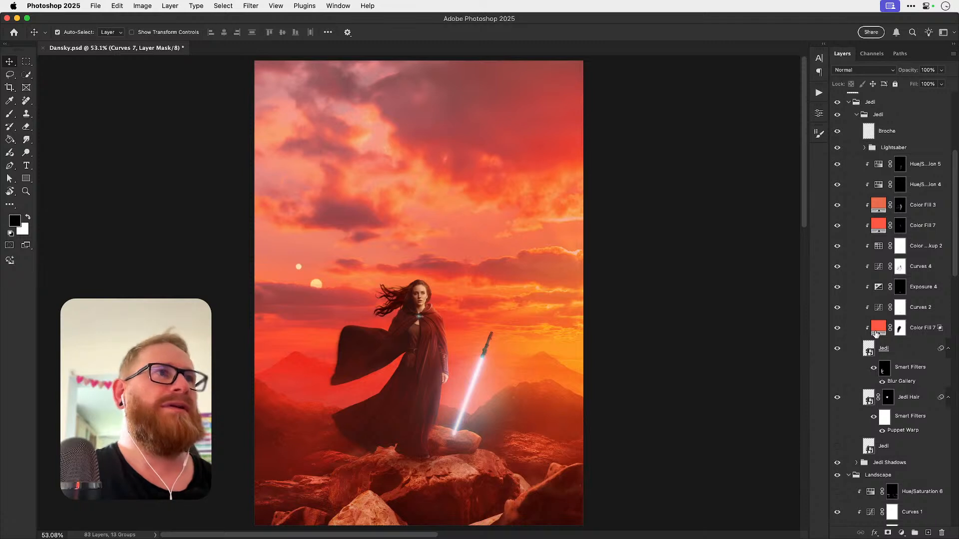
scroll(875, 263, down, 5)
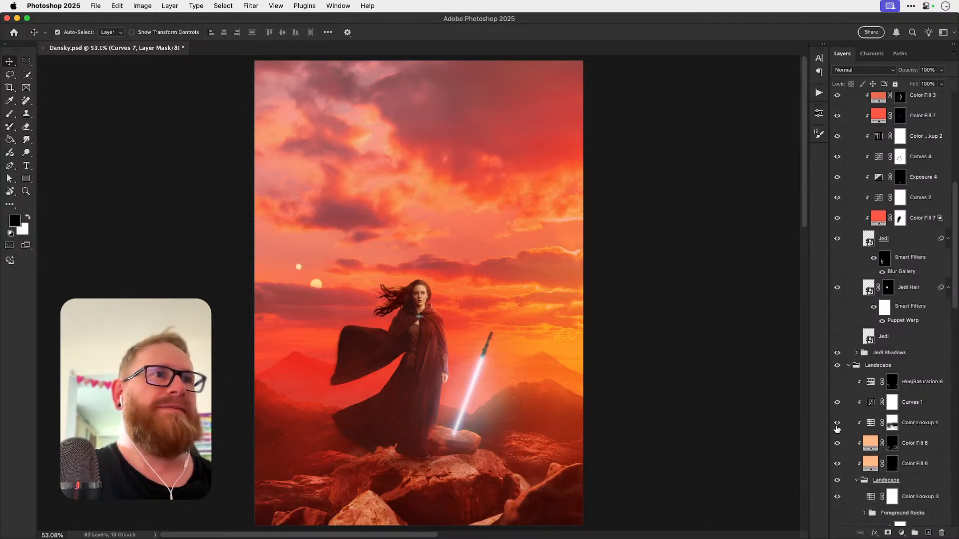
click(837, 424)
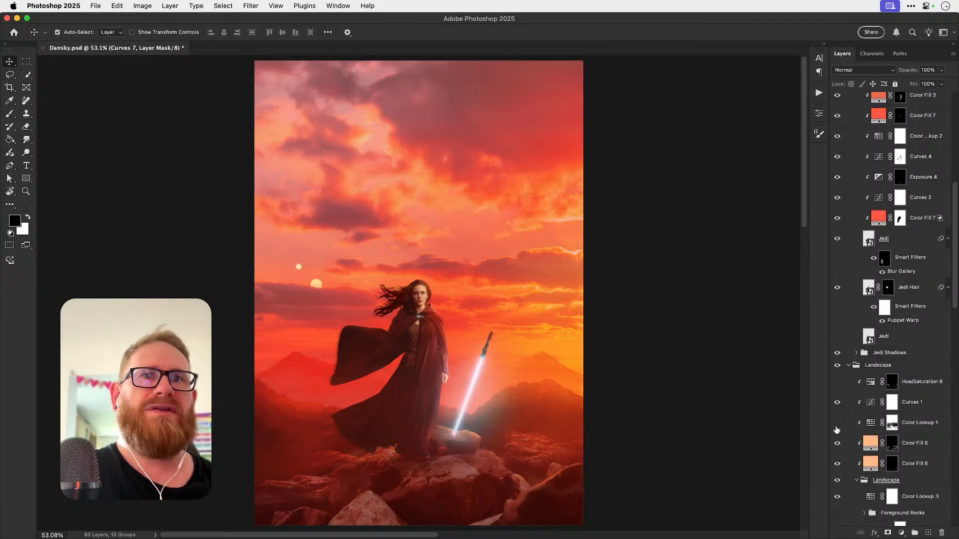
click(836, 426)
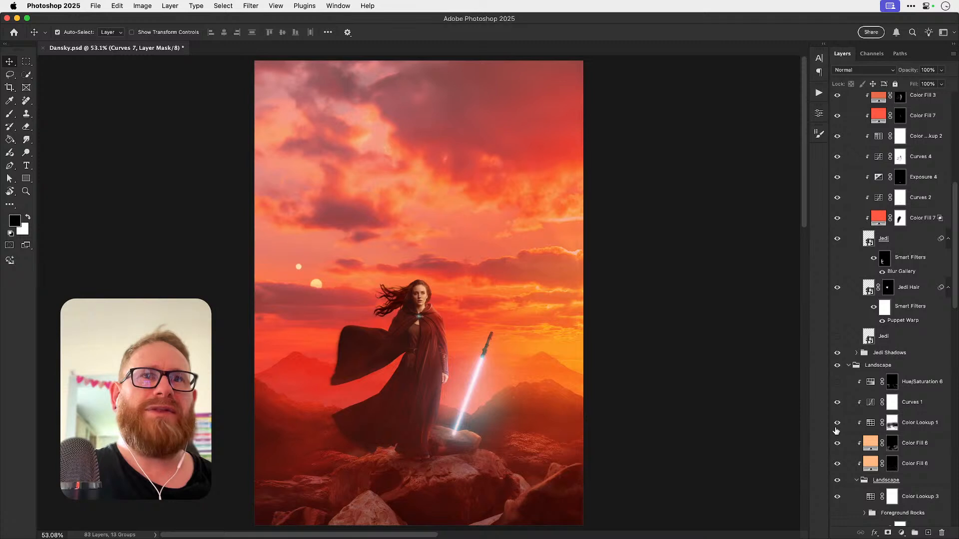
click(837, 423)
click(837, 423)
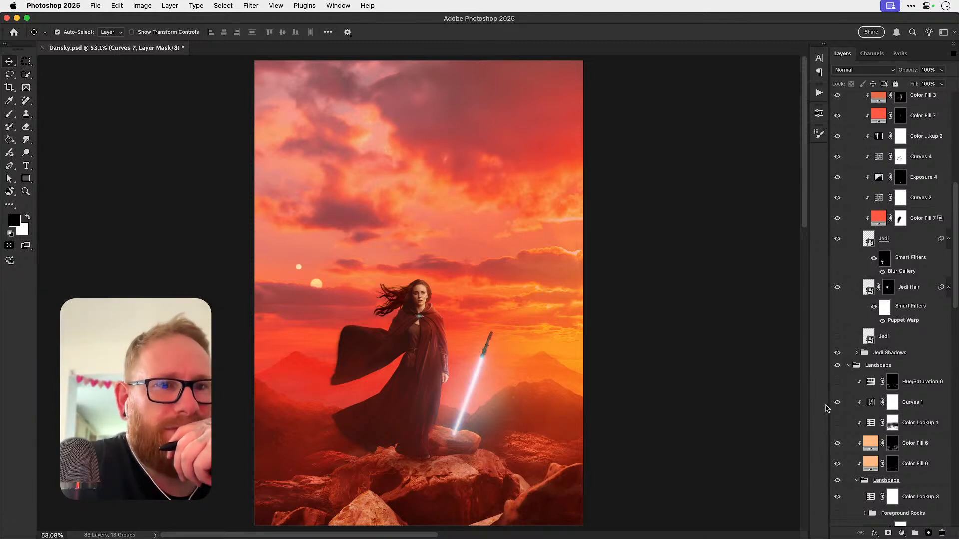
Step: Inspect the rocks around the lightsaber with Color Lookup 1 on and off, leaving that adjustment shown
key(z)
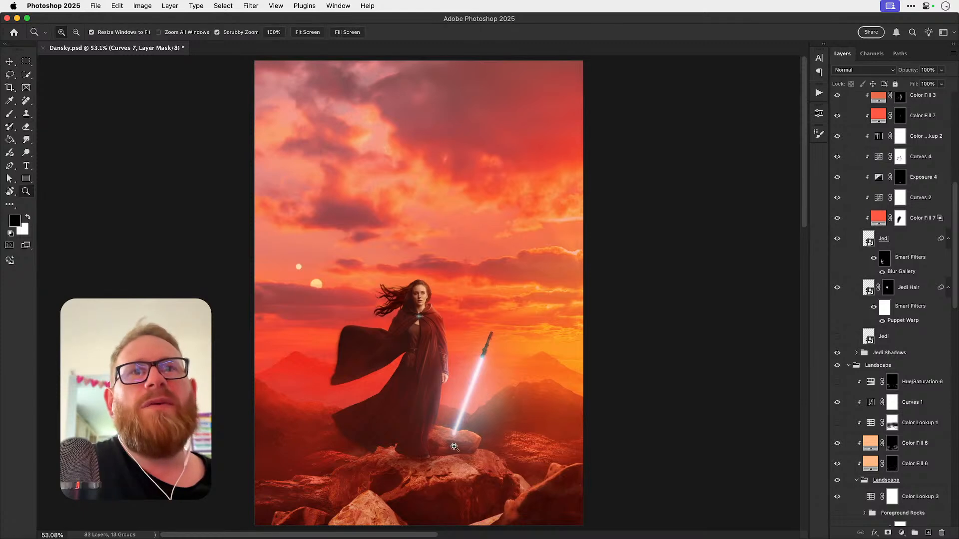
click(459, 444)
key(v)
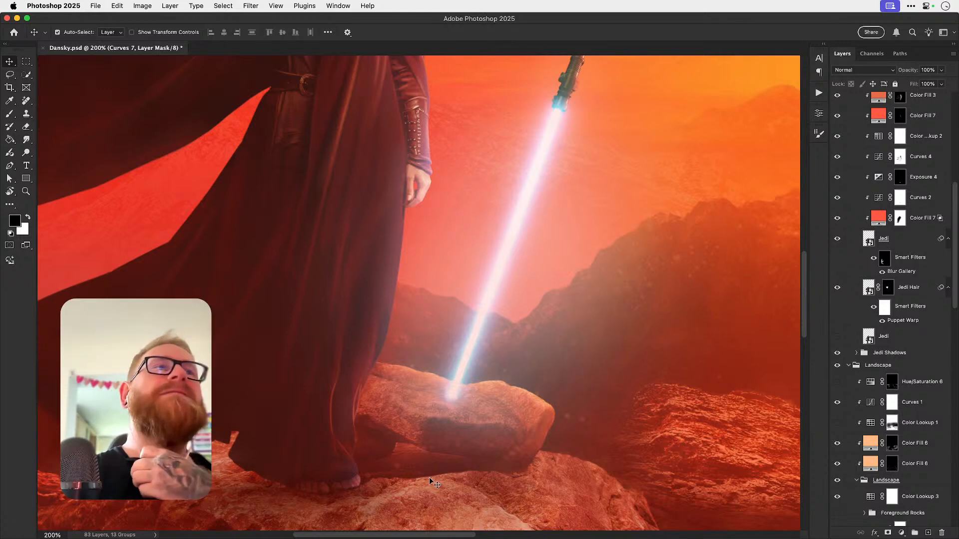
key(super+minus)
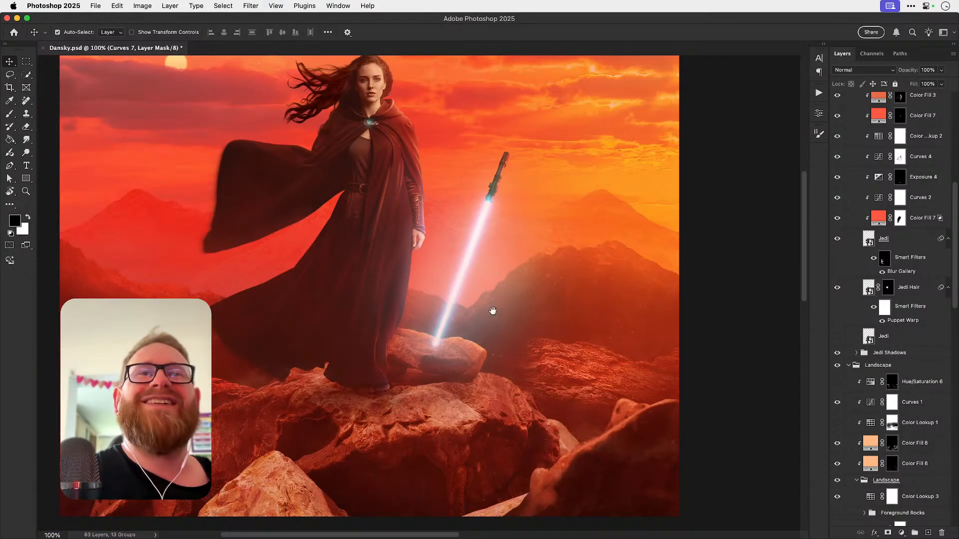
drag(489, 320, 496, 261)
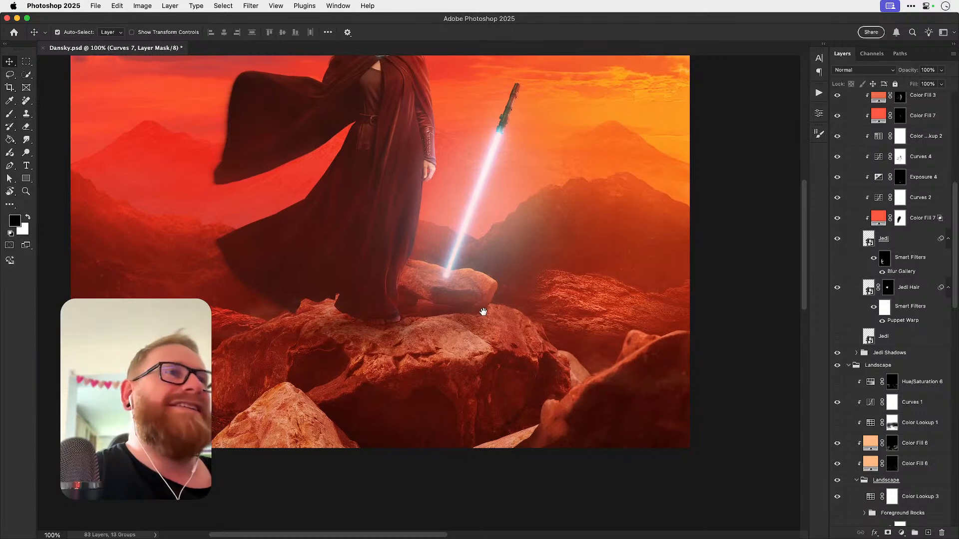
drag(484, 311, 507, 305)
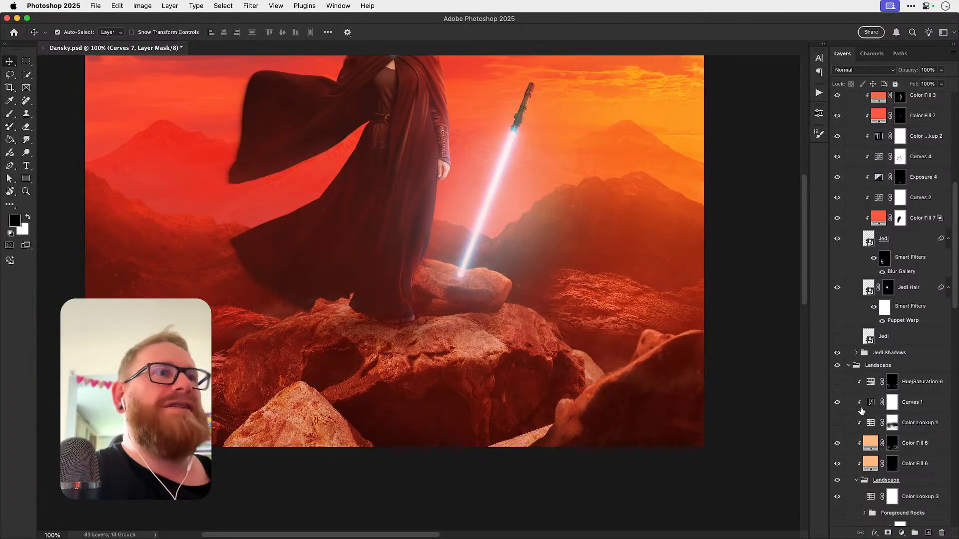
scroll(862, 410, down, 3)
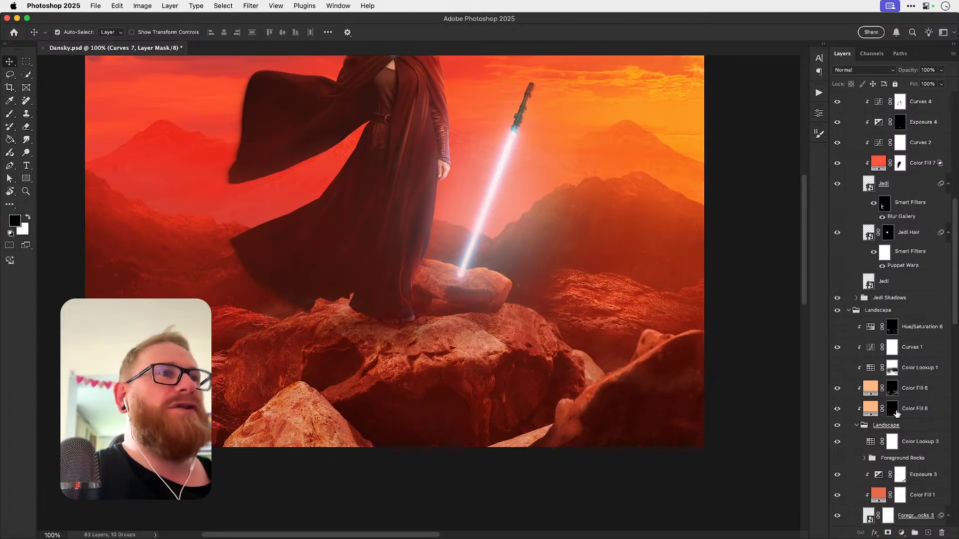
click(838, 366)
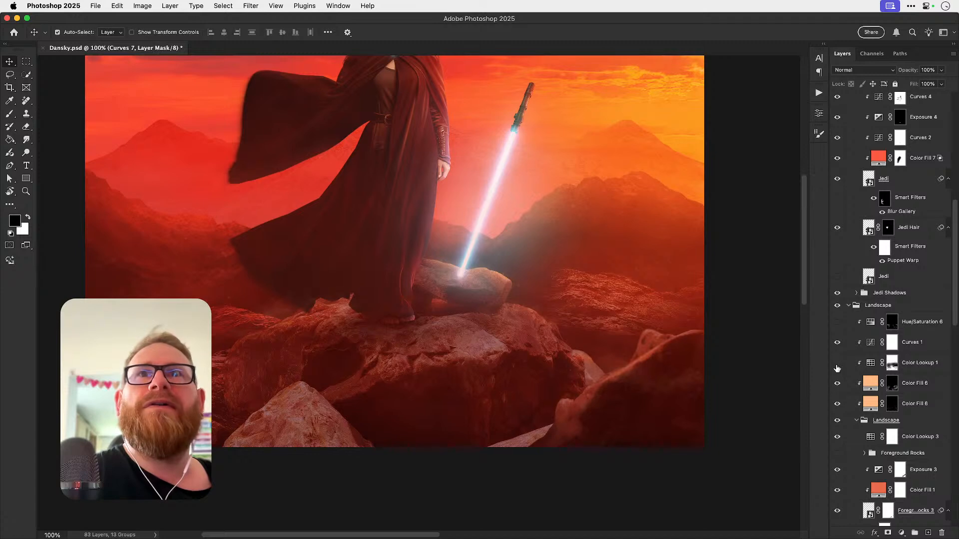
click(837, 369)
click(838, 366)
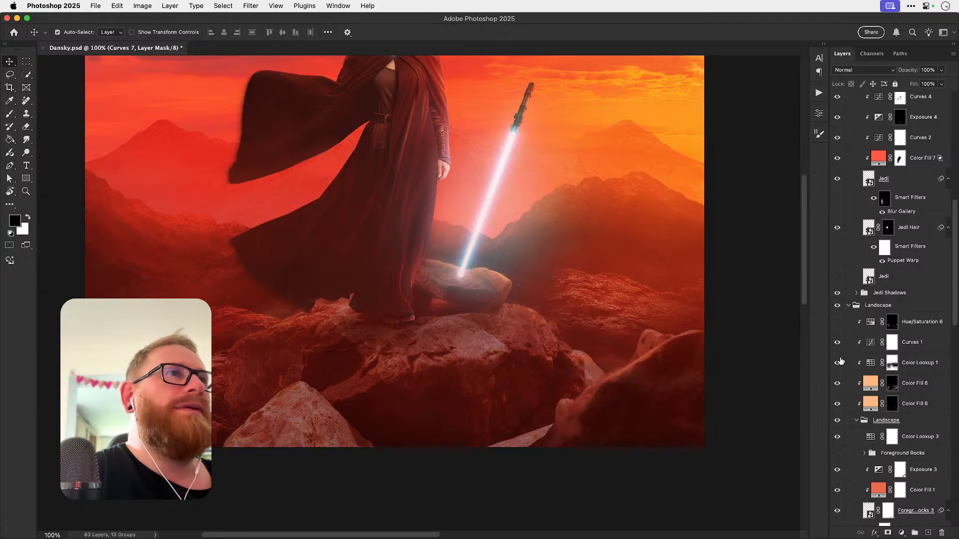
Step: Try painting black on the Jedi layer's Blur Gallery filter mask along the cloak hem with a 400 px brush
click(883, 200)
key(b)
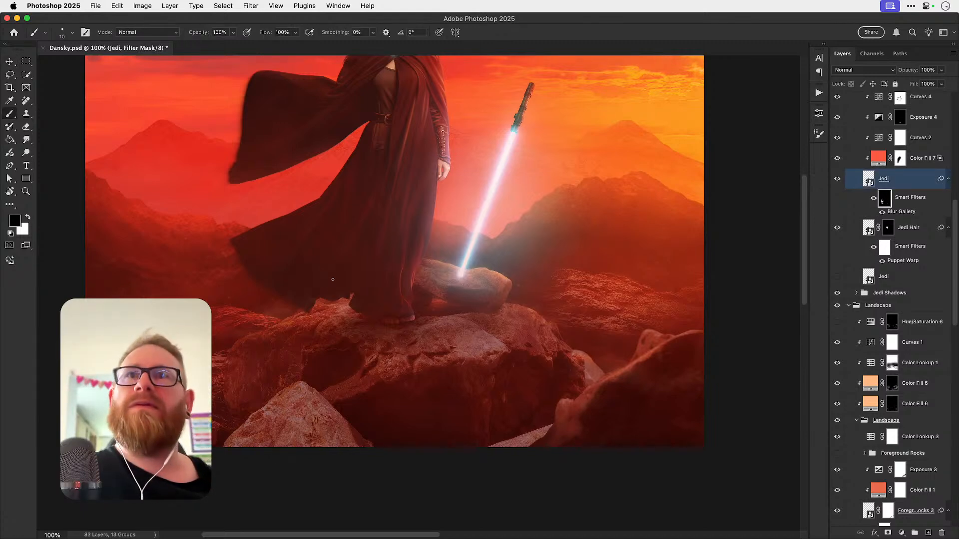
key(bracketright)
key(bracketright)
key(bracketright)
key(bracketright)
key(bracketright)
key(bracketright)
key(bracketright)
key(bracketright)
key(bracketright)
key(bracketright)
key(bracketright)
key(bracketright)
key(bracketright)
key(bracketright)
key(bracketright)
key(bracketright)
key(bracketright)
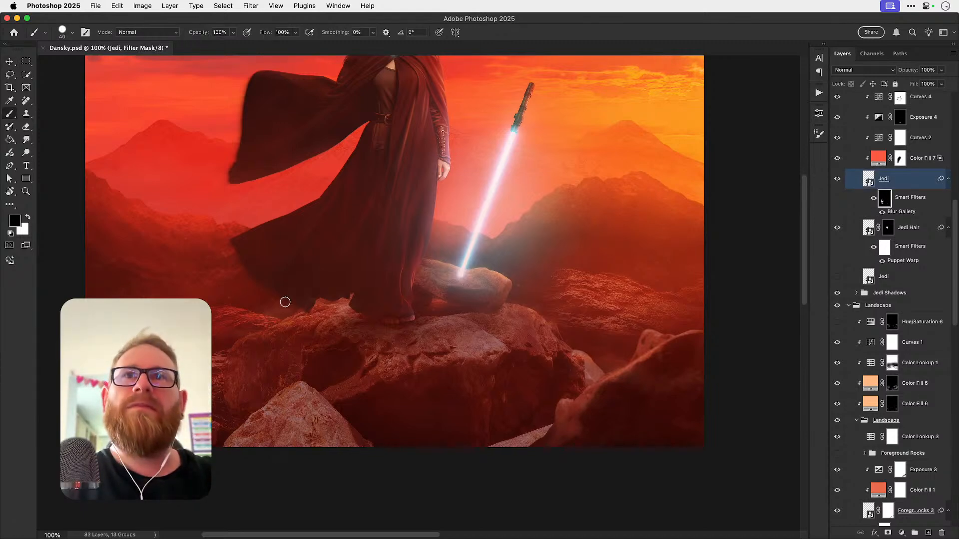
mouse_move(285, 302)
mouse_down()
mouse_move(274, 340)
mouse_move(195, 342)
mouse_up()
key(super+z)
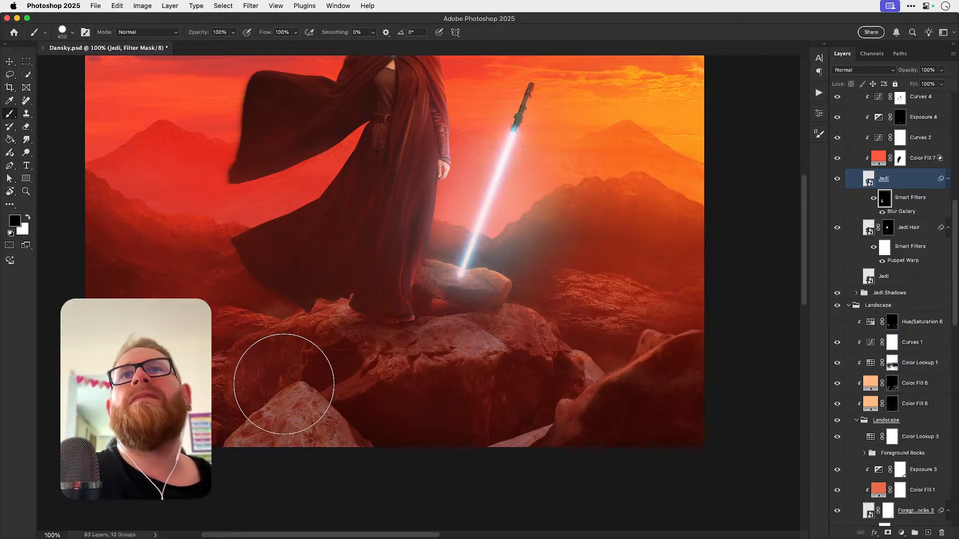
key(super+z)
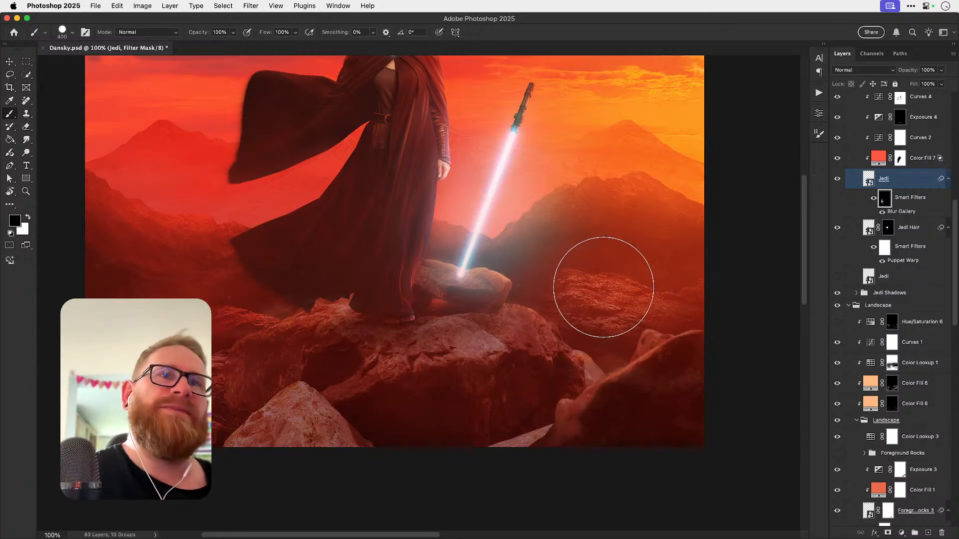
Step: Hide both Color Fill 6 layers, Color Lookup 1 and Curves 1 clipped above the inner Landscape group
key(v)
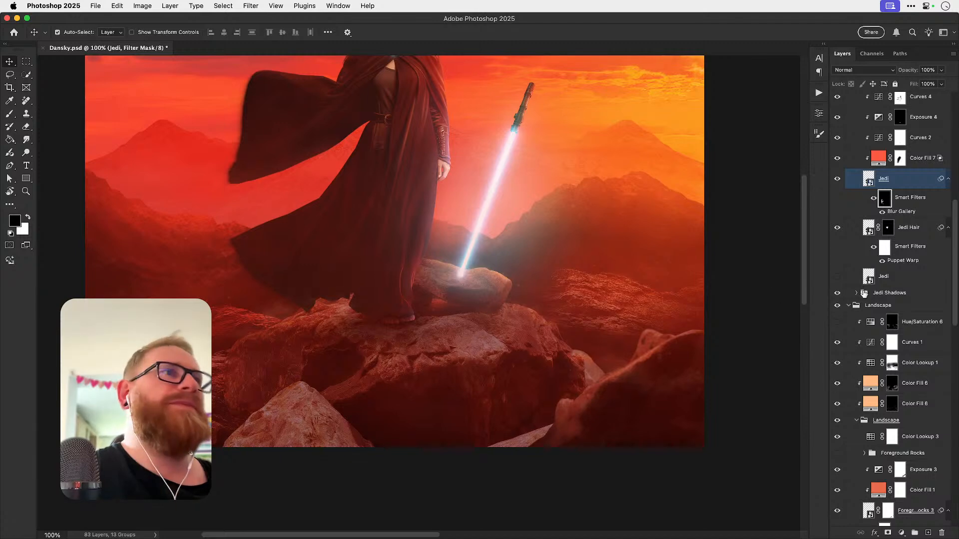
scroll(879, 287, down, 3)
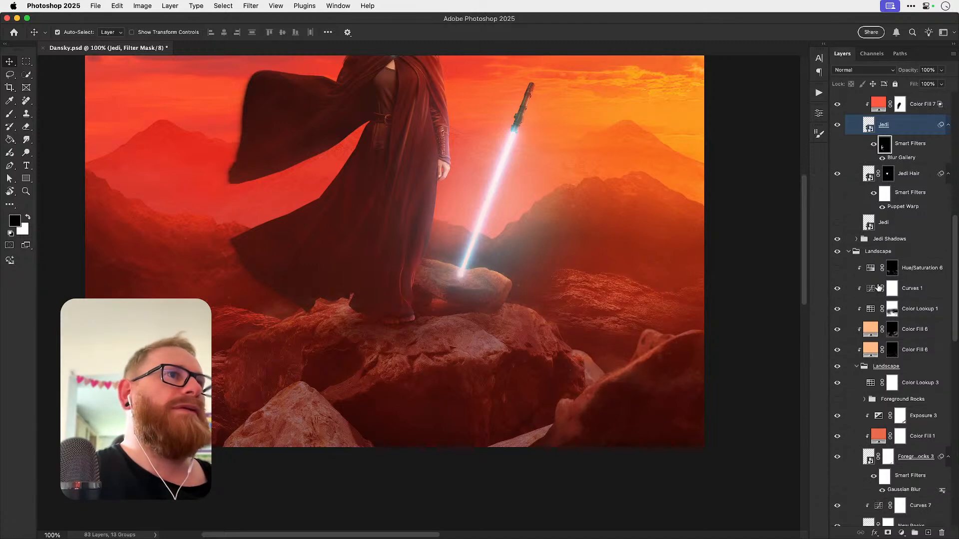
click(837, 330)
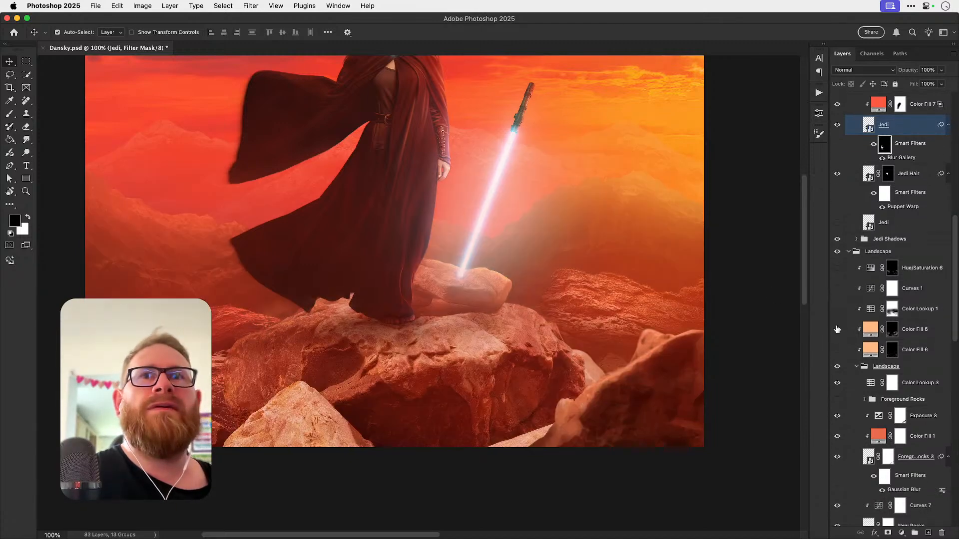
scroll(399, 375, down, 2)
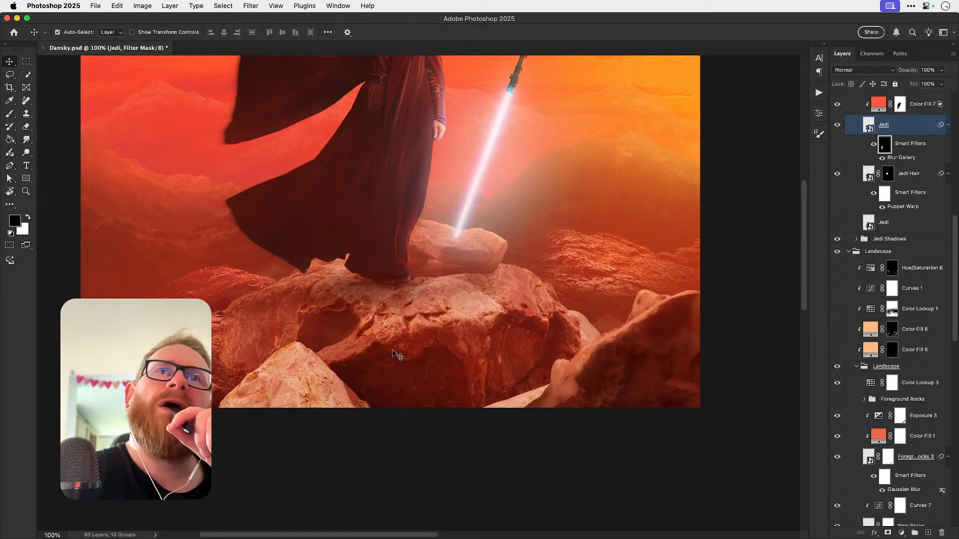
key(super+0)
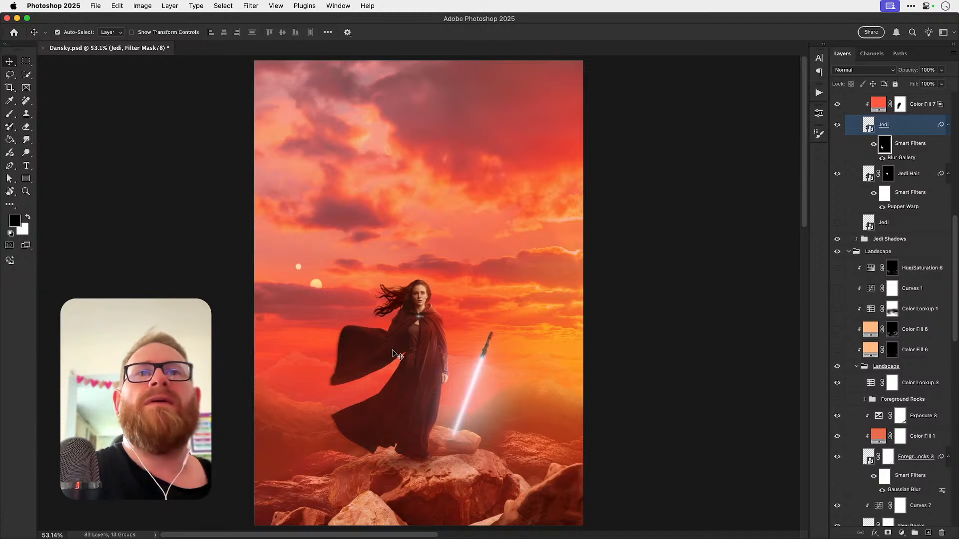
Step: Compare the landscape with and without the Hue/Saturation 6 adjustment above the inner Landscape group
click(837, 269)
click(838, 270)
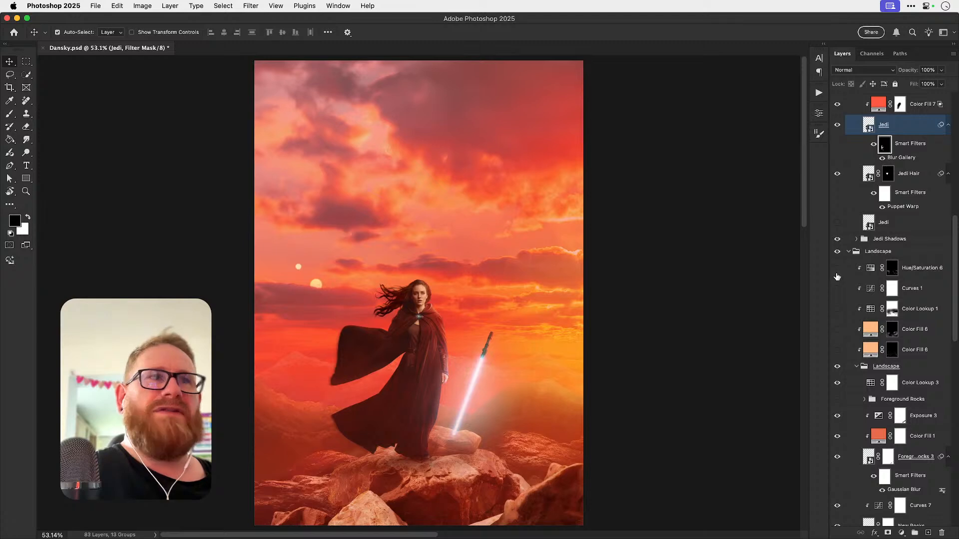
Step: Add an Exposure adjustment clipped to the New Rocks layer, with exposure -1.70 and gamma correction 0.52
scroll(914, 392, down, 1)
scroll(914, 392, down, 5)
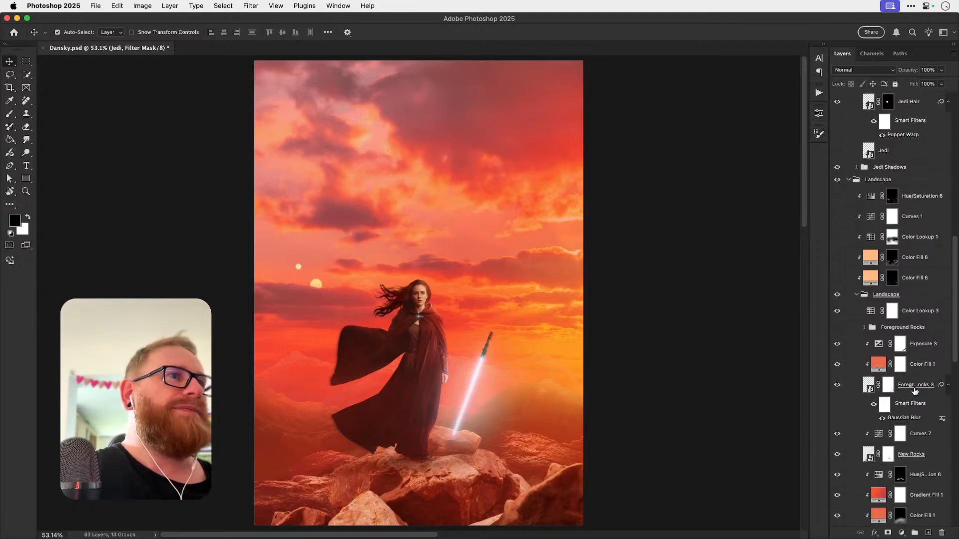
click(914, 454)
key(x)
click(902, 533)
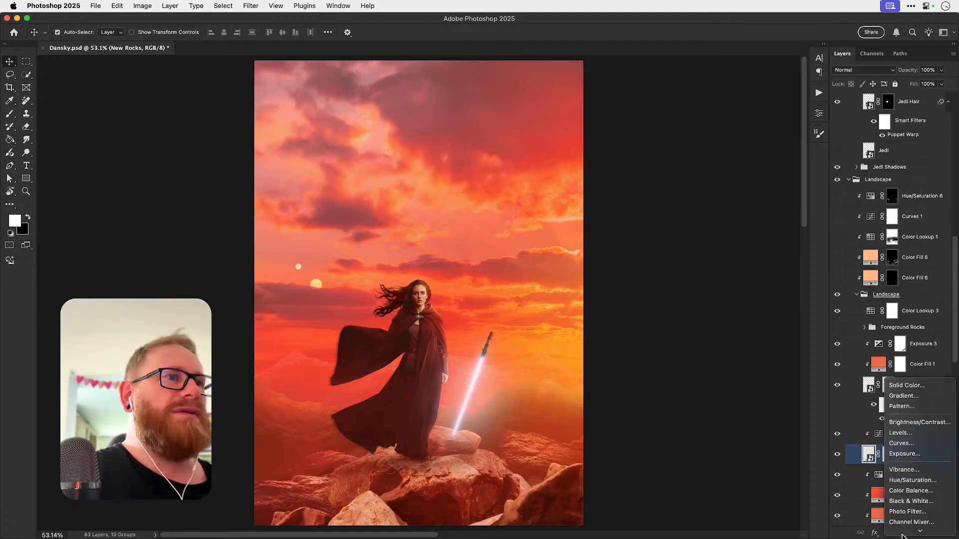
click(912, 448)
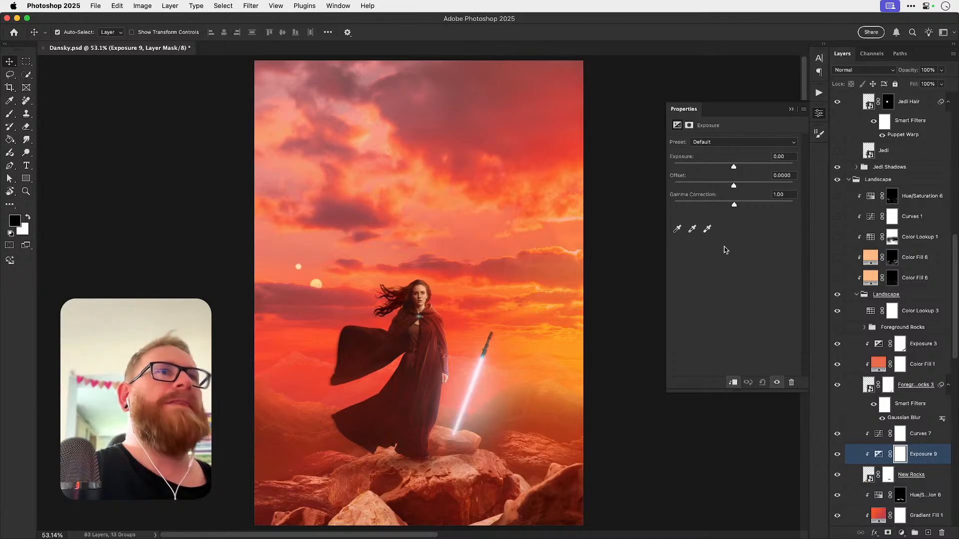
click(725, 167)
drag(743, 204, 747, 207)
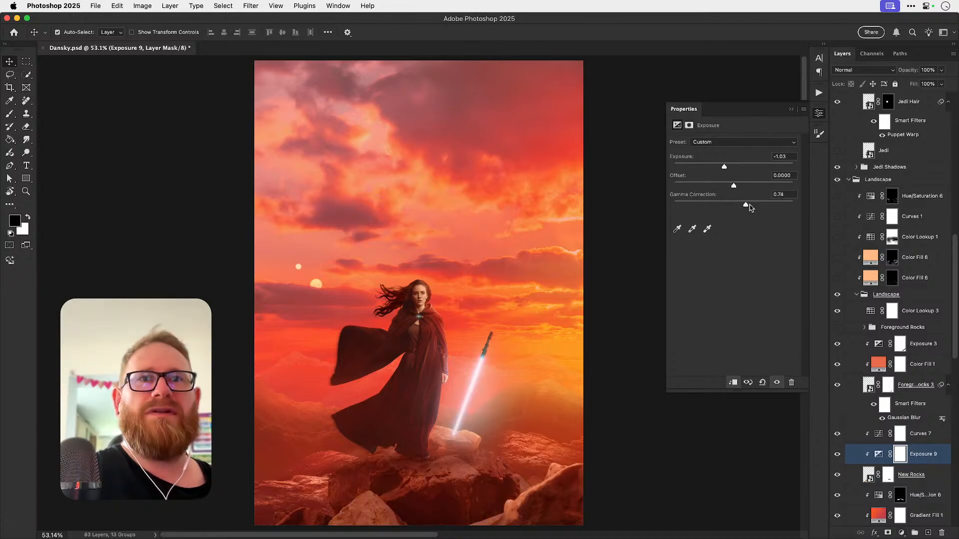
drag(724, 167, 713, 167)
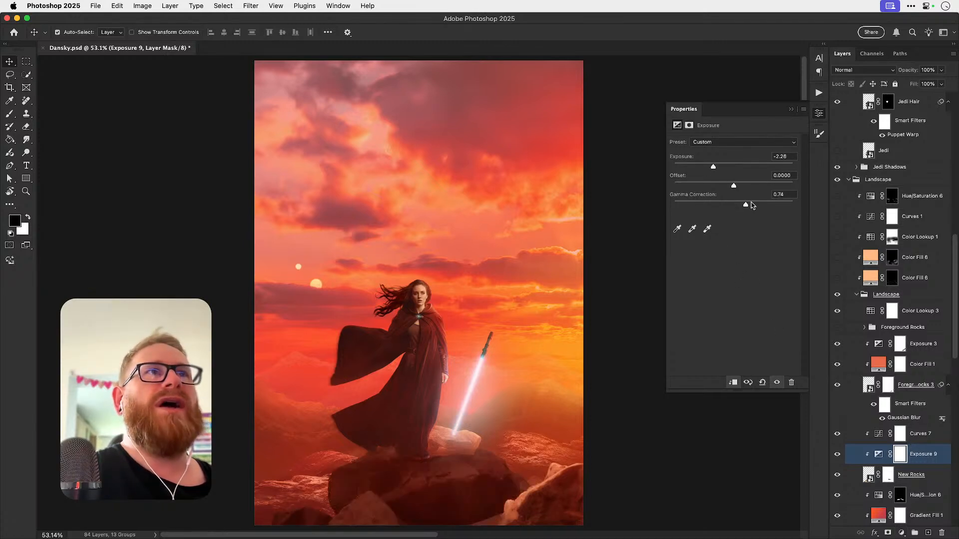
drag(747, 205, 759, 209)
click(718, 167)
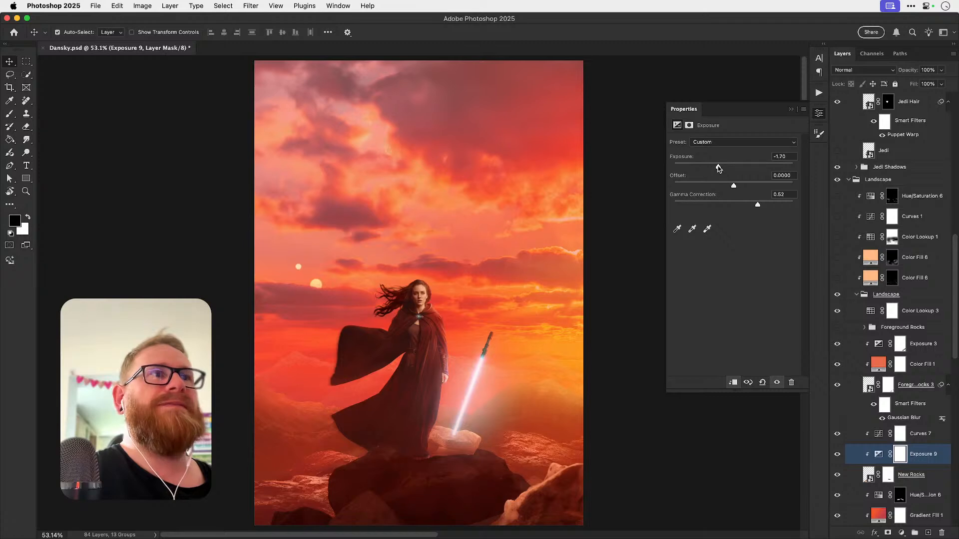
Step: Invert the Exposure 9 mask to black and set up a soft round brush with 20% flow
key(super+i)
drag(453, 404, 449, 281)
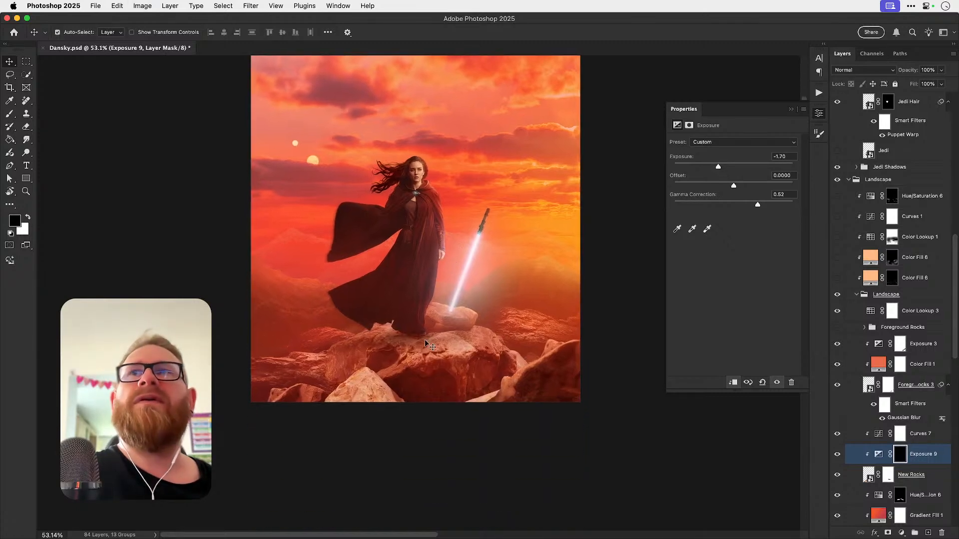
key(z)
click(416, 388)
key(b)
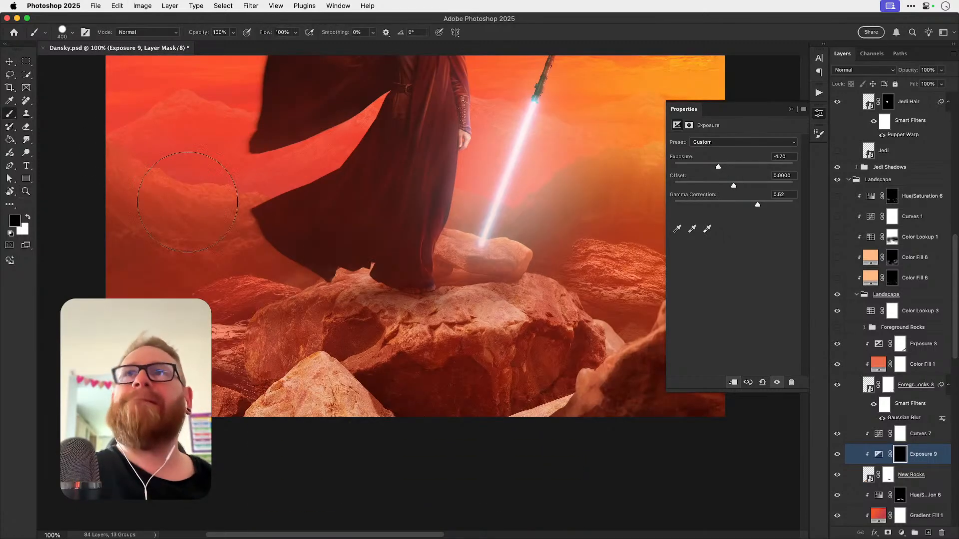
right_click(77, 81)
drag(77, 83, 37, 63)
click(72, 34)
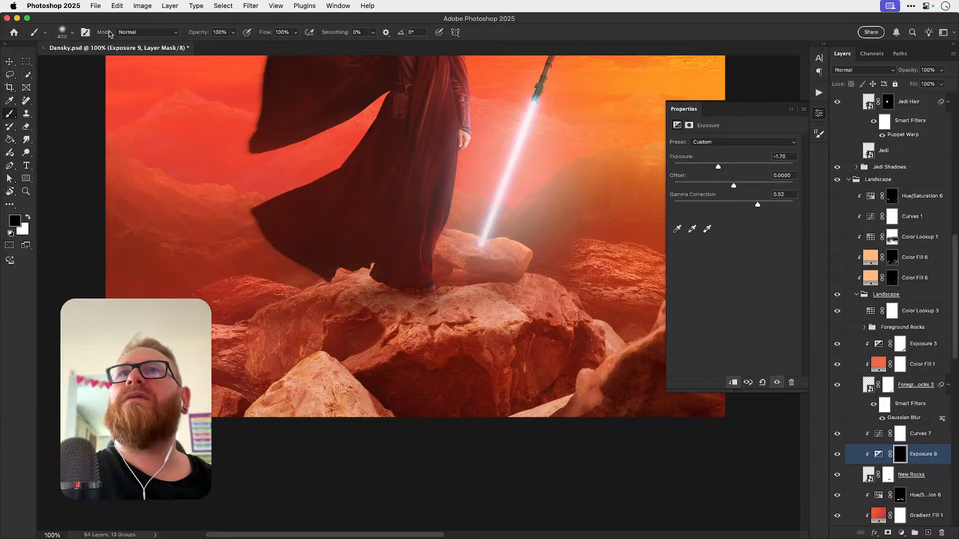
text(20)
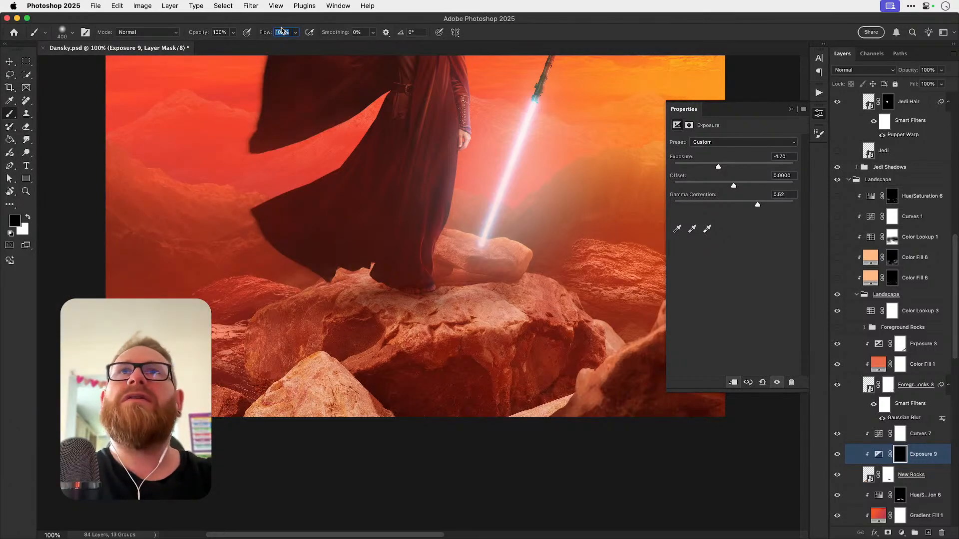
key(Return)
Step: Paint white on the Exposure 9 mask across the lower face and shadowed side of the main rock, with a roughly 200 px brush
key(x)
key(bracketleft)
key(bracketleft)
key(bracketleft)
key(bracketleft)
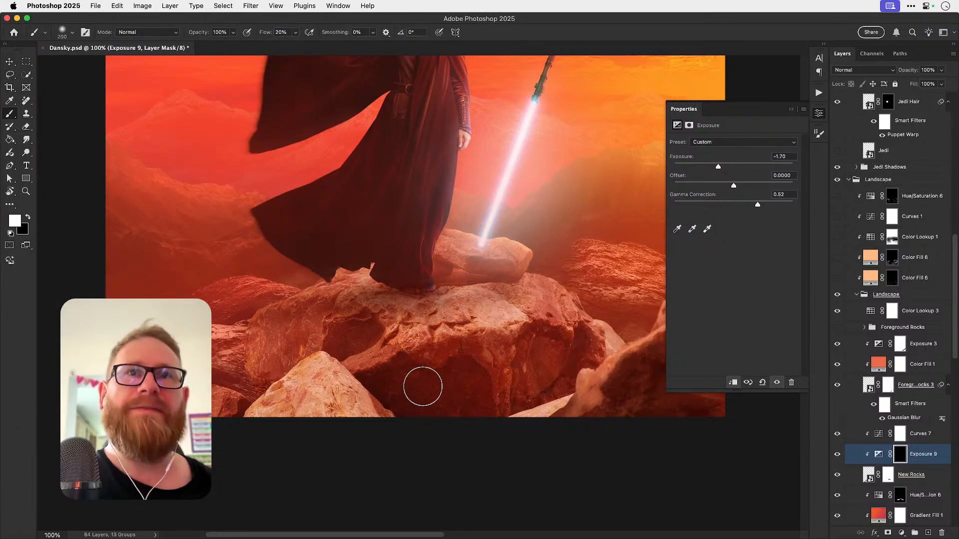
mouse_move(416, 385)
mouse_down()
mouse_move(432, 402)
mouse_move(458, 372)
mouse_move(470, 429)
mouse_move(477, 406)
mouse_move(457, 374)
mouse_move(434, 372)
mouse_move(473, 359)
mouse_move(465, 362)
mouse_move(484, 433)
mouse_move(518, 367)
mouse_move(532, 357)
mouse_move(530, 397)
mouse_move(597, 339)
mouse_up()
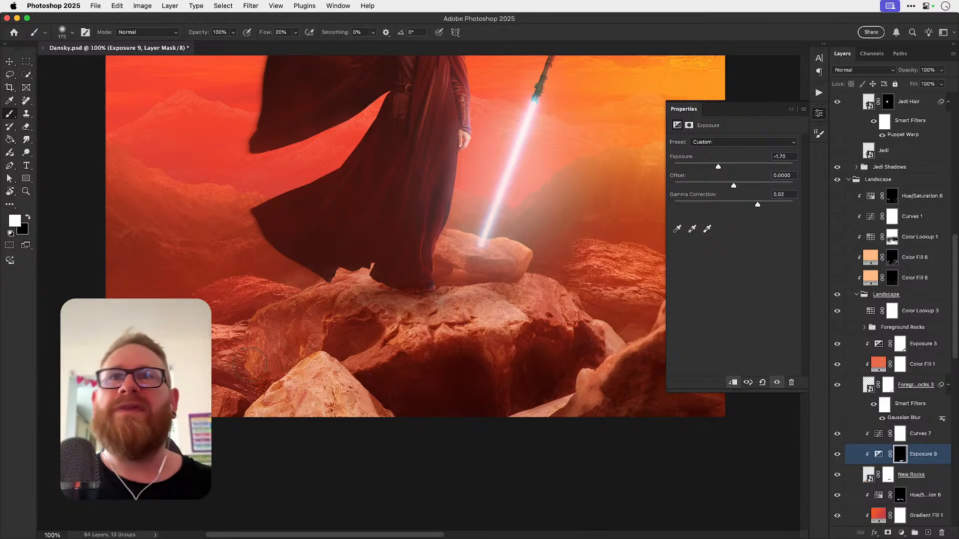
mouse_move(274, 349)
mouse_down()
mouse_move(306, 354)
mouse_move(326, 343)
mouse_up()
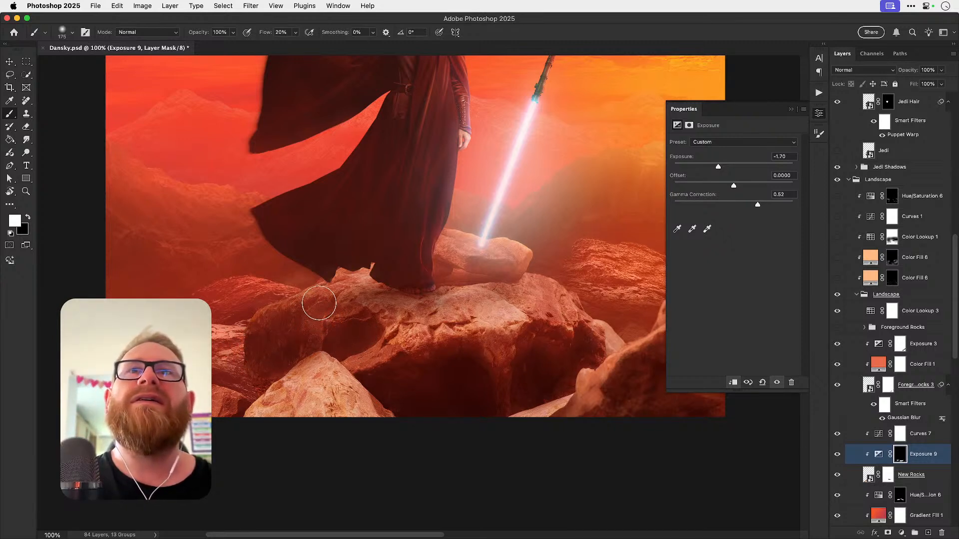
Step: Deepen the shadows in the main rock's crevices and underside by painting white on the Exposure 9 mask with a brush up to 150 px
key(bracketleft)
key(bracketleft)
key(bracketleft)
key(bracketleft)
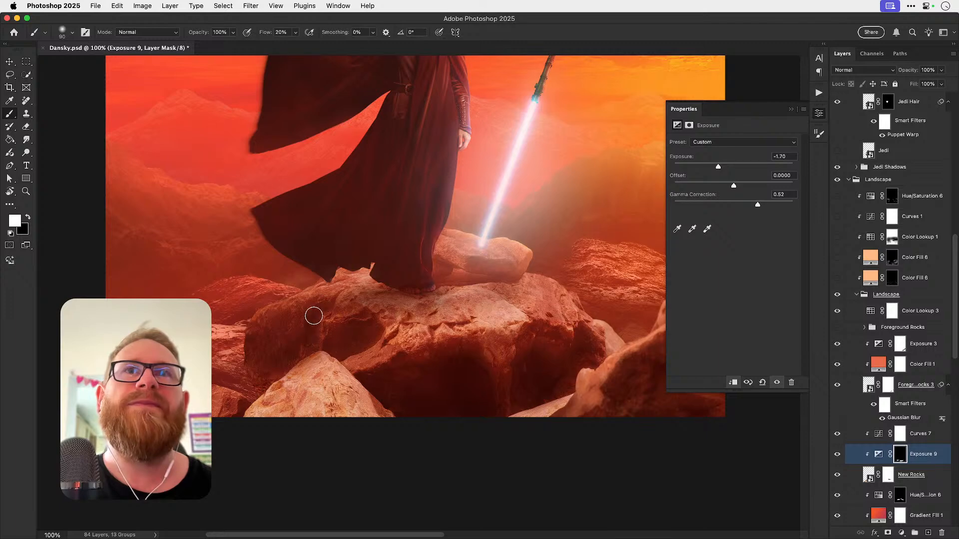
key(bracketright)
key(bracketright)
key(bracketright)
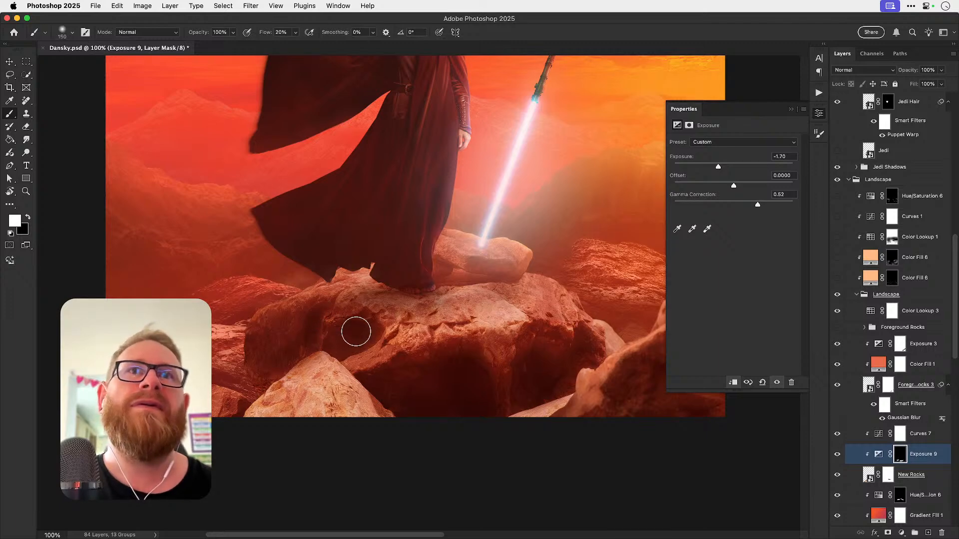
drag(403, 366, 352, 378)
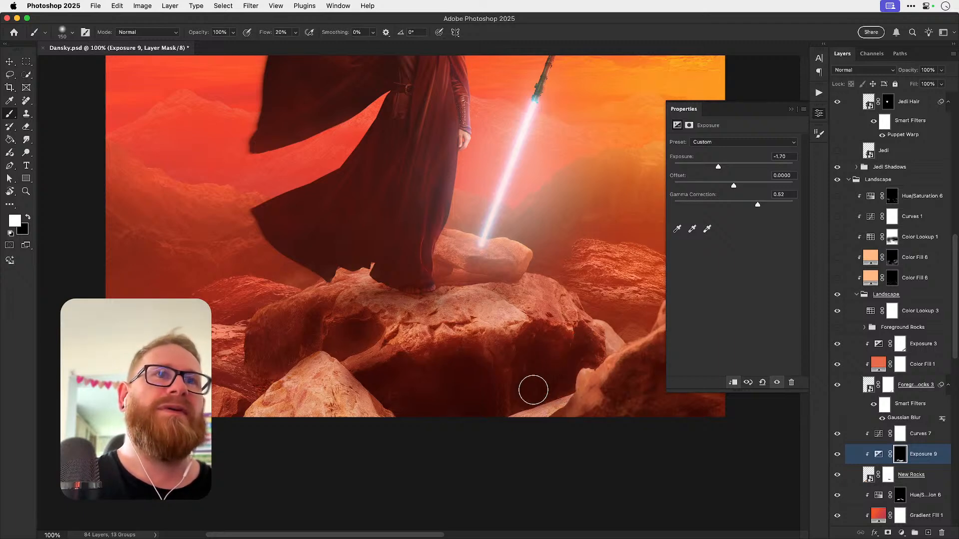
mouse_move(556, 369)
mouse_down()
mouse_move(421, 355)
mouse_move(466, 347)
mouse_up()
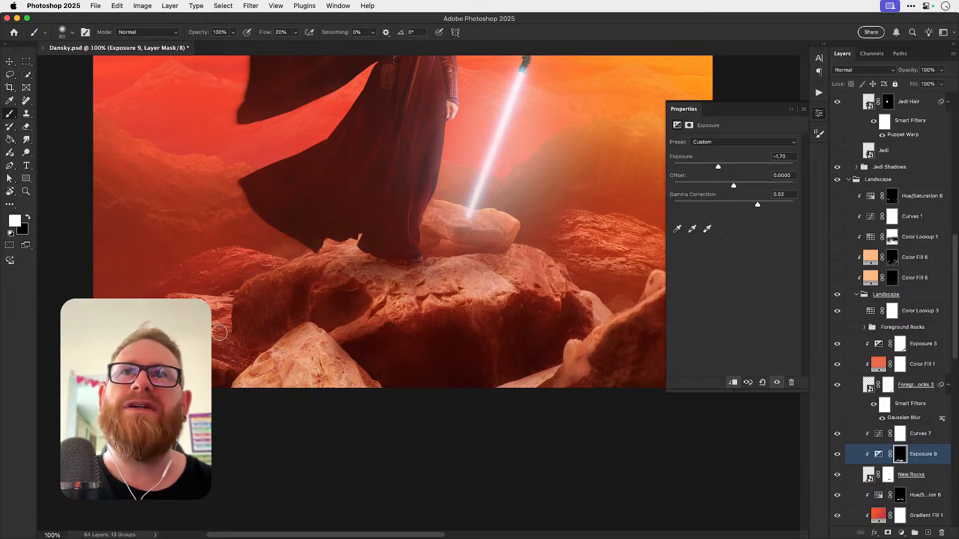
Step: Paint white on the Exposure 9 mask around the small foreground rock's edge with a 100 px brush
key(bracketright)
key(bracketright)
mouse_move(229, 336)
mouse_down()
mouse_move(288, 345)
mouse_move(298, 319)
mouse_move(323, 309)
mouse_move(276, 341)
mouse_move(258, 369)
mouse_move(305, 345)
mouse_up()
key(x)
key(x)
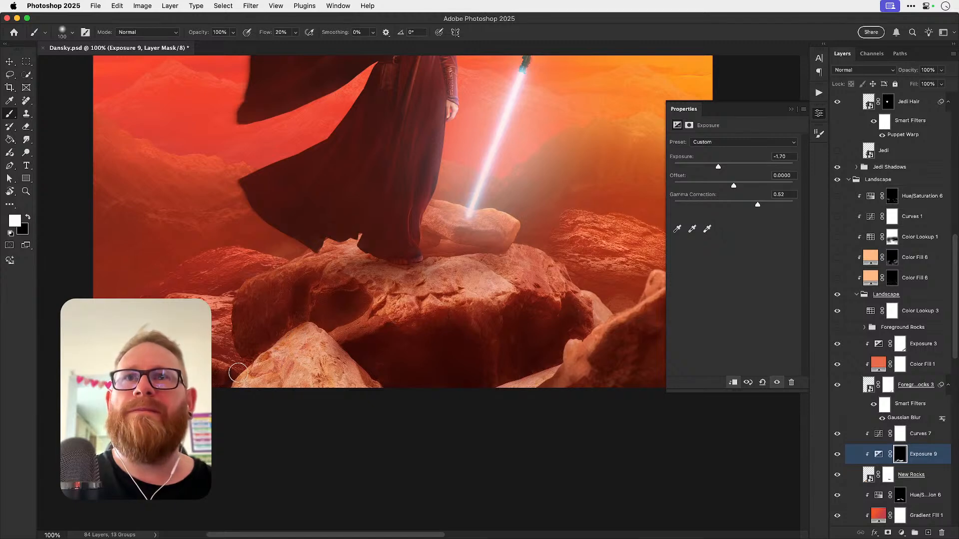
Step: Try darkening the base of the small foreground rock on the Exposure 9 mask with a 200 px brush
key(bracketright)
key(bracketright)
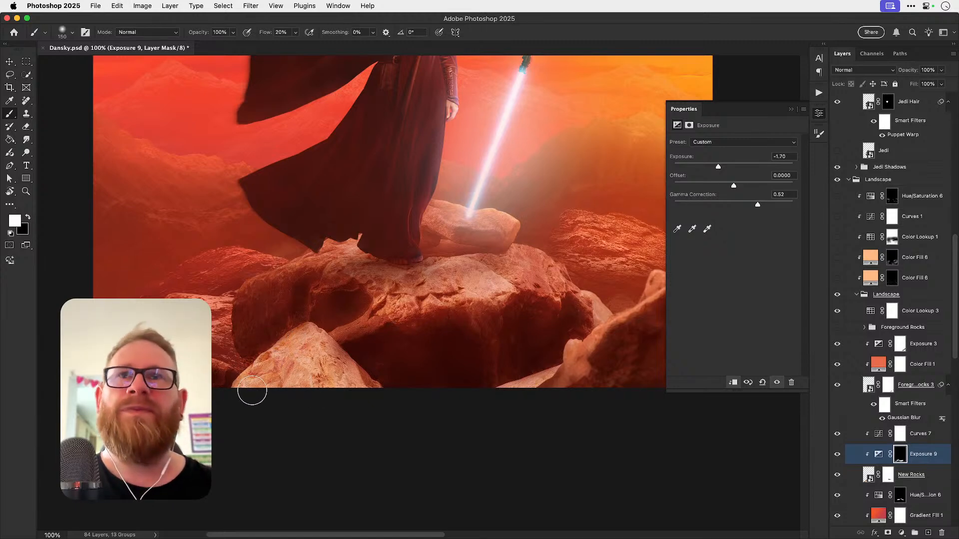
key(bracketright)
key(bracketright)
key(bracketright)
key(bracketright)
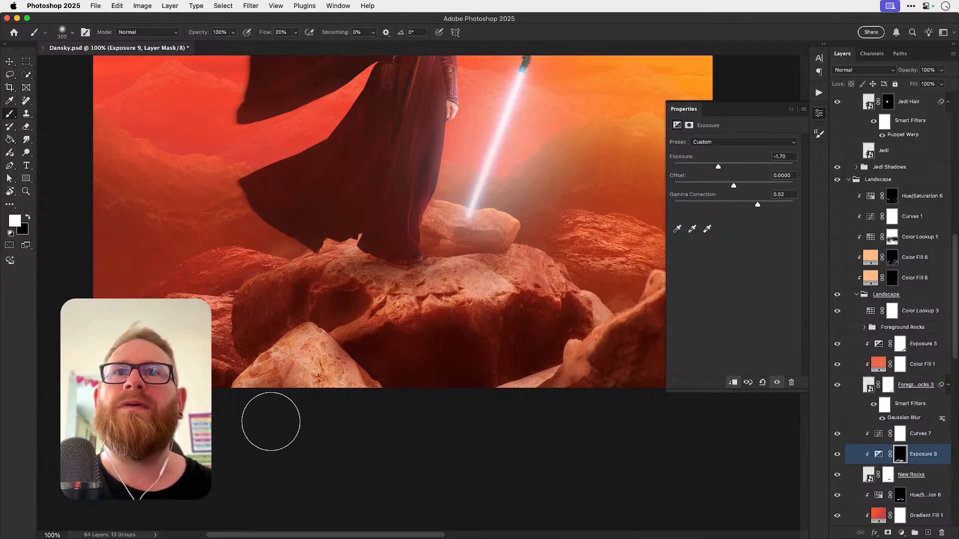
key(bracketleft)
key(bracketleft)
drag(354, 403, 300, 375)
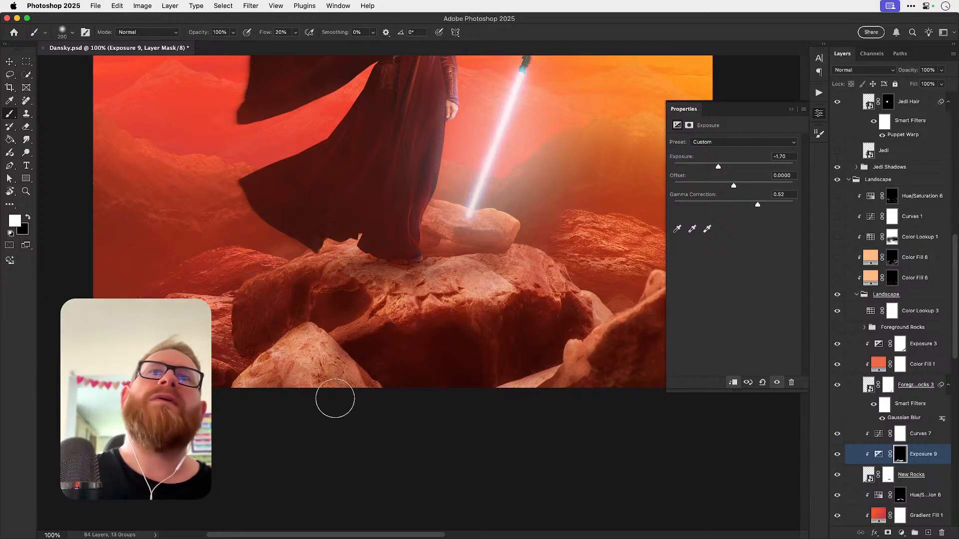
key(super+z)
Step: Set Exposure 9 to exposure -1.37 and gamma correction 0.73, comparing the rocks with and without the adjustment
drag(369, 402, 320, 416)
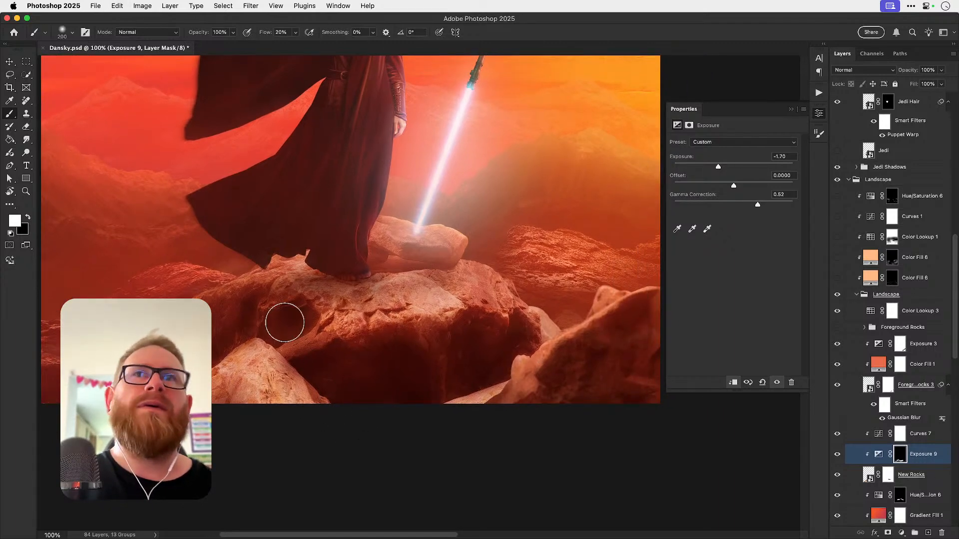
click(838, 455)
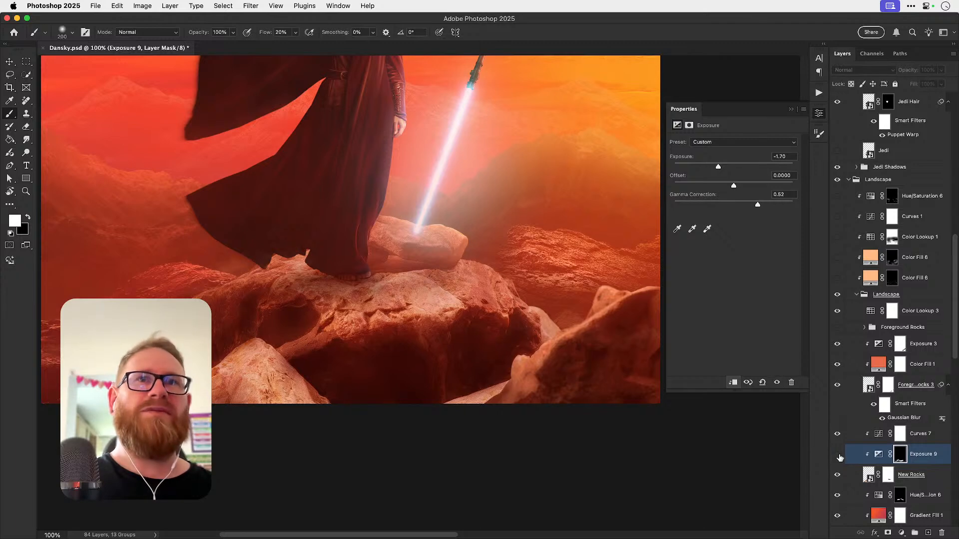
click(838, 456)
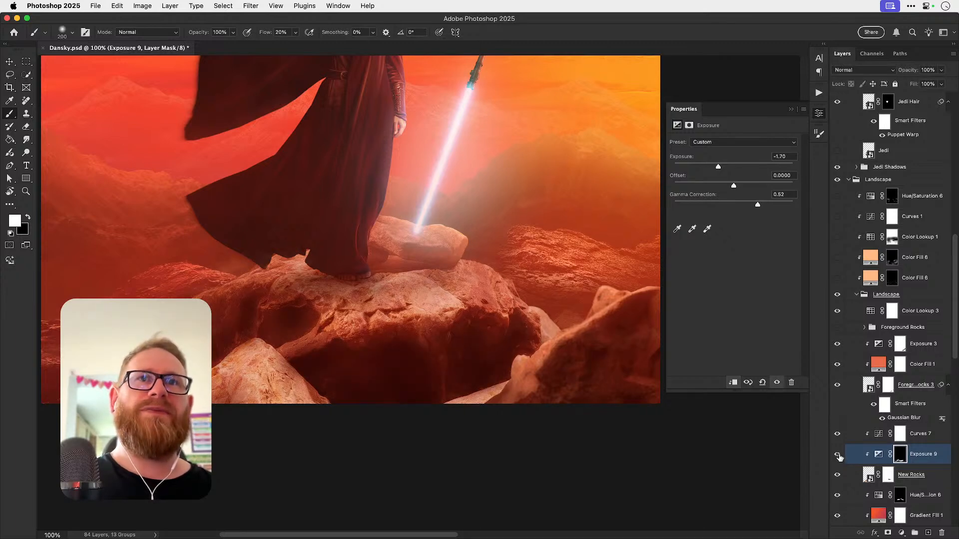
key(v)
drag(724, 170, 727, 171)
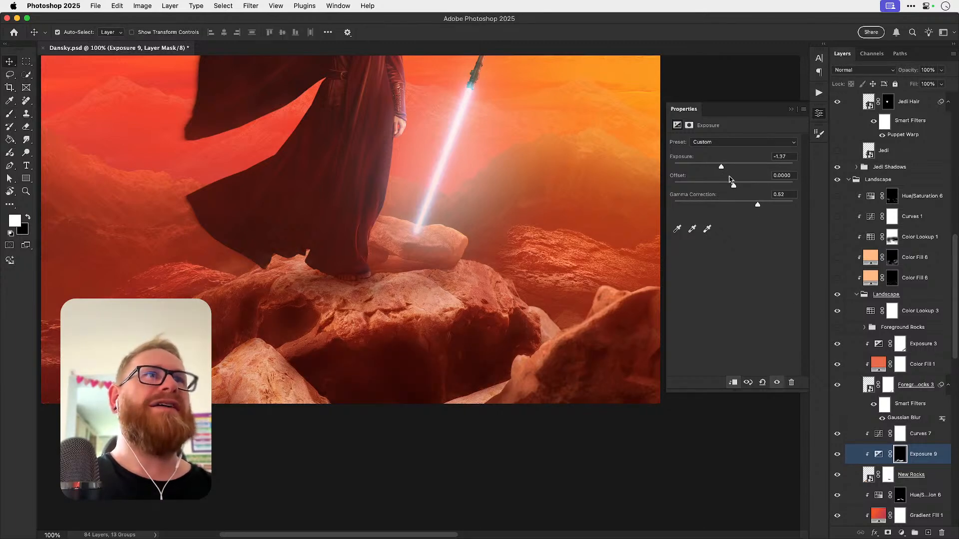
drag(755, 207, 750, 210)
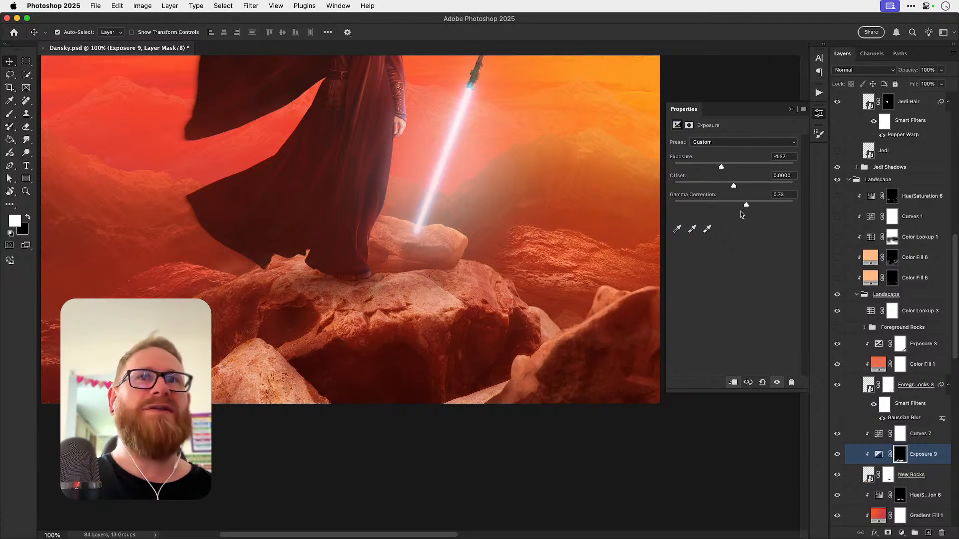
click(839, 456)
click(838, 456)
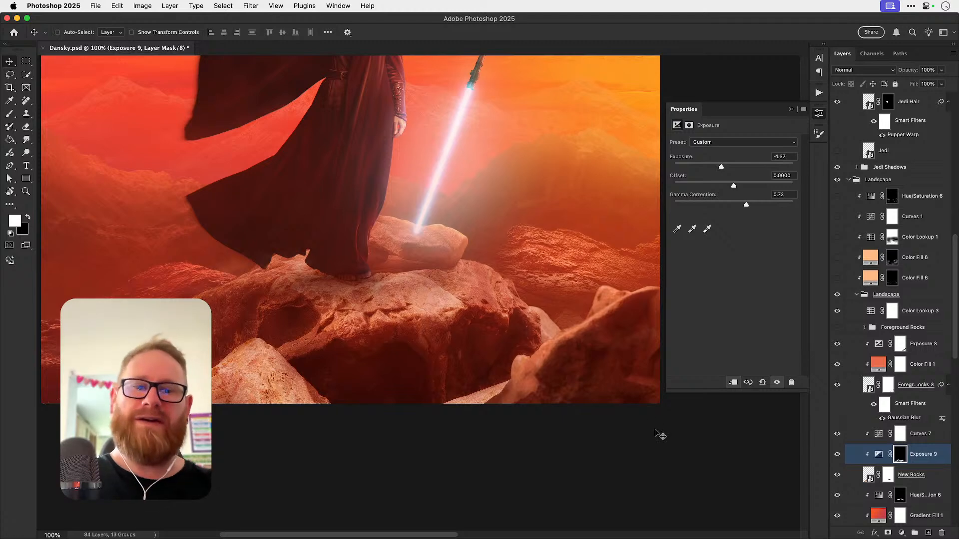
Step: Paint broad white shading over the lower part of the rocks on the Exposure 9 mask with a 400 px brush at 10% flow
key(super+0)
key(b)
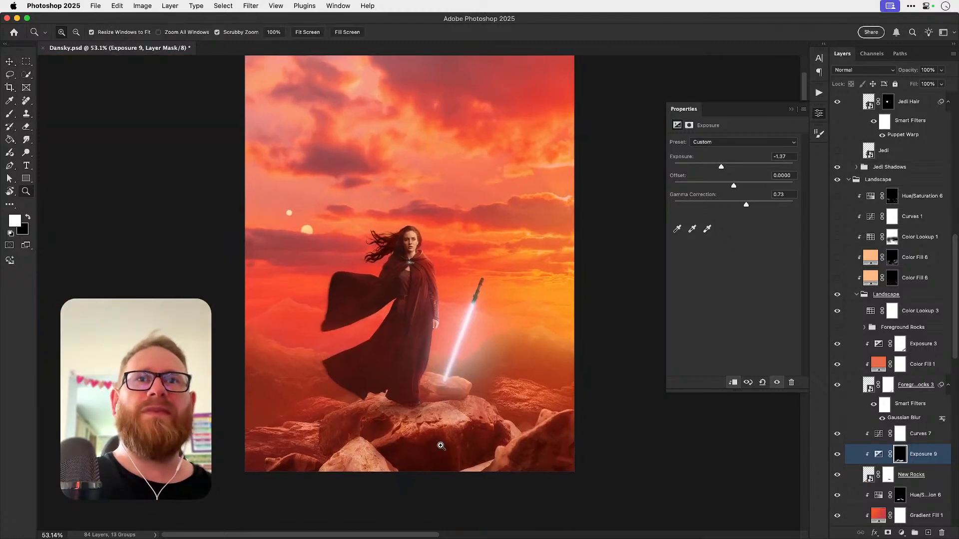
key(super+equal)
key(bracketright)
key(bracketright)
key(bracketright)
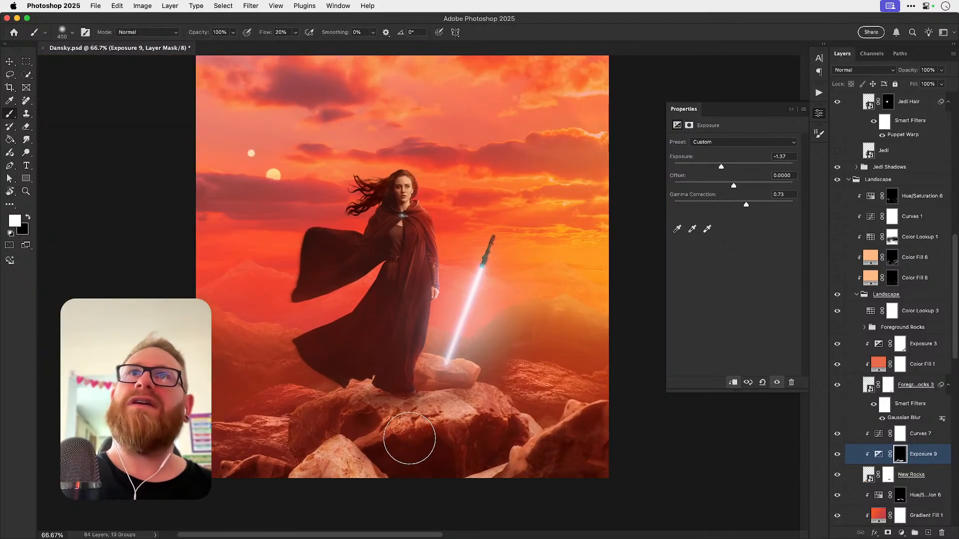
key(shift+1)
mouse_move(413, 438)
mouse_down()
mouse_move(526, 427)
mouse_move(300, 422)
mouse_move(334, 412)
mouse_move(502, 424)
mouse_move(574, 416)
mouse_move(528, 425)
mouse_move(474, 463)
mouse_move(263, 434)
mouse_move(271, 479)
mouse_move(260, 466)
mouse_move(318, 459)
mouse_move(495, 472)
mouse_move(445, 482)
mouse_move(572, 434)
mouse_up()
Step: Compare the rocks with and without Exposure 9, leave it shown and close its settings
key(v)
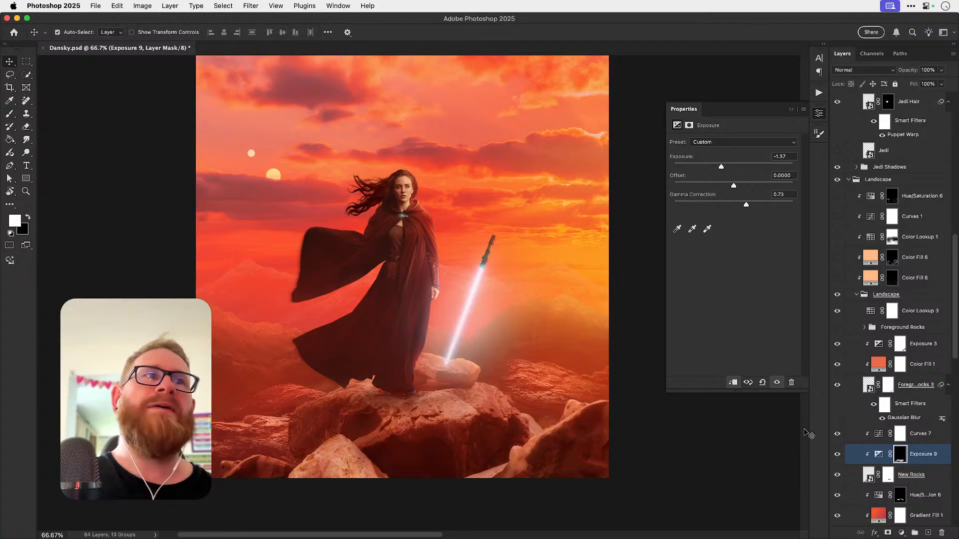
click(838, 456)
click(838, 455)
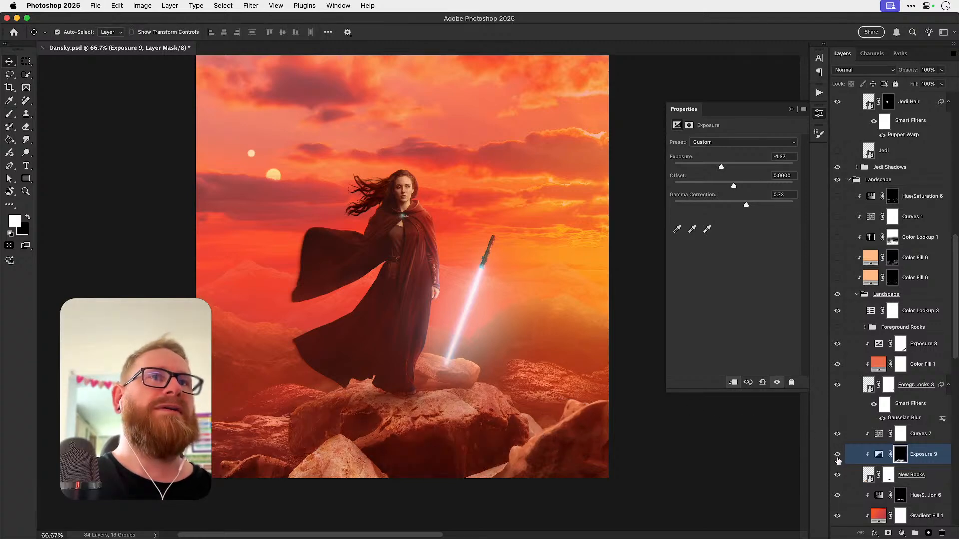
click(819, 115)
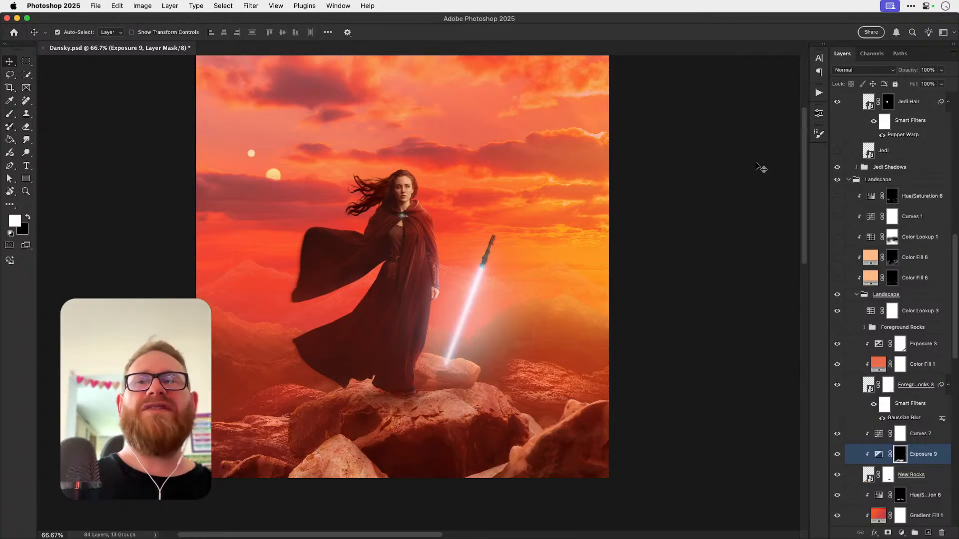
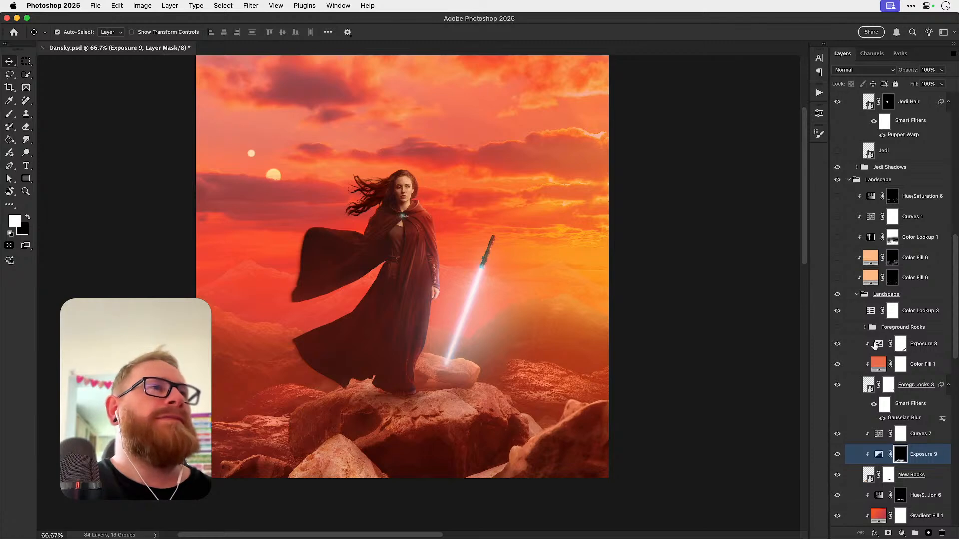
Step: Show the Foreground Rocks group
click(838, 328)
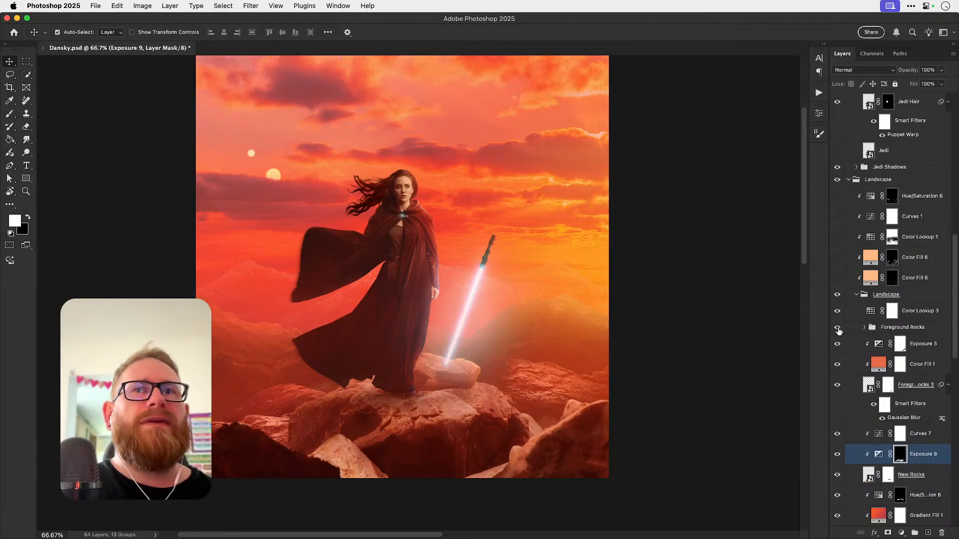
Step: Hide the Foreground Rocks group and show both Color Fill 6 layers clipped to the Landscape group
click(839, 329)
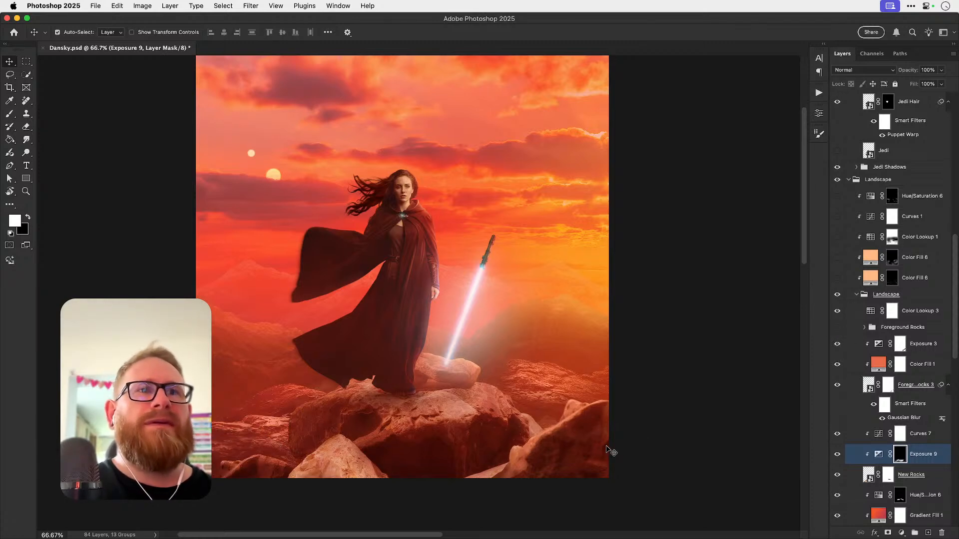
click(560, 459)
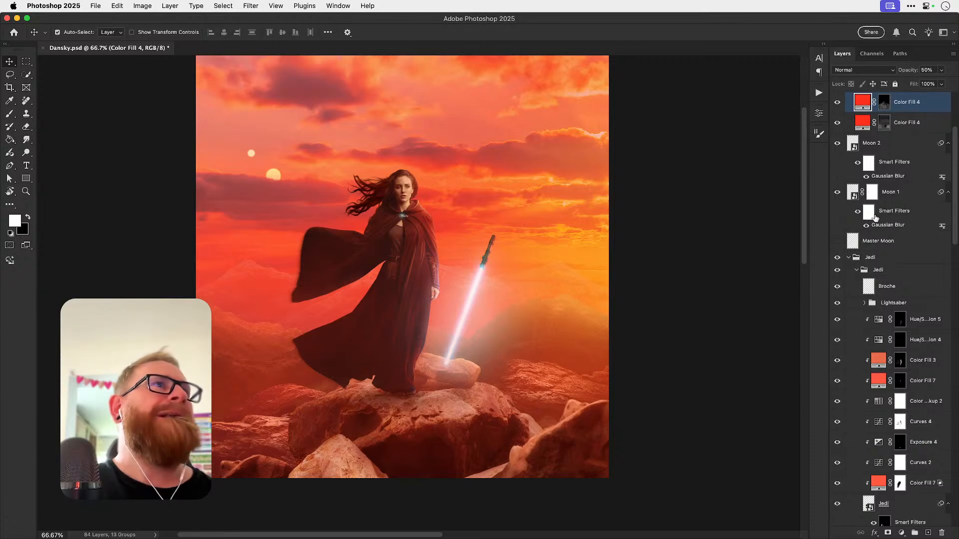
scroll(888, 237, down, 1)
scroll(887, 238, down, 5)
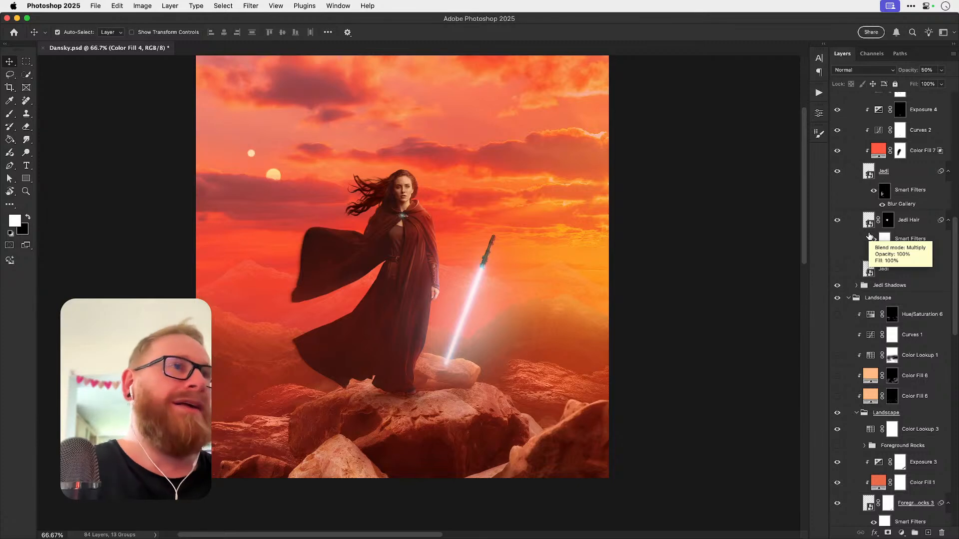
click(838, 396)
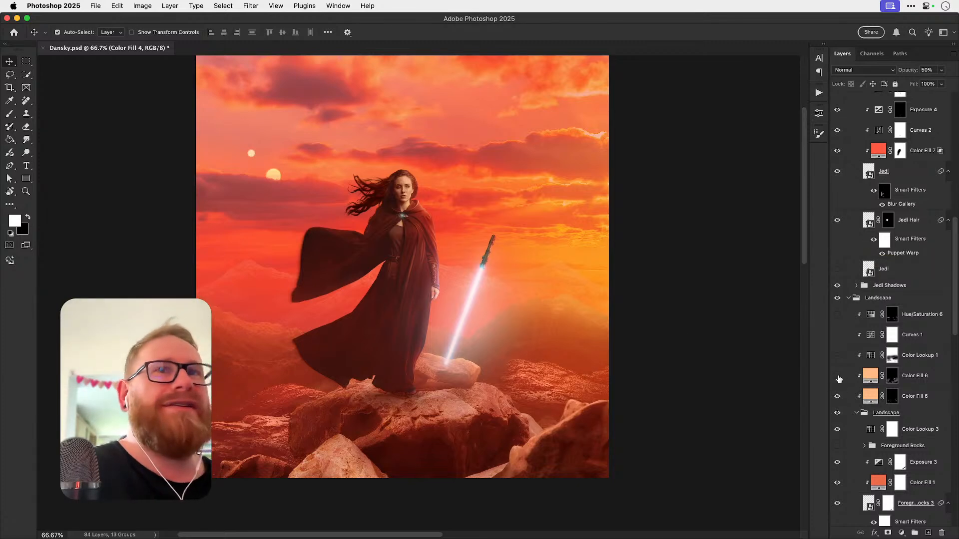
click(837, 376)
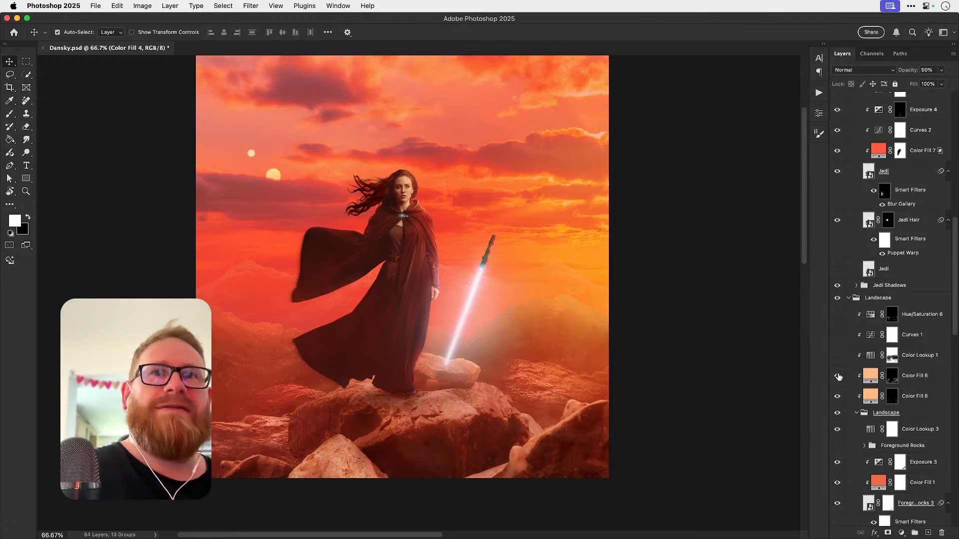
Step: Compare the landscape with and without Color Lookup 1, leave it hidden, and show Curves 1 and Hue/Saturation 6
key(z)
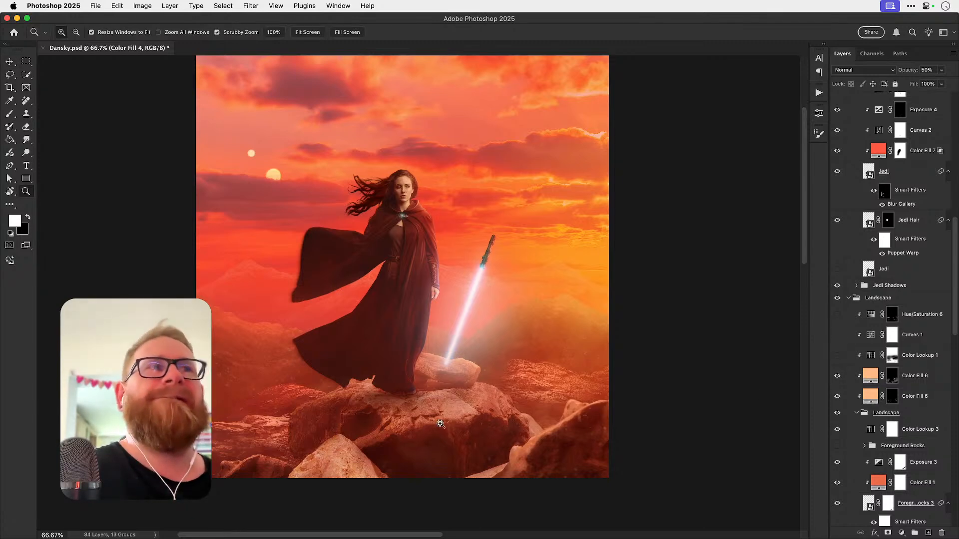
click(838, 355)
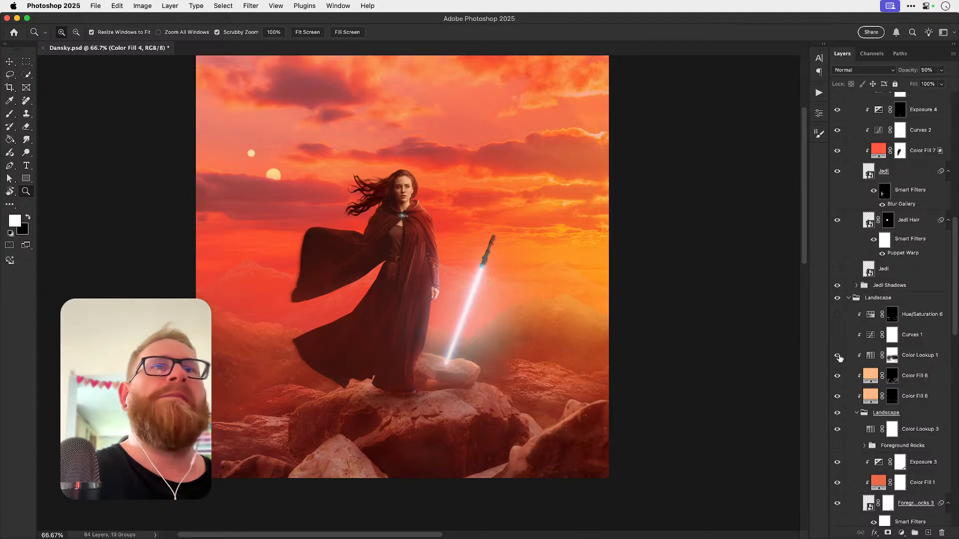
click(839, 355)
click(838, 336)
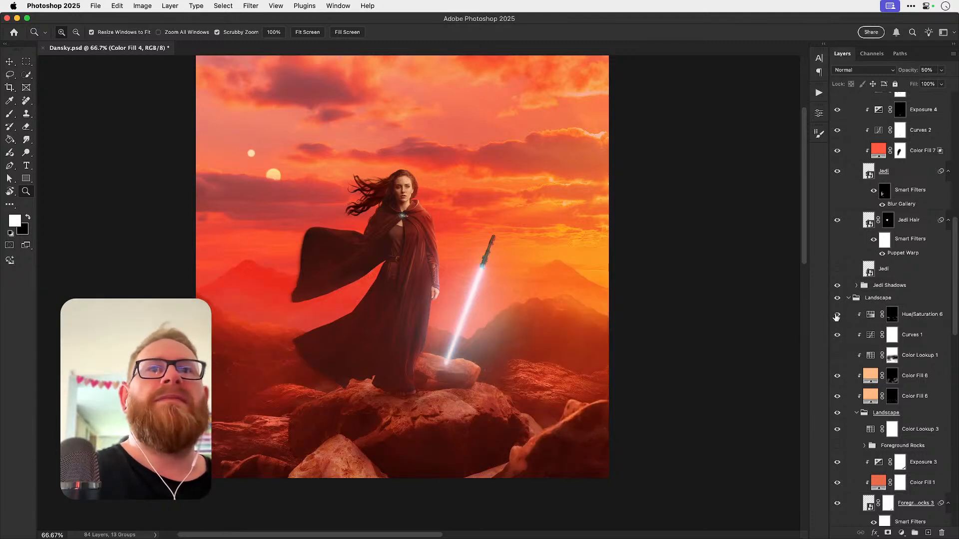
Step: Compare the image with and without the Foreground Rocks 3 layer and delete its Gaussian Blur smart filter
drag(576, 433, 547, 390)
key(v)
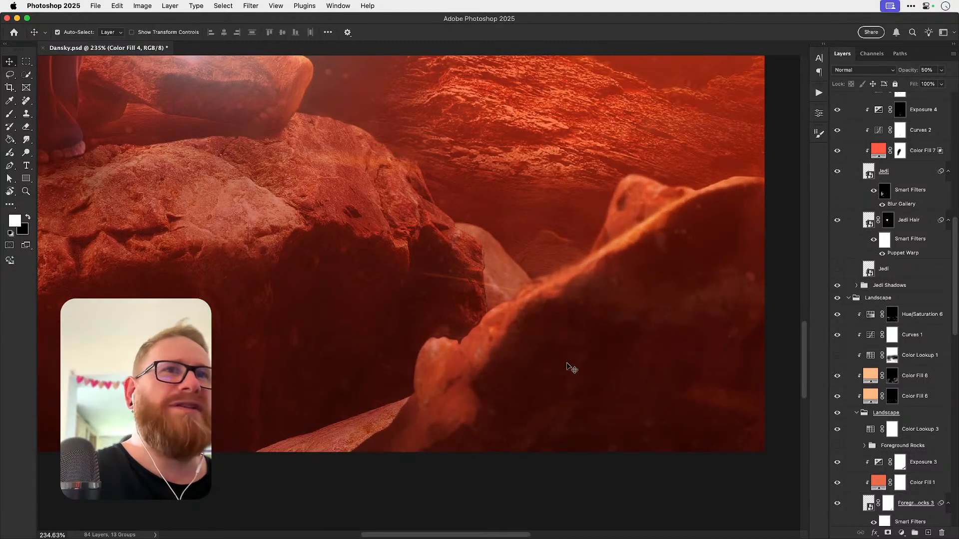
scroll(909, 384, down, 1)
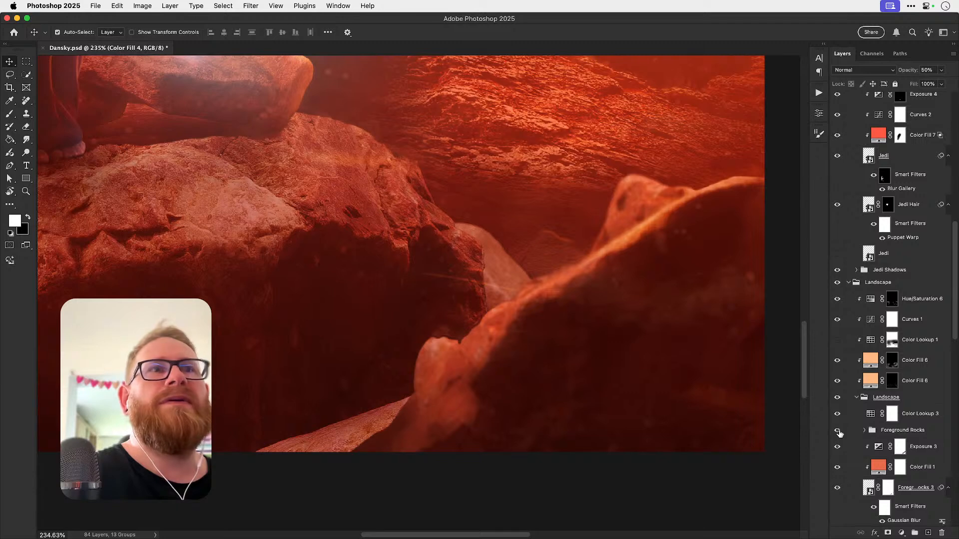
scroll(903, 384, down, 8)
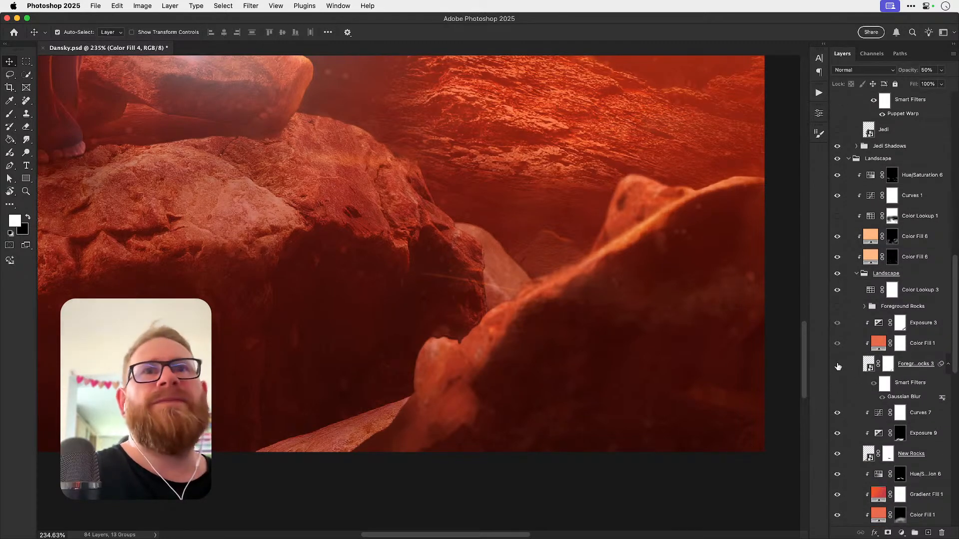
click(838, 365)
click(837, 364)
drag(901, 395, 941, 533)
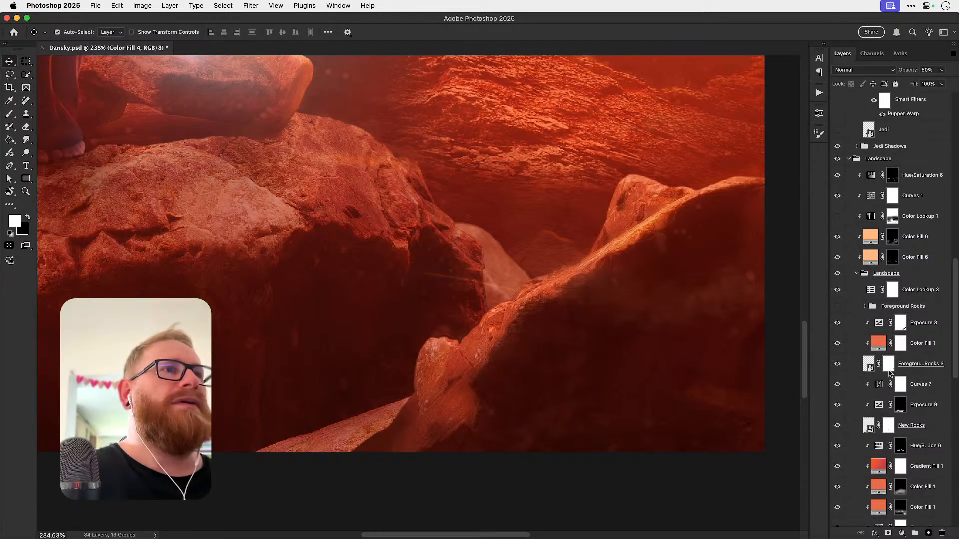
Step: Convert the masked Foreground Rocks 3 layer to a smart object and apply a Gaussian Blur with a 5-pixel radius
right_click(916, 365)
click(842, 390)
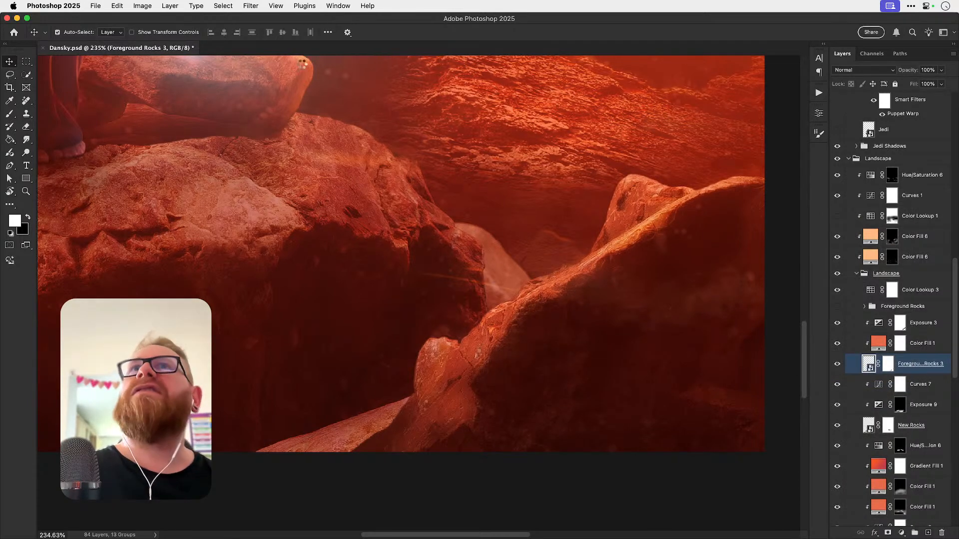
click(251, 6)
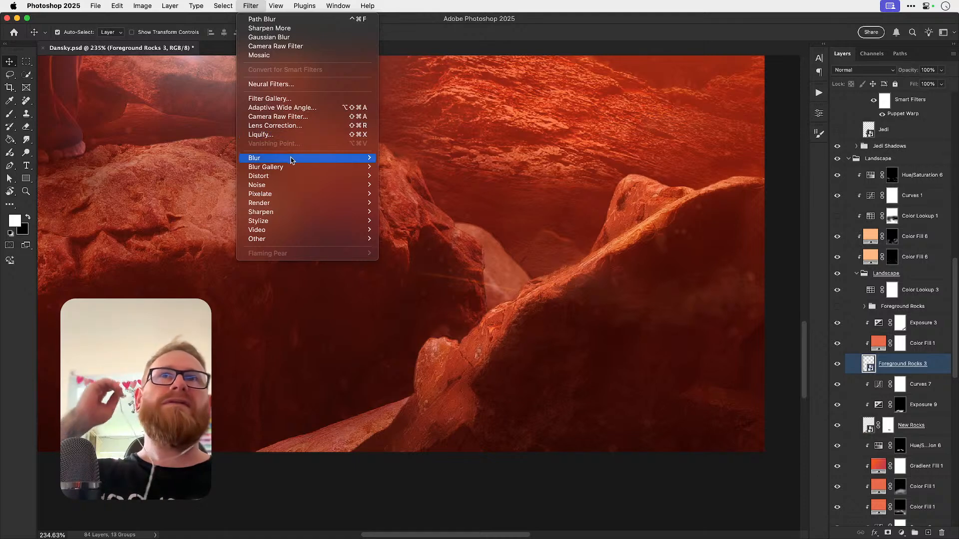
mouse_move(292, 158)
click(414, 194)
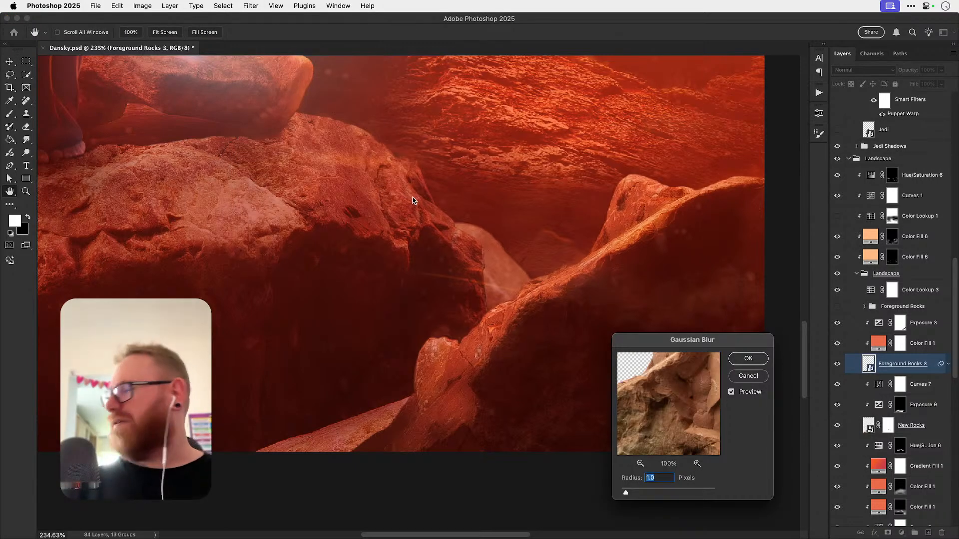
text(5)
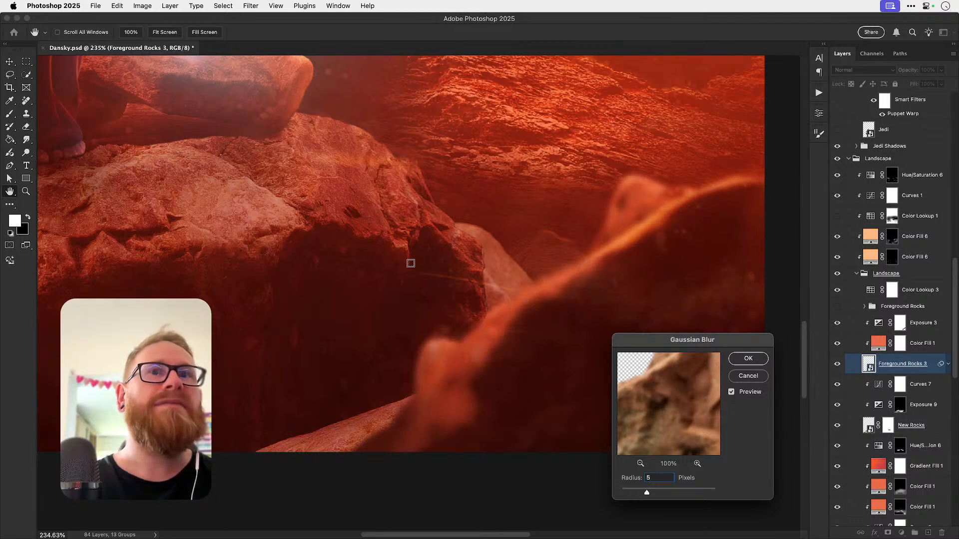
key(Return)
key(v)
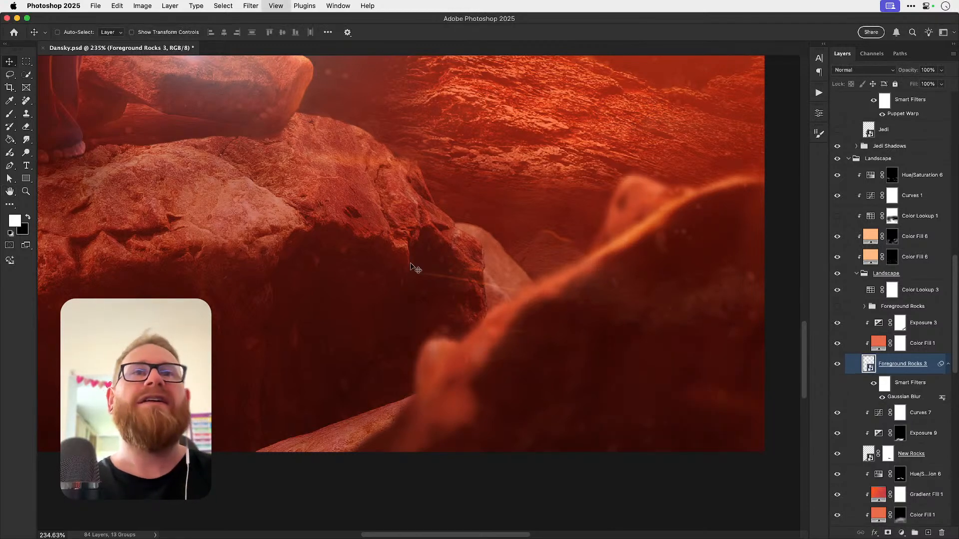
Step: Try enlarging Foreground Rocks 3 to 121.74% and shifting it up and to the left, and undo the transform
key(super+0)
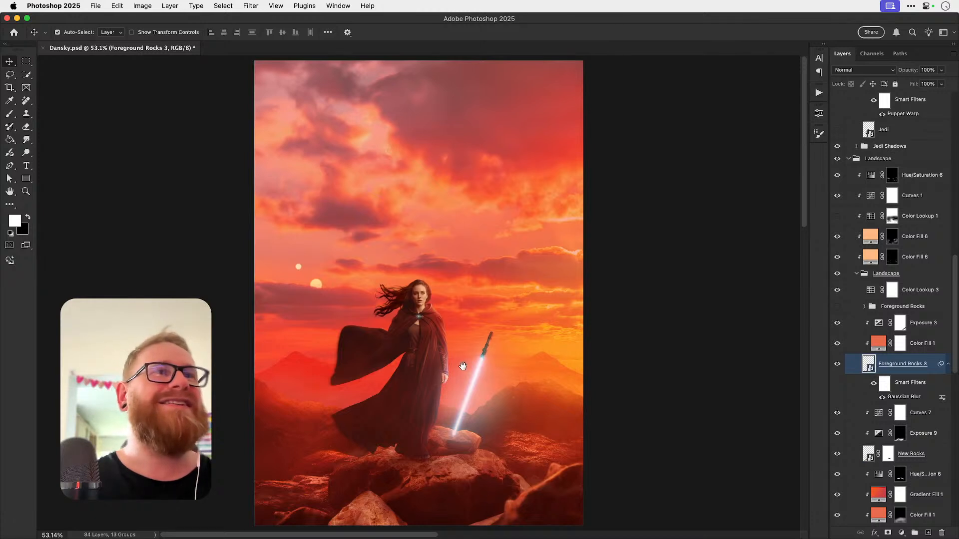
scroll(500, 328, down, 5)
scroll(500, 328, right, 2)
key(super+t)
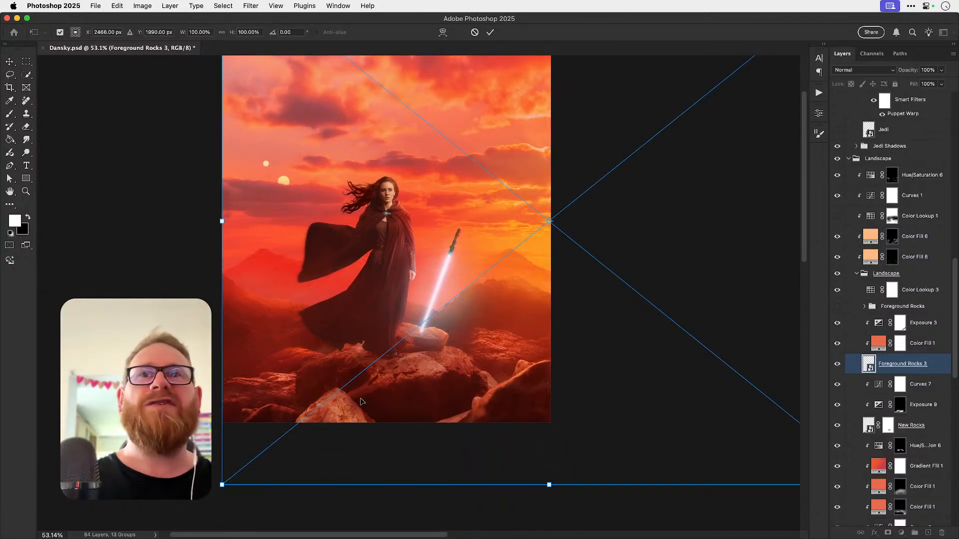
scroll(259, 370, down, 4)
scroll(260, 370, left, 1)
drag(230, 391, 161, 445)
drag(614, 314, 593, 285)
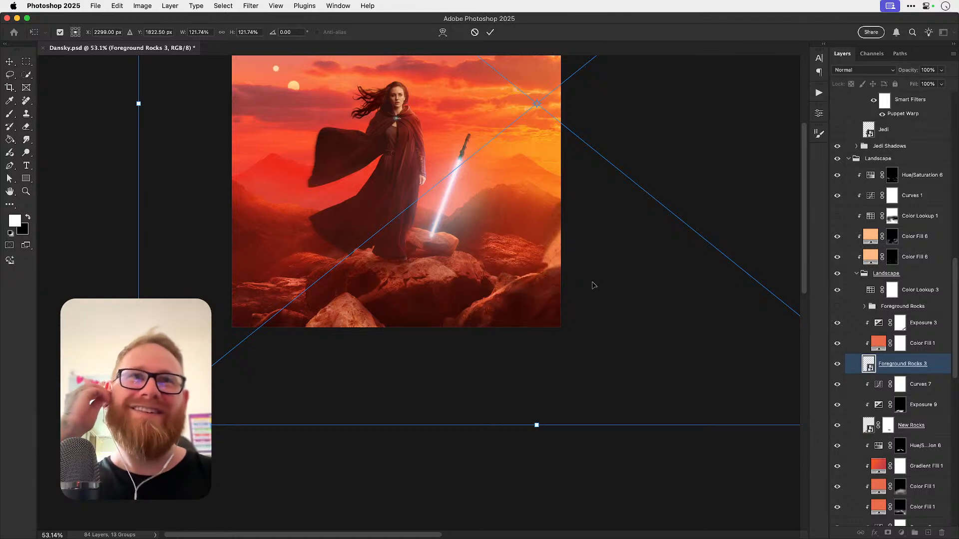
key(Return)
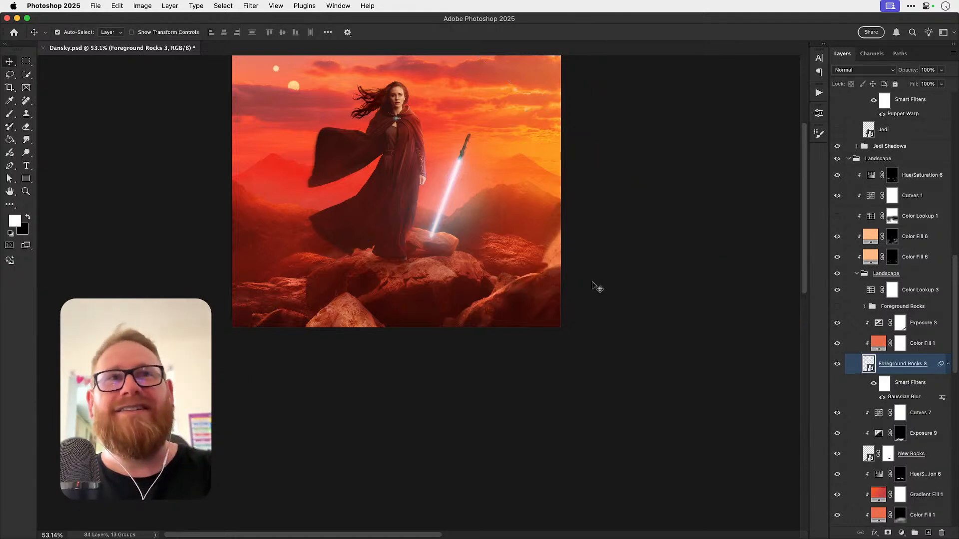
key(super+z)
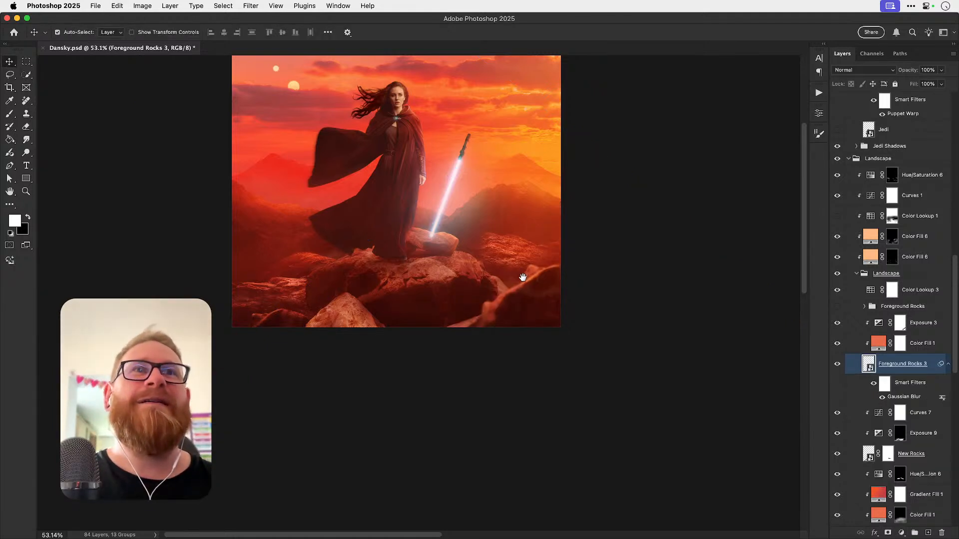
Step: Compare the image with and without Foreground Rocks 3, and scale the layer up to 110.87%
drag(522, 277, 429, 311)
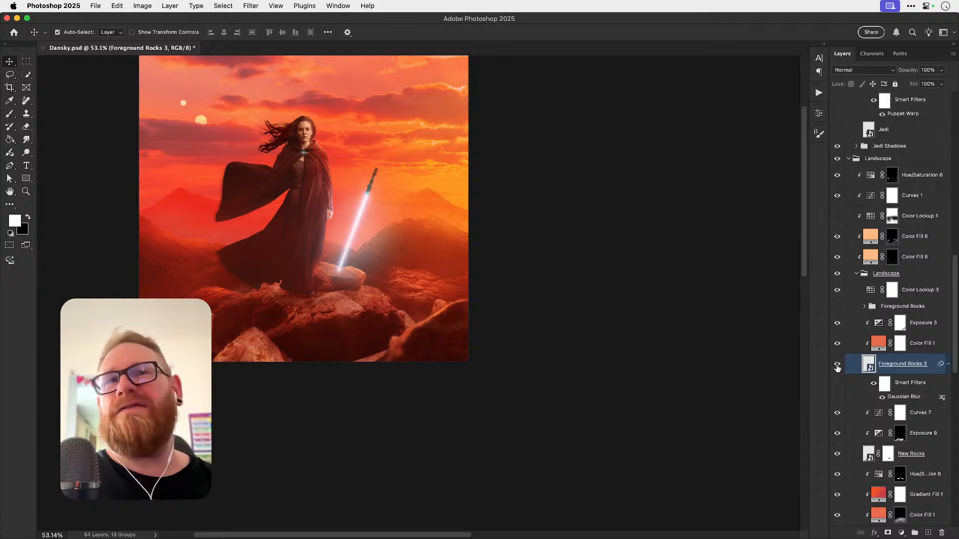
click(837, 365)
click(838, 365)
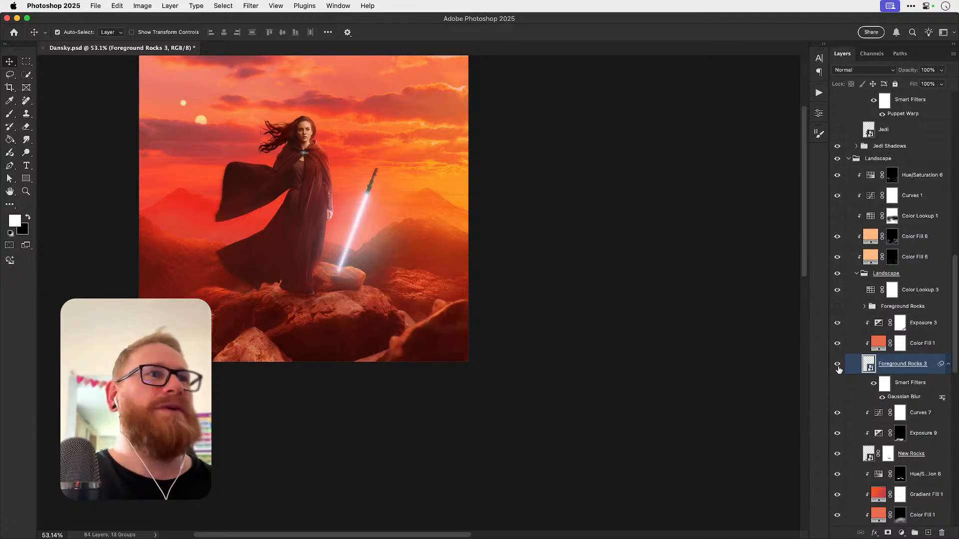
key(super+t)
scroll(442, 319, up, 3)
scroll(442, 320, right, 3)
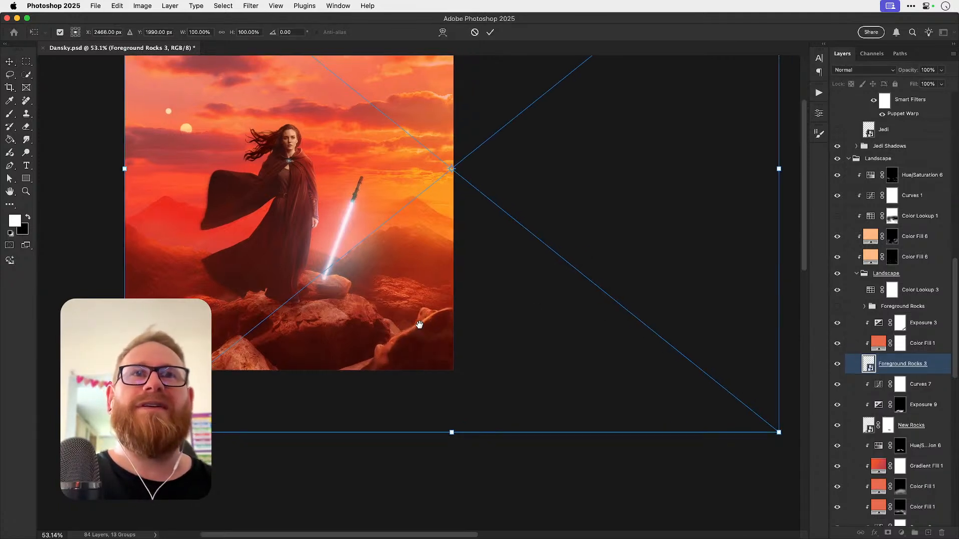
scroll(683, 377, down, 4)
scroll(683, 376, right, 5)
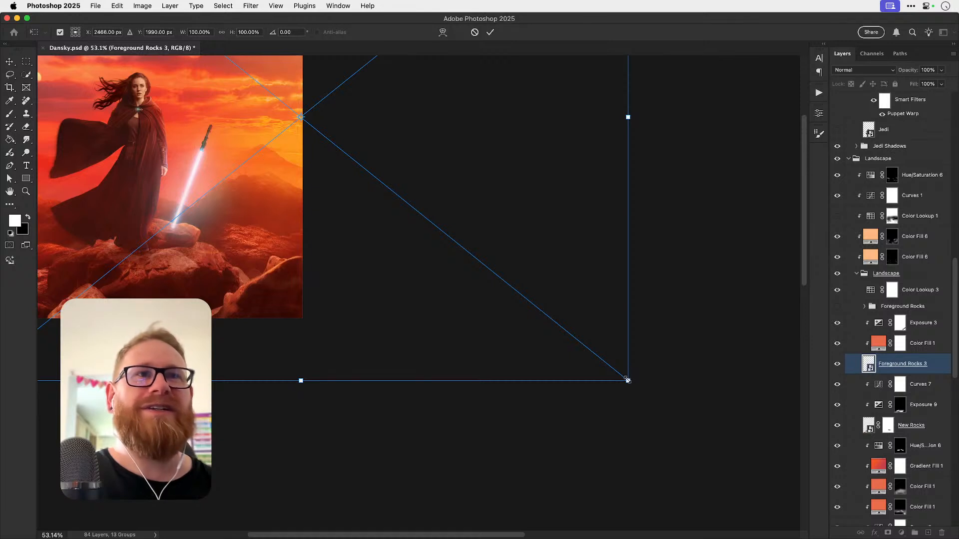
drag(628, 381, 695, 477)
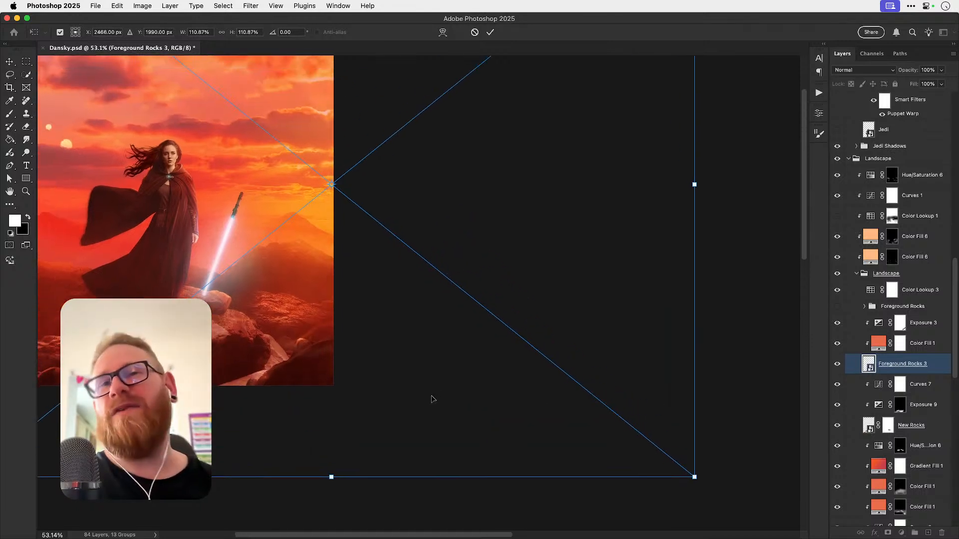
drag(433, 399, 403, 361)
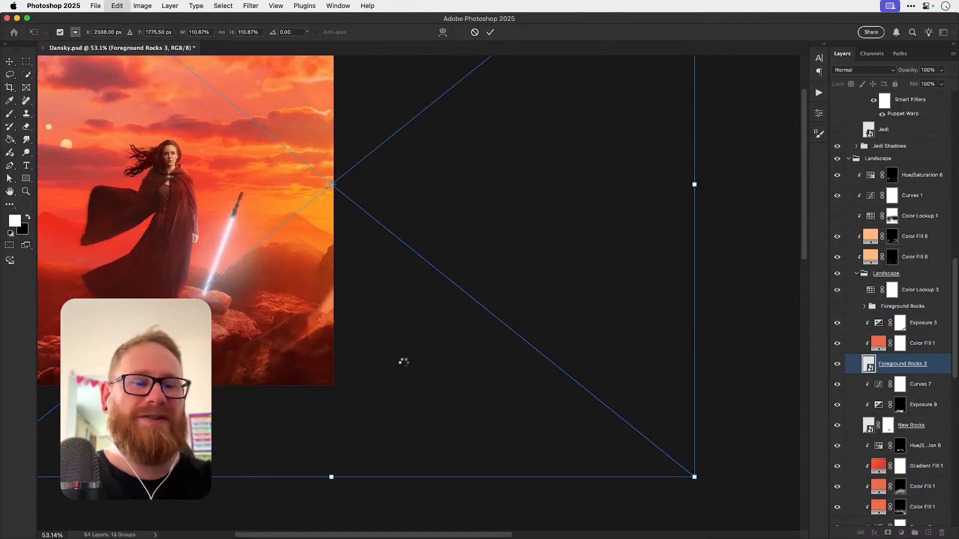
key(Return)
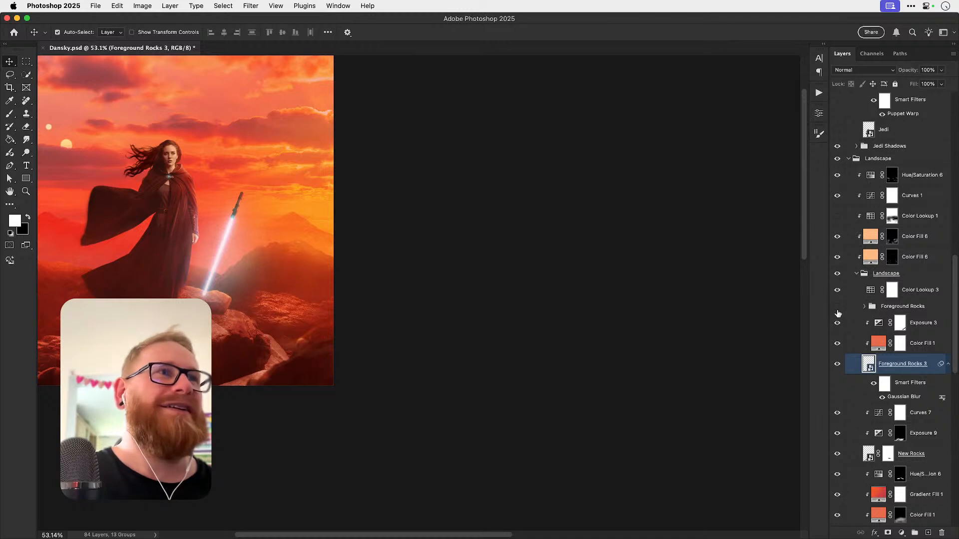
Step: Try moving Foreground Rocks 3 about 107 px left and 61 px up, and undo the move
click(837, 331)
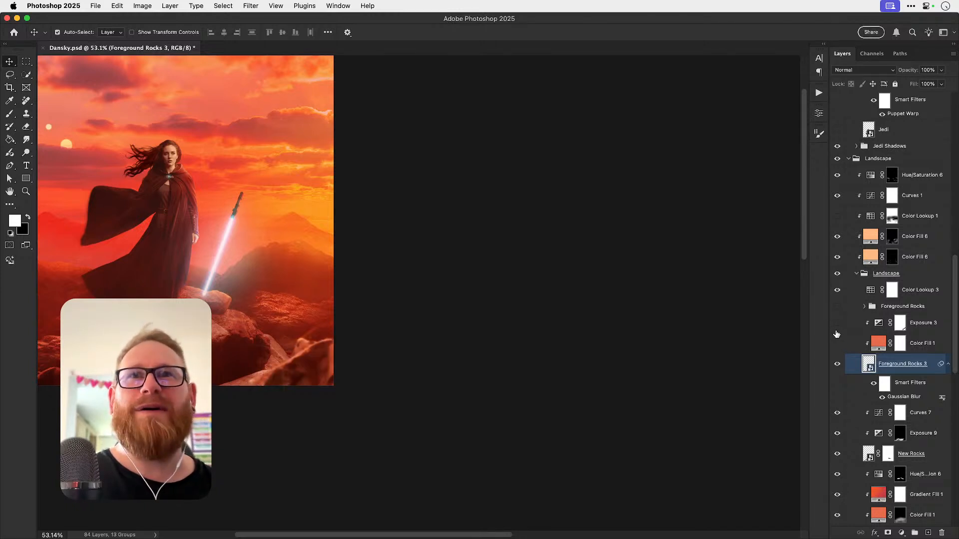
click(837, 344)
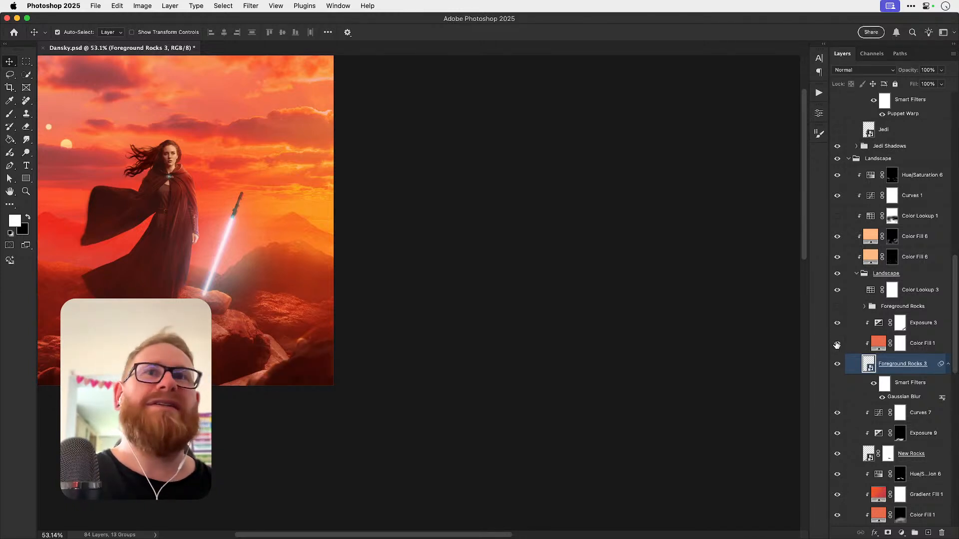
key(super+t)
drag(349, 381, 335, 374)
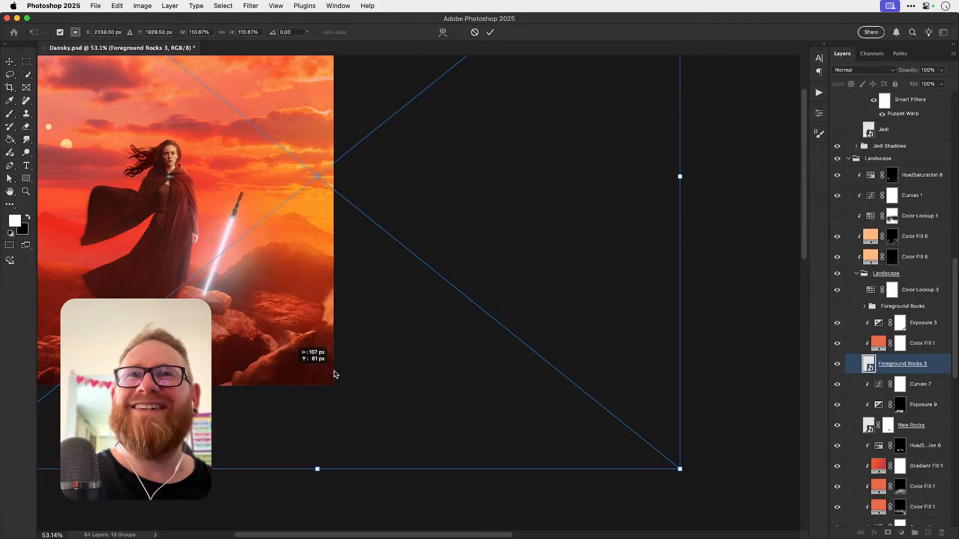
key(super+z)
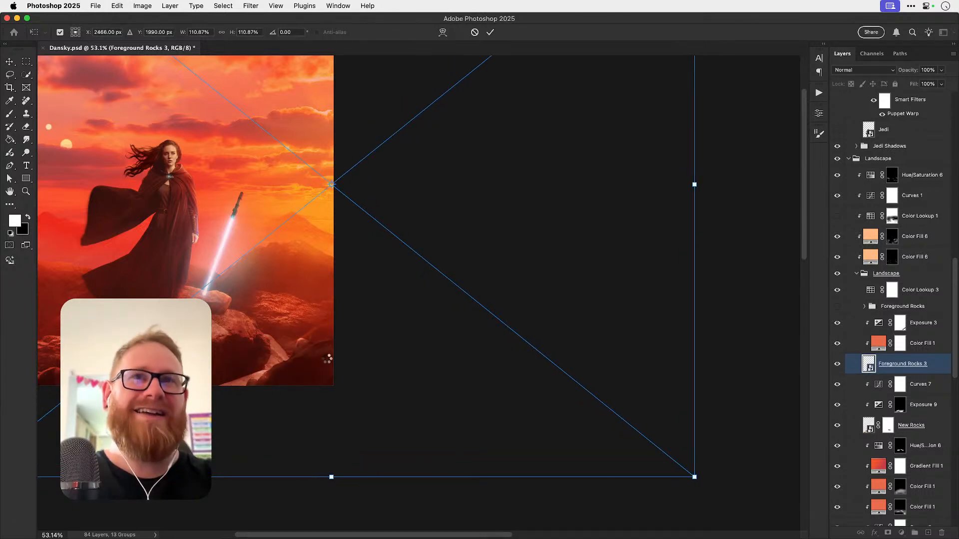
key(Return)
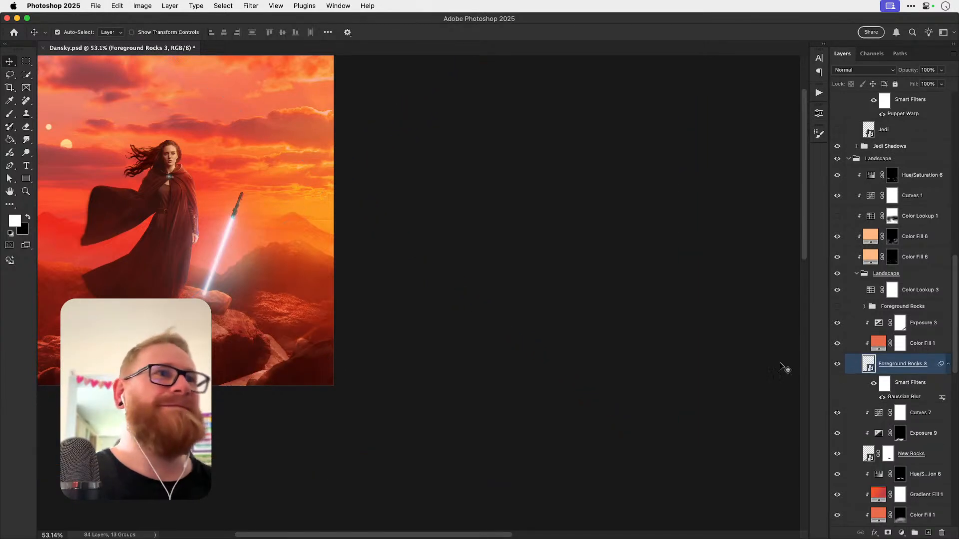
Step: Open the Foreground Rocks 3 smart object's contents to examine the rocks and their mask, and close the file
double_click(871, 362)
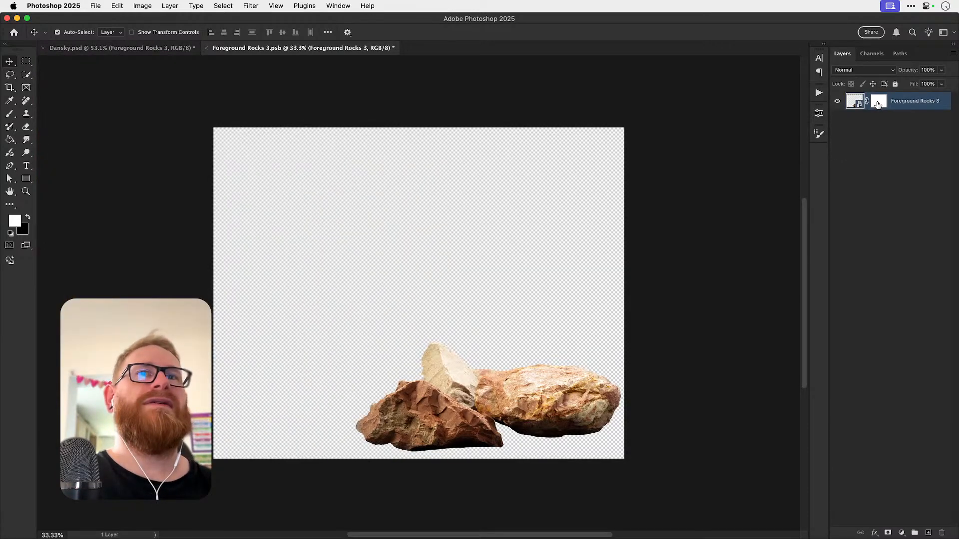
key(super+w)
click(507, 225)
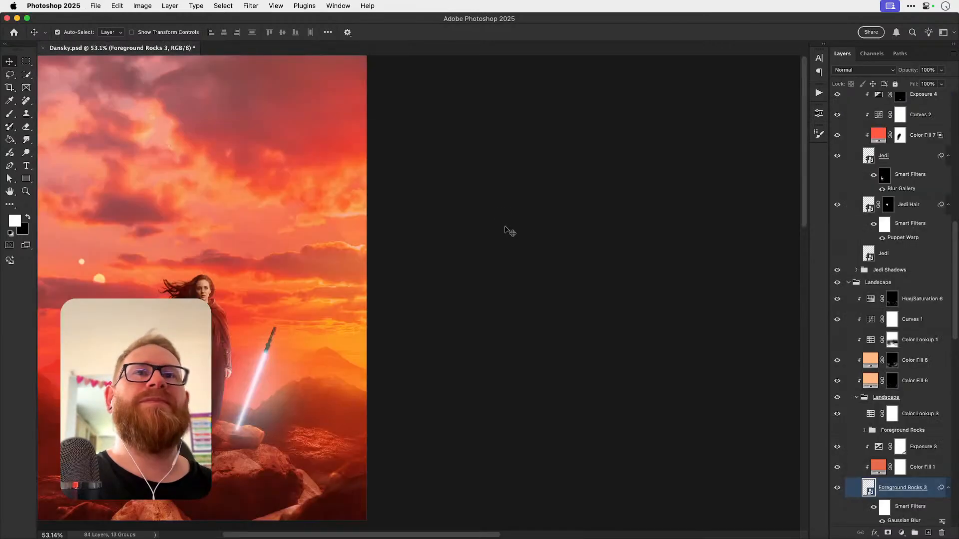
Step: Scale Foreground Rocks 3, Color Fill 1 and Exposure 3 together to 115.84% and reposition the rocks over the image's lower right corner
scroll(399, 379, down, 5)
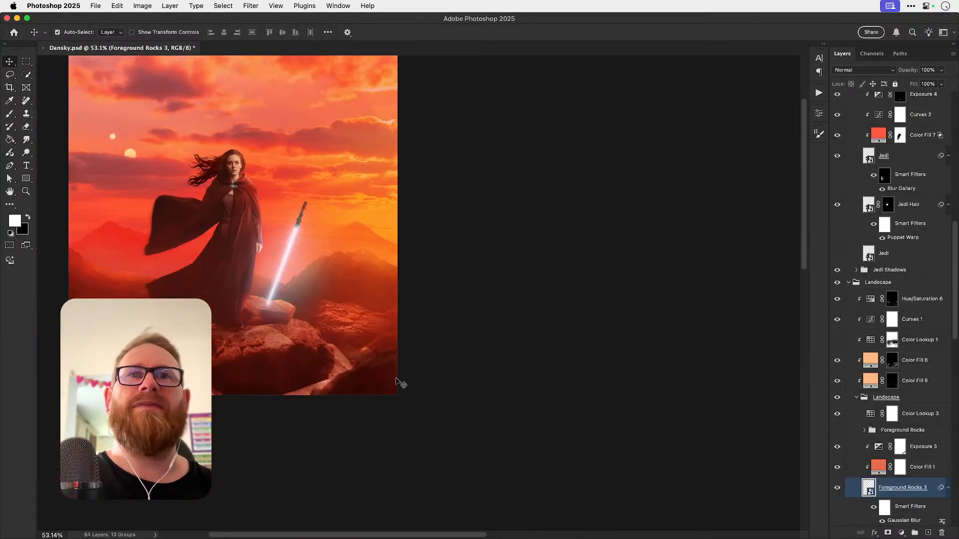
shift+click(930, 454)
key(super+t)
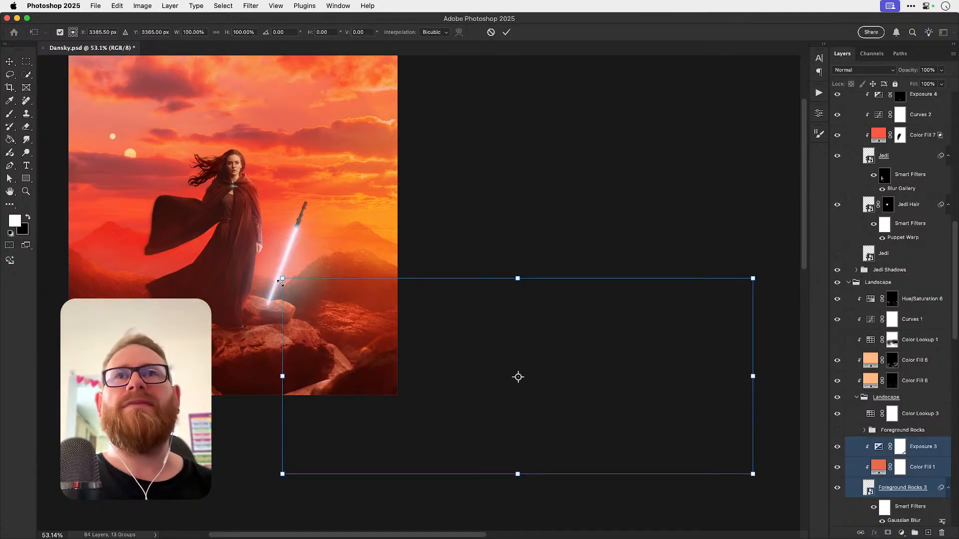
drag(274, 272, 236, 256)
drag(446, 380, 443, 373)
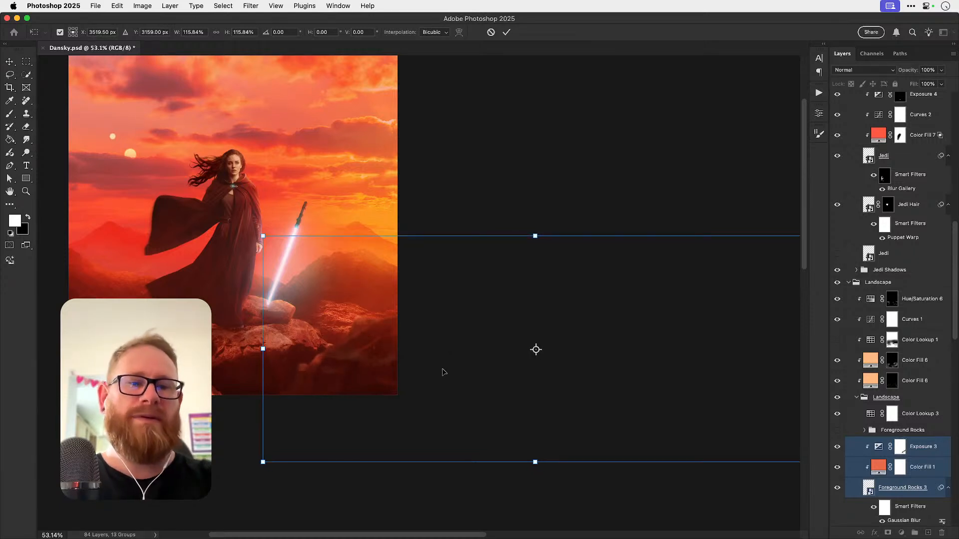
key(Return)
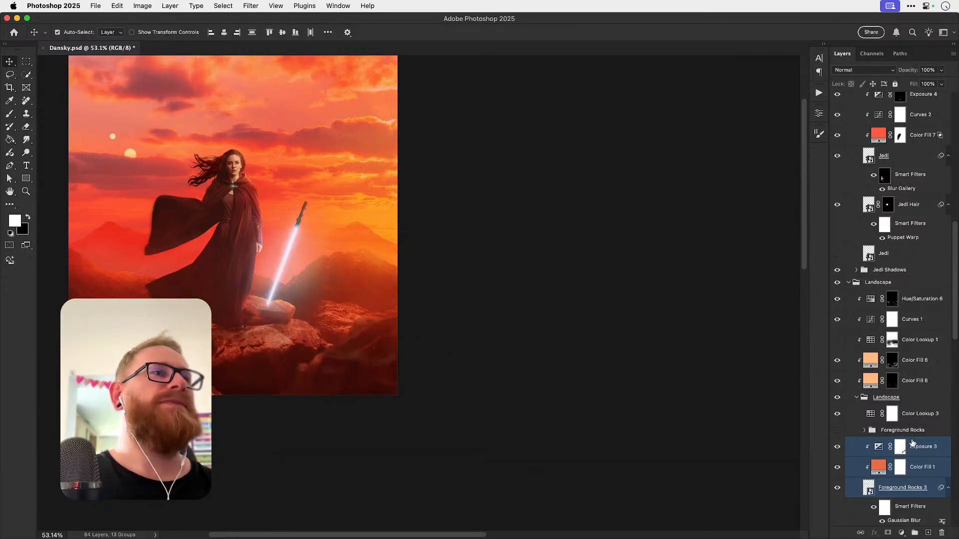
Step: Compare Exposure 3 with and without its layer mask, and replace that mask with a solid black one
click(912, 444)
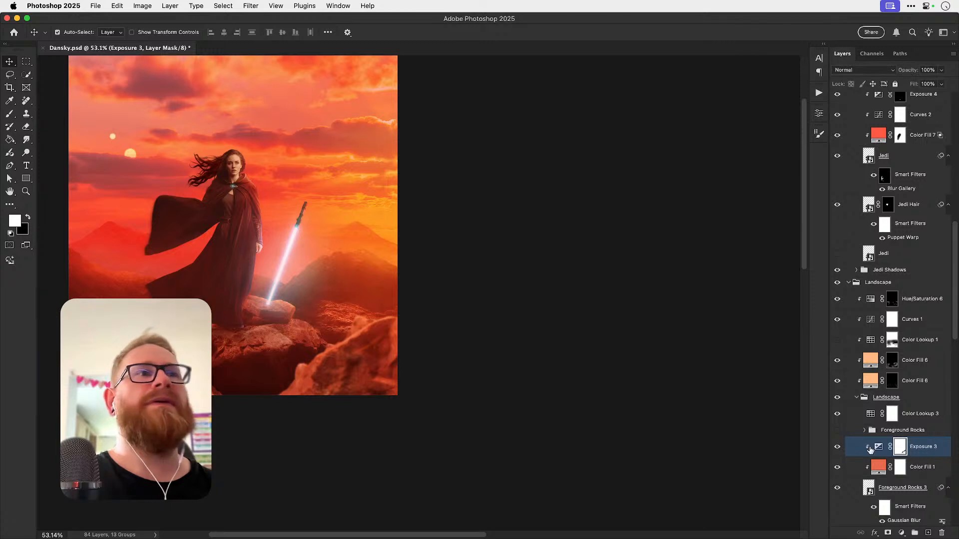
shift+click(900, 447)
shift+click(900, 447)
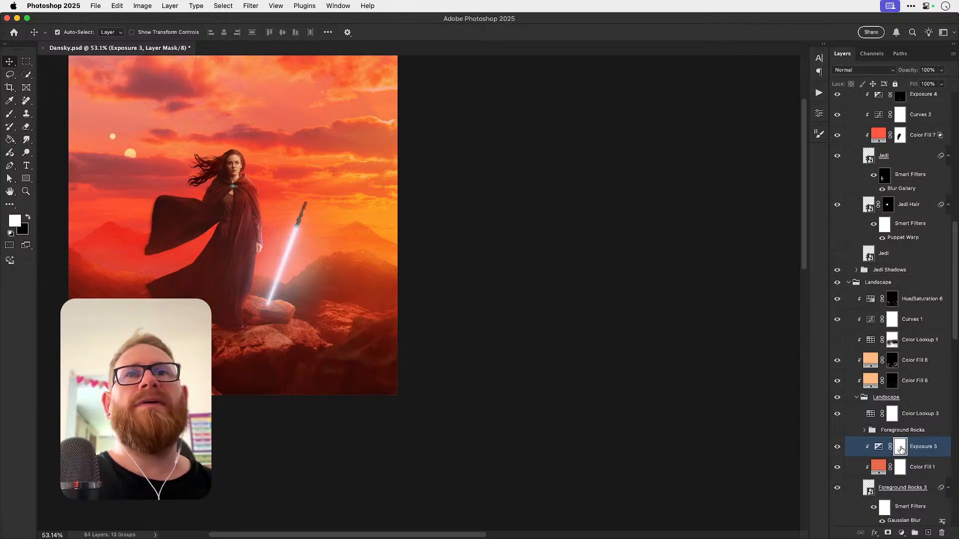
drag(421, 364, 452, 318)
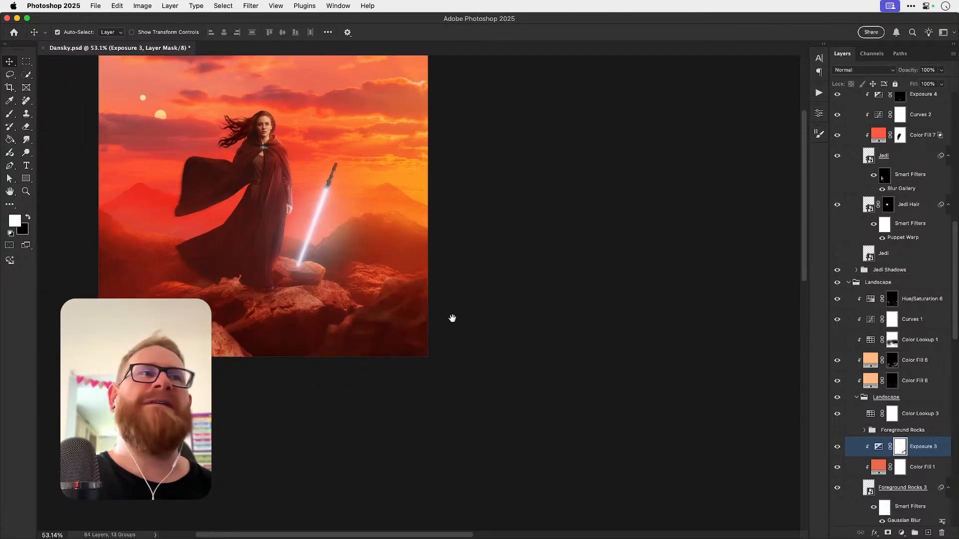
right_click(897, 448)
click(886, 447)
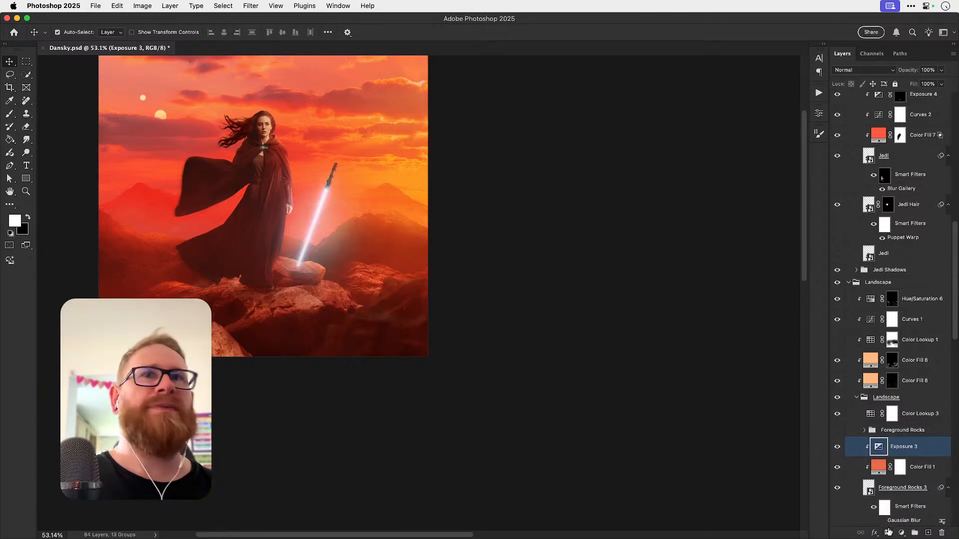
alt+click(887, 534)
Step: Hide the Exposure 3 and Color Fill 1 layers clipped to the Foreground Rocks 3 layer
key(z)
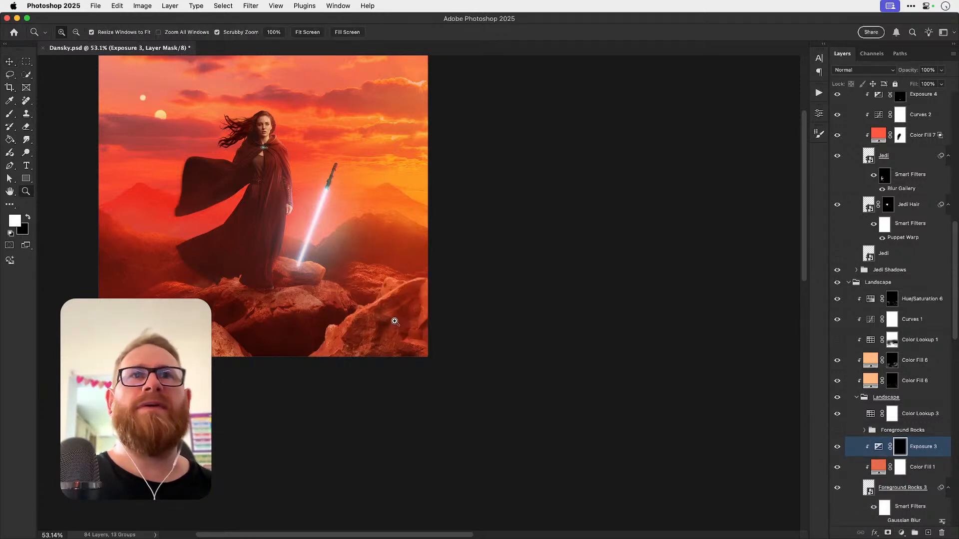
click(433, 325)
click(837, 447)
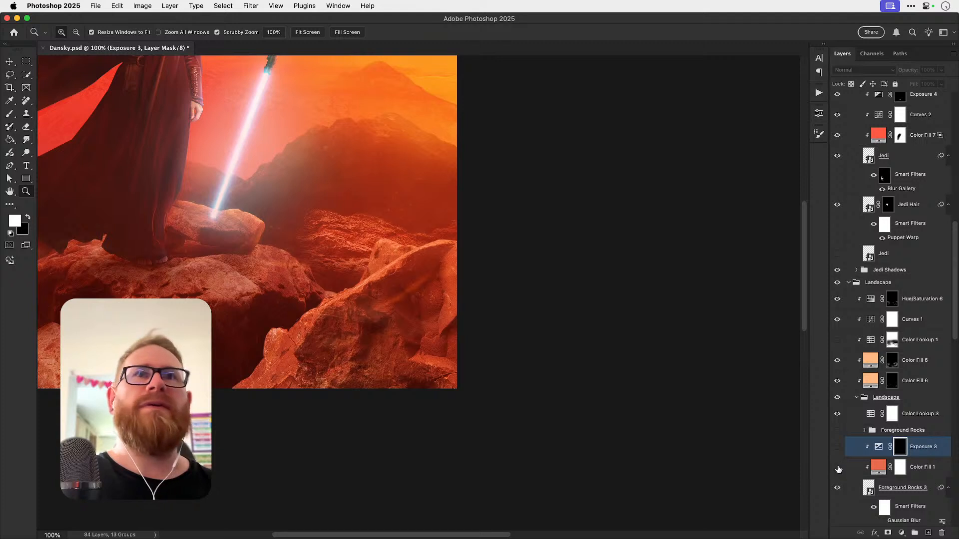
click(838, 468)
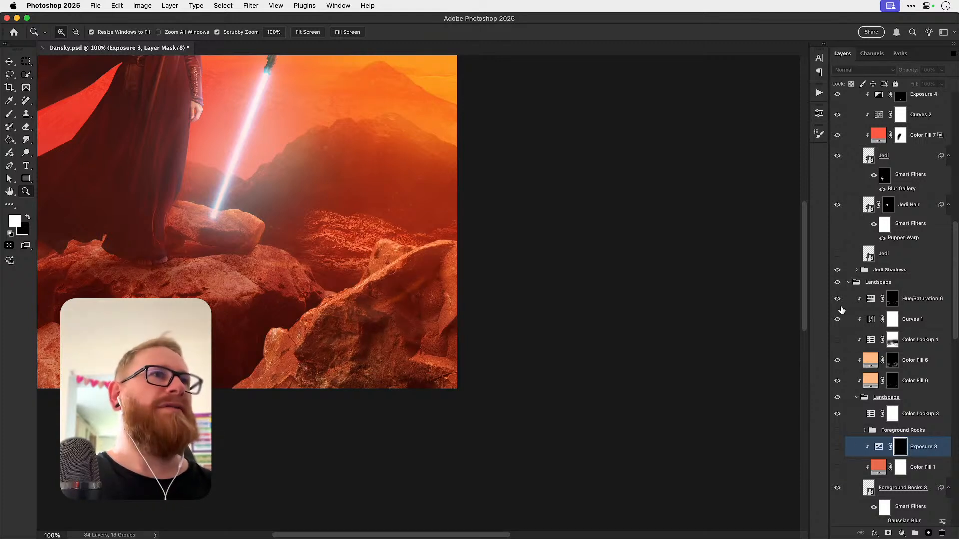
Step: Paint black on the Hue/Saturation 6 mask over the right-hand foreground rocks, using a 150 px brush at 100% flow
click(838, 301)
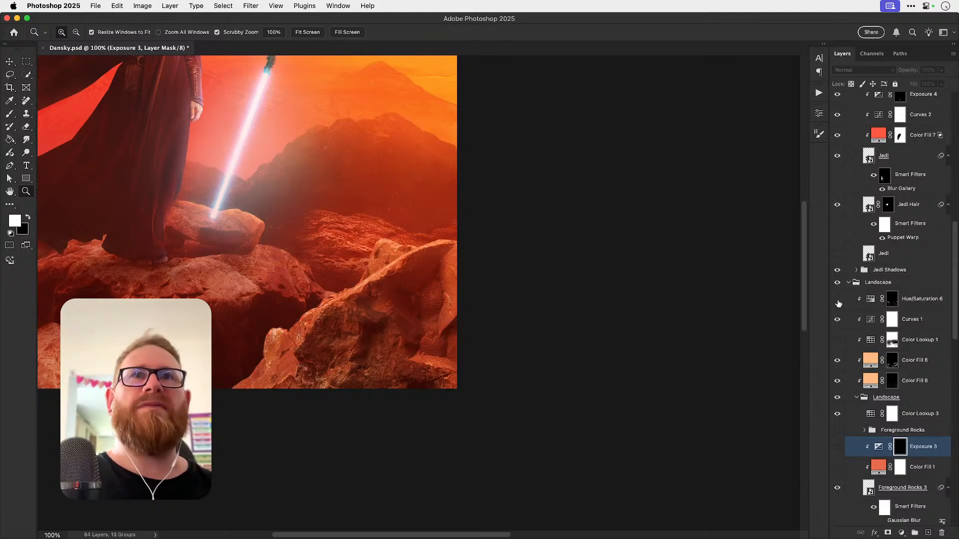
click(872, 298)
key(b)
key(x)
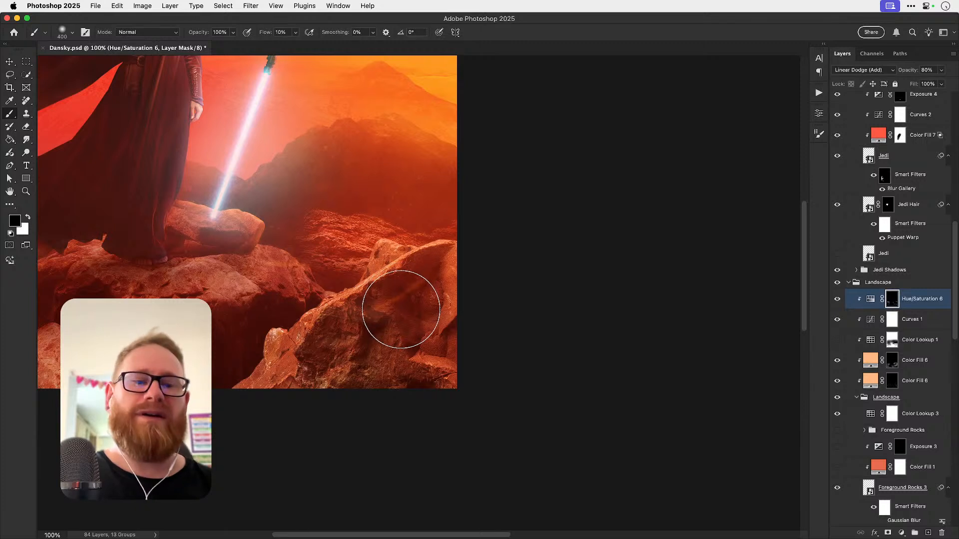
key(bracketleft)
key(bracketleft)
key(bracketleft)
key(bracketleft)
key(bracketleft)
mouse_move(295, 32)
mouse_down()
mouse_move(297, 44)
mouse_move(337, 44)
mouse_up()
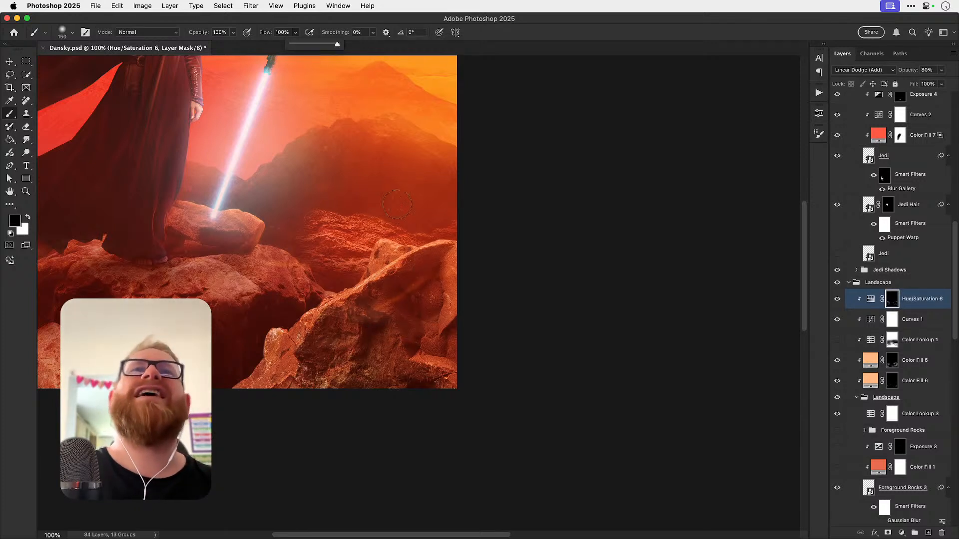
click(394, 295)
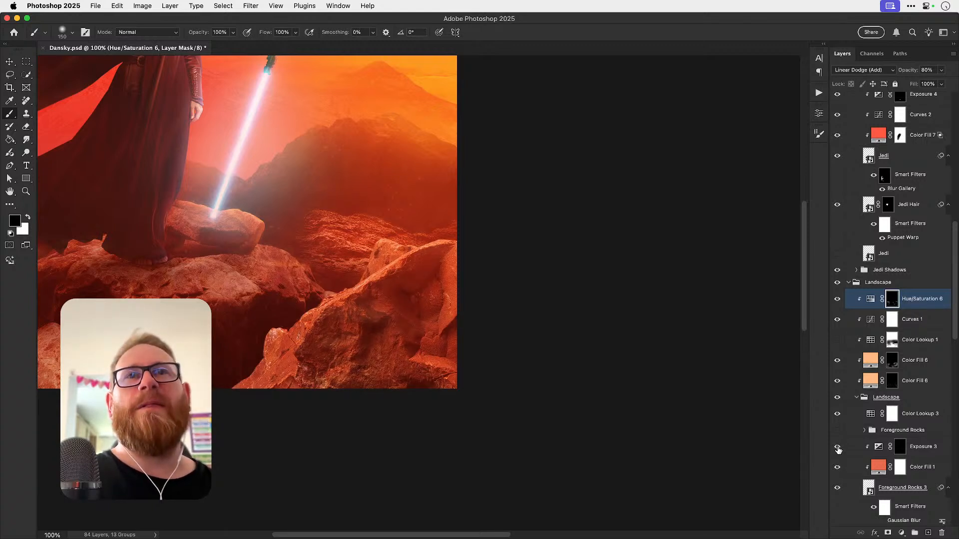
Step: Invert the Exposure 3 layer mask to white, comparing the rocks with both versions
click(901, 447)
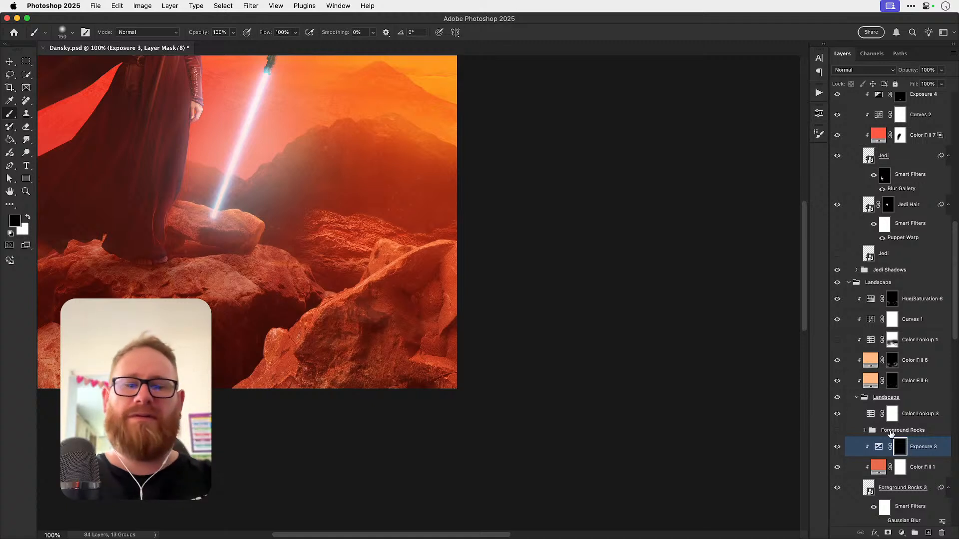
key(super+i)
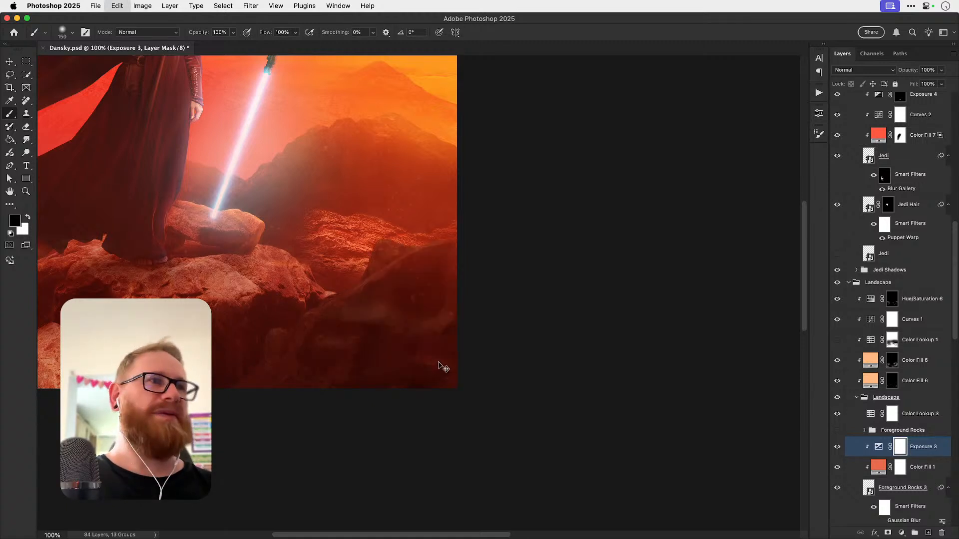
key(super+i)
key(super+i)
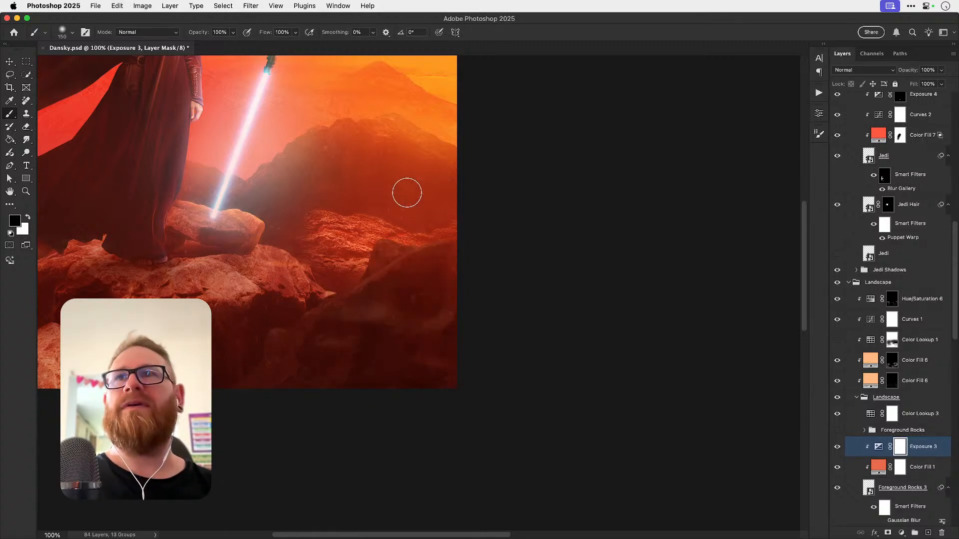
Step: Brush black at 20% flow on the Exposure 3 mask along the upper ridge and edges of the right-hand rocks, using progressively smaller brush sizes
key(x)
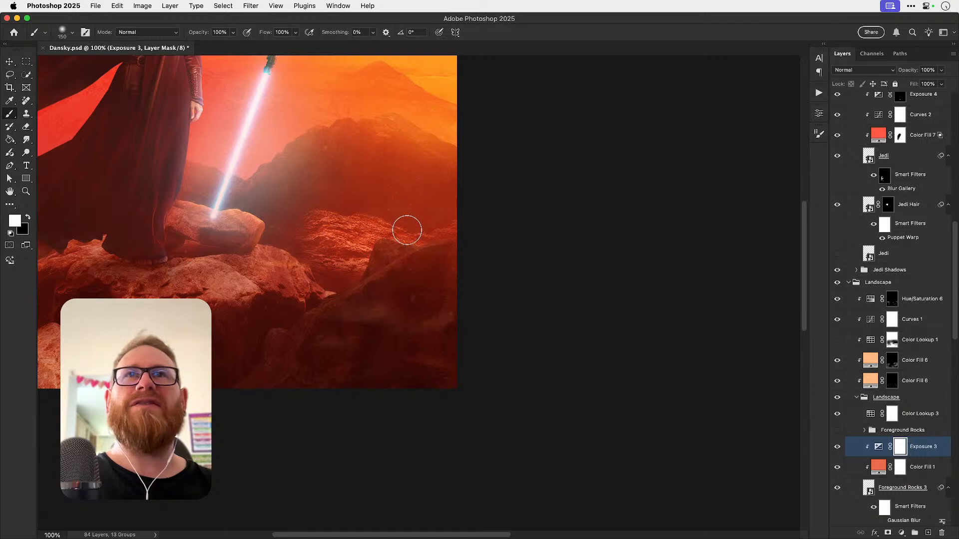
key(x)
key(shift+2)
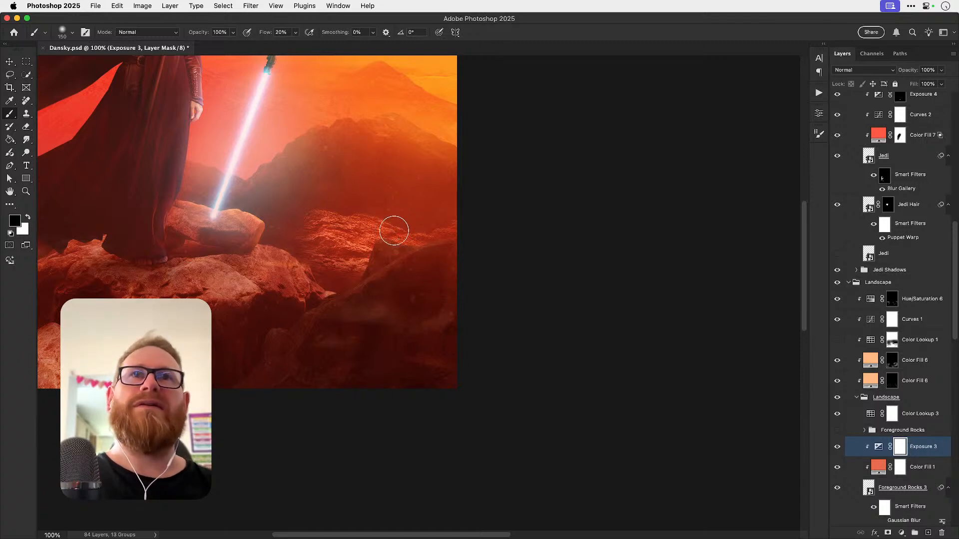
mouse_move(394, 231)
mouse_down()
mouse_move(421, 222)
mouse_move(394, 224)
mouse_up()
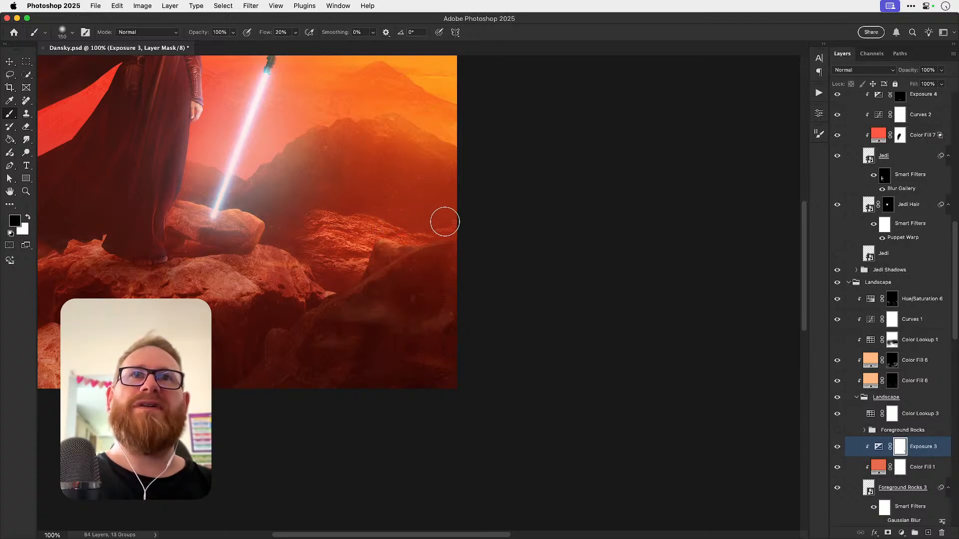
key(bracketleft)
key(bracketleft)
key(bracketleft)
key(bracketleft)
key(bracketleft)
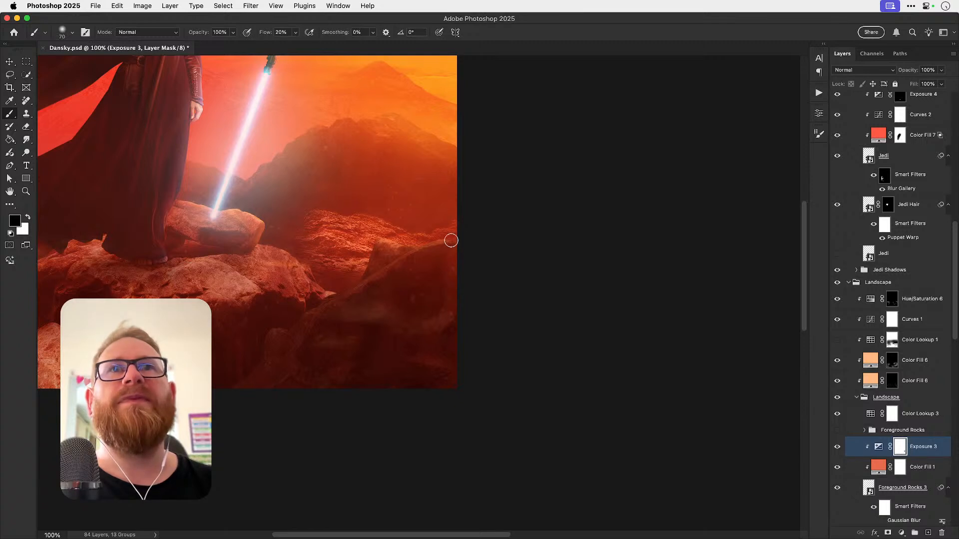
mouse_move(451, 241)
mouse_down()
mouse_move(290, 318)
mouse_move(310, 306)
mouse_up()
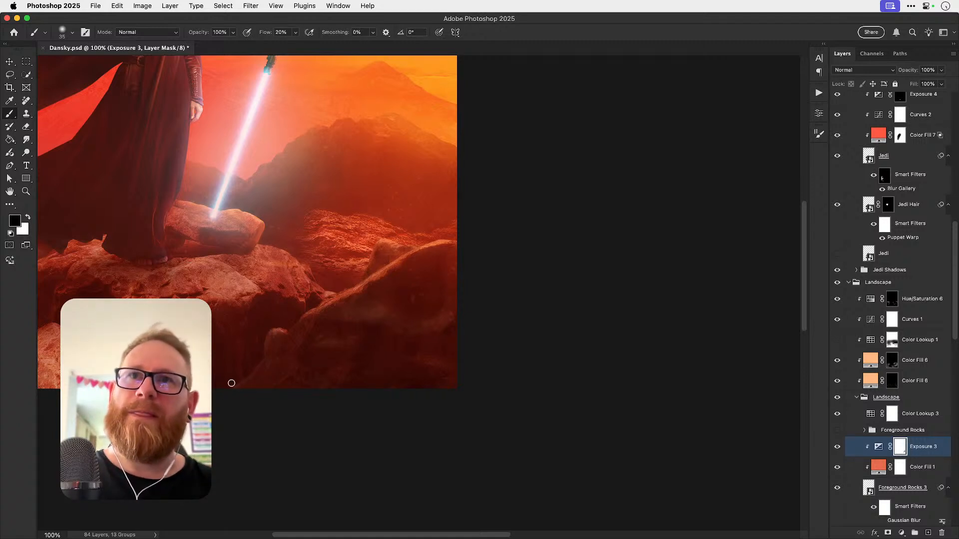
key(x)
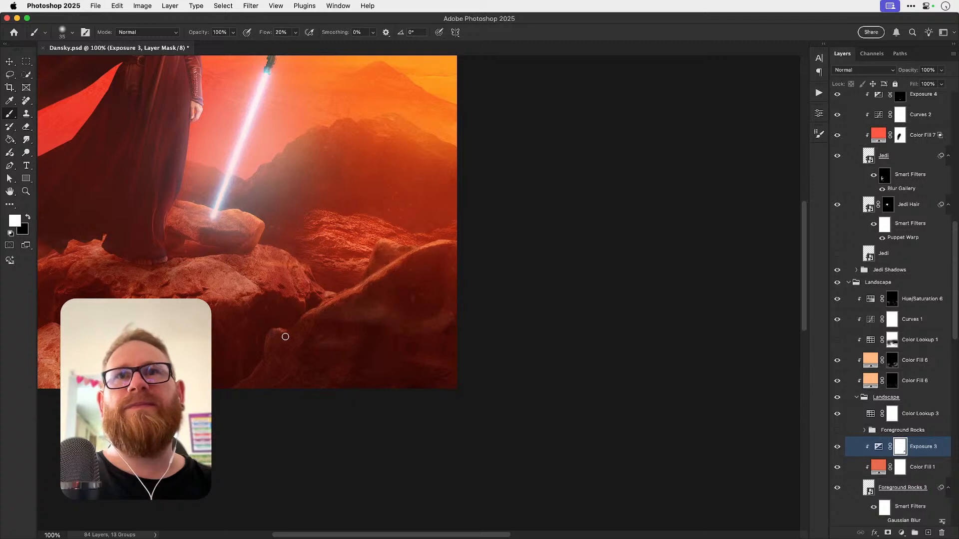
key(x)
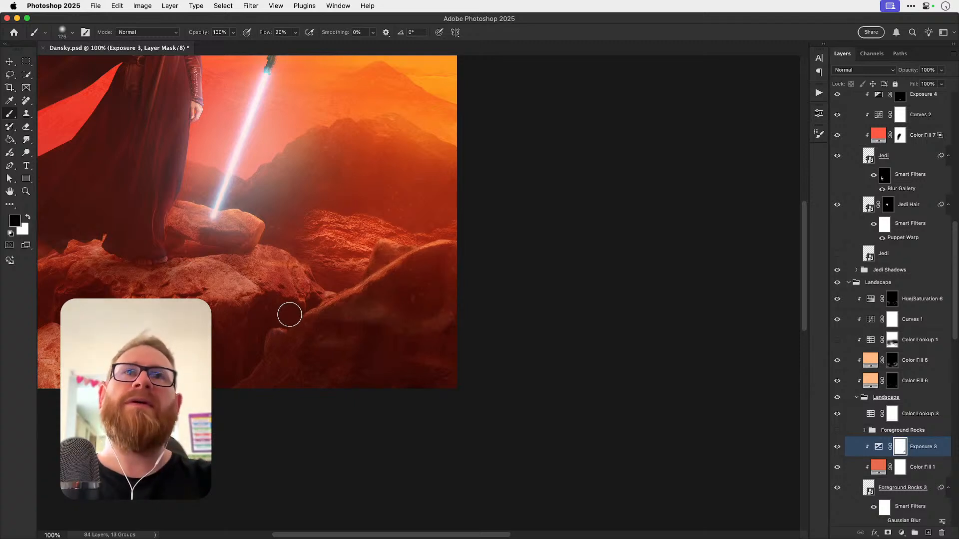
Step: Softly lighten the right-hand rocks below the ridge with a 150 px black brush at 10% flow on the Exposure 3 mask
key(shift+1)
key(bracketright)
key(bracketright)
key(bracketright)
key(bracketright)
key(bracketright)
key(bracketright)
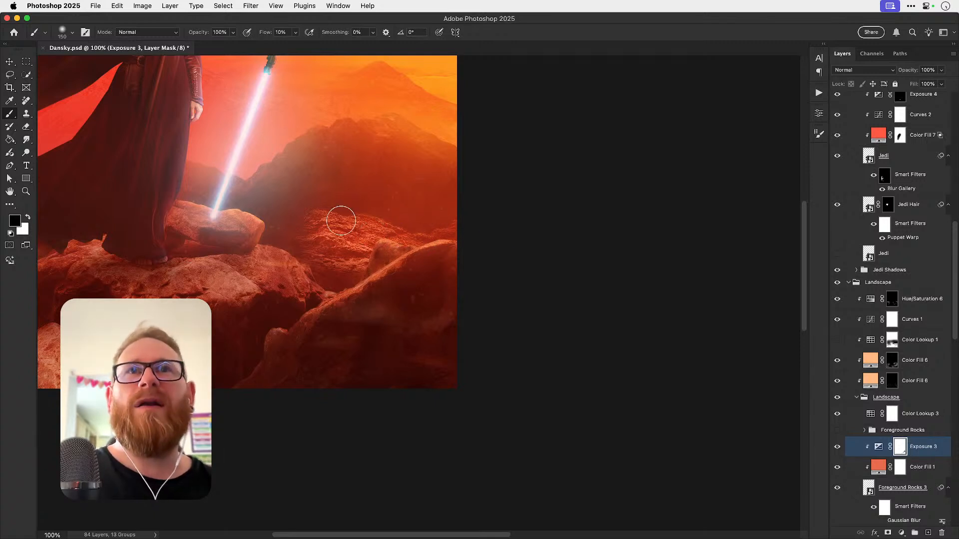
Step: Try brightening more of the right-hand rocks with soft black strokes on the Exposure 3 mask, and undo the strokes
key(super+z)
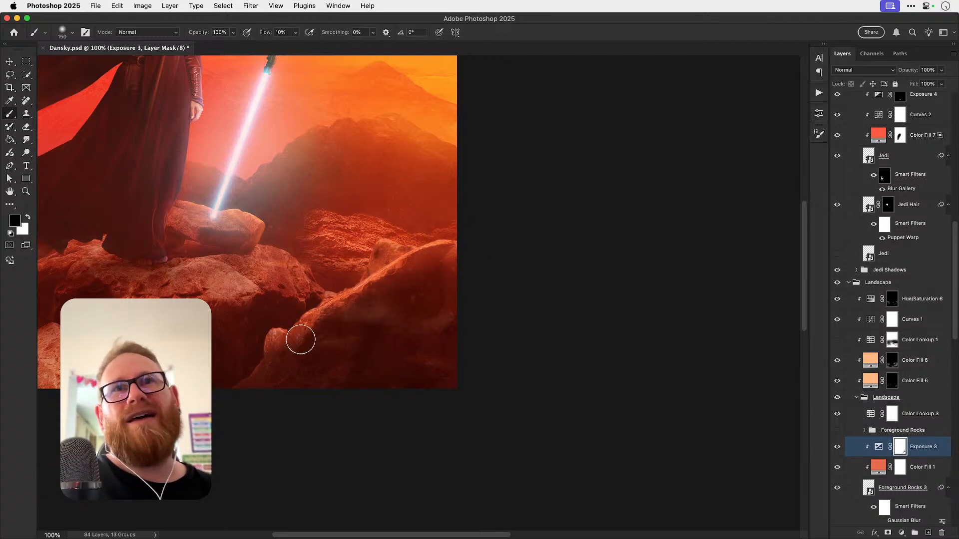
key(super+z)
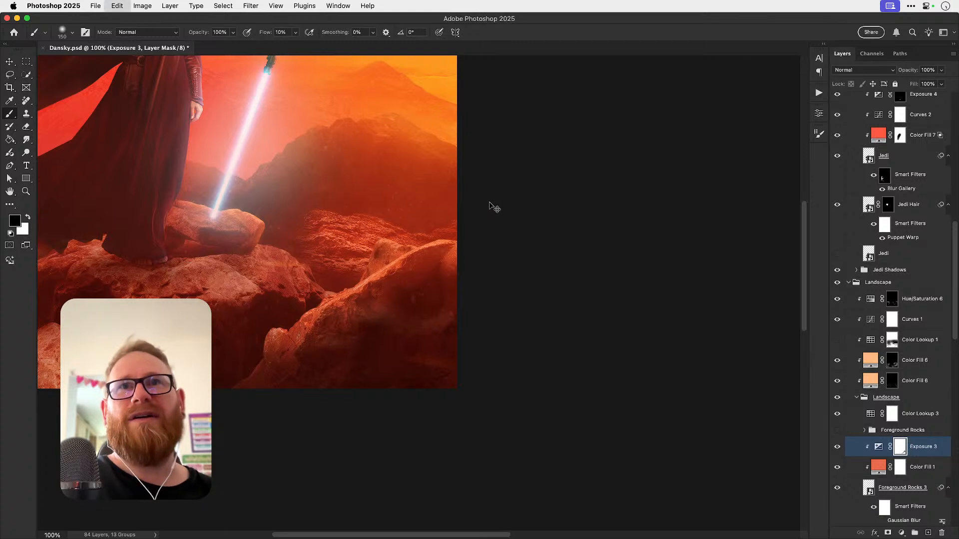
mouse_move(307, 325)
mouse_down()
mouse_move(289, 326)
mouse_move(248, 355)
mouse_move(321, 306)
mouse_move(307, 323)
mouse_up()
key(super+z)
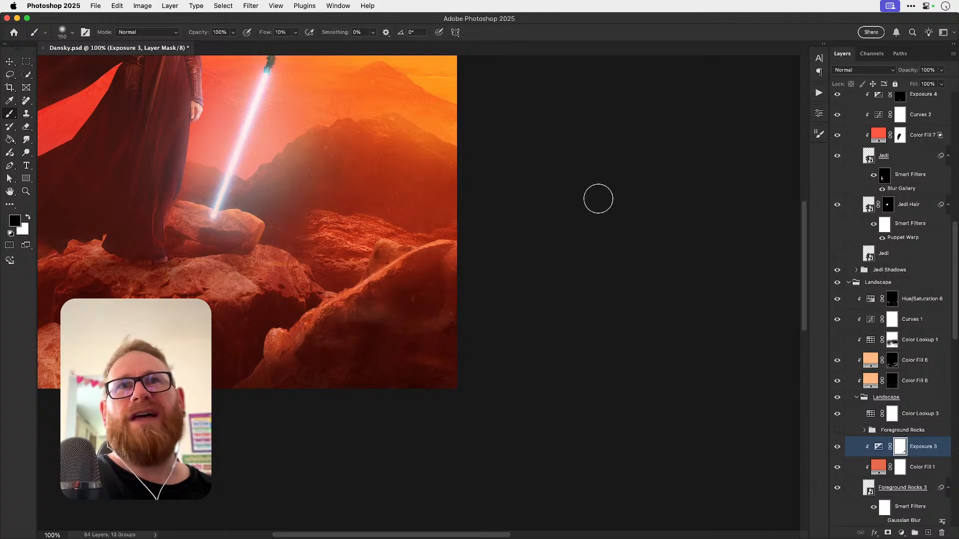
key(super+z)
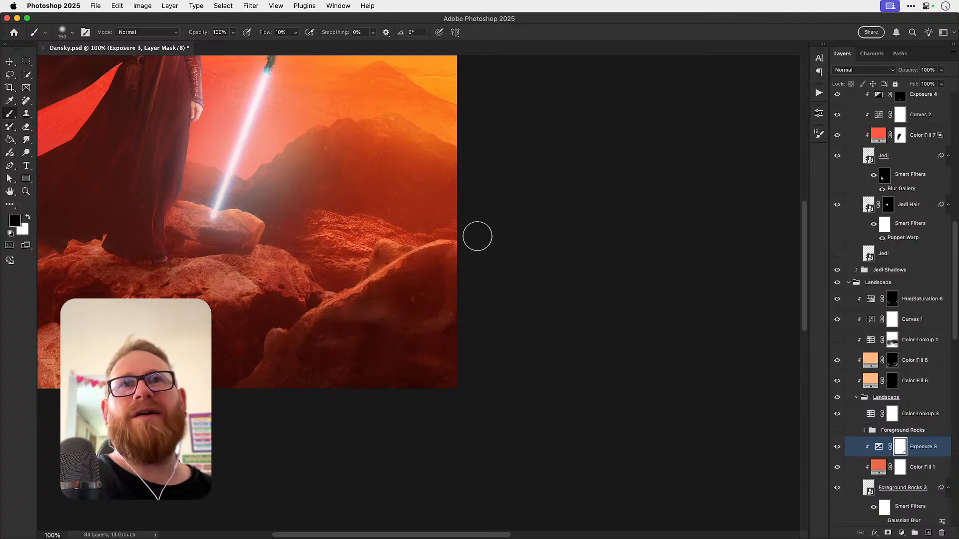
key(super+z)
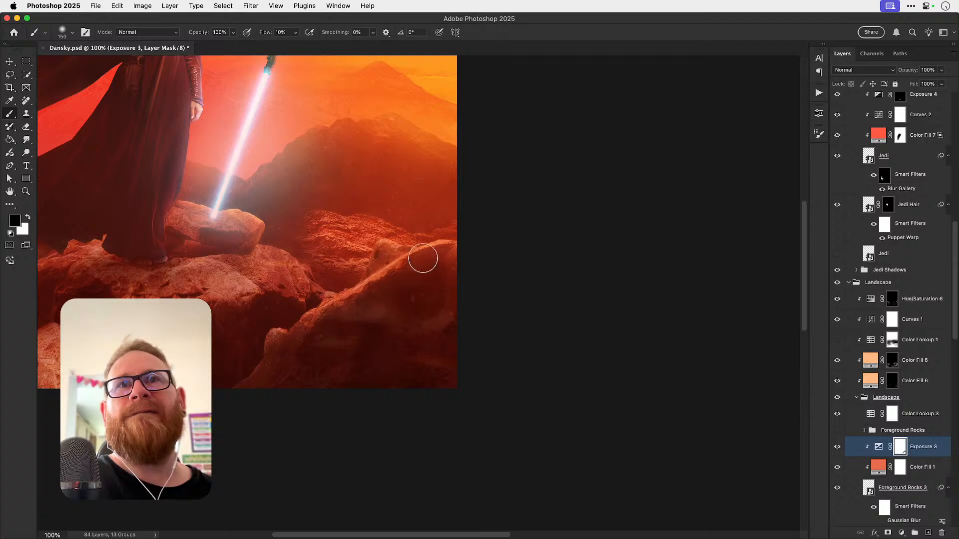
Step: Darken the small tip at the left end of the right-hand rocks by painting white at 10% flow on the Exposure 3 mask
key(v)
key(super+0)
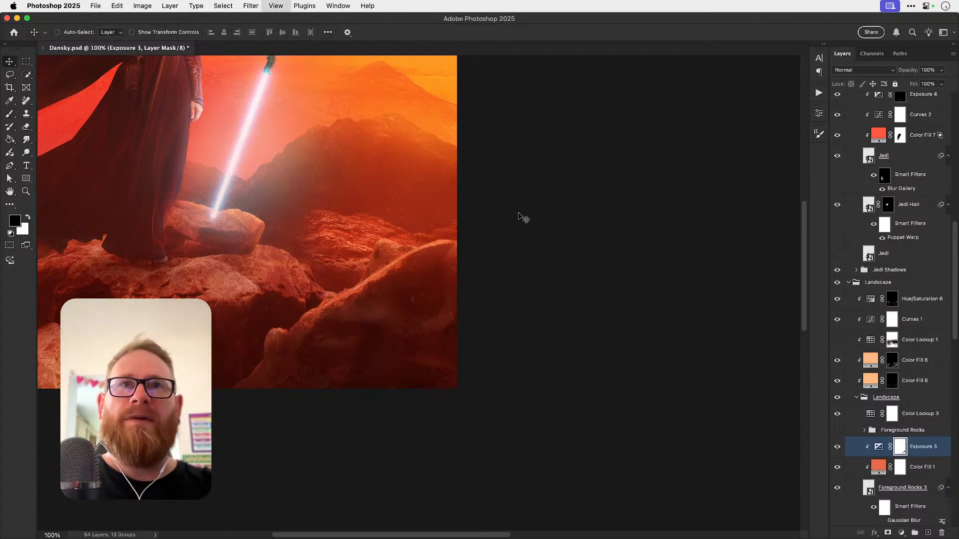
scroll(502, 412, down, 5)
key(b)
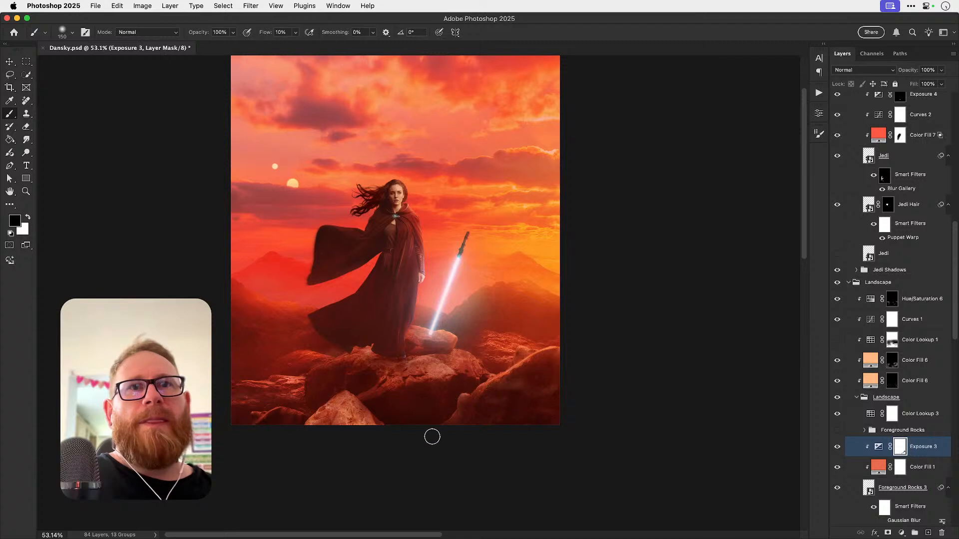
key(x)
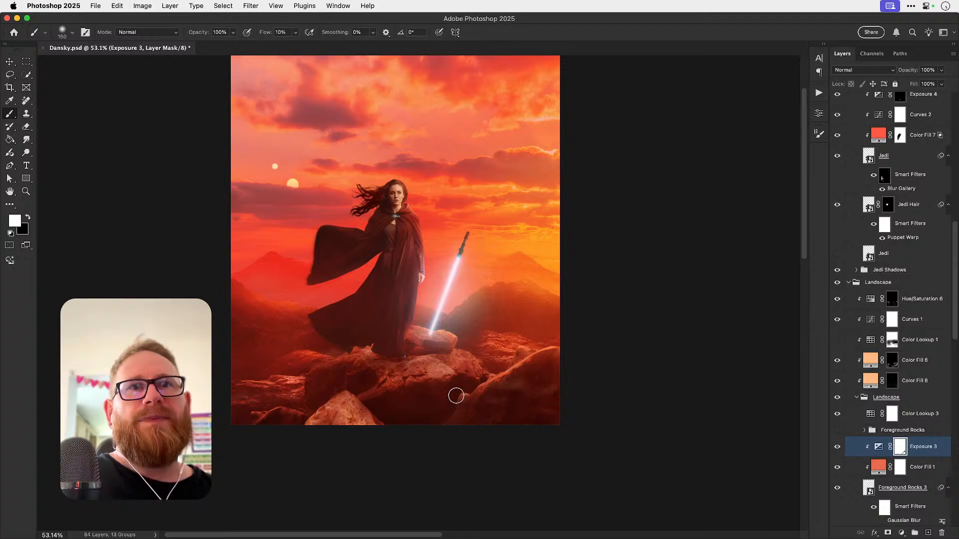
key(v)
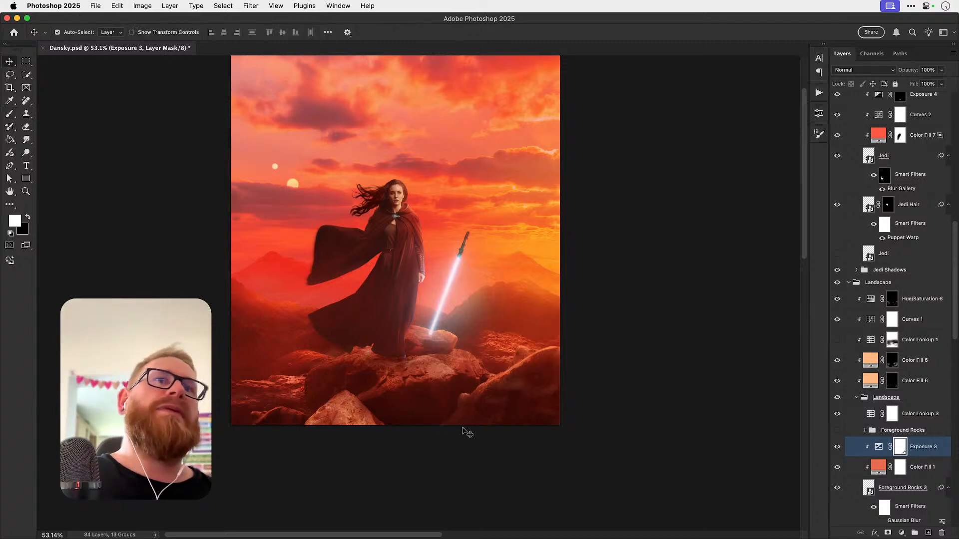
scroll(549, 379, down, 3)
scroll(550, 379, right, 1)
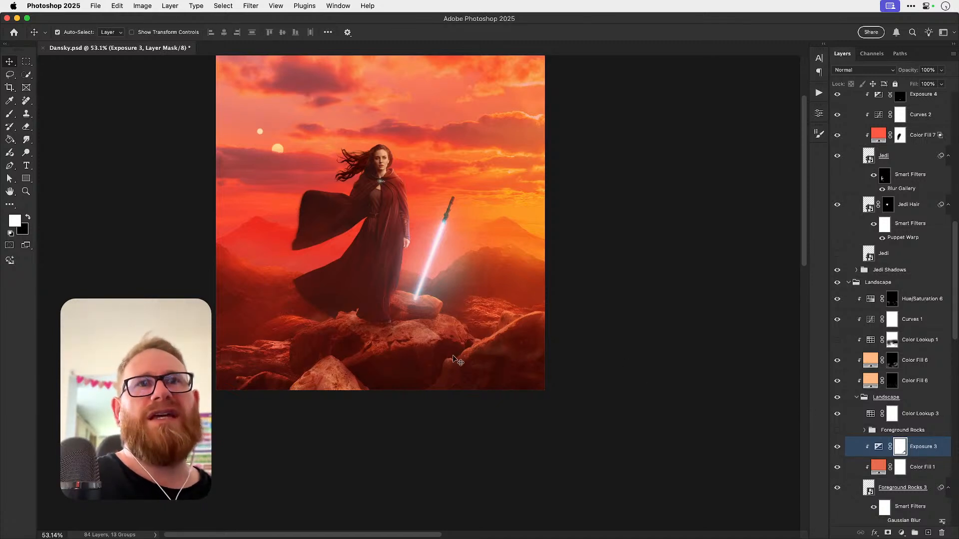
key(z)
click(447, 375)
key(b)
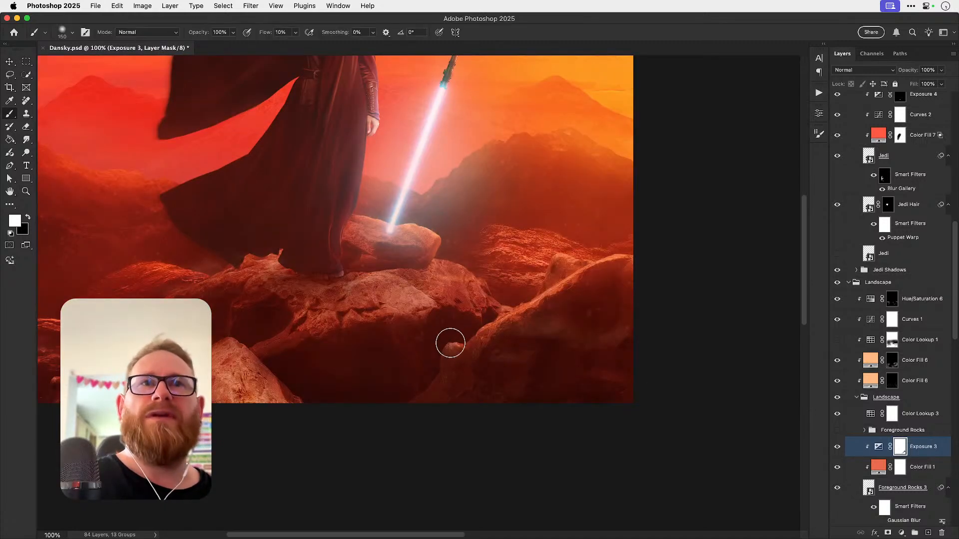
key(x)
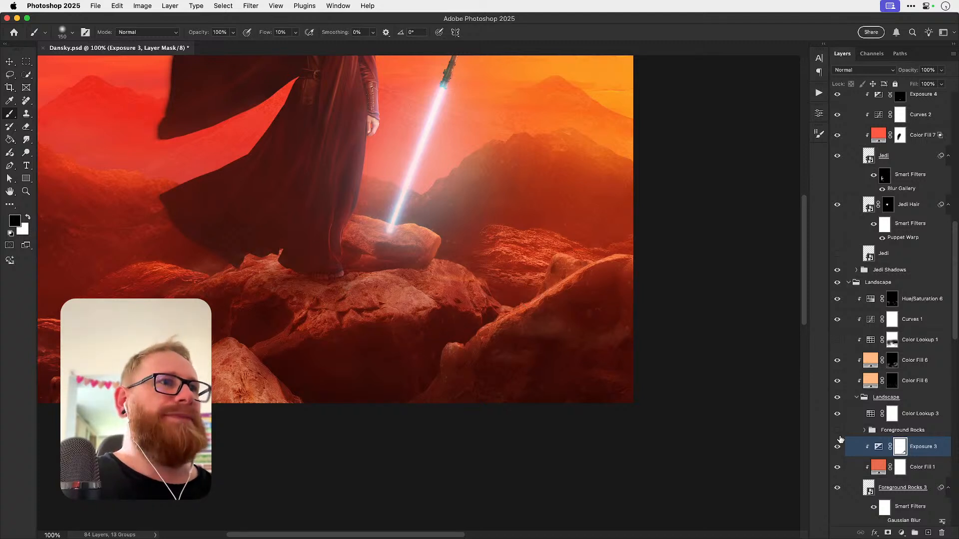
Step: Check which layers the hidden Foreground Rocks group contains
key(v)
click(865, 431)
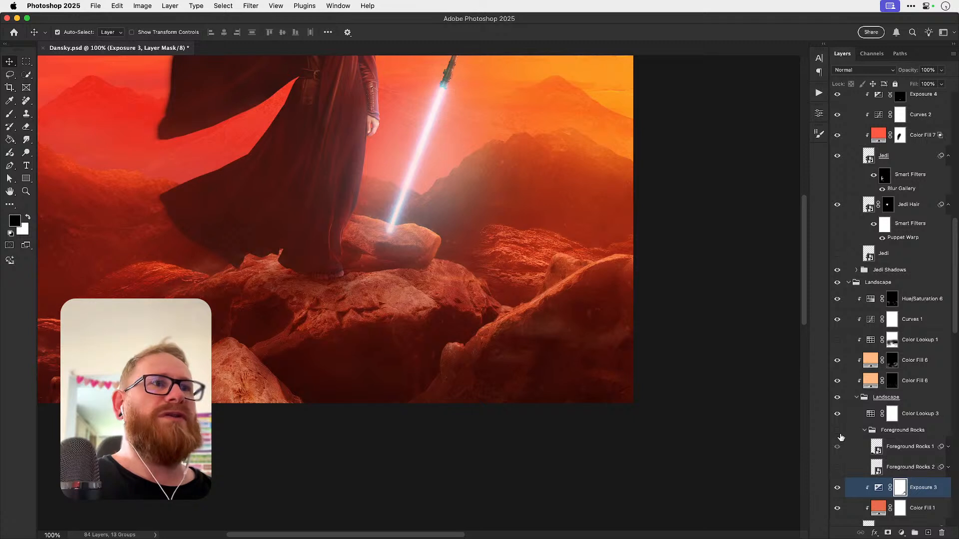
click(866, 431)
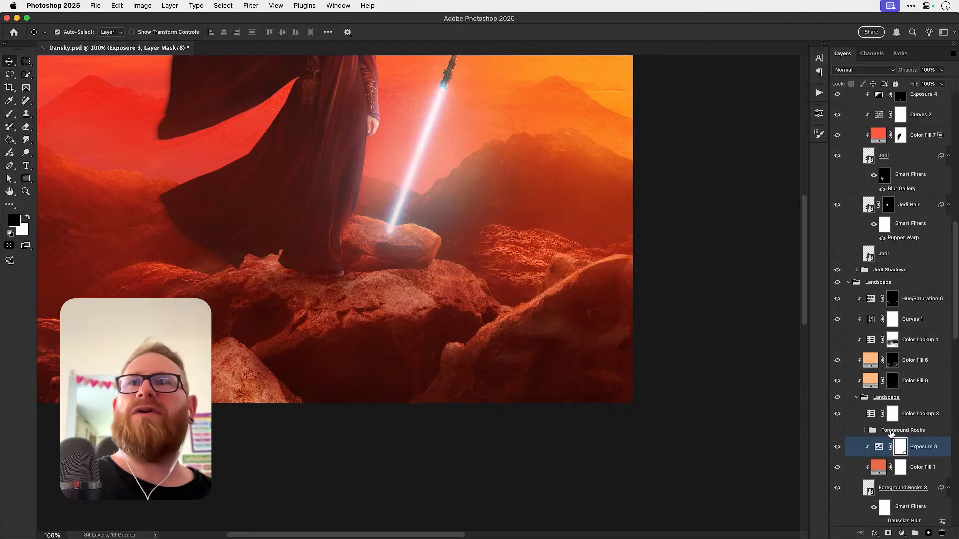
Step: Inspect the rock at the bottom centre of the composite up close and open the New Rocks smart object's contents
key(super+0)
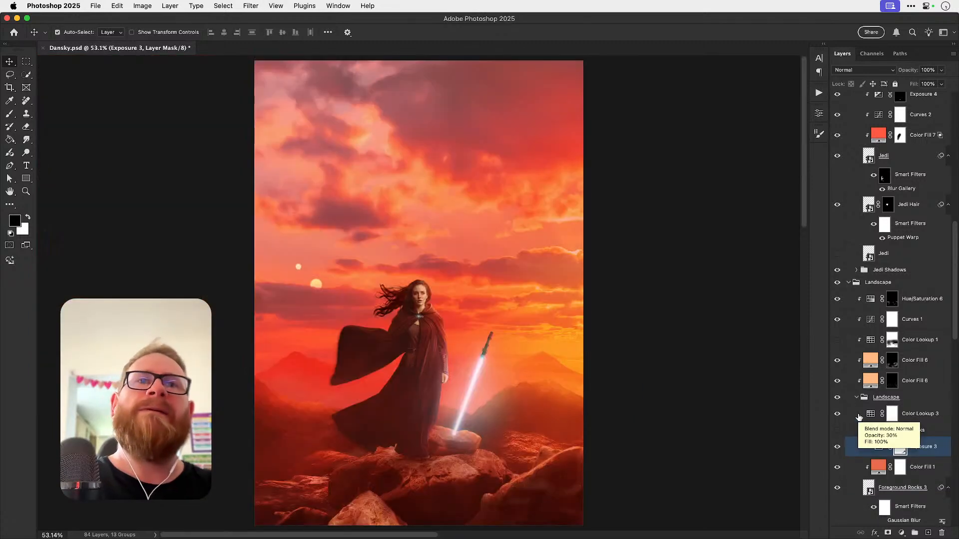
scroll(436, 364, down, 5)
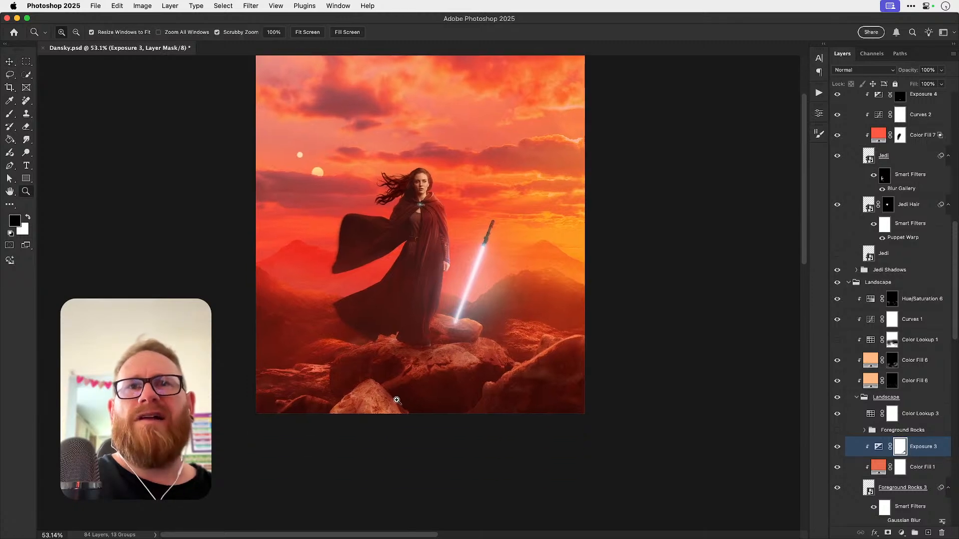
super+click(396, 399)
super+click(396, 400)
super+click(397, 400)
super+click(397, 399)
scroll(398, 414, down, 2)
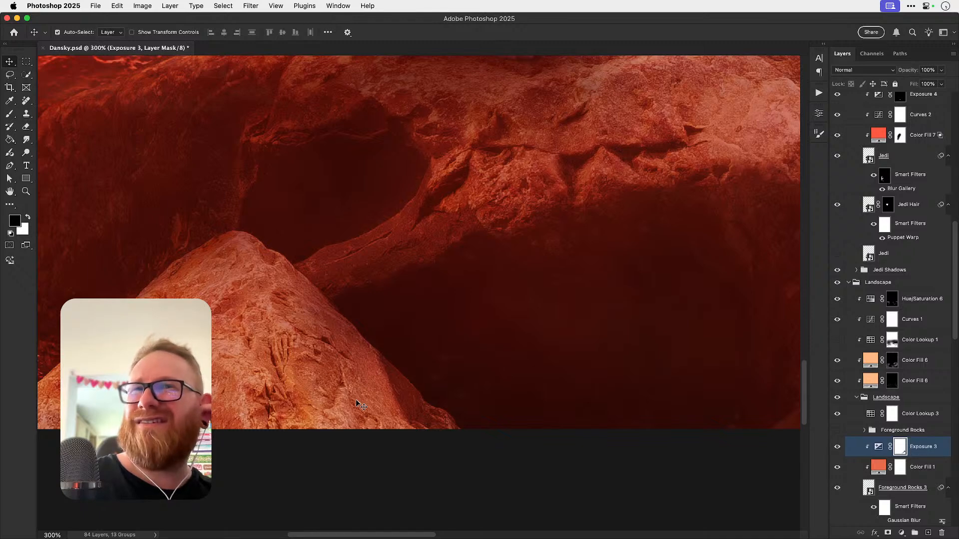
scroll(896, 443, down, 3)
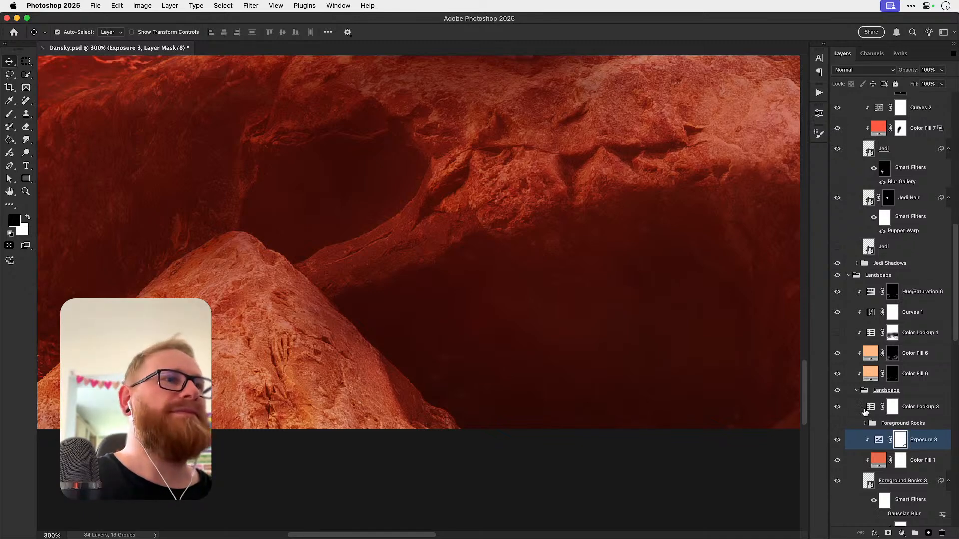
scroll(896, 443, down, 3)
double_click(869, 456)
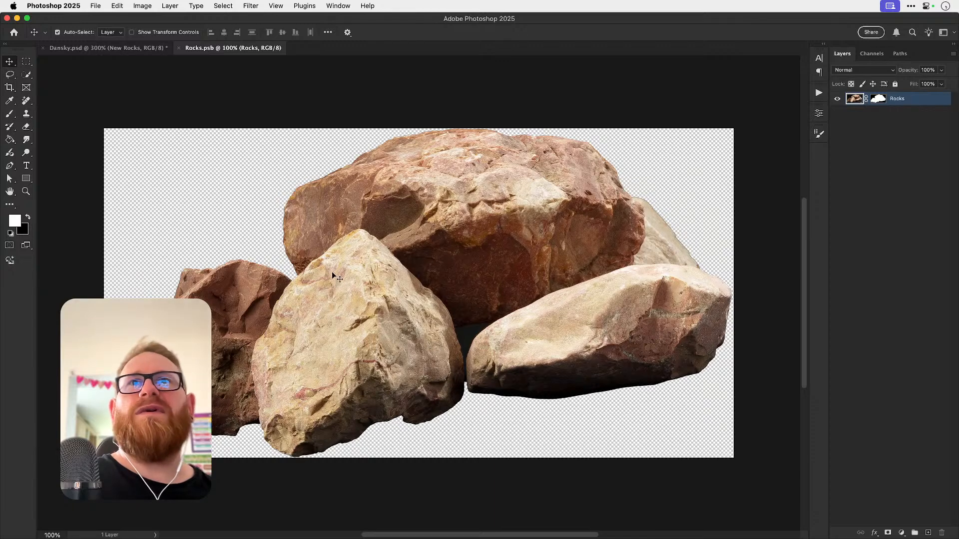
Step: Lasso the upper part of the pale front rock, including its peak, and replace it using Generative Fill without a prompt
key(l)
mouse_move(253, 340)
mouse_down()
mouse_move(278, 291)
mouse_move(291, 289)
mouse_up()
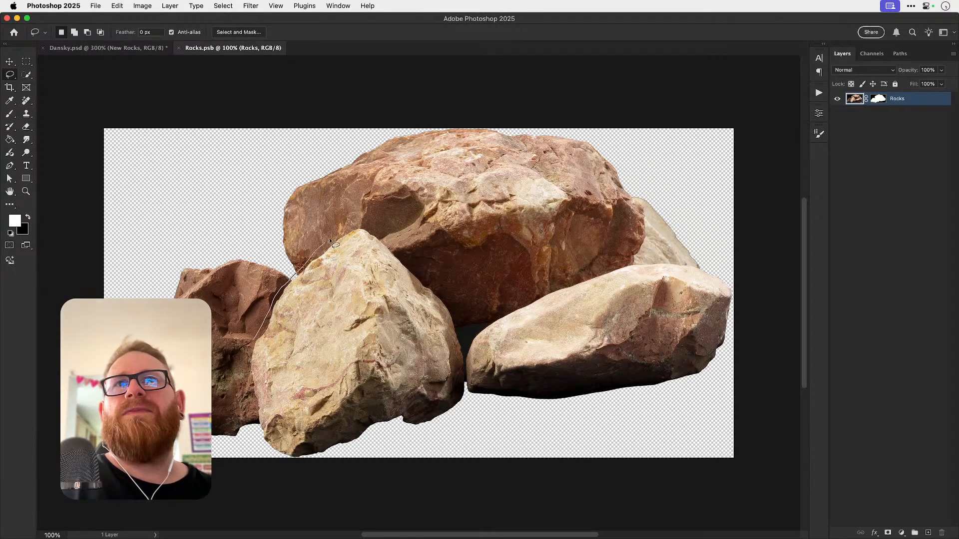
mouse_move(331, 243)
mouse_down()
mouse_move(357, 230)
mouse_move(380, 241)
mouse_move(453, 309)
mouse_move(463, 349)
mouse_move(423, 373)
mouse_move(313, 387)
mouse_move(249, 349)
mouse_move(295, 274)
mouse_up()
click(117, 5)
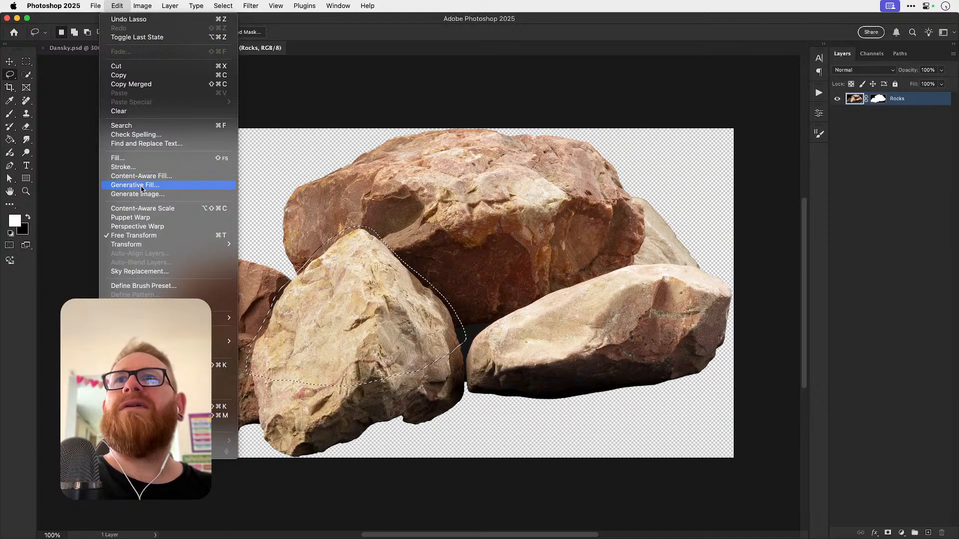
click(142, 186)
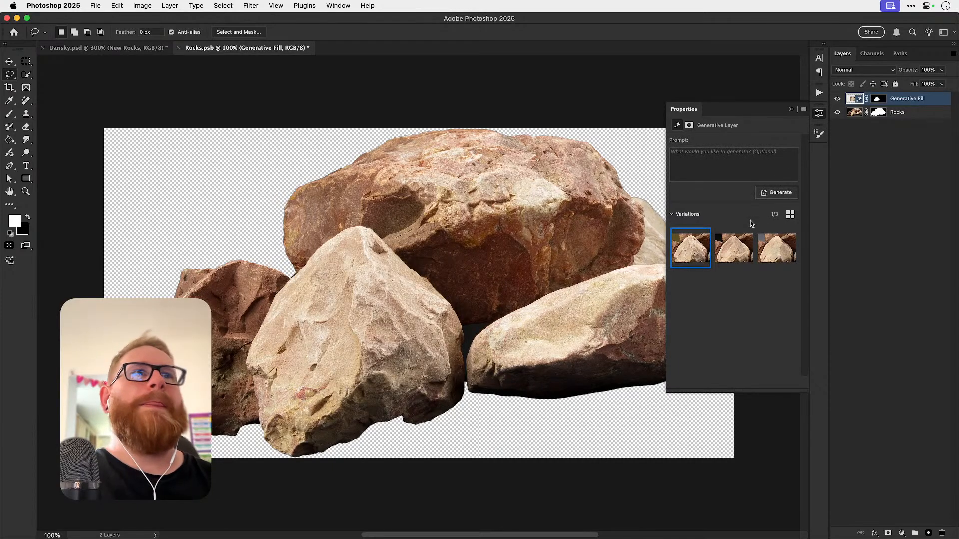
Step: Generate new variations of the filled front rock using the prompt "red rock"
click(724, 169)
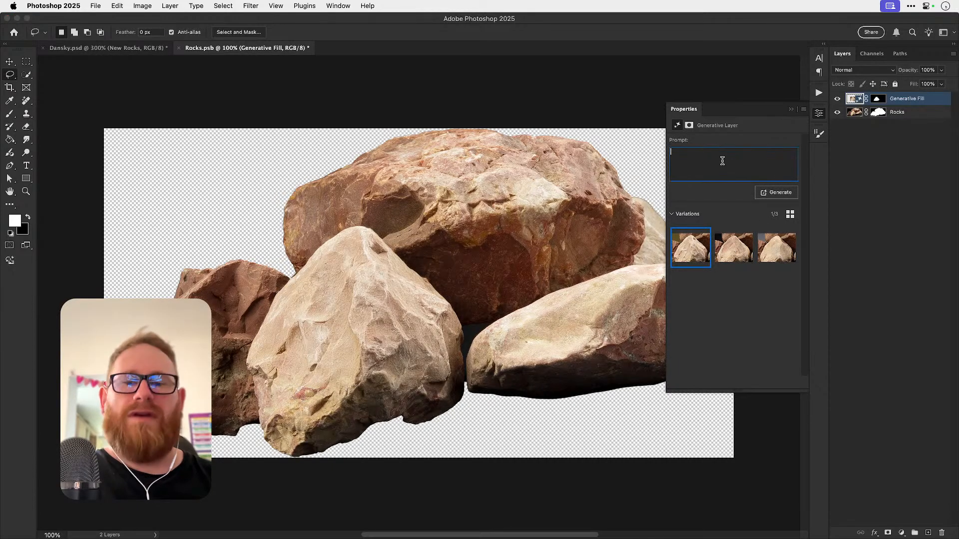
text(red rock)
key(Return)
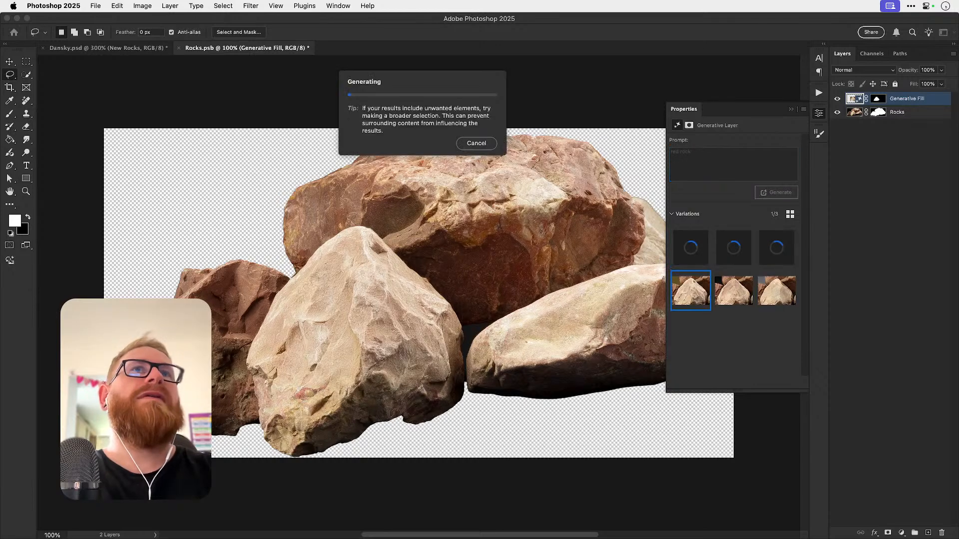
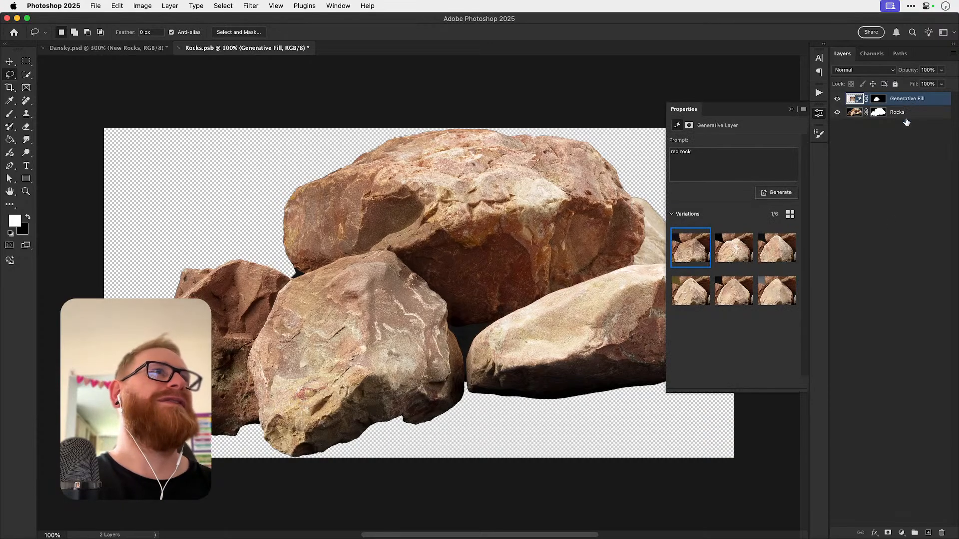
Step: Add a darkening Curves adjustment clipped to the Generative Fill layer, with white output at 218 and a midtone point at input 135, output 96
click(901, 533)
click(912, 423)
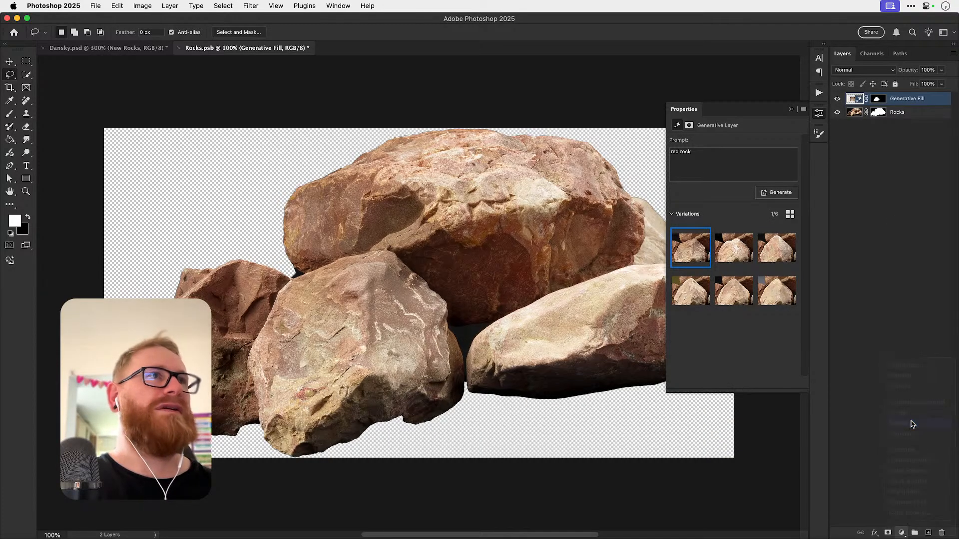
drag(792, 168, 797, 183)
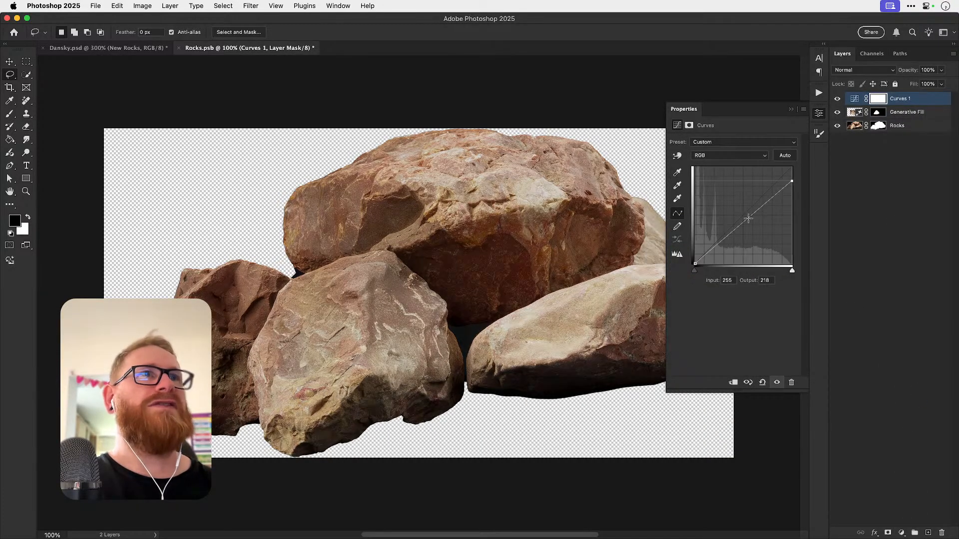
drag(748, 218, 746, 228)
click(733, 383)
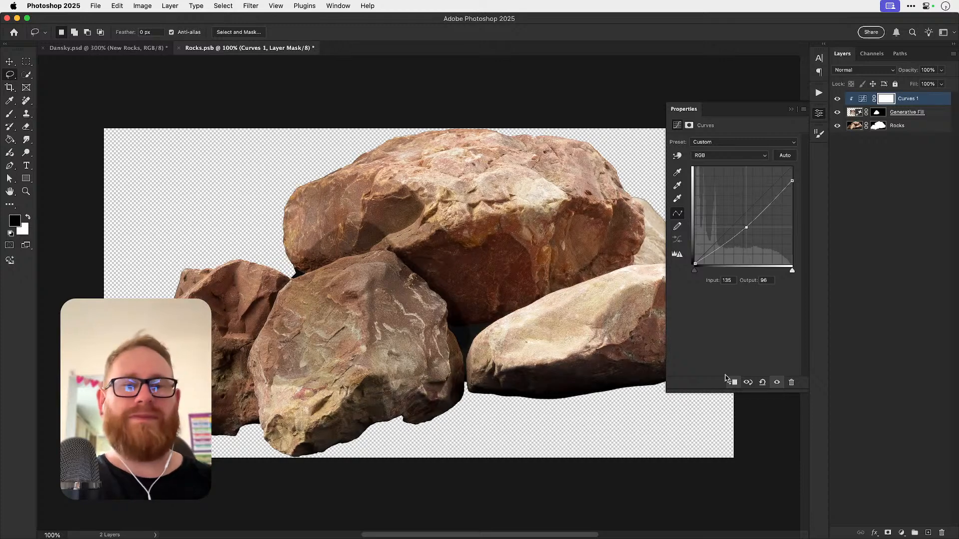
Step: Invert the Curves mask, paint white over the generated rock at 100% flow, and deepen the midtone point to input 132, output 72
key(super+i)
key(b)
key(x)
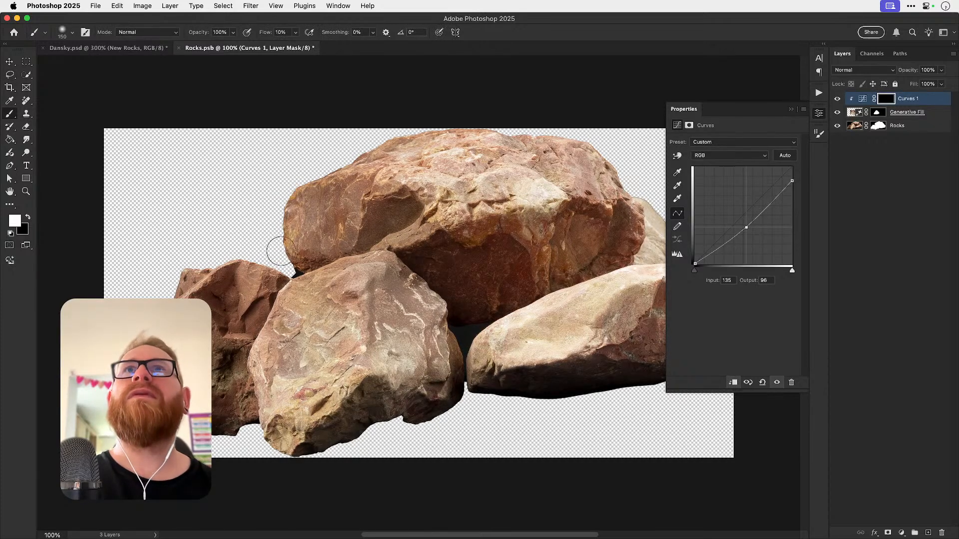
click(286, 32)
text(100)
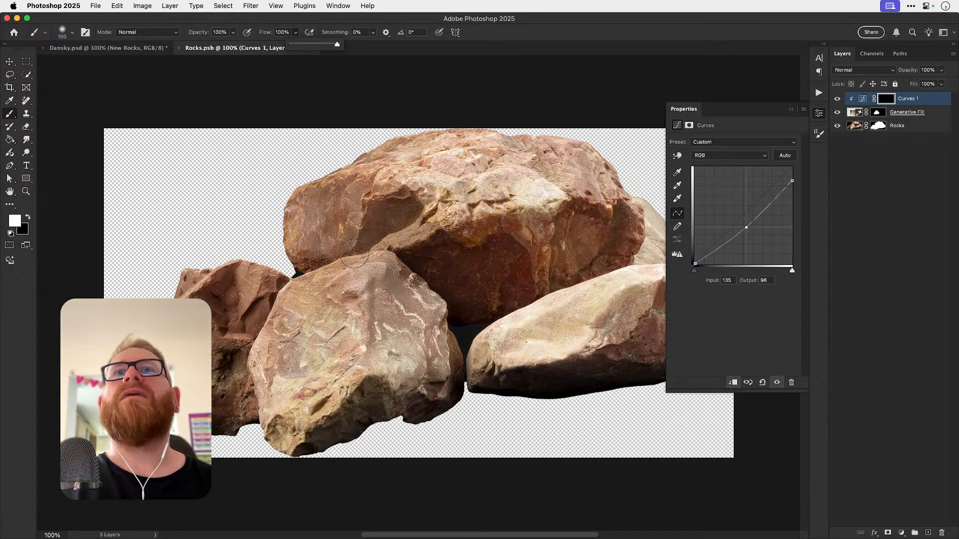
mouse_move(317, 317)
mouse_down()
mouse_move(316, 291)
mouse_move(306, 292)
mouse_move(370, 266)
mouse_move(374, 277)
mouse_move(308, 321)
mouse_move(412, 327)
mouse_move(266, 361)
mouse_move(276, 382)
mouse_move(272, 367)
mouse_move(337, 348)
mouse_move(379, 369)
mouse_move(414, 359)
mouse_move(443, 316)
mouse_up()
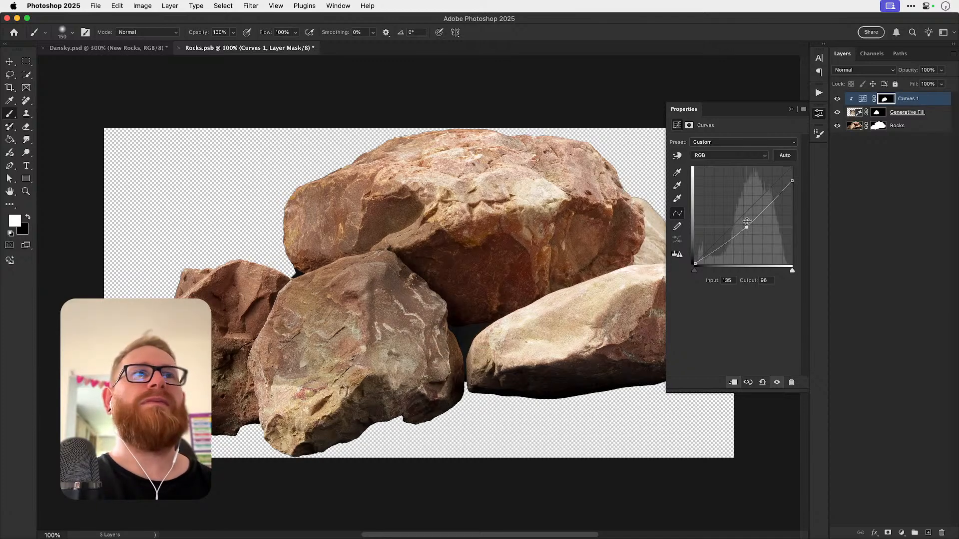
mouse_move(747, 228)
mouse_down()
mouse_move(745, 240)
mouse_move(740, 234)
mouse_up()
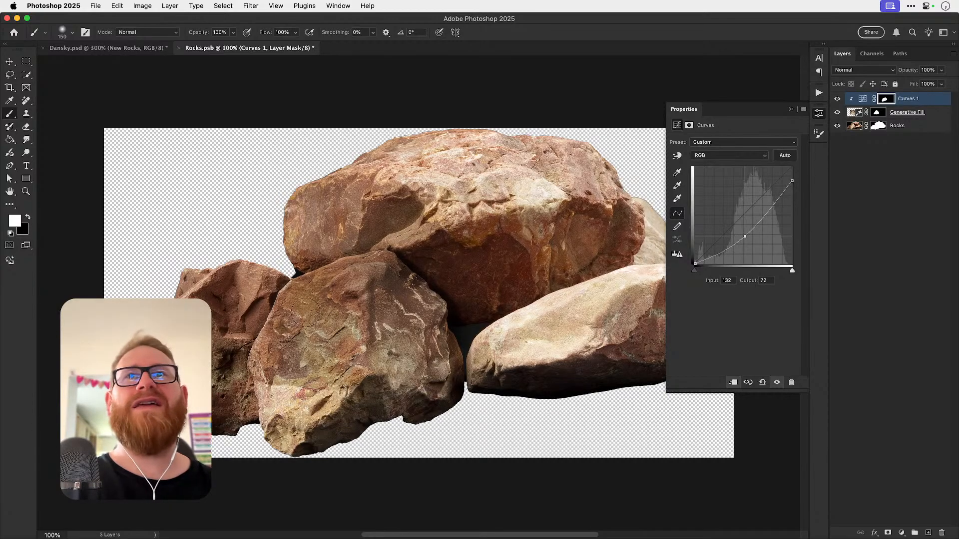
Step: Hide the dark patch in the gap between the three rocks by painting black with a small brush on the Generative Fill mask
key(z)
mouse_move(294, 290)
mouse_down()
mouse_move(574, 225)
mouse_move(796, 127)
mouse_up()
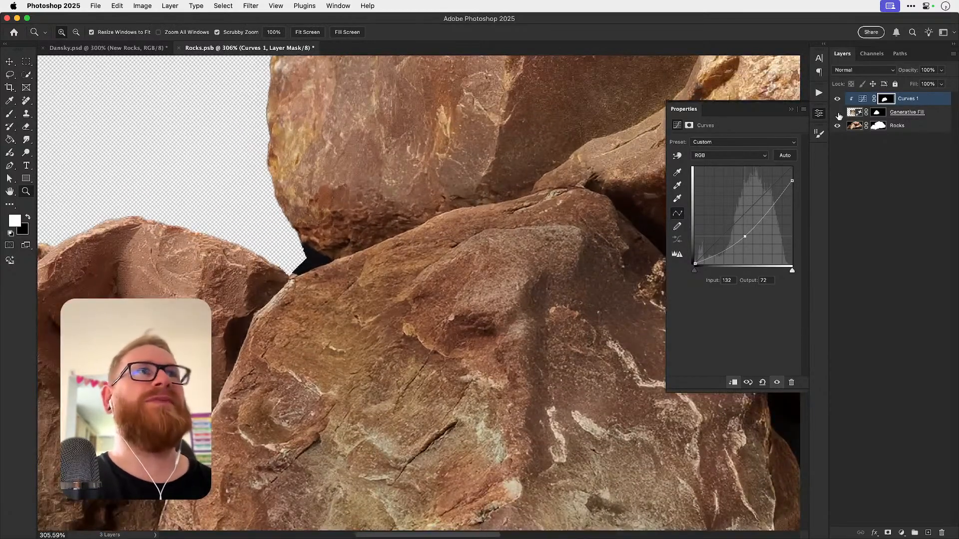
click(837, 112)
click(838, 112)
drag(291, 276, 615, 215)
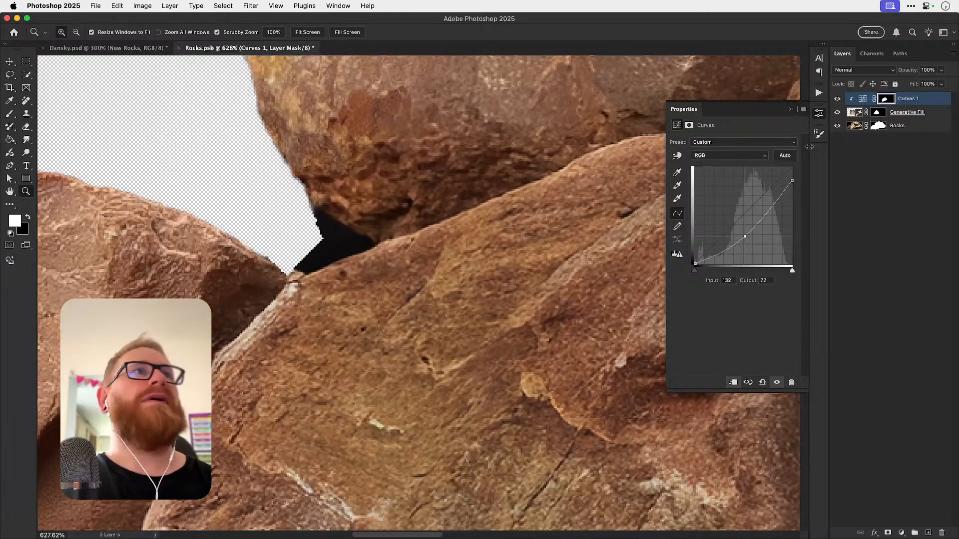
click(872, 115)
key(b)
key(x)
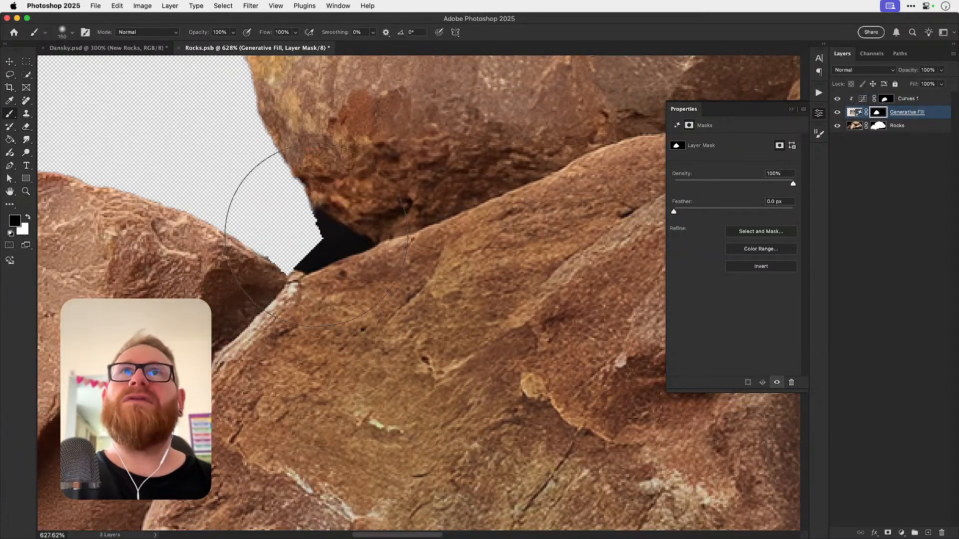
key(bracketleft)
key(bracketleft)
key(bracketleft)
key(bracketleft)
key(bracketleft)
key(bracketleft)
key(bracketleft)
key(bracketleft)
key(bracketleft)
key(bracketleft)
key(bracketleft)
key(bracketleft)
key(bracketleft)
key(bracketleft)
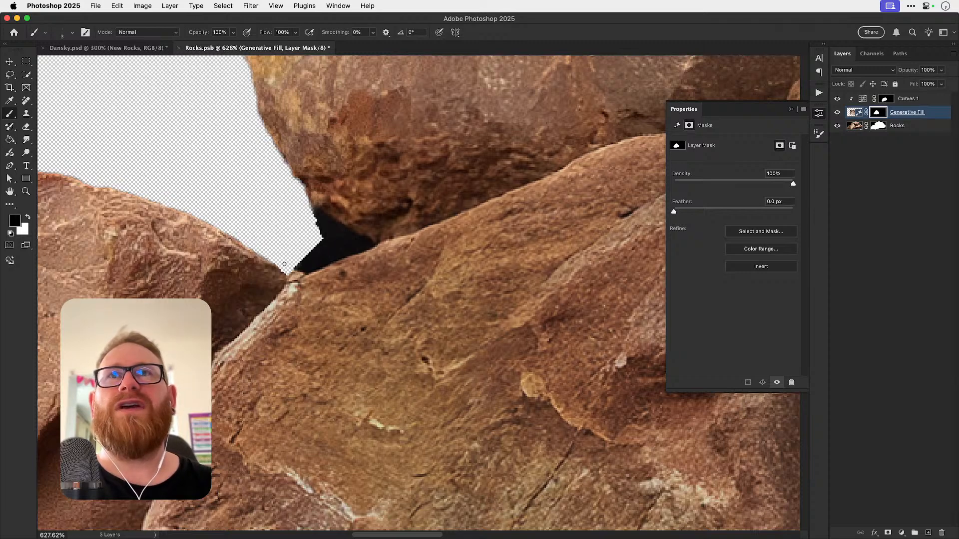
mouse_move(307, 272)
mouse_down()
mouse_move(349, 253)
mouse_move(320, 266)
mouse_move(339, 258)
mouse_up()
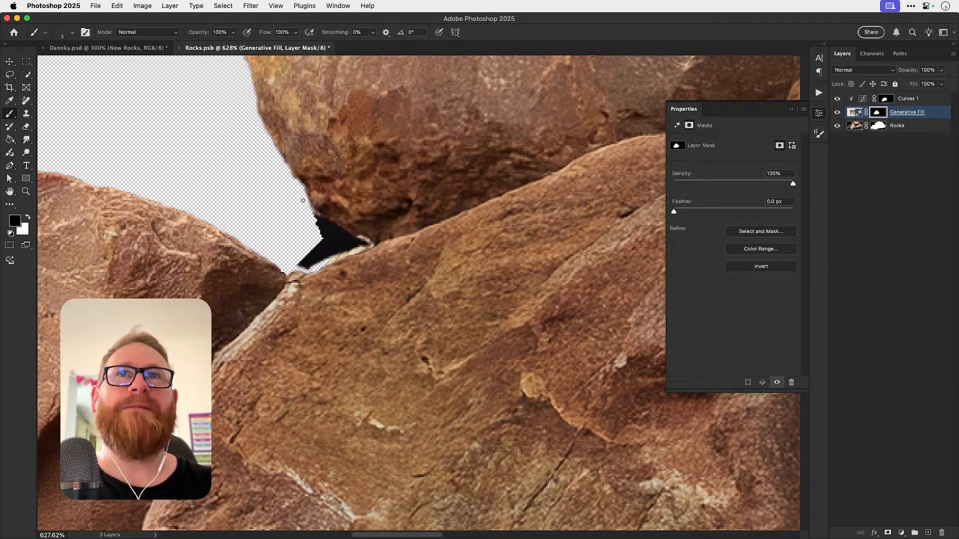
drag(311, 211, 331, 229)
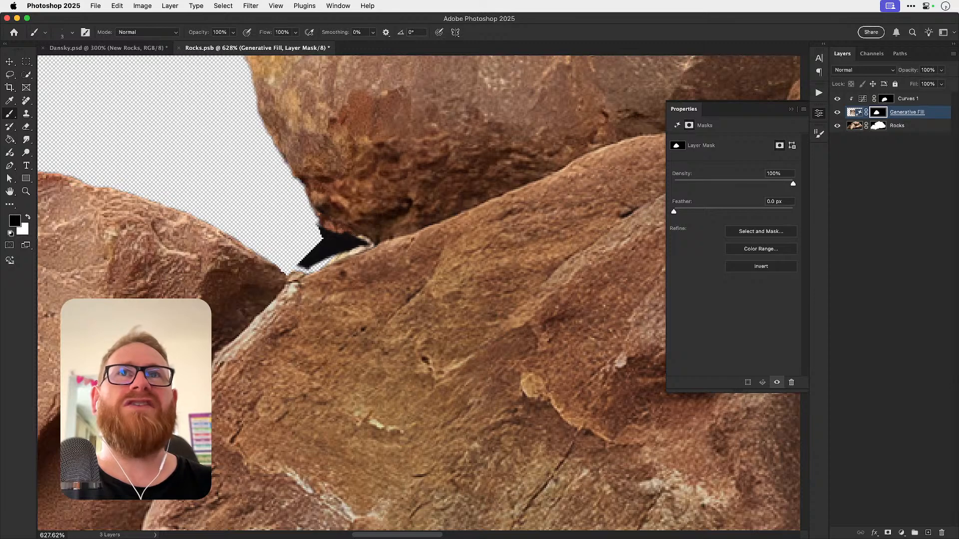
mouse_move(362, 243)
mouse_down()
mouse_move(303, 266)
mouse_move(322, 256)
mouse_move(311, 254)
mouse_move(322, 245)
mouse_move(318, 227)
mouse_move(329, 249)
mouse_move(358, 242)
mouse_move(327, 257)
mouse_up()
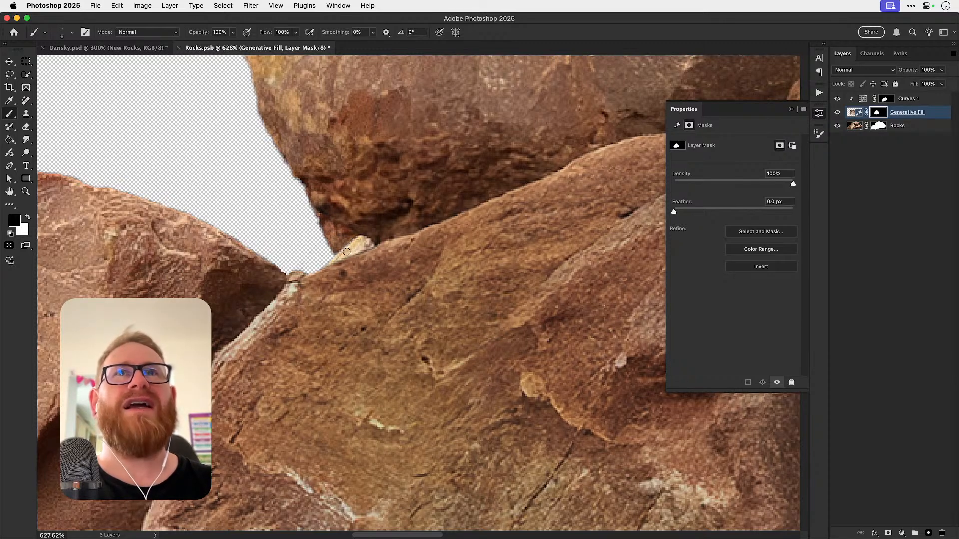
Step: Mask out the leftover pale rock chip in the gap on the Rocks mask, and clean the small bump beside it on the Generative Fill mask
click(878, 127)
key(bracketleft)
key(bracketleft)
key(bracketleft)
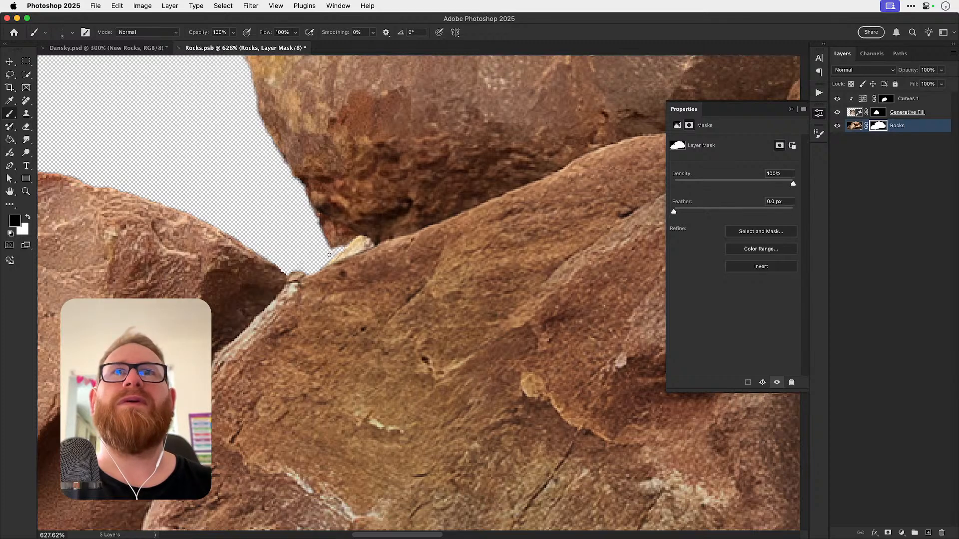
drag(318, 217, 342, 230)
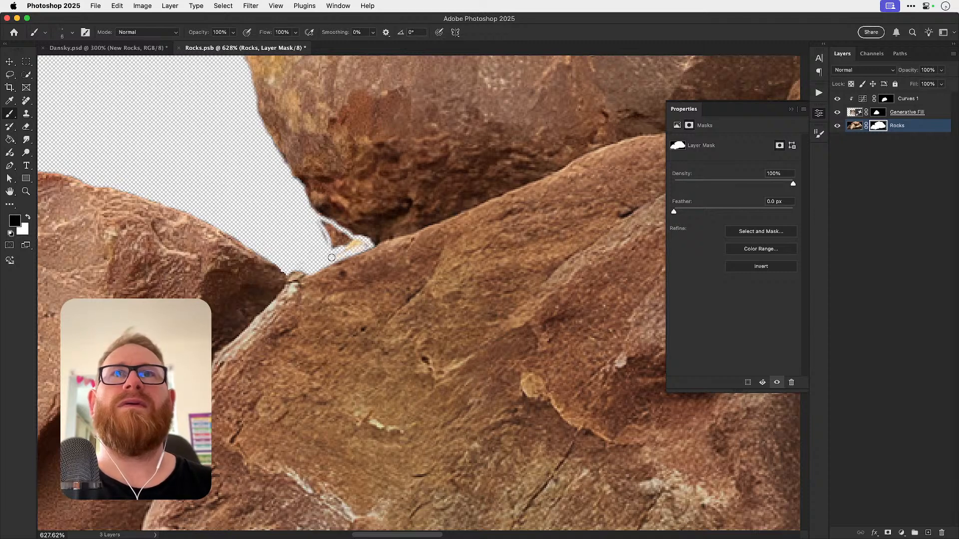
mouse_move(331, 257)
mouse_down()
mouse_move(367, 243)
mouse_move(319, 222)
mouse_move(334, 238)
mouse_up()
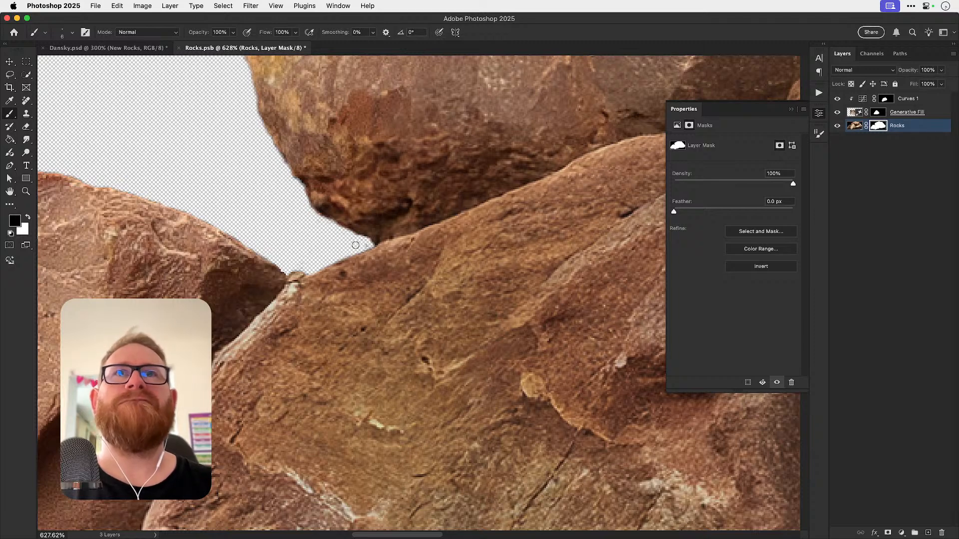
click(878, 113)
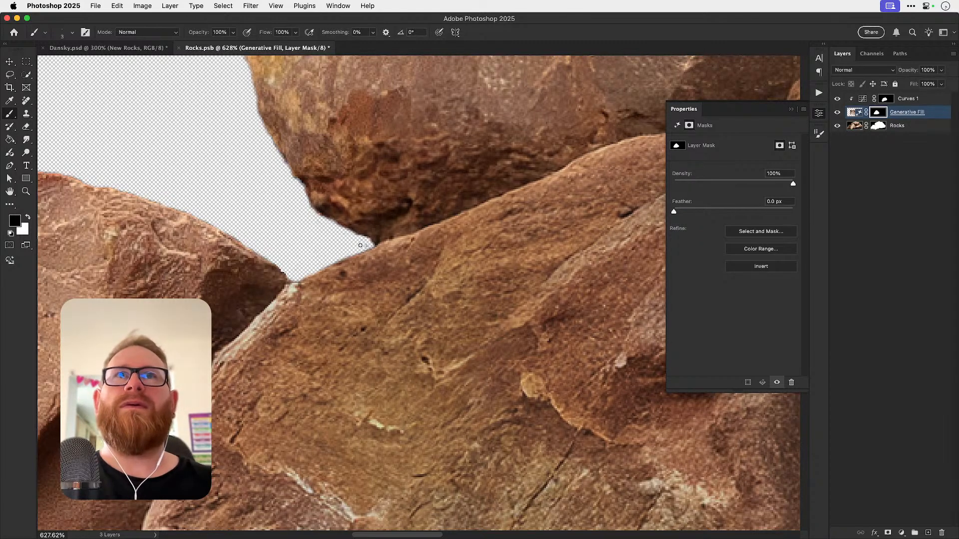
Step: Save the edited Rocks.psb contents and review the updated foreground rocks in the Dansky.psd composite
key(v)
key(super+0)
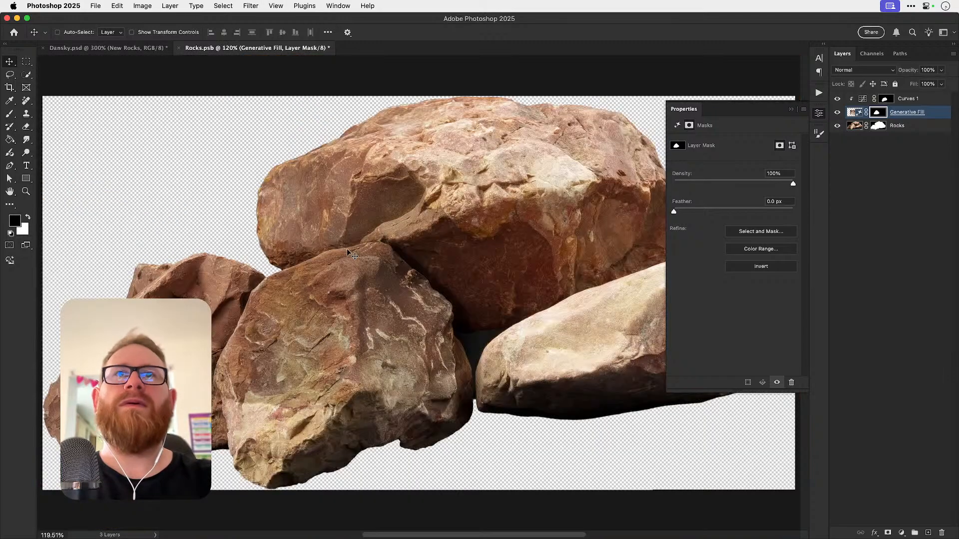
key(super+s)
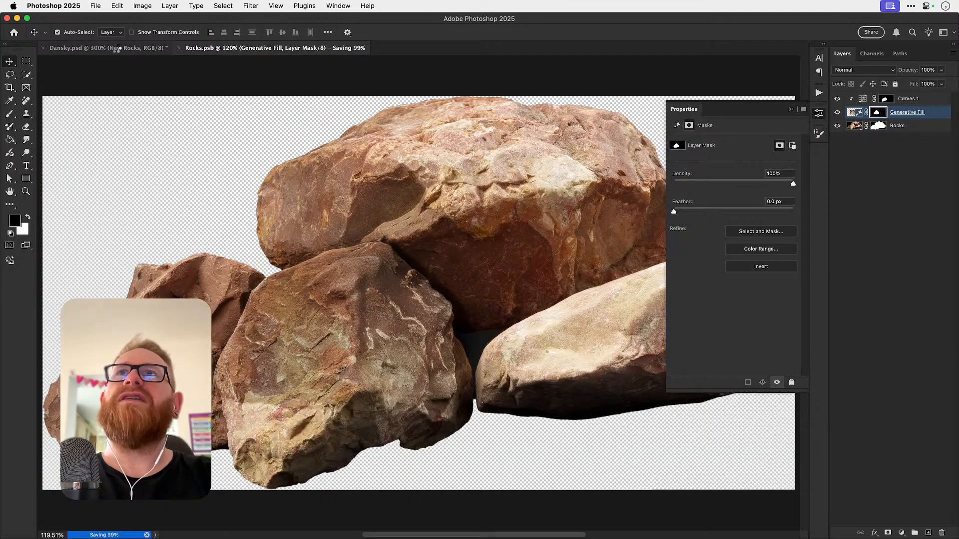
key(ctrl+Tab)
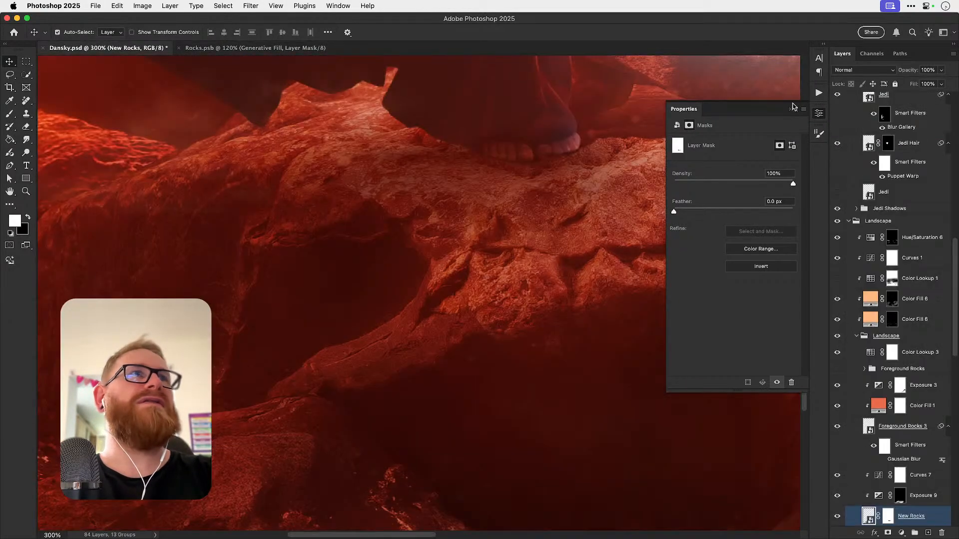
click(819, 115)
key(super+minus)
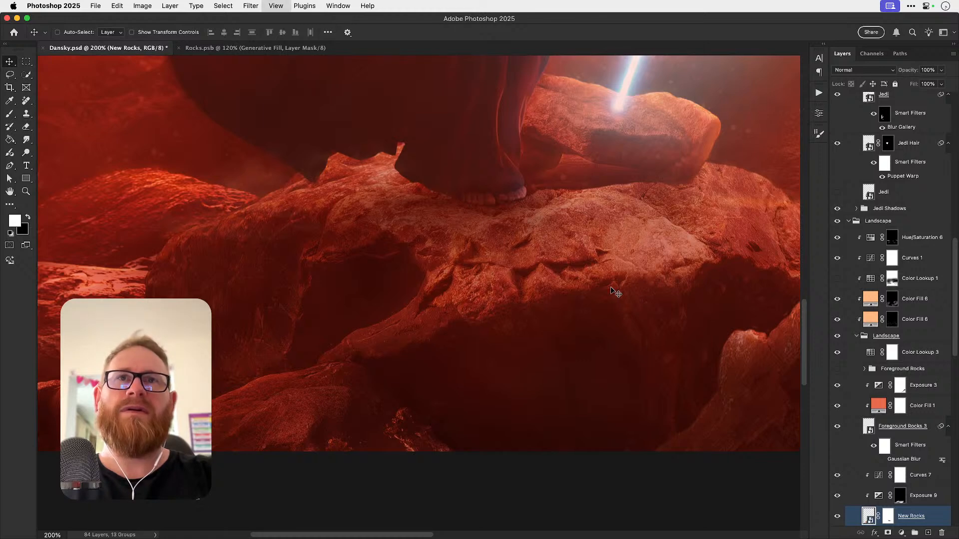
key(super+0)
scroll(483, 407, down, 2)
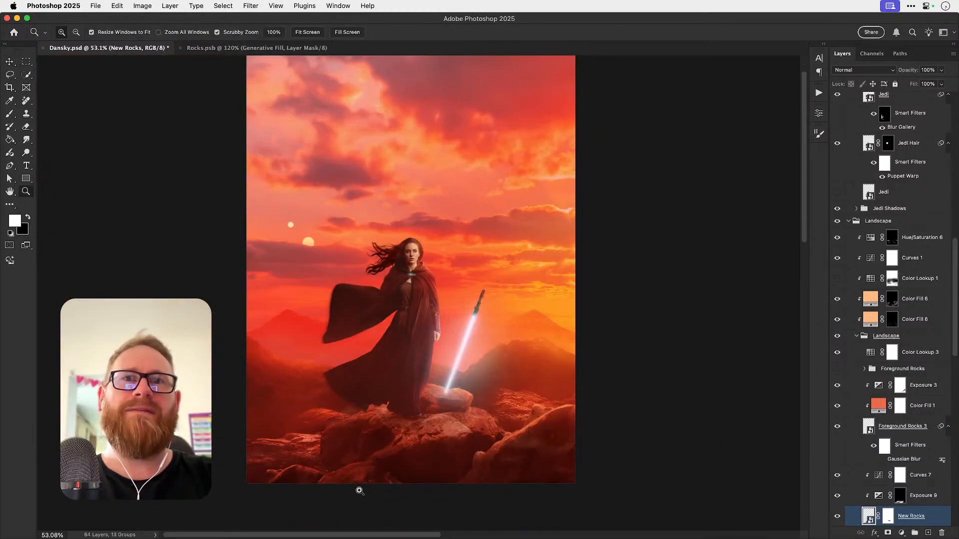
key(super+1)
key(super+plus)
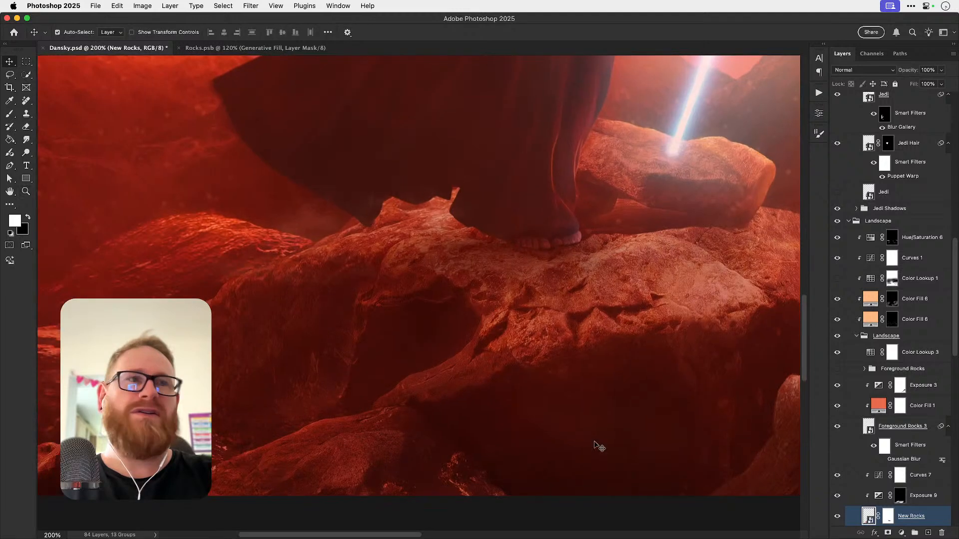
Step: Darken the lower front rock by painting white at 30% flow on the Exposure 9 mask with a brush of about 40 px
scroll(912, 442, down, 2)
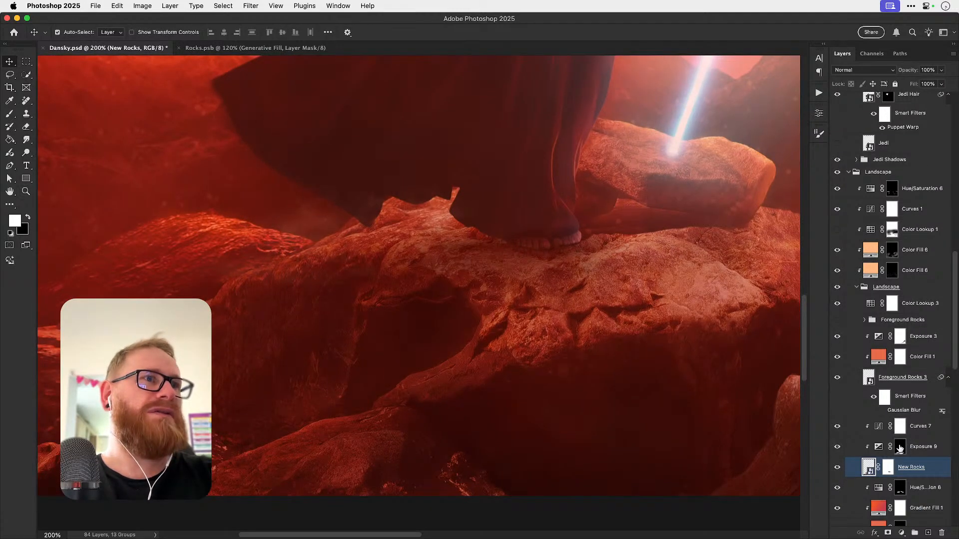
click(899, 448)
click(837, 449)
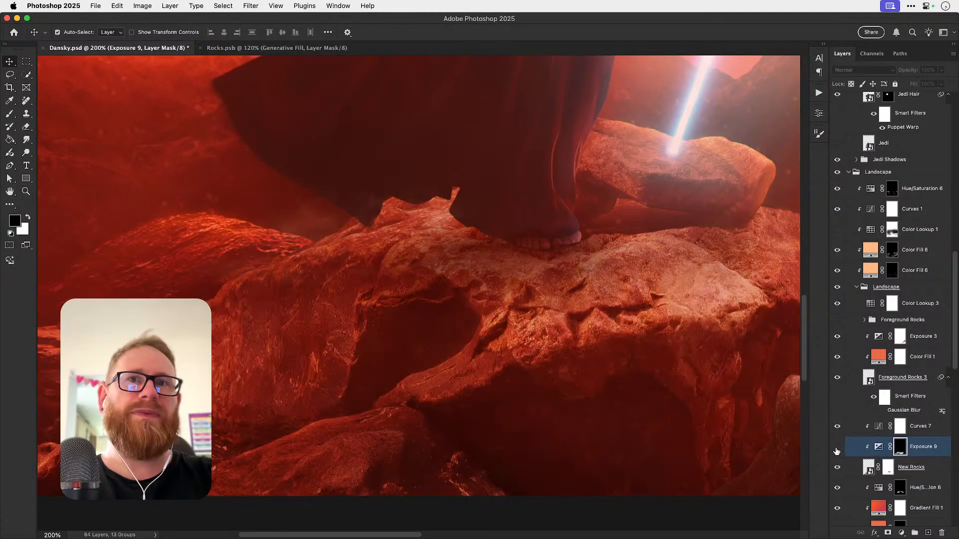
key(b)
scroll(263, 362, down, 3)
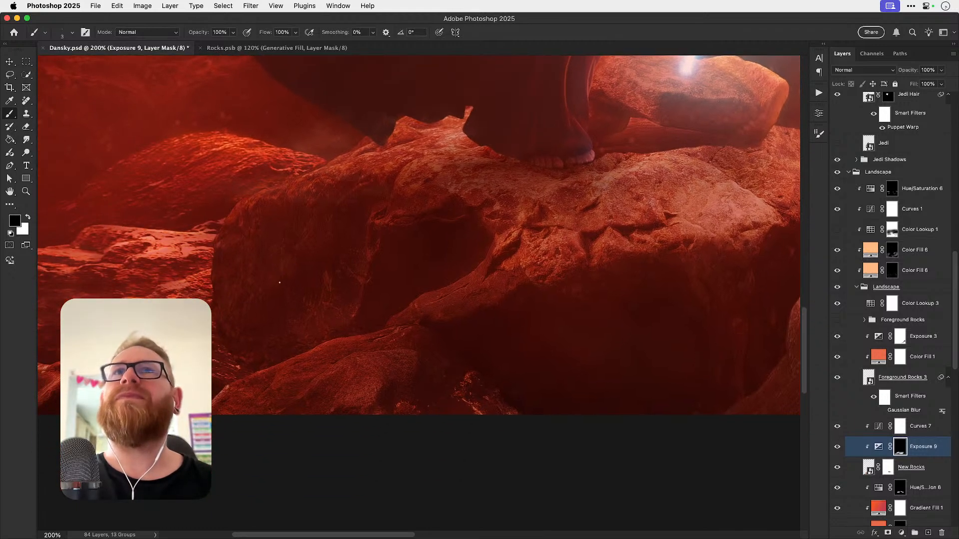
key(x)
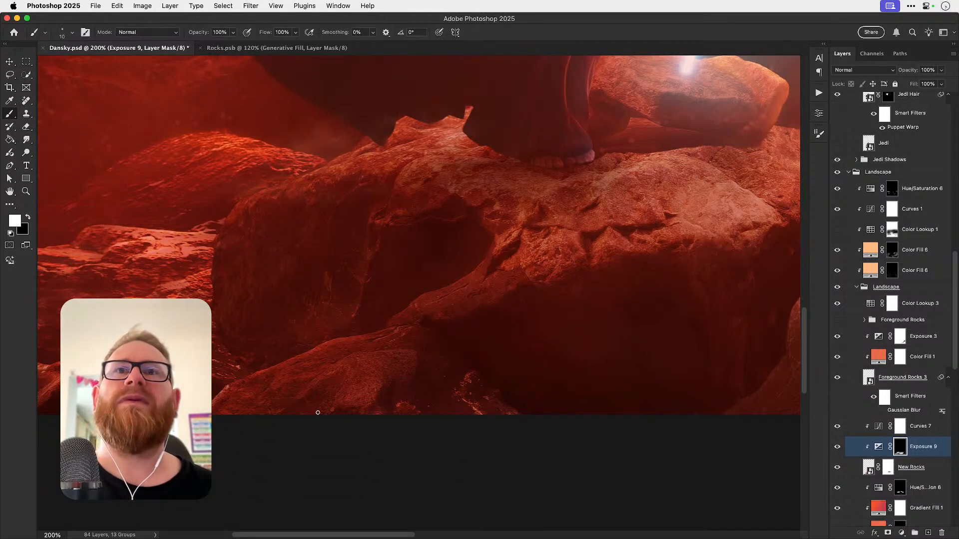
key(bracketright)
key(bracketright)
key(bracketright)
key(bracketright)
key(bracketright)
key(bracketright)
key(bracketright)
key(bracketright)
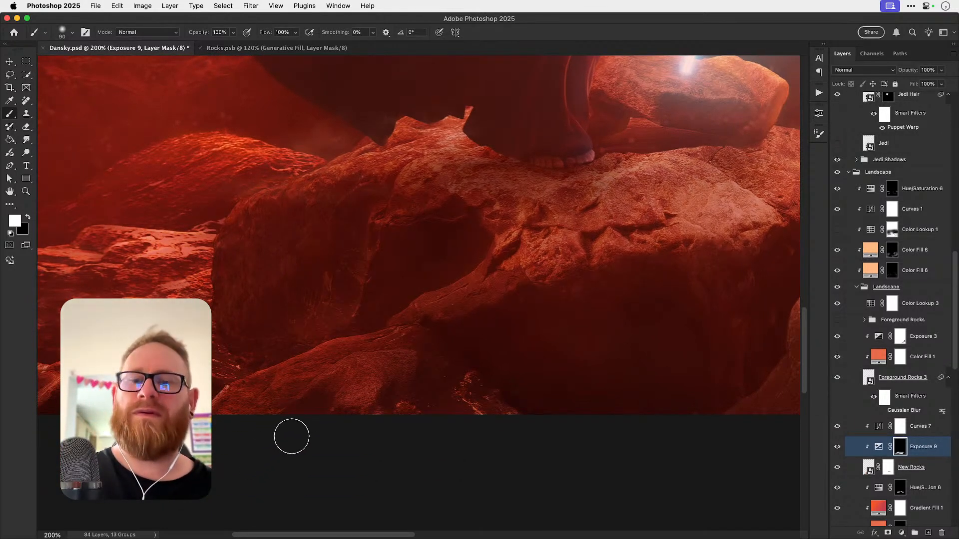
key(shift+3)
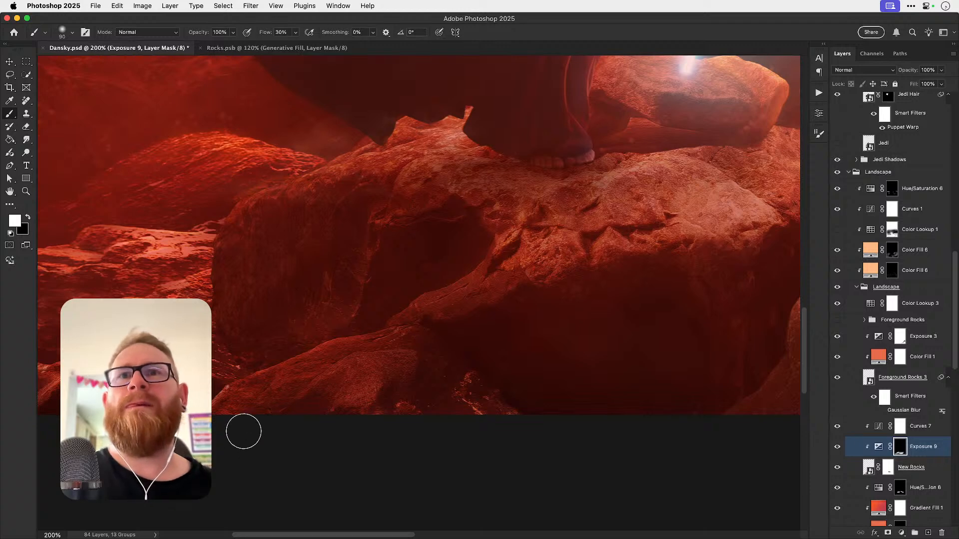
key(bracketleft)
key(bracketleft)
key(bracketleft)
key(bracketleft)
key(bracketleft)
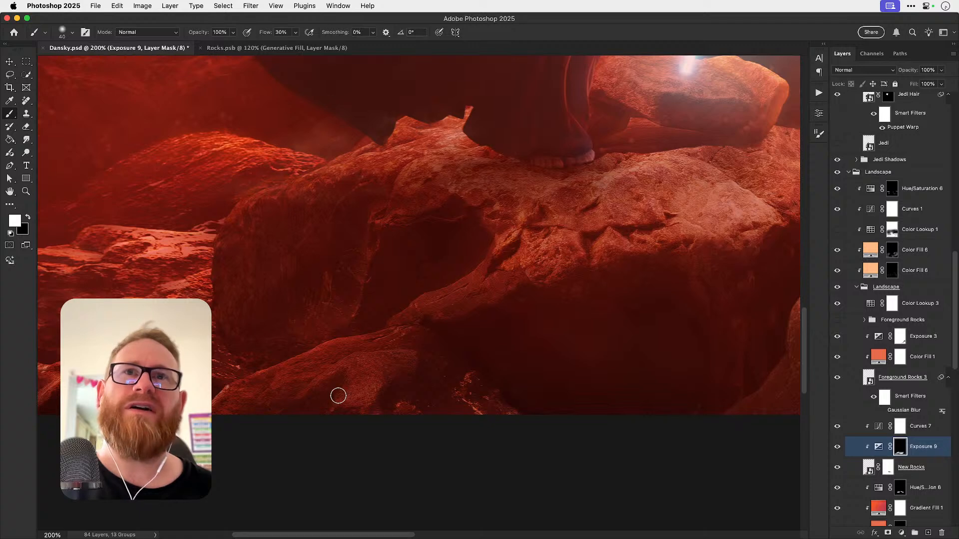
Step: Shade the front rock's ridge and creases with small white strokes of 20 to 35 px on the Exposure 9 mask
key(bracketleft)
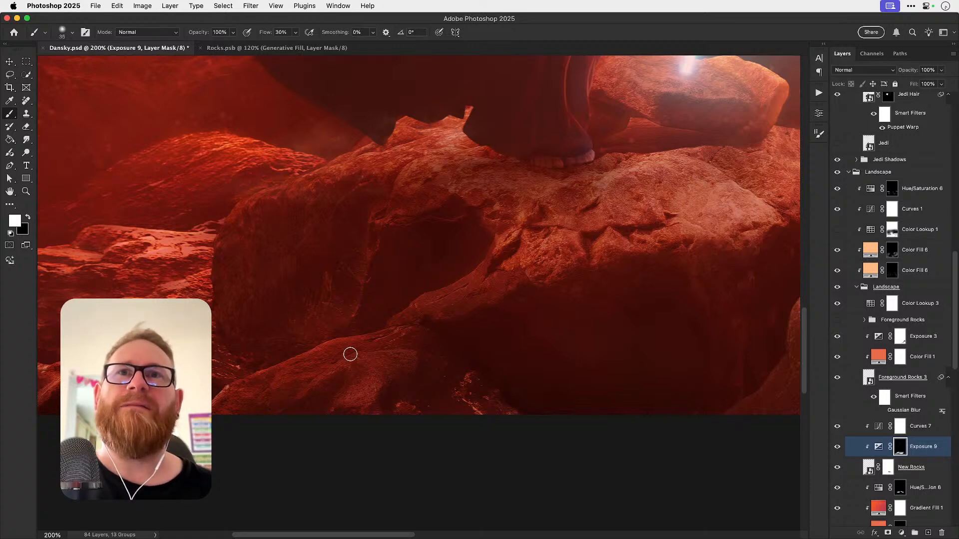
key(bracketleft)
key(bracketleft)
key(bracketleft)
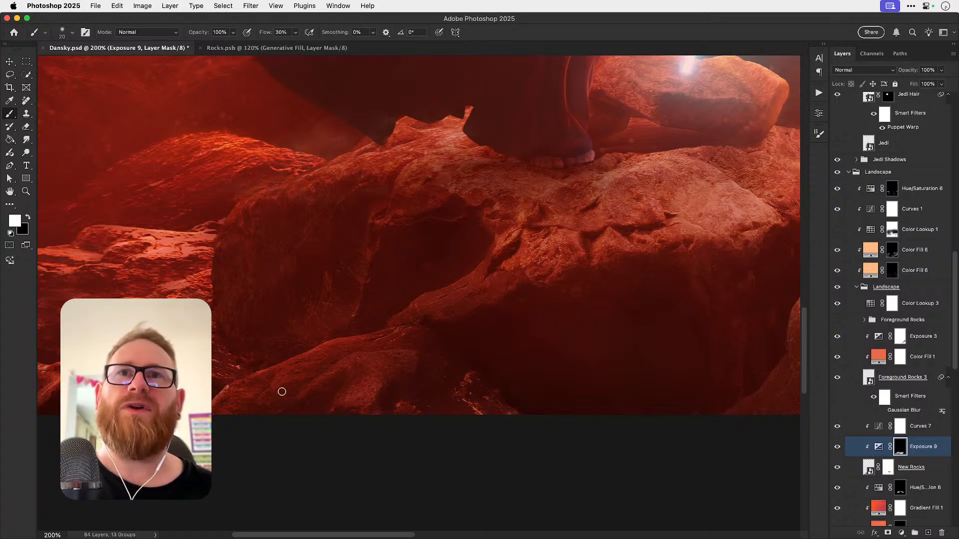
key(bracketright)
key(bracketright)
key(bracketright)
key(bracketright)
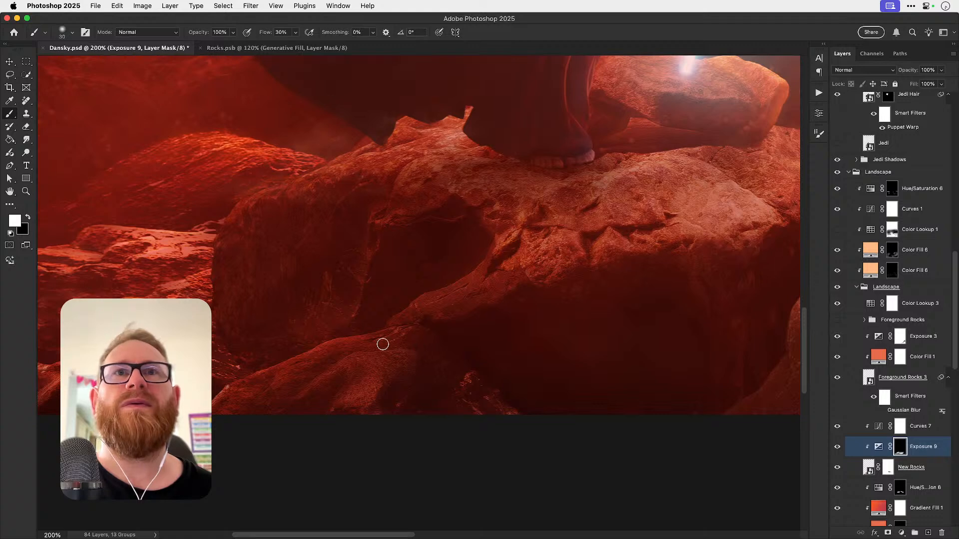
key(bracketleft)
key(bracketleft)
key(bracketleft)
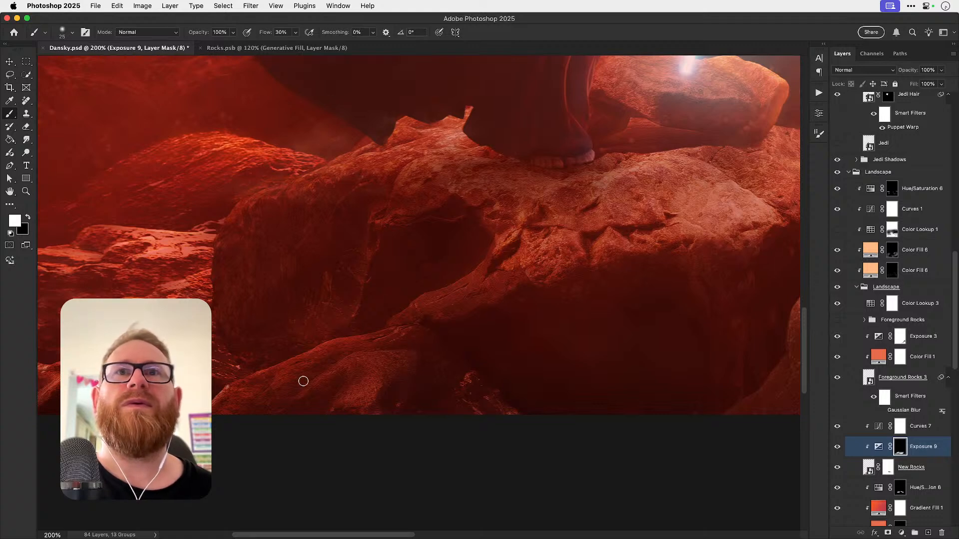
key(bracketright)
key(bracketright)
key(bracketright)
key(bracketright)
key(bracketright)
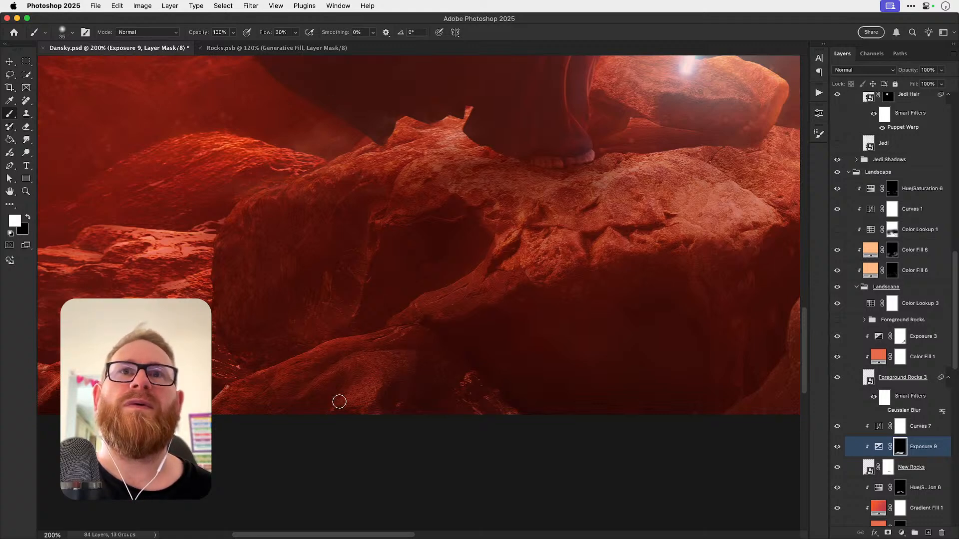
Step: Deepen the shadow between the front rock and the main boulder with broader white strokes on the Exposure 9 mask
key(bracketright)
key(bracketright)
key(bracketright)
key(bracketright)
key(bracketright)
key(bracketright)
key(bracketright)
key(bracketright)
key(bracketright)
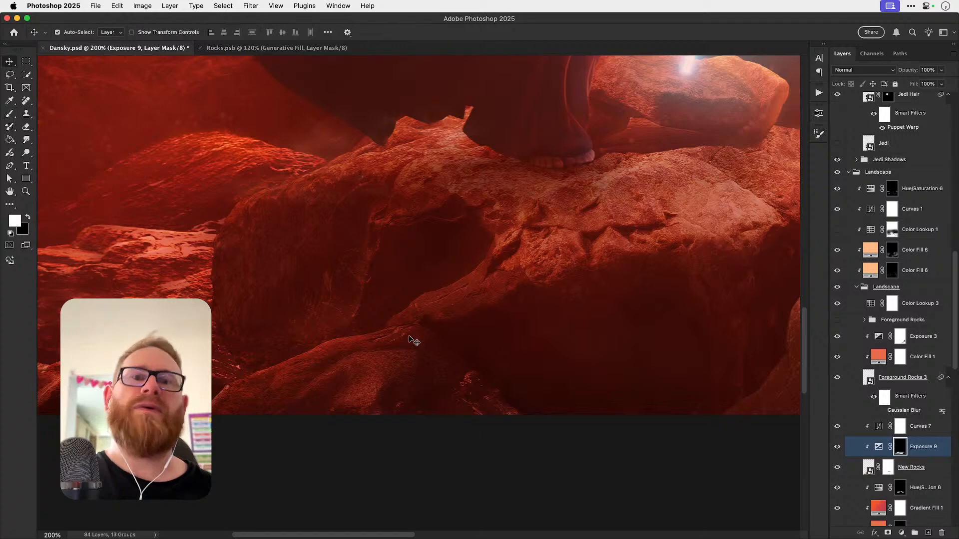
Step: Lighten the ridge where the front rock meets the boulder by painting black on the Exposure 9 mask with a 35 to 70 px brush
key(x)
key(bracketleft)
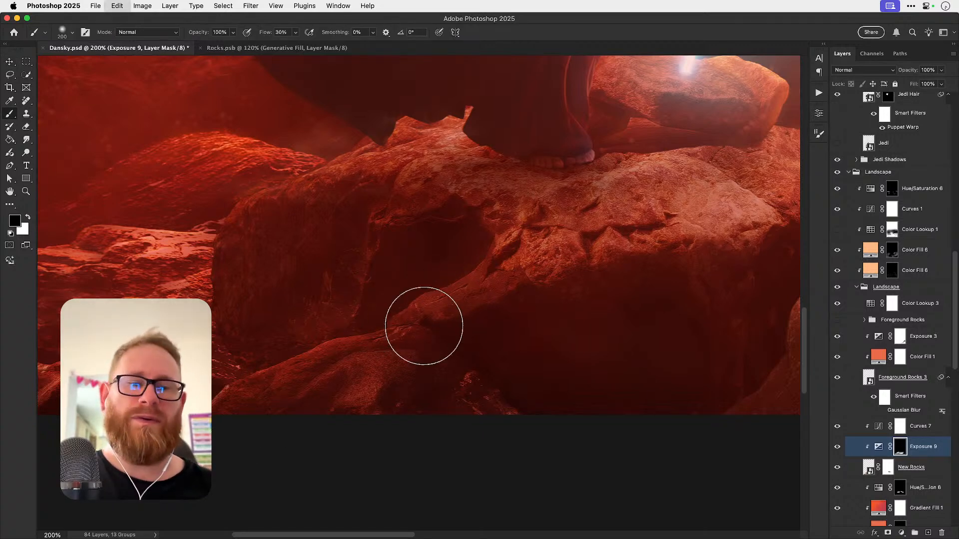
key(bracketleft)
key(bracketleft)
key(bracketleft)
key(bracketleft)
key(bracketleft)
key(bracketleft)
key(bracketleft)
key(bracketleft)
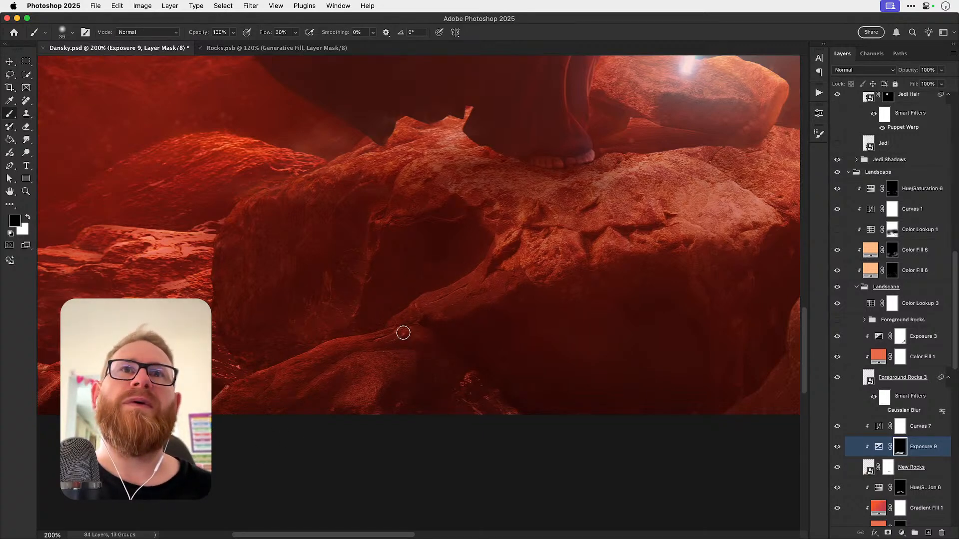
key(bracketright)
key(bracketright)
key(bracketright)
key(bracketright)
key(bracketright)
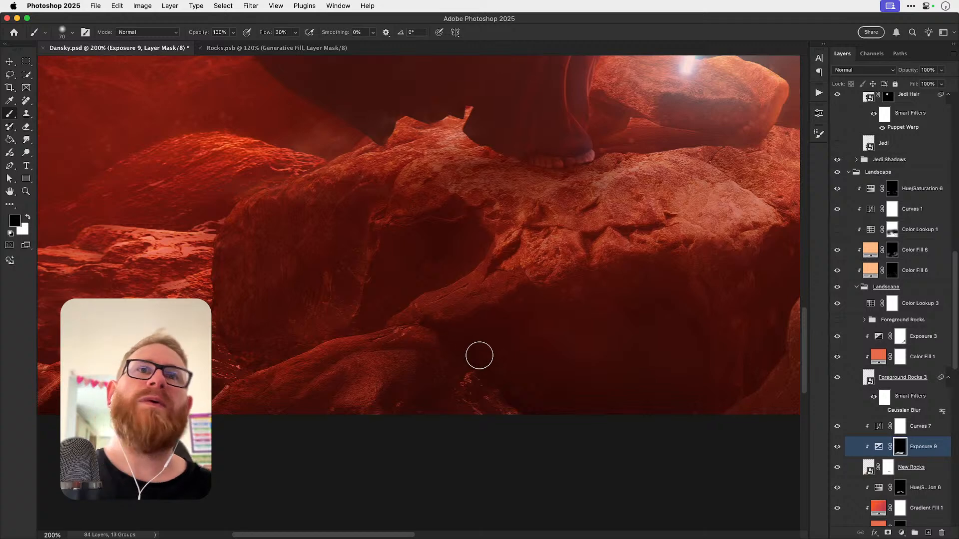
Step: Compare the foreground rocks with Exposure 9 hidden and shown, and review the whole composite
key(super+minus)
key(v)
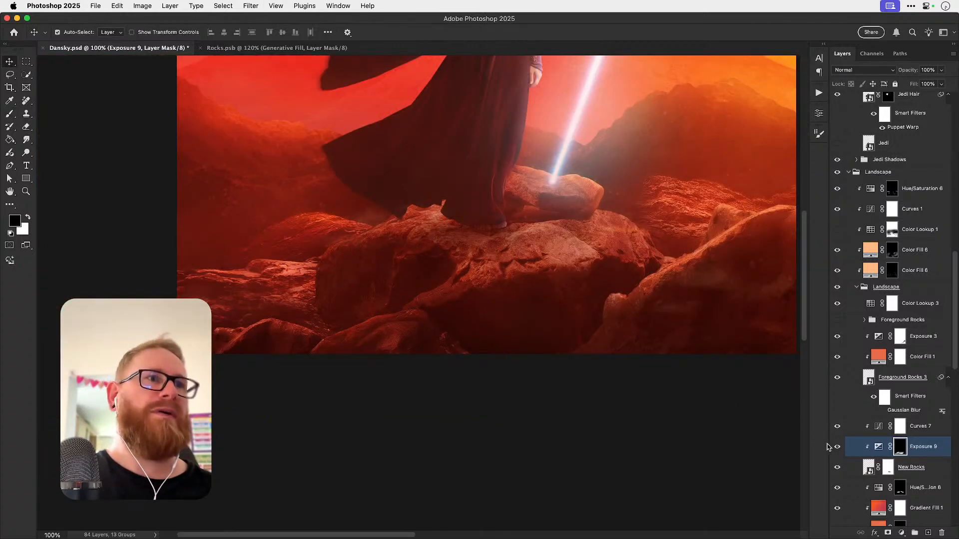
click(838, 447)
click(837, 448)
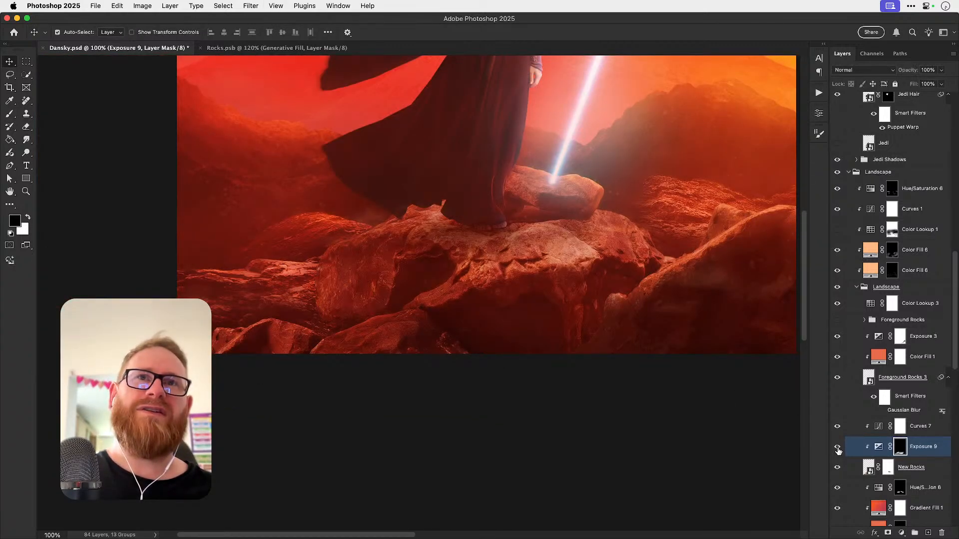
key(super+0)
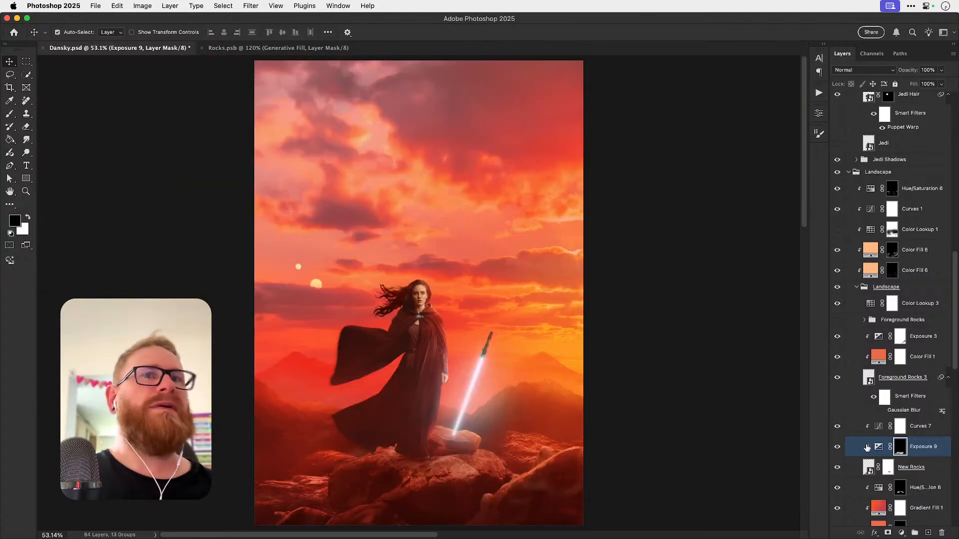
Step: Soften the darkening along the image's bottom edge by brushing black at 10% flow and 500 px on the Exposure 9 mask
key(b)
scroll(392, 400, down, 5)
key(x)
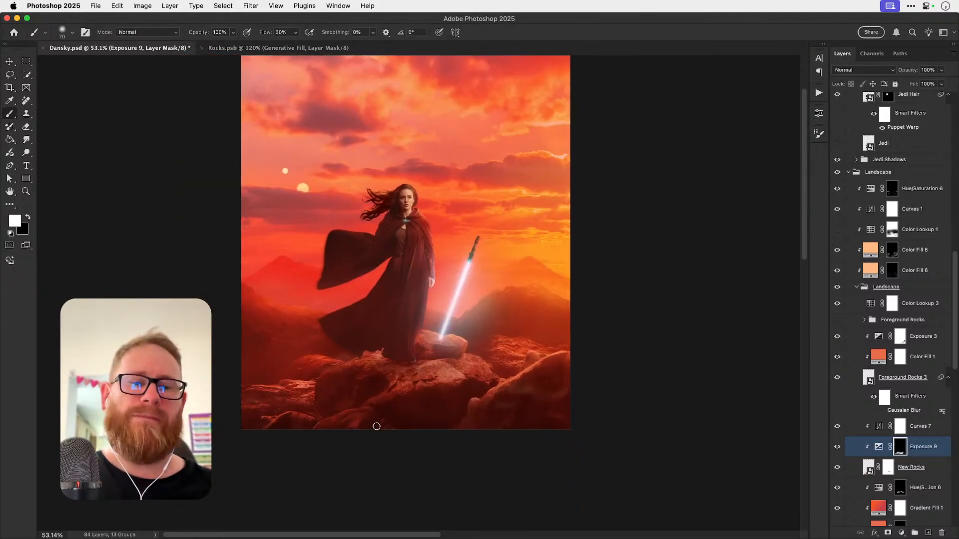
key(bracketright)
key(bracketright)
key(bracketright)
key(bracketright)
key(bracketright)
key(bracketright)
key(bracketright)
key(bracketright)
key(bracketright)
key(bracketright)
key(bracketright)
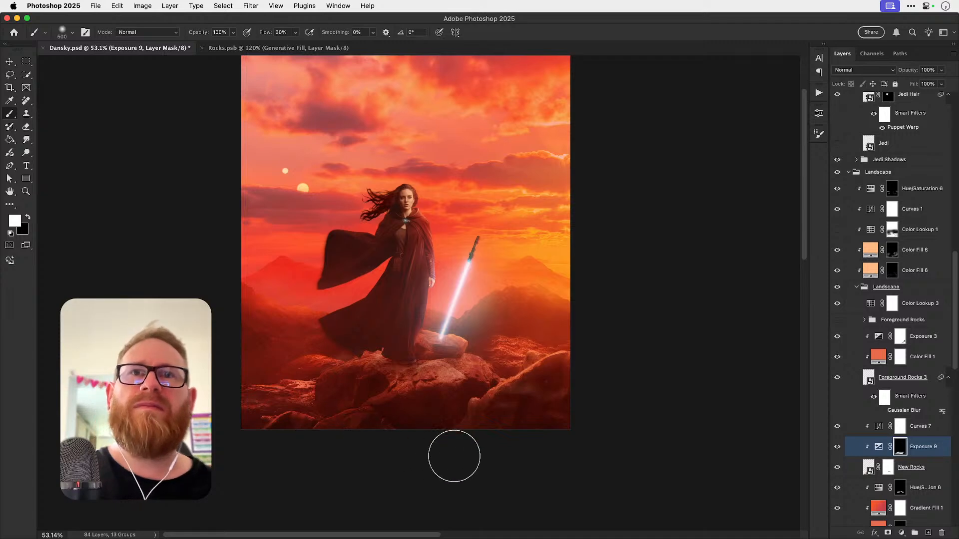
key(x)
key(shift+1)
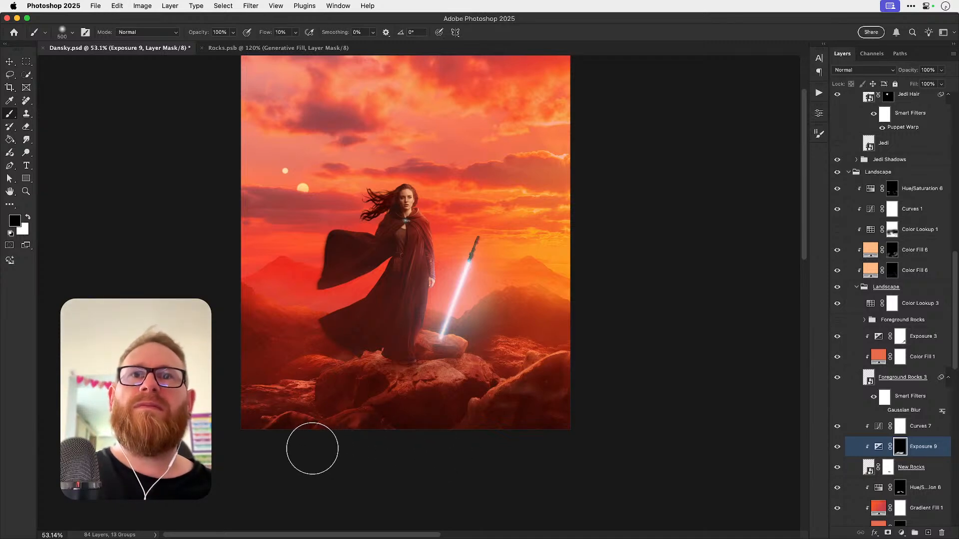
key(v)
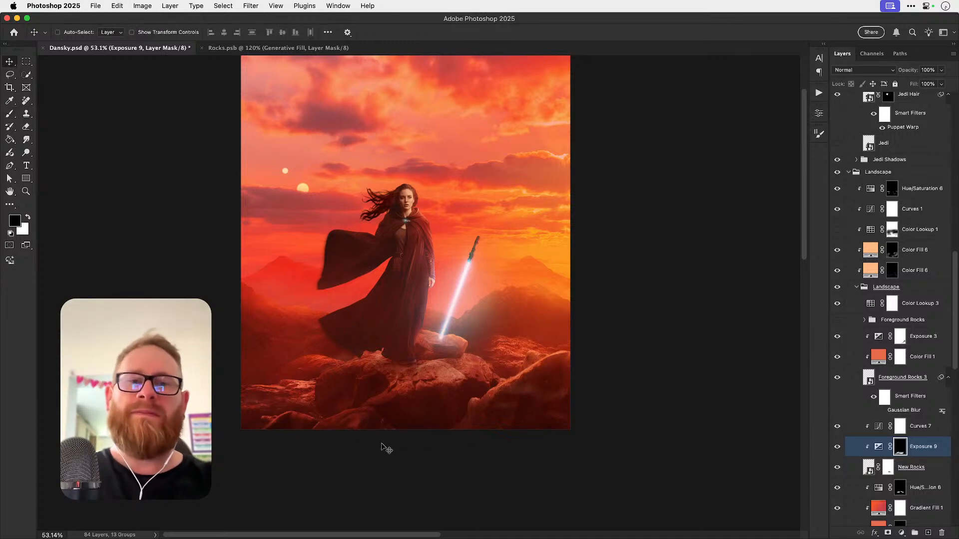
key(super+0)
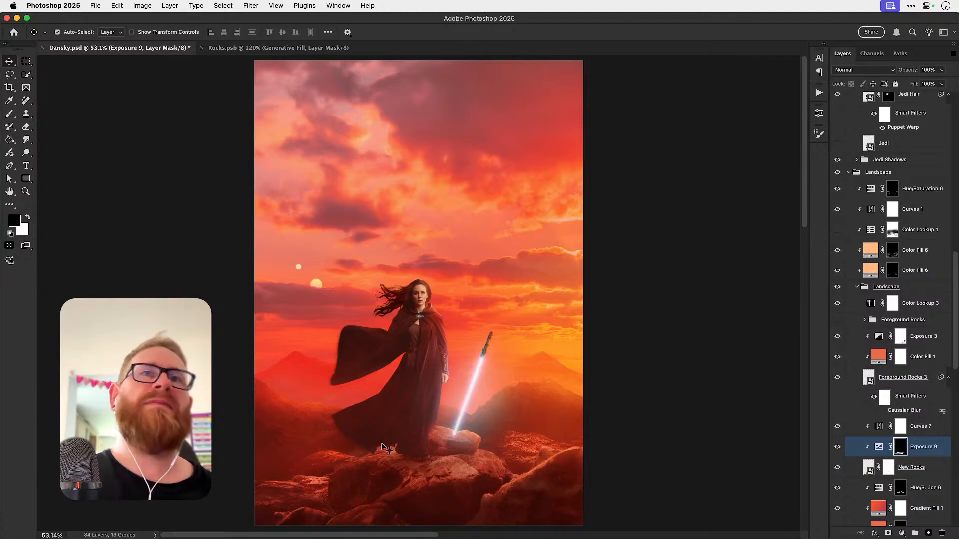
Step: Turn on the Gaussian Blur smart filter of Foreground Rocks 3 and set its radius to 10 pixels
key(z)
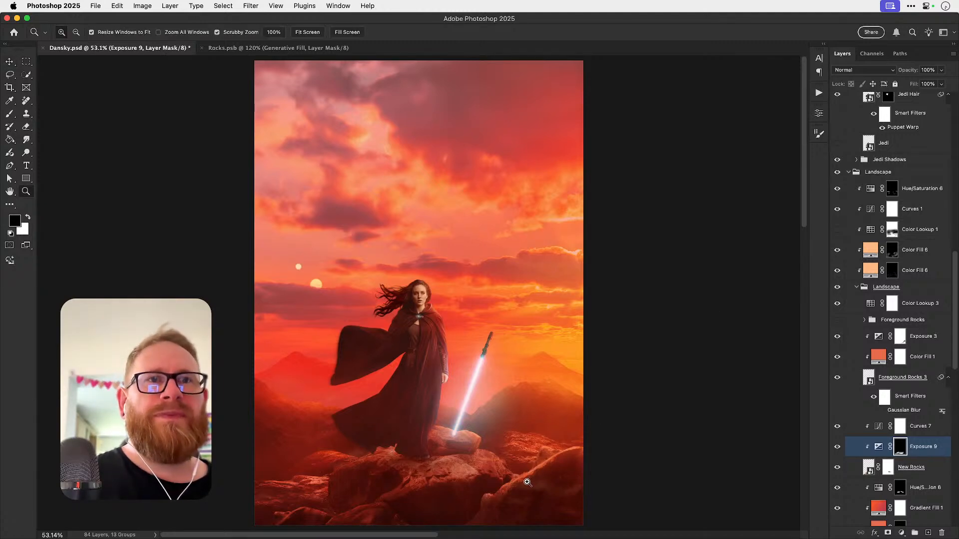
drag(527, 482, 510, 453)
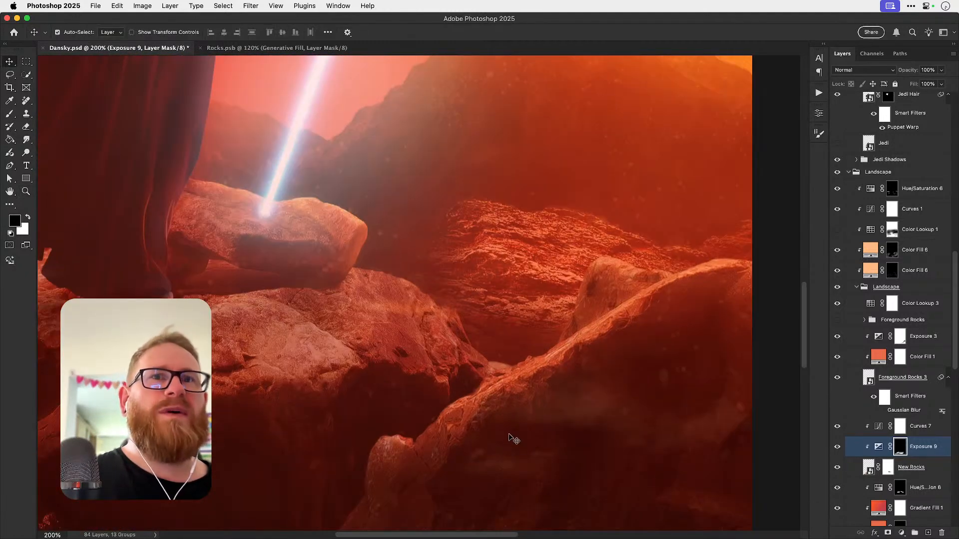
click(883, 413)
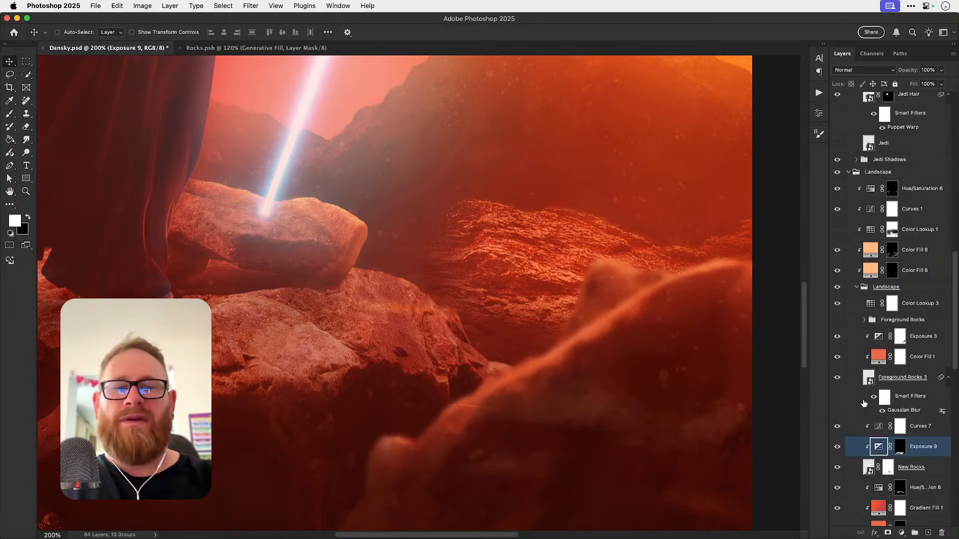
key(super+0)
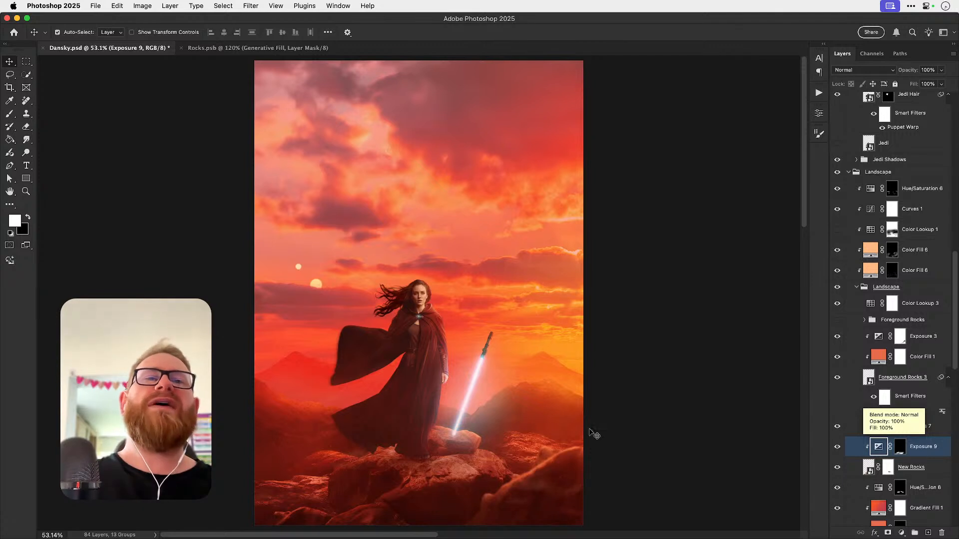
click(900, 413)
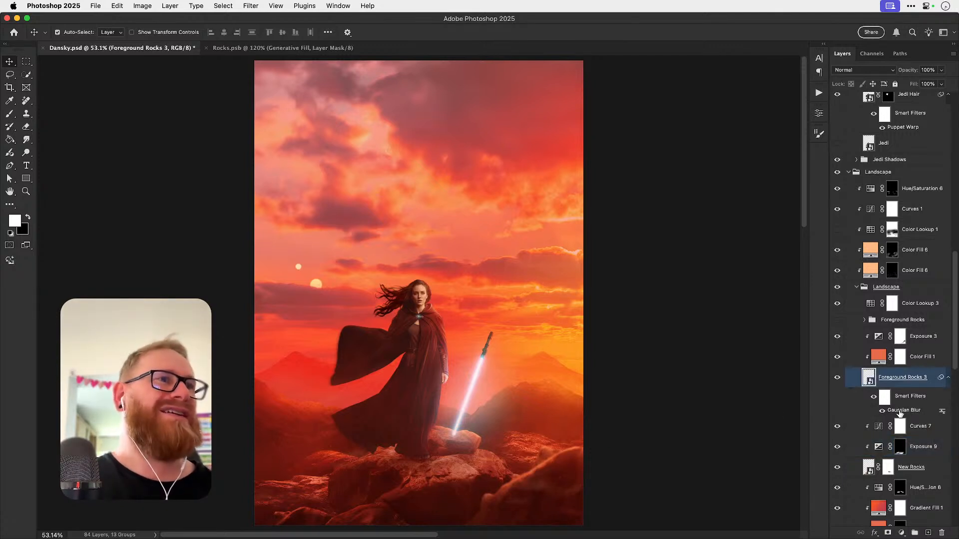
double_click(902, 411)
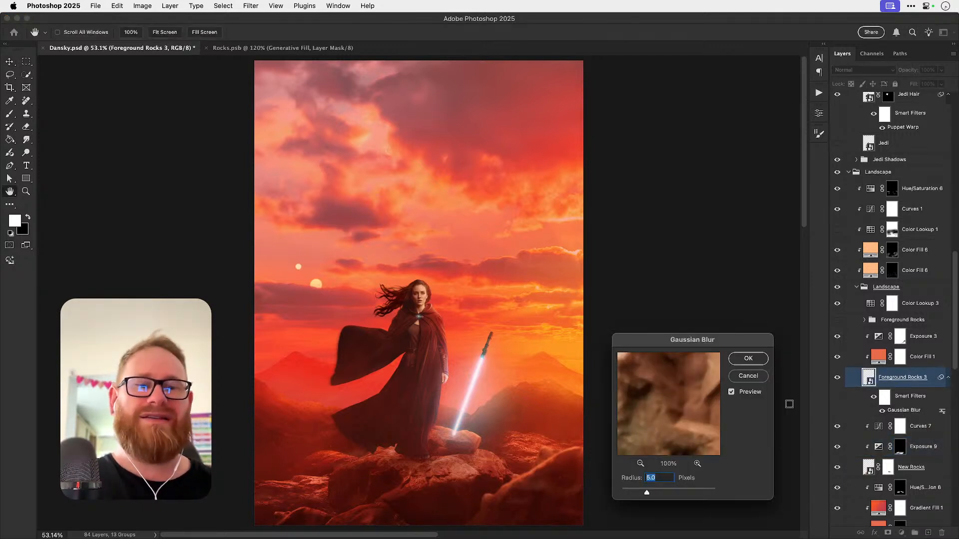
text(10)
key(Return)
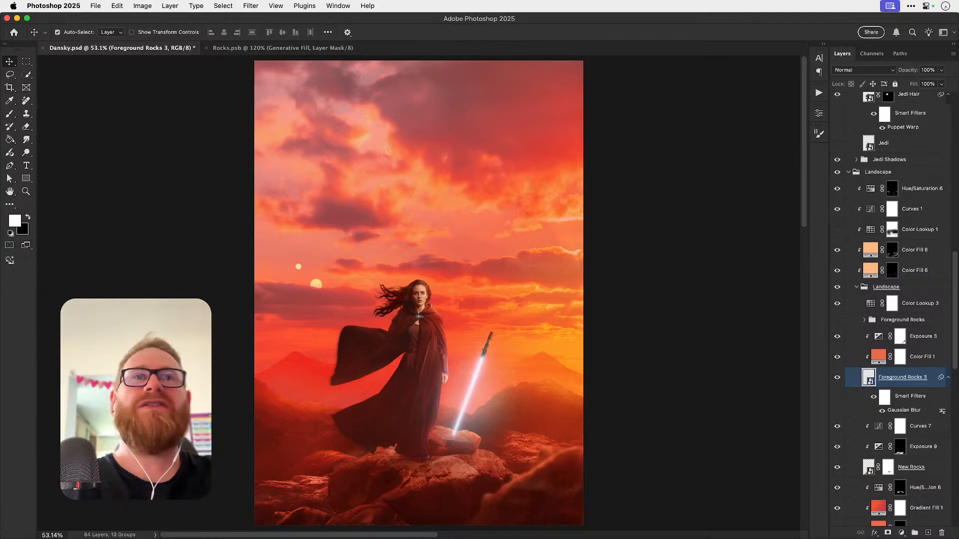
Step: Examine the distant mountain up close, and open the Sunrise smart object to inspect its sky layers before closing it
key(z)
drag(287, 364, 353, 360)
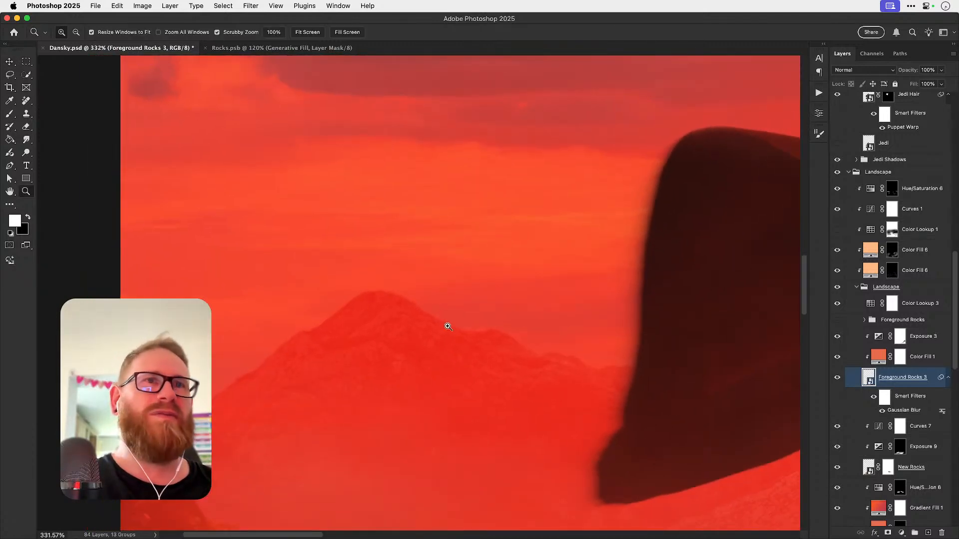
key(v)
scroll(901, 383, down, 10)
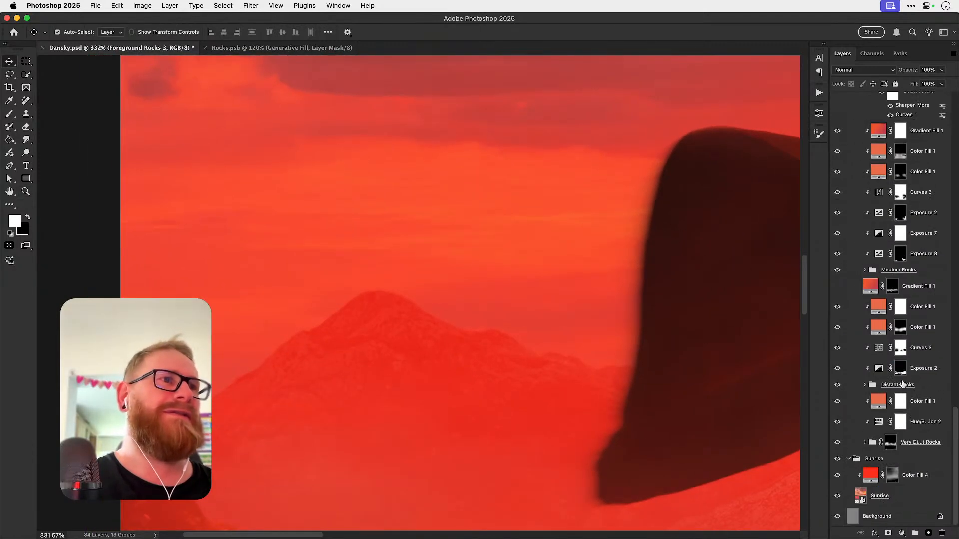
double_click(861, 496)
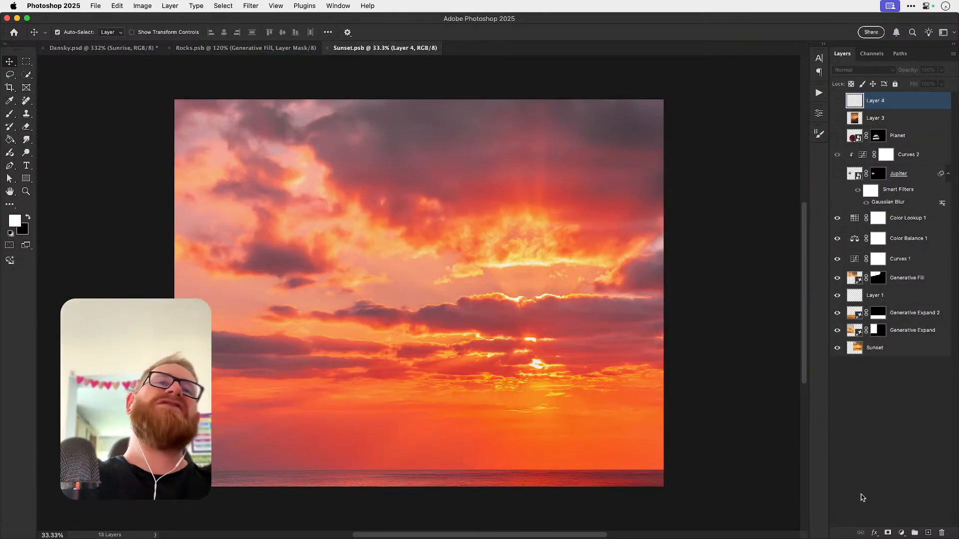
key(super+w)
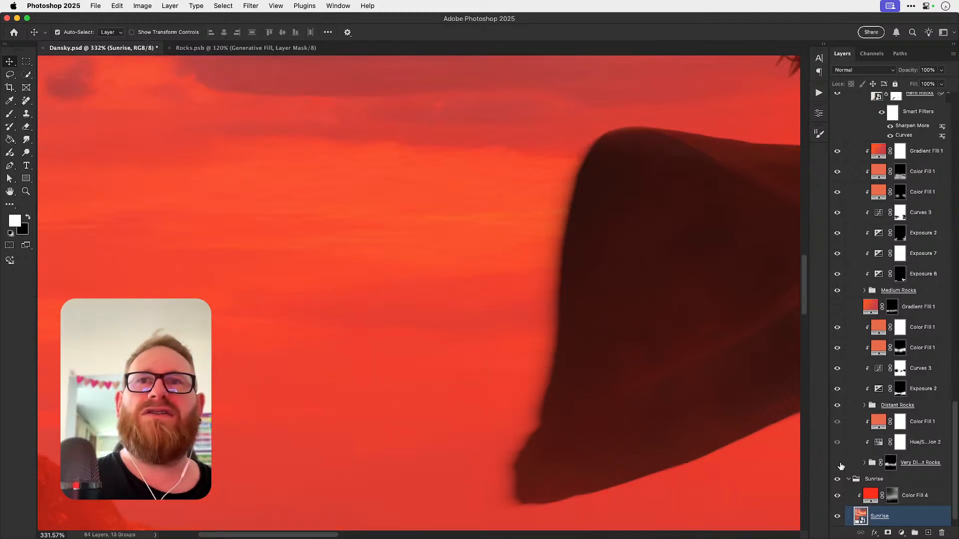
Step: Show the Very Distant Rocks group and hide its Mountain 2 layer, toggling Mountain 1 off and on to identify it
click(837, 462)
click(865, 462)
click(890, 463)
scroll(910, 458, down, 3)
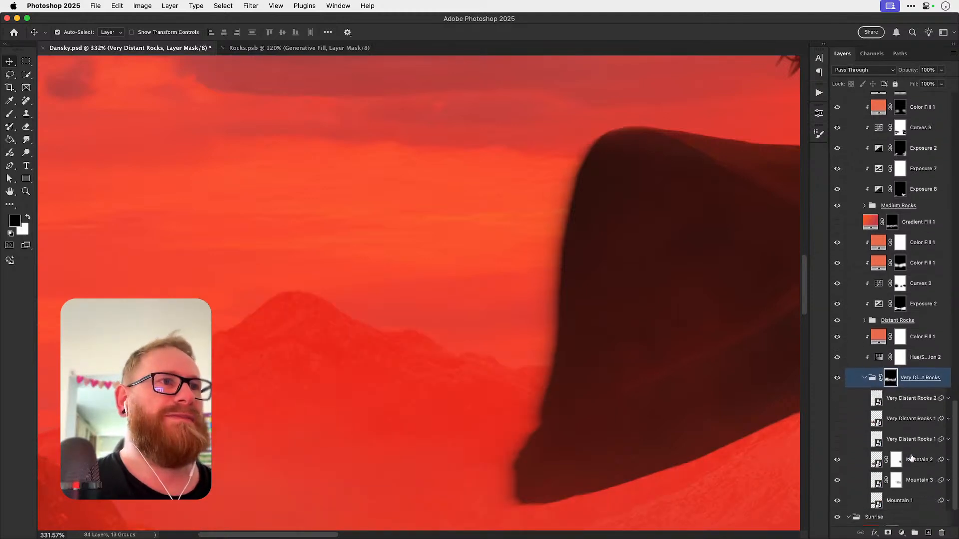
scroll(912, 458, down, 1)
click(948, 436)
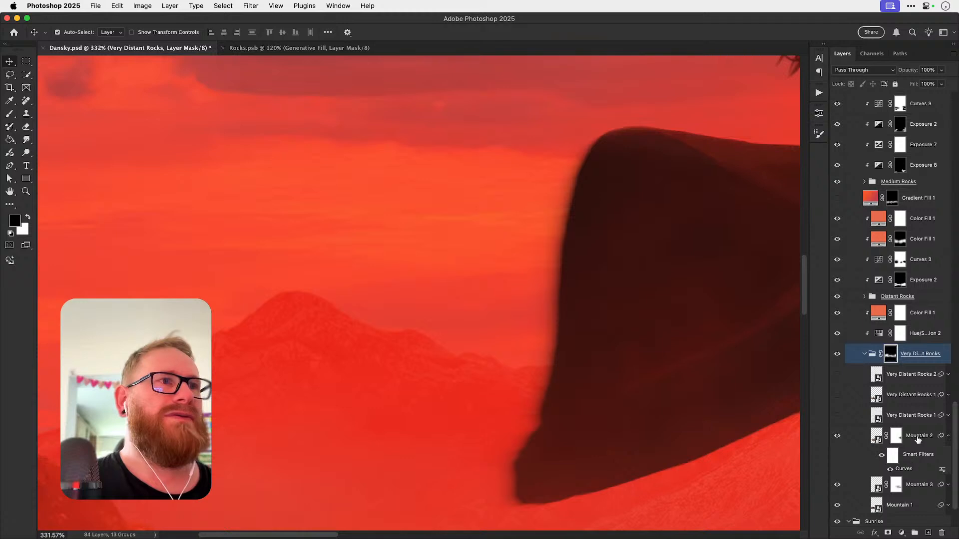
click(918, 437)
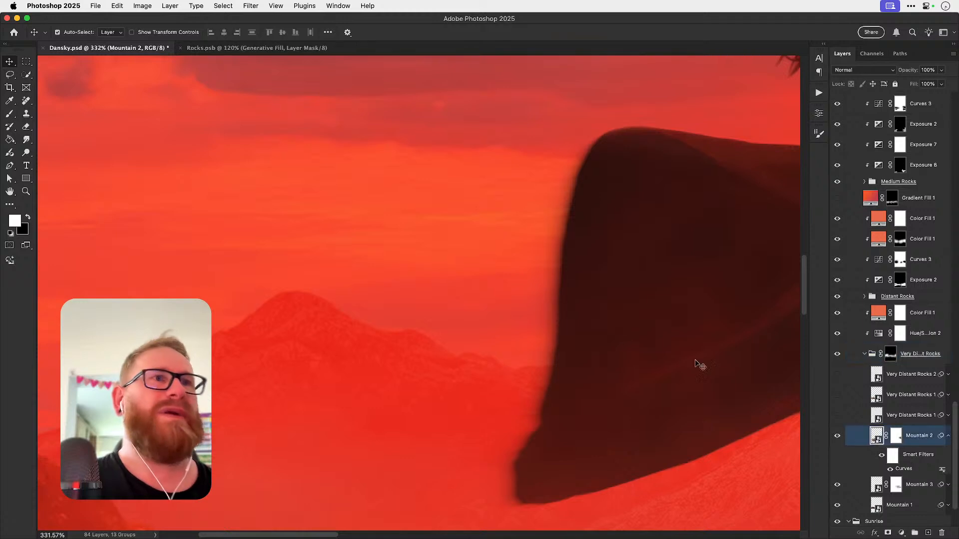
click(839, 440)
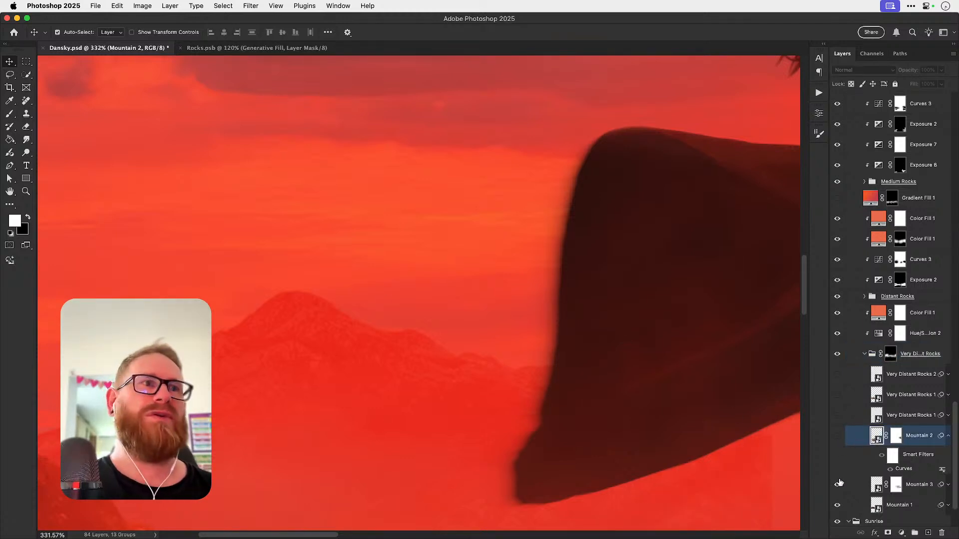
click(837, 505)
click(837, 505)
Step: Apply a Gaussian Blur with a radius of 1 pixel to the Mountain 1 layer
click(898, 505)
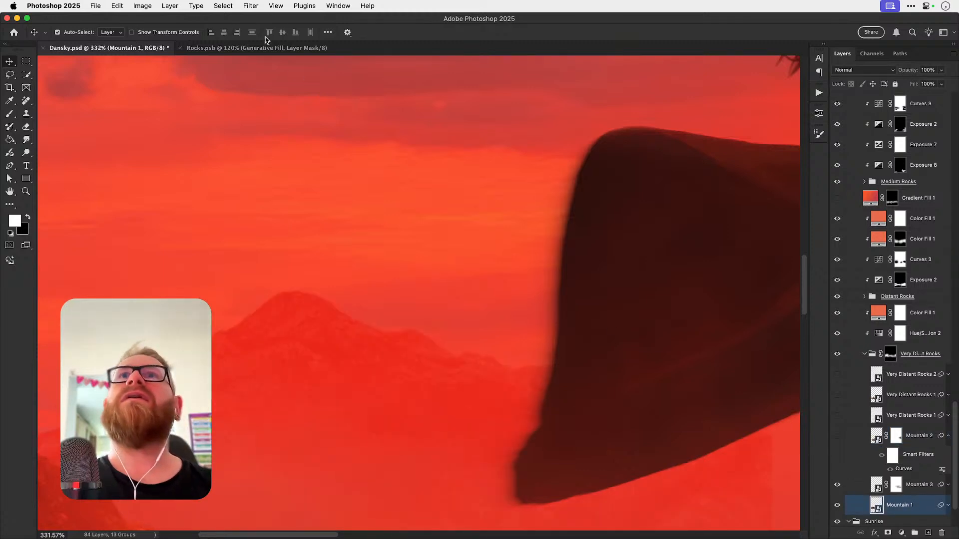
click(251, 6)
mouse_move(300, 158)
click(400, 194)
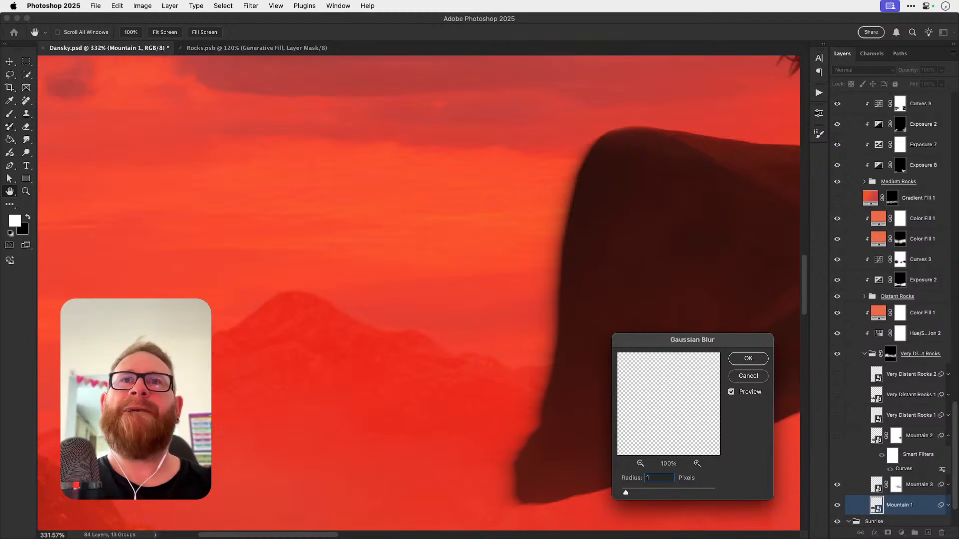
key(Escape)
Step: Apply the same Gaussian Blur with a radius of 1.0 pixel to the Mountain 3 layer
click(906, 483)
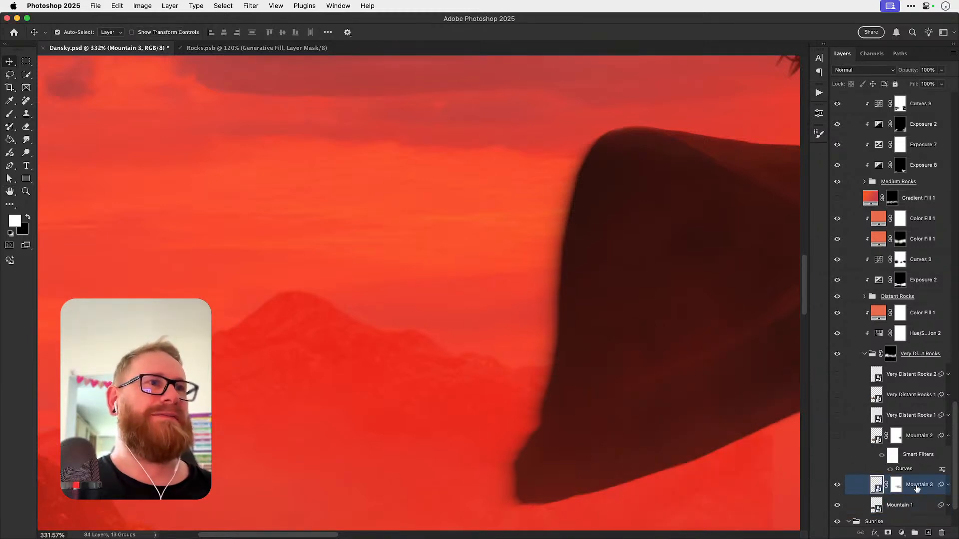
click(251, 6)
click(260, 24)
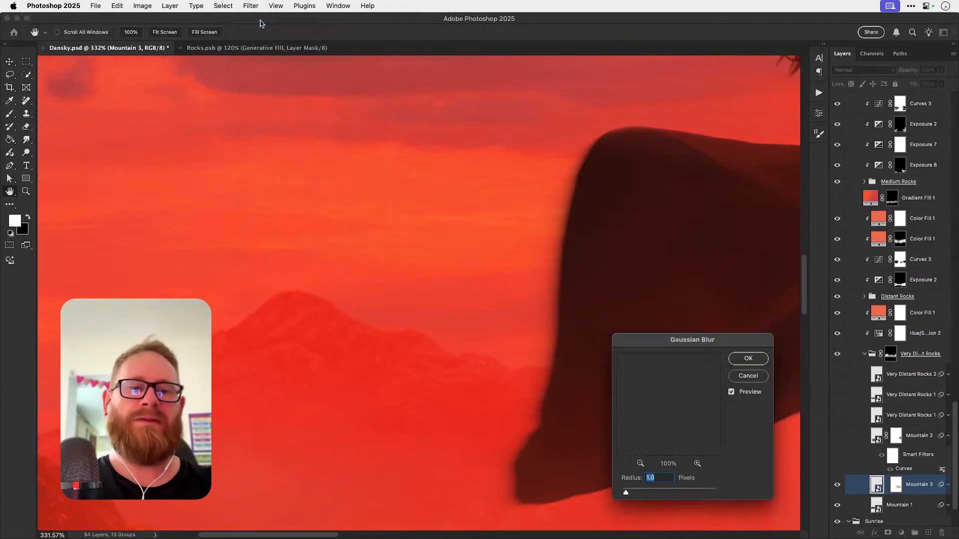
key(Escape)
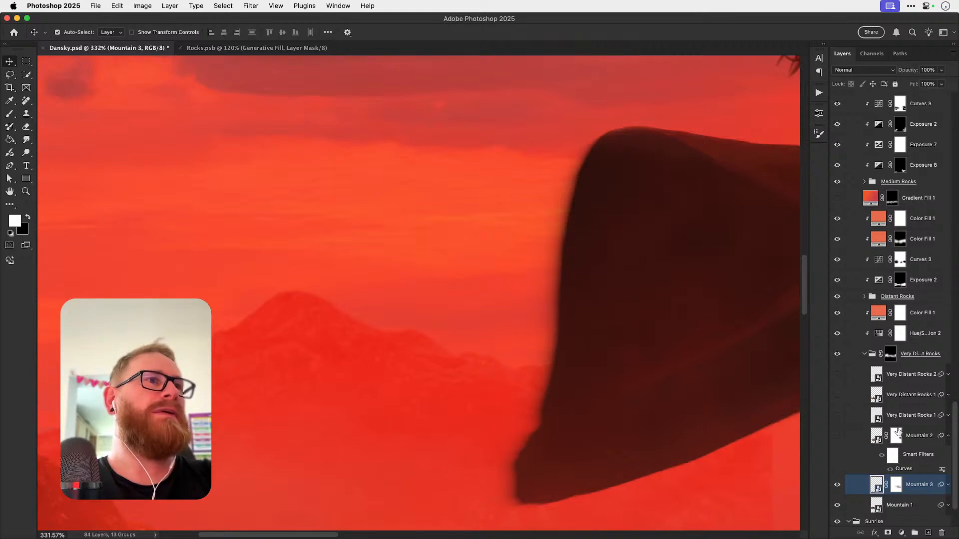
Step: Tidy the layer stack by collapsing the Very Distant Rocks, Jedi, Landscape and Effects groups, with the whole composite in view
click(865, 354)
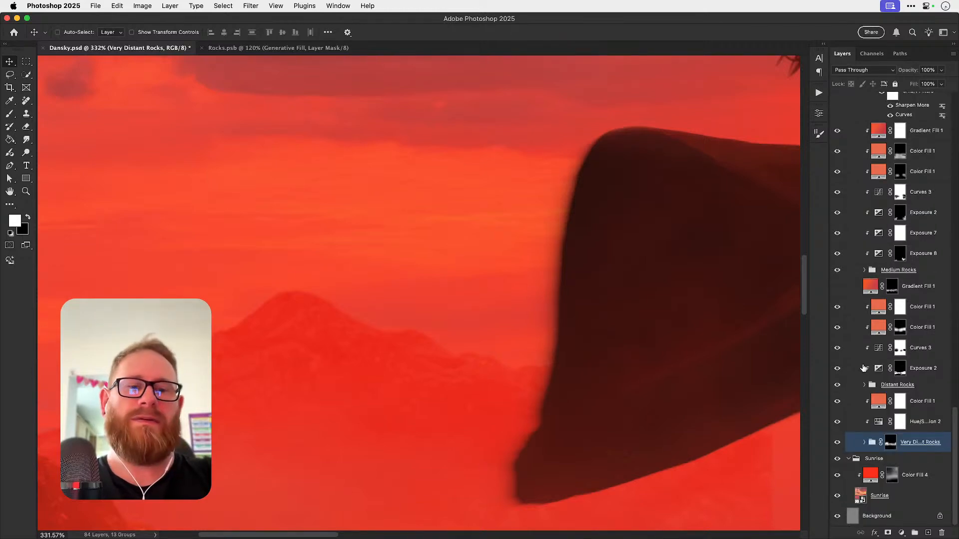
key(super+0)
scroll(898, 334, up, 10)
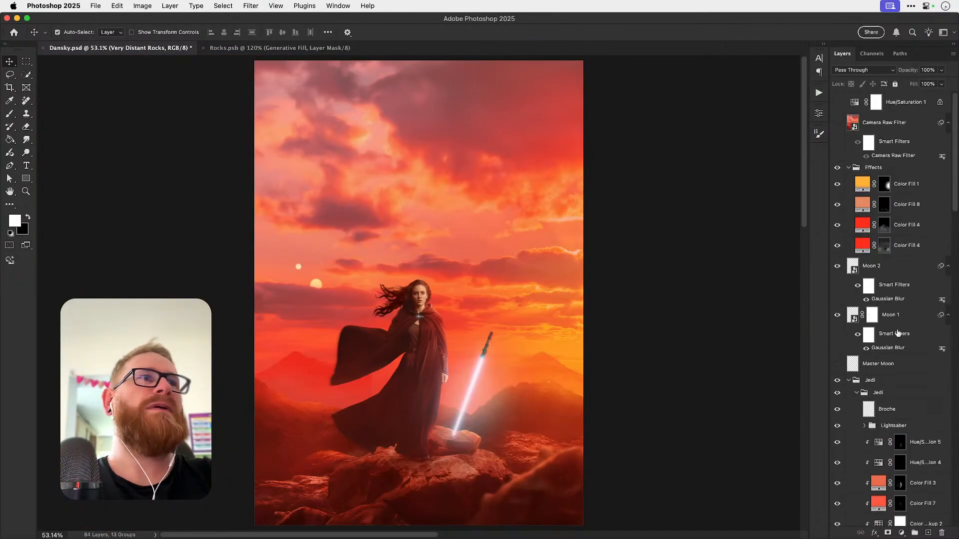
click(856, 393)
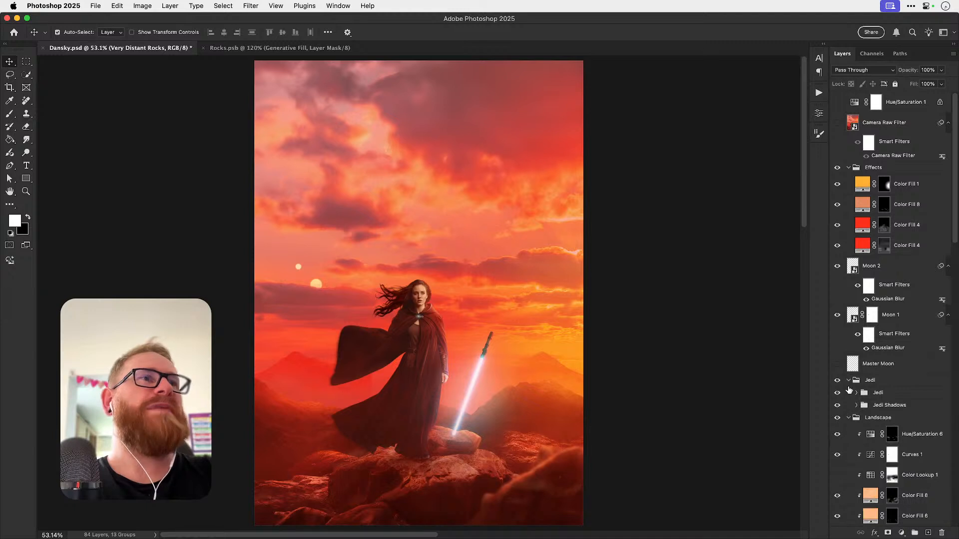
click(848, 383)
click(849, 394)
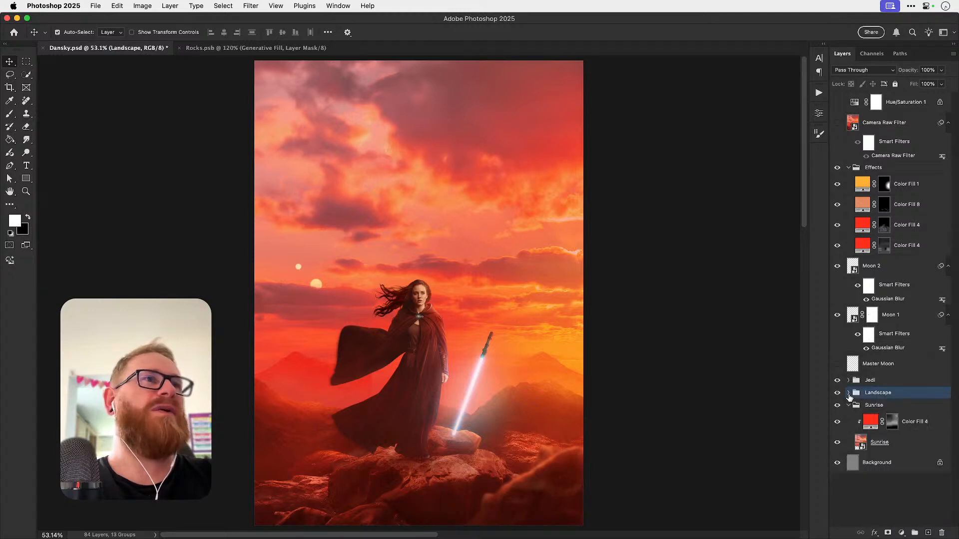
click(847, 172)
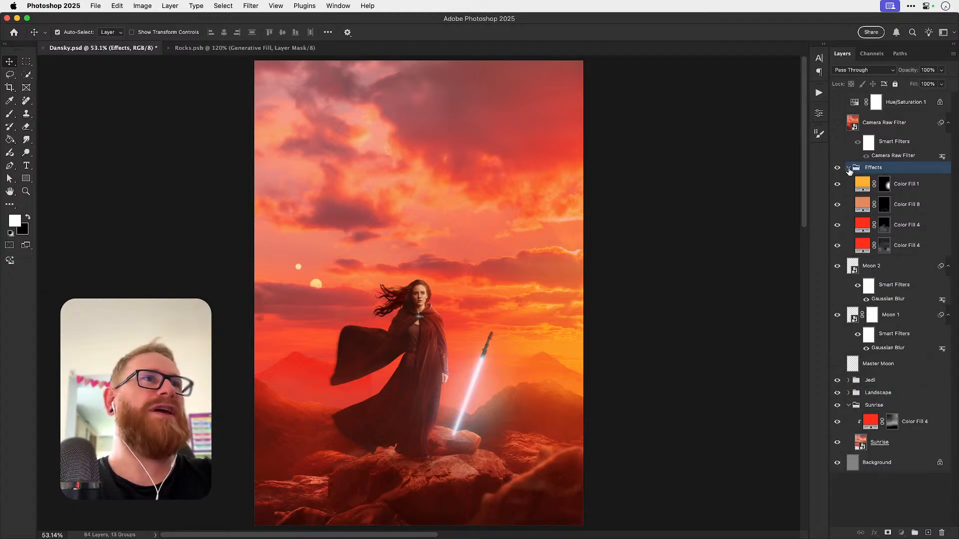
click(848, 168)
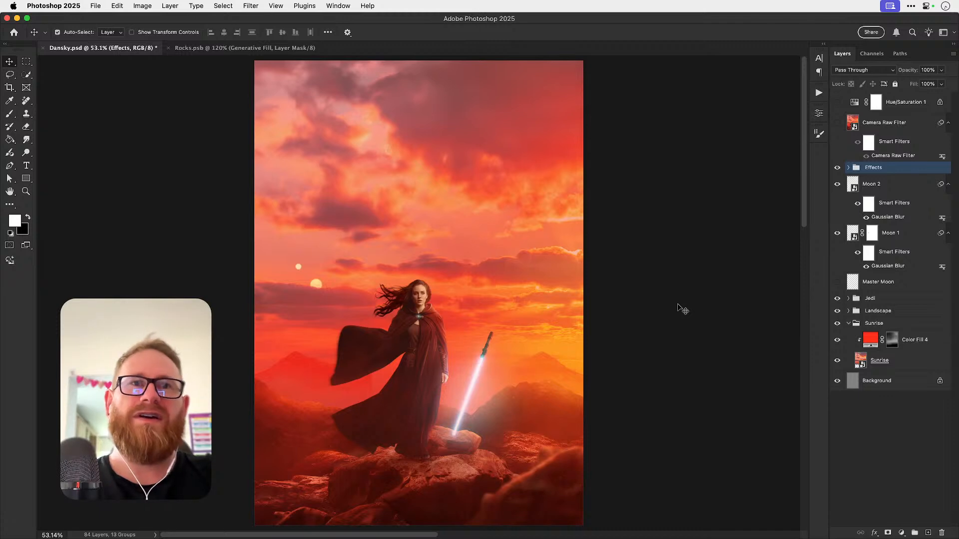
Step: Copy the whole canvas merged, and rename the existing layer inside the Camera Raw Filter smart object to 1
key(super+a)
key(super+shift+c)
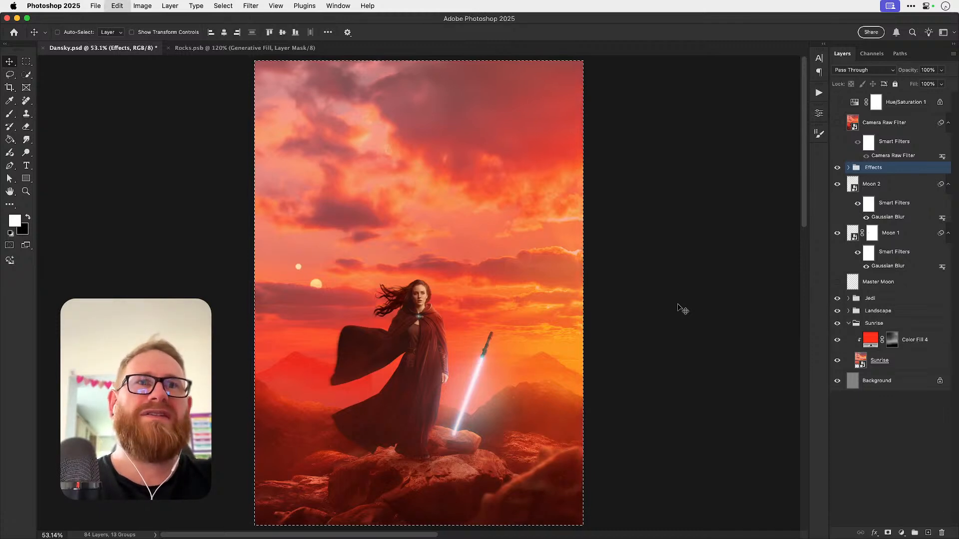
double_click(852, 123)
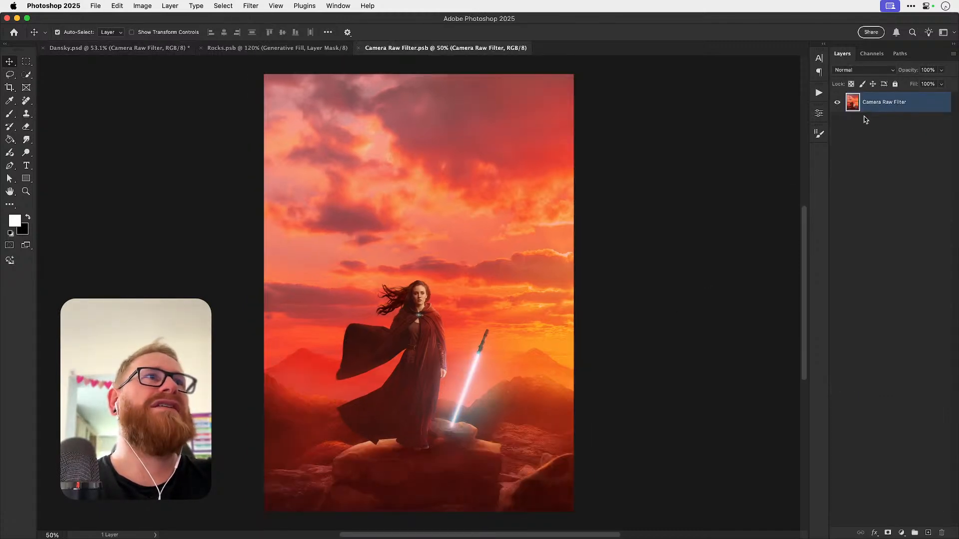
double_click(875, 103)
text(1)
key(Return)
Step: Paste the merged copy above layer 1 in the smart object and name it 2
key(super+v)
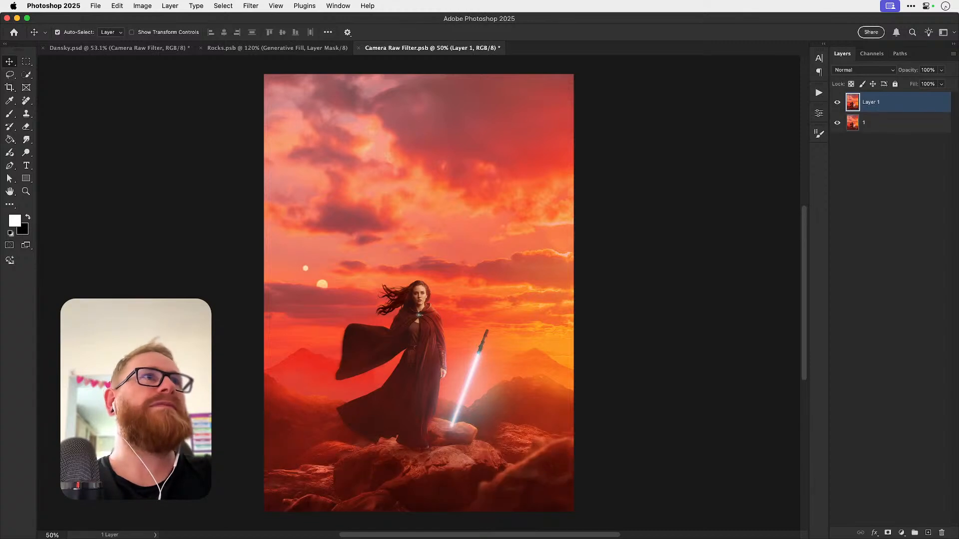
double_click(875, 102)
text(2)
key(Return)
Step: Compare the old and new versions of the composite by hiding and showing layer 2
click(837, 102)
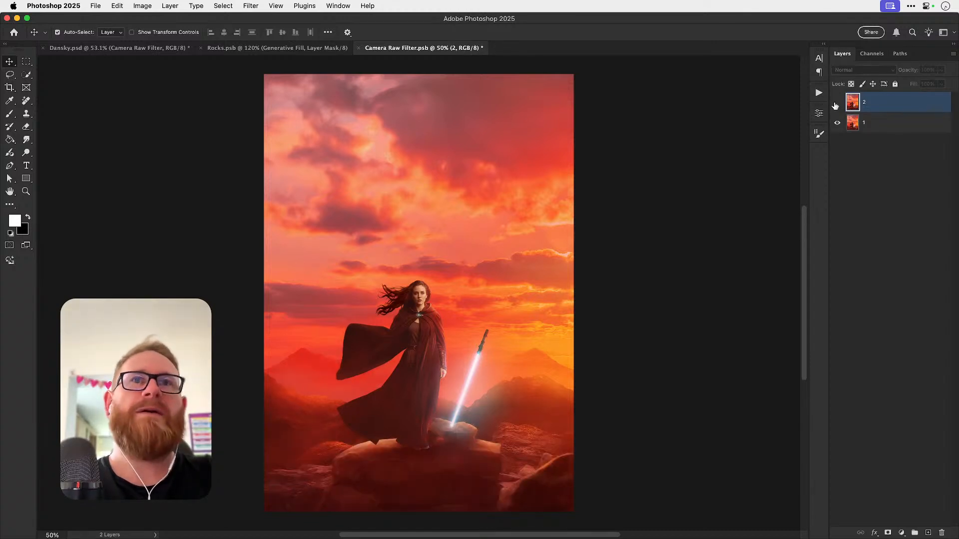
key(super+0)
click(836, 104)
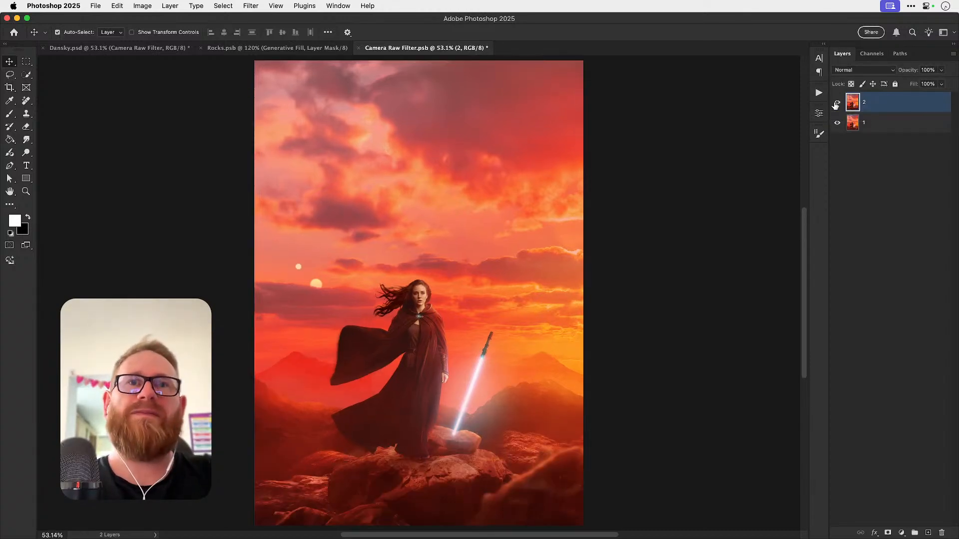
click(836, 105)
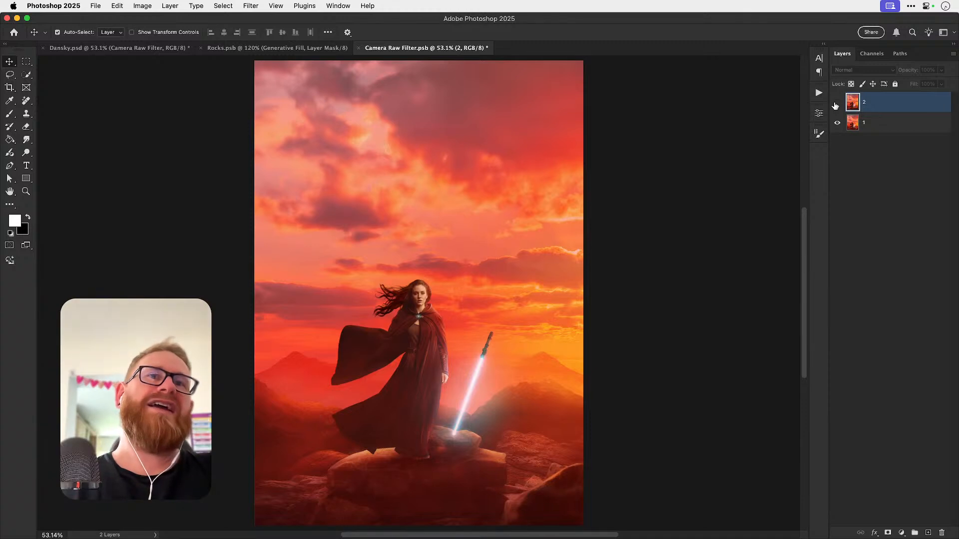
click(835, 104)
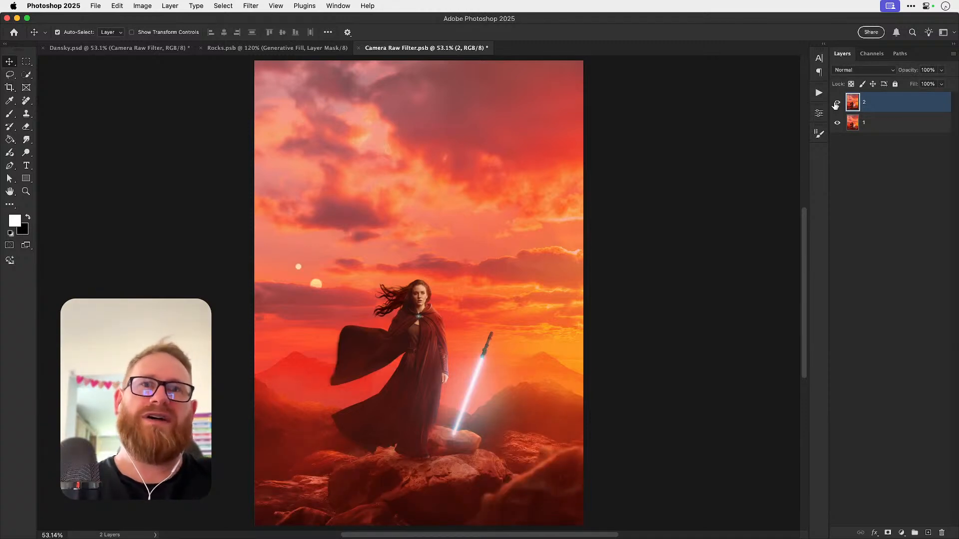
Step: Save and close the smart object, close Rocks.psb, and save Dansky.psd with the Camera Raw Filter layer shown
key(super+s)
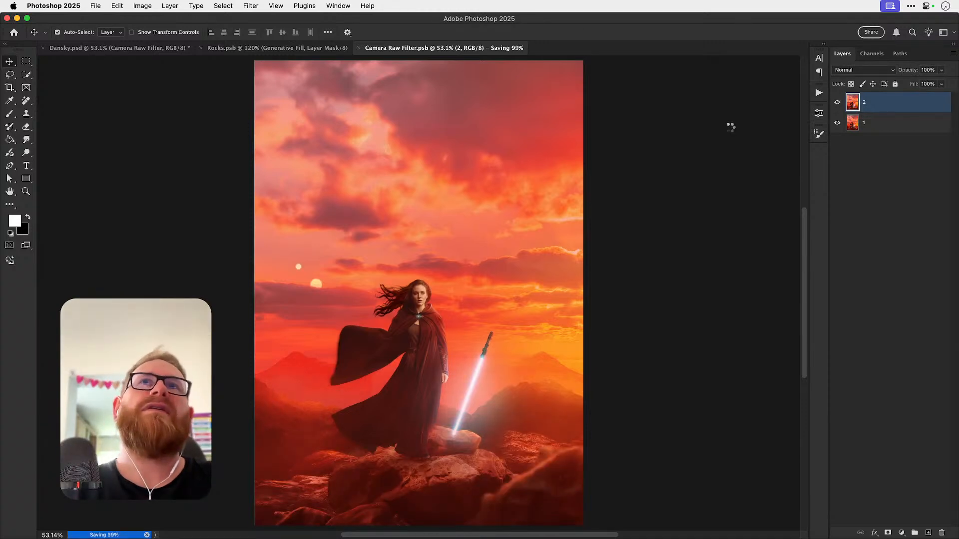
key(super+w)
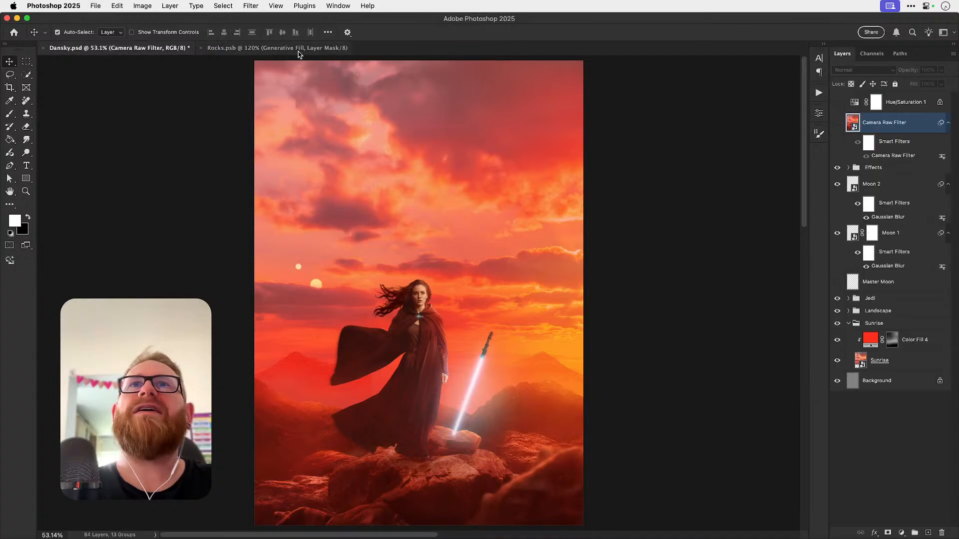
key(super+w)
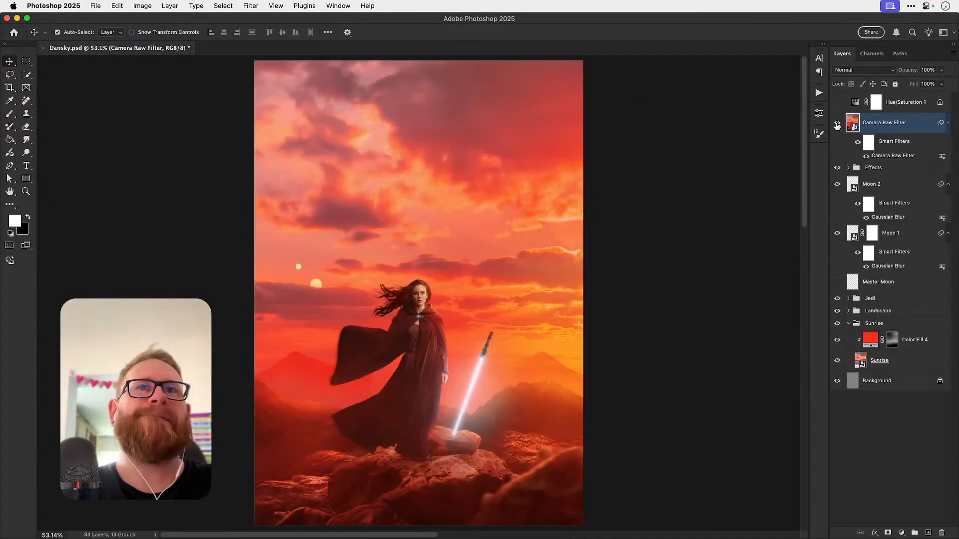
key(super+s)
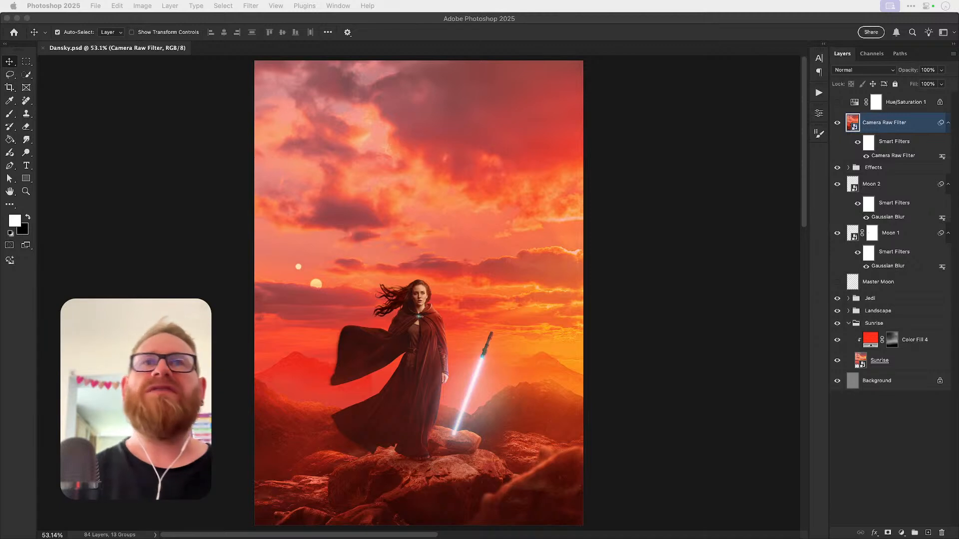
Step: Group the Moon 2, Moon 1 and Master Moon layers under the name Moon, and collapse the Sunrise group
click(903, 124)
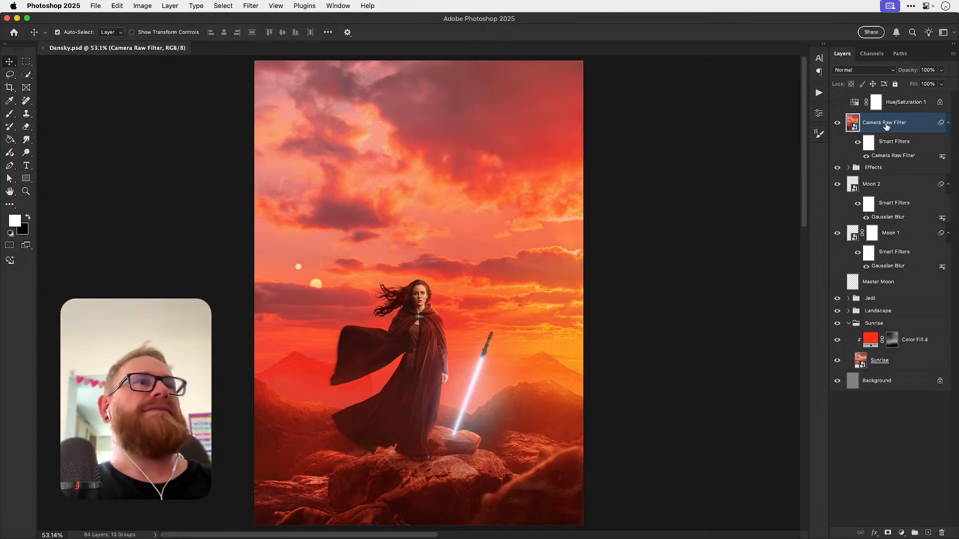
click(891, 186)
shift+click(890, 281)
key(super+g)
double_click(877, 180)
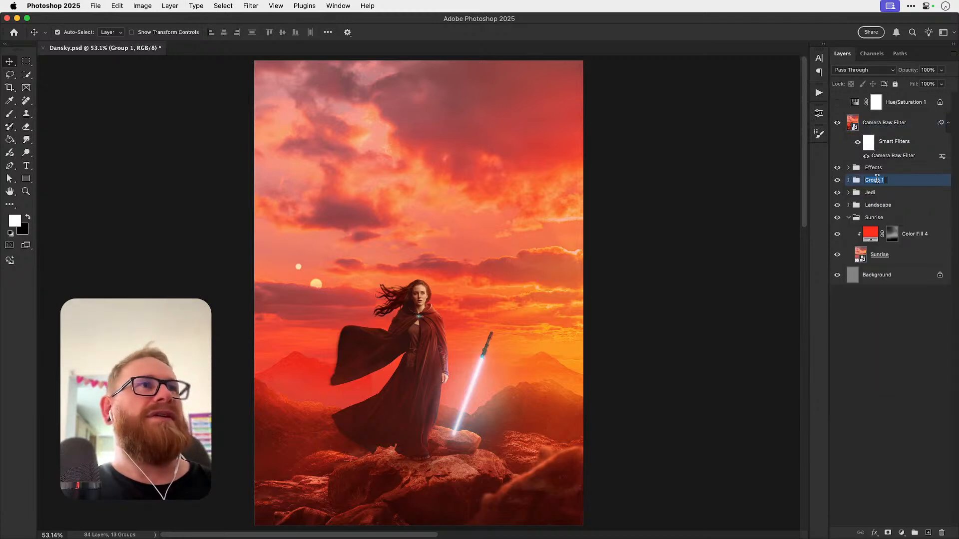
text(Moon)
key(Return)
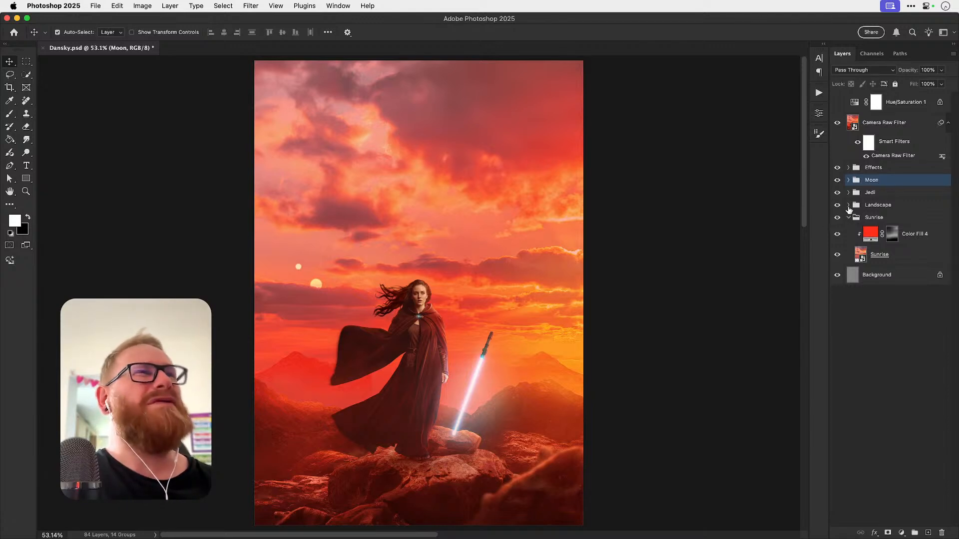
click(848, 218)
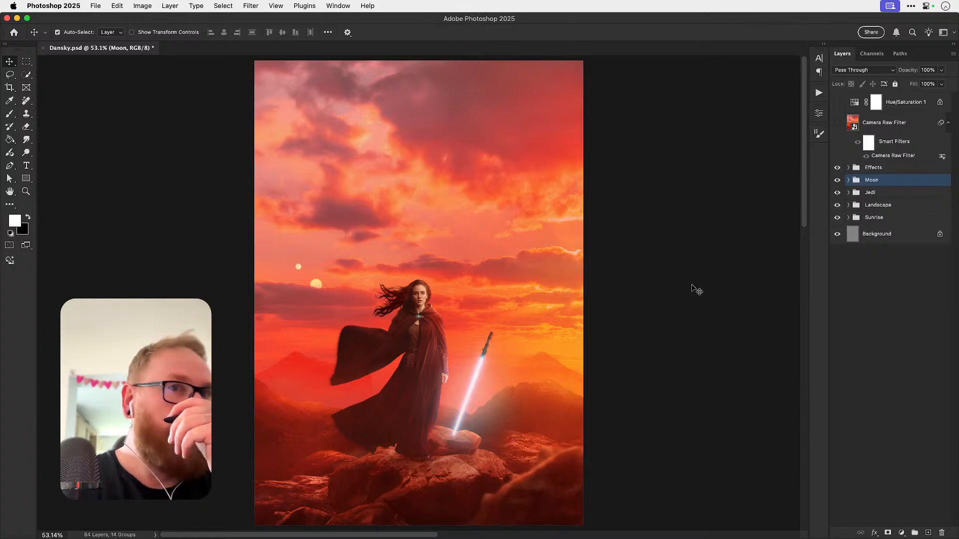
Step: Inspect the mountains beside the cloak up close, and open the Landscape and Medium Rocks groups
scroll(334, 394, down, 2)
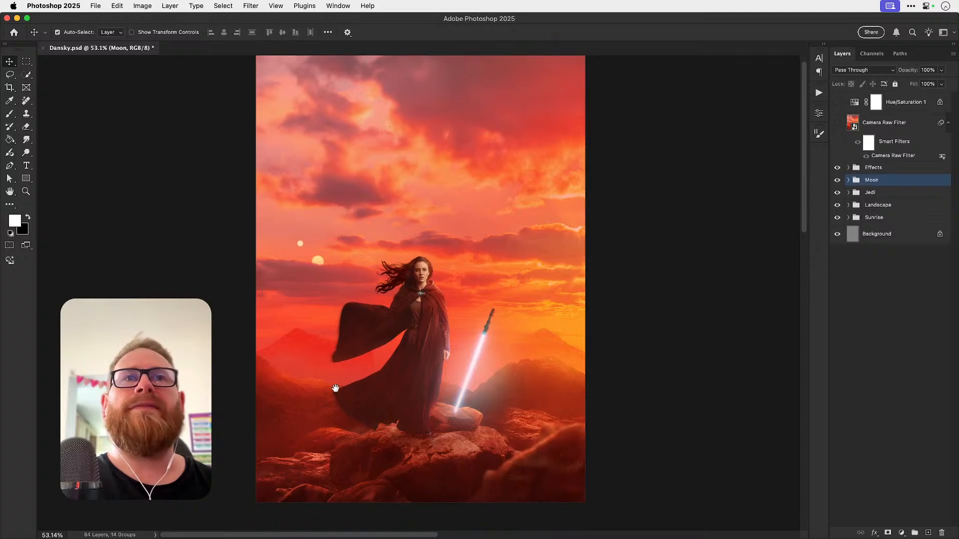
key(z)
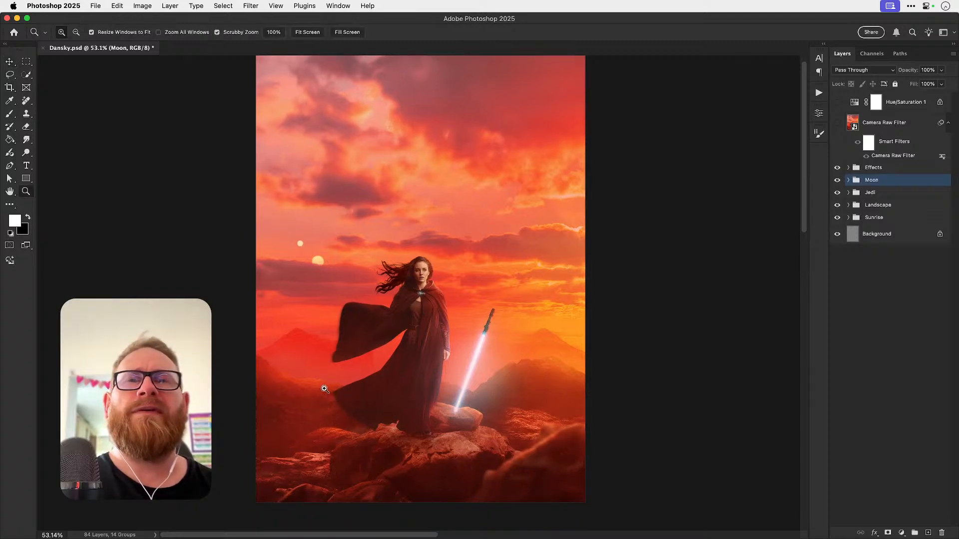
drag(324, 389, 323, 387)
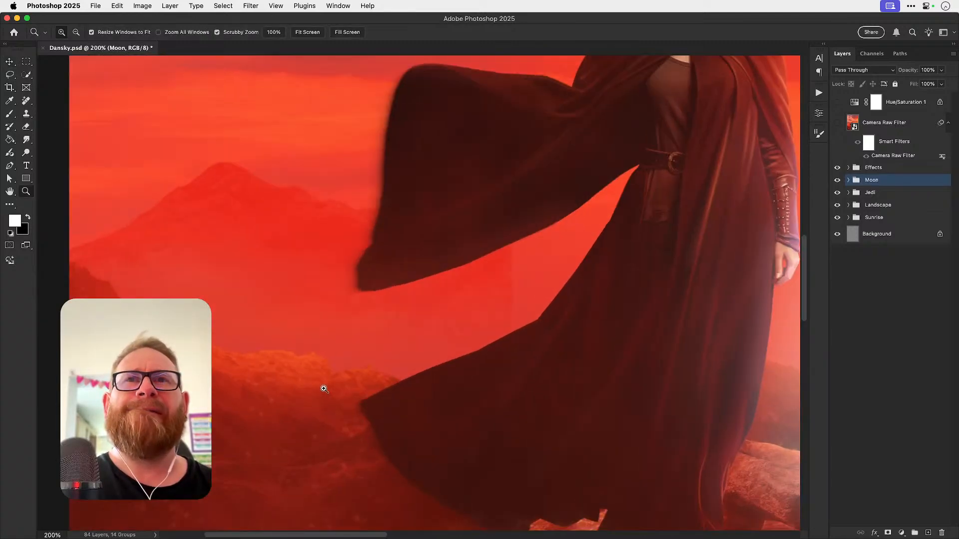
key(v)
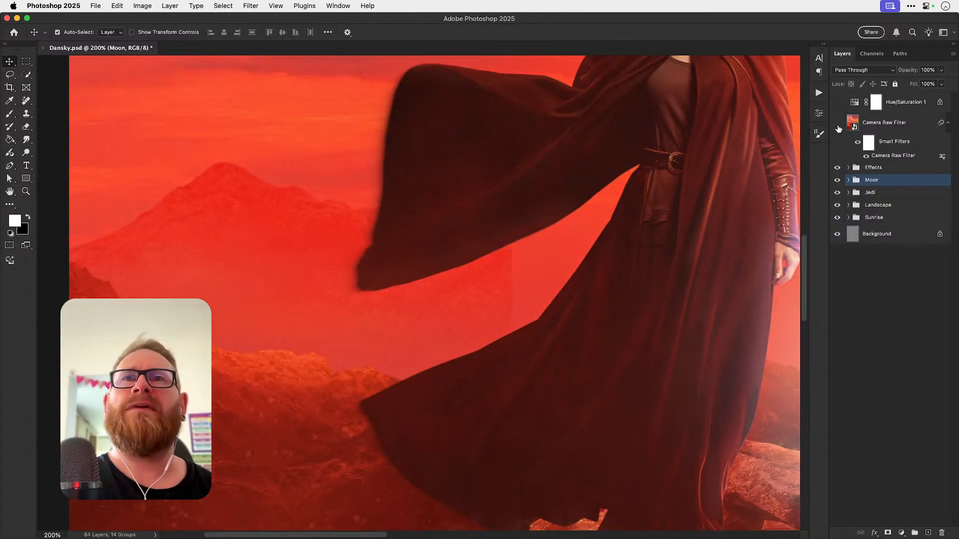
click(848, 205)
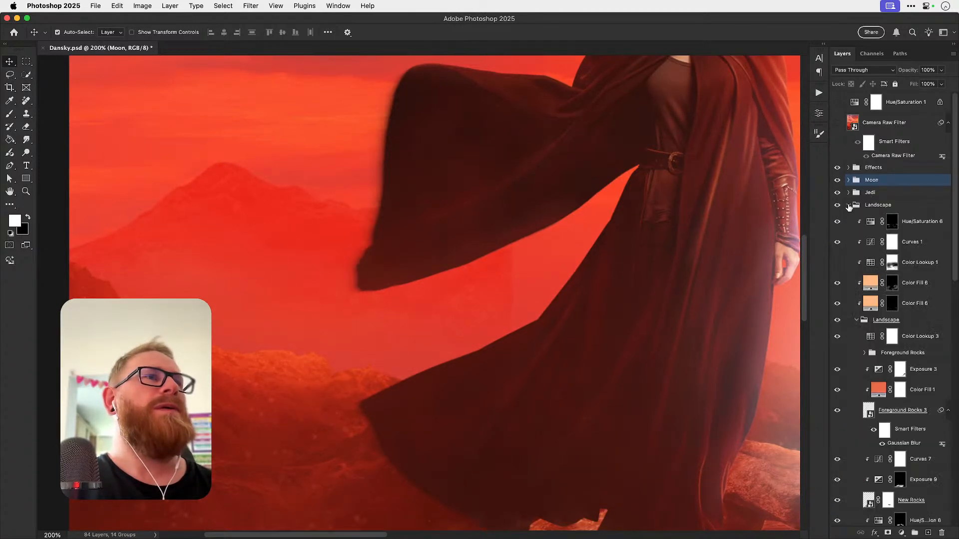
scroll(901, 320, down, 10)
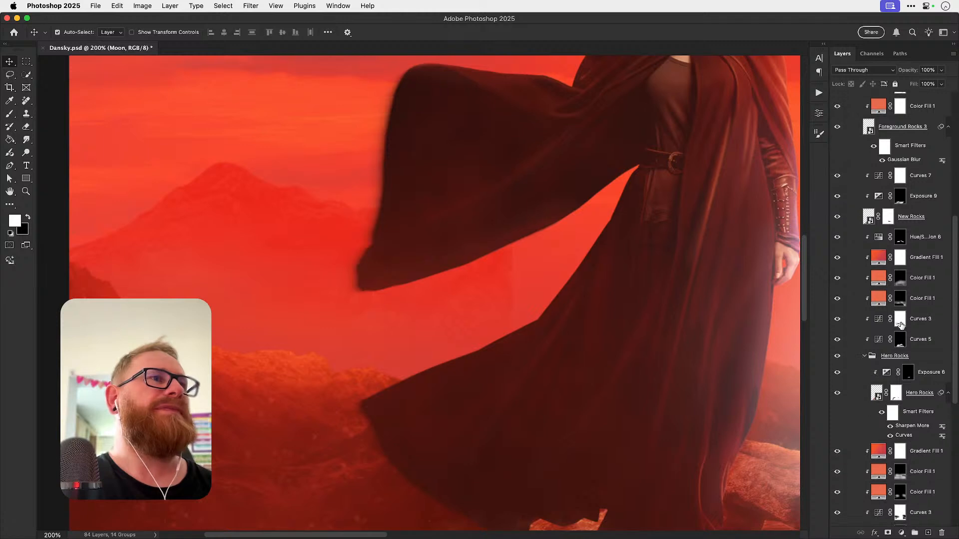
scroll(901, 325, down, 8)
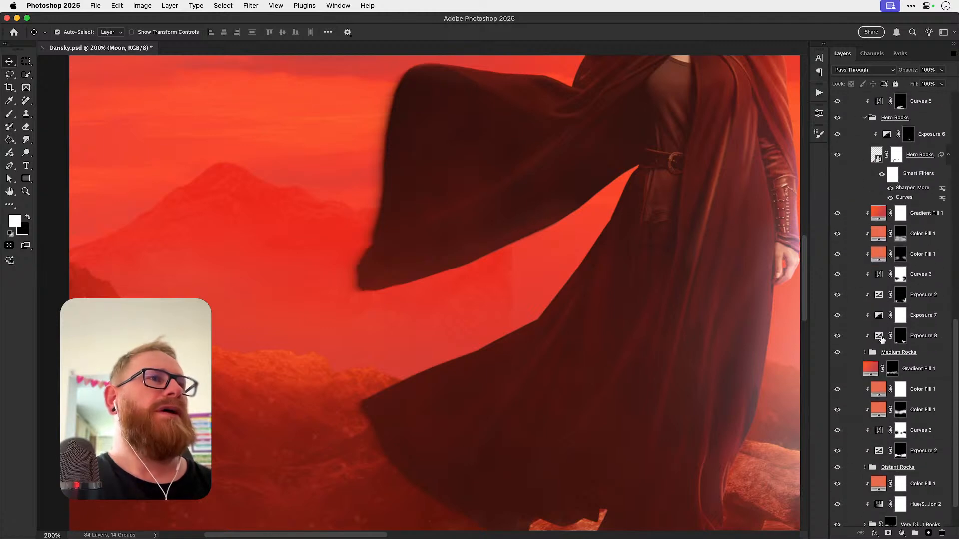
click(865, 353)
scroll(864, 349, down, 2)
Step: Check what the Medium Rocks 1 layer covers by hiding and showing it, and review the full image
click(840, 303)
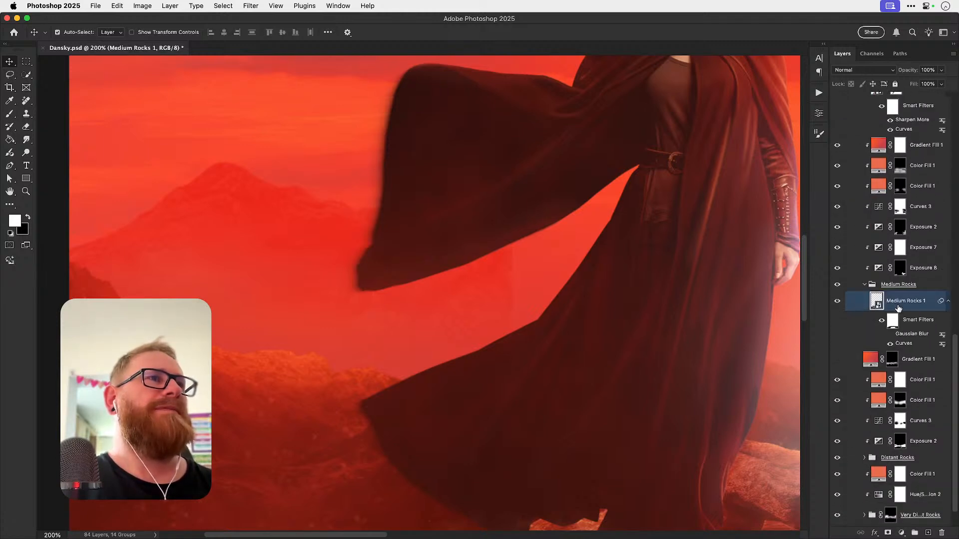
click(838, 302)
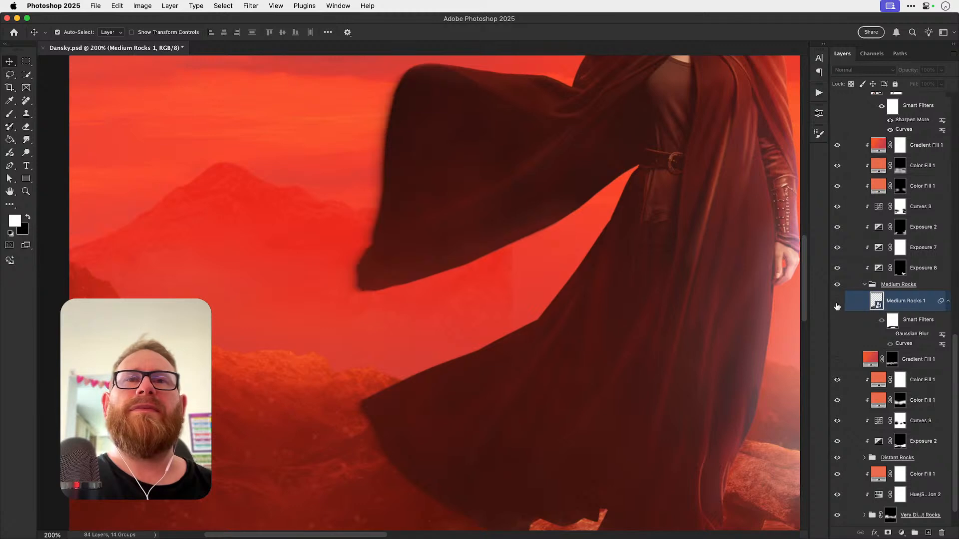
click(838, 303)
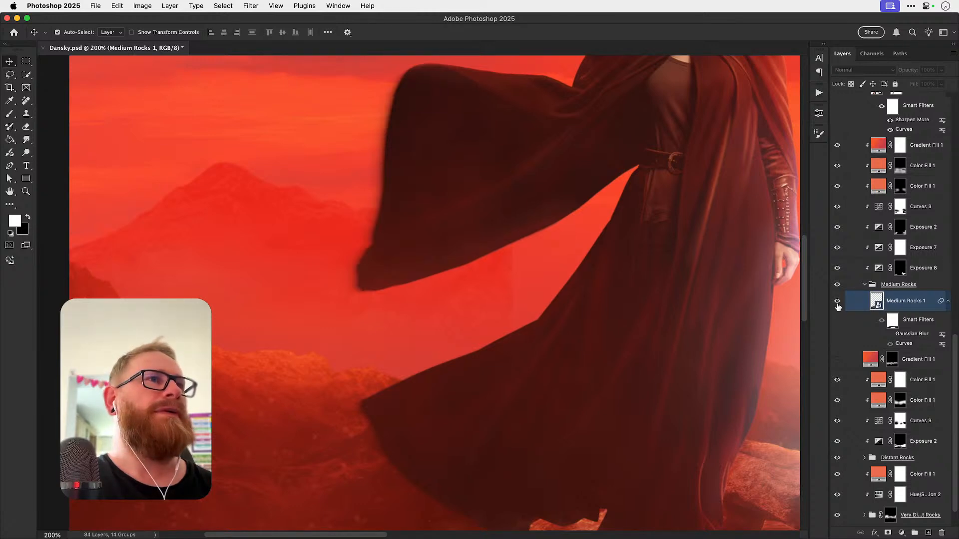
key(super+0)
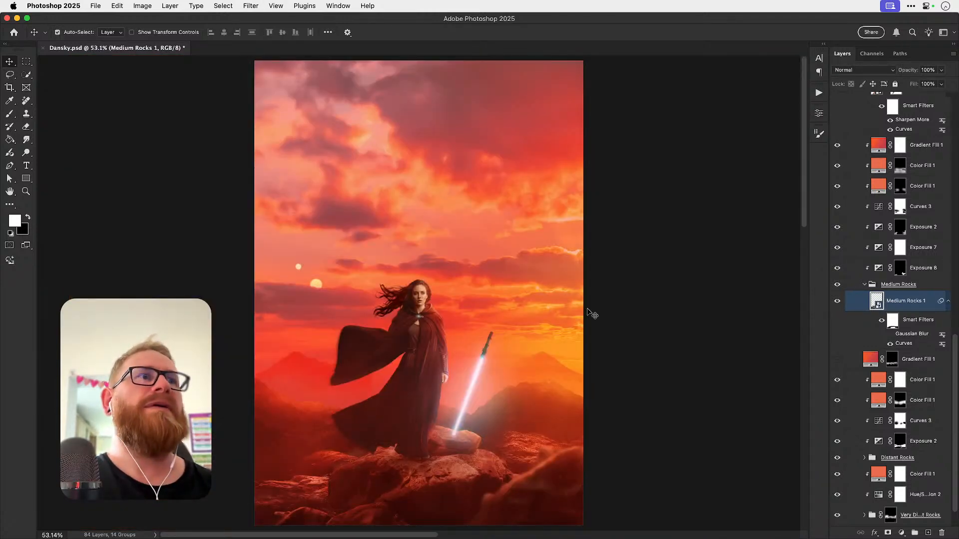
Step: Enable the Gaussian Blur smart filters on Medium Rocks 1 and Distant Rocks 2, setting the latter's radius to 1 pixel
double_click(891, 335)
click(747, 356)
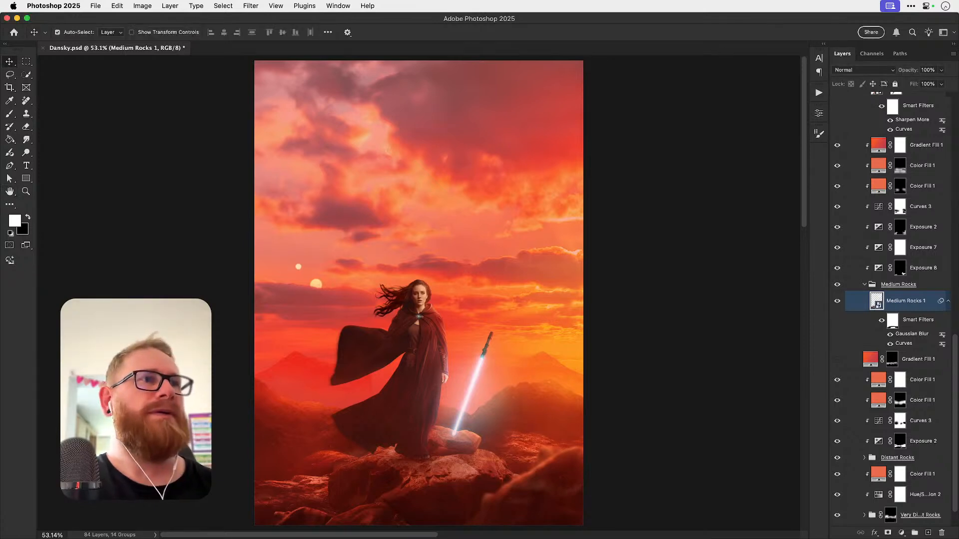
click(864, 458)
scroll(879, 399, down, 5)
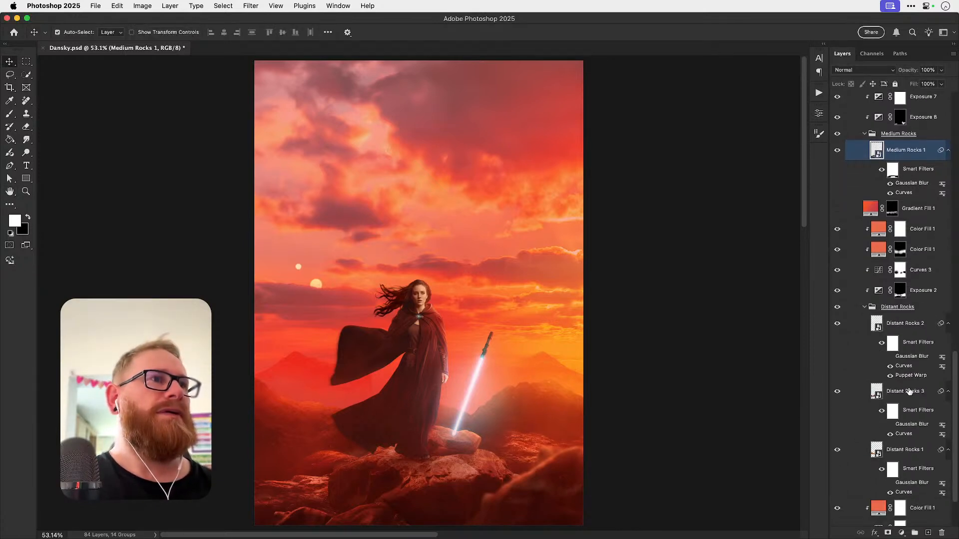
double_click(907, 357)
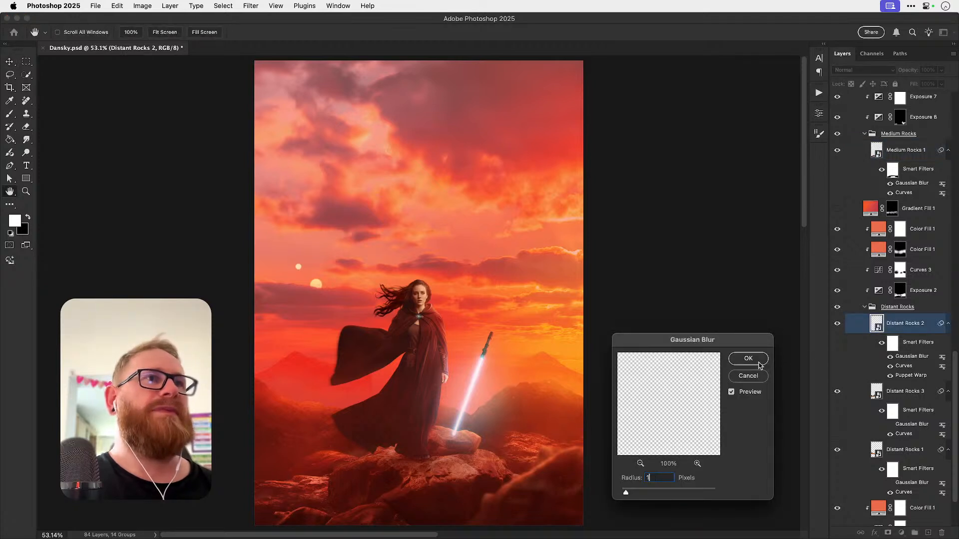
click(748, 358)
Step: Enable the Gaussian Blur smart filters on Distant Rocks 3 and Distant Rocks 1, using a 2.0-pixel radius for Distant Rocks 1
double_click(895, 426)
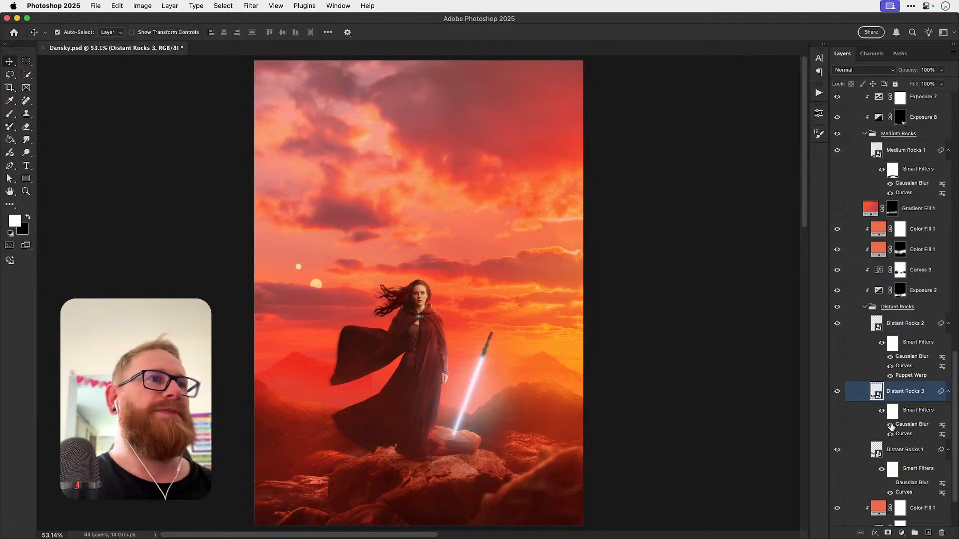
click(747, 359)
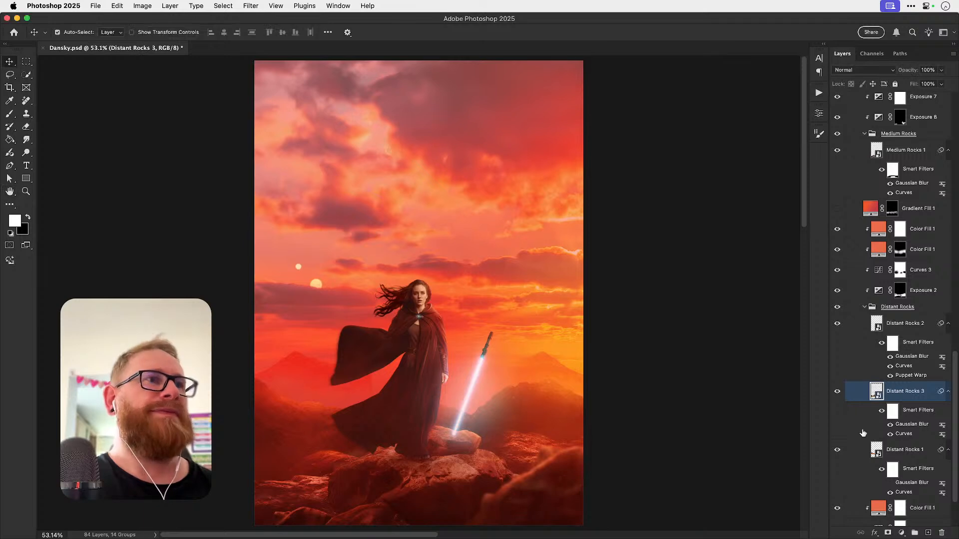
double_click(906, 485)
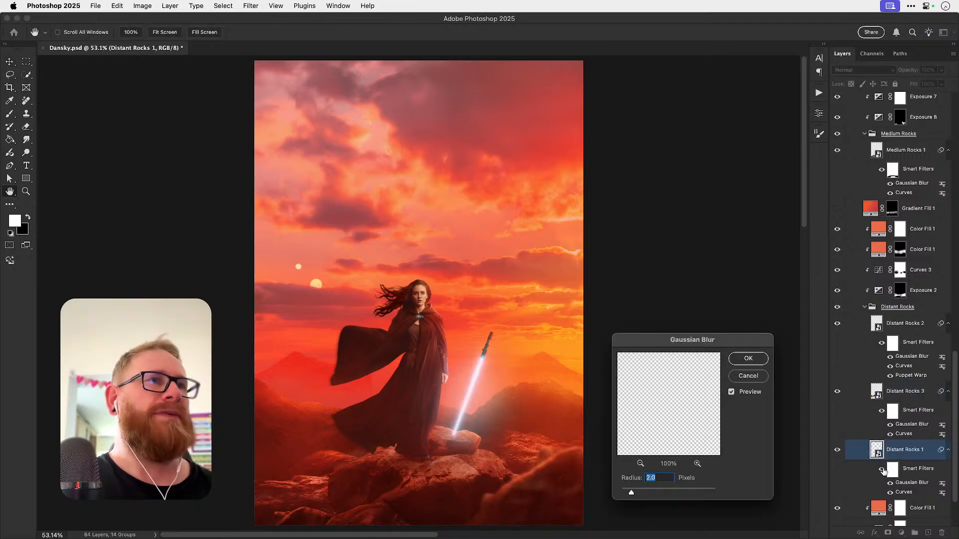
click(744, 360)
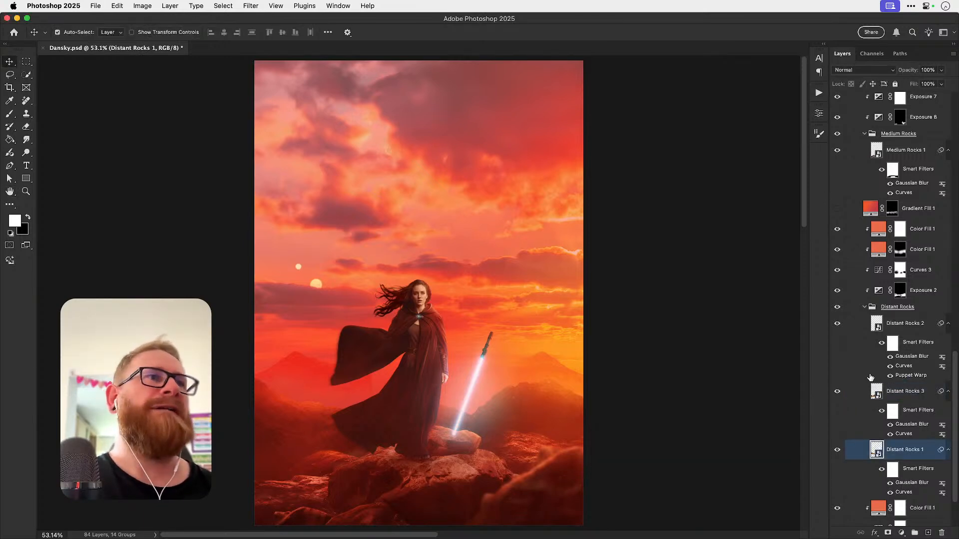
Step: Collapse the Distant Rocks, Medium Rocks and inner Landscape groups, and select the outer Landscape group
click(864, 308)
scroll(861, 318, up, 1)
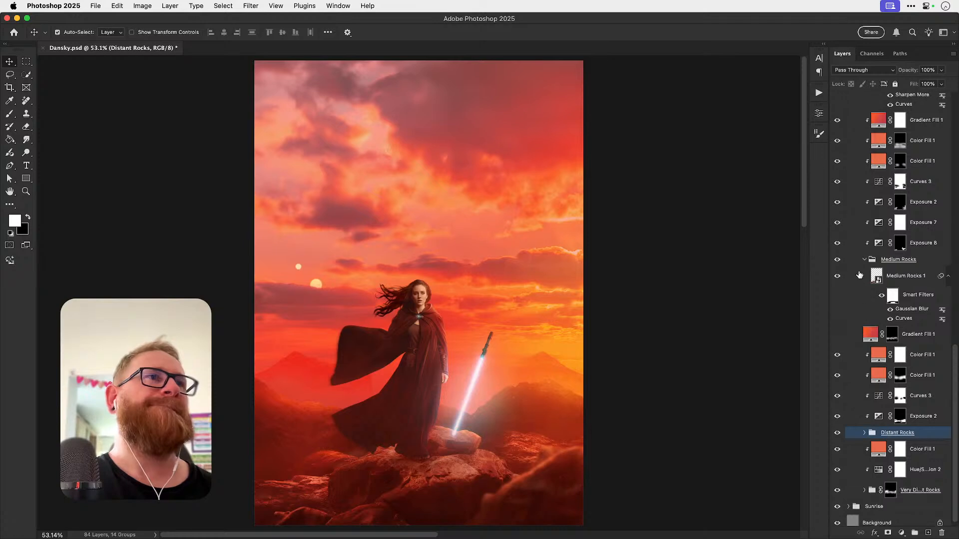
click(866, 260)
scroll(861, 276, up, 10)
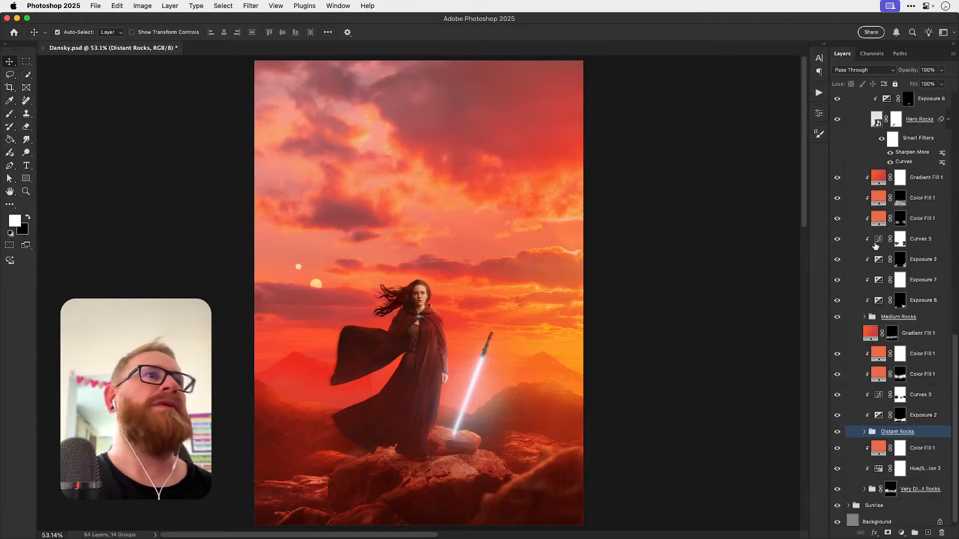
scroll(860, 295, up, 6)
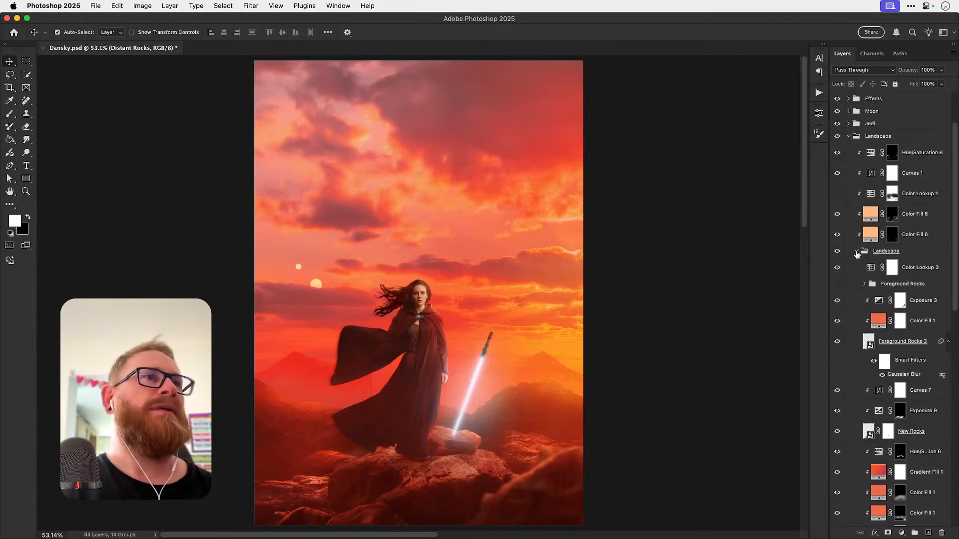
click(857, 253)
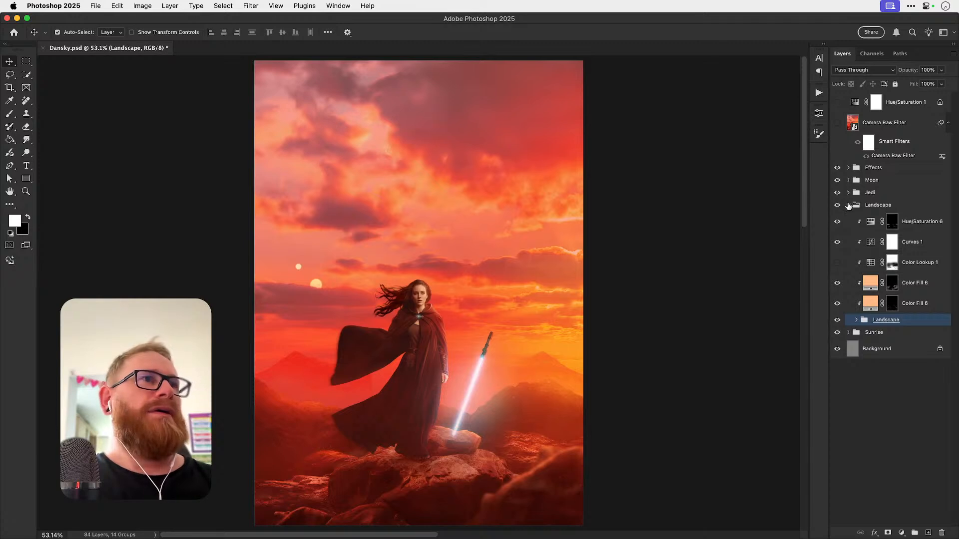
click(837, 263)
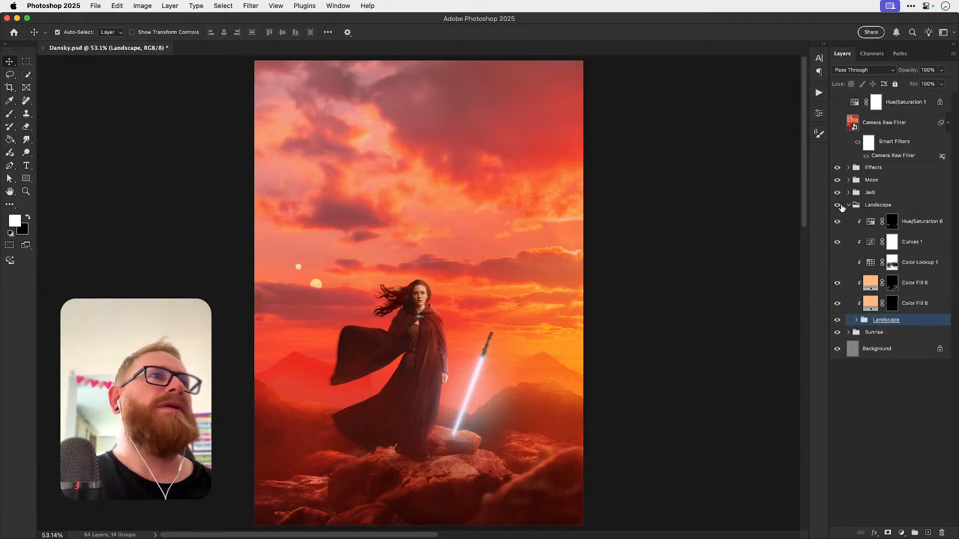
click(855, 208)
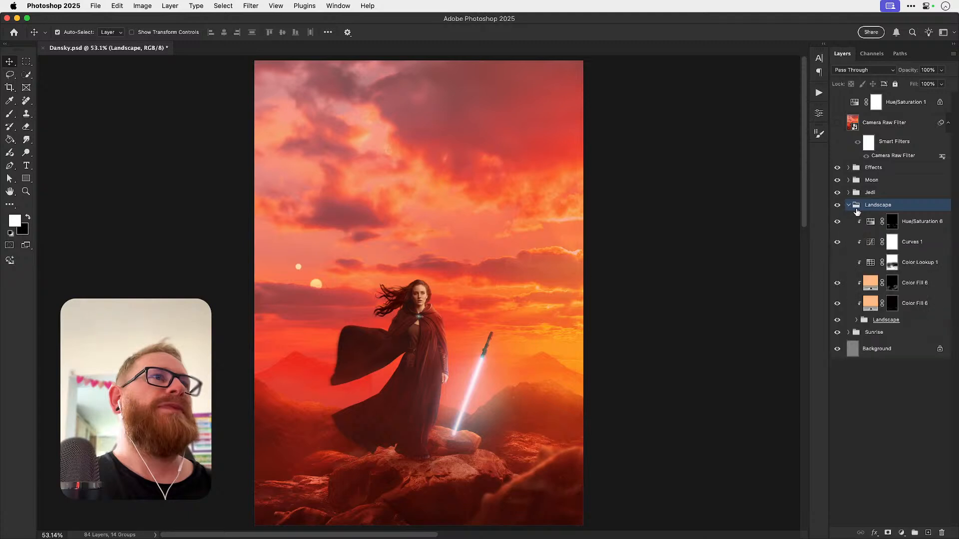
Step: Select the Hue/Saturation 6 layer mask and set up a white brush at size 70 with 100% flow
click(891, 222)
key(z)
key(x)
click(395, 447)
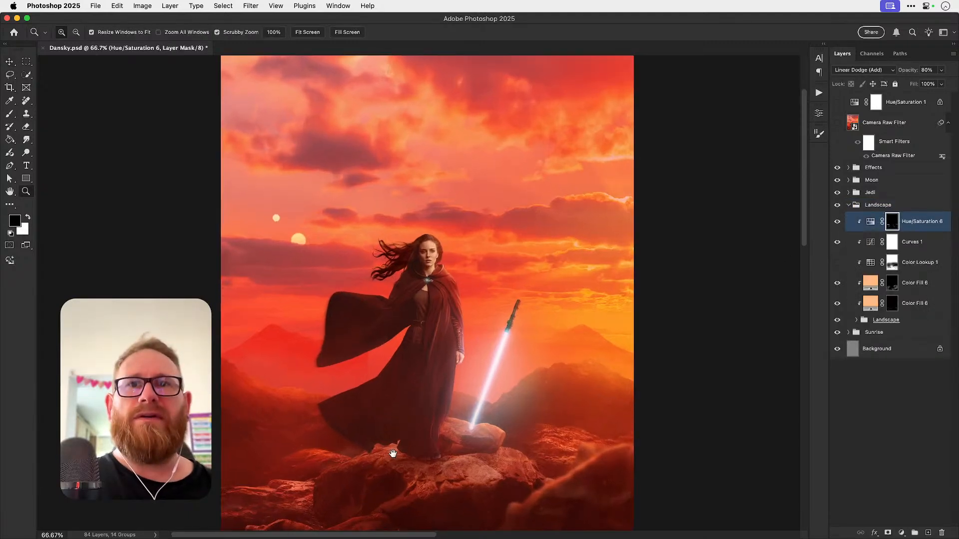
click(402, 389)
key(b)
key(x)
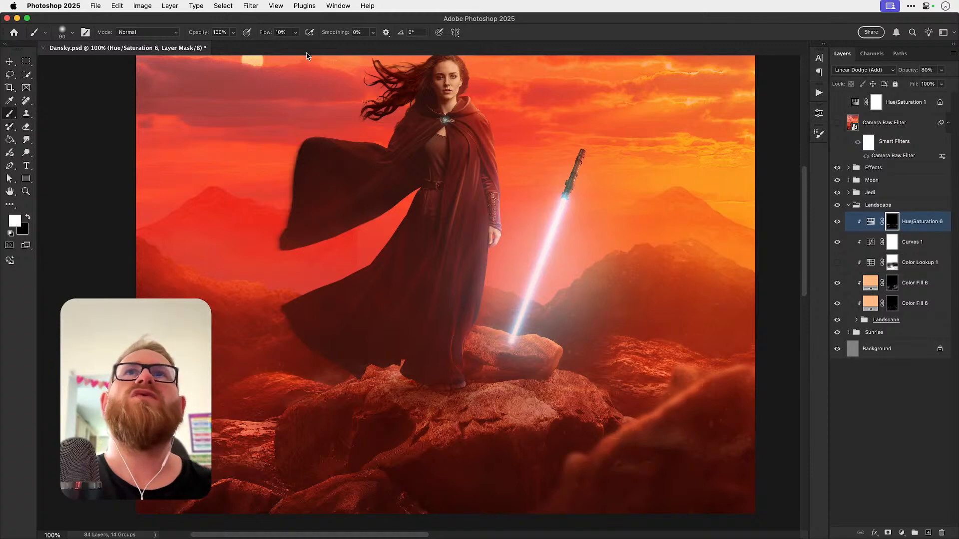
click(296, 32)
drag(297, 45, 331, 46)
key(bracketleft)
key(bracketleft)
Step: Paint white on the Hue/Saturation 6 mask along the foreground rock's upper edge, undoing the trial strokes
drag(483, 324, 543, 333)
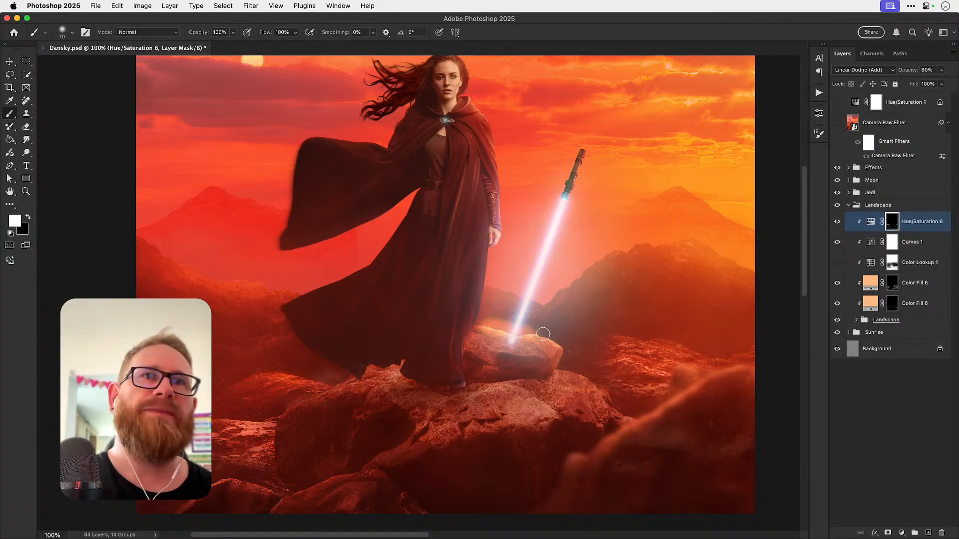
key(super+z)
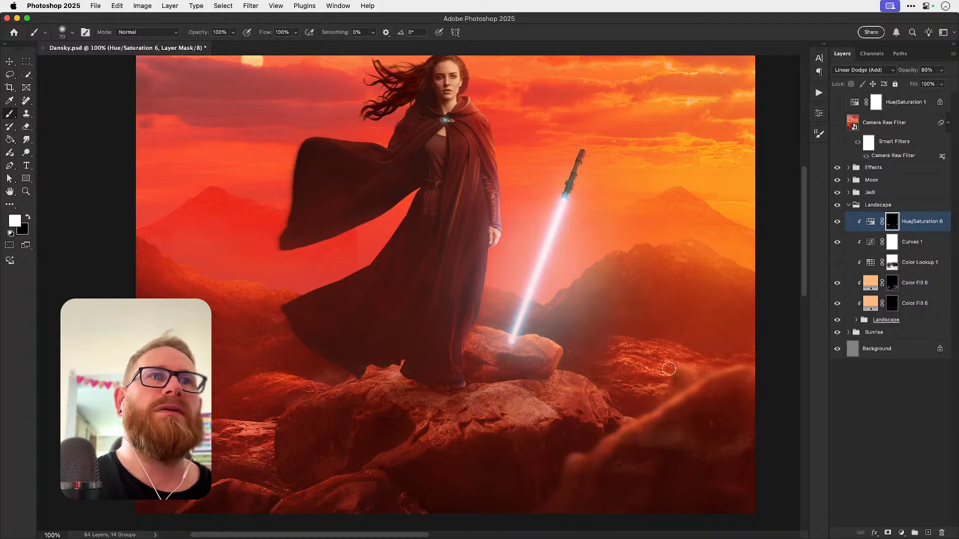
drag(659, 414, 747, 356)
key(super+z)
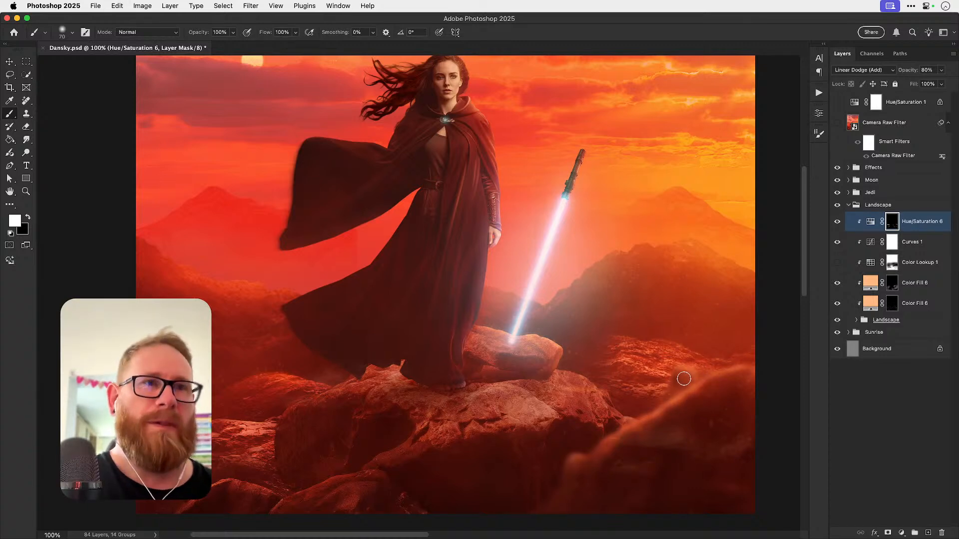
drag(671, 403, 747, 355)
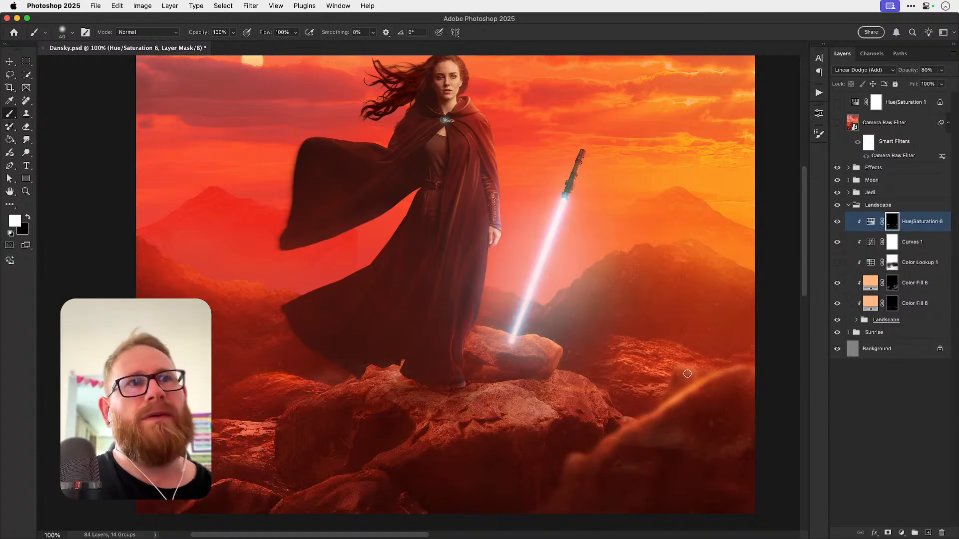
Step: Refine the mask highlights on the rocks beneath the lightsaber with a smaller brush, undoing unwanted strokes
key(z)
click(572, 385)
key(b)
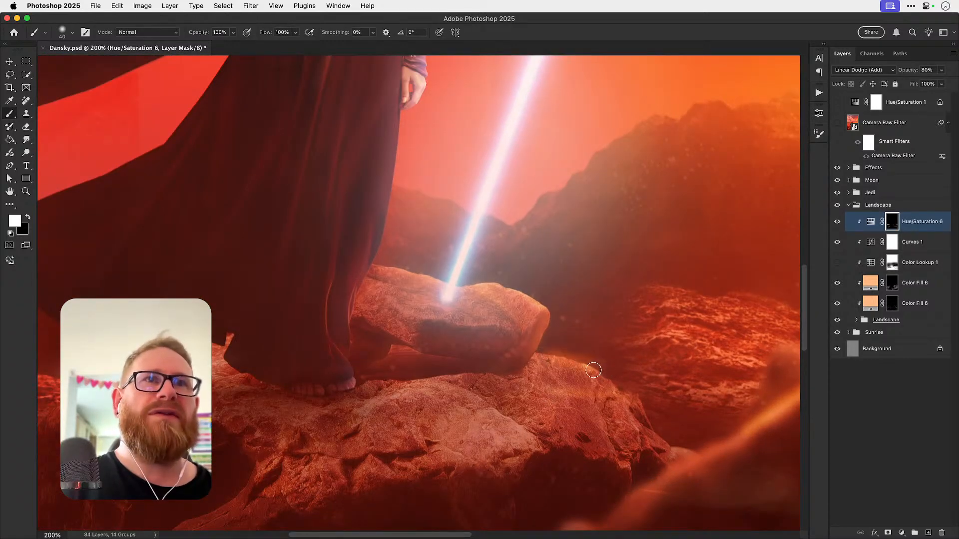
key(super+z)
key(bracketleft)
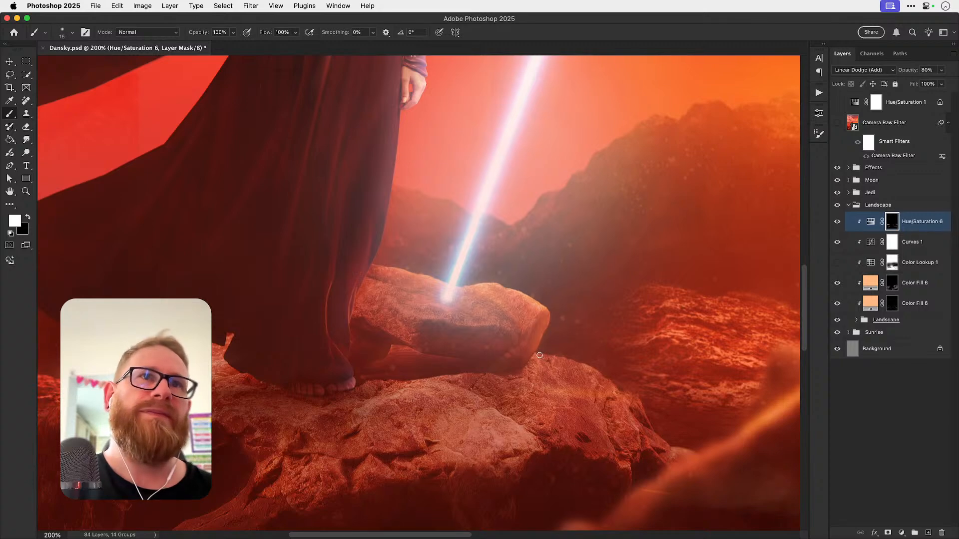
key(bracketright)
key(bracketright)
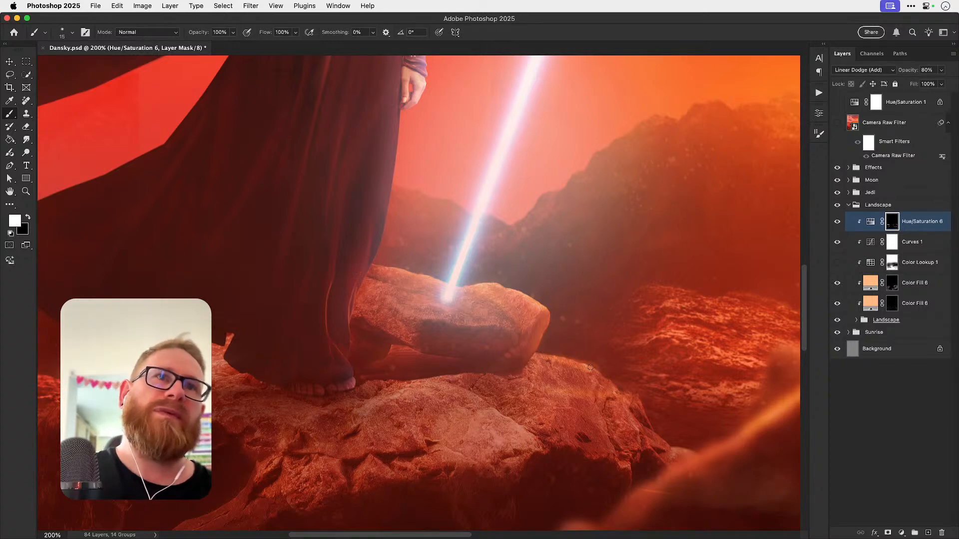
key(super+z)
key(super+z)
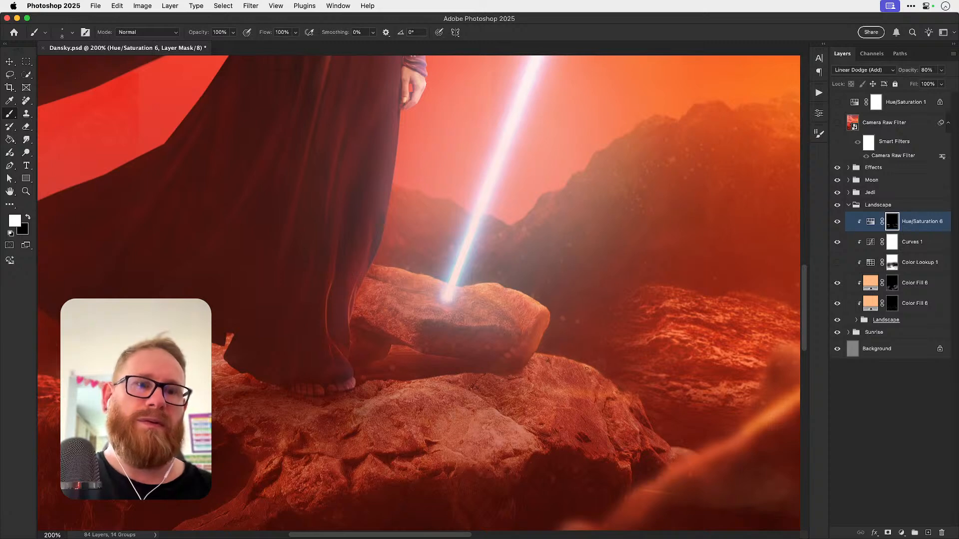
Step: Touch up the Hue/Saturation 6 mask with a size 7 brush in black along the rock edge beside the cape's trailing hem
key(bracketright)
key(bracketright)
key(bracketright)
key(bracketright)
key(bracketright)
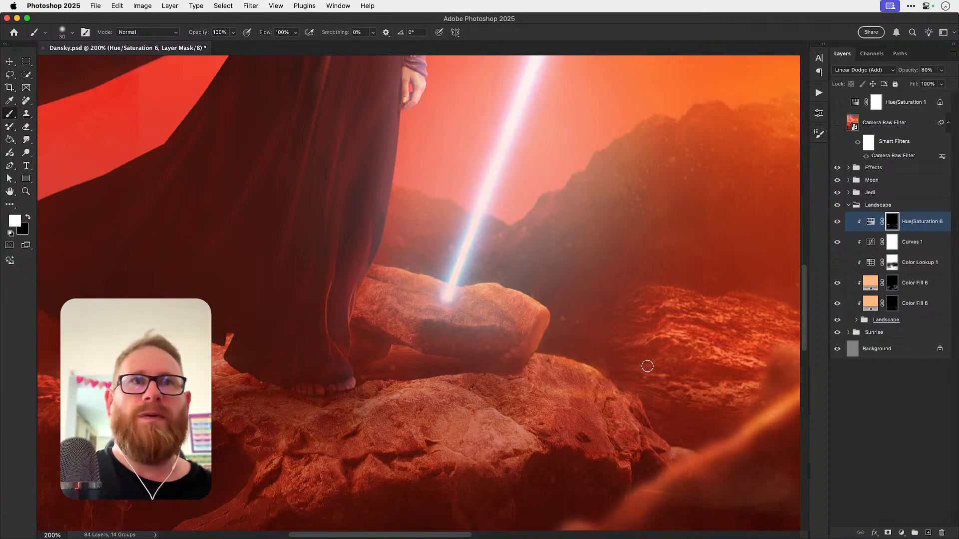
scroll(579, 331, left, 5)
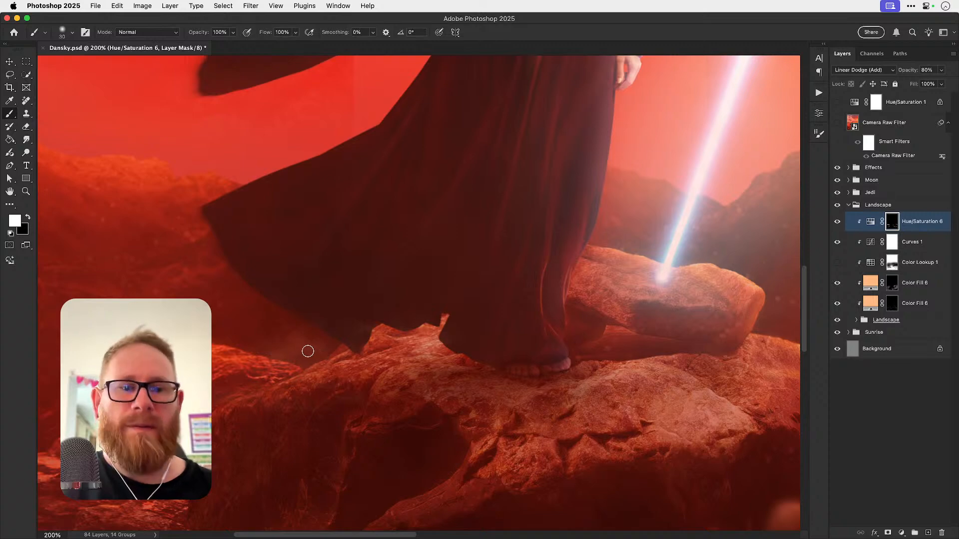
key(bracketleft)
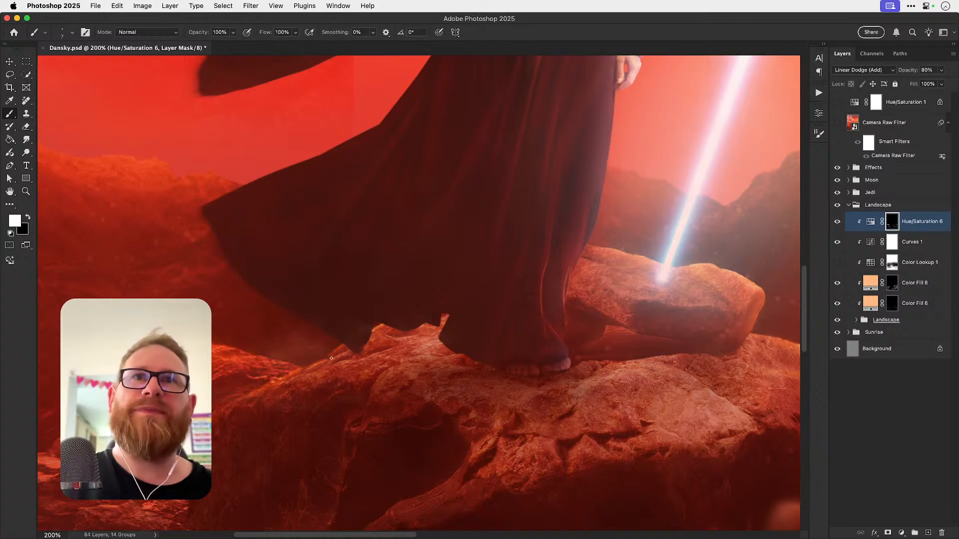
key(x)
drag(326, 361, 291, 379)
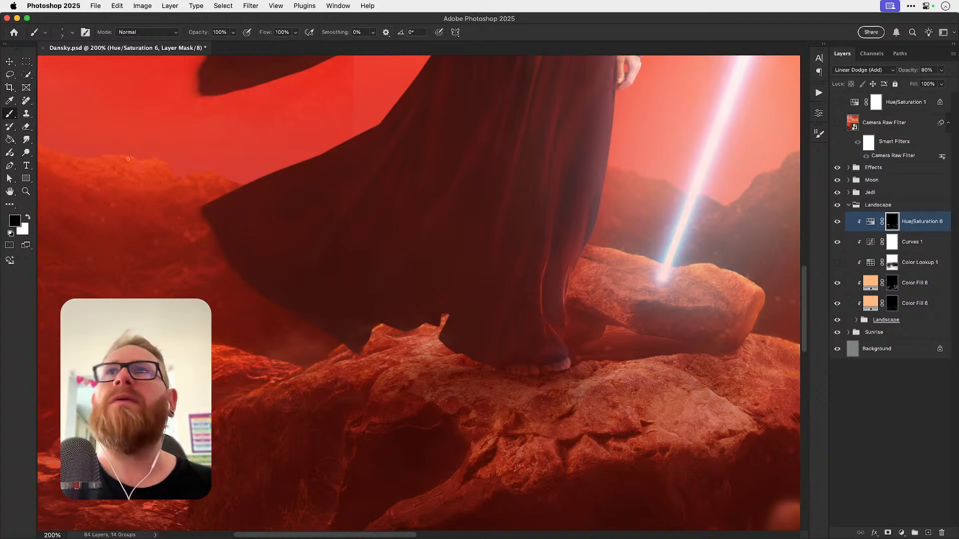
Step: Paint white on the Hue/Saturation 6 mask with a size 40 brush along the rock edge directly beneath the cape's hem
click(73, 33)
click(72, 33)
key(])
key(])
key(])
key(])
key(])
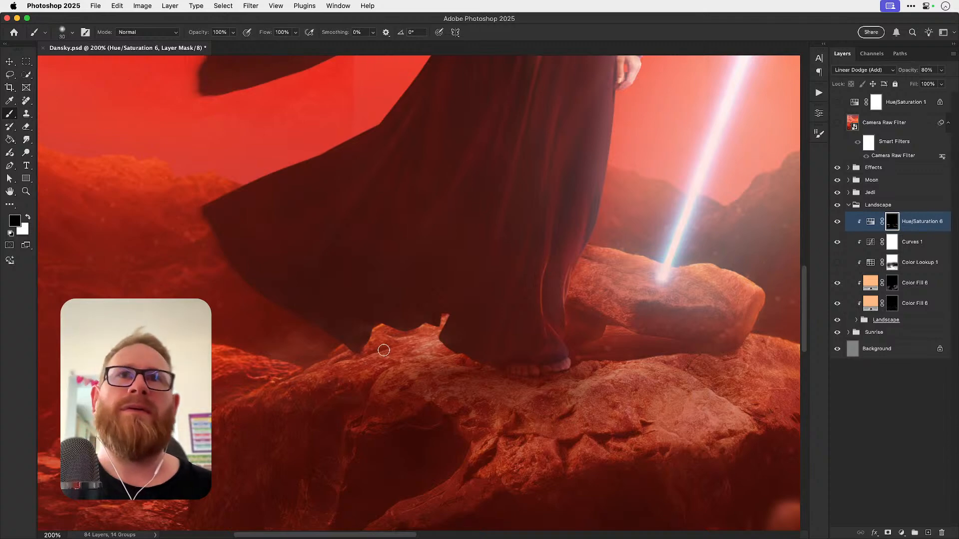
key(x)
drag(381, 333, 390, 331)
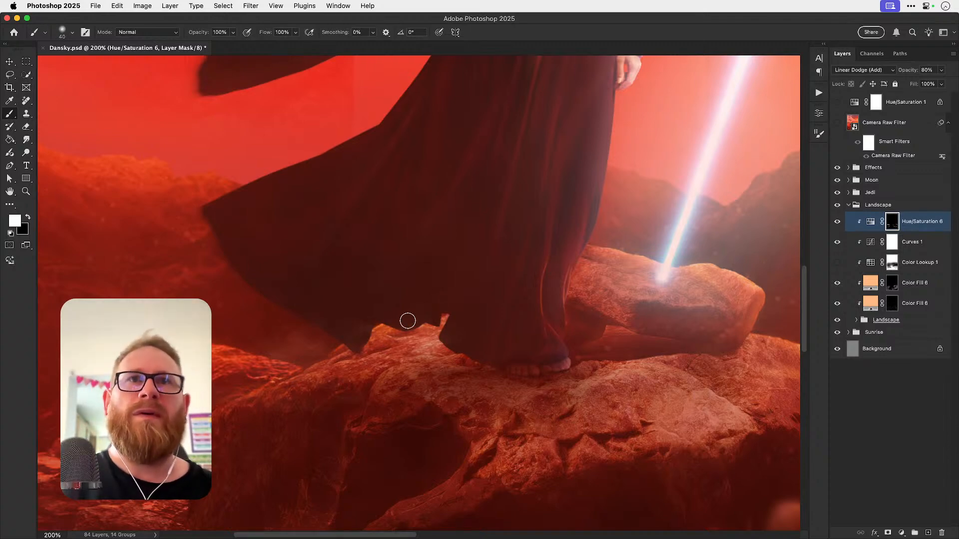
drag(454, 312, 421, 329)
key(x)
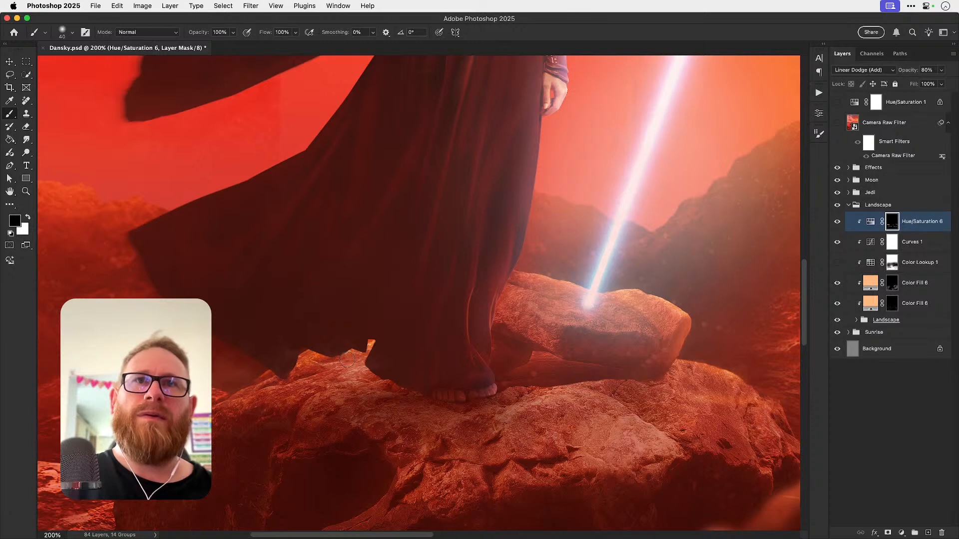
Step: Refine the Hue/Saturation 6 mask around the small rock and the gap beside the foot, alternating white and black, and undo the last stroke
key(x)
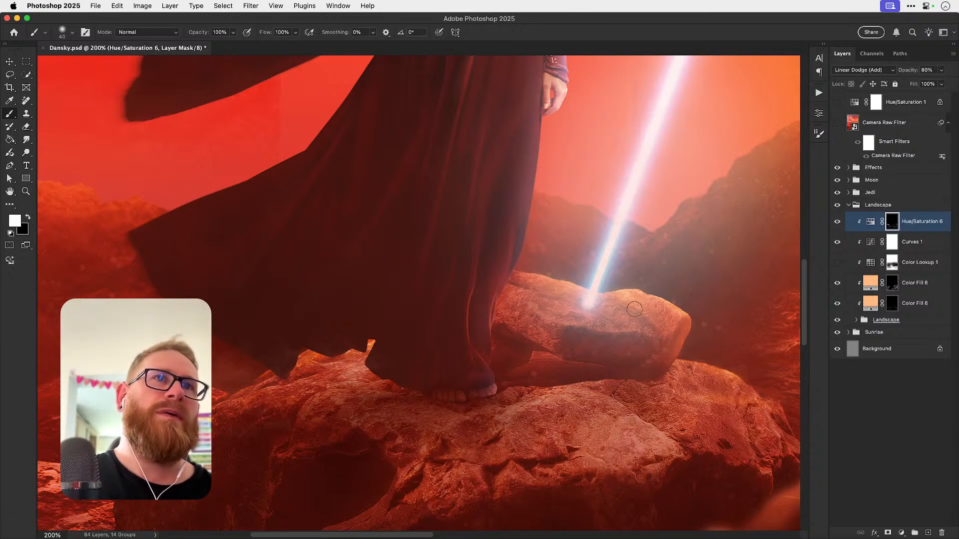
key(x)
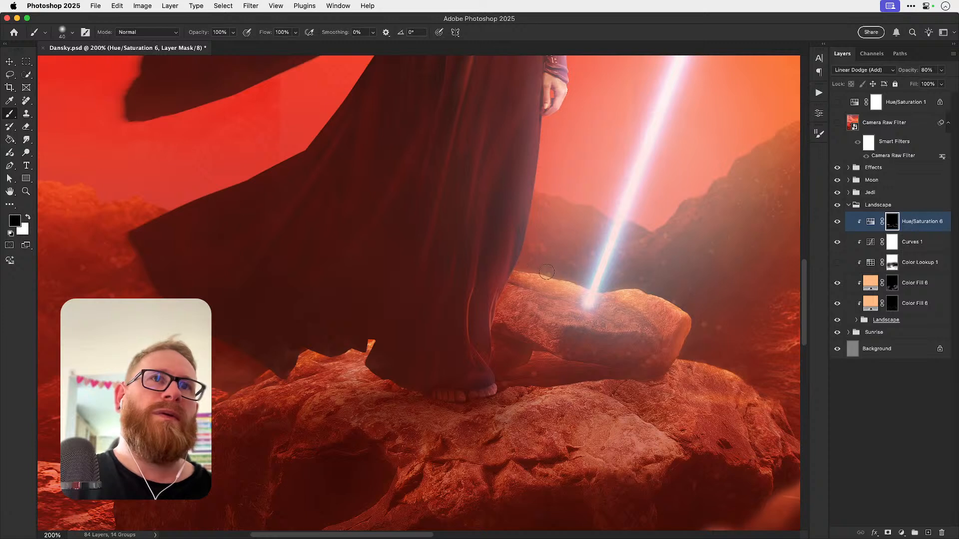
key(x)
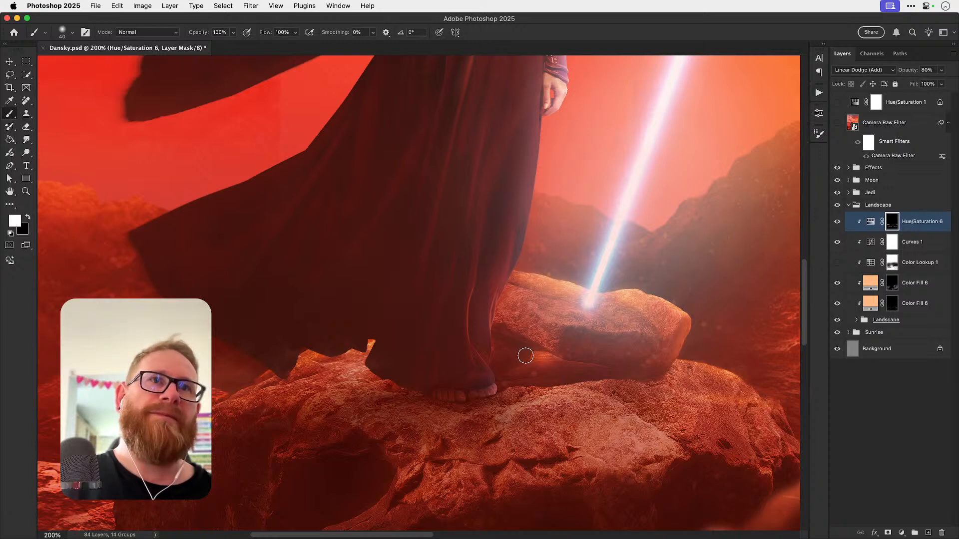
key(x)
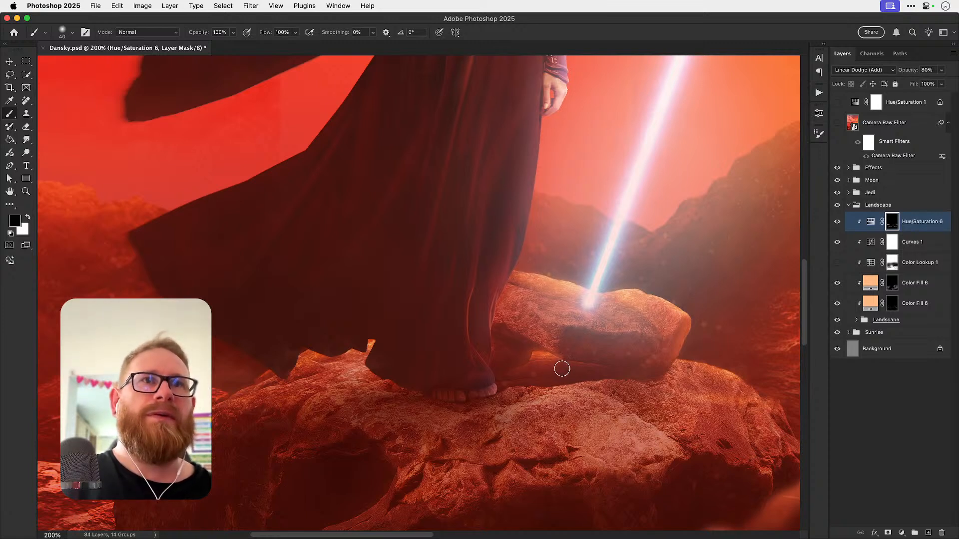
key(x)
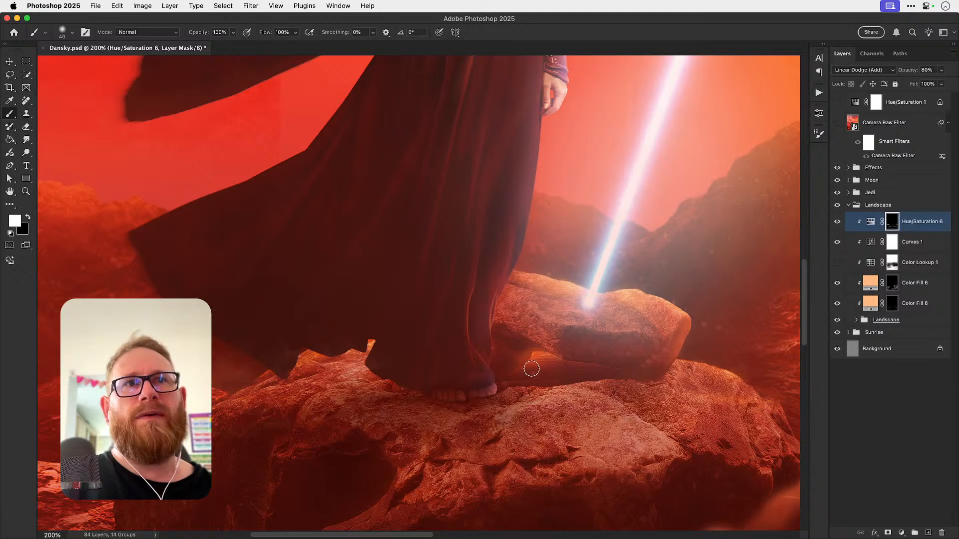
key(x)
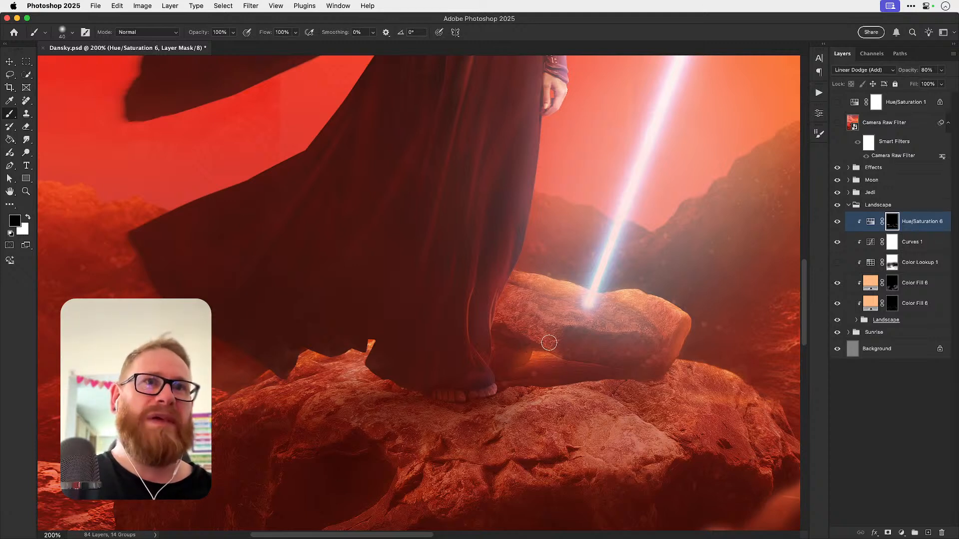
key(v)
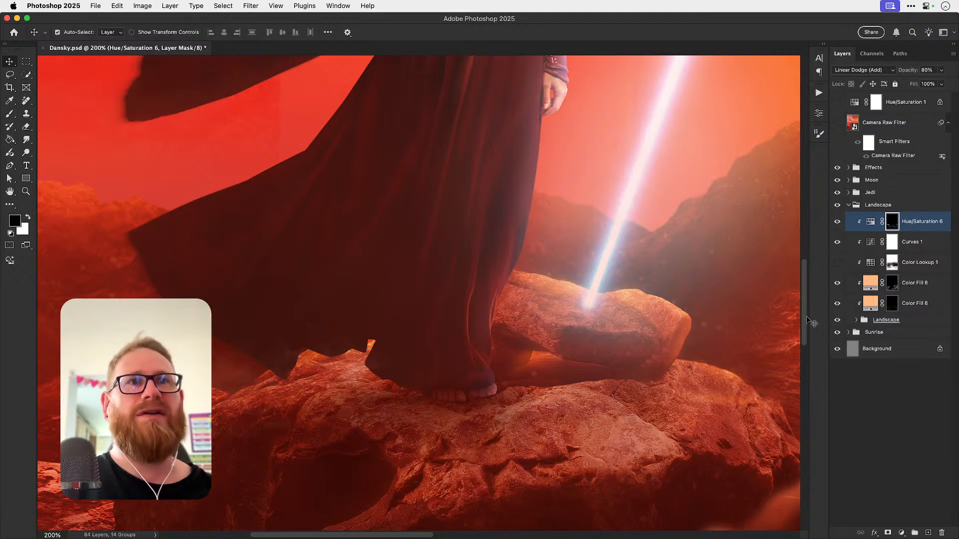
key(b)
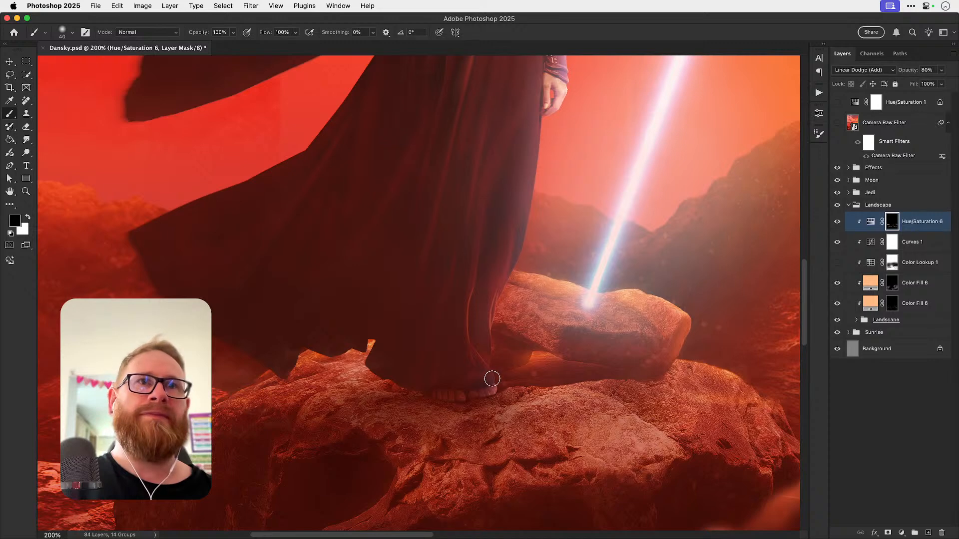
key(super+minus)
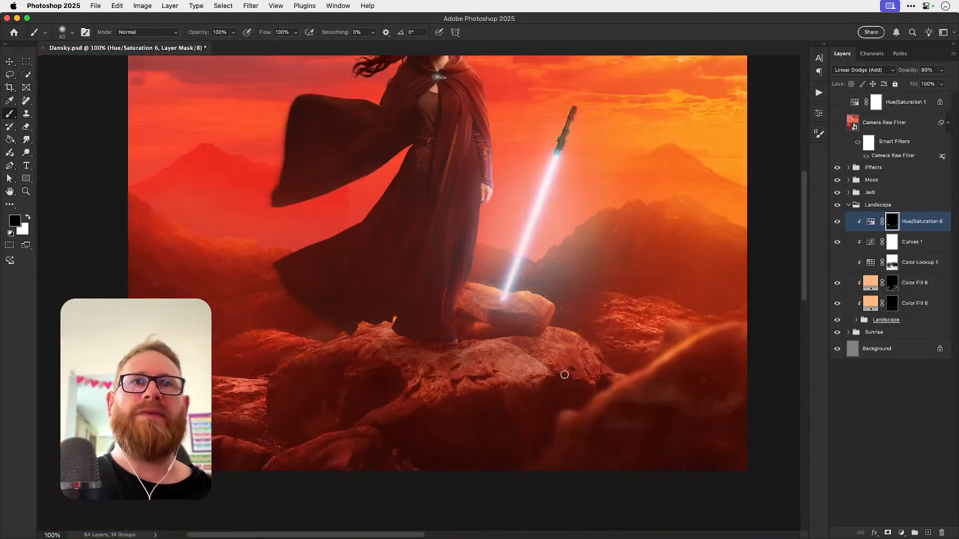
drag(563, 375, 465, 403)
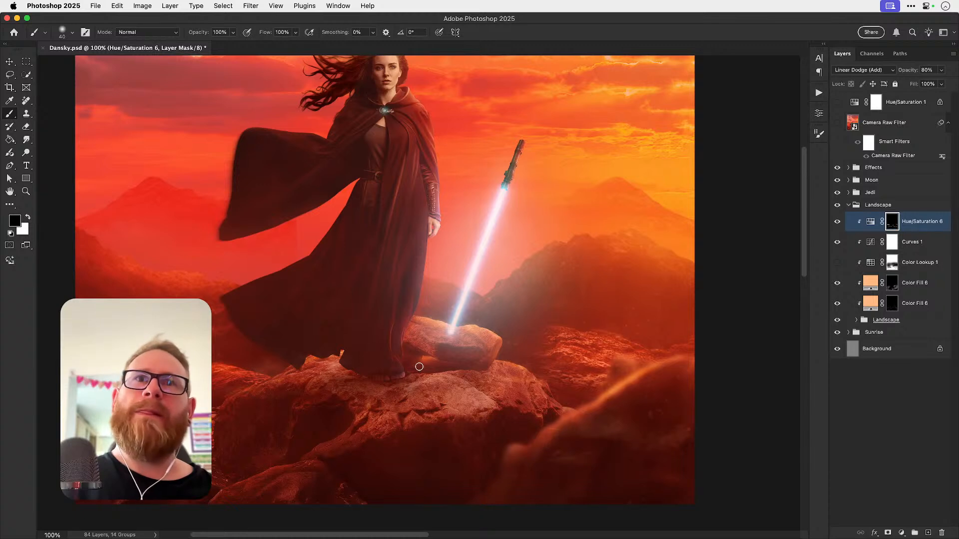
key(super+z)
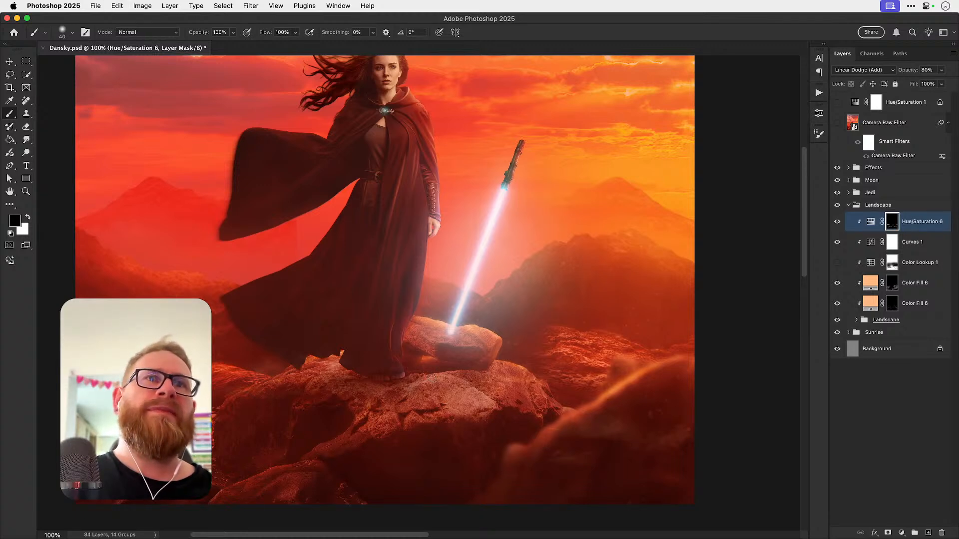
Step: Expand the inner Landscape group and select the Exposure 9 layer mask above the New Rocks layer
key(v)
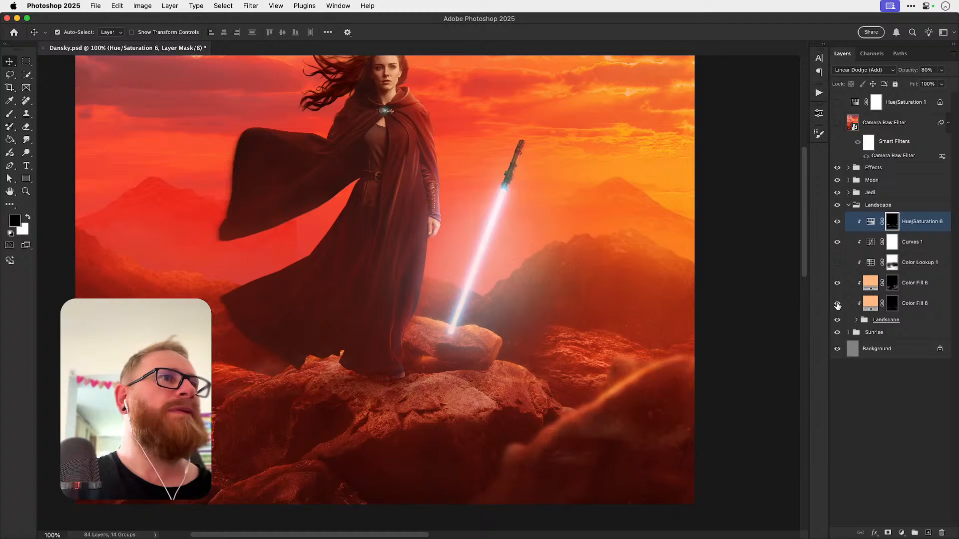
click(857, 320)
scroll(894, 346, down, 15)
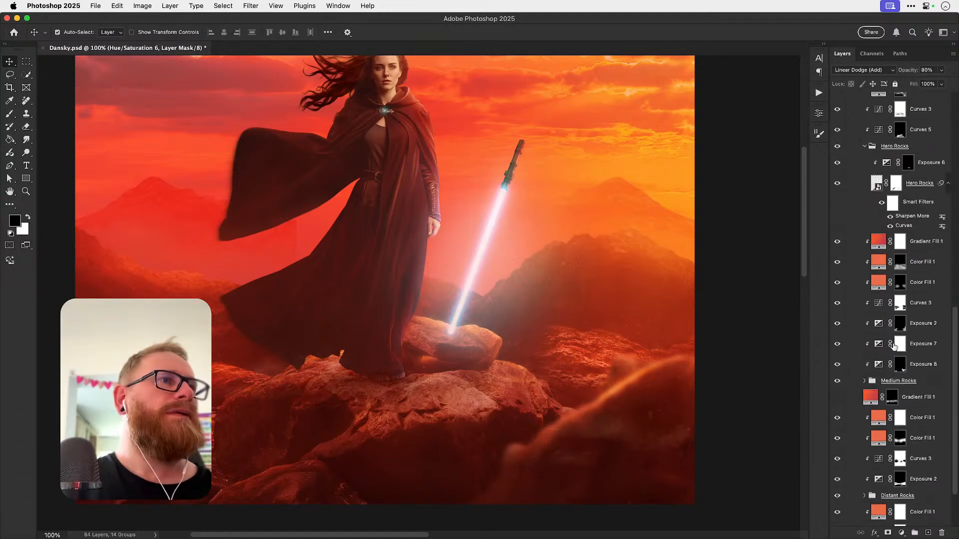
scroll(894, 346, down, 3)
scroll(892, 348, up, 4)
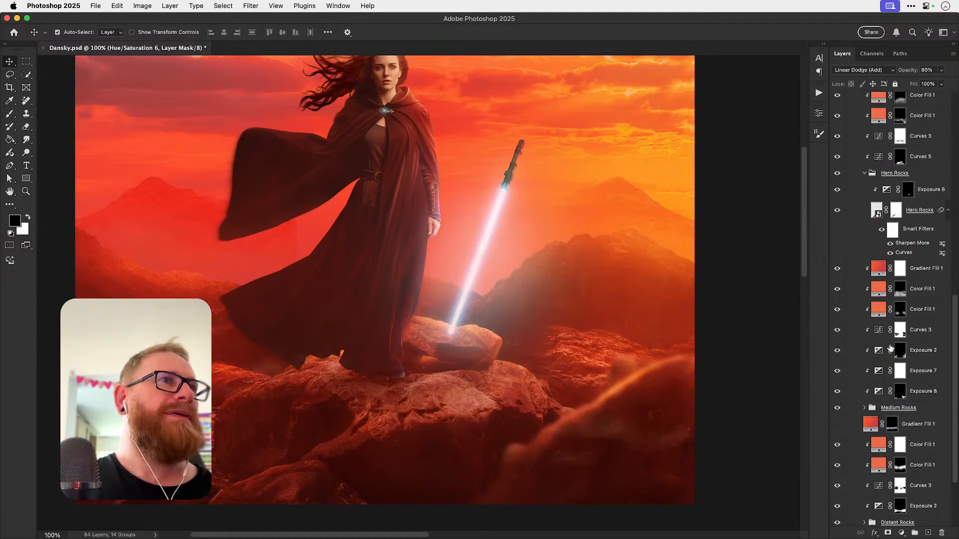
scroll(891, 349, up, 4)
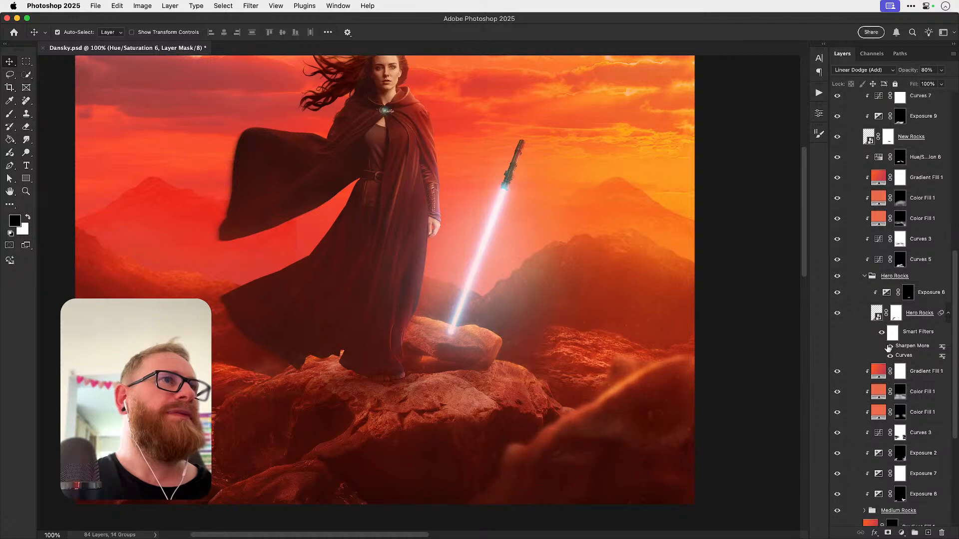
scroll(889, 348, up, 2)
click(898, 169)
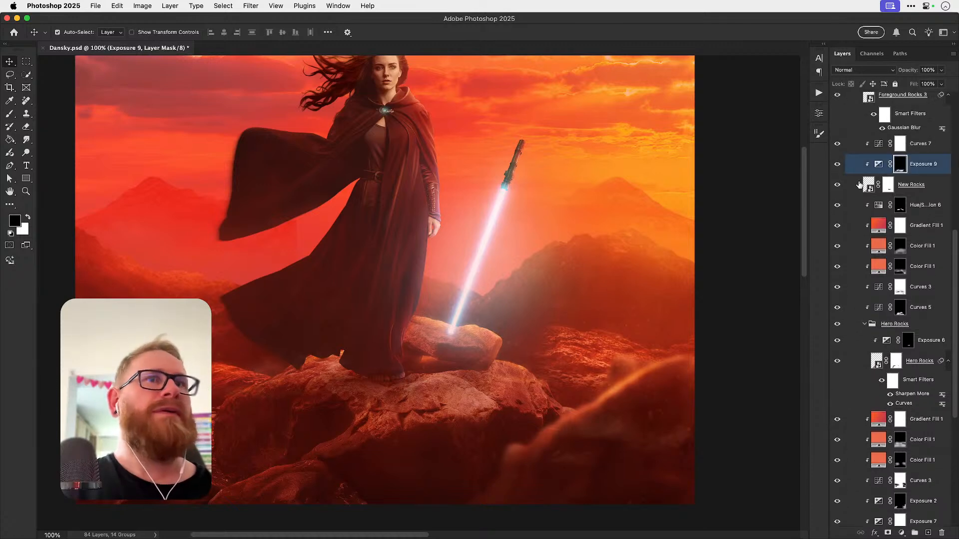
Step: Paint white at 30% flow on the Exposure 9 mask over the large rock's lower face and crevices, varying the brush size
key(b)
scroll(431, 410, up, 1)
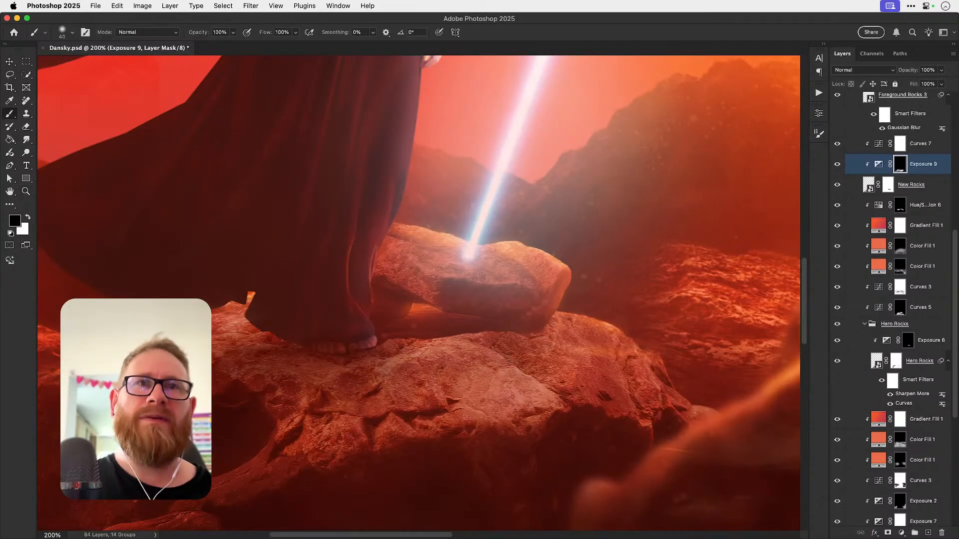
key(x)
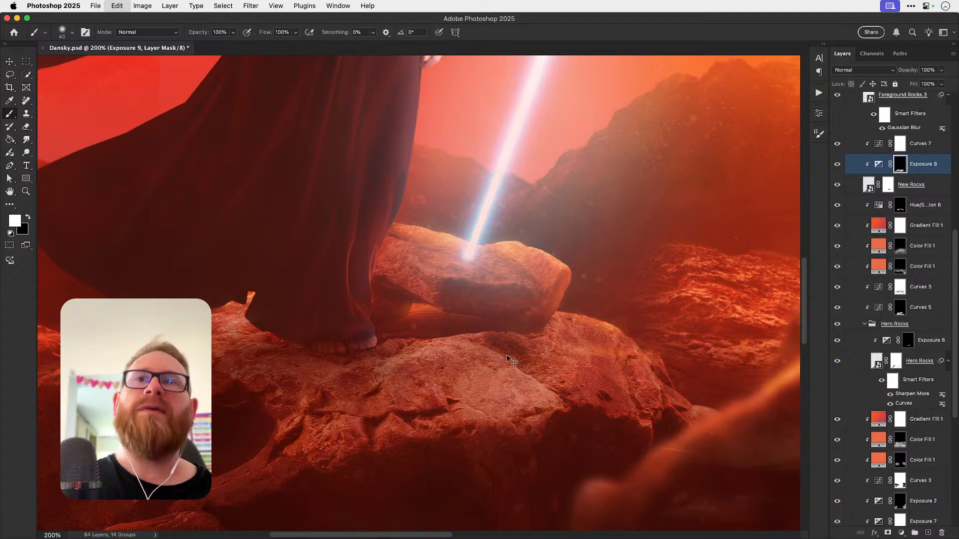
key(shift+3)
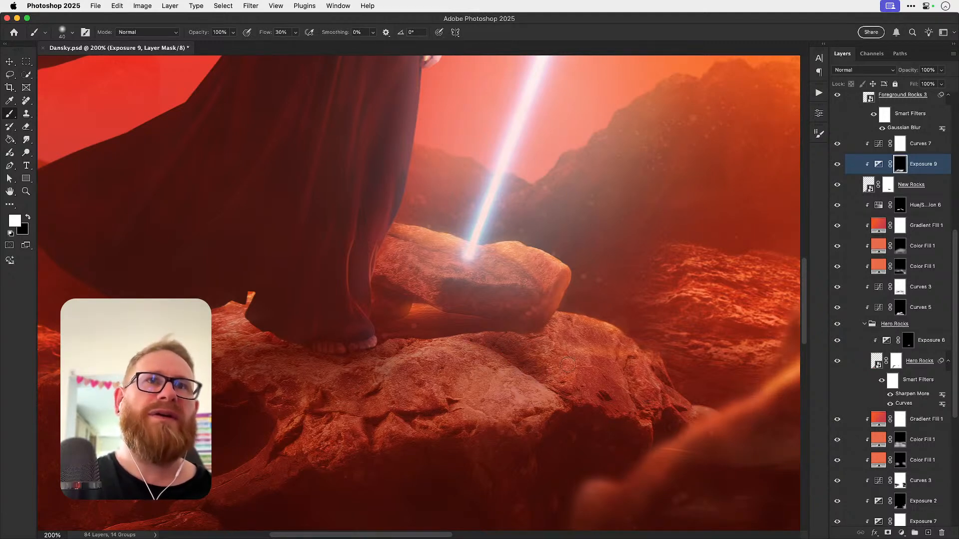
key(bracketleft)
key(bracketleft)
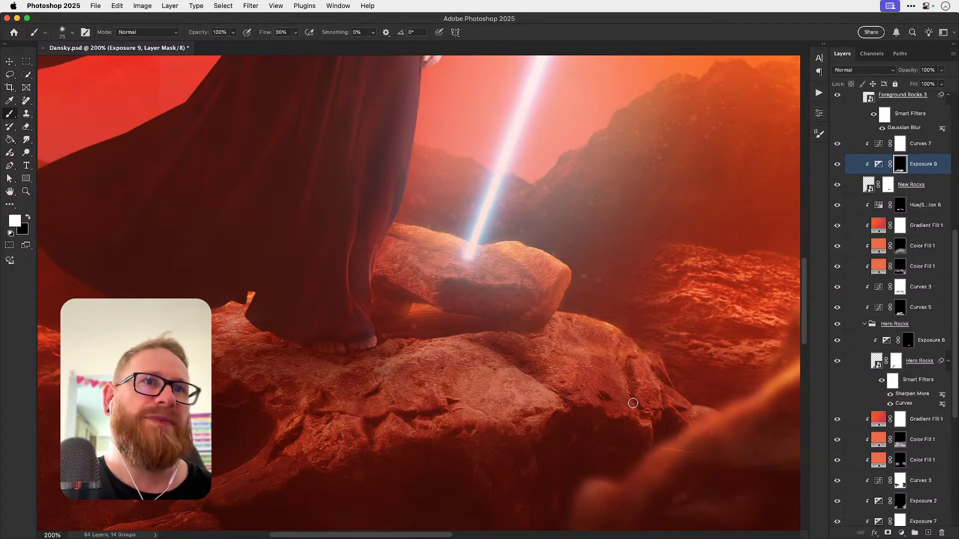
key(bracketright)
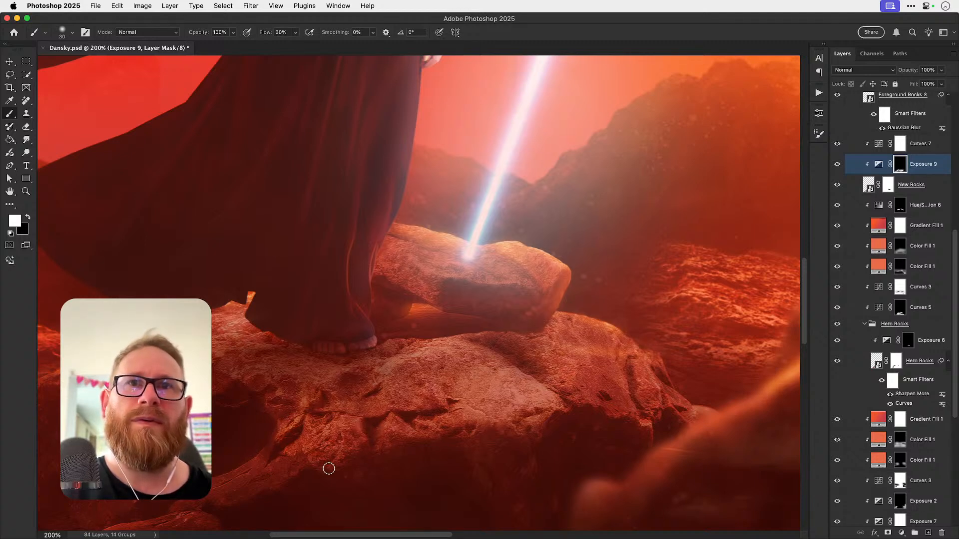
key(bracketright)
key(bracketleft)
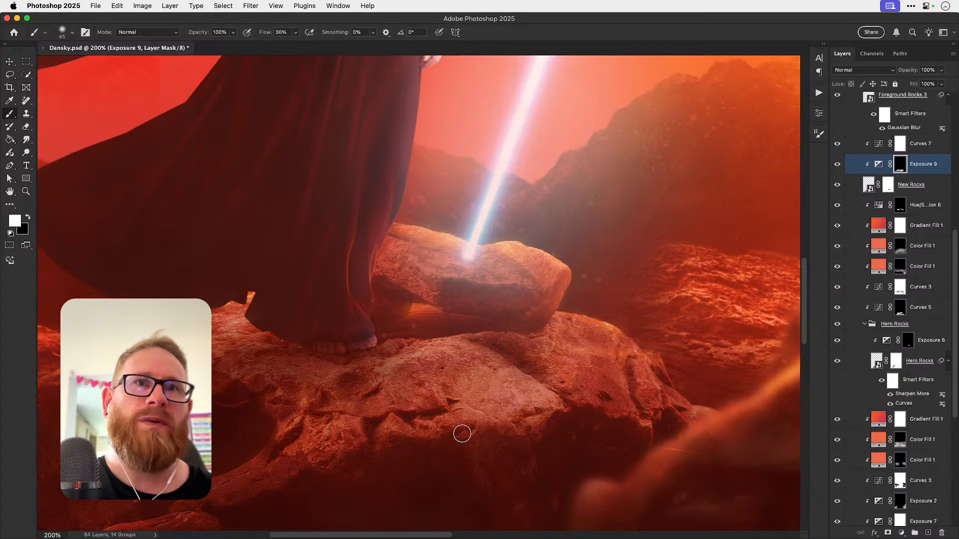
key(bracketleft)
key(bracketleft)
key(bracketleft)
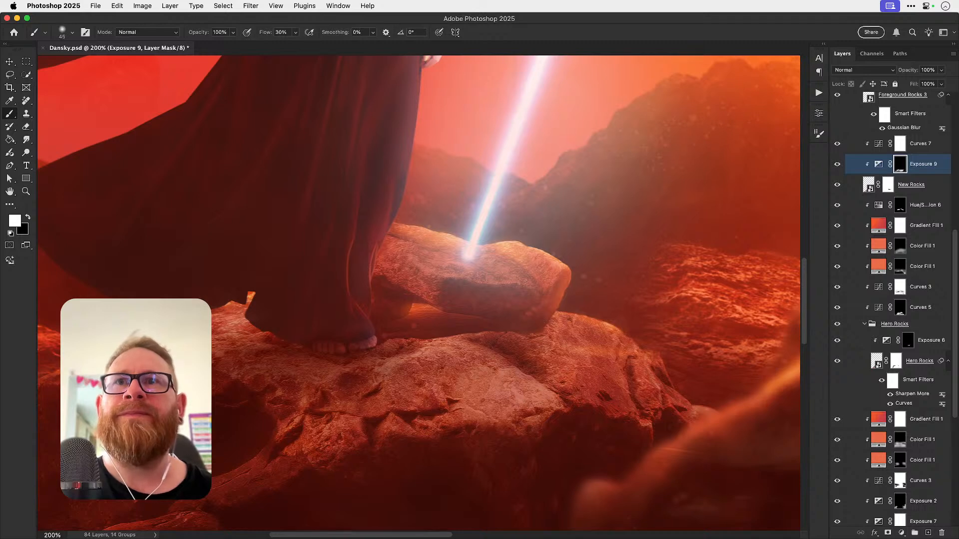
Step: Paint white on the Exposure 9 mask over the large rock's darker areas, reducing the brush from size 60 to 25
key(bracketright)
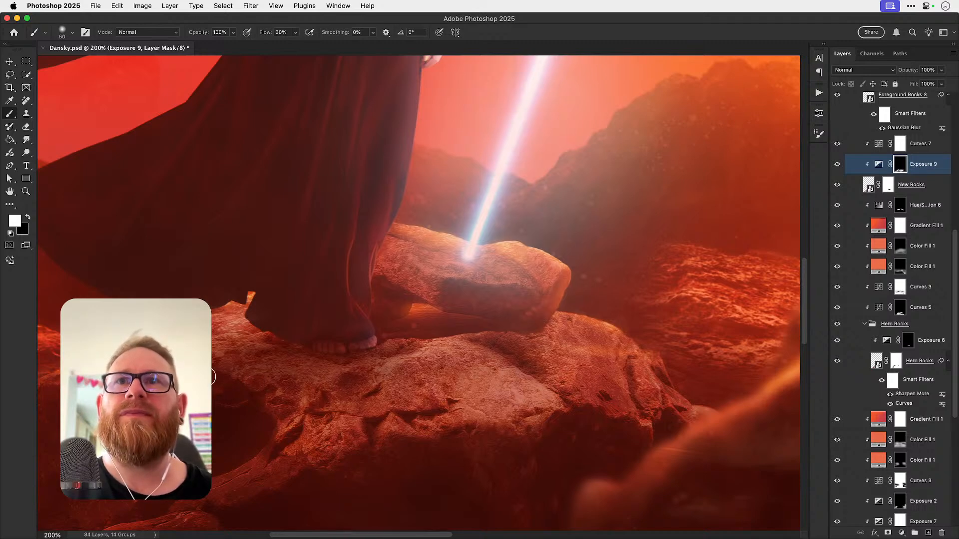
key(bracketleft)
key(bracketleft)
key(bracketleft)
key(bracketleft)
key(bracketleft)
key(bracketleft)
key(bracketleft)
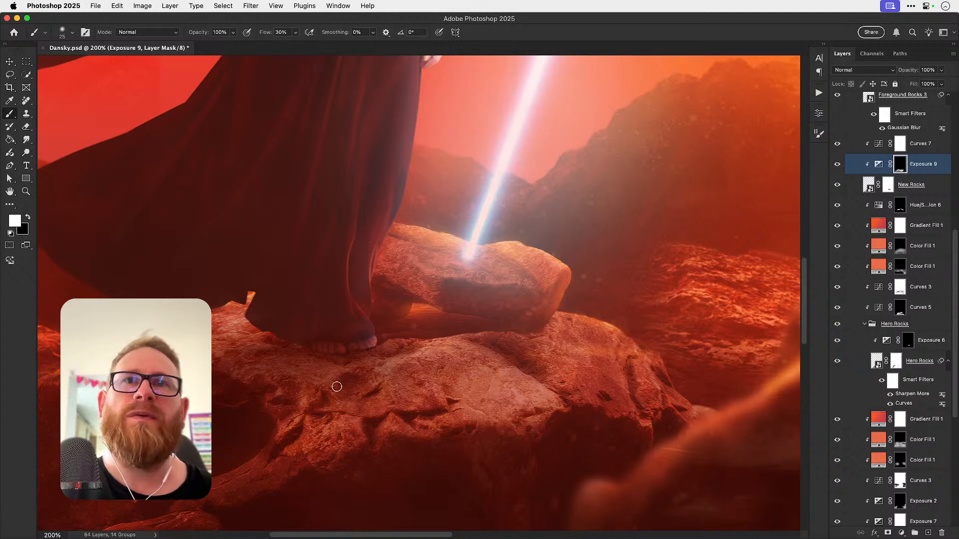
Step: Paint white on the Exposure 9 mask along the contact shadow beneath the small rock, enlarging the brush to 50, and undo the last stroke
key(bracketright)
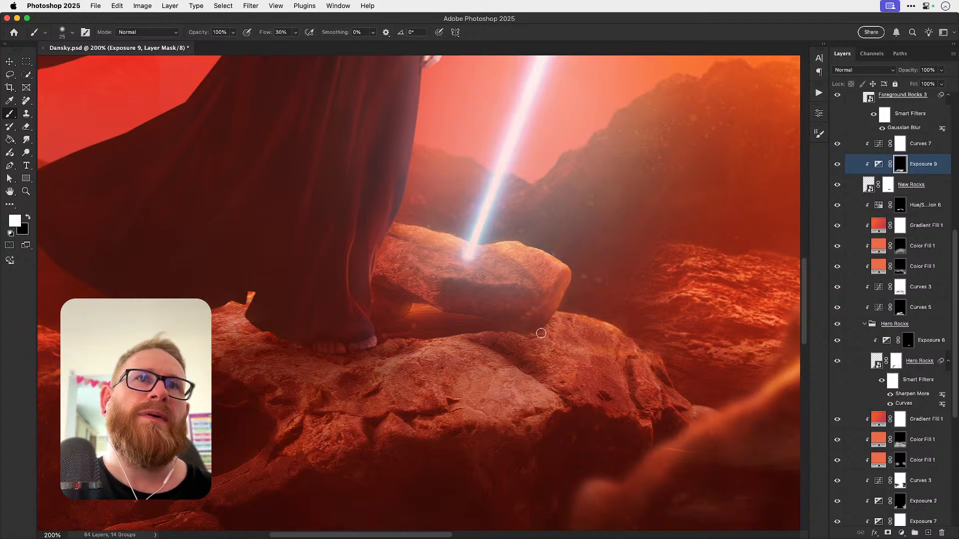
key(bracketright)
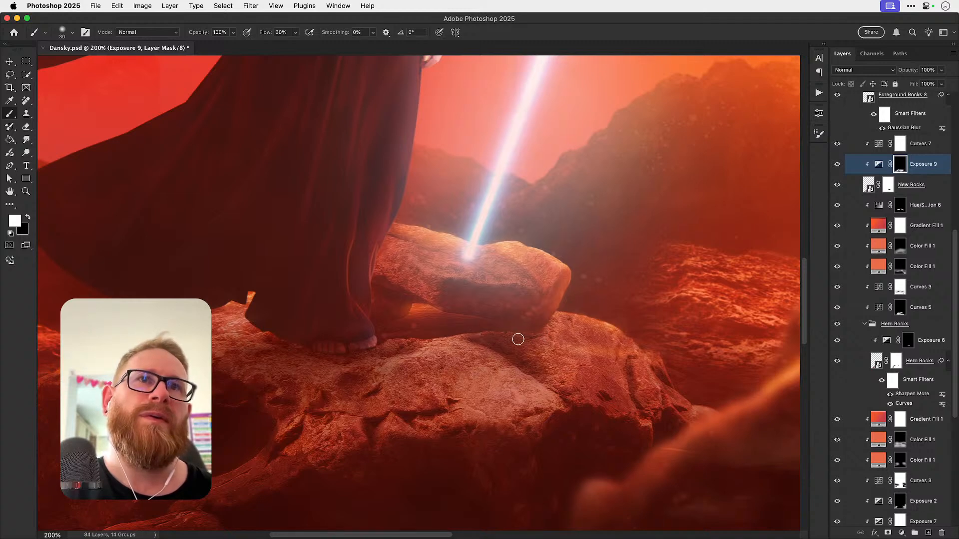
key(bracketright)
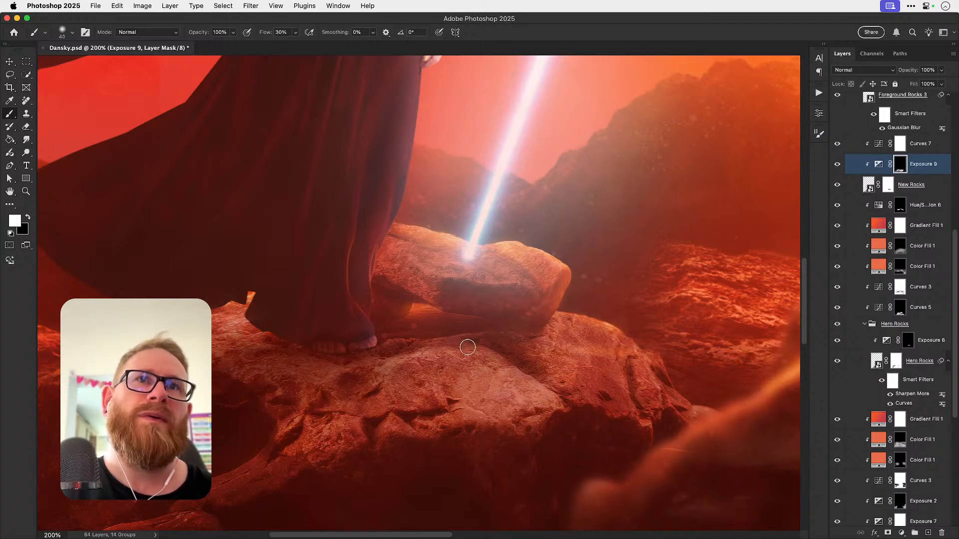
key(bracketright)
mouse_move(451, 348)
mouse_down()
mouse_move(480, 368)
mouse_move(559, 333)
mouse_move(521, 312)
mouse_move(485, 343)
mouse_move(494, 344)
mouse_move(443, 352)
mouse_move(495, 338)
mouse_up()
key(super+z)
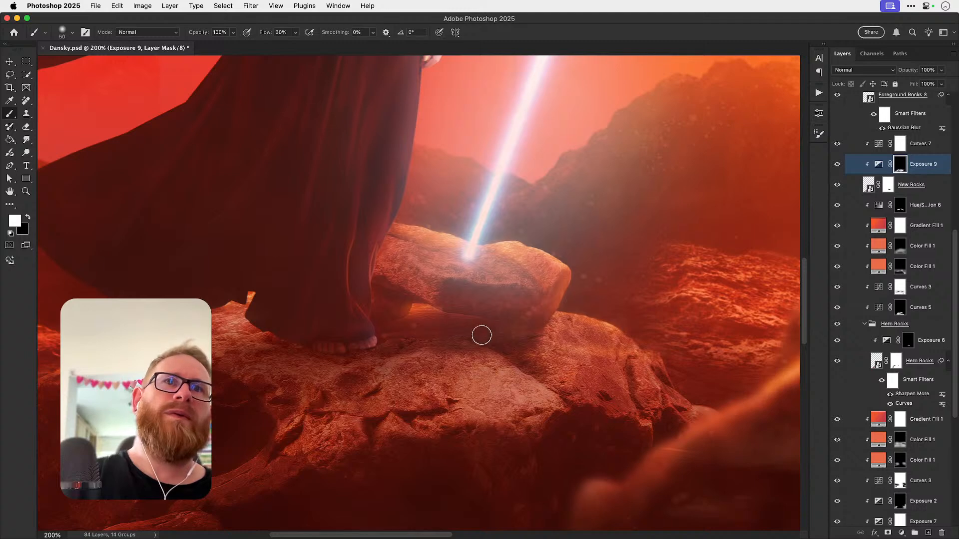
Step: Touch up the New Rocks layer mask beneath the small rock with black and white at brush size 50, undoing the last strokes
key(z)
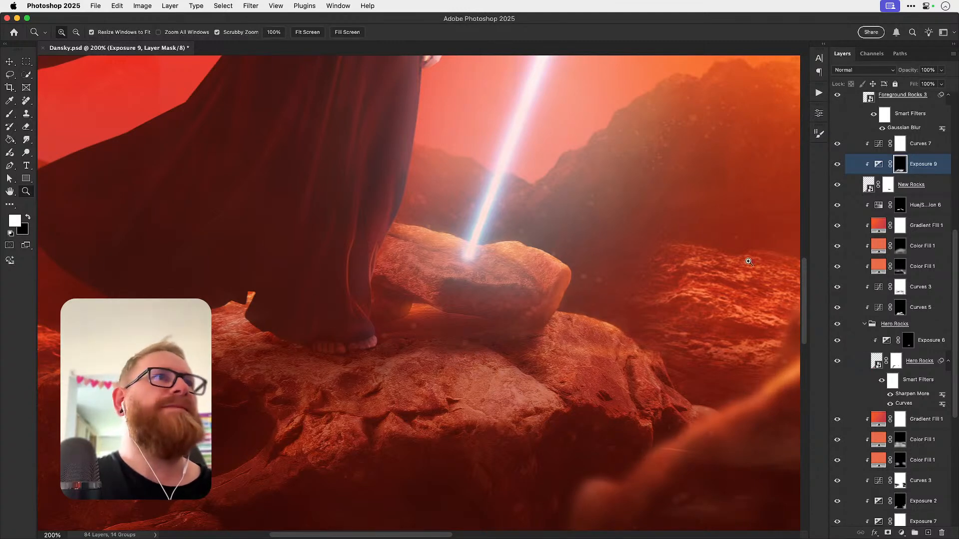
click(887, 188)
key(x)
key(b)
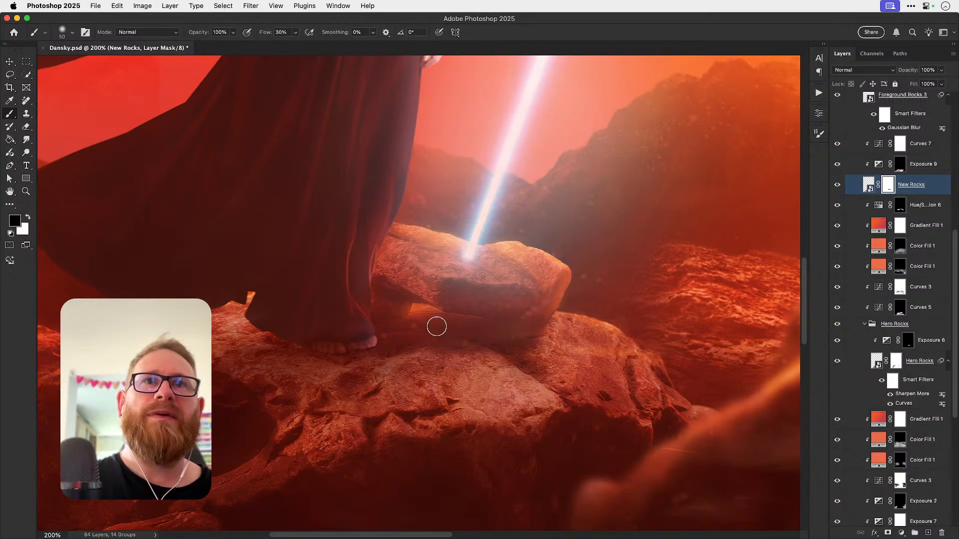
key(x)
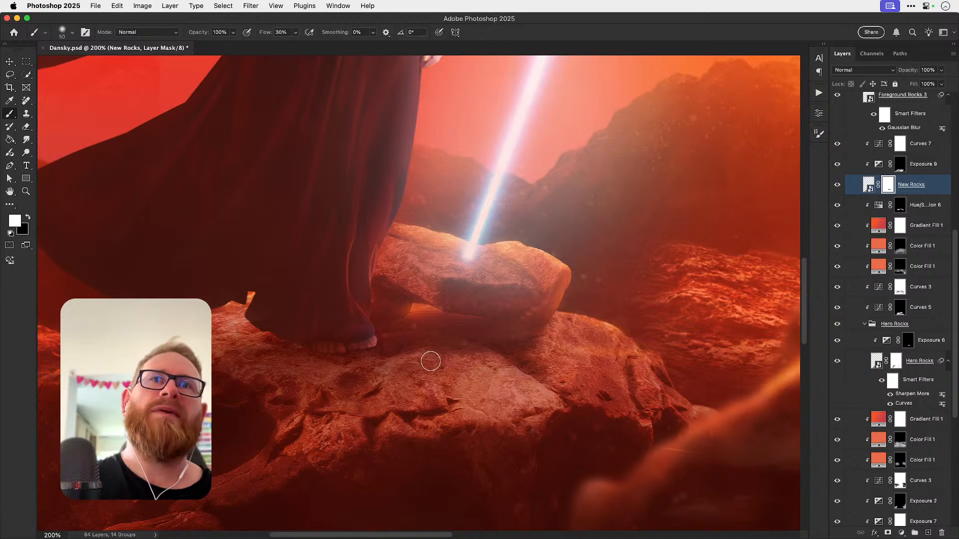
key(super+z)
key(super+z)
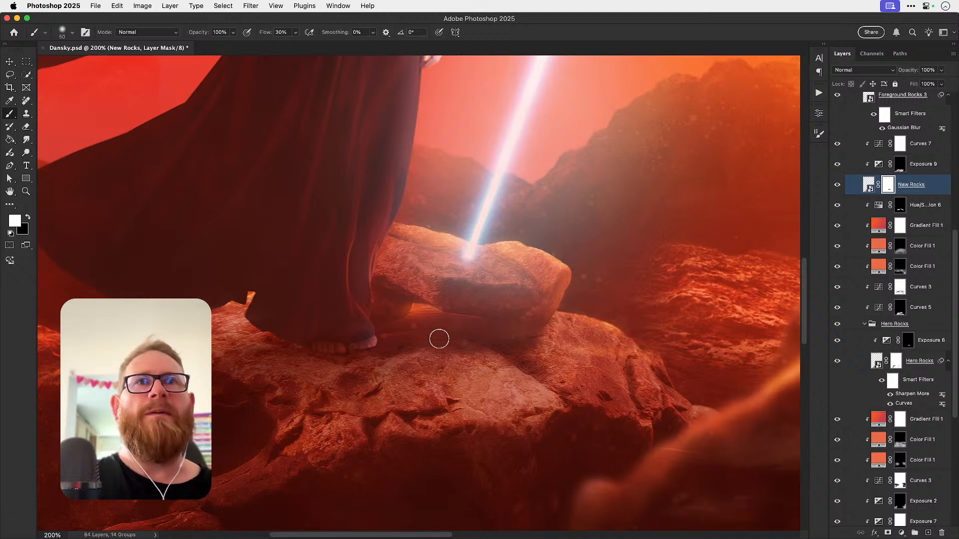
key(super+z)
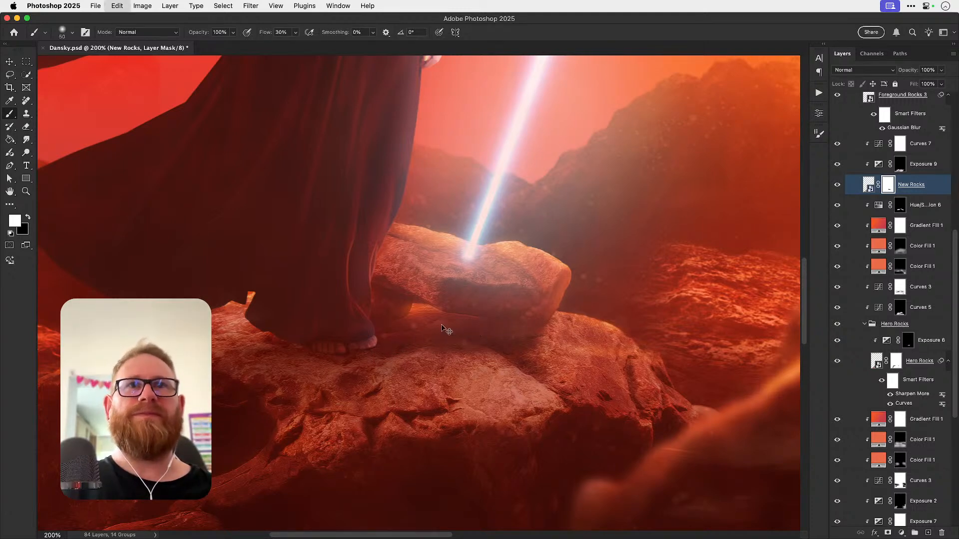
Step: Try painting white on the New Rocks mask across the gap between the foot and the small rock, and undo it
key(bracketleft)
key(bracketleft)
drag(384, 326, 490, 317)
key(bracketright)
key(bracketright)
key(bracketright)
key(super+z)
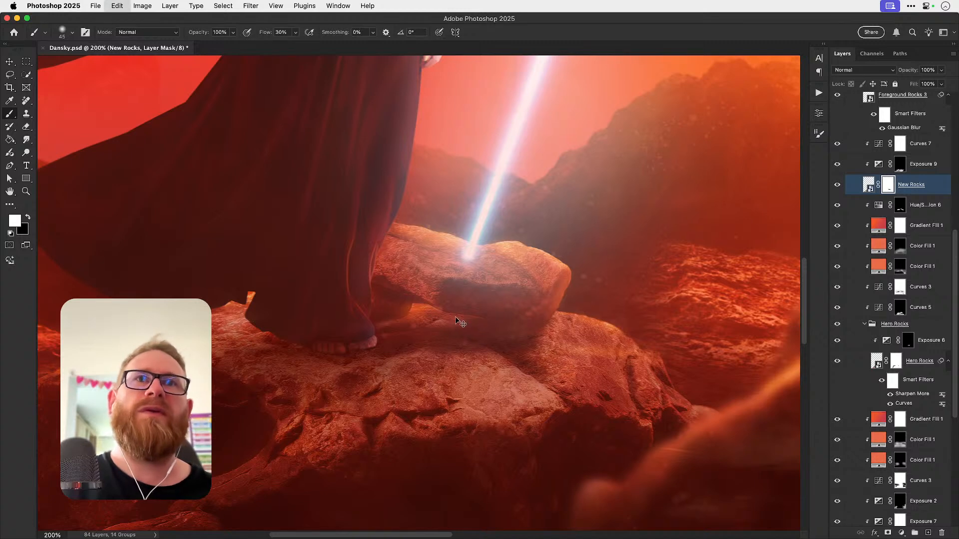
key(super+z)
key(super+z)
key(super+z)
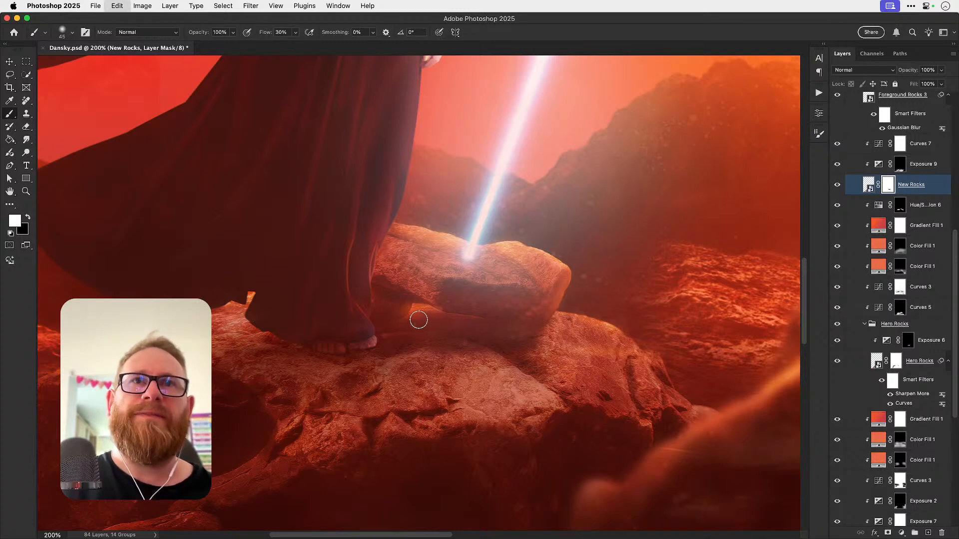
Step: Refine the New Rocks mask along the small rock's underside, using white at brush size 25 and black with a larger brush
mouse_move(411, 318)
mouse_down()
mouse_move(441, 320)
mouse_move(413, 315)
mouse_move(427, 317)
mouse_up()
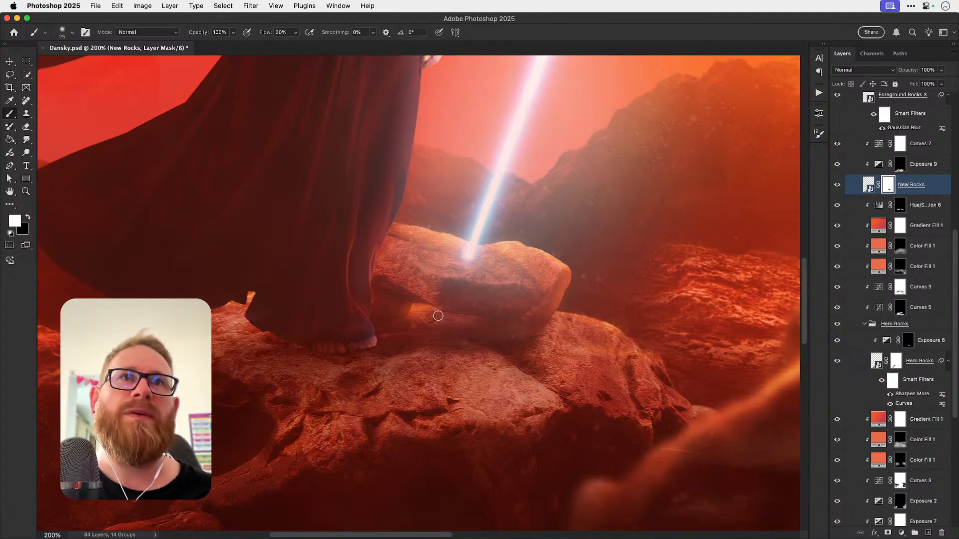
key(bracketleft)
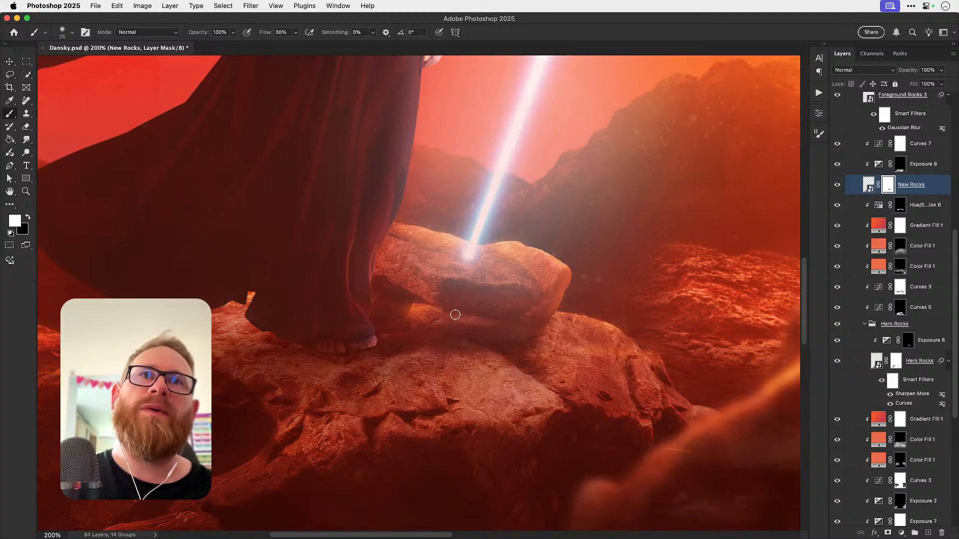
key(x)
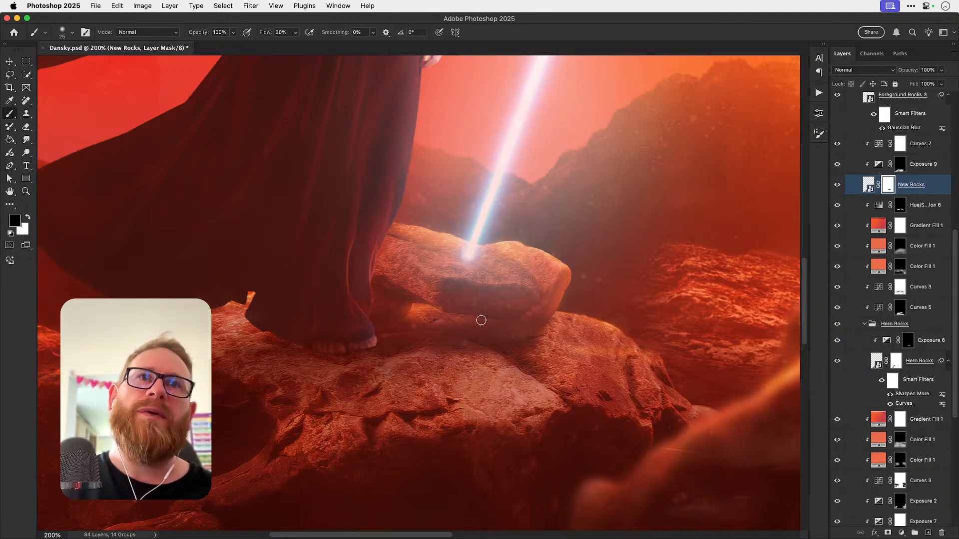
key(bracketright)
key(bracketright)
key(bracketright)
key(bracketright)
key(bracketright)
key(bracketright)
key(bracketright)
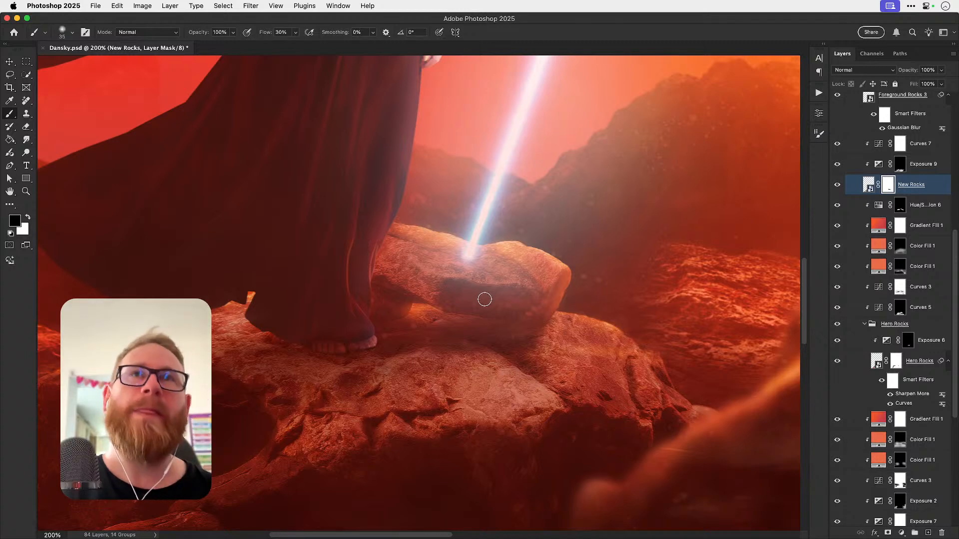
mouse_move(472, 296)
mouse_down()
mouse_move(464, 312)
mouse_move(510, 289)
mouse_move(495, 312)
mouse_up()
Step: Undo the last black stroke, paint white on the New Rocks mask across the large rock's top, and compare with the layer hidden
scroll(494, 312, down, 1)
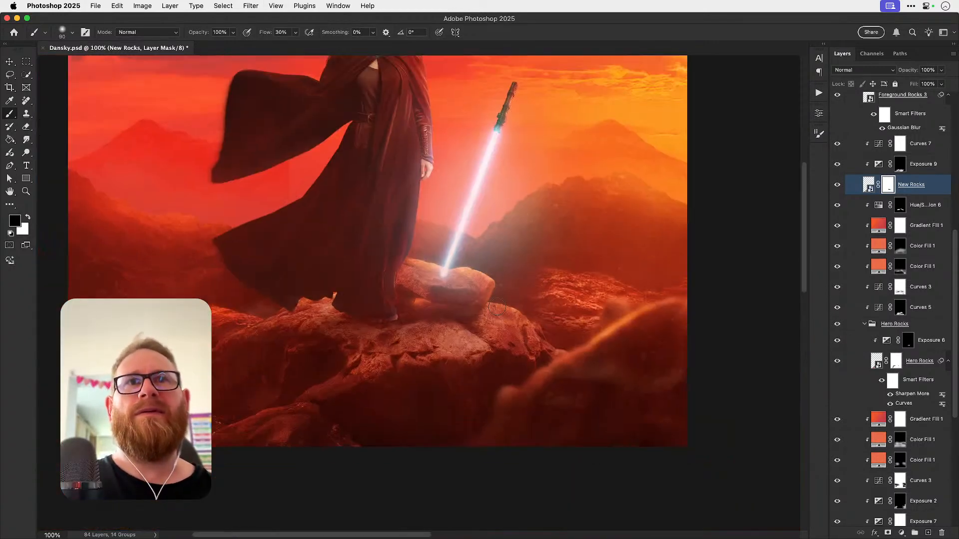
key(super+z)
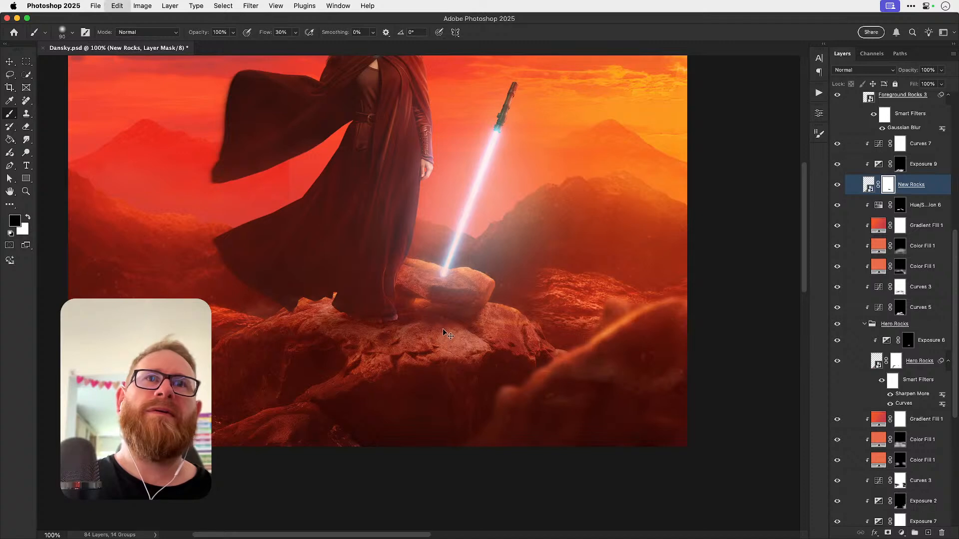
key(x)
mouse_move(446, 341)
mouse_down()
mouse_move(392, 325)
mouse_move(466, 333)
mouse_up()
key(x)
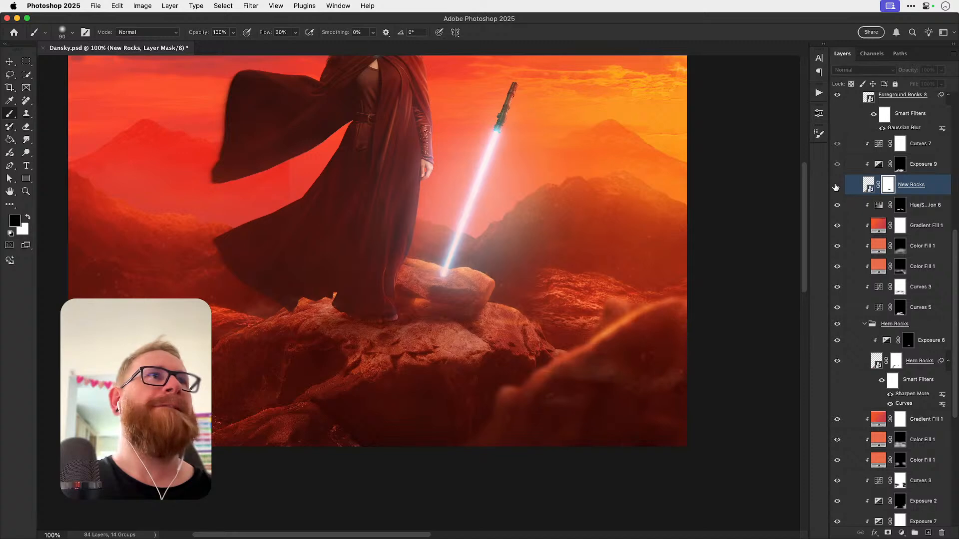
click(836, 186)
click(836, 185)
Step: Paint black on the Exposure 9 mask over the large rock's top, enlarging the brush to 200, and compare with the adjustment hidden
click(900, 164)
mouse_move(442, 302)
mouse_down()
mouse_move(418, 325)
mouse_move(394, 330)
mouse_move(460, 338)
mouse_move(406, 334)
mouse_up()
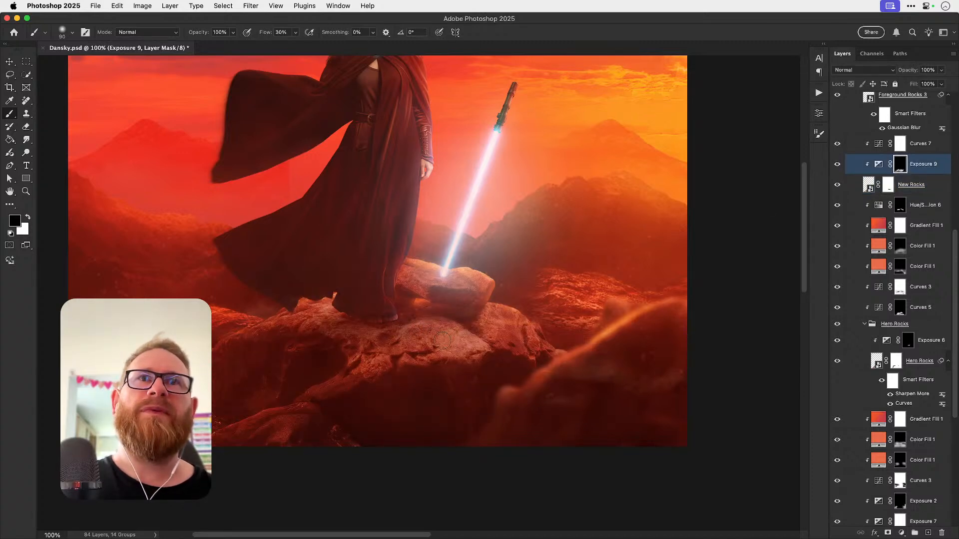
key(bracketright)
key(bracketright)
key(bracketright)
key(bracketright)
key(bracketright)
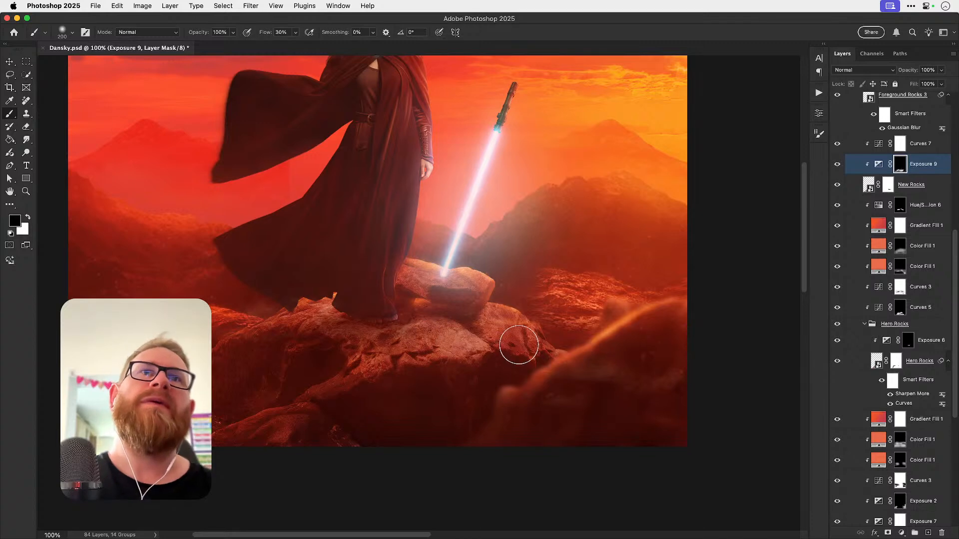
key(v)
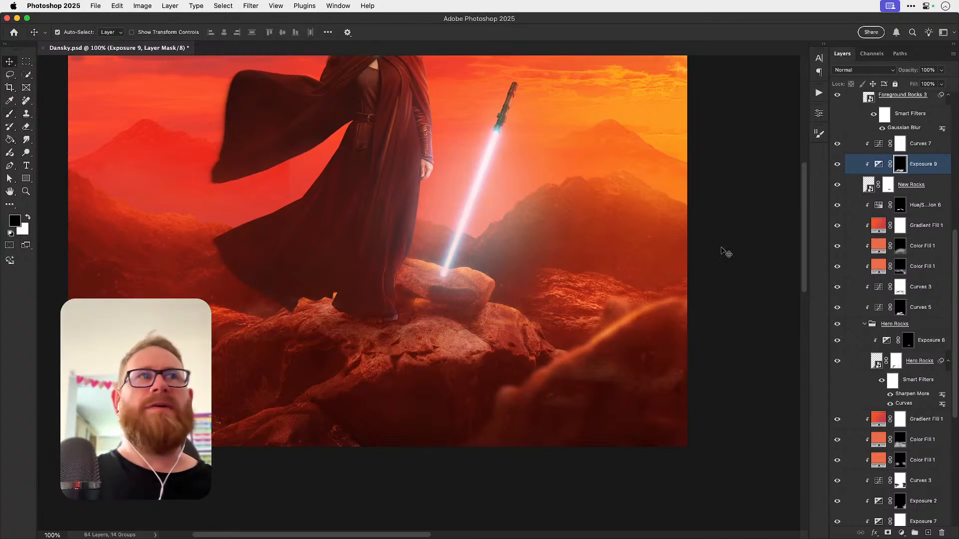
click(837, 164)
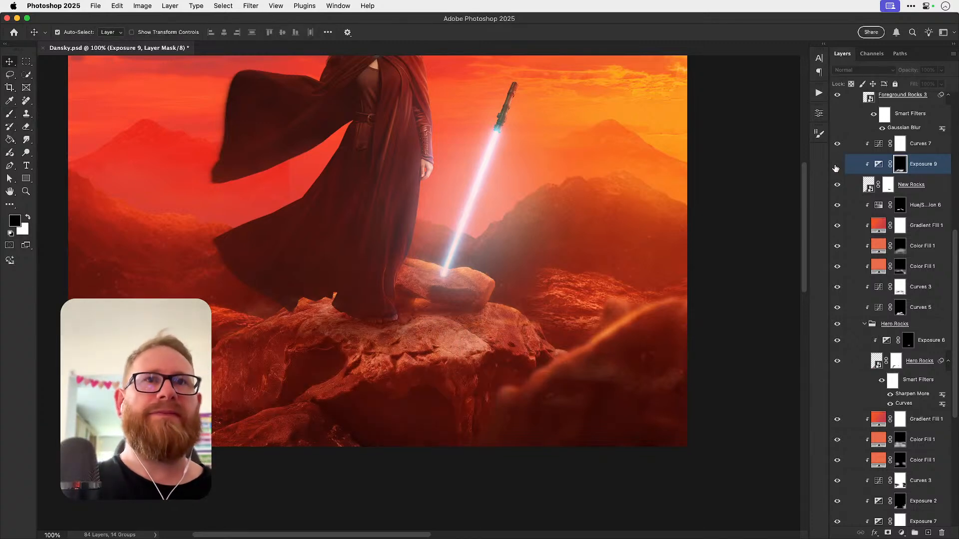
click(836, 166)
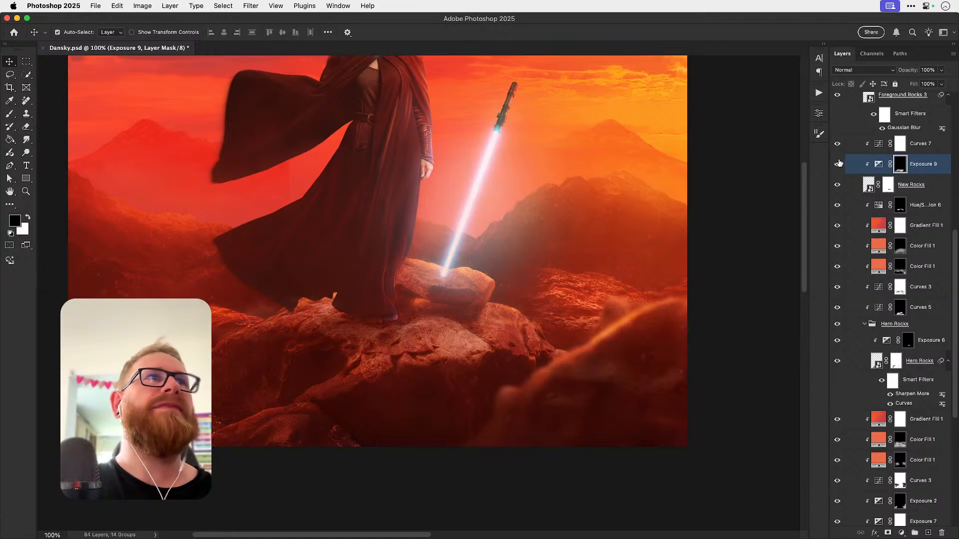
Step: Paint white on the Exposure 6 mask in the Hero Rocks group along the small rock's lower edge with a size 40 brush
scroll(868, 168, up, 1)
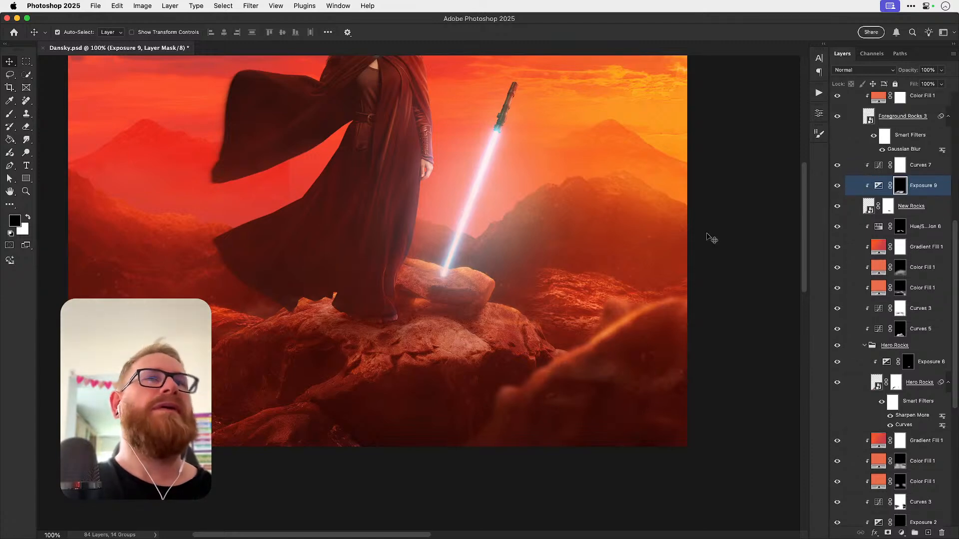
key(z)
click(440, 299)
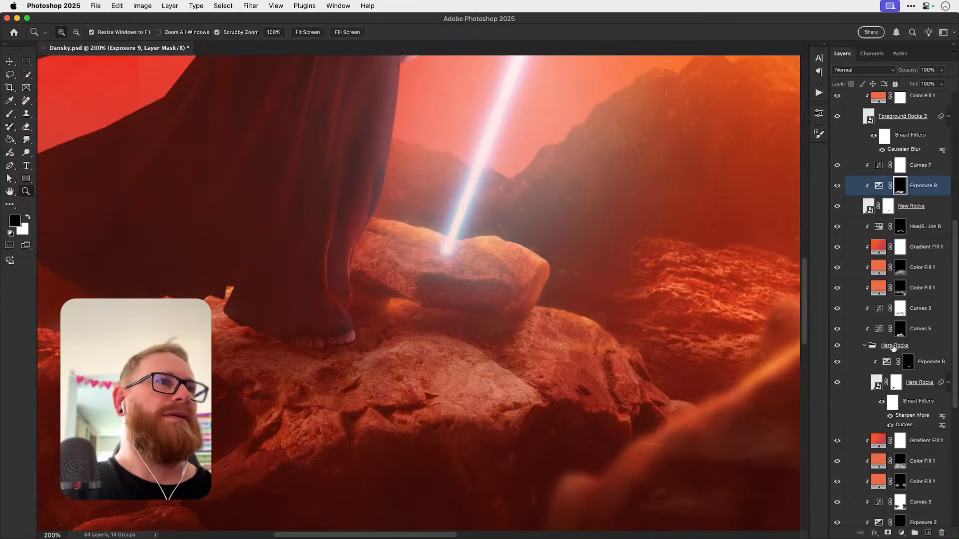
click(909, 366)
key(b)
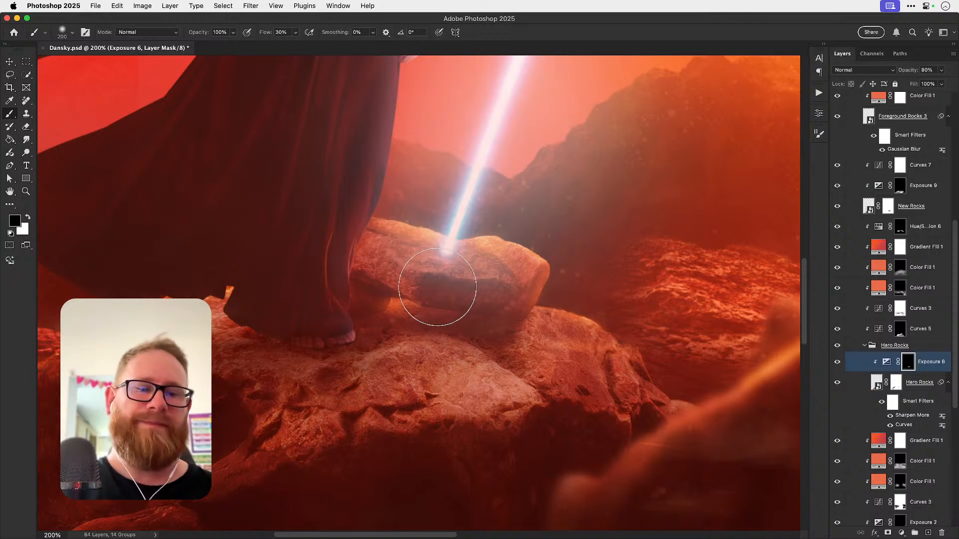
key(bracketleft)
key(bracketleft)
key(bracketleft)
key(bracketleft)
key(bracketleft)
key(x)
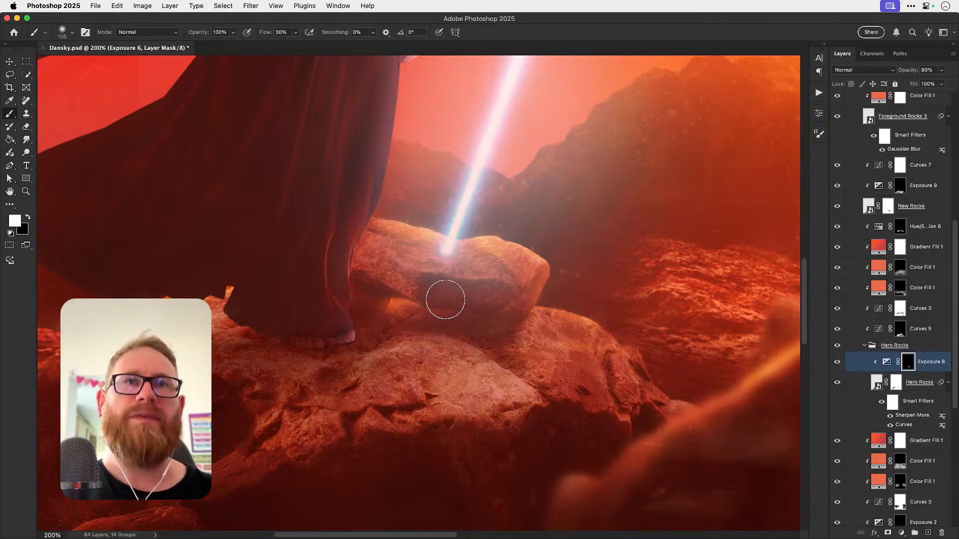
key(bracketleft)
key(bracketleft)
key(bracketleft)
key(bracketleft)
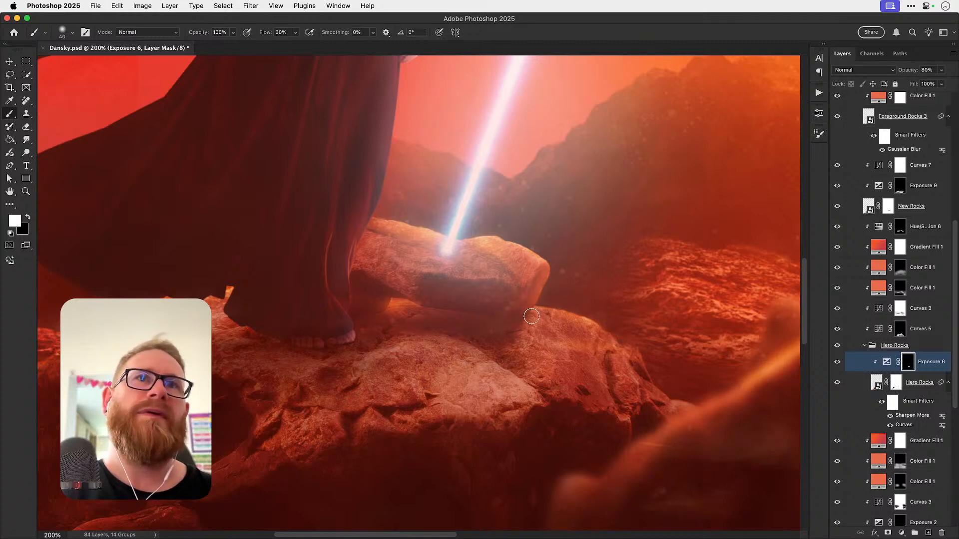
key(bracketright)
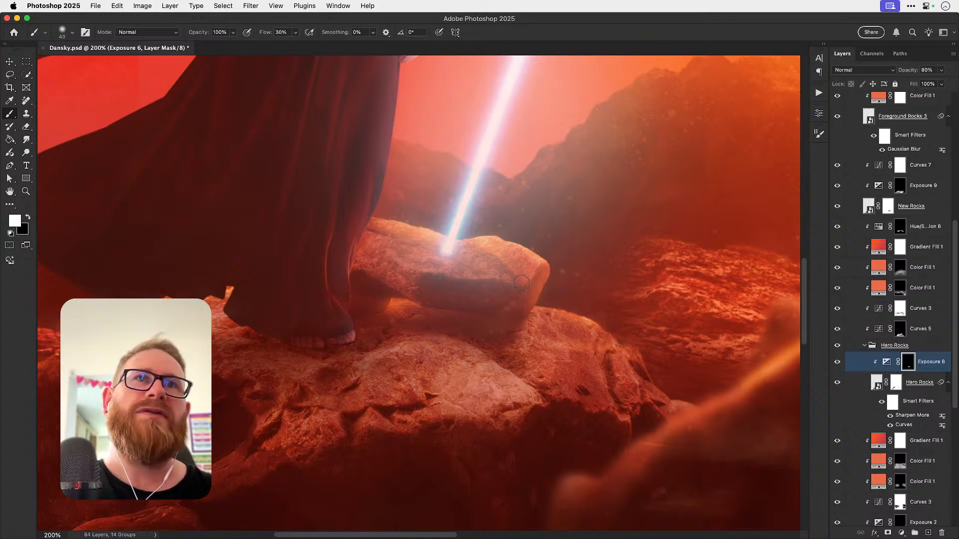
Step: Paint white on the Exposure 6 mask over the small rock's face beside the cape and toward its far end, using brush sizes 30 and 45
key(bracketleft)
key(bracketleft)
key(bracketleft)
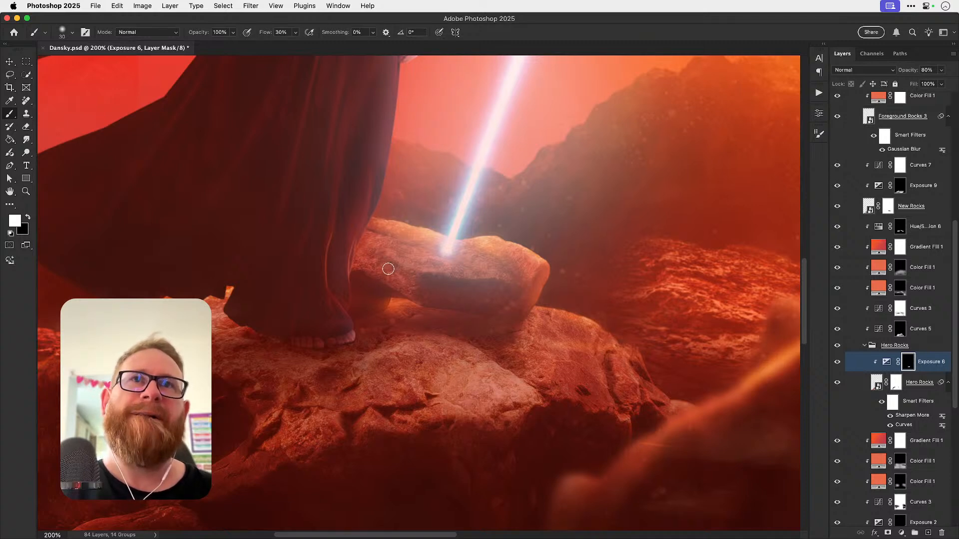
key(bracketright)
key(bracketright)
key(bracketright)
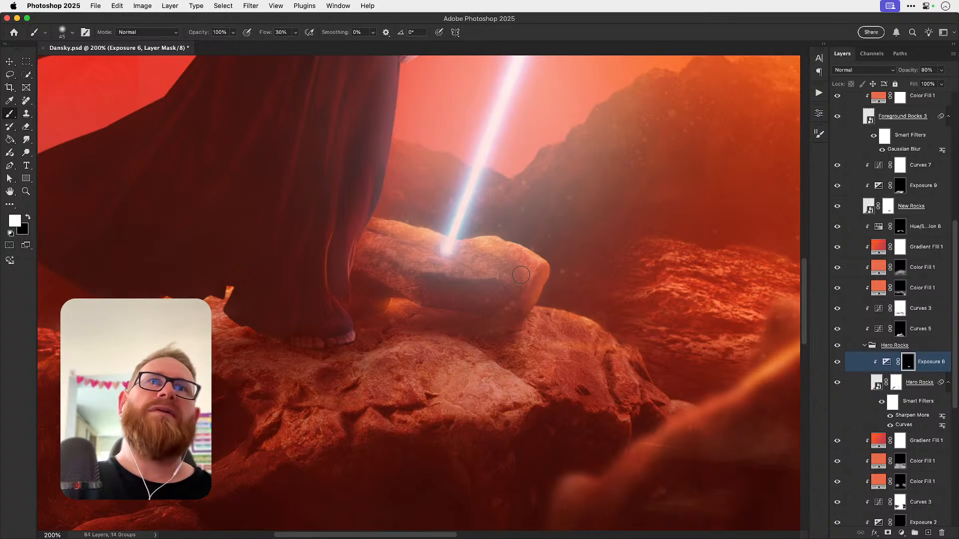
key(super+minus)
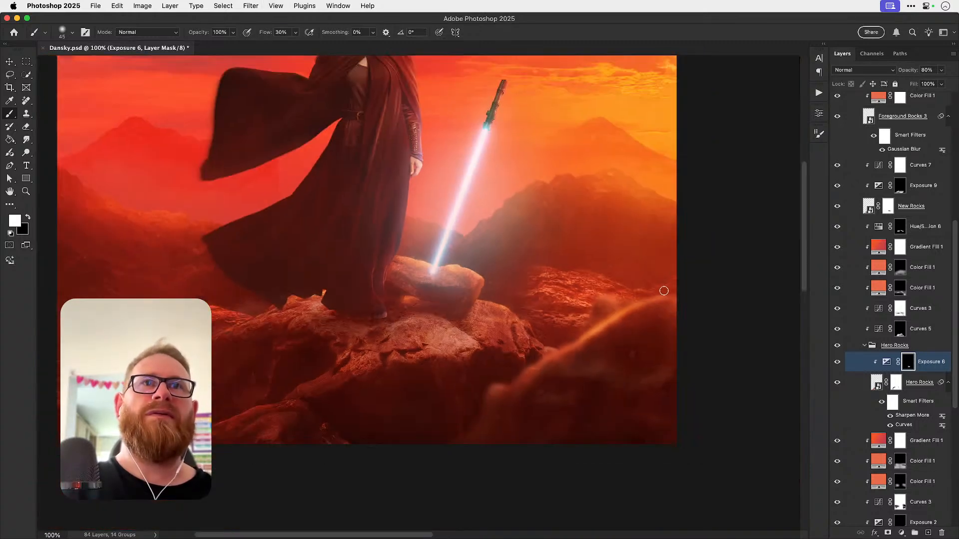
key(v)
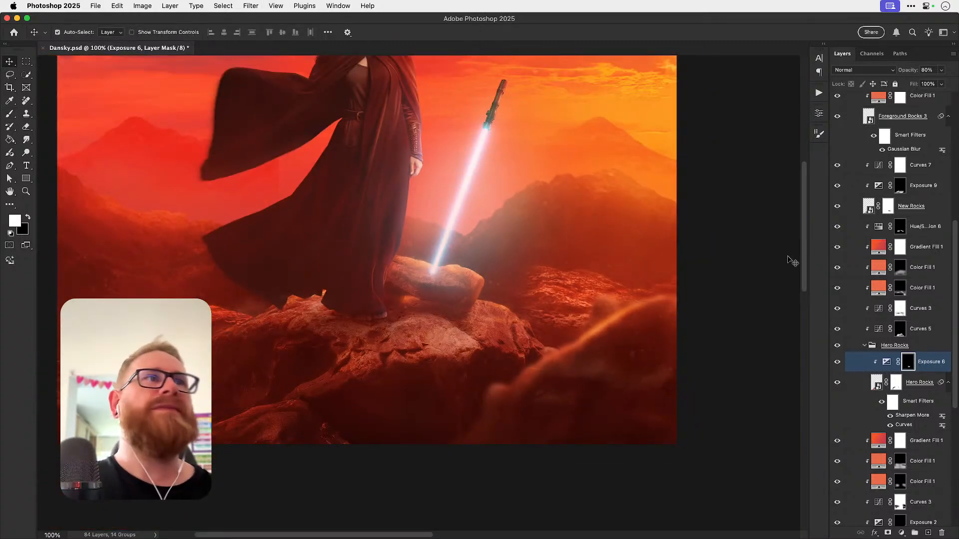
Step: Paint black on the mask of the Hue/Saturation 6 adjustment below New Rocks, over the small rock around the lightsaber's tip, and compare before and after
click(902, 229)
key(b)
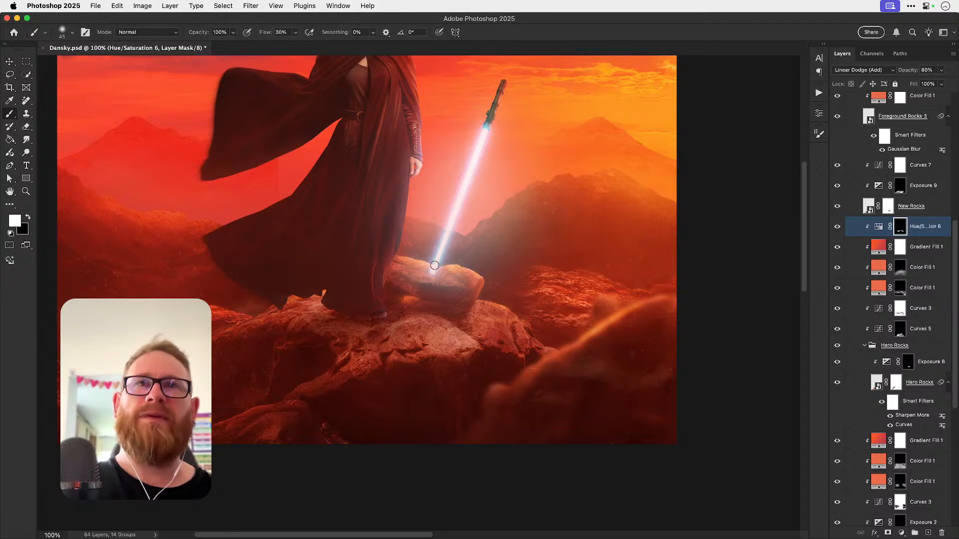
key(x)
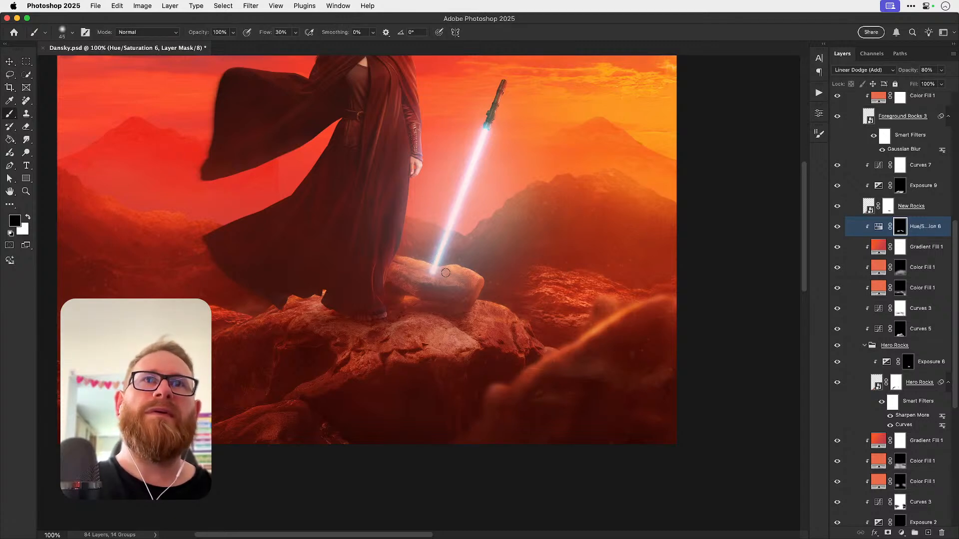
key(super+z)
key(super+shift+z)
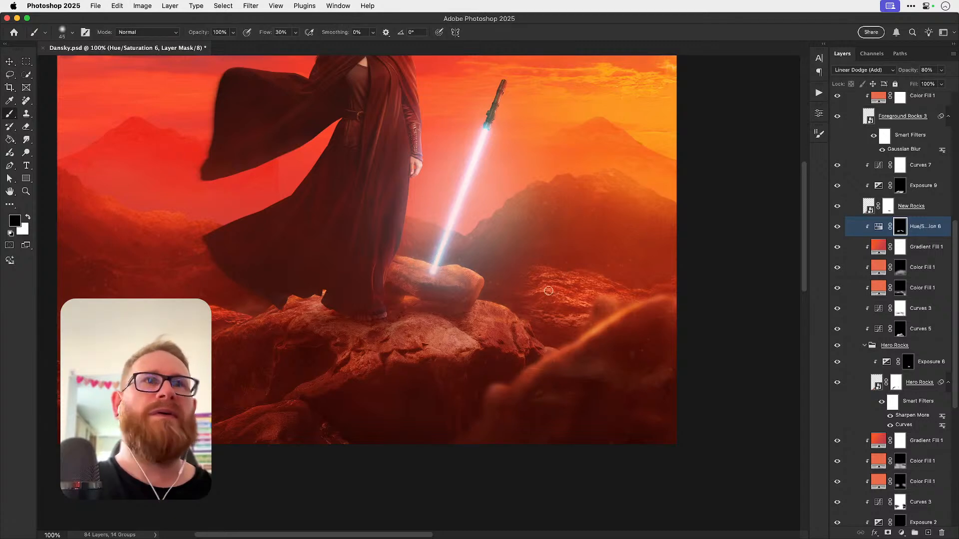
key(v)
key(super+0)
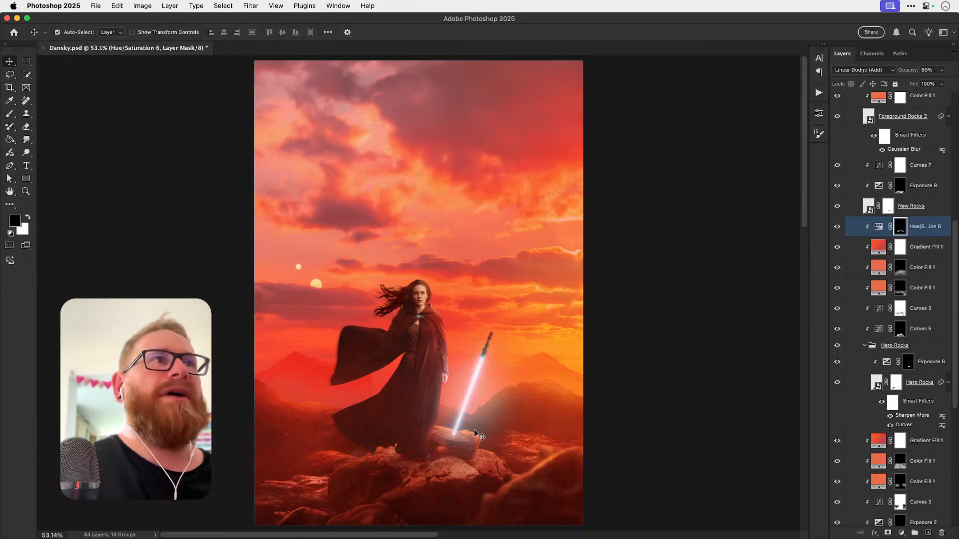
Step: Turn on the Color Lookup 1 adjustment in the Landscape group and compare the rocks with it on and off
scroll(889, 210, up, 6)
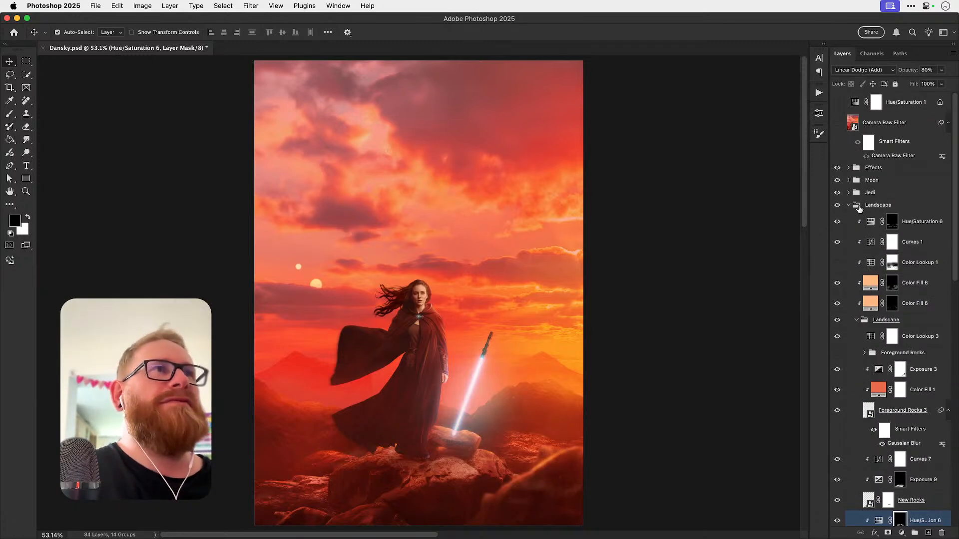
click(837, 263)
click(837, 266)
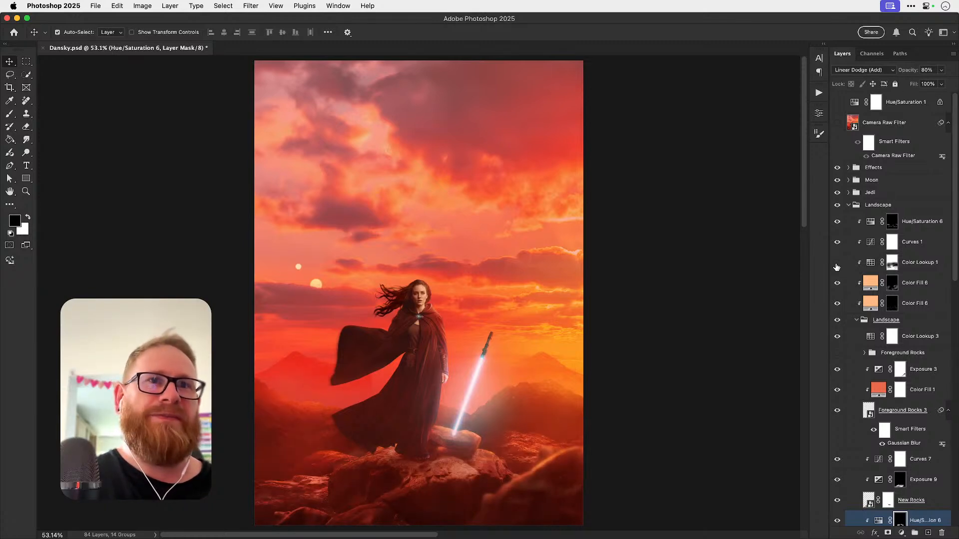
click(837, 264)
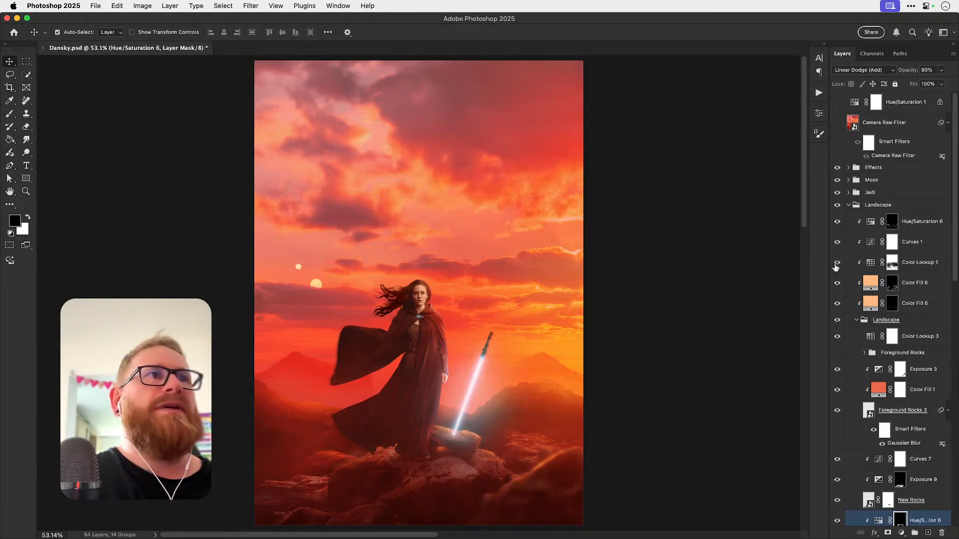
Step: Check the Landscape group's layers in End of Stream 2.psd and close that document without saving
key(F11)
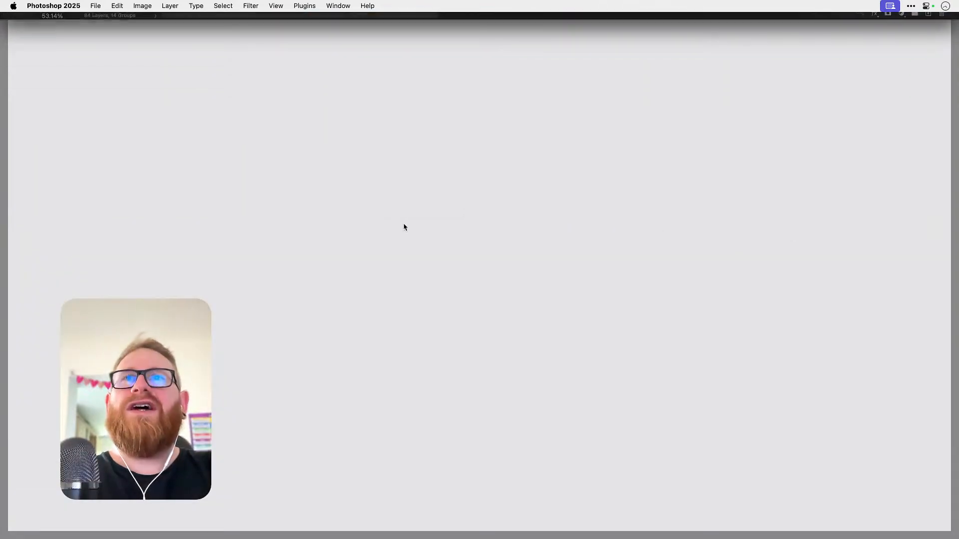
key(F11)
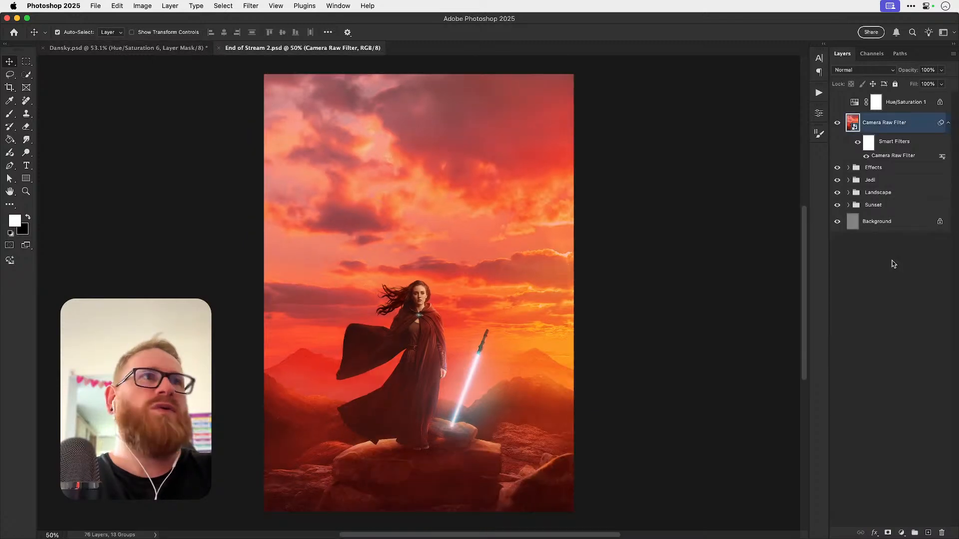
click(848, 193)
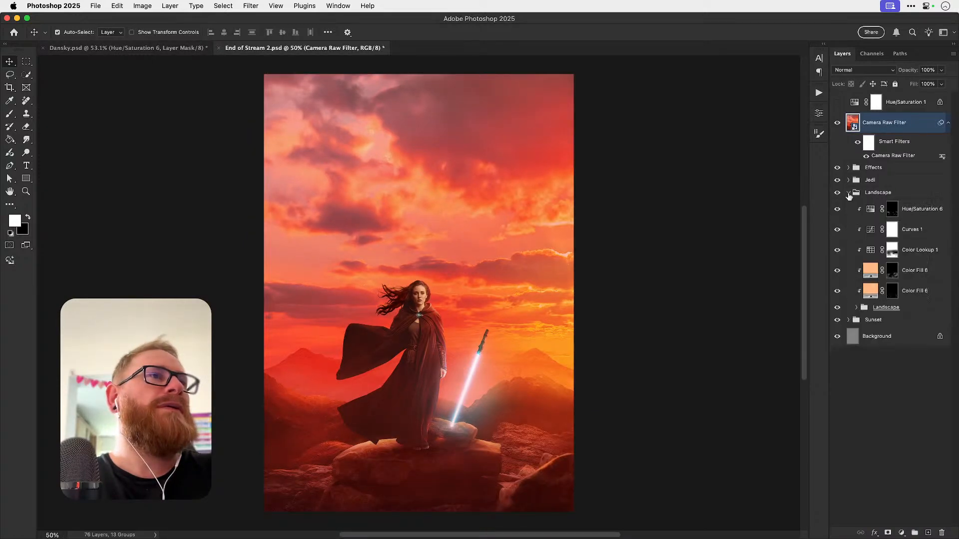
key(super+w)
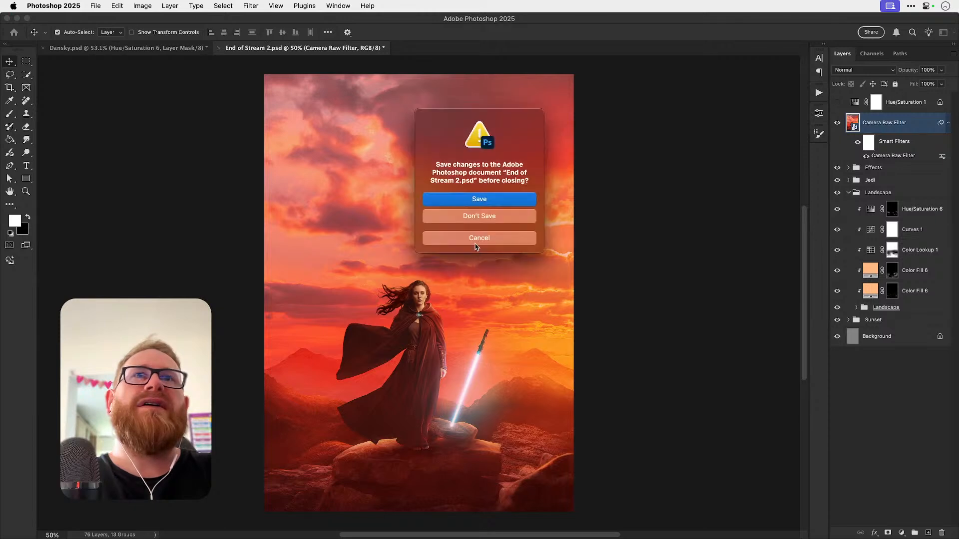
click(468, 217)
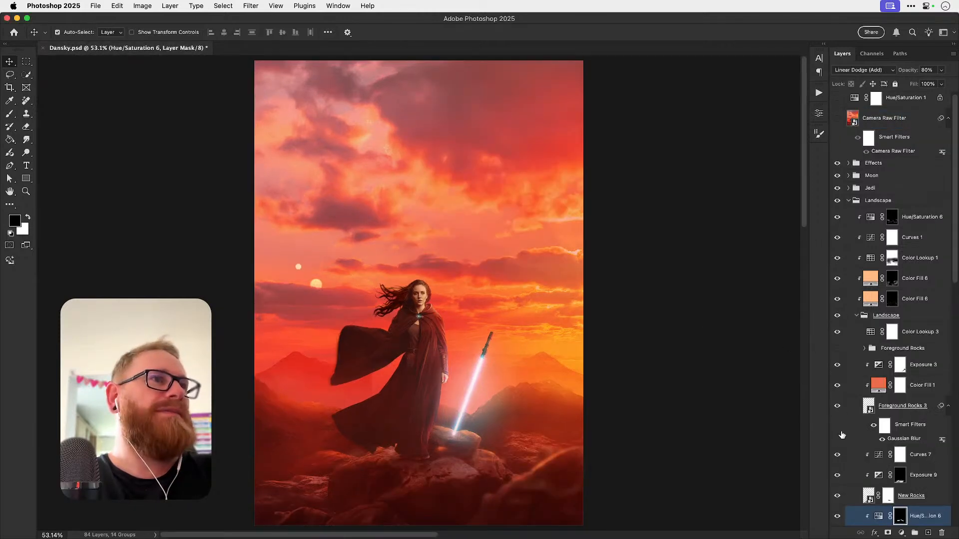
click(837, 259)
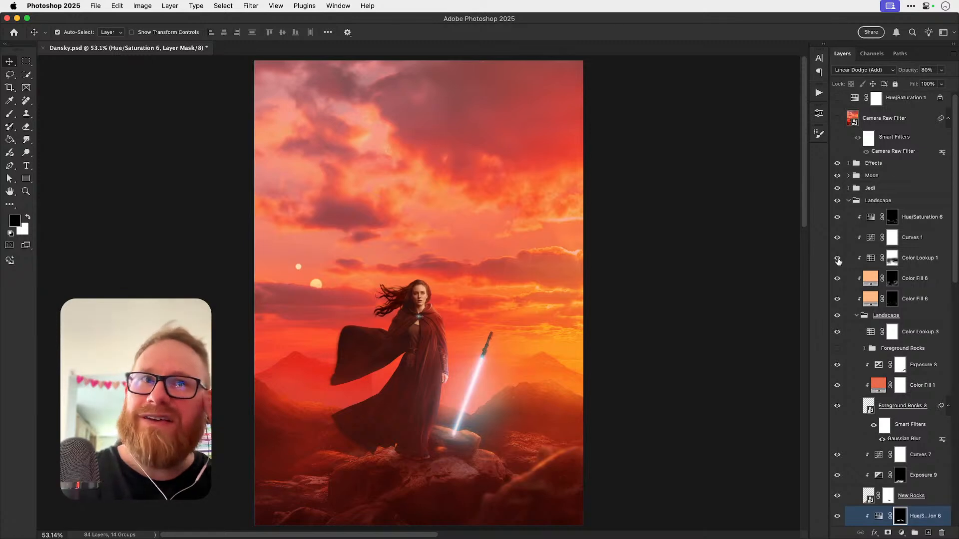
Step: Compare the rocks near the lightsaber's tip with the Landscape group's uppermost Hue/Saturation 6 adjustment hidden and shown
key(z)
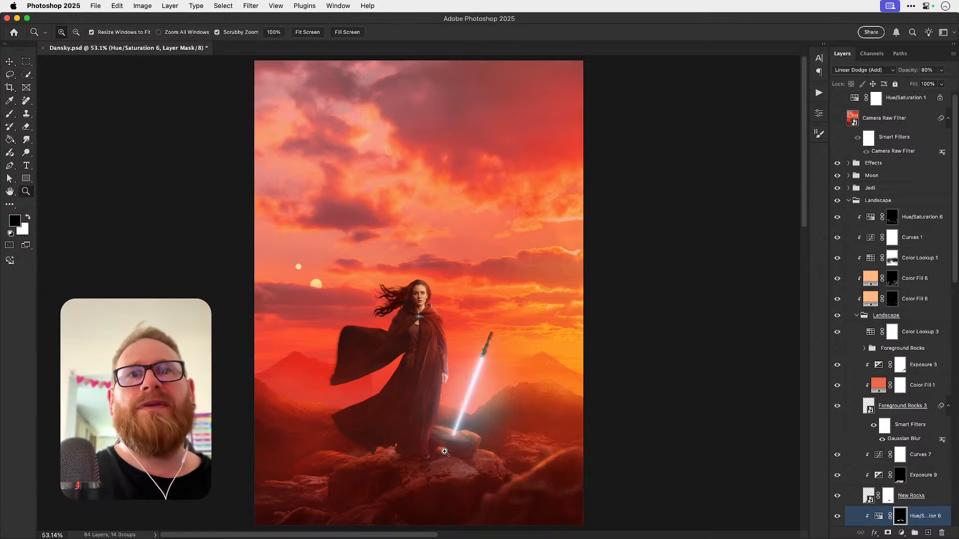
click(447, 450)
key(v)
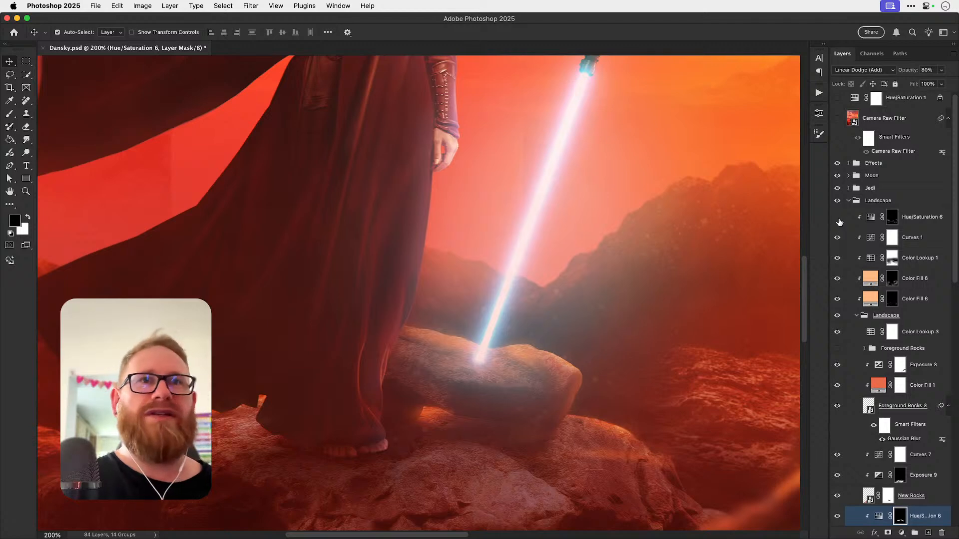
key(super+minus)
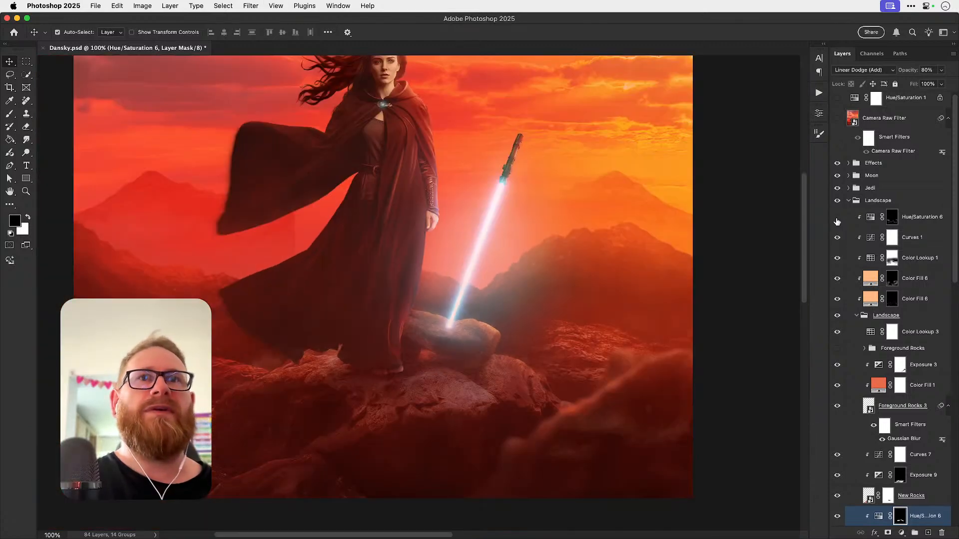
click(837, 218)
Step: Paint black on the uppermost Hue/Saturation 6 mask over the rocks around the lightsaber with a size 80 brush, and compare with the adjustment hidden
click(887, 220)
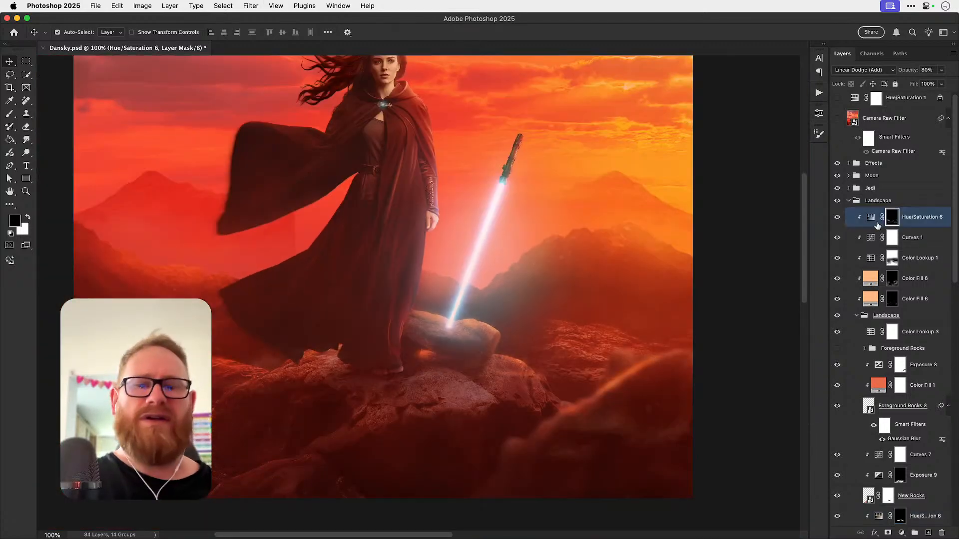
key(b)
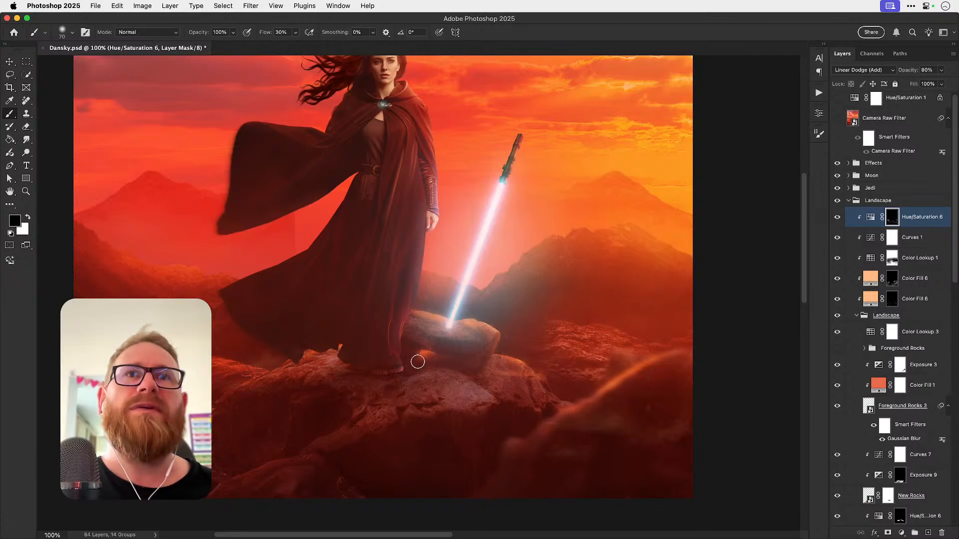
key(bracketright)
key(bracketright)
key(bracketright)
key(bracketright)
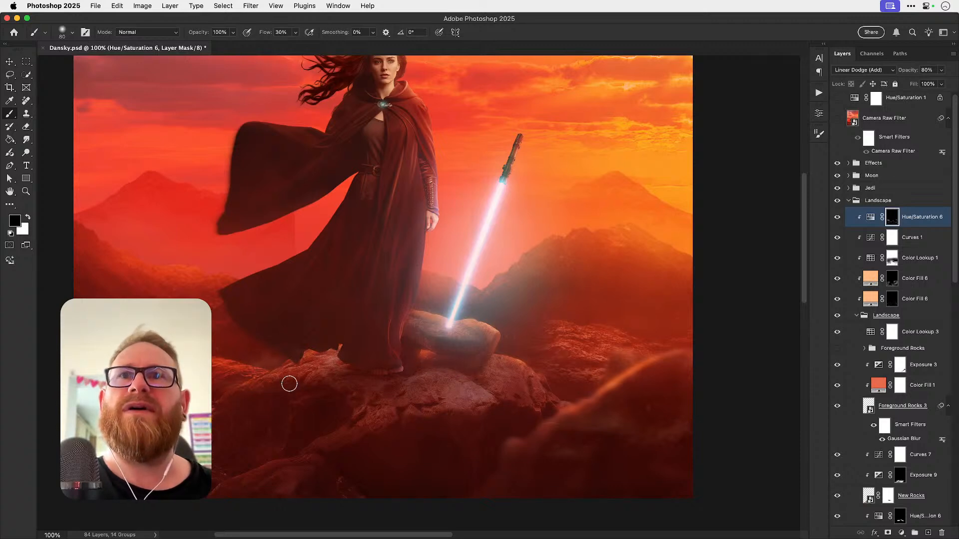
click(835, 221)
click(835, 221)
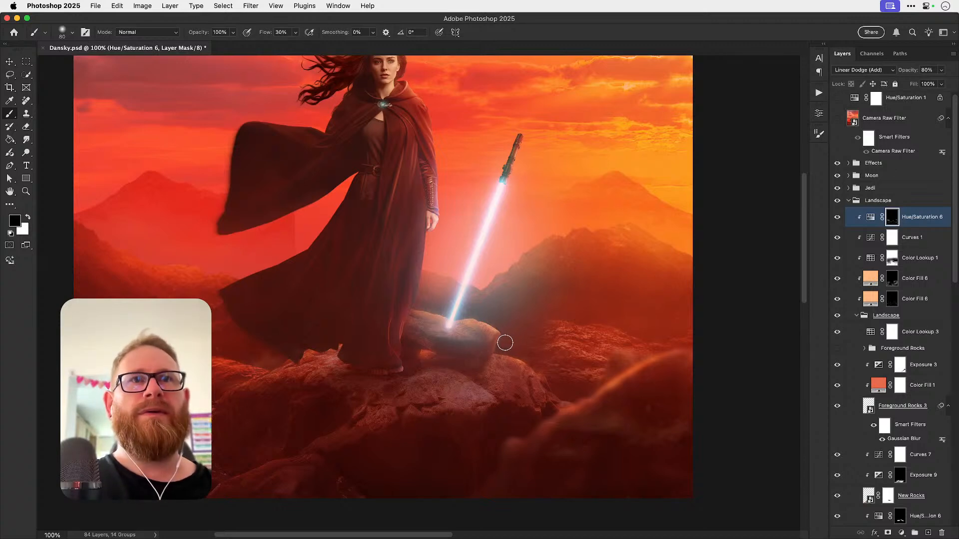
key(v)
key(super+0)
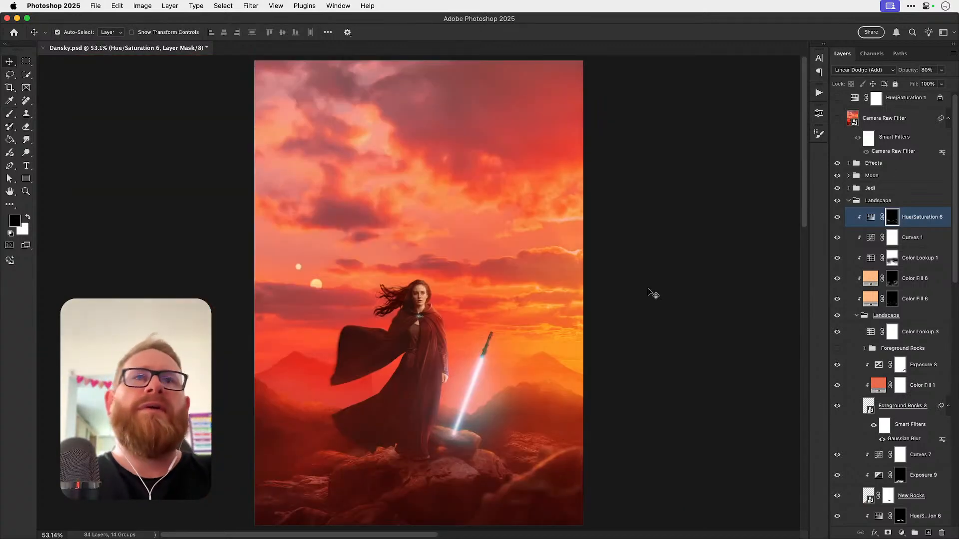
Step: Inspect the scene around the lightsaber up close, comparing it with the Gradient Fill 1 layer below Medium Rocks shown and hidden
key(z)
click(453, 390)
click(453, 390)
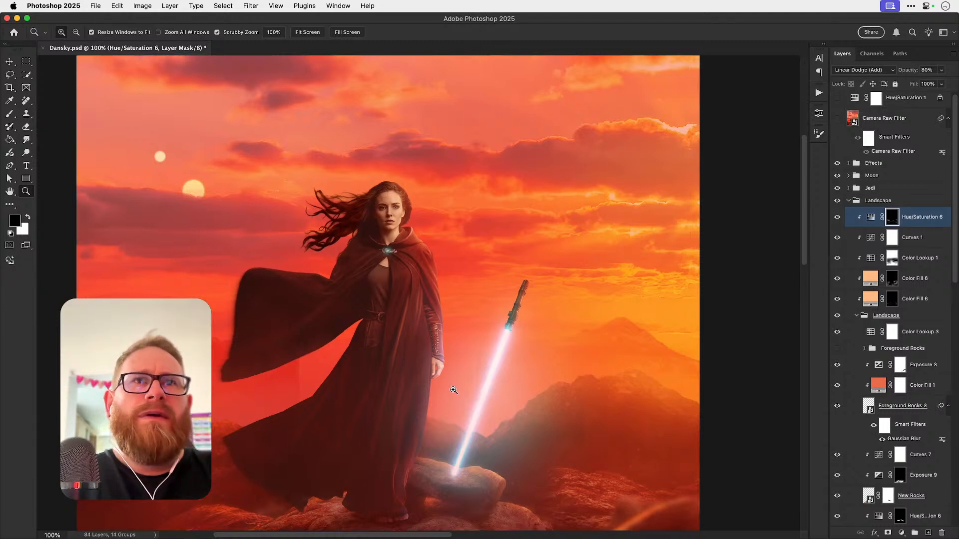
click(453, 390)
key(v)
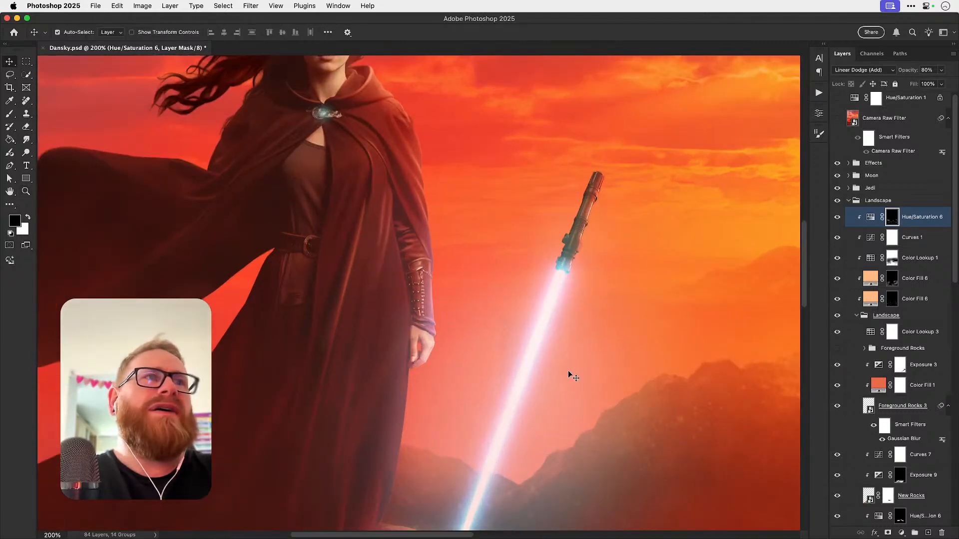
scroll(898, 411, down, 15)
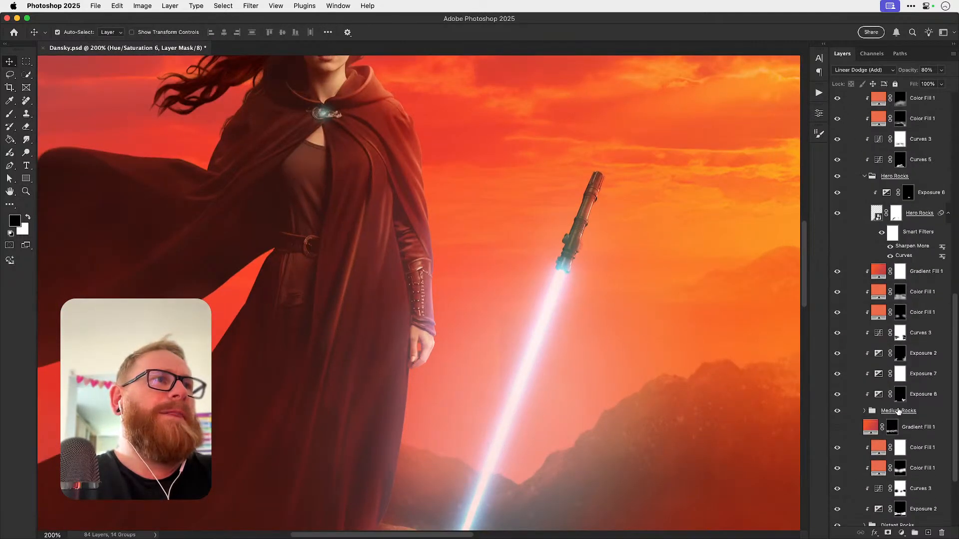
click(838, 402)
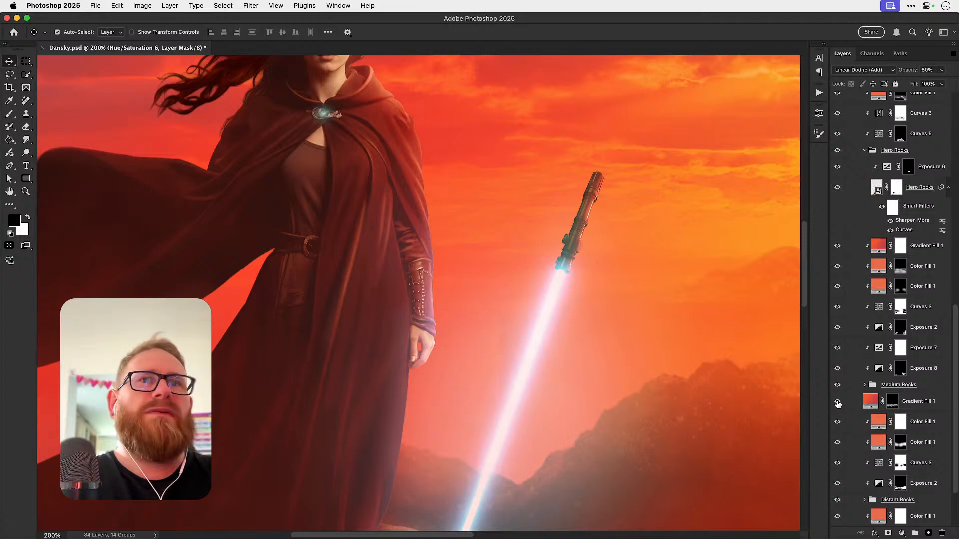
click(838, 403)
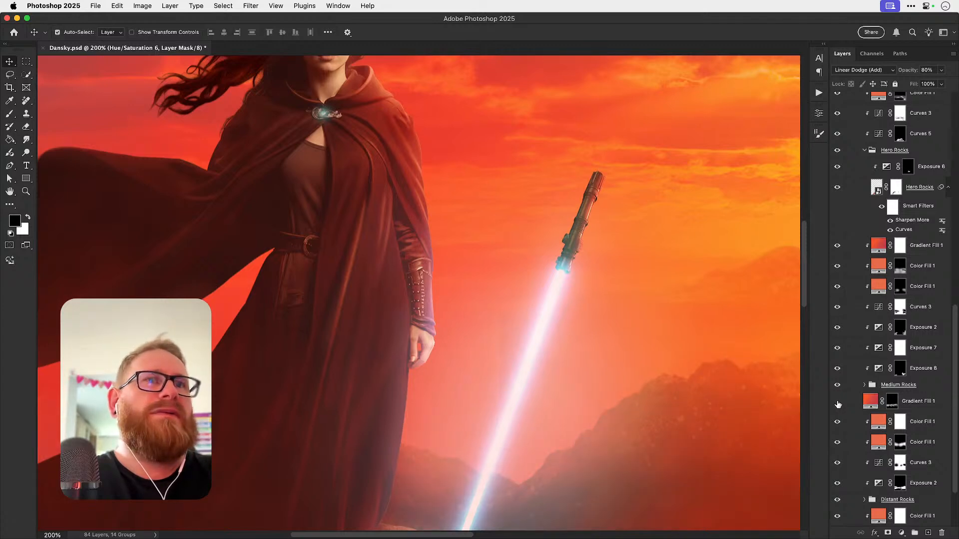
Step: Expand the Medium Rocks and Very Distant Rocks groups and apply a Gaussian Blur of 1.0 pixel radius to the Mountain 2 layer
click(865, 385)
scroll(870, 394, down, 4)
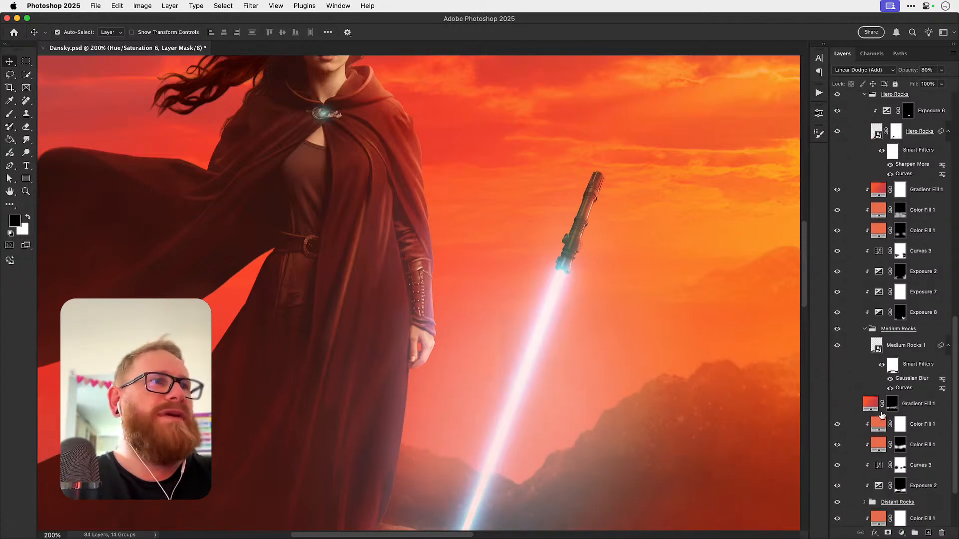
scroll(858, 439, down, 4)
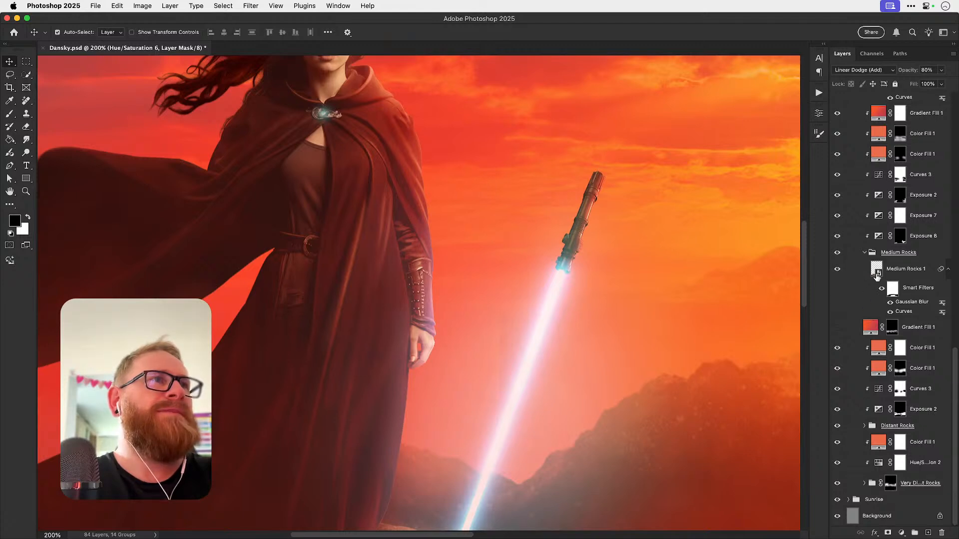
click(864, 483)
scroll(867, 487, down, 8)
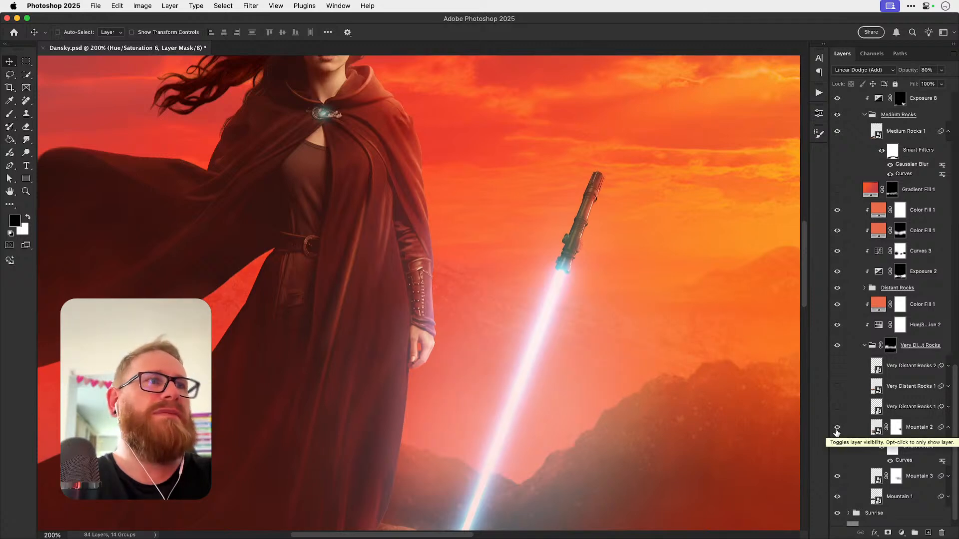
key(super+minus)
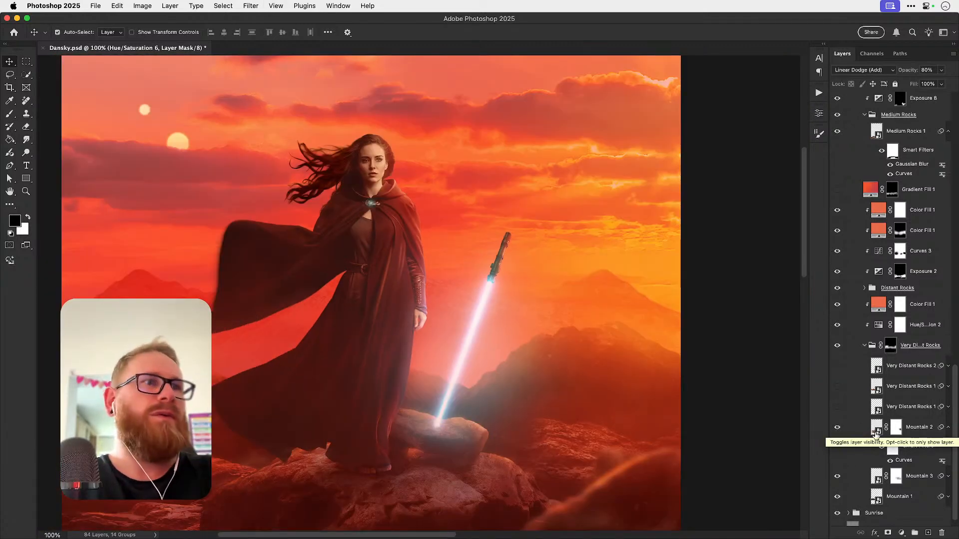
click(919, 435)
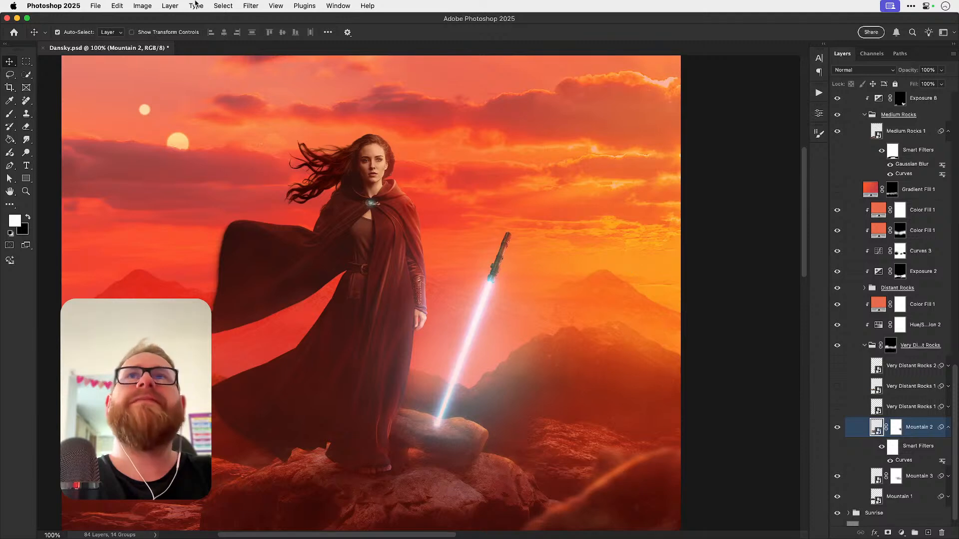
click(251, 6)
click(253, 22)
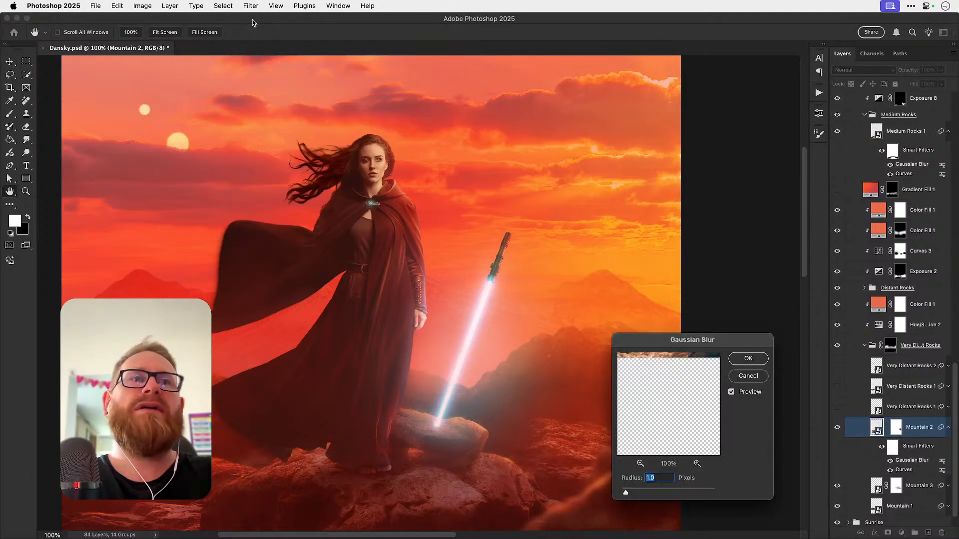
key(Escape)
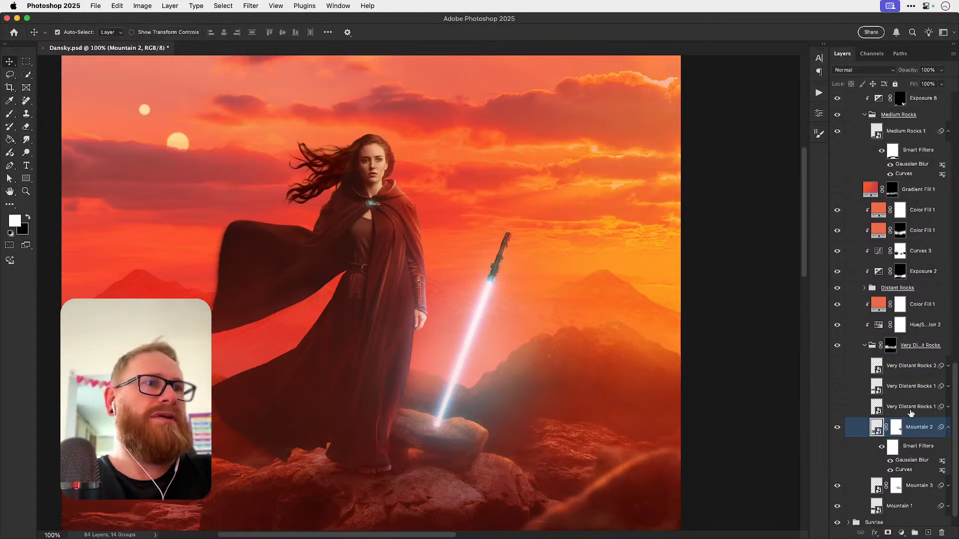
Step: Collapse the Very Distant Rocks and Medium Rocks groups and return to the Hero Rocks layers
click(865, 347)
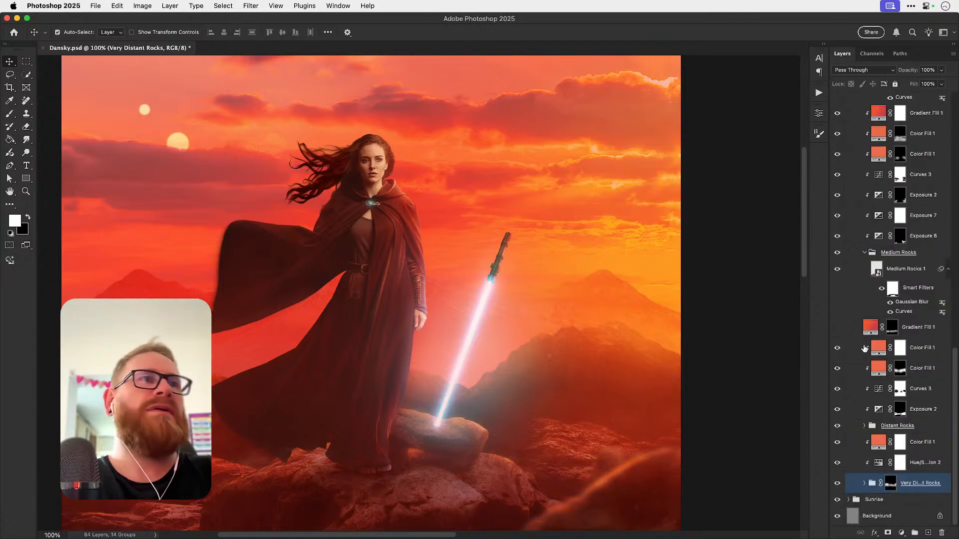
click(865, 253)
scroll(864, 256, up, 5)
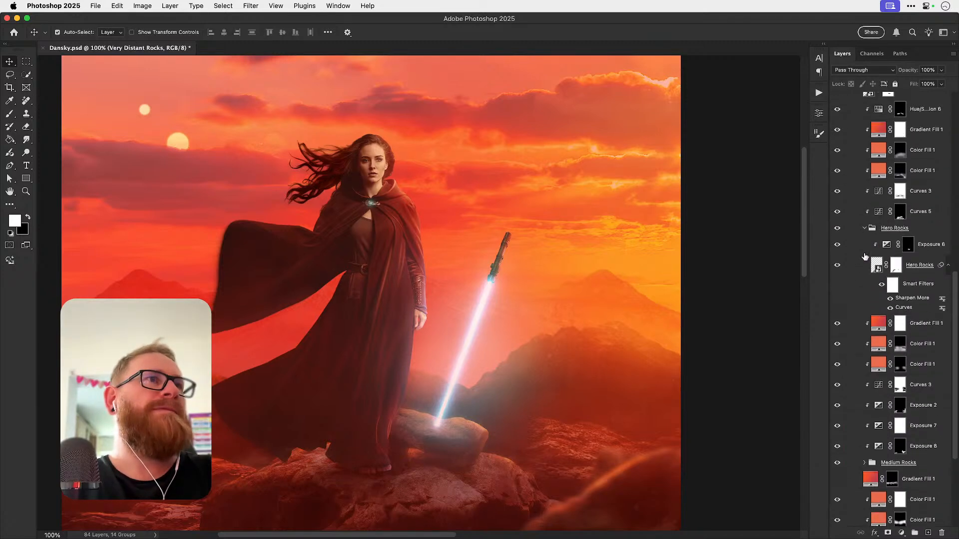
Step: Collapse the Hero Rocks group and both Landscape groups, and fit the whole composite in view
click(864, 229)
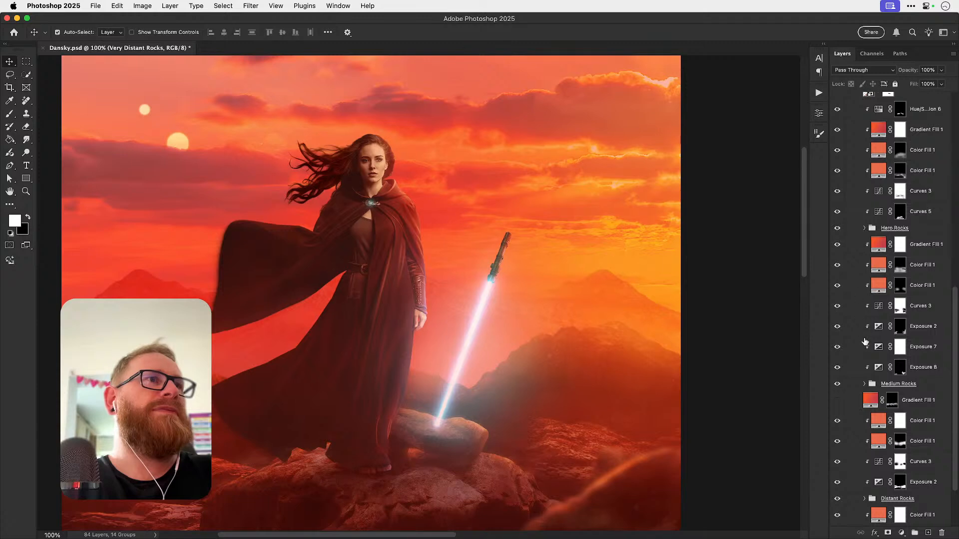
scroll(865, 286, up, 10)
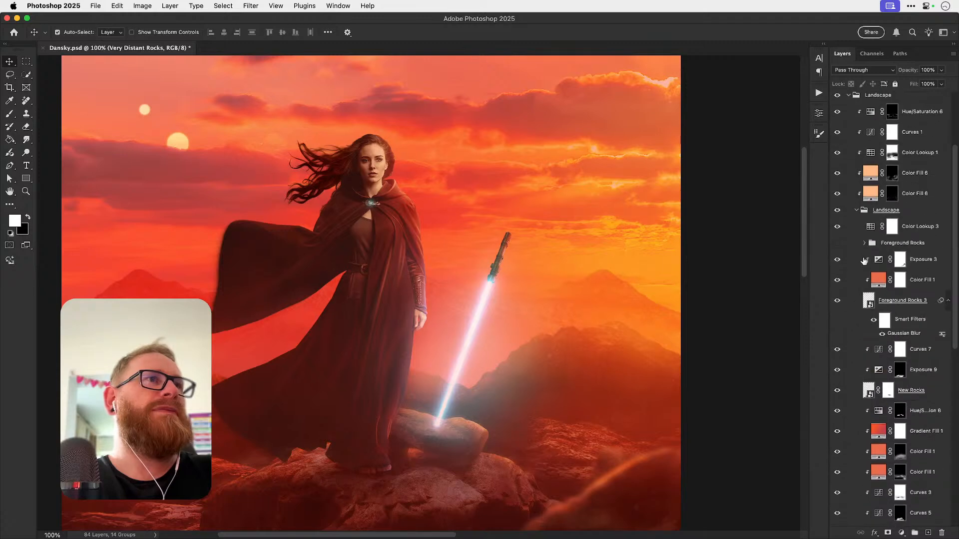
click(856, 212)
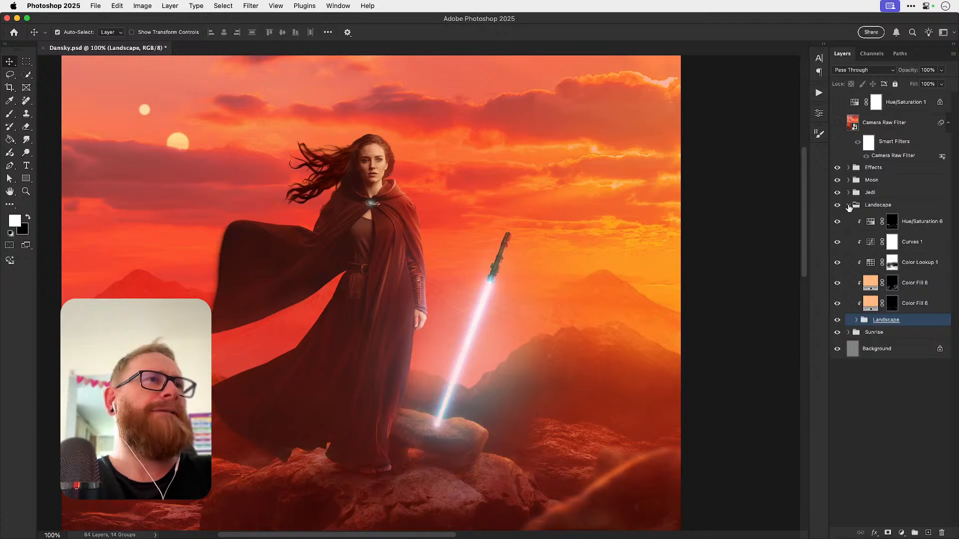
click(848, 205)
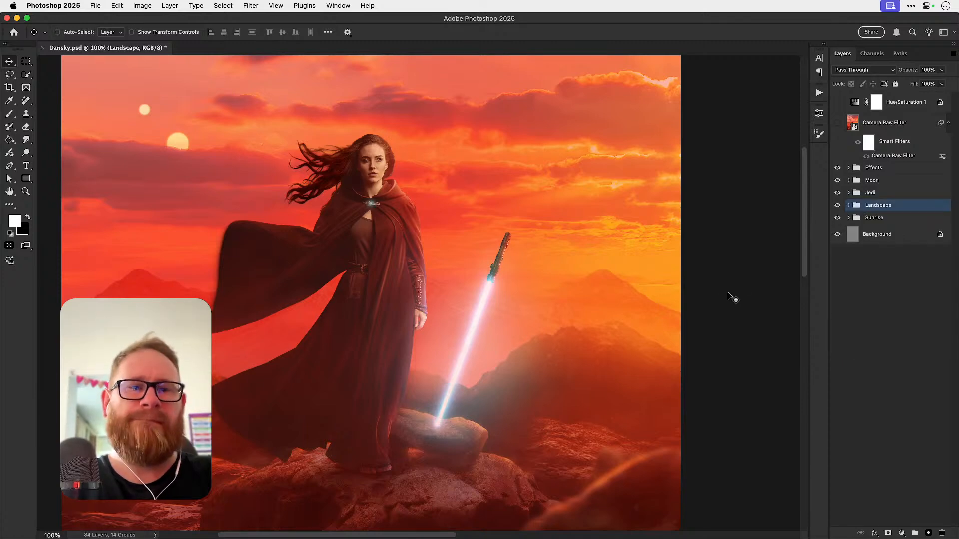
key(super+1)
key(super+0)
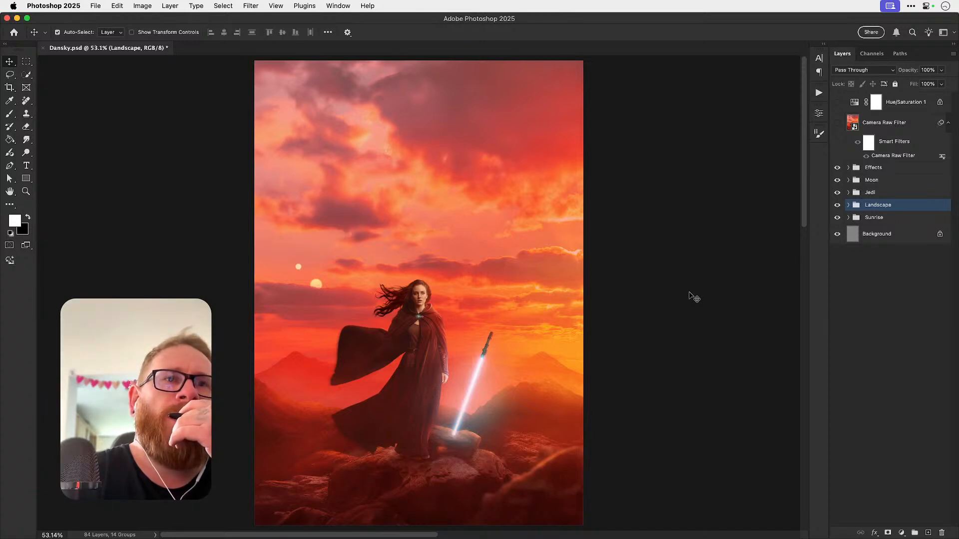
Step: Expand the Effects group and add a new empty layer above its uppermost Color Fill 1 layer
click(847, 169)
click(906, 183)
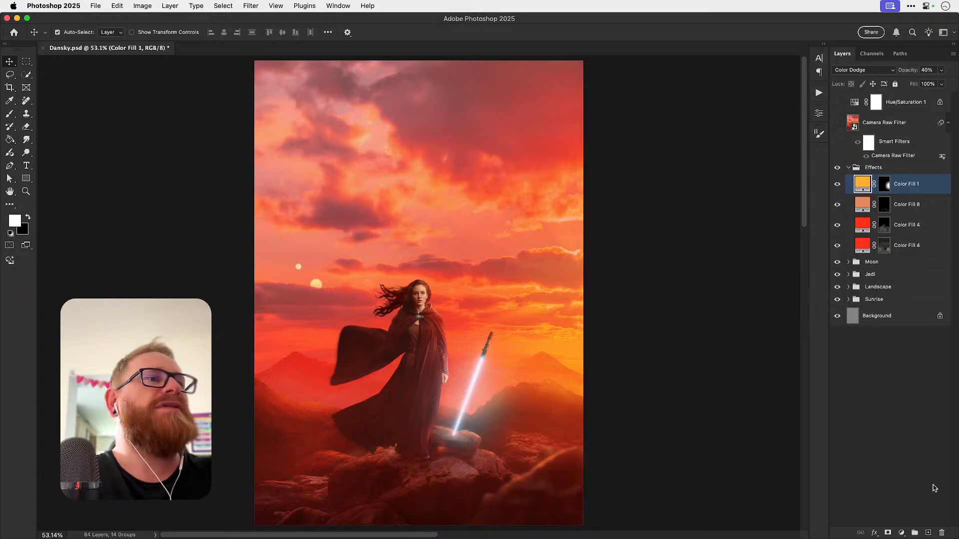
click(929, 532)
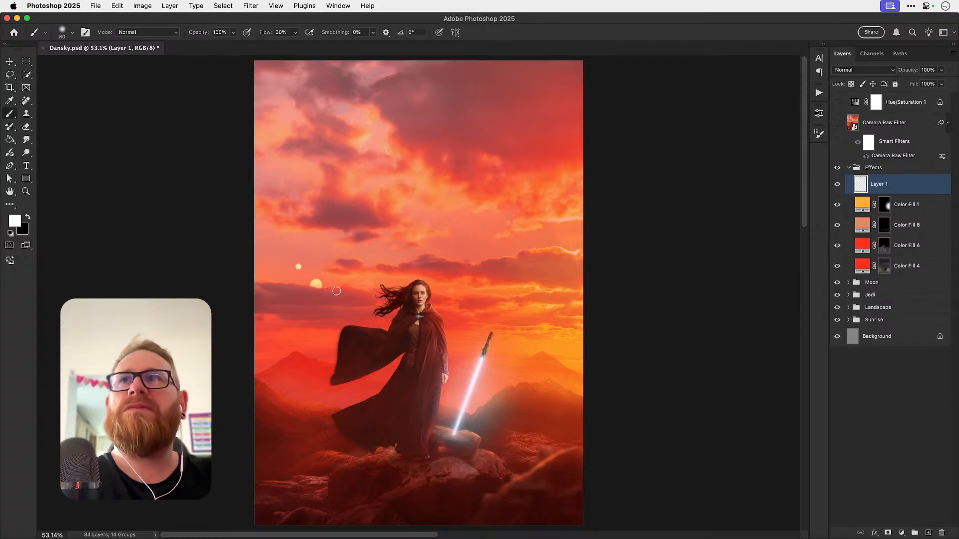
Step: Try stamping white dust over the Jedi scene and the sky with the Dust Stamp 14 brush, undoing each stamp
click(73, 33)
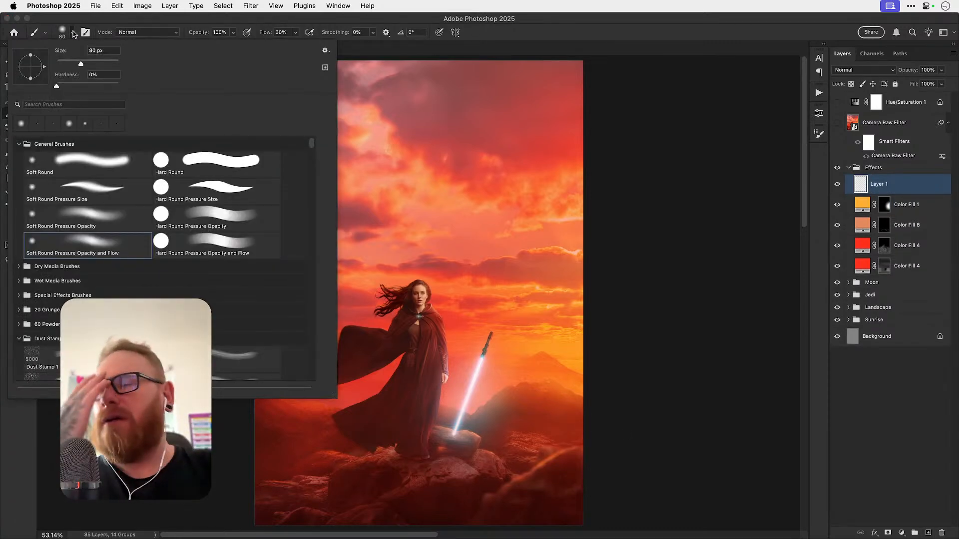
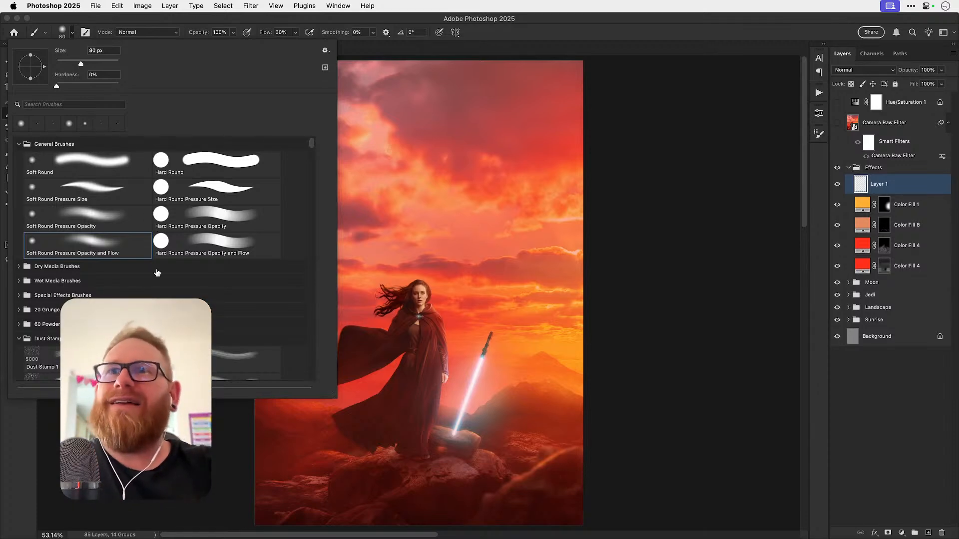
scroll(156, 273, down, 3)
scroll(157, 273, down, 5)
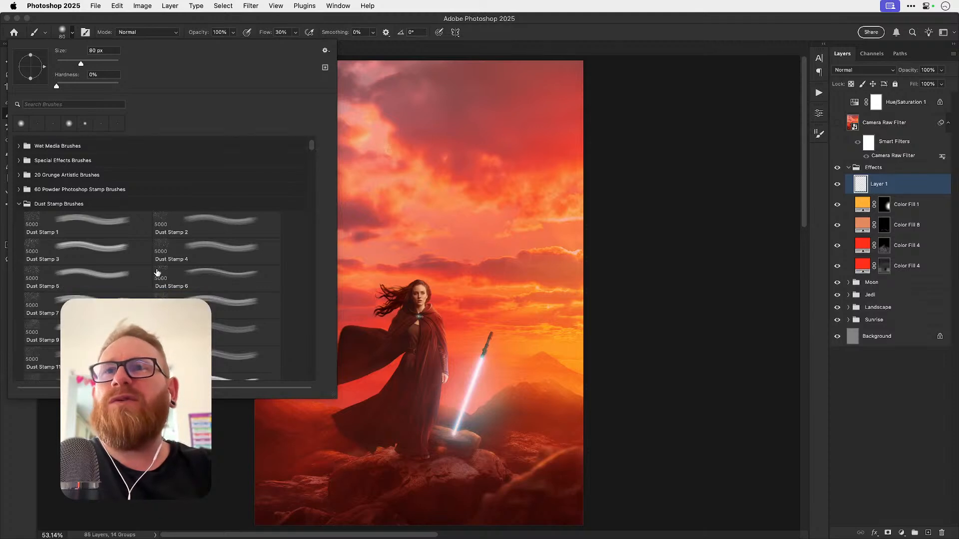
click(245, 340)
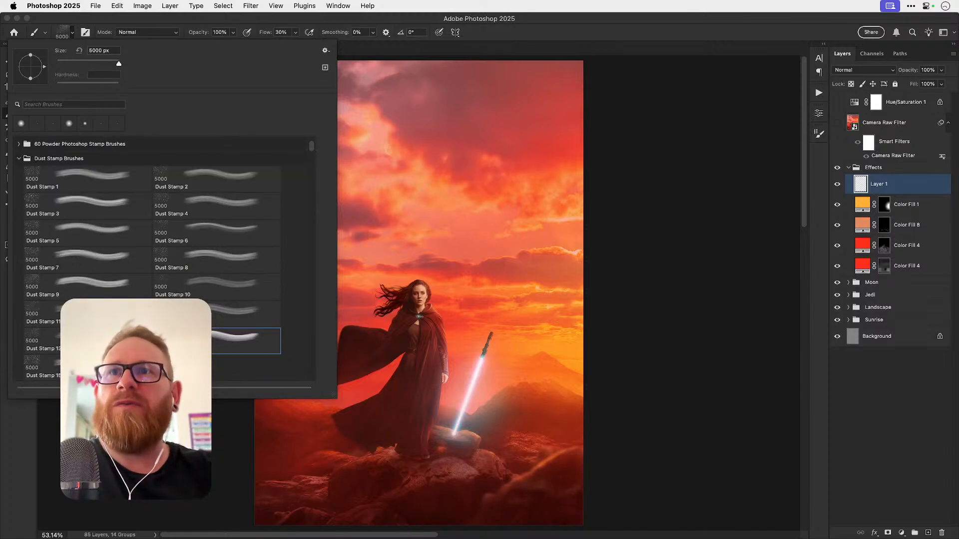
click(416, 288)
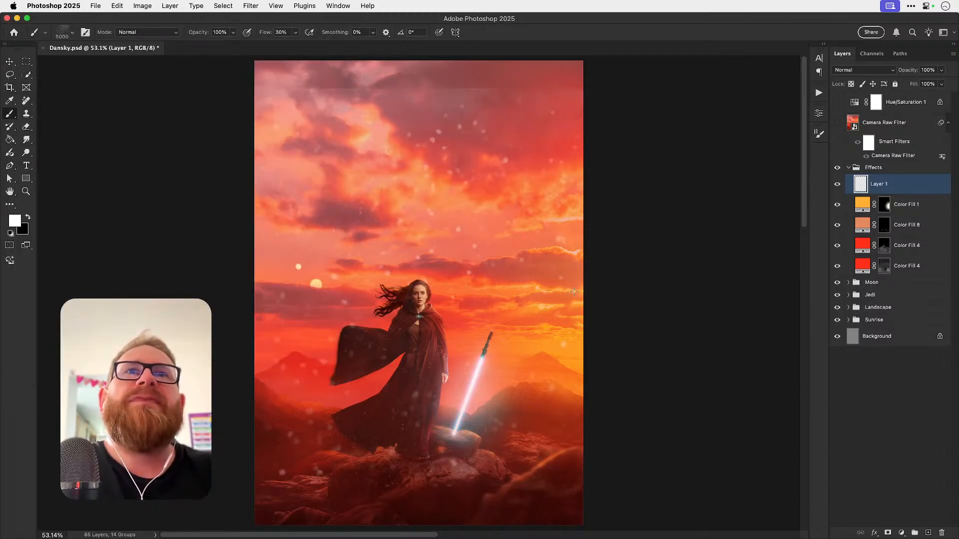
key(ctrl+z)
click(422, 212)
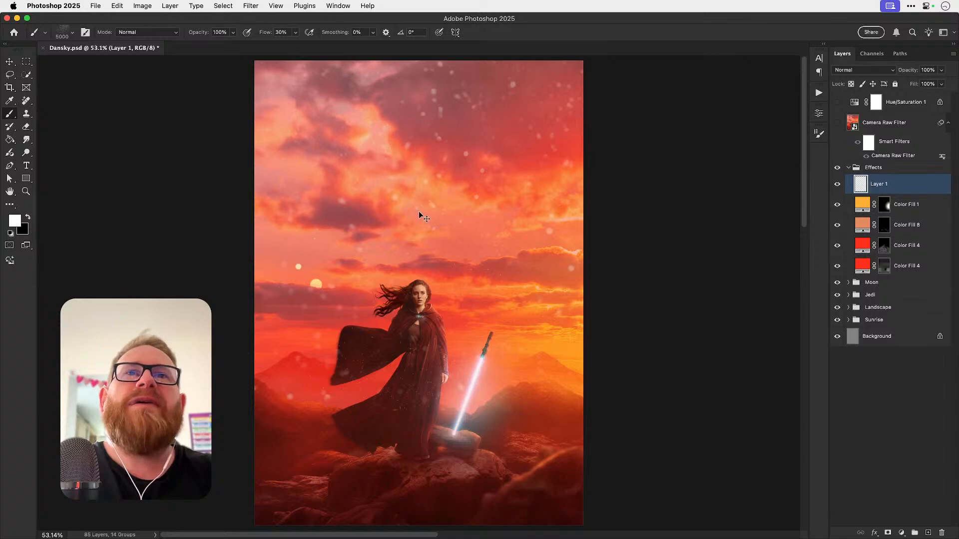
key(ctrl+z)
Step: Try the Dust Stamp 13 and Dust Stamp 5 brushes over the scene, undoing each stamp
click(72, 36)
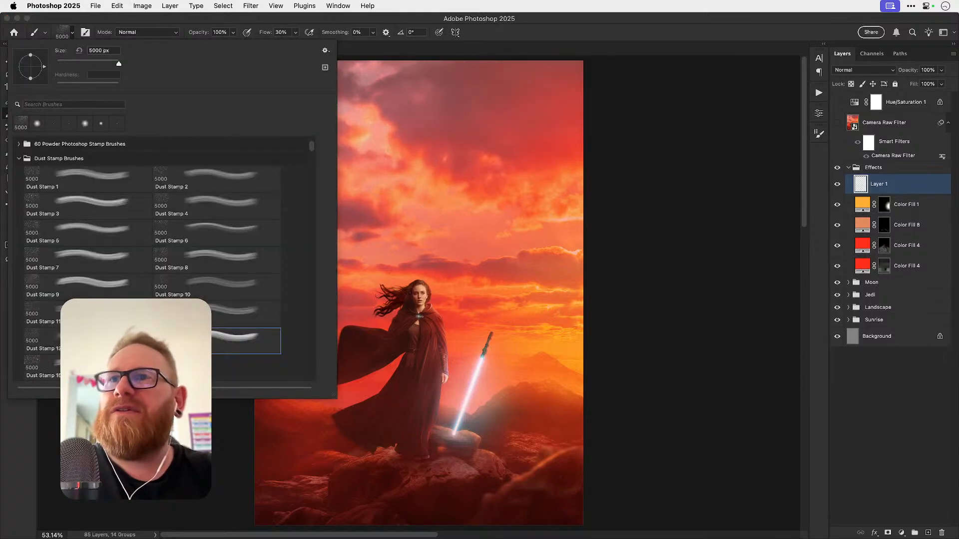
click(40, 341)
click(400, 333)
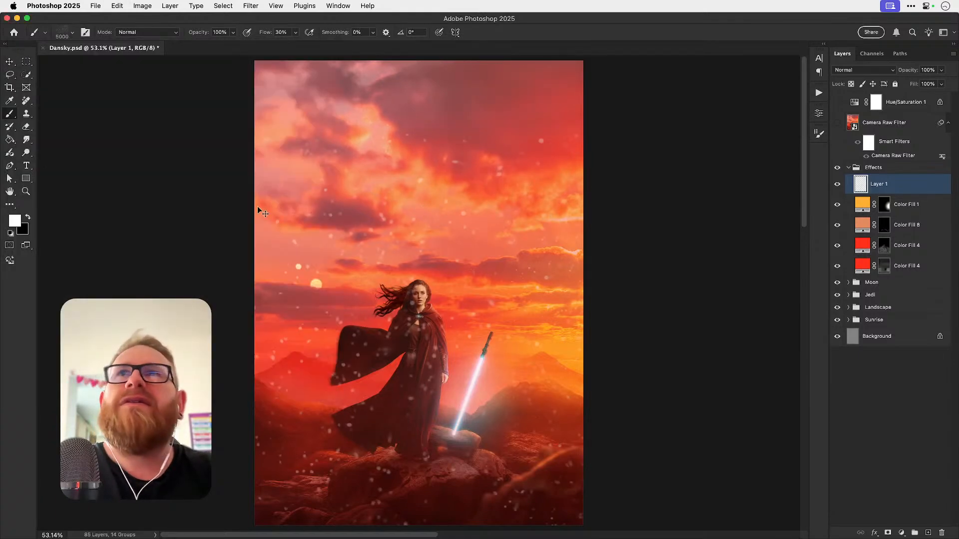
key(ctrl+z)
click(72, 33)
click(73, 230)
click(471, 270)
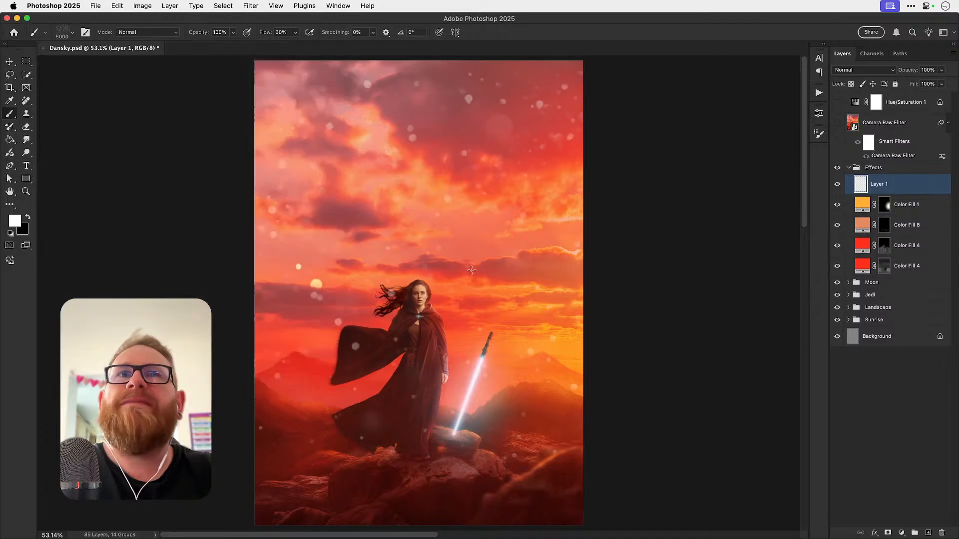
key(ctrl+z)
Step: Try the Dust Stamp 1 and Dust Stamp 4 brushes over the scene, undoing each stamp
click(73, 33)
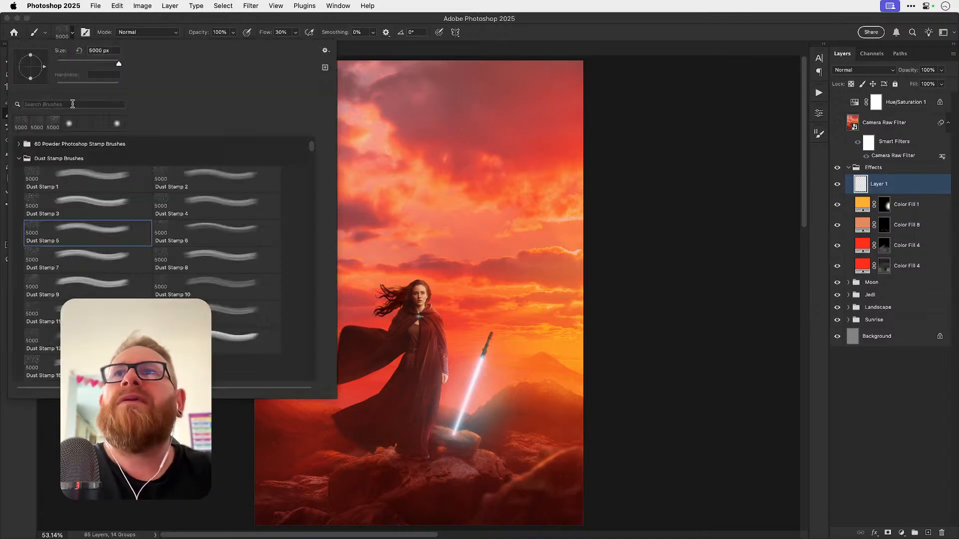
click(64, 185)
click(407, 267)
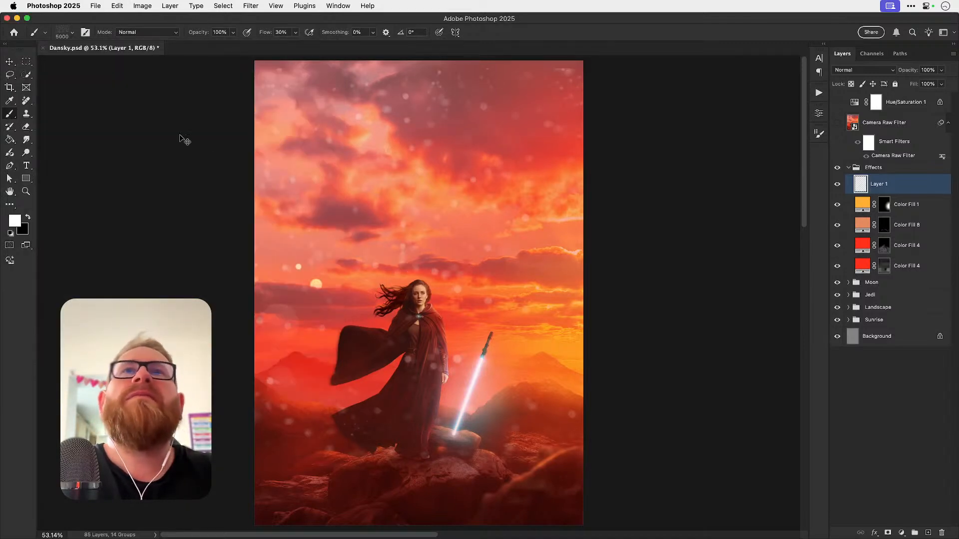
key(ctrl+z)
click(73, 33)
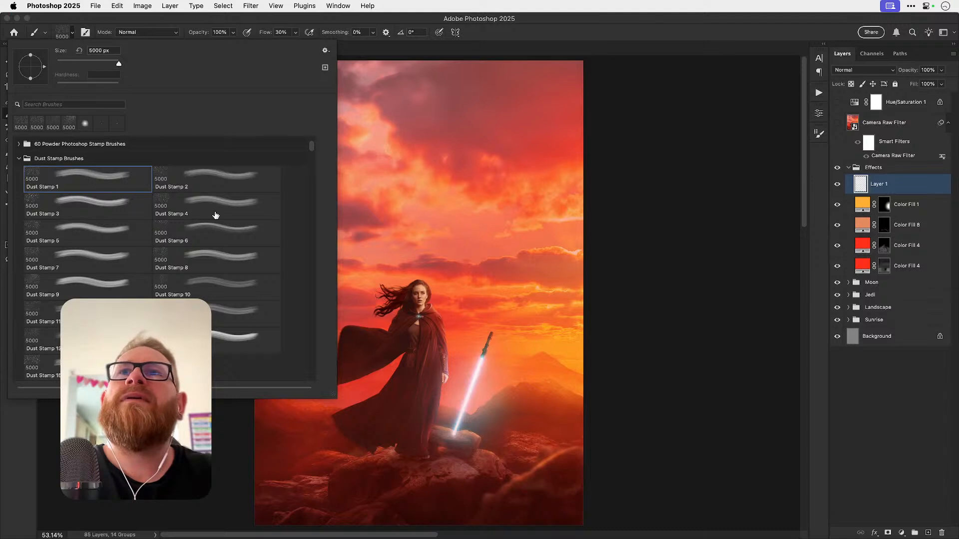
click(216, 214)
click(579, 313)
key(ctrl+z)
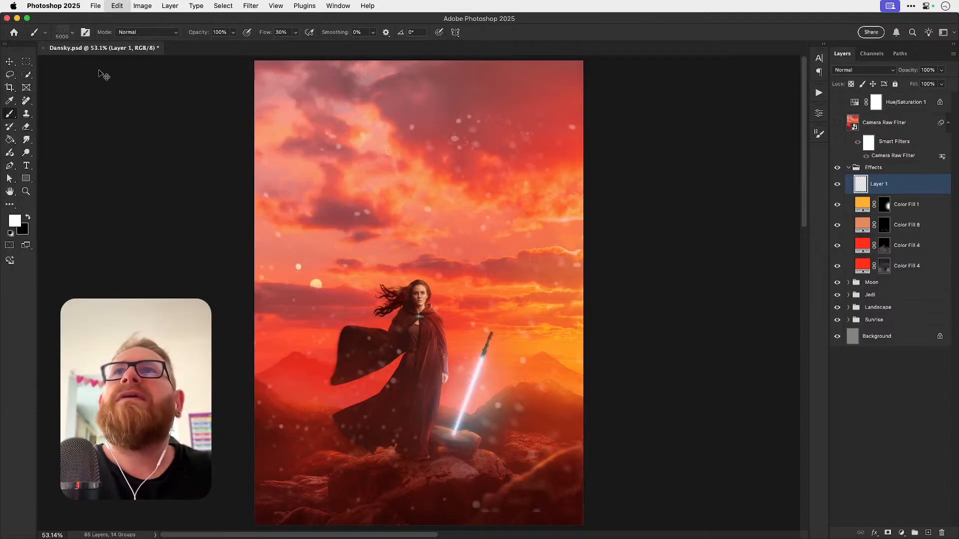
Step: Try stamping bokeh-like specks around the Jedi and in the sky with the Dust Particles 4 brush, undoing the stamps
click(73, 33)
scroll(217, 302, down, 5)
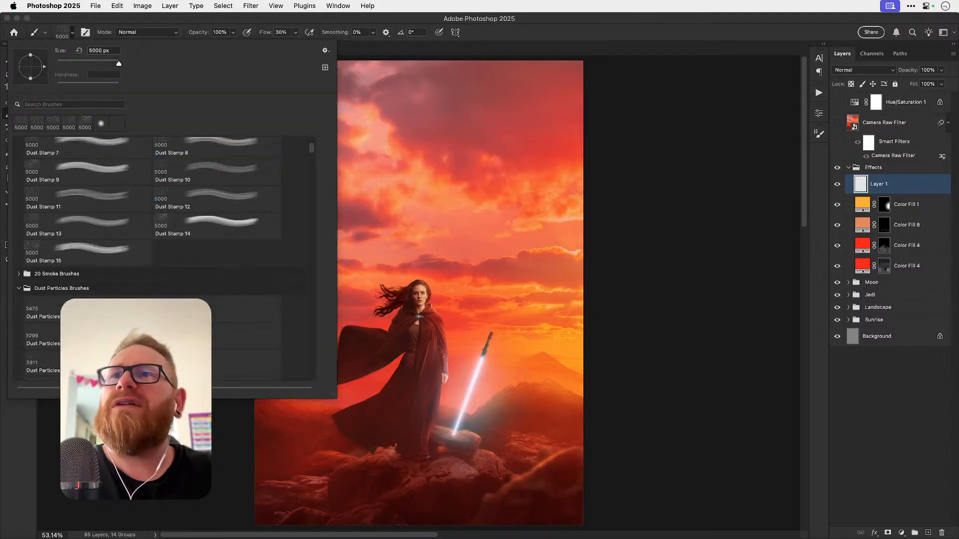
click(217, 302)
key(Return)
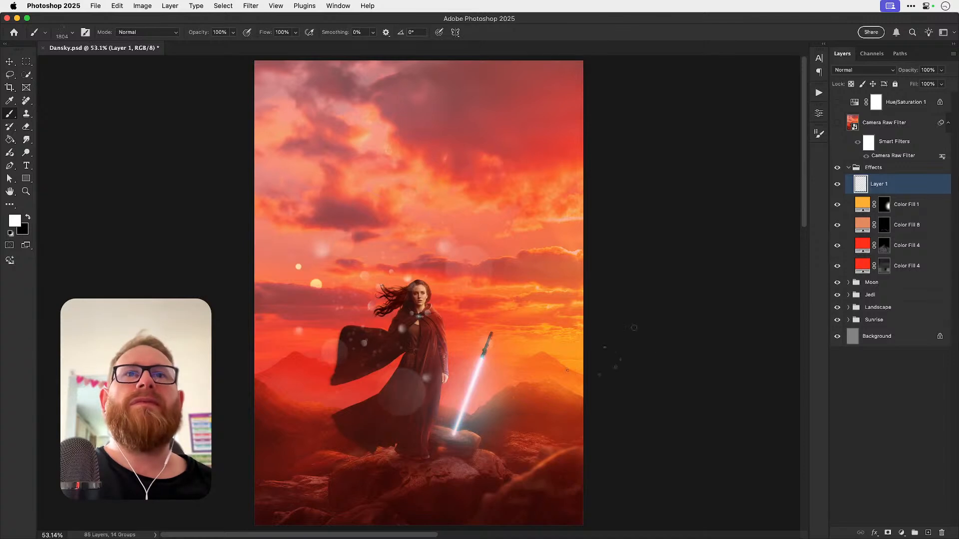
click(434, 210)
key(super+z)
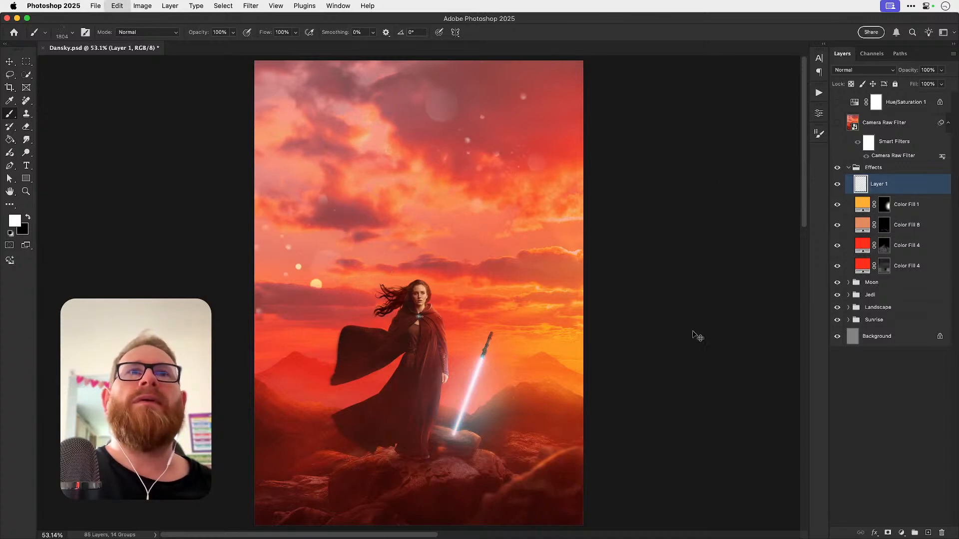
key(super+z)
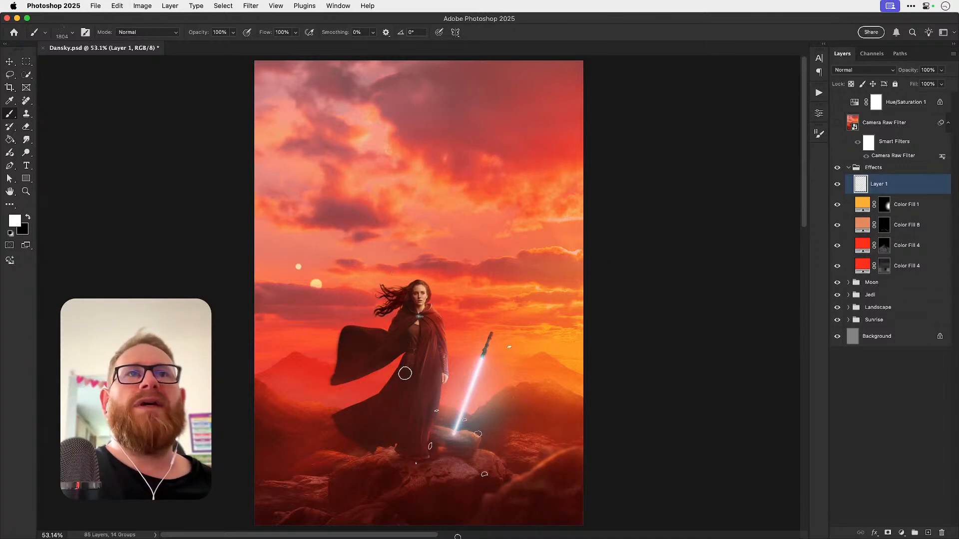
key(super+z)
click(474, 305)
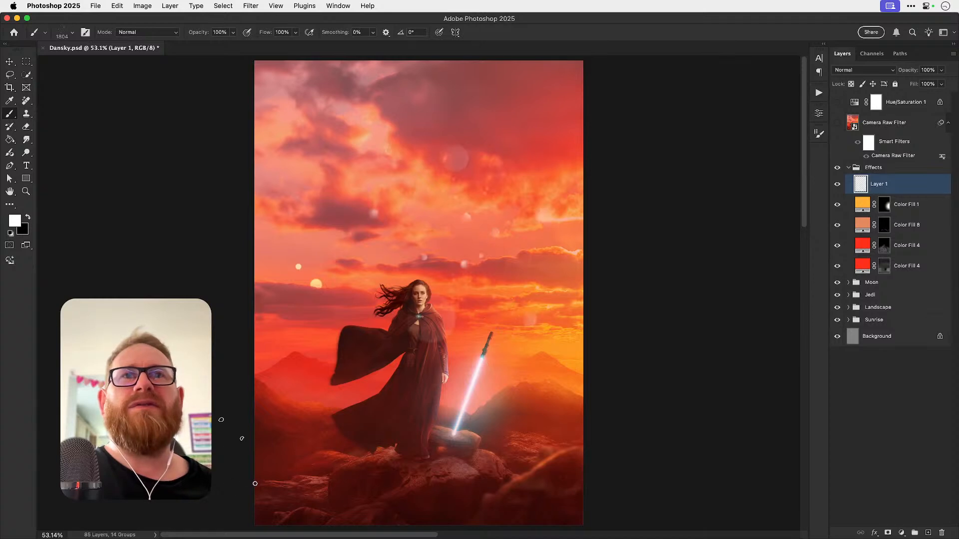
click(474, 304)
key(super+z)
key(super+z)
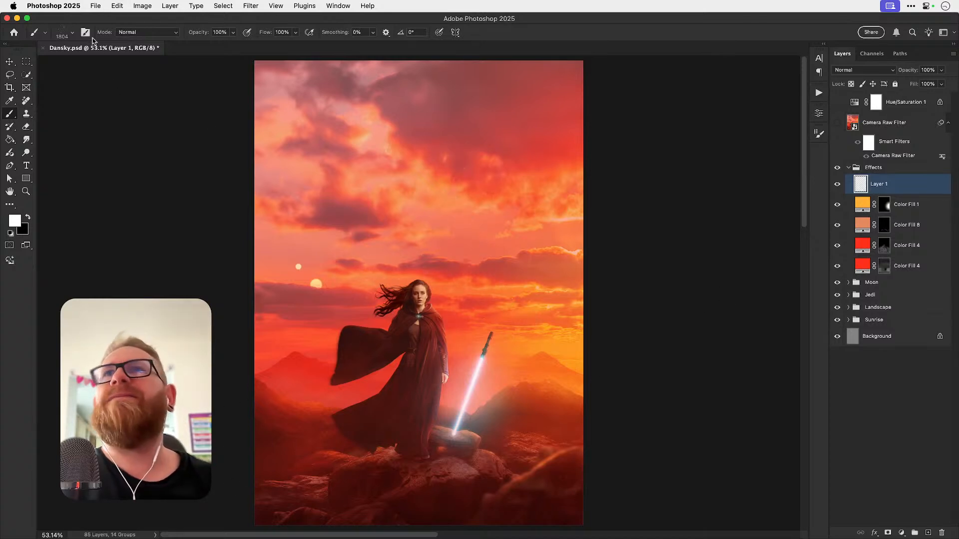
Step: Try the Dust Particles 6 and Dust Particles 8 brushes over the scene and undo their stamps
click(72, 32)
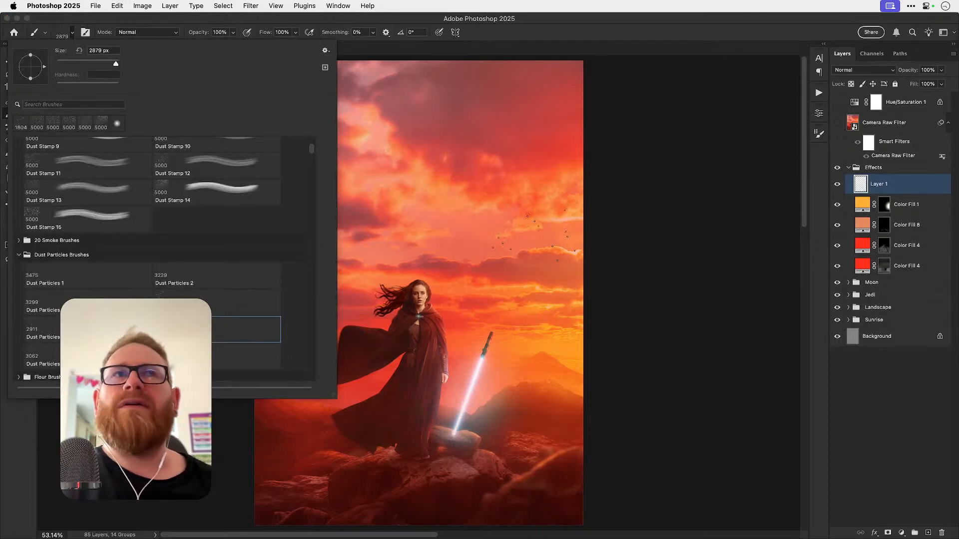
double_click(217, 302)
key(super+z)
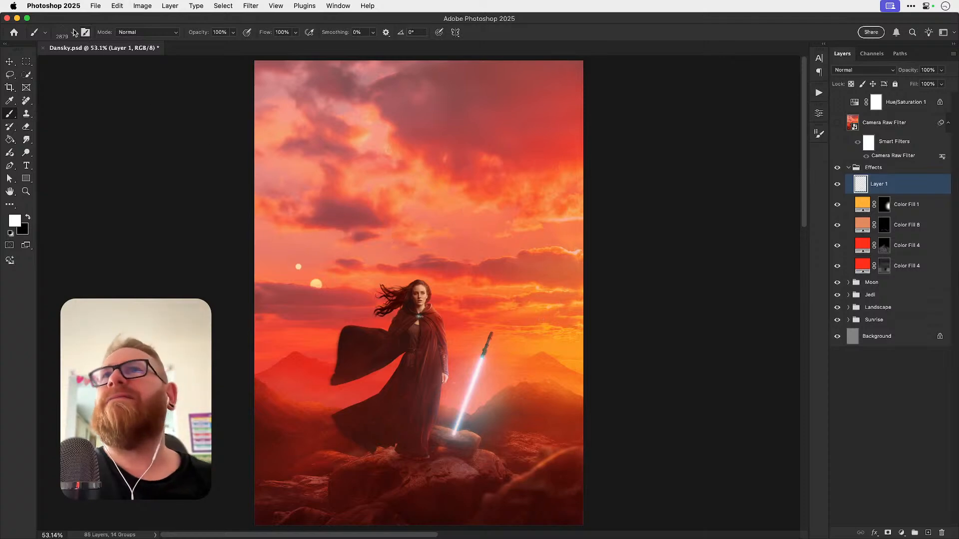
click(73, 32)
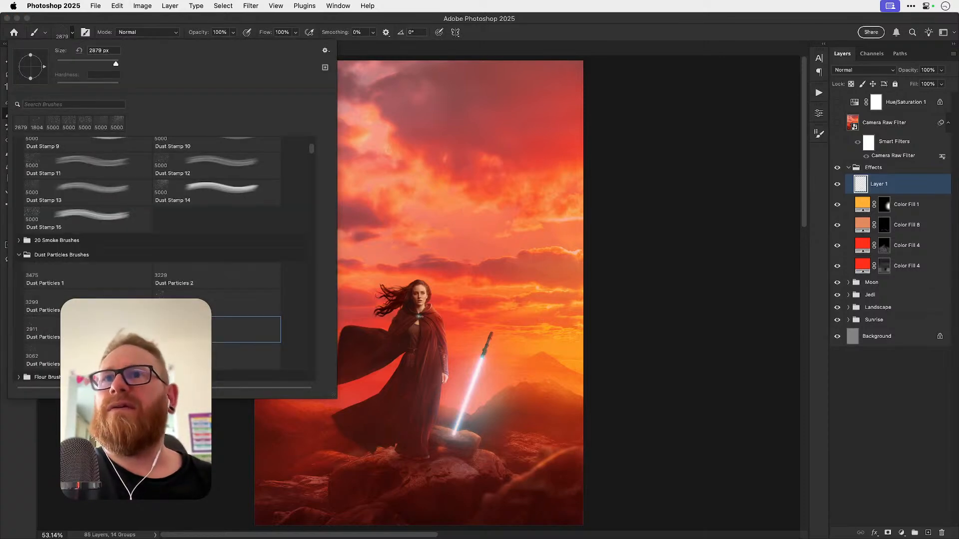
double_click(244, 330)
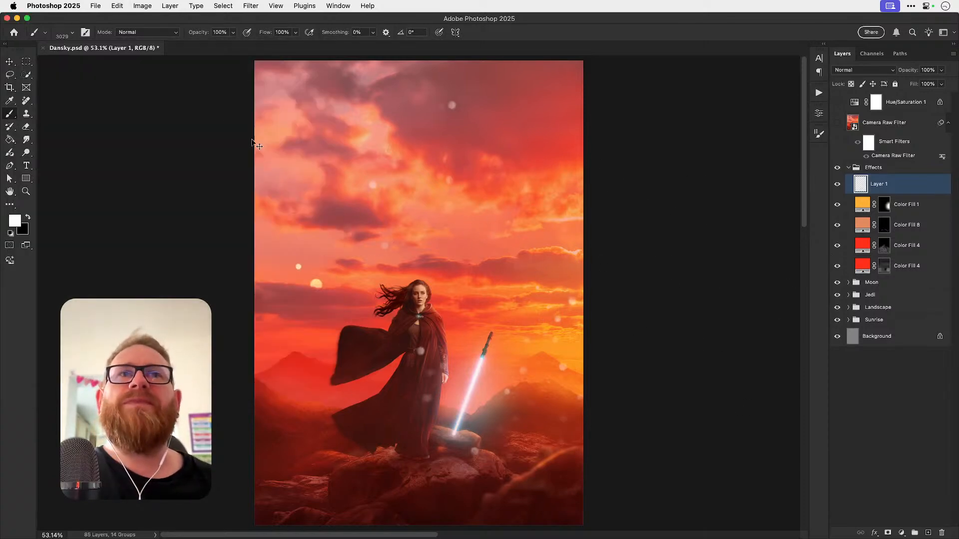
key(super+z)
Step: Expand the gm_distressed texture brushes and choose the first GM Distressed brush, at 2483 px
click(73, 32)
scroll(126, 254, down, 3)
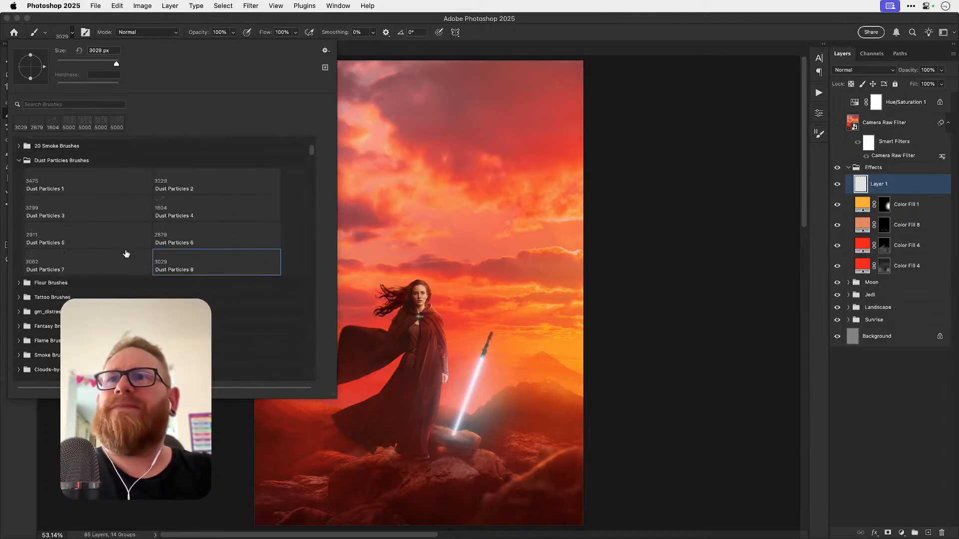
scroll(127, 254, down, 1)
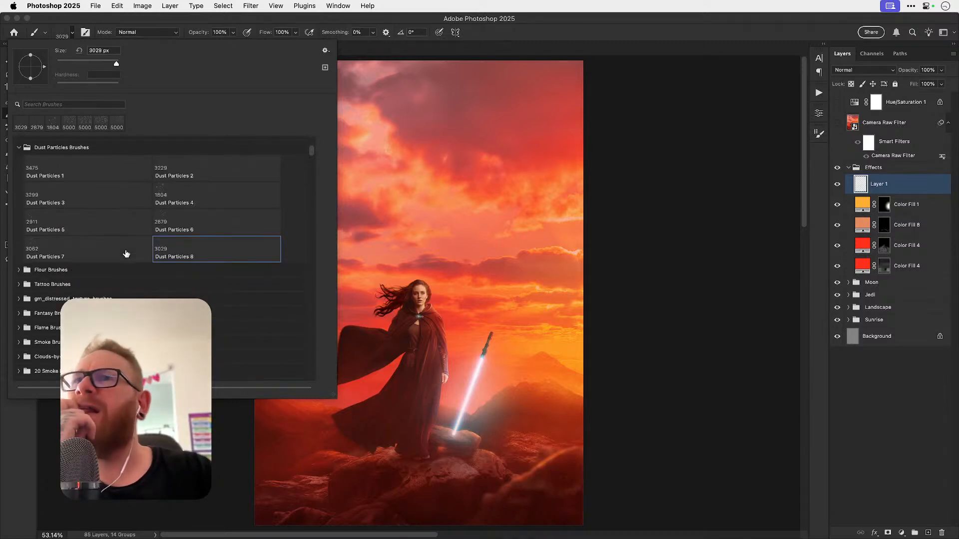
click(19, 299)
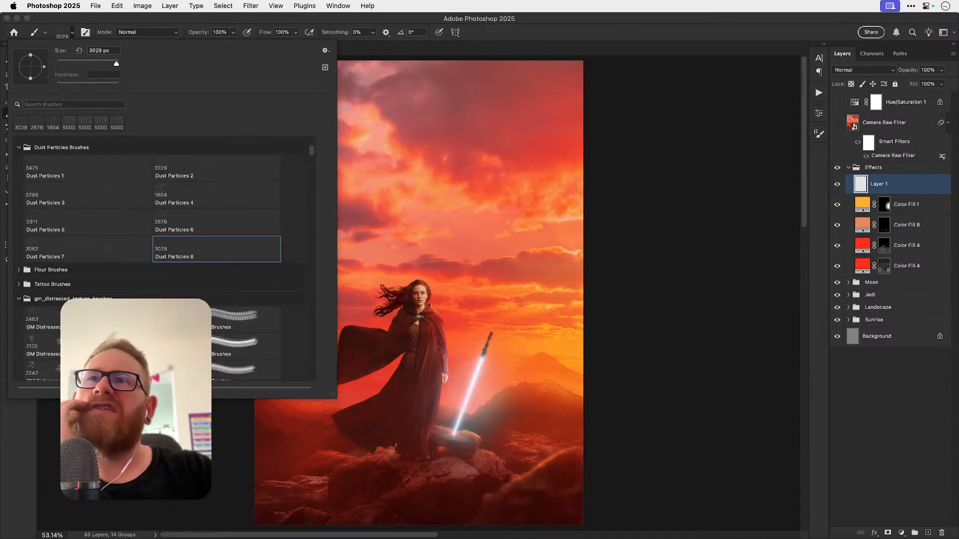
click(38, 323)
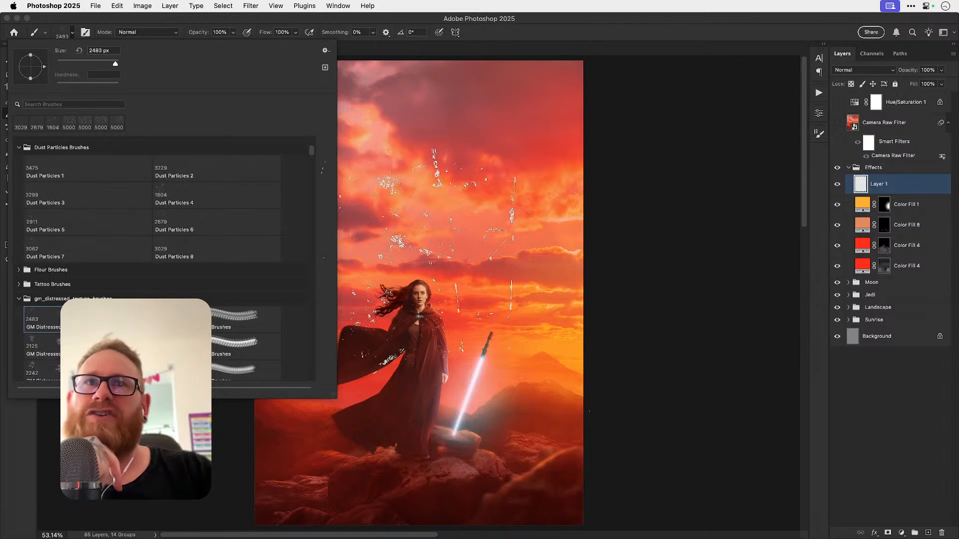
key(Return)
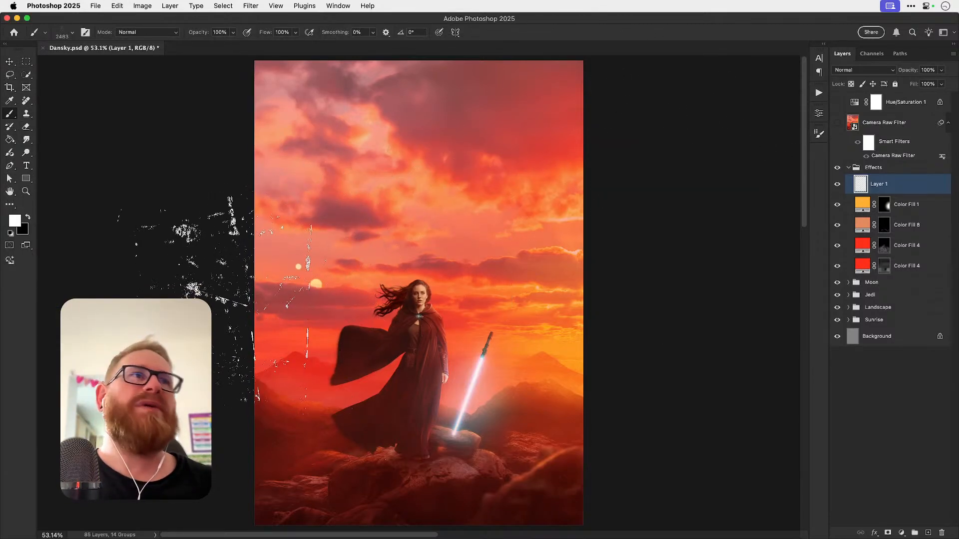
Step: Try the 2483 px and 2242 px GM Distressed texture brushes over the scene, undoing each stamp
click(837, 123)
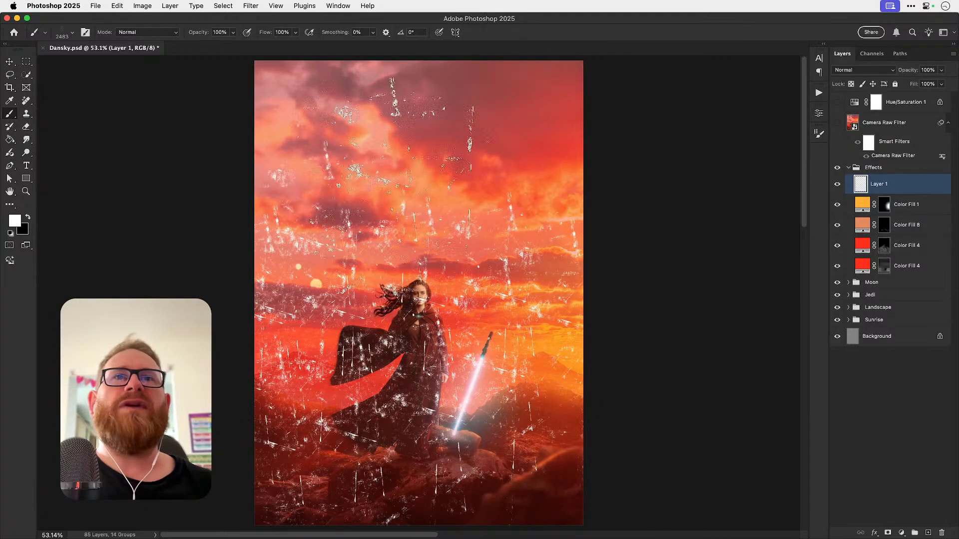
click(69, 32)
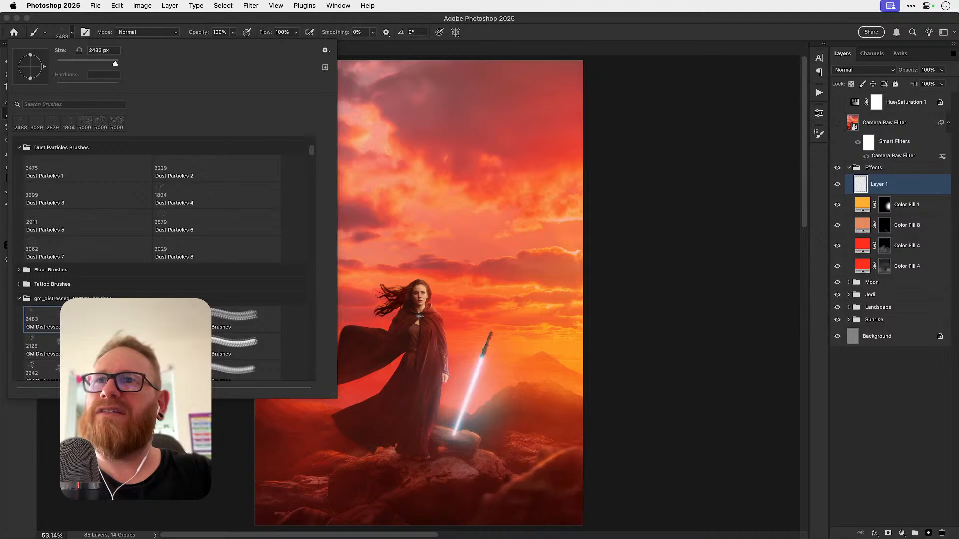
click(88, 372)
click(420, 310)
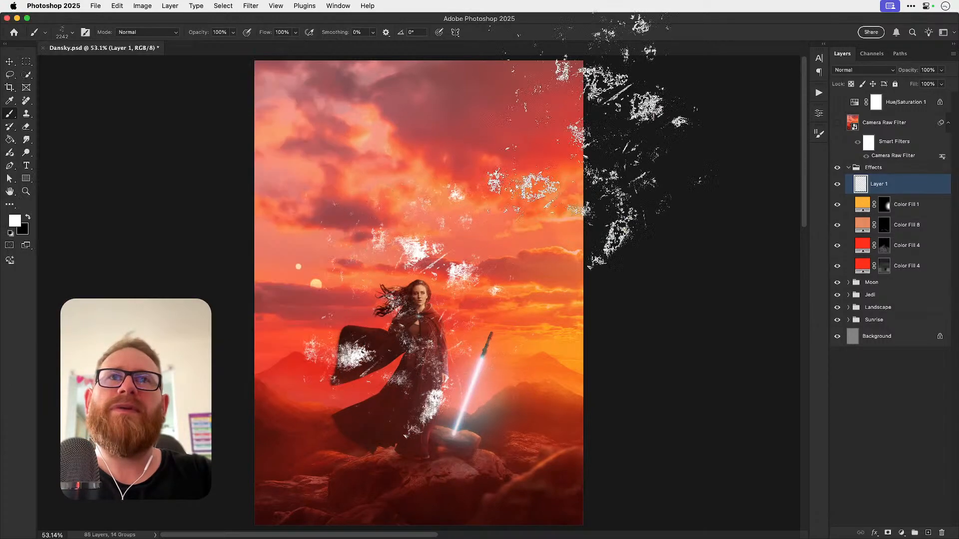
key(super+z)
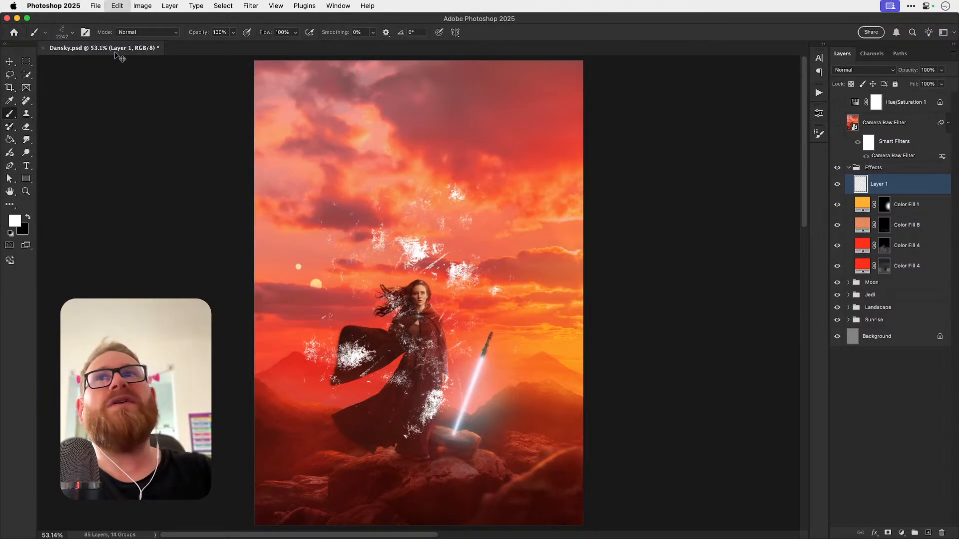
Step: Try the 2168 px GM Distressed texture brush around the Jedi and undo the stamp
click(70, 32)
scroll(150, 259, down, 3)
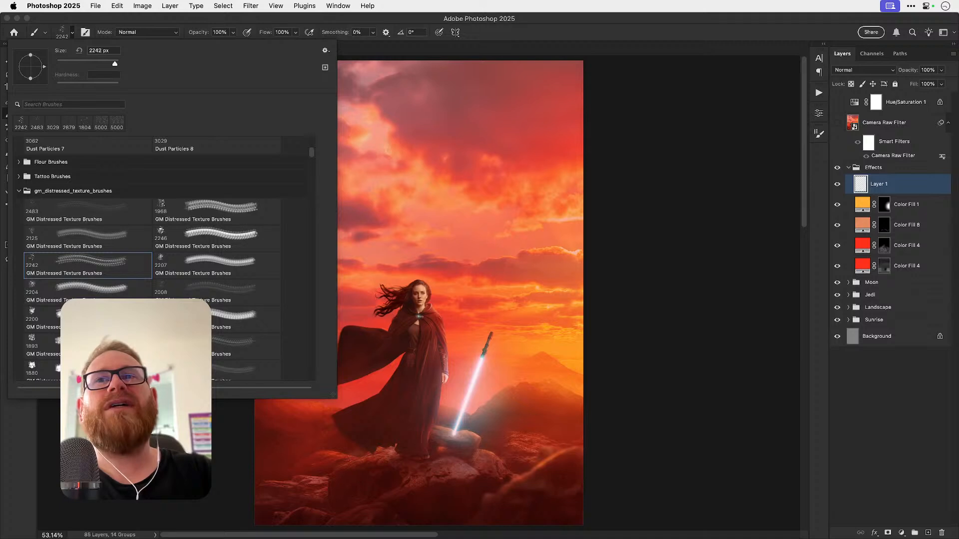
click(235, 346)
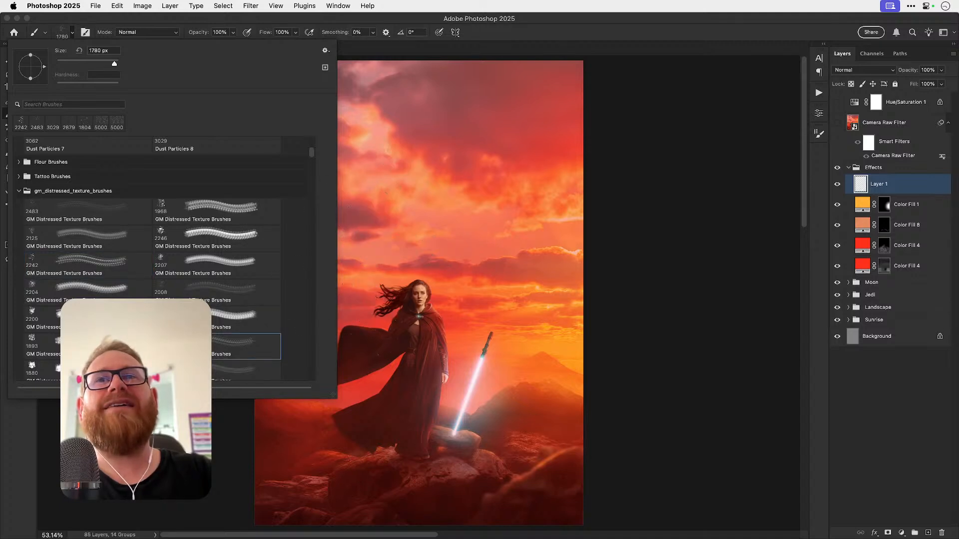
click(219, 371)
click(391, 302)
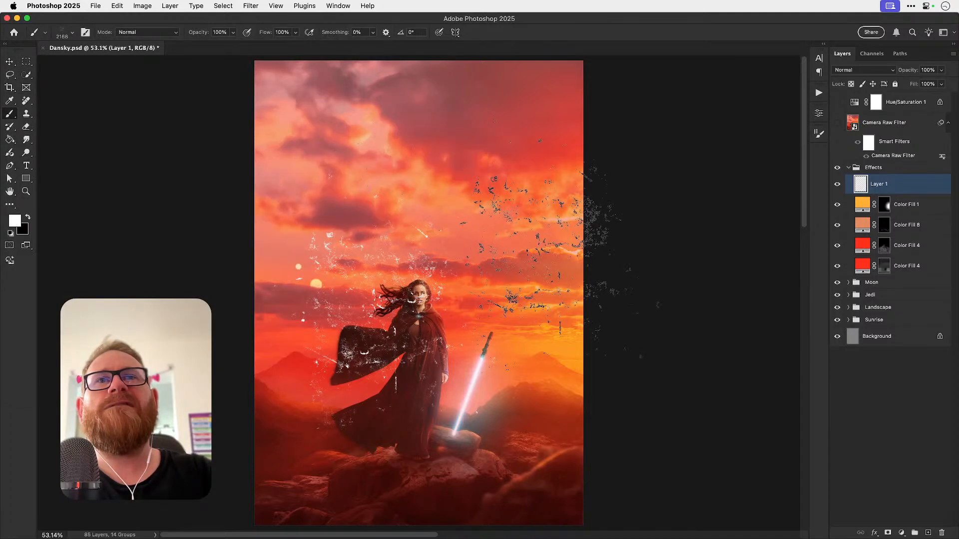
key(super+z)
Step: Find the rust 2 brush further down the brush presets and choose it at 600 px
click(72, 32)
scroll(85, 292, down, 5)
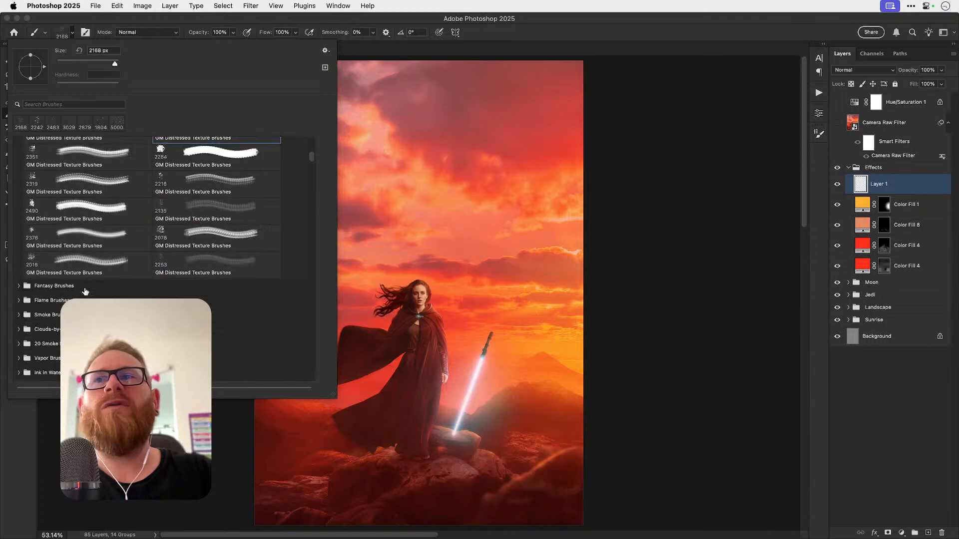
scroll(85, 292, down, 3)
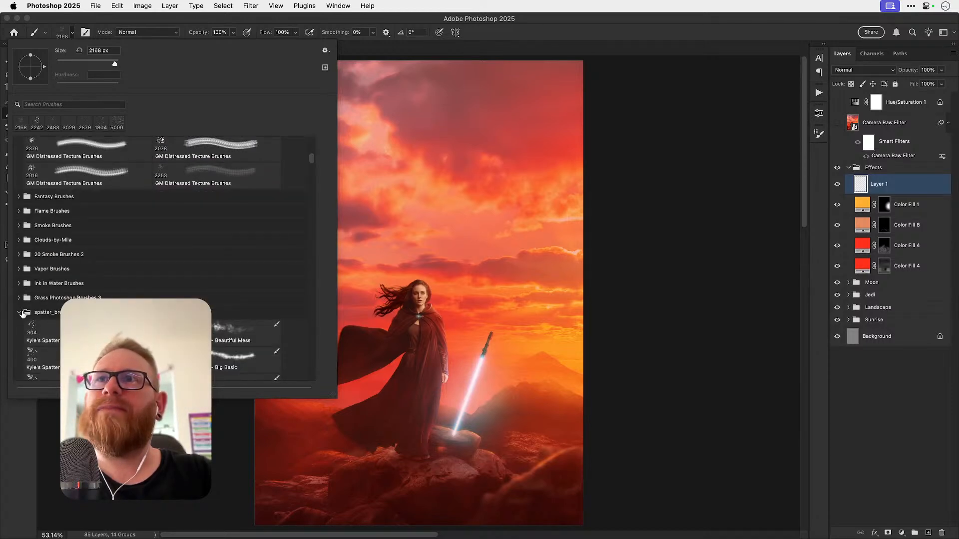
scroll(25, 302, down, 4)
scroll(25, 303, down, 8)
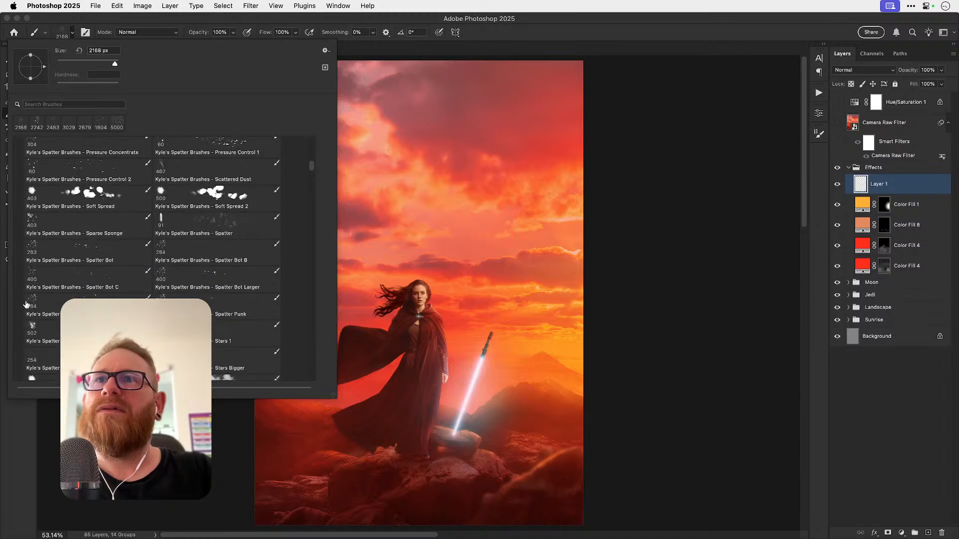
scroll(26, 304, down, 5)
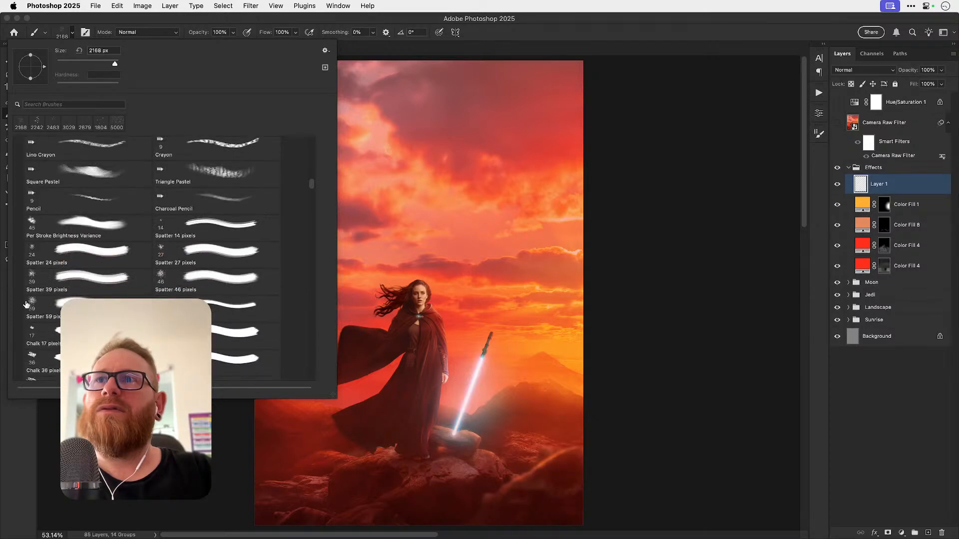
scroll(26, 304, down, 8)
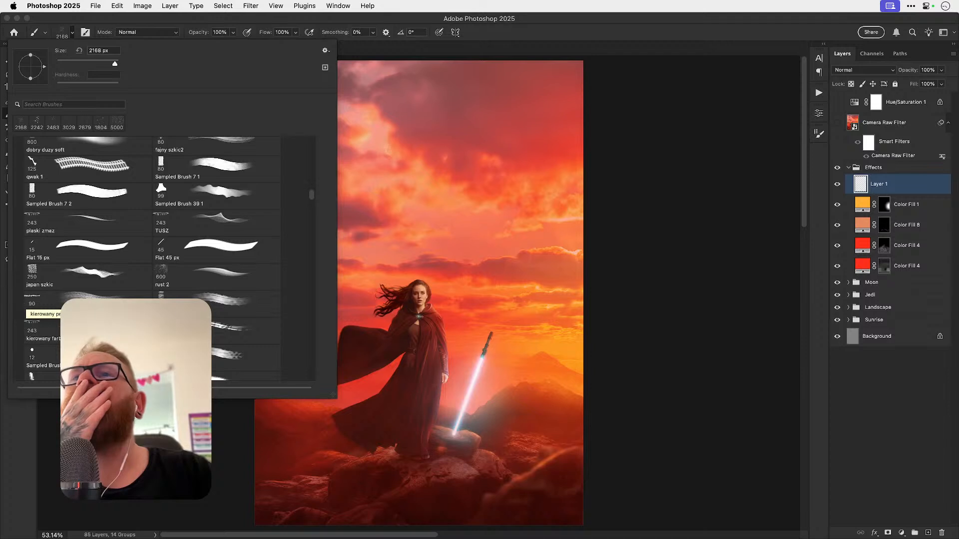
click(207, 277)
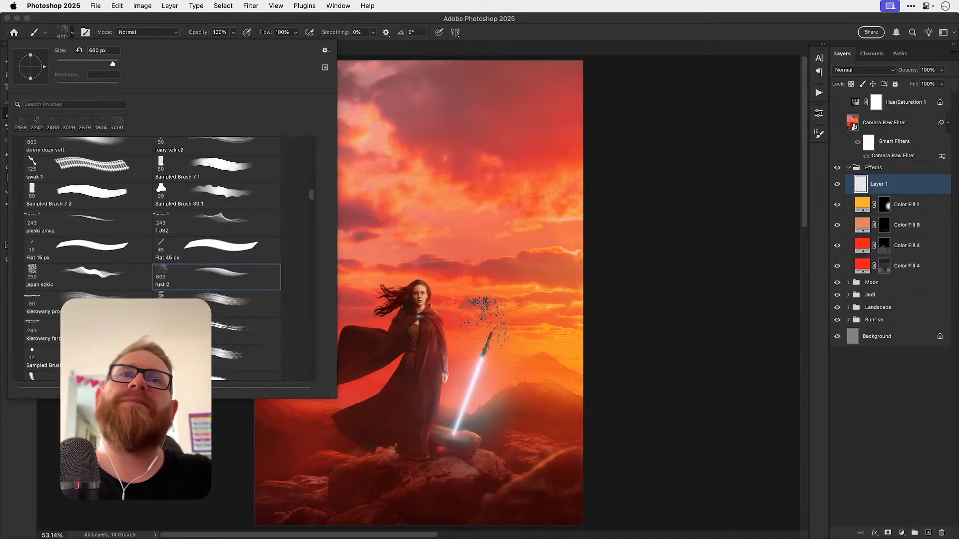
Step: Try stamping specks above the lightsaber and in the sky with the rust 2 brush, undoing both stamps
click(484, 307)
click(495, 147)
key(super+z)
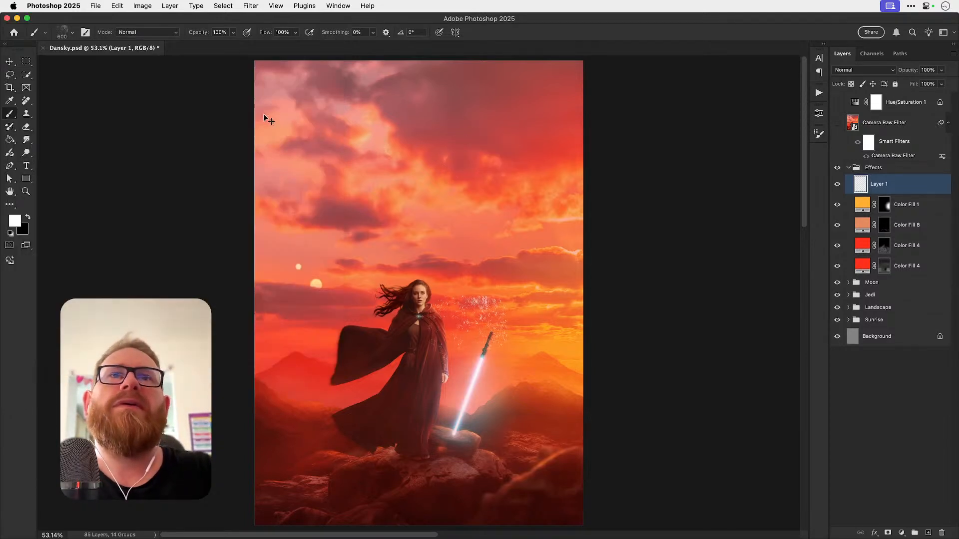
key(super+z)
Step: Enlarge the view around the Jedi and lightsaber and look through the brush presets near rust 2 for another particle texture
key(z)
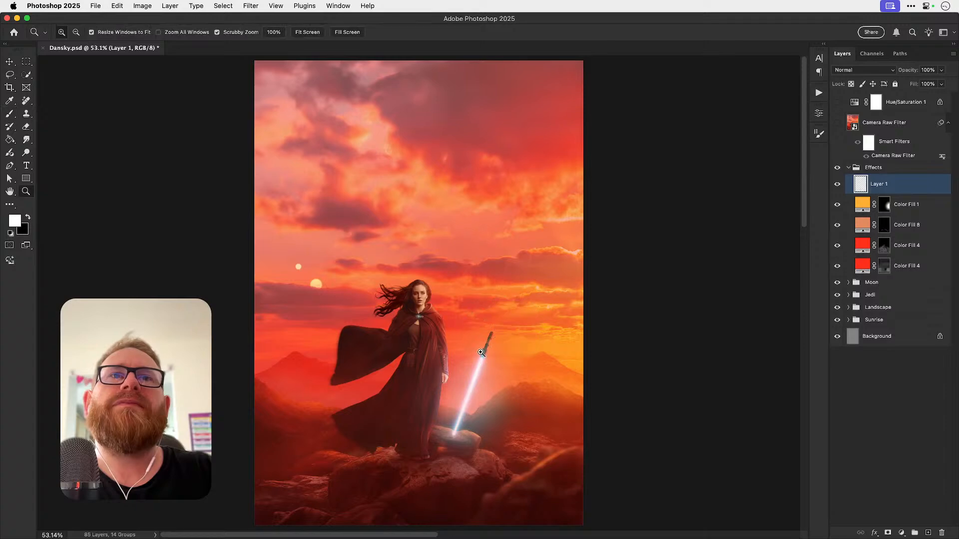
drag(481, 353, 606, 346)
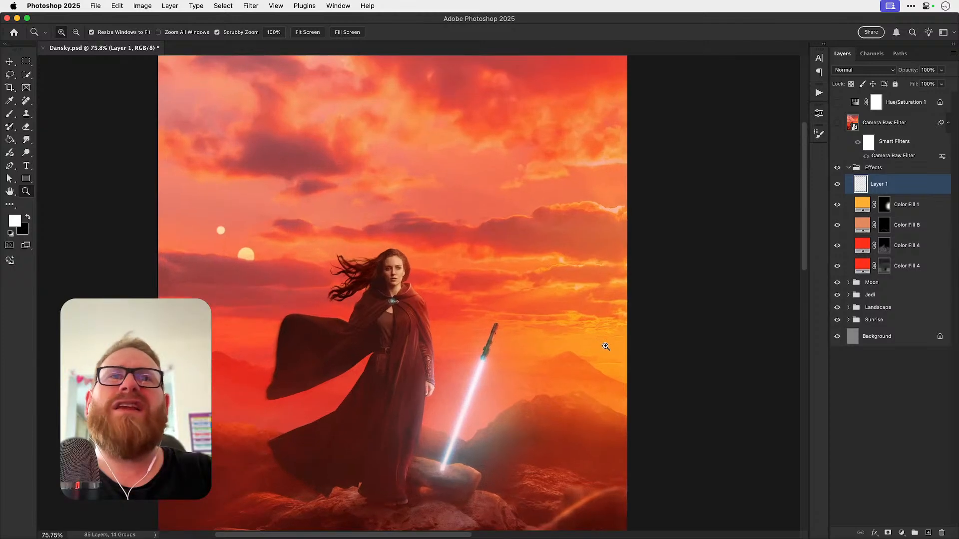
key(b)
click(68, 36)
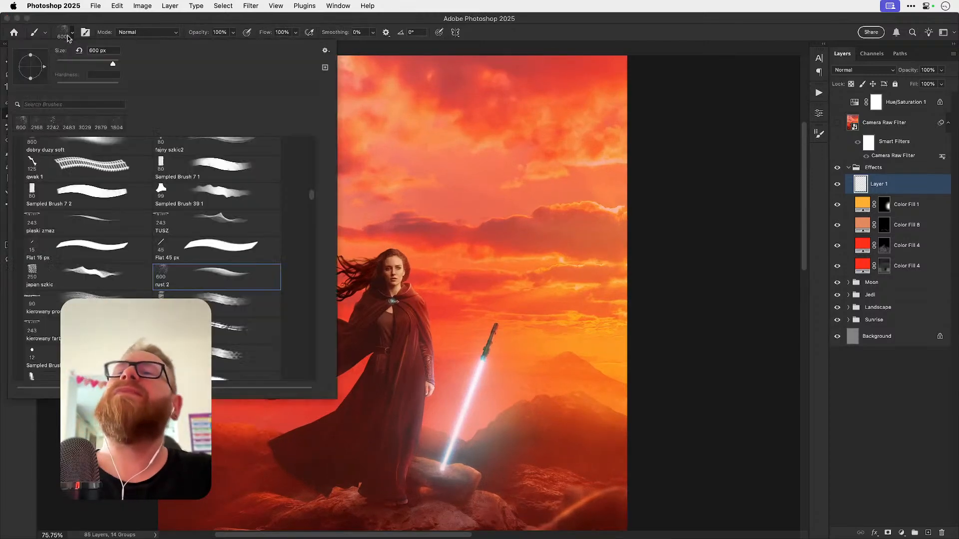
scroll(128, 295, down, 3)
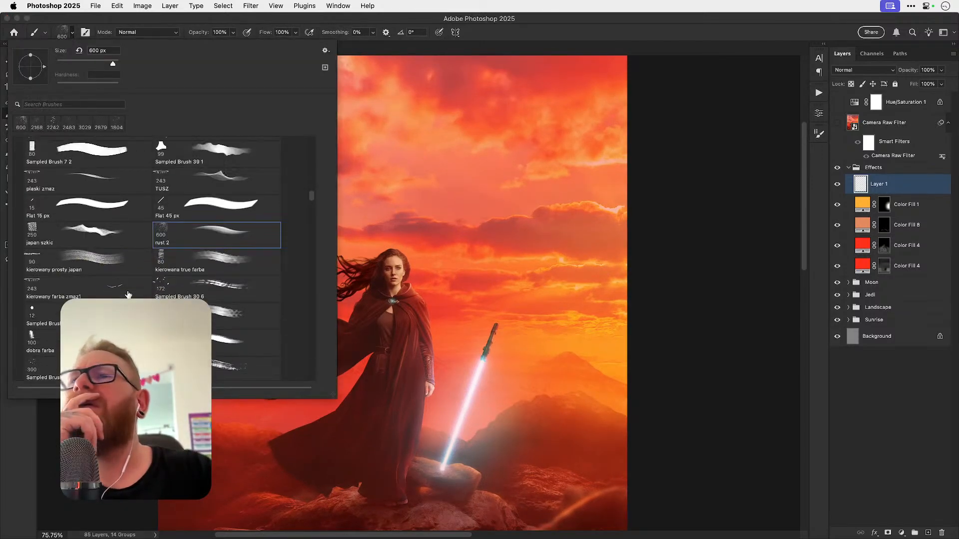
scroll(129, 295, up, 2)
scroll(133, 264, down, 5)
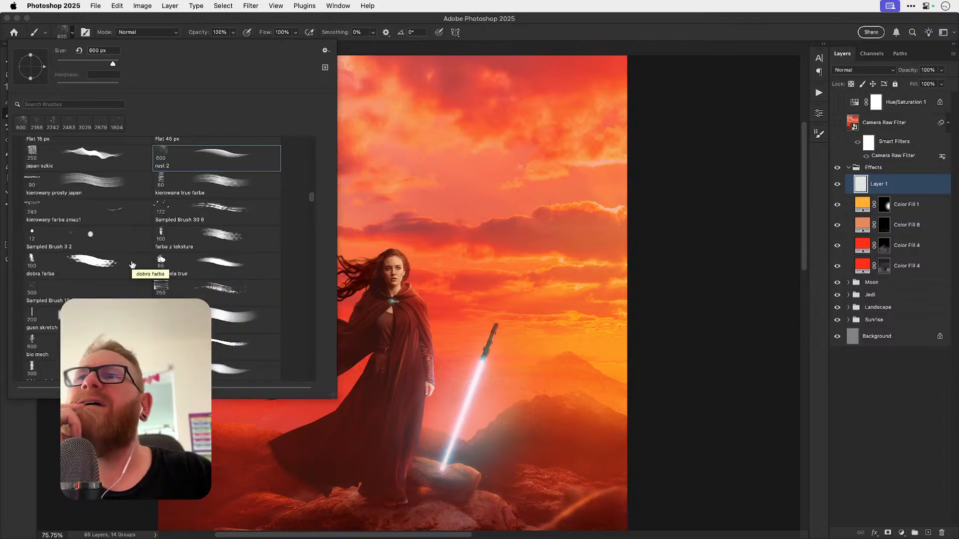
Step: Try the plaski zmaz brush with a dab across the woman's face, and undo the dab
scroll(133, 264, up, 3)
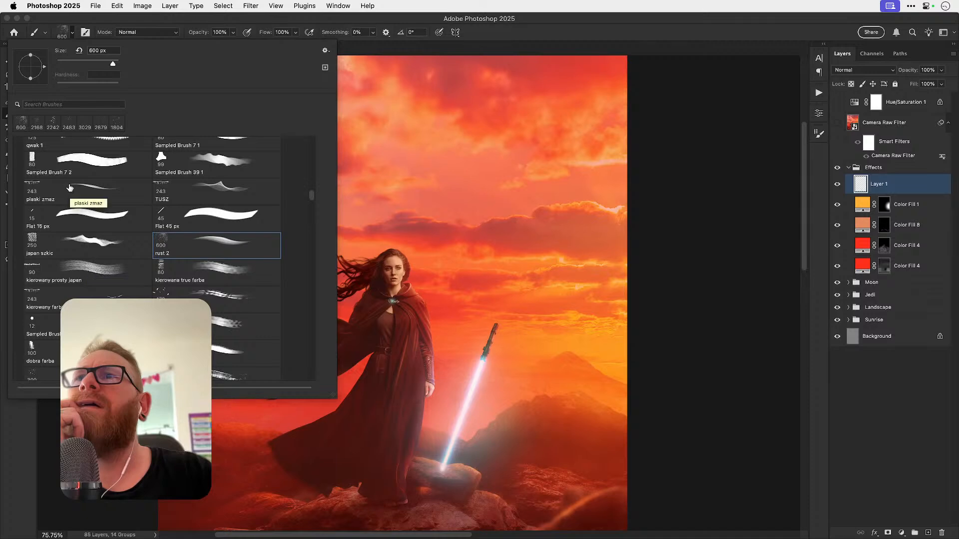
click(85, 189)
click(398, 273)
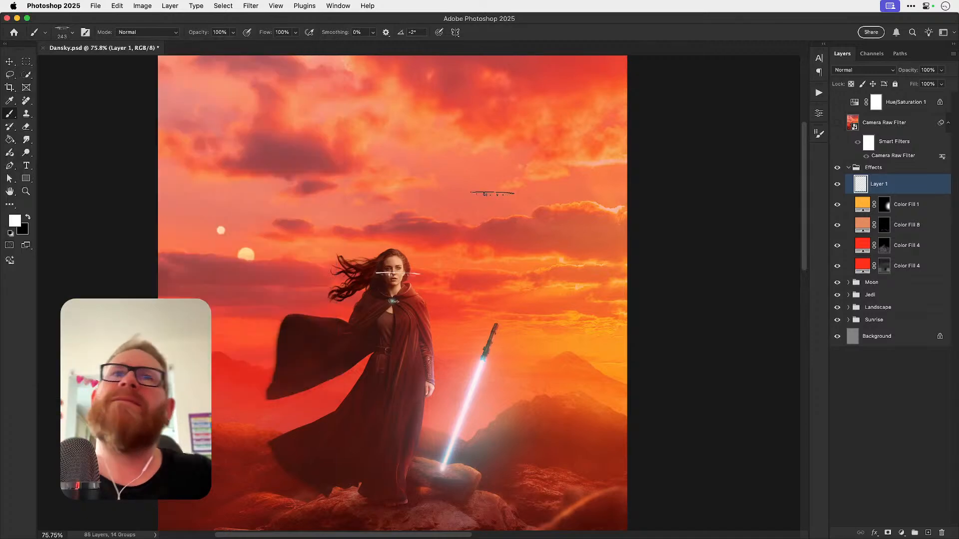
key(z)
drag(394, 283, 457, 282)
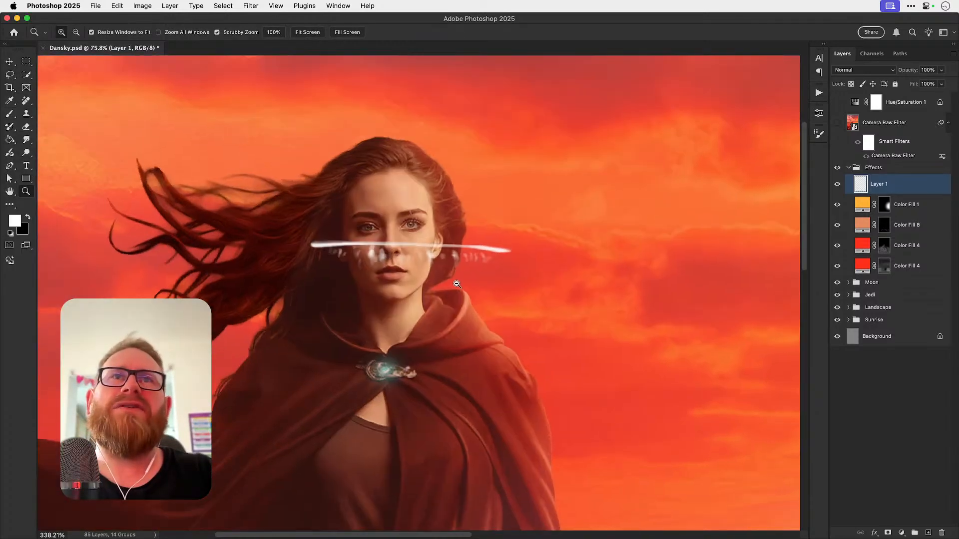
key(super+z)
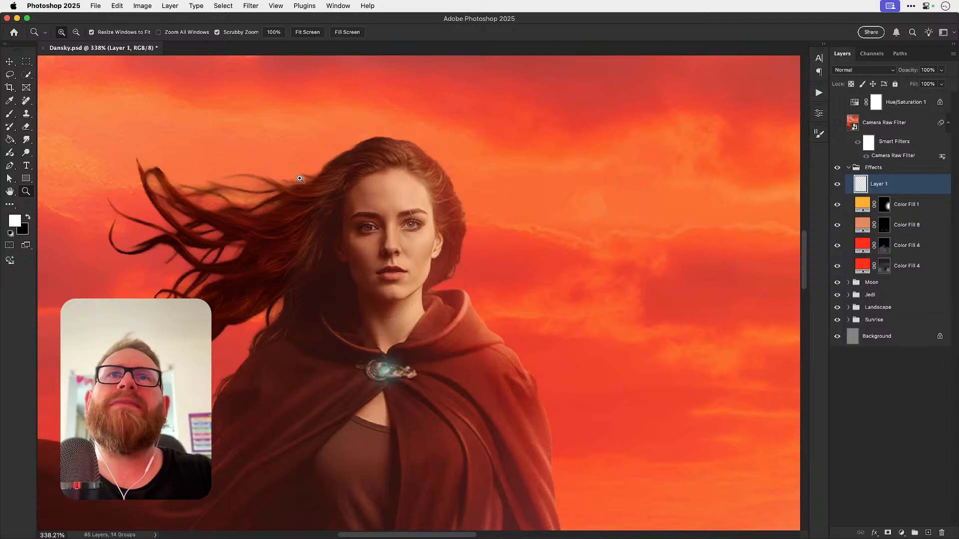
Step: Try the Texture 2 brush with a dab on the woman's face, and undo the dab
key(b)
click(72, 32)
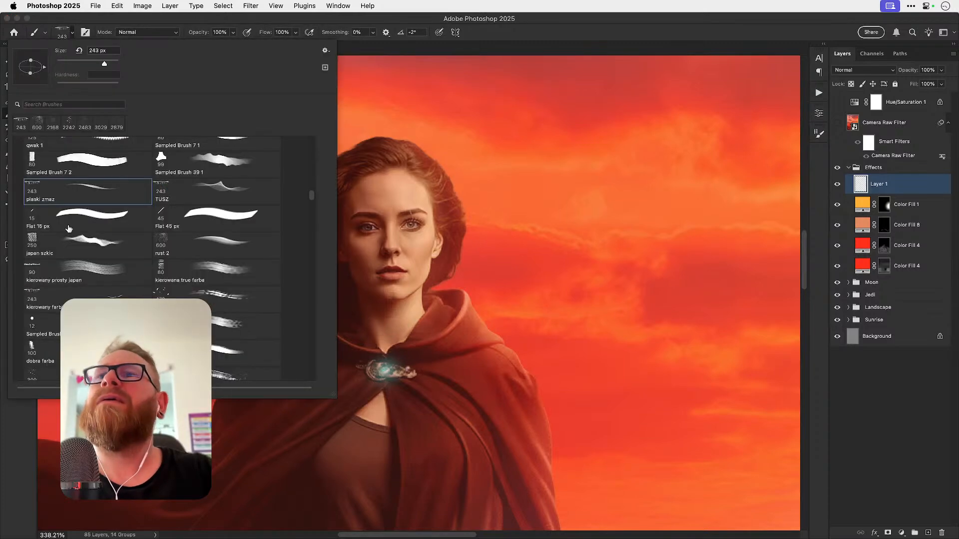
scroll(111, 249, down, 3)
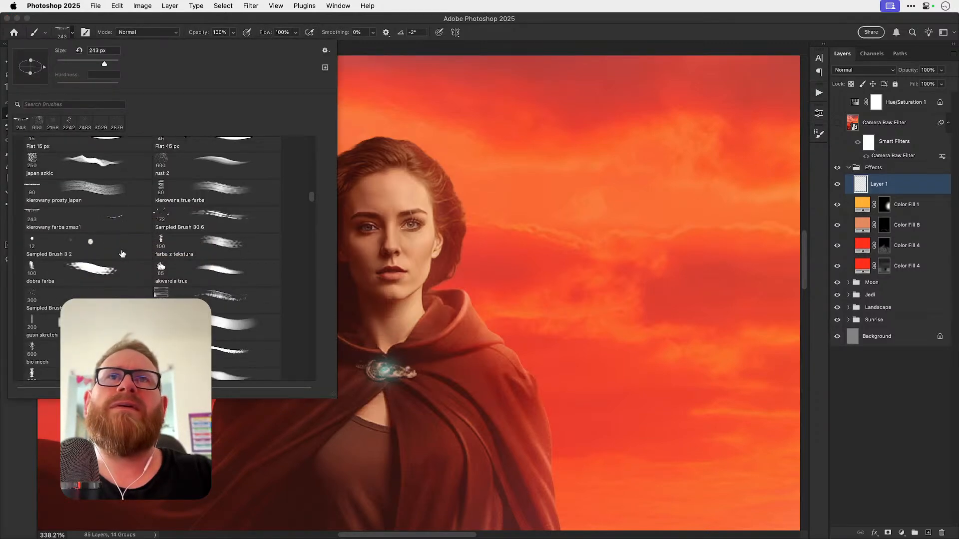
scroll(122, 254, down, 6)
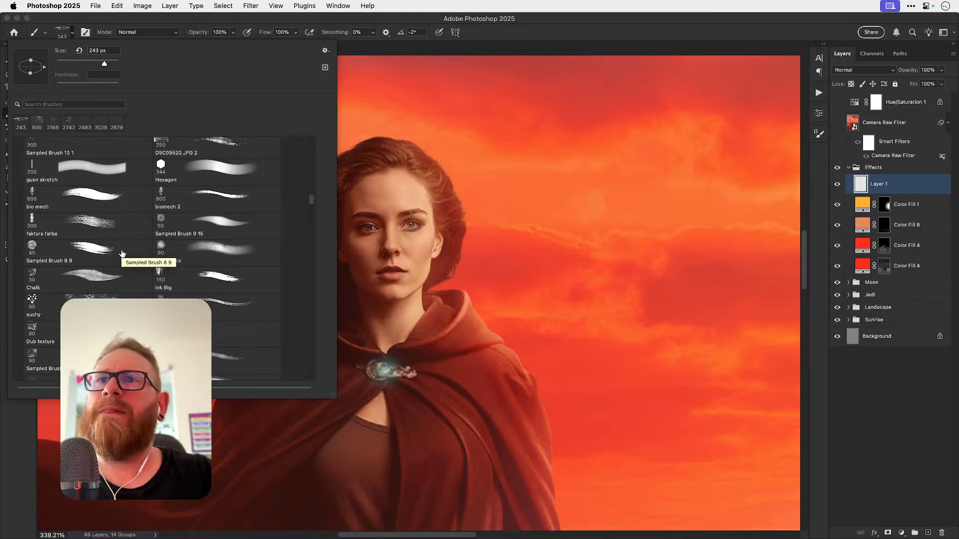
scroll(122, 254, down, 5)
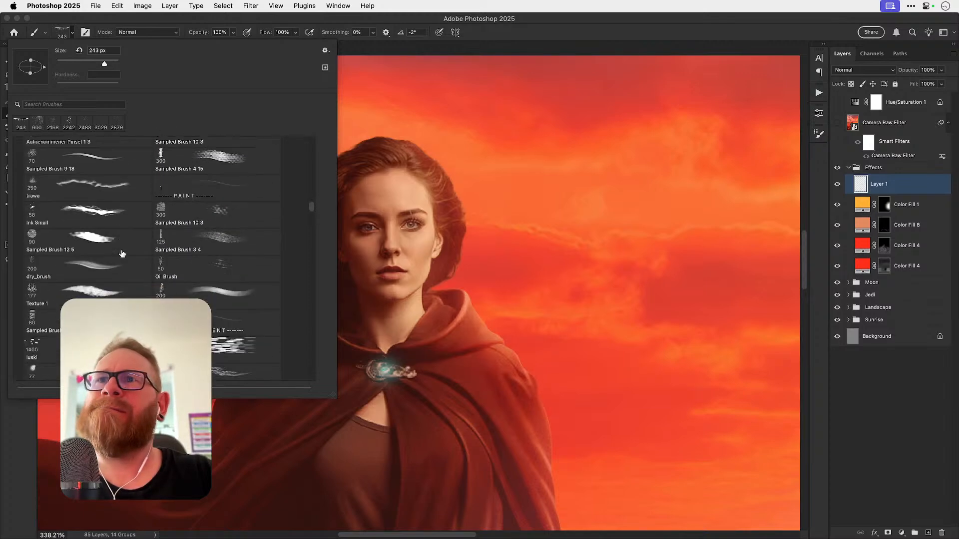
scroll(122, 254, down, 1)
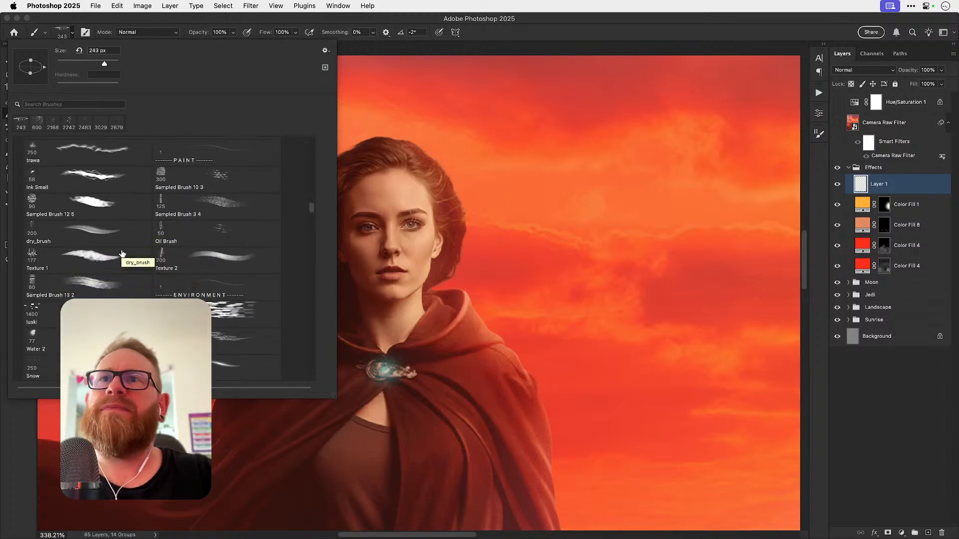
click(205, 264)
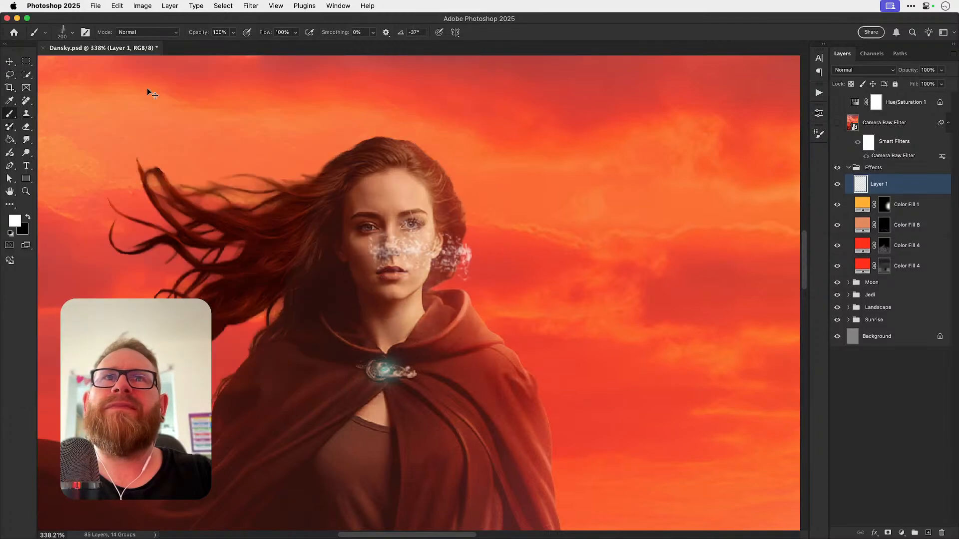
key(super+z)
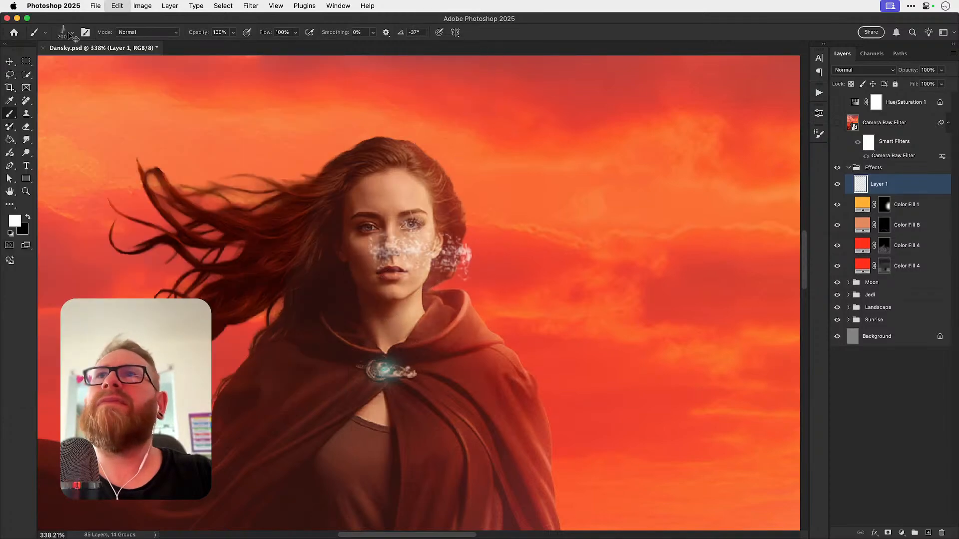
Step: Choose the Light Particles brush for painting on Layer 1 around the woman and the lightsaber
click(73, 32)
scroll(162, 259, down, 4)
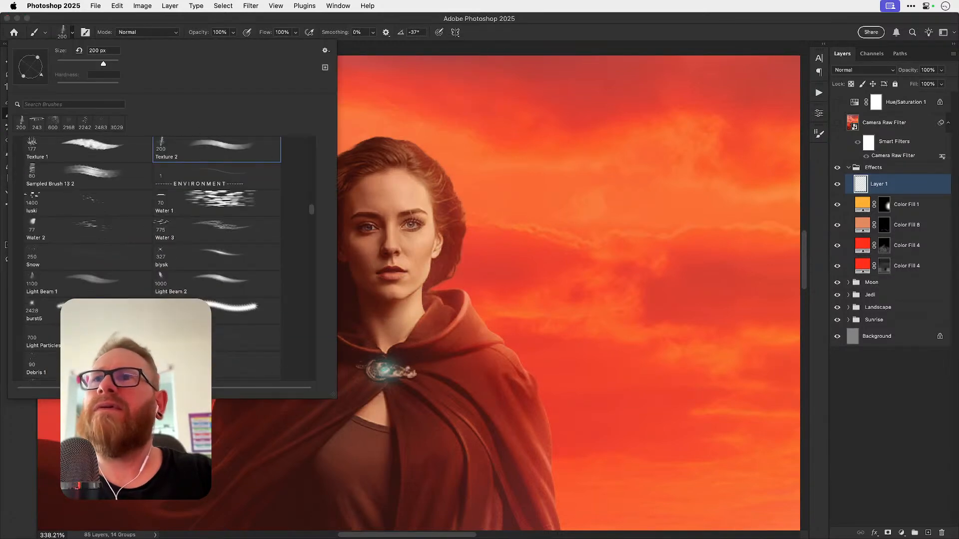
scroll(163, 260, down, 5)
click(80, 205)
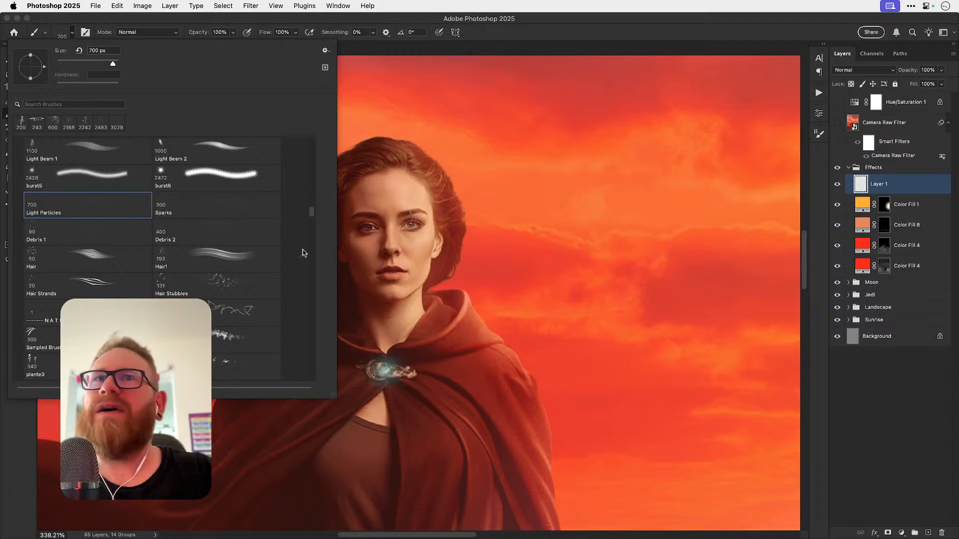
click(491, 299)
key(super+0)
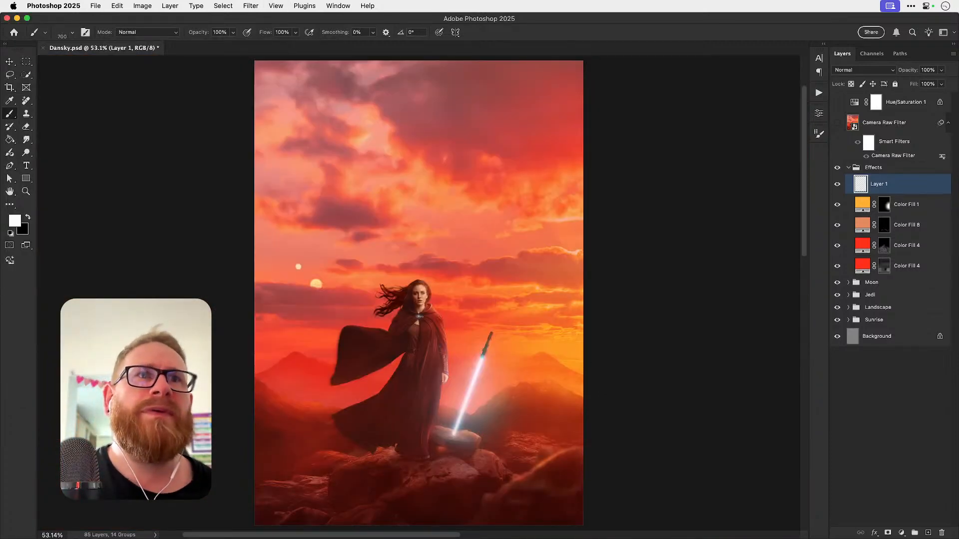
key(z)
click(574, 365)
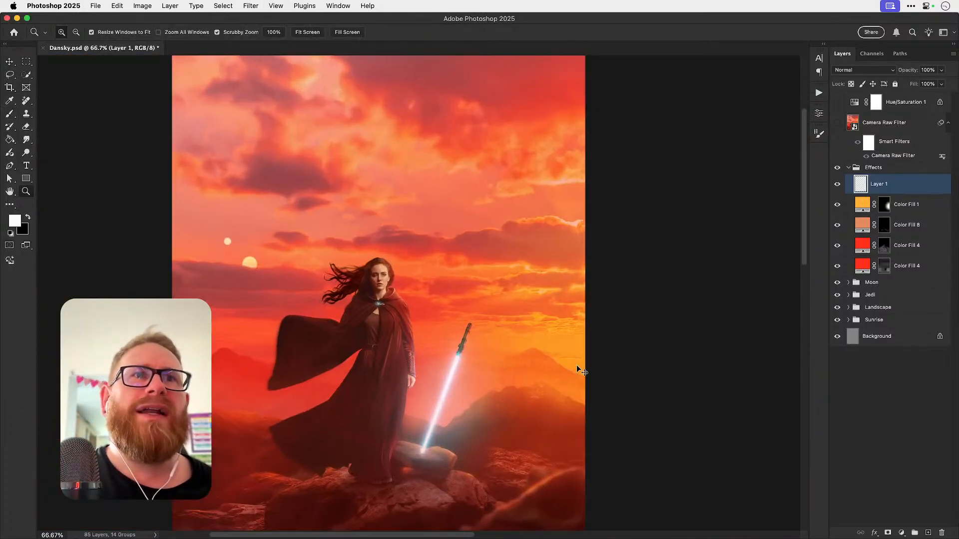
click(554, 353)
key(b)
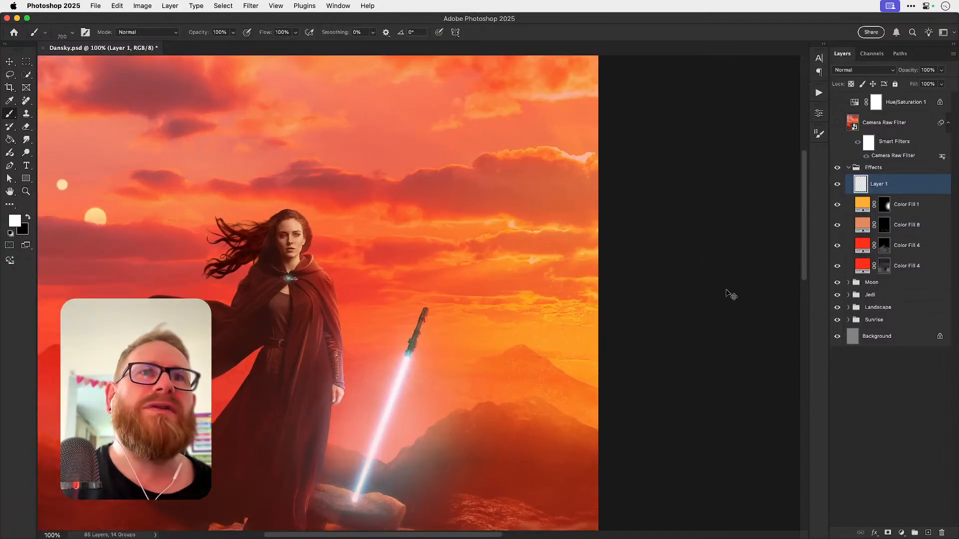
Step: Try white Light Particles dabs around the woman and rocks at 600 px and 800 px, undoing the test dabs
drag(390, 368, 423, 312)
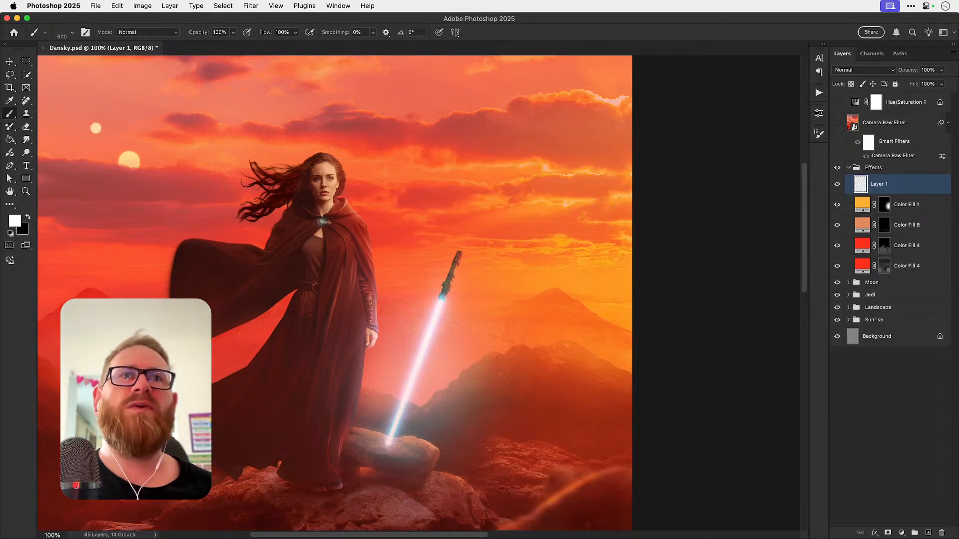
drag(590, 338, 612, 310)
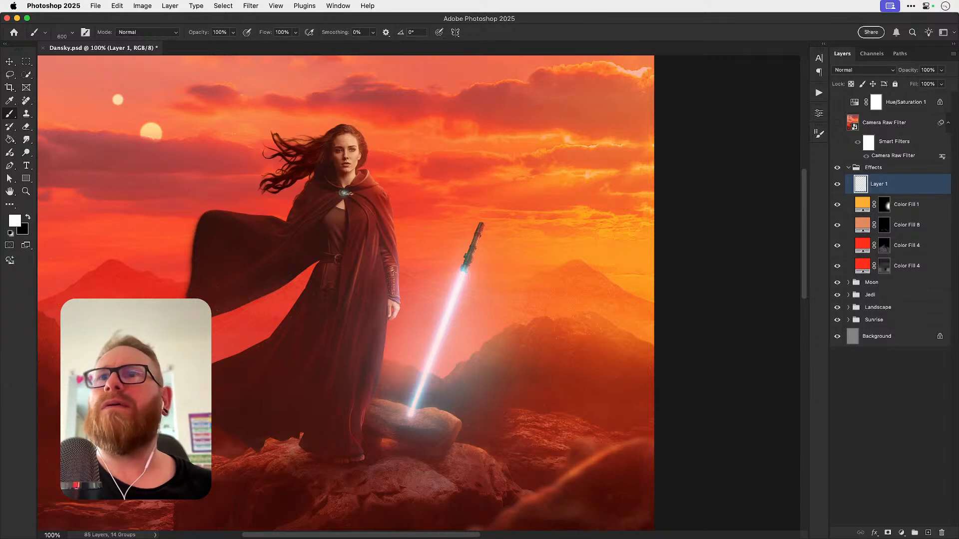
key(super+z)
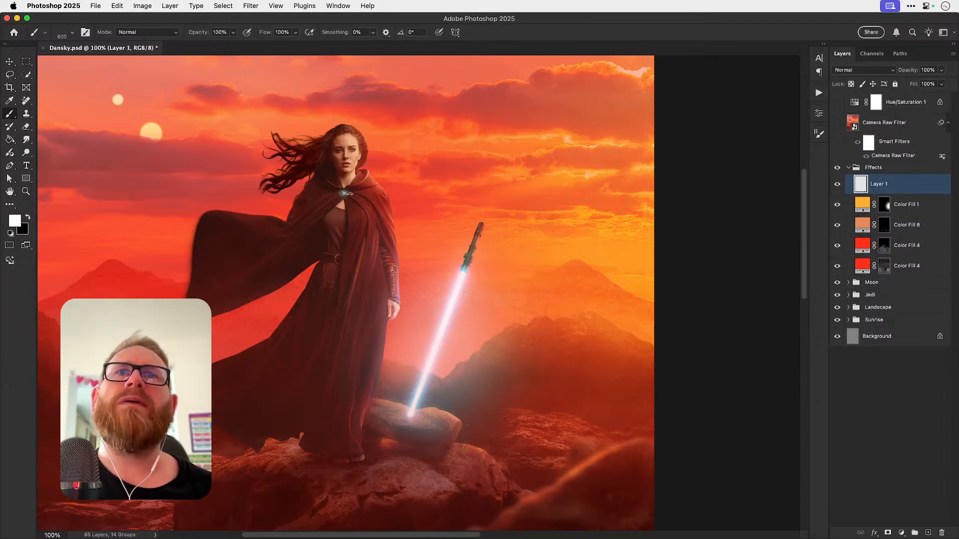
drag(490, 293, 552, 230)
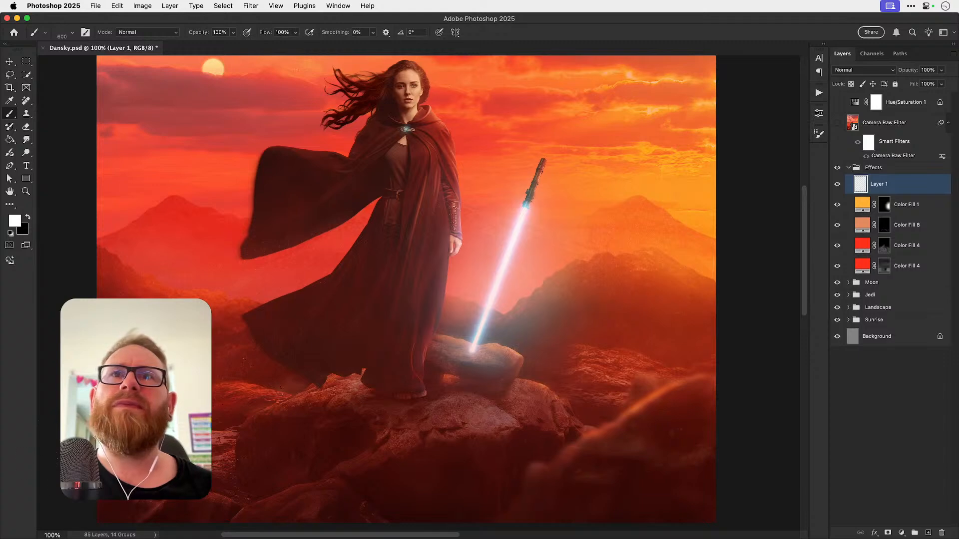
key(super+z)
key(super+z)
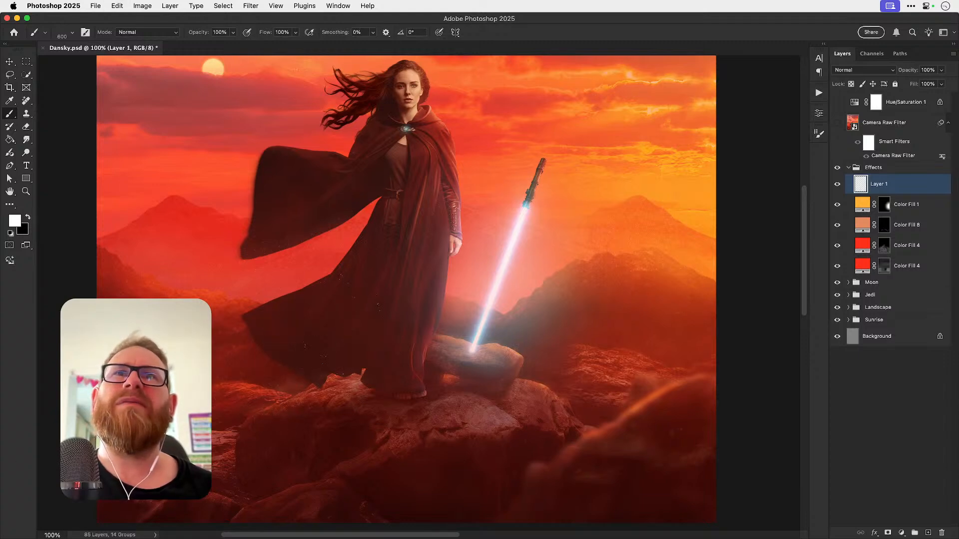
key(super+z)
key(bracketright)
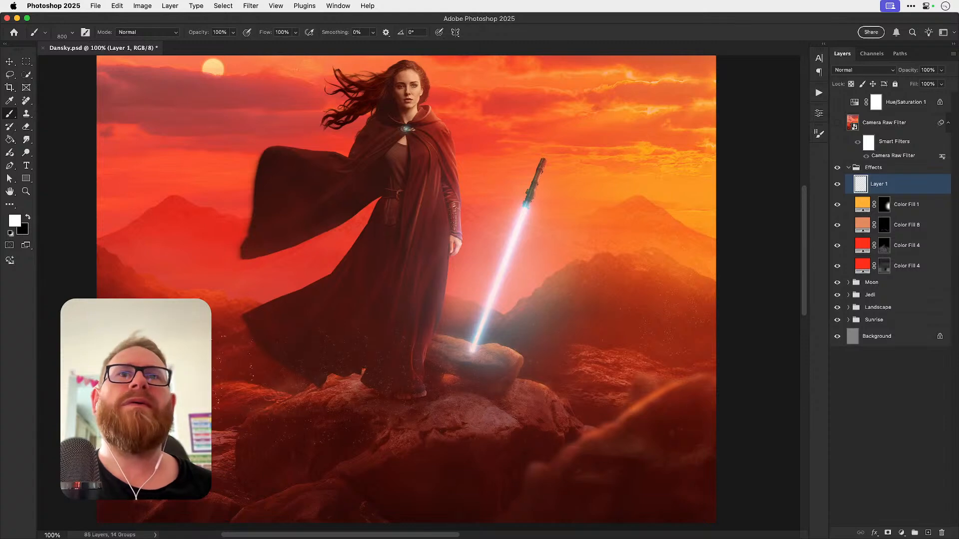
key(super+z)
key(super+z)
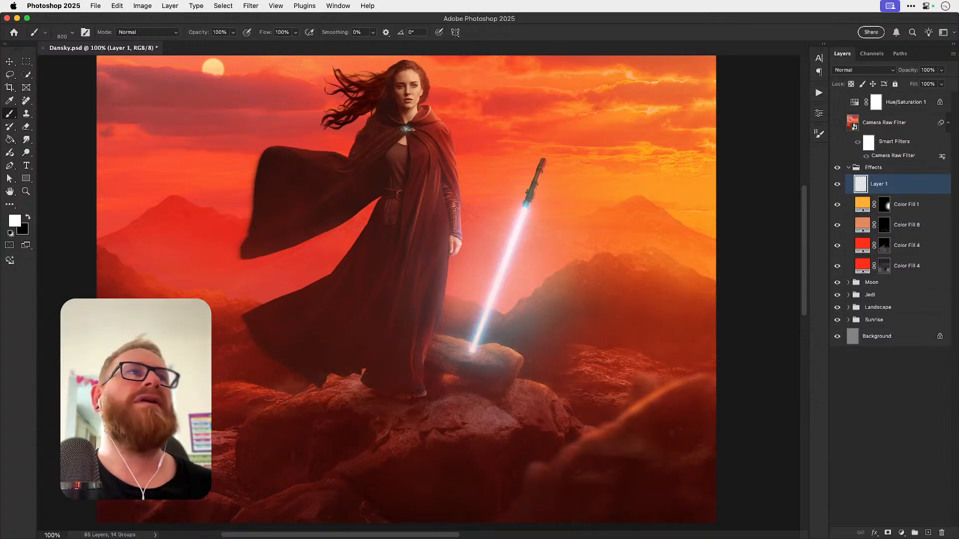
key(super+z)
key(super+z)
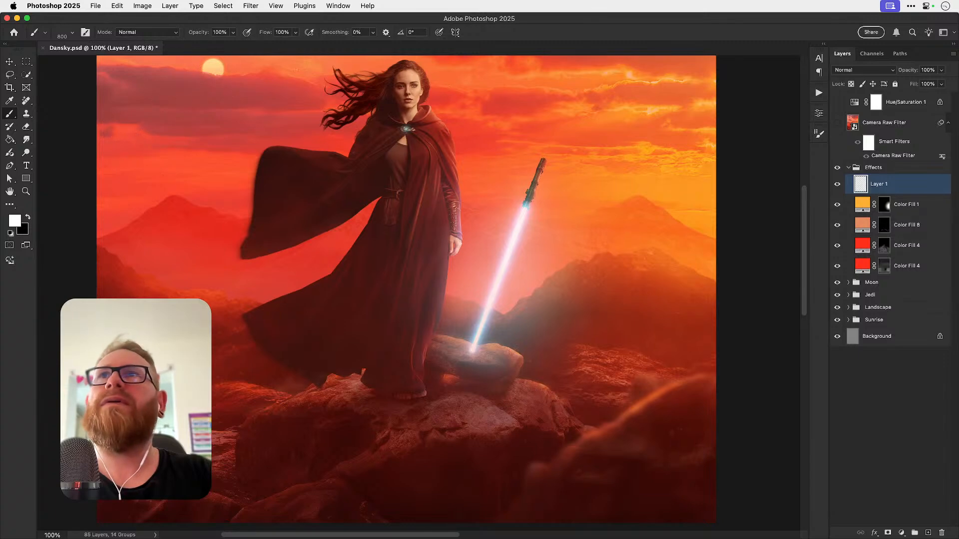
Step: Try the Debris 2 brush at 400 px over the lightsaber
click(72, 32)
scroll(150, 294, down, 1)
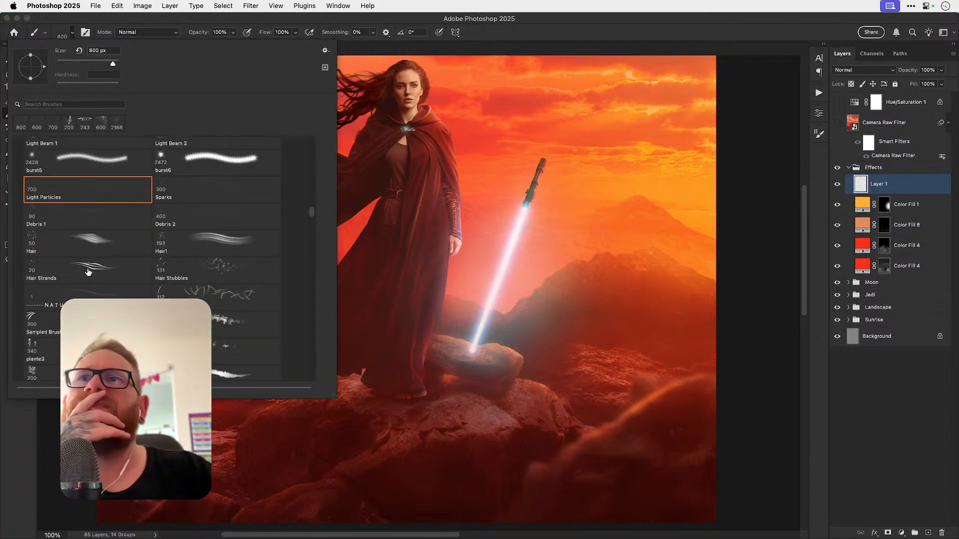
click(201, 214)
click(487, 269)
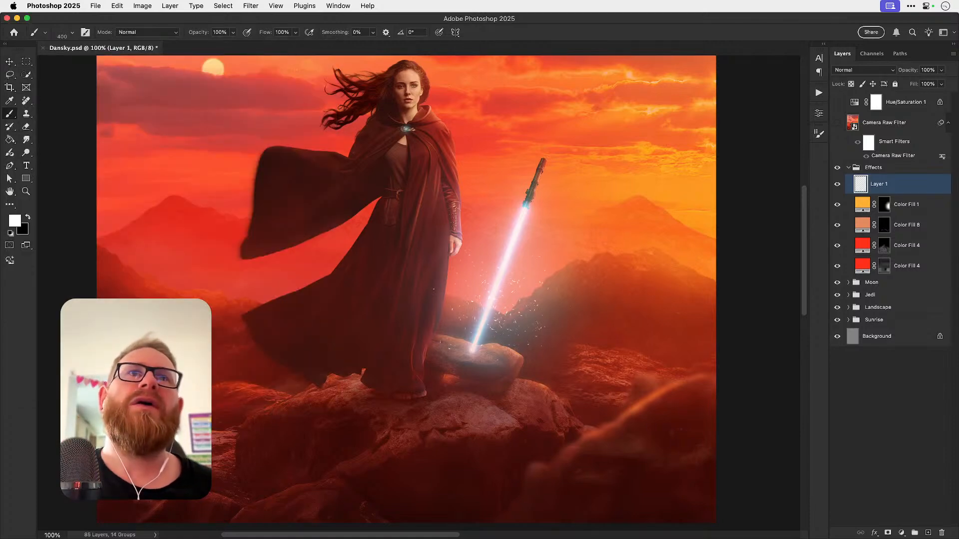
Step: Choose the Sparks brush and reduce its size to 80 px for detail along the lightsaber blade
click(72, 32)
click(192, 197)
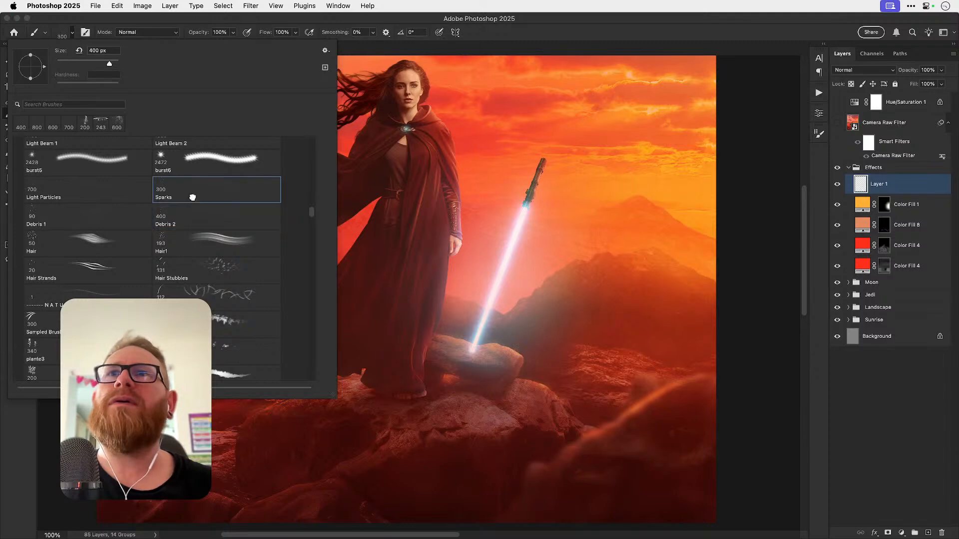
click(474, 299)
drag(524, 280, 424, 280)
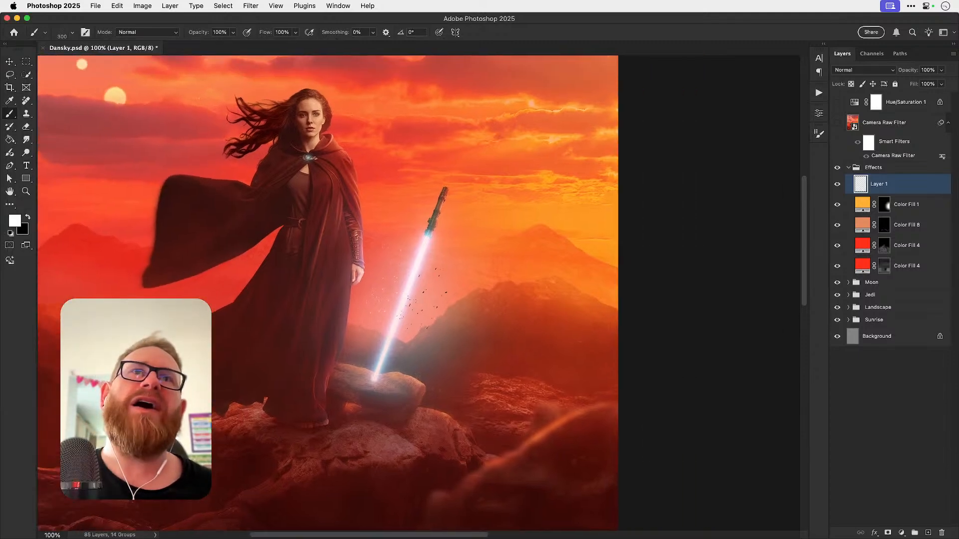
key(z)
click(408, 299)
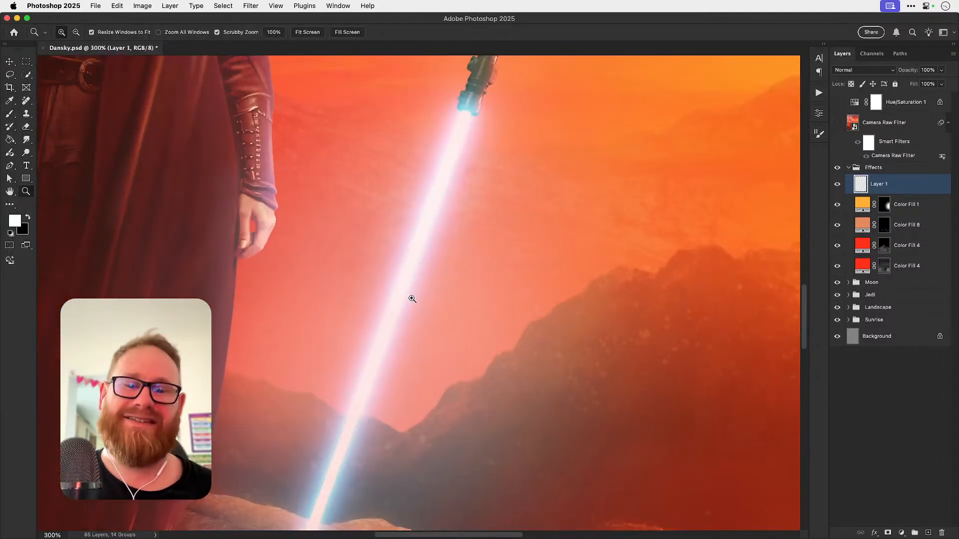
key(b)
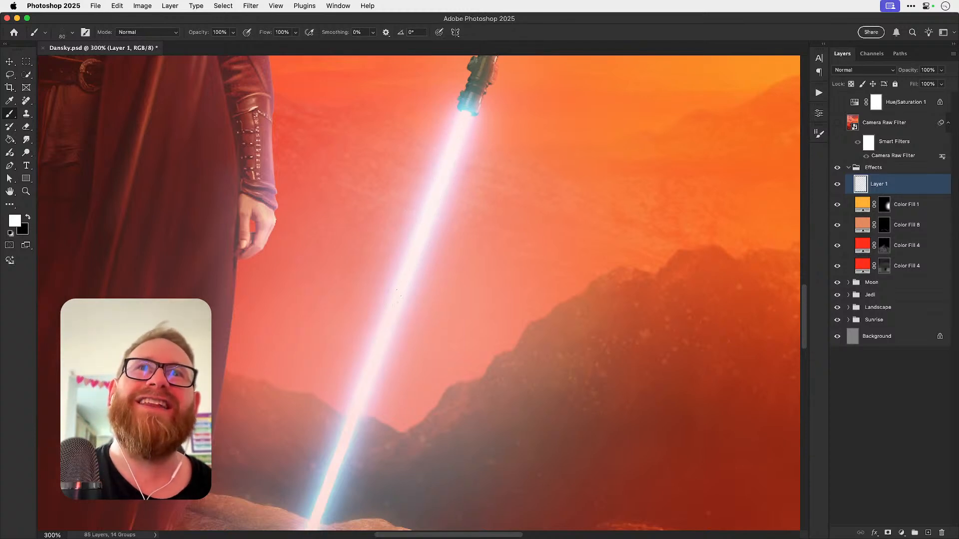
Step: Dab white sparks where the lightsaber blade meets the rock, using the Sparks brush at 100 px
scroll(397, 296, down, 5)
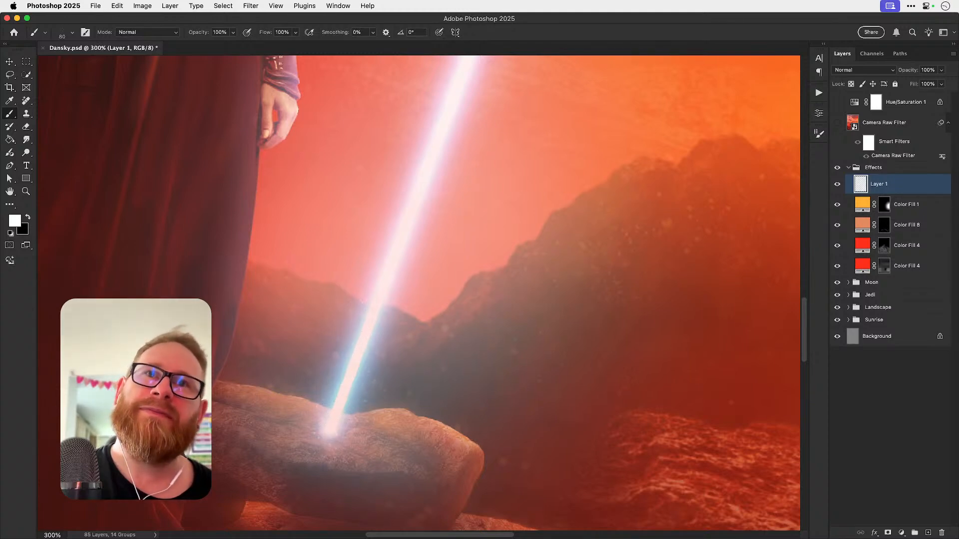
click(372, 392)
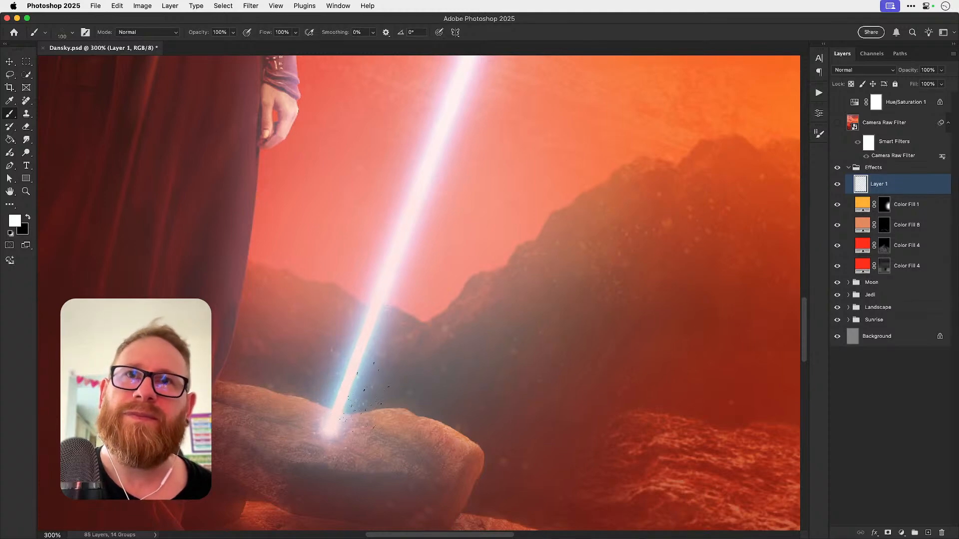
key(super+minus)
key(super+minus)
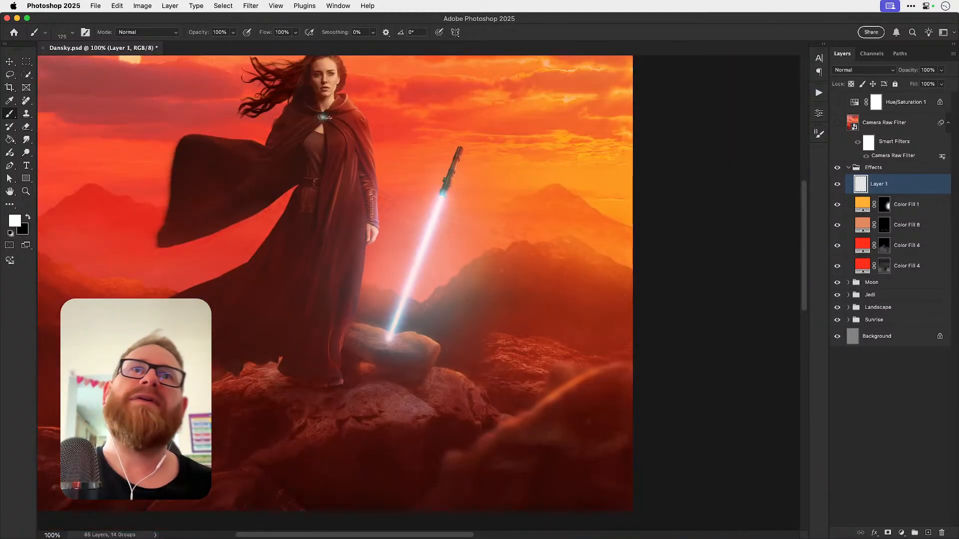
Step: Rename Layer 1 in the Effects group to Lightsaber Sparks
drag(464, 340, 444, 367)
super+click(400, 322)
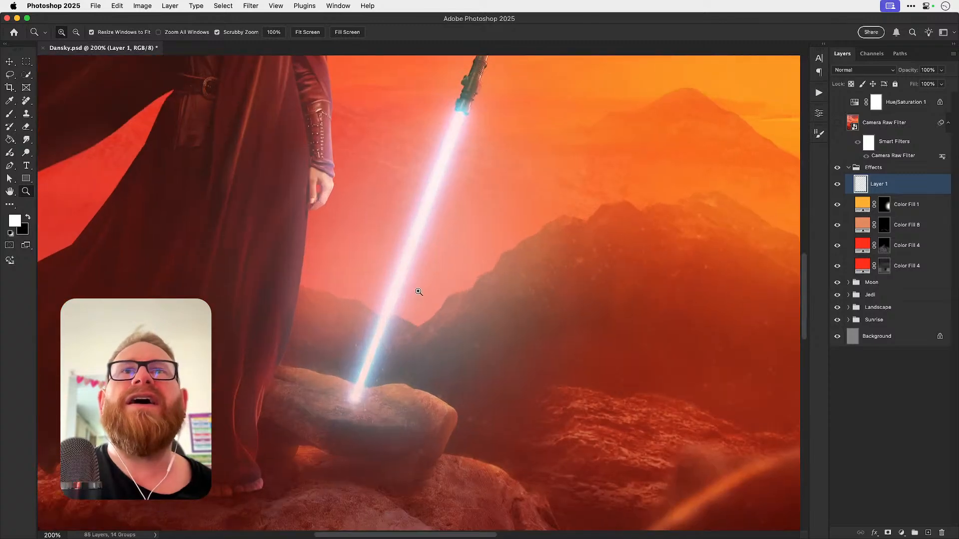
key(e)
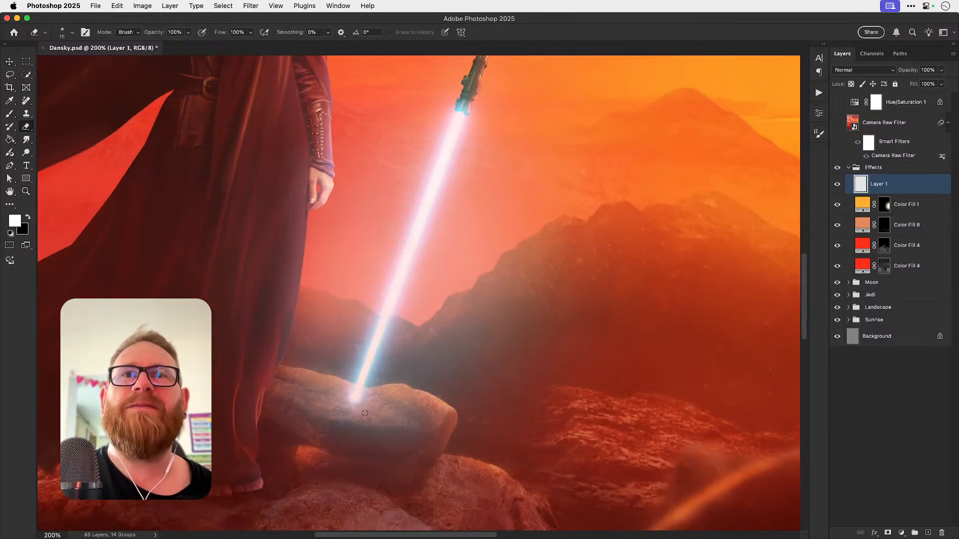
key(v)
double_click(879, 183)
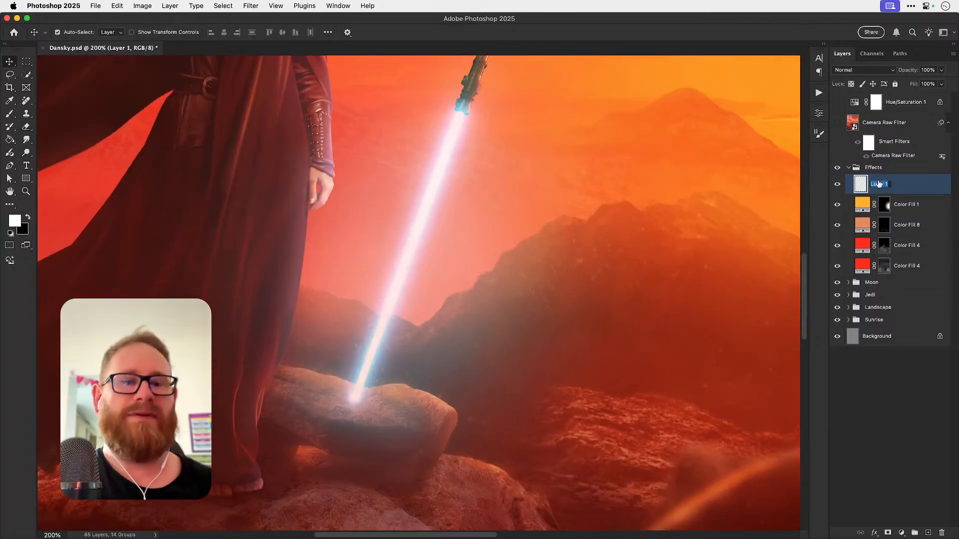
text(Lightsab)
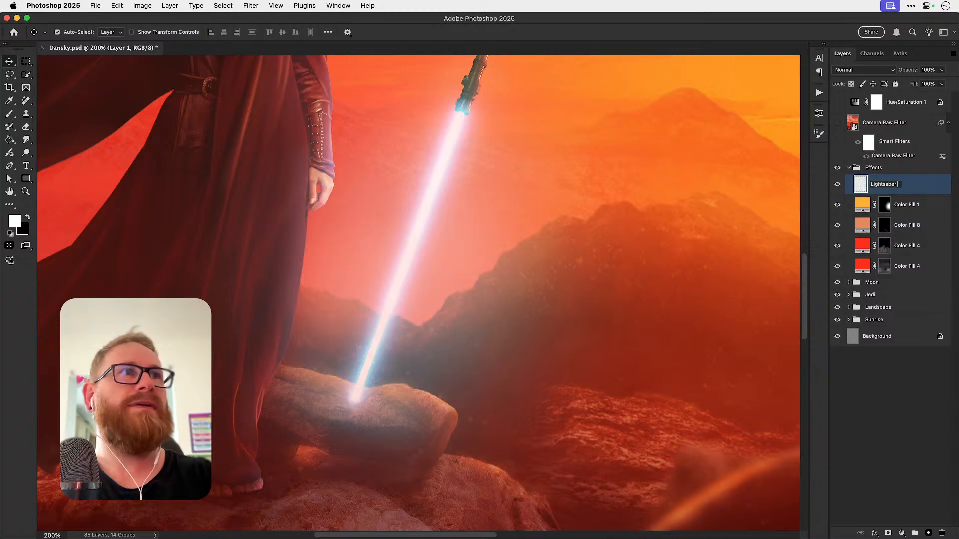
text(er Sparks)
key(Return)
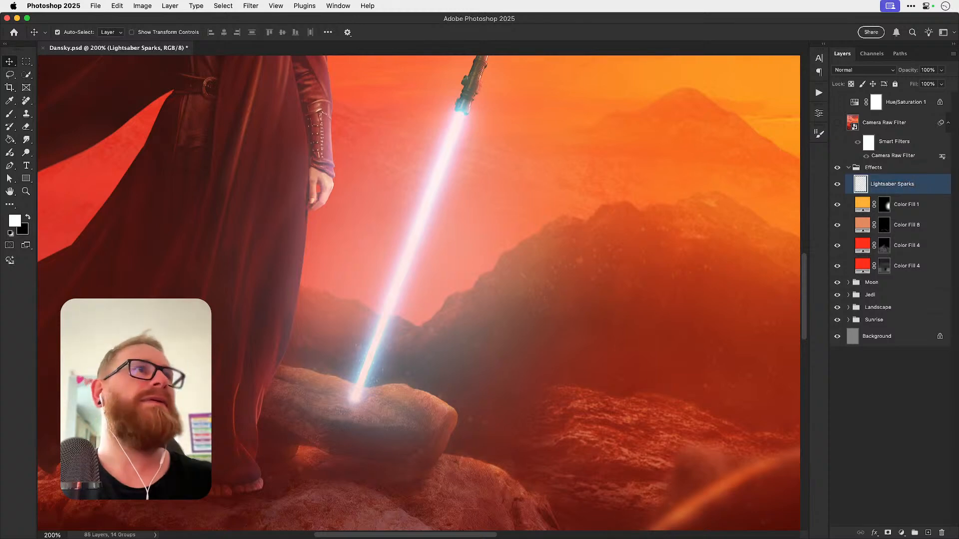
Step: Add a new layer above Lightsaber Sparks and toggle the Effects group's visibility to compare the image with and without it
click(927, 533)
key(b)
click(72, 32)
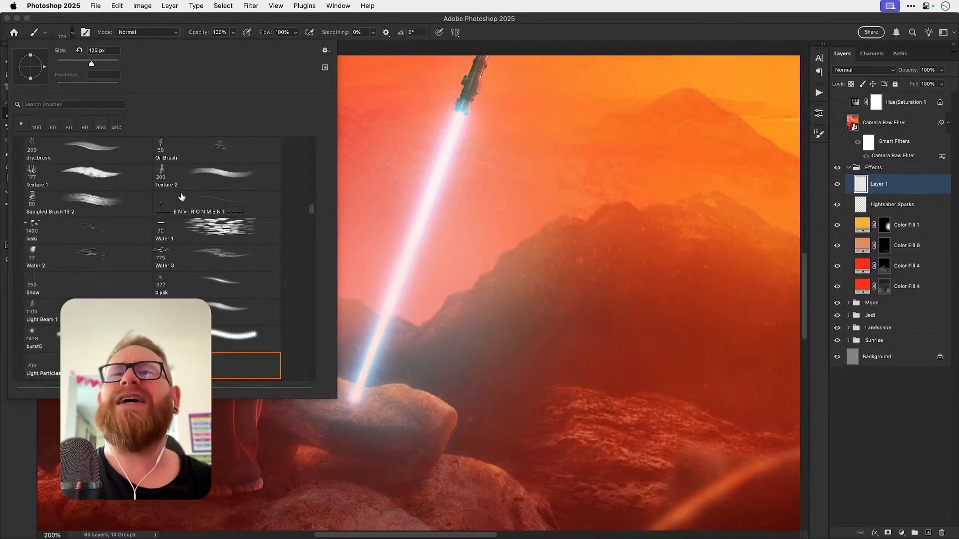
drag(311, 208, 311, 215)
click(839, 172)
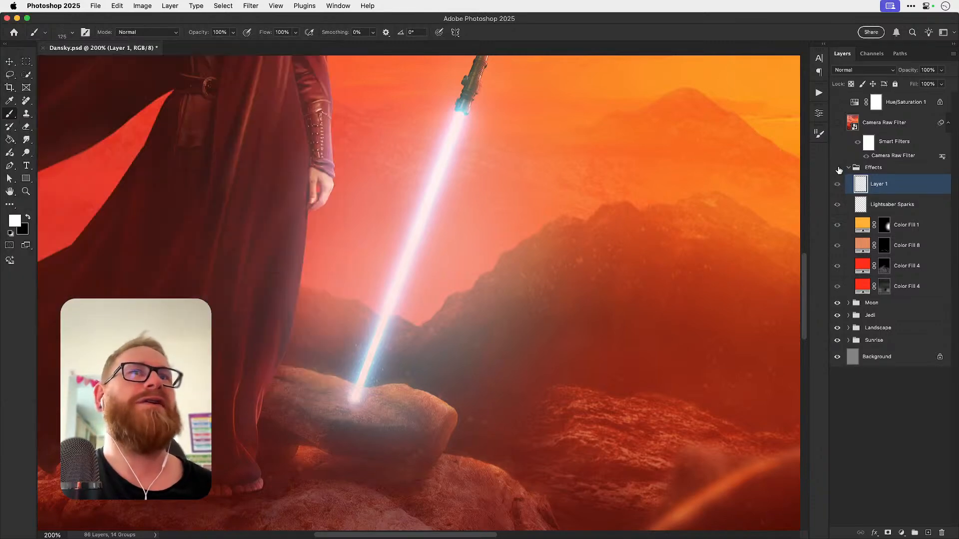
click(837, 168)
click(837, 169)
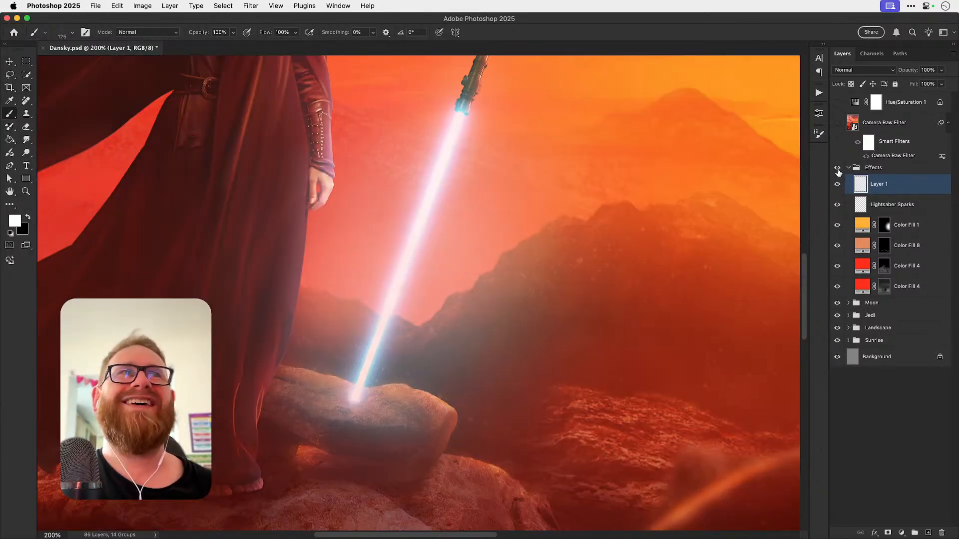
Step: Try the Light Beam 2 brush at 1000 px over the lightsaber
click(72, 33)
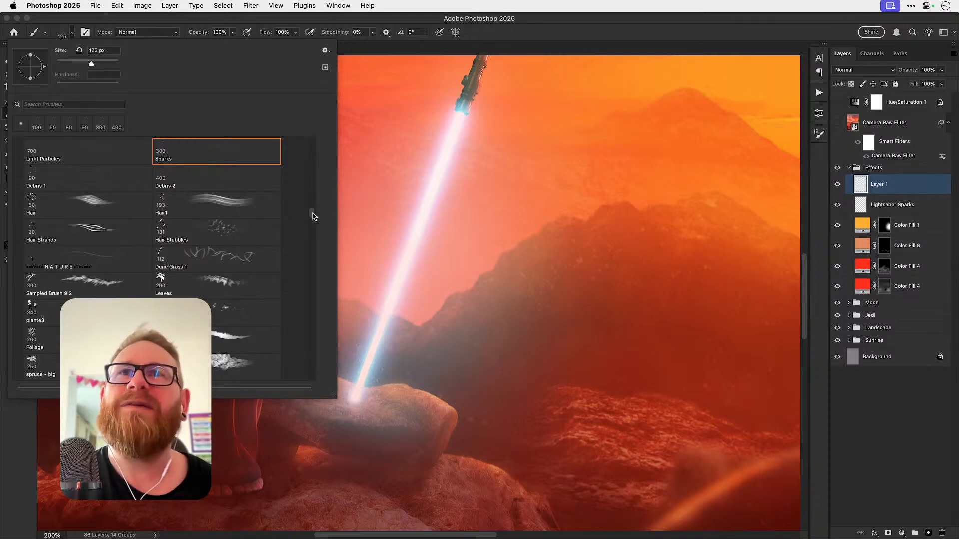
scroll(312, 214, up, 3)
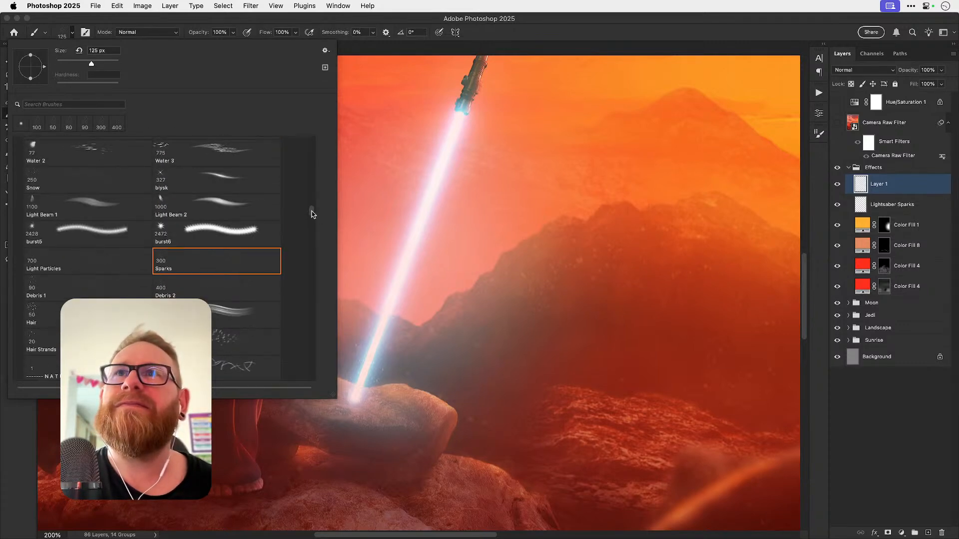
click(180, 207)
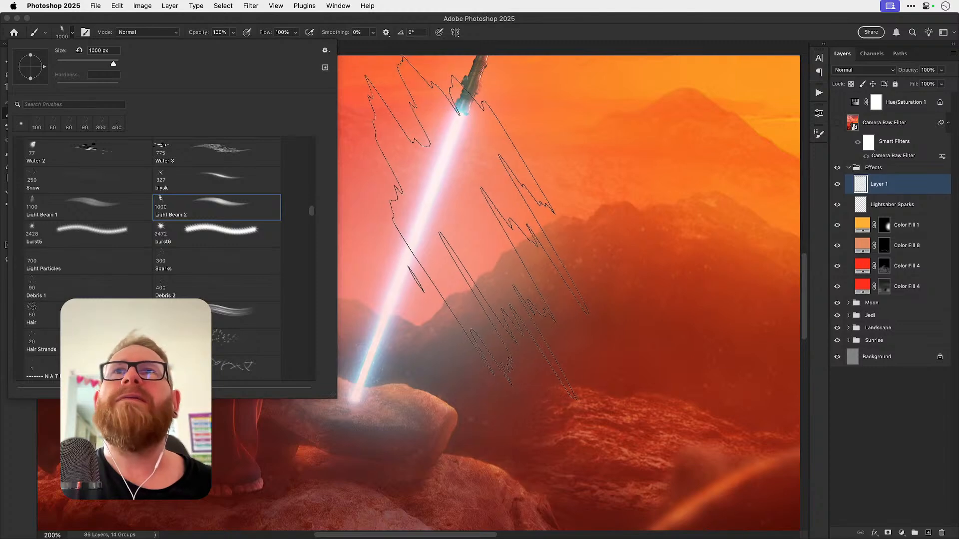
Step: Try the grass3 brush at 277 px beside the lightsaber blade and undo the test stroke
drag(309, 213, 310, 220)
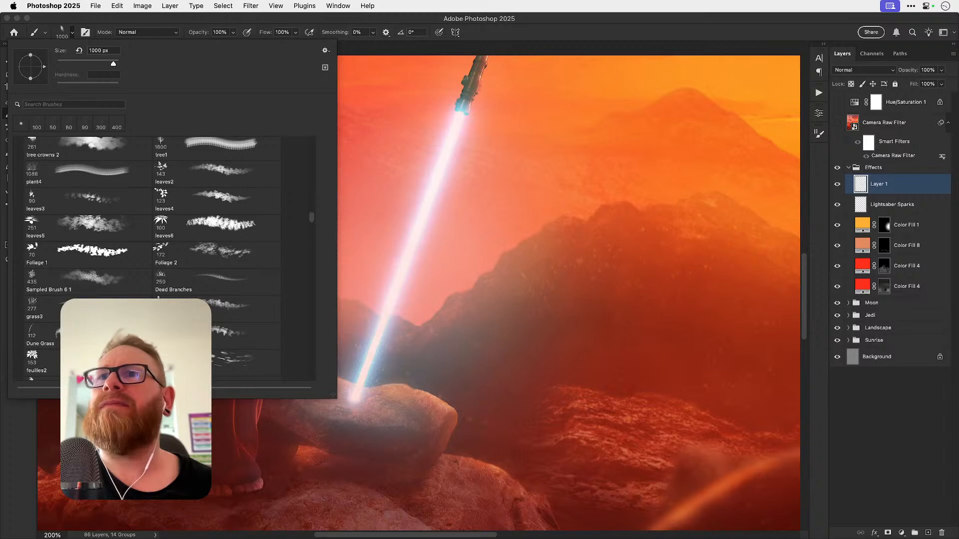
click(37, 334)
click(32, 307)
drag(384, 350, 475, 279)
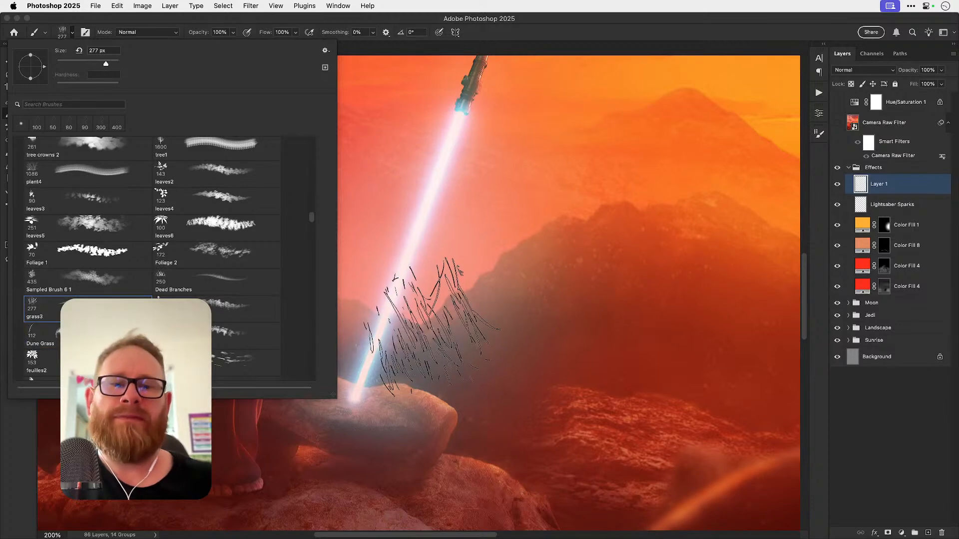
key(super+z)
Step: Make black the foreground color and choose the Dune Grass brush, enlarging it to 1200 px
key(super+0)
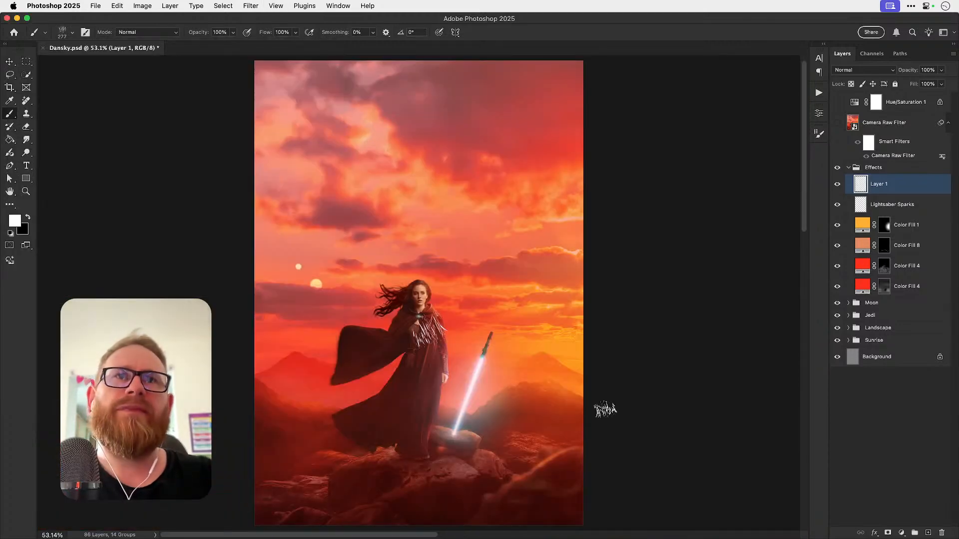
key(x)
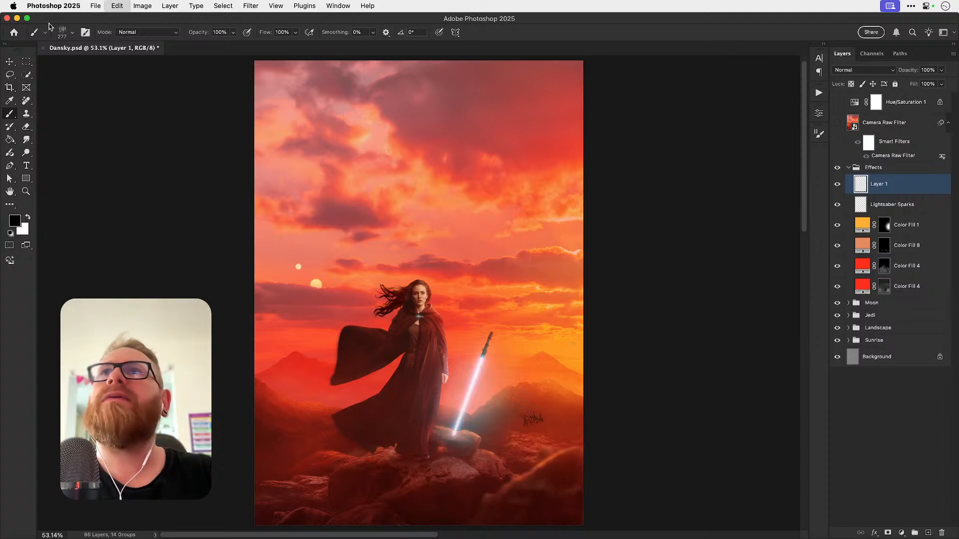
click(73, 32)
click(145, 335)
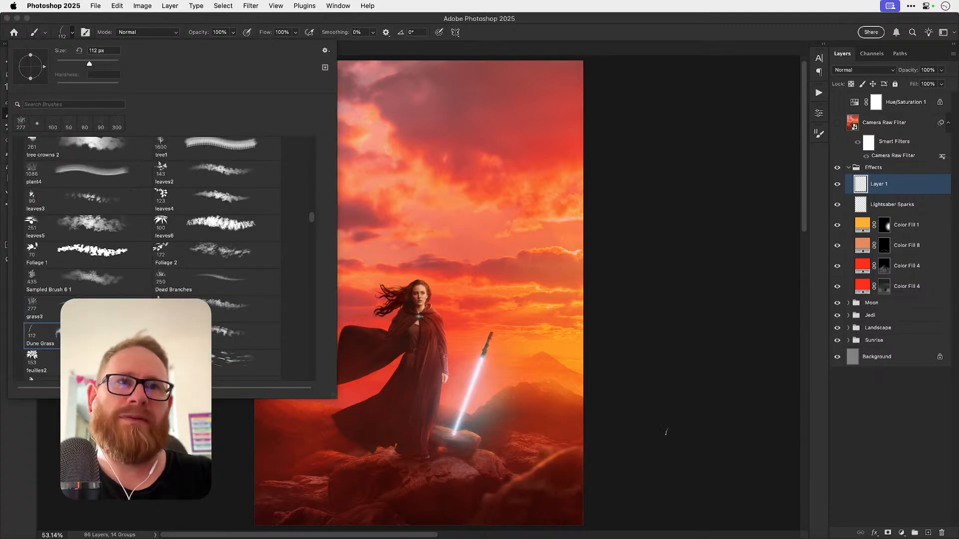
click(670, 431)
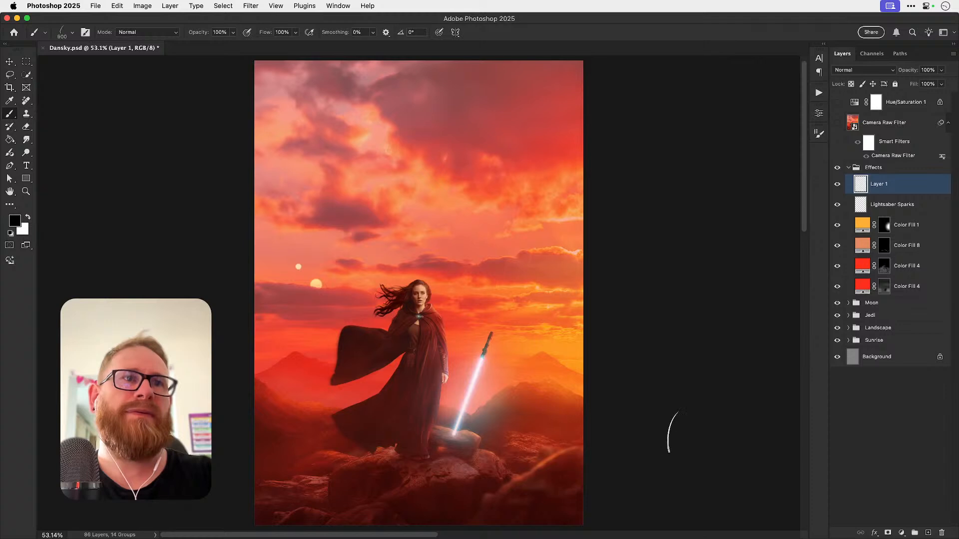
key(bracketright)
key(bracketright)
key(bracketright)
key(bracketright)
key(bracketright)
key(bracketright)
key(bracketright)
key(bracketright)
key(bracketright)
key(bracketright)
key(bracketright)
key(bracketright)
key(bracketright)
key(bracketright)
key(bracketright)
key(bracketright)
key(bracketright)
key(bracketright)
key(bracketright)
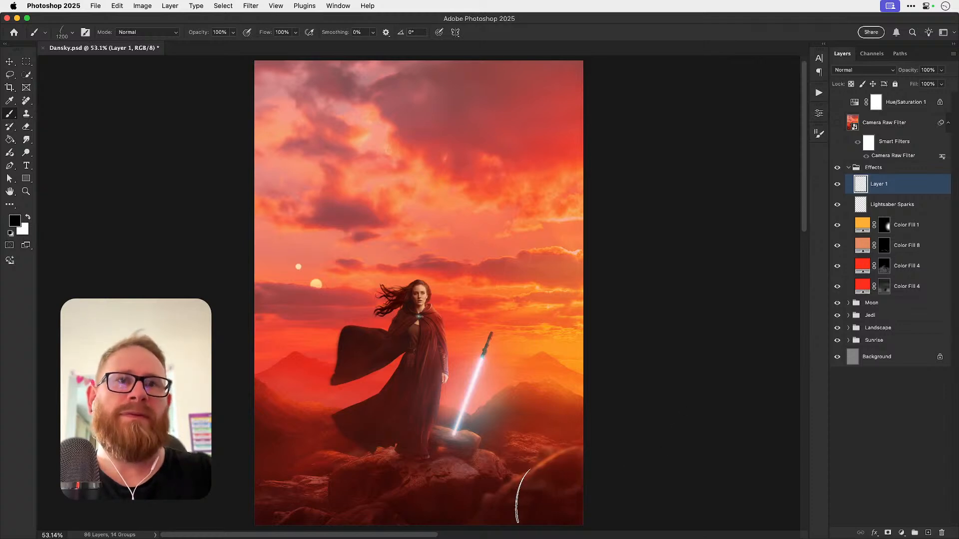
Step: Try oversized Dune Grass strokes over the foreground rocks, rotate the brush to 15°, and undo the strokes
mouse_move(526, 494)
mouse_down()
mouse_move(463, 365)
mouse_move(505, 358)
mouse_up()
key(shift+Left)
key(super+z)
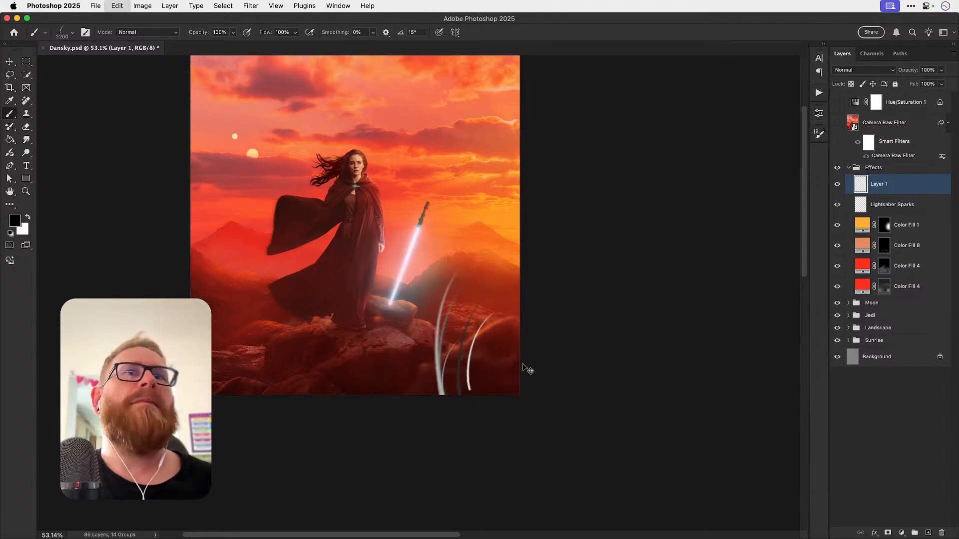
Step: Reduce the Dune Grass brush to 1300 px and paint grass blades in the lower-right corner of the image
key(bracketleft)
key(bracketleft)
key(bracketleft)
key(bracketleft)
key(bracketleft)
key(bracketleft)
key(bracketleft)
key(bracketleft)
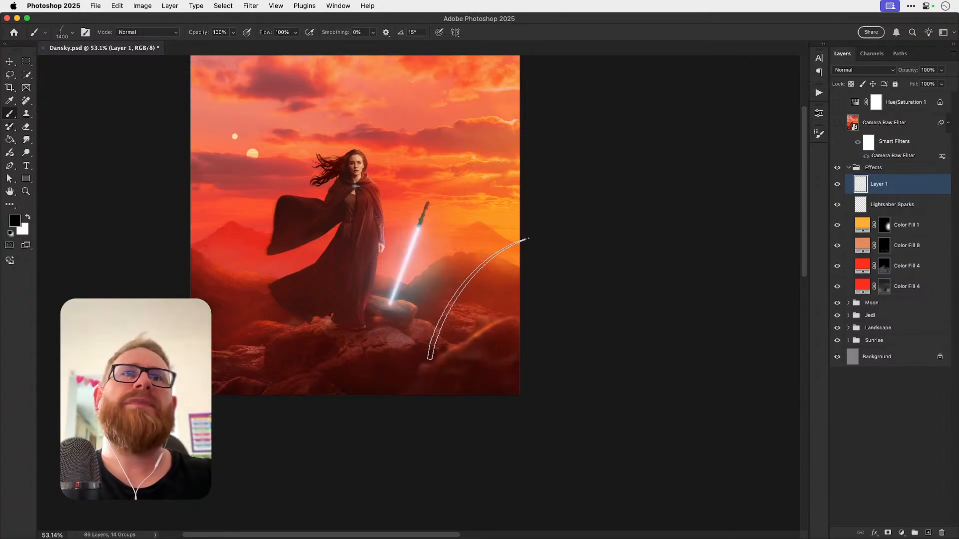
key(bracketleft)
drag(478, 369, 499, 370)
key(super+z)
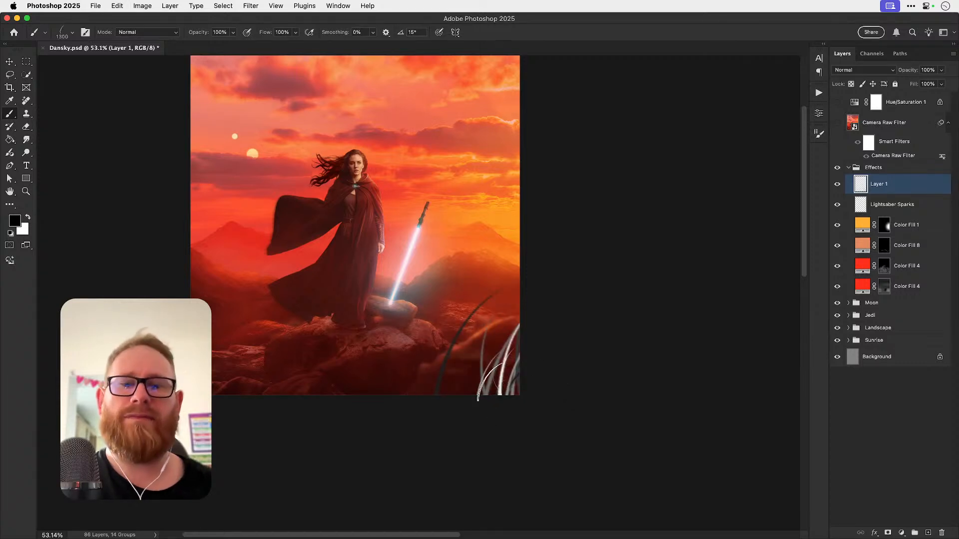
Step: Darken the painted grass to black with a Hue/Saturation adjustment at Lightness -100, keeping the layer opacity at 100%
key(super+u)
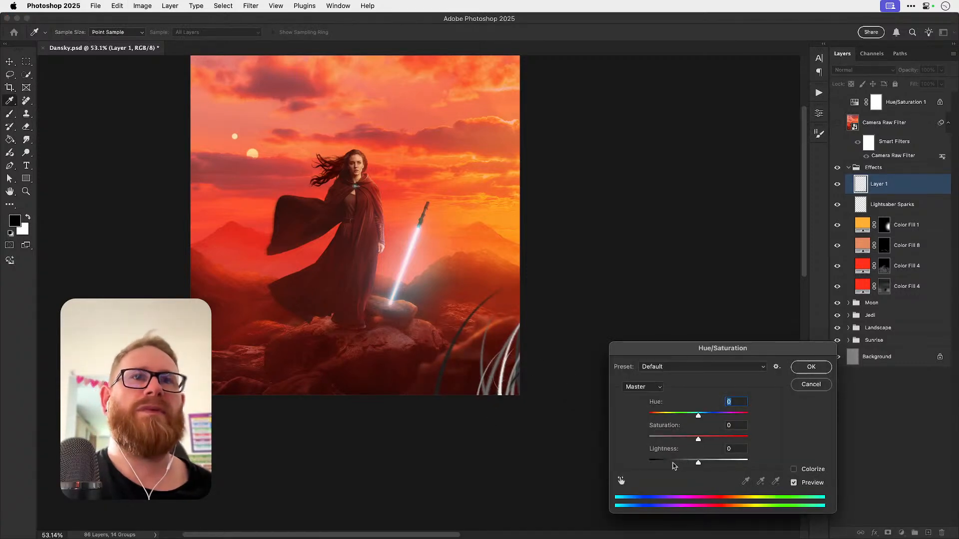
drag(674, 466, 644, 464)
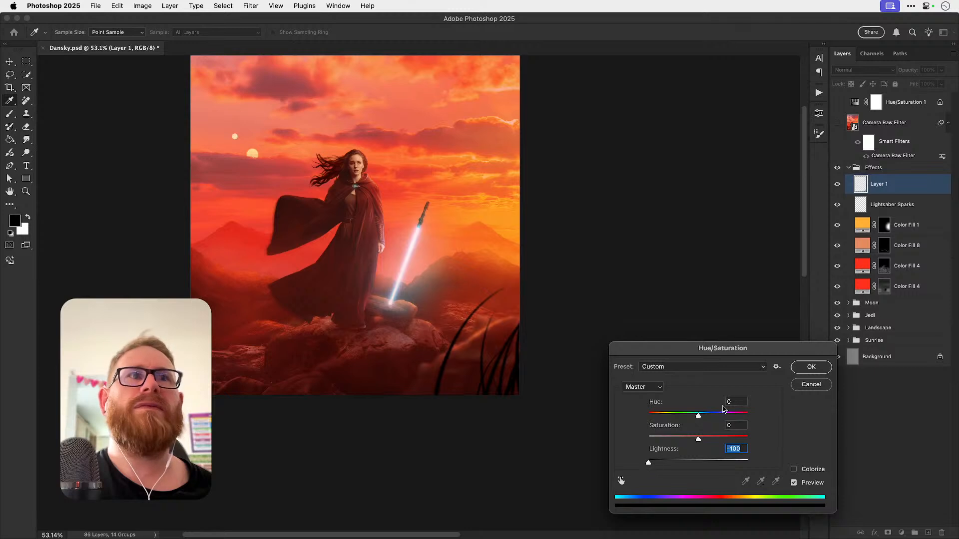
click(810, 367)
click(941, 84)
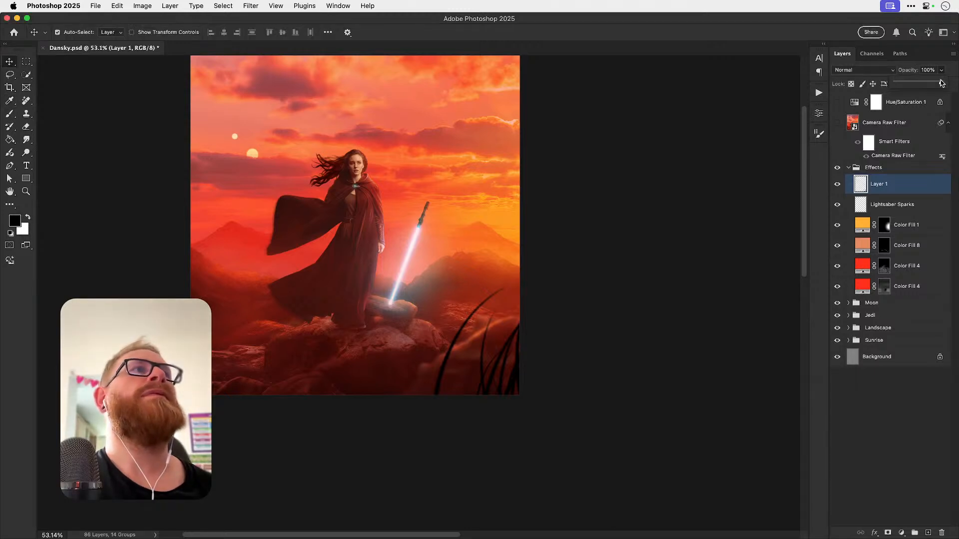
mouse_move(941, 83)
mouse_down()
mouse_move(924, 85)
mouse_move(942, 84)
mouse_up()
drag(559, 257, 535, 288)
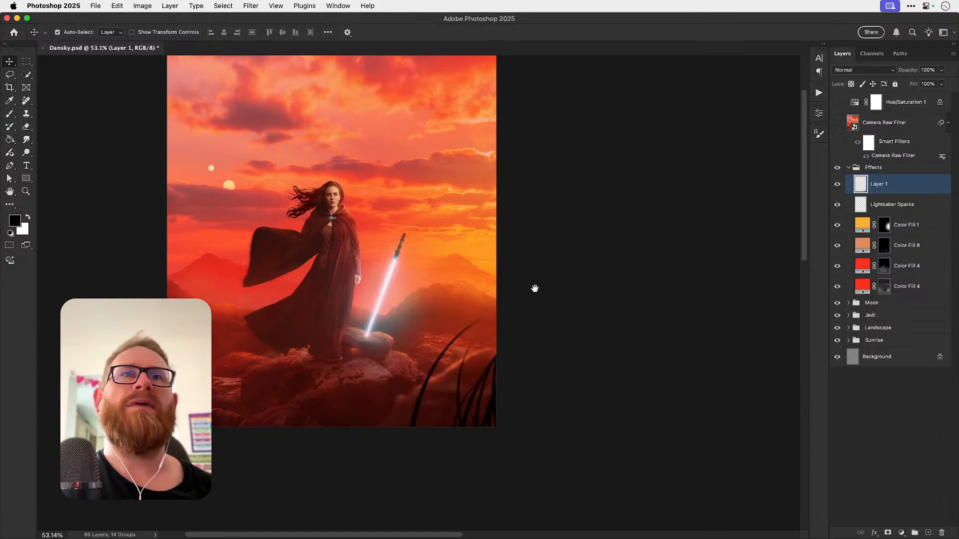
Step: Colorize the grass with Hue/Saturation, using Hue 0, Saturation 61 and Lightness +11
key(super+u)
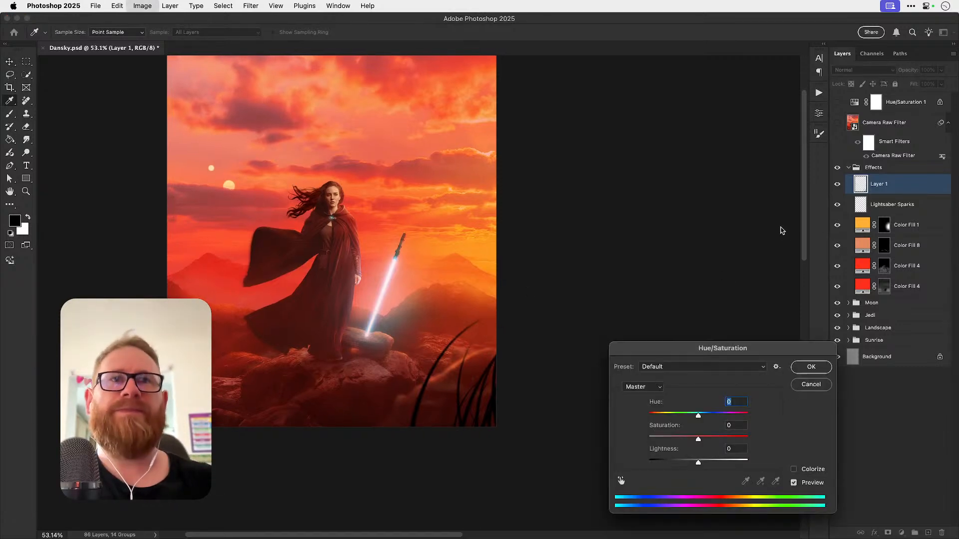
click(825, 468)
mouse_move(697, 463)
mouse_down()
mouse_move(709, 440)
mouse_move(683, 466)
mouse_move(704, 465)
mouse_up()
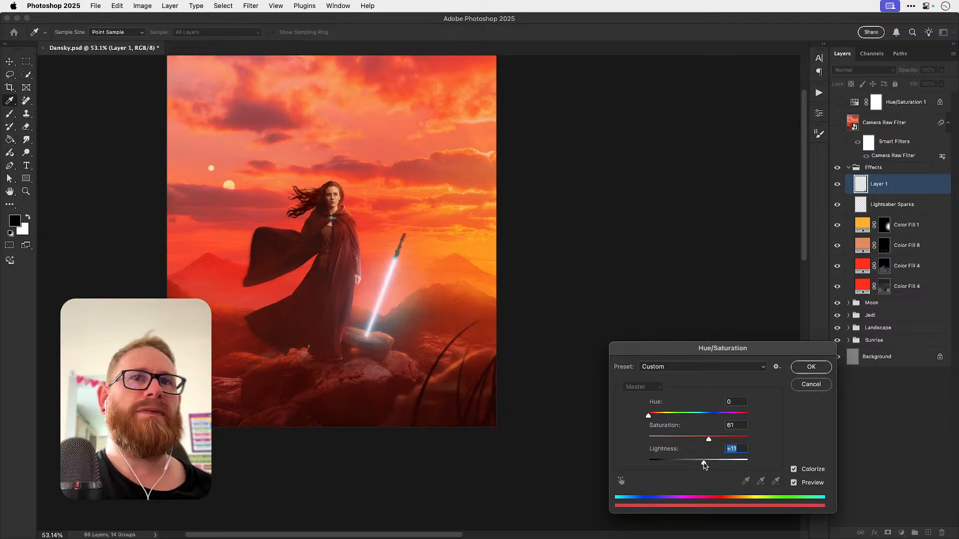
click(810, 368)
Step: Rename the grass layer to Grass and convert it to a smart object
click(250, 6)
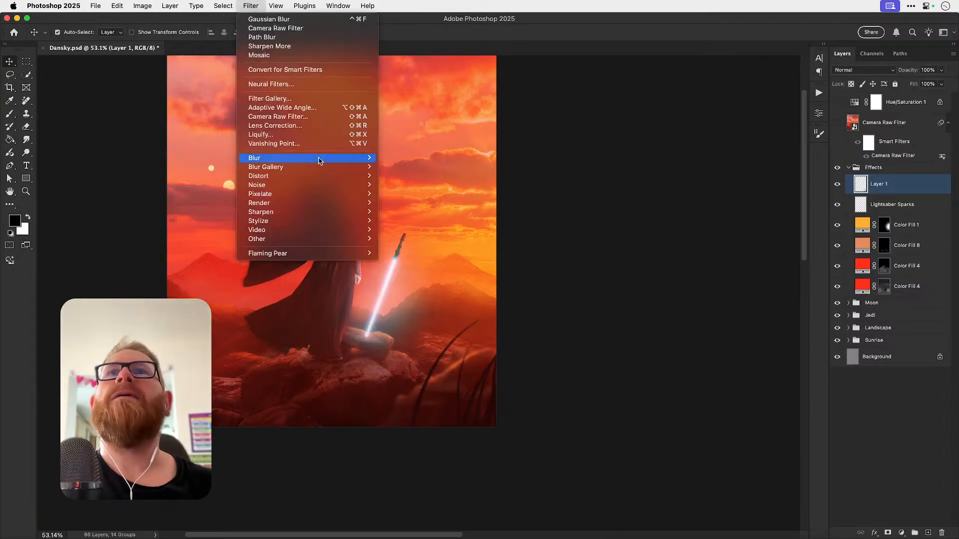
click(900, 201)
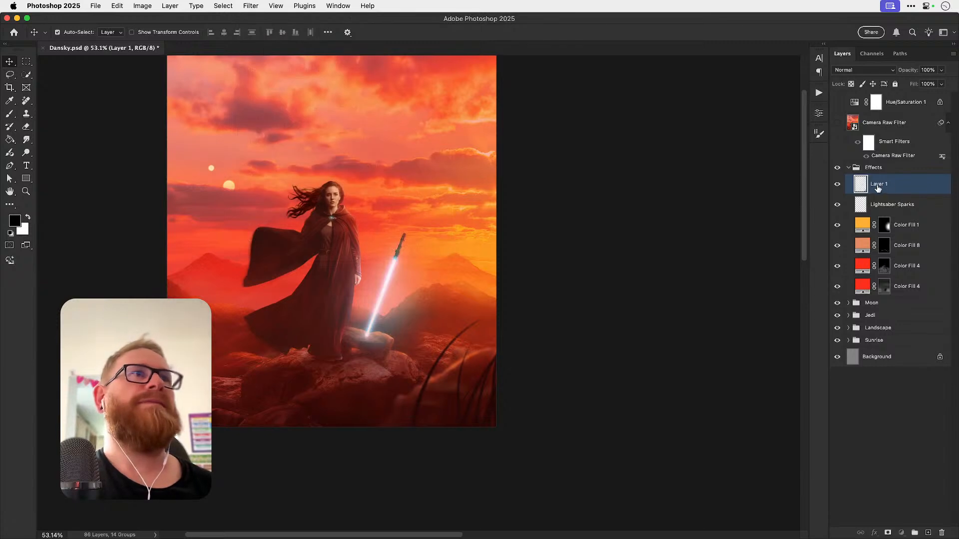
double_click(879, 183)
text(Grass)
key(Return)
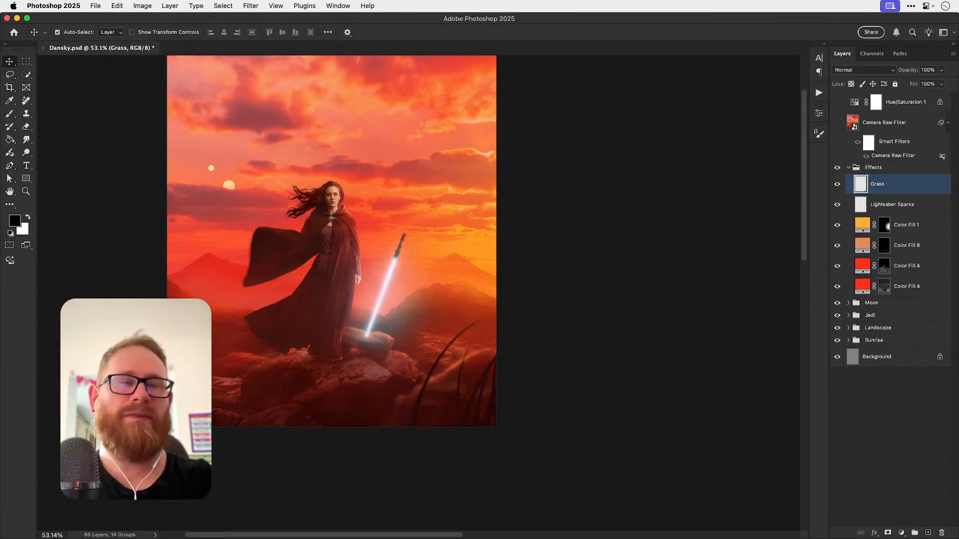
right_click(879, 185)
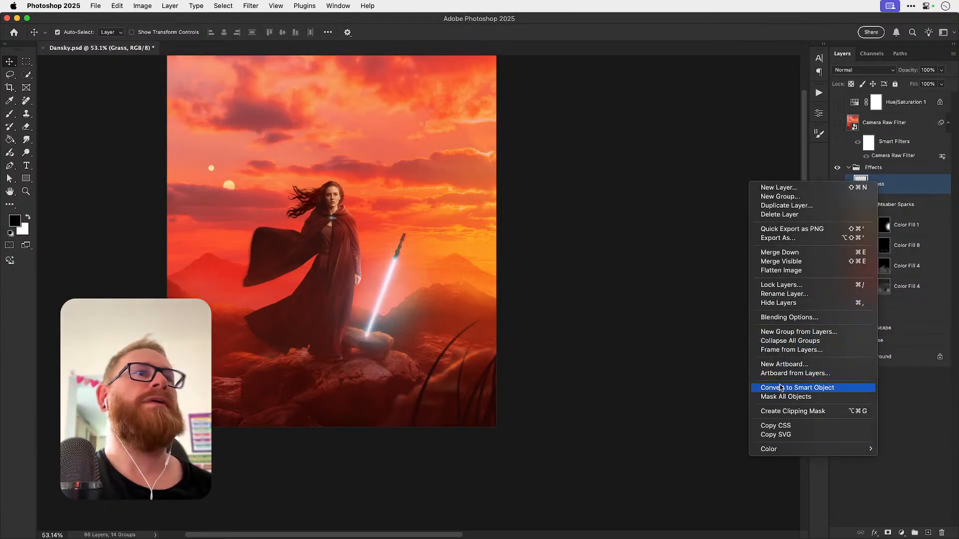
click(799, 388)
Step: Apply a Gaussian Blur with a 10-pixel radius to the Grass smart object
click(250, 6)
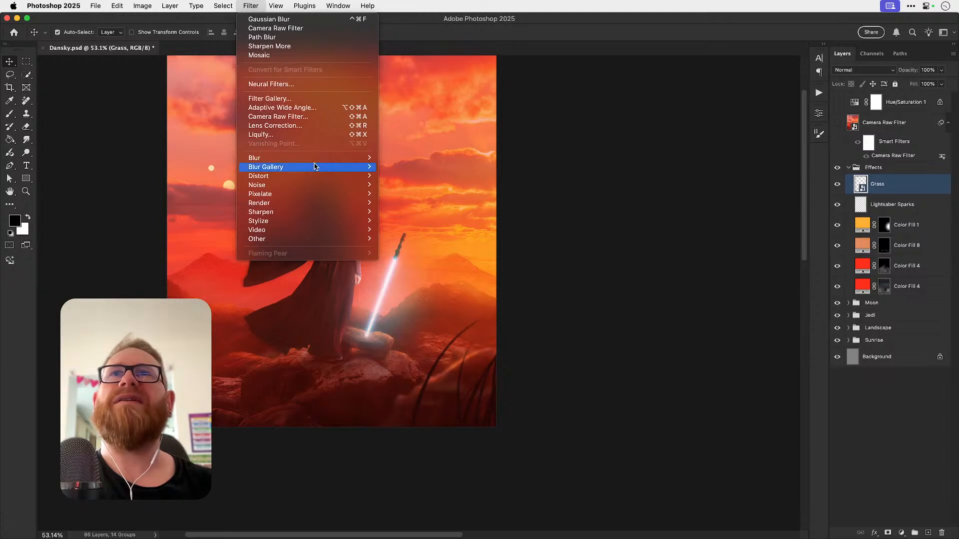
mouse_move(324, 159)
click(411, 194)
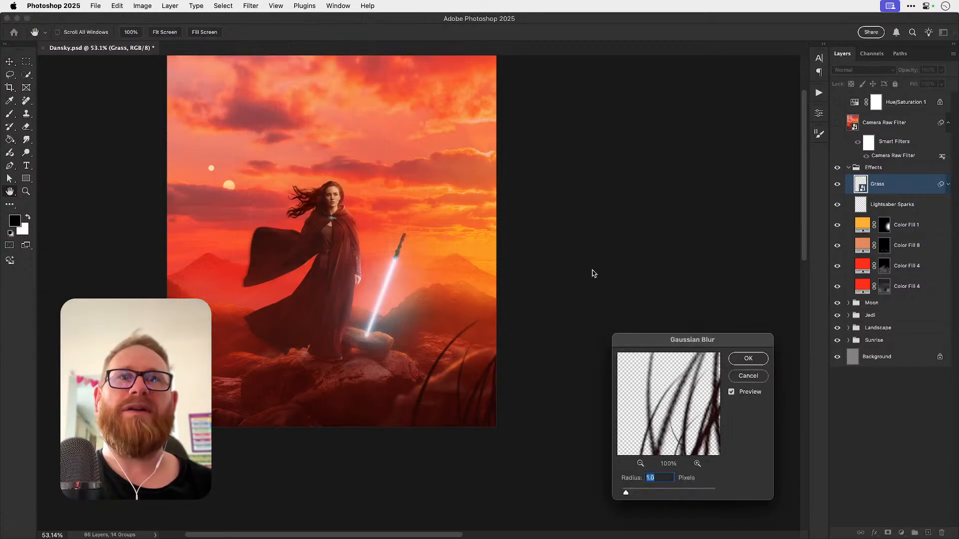
text(2)
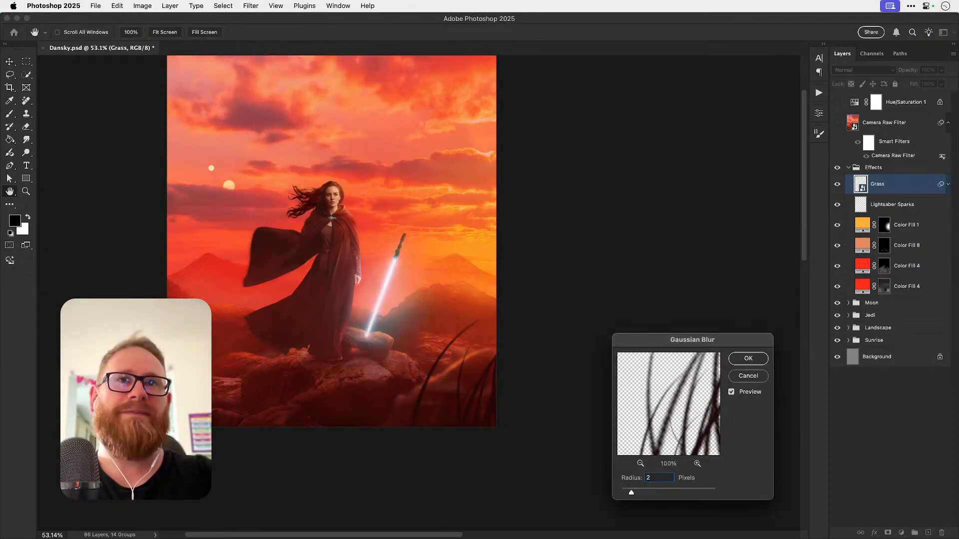
key(BackSpace)
text(3)
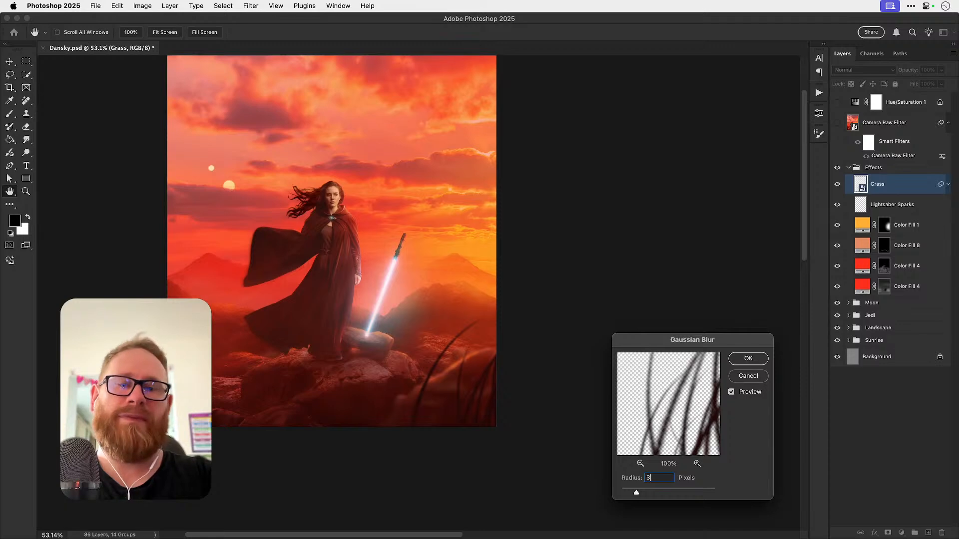
key(BackSpace)
text(5)
text(1)
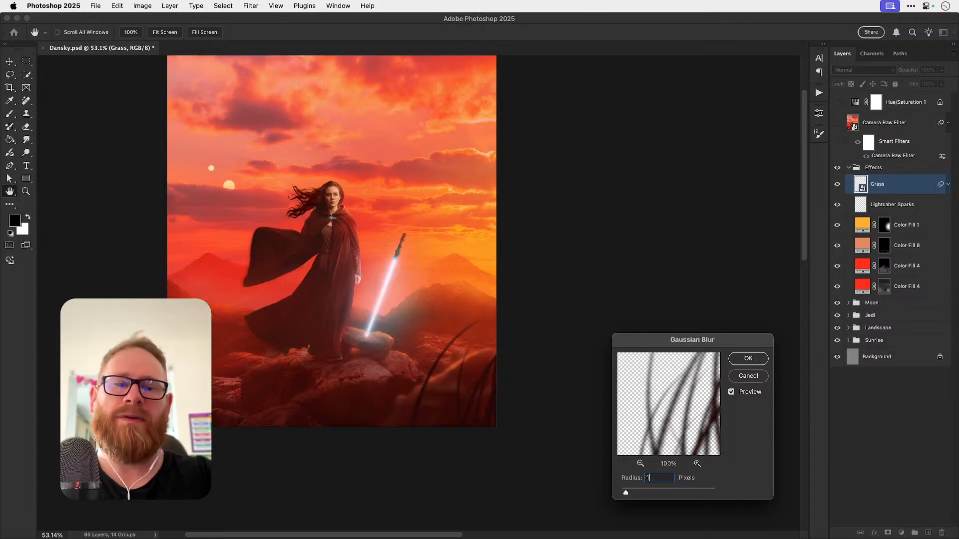
text(0)
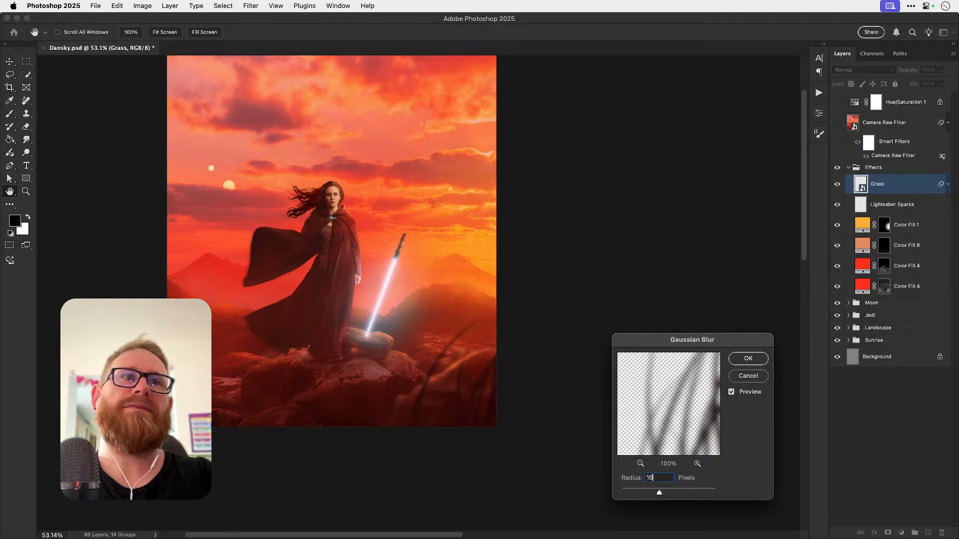
key(Return)
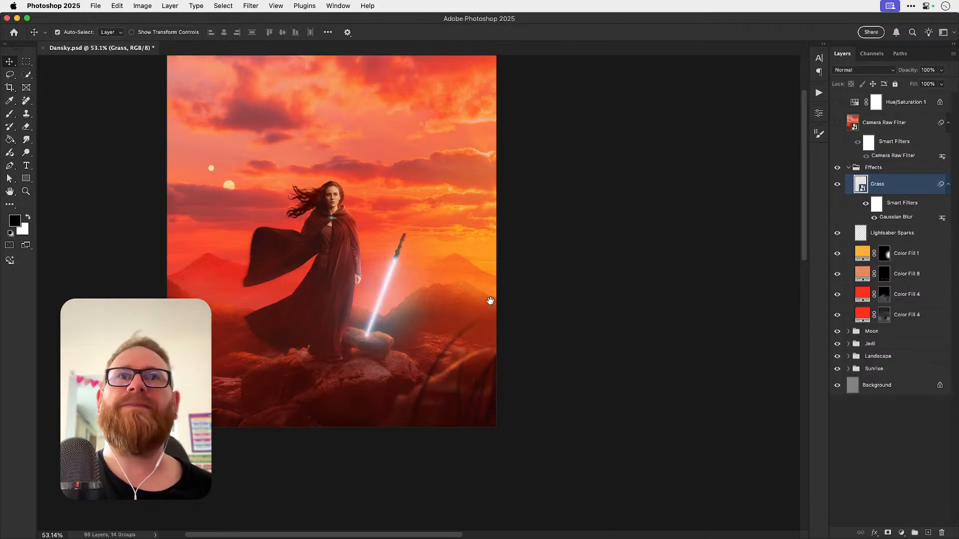
Step: Rotate the Grass layer to about -14° and reposition it in the lower-right corner of the image, comparing before and after
drag(490, 301, 578, 399)
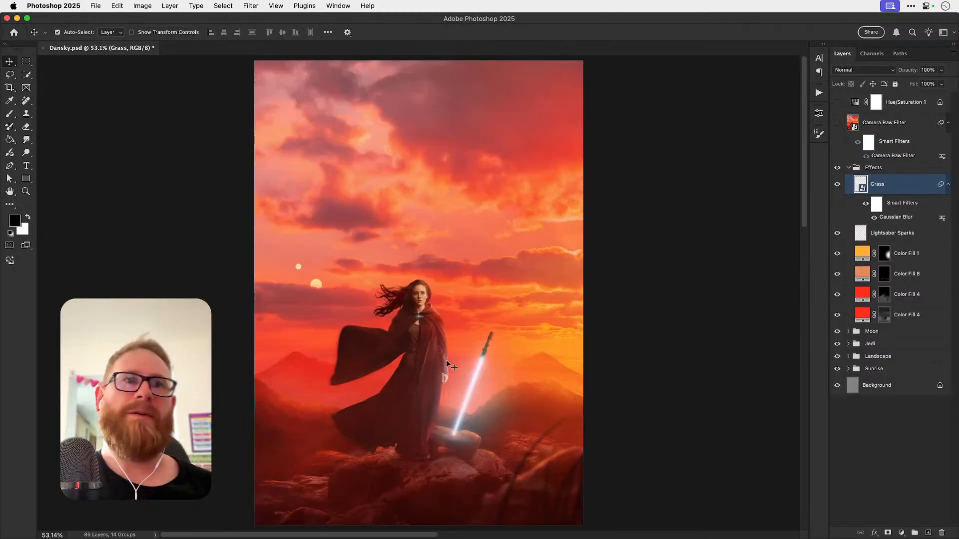
click(839, 185)
click(838, 185)
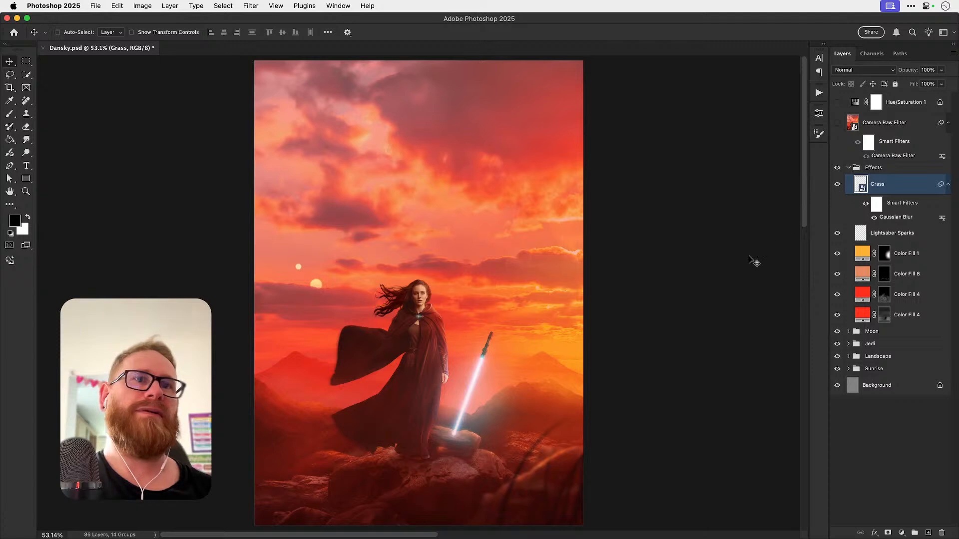
key(super+t)
drag(551, 475, 576, 478)
drag(633, 438, 624, 421)
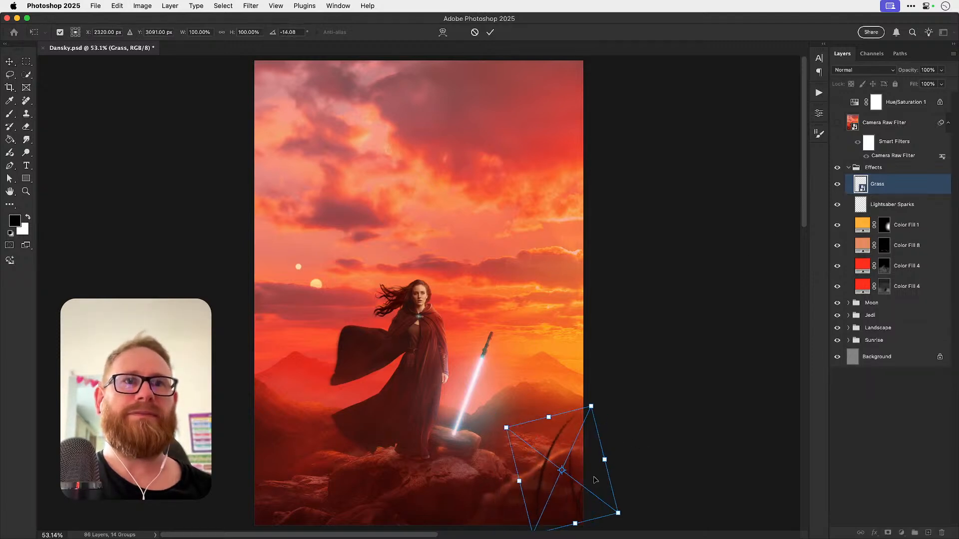
drag(594, 482, 576, 494)
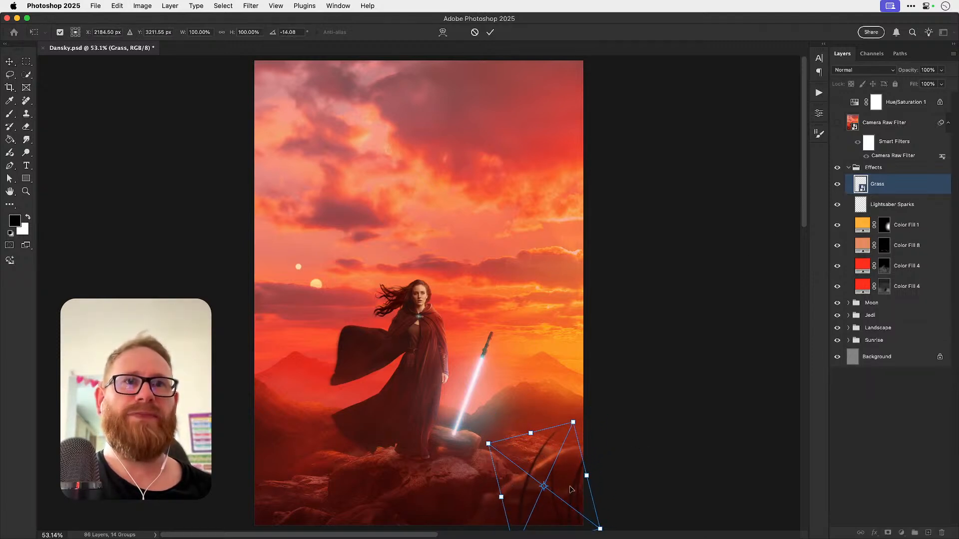
key(Return)
drag(613, 360, 593, 331)
key(super+z)
key(super+shift+z)
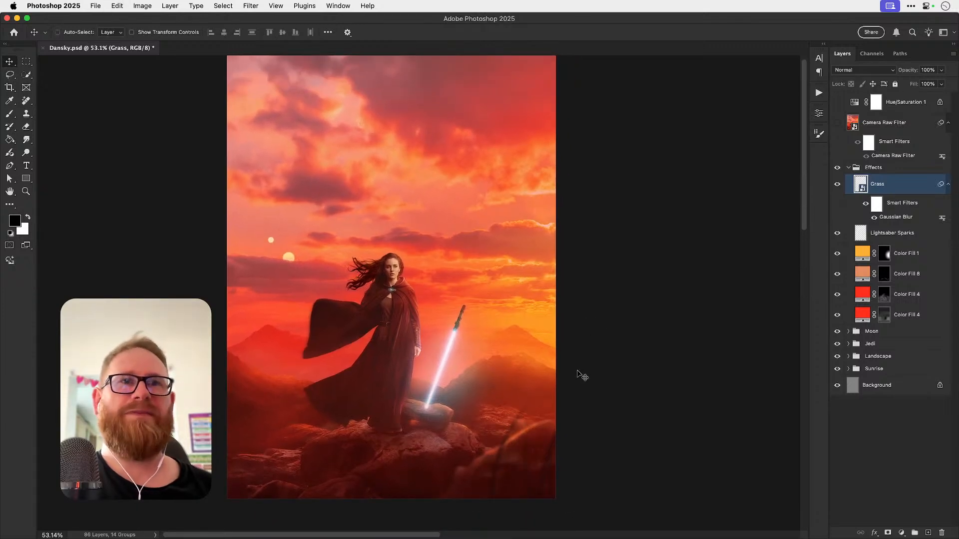
Step: Shift the grass slightly lower and rotate it further to about -19.5°
key(super+t)
drag(527, 447, 520, 462)
key(Return)
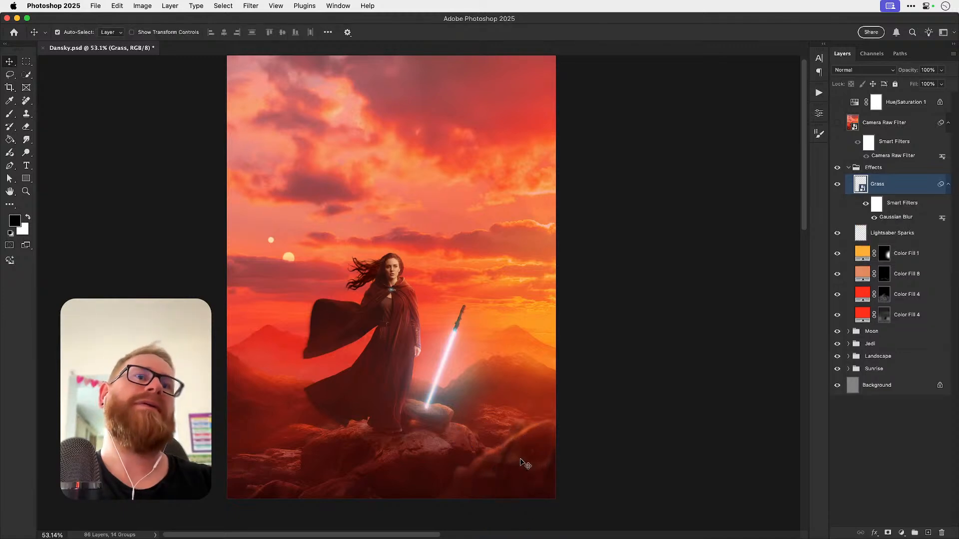
key(ctrl+t)
drag(636, 369, 617, 371)
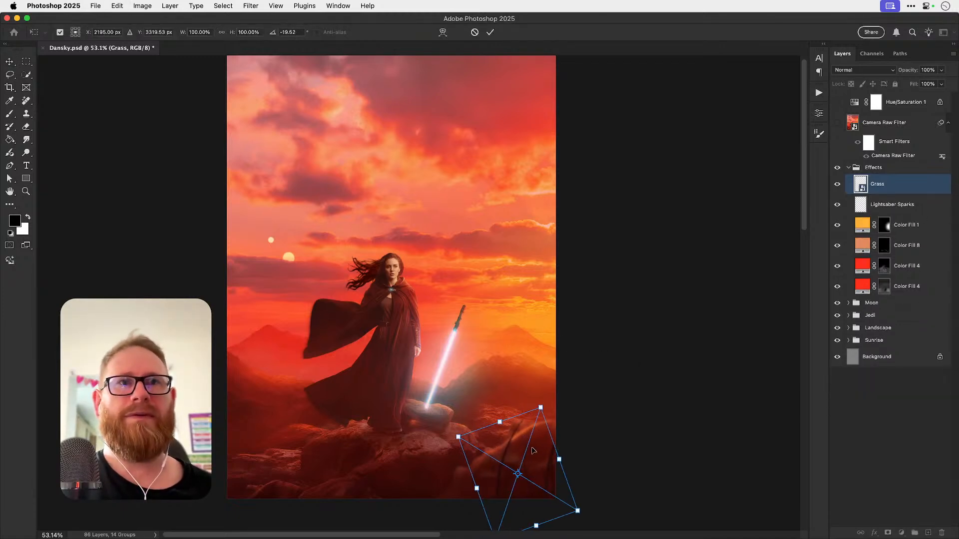
key(Return)
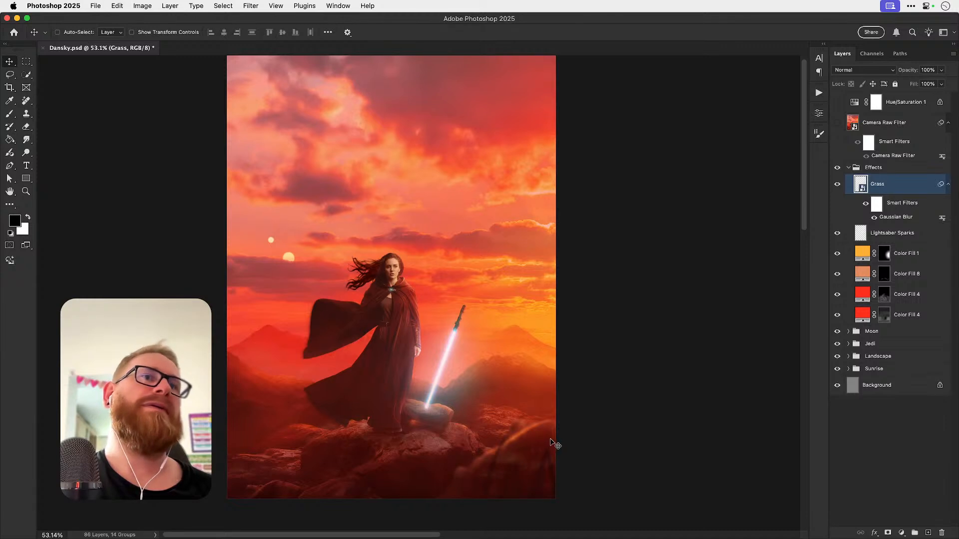
Step: Hide the Grass layer, add a new layer above it and choose the 500 px Smoke Style brush
click(837, 184)
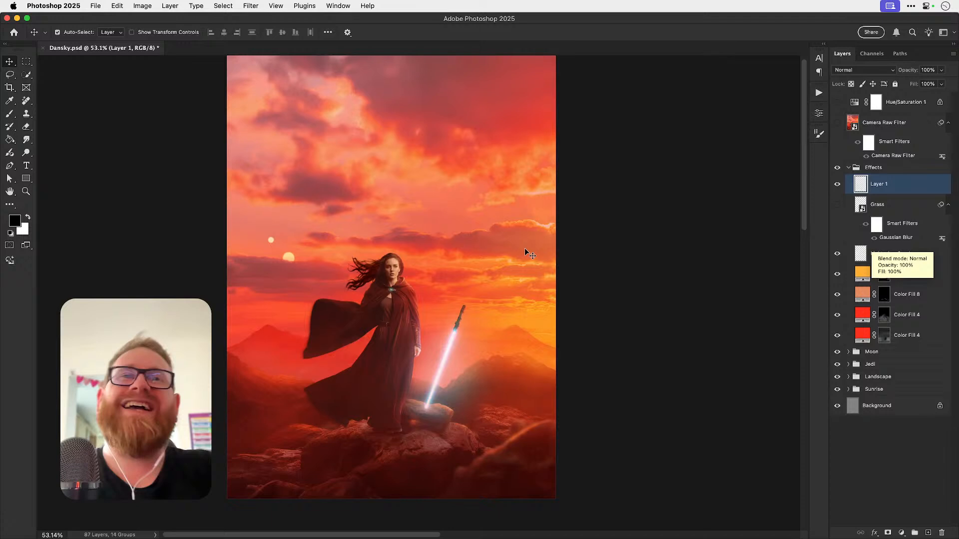
key(b)
click(72, 33)
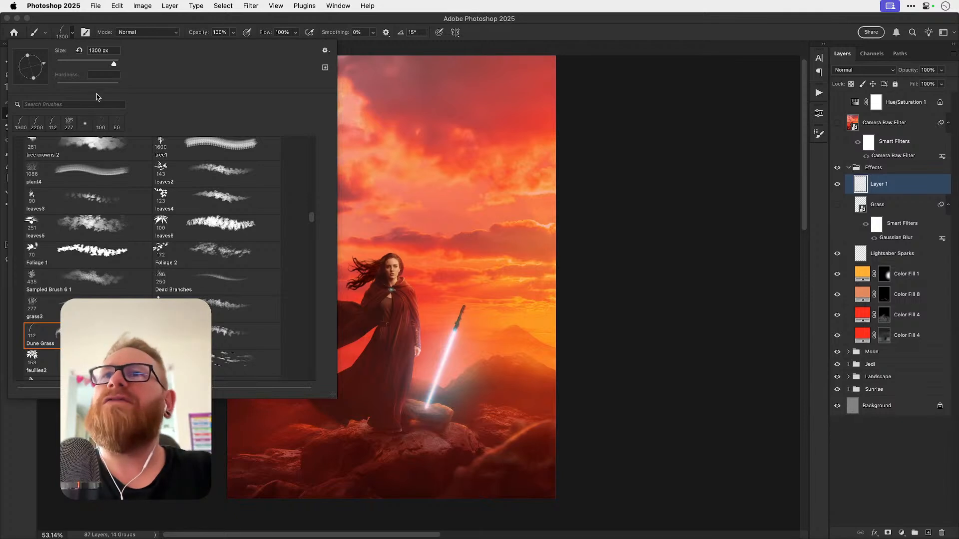
click(71, 106)
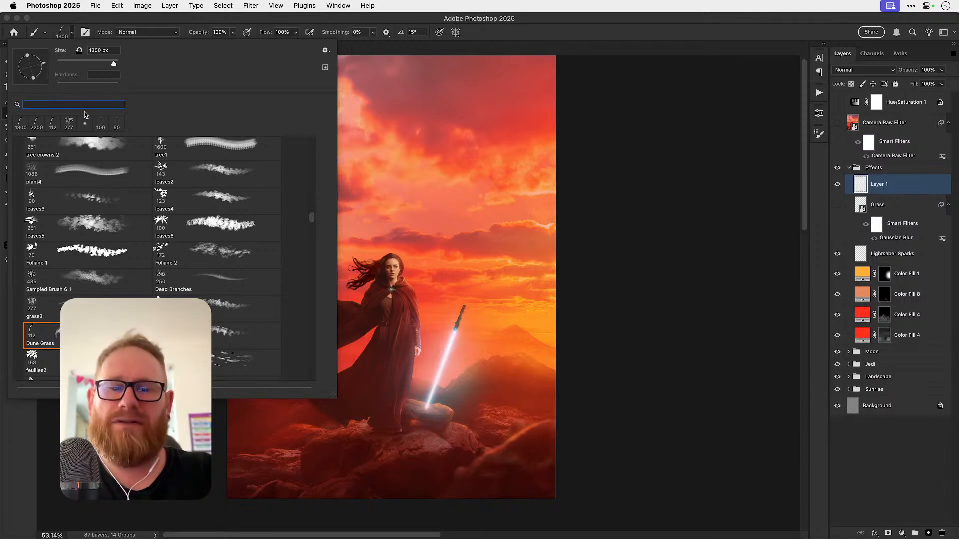
text(smoke)
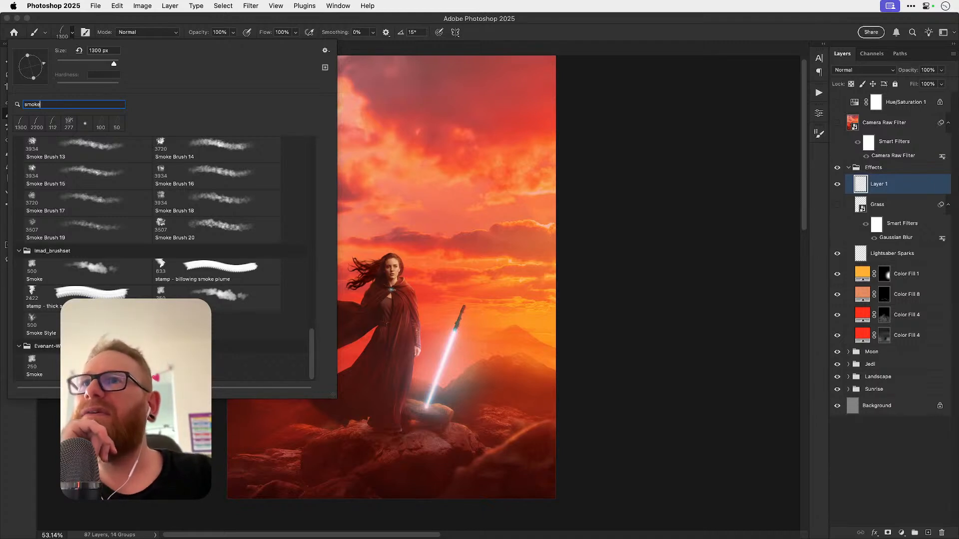
click(41, 325)
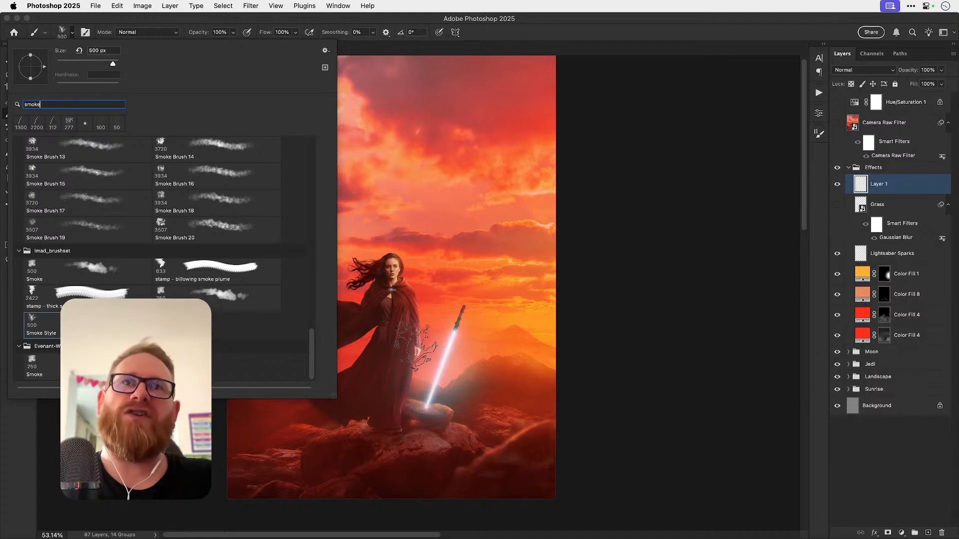
Step: Stamp one puff of white smoke on the new layer beside the lightsaber, replacing the black test stamp
click(418, 348)
key(super+z)
key(x)
click(437, 332)
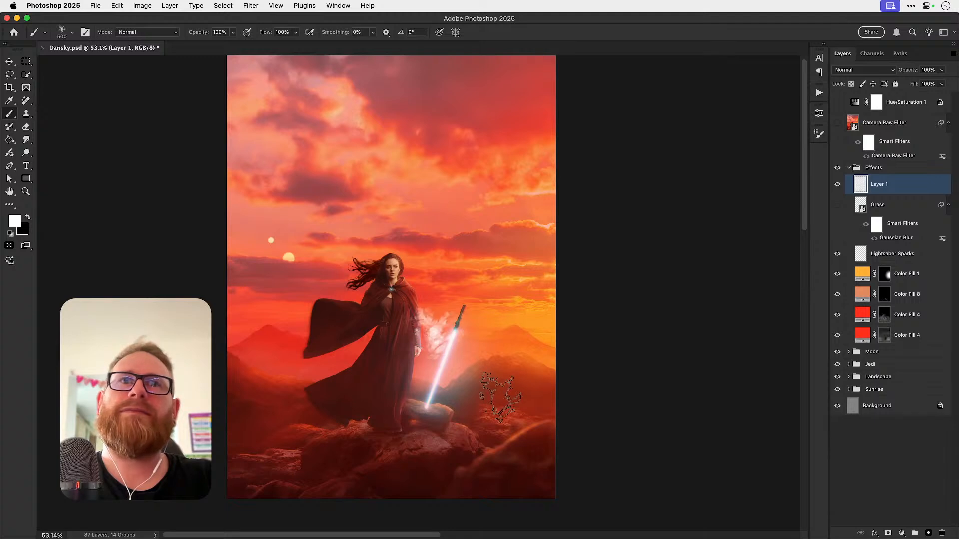
Step: Move the smoke to the base of the lightsaber blade and scale it down to about 26%
key(z)
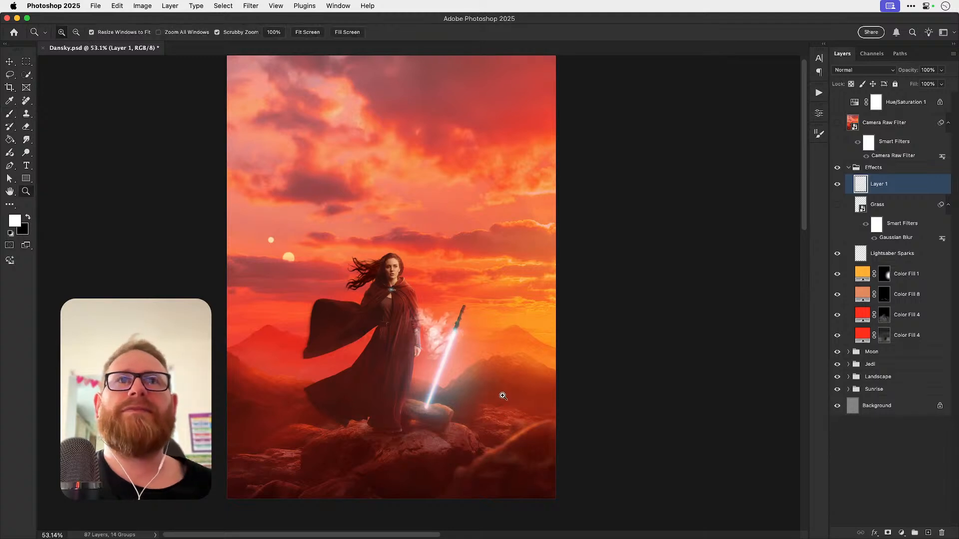
click(459, 397)
key(super+t)
drag(444, 286, 436, 399)
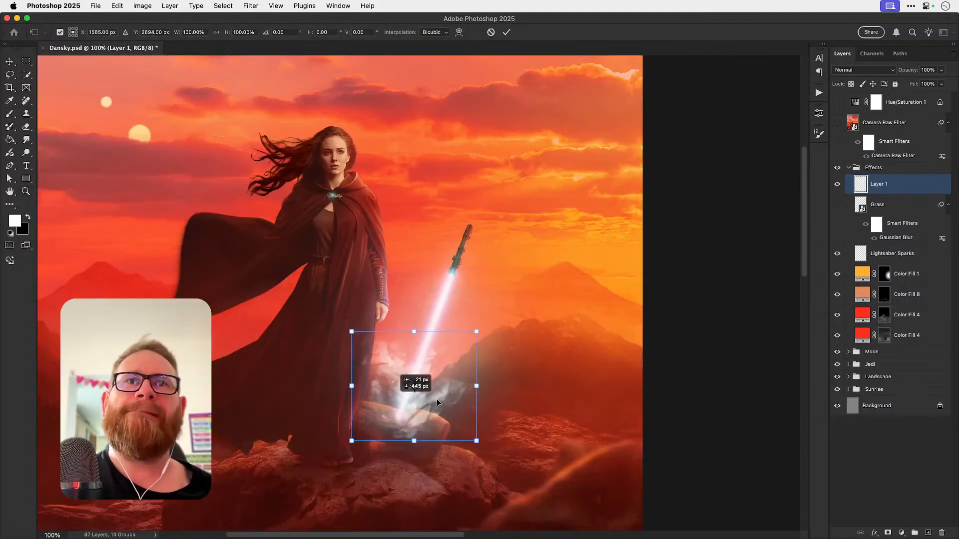
drag(446, 359, 428, 371)
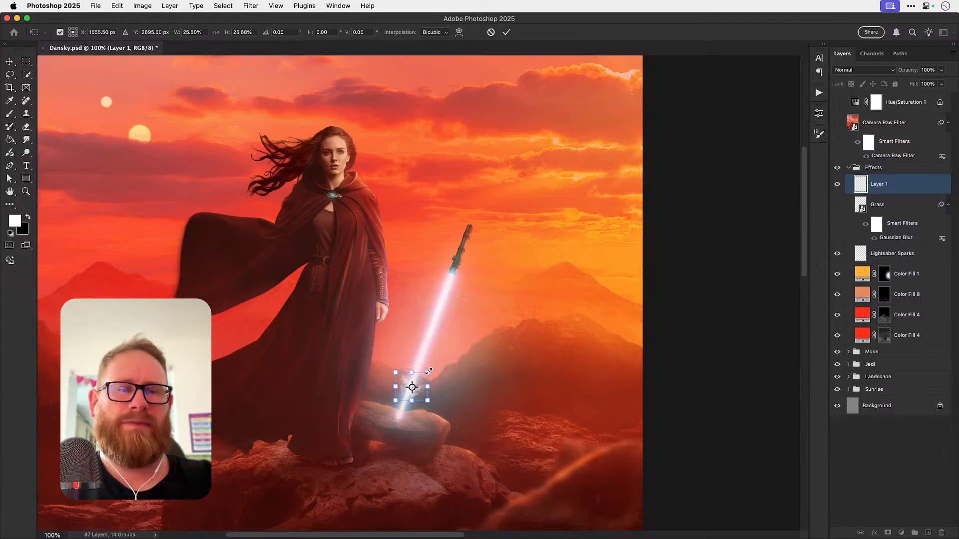
key(Return)
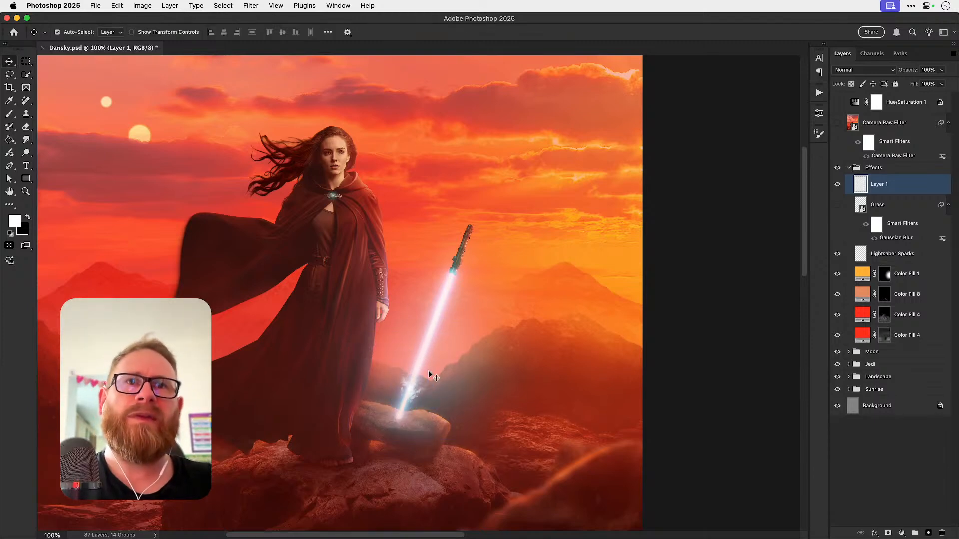
Step: Nudge the smoke down and left until it surrounds the point where the blade enters the rock
key(shift+Left)
key(shift+Left)
key(shift+Down)
key(shift+Down)
key(shift+Down)
key(shift+Down)
key(shift+Down)
key(shift+Down)
key(shift+Down)
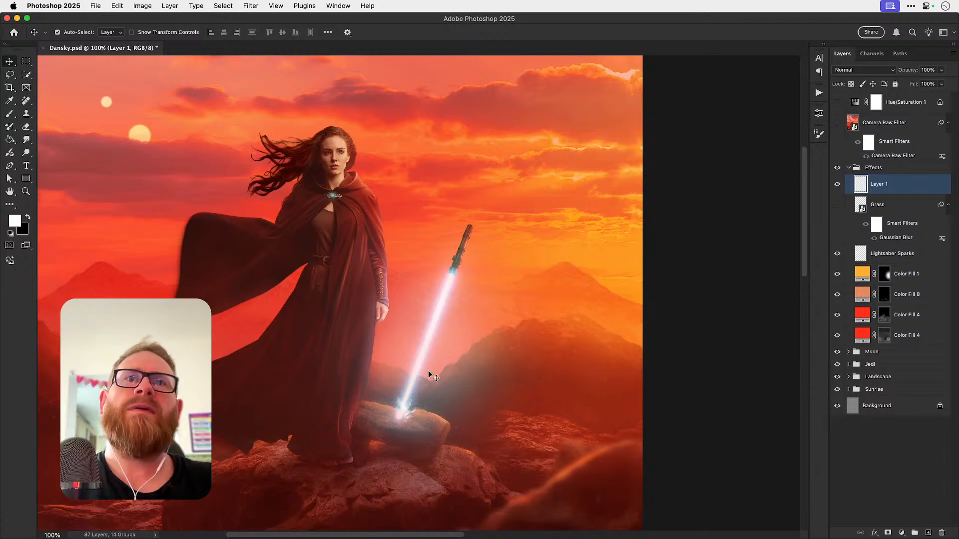
key(shift+Left)
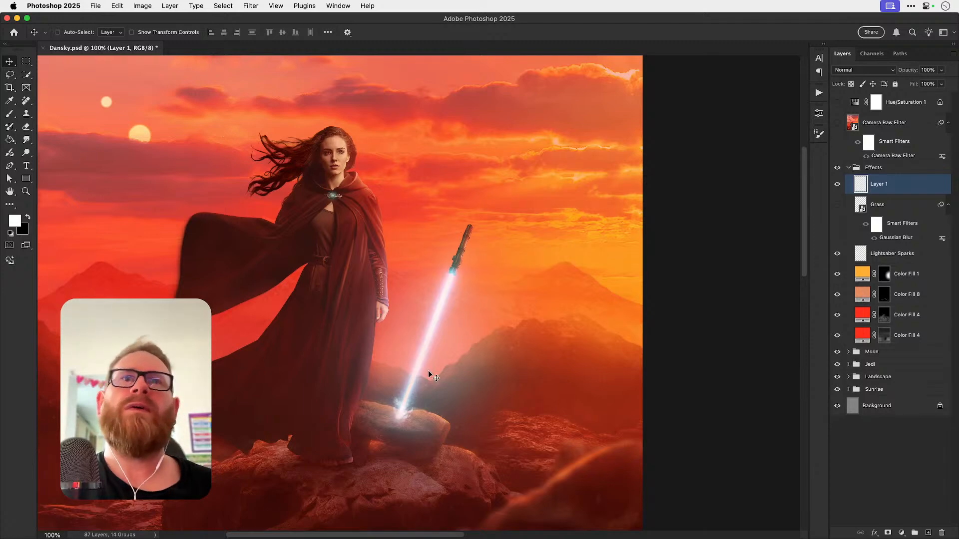
Step: Fine-tune the smoke with a small free transform around the blade's contact point on the rock
key(z)
click(418, 423)
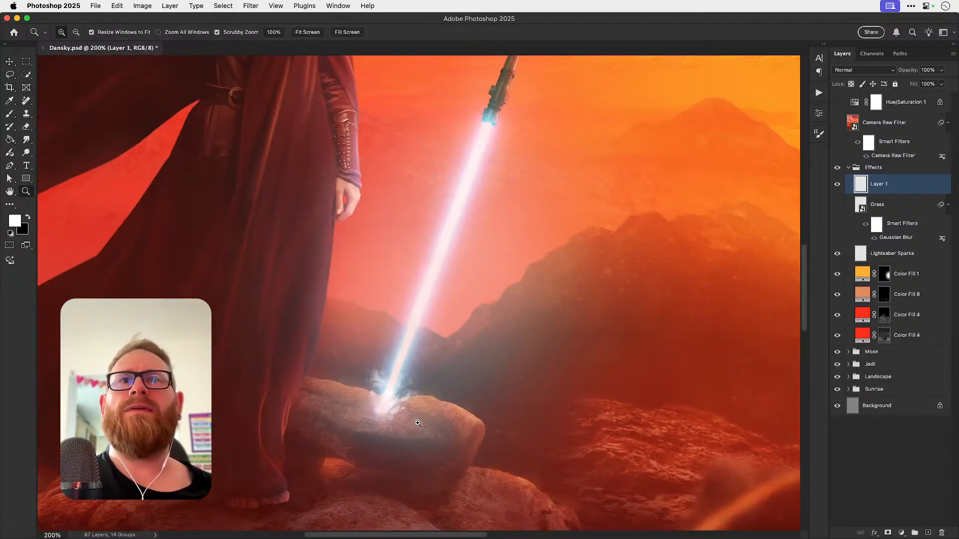
click(419, 423)
key(v)
key(super+t)
drag(433, 333, 421, 342)
key(Return)
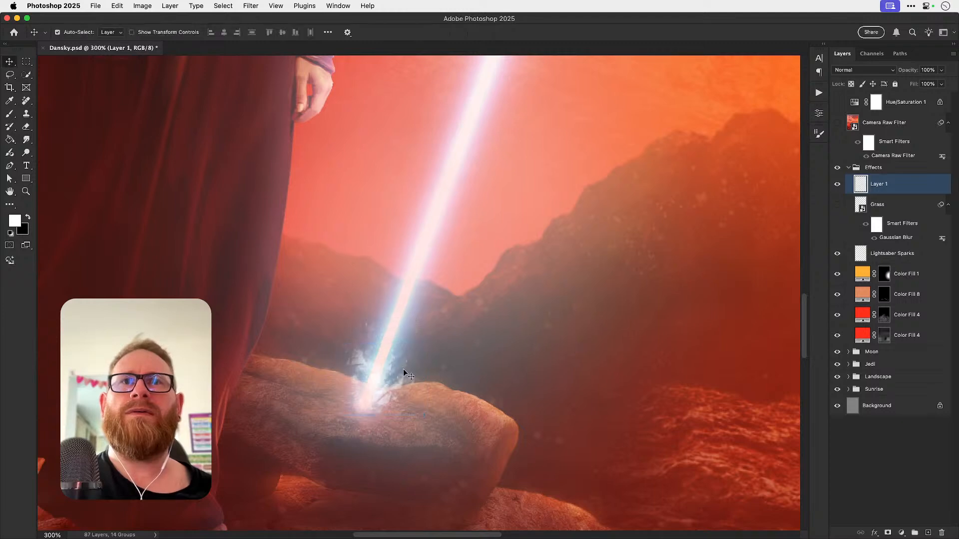
Step: Soften the smoke layer with the Blur More filter
click(251, 5)
mouse_move(314, 158)
click(409, 176)
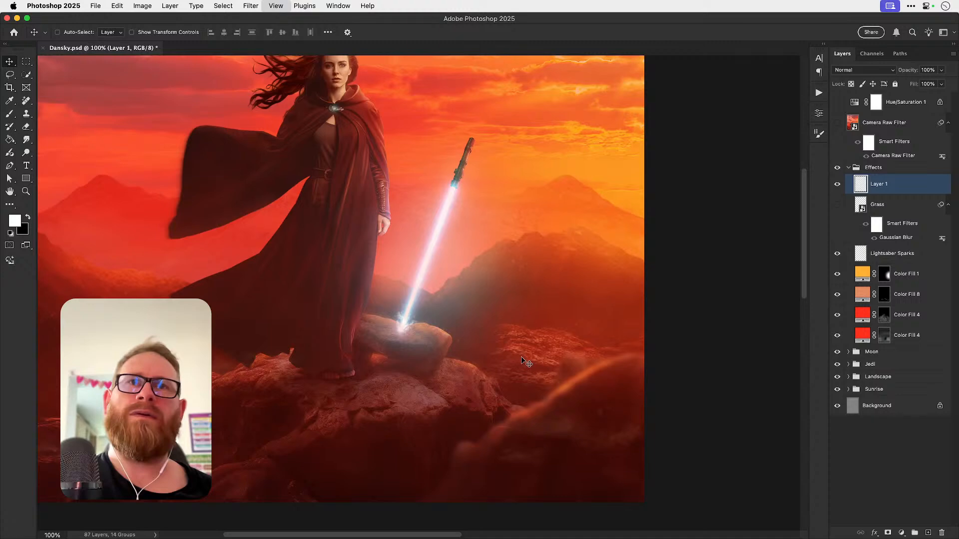
Step: Start a Path Blur on the smoke layer and draw the blur path from the rock contact point up along the blade
scroll(411, 319, up, 3)
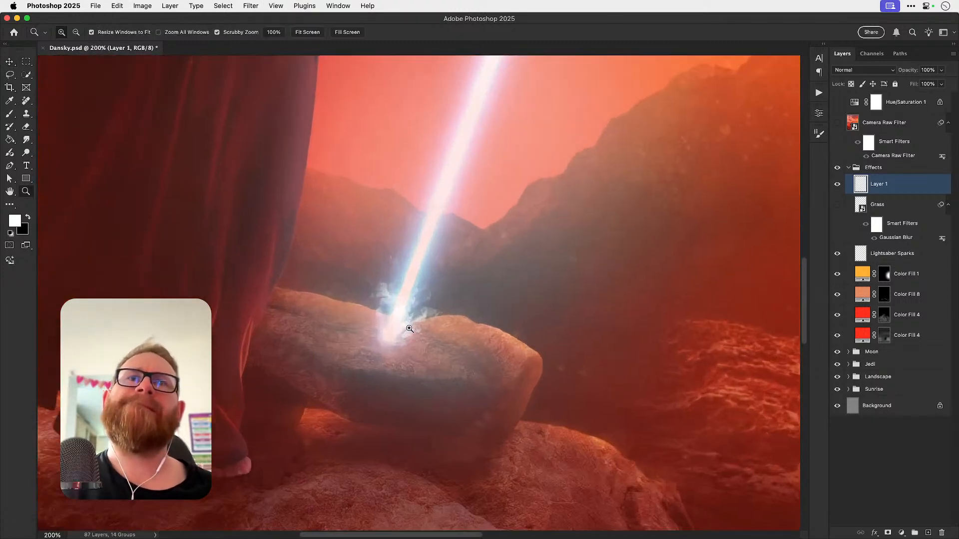
click(251, 5)
mouse_move(311, 167)
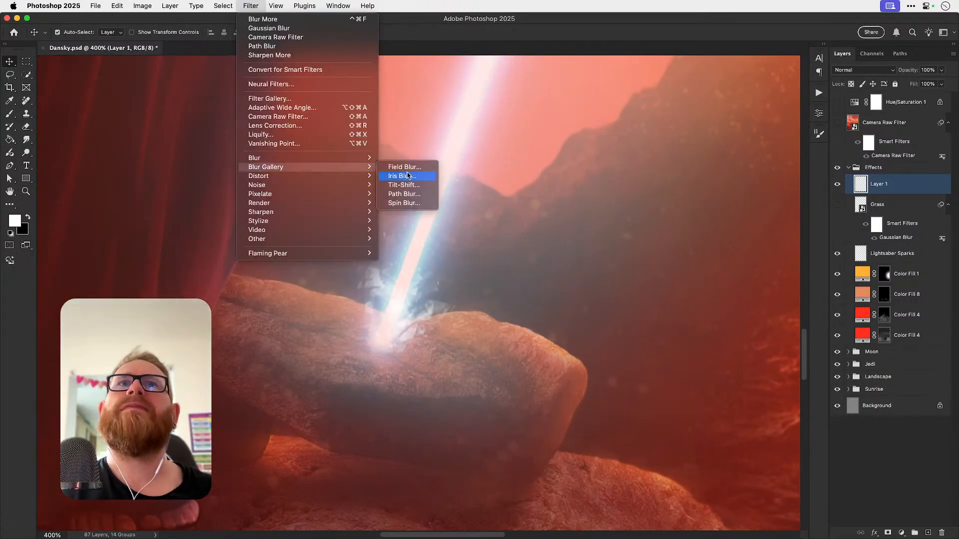
click(403, 194)
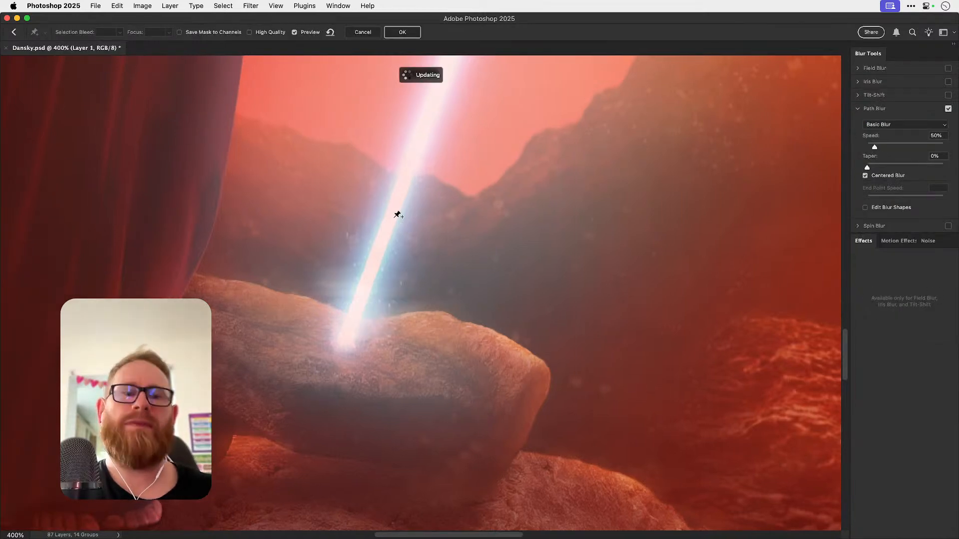
click(364, 343)
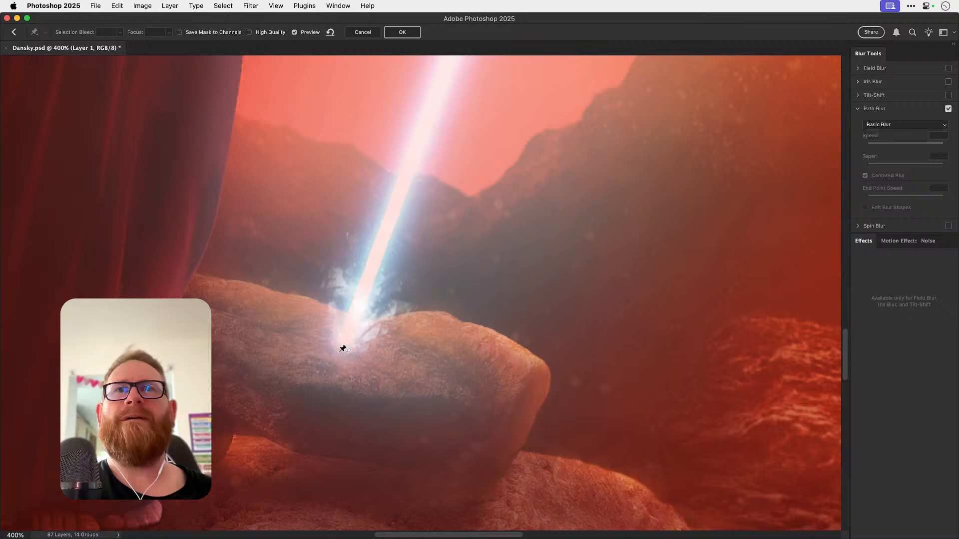
drag(337, 353, 380, 274)
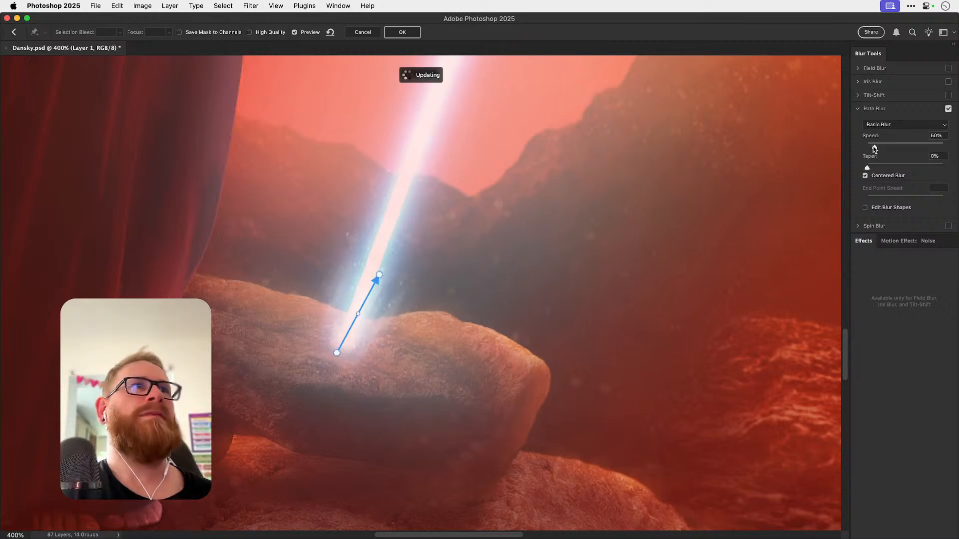
Step: Set the Path Blur speed to 3% and apply the filter
drag(875, 148, 873, 149)
double_click(936, 135)
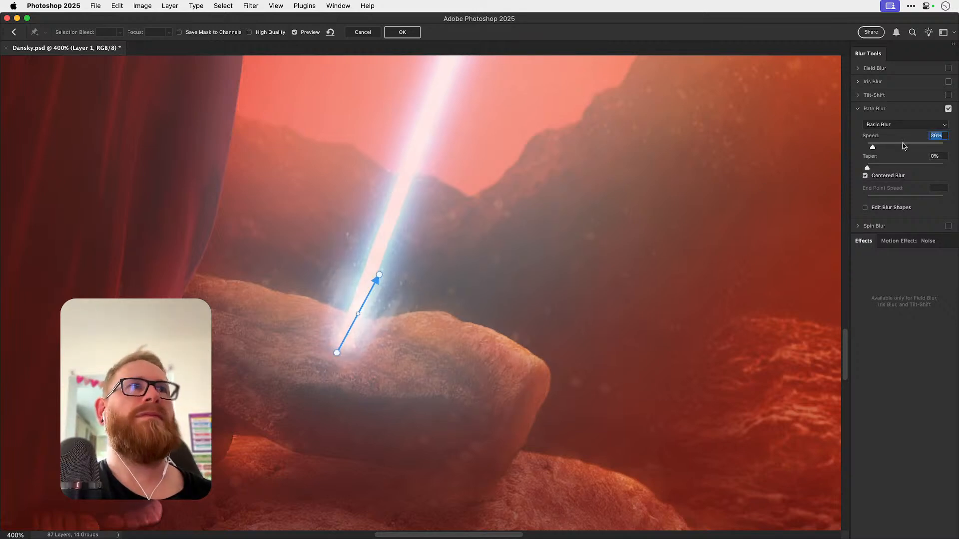
text(10)
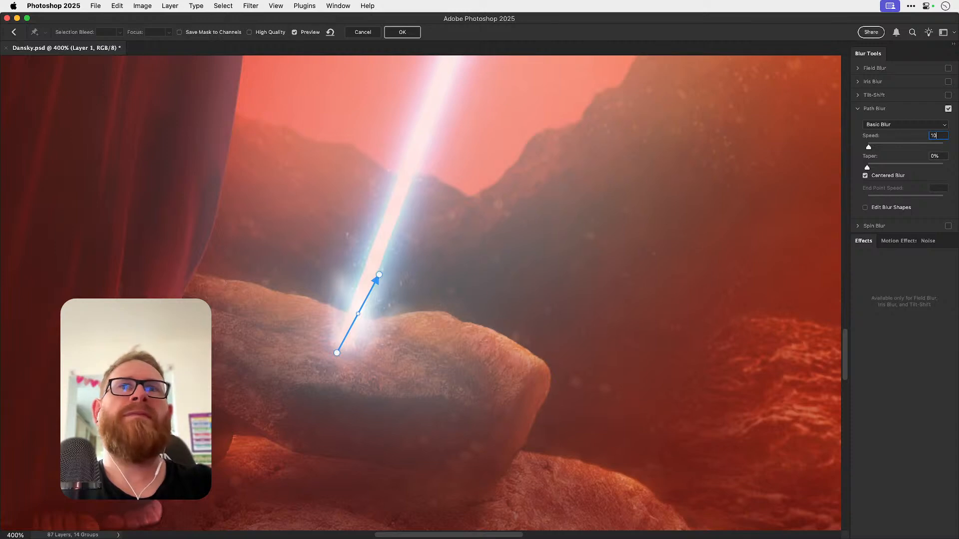
text(5)
key(Return)
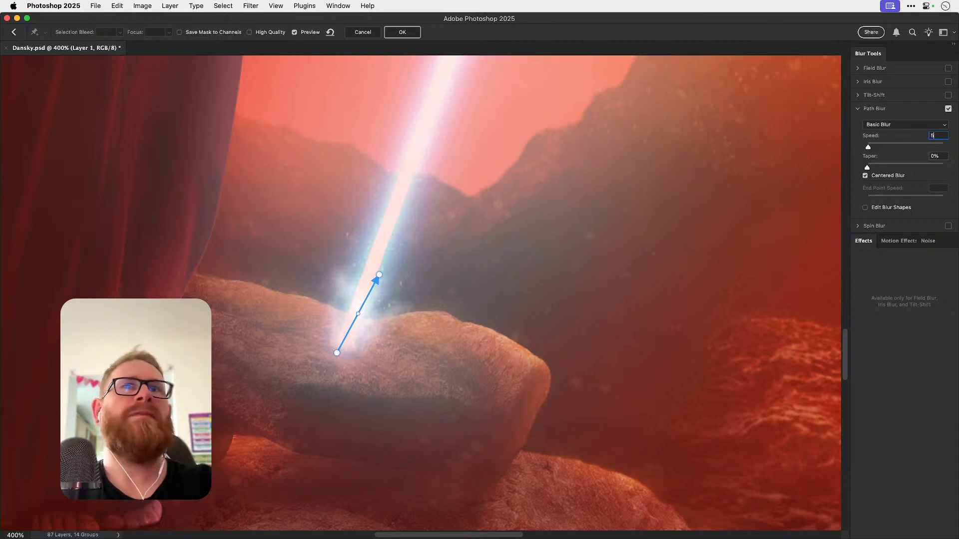
text(3)
key(Return)
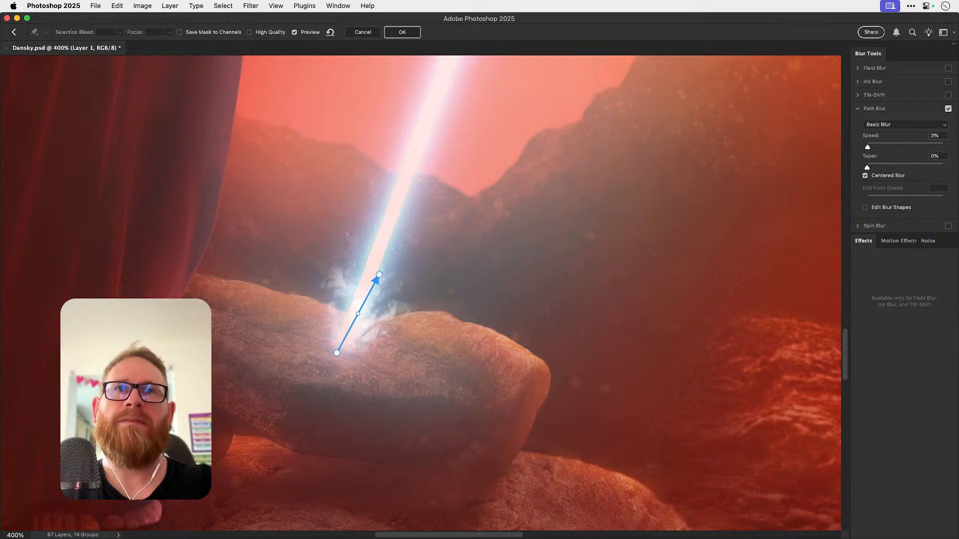
key(Return)
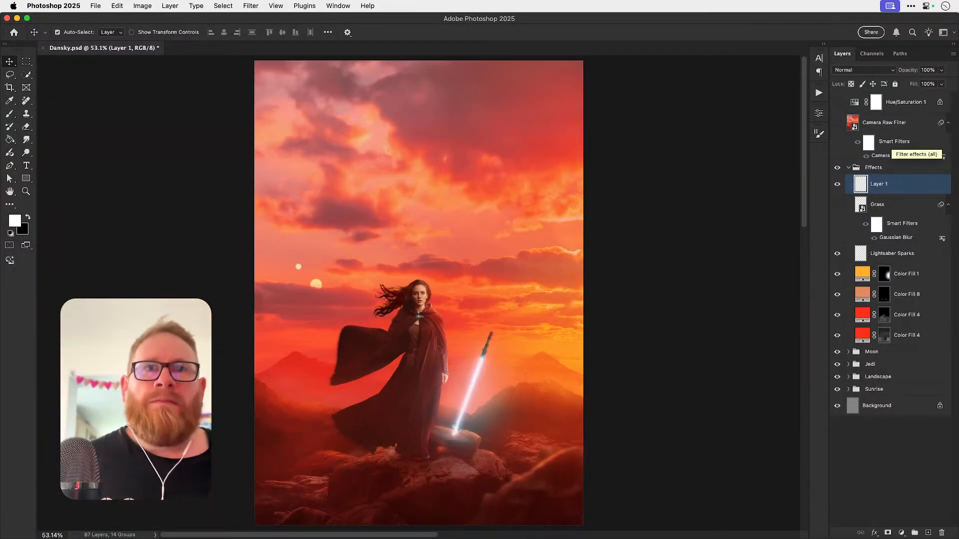
Step: Free transform the smoke to shift it slightly down and left onto the blade's contact point
key(z)
click(459, 441)
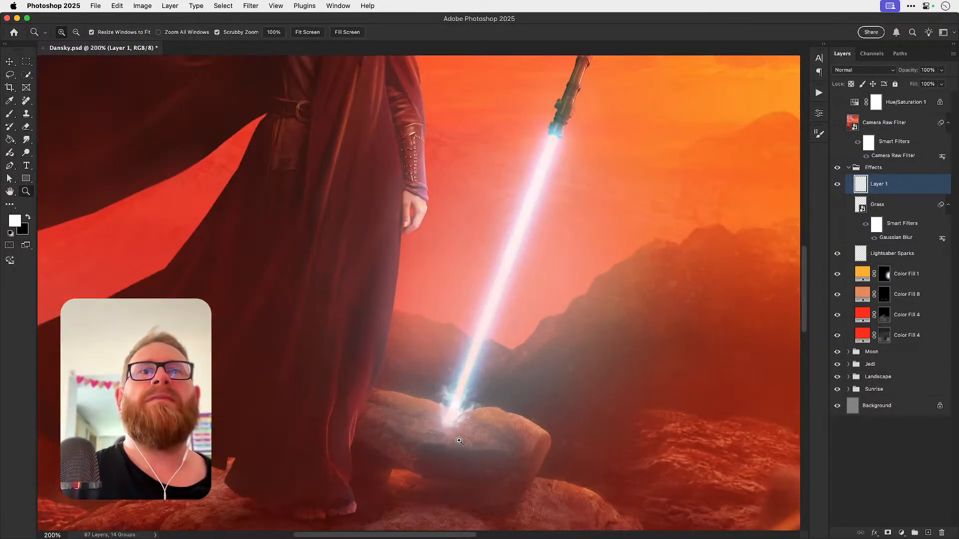
key(super+t)
mouse_move(485, 383)
mouse_down()
mouse_move(473, 392)
mouse_move(481, 388)
mouse_up()
key(Return)
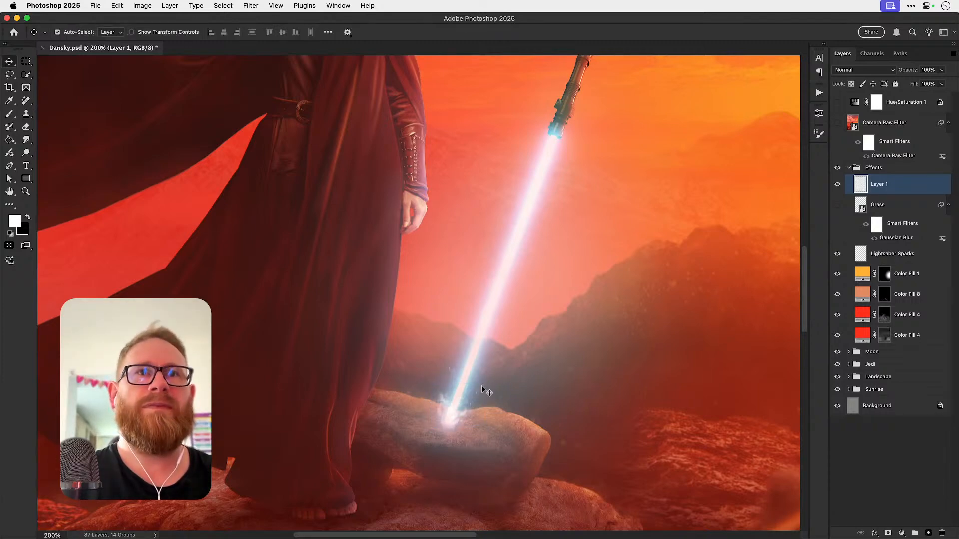
Step: Rename Layer 1 in the Effects group as Rock Shatter
double_click(878, 183)
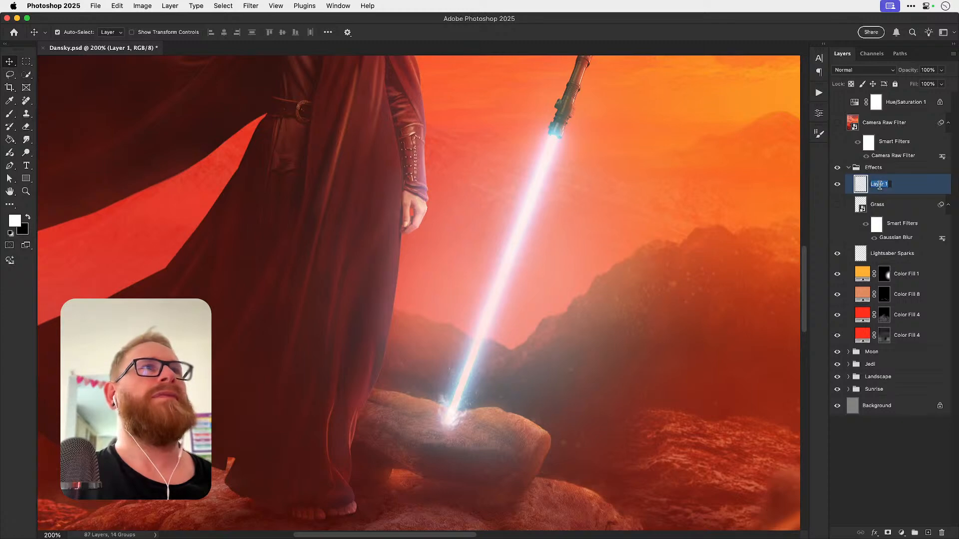
text(Rock S)
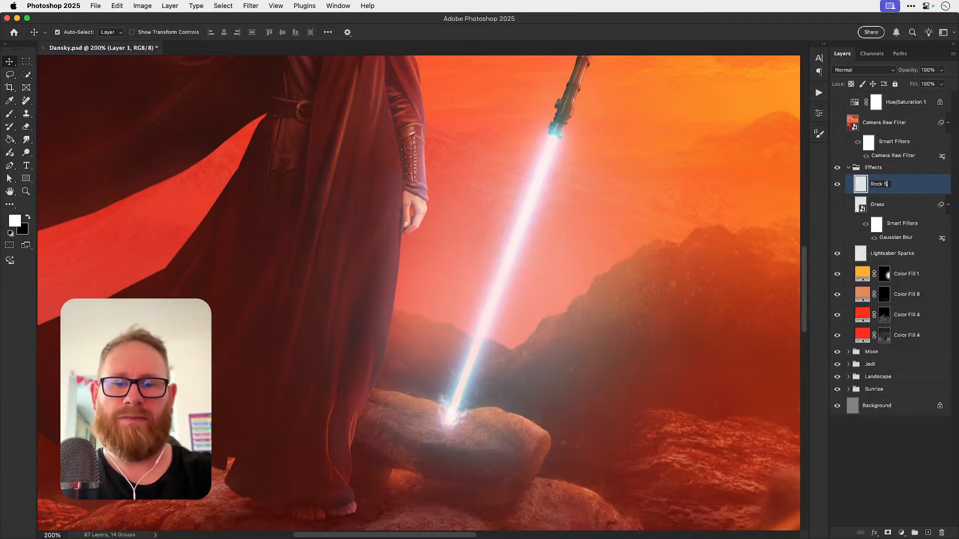
text(hatter)
key(Return)
key(super+0)
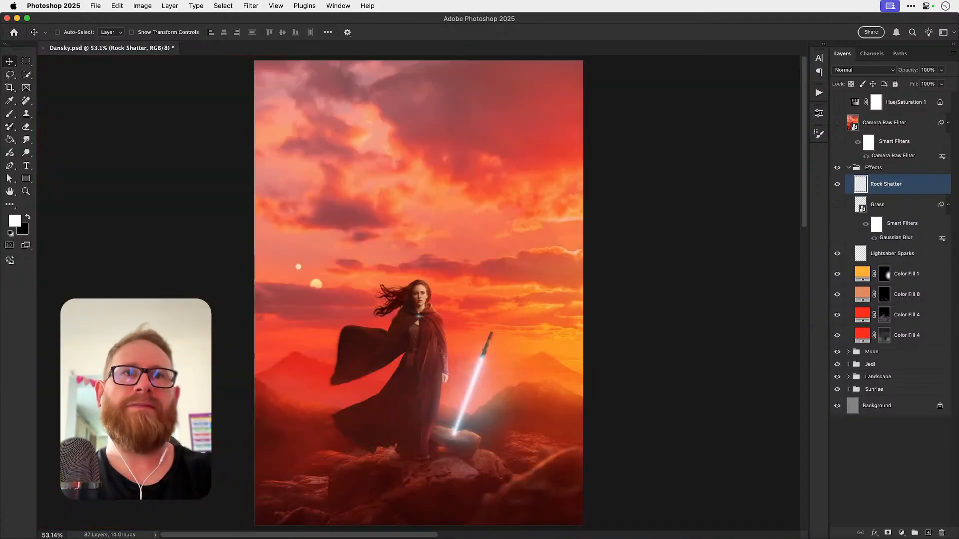
Step: Expand the Jedi group and its nested Jedi group, and select the Lightsaber group inside
key(z)
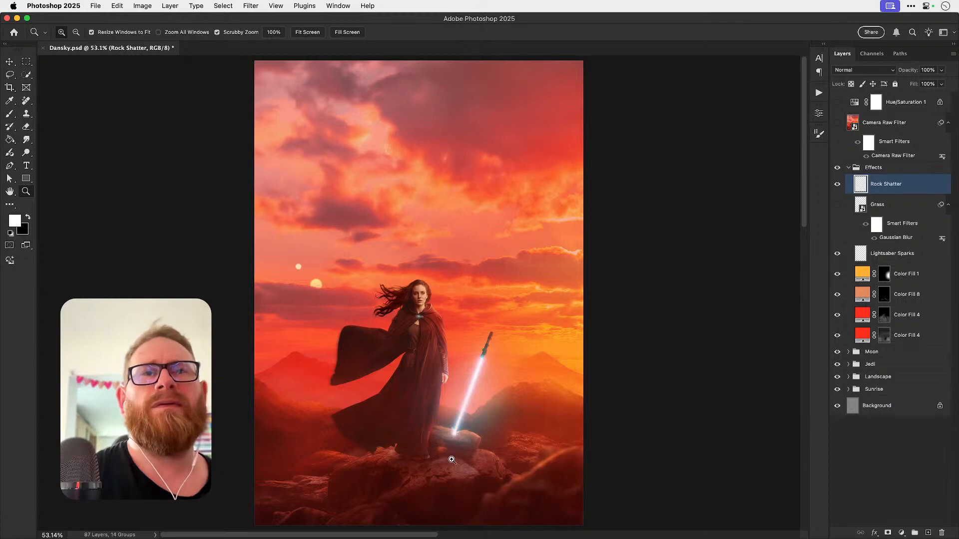
click(453, 457)
click(453, 457)
click(452, 455)
key(v)
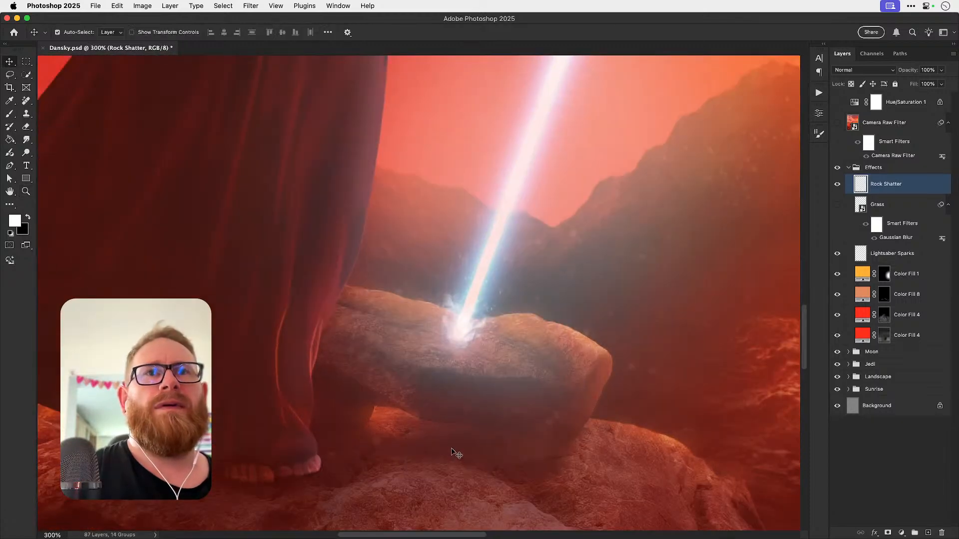
click(849, 364)
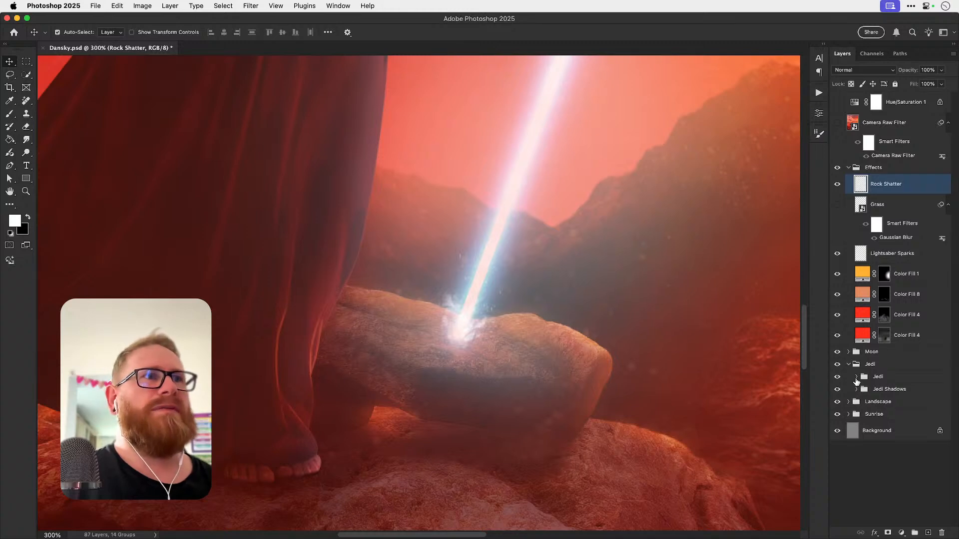
click(856, 378)
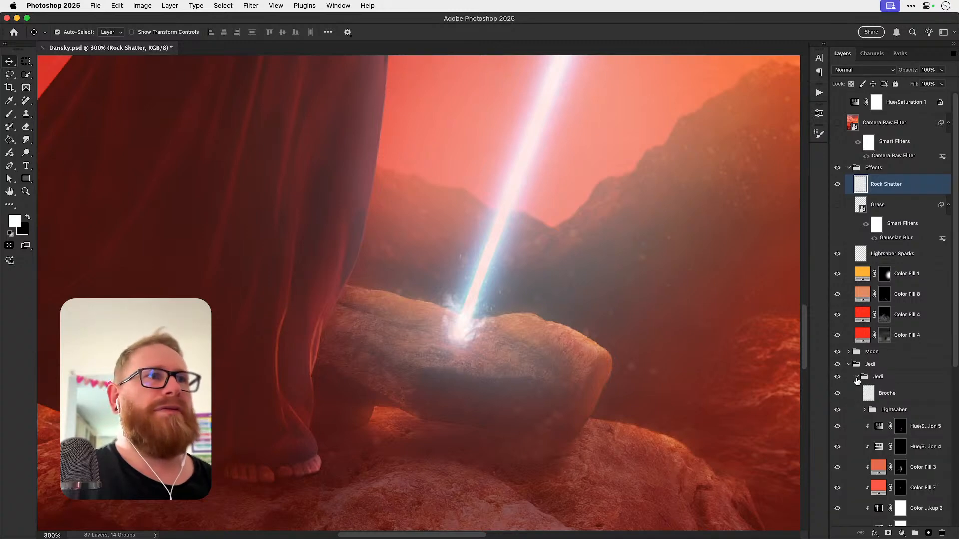
scroll(889, 324, down, 4)
click(888, 324)
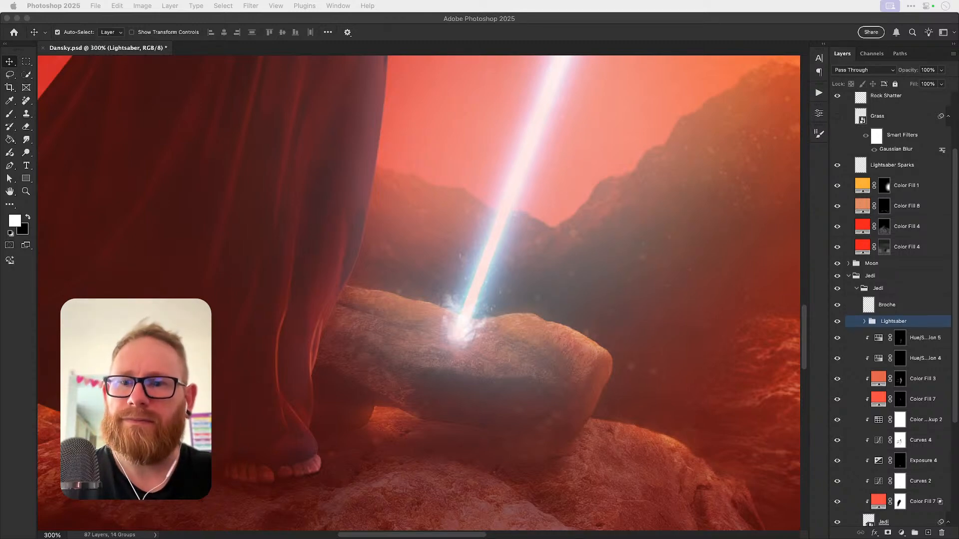
Step: Correct the name of the Broche layer to Brooch
click(934, 320)
double_click(887, 305)
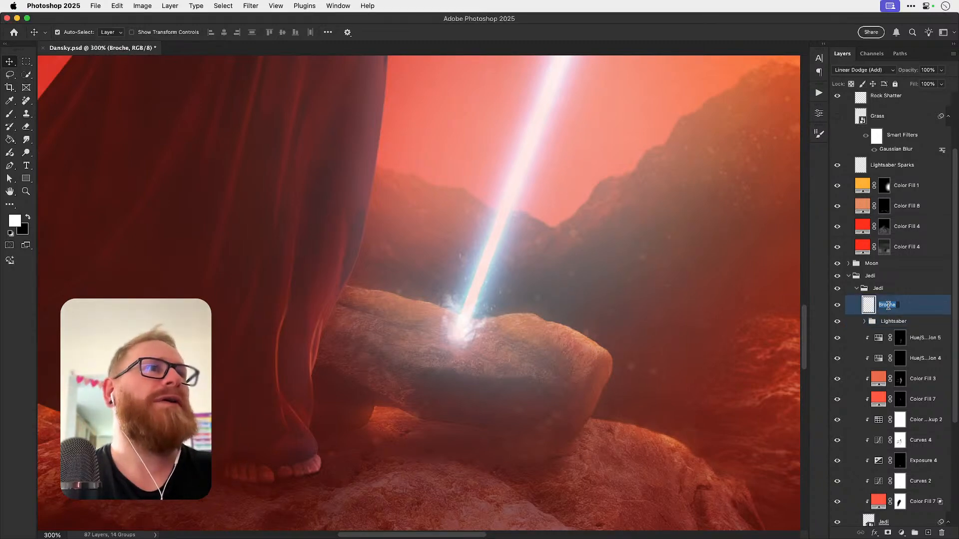
text(B)
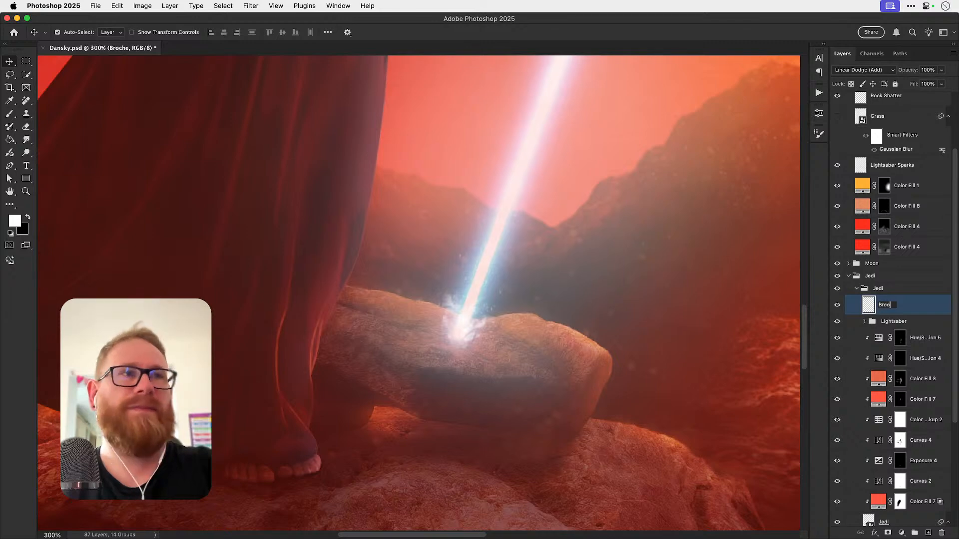
key(Return)
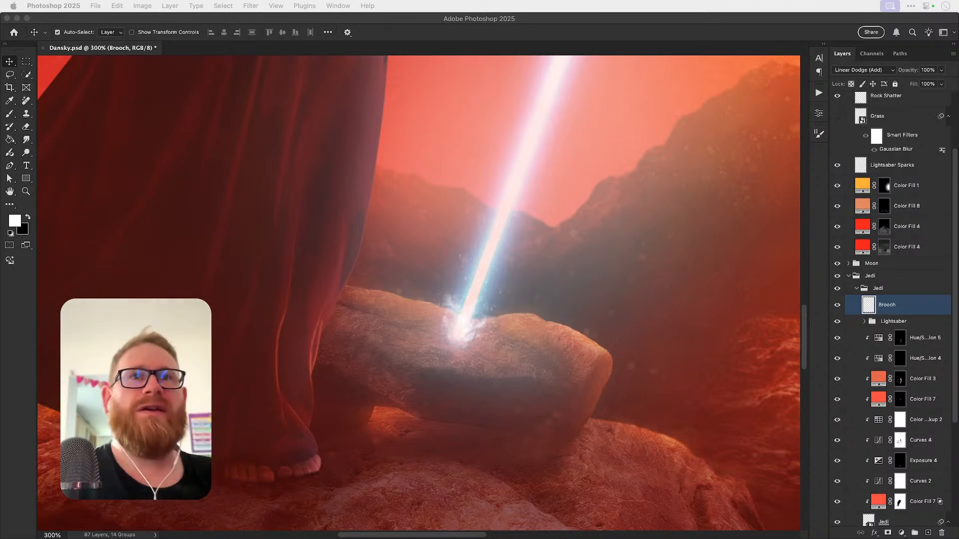
click(898, 312)
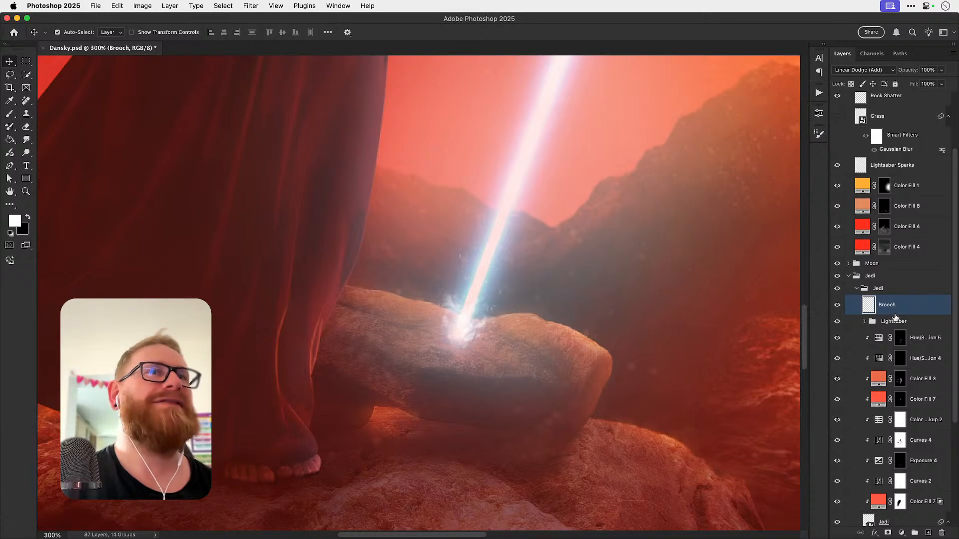
Step: Add a layer mask to the Rock Shatter layer and ready the Brush tool on it
key(e)
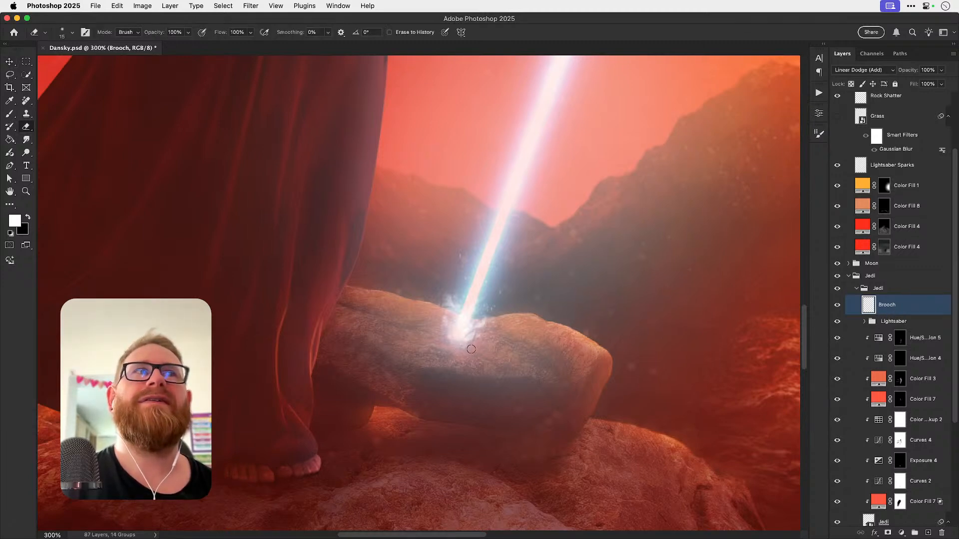
click(894, 166)
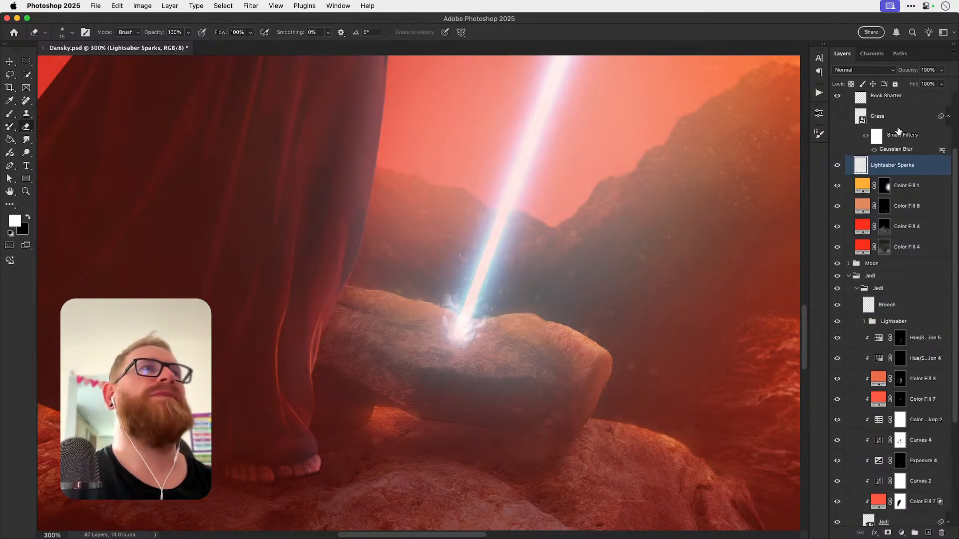
click(898, 104)
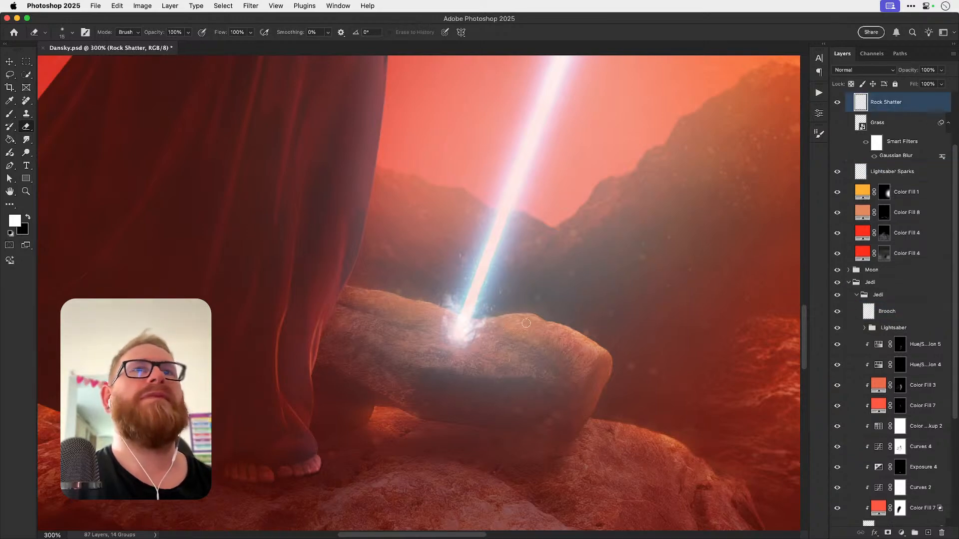
click(888, 532)
key(b)
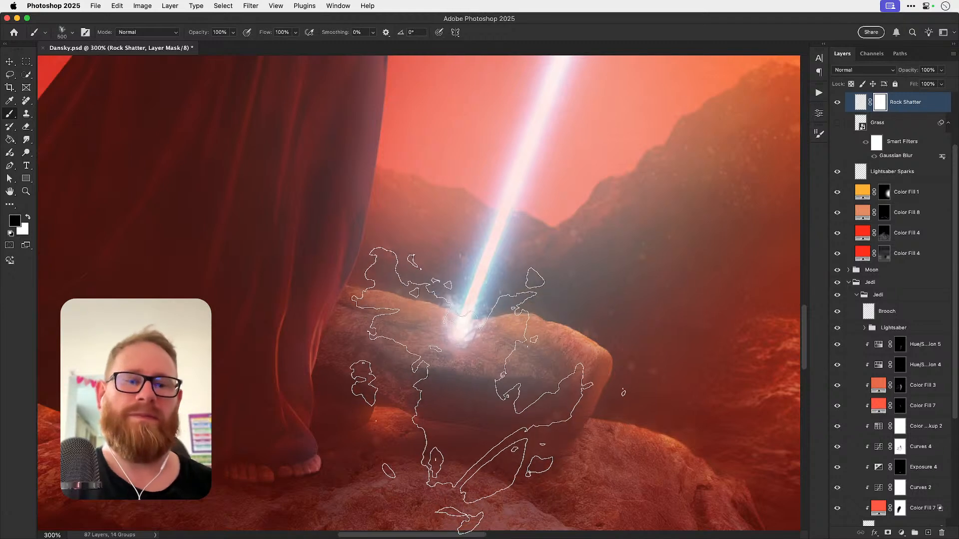
Step: Reduce the brush size to 60 px for masking the rock shatter
key(bracketleft)
key(bracketleft)
key(bracketleft)
key(bracketleft)
key(bracketleft)
key(bracketleft)
key(bracketleft)
key(bracketleft)
key(bracketleft)
key(bracketleft)
key(bracketleft)
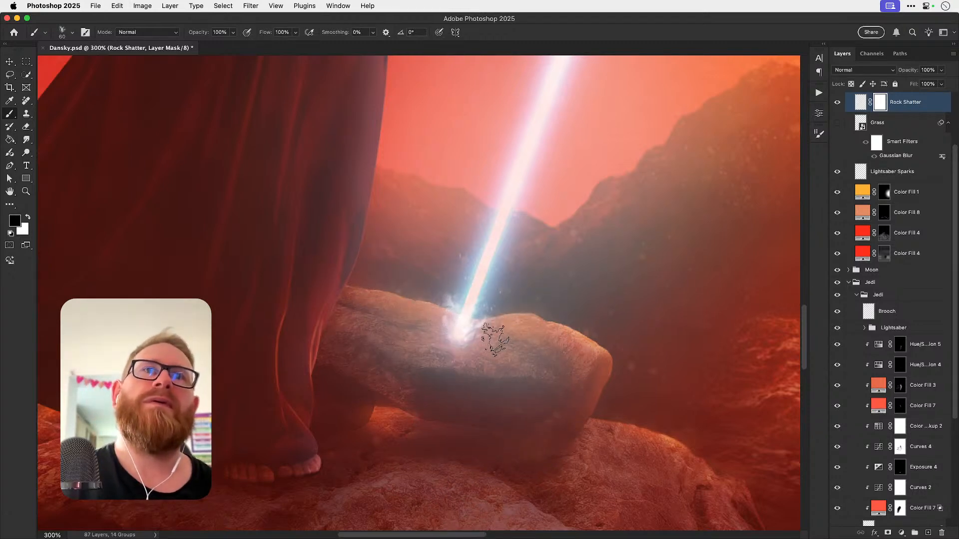
Step: Hide and show the Lightsaber group to compare the rock shatter with and without the blade
scroll(529, 306, right, 5)
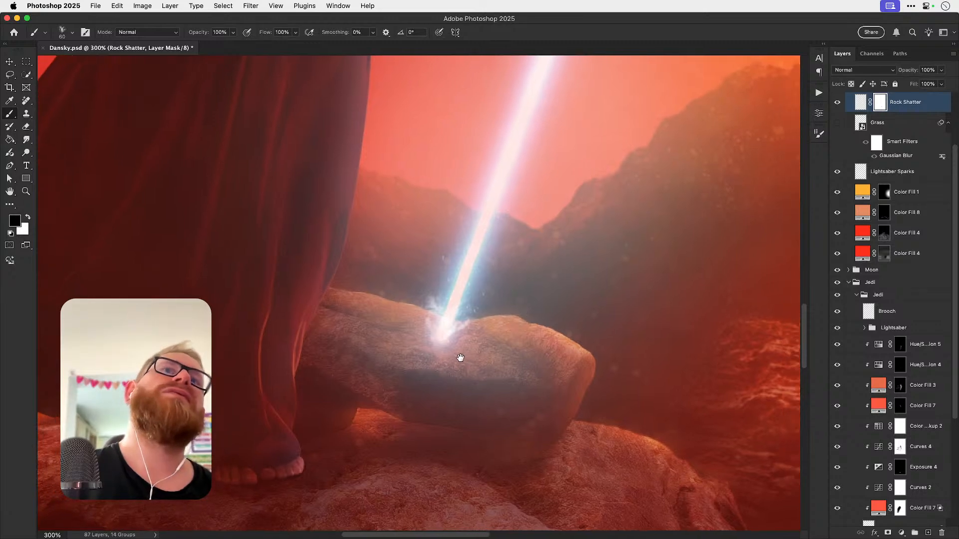
key(v)
key(x)
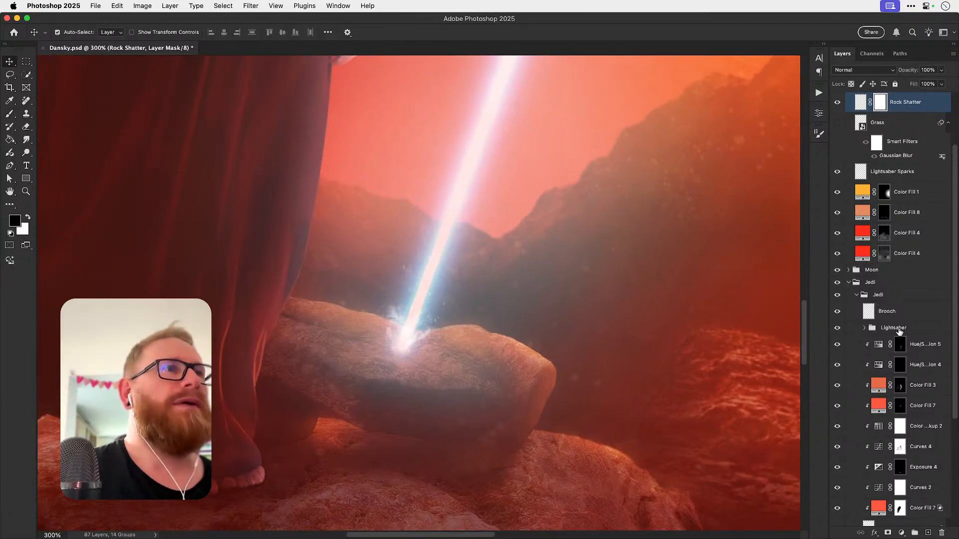
click(873, 330)
click(838, 330)
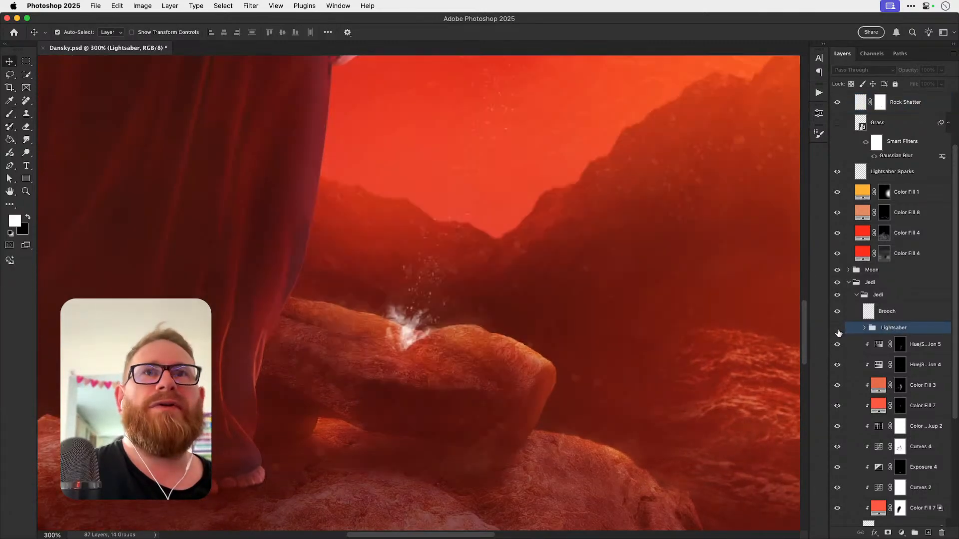
click(838, 330)
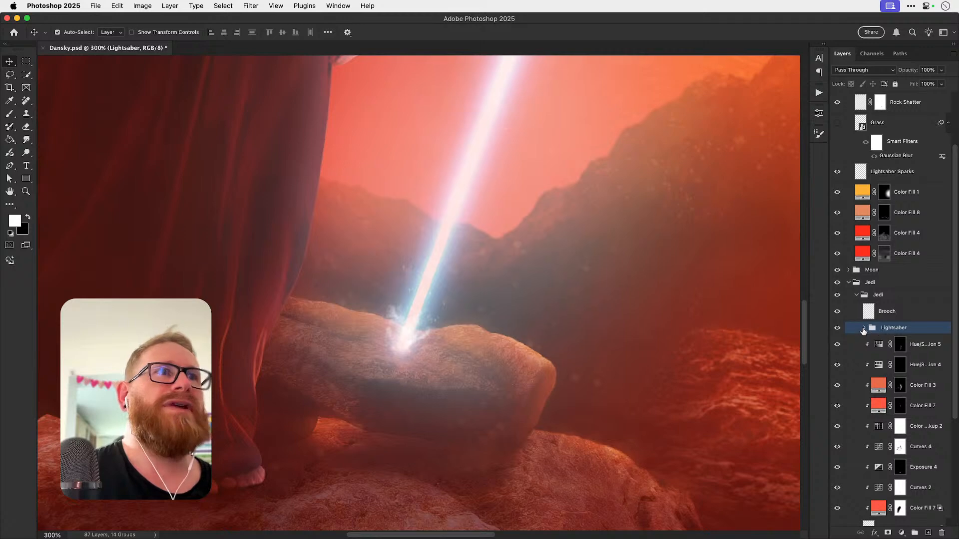
Step: Duplicate the Lightsaber layer with its Curves 6 and Exposure 5 adjustments above the Lightsaber group
click(865, 328)
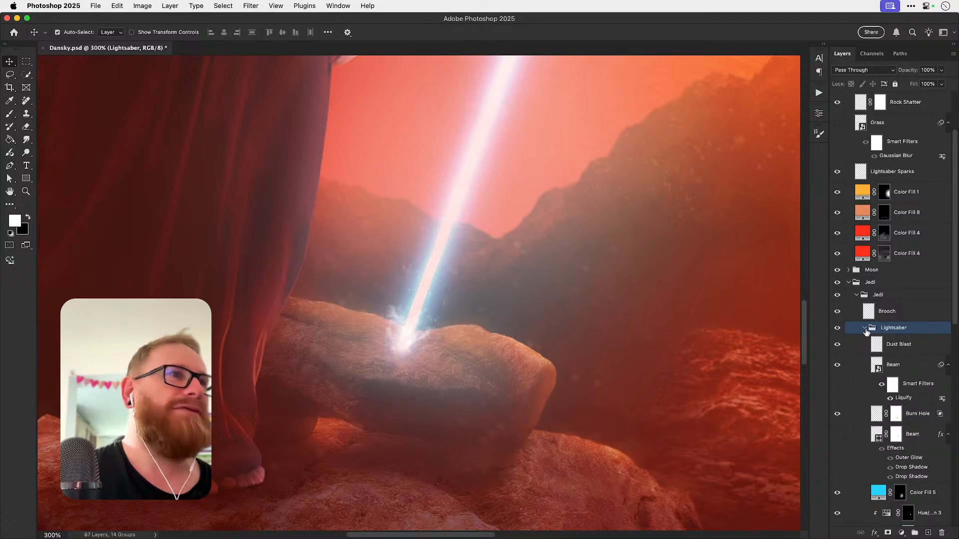
scroll(869, 339, down, 5)
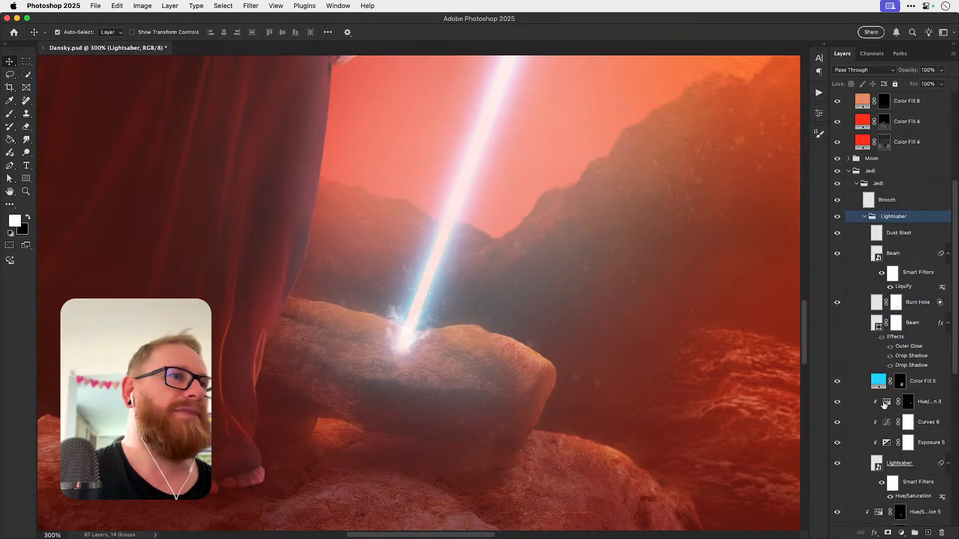
click(901, 464)
shift+click(927, 429)
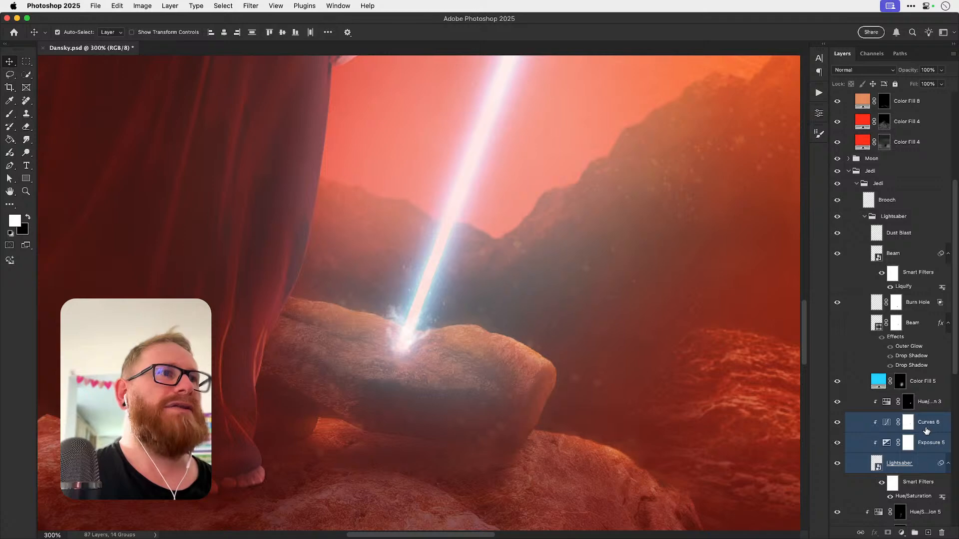
drag(927, 431, 913, 216)
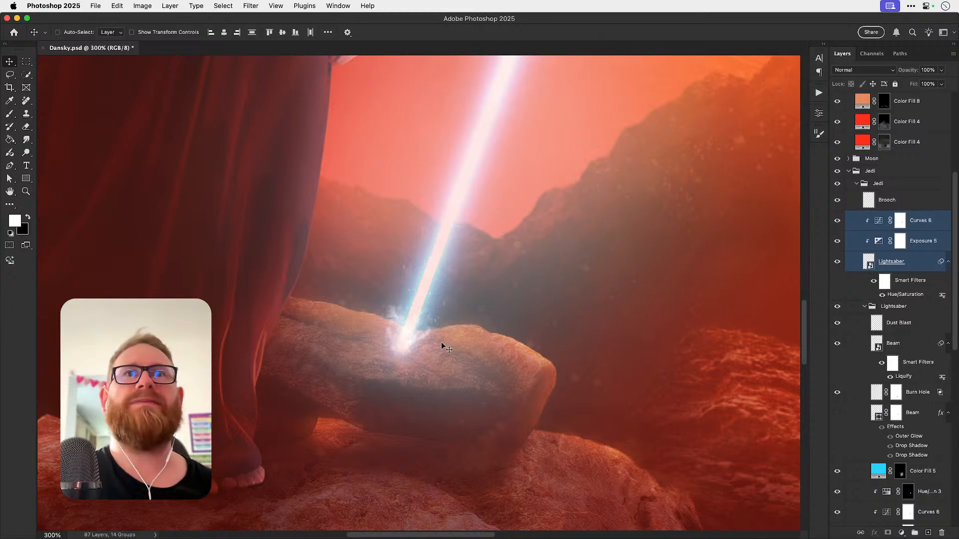
Step: Try to shift the duplicated lightsaber layers down and to the left, and remove the duplicates
key(super+t)
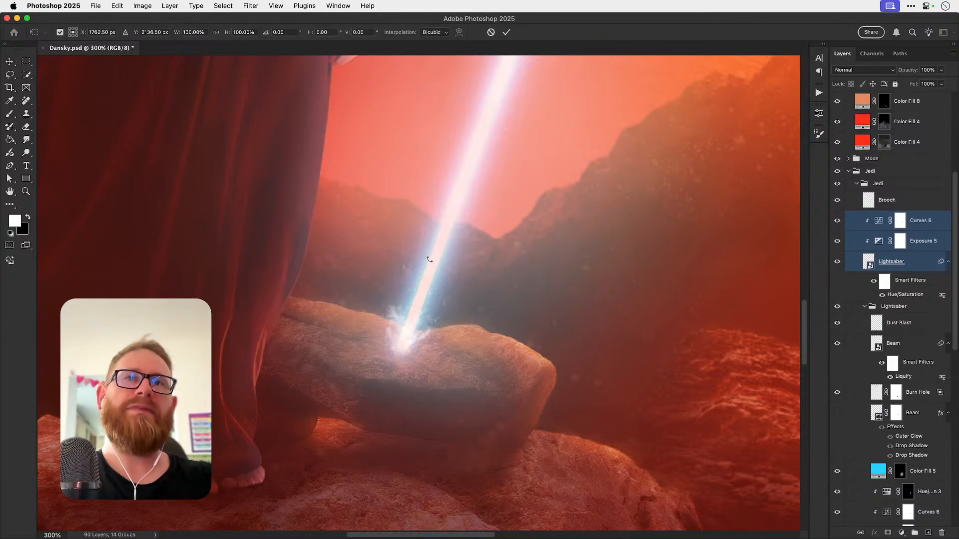
key(shift+Down)
key(Return)
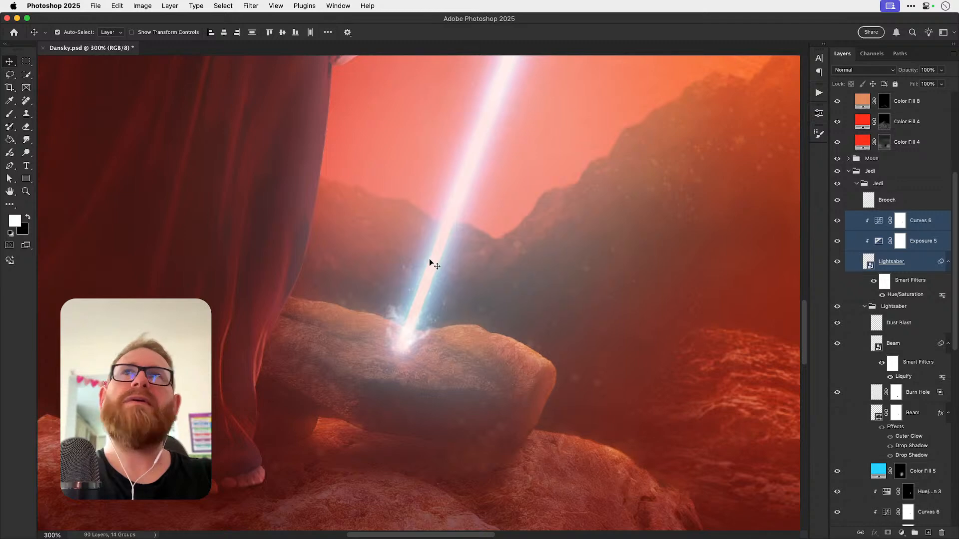
key(super+t)
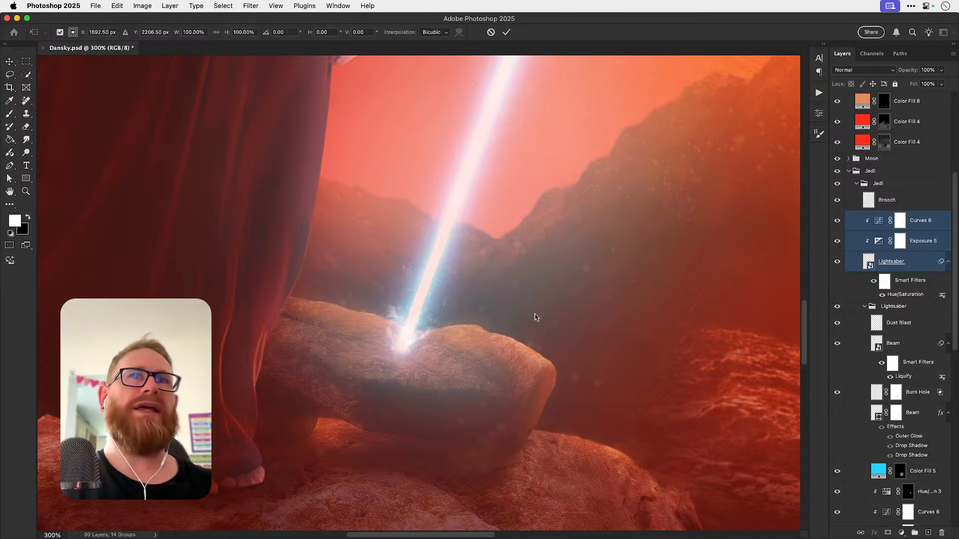
key(Return)
key(super+0)
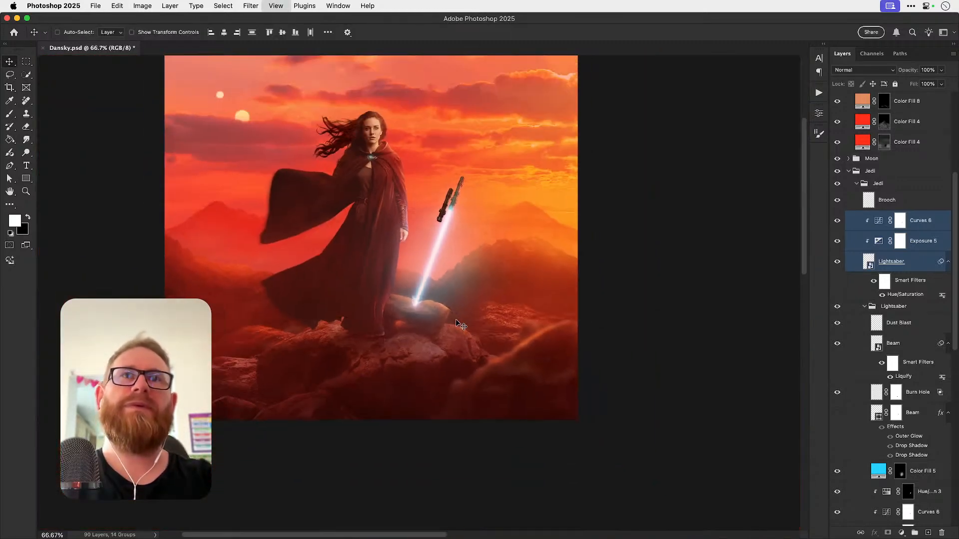
key(super+t)
key(Return)
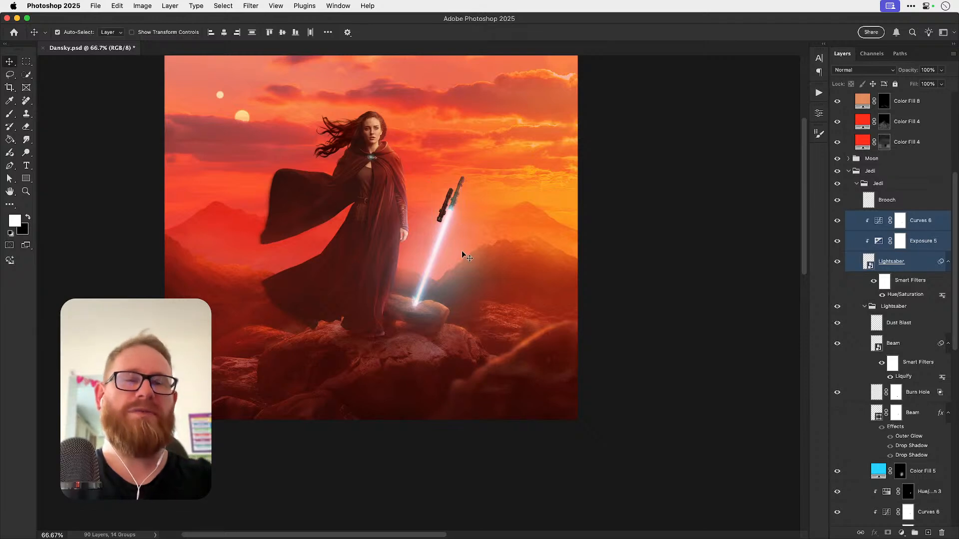
key(Delete)
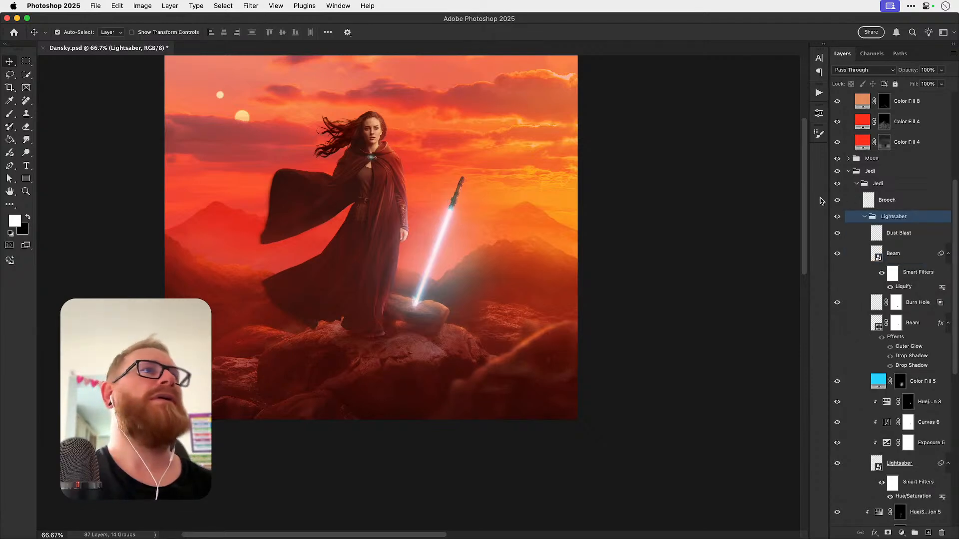
Step: Identify the Liquify-filtered Beam layer in the Lightsaber group by toggling its visibility, and duplicate it
click(864, 217)
click(865, 217)
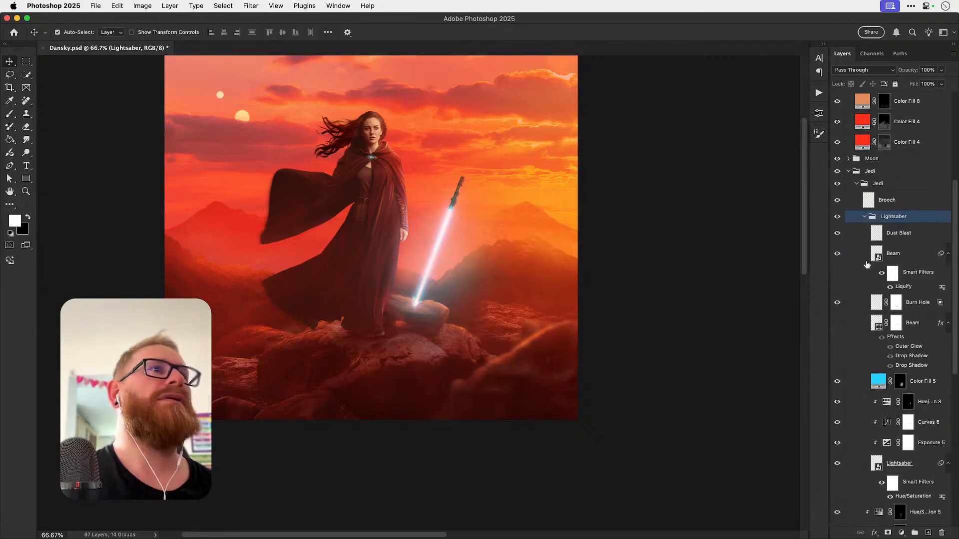
click(840, 257)
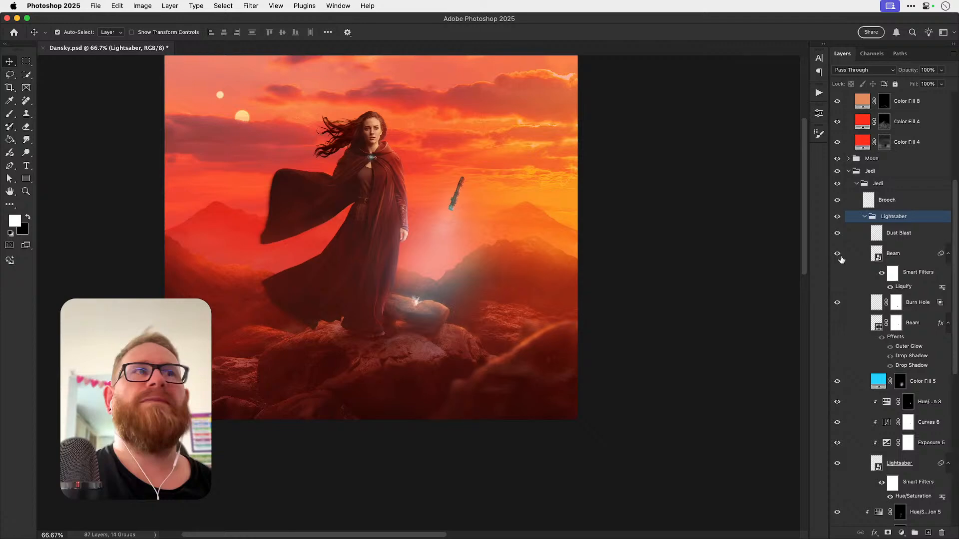
key(super+j)
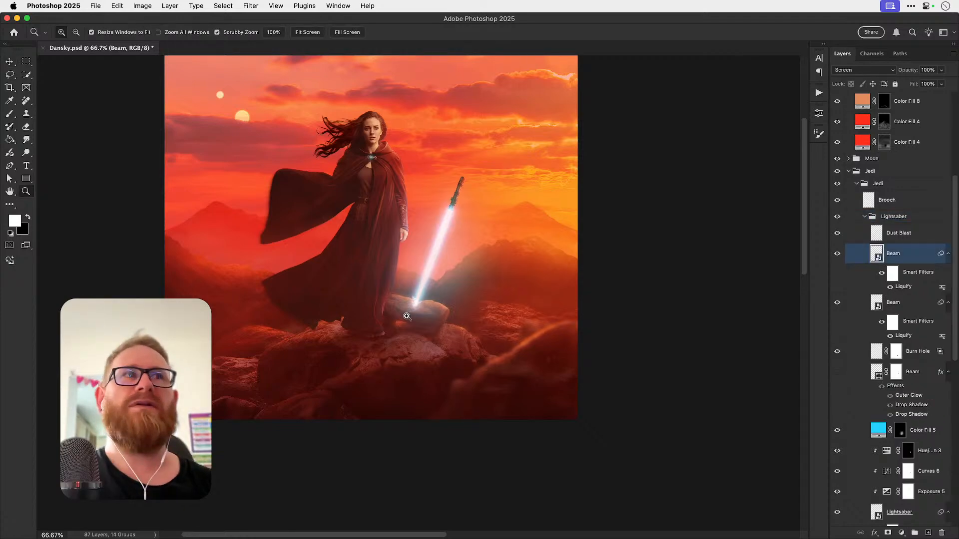
super+click(409, 315)
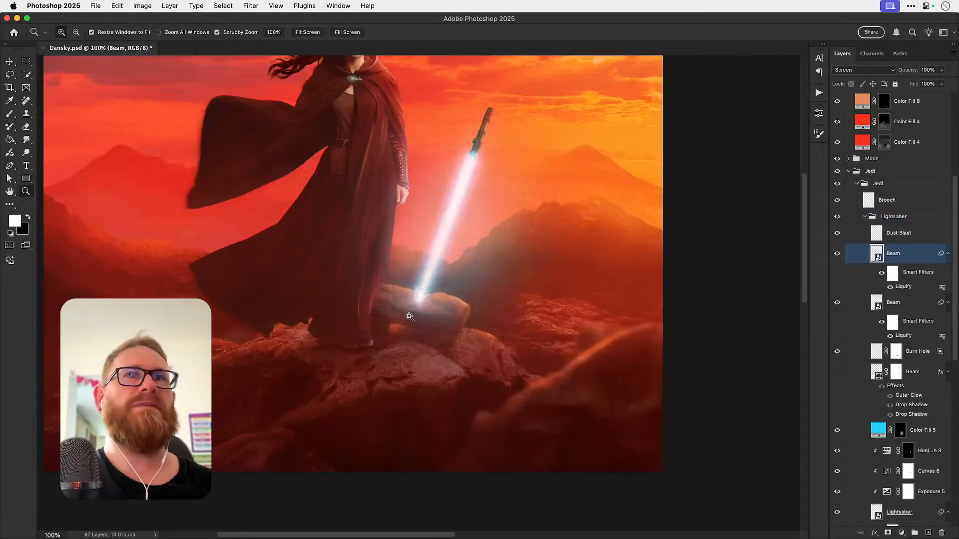
super+click(409, 314)
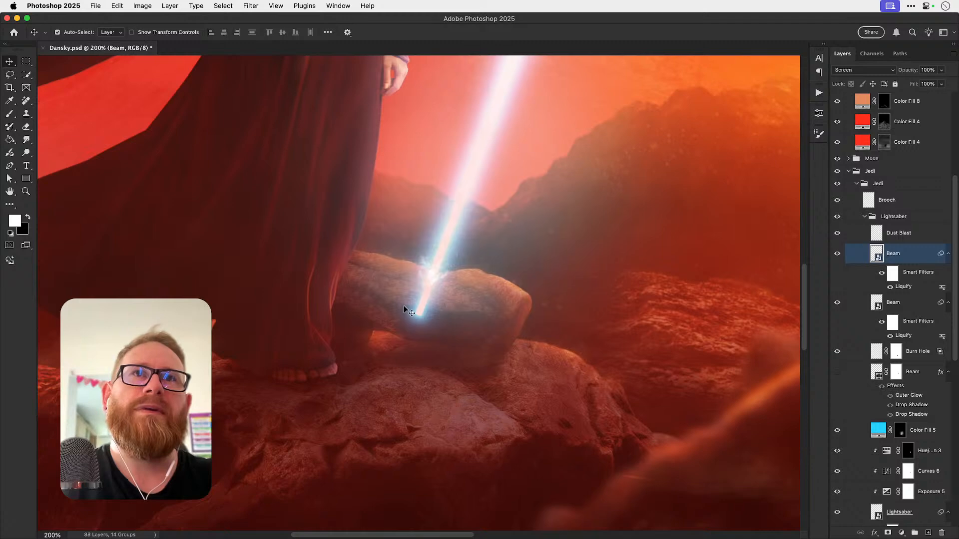
Step: Nudge the duplicated beam down and left, in line with the blade, so its tip extends below the rock
key(shift+Left)
key(shift+Down)
key(shift+Down)
key(shift+Down)
key(shift+Down)
key(shift+Down)
key(shift+Down)
key(shift+Down)
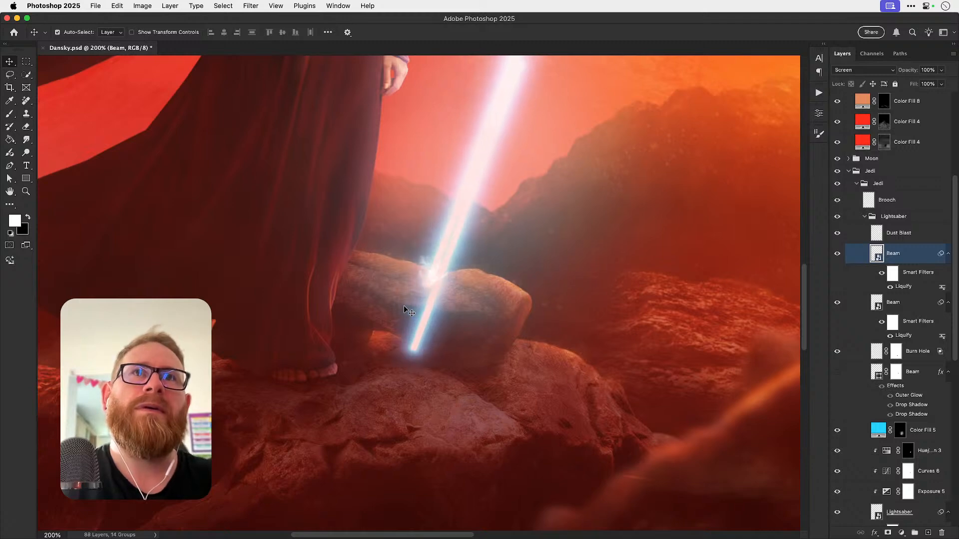
key(Left)
key(Left)
key(Left)
key(Left)
key(Left)
key(Left)
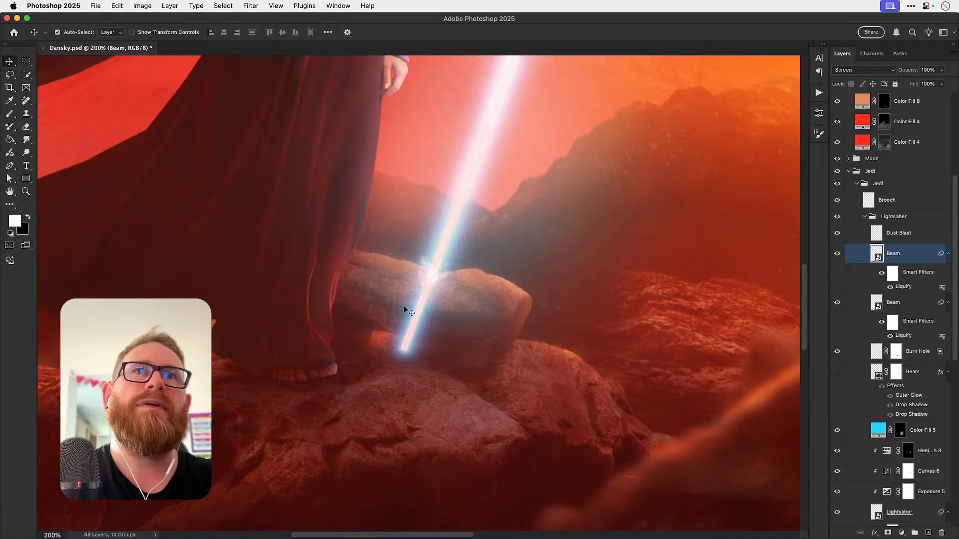
click(838, 254)
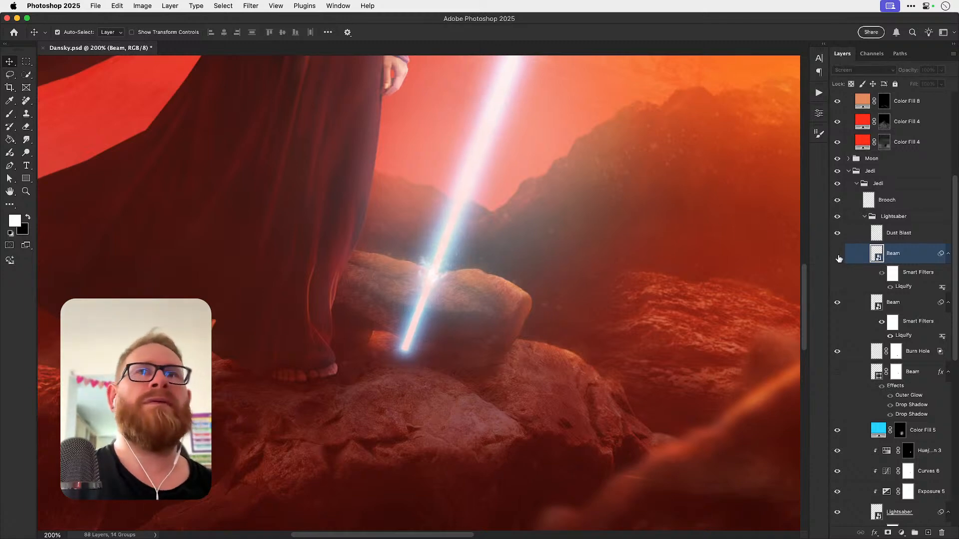
click(837, 254)
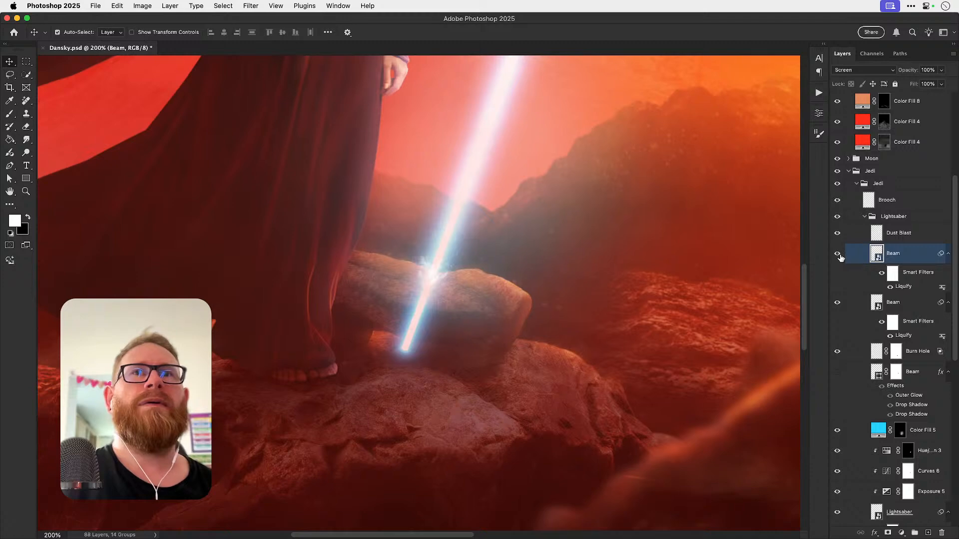
Step: Add a black layer mask to the duplicated Beam layer and ready the Brush tool with white
alt+click(888, 533)
key(x)
key(b)
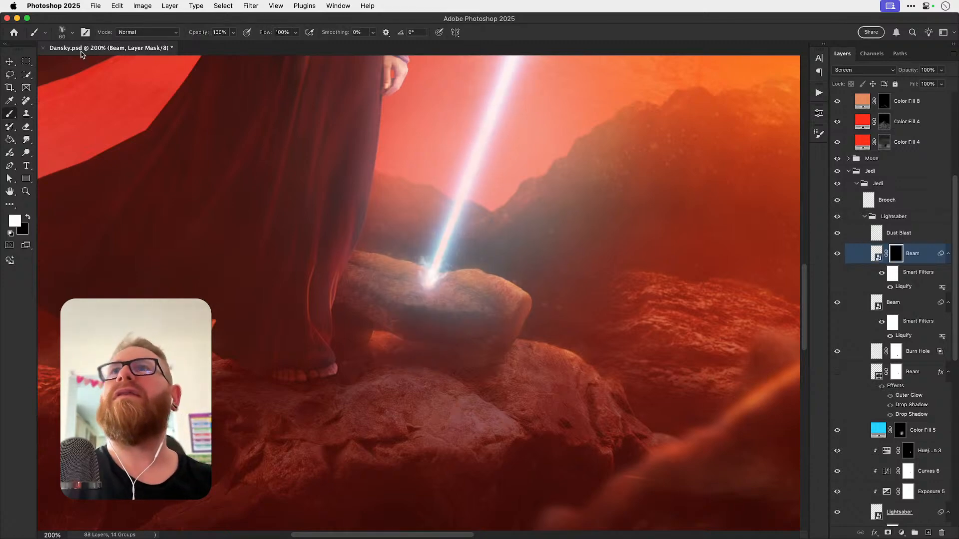
click(73, 34)
click(73, 34)
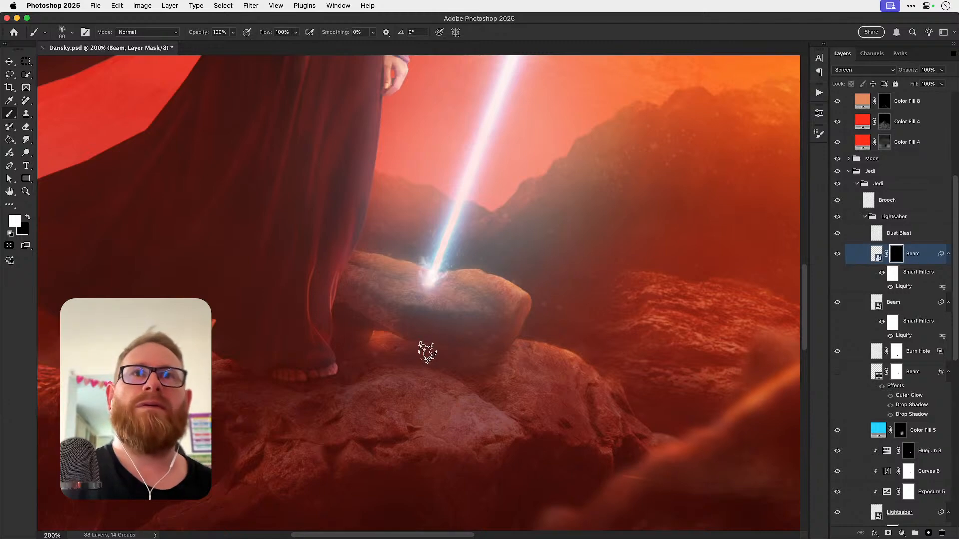
Step: Try to reveal the beam tip under the rock by painting on the mask with the textured 60 px brush
drag(402, 345, 420, 361)
key(super+z)
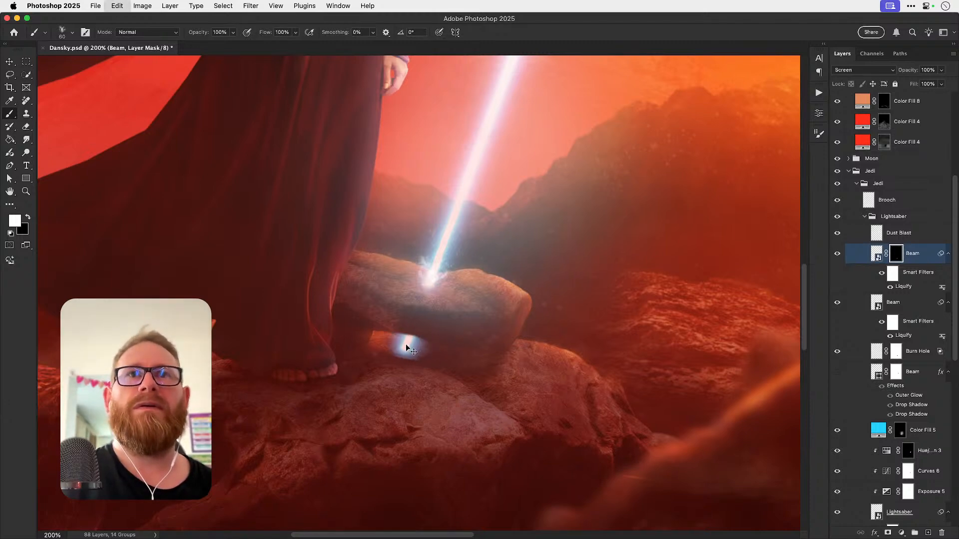
drag(420, 338, 407, 342)
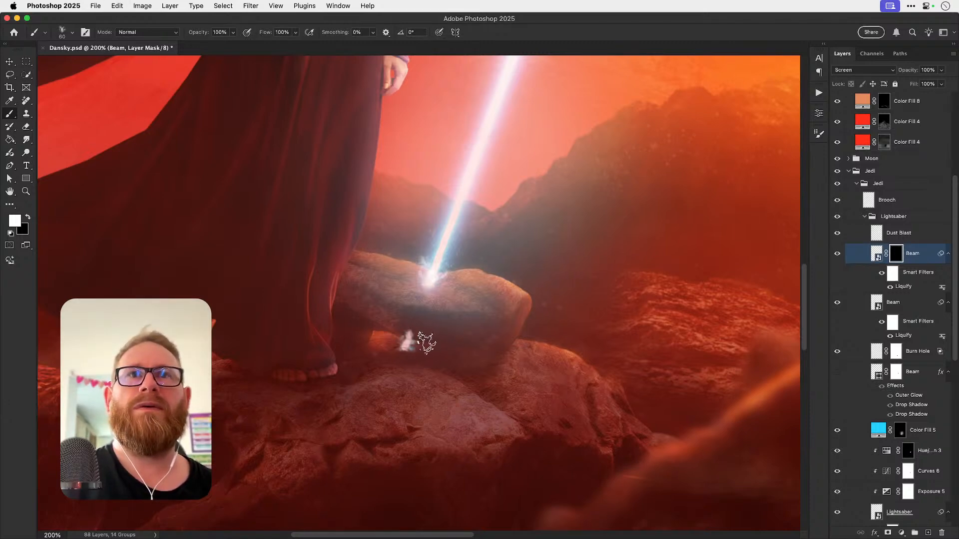
Step: Choose a round brush from General Brushes and paint white on the mask to reveal the beam tip under the rock
click(73, 33)
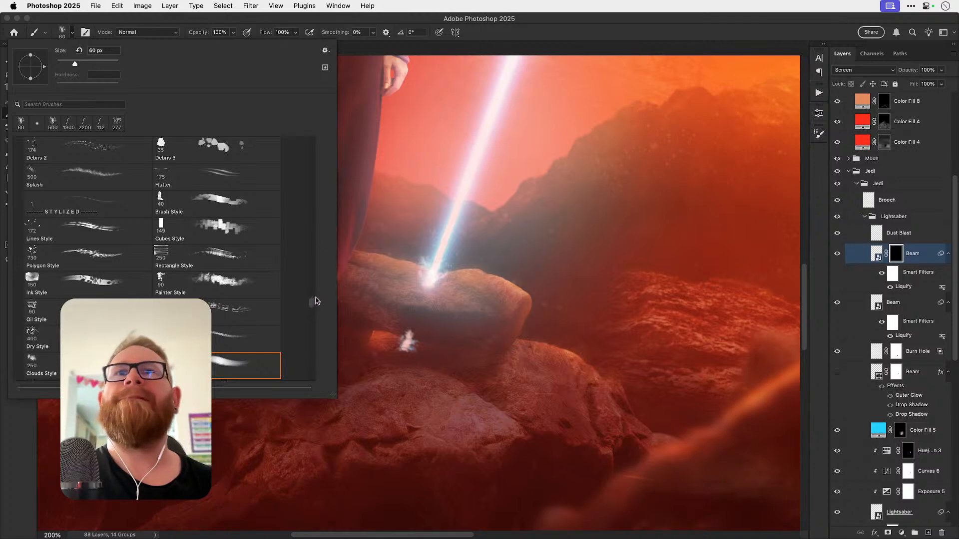
drag(312, 306, 308, 218)
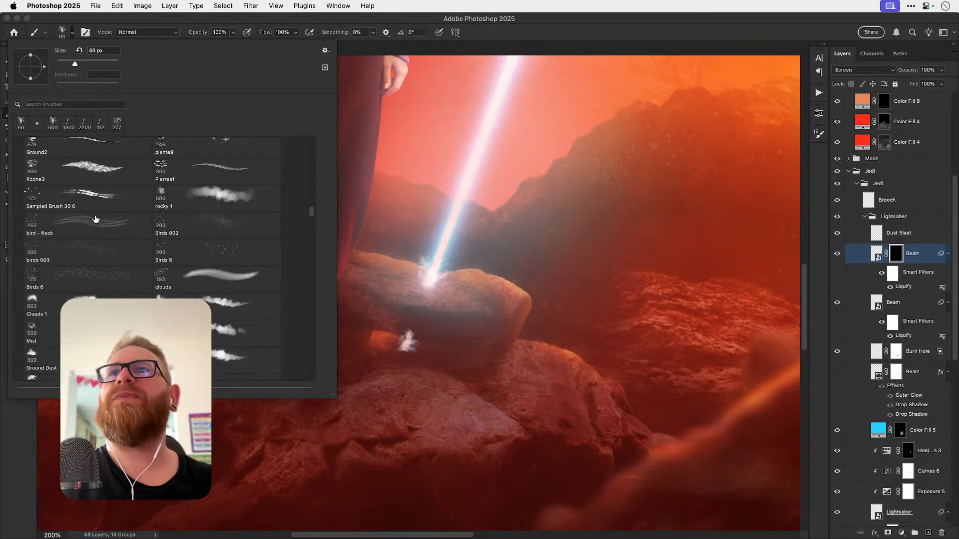
scroll(156, 180, up, 10)
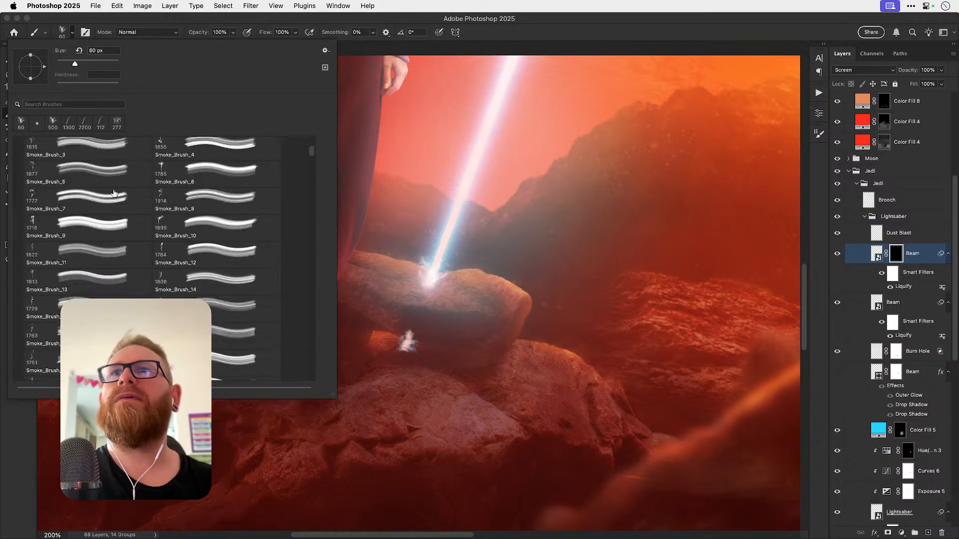
scroll(306, 154, up, 5)
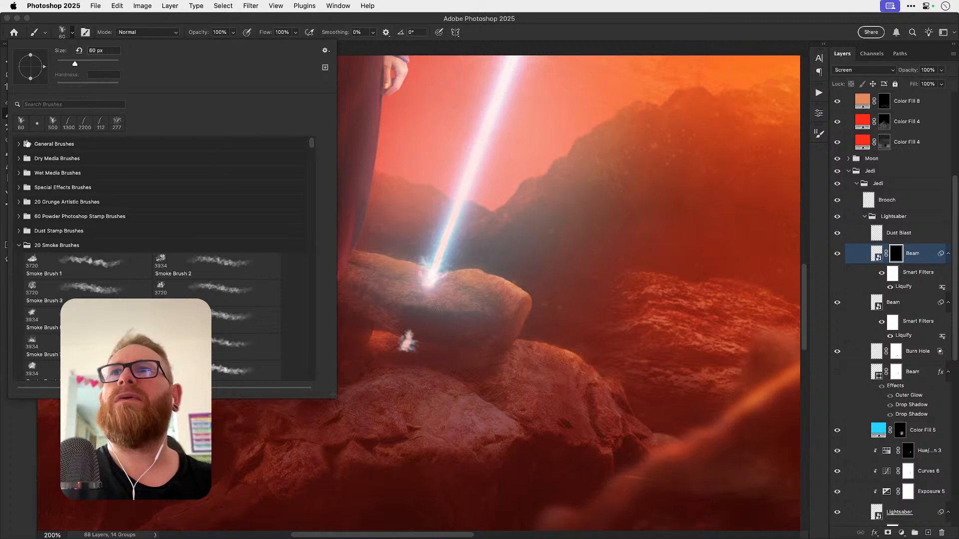
click(18, 144)
click(64, 235)
click(74, 33)
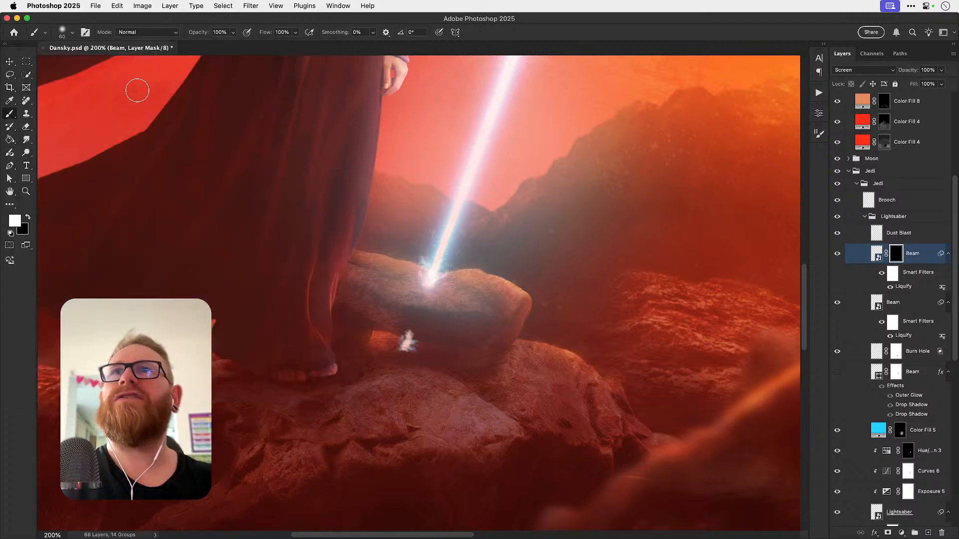
drag(391, 340, 429, 339)
Step: Paint black on the mask with a 25 px brush to hide the beam where it overlaps the rock's underside
key(z)
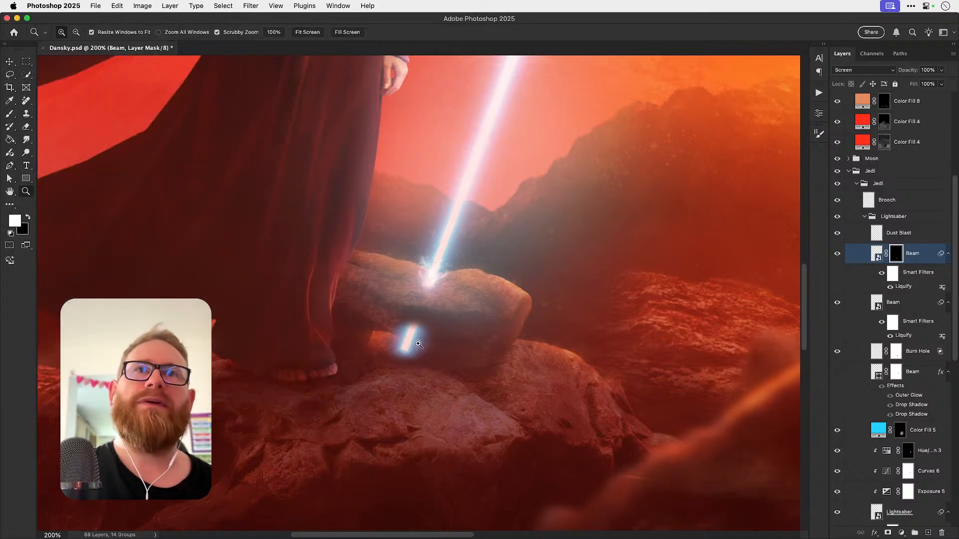
click(417, 347)
click(417, 347)
key(b)
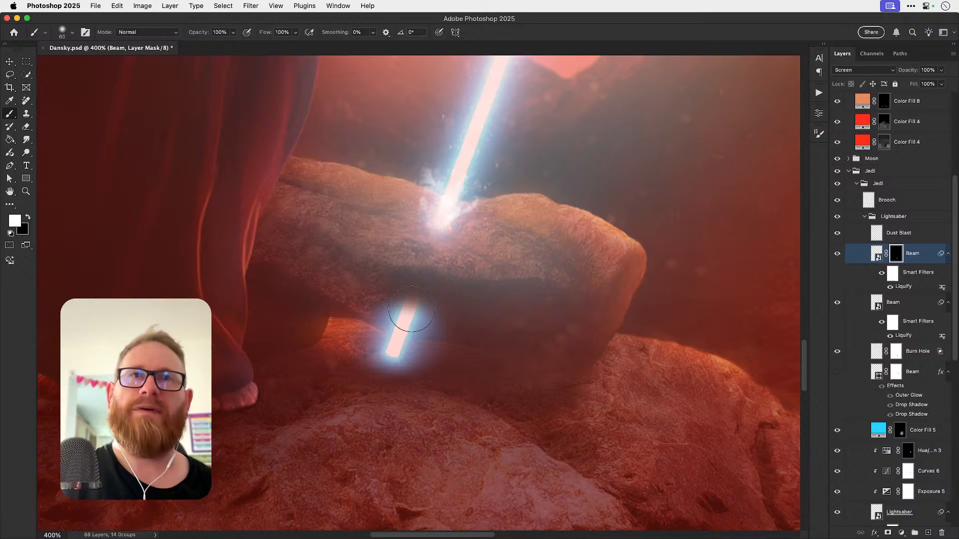
key(x)
key(bracketleft)
key(bracketleft)
key(bracketleft)
key(bracketleft)
key(bracketleft)
key(bracketleft)
mouse_move(418, 306)
mouse_down()
mouse_move(389, 305)
mouse_move(400, 320)
mouse_move(443, 330)
mouse_move(379, 310)
mouse_up()
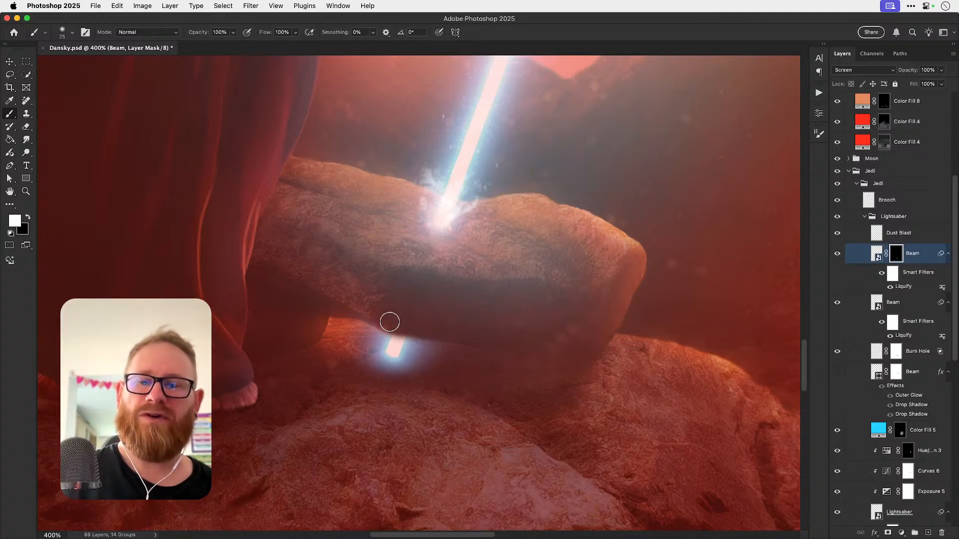
Step: Paint white on the mask at 10% flow with a 35 px brush along the rock's lower edge near the beam
key(shift+1)
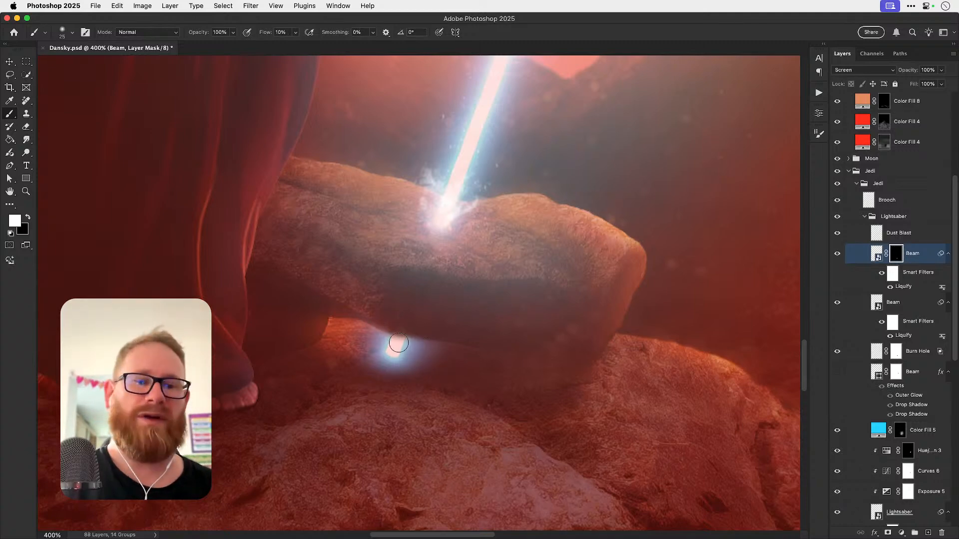
key(bracketright)
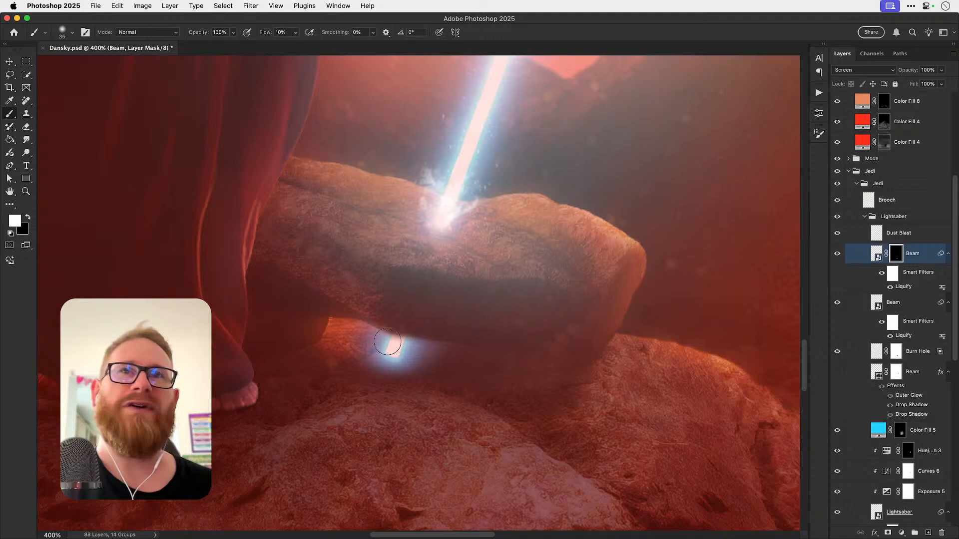
mouse_move(388, 342)
mouse_down()
mouse_move(402, 364)
mouse_move(409, 321)
mouse_move(405, 334)
mouse_move(394, 326)
mouse_up()
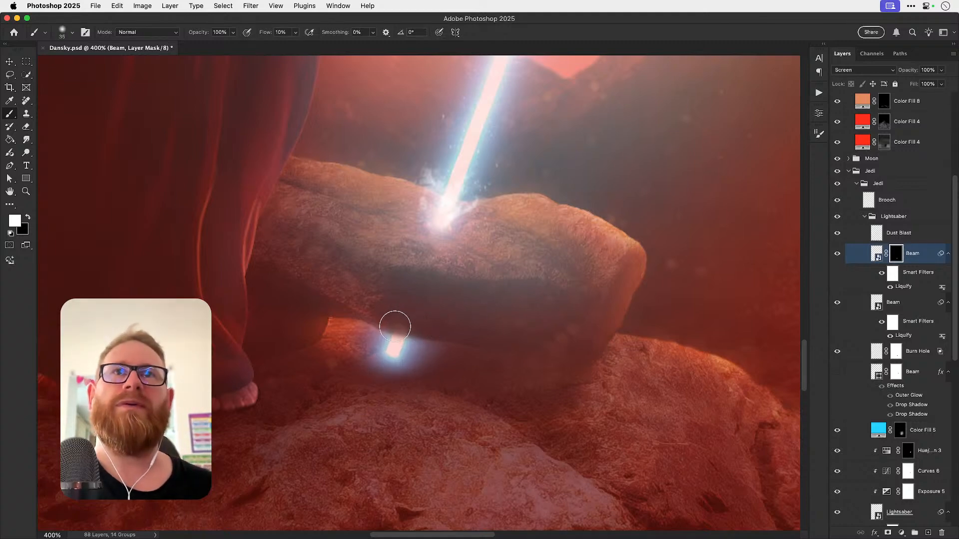
Step: Refine the Beam layer mask where the beam tip meets the rock's lower edge, using a 10 px brush
key(bracketleft)
key(bracketleft)
key(bracketleft)
key(x)
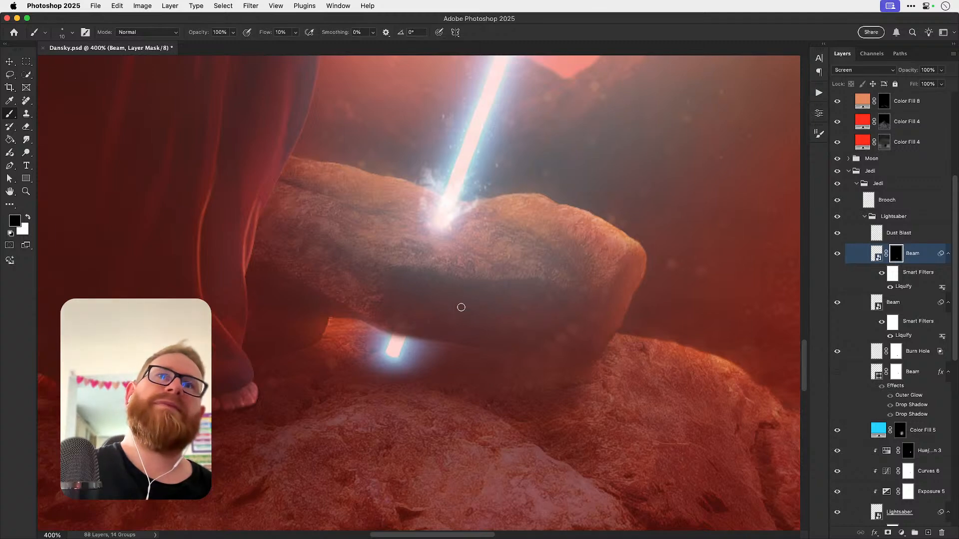
key(x)
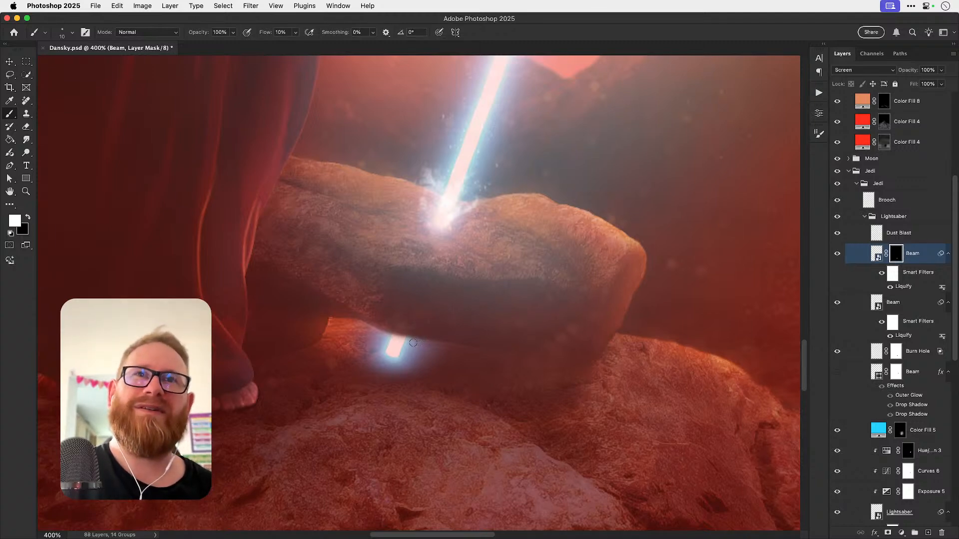
key(super+z)
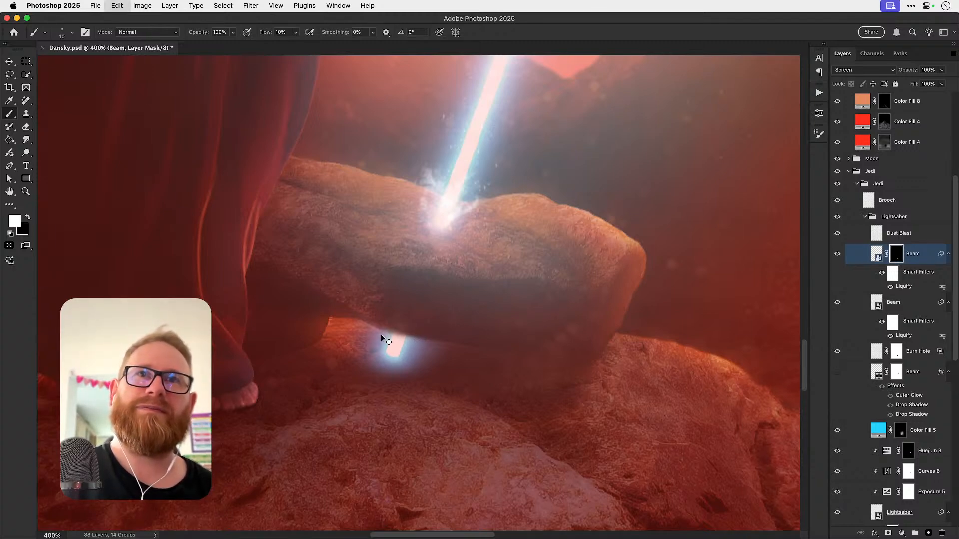
Step: Duplicate the Burn Hole layer and place the copy above the masked Beam layer
scroll(427, 346, down, 6)
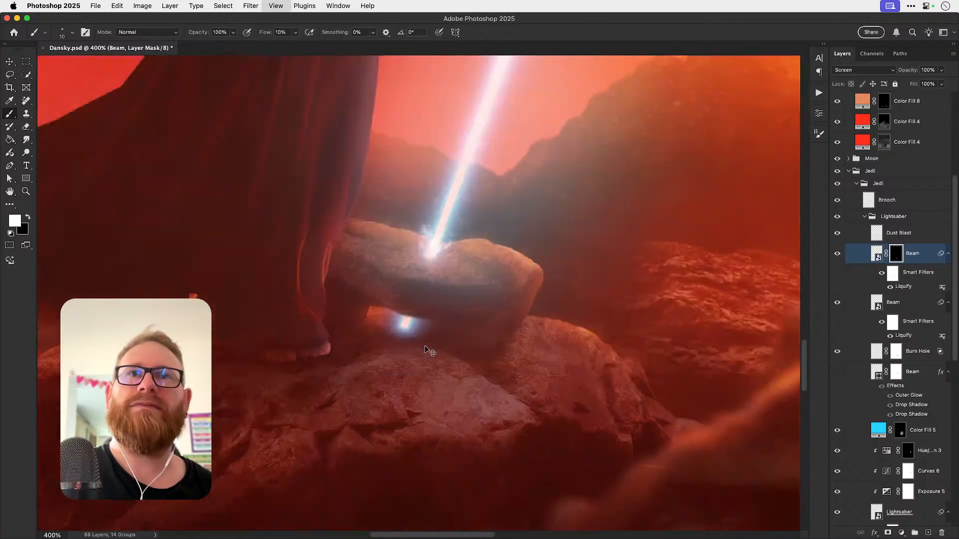
key(v)
mouse_move(409, 368)
mouse_down()
mouse_move(379, 415)
mouse_move(441, 385)
mouse_move(400, 359)
mouse_up()
key(z)
key(v)
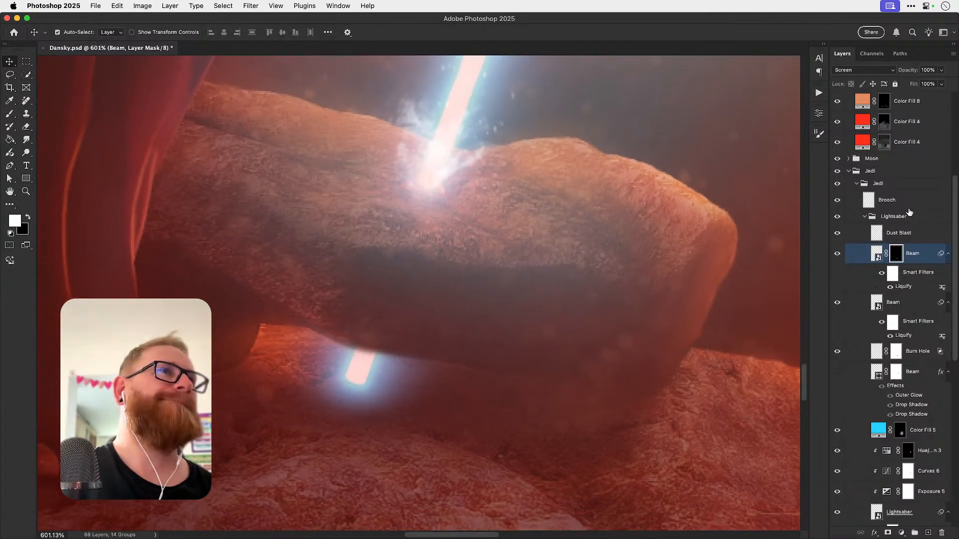
click(906, 238)
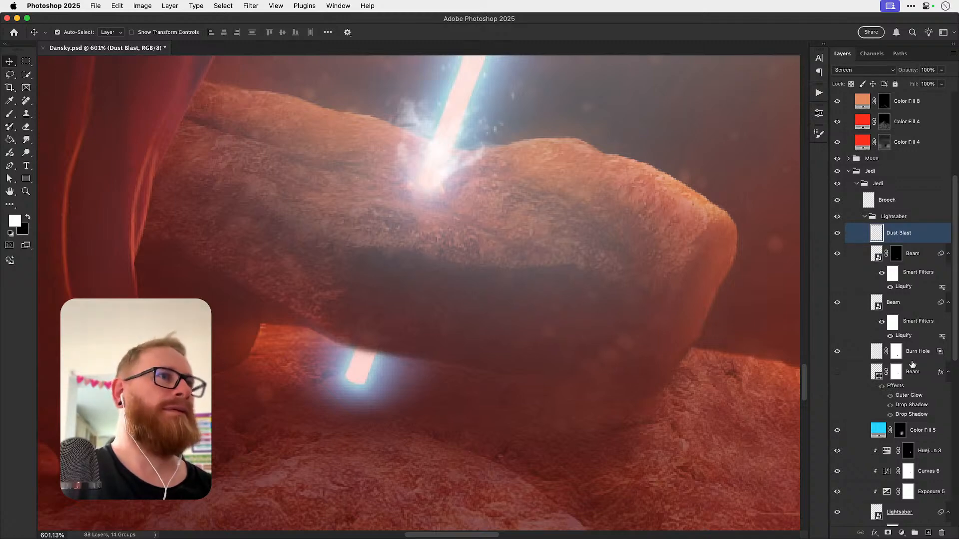
click(909, 345)
key(super+j)
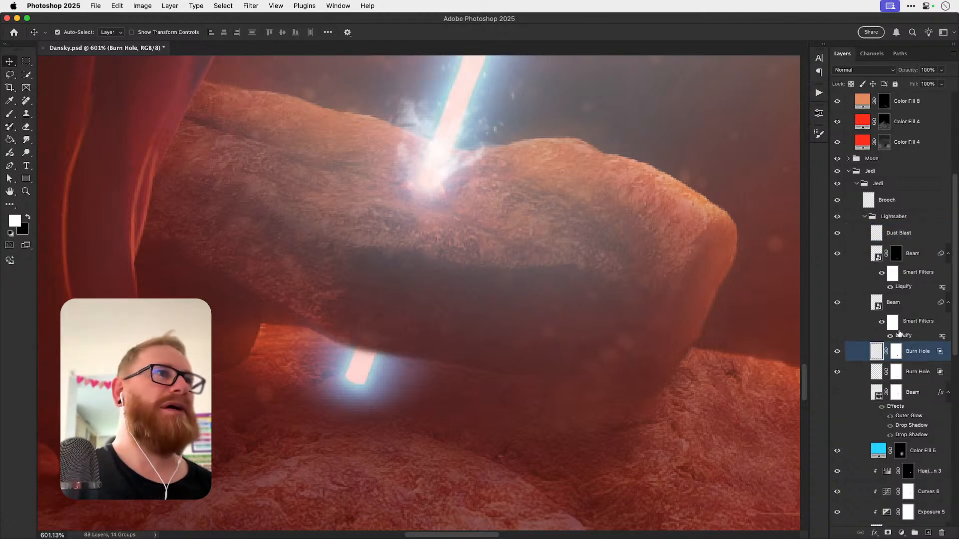
drag(912, 349, 910, 254)
Step: Move the copied burn hole down onto the beam tip beneath the rock
key(super+t)
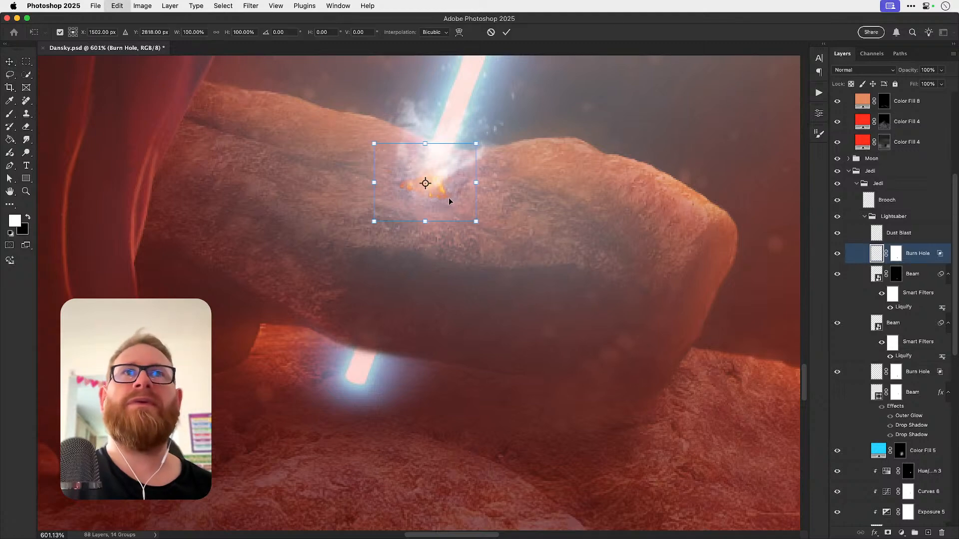
drag(449, 214, 367, 382)
key(Return)
Step: Send the Burn Hole copy one level down, directly beneath the masked Beam layer
key(super+0)
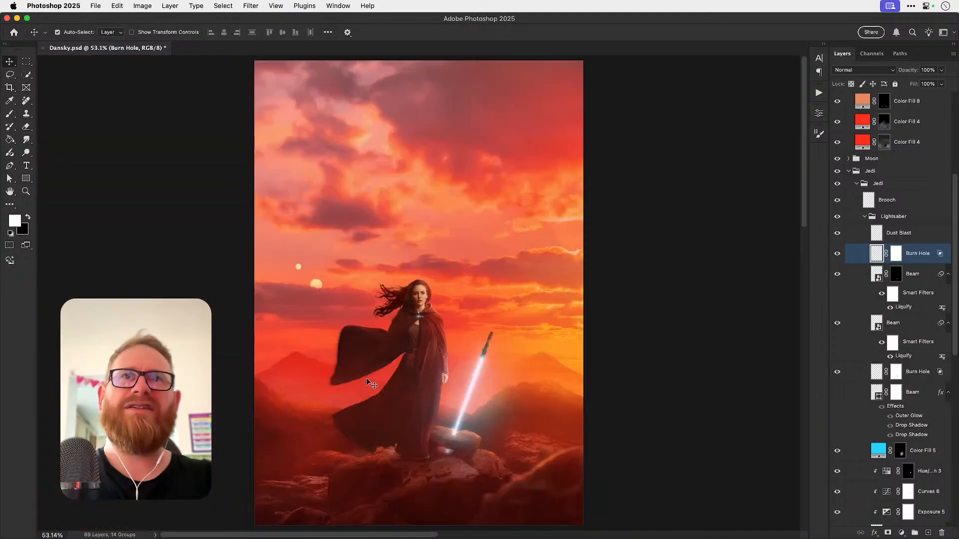
key(z)
click(456, 455)
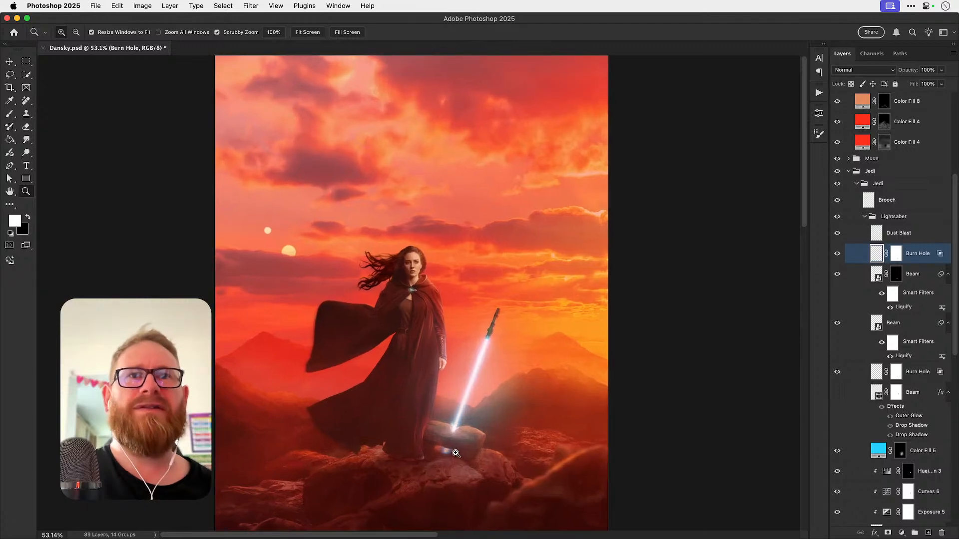
click(454, 455)
key(v)
key(super+bracketleft)
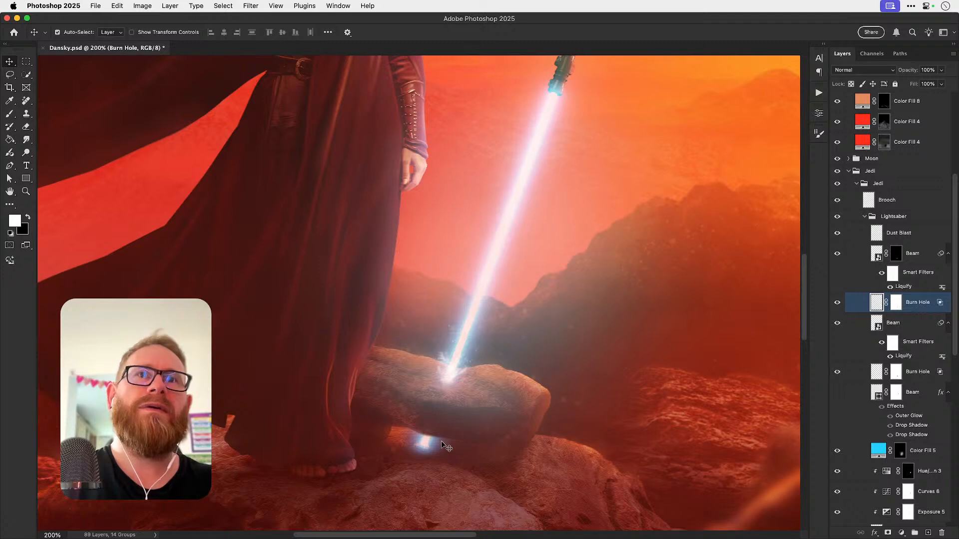
key(super+minus)
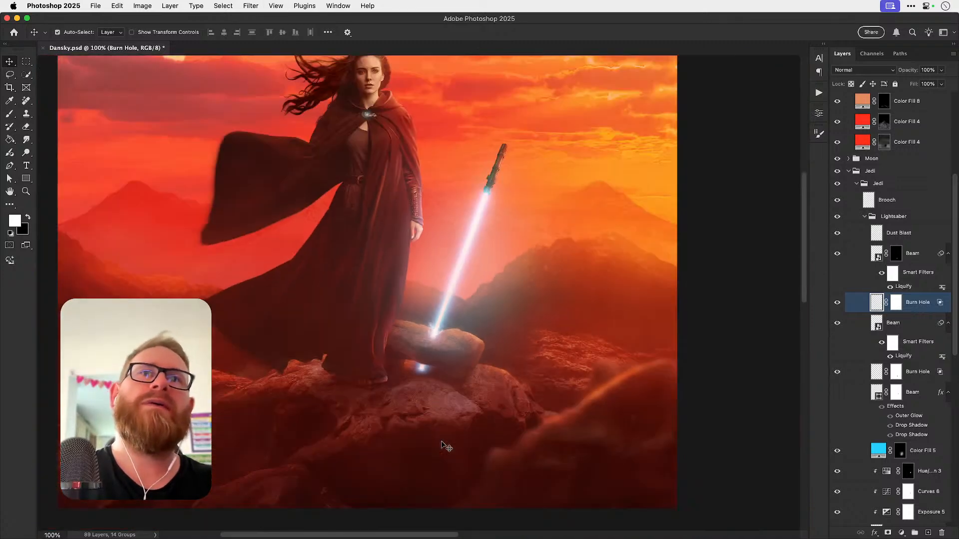
Step: Paint black on the Burn Hole copy's mask with a 9 px brush to clean up around the beam tip
key(z)
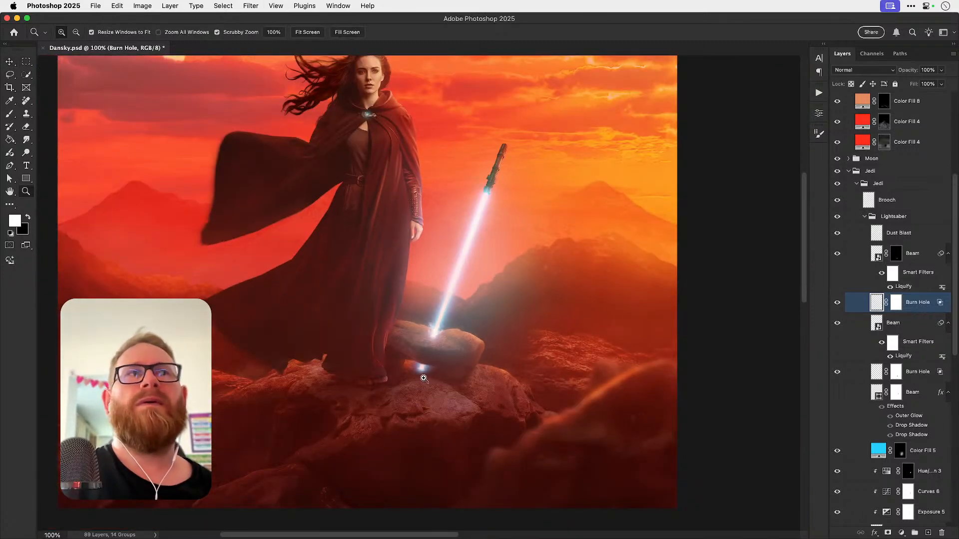
click(424, 378)
click(424, 378)
click(424, 378)
click(425, 378)
click(896, 303)
key(b)
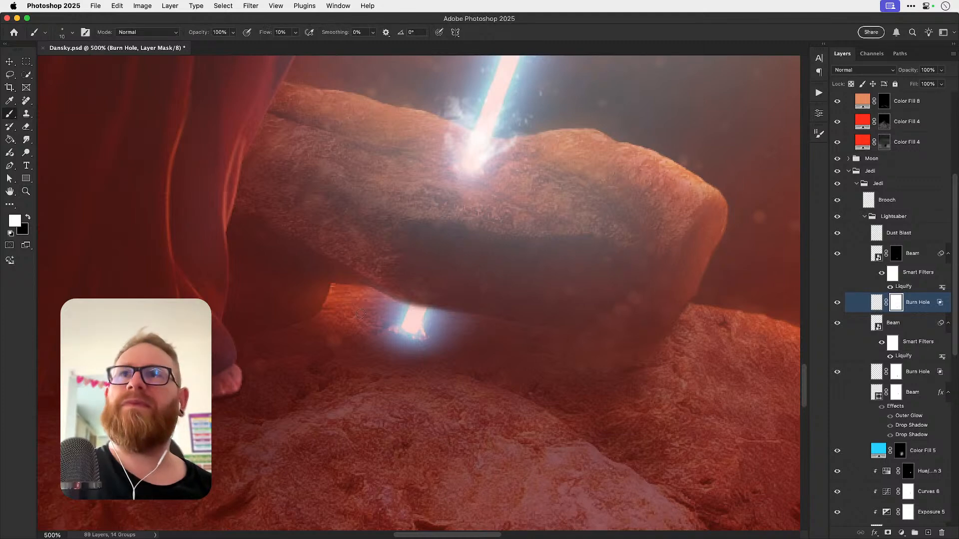
key(x)
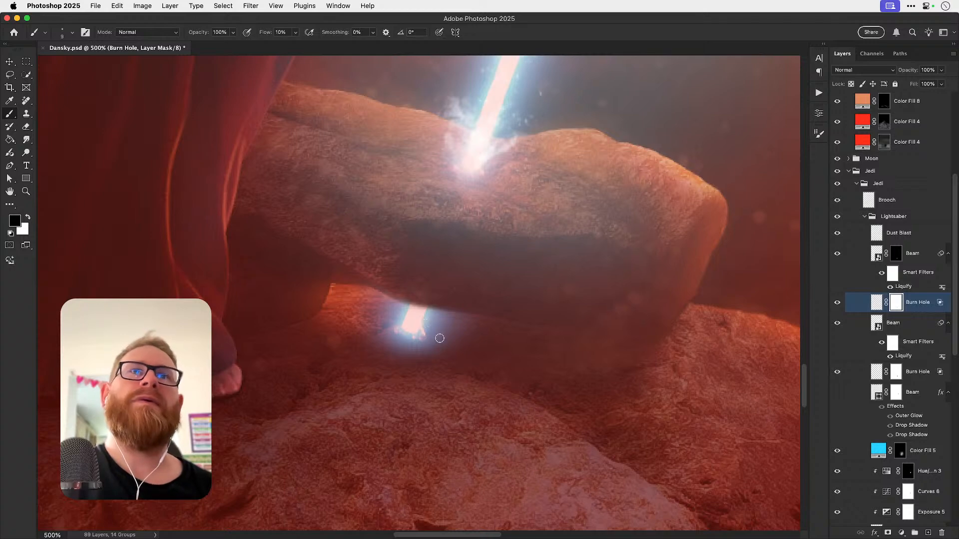
Step: Preview other blend modes on the Burn Hole copy and keep it at Normal
key(v)
click(856, 70)
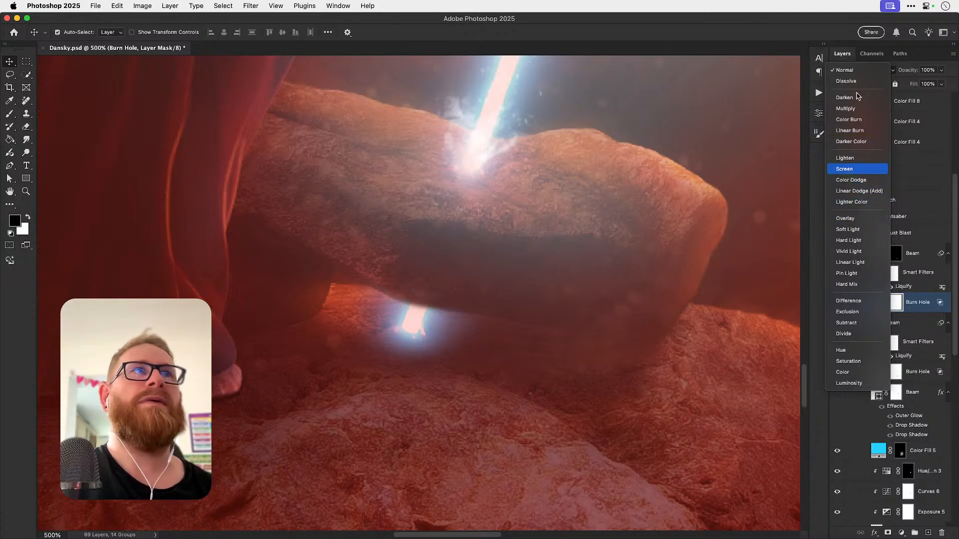
click(853, 70)
key(super+1)
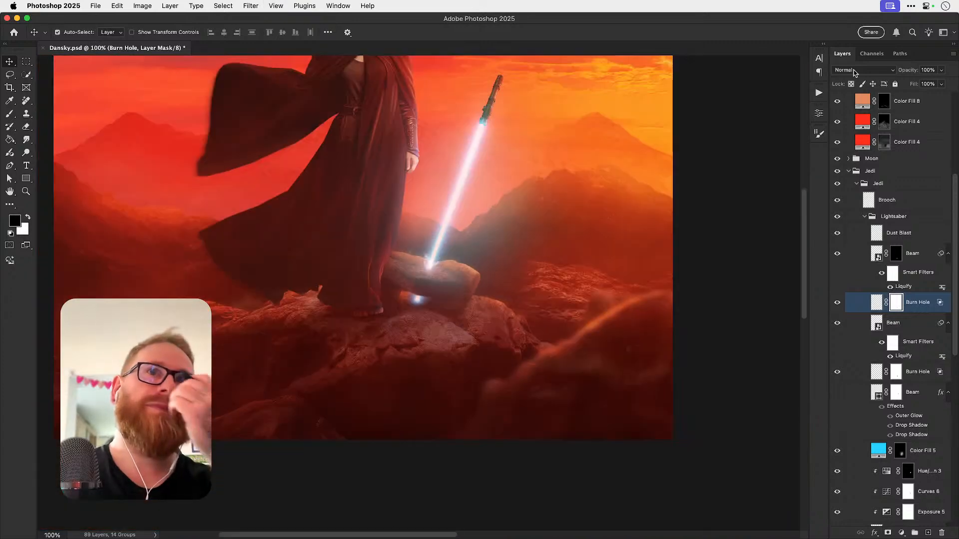
Step: Check the Color Fill 5 glow by toggling its visibility, and try duplicating the layer with its existing mask
drag(444, 317, 471, 322)
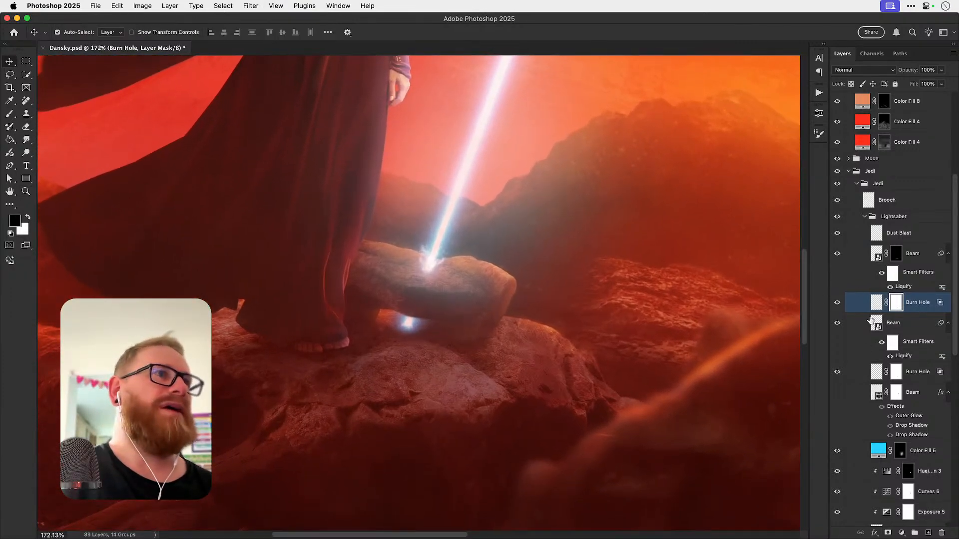
click(839, 452)
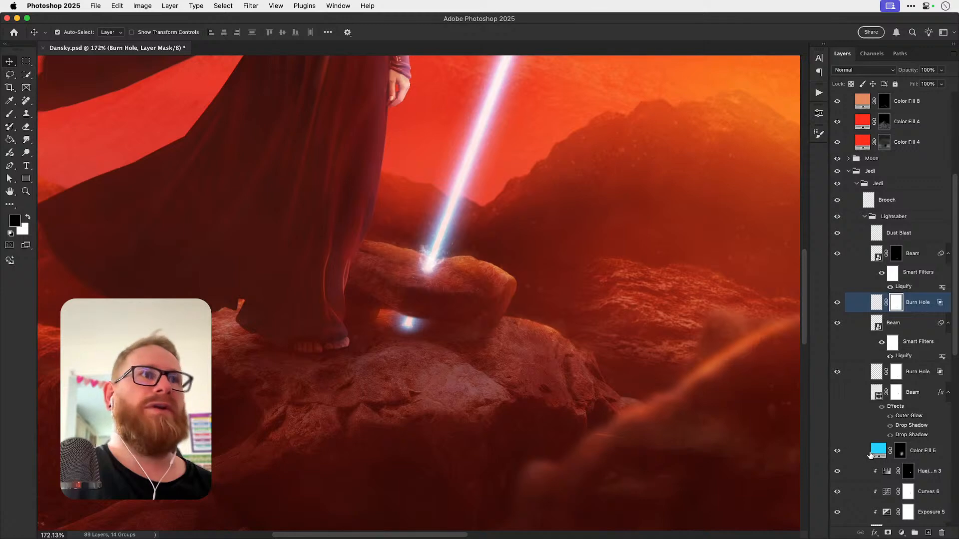
click(900, 451)
key(b)
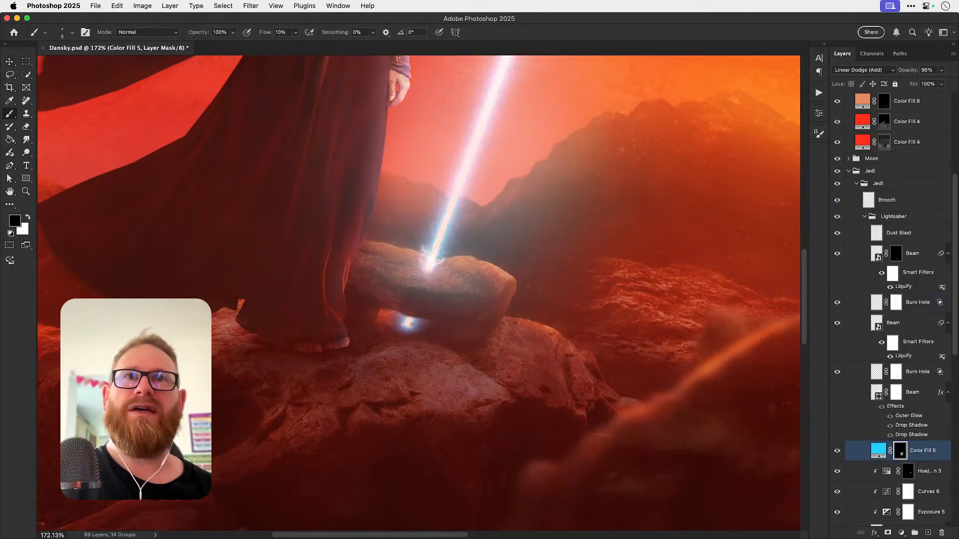
key(super+j)
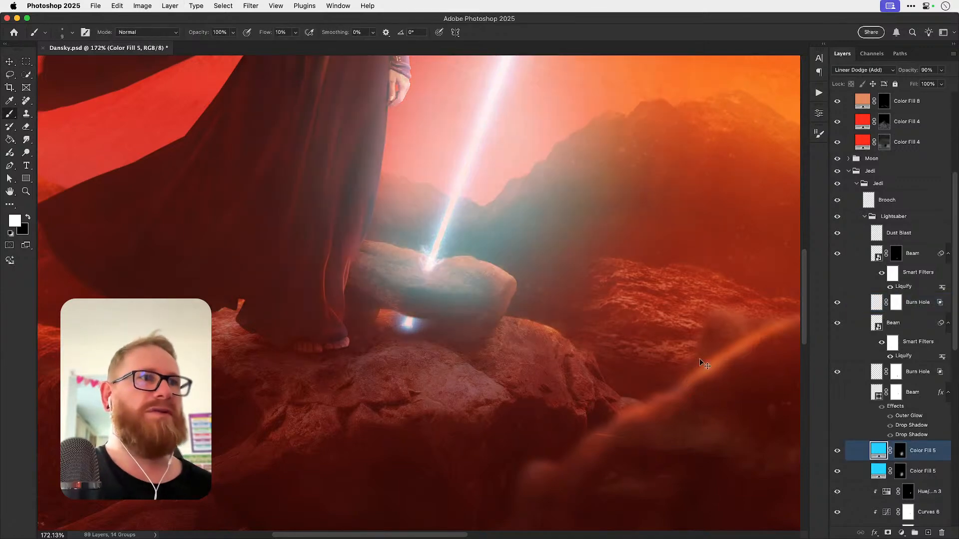
key(super+z)
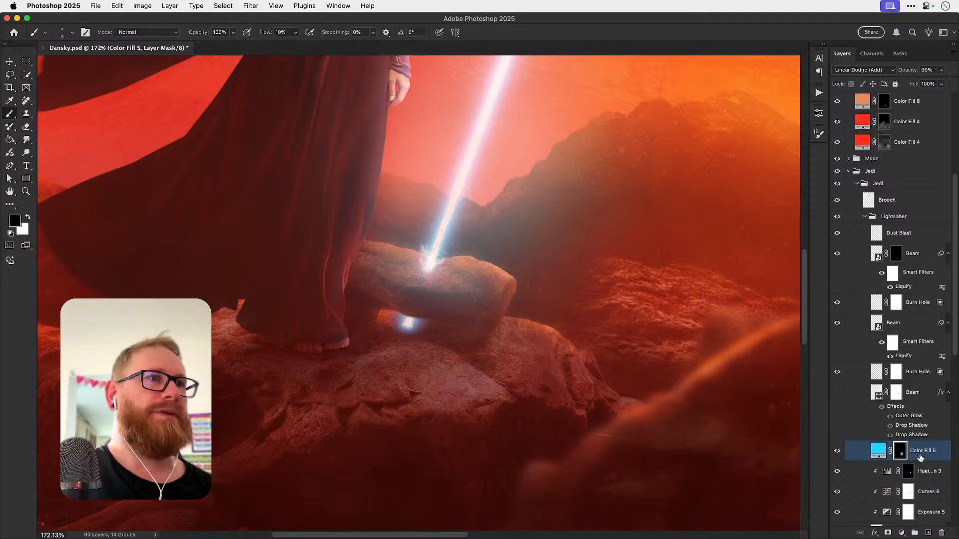
Step: Duplicate the Color Fill 5 glow layer and replace the copy's mask with a new black mask
key(super+j)
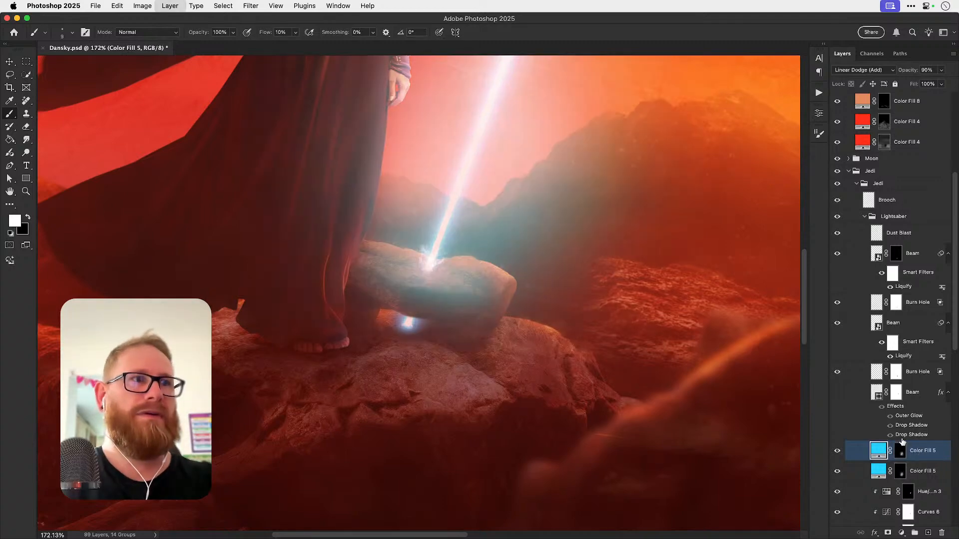
right_click(900, 449)
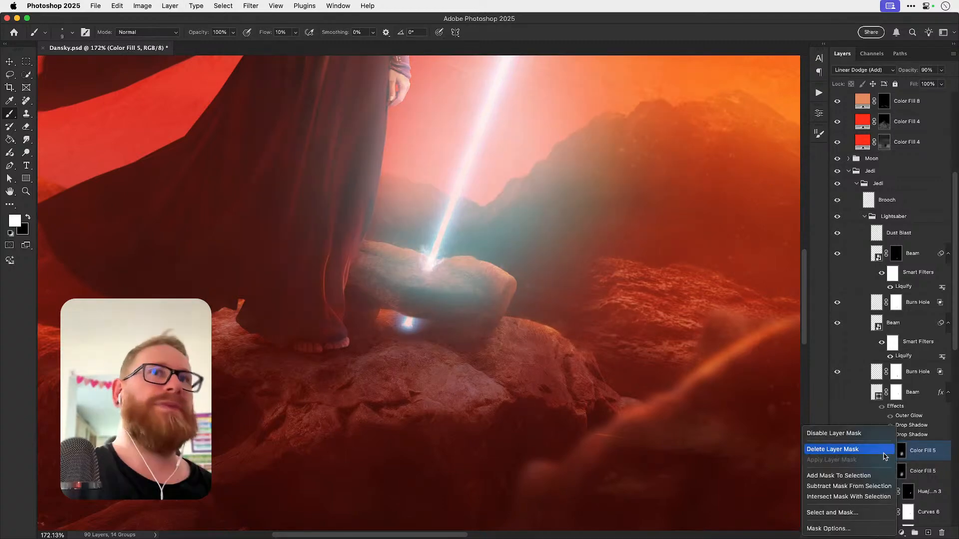
click(886, 452)
alt+click(889, 534)
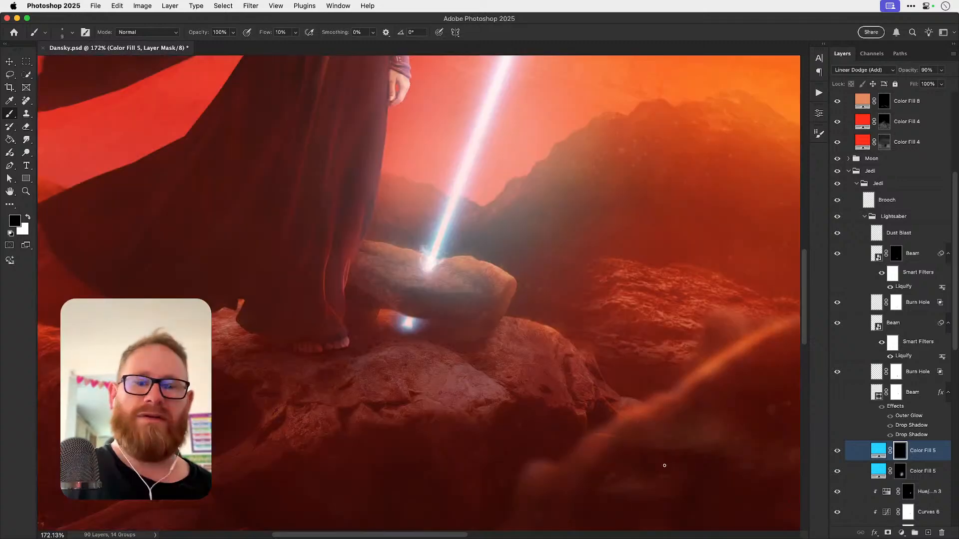
Step: Paint white on the new mask at 10% flow around the beam tip under the rock, enlarging the brush up to 125 px
key(x)
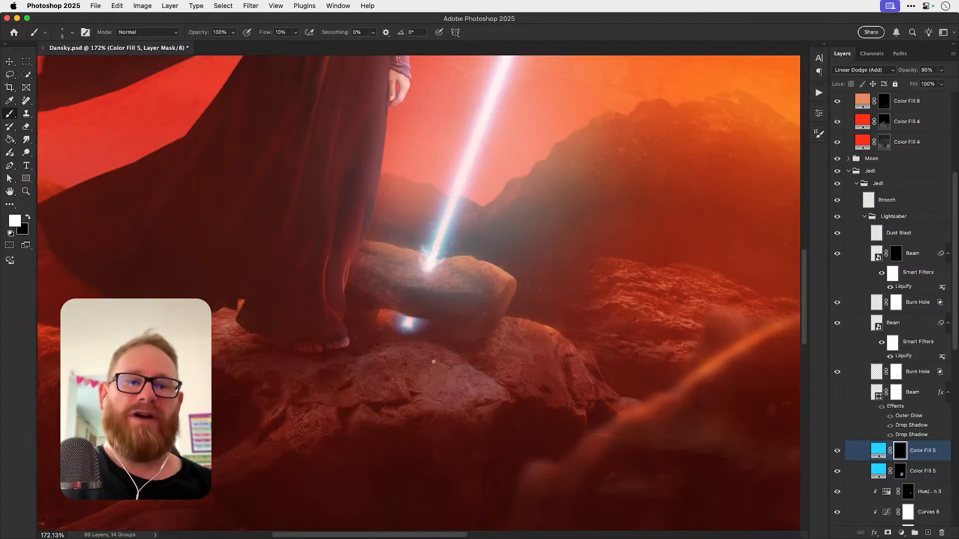
key(bracketright)
key(bracketright)
key(bracketright)
key(bracketright)
key(bracketright)
key(bracketright)
key(bracketright)
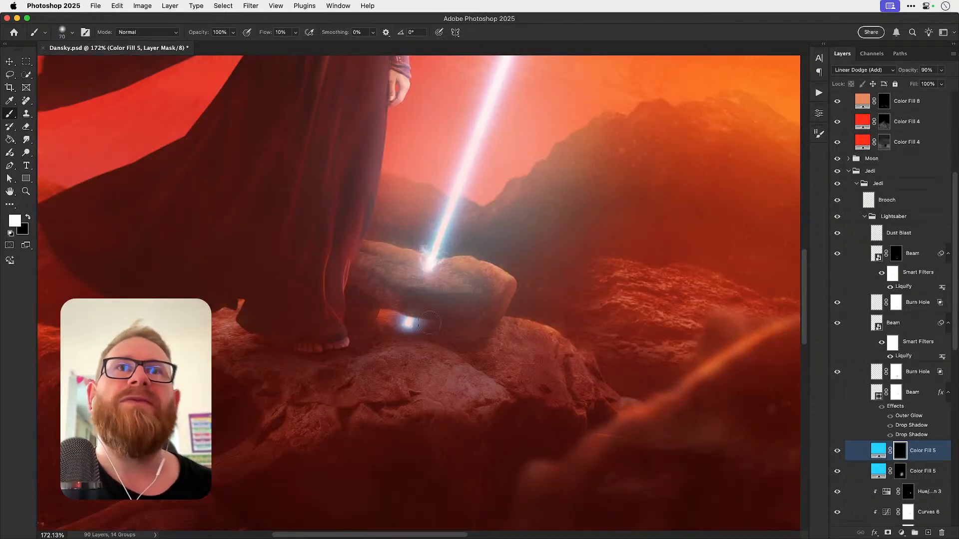
key(bracketleft)
key(bracketleft)
key(bracketleft)
key(bracketleft)
key(bracketleft)
key(bracketleft)
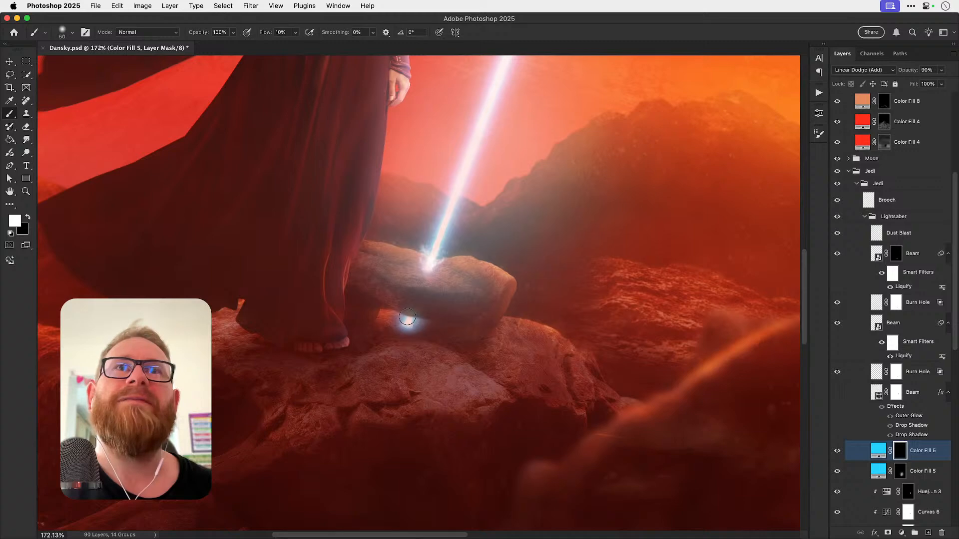
key(bracketright)
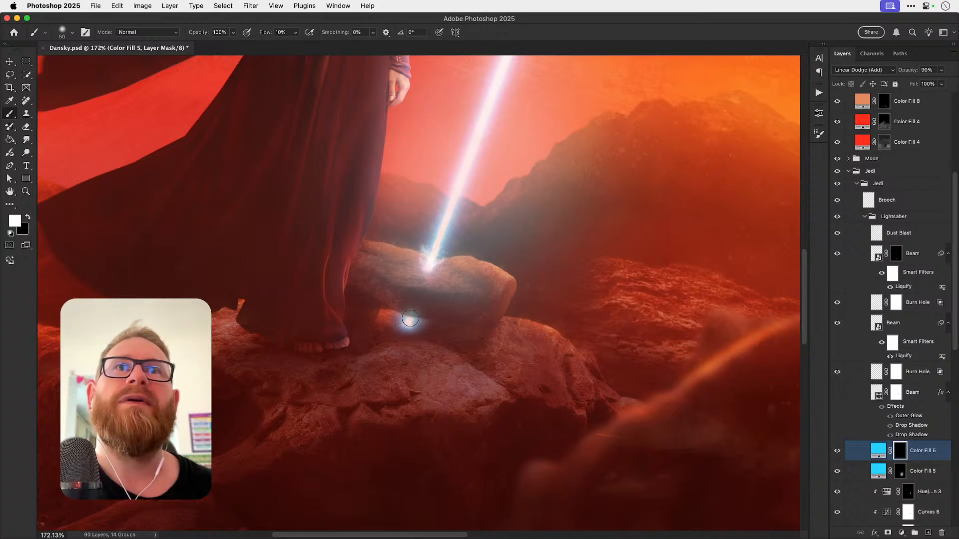
key(bracketright)
key(bracketright)
key(bracketright)
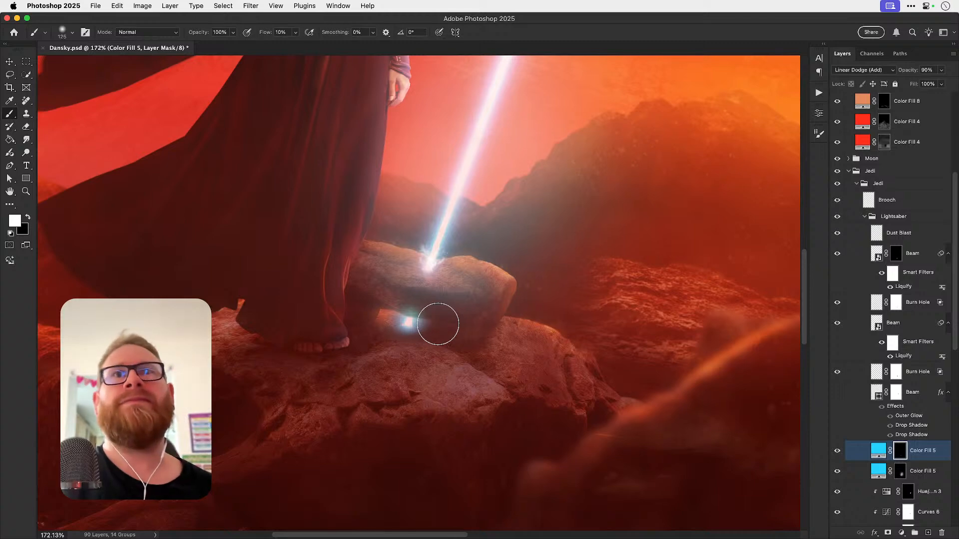
Step: Compare the glow around the rock by hiding and showing the original Color Fill 5 layer
key(z)
click(404, 323)
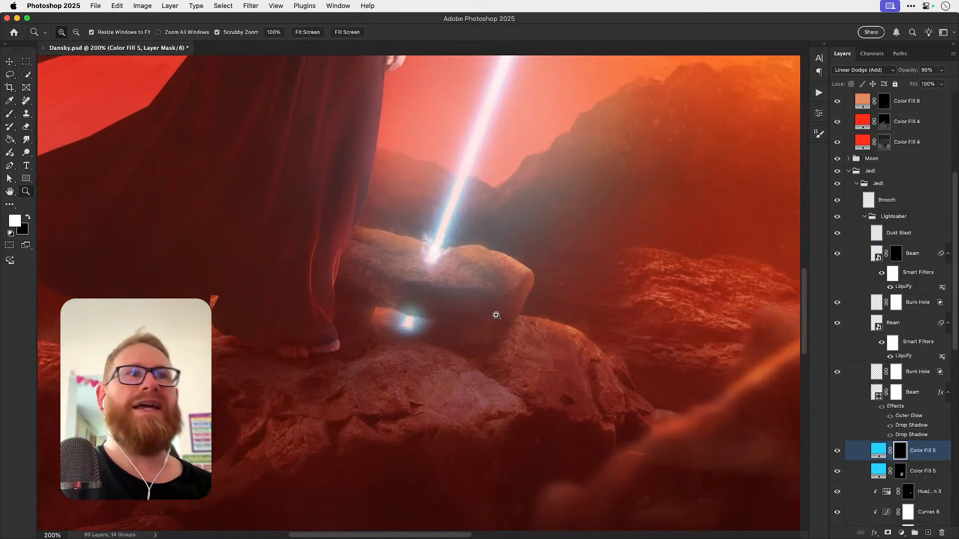
key(v)
click(837, 473)
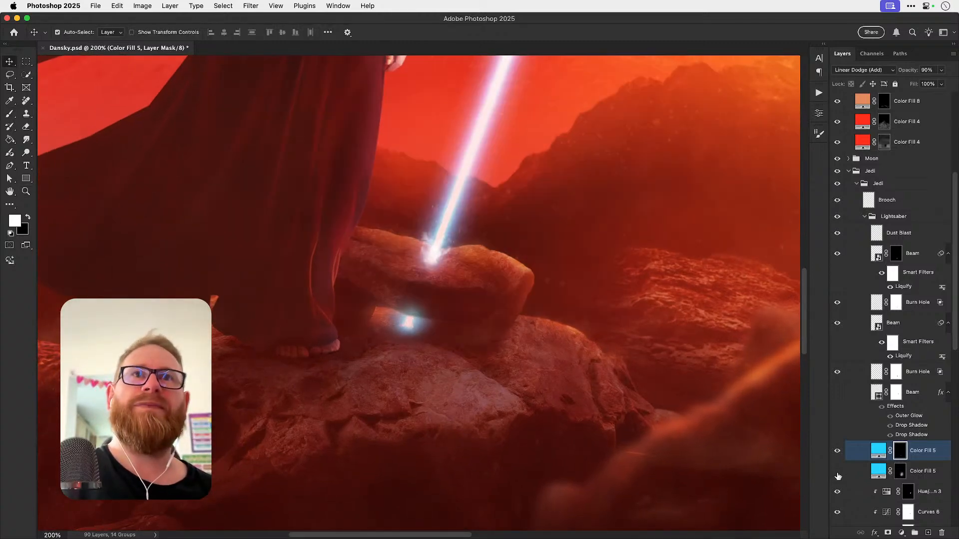
click(838, 473)
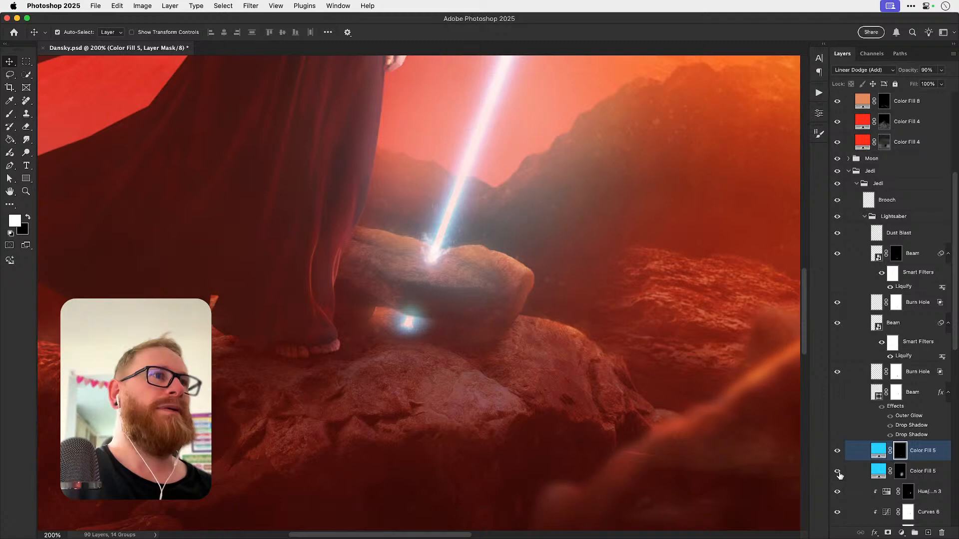
Step: Check what the middle Beam layer contributes by hiding and showing it
click(878, 326)
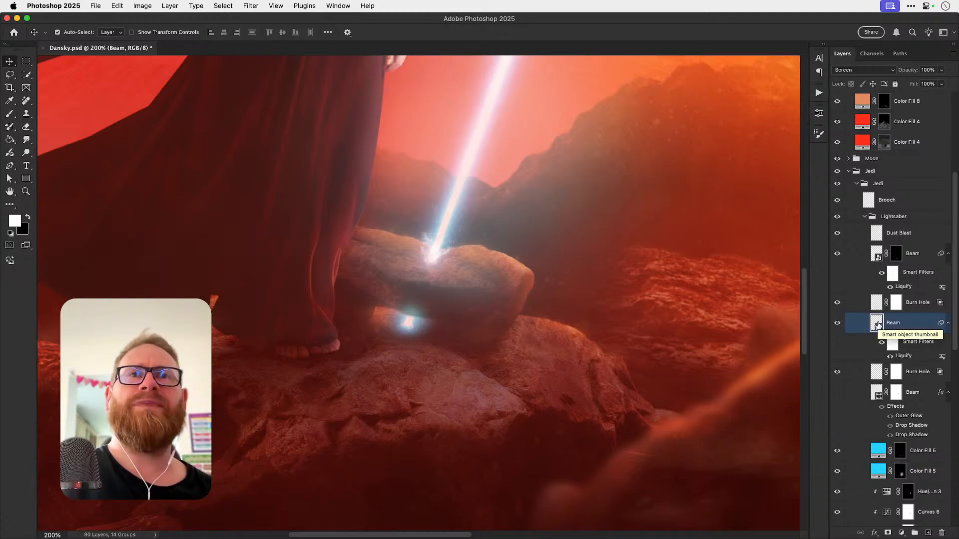
click(837, 323)
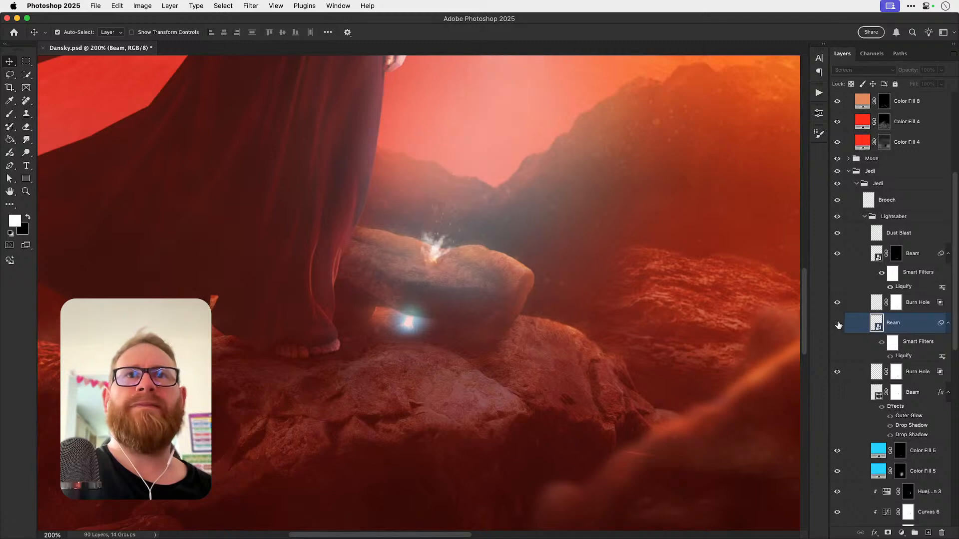
click(838, 323)
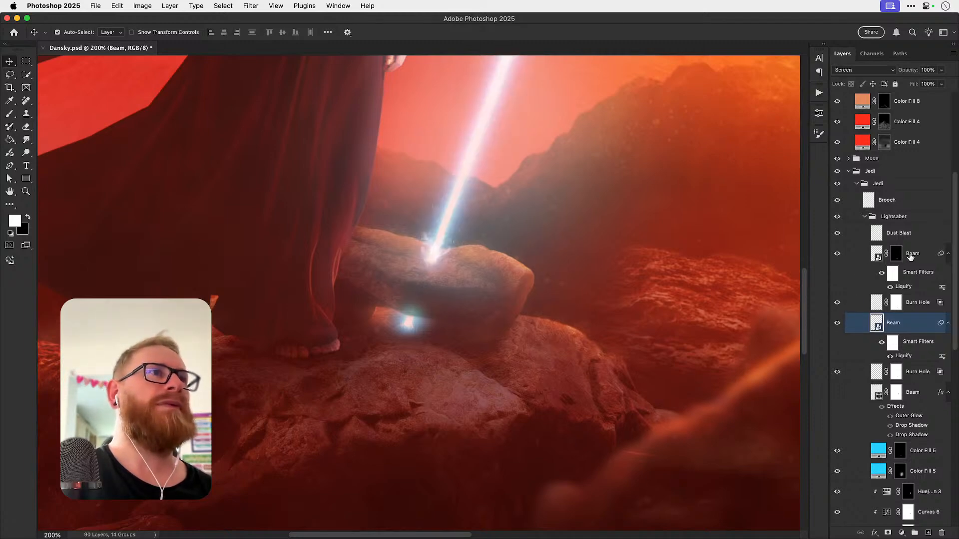
Step: Rename the masked Beam layer directly below Dust Blast as Beam Under Rock
double_click(911, 253)
key(Right)
text(Unde)
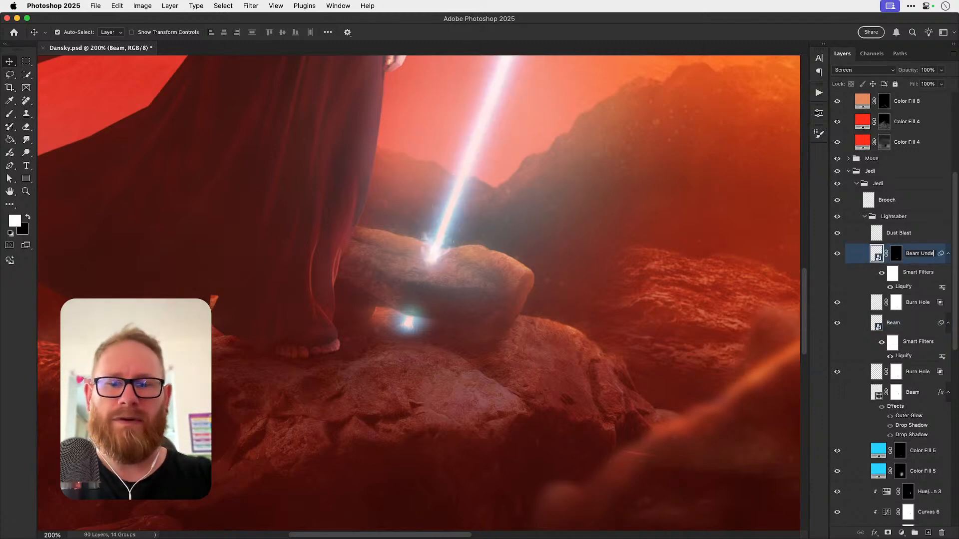
text(r Rock)
key(Return)
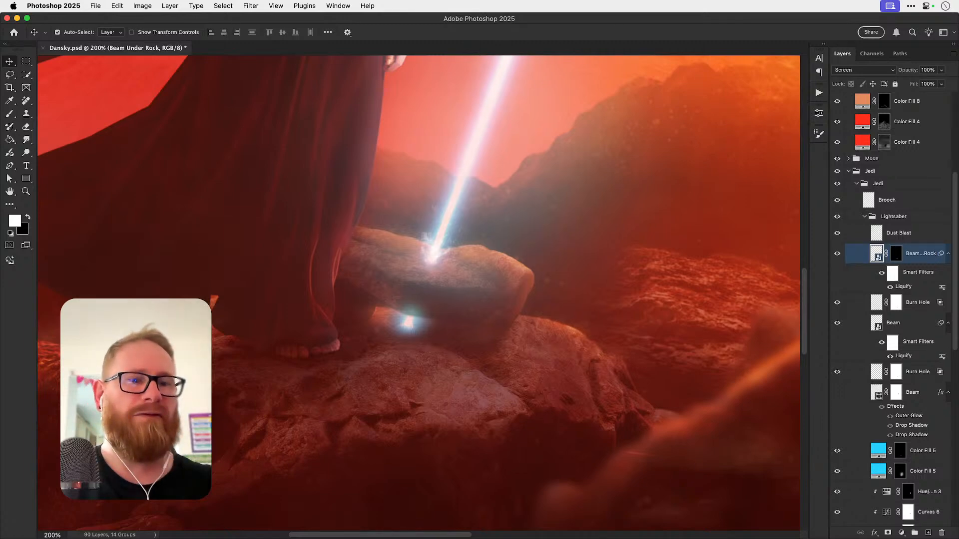
Step: Check the Beam Under Rock layer by toggling its visibility, and view its blend mode options without changing them
click(838, 254)
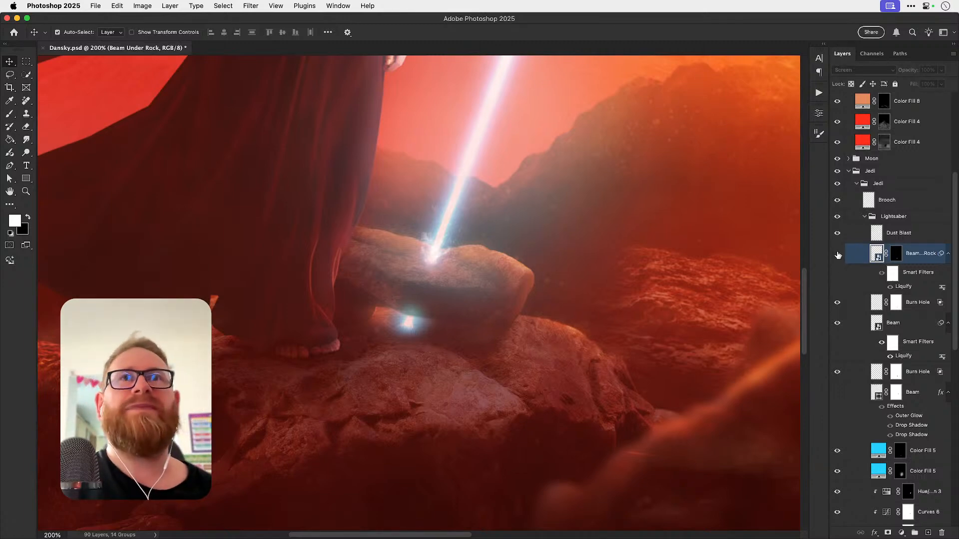
click(838, 254)
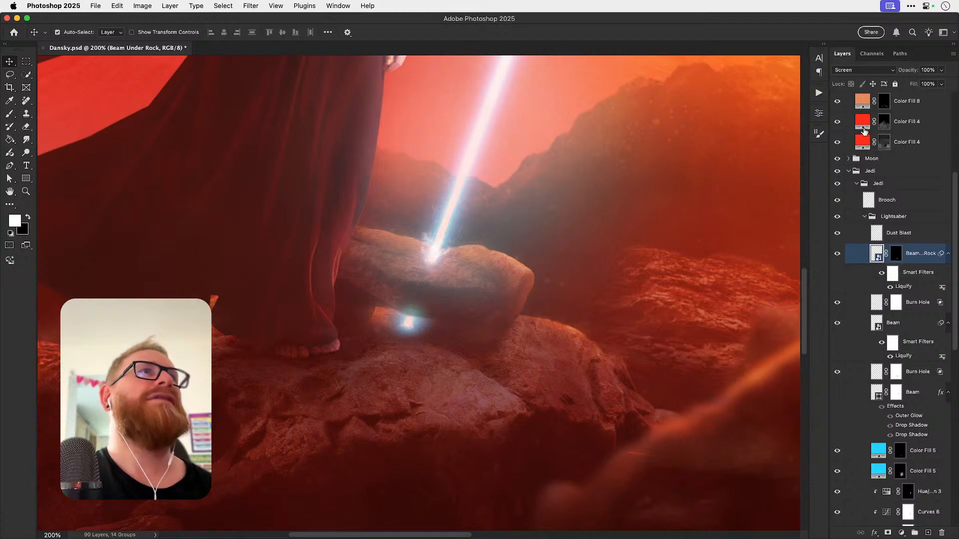
click(852, 70)
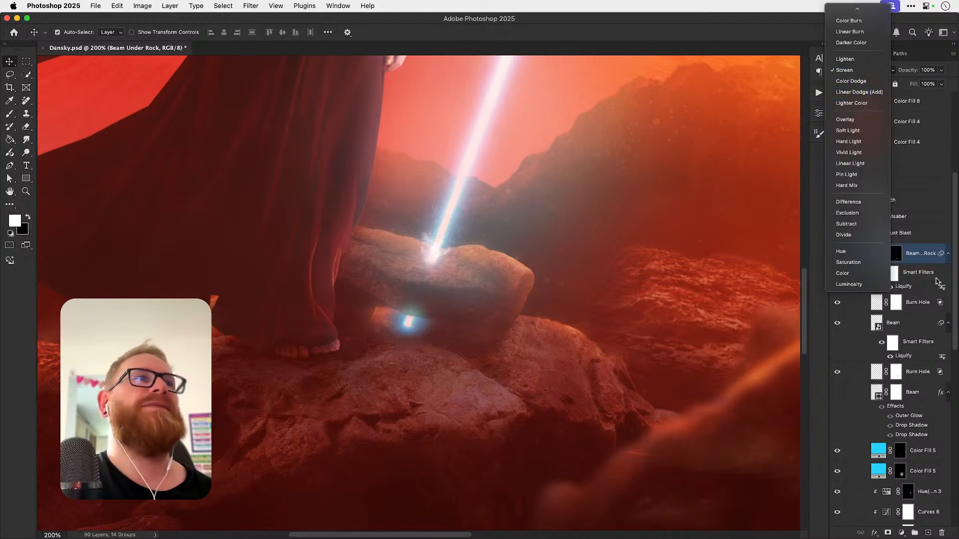
click(921, 264)
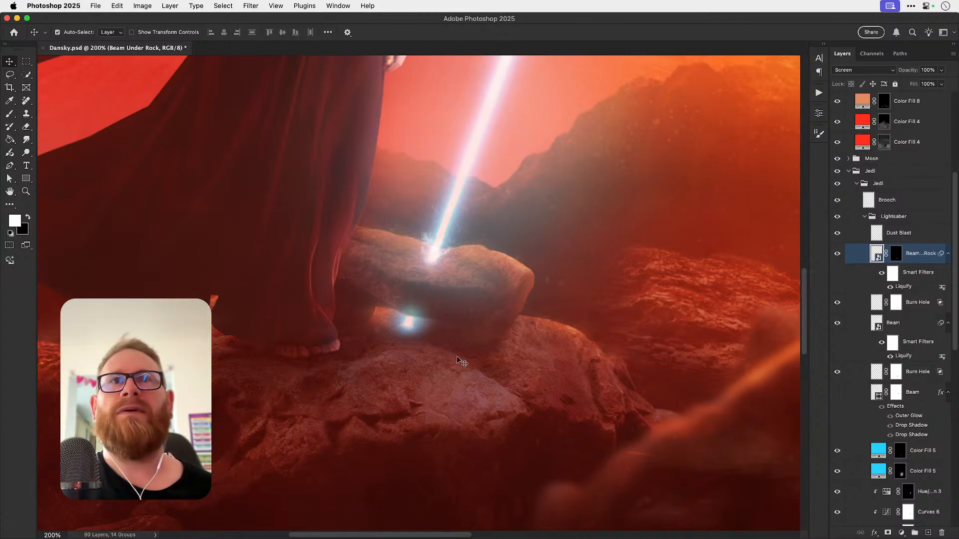
Step: Compare the main Beam and Beam Under Rock layers around the rock by hiding and showing each one
super+click(412, 332)
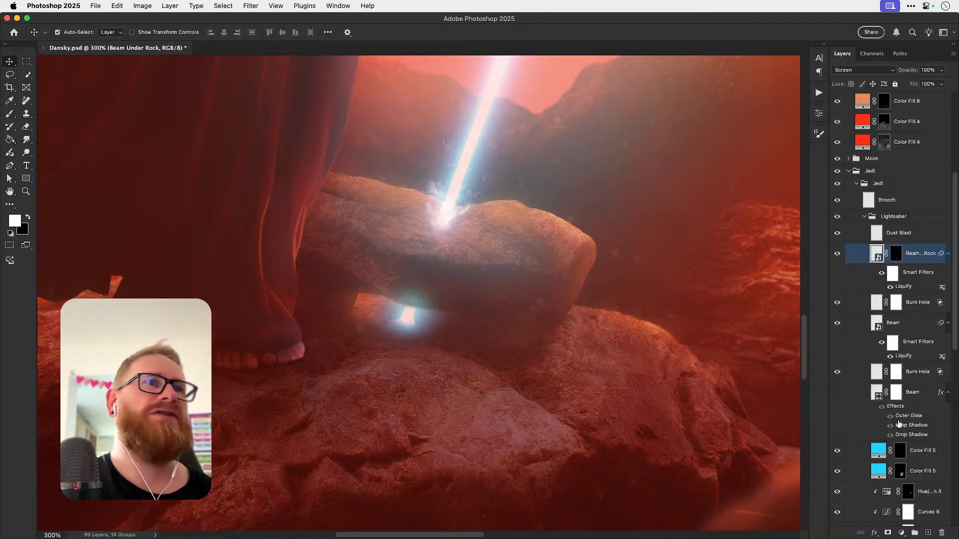
scroll(897, 421, down, 2)
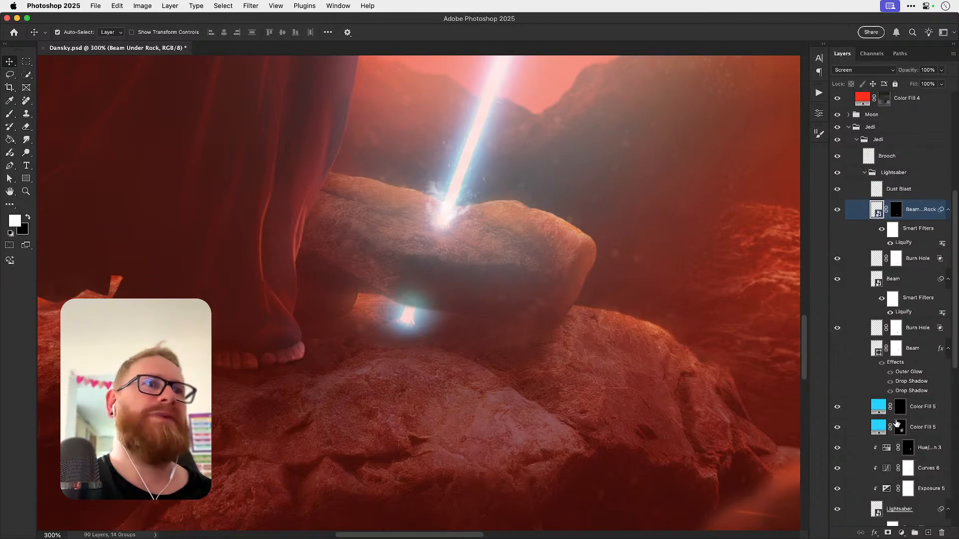
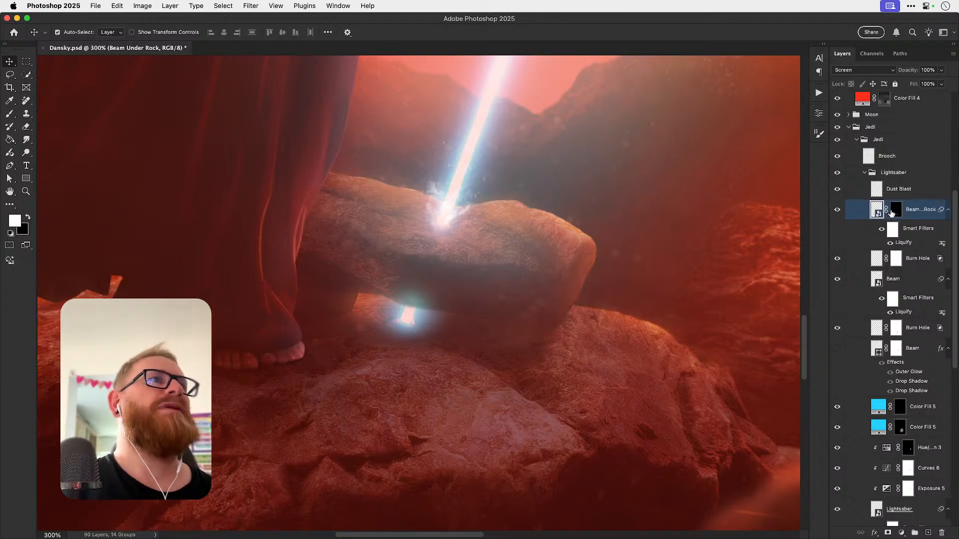
click(909, 283)
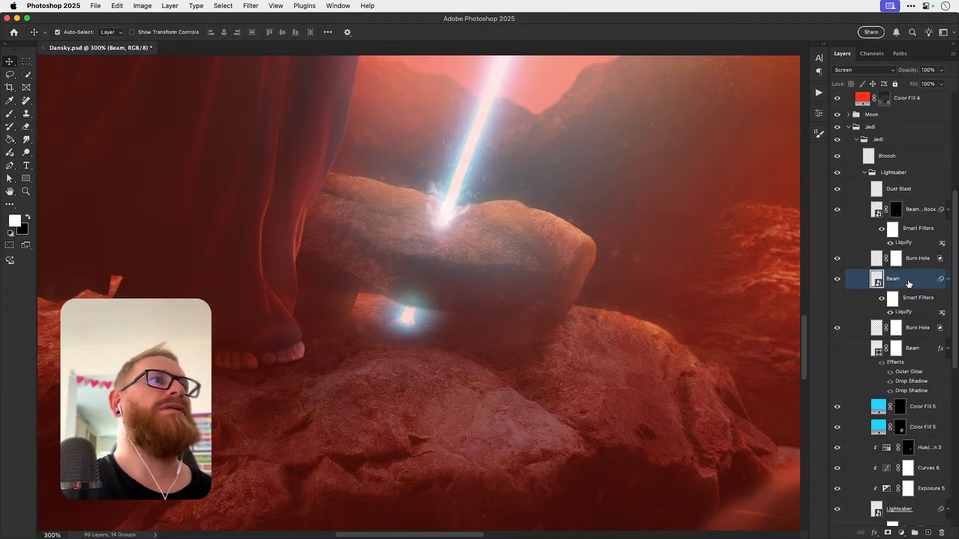
click(839, 280)
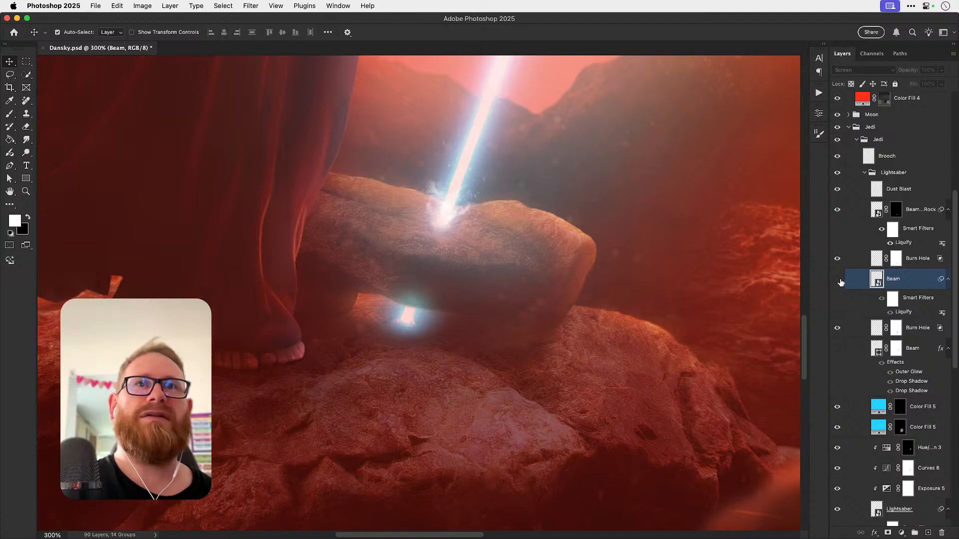
click(838, 280)
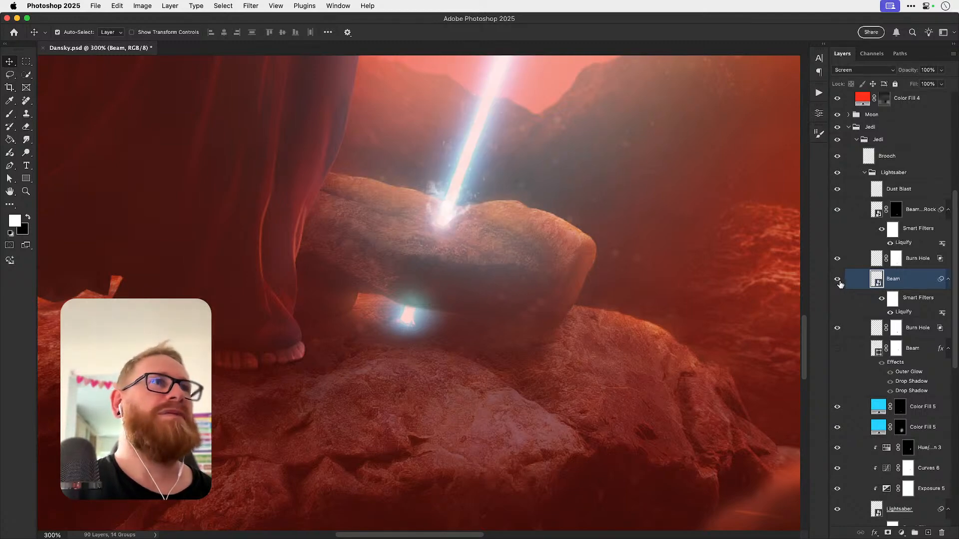
click(837, 211)
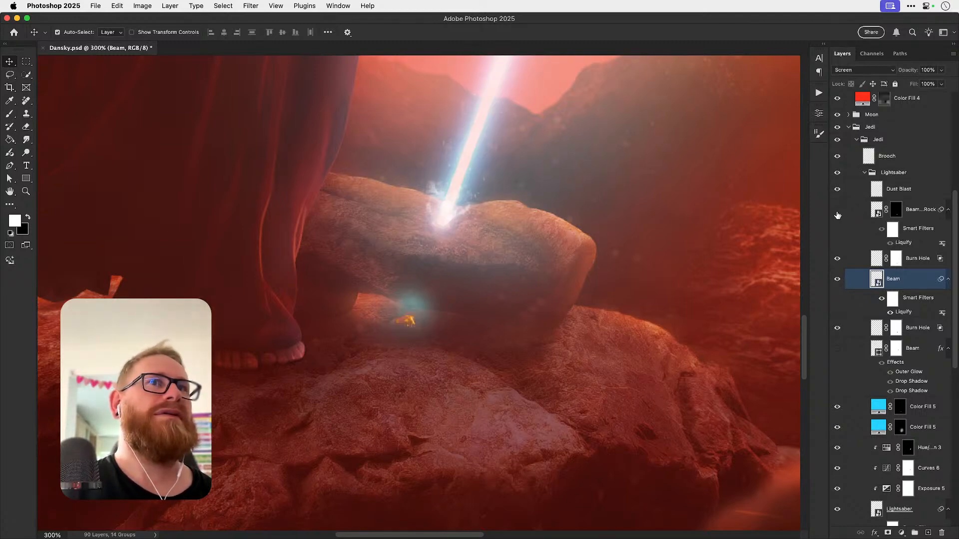
click(837, 212)
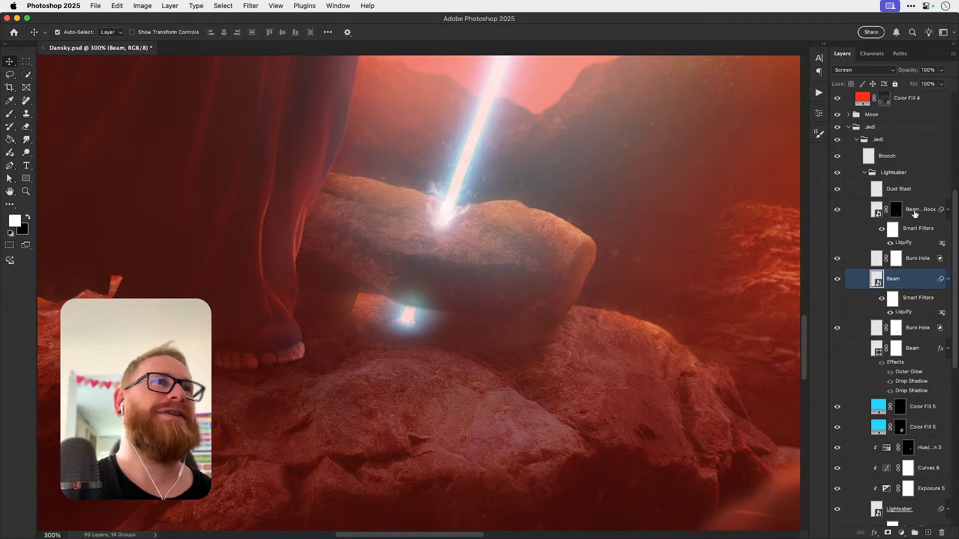
Step: Make an independent smart object copy of the Beam Under Rock layer and delete the original one
right_click(915, 213)
click(899, 372)
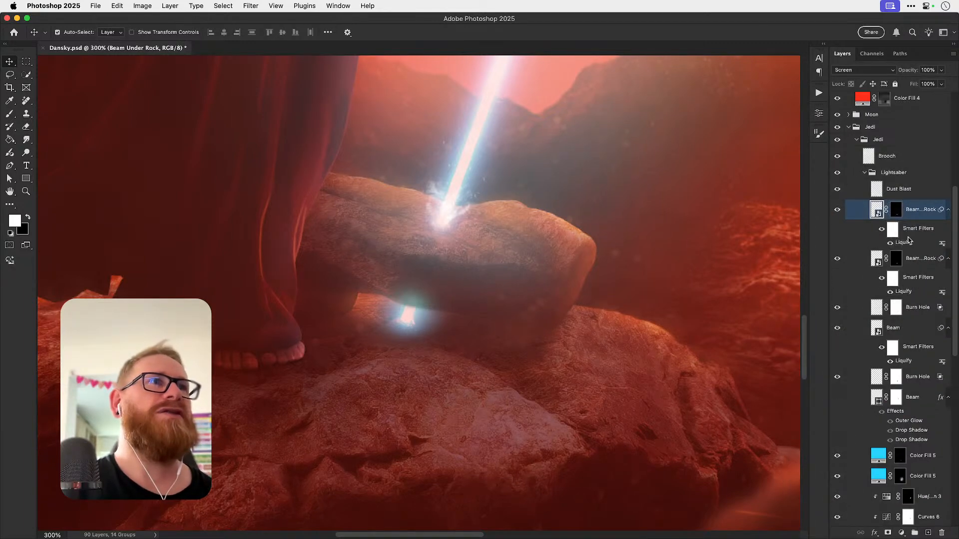
click(920, 261)
key(BackSpace)
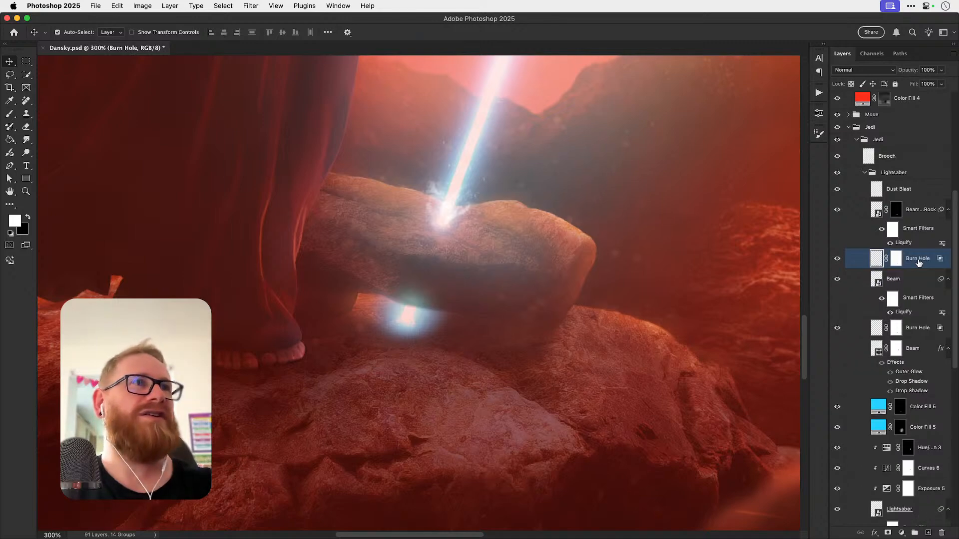
Step: Open the contents of the new Beam Under Rock smart object to inspect the beam up close
click(878, 212)
double_click(878, 212)
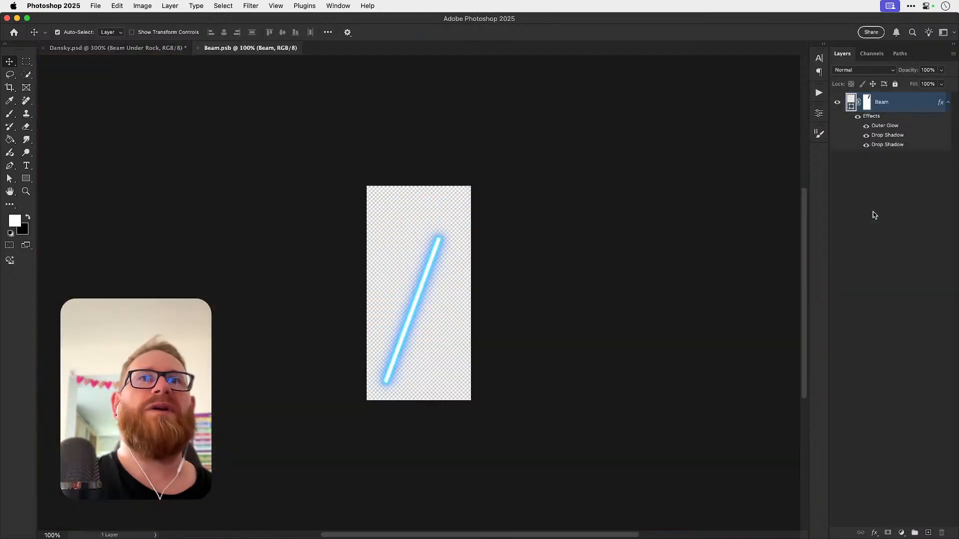
key(z)
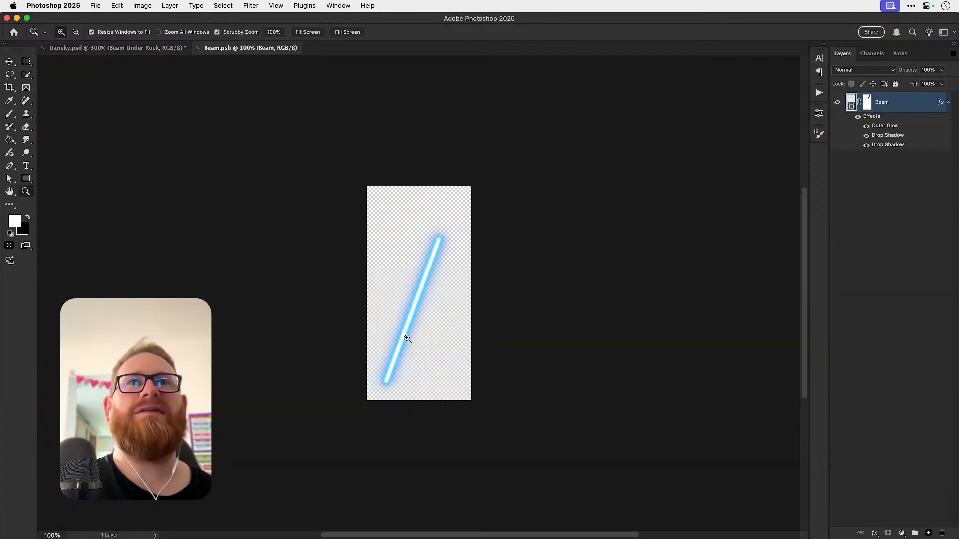
drag(404, 338, 437, 340)
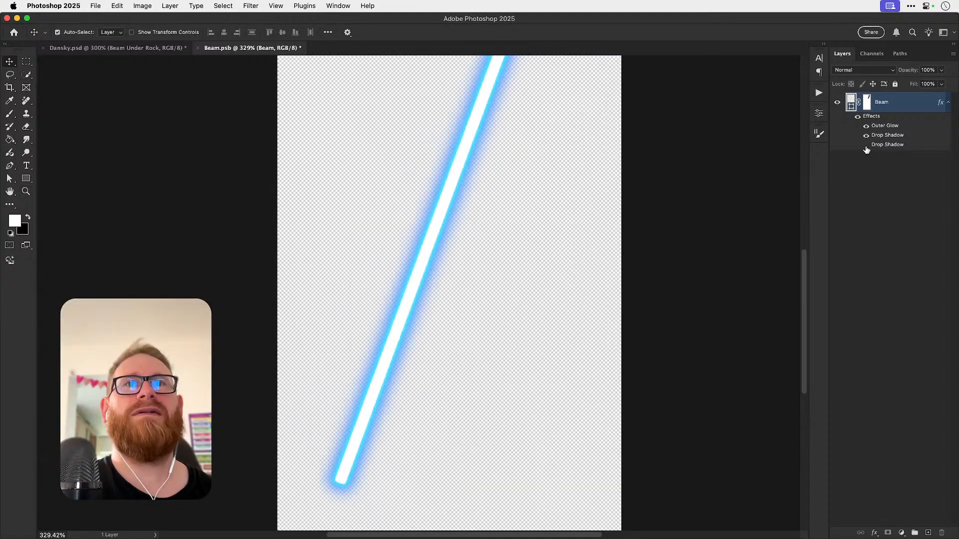
Step: Compare the beam's two Drop Shadow effects, switch off only the first one, and save the smart object
click(867, 136)
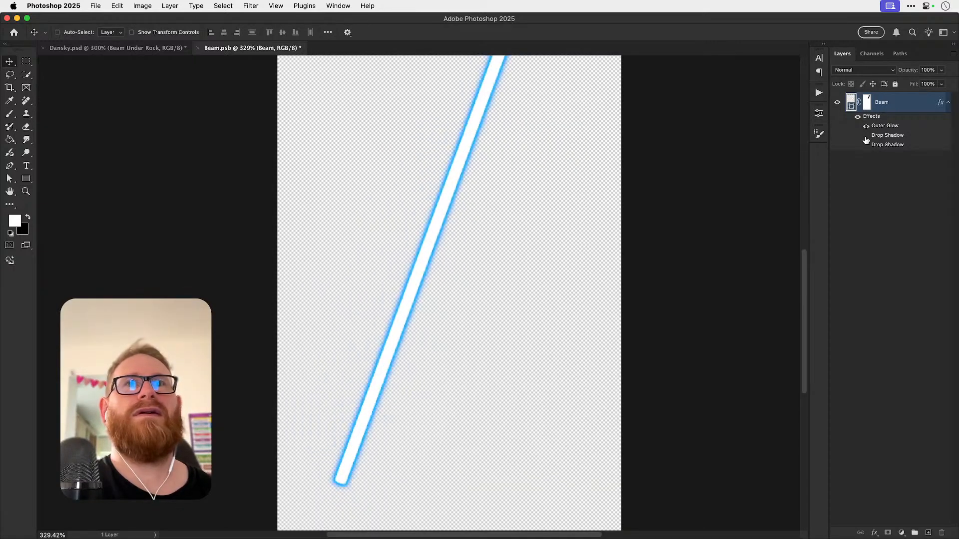
click(867, 138)
click(868, 146)
click(867, 147)
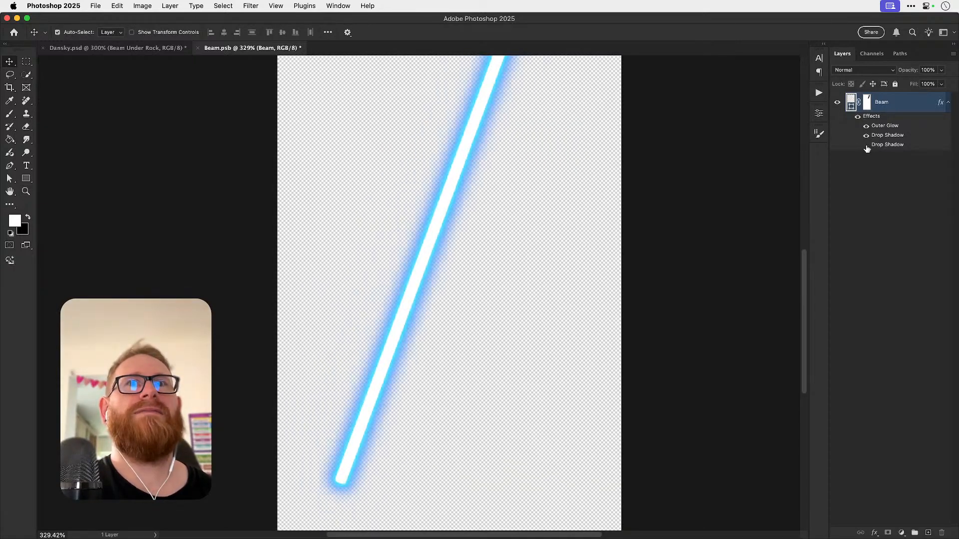
click(866, 136)
click(867, 145)
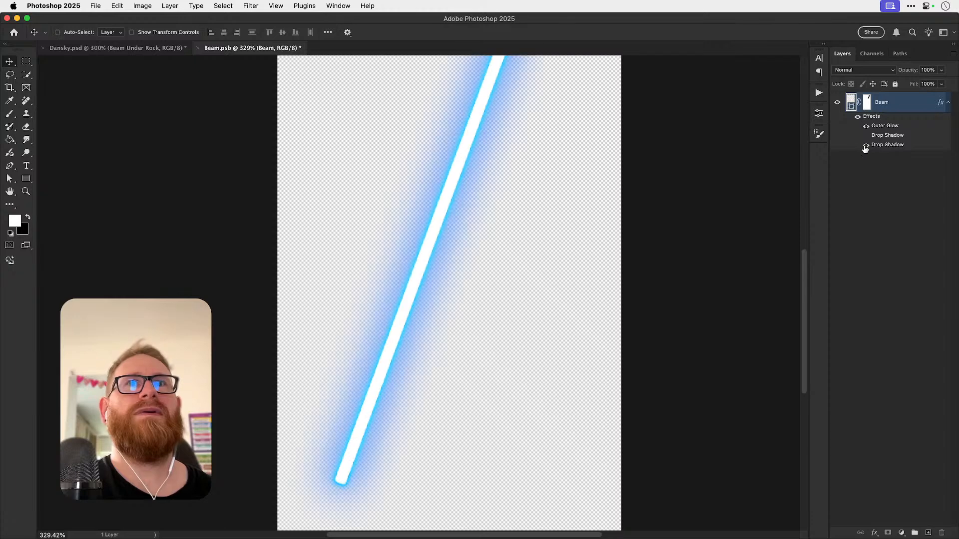
key(super+s)
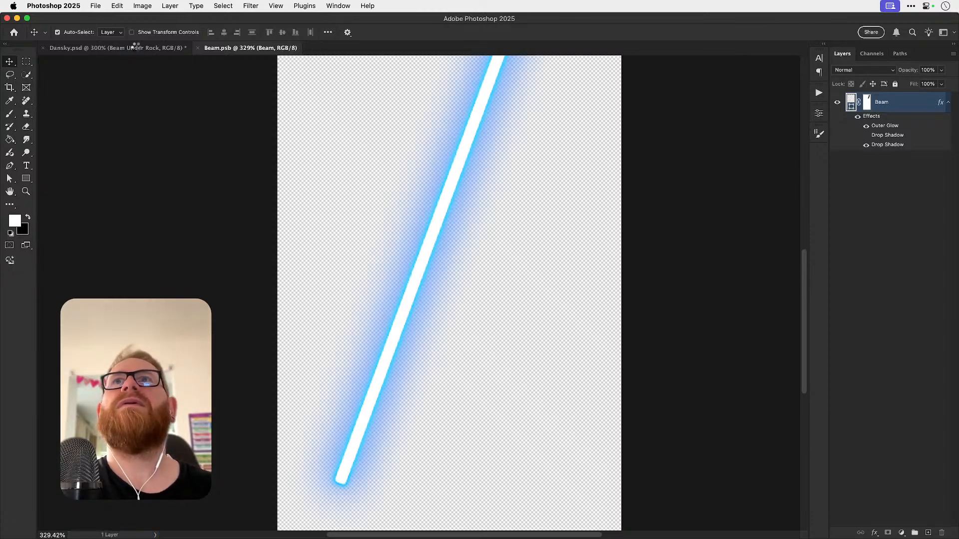
Step: Return to the Dansky.psd composite and examine the beam tip under the rock at 100% and up close
click(135, 48)
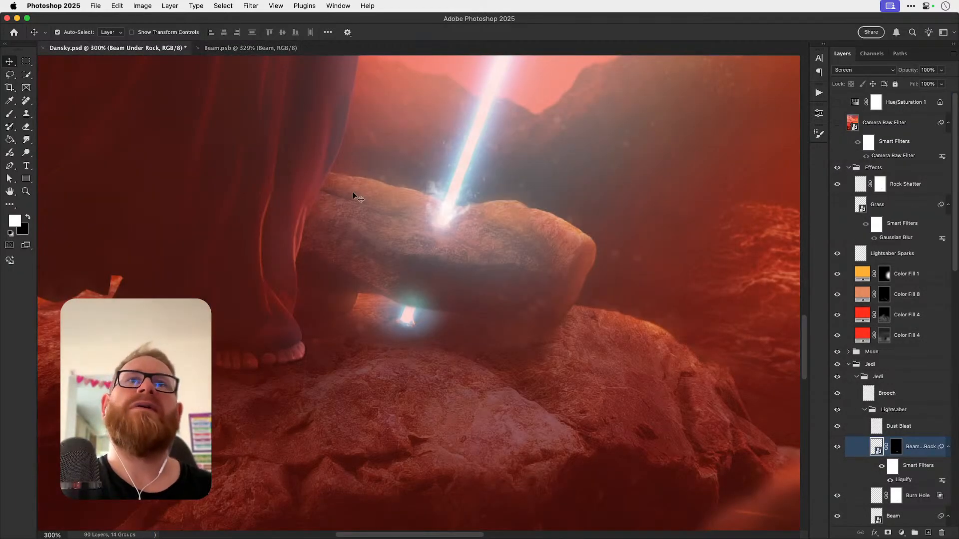
key(super+1)
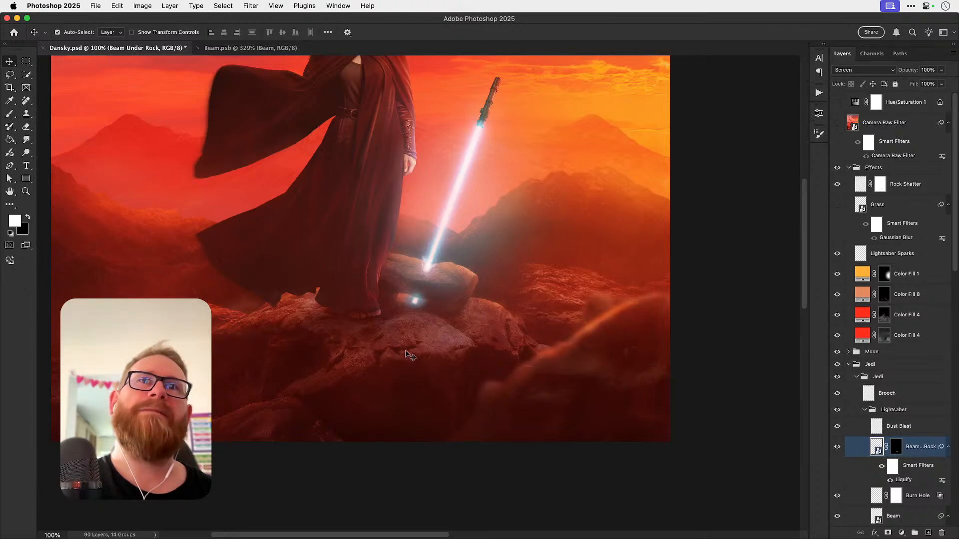
drag(415, 316, 452, 324)
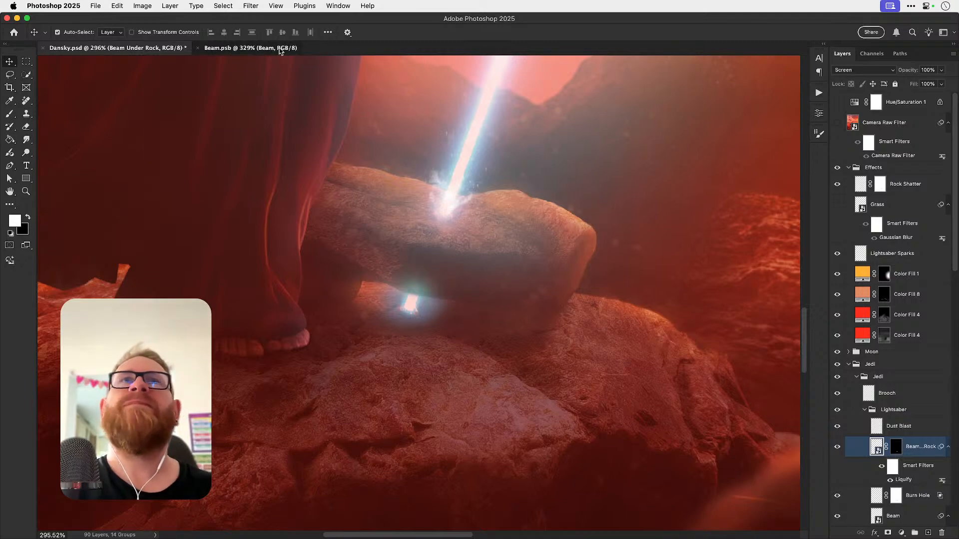
Step: Go back to the Beam.psb contents, re-enable the first Drop Shadow effect, and save the smart object
click(250, 48)
key(v)
click(866, 135)
key(cmd+s)
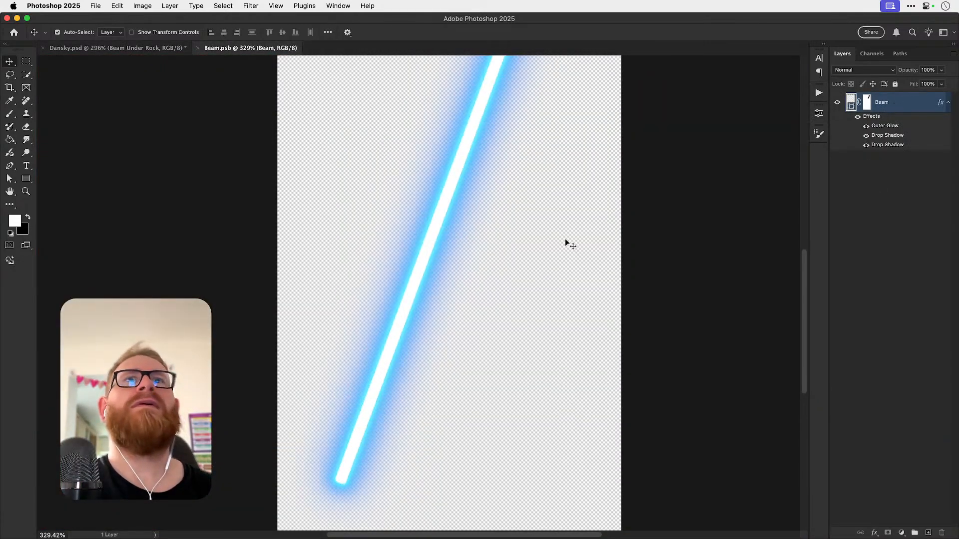
Step: Convert the Beam layer inside Beam.psb to a smart object
scroll(418, 338, up, 5)
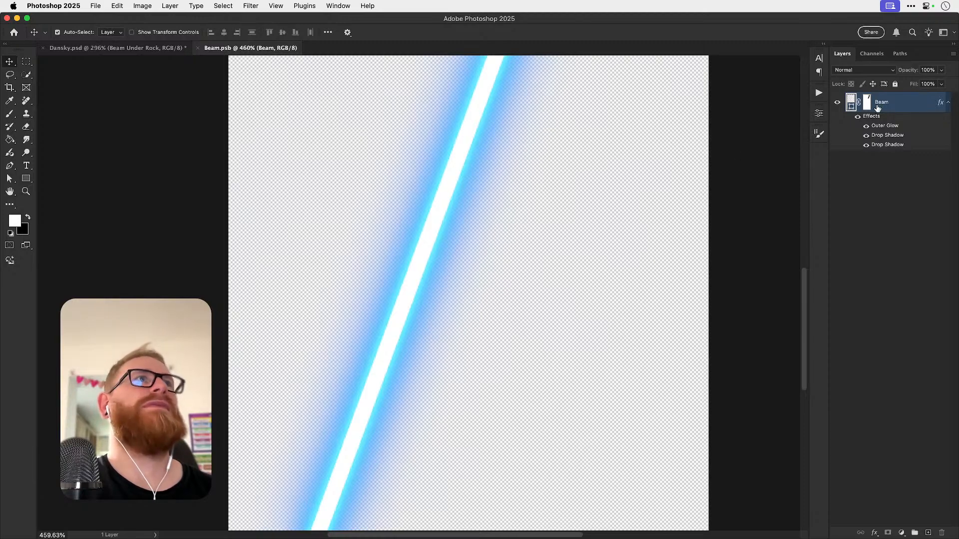
right_click(878, 108)
click(531, 214)
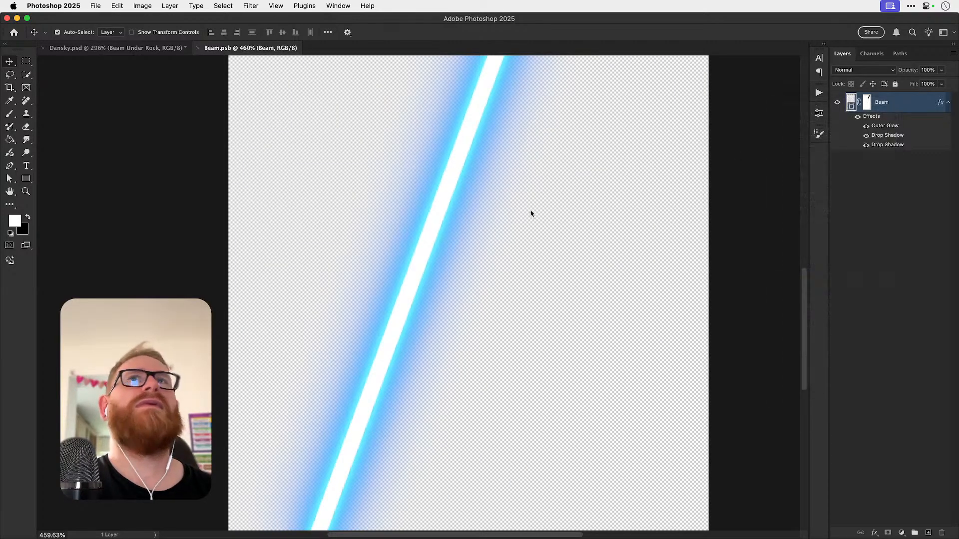
Step: Apply a Gaussian Blur with a 1 pixel radius to the Beam layer and inspect its softened edges
click(251, 5)
mouse_move(315, 161)
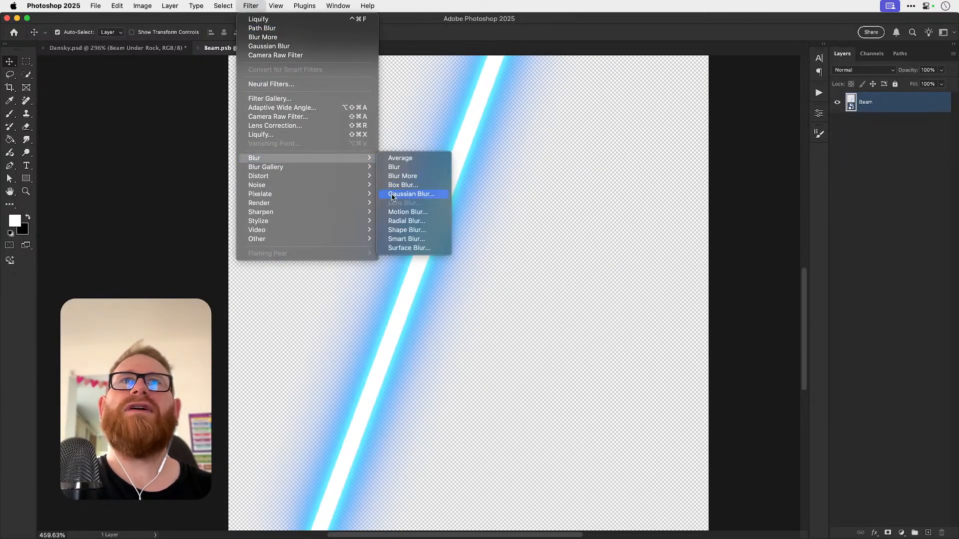
click(406, 194)
text(1)
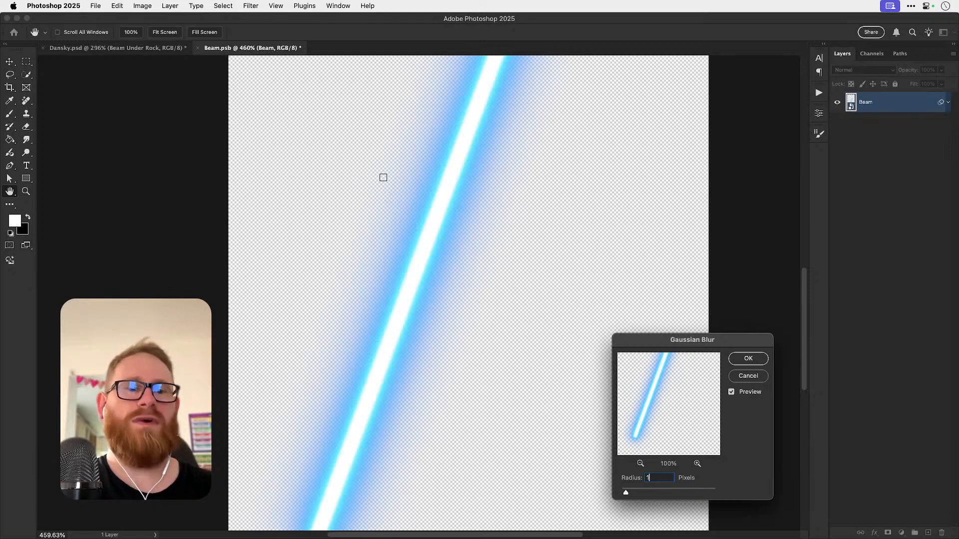
key(Return)
key(z)
click(418, 268)
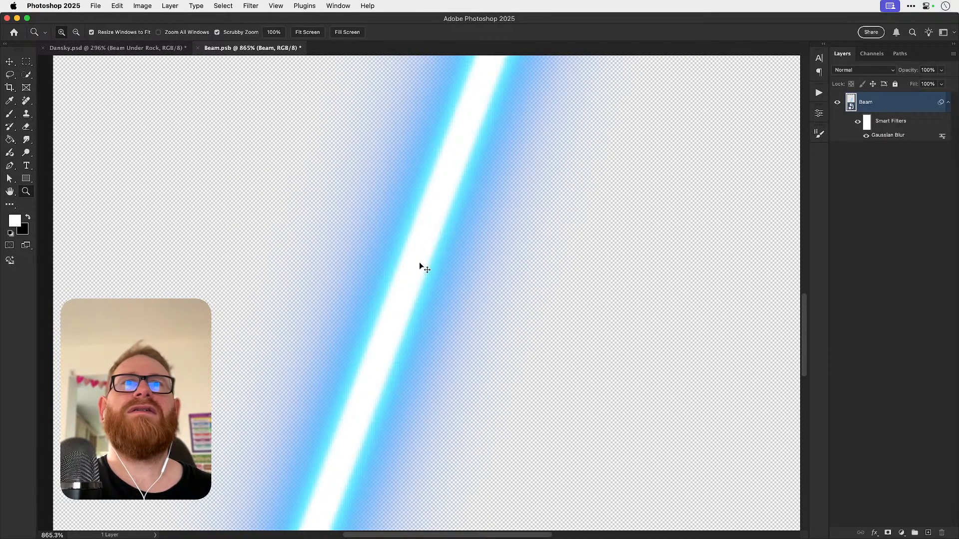
Step: Reapply the Gaussian Blur to the Beam layer with a 0.5 pixel radius, then save and close Beam.psb
key(v)
click(247, 5)
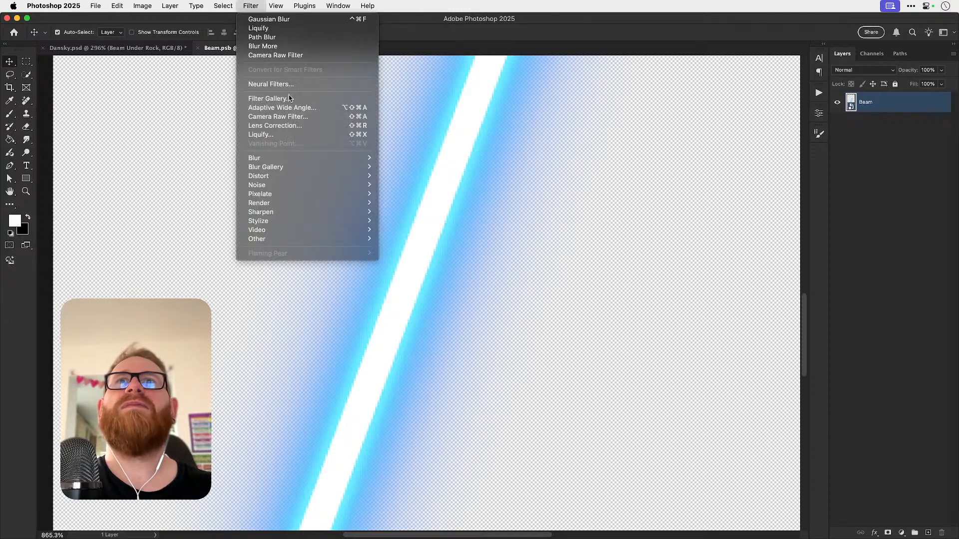
mouse_move(300, 158)
click(396, 188)
text(.5)
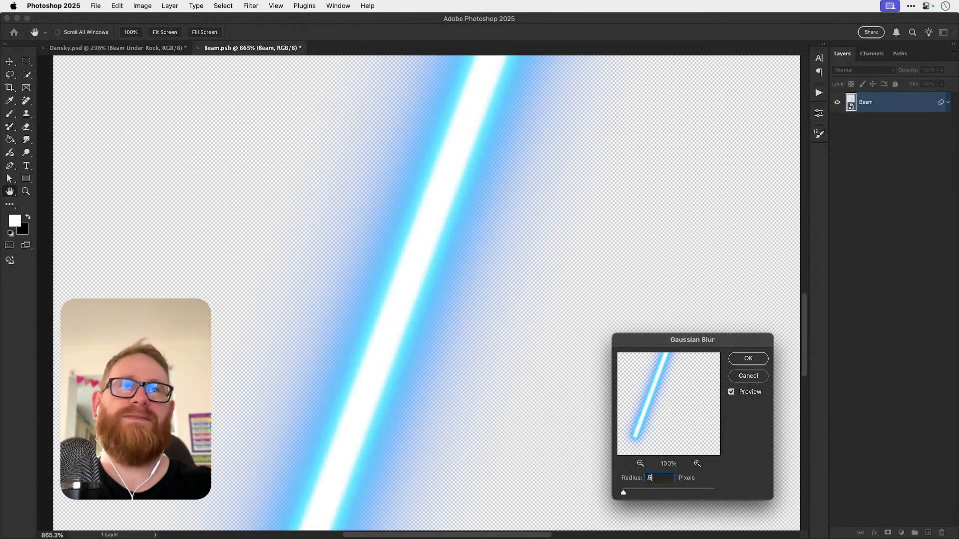
key(Return)
key(super+s)
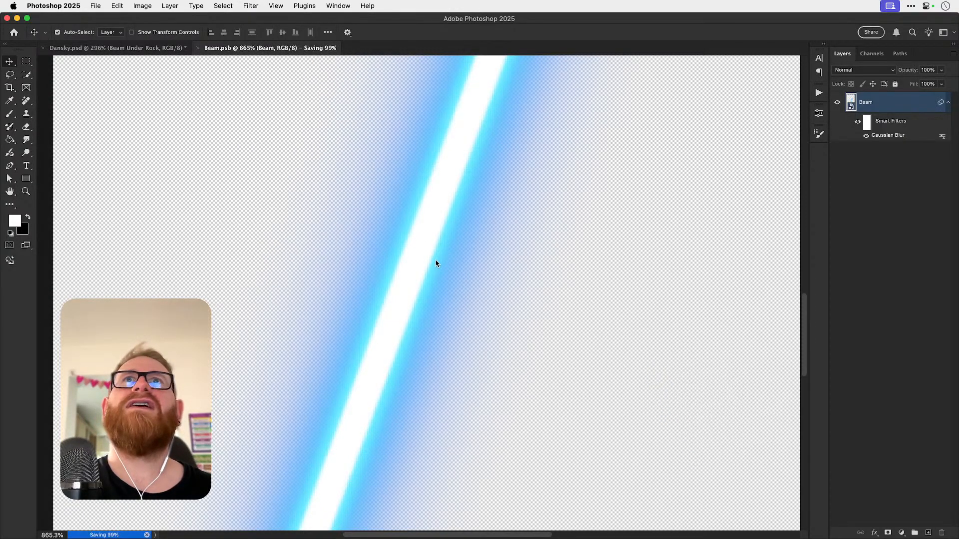
key(super+w)
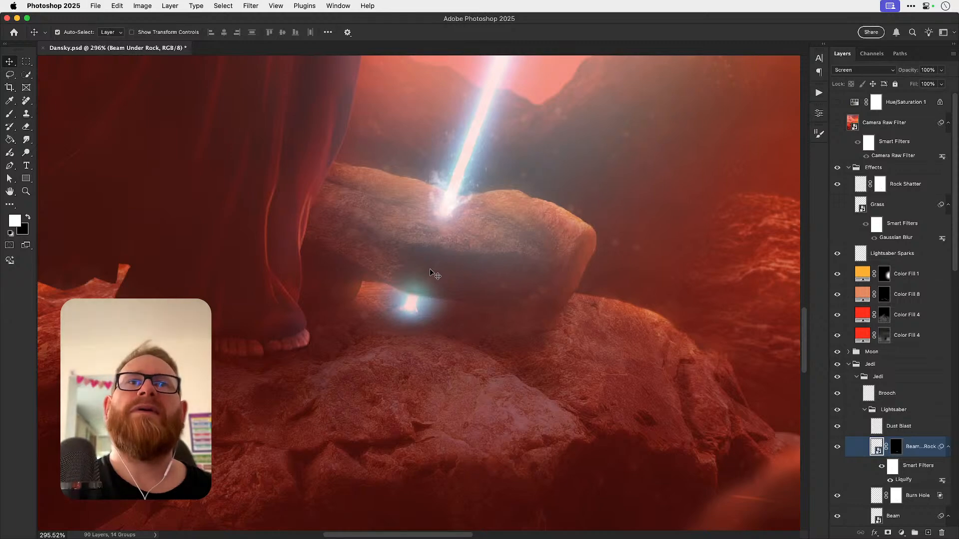
Step: Open the contents of the main Beam smart object and convert its Beam layer to a smart object
scroll(916, 390, down, 5)
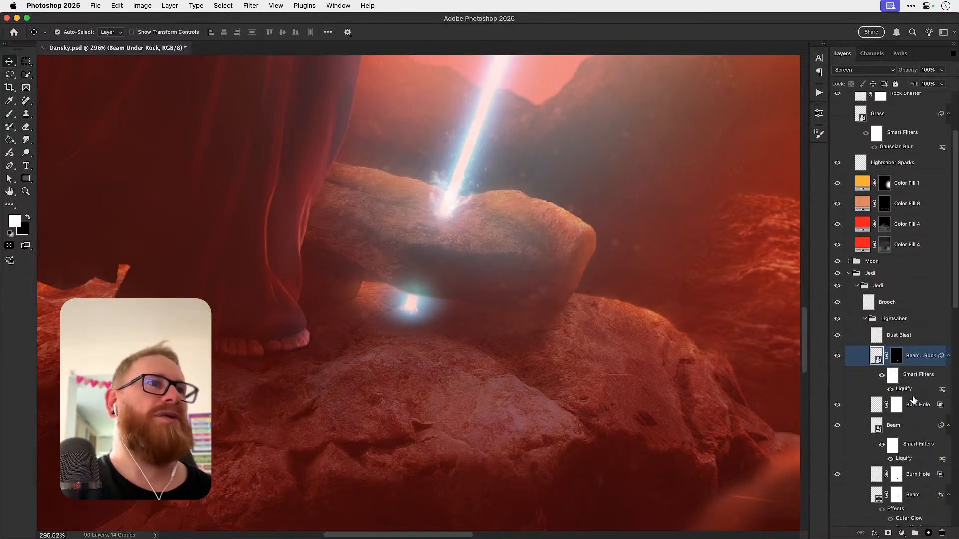
double_click(878, 429)
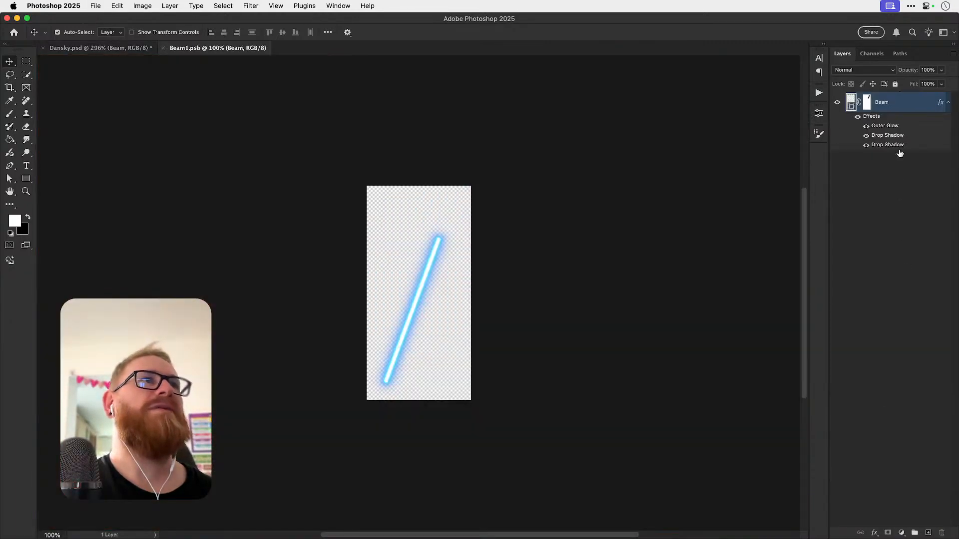
right_click(900, 107)
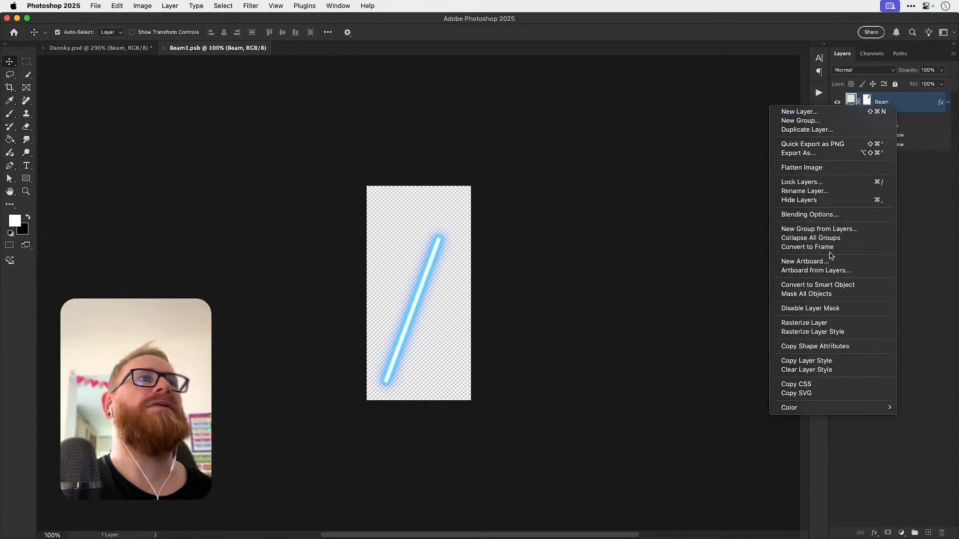
click(818, 285)
click(251, 5)
click(354, 67)
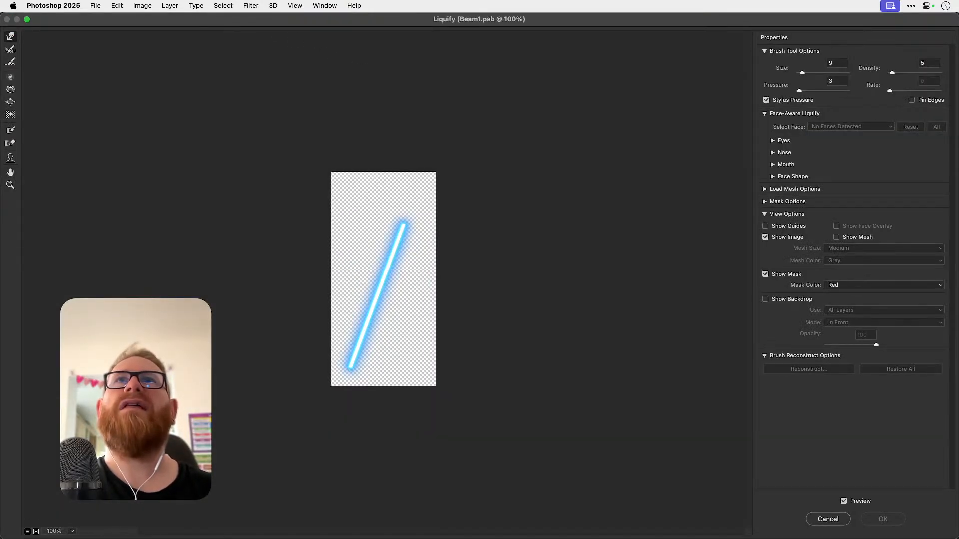
key(Escape)
Step: Apply a 0.5 pixel Gaussian Blur to the Beam layer in Beam1.psb, and save and close the file
click(259, 6)
click(345, 30)
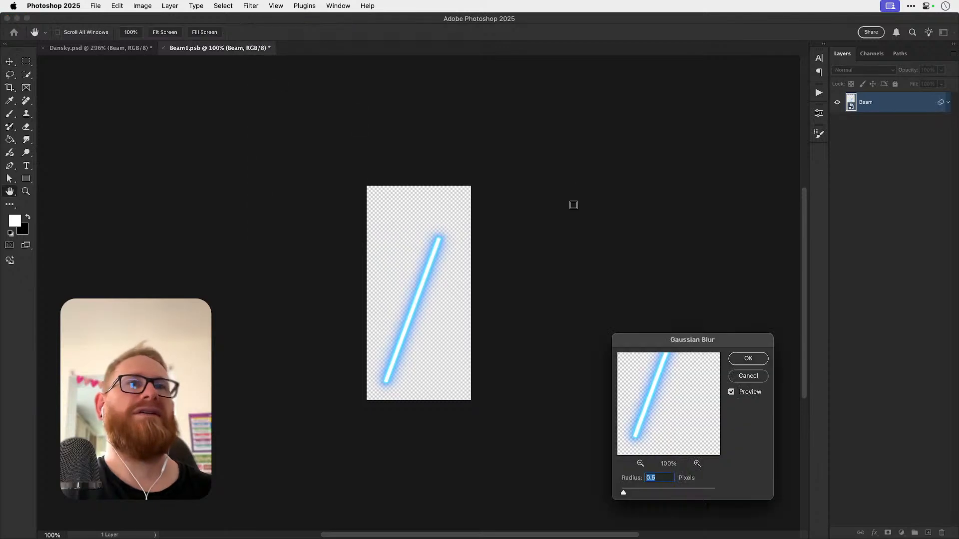
click(749, 359)
key(super+s)
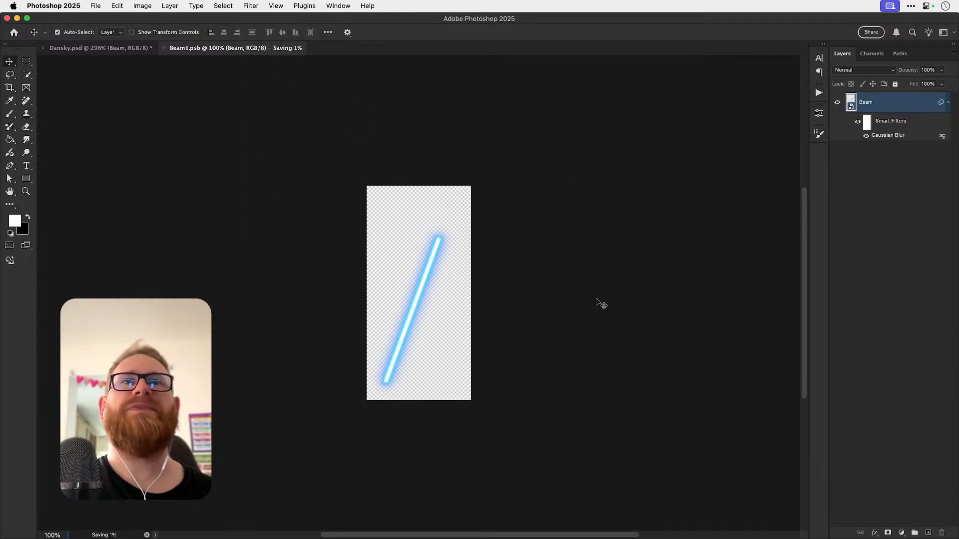
key(super+w)
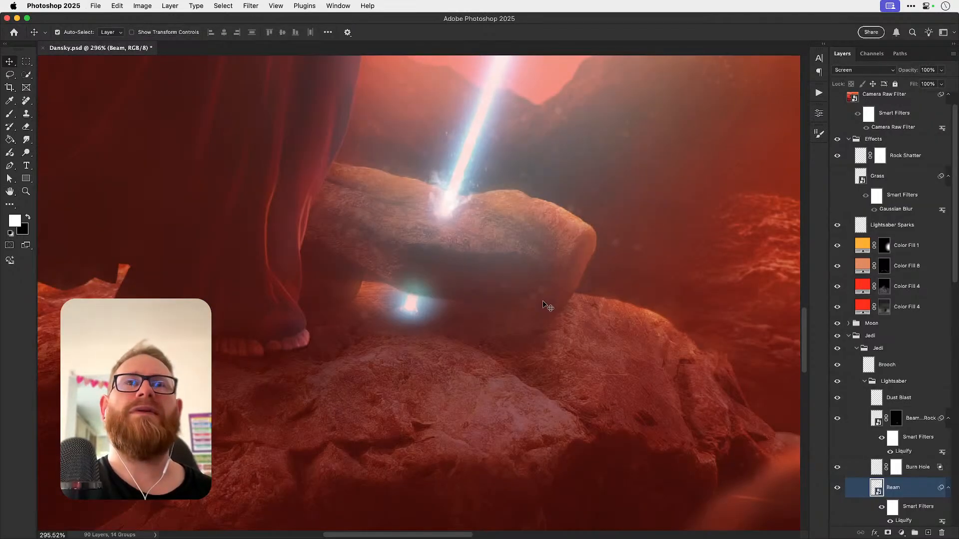
Step: Examine the beam tip under the rock at 400% and compare it with the Beam Under Rock layer hidden and shown
key(z)
click(412, 315)
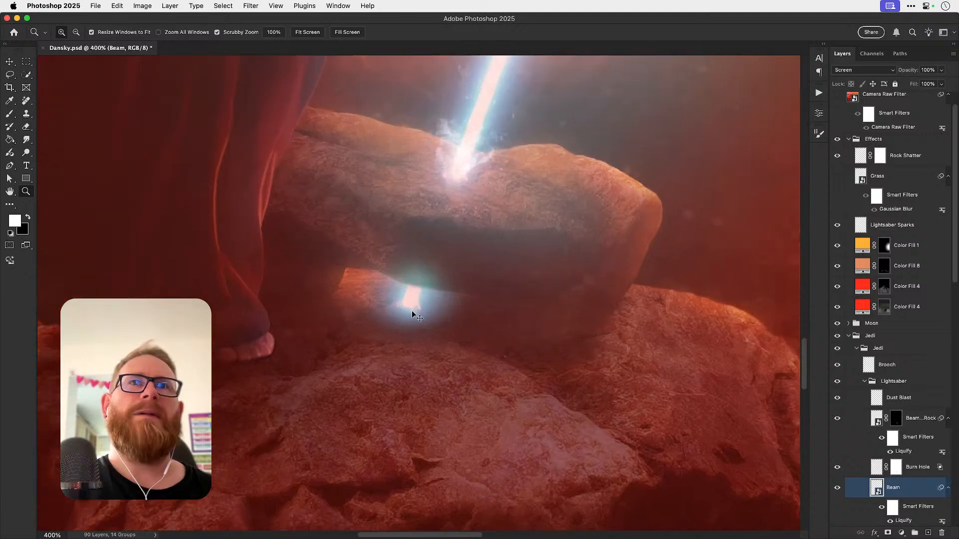
key(v)
click(894, 419)
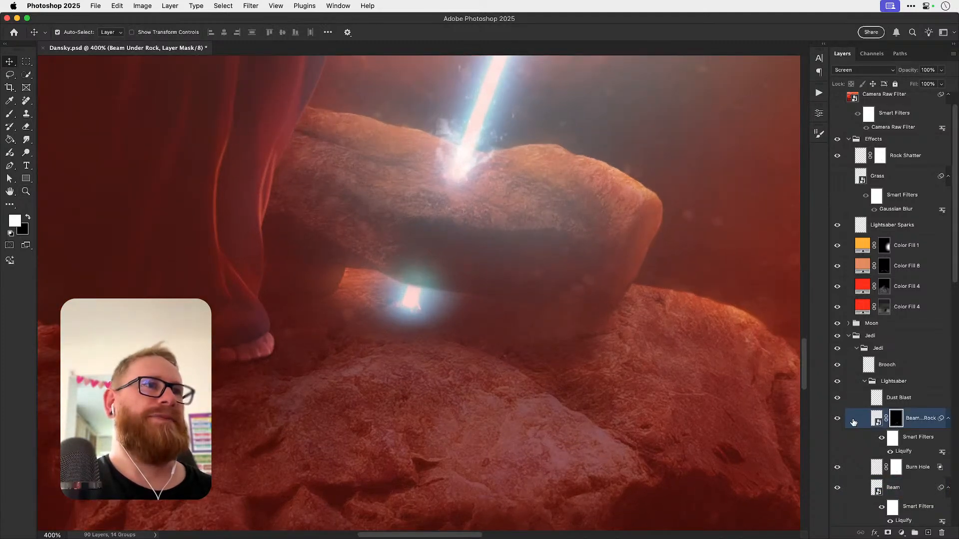
click(837, 419)
click(838, 418)
Step: Set up a black soft brush at 40 px for the Beam Under Rock layer mask
key(b)
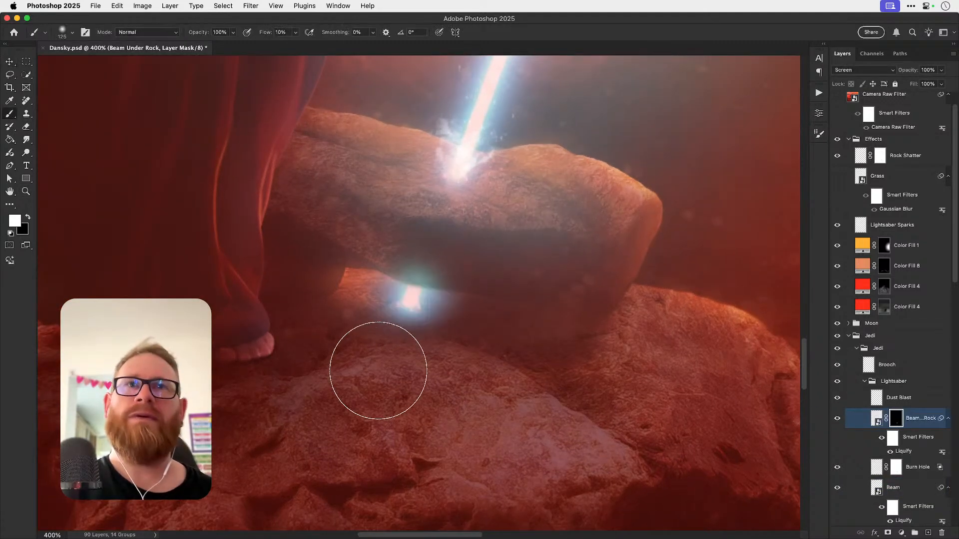
key(x)
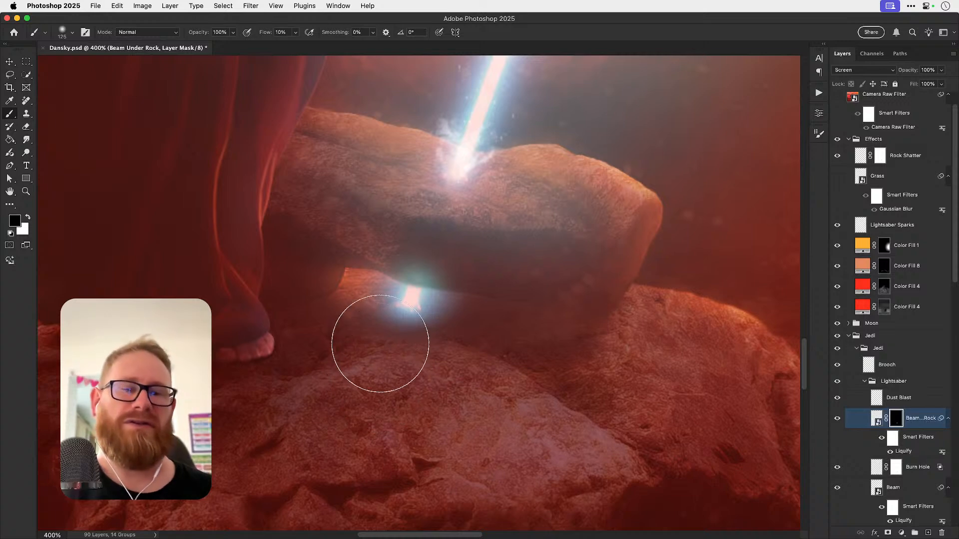
key(bracketleft)
key(bracketleft)
key(bracketleft)
key(bracketleft)
key(bracketleft)
key(bracketleft)
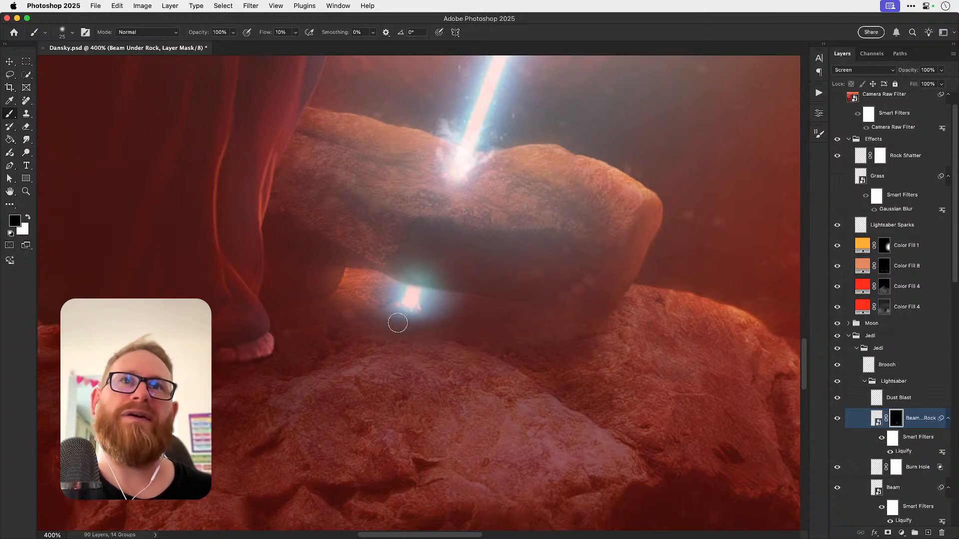
key(bracketright)
key(bracketright)
key(bracketright)
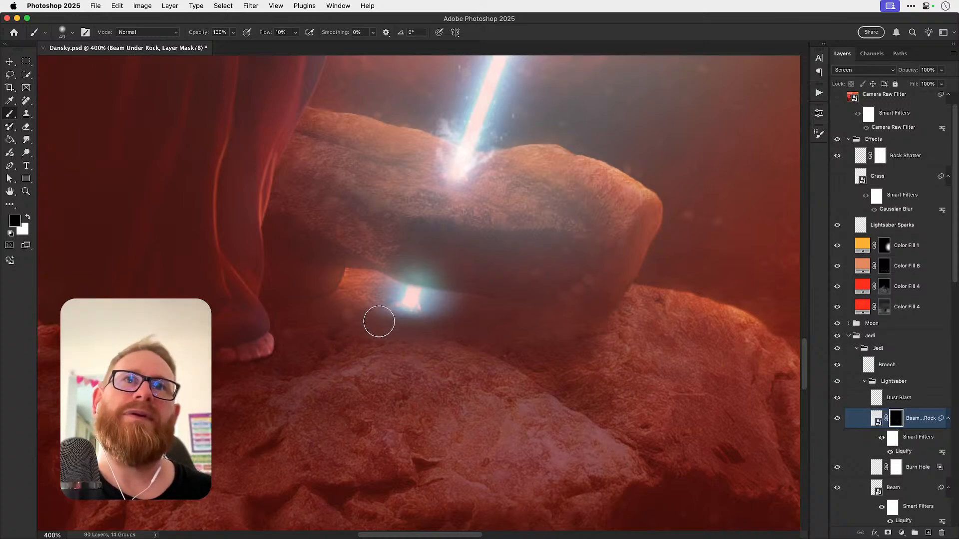
Step: Duplicate the upper Color Fill 5 glow layer and replace the copy's mask with a fully black one
scroll(923, 443, down, 4)
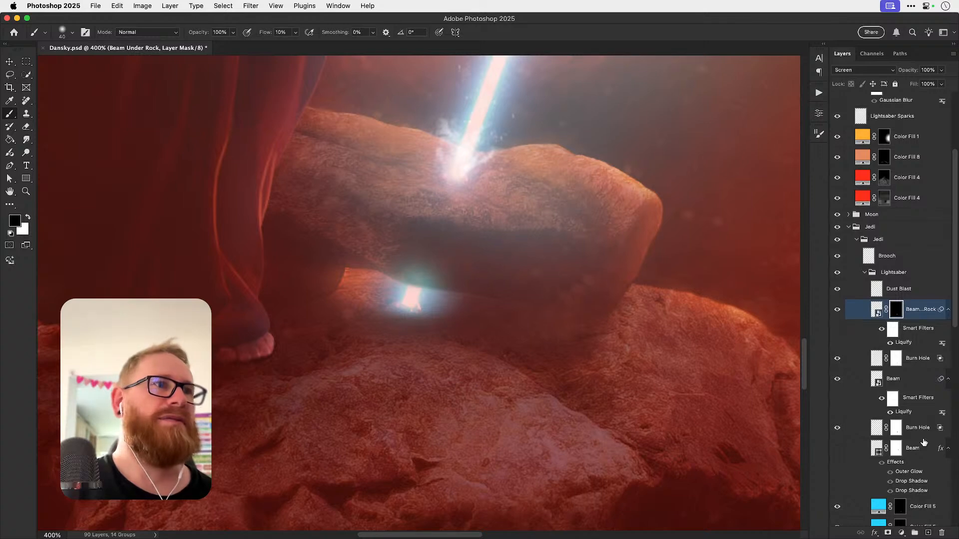
scroll(923, 443, down, 1)
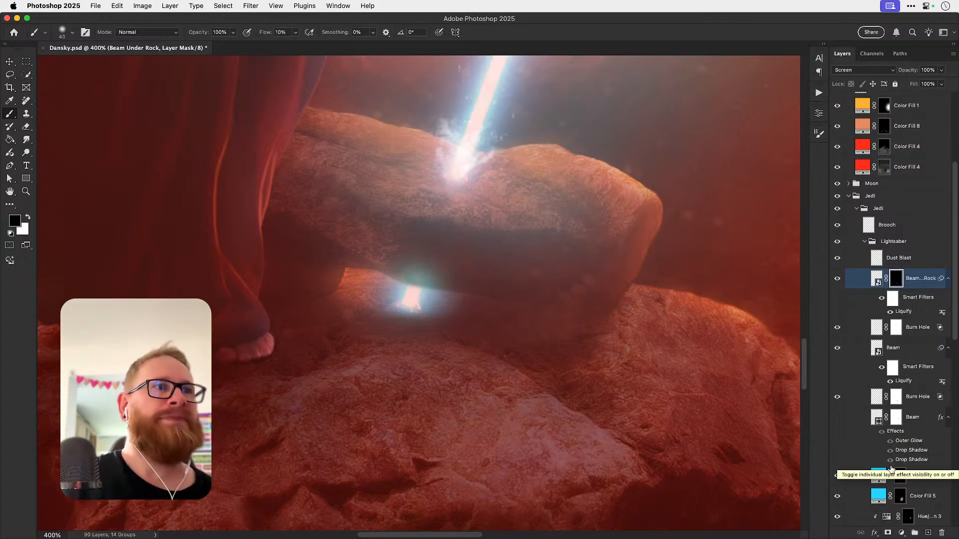
click(875, 481)
click(839, 478)
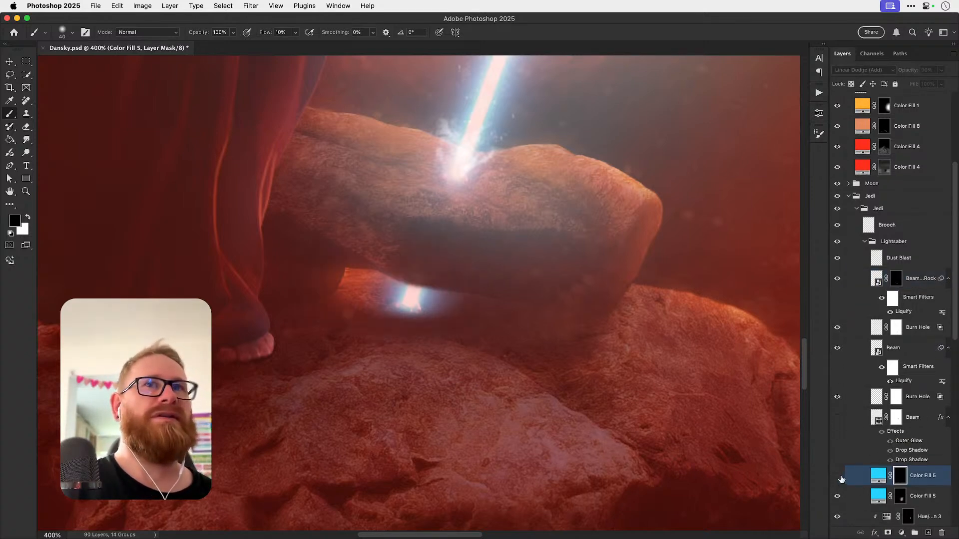
click(842, 479)
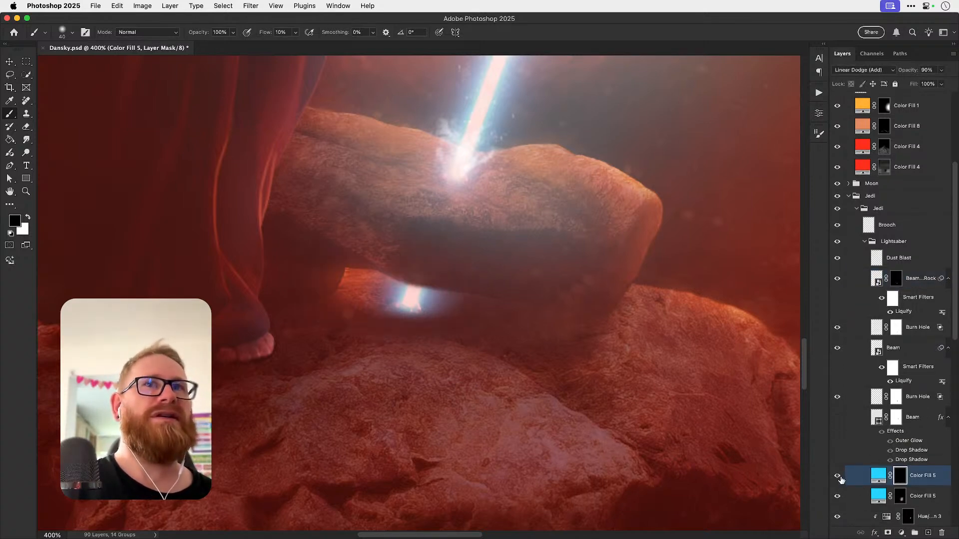
key(super+j)
right_click(905, 480)
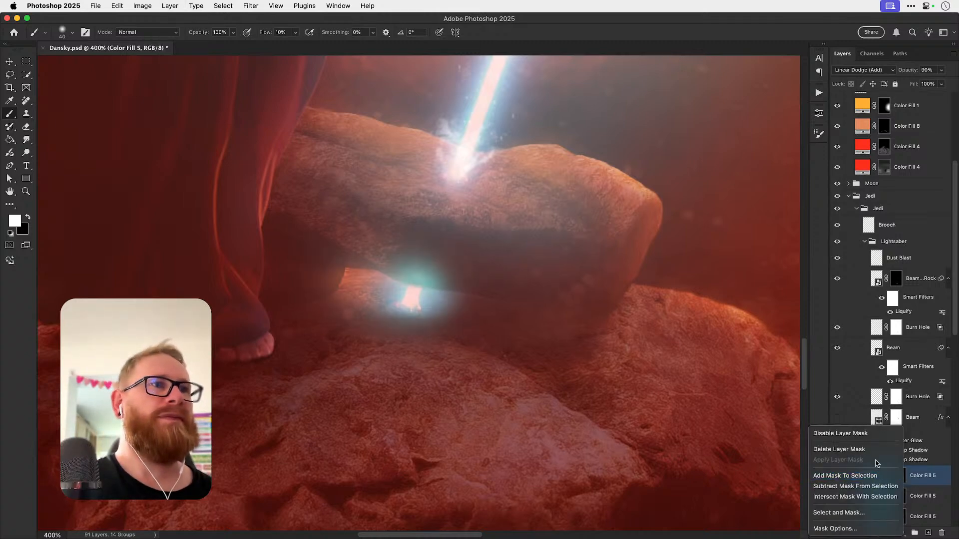
click(839, 448)
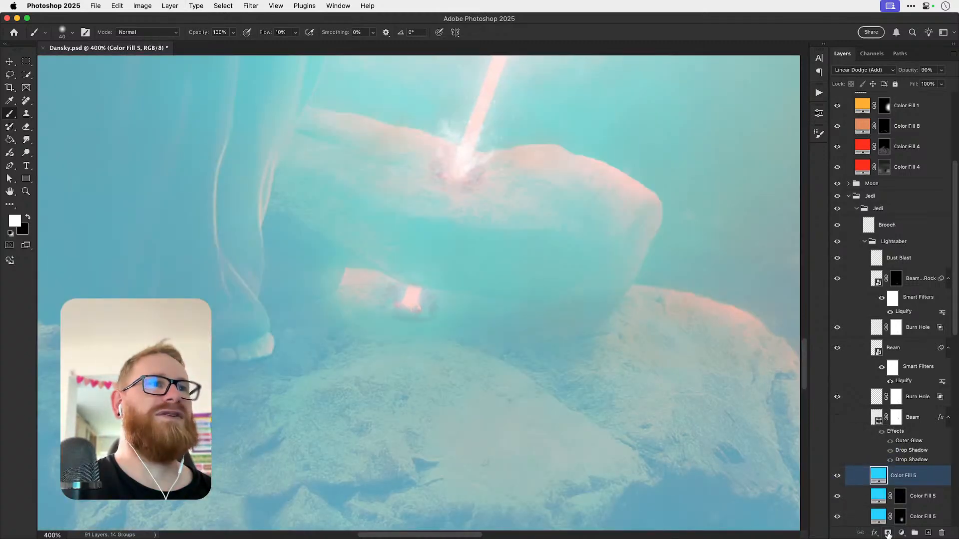
alt+click(888, 534)
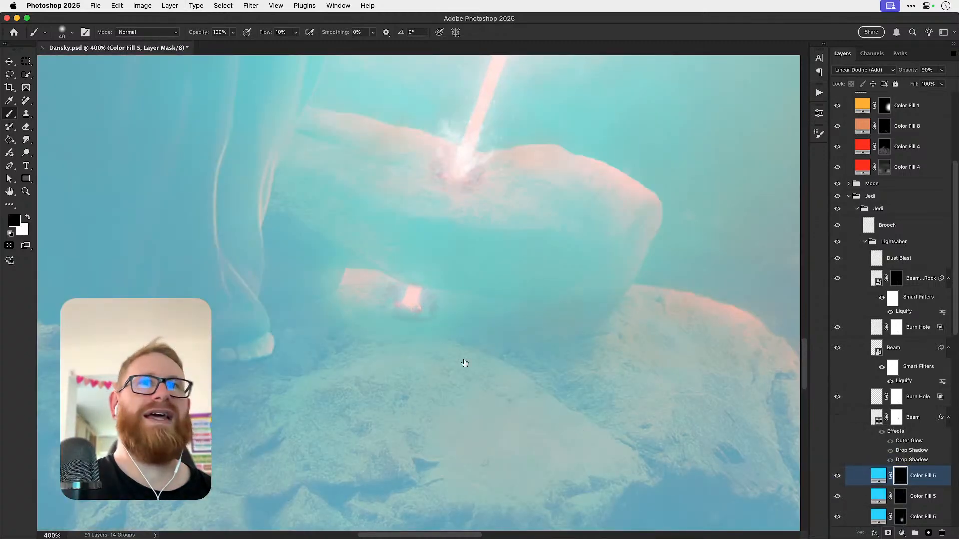
Step: Shrink the soft white brush and flatten its tip into a narrow horizontal ellipse
scroll(437, 331, down, 1)
drag(396, 294, 383, 301)
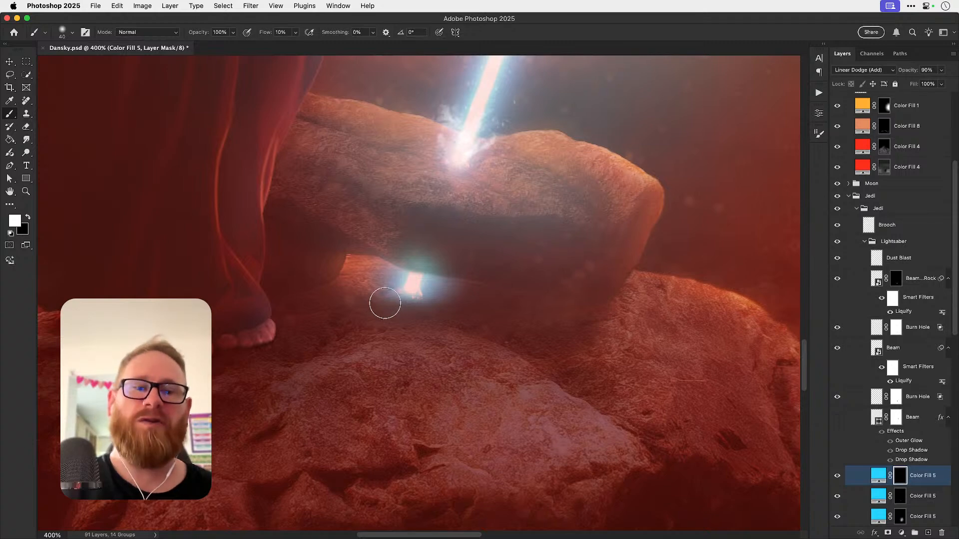
key(bracketleft)
key(bracketleft)
click(68, 33)
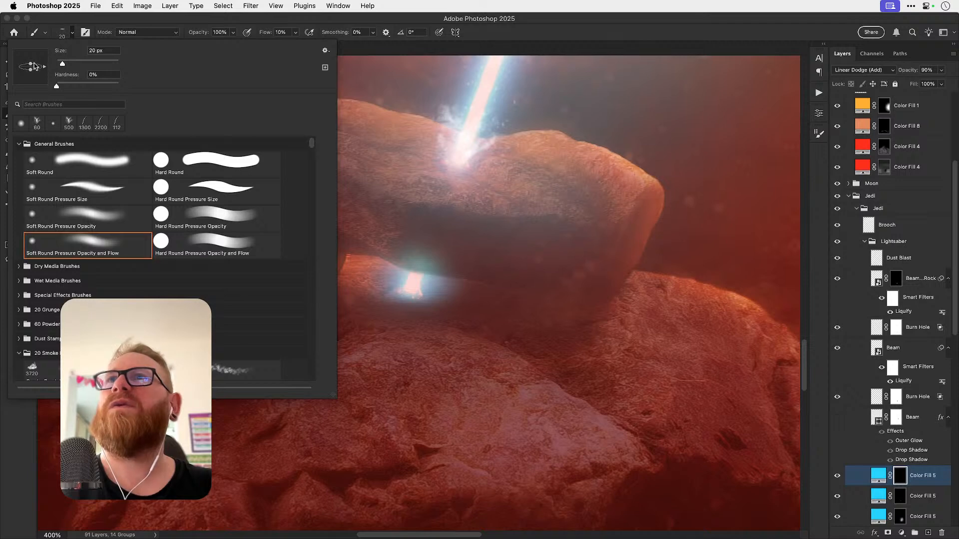
click(70, 35)
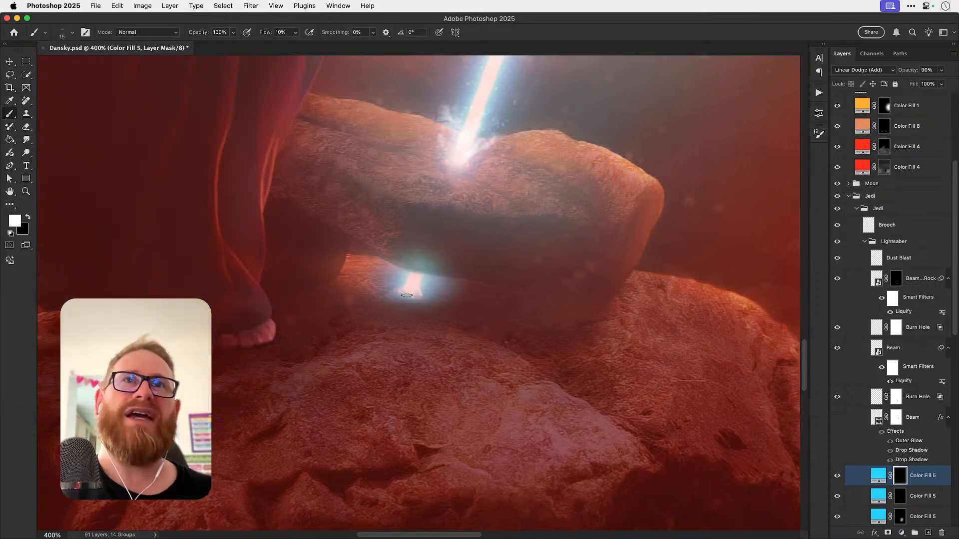
Step: Try painting a thin horizontal blue light streak below the beam tip, and undo it
key(bracketright)
drag(416, 298, 319, 305)
key(bracketright)
key(bracketright)
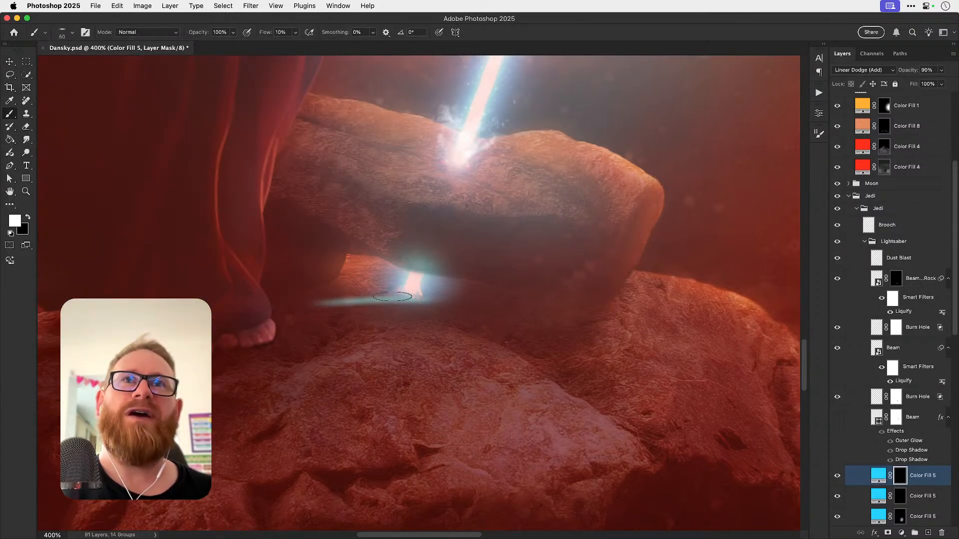
key(super+z)
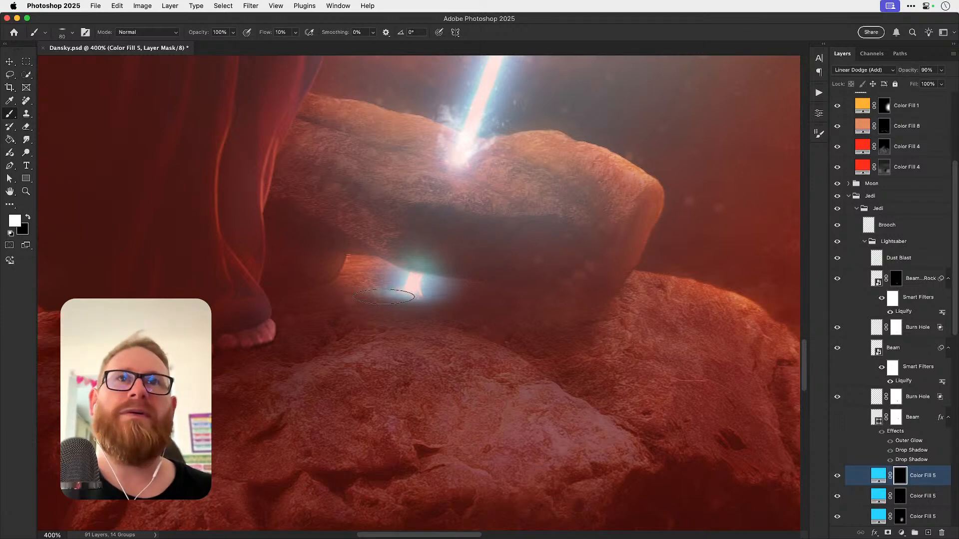
Step: Paint a wide horizontal glow beneath the beam tip with the flattened brush at 125 px, and set the layer's blend mode to Overlay
key(bracketright)
key(bracketright)
key(bracketright)
mouse_move(410, 298)
mouse_down()
mouse_move(341, 302)
mouse_move(389, 313)
mouse_move(480, 301)
mouse_up()
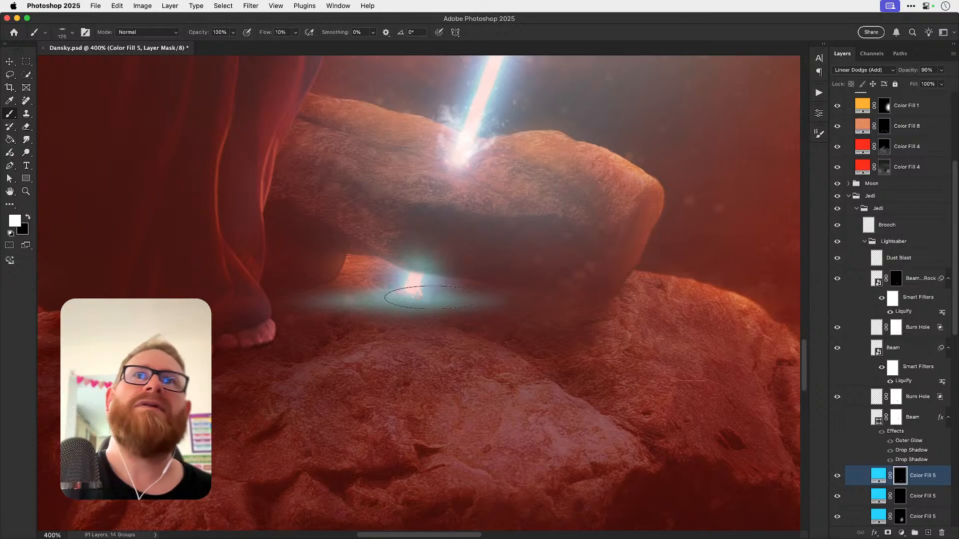
click(864, 70)
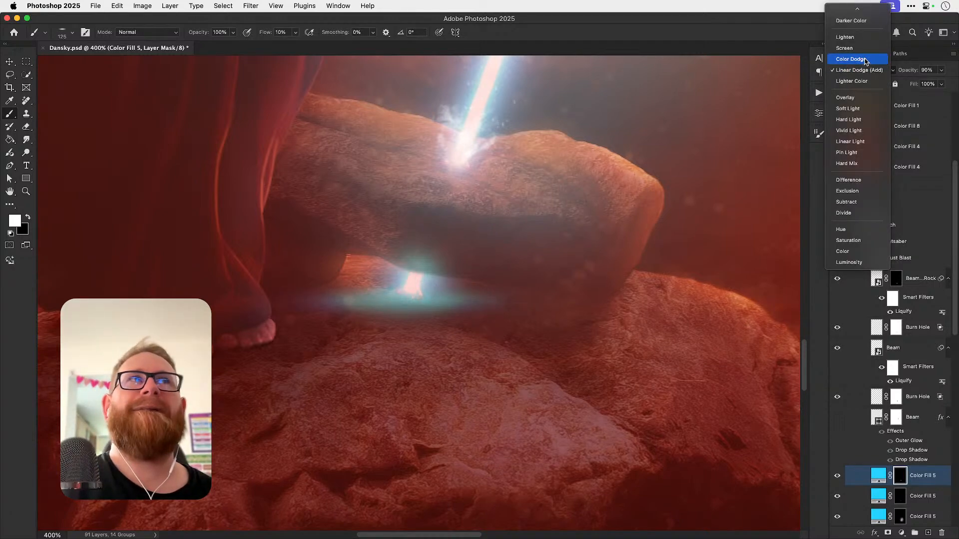
click(849, 98)
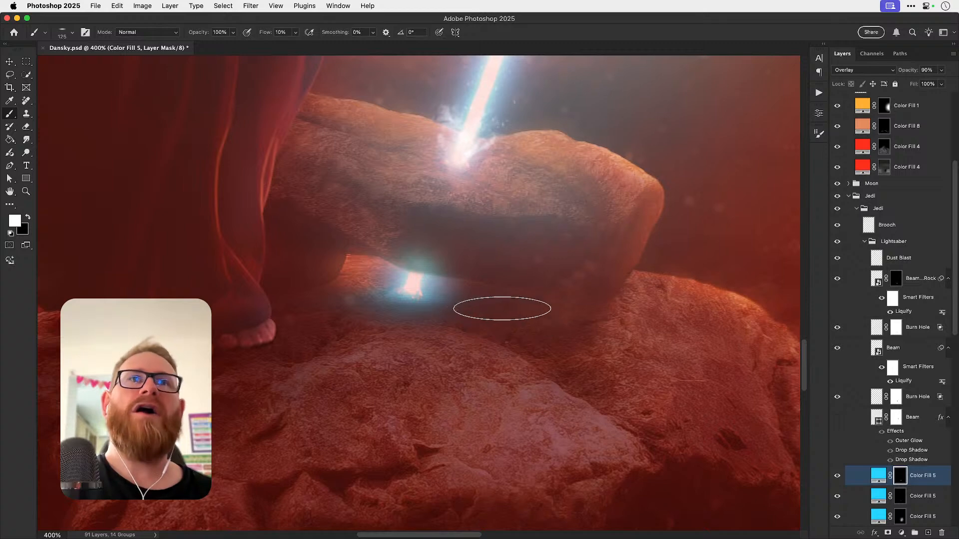
Step: Review the new ground glow at 100% and 300%, checking the image with its Color Fill 5 layer hidden and shown
key(super+1)
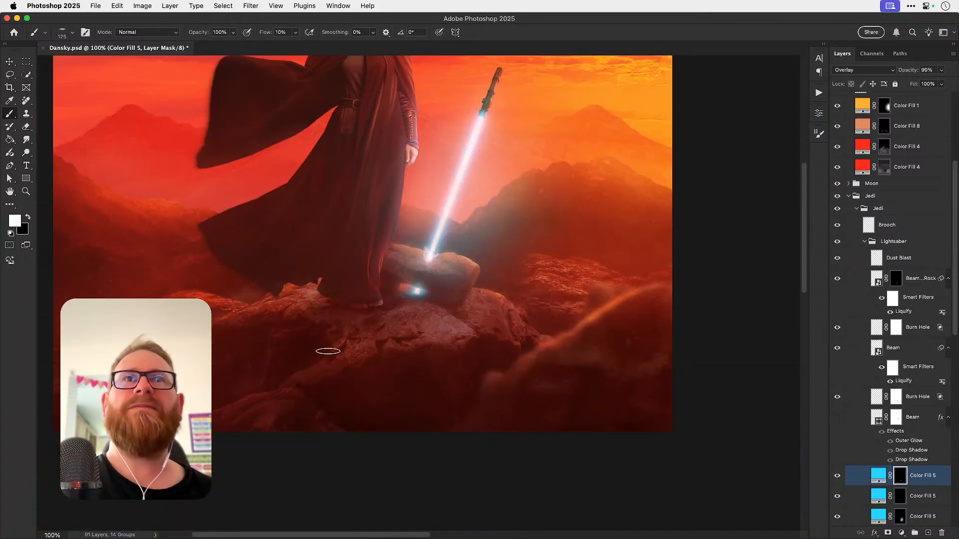
key(z)
click(419, 296)
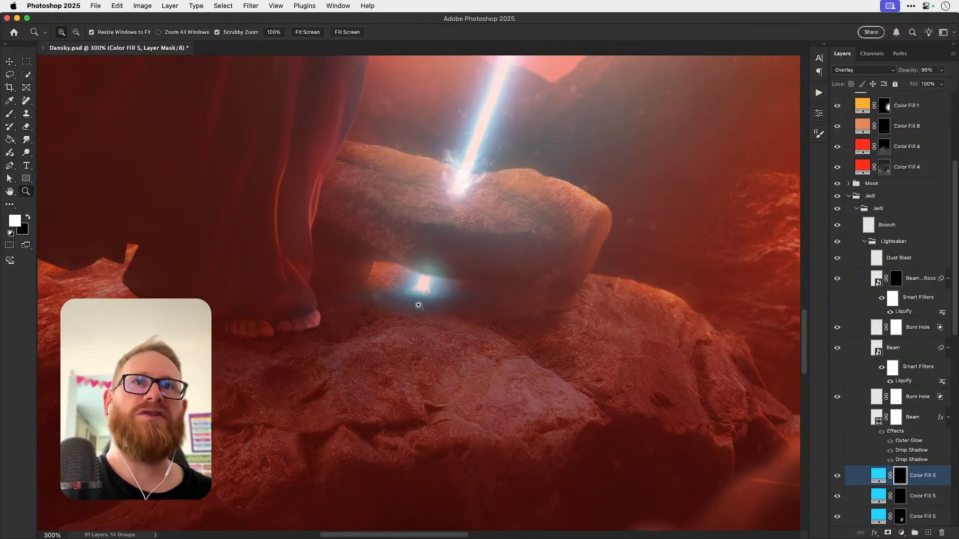
click(839, 478)
key(v)
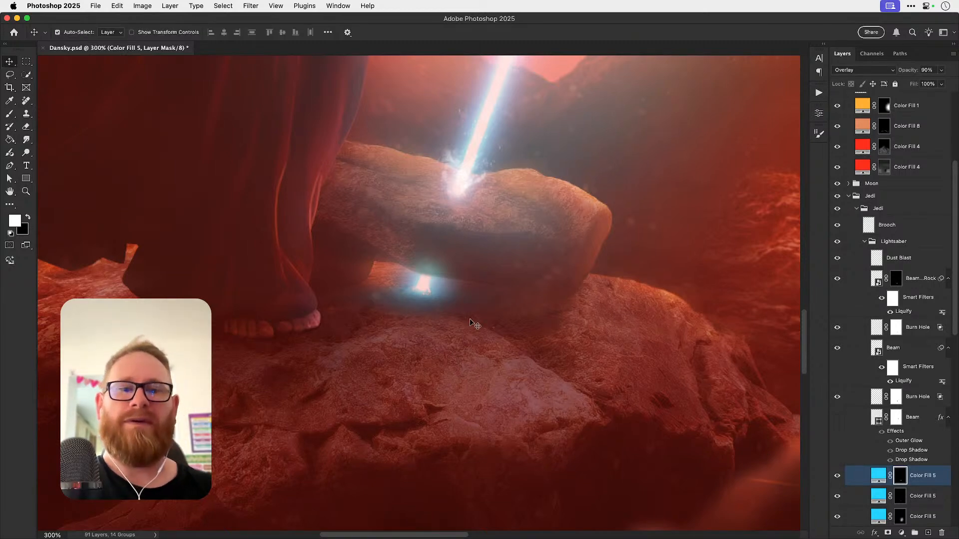
Step: Lower the opacity of the Color Fill 5 layer that uses Linear Dodge (Add) to 60%
key(super+0)
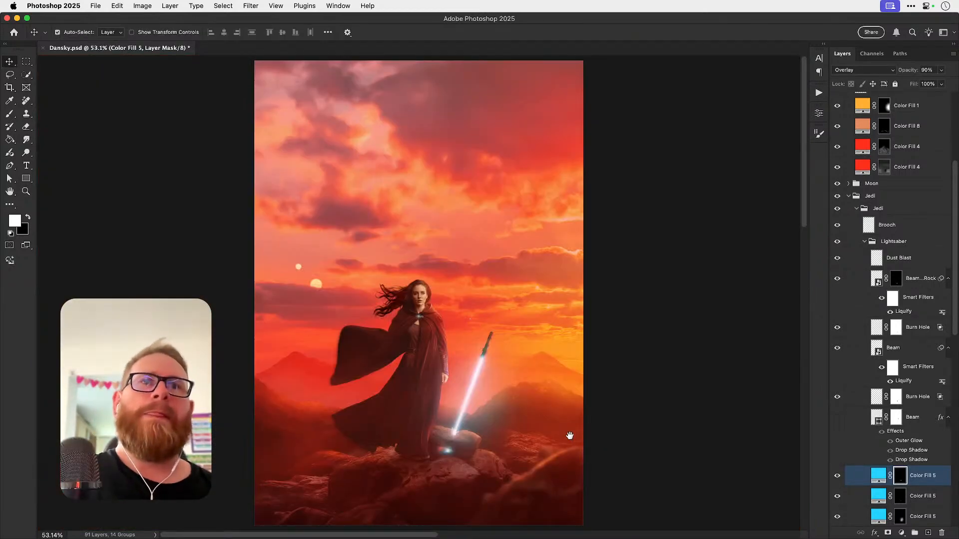
key(z)
drag(467, 394, 549, 395)
key(v)
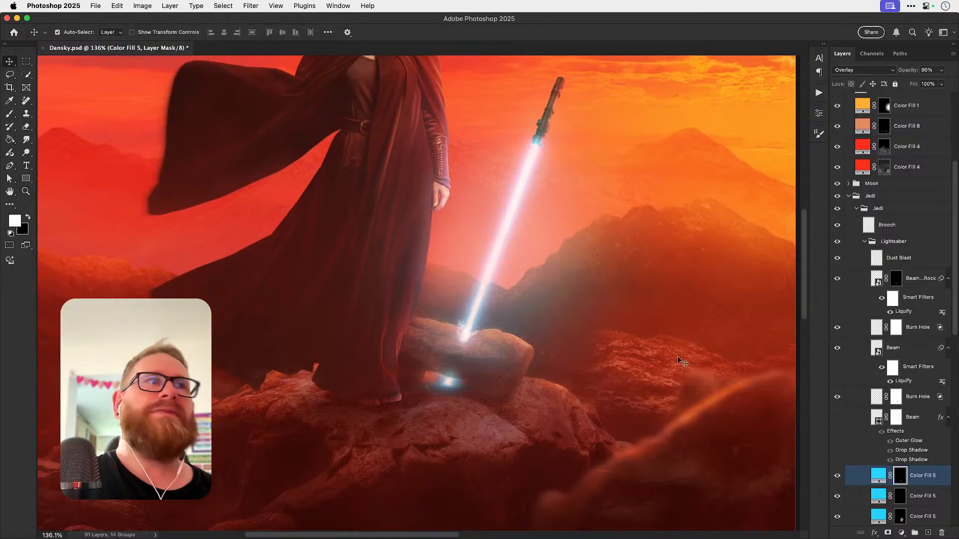
click(838, 497)
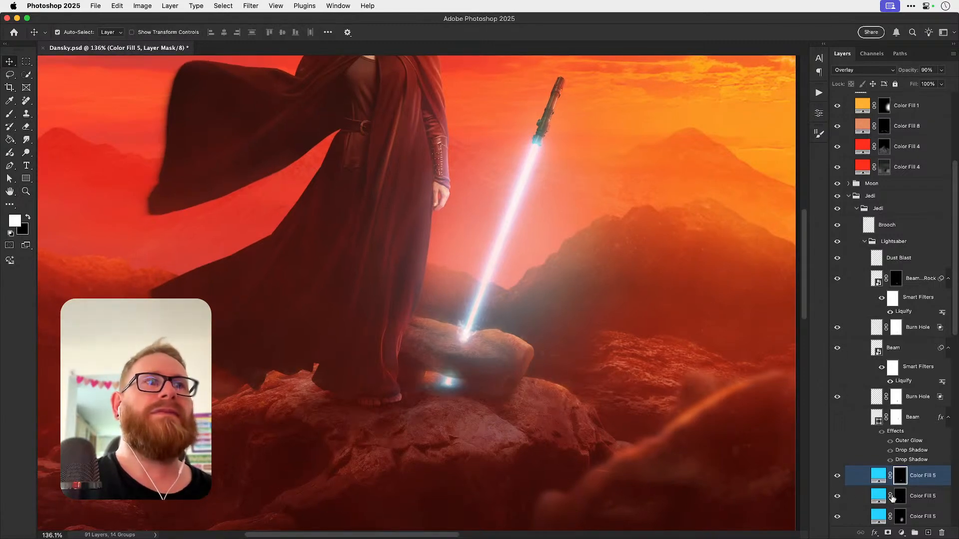
click(928, 499)
click(943, 71)
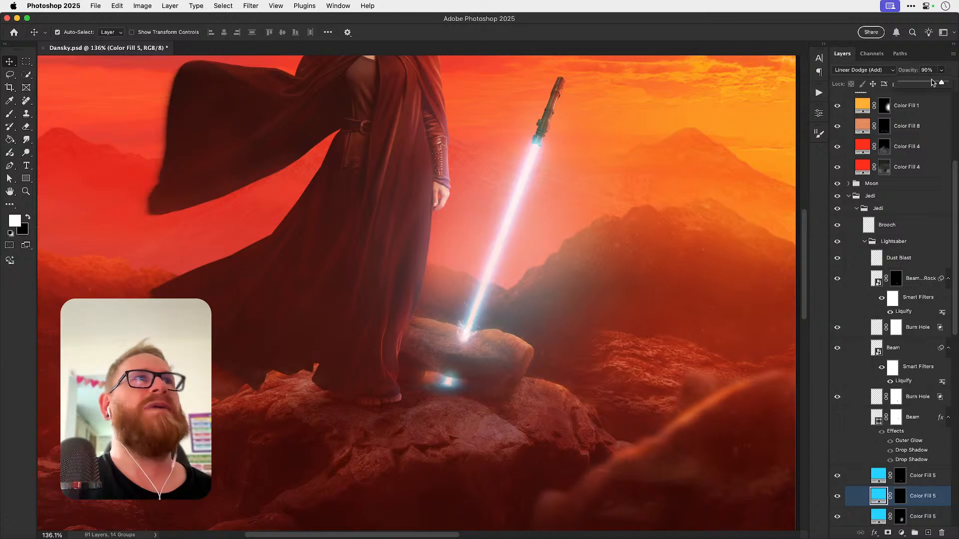
drag(929, 84, 927, 84)
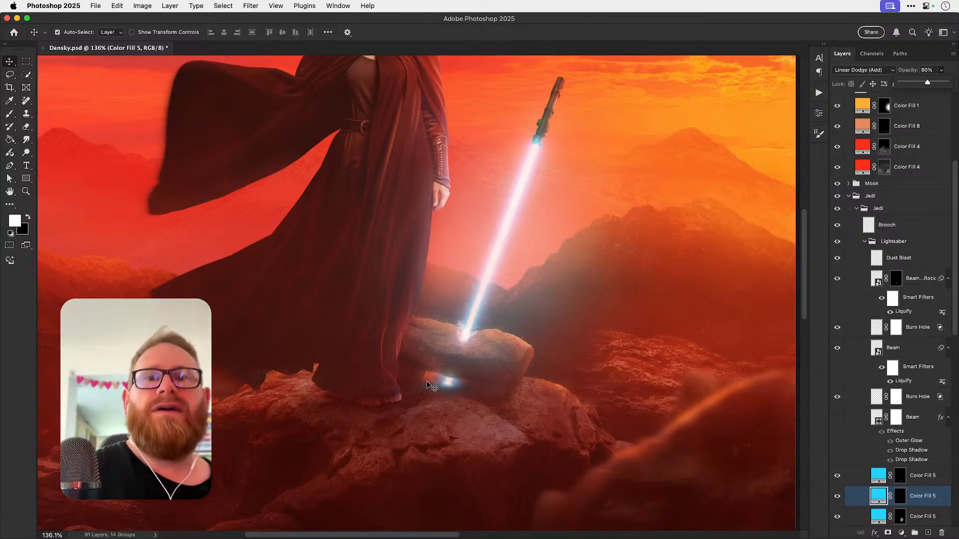
Step: Activate the mask of the Overlay Color Fill 5 layer and switch to a soft round brush tip
key(z)
drag(426, 382, 467, 376)
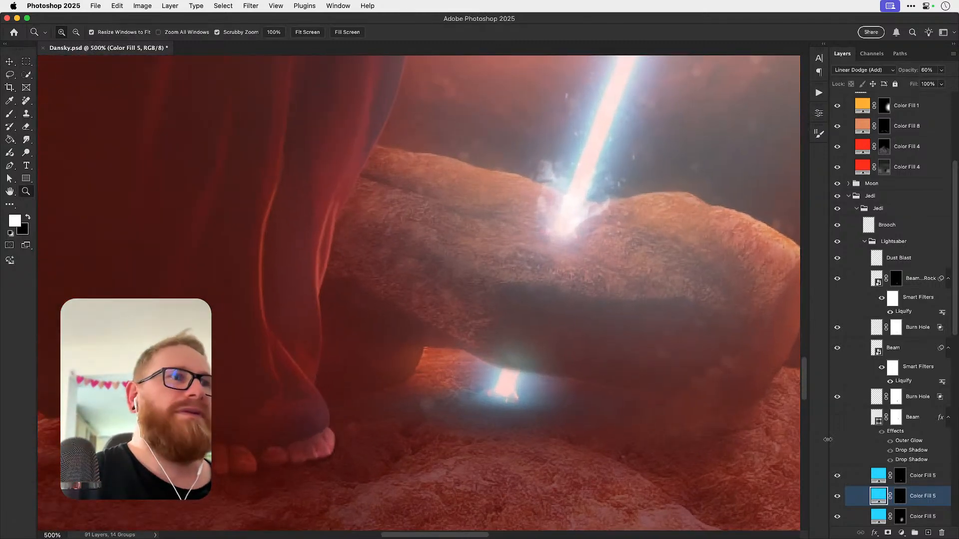
click(900, 475)
key(b)
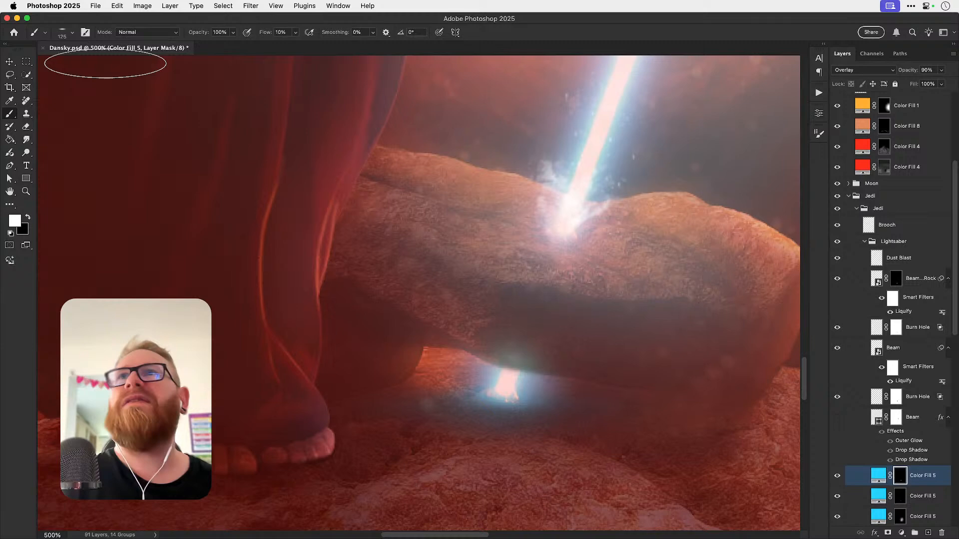
click(64, 32)
click(71, 244)
click(72, 33)
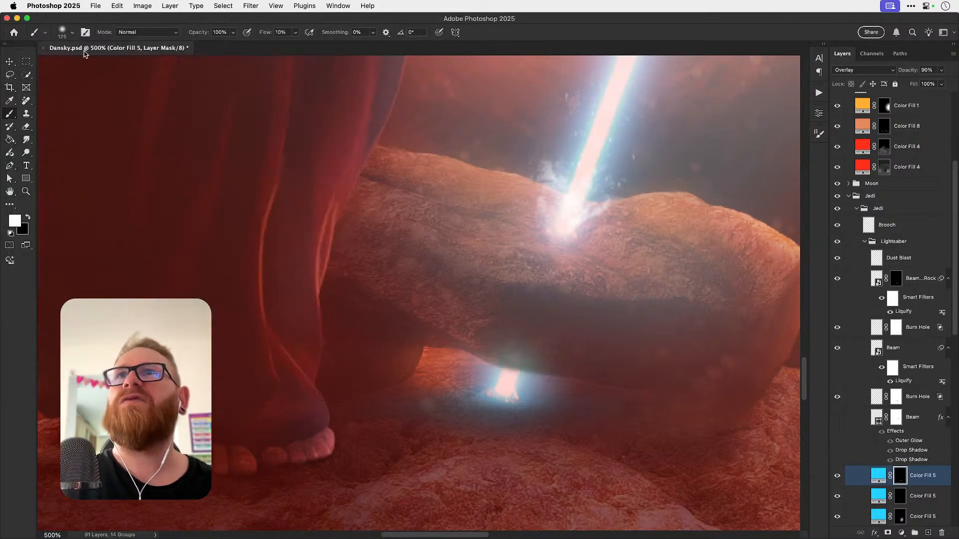
Step: Paint a faint blue glow on the shadowed rock edge between the foot and the beam tip, with a 25 to 35 px brush
key([)
key([)
key(bracketleft)
key(bracketleft)
key(bracketleft)
key(bracketleft)
key(bracketleft)
key(bracketleft)
key(bracketleft)
key(bracketleft)
key(bracketleft)
key(bracketleft)
key(bracketleft)
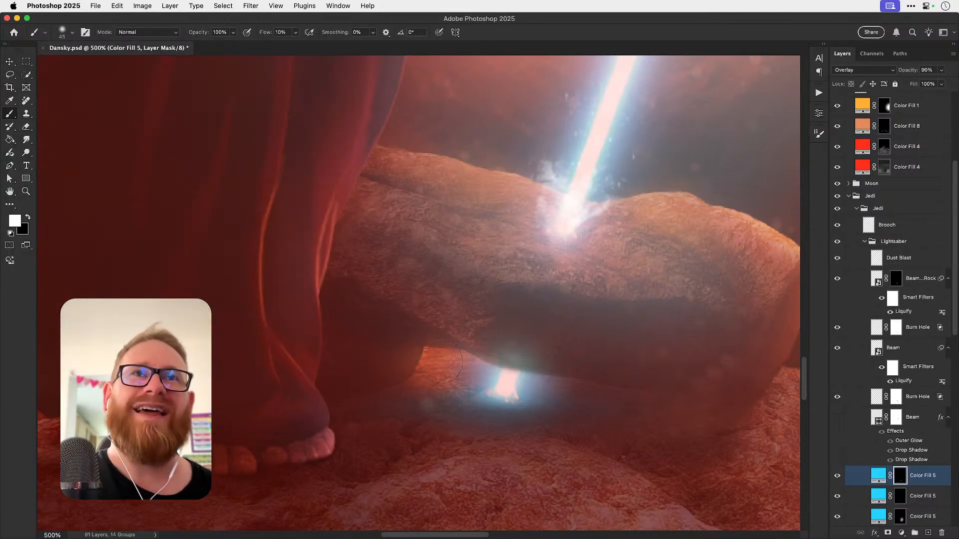
key(bracketright)
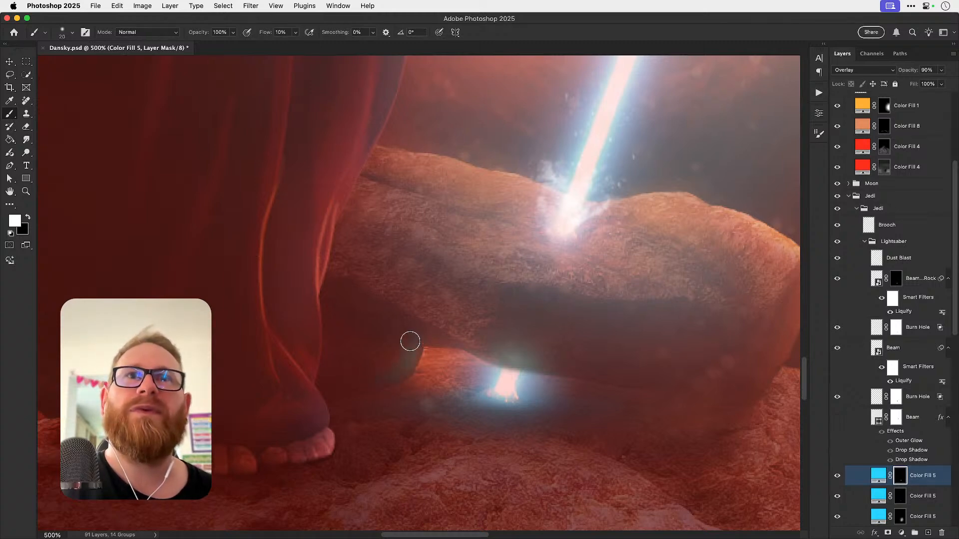
key(bracketright)
key(bracketright)
key(bracketright)
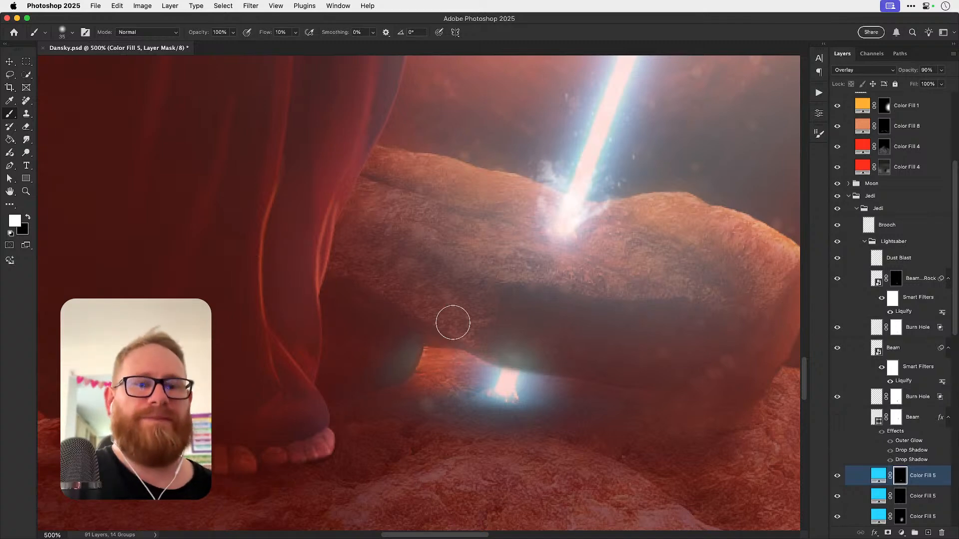
Step: Paint a thin glow along the pierced rock's underside beside the beam tip, with the brush between 7 and 15 px
key(bracketleft)
key(bracketleft)
key(bracketleft)
key(bracketleft)
key(bracketleft)
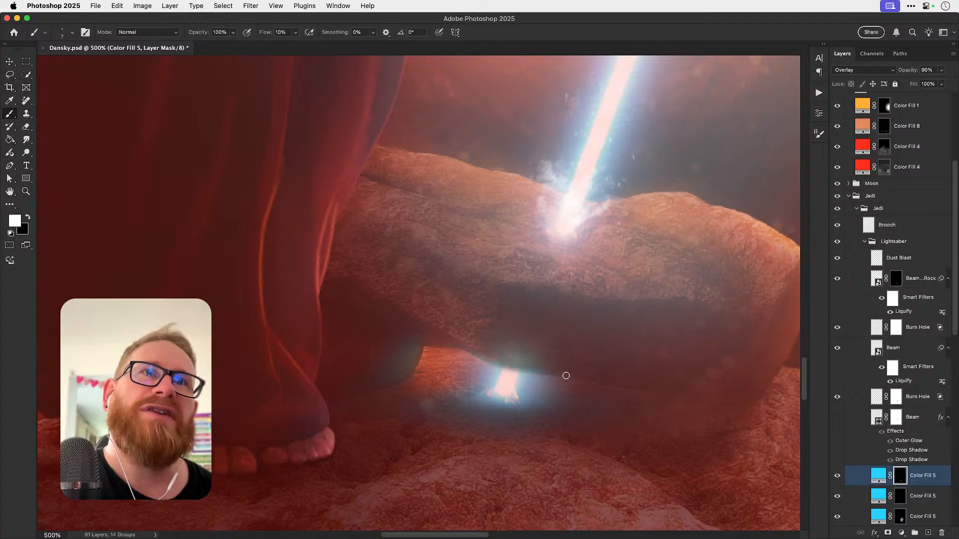
key(bracketright)
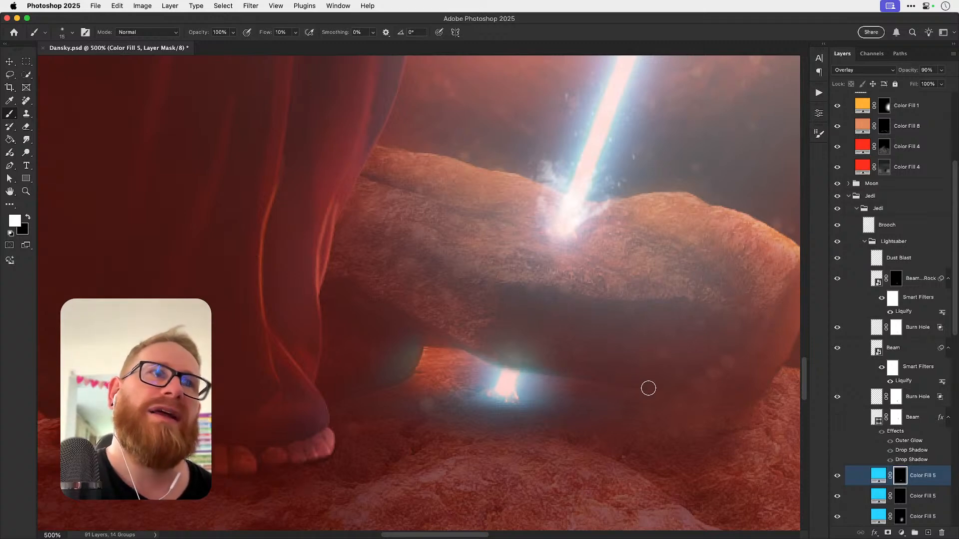
Step: On the mask of the Linear Dodge (Add) Color Fill 5 layer, paint a brighter rim of light along the same rock edges, trimming it with black
click(896, 502)
key(bracketleft)
key(bracketleft)
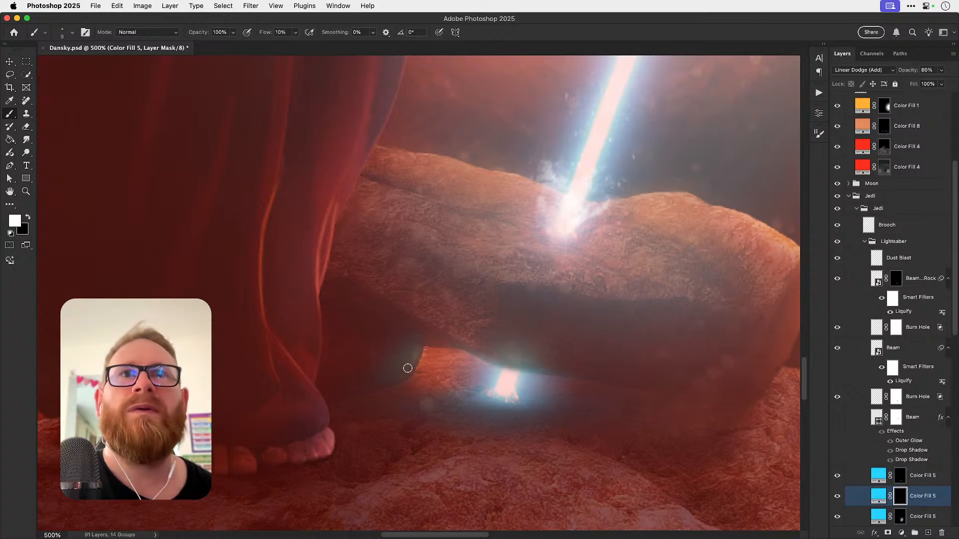
drag(415, 360, 403, 381)
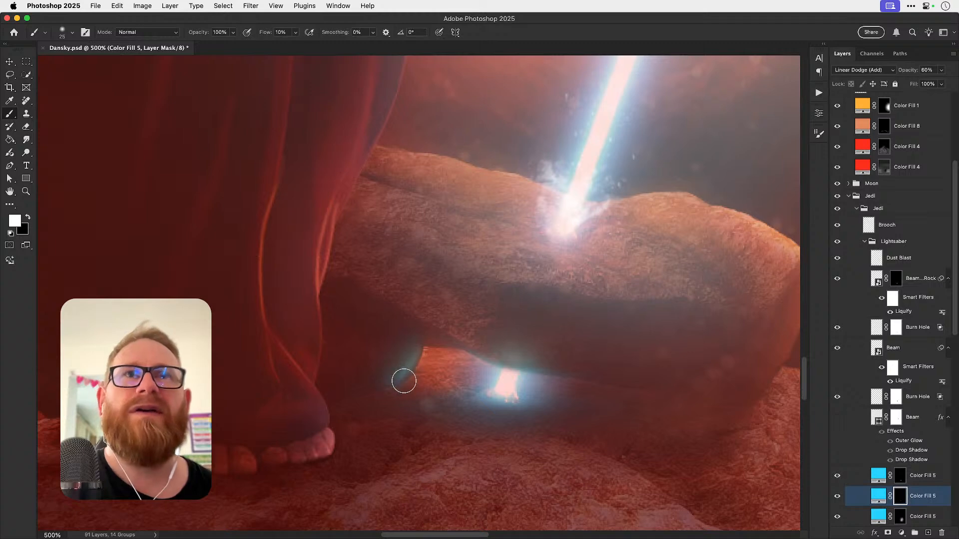
key(bracketright)
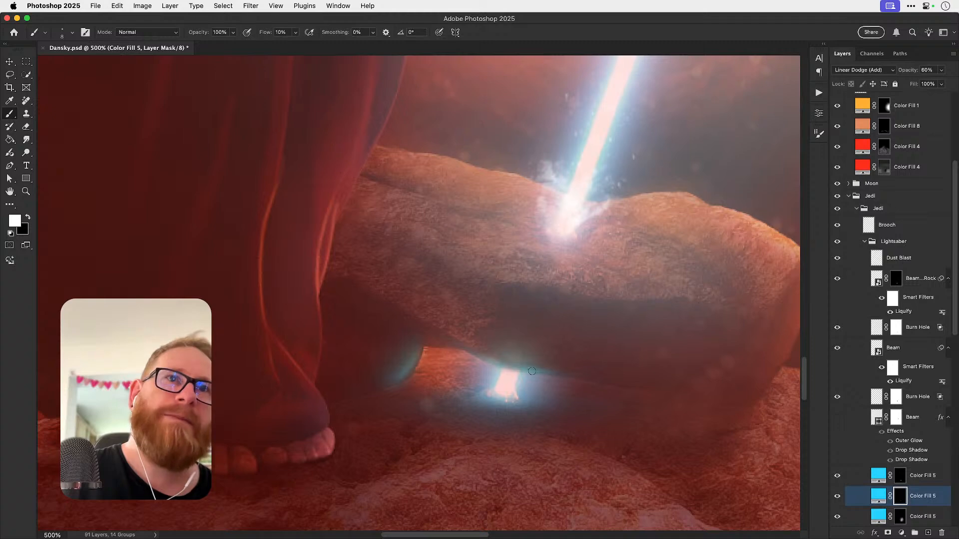
key(x)
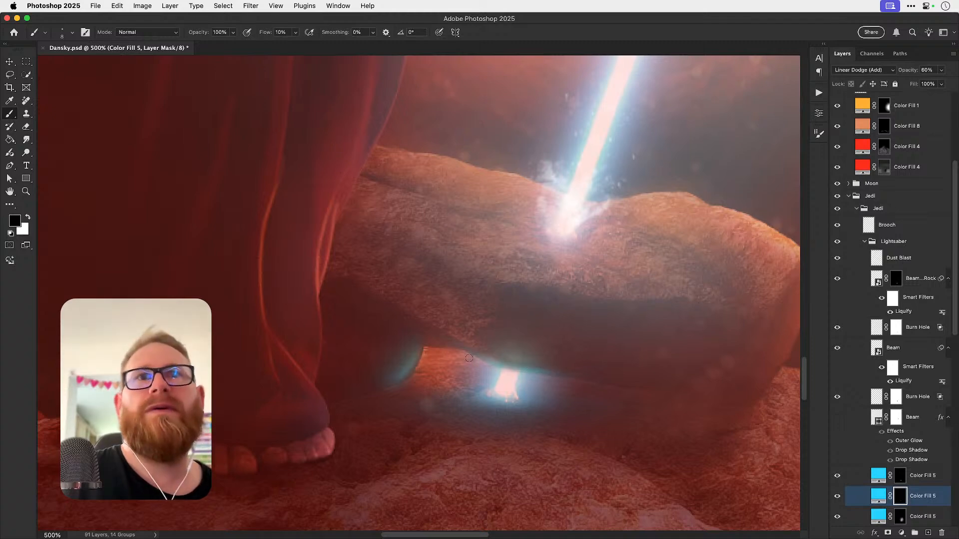
key(x)
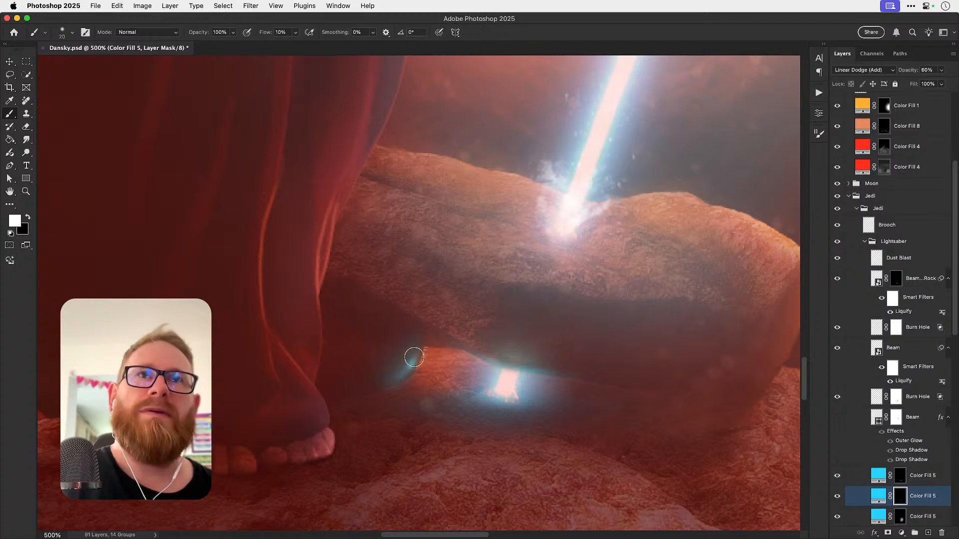
key(bracketright)
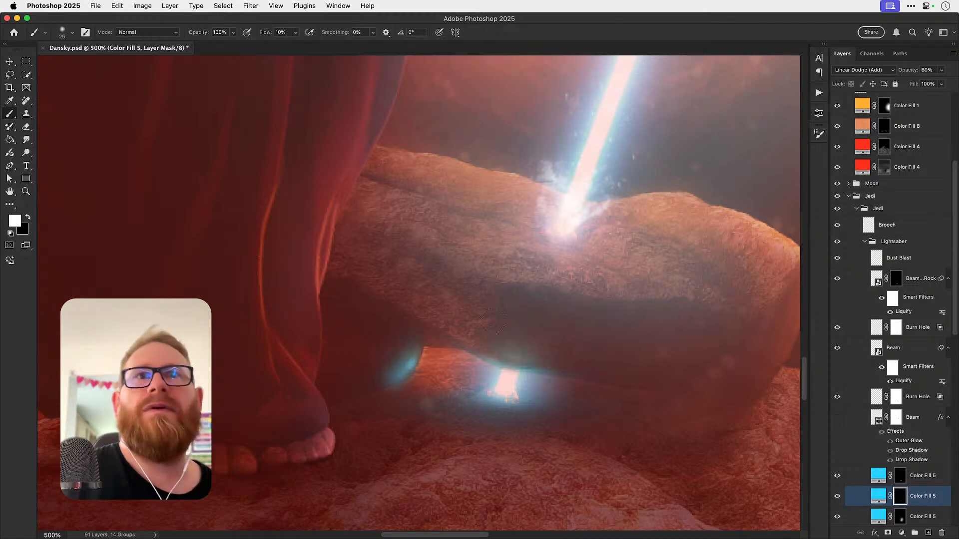
Step: Refine the bright rim on the rock edge near the foot at close range, painting the mask with black and white
key(z)
click(419, 363)
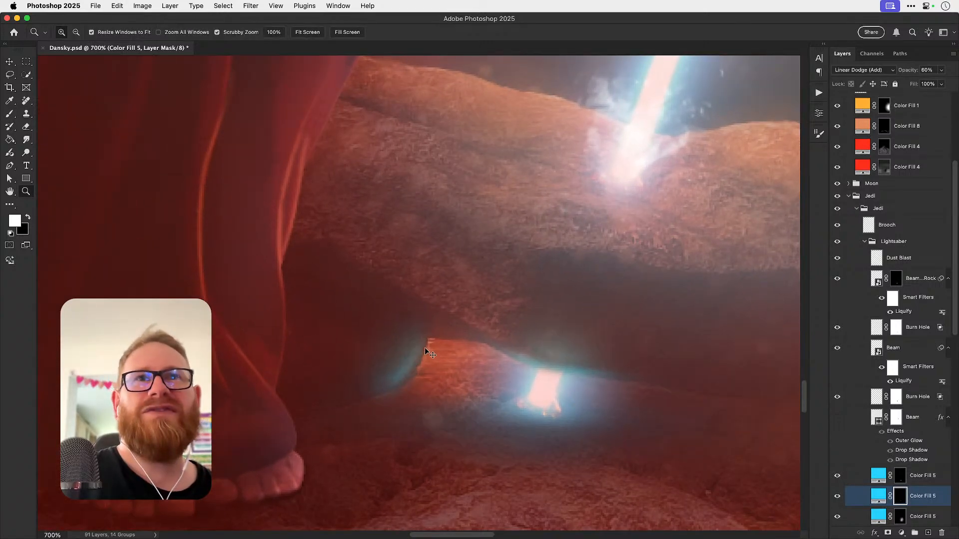
key(b)
key(x)
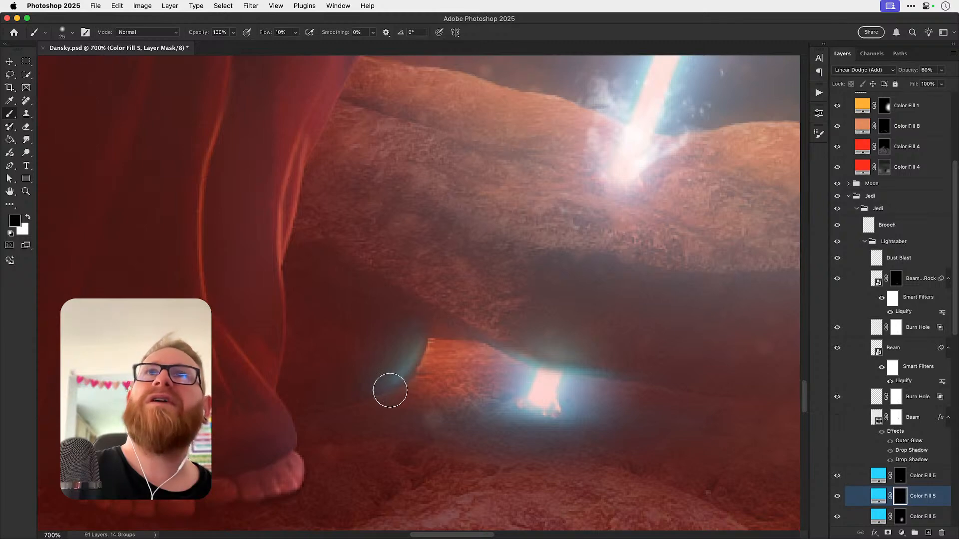
key(bracketleft)
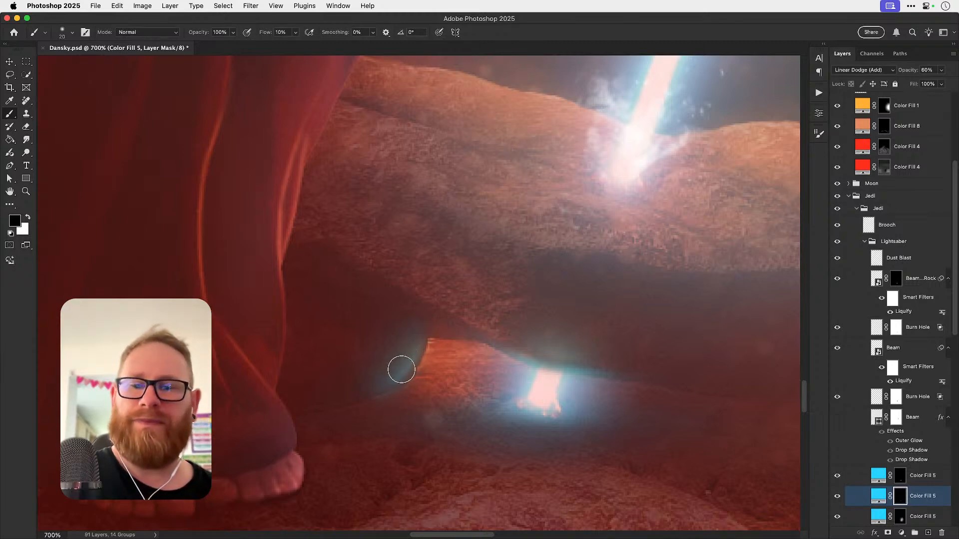
key(x)
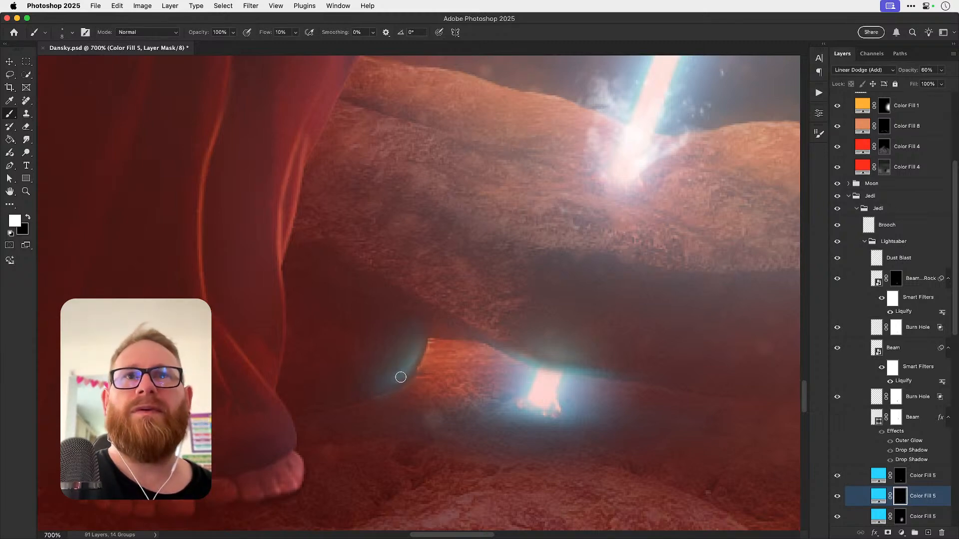
key(bracketright)
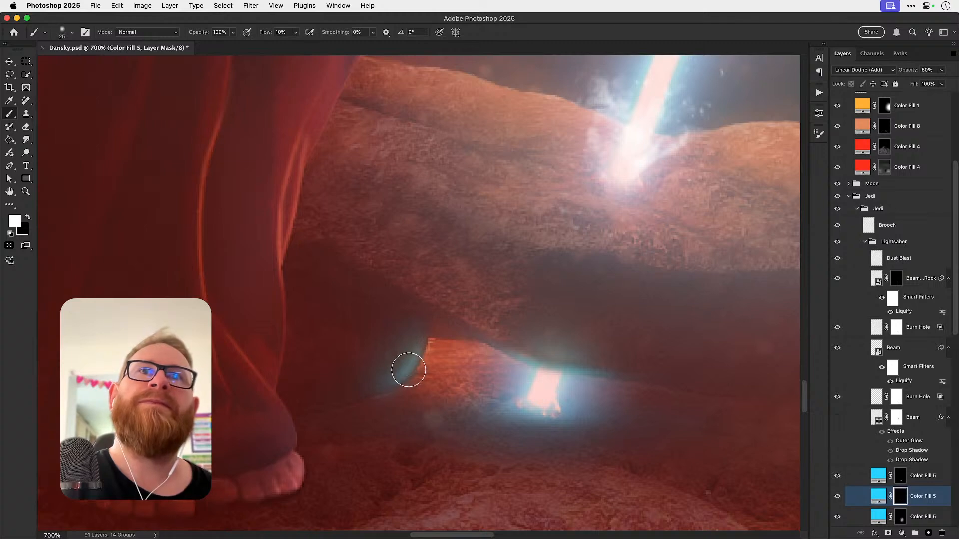
Step: Spread the blue glow from the rock edge toward the woman's foot, enlarging the white brush to 60 px
key(bracketright)
key(bracketright)
key(bracketright)
key(bracketright)
key(bracketright)
key(bracketright)
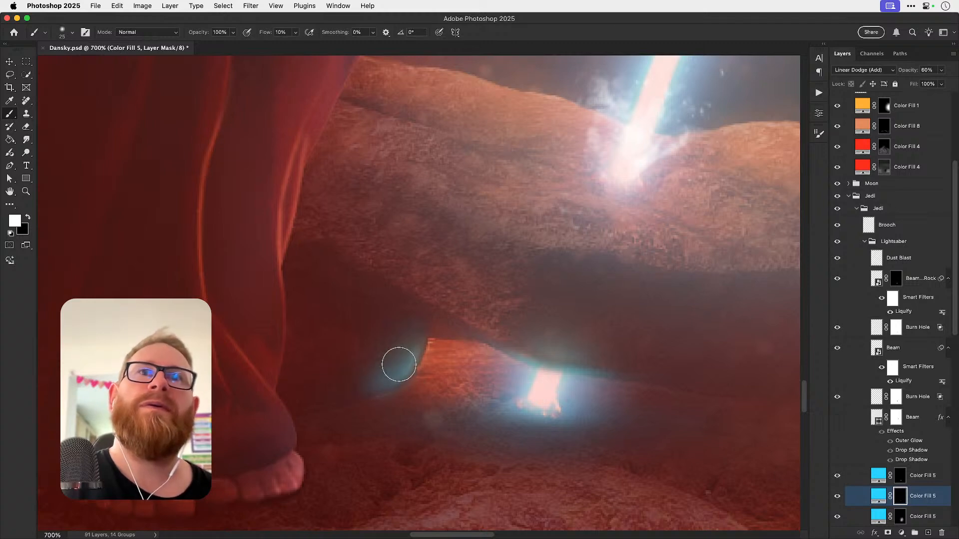
key(bracketright)
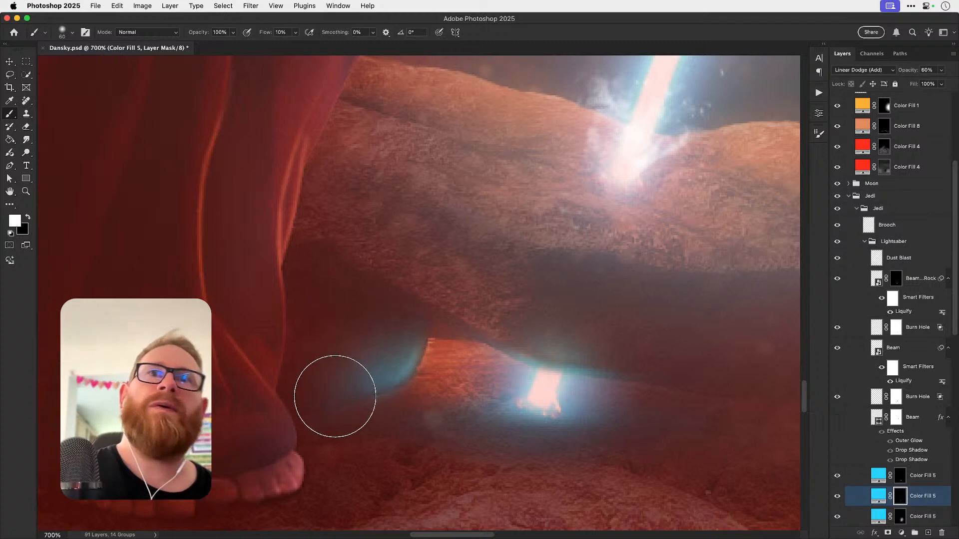
Step: Examine the glow under the pierced rock at 100%, 300% and 200% to judge how it fits the scene
key(super+1)
drag(497, 333, 494, 354)
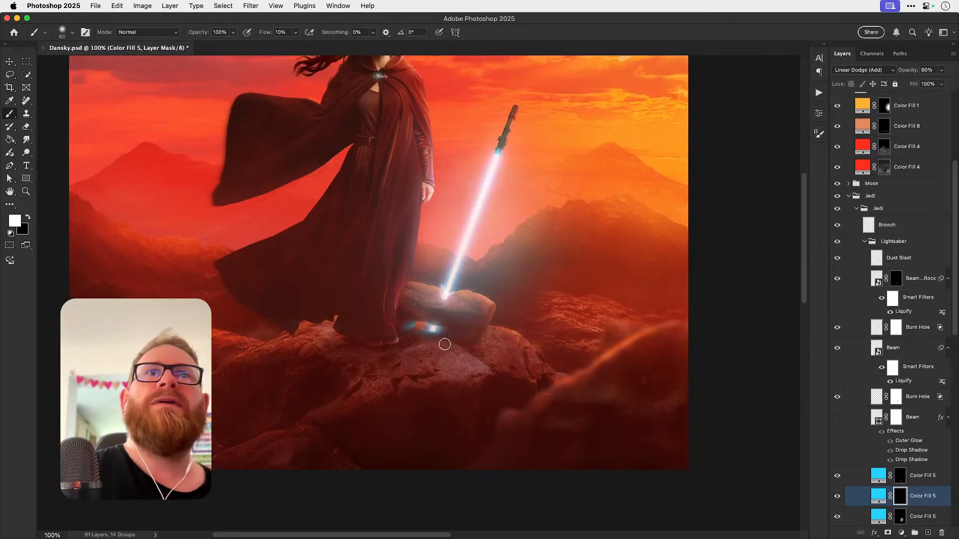
key(z)
click(428, 324)
click(428, 323)
key(b)
key(x)
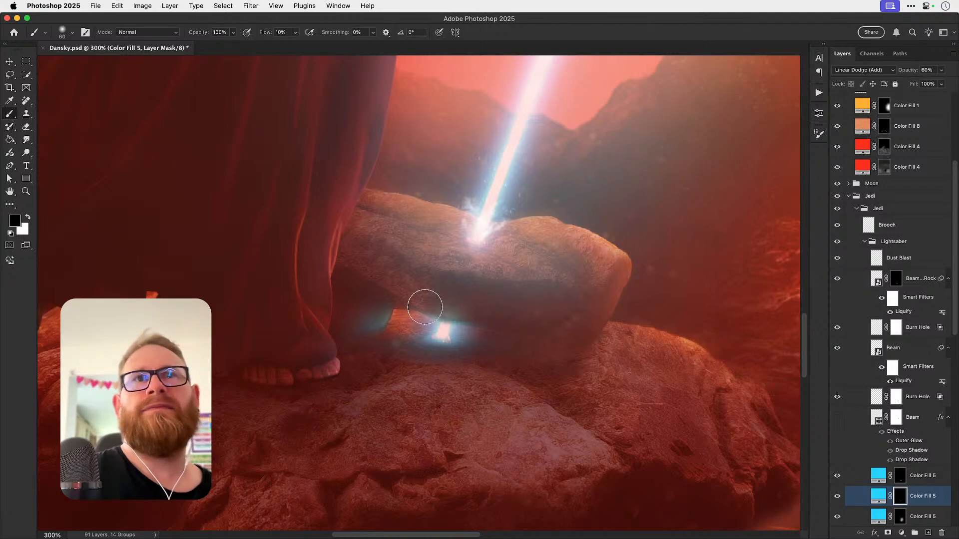
key(v)
key(super+minus)
key(super+minus)
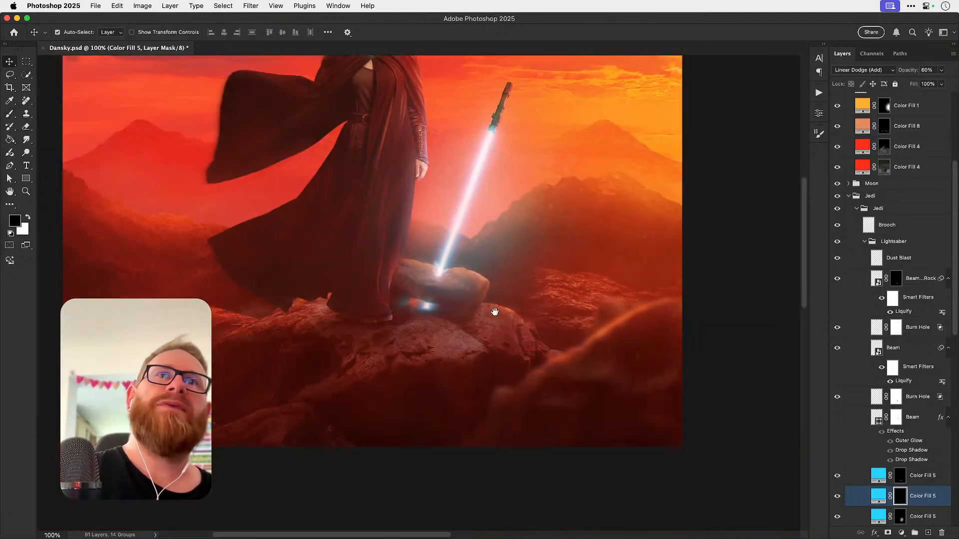
drag(480, 323, 477, 347)
key(z)
click(422, 330)
Step: Touch up the glow on the rock edge with the white brush at 25 px, and set the layer's blend mode to Hard Light
key(b)
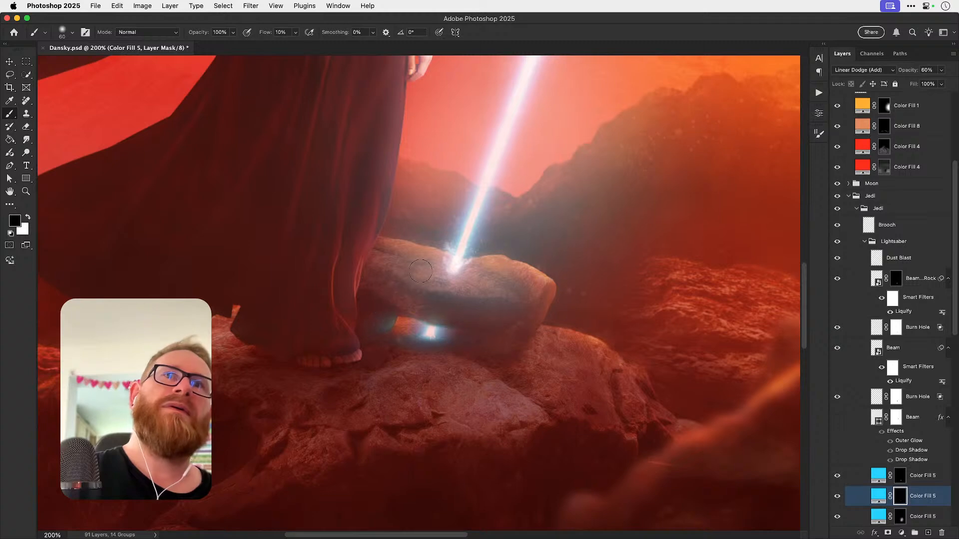
key(x)
key(bracketleft)
key(bracketleft)
key(bracketleft)
key(bracketleft)
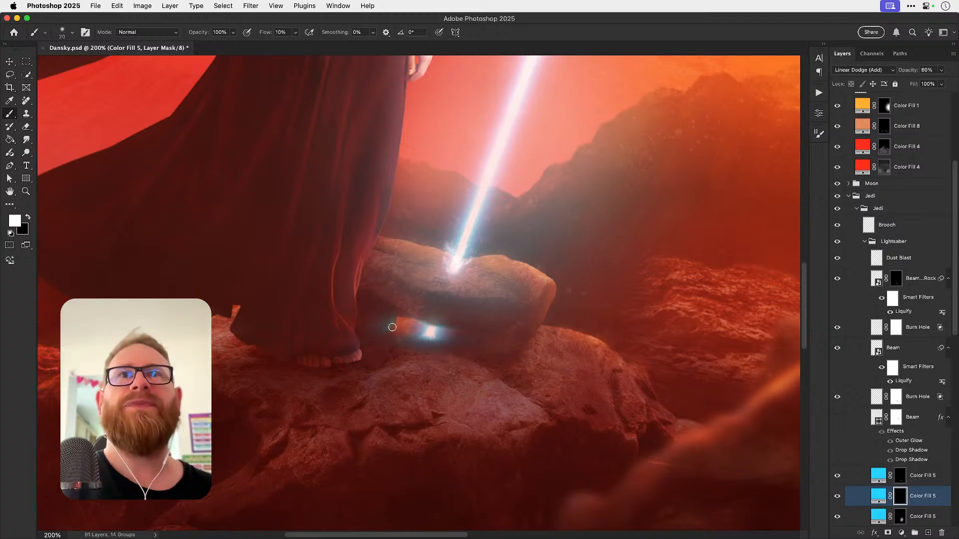
key(bracketright)
key(bracketright)
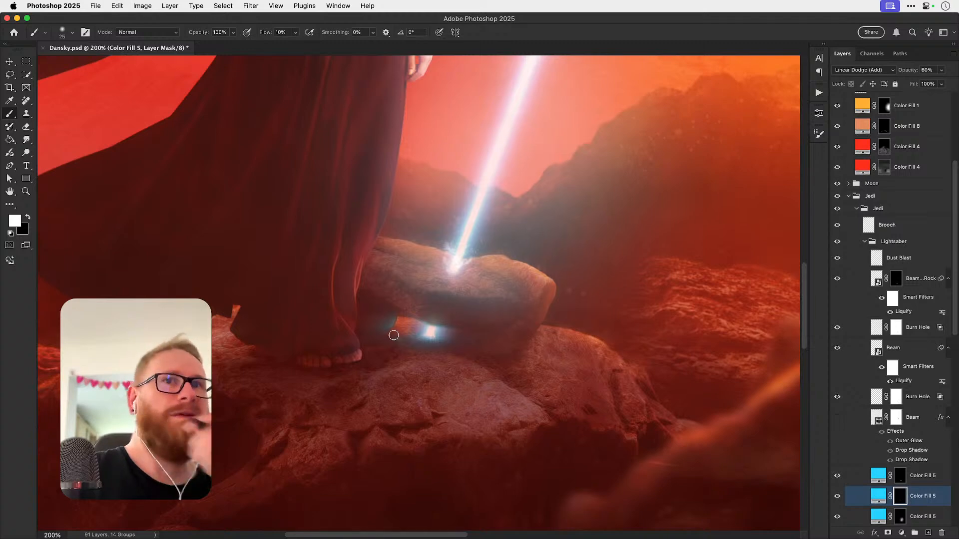
drag(379, 323, 385, 327)
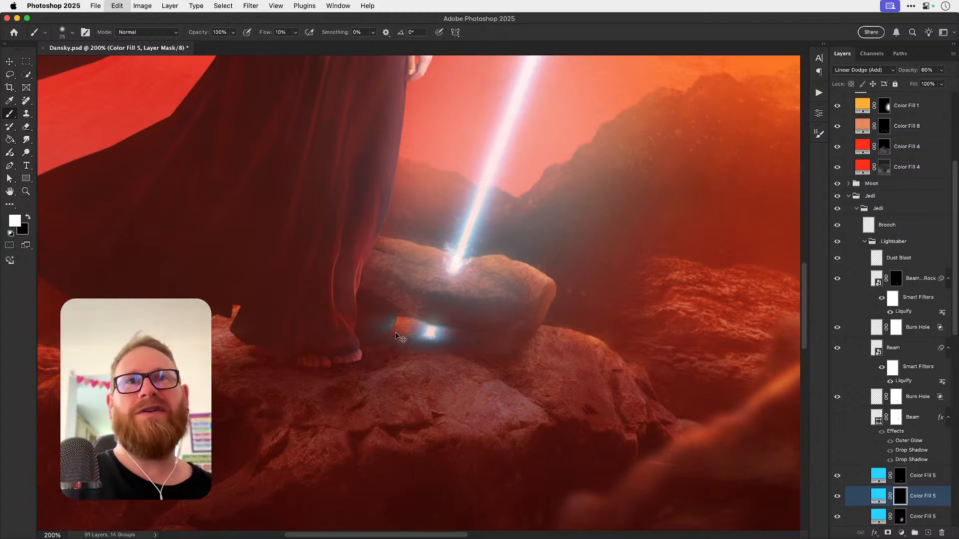
click(869, 70)
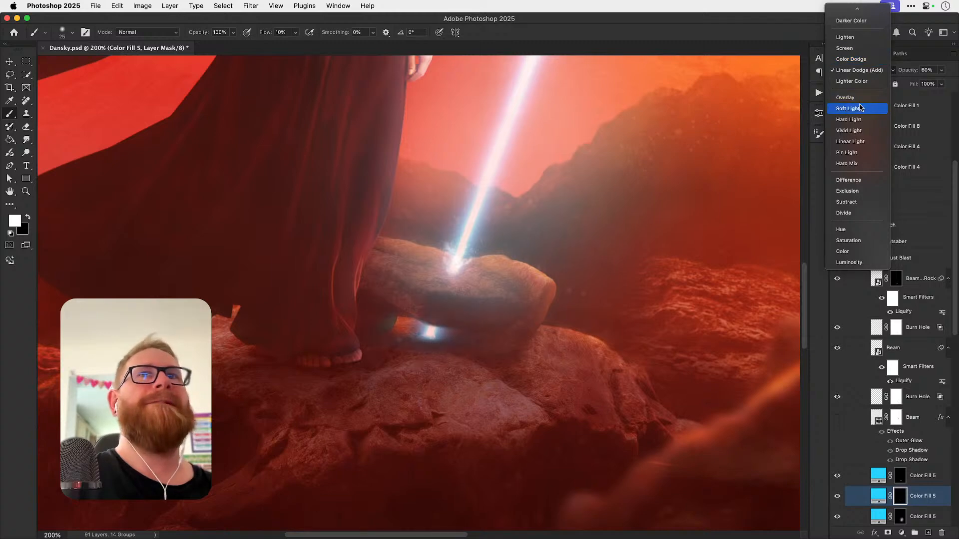
click(855, 119)
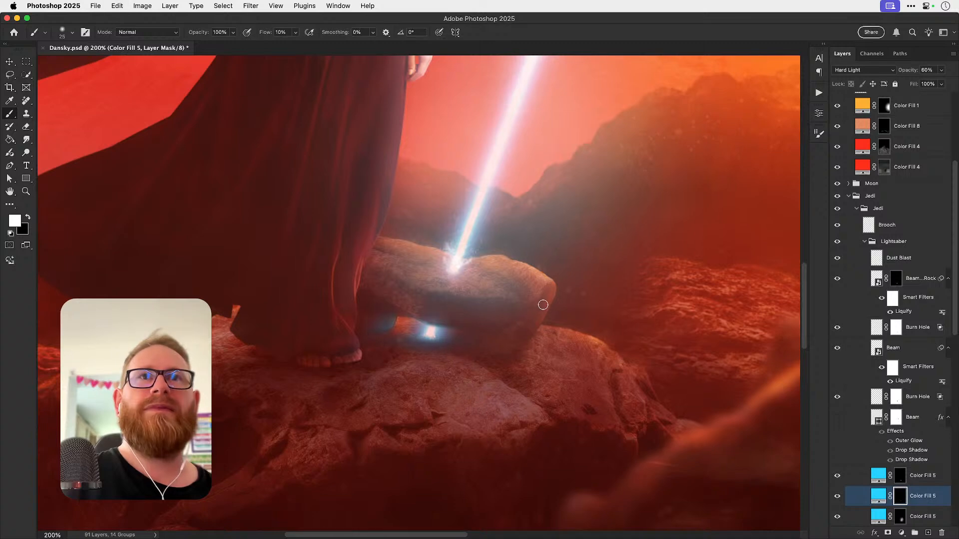
Step: Compare the glow in Linear Dodge (Add) and Hard Light, and examine the result in the full composite and up close
key(super+z)
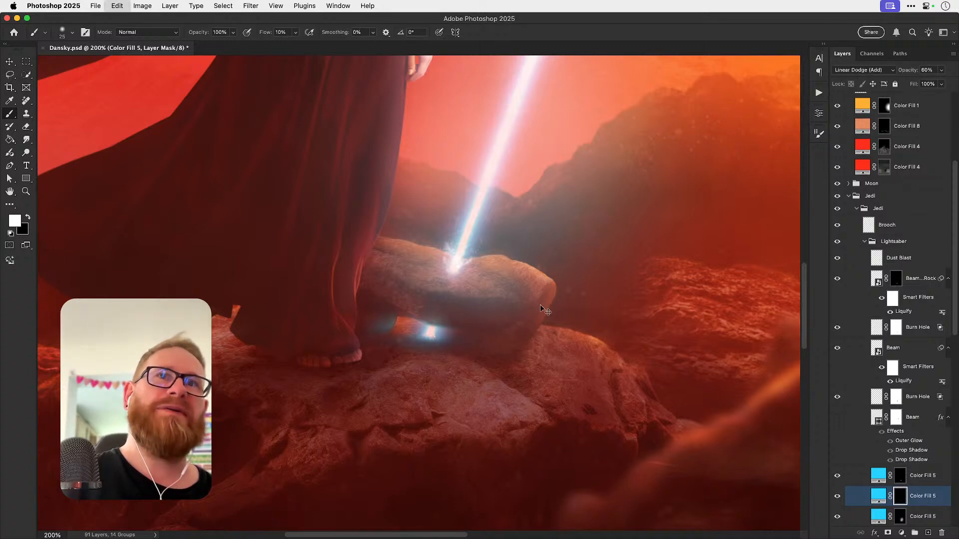
key(super+shift+z)
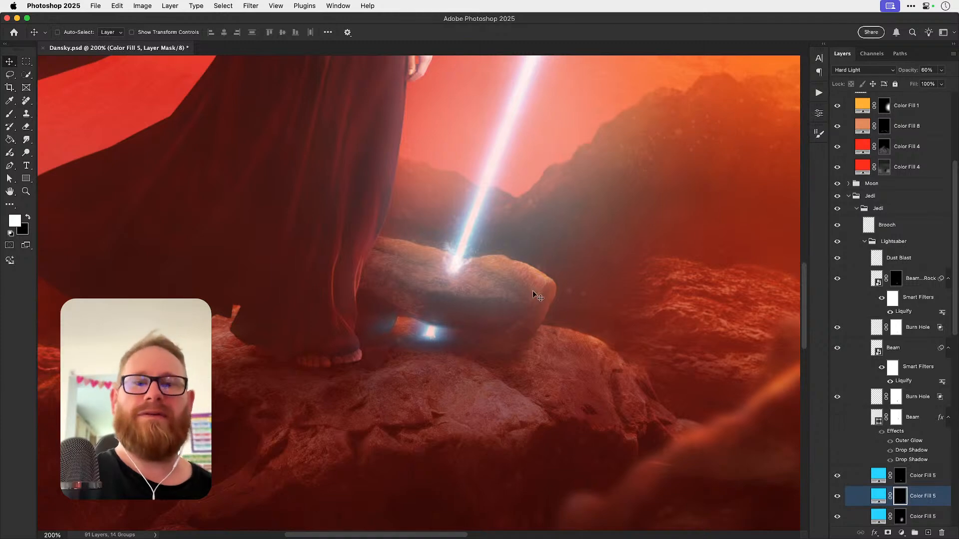
key(super+0)
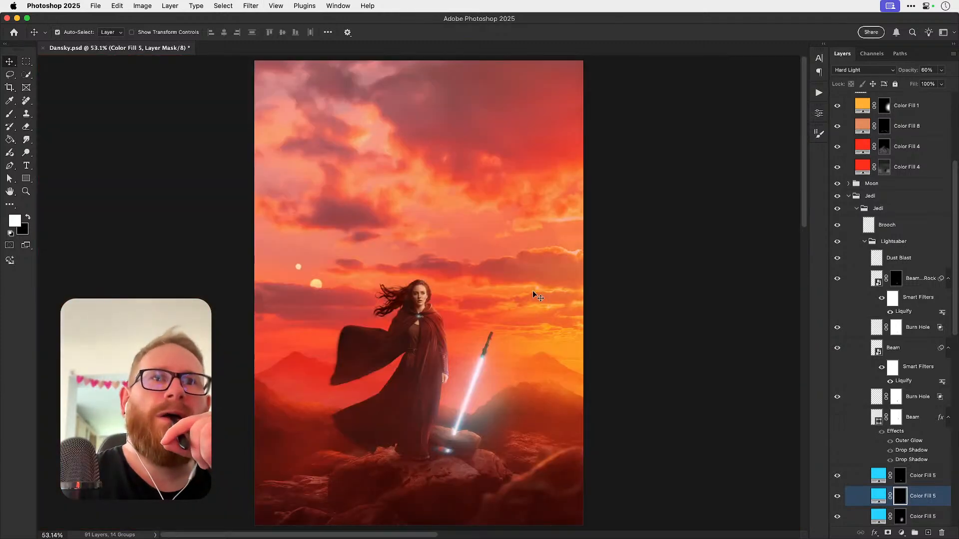
key(z)
drag(449, 407, 505, 381)
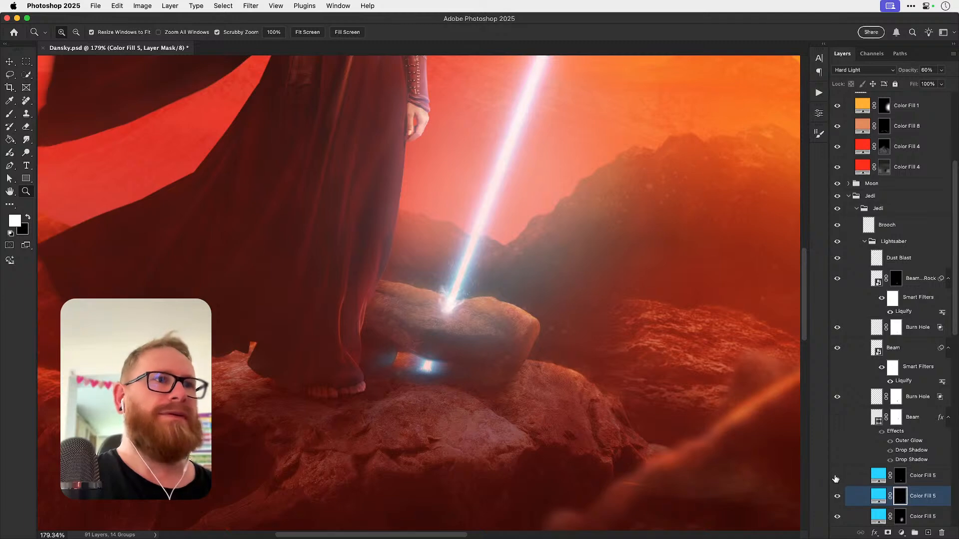
Step: Paint blue light onto the woman's foot on the Overlay Color Fill 5 mask with a 45 px white brush at 100% flow
click(838, 476)
click(899, 476)
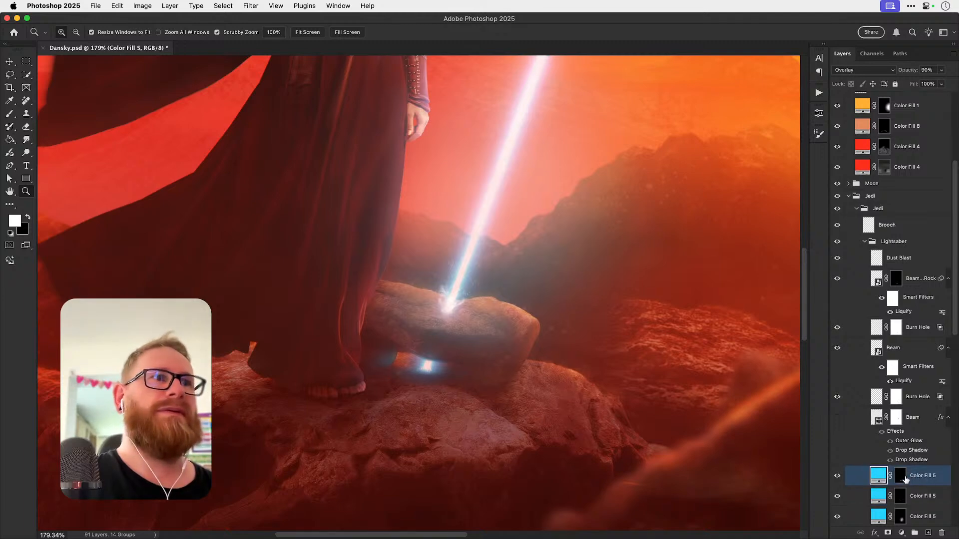
key(b)
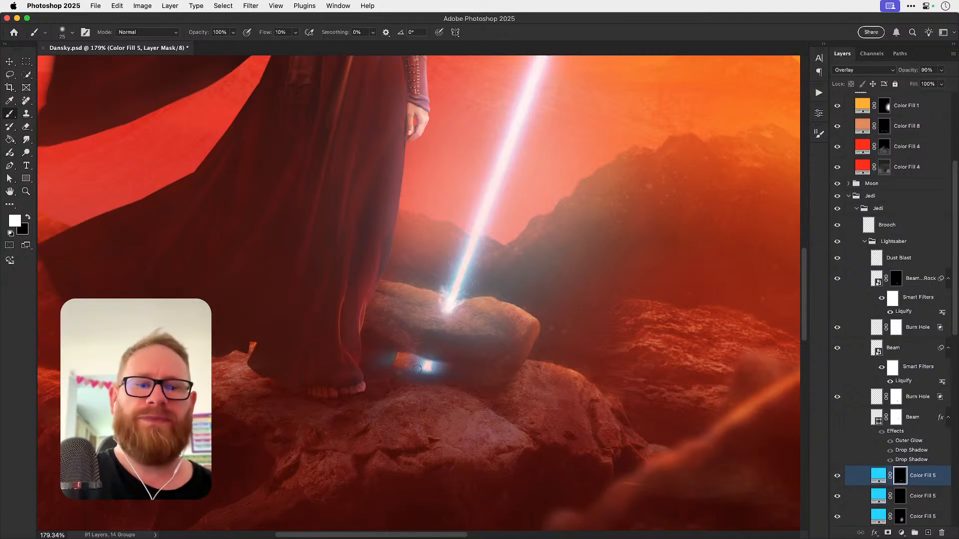
key(bracketright)
key(bracketright)
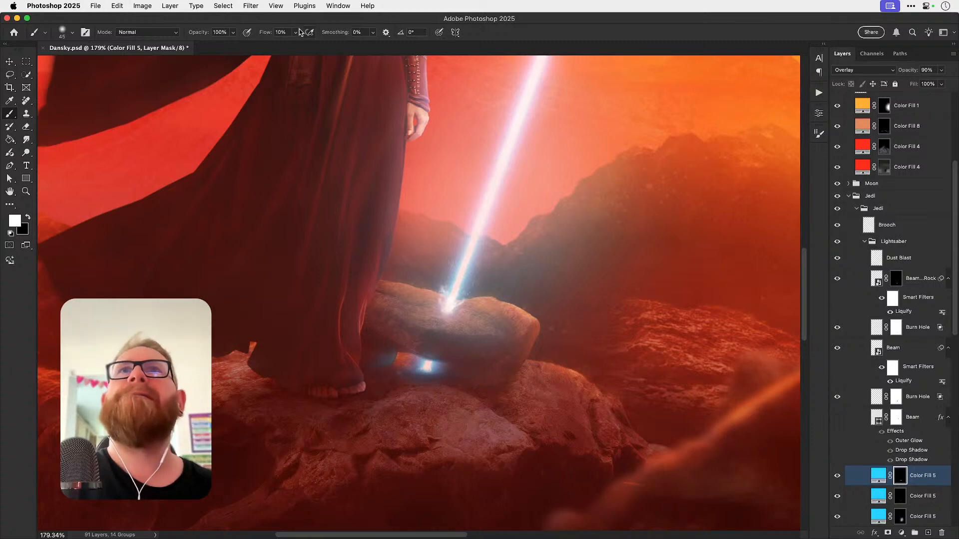
drag(296, 32, 379, 90)
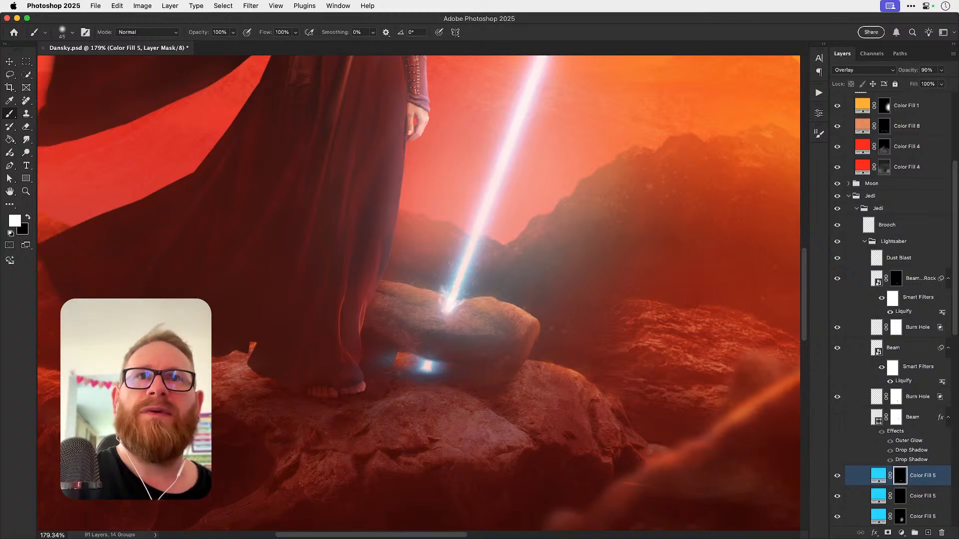
drag(388, 364, 369, 379)
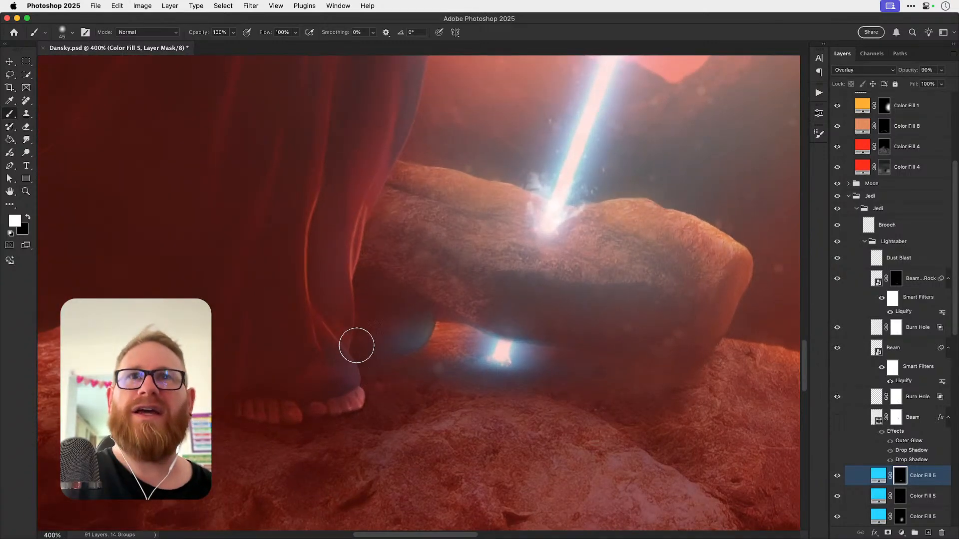
Step: Extend the blue light up the edge of the woman's ankle at close range, using a 10 px and a 25 px brush
key(bracketleft)
key(bracketleft)
key(bracketleft)
key(bracketleft)
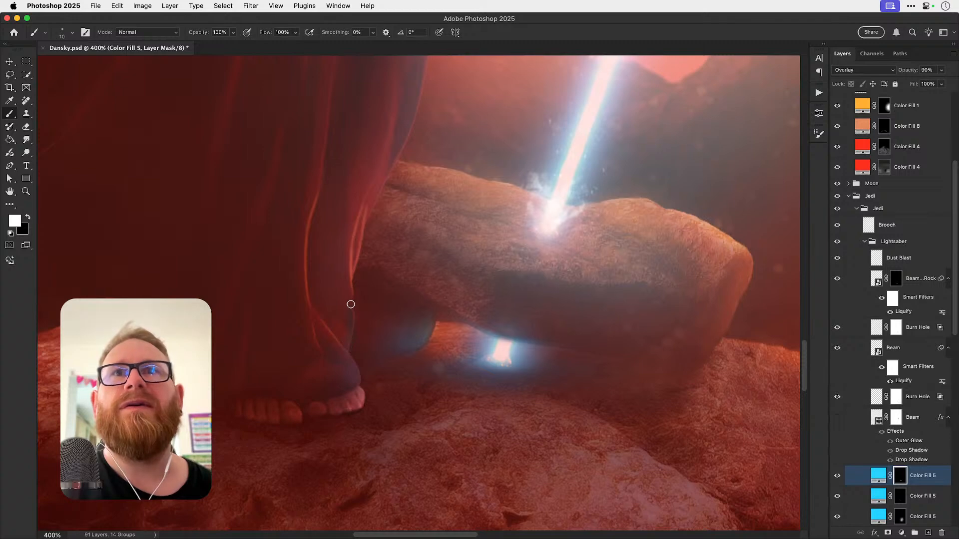
key(bracketright)
key(bracketright)
key(bracketright)
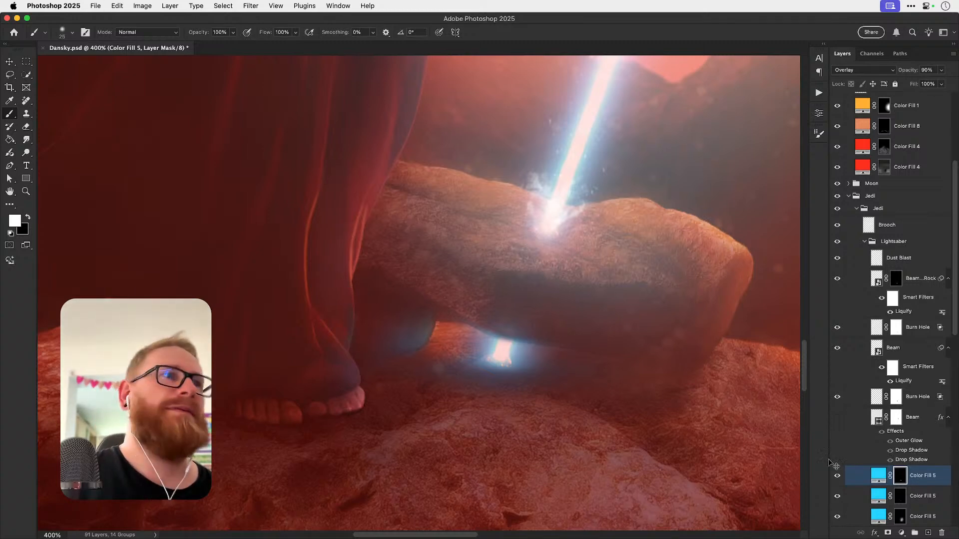
Step: On the Hard Light Color Fill 5 mask, paint a thin blue rim along the ankle with a very small white brush
click(901, 497)
key(bracketleft)
key(bracketleft)
key(bracketleft)
key(bracketleft)
key(bracketleft)
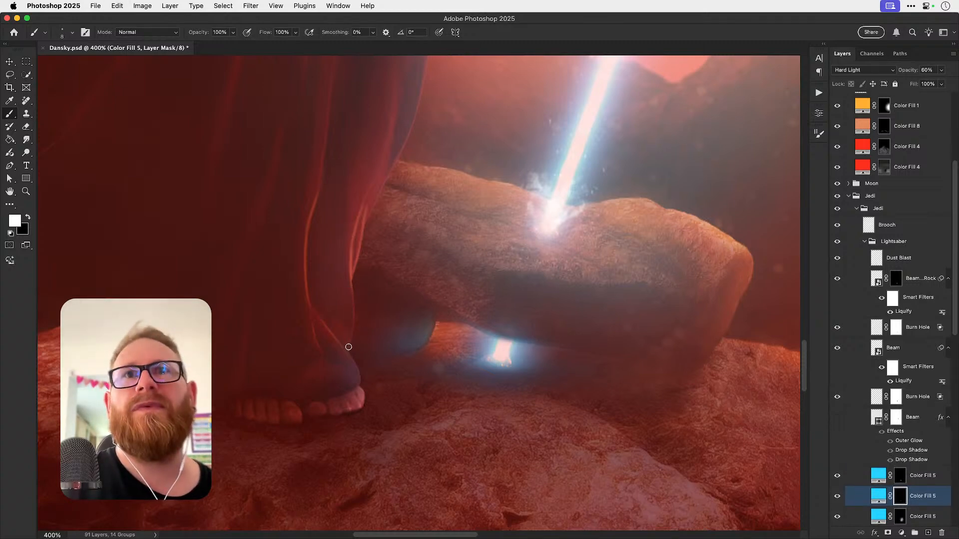
key(bracketleft)
drag(348, 348, 354, 302)
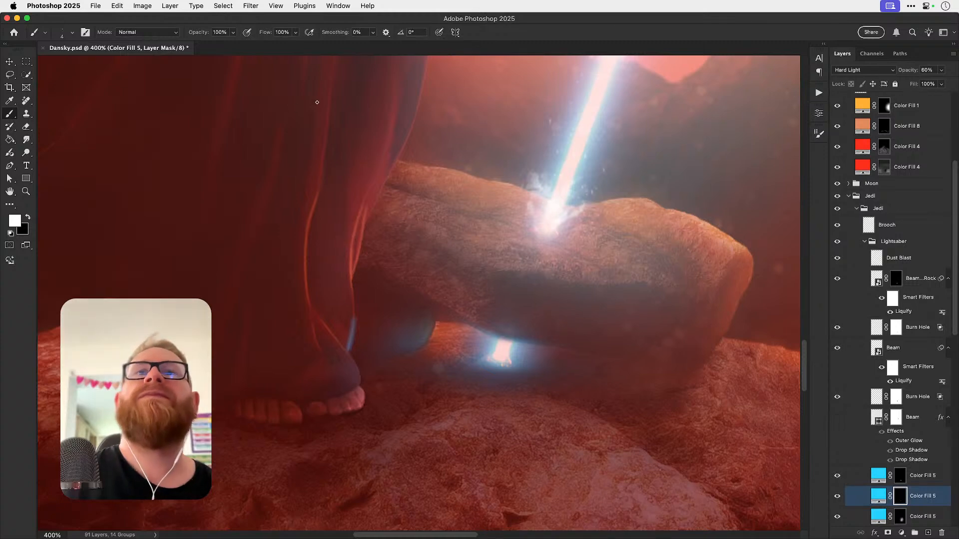
Step: Try several thin blue rim strokes along the ankle and around the front of the foot, undoing the unwanted ones
key(super+z)
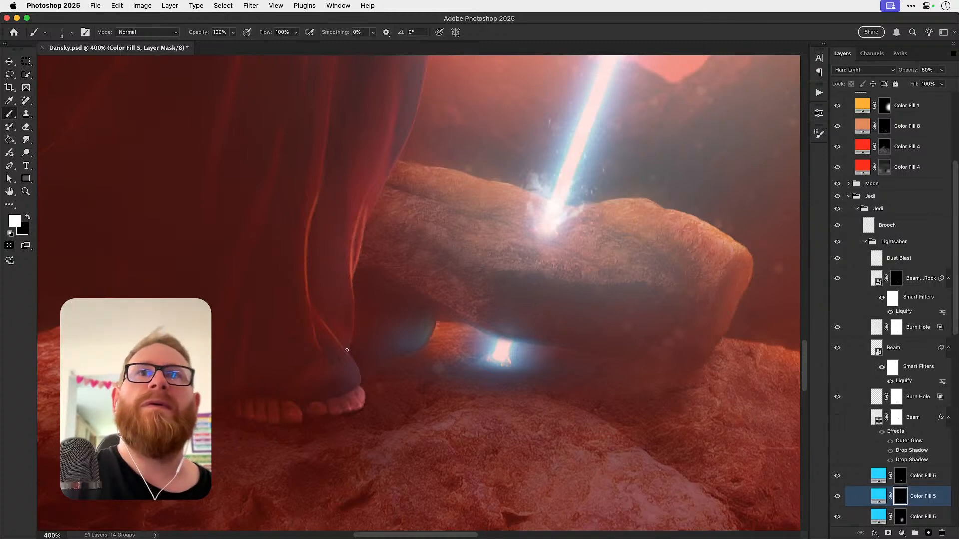
drag(348, 351, 355, 301)
key(super+z)
drag(348, 351, 352, 311)
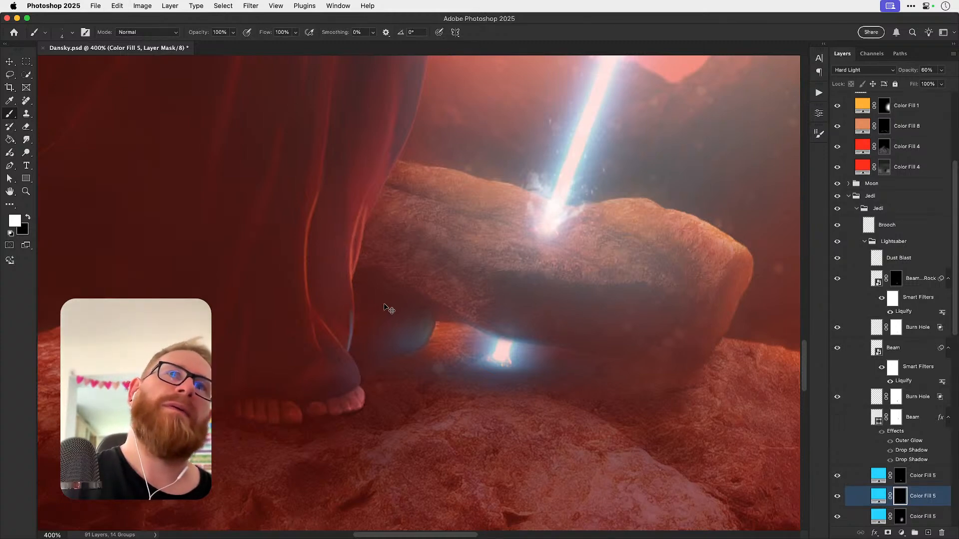
key(super+z)
drag(346, 357, 357, 391)
key(super+z)
key(super+z)
key(x)
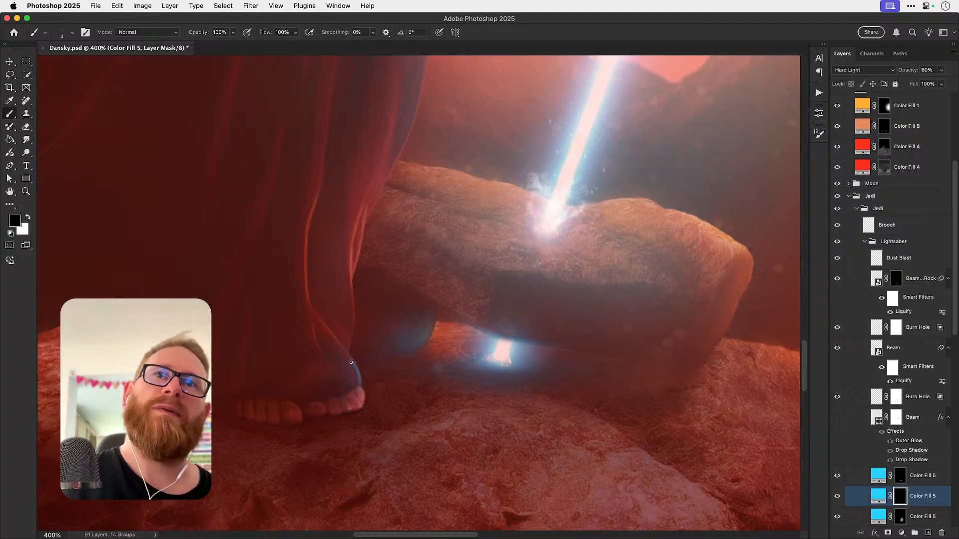
Step: Paint the thin blue rim along the ankle's edge in white and trim it with black
key(x)
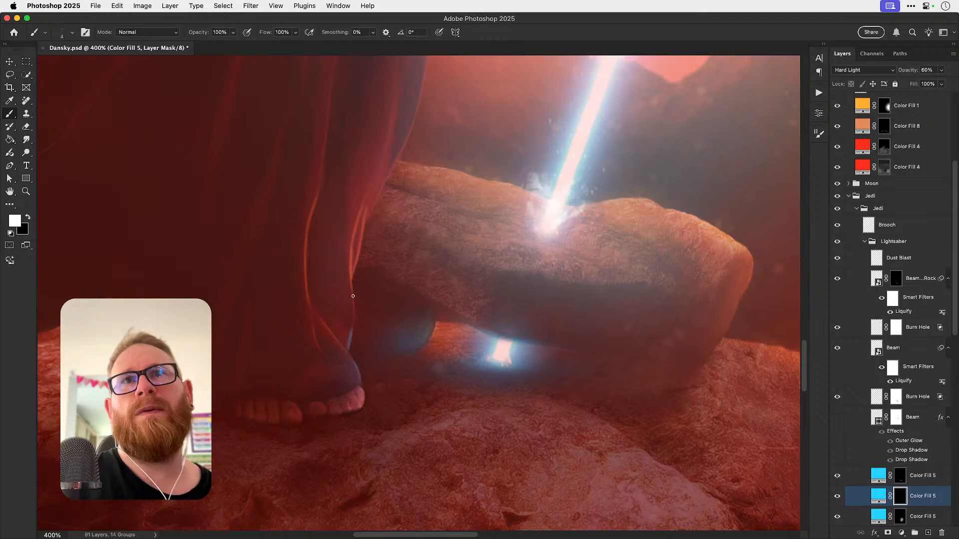
key(x)
drag(349, 308, 348, 349)
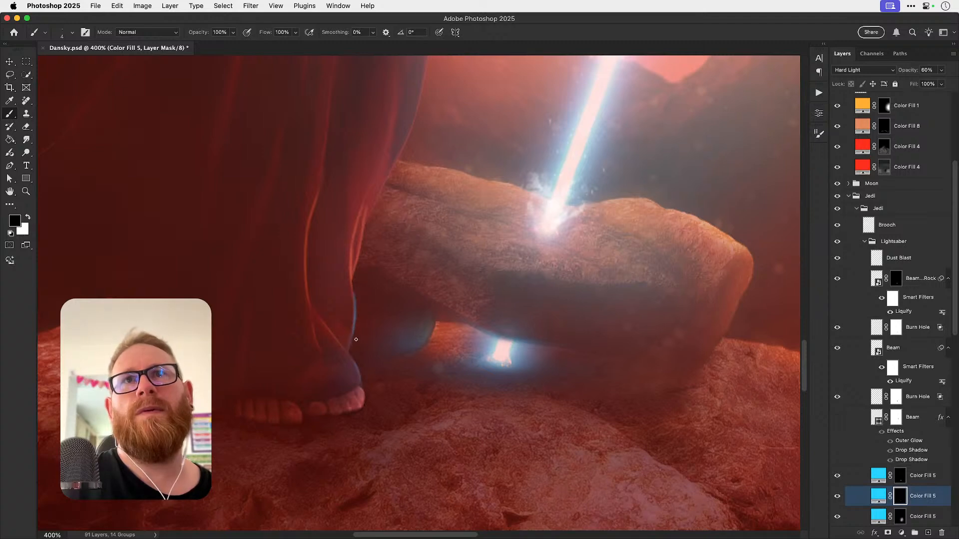
key(x)
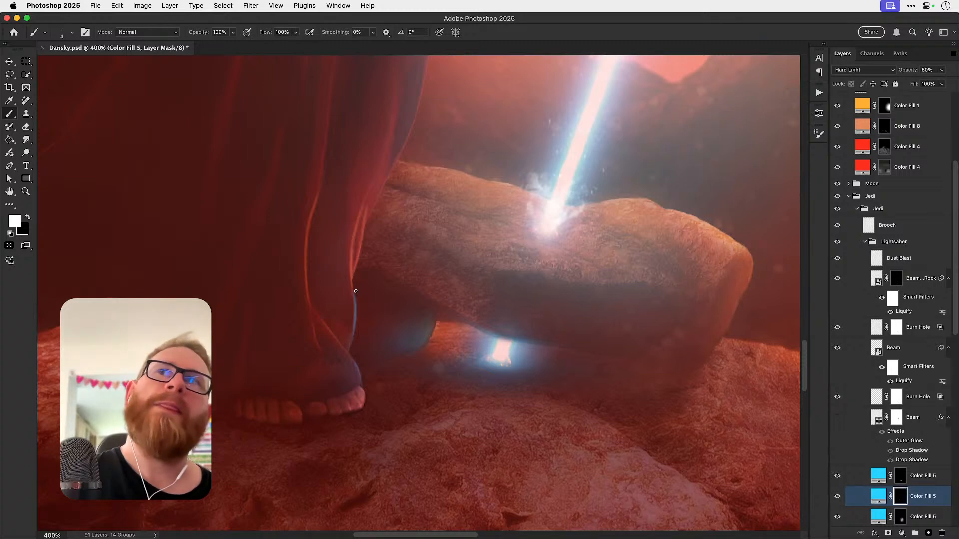
key(x)
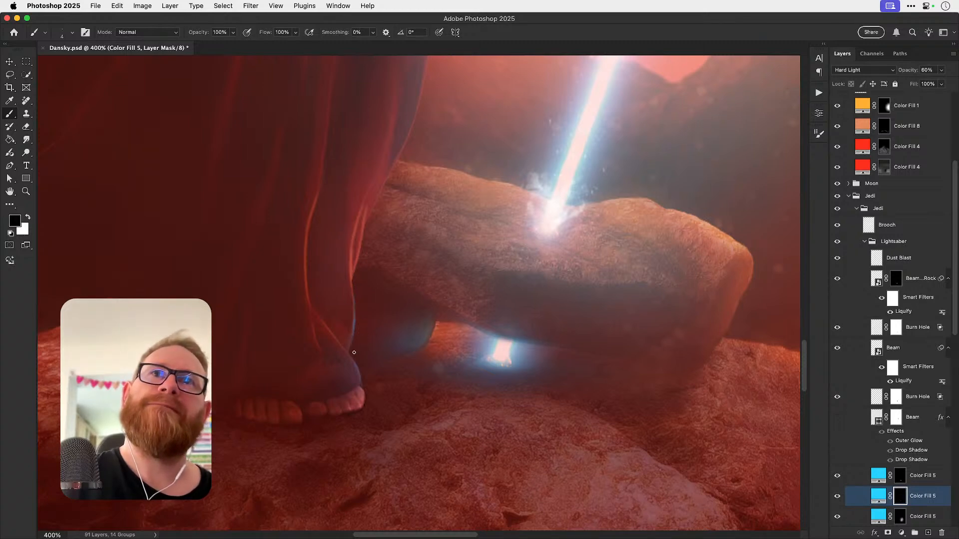
Step: Paint a thin white mask stroke along the pierced rock's lower edge at close range, with the canvas rotated to 78°
key(super+1)
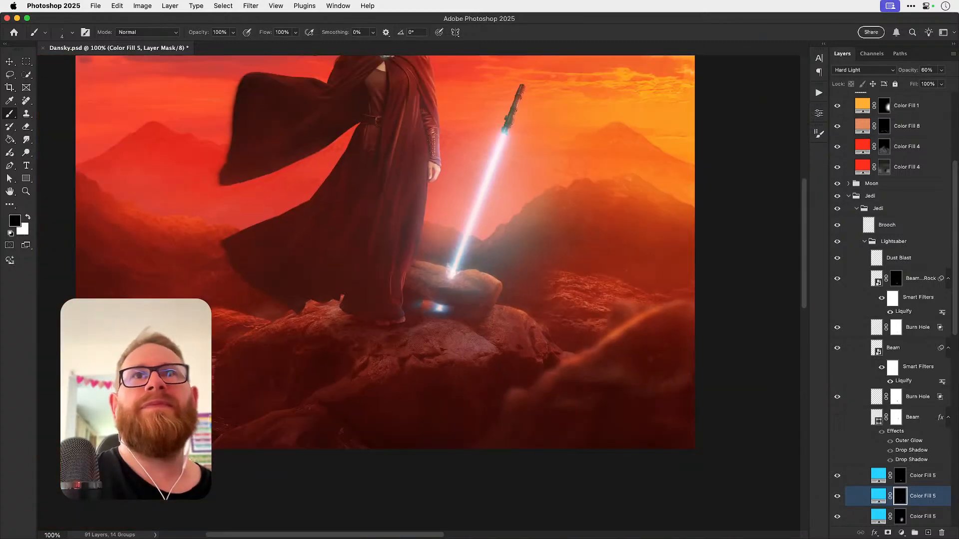
key(z)
mouse_move(418, 304)
mouse_down()
mouse_move(472, 300)
mouse_move(457, 358)
mouse_move(423, 387)
mouse_up()
key(r)
key(b)
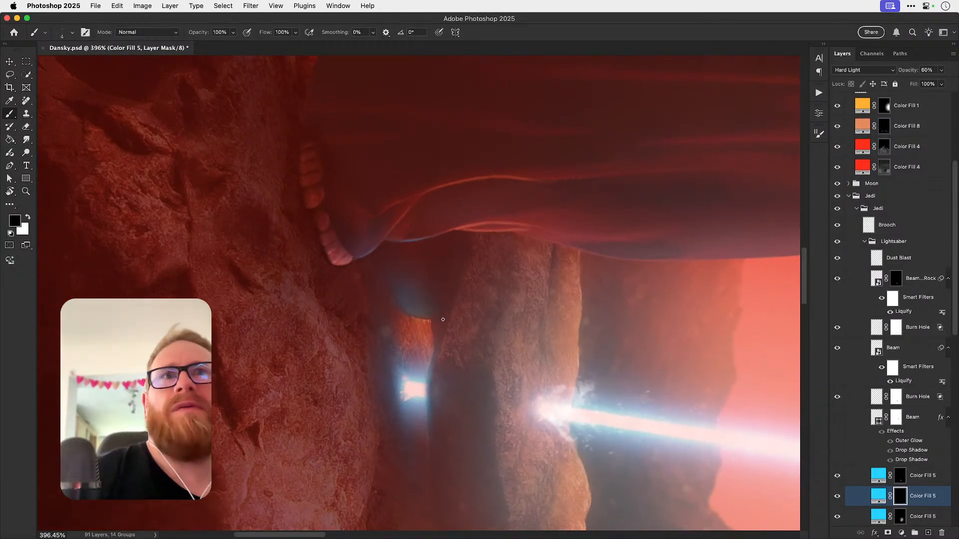
key(x)
drag(436, 351, 451, 292)
Step: Undo and repaint the blue rim stroke along the rock's lower edge, and clean it up with black
key(super+z)
mouse_move(435, 352)
mouse_down()
mouse_move(444, 267)
mouse_move(436, 349)
mouse_move(446, 293)
mouse_up()
key(super+z)
key(super+z)
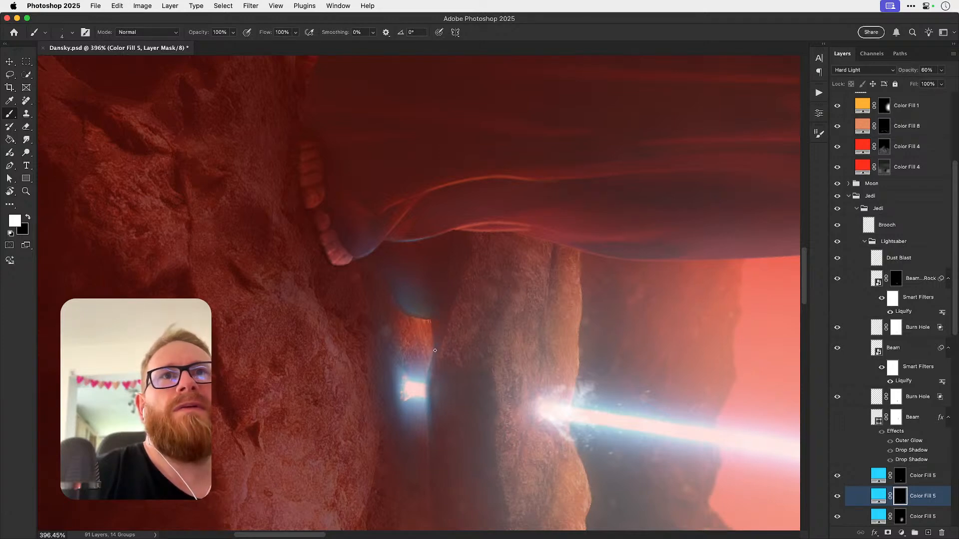
drag(435, 349, 445, 290)
key(super+z)
mouse_move(435, 351)
mouse_down()
mouse_move(451, 258)
mouse_move(436, 361)
mouse_move(447, 282)
mouse_up()
key(super+z)
key(super+z)
key(x)
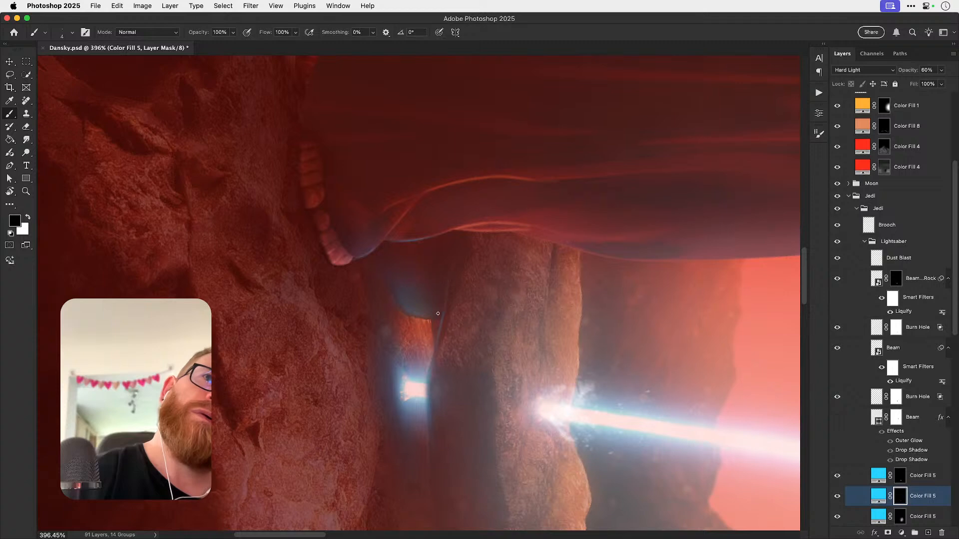
Step: Rotate the canvas back toward upright and examine the new blue rims at 100% and at close range
key(r)
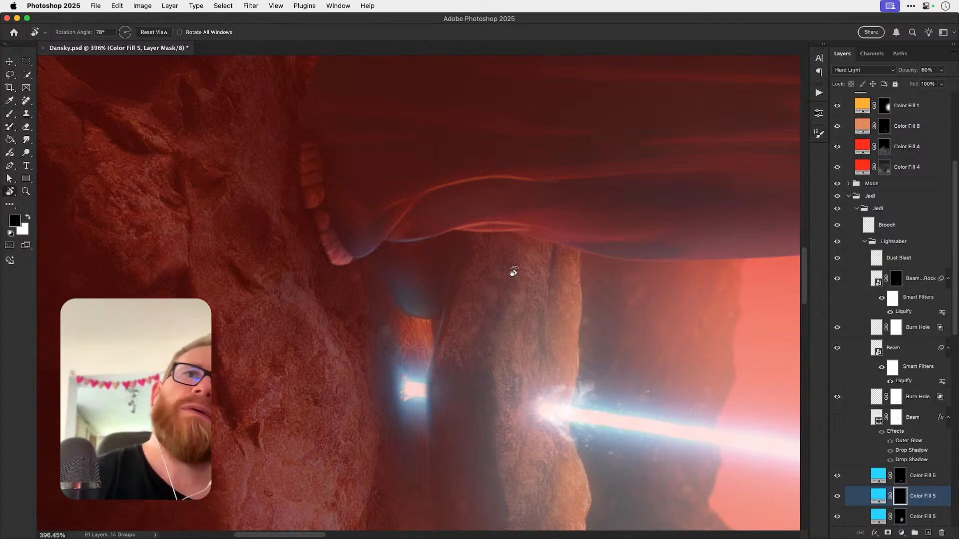
drag(514, 272, 426, 229)
drag(558, 274, 492, 266)
key(super+1)
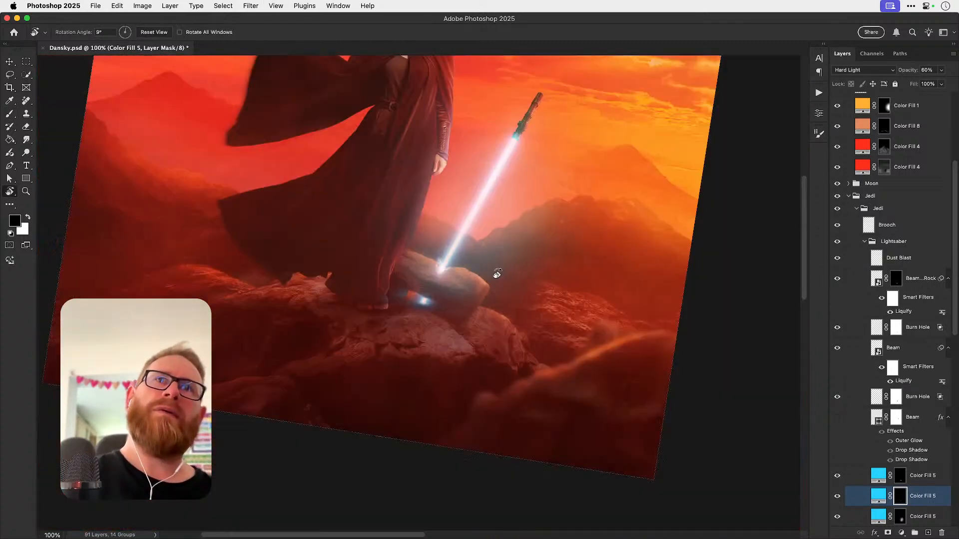
mouse_move(473, 297)
mouse_down()
mouse_move(471, 329)
mouse_move(600, 299)
mouse_move(567, 235)
mouse_up()
key(r)
key(b)
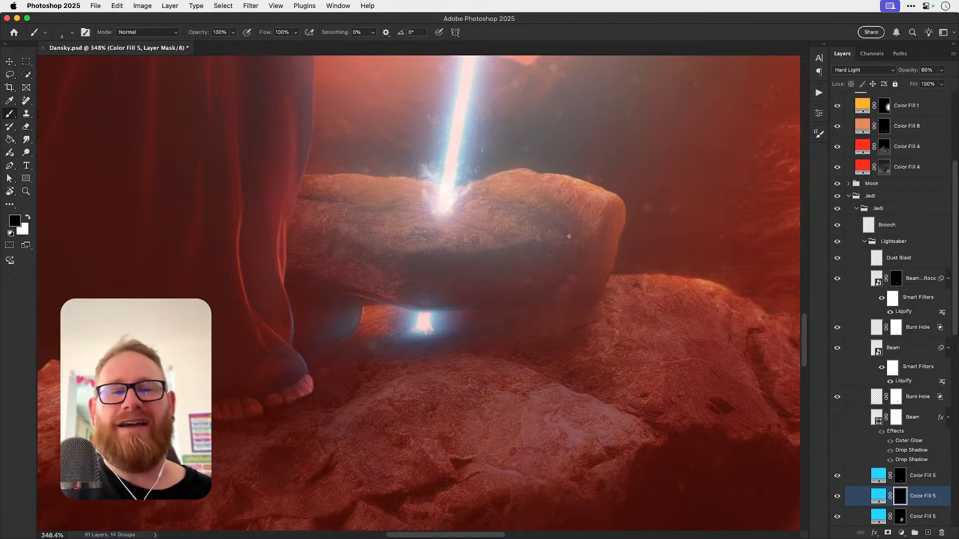
Step: Trim the blue rim on the rock's underside with the black brush at 400%, with the canvas tilted to -31°
drag(431, 340, 491, 349)
key(z)
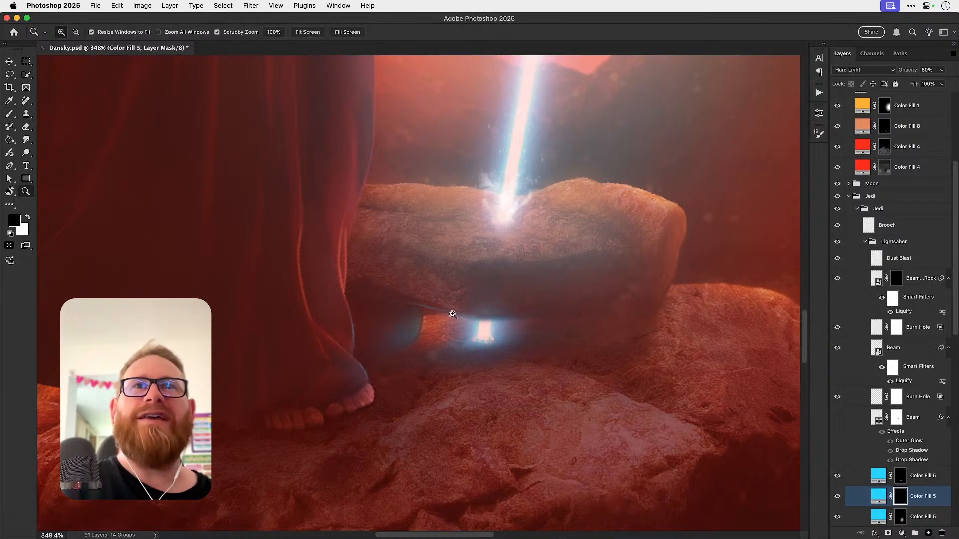
click(453, 315)
key(r)
mouse_move(503, 284)
mouse_down()
mouse_move(540, 260)
mouse_move(532, 235)
mouse_up()
key(b)
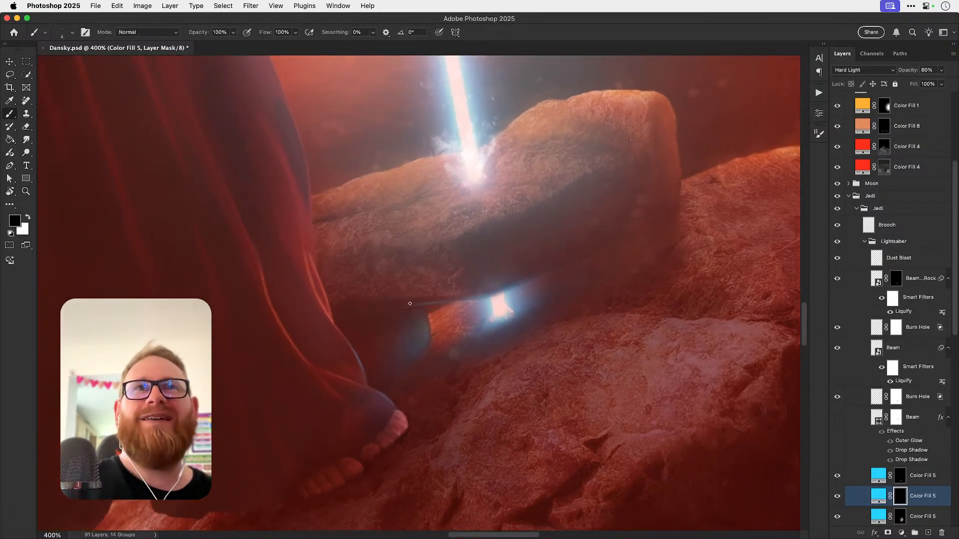
Step: Build up a soft blue glow along the rock's underside with a larger white brush at 10% flow, and rotate the canvas to -9°
key(x)
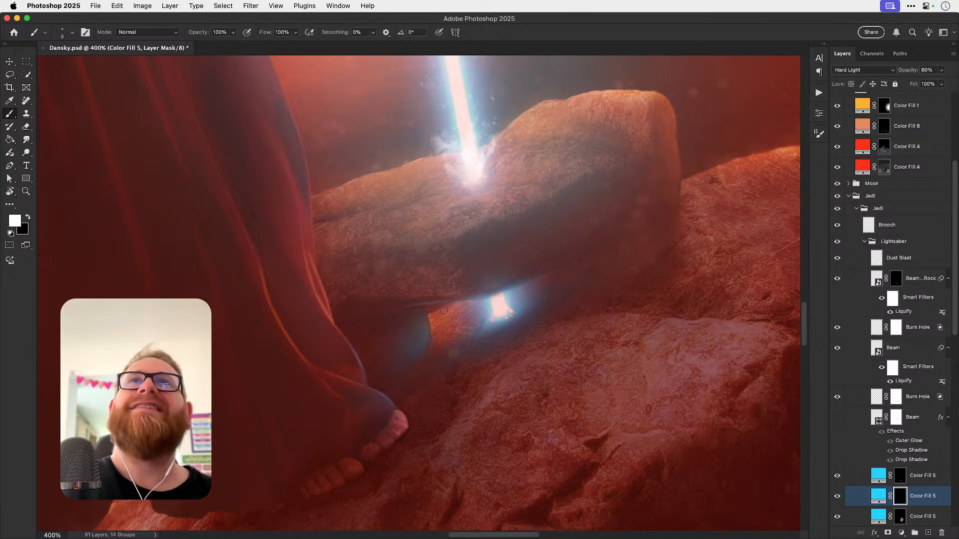
key(bracketright)
key(bracketright)
key(bracketright)
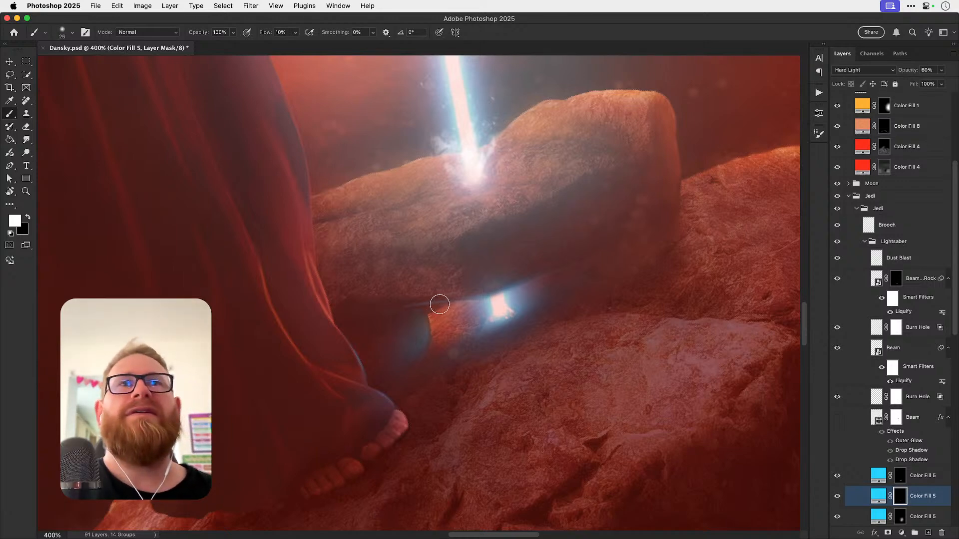
scroll(427, 320, right, 5)
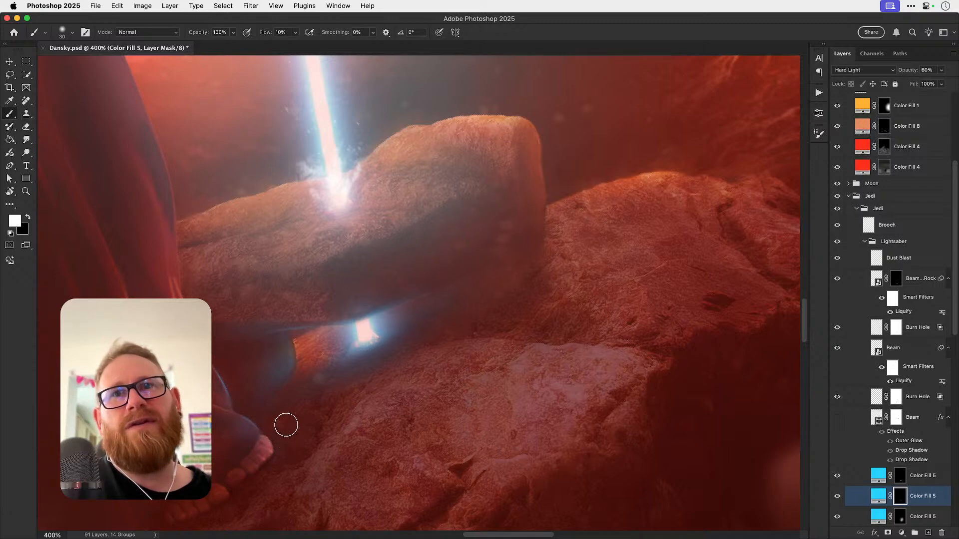
key(r)
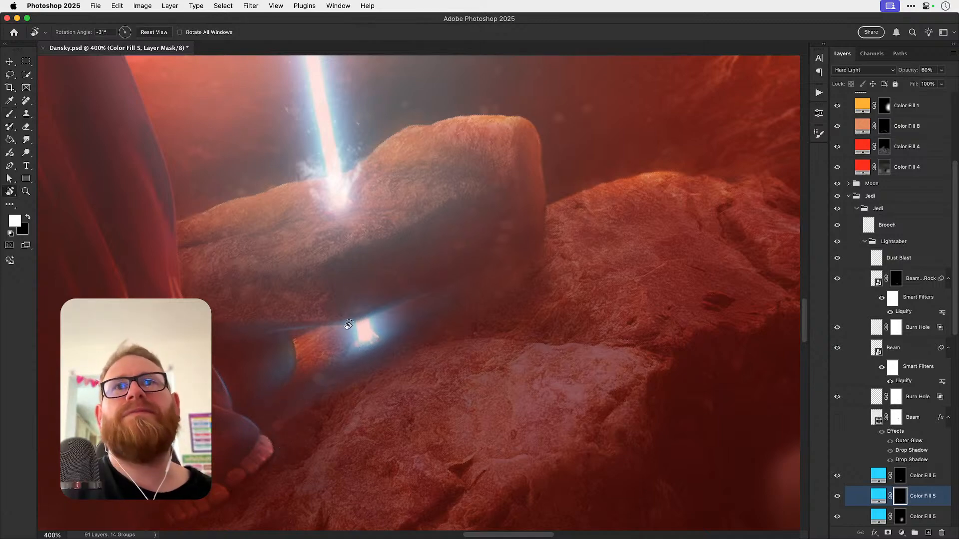
scroll(321, 357, down, 2)
drag(497, 301, 494, 339)
Step: Expand the Landscape group and its nested Landscape group to locate the Hero Rocks group
scroll(919, 441, down, 10)
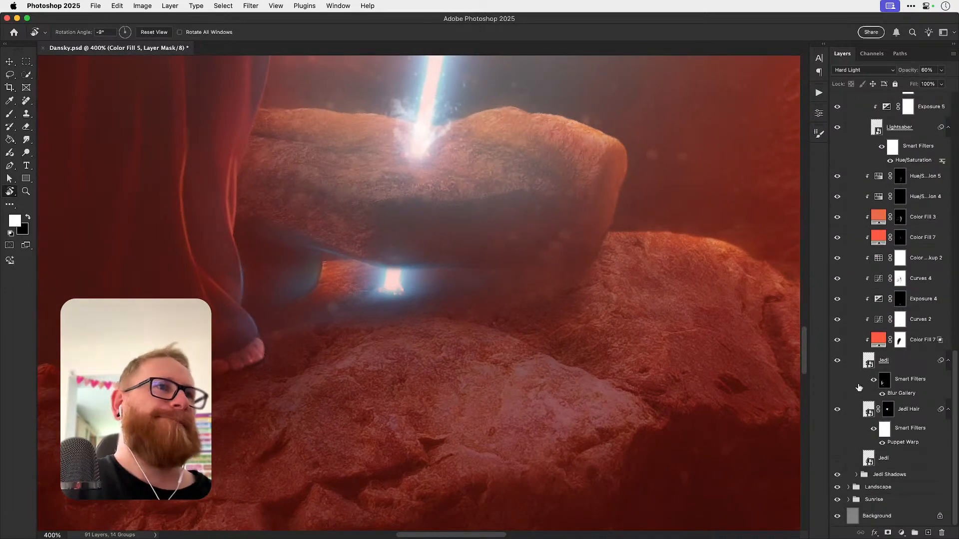
click(848, 488)
scroll(859, 479, down, 5)
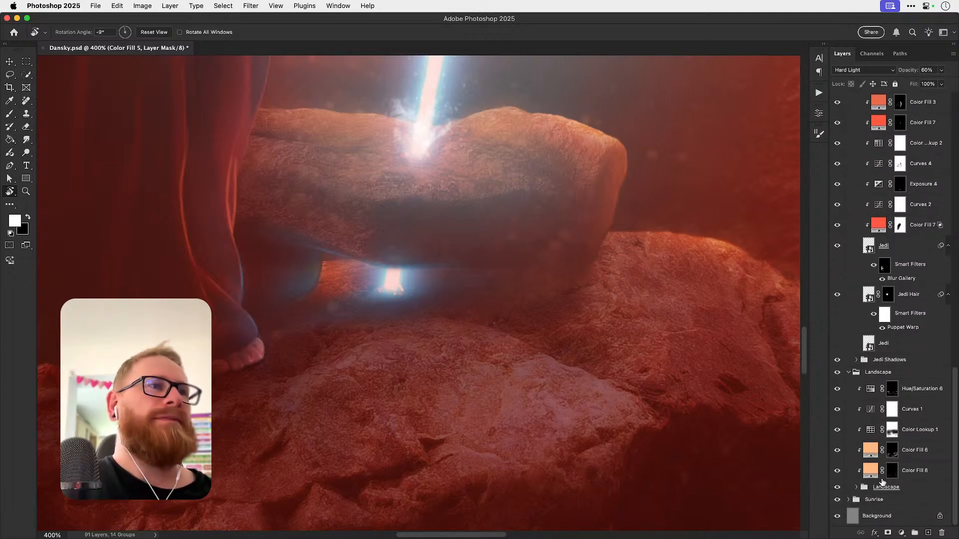
click(856, 487)
scroll(867, 479, down, 4)
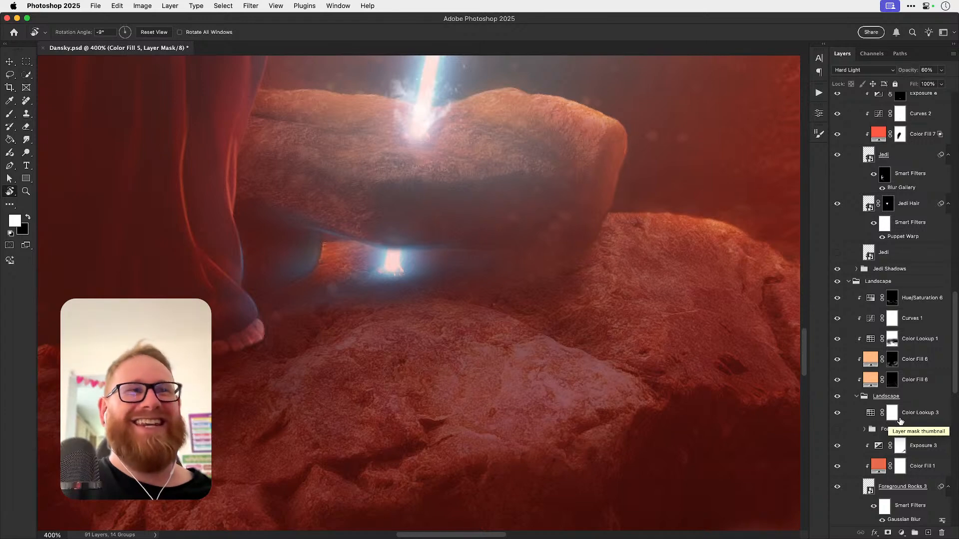
scroll(899, 420, down, 5)
scroll(902, 420, down, 5)
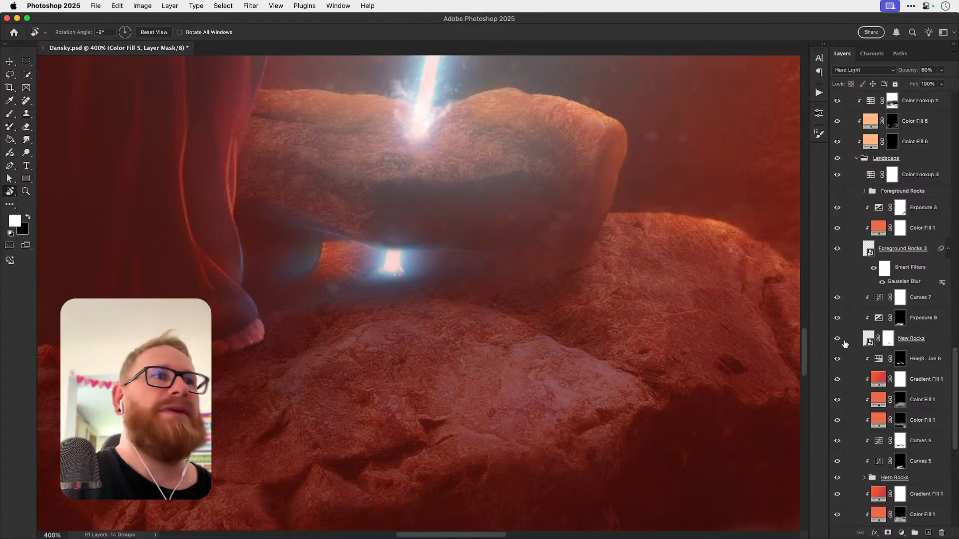
scroll(844, 343, down, 2)
scroll(844, 343, down, 3)
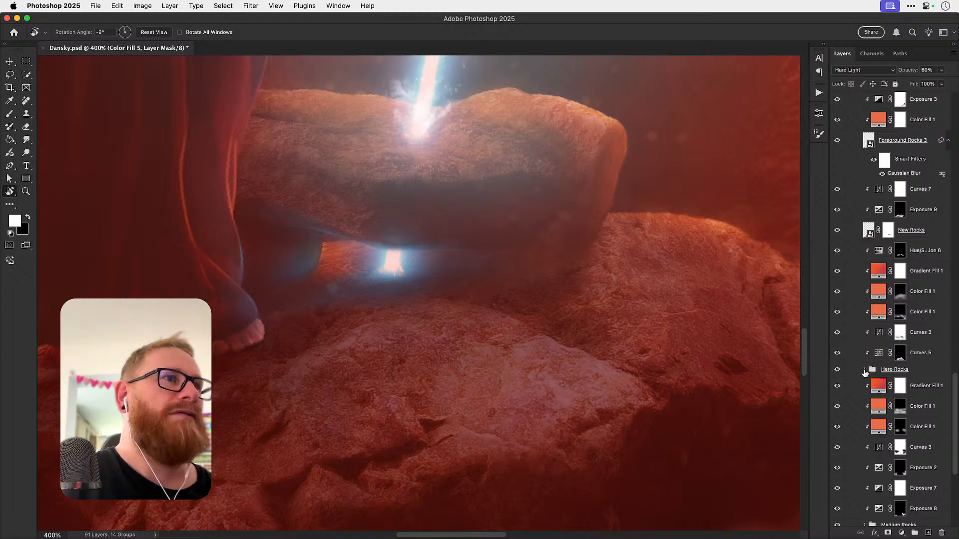
Step: Expand the Hero Rocks group and toggle its Hero Rocks layer off and on to check which rock it holds
click(865, 370)
click(839, 410)
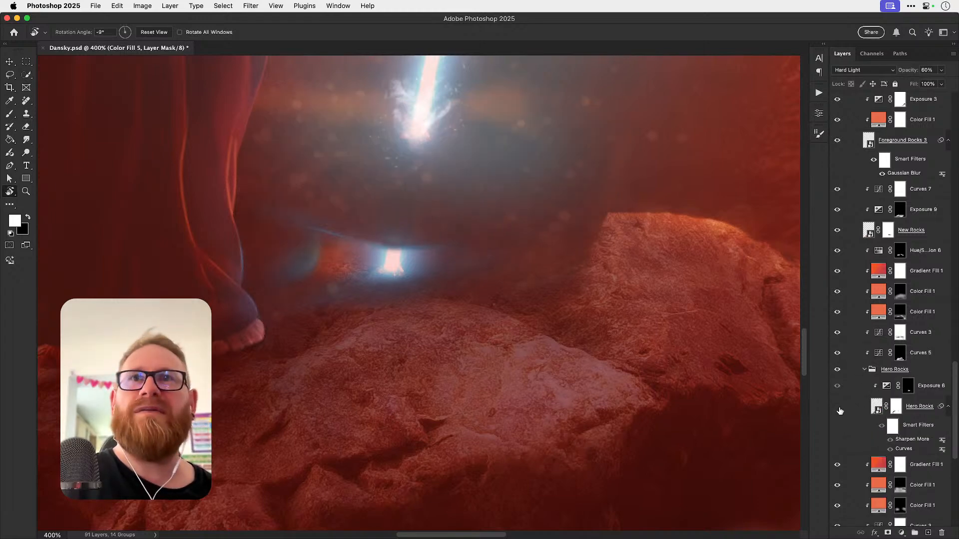
click(838, 407)
click(838, 407)
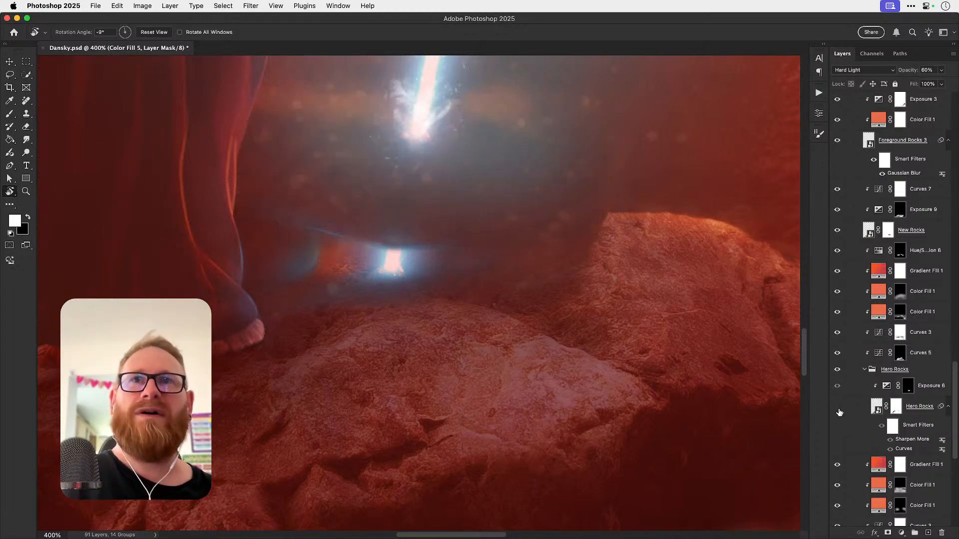
click(838, 407)
Step: Trim the pierced rock's edge beside the lit gap on the Hero Rocks layer mask with a small black brush at 100% flow, undoing one stroke
click(893, 411)
key(b)
key(x)
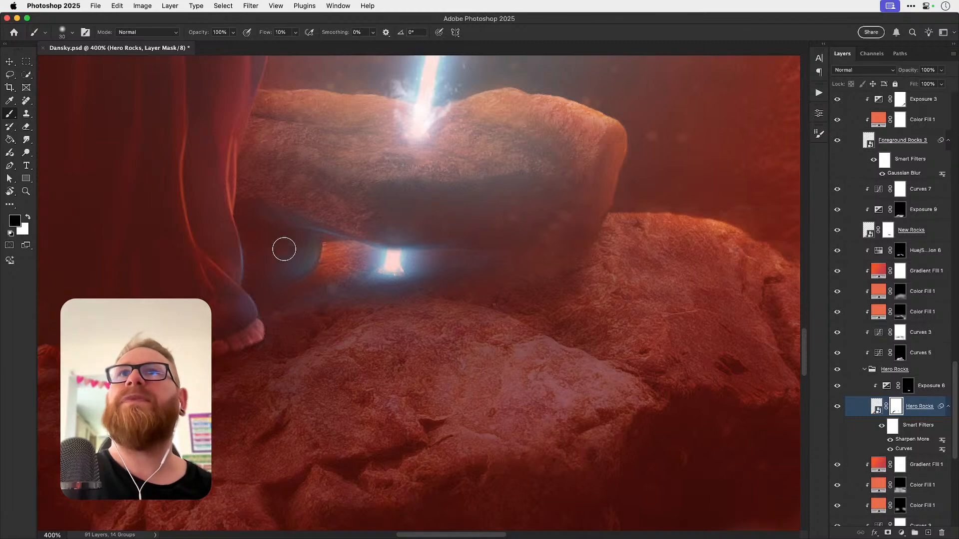
click(295, 32)
drag(327, 52, 360, 47)
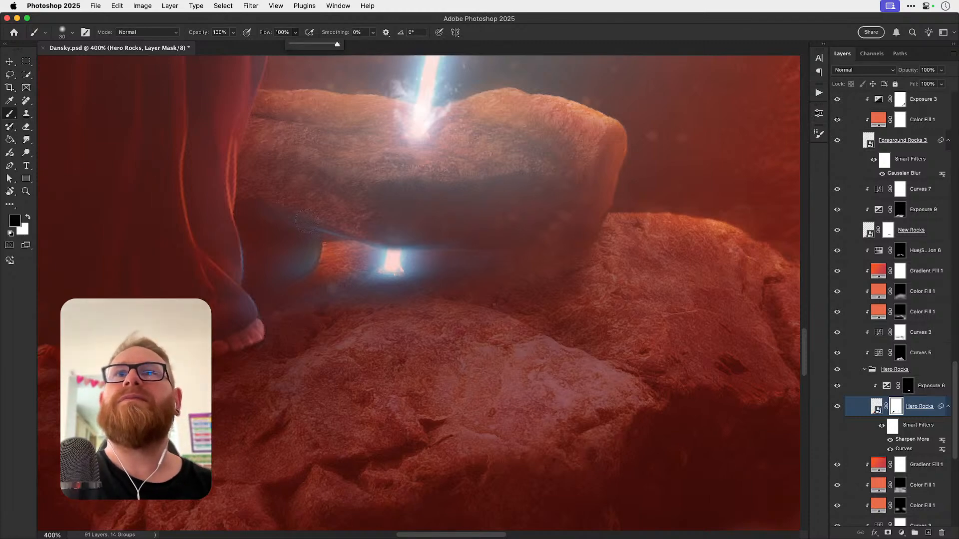
key(bracketleft)
key(bracketleft)
key(bracketleft)
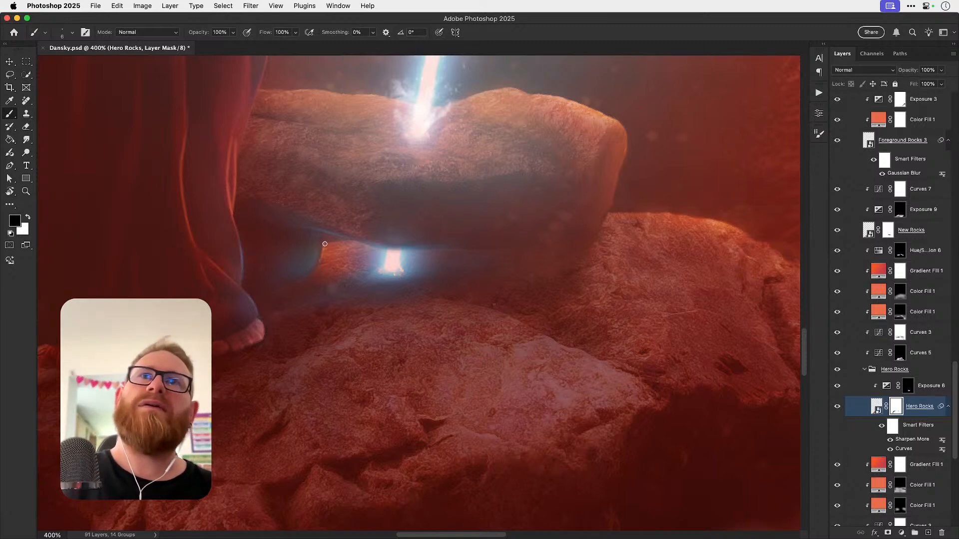
key(super+z)
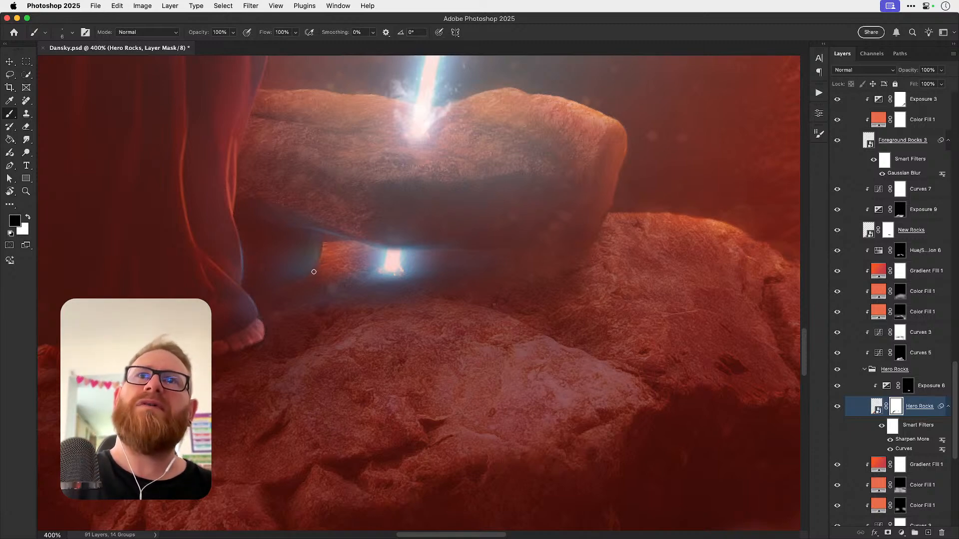
Step: Reset the canvas rotation and fit the whole composite in view to examine the overall result
key(super+minus)
key(super+minus)
key(super+minus)
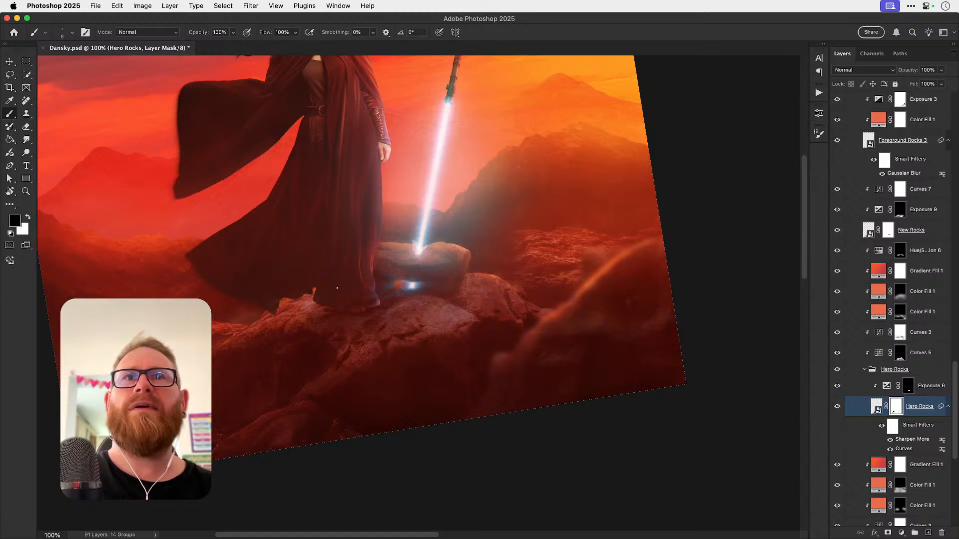
key(r)
click(159, 32)
key(v)
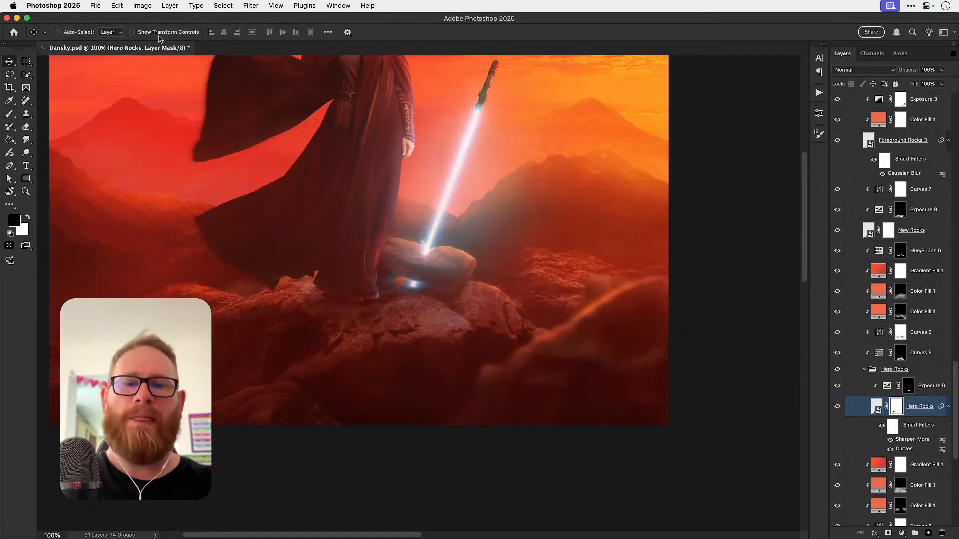
key(super+0)
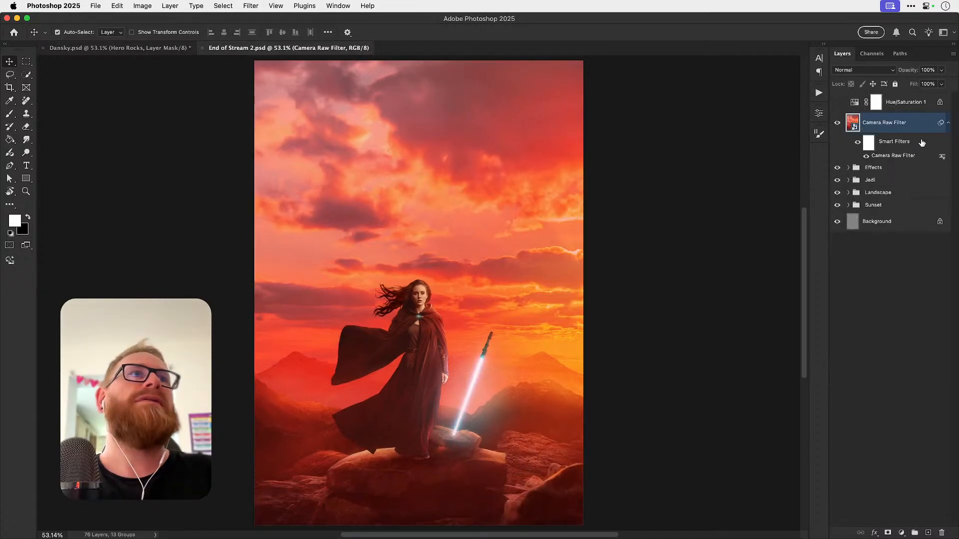
Step: Hide the Camera Raw Filter layer in End of Stream 2.psd and compare that earlier version with Dansky.psd
click(837, 122)
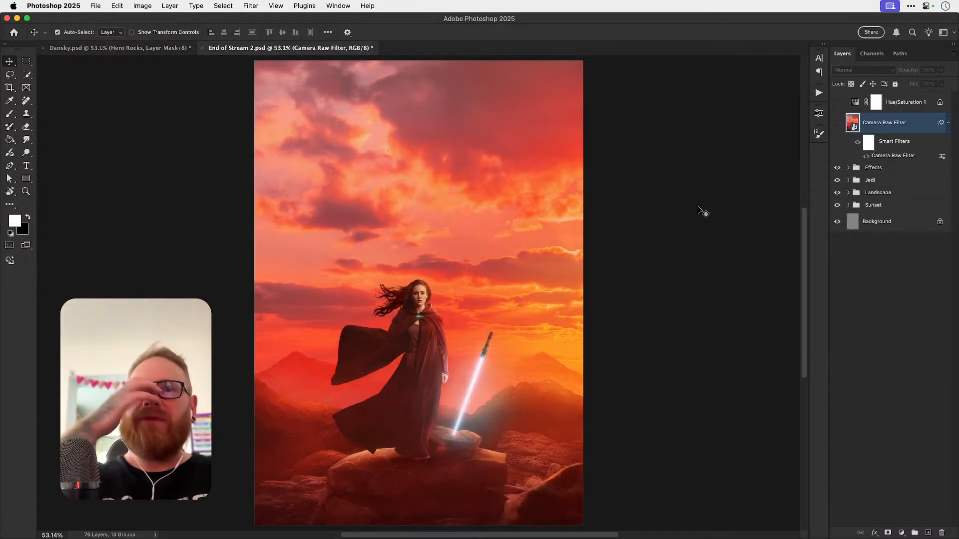
click(121, 48)
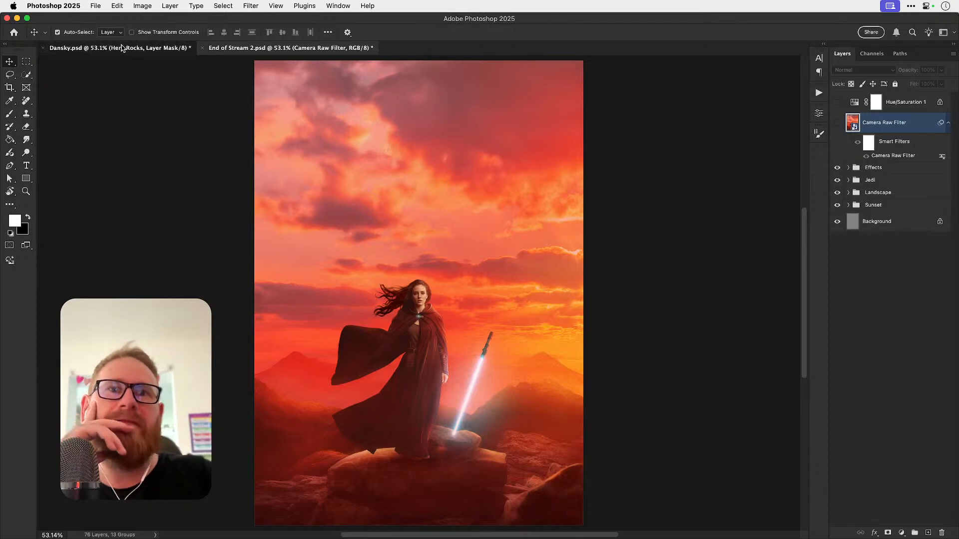
click(291, 49)
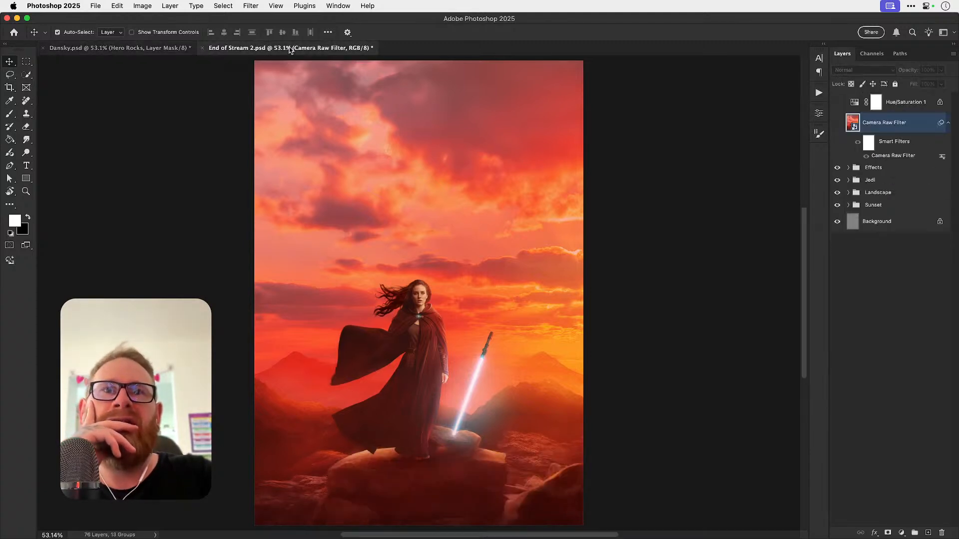
click(126, 48)
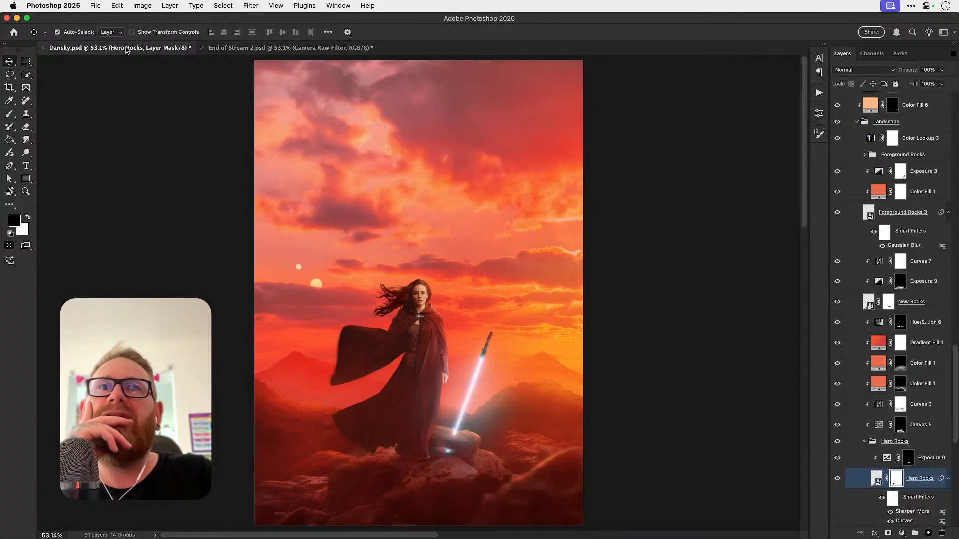
click(287, 48)
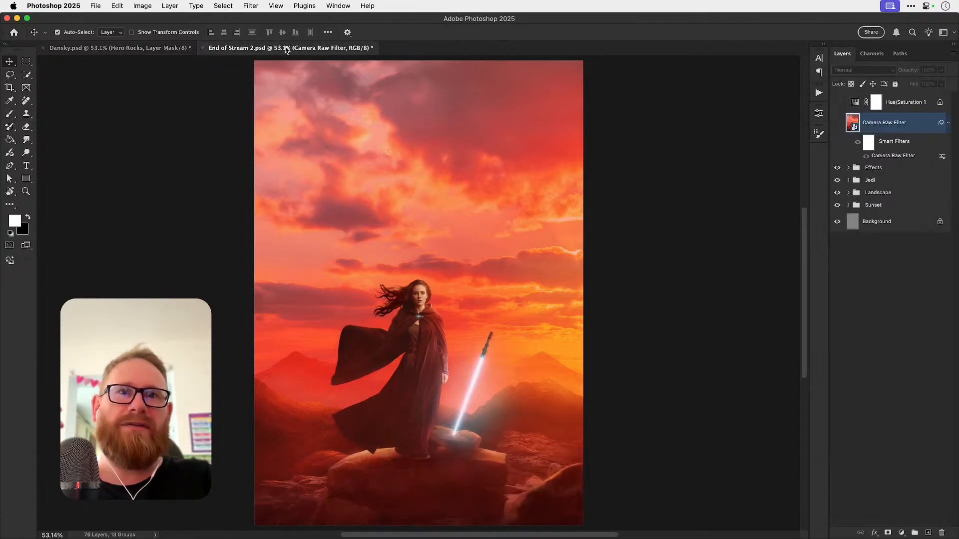
click(113, 50)
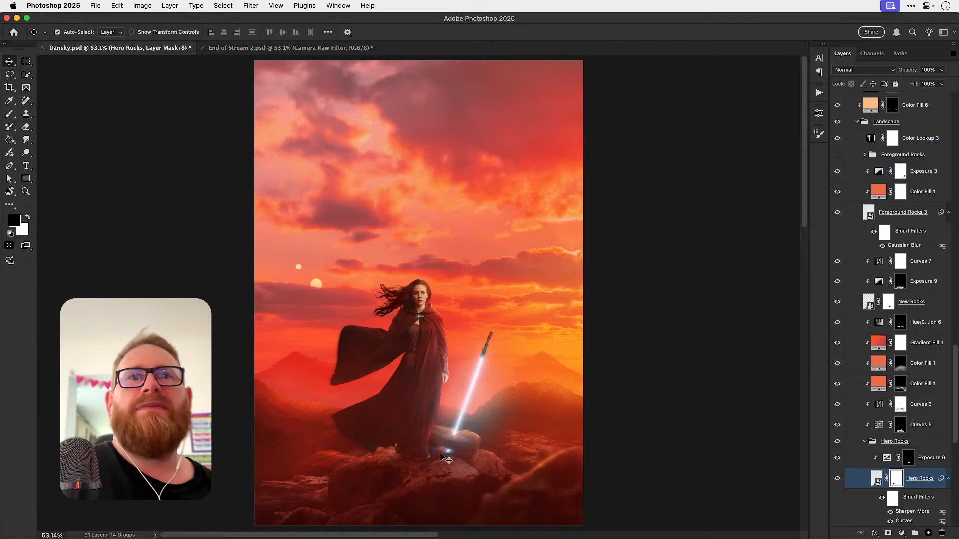
key(z)
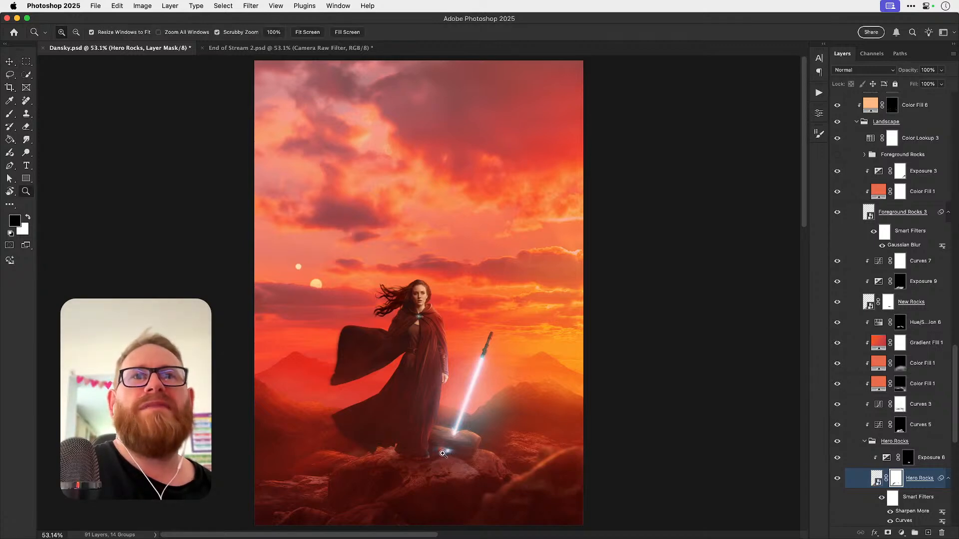
Step: Close the document End of Stream 2.psd without saving its changes
drag(451, 451, 432, 447)
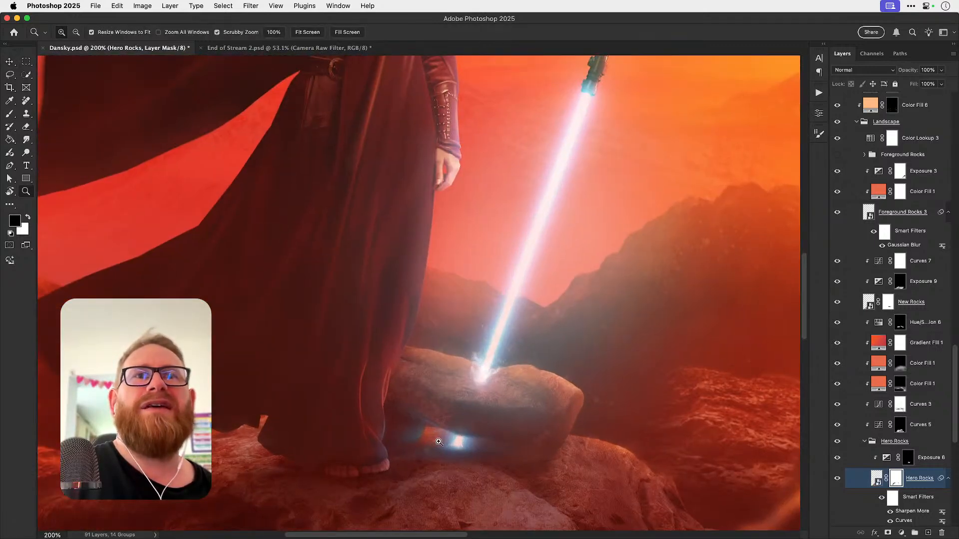
key(v)
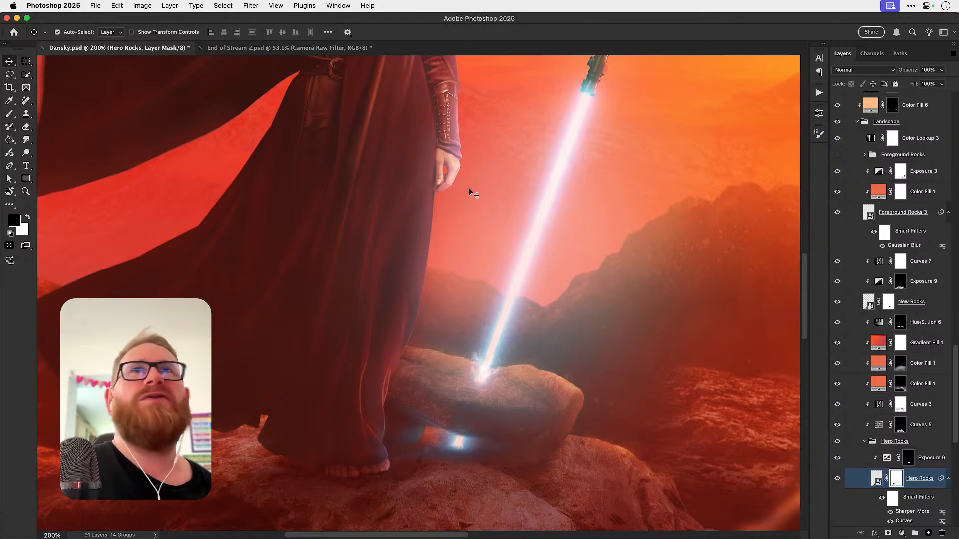
click(322, 48)
key(super+w)
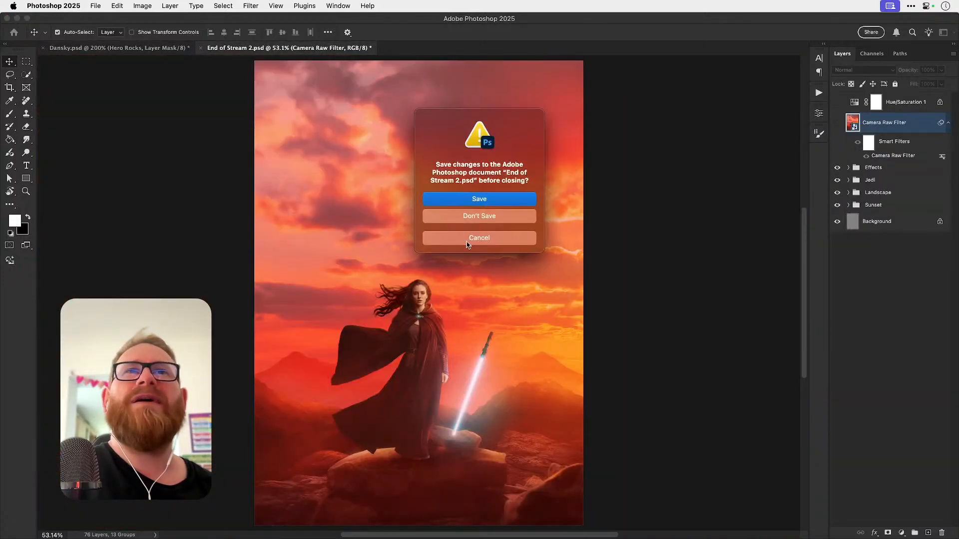
click(474, 225)
Step: Collapse the top-level Landscape layer group, keeping the nested Jedi group expanded
scroll(478, 358, up, 4)
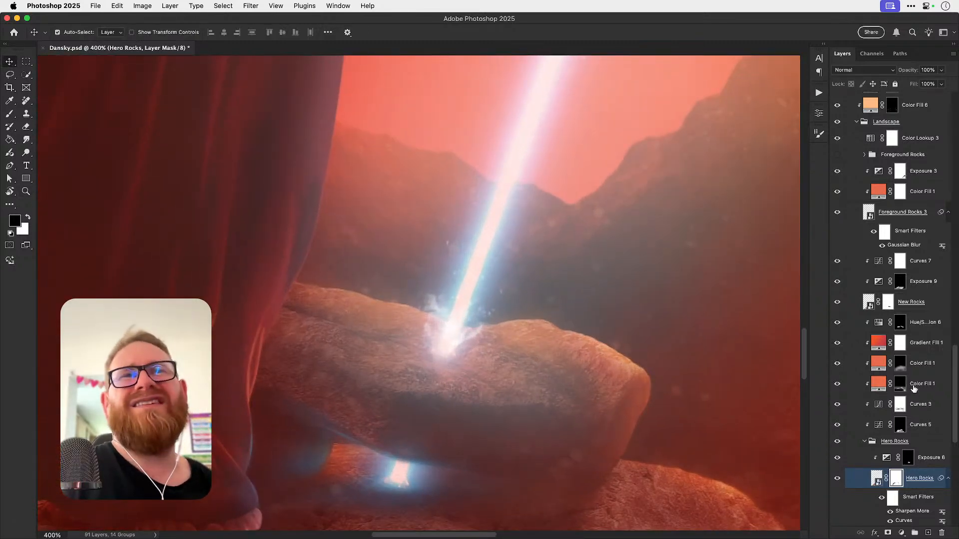
scroll(916, 364, up, 10)
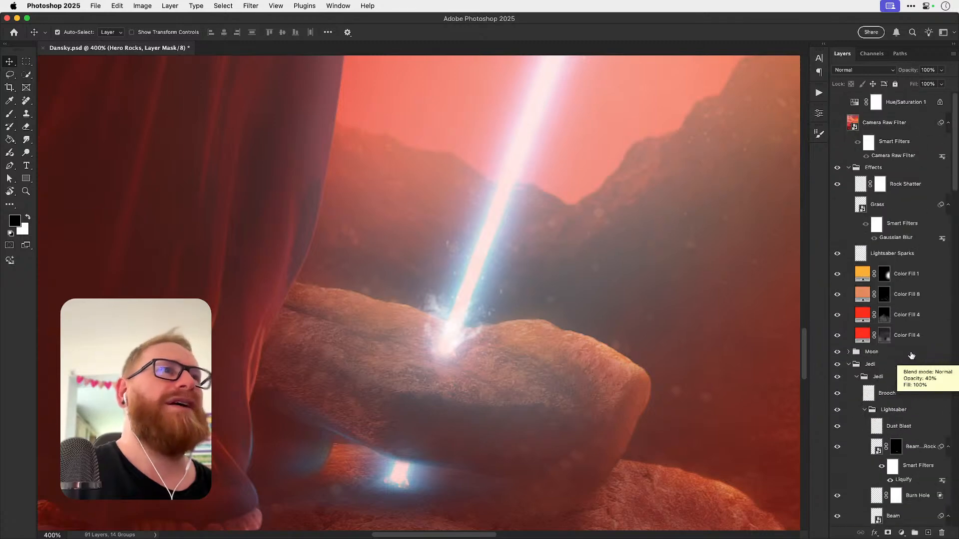
click(856, 377)
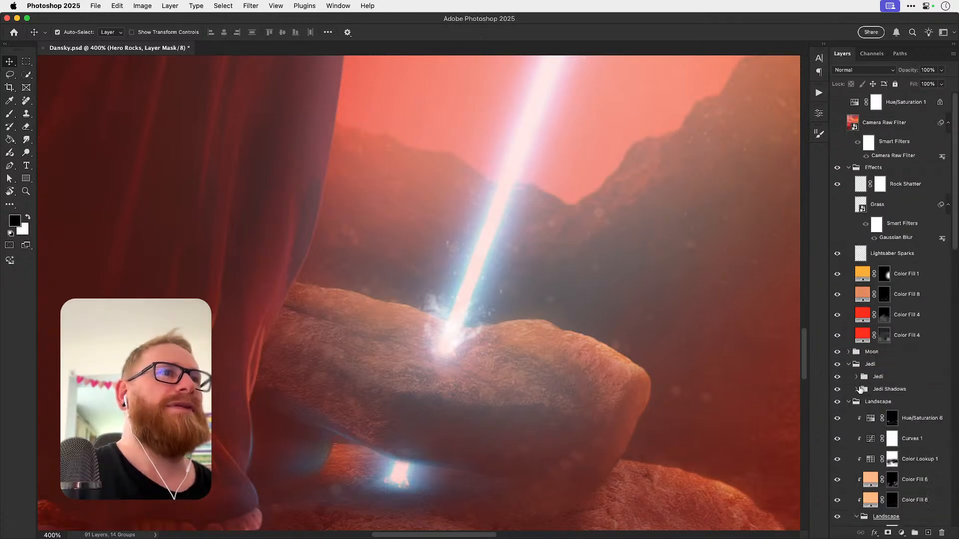
click(849, 402)
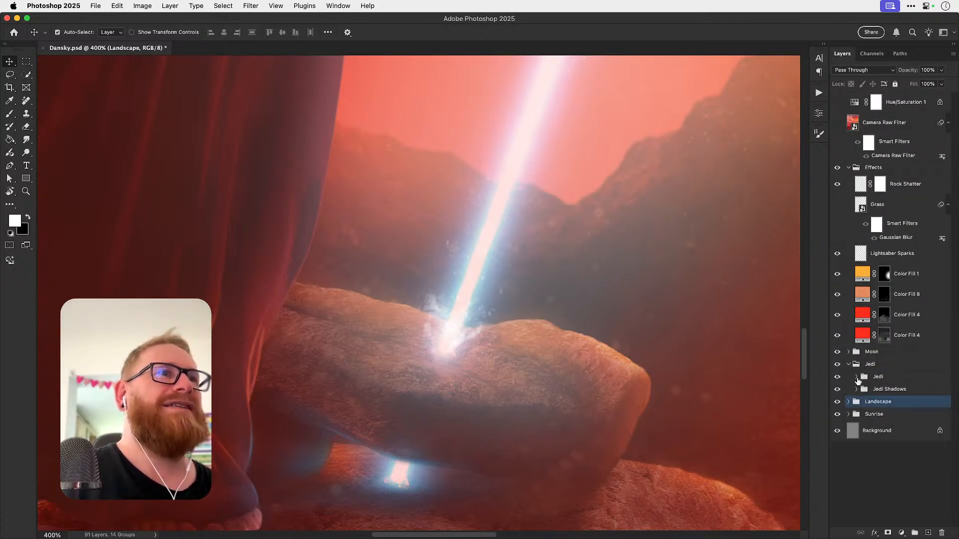
click(857, 378)
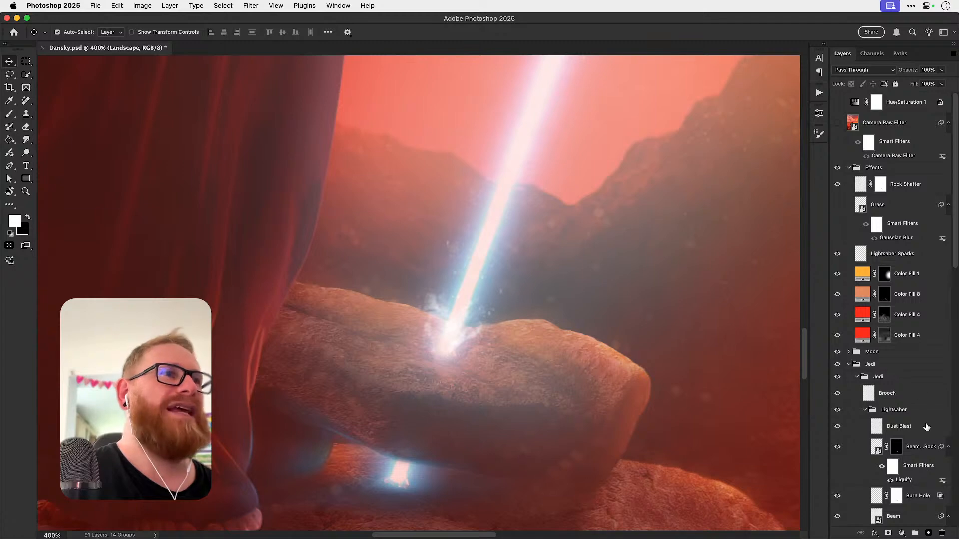
Step: Add a new empty layer directly above the masked Beam layer with effects in the Lightsaber group
scroll(916, 451, down, 5)
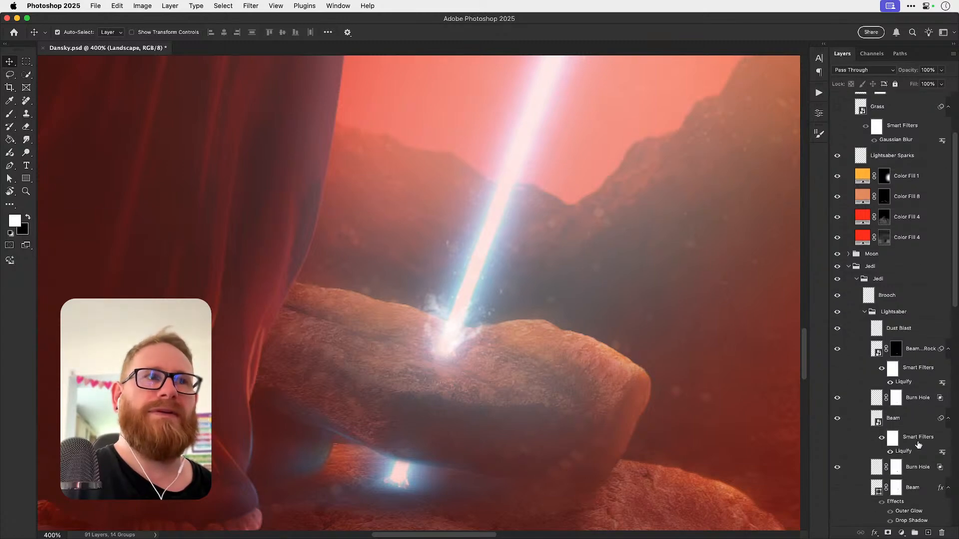
click(913, 489)
click(928, 533)
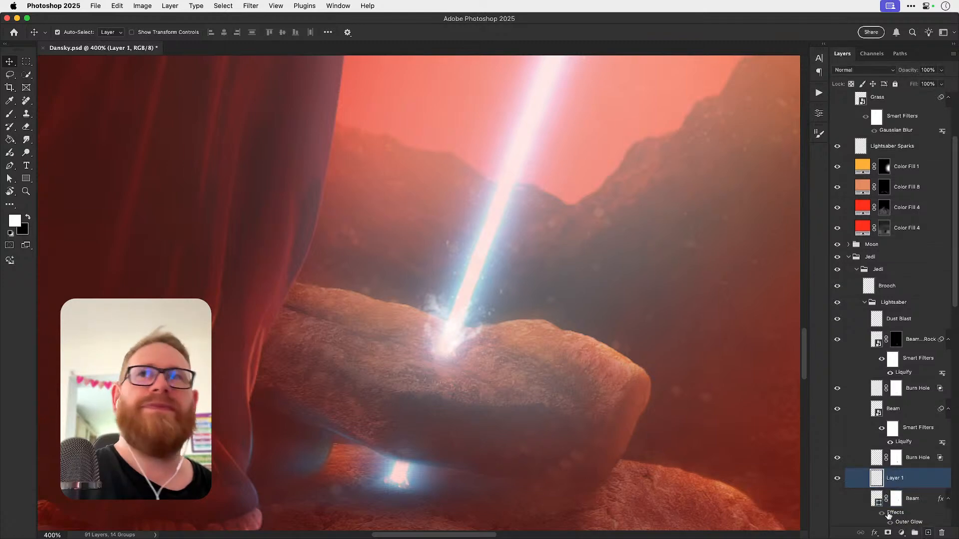
Step: Paint thin black burn strokes on the rock on both sides of the point where the lightsaber beam enters
key(x)
key(b)
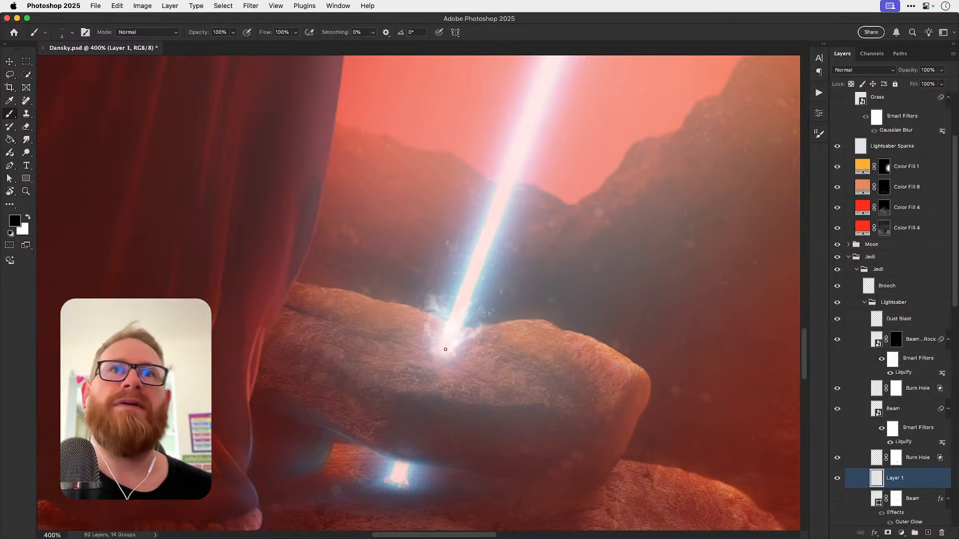
drag(446, 360, 474, 378)
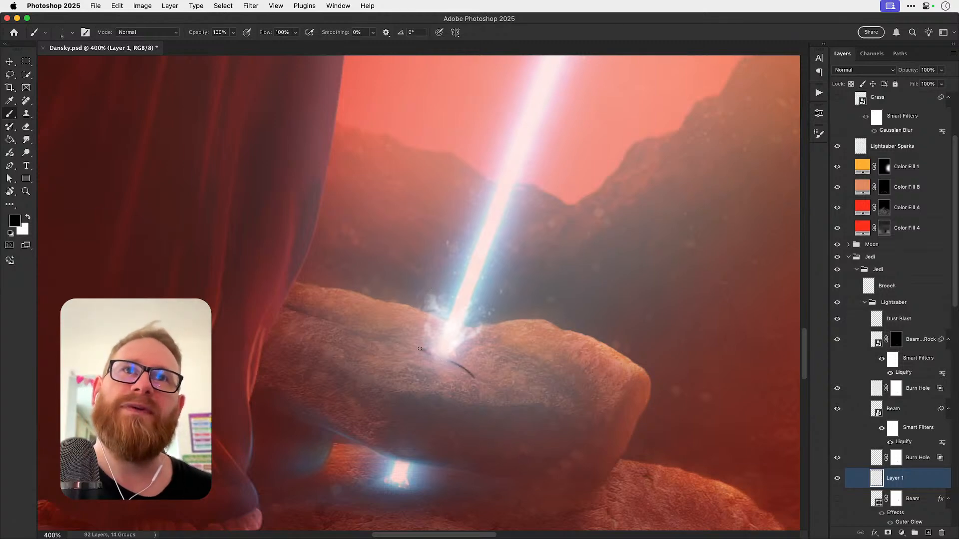
drag(396, 339, 425, 350)
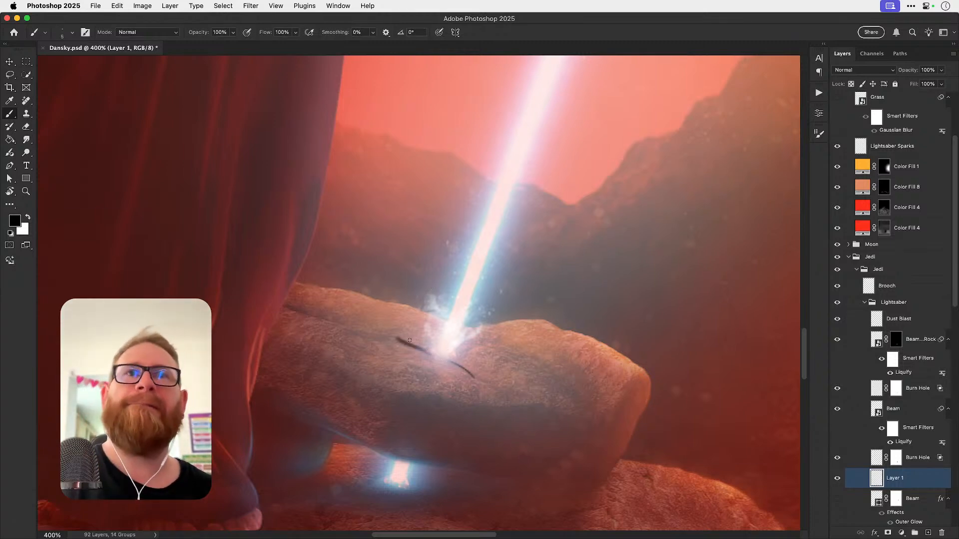
Step: Erase most of the black strokes so only short marks stay beside the beam's entry point
key(x)
key(e)
mouse_move(395, 338)
mouse_down()
mouse_move(421, 341)
mouse_move(477, 377)
mouse_move(437, 368)
mouse_move(437, 357)
mouse_up()
key(b)
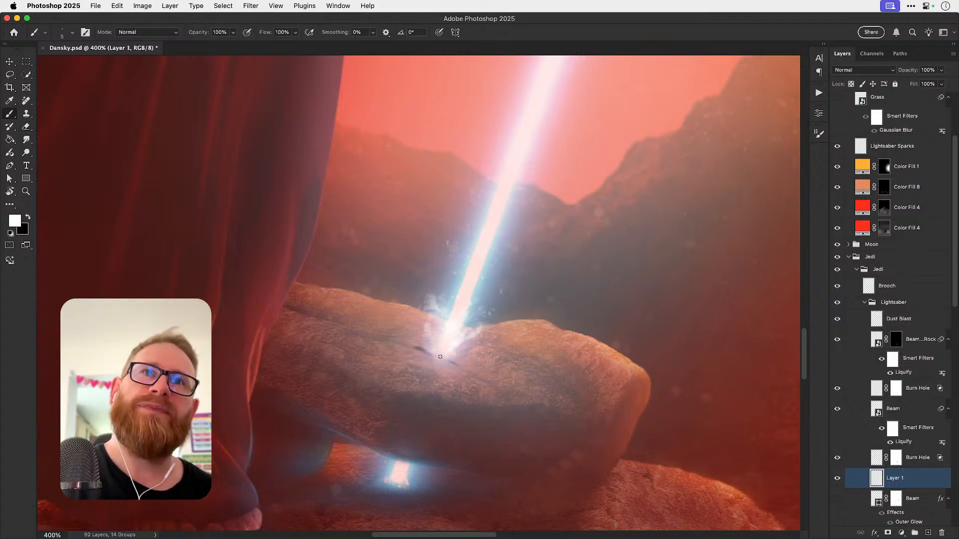
key(x)
mouse_move(442, 358)
mouse_down()
mouse_move(465, 369)
mouse_move(421, 343)
mouse_up()
key(super+z)
key(x)
key(super+z)
Step: Erase the outer end of the black mark to the right of the beam's tip
key(e)
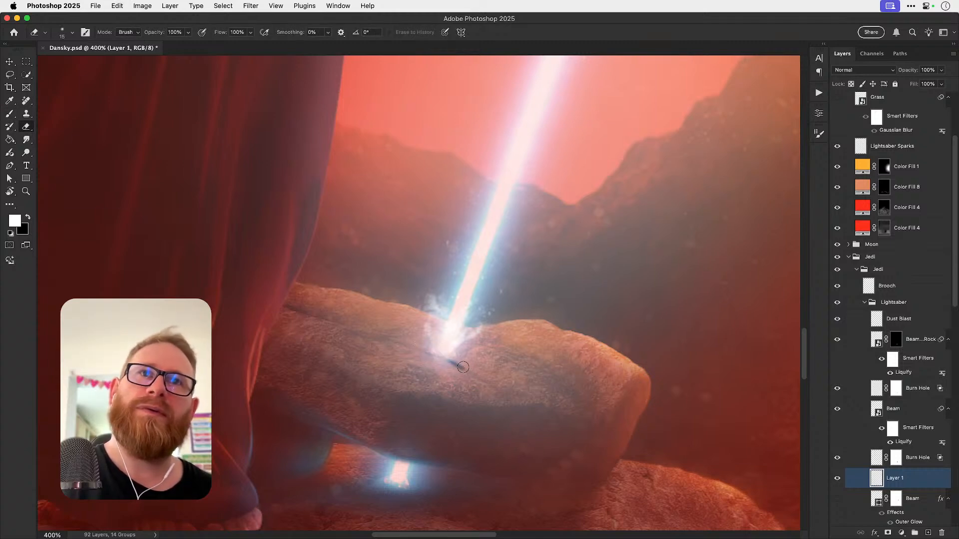
drag(463, 369, 459, 364)
key(v)
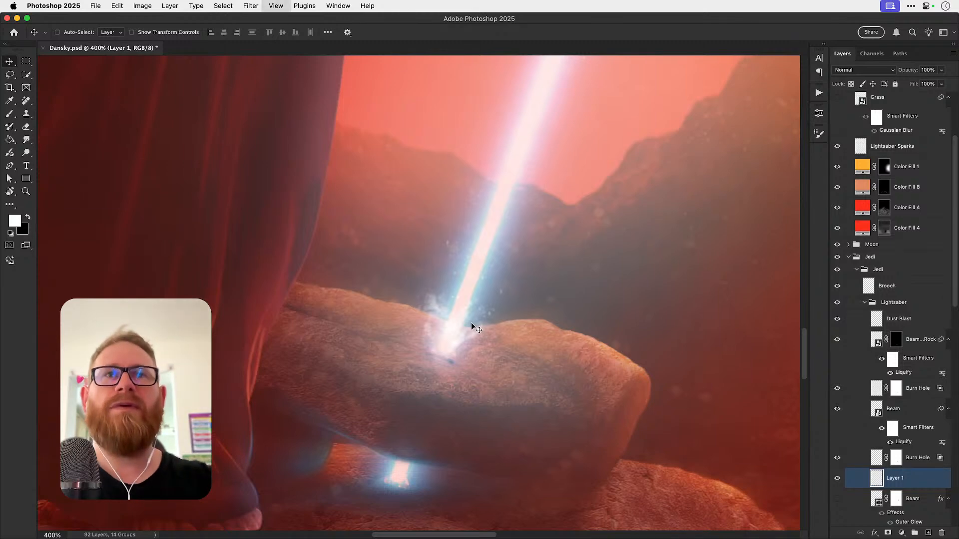
Step: Enlarge the brush and paint black scorch marks on the rock along the lower and left edges of the beam's entry point
key(super+0)
key(z)
click(453, 433)
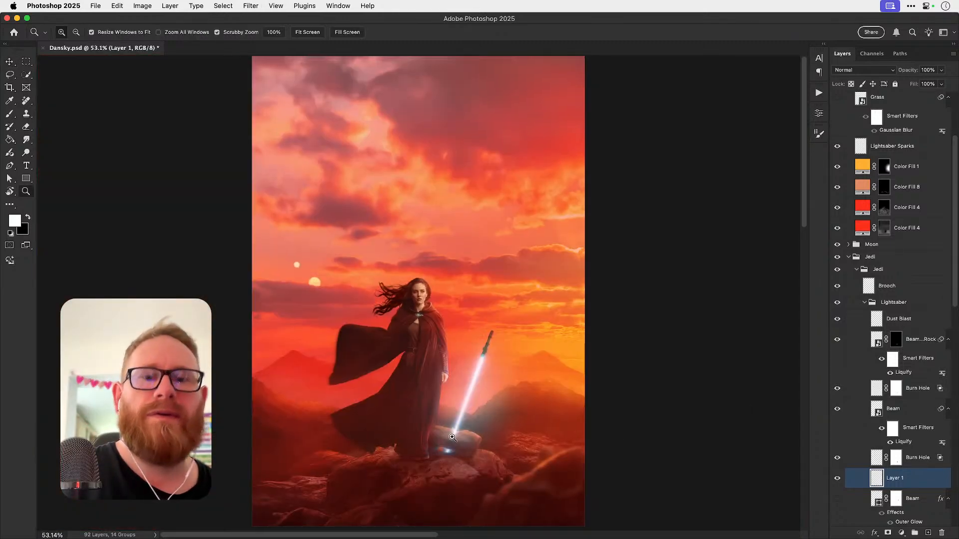
click(453, 434)
click(453, 433)
key(b)
key(x)
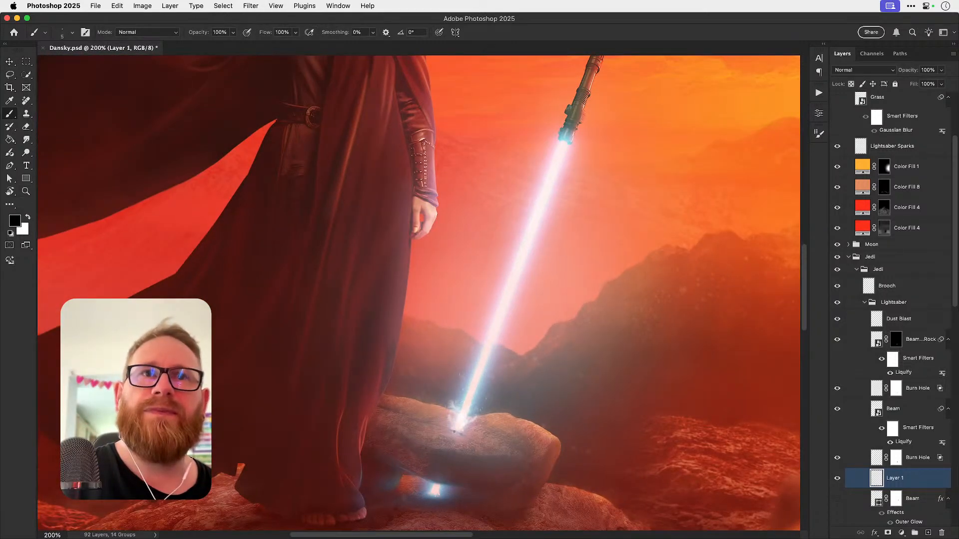
key(z)
click(461, 429)
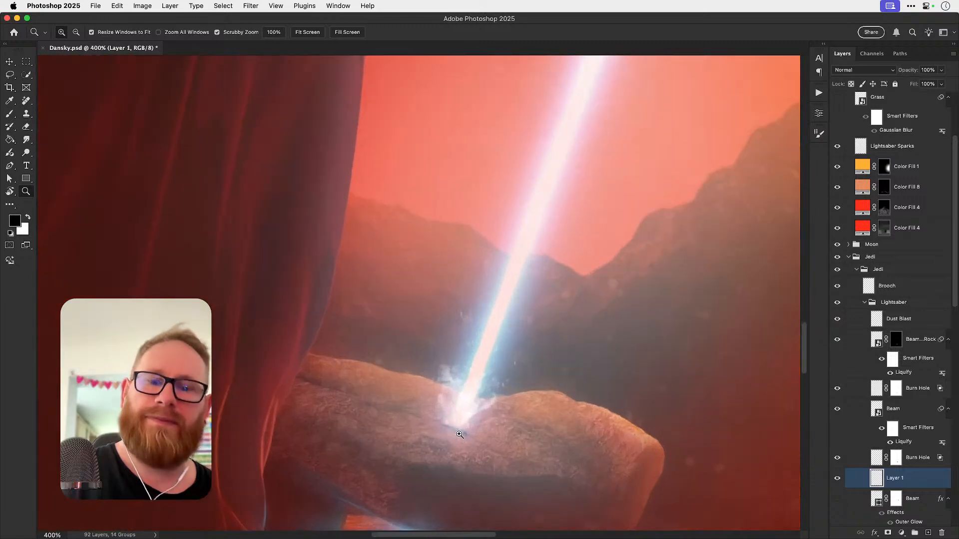
key(b)
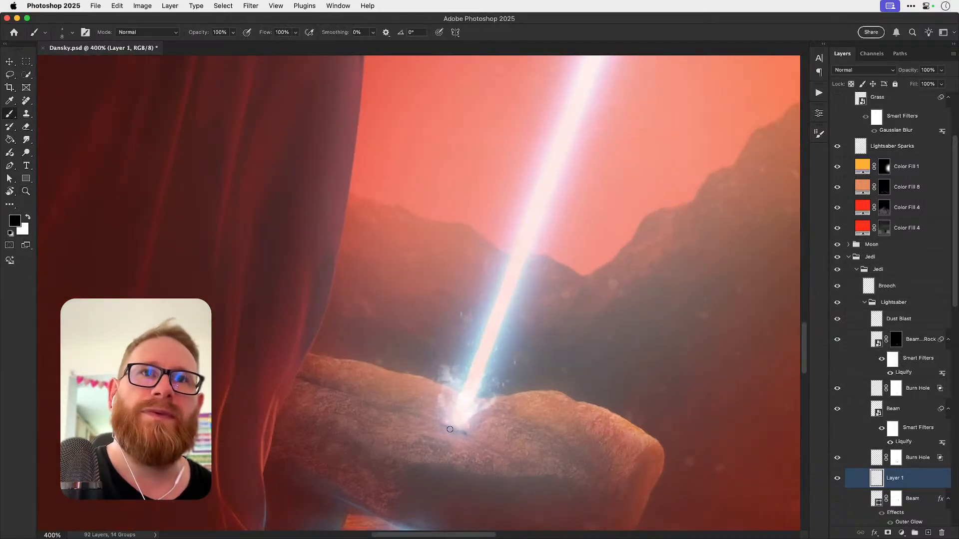
key(bracketright)
key(bracketright)
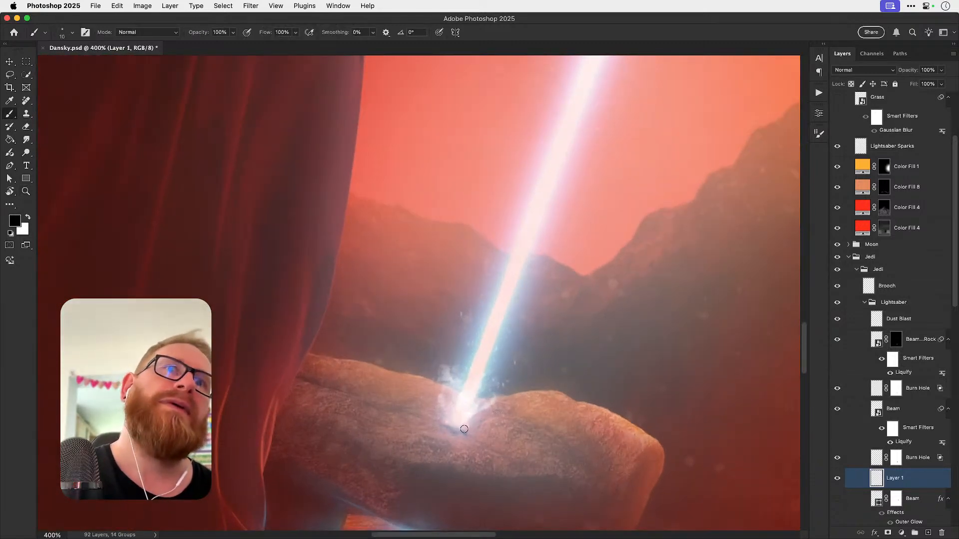
mouse_move(464, 429)
mouse_down()
mouse_move(449, 431)
mouse_move(466, 429)
mouse_up()
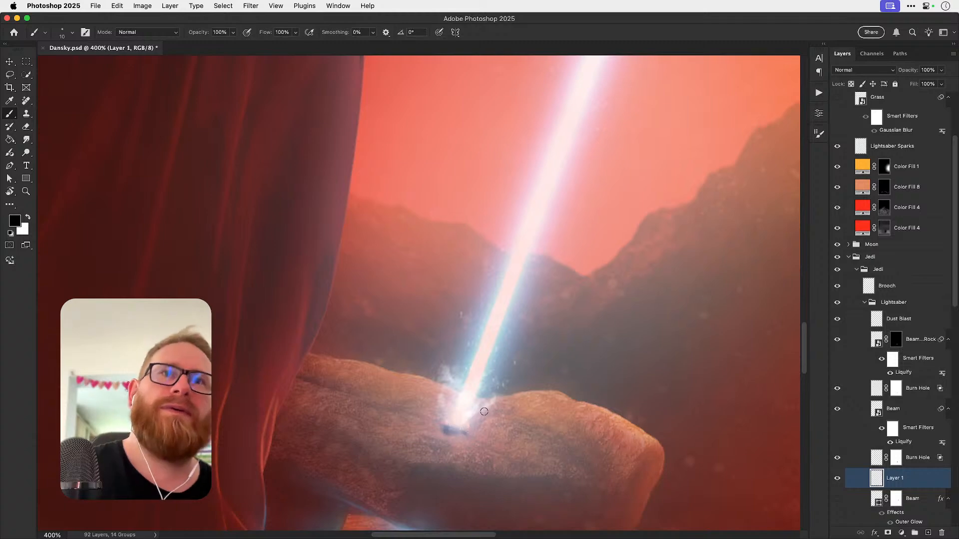
scroll(467, 426, down, 1)
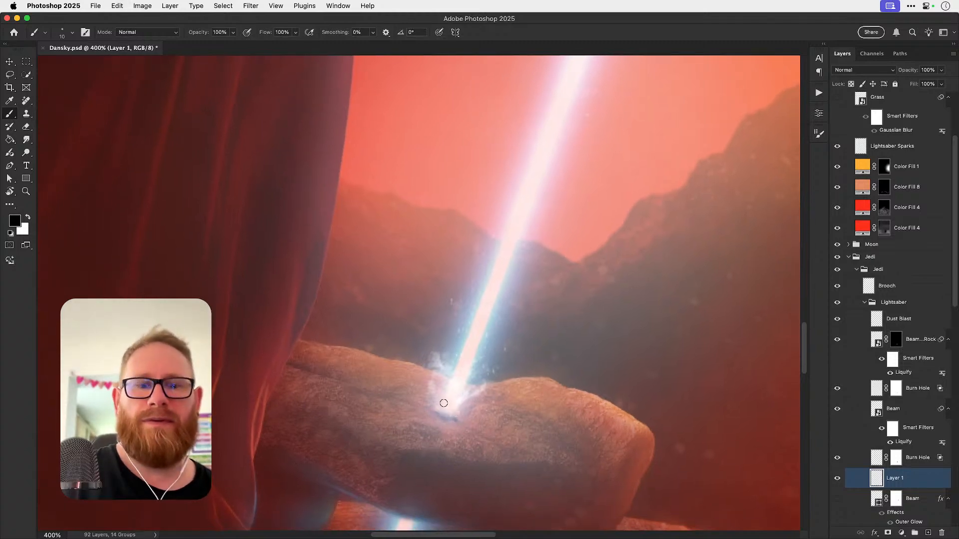
drag(443, 405, 438, 410)
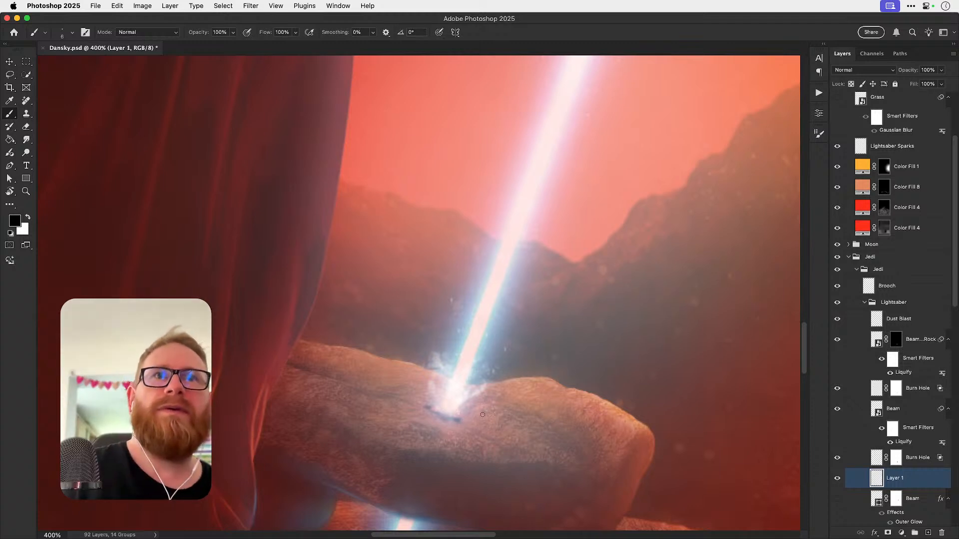
drag(484, 412, 471, 385)
key(v)
Step: Rename the new scorch-mark layer as Burn Hole Dark
double_click(895, 478)
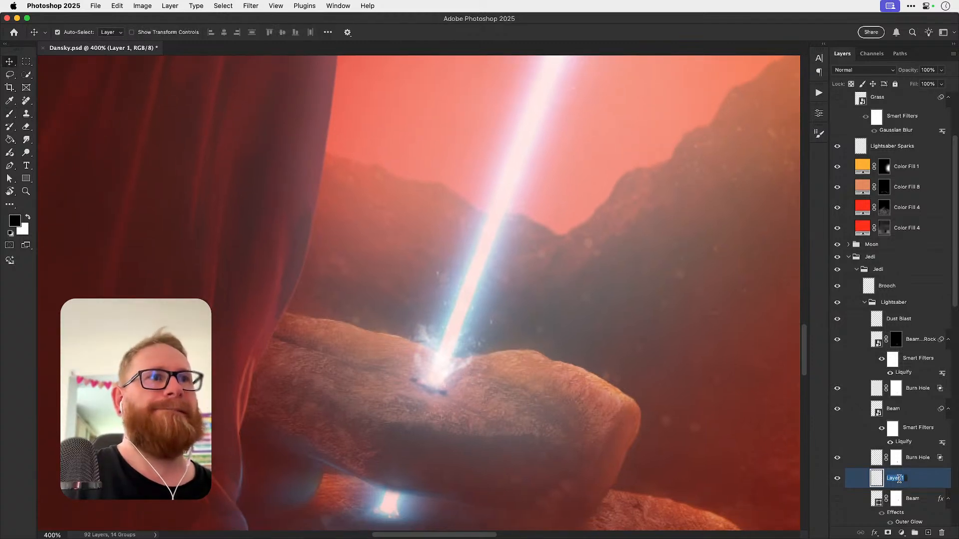
text(Burn H)
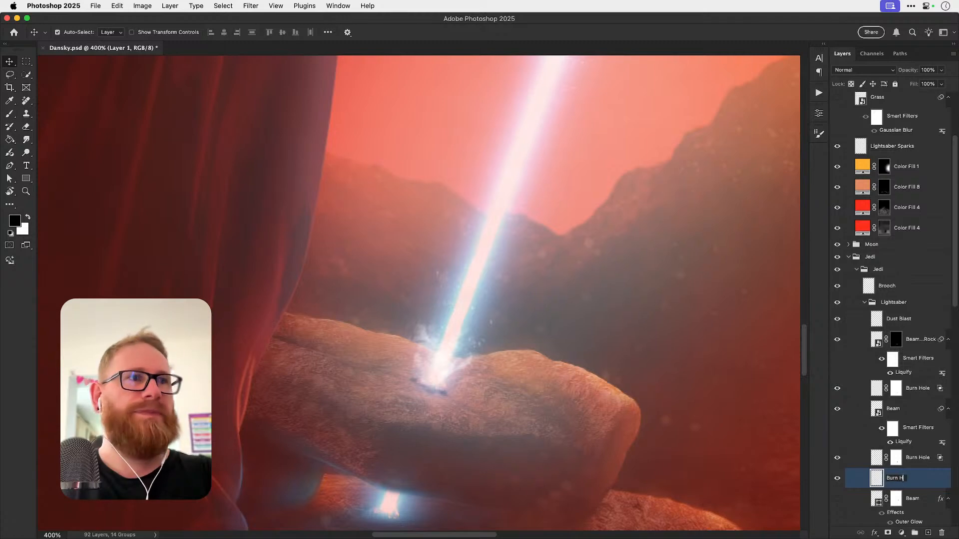
text(ole Dark)
key(Return)
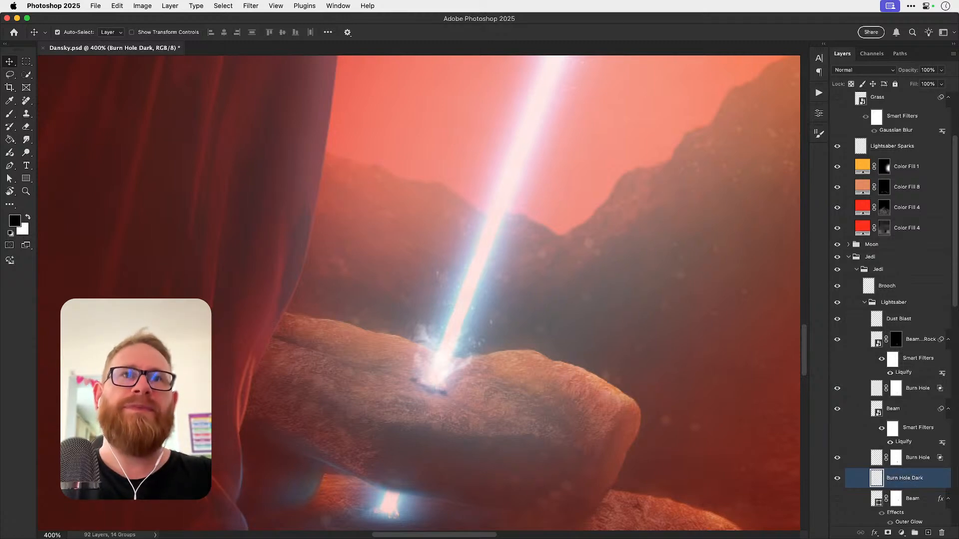
Step: Rename the scorch-mark layer as Burn Hole Outer
double_click(919, 479)
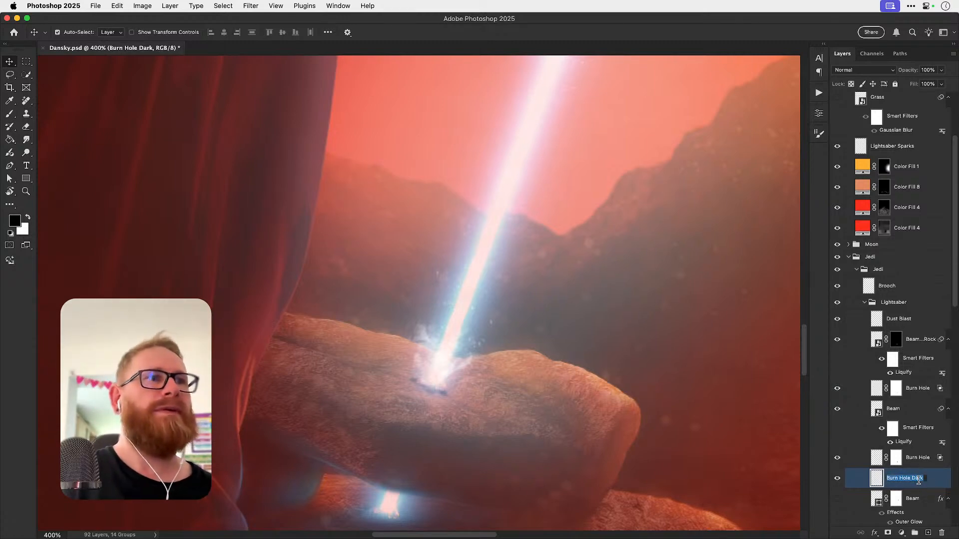
key(Right)
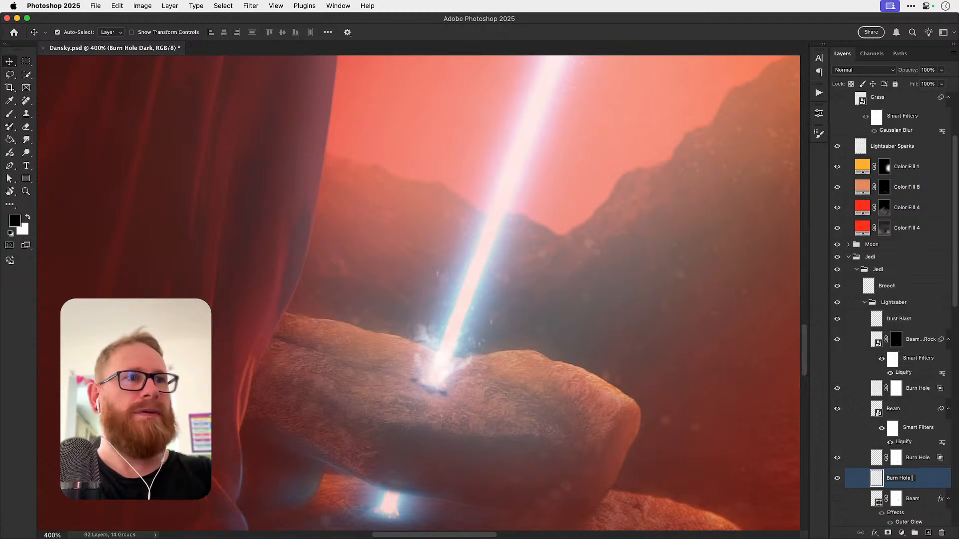
text(Outer)
key(Return)
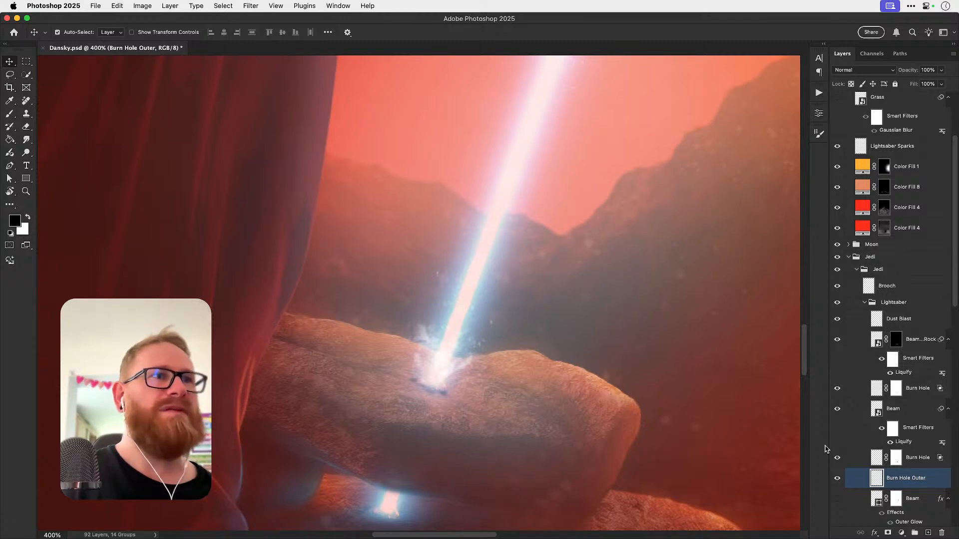
Step: Compare the image with and without the Burn Hole Outer layer, and set that layer's blend mode to Multiply
click(837, 480)
click(838, 481)
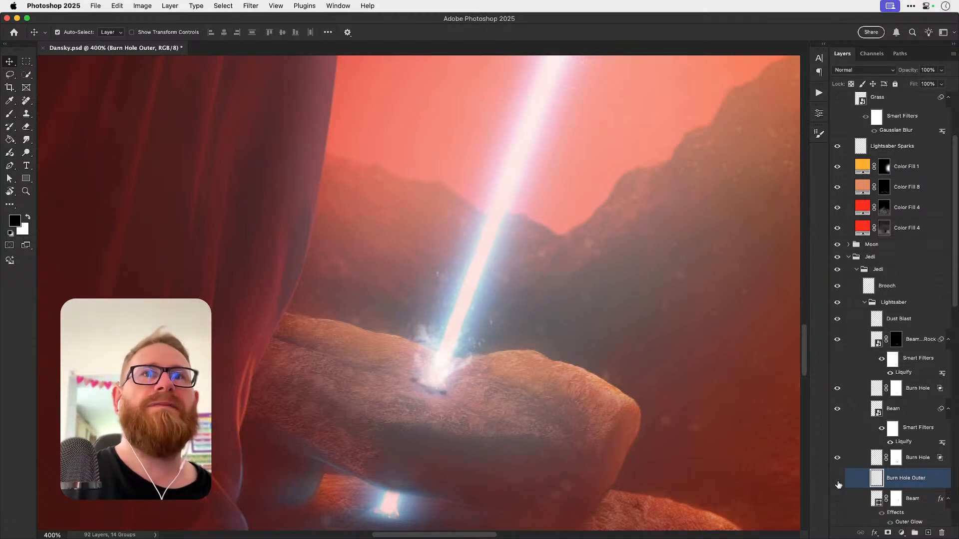
click(838, 481)
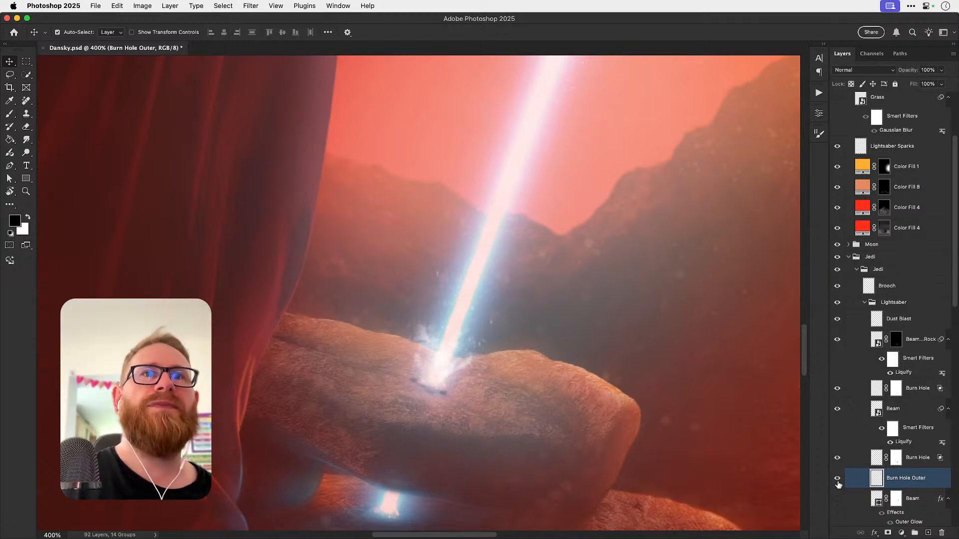
click(850, 71)
click(848, 109)
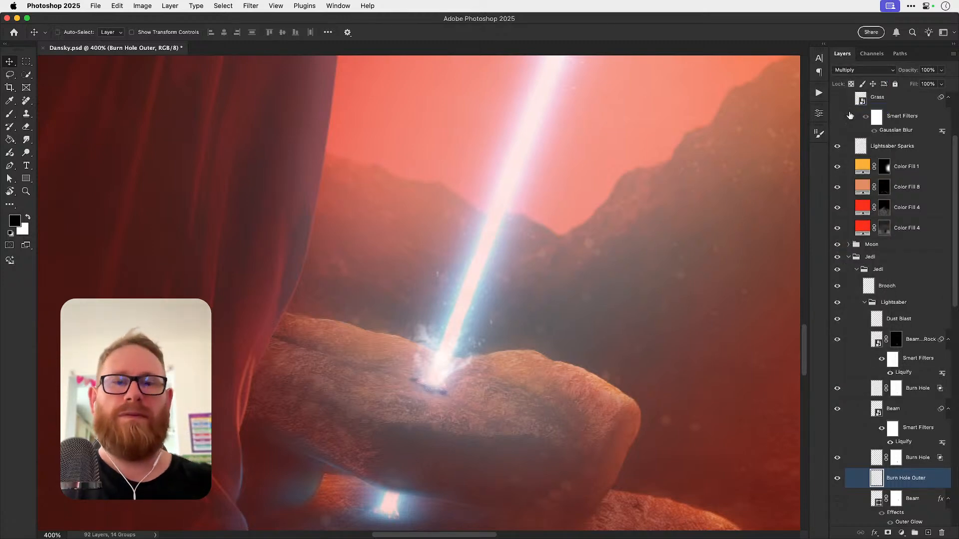
Step: Add a new layer and paint small black scorch marks along the base of the beam's lower glow beneath the rock
key(super+minus)
key(super+minus)
key(super+minus)
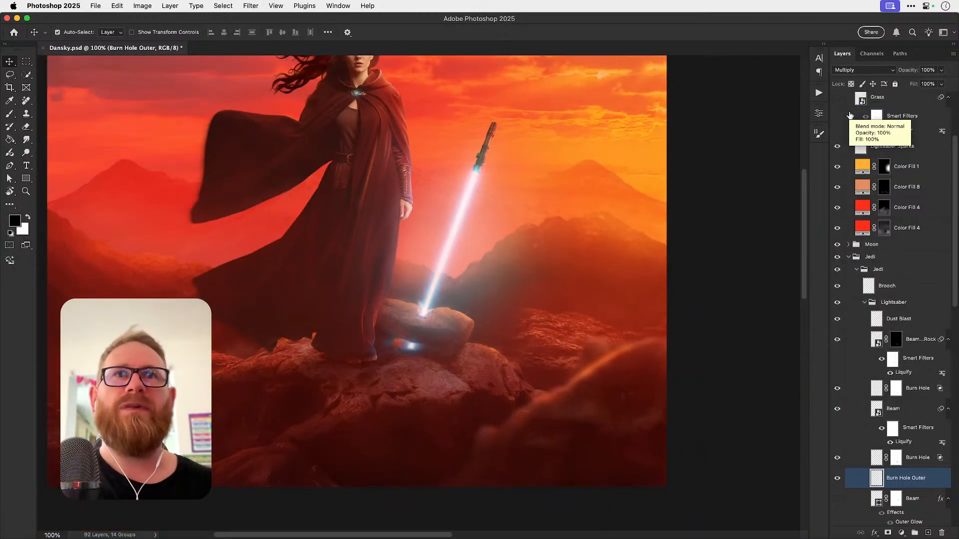
key(z)
drag(410, 357, 491, 360)
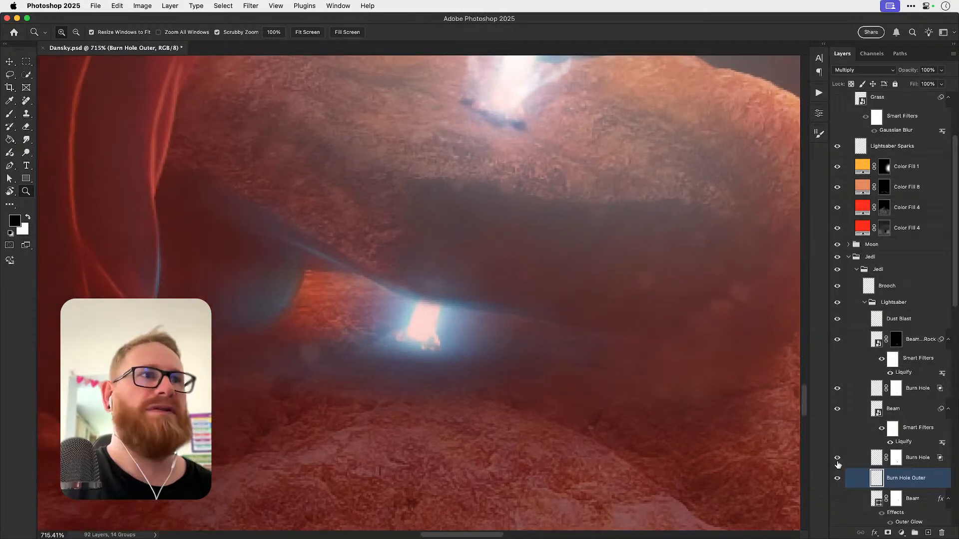
click(929, 533)
key(b)
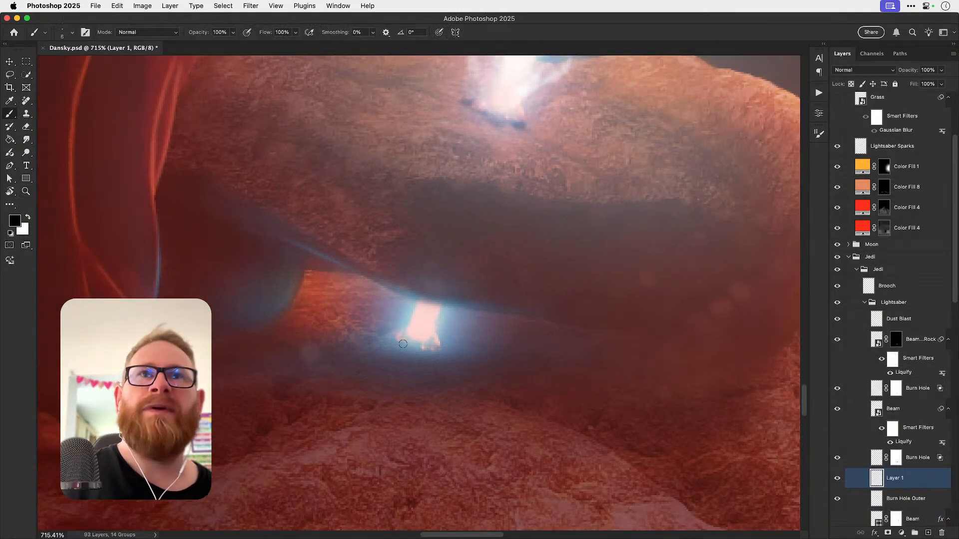
drag(404, 345, 412, 344)
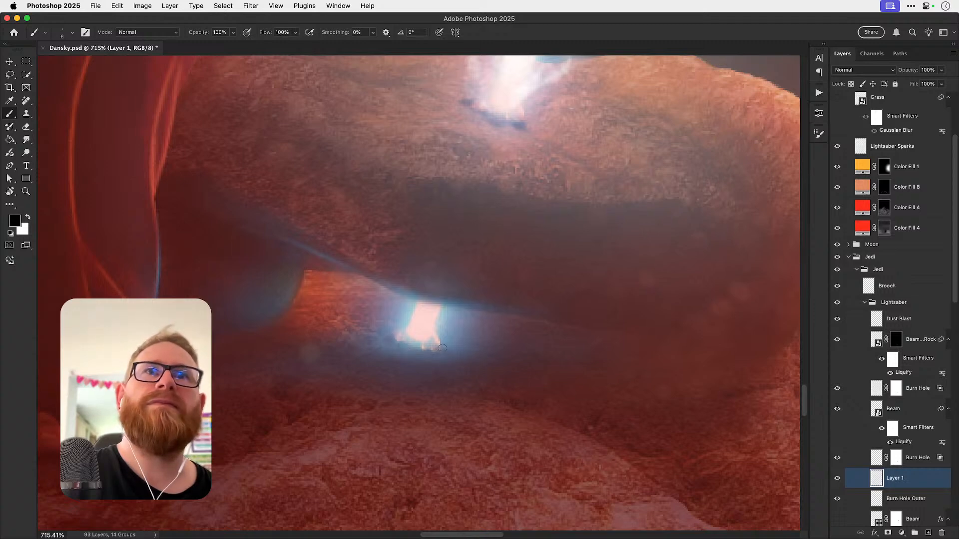
Step: Set the new scorch-mark layer's blend mode to Multiply
key(v)
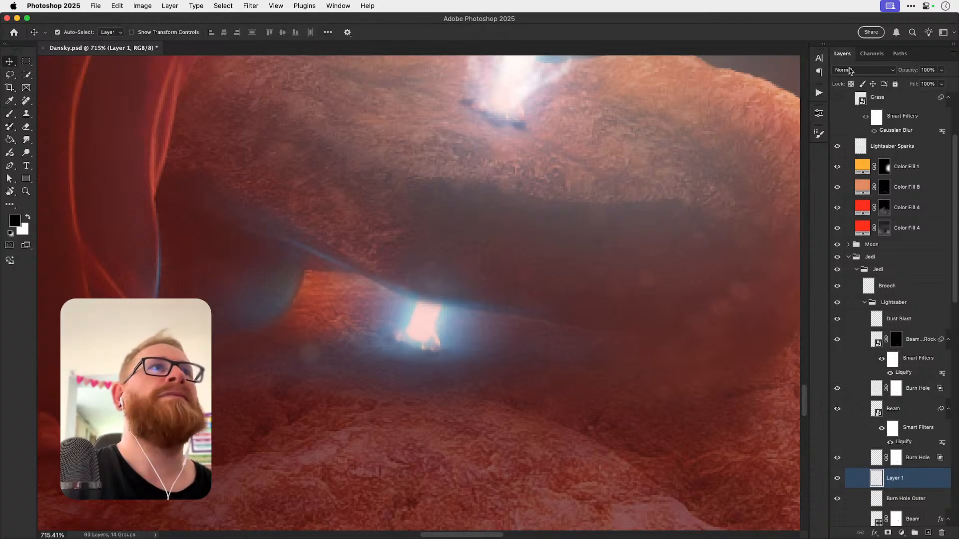
click(852, 69)
click(845, 108)
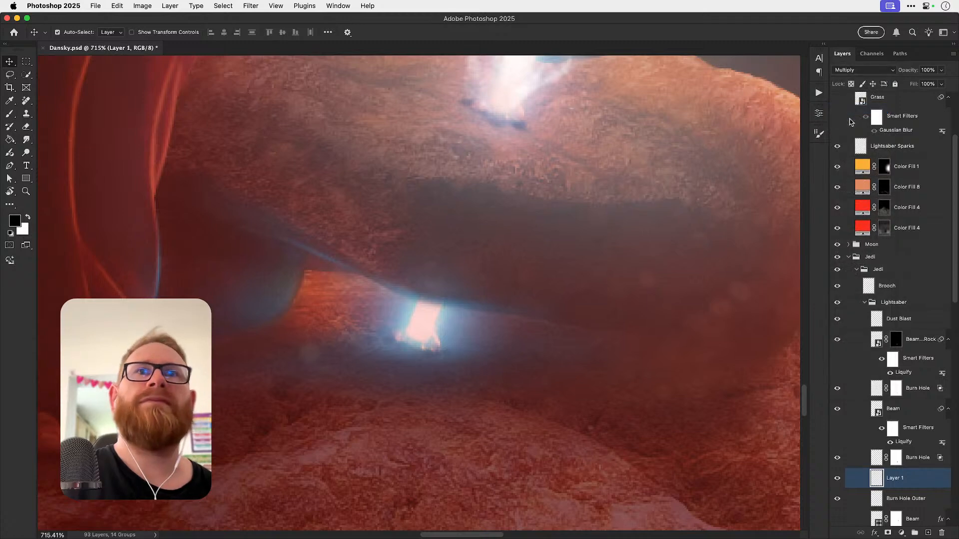
key(super+1)
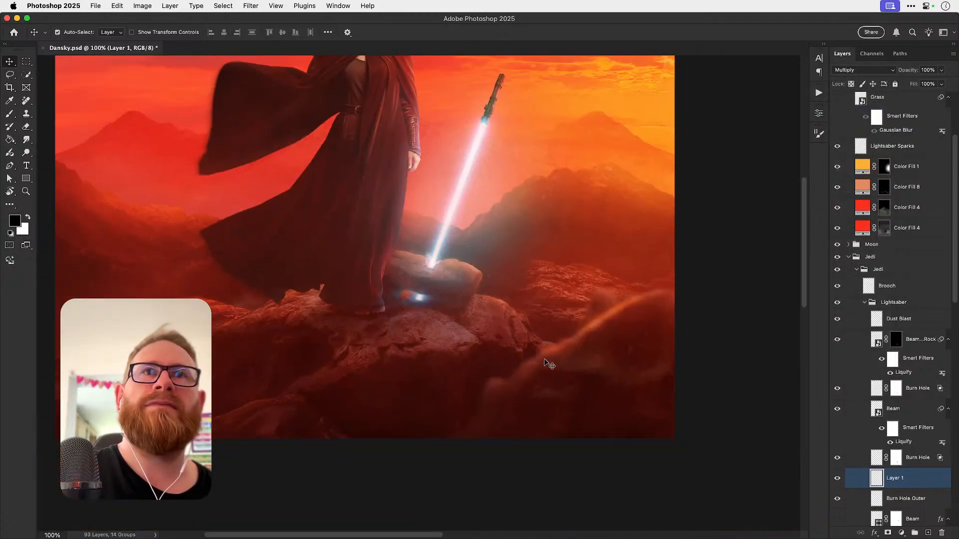
Step: Rename the new scorch-mark layer above Burn Hole Outer as Burn Hole Outer Top
double_click(901, 499)
key(super+c)
double_click(895, 479)
key(super+v)
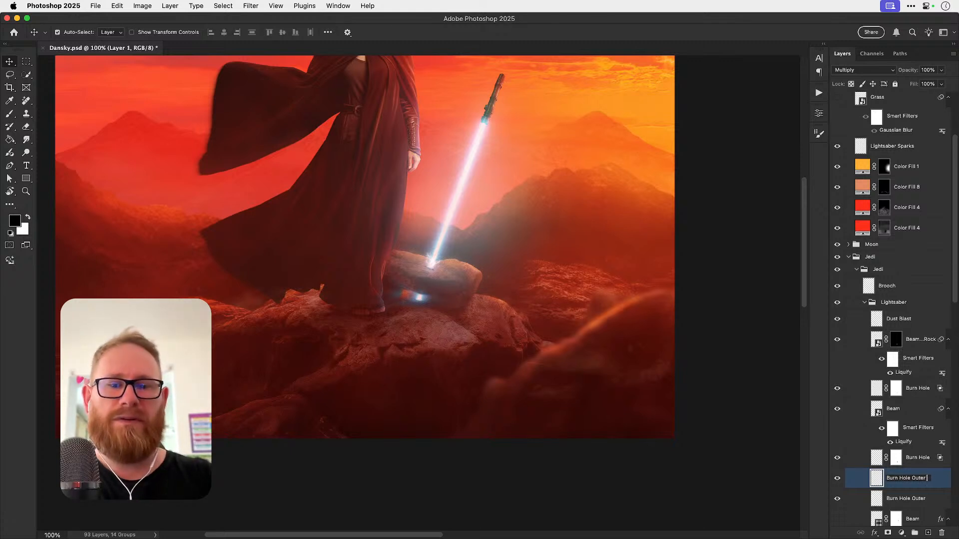
key(Return)
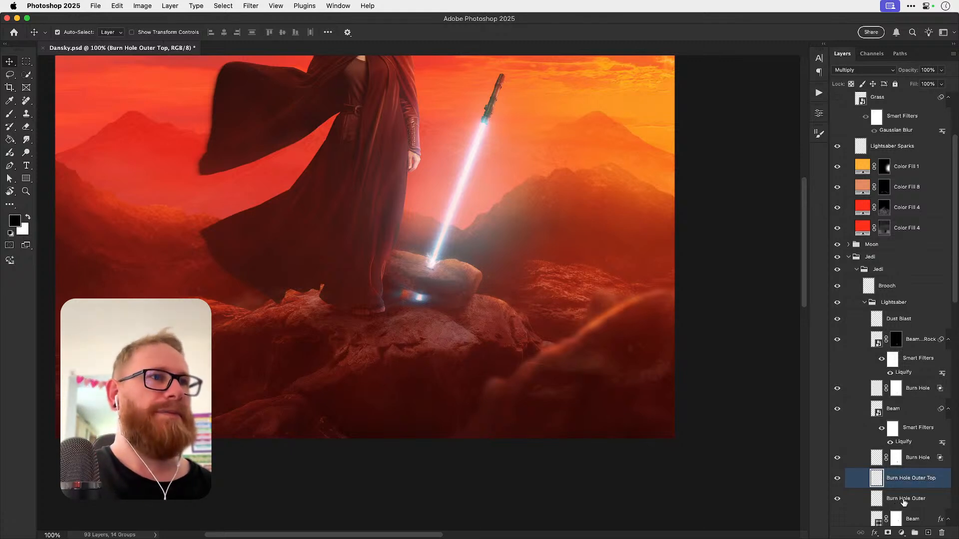
Step: Rename the Burn Hole Outer layer as Burn Hole Outer Bottom
double_click(896, 498)
key(Right)
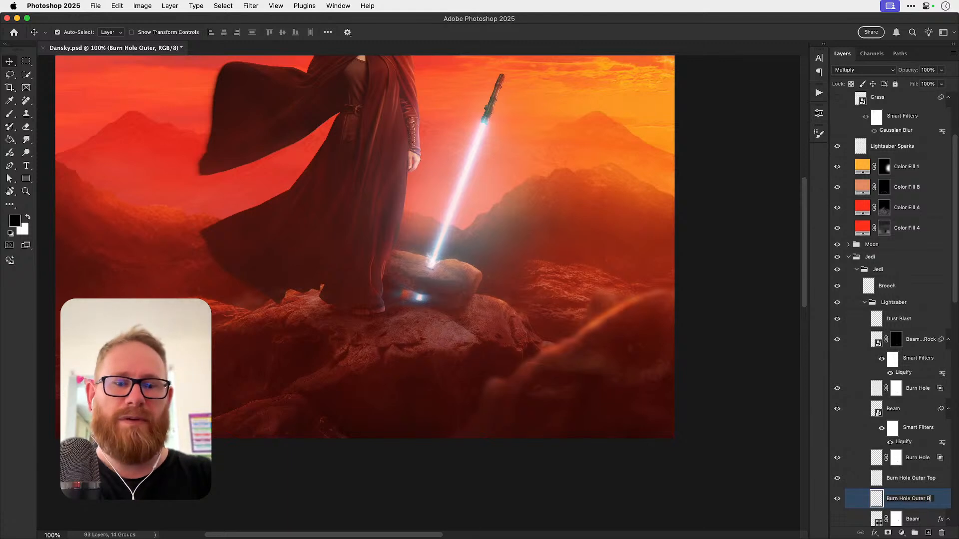
key(Return)
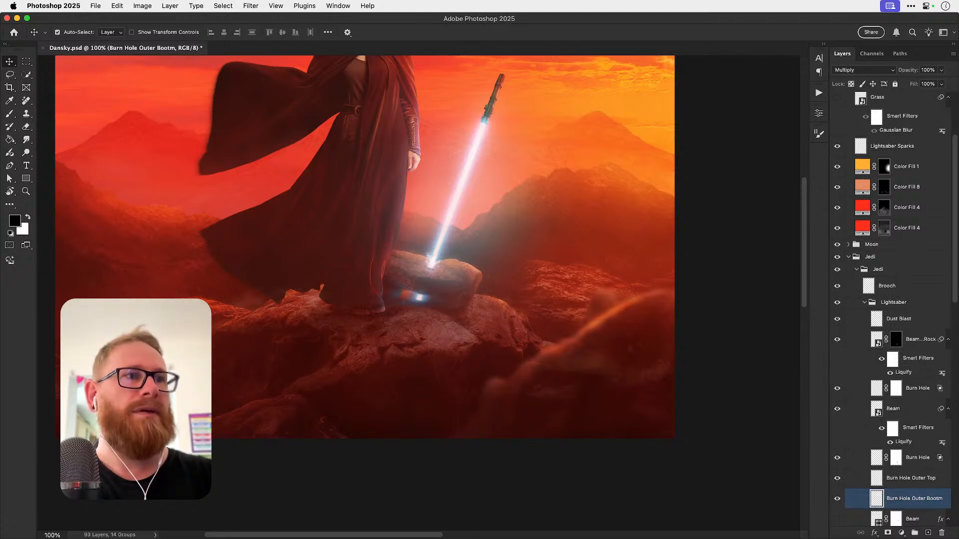
double_click(923, 498)
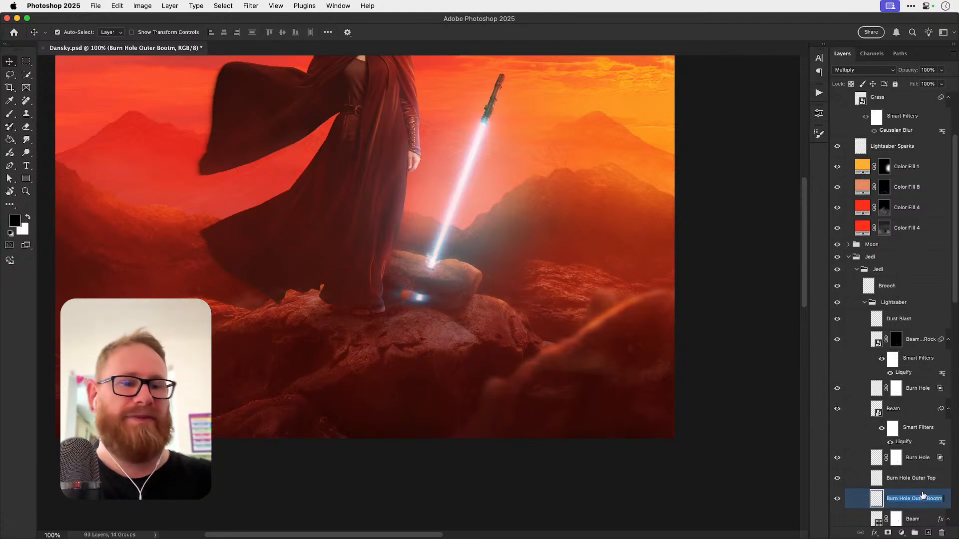
key(Right)
key(BackSpace)
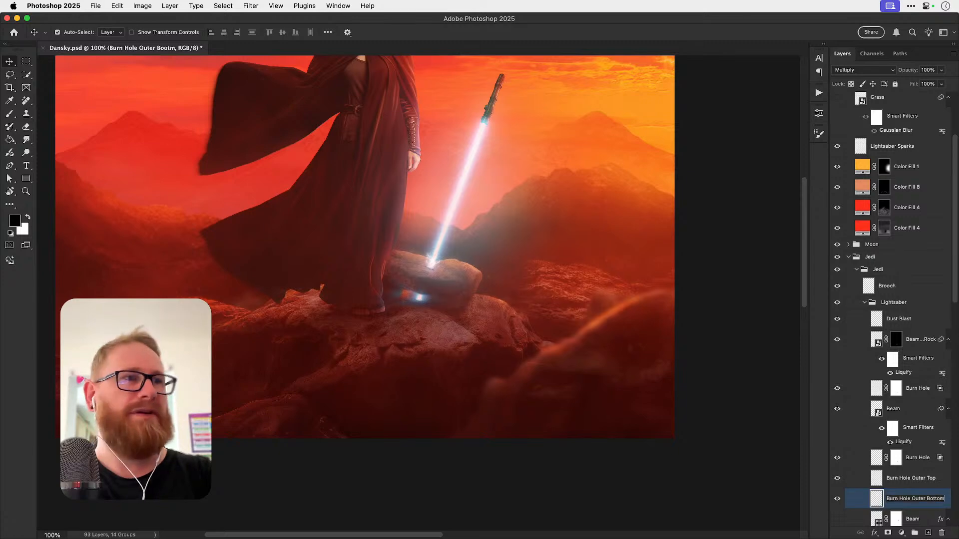
key(Return)
Step: Collapse the Jedi group and compare the whole image with and without the Grass layer
key(super+0)
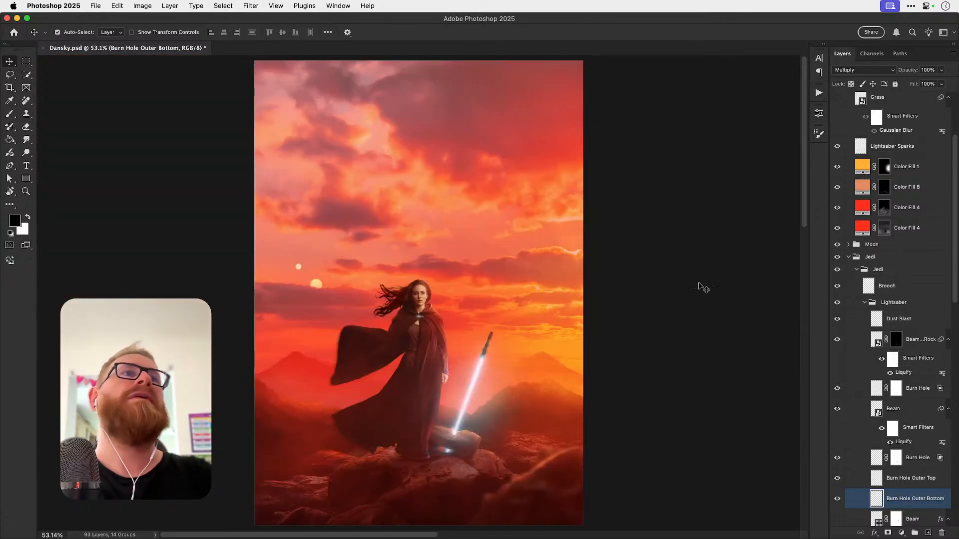
click(848, 257)
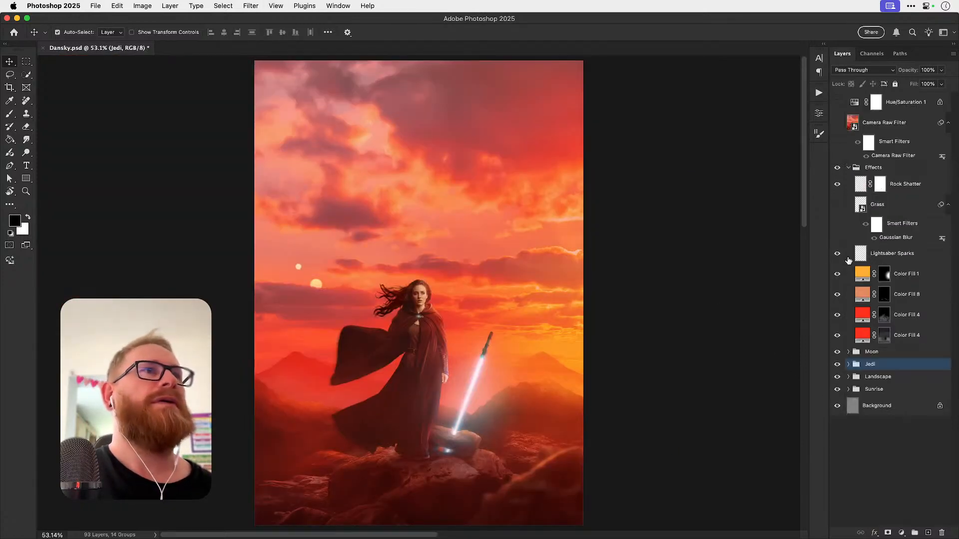
click(837, 204)
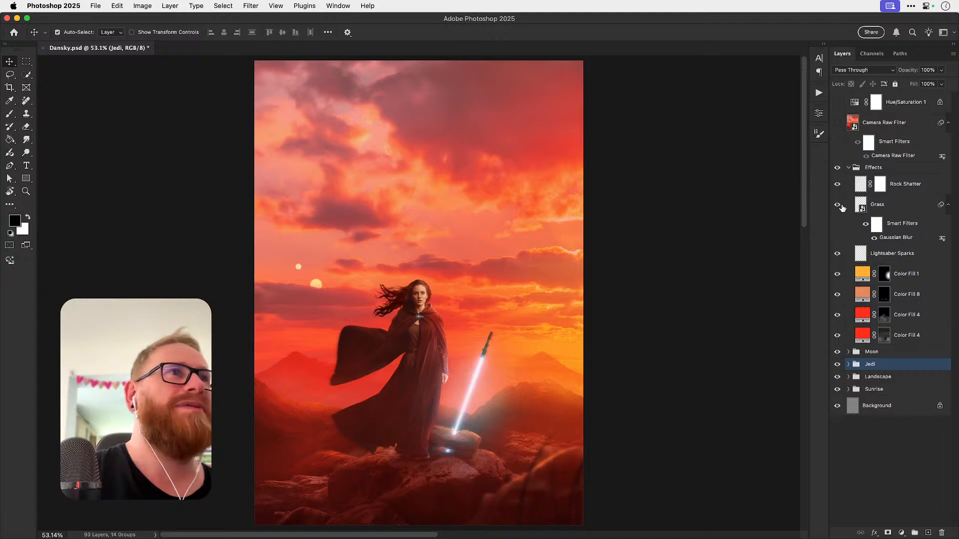
click(838, 205)
Step: Paste a merged copy of the whole composite into the Camera Raw Filter smart object and name the layer 3
key(super+a)
key(super+shift+c)
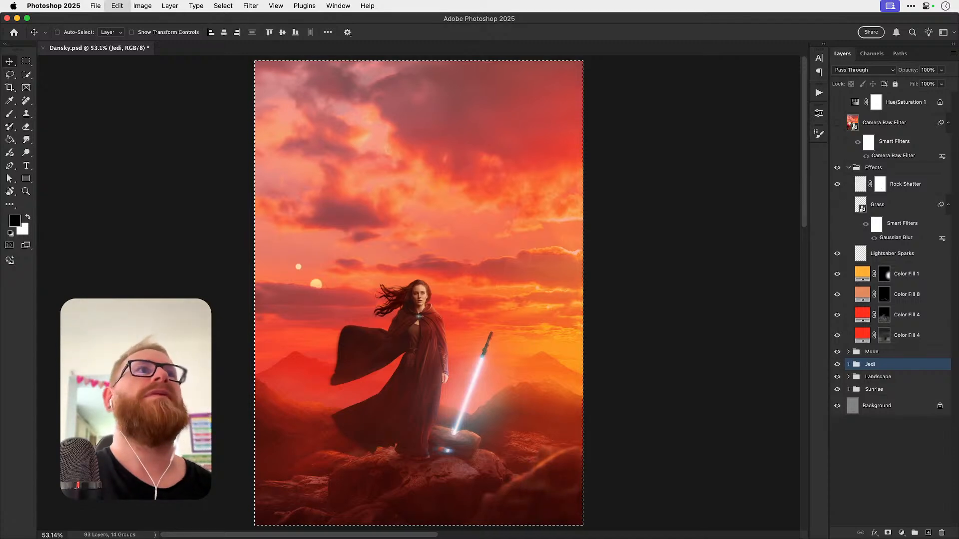
double_click(853, 125)
key(super+v)
double_click(871, 102)
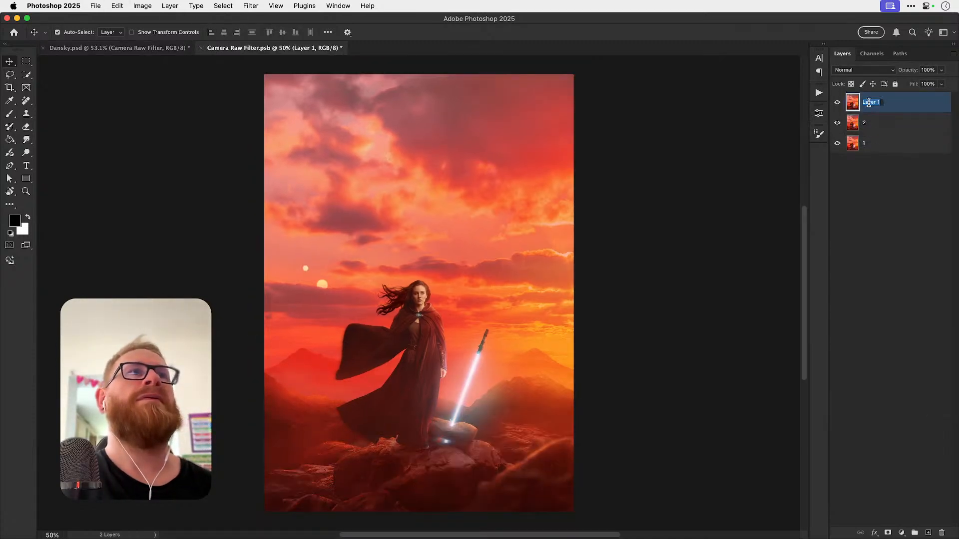
text(3)
key(Return)
Step: Compare the composite with and without layer 3 in the smart object
click(838, 104)
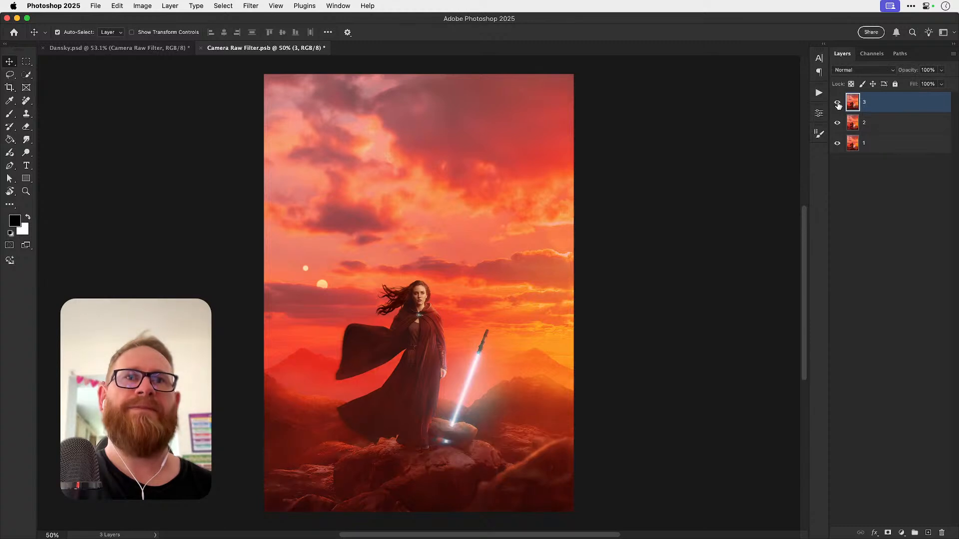
click(838, 105)
click(838, 105)
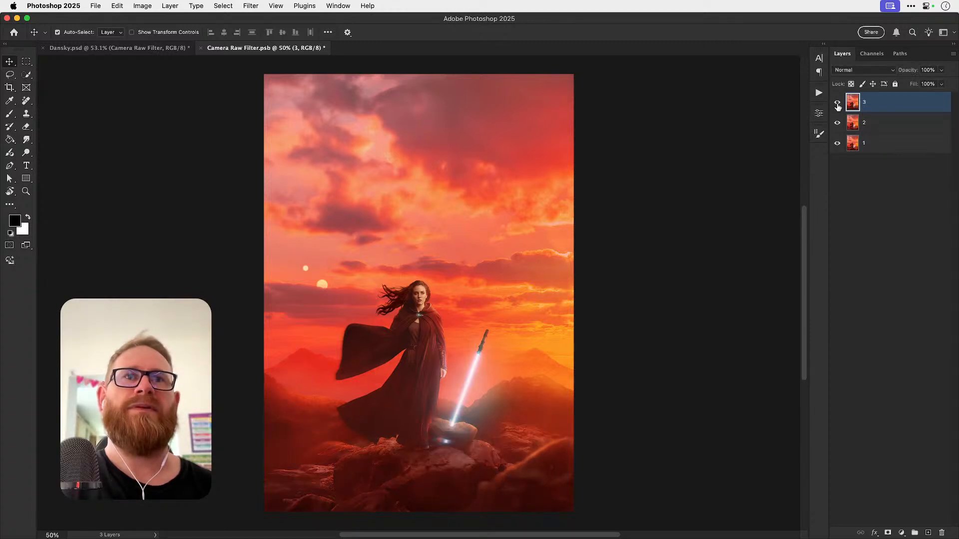
click(838, 105)
click(838, 105)
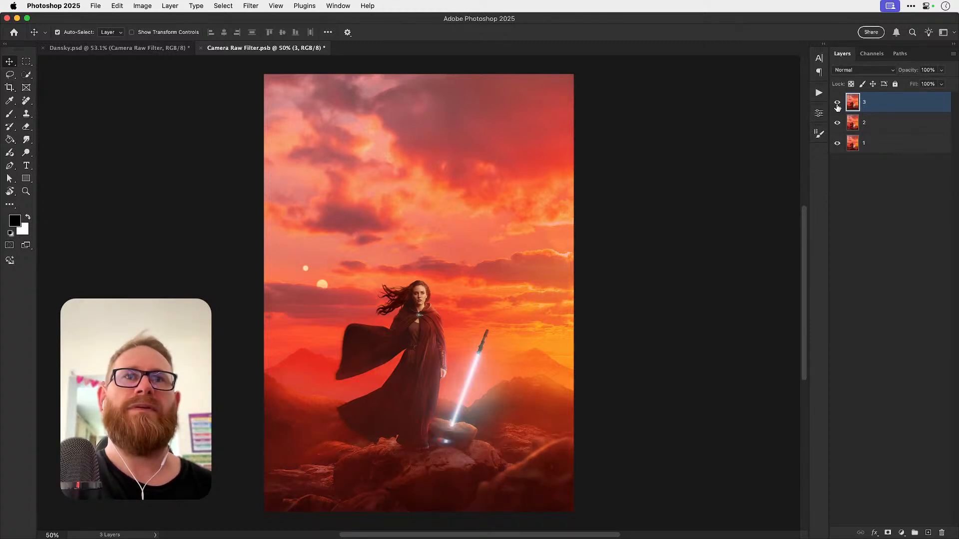
click(838, 103)
click(838, 104)
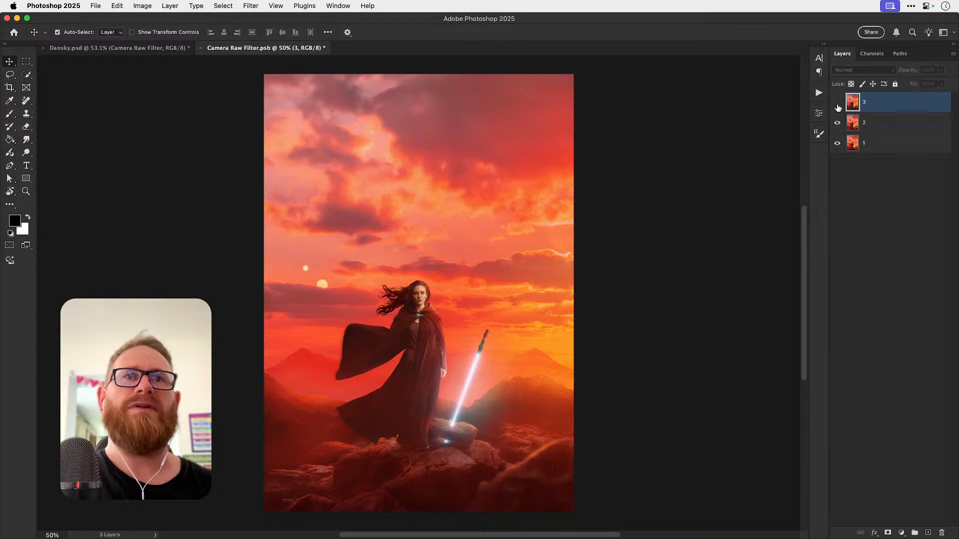
click(838, 104)
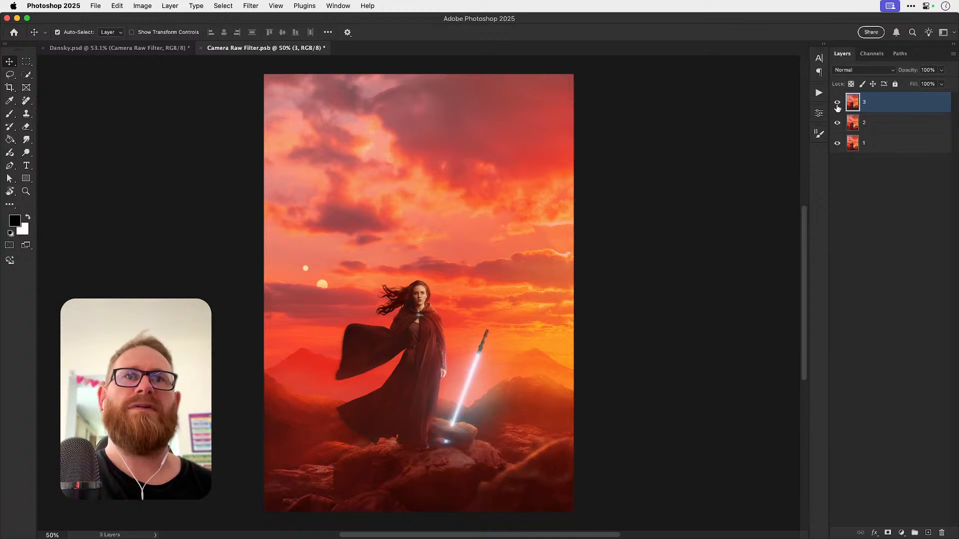
Step: In Dansky.psd, expand the Landscape group and check the effect of the Curves 1 and Color Lookup 1 adjustments
click(146, 49)
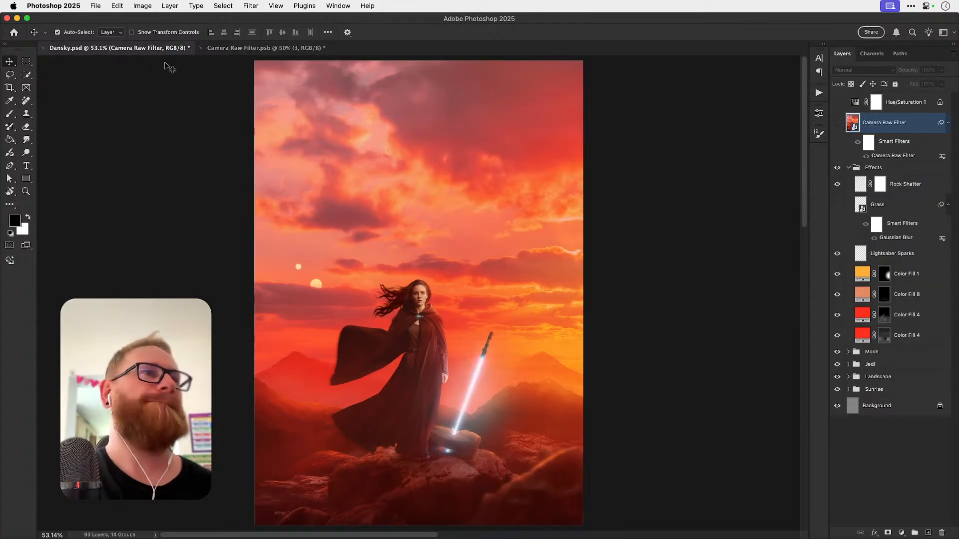
click(848, 377)
scroll(859, 375, down, 3)
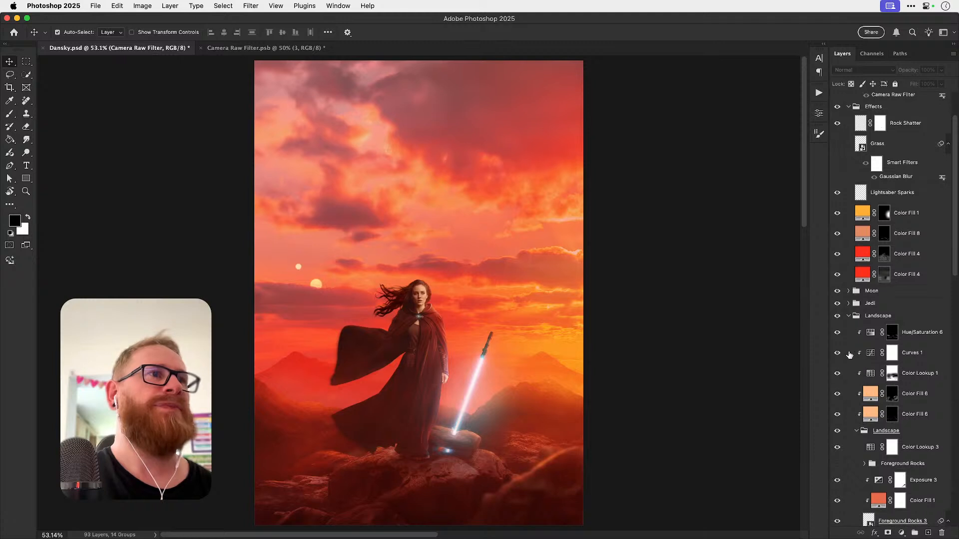
click(839, 353)
click(837, 354)
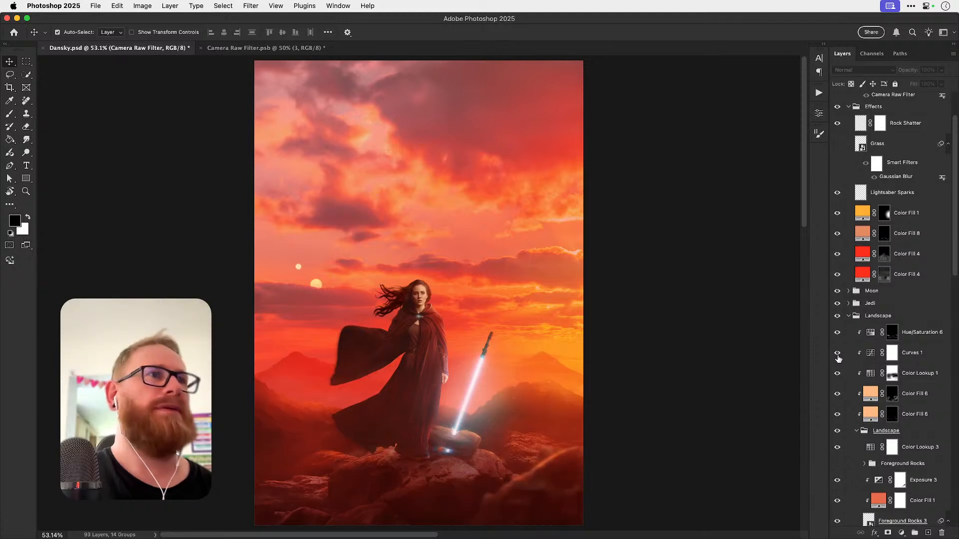
click(838, 376)
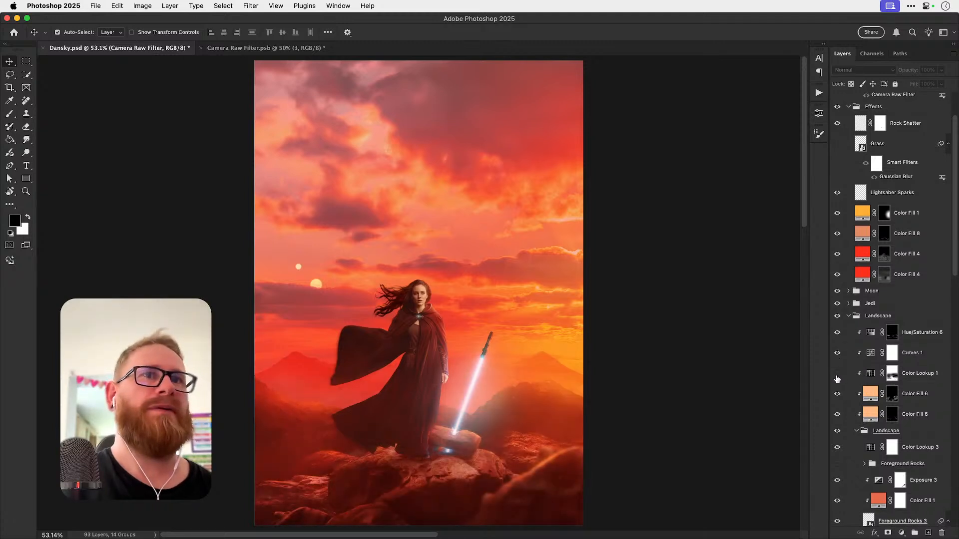
click(838, 376)
Step: Paint black on the Color Lookup 1 mask over the foreground rocks with a 500-pixel brush at 10% flow
click(892, 373)
key(b)
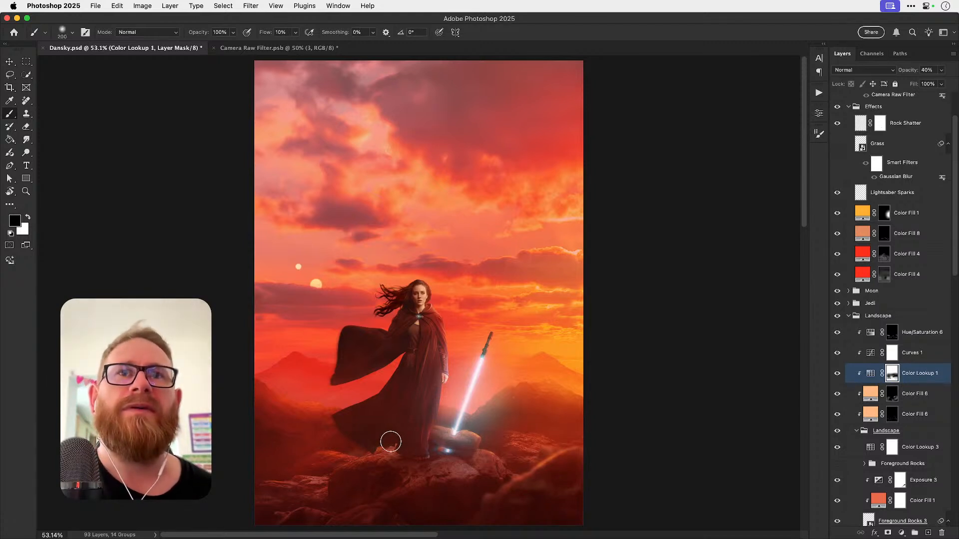
key(bracketright)
key(bracketright)
key(bracketright)
key(bracketright)
key(bracketright)
key(bracketright)
key(bracketright)
key(bracketright)
key(bracketright)
key(bracketleft)
key(bracketleft)
key(bracketleft)
key(bracketleft)
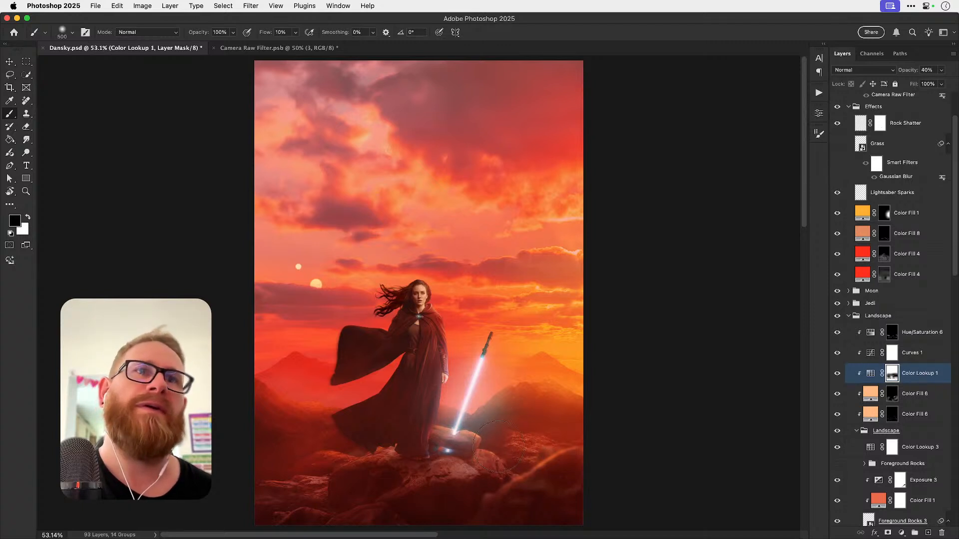
key(bracketright)
key(bracketright)
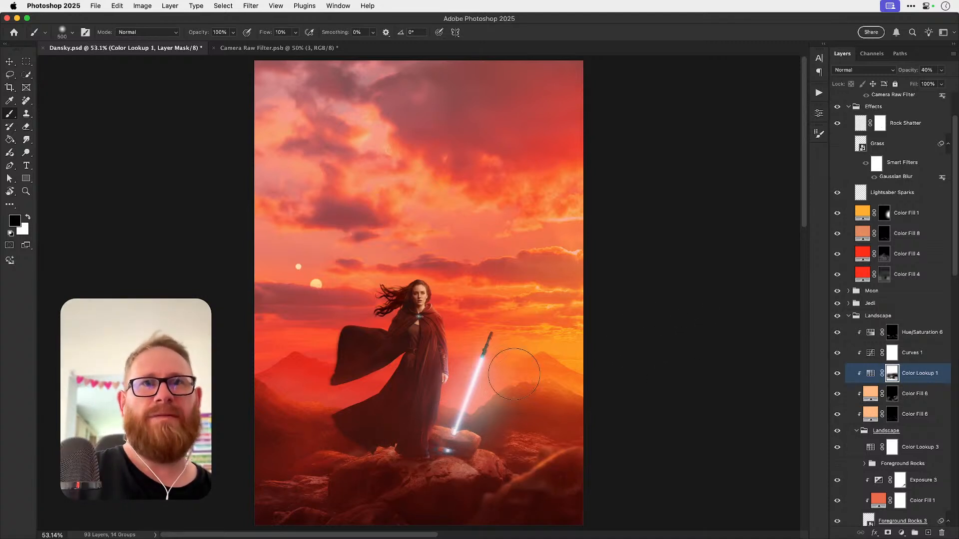
key(v)
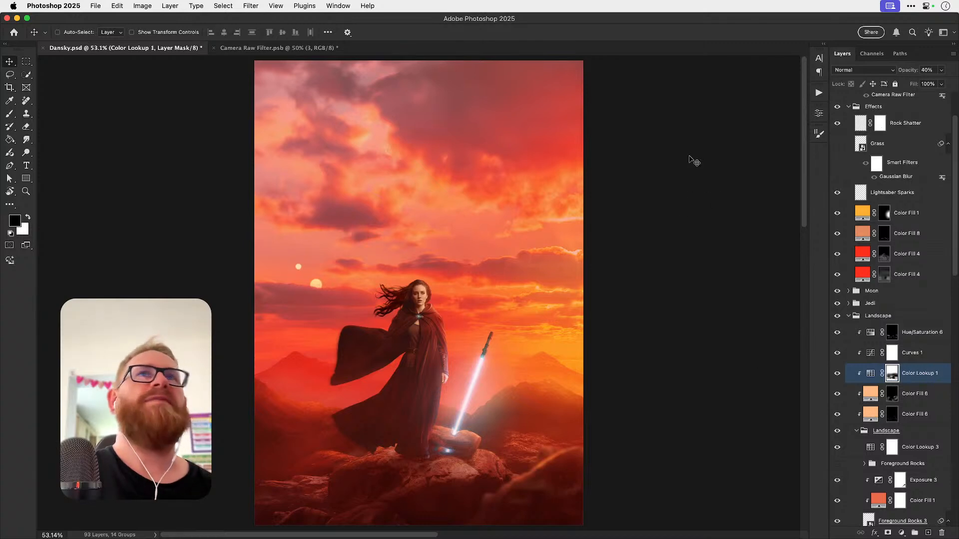
Step: Paste a merged copy of the updated composite into Camera Raw Filter.psb as a new layer
key(super+z)
click(280, 49)
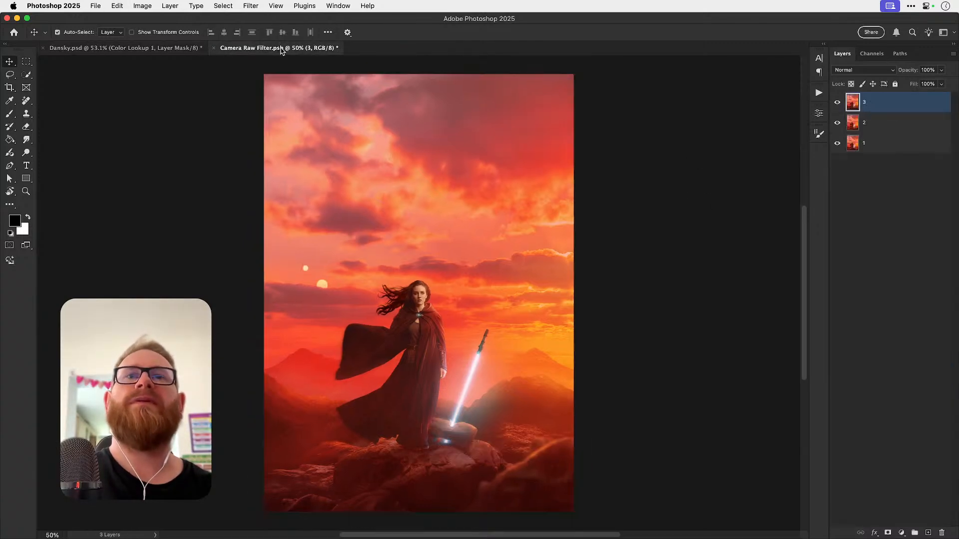
click(437, 423)
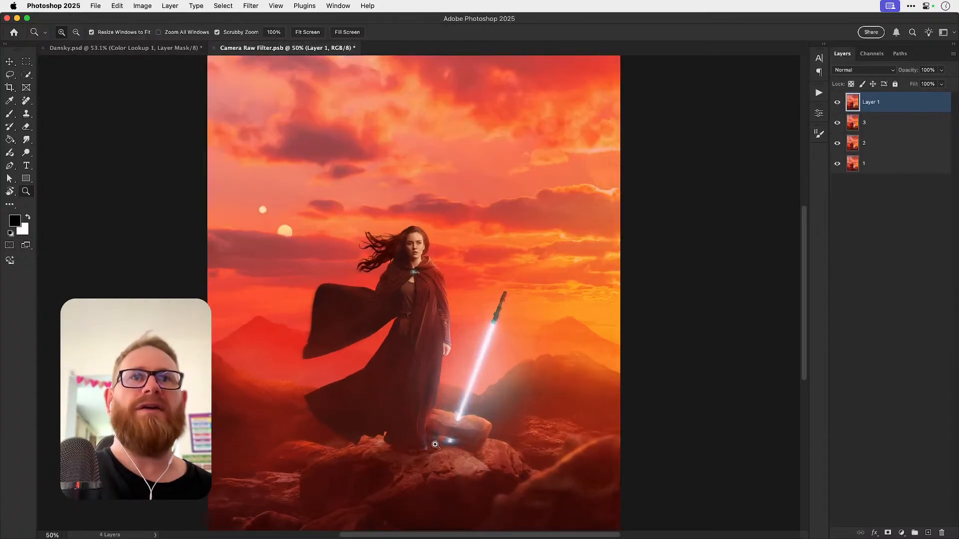
key(v)
Step: Compare the pasted composite with the previous version, replace layer 3 with it, and save the smart object
click(838, 102)
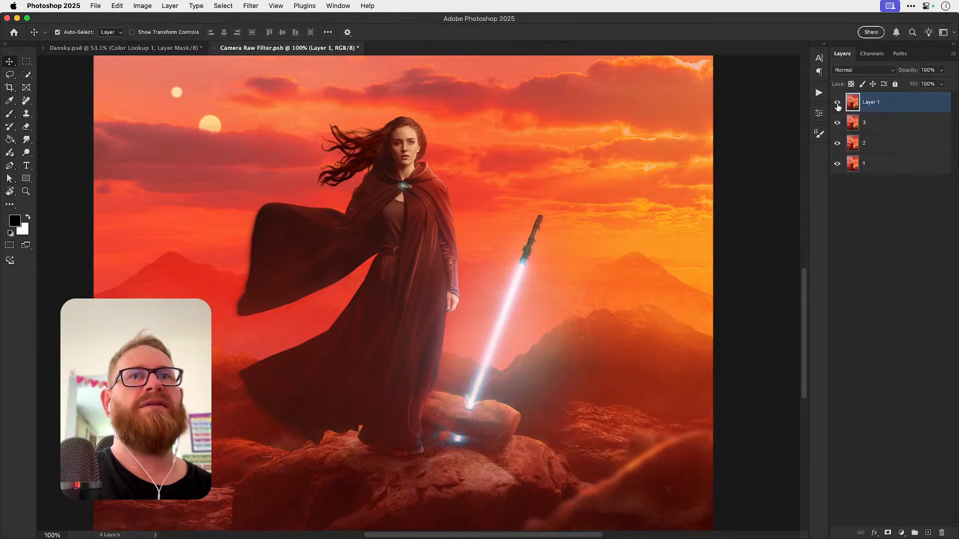
key(Delete)
key(super+s)
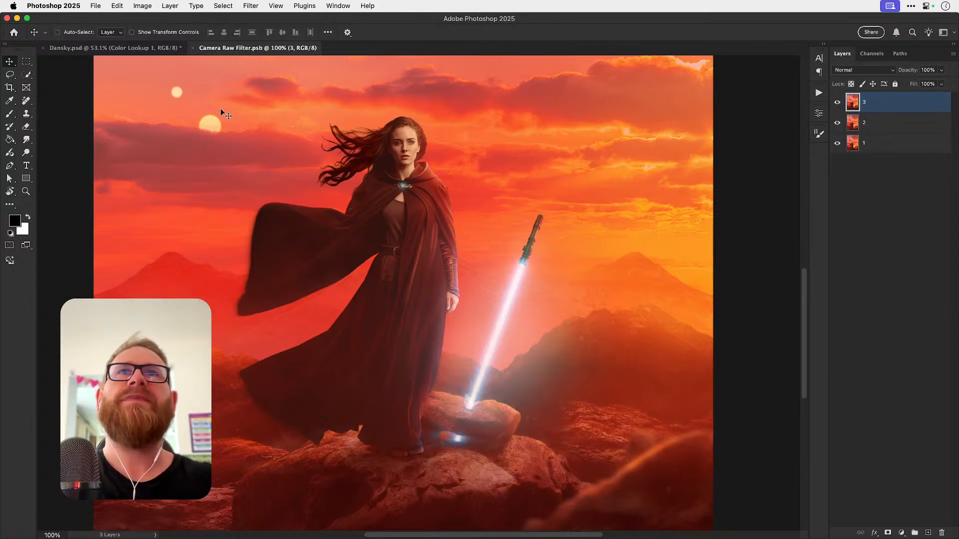
Step: Close the Camera Raw Filter.psb smart object and collapse all the layer groups in Dansky.psd
key(super+w)
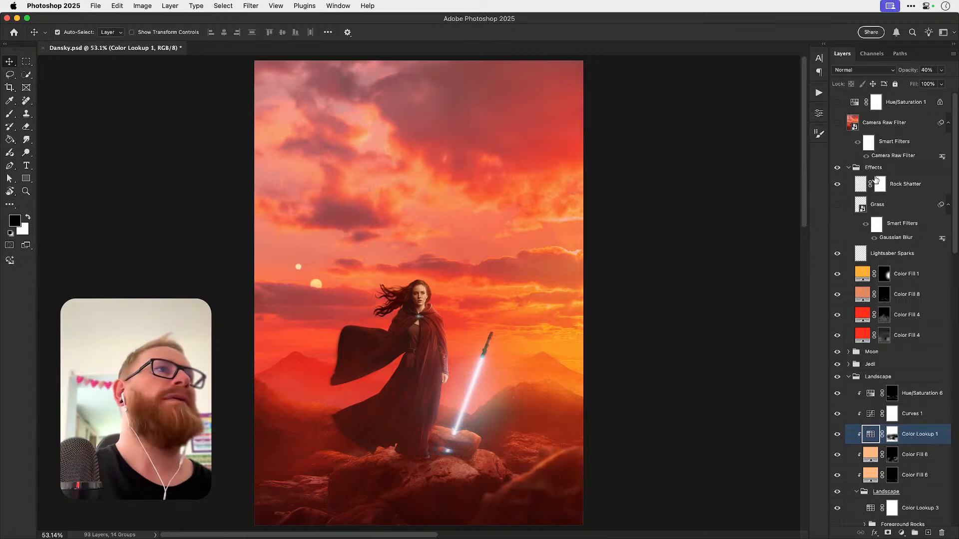
click(848, 168)
click(850, 205)
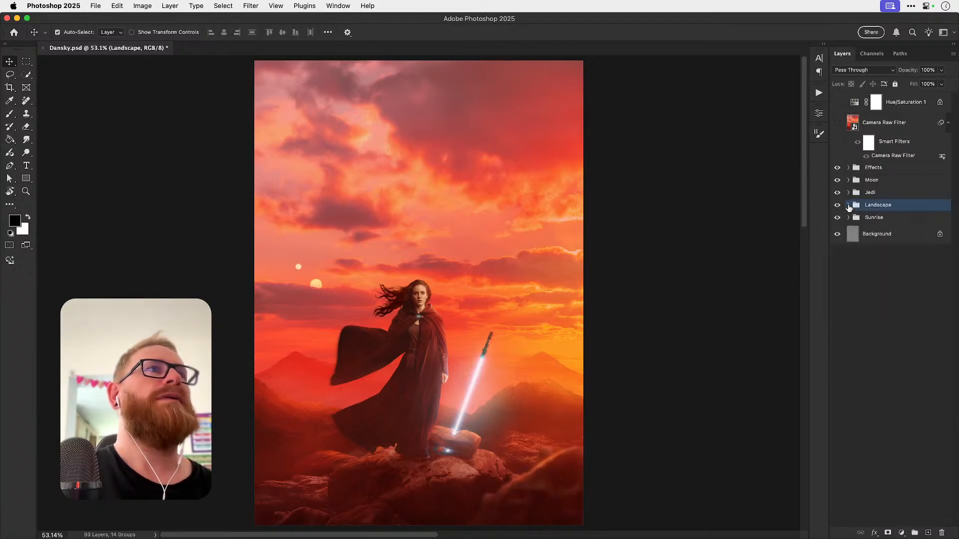
Step: Show the Camera Raw Filter and Hue/Saturation 1 layers and inspect the greyscale composite around the Jedi and foreground rocks
click(838, 103)
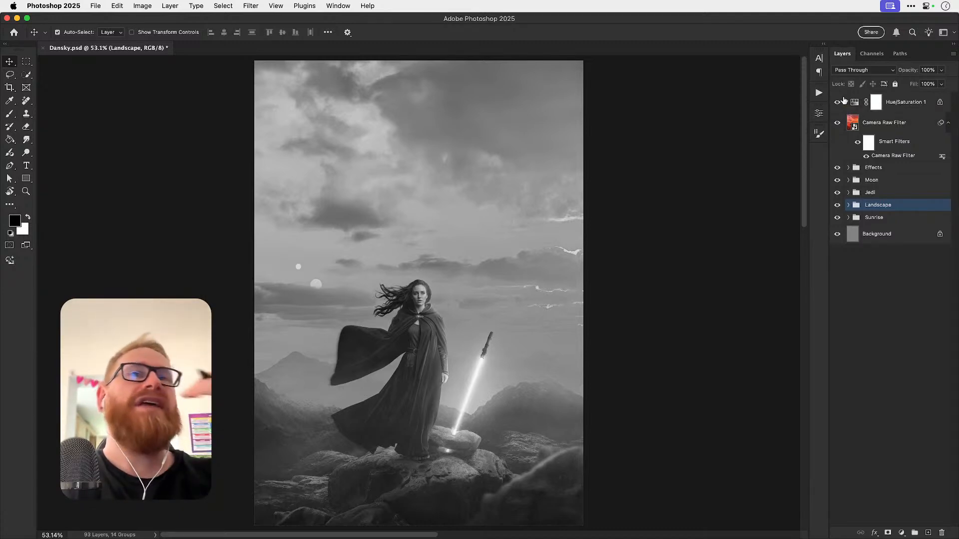
key(z)
click(433, 383)
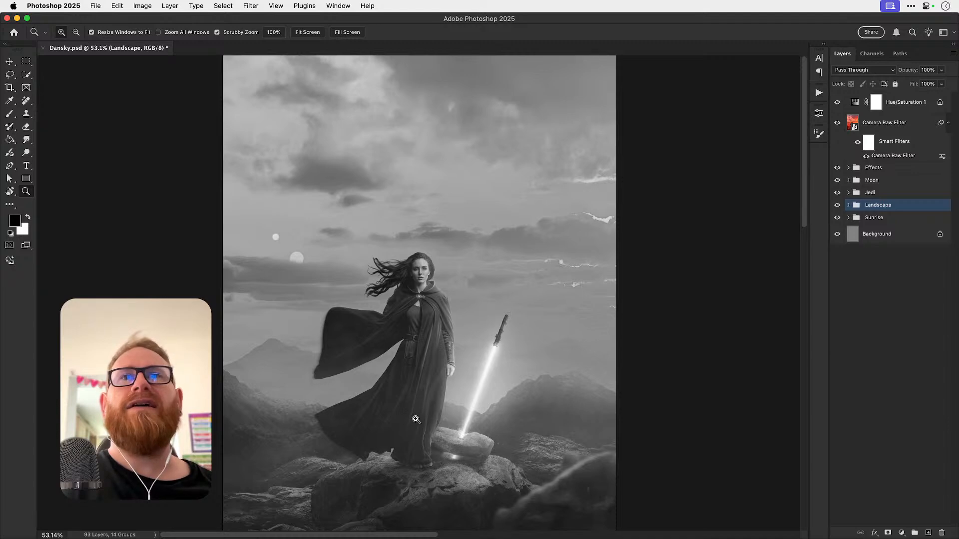
drag(414, 423, 424, 392)
click(489, 374)
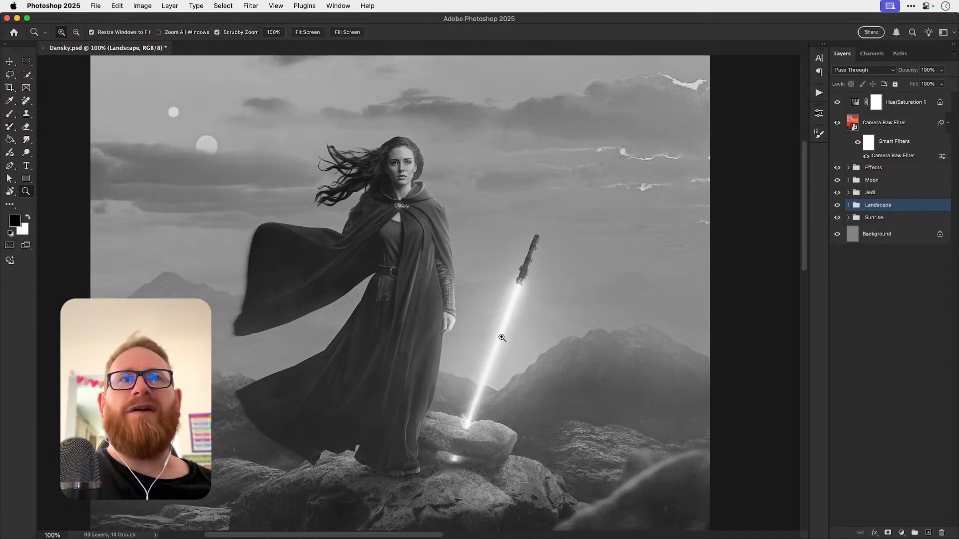
drag(479, 374, 507, 292)
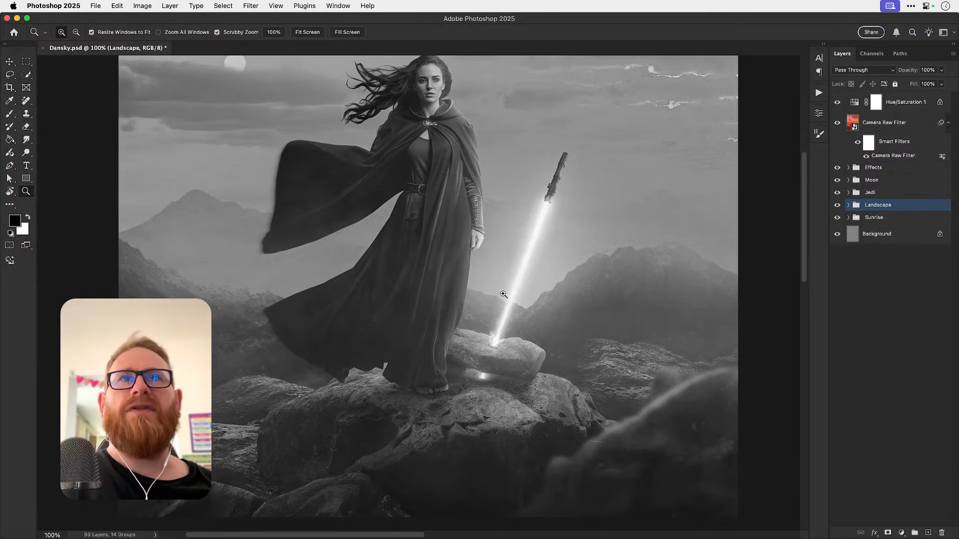
key(v)
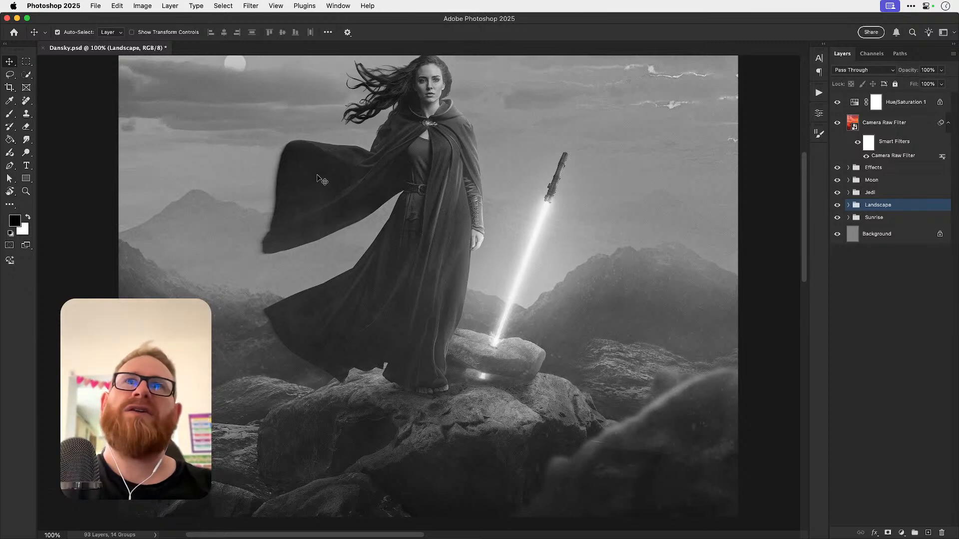
scroll(297, 247, down, 3)
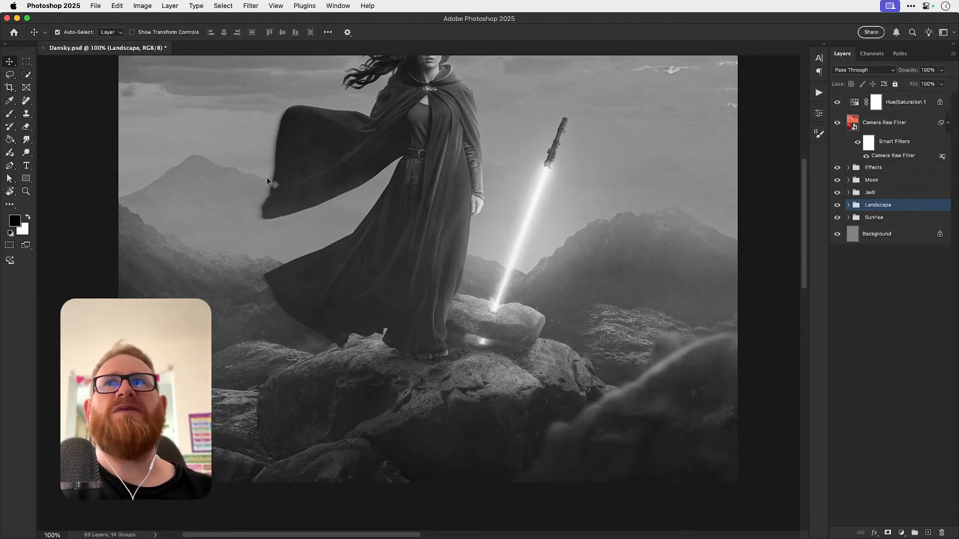
Step: Sample the cape and the foreground rock's shadows with the foreground Color Picker to compare their dark tones
key(i)
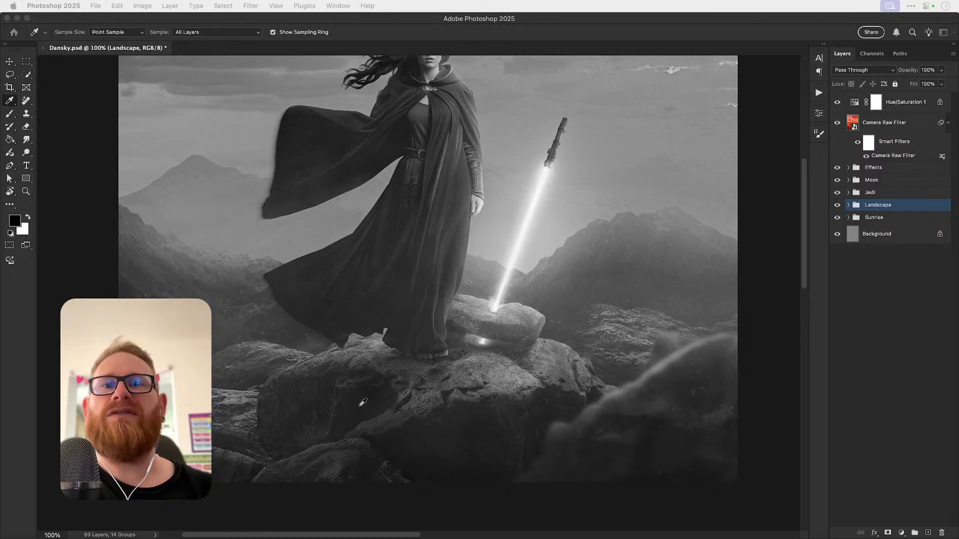
drag(694, 537, 745, 315)
click(299, 117)
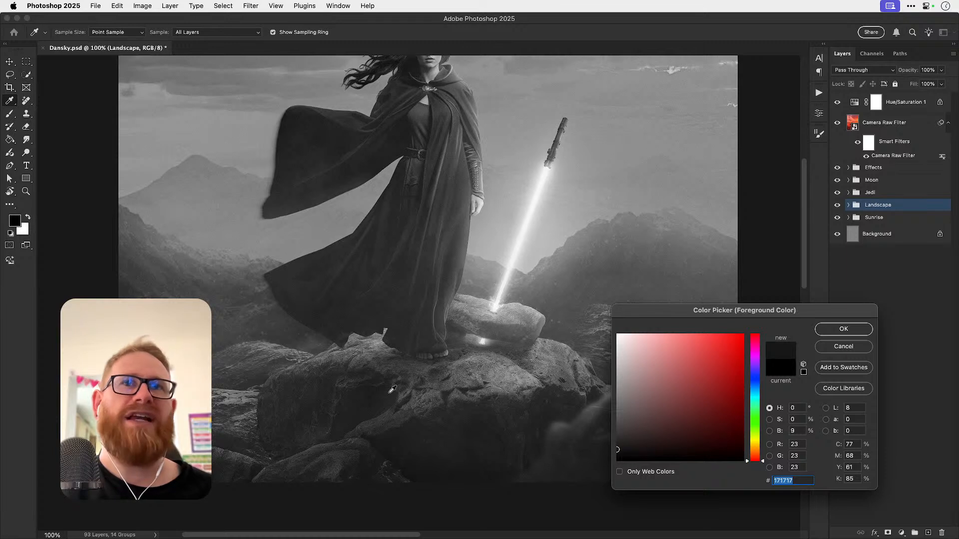
click(373, 397)
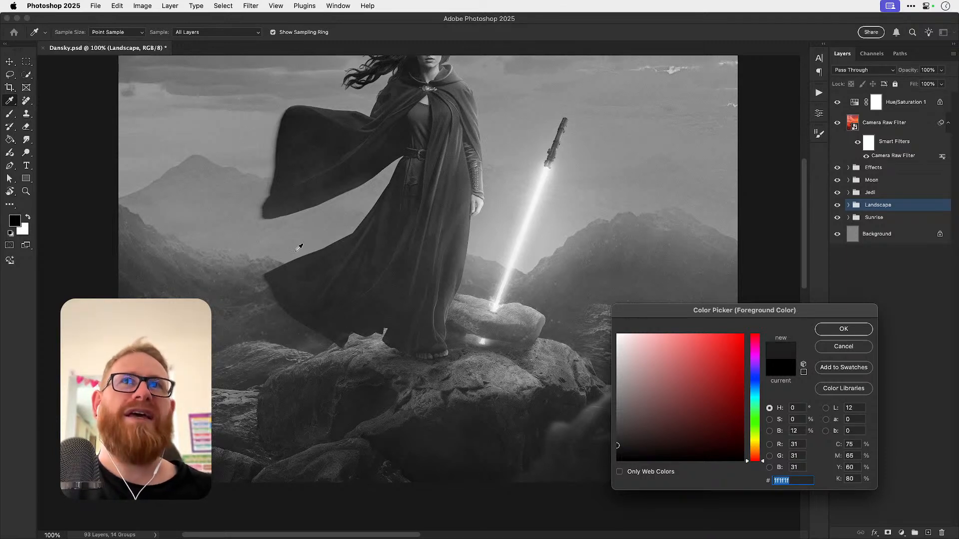
click(300, 169)
click(365, 401)
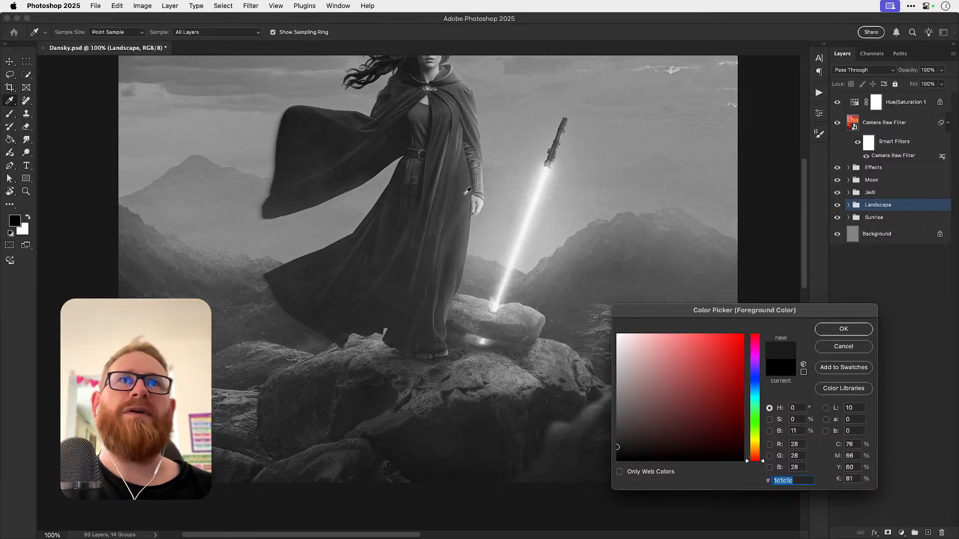
Step: Sample the Jedi's sleeve, the lit top of the foreground rock and the cloak to compare their tones
click(466, 189)
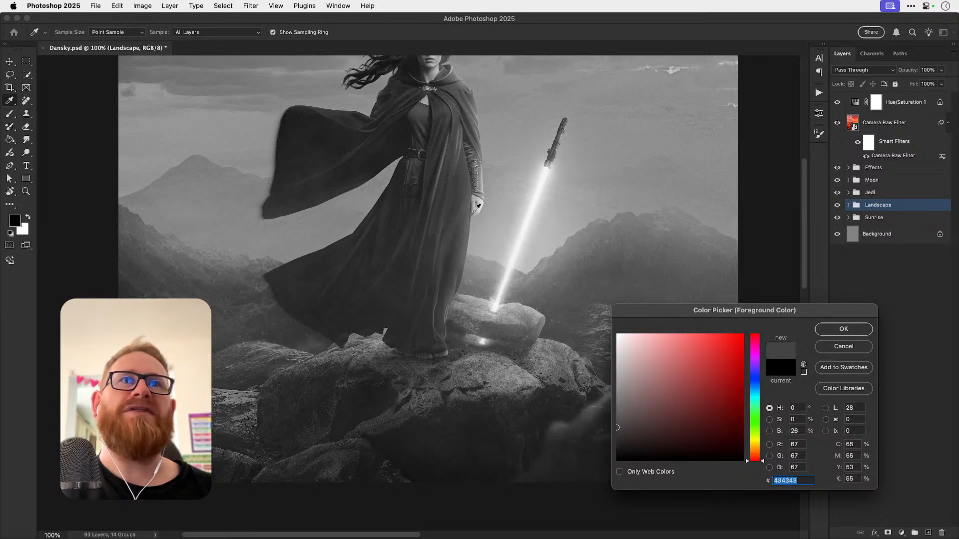
click(475, 370)
click(483, 370)
drag(481, 373, 468, 376)
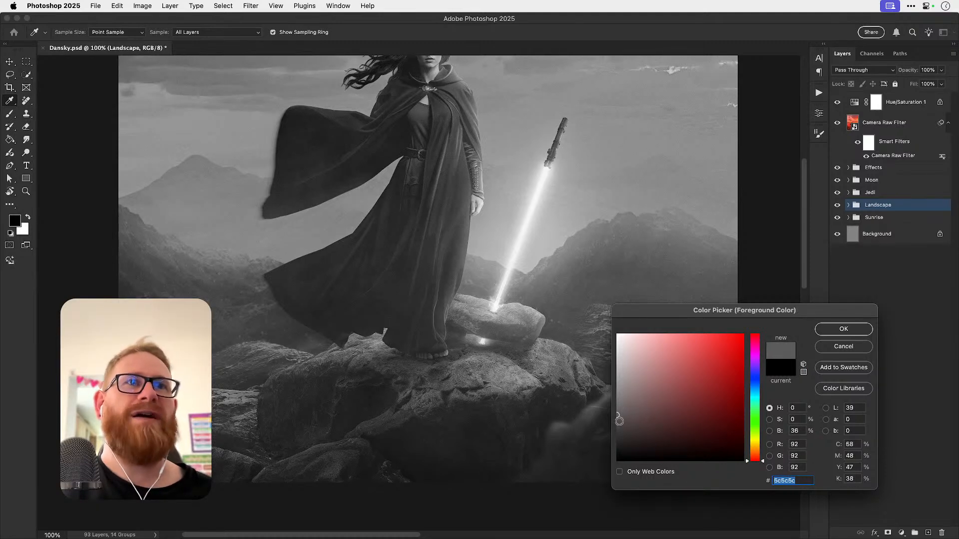
click(461, 191)
drag(463, 189, 452, 188)
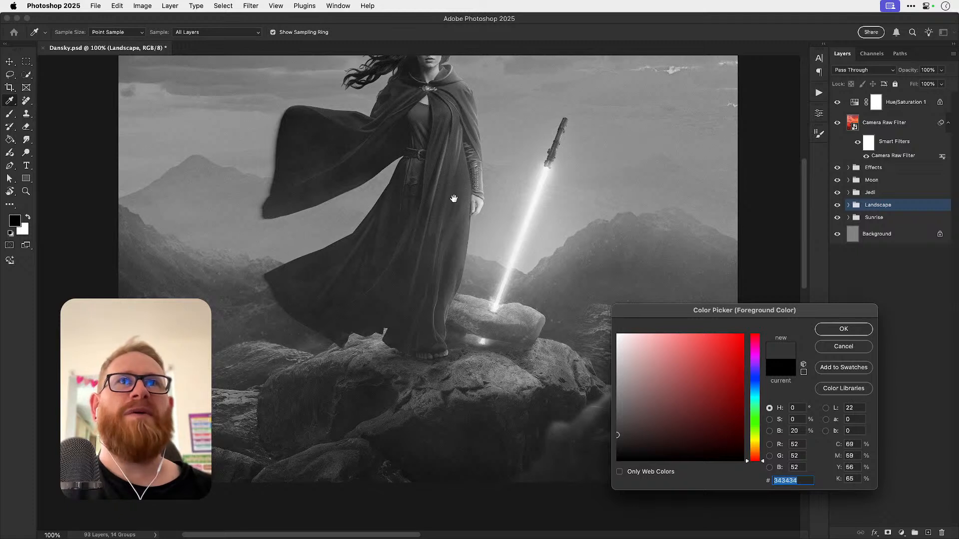
Step: Sample the highlight on the Jedi's face and the sky above the distant mountain to compare their brightness
scroll(435, 240, up, 3)
click(417, 89)
drag(417, 89, 417, 91)
drag(437, 236, 388, 231)
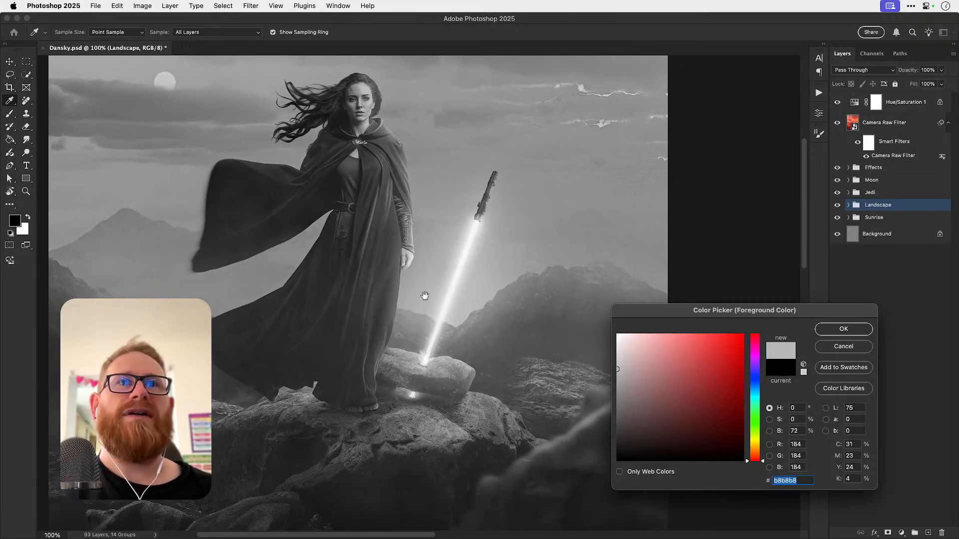
drag(444, 338, 453, 360)
click(141, 184)
click(143, 183)
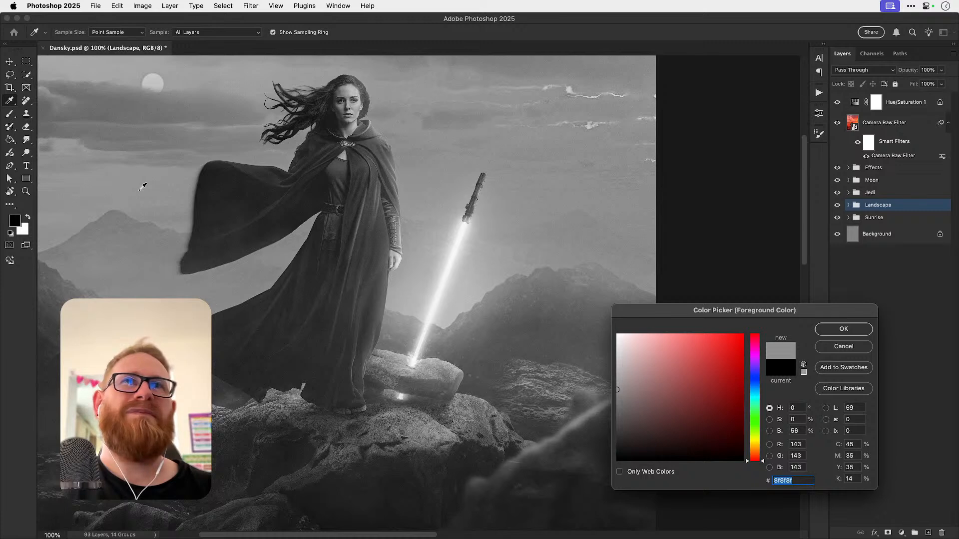
Step: Sample the lightsaber blade just below the hilt to check its brightness
drag(350, 235, 324, 287)
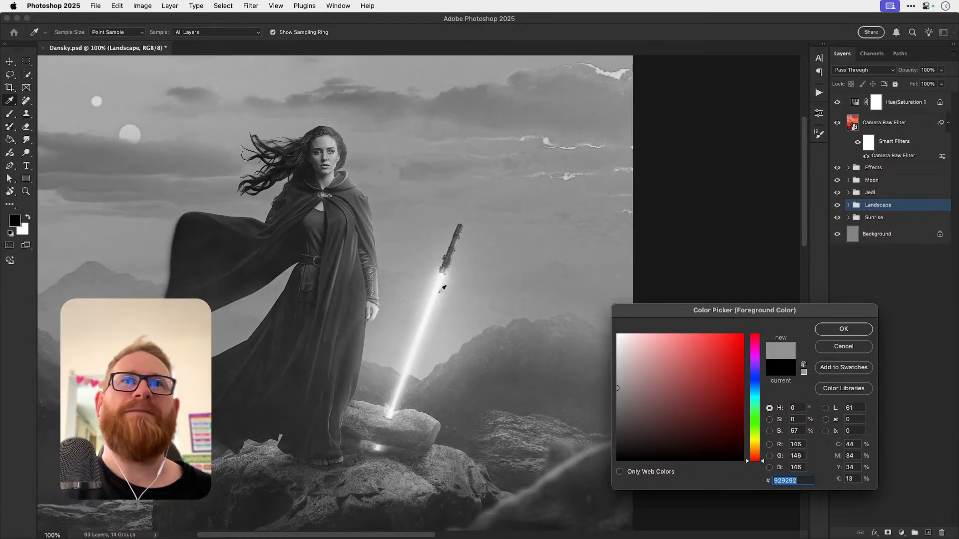
click(435, 293)
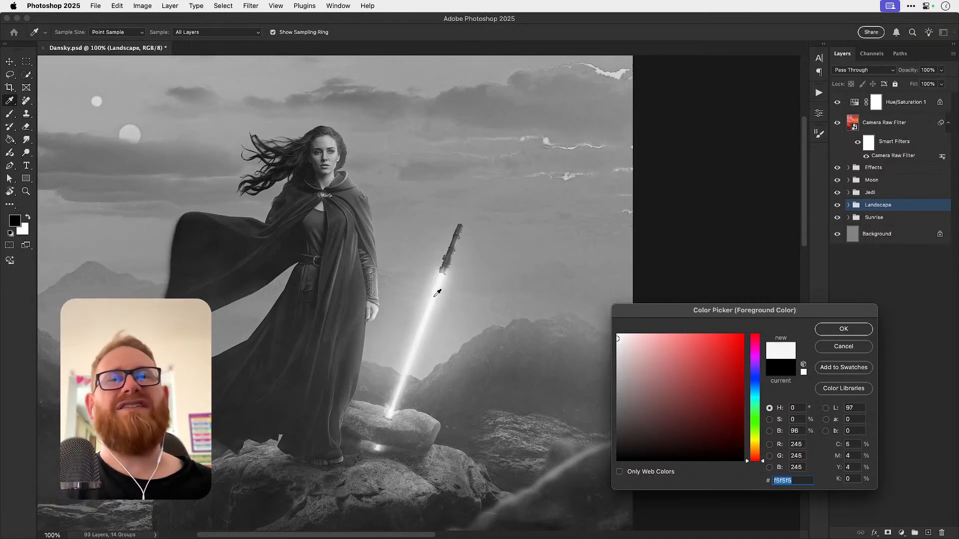
click(438, 293)
drag(408, 403, 414, 256)
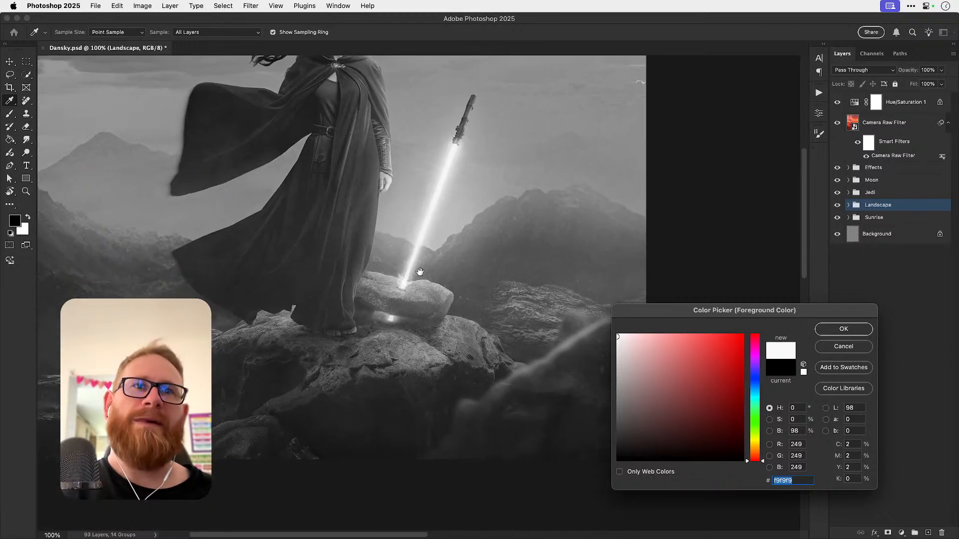
Step: Compare the tones of the bright cloud edges, the sky and the Jedi's hairline, and cancel the color selection
drag(423, 294, 415, 394)
drag(402, 349, 411, 446)
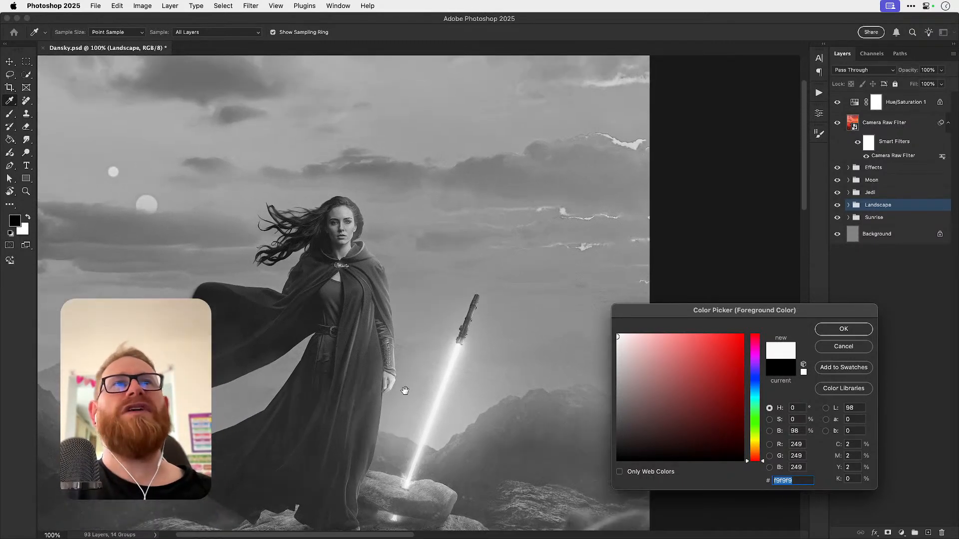
drag(404, 389, 406, 442)
drag(471, 261, 446, 267)
click(613, 202)
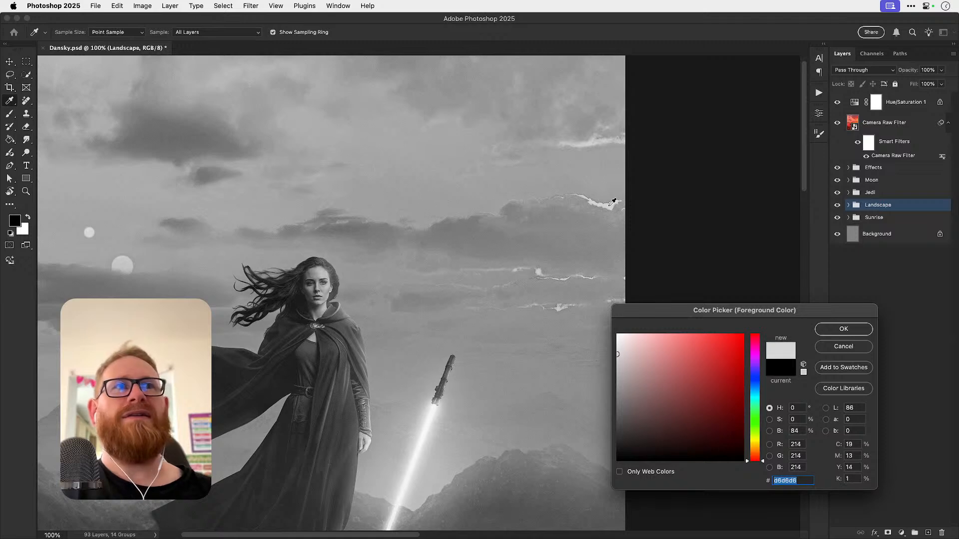
click(559, 214)
click(333, 269)
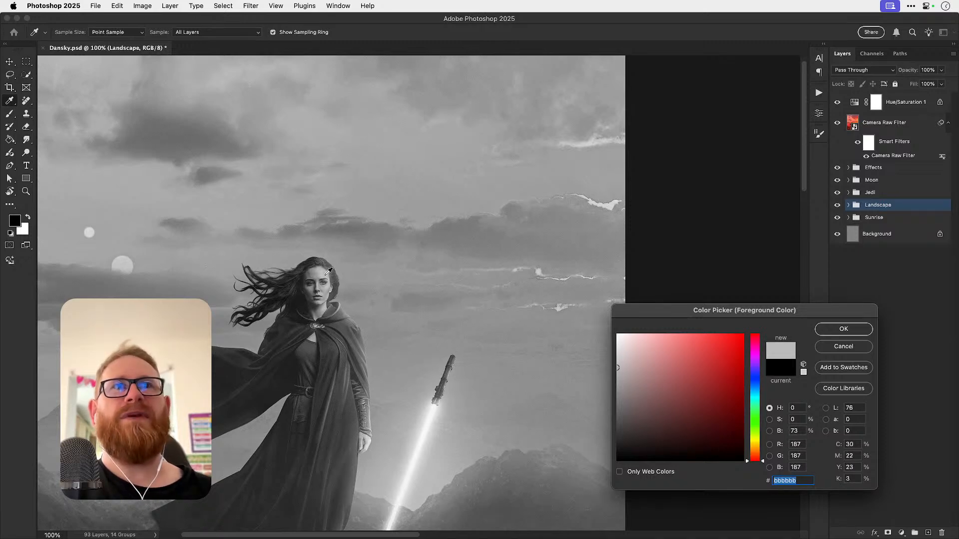
click(329, 271)
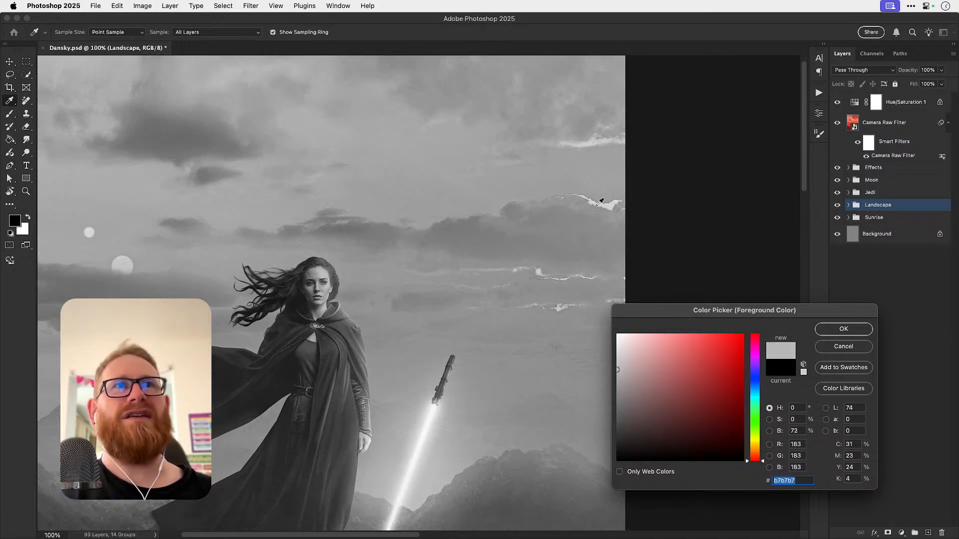
click(613, 200)
click(838, 345)
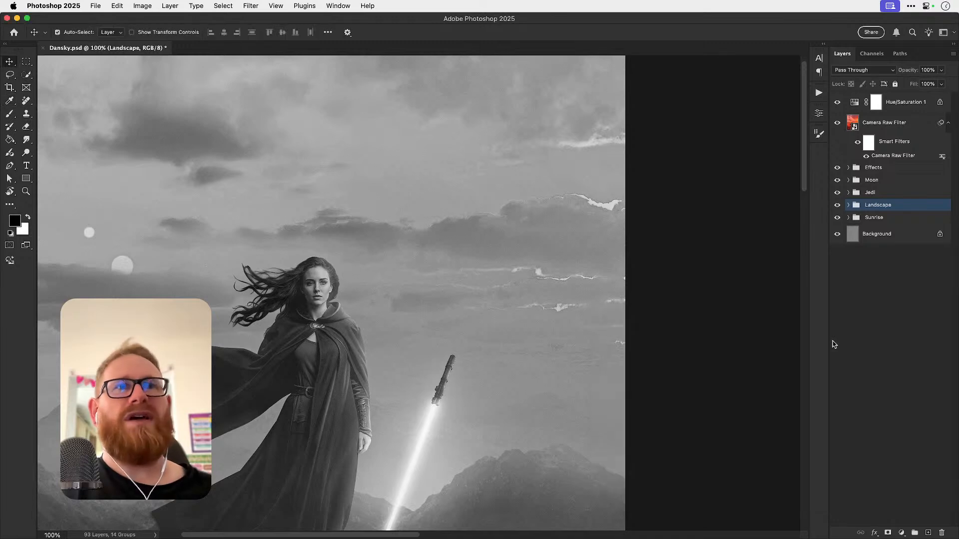
Step: Fit the whole composite in view and hide the Hue/Saturation 1 layer to return it to color
key(super+0)
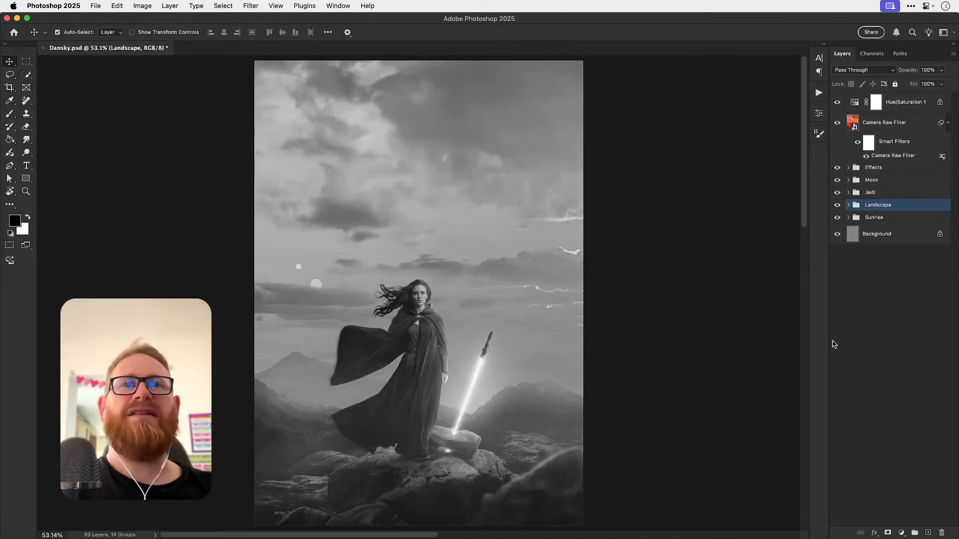
click(834, 104)
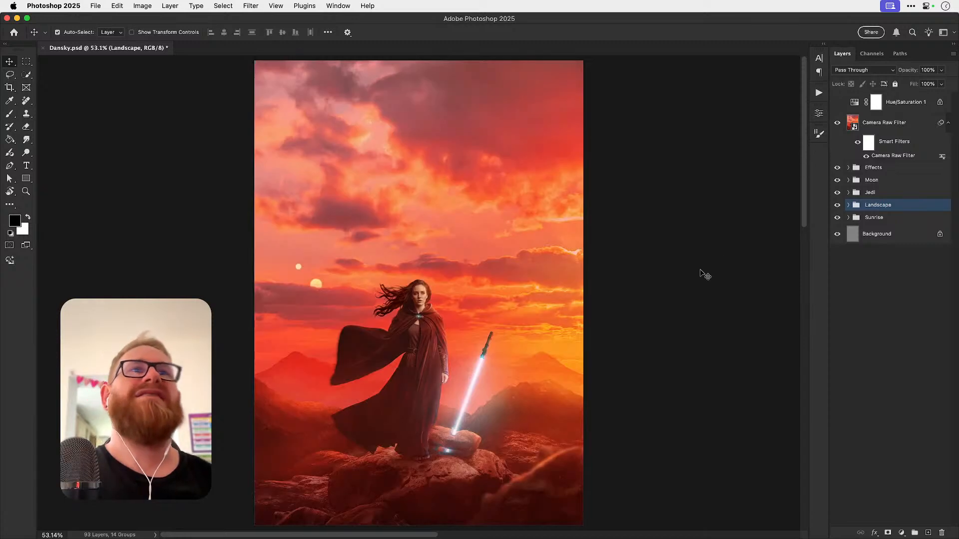
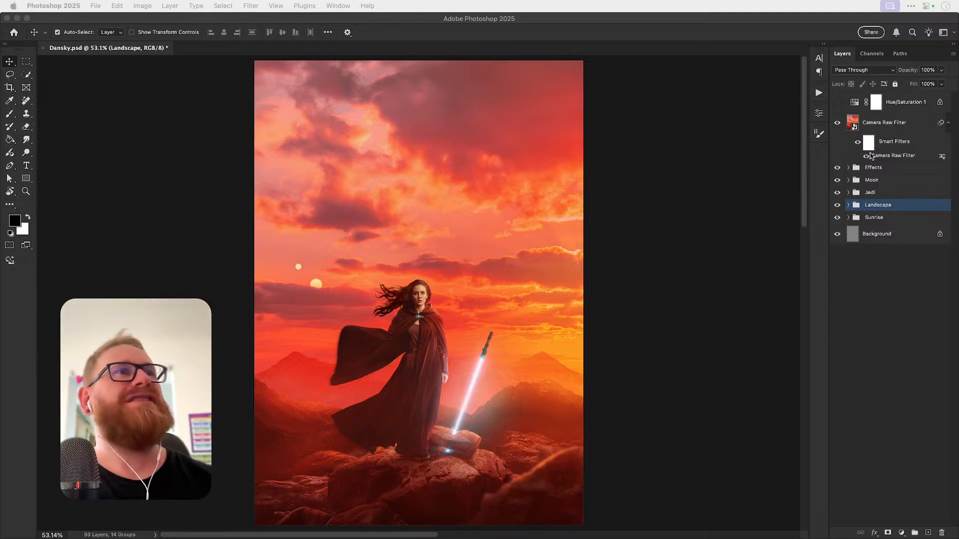
click(898, 210)
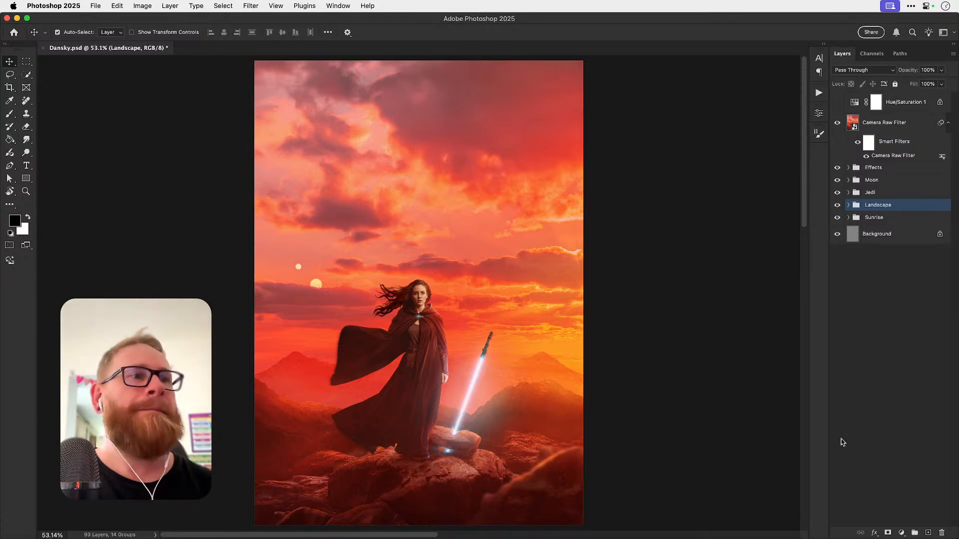
Step: Add a Color Lookup adjustment layer directly above the Camera Raw Filter layer
click(901, 533)
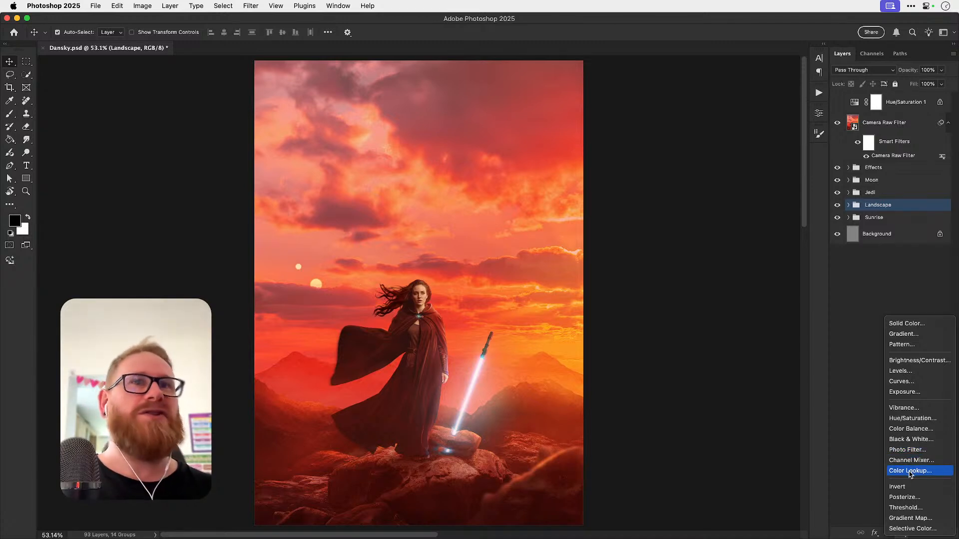
click(910, 275)
click(887, 125)
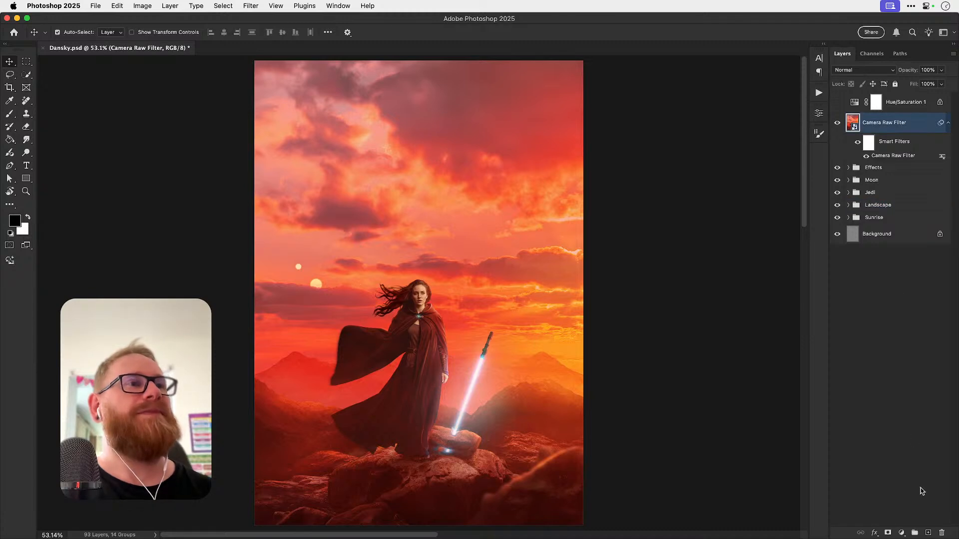
click(901, 533)
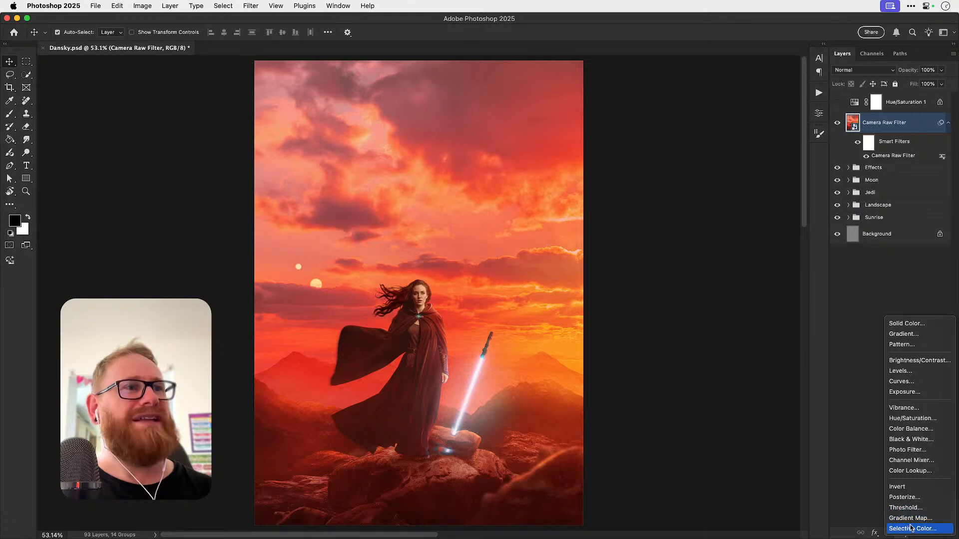
click(920, 471)
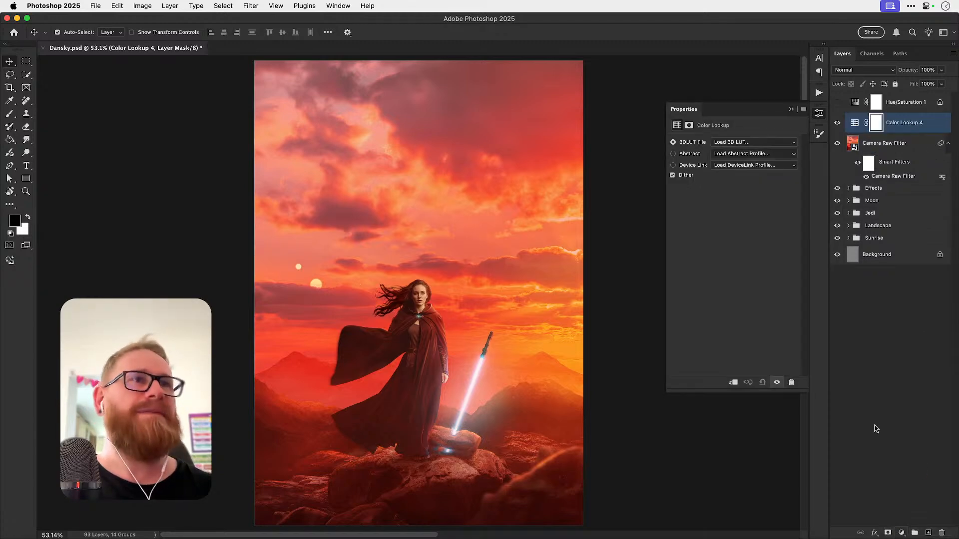
Step: Try the 2Strip.look and 3Strip.look 3D LUTs on Color Lookup 4, and compare the image with the layer hidden and shown
click(740, 142)
click(747, 167)
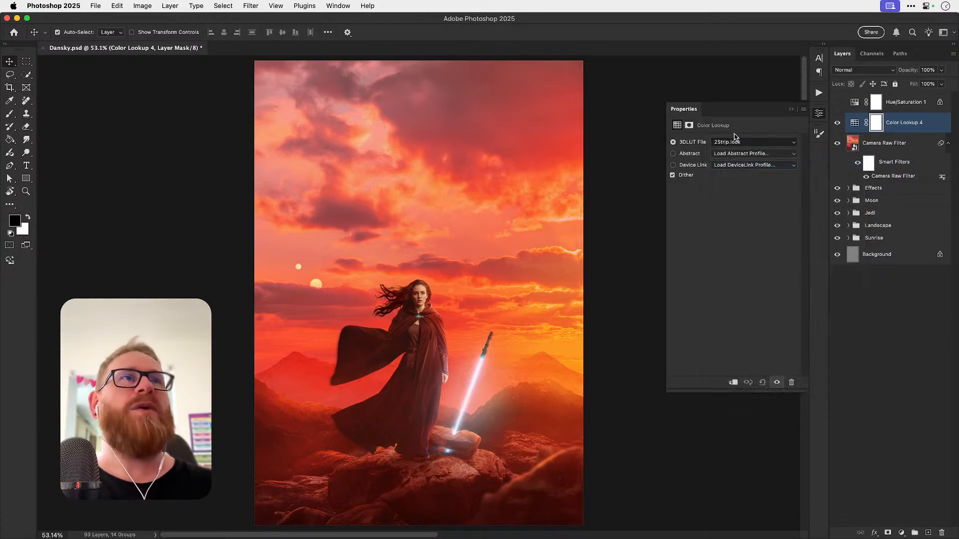
click(736, 144)
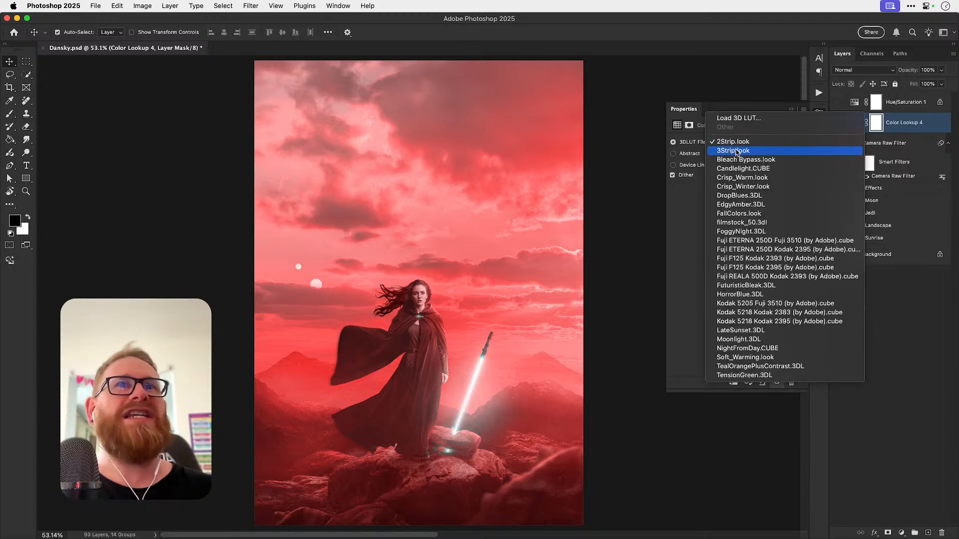
click(738, 149)
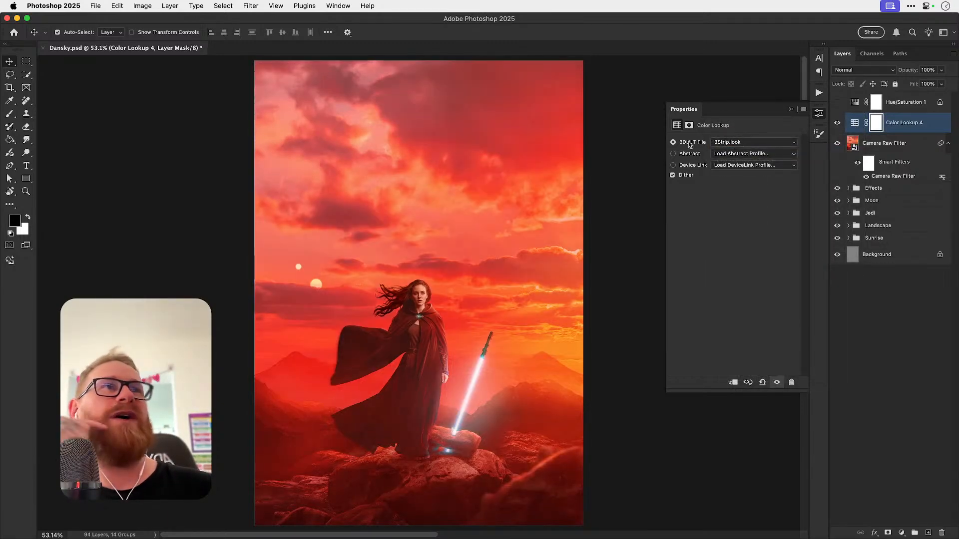
click(837, 123)
click(836, 124)
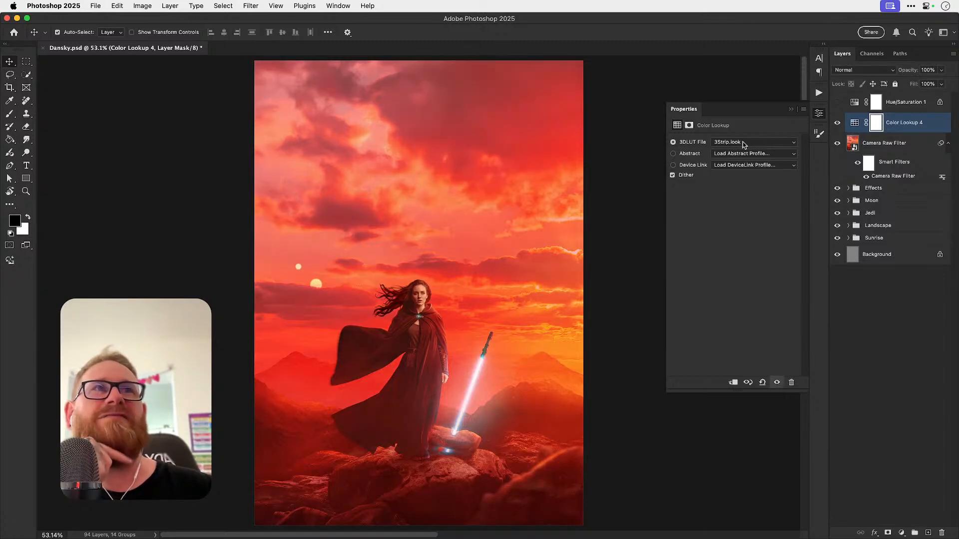
Step: Try the Bleach Bypass.look, Candlelight.CUBE, Crisp_Warm.look and Crisp_Winter.look 3D LUTs on the Color Lookup 4 layer
click(742, 143)
click(744, 151)
click(743, 142)
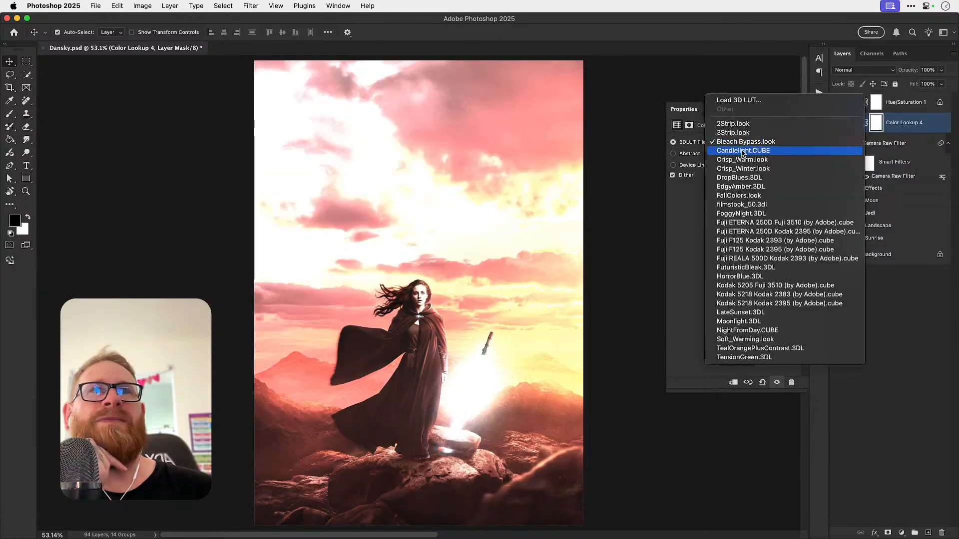
click(743, 151)
click(744, 142)
click(745, 150)
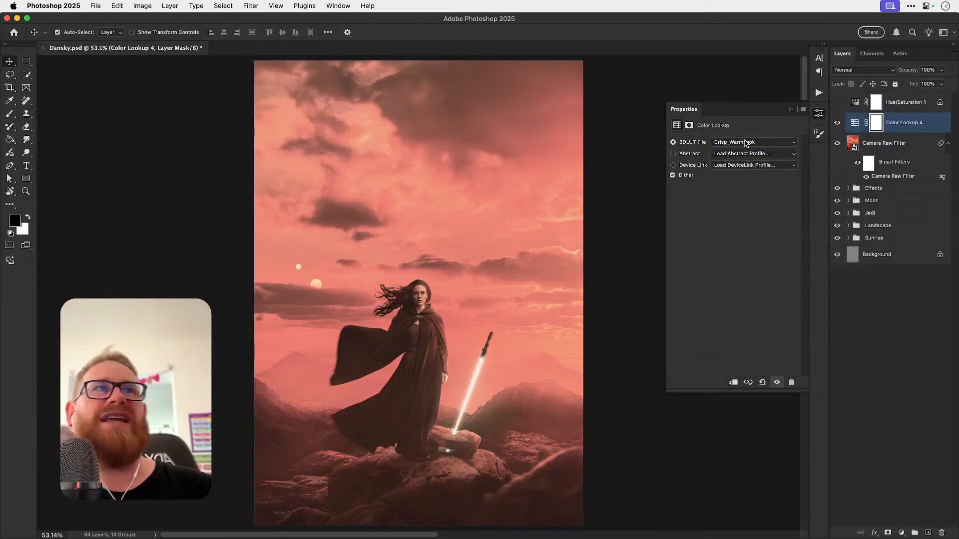
click(746, 144)
click(745, 150)
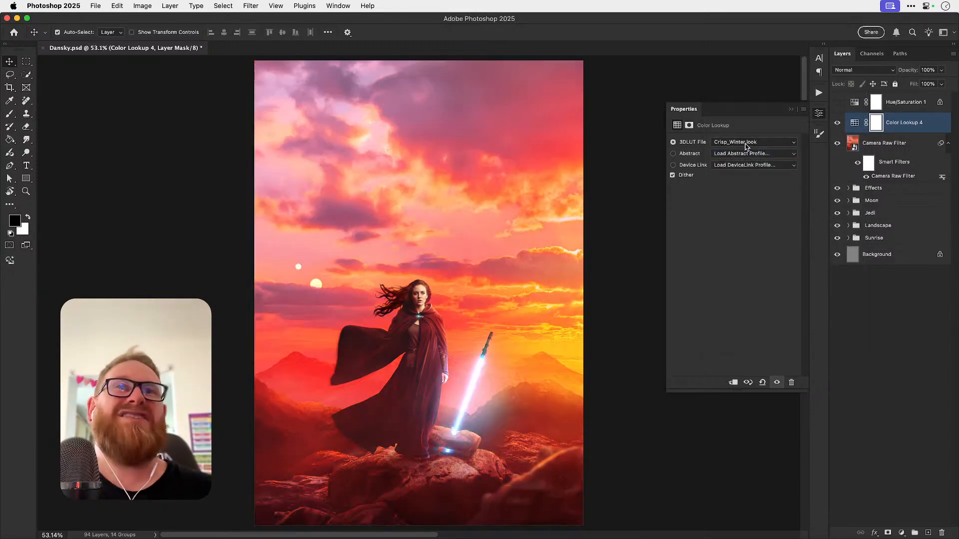
Step: Try the DropBlues.3DL, EdgyAmber.3DL and FallColors.look 3D LUTs on the Color Lookup 4 layer
click(746, 143)
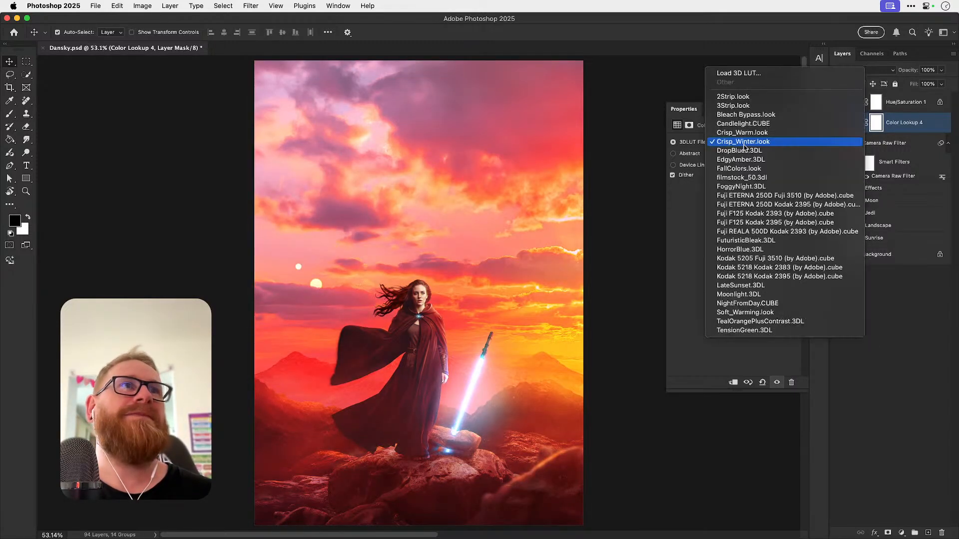
click(745, 150)
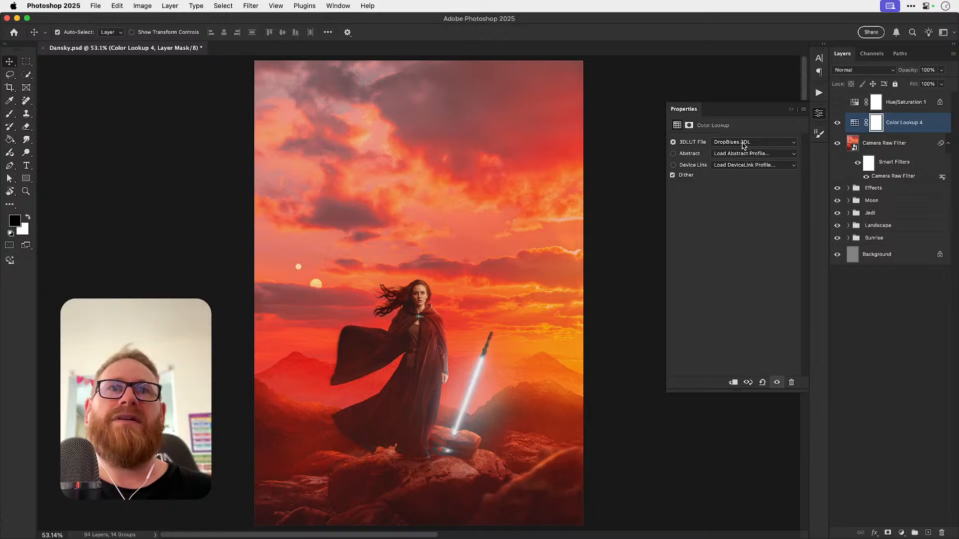
click(743, 143)
click(744, 150)
click(744, 143)
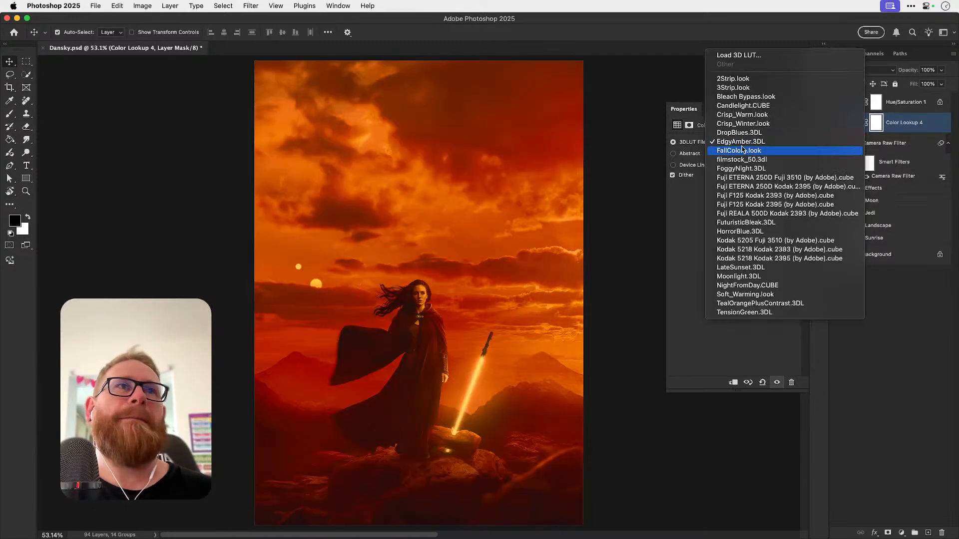
click(743, 150)
Step: Try filmstock_50.3dl, FuturisticBleak.3DL, HorrorBlue.3DL and Soft_Warming.look on Color Lookup 4, and undo back to 3Strip.look
click(743, 143)
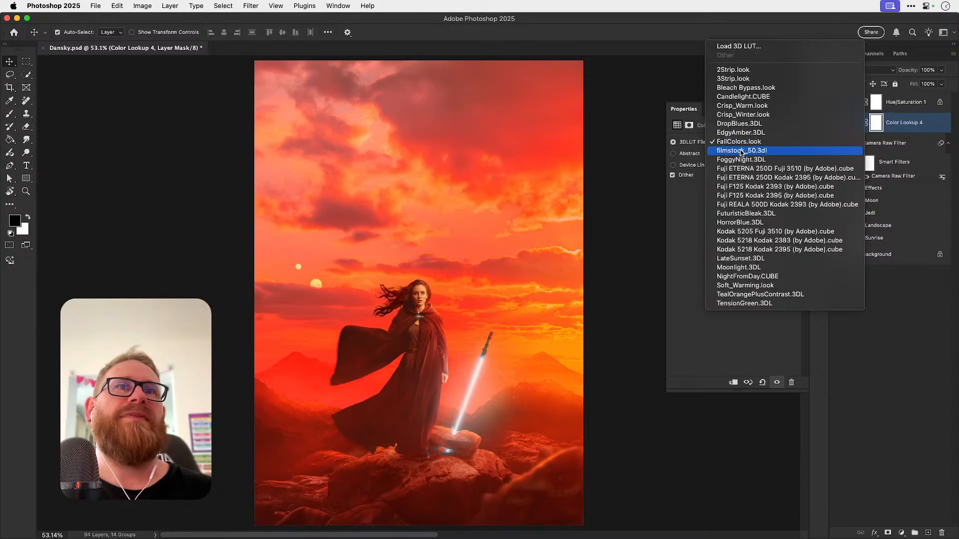
click(741, 150)
click(743, 143)
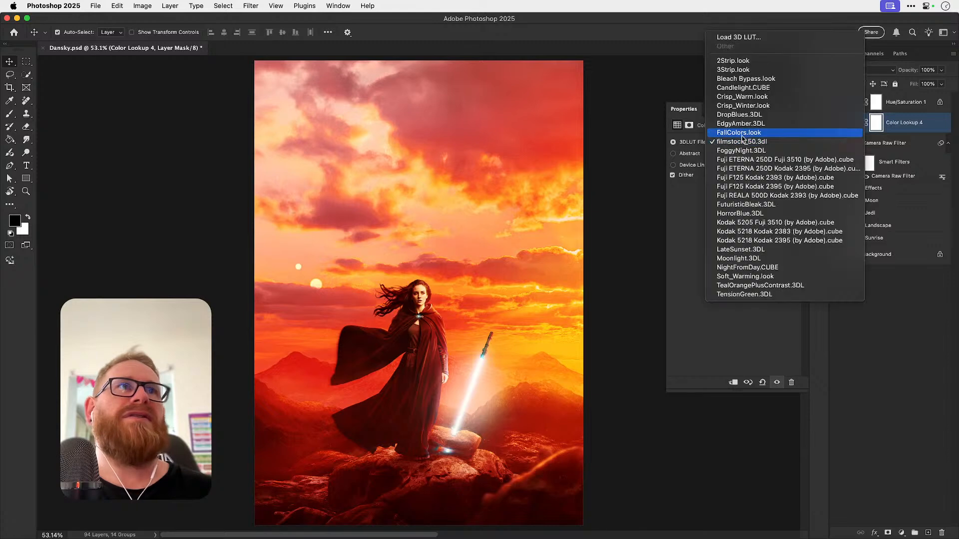
click(745, 159)
click(742, 143)
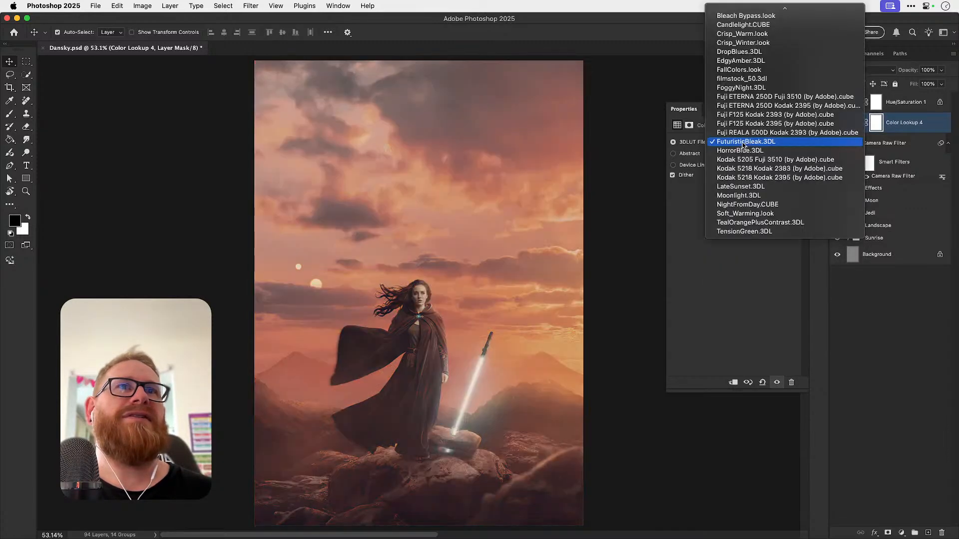
click(735, 145)
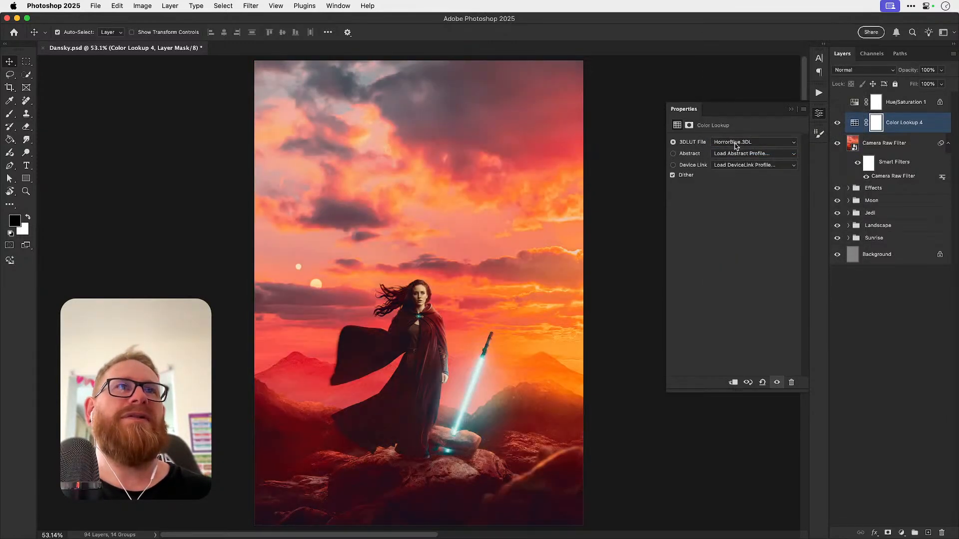
click(735, 144)
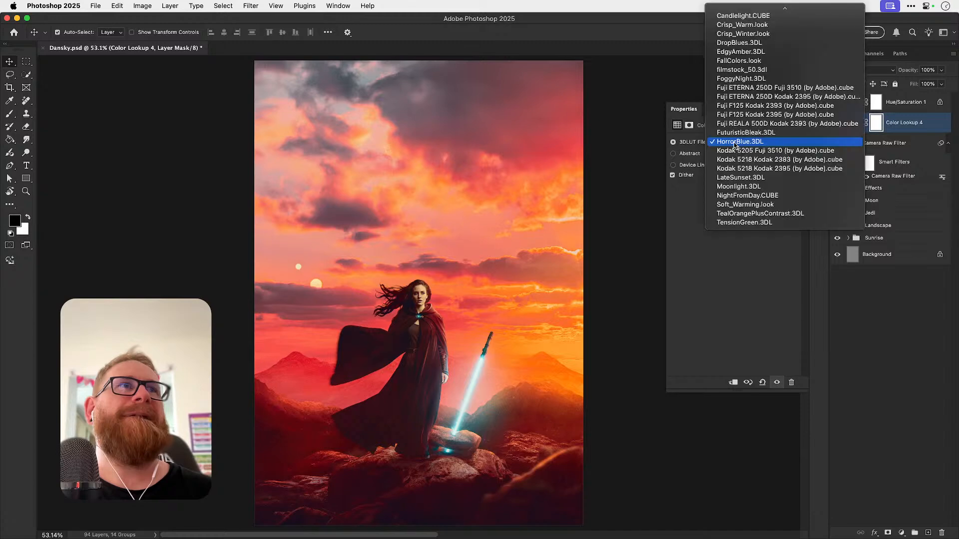
click(754, 209)
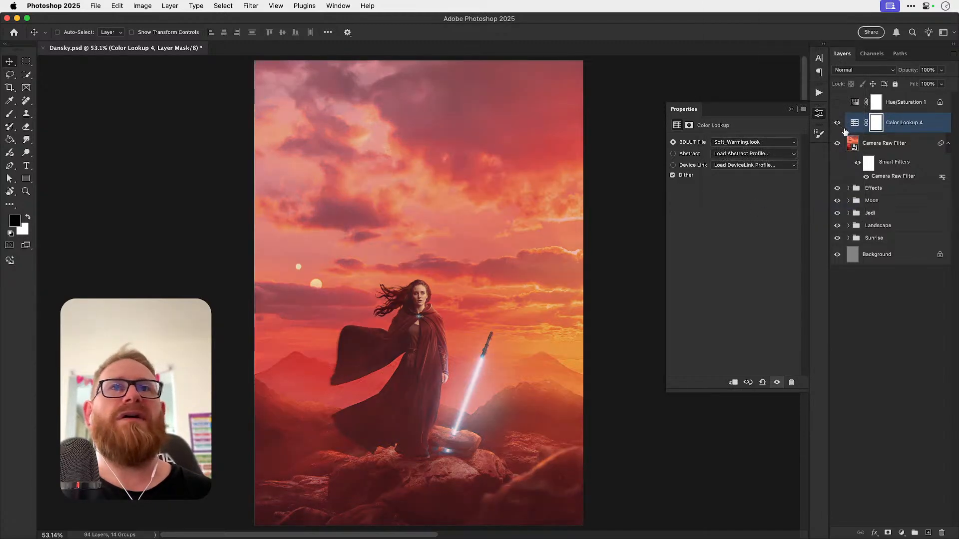
key(super+z)
Step: Show the greyscale Hue/Saturation 1 layer and move Color Lookup 4 above it in the layer stack
click(837, 103)
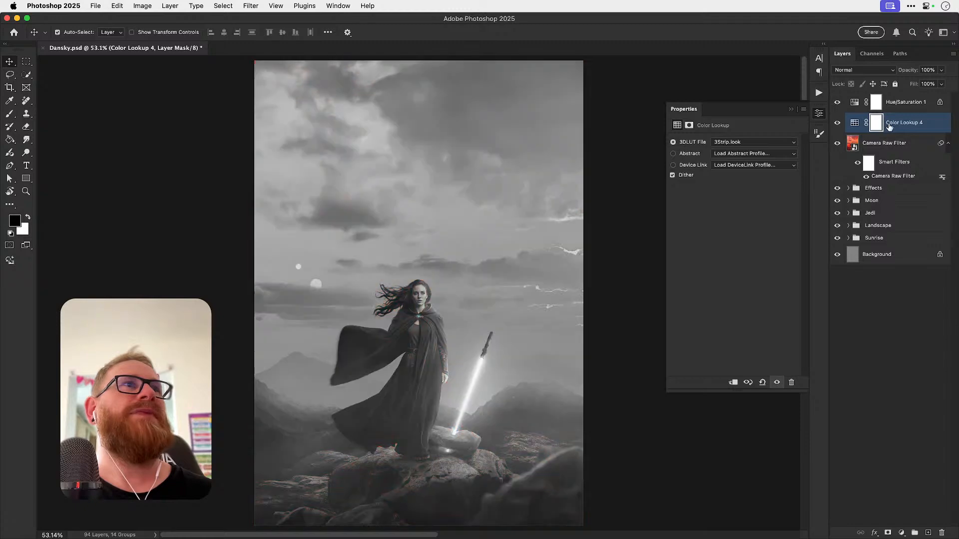
drag(879, 123, 880, 103)
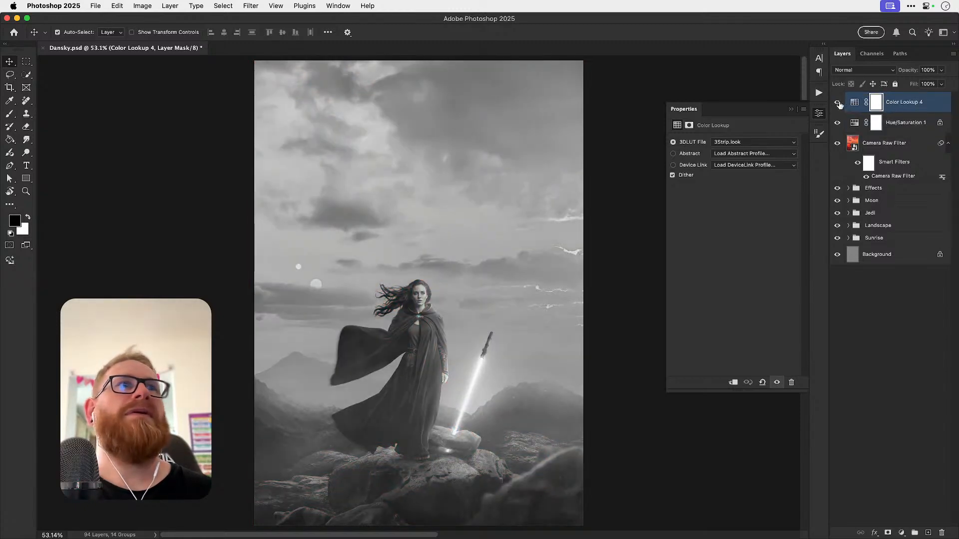
Step: Try HorrorBlue.3DL on the greyscale image, and settle on FuturisticBleak.3DL as the 3D LUT of Color Lookup 4
click(773, 143)
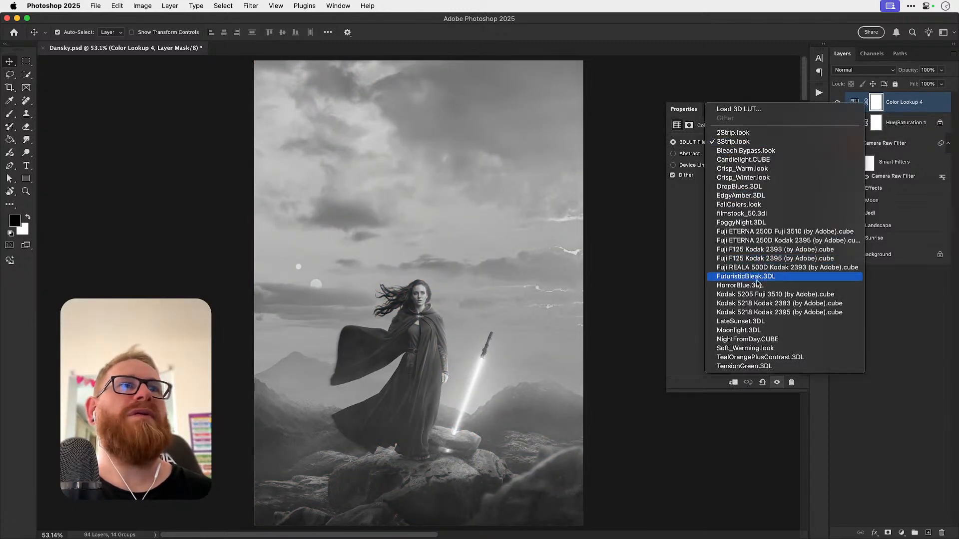
click(753, 287)
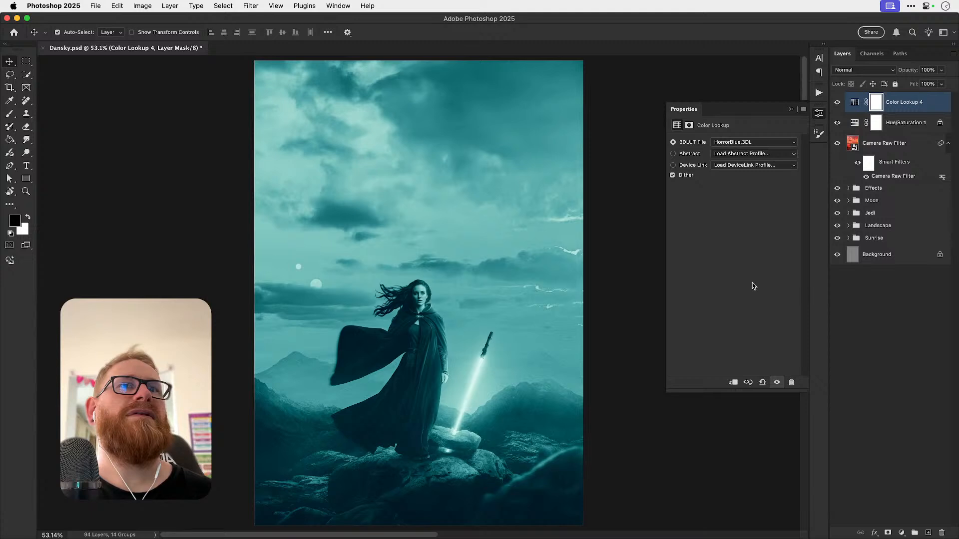
click(744, 144)
click(743, 132)
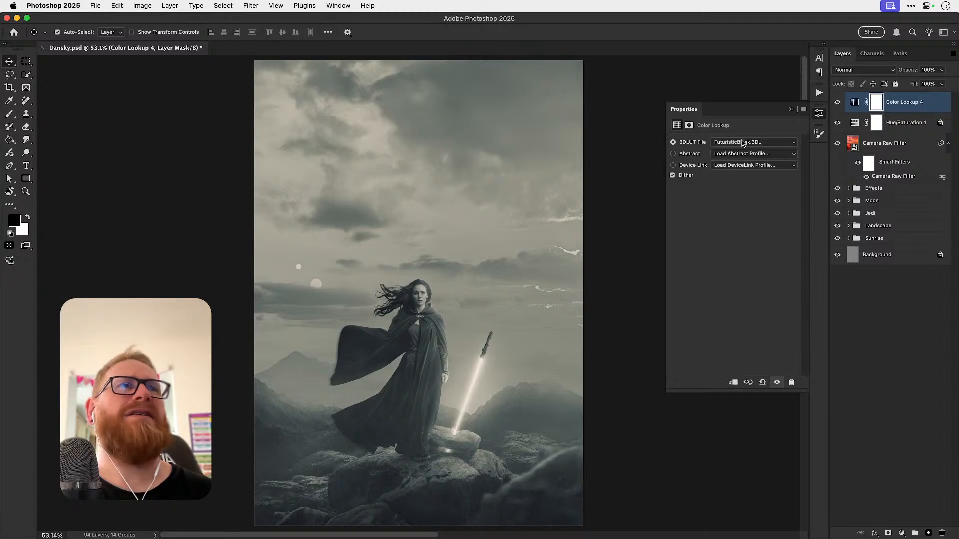
Step: Choose the first Basics gradient preset and draw a linear gradient on Color Lookup 4's mask from the Jedi's lower cloak to the sky above the lightsaber
key(g)
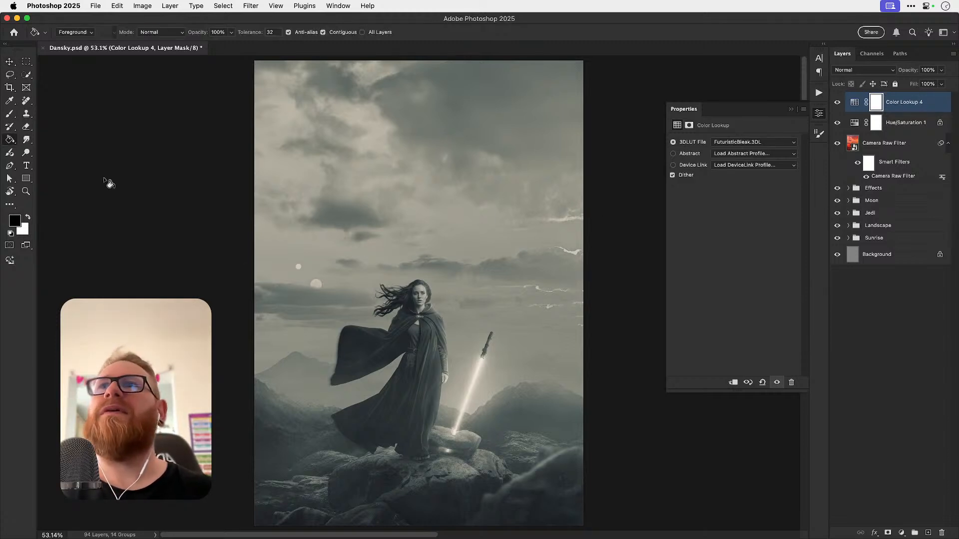
key(shift+g)
click(160, 32)
click(87, 50)
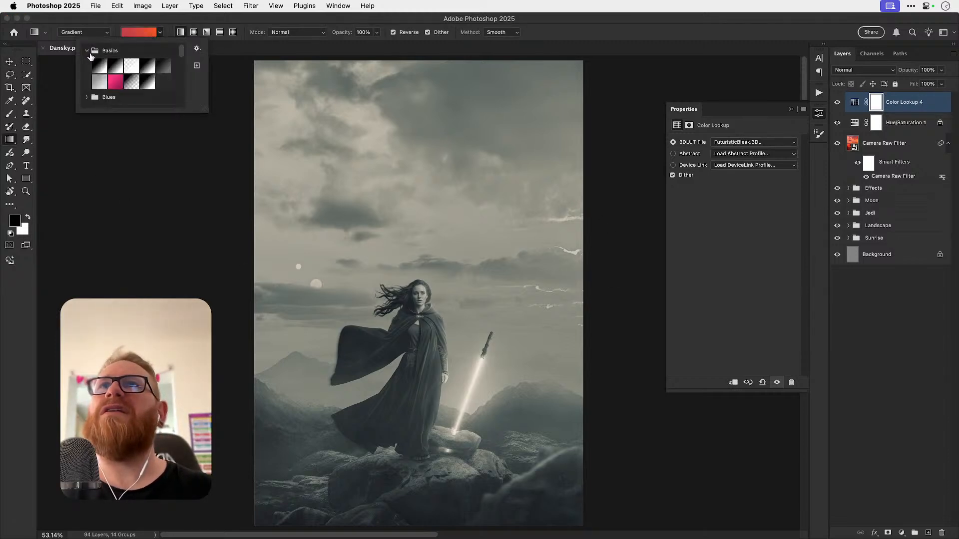
click(100, 66)
click(384, 364)
drag(384, 408, 505, 131)
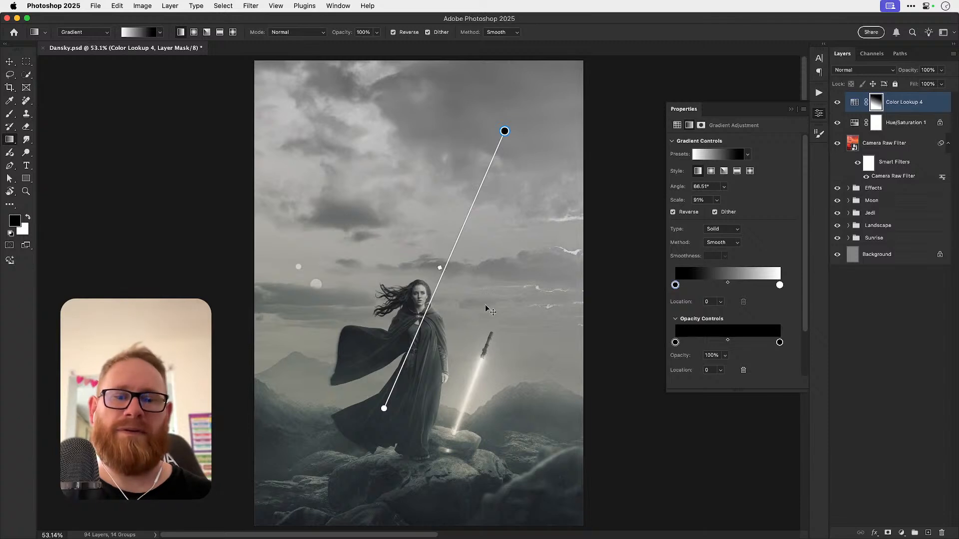
Step: Hide the Hue/Saturation 1 layer and compare the color image with Color Lookup 4 hidden and shown
click(837, 123)
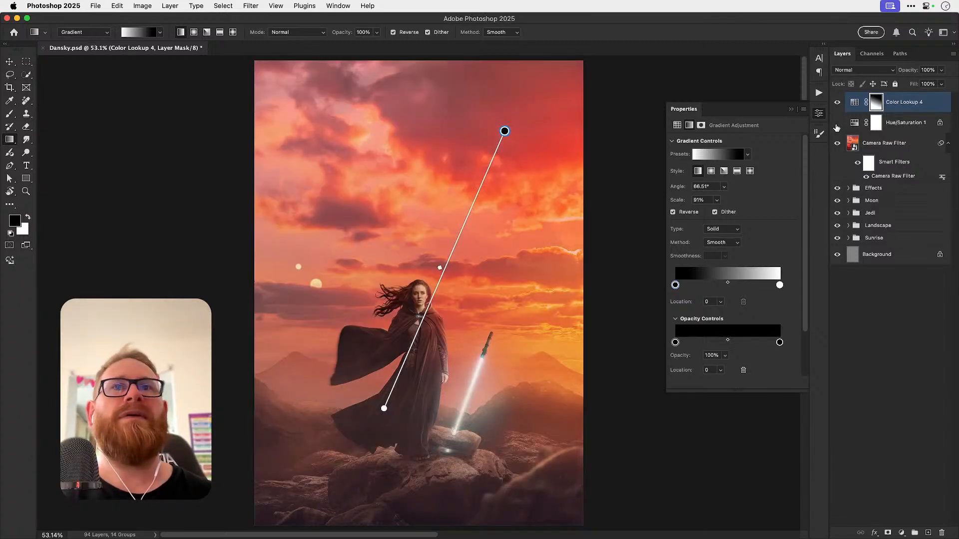
click(838, 103)
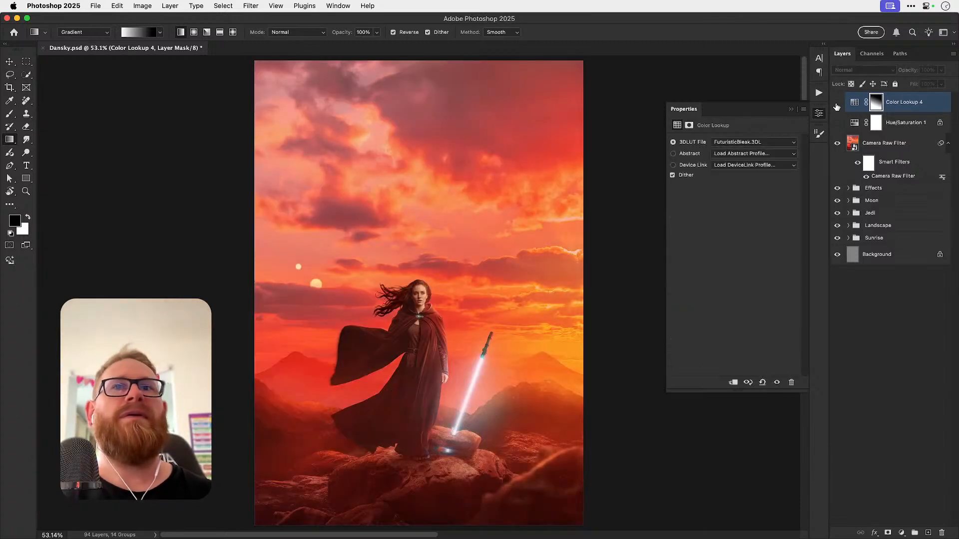
click(836, 105)
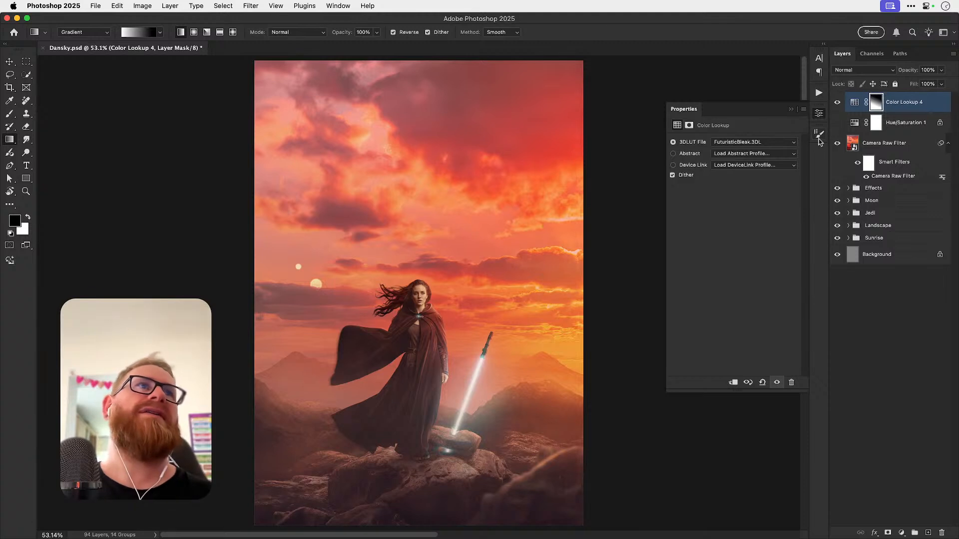
Step: Redraw Color Lookup 4's mask gradient from the canvas's lower edge to the Jedi's chest, at about 74.5° and 63% scale, with its midpoint at about 31
drag(334, 495, 372, 307)
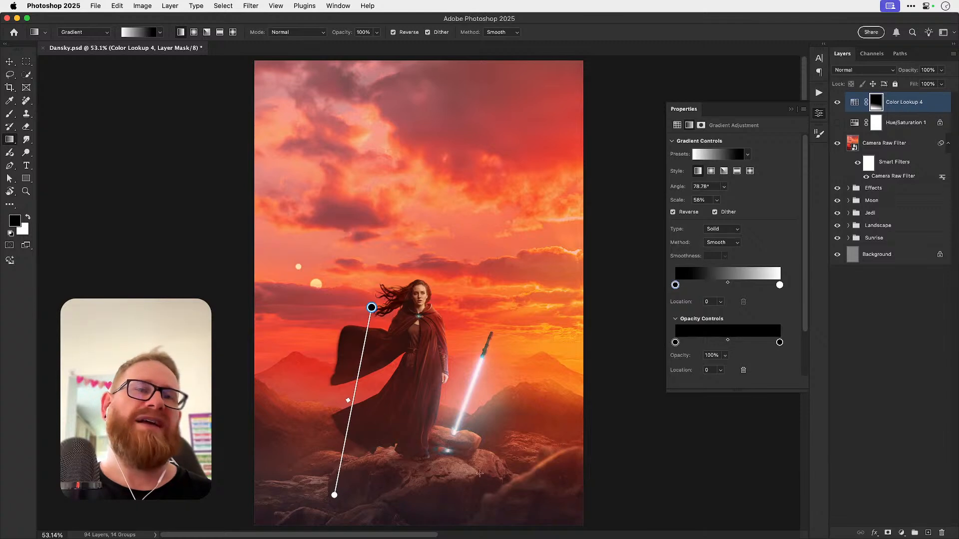
drag(347, 448, 388, 442)
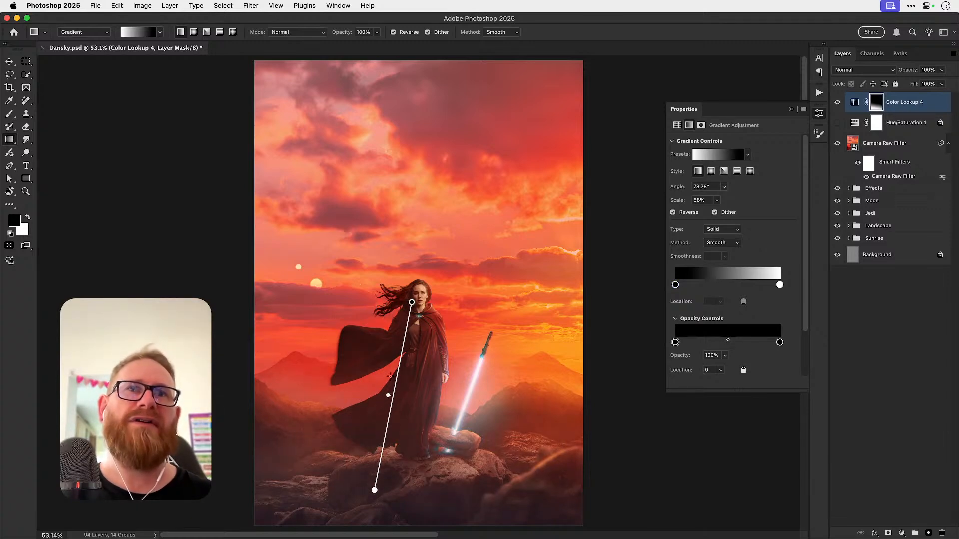
drag(412, 302, 418, 330)
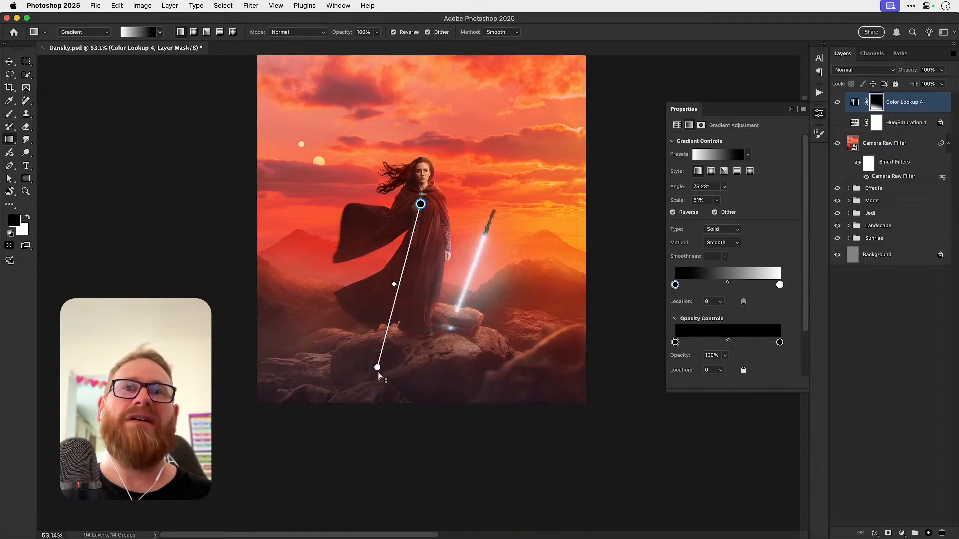
drag(380, 377, 364, 406)
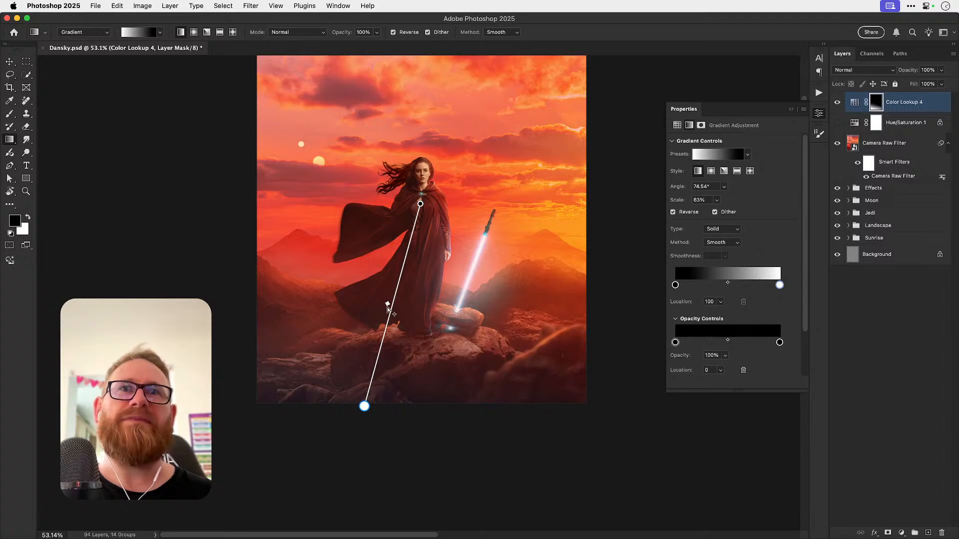
drag(393, 305, 403, 268)
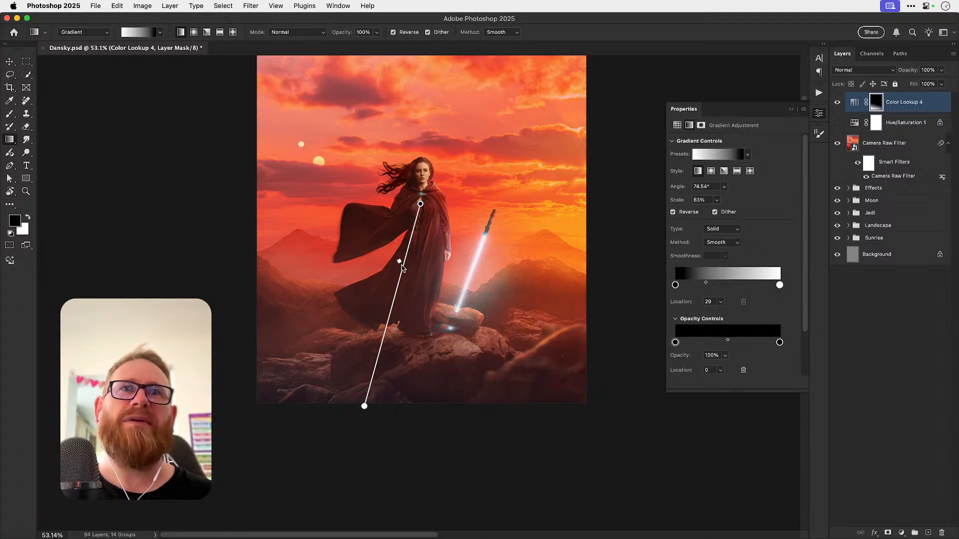
Step: Fit the whole composite in view and compare it with the masked Color Lookup 4 layer hidden and shown
key(v)
key(super+0)
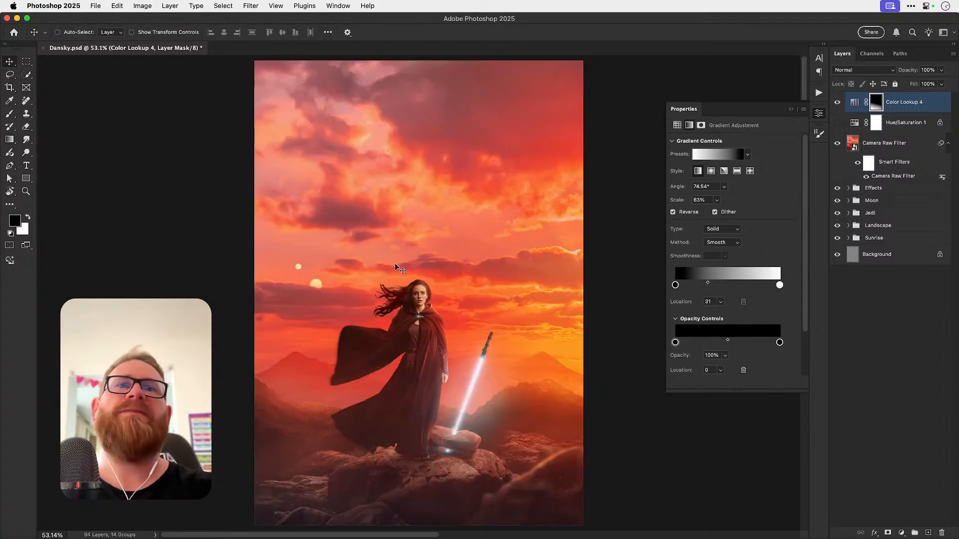
click(837, 103)
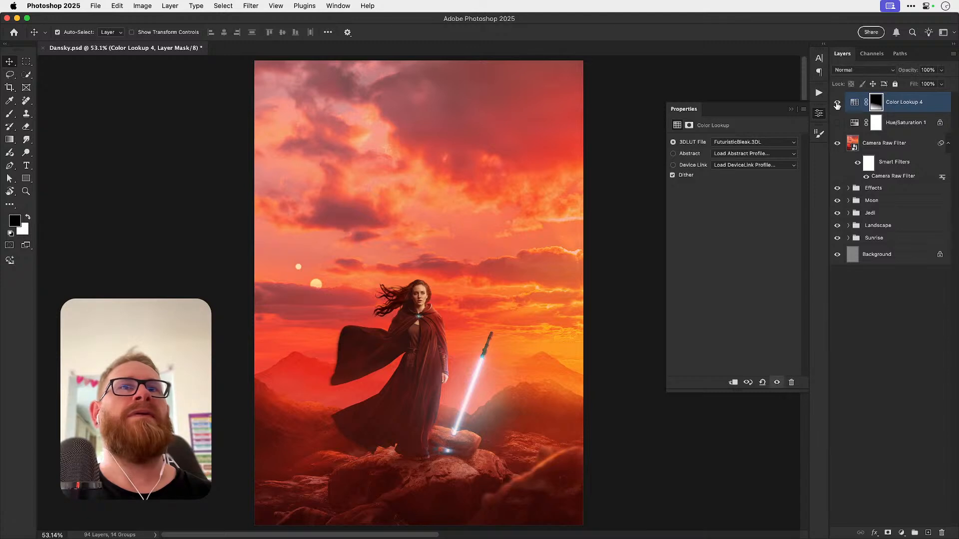
click(837, 104)
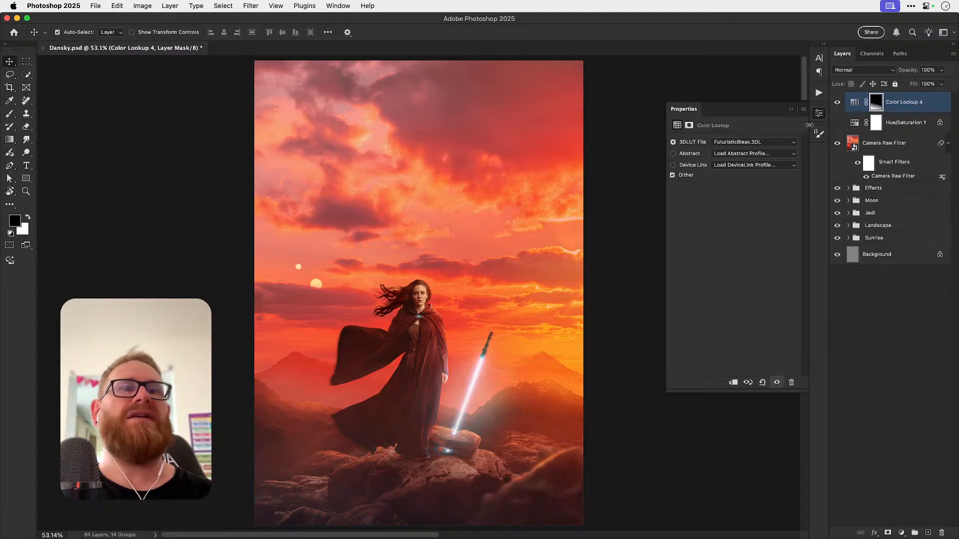
Step: Extend the lower end of Color Lookup 4's mask gradient below the canvas's lower edge and compare the layer hidden and shown
key(g)
scroll(381, 343, down, 5)
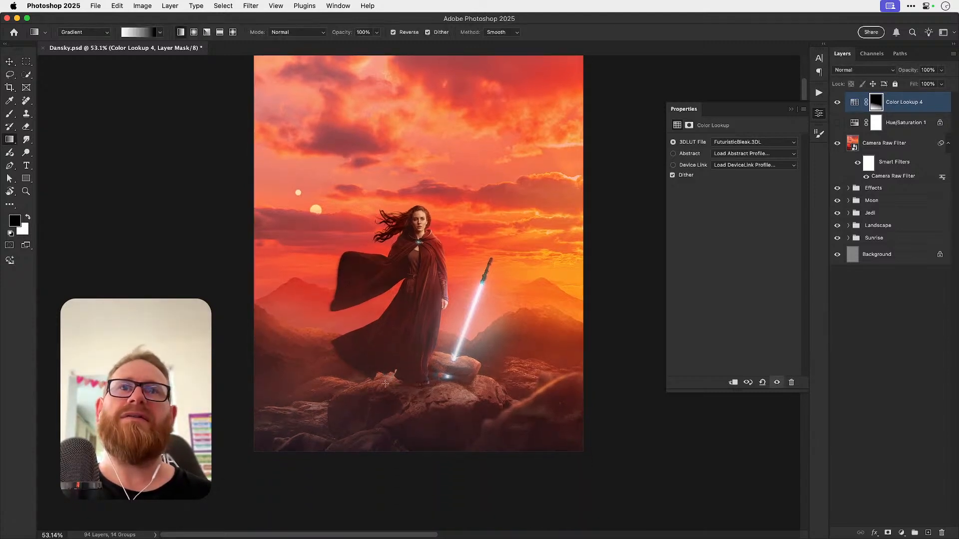
click(876, 103)
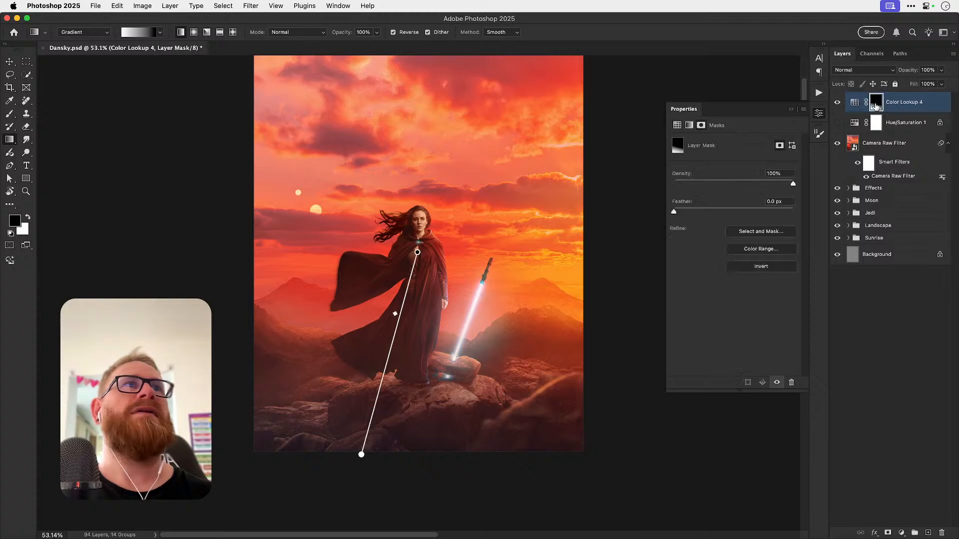
drag(361, 455, 345, 493)
key(v)
scroll(346, 494, up, 5)
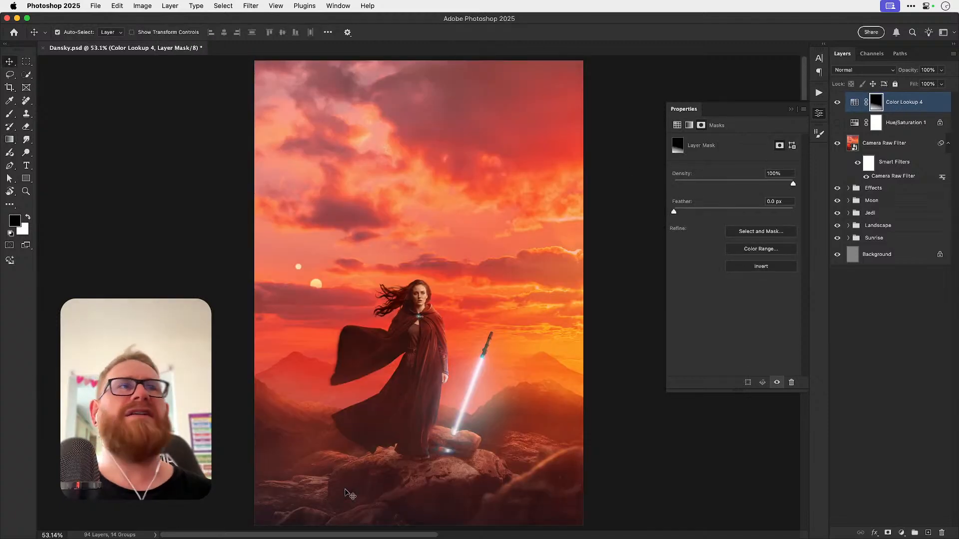
click(837, 103)
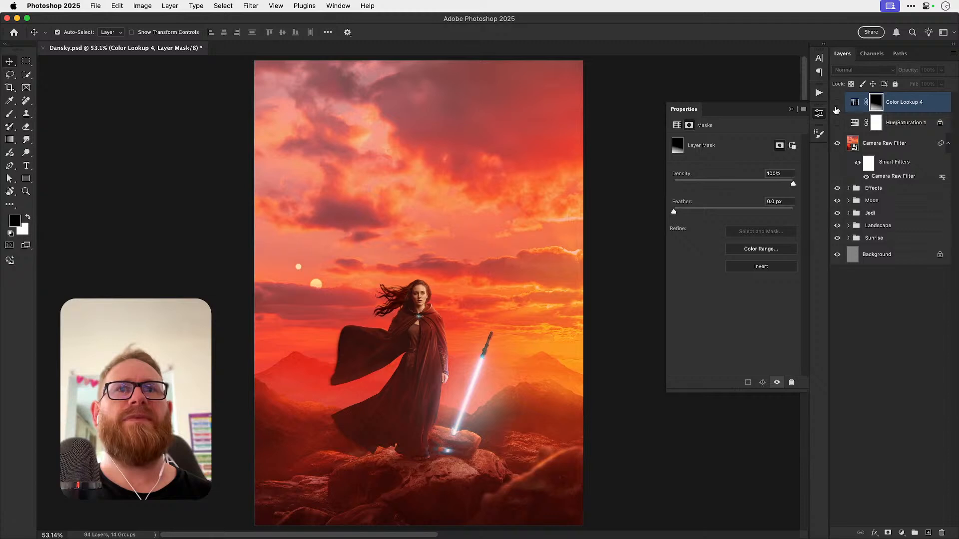
click(837, 106)
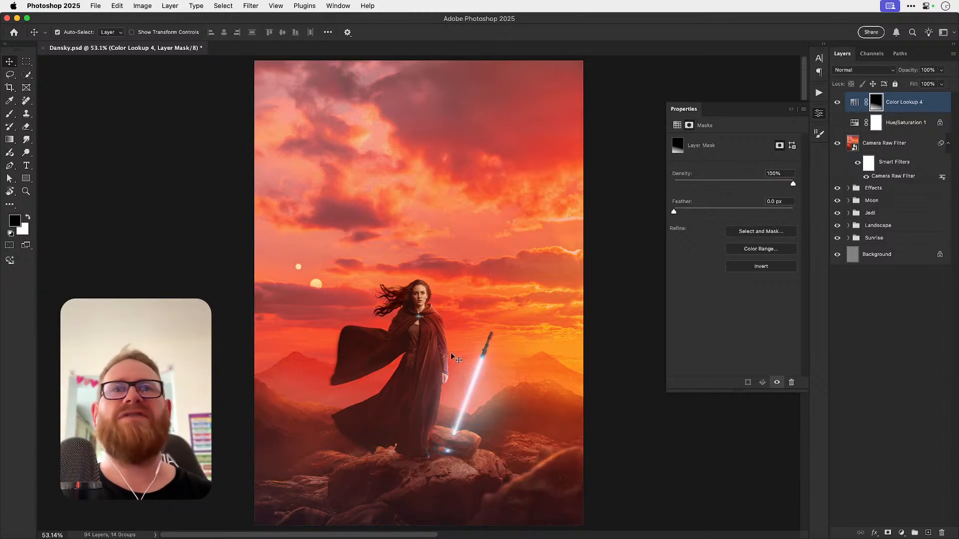
Step: Move the Color Lookup 4 layer to the top of the Effects group and collapse the group
click(848, 188)
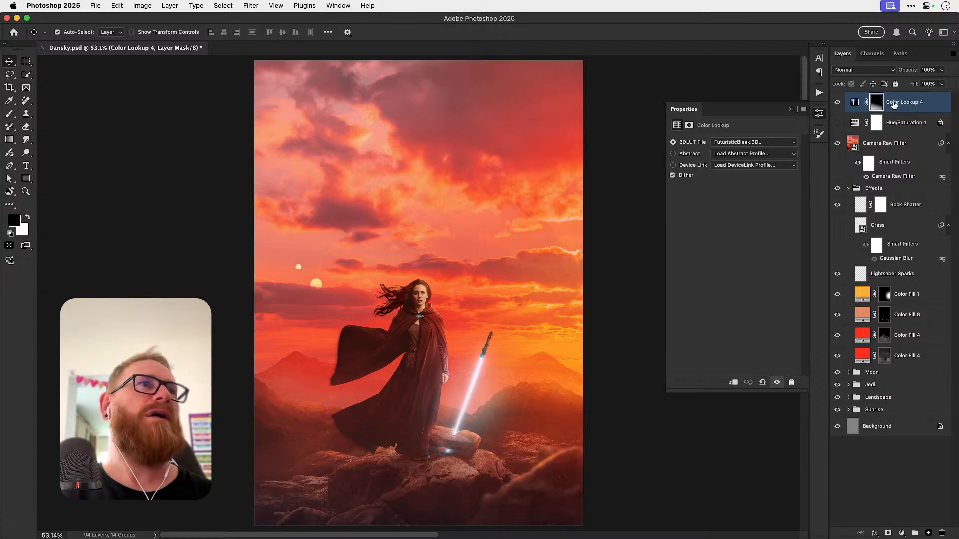
drag(894, 106, 898, 200)
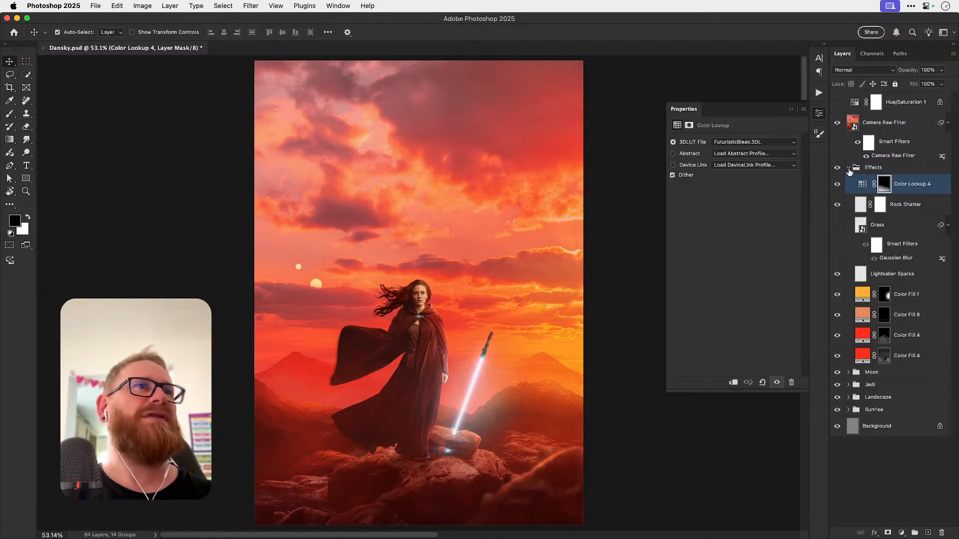
click(847, 168)
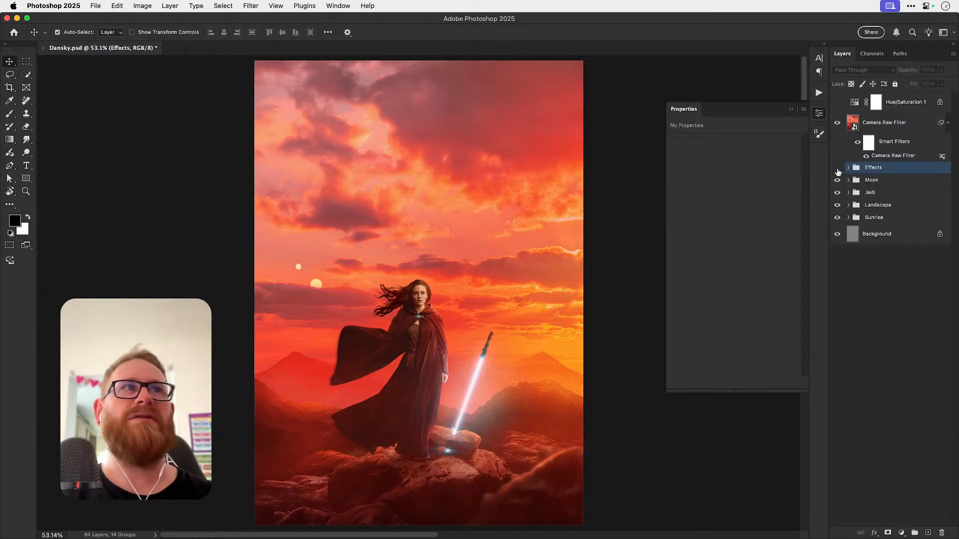
Step: Hide the Camera Raw Filter layer and compare the composite with the Effects group hidden and shown
click(837, 123)
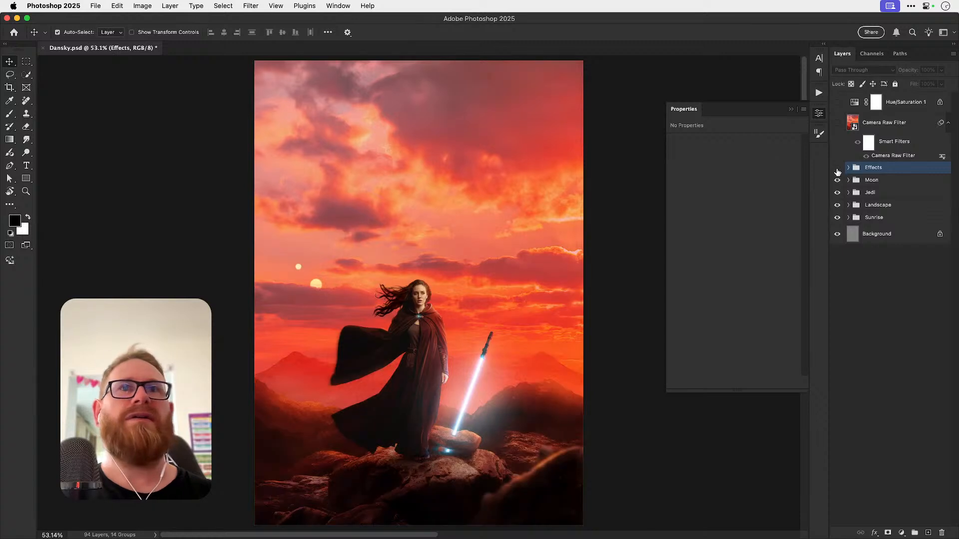
click(837, 170)
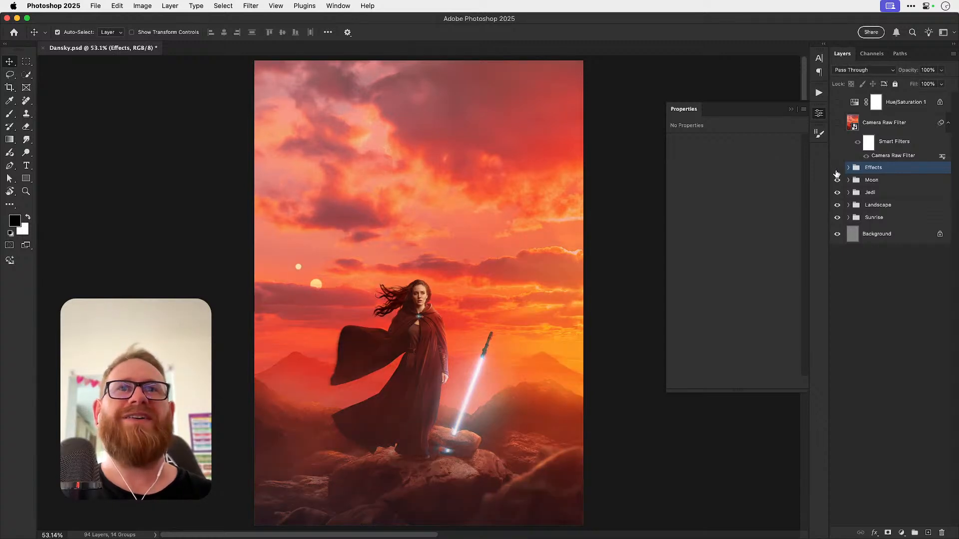
click(837, 170)
click(837, 170)
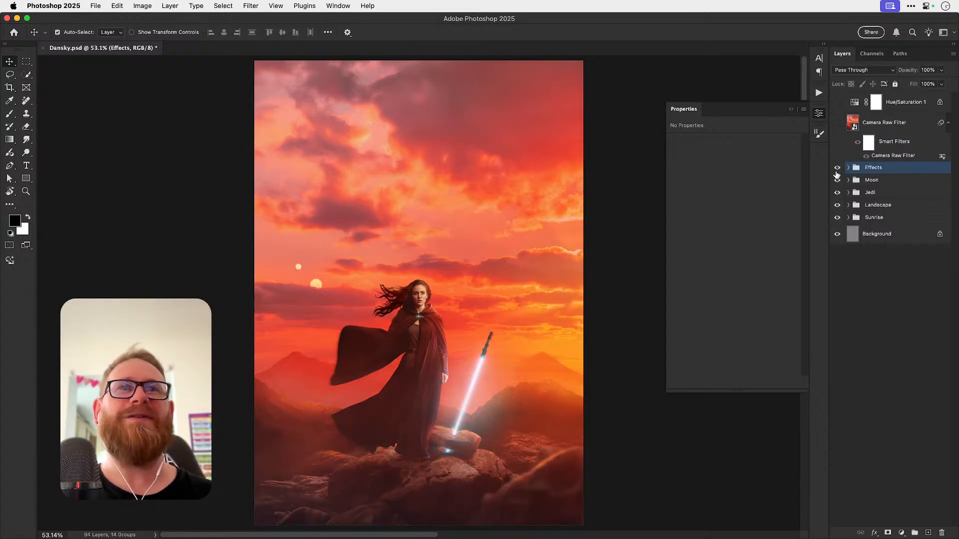
click(818, 115)
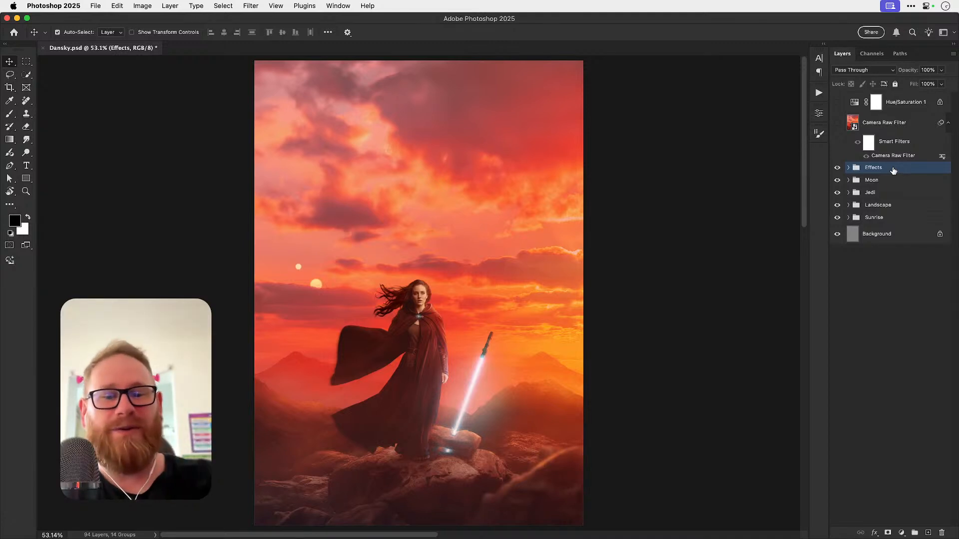
Step: Lasso the flowing cloak and the background beside it, and run Generative Fill with the prompt "long robe"
key(l)
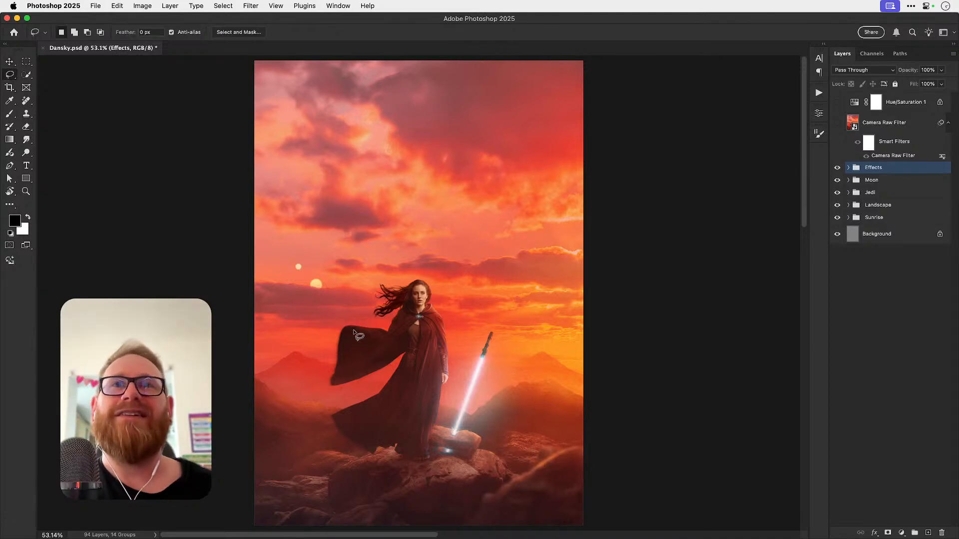
mouse_move(379, 327)
mouse_down()
mouse_move(265, 313)
mouse_move(229, 376)
mouse_move(233, 429)
mouse_move(282, 458)
mouse_move(377, 458)
mouse_move(411, 354)
mouse_move(378, 330)
mouse_up()
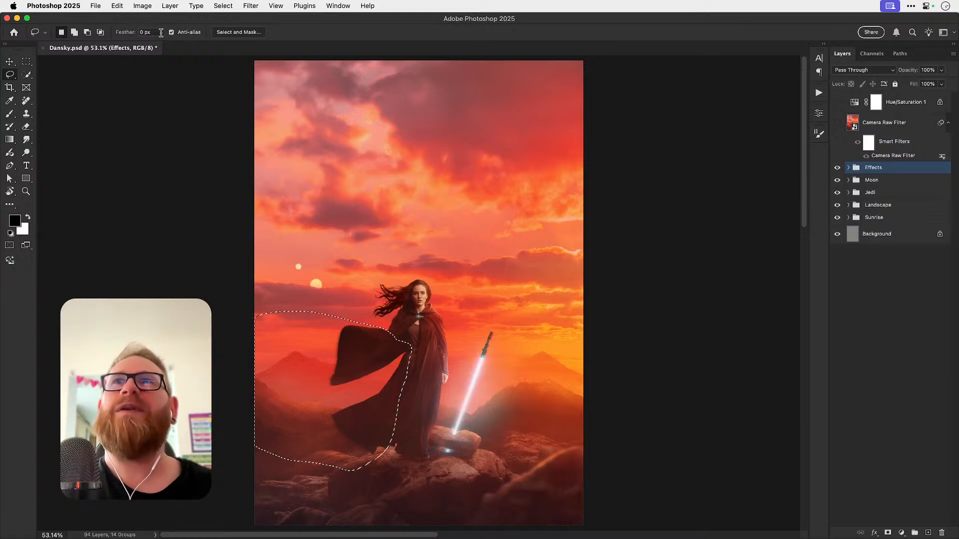
click(117, 5)
click(135, 185)
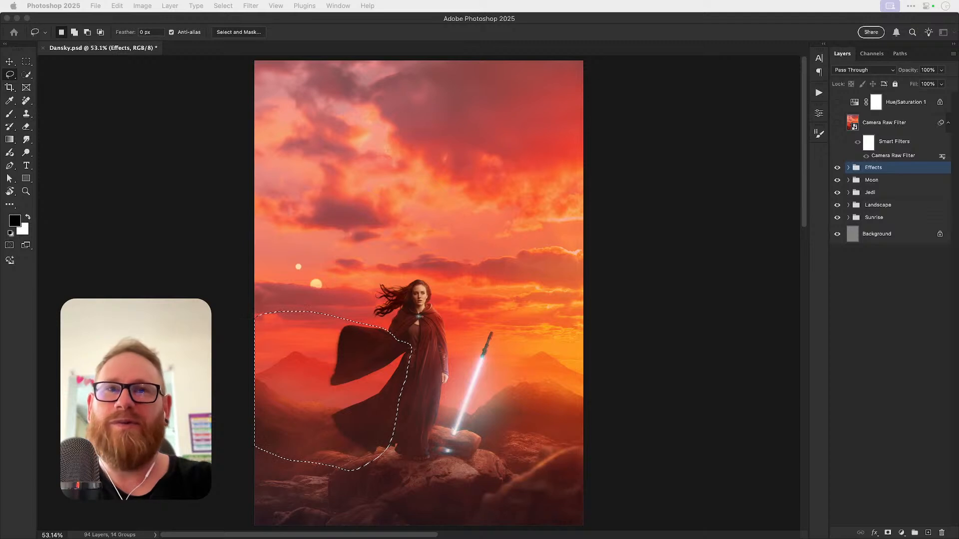
key(Return)
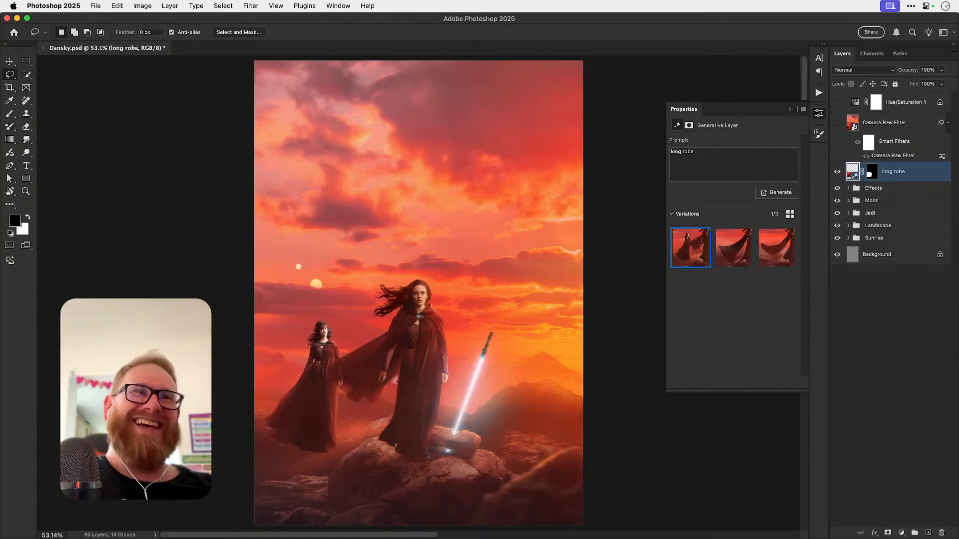
Step: Inspect the first long robe variation up close and switch to the second variation
key(z)
scroll(398, 337, up, 10)
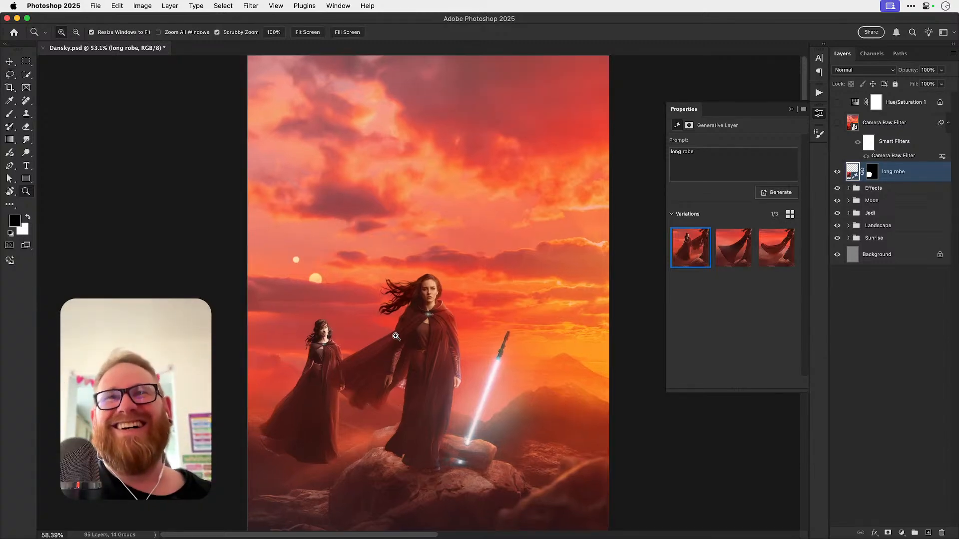
drag(398, 337, 383, 315)
key(v)
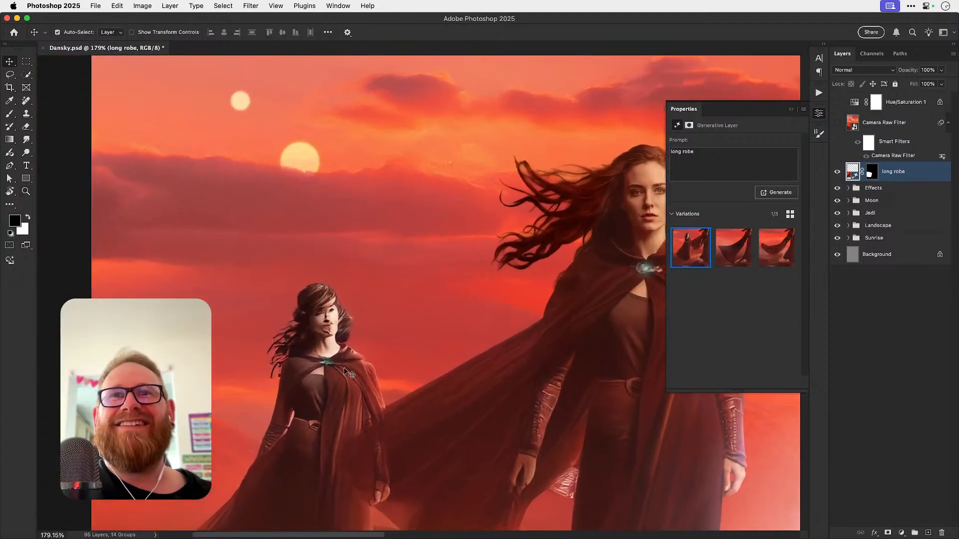
drag(327, 369, 317, 343)
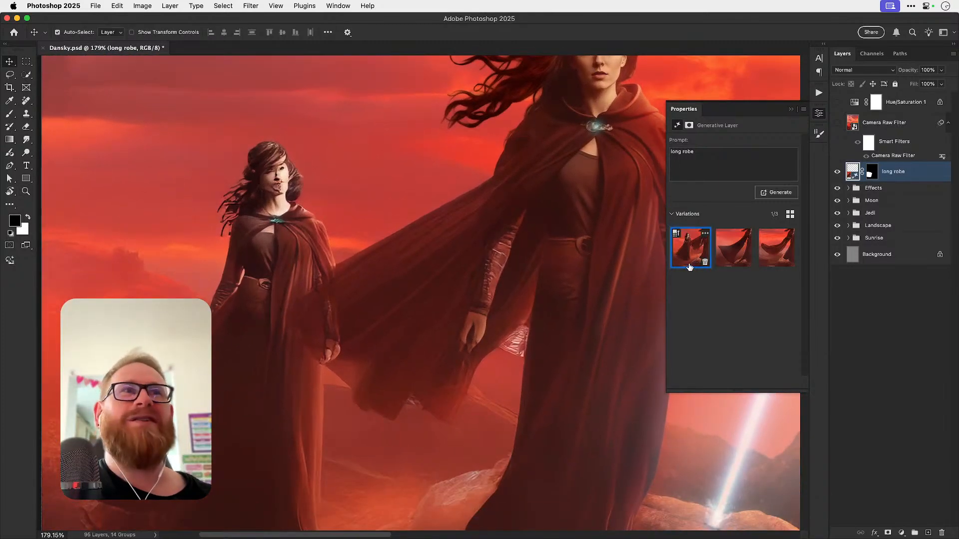
click(732, 253)
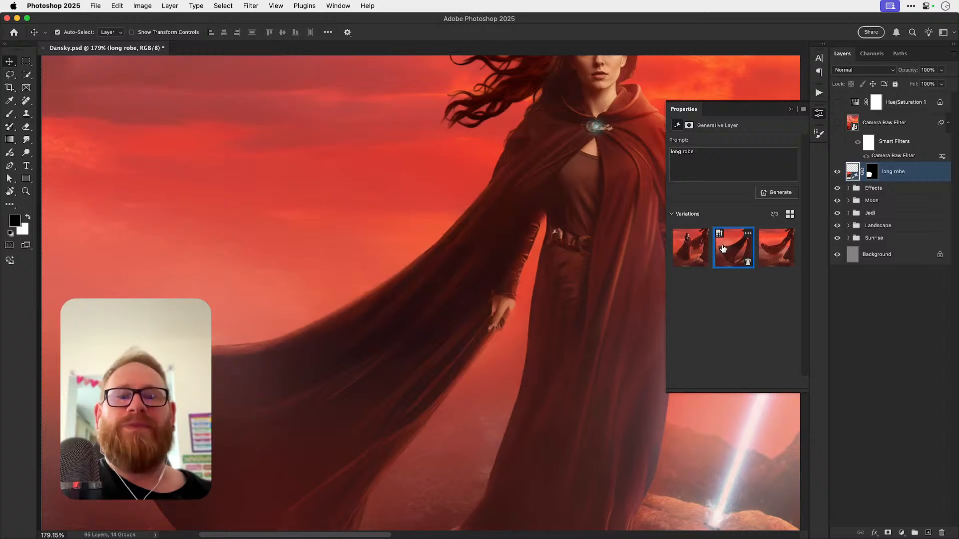
key(super+0)
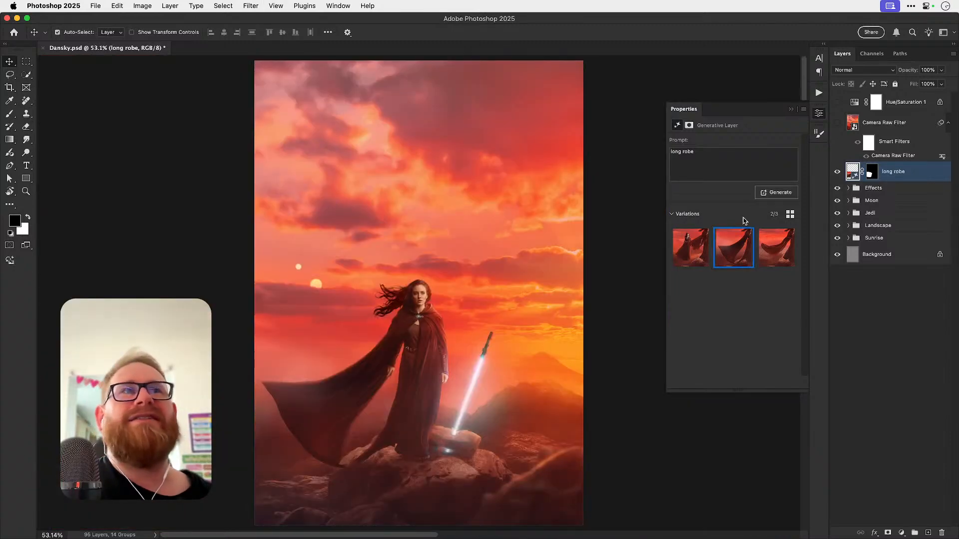
Step: Switch to the third long robe variation and examine the generated forearm and hand at the belt
click(770, 253)
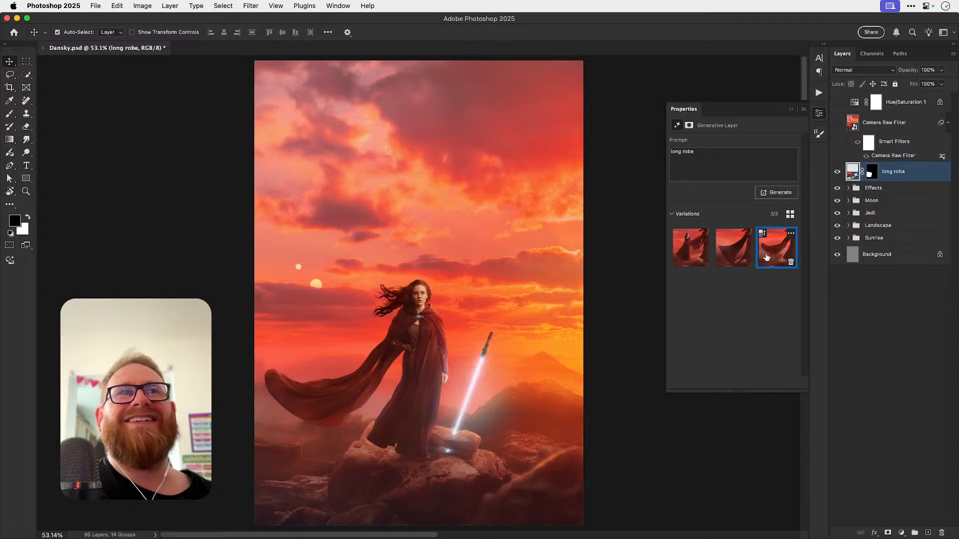
key(z)
drag(407, 345, 505, 345)
drag(383, 364, 420, 357)
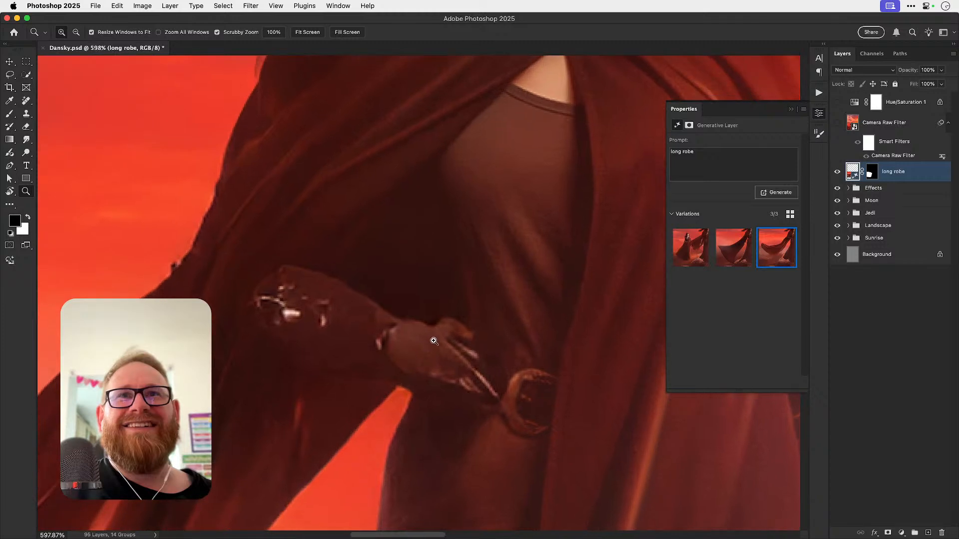
key(v)
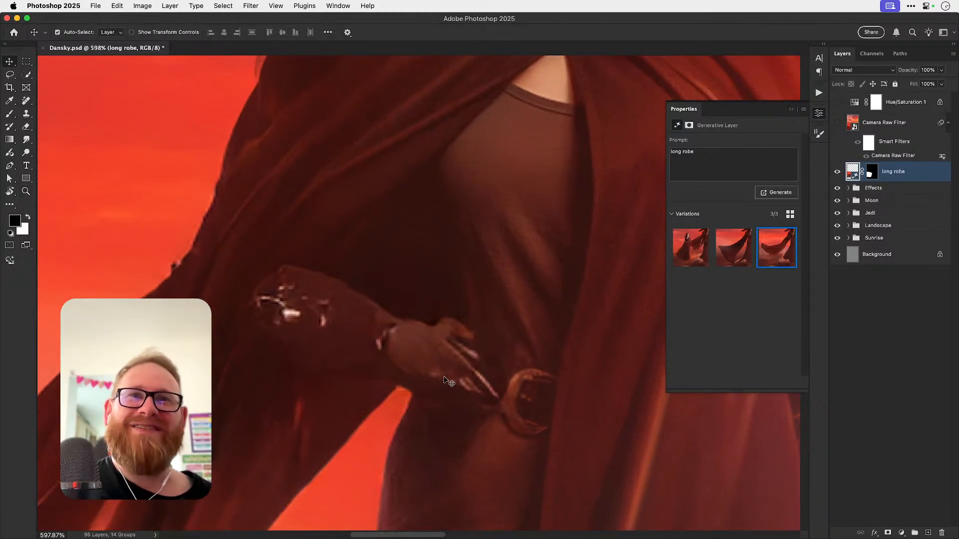
key(super+0)
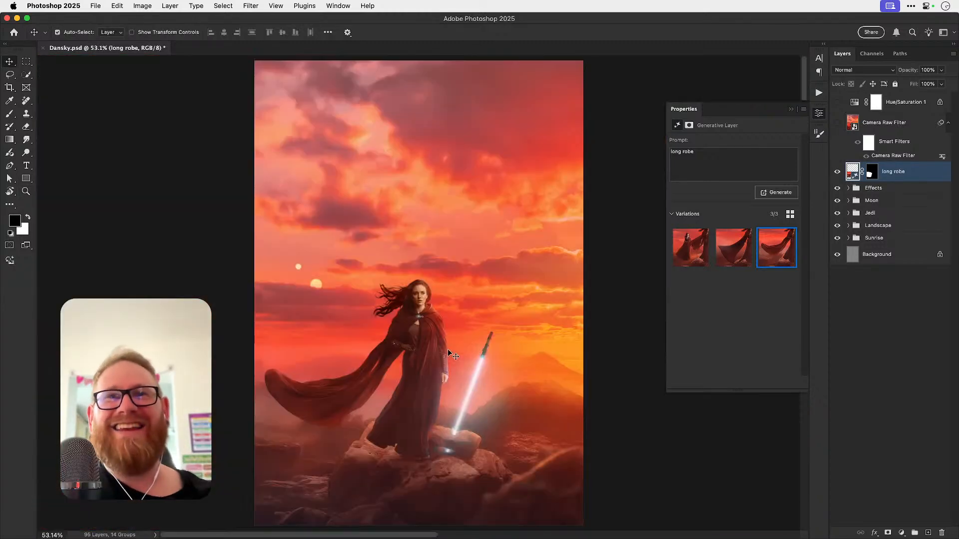
Step: Compare the composite with the long robe layer hidden and shown, and delete that generative layer
click(838, 173)
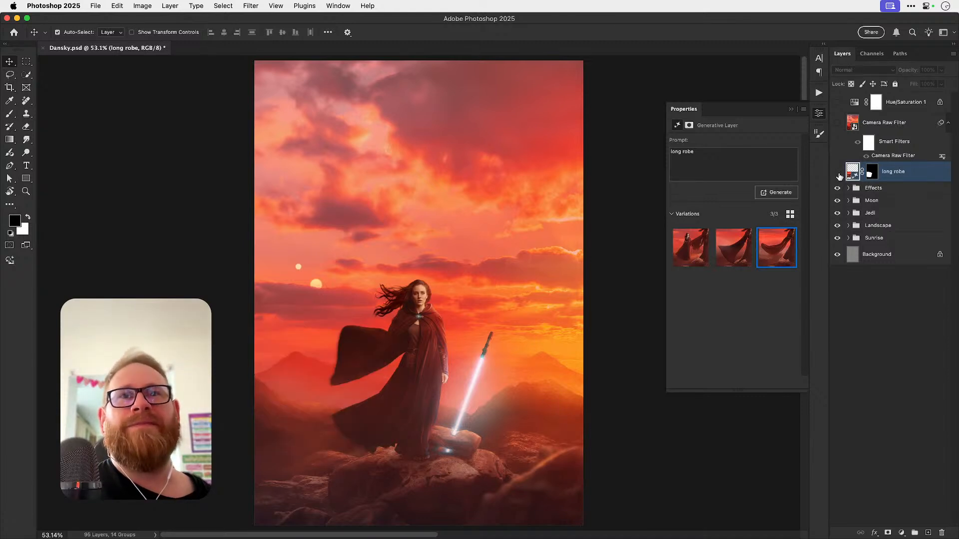
click(838, 173)
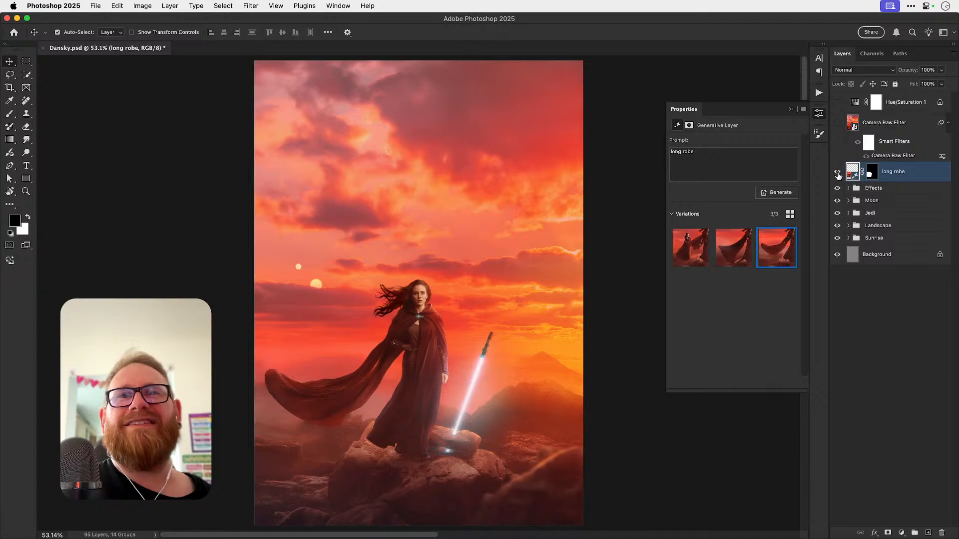
click(838, 174)
click(838, 174)
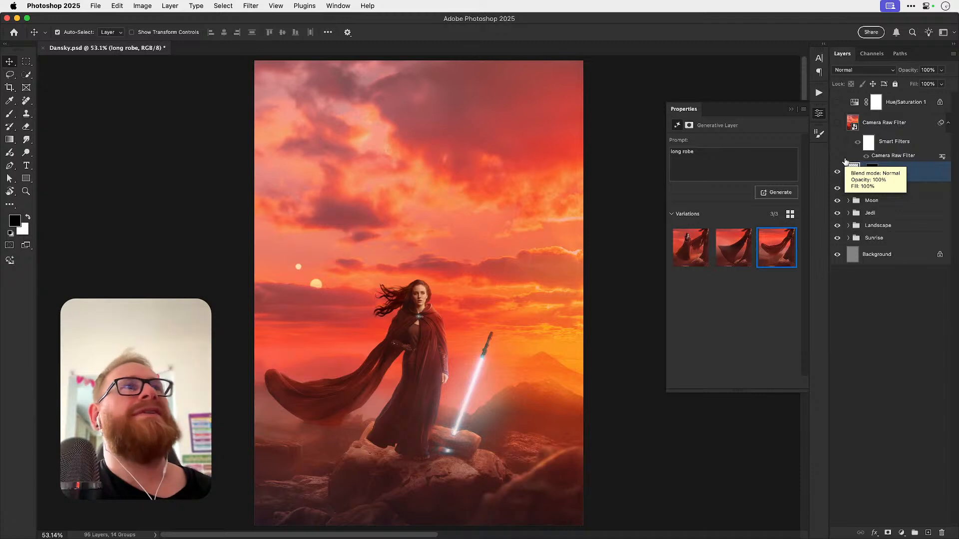
key(Delete)
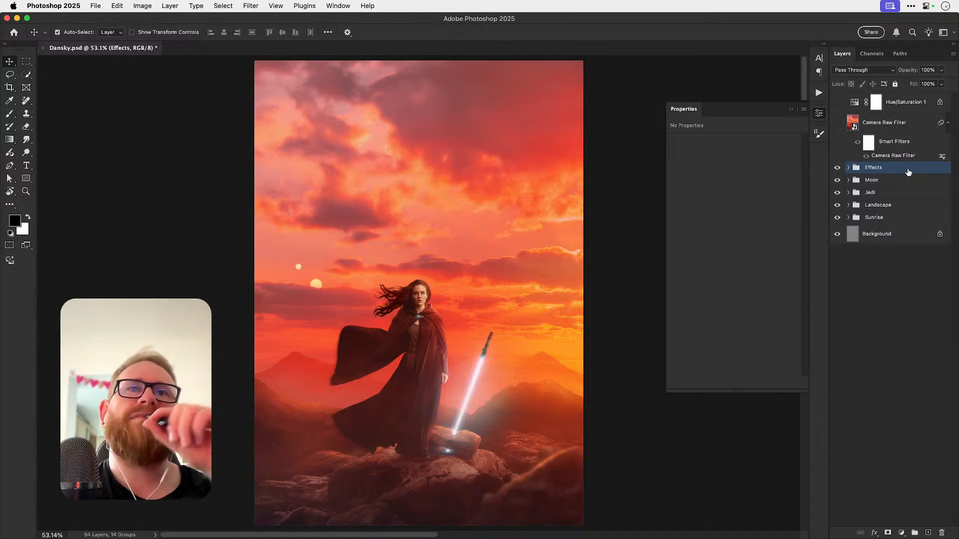
Step: Copy the merged composite into the Camera Raw Filter smart object as a new top layer named 3, and save the smart object
key(super+a)
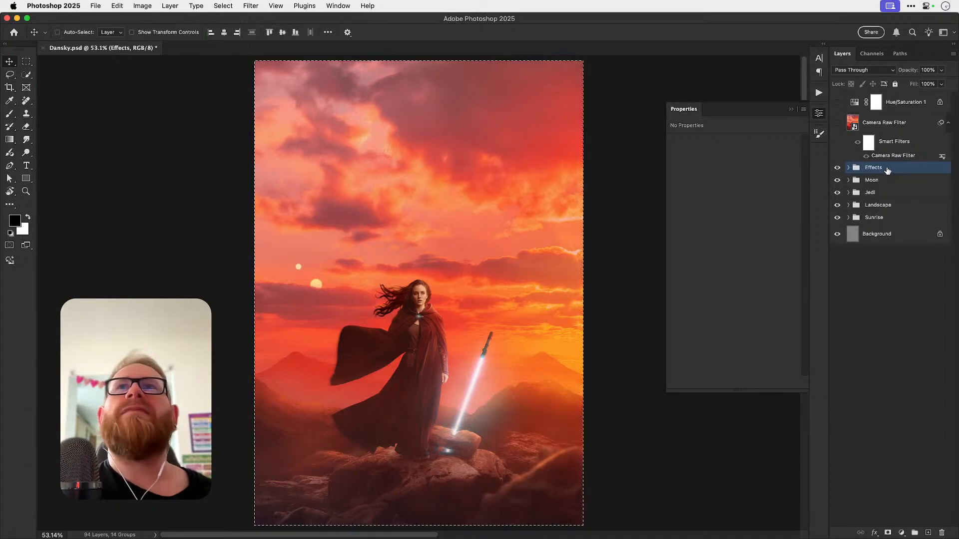
key(super+shift+c)
double_click(853, 123)
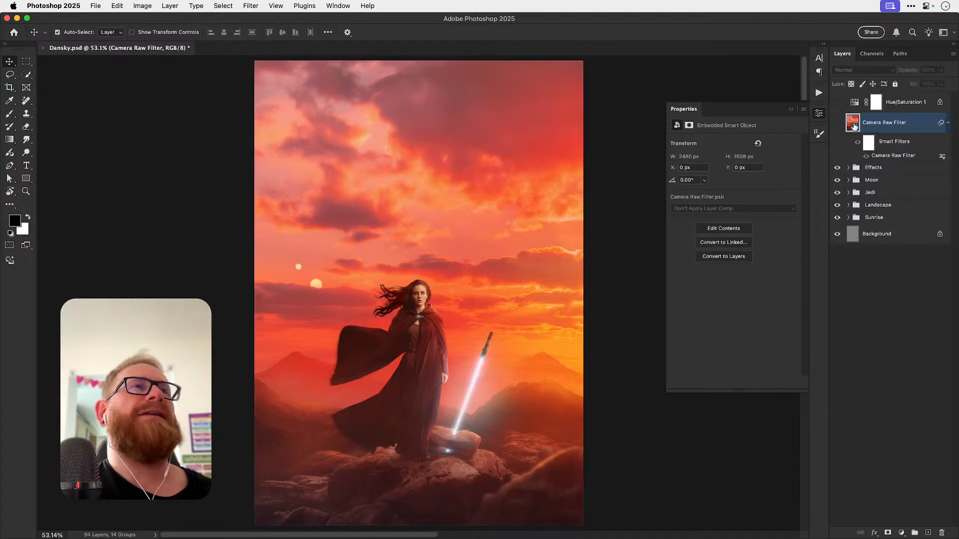
key(super+s)
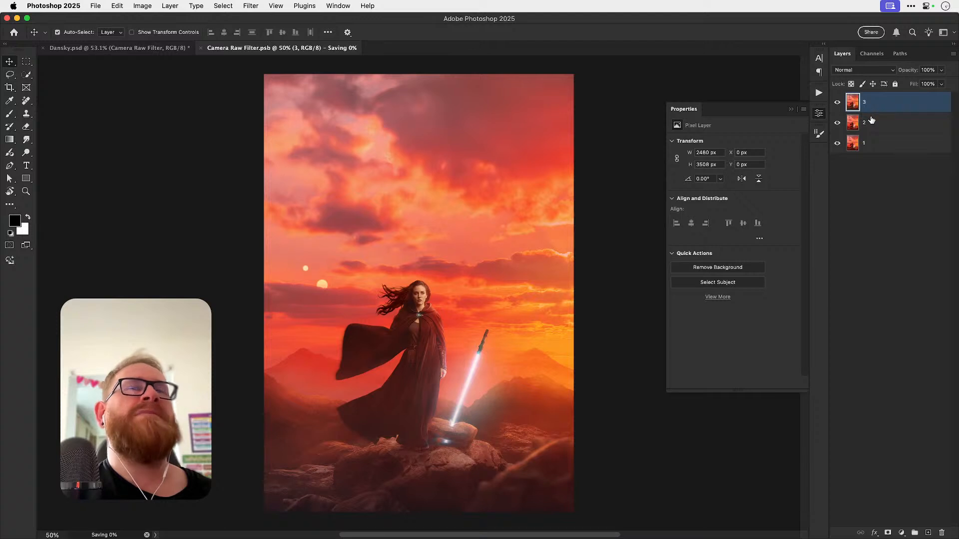
Step: Close the smart object, show the Camera Raw Filter layer in the main composite, and save the document
click(819, 113)
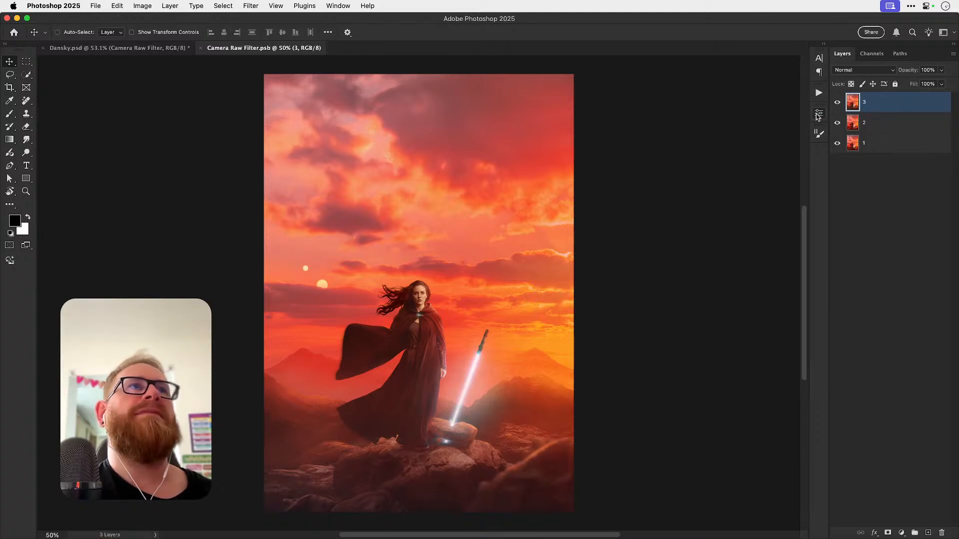
key(super+w)
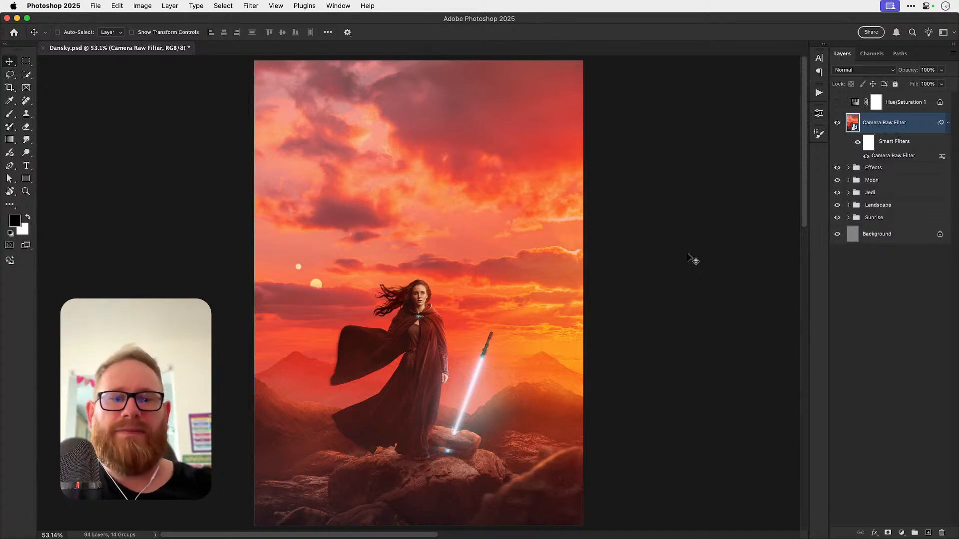
key(super+s)
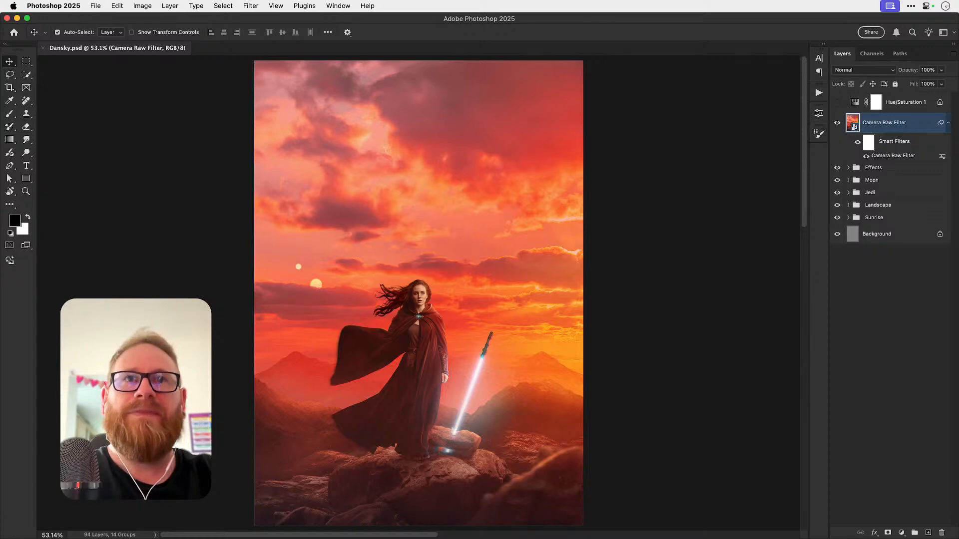
Step: Switch to Illustrator, select the Star Wars logo and set its fill colour to white
key(super+Tab)
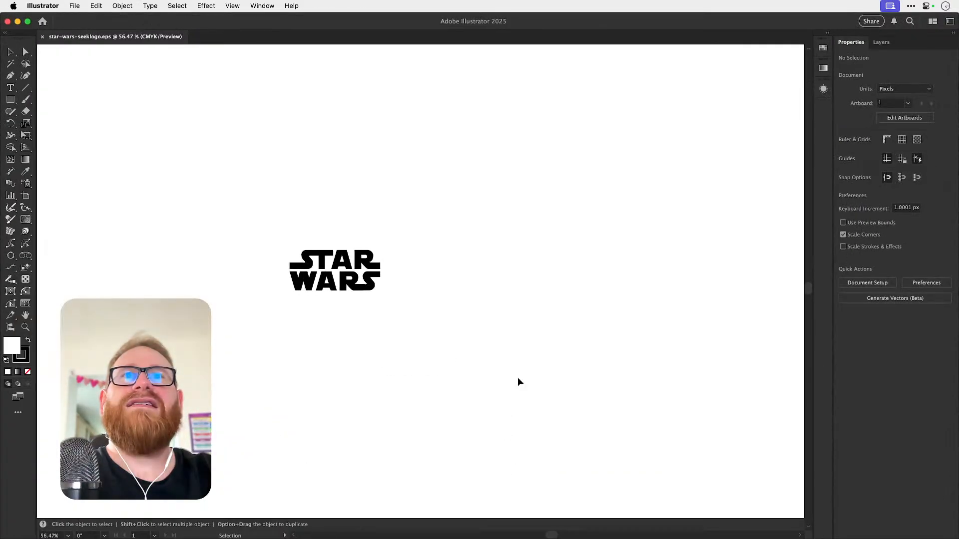
drag(227, 209, 398, 342)
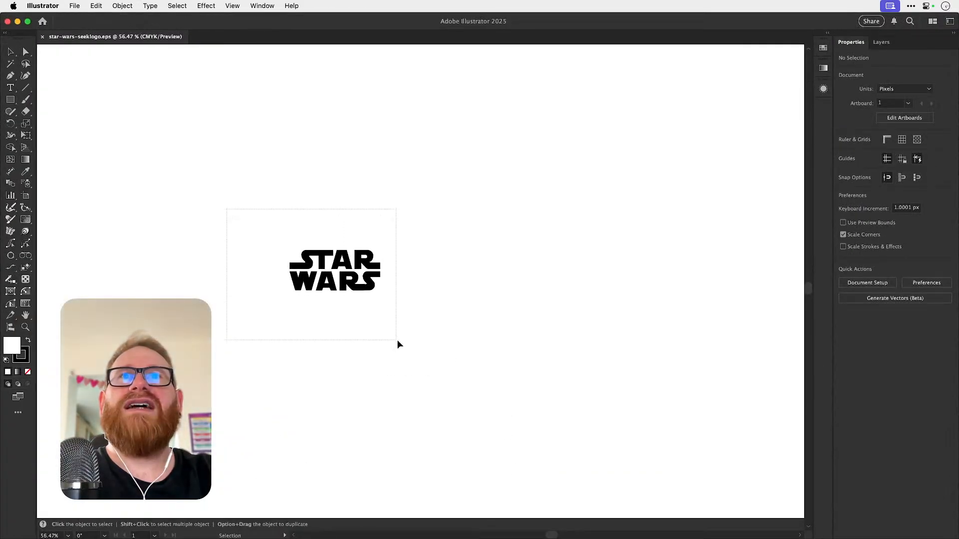
double_click(10, 349)
drag(420, 277, 320, 173)
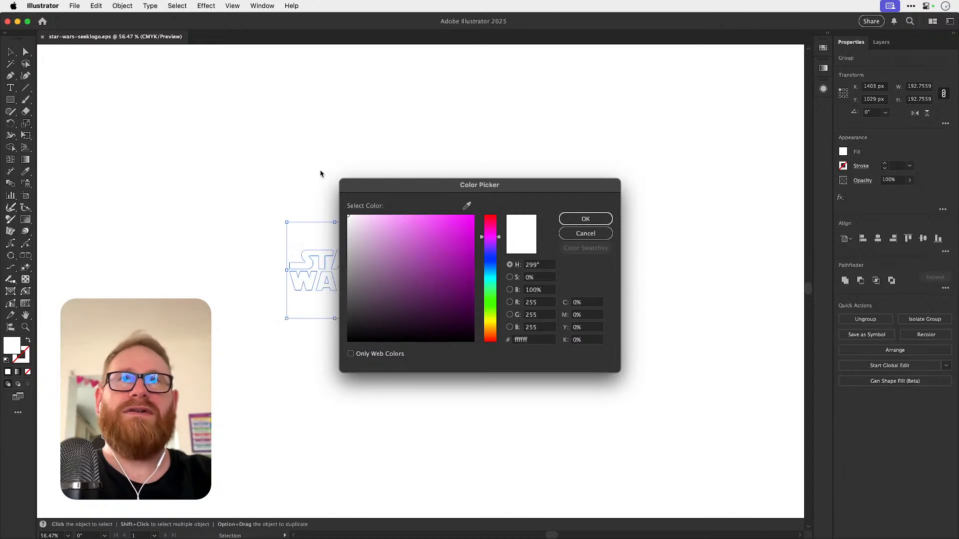
key(Return)
Step: Copy the white logo artwork and switch back to the Dansky.psd poster in Photoshop
click(294, 232)
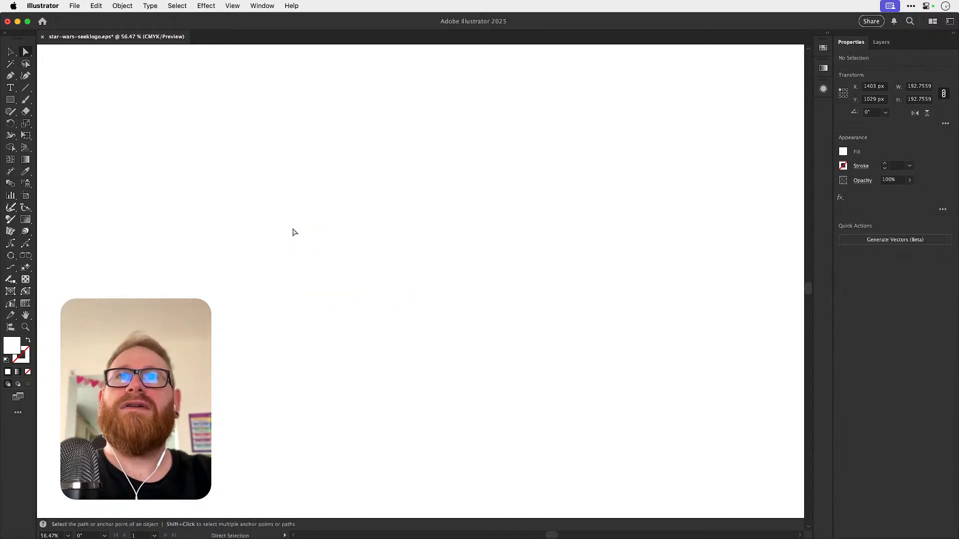
key(v)
key(super+y)
key(super+a)
key(Delete)
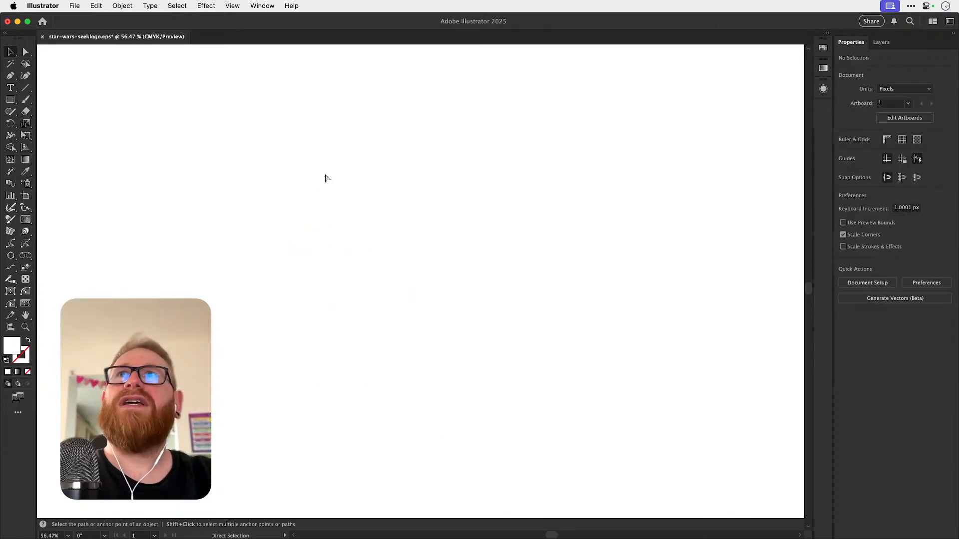
key(super+w)
click(484, 302)
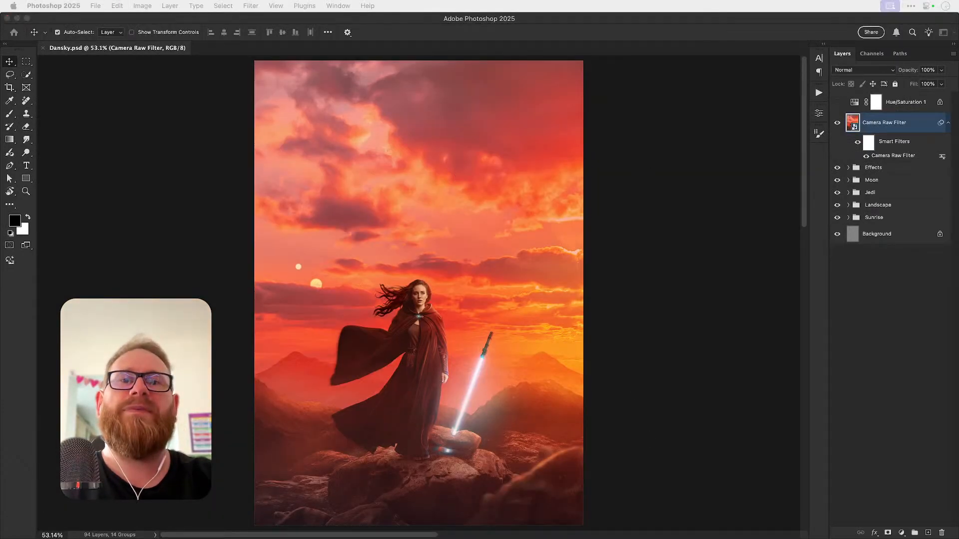
Step: Paste the Star Wars logo as a smart object and enlarge it around its centre to about 147%
key(super+v)
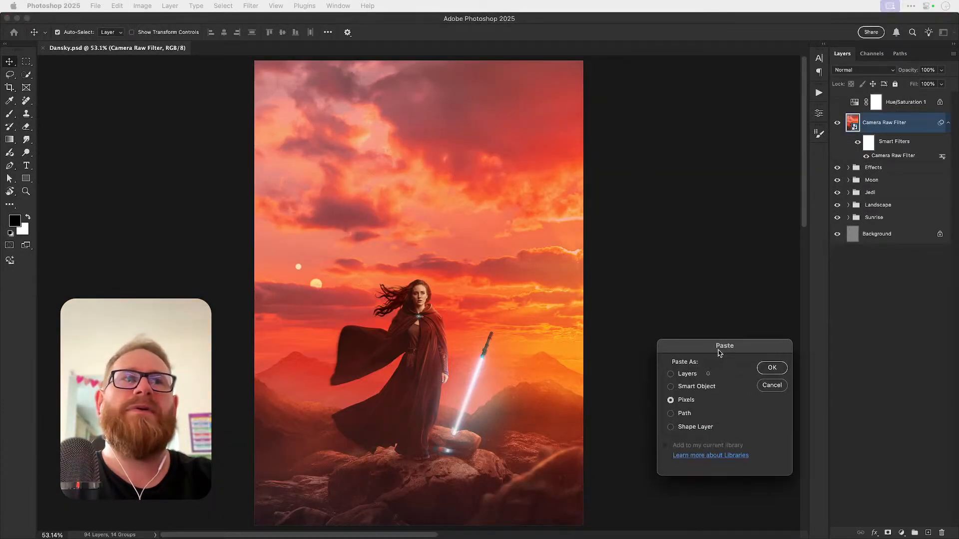
click(674, 399)
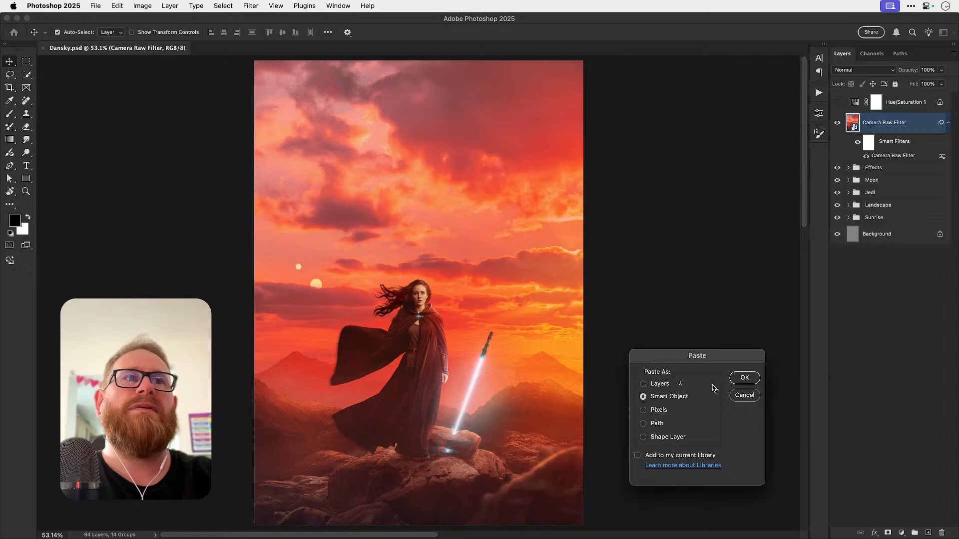
click(734, 383)
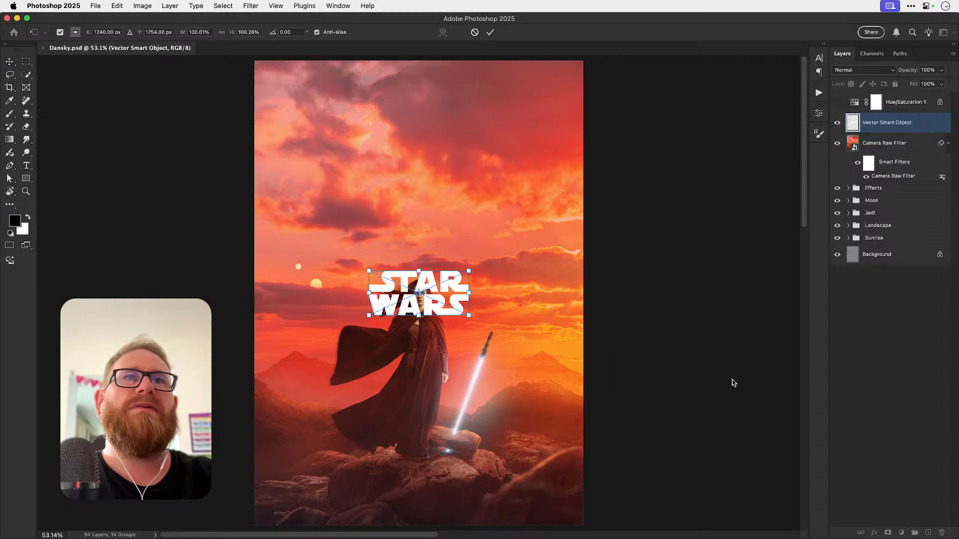
drag(465, 267, 493, 260)
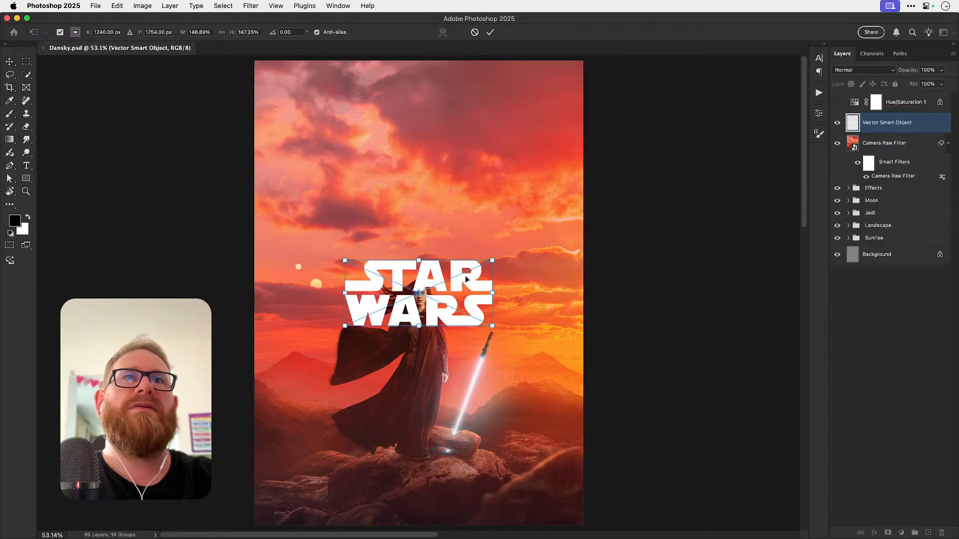
key(Return)
Step: Add a Stroke effect to the Star Wars logo layer and set its Fill Opacity to 0%
double_click(938, 126)
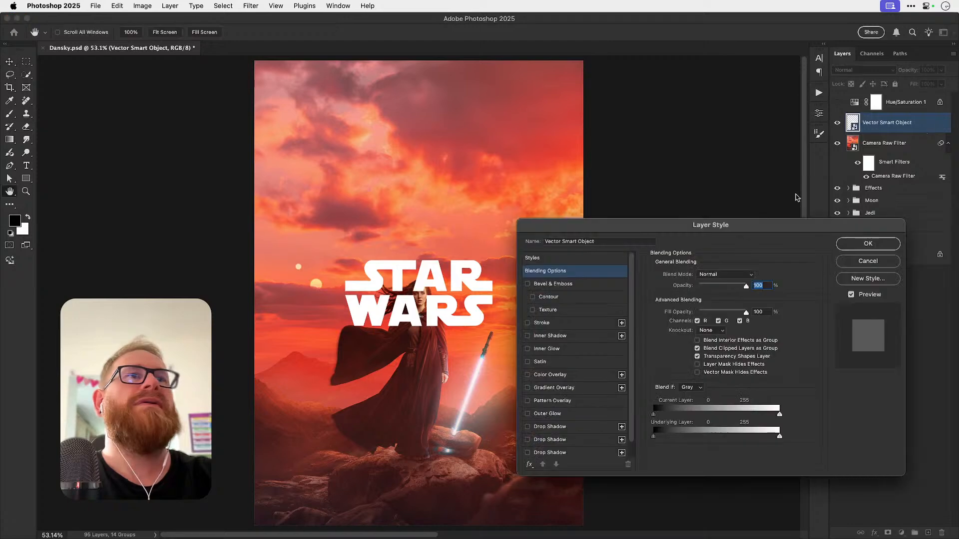
click(583, 324)
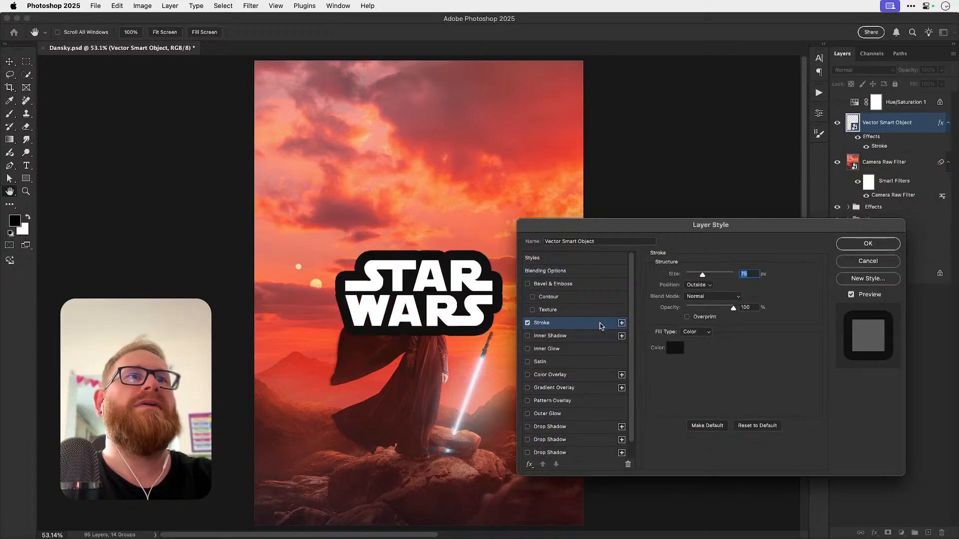
click(558, 272)
drag(703, 314, 698, 312)
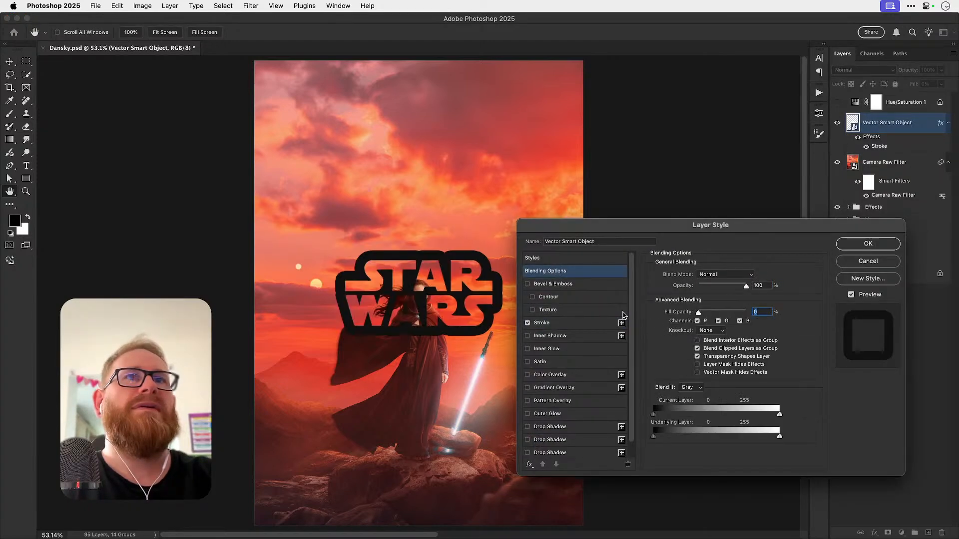
Step: Make the logo's stroke white, reduce it to a thin outline and set its position to Center
click(577, 323)
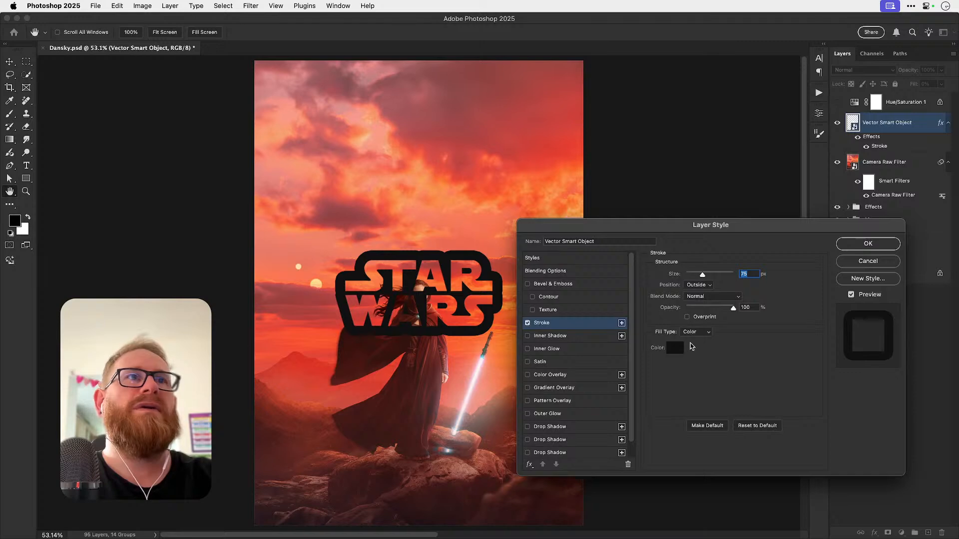
click(677, 348)
drag(632, 342, 601, 328)
key(Return)
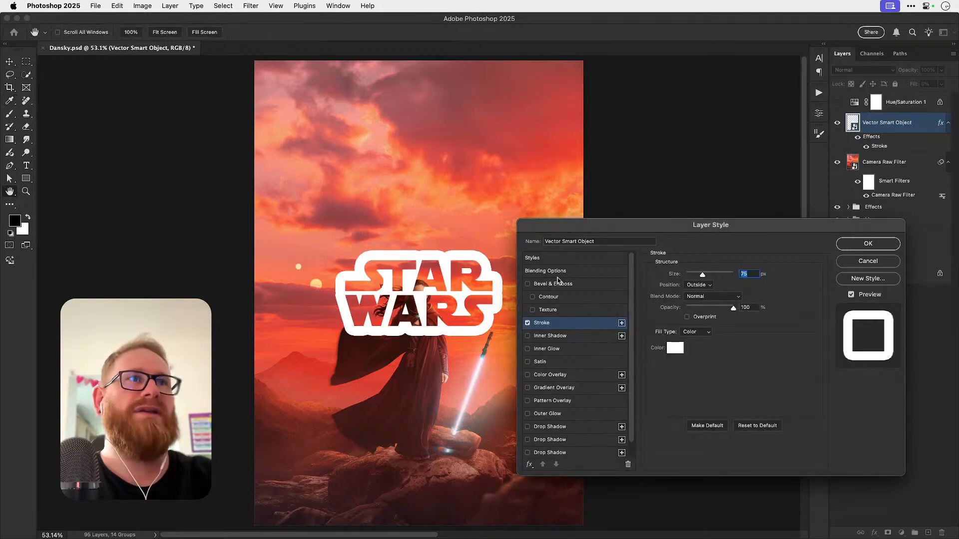
click(689, 274)
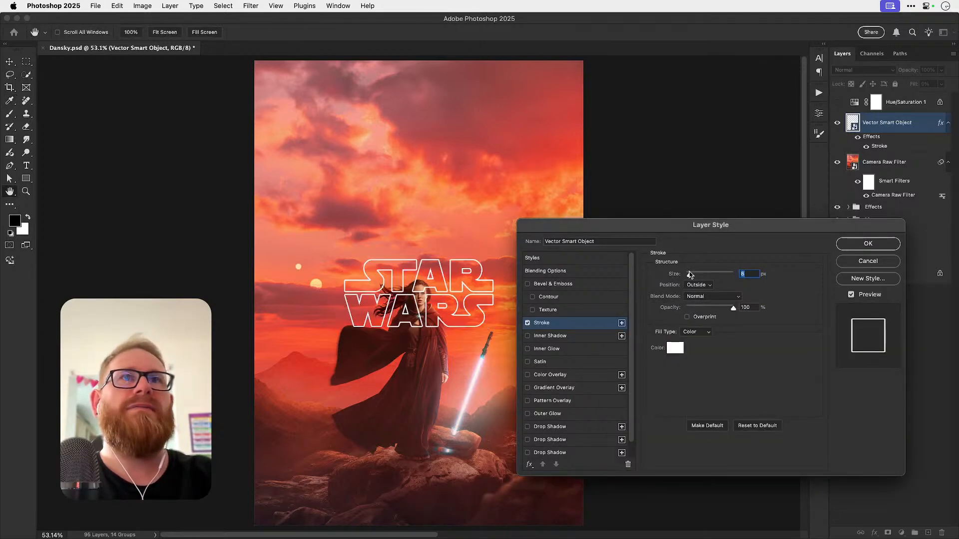
click(698, 285)
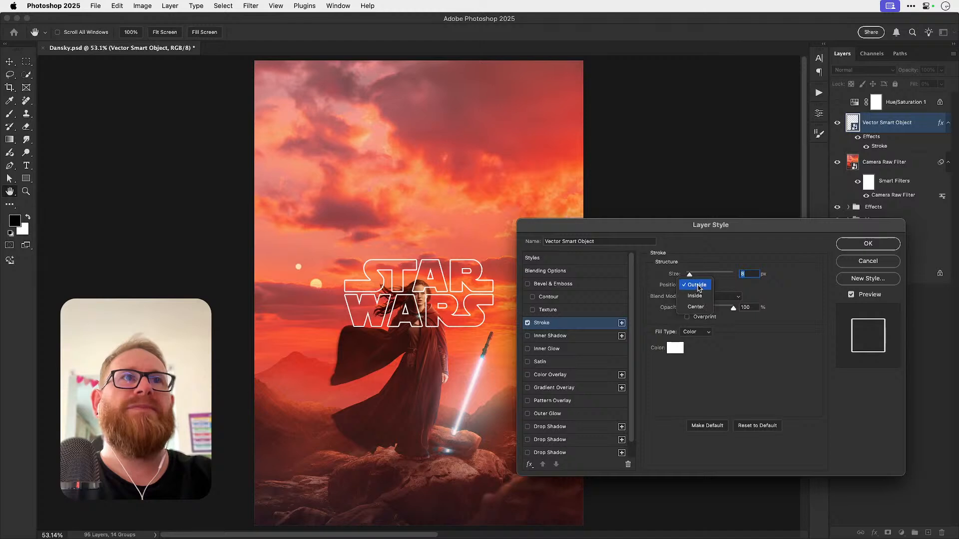
click(701, 308)
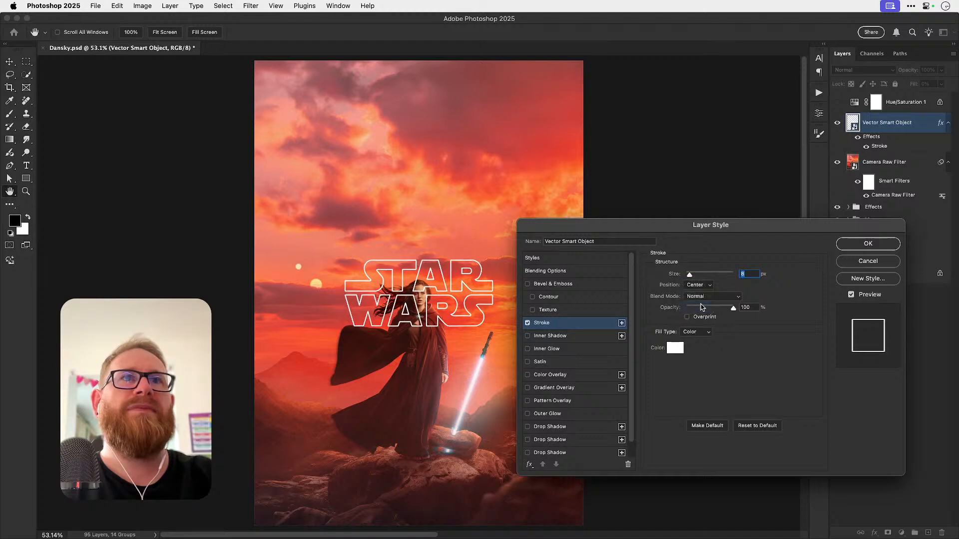
key(Return)
Step: Centre the logo horizontally on the canvas and move it up into the sky to about Y 474 px
key(v)
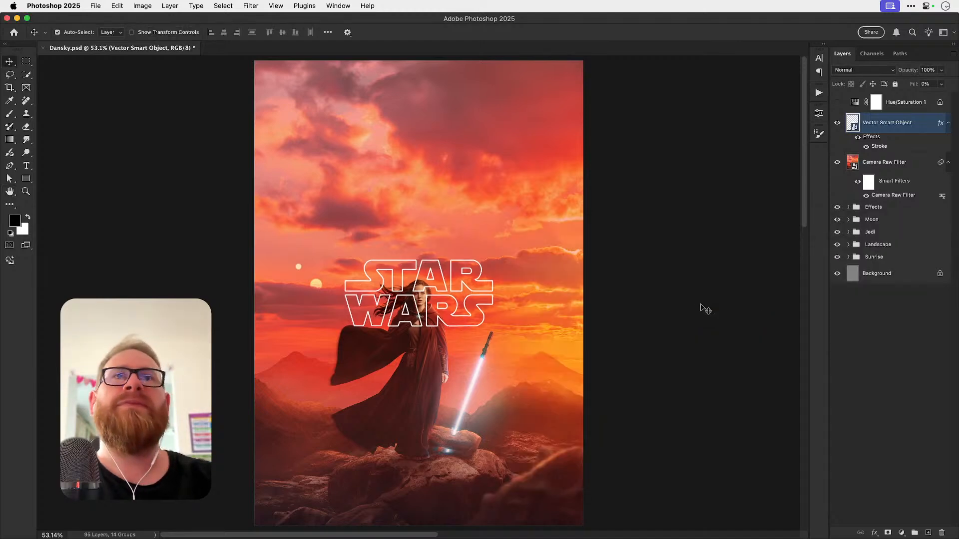
key(super+a)
click(227, 32)
key(super+t)
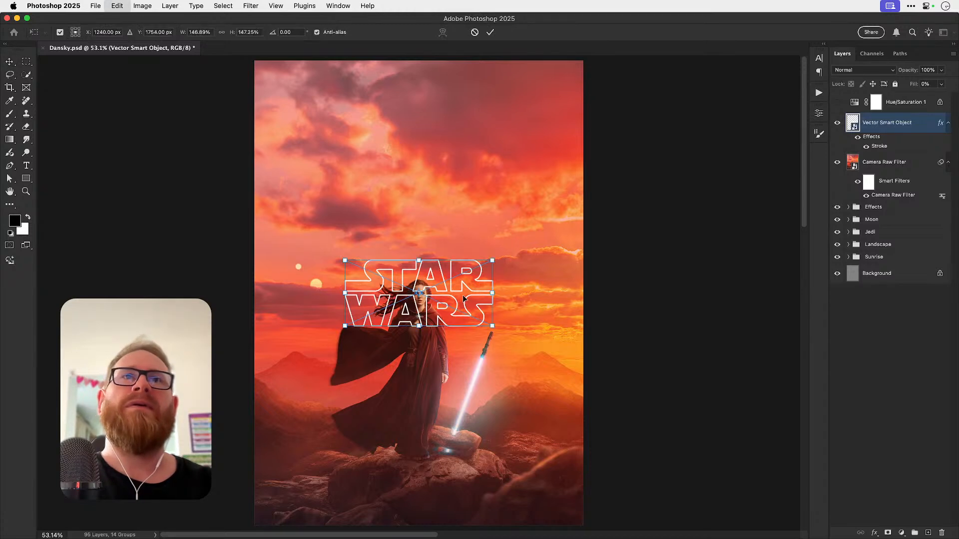
drag(454, 284, 445, 121)
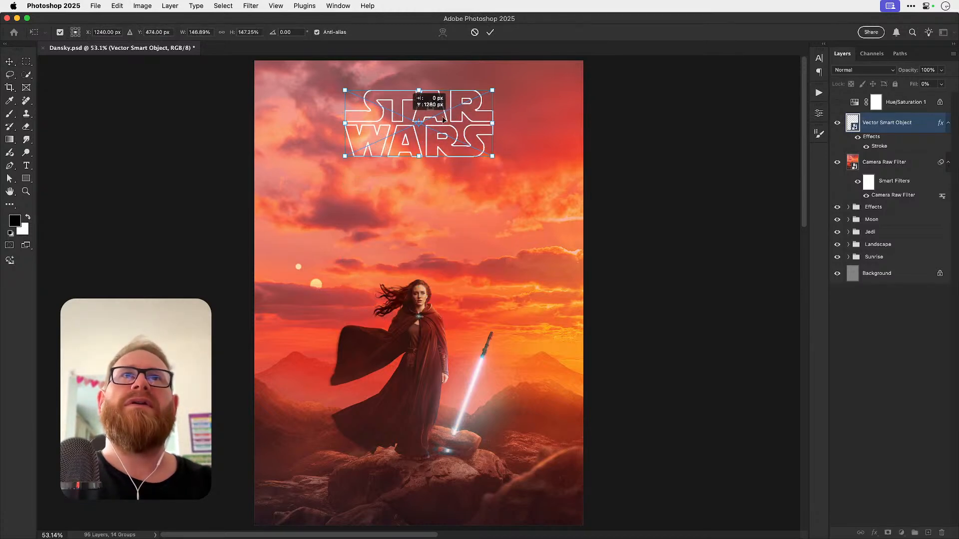
key(Return)
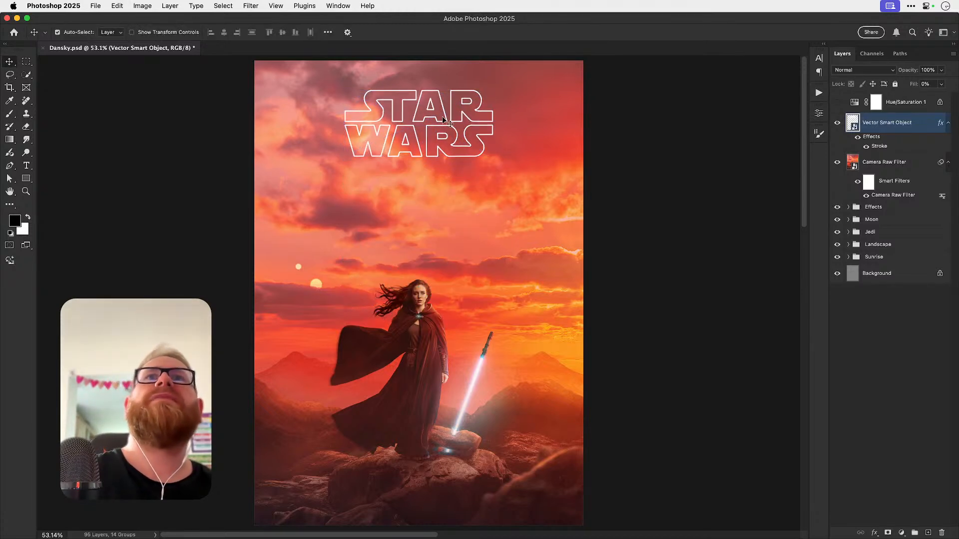
Step: Nudge the Star Wars logo 7 px to the left and 50 px up
key(Left)
key(Left)
key(Left)
key(Left)
key(Left)
key(Left)
key(Left)
key(shift+Up)
key(shift+Up)
key(shift+Up)
key(shift+Up)
key(shift+Up)
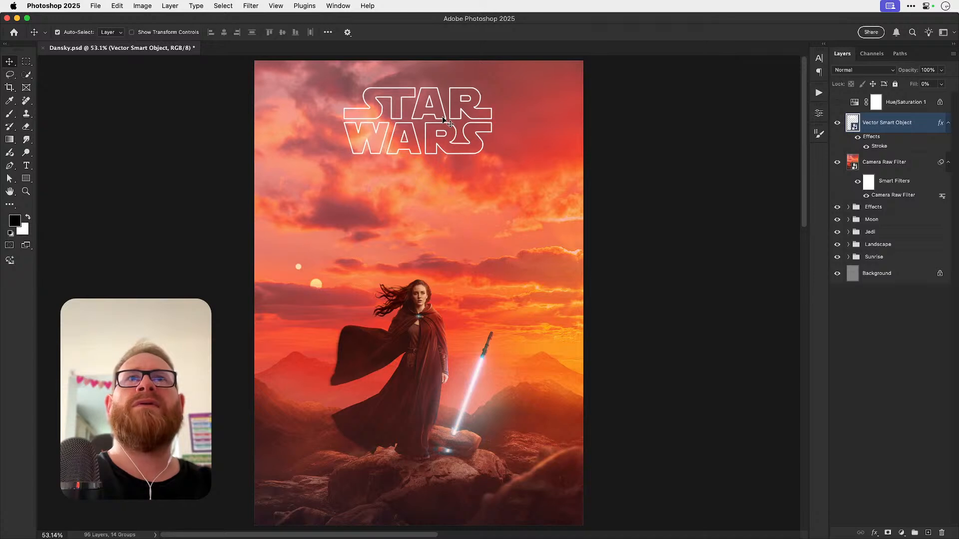
Step: Add white placeholder text "dsdsdsds" in the sky below the logo and centre it horizontally on the canvas
key(t)
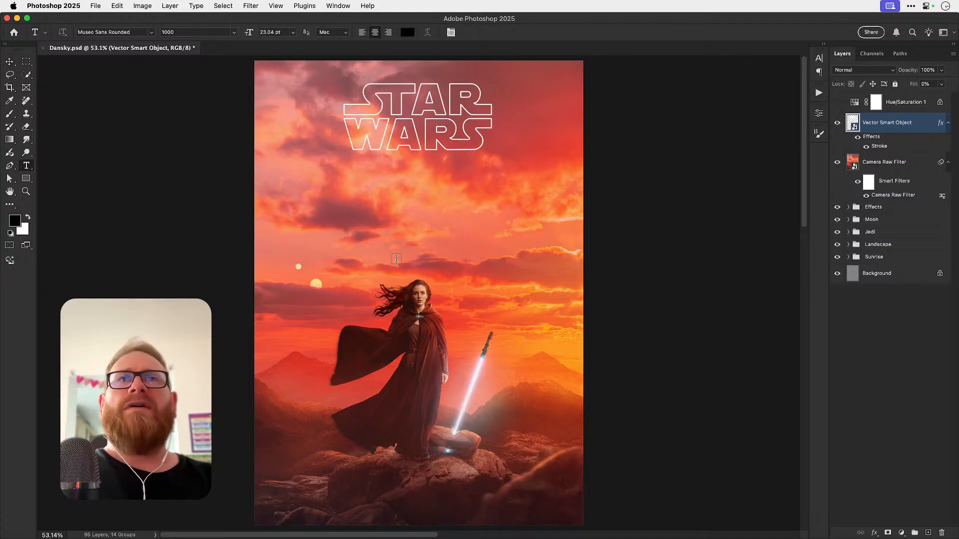
click(335, 206)
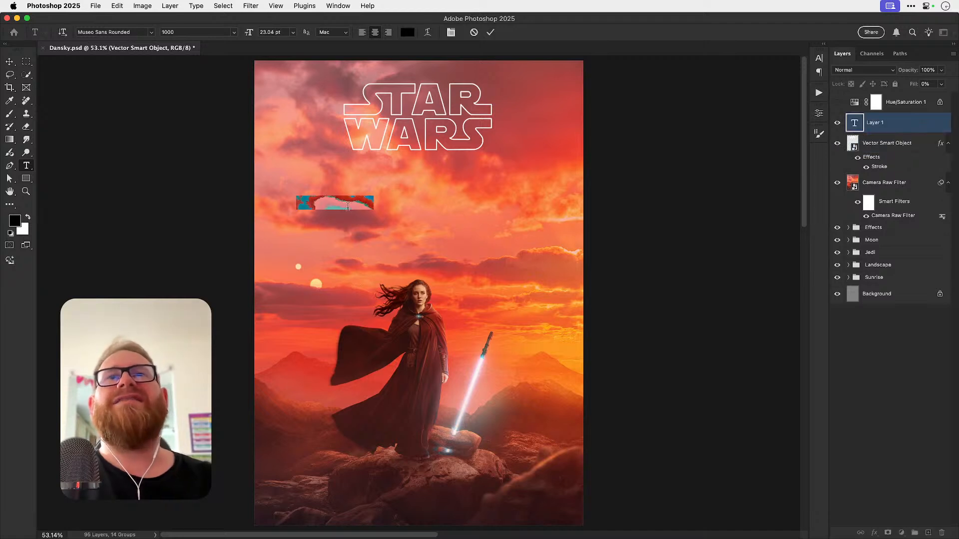
text(dsdsdsds)
key(ctrl+a)
click(407, 31)
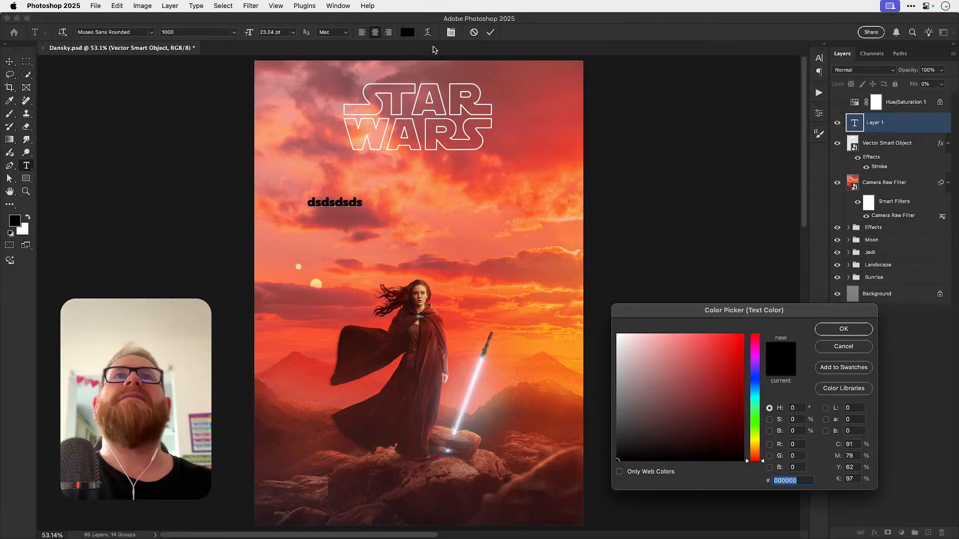
drag(640, 345, 596, 313)
click(844, 329)
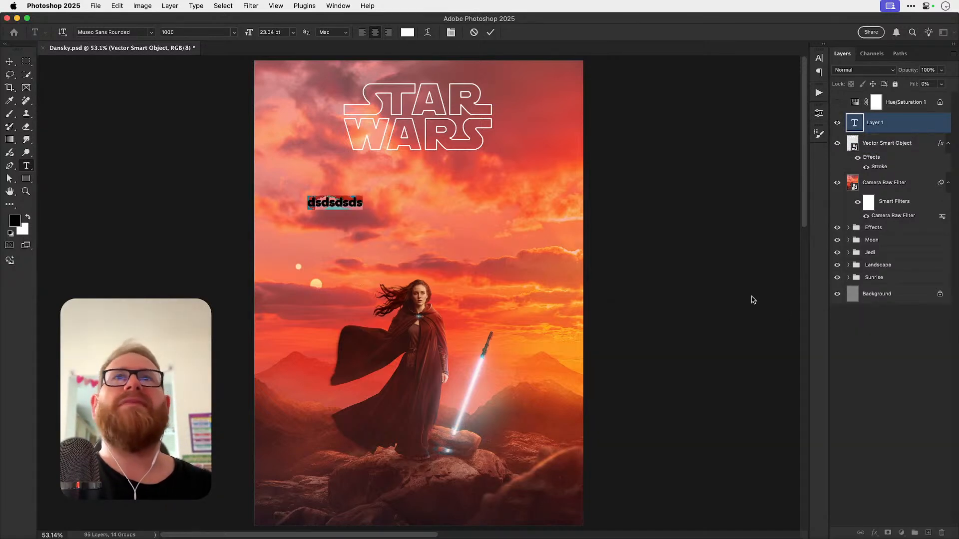
click(9, 61)
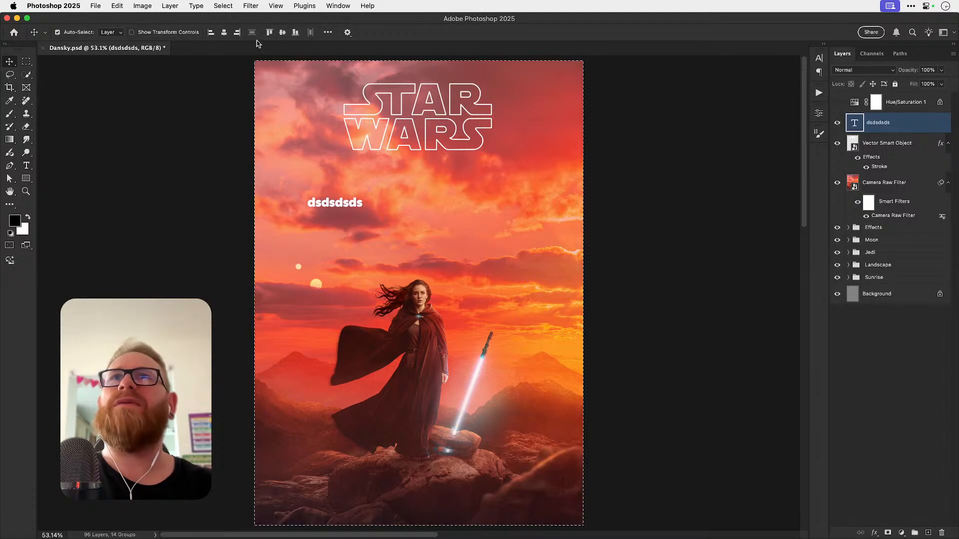
click(223, 32)
Step: Replace the placeholder text with the subtitle "Dawn Of The Jedi"
key(z)
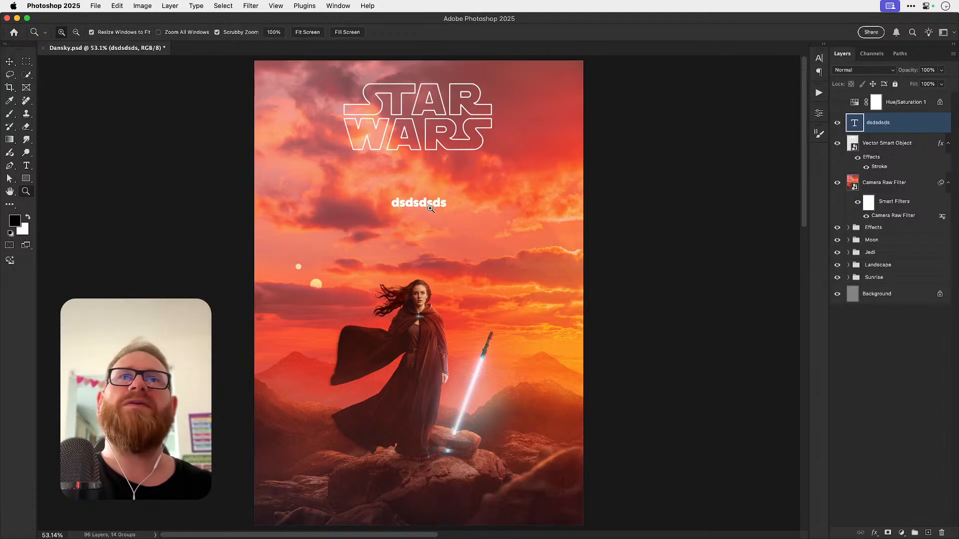
click(430, 208)
click(429, 205)
click(427, 199)
key(t)
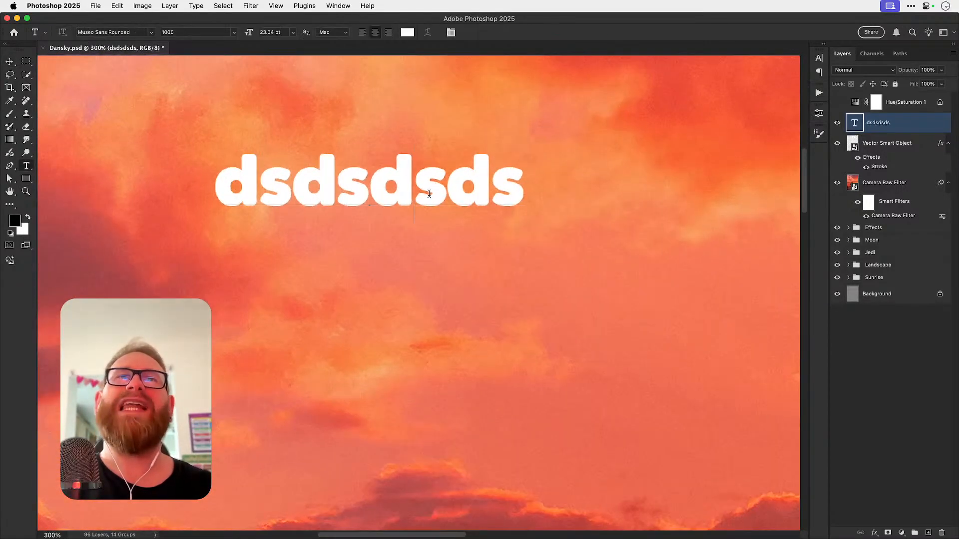
click(430, 193)
key(ctrl+a)
text(Dawn)
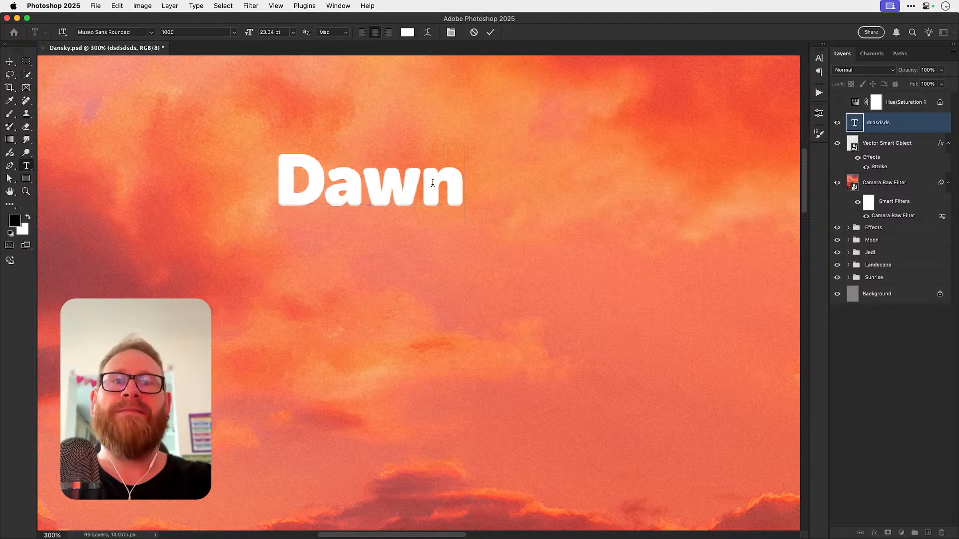
key(ctrl+a)
text(D)
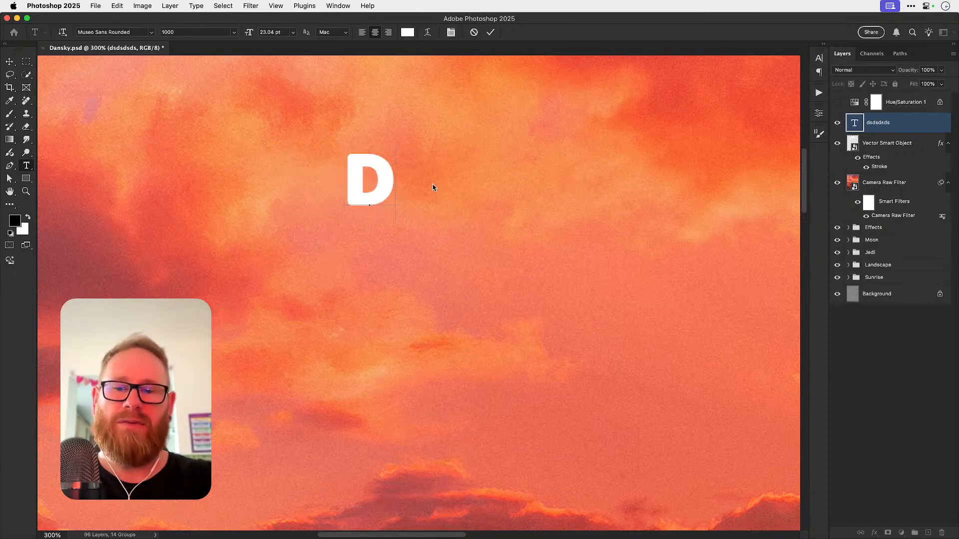
text(awn Of The)
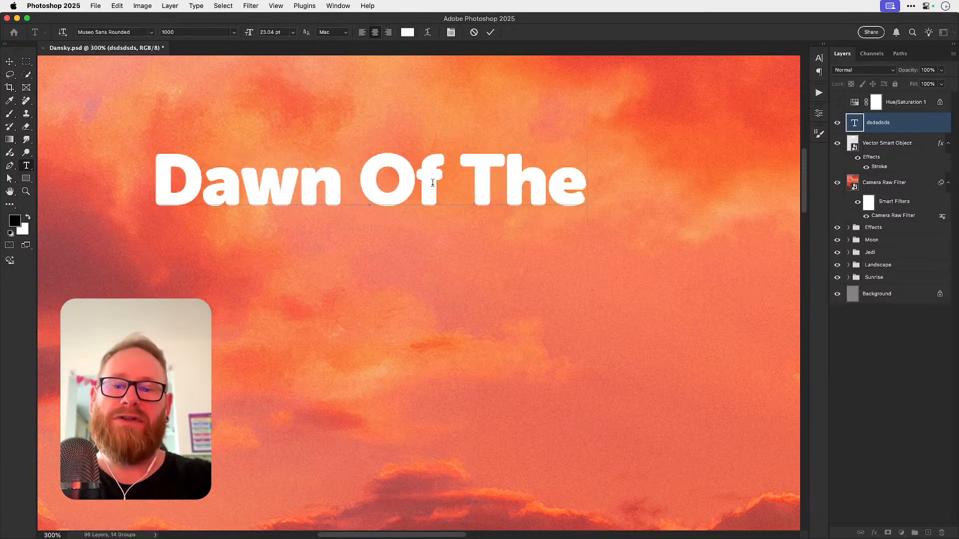
text( Jedi)
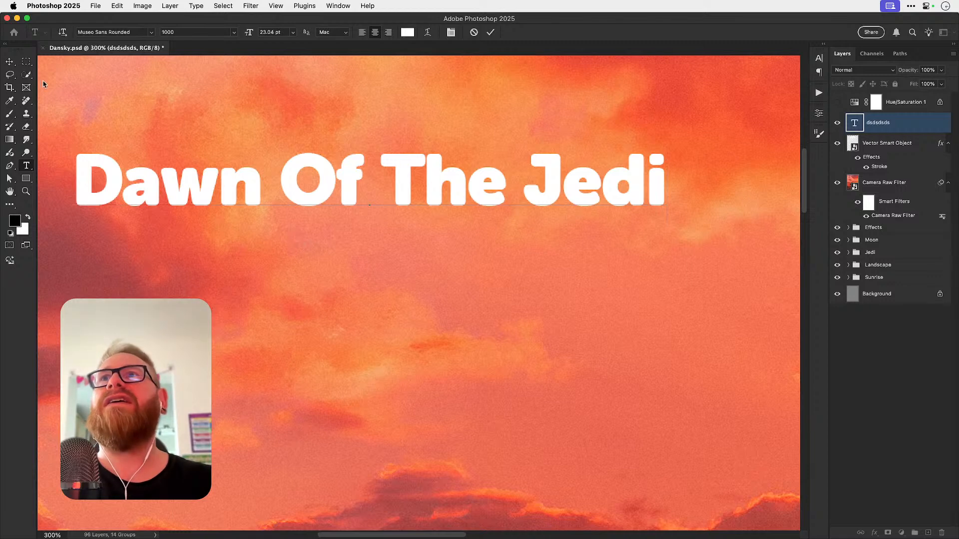
key(super+Return)
key(super+0)
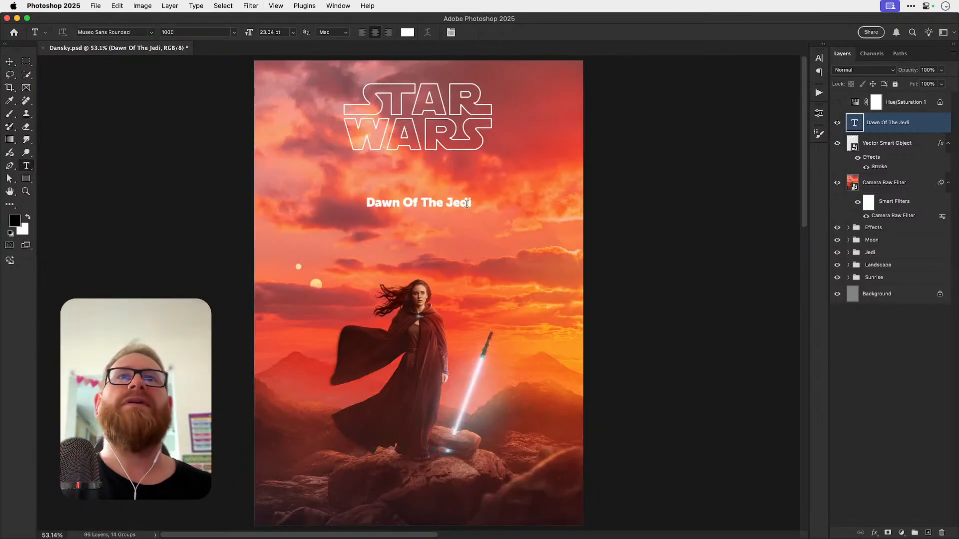
Step: Set the whole "Dawn Of The Jedi" subtitle in all caps
click(466, 204)
key(super+a)
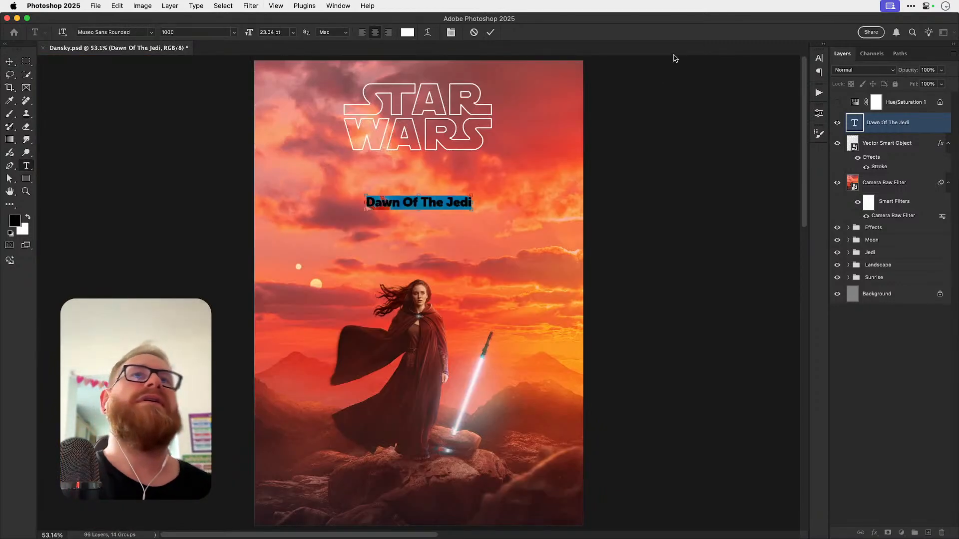
click(820, 59)
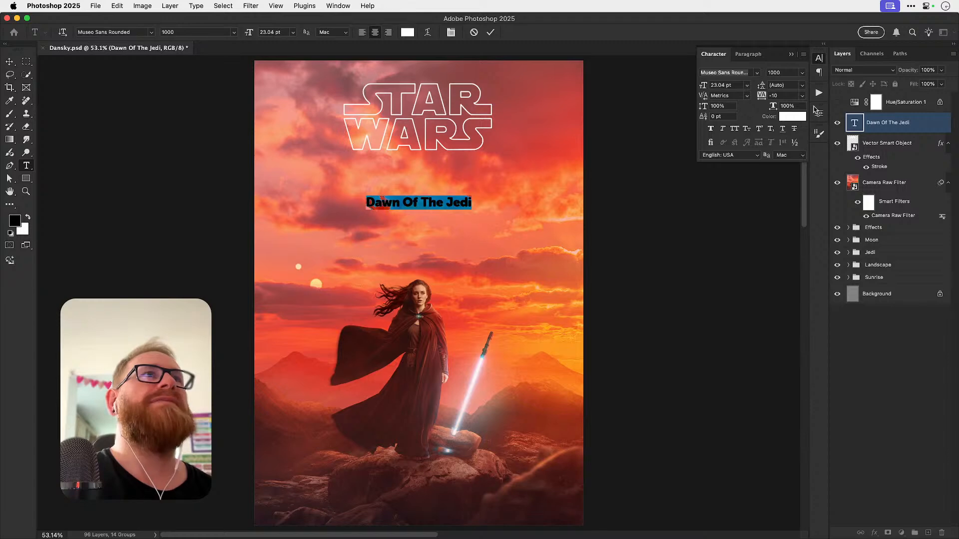
click(735, 129)
click(10, 61)
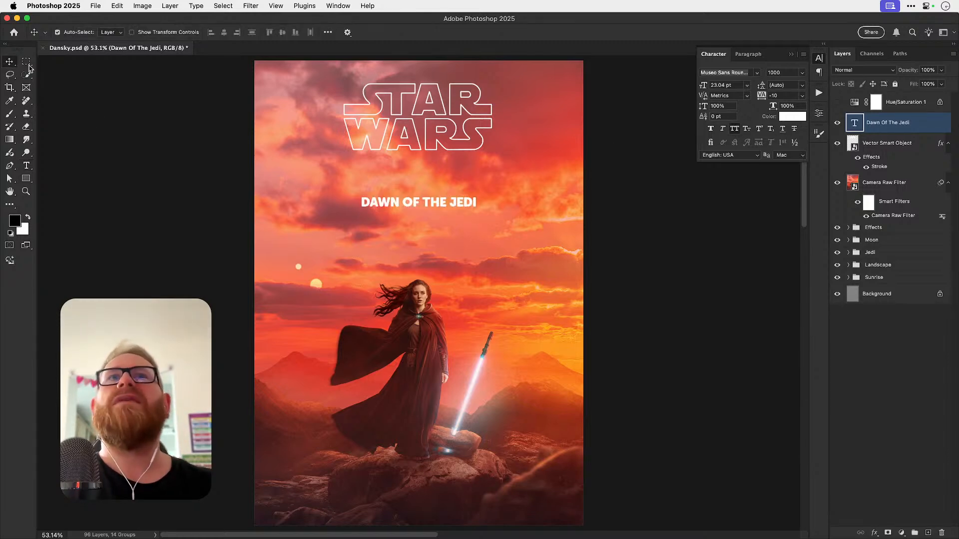
Step: Enlarge the subtitle proportionally about its centre until the text size is about 35 pt
key(super+t)
drag(479, 194, 505, 169)
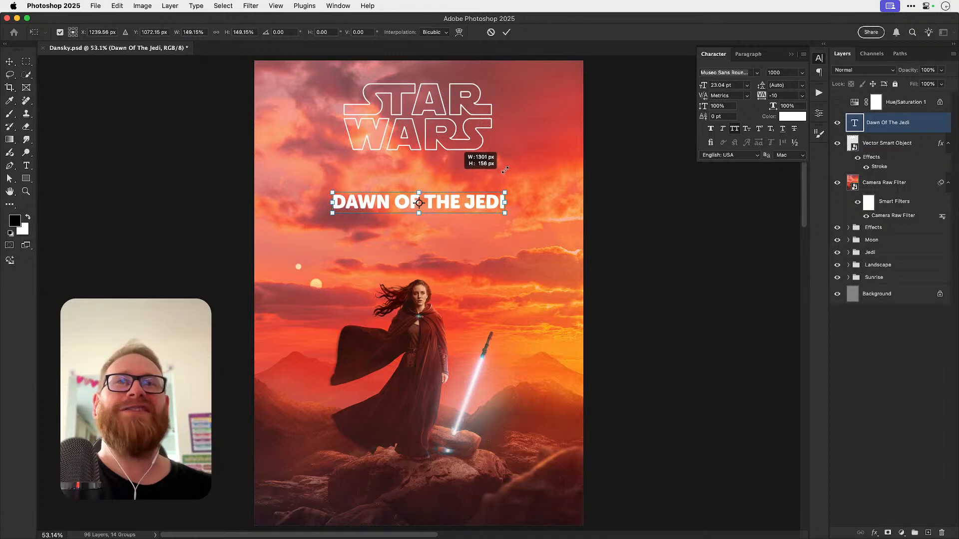
key(Return)
Step: Change the subtitle's font to Satoshi Regular
key(z)
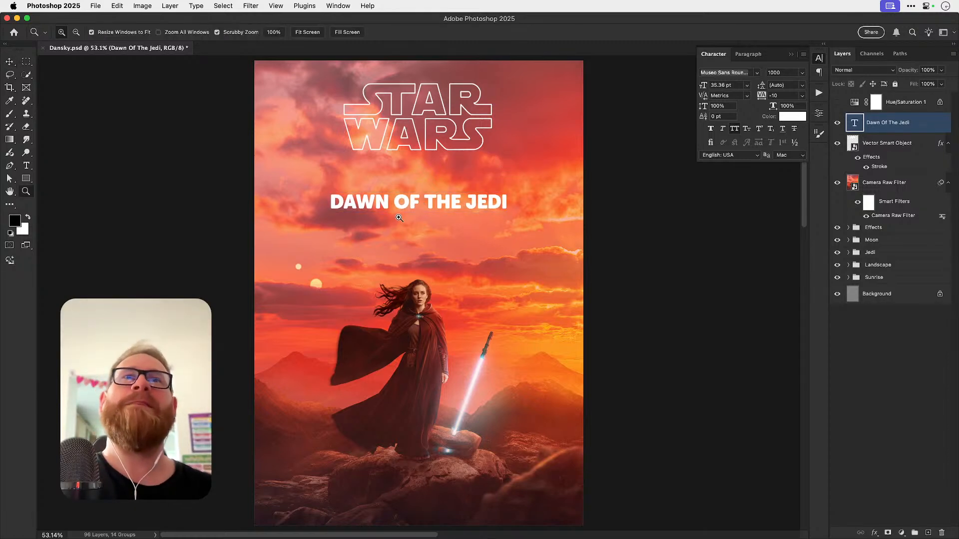
click(400, 217)
key(t)
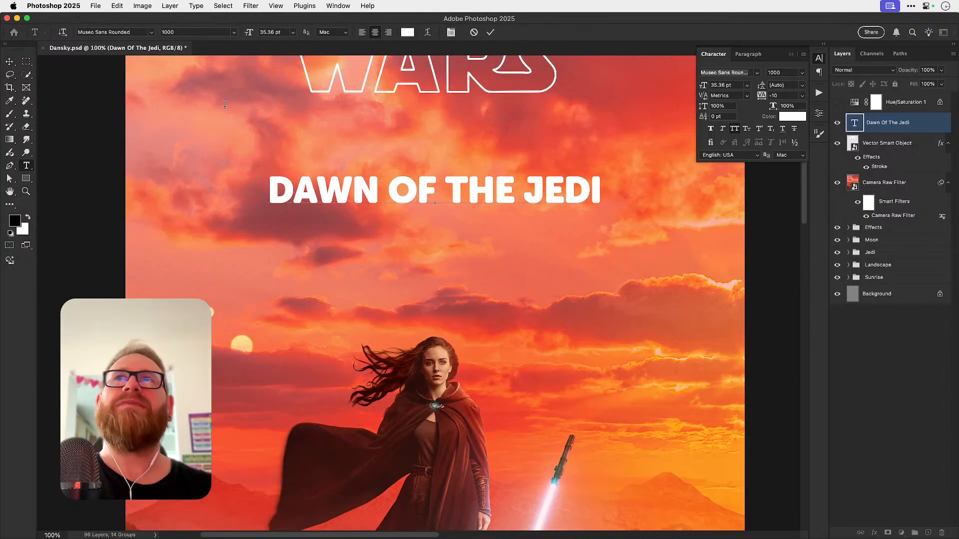
click(140, 32)
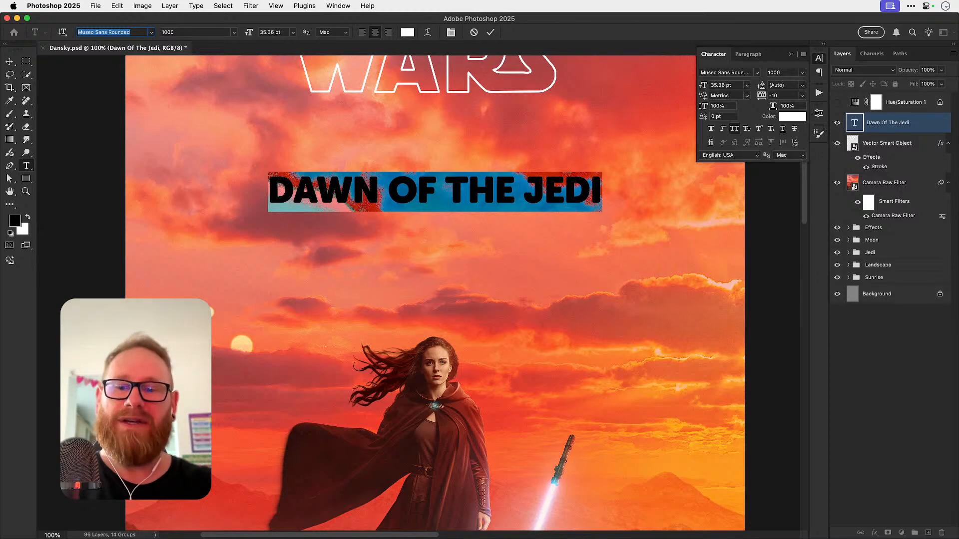
text(Satoshi)
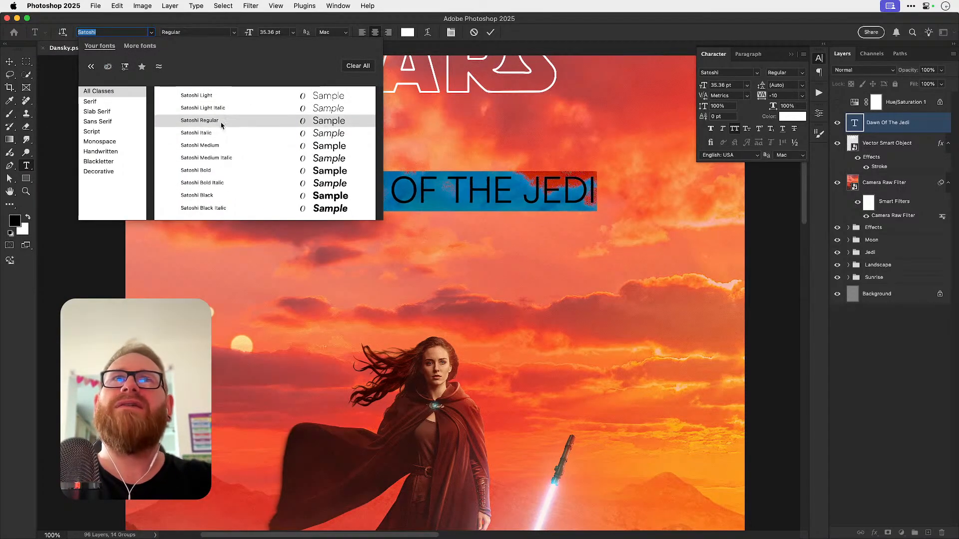
click(221, 125)
click(9, 63)
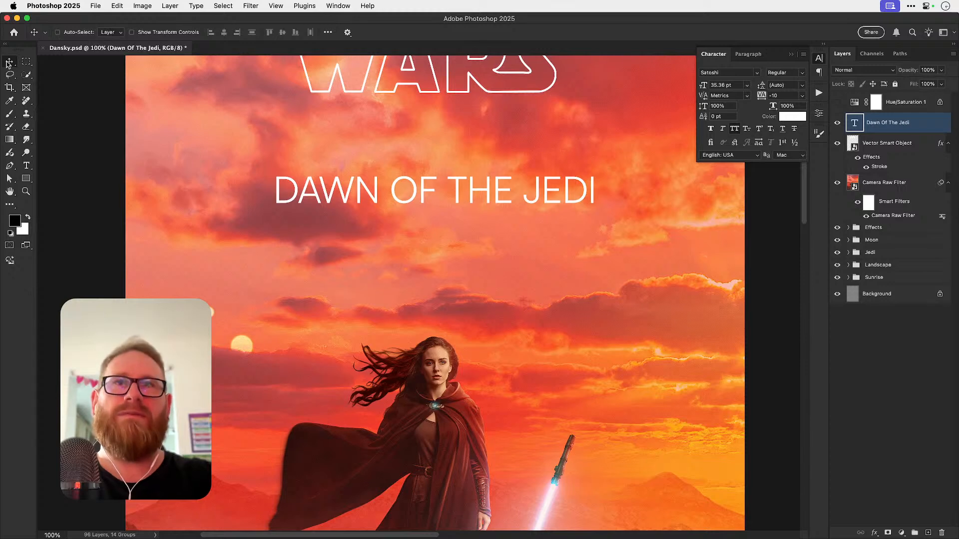
key(super+0)
key(super+minus)
key(super+minus)
key(super+plus)
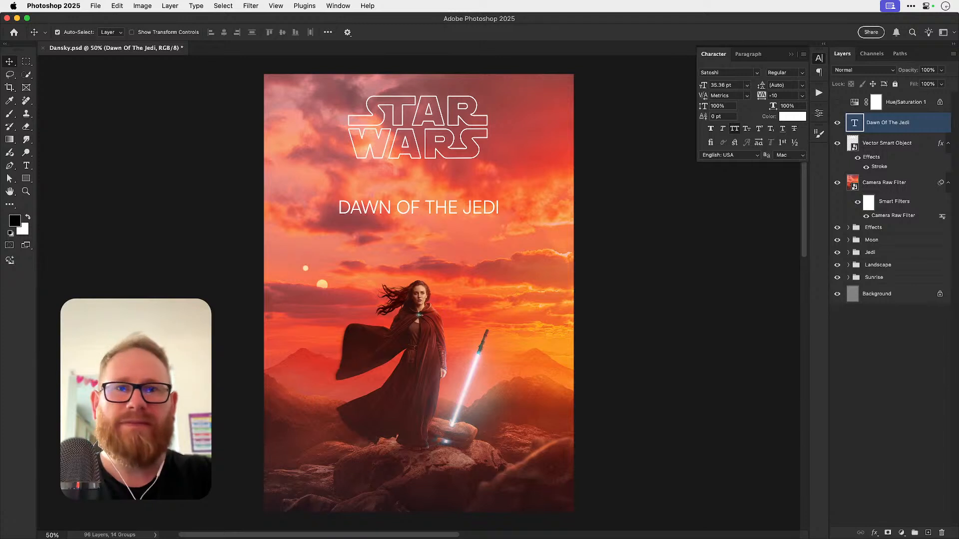
key(super+Tab)
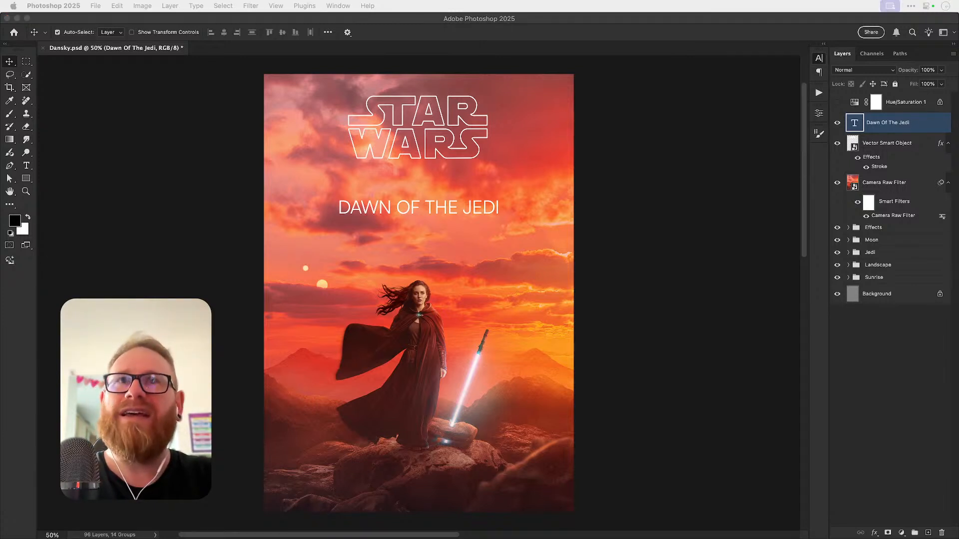
click(383, 205)
key(z)
click(376, 210)
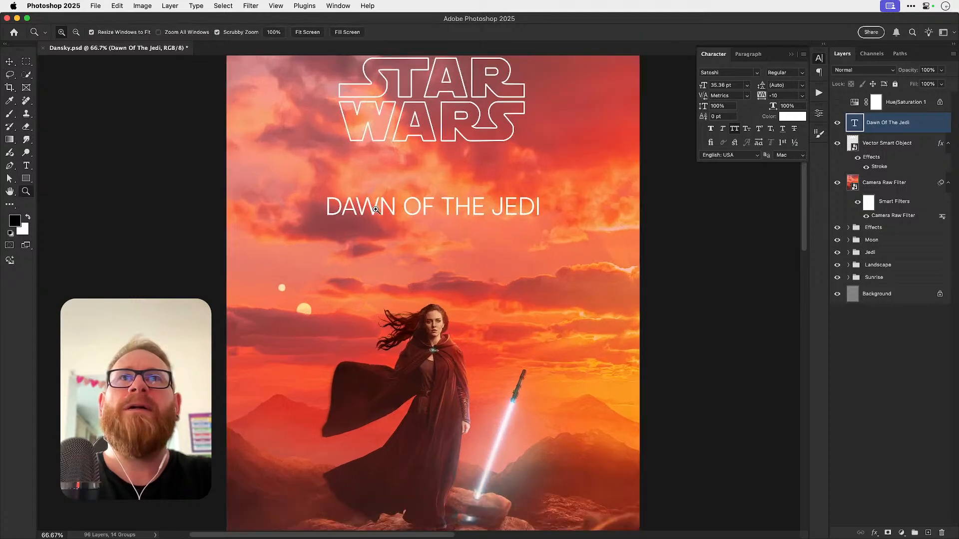
click(377, 210)
click(376, 209)
key(v)
key(super+minus)
key(super+minus)
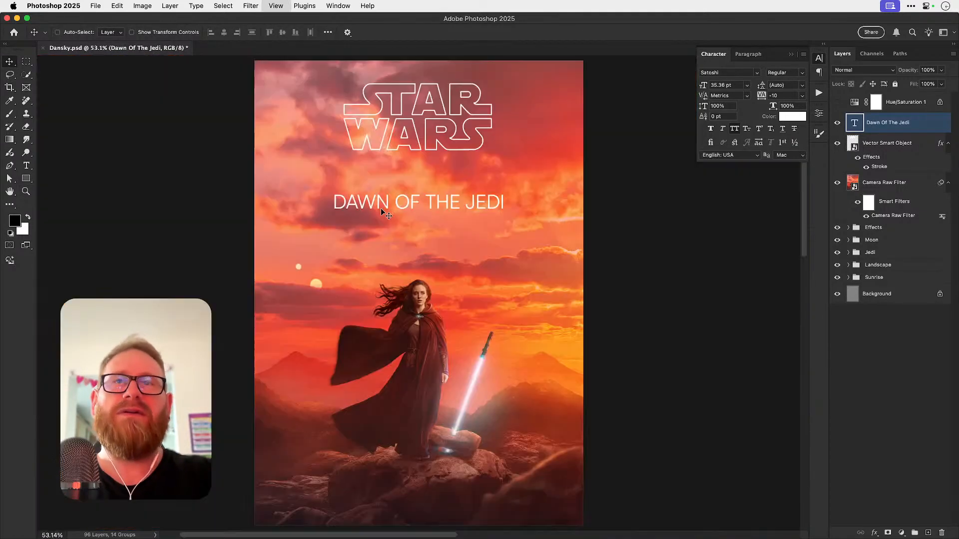
key(z)
key(v)
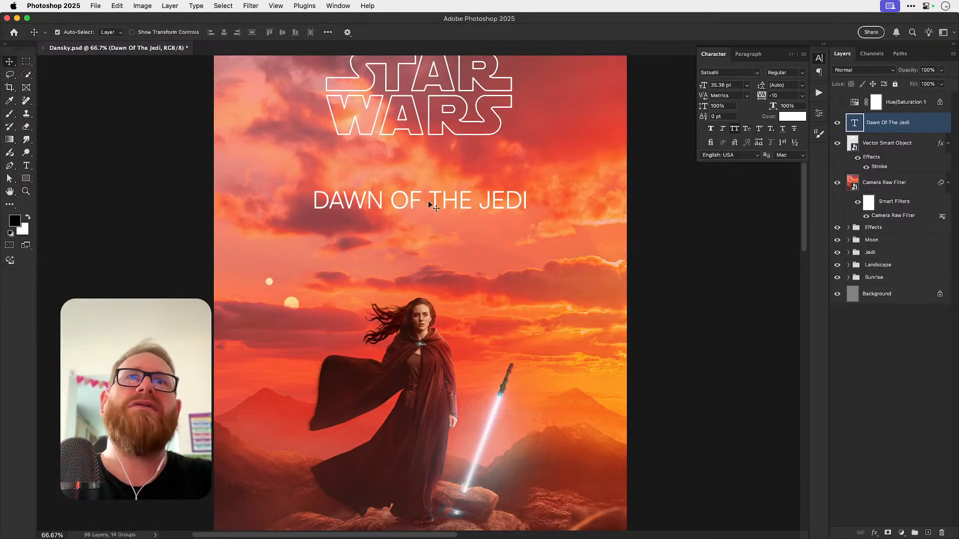
Step: Try a duplicate of the subtitle directly below the original line, and discard the copy
drag(421, 203, 423, 232)
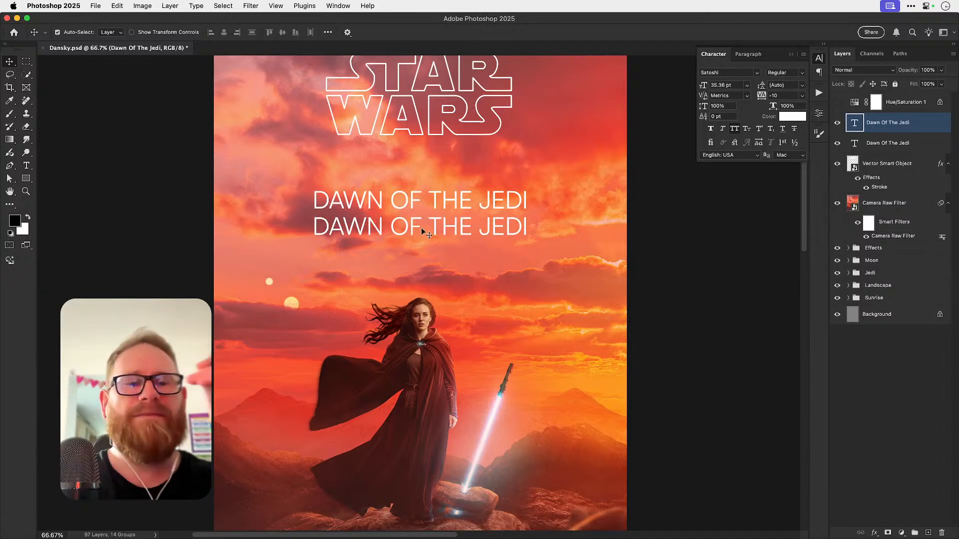
key(super+Tab)
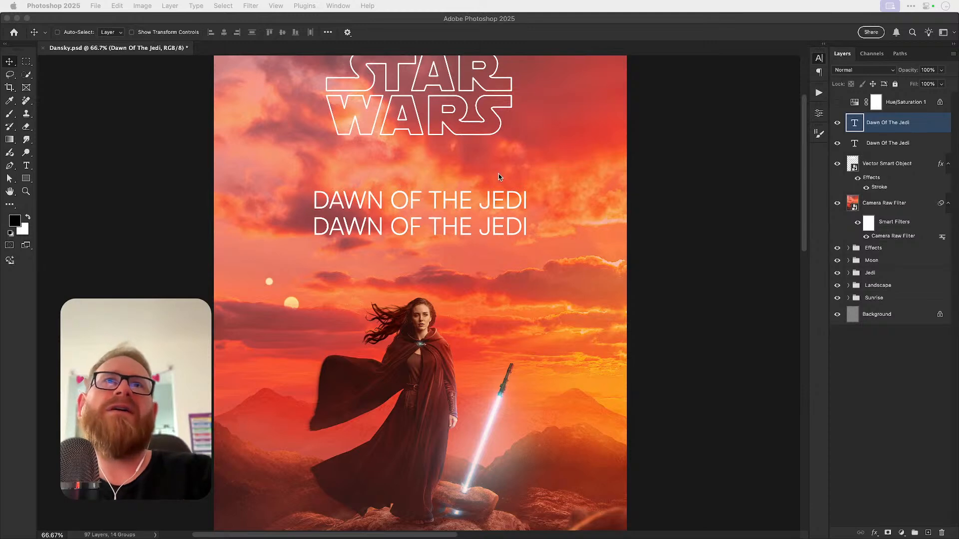
click(438, 131)
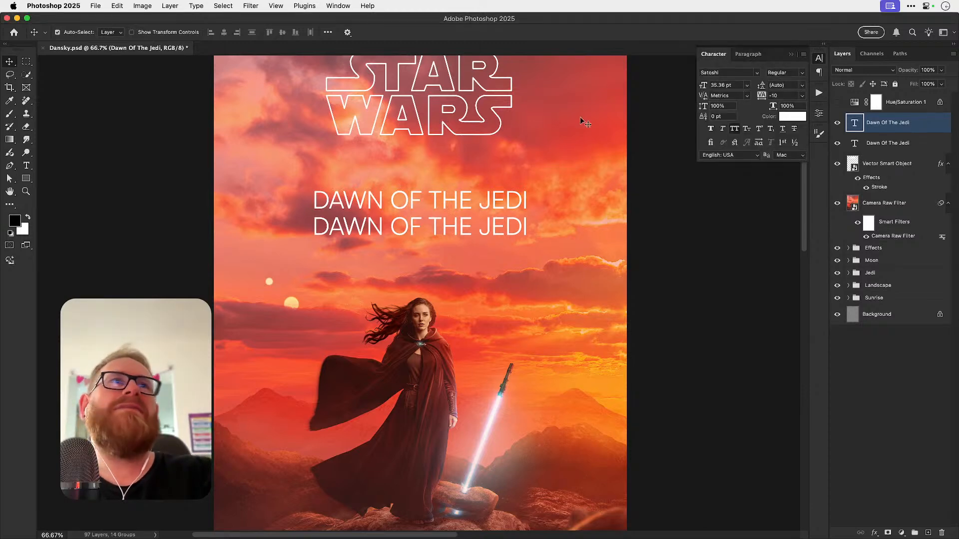
click(818, 61)
key(t)
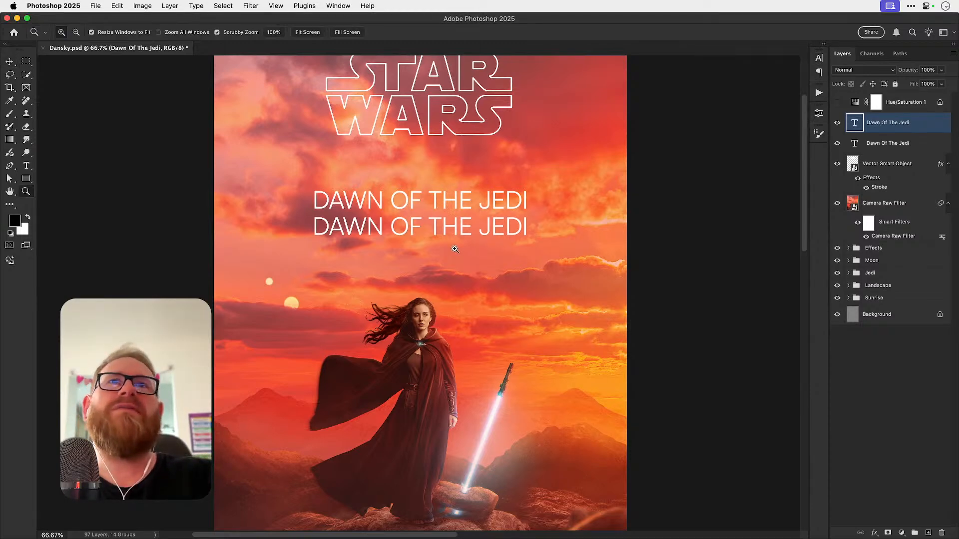
scroll(424, 232, up, 3)
click(414, 222)
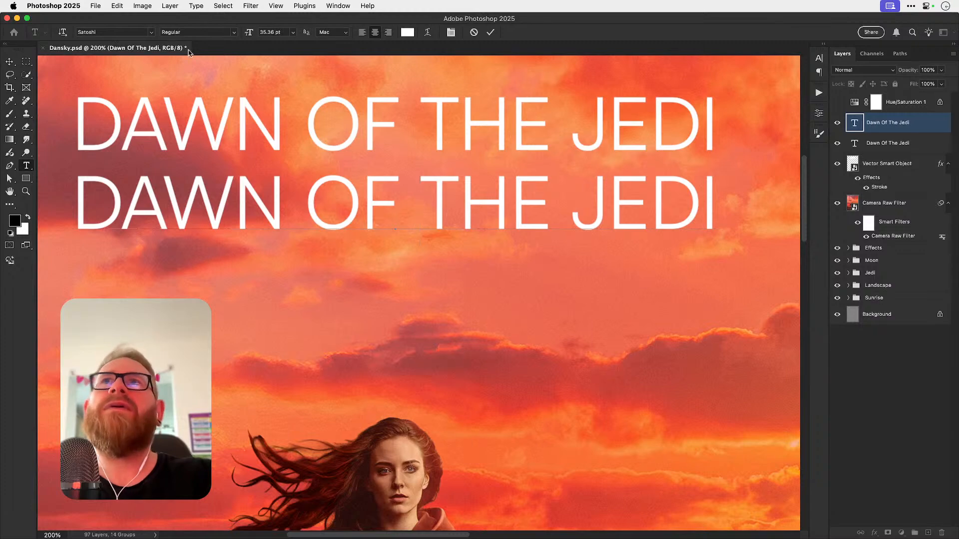
key(super+a)
click(10, 61)
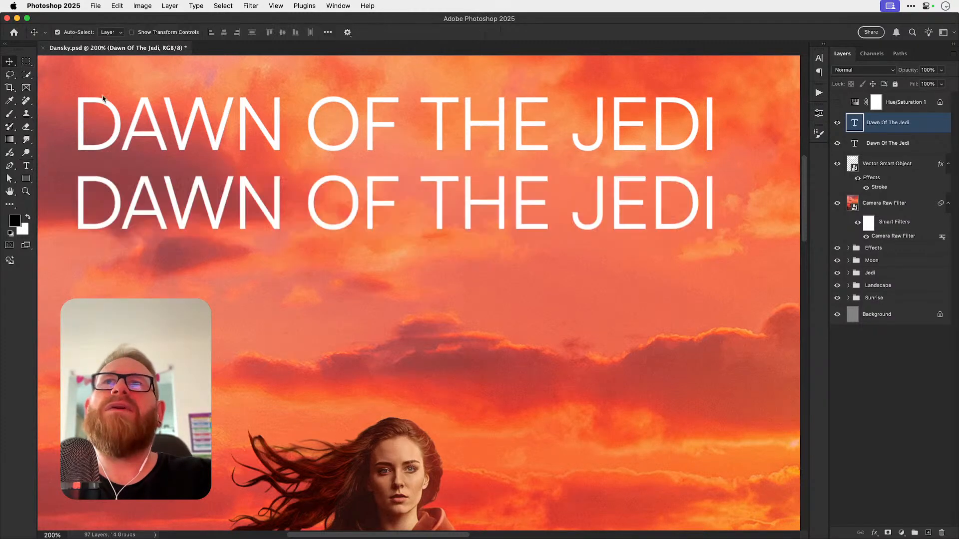
key(super+minus)
key(super+minus)
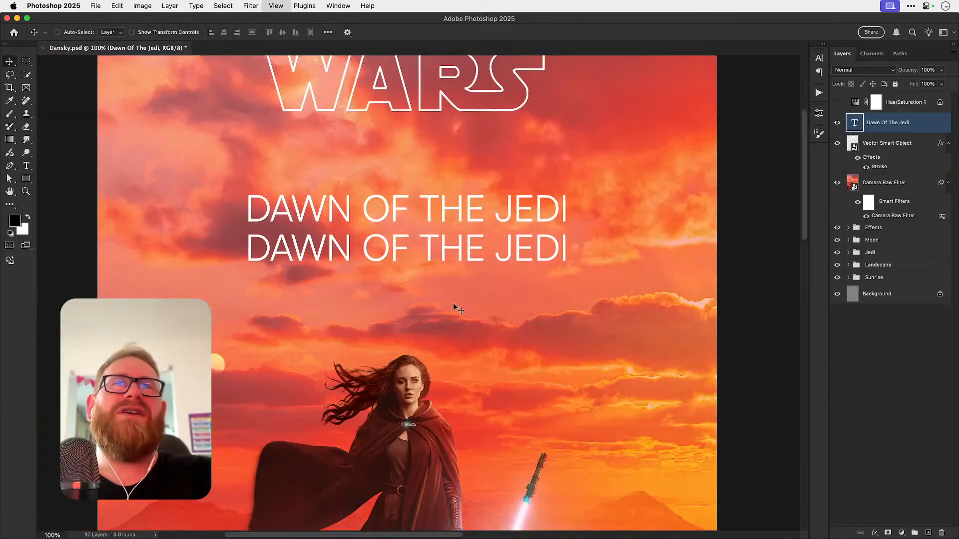
Step: Try Inter on the subtitle and set its font to Outfit Thin
key(t)
click(413, 238)
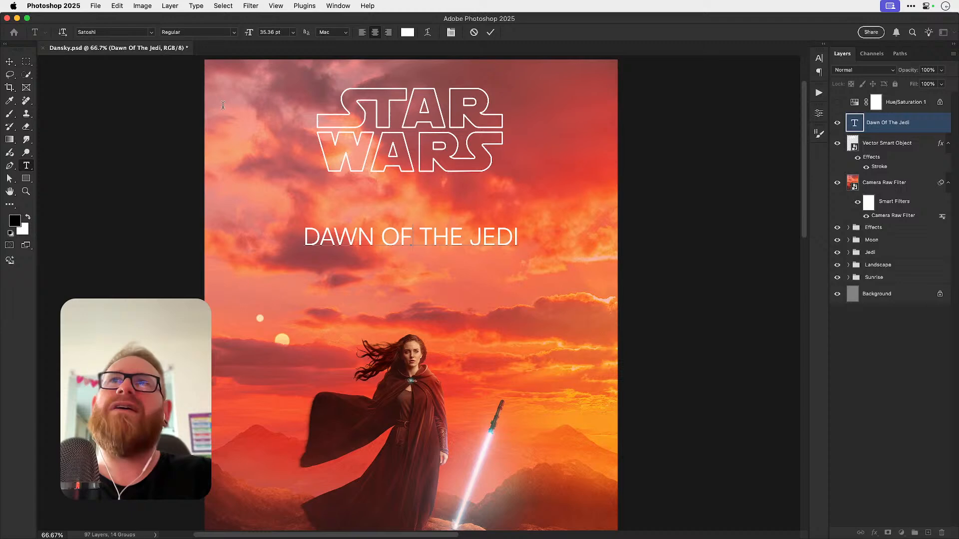
key(super+a)
click(129, 32)
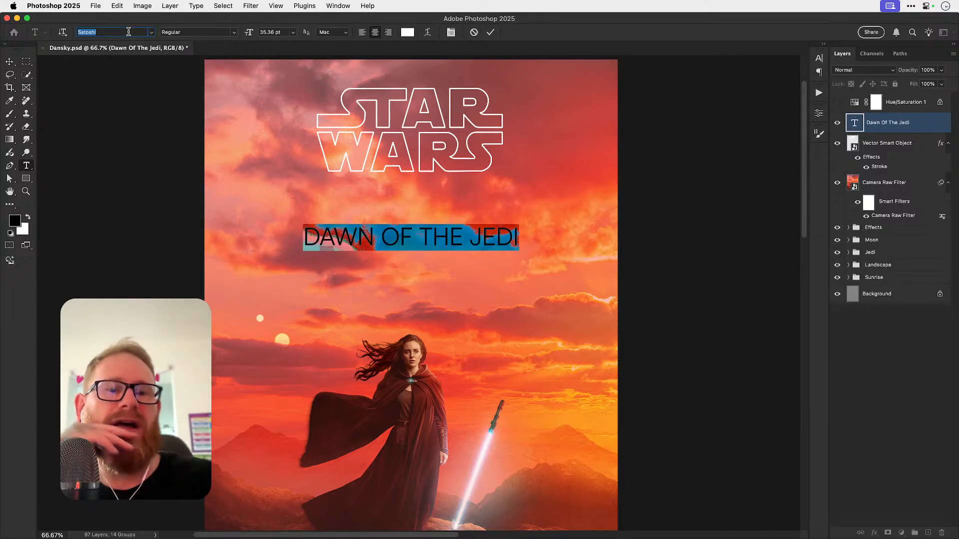
text(Inter)
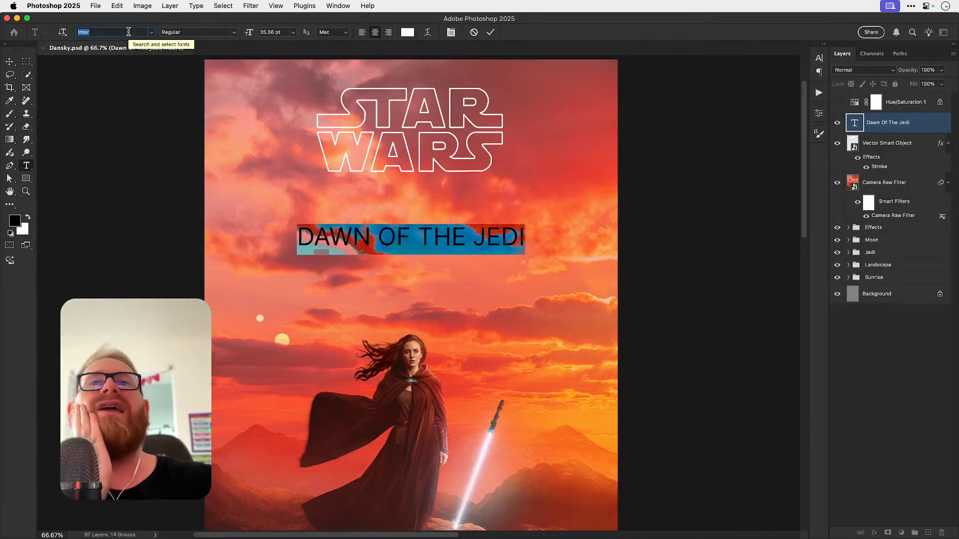
text(Outfit)
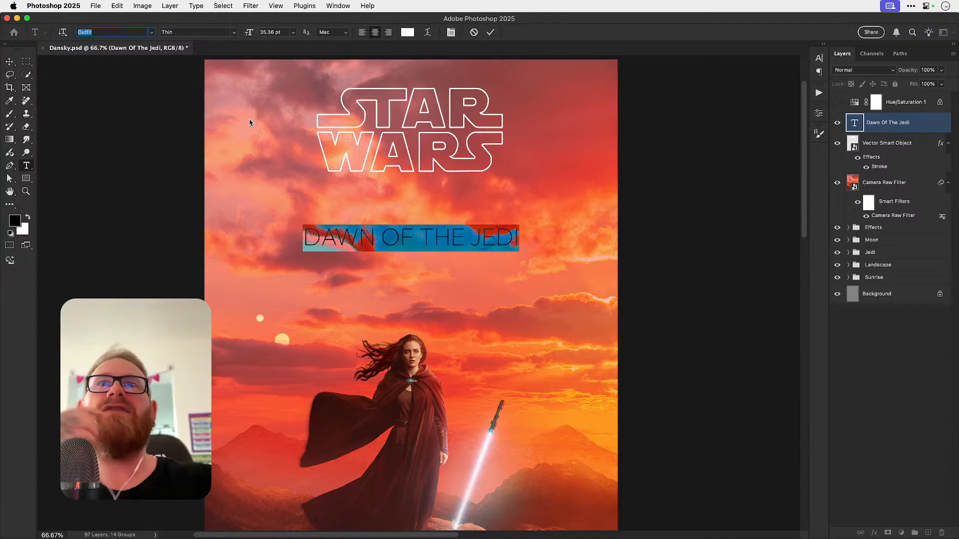
click(414, 228)
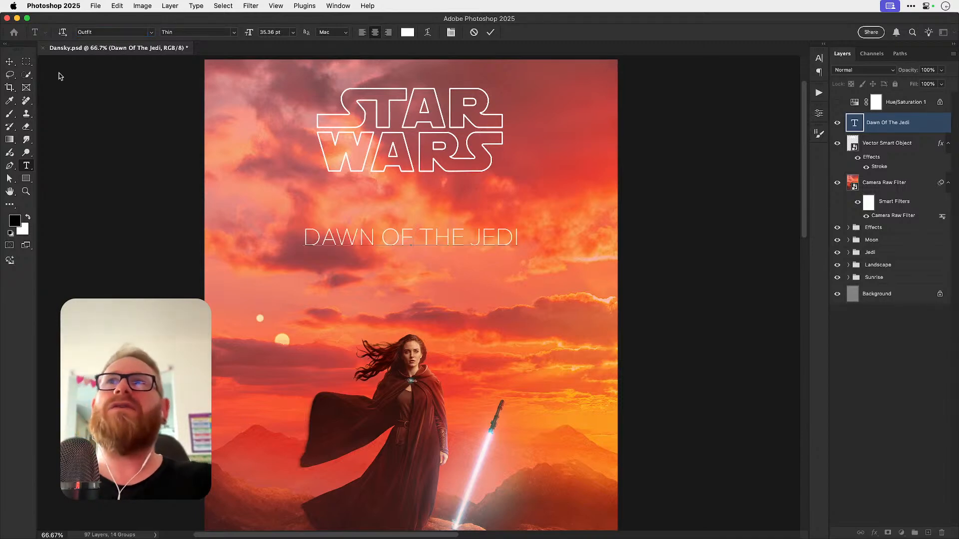
Step: Duplicate the subtitle layer and place the copy just above the original line, below the Star Wars logo
click(9, 62)
key(super+j)
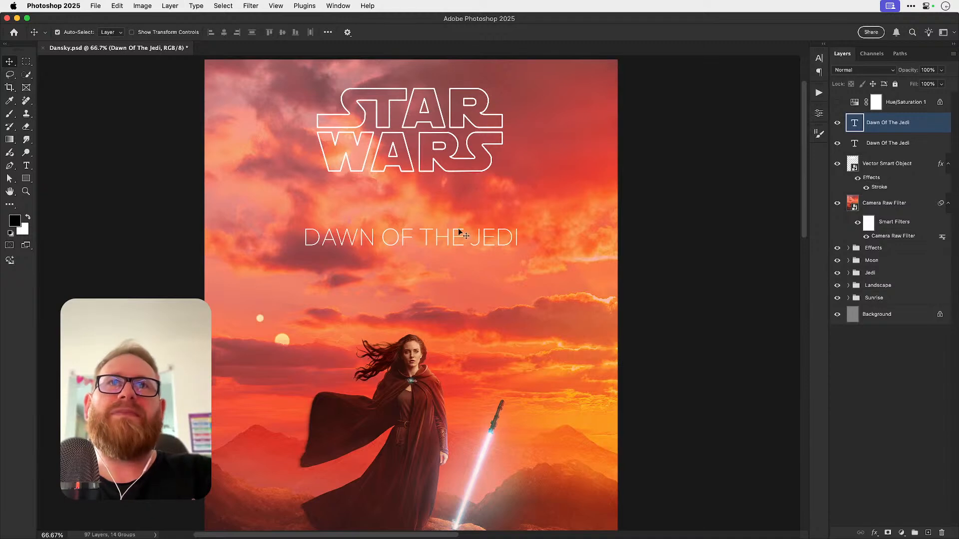
drag(448, 237, 449, 207)
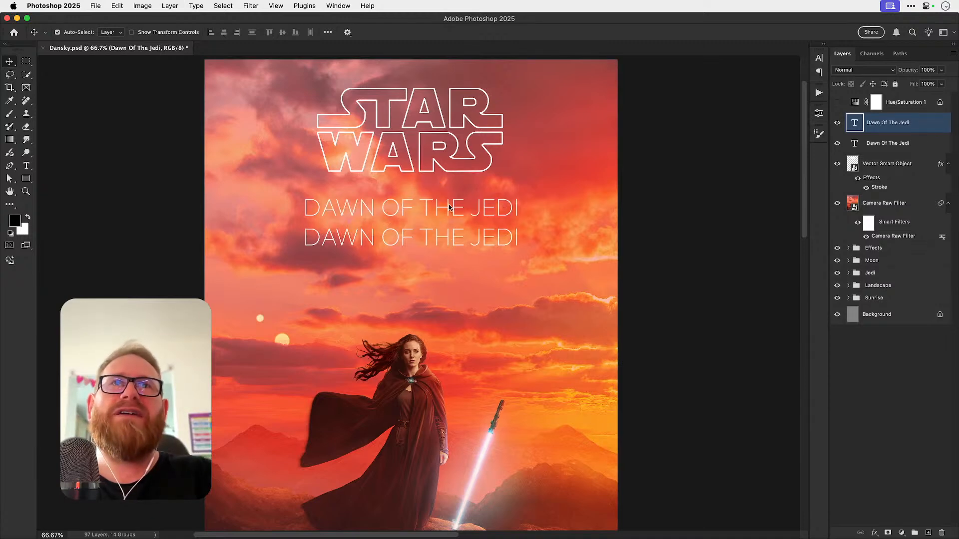
Step: Try successive fonts on the original lower subtitle line, settle on BinghamsHand Regular, and hide that text layer
key(t)
click(431, 239)
key(super+a)
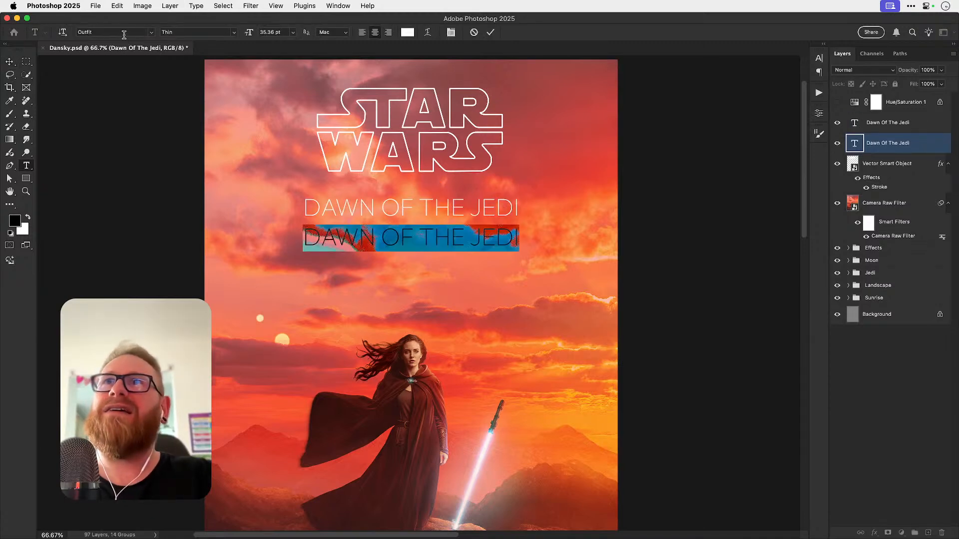
click(123, 32)
key(Down)
key(Down)
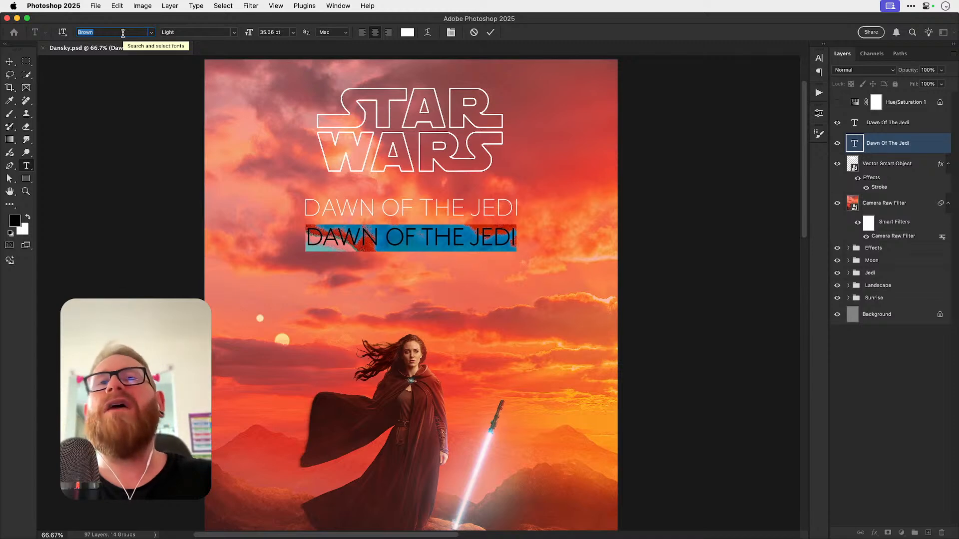
key(Up)
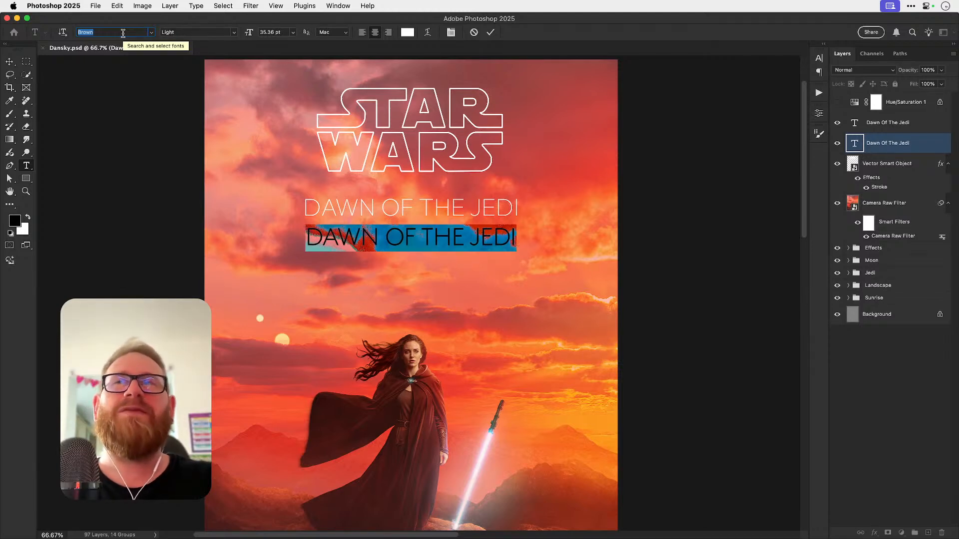
key(Down)
key(Down)
key(Down)
key(Down)
key(Down)
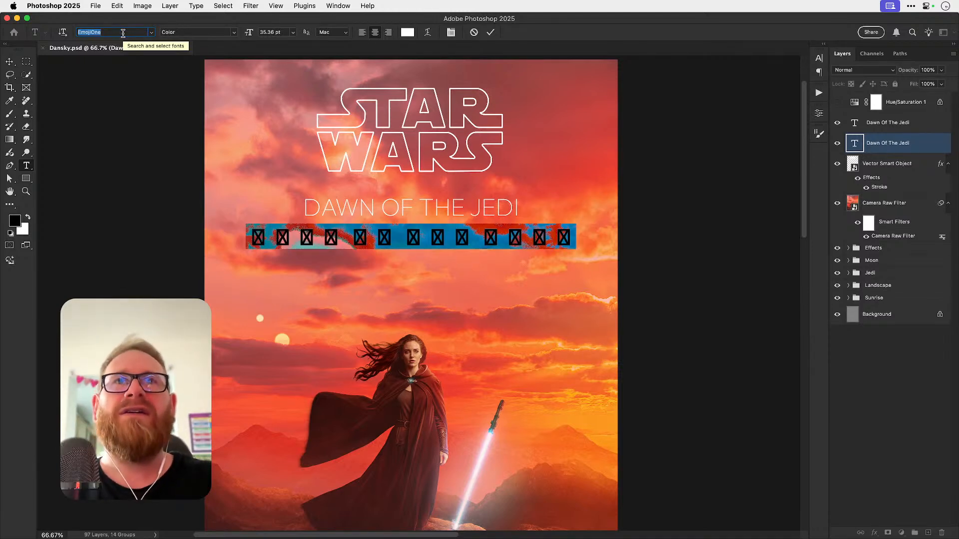
key(Down)
key(Down)
key(Down)
key(Down)
key(Down)
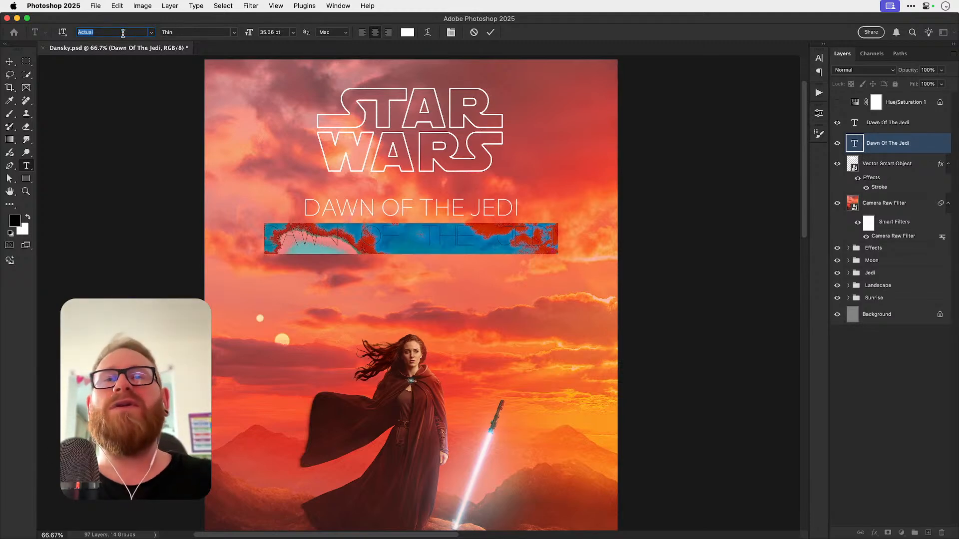
key(Down)
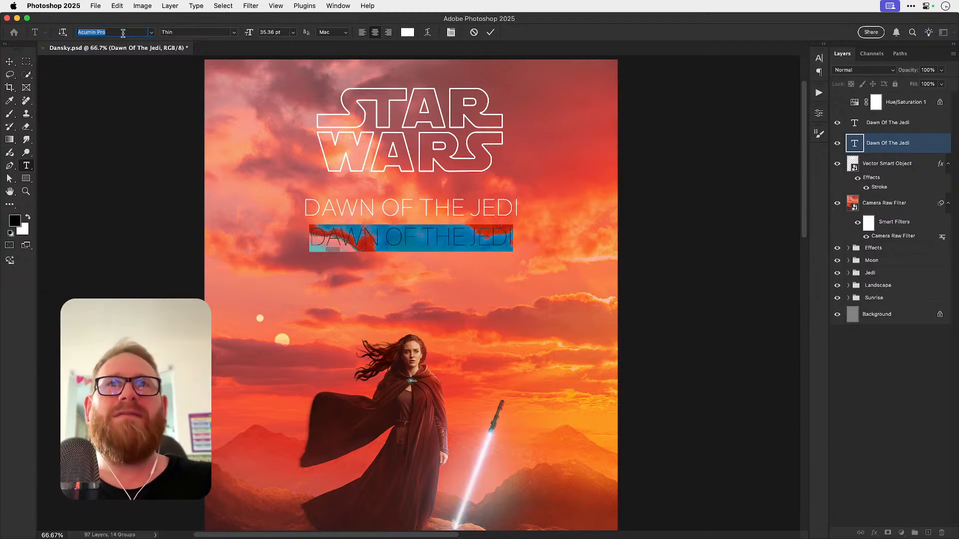
key(Down)
key(Down)
key(Down)
key(Down)
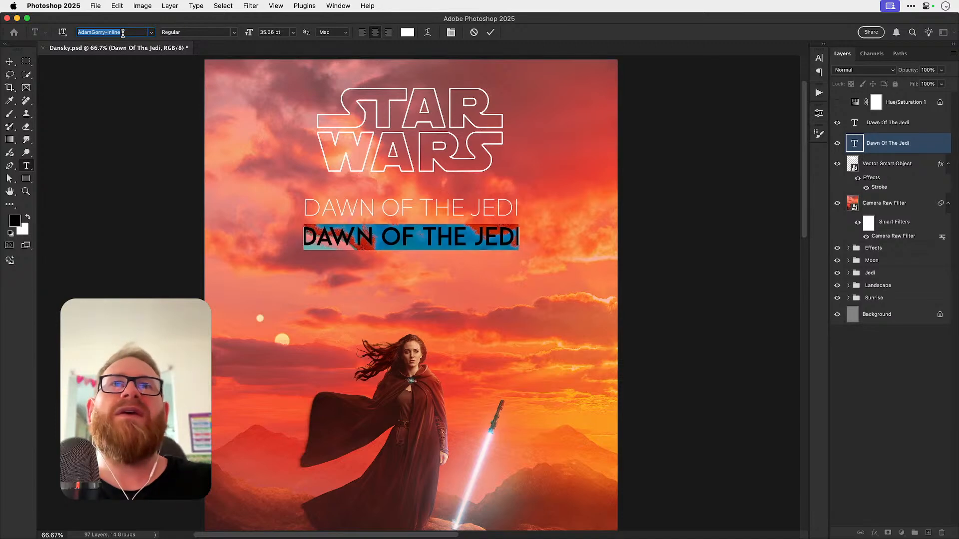
key(Down)
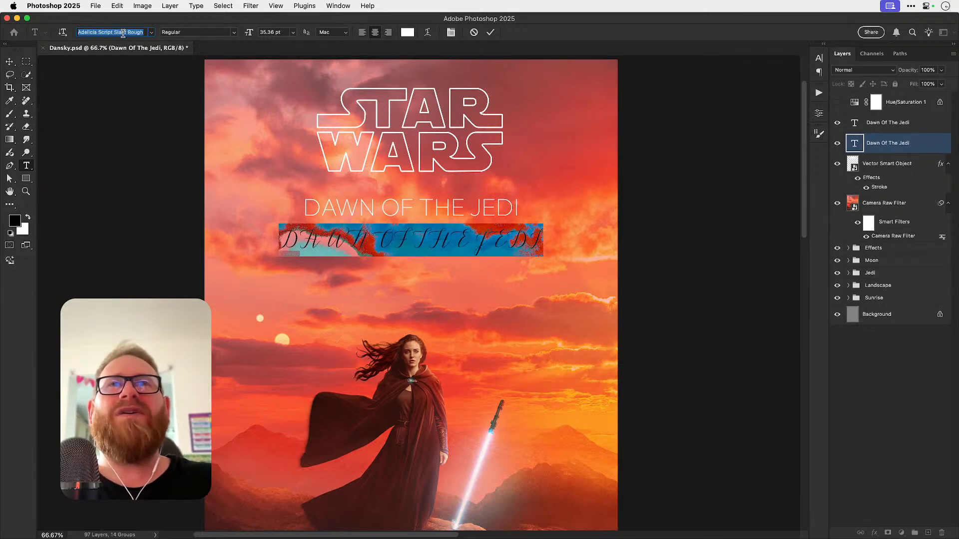
key(Down)
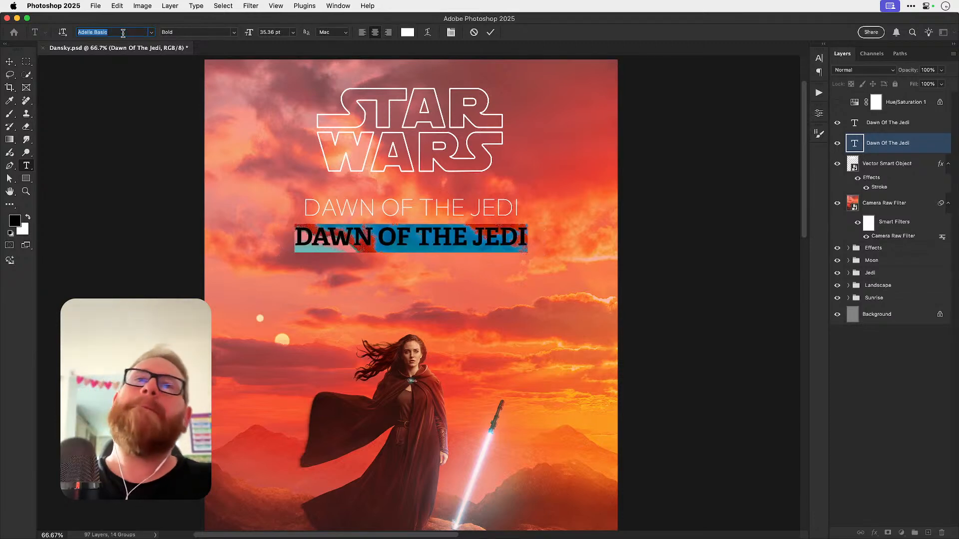
key(Down)
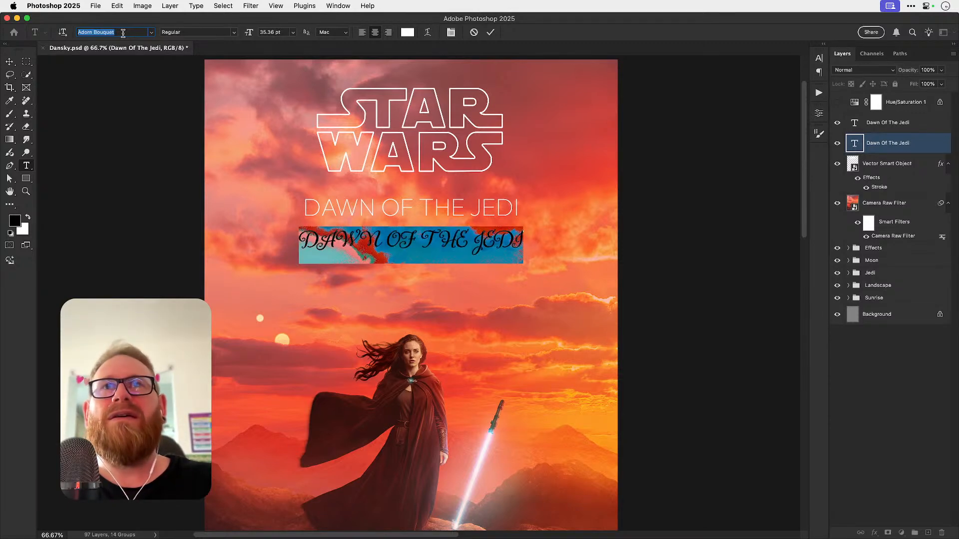
key(Down)
key(Down)
key(Down)
key(Down)
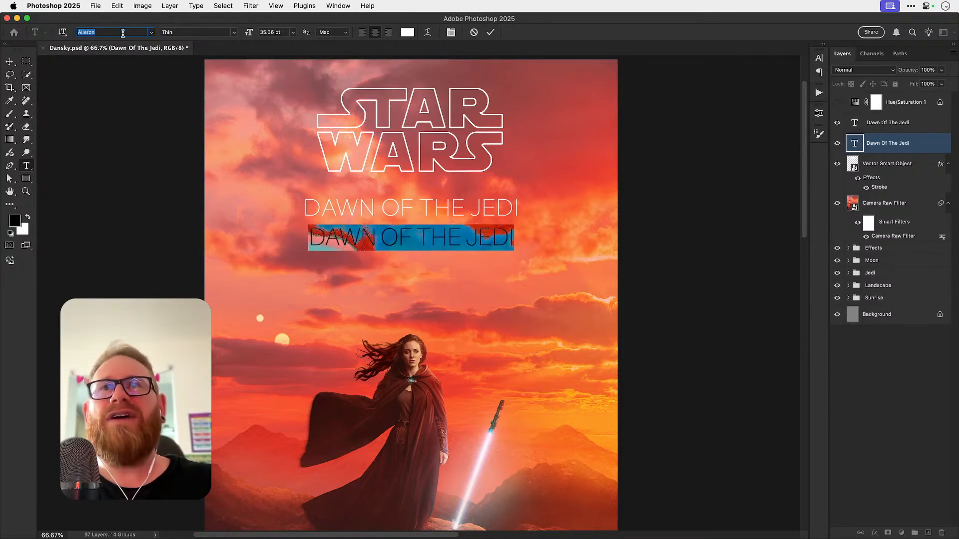
key(Down)
key(Down)
key(Down)
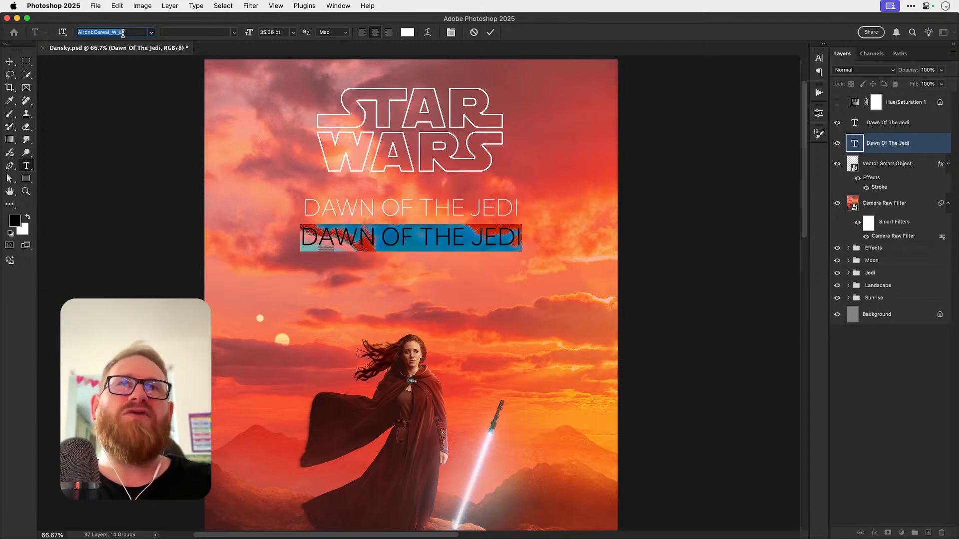
key(Down)
key(Down)
key(Down)
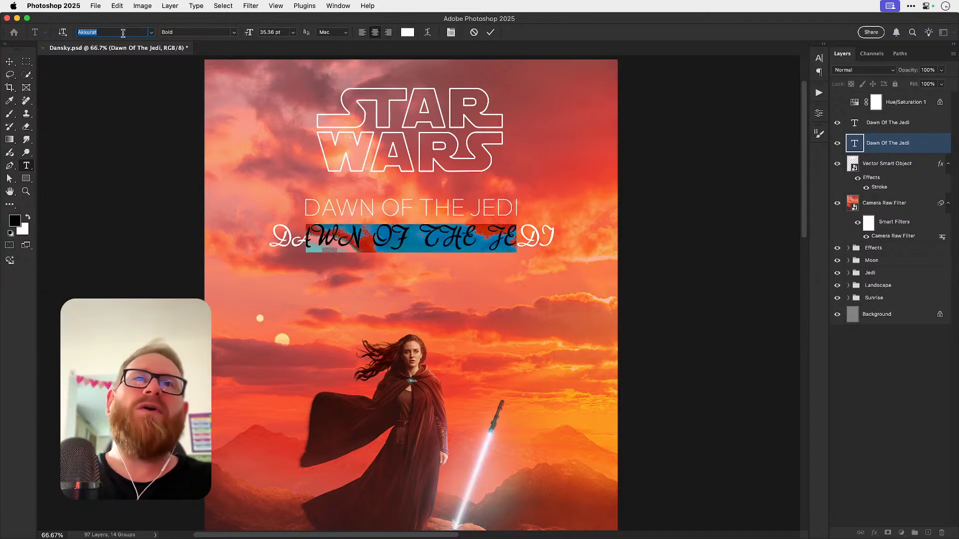
key(Down)
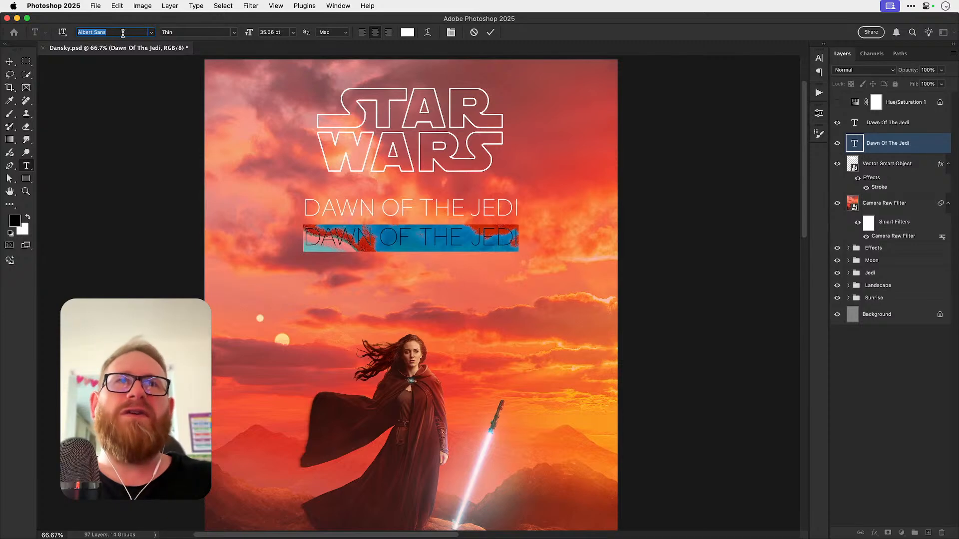
key(Down)
key(Down)
key(Down)
key(Down)
key(Down)
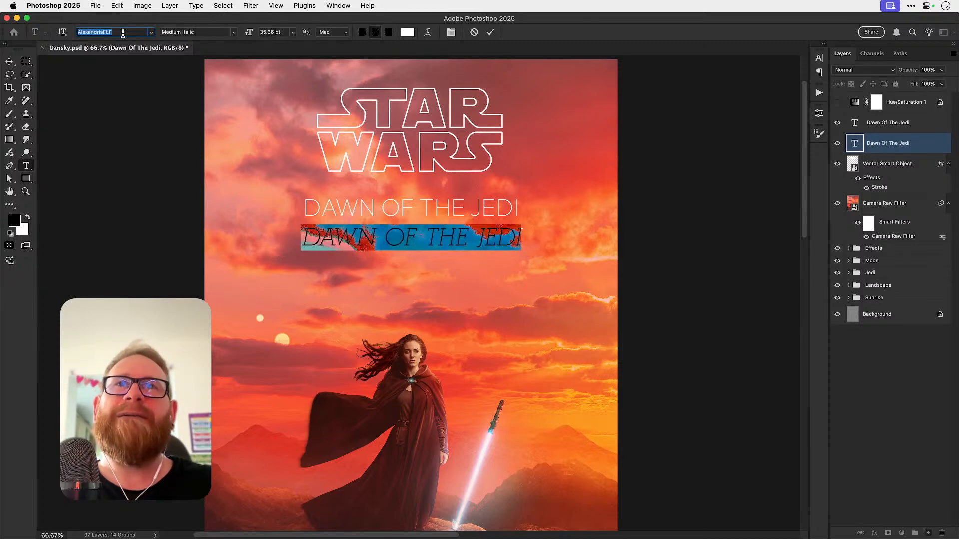
key(Down)
key(Down)
key(Down)
key(Down)
key(Down)
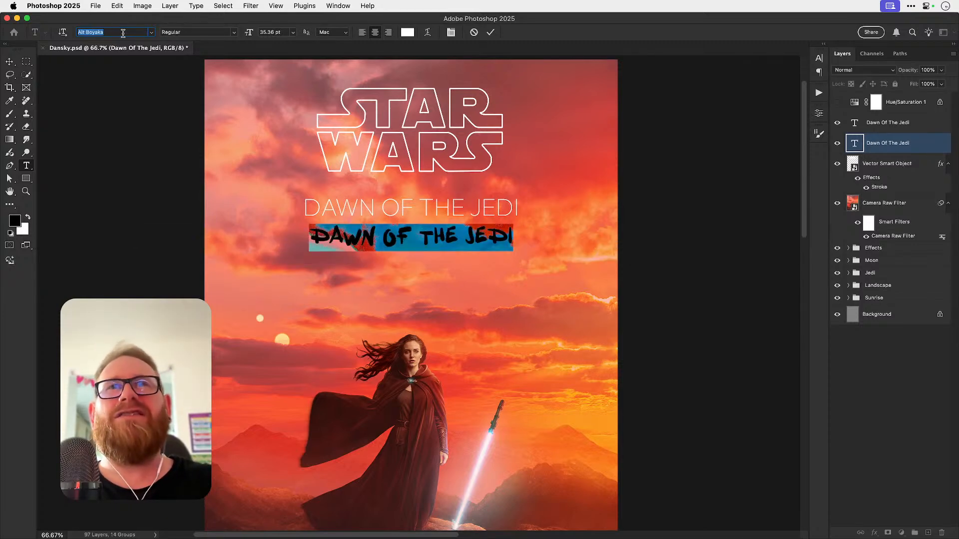
key(Down)
key(Down)
key(Down)
key(Down)
key(Down)
key(Down)
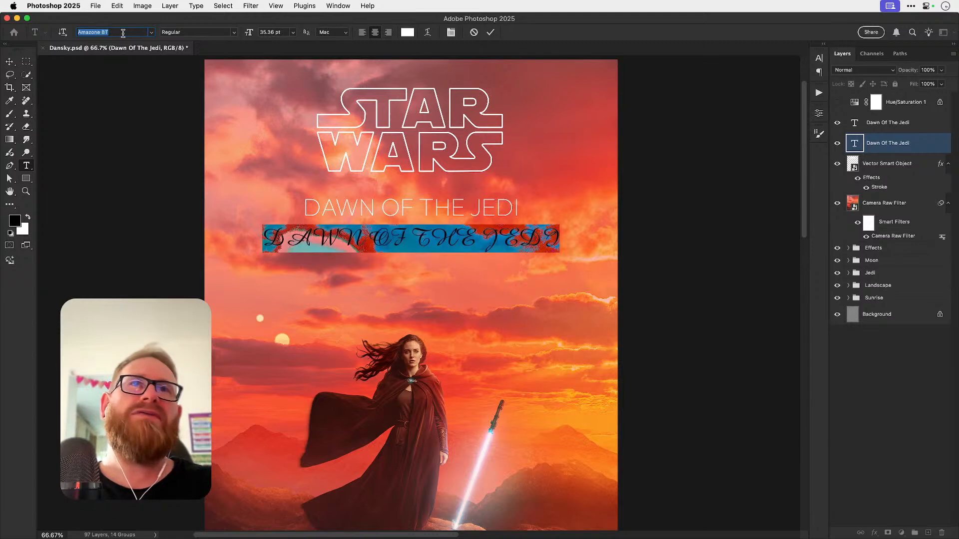
key(Down)
key(Down)
key(Down)
key(Down)
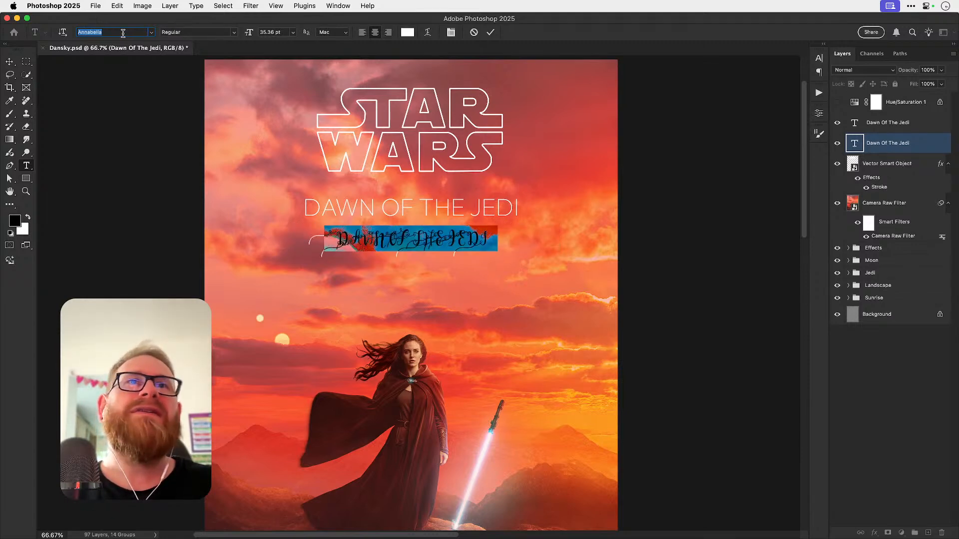
key(Down)
key(Down)
key(Down)
key(Down)
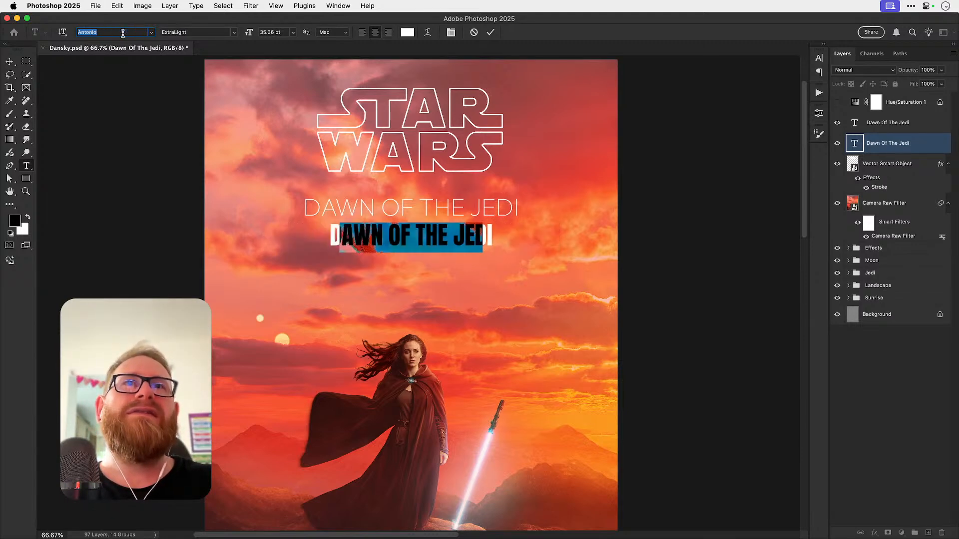
key(Down)
key(Down)
key(Down)
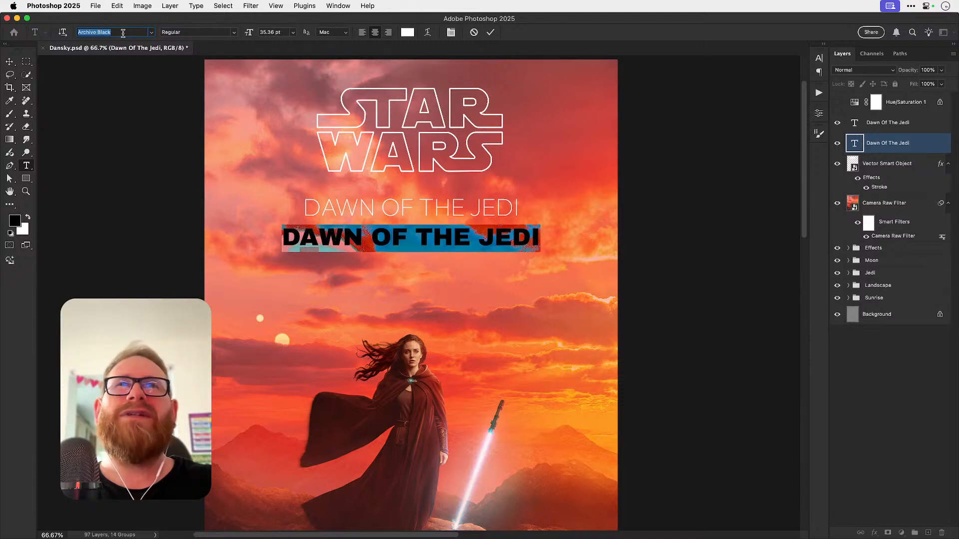
key(Down)
key(Down)
key(Down)
key(Down)
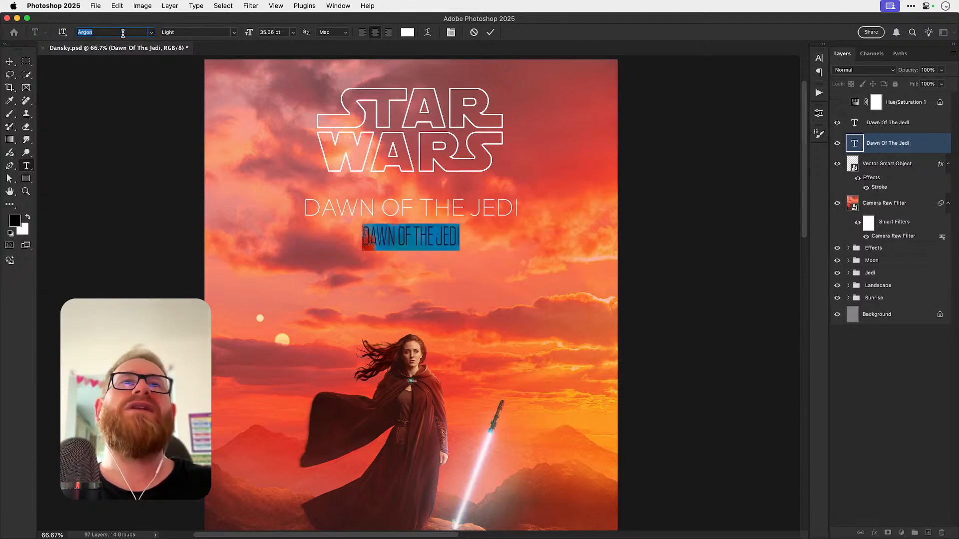
key(Down)
key(Down)
key(Down)
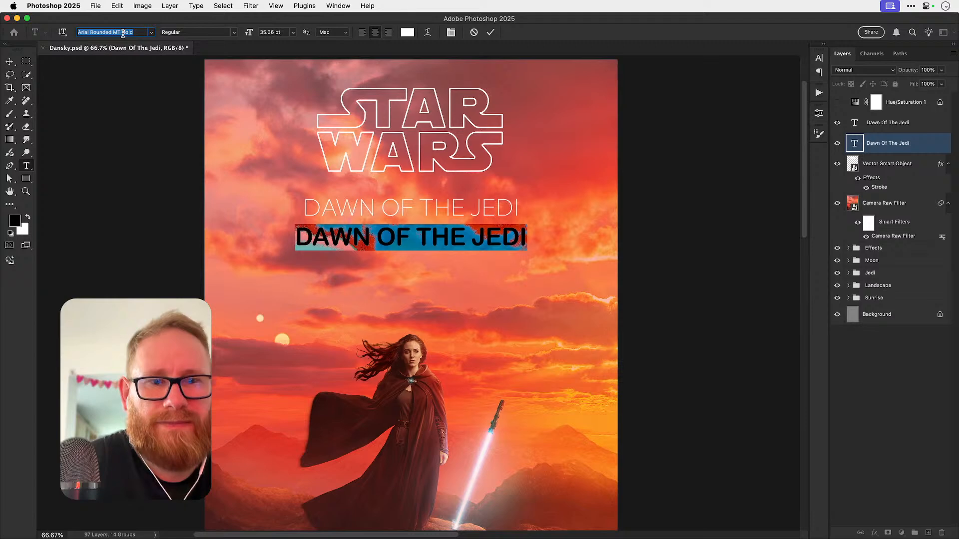
key(Down)
key(Down)
key(Down)
key(Down)
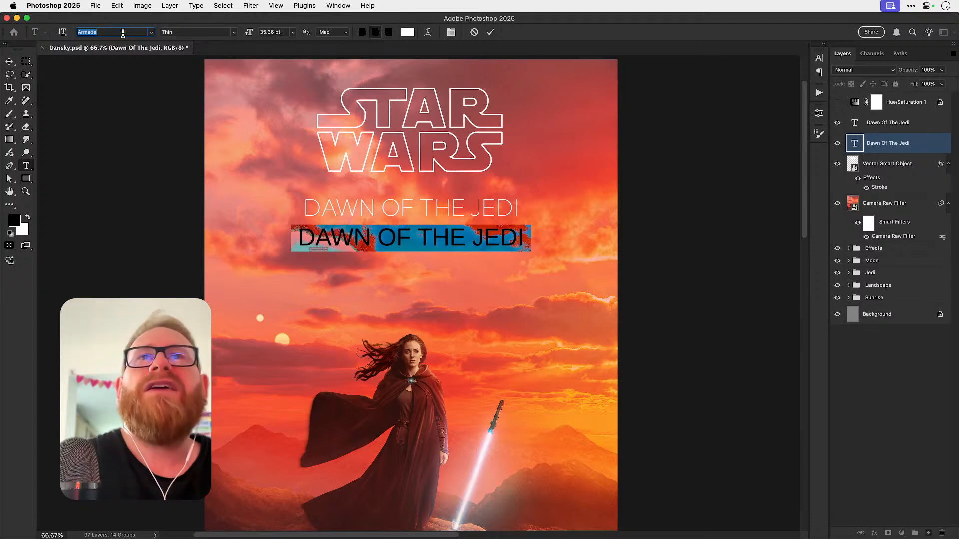
key(Down)
key(Down)
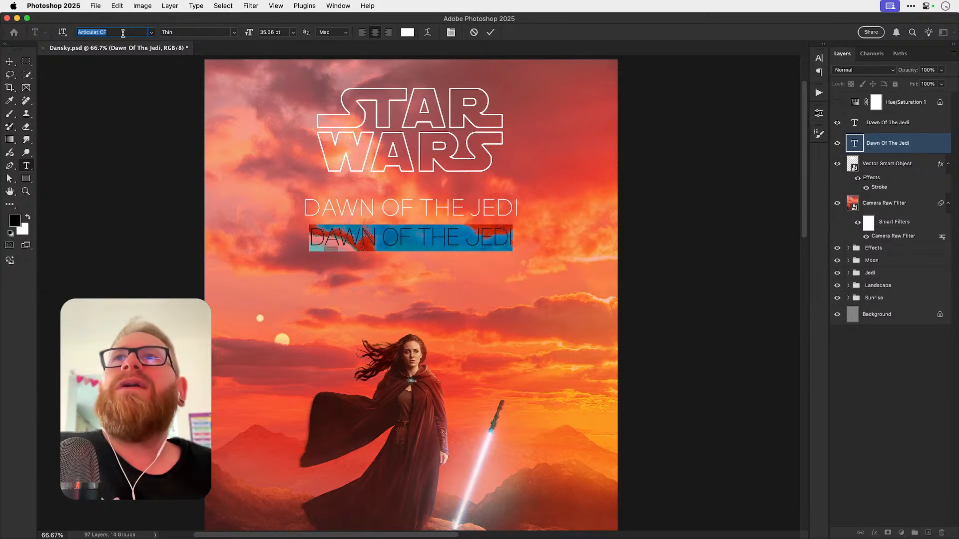
key(Down)
key(Down)
key(Down)
key(Down)
key(Down)
key(Down)
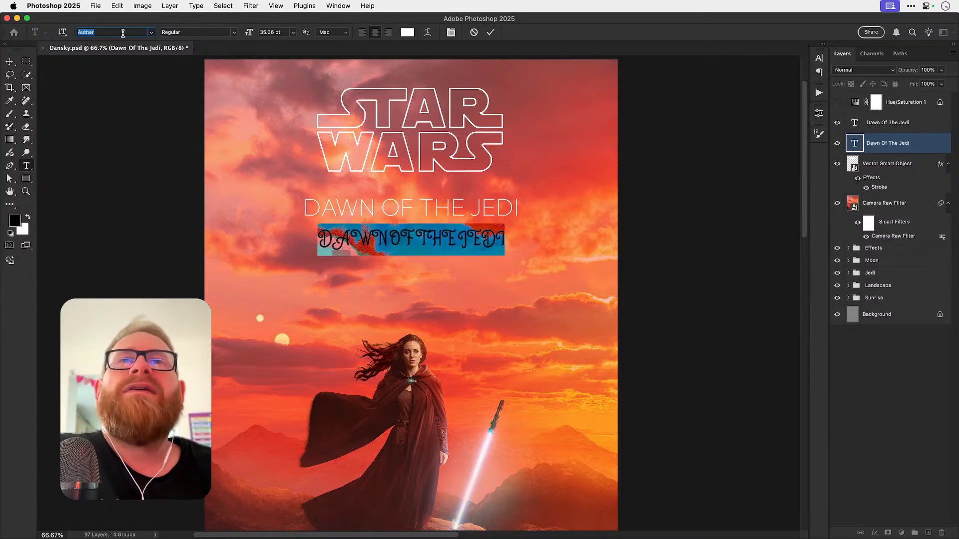
key(Down)
key(Down)
key(Down)
key(Down)
key(Down)
key(Down)
key(Down)
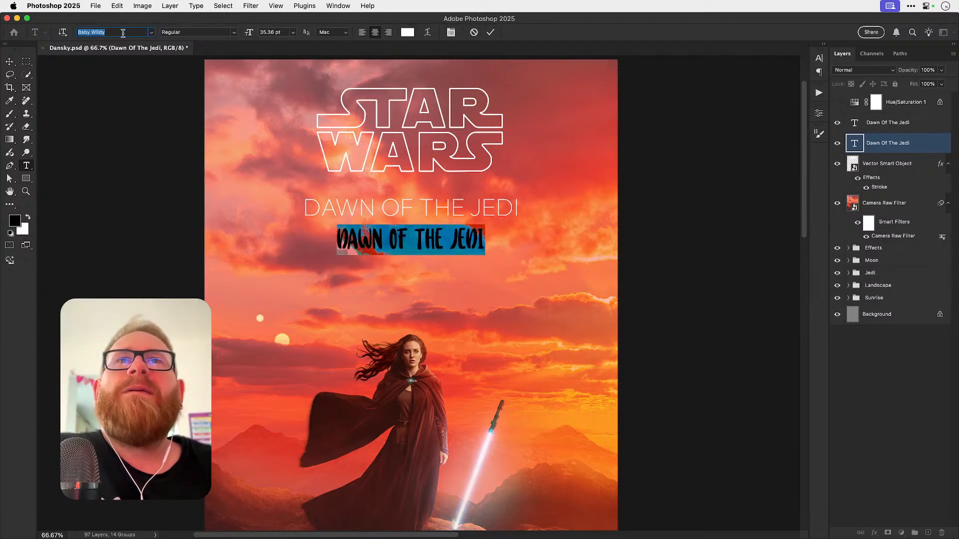
key(Down)
key(Down)
key(Down)
key(Down)
key(Down)
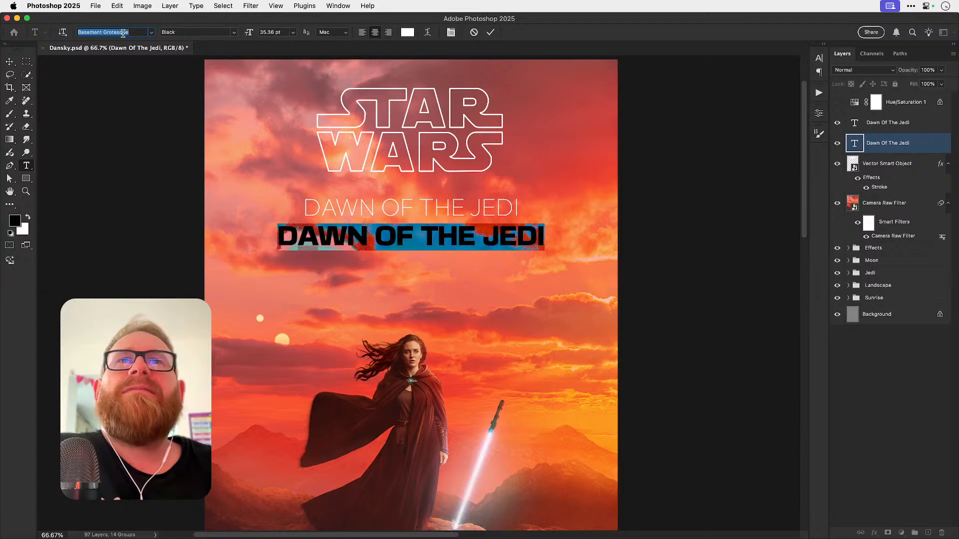
key(Down)
key(Down)
key(Down)
key(Down)
key(Down)
key(Down)
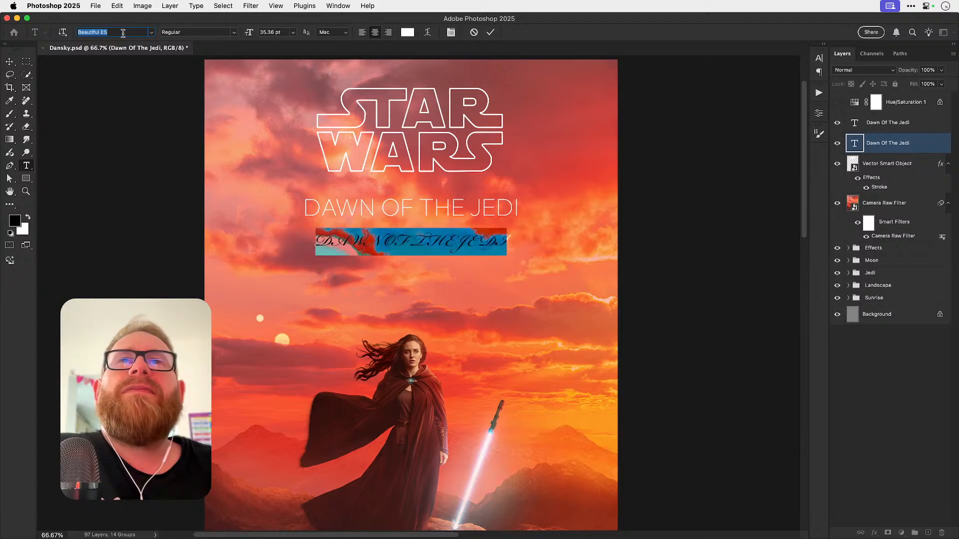
key(Down)
key(Down)
key(Down)
key(Down)
key(Down)
key(Down)
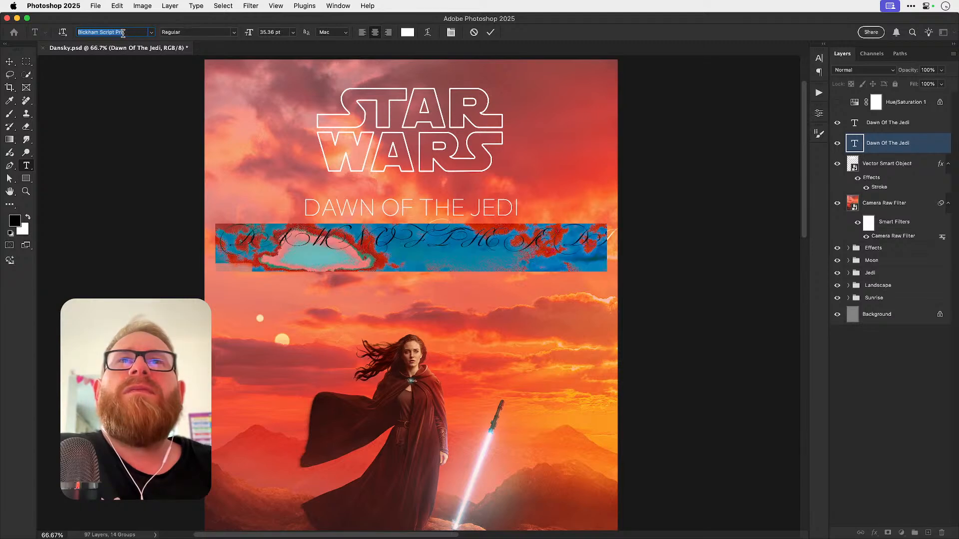
key(Down)
key(Down)
key(Down)
key(Down)
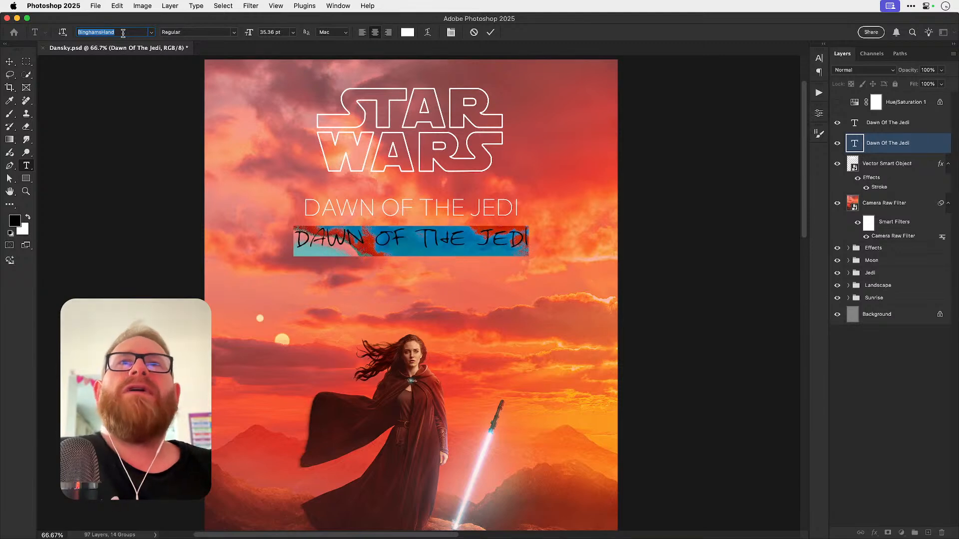
click(14, 63)
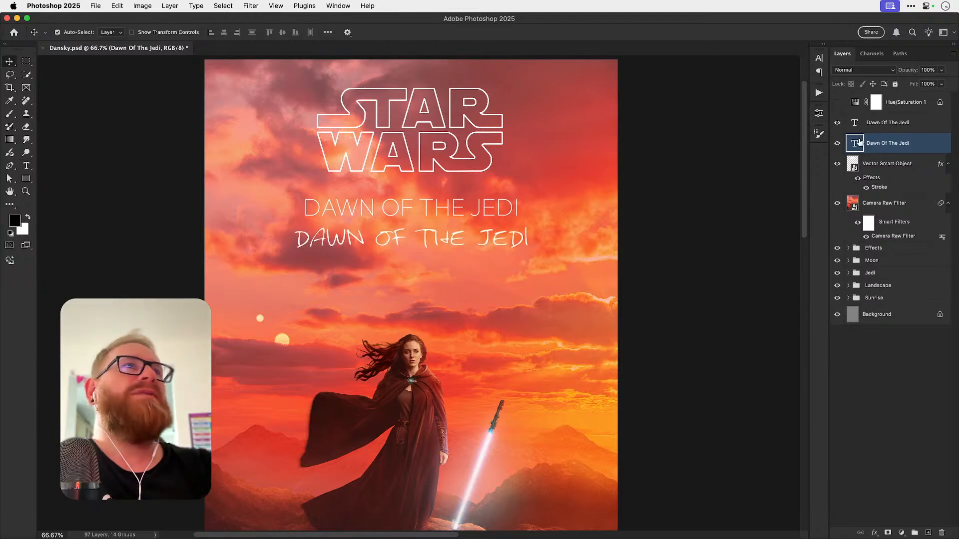
click(837, 143)
Step: Enlarge the upper "Dawn Of The Jedi" subtitle proportionally about its centre until it is clearly wider than the Star Wars logo
click(499, 212)
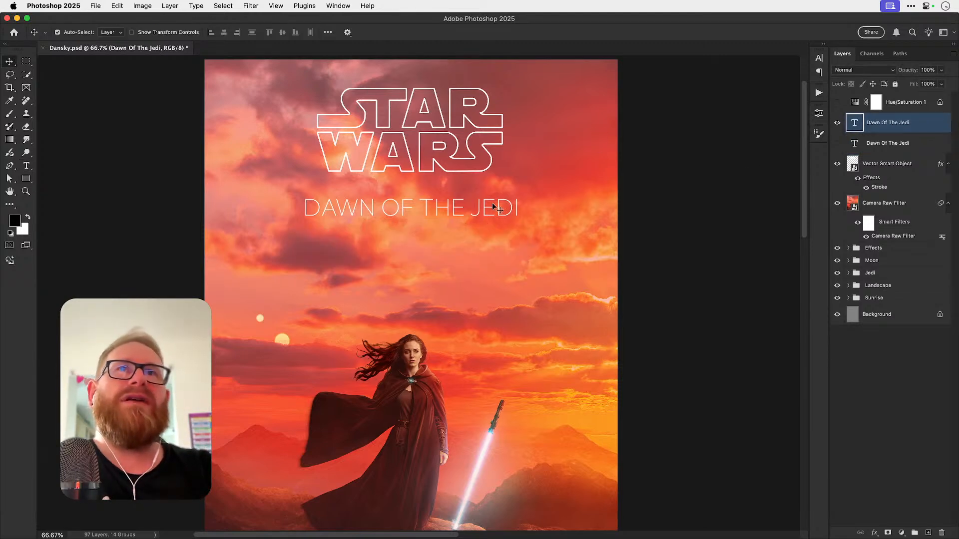
key(super+t)
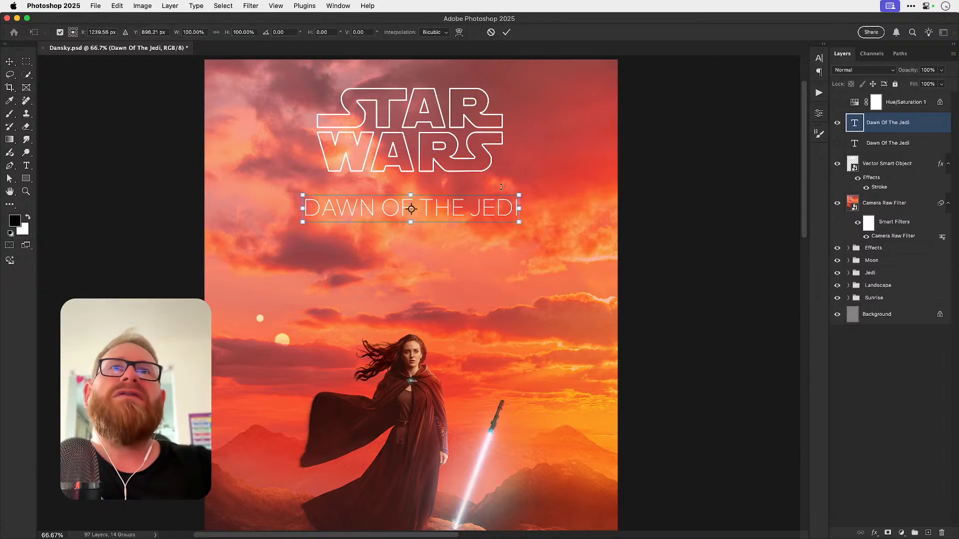
drag(558, 181, 556, 181)
key(Return)
key(super+0)
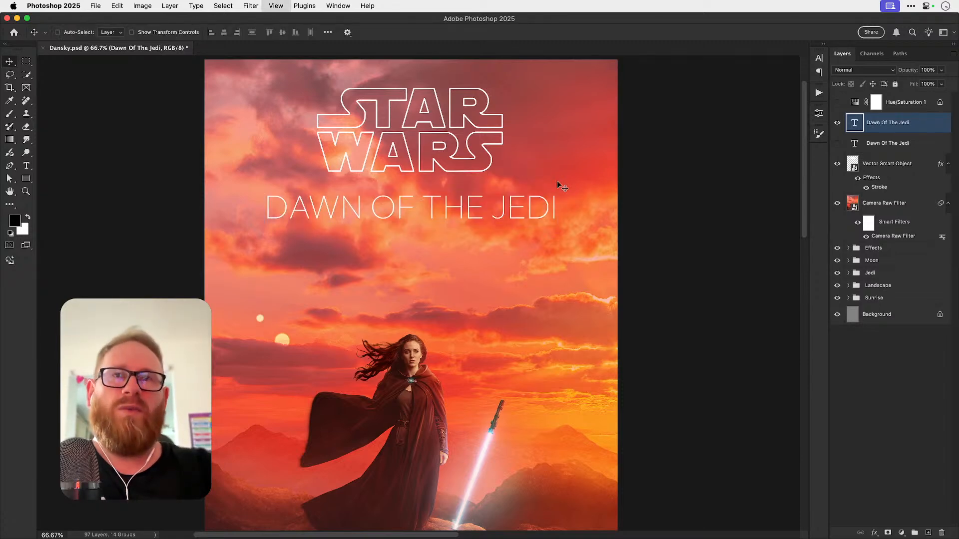
key(super+equal)
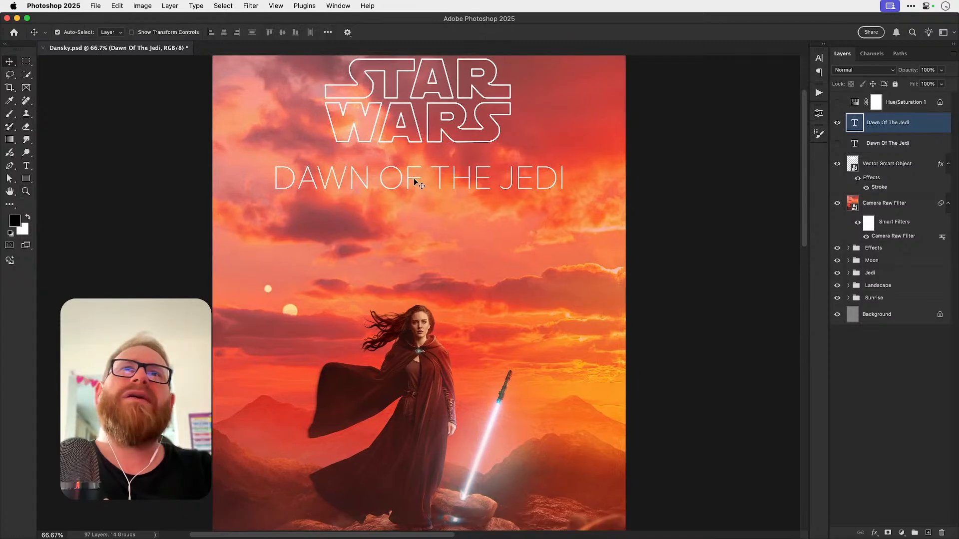
Step: Duplicate the one-line subtitle a little further down the poster and shorten the copy's text to "Dawn"
drag(417, 183, 560, 242)
key(t)
key(BackSpace)
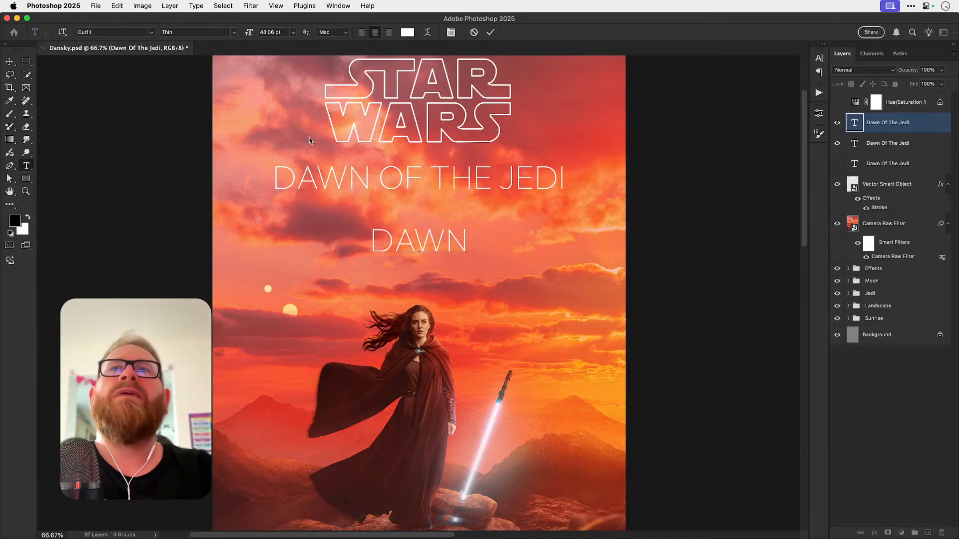
click(9, 61)
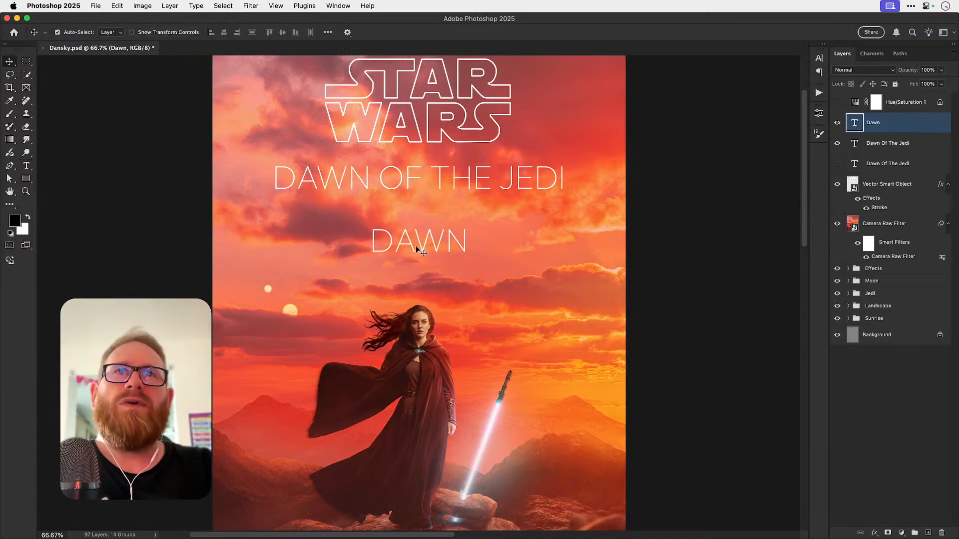
Step: Make two copies of the "Dawn" line, stacked evenly beneath it to form three lines
drag(416, 246, 414, 212)
key(super+z)
key(super+j)
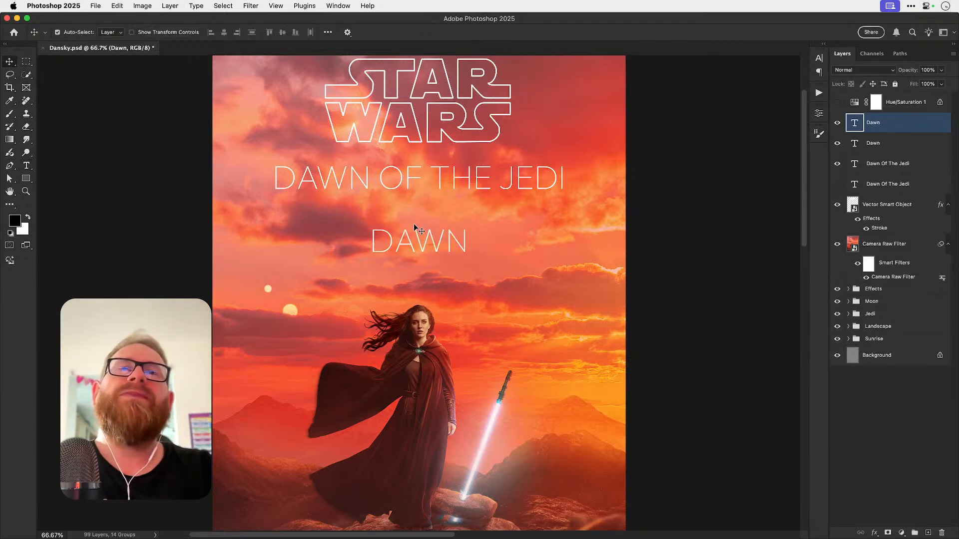
drag(415, 269, 416, 298)
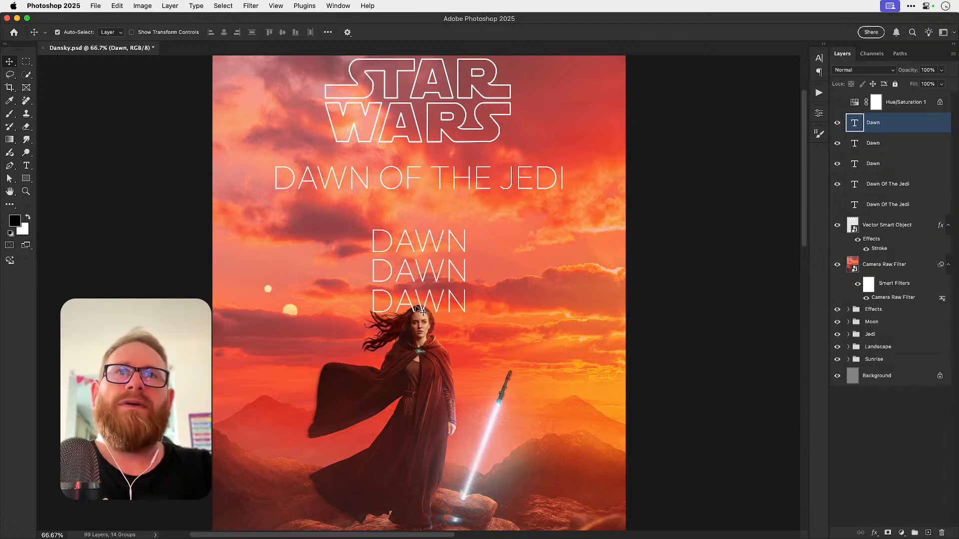
Step: Change the lowest "Dawn" copy to "Jedi" and the middle copy to "Of the"
key(t)
click(415, 305)
key(super+a)
text(JEDI)
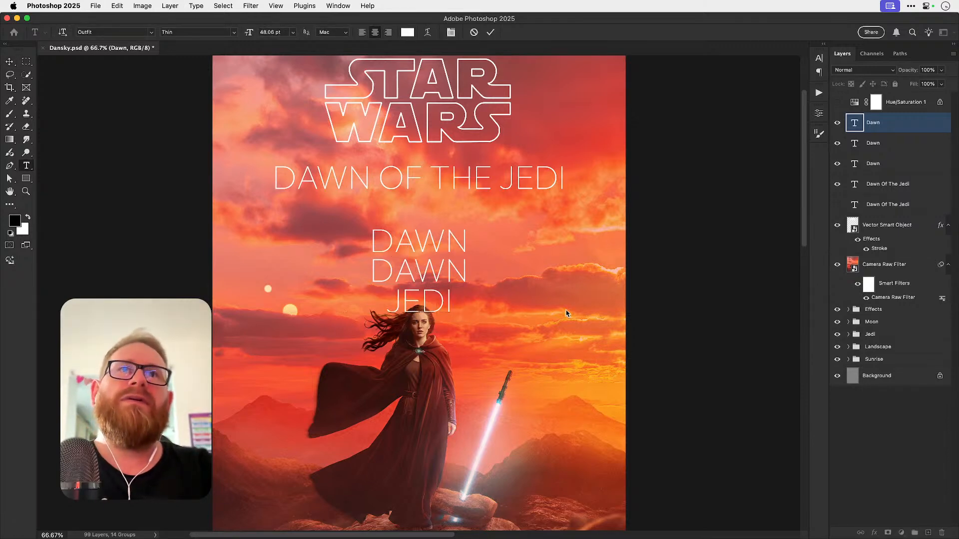
double_click(441, 270)
text(Of The)
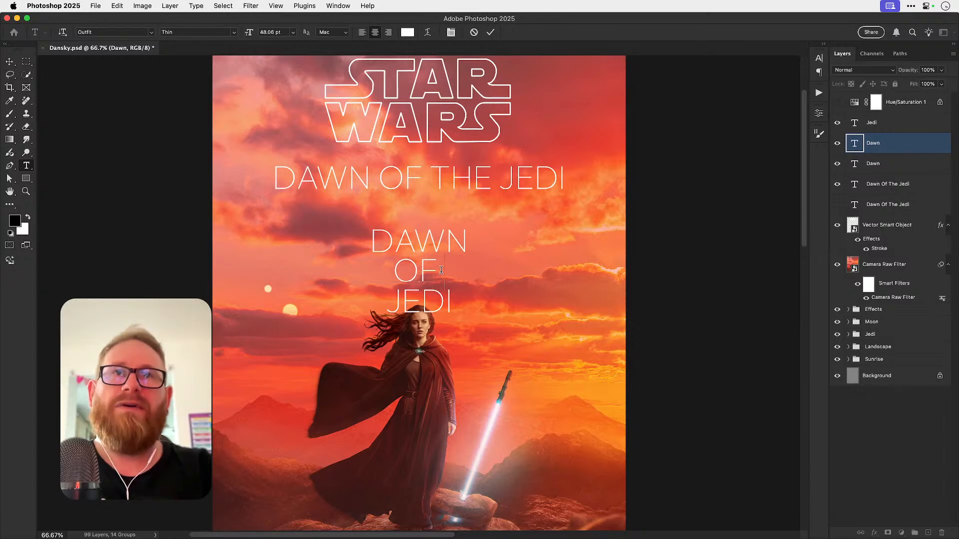
Step: Scale the "Of the" line down proportionally about its centre to about 11.4 pt
click(7, 63)
key(super+t)
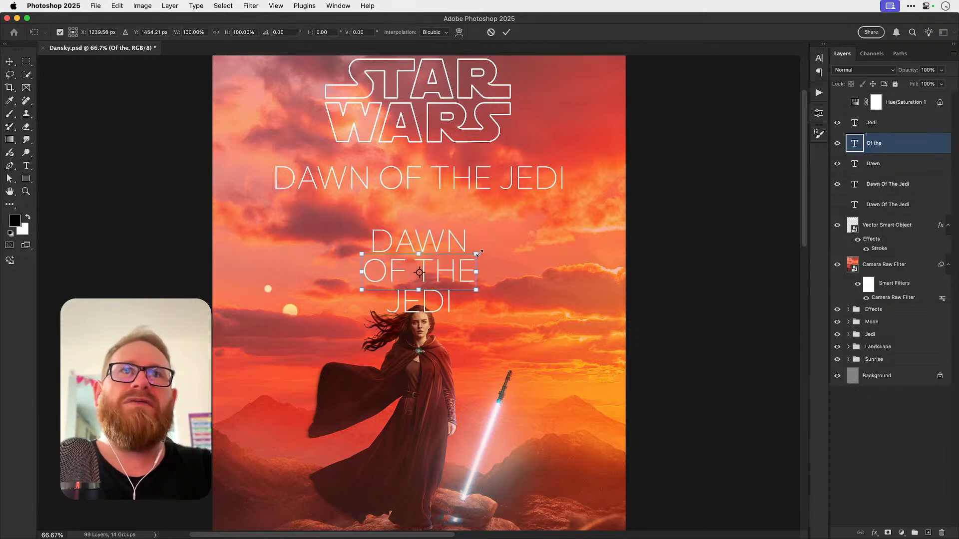
drag(475, 255, 434, 268)
key(super+z)
key(Return)
Step: Set the small "Of the" line's font weight to Outfit Medium
key(super+space)
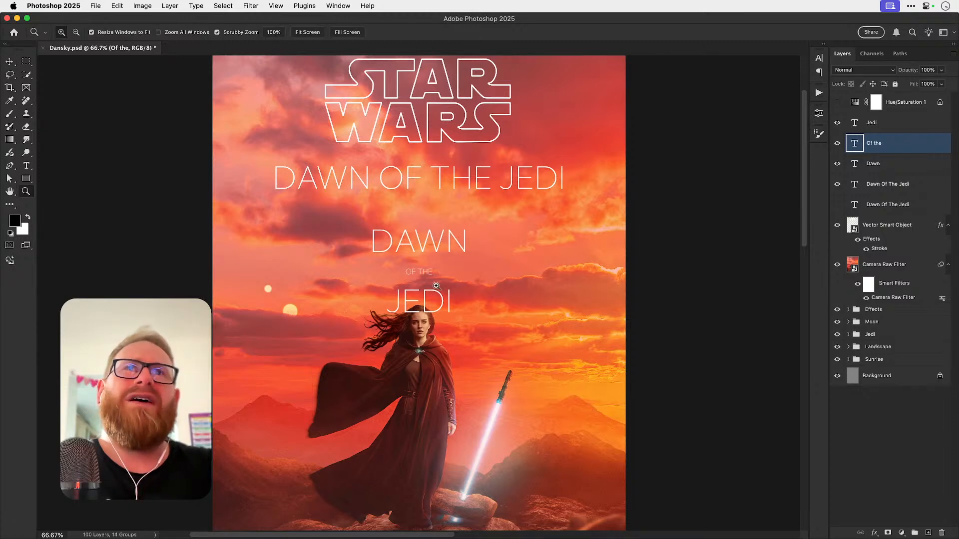
double_click(436, 286)
key(t)
click(407, 246)
key(super+a)
click(232, 32)
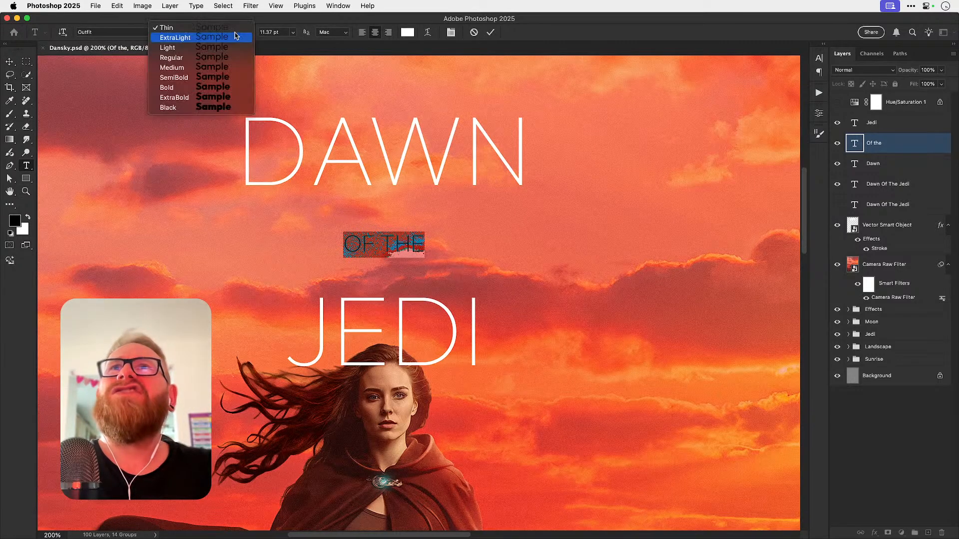
click(173, 67)
click(9, 62)
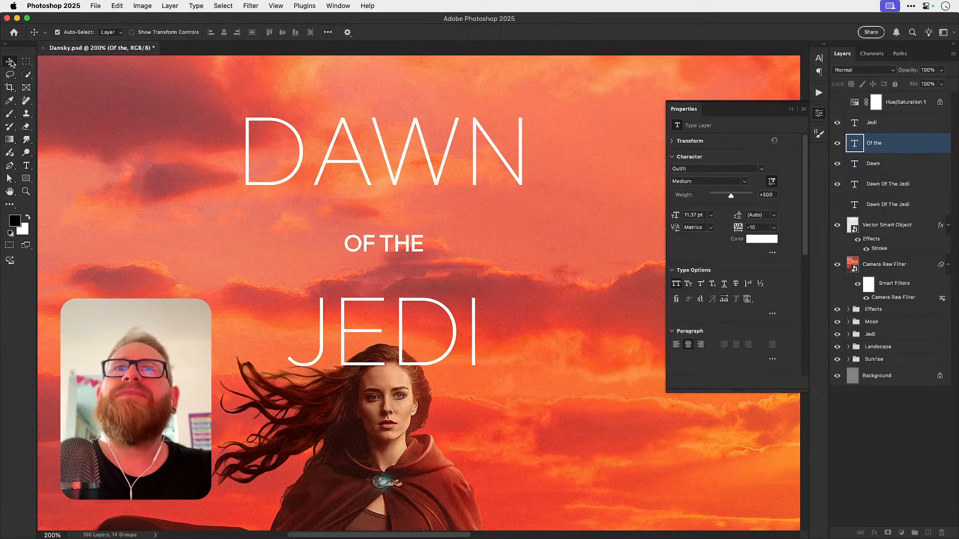
Step: Move "Jedi" straight up by about 74 px and raise "Of the" to sit midway between "Dawn" and "Jedi"
drag(356, 329, 353, 292)
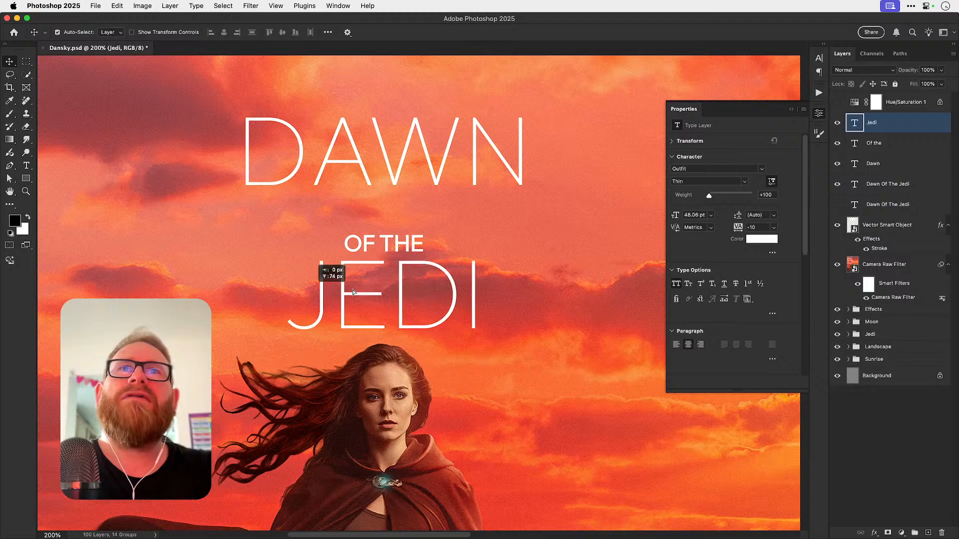
drag(379, 242, 379, 216)
Step: Set the "Of the" line to Outfit Regular and widen its tracking to 580
key(t)
key(super+a)
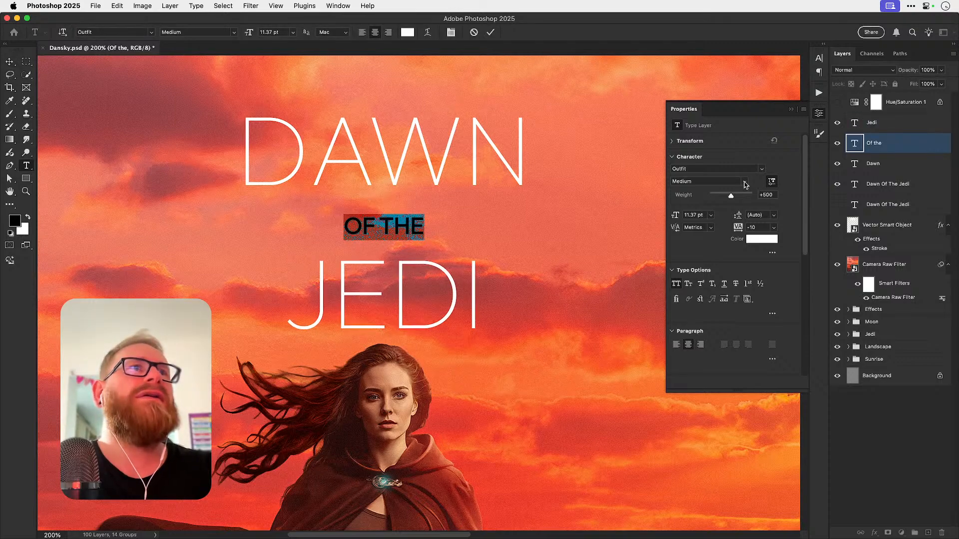
click(745, 185)
click(727, 206)
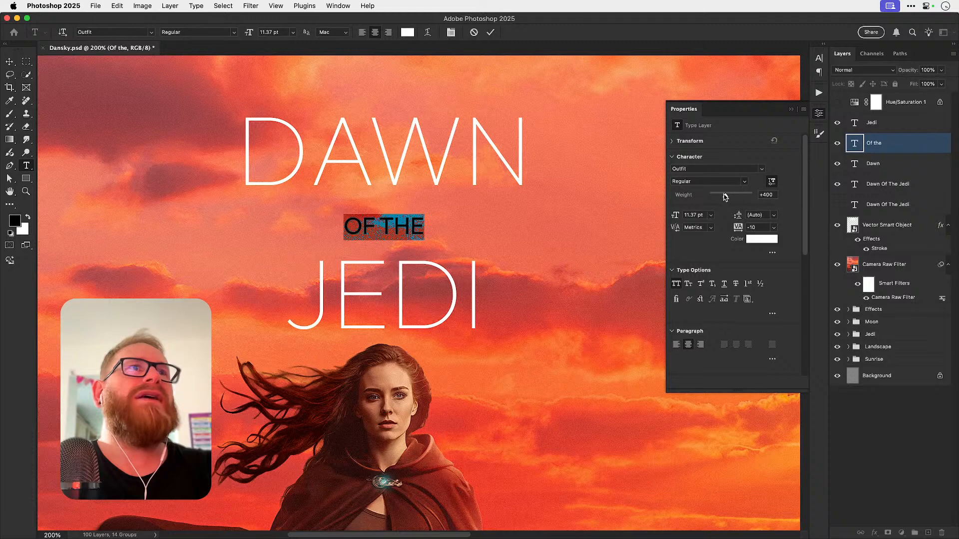
drag(738, 230, 752, 231)
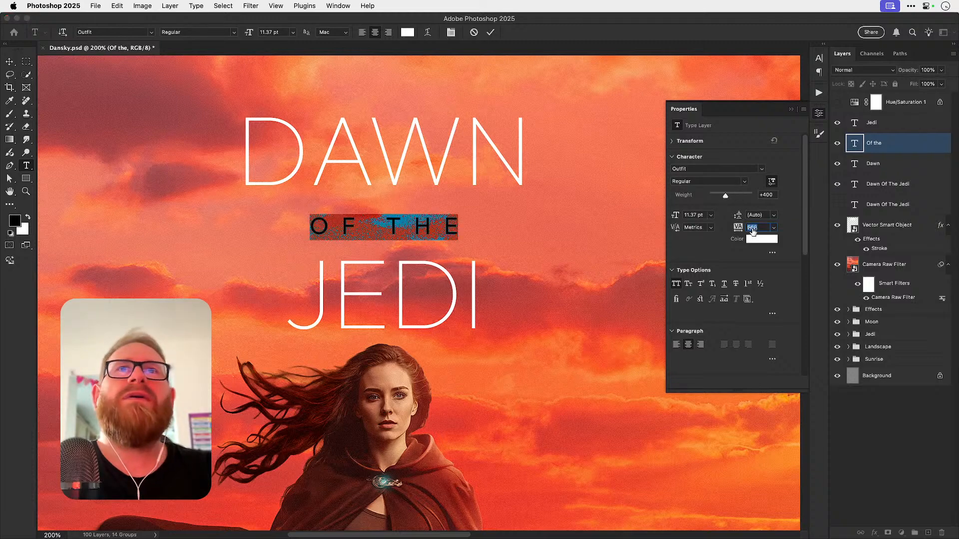
click(9, 61)
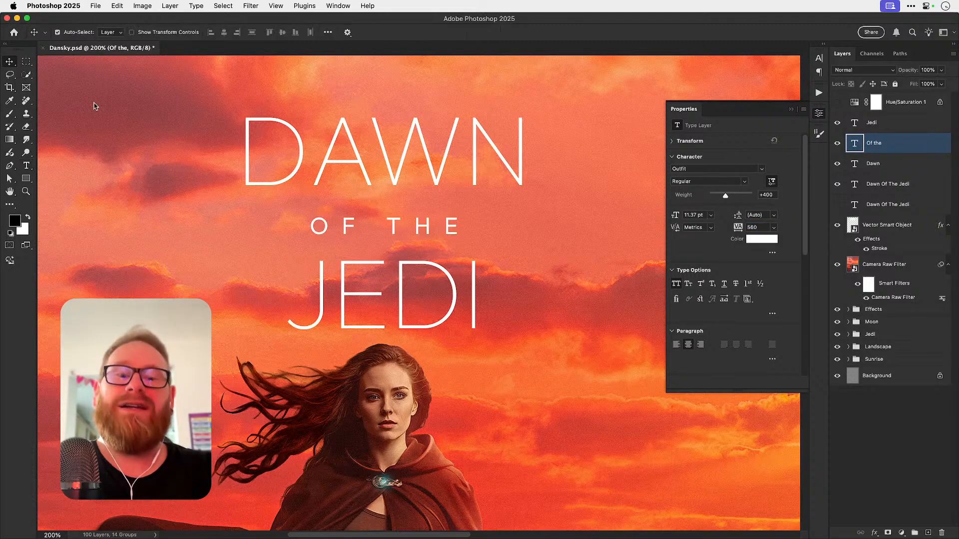
Step: Try replacing the J of the "Jedi" line with an M, and undo the change
key(super+0)
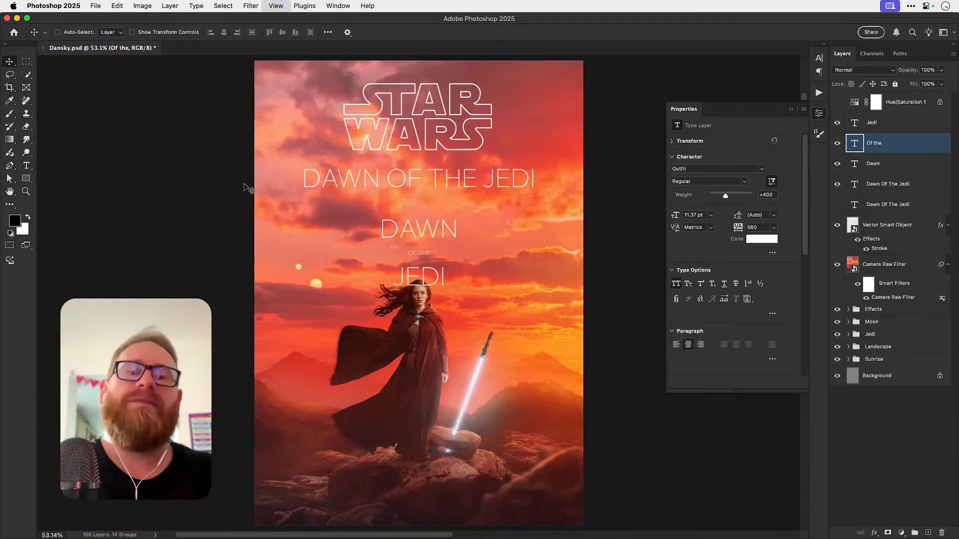
key(z)
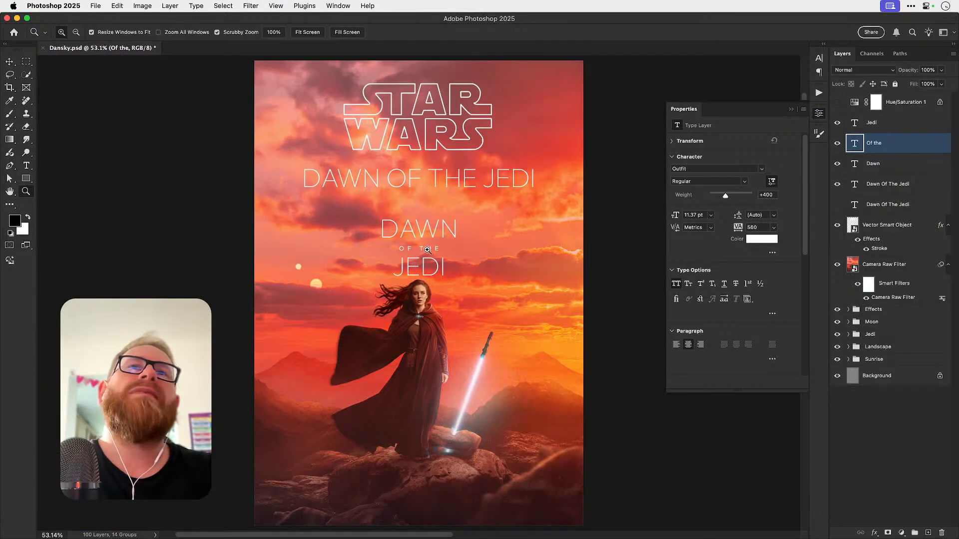
click(427, 250)
click(427, 249)
key(t)
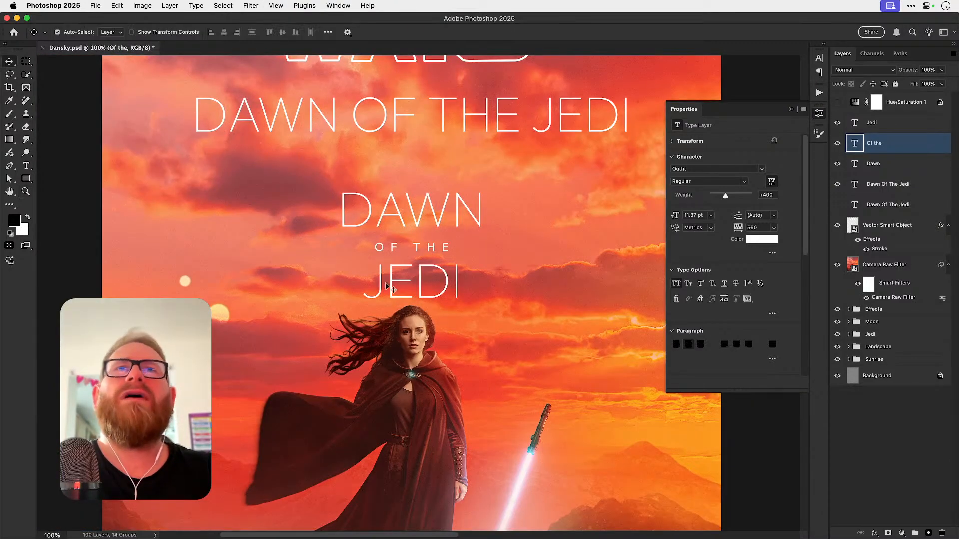
drag(386, 281, 365, 281)
text(M)
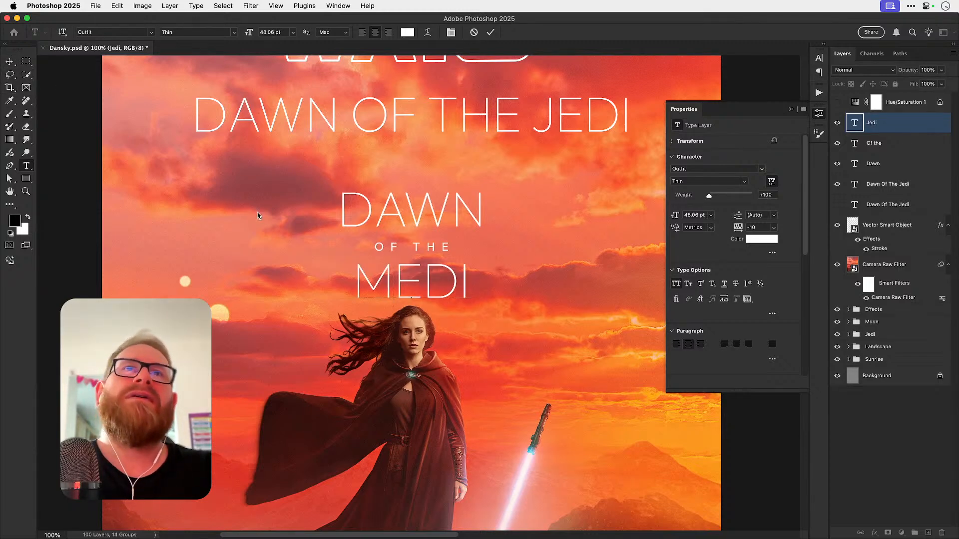
click(10, 61)
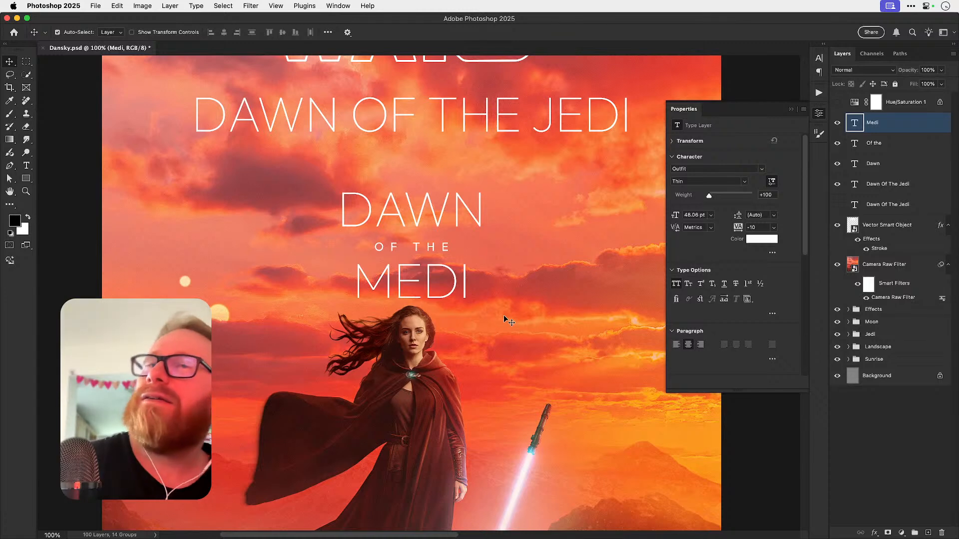
key(super+z)
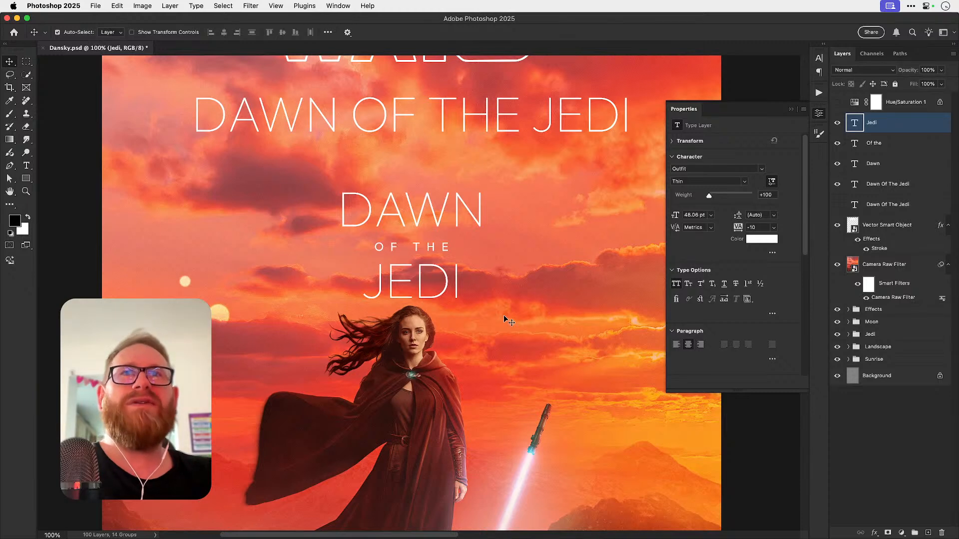
Step: Step back through the recent lettering edits to compare the tight "Of the" spacing, and restore the wide tracking
key(super+z)
key(super+z)
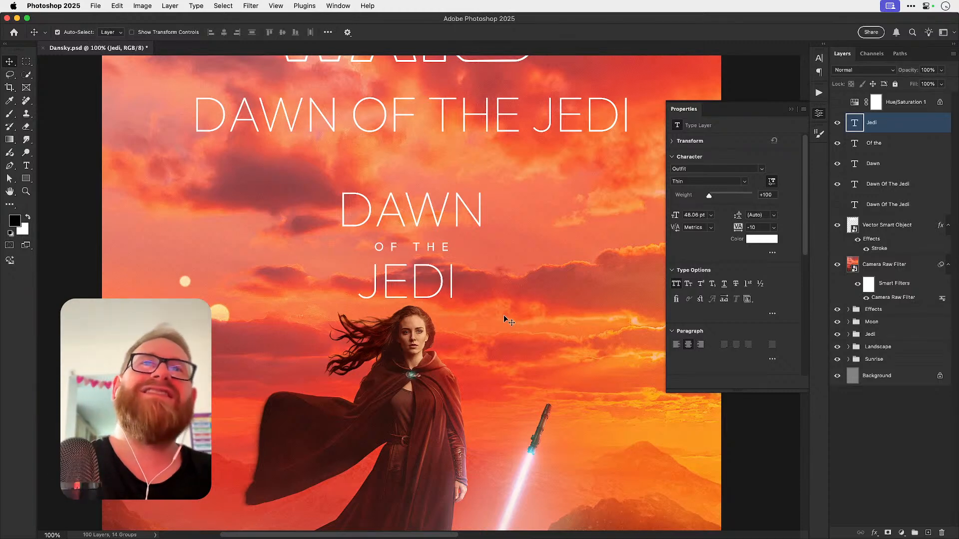
key(super+minus)
key(super+minus)
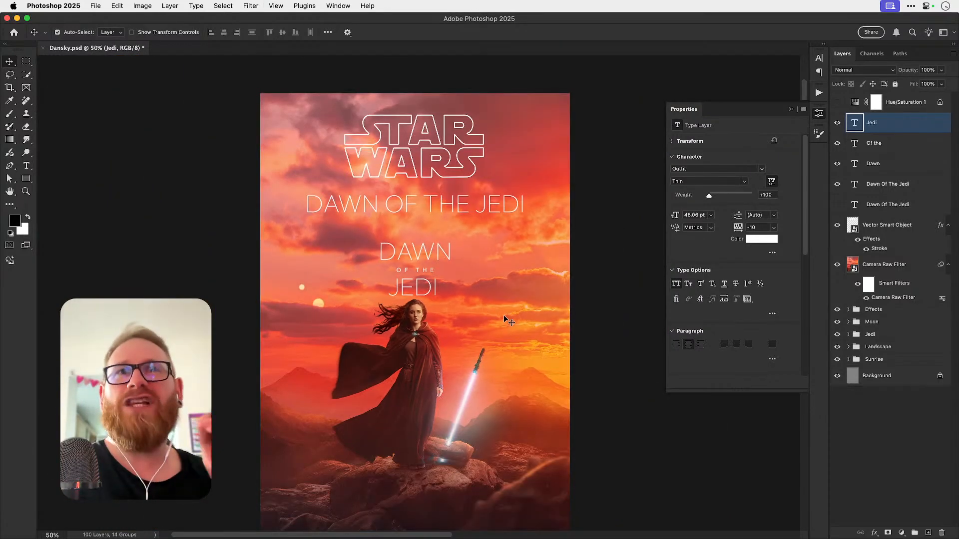
key(super+z)
key(super+z)
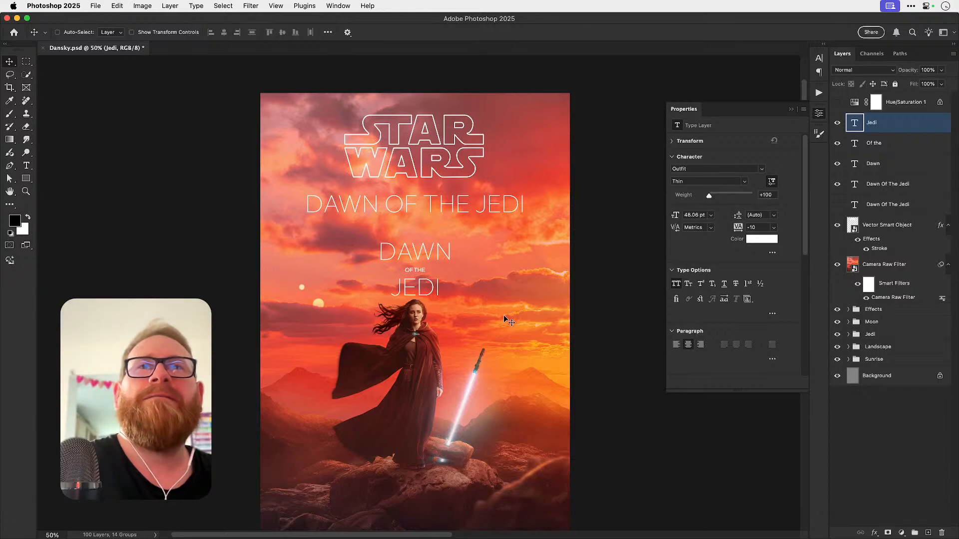
key(super+shift+z)
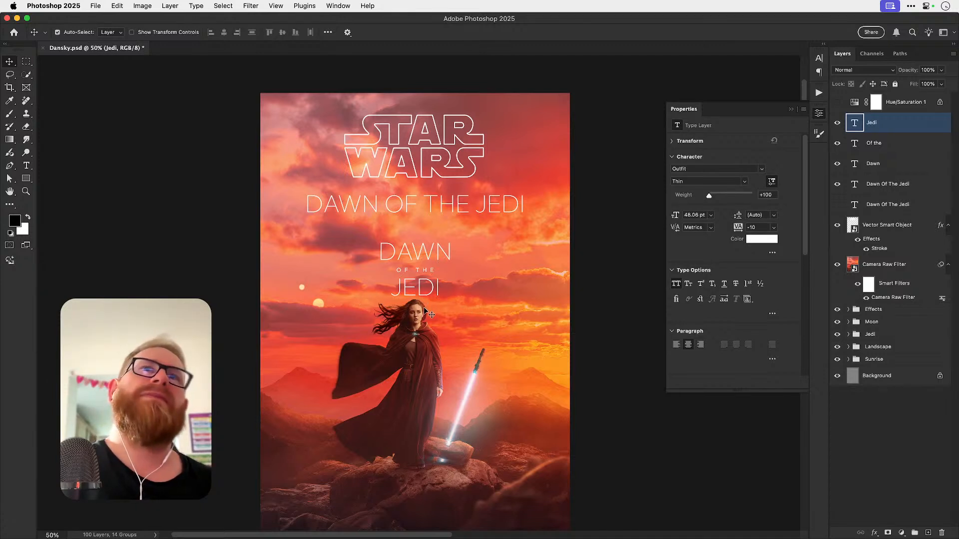
Step: Hide the one-line "Dawn Of The Jedi" subtitle and nudge the three stacked subtitle lines together up closer to the Star Wars logo
click(440, 204)
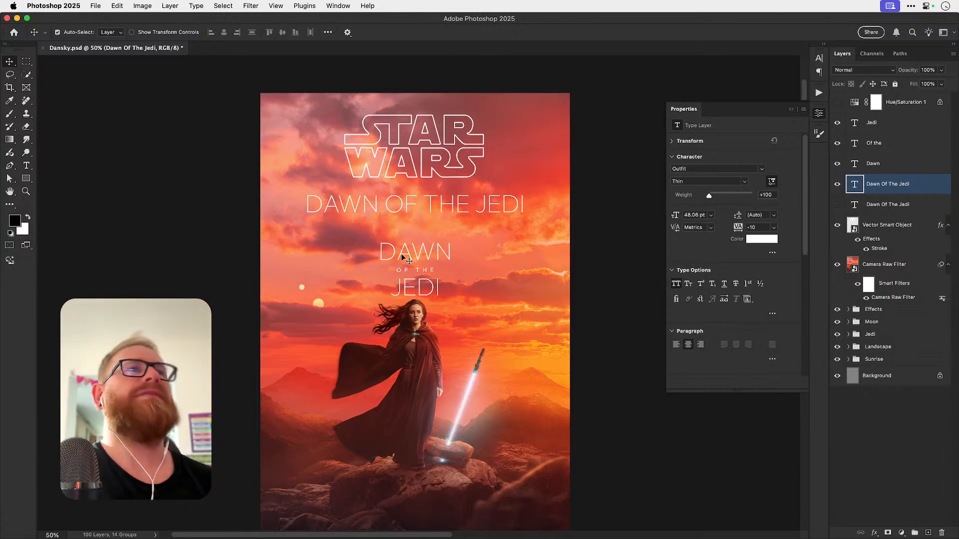
click(837, 183)
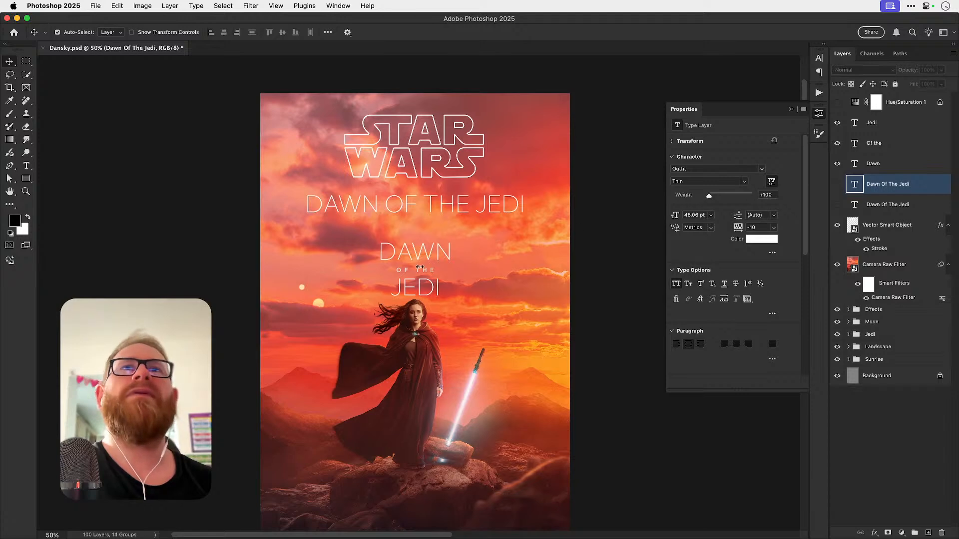
click(875, 164)
shift+click(883, 122)
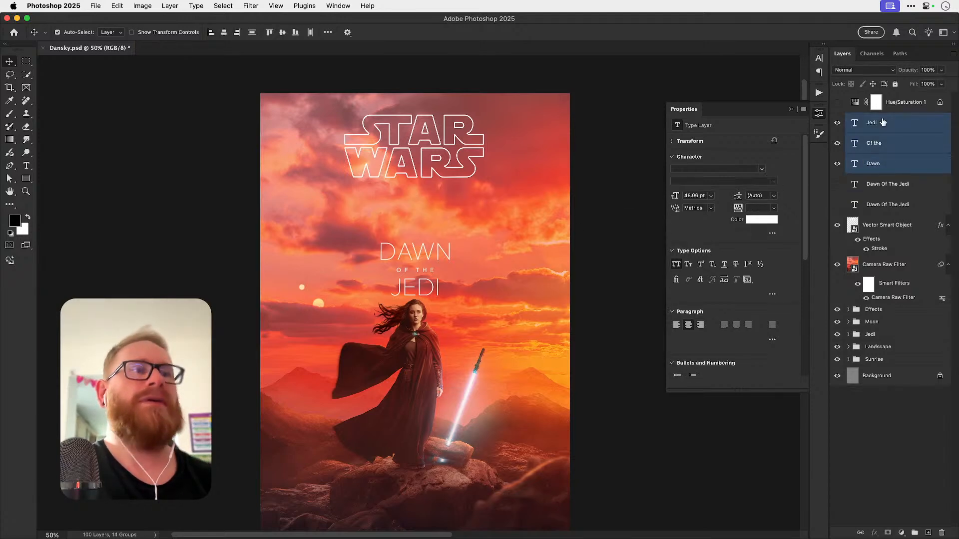
key(Up)
key(Up)
key(Up)
key(Up)
key(Up)
key(Up)
key(Up)
key(Up)
key(Up)
key(Up)
key(Up)
key(Up)
key(Up)
key(Up)
key(Up)
key(Up)
key(Up)
key(Up)
key(Up)
key(Up)
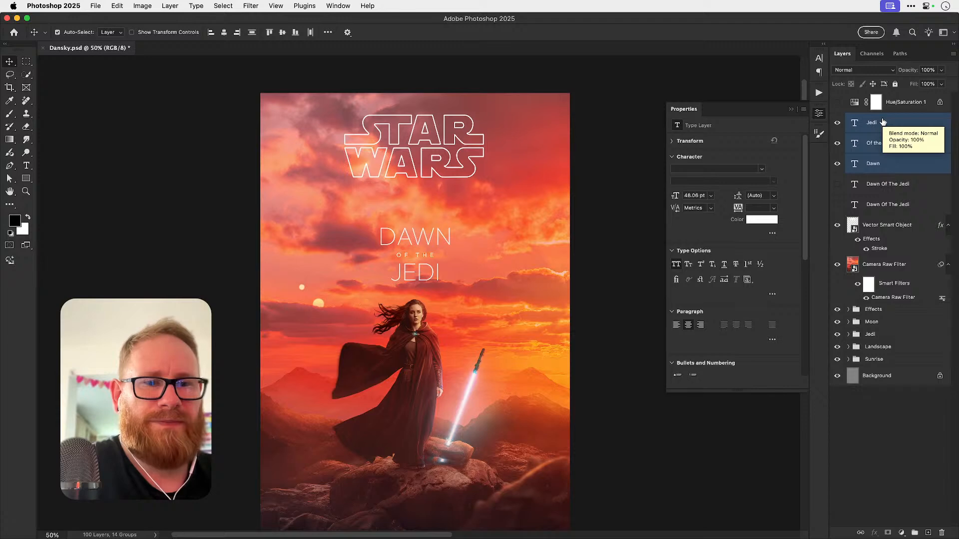
key(Up)
key(Up)
key(Up)
key(Up)
key(Up)
key(Up)
key(Up)
key(Up)
key(Up)
key(Up)
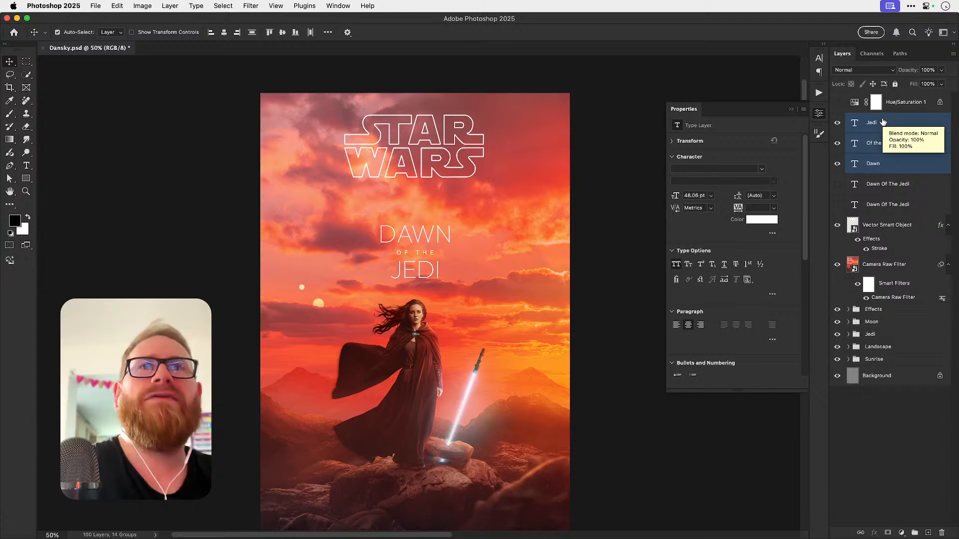
key(Up)
key(Up)
key(Up)
key(Up)
key(Up)
key(Up)
key(Up)
key(Up)
key(Up)
key(Up)
key(Up)
key(Up)
key(Up)
key(Up)
key(Up)
key(Up)
key(Up)
key(Up)
key(Up)
key(Up)
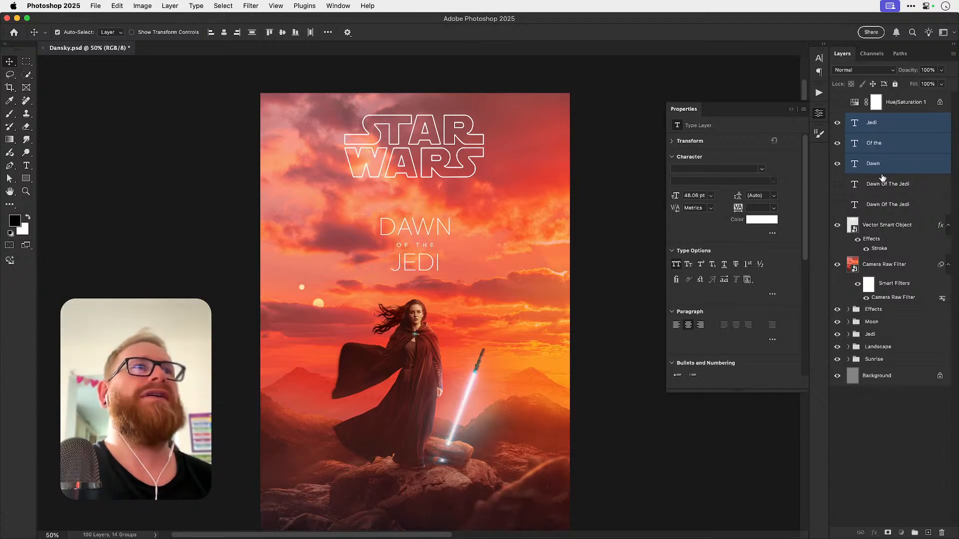
Step: Try an ITC font on the "Dawn" line, cancel the font change, and close the type properties
click(883, 172)
double_click(854, 163)
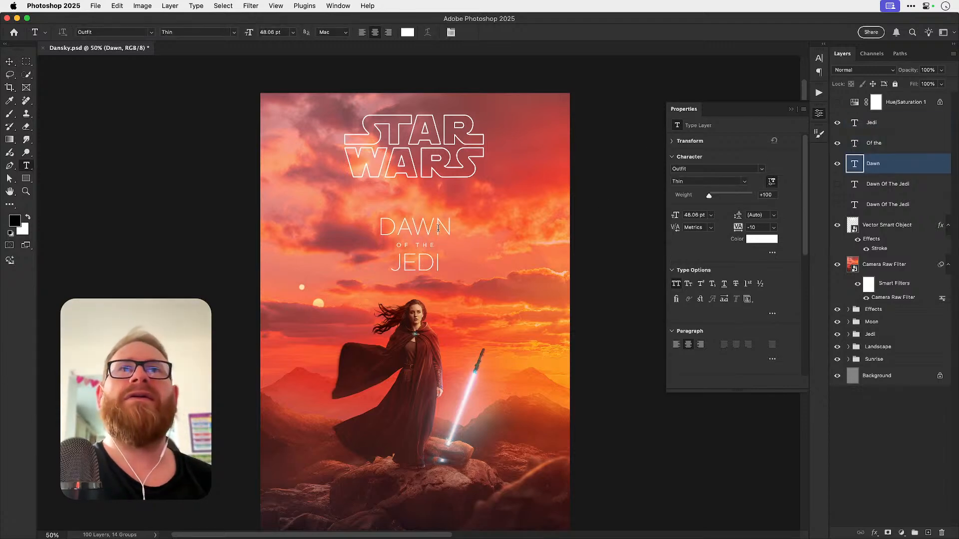
click(115, 30)
text(Itc s)
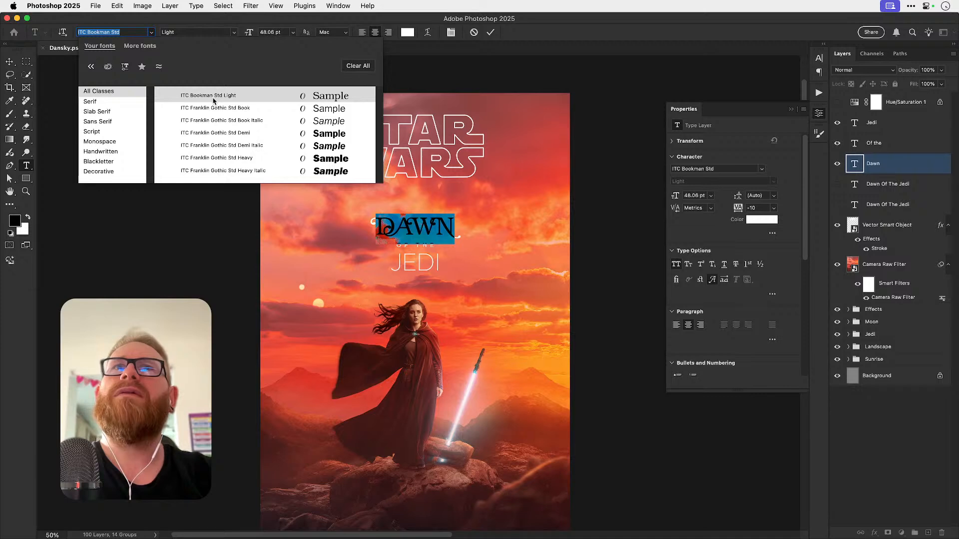
key(Escape)
click(9, 61)
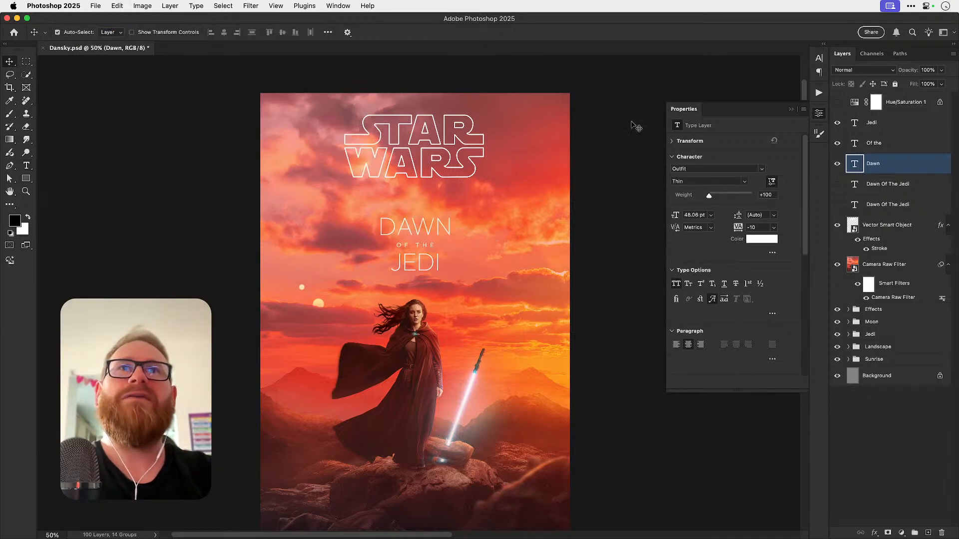
click(819, 114)
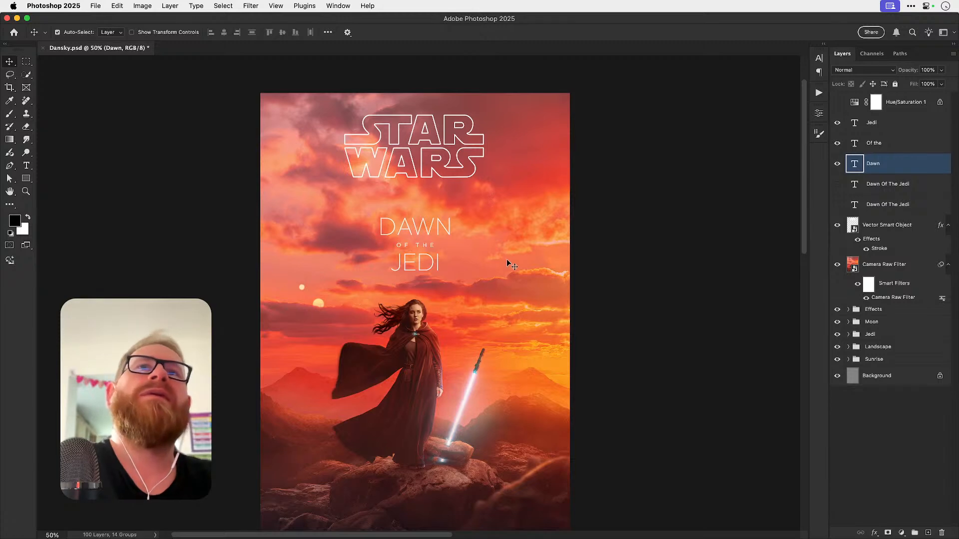
Step: Nudge the "Jedi" line slightly left to centre it under "Of the" and a little lower to even out the line spacing
key(z)
click(432, 256)
key(v)
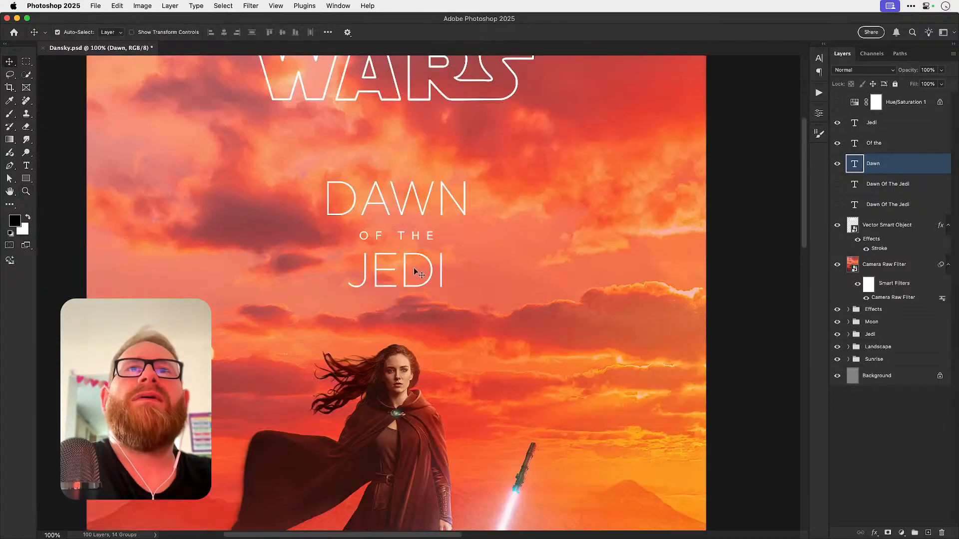
click(412, 269)
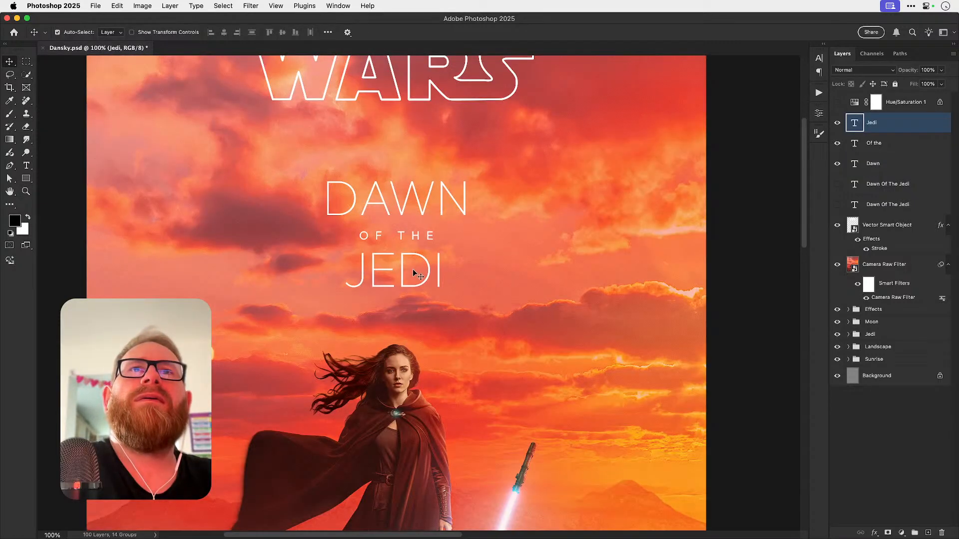
key(Left)
key(Left)
key(Left)
key(Left)
key(Left)
key(Left)
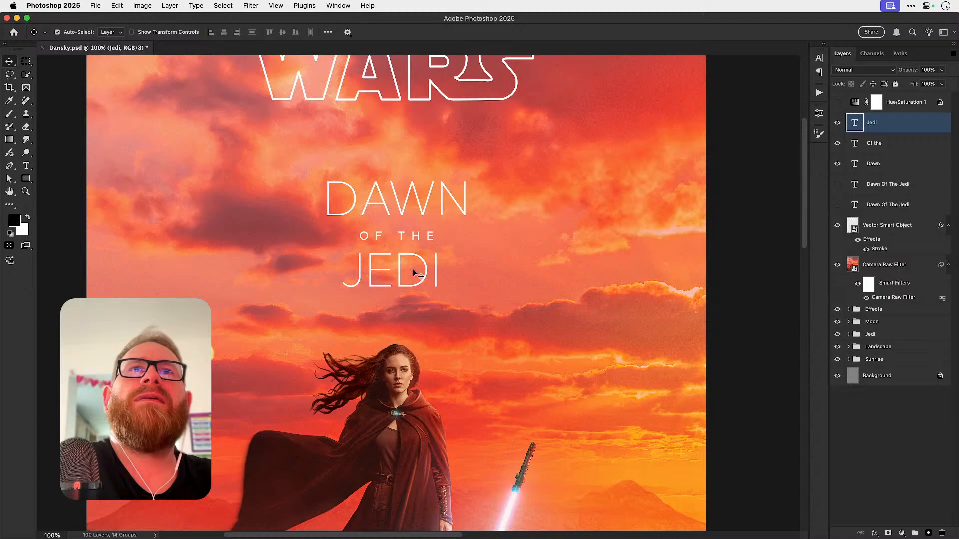
key(Down)
key(Down)
key(Down)
key(Down)
key(Down)
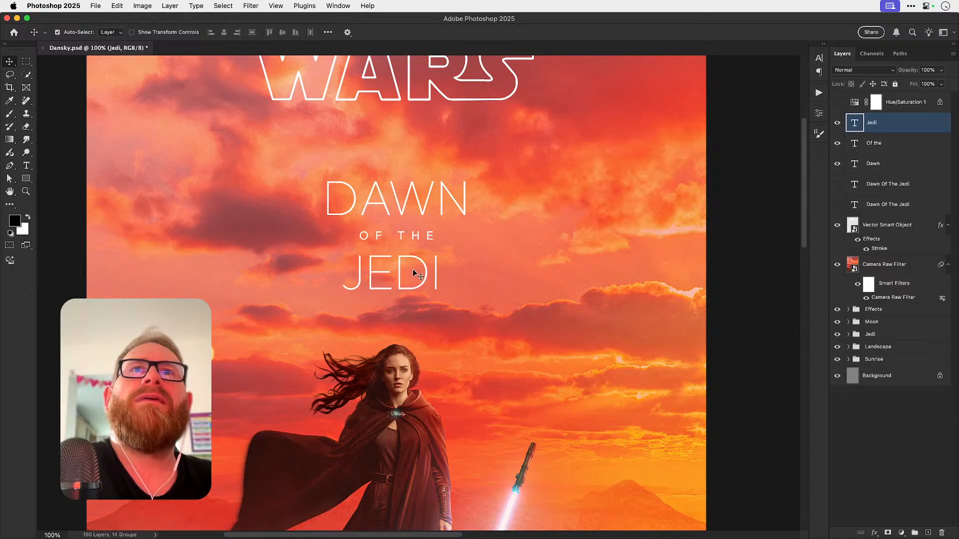
Step: Enlarge the three stacked subtitle lines together to about 136% around their centre
key(super+0)
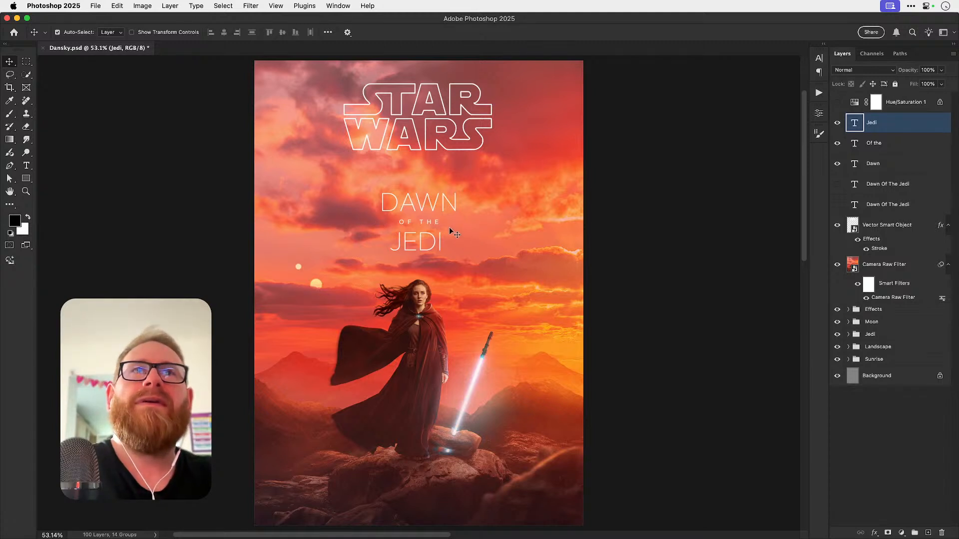
shift+click(888, 166)
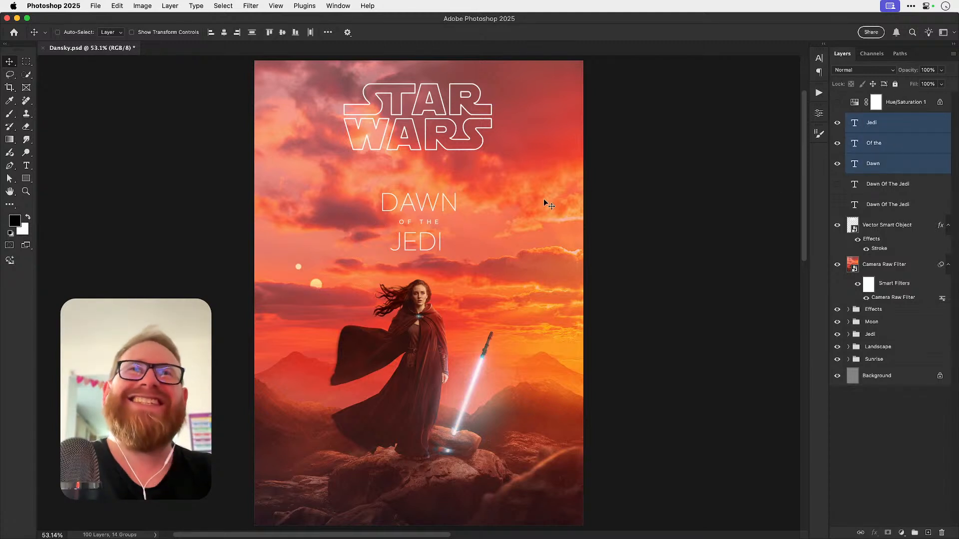
key(super+t)
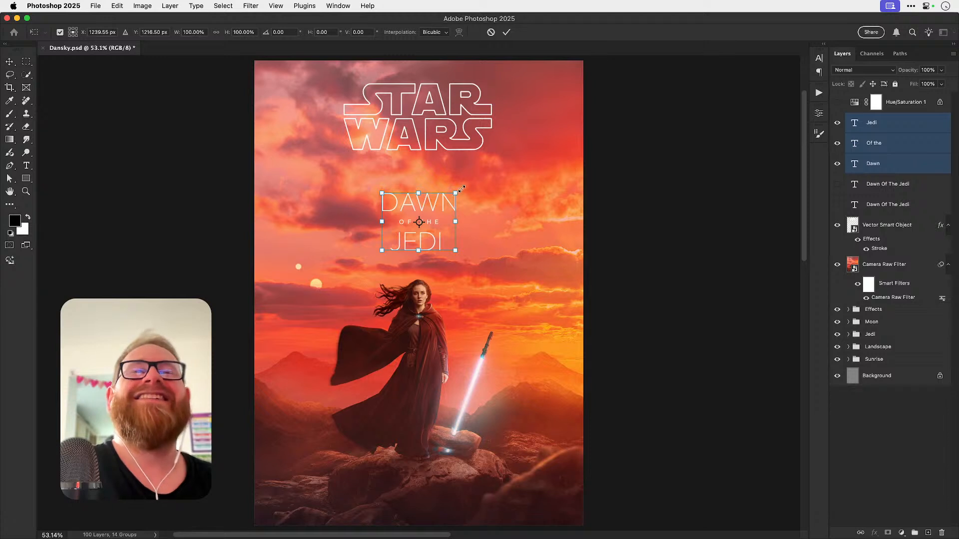
drag(462, 189, 469, 183)
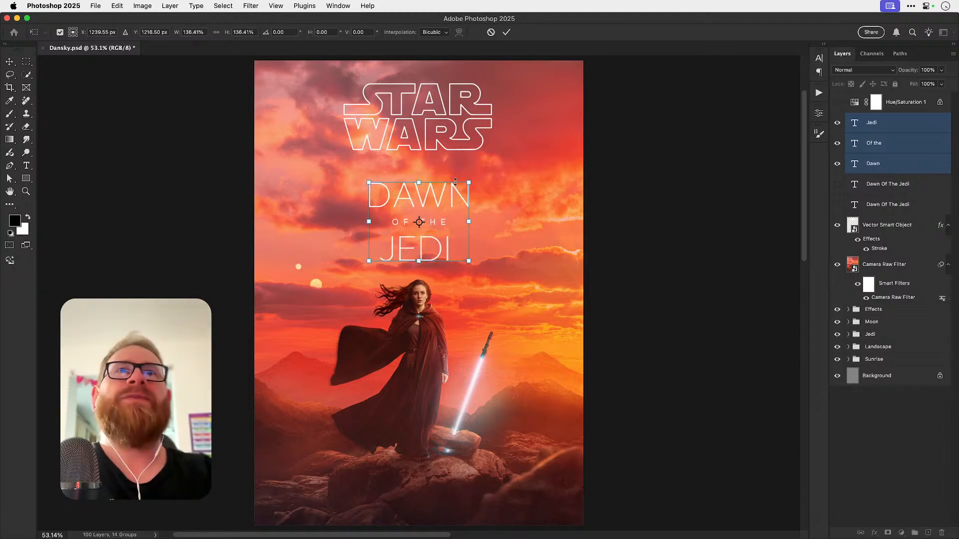
key(Return)
Step: Rename the Vector Smart Object layer as Logo and scale the Star Wars logo down to roughly half its size around its centre
double_click(891, 225)
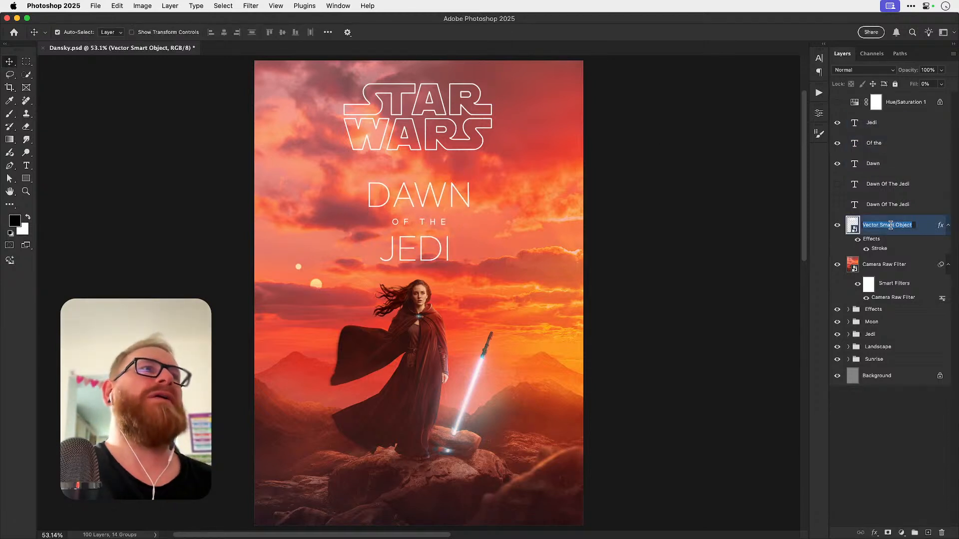
text(Logo)
key(Return)
key(super+t)
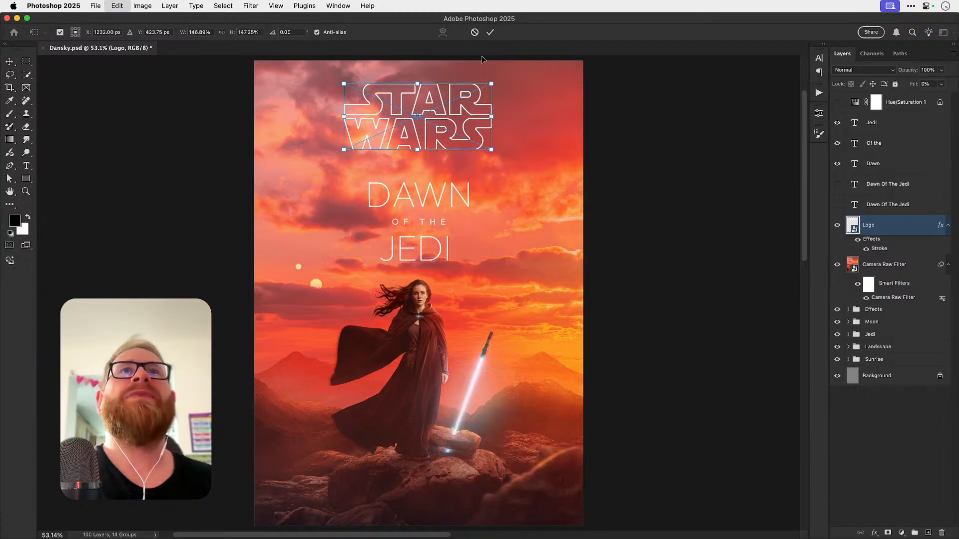
drag(491, 84, 455, 101)
key(Return)
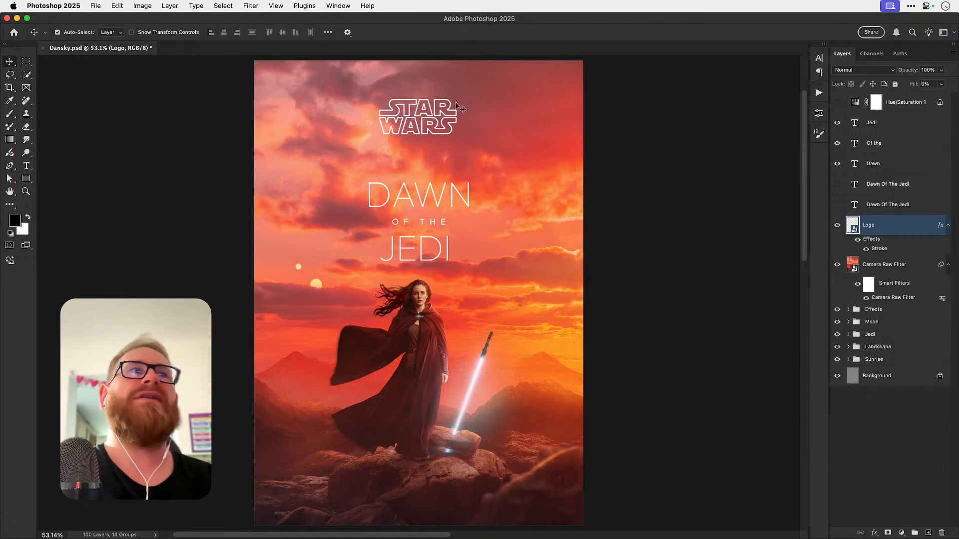
Step: Reduce the size of the Logo layer's white Stroke effect to give the smaller logo a thinner outline
double_click(880, 250)
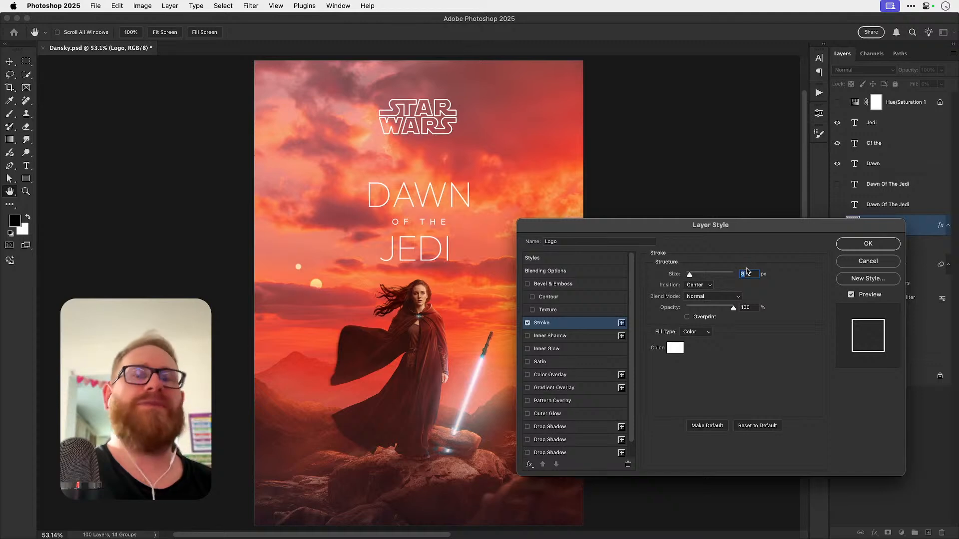
text(4)
key(BackSpace)
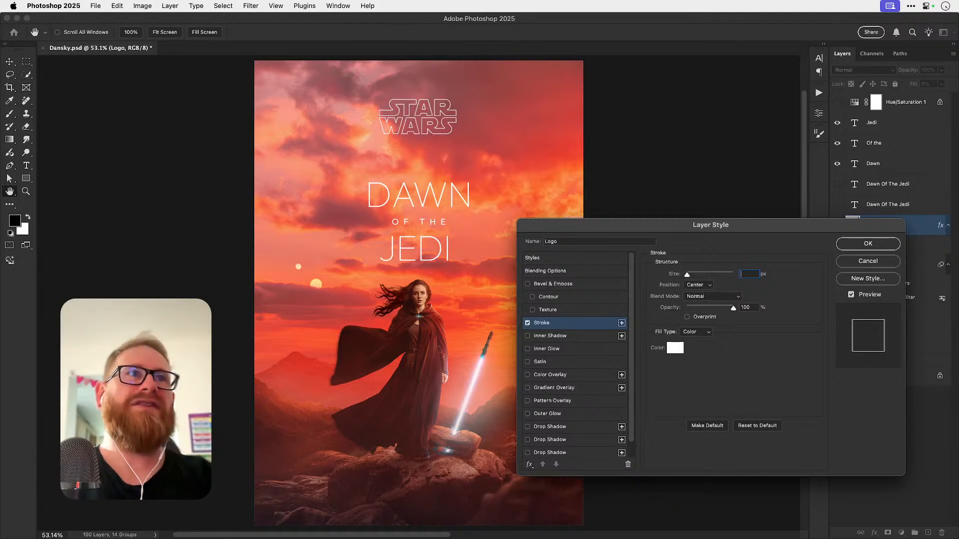
key(Return)
Step: Move the Star Wars logo up towards the poster's upper edge, leaving a small margin above it
key(shift+Up)
key(shift+Up)
key(shift+Up)
key(shift+Up)
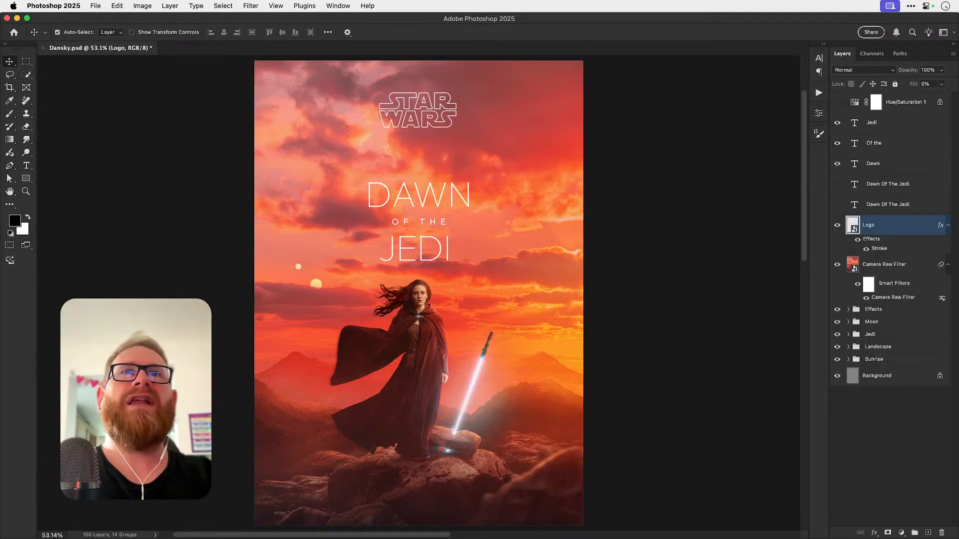
key(shift+Up)
key(shift+Up)
key(shift+Up)
key(shift+Up)
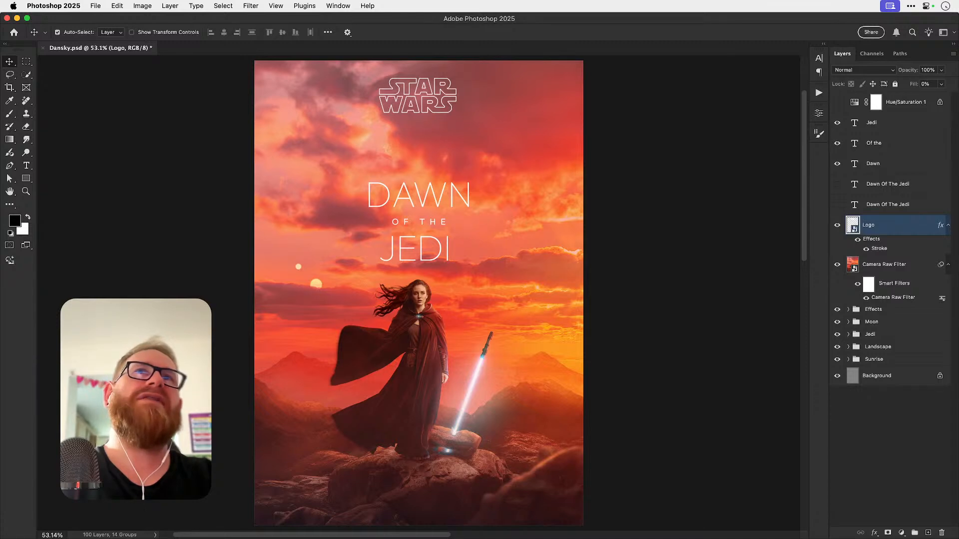
key(shift+Down)
key(shift+Down)
Step: Scale the three stacked subtitle lines together to about 118% and move them up to sit a short gap below the logo
click(882, 165)
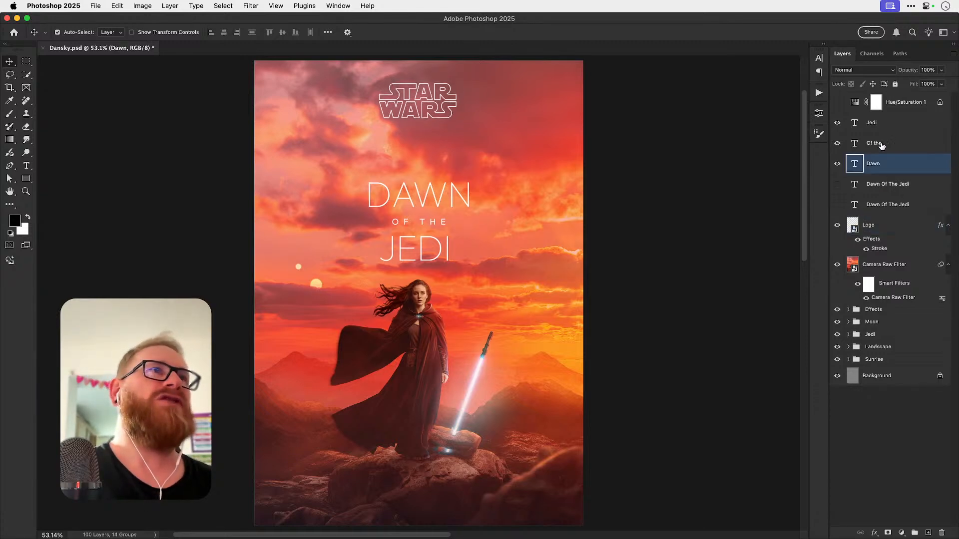
shift+click(880, 128)
key(super+t)
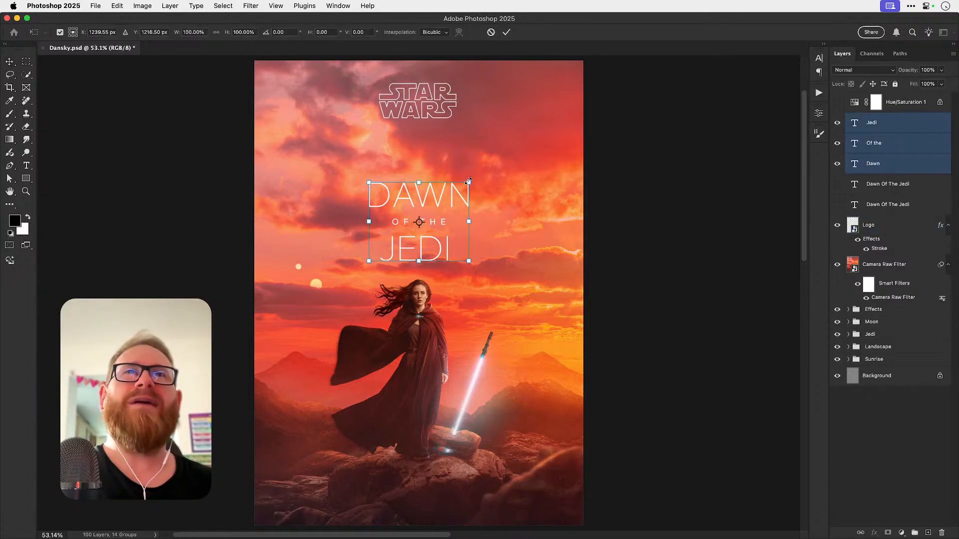
drag(468, 182, 451, 170)
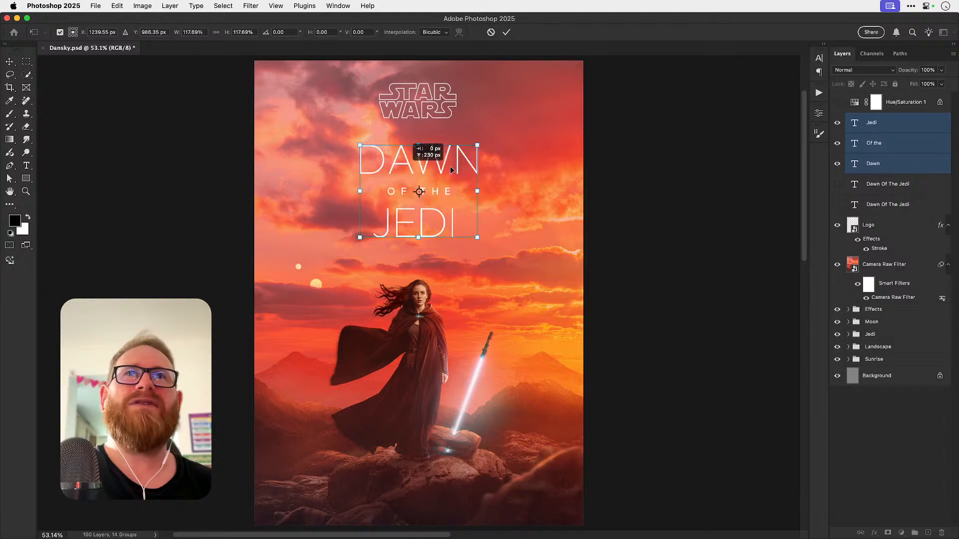
key(Return)
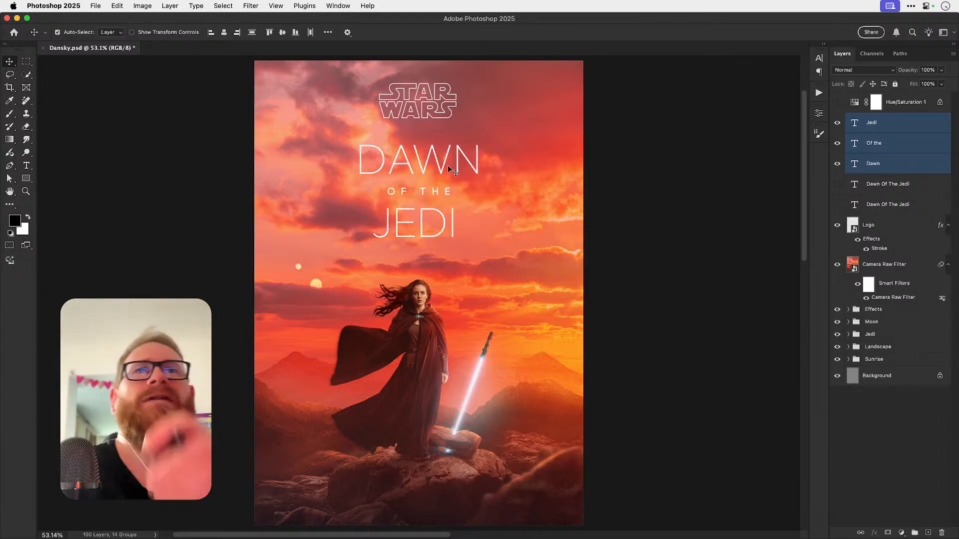
key(shift+Down)
key(shift+Down)
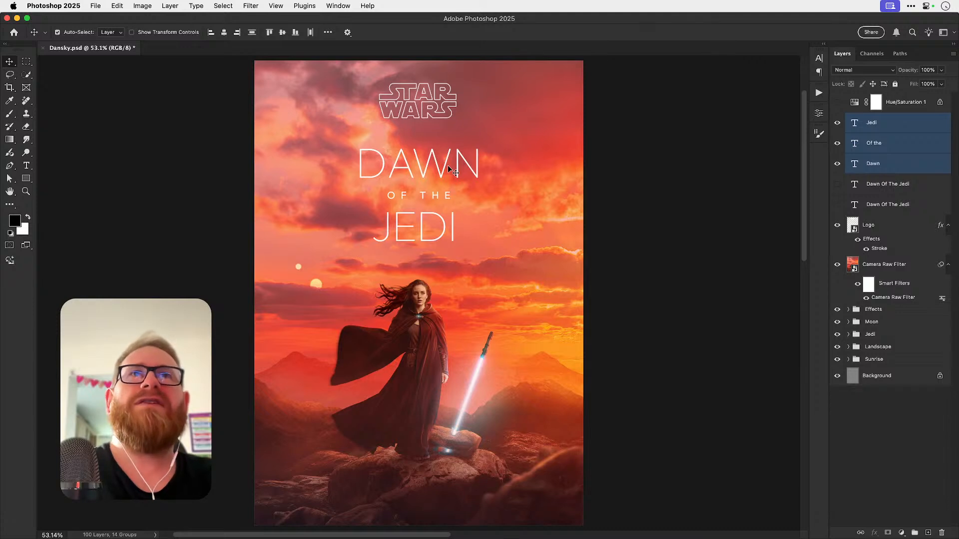
Step: Tighten the stacked subtitle by moving "Of the" up closer to "Dawn" and the "Jedi" line up beneath it
click(889, 146)
key(shift+Up)
key(shift+Up)
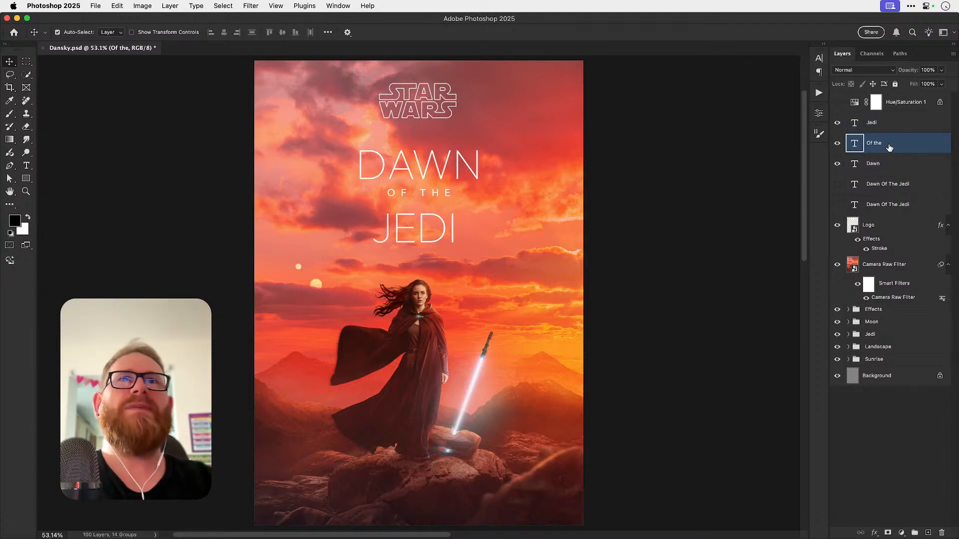
click(881, 124)
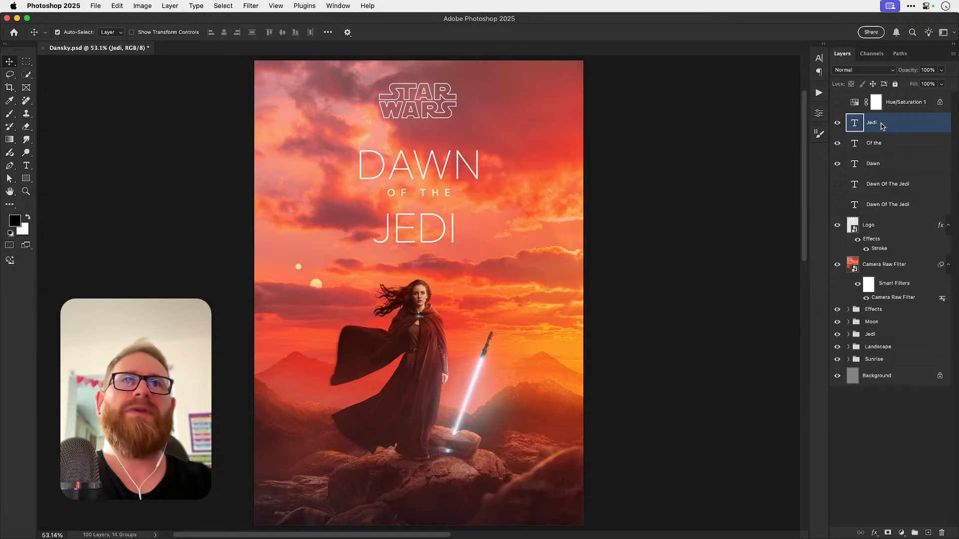
key(shift+Up)
key(shift+Up)
key(shift+Up)
key(shift+Up)
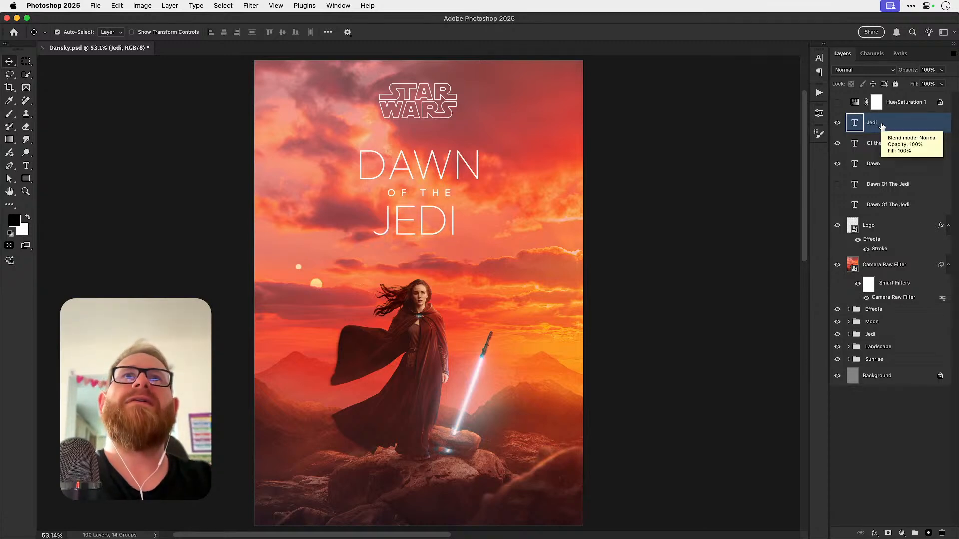
Step: Enlarge the "Jedi" line to about 154% to roughly match the width of "Dawn", and move it down clear of "Of the"
key(ctrl+t)
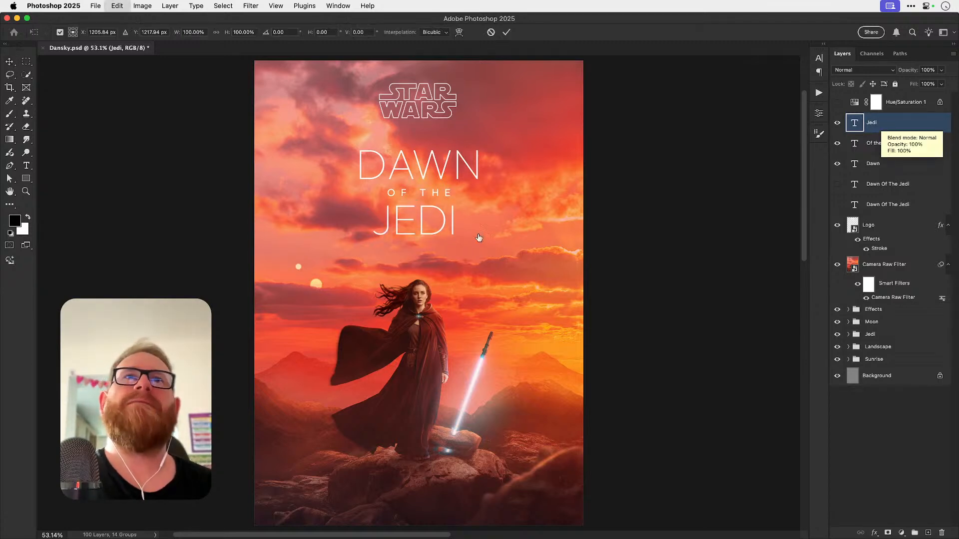
drag(459, 247, 475, 263)
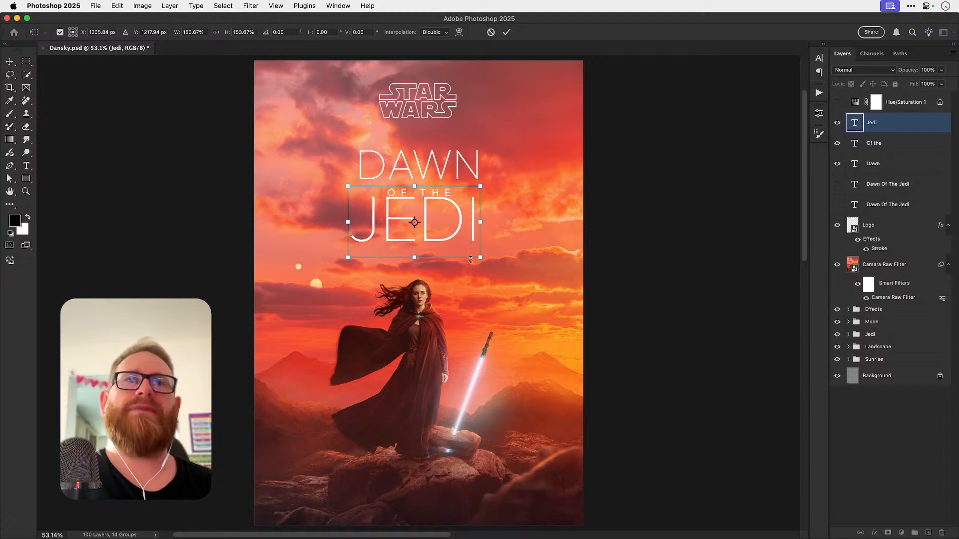
key(Return)
key(Down)
key(Down)
key(Down)
key(Down)
key(Down)
key(Down)
key(Down)
key(Down)
key(Down)
key(Down)
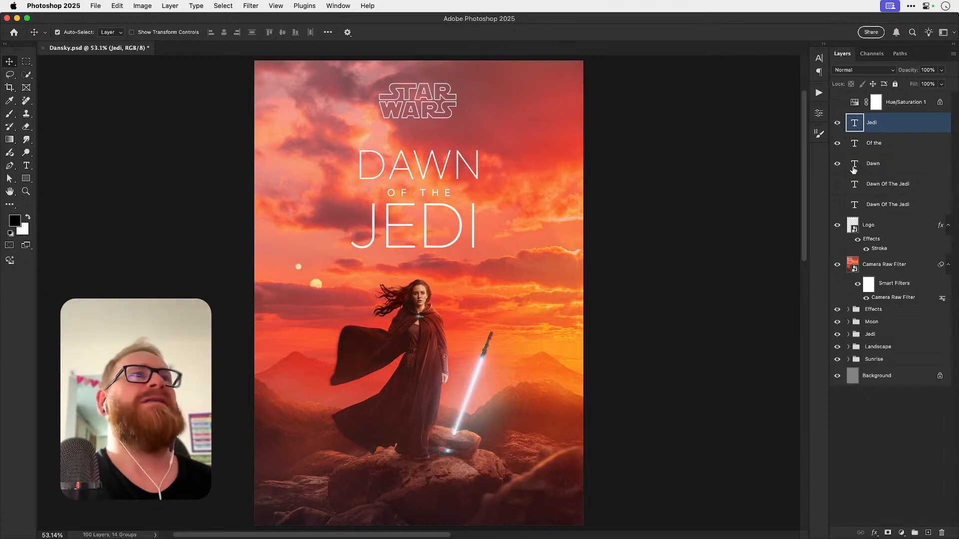
Step: Preview "Jedi" without the other two lines, and swap the three stacked lines for the one-line "Dawn Of The Jedi" subtitle
drag(837, 143, 838, 164)
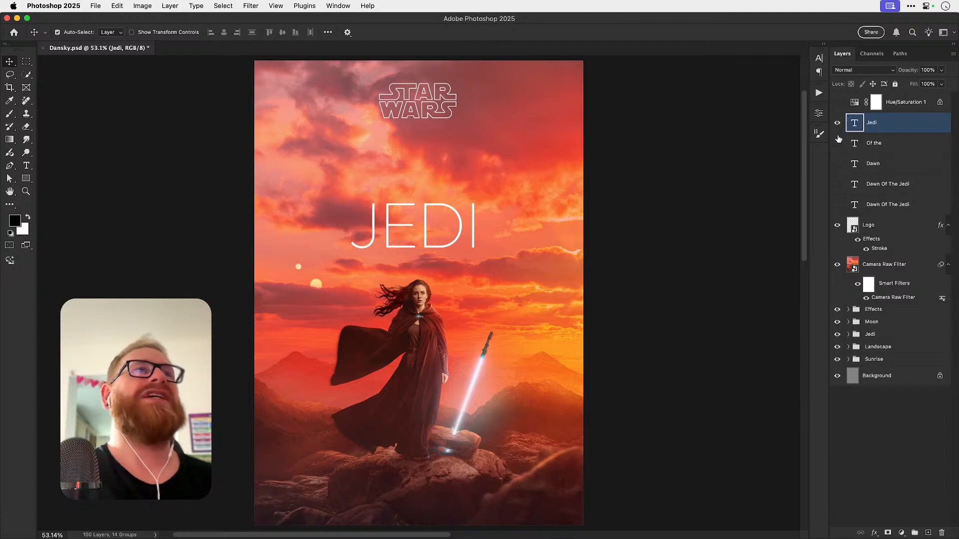
drag(837, 143, 838, 164)
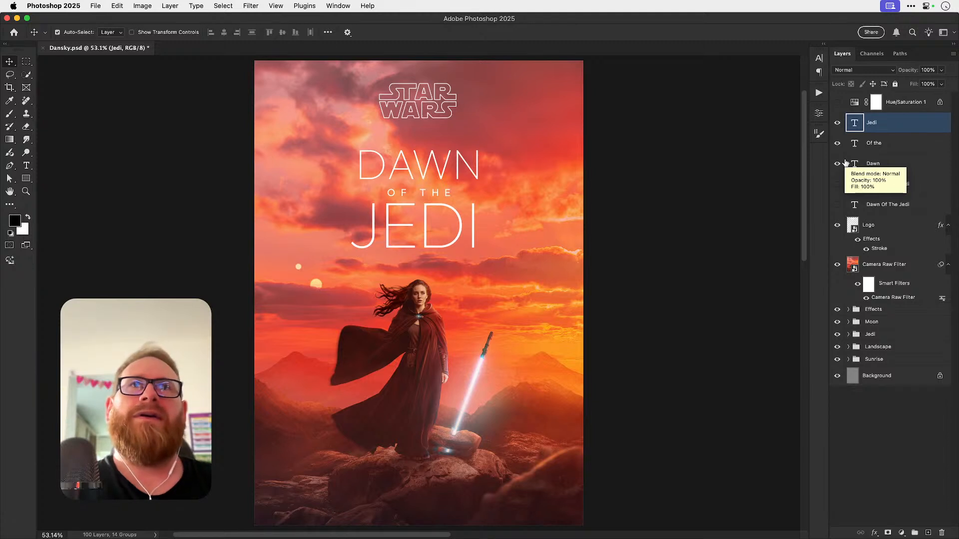
click(837, 131)
drag(838, 135, 837, 167)
click(838, 185)
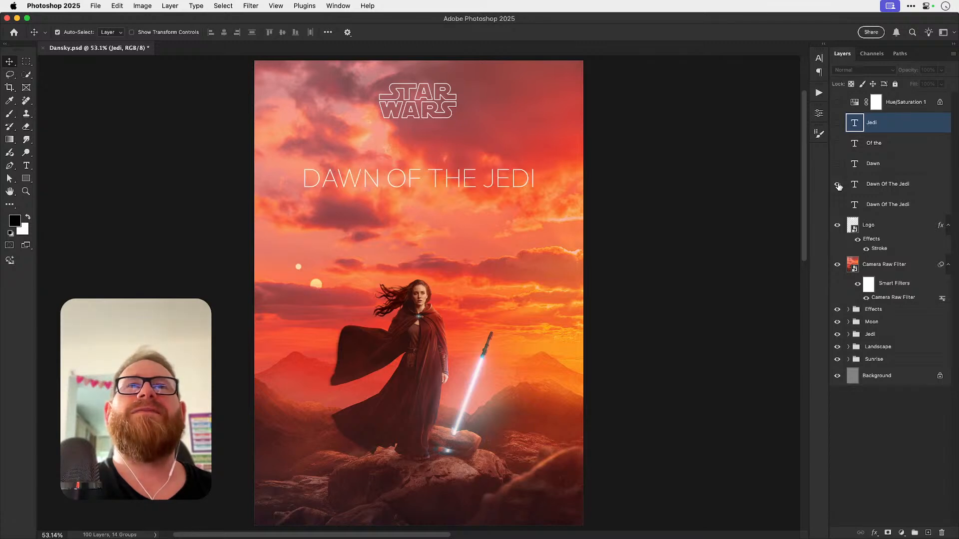
Step: Try shrinking "Of The" in the one-line subtitle to 20 pt, and undo the size change
double_click(389, 184)
drag(387, 181, 477, 181)
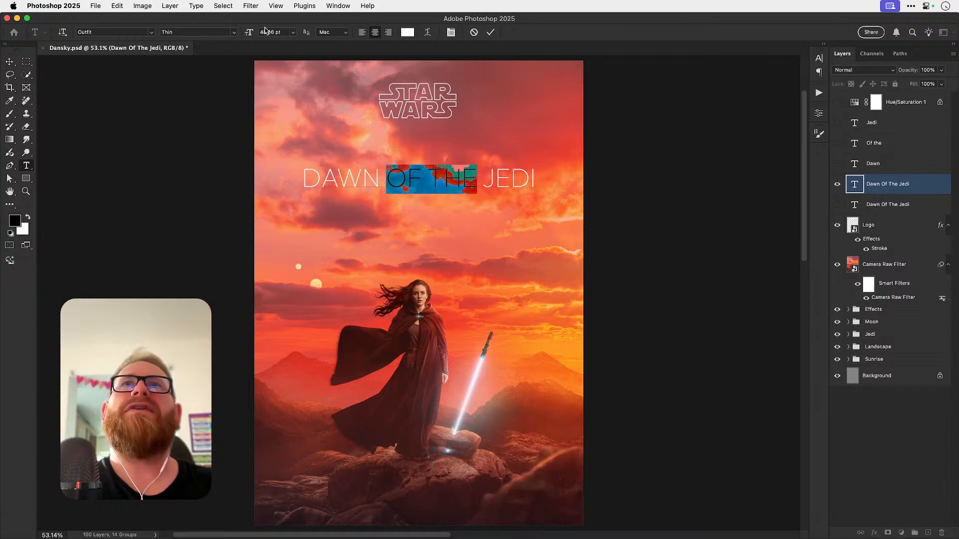
drag(249, 33, 240, 38)
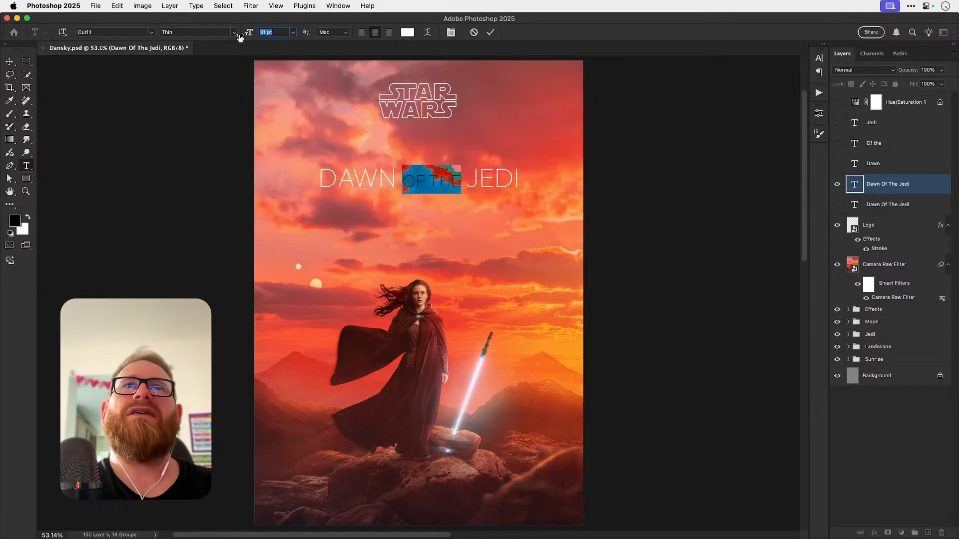
text(72)
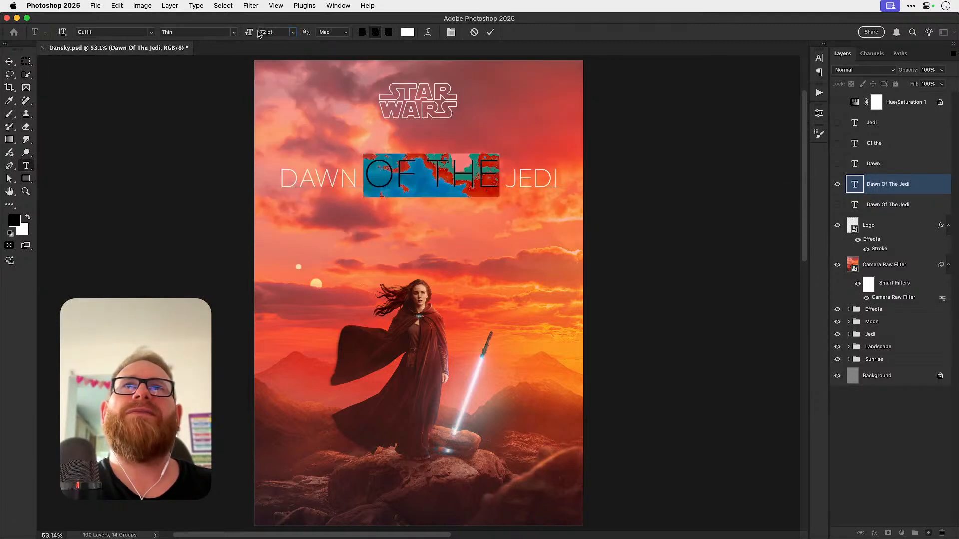
click(270, 32)
text(20)
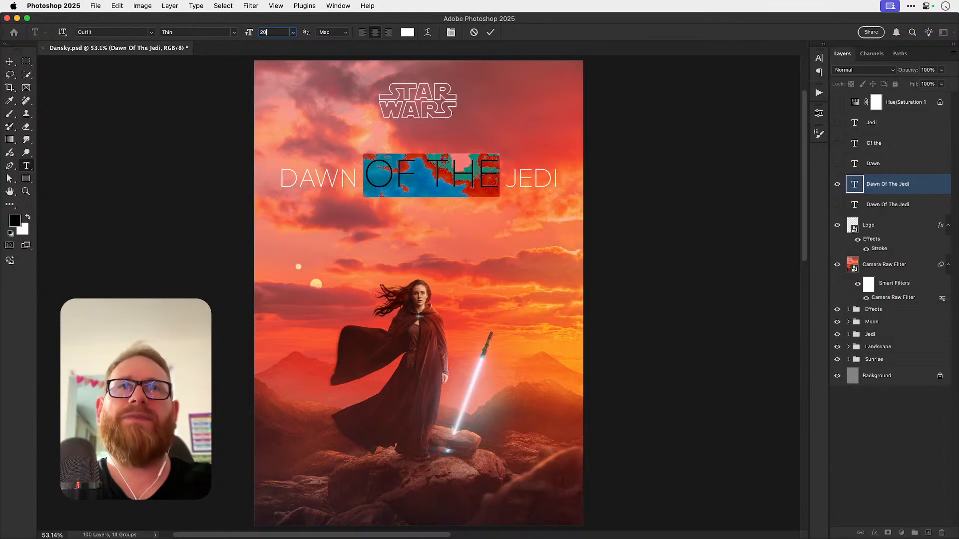
key(Return)
click(10, 62)
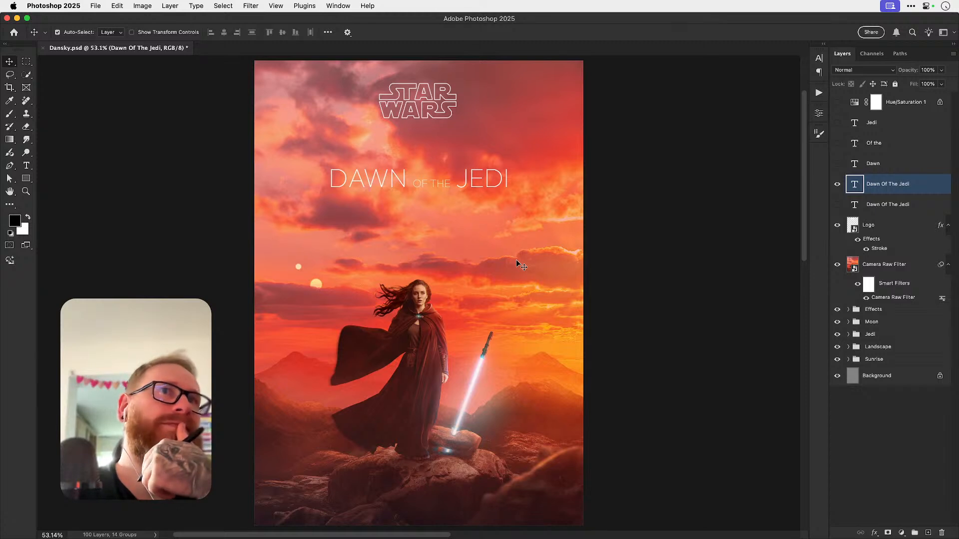
key(super+z)
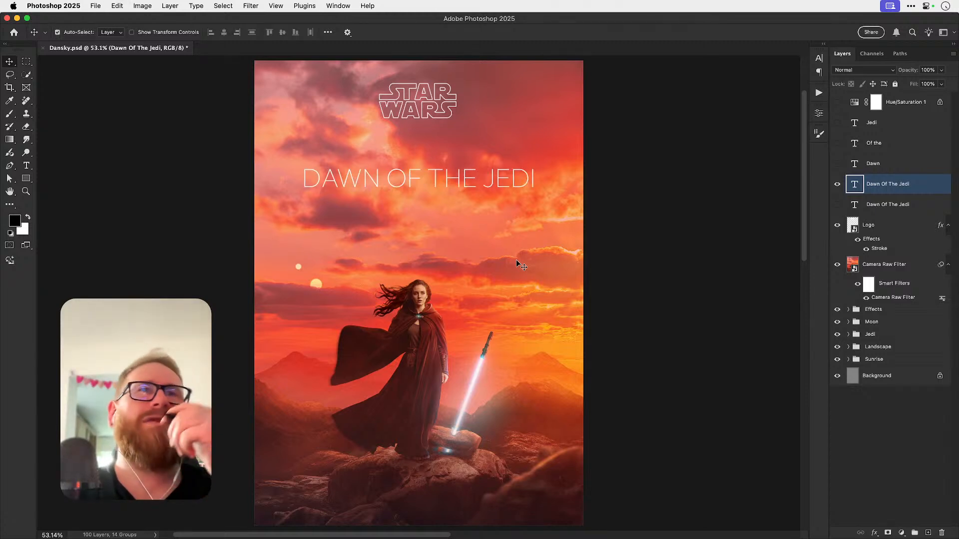
Step: Swap the one-line "Dawn Of The Jedi" subtitle for the stacked "Dawn", "Of the" and "Jedi" lines
click(689, 206)
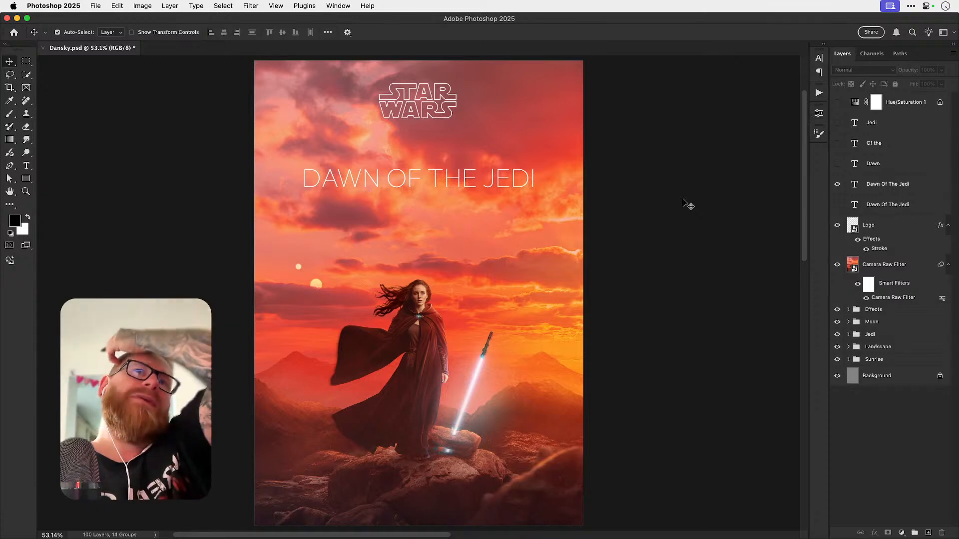
key(super+equal)
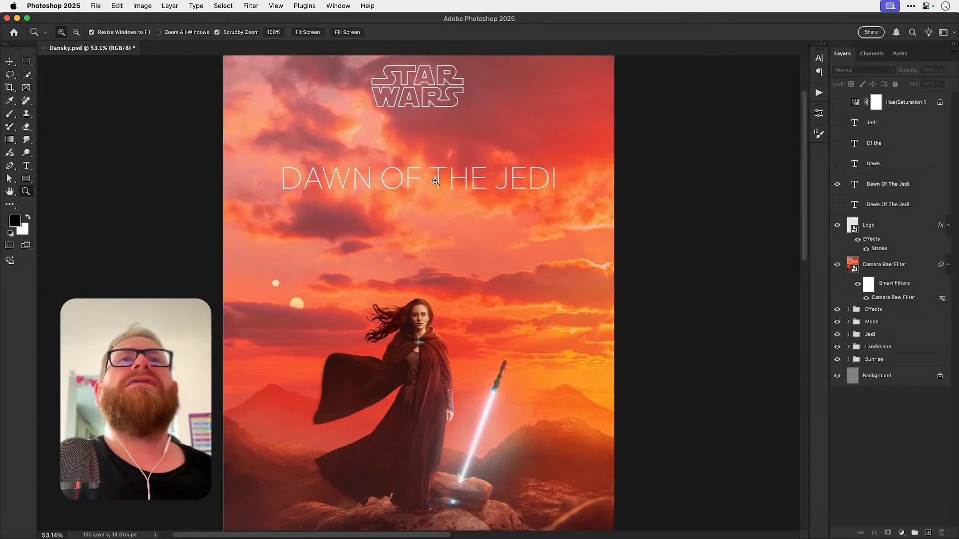
click(462, 182)
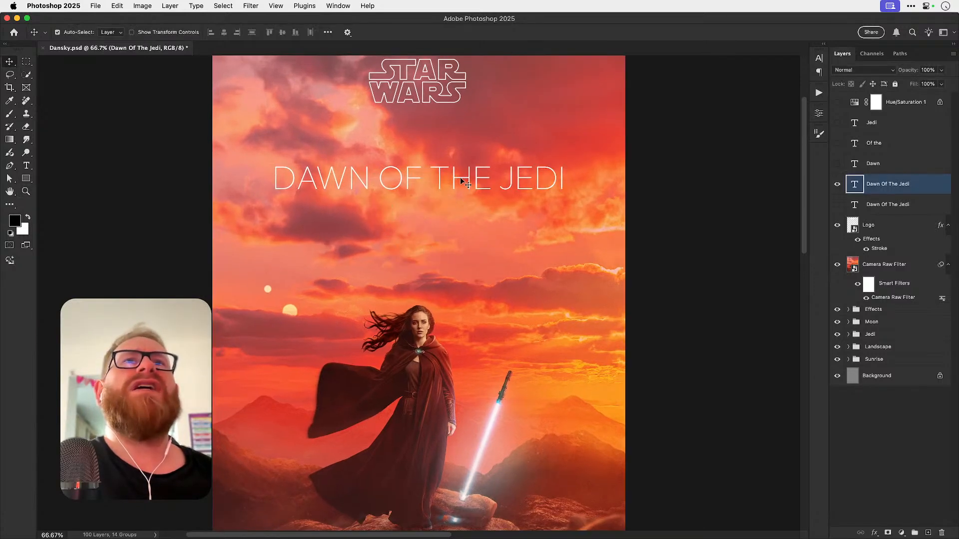
click(837, 184)
click(837, 143)
click(837, 123)
click(837, 164)
click(847, 129)
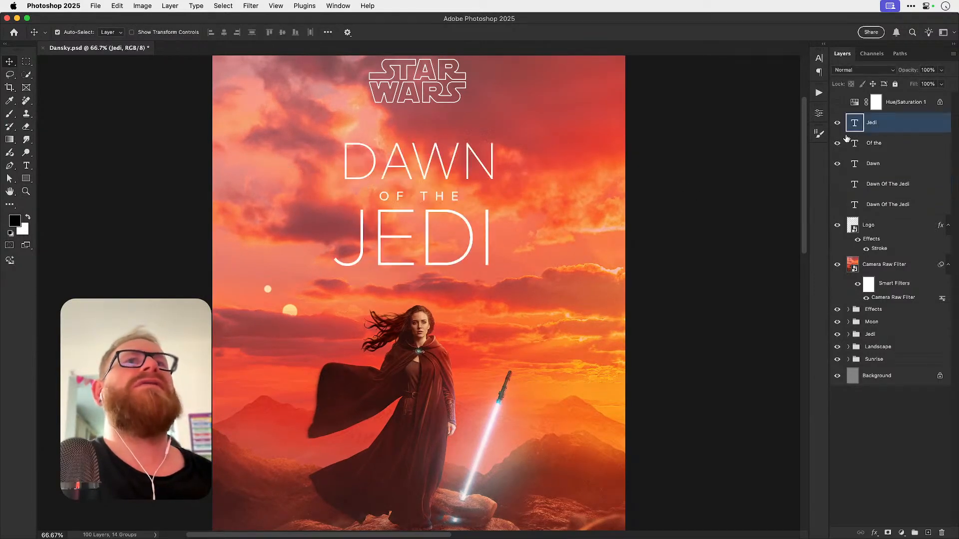
Step: Change the font of the "Jedi" line to Times Regular
double_click(446, 236)
key(super+a)
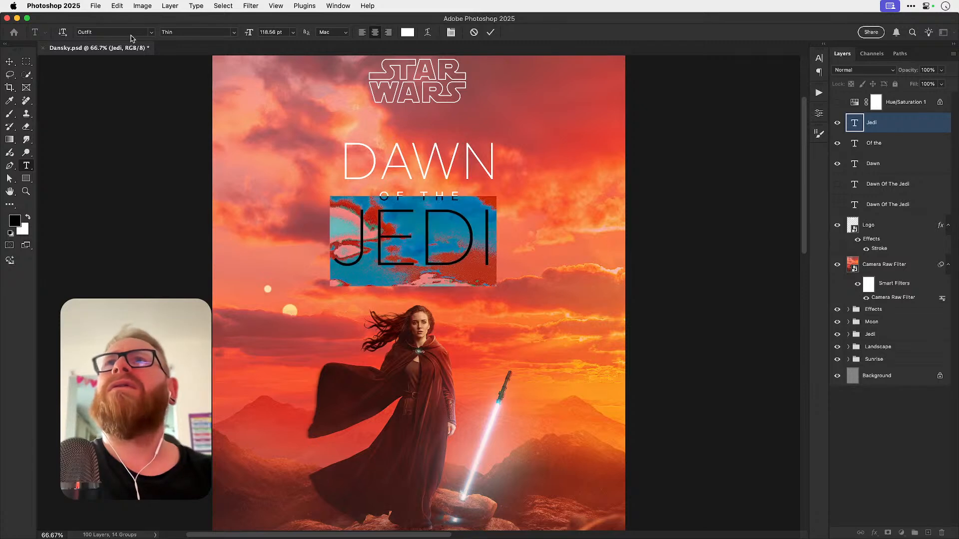
click(130, 31)
text(times)
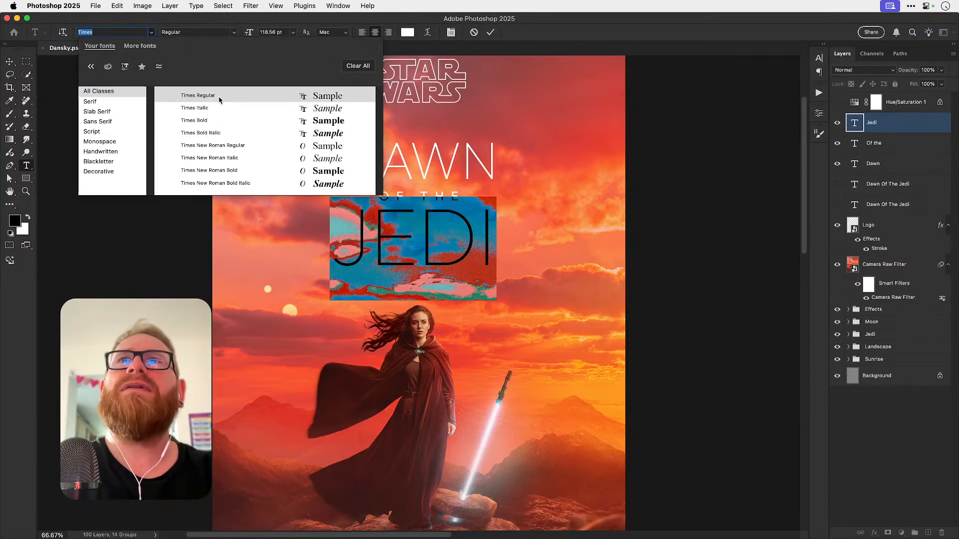
click(218, 96)
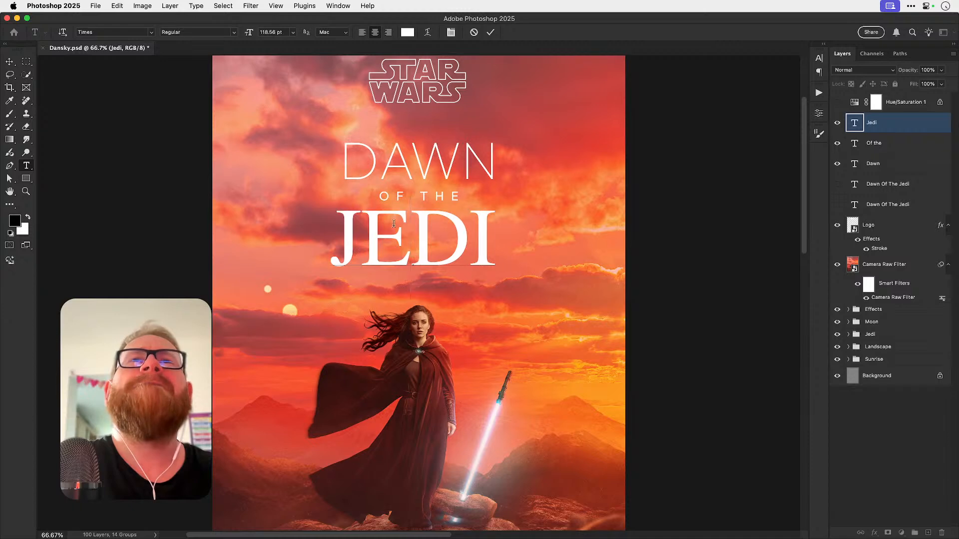
Step: Replace the small "Of the" line with "Dawn of the" and hide the separate large "Dawn" line
click(410, 197)
key(super+a)
text(Dawn of the)
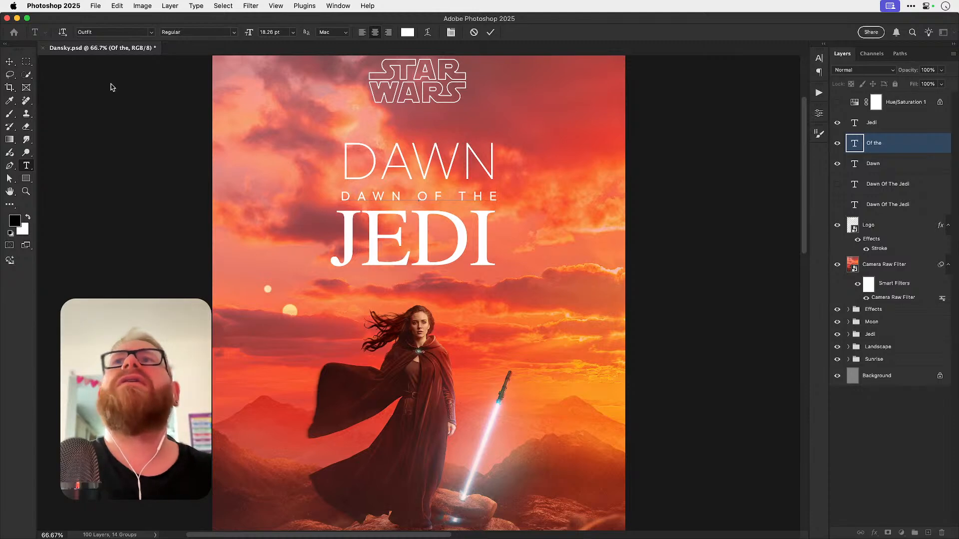
click(10, 60)
click(391, 161)
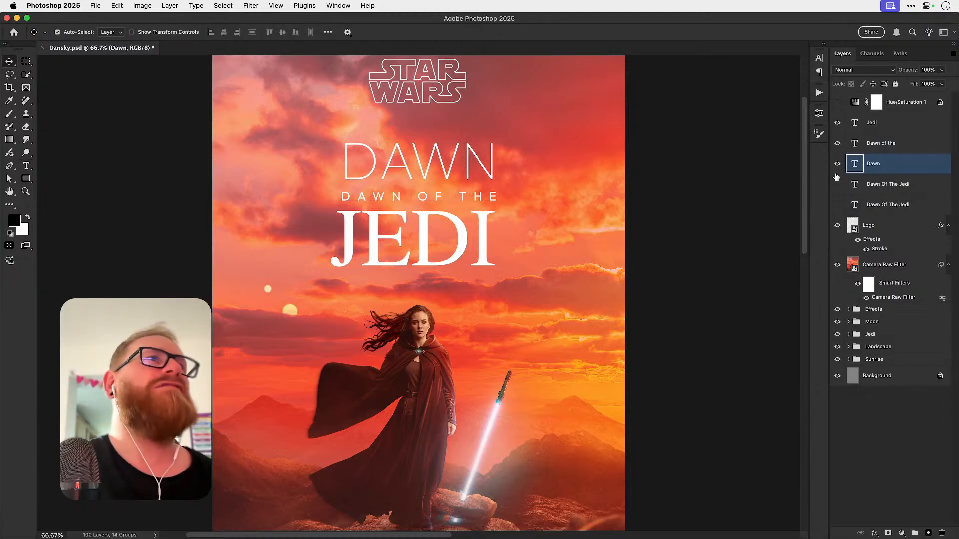
click(464, 255)
Step: Open the "Jedi" line for editing with its whole text selected
key(z)
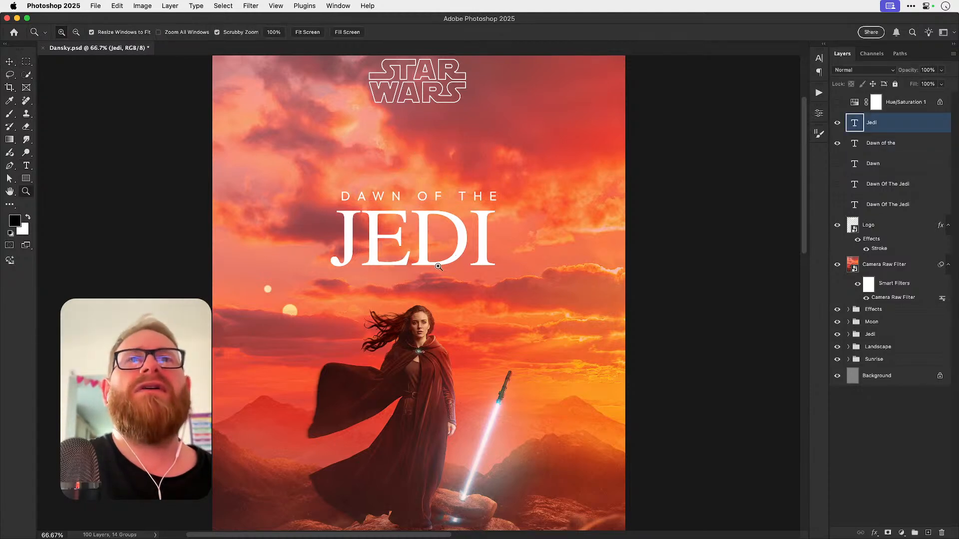
drag(456, 252, 480, 261)
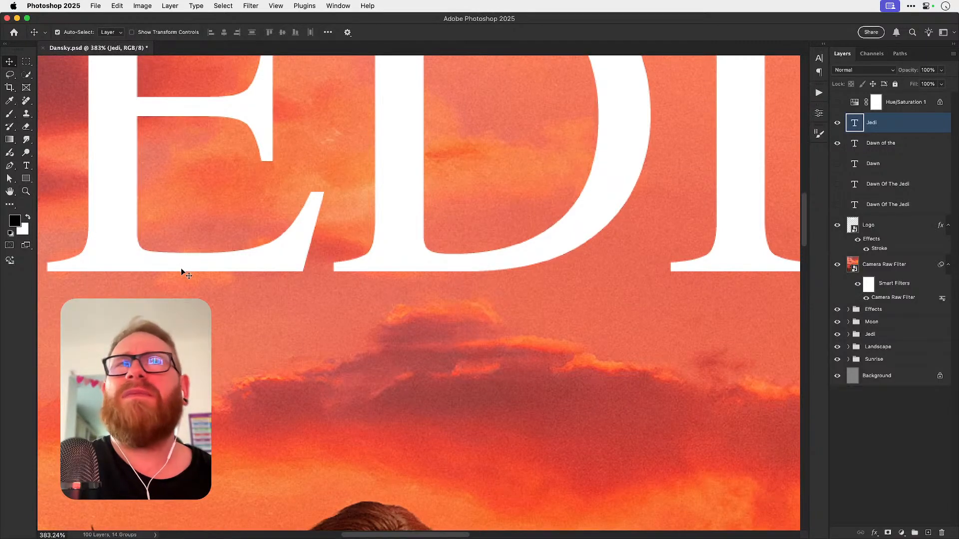
key(super+1)
scroll(337, 267, up, 2)
double_click(372, 275)
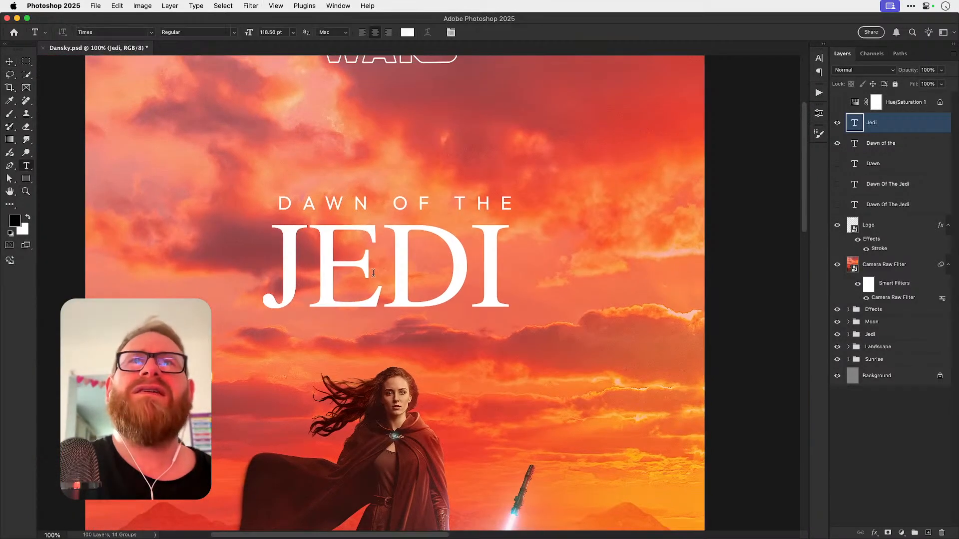
key(super+a)
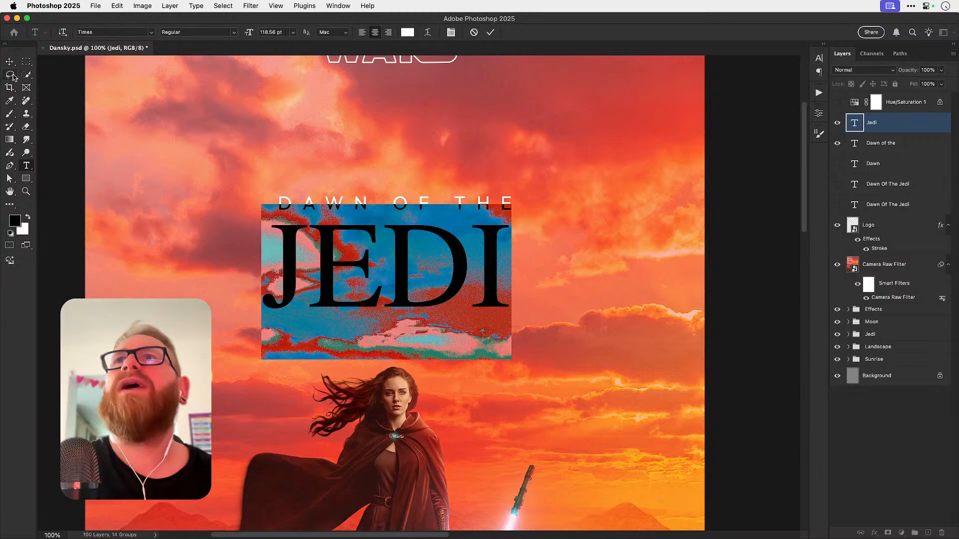
Step: Try the Fields Light font on the JEDI title, then undo the font change
click(14, 60)
key(Return)
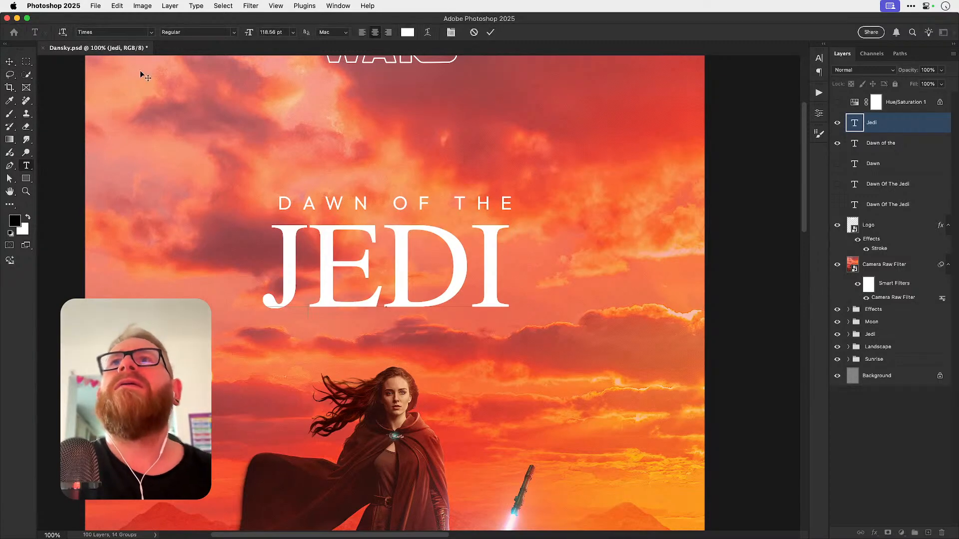
click(117, 31)
text(fields)
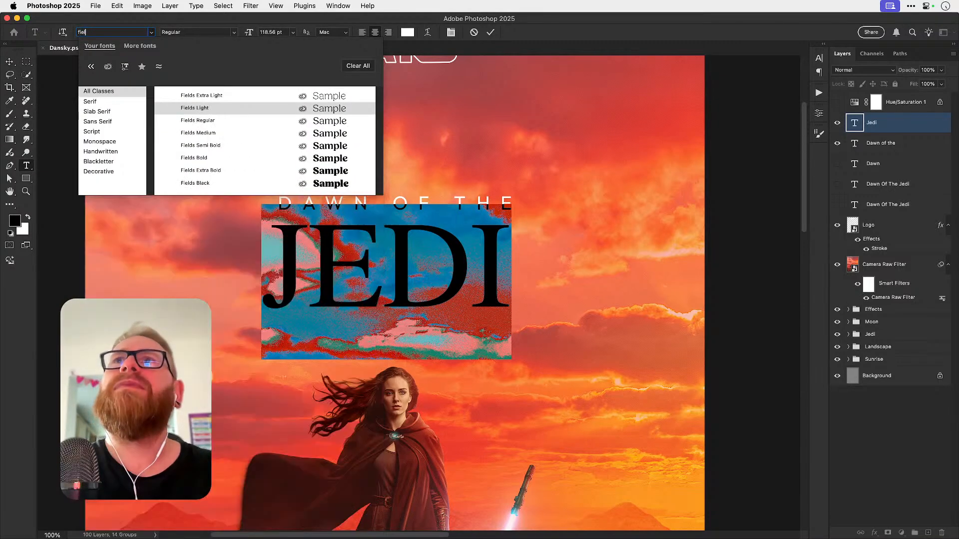
click(233, 109)
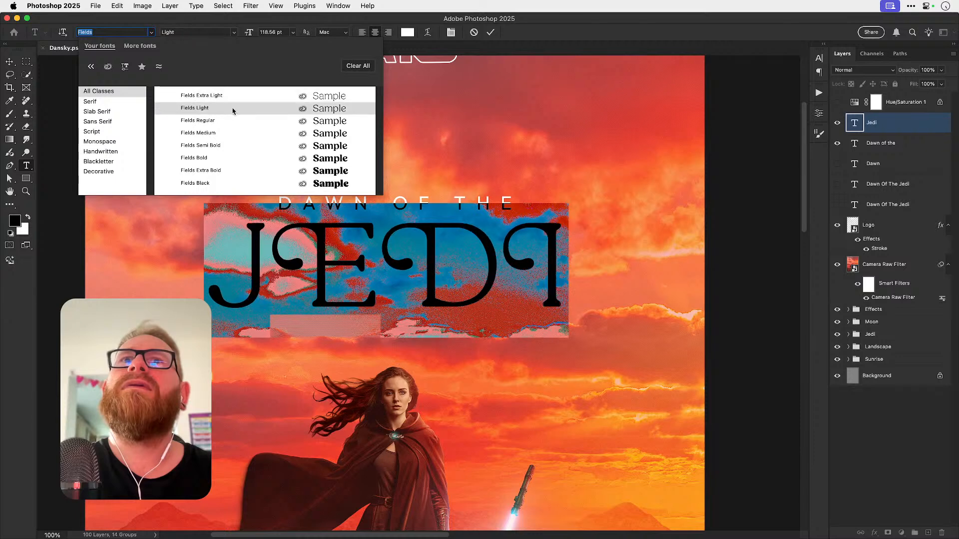
click(10, 61)
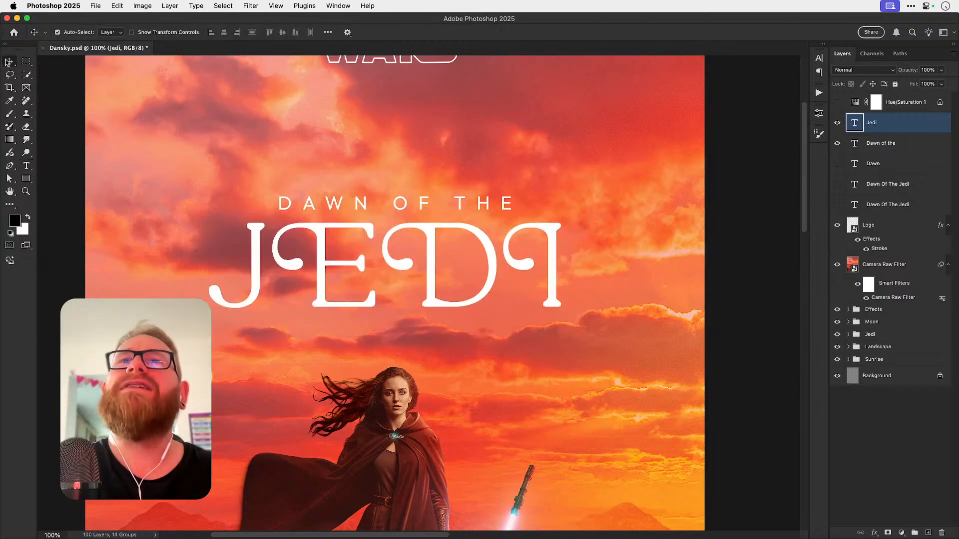
key(super+z)
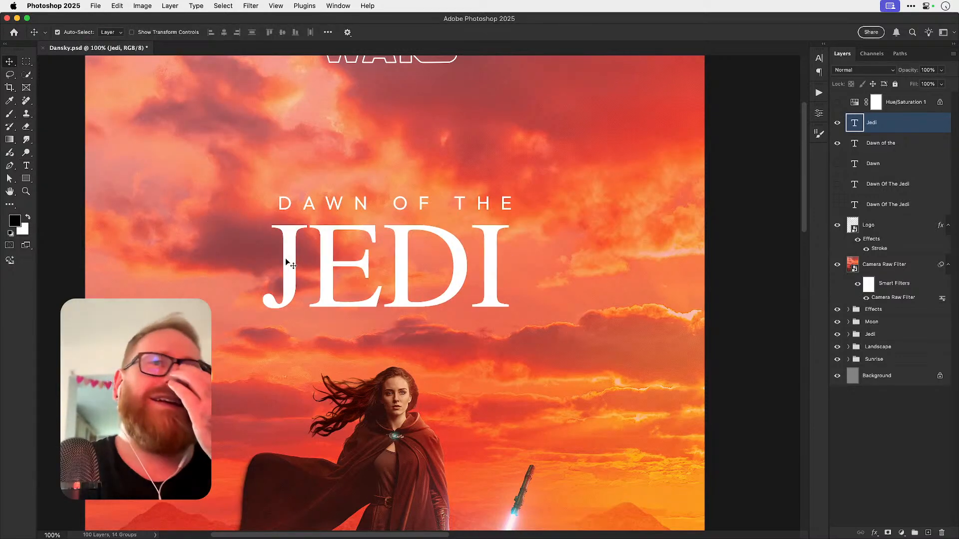
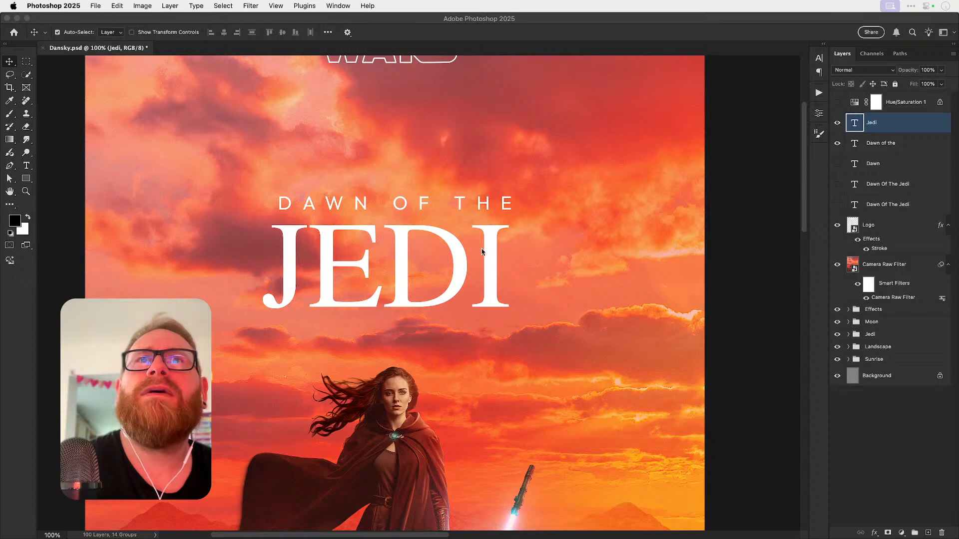
Step: Set the JEDI title's font to Drummond Variable in the Light weight
click(454, 265)
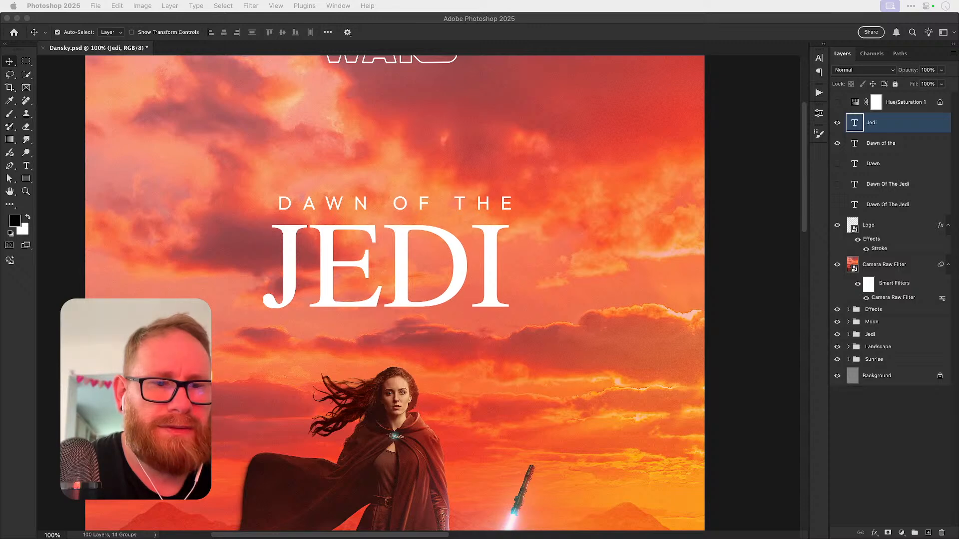
click(419, 306)
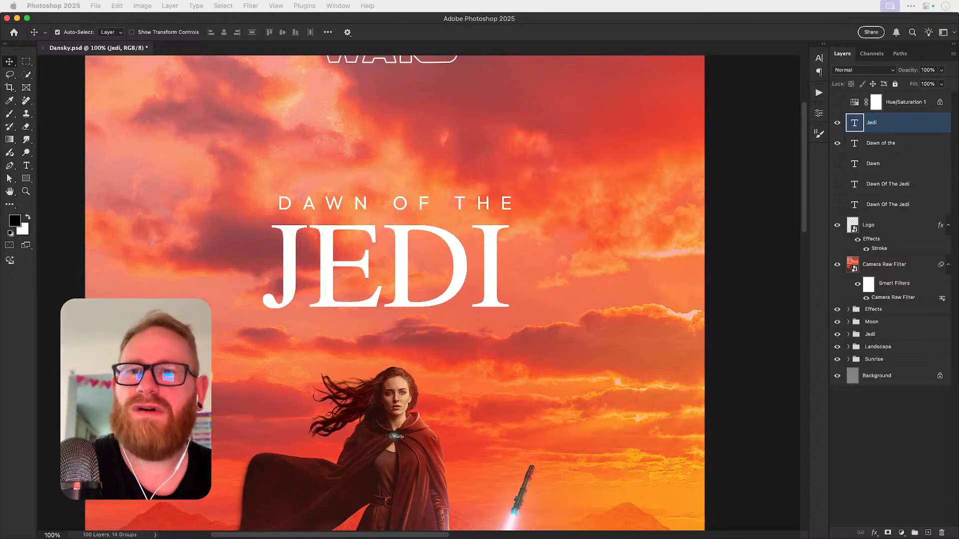
key(t)
click(389, 298)
key(super+a)
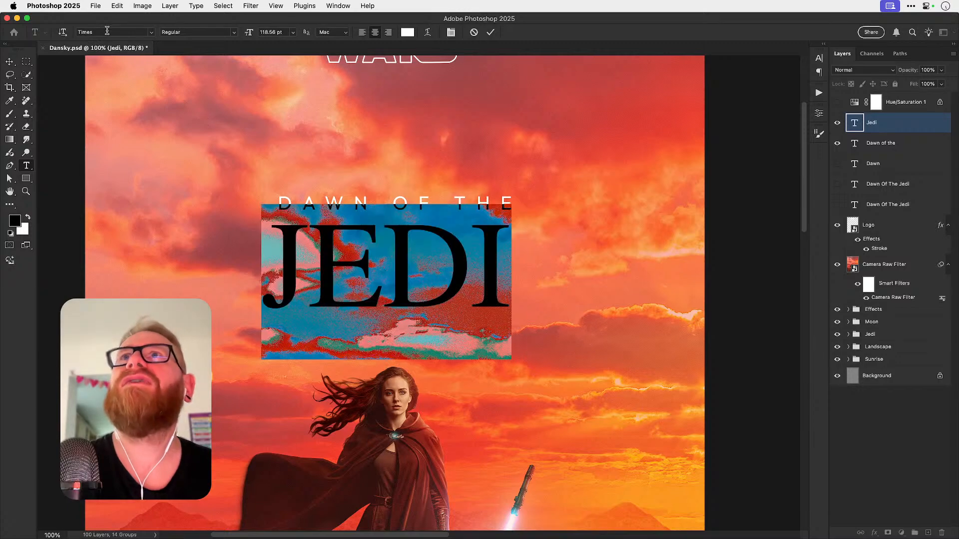
click(108, 32)
text(drumm)
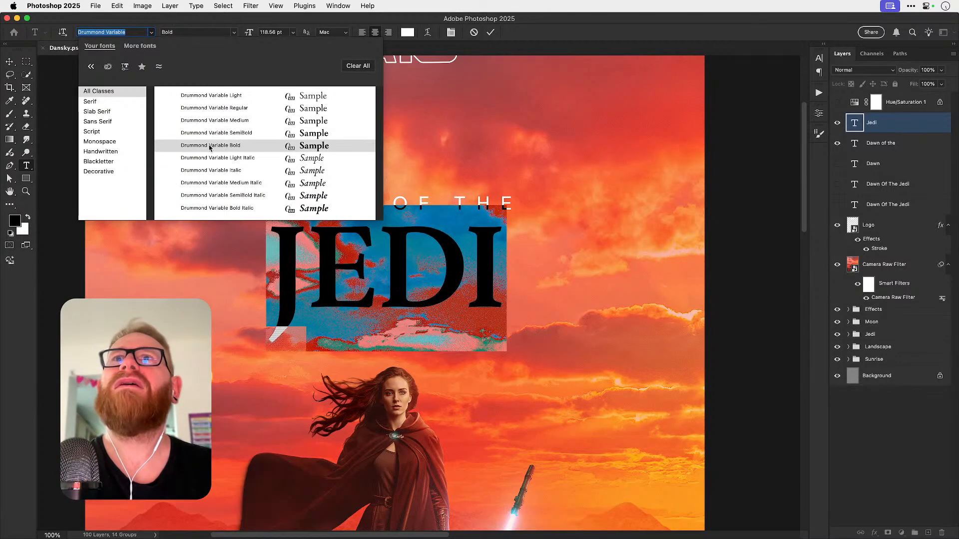
click(208, 101)
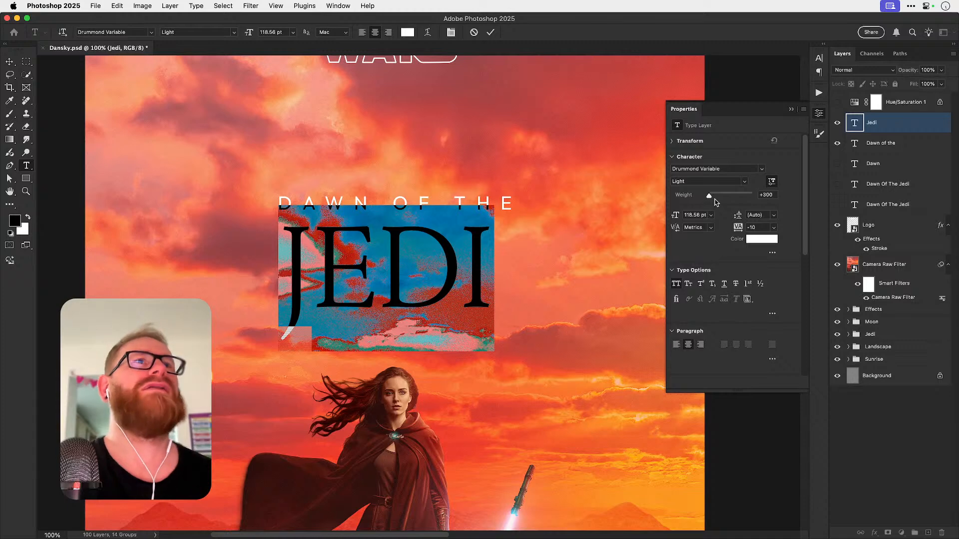
mouse_move(709, 197)
mouse_down()
mouse_move(732, 199)
mouse_move(691, 200)
mouse_up()
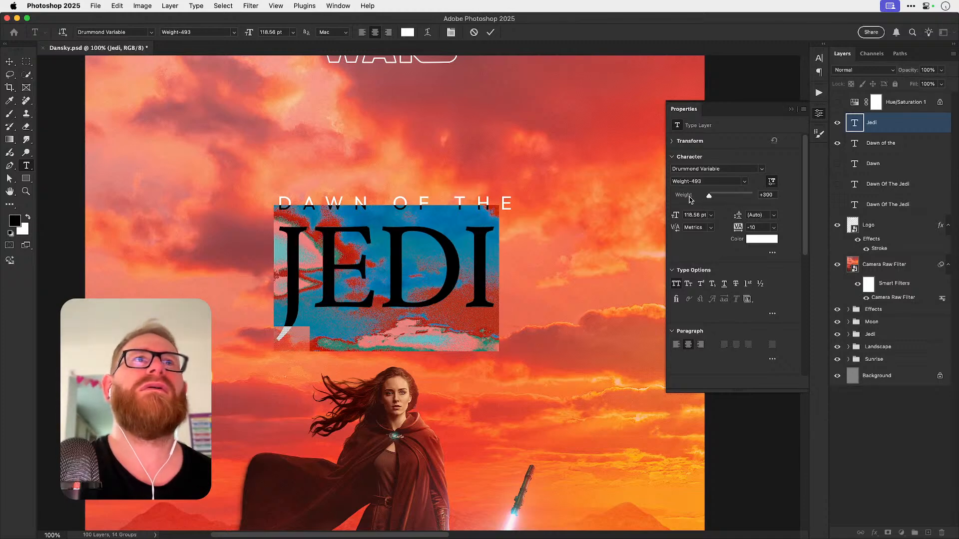
click(10, 60)
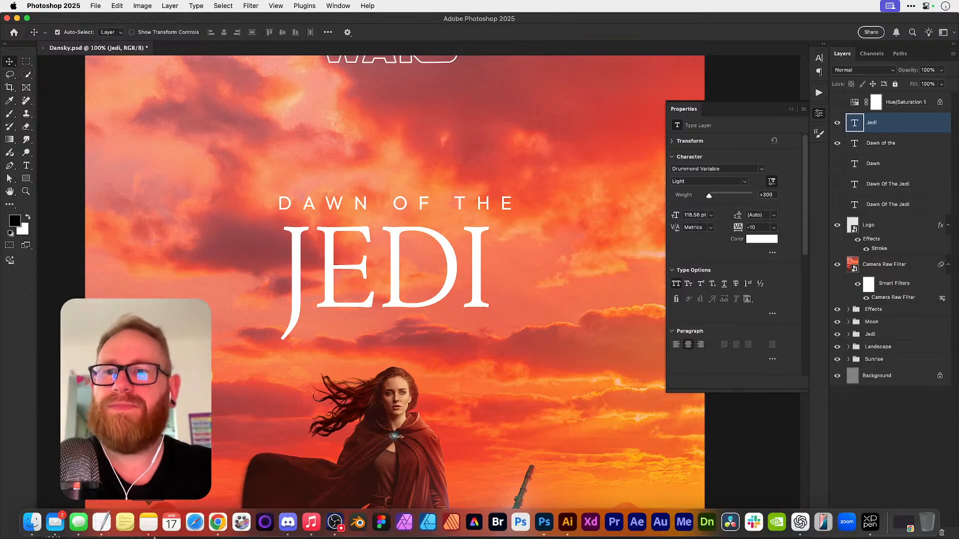
Step: Change the whole JEDI title's font to Jaguar Regular
key(super+Tab)
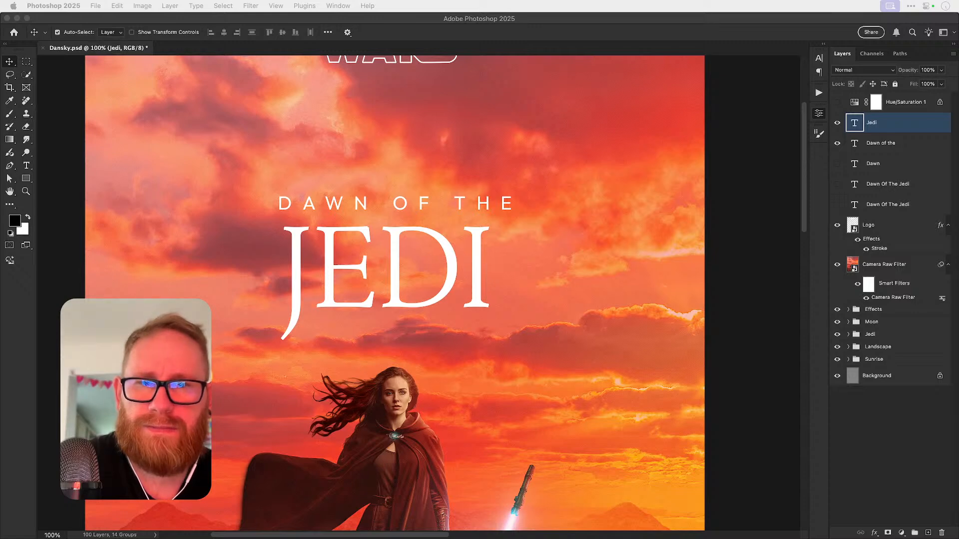
key(super+Tab)
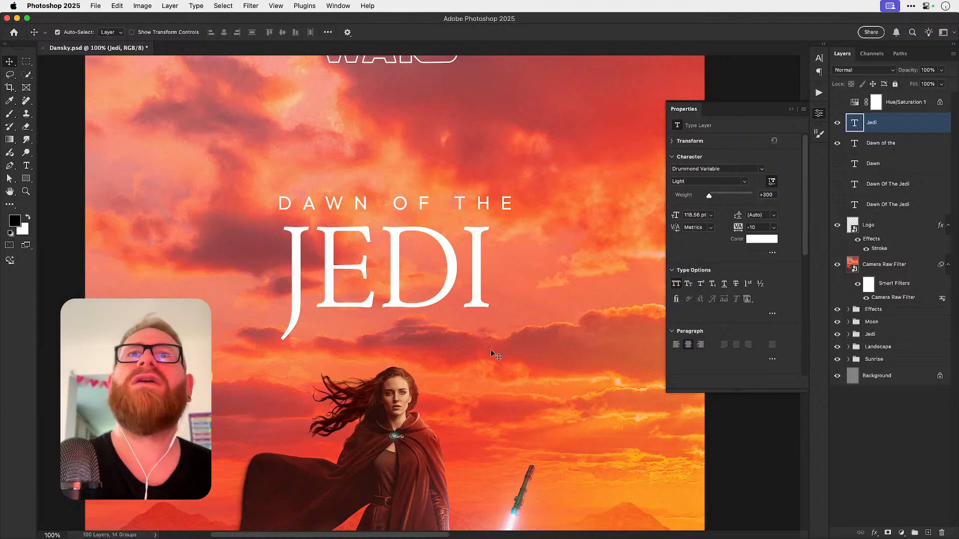
key(t)
key(super+a)
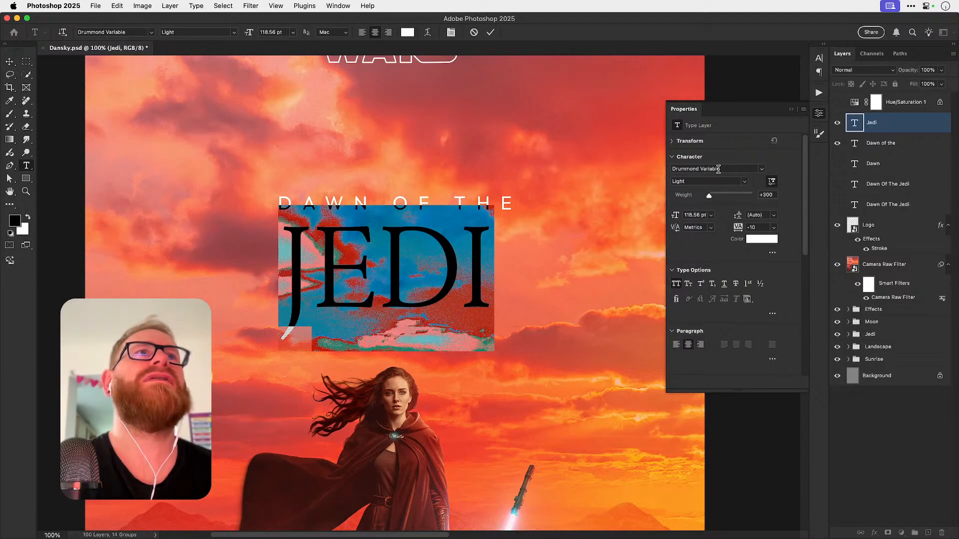
click(714, 168)
key(BackSpace)
text(aguar)
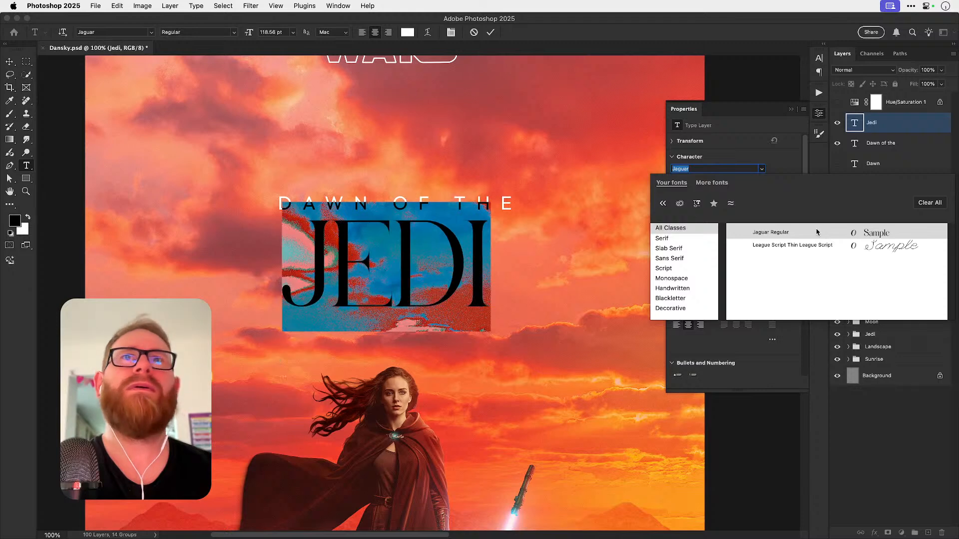
click(779, 233)
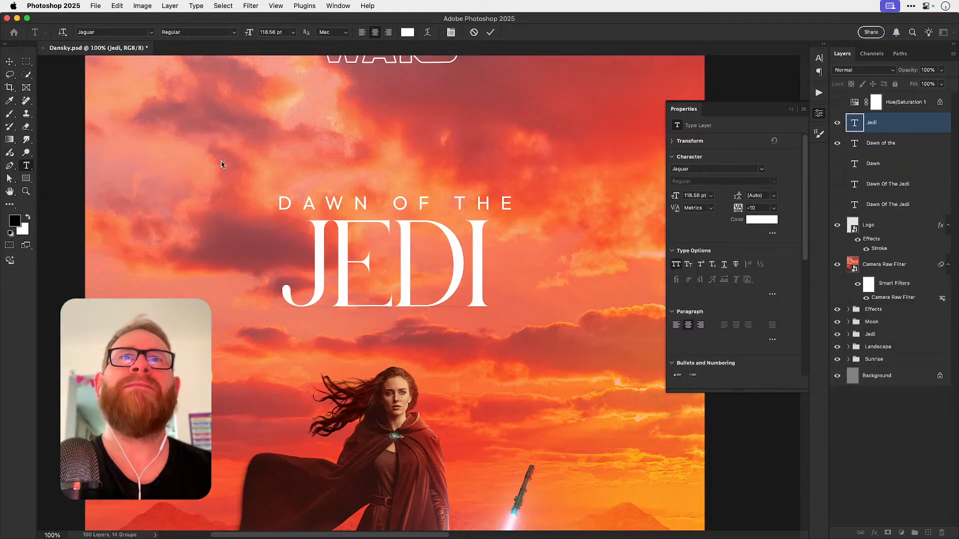
click(6, 63)
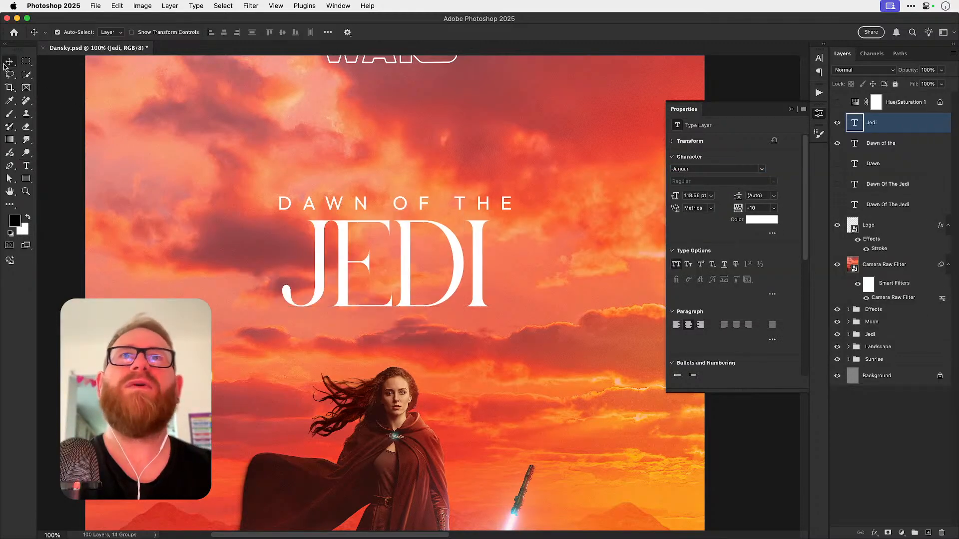
Step: Set the JEDI title's tracking to 240 and compare it with the earlier spacing by undoing and redoing the change
double_click(359, 247)
key(super+a)
drag(738, 208, 743, 208)
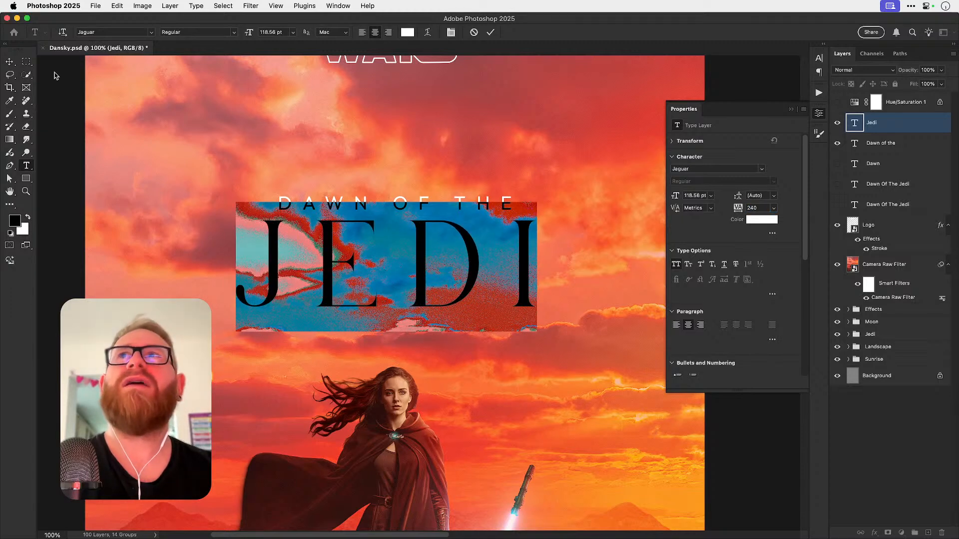
click(10, 62)
key(super+z)
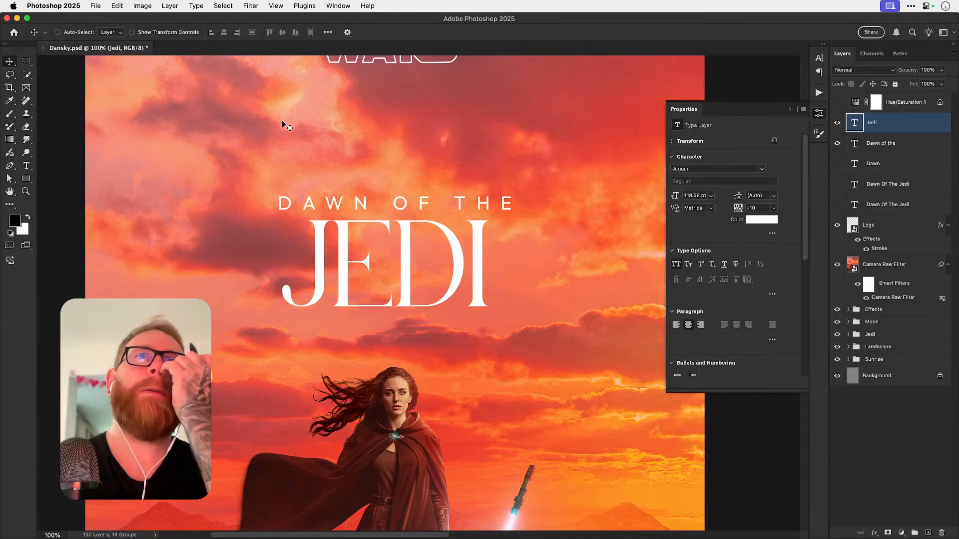
key(super+shift+z)
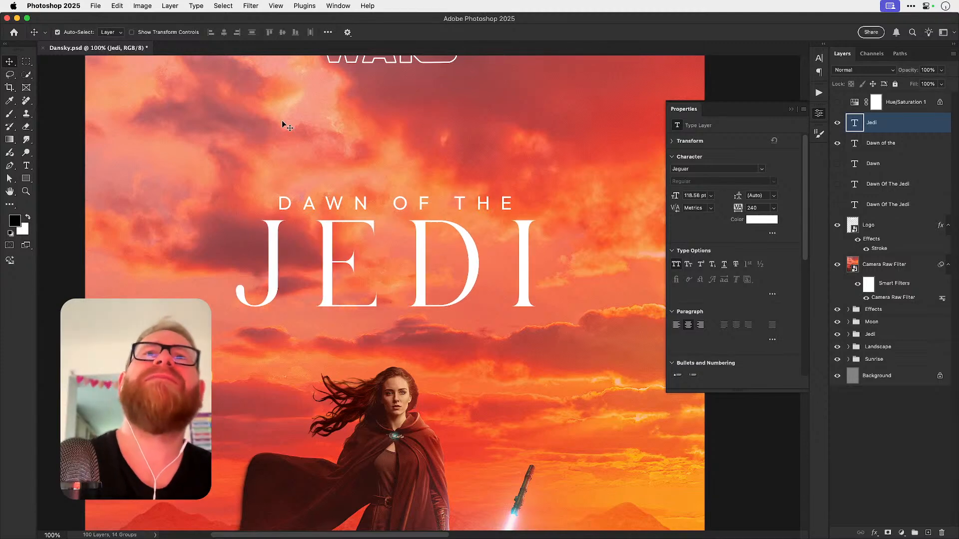
Step: Fit the whole poster in view and close the text properties to examine the title in context
click(338, 203)
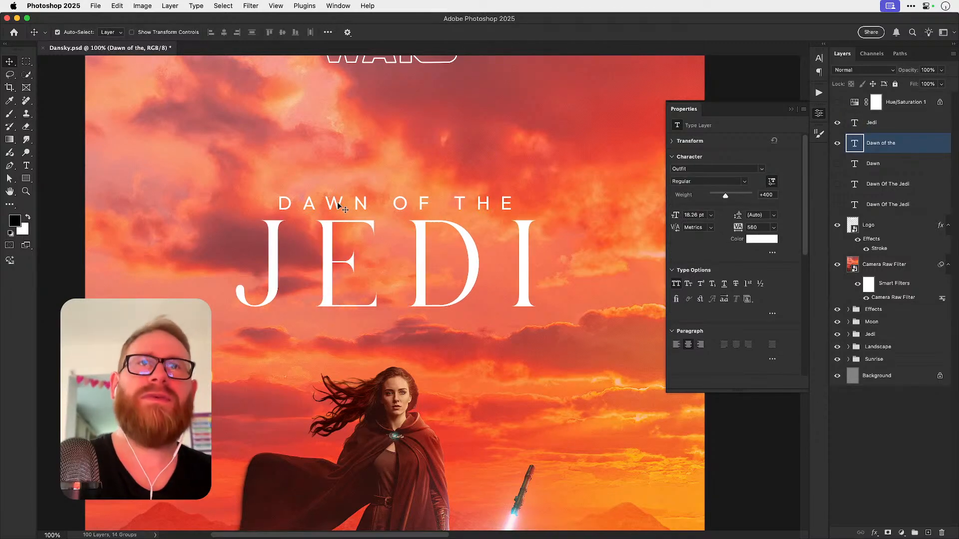
key(super+0)
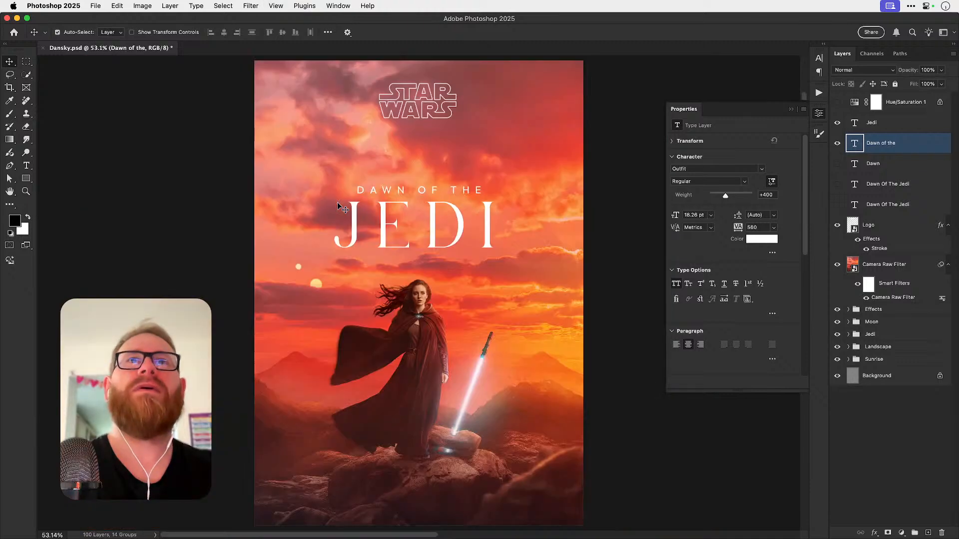
click(820, 112)
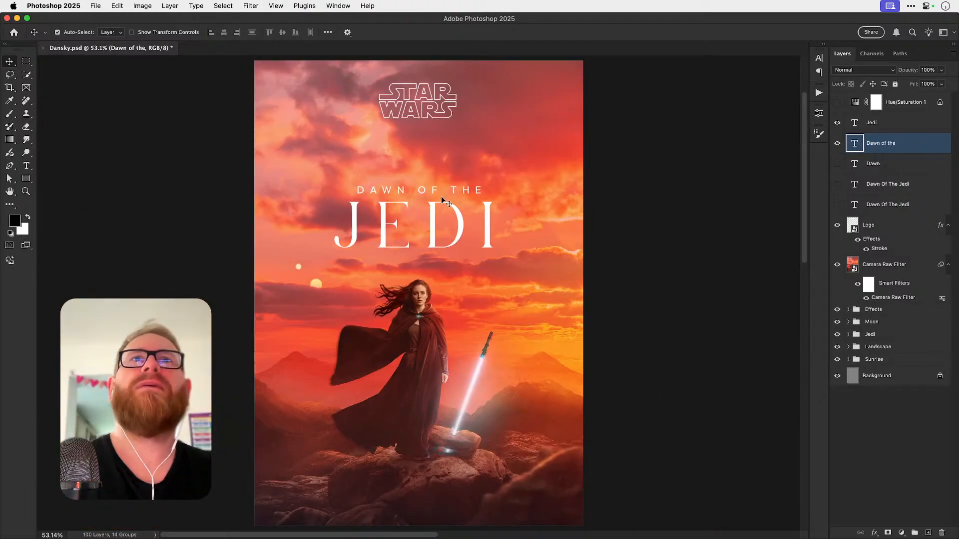
Step: Duplicate the JEDI text layer and hide the lower copy
click(433, 230)
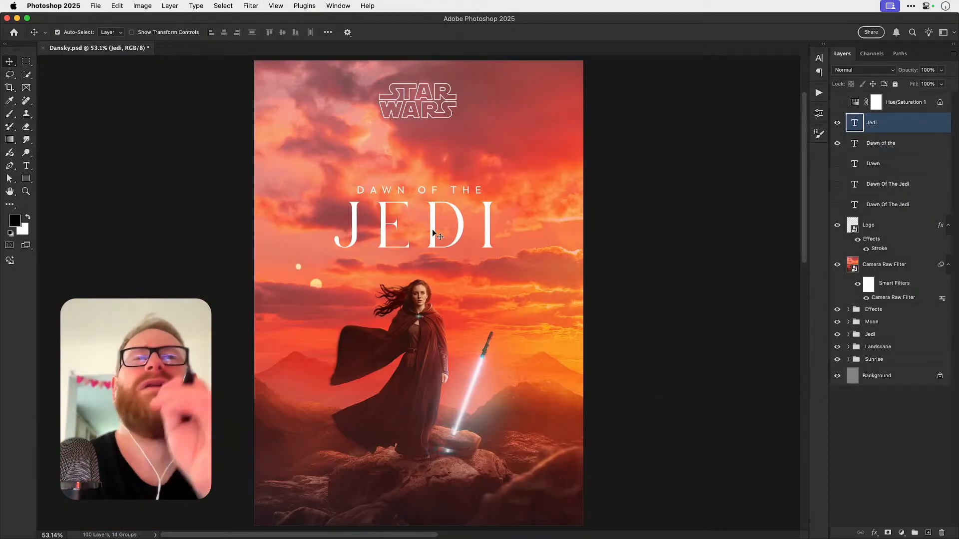
key(t)
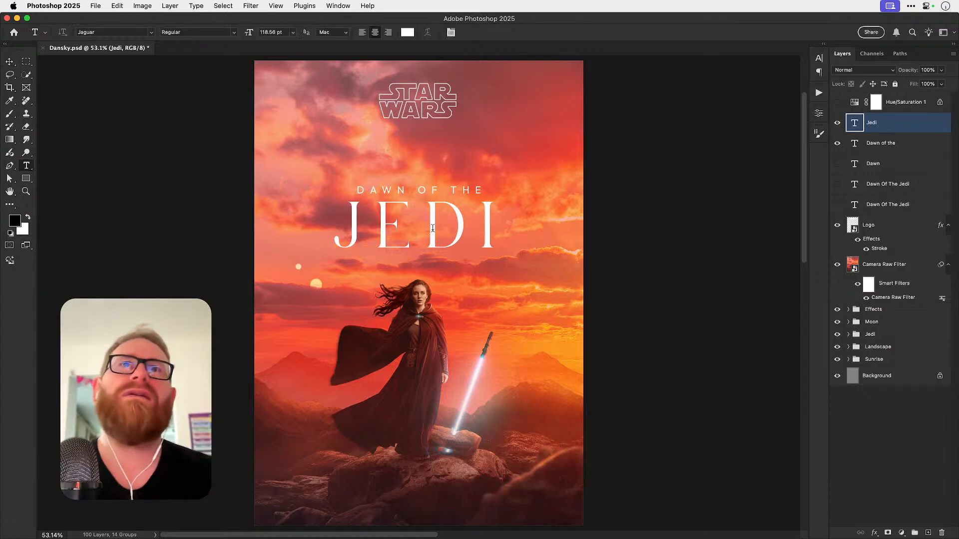
key(z)
click(425, 234)
click(425, 234)
key(v)
key(t)
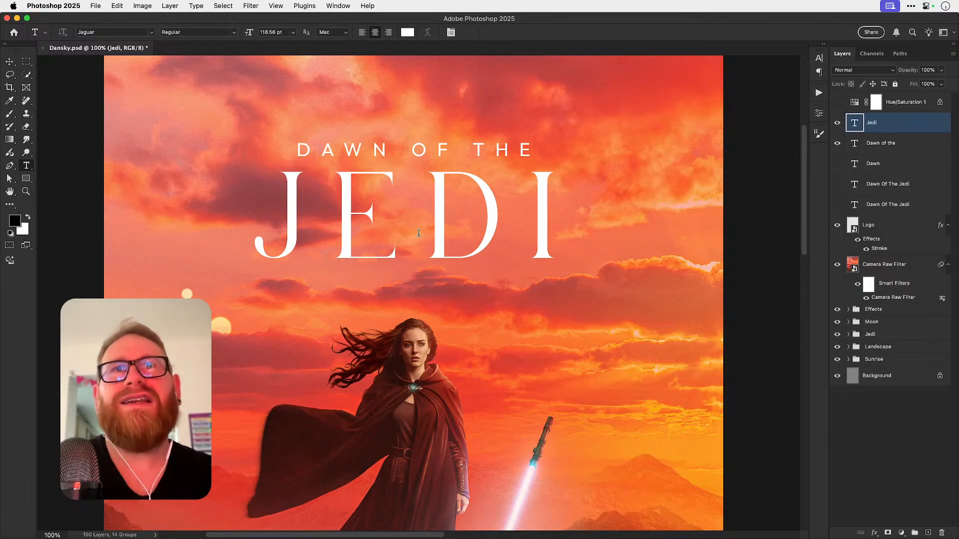
key(v)
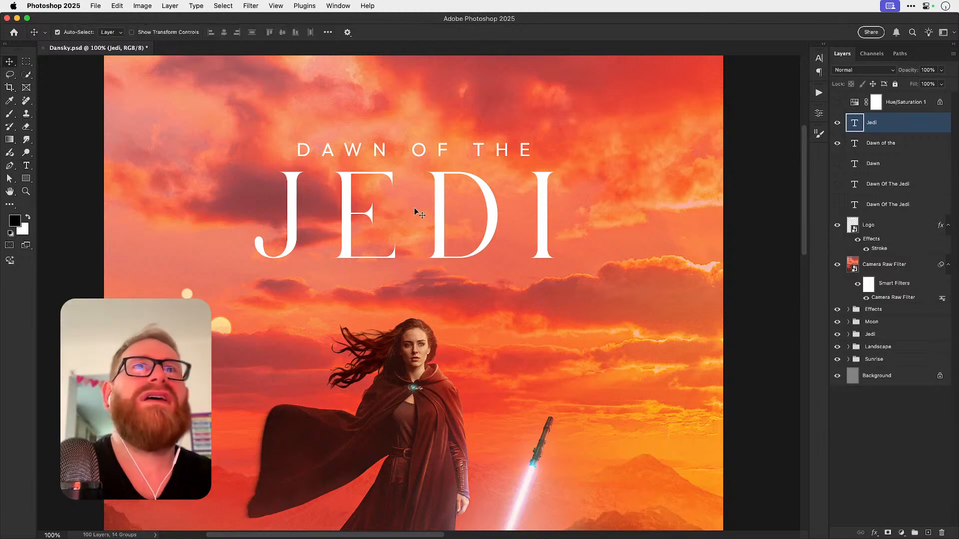
key(super+j)
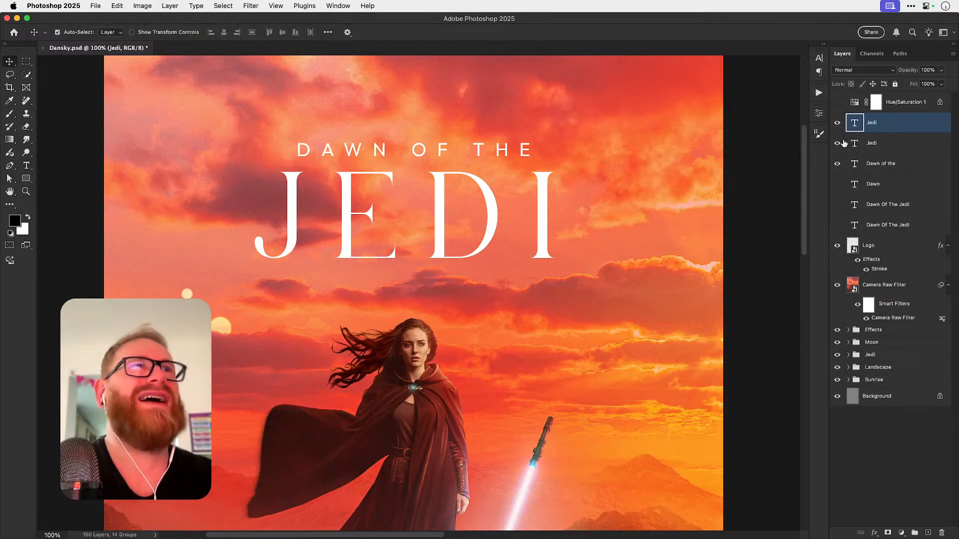
click(837, 144)
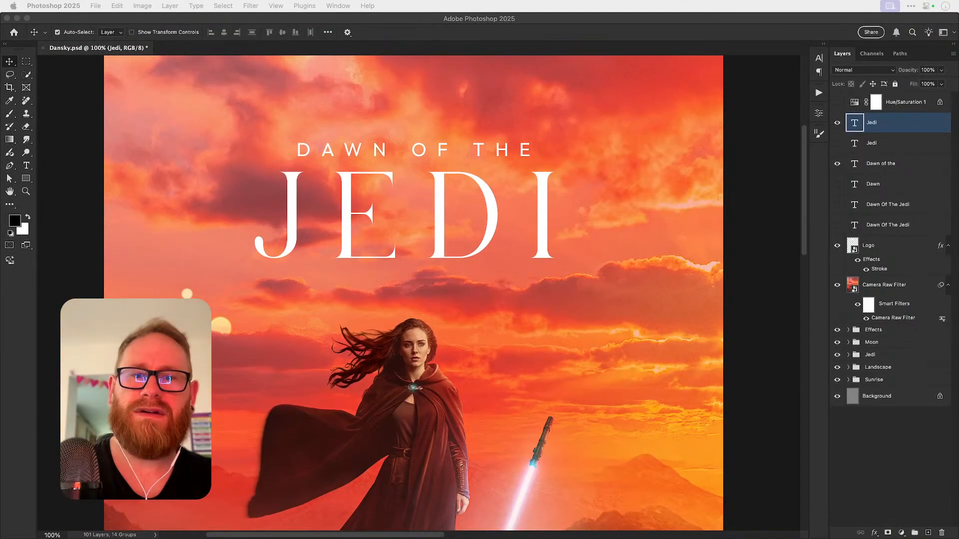
key(super+Tab)
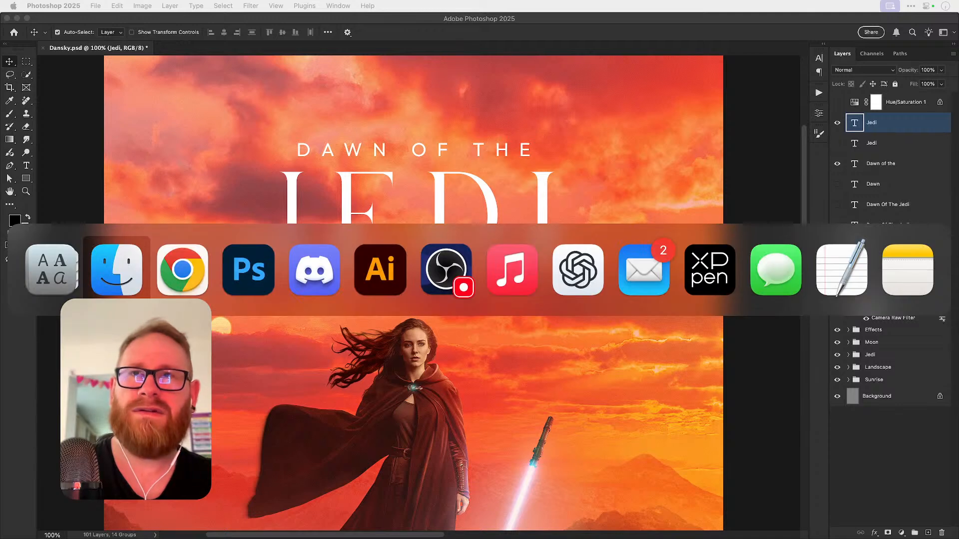
key(super+Tab)
key(super+Tab)
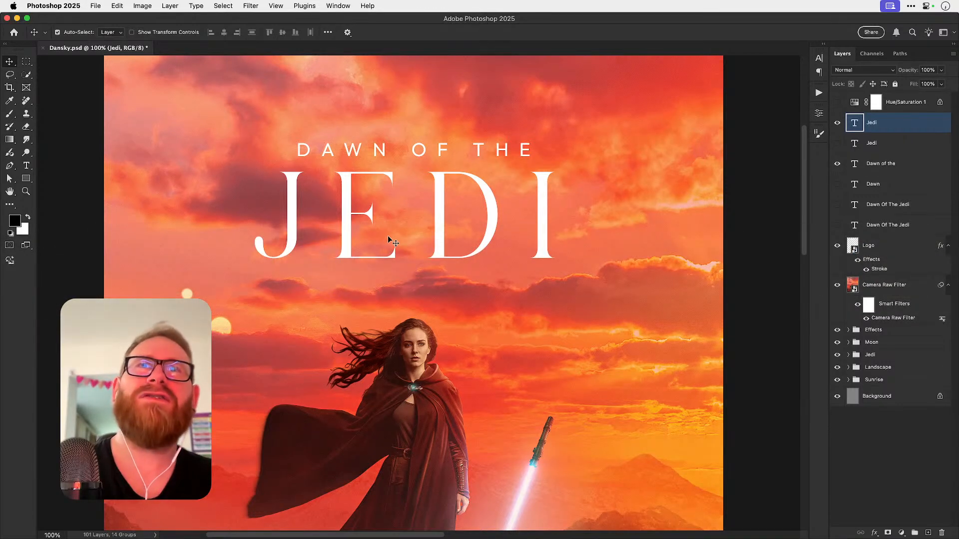
key(super+Tab)
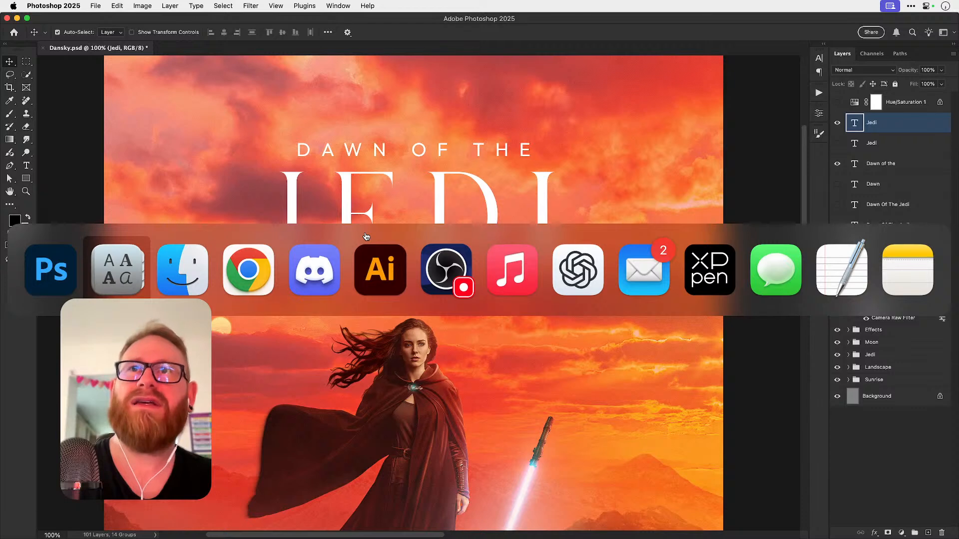
key(super+Tab)
key(super+Tab)
key(Escape)
Step: Add a new placeholder text layer over the JEDI title and hide the visible Jedi text layer beneath it
key(t)
click(366, 235)
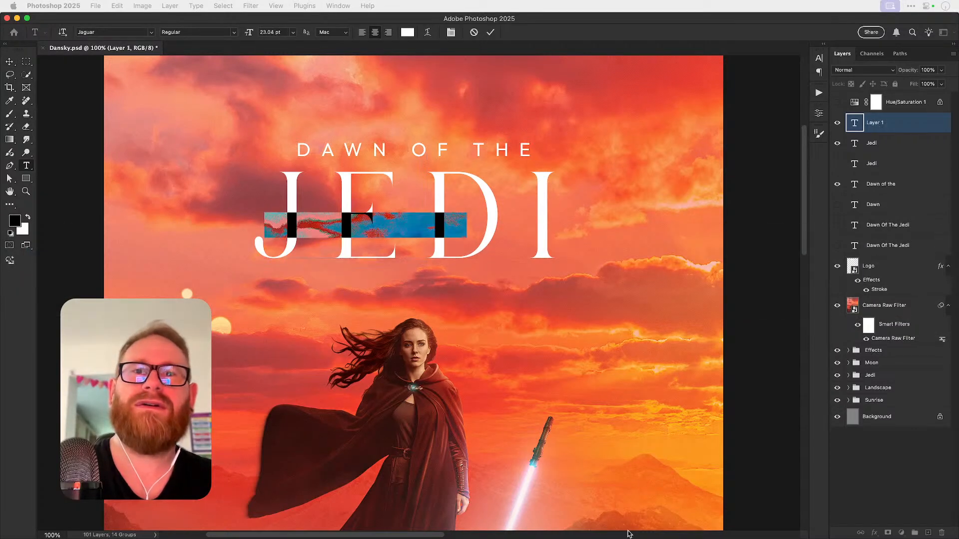
key(super+Return)
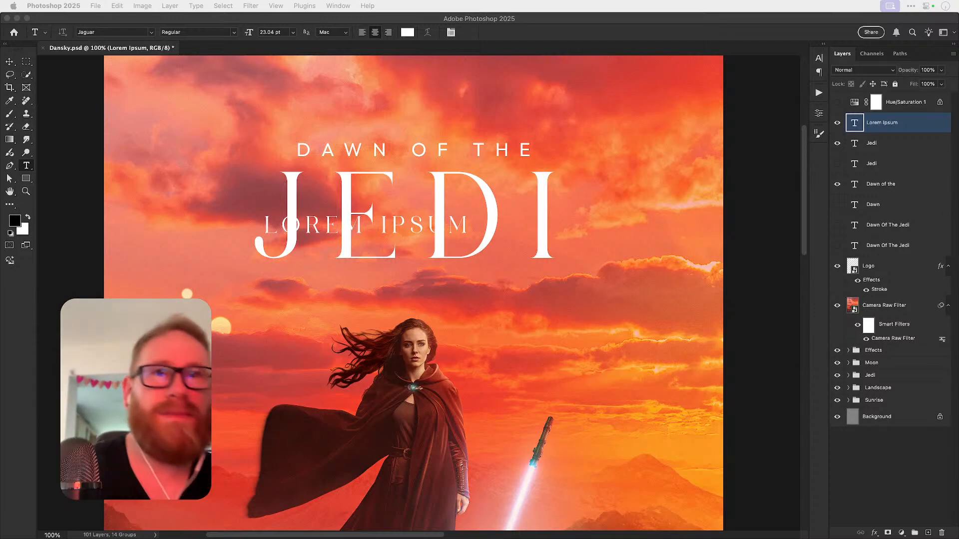
click(316, 226)
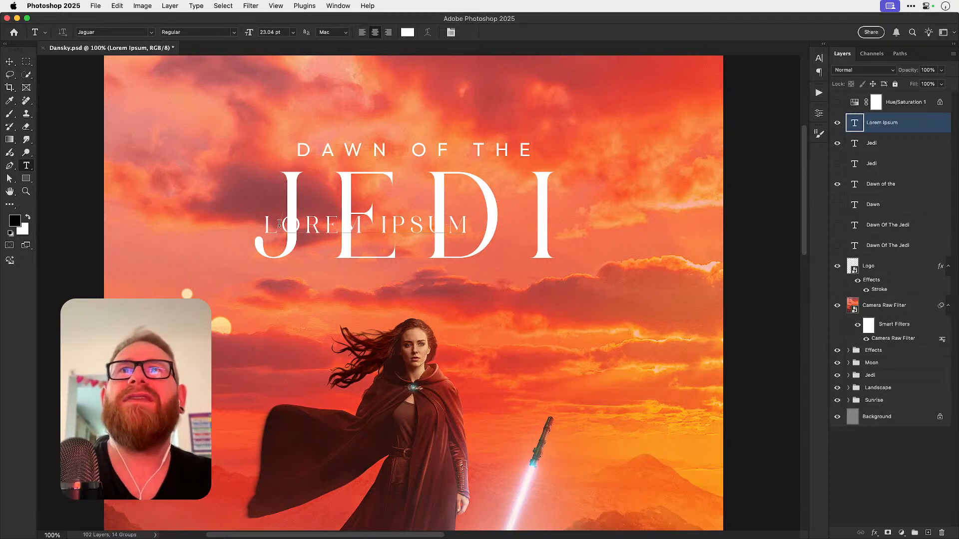
click(11, 62)
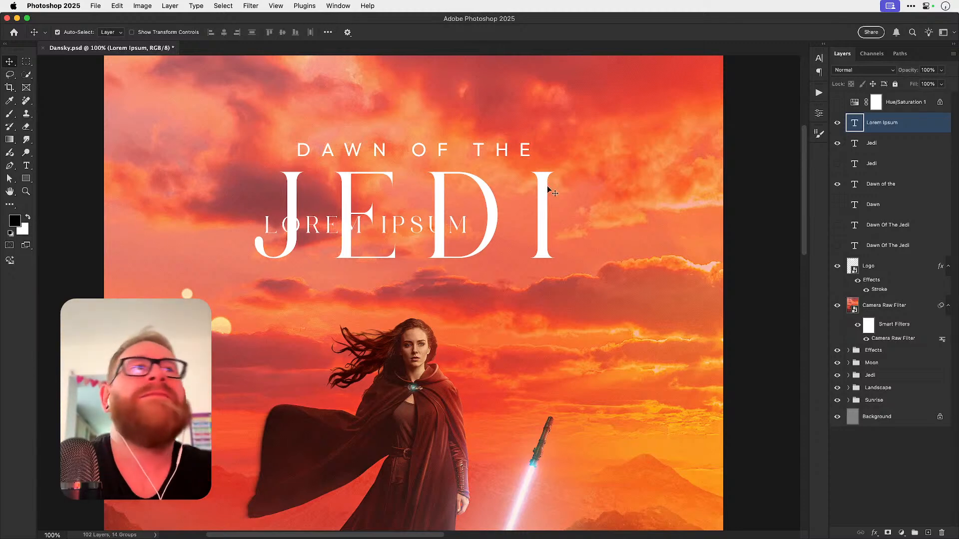
click(839, 127)
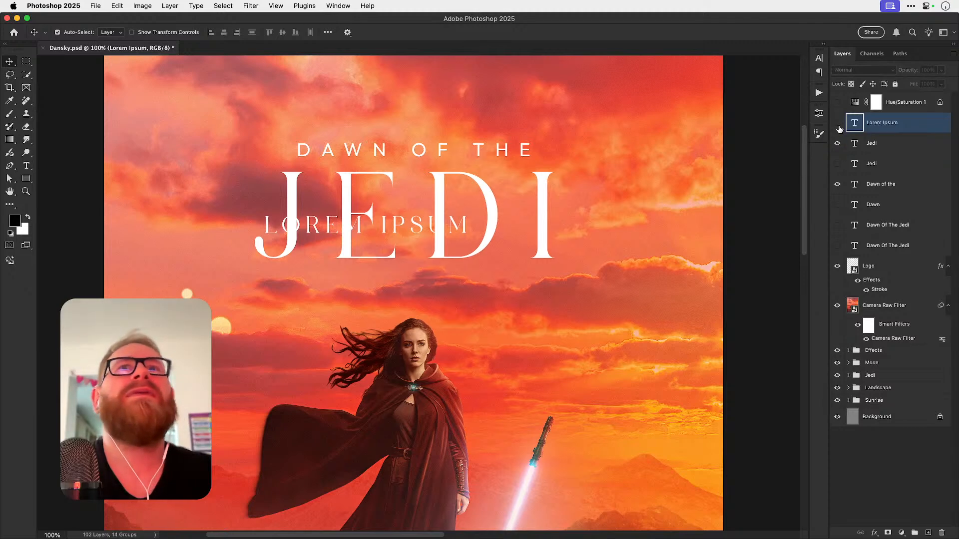
click(838, 128)
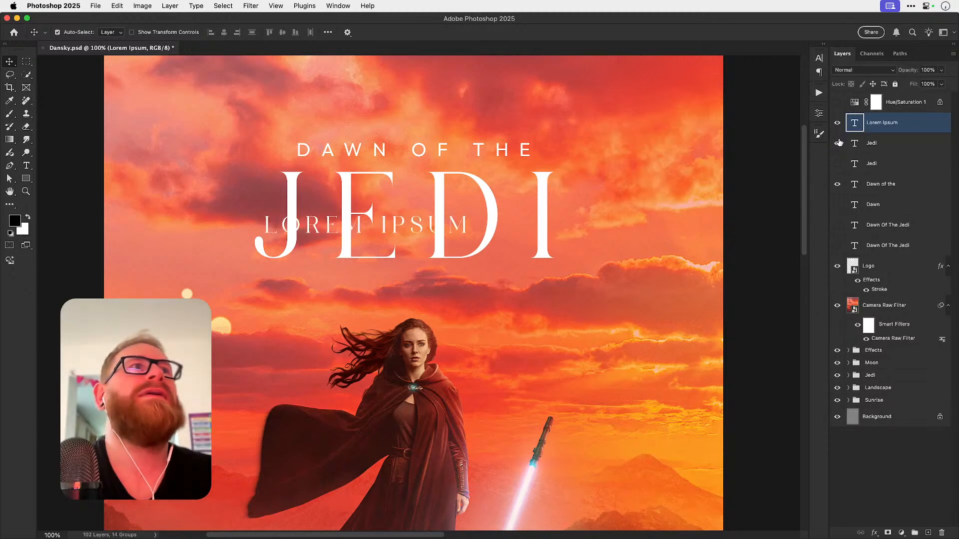
Step: Replace the "Lorem Ipsum" placeholder text with JEDI
double_click(451, 221)
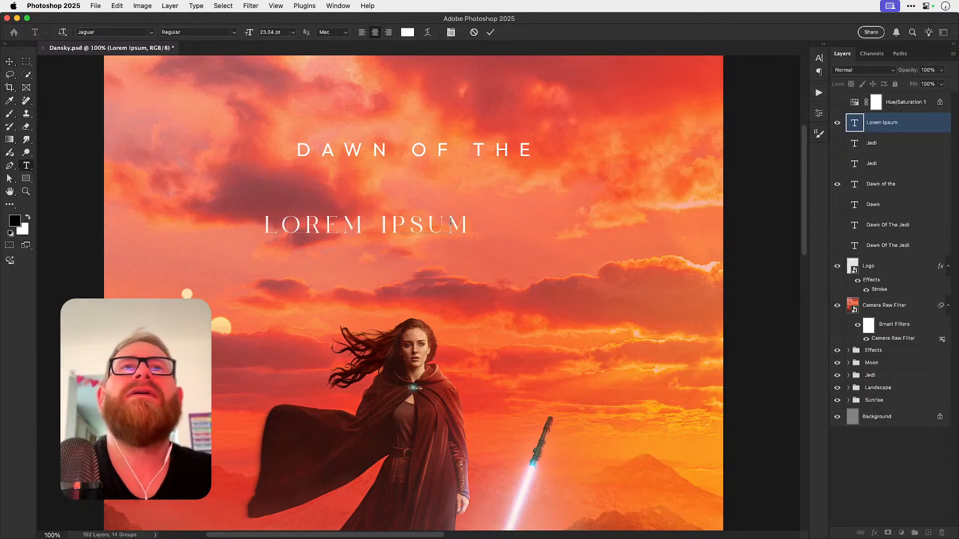
key(super+a)
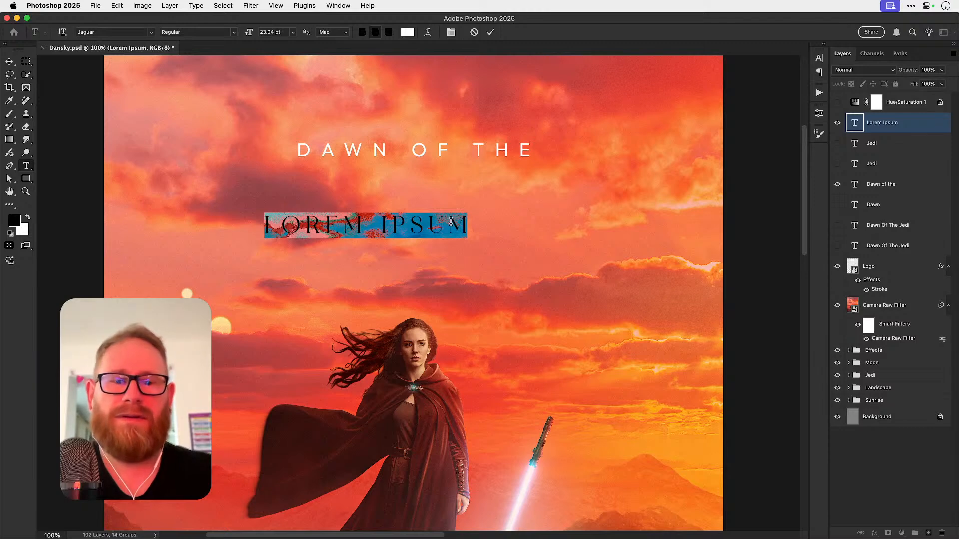
text(JEDI)
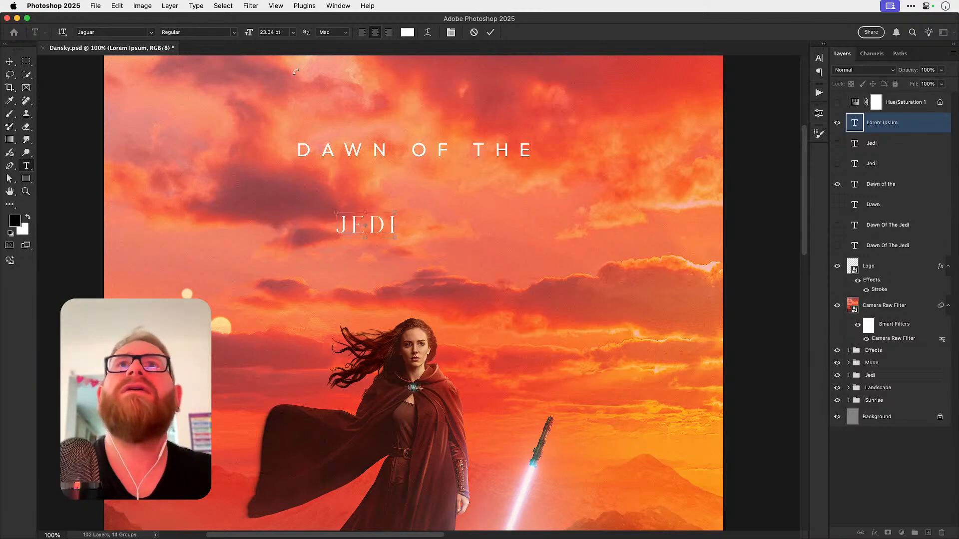
Step: Enlarge the font size of the new JEDI text until it is nearly as wide as the "Dawn of the" line
key(super+a)
click(270, 31)
scroll(270, 31, up, 20)
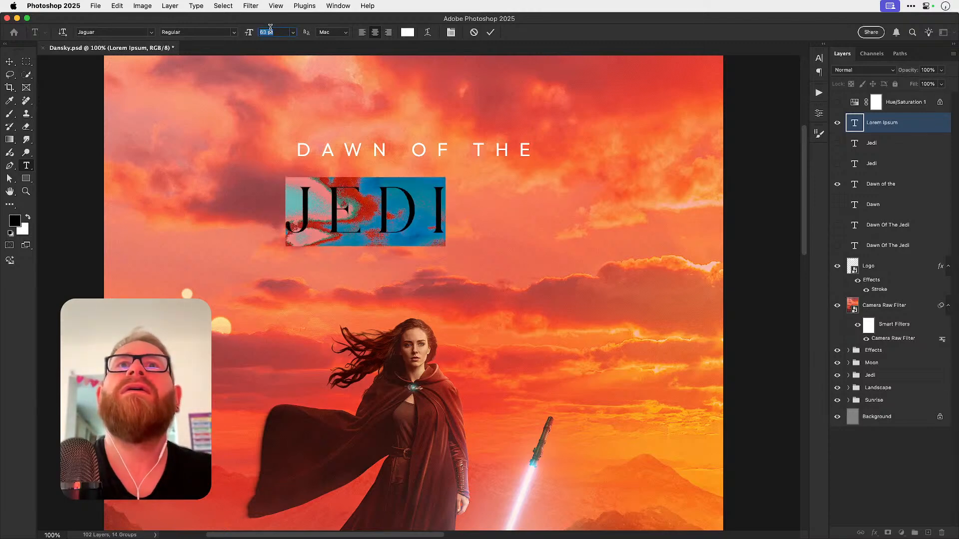
scroll(270, 31, up, 20)
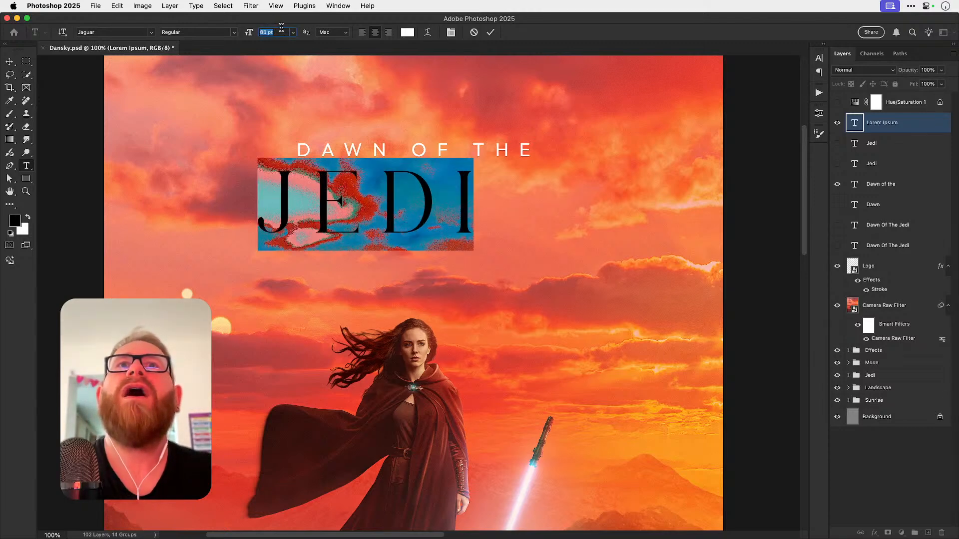
click(6, 63)
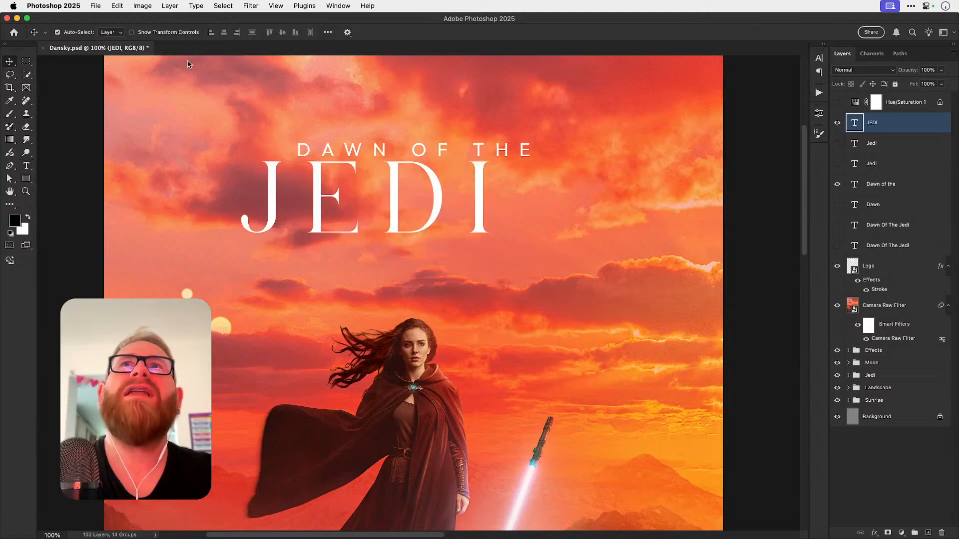
Step: Centre the JEDI text horizontally on the poster and scale it up slightly
click(224, 33)
key(super+t)
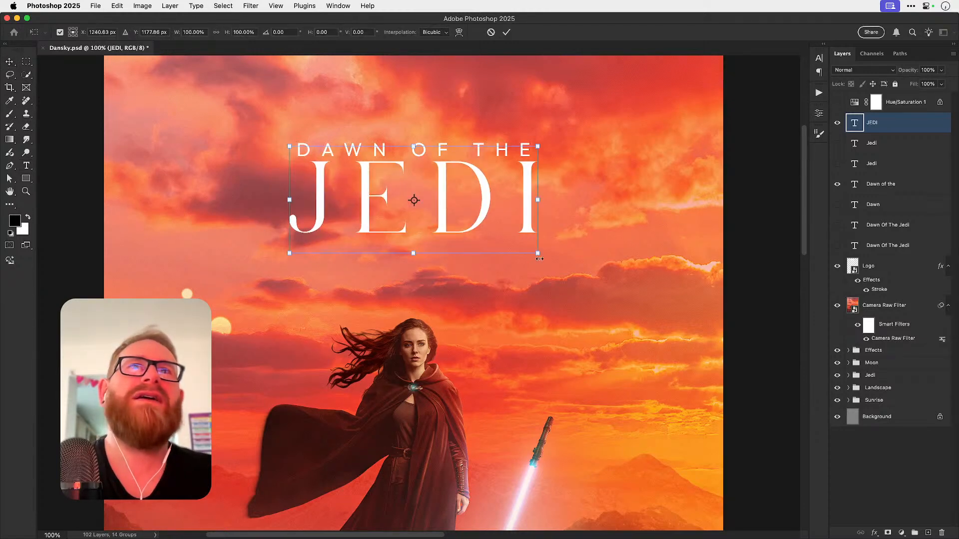
drag(542, 258, 554, 259)
key(Return)
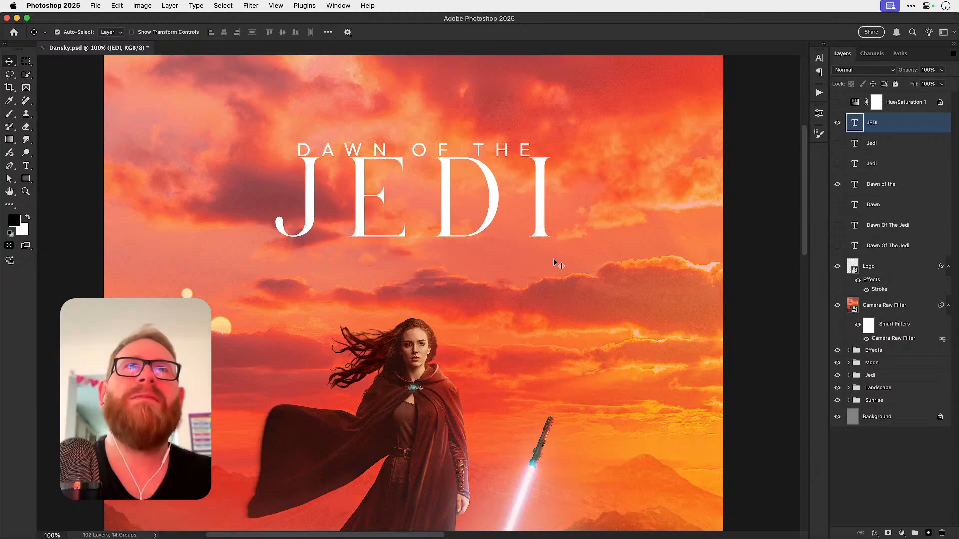
Step: Nudge the JEDI text left and down beneath "Dawn of the" and scale it up to about 117 pt
key(shift+Left)
key(shift+Left)
key(shift+Left)
key(shift+Down)
key(shift+Left)
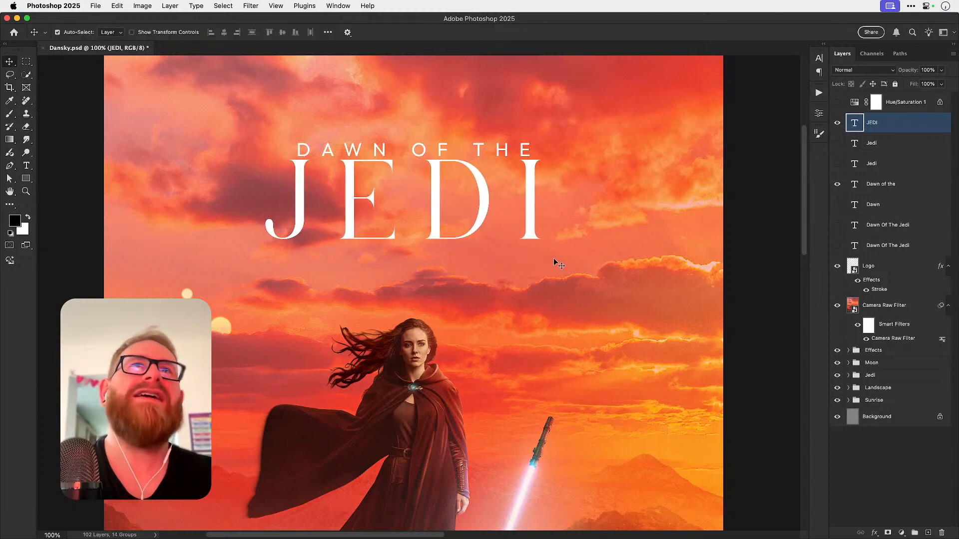
key(shift+Down)
key(shift+Down)
key(shift+Down)
key(super+t)
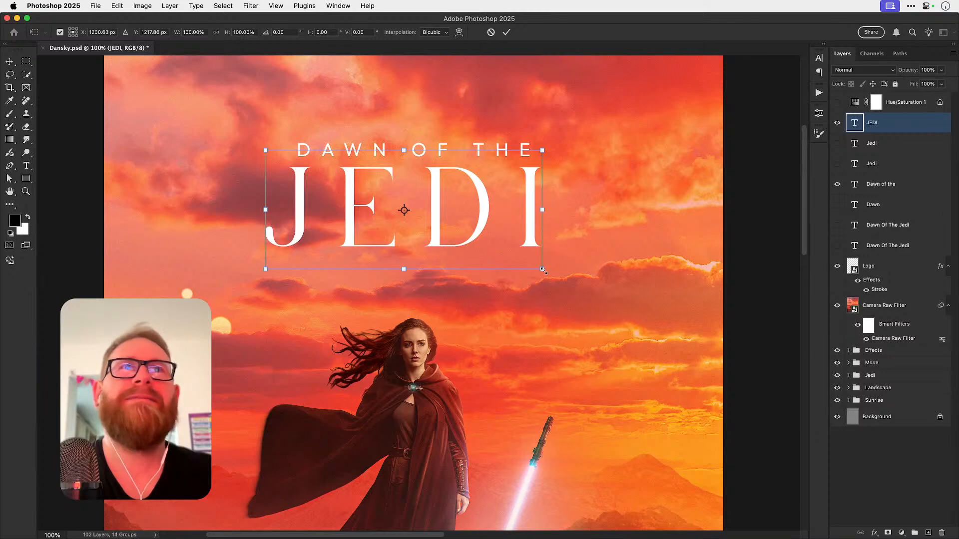
drag(543, 271, 552, 275)
key(Return)
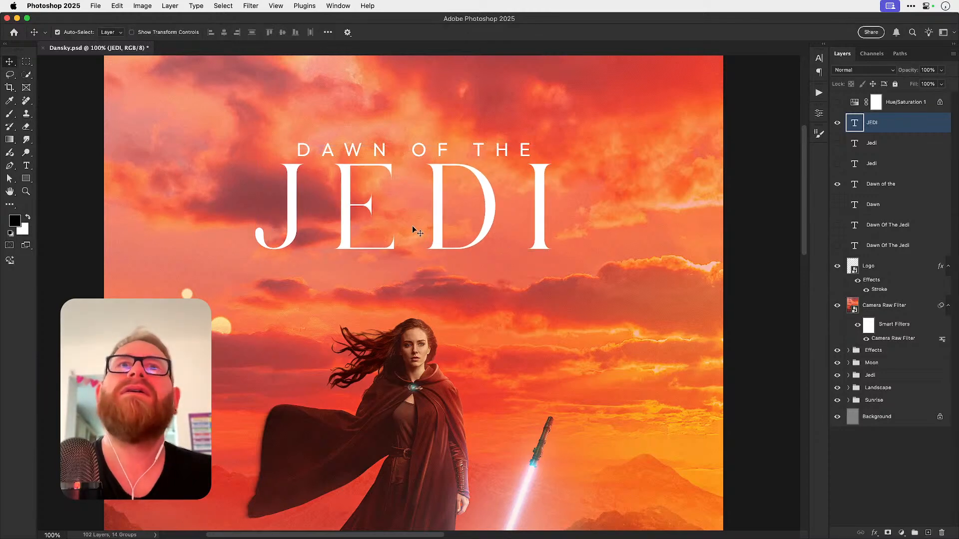
Step: Try Rekisa Regular as the font for the whole JEDI text
key(t)
click(281, 202)
key(super+a)
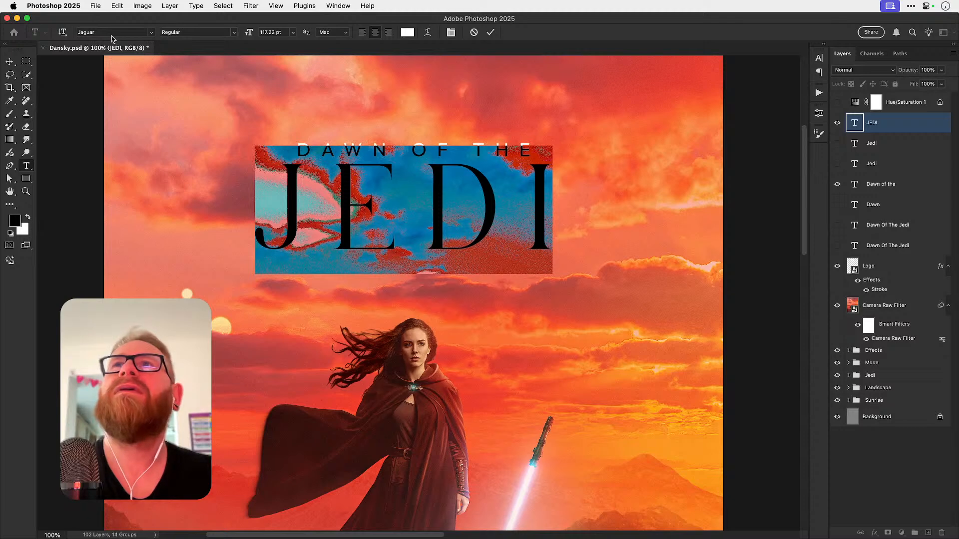
click(111, 32)
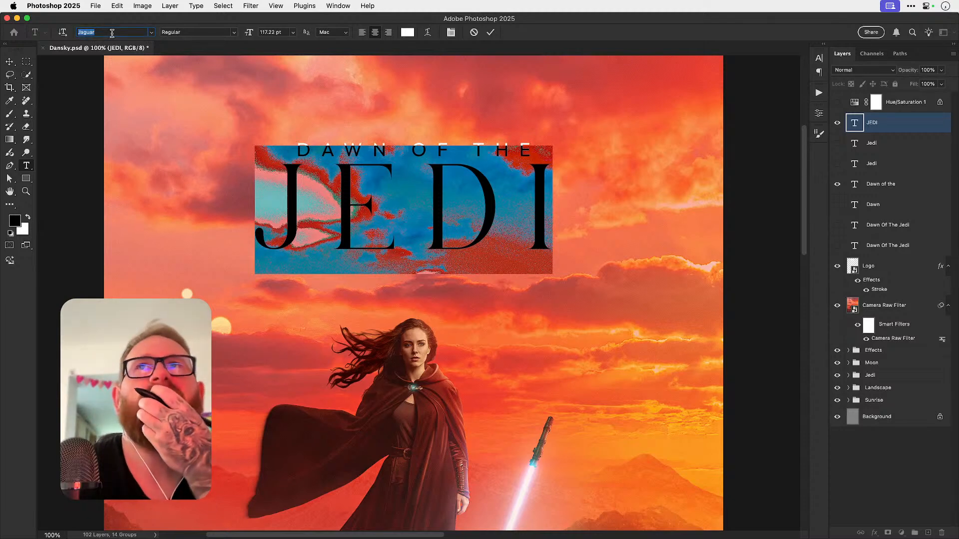
text(reki)
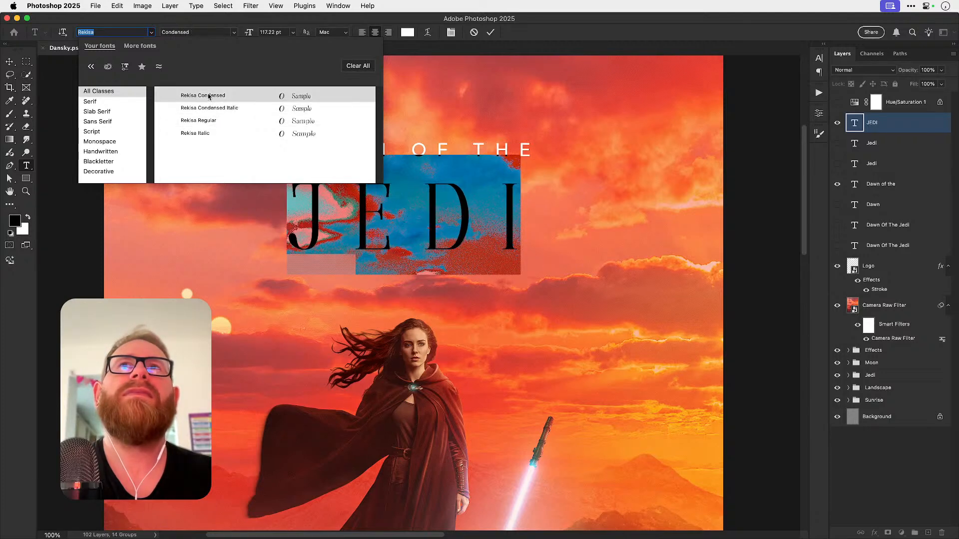
click(217, 122)
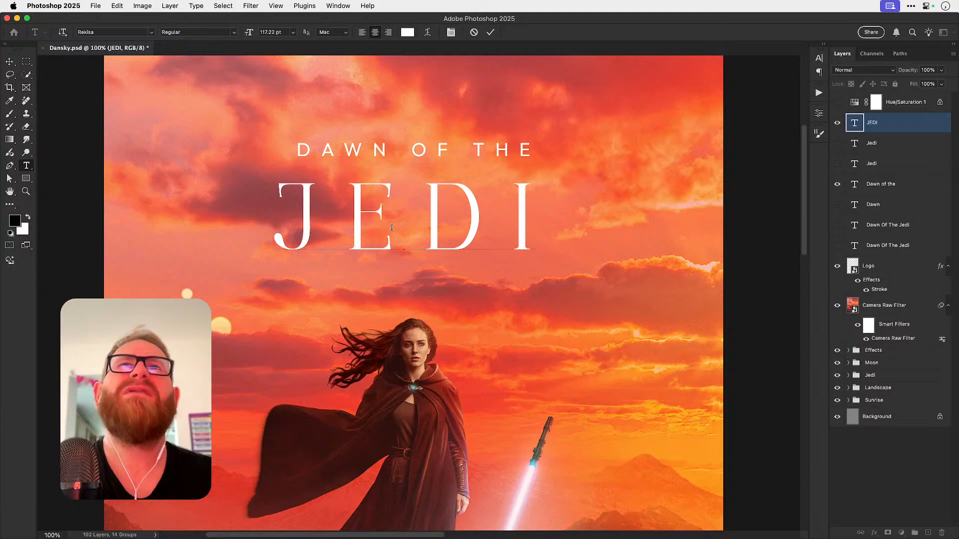
Step: Open the character settings for the title and retype its text in mixed case as "Jedi"
key(super)
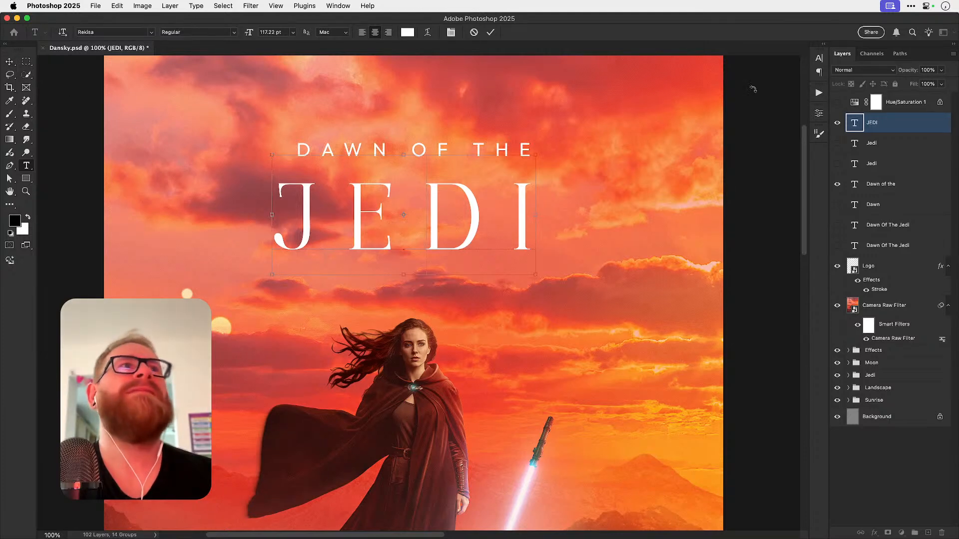
key(super+a)
click(819, 58)
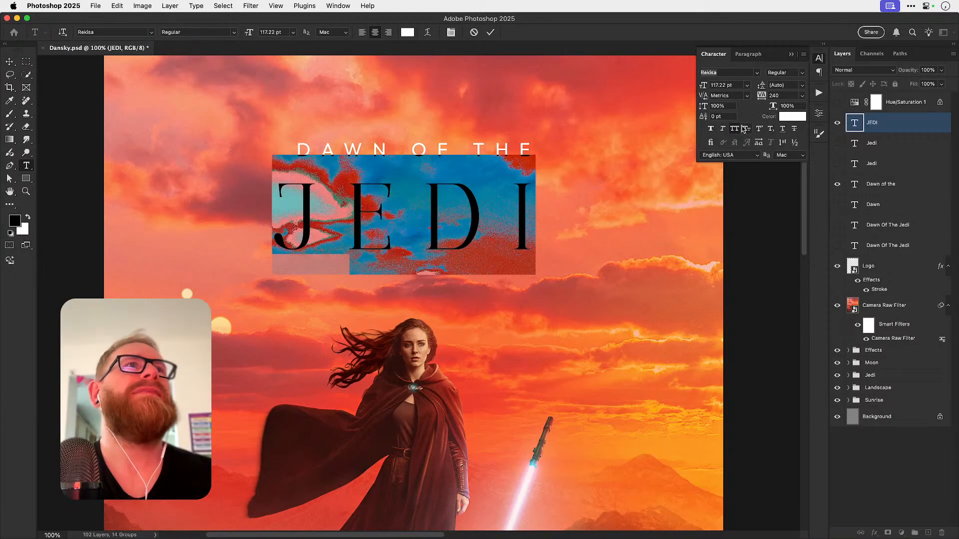
click(443, 227)
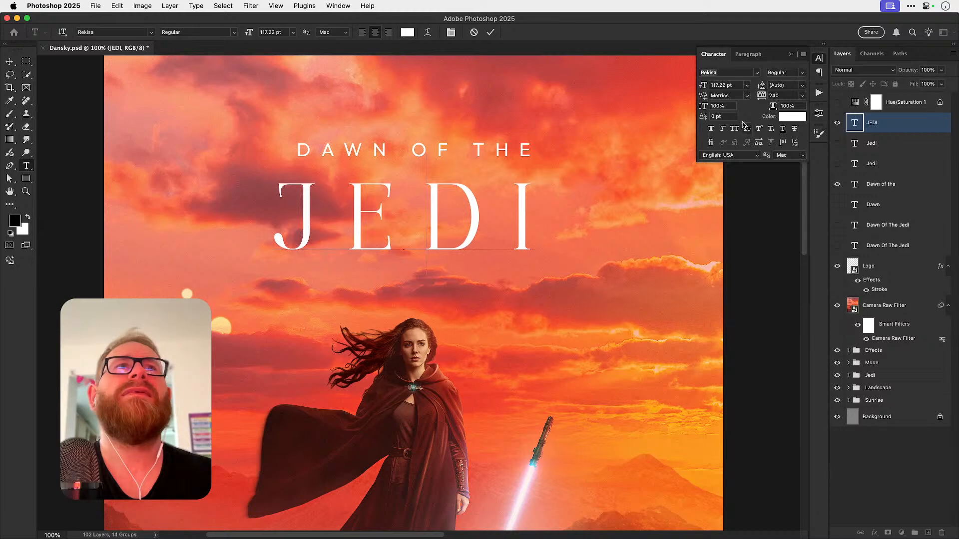
key(super+a)
text(J)
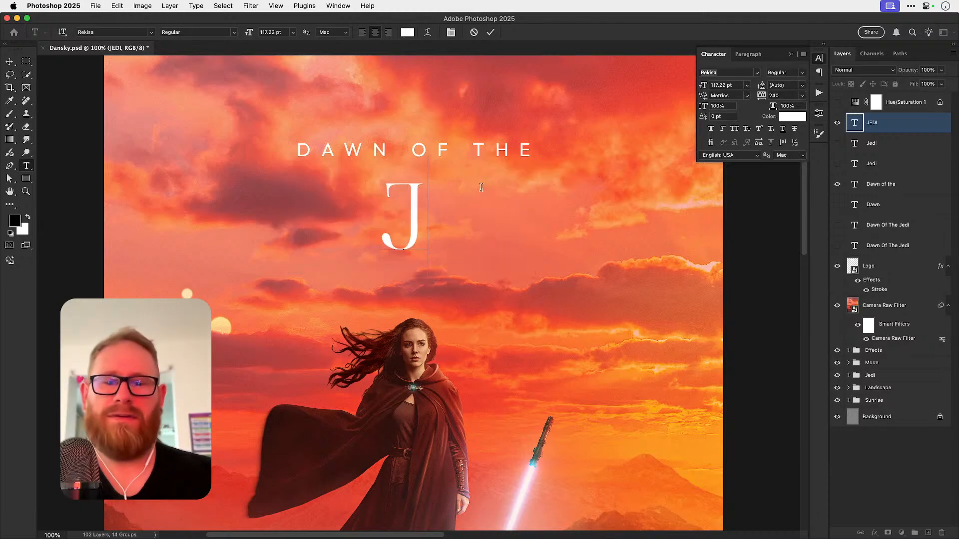
text(edi)
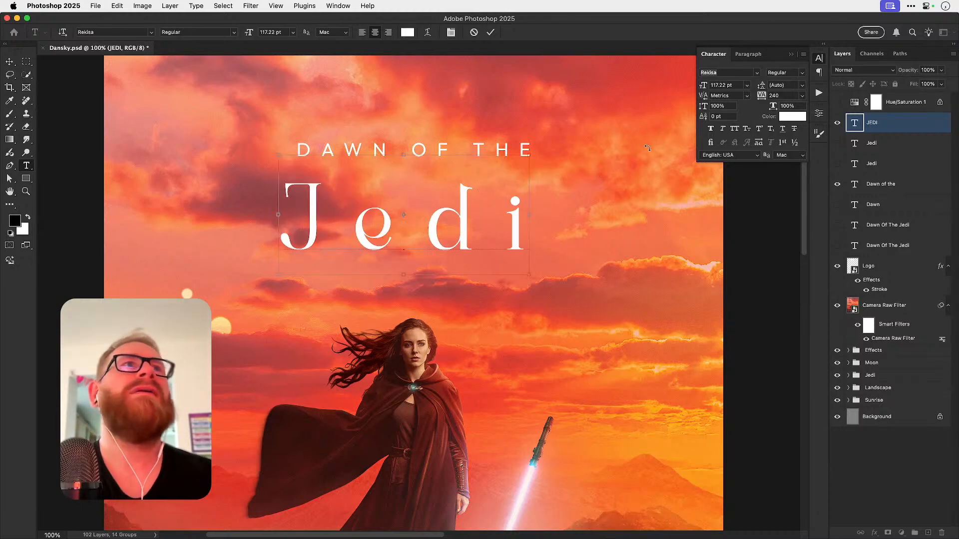
Step: Set the tracking of the whole Jedi title to 0
key(super+a)
click(779, 94)
text(0)
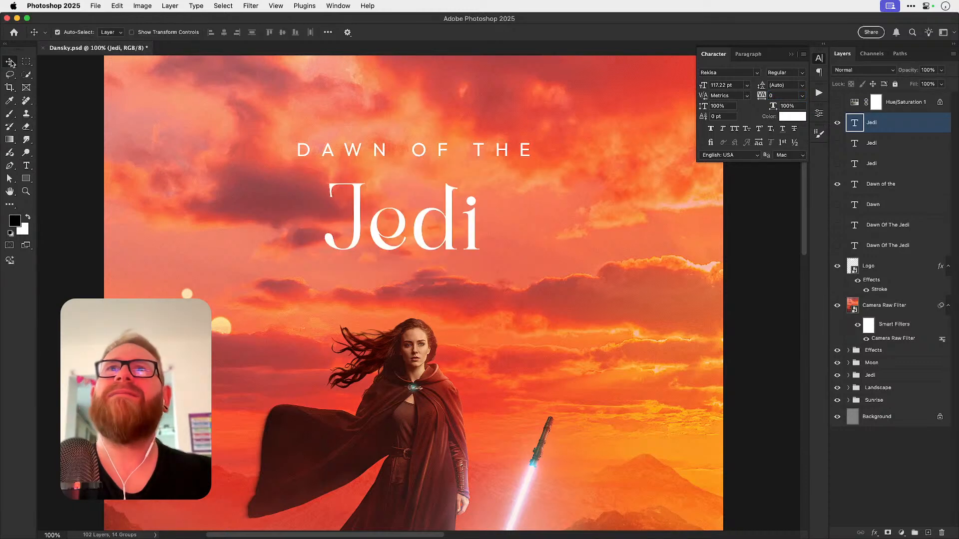
Step: Change the whole Jedi title's font to Roabla Regular and commit the text
double_click(321, 193)
key(super+a)
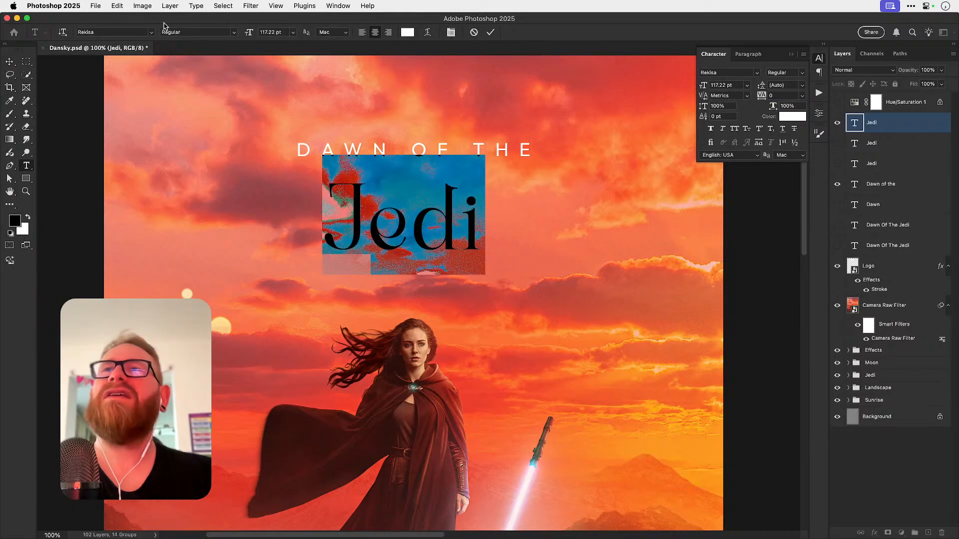
click(135, 32)
text(roa)
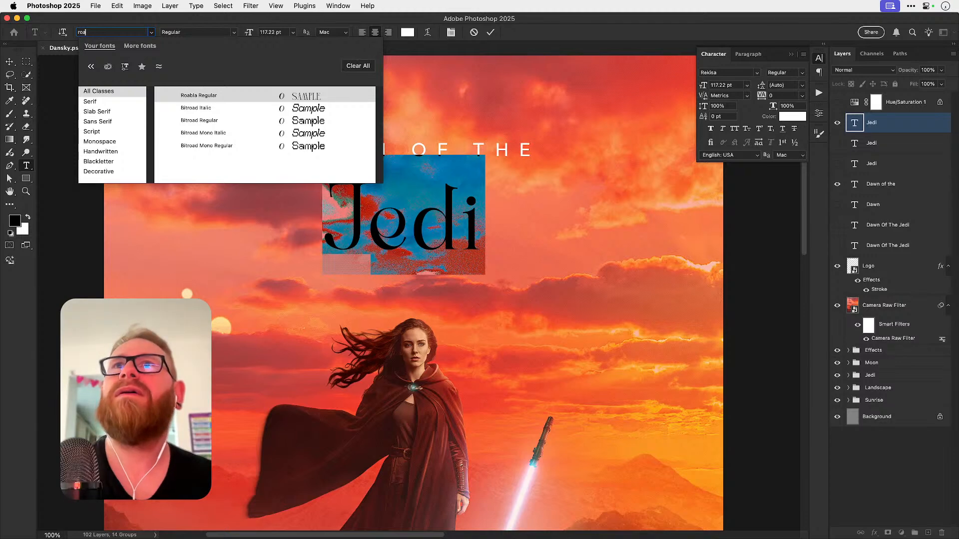
click(193, 98)
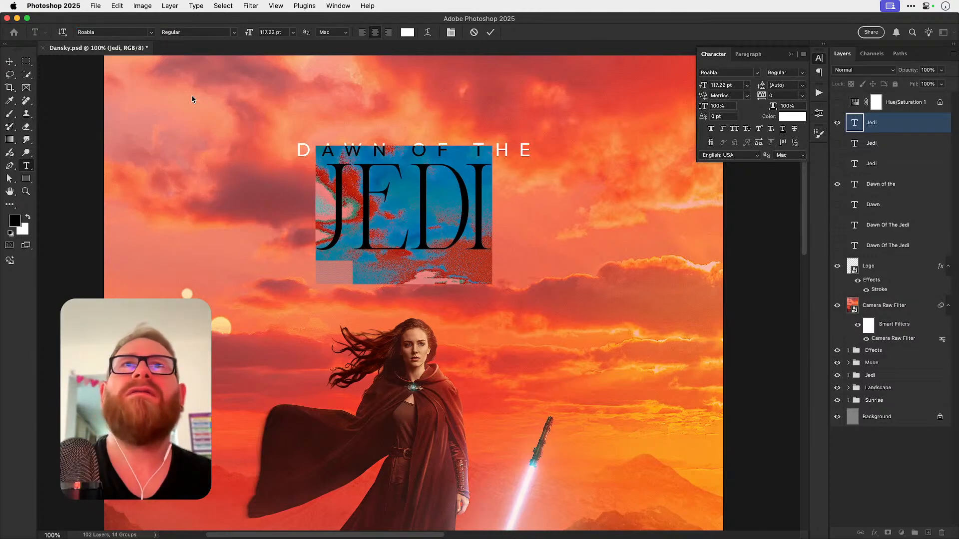
click(410, 212)
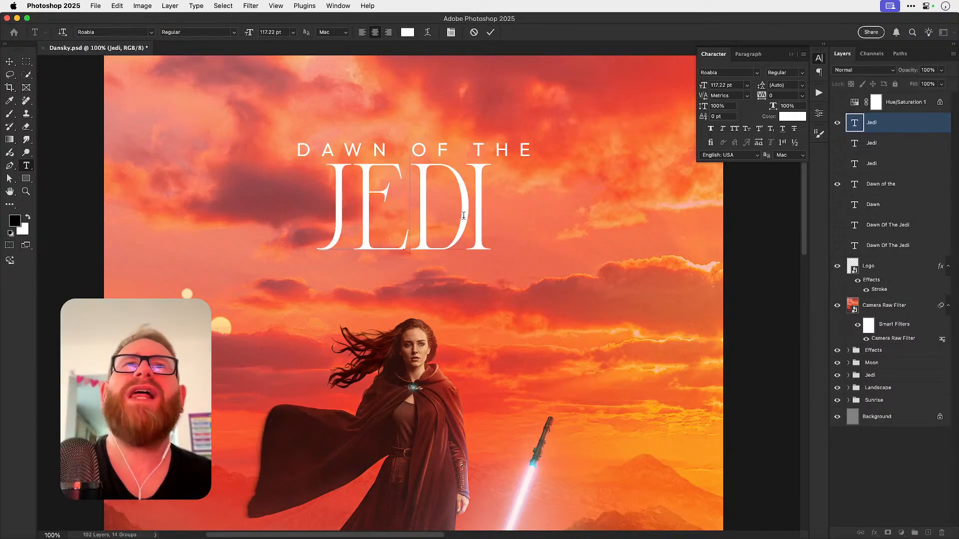
click(10, 61)
Step: Examine the title in the new font up close and in the context of the whole poster
key(z)
mouse_move(352, 193)
mouse_down()
mouse_move(410, 193)
mouse_move(334, 181)
mouse_move(350, 182)
mouse_up()
key(v)
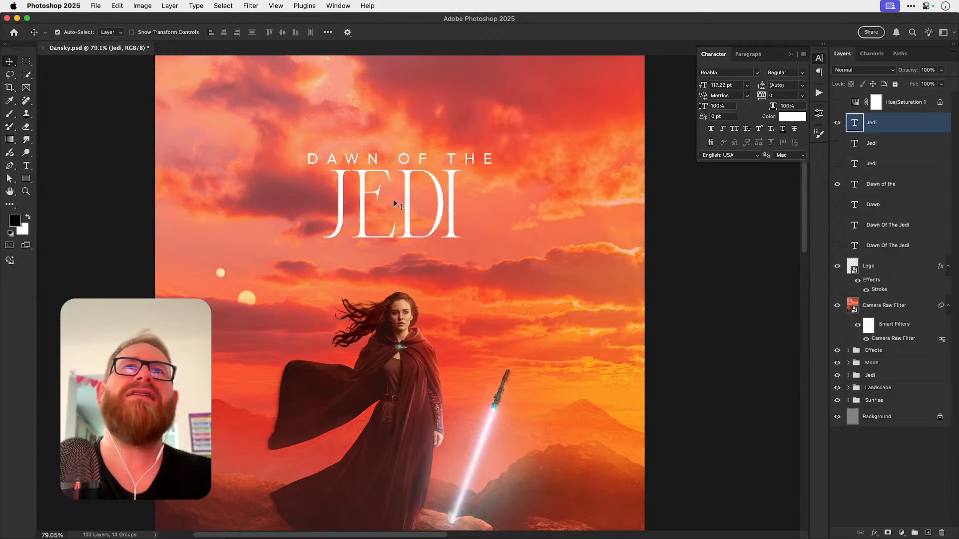
key(z)
drag(394, 199, 427, 174)
drag(472, 212, 425, 222)
key(v)
key(super+0)
key(z)
key(v)
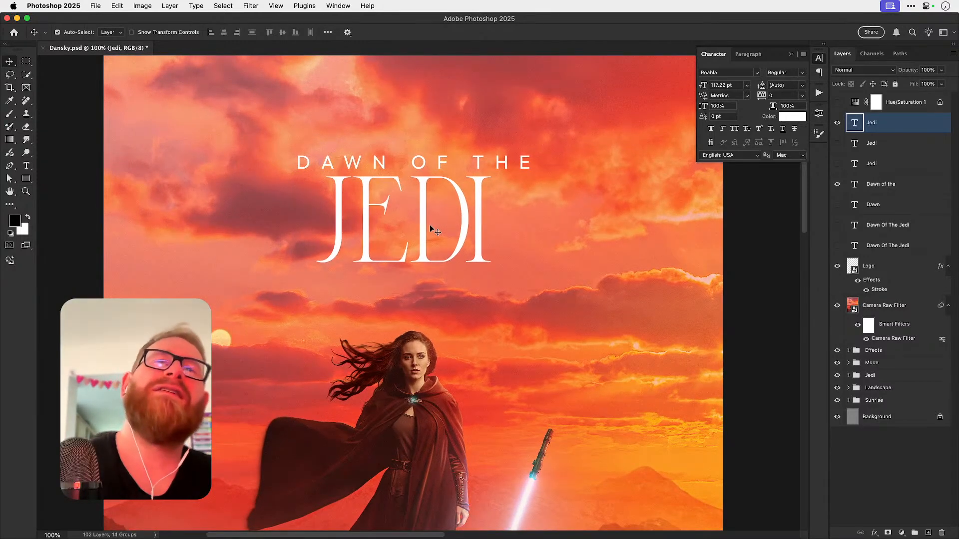
Step: Enlarge the JEDI title around its centre to about 148 pt and apply the transform
key(z)
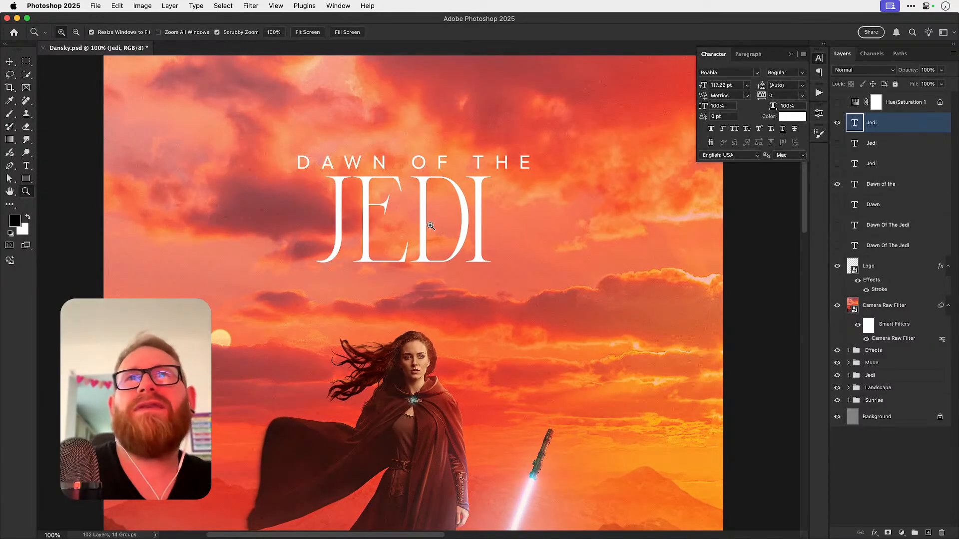
key(v)
key(super+t)
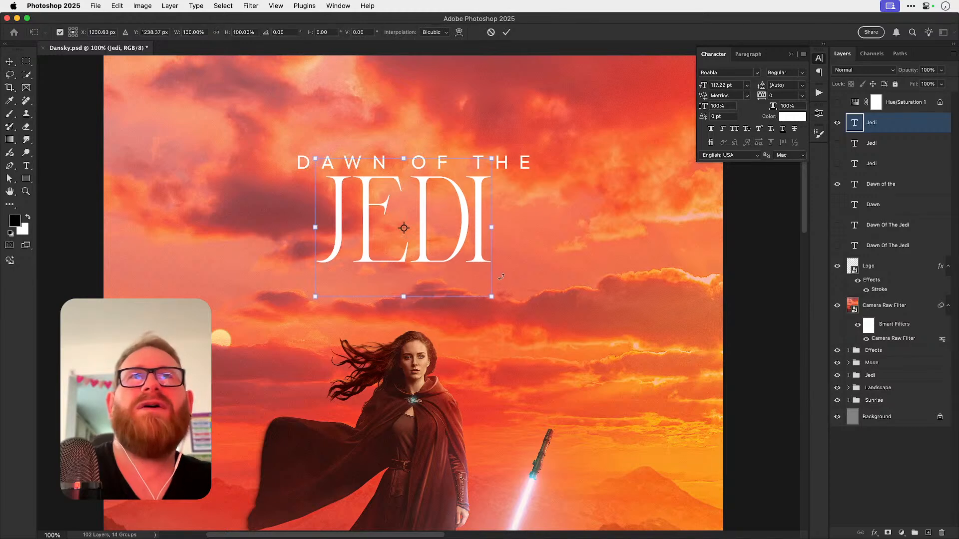
drag(507, 304, 517, 312)
key(Return)
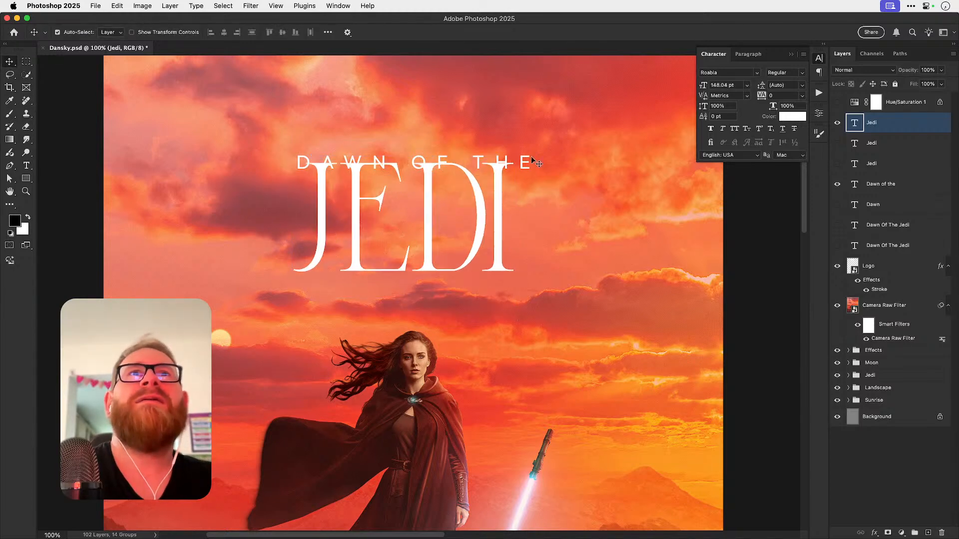
Step: Shrink the "Dawn of the" line to about 15.89 pt and position it centred just above the JEDI title
mouse_move(528, 167)
mouse_down()
mouse_move(528, 145)
mouse_move(516, 155)
mouse_up()
key(super+z)
key(super+t)
key(Return)
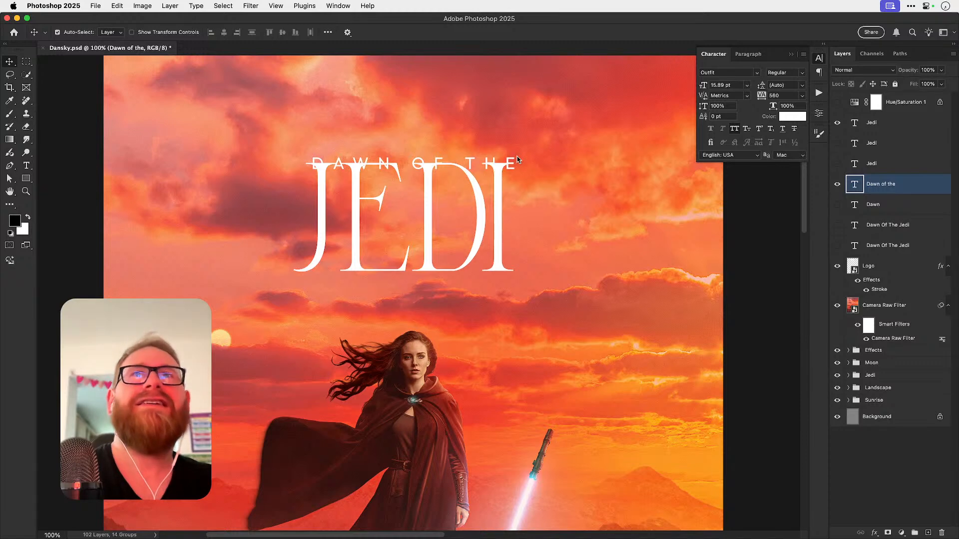
key(shift+Up)
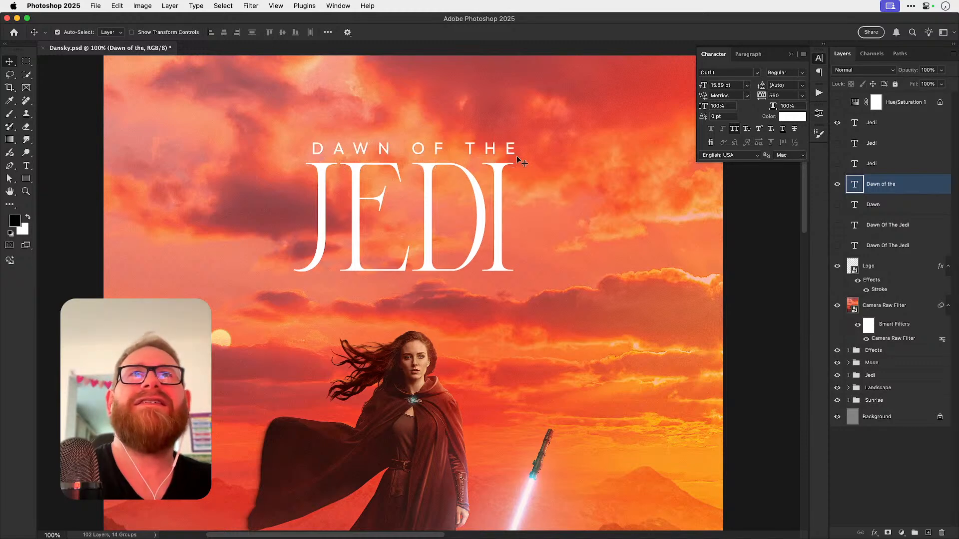
key(Left)
key(Left)
key(Left)
key(Left)
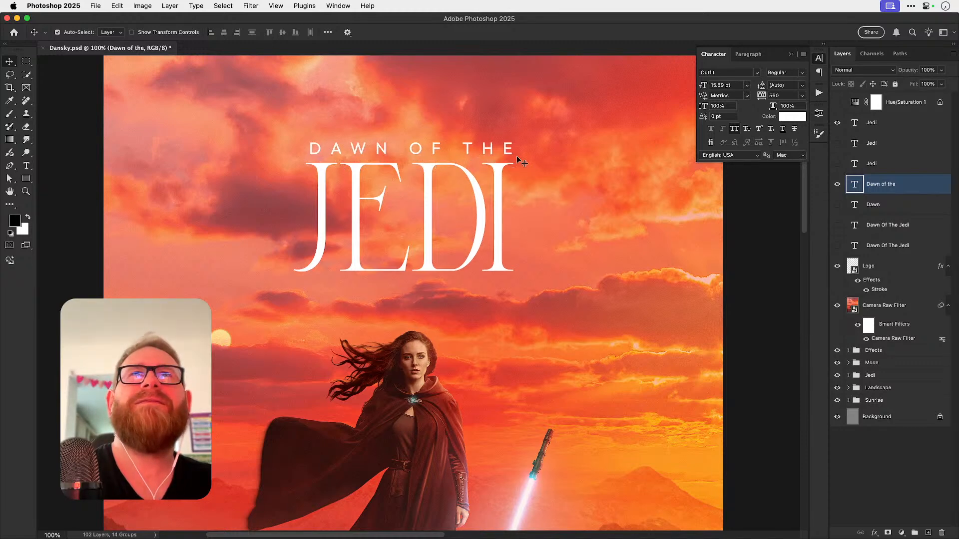
Step: Nudge the "Dawn of the" line down onto JEDI's upper serifs and slightly left to compare their edges
key(z)
click(414, 156)
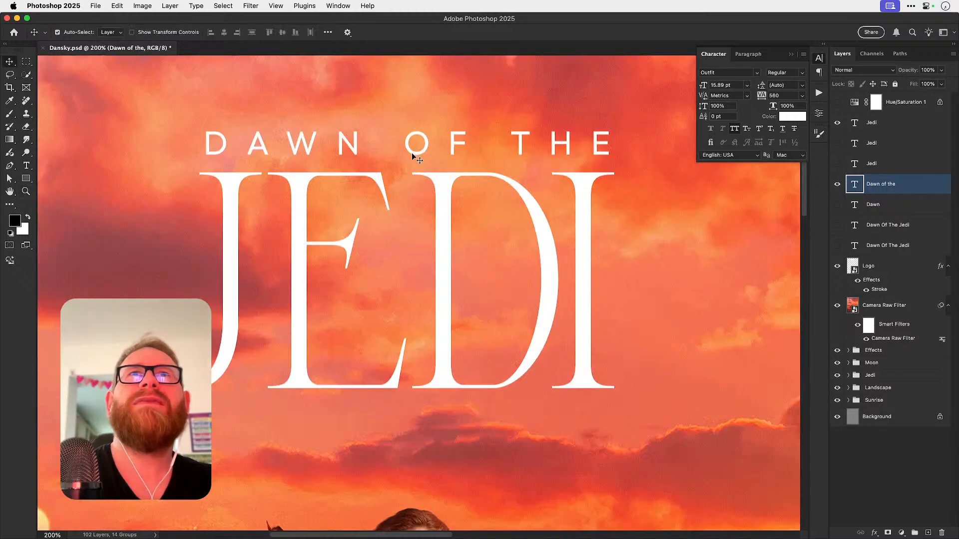
key(Down)
key(Down)
key(Down)
key(Down)
key(Down)
key(Down)
key(Down)
key(Down)
key(Down)
key(Down)
key(Down)
key(Down)
key(Down)
key(Down)
key(Down)
key(Down)
key(Down)
key(Up)
key(Up)
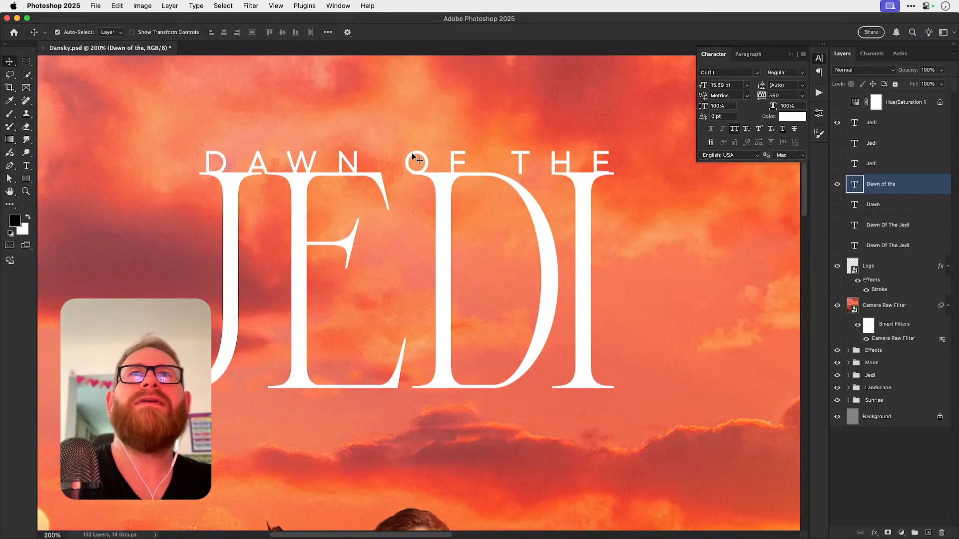
key(Left)
key(Up)
key(Up)
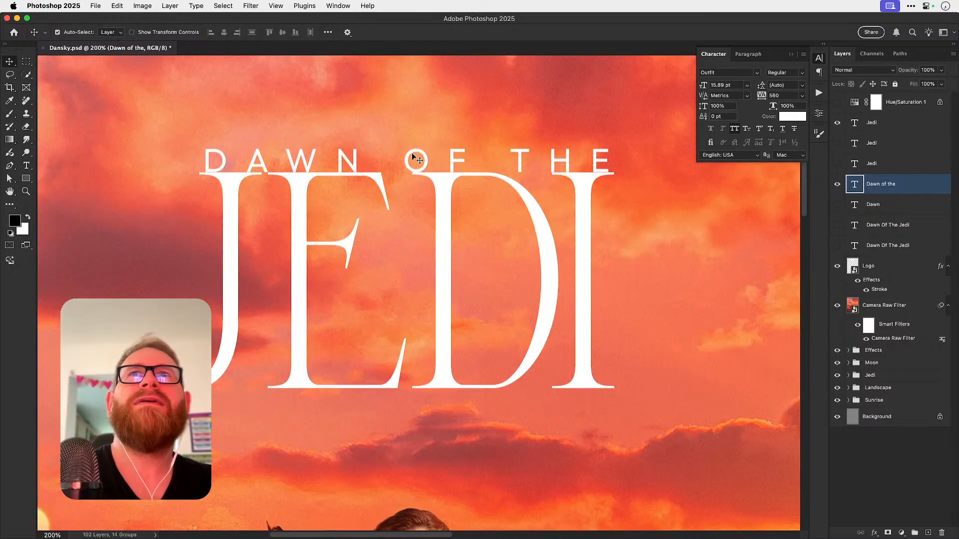
Step: Enlarge the "Dawn of the" line to about 16.4 pt to match JEDI's width and raise it to leave a gap above JEDI
key(super+t)
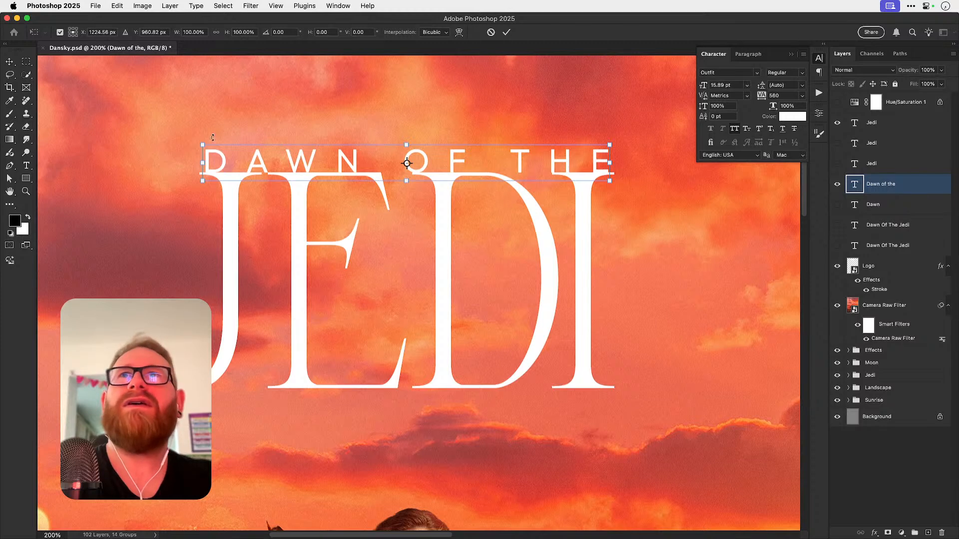
mouse_move(203, 145)
mouse_down()
mouse_move(217, 145)
mouse_move(196, 135)
mouse_up()
key(Return)
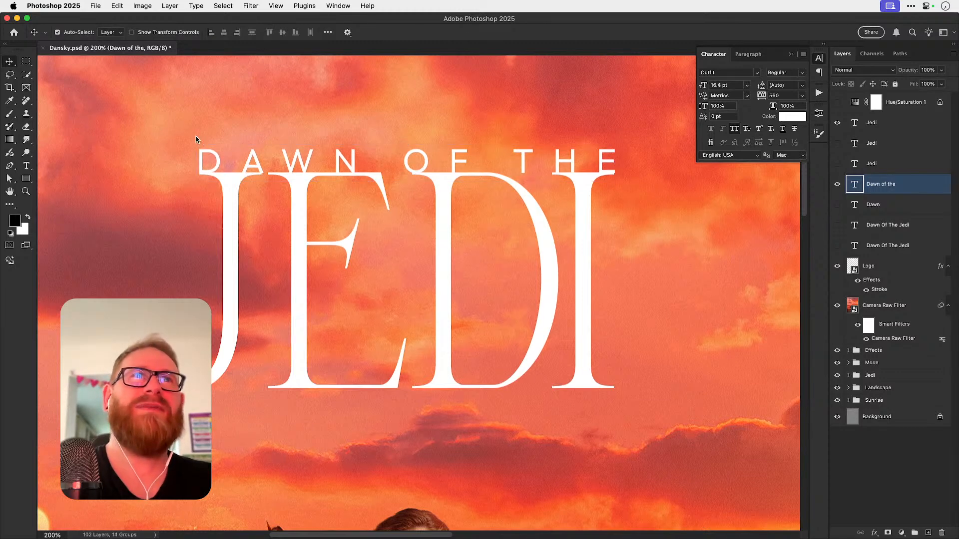
key(Right)
key(shift+Up)
key(shift+Up)
key(shift+Up)
key(shift+Up)
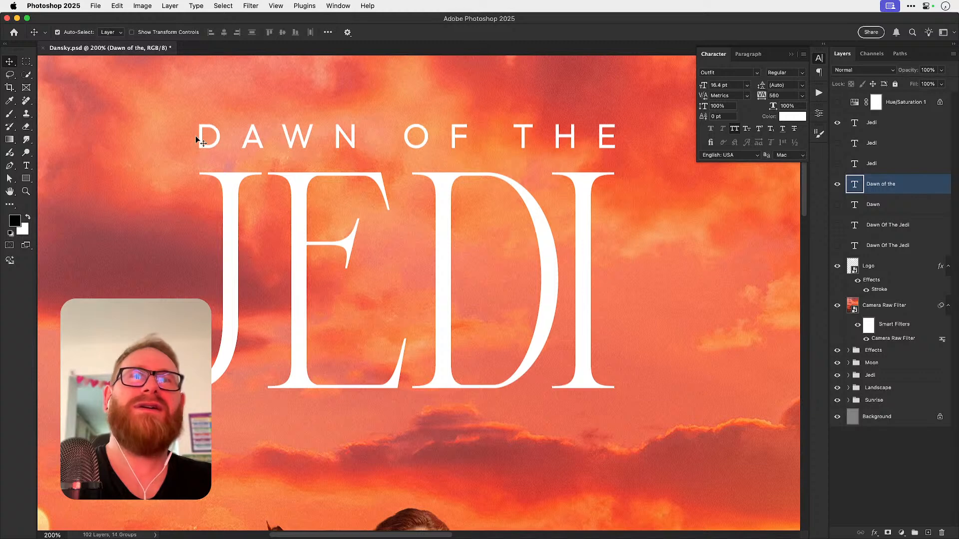
Step: Select the visible Jedi and "Dawn of the" layers together and move them up closer to the Star Wars logo
key(super+minus)
key(super+0)
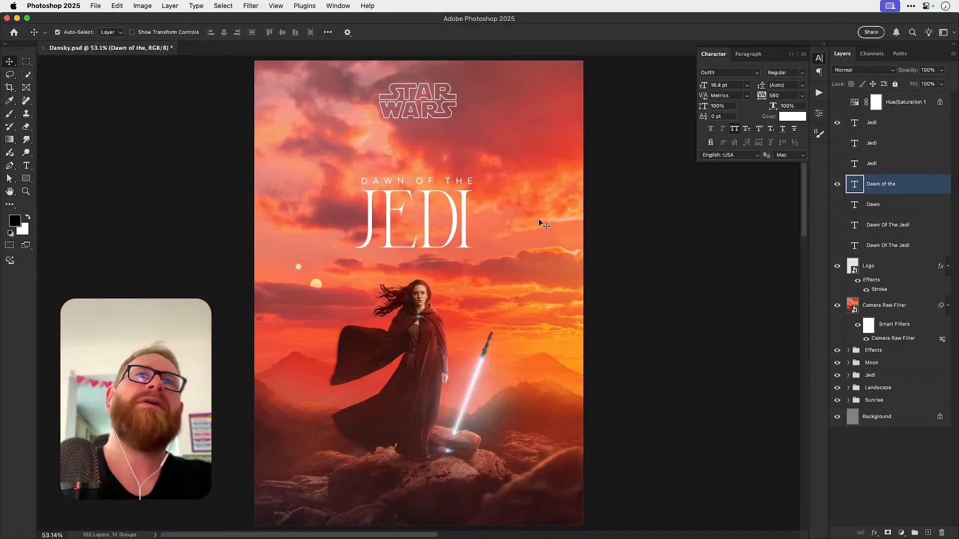
super+click(873, 131)
key(shift+Up)
key(shift+Up)
key(shift+Up)
key(shift+Up)
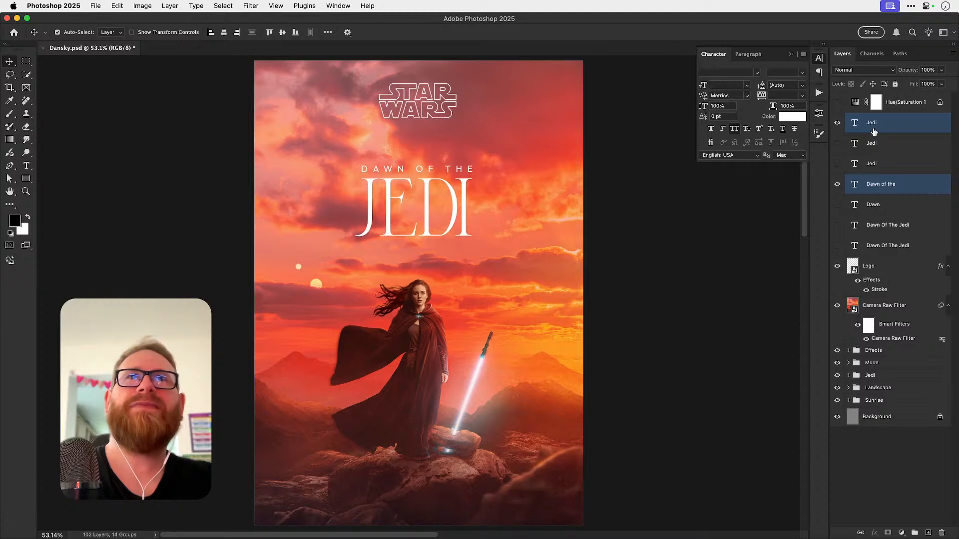
key(shift+Up)
key(shift+Up)
key(shift+Up)
key(shift+Up)
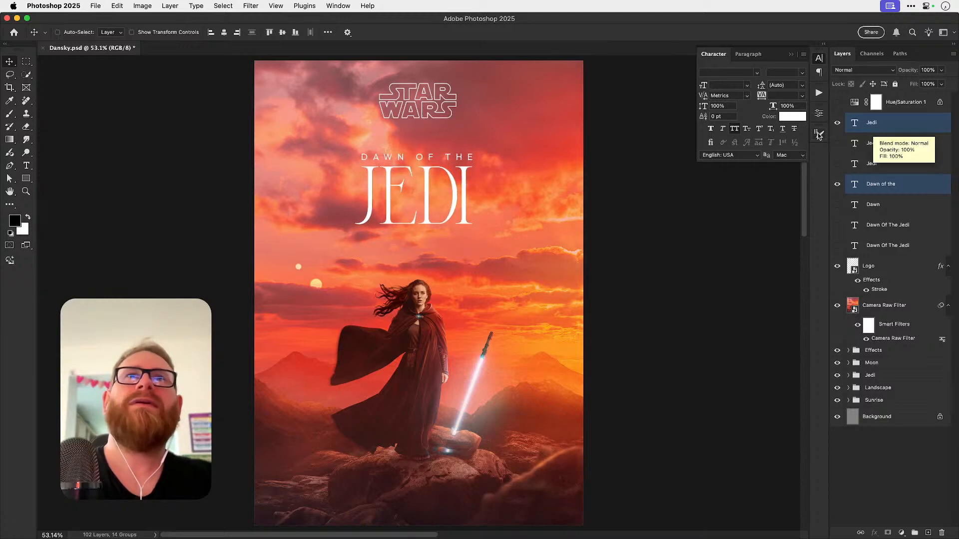
Step: Scale the selected title lines up together, bringing Jedi to about 166.47 pt and "Dawn of the" to about 18.45 pt
key(super+t)
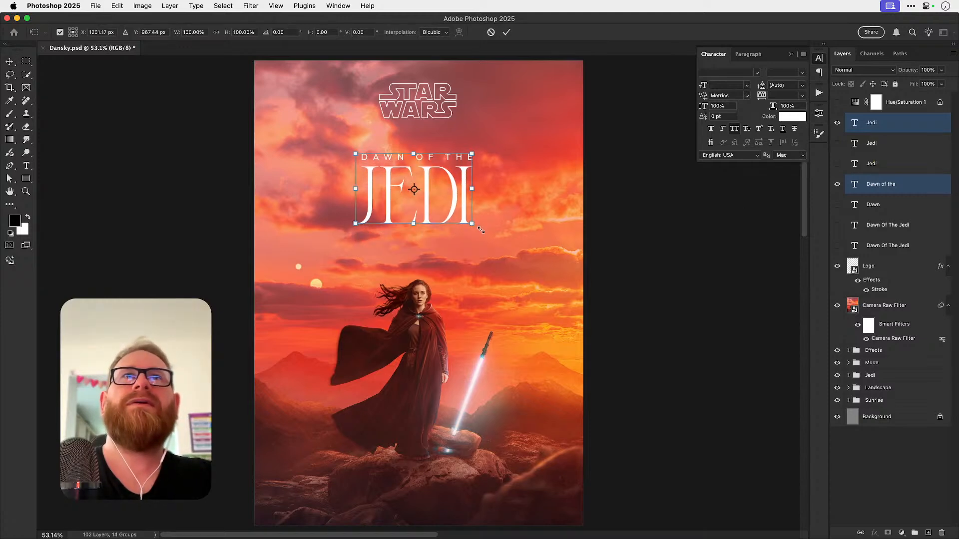
drag(476, 228, 481, 230)
key(Return)
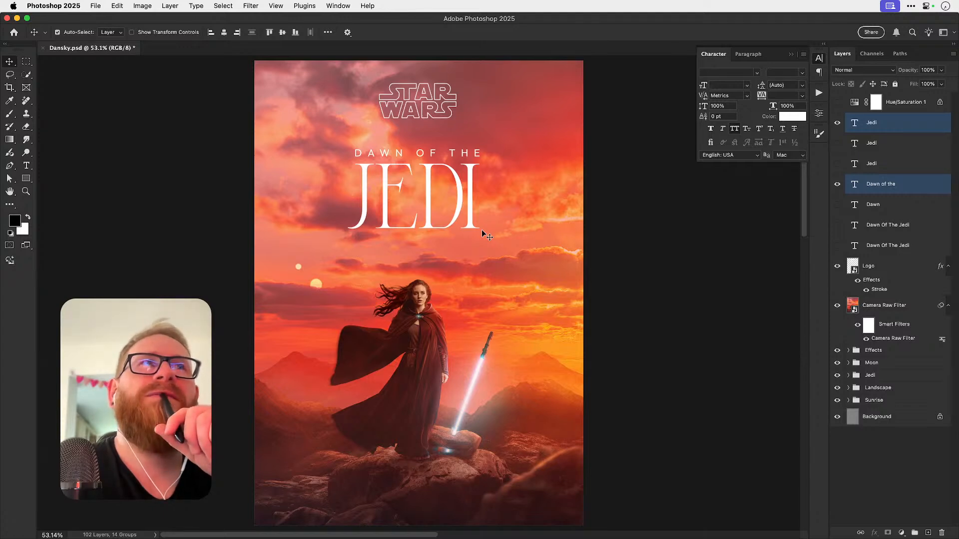
Step: Restack the visible Jedi and "Dawn of the" layers together above the hidden text layers and hide the character settings
key(super+bracketleft)
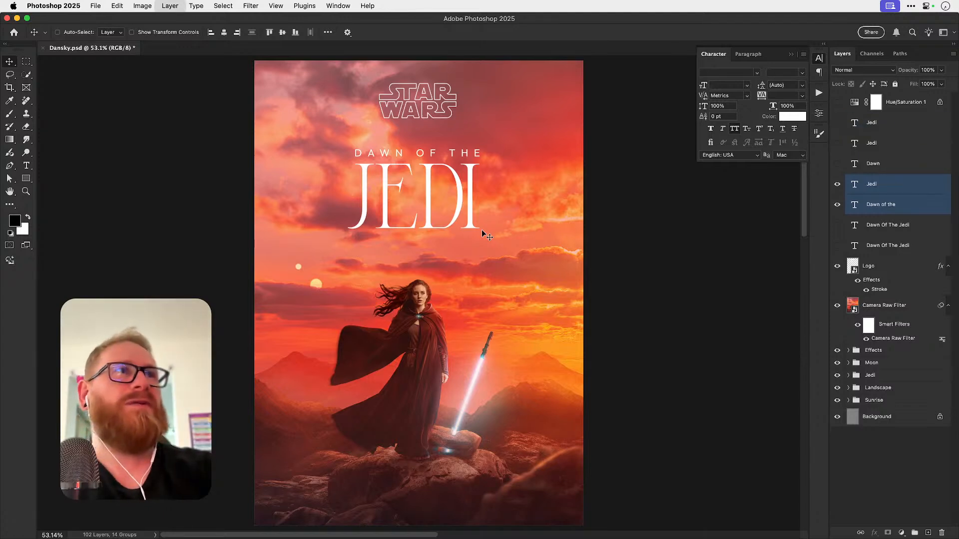
key(super+bracketright)
key(super+bracketright)
key(super+bracketright)
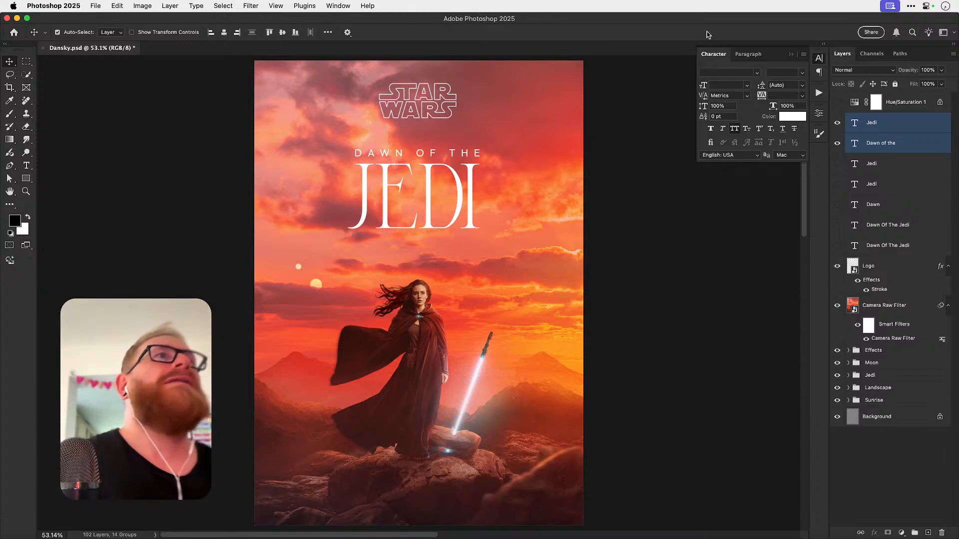
click(818, 60)
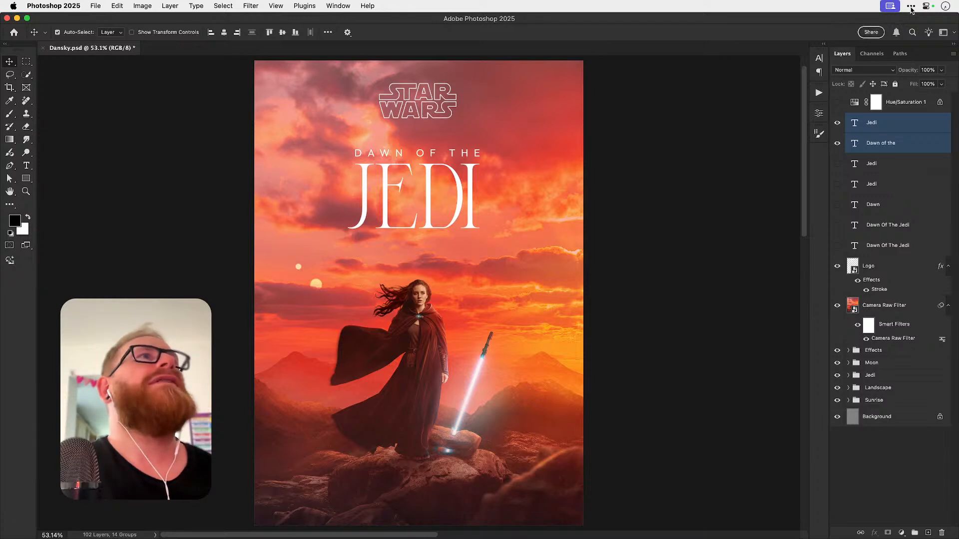
Step: Move the "Dawn of the" layer above the visible Jedi layer in the layer stack
key(z)
key(v)
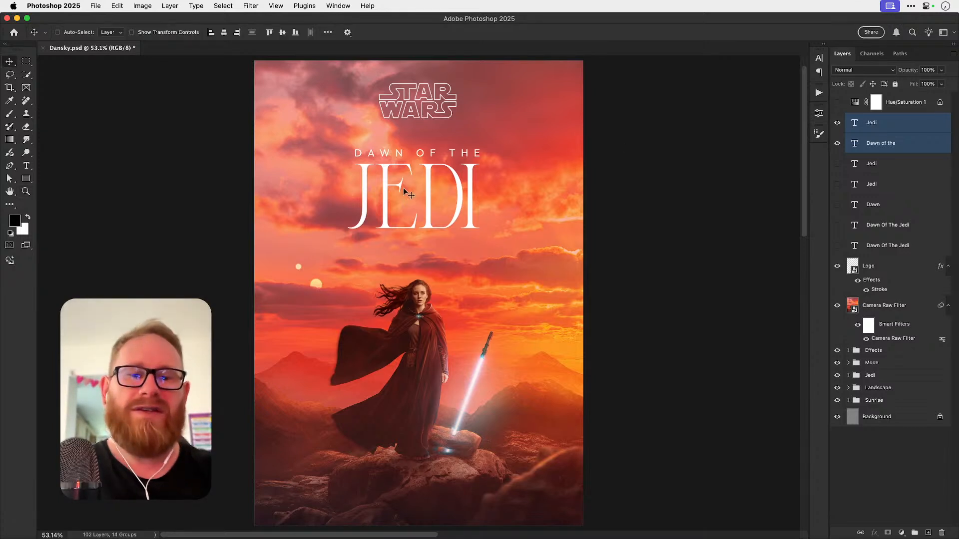
click(897, 122)
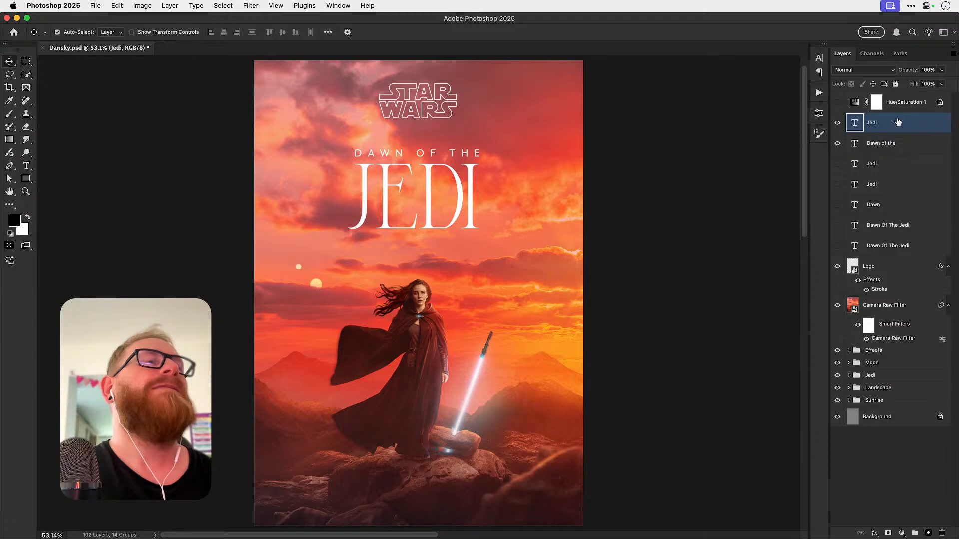
click(898, 143)
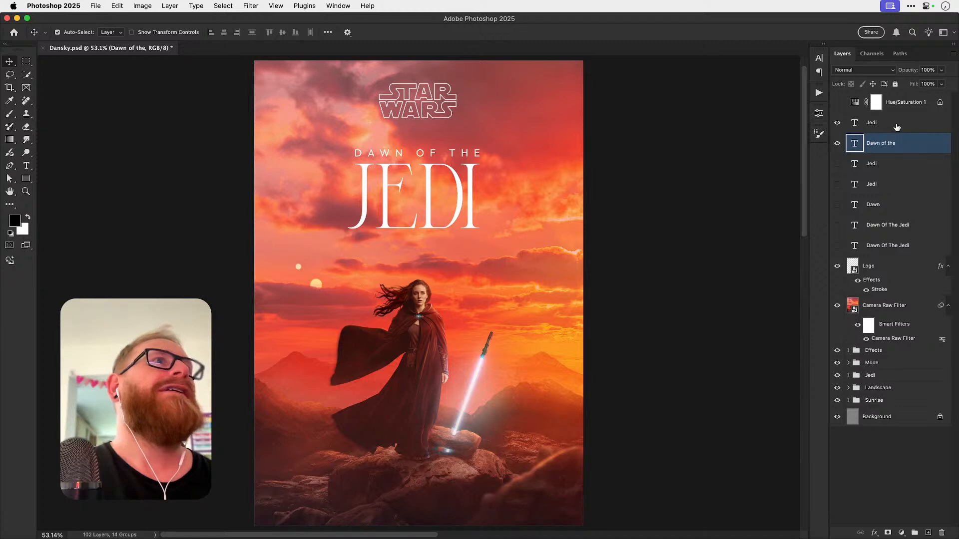
click(898, 125)
click(903, 142)
key(super+bracketright)
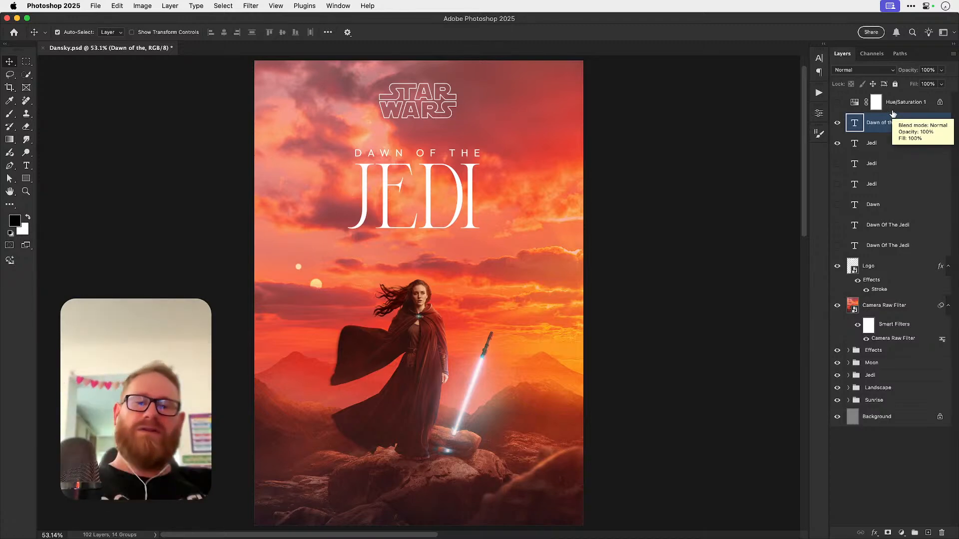
Step: Select the whole Jedi title text and try a tracking of 100
key(t)
click(445, 186)
key(ctrl+a)
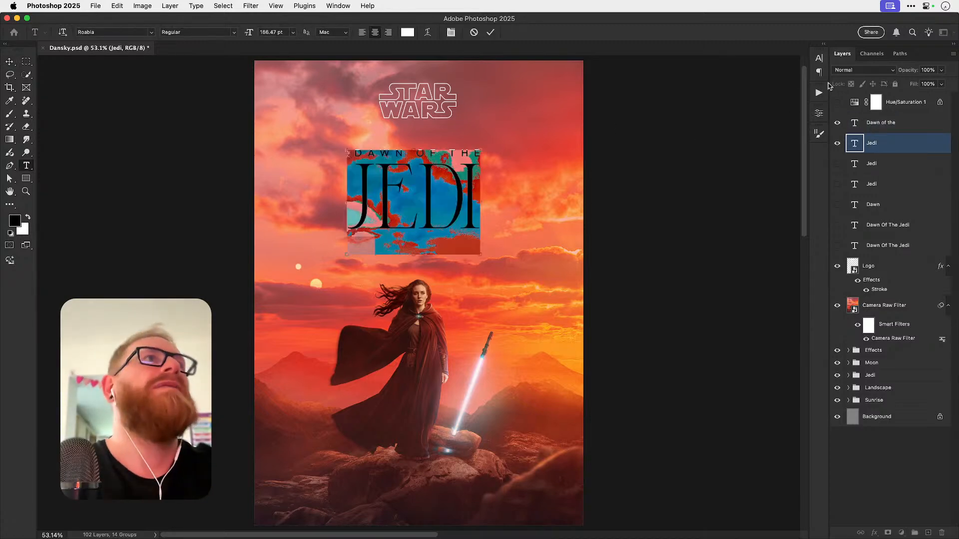
click(819, 58)
click(779, 95)
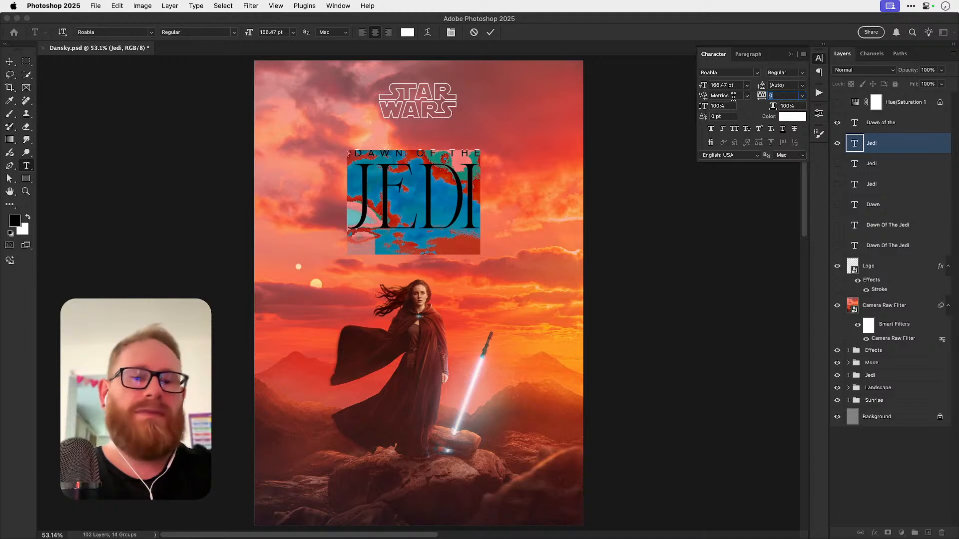
text(100)
key(Return)
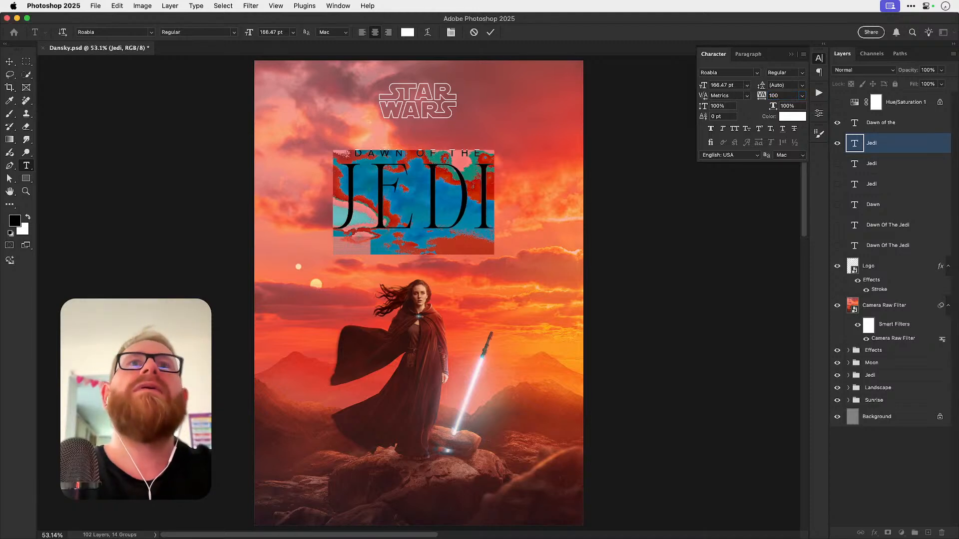
Step: Try a tracking of 50 on the Jedi title and commit the text
click(791, 95)
text(50)
key(Return)
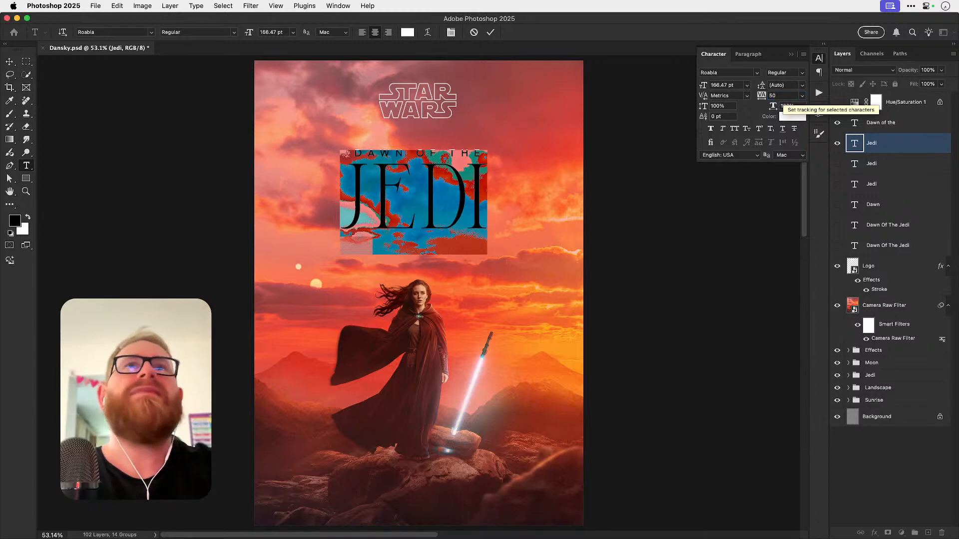
click(10, 62)
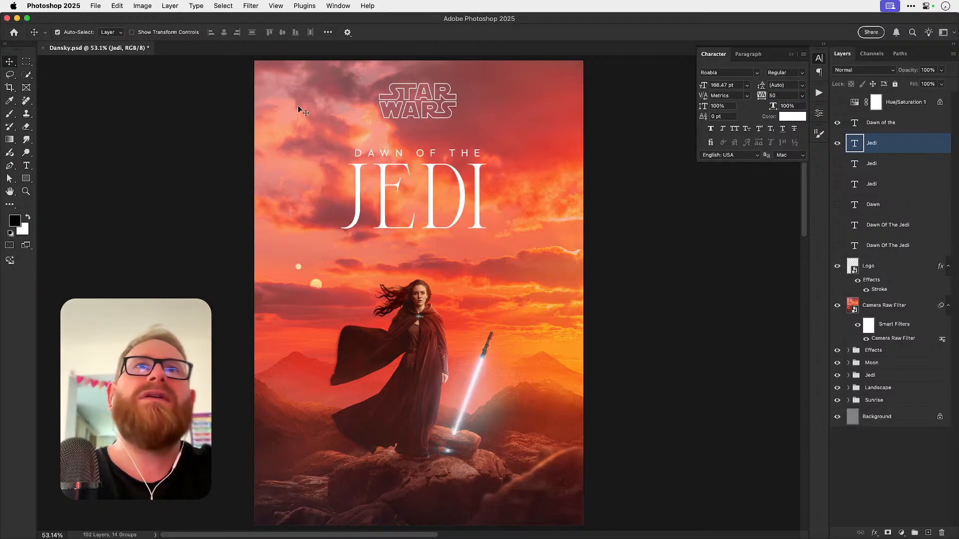
Step: Set the tracking of the whole Jedi title to 100, check the available font styles, and commit the text
double_click(466, 180)
key(super+a)
click(783, 97)
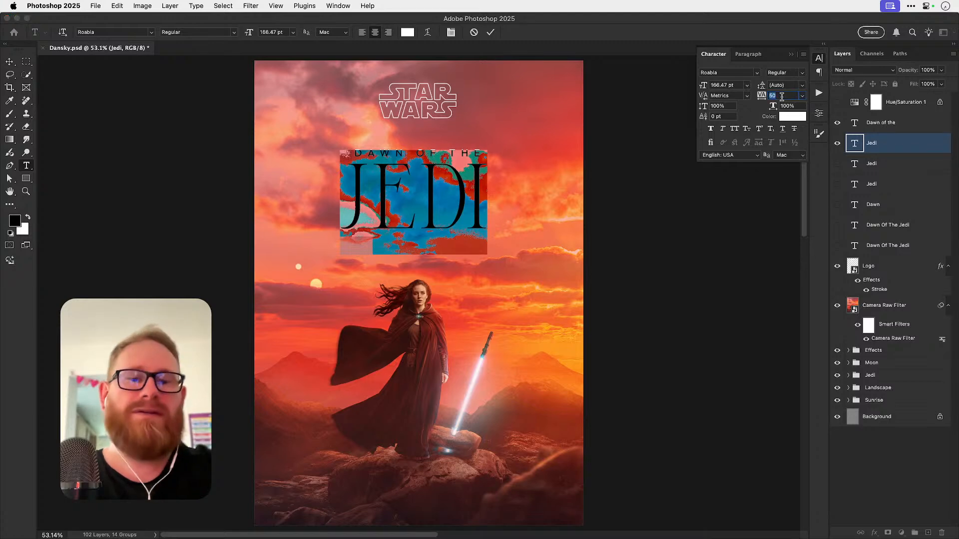
text(100)
key(Return)
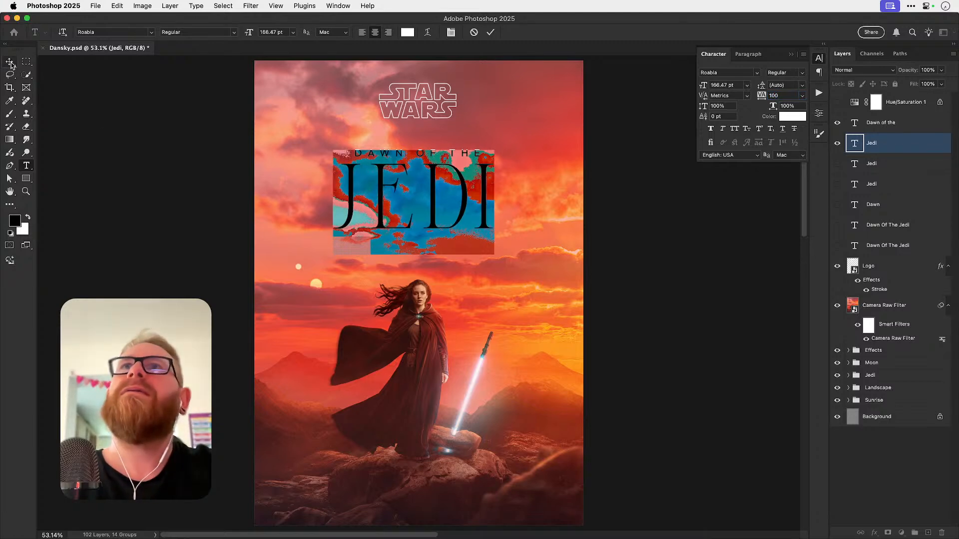
click(234, 32)
click(234, 30)
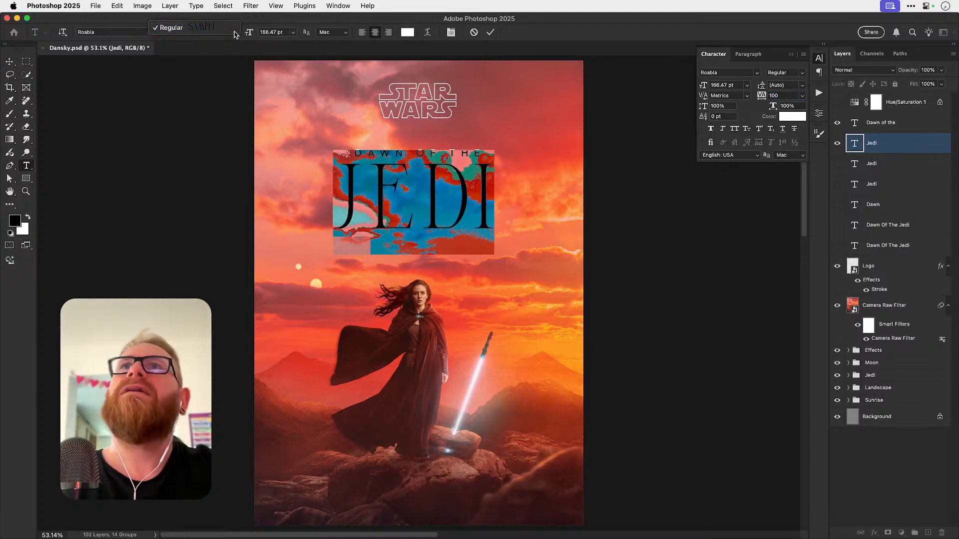
click(10, 61)
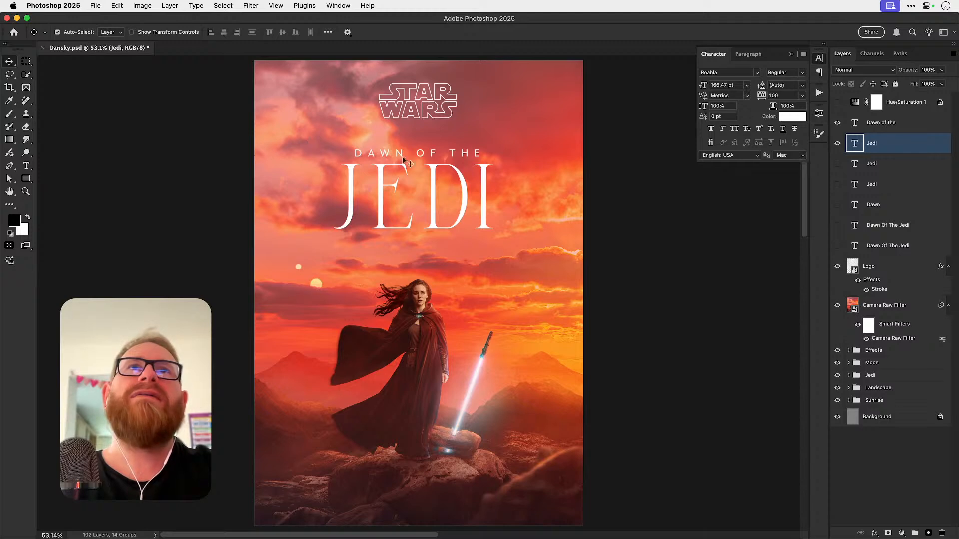
Step: Move the "Dawn of the" line up slightly above the JEDI title
click(420, 161)
click(426, 155)
drag(425, 155, 425, 152)
Step: Try the Medium font style on the whole "Dawn of the" line and check the text layer's properties
double_click(425, 151)
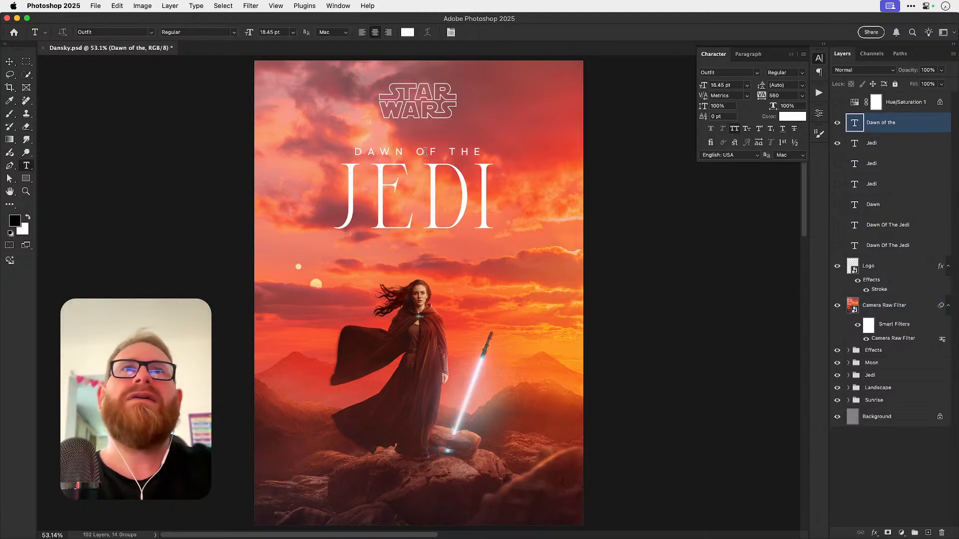
key(super+a)
click(804, 76)
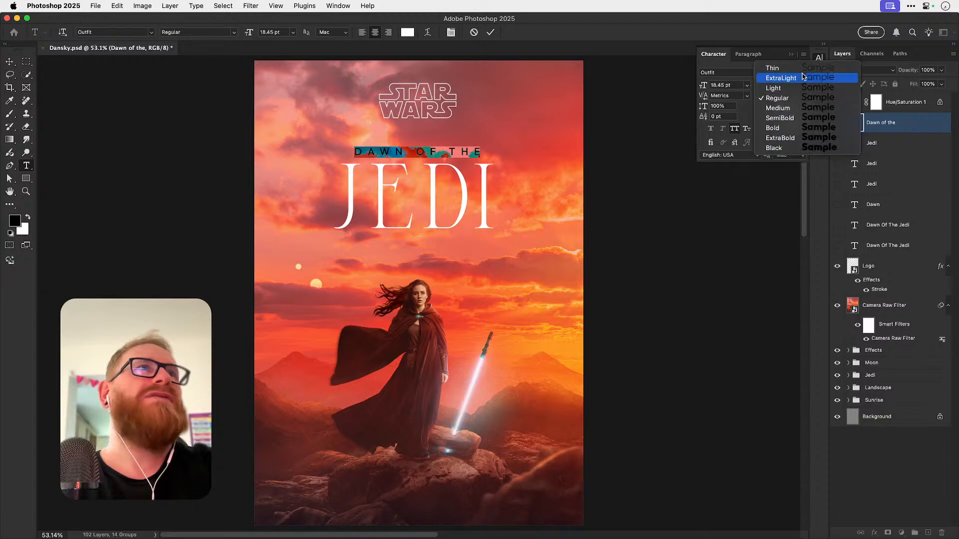
click(786, 109)
click(10, 61)
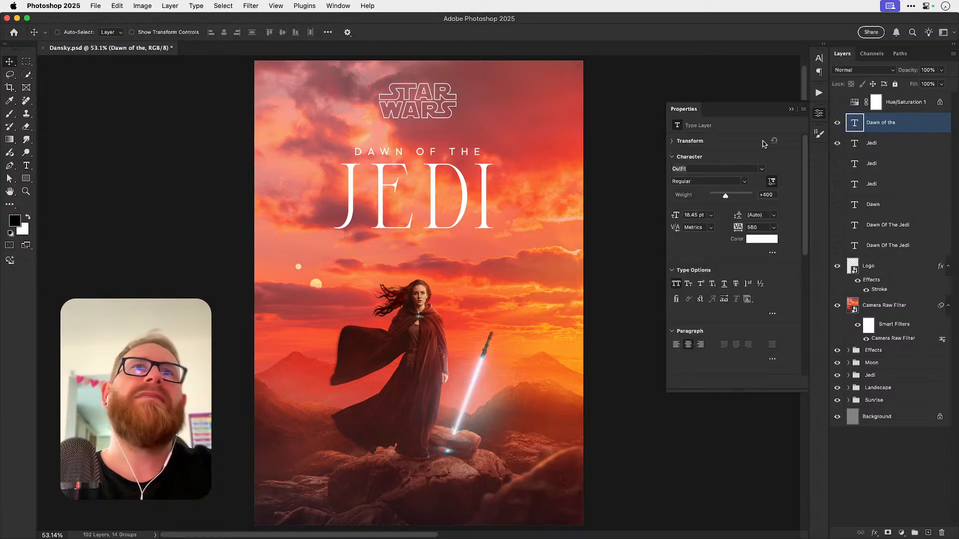
click(819, 113)
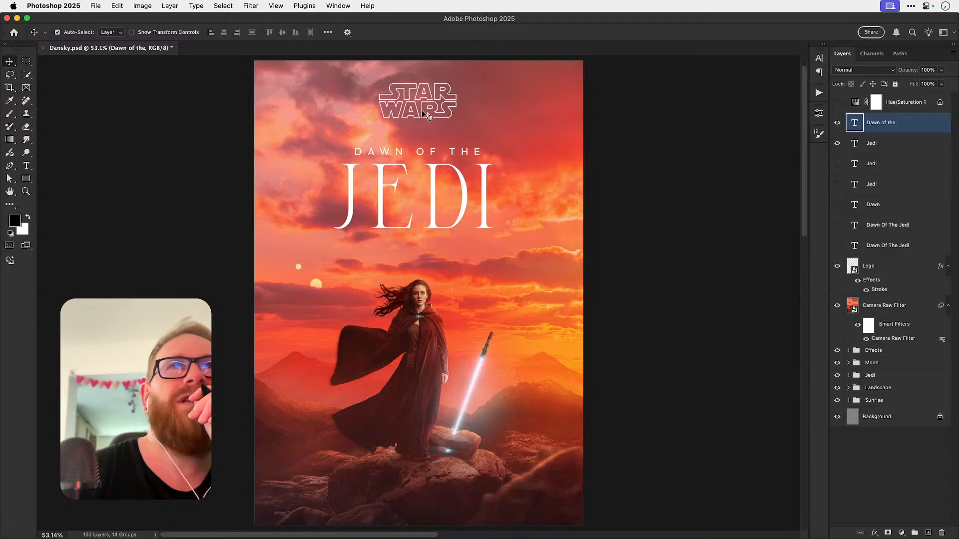
Step: Toggle the "Dawn of the" line off and on, and try raising the Jedi layer one level before undoing it
key(super)
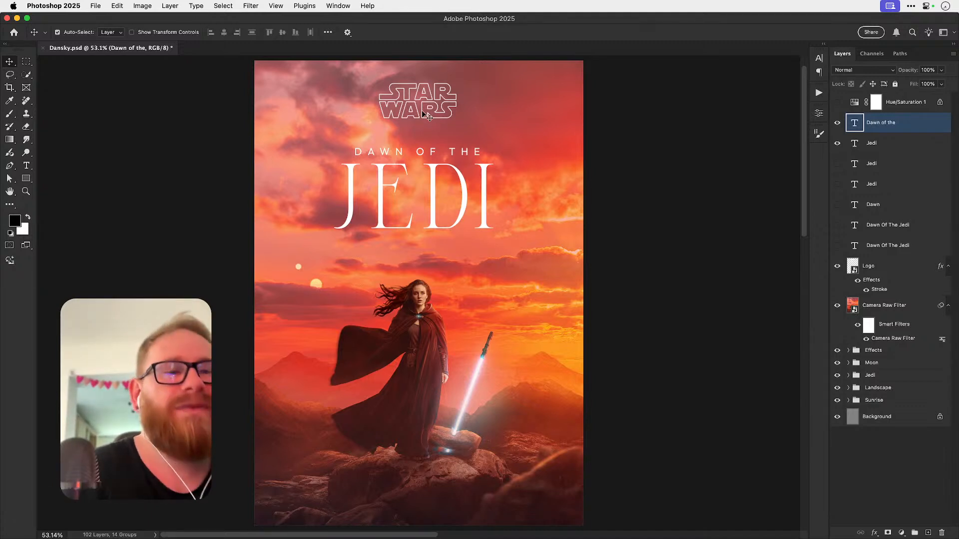
click(837, 124)
click(838, 123)
click(874, 146)
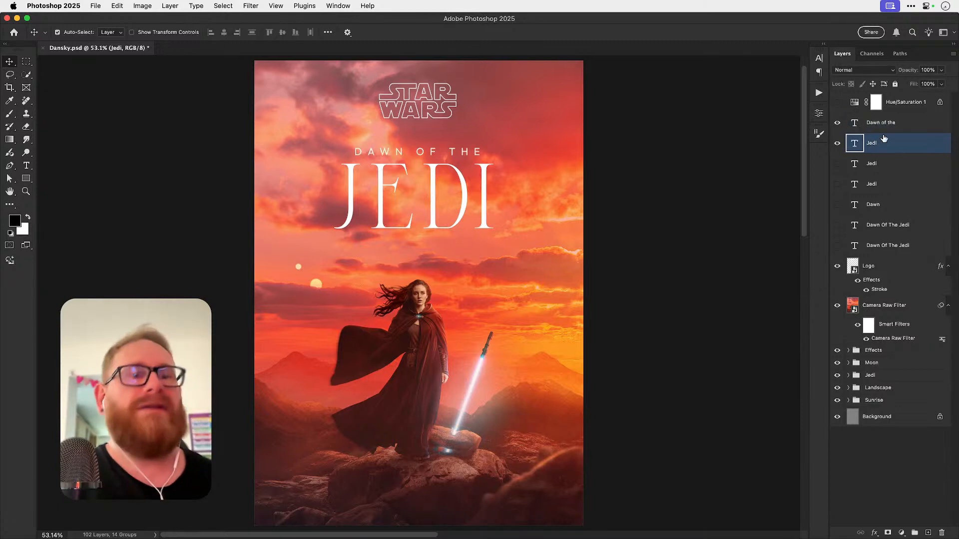
key(super+bracketright)
key(super+z)
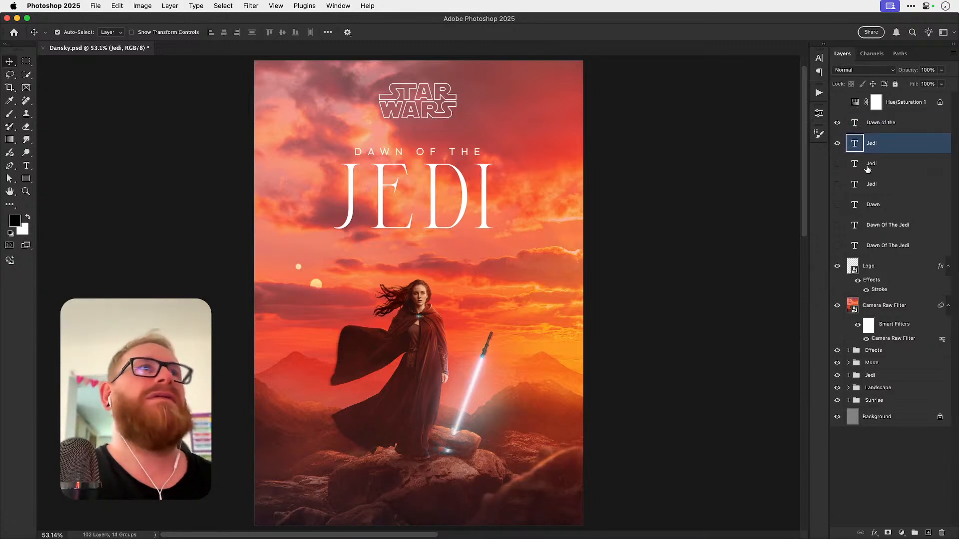
Step: Show the smaller JEDI version instead of the tall one and position it just beneath the "Dawn of the" line
click(838, 164)
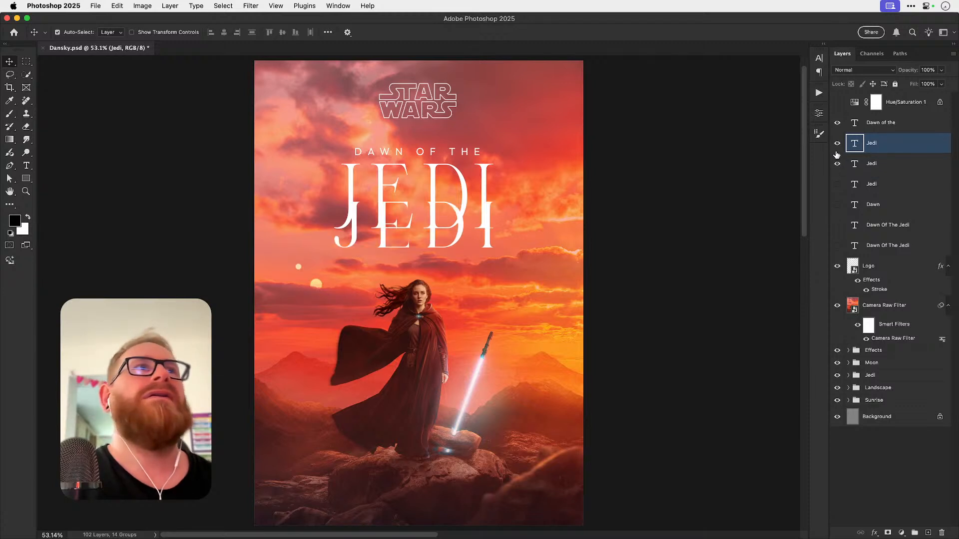
click(839, 147)
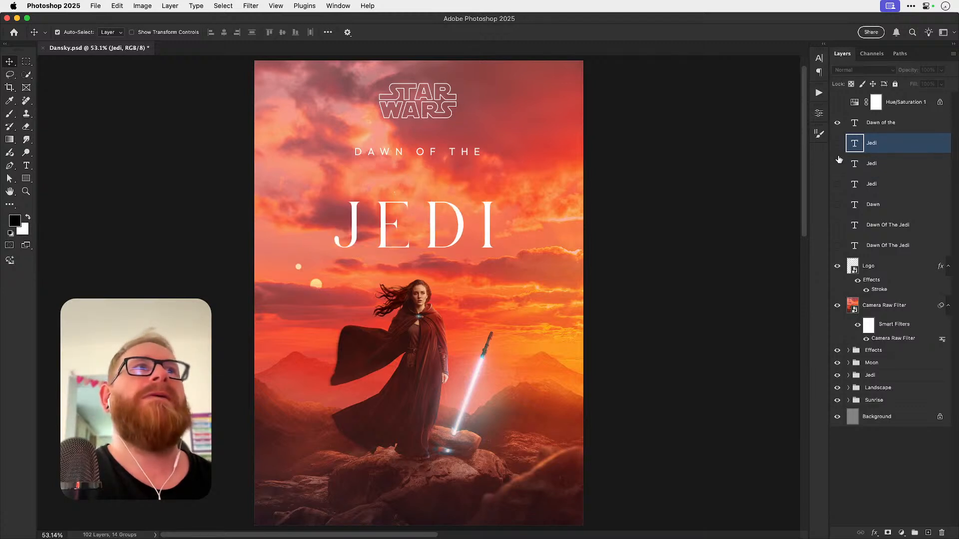
click(839, 164)
click(838, 165)
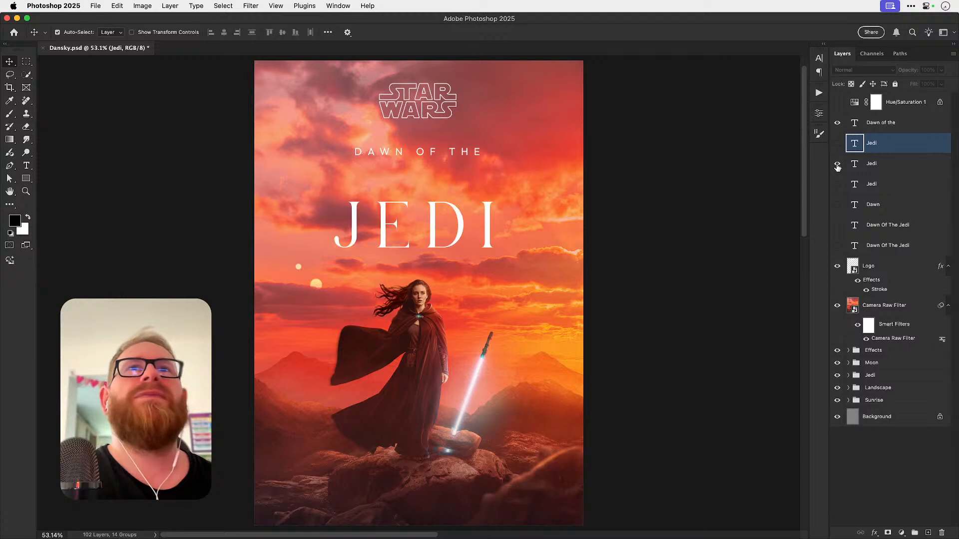
drag(434, 237, 433, 203)
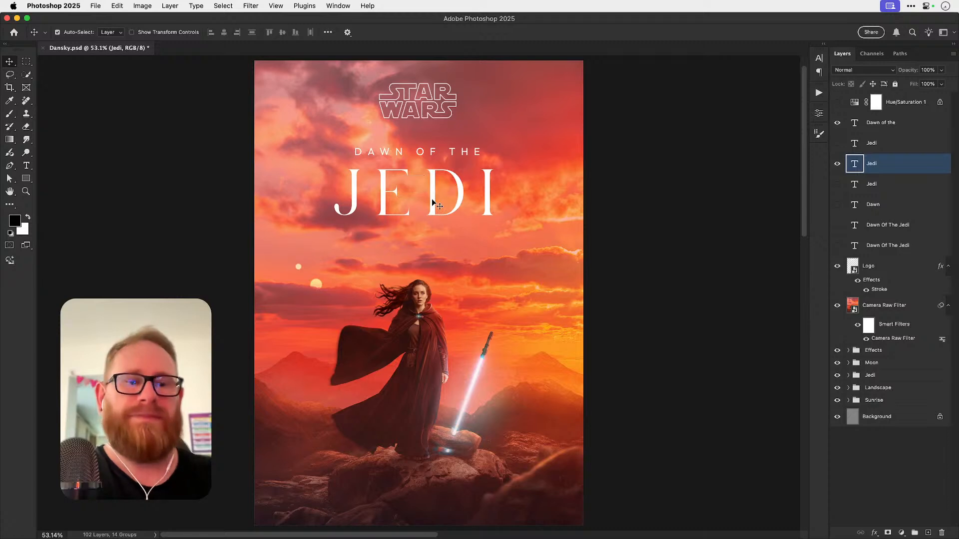
key(shift+Left)
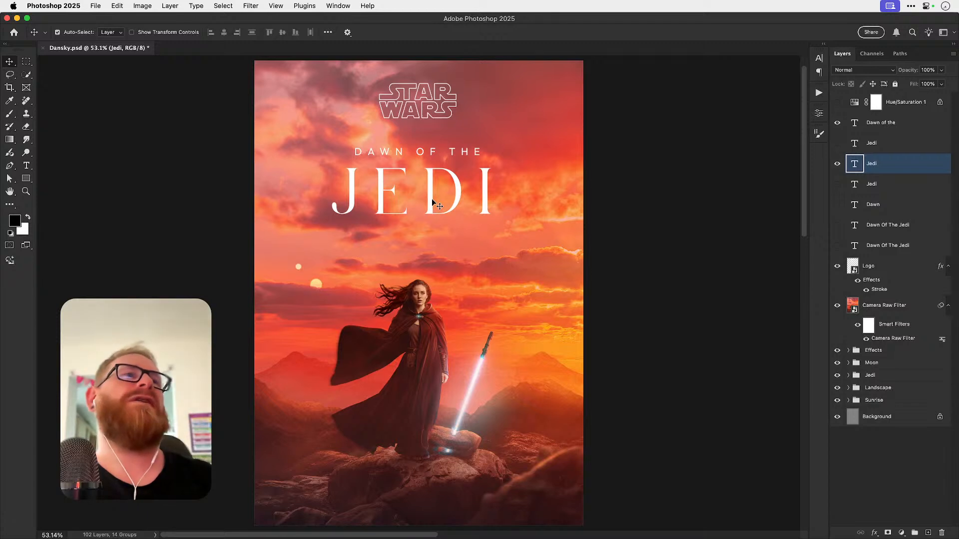
Step: Compare the tall and the smaller JEDI versions on the poster by alternating their visibility
click(837, 164)
click(838, 143)
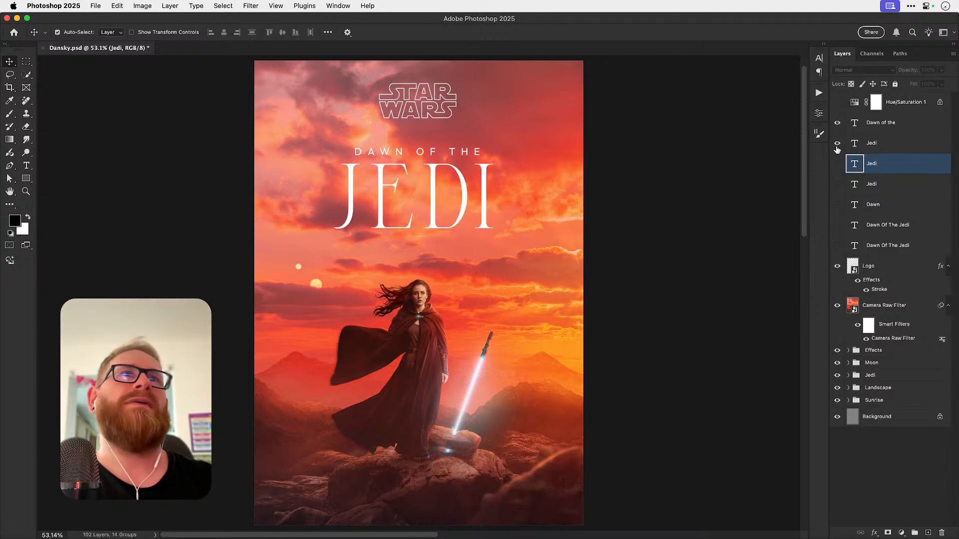
click(837, 144)
click(837, 165)
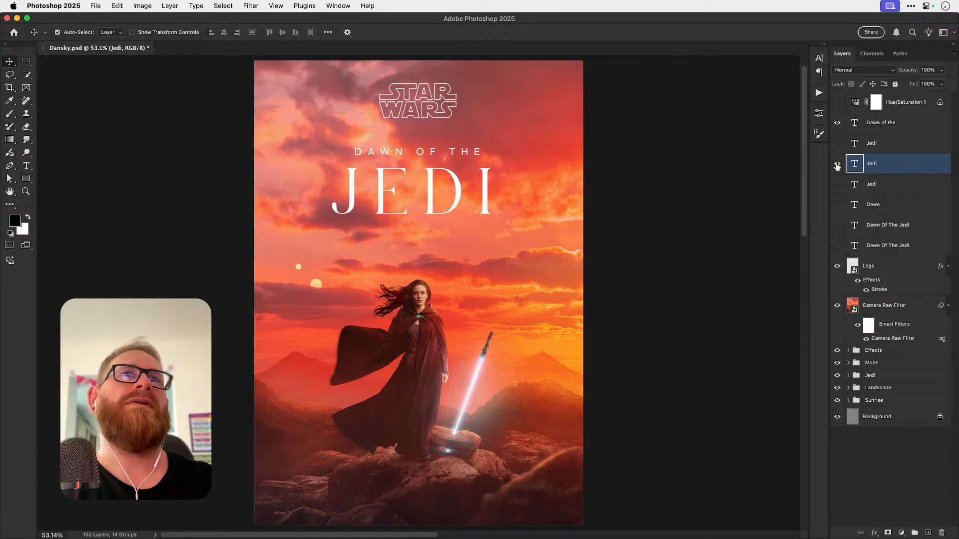
click(838, 165)
click(837, 143)
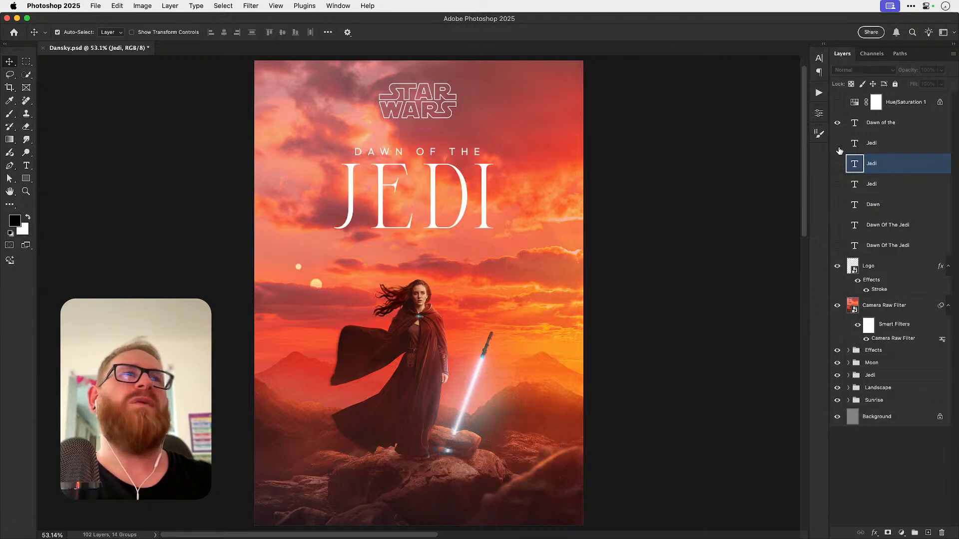
click(838, 143)
click(838, 165)
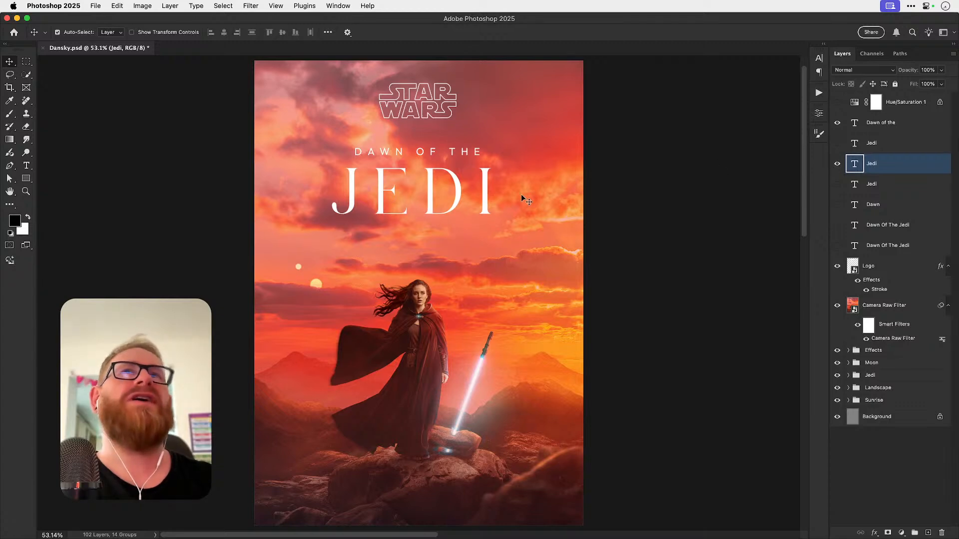
Step: Examine the smaller JEDI lettering up close, and switch the poster back to the tall version
key(z)
drag(421, 185, 501, 167)
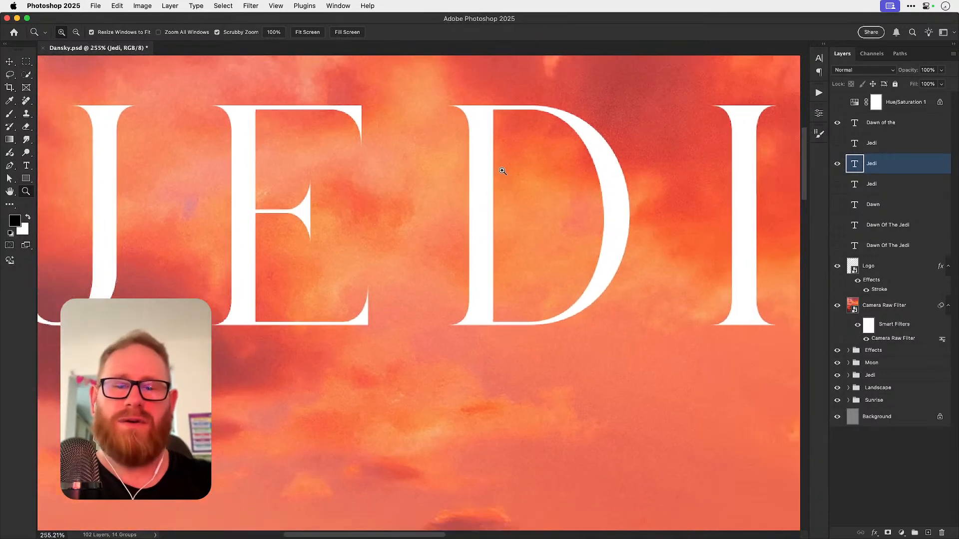
key(v)
key(super+0)
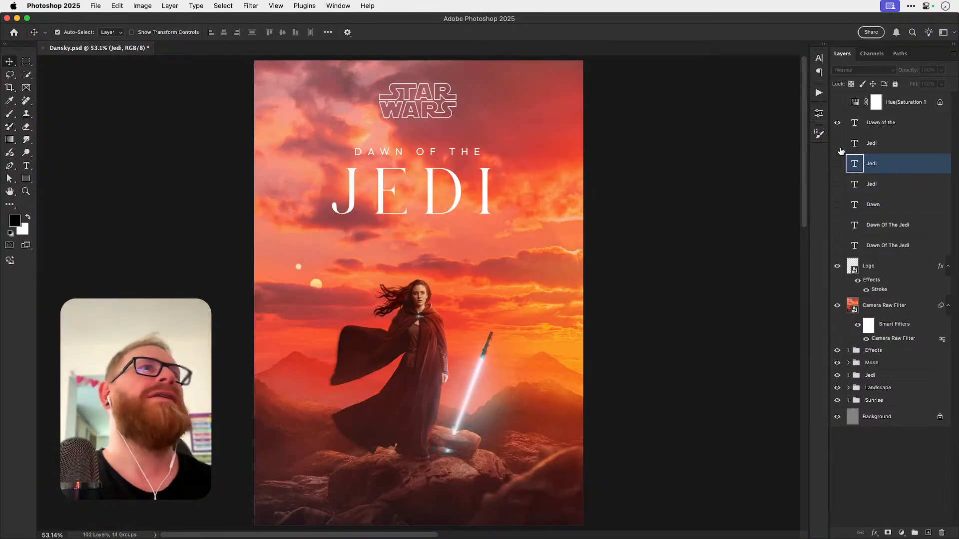
click(837, 164)
click(837, 143)
Step: Check the lowest hidden Jedi text layer, directly above the Dawn layer, and delete it
click(873, 184)
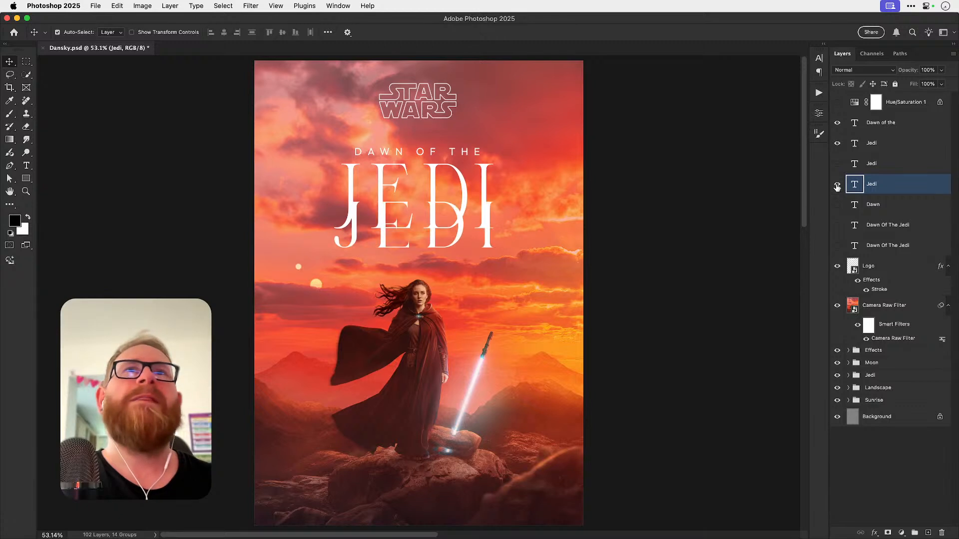
click(837, 186)
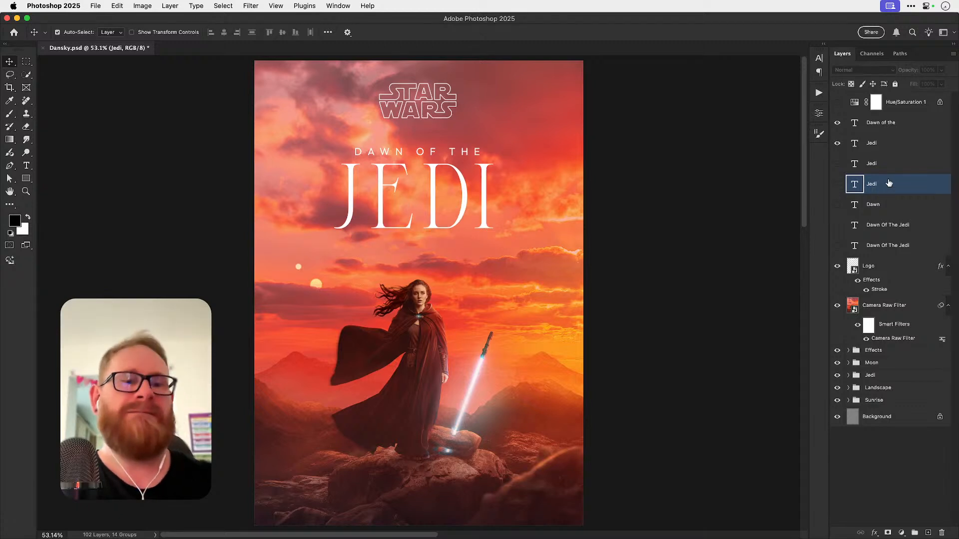
key(BackSpace)
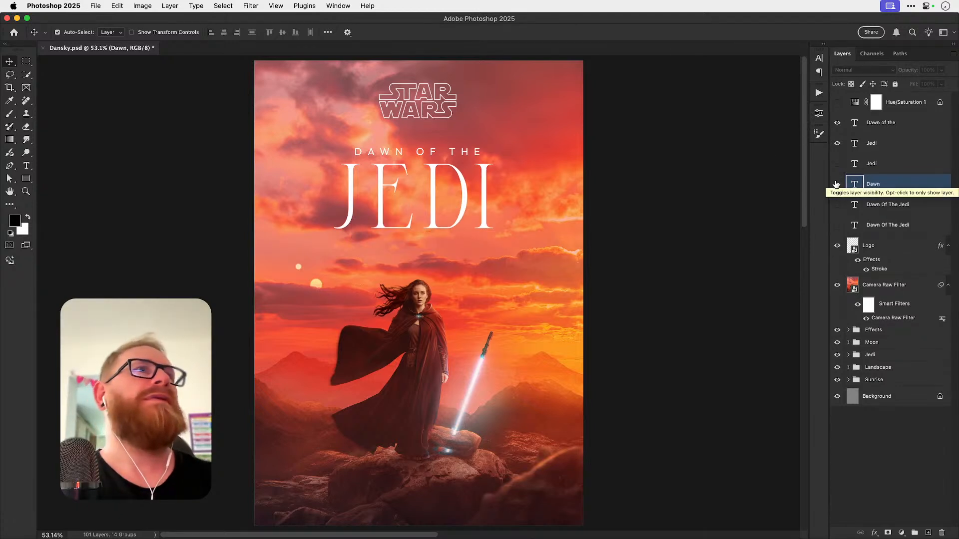
Step: Preview the hidden Dawn and Dawn Of The Jedi text drafts and delete all three layers
click(837, 186)
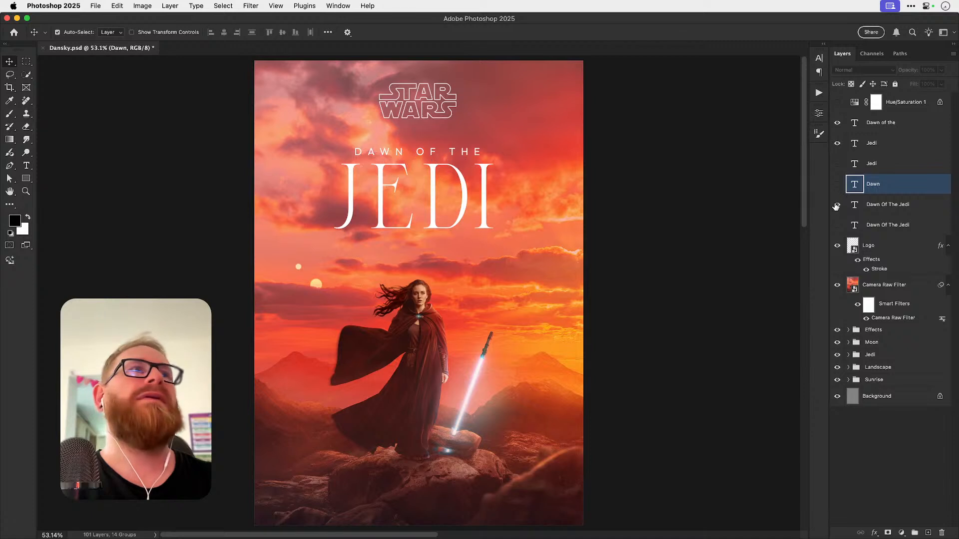
click(838, 205)
click(837, 205)
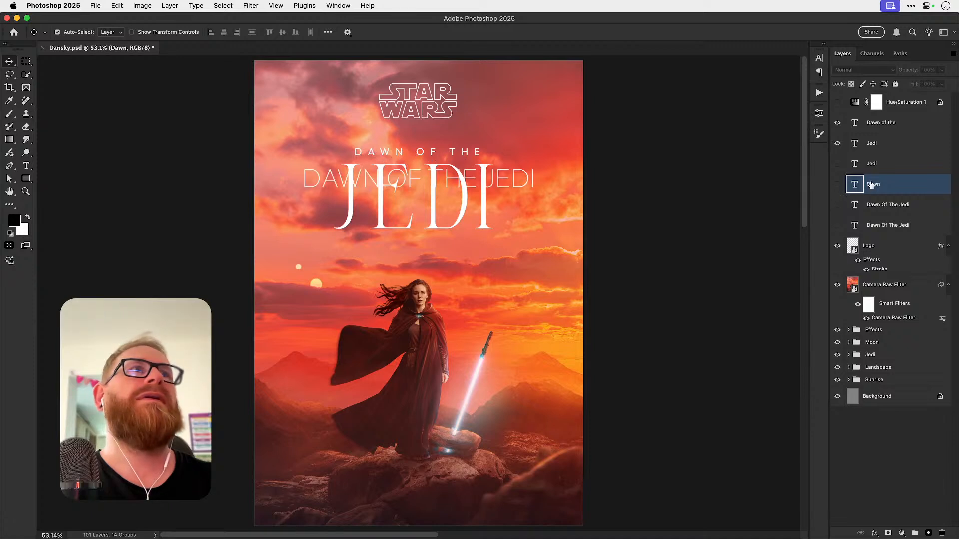
shift+click(886, 224)
key(BackSpace)
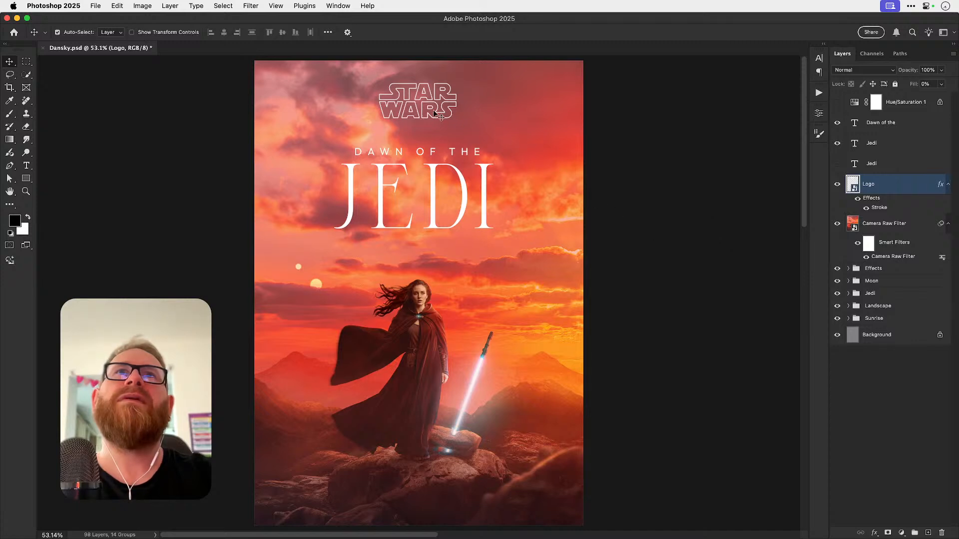
Step: Delete the remaining hidden Jedi text layer directly above the Logo layer
click(882, 152)
click(882, 165)
key(Delete)
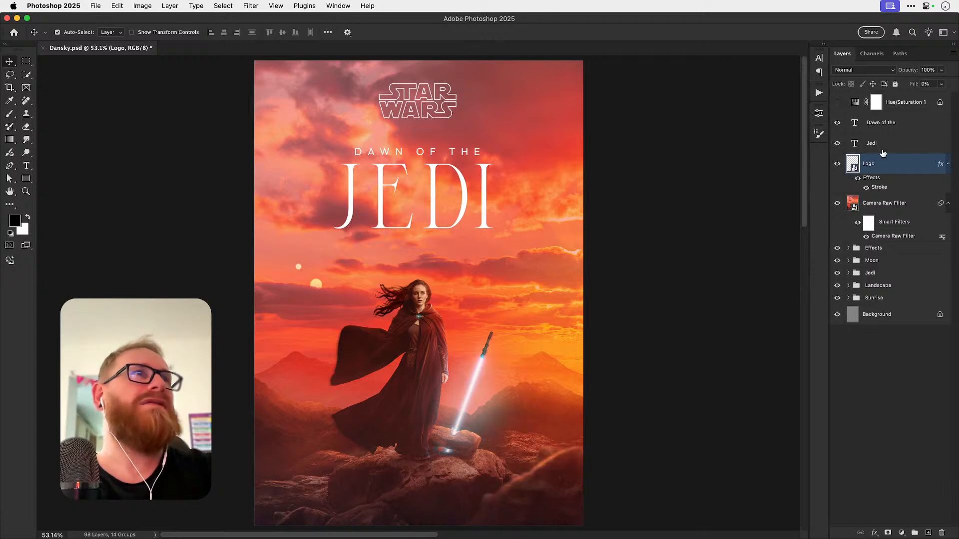
Step: Move the "Dawn of the" and JEDI lines down together slightly, fine-tuning their distance from the Star Wars logo
click(885, 130)
shift+click(888, 148)
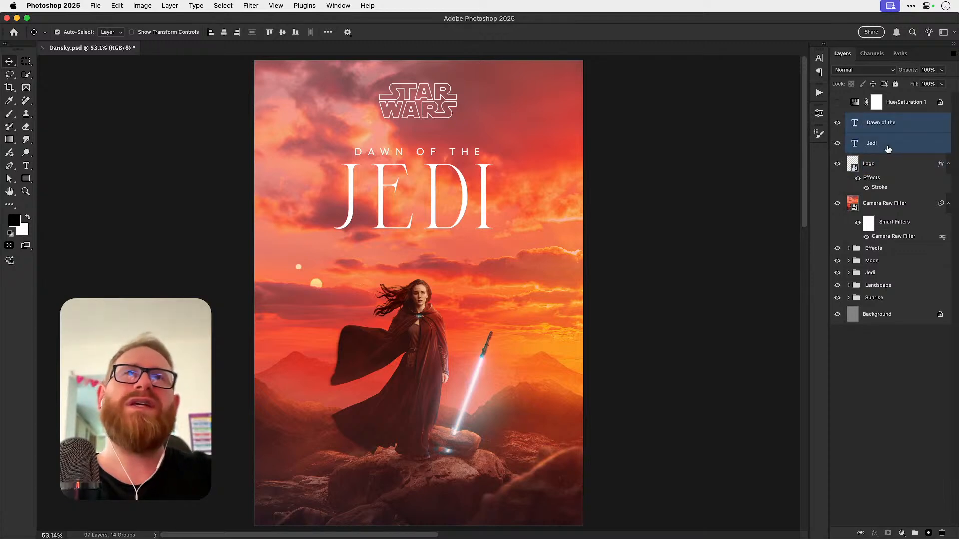
key(shift+Down)
key(shift+Down)
key(shift+Down)
key(shift+Down)
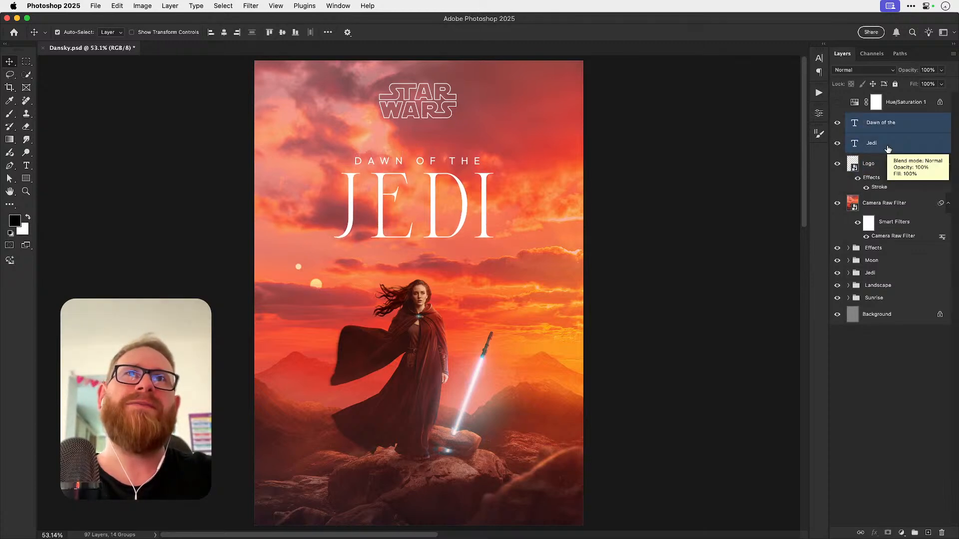
key(Up)
key(Up)
key(Up)
key(Up)
key(Up)
key(Up)
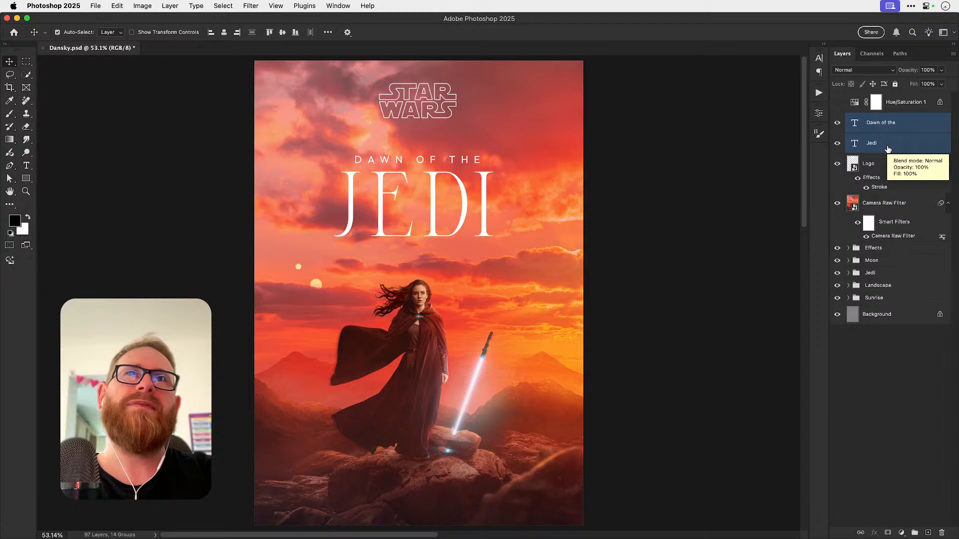
key(Down)
key(Down)
key(Down)
key(Down)
key(Down)
key(Down)
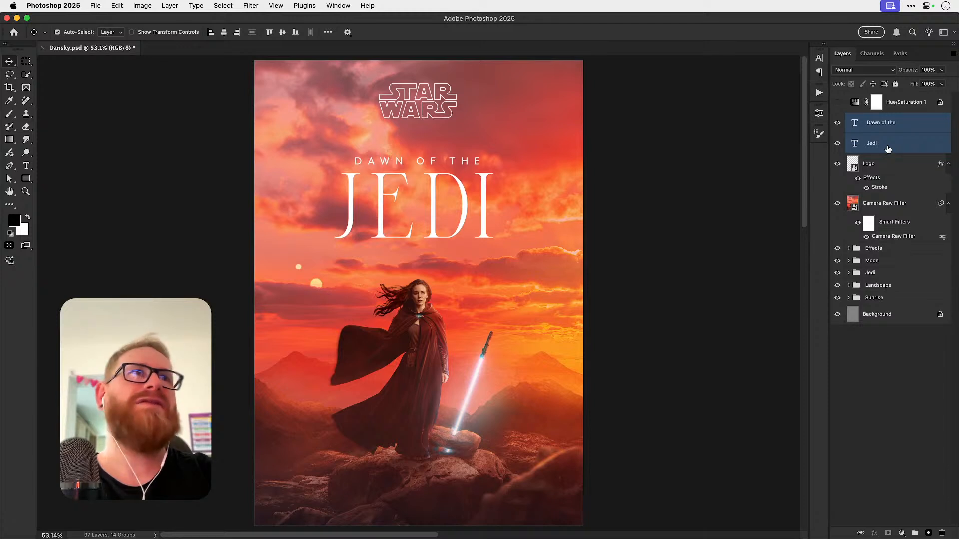
Step: Move the Logo layer above both title text layers in the layer stack
click(875, 170)
key(super+bracketright)
key(super+bracketright)
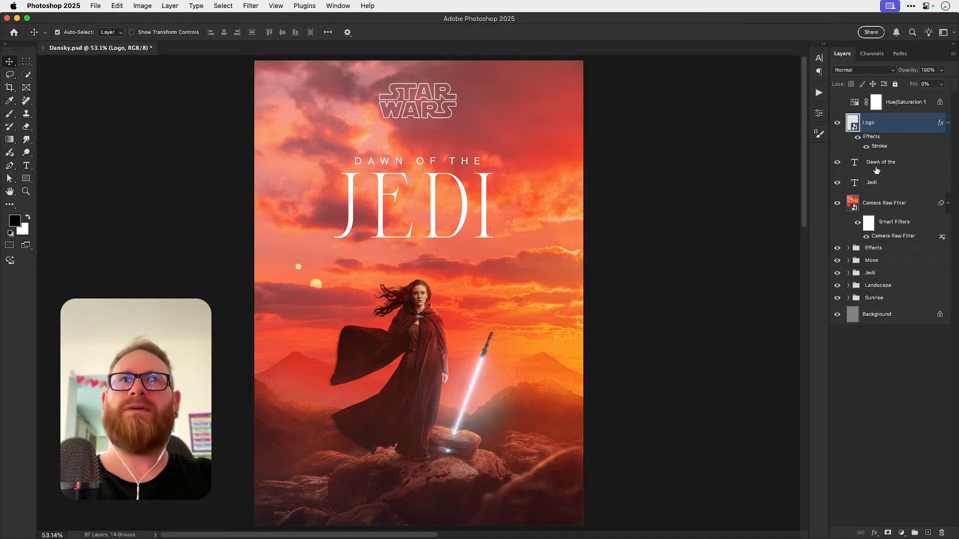
Step: Move the Star Wars logo down closer to the "Dawn of the" line
key(shift+Down)
key(shift+Down)
key(shift+Down)
key(shift+Down)
key(shift+Down)
key(shift+Down)
key(shift+Down)
key(shift+Down)
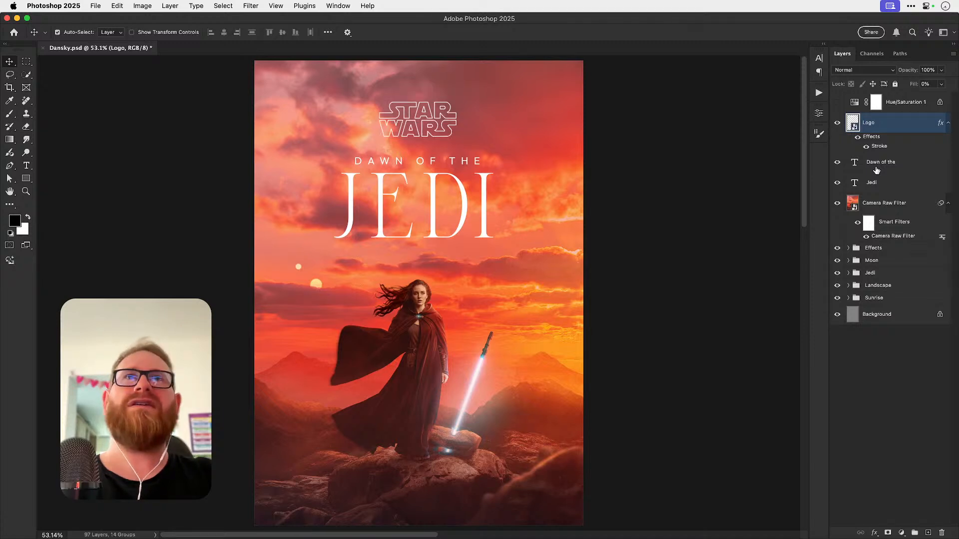
Step: Scale the Star Wars logo down about its centre to roughly 50% and apply the transform
key(super+t)
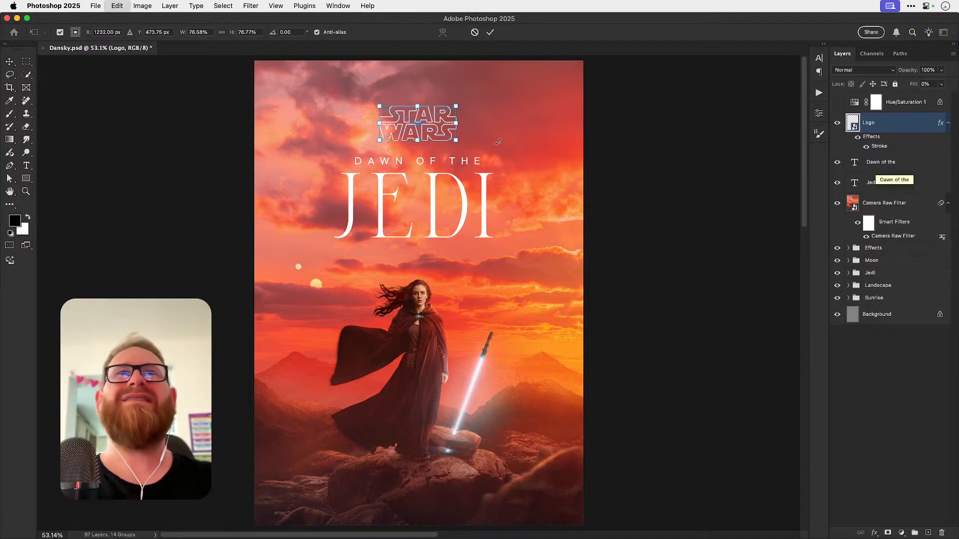
drag(457, 106, 443, 115)
key(Return)
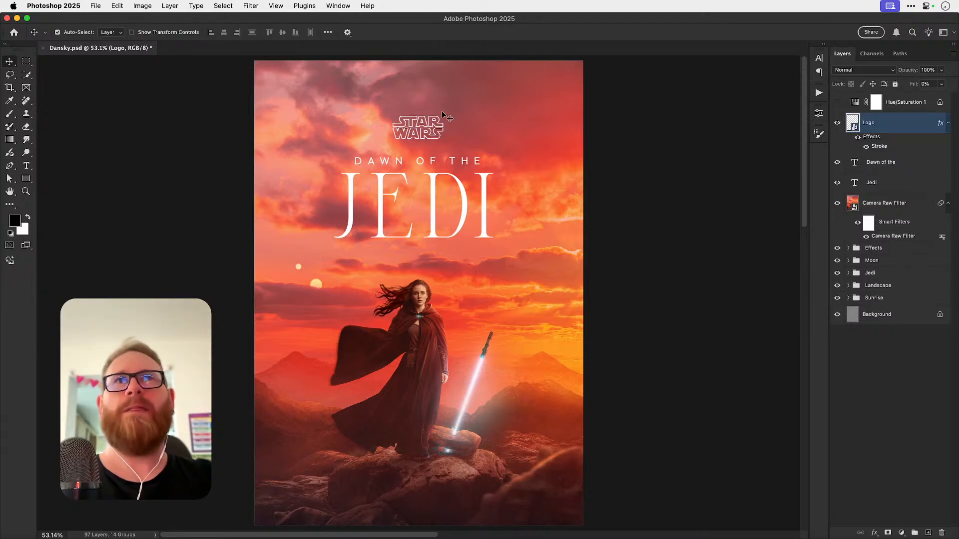
Step: Move the reduced Star Wars logo up toward the poster's top edge, away from the title
key(shift+Up)
key(shift+Up)
key(shift+Up)
key(shift+Up)
key(shift+Up)
key(shift+Up)
key(shift+Up)
key(shift+Up)
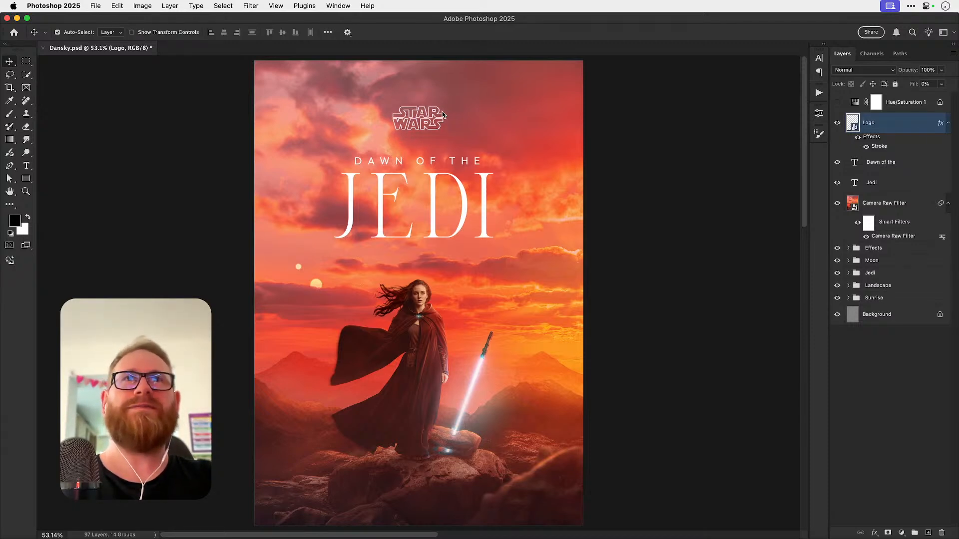
key(shift+Up)
key(shift+Up)
Step: Scale the Star Wars logo up to about 58% around its centre and fine-tune its height near the poster's top edge
key(super+t)
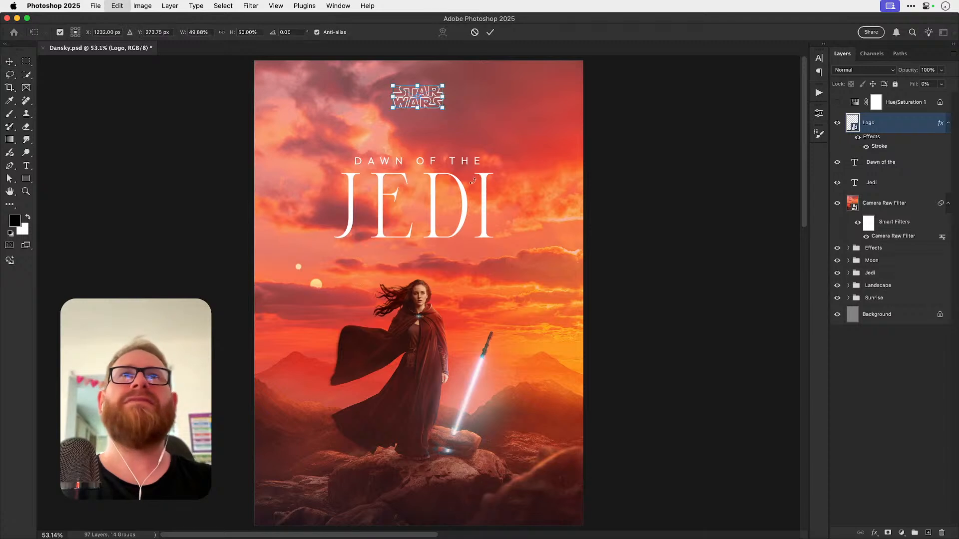
drag(443, 107, 445, 108)
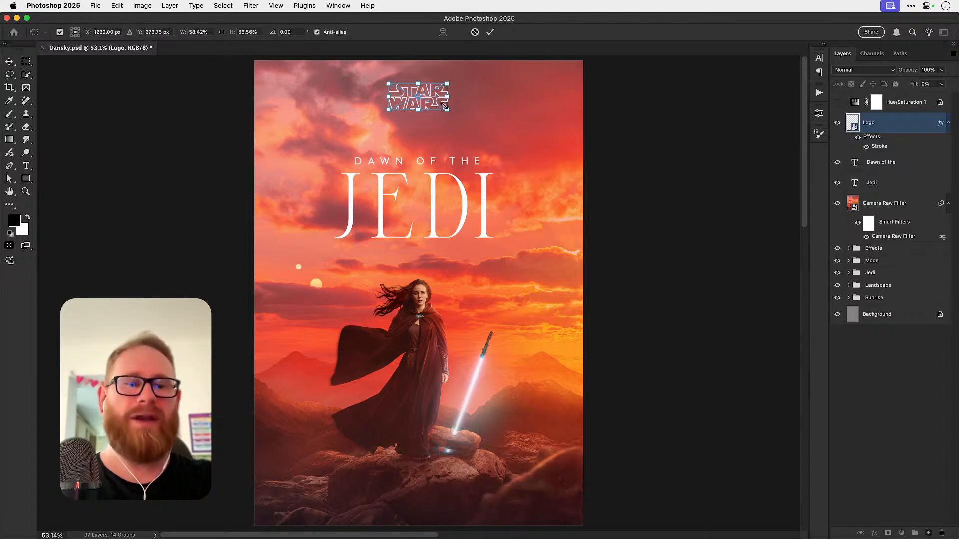
key(Return)
key(shift+Up)
key(shift+Up)
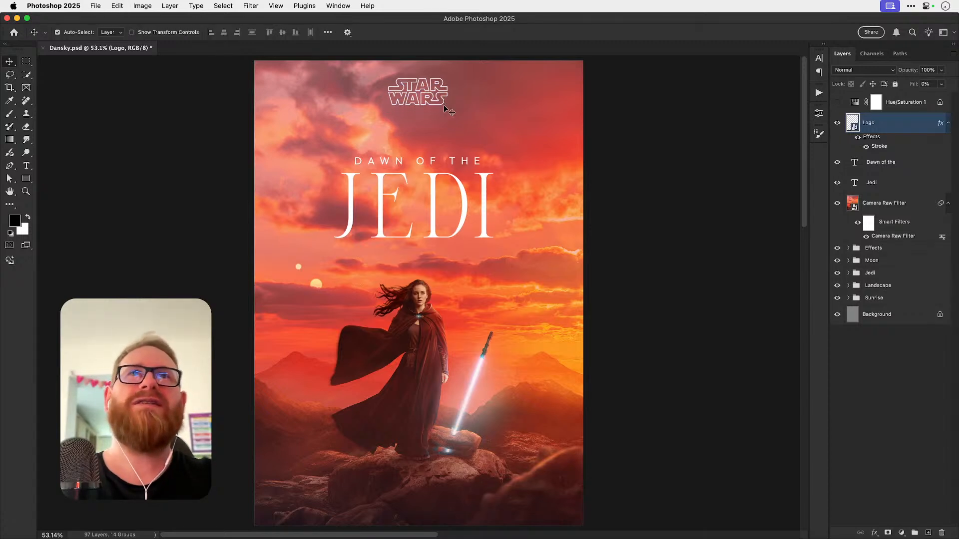
key(shift+Down)
key(shift+Down)
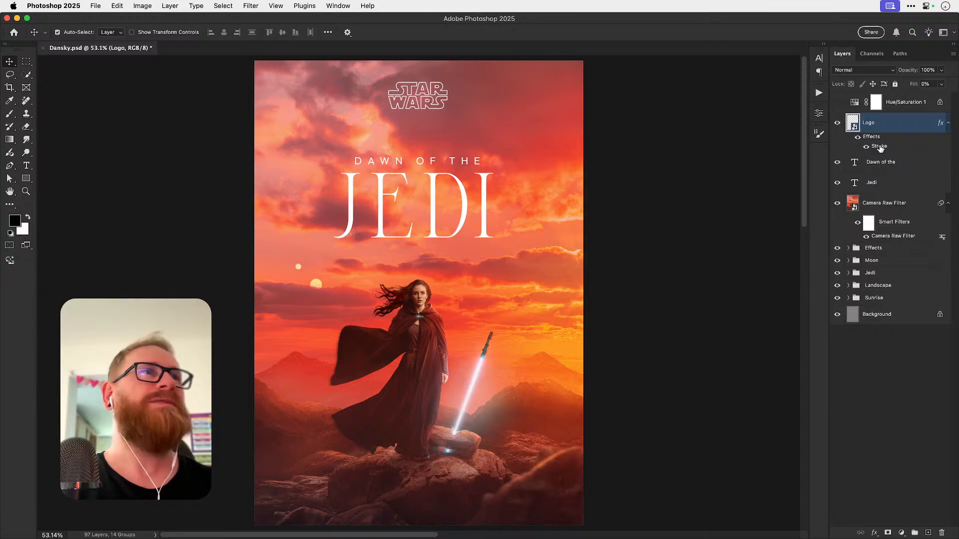
Step: Set the size of the Logo layer's Stroke effect to 4 px
double_click(880, 148)
text(4)
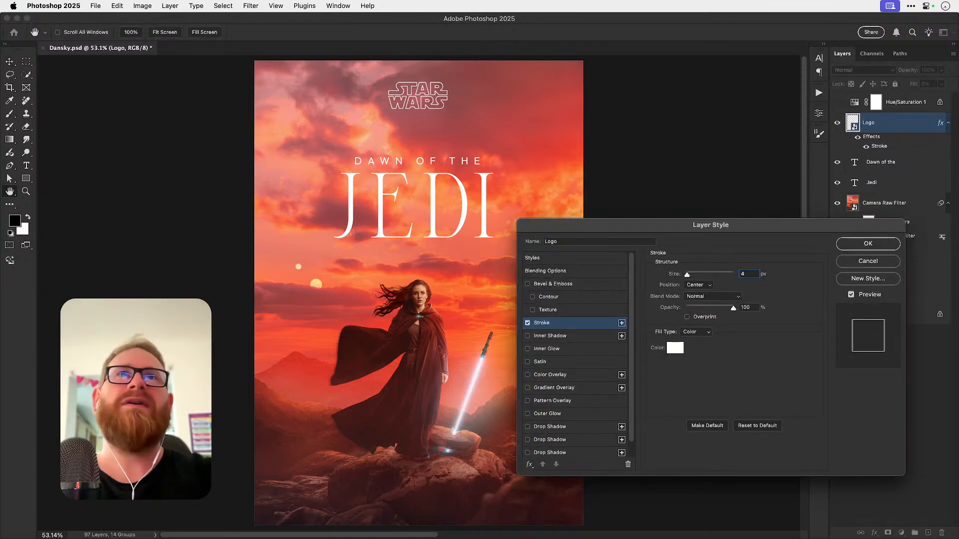
key(Down)
key(Up)
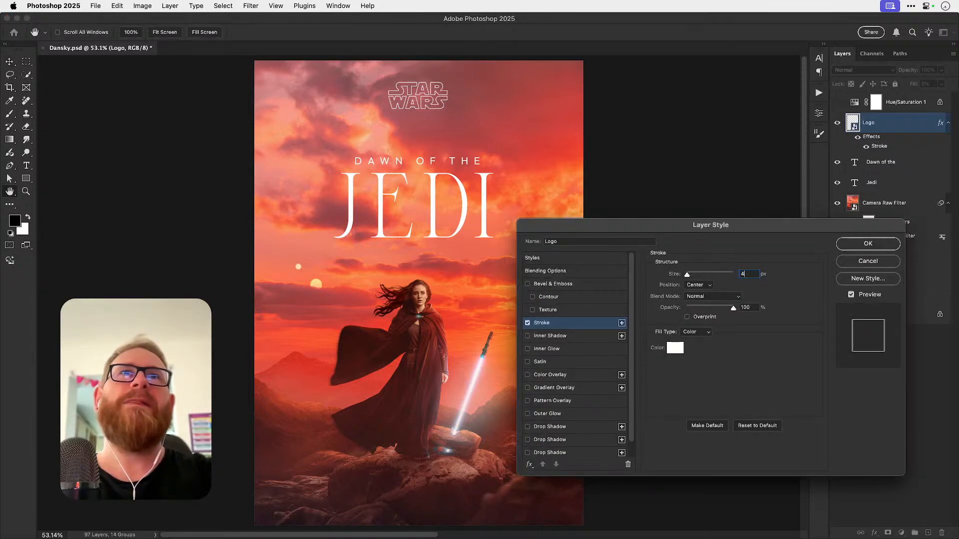
key(Return)
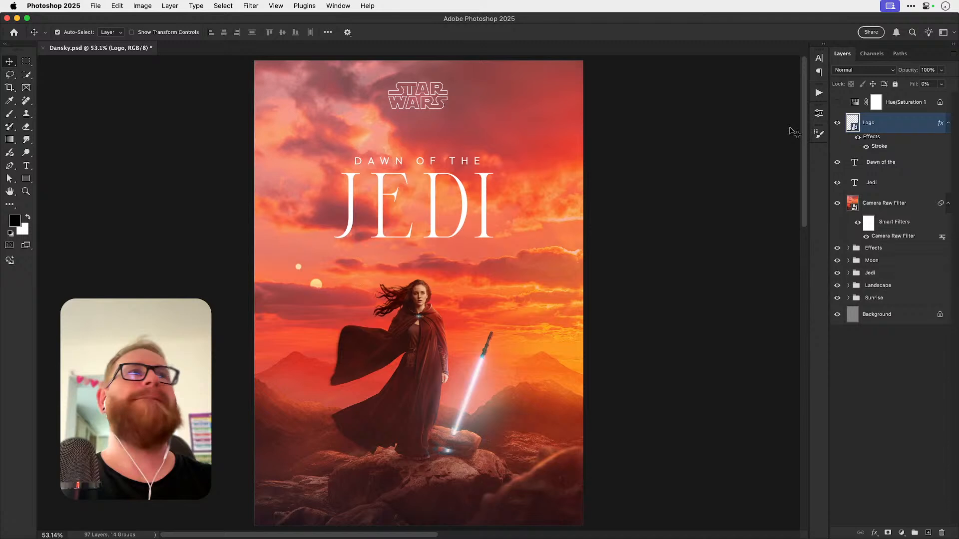
Step: Select both the "Dawn of the" and "Jedi" text layers and nudge them up together, closer to the Star Wars logo
click(880, 162)
shift+click(883, 184)
key(shift+Up)
key(shift+Up)
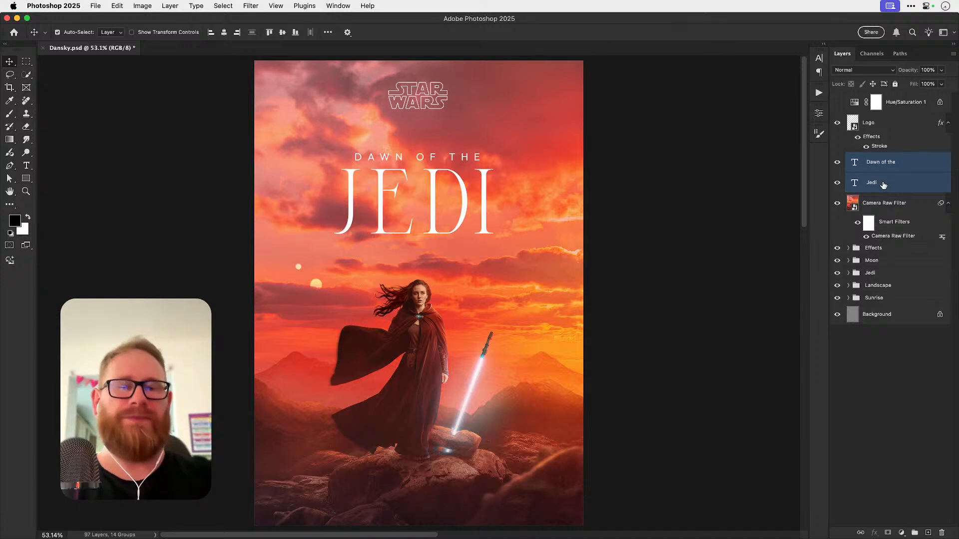
key(shift+Up)
key(shift+Up)
key(shift+Up)
key(shift+Up)
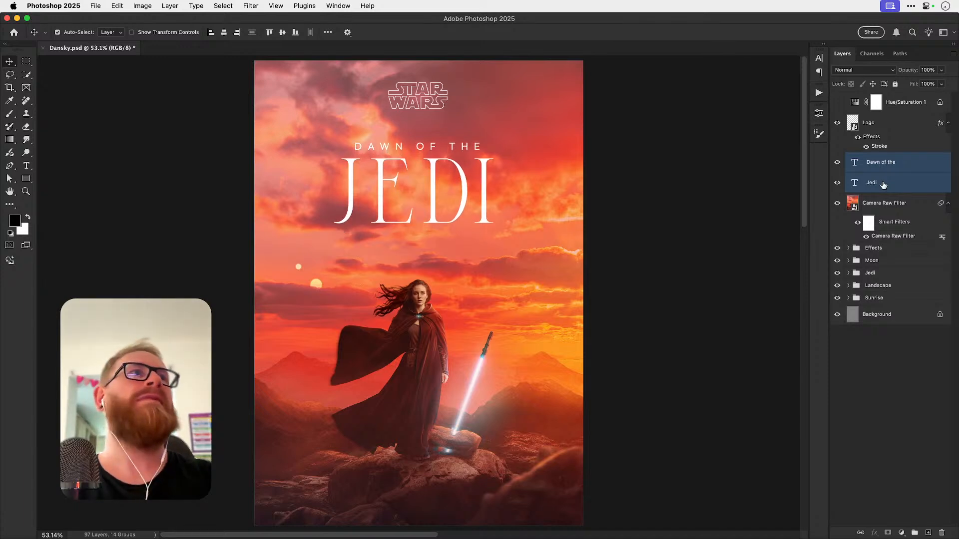
Step: Add the Logo layer to the selection and shift the whole title group slightly down in the poster's sky area
shift+click(888, 124)
key(shift+Down)
key(shift+Down)
key(shift+Down)
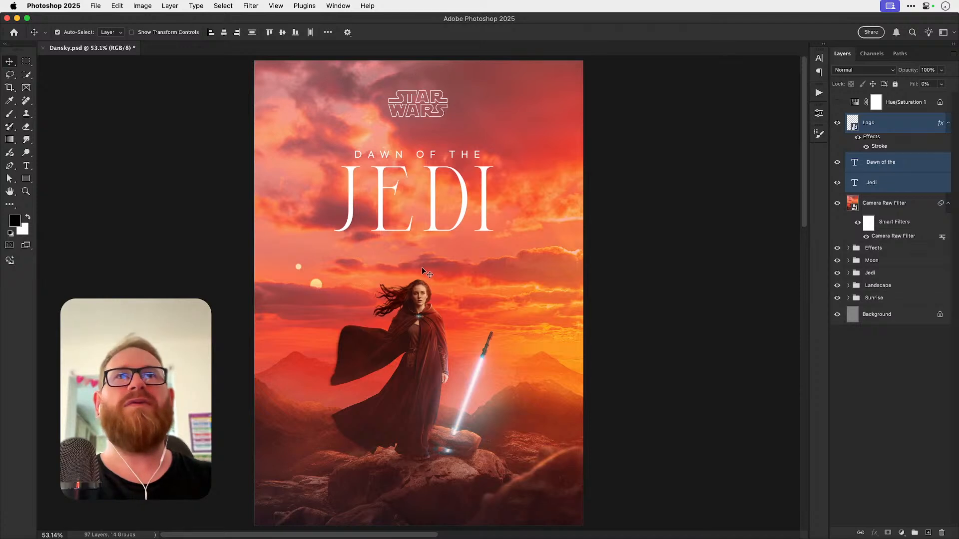
key(shift+Down)
key(shift+Down)
key(shift+Down)
key(shift+Down)
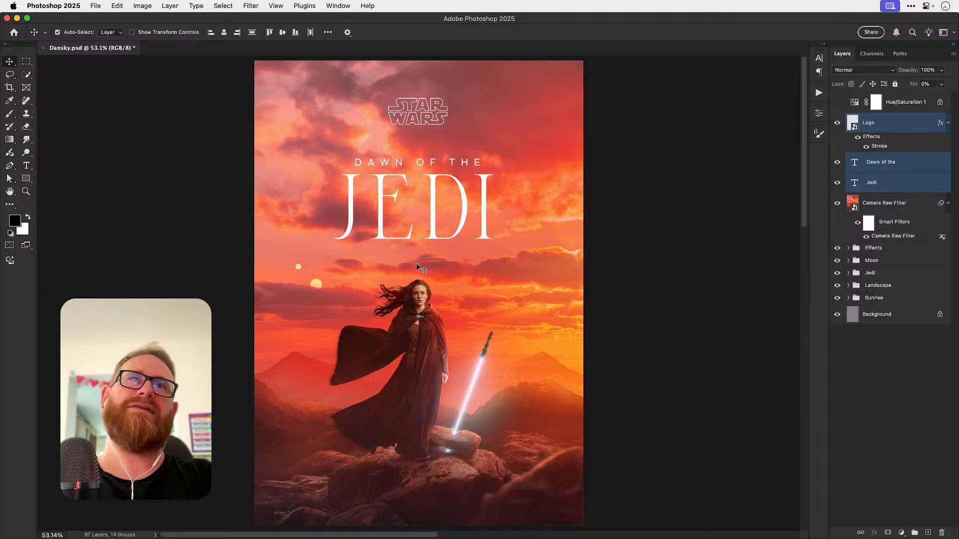
key(shift+Up)
key(shift+Up)
key(shift+Up)
key(shift+Up)
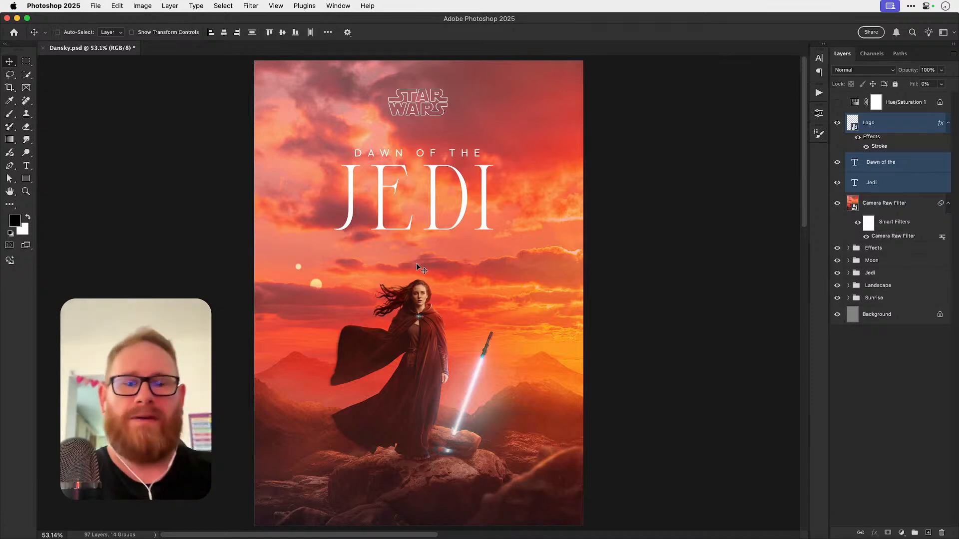
Step: Examine the whole poster at thumbnail size to judge how the logo and title read
key(super+minus)
key(super+minus)
key(super+minus)
key(super+minus)
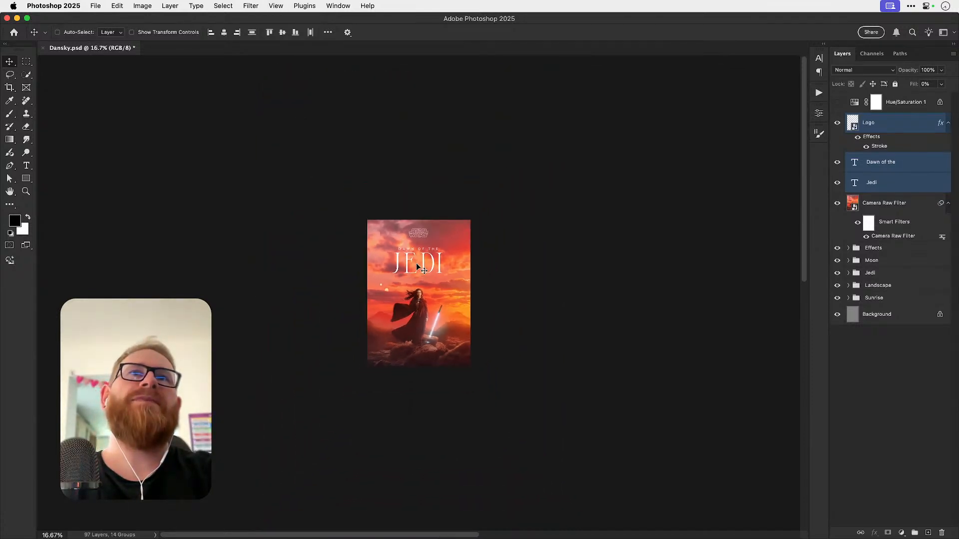
key(super+plus)
key(z)
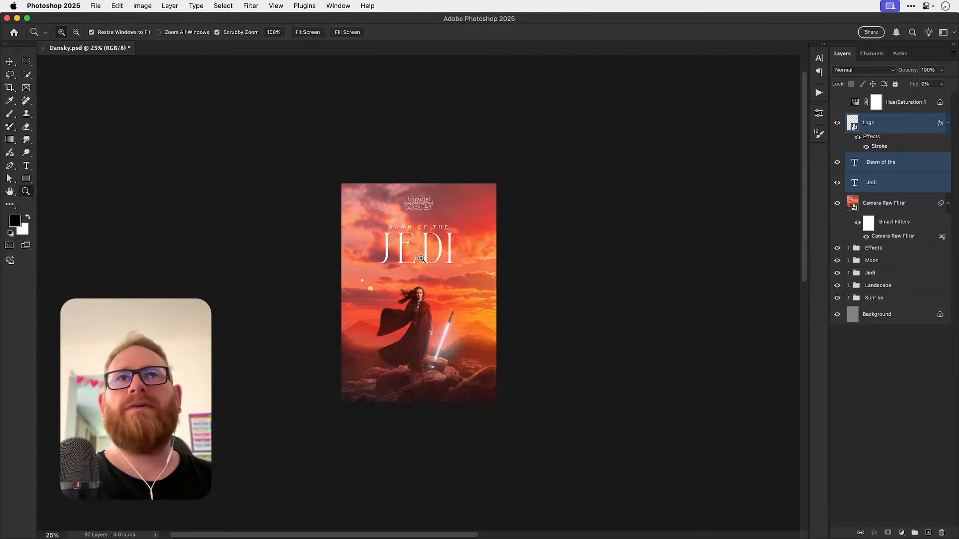
click(421, 258)
Step: Change the kerning of all the JEDI title text from Metrics to Optical and commit the edit
key(t)
click(454, 252)
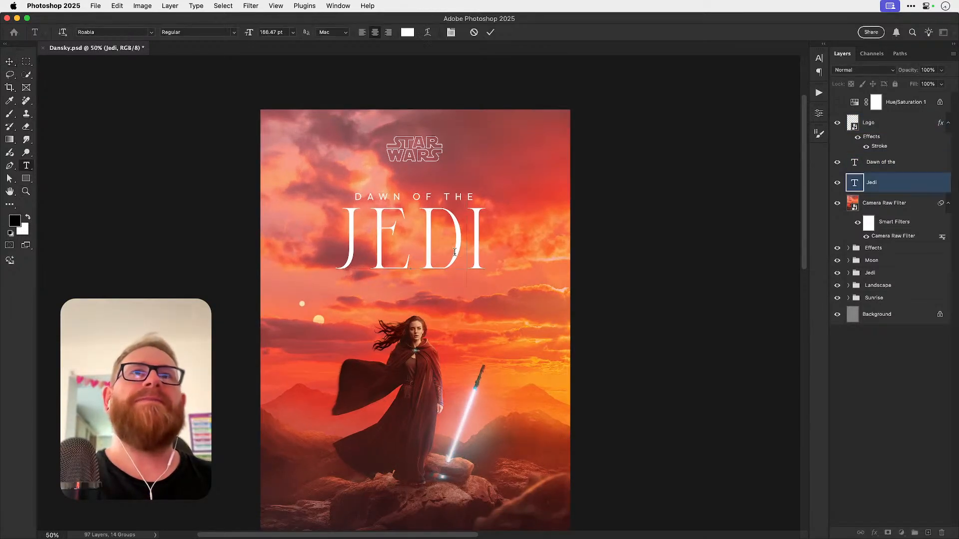
key(super+a)
click(820, 114)
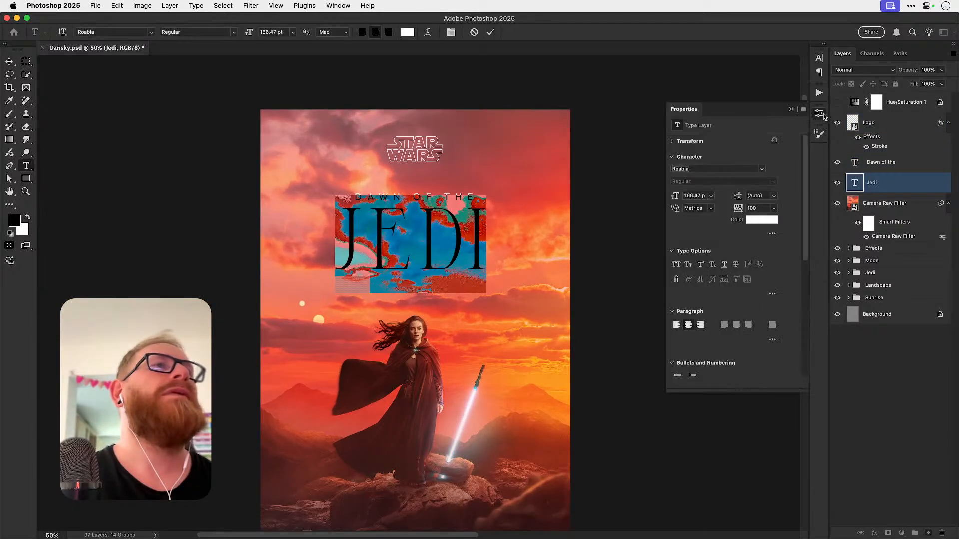
click(819, 60)
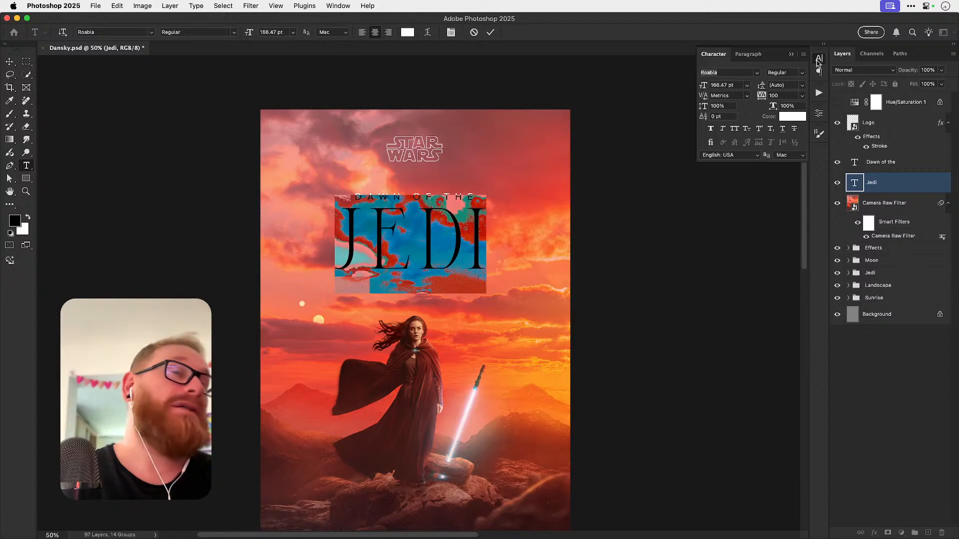
click(748, 96)
click(735, 116)
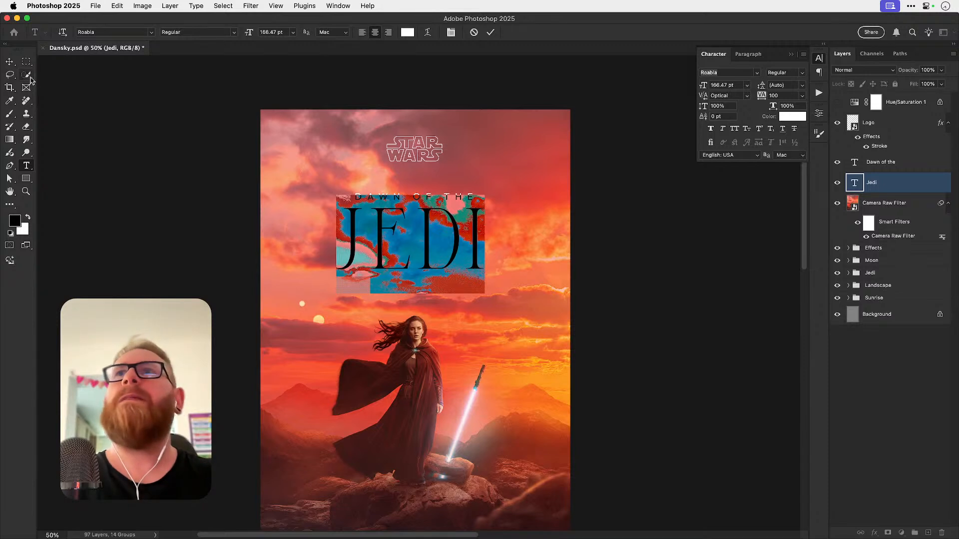
click(9, 61)
Step: Compare the JEDI title's spacing with and without Optical kerning, ending with the Optical version
key(super+z)
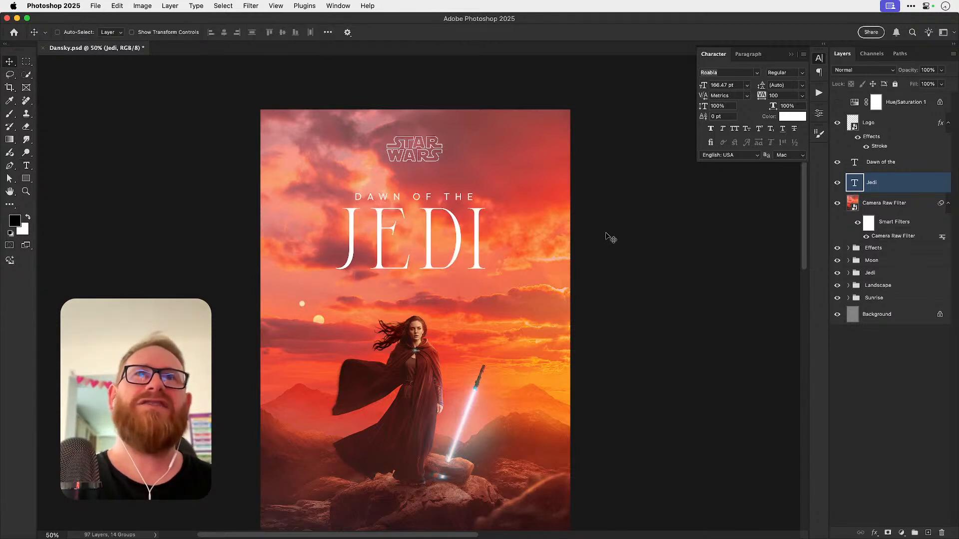
key(super+shift+z)
click(815, 66)
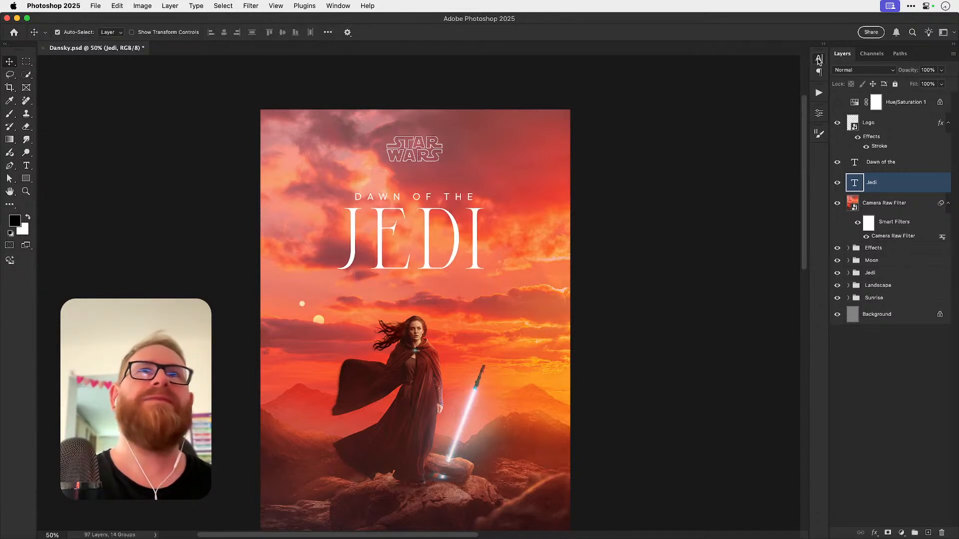
key(super+z)
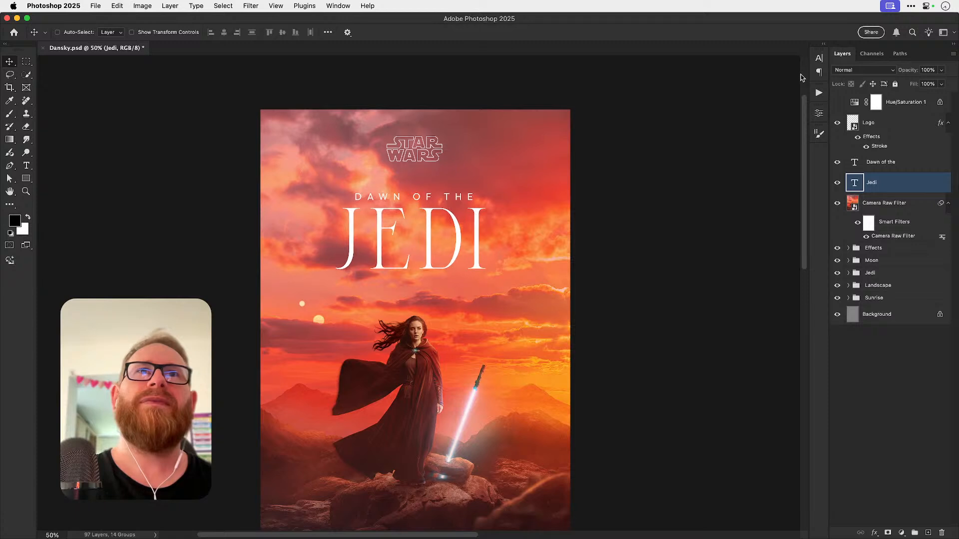
key(super+shift+z)
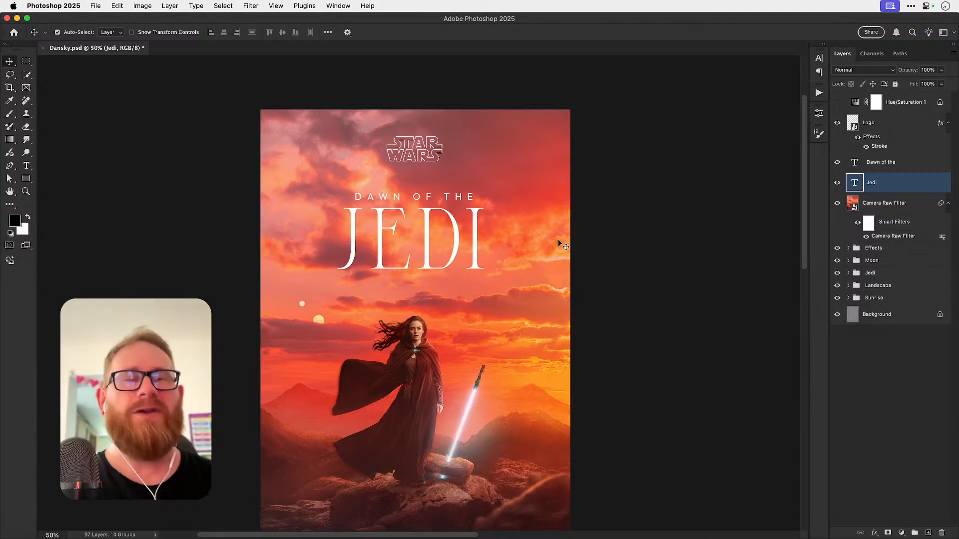
Step: Inspect the letter spacing of the "Dawn of the" line up close, then return to the full poster view
key(z)
click(414, 206)
key(t)
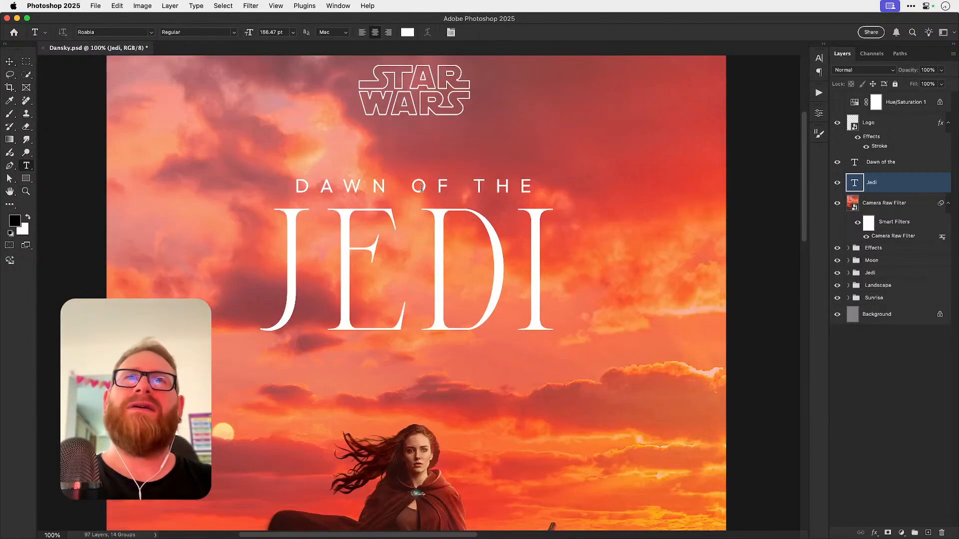
click(394, 189)
scroll(359, 189, up, 4)
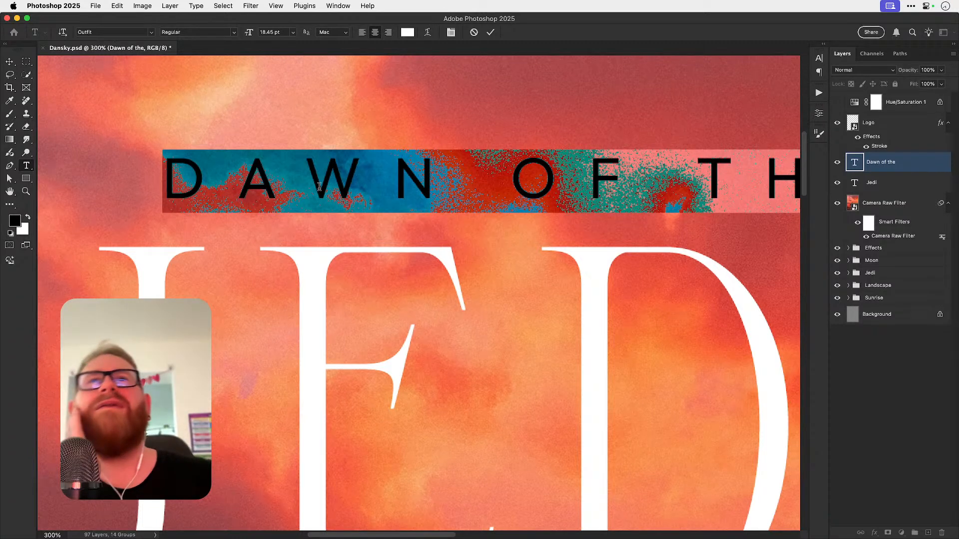
click(10, 61)
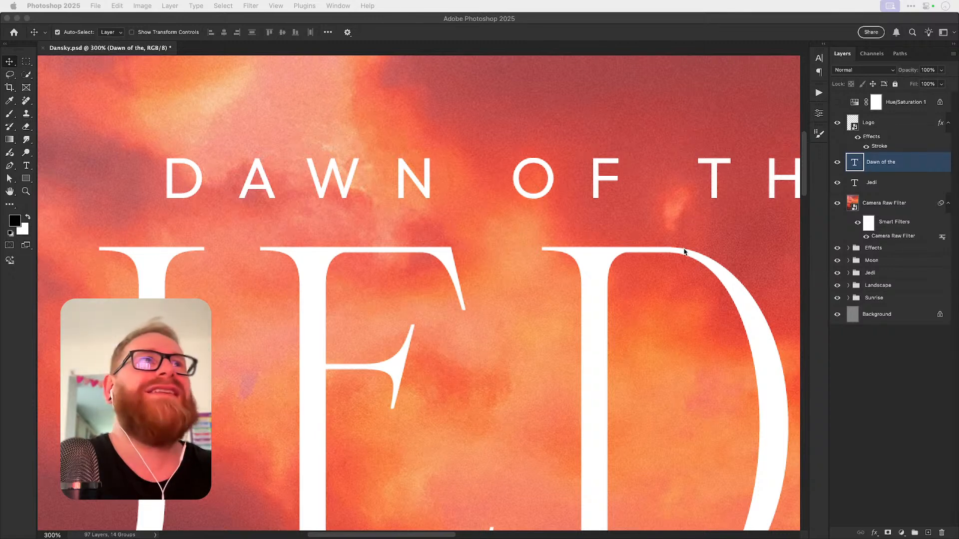
click(921, 170)
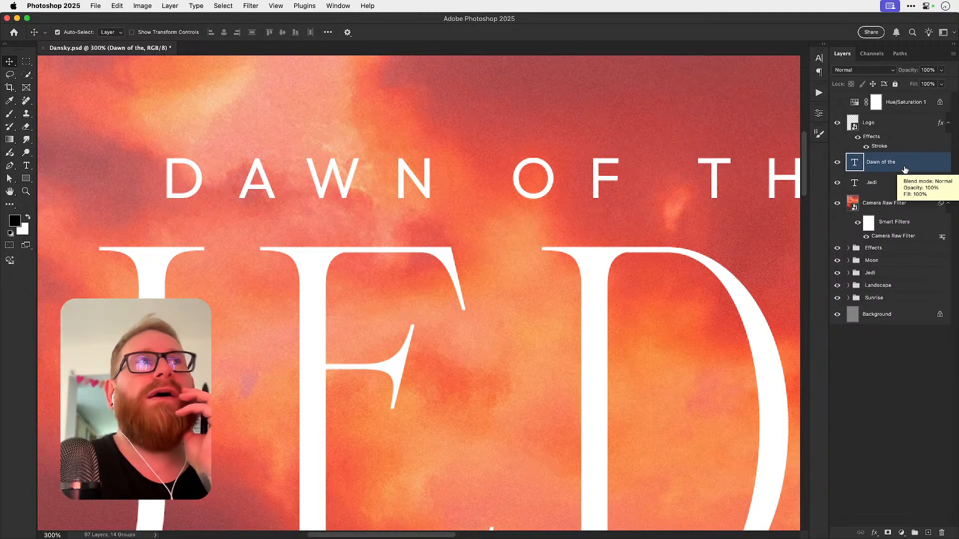
key(super)
key(super+0)
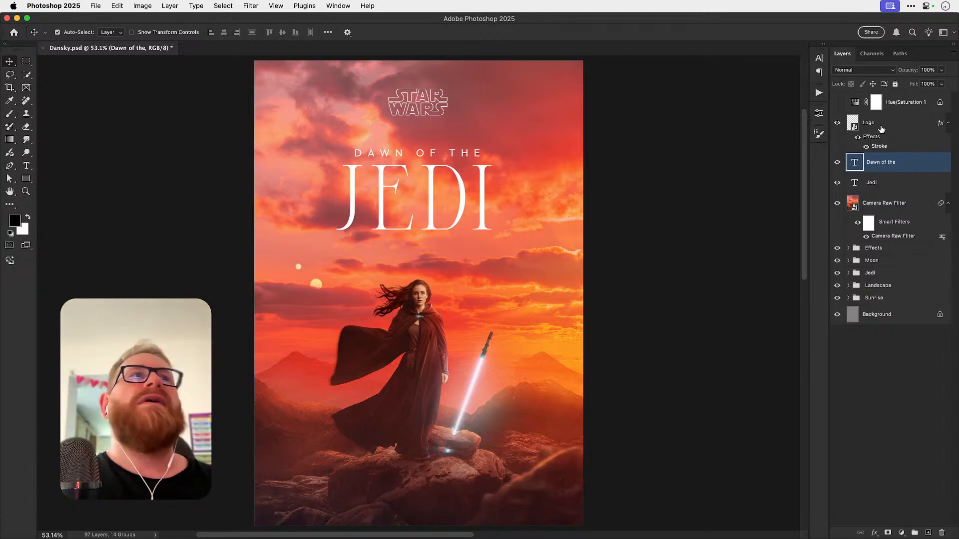
Step: Hide the Logo layer's Stroke effect and raise the layer's fill to 100% to make the logo solid white
click(867, 144)
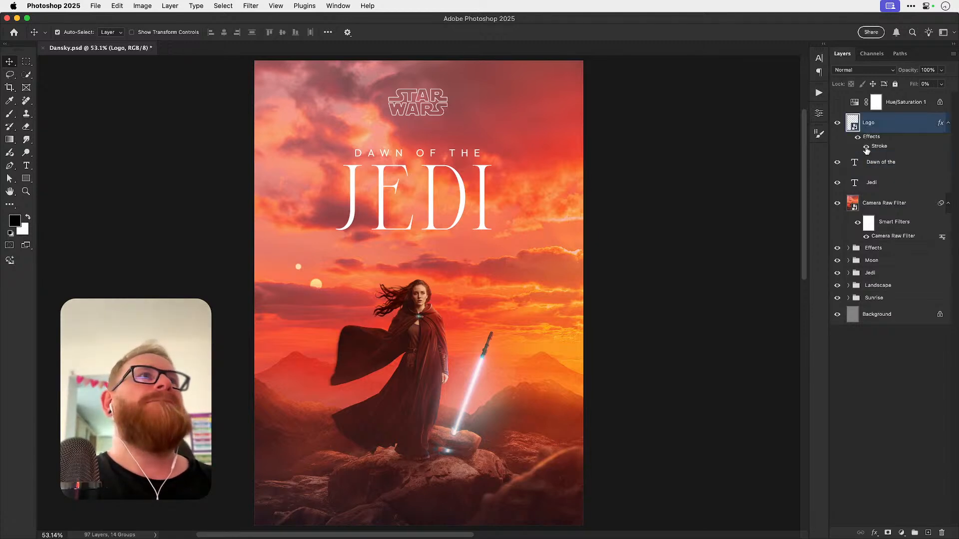
click(866, 148)
click(941, 84)
drag(942, 97, 955, 101)
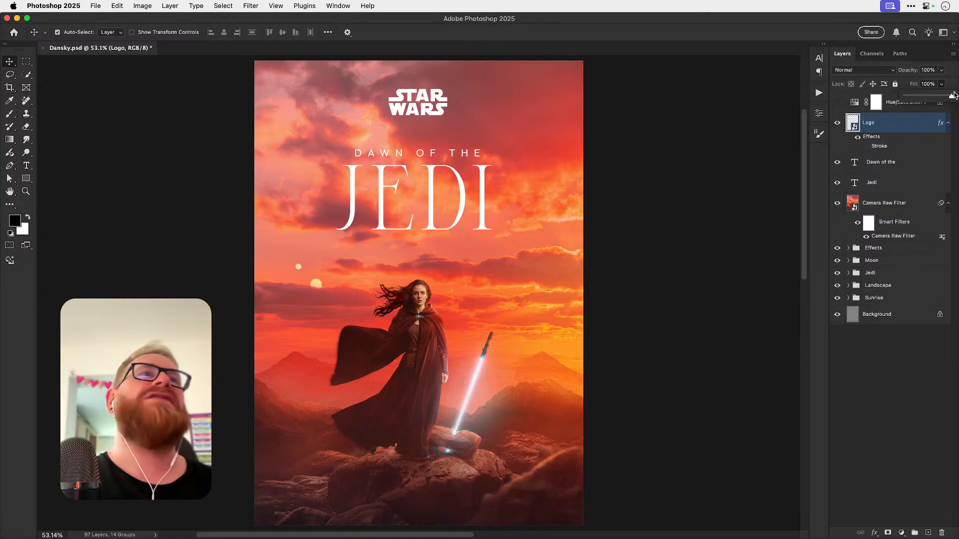
Step: Set the Logo layer's blend mode to Overlay
click(850, 71)
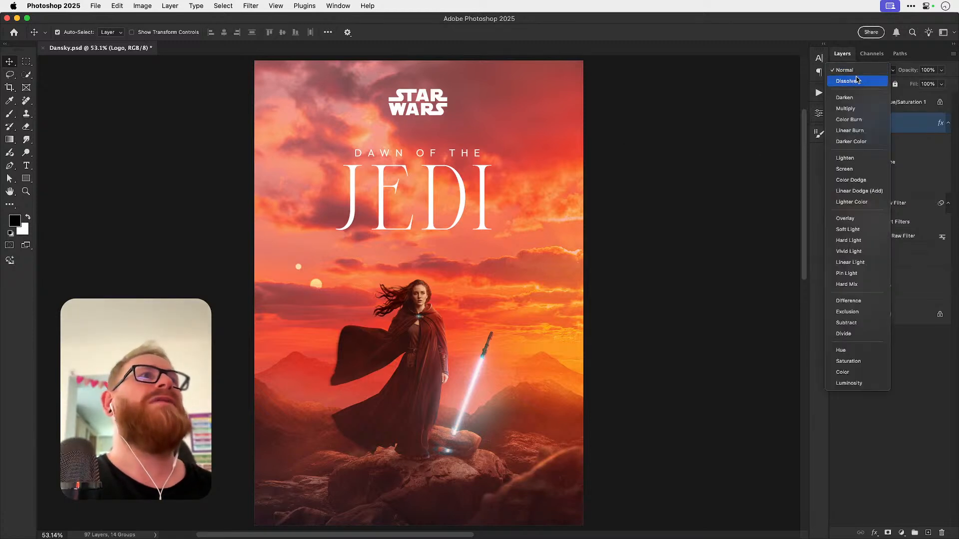
click(853, 223)
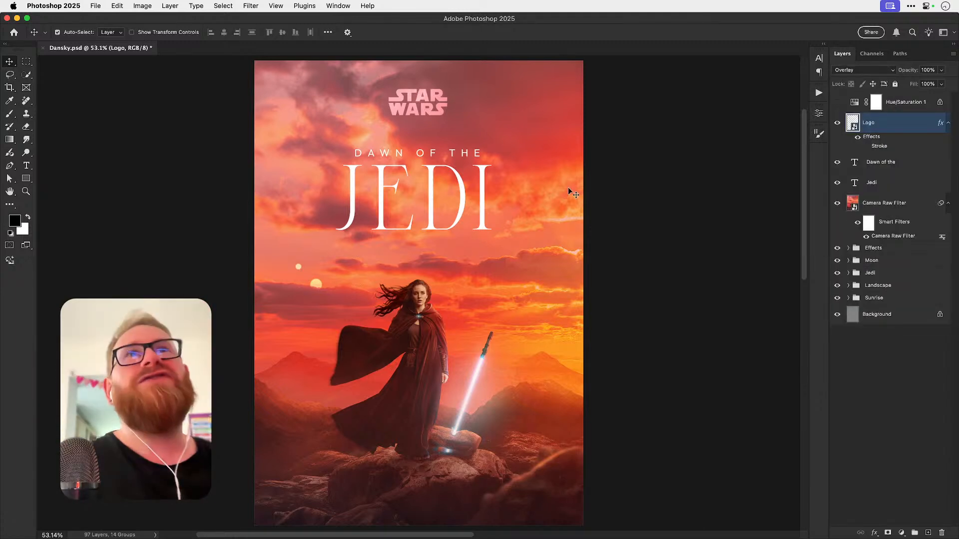
click(851, 72)
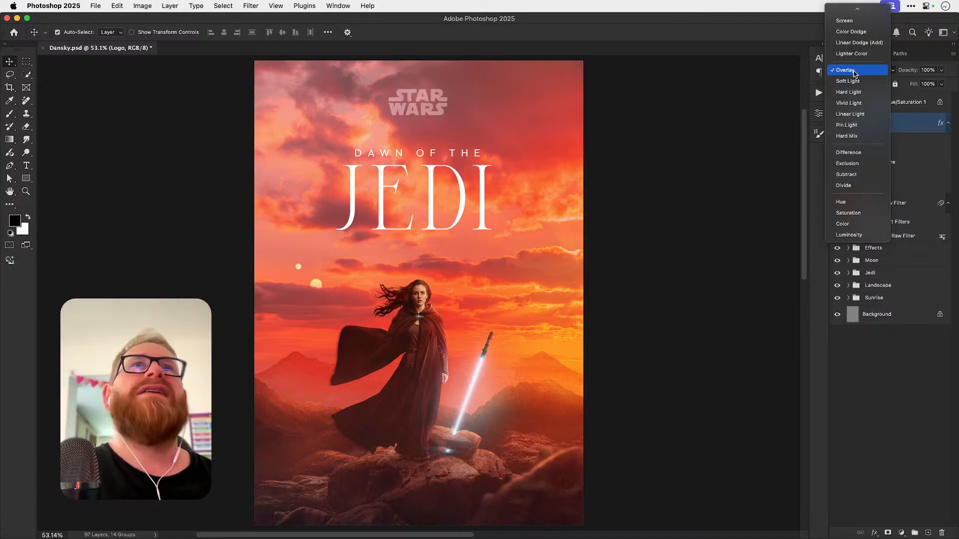
click(844, 72)
Step: Try duplicating the Overlay logo layer and reducing the logo's opacity to 50%, undoing each attempt
key(super+j)
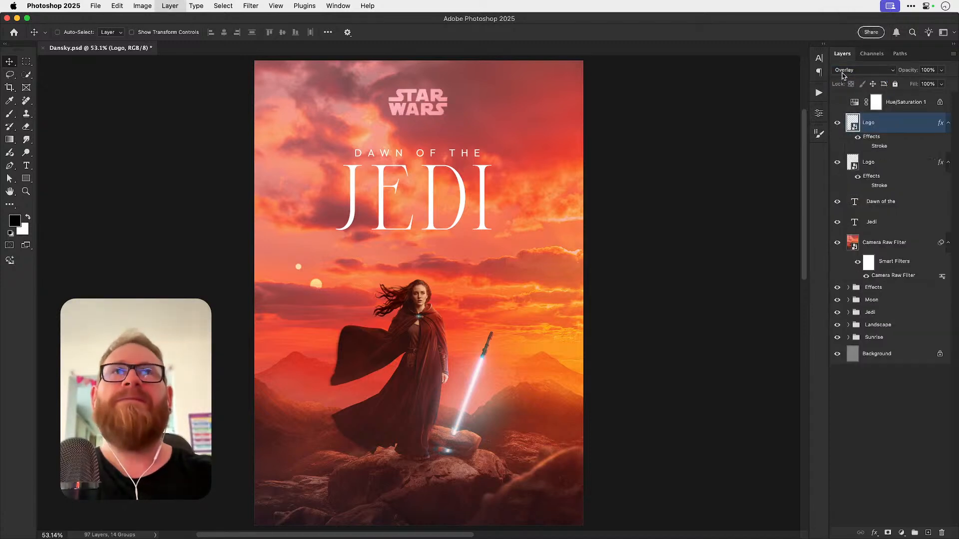
key(super+z)
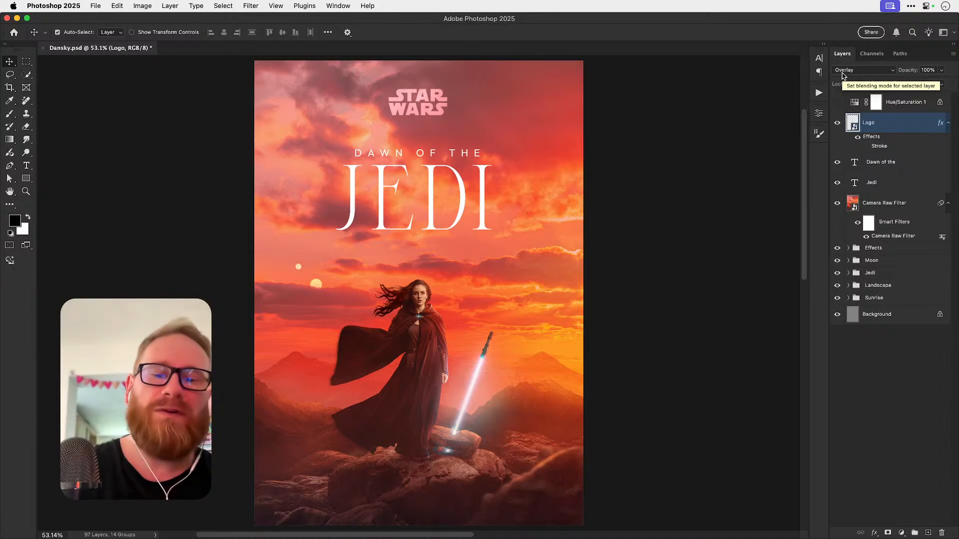
key(5)
key(super+z)
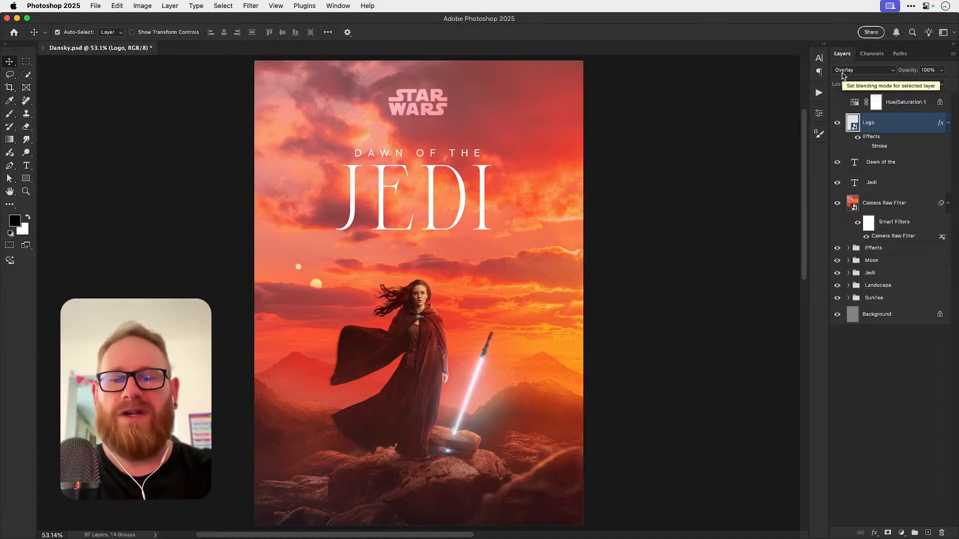
Step: Try several opacity levels on the Logo layer and settle on 70%
key(5)
key(8)
key(7)
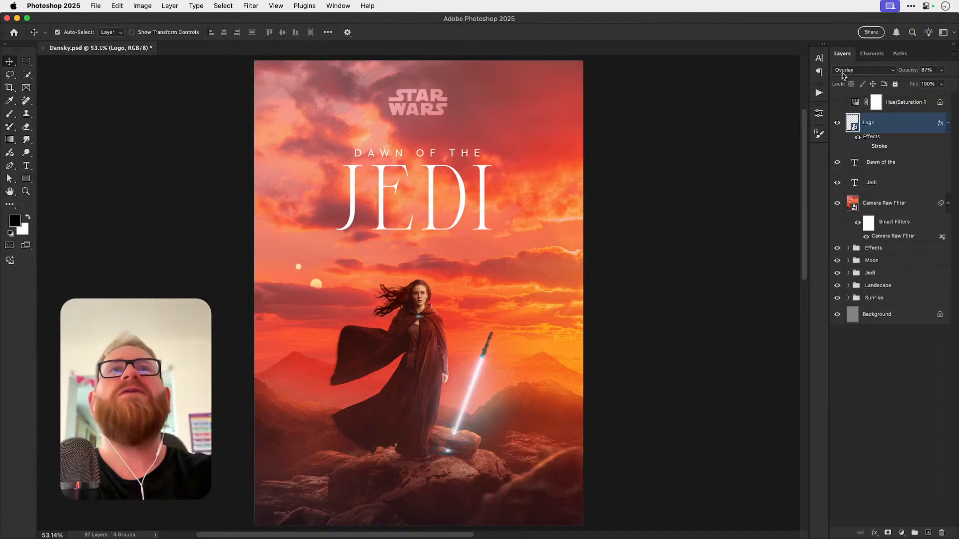
key(7)
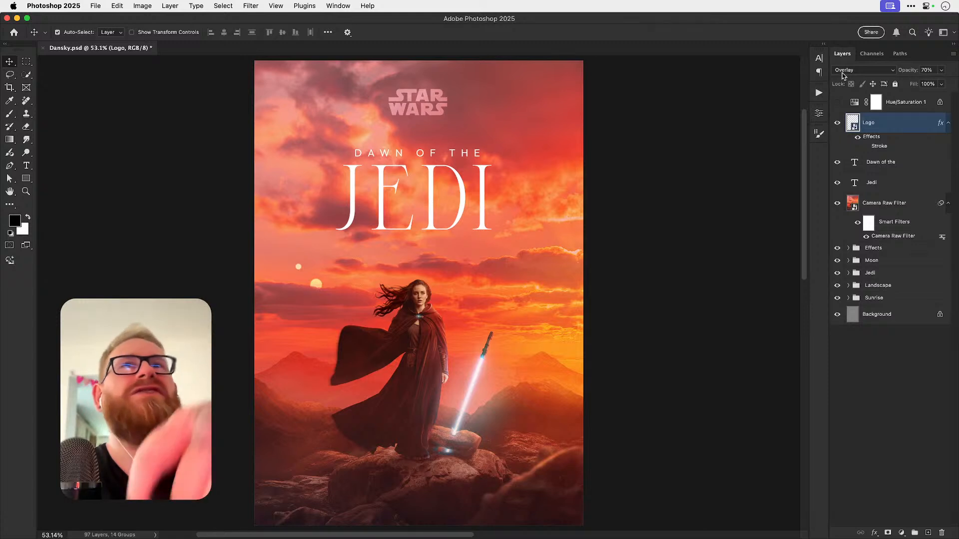
key(5)
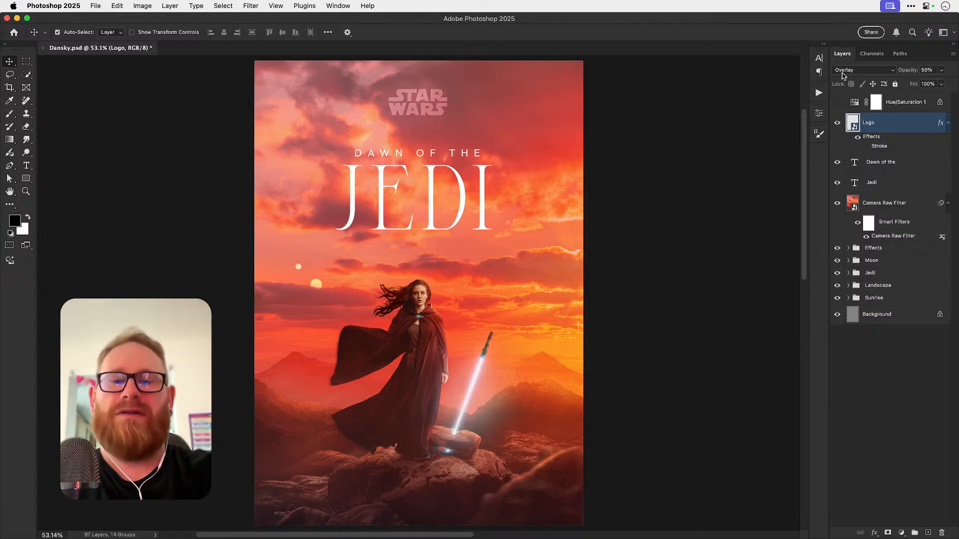
key(7)
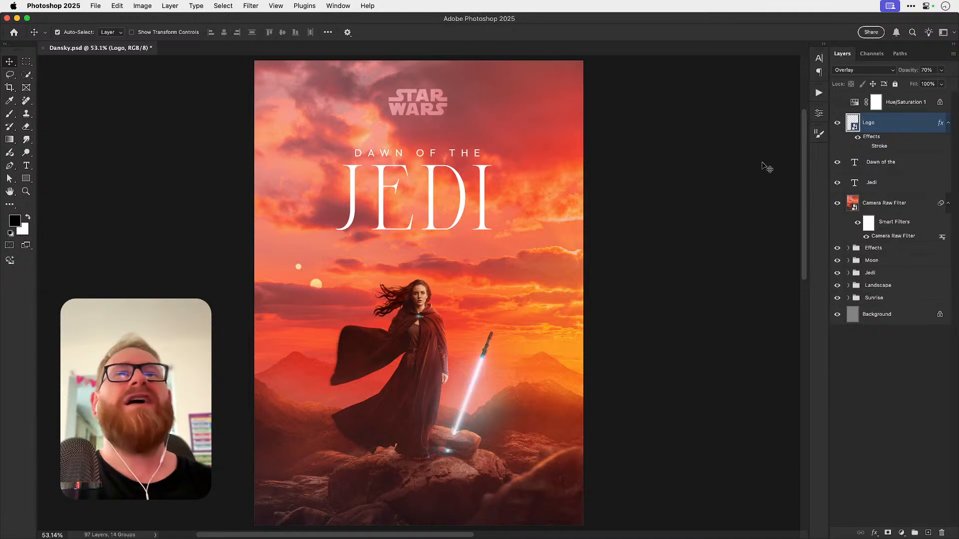
Step: Compare the poster with the logo hidden and shown, then try moving the logo away from the top centre and undo the move
click(837, 124)
click(838, 126)
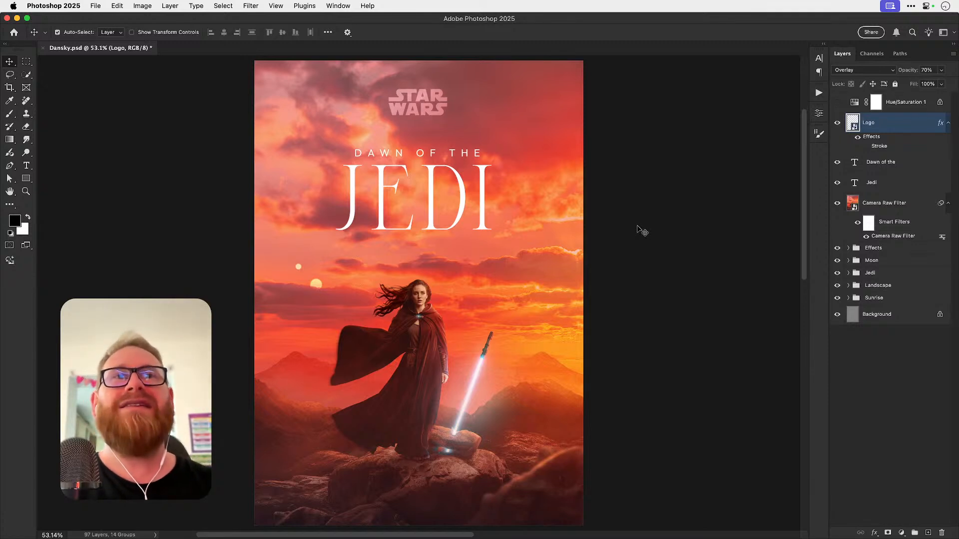
drag(430, 125, 542, 159)
key(super+z)
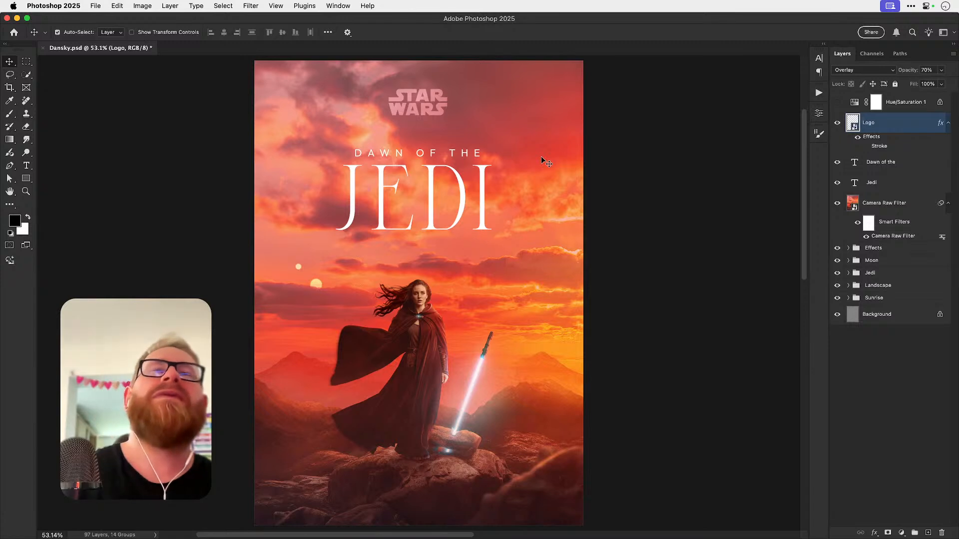
Step: Duplicate the "Dawn of the" text layer and hide the original beneath the copy
key(super)
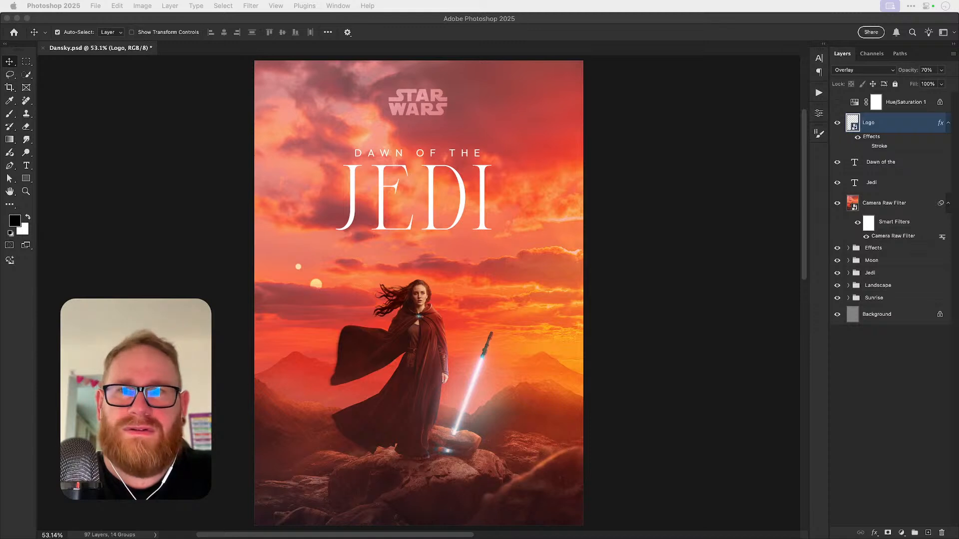
click(445, 161)
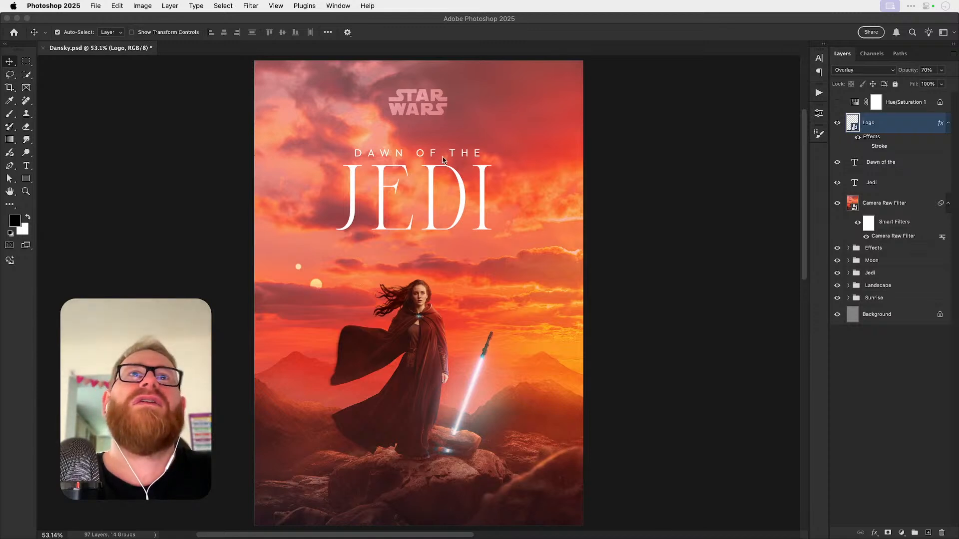
click(460, 156)
key(super+j)
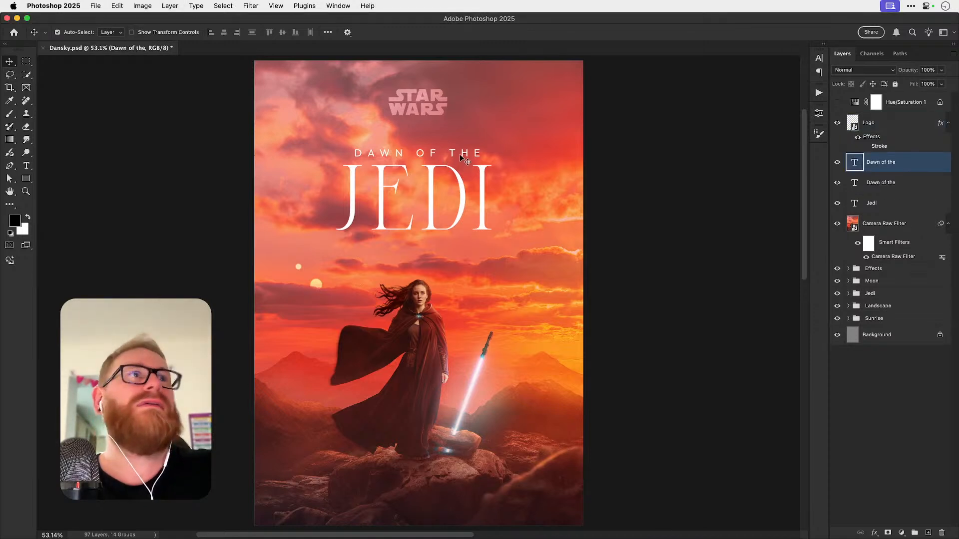
click(838, 183)
Step: Change the font of the duplicated "Dawn of the" line to Josefin Sans Regular
key(t)
click(393, 162)
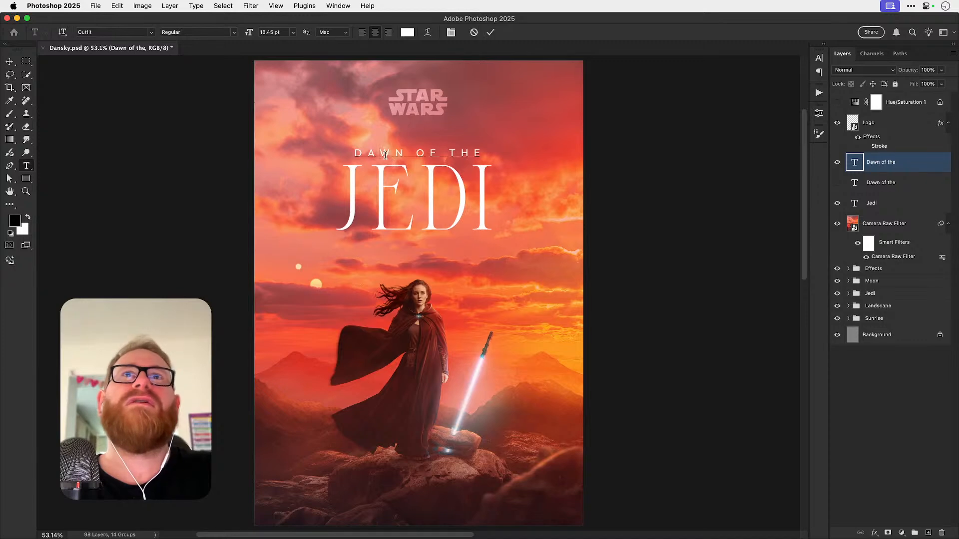
key(super+a)
click(128, 32)
text(J)
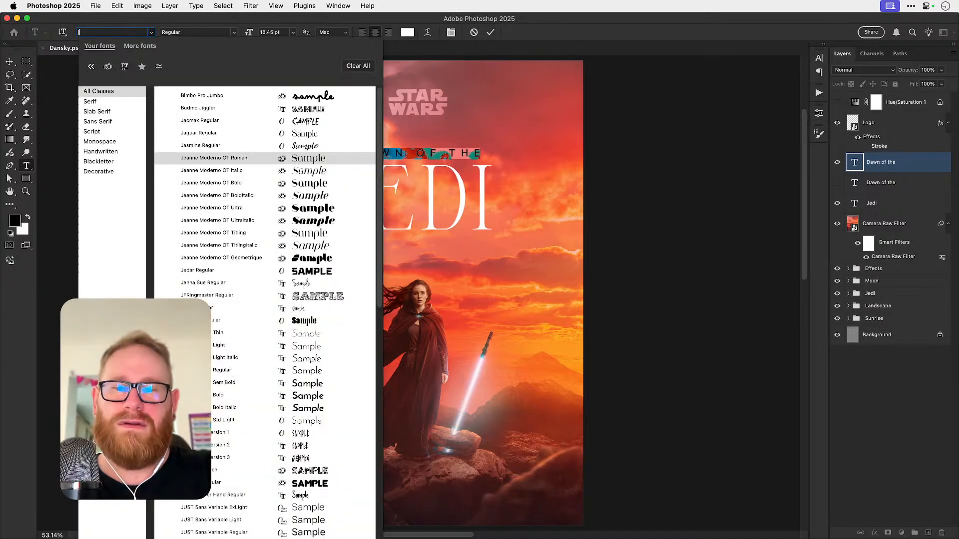
text(osefin Sans)
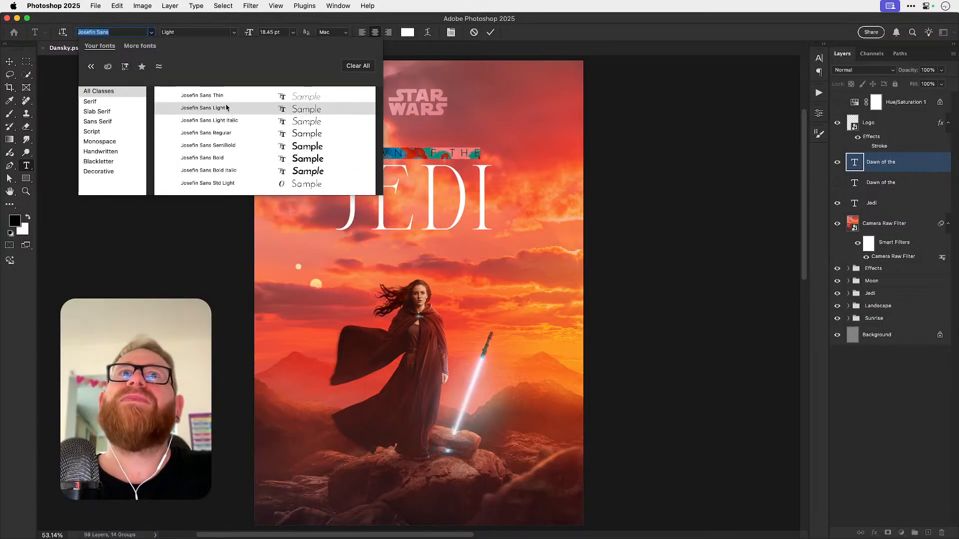
click(228, 130)
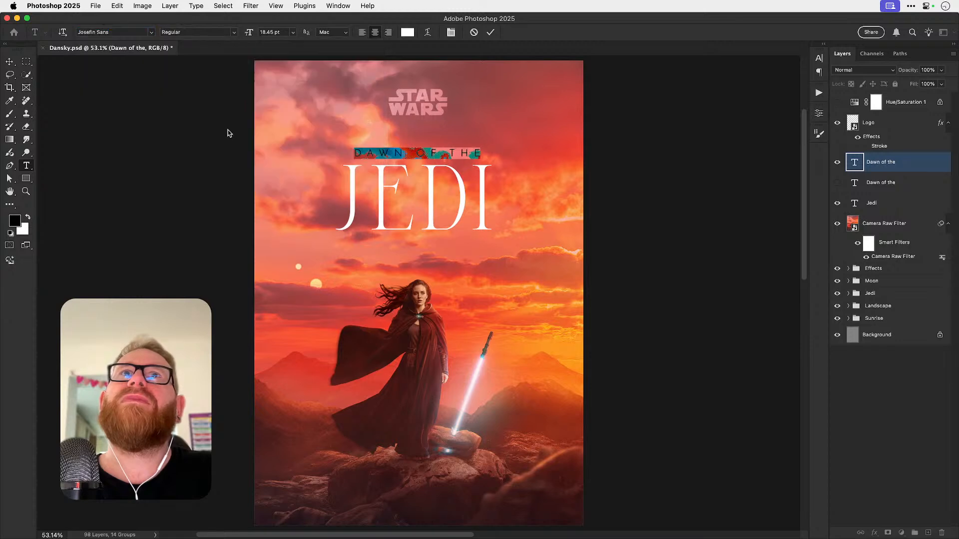
click(8, 62)
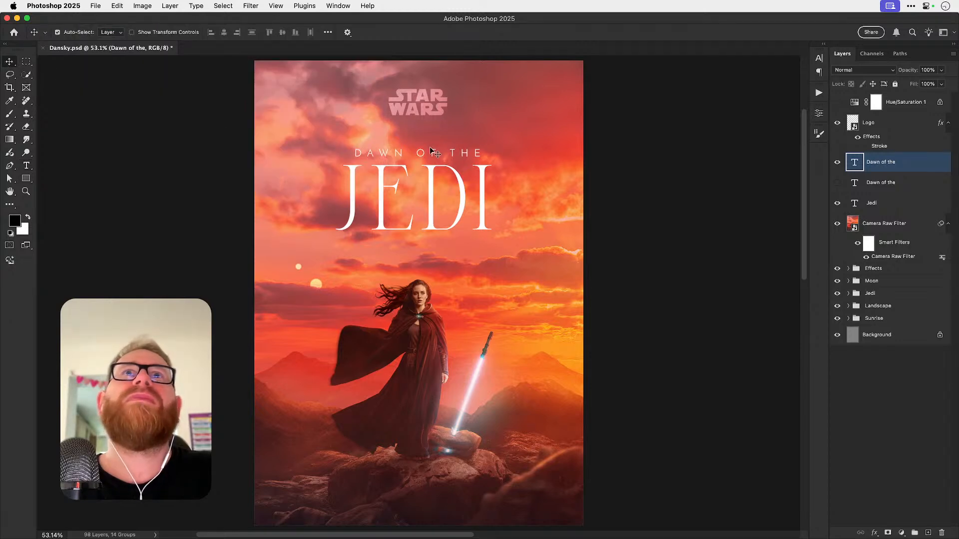
Step: Try the SemiBold weight on the duplicated "Dawn of the" line and undo it
key(t)
click(412, 151)
key(super+a)
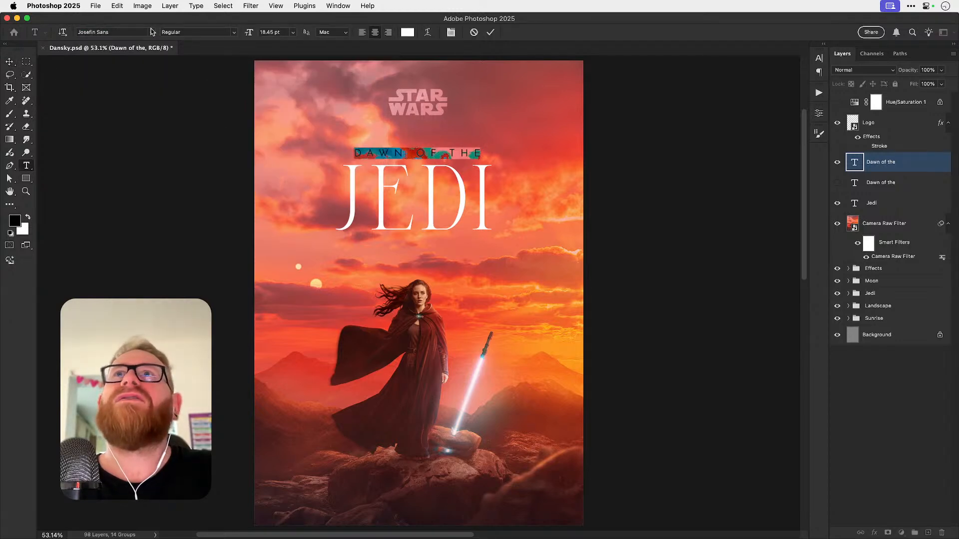
click(233, 37)
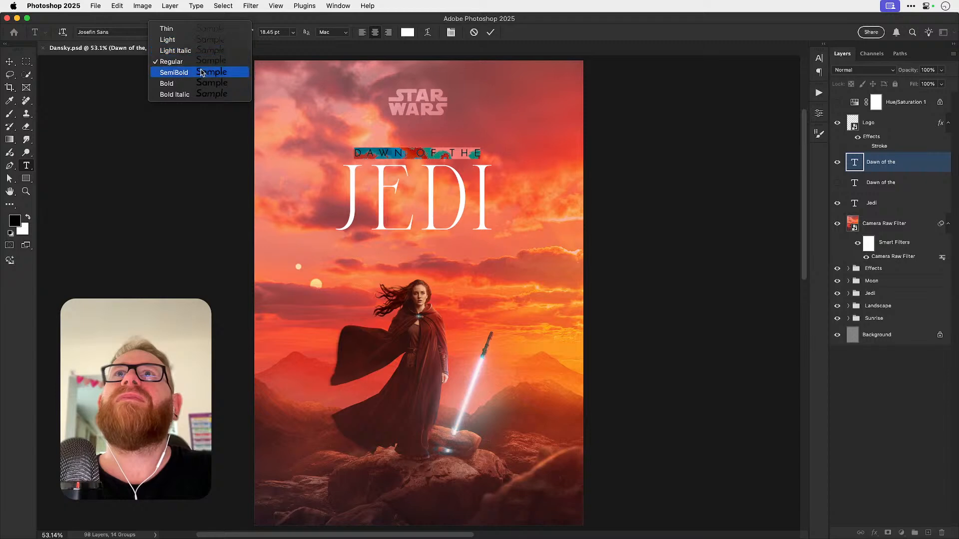
click(226, 71)
click(9, 62)
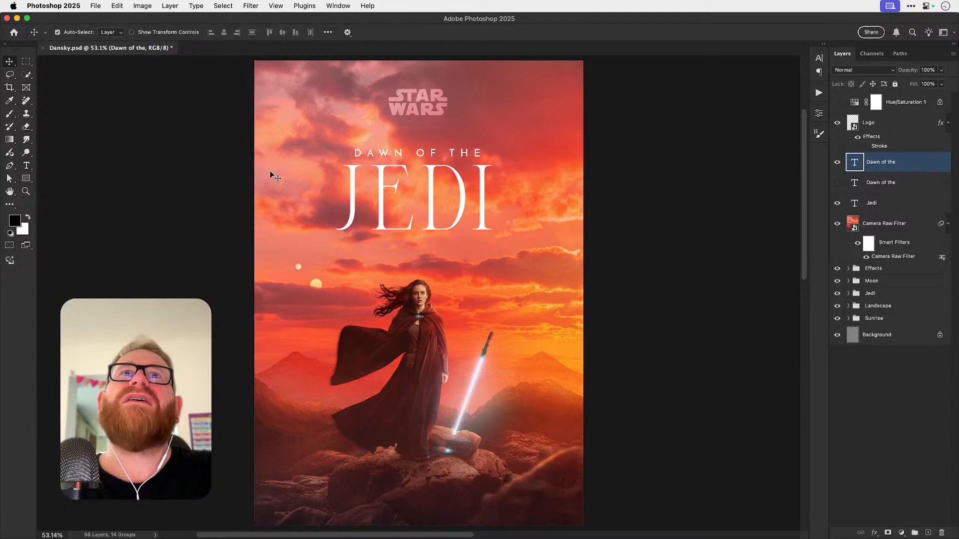
key(super+z)
Step: Examine the "Dawn of the" lettering up close in the Regular weight against the large "Jedi" title
key(z)
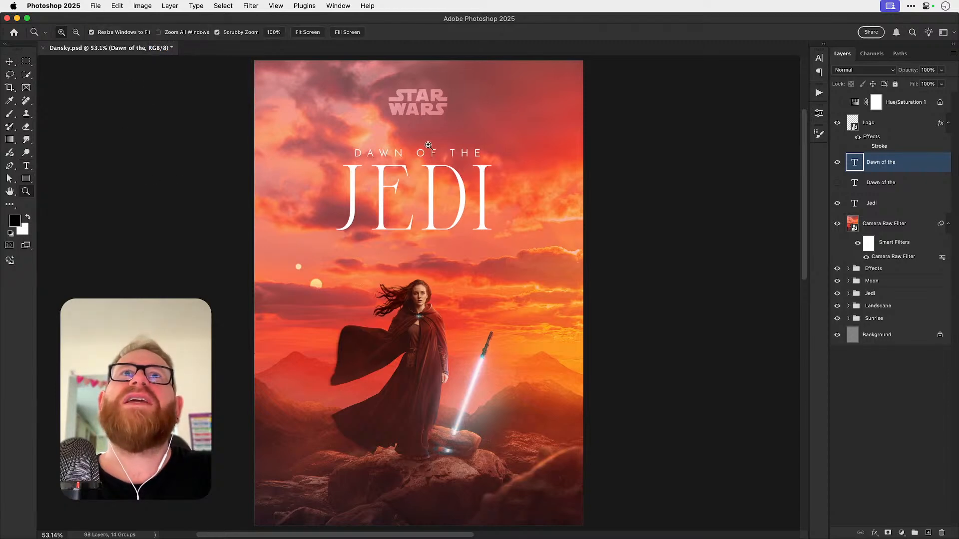
click(428, 145)
drag(204, 200, 358, 232)
key(v)
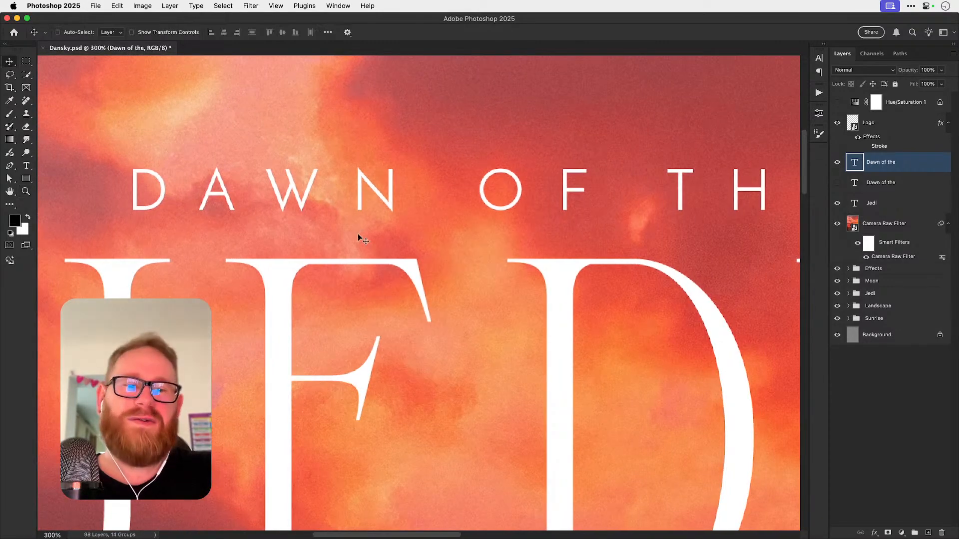
key(super+minus)
key(super+minus)
key(super+minus)
key(super+minus)
Step: Set the visible "Dawn of the" line to the SemiBold weight of Josefin Sans
key(t)
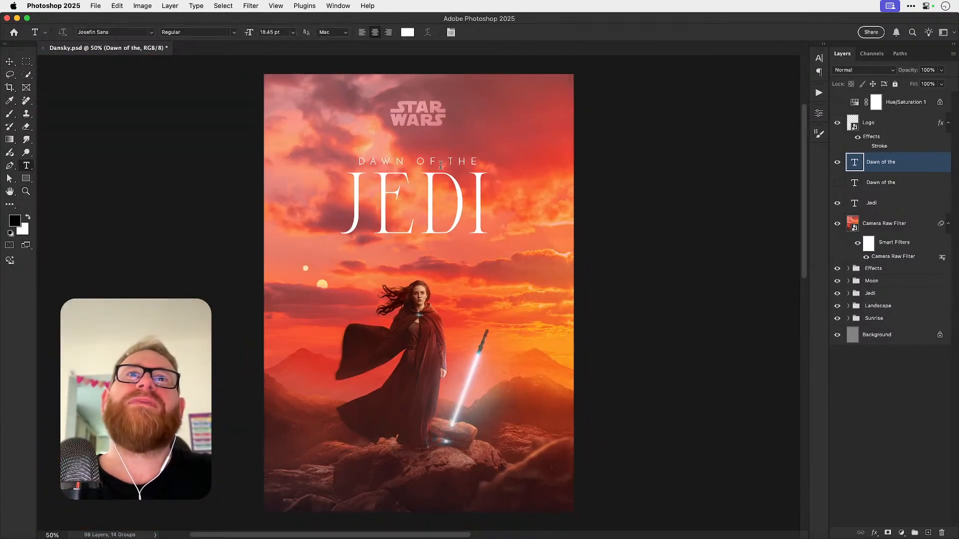
click(441, 165)
key(super+a)
click(234, 32)
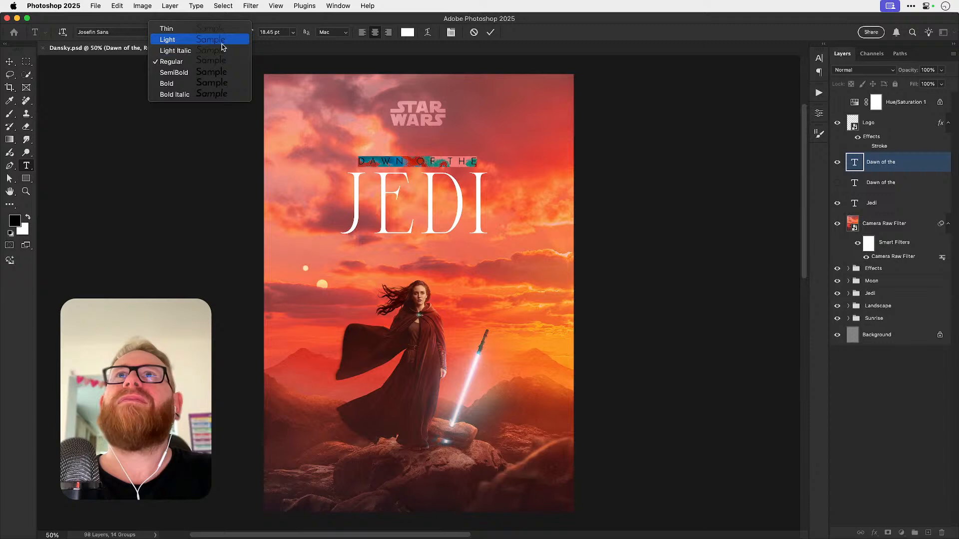
click(204, 71)
click(9, 61)
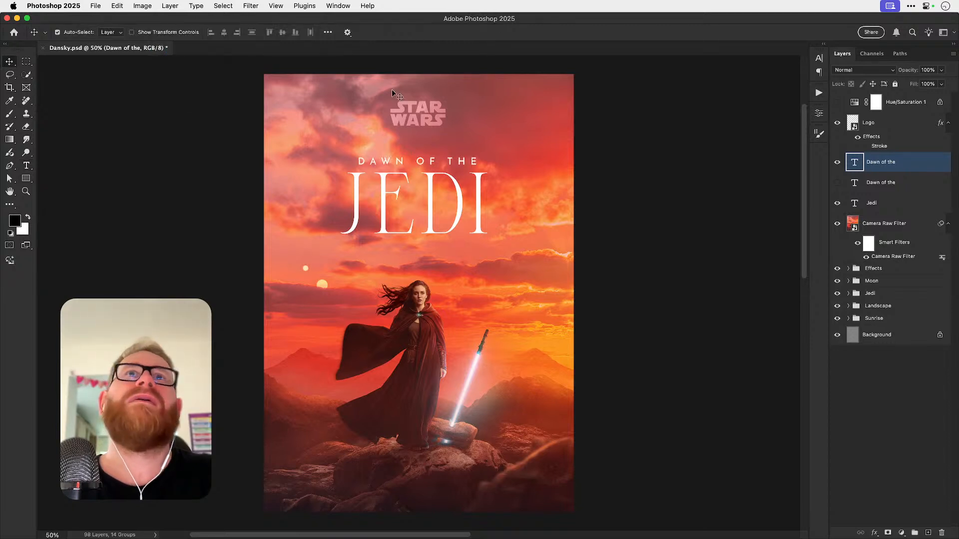
Step: Compare the Regular and SemiBold weights of the "Dawn of the" line in the full poster view, ending on SemiBold
key(super+z)
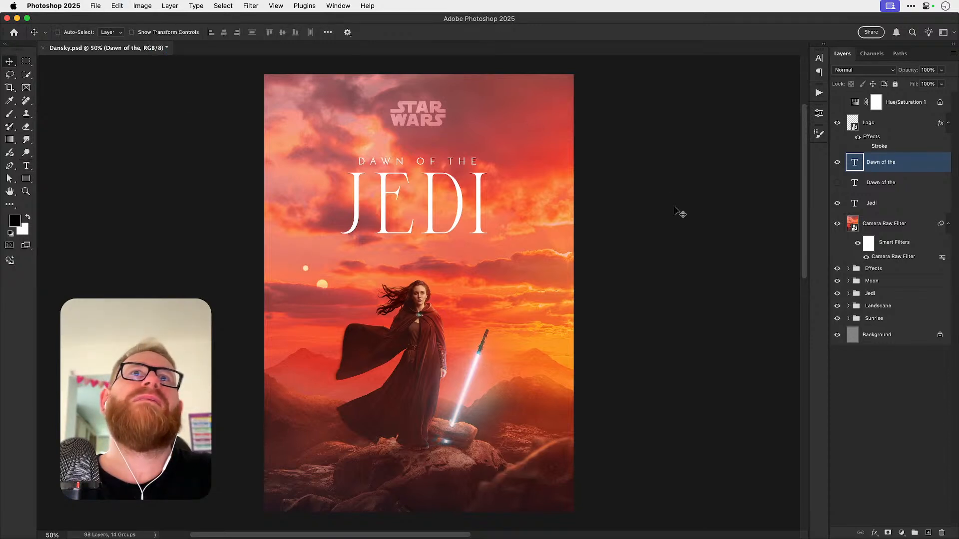
key(super+shift+z)
key(super+z)
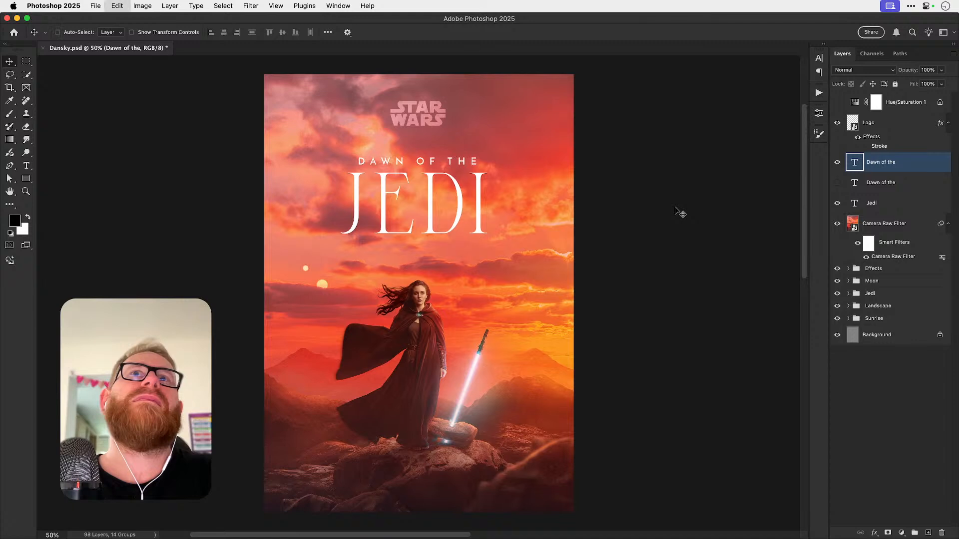
key(super+0)
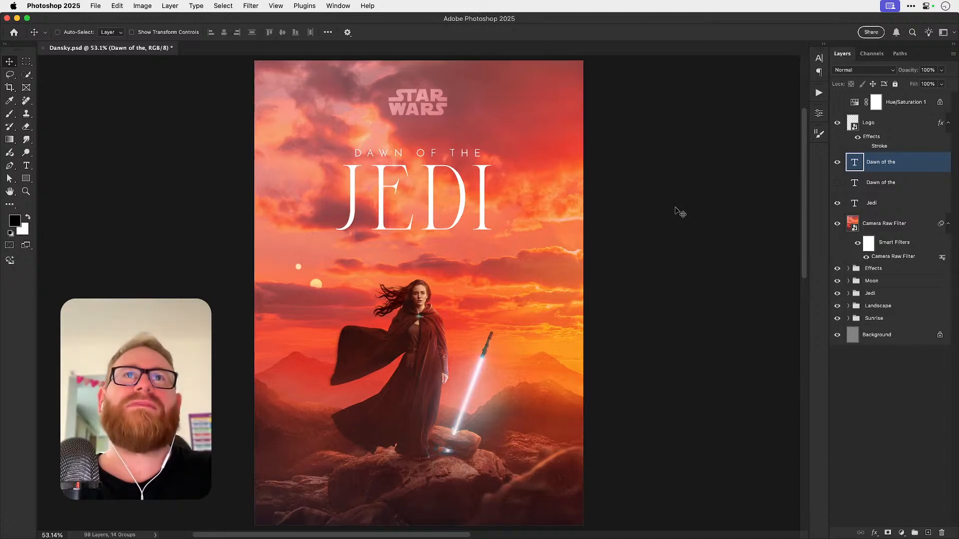
key(super+shift+z)
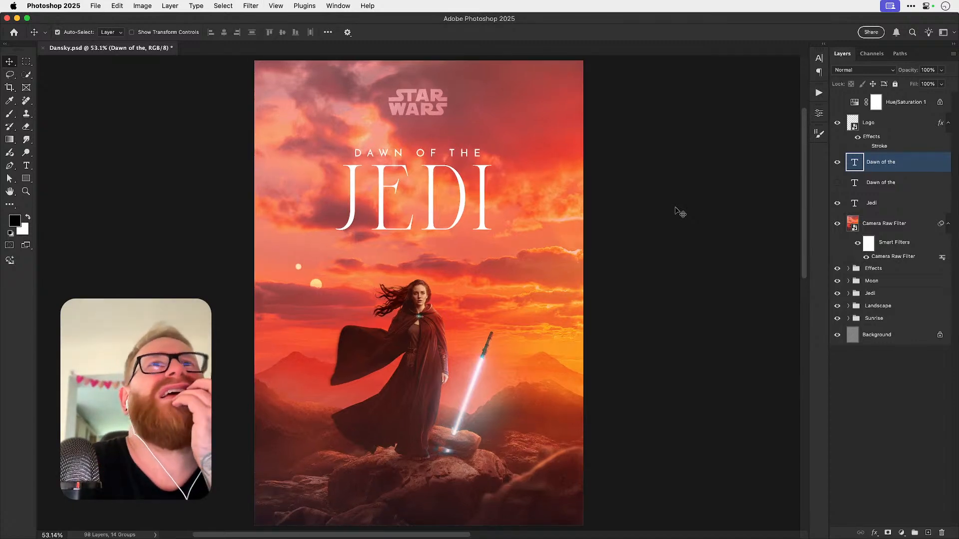
key(super+z)
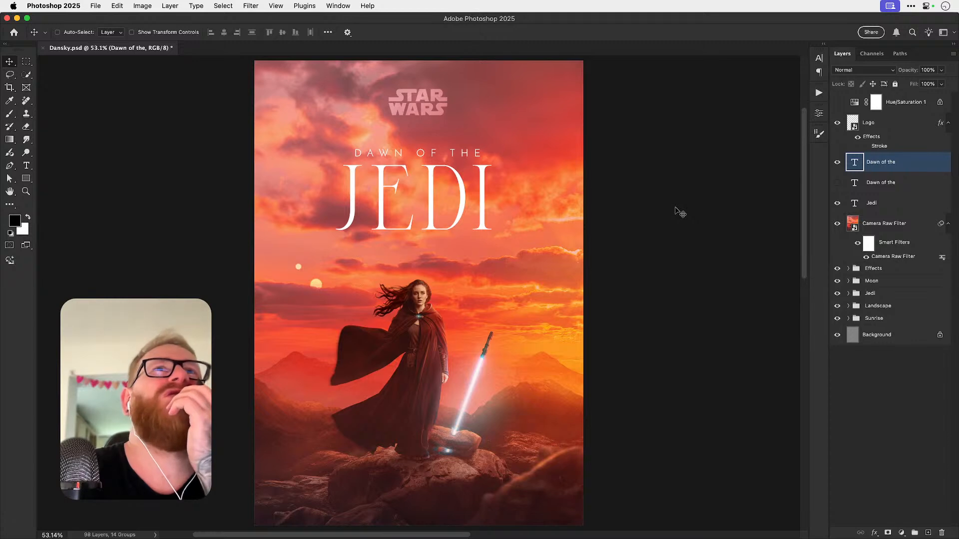
key(super+shift+z)
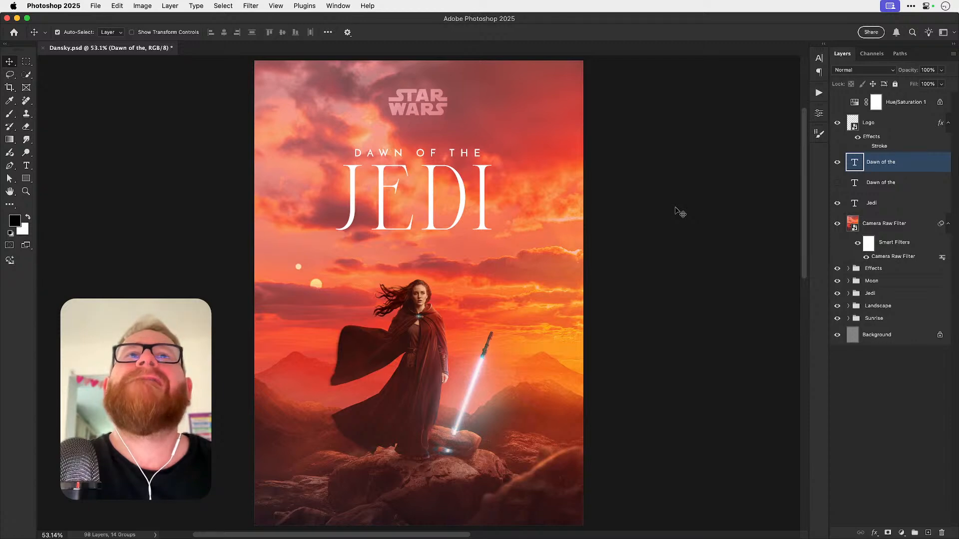
Step: Add a layer mask to the visible "Dawn of the" text and select the inner end of the final E's middle bar
key(z)
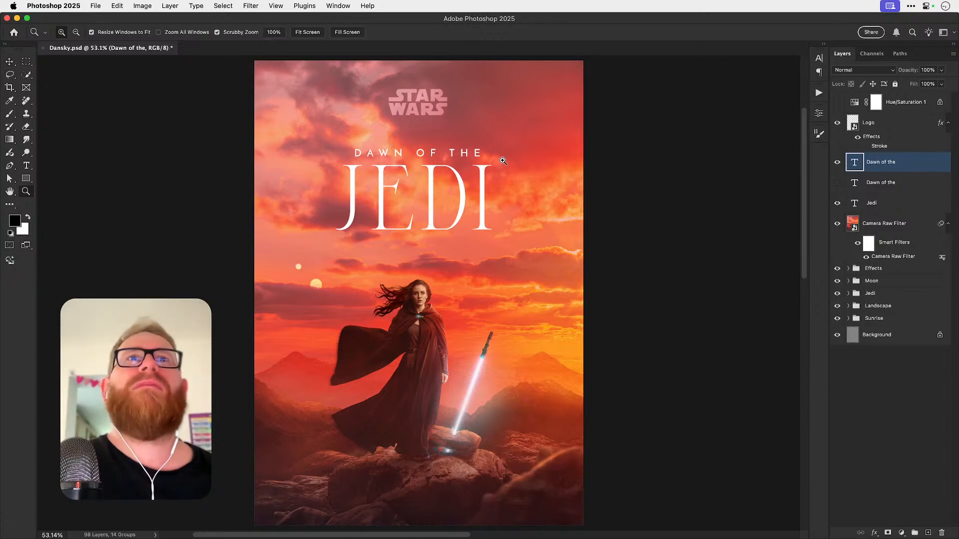
drag(475, 153, 601, 189)
click(888, 533)
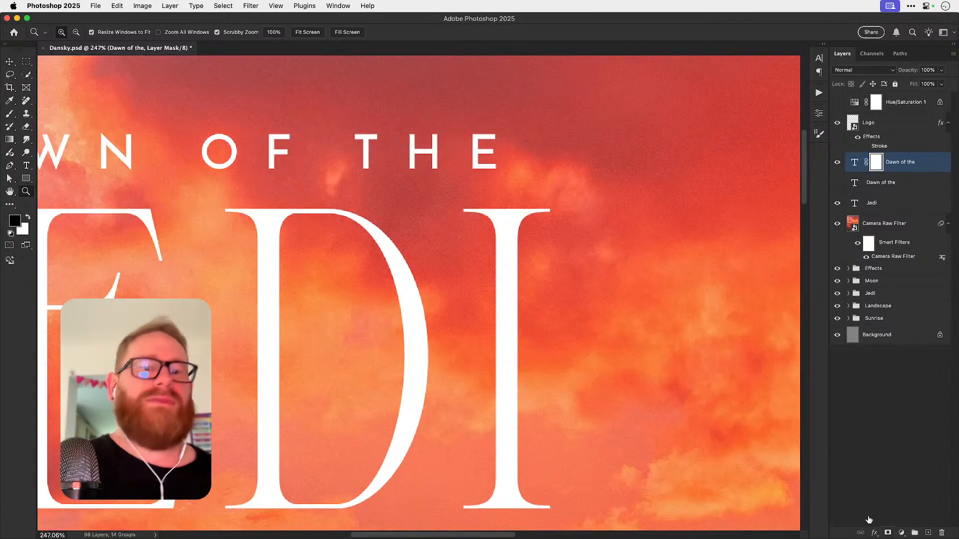
key(m)
mouse_move(477, 144)
mouse_down()
mouse_move(483, 156)
mouse_move(539, 163)
mouse_up()
key(z)
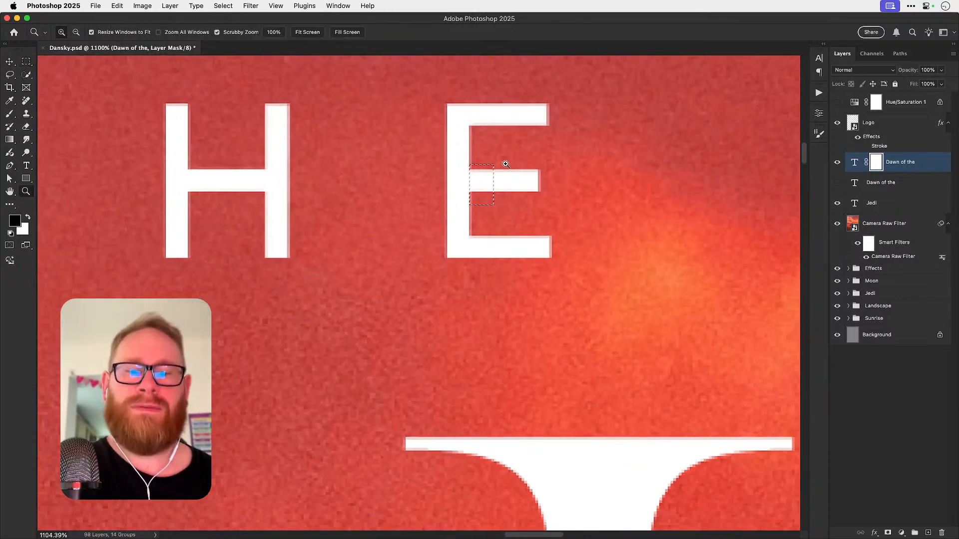
Step: Paint black on the mask with brush flow at 100% to separate the E's middle bar from its stem, then deselect
key(b)
drag(480, 183, 471, 190)
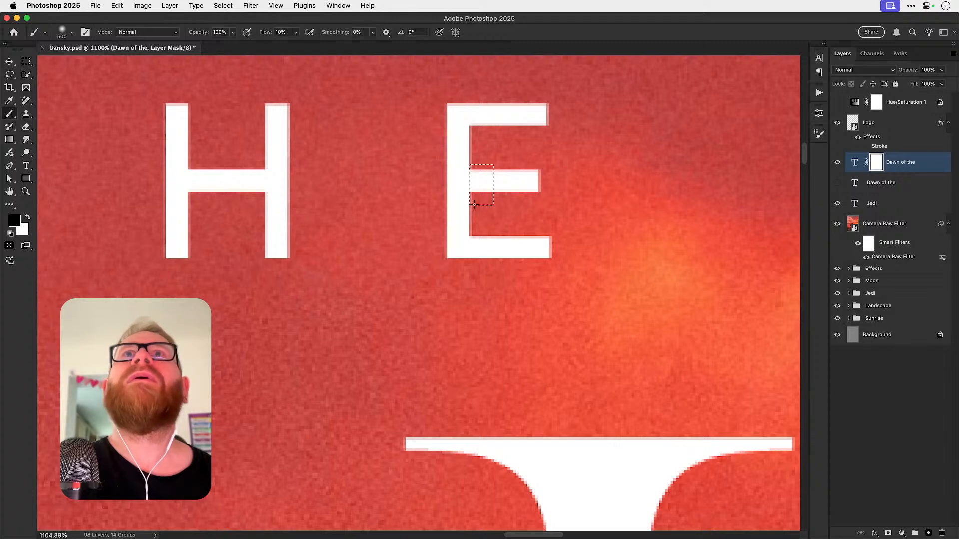
click(296, 32)
drag(294, 46, 337, 44)
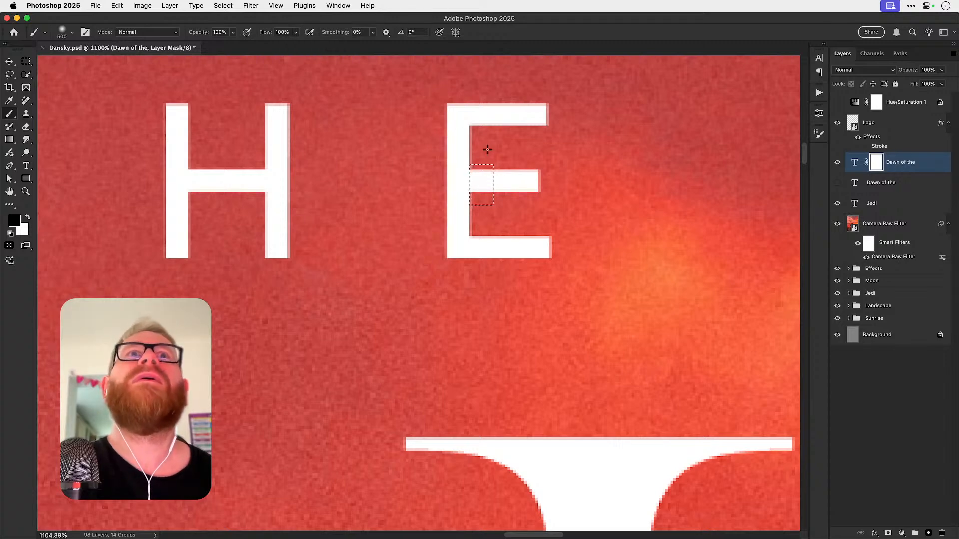
drag(493, 156, 492, 168)
key(super+d)
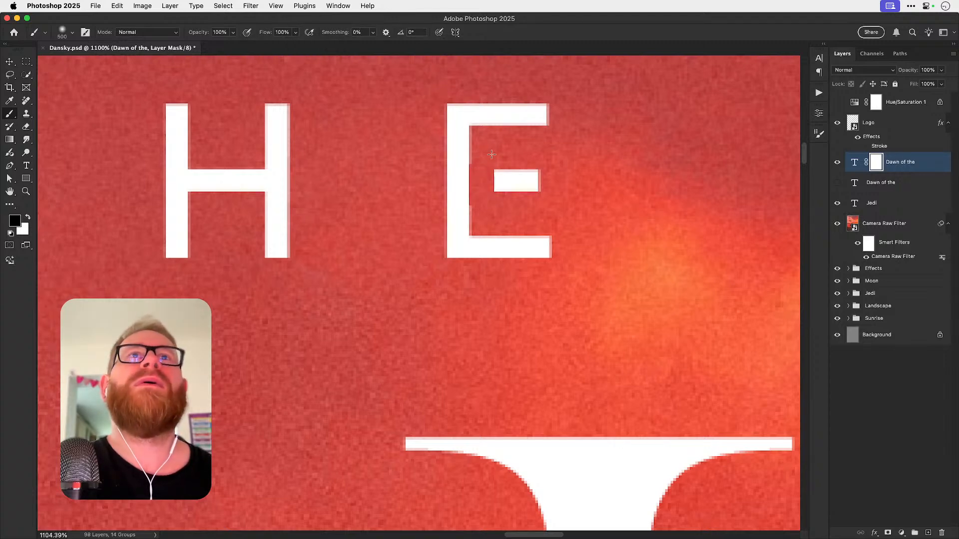
key(super+1)
key(v)
key(super+0)
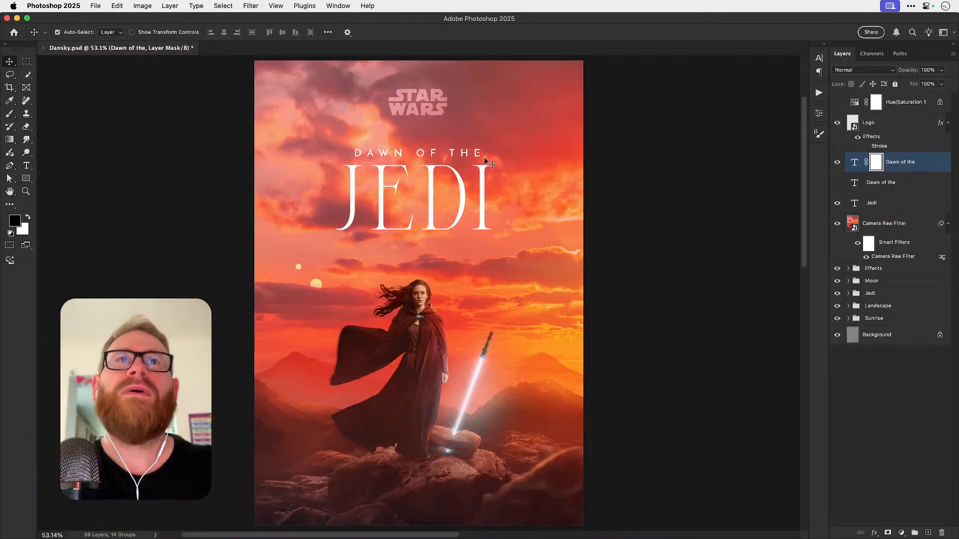
Step: Set the visible "Dawn of the" line back to the Regular weight of Josefin Sans
key(t)
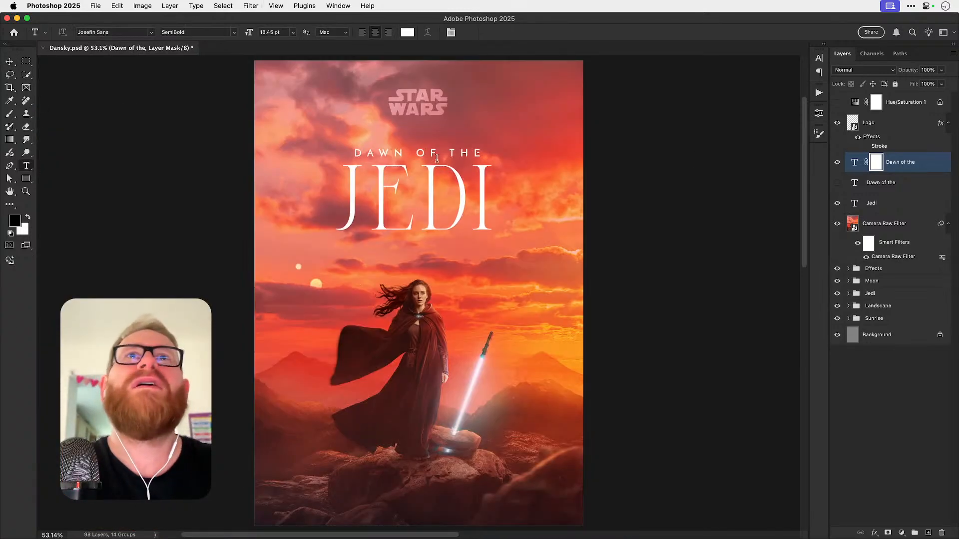
click(423, 152)
key(super+a)
click(233, 32)
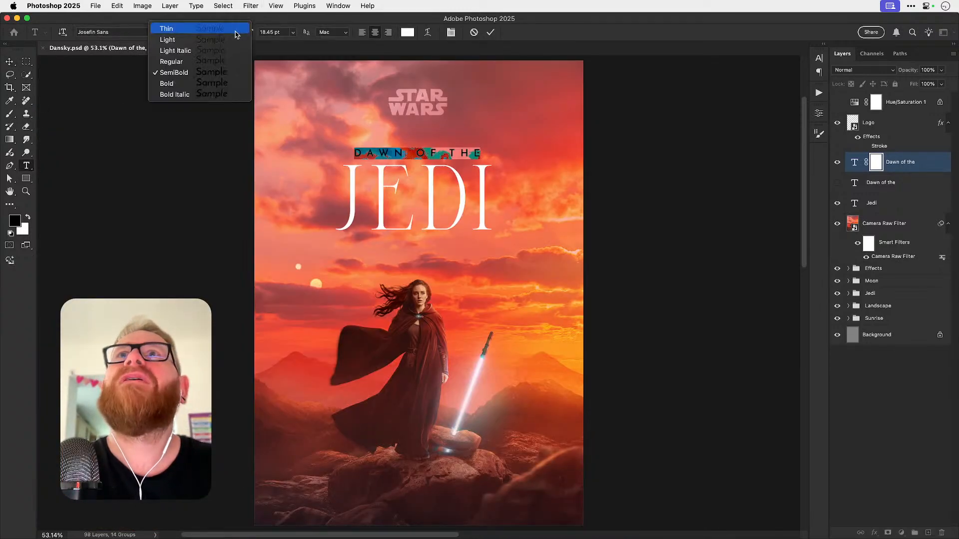
click(204, 62)
key(super+Return)
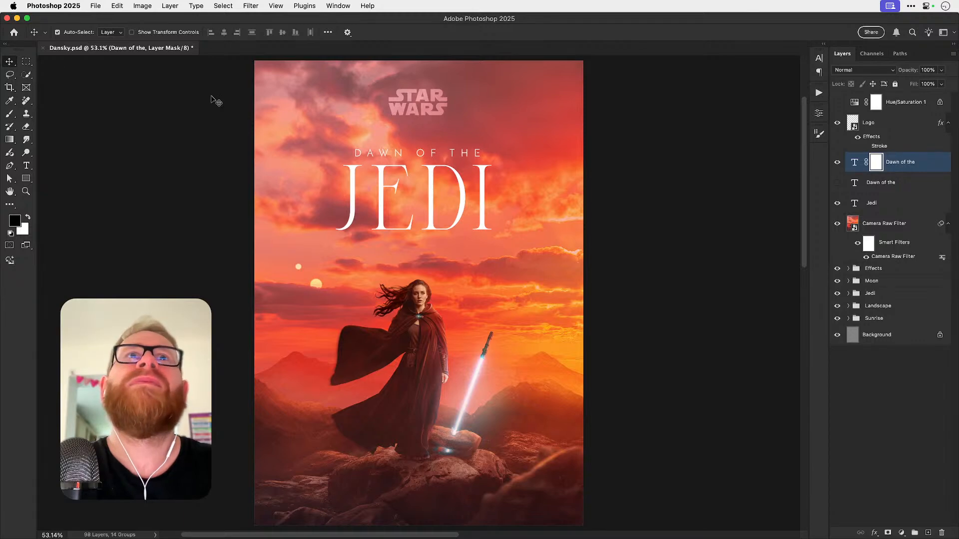
Step: Select the gap in the final E's middle bar and paint white on the mask with brush size 35 to restore it, then deselect
key(z)
drag(474, 150, 610, 202)
key(m)
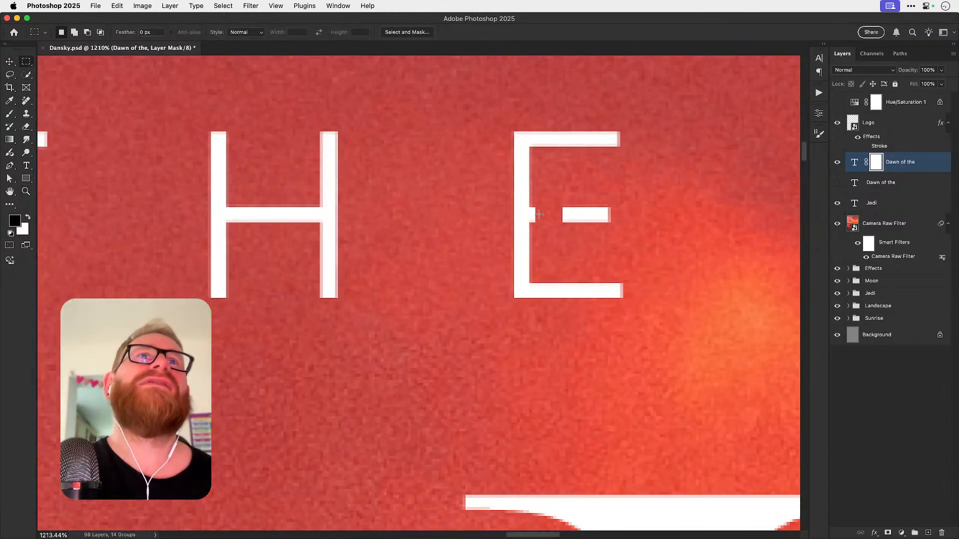
drag(530, 201, 565, 234)
key(b)
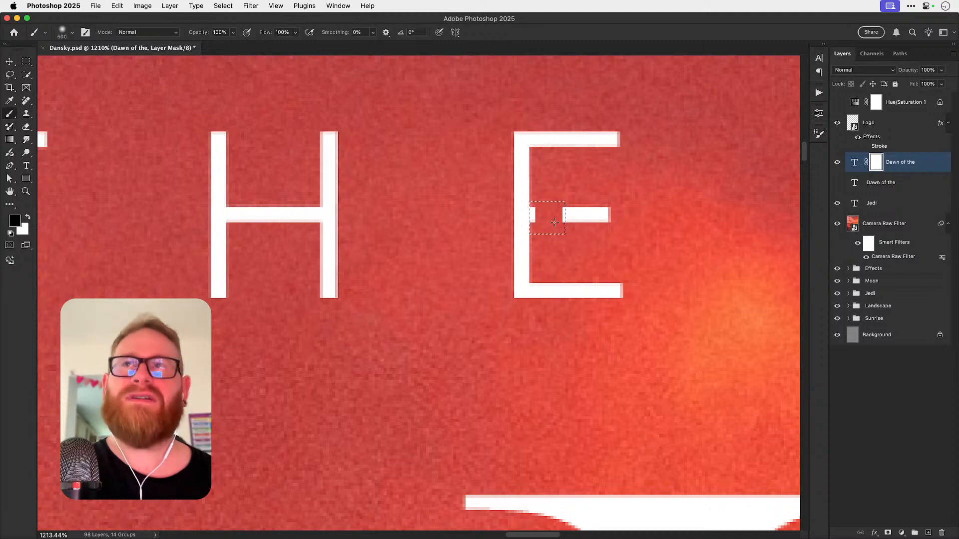
key(x)
key(bracketleft)
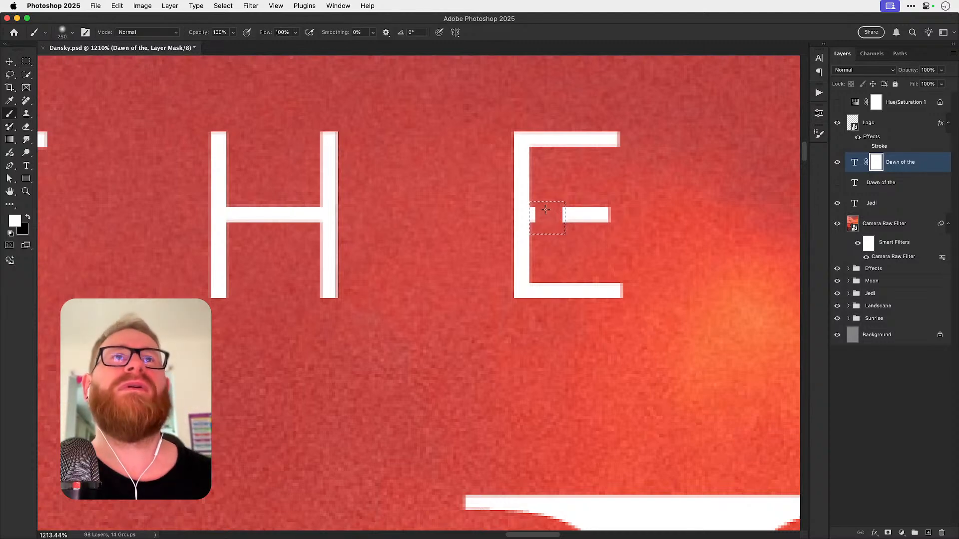
key(bracketleft)
key(bracketleft)
key(bracketleft)
key(bracketleft)
key(bracketleft)
key(bracketleft)
key(bracketleft)
key(bracketleft)
key(bracketleft)
key(bracketleft)
key(bracketleft)
key(bracketleft)
key(bracketleft)
key(bracketleft)
key(bracketleft)
mouse_move(568, 213)
mouse_down()
mouse_move(581, 203)
mouse_move(544, 220)
mouse_move(547, 231)
mouse_move(539, 220)
mouse_up()
key(ctrl+d)
Step: Paint black on the mask beside the final E's stem to leave a clean gap before the middle bar
key(m)
key(b)
key(x)
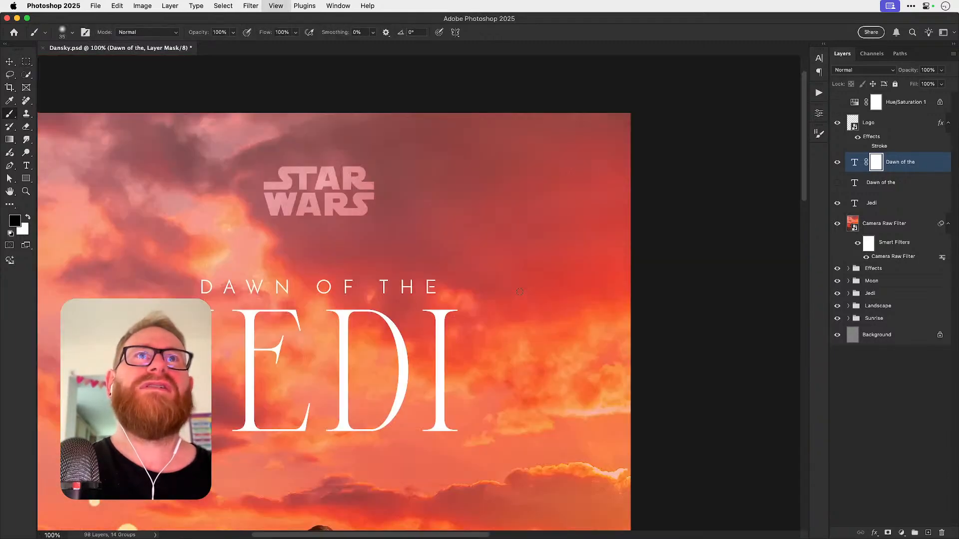
key(ctrl+1)
key(v)
mouse_move(520, 287)
mouse_down()
mouse_move(525, 231)
mouse_move(541, 194)
mouse_up()
Step: Select the inner end of the E's middle bar and mask it out in black to widen the gap, then deselect
key(z)
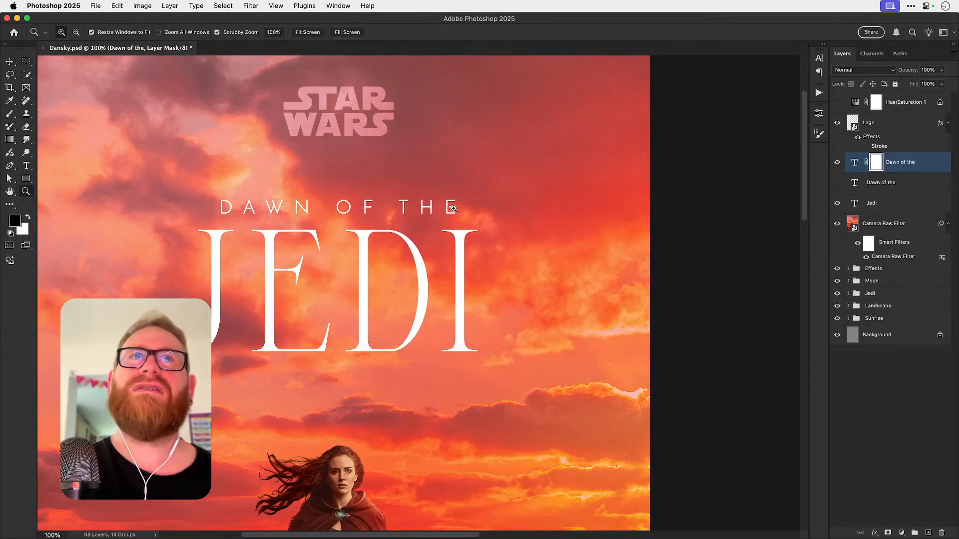
drag(450, 207, 534, 213)
key(m)
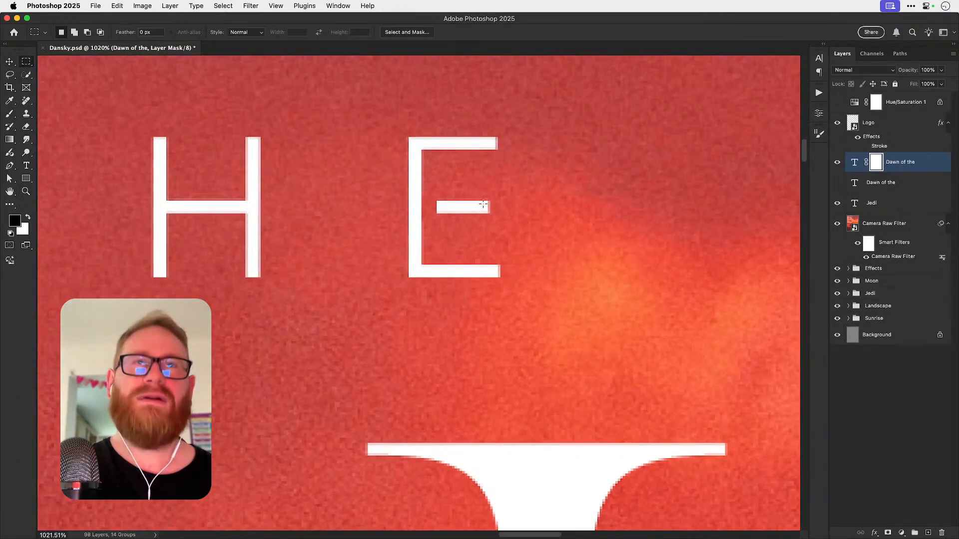
mouse_move(429, 191)
mouse_down()
mouse_move(476, 223)
mouse_move(450, 223)
mouse_up()
key(b)
key(super+d)
key(super+0)
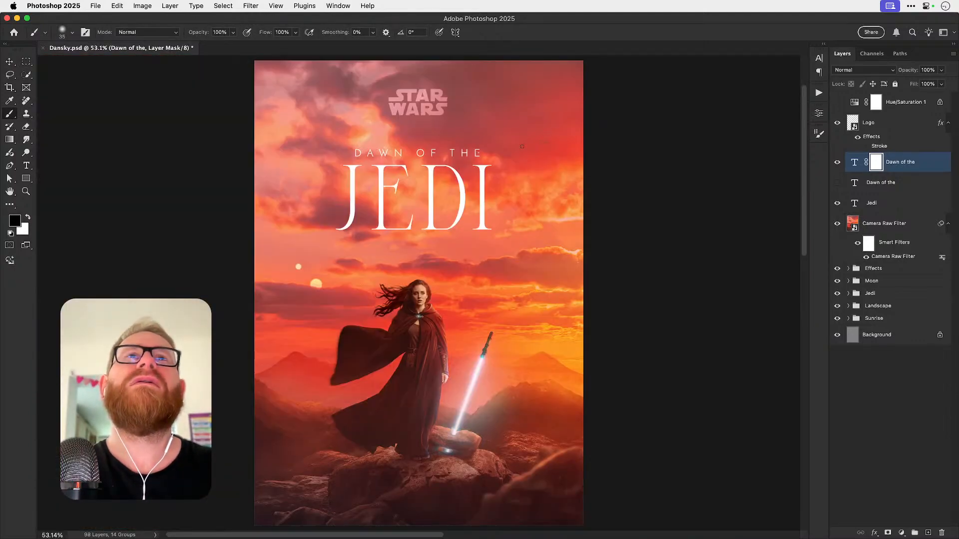
Step: Select the area just inside the shortened middle bar of the E and paint white on the mask to lengthen the bar
key(z)
drag(488, 148, 576, 175)
key(m)
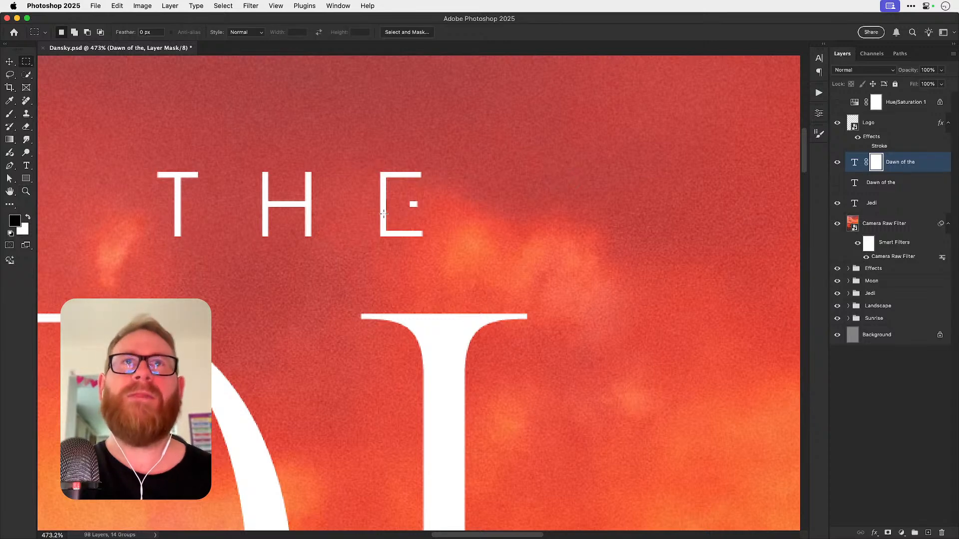
mouse_move(399, 193)
mouse_down()
mouse_move(414, 201)
mouse_move(411, 210)
mouse_up()
key(x)
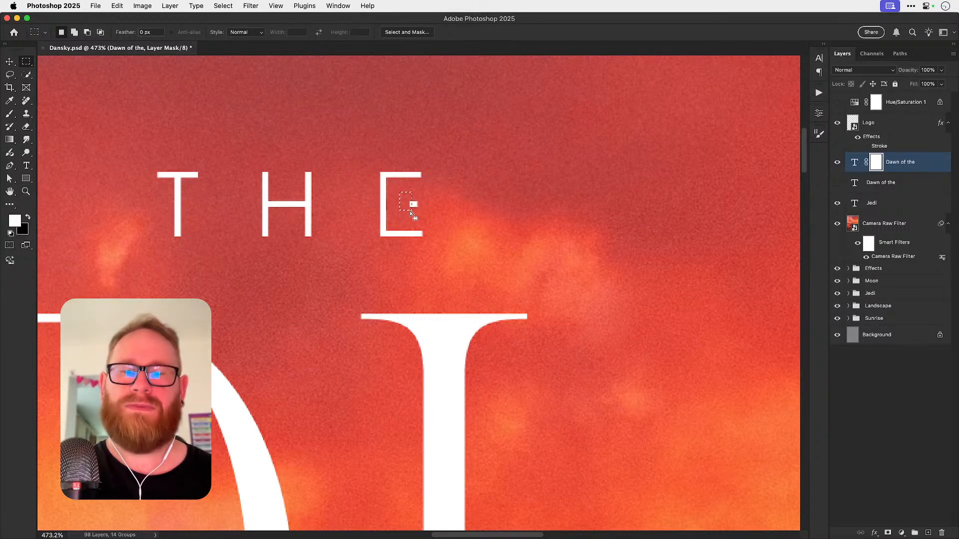
key(b)
click(403, 201)
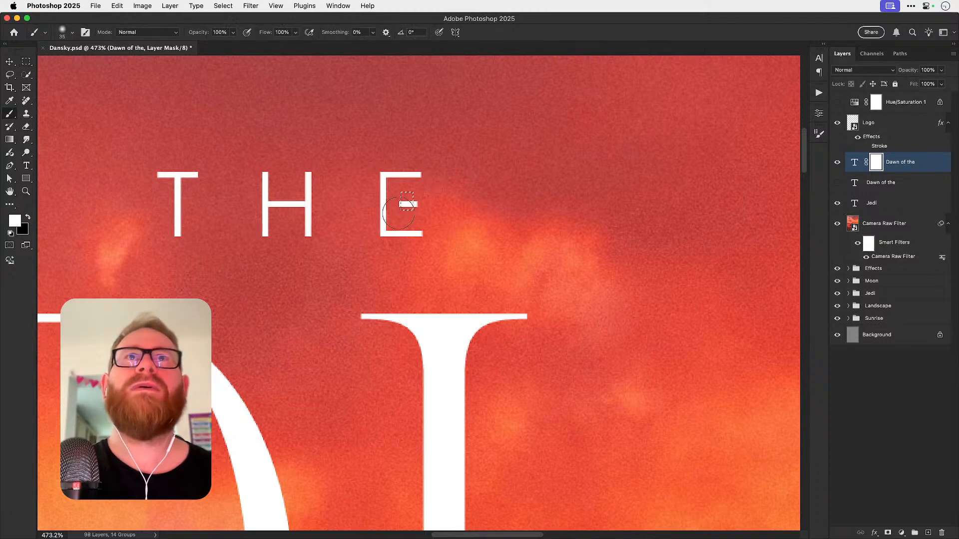
Step: Invert the selection and paint black with a very small brush to clean the middle bar's inner edge, undoing the oversized stroke
key(x)
key(super+shift+i)
drag(400, 180, 377, 231)
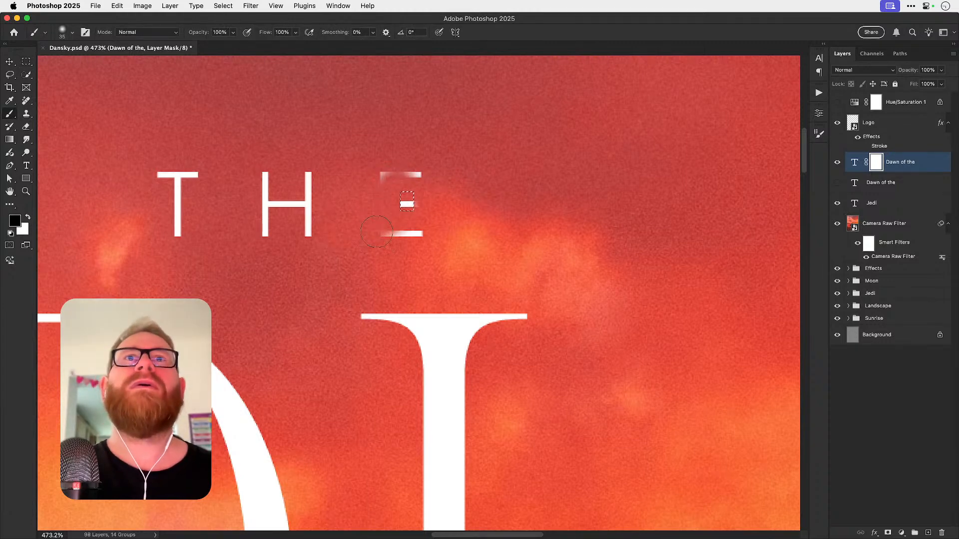
key(super+z)
key(bracketleft)
key(bracketleft)
key(bracketleft)
key(bracketleft)
key(bracketleft)
key(bracketleft)
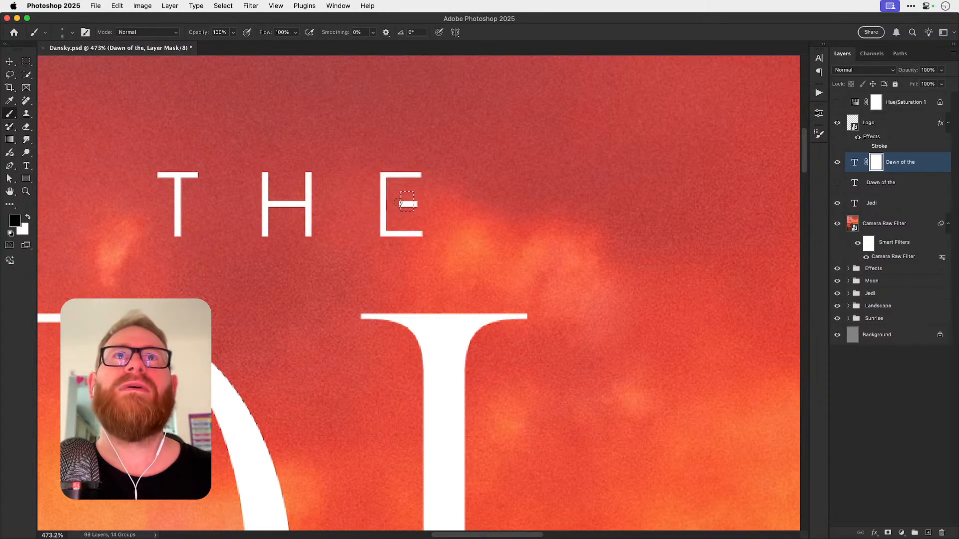
key(bracketleft)
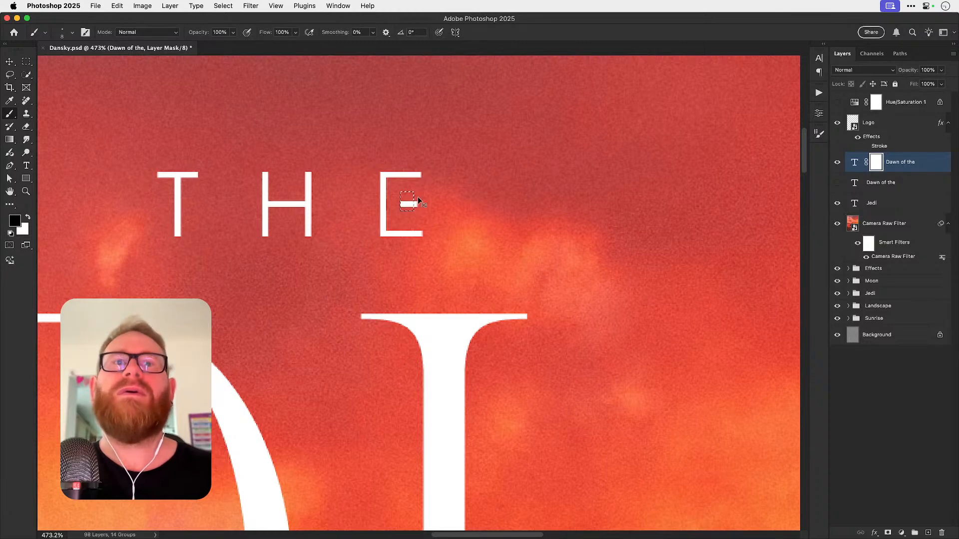
Step: Fit the whole poster in view and save the document
key(super+0)
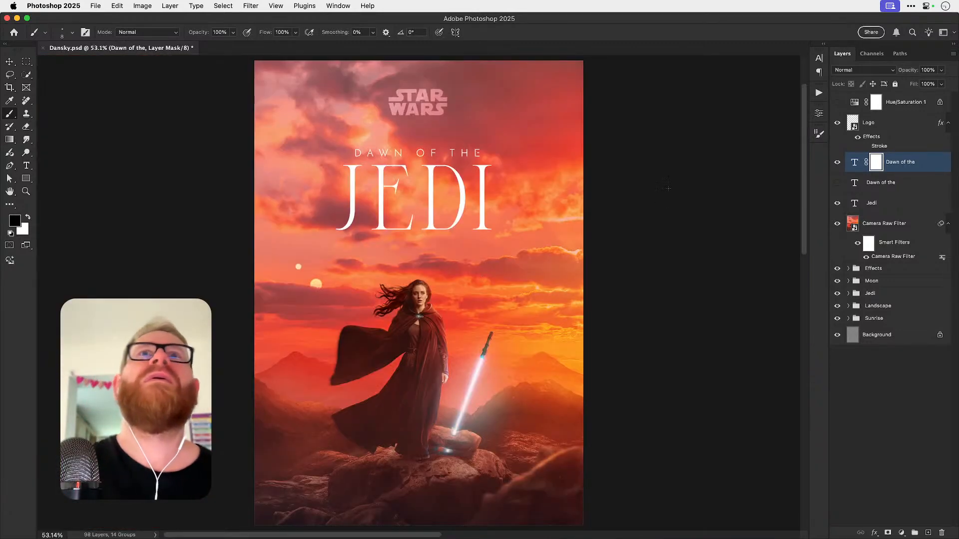
key(v)
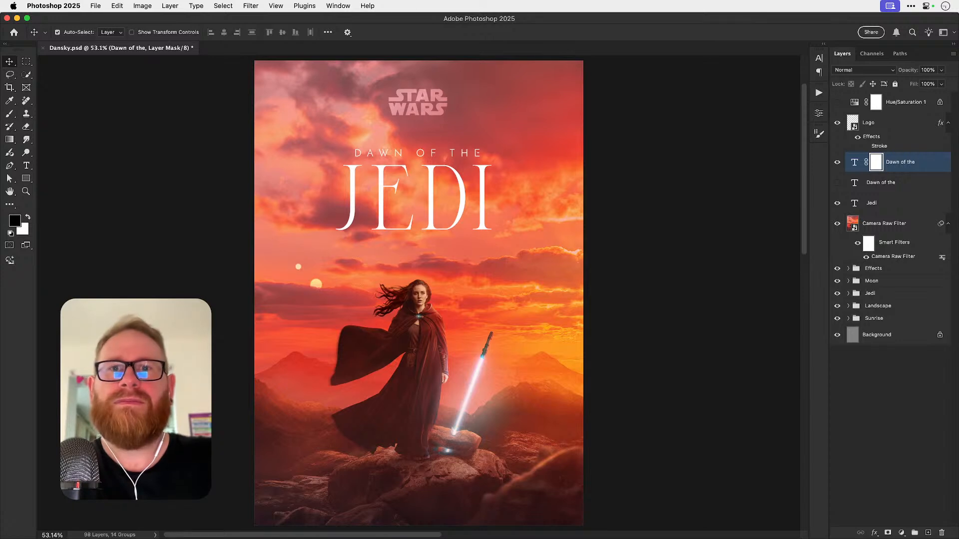
key(super+s)
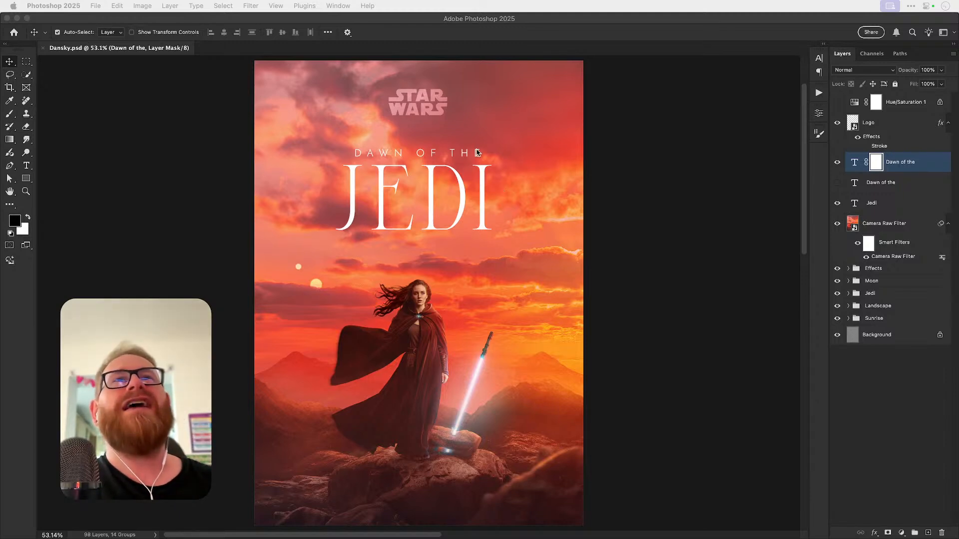
Step: Examine the separated middle bar of the final E and the title lettering up close and in the full poster
click(516, 154)
key(z)
scroll(487, 155, up, 1)
drag(487, 154, 531, 157)
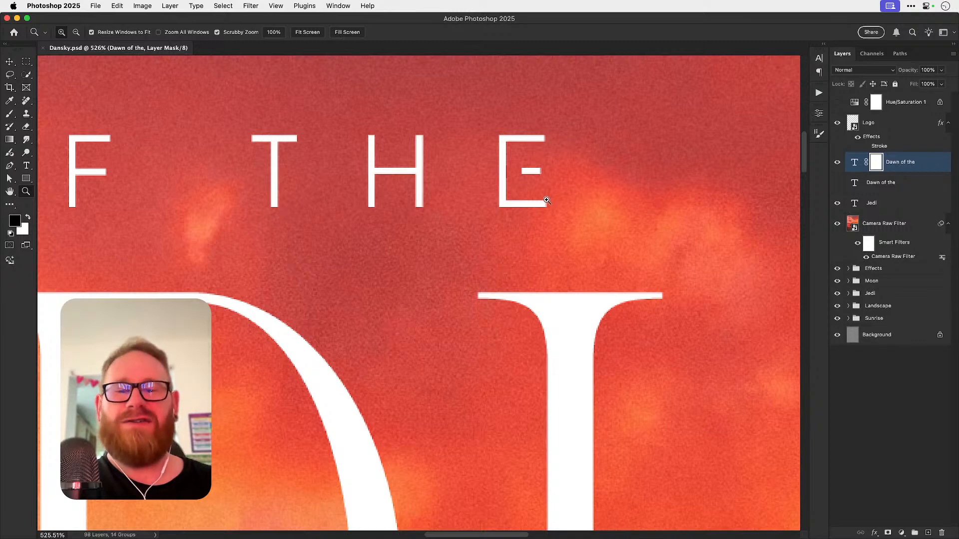
key(v)
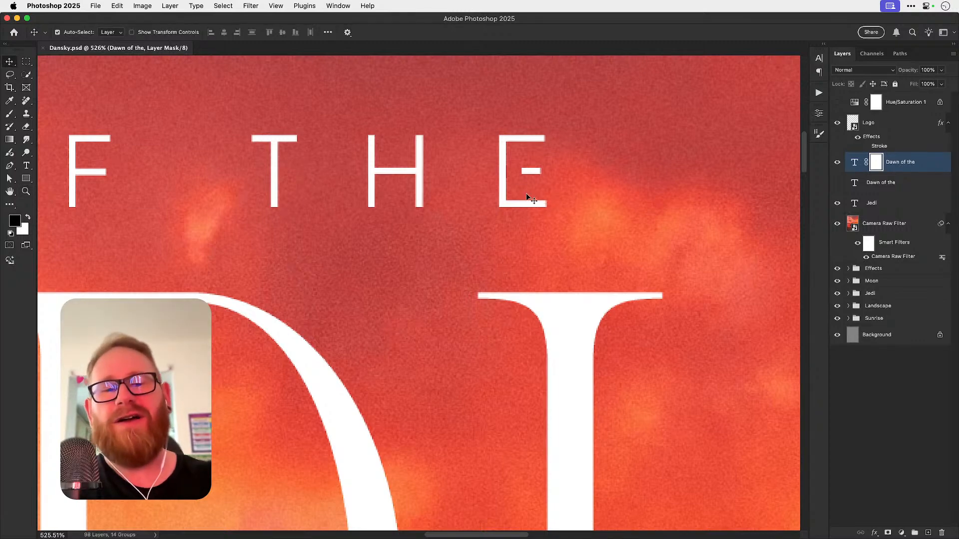
key(super+0)
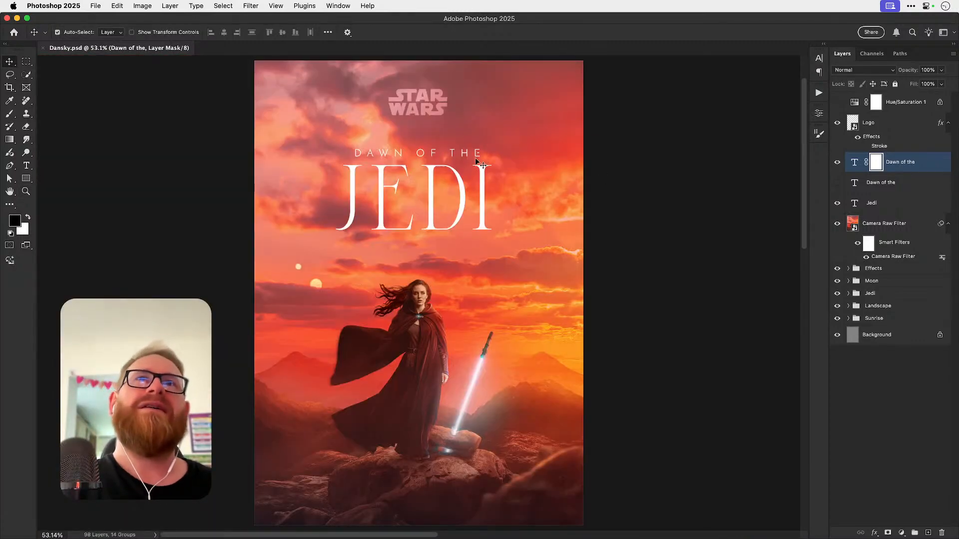
key(z)
drag(476, 160, 499, 167)
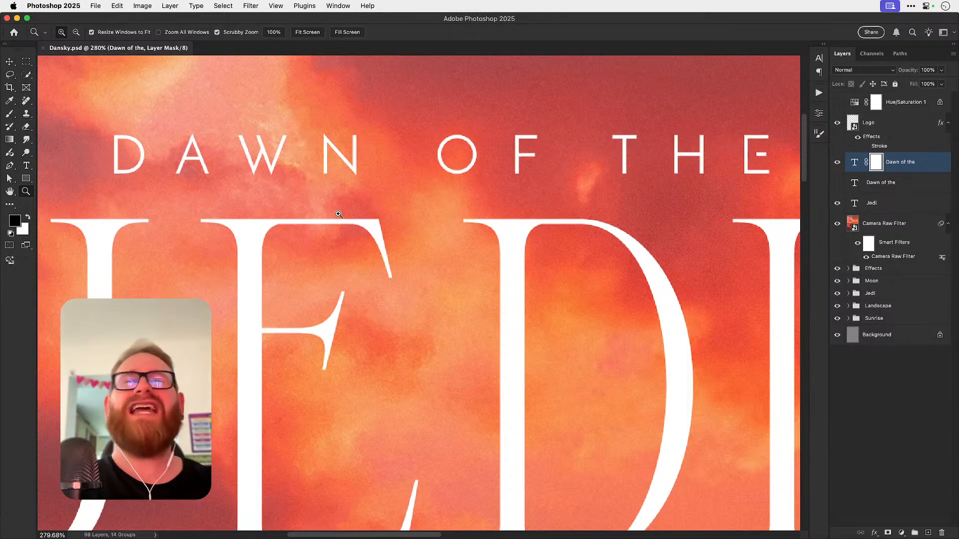
key(v)
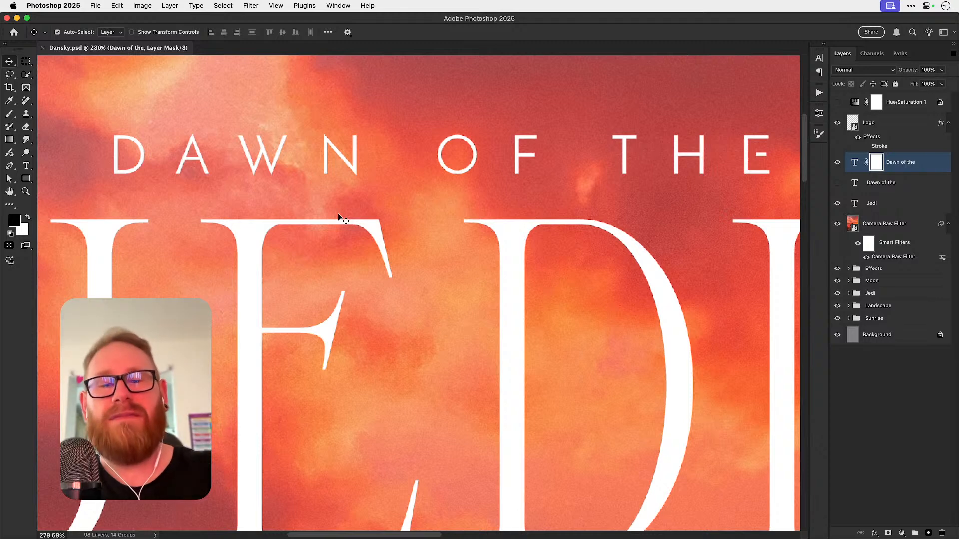
key(super+0)
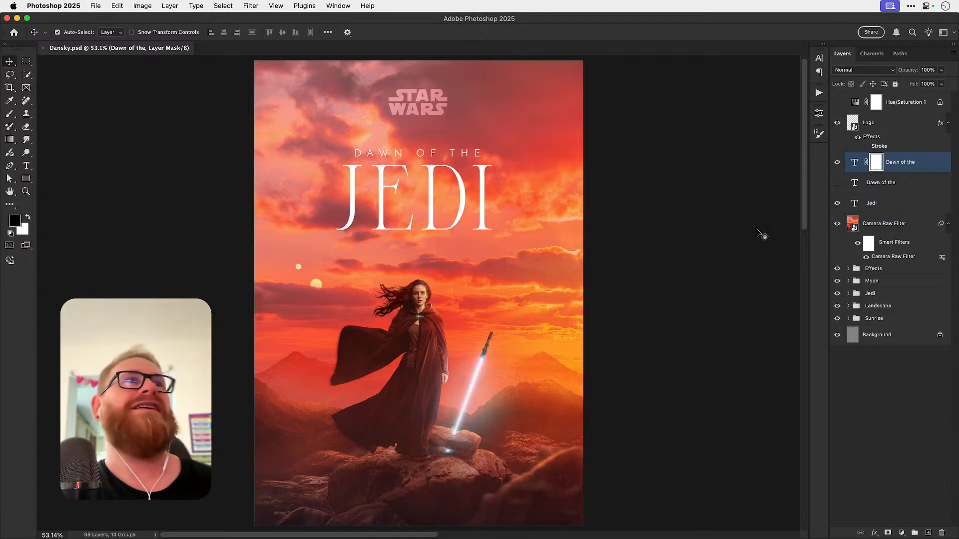
Step: Delete the hidden duplicate "Dawn of the" layer and place the Logo layer in a collapsed group named "Logo"
click(886, 184)
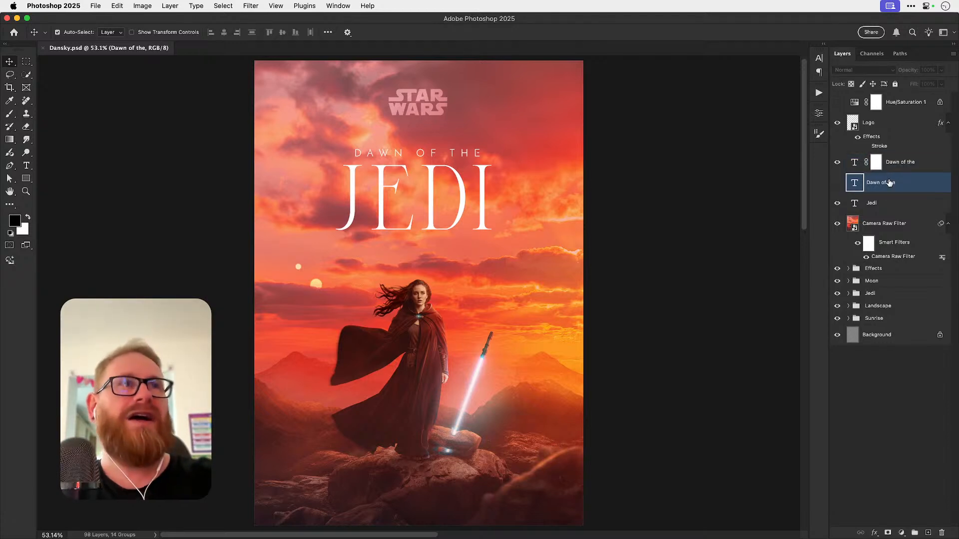
key(Delete)
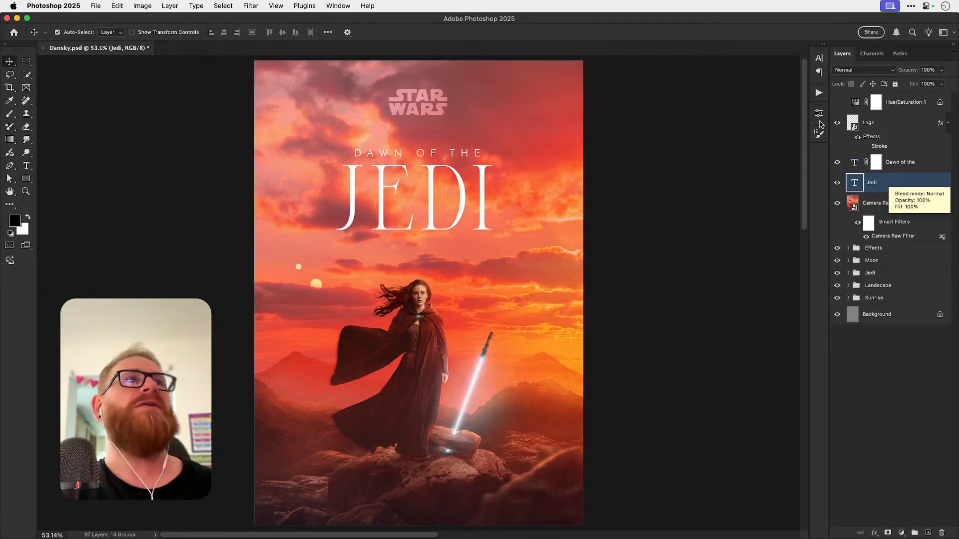
click(891, 128)
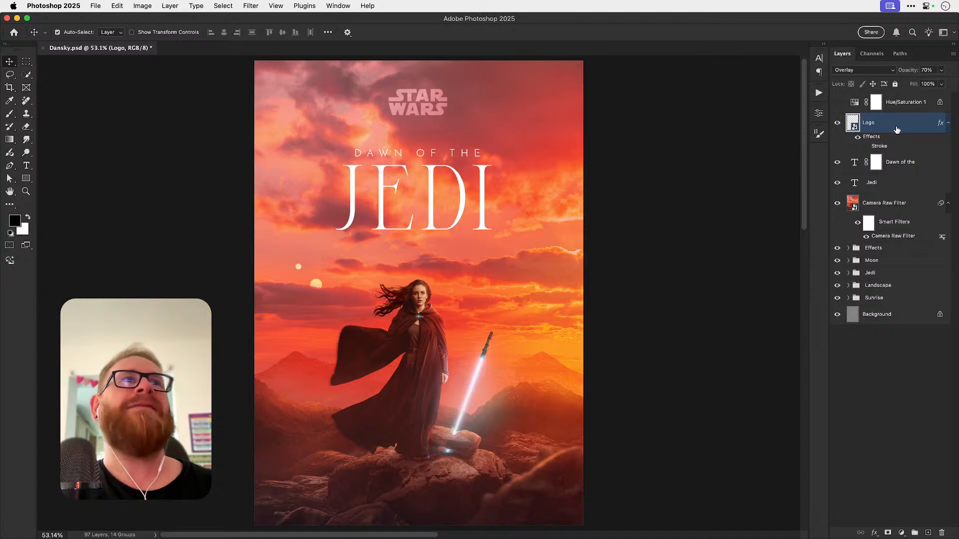
key(super+g)
double_click(873, 118)
text(Logo)
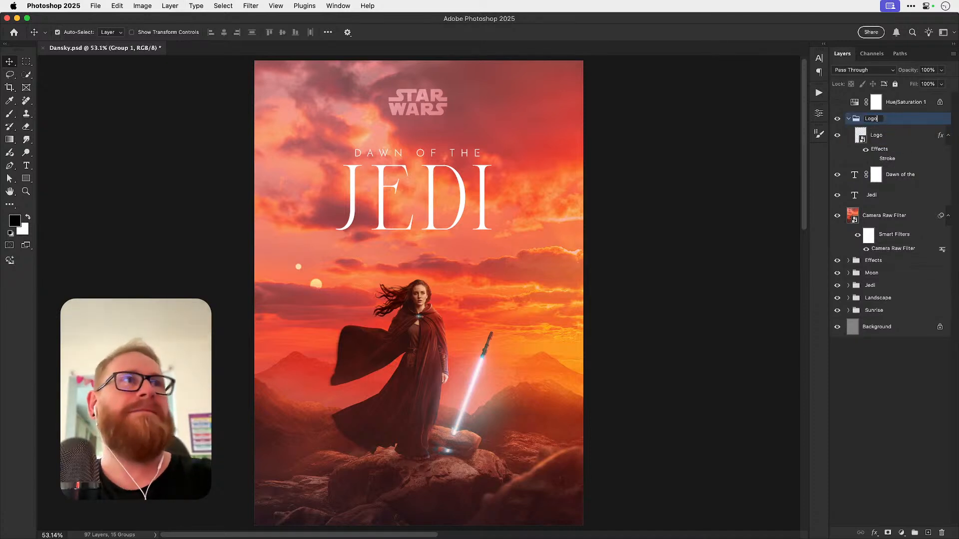
key(Return)
click(850, 120)
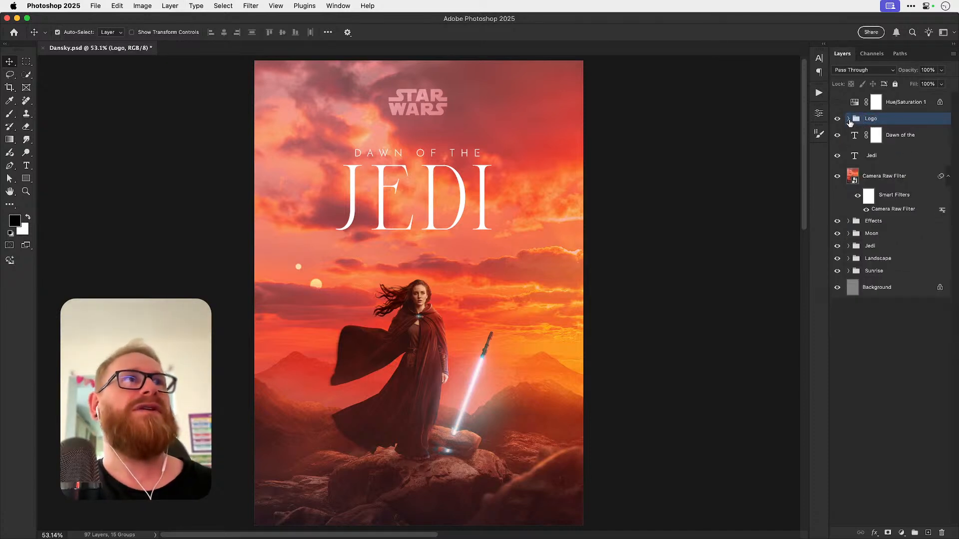
Step: Group the "Dawn of the" and "Jedi" text layers and name the group "Dawn Of The Jedi"
click(901, 139)
shift+click(905, 154)
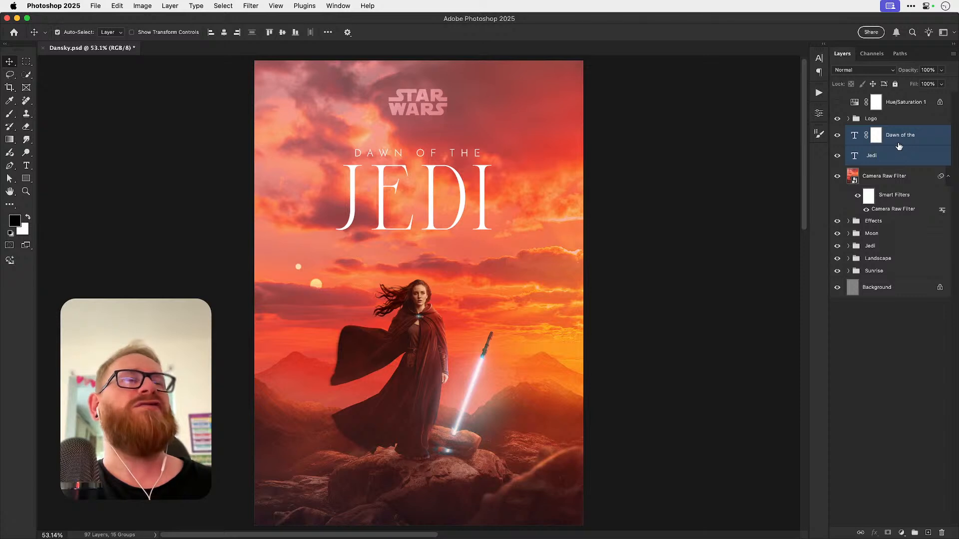
key(super+g)
double_click(875, 131)
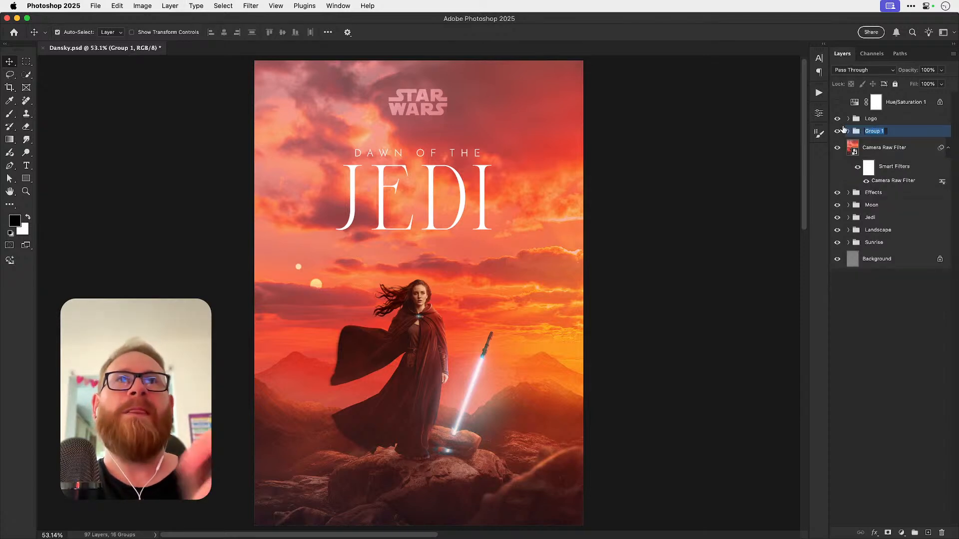
text(Dawn)
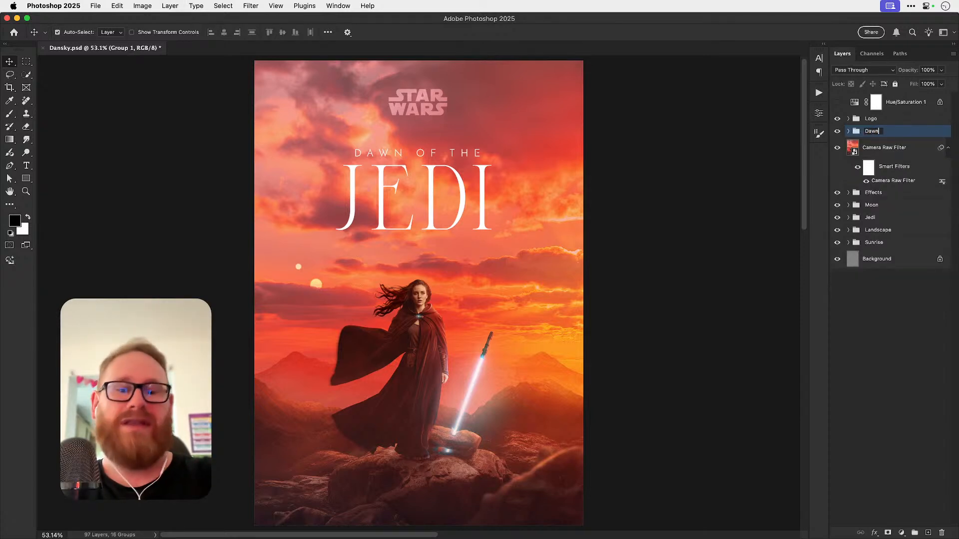
text( Of The )
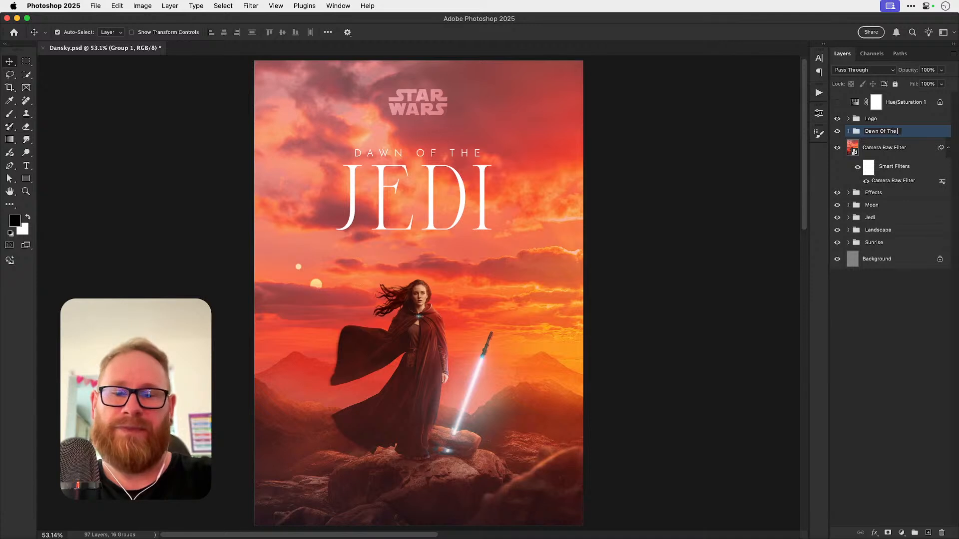
text(Jedi)
key(Return)
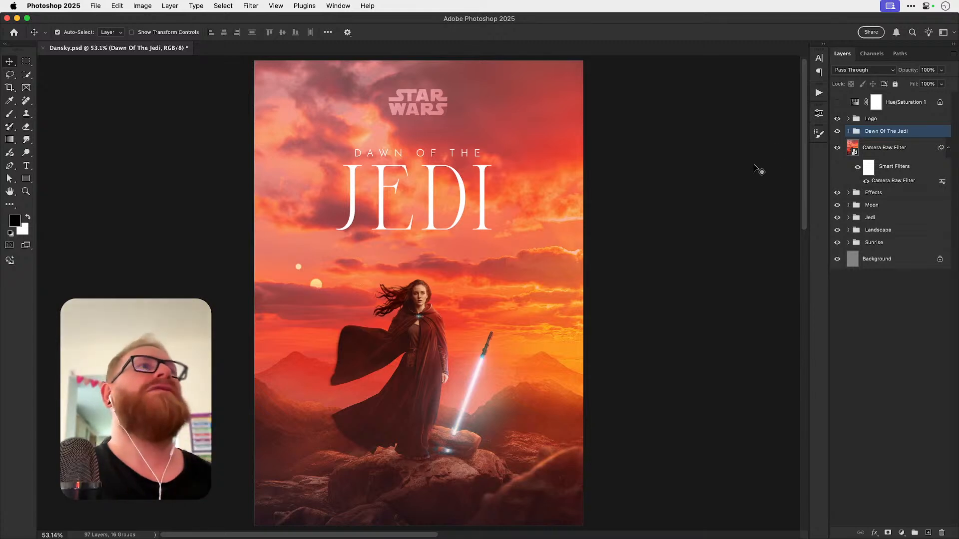
Step: Duplicate the "Jedi" text layer in the Dawn Of The Jedi group, hide the original, and convert the copy to a smart object
click(849, 132)
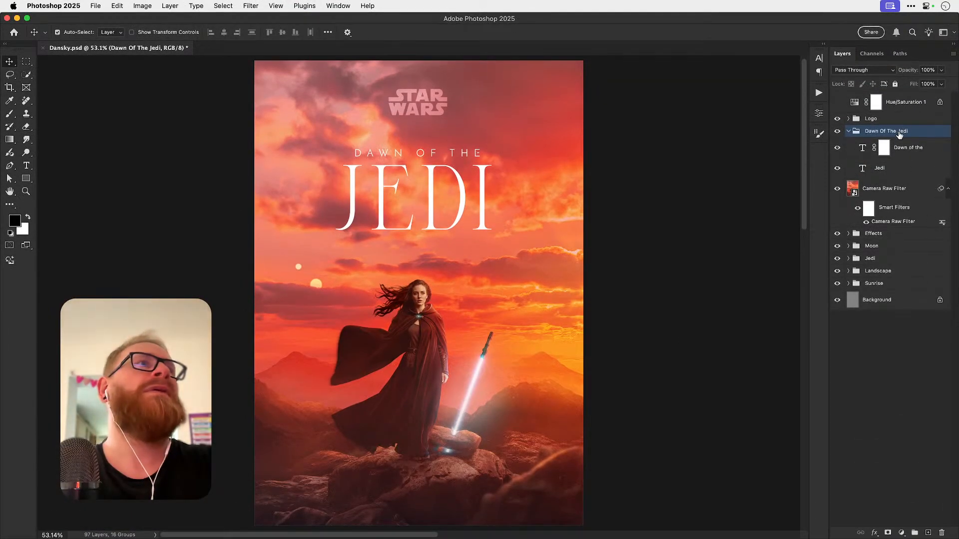
click(880, 170)
key(super+j)
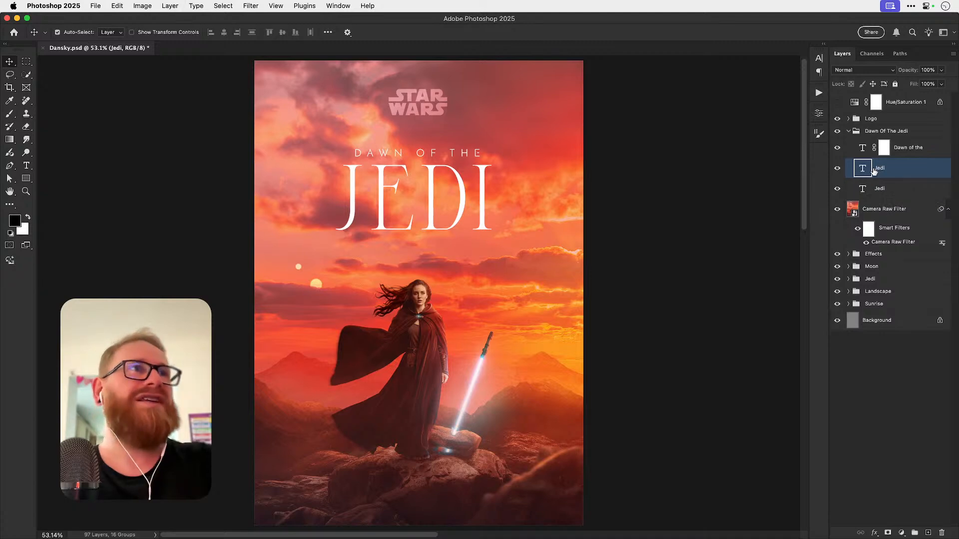
right_click(906, 176)
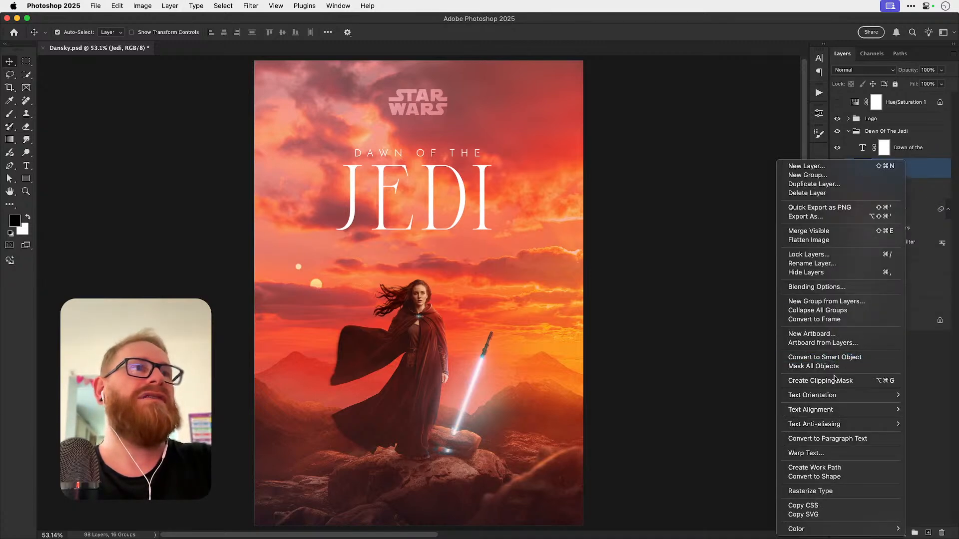
click(824, 357)
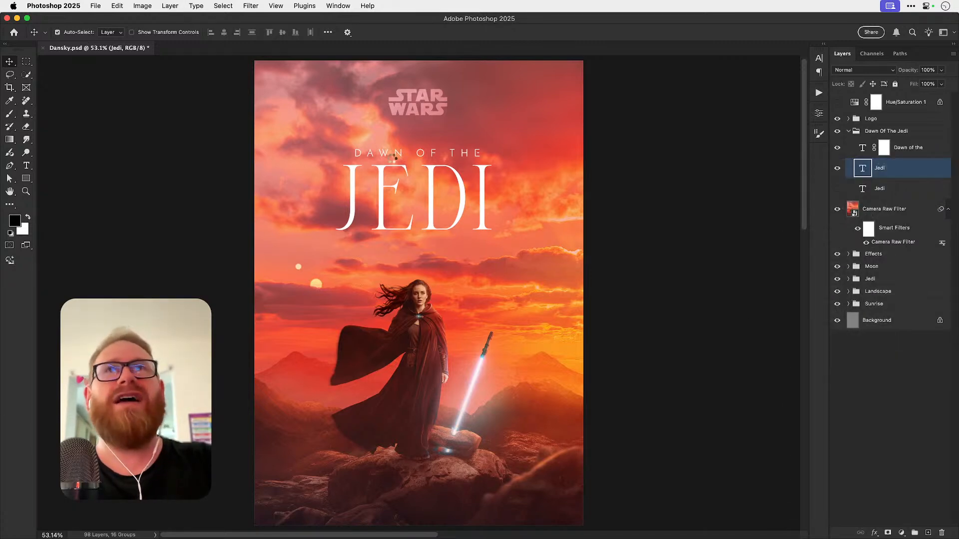
Step: Apply a Displace filter to the "Jedi" smart object with horizontal and vertical scale 20, using Gritty Grunge Texture.psd as the displacement map
click(250, 6)
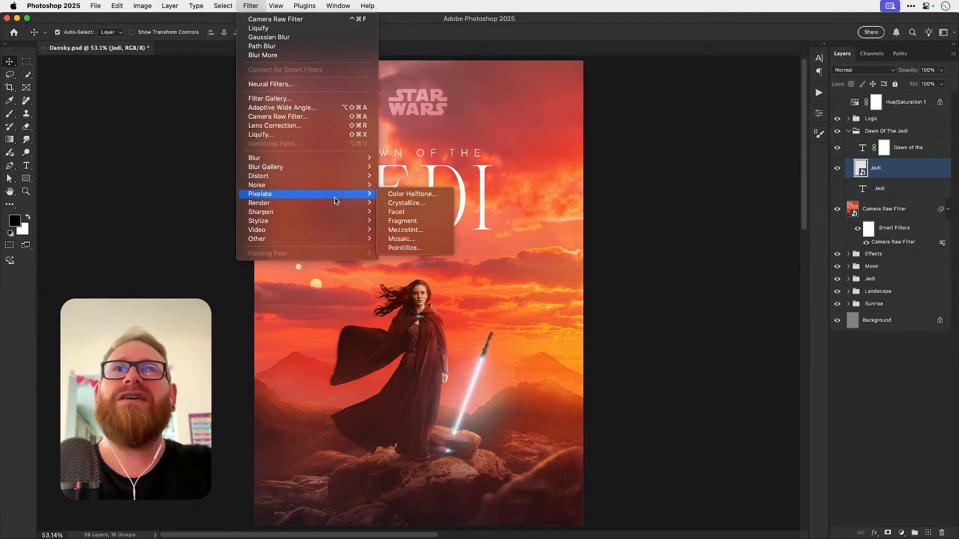
mouse_move(329, 177)
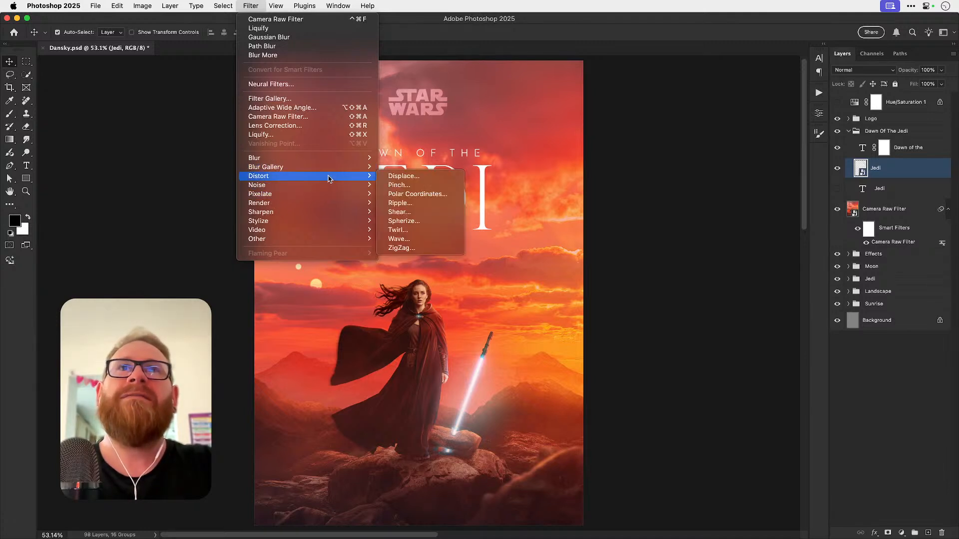
click(432, 175)
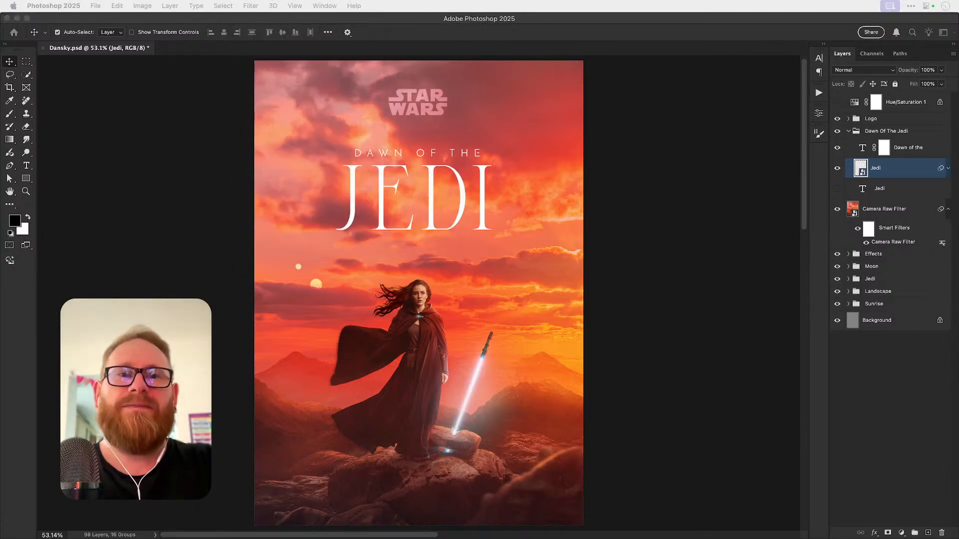
drag(765, 376, 713, 383)
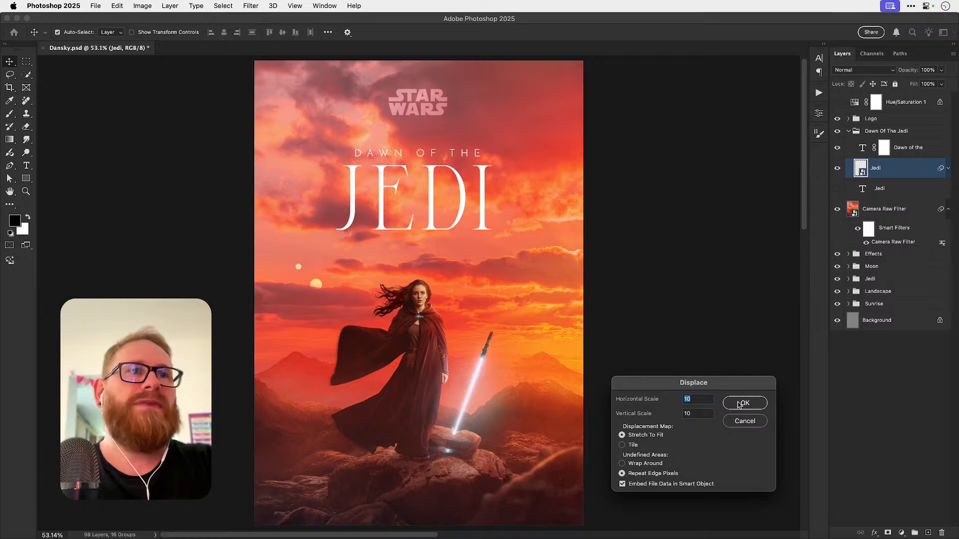
text(20)
key(Tab)
text(20)
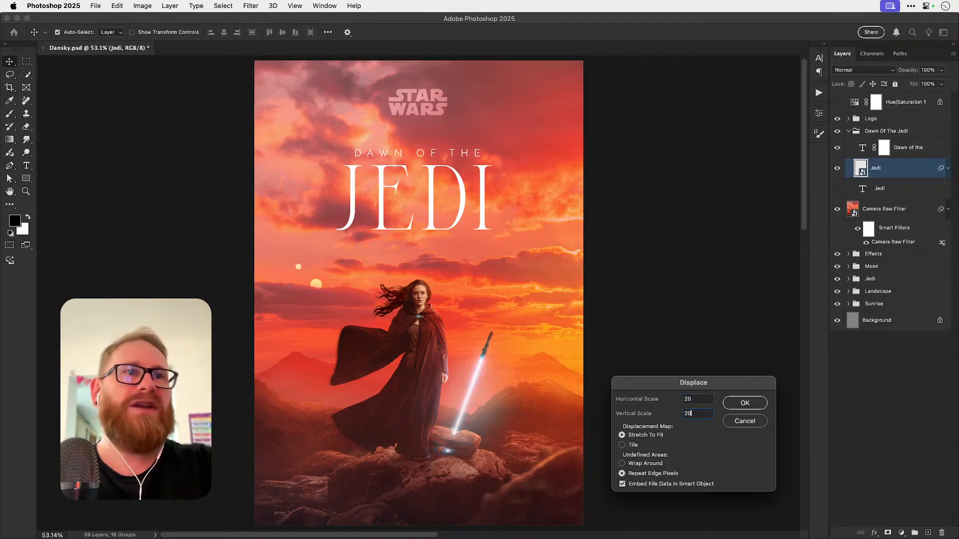
key(Return)
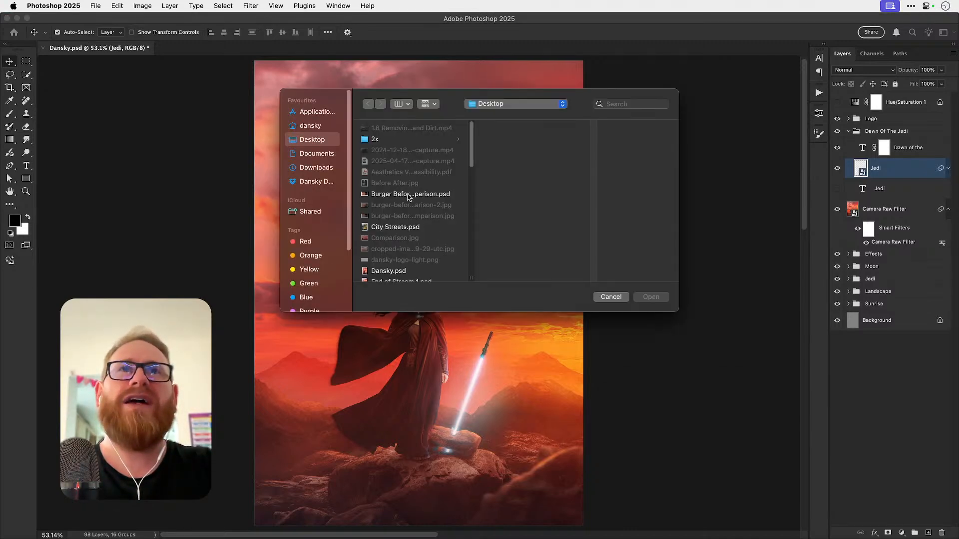
scroll(409, 193, up, 3)
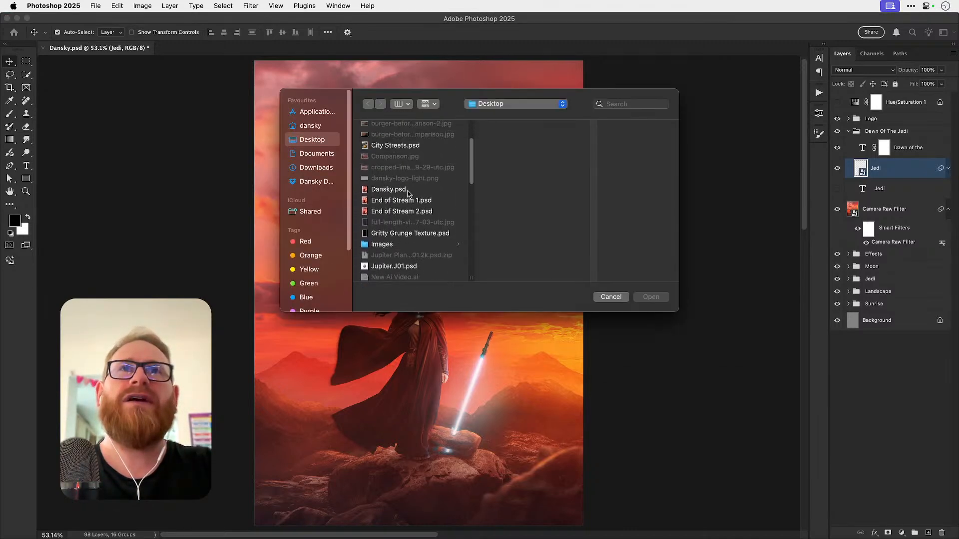
double_click(414, 230)
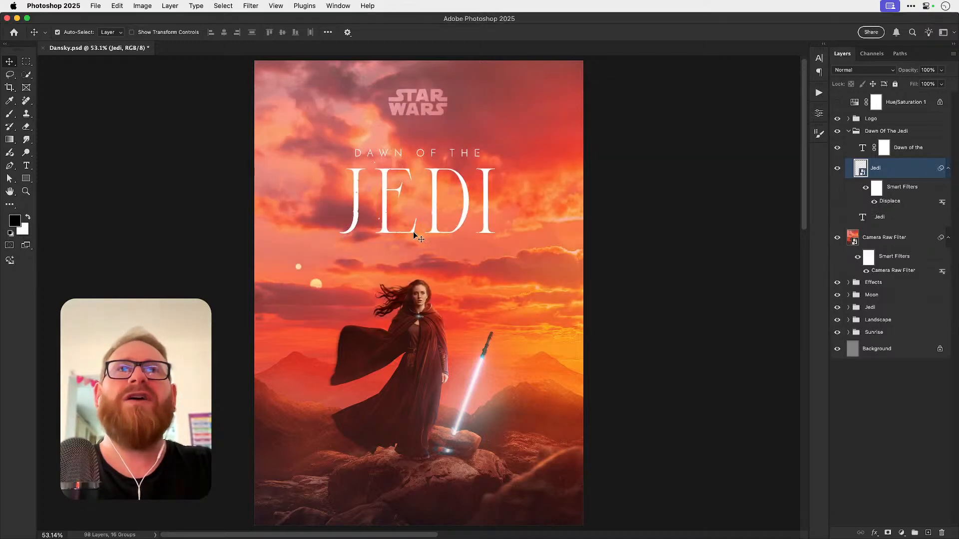
Step: Examine the distressed JEDI lettering up close, then view the Gritty Grunge Texture.psd file and close it
key(z)
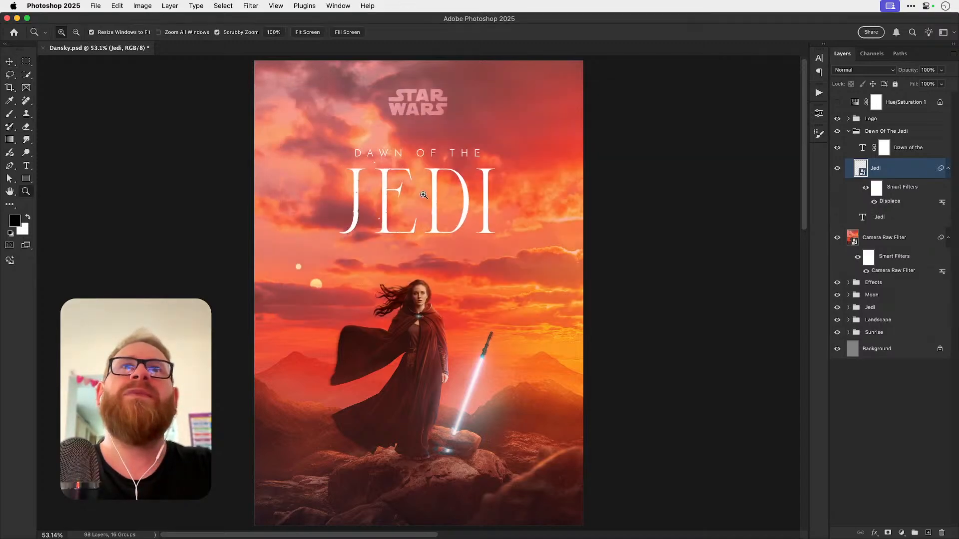
mouse_move(464, 201)
mouse_down()
mouse_move(495, 205)
mouse_move(460, 200)
mouse_up()
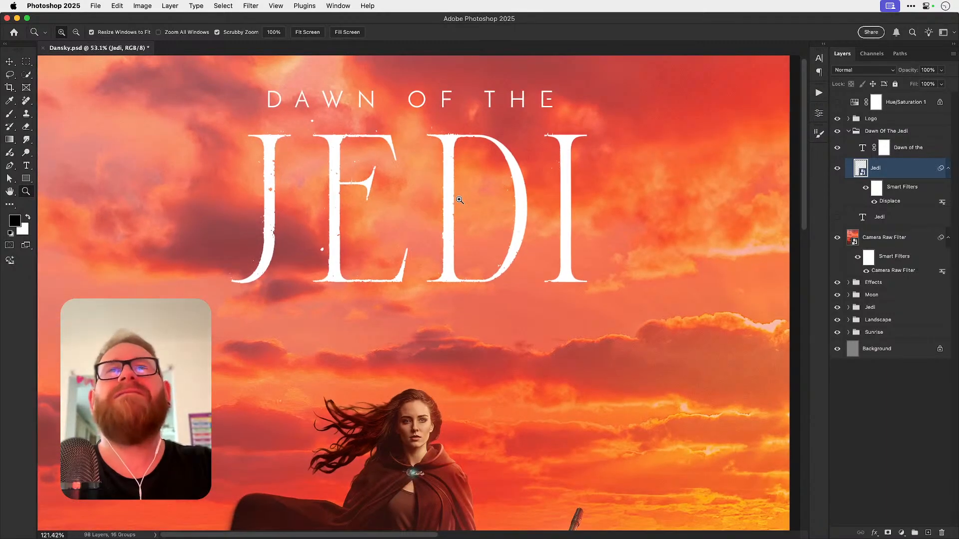
key(v)
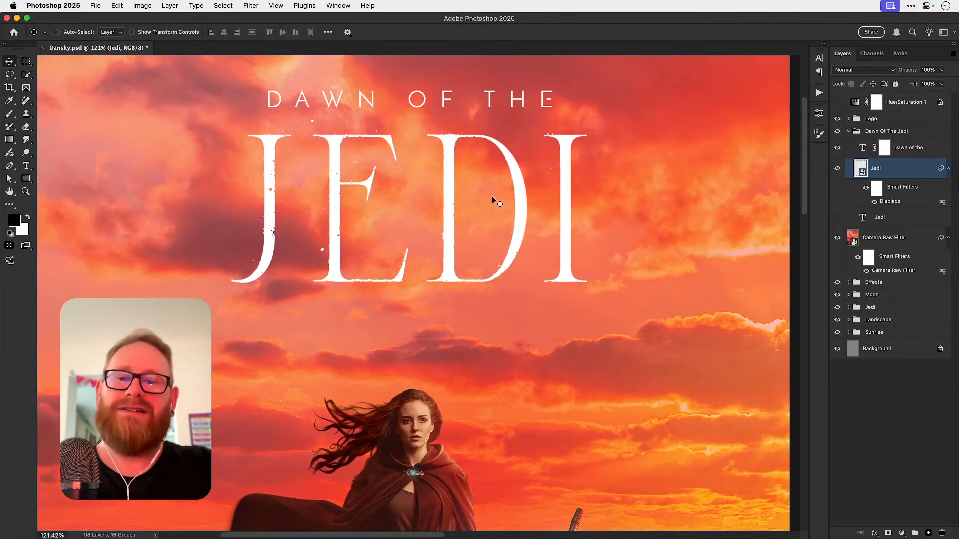
key(F11)
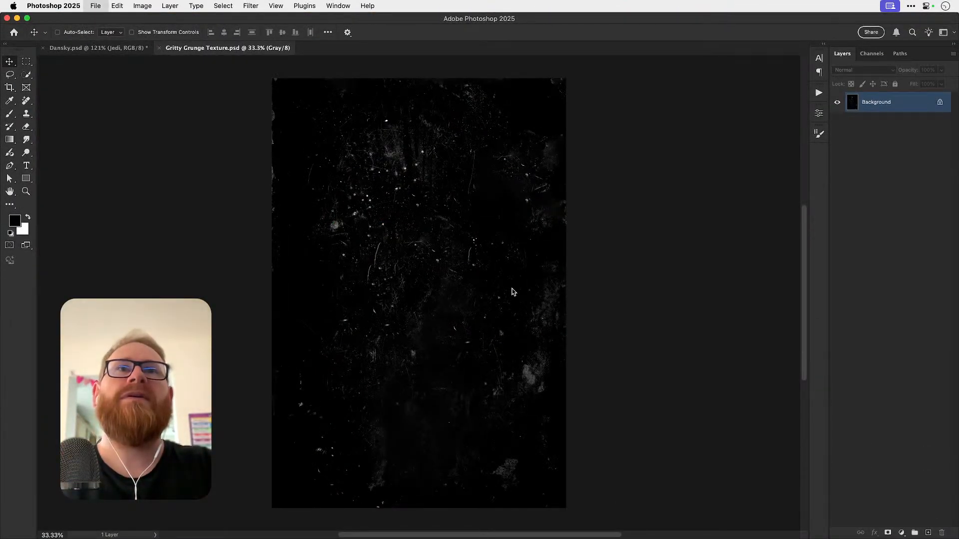
key(super+w)
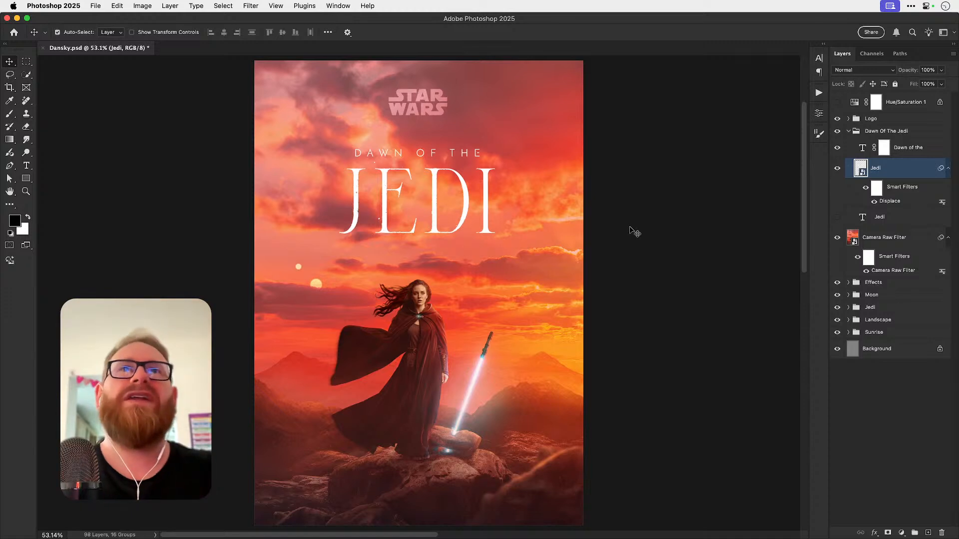
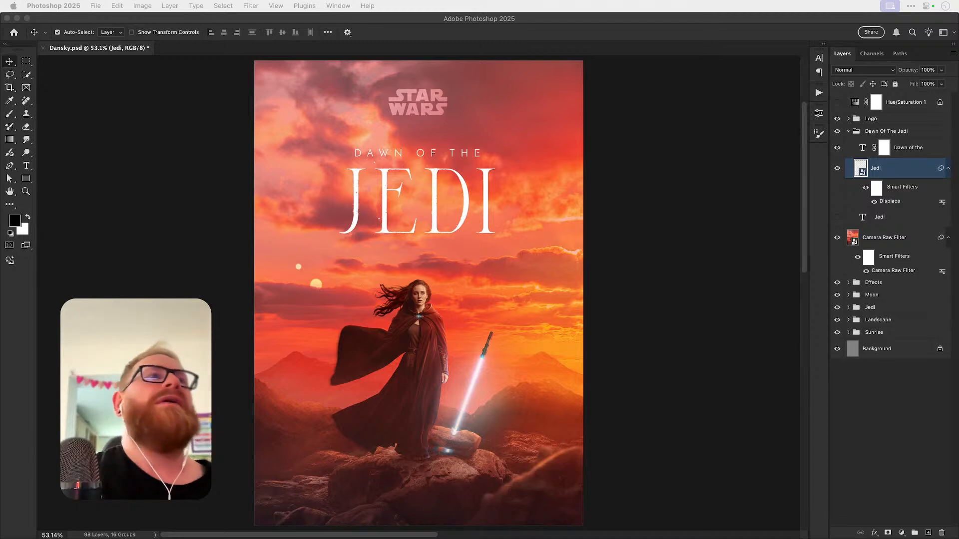
Step: Collapse the Dawn Of The Jedi group and hide it together with the Logo group and the Camera Raw Filter layer
click(851, 133)
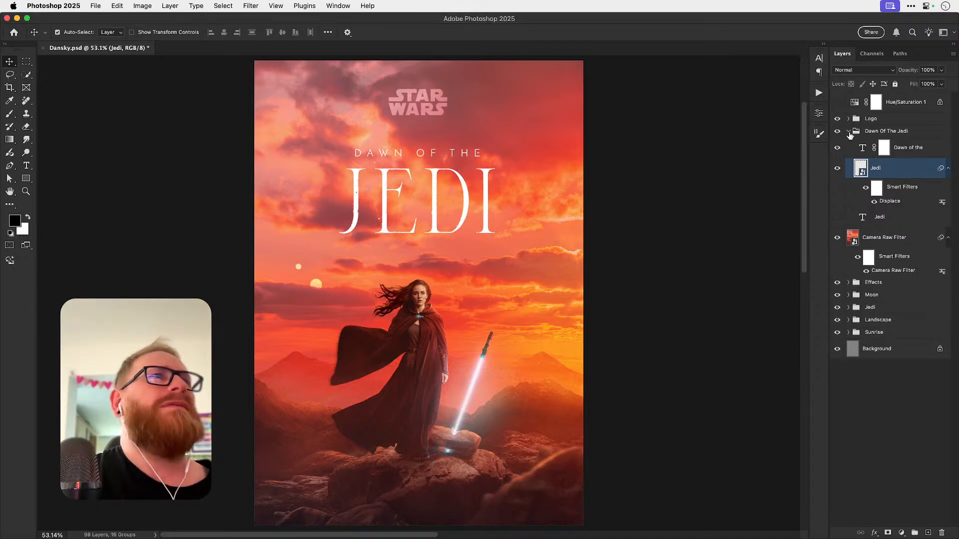
click(850, 134)
drag(837, 118, 837, 131)
click(837, 148)
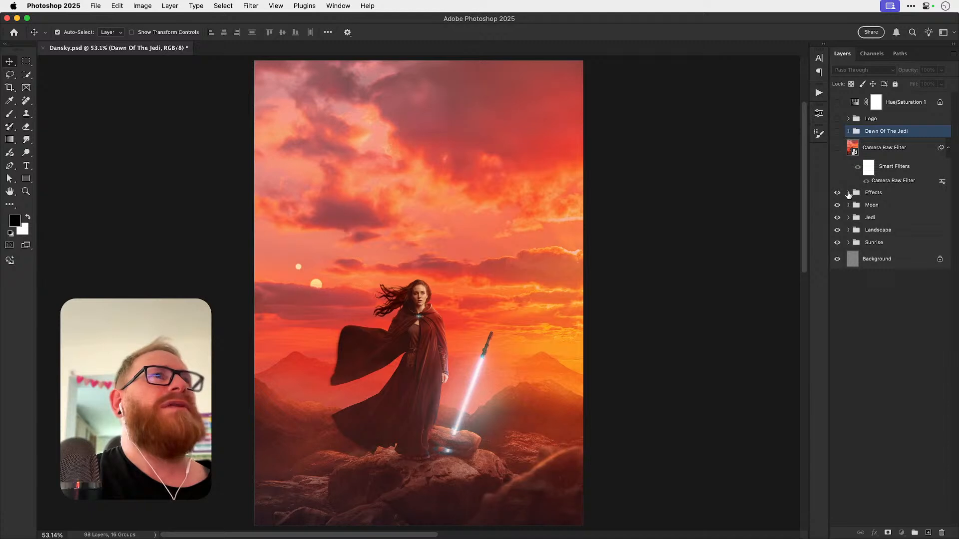
Step: Add a new layer above Color Lookup 4 in the Effects group and compare the poster with and without the Grass layer
click(848, 193)
click(908, 214)
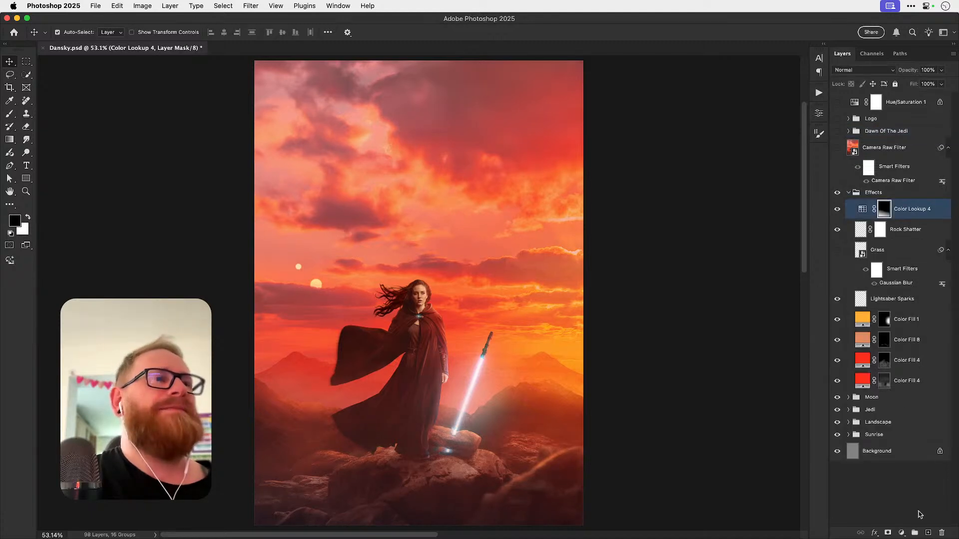
click(928, 533)
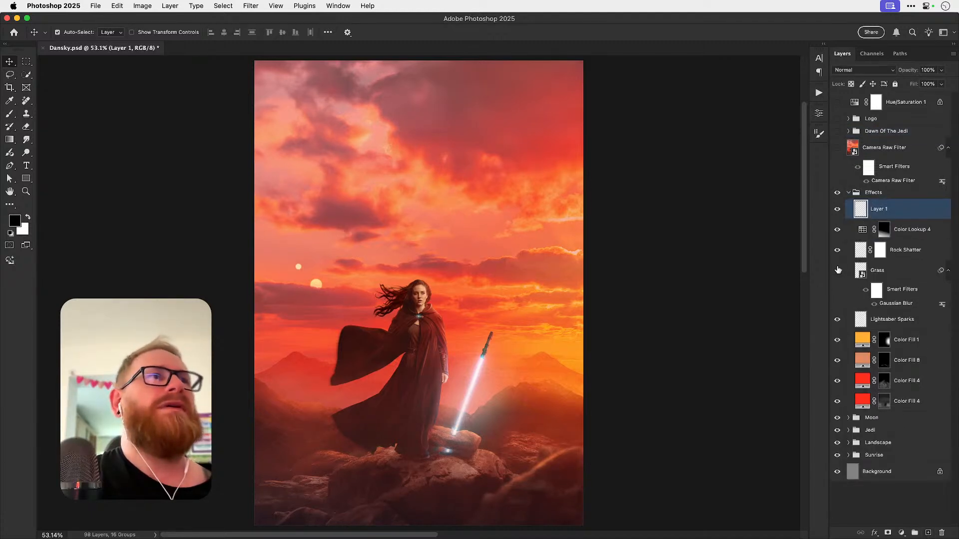
click(837, 270)
click(838, 273)
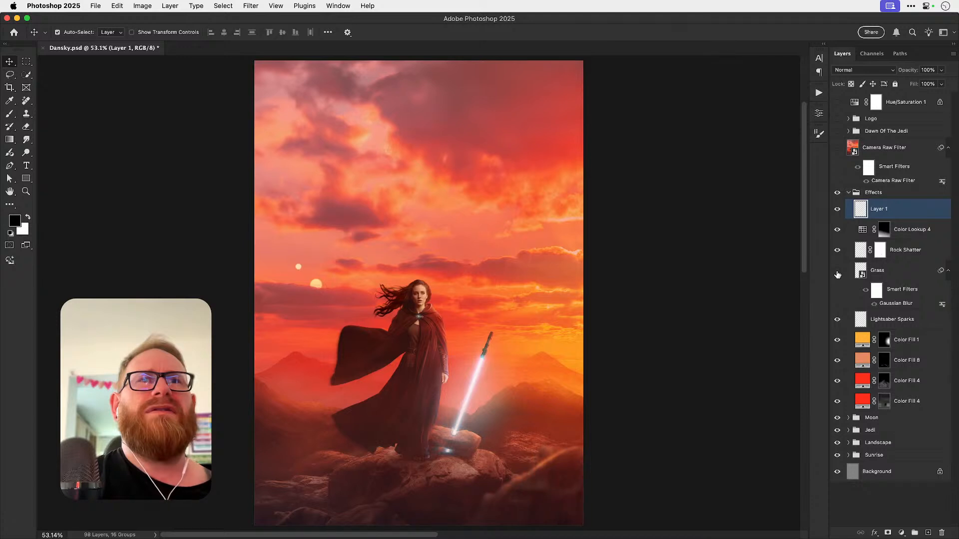
click(838, 272)
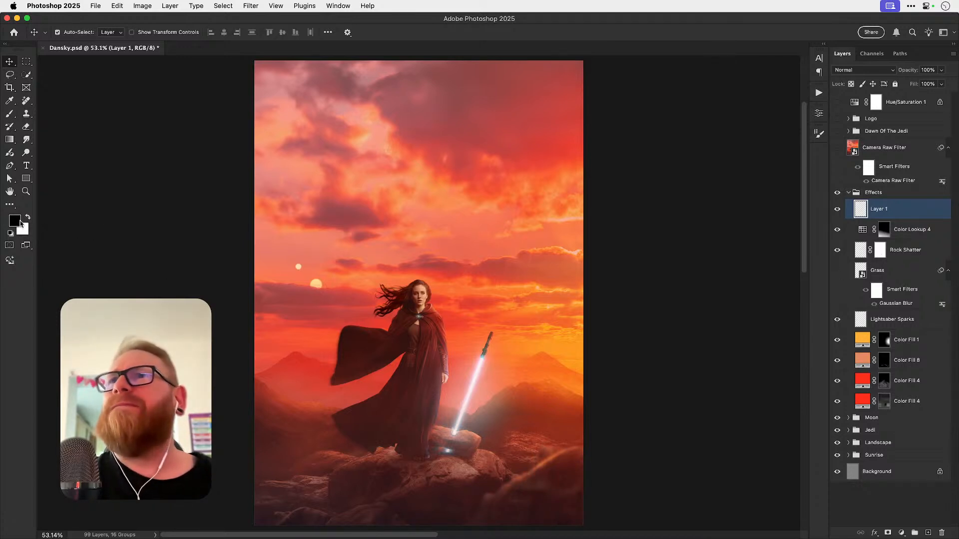
Step: Paint a glow at the edge of the woman's shoulder with soft white brush dabs of varying size at 10% flow
key(x)
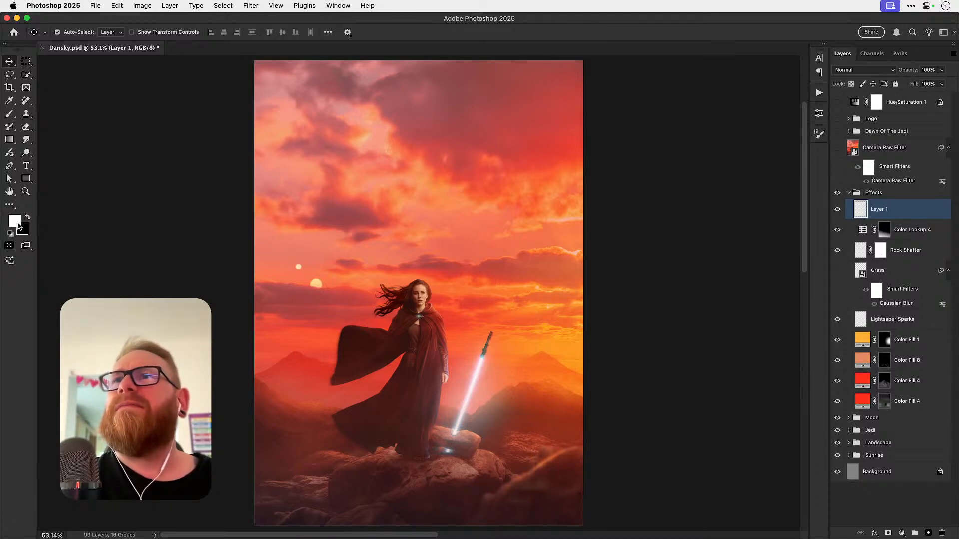
key(b)
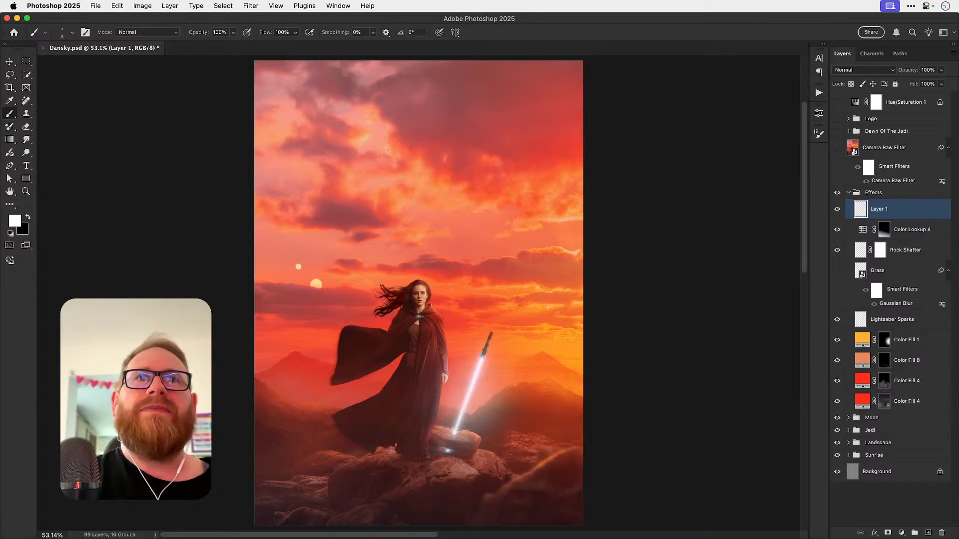
key(bracketright)
key(bracketright)
key(bracketright)
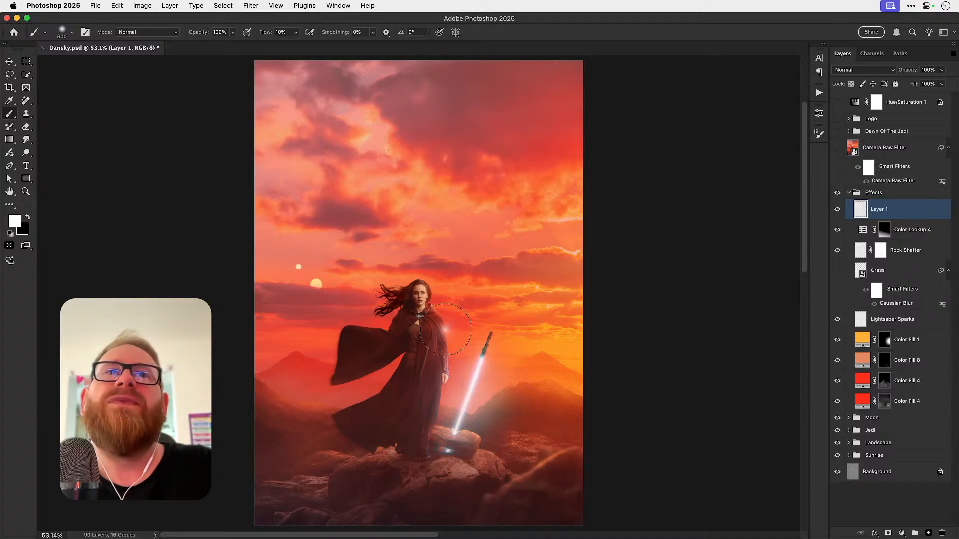
click(445, 329)
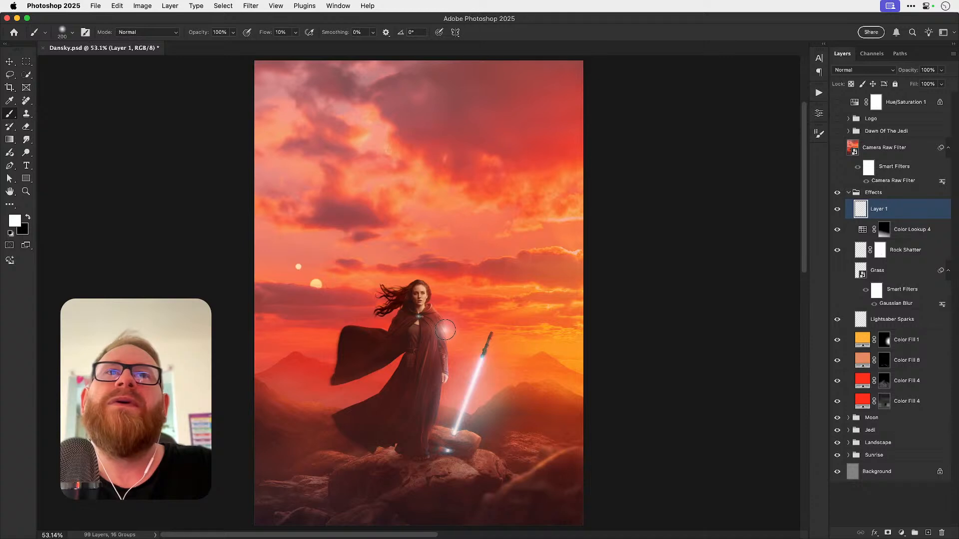
click(445, 330)
key(bracketright)
key(bracketright)
key(bracketright)
key(bracketright)
key(bracketright)
key(bracketright)
key(bracketright)
click(445, 330)
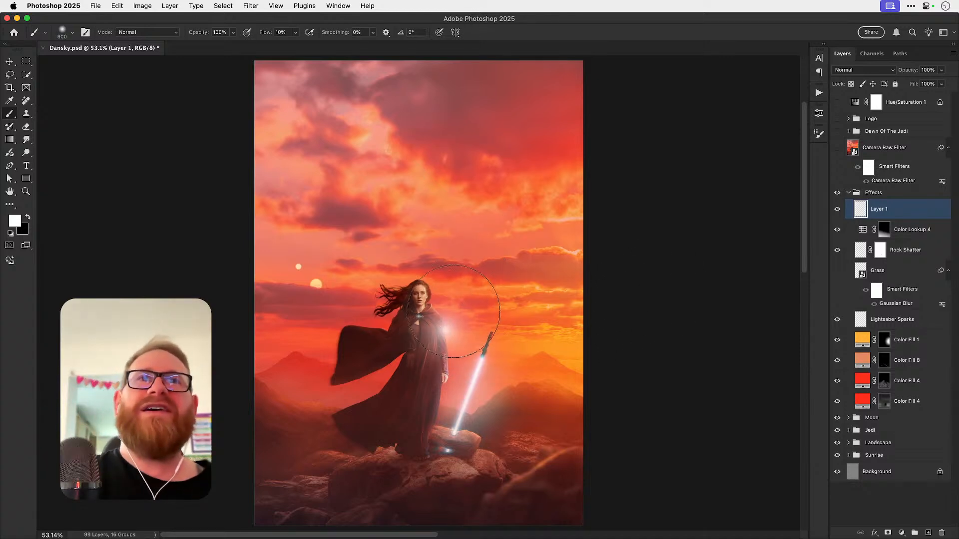
Step: Add a layer mask to the glow layer and brush black over the woman's torso at 10% flow, undoing the last stroke
key(z)
drag(462, 336, 597, 338)
click(887, 533)
key(b)
key(x)
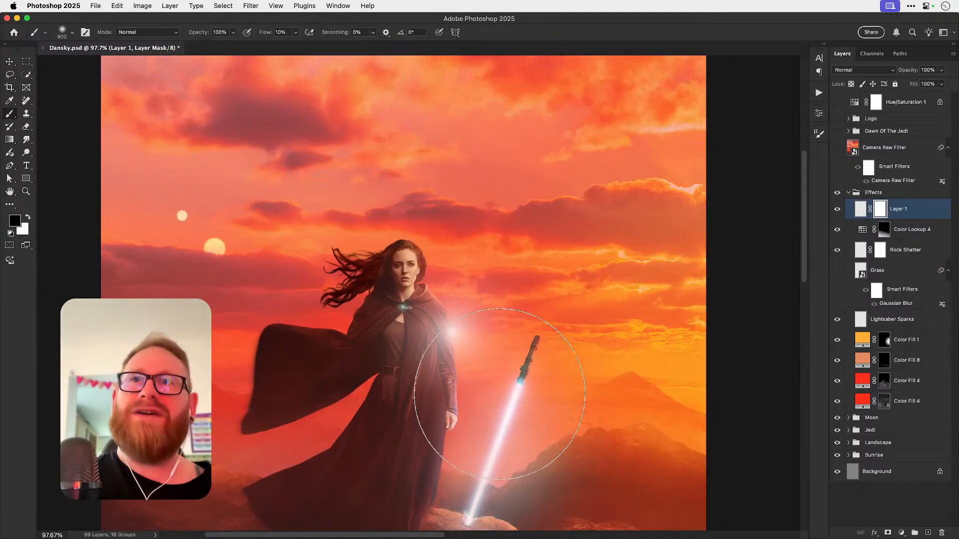
key(bracketleft)
key(bracketleft)
key(bracketleft)
key(bracketleft)
key(bracketleft)
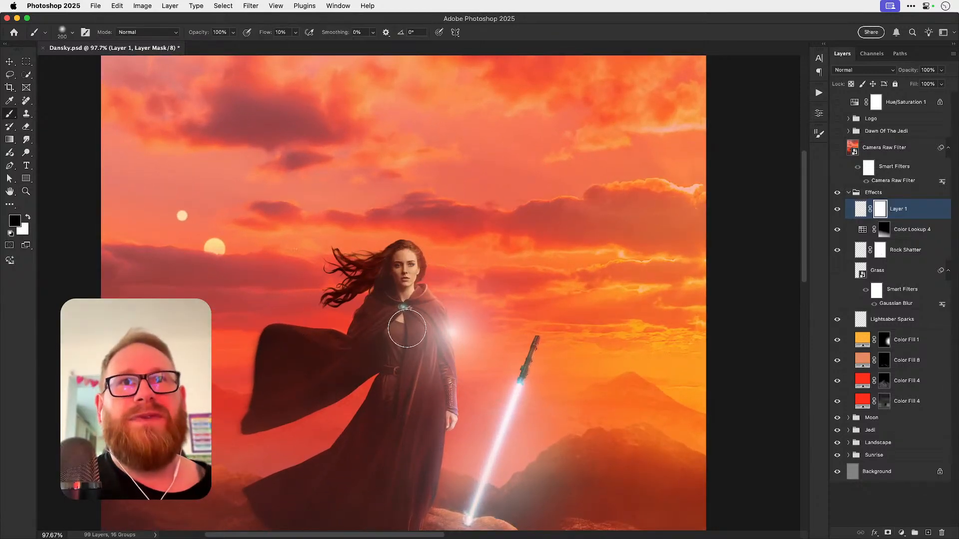
mouse_move(405, 320)
mouse_down()
mouse_move(421, 385)
mouse_move(426, 331)
mouse_move(421, 391)
mouse_move(435, 444)
mouse_up()
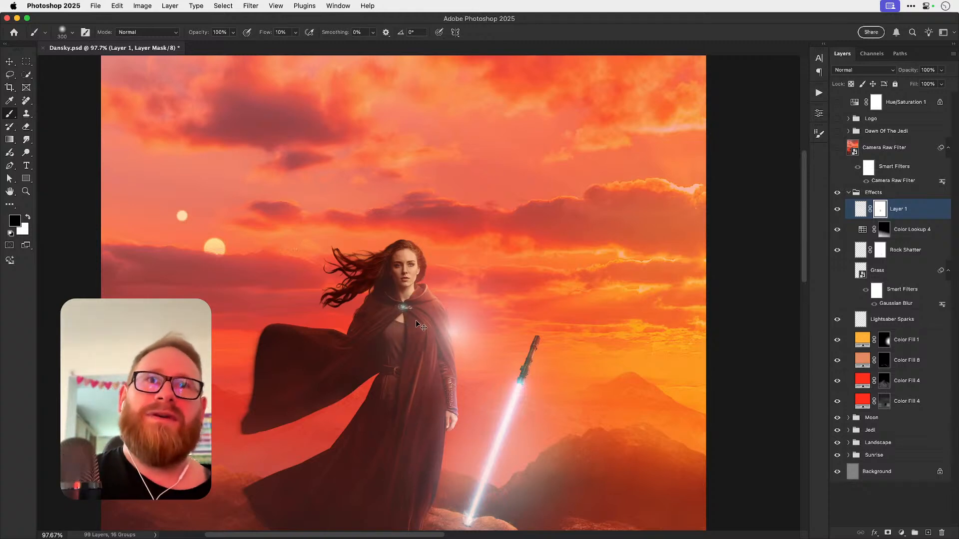
key(super+z)
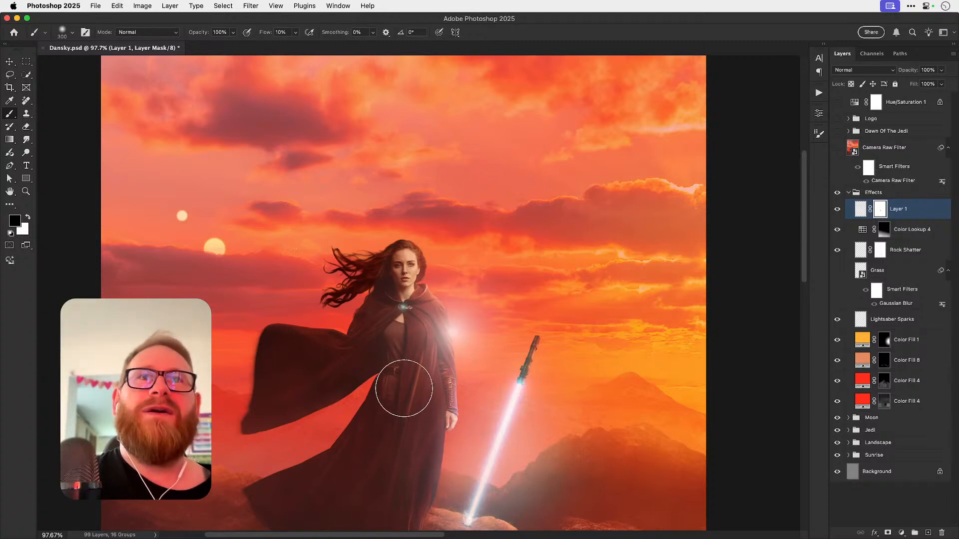
Step: Set the glow layer's blend mode to Linear Dodge (Add)
click(855, 73)
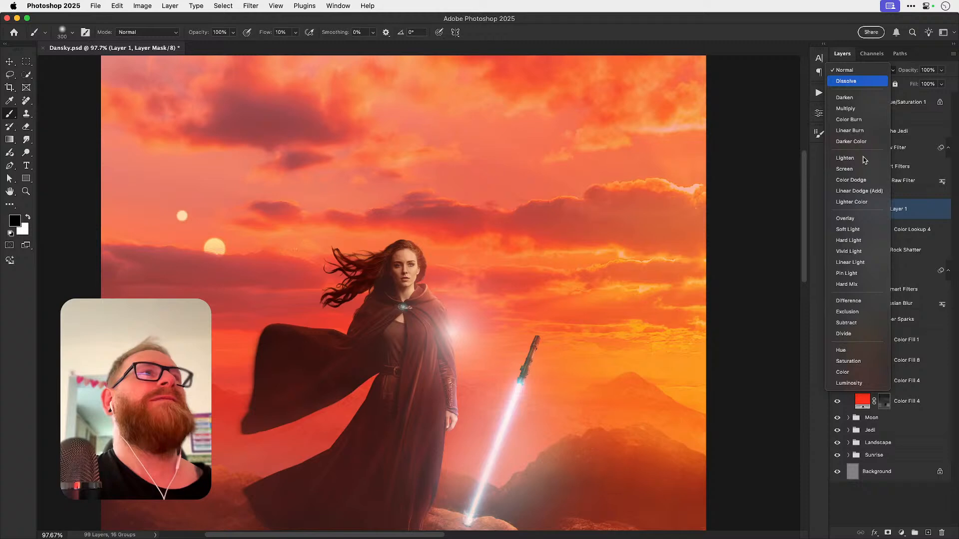
click(855, 192)
key(v)
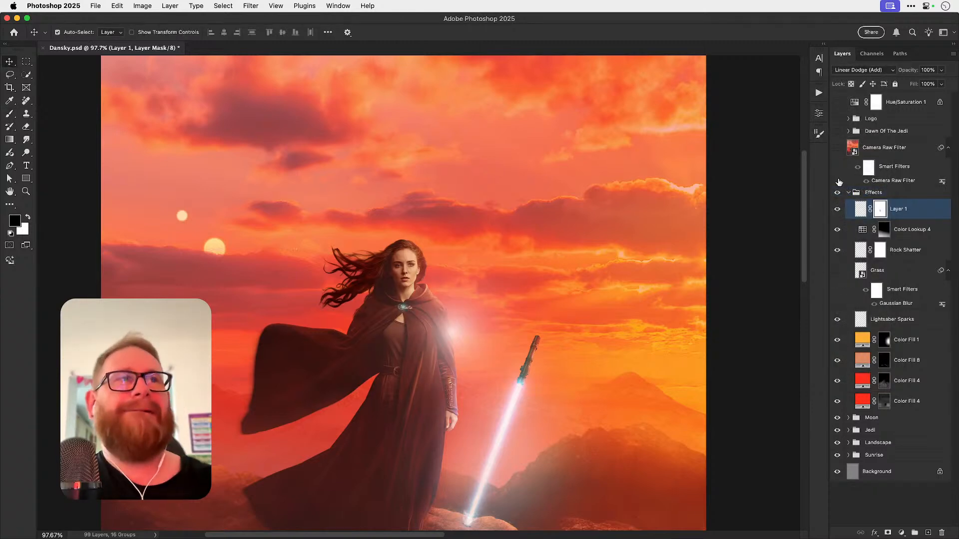
Step: Colorize the glow layer's pixels with a Hue/Saturation adjustment at hue 36, saturation 78 and lightness -13
click(921, 215)
key(super+u)
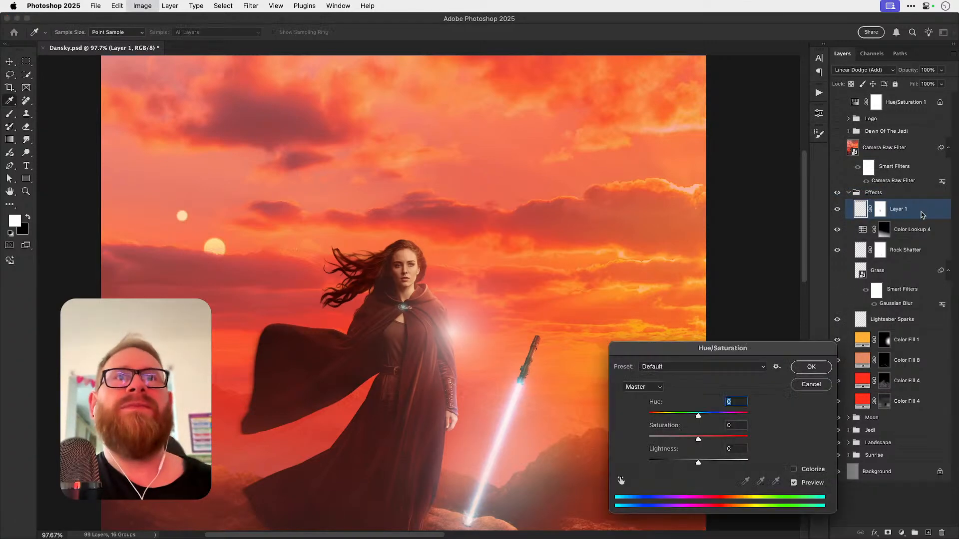
click(809, 470)
click(725, 443)
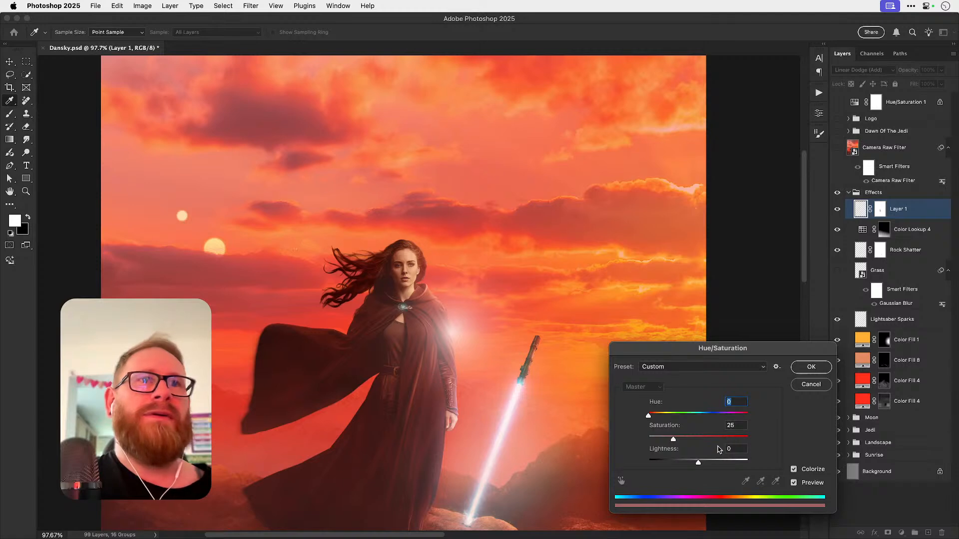
drag(693, 464, 692, 464)
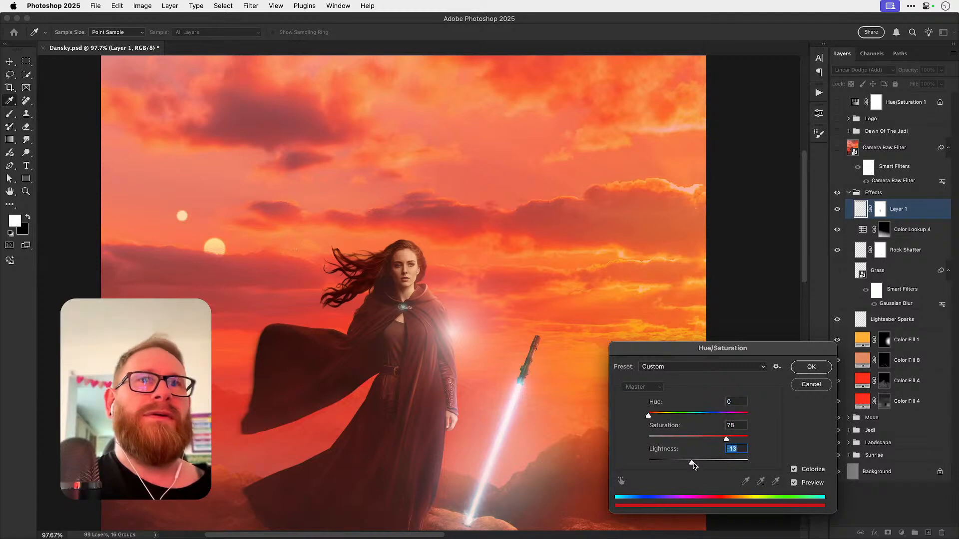
drag(654, 416, 659, 416)
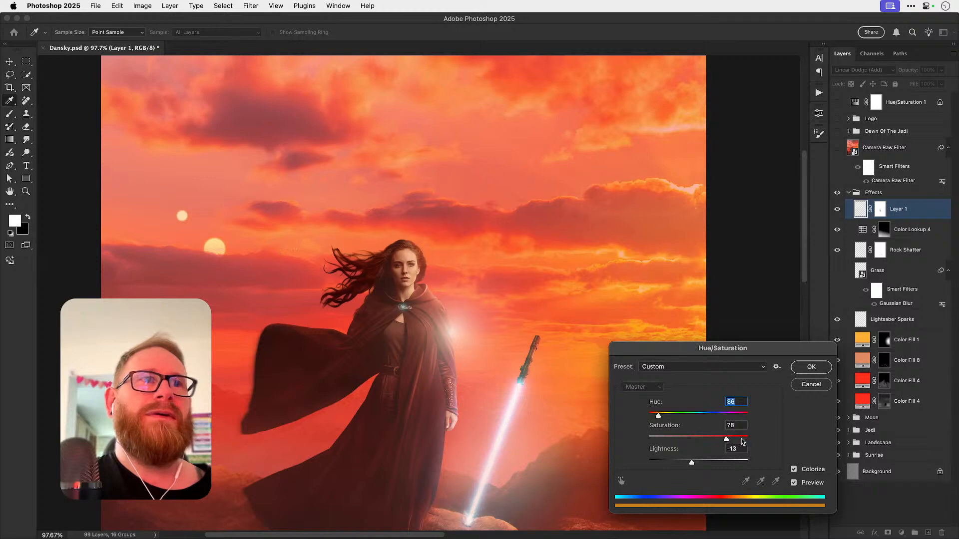
Step: Raise the adjustment's saturation to 100, set lightness to -12 and apply it to the glow
key(Tab)
text(0)
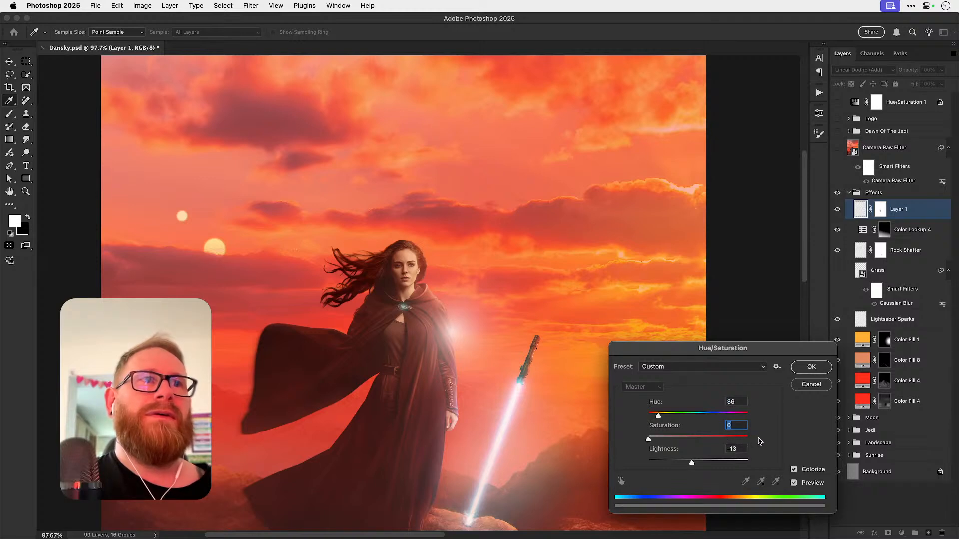
click(760, 440)
click(712, 460)
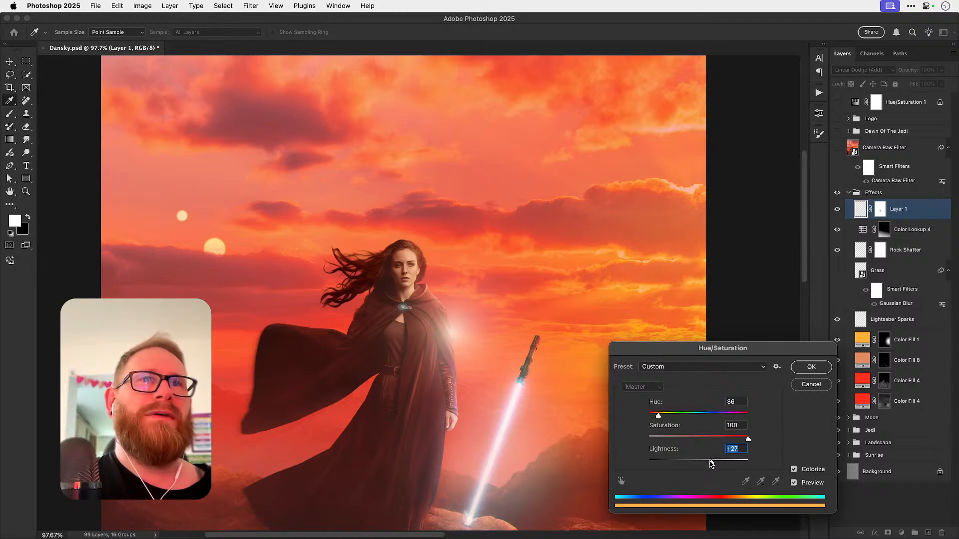
click(700, 461)
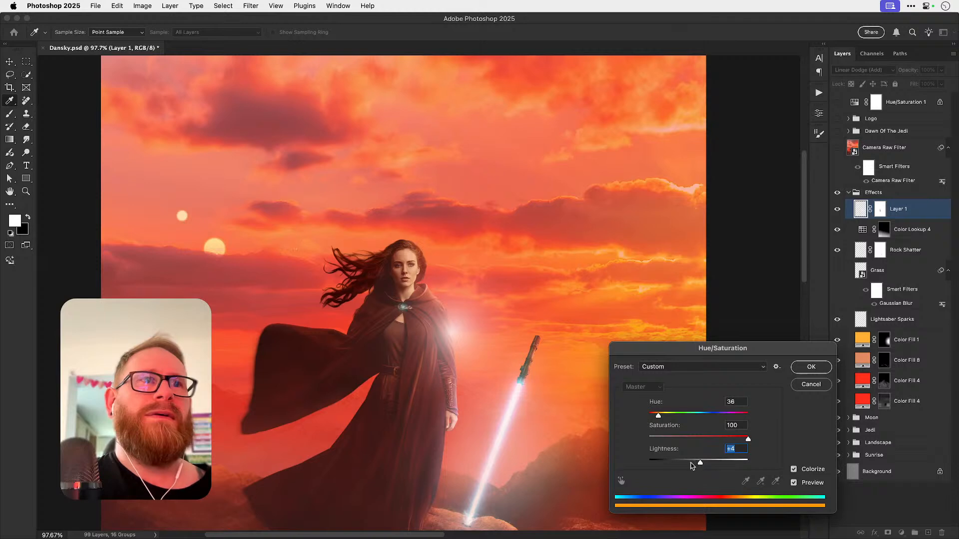
click(691, 463)
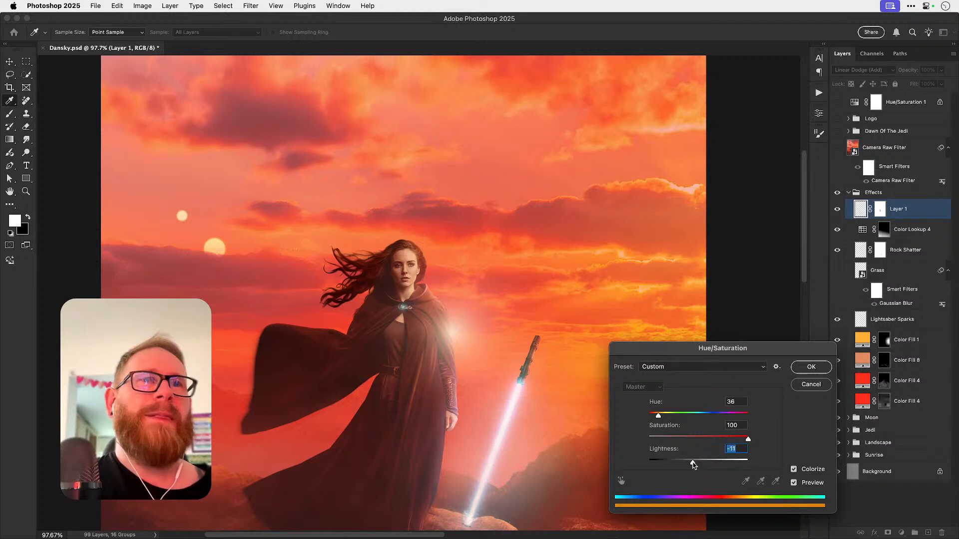
drag(692, 464, 694, 464)
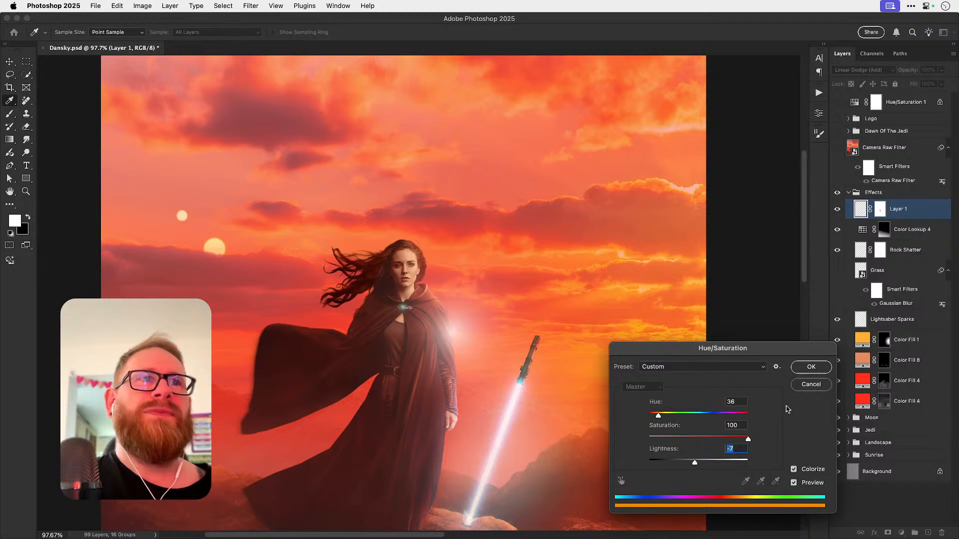
click(692, 463)
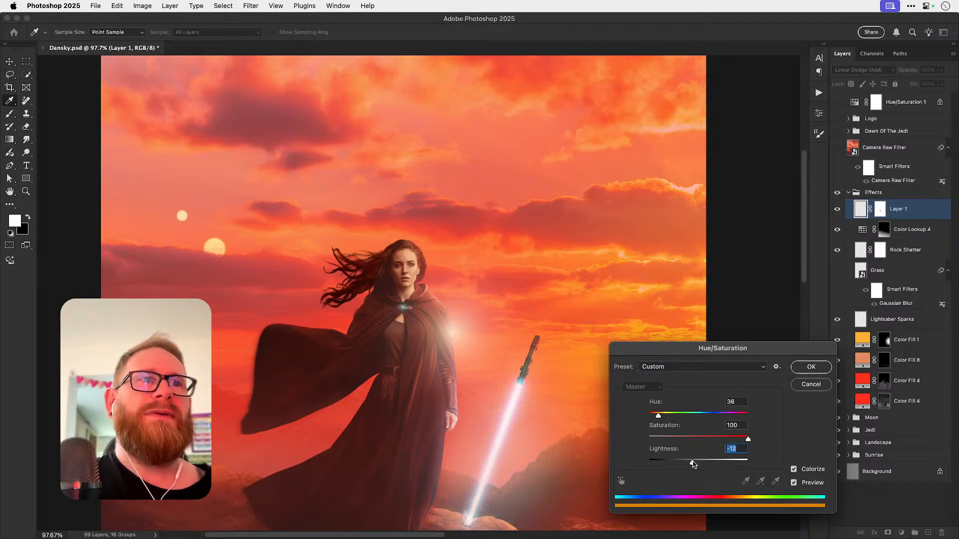
click(810, 367)
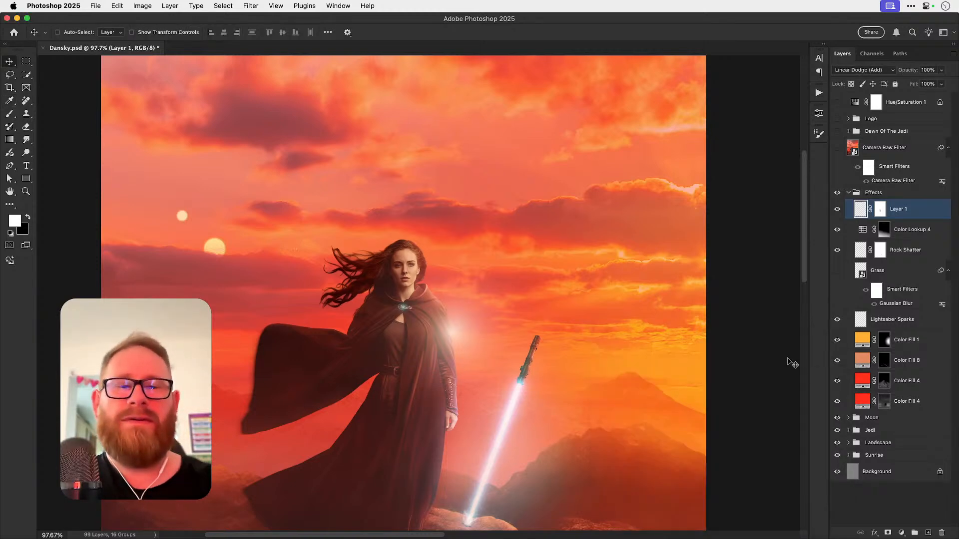
Step: Set the glow layer's blend mode to Color Dodge
key(super+0)
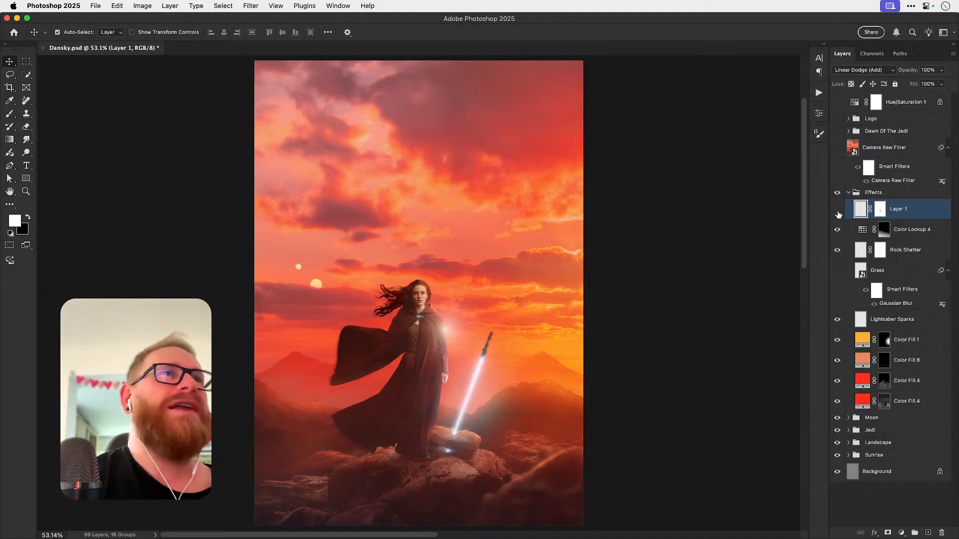
click(859, 73)
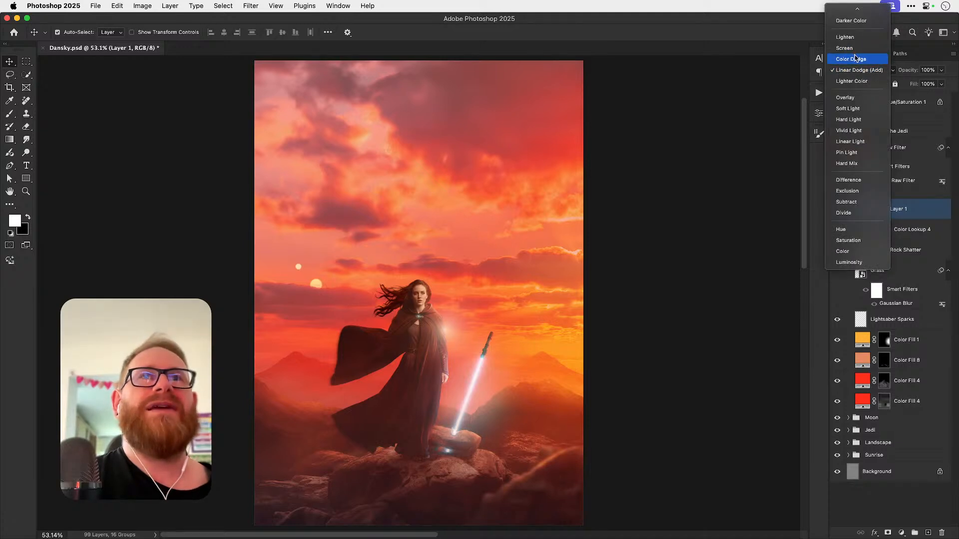
click(855, 58)
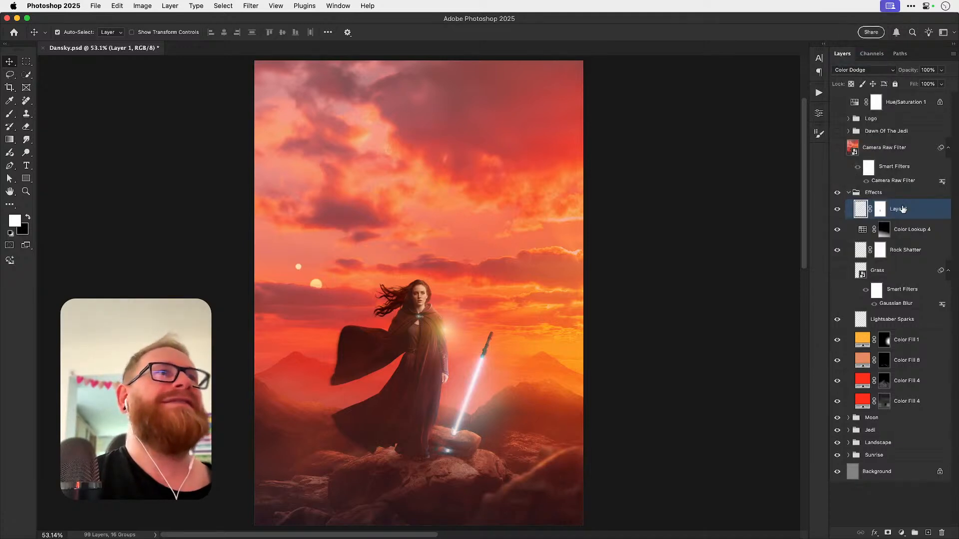
Step: Recolor the glow with Hue/Saturation using Colorize at hue 14 and saturation 95
key(super+u)
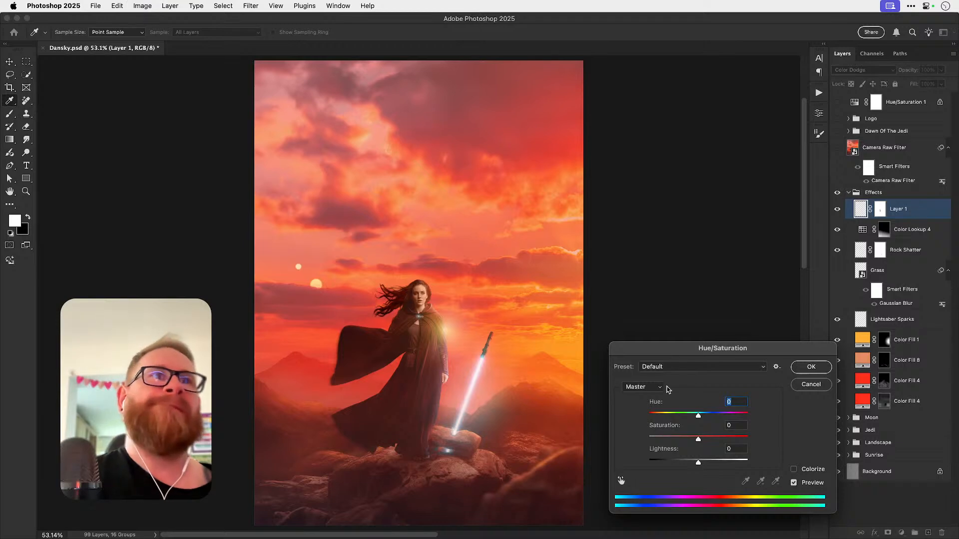
drag(698, 415, 667, 418)
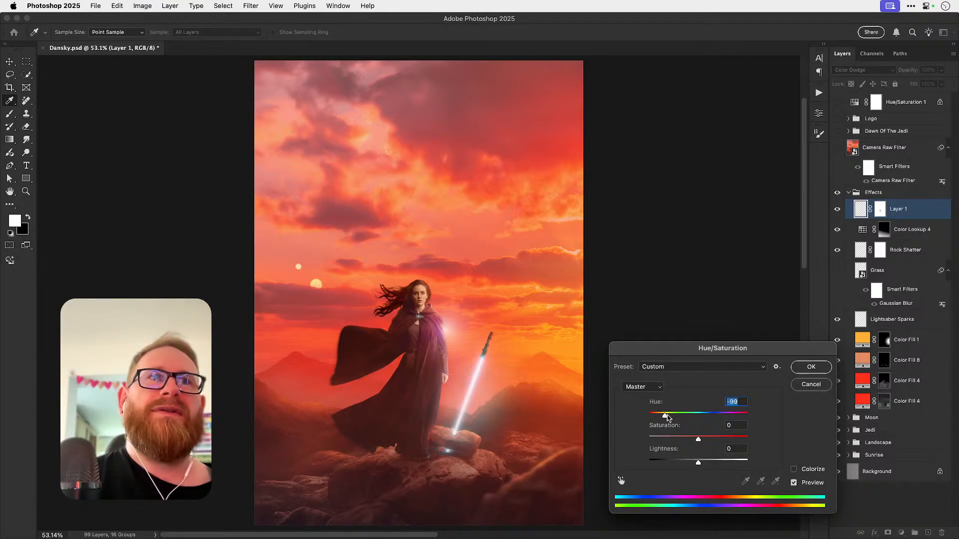
click(793, 469)
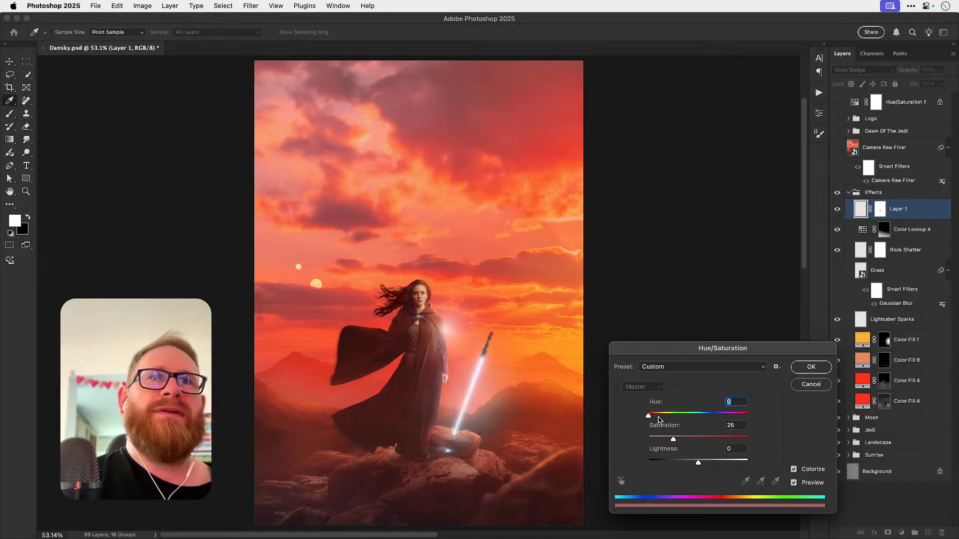
click(659, 417)
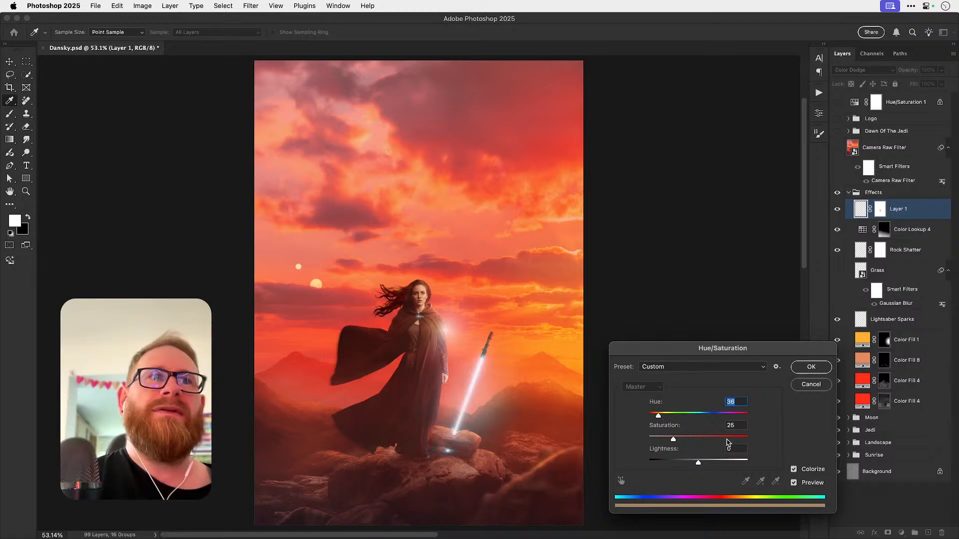
click(742, 439)
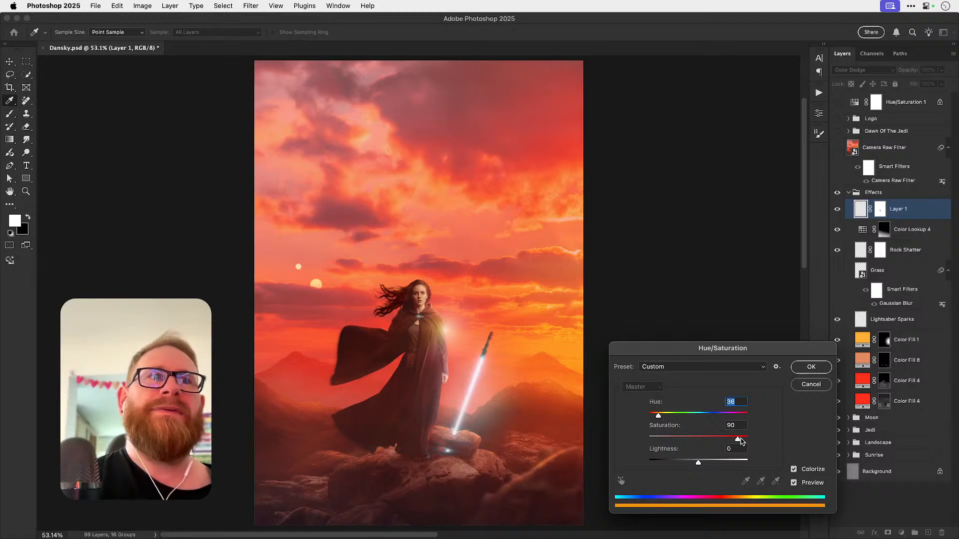
click(654, 416)
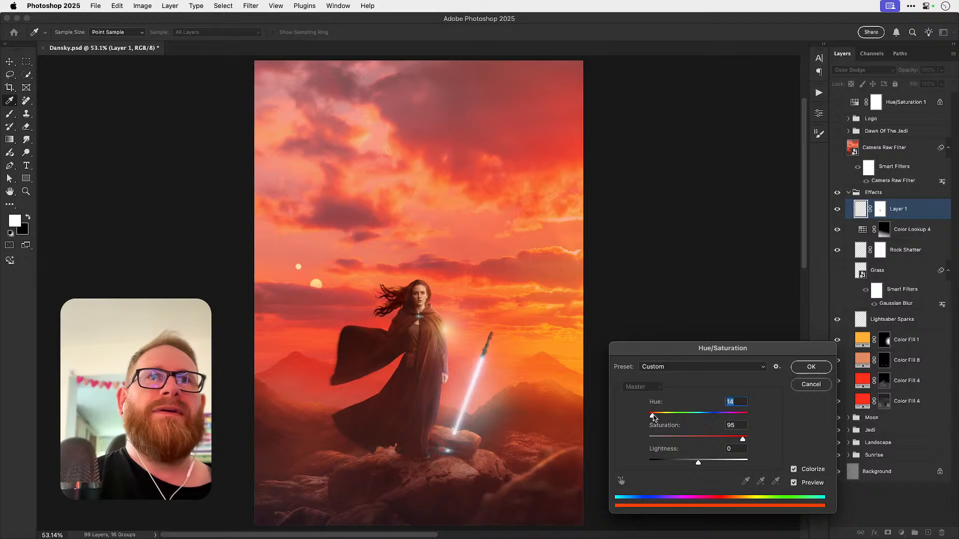
click(811, 367)
Step: Lower the glow layer's opacity to 50%, comparing the poster with the glow hidden and shown
key(8)
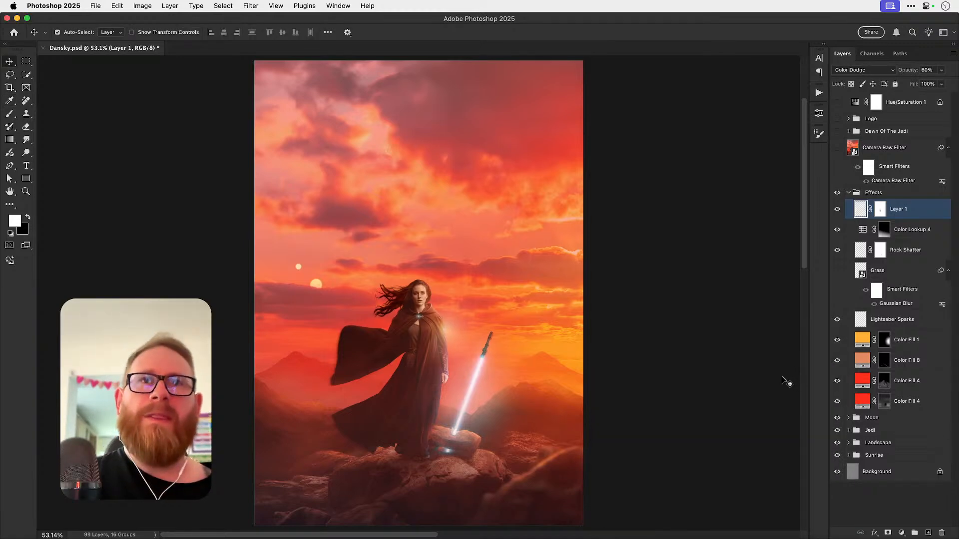
key(6)
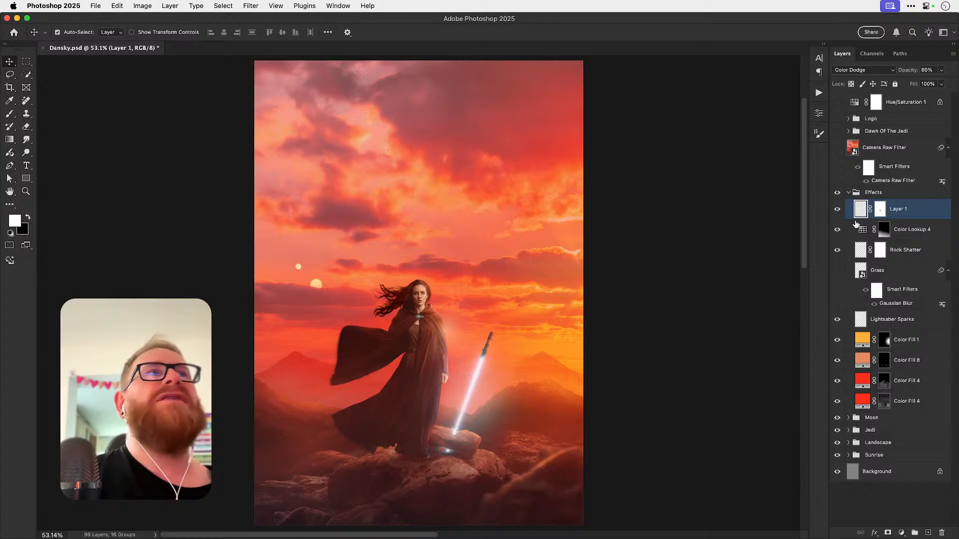
click(837, 210)
click(837, 210)
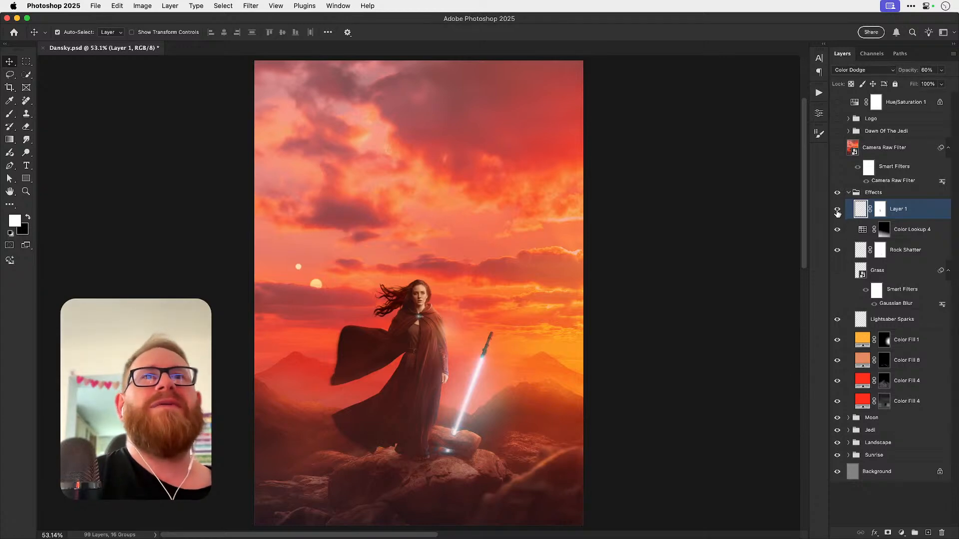
key(z)
double_click(452, 335)
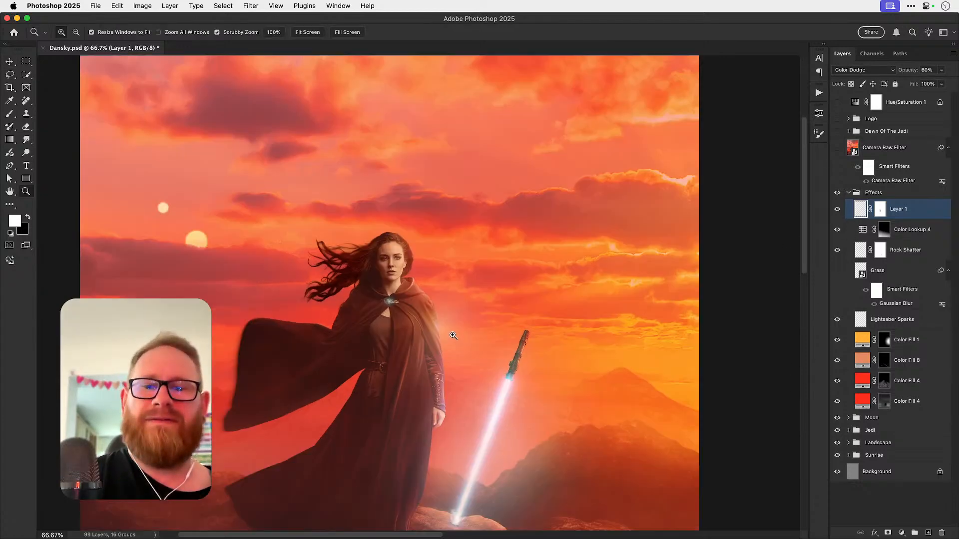
key(v)
key(5)
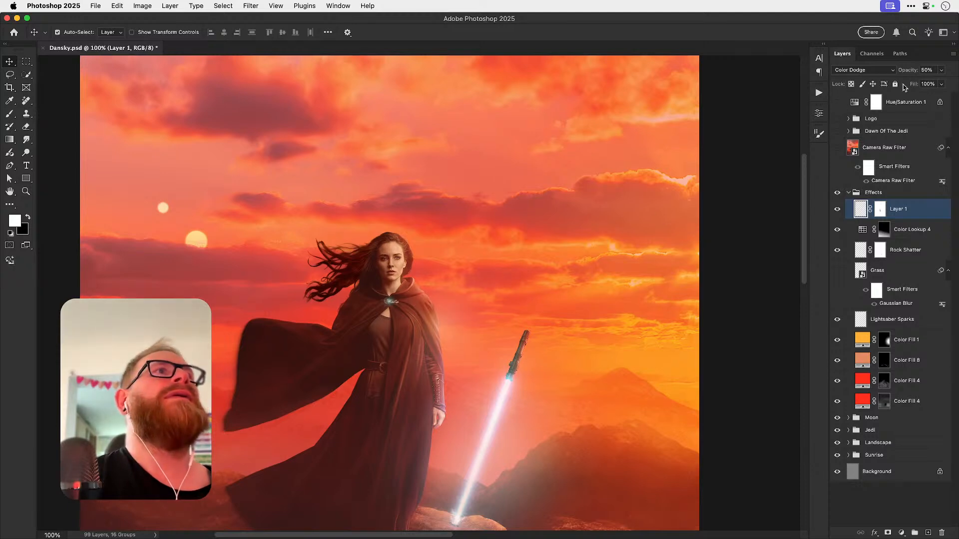
Step: Add a new layer above the glow layer and set its blend mode to Overlay
click(928, 532)
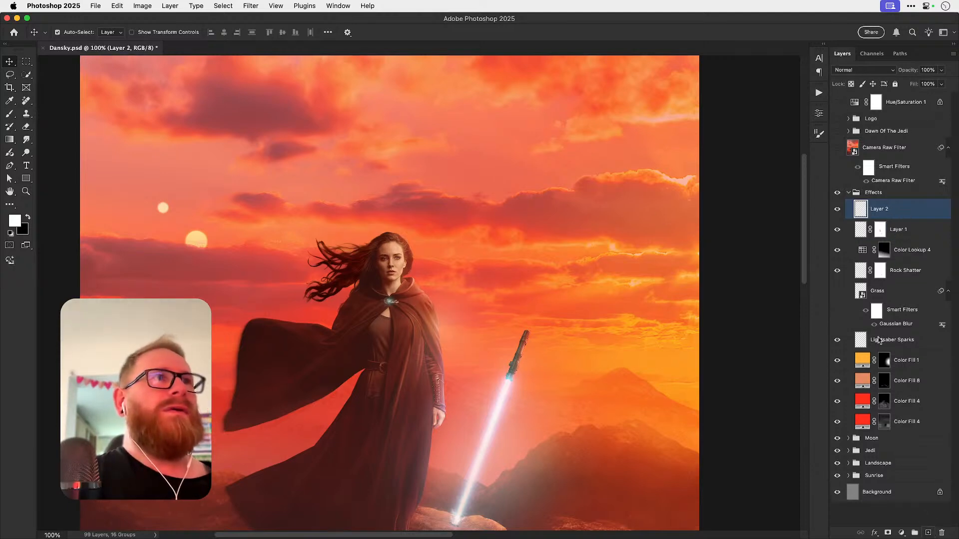
click(855, 70)
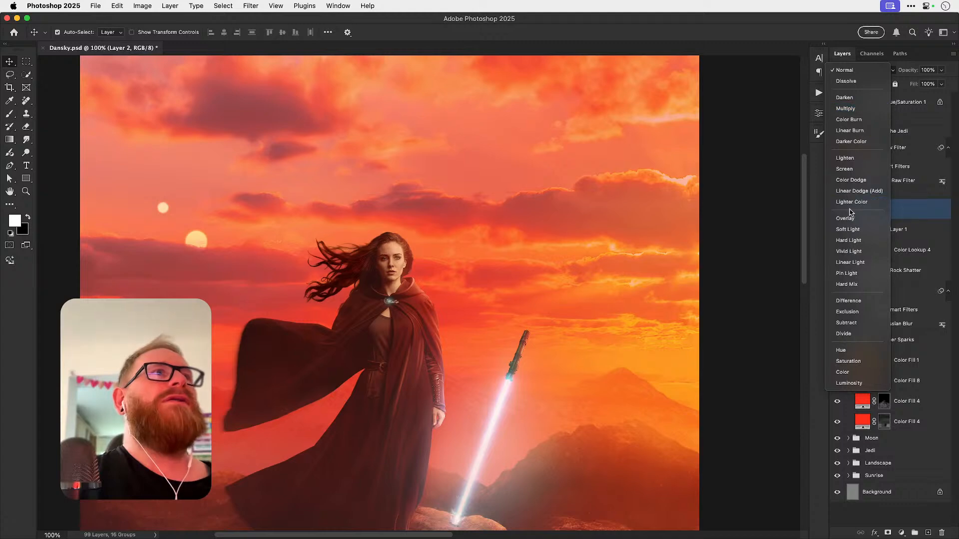
click(838, 219)
Step: Brush soft white highlights along the edge of the woman's shoulder and sleeve with a smaller brush at 10% flow, undoing unwanted strokes
key(b)
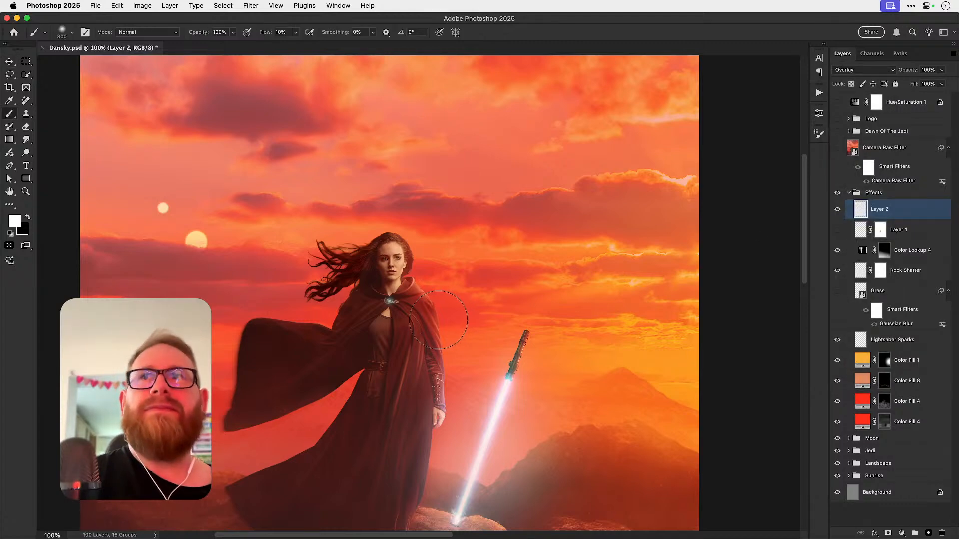
key(bracketleft)
key(bracketleft)
key(bracketleft)
key(bracketleft)
key(bracketleft)
drag(425, 299, 444, 355)
key(bracketleft)
key(bracketleft)
key(bracketleft)
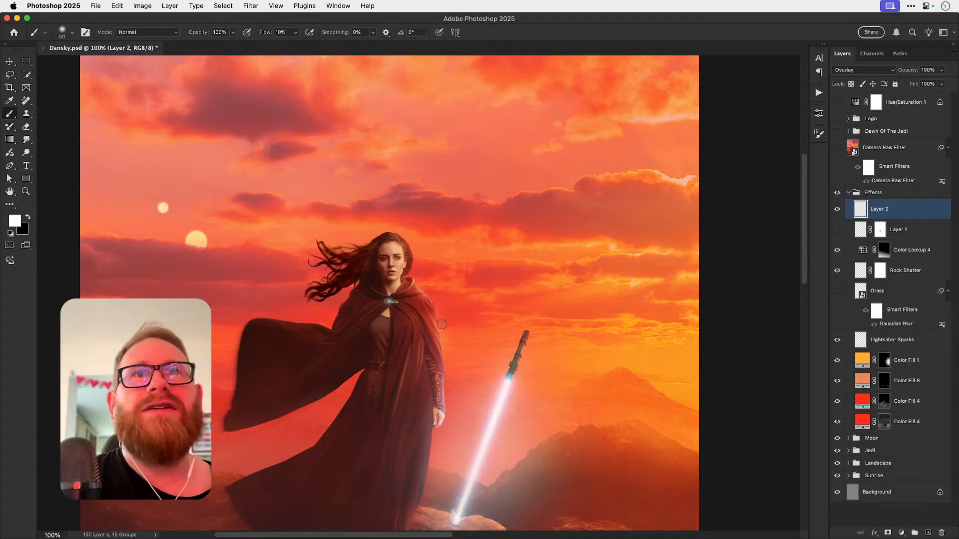
key(bracketleft)
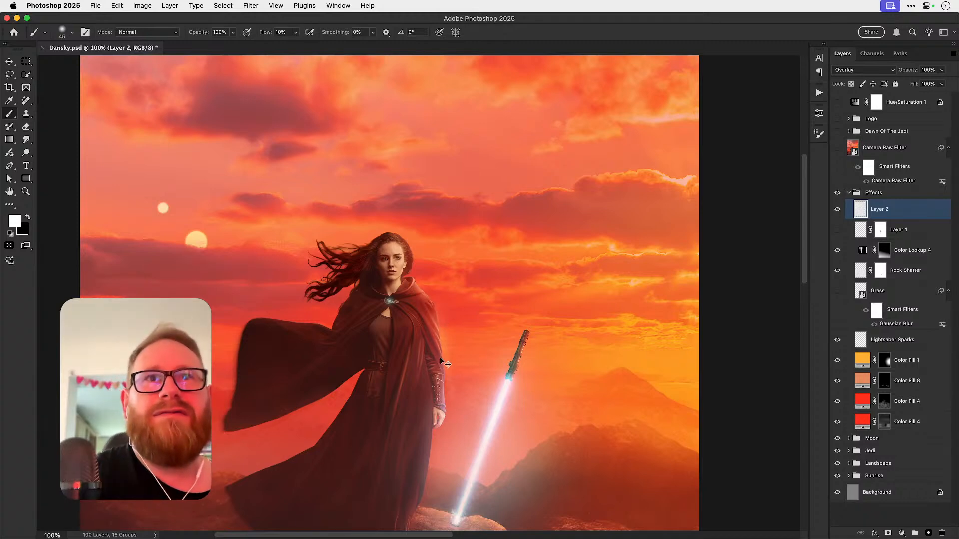
key(super+z)
drag(442, 358, 444, 403)
key(super+z)
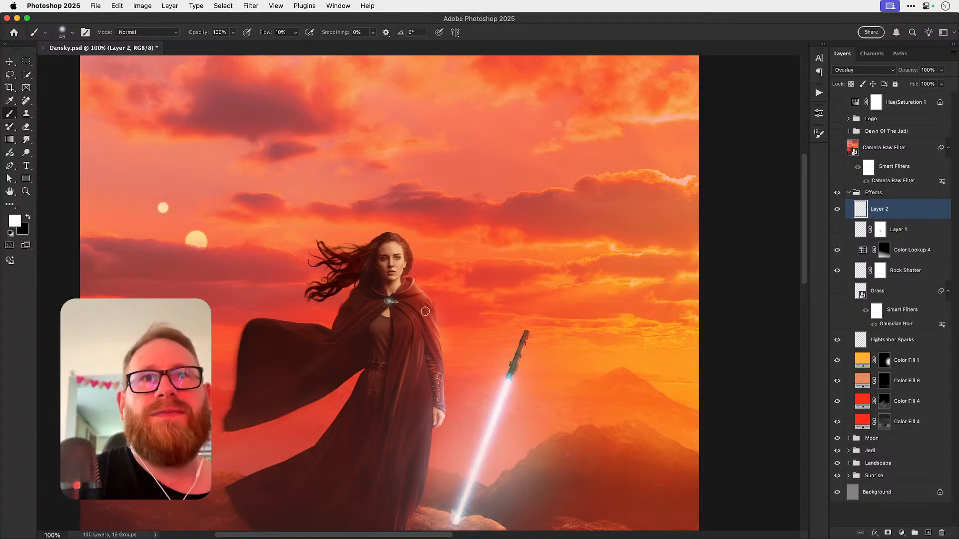
Step: Compare the poster with and without the Overlay highlights and the glow, then leave the glow layer selected and hidden
key(v)
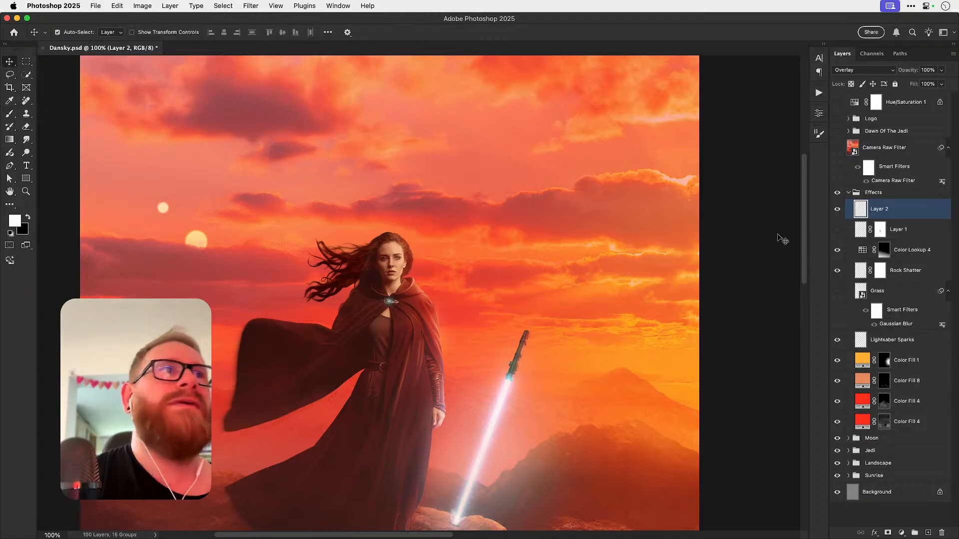
click(838, 210)
click(838, 209)
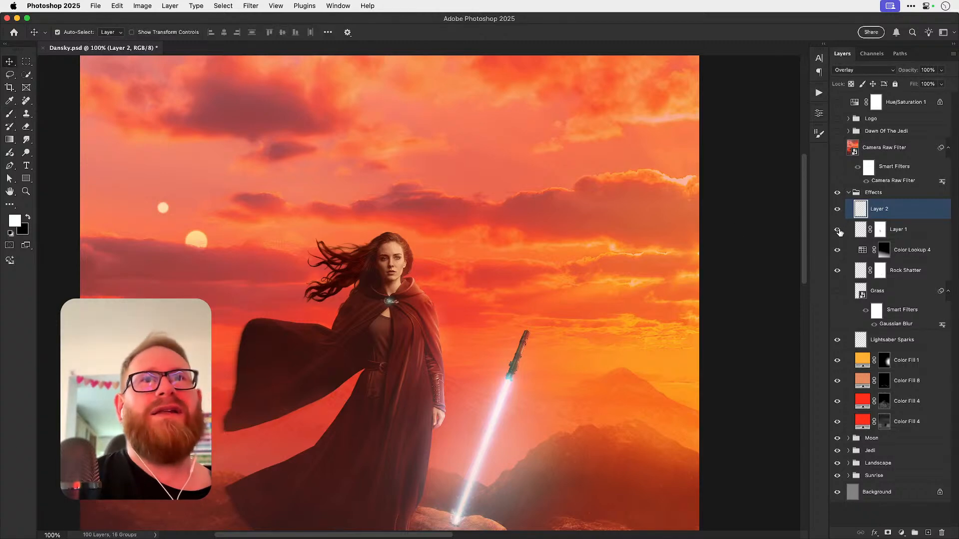
click(838, 229)
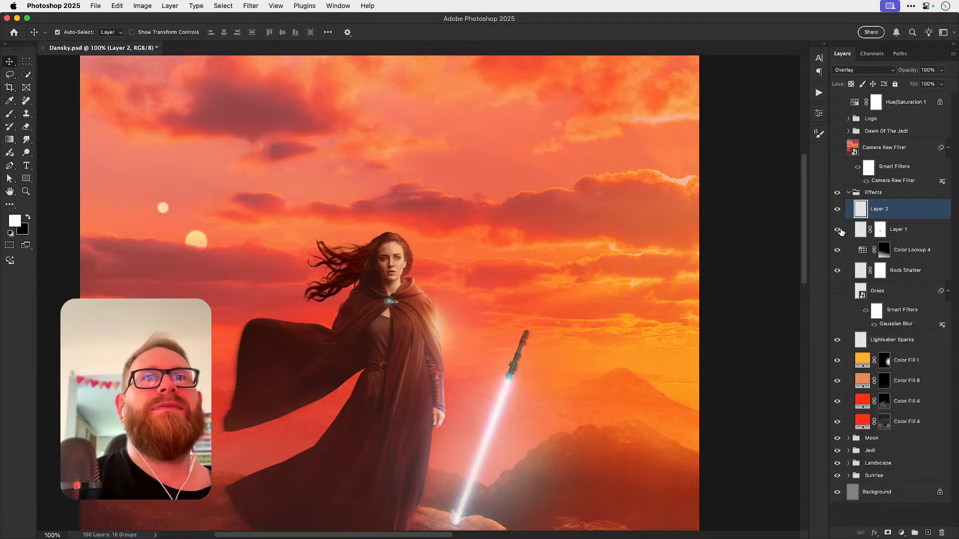
click(893, 228)
click(840, 233)
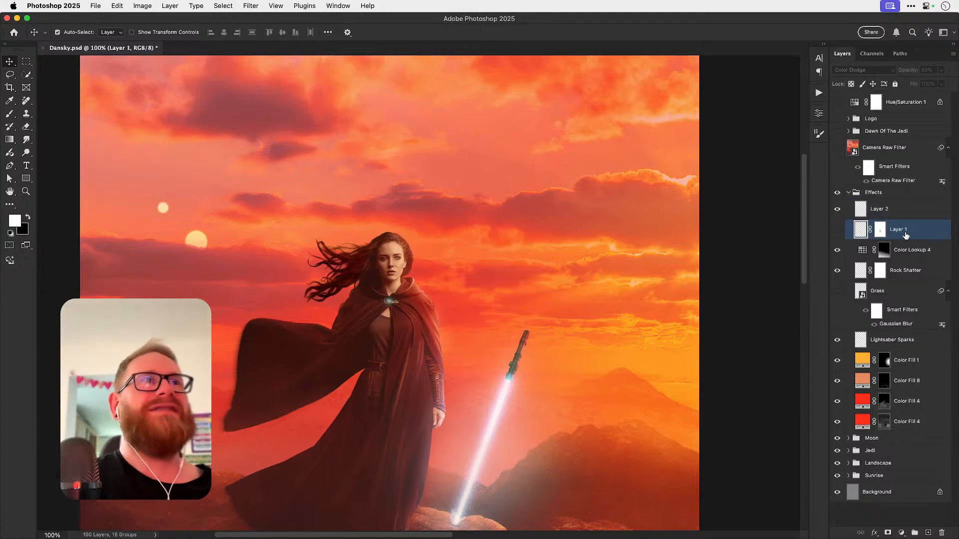
Step: Delete the hidden glow layer and rename the Overlay highlight layer as Arm Glow
key(BackSpace)
double_click(880, 209)
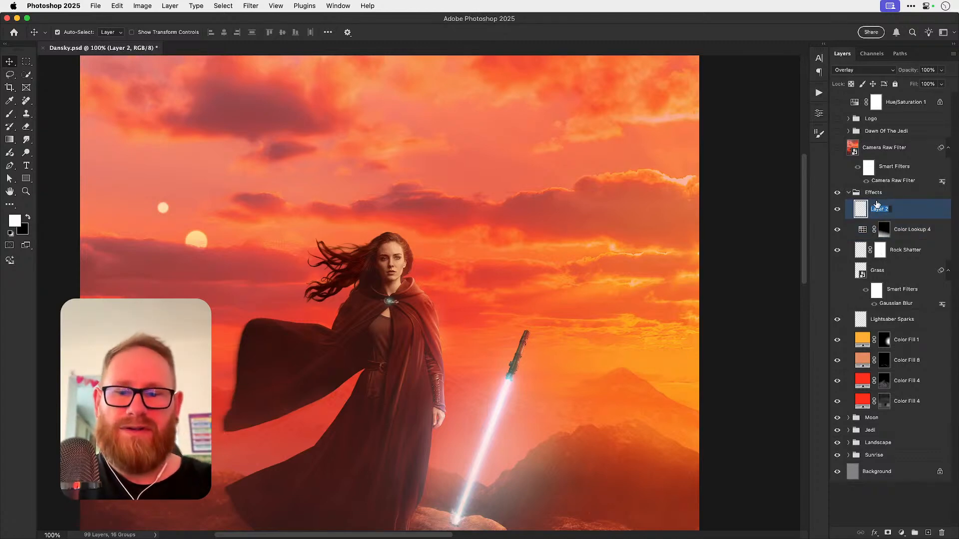
text(Sh)
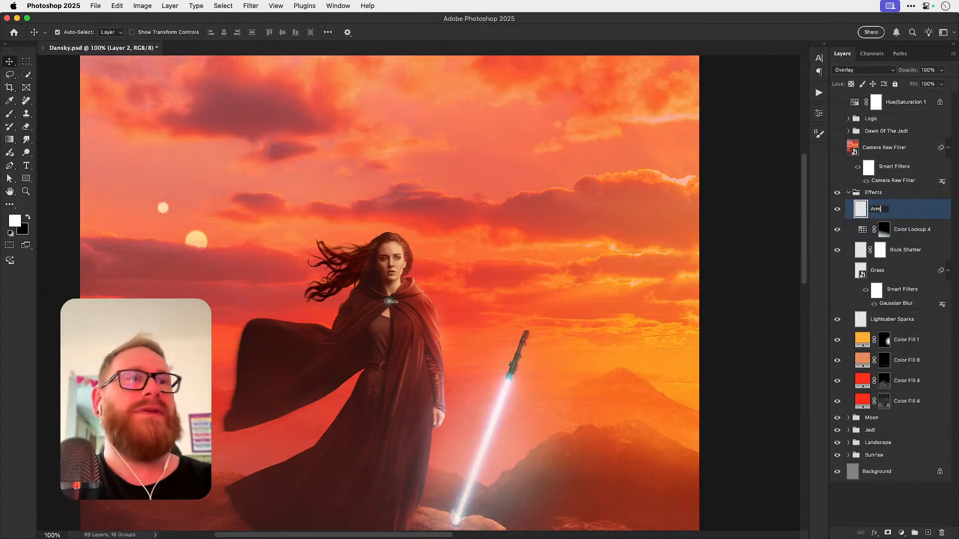
key(Return)
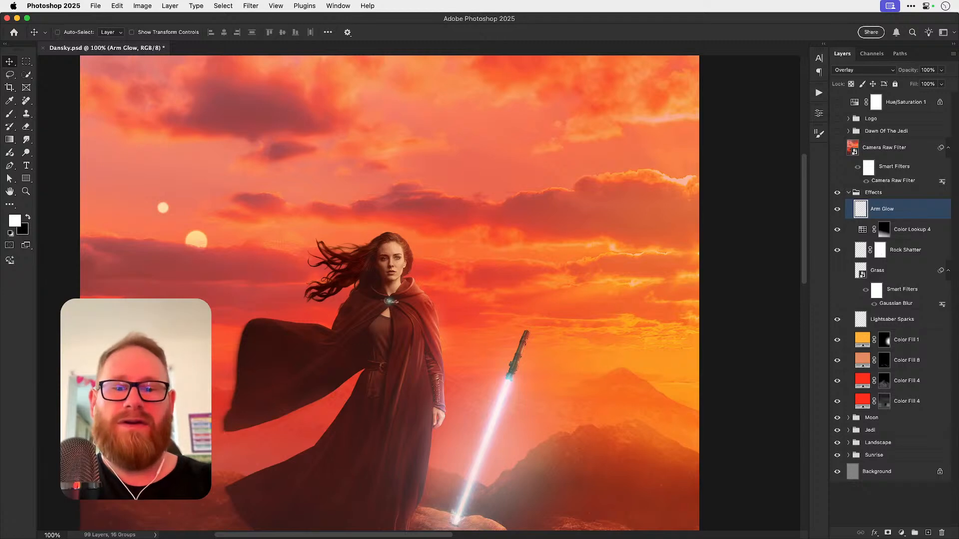
Step: Move the Arm Glow layer below Rock Shatter, compare the poster with it hidden and shown, and collapse the Effects group
key(super+0)
drag(902, 218, 910, 254)
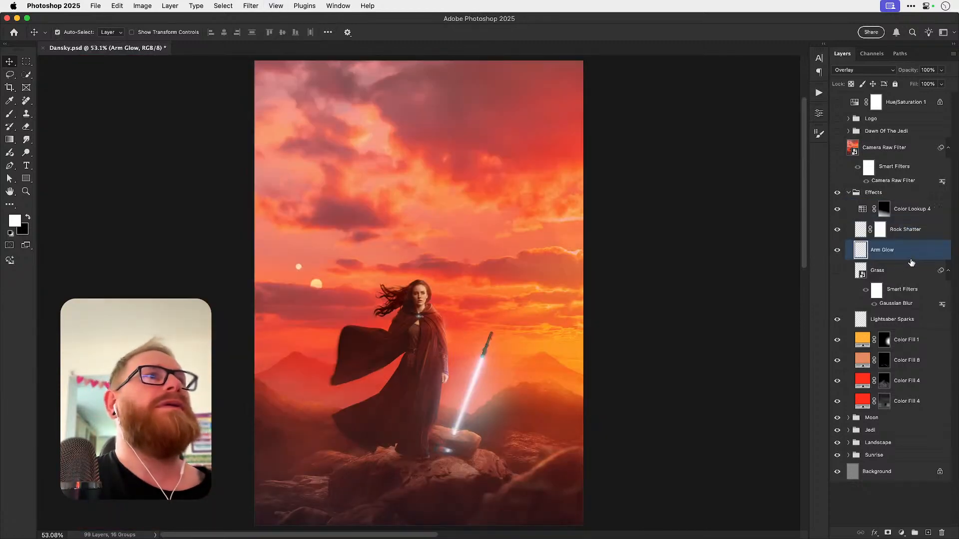
click(838, 250)
click(838, 251)
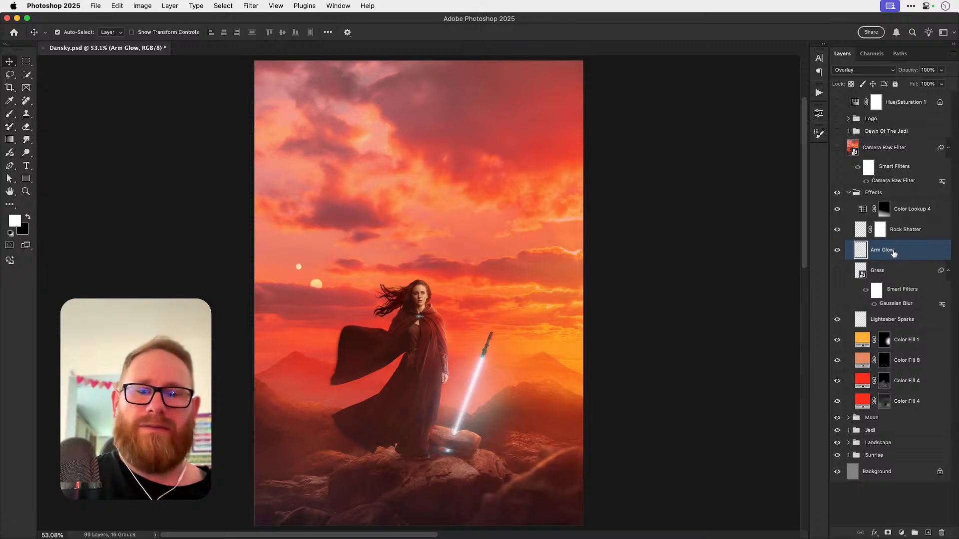
click(848, 192)
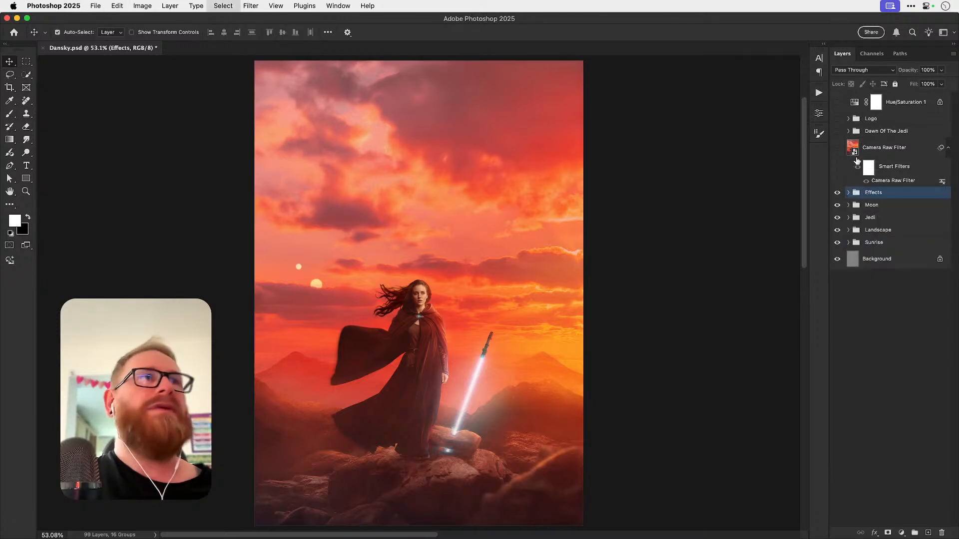
Step: Open the Camera Raw Filter smart object's contents, try a duplicate of layer 3 named 4, then delete it and save
double_click(853, 148)
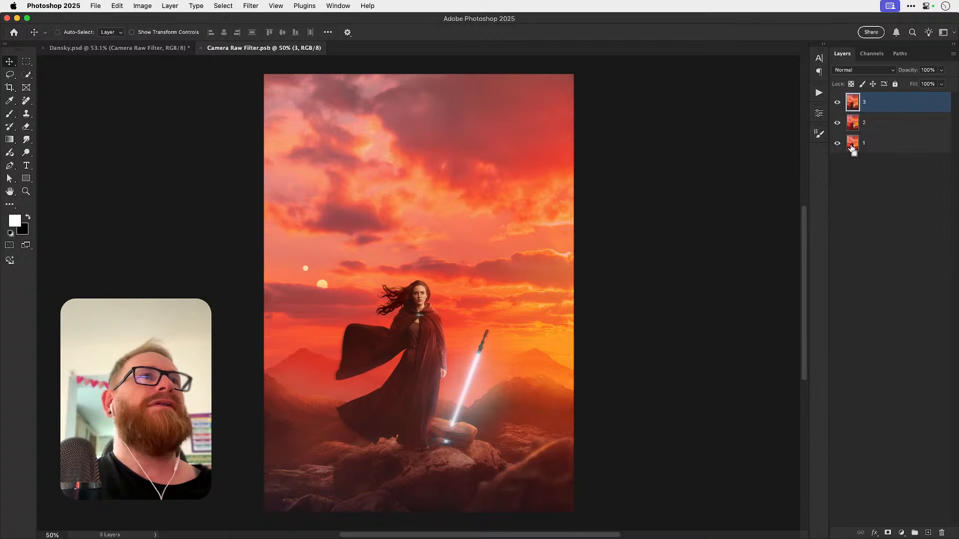
key(super+j)
double_click(868, 102)
text(4)
key(Return)
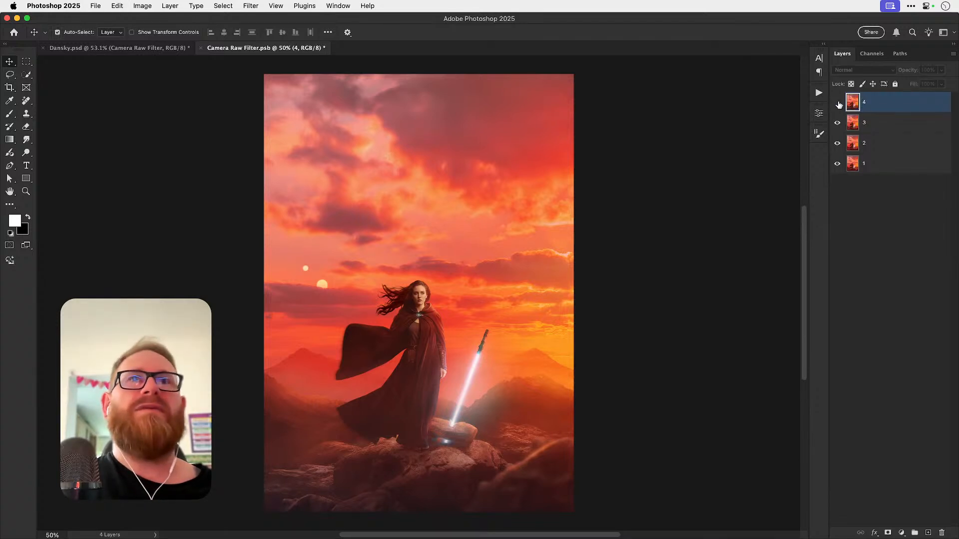
click(838, 103)
key(Delete)
key(super+s)
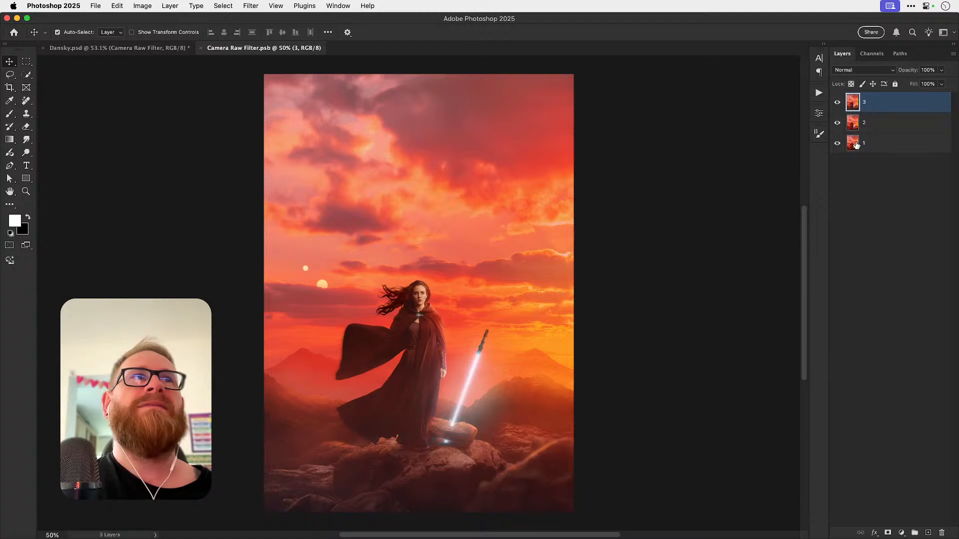
Step: Compare the stacked poster versions 3, 2 and 1 inside the smart object by hiding and showing the upper layers
drag(837, 102, 840, 122)
click(839, 122)
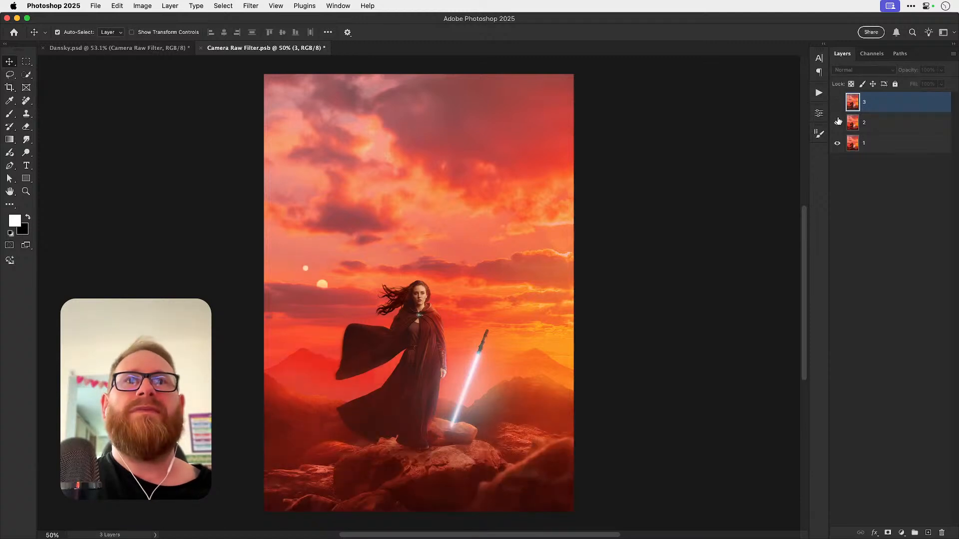
click(839, 109)
key(super+0)
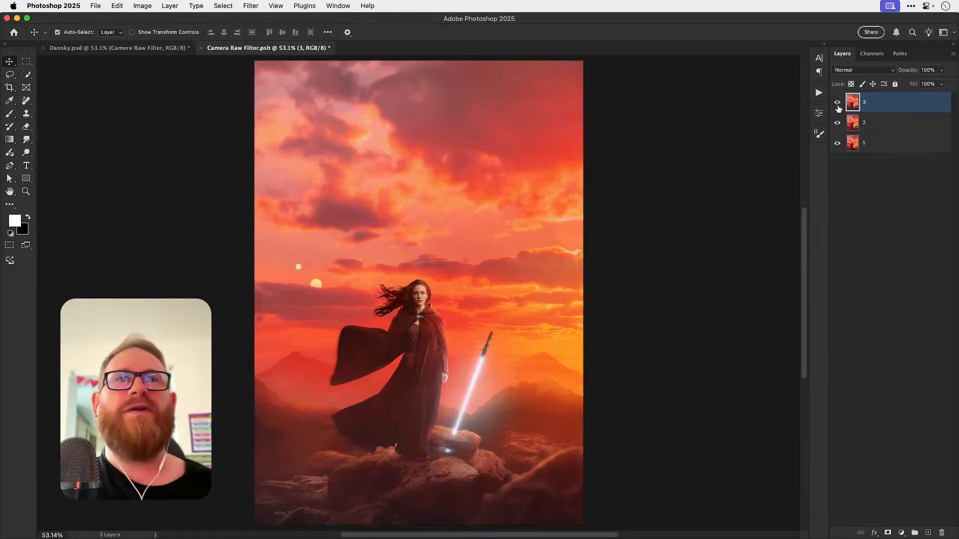
drag(837, 103, 837, 124)
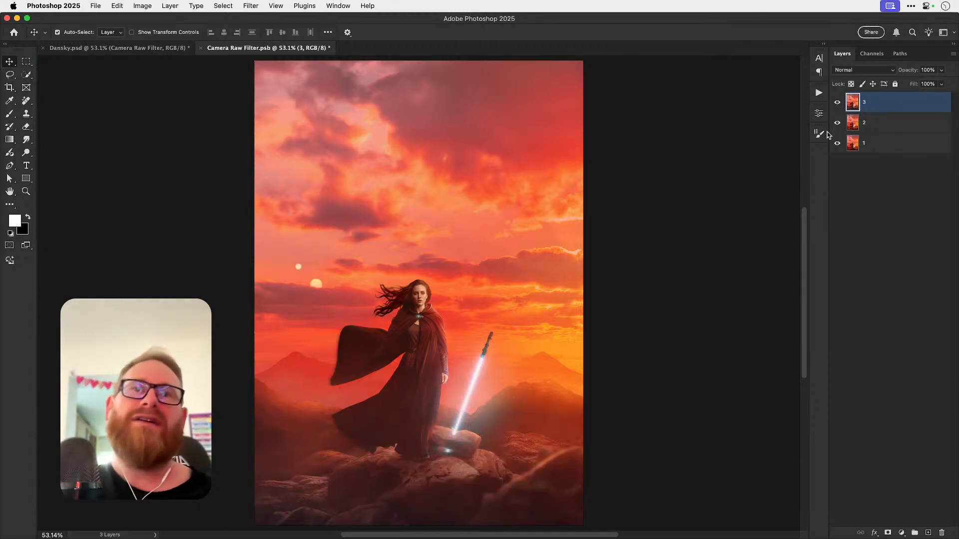
Step: Save and close the smart object, and show the Camera Raw Filter layer in the poster
key(super+s)
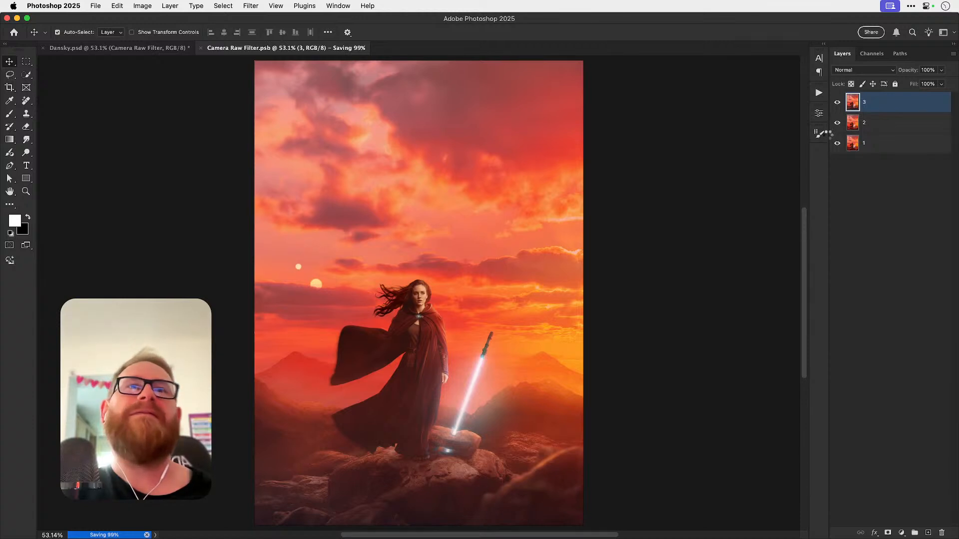
key(super+w)
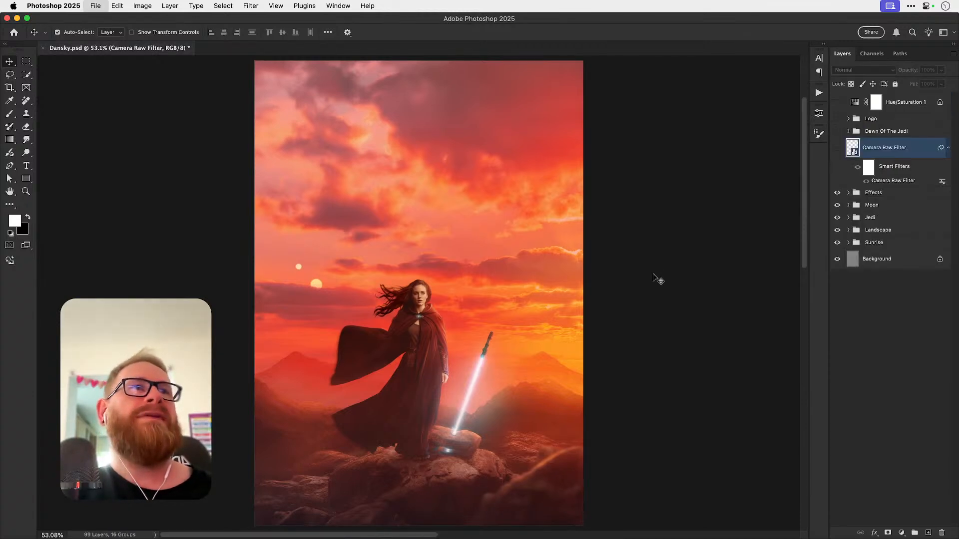
click(838, 148)
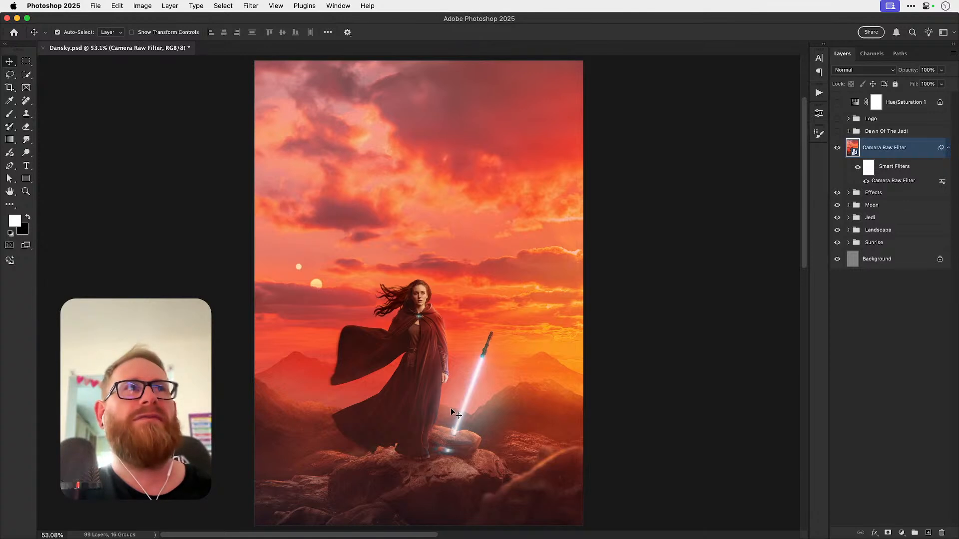
Step: Open the layer's Camera Raw filter settings in a full-size window and apply Lens Blur
double_click(884, 182)
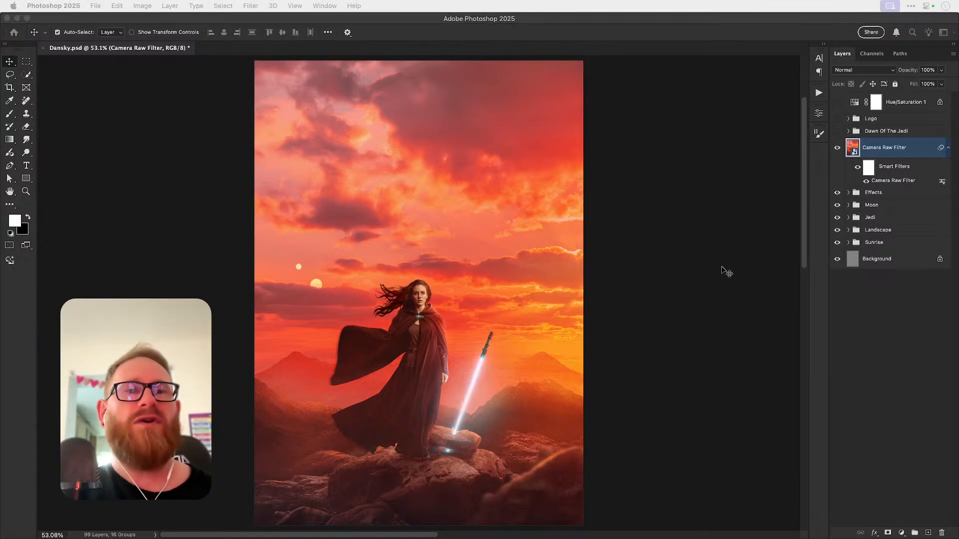
drag(634, 538, 635, 266)
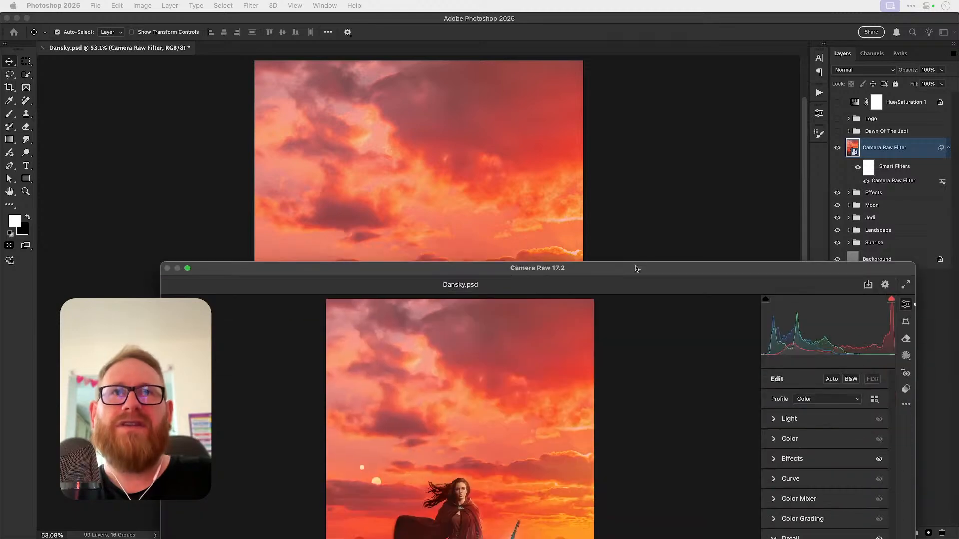
key(f)
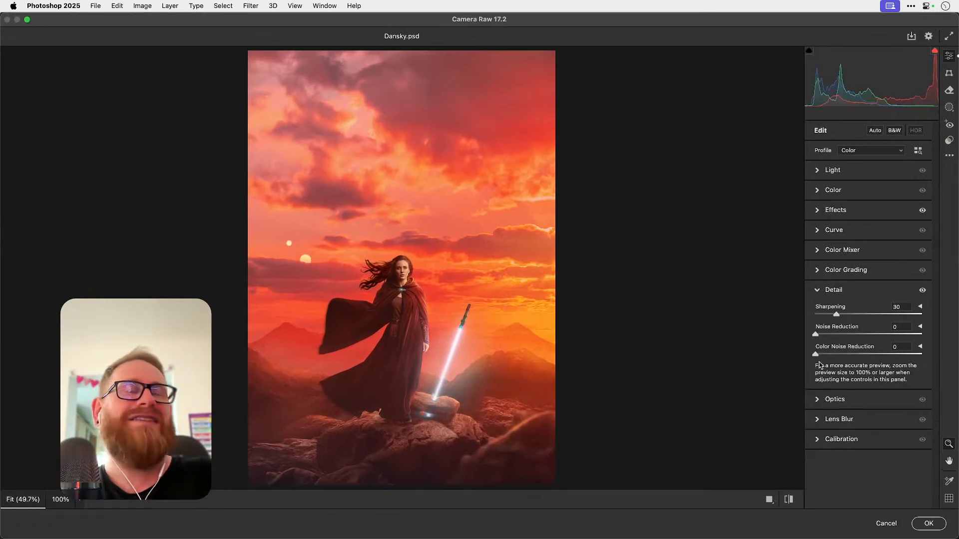
click(822, 419)
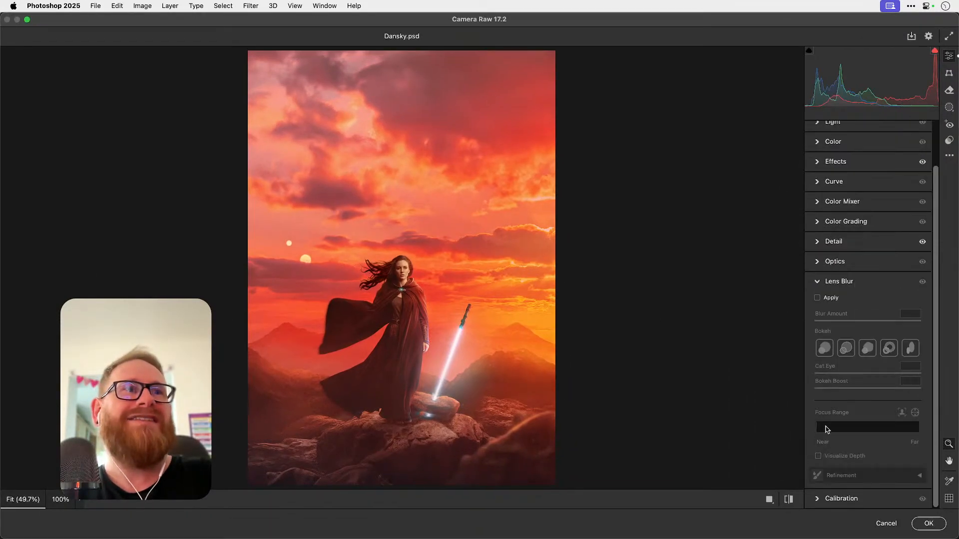
click(818, 298)
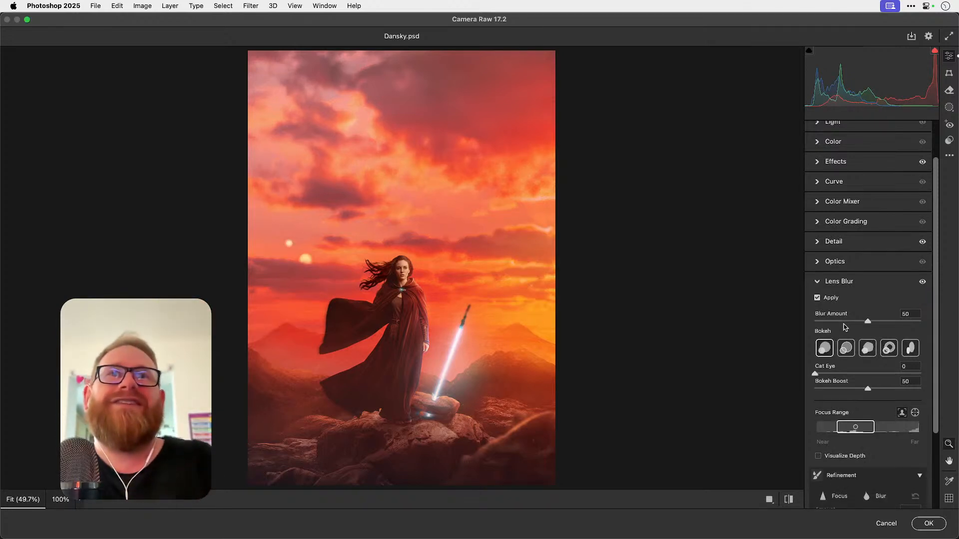
Step: Raise the lens blur amount to 100 and inspect the woman, lightsaber and rocks at 100% zoom
click(887, 321)
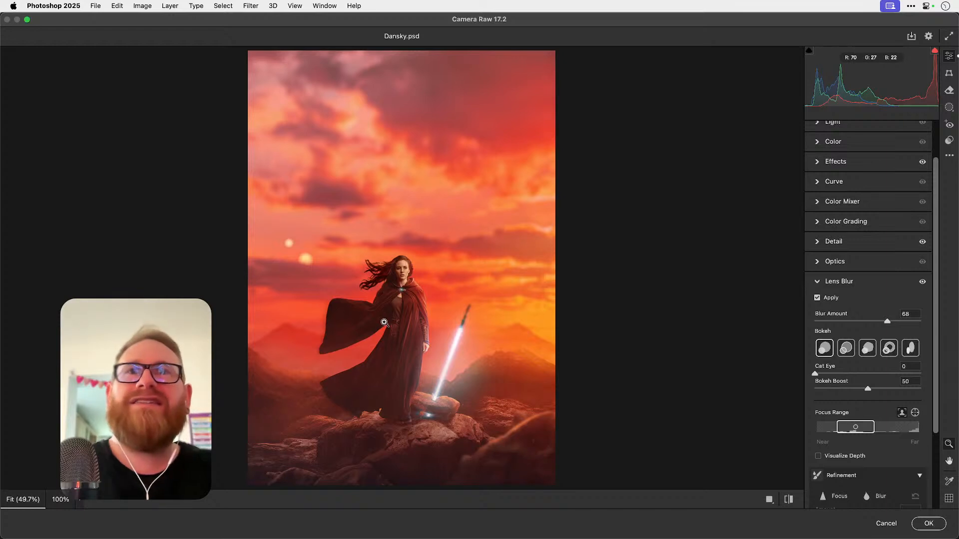
drag(898, 325, 958, 322)
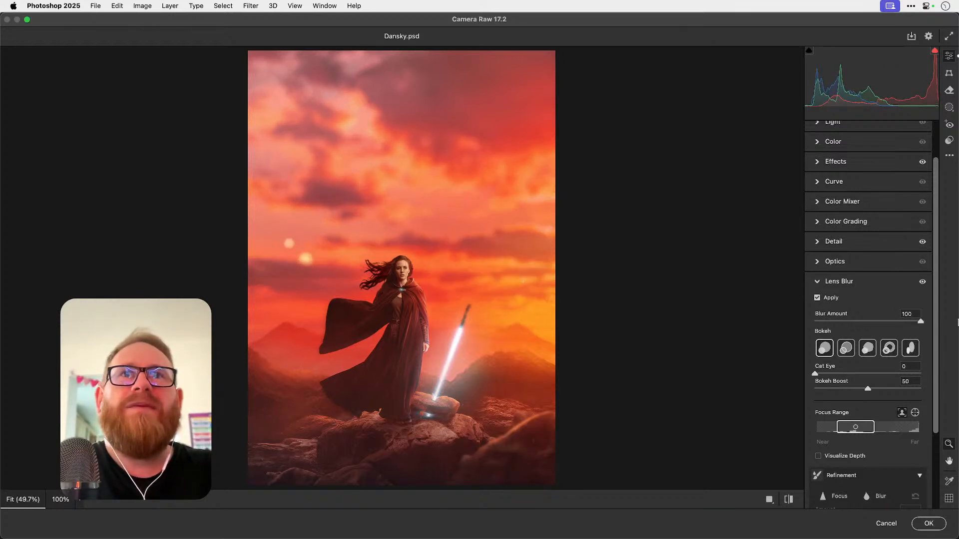
click(396, 322)
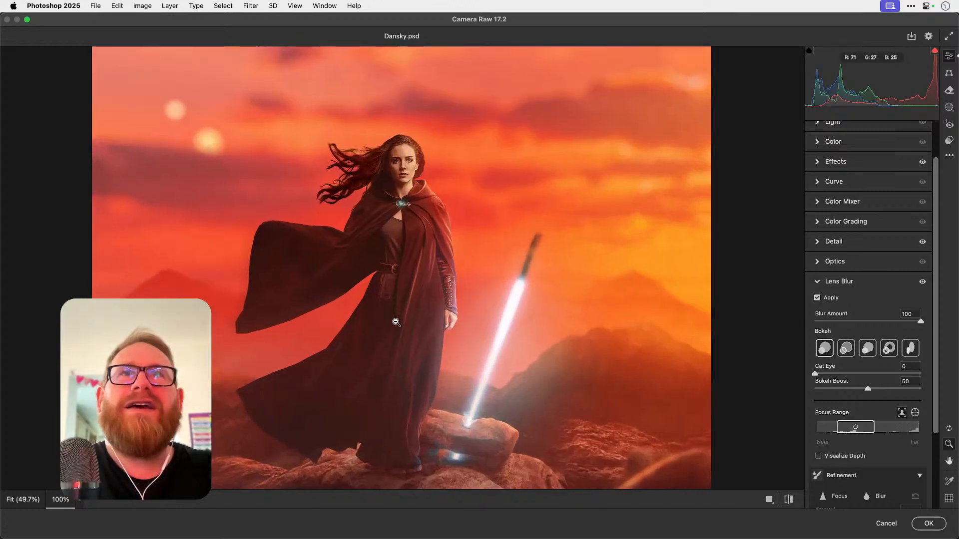
scroll(395, 277, up, 2)
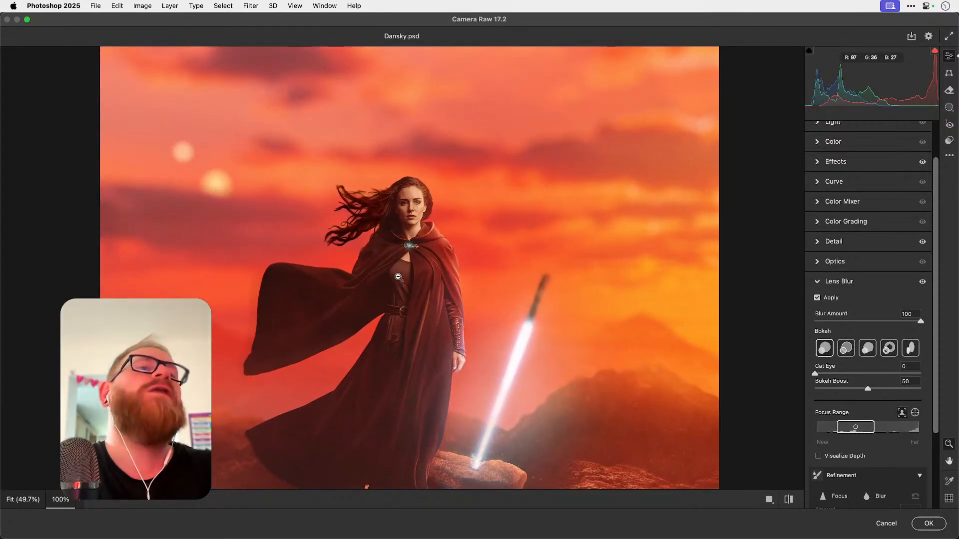
scroll(398, 278, down, 5)
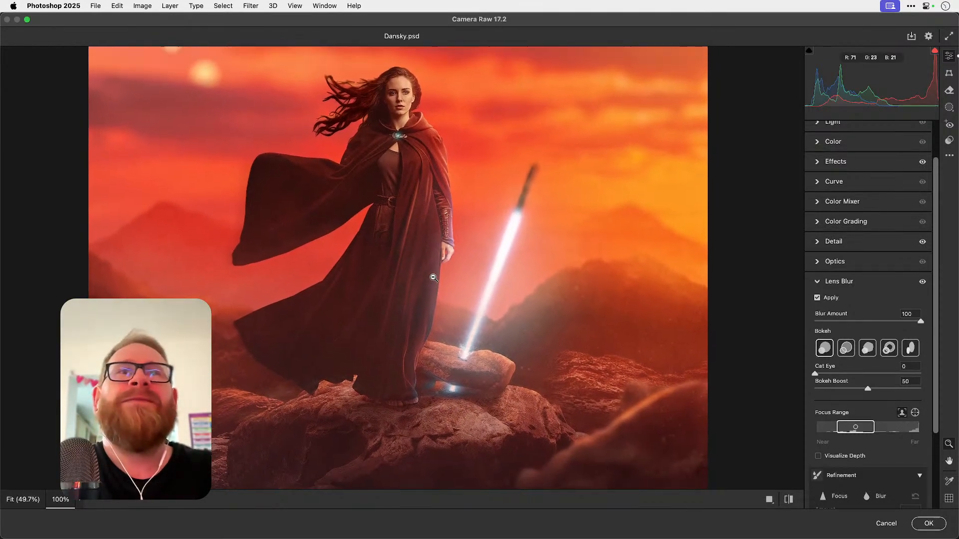
scroll(433, 278, up, 2)
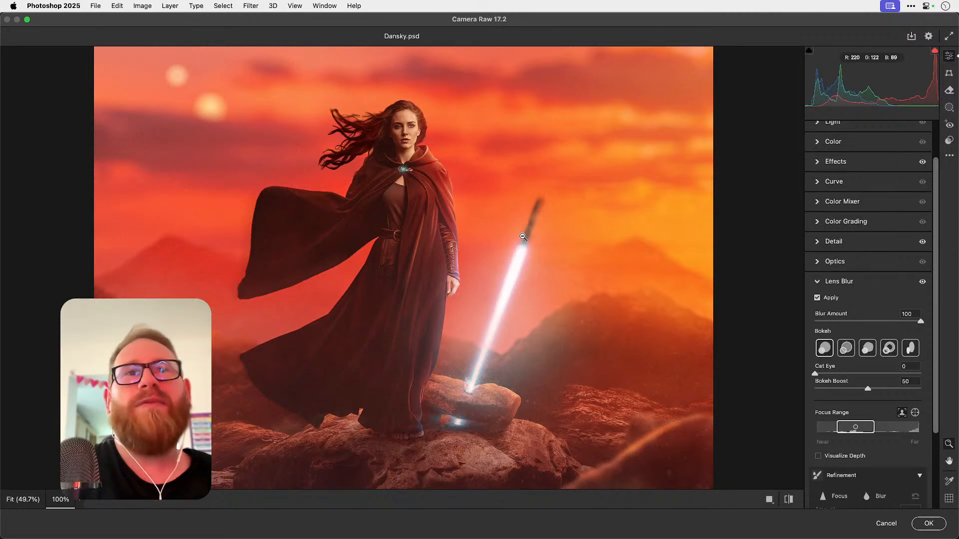
Step: Try lens blur amounts of 94, 75 and 50, and settle on 83
click(915, 322)
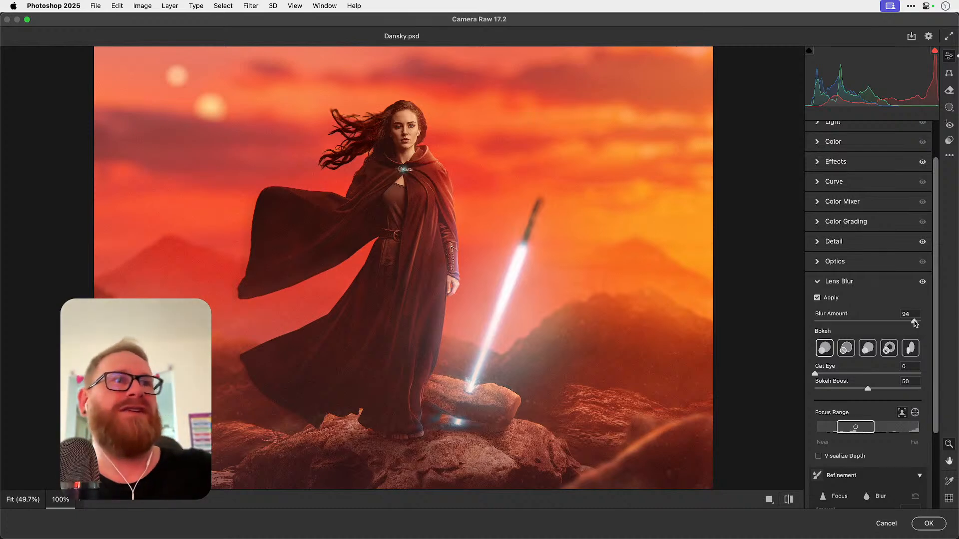
drag(915, 323, 895, 324)
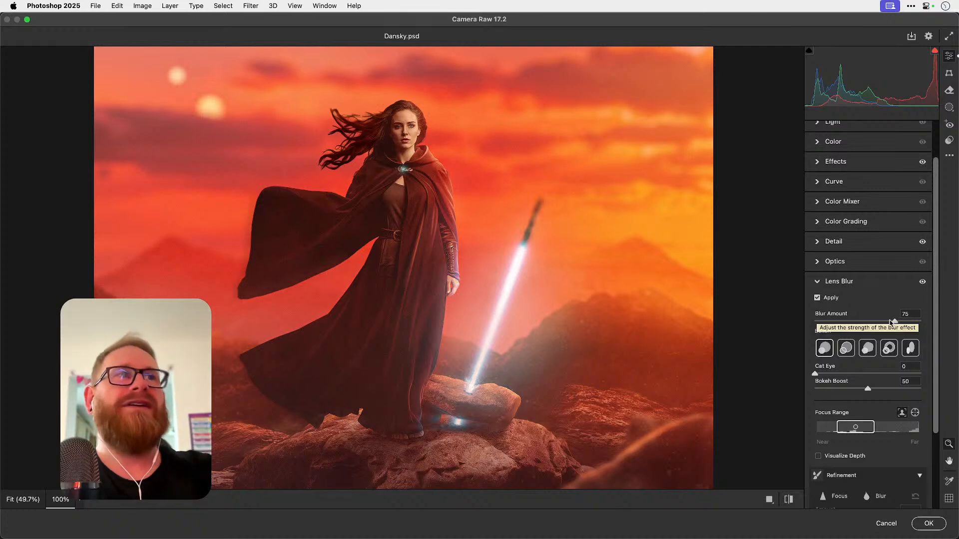
drag(891, 323, 868, 323)
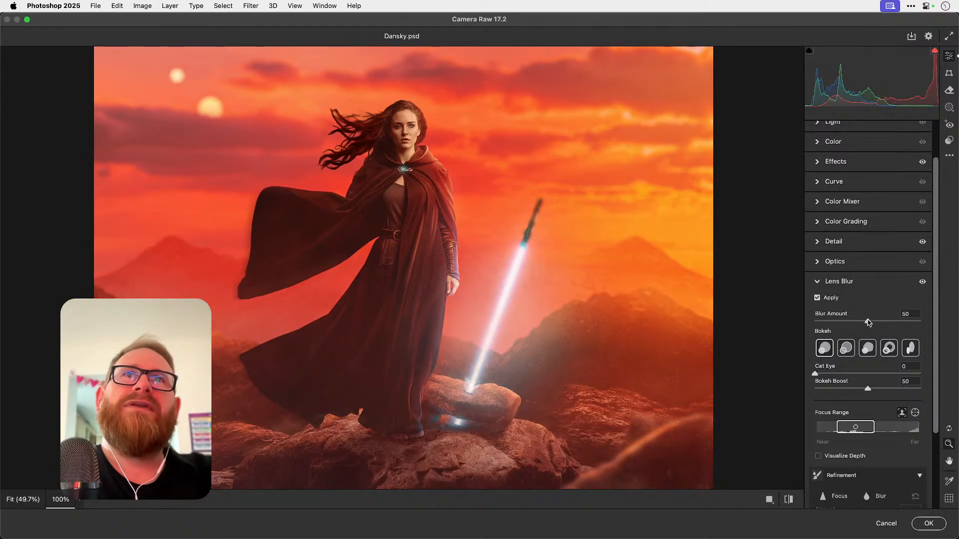
drag(868, 323, 903, 322)
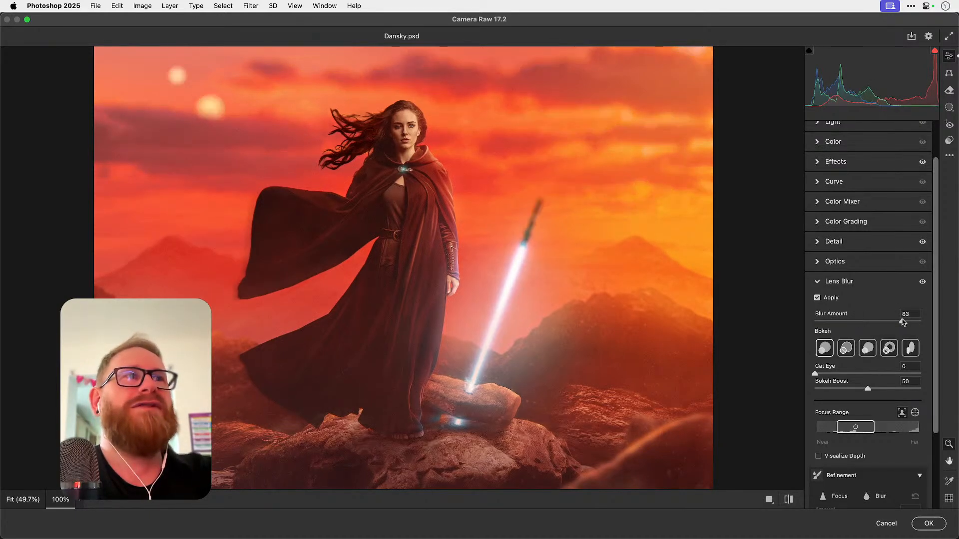
Step: Try a different bokeh shape, return to the first one, view the whole poster and cancel the Camera Raw changes
click(868, 348)
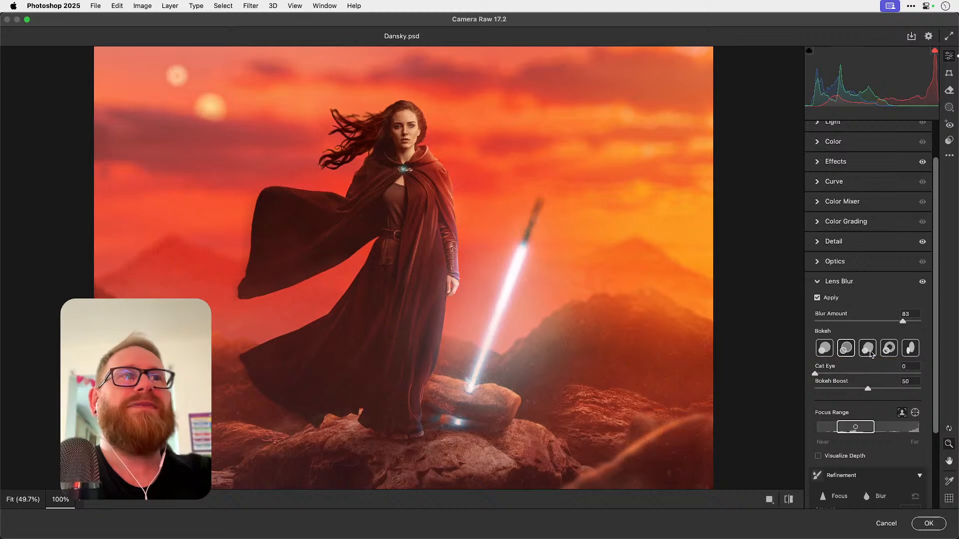
click(826, 350)
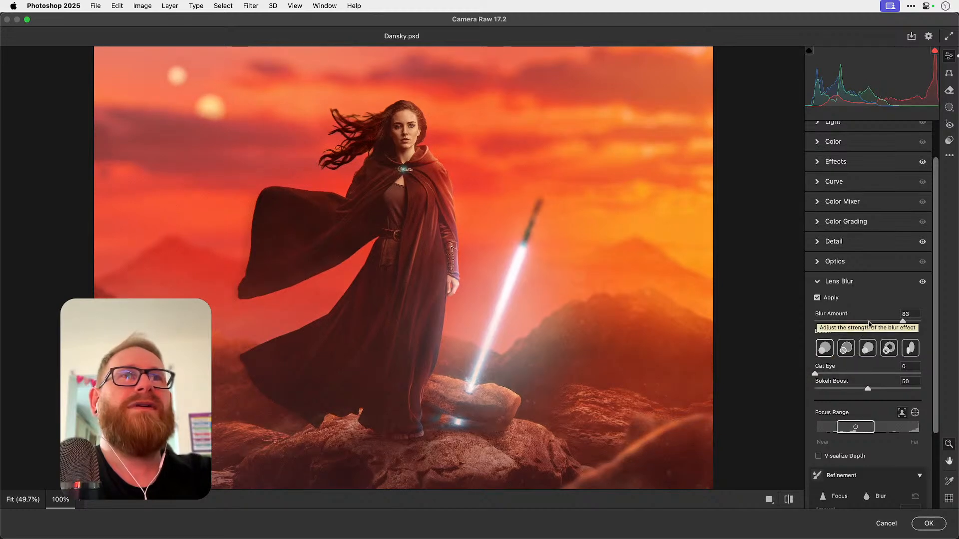
click(363, 216)
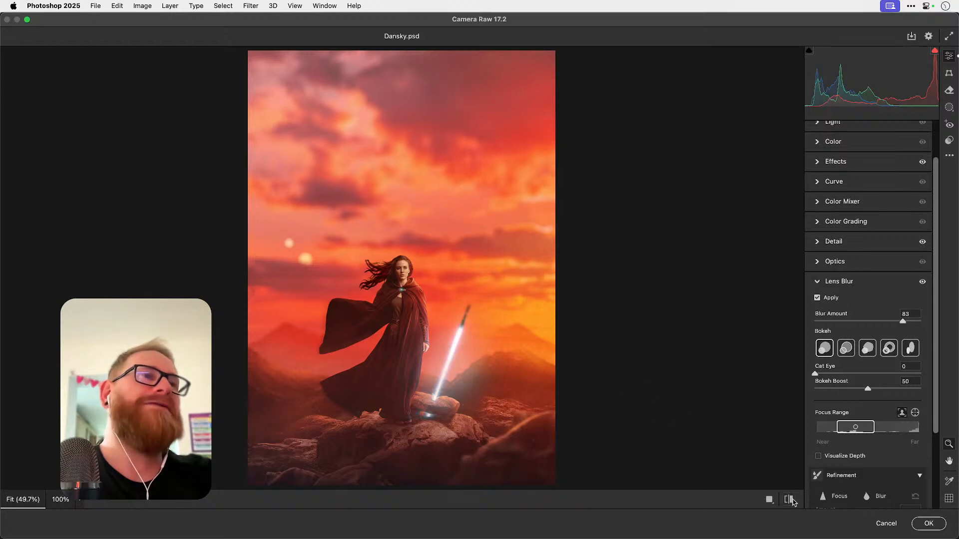
click(884, 524)
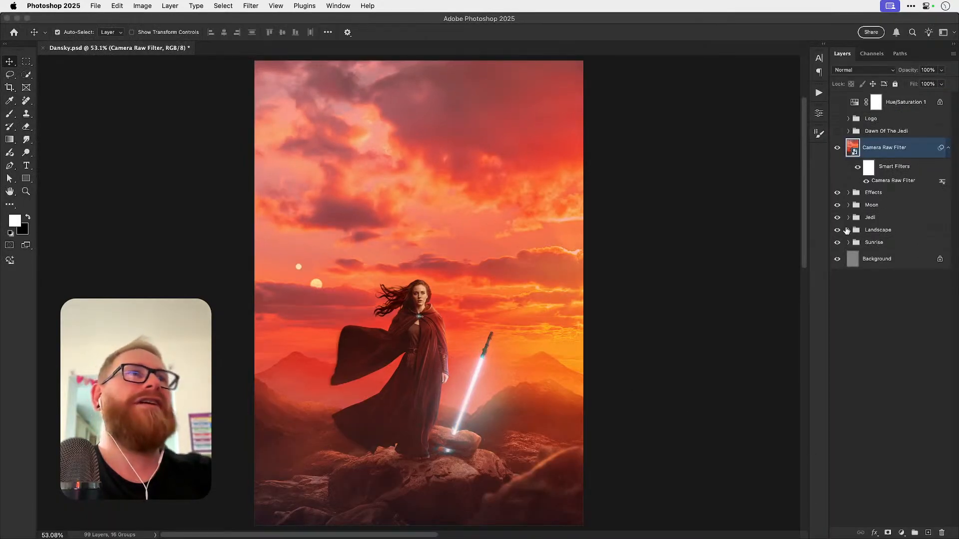
Step: Show the Dawn Of The Jedi and Logo groups on the poster
drag(838, 131, 837, 119)
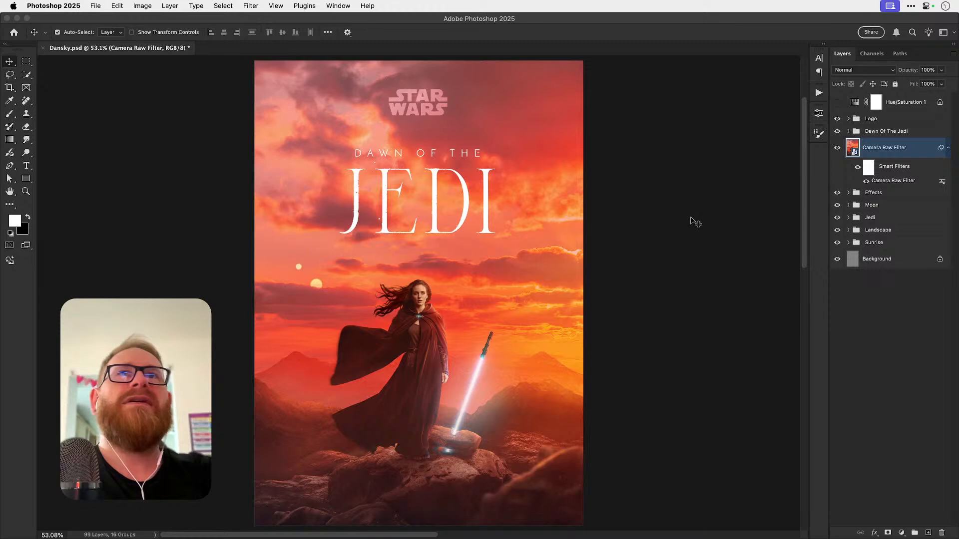
Step: Nudge the large JEDI title about 10 pixels left beneath the Dawn of the line, and collapse the Dawn Of The Jedi group
key(z)
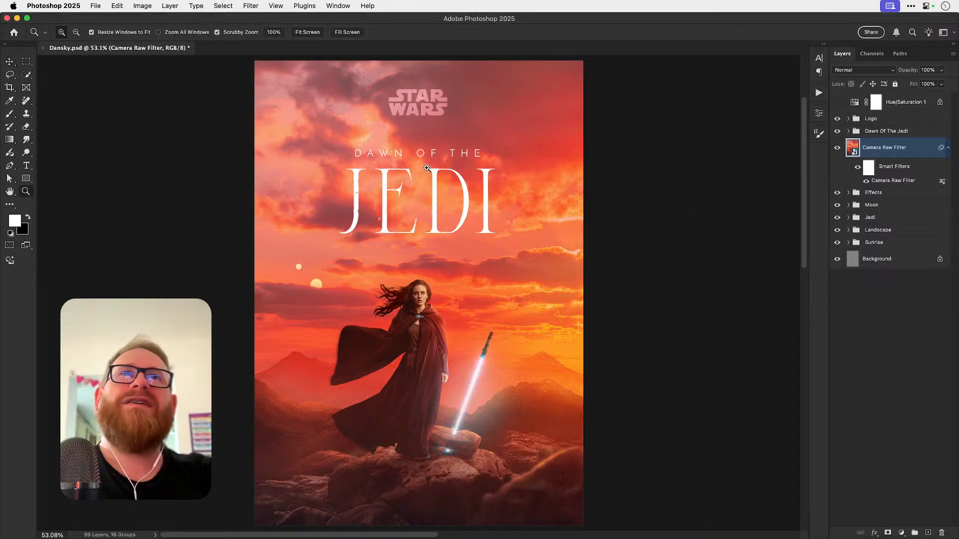
click(427, 168)
click(427, 168)
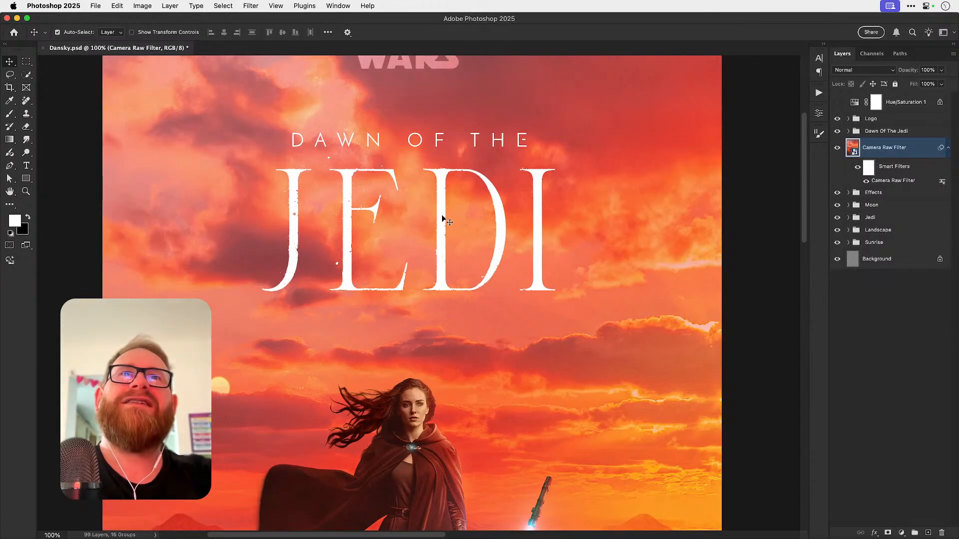
key(v)
click(441, 216)
key(Left)
key(Left)
key(Left)
key(Left)
key(Left)
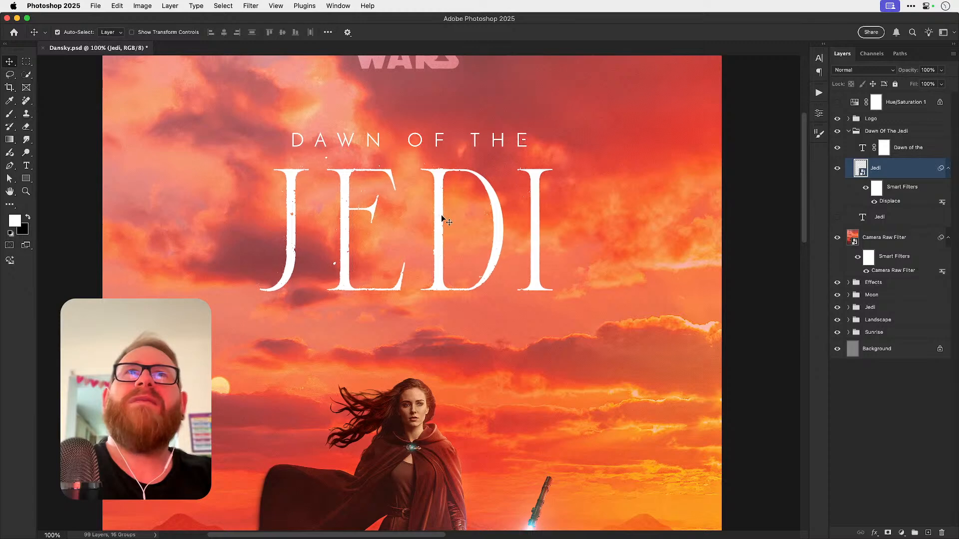
key(Left)
key(Left)
key(Left)
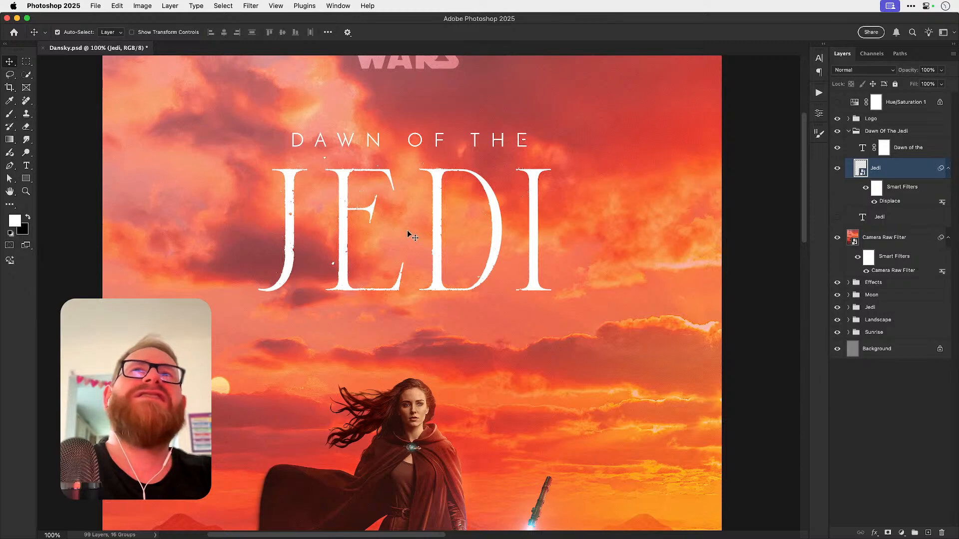
key(Left)
key(Left)
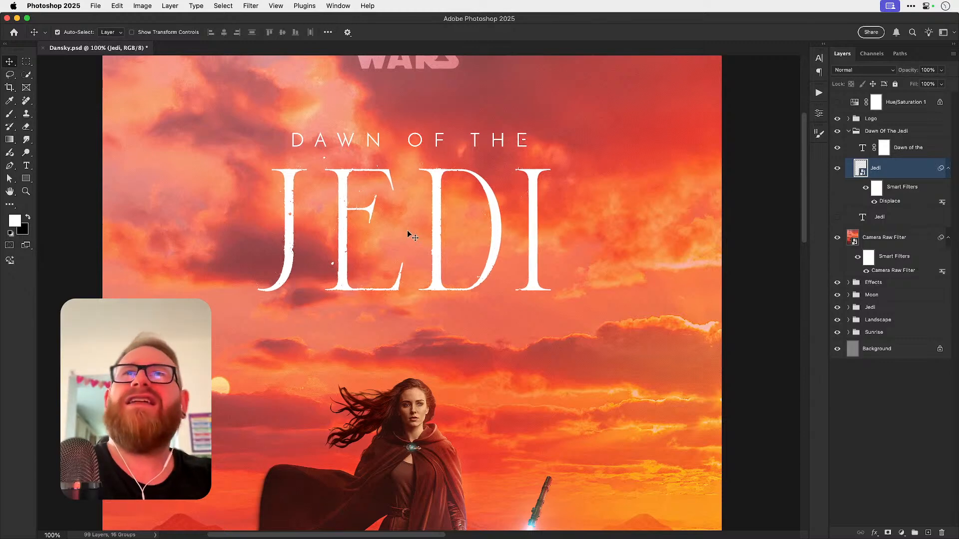
key(super+0)
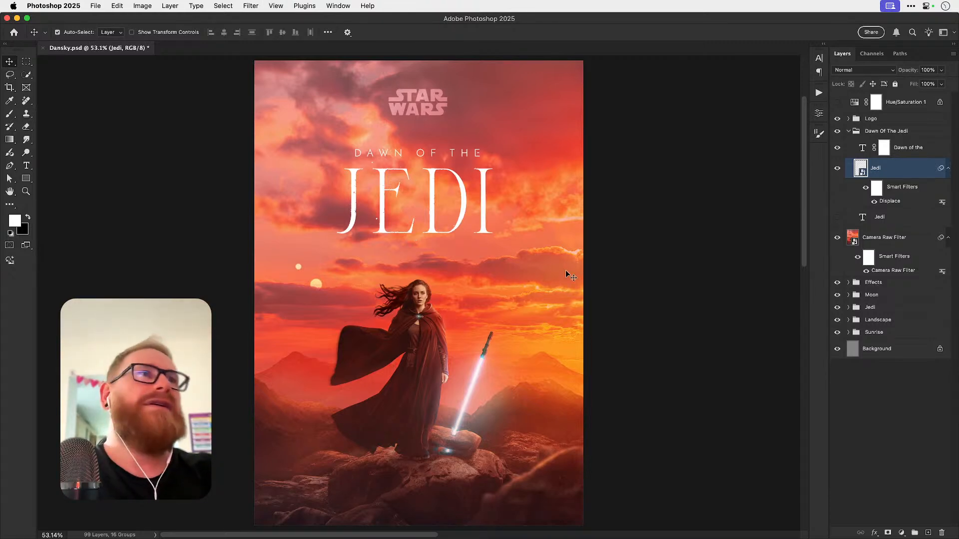
click(849, 132)
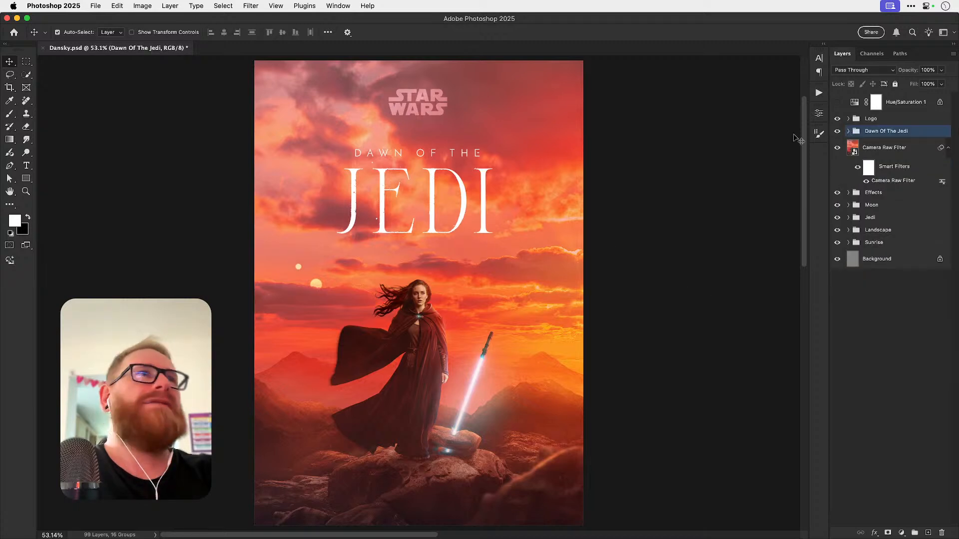
Step: Centre the Logo group horizontally on the whole canvas, clear the selection and save the document
click(874, 120)
key(super+a)
click(224, 33)
key(super+d)
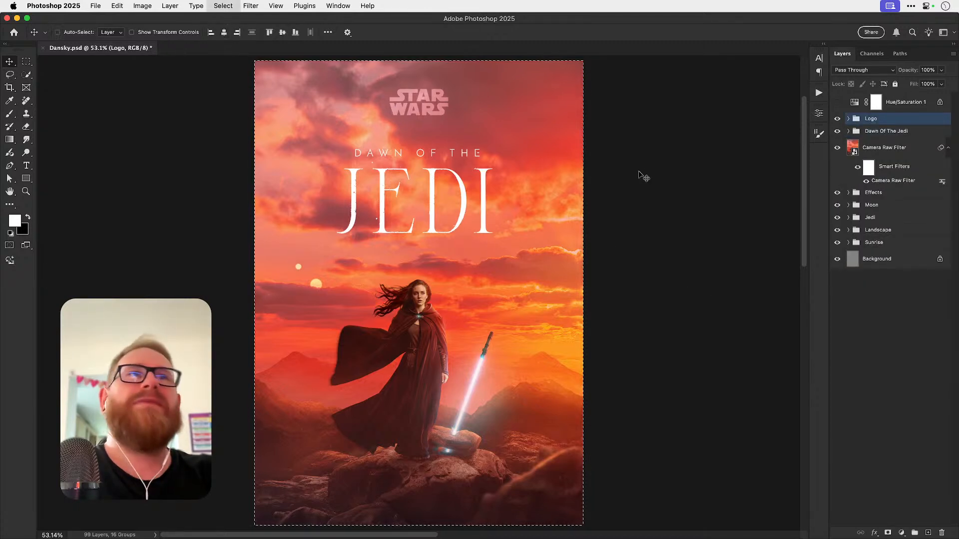
key(super+s)
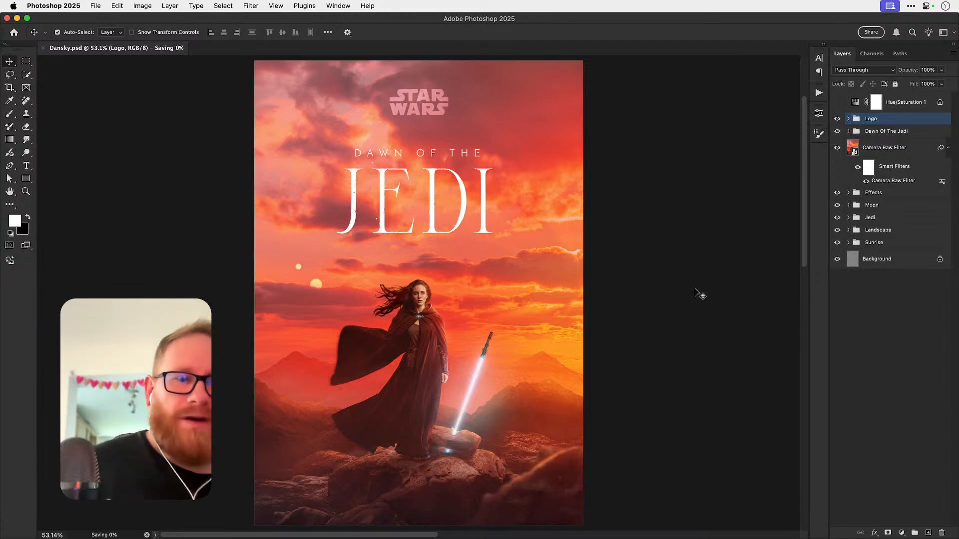